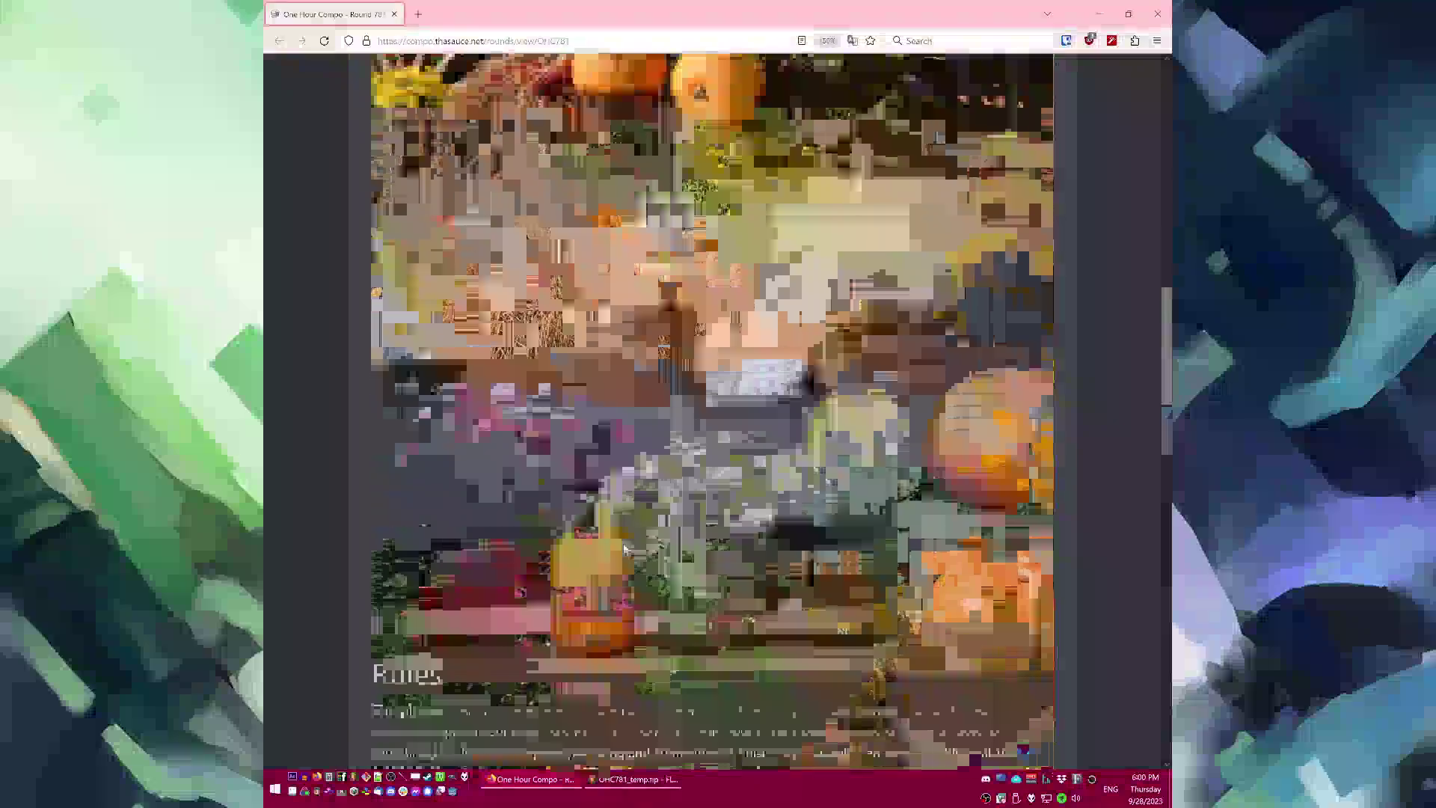
Step: Review the theme pictures and rules on the One Hour Compo Round 781 page at normal zoom
scroll(622, 551, up, 14)
scroll(624, 553, down, 4)
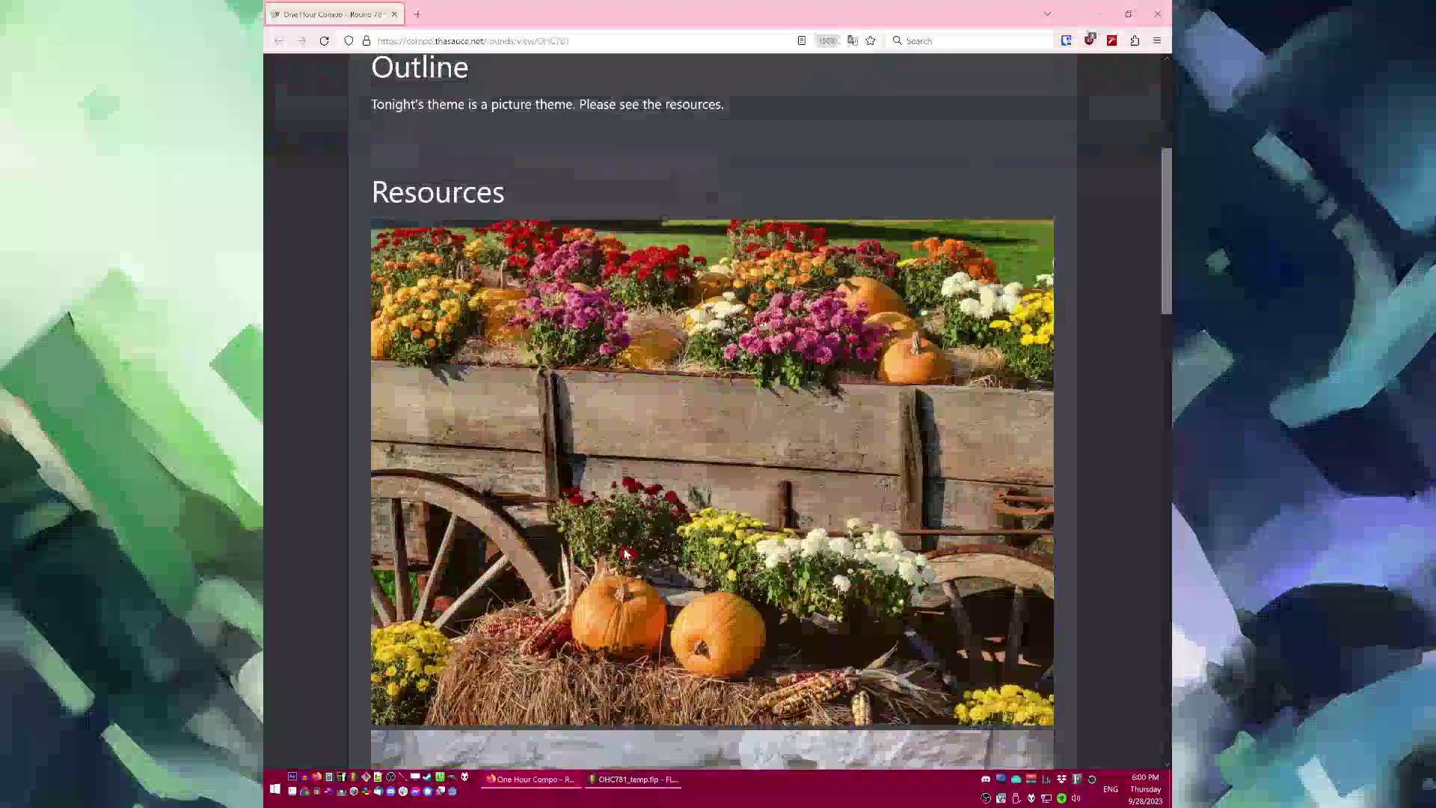
key(ctrl+0)
scroll(623, 548, up, 3)
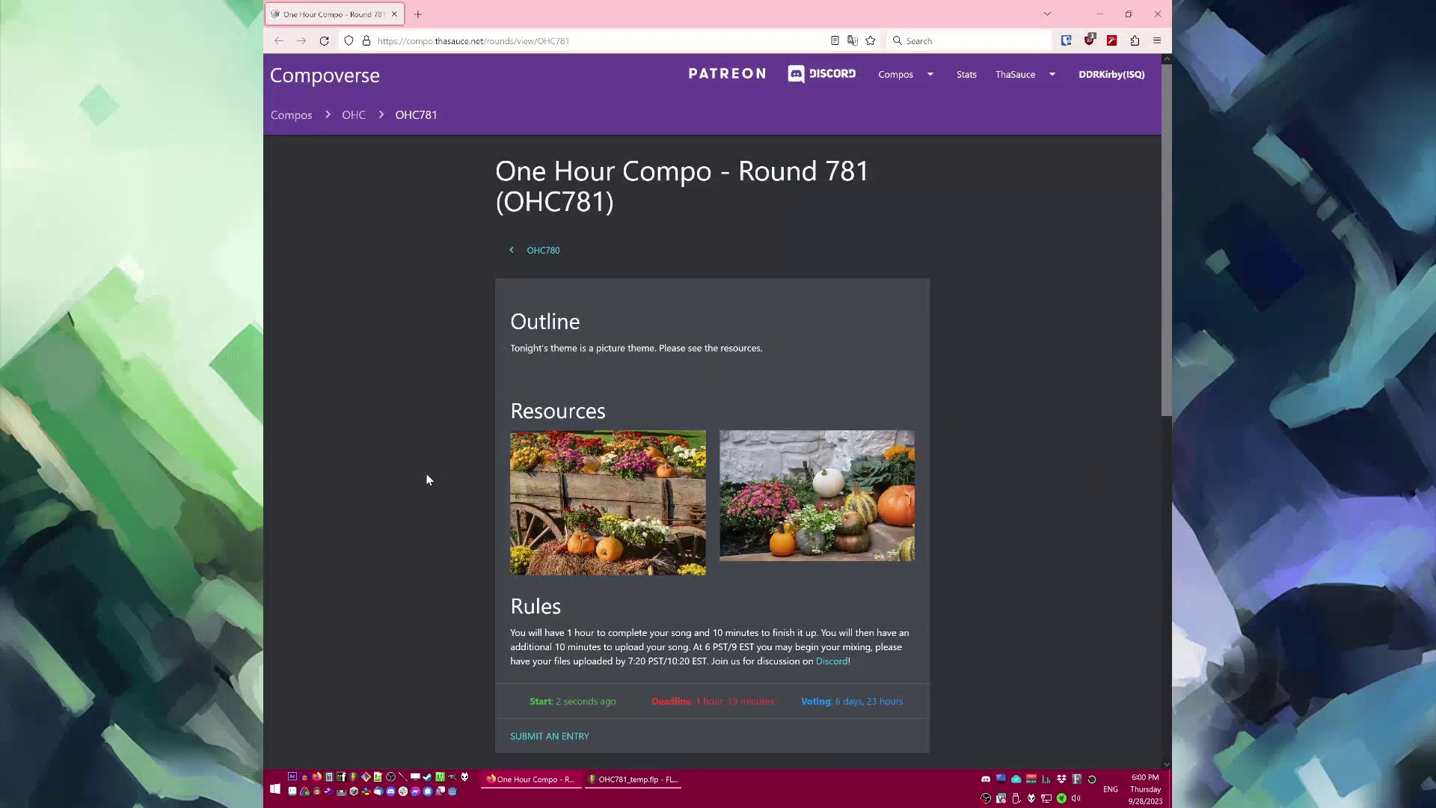
right_click(398, 452)
click(380, 455)
Step: Switch to FL Studio and set the project tempo against the metronome, auditioning 90 BPM and settling on 110 BPM
click(672, 788)
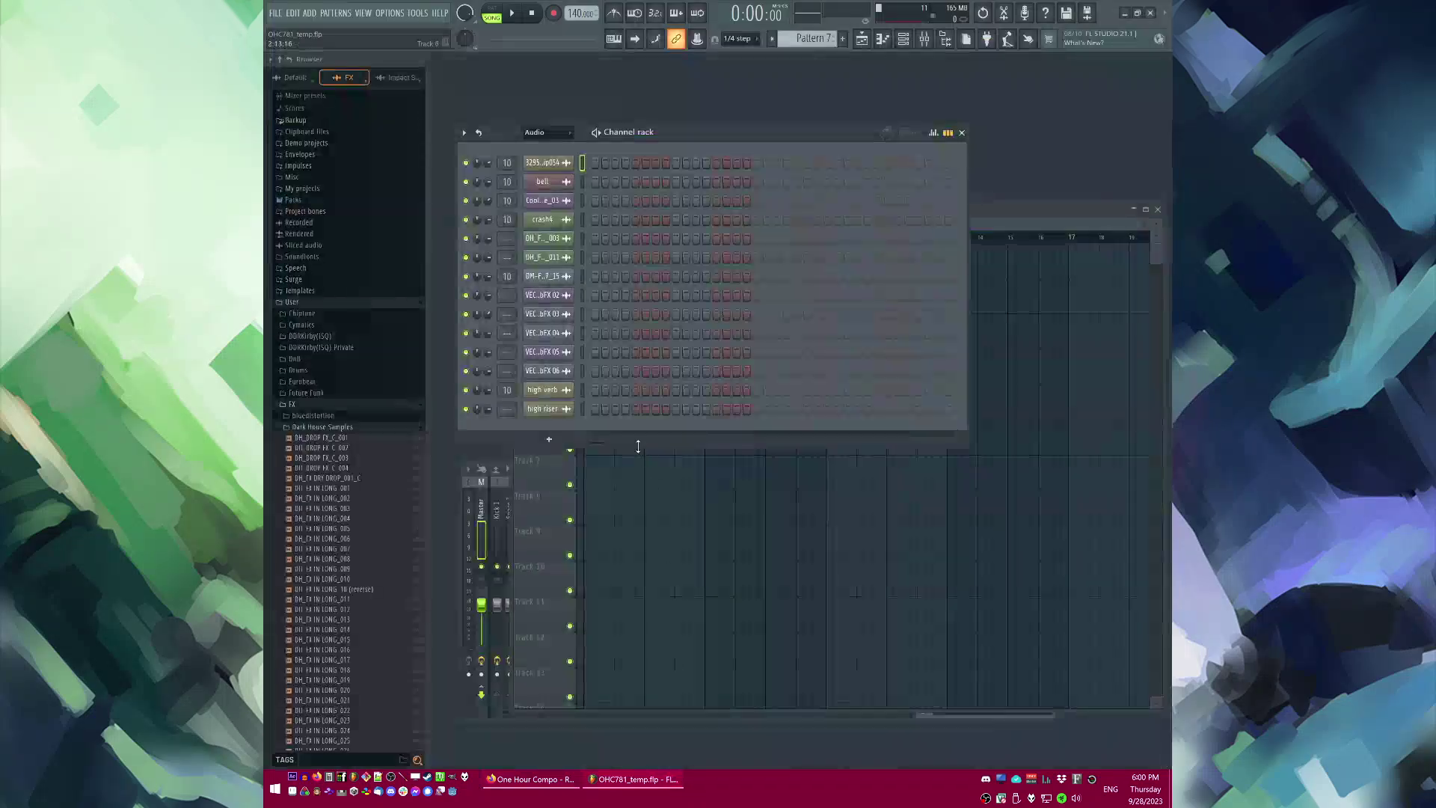
right_click(580, 17)
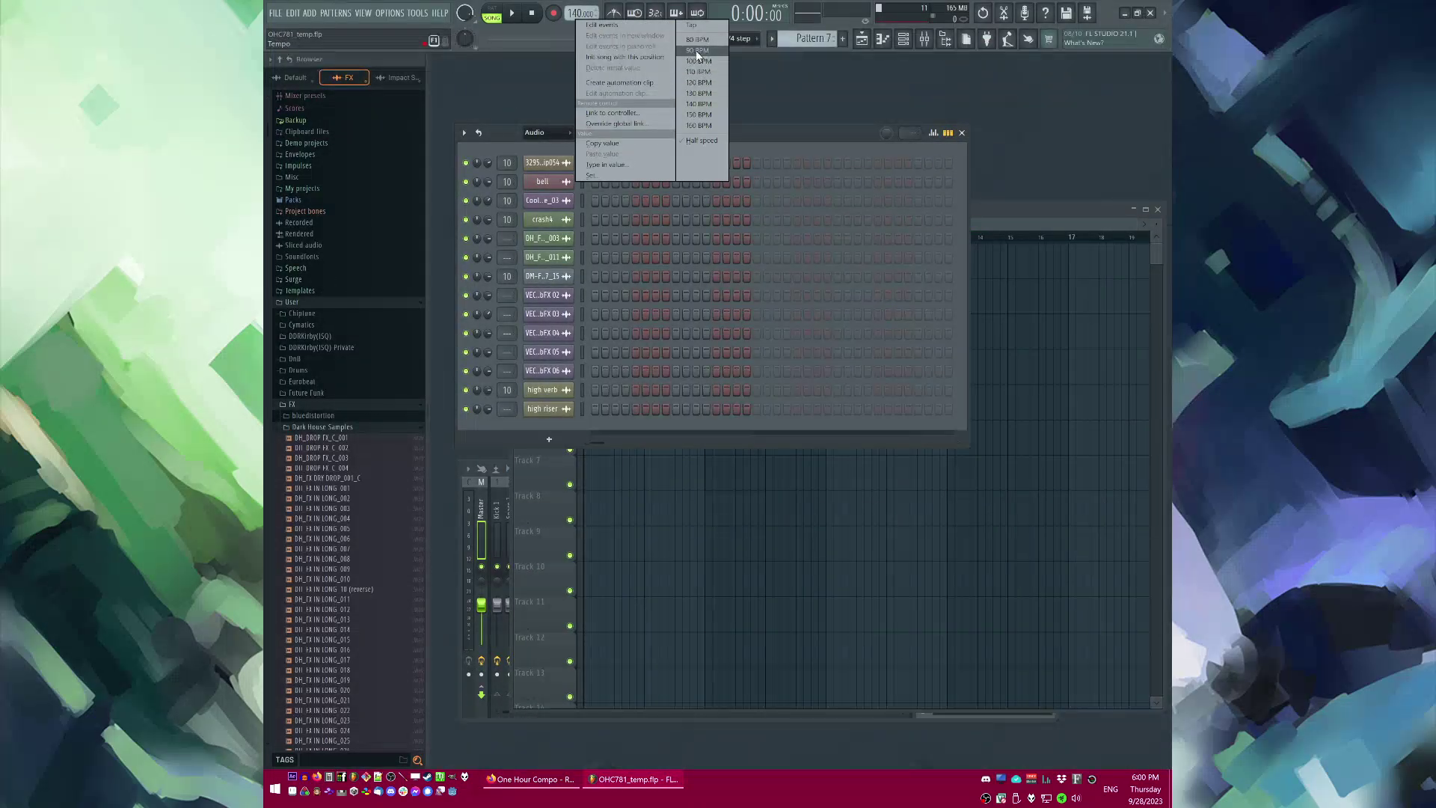
click(696, 50)
key(space)
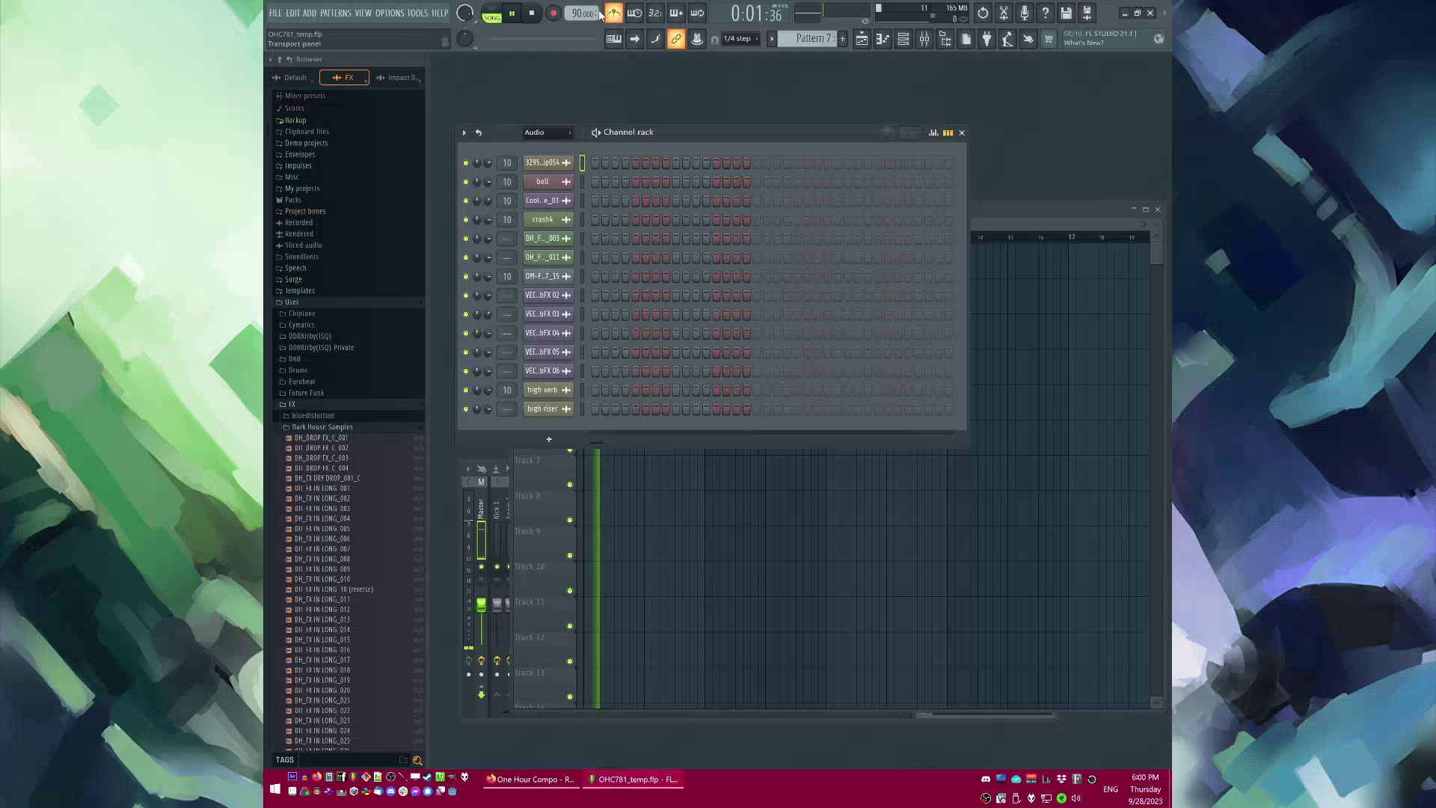
key(space)
right_click(582, 13)
click(696, 68)
key(space)
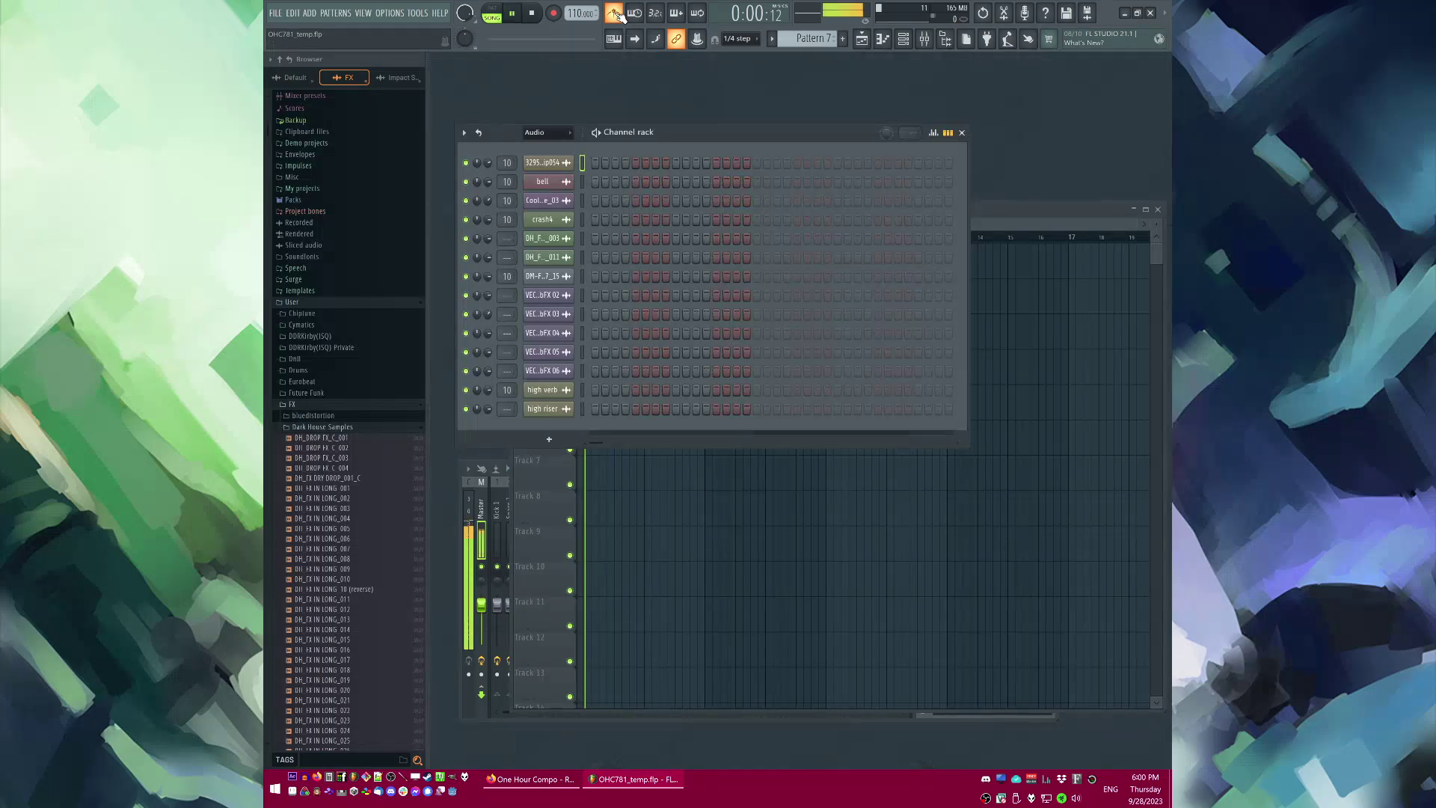
click(767, 545)
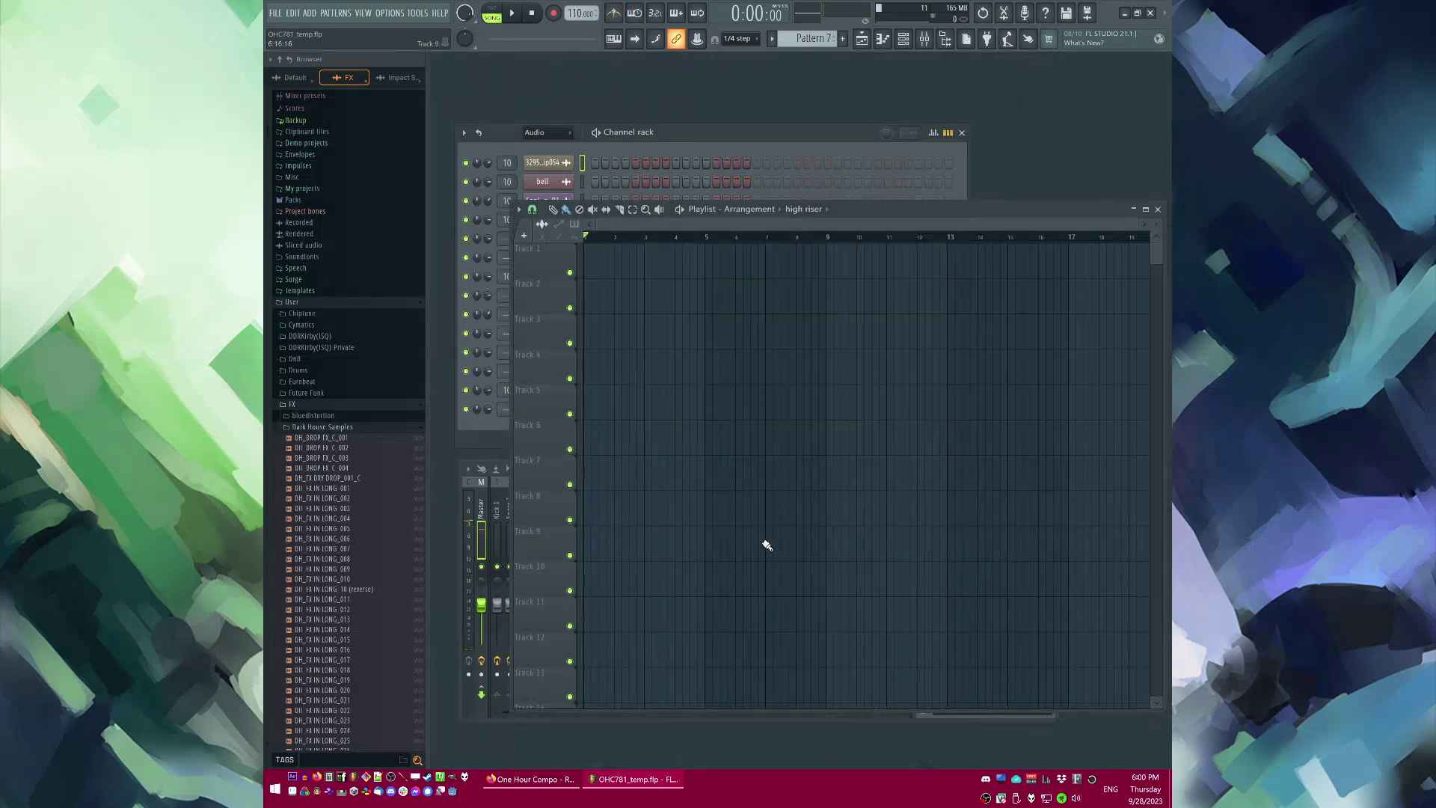
Step: Load the FT_12_5 3x Osc preset as a new channel and place a new pattern at the start of Track 1
click(290, 78)
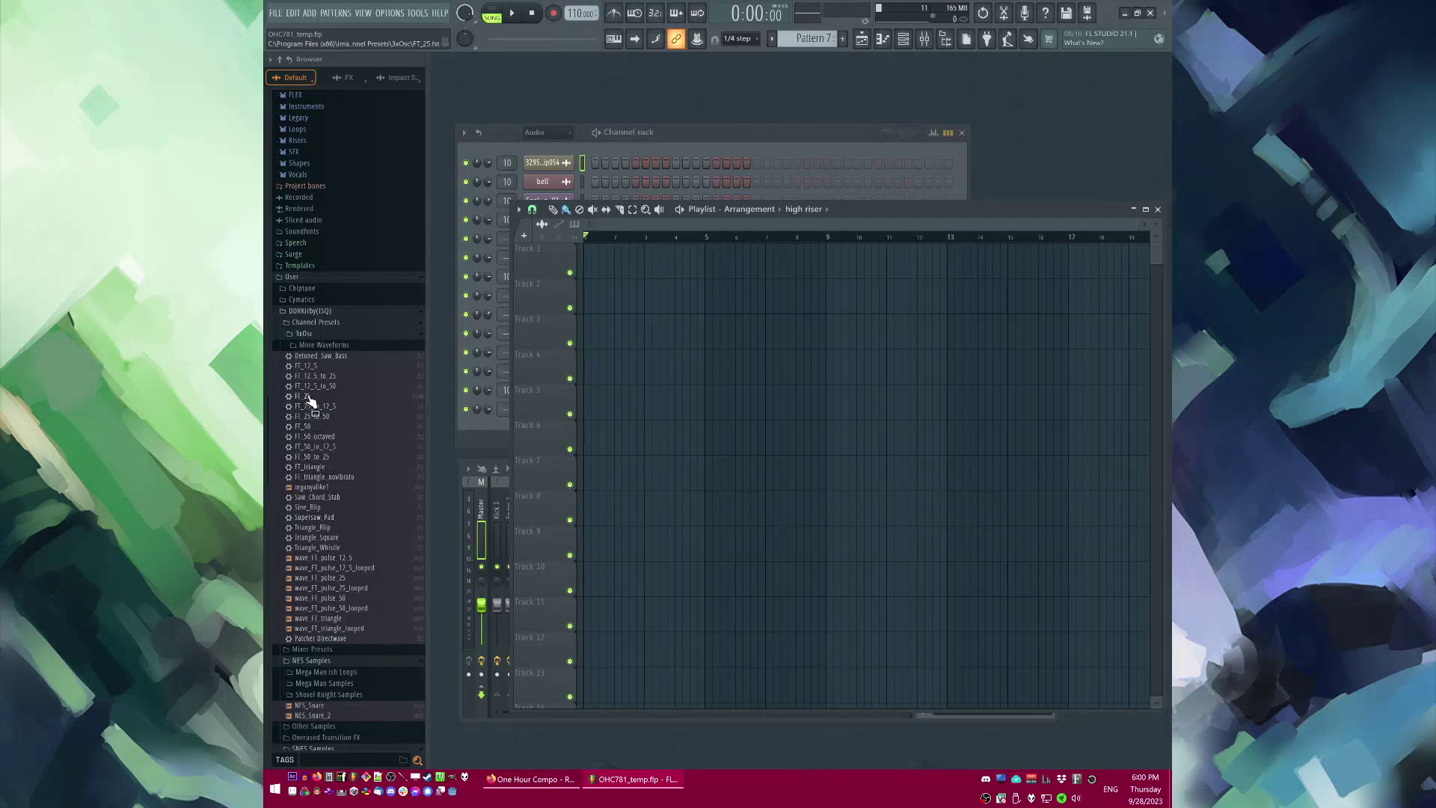
drag(309, 366, 563, 154)
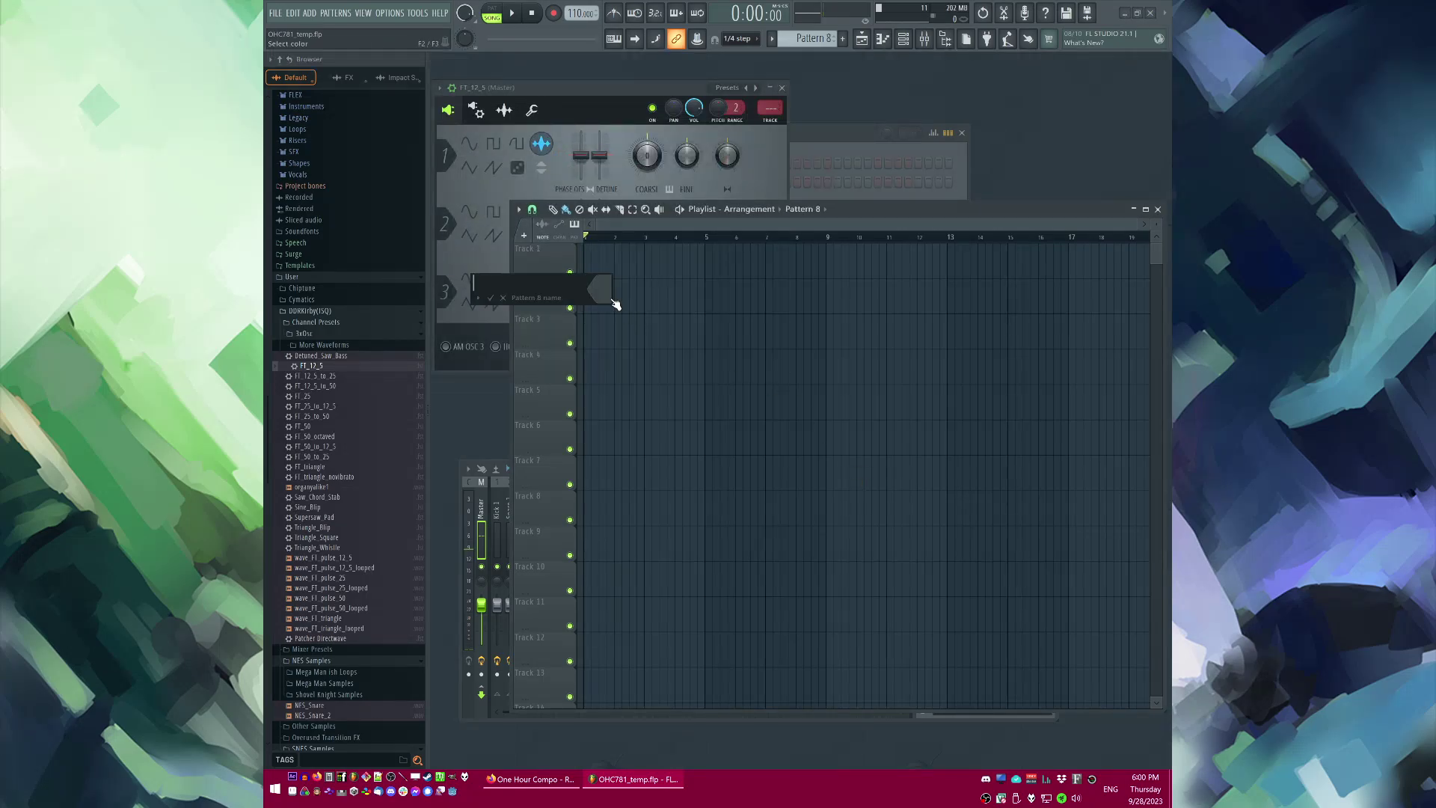
click(612, 300)
click(836, 132)
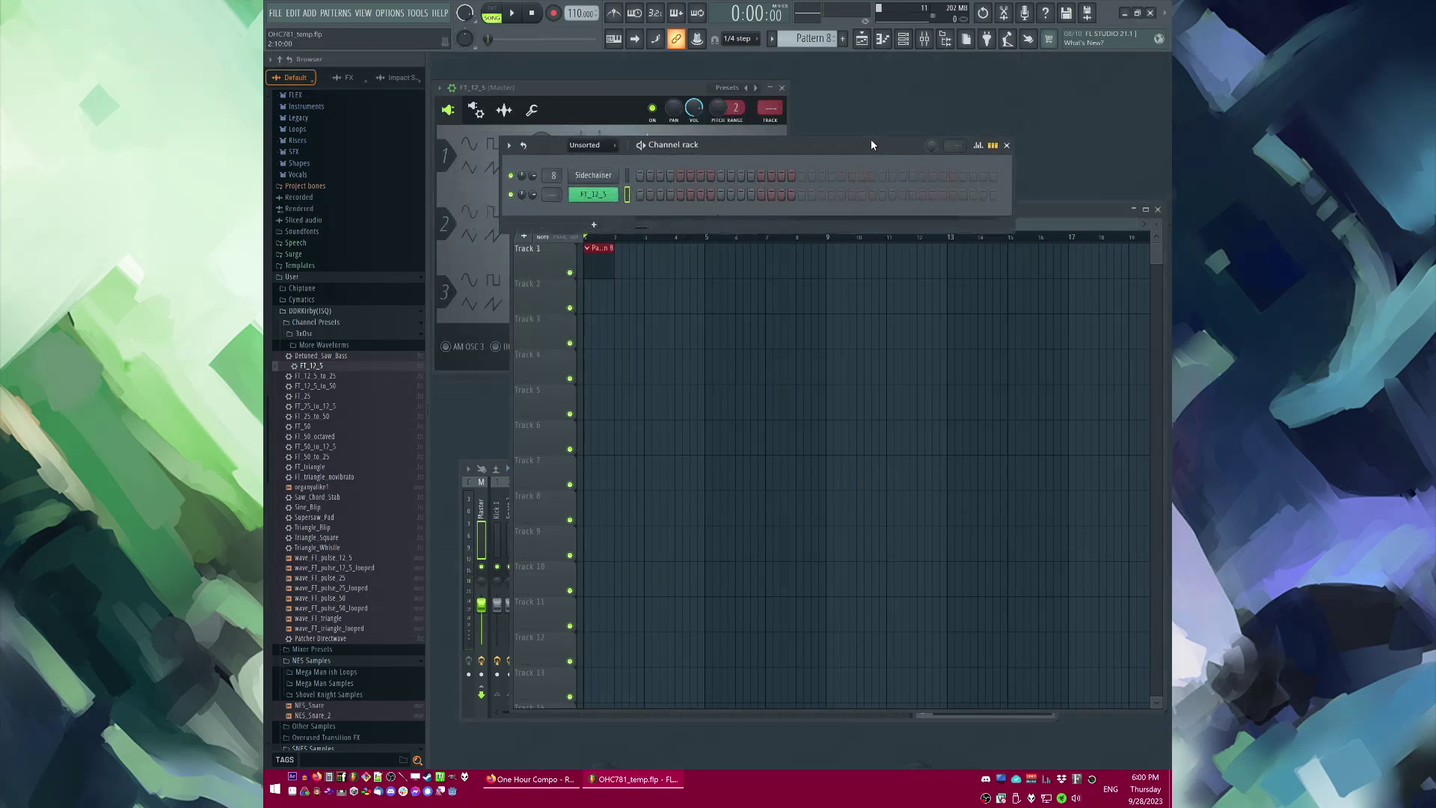
Step: Open the piano roll of the FT_12_5 channel and place a half-beat C4 note at the start of bar 1
right_click(599, 197)
click(645, 194)
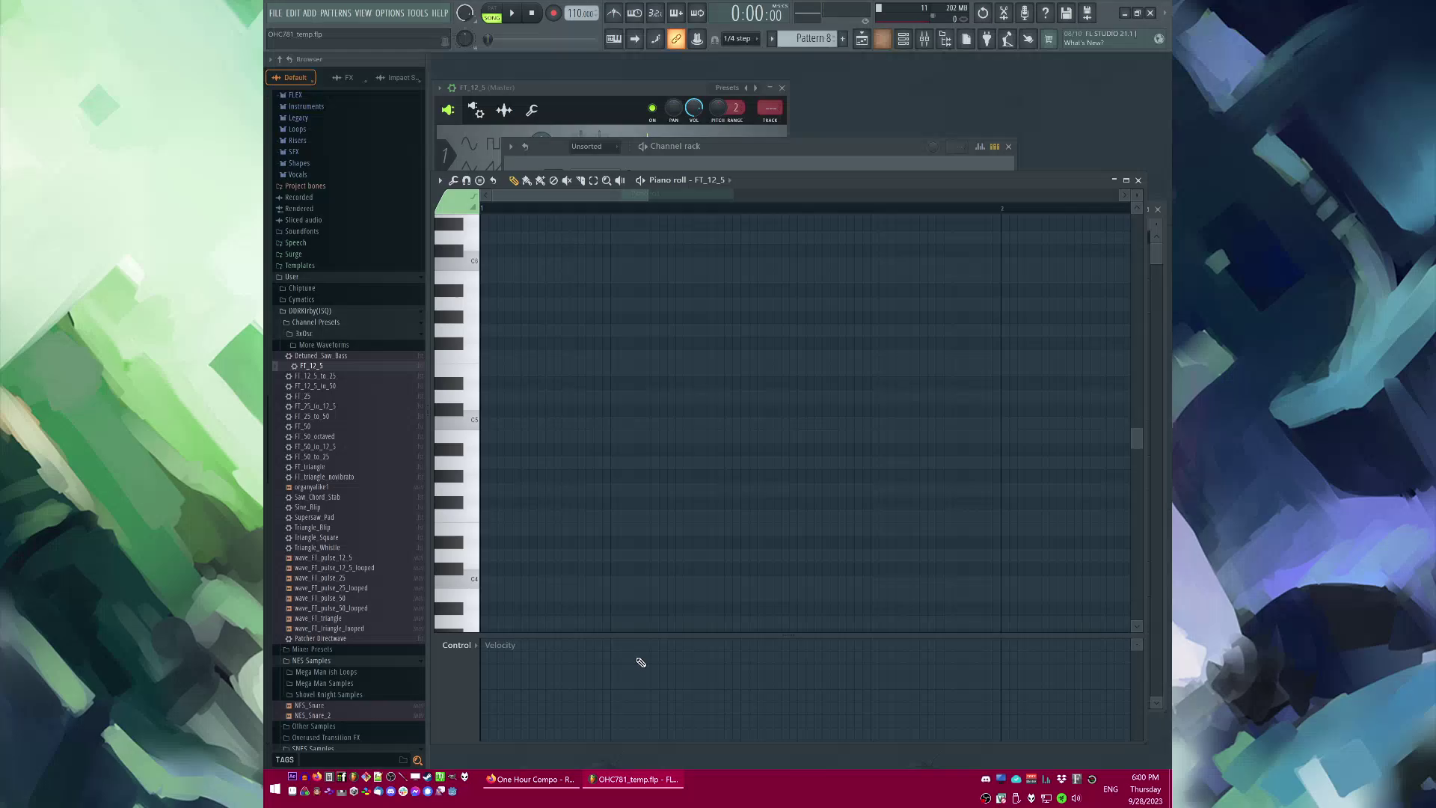
click(534, 786)
click(613, 776)
click(490, 450)
right_click(493, 453)
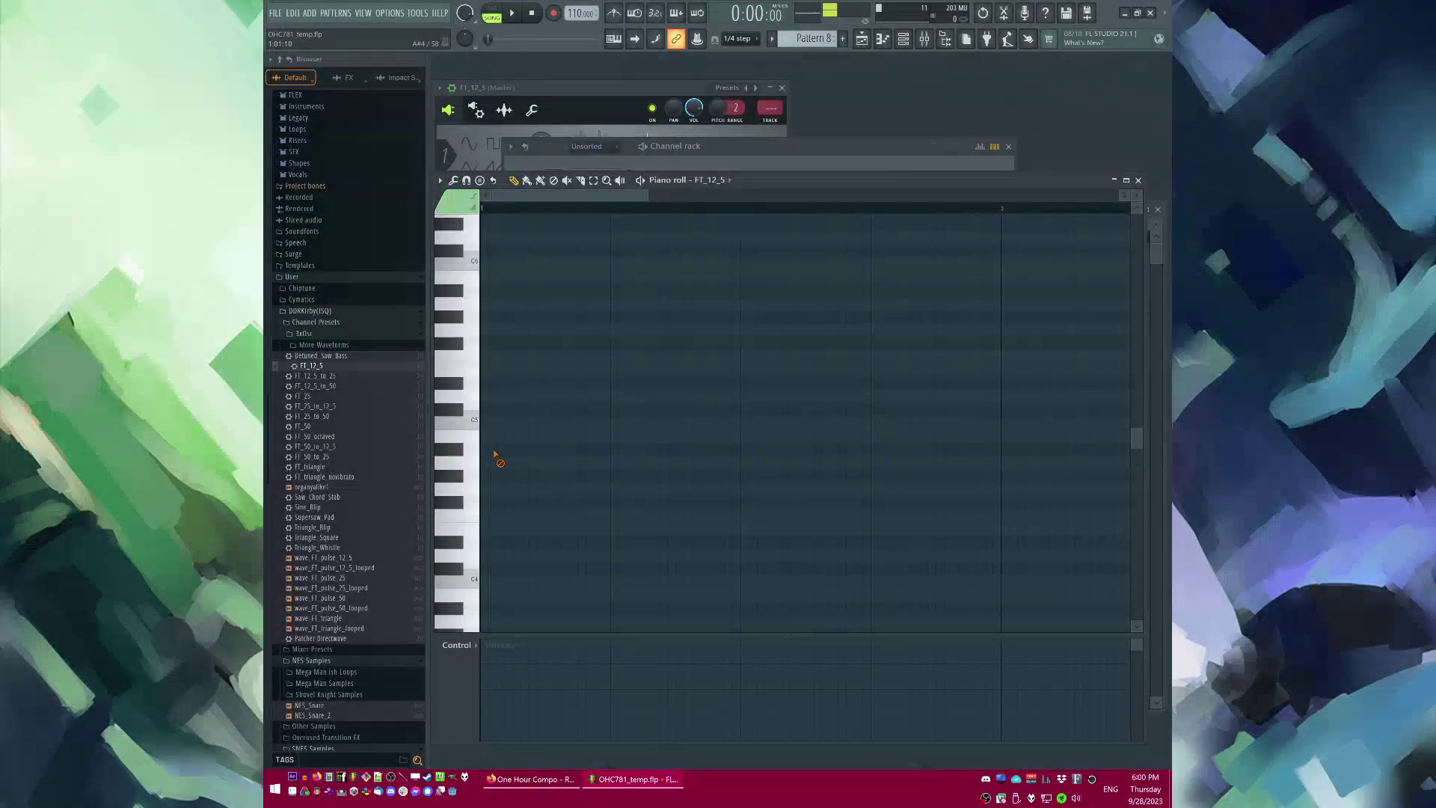
scroll(548, 410, up, 3)
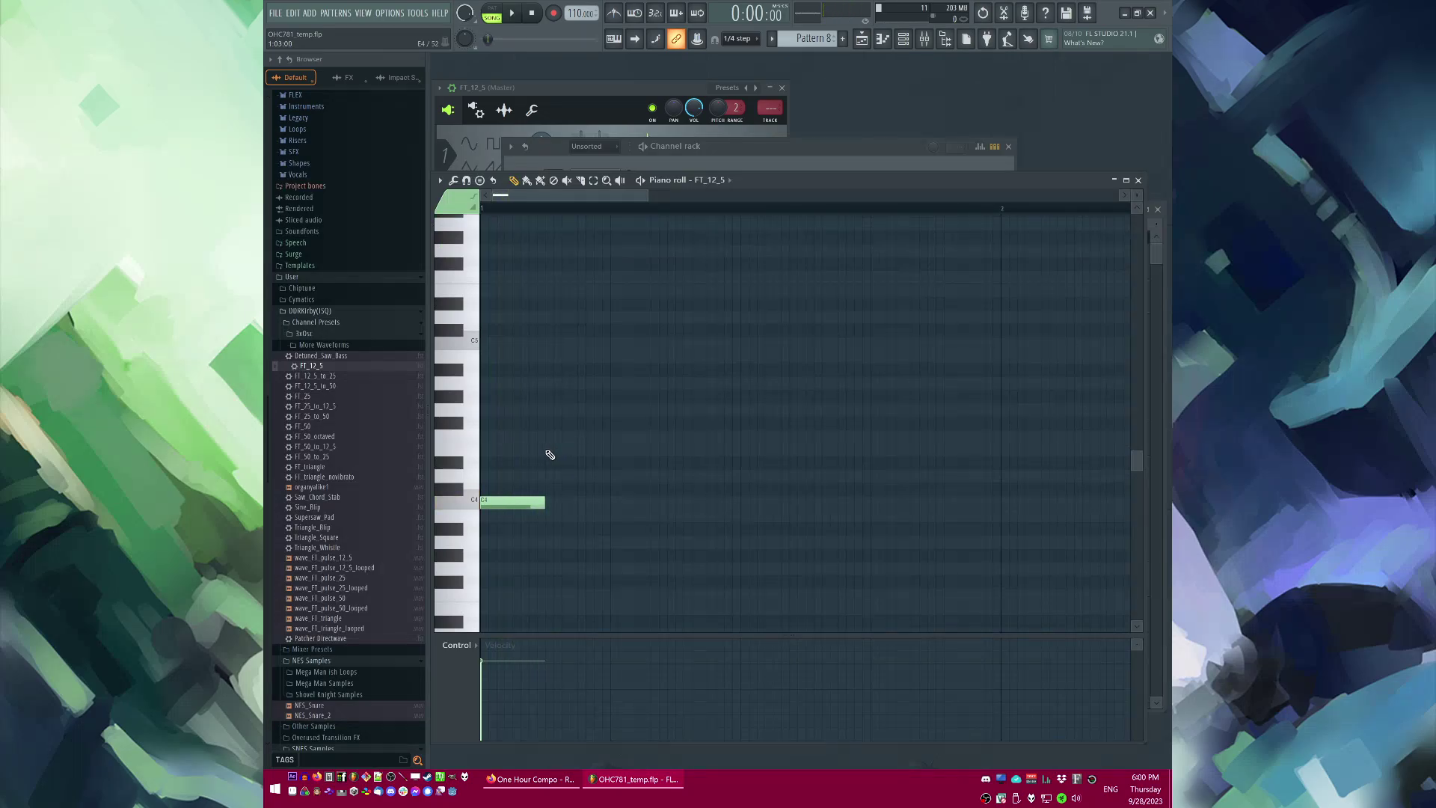
Step: Check the time signature in the project's time settings
click(822, 150)
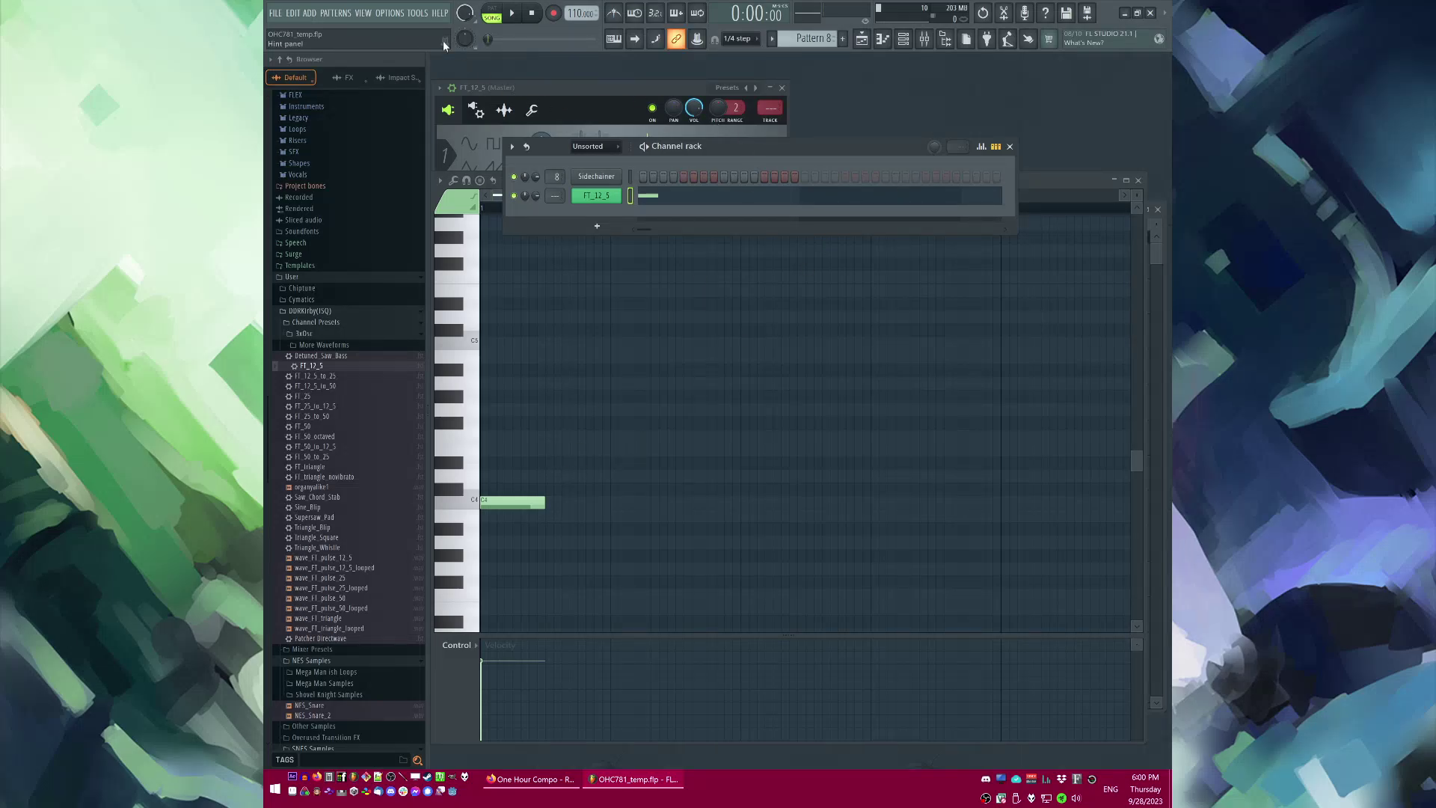
click(388, 13)
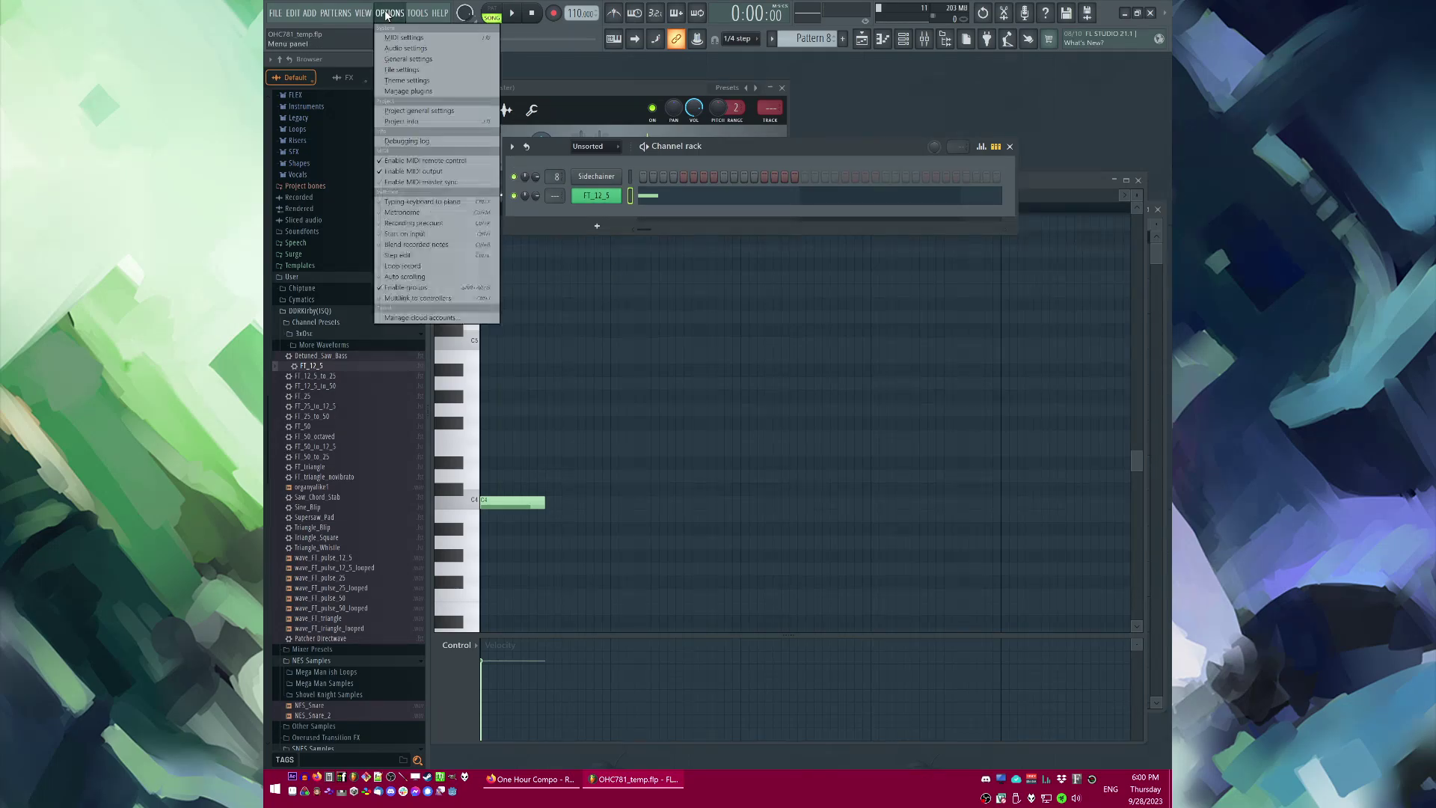
click(409, 121)
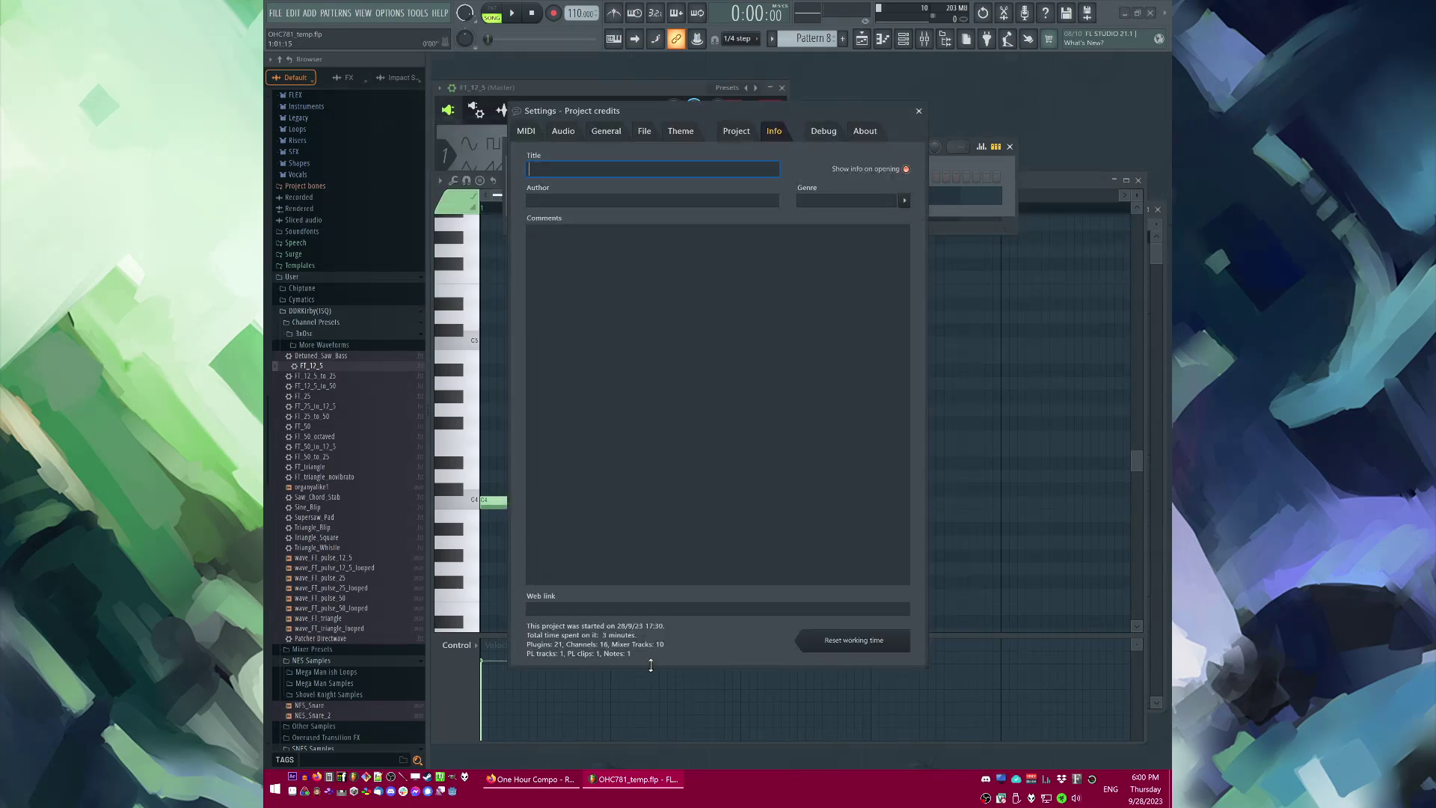
click(737, 132)
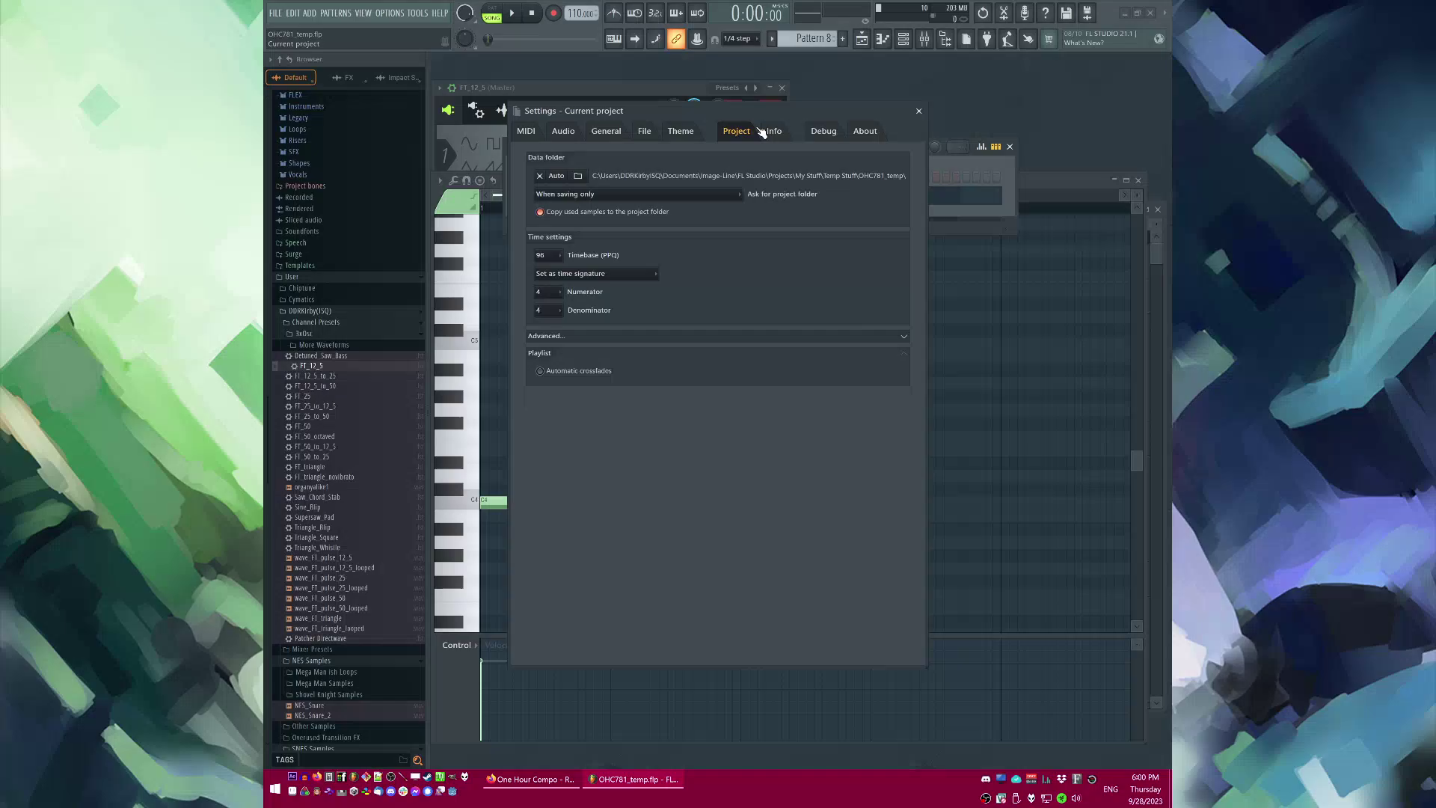
click(548, 310)
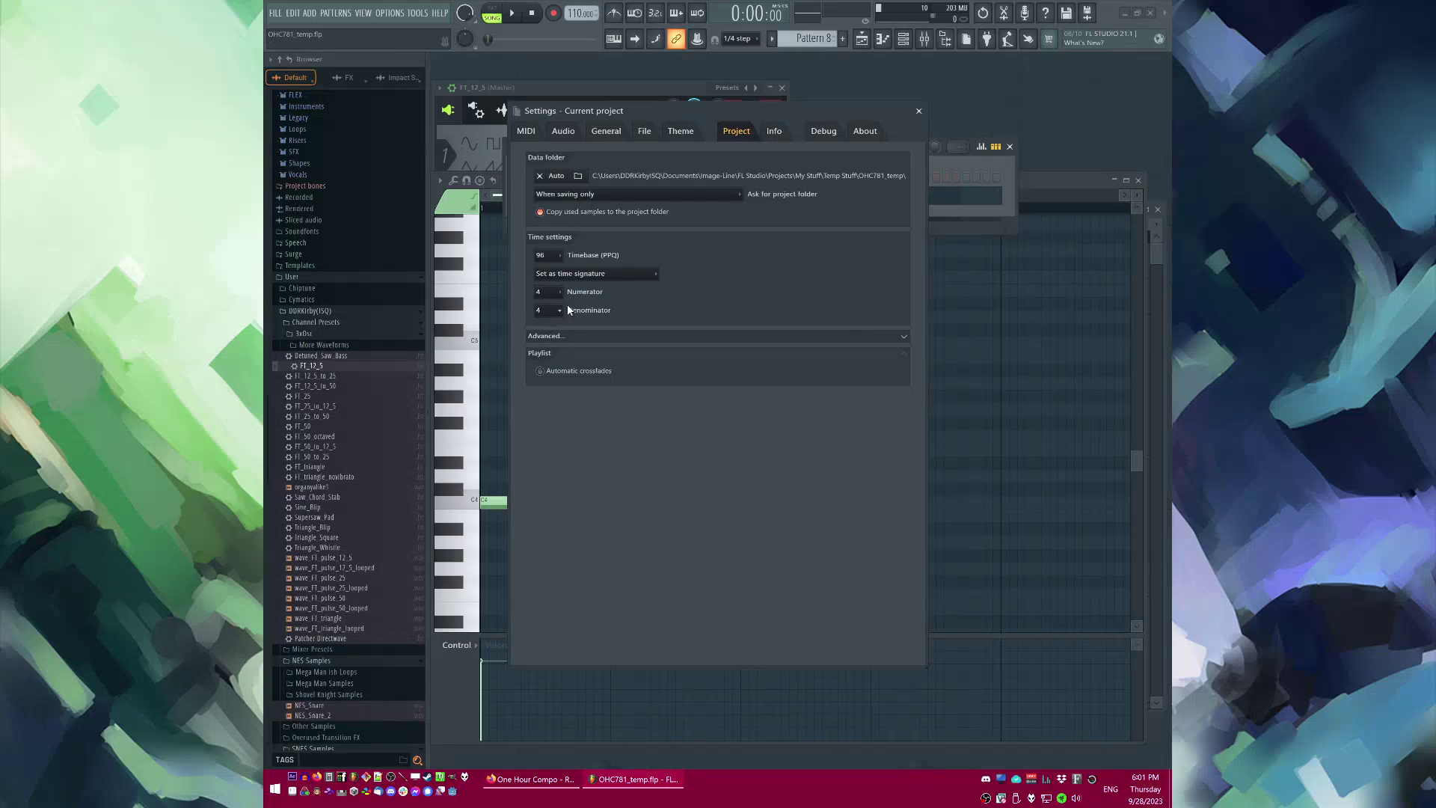
click(918, 110)
Step: Set the snap to 1/6 beat, enter a swung C4, E4, G4, E4, G4, E4 arpeggio of 1/3-beat notes, and audition it
click(741, 39)
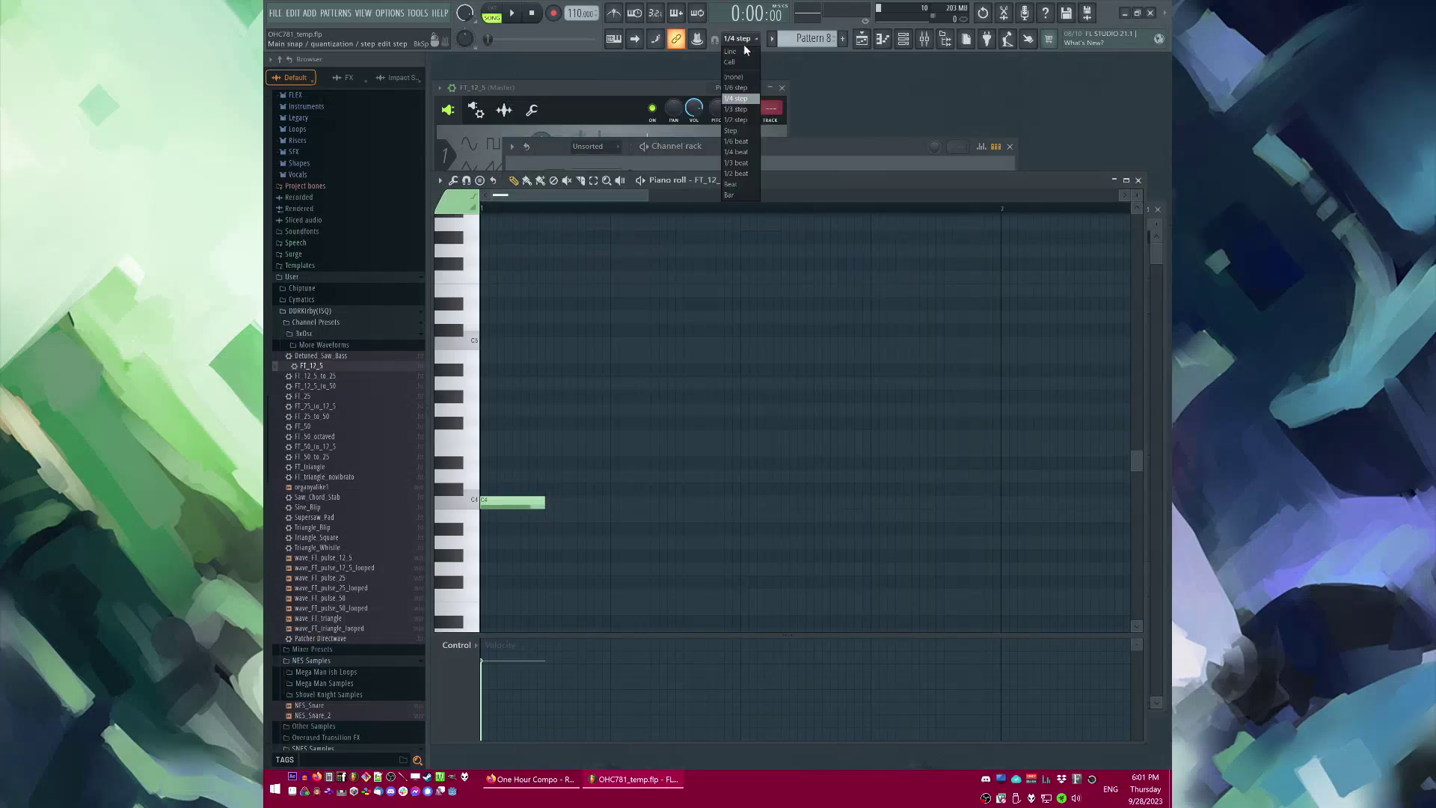
click(738, 142)
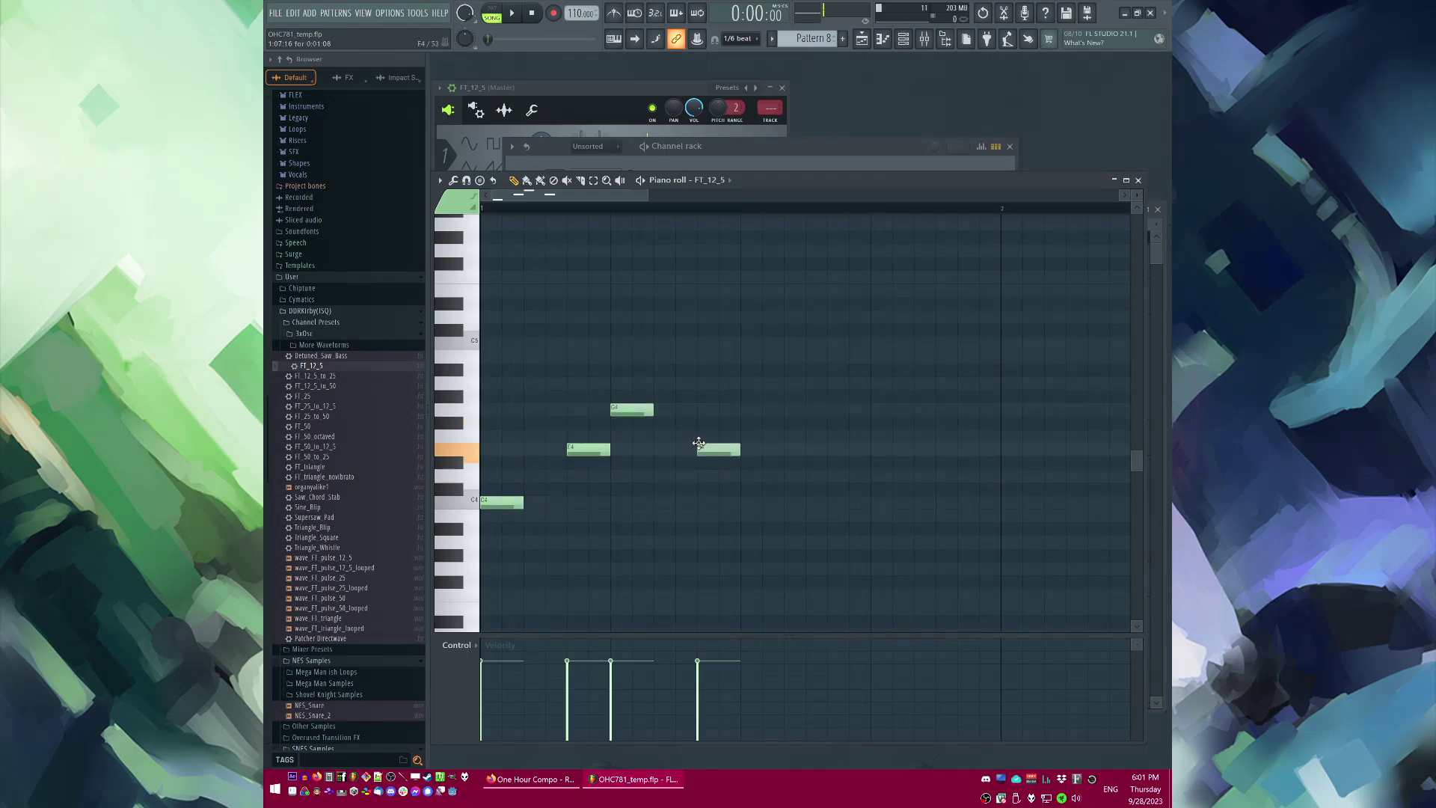
key(space)
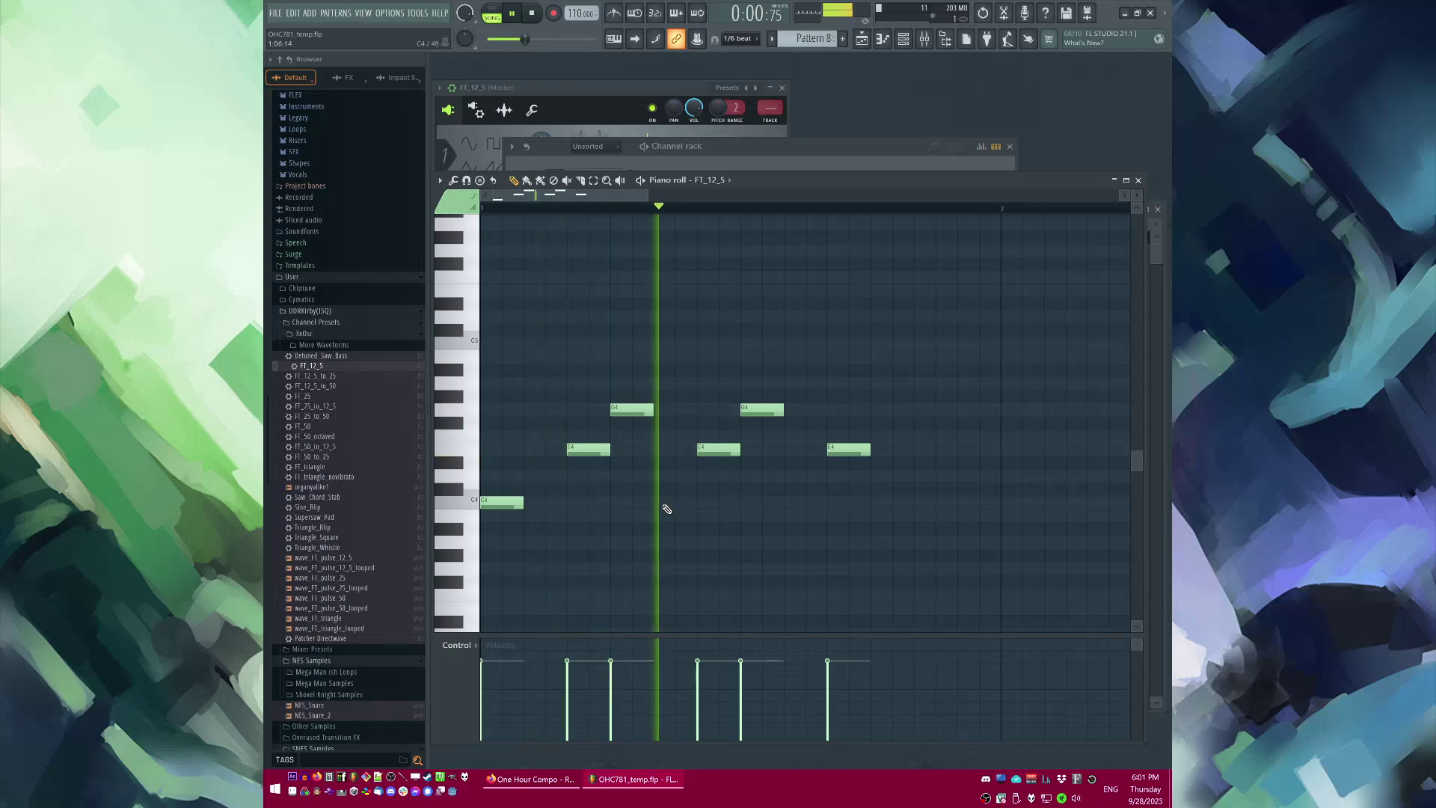
scroll(663, 504, down, 2)
key(space)
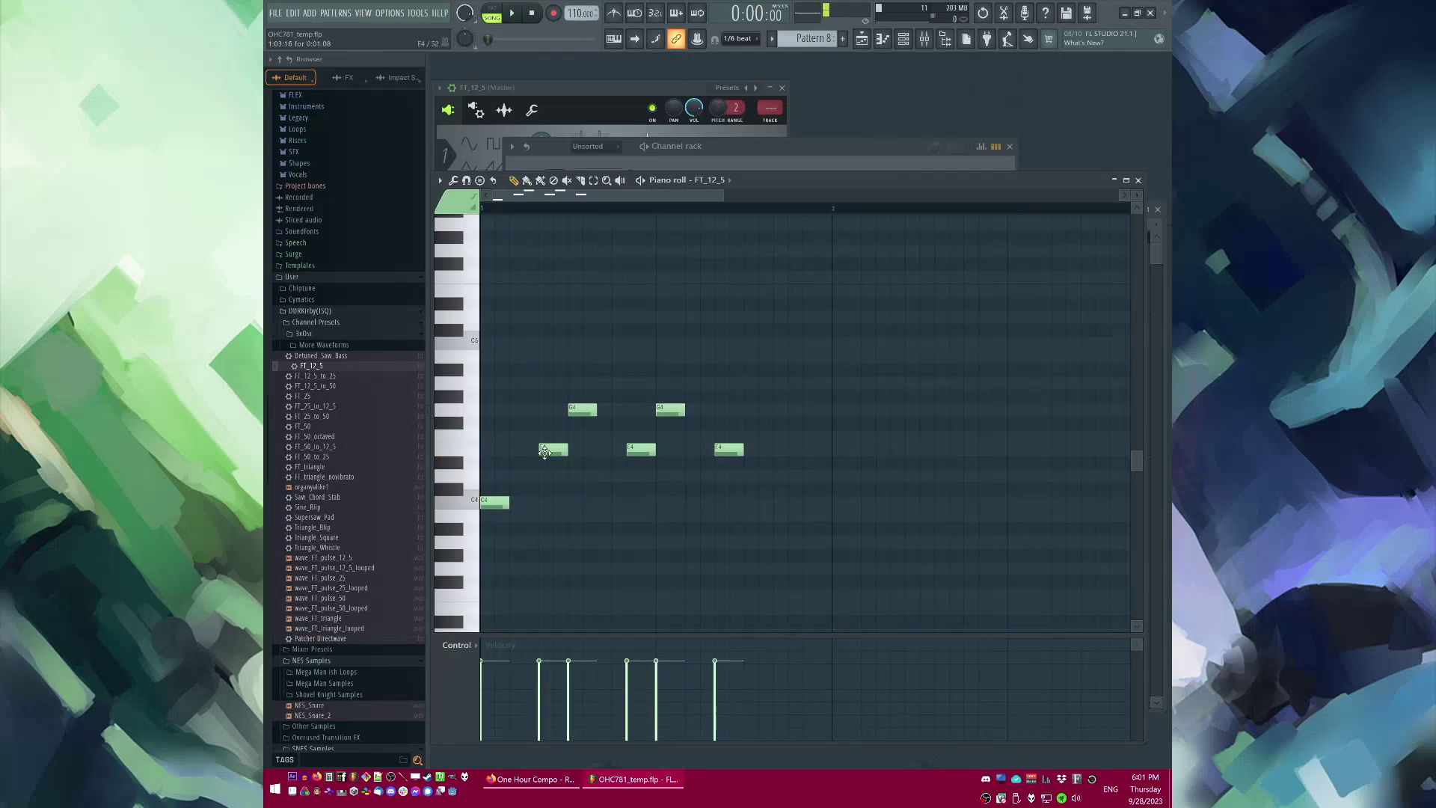
Step: Route the FT_12_5 channel to mixer track 11 and open its volume envelope settings during playback
click(510, 163)
click(589, 194)
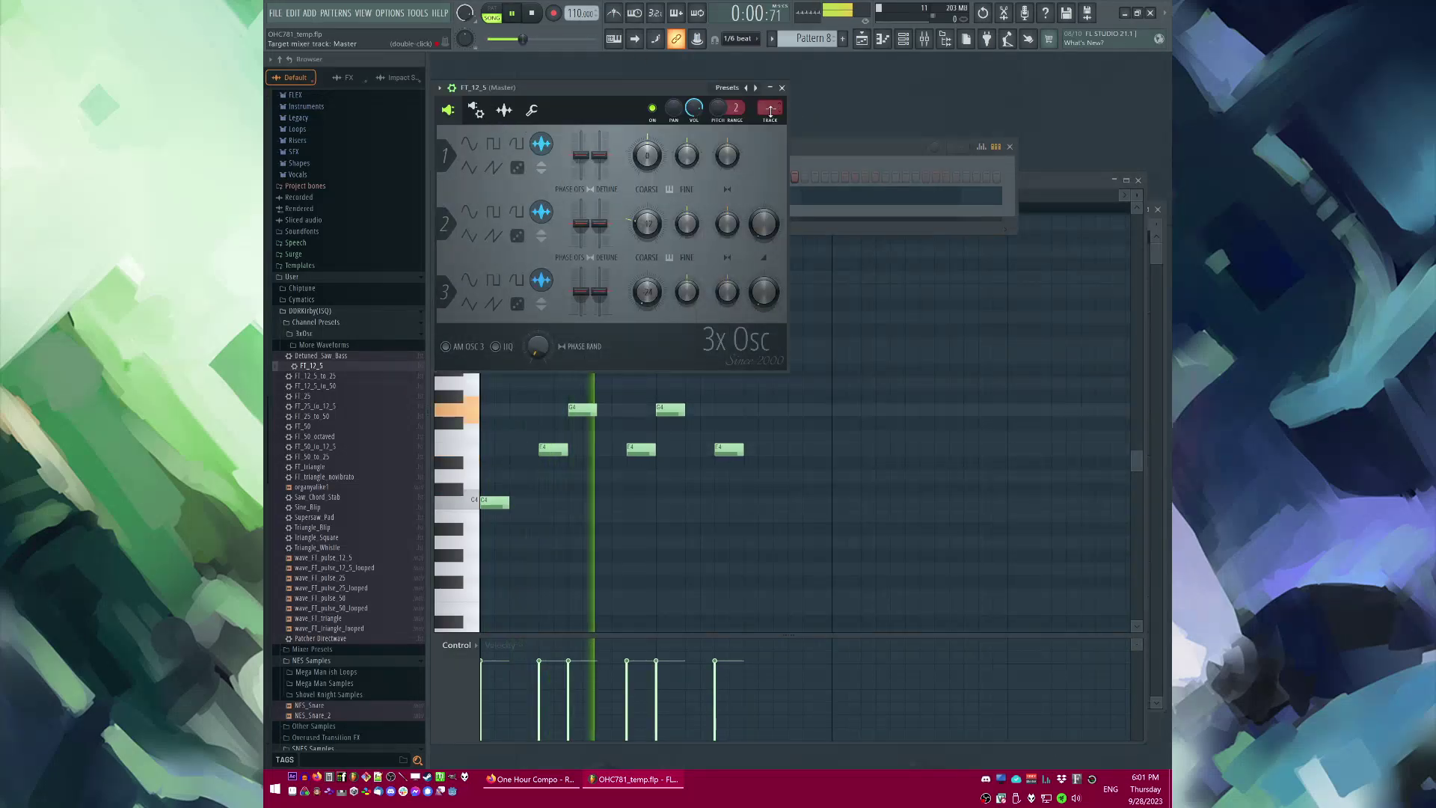
key(ctrl+l)
click(501, 117)
click(479, 112)
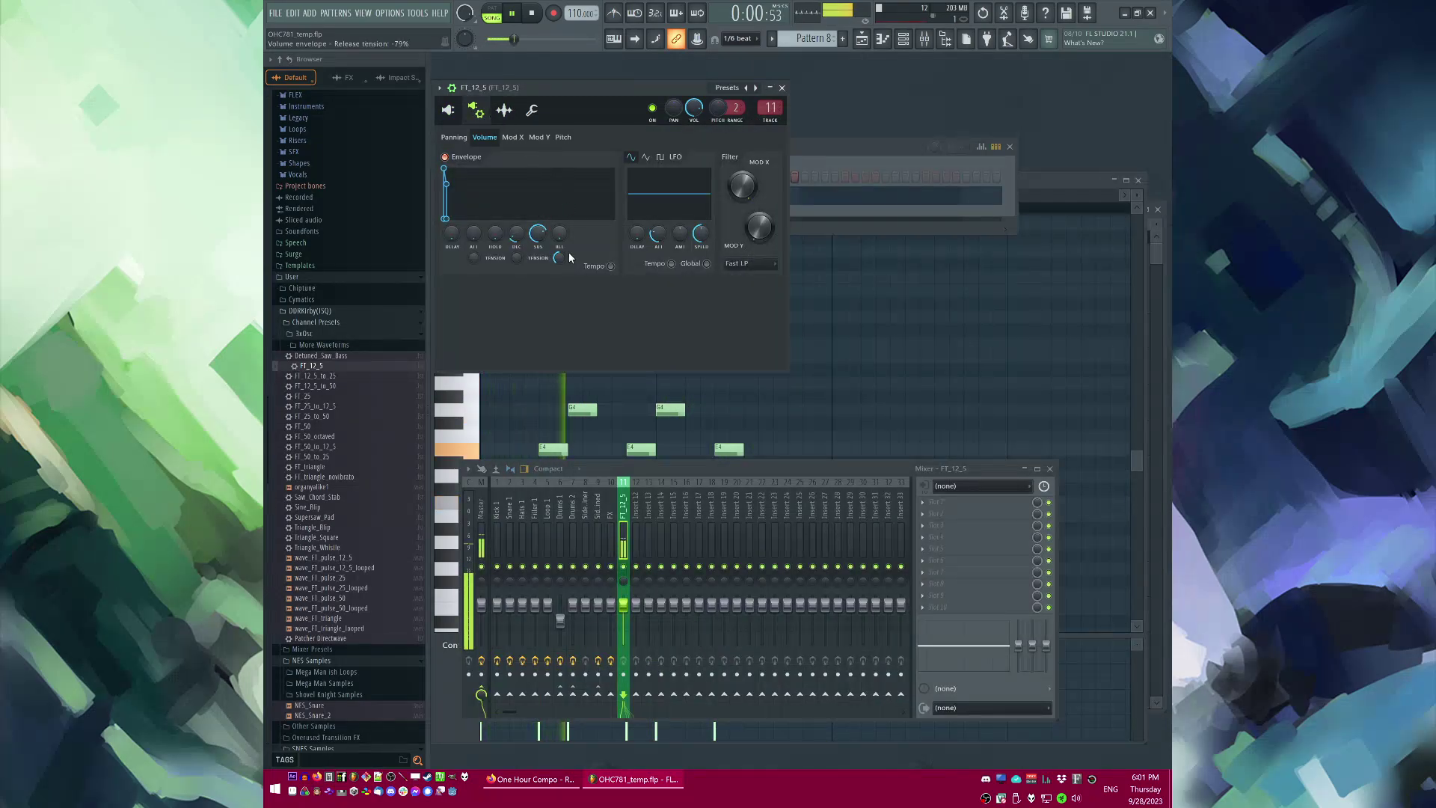
right_click(799, 364)
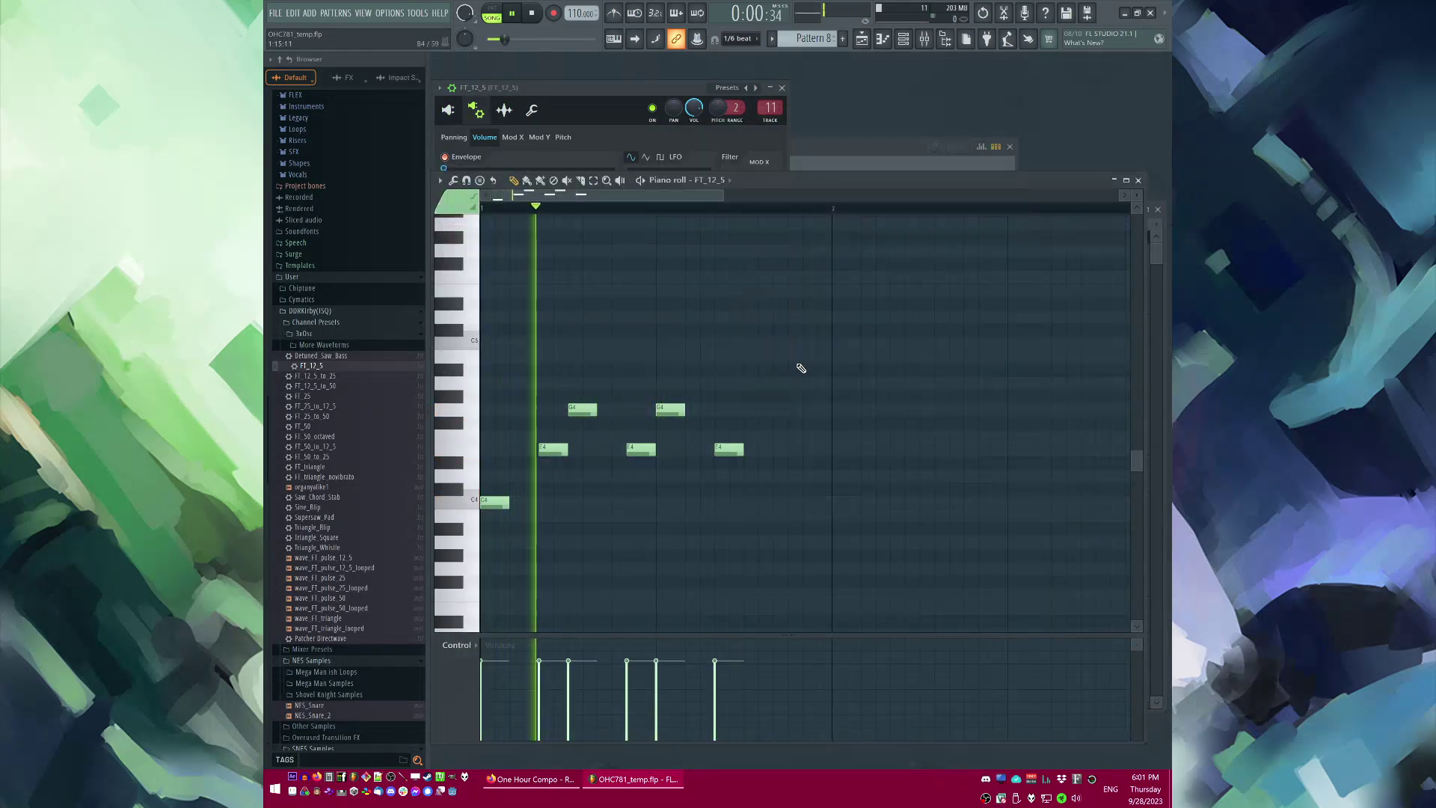
Step: Try a G3 note beneath the opening C4 and audition the pattern
scroll(755, 381, down, 2)
key(space)
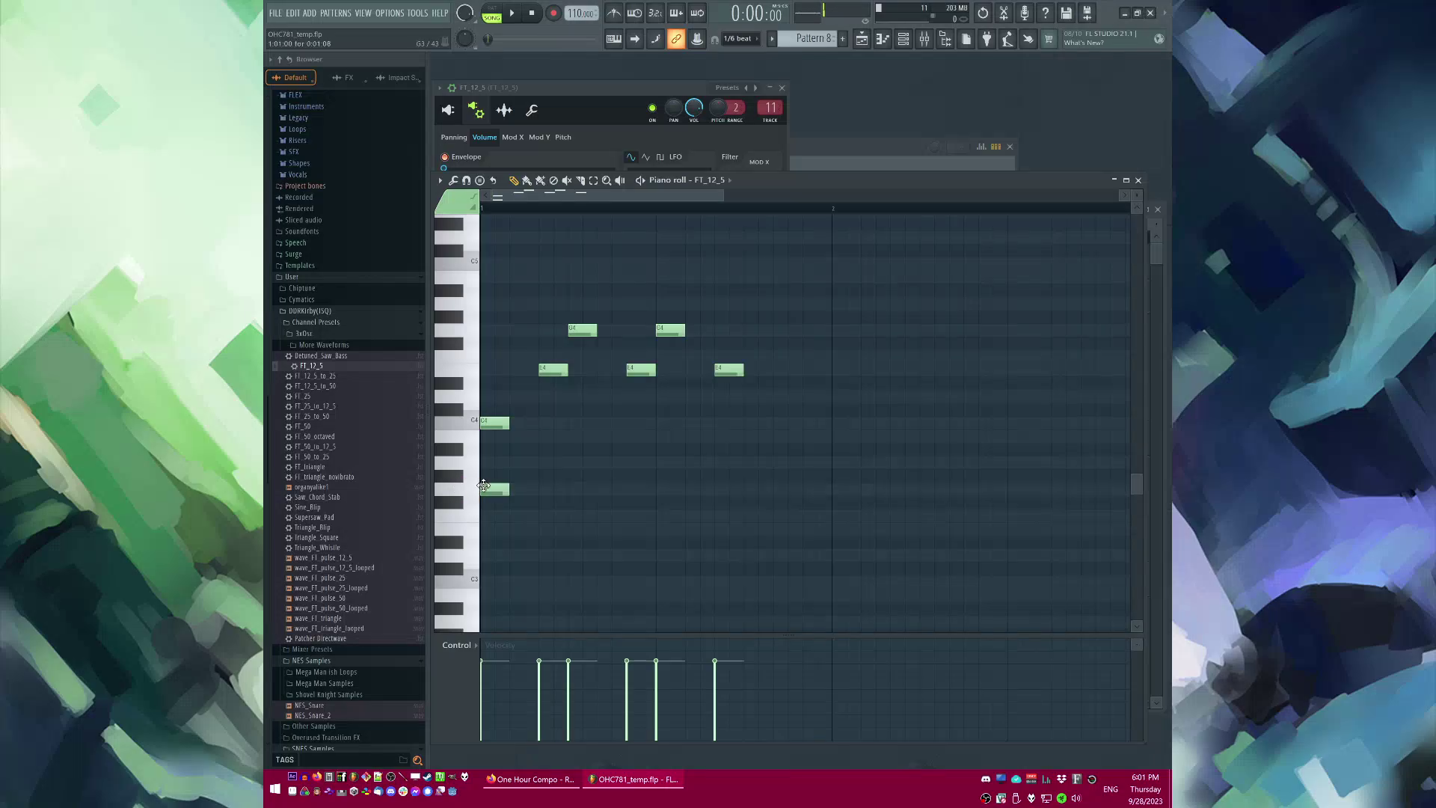
key(space)
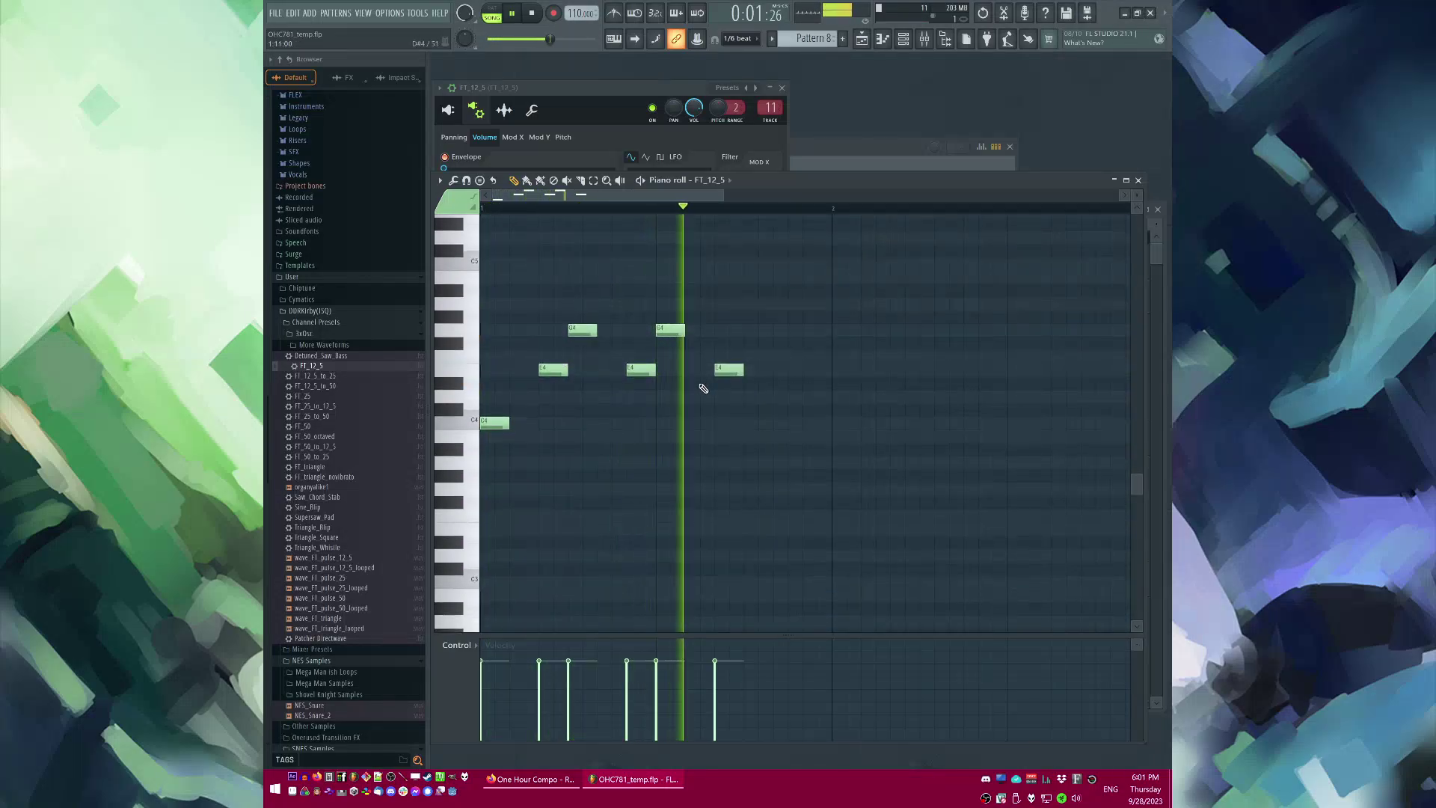
key(space)
scroll(711, 414, down, 1)
key(space)
scroll(560, 330, up, 1)
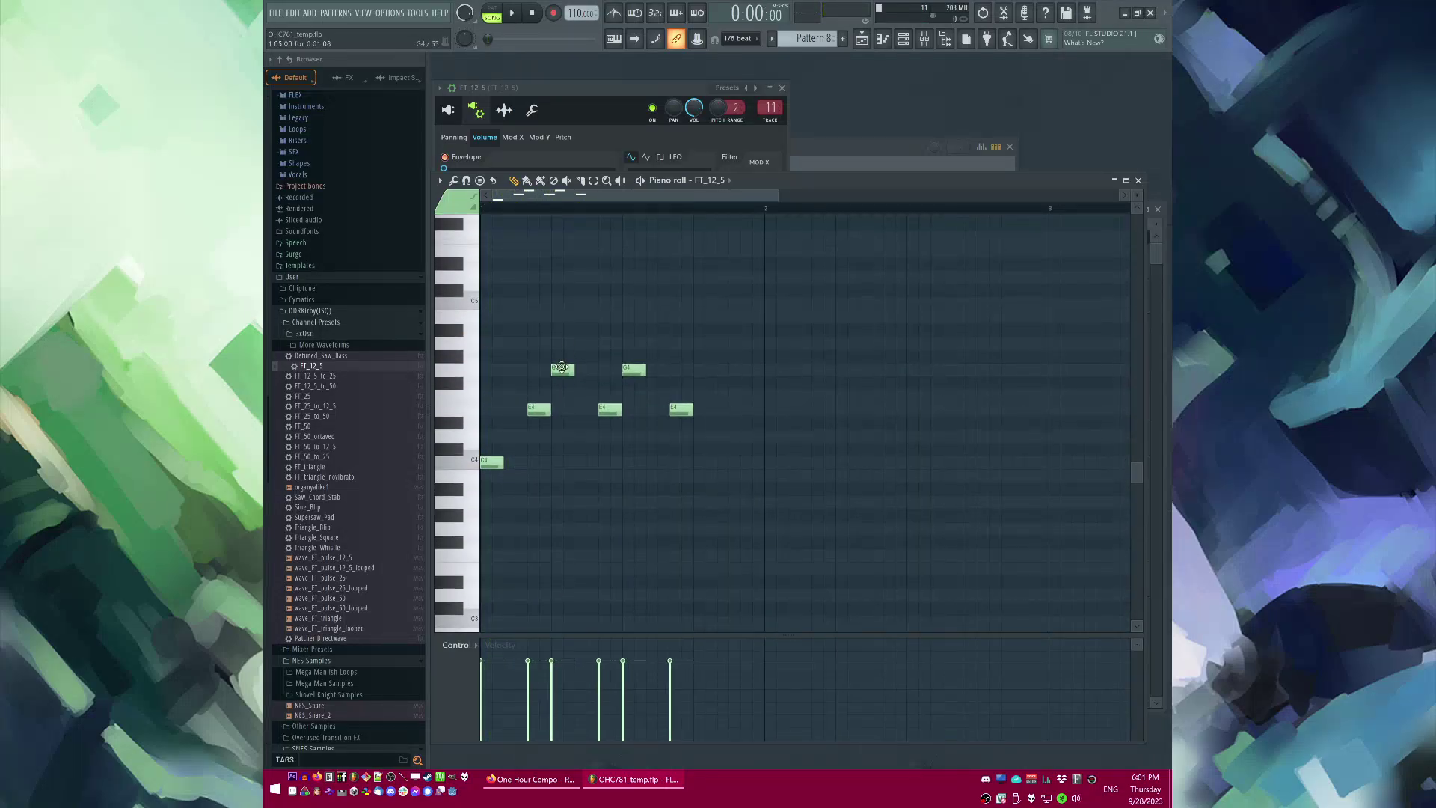
Step: Add a C5 note above each of the two G4 notes, audition the pattern, and redraw the final E4 note
key(space)
drag(545, 304, 555, 304)
key(space)
key(space)
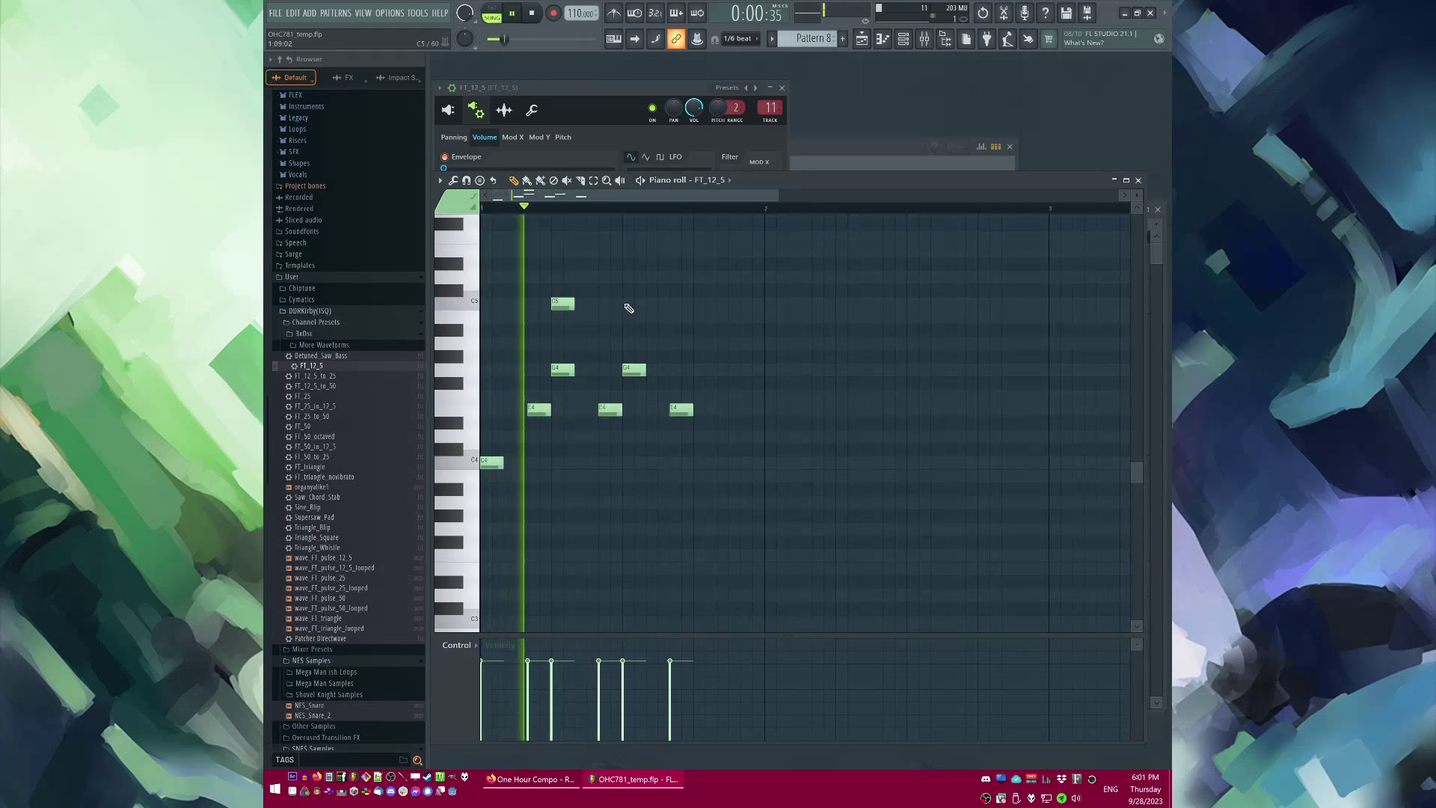
key(space)
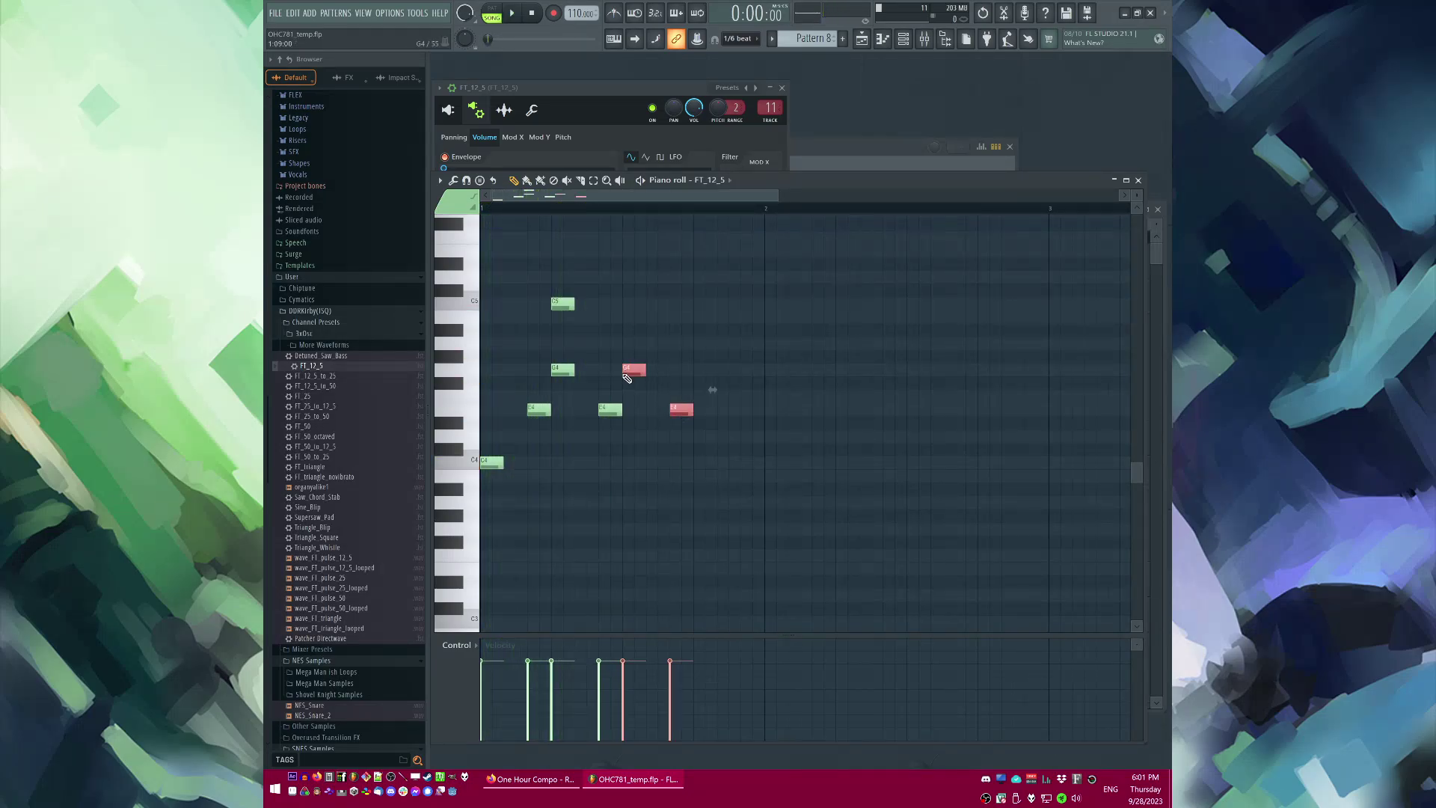
click(628, 303)
key(space)
right_click(677, 410)
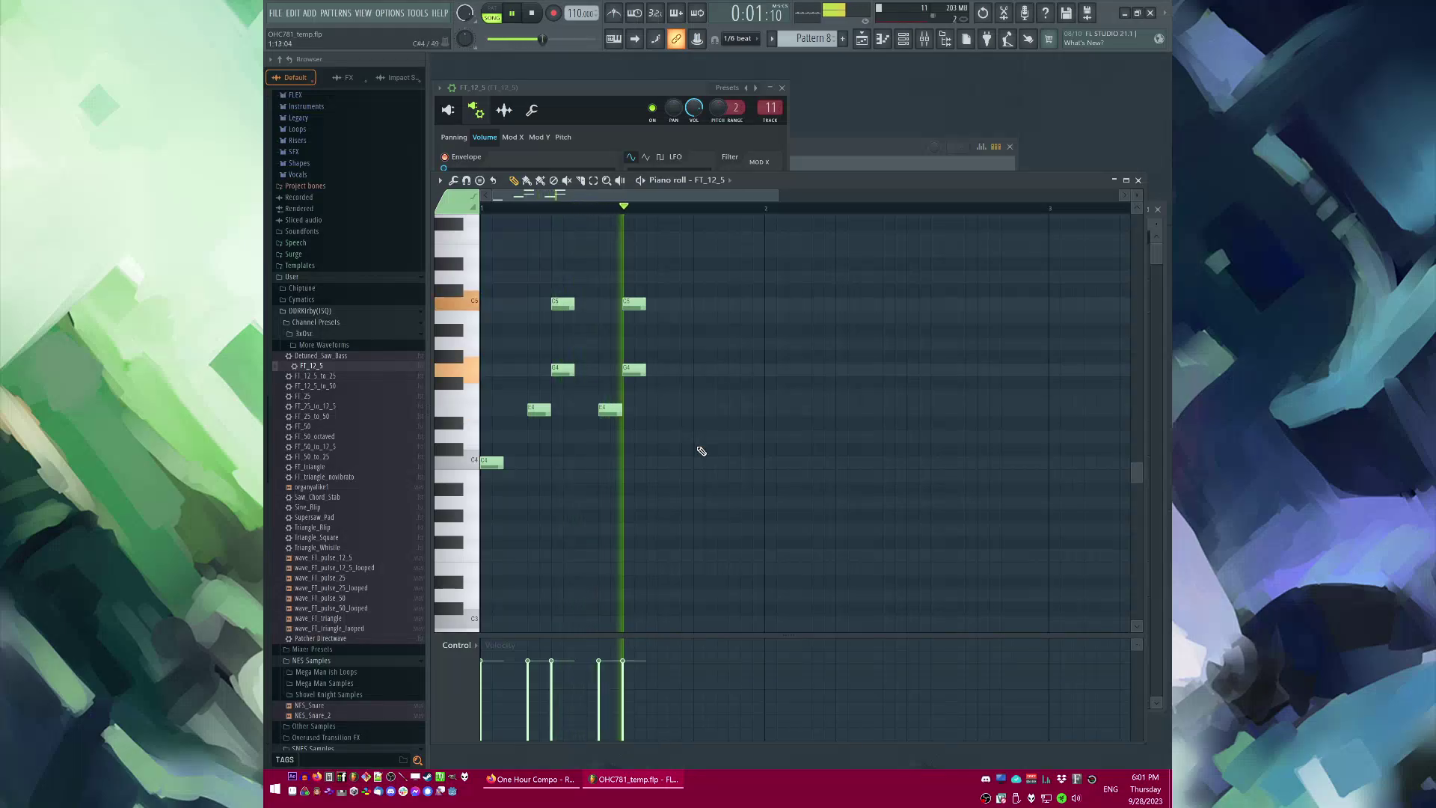
drag(666, 413, 673, 411)
Step: Select all notes in the pattern and inspect the FT_12_5 channel's miscellaneous and sample settings
key(ctrl+a)
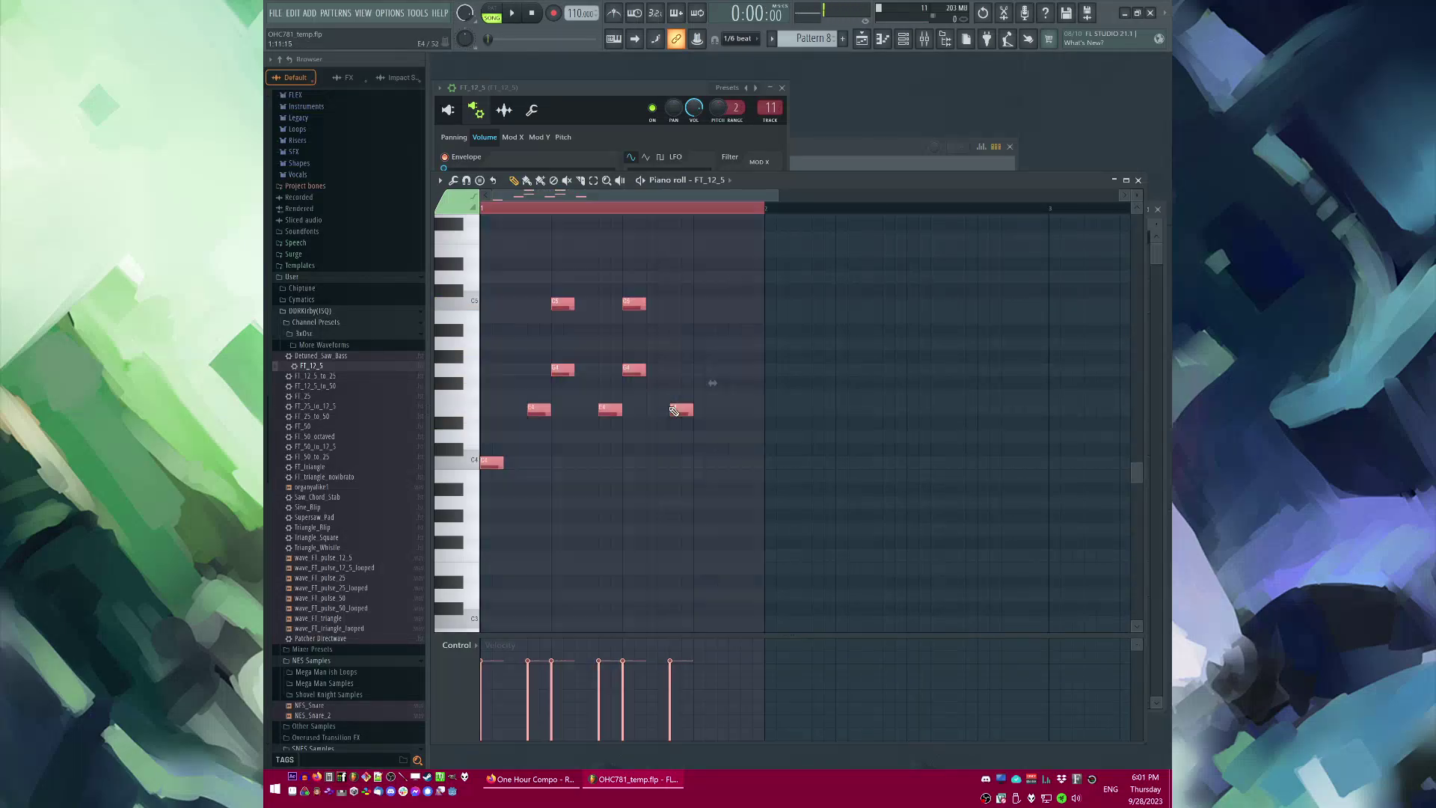
click(559, 106)
click(532, 111)
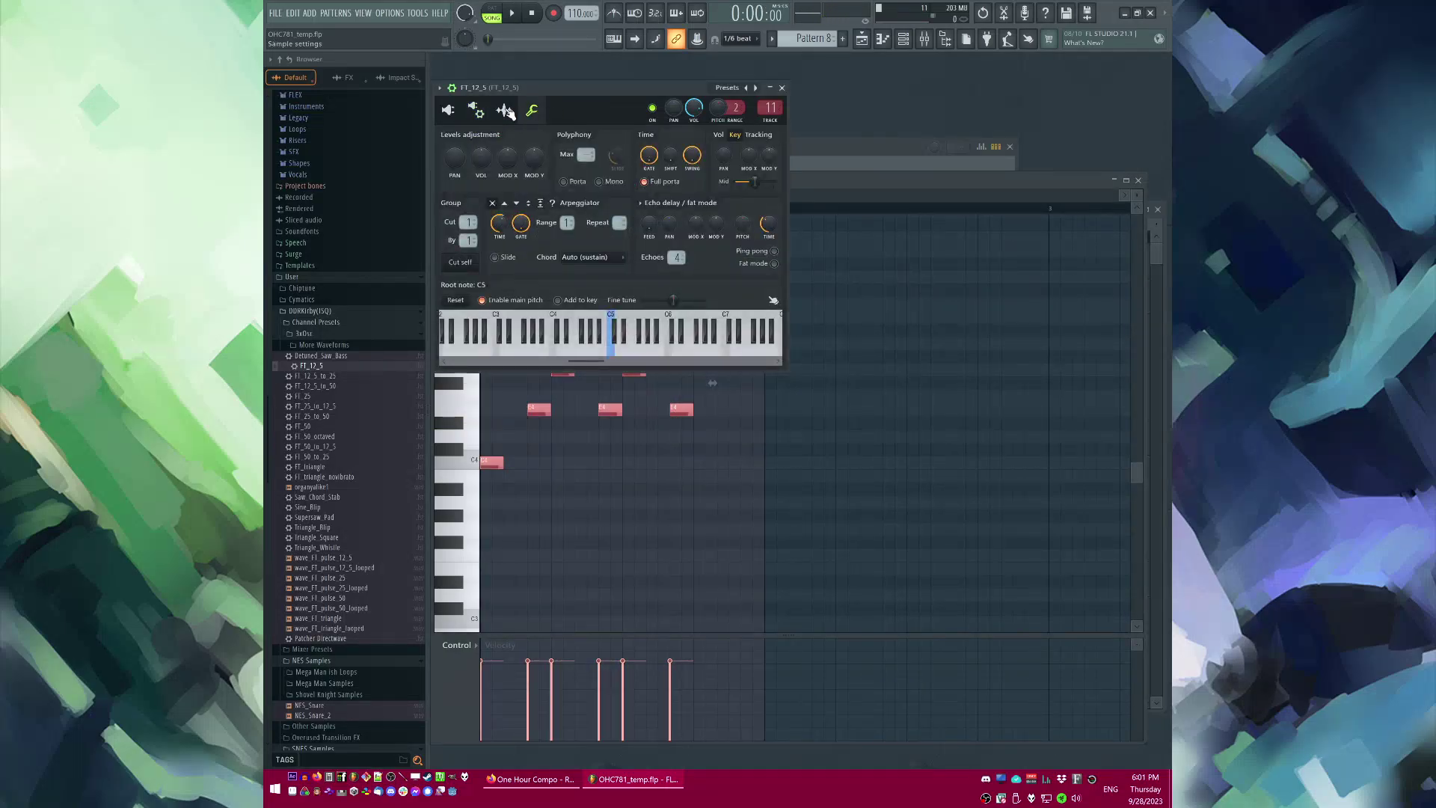
click(505, 111)
Step: Change the project's time signature to 3/4 and audition the FT_12_5 pattern
click(379, 21)
click(414, 121)
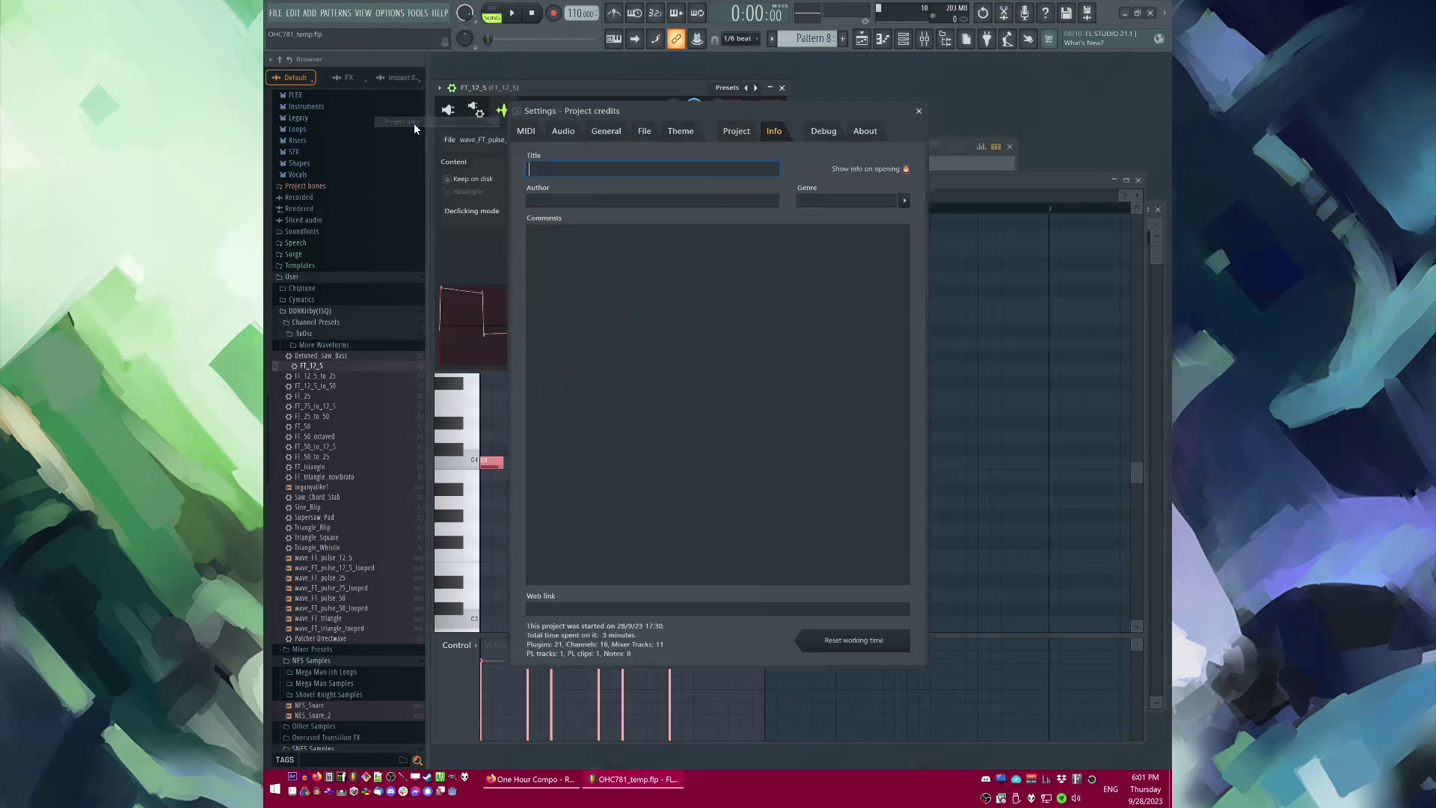
click(736, 131)
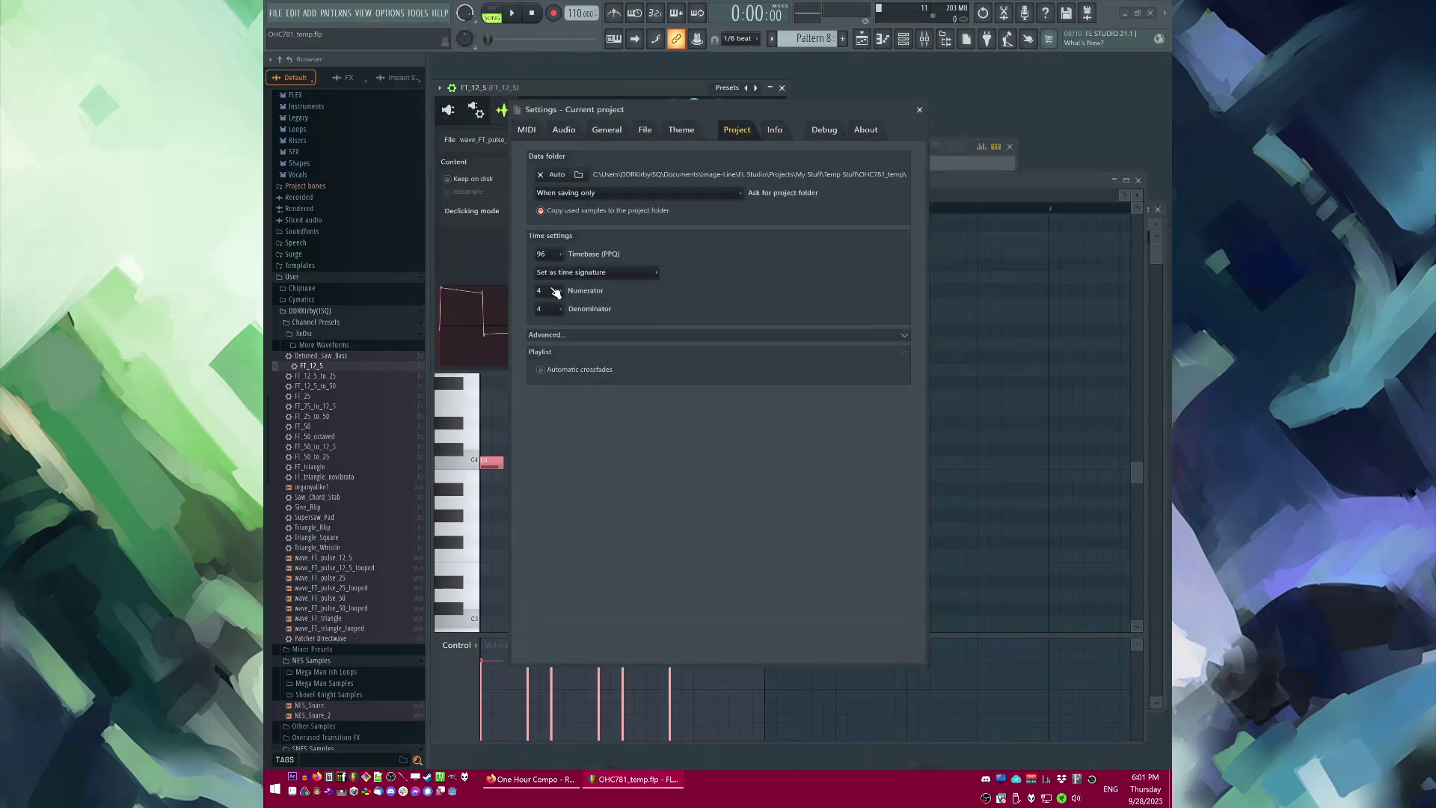
click(557, 324)
click(919, 110)
click(935, 180)
key(space)
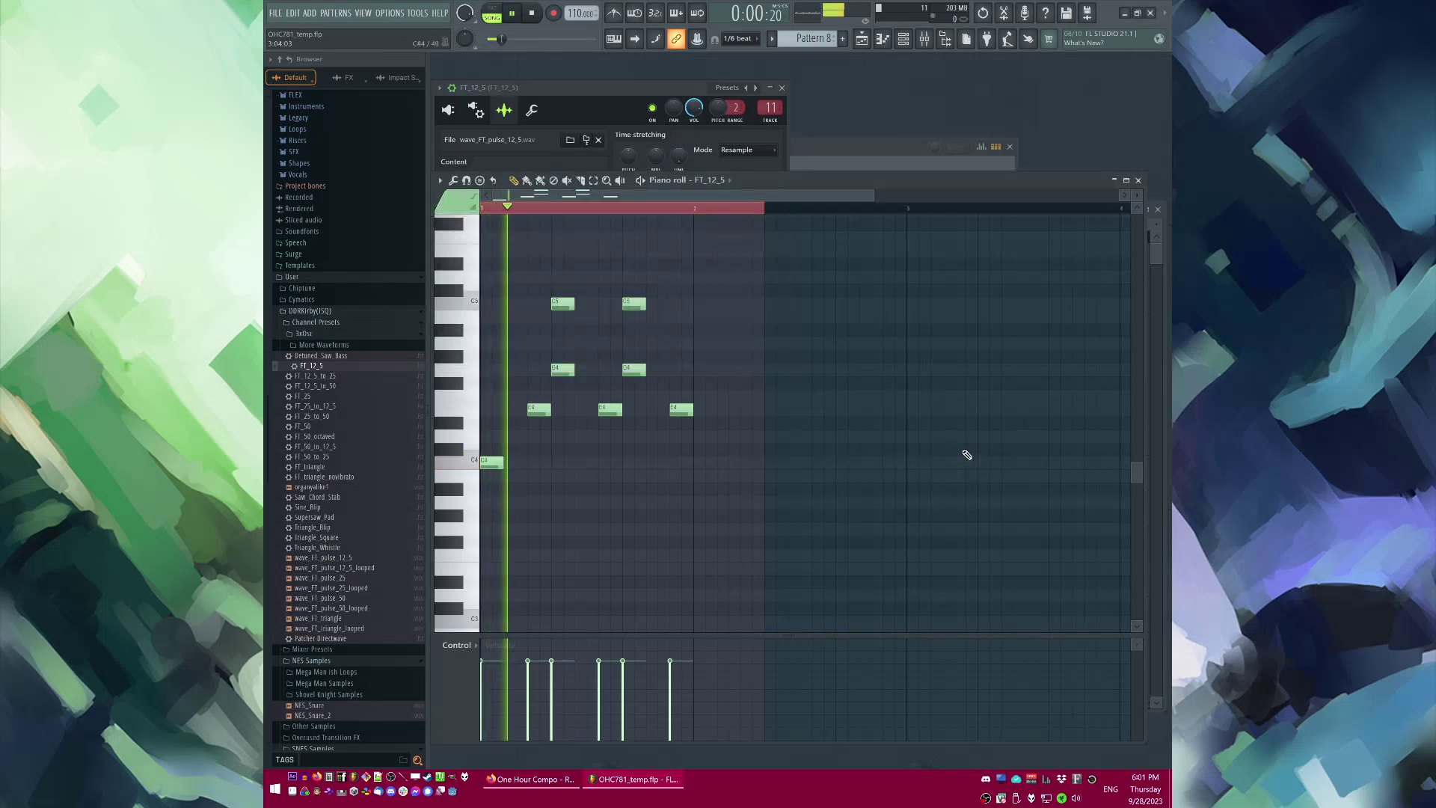
key(space)
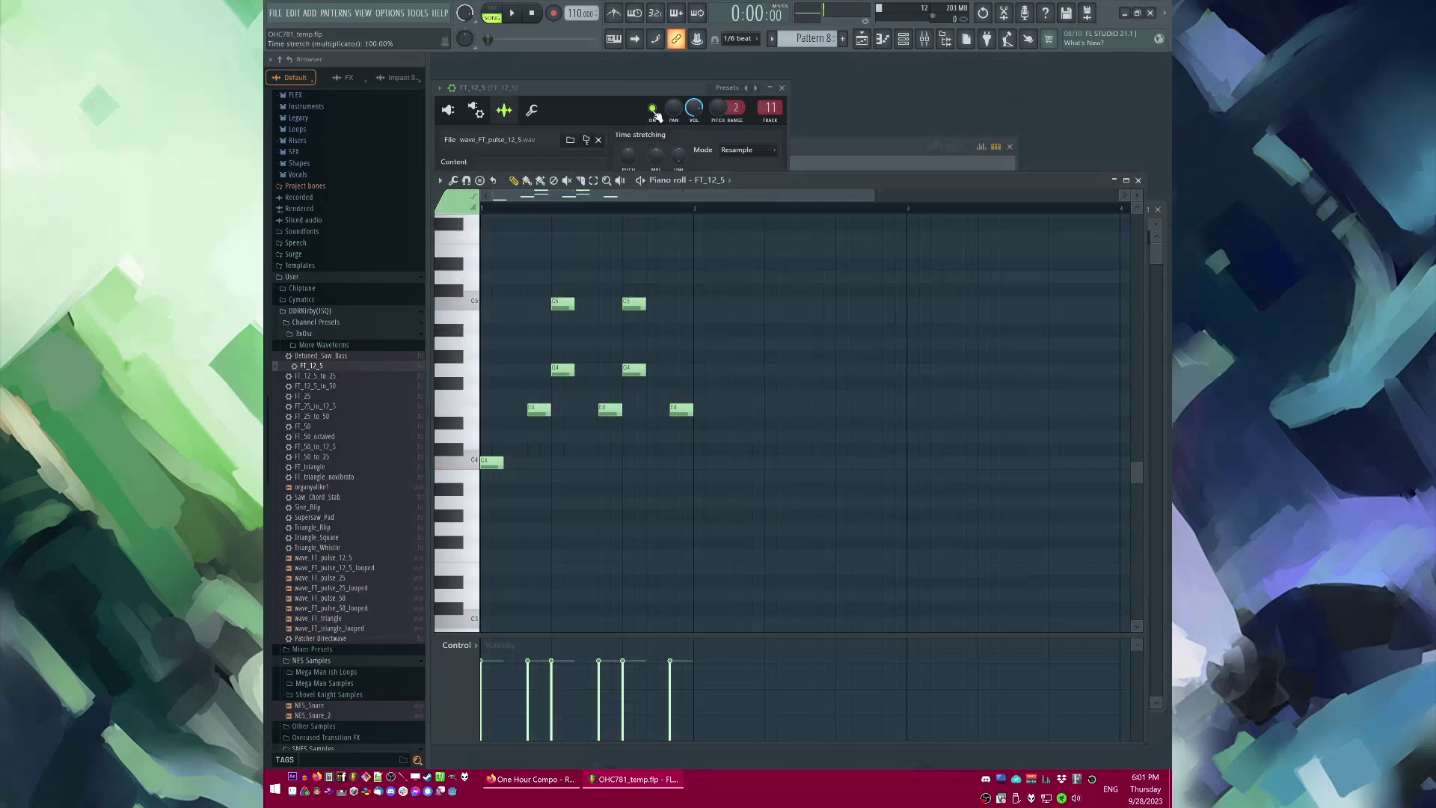
Step: Set the project tempo to 130 BPM and audition the pattern at the new speed
right_click(581, 8)
click(724, 93)
key(space)
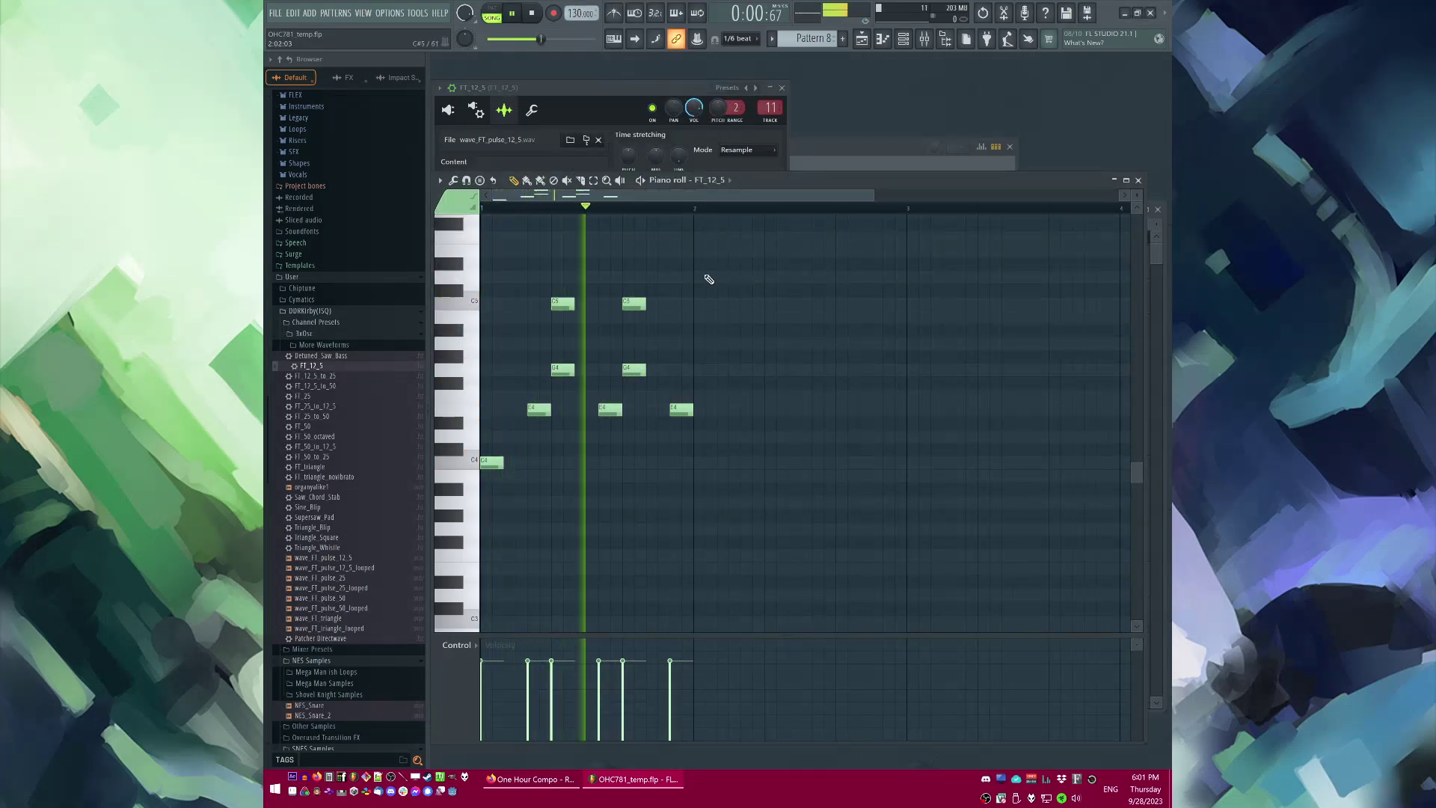
drag(659, 197, 741, 198)
key(space)
Step: Duplicate all the notes into bar 2, lower that bar's opening note to A3, and audition it
key(ctrl+a)
key(ctrl+b)
right_click(688, 299)
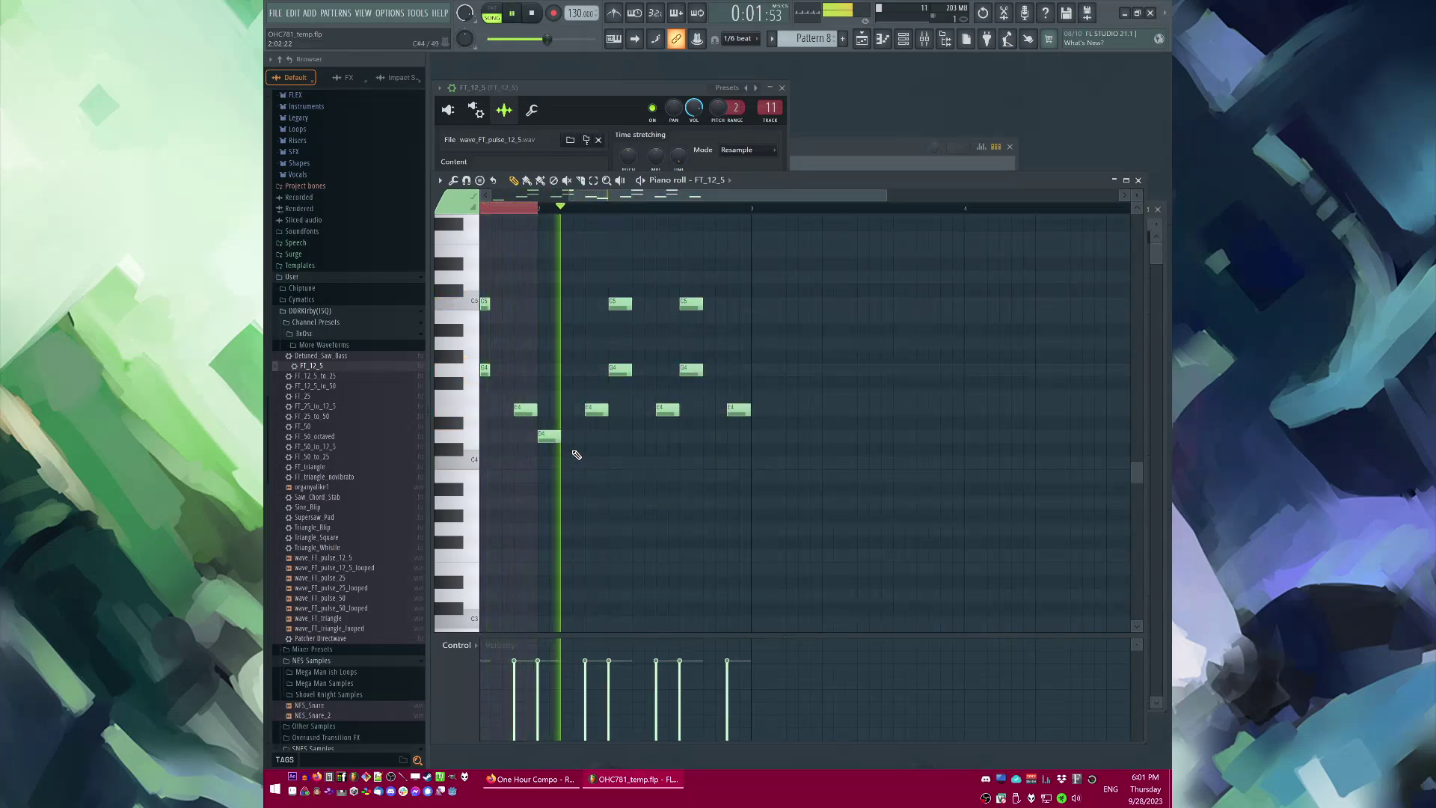
drag(550, 479, 550, 526)
key(space)
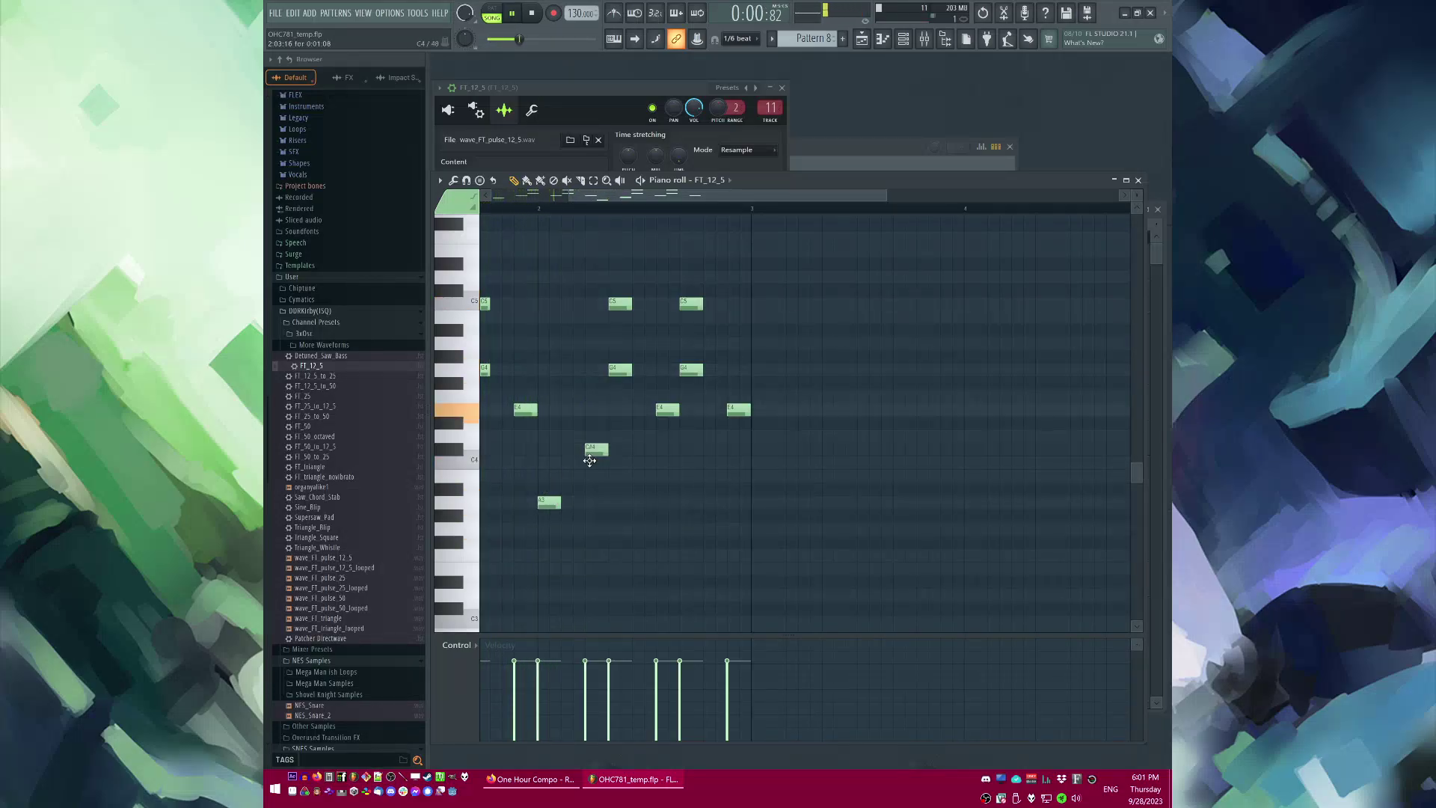
Step: Lower the first E4 note of bar 2 to C4 and both its G4 notes to F4 while auditioning
drag(589, 460, 589, 468)
key(space)
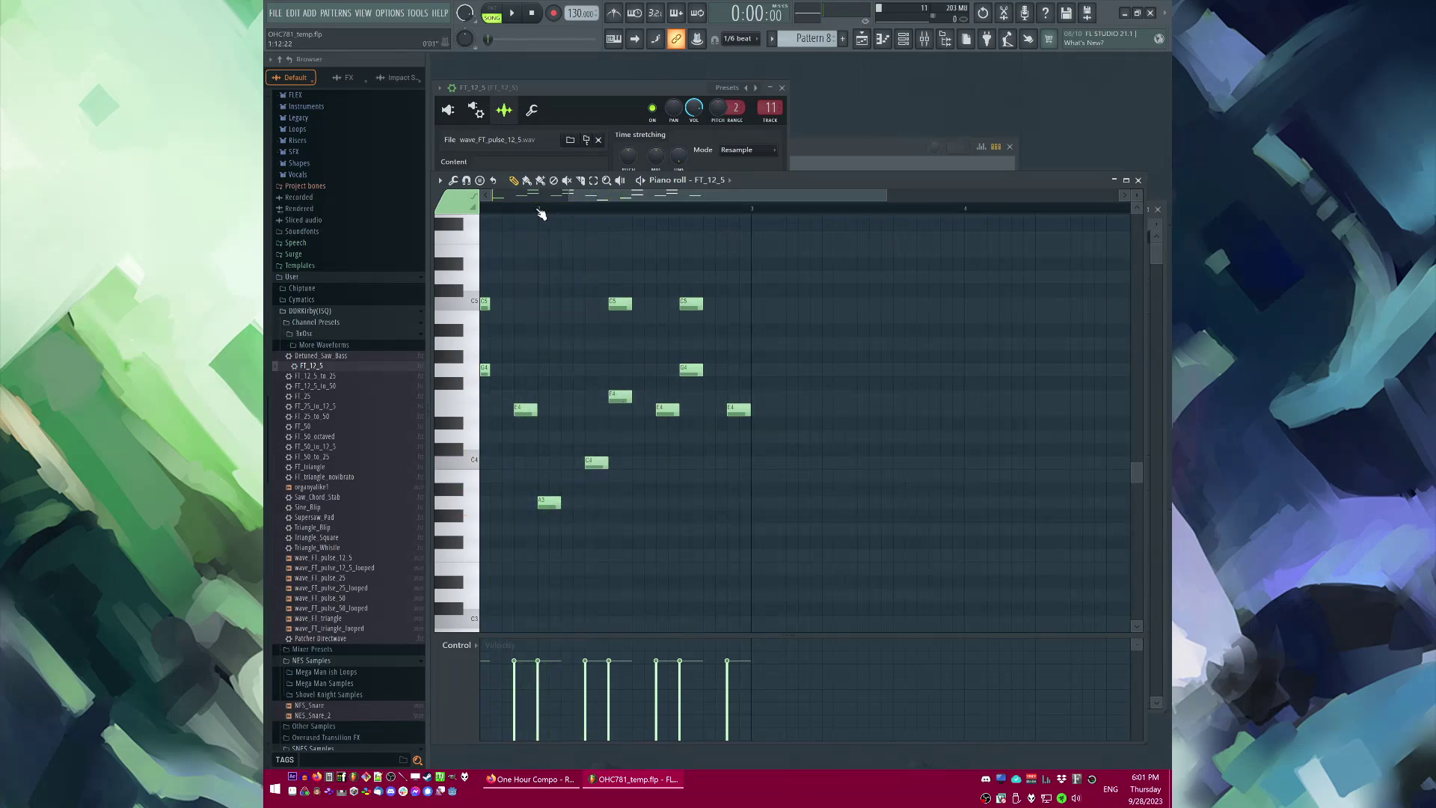
key(space)
key(space)
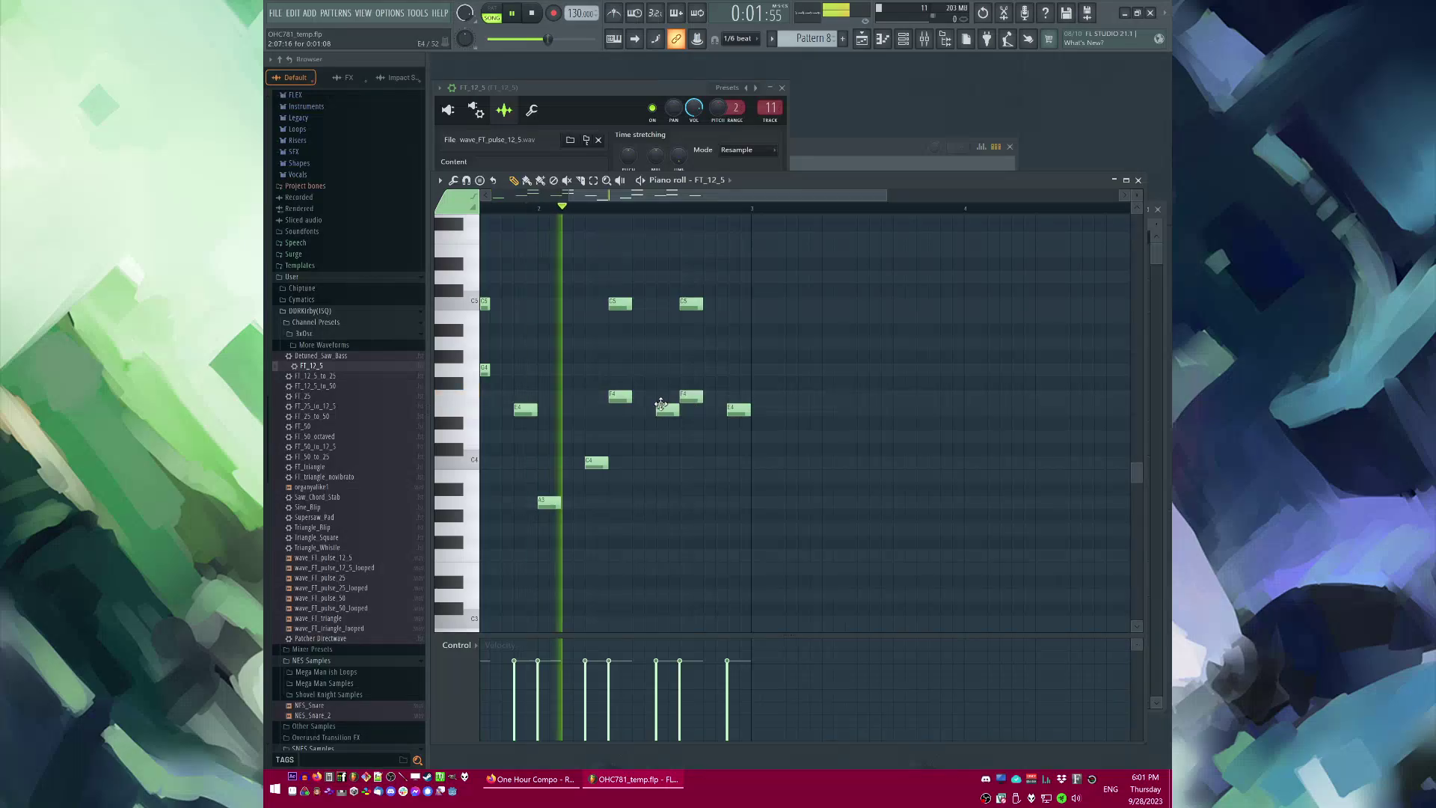
Step: Lower the remaining two E4 notes of bar 2 to C4 and play the two-bar pattern
drag(658, 408, 663, 468)
key(space)
key(space)
key(space)
click(602, 487)
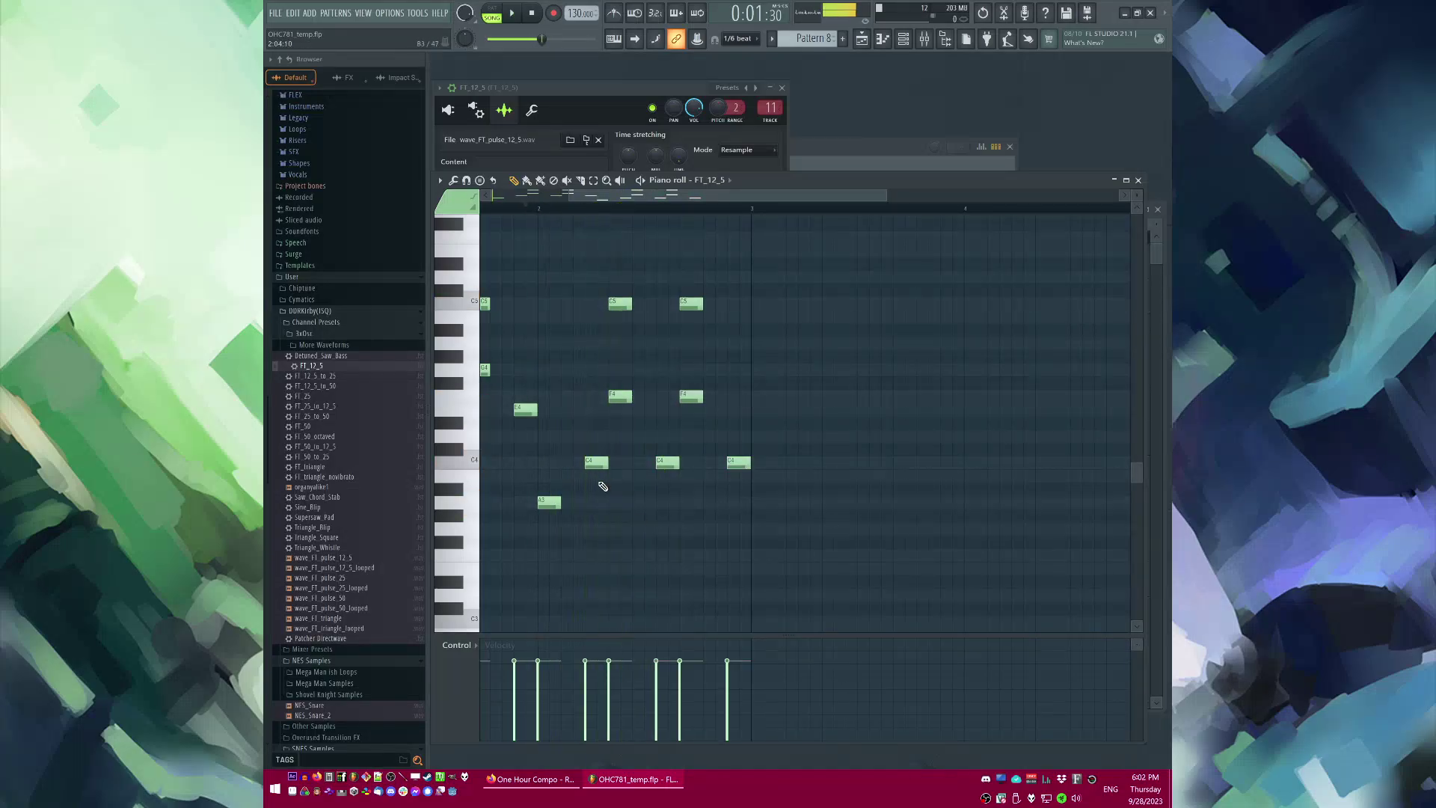
key(space)
drag(650, 213, 269, 213)
key(F8)
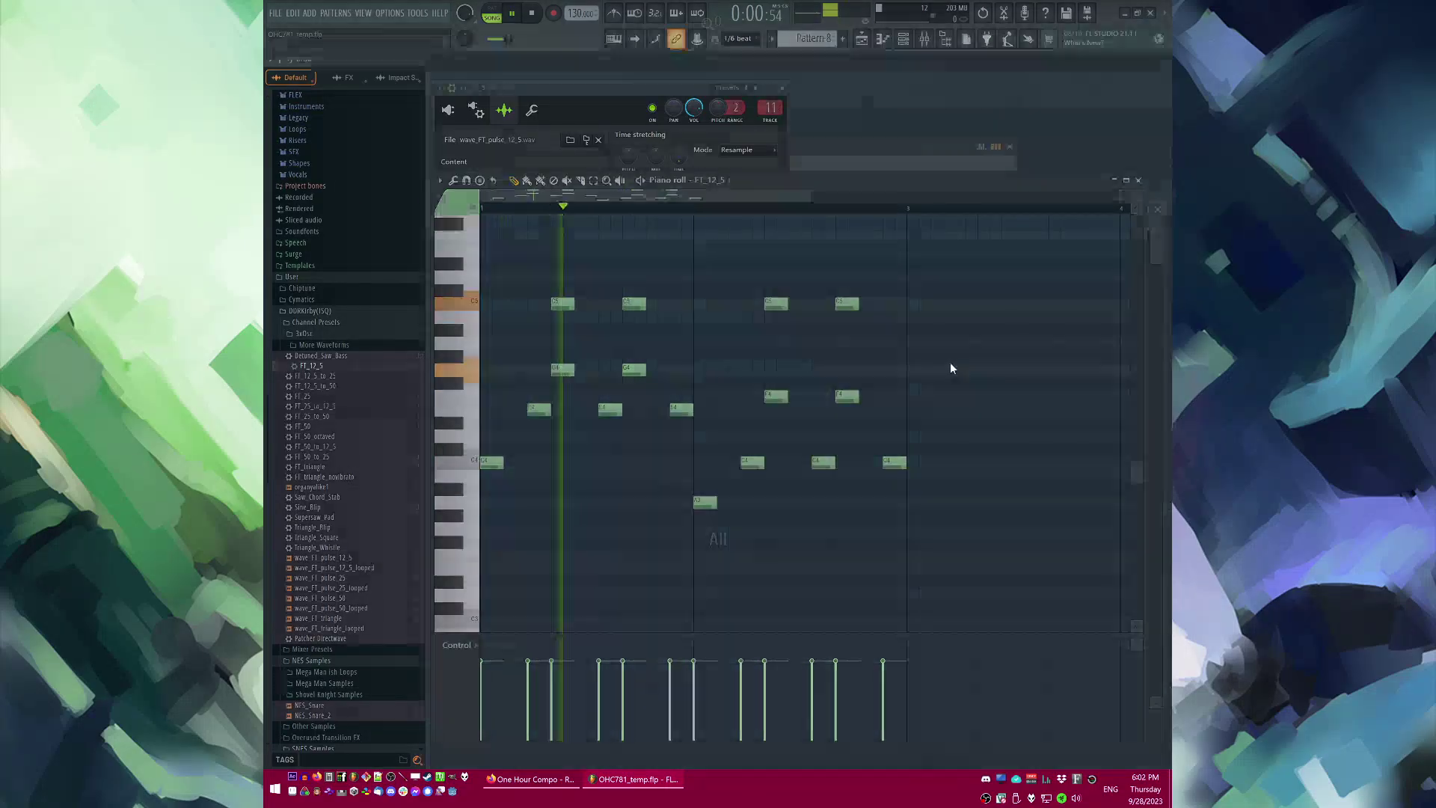
key(F8)
key(F8)
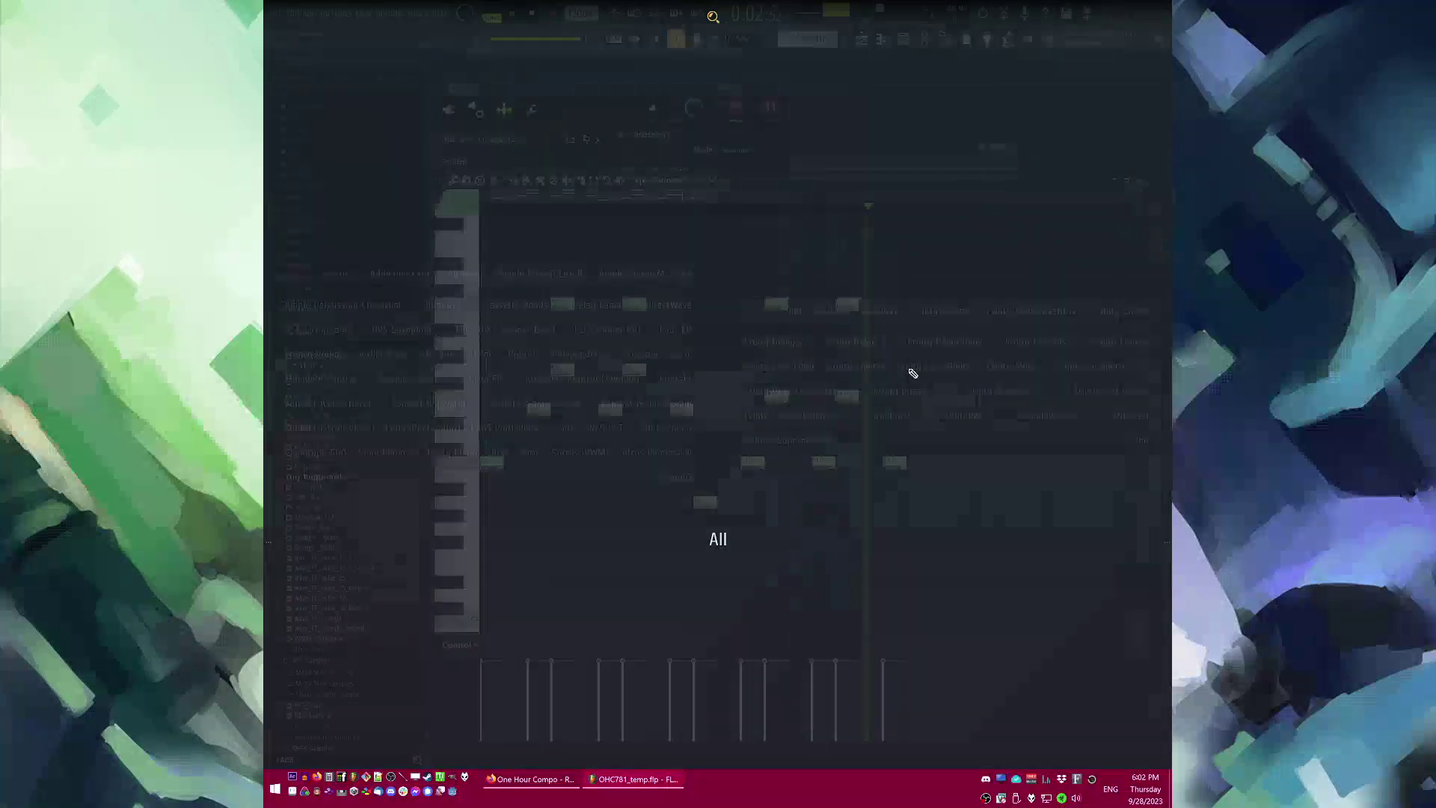
key(F8)
Step: Add a Fruity Parametric EQ 2 effect to the FT_12_5 mixer track
key(F9)
click(967, 510)
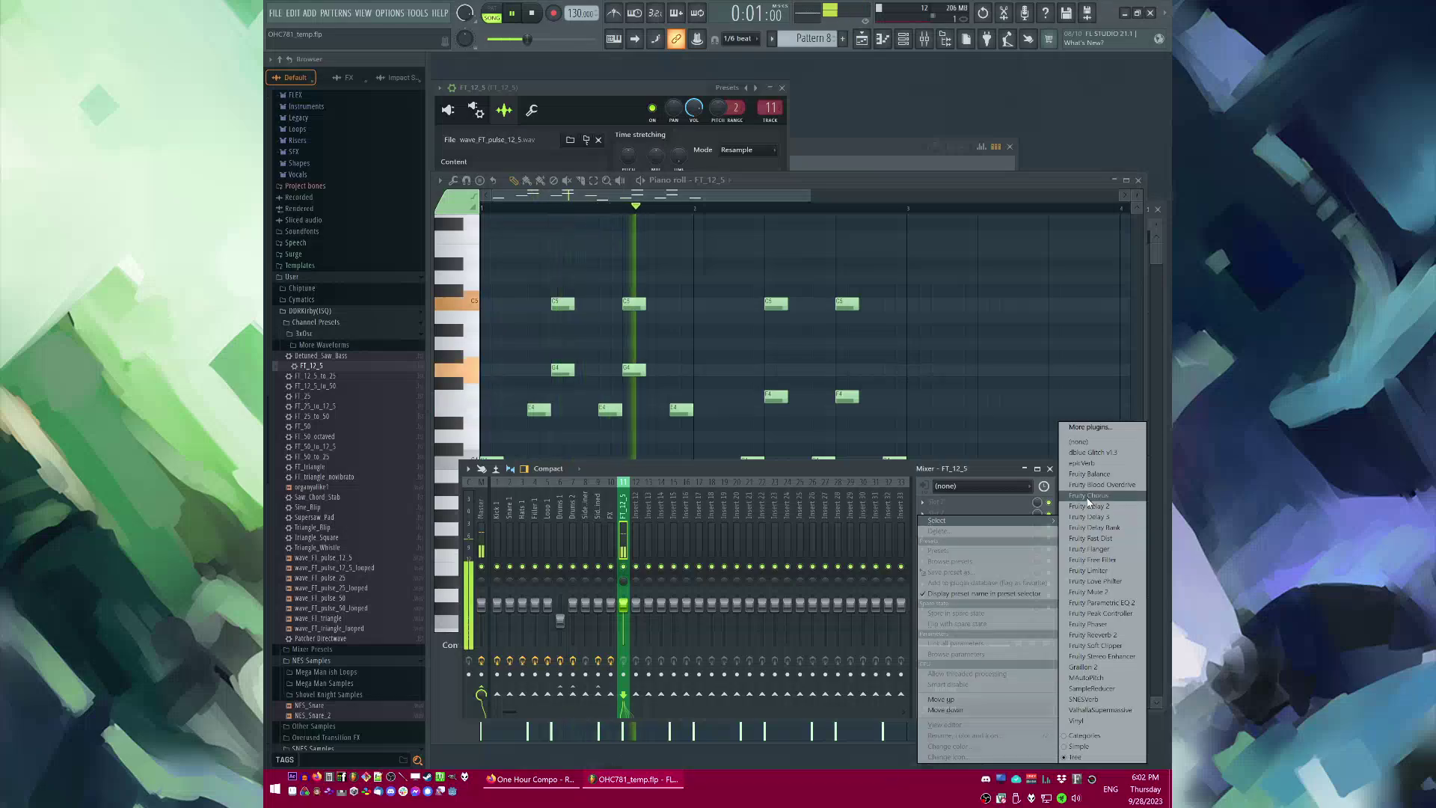
click(1102, 604)
Step: Pull the equalizer's highest band down at the upper end of the spectrum and lower band 1 to -18 dB at 61 Hz
drag(700, 228, 786, 303)
key(ctrl+z)
drag(525, 228, 526, 303)
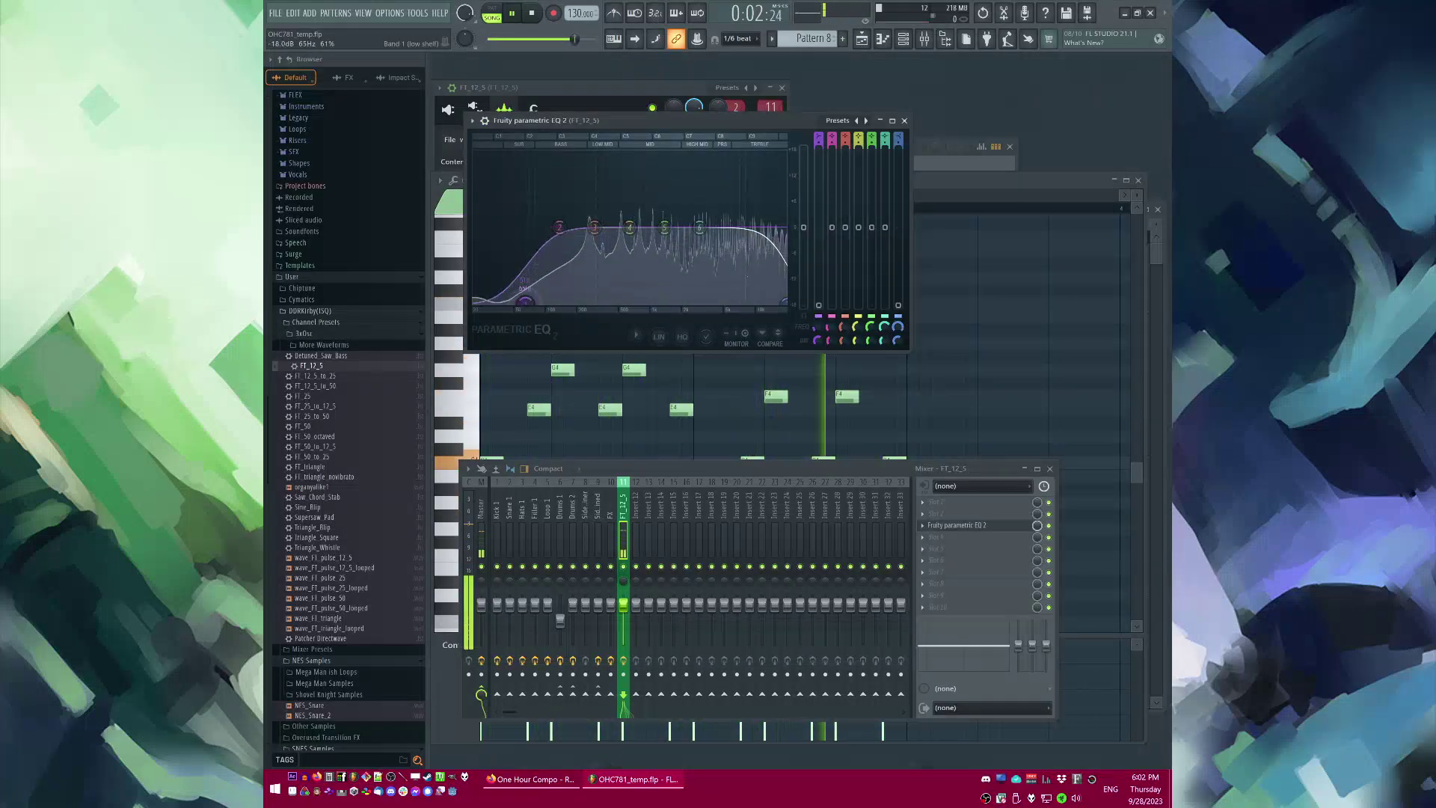
right_click(1012, 327)
key(space)
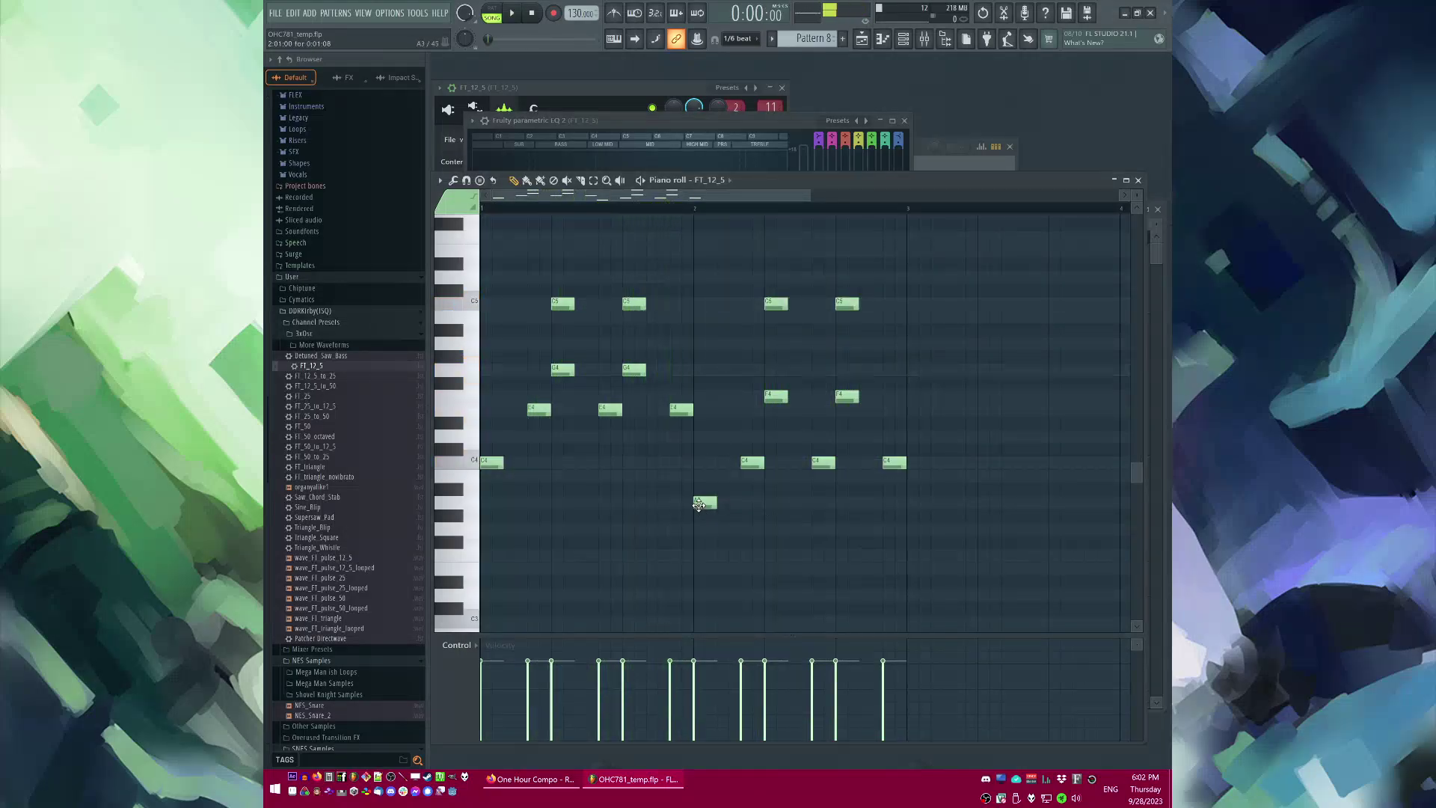
Step: Lower bar 2's opening note to F3 and its two C5 notes to A4, auditioning the changes
drag(698, 545, 698, 558)
key(space)
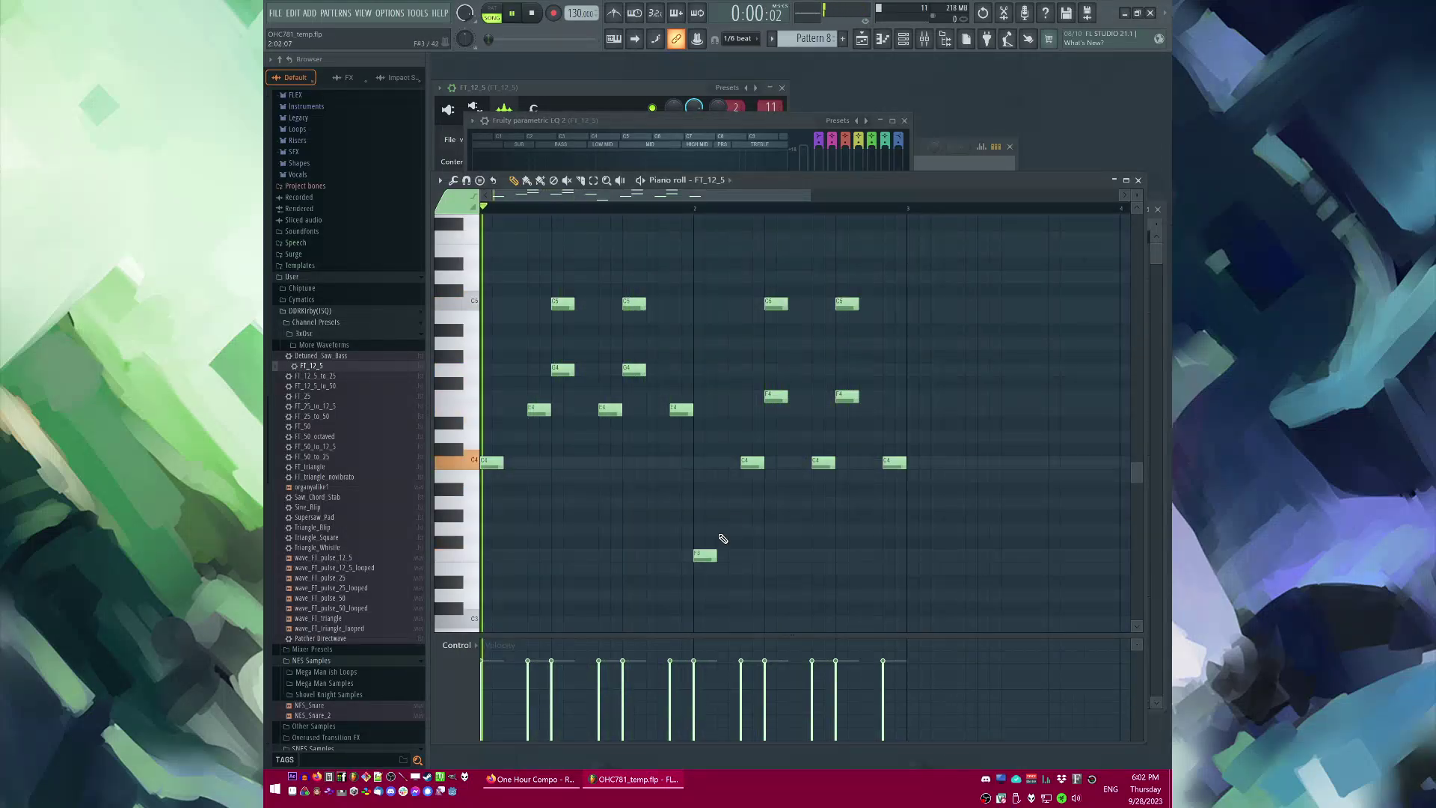
key(space)
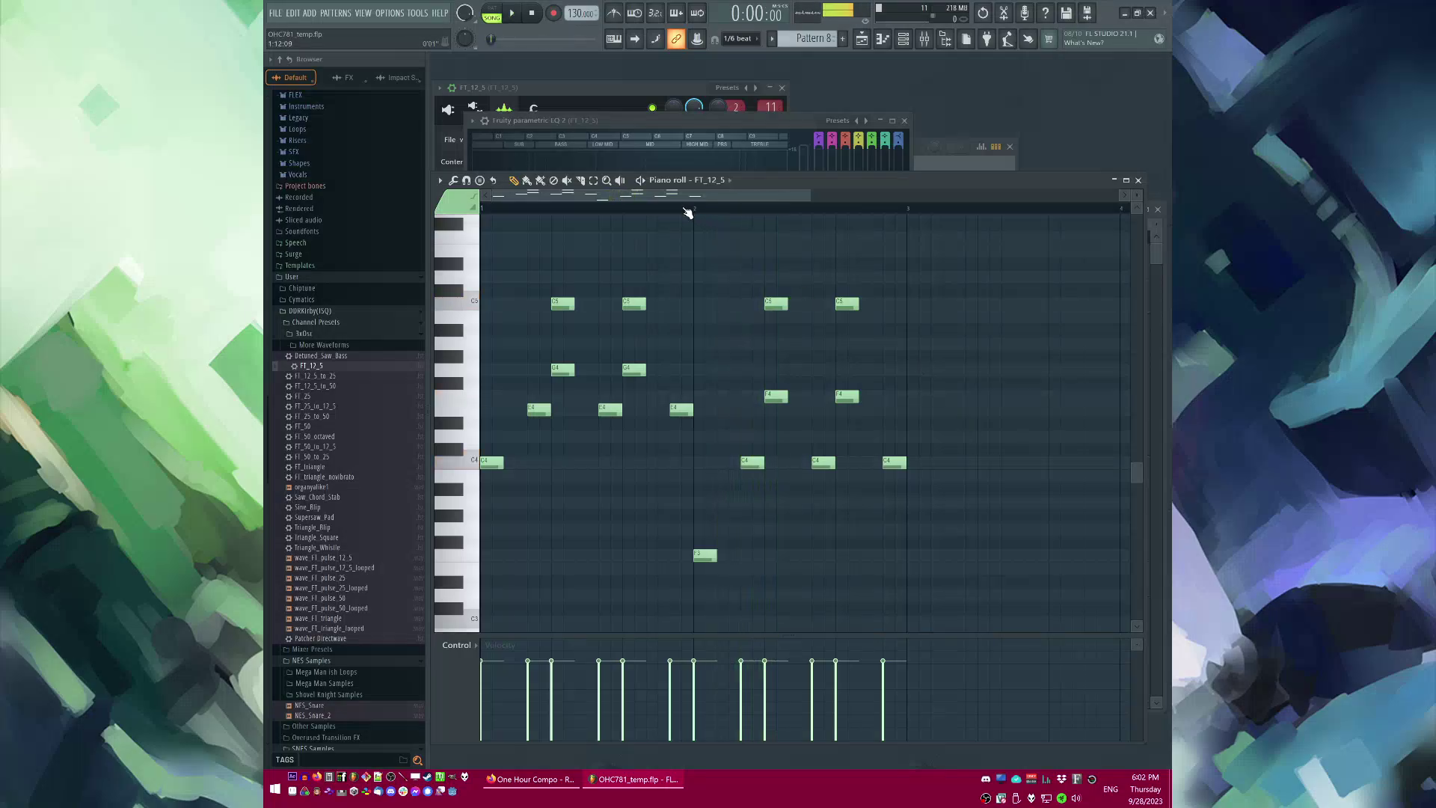
drag(684, 198, 732, 197)
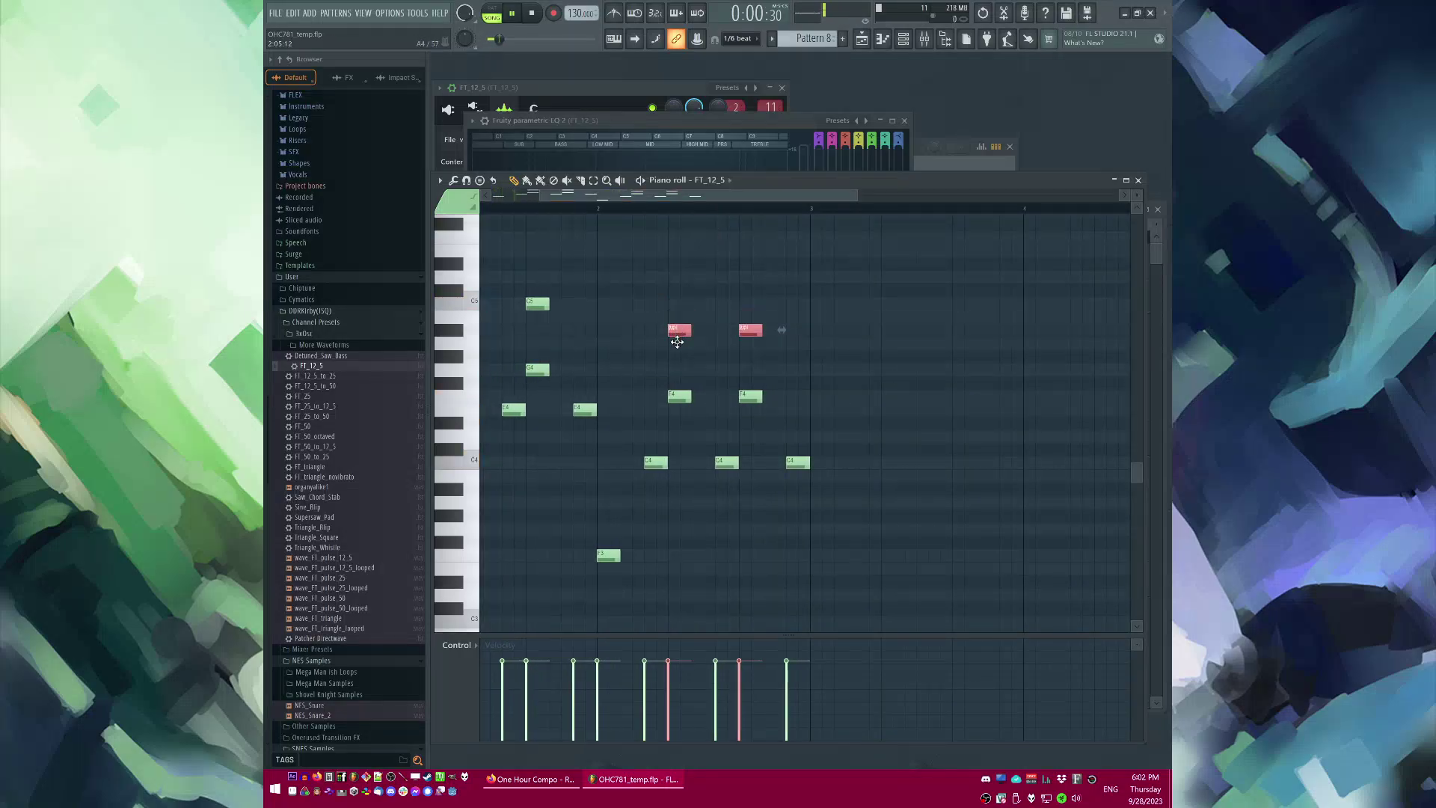
drag(677, 342, 677, 347)
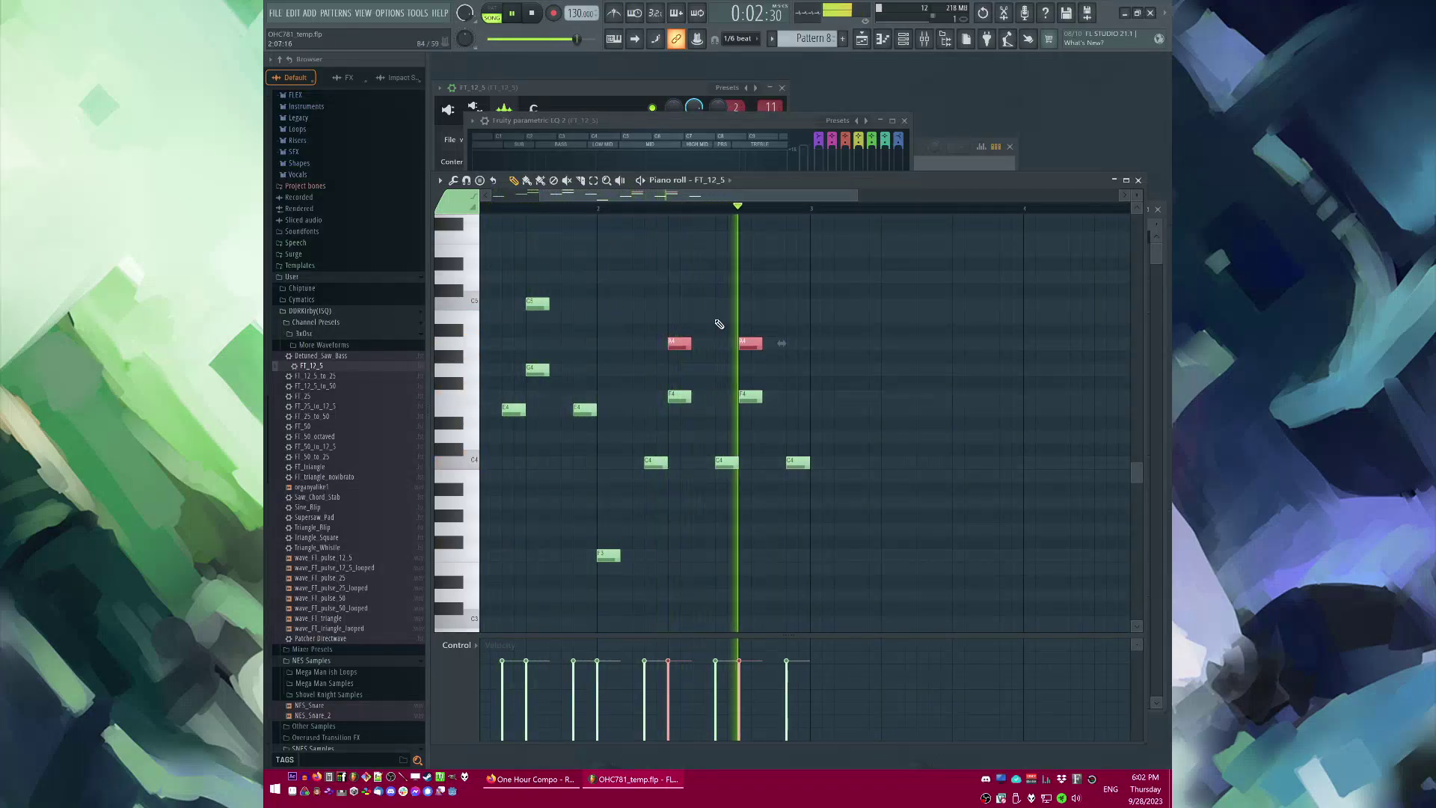
key(space)
Step: Duplicate the two-bar phrase into bars 3 and 4 and start playback
ctrl+double_click(716, 207)
drag(739, 196, 860, 196)
key(ctrl+b)
ctrl+click(562, 210)
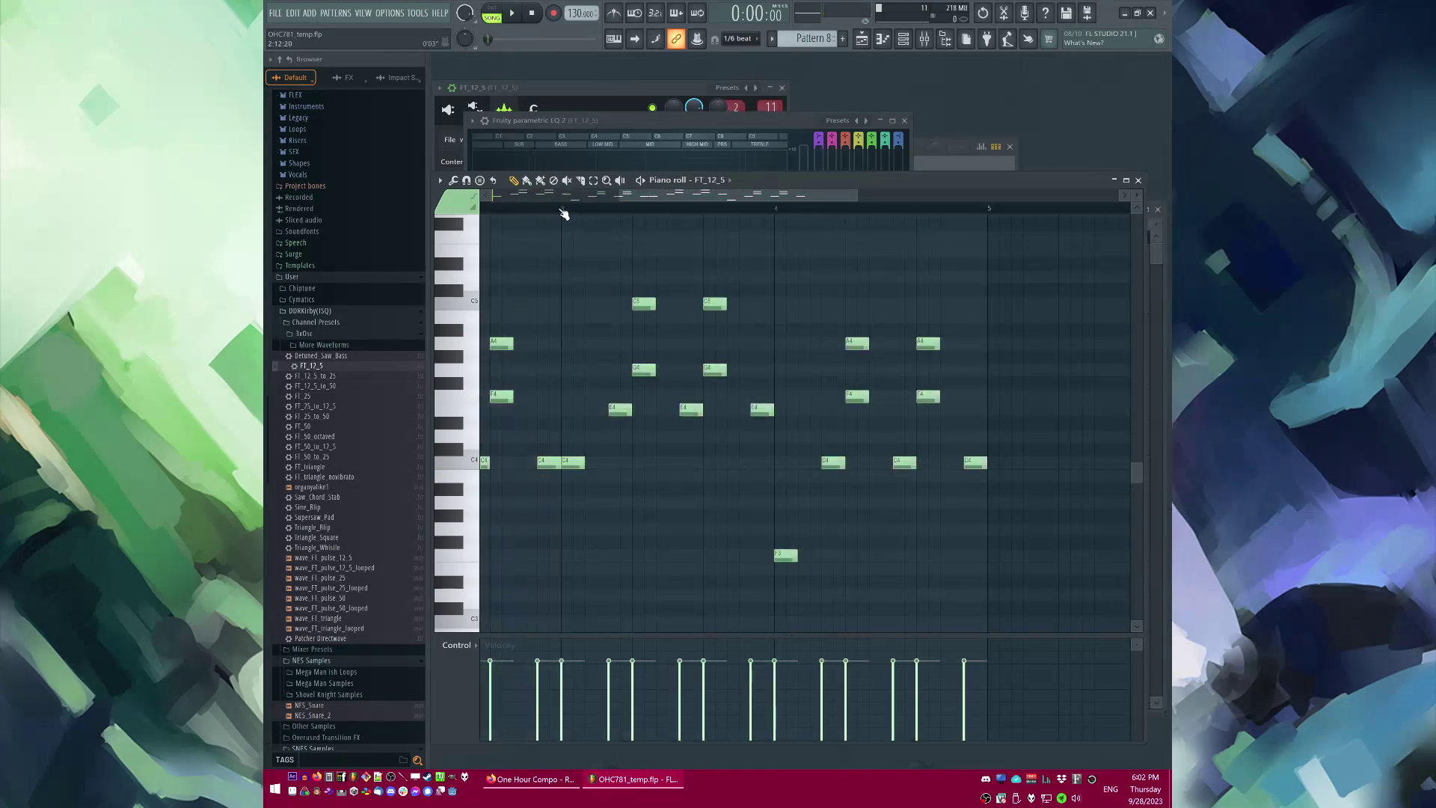
key(space)
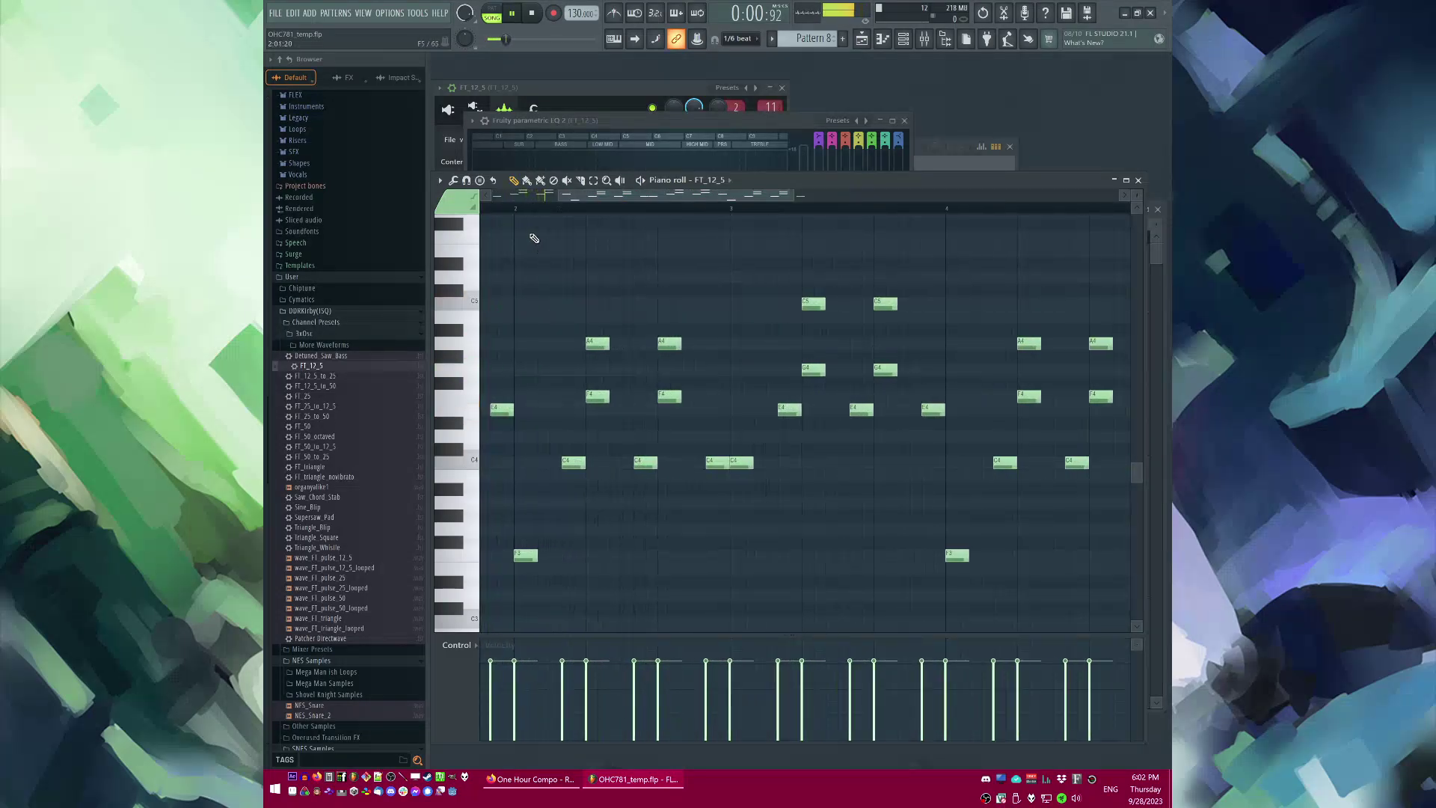
Step: Audition the transition from the end of bar 2 into bar 3 from several playback positions
key(space)
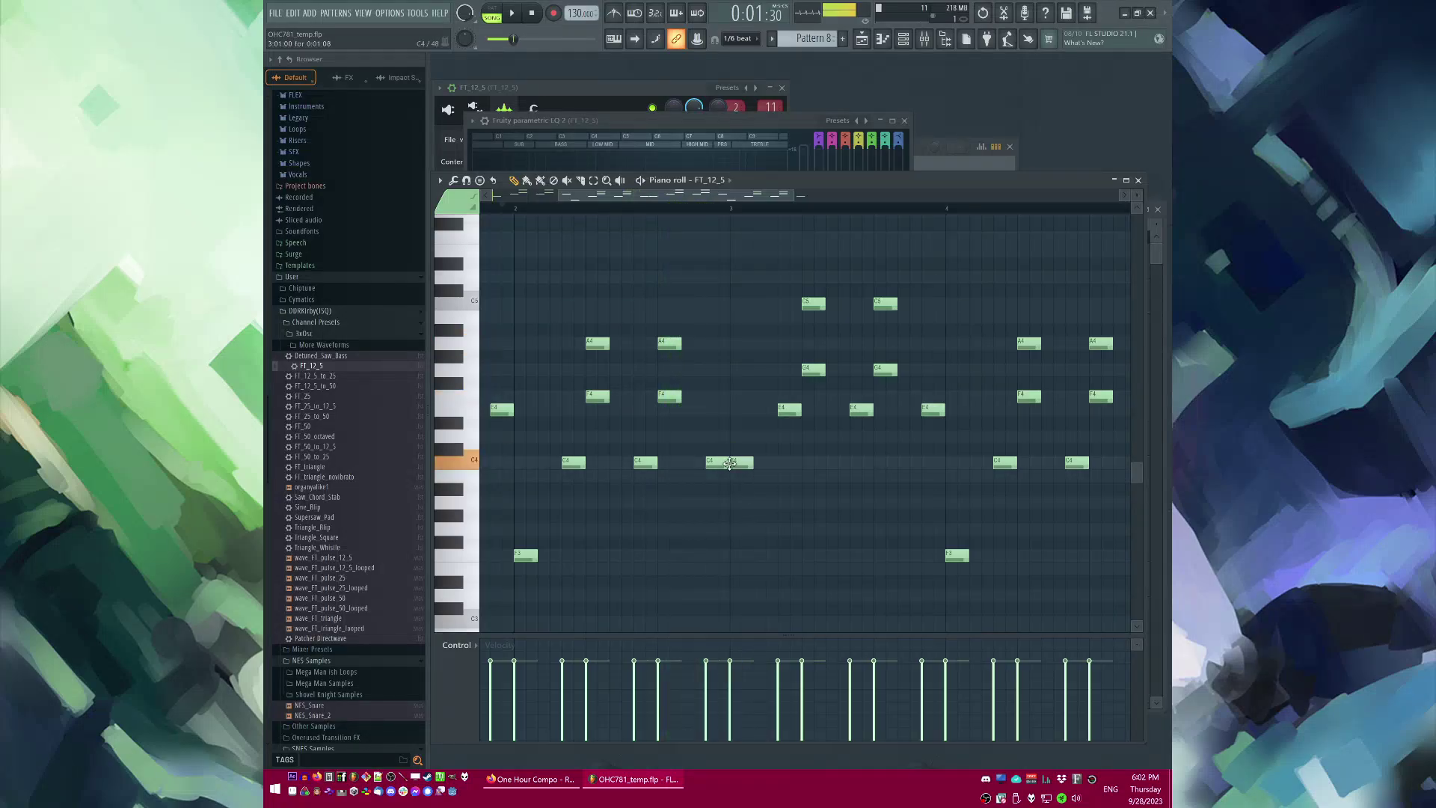
key(space)
click(730, 210)
key(space)
click(581, 212)
key(space)
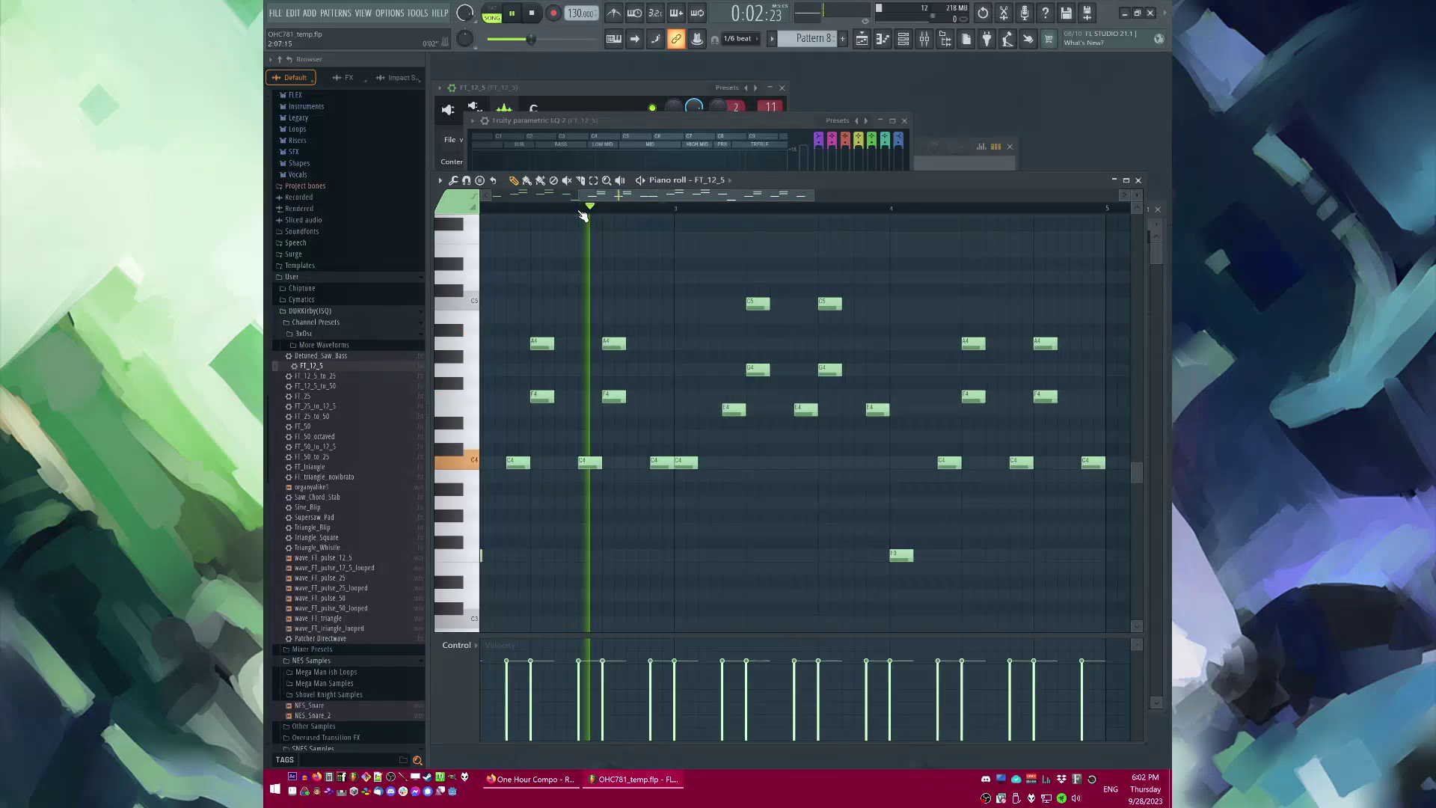
key(space)
key(space)
key(space)
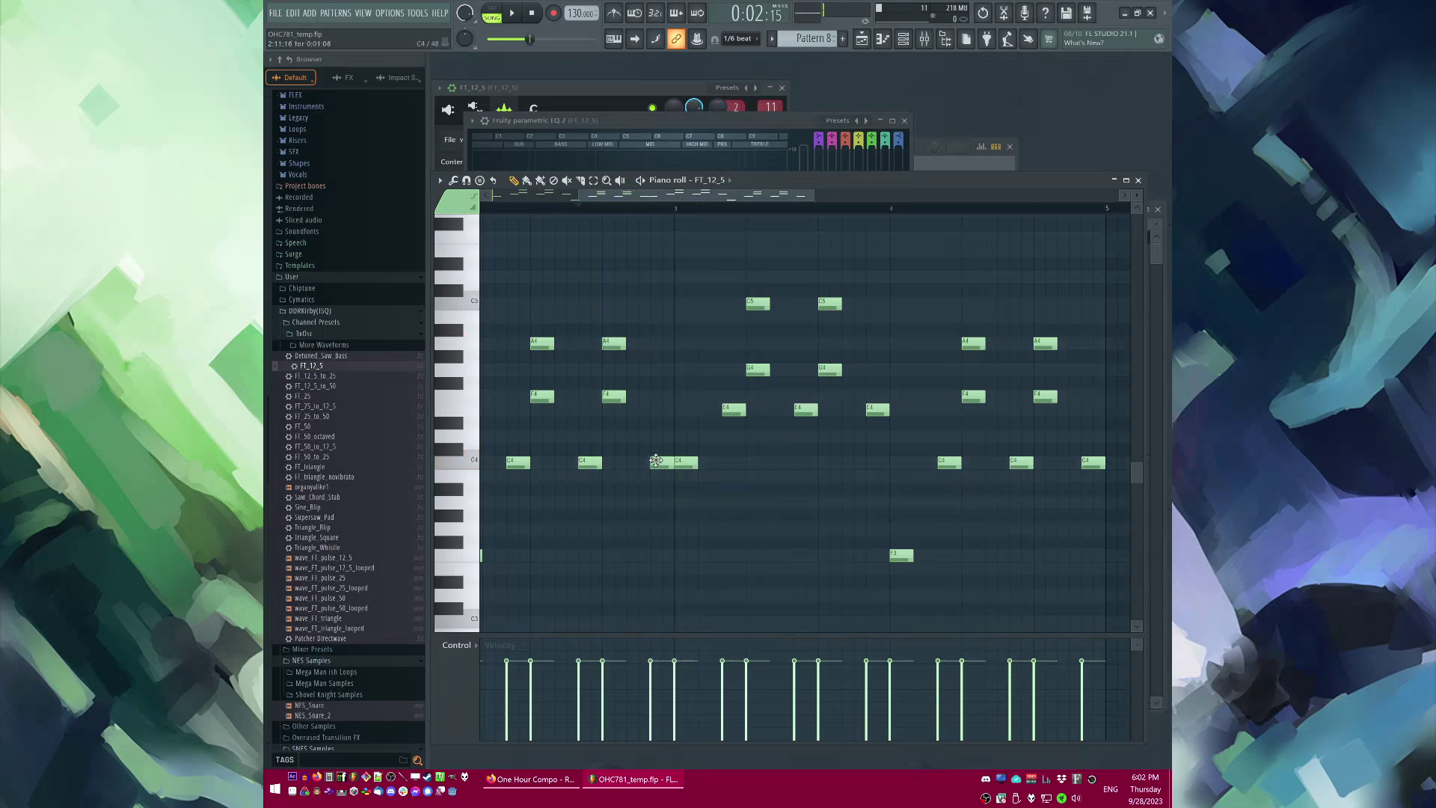
Step: Try A3 in place of the last C4 note of bar 2 and audition the change
drag(655, 460, 655, 501)
key(space)
scroll(789, 484, down, 2)
key(space)
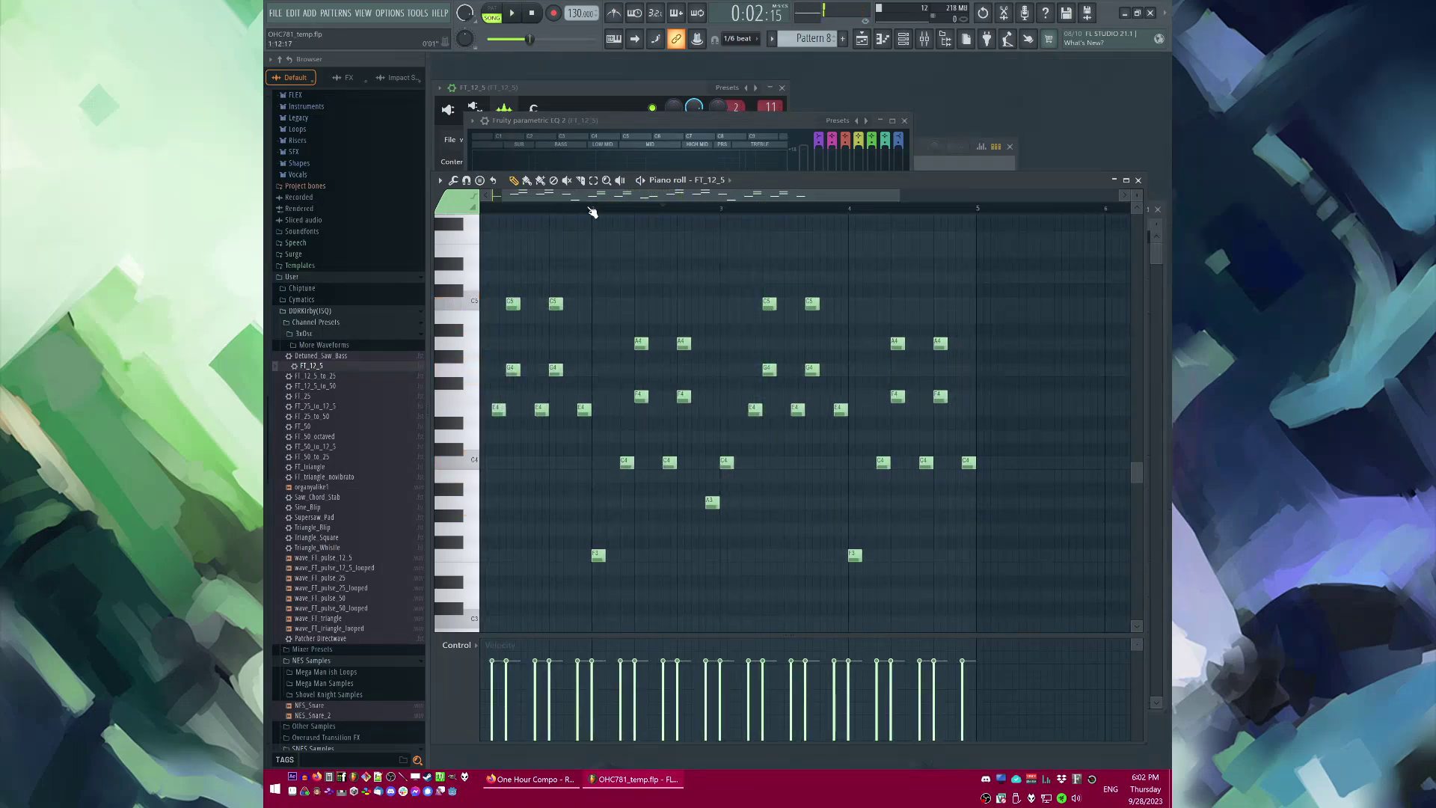
click(591, 210)
key(space)
scroll(704, 484, up, 3)
drag(716, 501, 717, 457)
Step: Lower the last note of bar 2 to F3 and play the pattern
key(space)
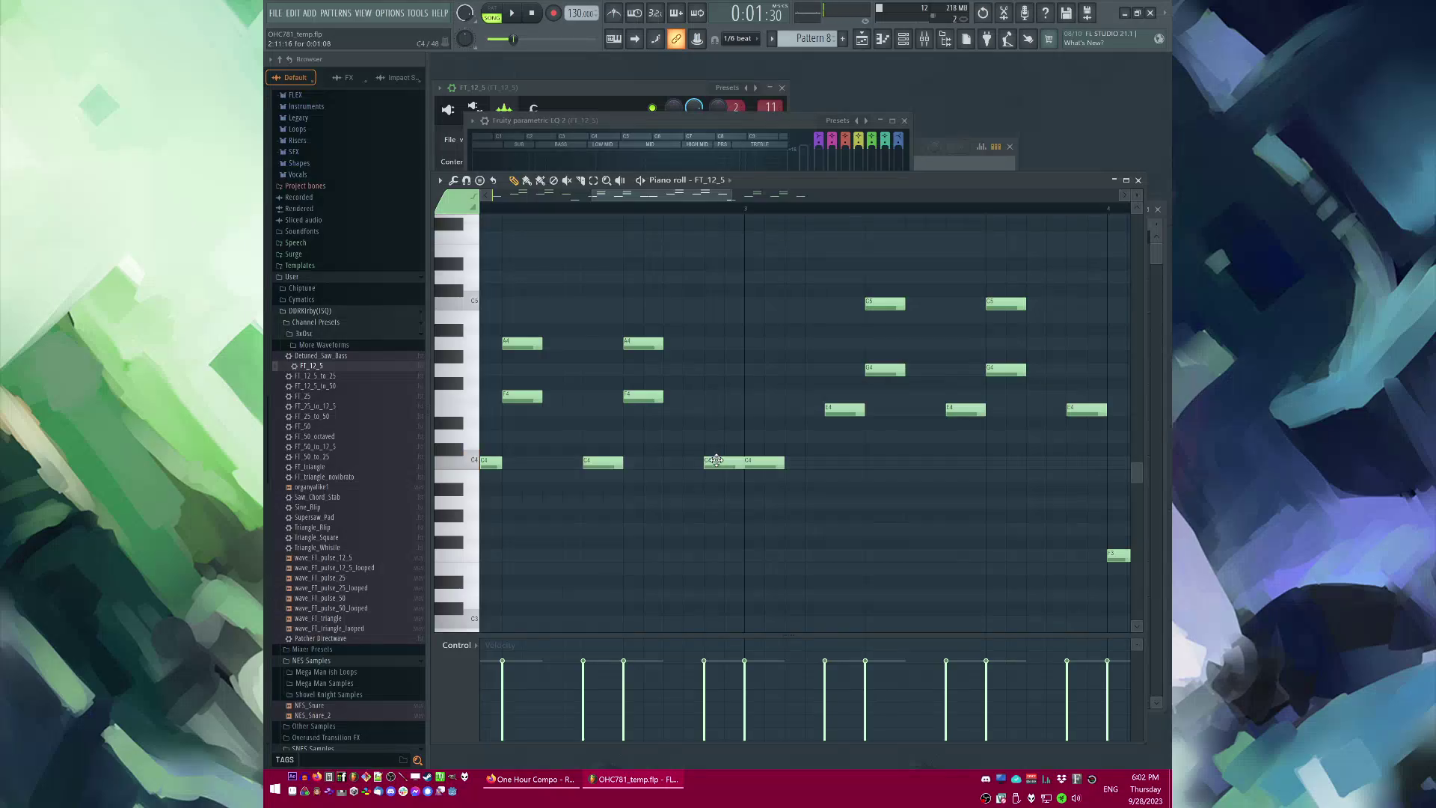
scroll(712, 505, down, 2)
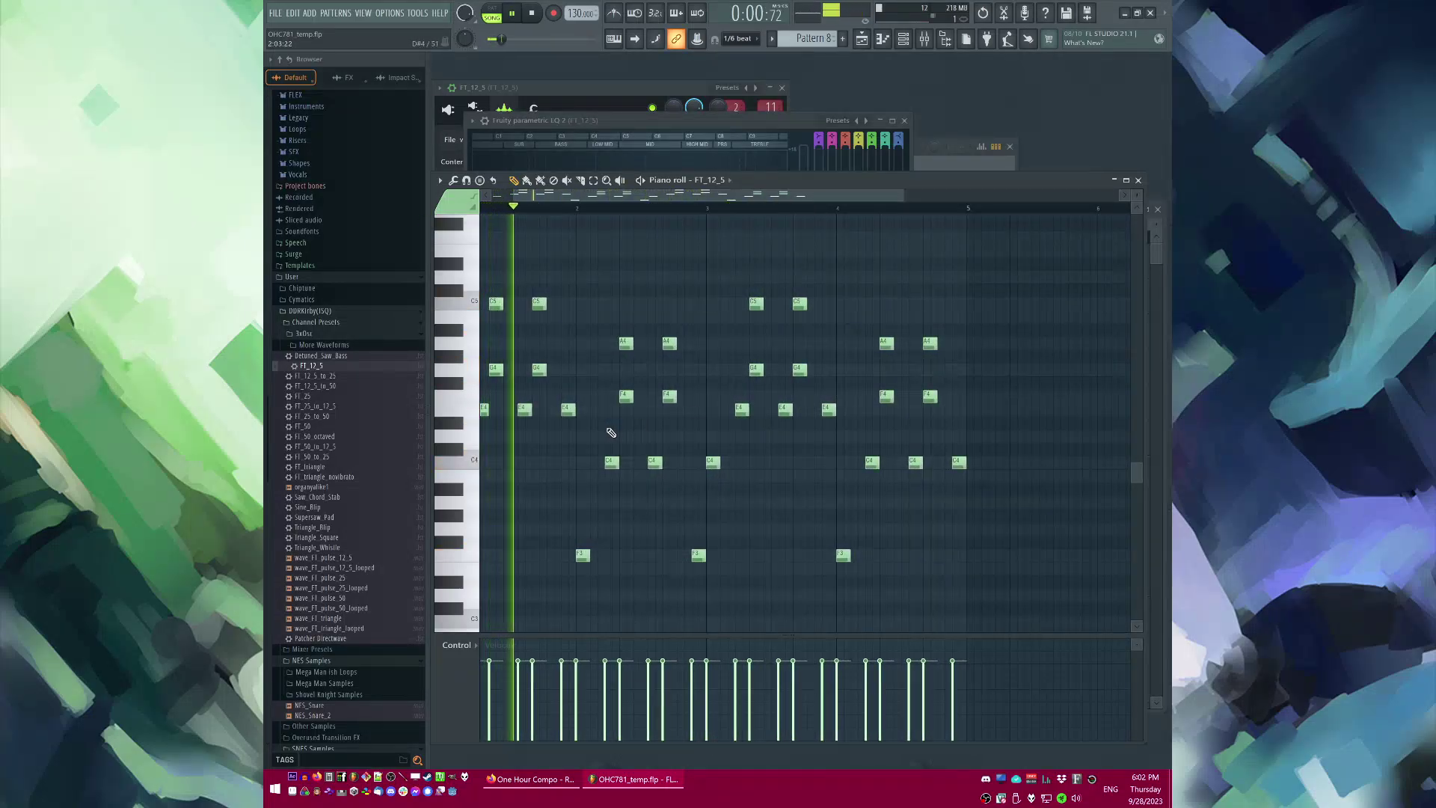
key(space)
Step: Lower the last E4 note of bar 1 to C4 and audition the full four-bar pattern
scroll(523, 434, up, 2)
scroll(519, 436, up, 2)
drag(681, 411, 676, 474)
key(space)
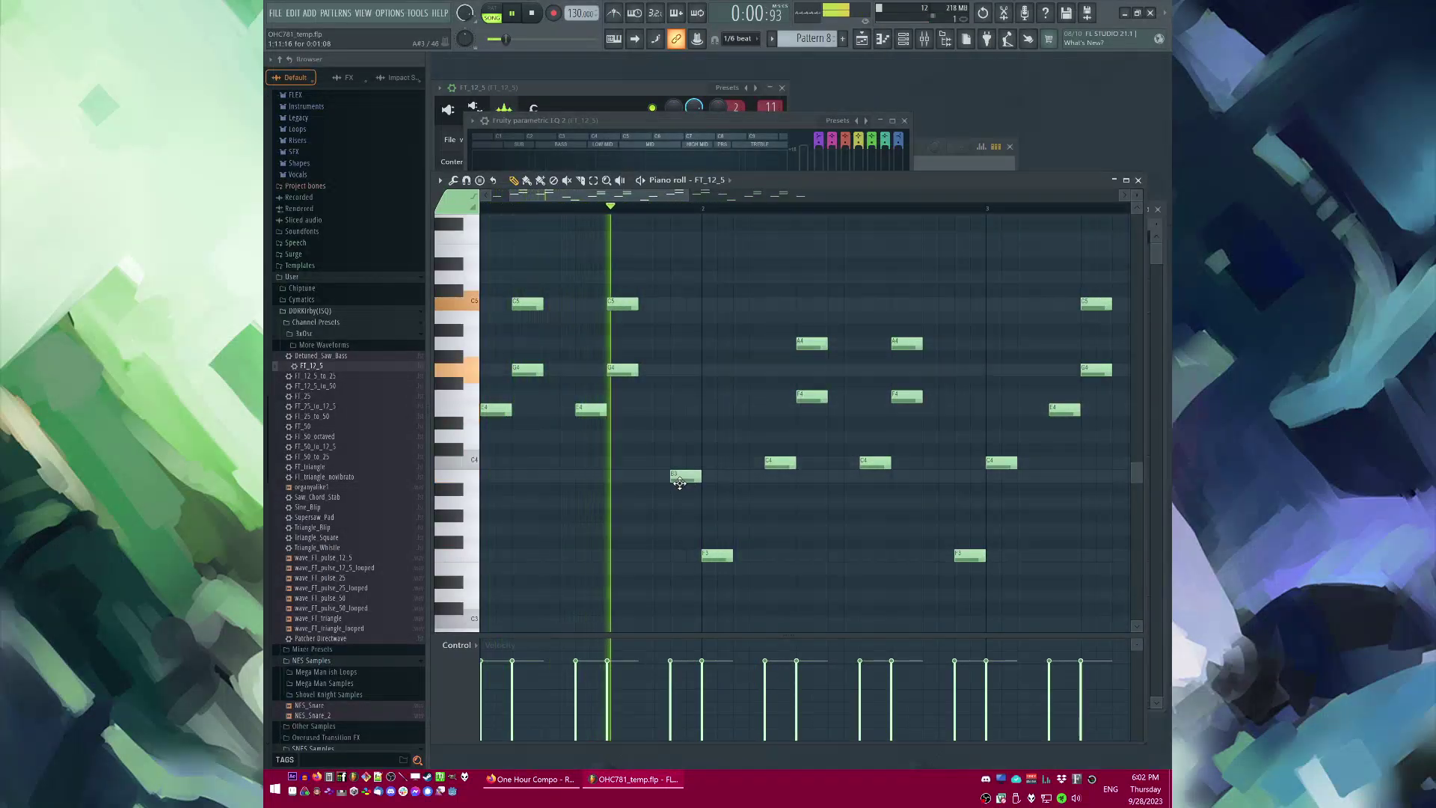
scroll(623, 471, down, 2)
scroll(745, 483, up, 2)
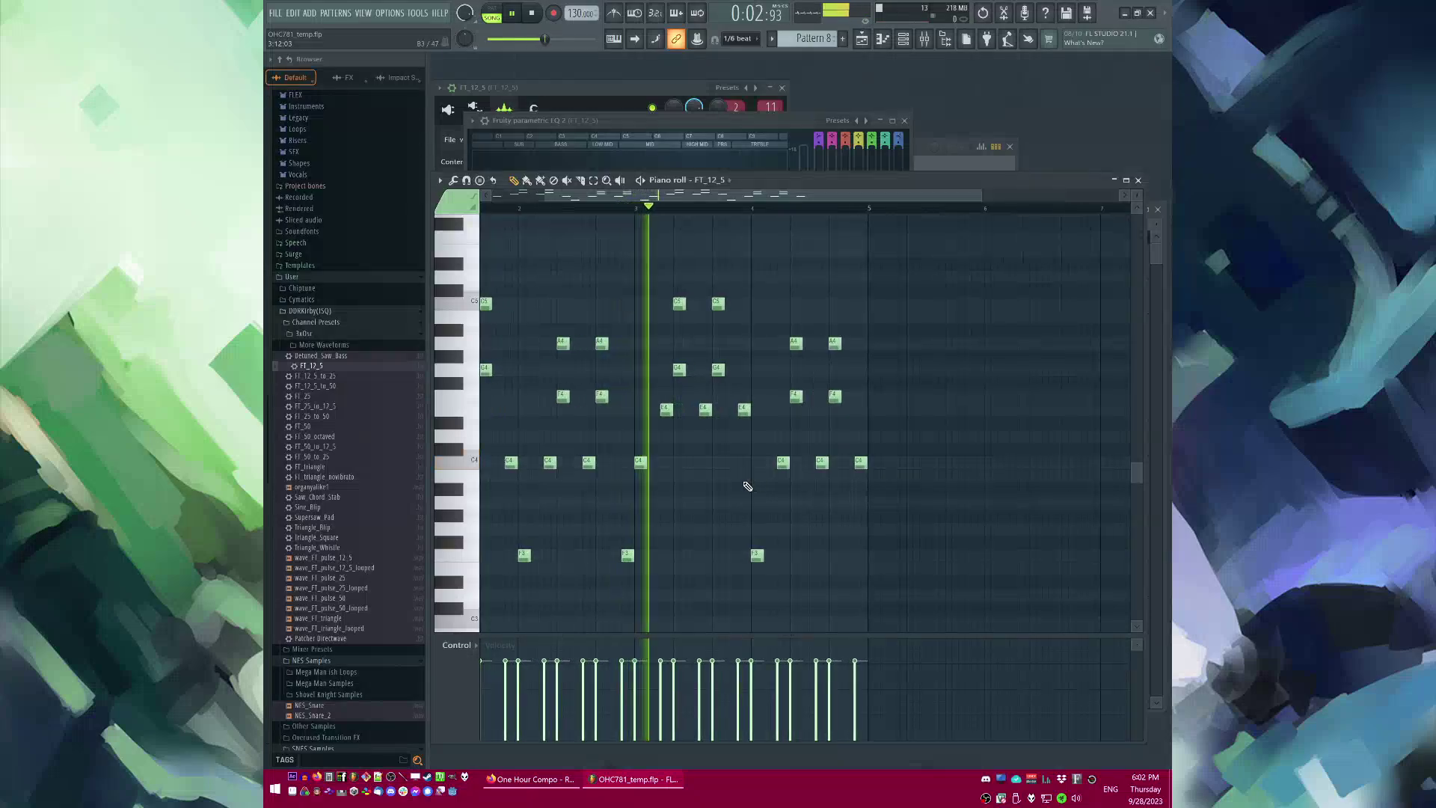
scroll(747, 486, up, 1)
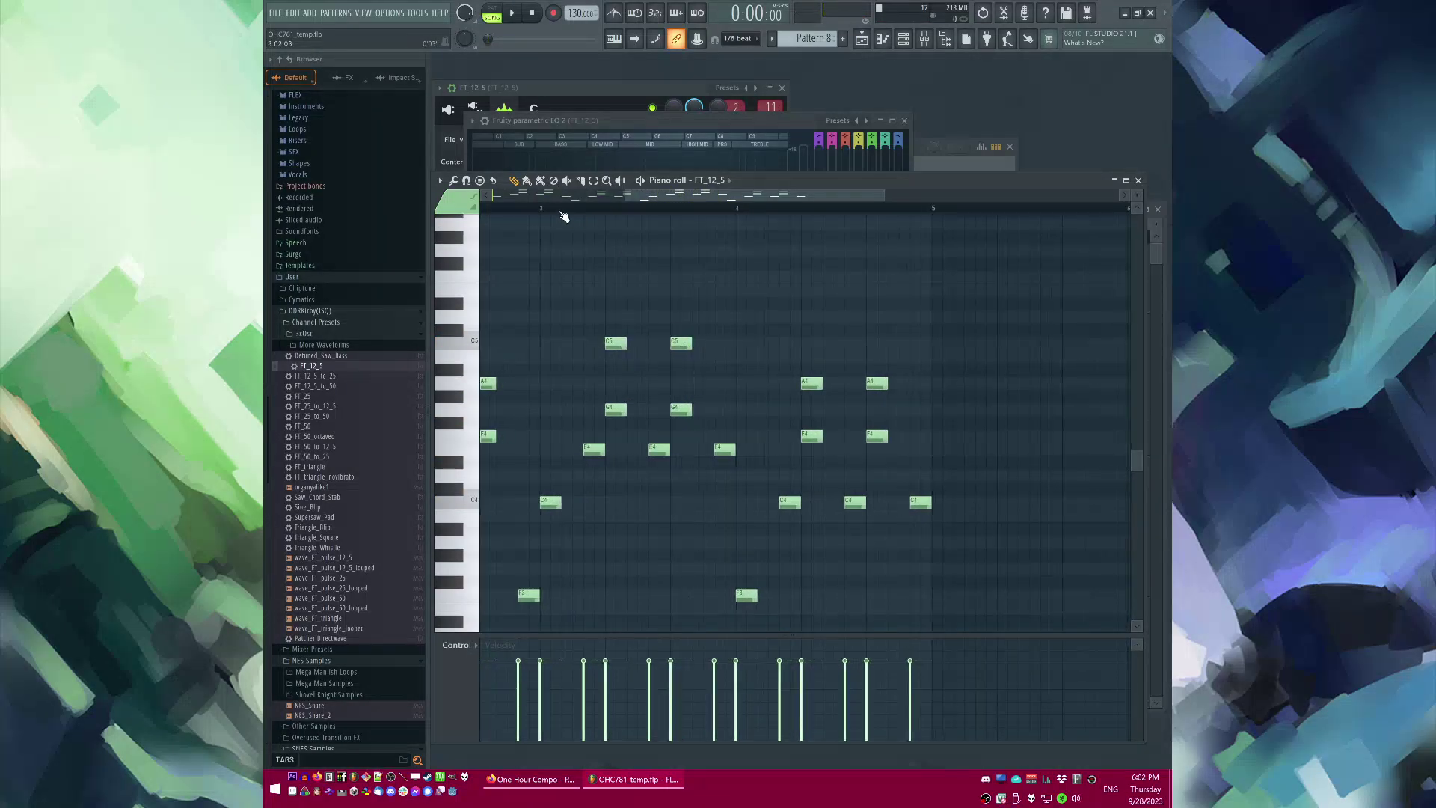
Step: Raise bar 4's opening note to G3 and its three C4 notes to D4, auditioning from bar 3
click(536, 212)
key(space)
drag(659, 595, 659, 571)
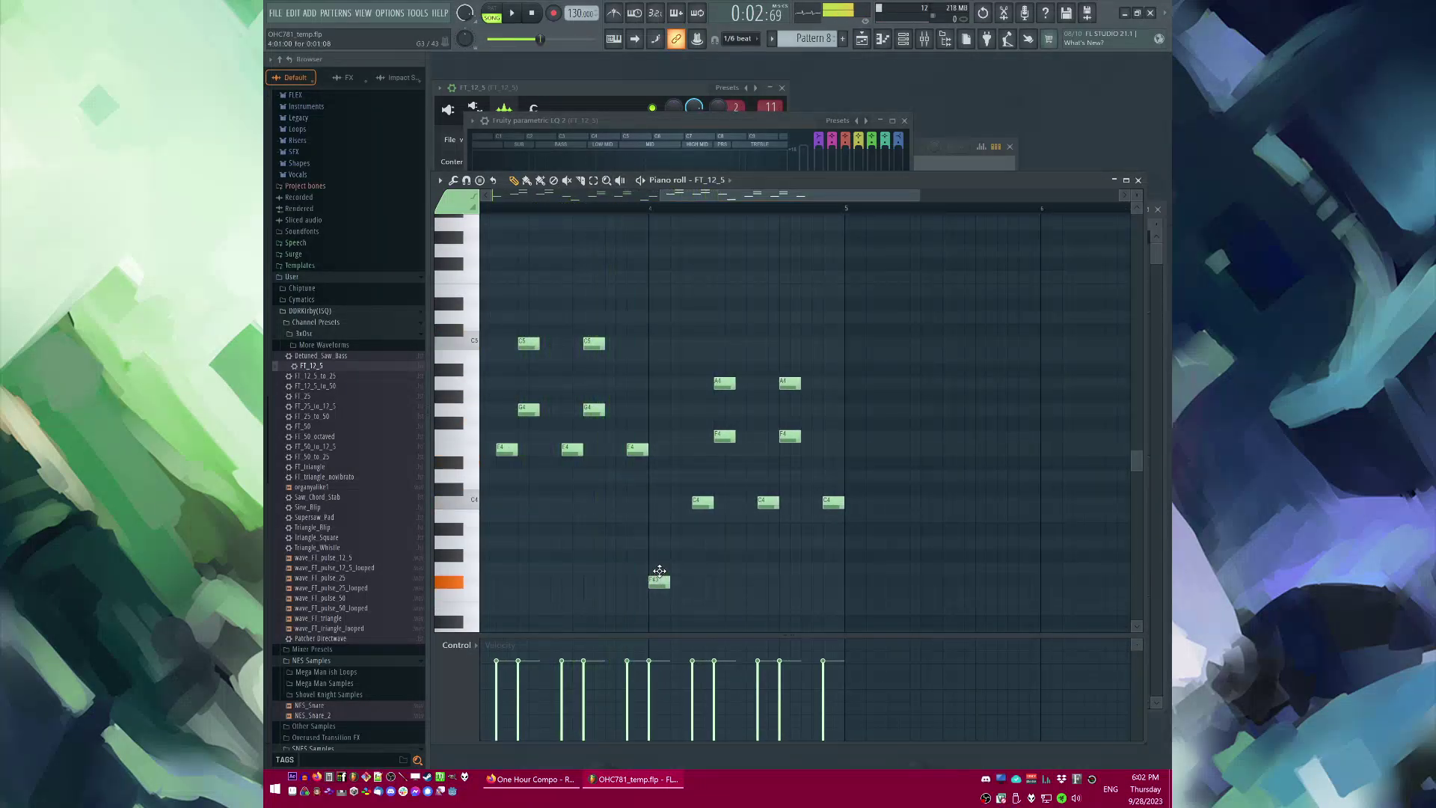
key(space)
drag(703, 501, 705, 475)
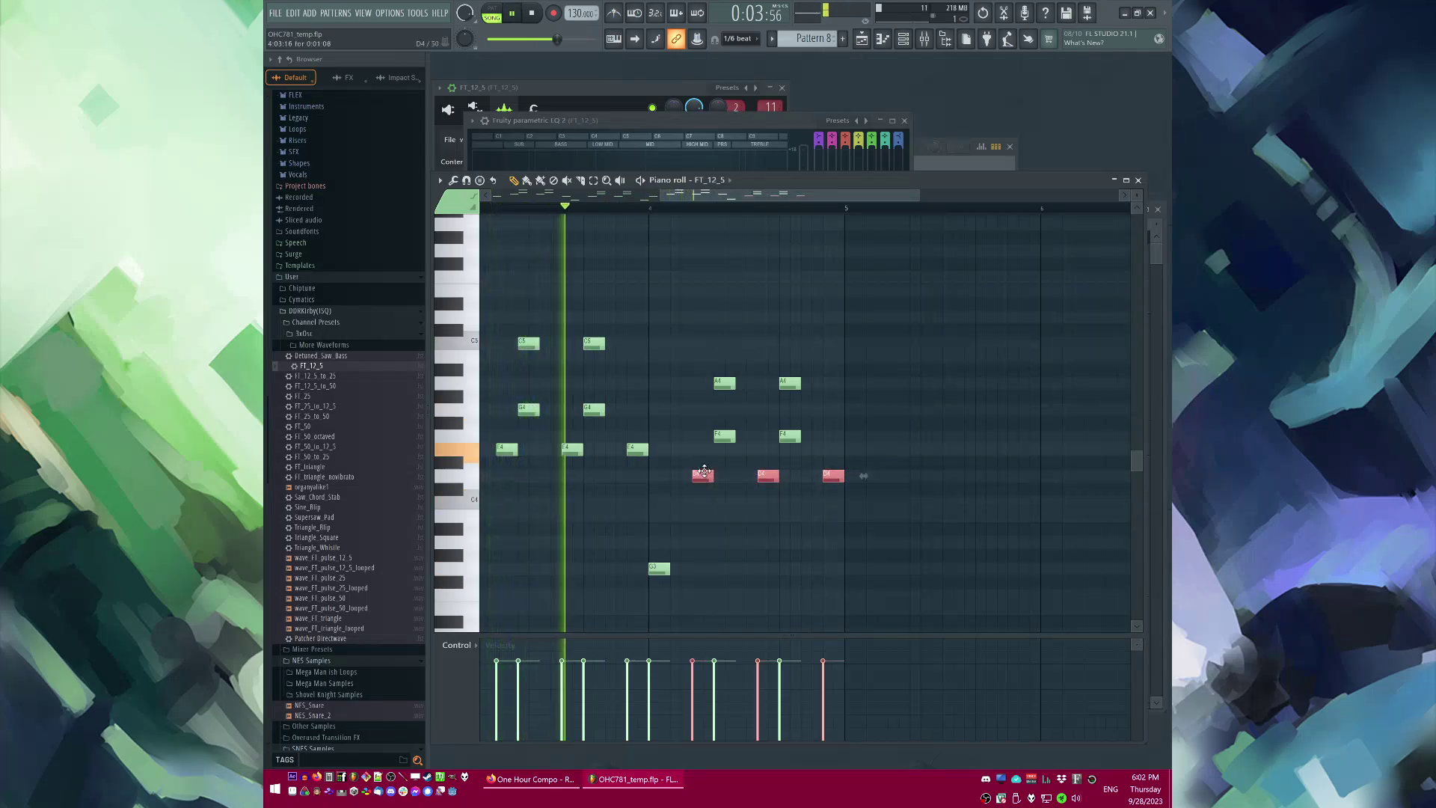
key(ctrl+d)
key(space)
Step: Raise bar 4's two A4 notes to B4 and its two F4 notes to G4 while auditioning
drag(698, 353, 807, 396)
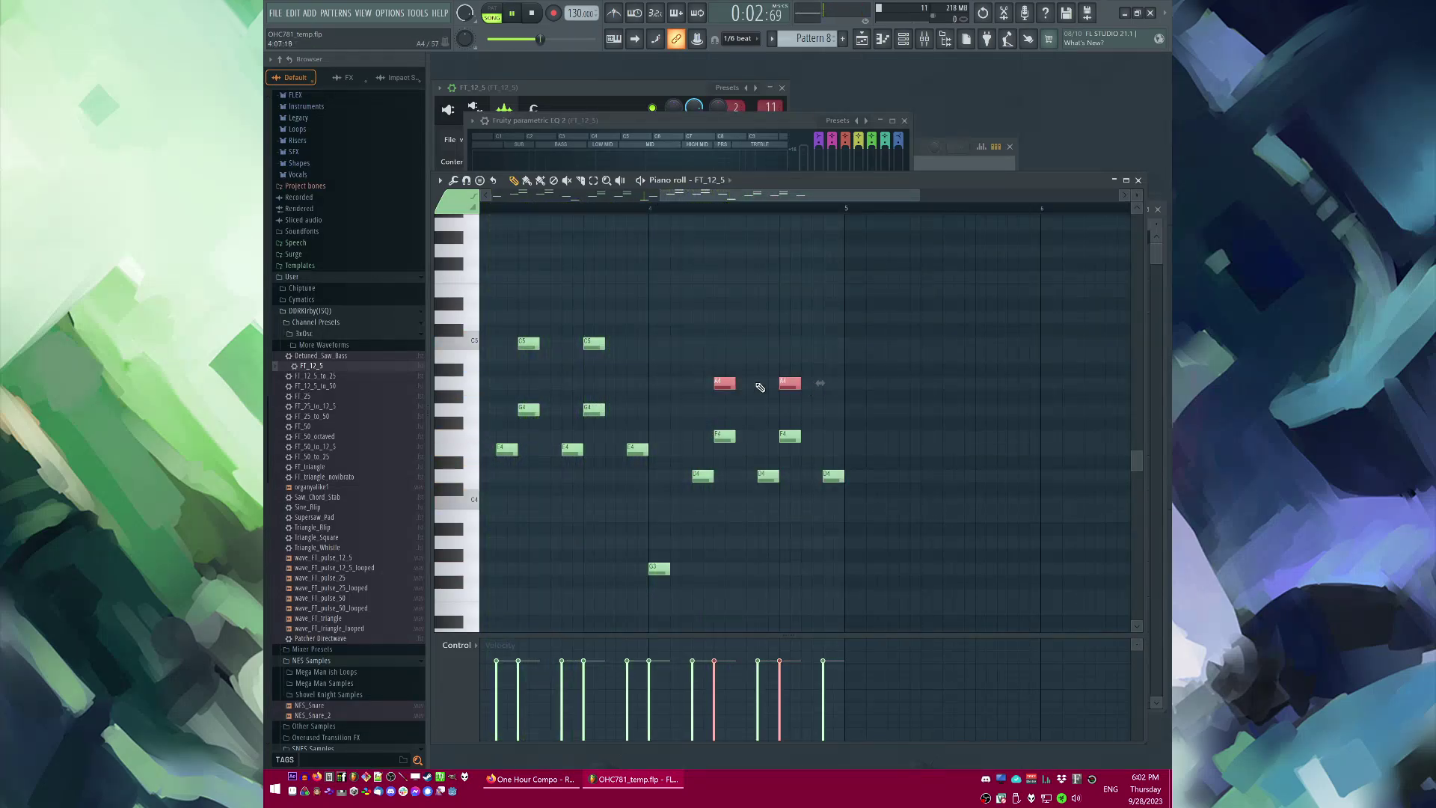
key(space)
drag(724, 382, 724, 357)
drag(688, 418, 873, 463)
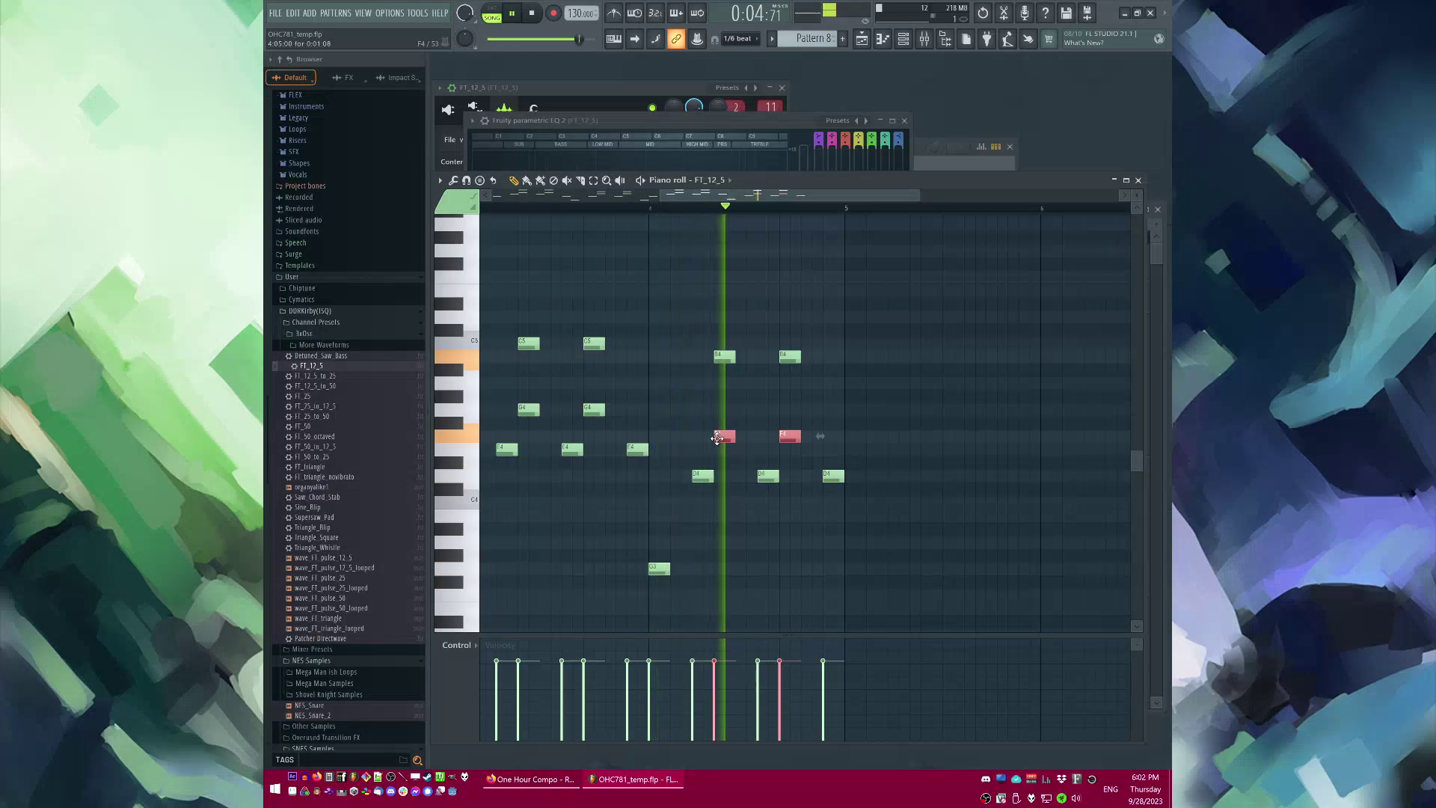
key(space)
key(space)
drag(716, 428, 715, 402)
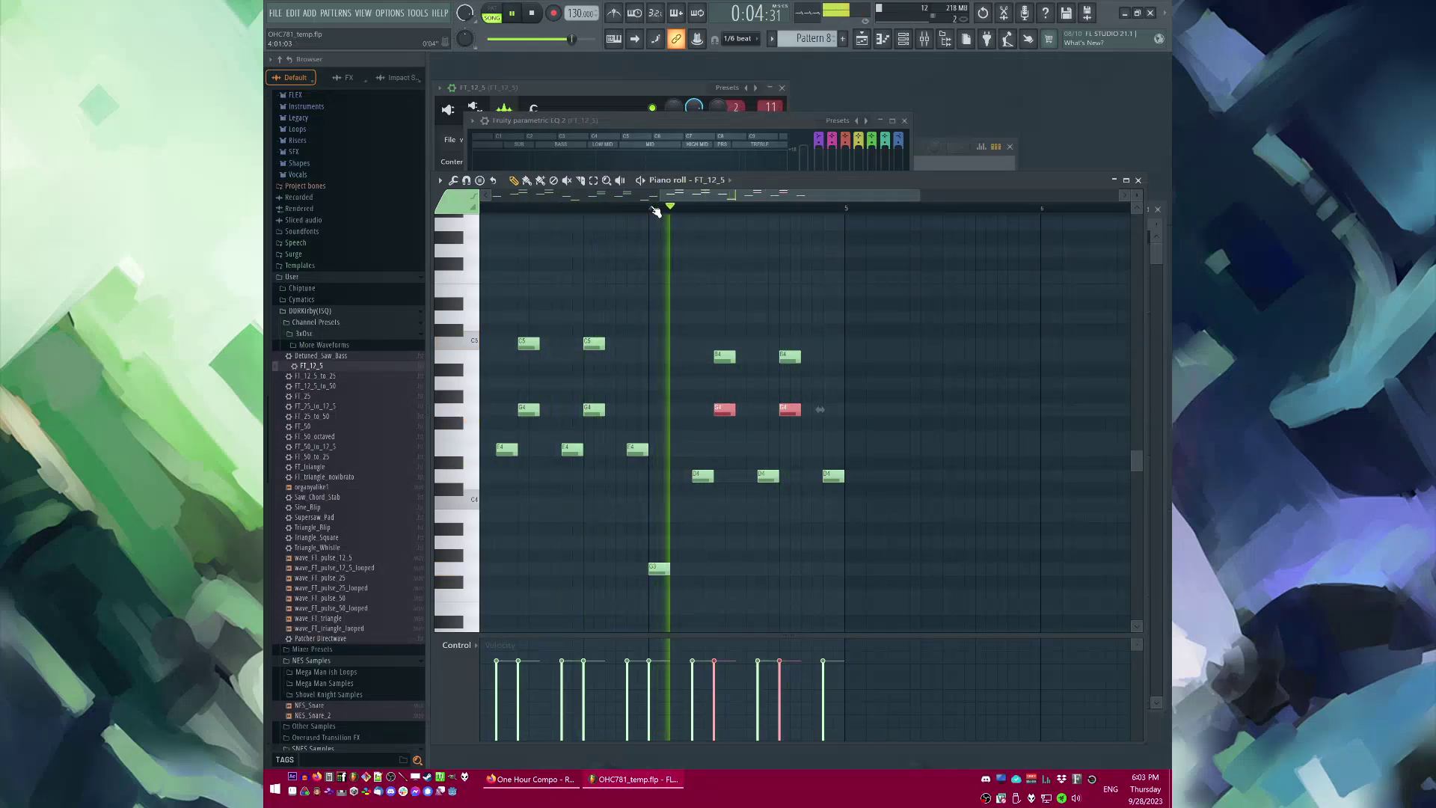
Step: Deselect the notes, stop playback and bring up the FT_12_5 channel's instrument settings
key(ctrl+d)
key(space)
click(544, 787)
click(608, 781)
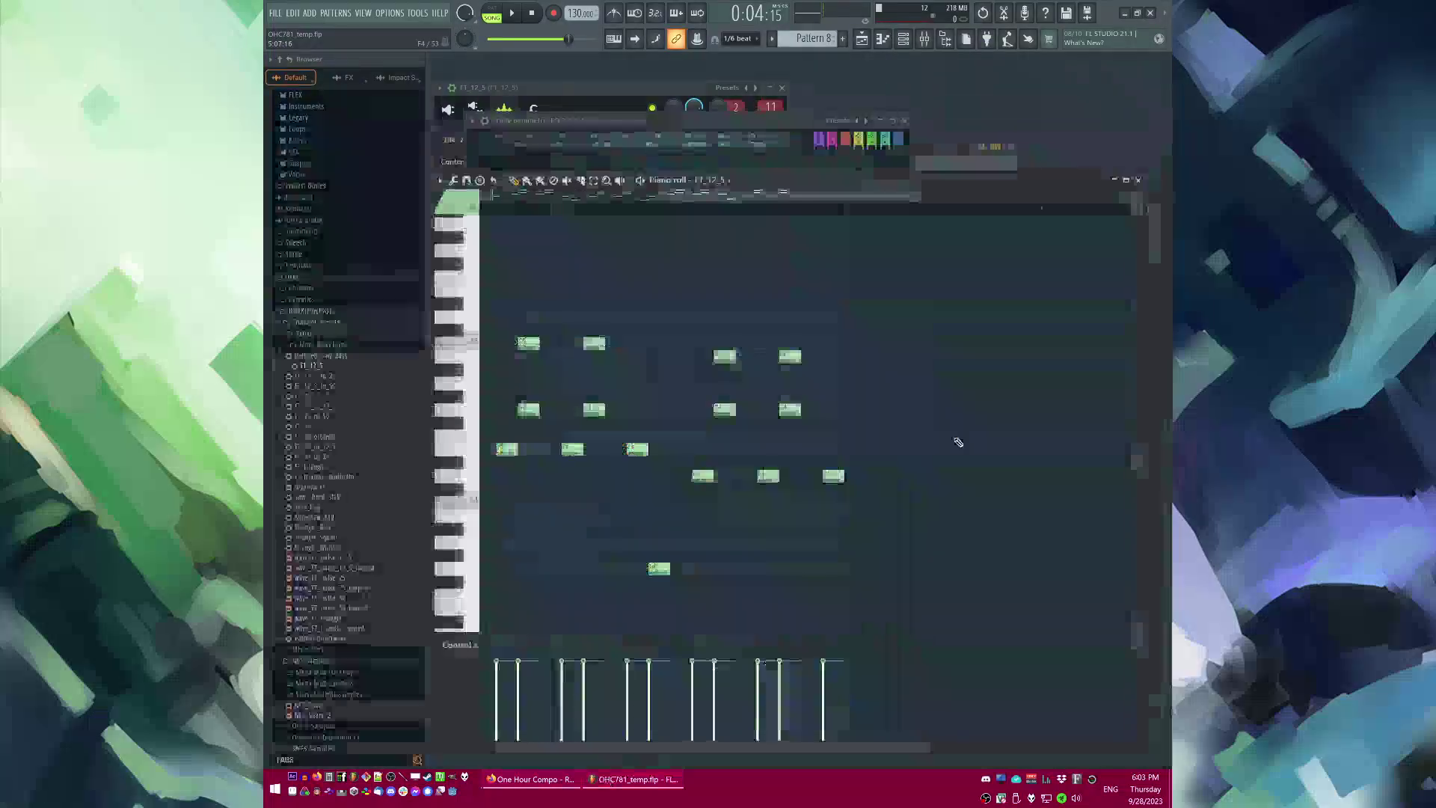
key(F8)
key(F8)
key(F6)
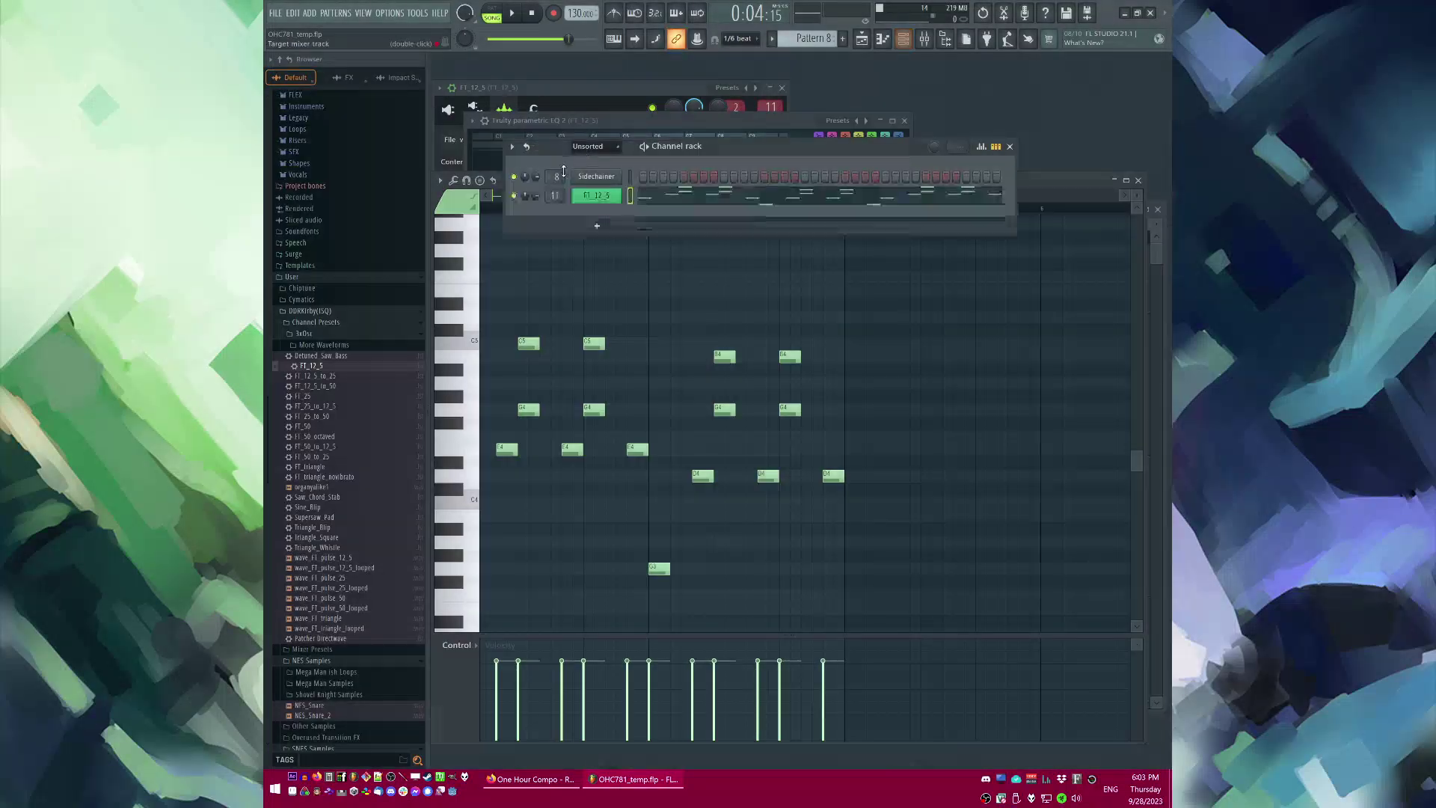
click(596, 197)
click(596, 197)
Step: Adjust the sustain of FT_12_5's volume envelope and set its release time to 25% during playback, ending on the pitch settings
key(space)
click(476, 110)
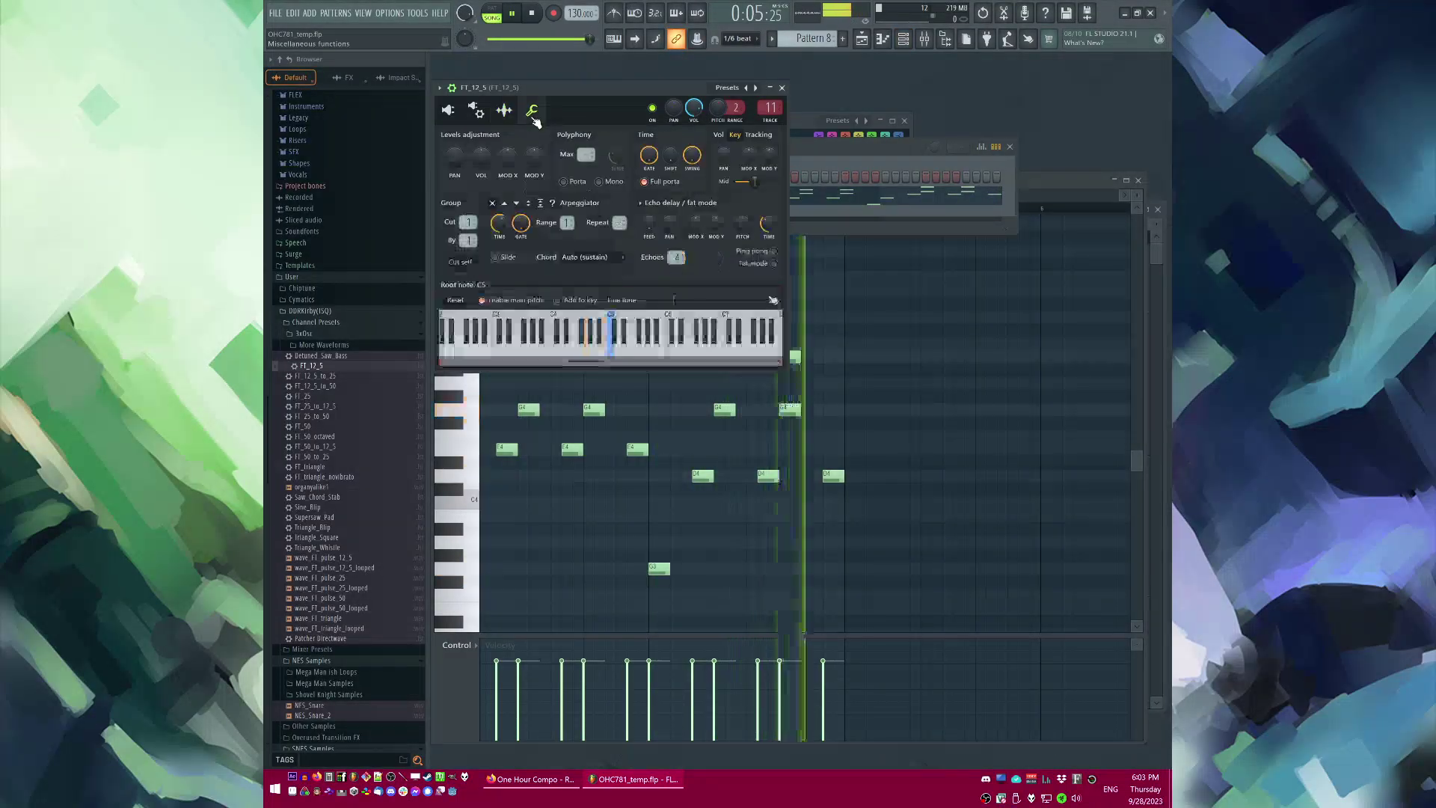
click(448, 109)
click(475, 110)
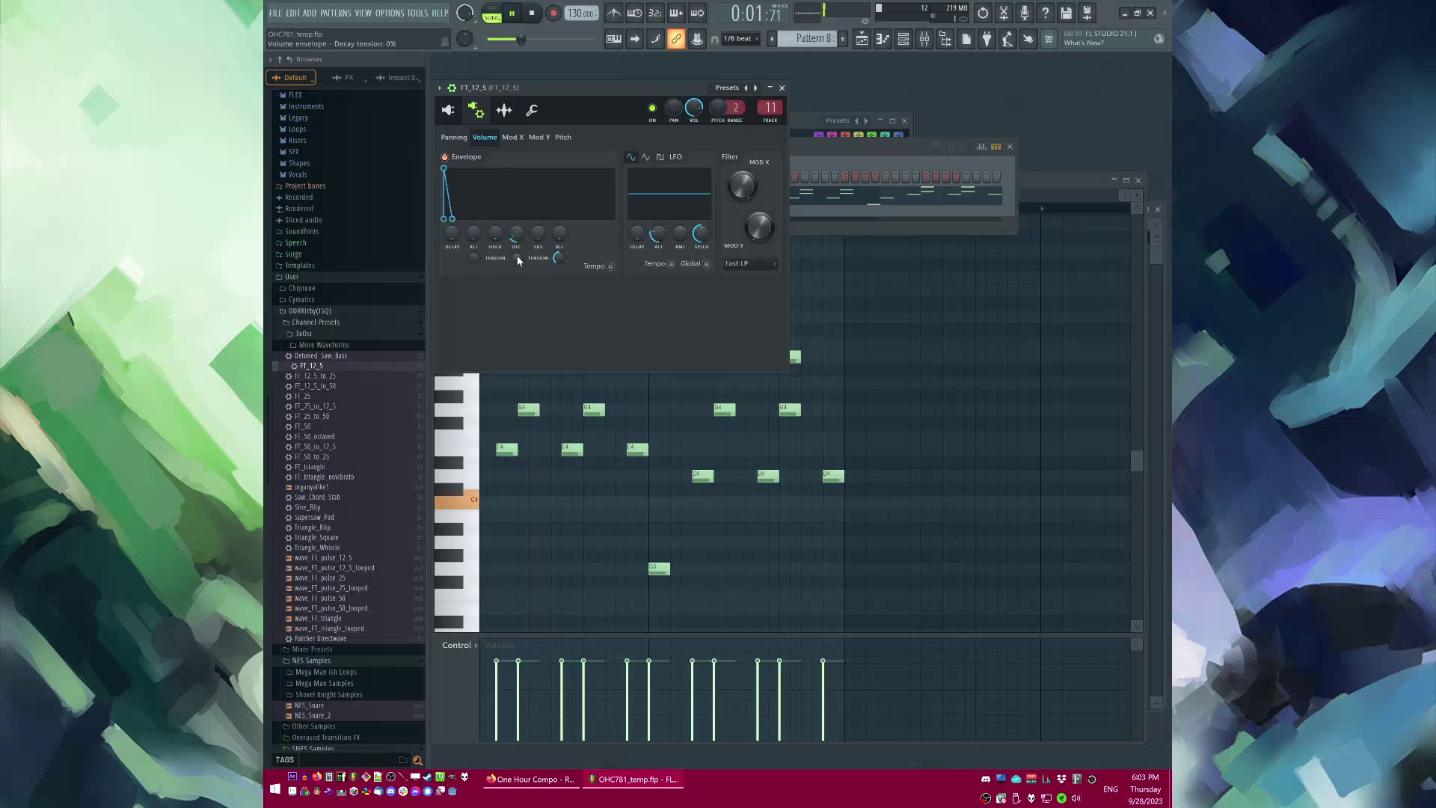
mouse_move(538, 234)
mouse_down()
mouse_move(559, 203)
mouse_move(538, 239)
mouse_up()
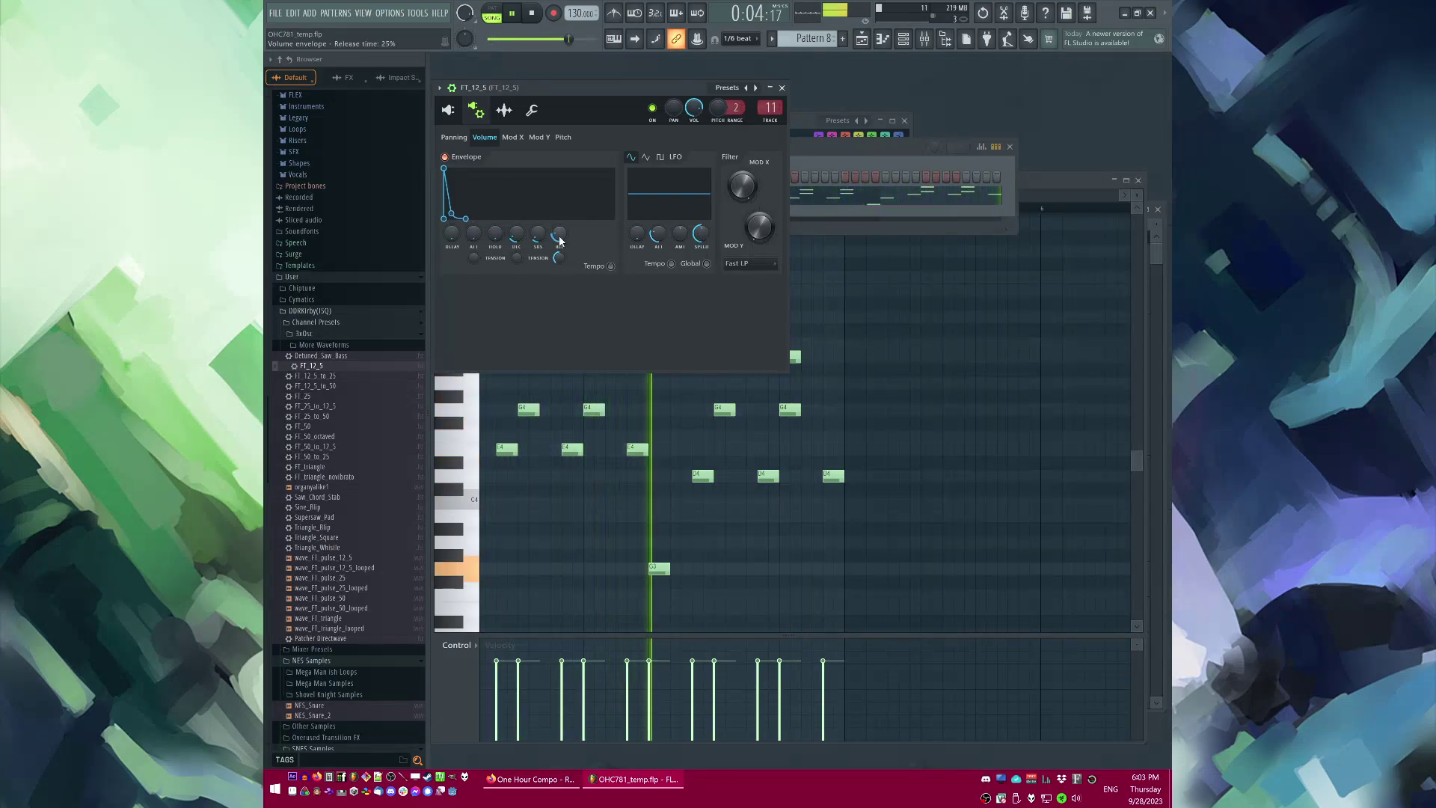
click(563, 136)
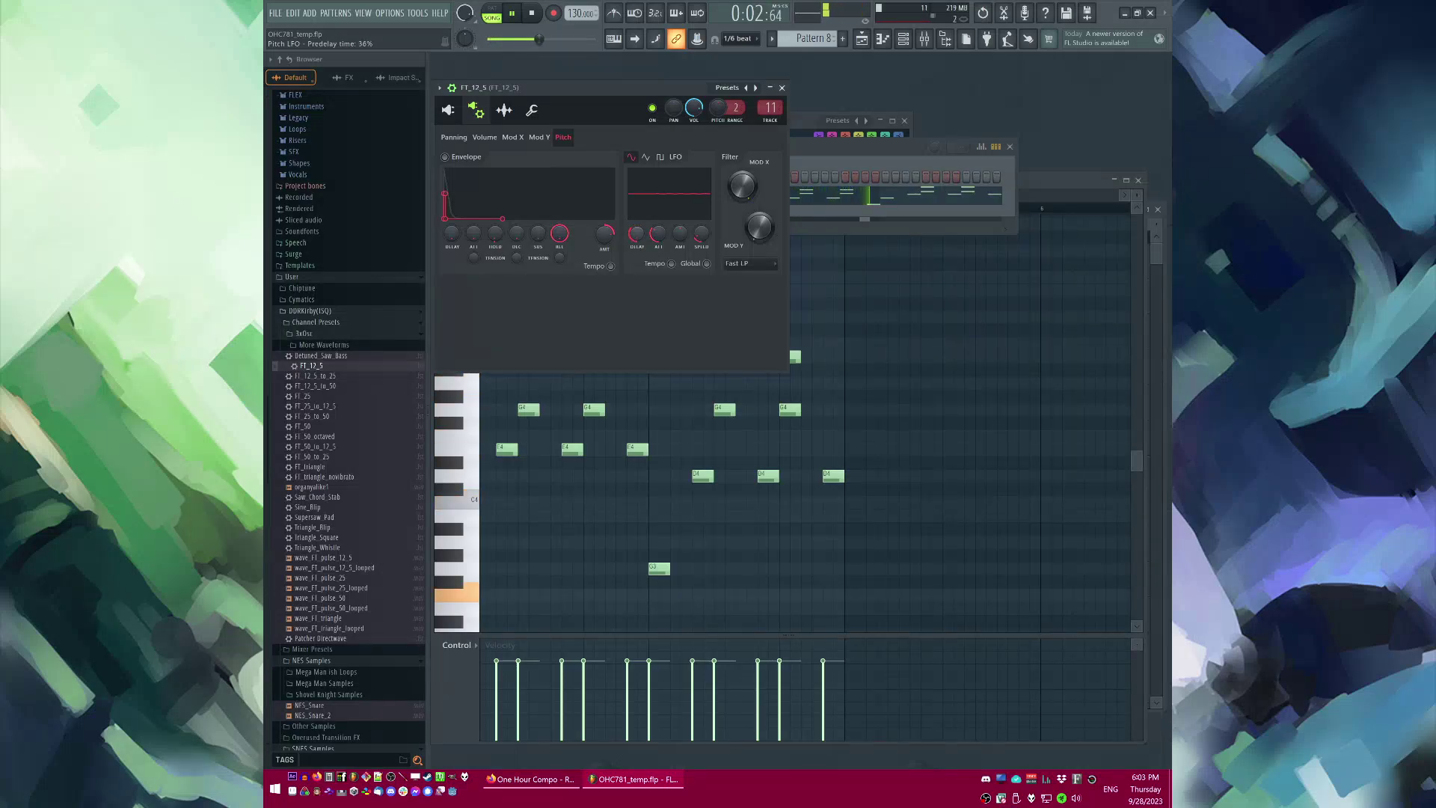
Step: Clone the FT_12_5 channel together with its chord notes and set the clone's volume to 49%
key(F6)
click(605, 177)
click(633, 175)
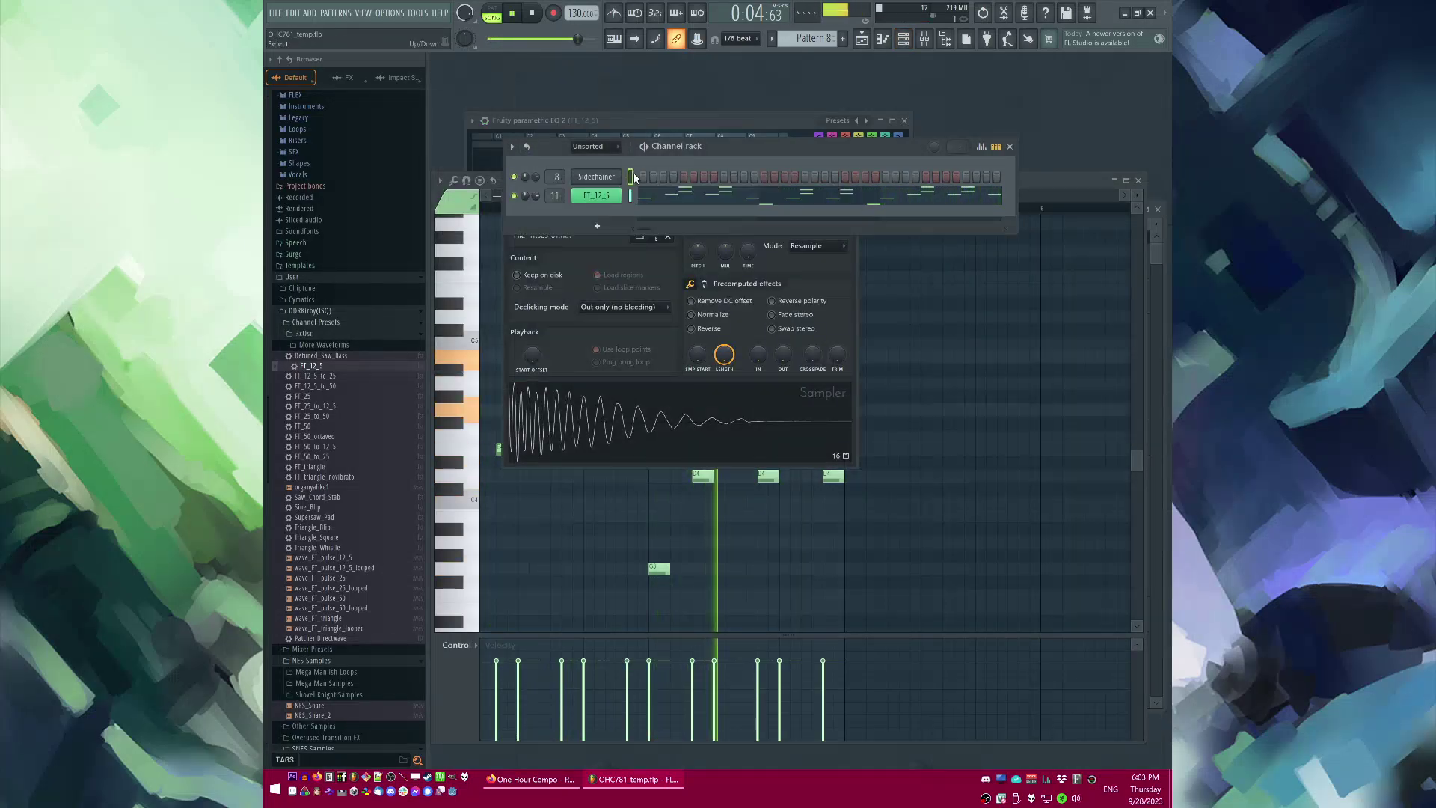
click(633, 193)
key(alt+c)
drag(632, 106, 709, 296)
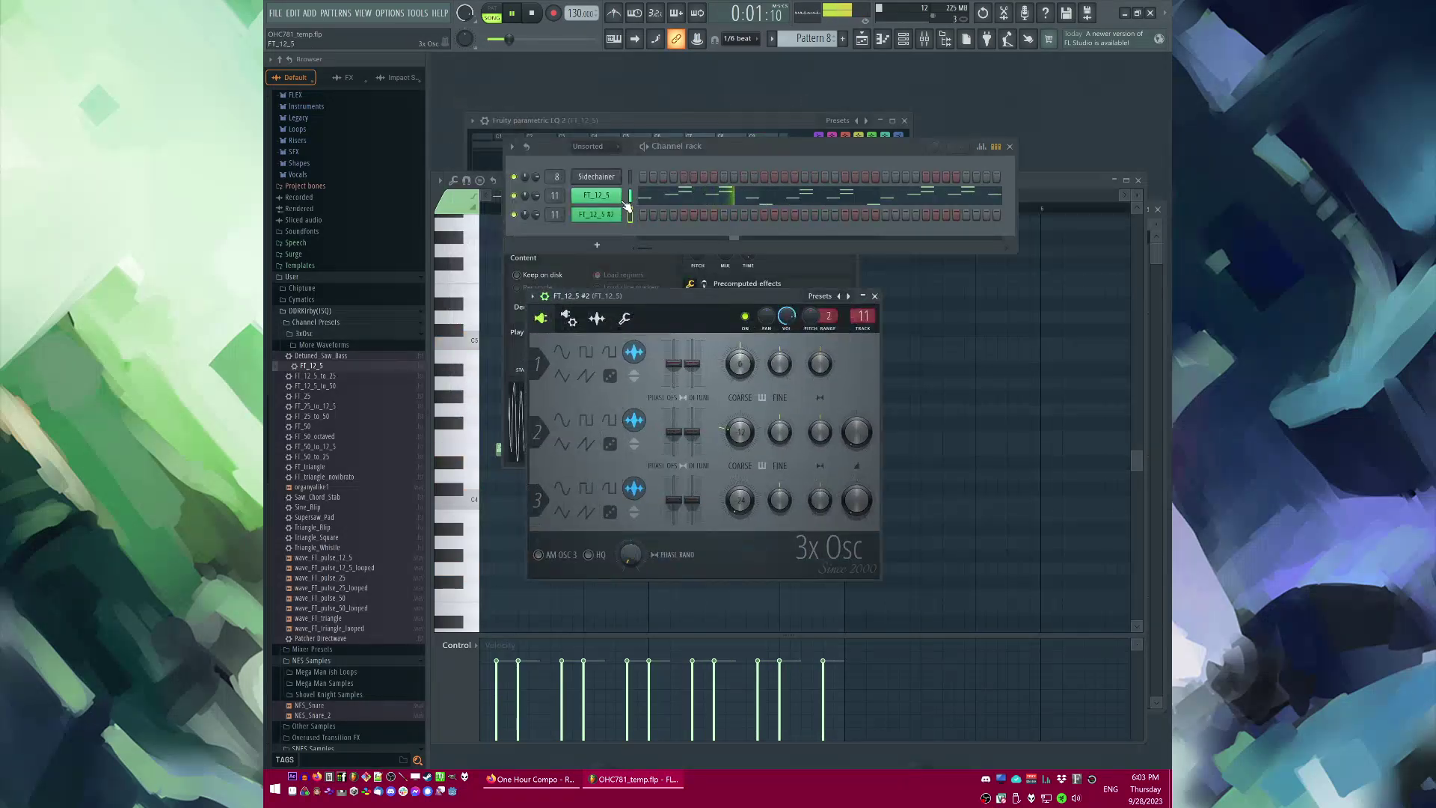
click(630, 214)
key(ctrl+v)
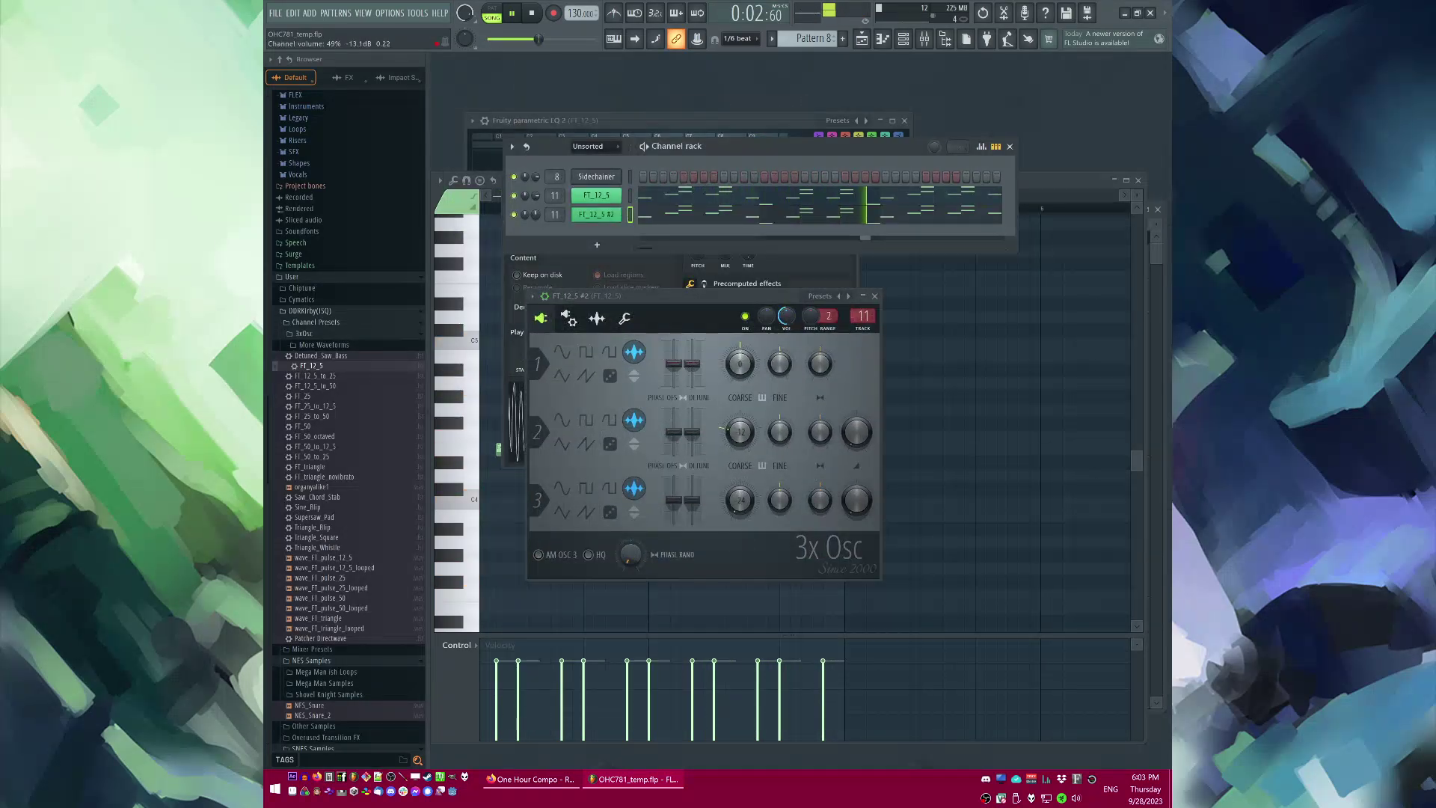
Step: Shift all of the cloned channel's notes about half a note length behind the original chords
click(672, 218)
scroll(493, 460, up, 3)
key(ctrl+a)
scroll(539, 464, down, 2)
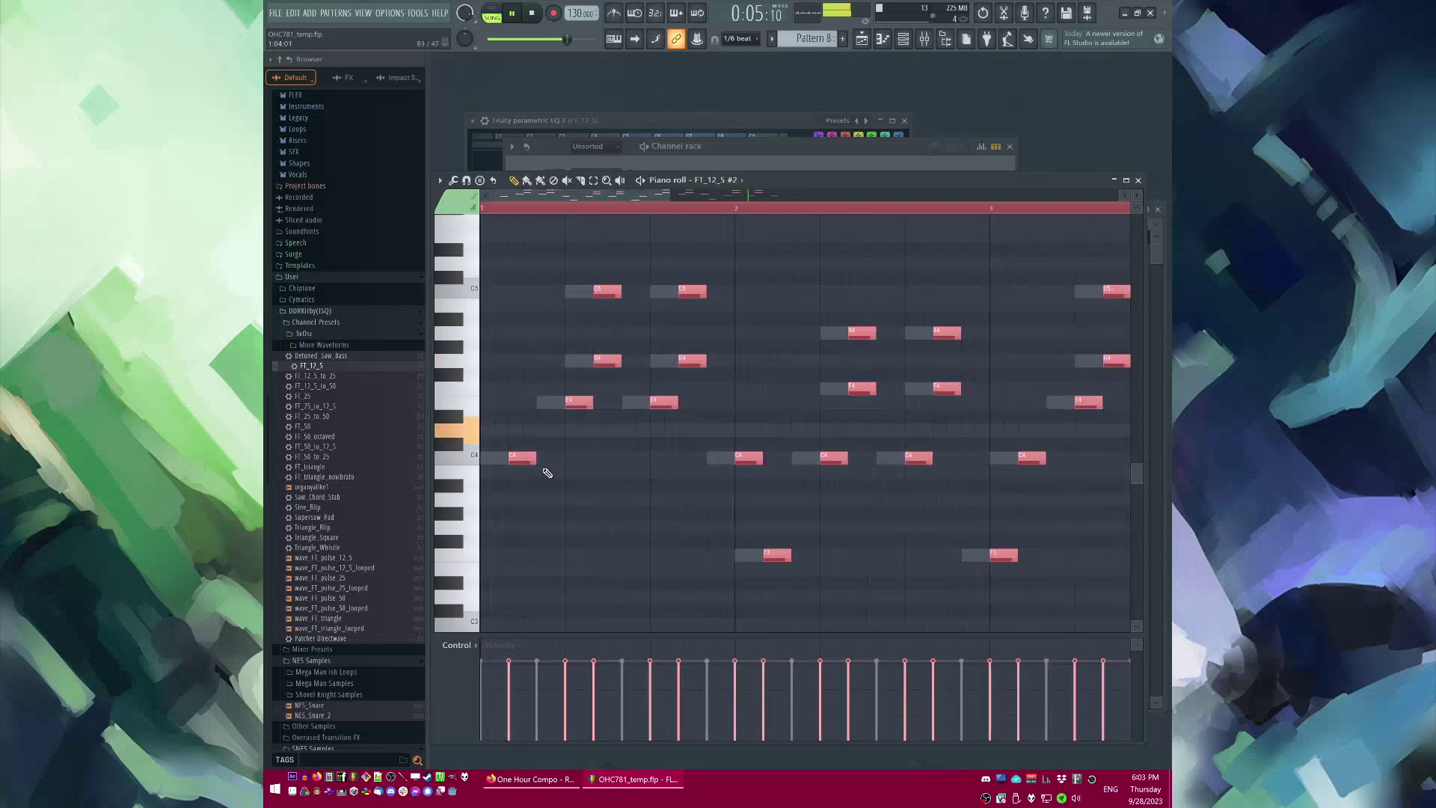
drag(527, 458, 549, 459)
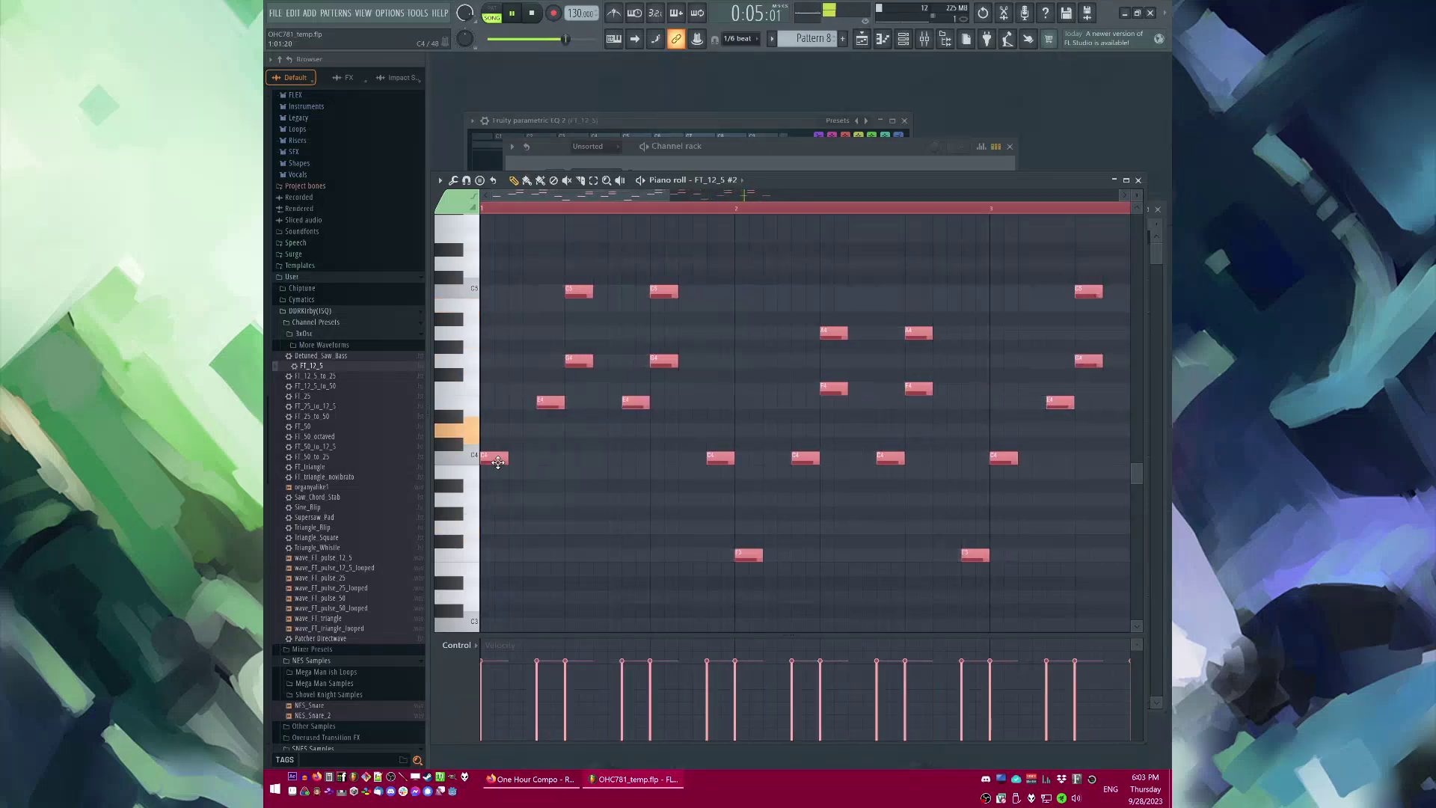
Step: Set oscillator 1's fine pitch on the cloned channel to +10 cents and check the playlist
key(F6)
click(586, 217)
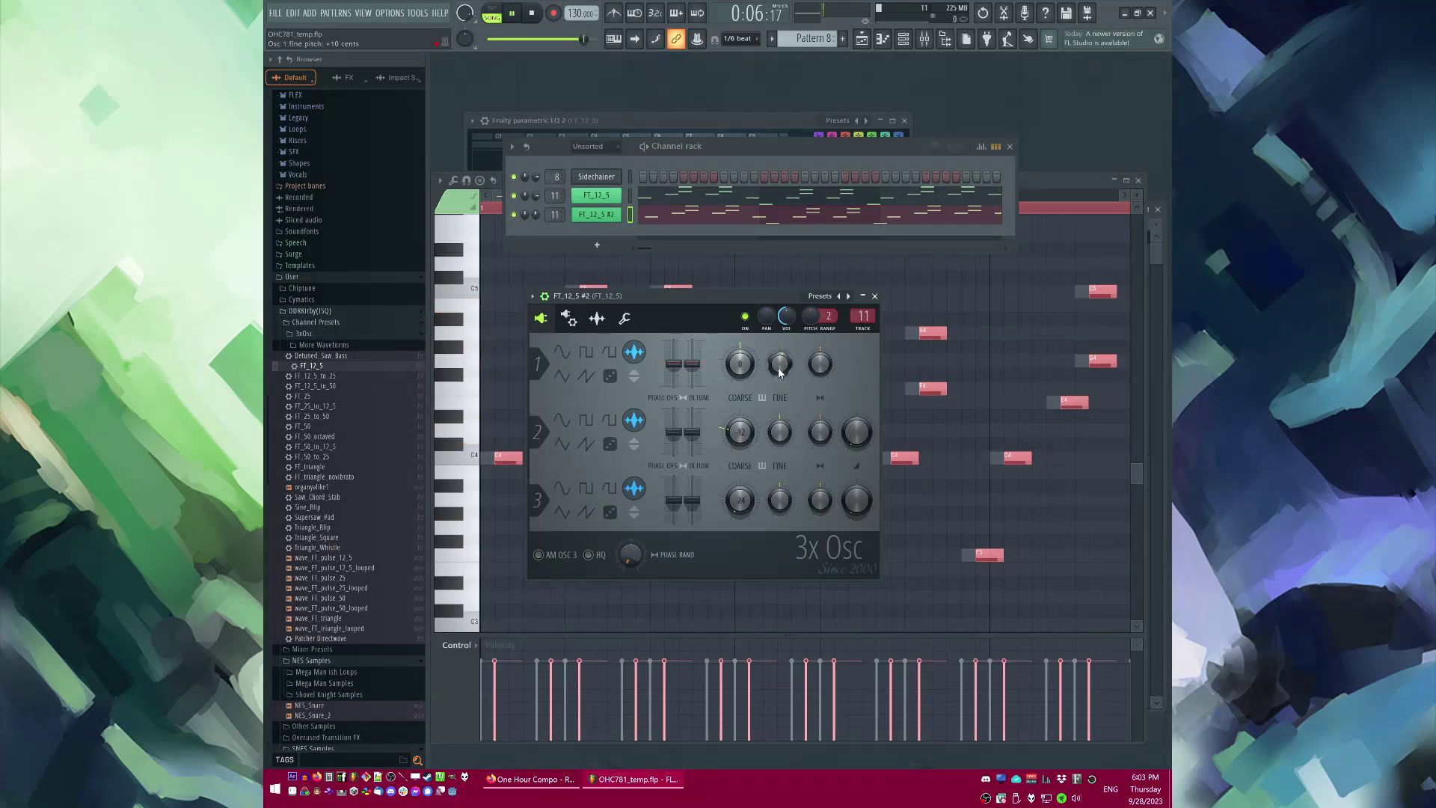
key(F5)
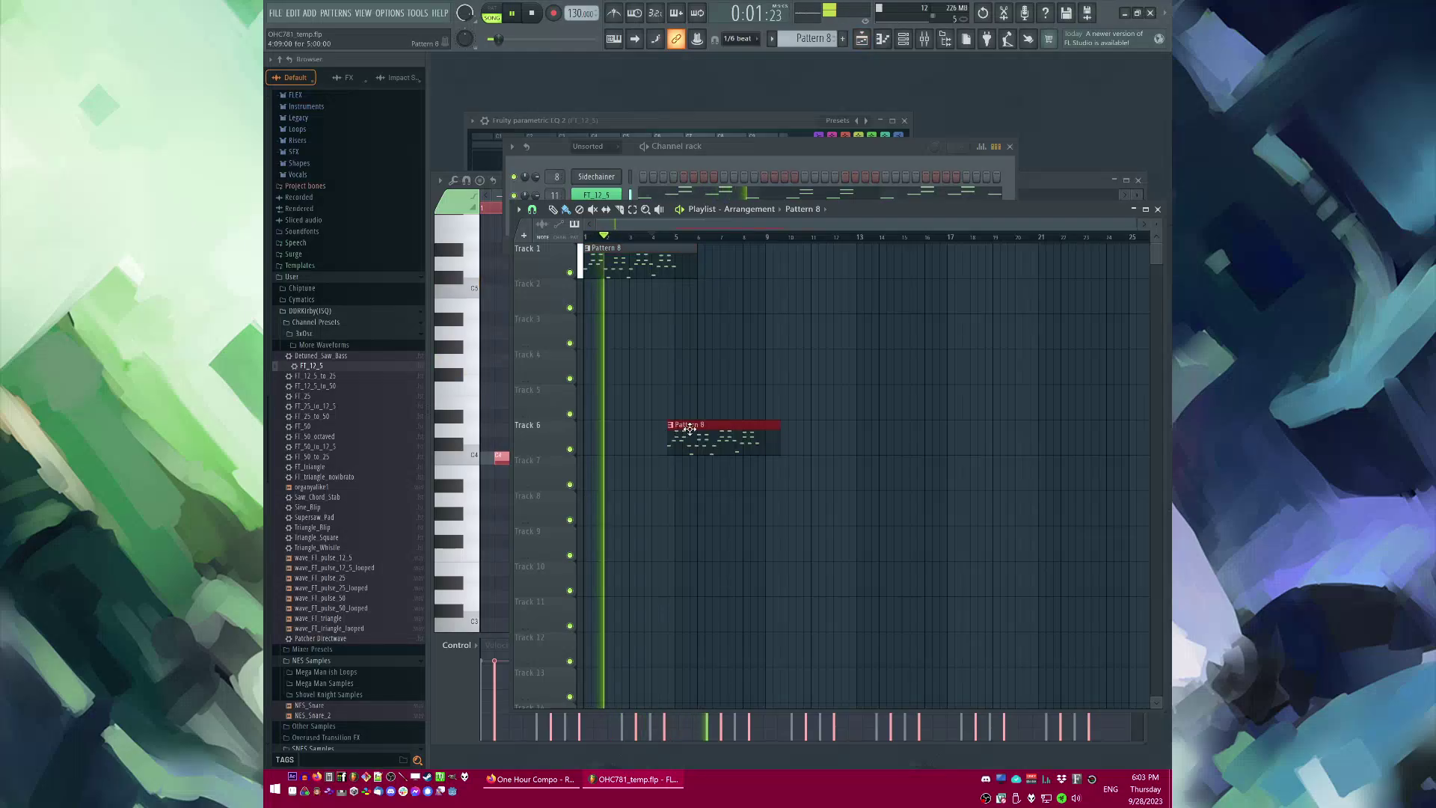
click(599, 215)
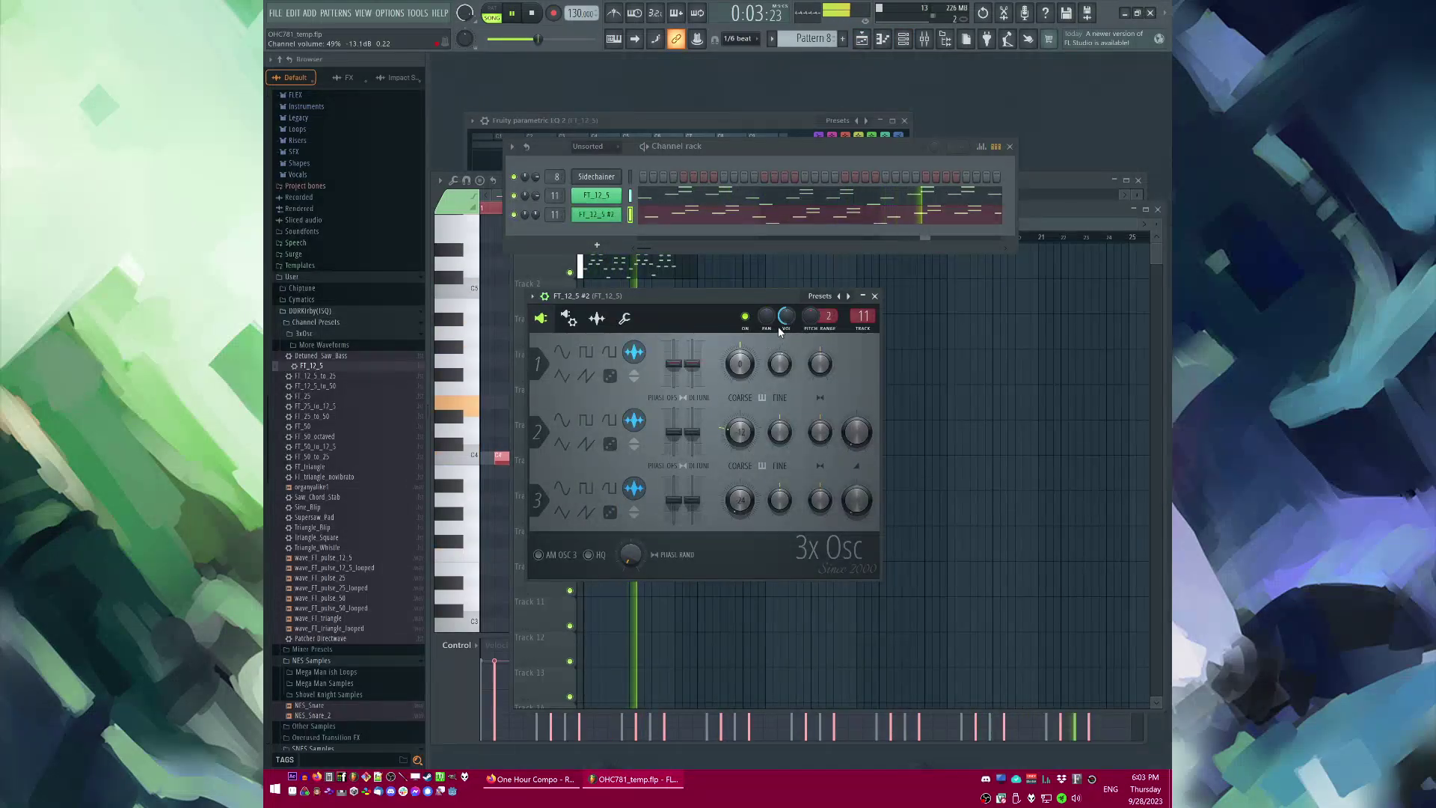
Step: Delay all of the clone's notes to one full note length behind the original and audition the echo with the mixer open
click(684, 211)
click(677, 216)
scroll(519, 463, up, 6)
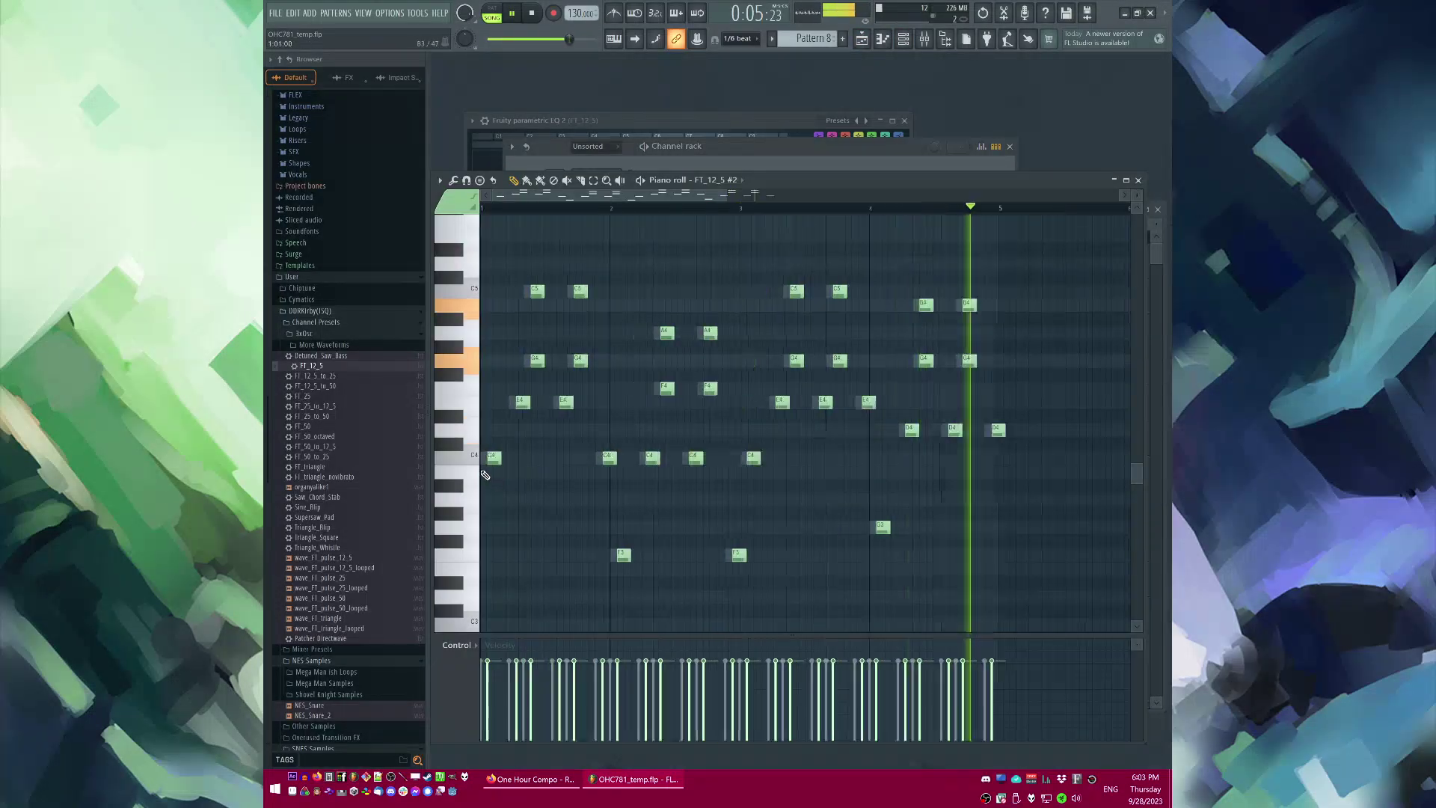
key(ctrl+a)
mouse_move(524, 463)
mouse_down()
mouse_move(645, 463)
mouse_move(549, 459)
mouse_up()
scroll(589, 459, down, 2)
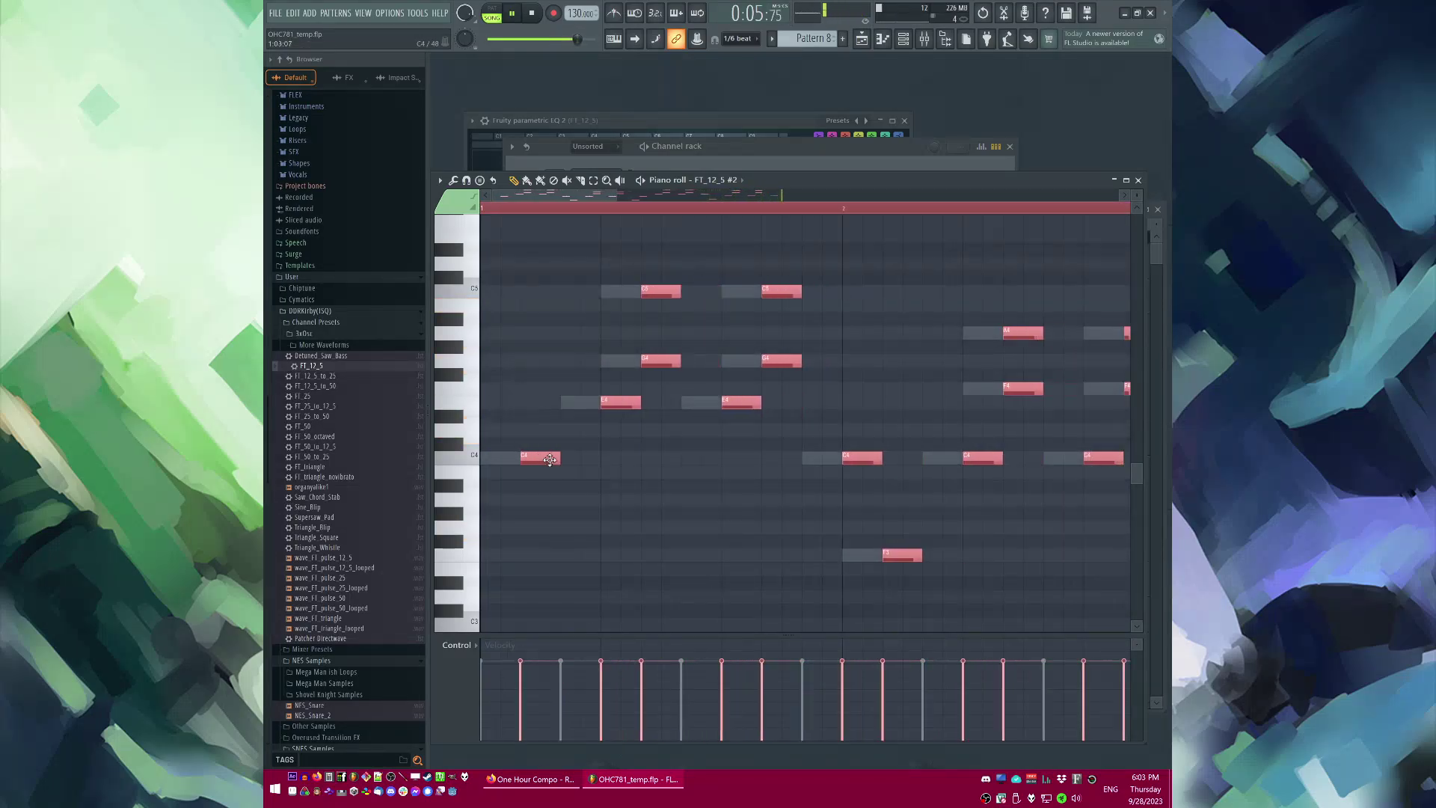
key(F6)
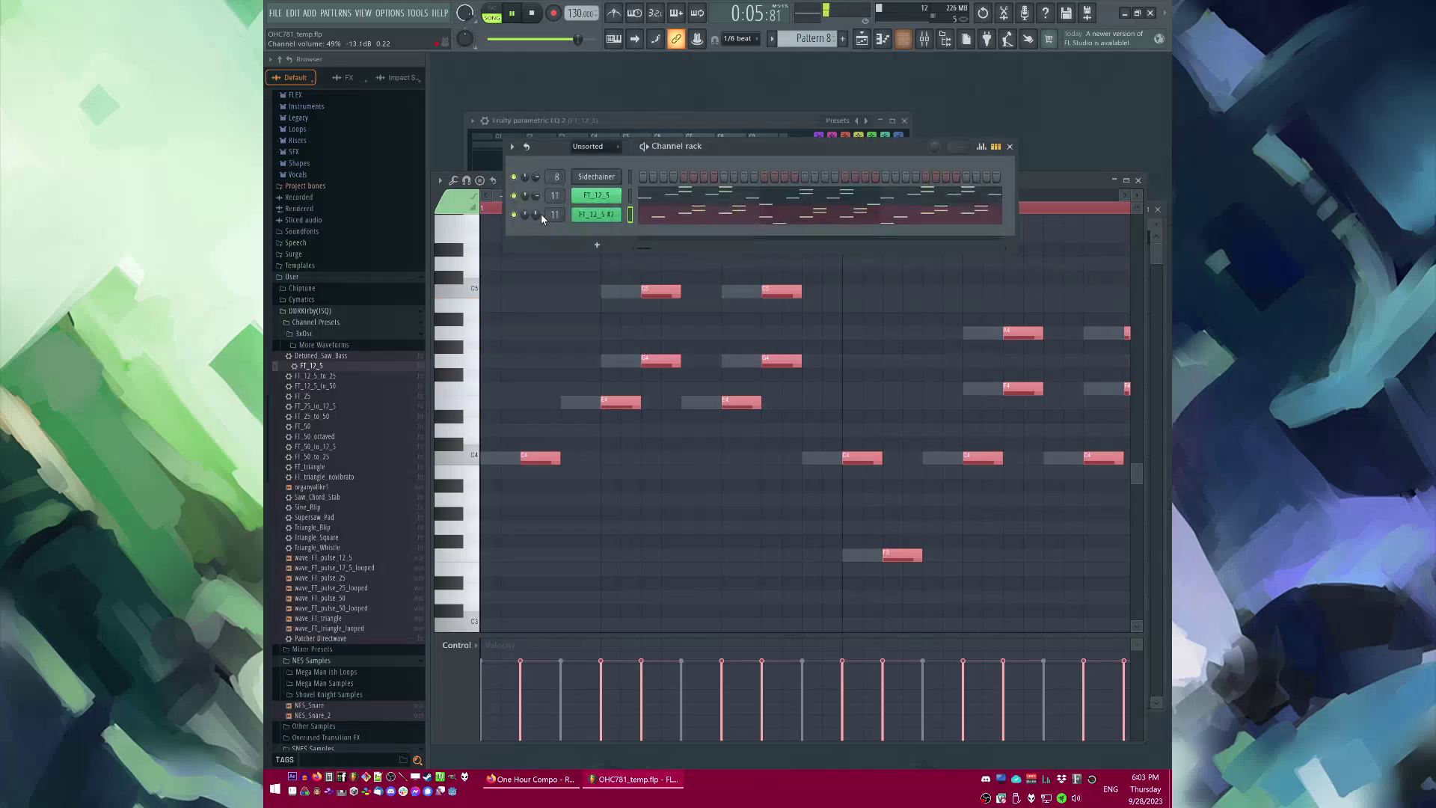
key(F9)
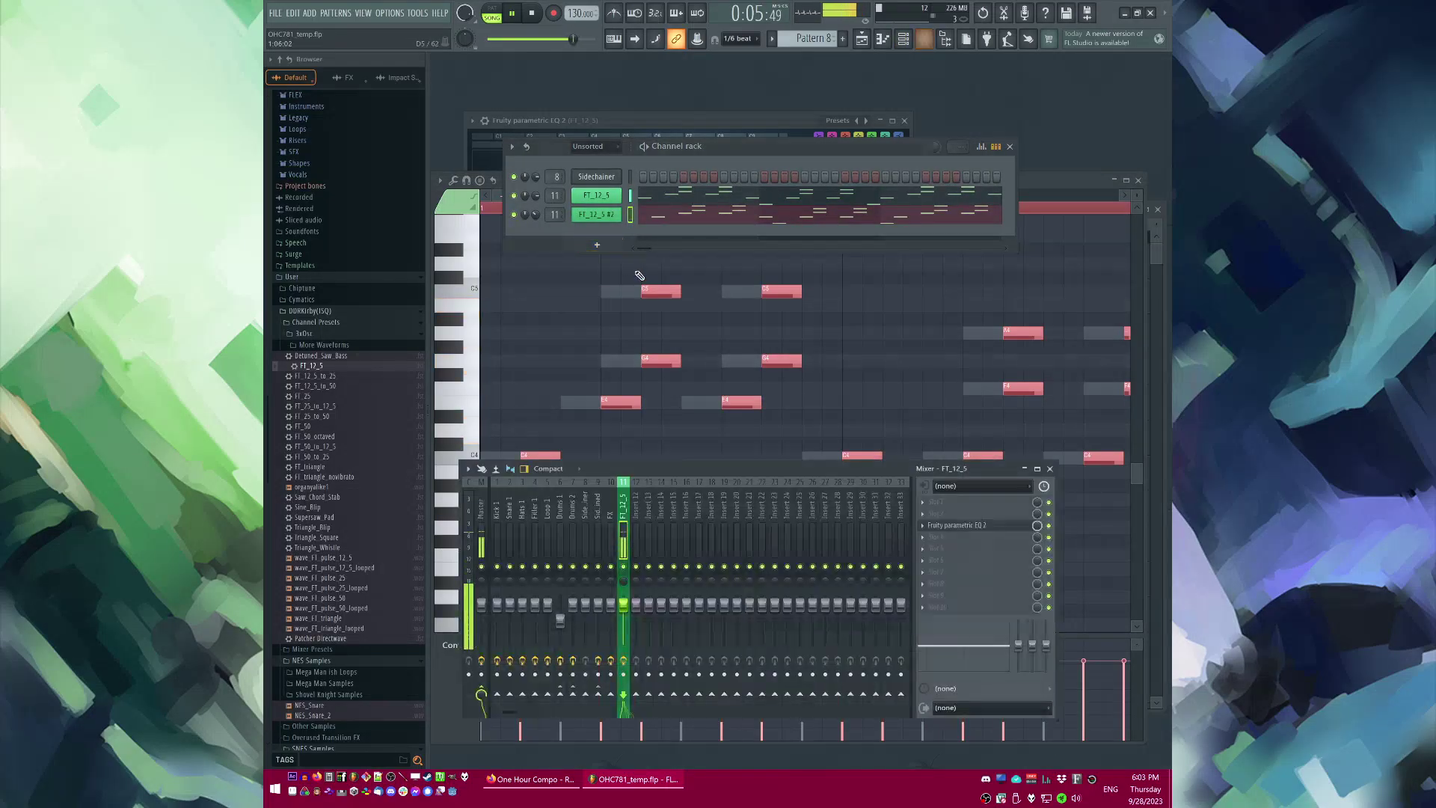
key(space)
ctrl+click(636, 425)
Step: Create the empty Pattern 9 and place its clip at the start of Track 2 in the playlist
key(F6)
key(F5)
key(F4)
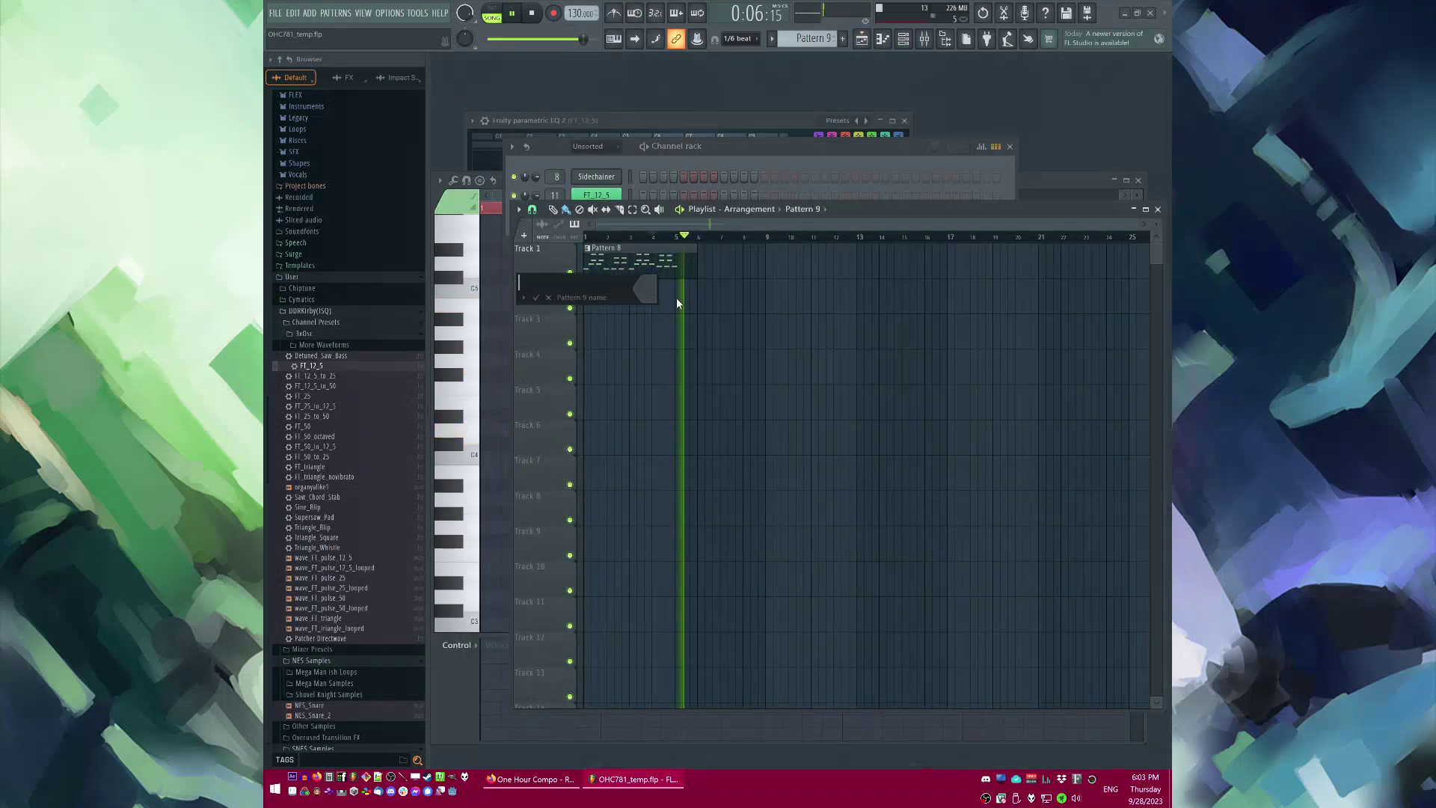
key(Return)
click(679, 300)
drag(604, 237, 584, 237)
drag(682, 299, 533, 305)
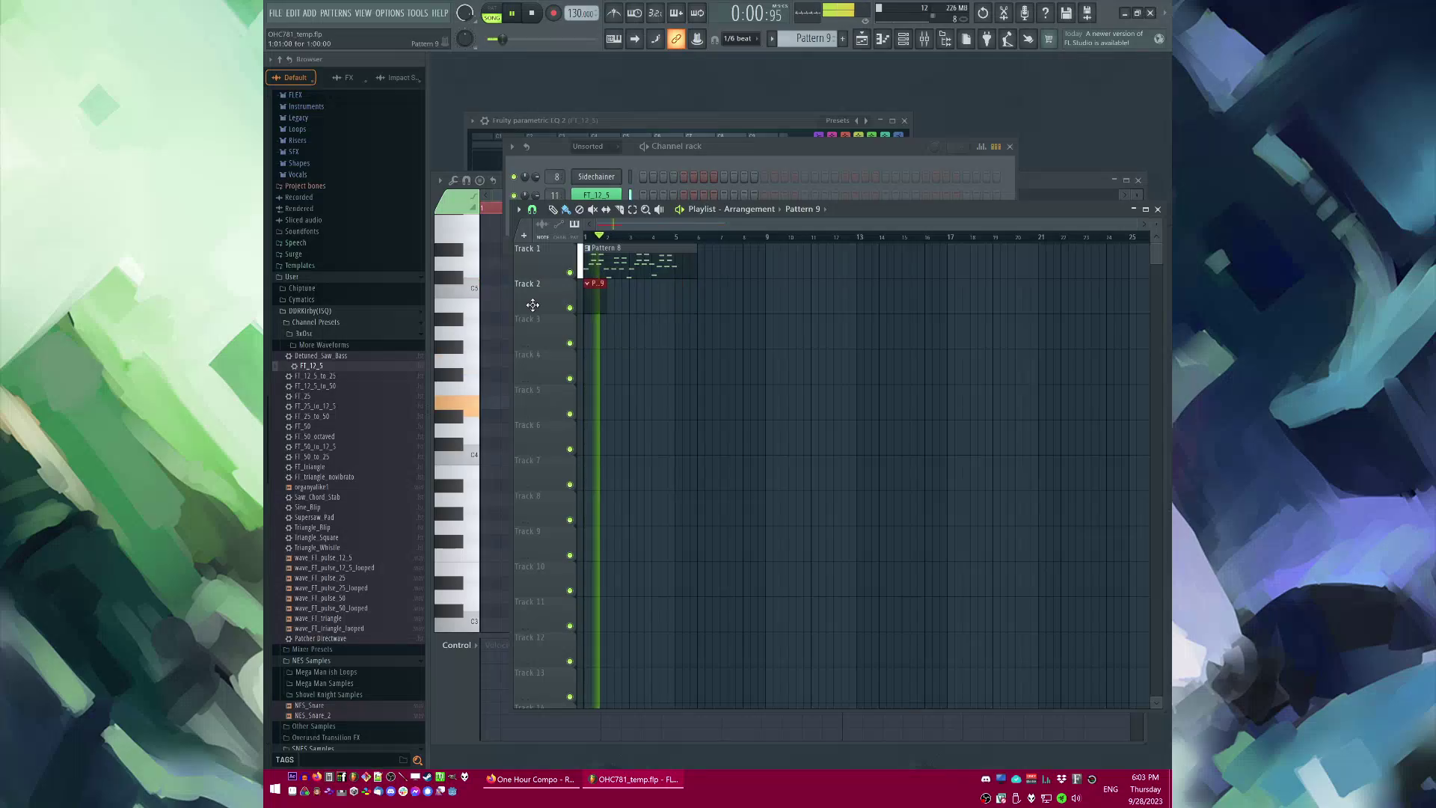
key(space)
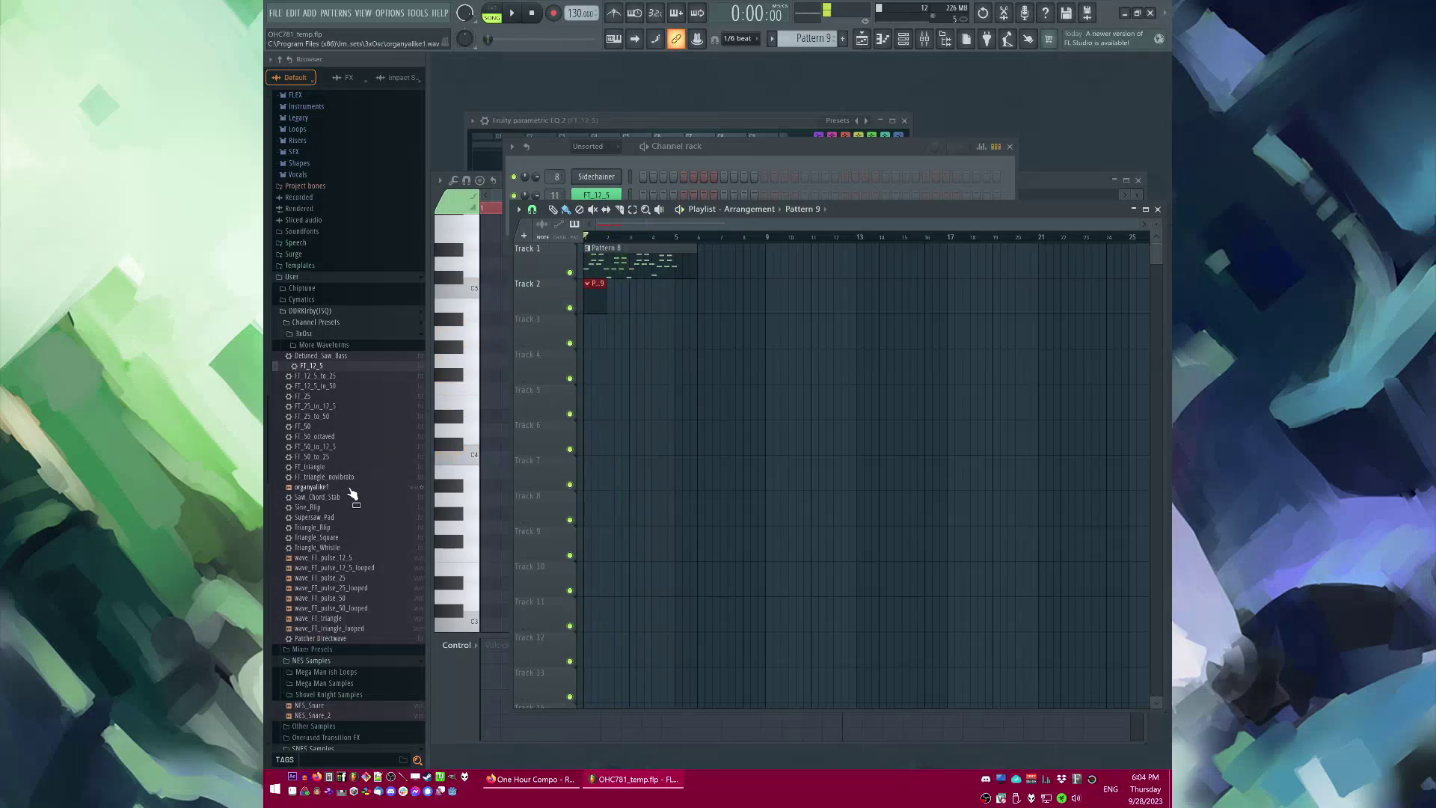
Step: Check the picture theme on the compo page in the browser, and add the FT_triangle_novibrato preset as a new channel
click(528, 779)
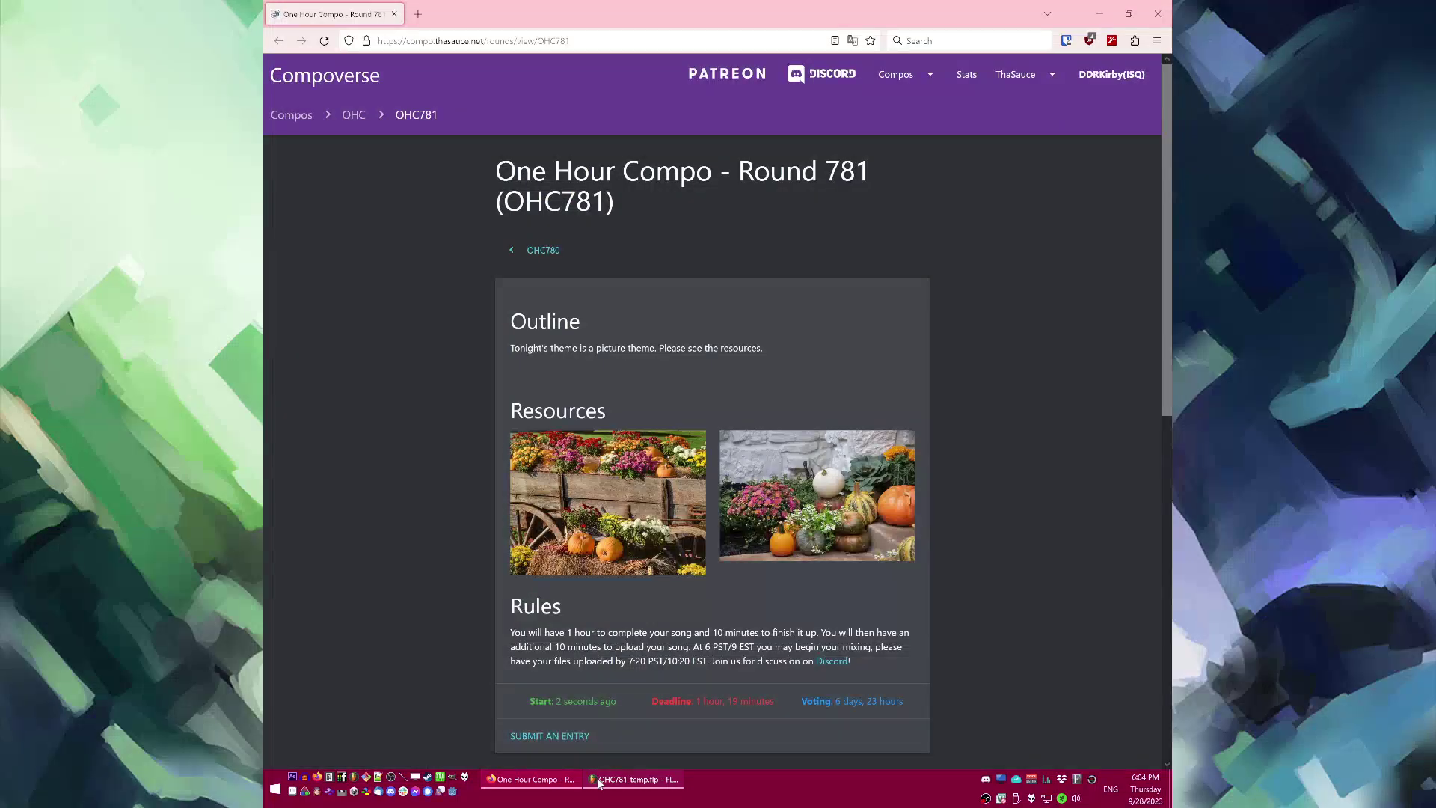
click(598, 779)
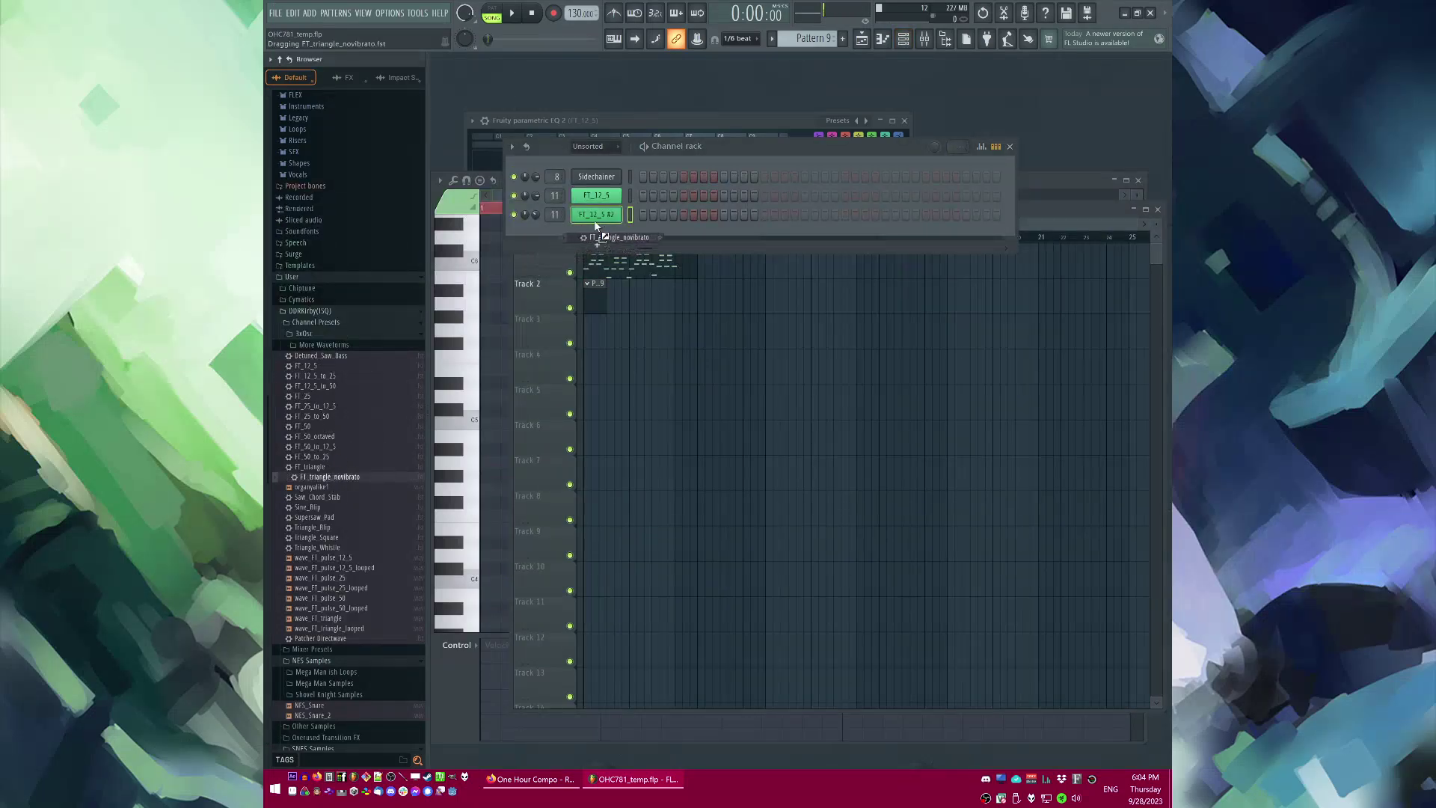
drag(594, 220, 598, 230)
drag(603, 114, 821, 331)
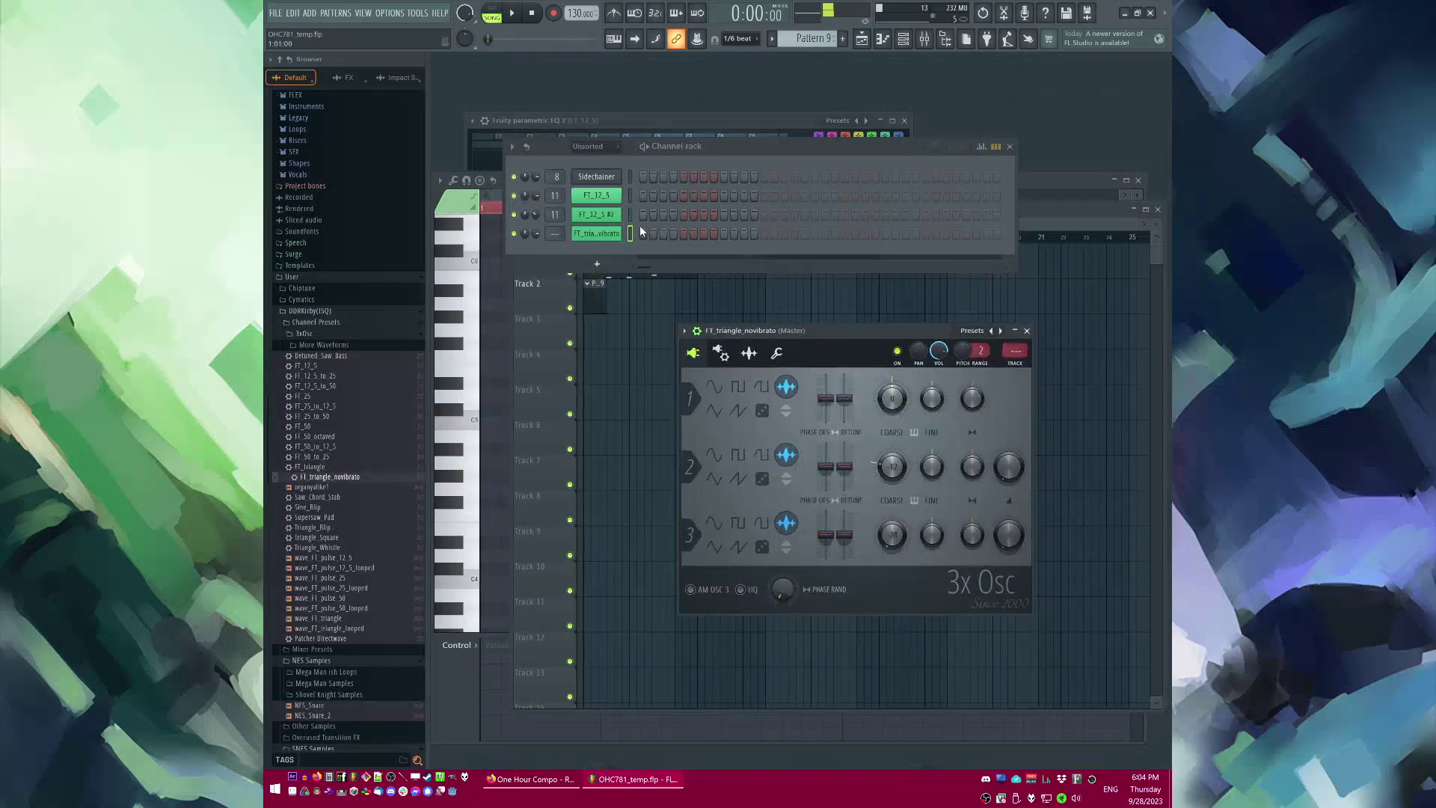
Step: Draw a one-bar bass note at the start of the triangle channel's piano roll and place it on C4
right_click(639, 226)
click(658, 240)
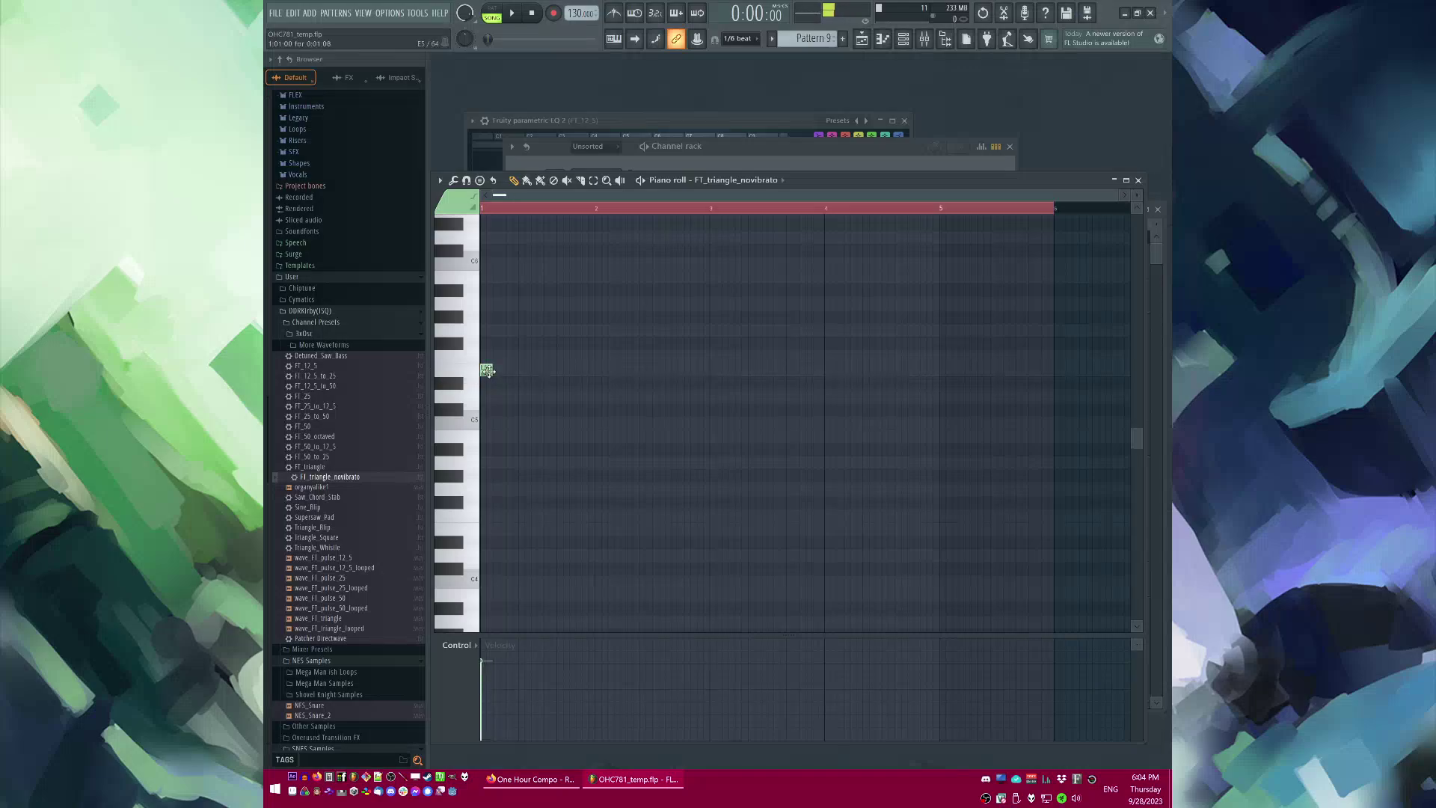
drag(488, 426, 590, 427)
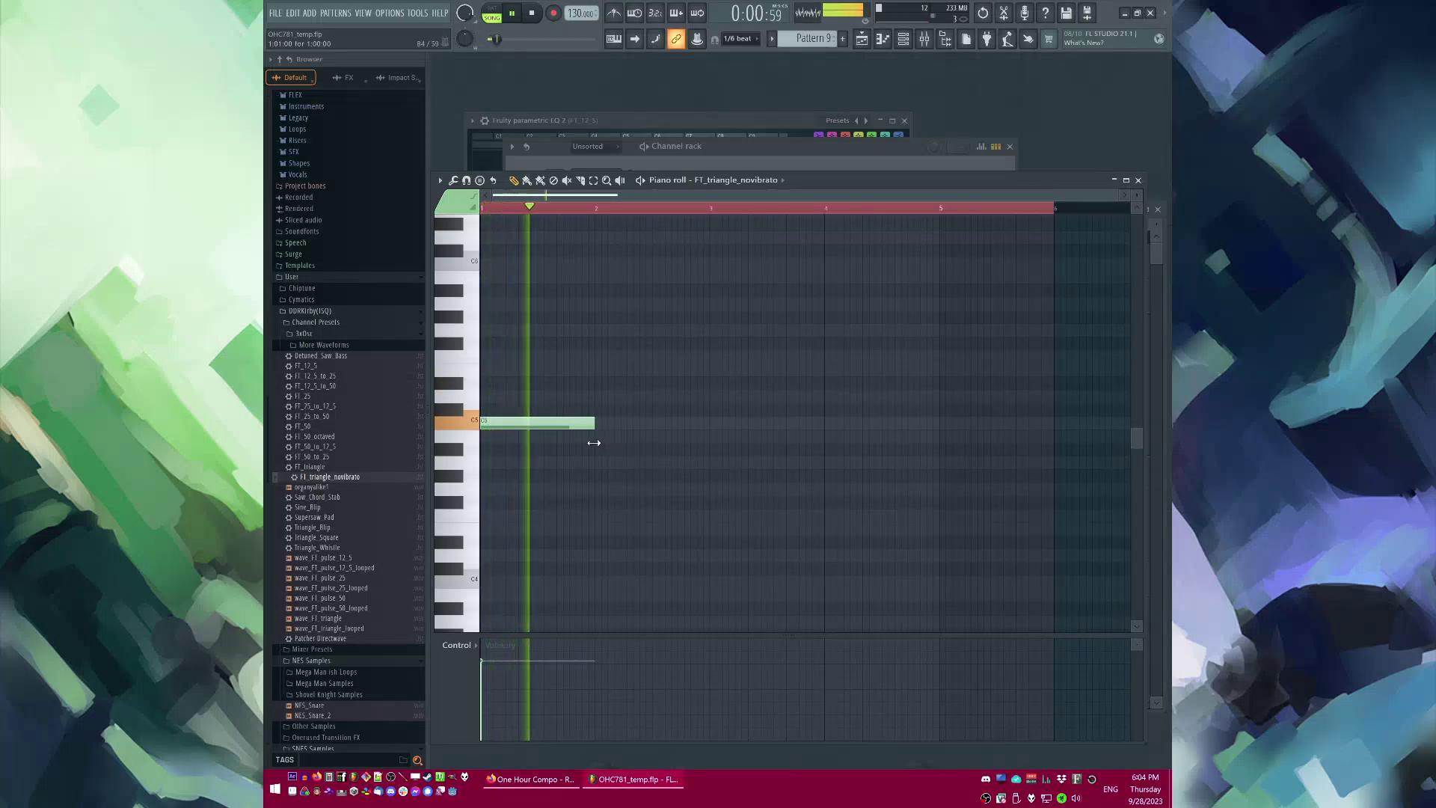
drag(491, 584, 478, 584)
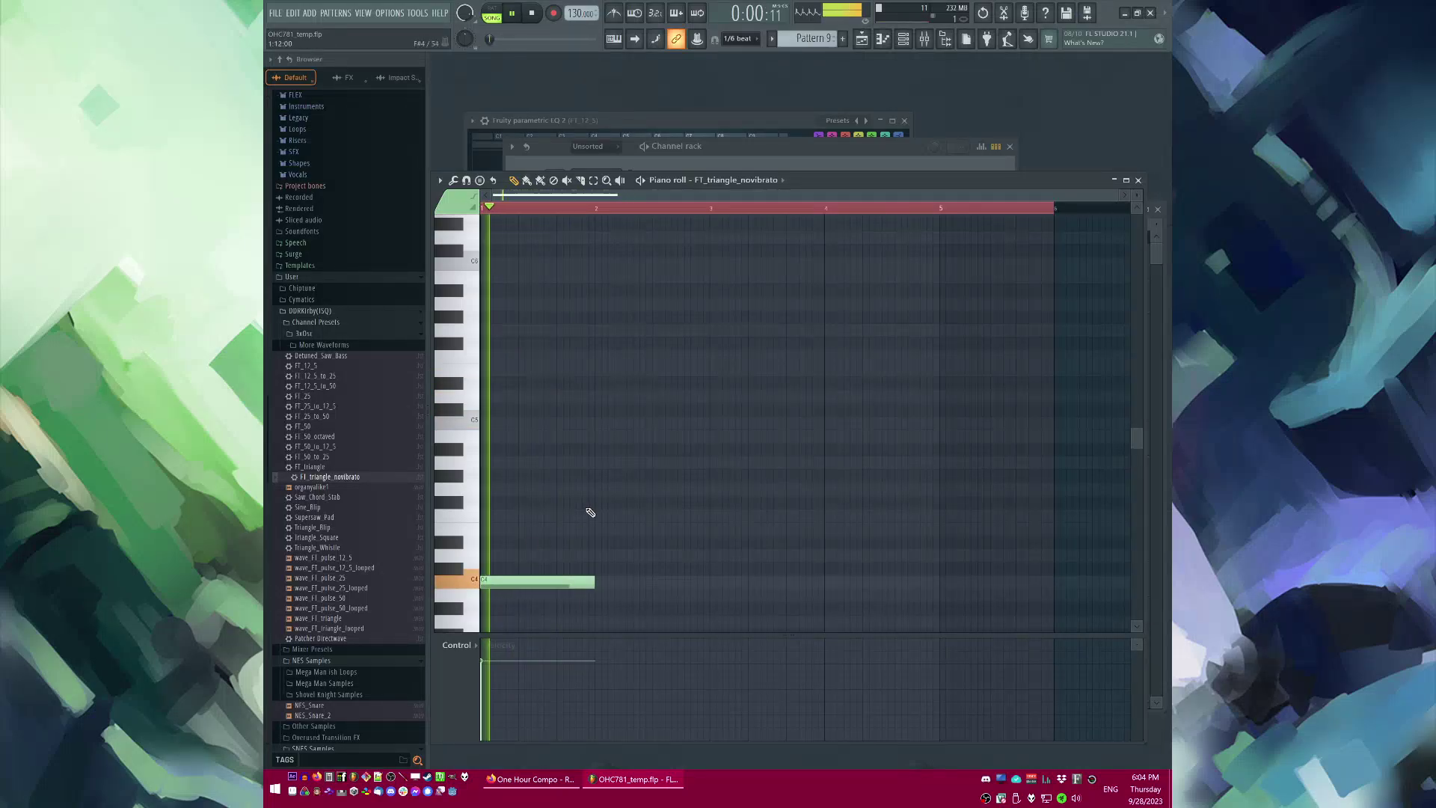
key(space)
Step: Add a one-beat C5 note on beat 3 of bar 1 and shorten the C4 note to two beats
click(590, 423)
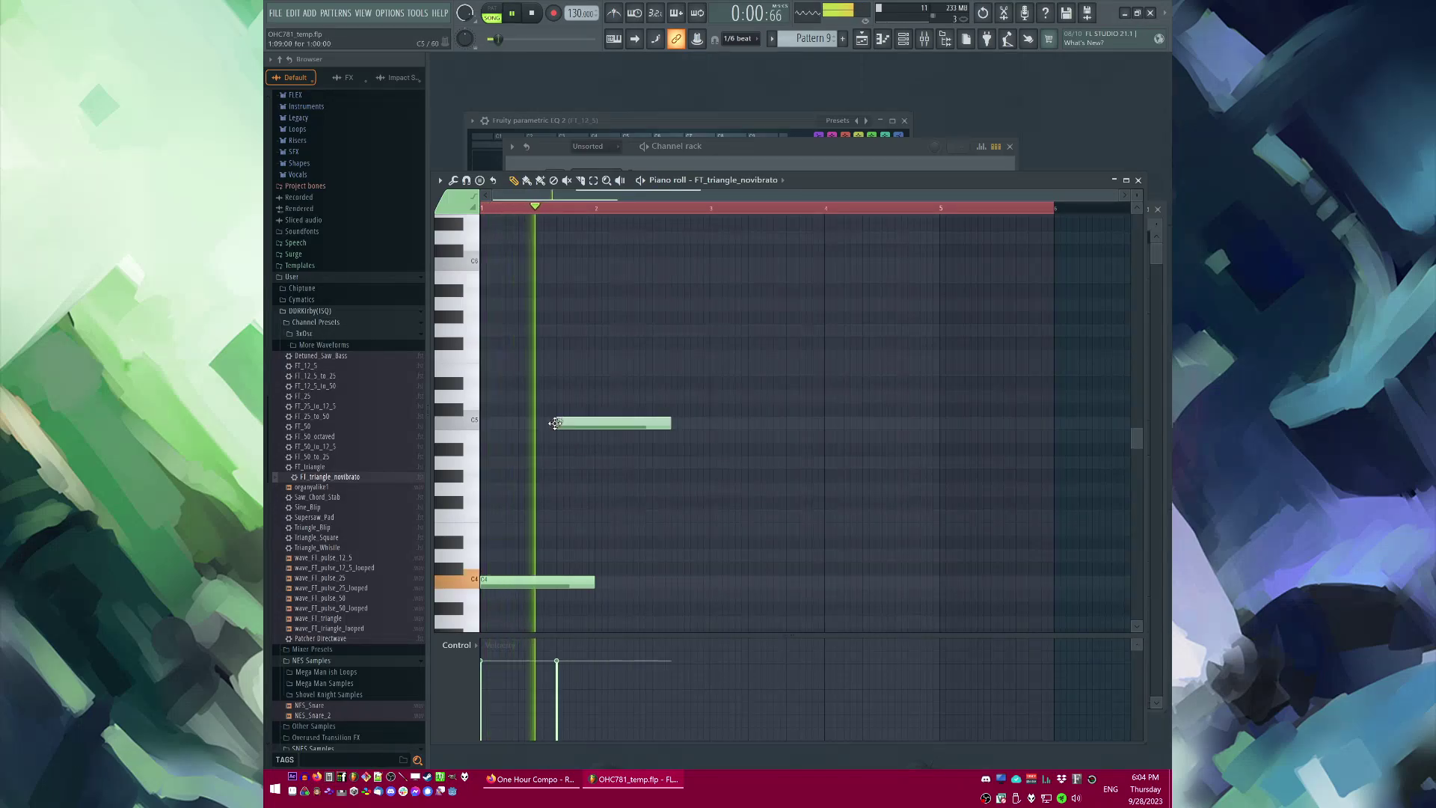
drag(593, 585, 556, 586)
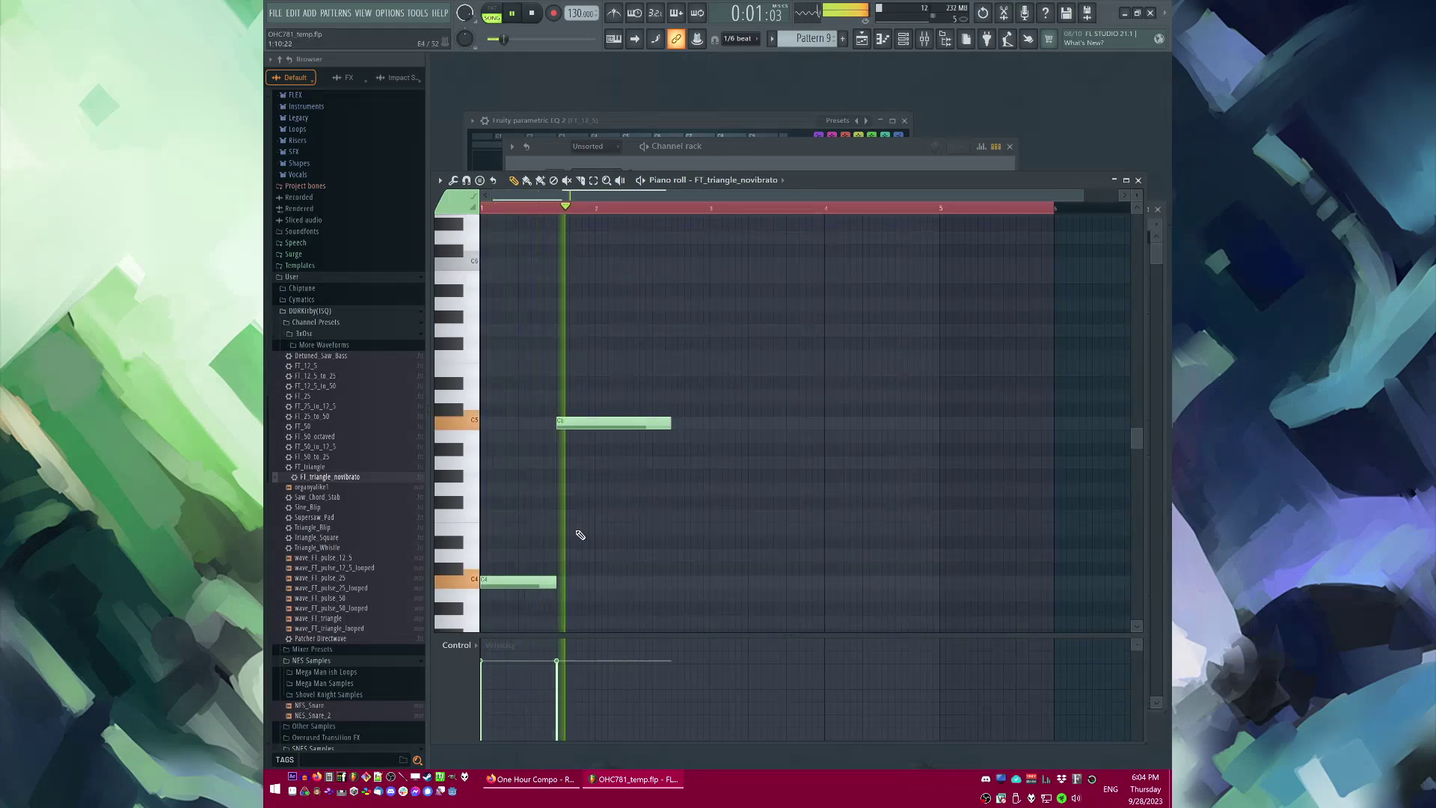
drag(671, 423, 595, 423)
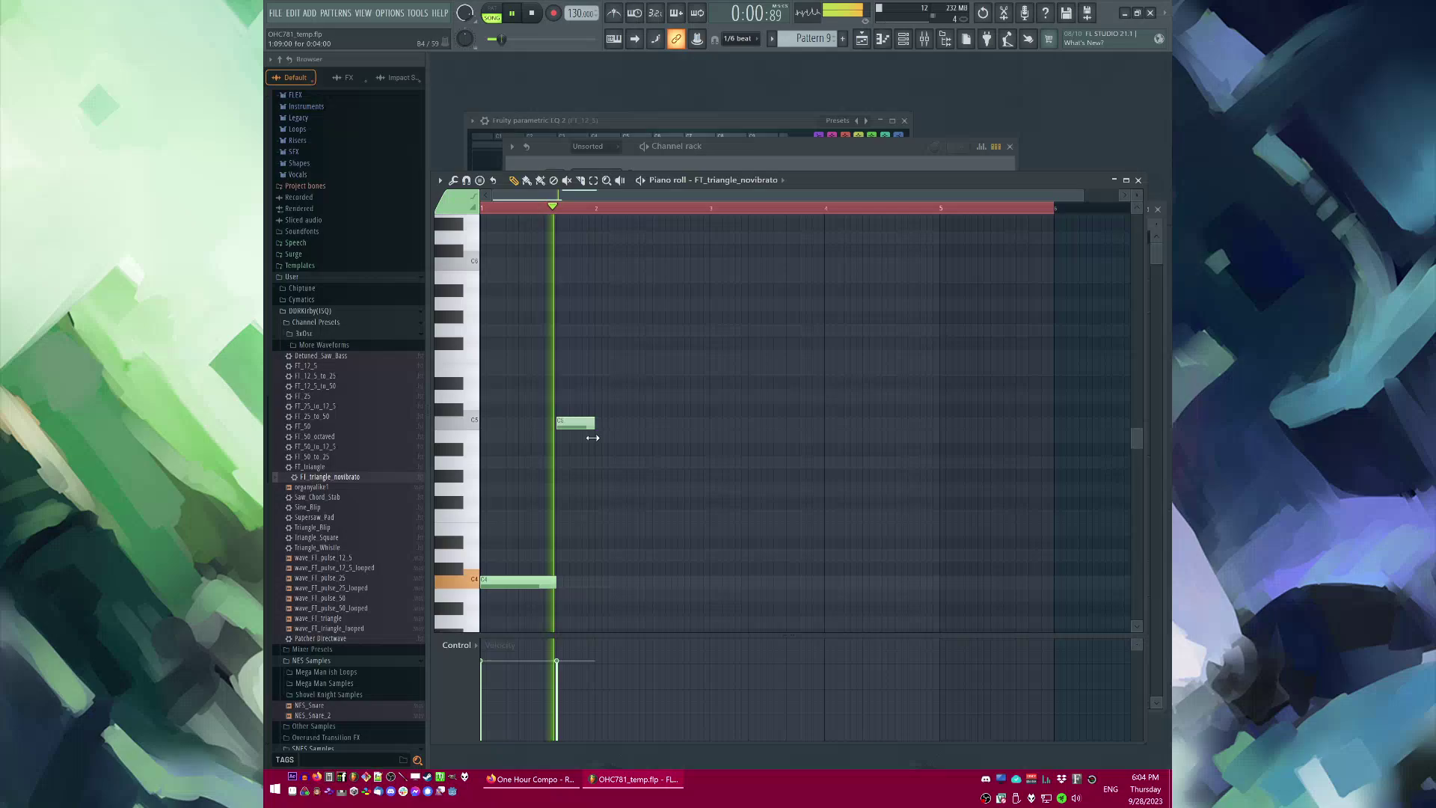
Step: Set the triangle channel's pitch LFO amount to 2% while the pattern plays
key(F6)
click(596, 235)
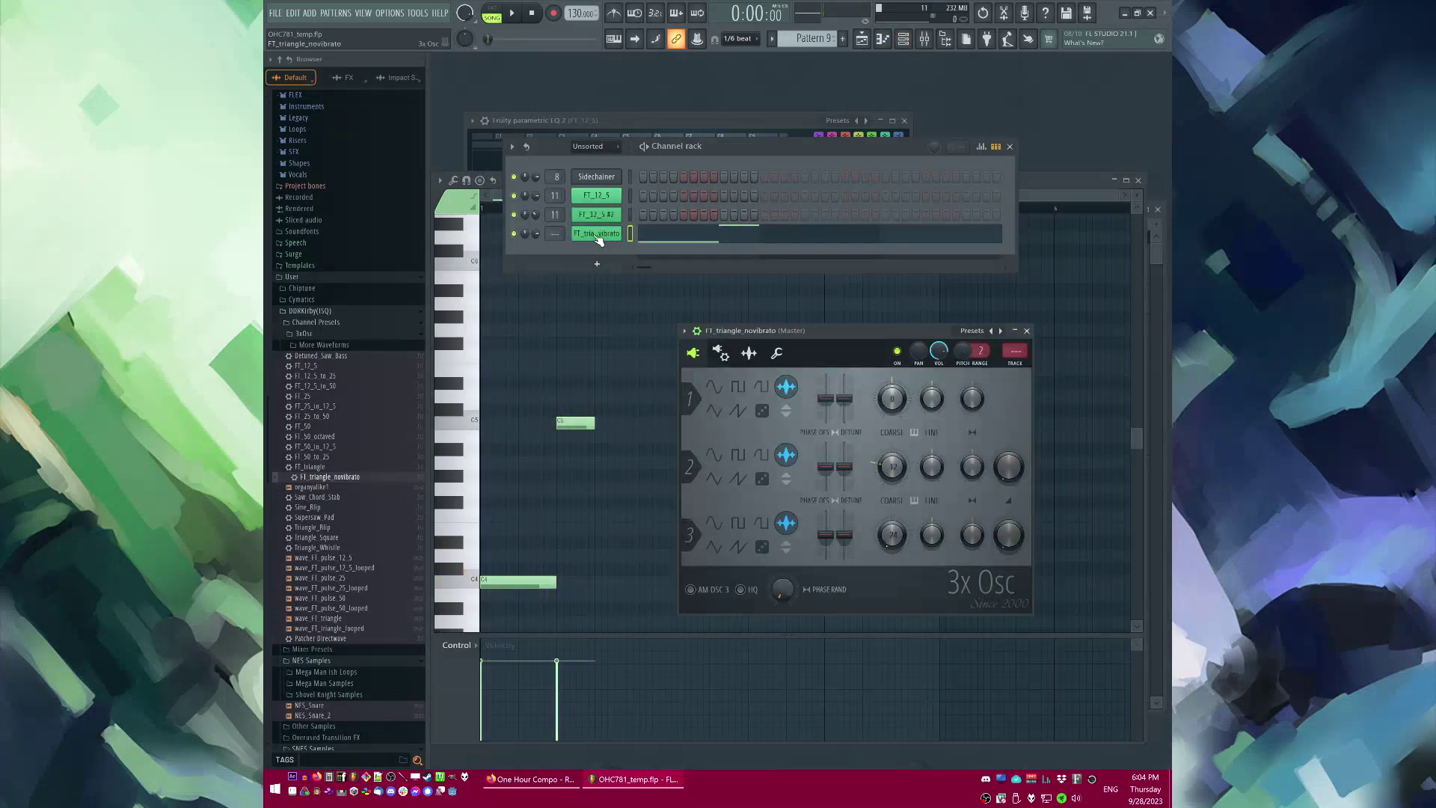
click(753, 356)
click(778, 350)
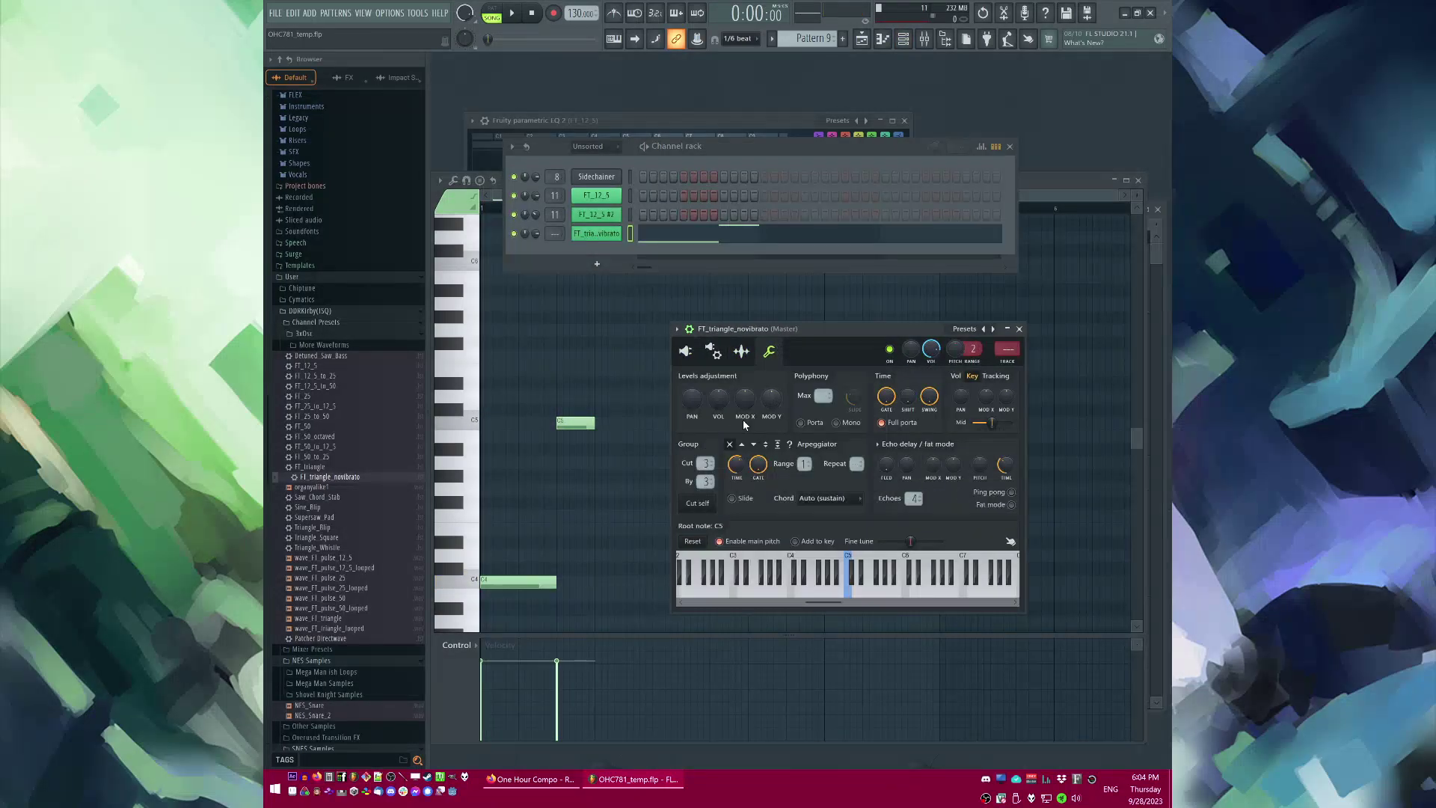
click(713, 350)
key(space)
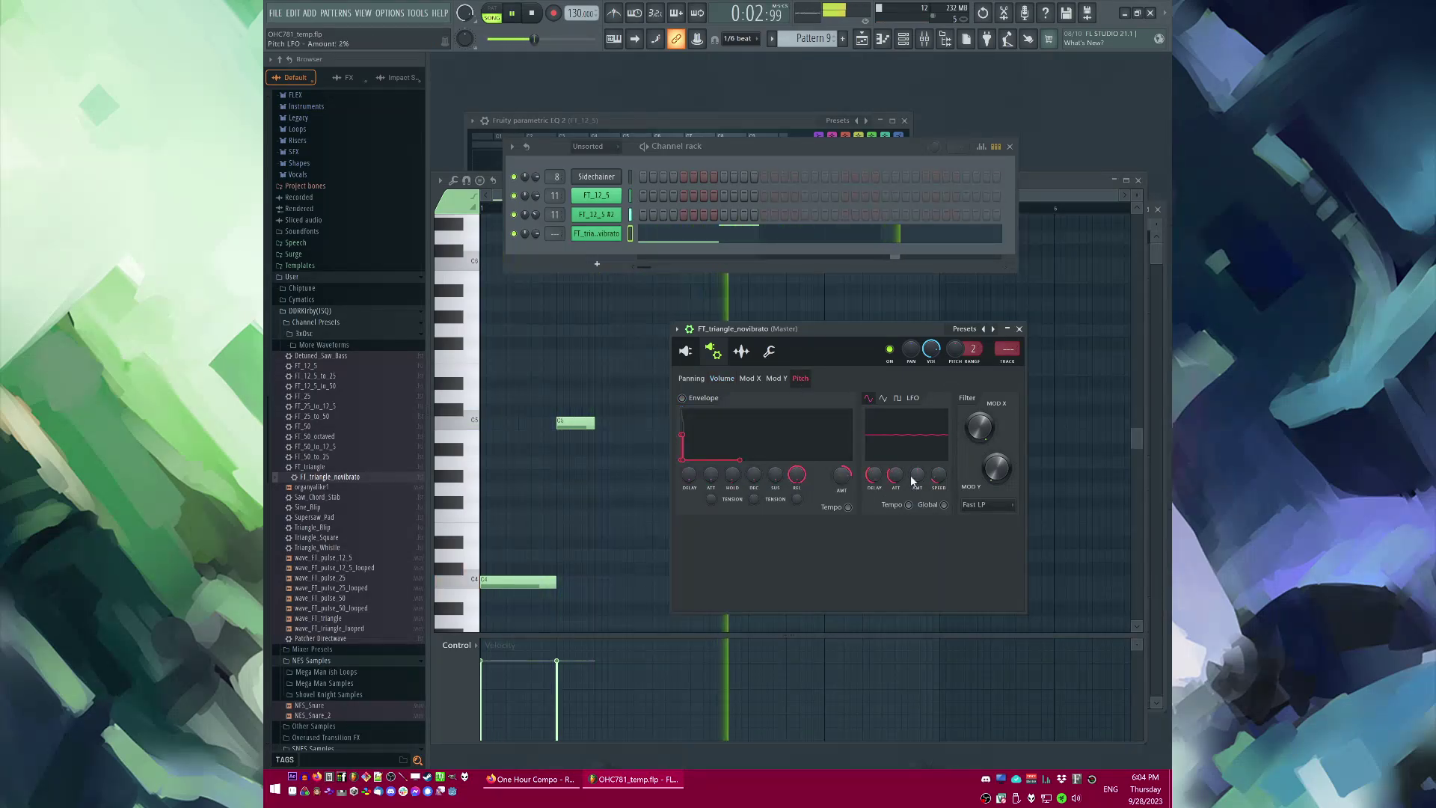
Step: Route the triangle channel to mixer track 12 and load Fruity Reeverb 2 on that track
click(1007, 363)
key(space)
click(926, 536)
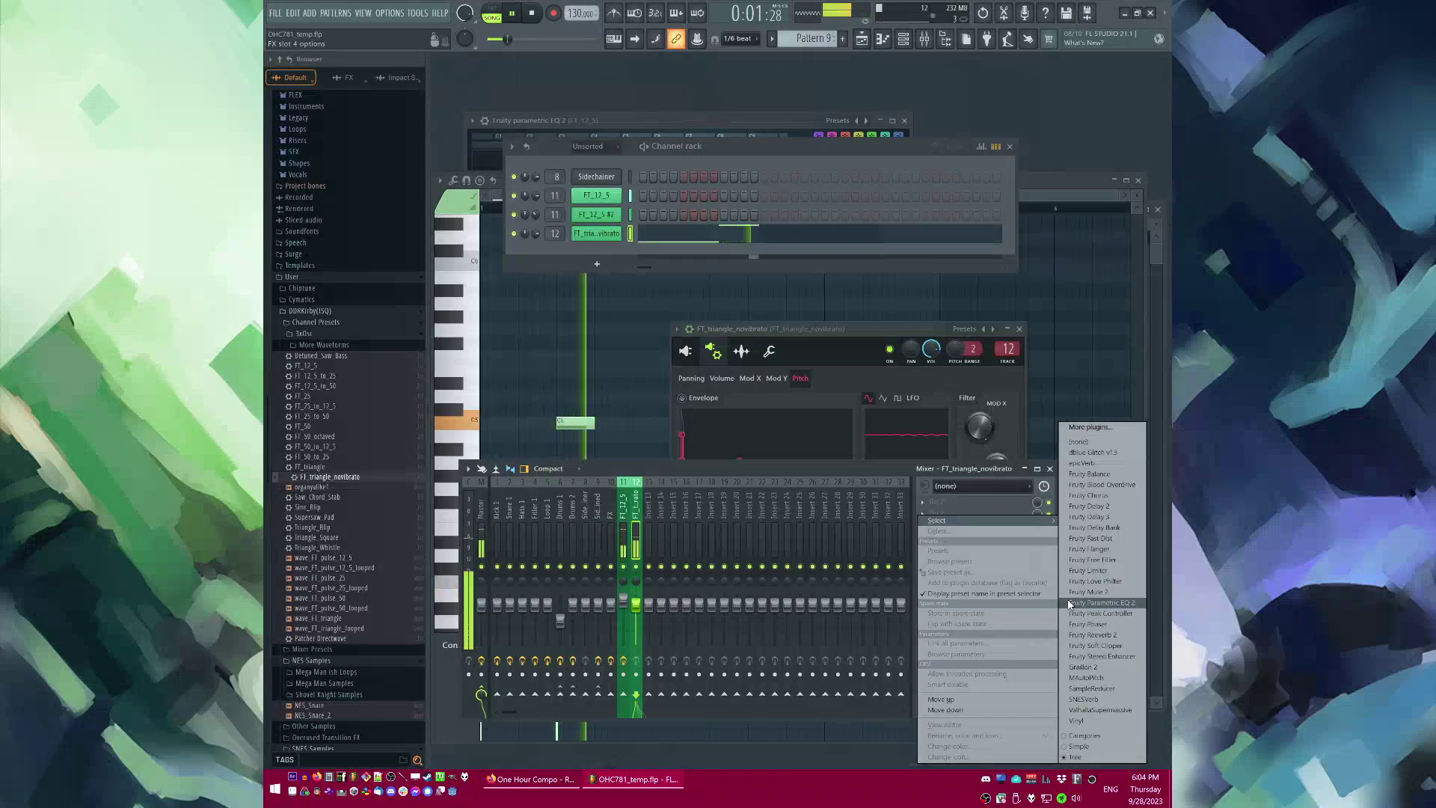
click(1092, 635)
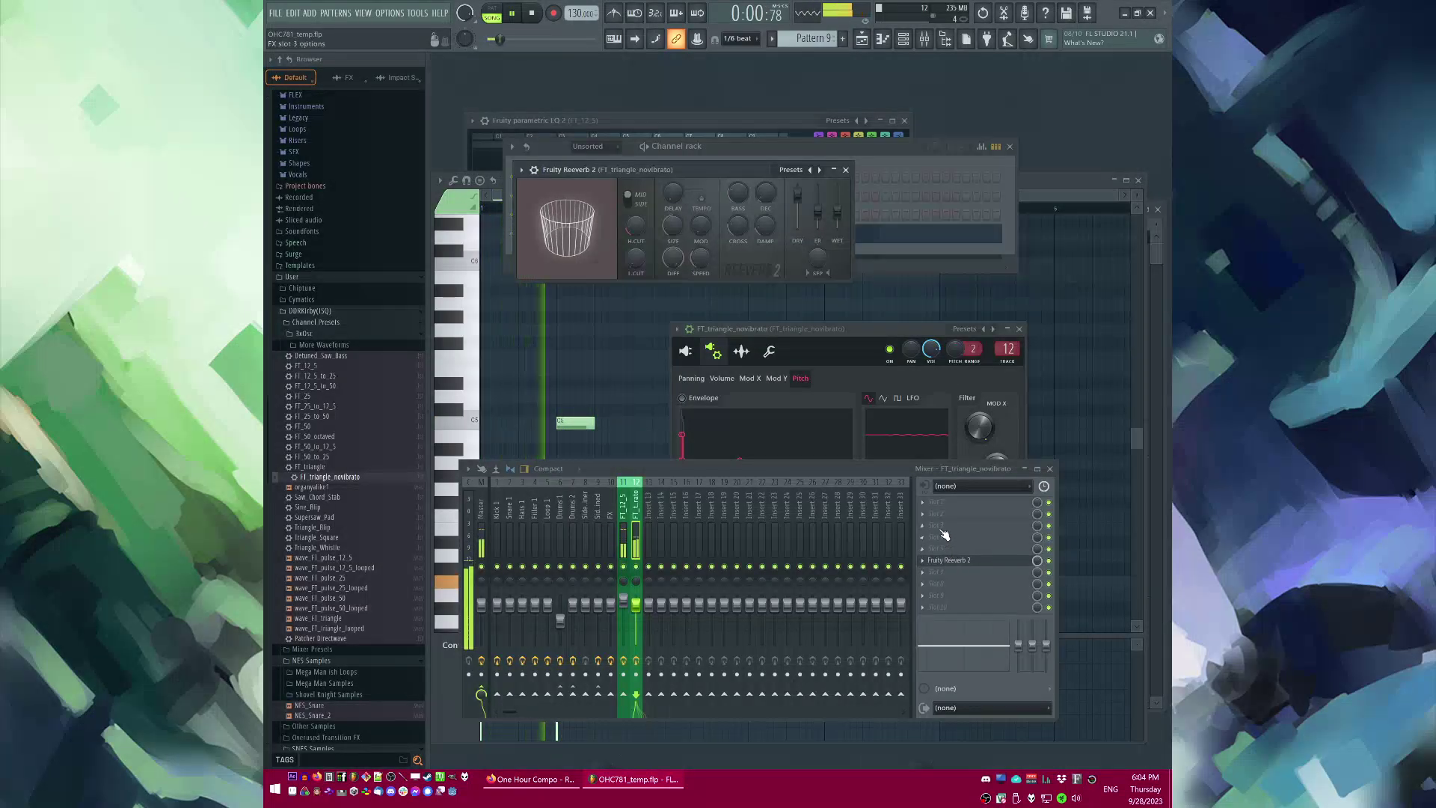
Step: Load Fruity parametric EQ 2 on the triangle's mixer track, boost band 6 about 4 dB near 4430 Hz and cut the lows with band 1
click(927, 524)
click(1099, 603)
drag(751, 260, 753, 243)
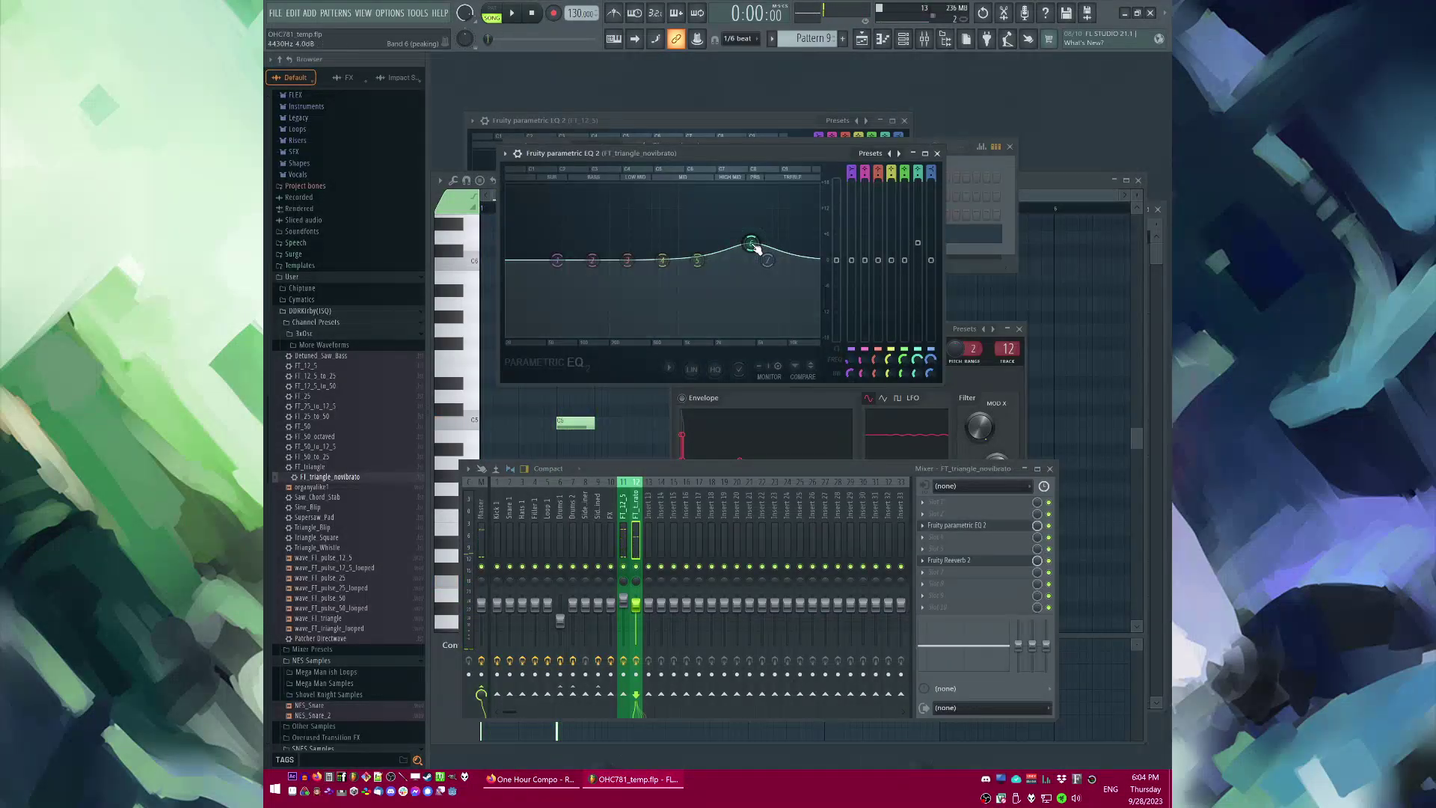
drag(561, 260, 568, 334)
click(841, 391)
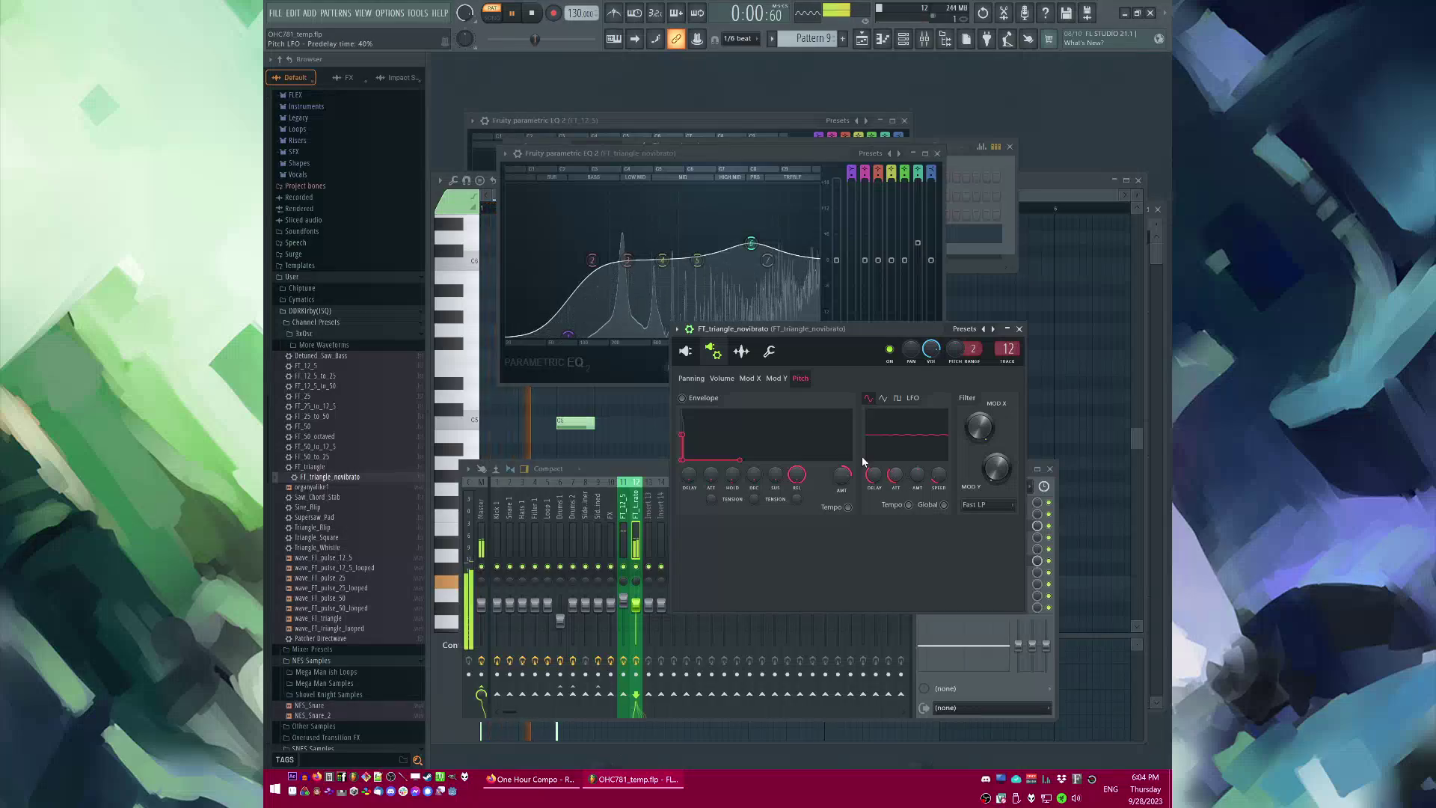
click(686, 352)
click(712, 351)
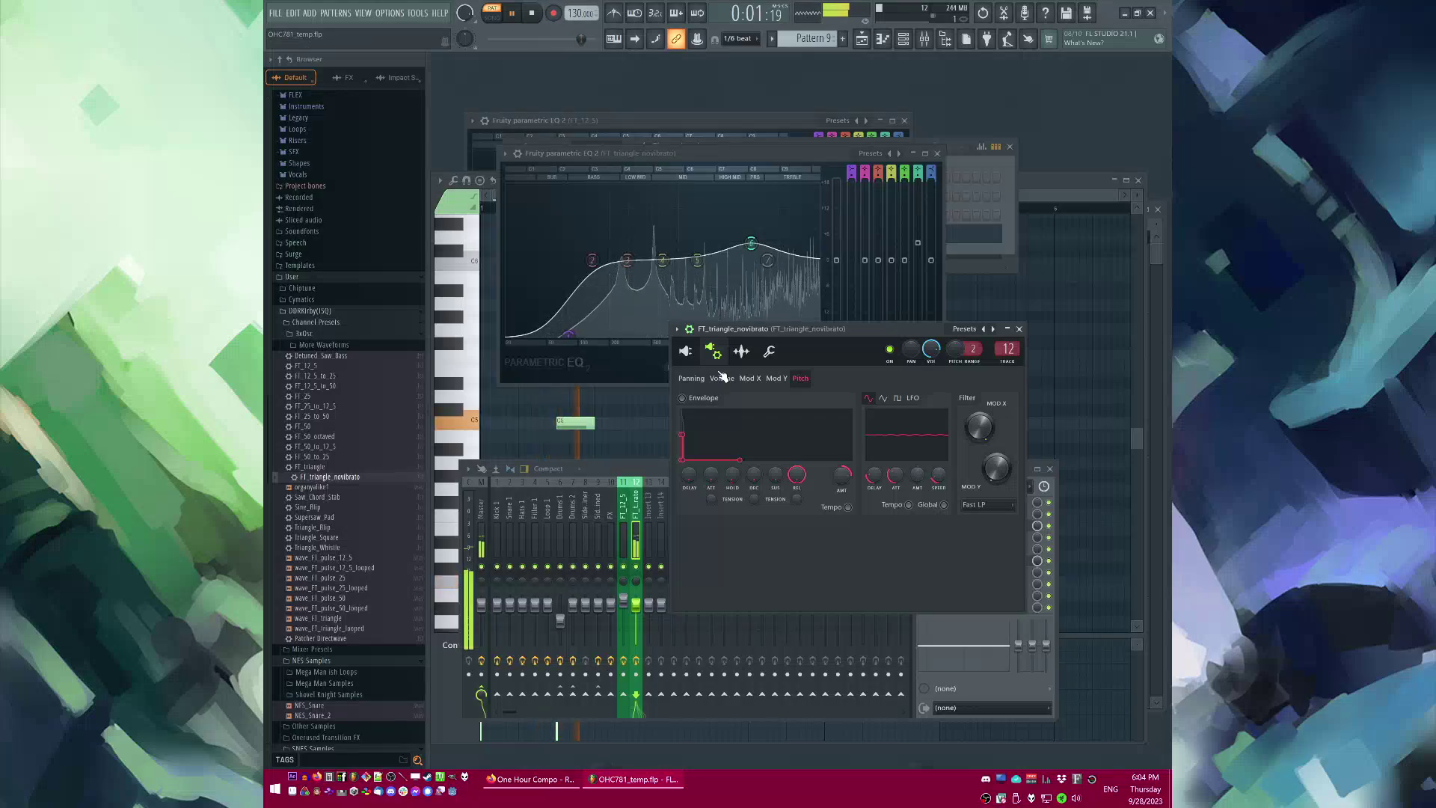
click(768, 351)
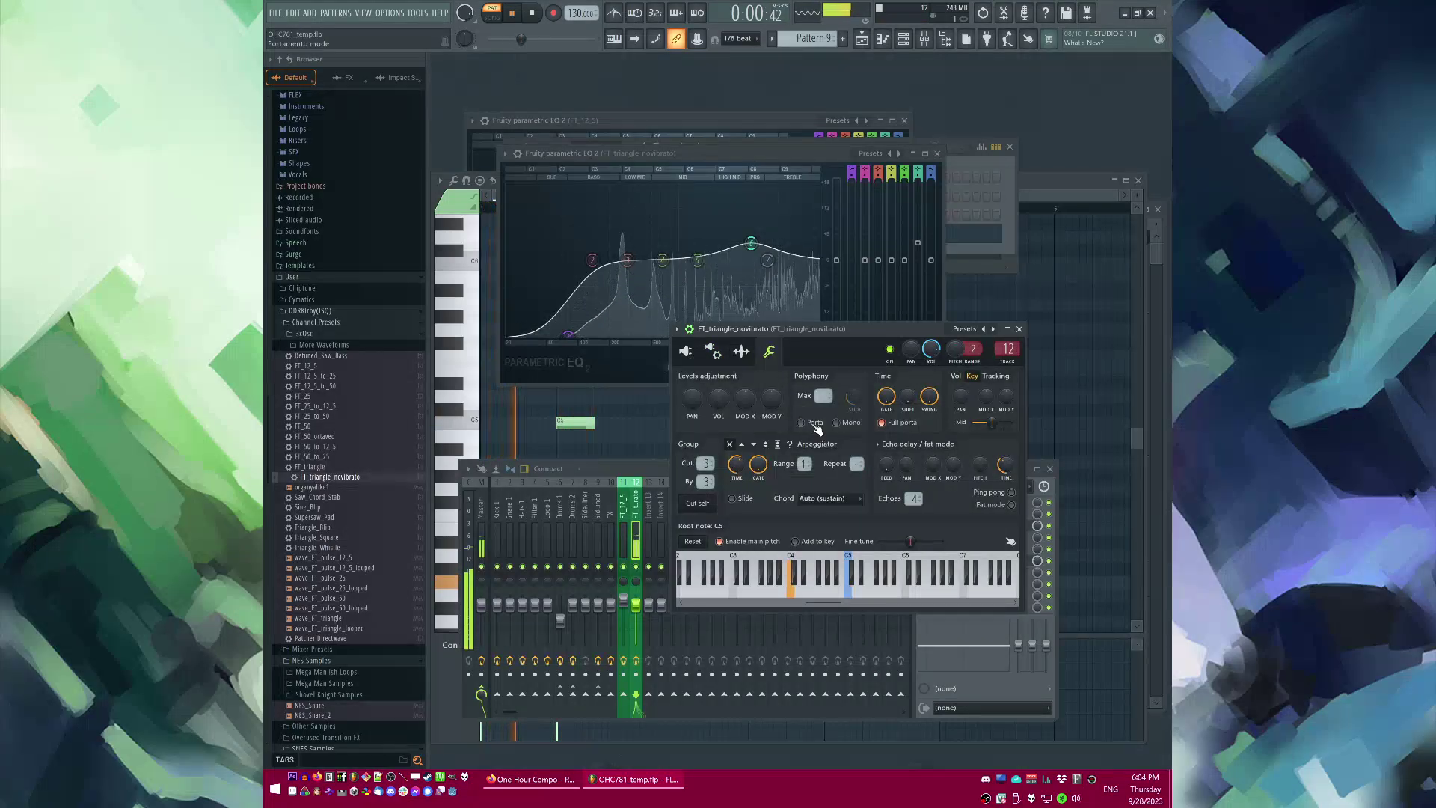
click(685, 352)
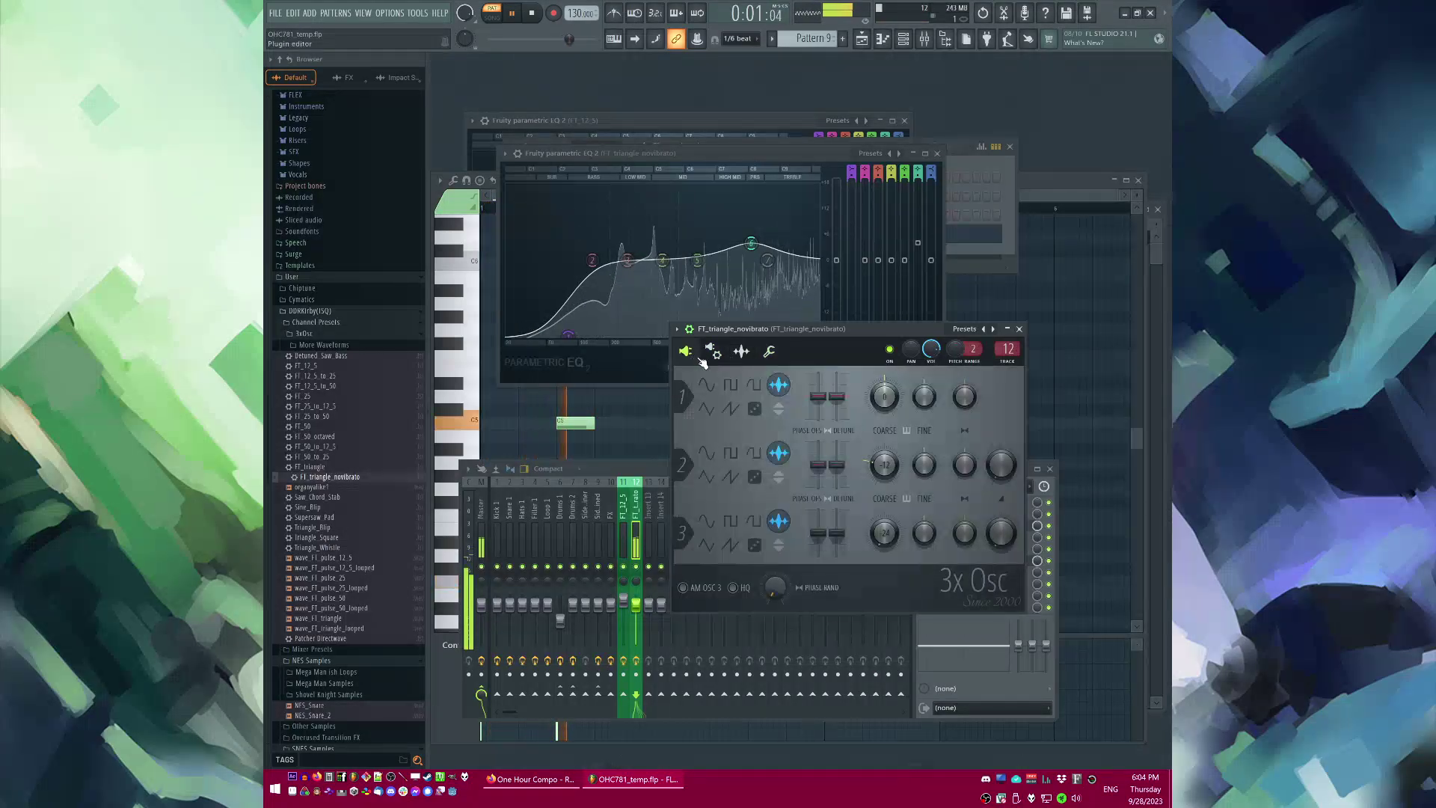
key(space)
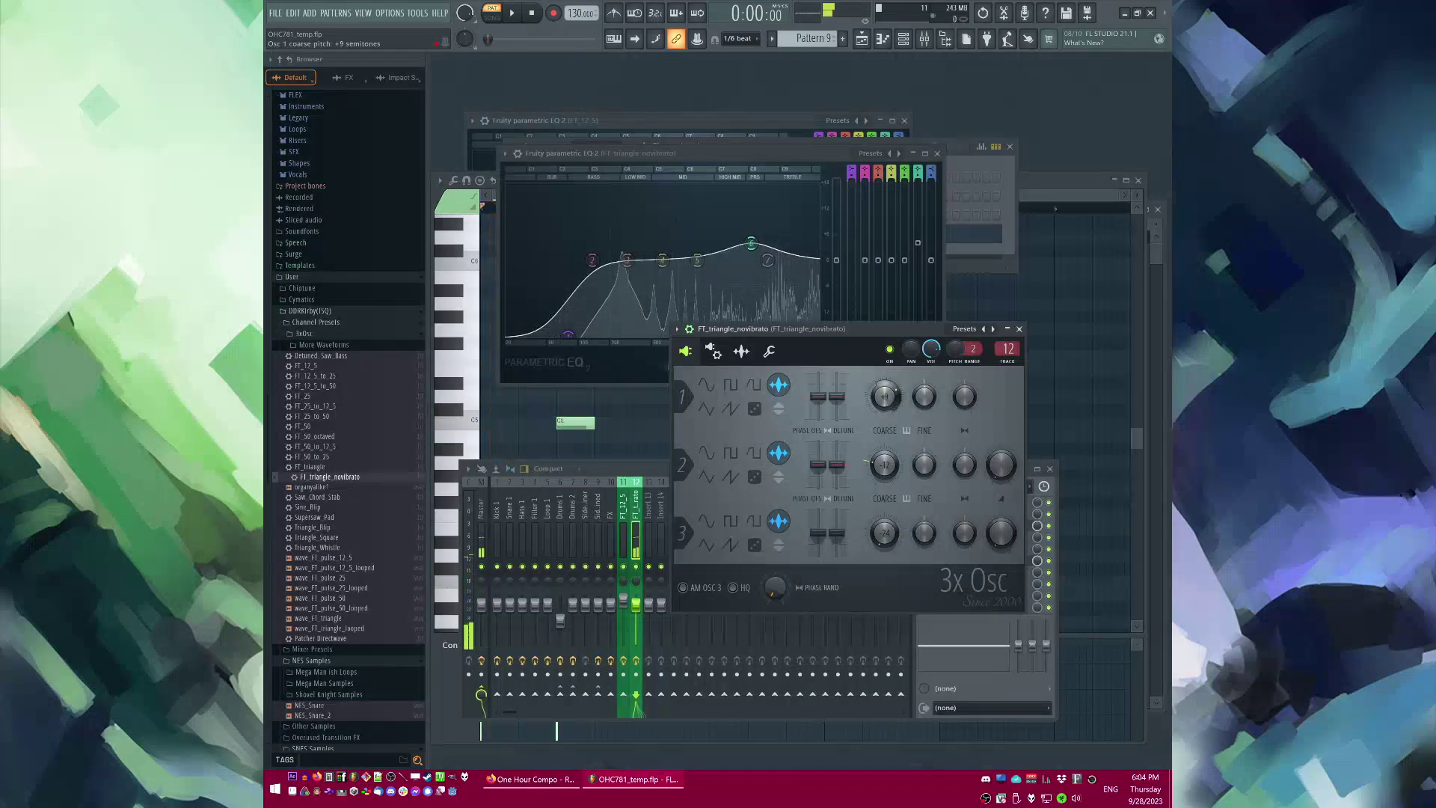
Step: Add one-beat A4 and G4 notes on beats 1 and 2 of bar 2 in the triangle piano roll
key(space)
scroll(884, 396, up, 3)
right_click(1047, 380)
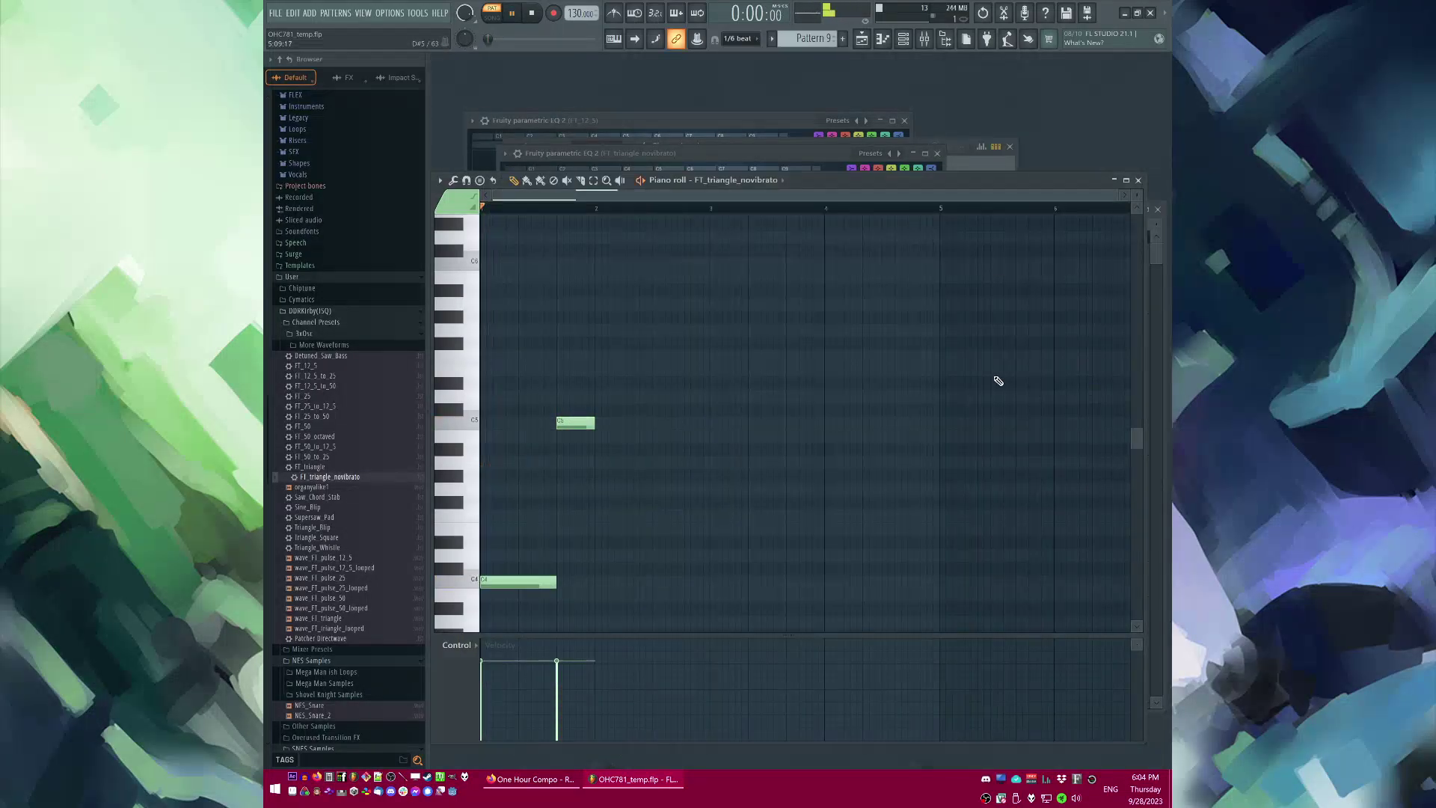
scroll(598, 461, up, 2)
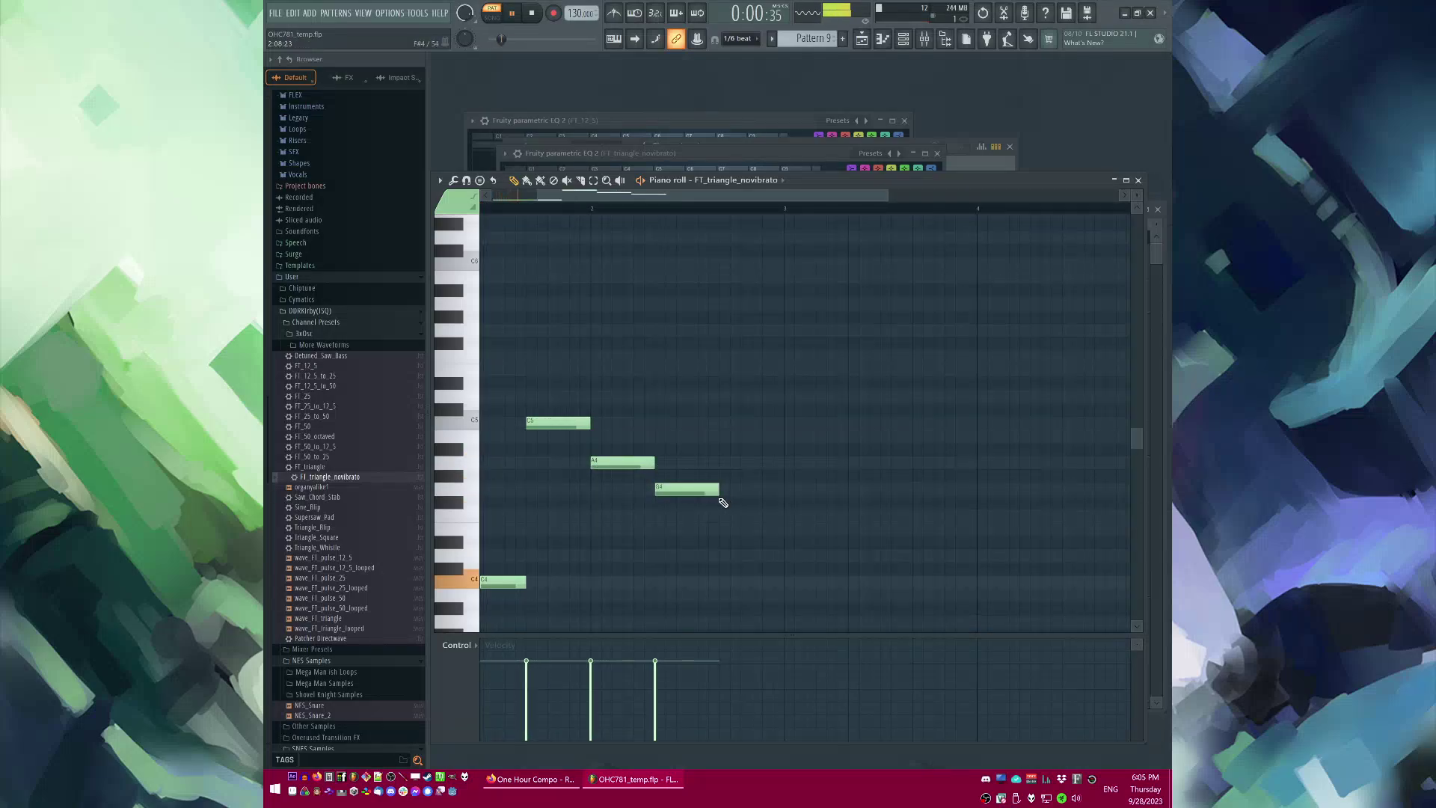
key(space)
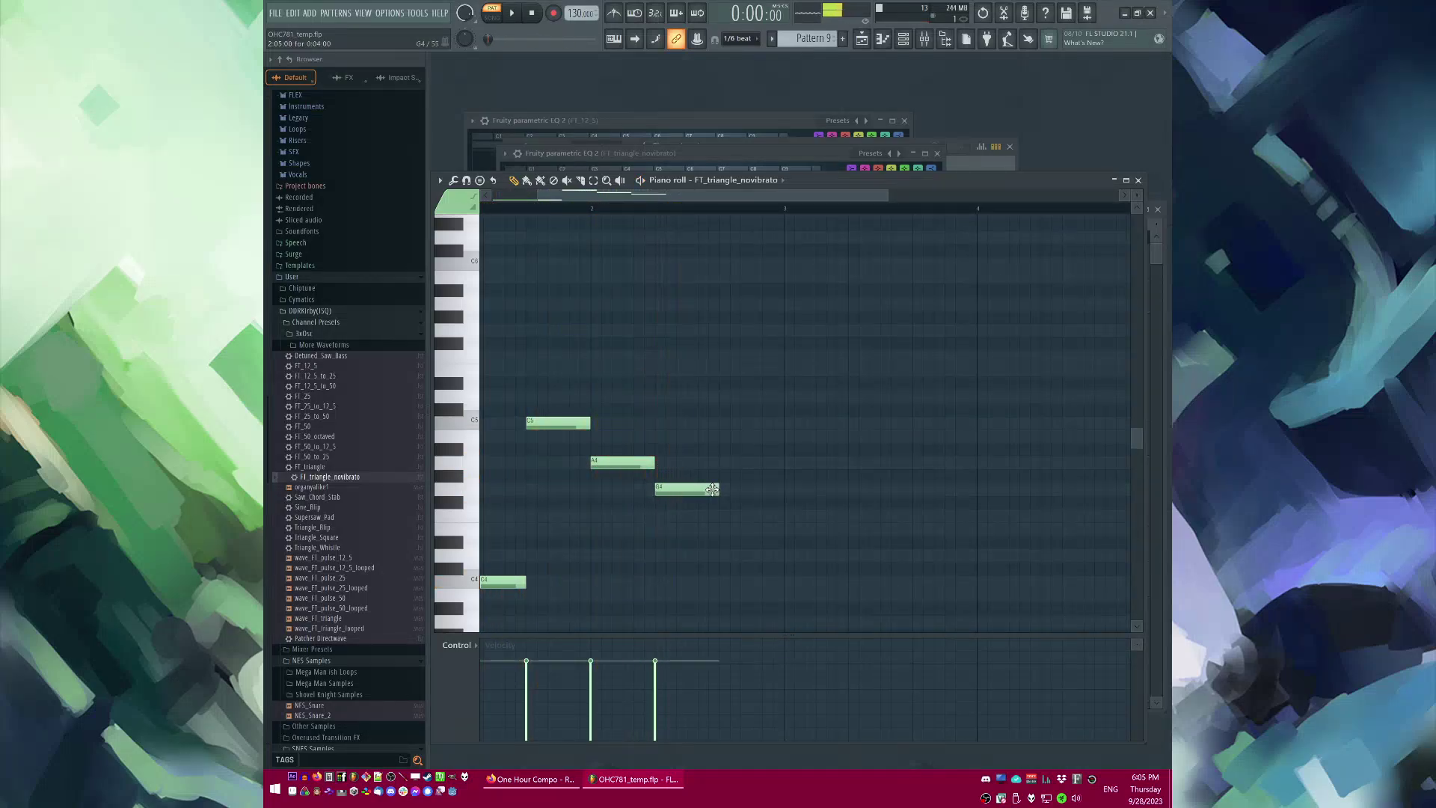
Step: Shorten the G4 on beat 2 of bar 2 to a third of a beat and follow it with A4, G4 and F4 notes of equal length
drag(682, 488, 675, 488)
click(680, 462)
click(702, 488)
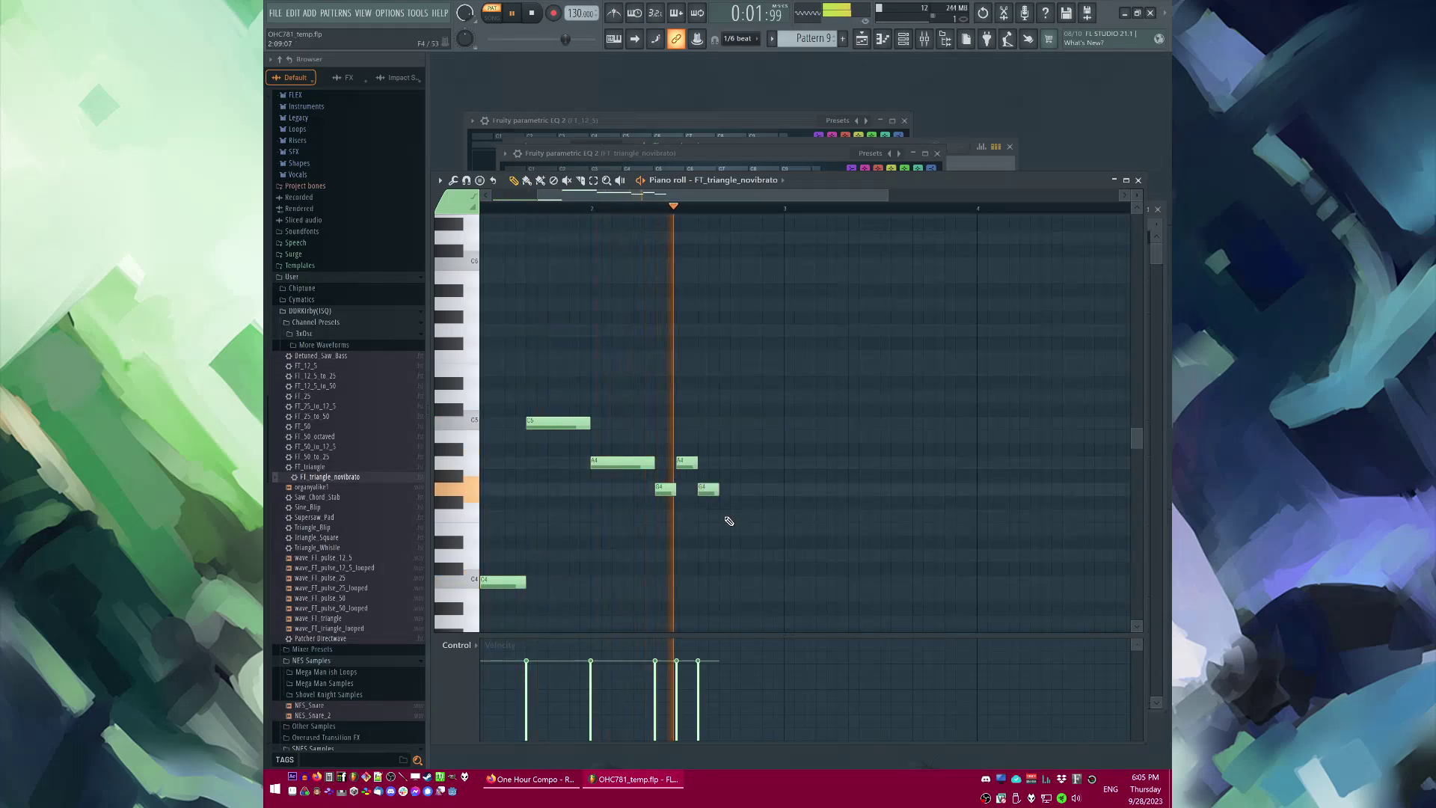
click(725, 516)
key(space)
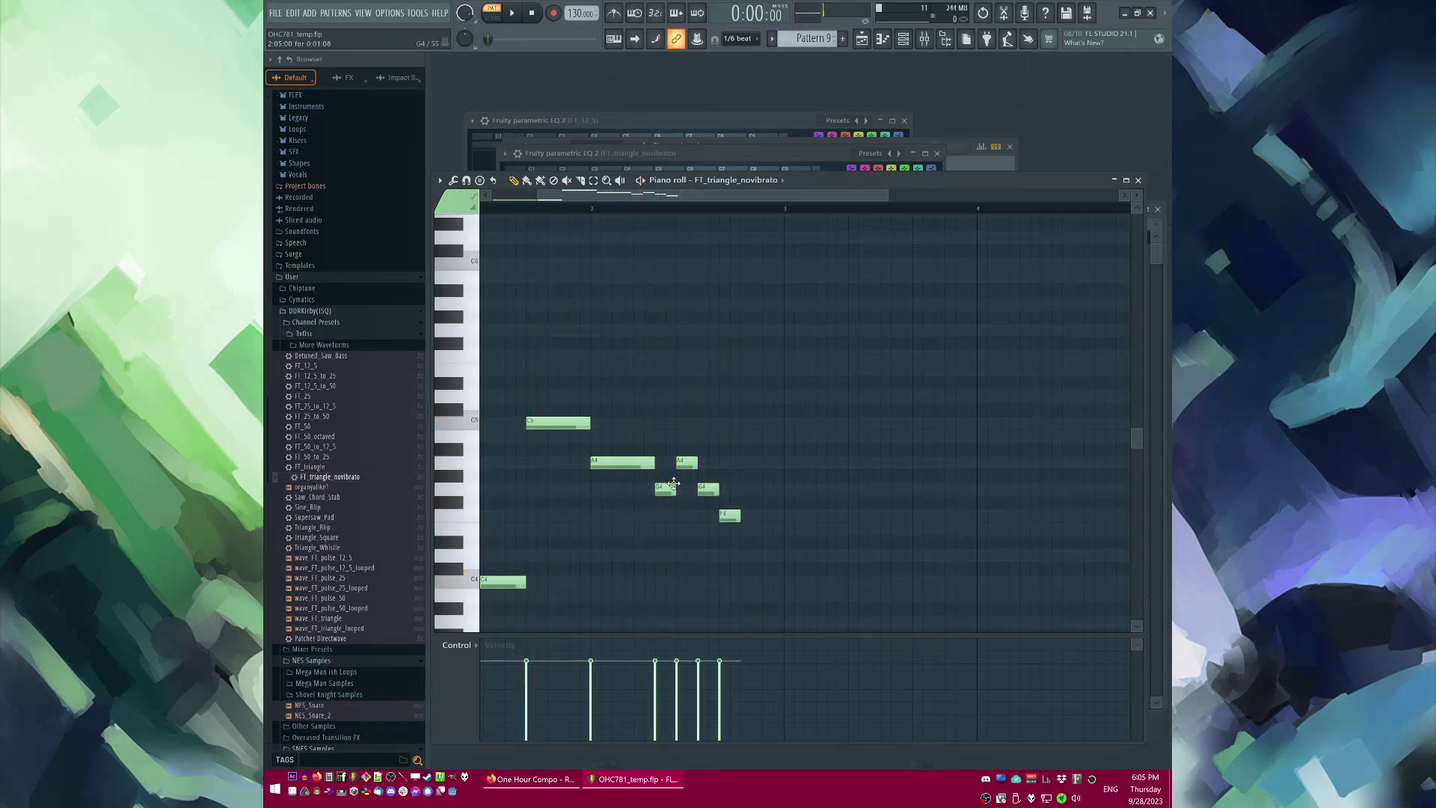
Step: Lengthen bar 2's first G4 to half a beat and replace the A4 and G4 after it with 1/6-beat A4 and G4 notes leading into the F4
drag(694, 492, 683, 491)
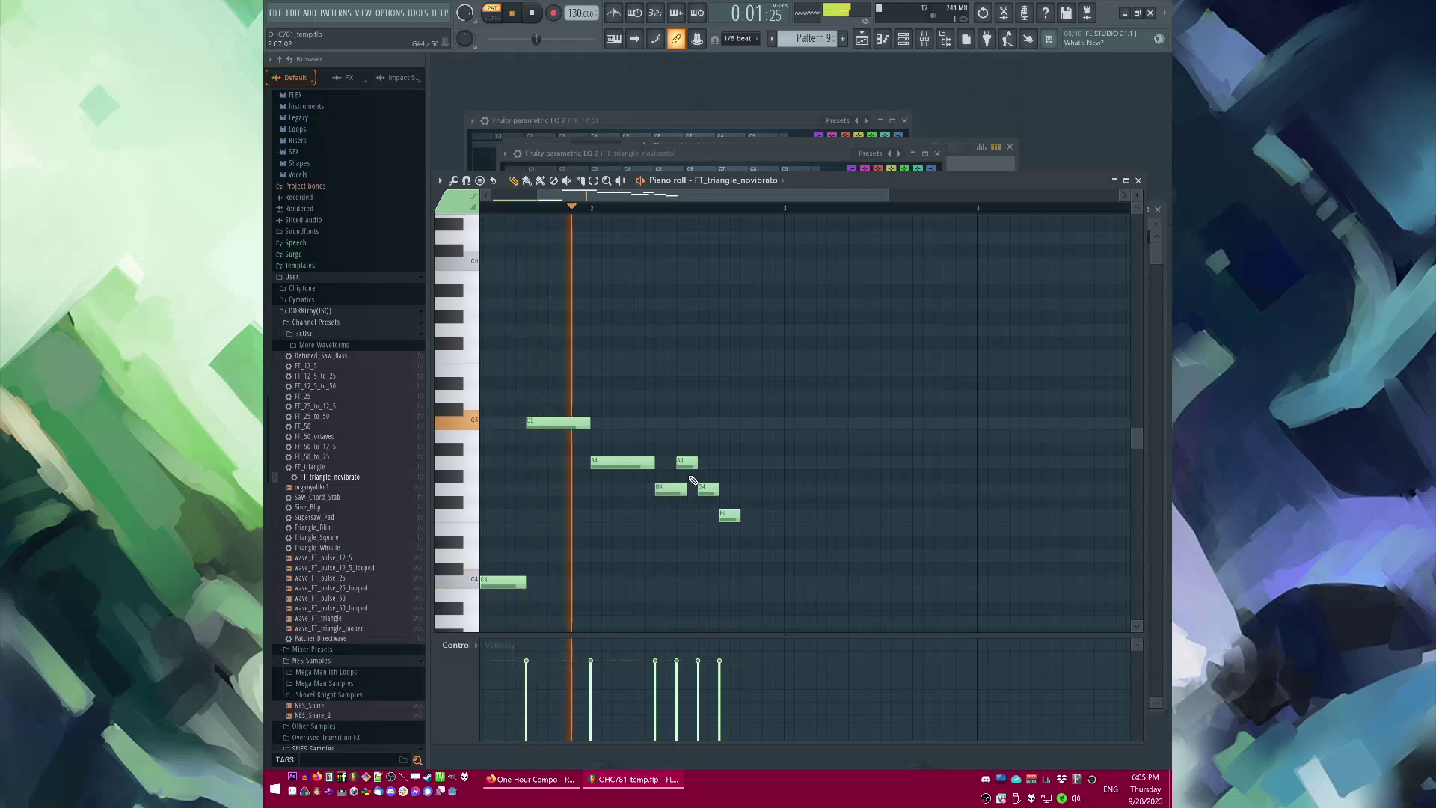
right_click(689, 463)
key(space)
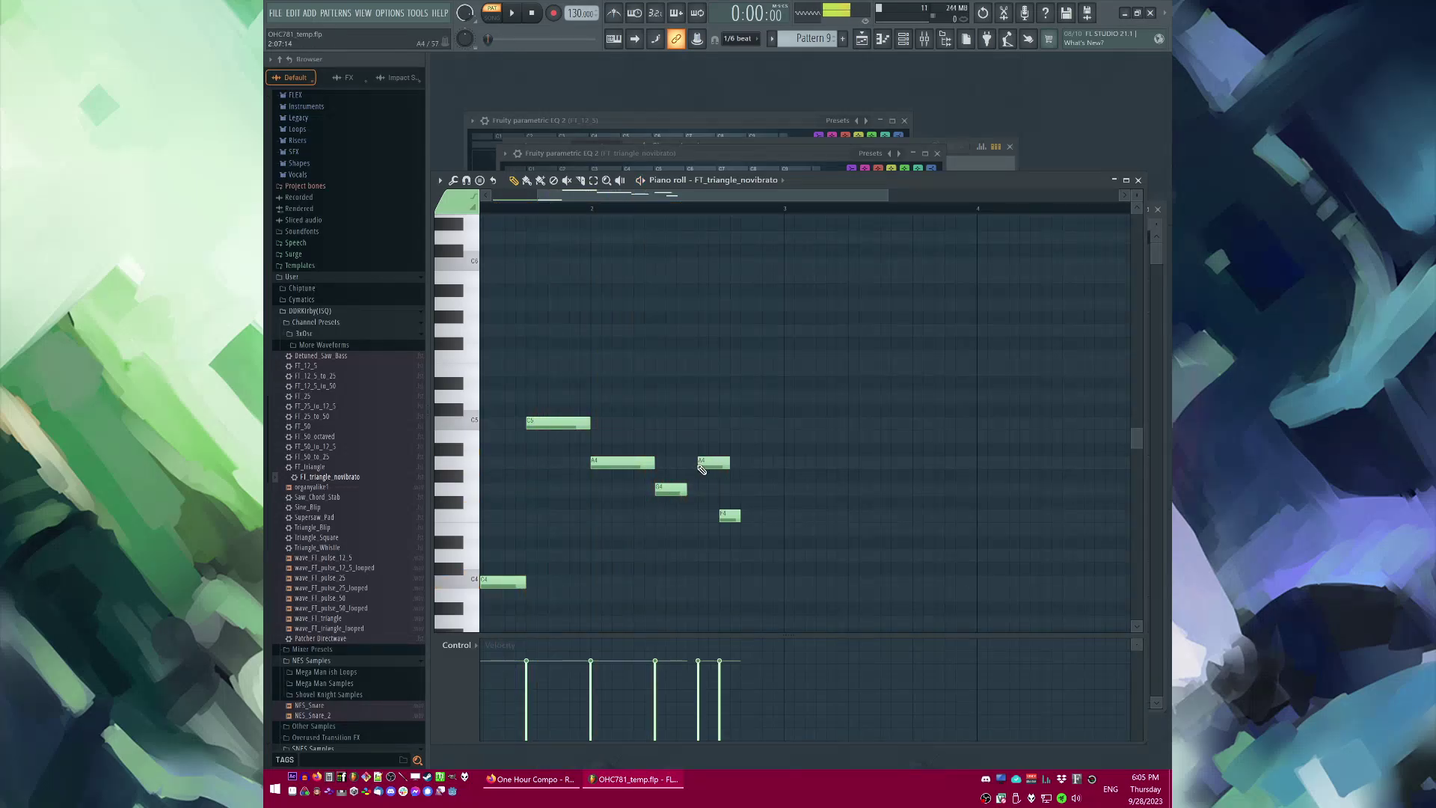
drag(730, 463, 708, 463)
click(712, 488)
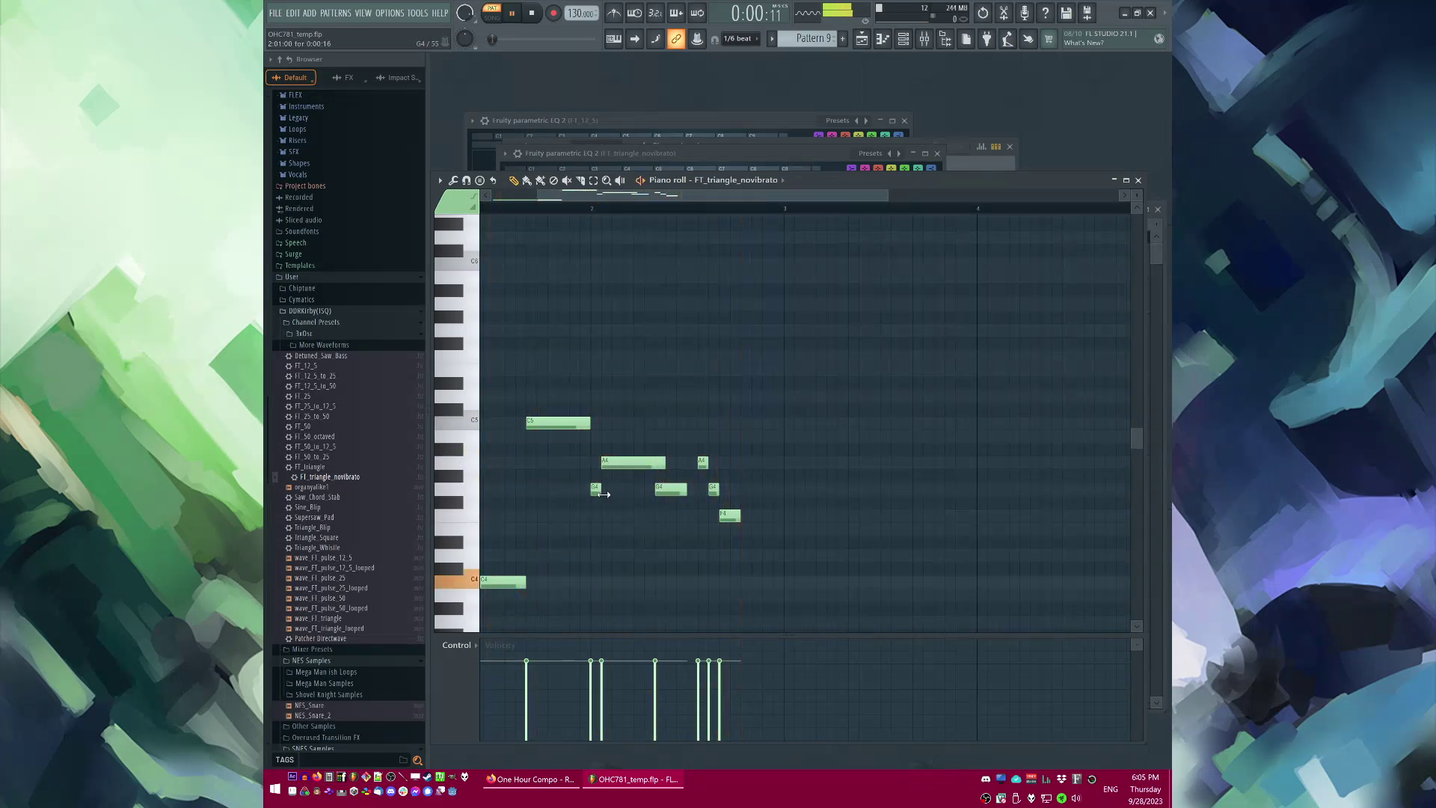
Step: Start bar 2 with a 1/6-beat G4 grace note, fit the A4 between it and beat 2, and lengthen the beat-2 G4 to 2/3 beat
drag(672, 469, 661, 468)
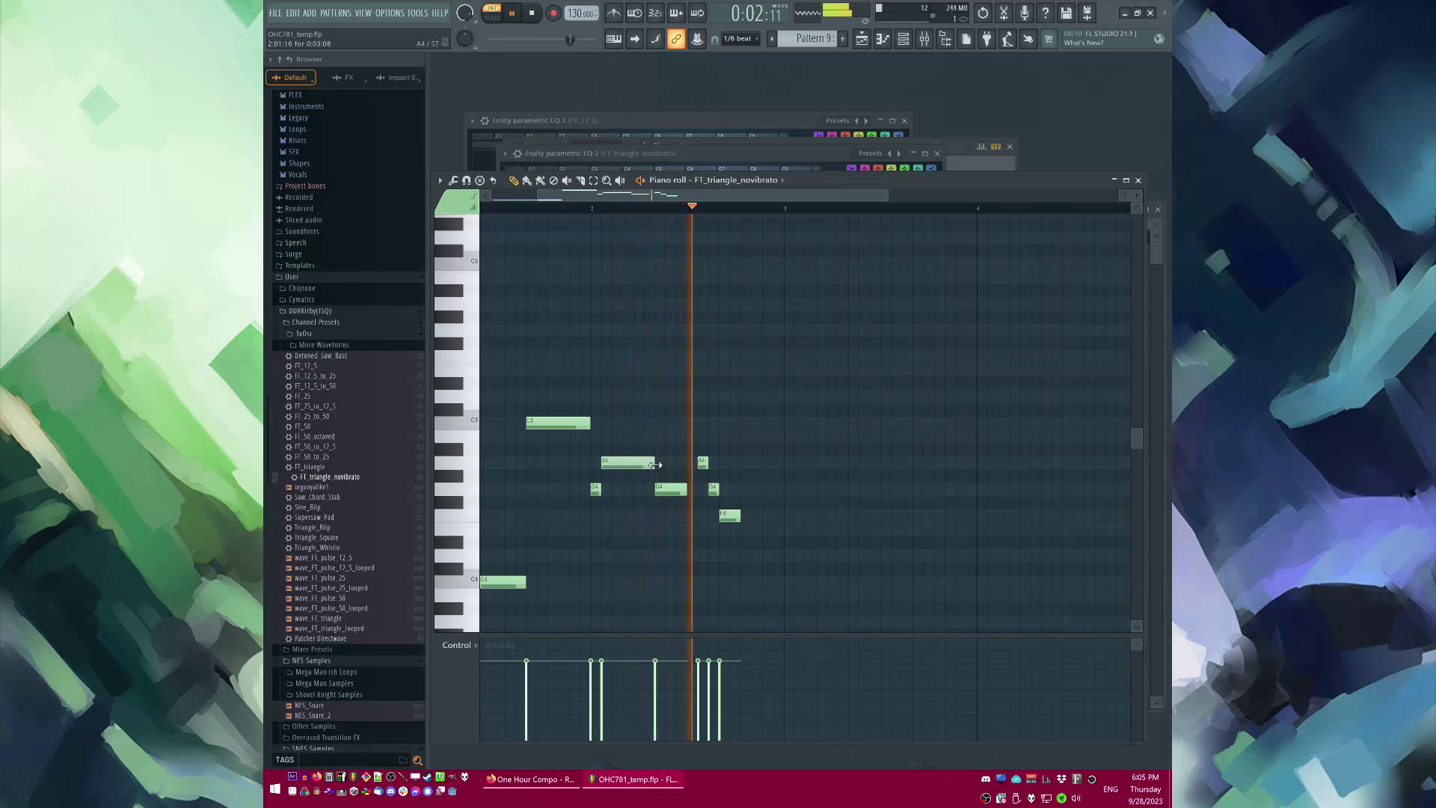
key(space)
scroll(603, 490, up, 1)
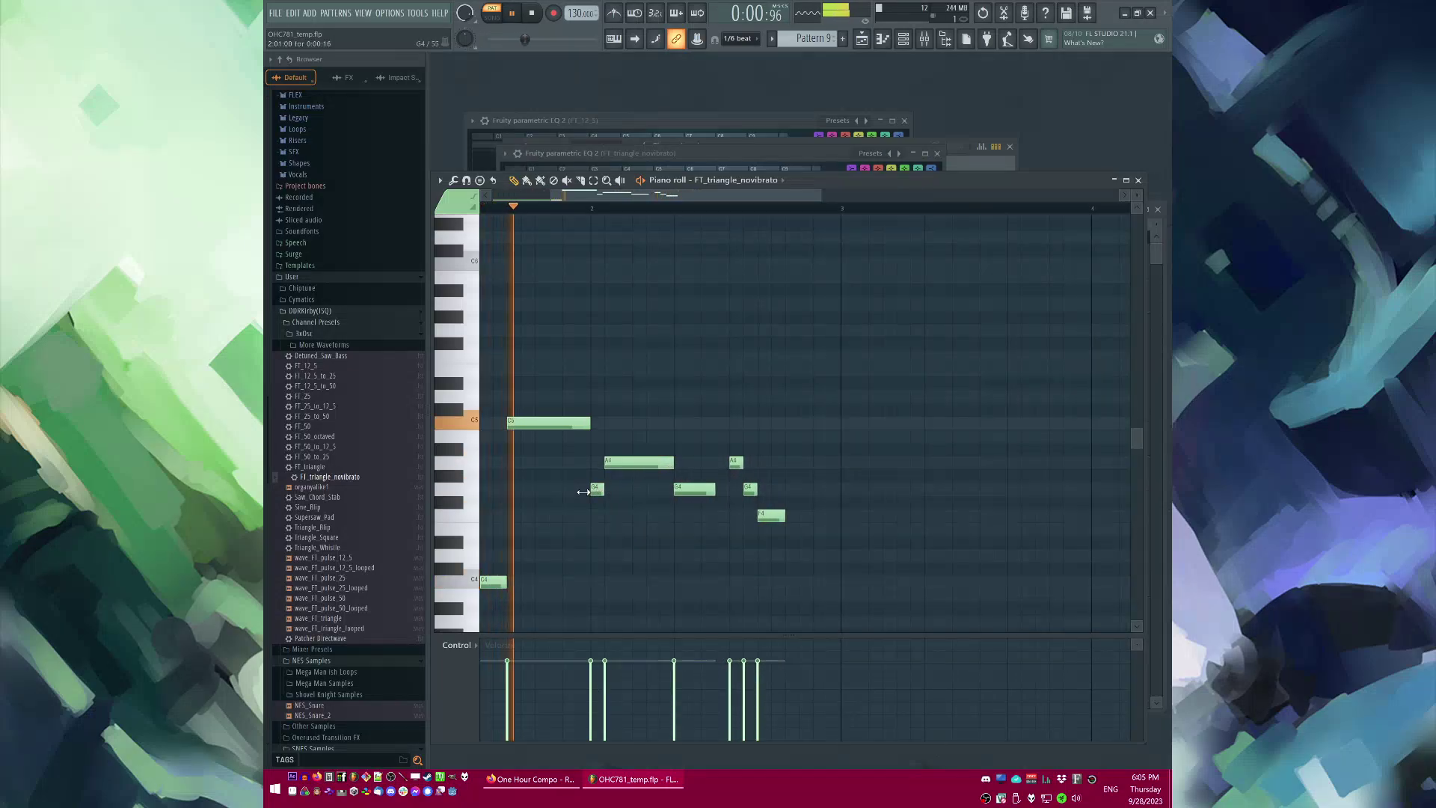
Step: Using 1/3 step snap, shorten the G4 grace note to 1/3 step with the A4 directly after it, and extend the bar 2 F4 almost to bar 3
click(730, 41)
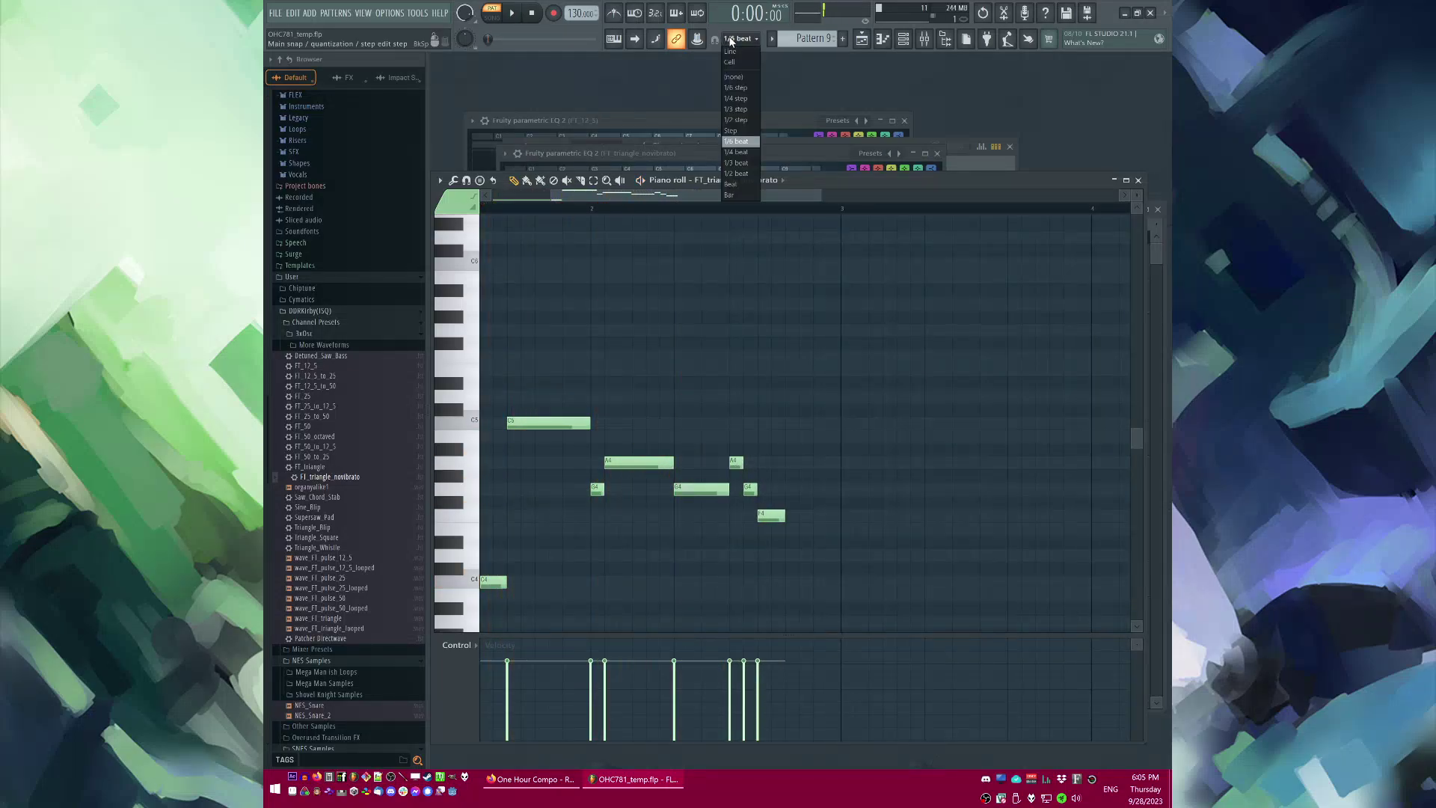
click(736, 110)
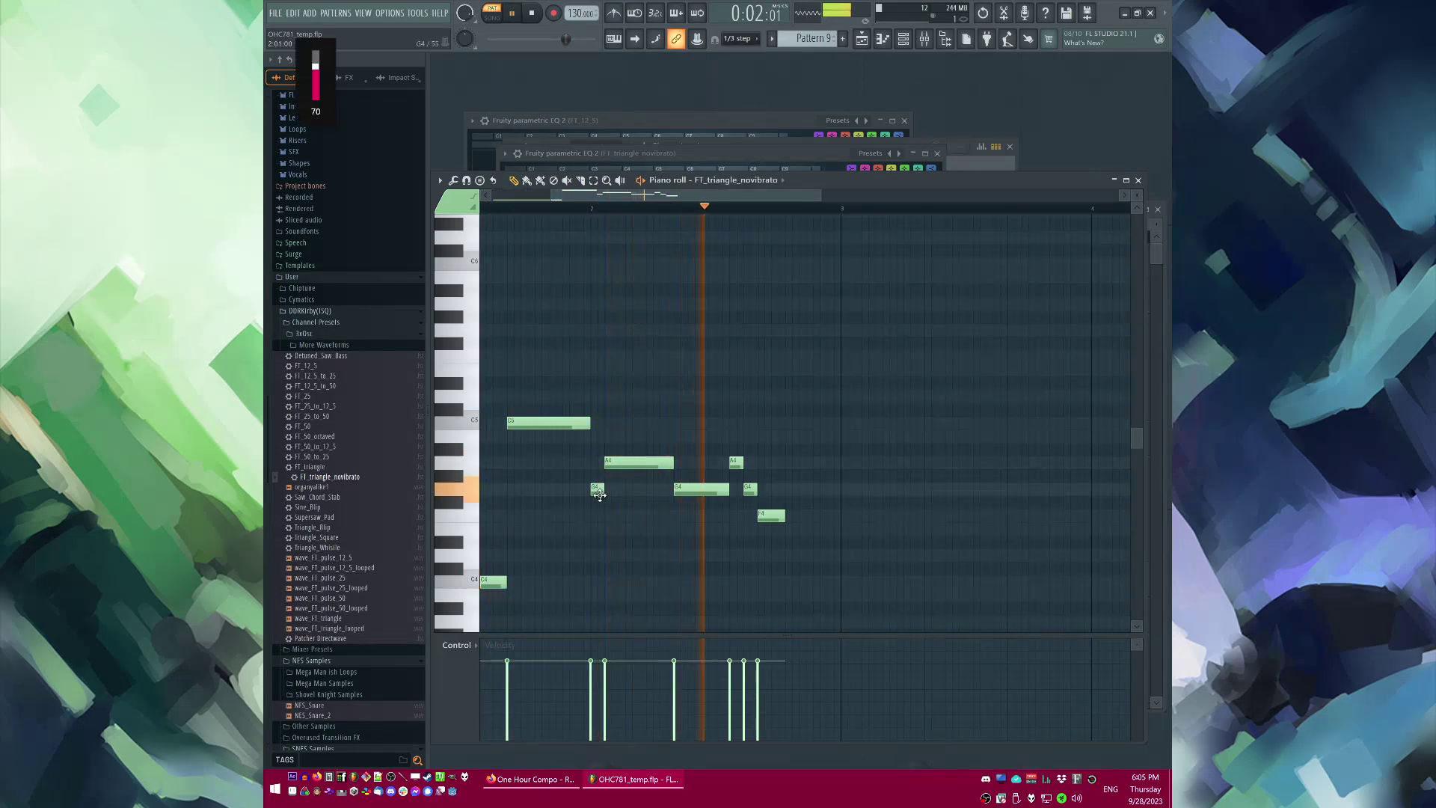
drag(622, 464, 672, 463)
key(space)
key(space)
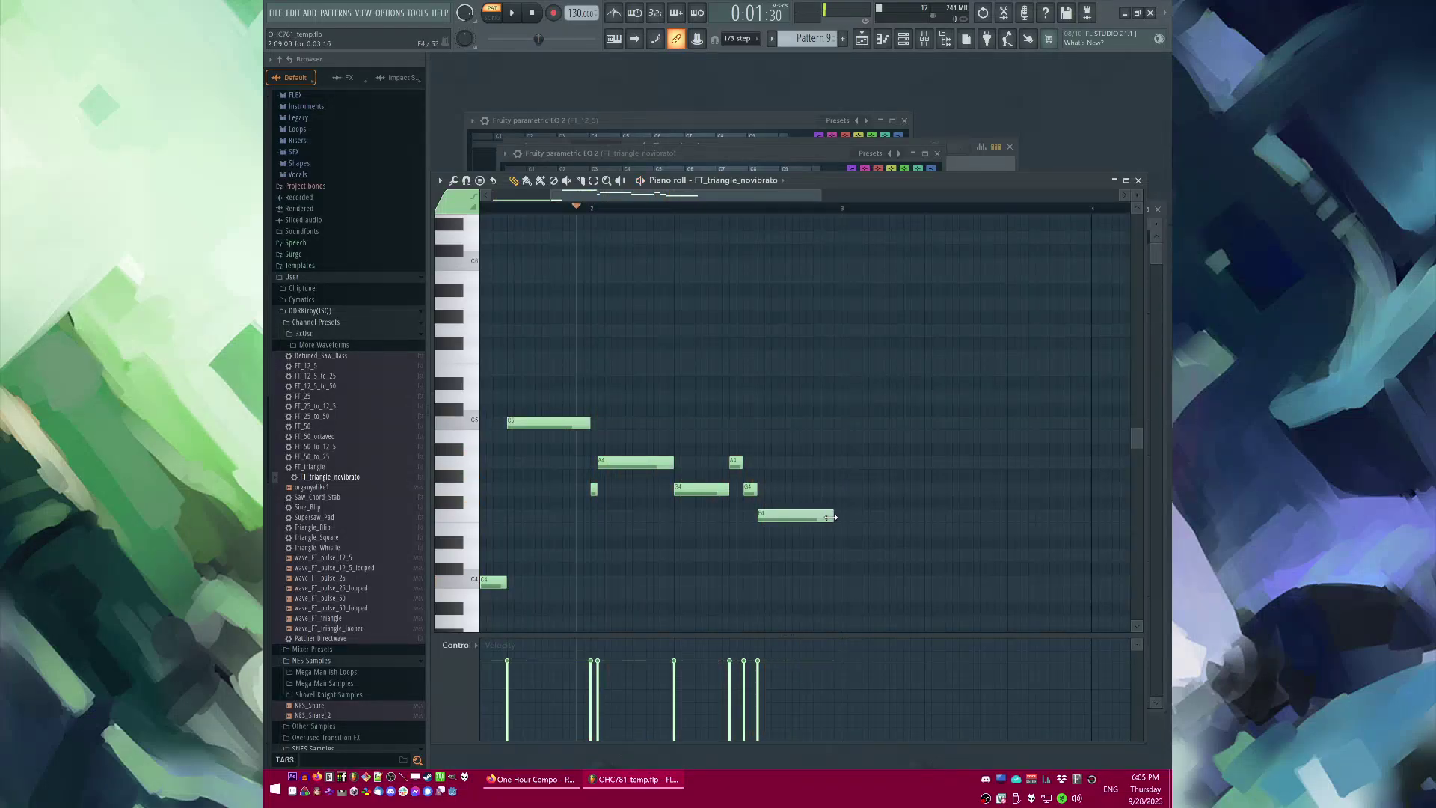
Step: Add an F4 note at the start of bar 3 with a short G4 slide note above it, and lengthen the F4 to two beats
key(space)
drag(857, 482, 869, 504)
scroll(815, 504, down, 4)
scroll(789, 513, up, 4)
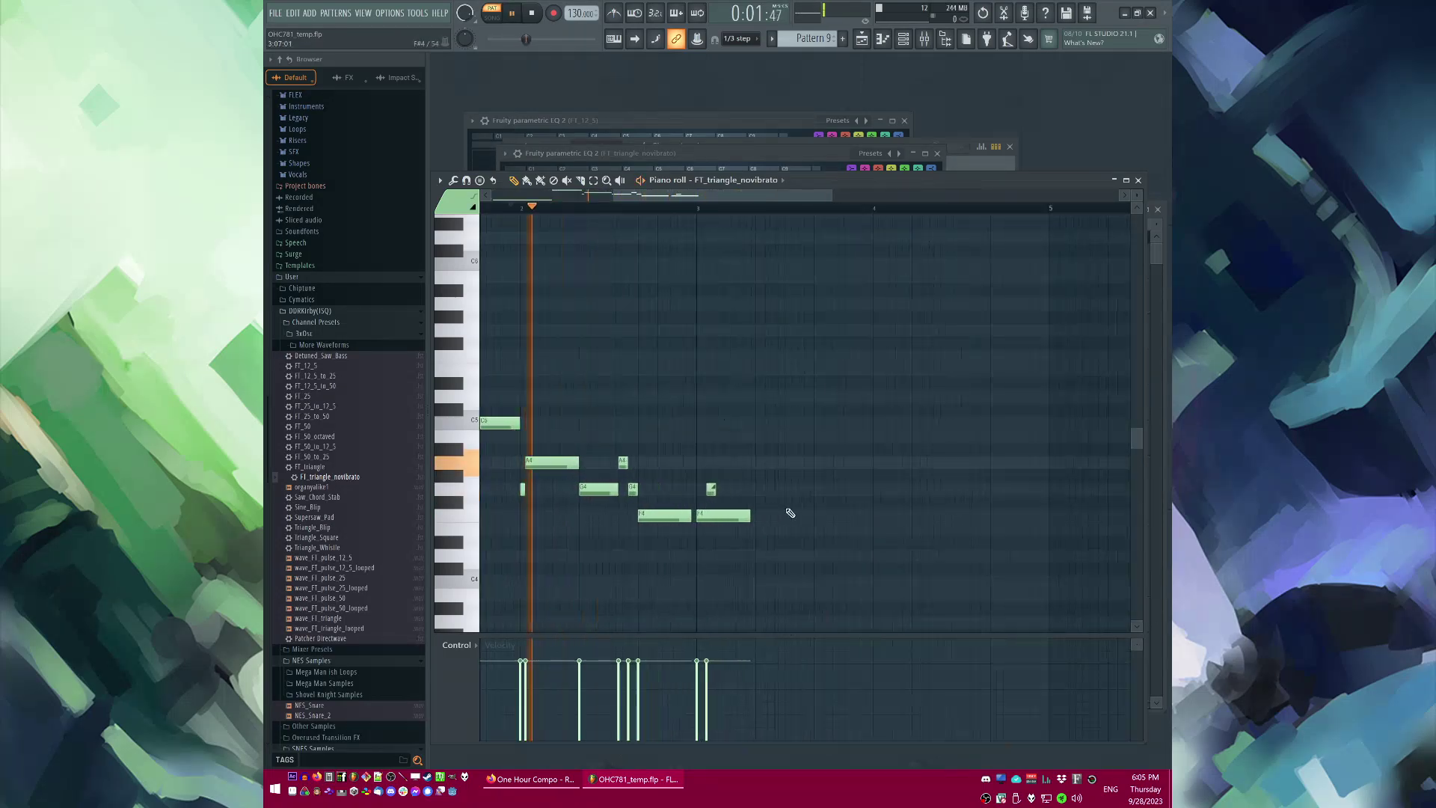
mouse_move(730, 515)
mouse_down()
mouse_move(1126, 516)
mouse_move(744, 528)
mouse_up()
Step: Place a two-beat C4 note at the start of bar 4 and switch playback to song mode
key(space)
click(743, 581)
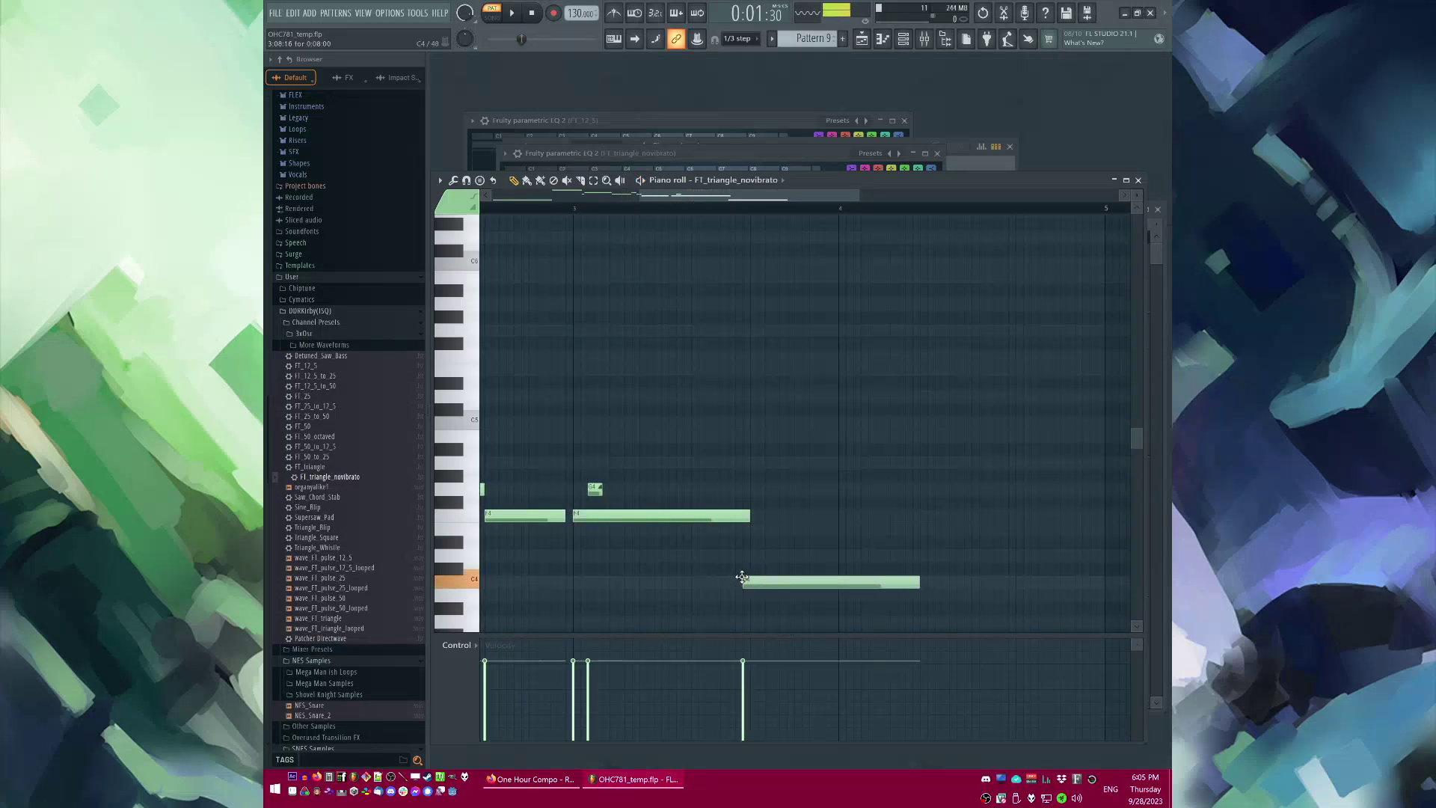
key(l)
key(space)
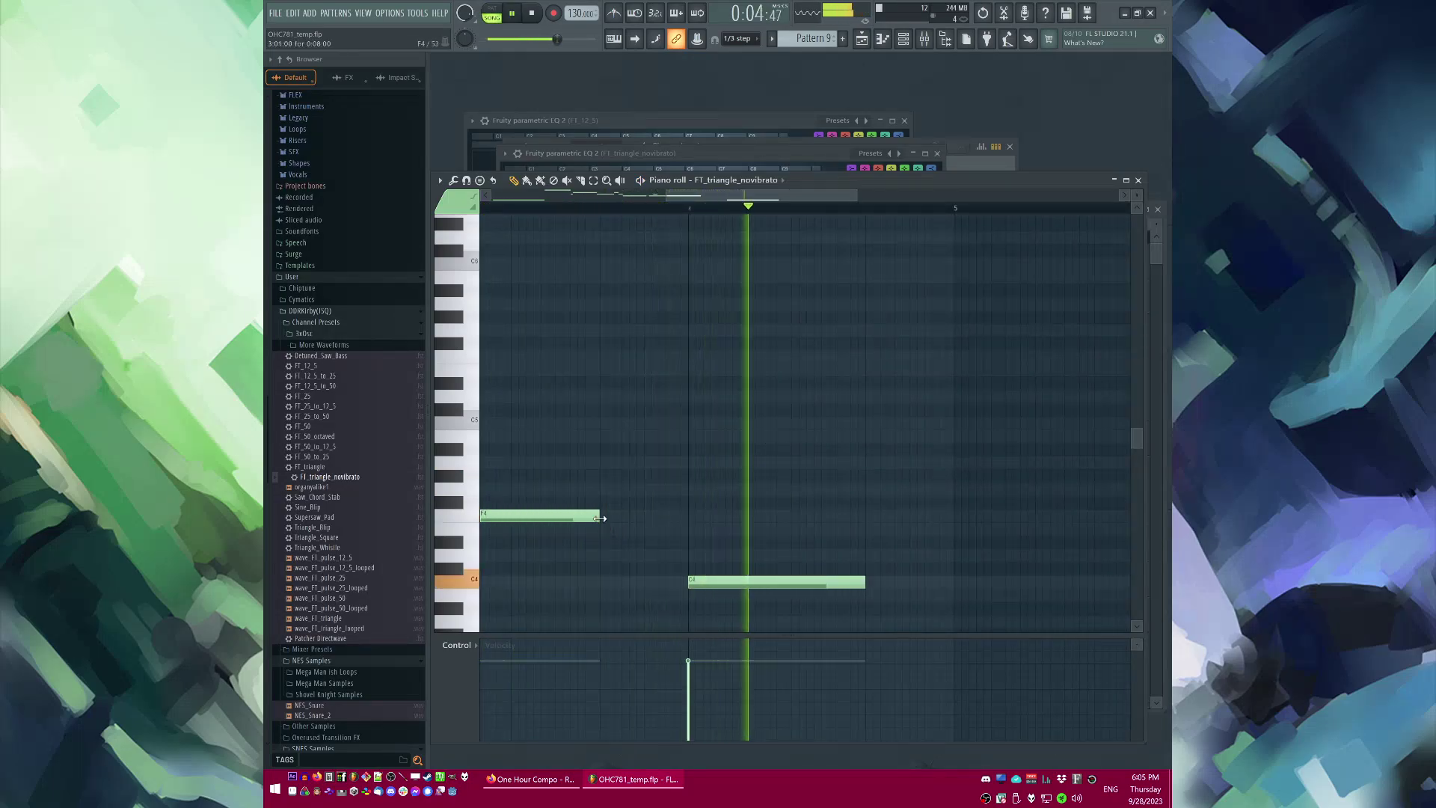
Step: Extend the bar 3 F4 note to the end of bar 4 and delete the C4 note in bar 4
drag(599, 515, 696, 516)
right_click(741, 581)
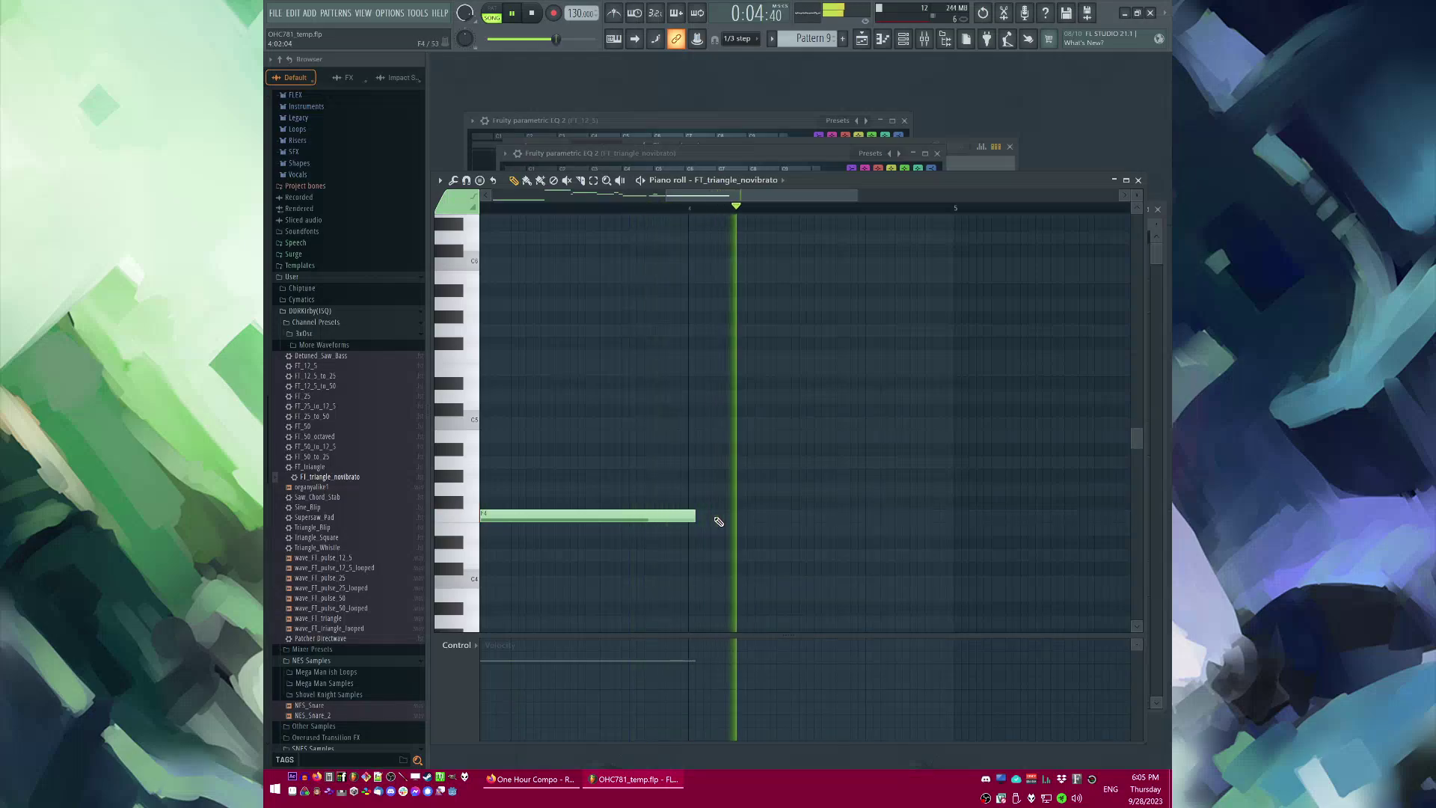
key(space)
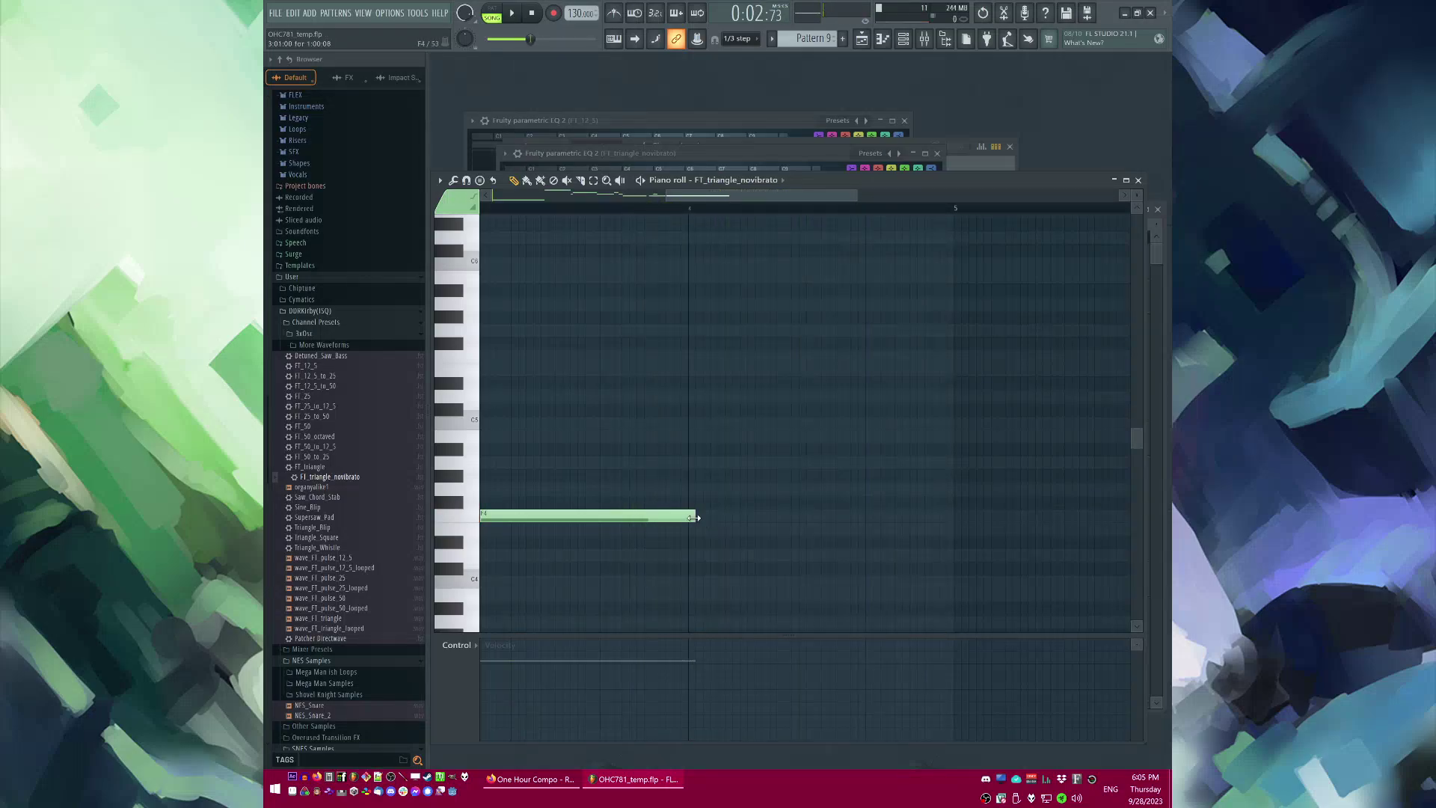
scroll(854, 498, down, 4)
key(space)
Step: Add a near-zero-velocity G4 slide note from mid bar 3 to the end of bar 4, and duplicate the four-bar phrase into bars 5 to 8
key(s)
click(743, 489)
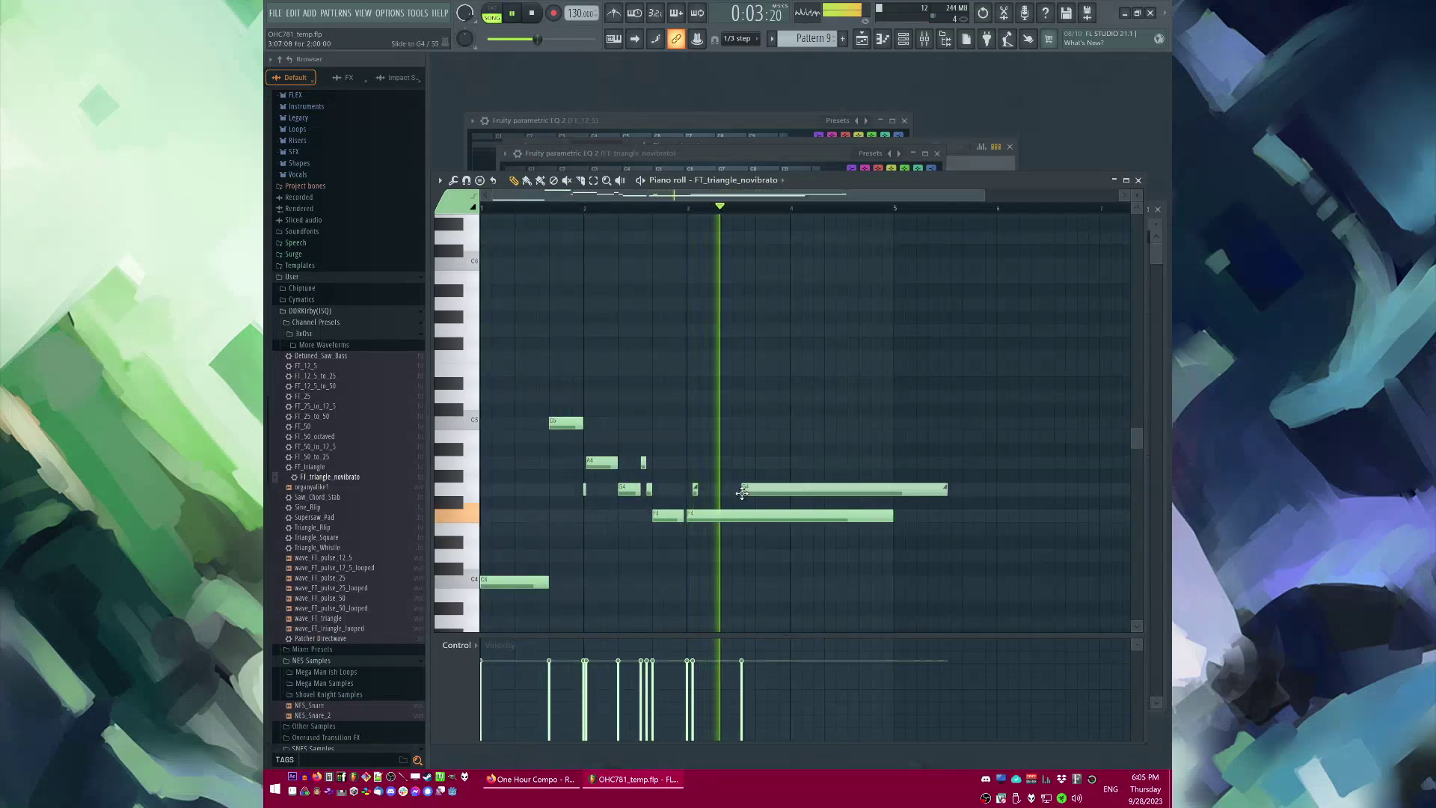
scroll(744, 490, down, 10)
scroll(949, 501, up, 1)
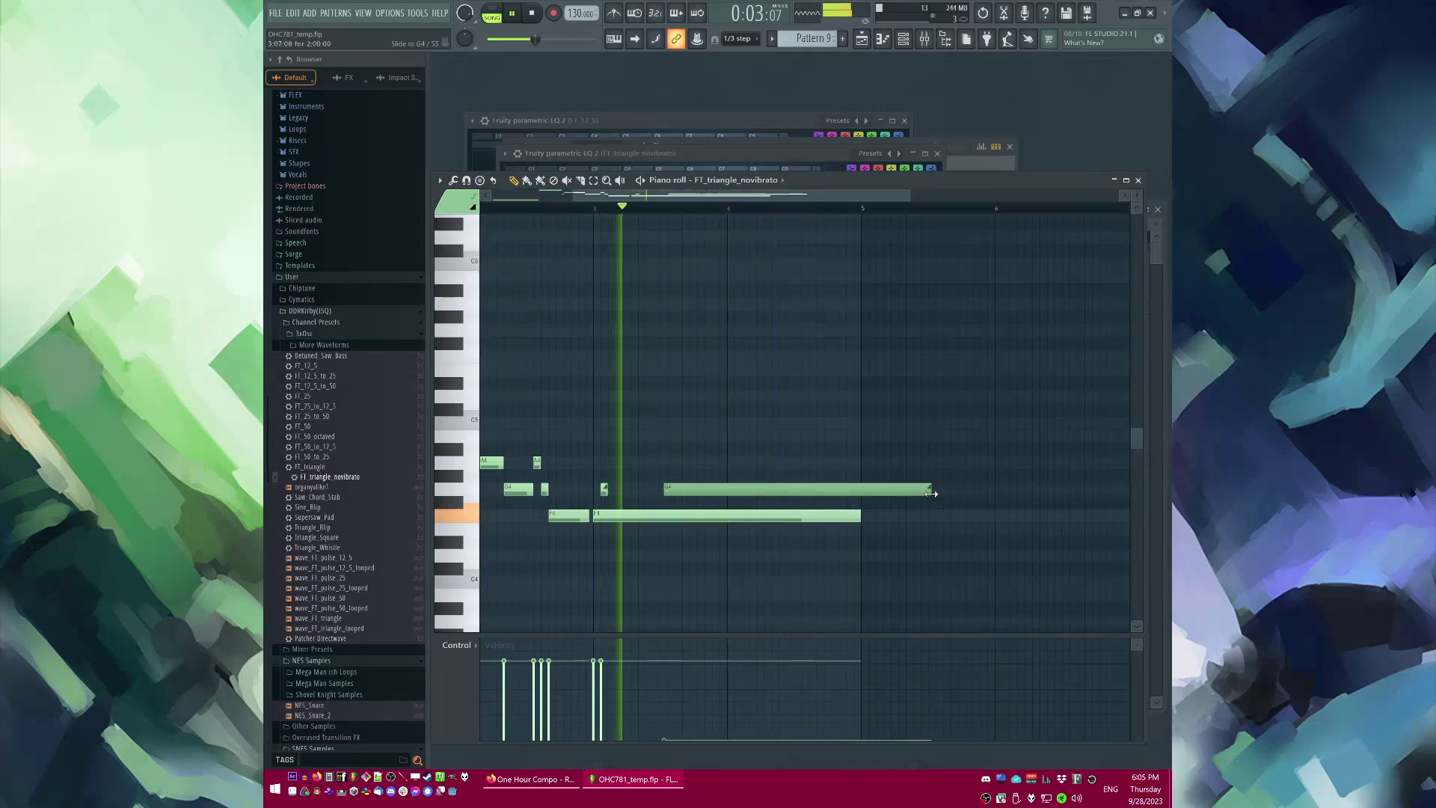
drag(931, 490, 865, 504)
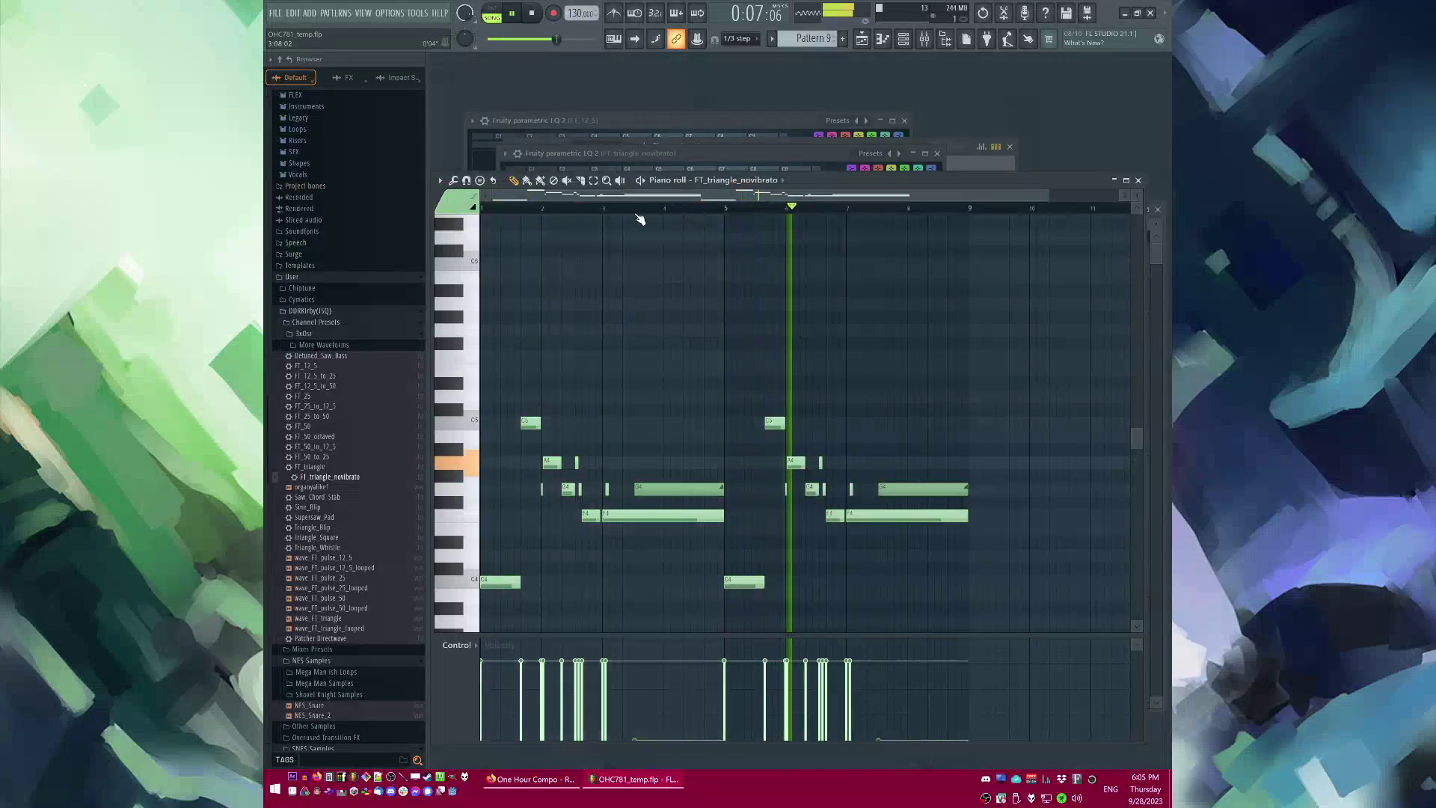
Step: Copy the Pattern 8 clip to bar 5 on Track 1 of the playlist
key(F5)
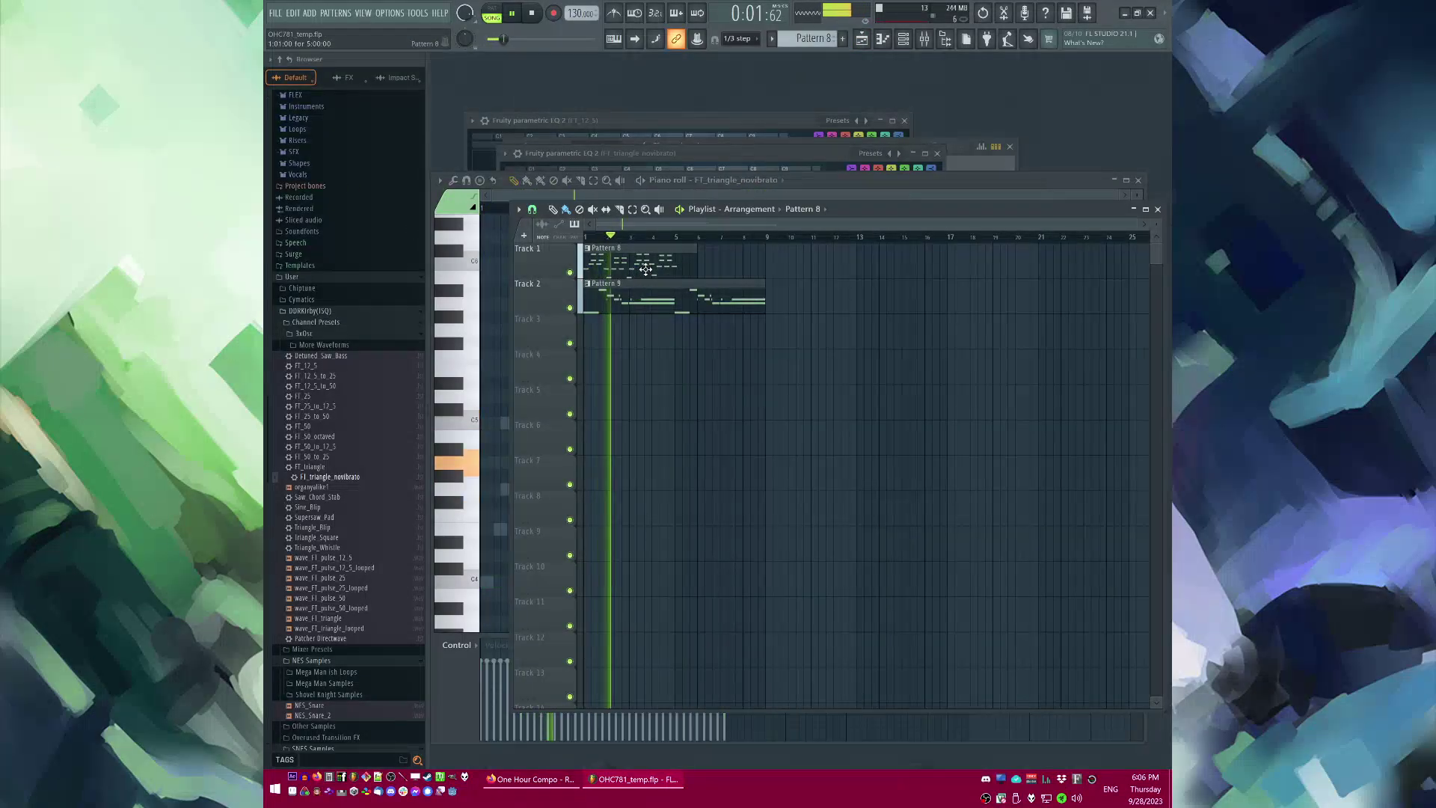
click(673, 249)
drag(676, 332, 700, 258)
scroll(717, 258, up, 4)
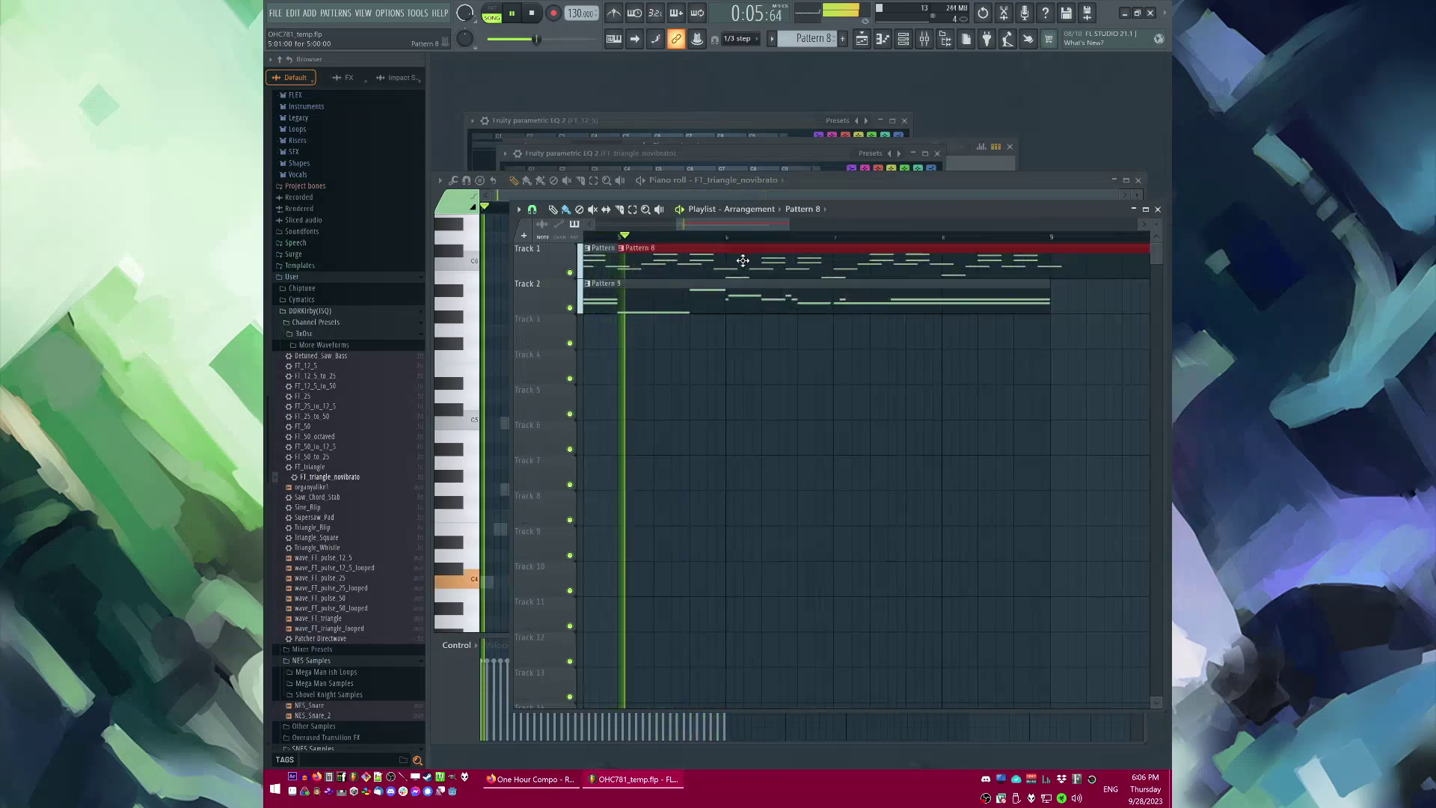
Step: Make the second Pattern 8 clip unique and keep it on Track 1 at bar 5
key(space)
click(689, 247)
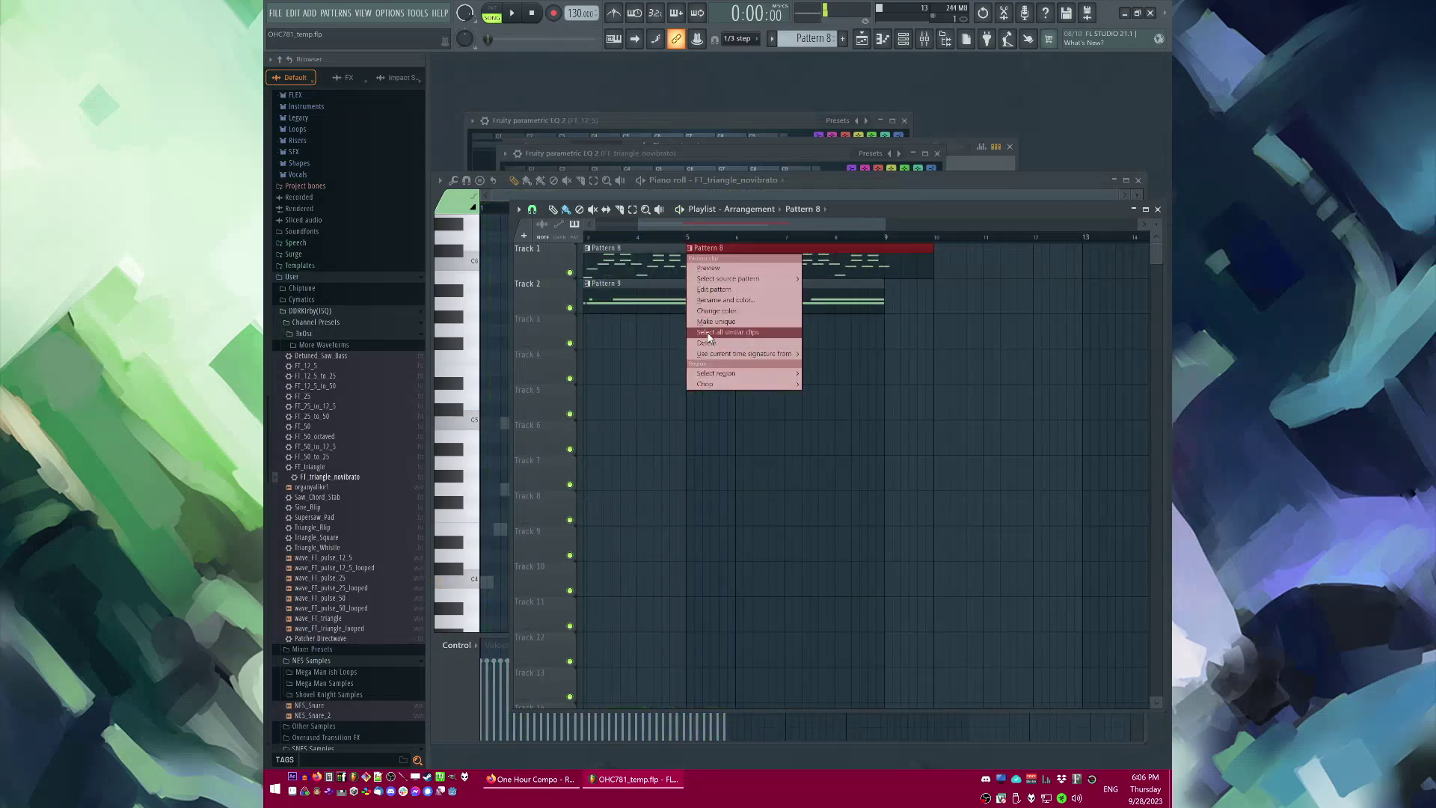
click(717, 321)
drag(847, 266, 847, 372)
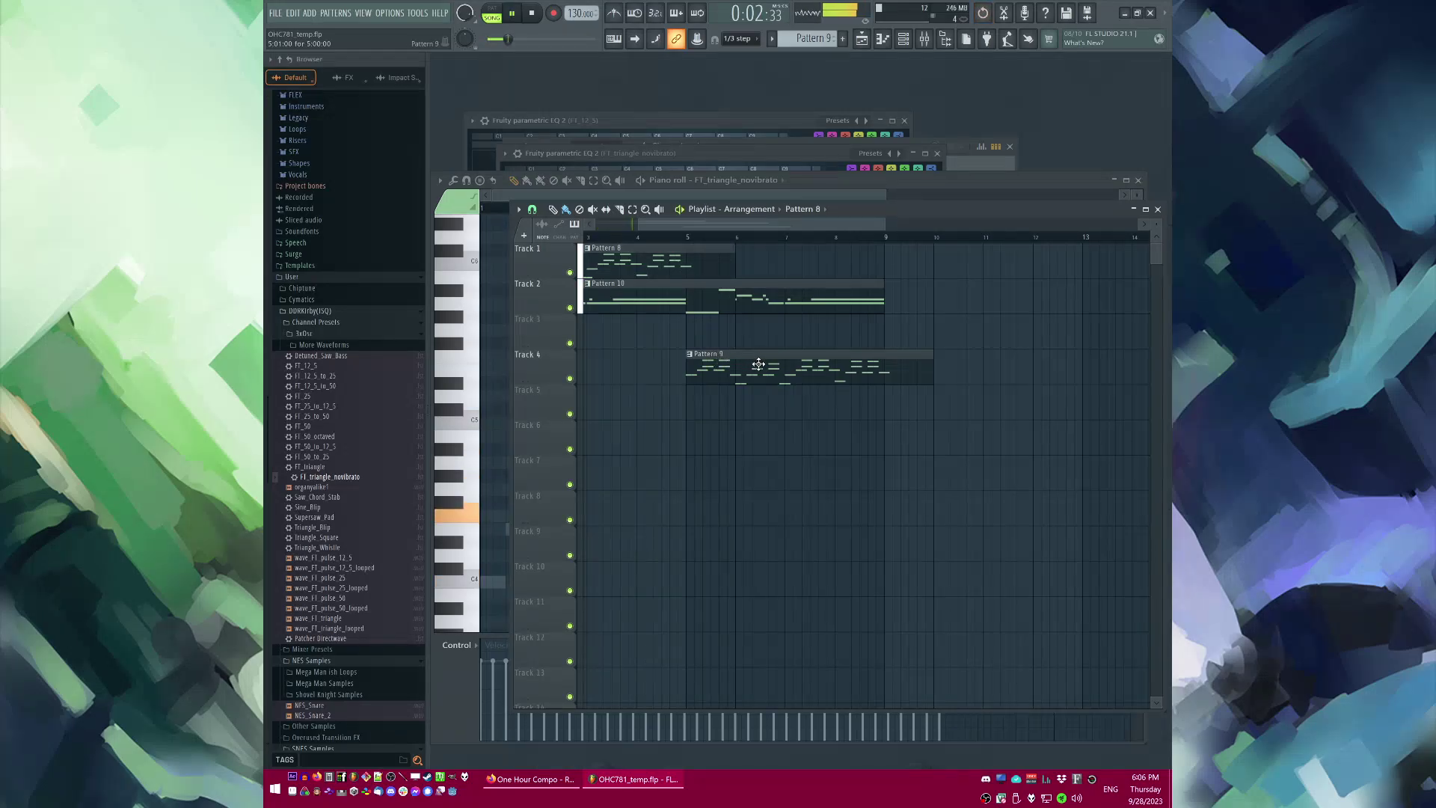
drag(758, 365, 755, 253)
Step: Open the bass clip's piano roll and shorten the held F4 and its G4 slide note to end on beat 3 of bar 4
scroll(805, 365, down, 3)
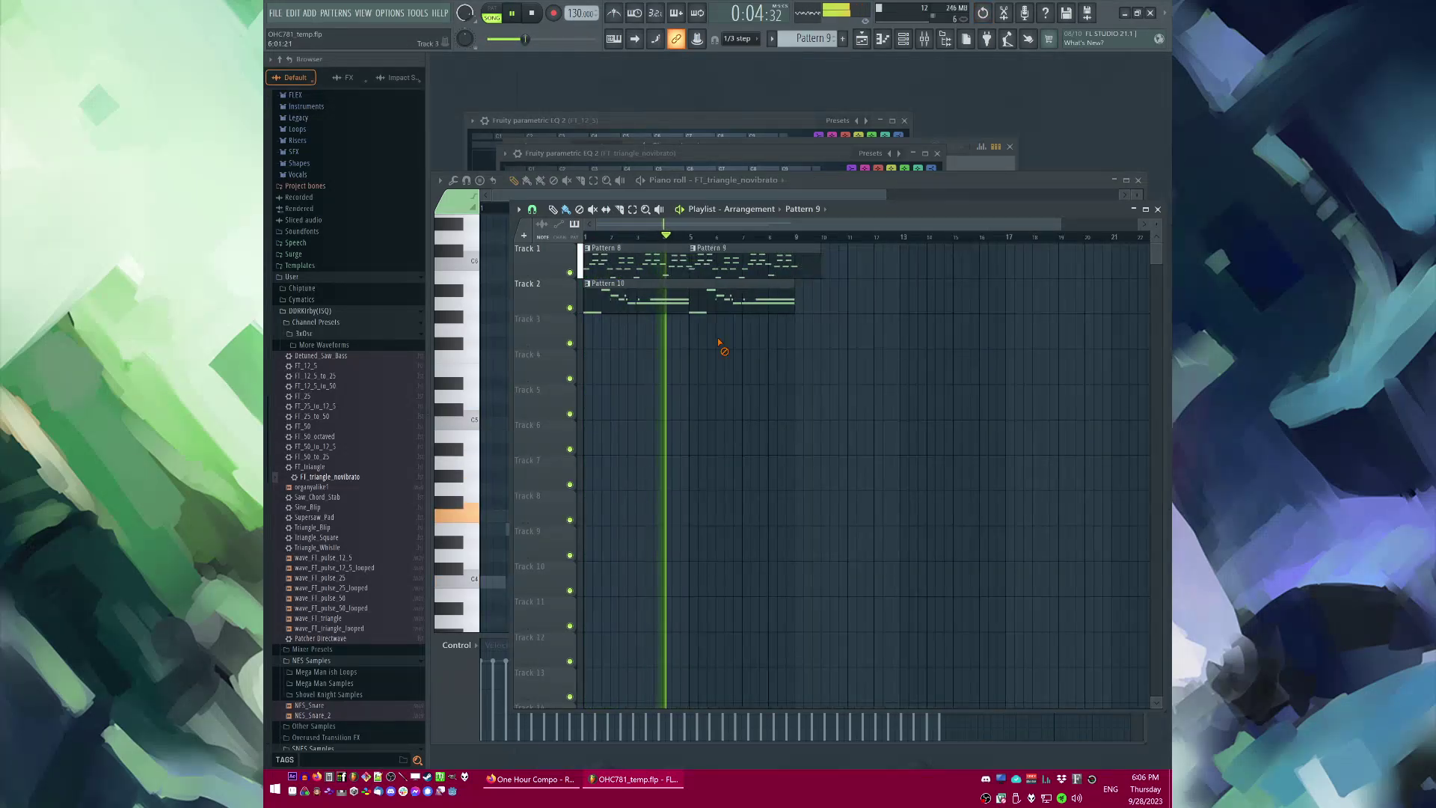
scroll(719, 342, up, 2)
scroll(907, 329, down, 1)
key(space)
double_click(623, 299)
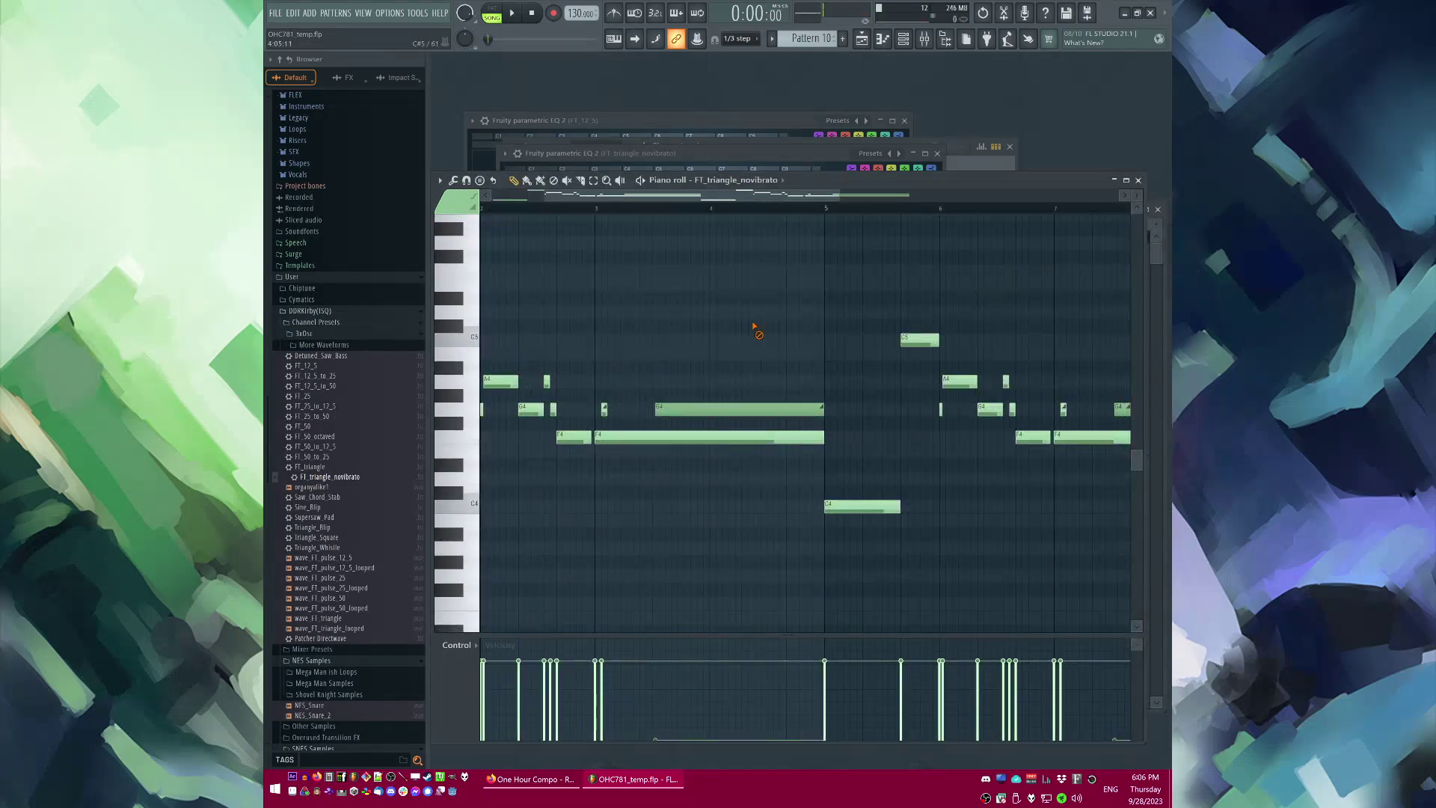
drag(754, 329, 786, 438)
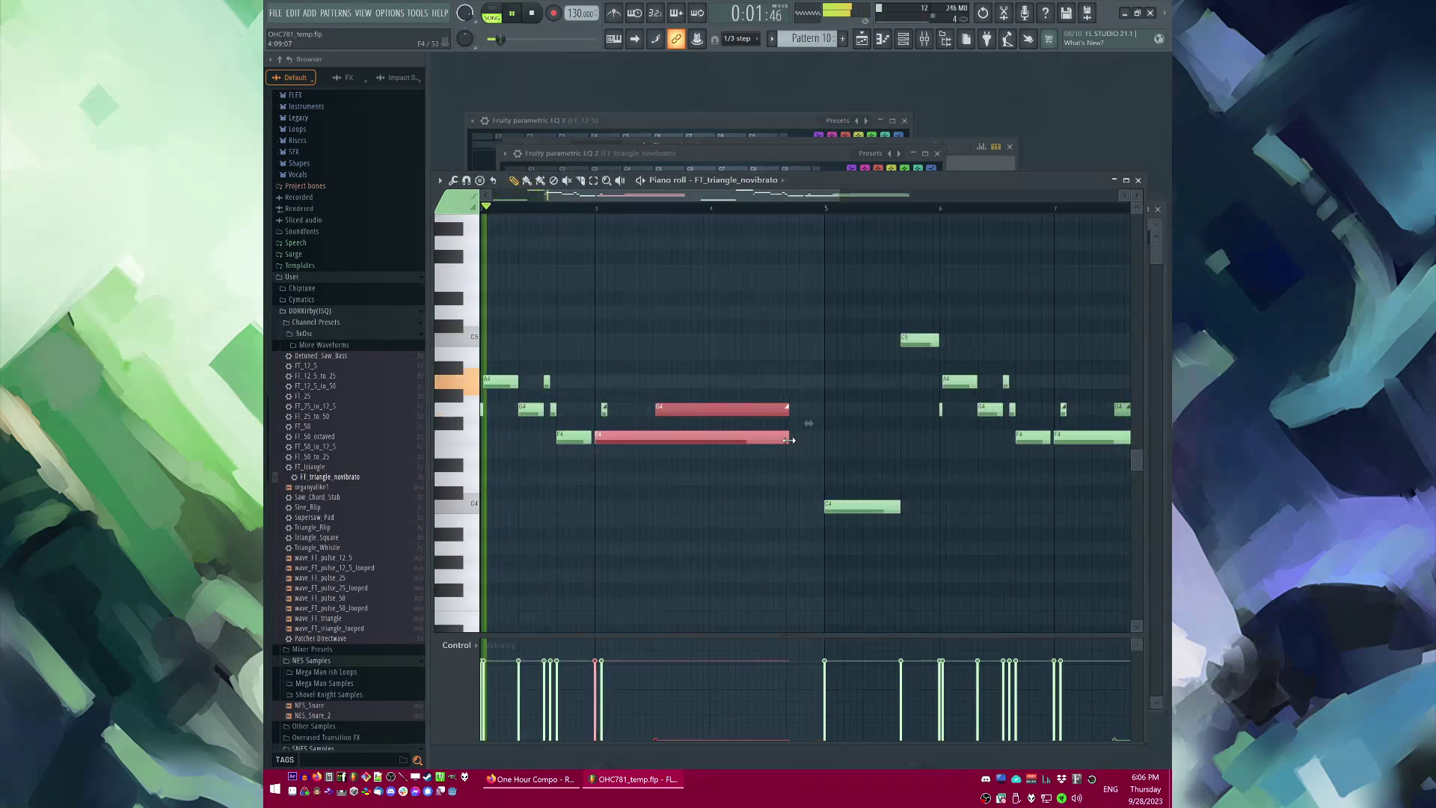
click(711, 314)
scroll(790, 330, up, 1)
scroll(789, 330, up, 1)
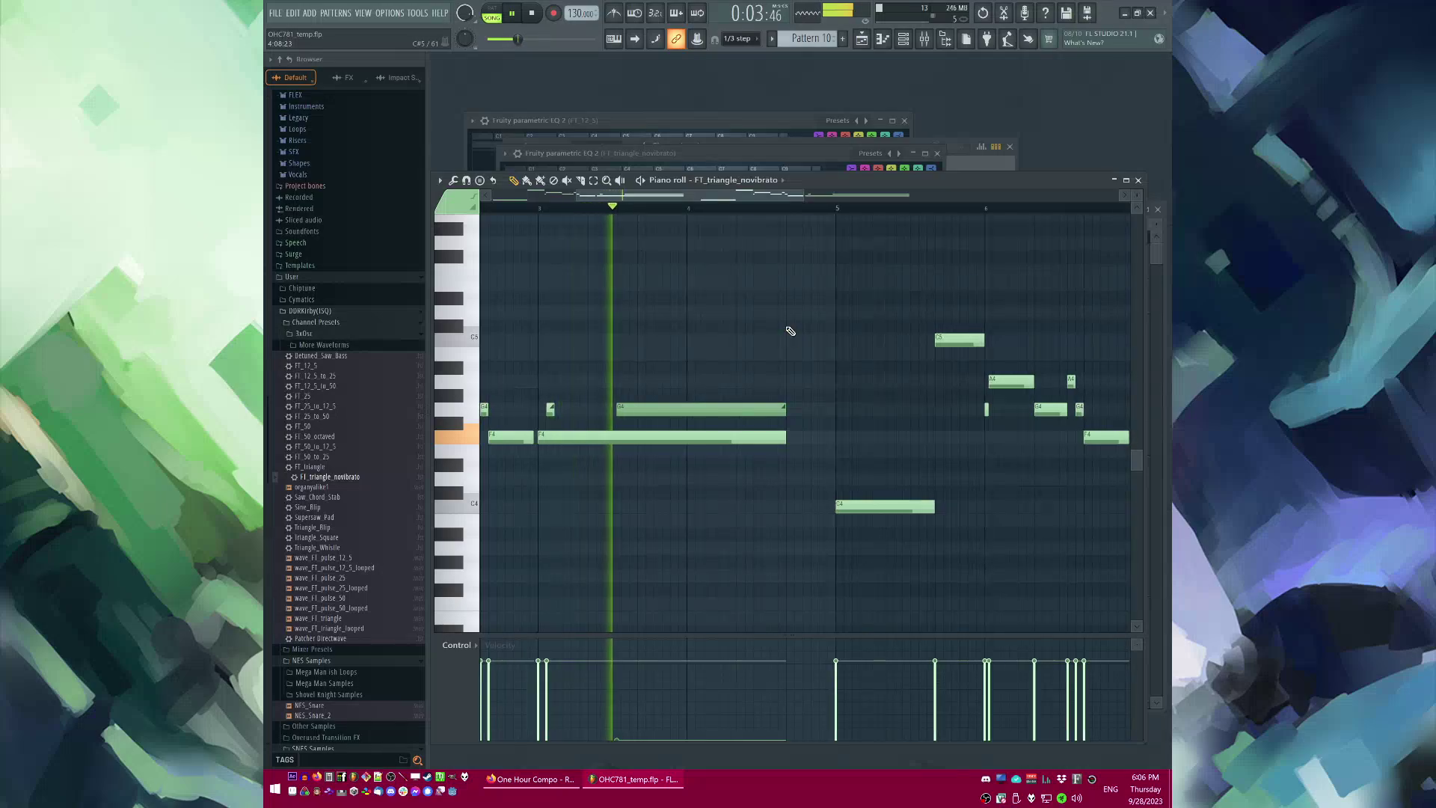
Step: Replay the end of the phrase and add a G3 on beat 2 and a B3 on beat 3 of bar 4
key(space)
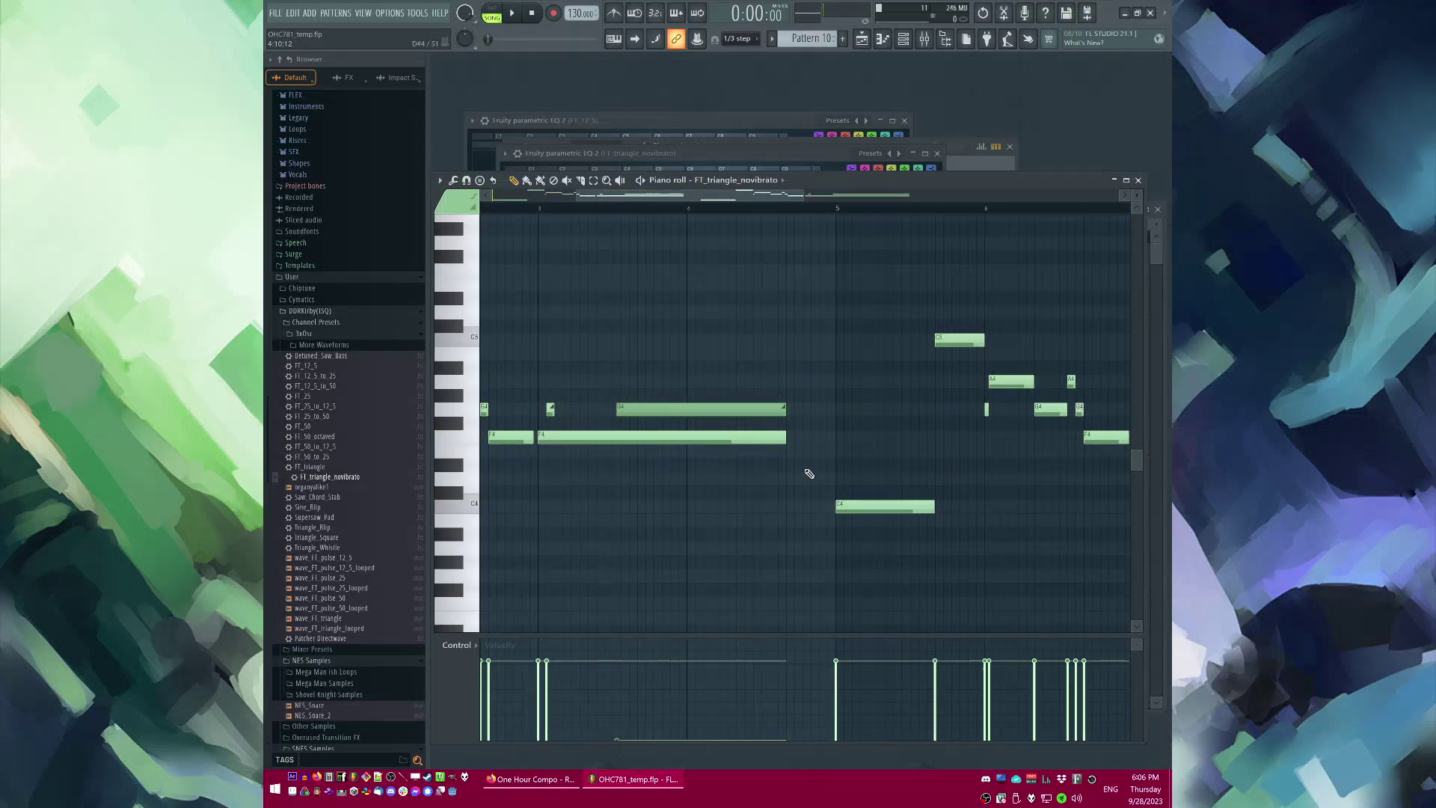
click(540, 210)
key(space)
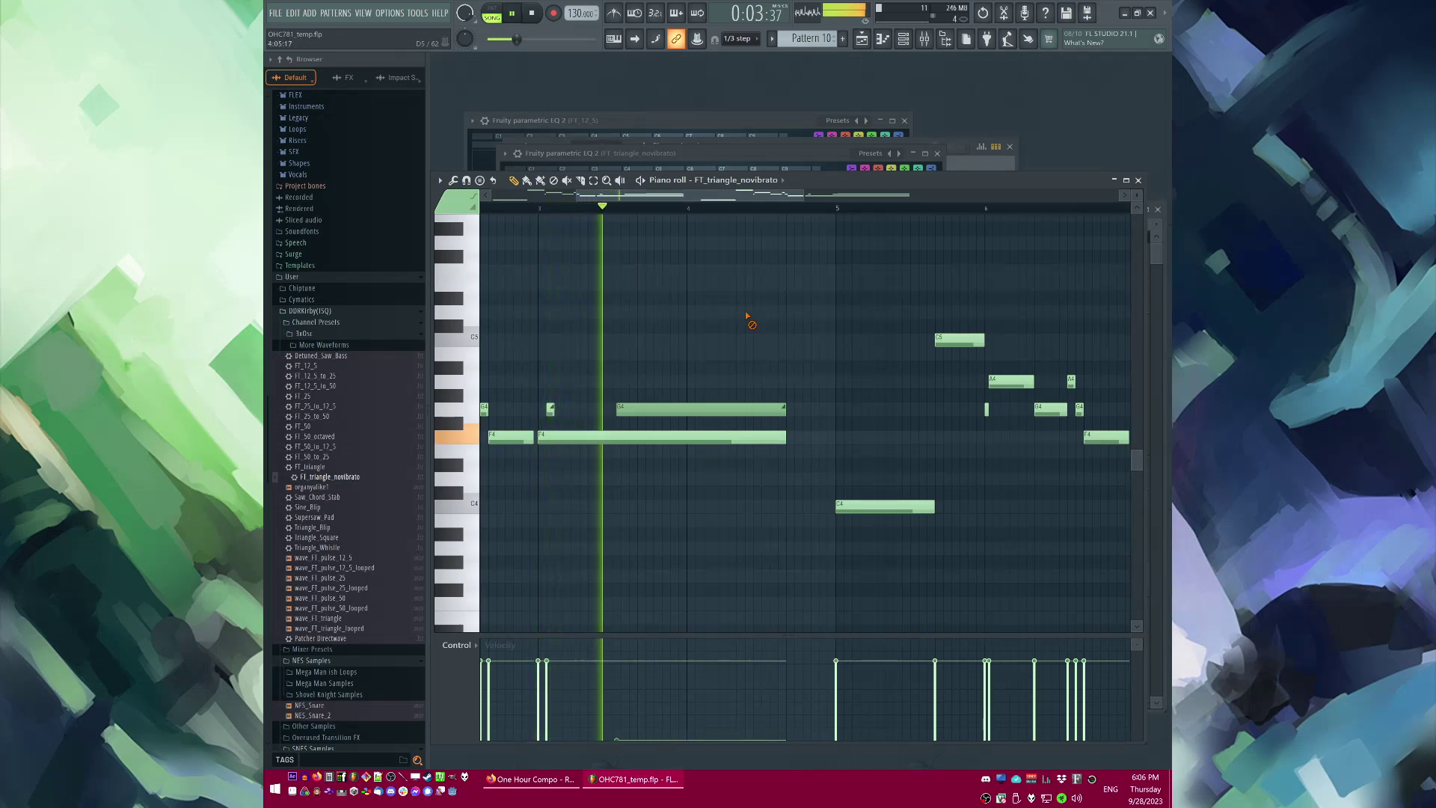
scroll(751, 321, up, 1)
key(space)
click(744, 507)
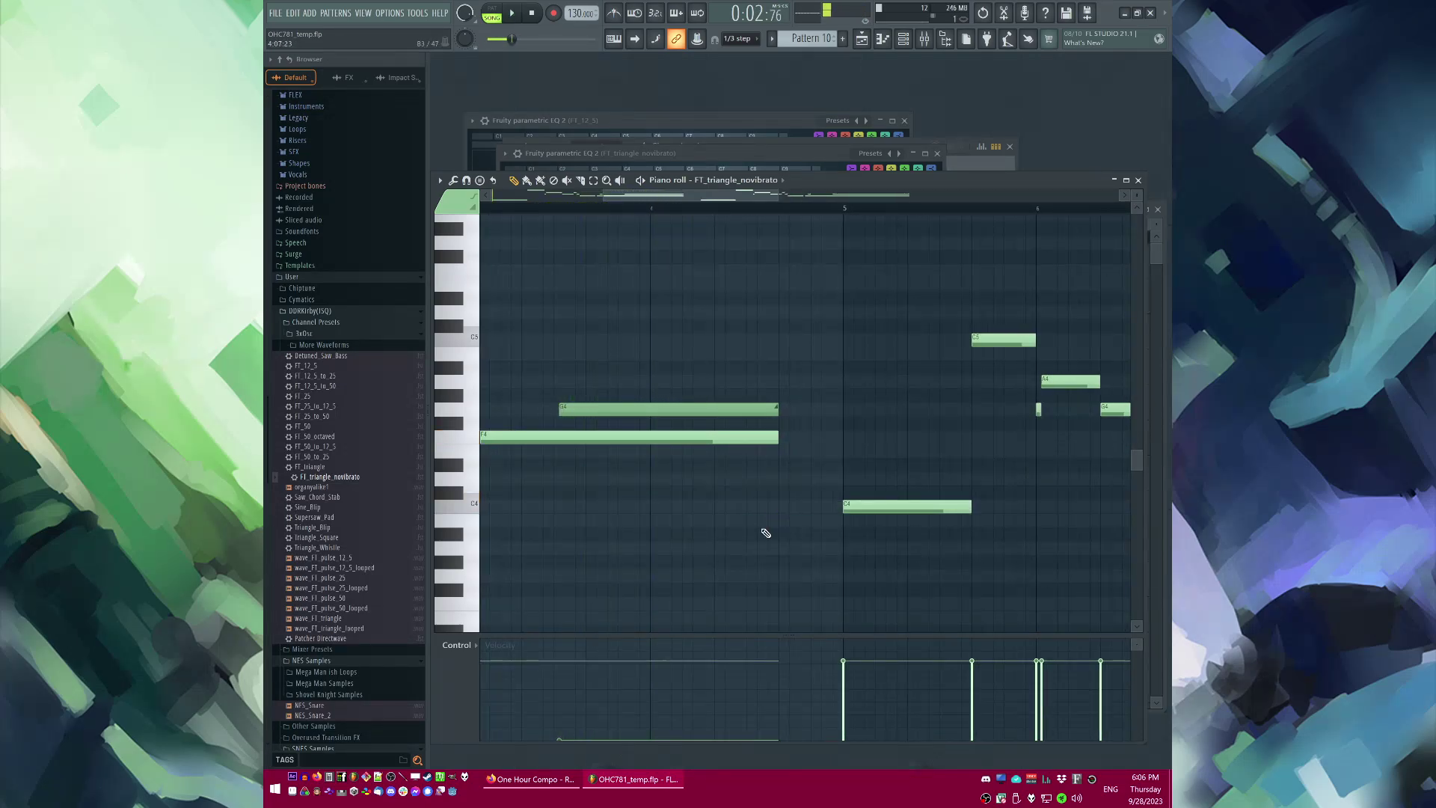
click(727, 574)
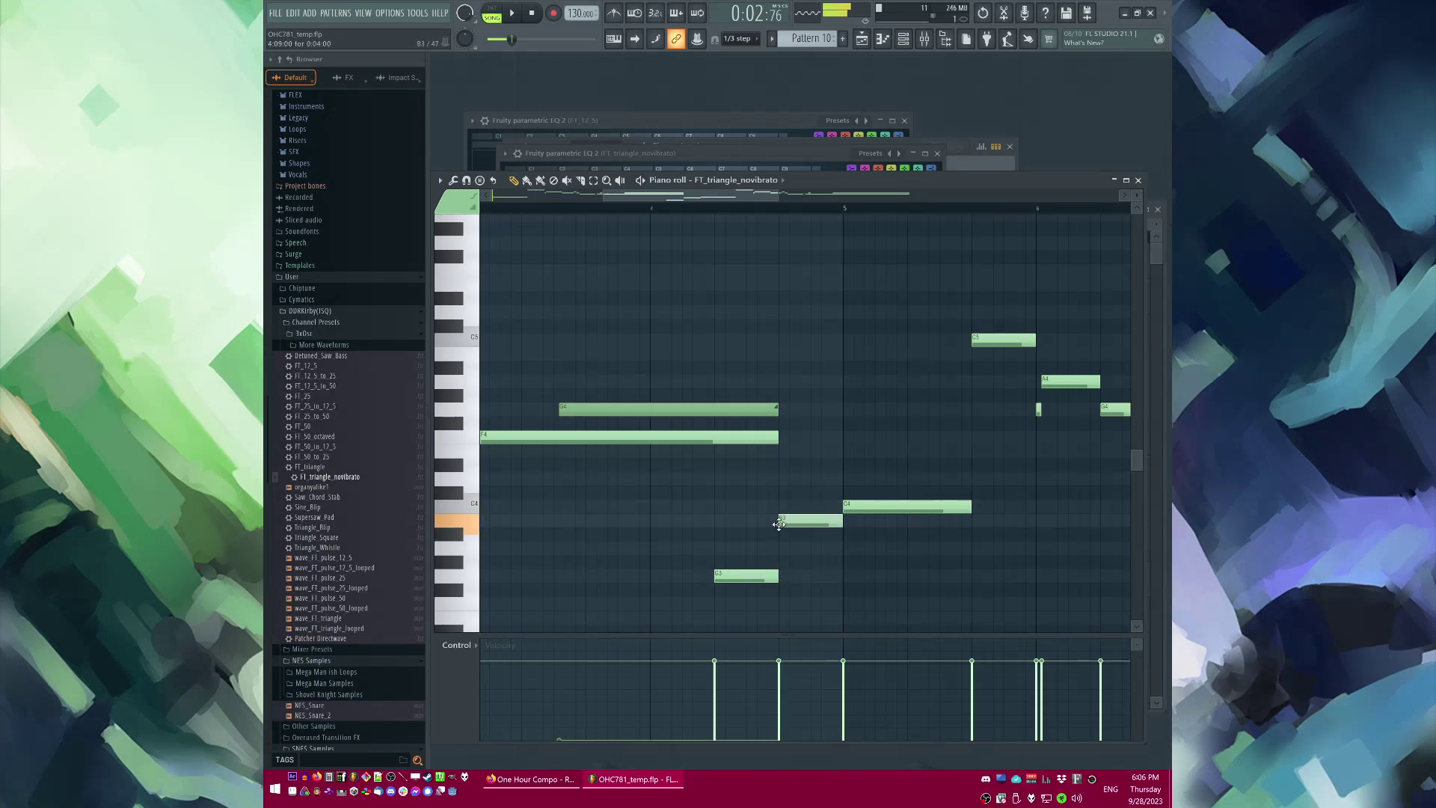
Step: Shorten the held F4 and its G4 slide note to end on beat 2 of bar 4, and play the transition into bar 5
drag(759, 396, 714, 439)
key(space)
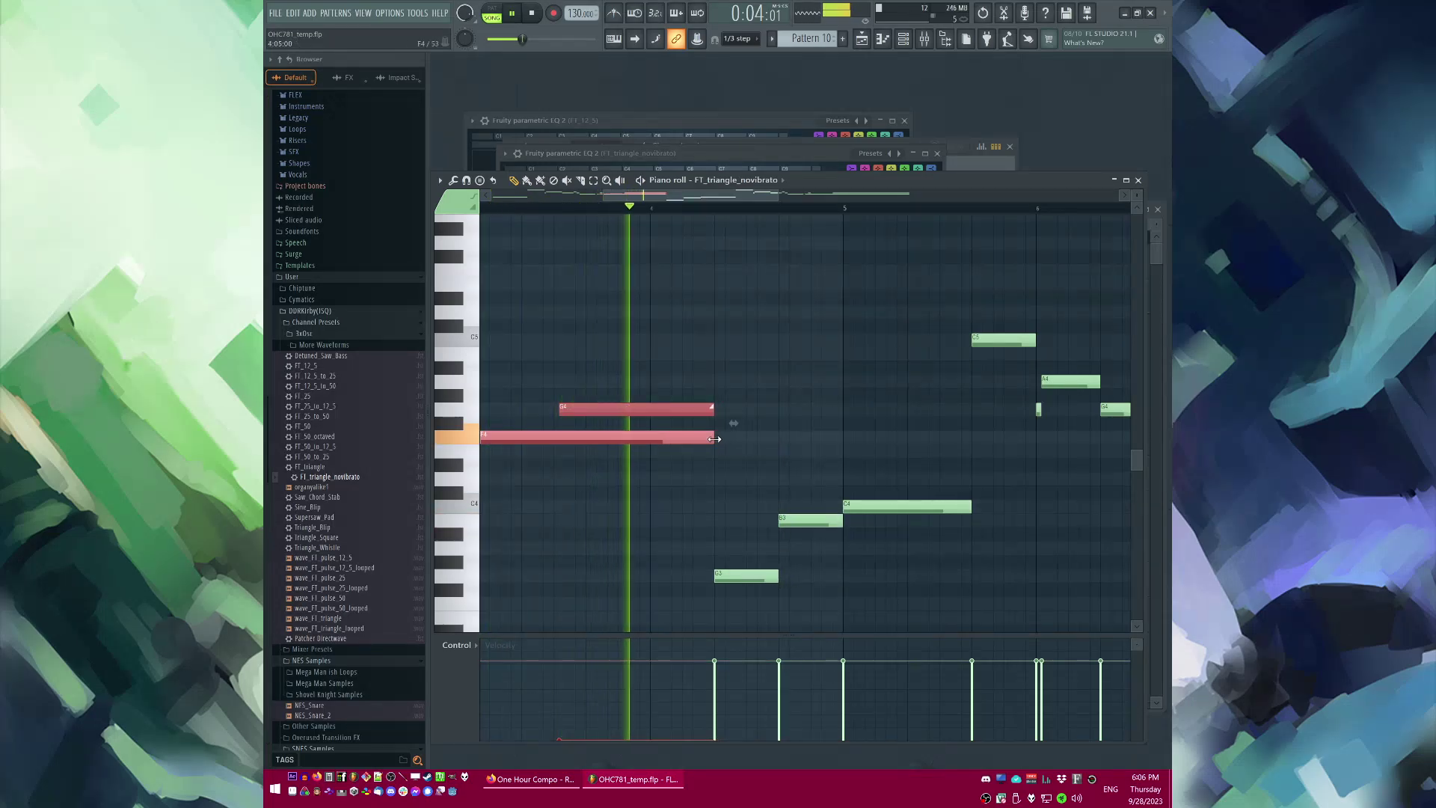
ctrl+click(801, 474)
scroll(628, 457, down, 3)
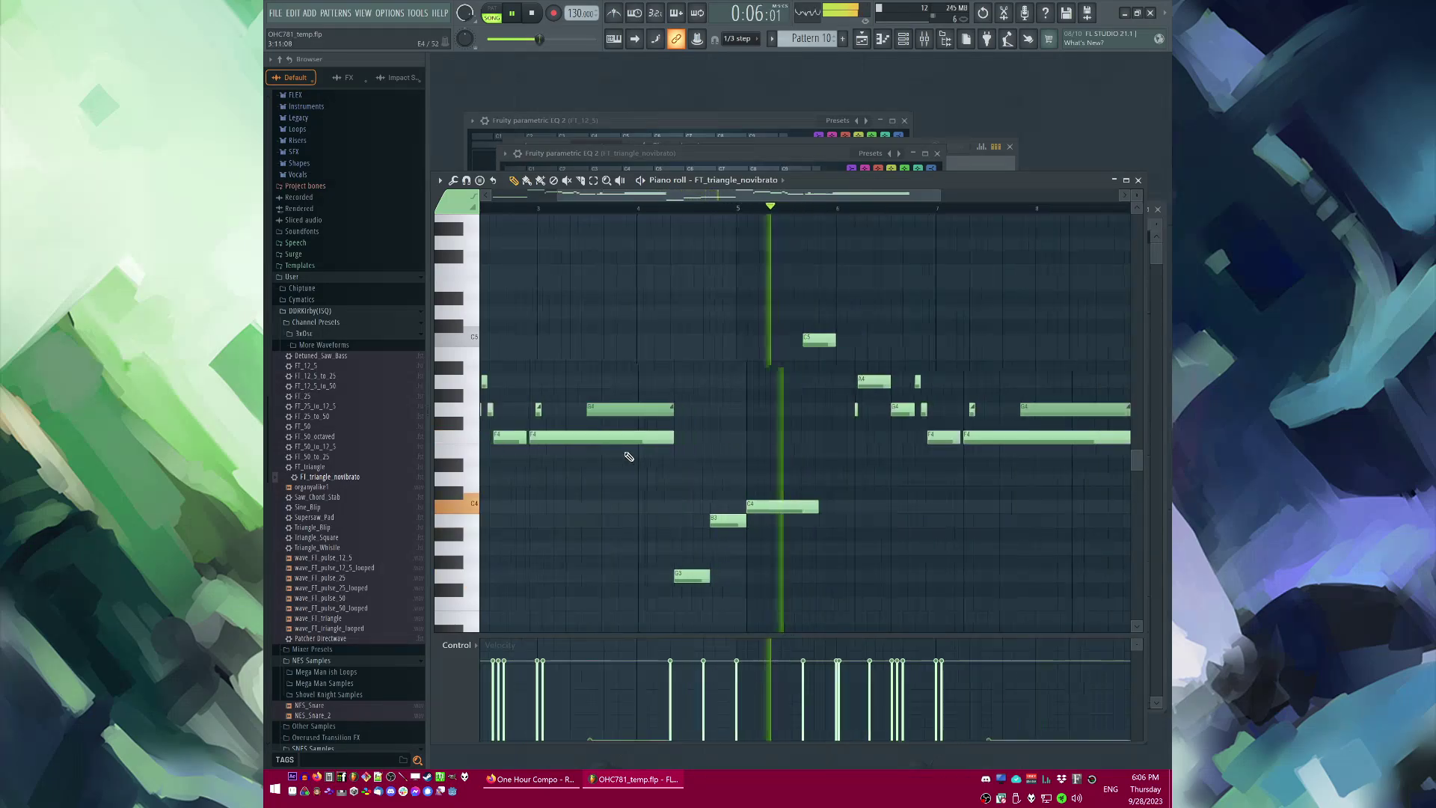
scroll(629, 457, up, 3)
key(space)
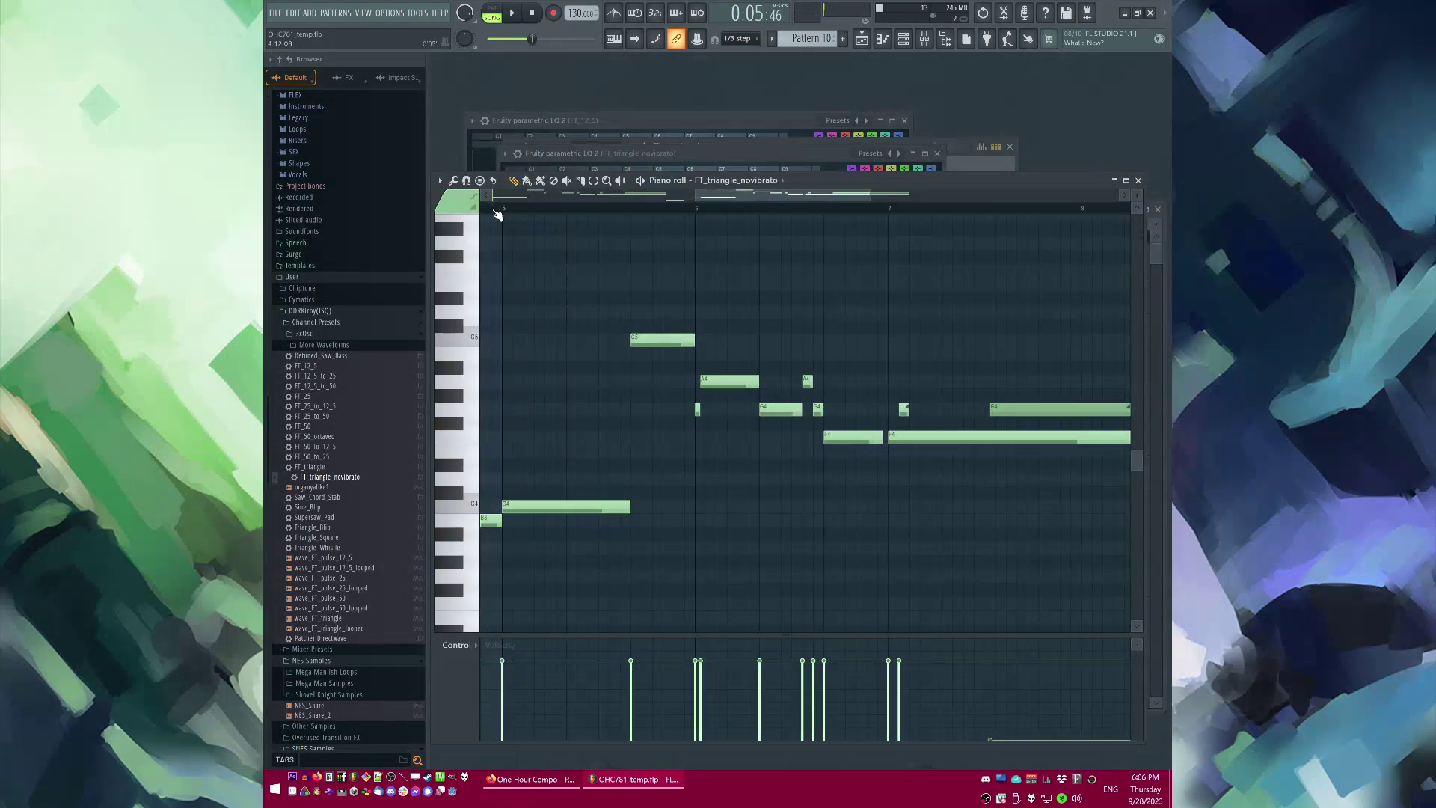
Step: Raise the G4 on beat 2 of bar 6 to C5 and play the change
key(space)
scroll(821, 314, up, 2)
key(space)
drag(678, 432, 728, 503)
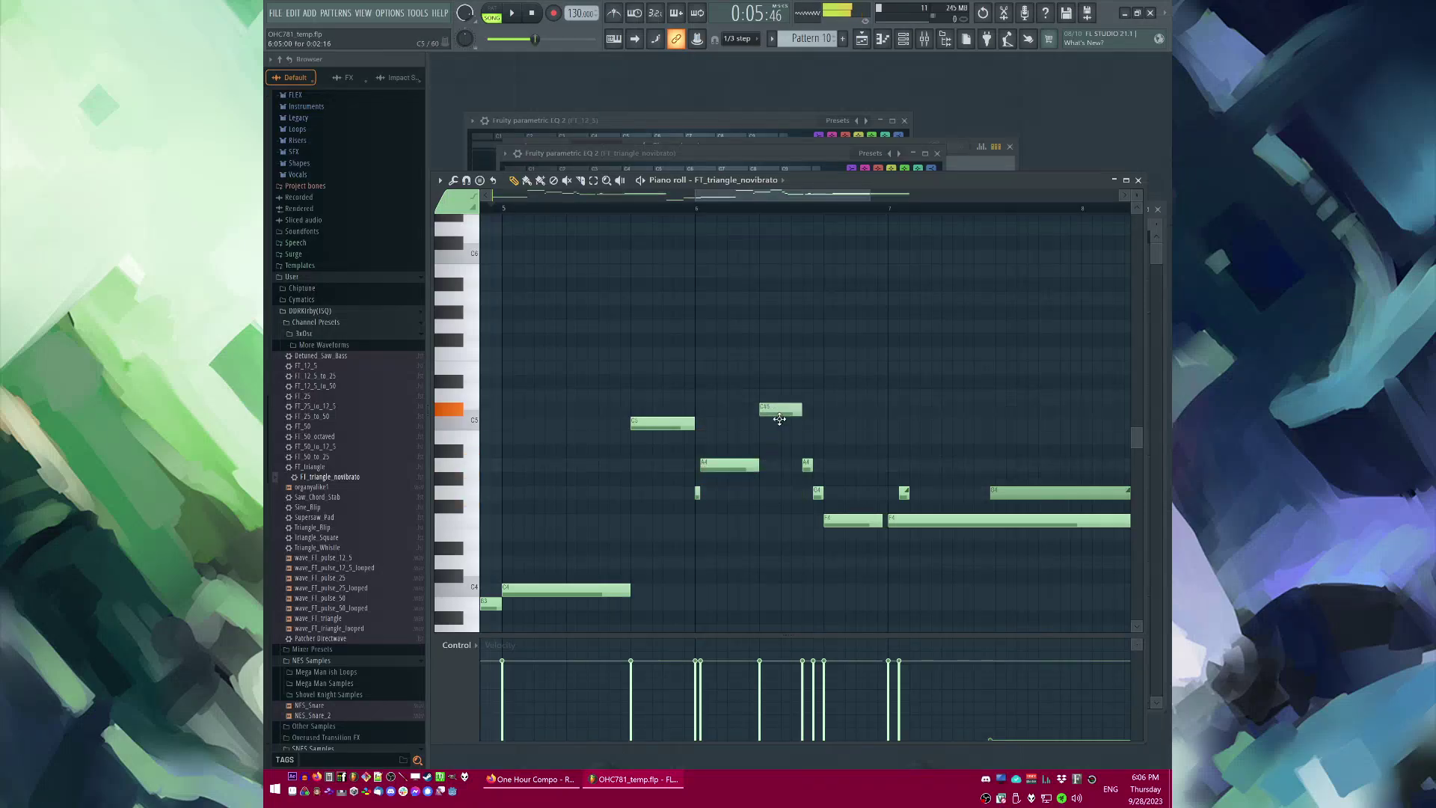
key(space)
drag(786, 198, 809, 197)
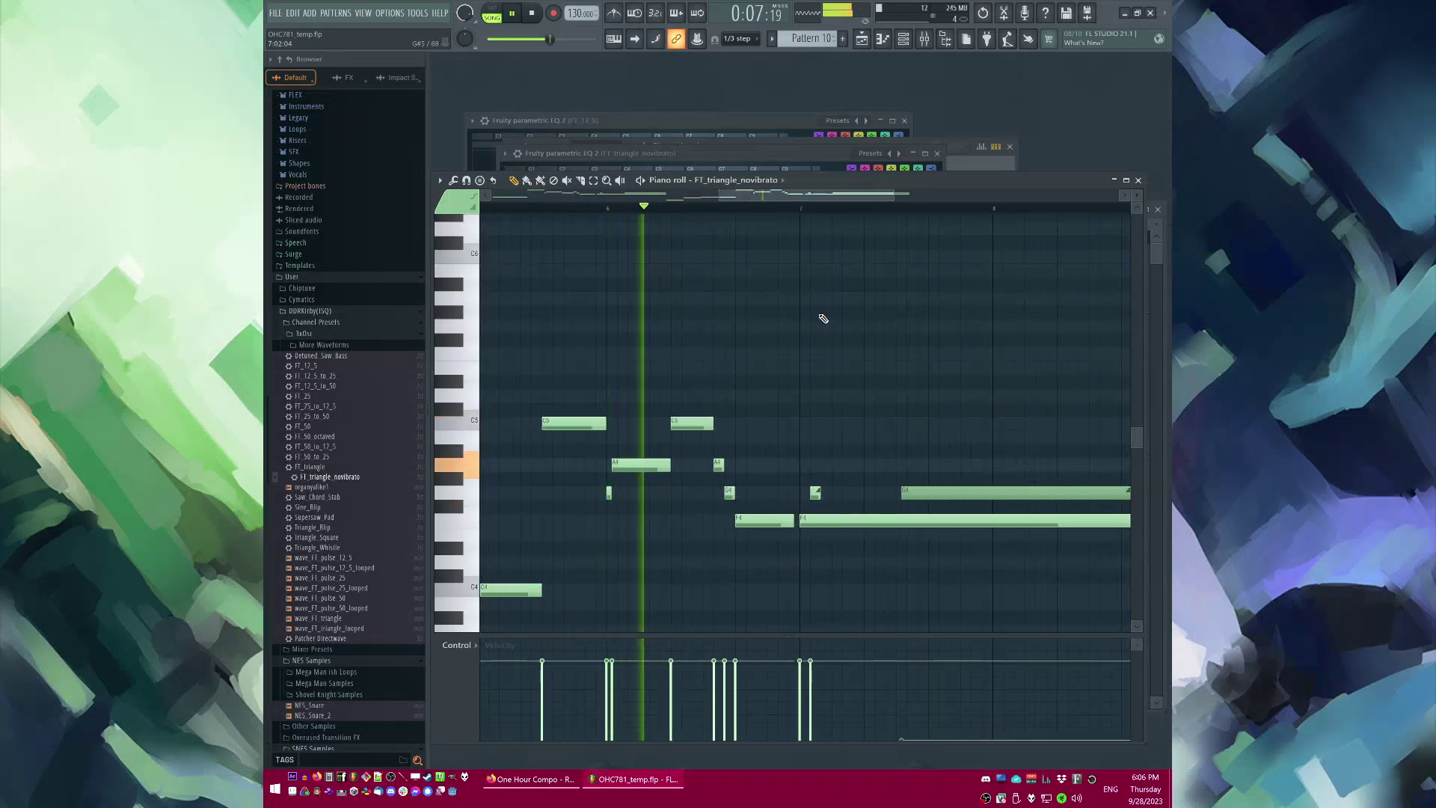
Step: Replace the short A4, short G4 and F4 in bar 6 with a D5 on beat 3, extending the preceding C5 to meet it
key(space)
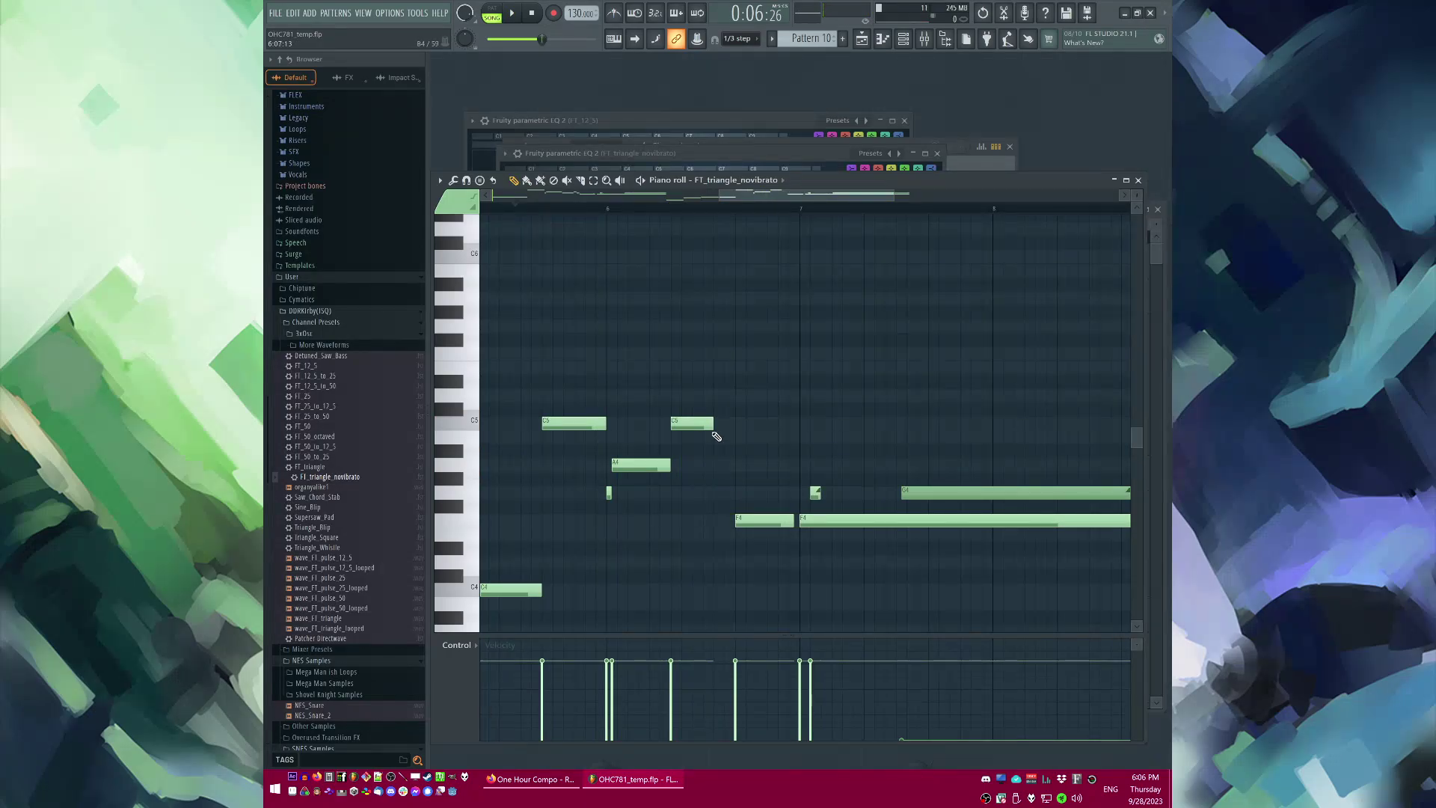
click(718, 398)
right_click(766, 521)
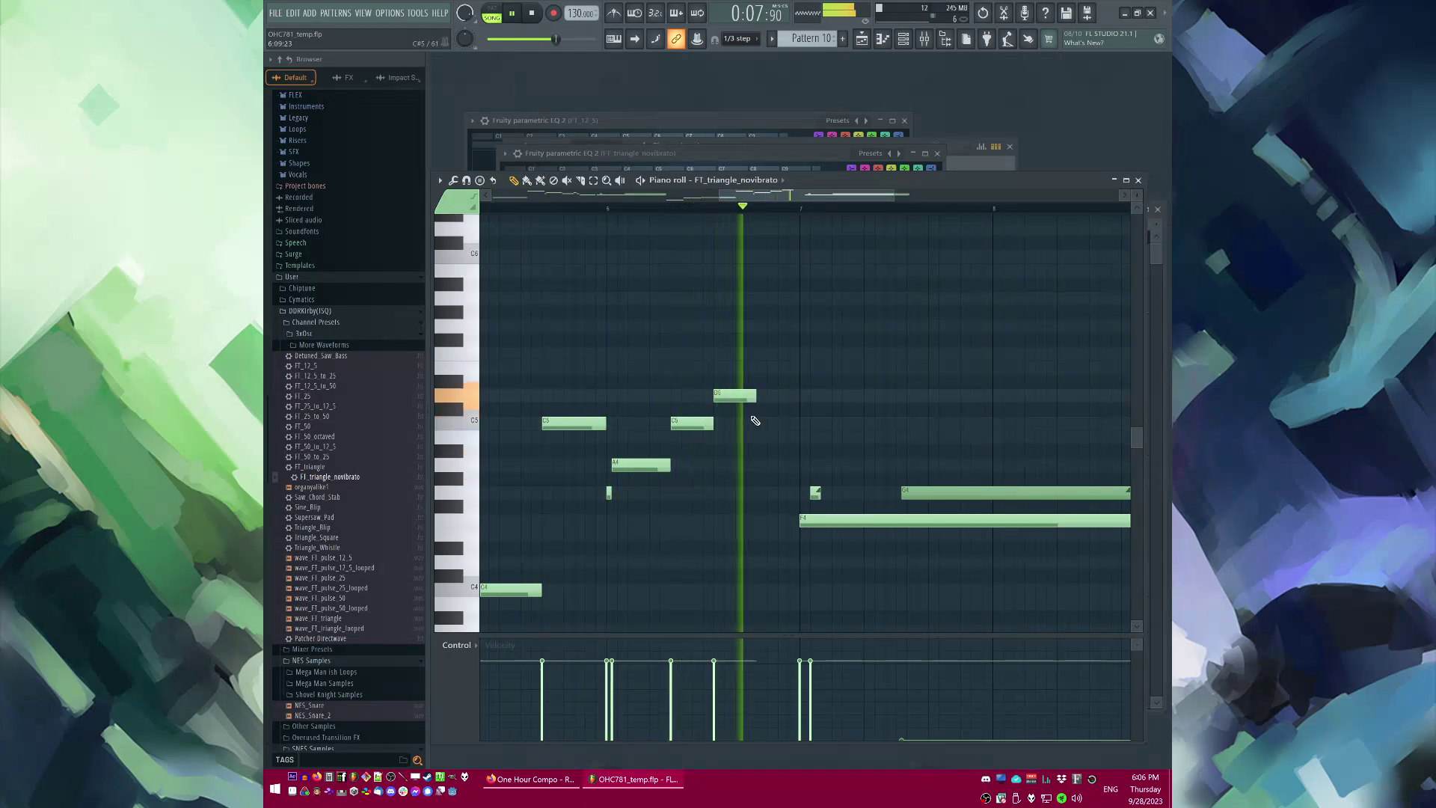
click(737, 396)
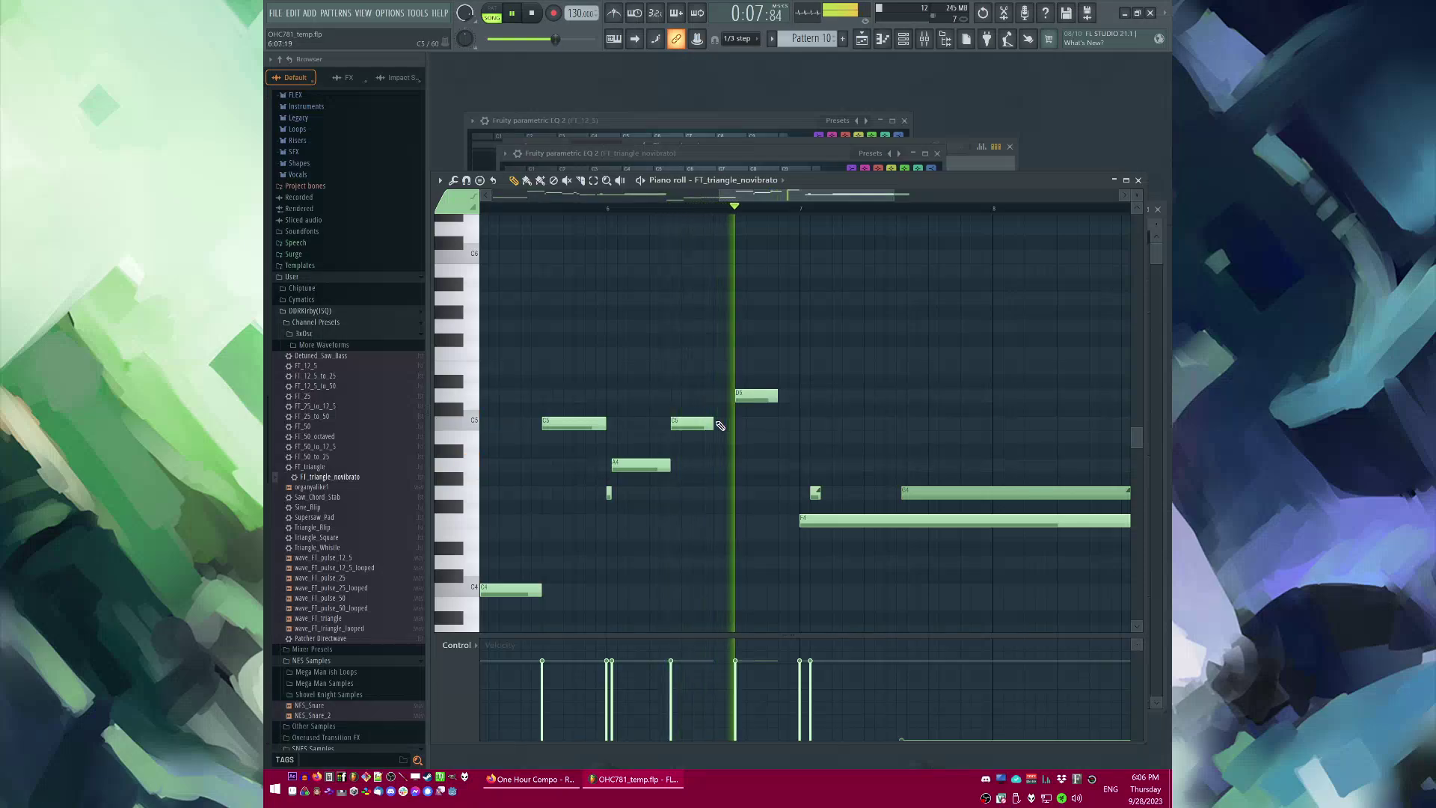
key(space)
drag(711, 422, 735, 422)
Step: Add a short C5 directly after the D5 in bar 6, trimmed to end at bar 7
key(space)
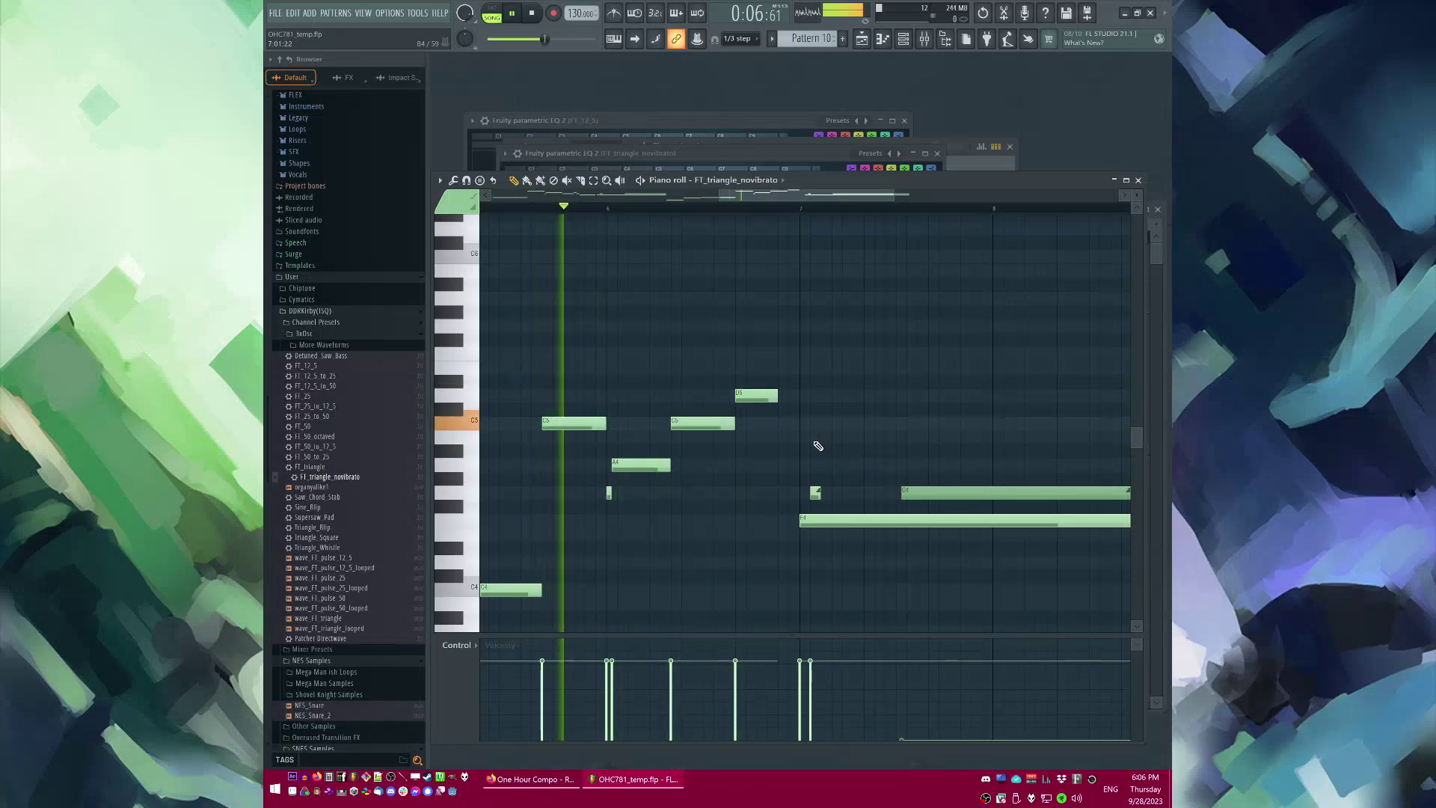
click(780, 422)
key(space)
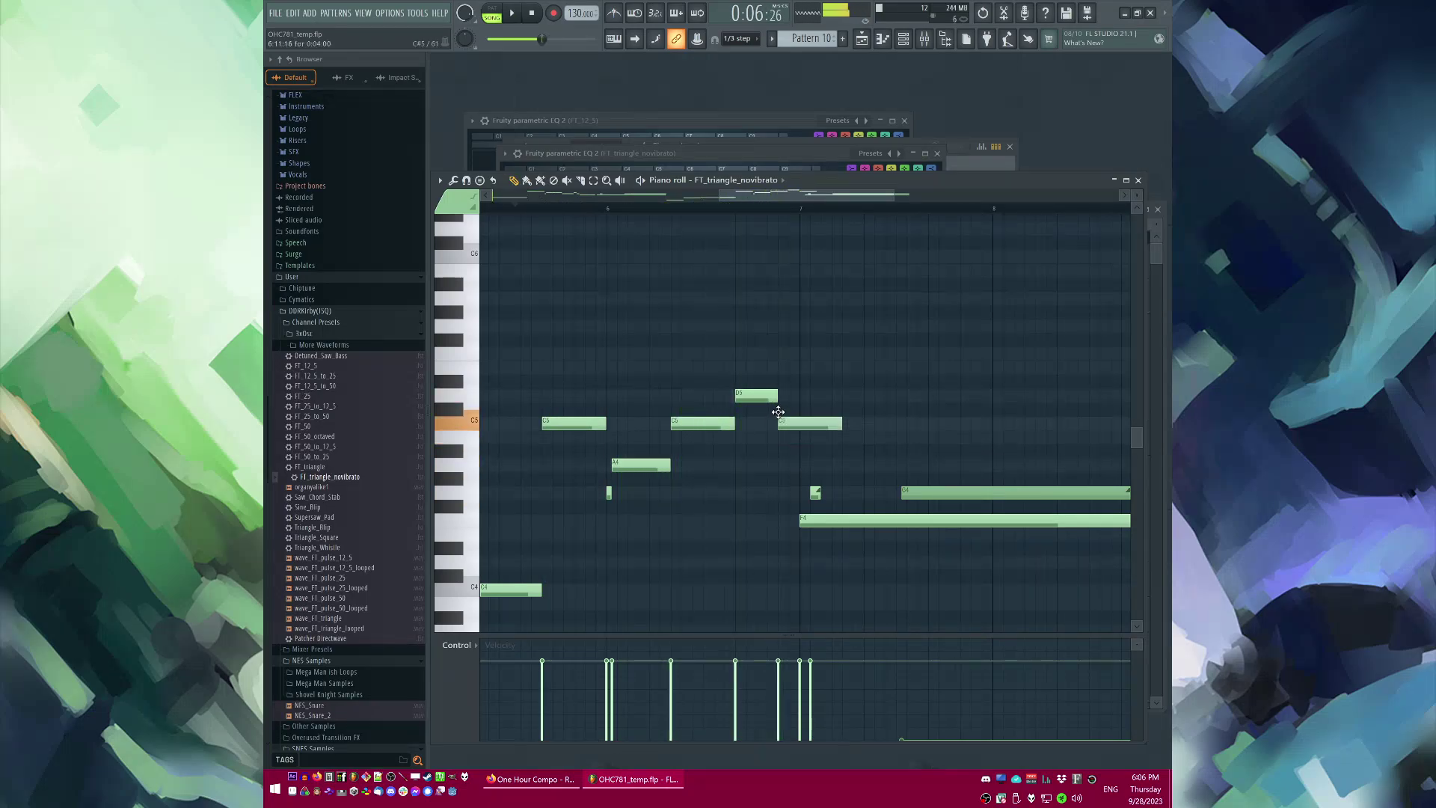
drag(841, 423, 799, 423)
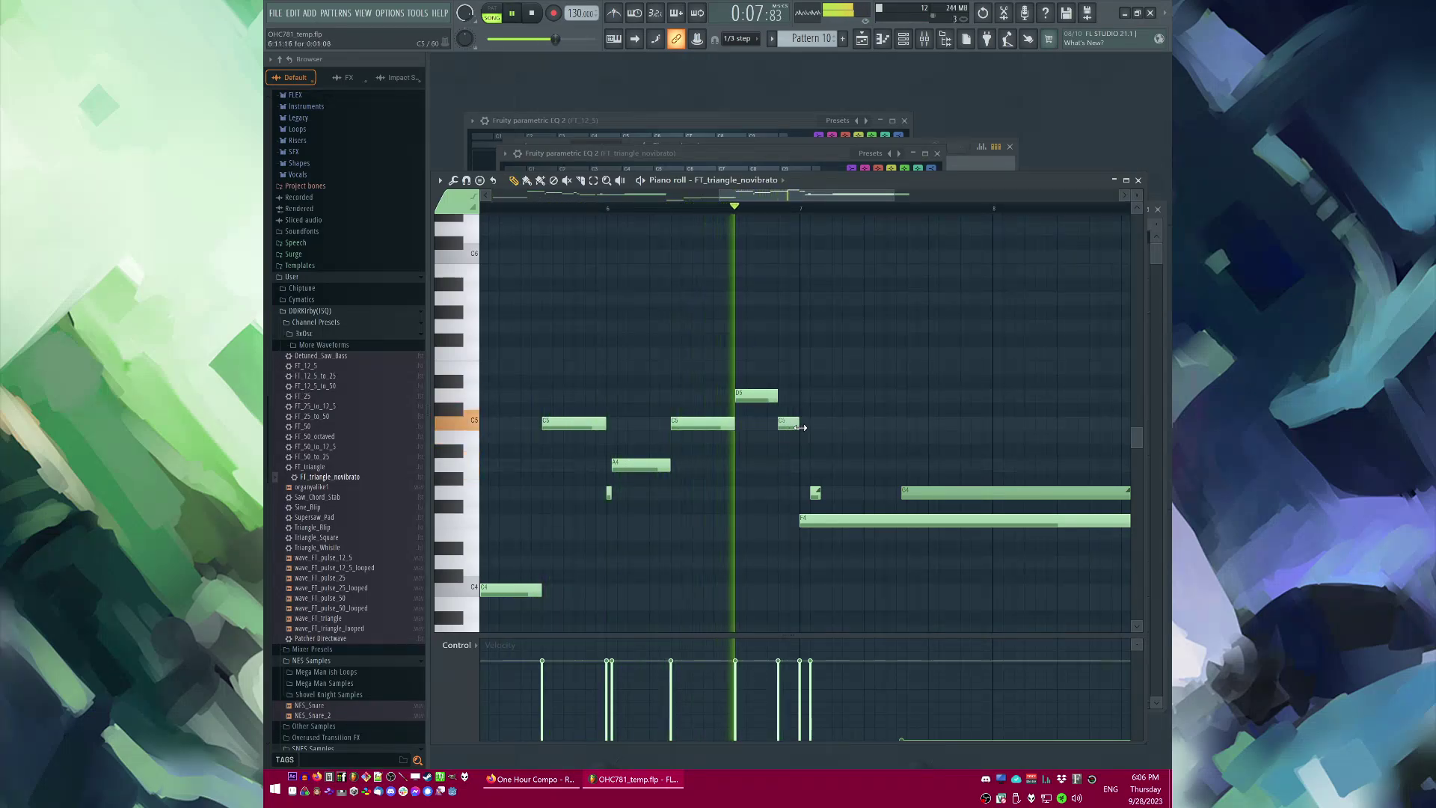
key(space)
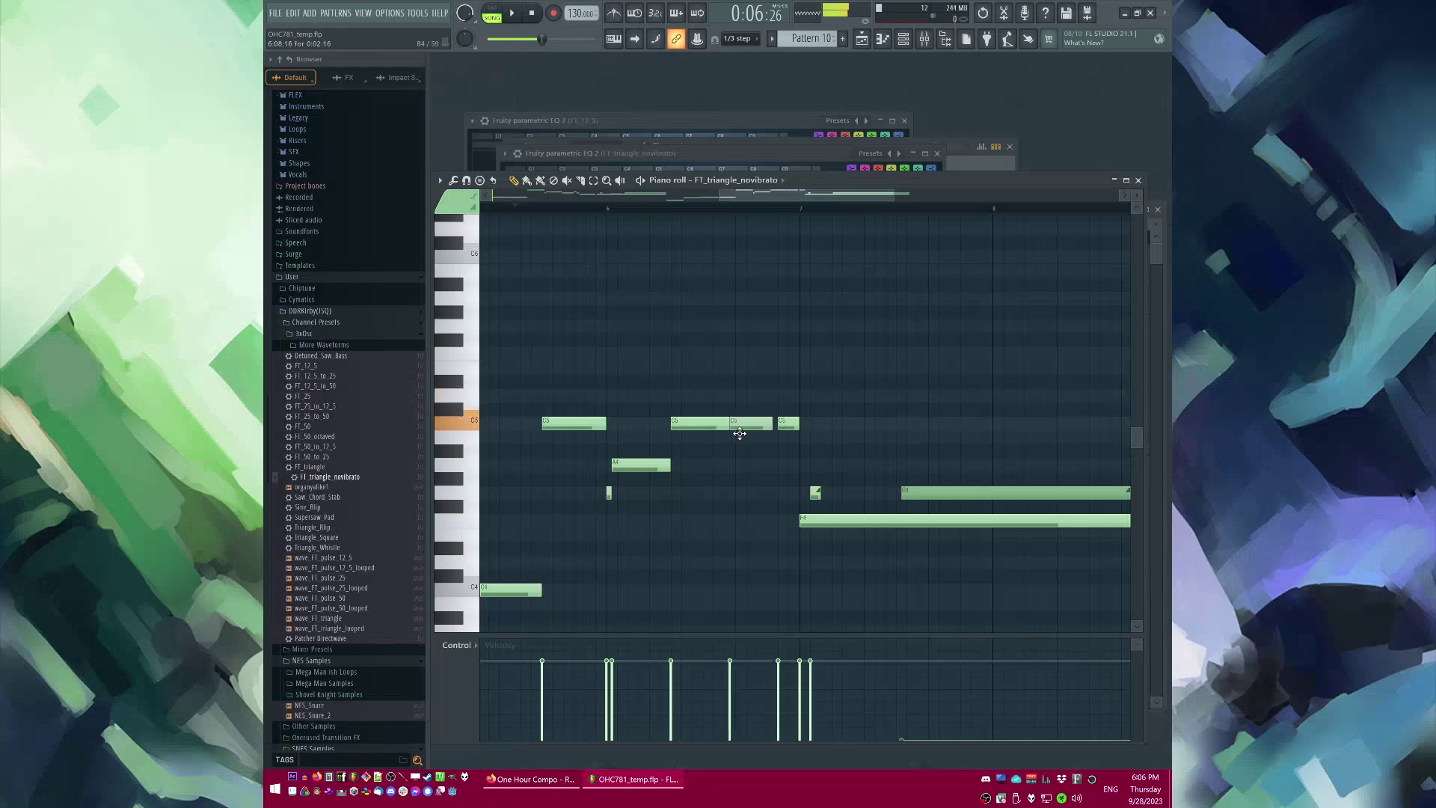
Step: Lower the D5 on beat 3 of bar 6 to C5, shorten the C5 before it, and add a short D5 slide note above
key(space)
drag(740, 433, 740, 396)
key(s)
click(740, 395)
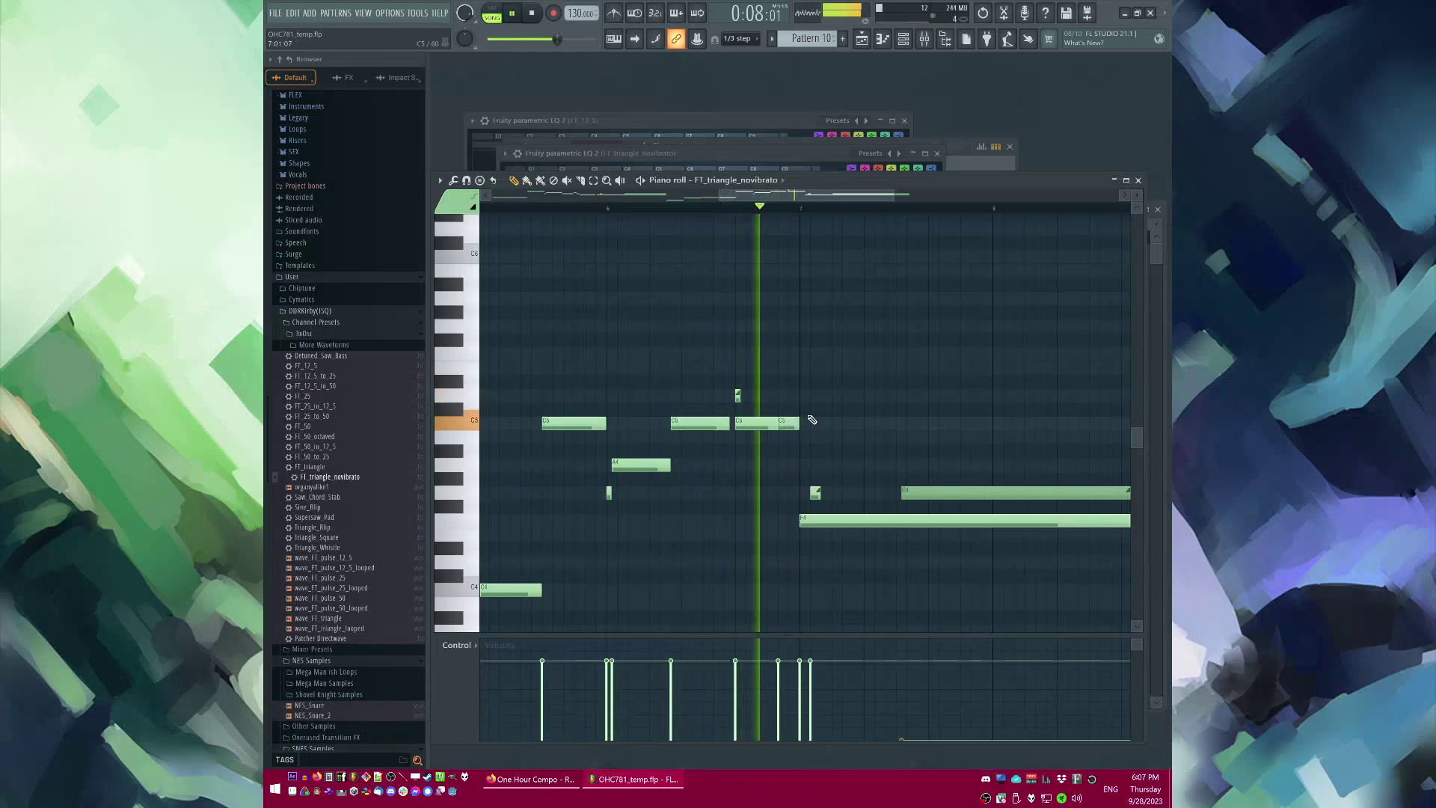
Step: Transpose the held F4 and its G4 slide notes in bars 7 and 8 up to D5 and E5
ctrl+scroll(770, 424, up, 2)
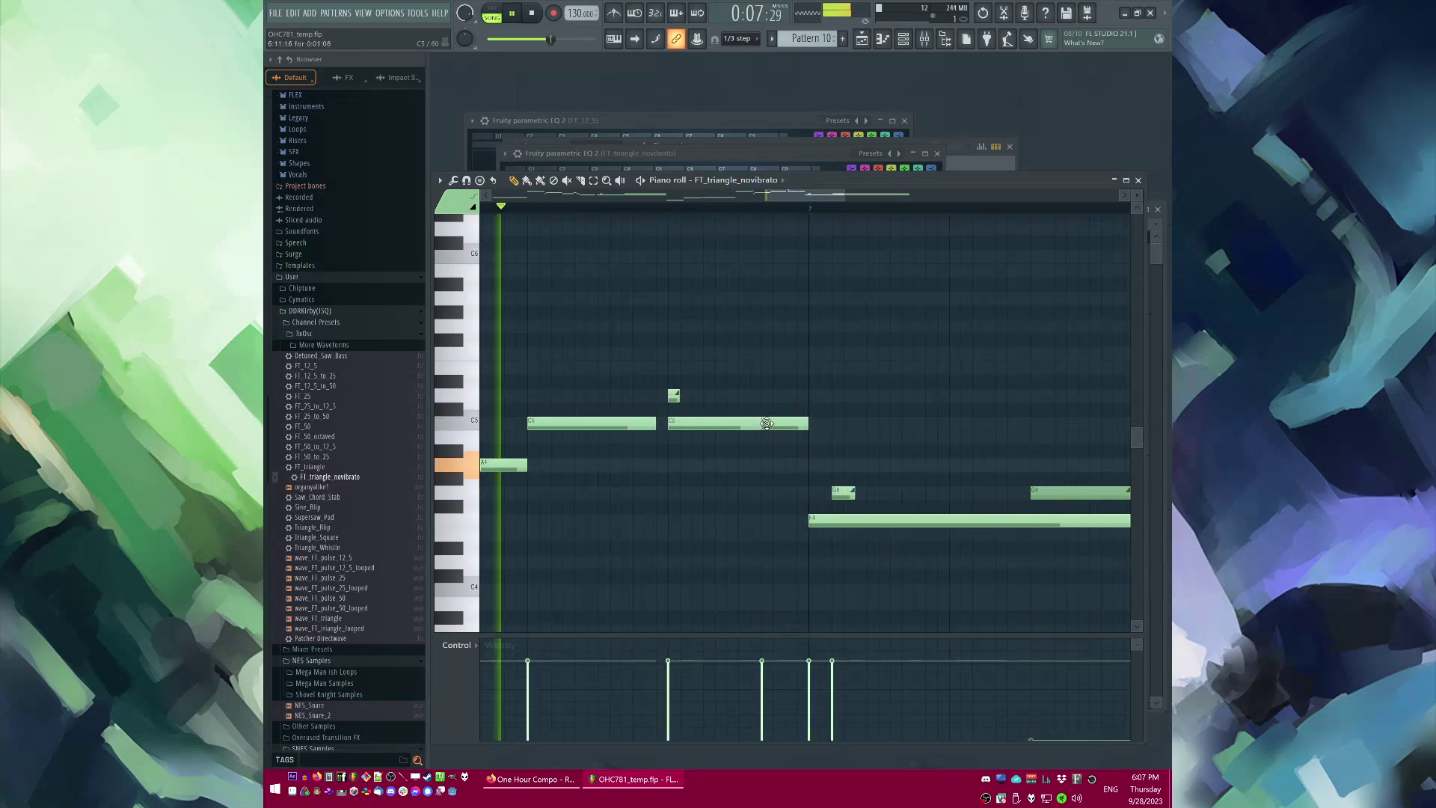
key(space)
ctrl+scroll(786, 472, down, 2)
ctrl+drag(778, 459, 974, 619)
key(space)
drag(840, 518, 830, 398)
ctrl+click(845, 440)
ctrl+scroll(905, 415, down, 4)
ctrl+scroll(904, 415, up, 1)
right_click(877, 420)
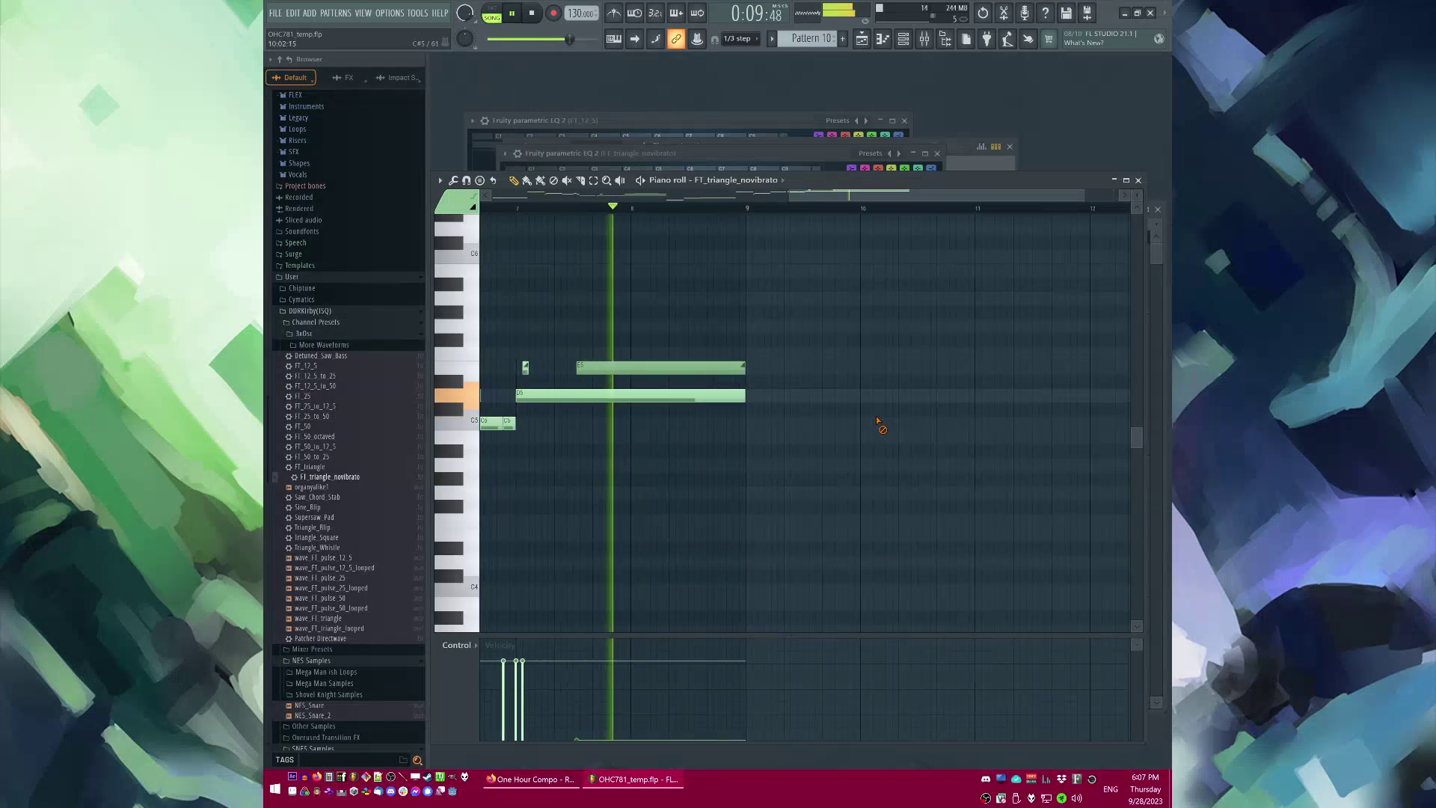
Step: Save the project and place a copy of the Pattern 9 clip on Track 3 at bar 9 of the playlist
key(F5)
key(space)
click(842, 275)
key(ctrl+s)
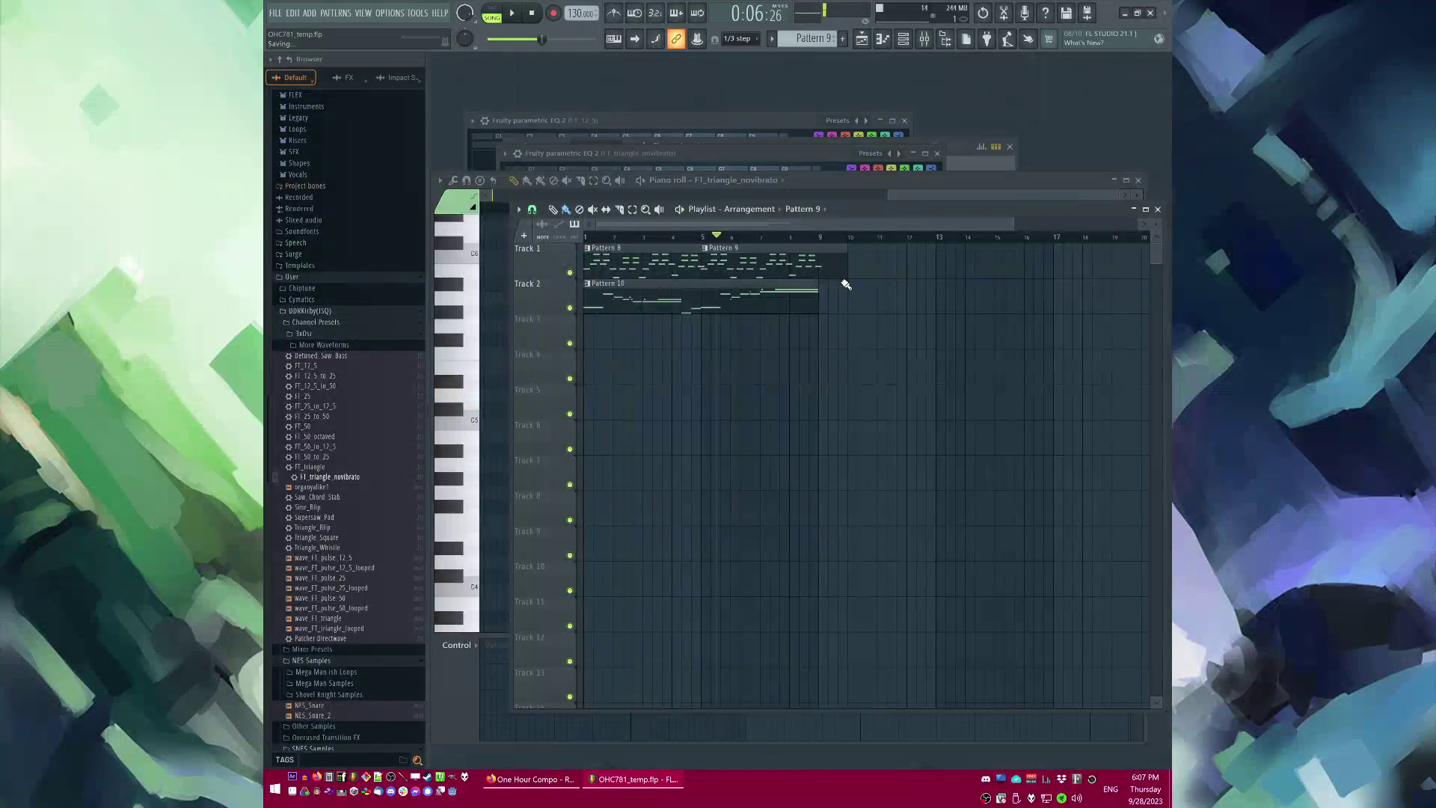
click(821, 339)
ctrl+scroll(993, 306, up, 2)
Step: Create a new pattern, place its clip on Track 4 at bar 9, and play the arrangement from around bar 7
key(F4)
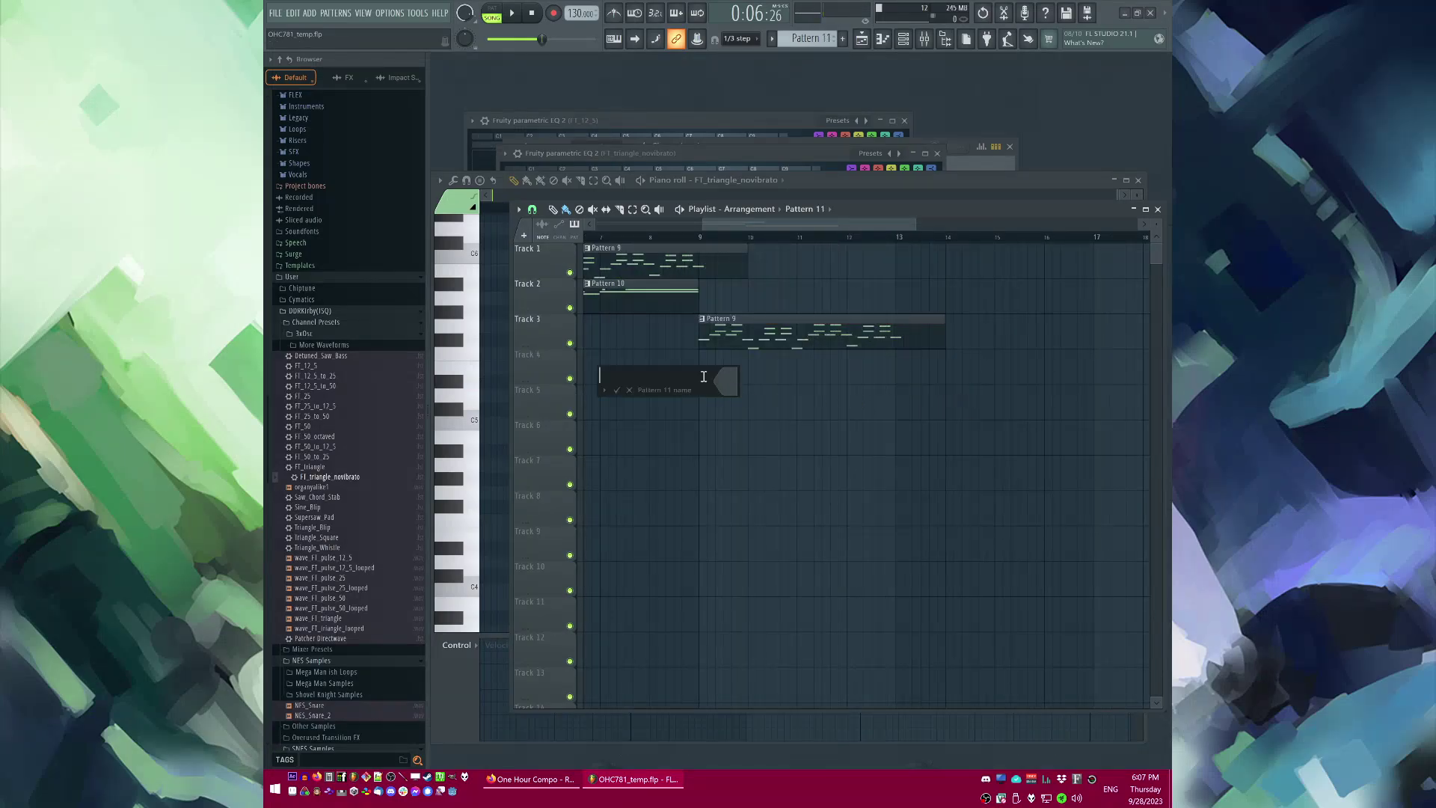
key(Return)
click(703, 374)
click(629, 239)
key(space)
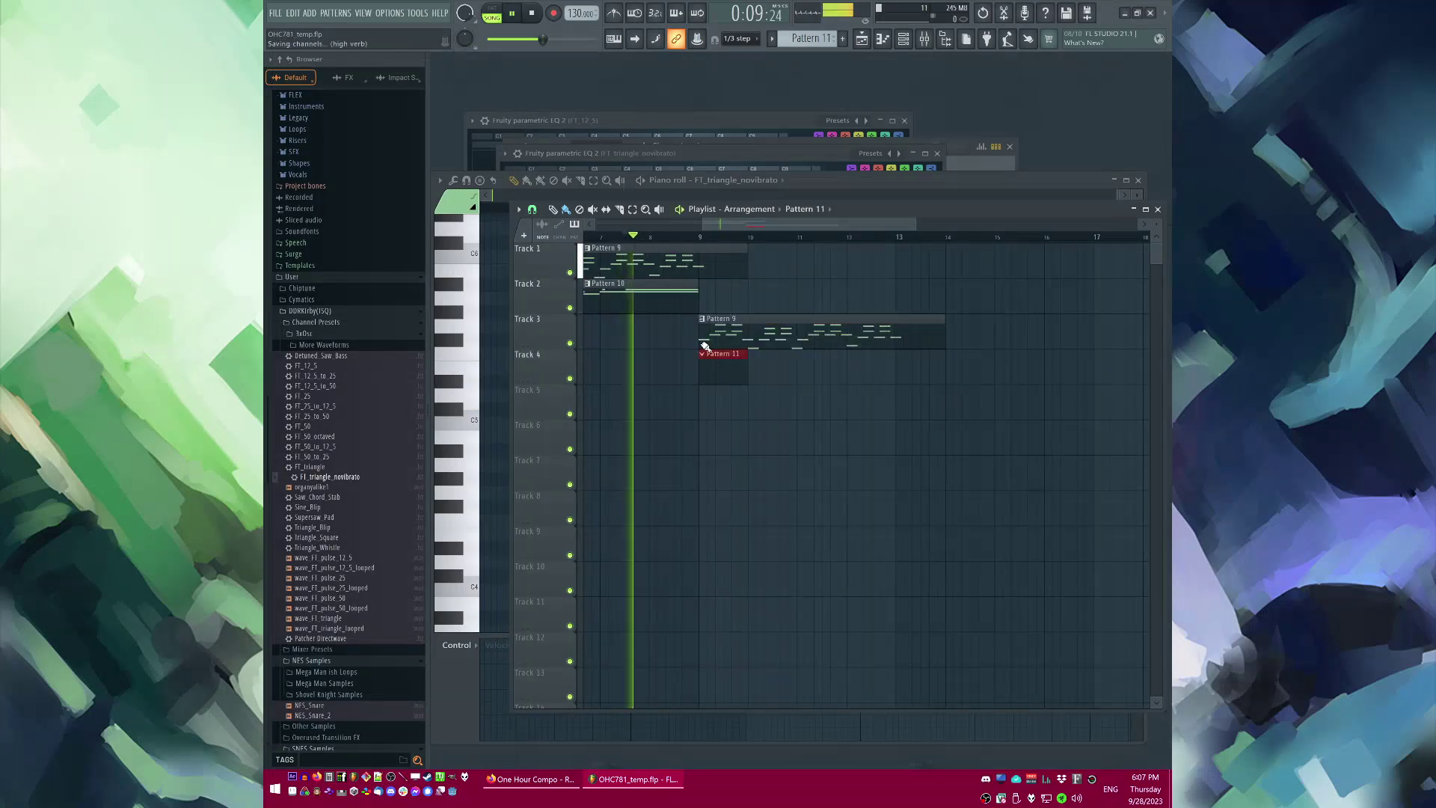
click(601, 238)
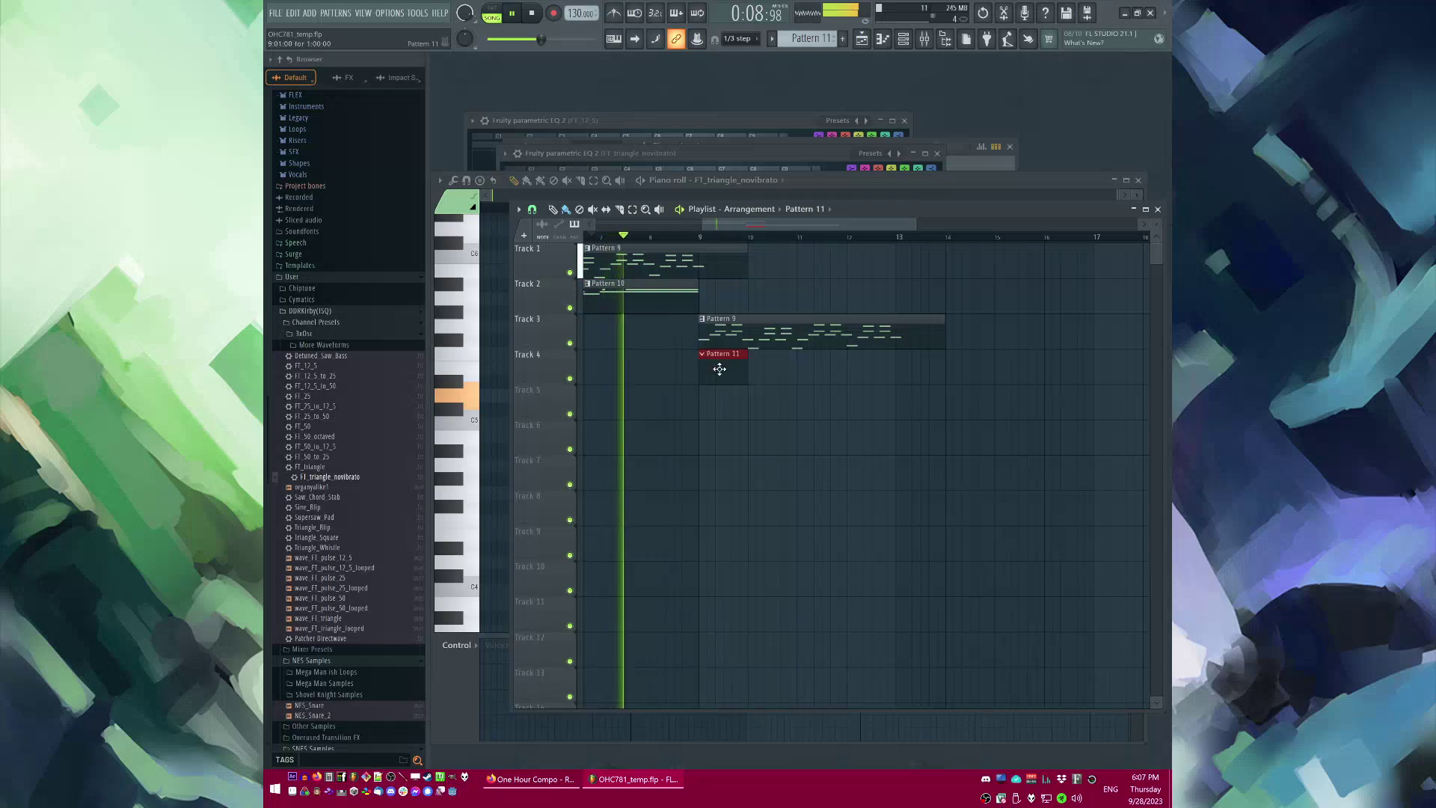
Step: Open the Pattern 10 bass clip and shorten the held D5 and its E5 slide note to end on beat 3 of bar 8
double_click(674, 294)
key(space)
ctrl+scroll(688, 292, down, 2)
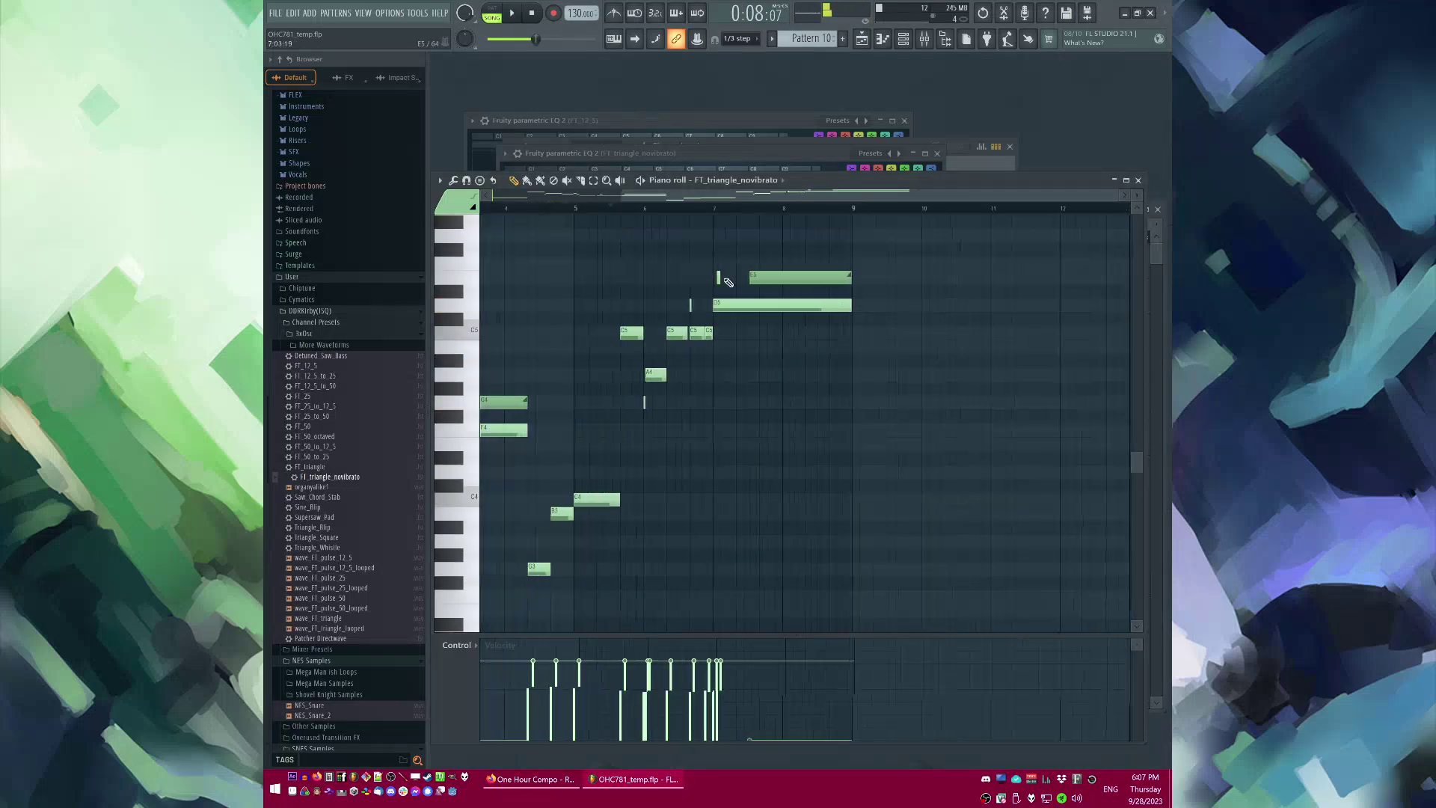
ctrl+scroll(763, 258, up, 1)
key(space)
ctrl+drag(795, 238, 789, 307)
ctrl+scroll(845, 300, up, 2)
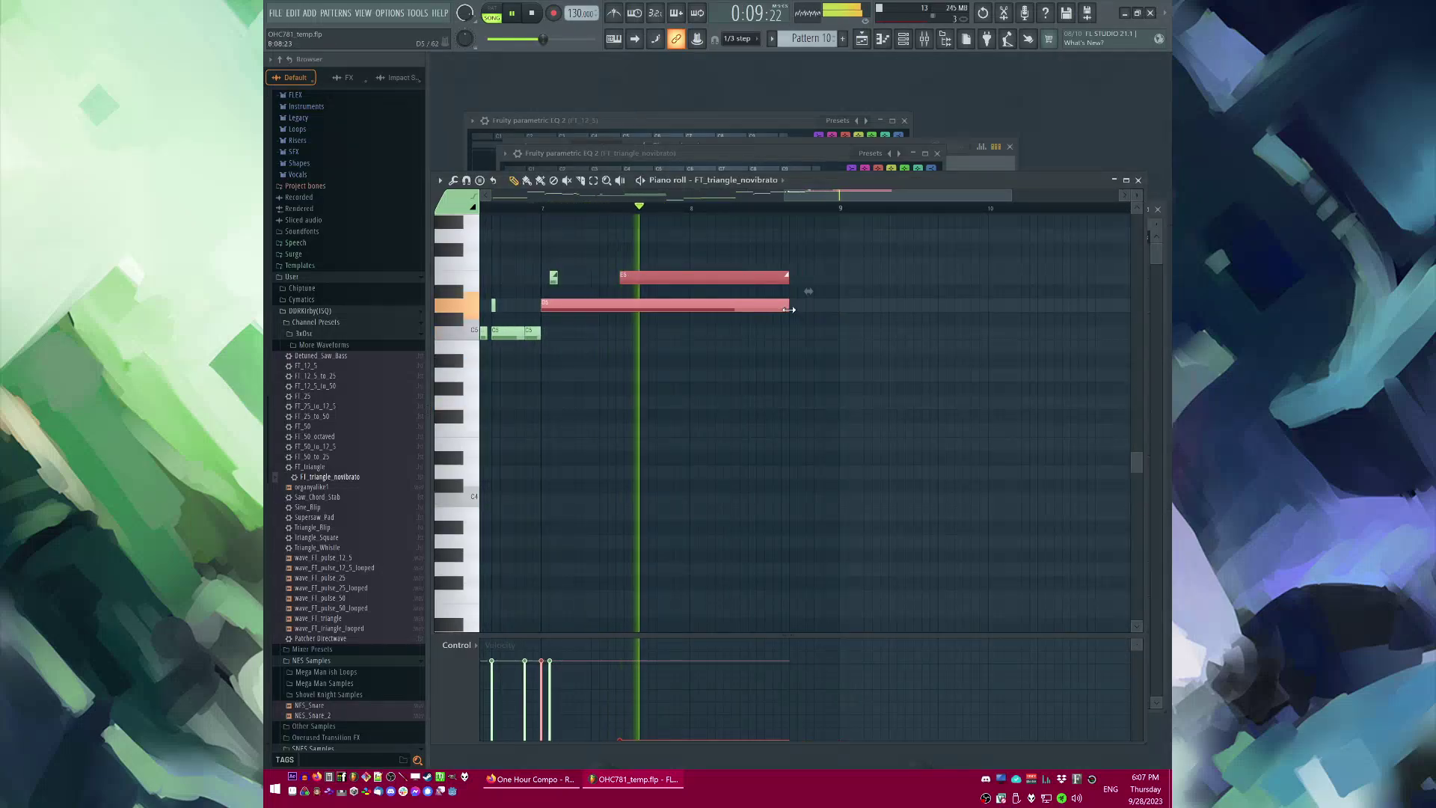
click(802, 351)
key(space)
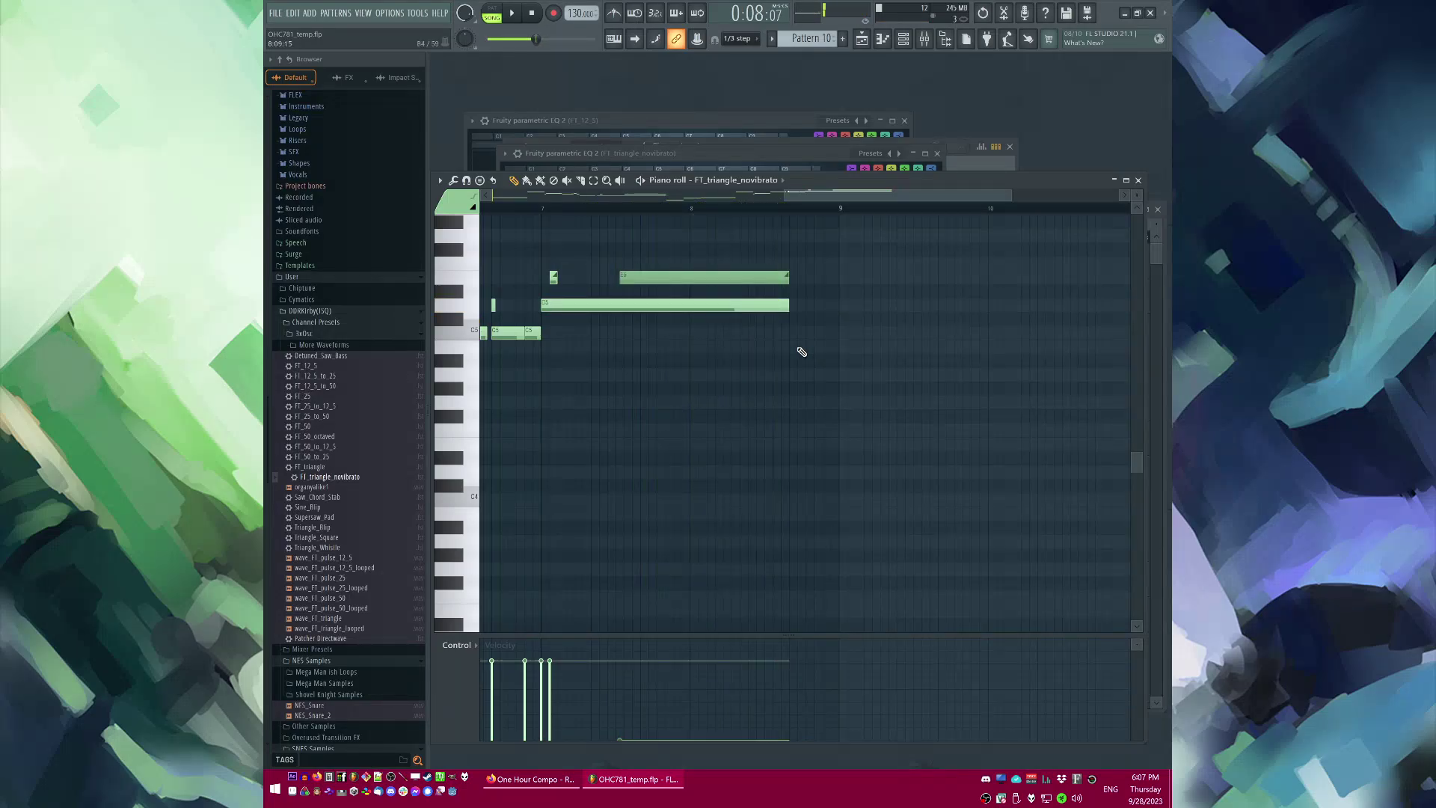
Step: Place a clip of the empty Pattern 11 on Track 5 of the playlist at bar 8
key(F5)
key(F4)
key(Return)
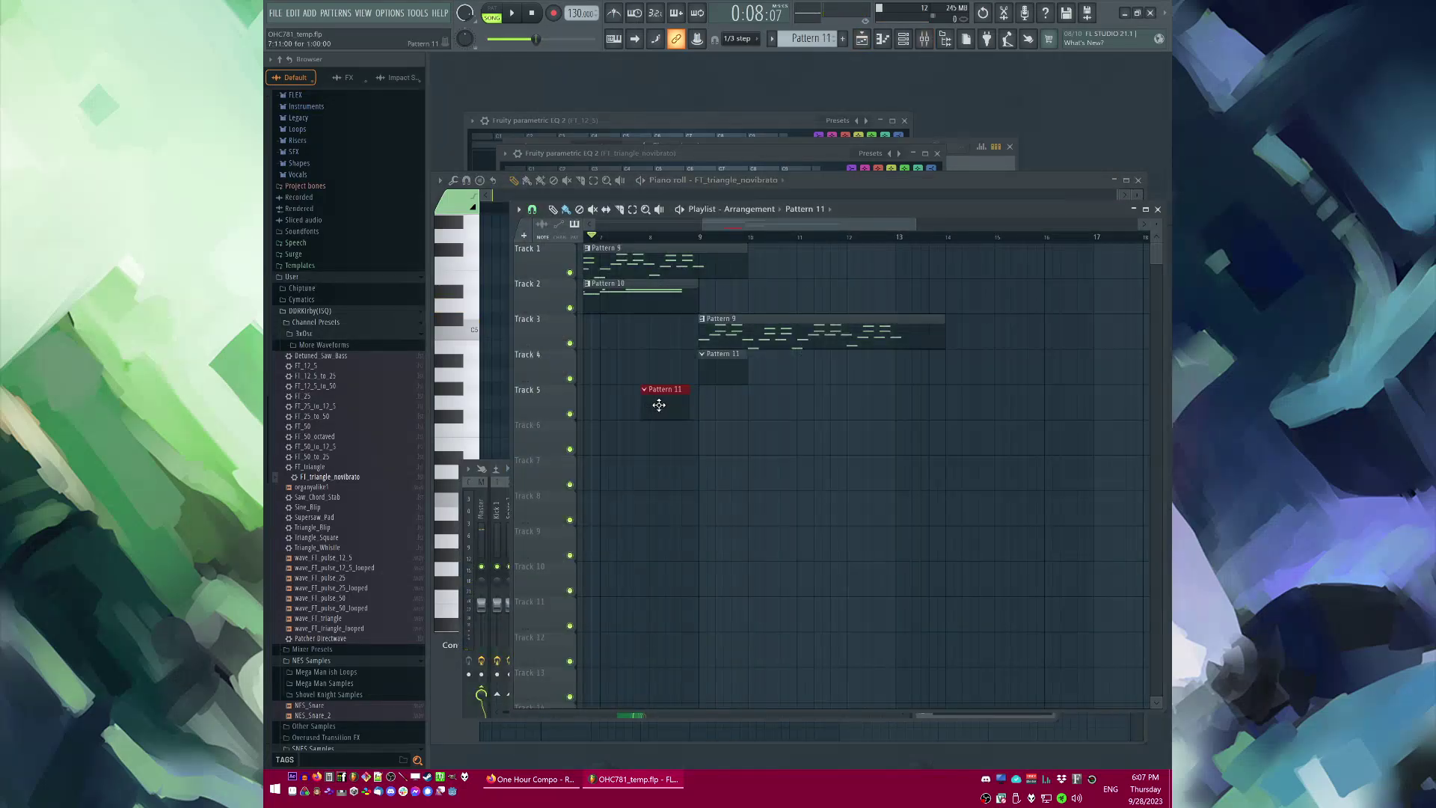
drag(659, 405, 667, 404)
Step: Add a second FT_triangle_novibrato channel from the preset browser and open its piano roll
key(F6)
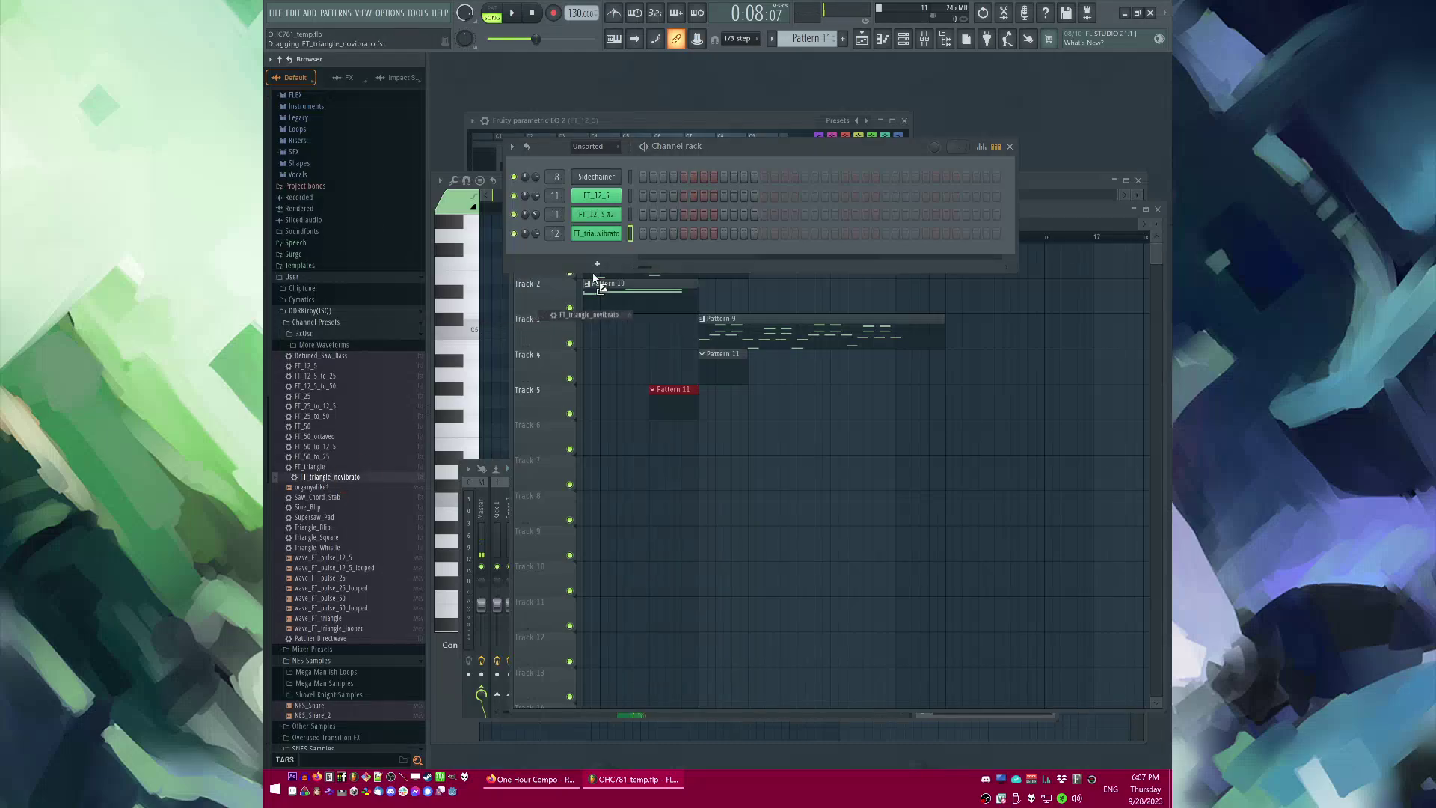
drag(595, 276, 598, 261)
drag(617, 143, 713, 369)
key(space)
right_click(612, 251)
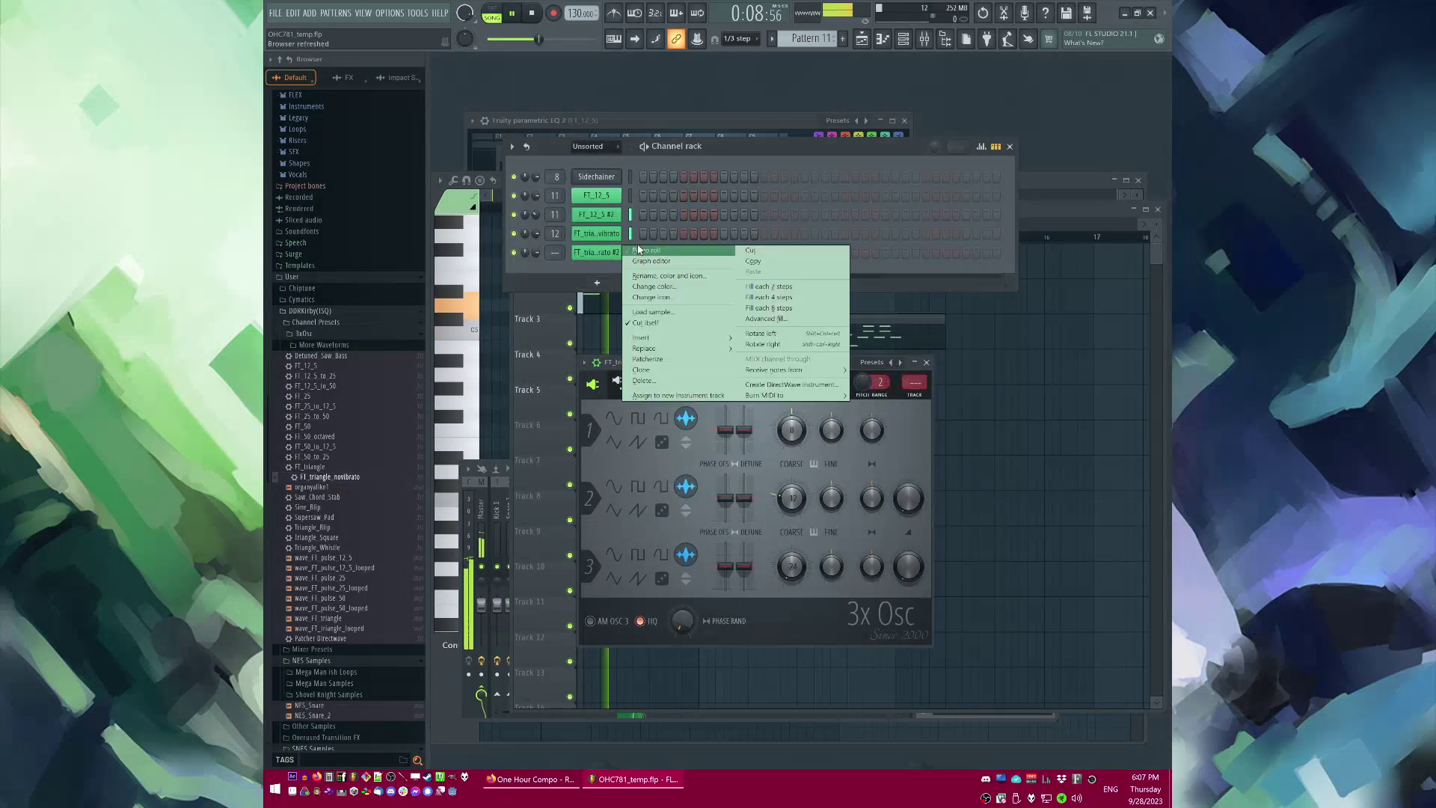
click(613, 252)
right_click(612, 252)
click(636, 253)
Step: Draw an F#5 with an A#4 slide note on beat 3 of bar 1 and repeat the pair to form a triplet
drag(593, 329, 812, 343)
key(space)
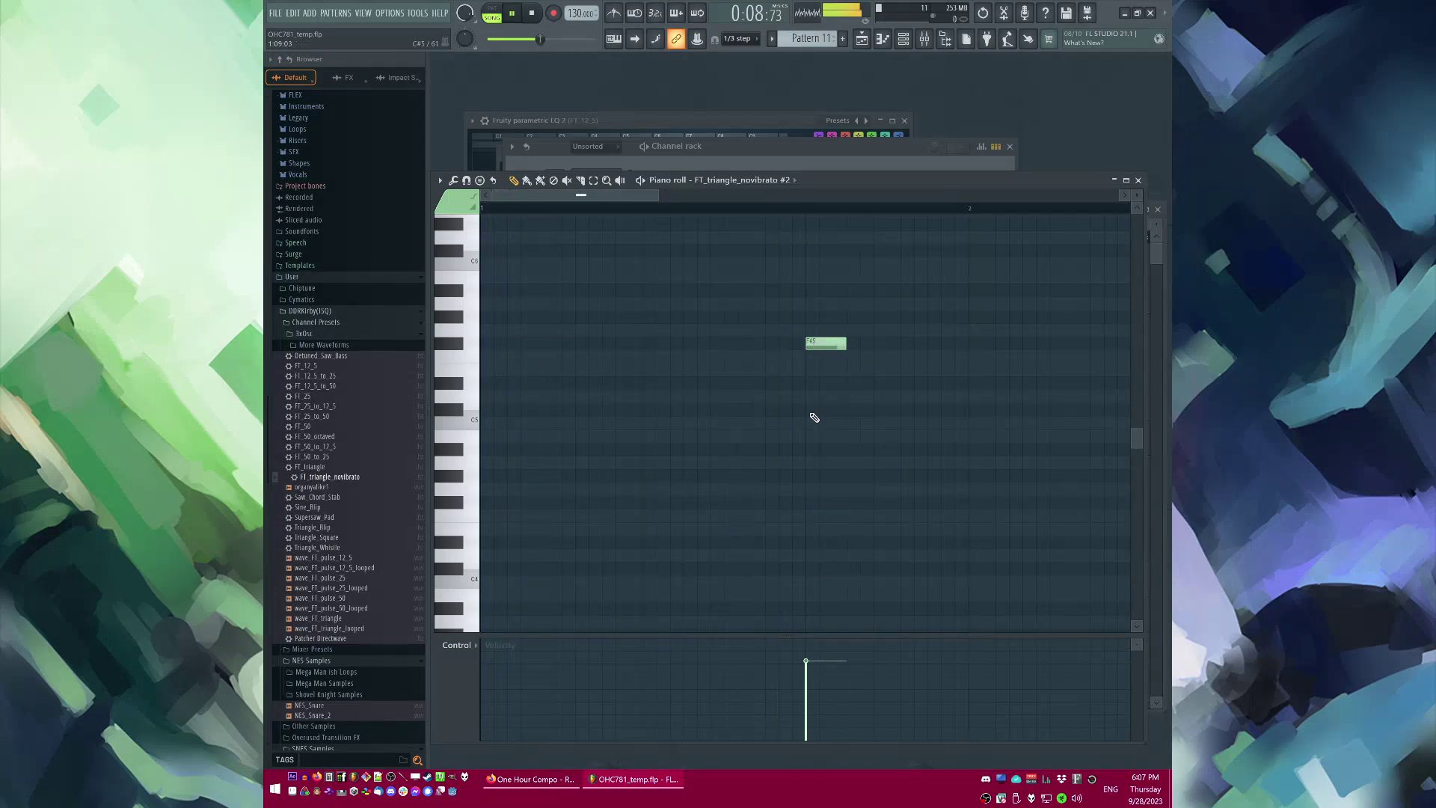
scroll(782, 404, down, 3)
scroll(719, 346, up, 1)
drag(640, 296, 723, 544)
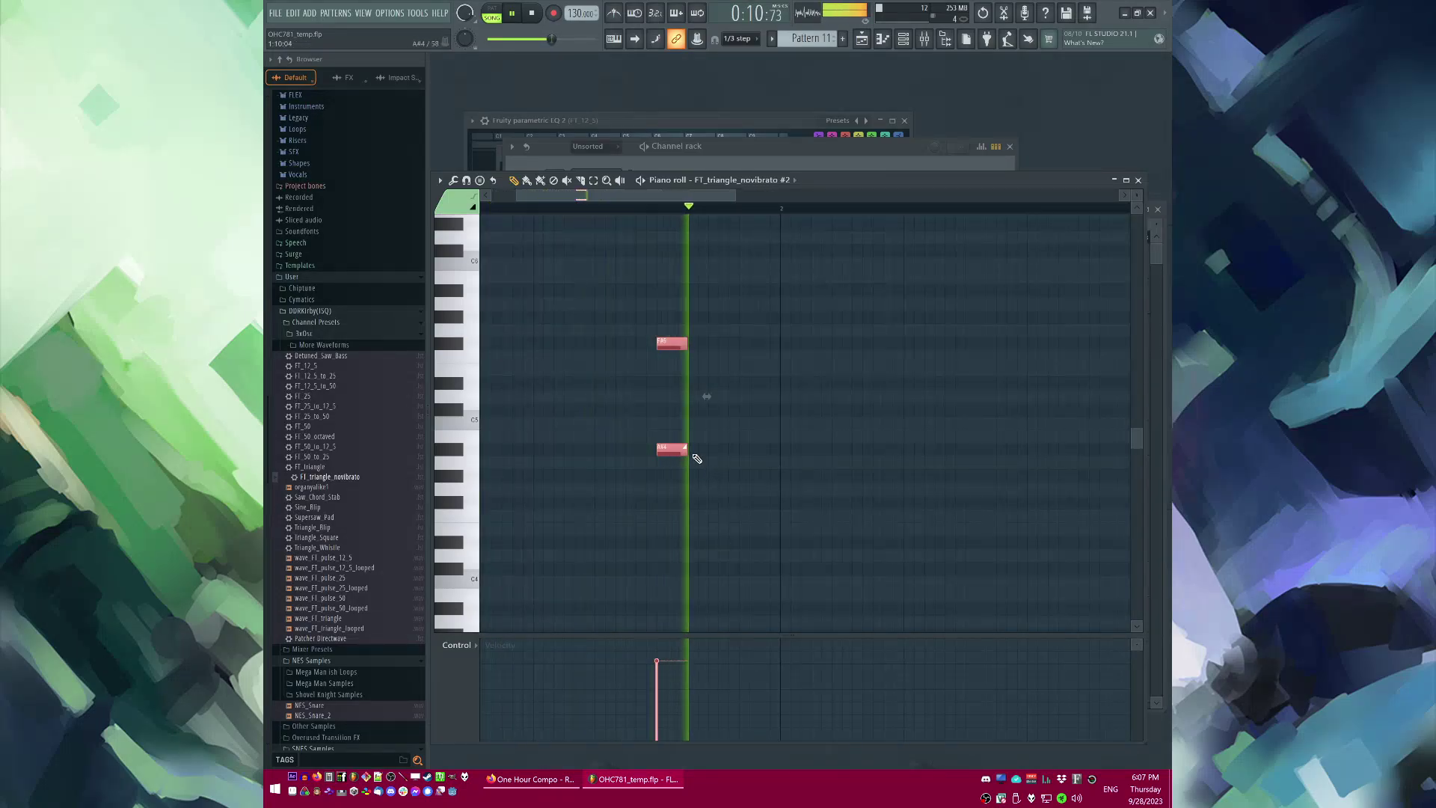
key(space)
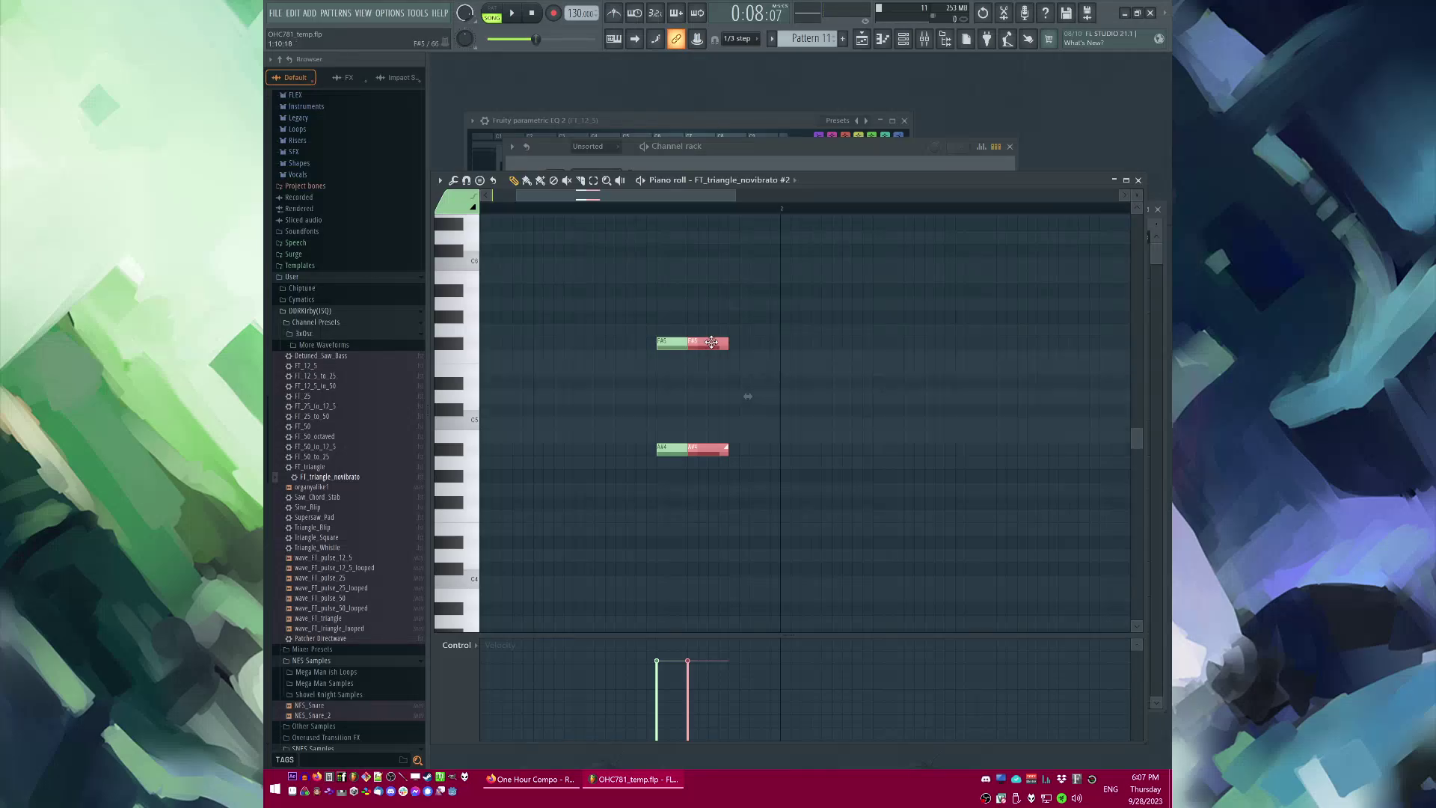
drag(671, 309, 835, 498)
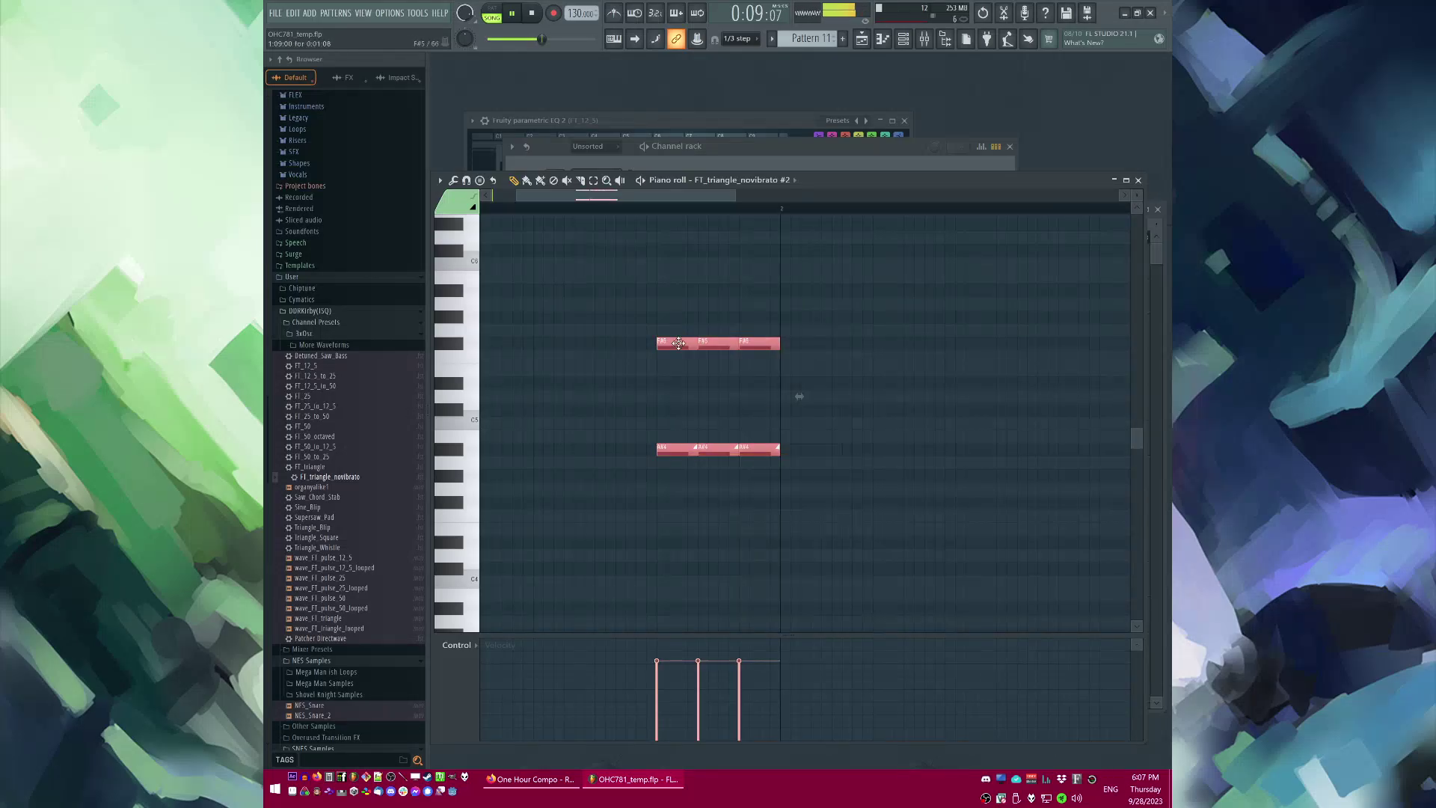
Step: Move the triplet's main notes down to C5 and its slide notes to C4
drag(667, 341, 667, 420)
drag(669, 487, 811, 553)
key(space)
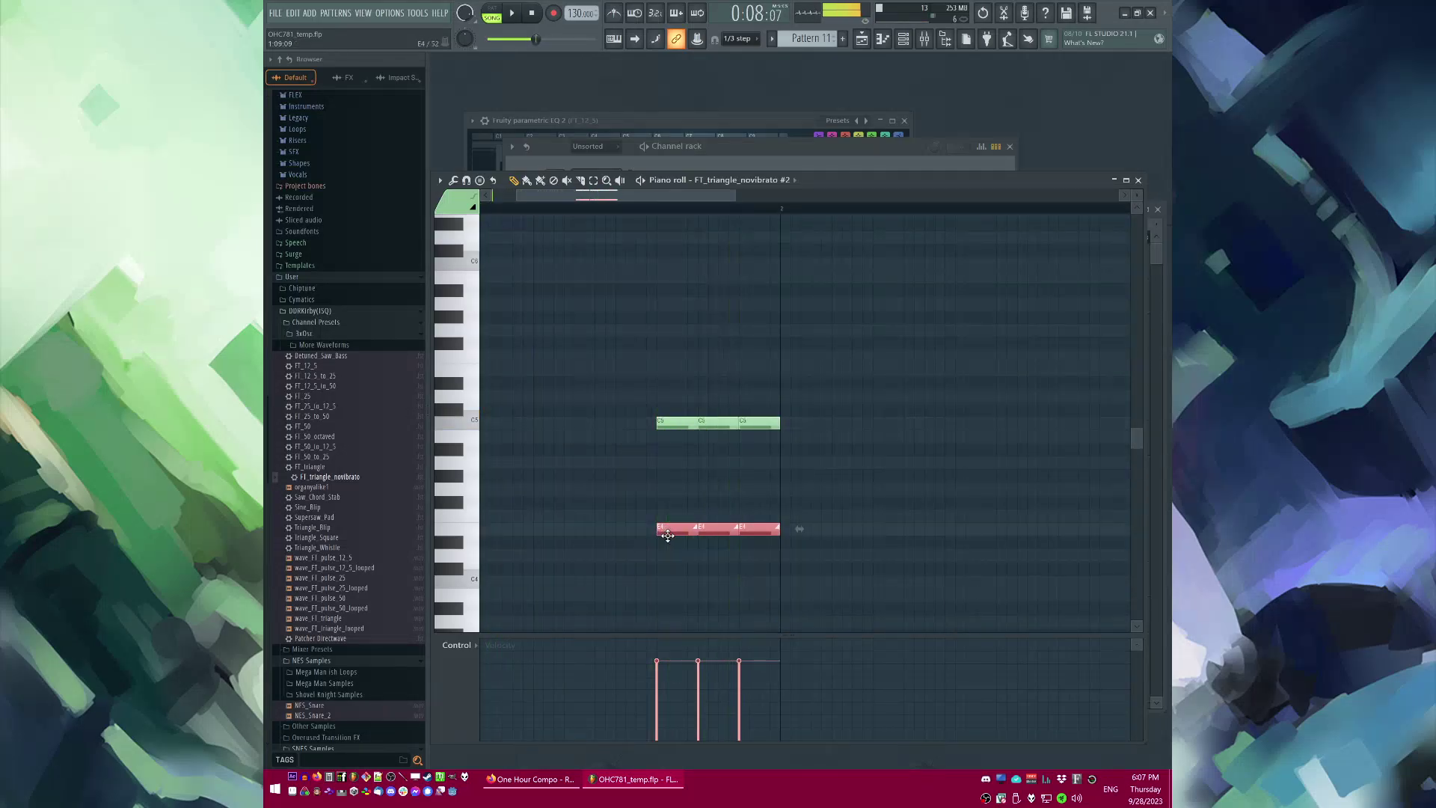
scroll(702, 464, down, 2)
Step: Lower the triplet's second note pair to A4 and A3 and its third pair to F#4 and F#3
drag(716, 324, 774, 508)
key(space)
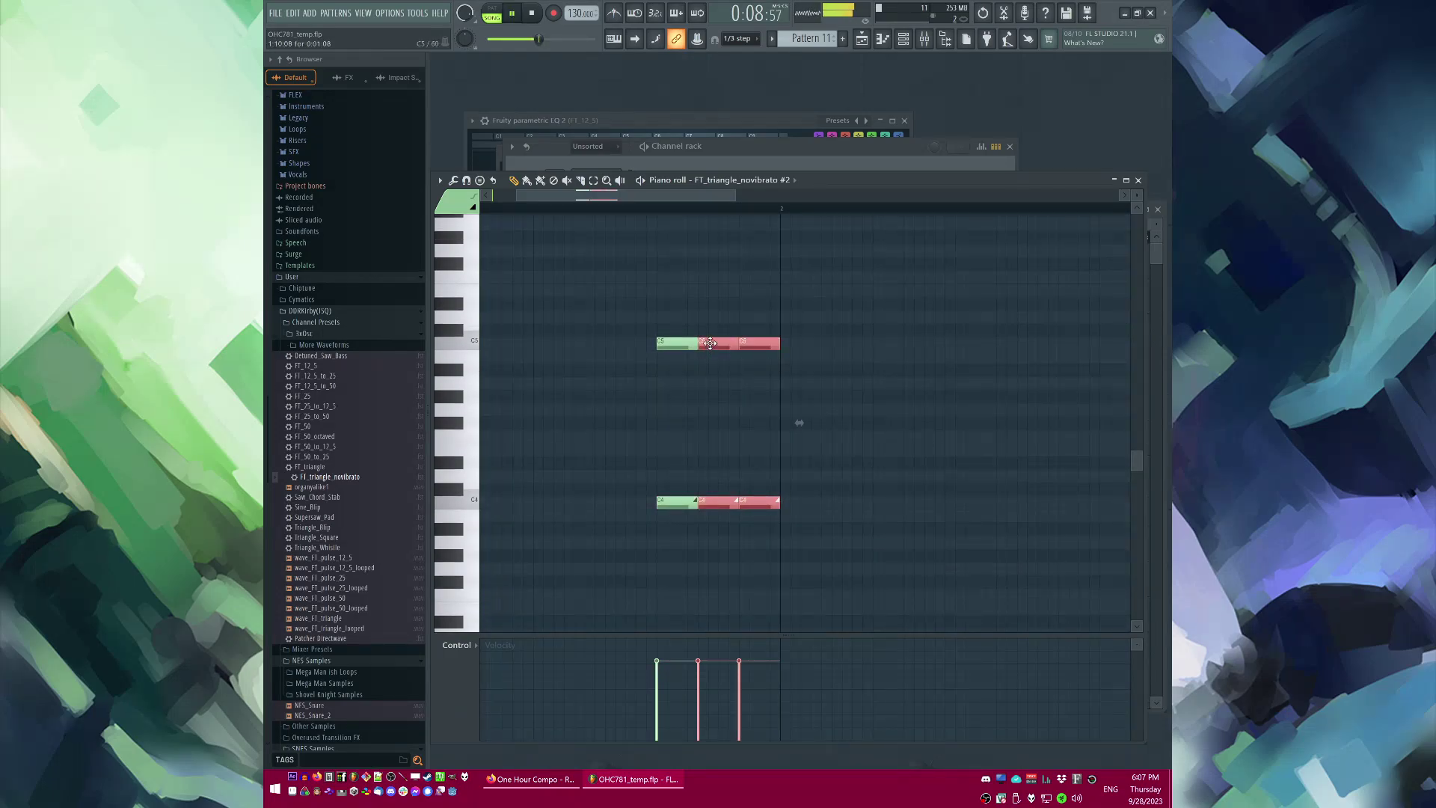
drag(711, 343, 751, 380)
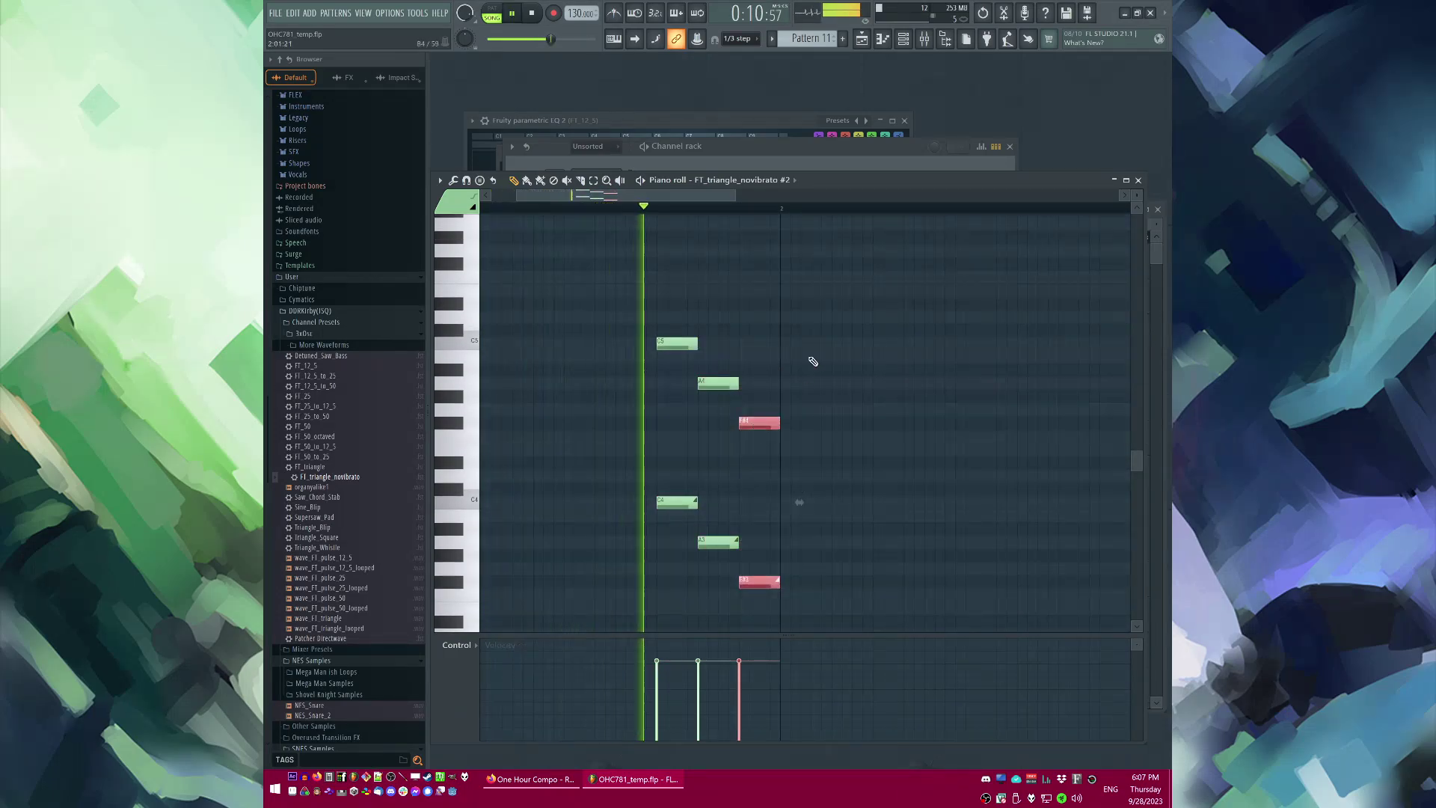
Step: Create Pattern 12 and place its clip on Track 6 of the playlist at bar 9
key(F5)
key(space)
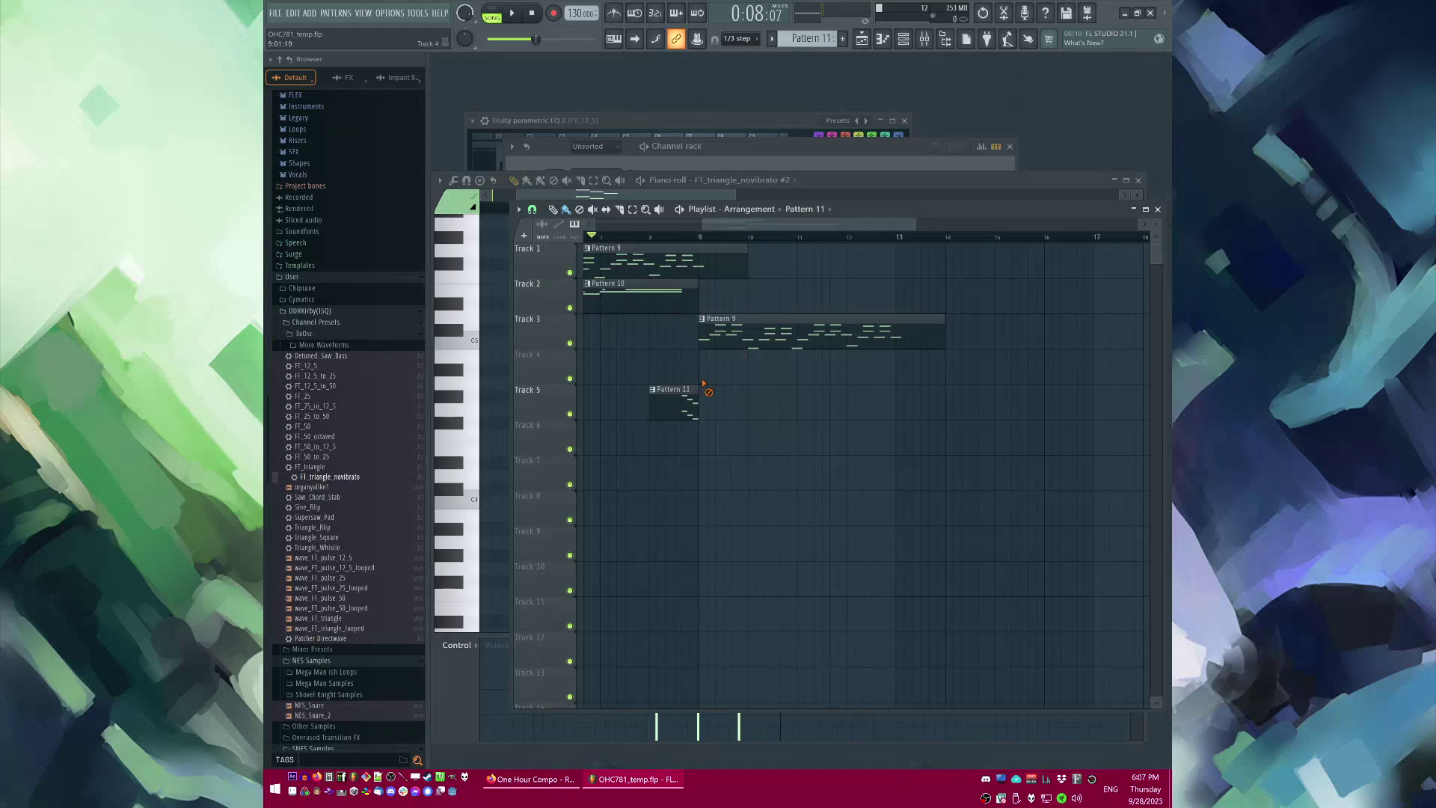
key(F4)
key(Return)
click(709, 436)
Step: Draw a C4 note at the start of Pattern 12 on FT_triangle_novibrato #2 with a half-length C2 slide note beneath it
key(F7)
key(F6)
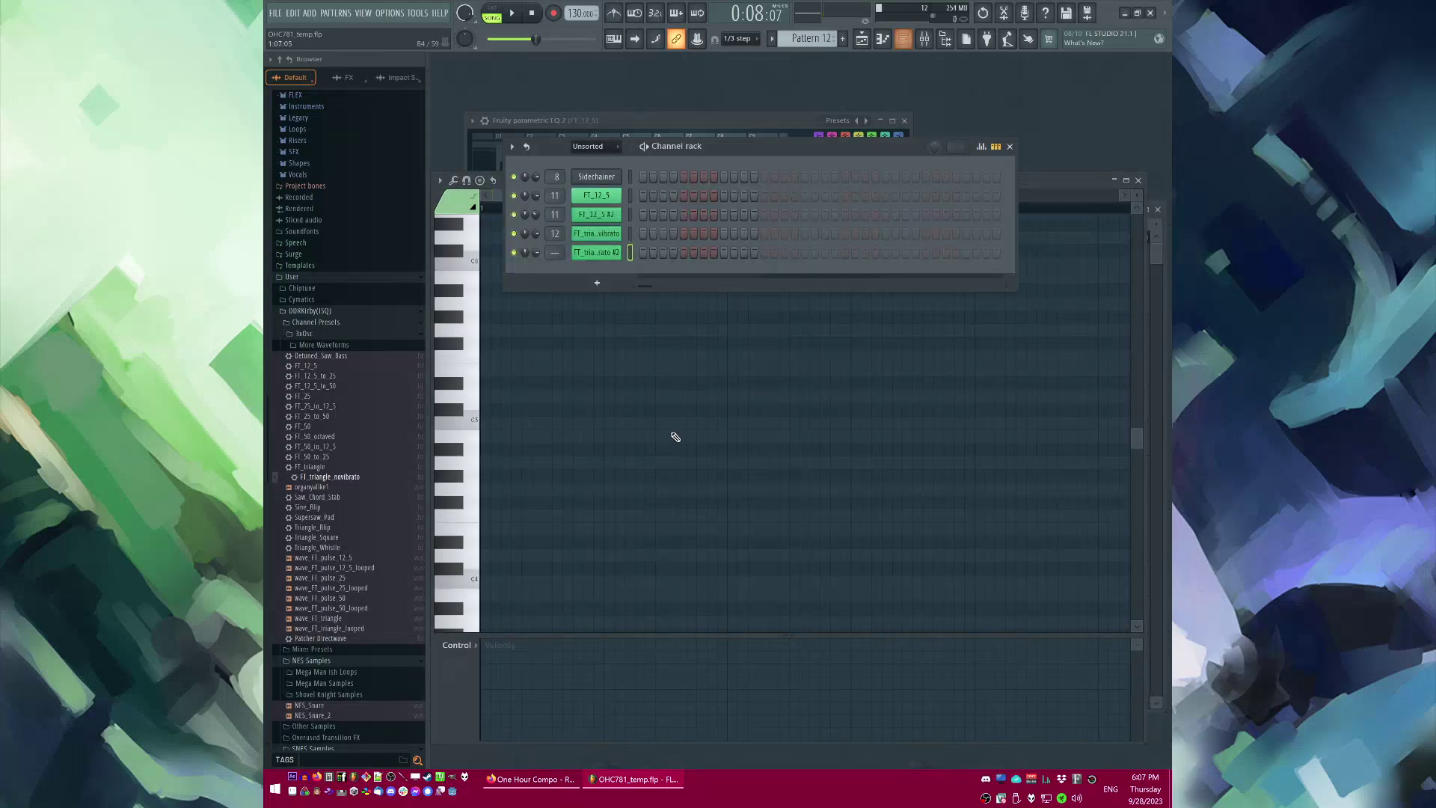
key(F6)
click(499, 449)
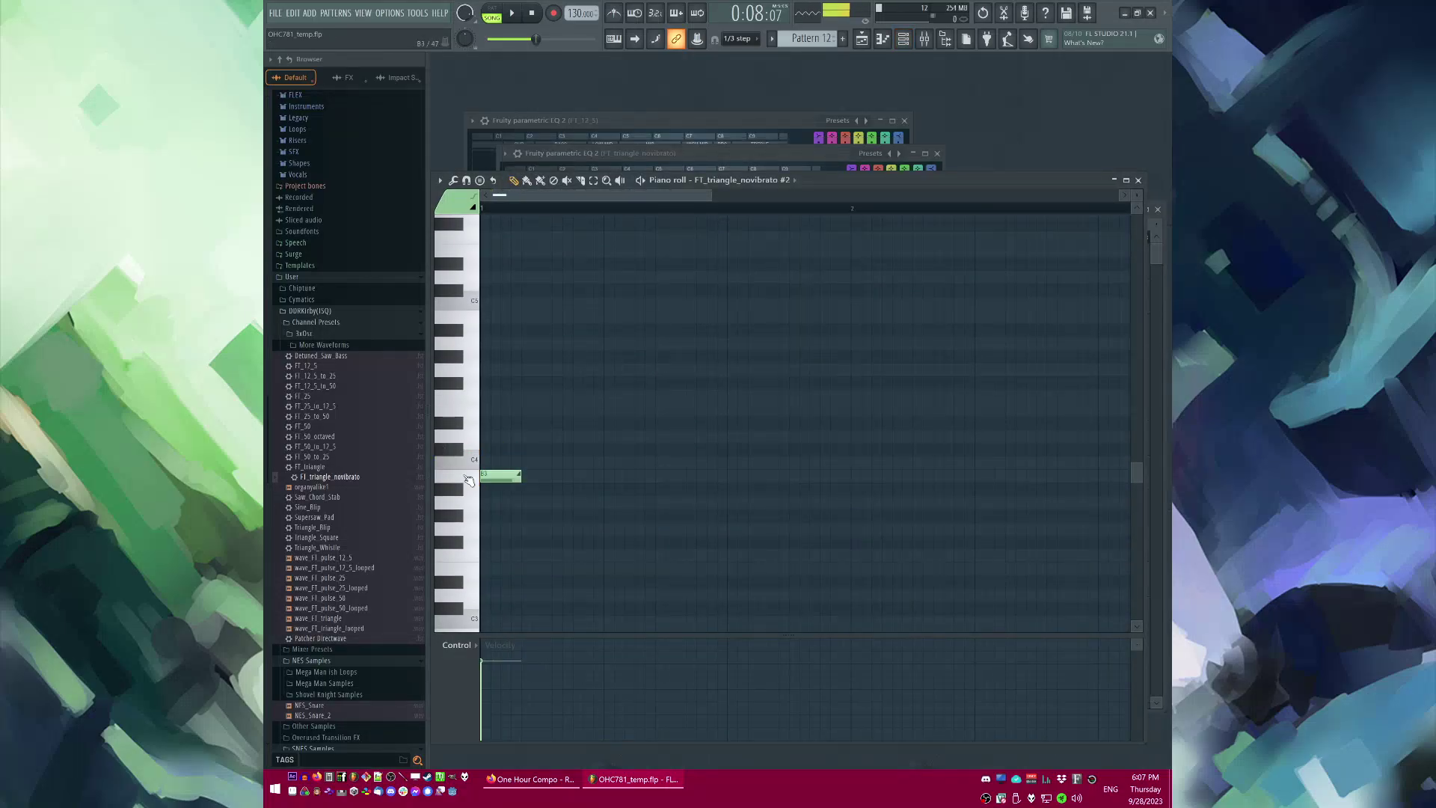
click(498, 465)
scroll(523, 571, down, 4)
click(488, 464)
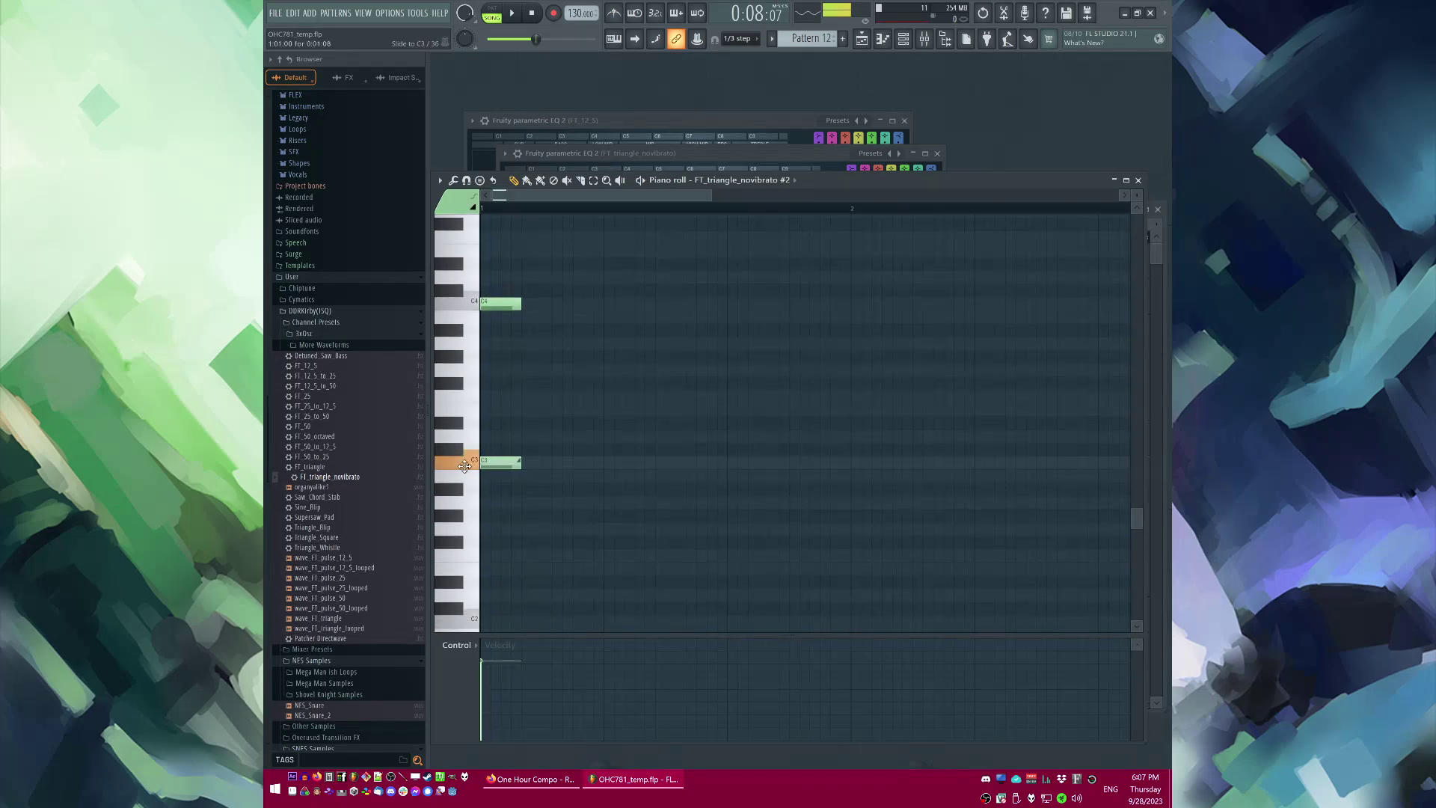
drag(504, 490, 495, 632)
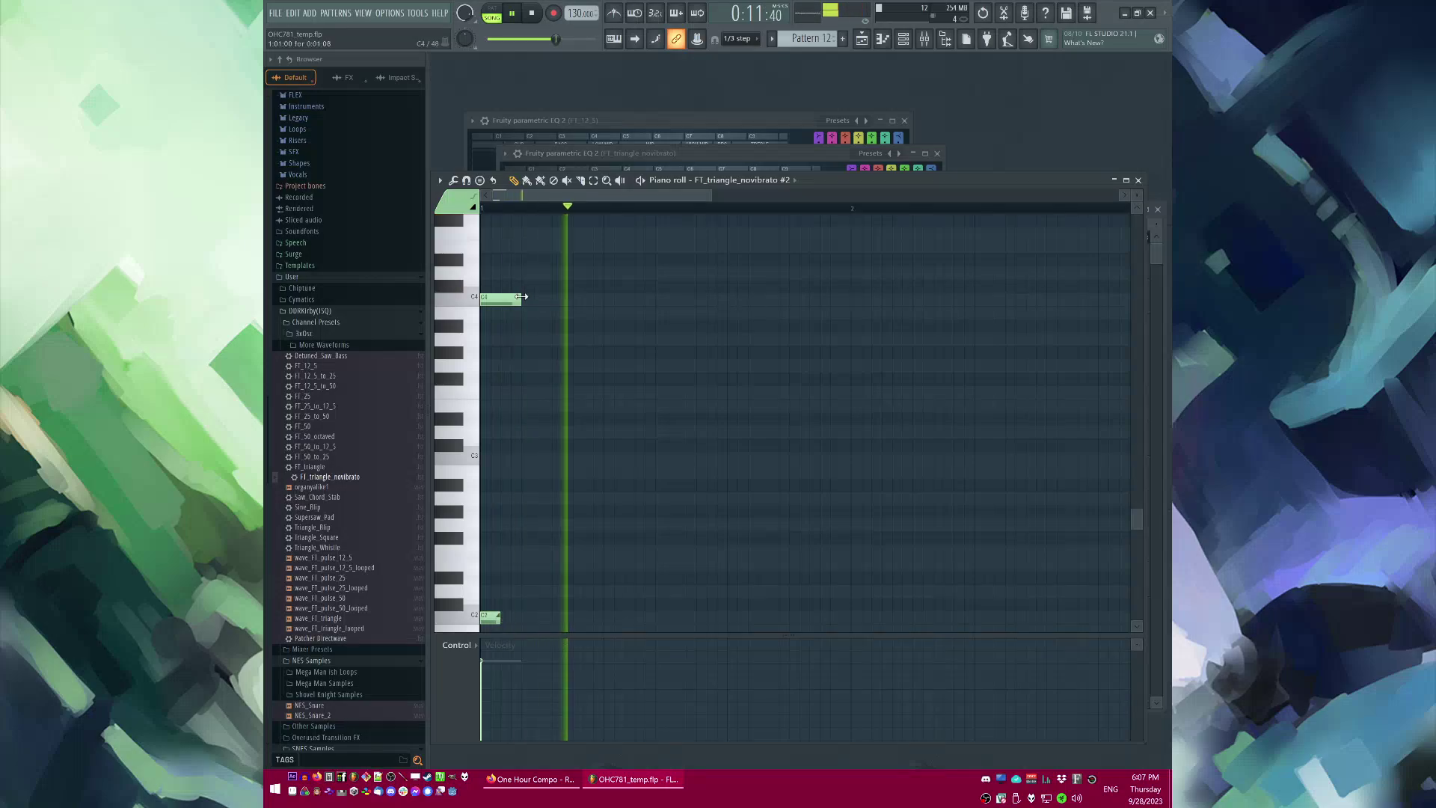
key(F6)
key(space)
key(F7)
key(F4)
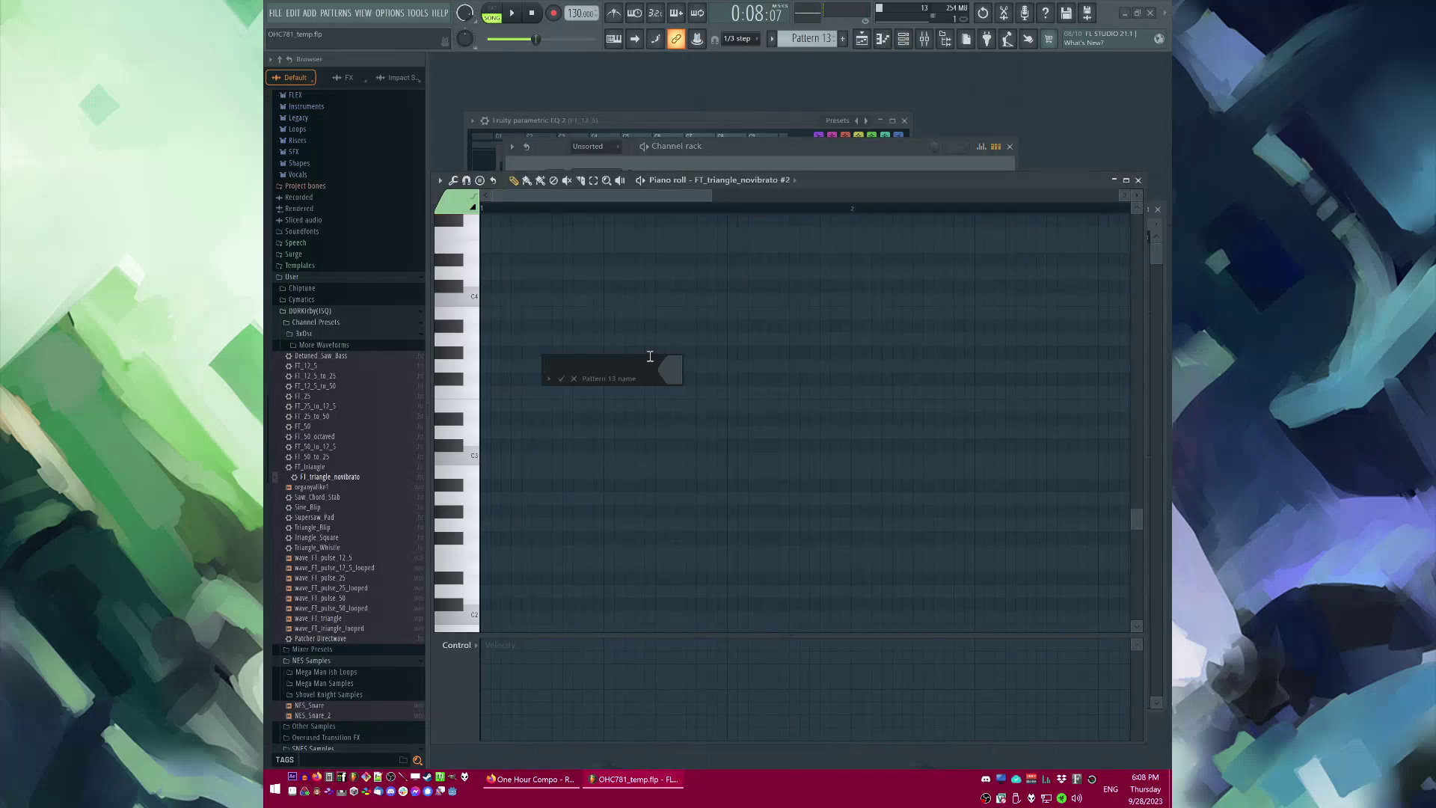
key(Return)
Step: Open Pattern 11 from its playlist clip and move all its triplet and slide notes down one octave
key(F9)
key(F5)
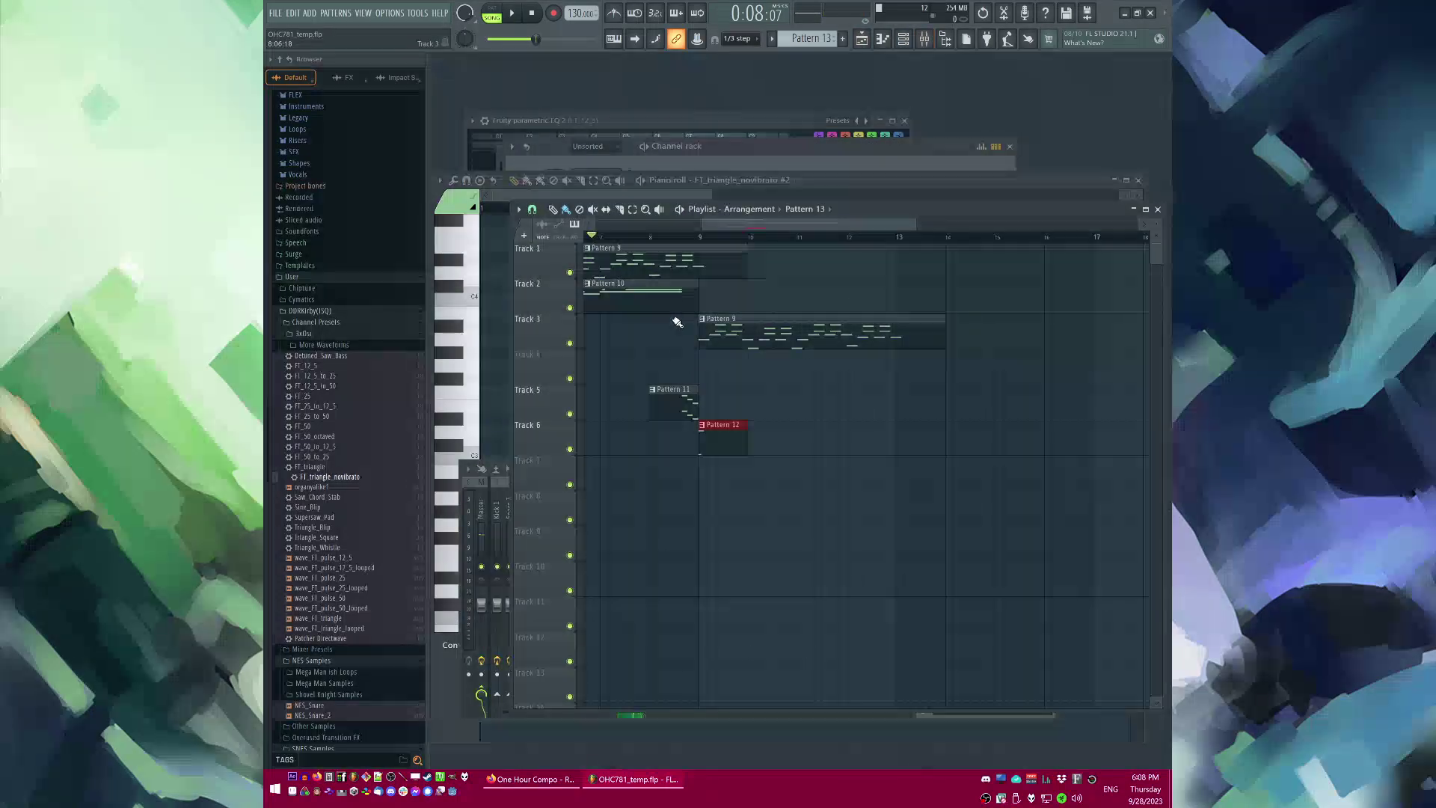
double_click(674, 405)
key(ctrl+a)
key(space)
drag(735, 303, 735, 476)
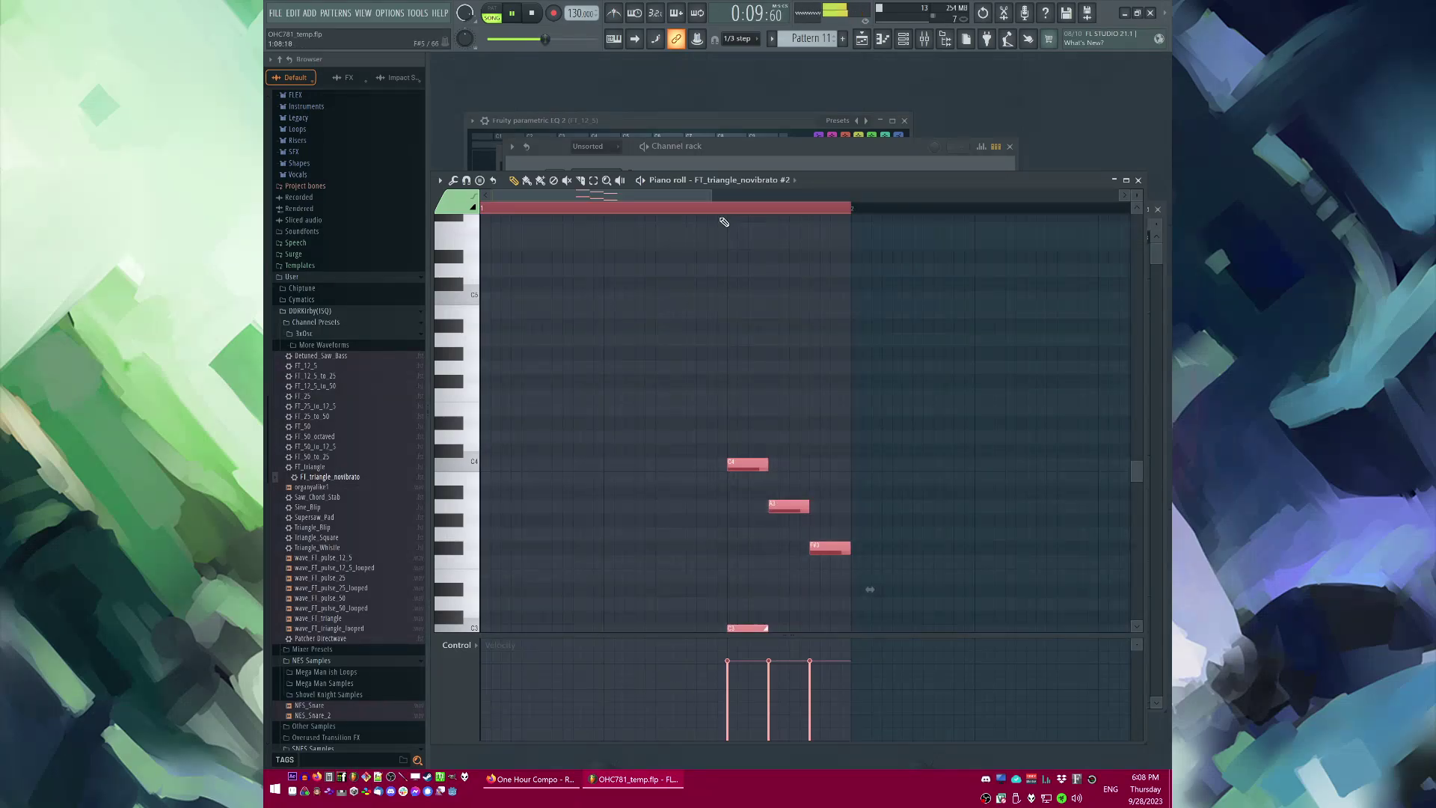
key(ctrl+d)
scroll(700, 334, down, 3)
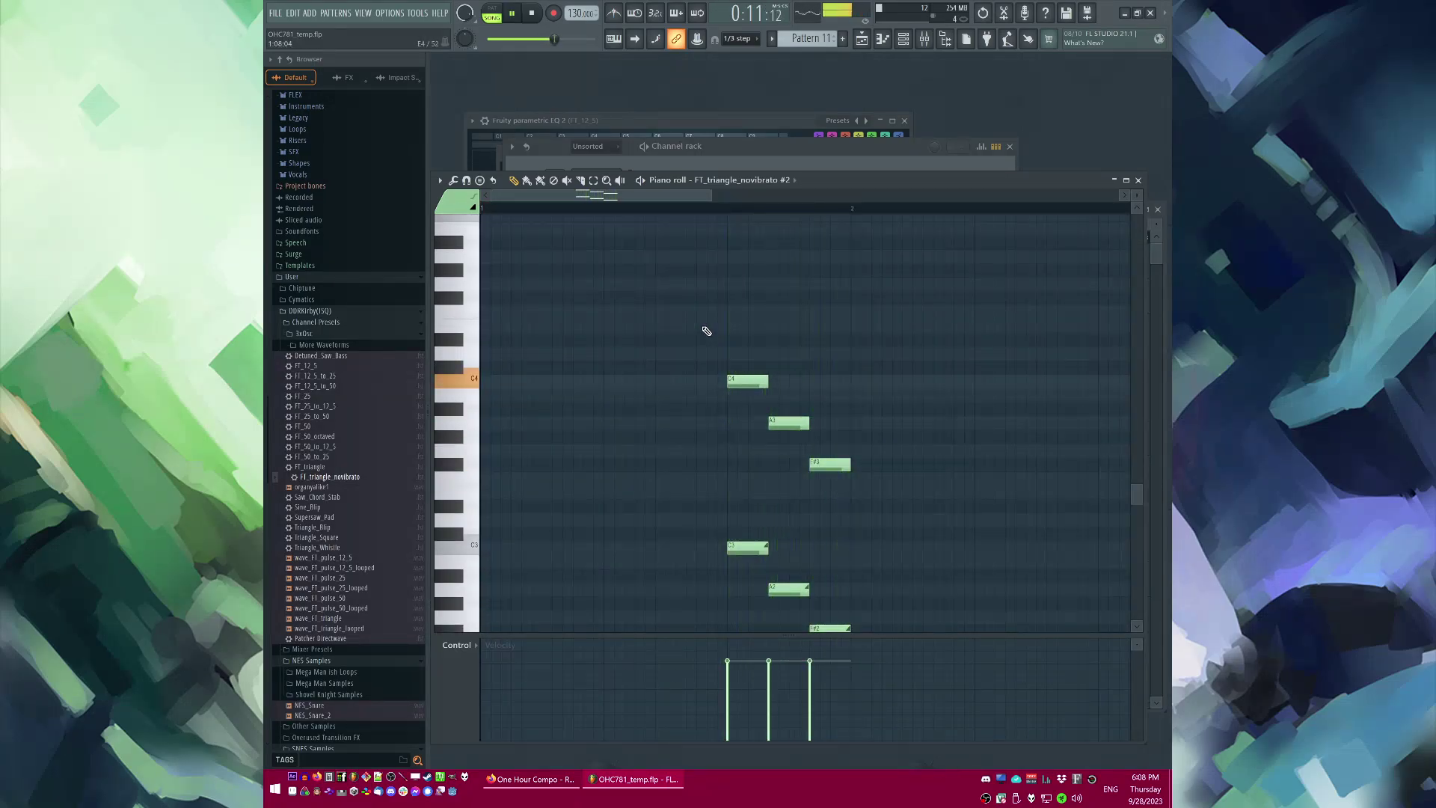
Step: Transpose all of Pattern 11's notes up six semitones so the triplet runs F#4, D#4, C4
drag(706, 331, 866, 635)
key(Up)
key(Up)
key(Up)
key(Up)
key(Up)
key(Up)
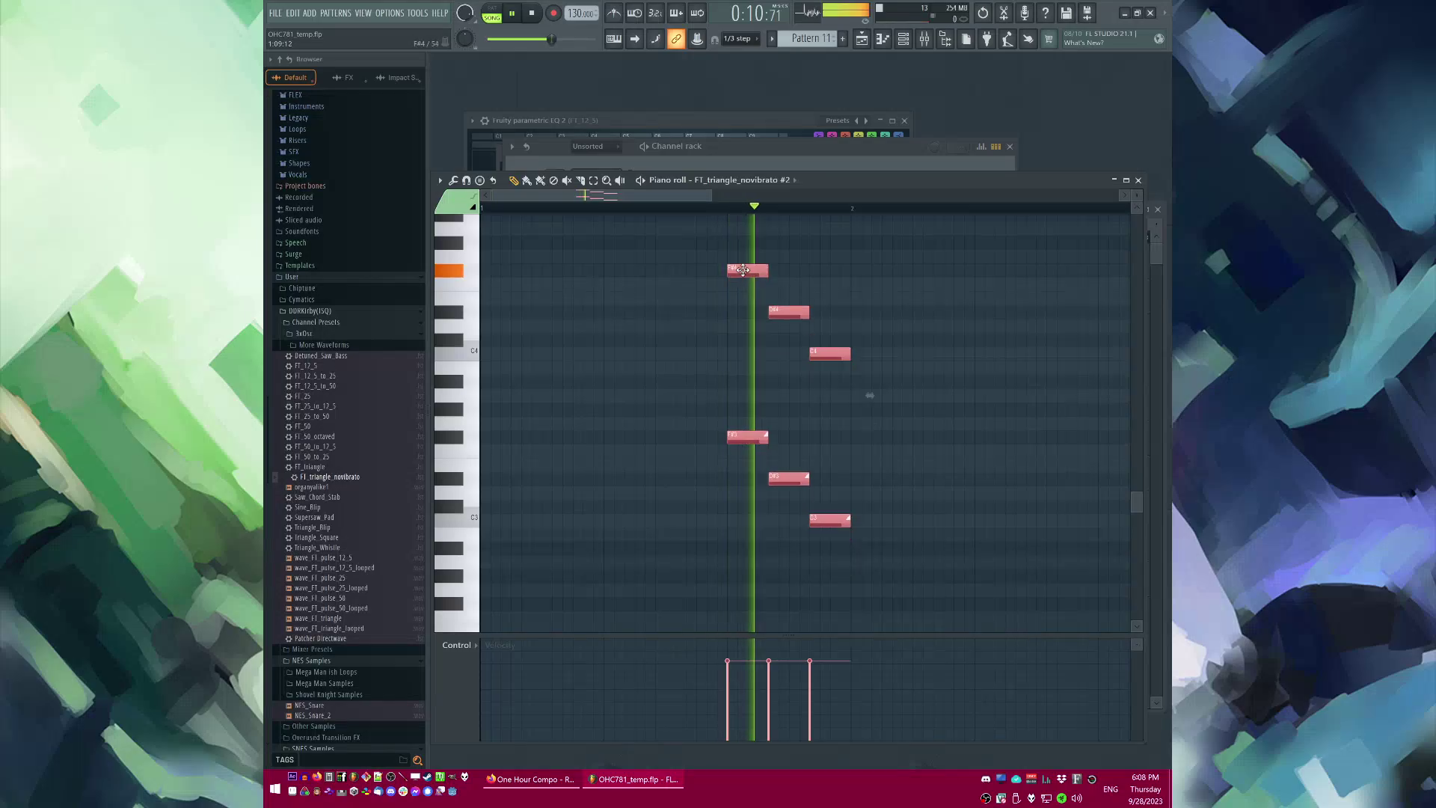
key(ctrl+d)
Step: Open Pattern 12 and add a C3 note on the last third of beat 1 and a C2 note on beat 2
key(F5)
double_click(734, 445)
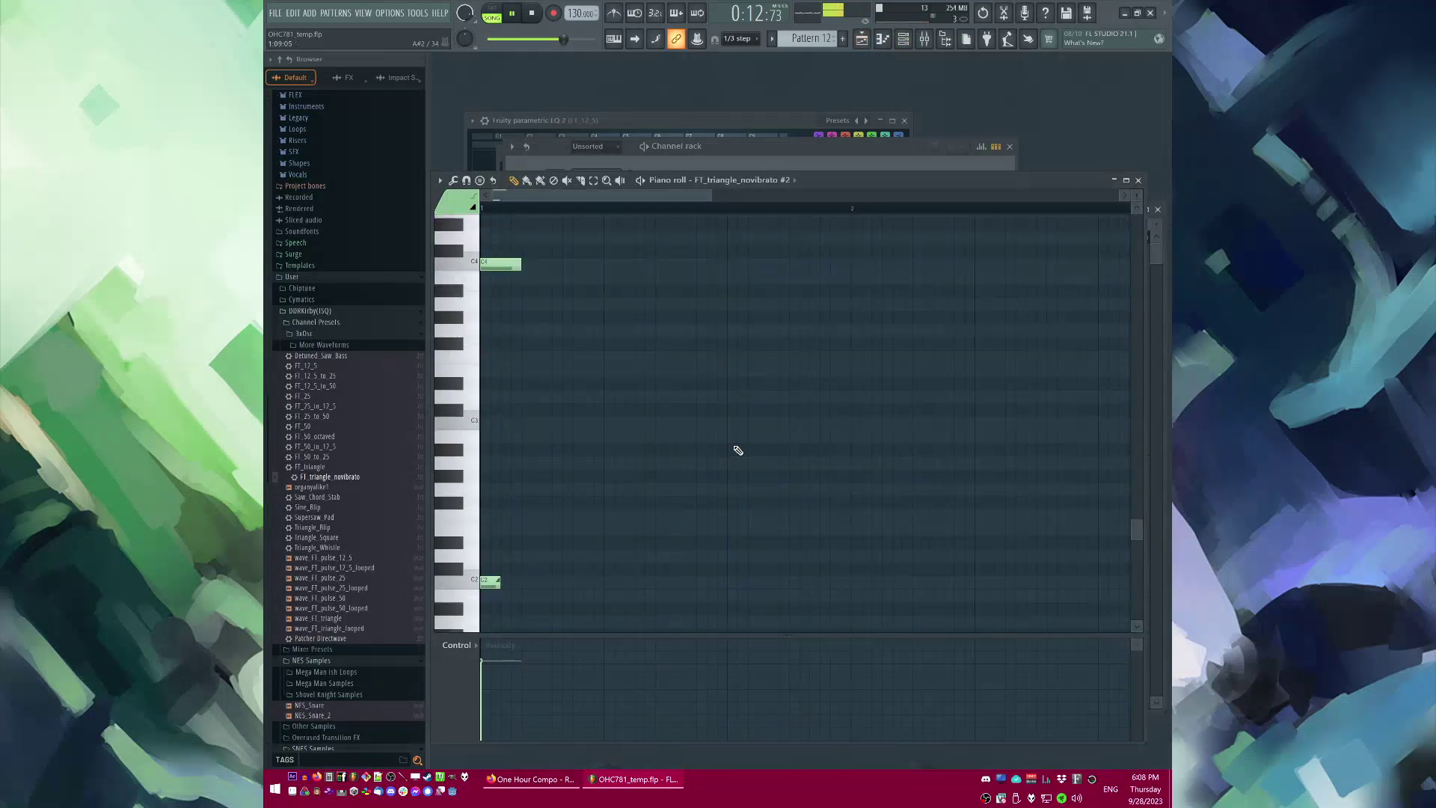
key(space)
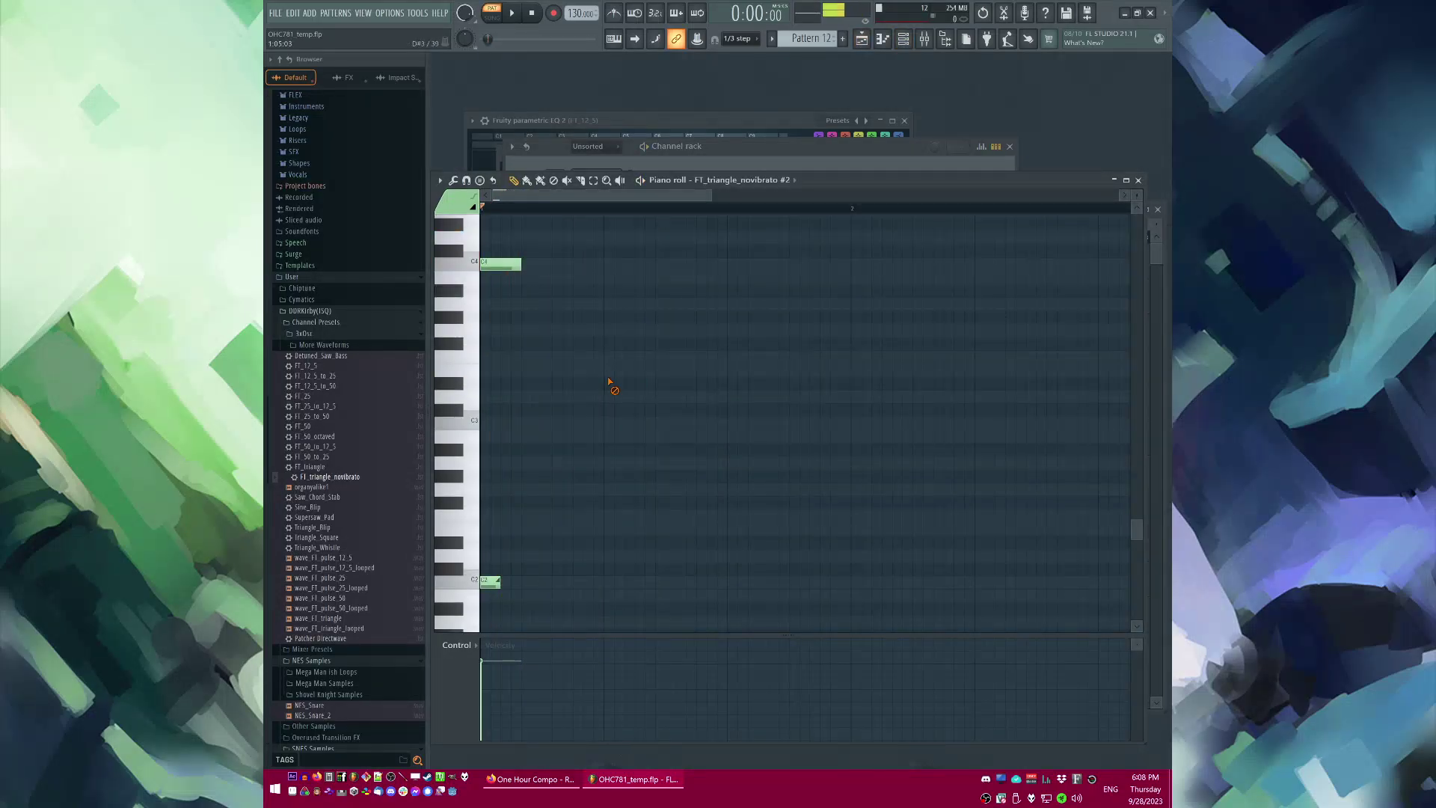
key(space)
drag(611, 436, 568, 423)
key(space)
key(space)
scroll(567, 424, down, 1)
scroll(569, 427, down, 1)
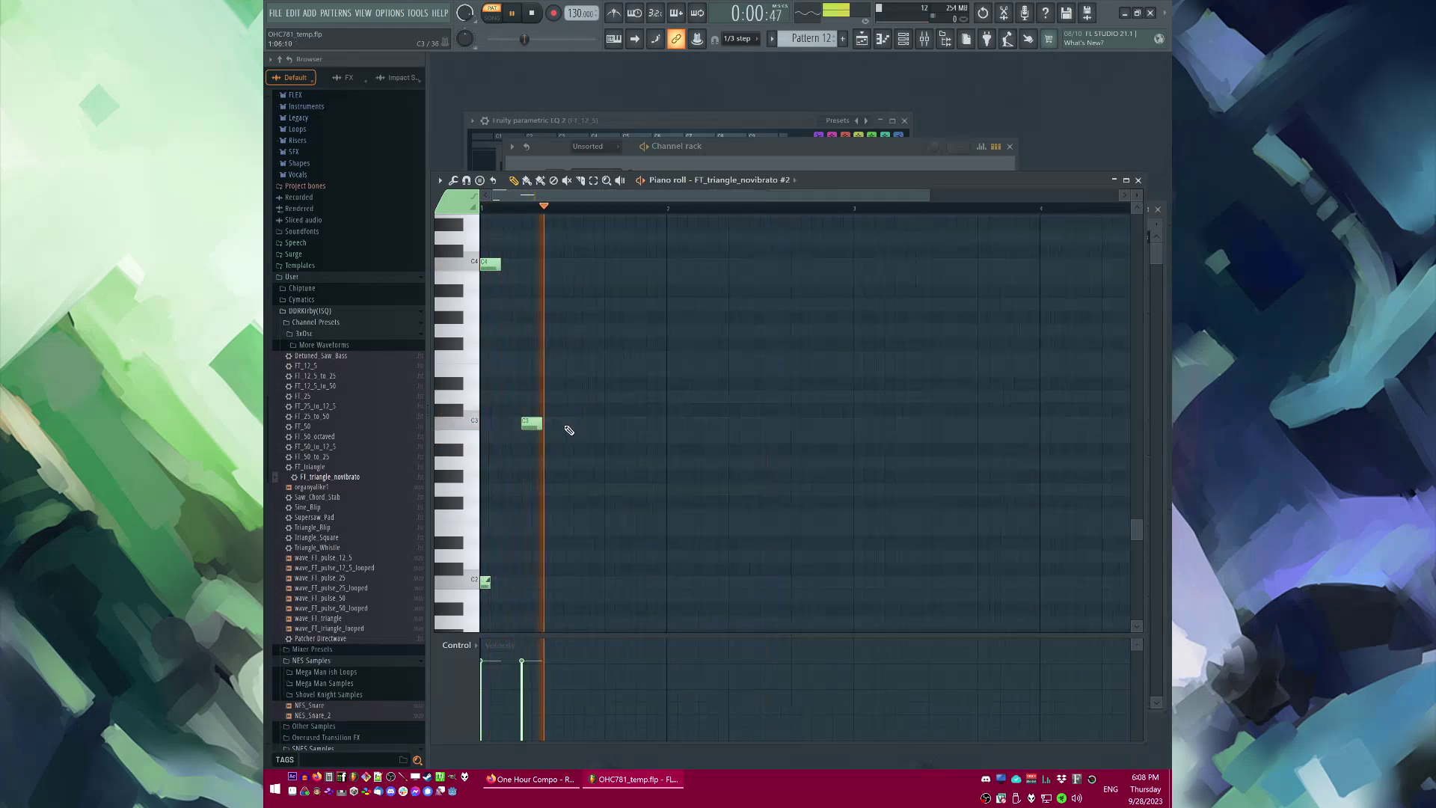
key(space)
click(545, 583)
key(space)
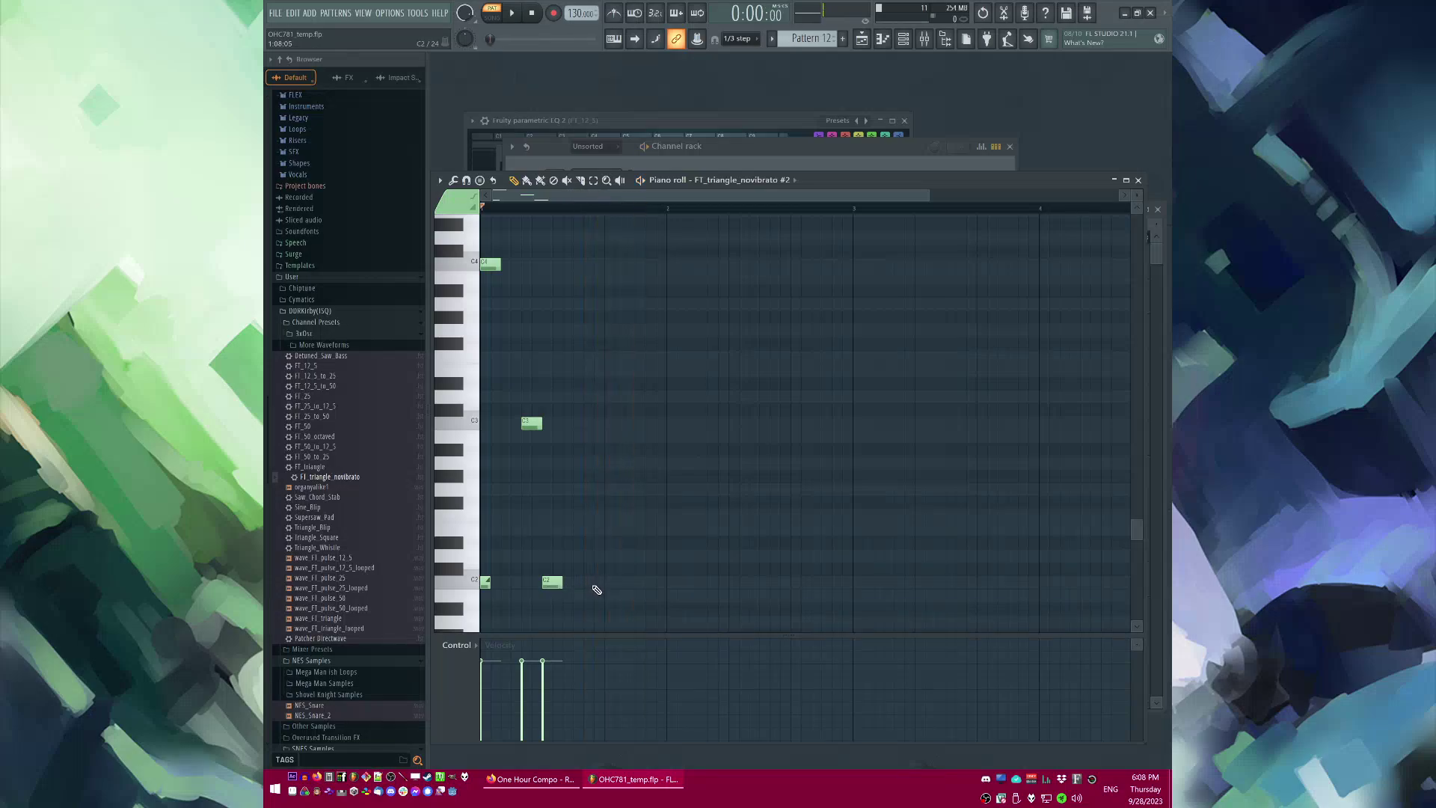
Step: Add C2 notes on beat 3 and its last third in Pattern 12, halve the last one's length and play in song mode
key(space)
click(585, 583)
key(space)
key(space)
drag(584, 583, 604, 583)
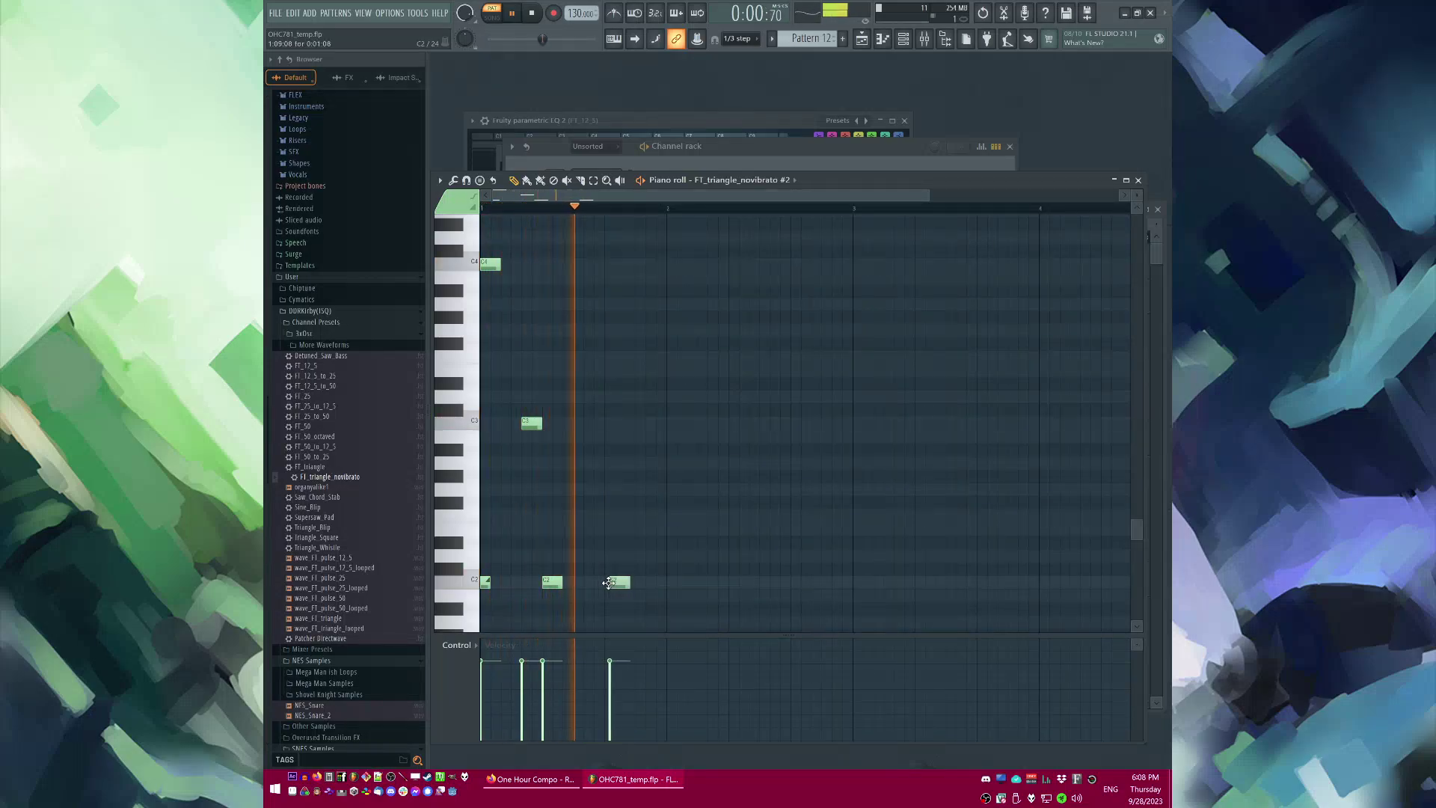
click(650, 581)
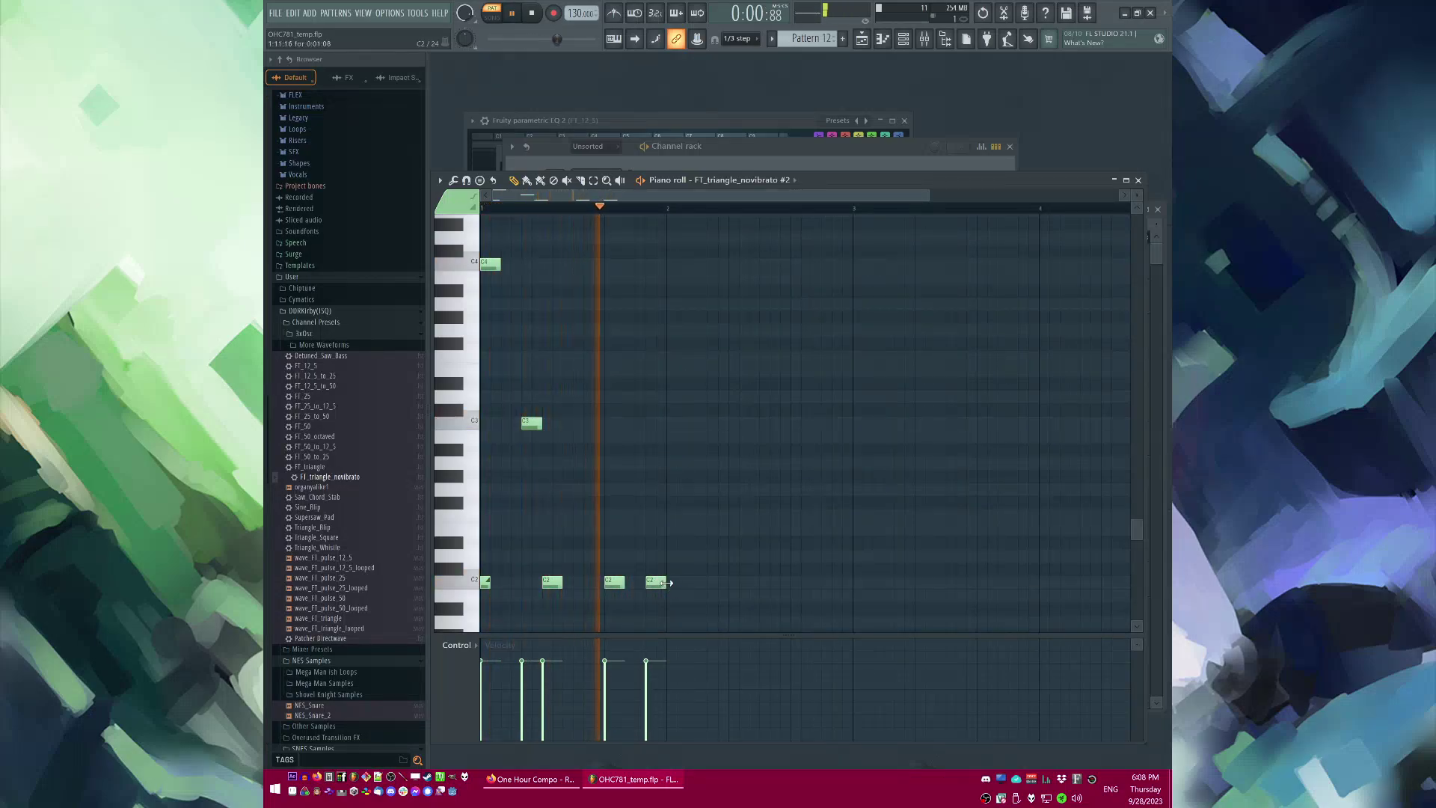
key(l)
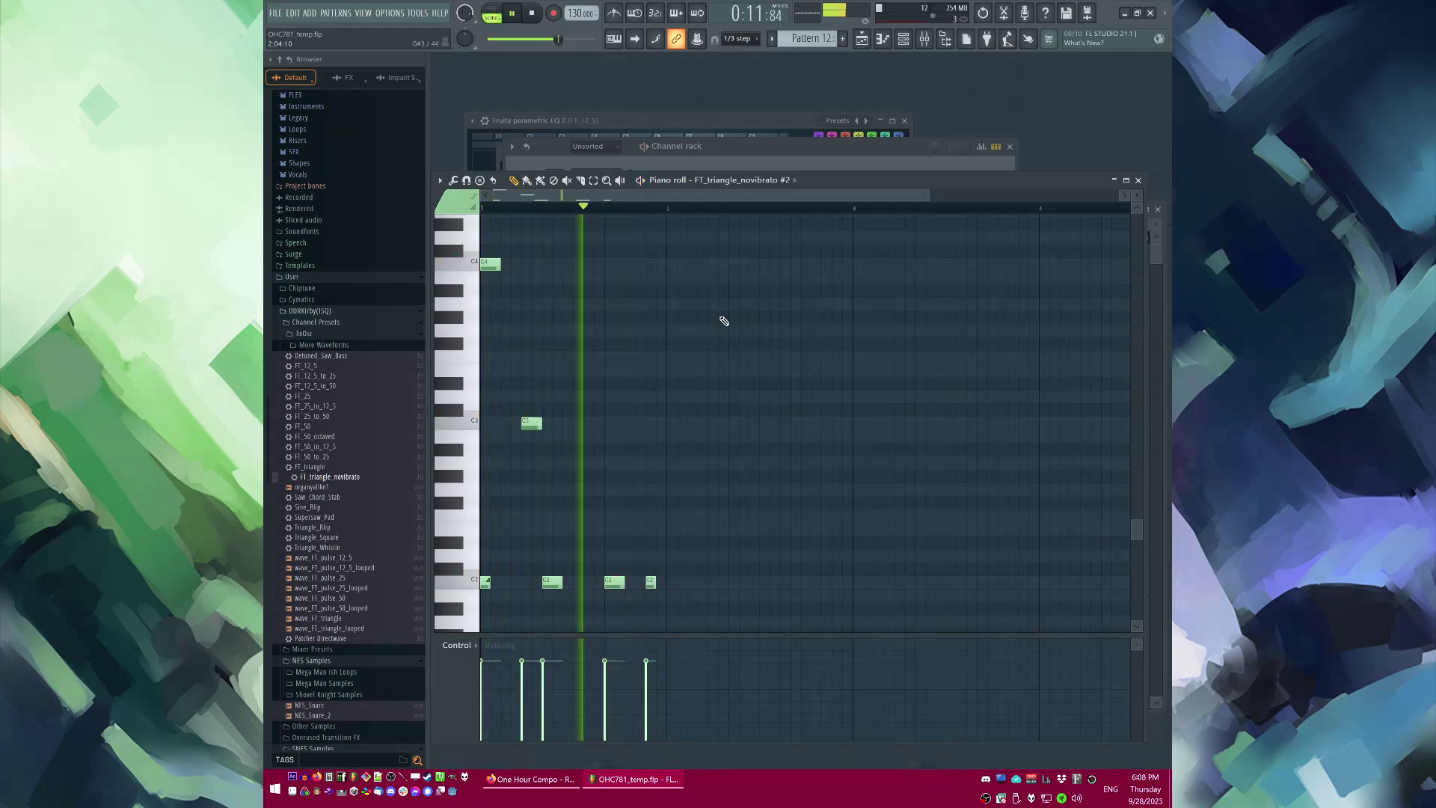
Step: Create an empty Pattern 13 and place its clip on Track 4 of the playlist at bar 9
key(F6)
key(F5)
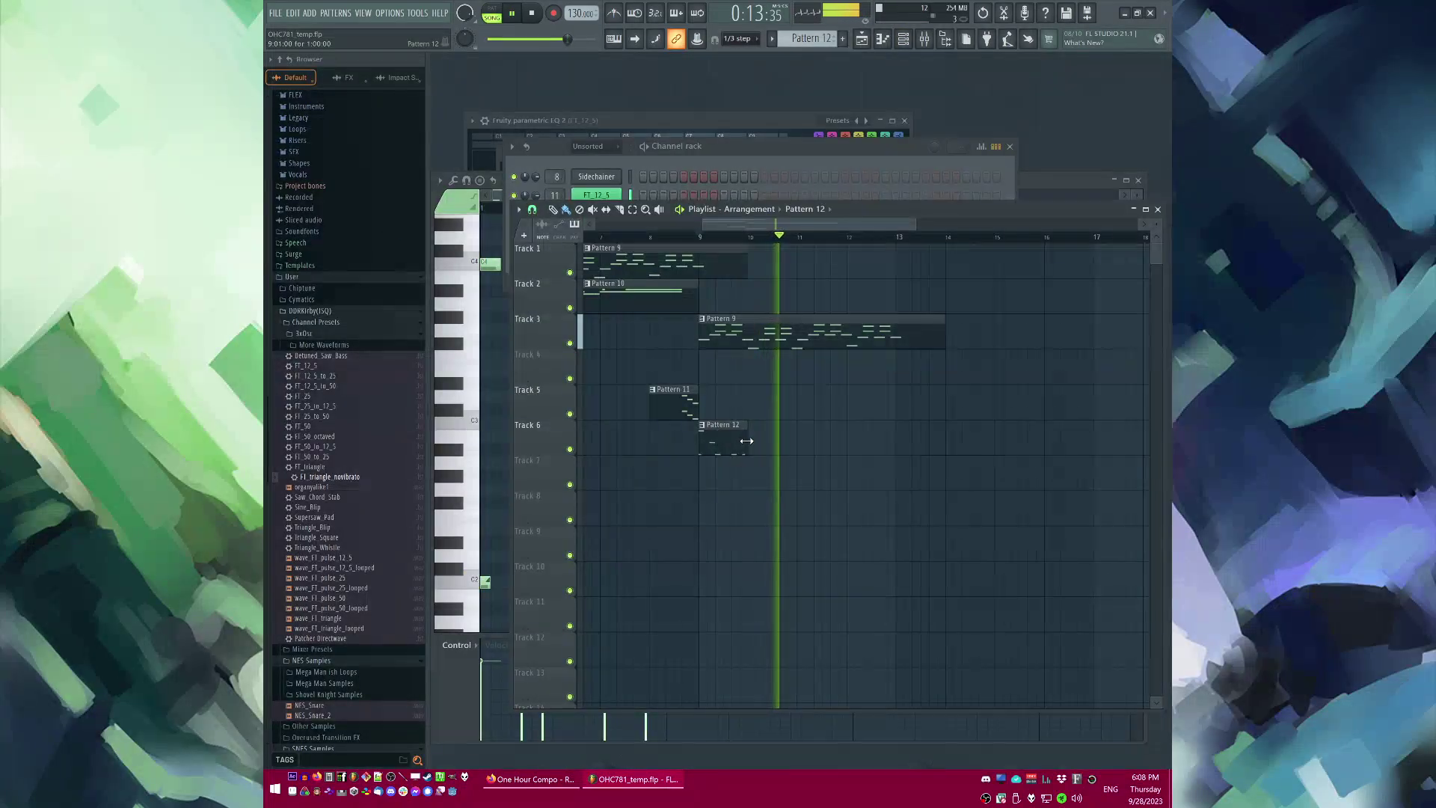
key(F4)
key(Return)
click(707, 379)
Step: Play back the arrangement in the playlist and lower the system volume to 70
click(634, 237)
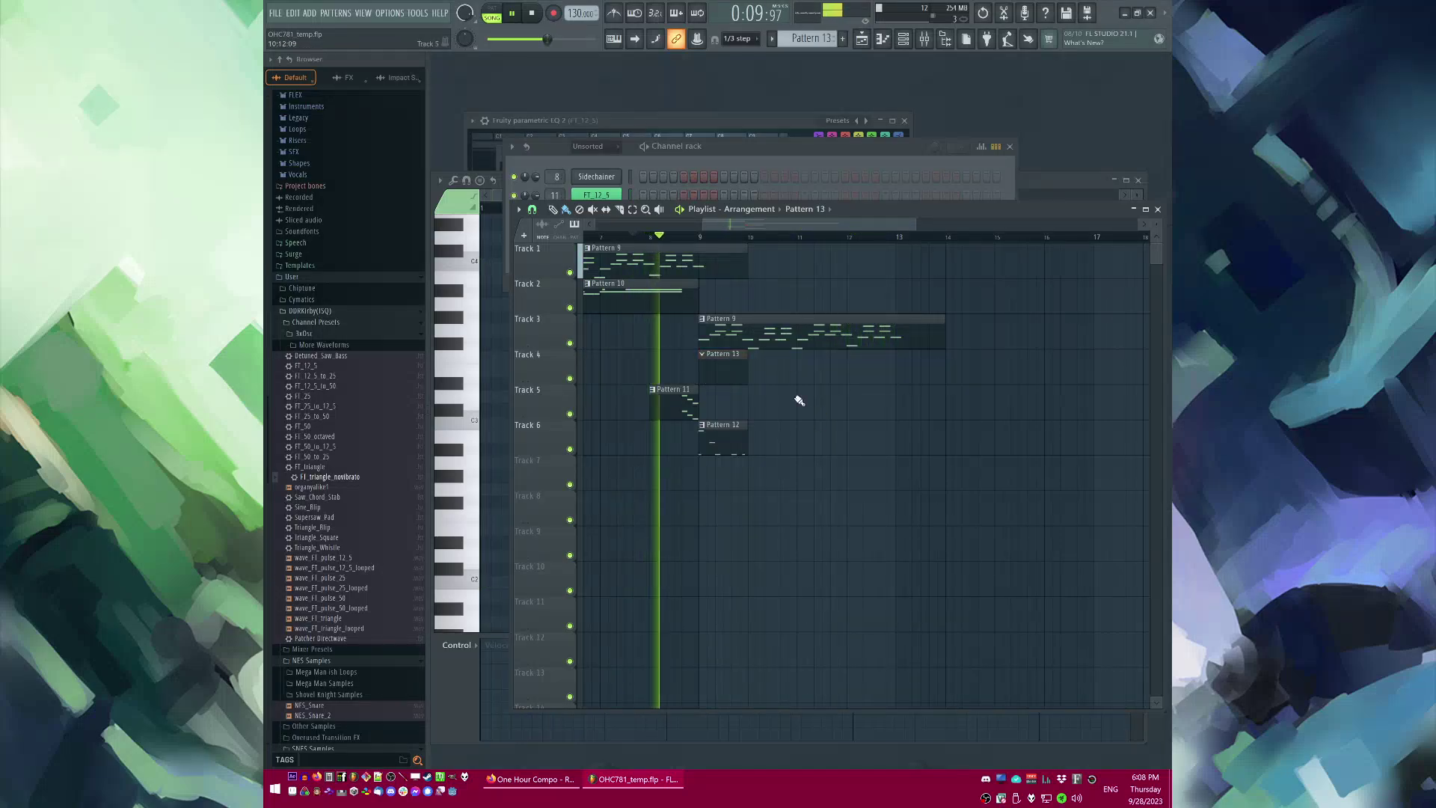
click(591, 237)
scroll(801, 398, down, 3)
scroll(809, 402, up, 3)
key(XF86AudioLowerVolume)
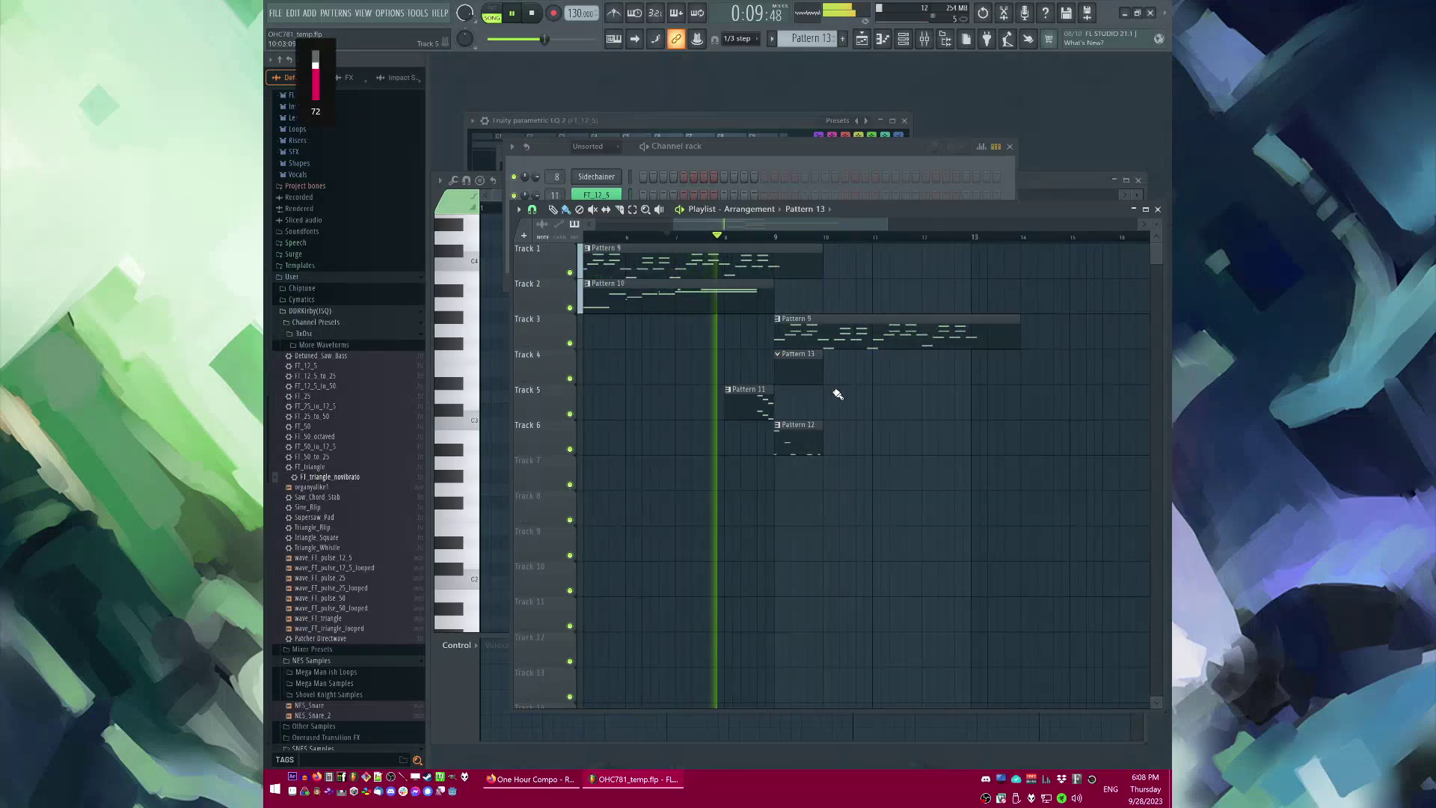
key(space)
key(space)
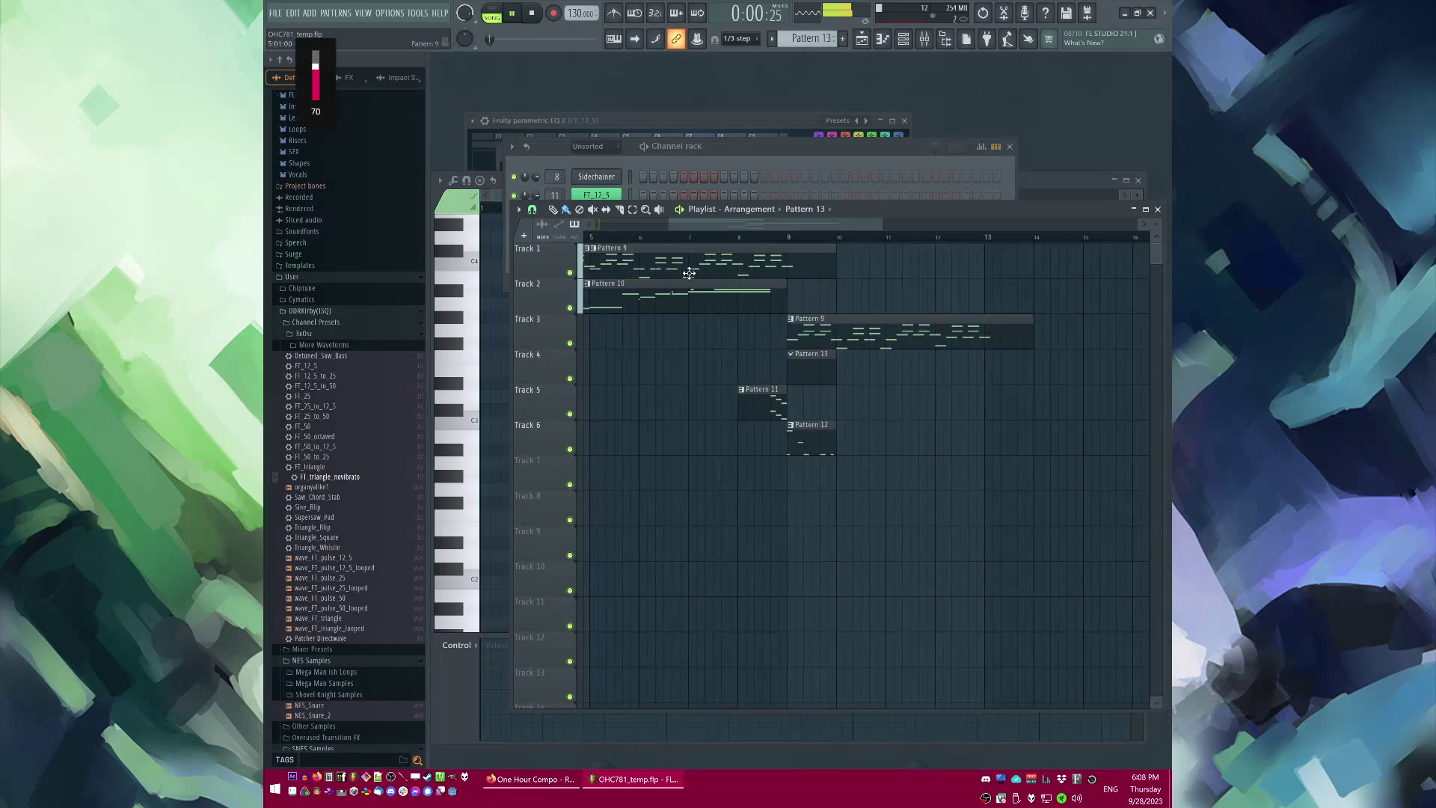
Step: Boost the upper frequencies of the FT_triangle_novibrato mixer track with bands 5, 6 and 7 of its Fruity Parametric EQ 2
key(F9)
click(941, 526)
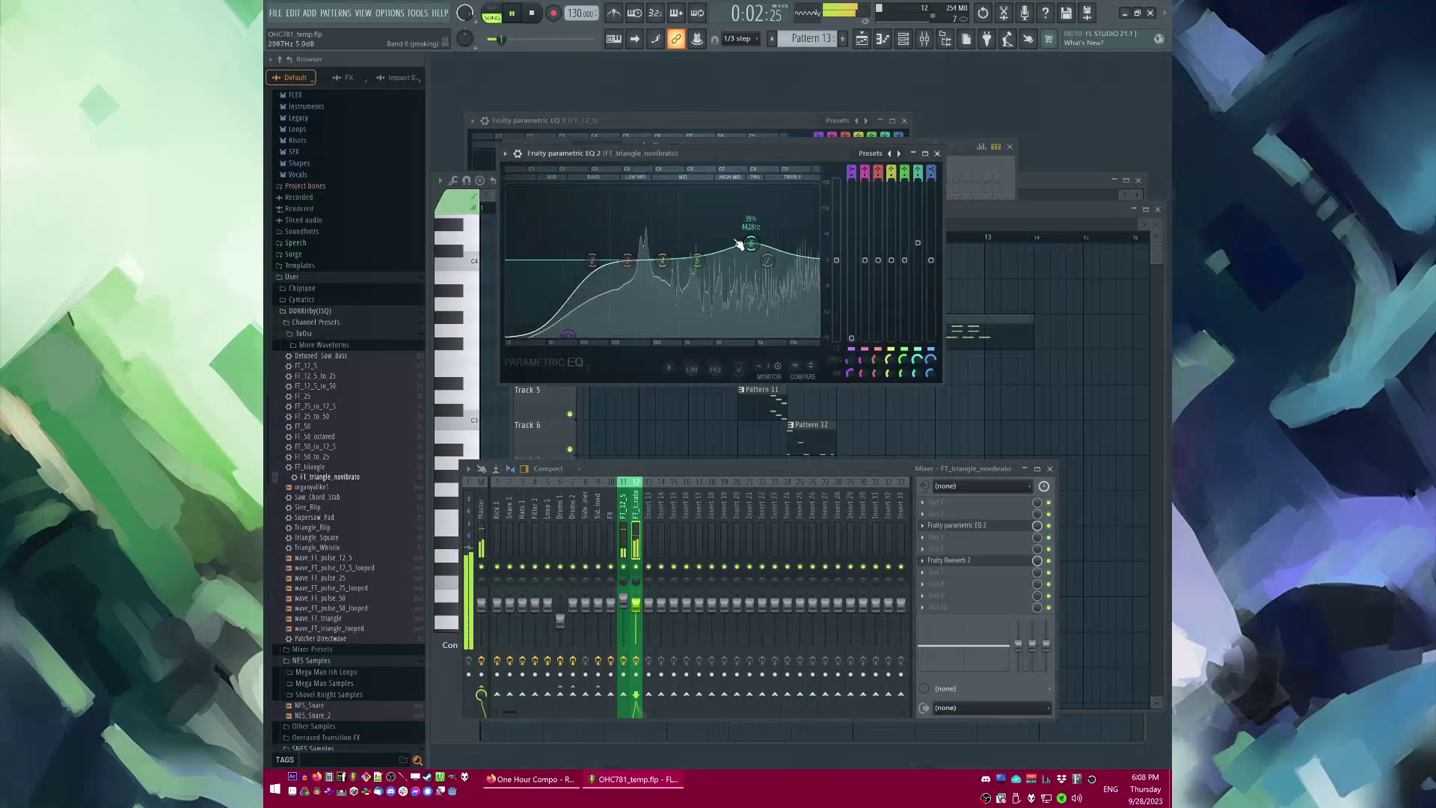
drag(747, 284, 755, 243)
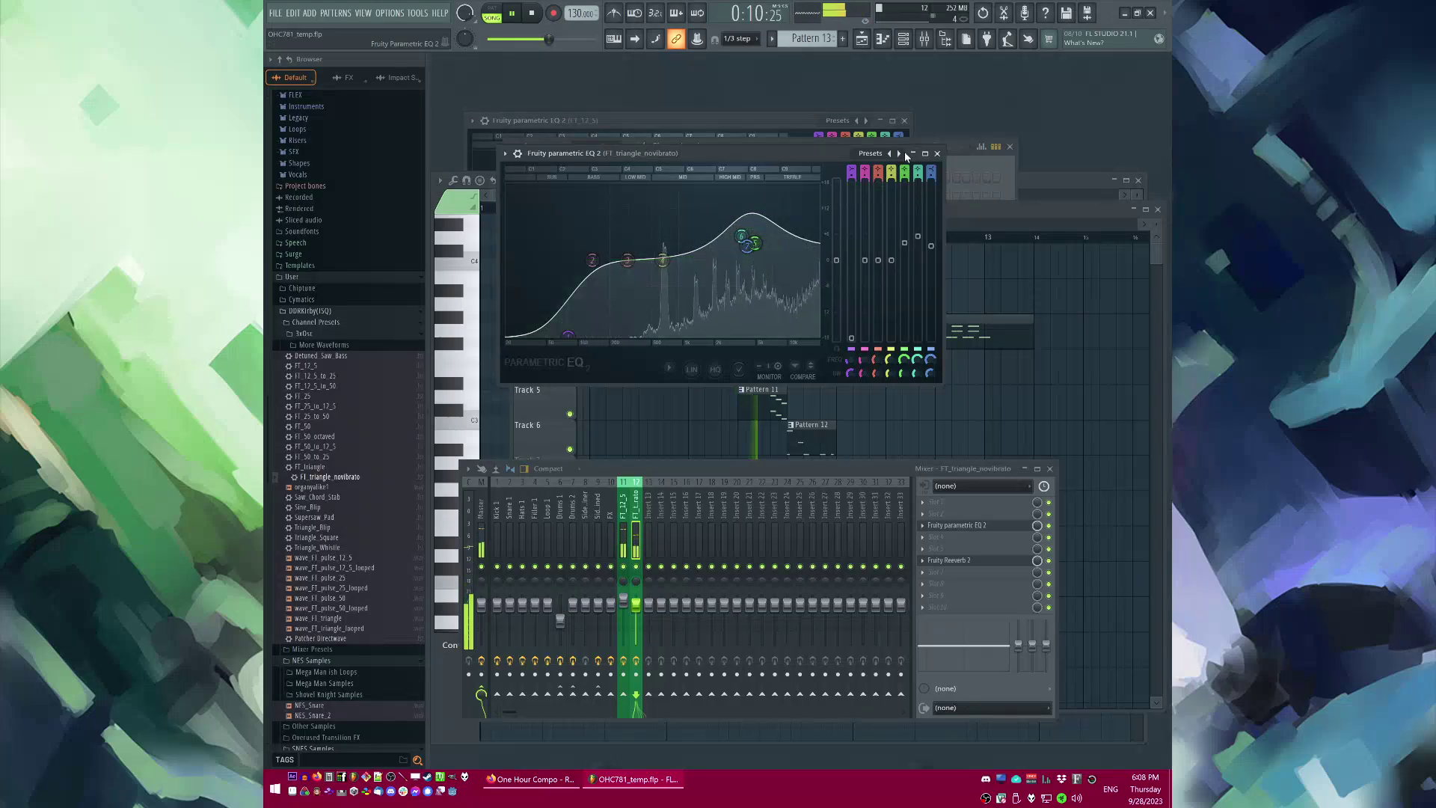
click(937, 153)
right_click(1079, 364)
key(space)
key(space)
Step: Open Pattern 10, clone the FT_triangle_novibrato channel and copy its melody into the clone
double_click(693, 299)
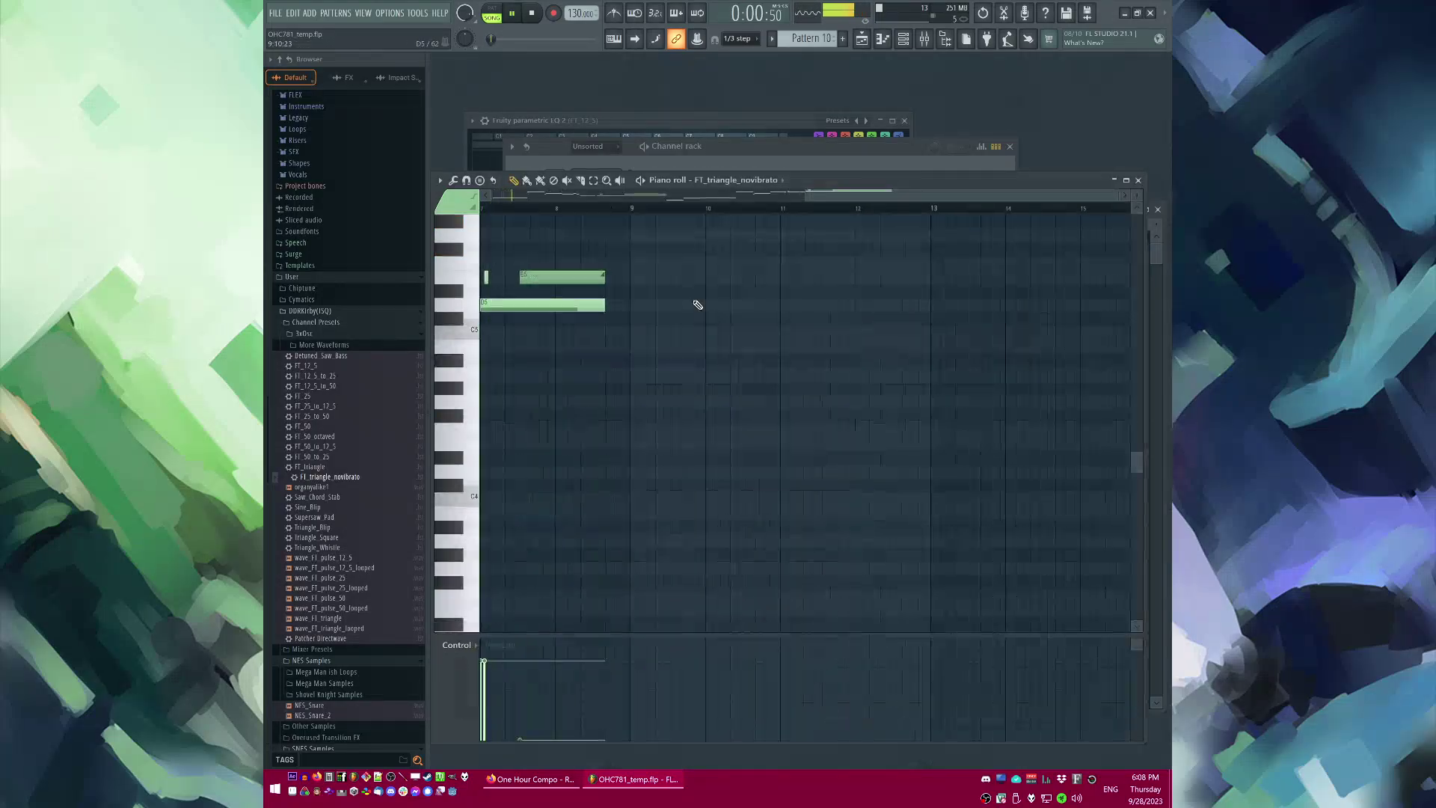
key(alt+shift+c)
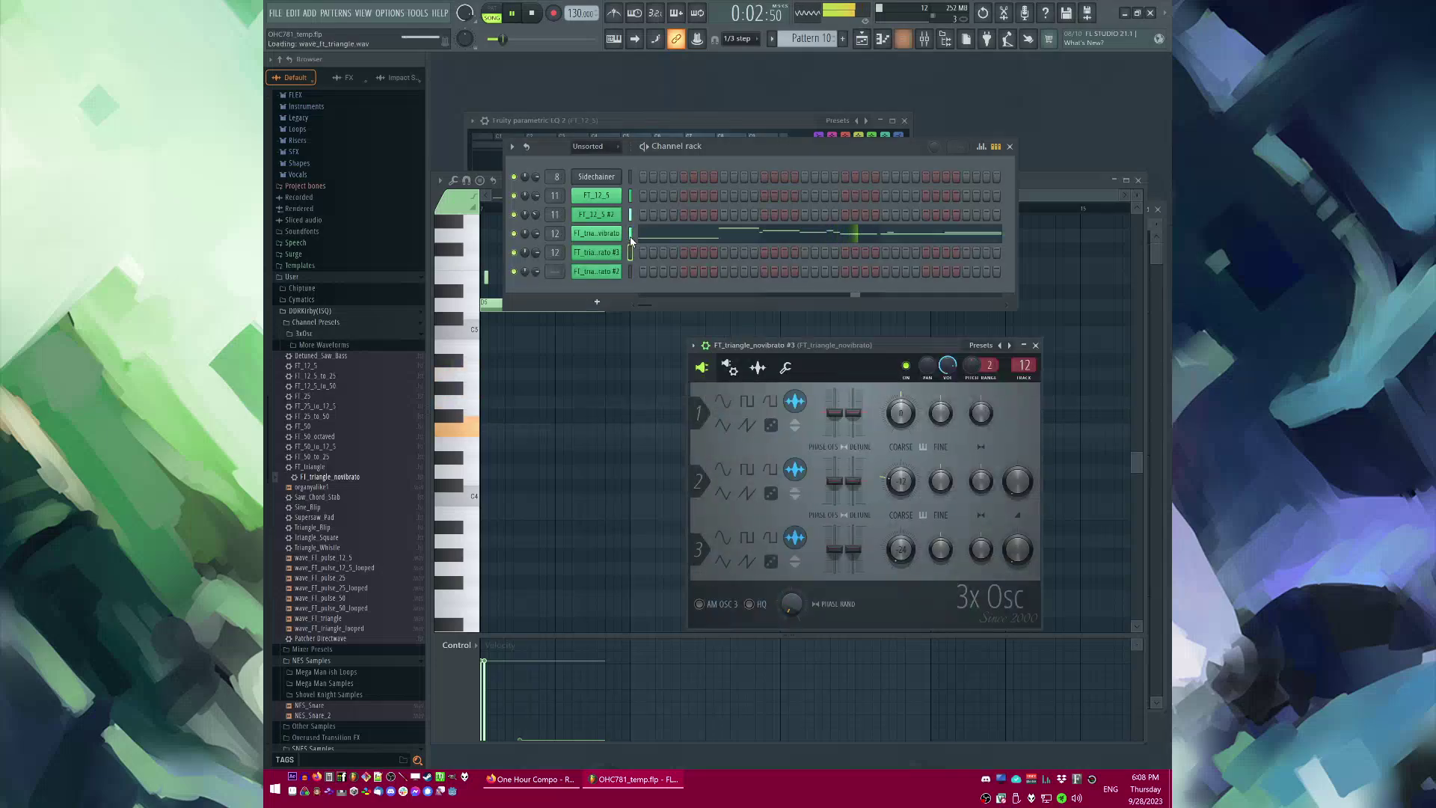
drag(532, 254, 532, 255)
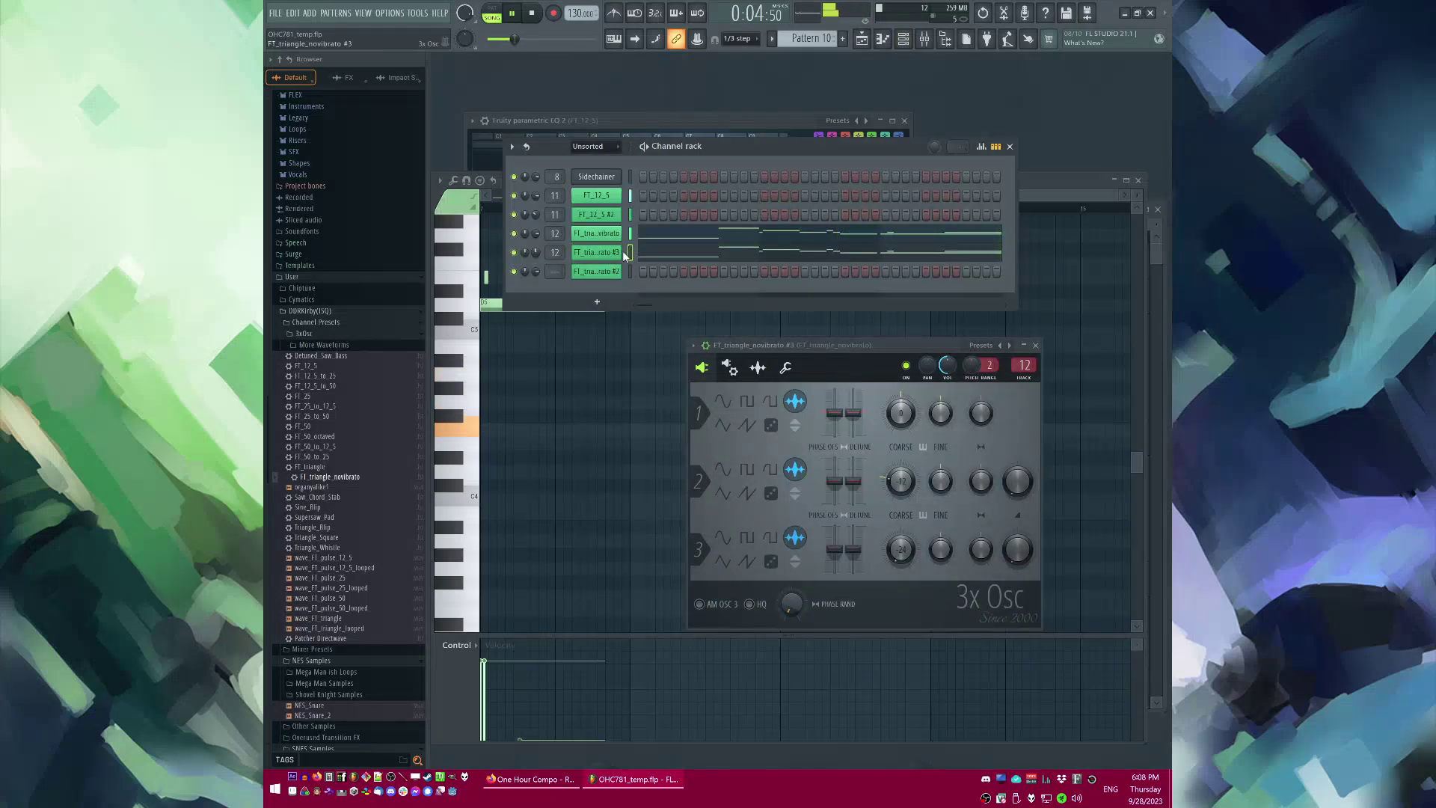
Step: Shift the cloned channel's notes slightly later than the original melody and open the clone's 3x Osc settings during playback
click(645, 257)
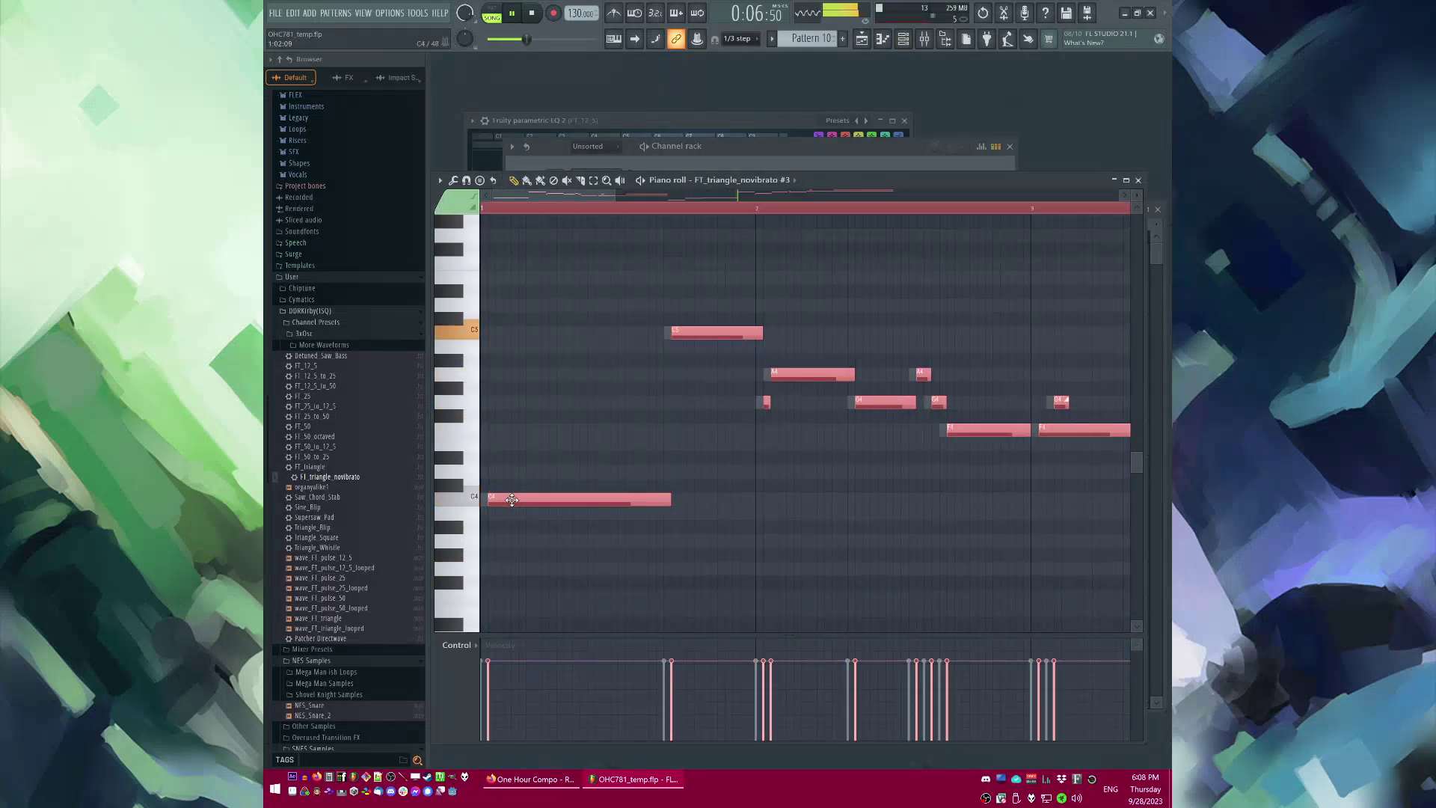
key(F6)
click(610, 255)
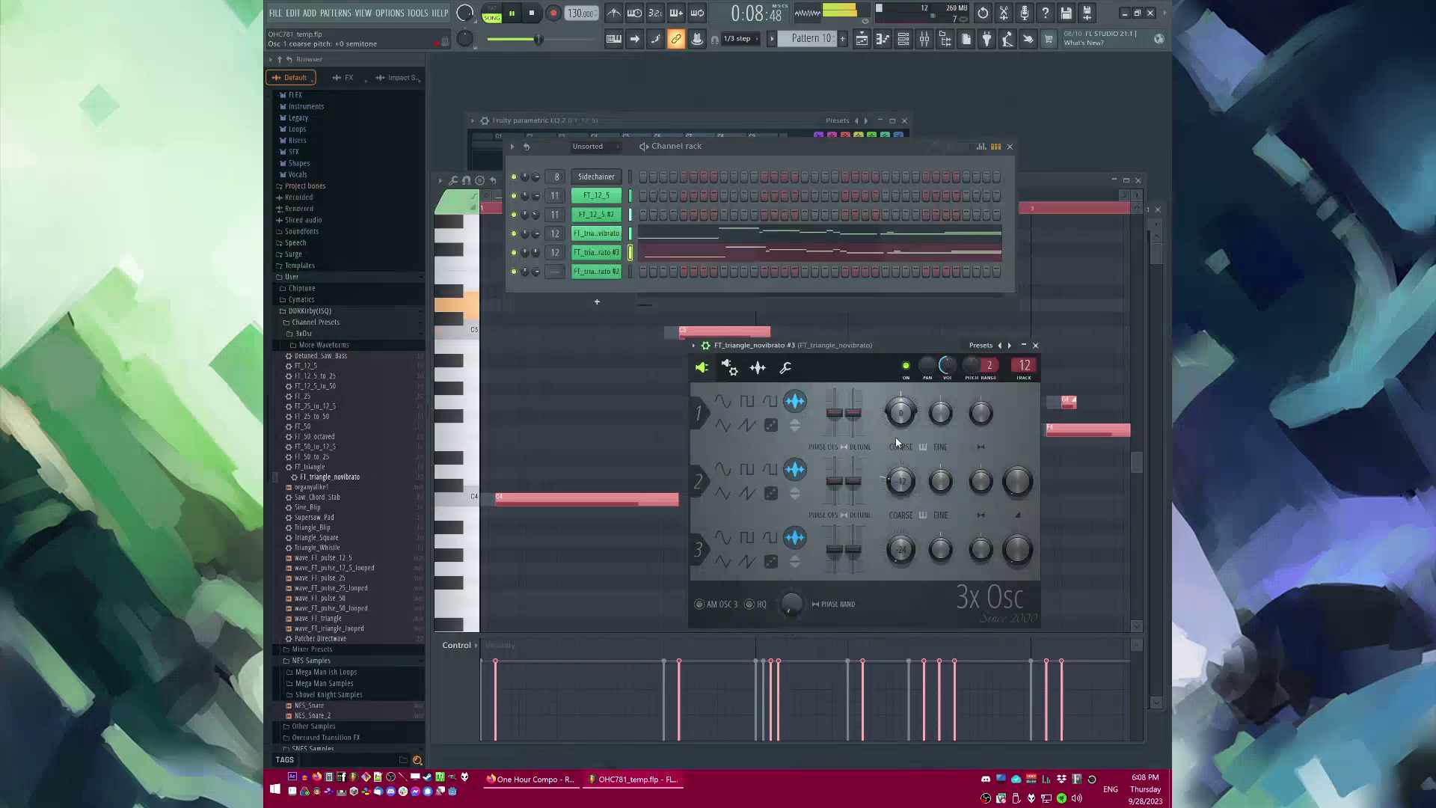
key(space)
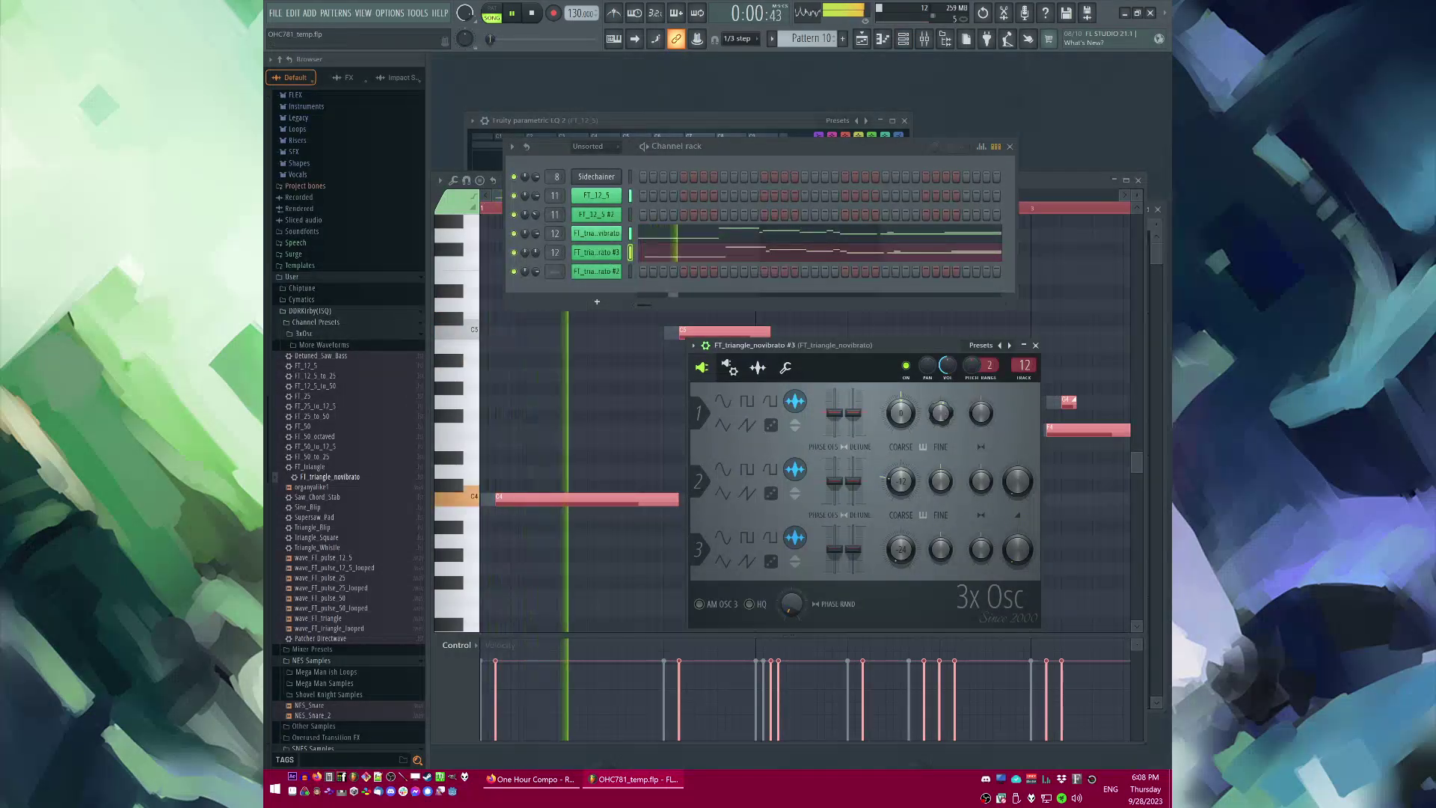
Step: Open the empty Pattern 13 from its Track 4 playlist clip and show the channel rack
key(F5)
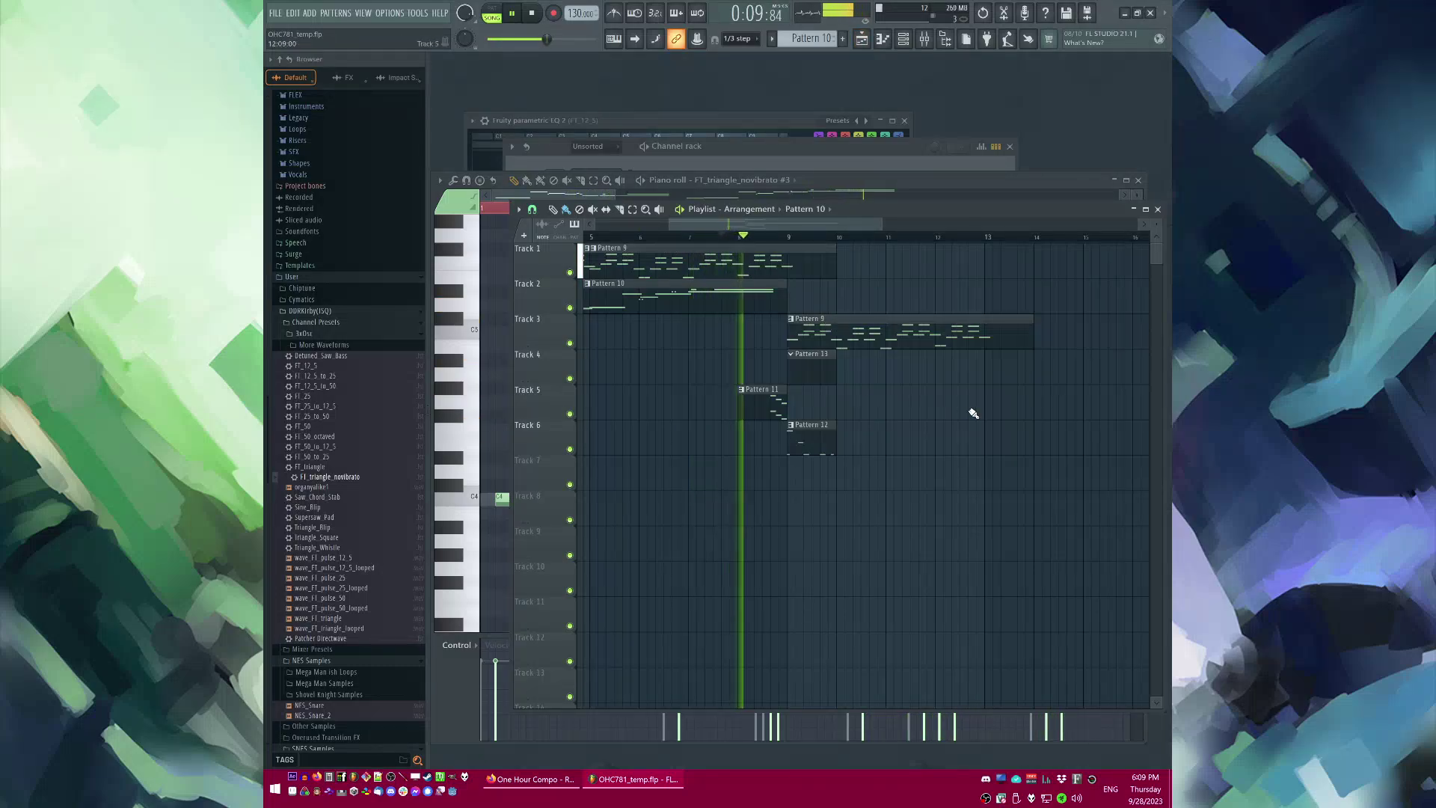
scroll(904, 408, up, 2)
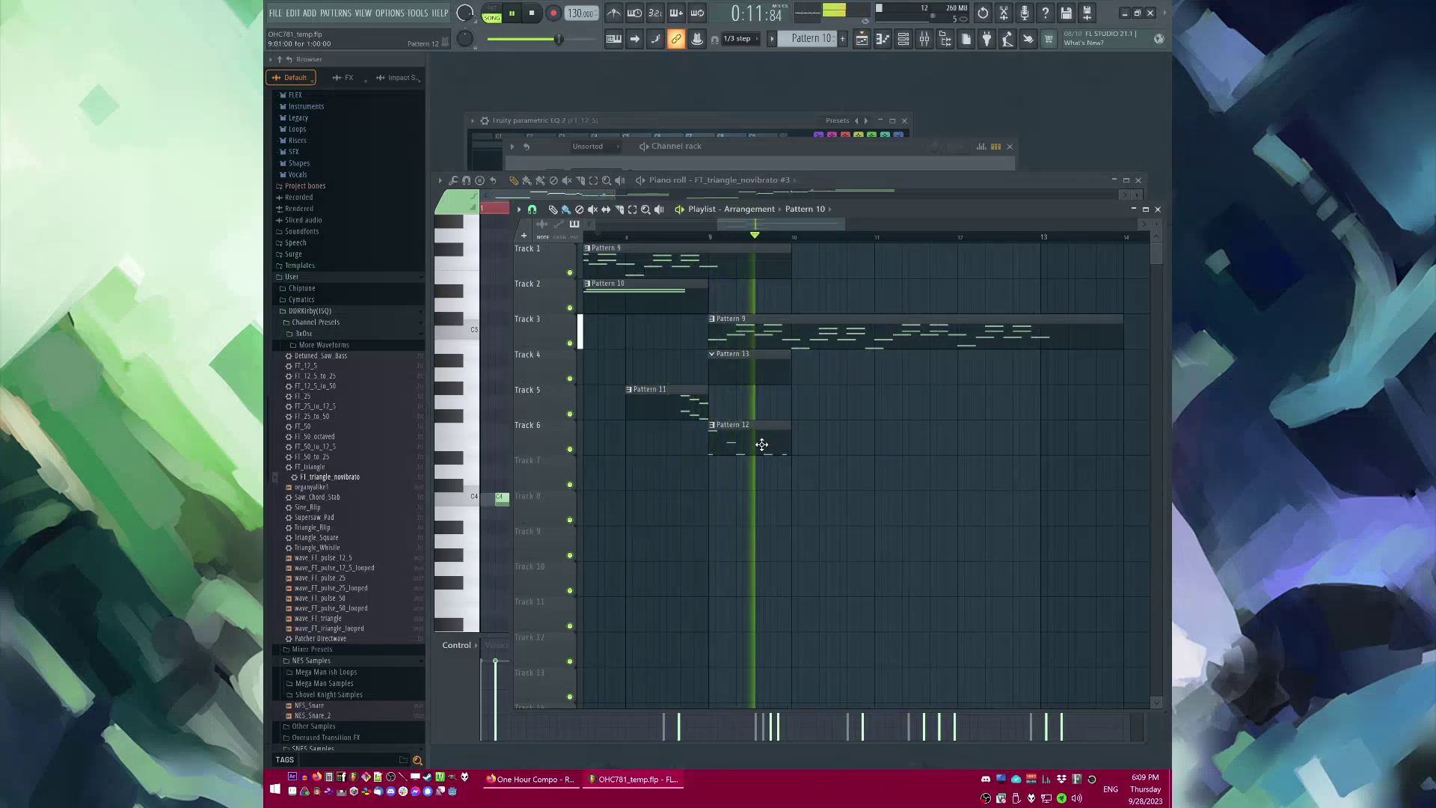
double_click(765, 373)
key(space)
key(F6)
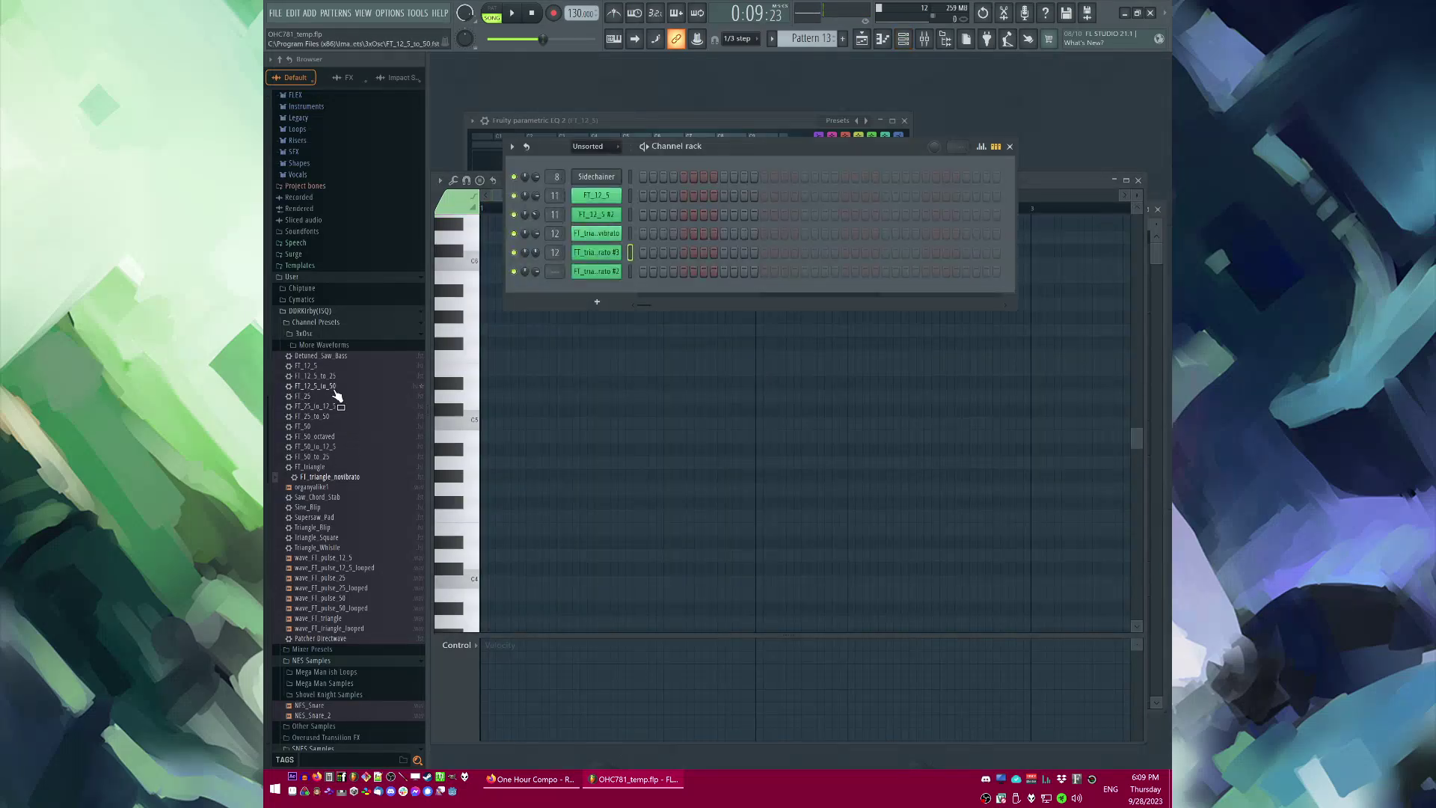
Step: Switch to the One Hour Compo Round 781 page in the web browser to view the picture theme
click(529, 779)
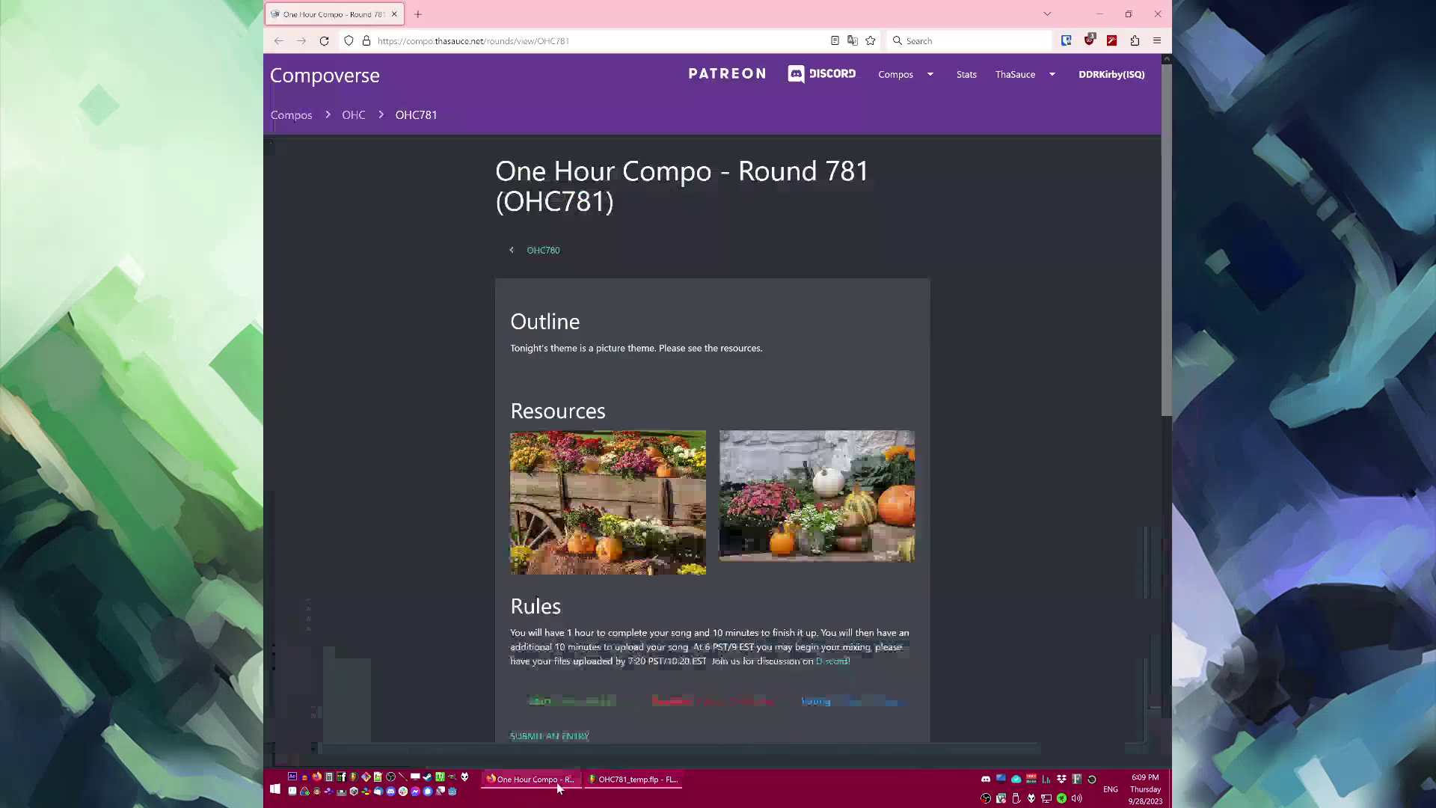
Step: Switch back to FL Studio and add a Slicex channel to Pattern 13
click(634, 783)
scroll(324, 498, down, 3)
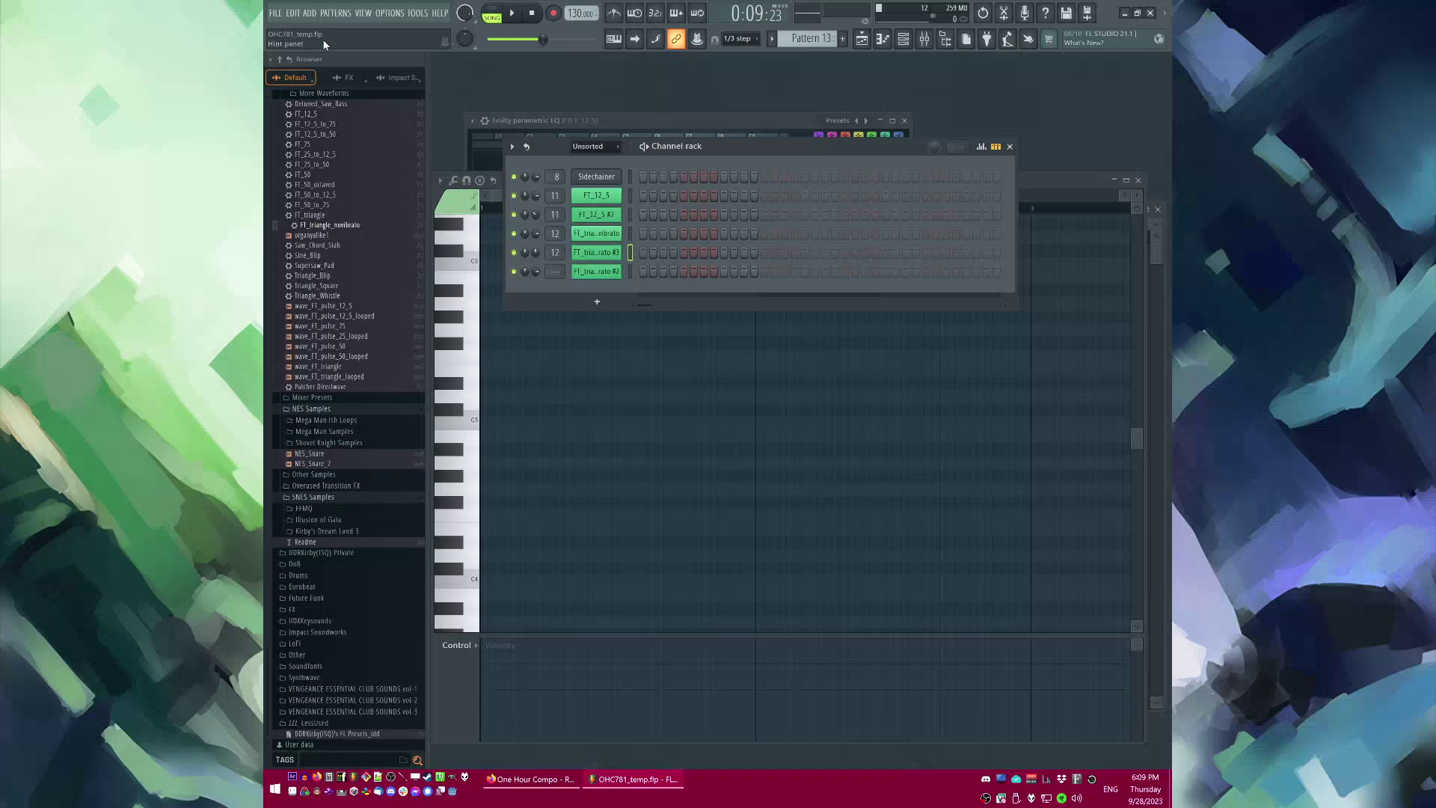
click(310, 10)
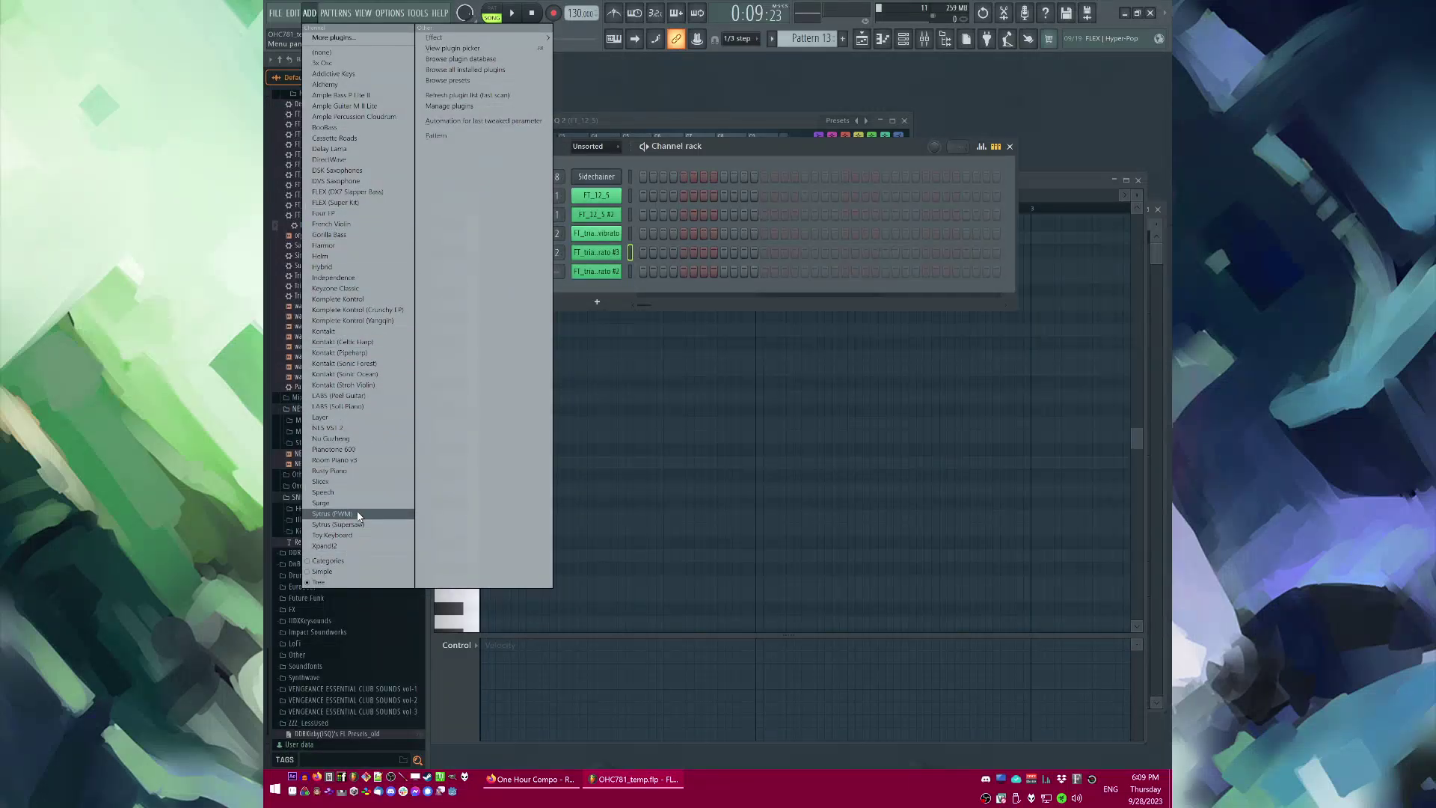
click(322, 482)
Step: Preview the Shovel Knight loop samples and load Loop_9 into the Slicex channel
click(334, 443)
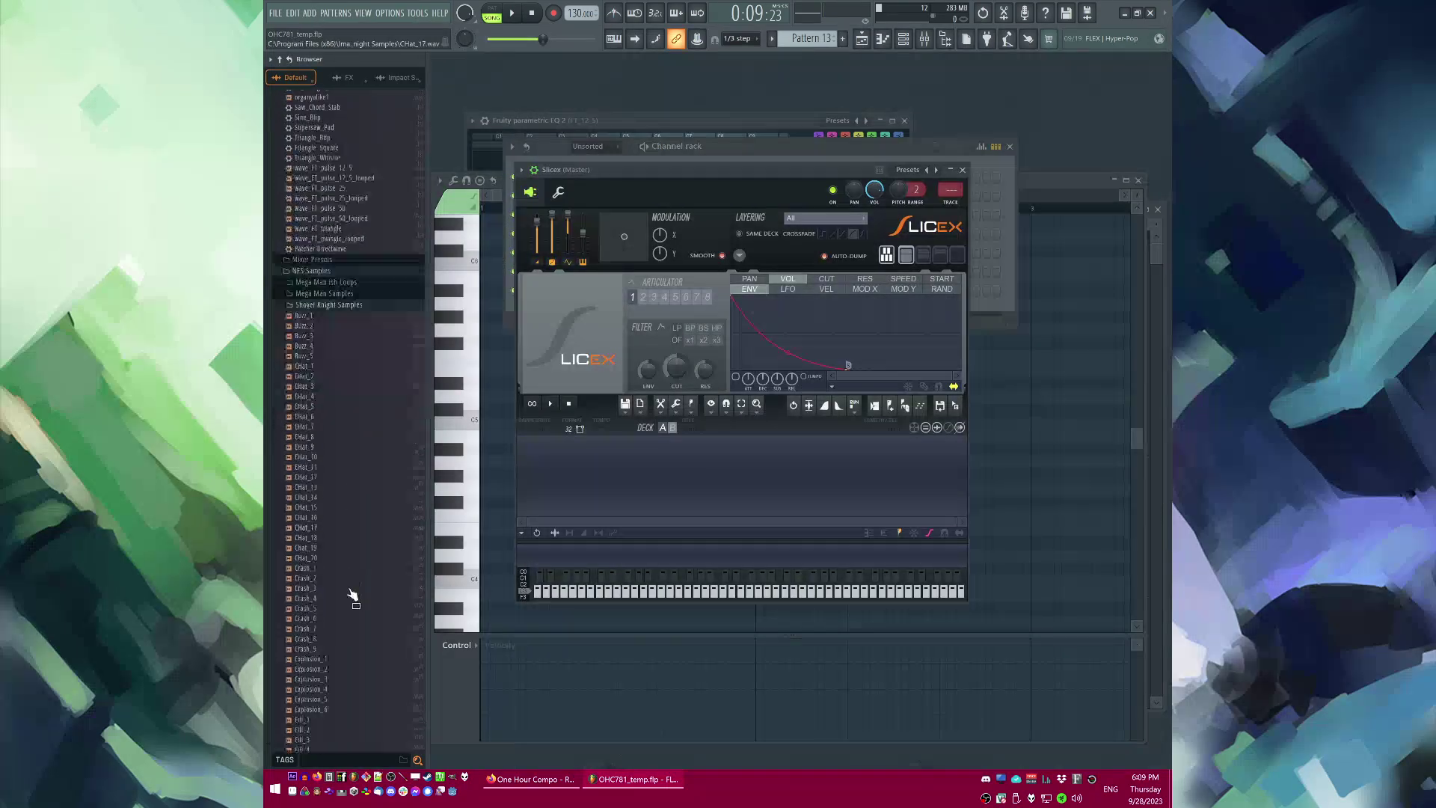
scroll(352, 593, down, 5)
click(334, 515)
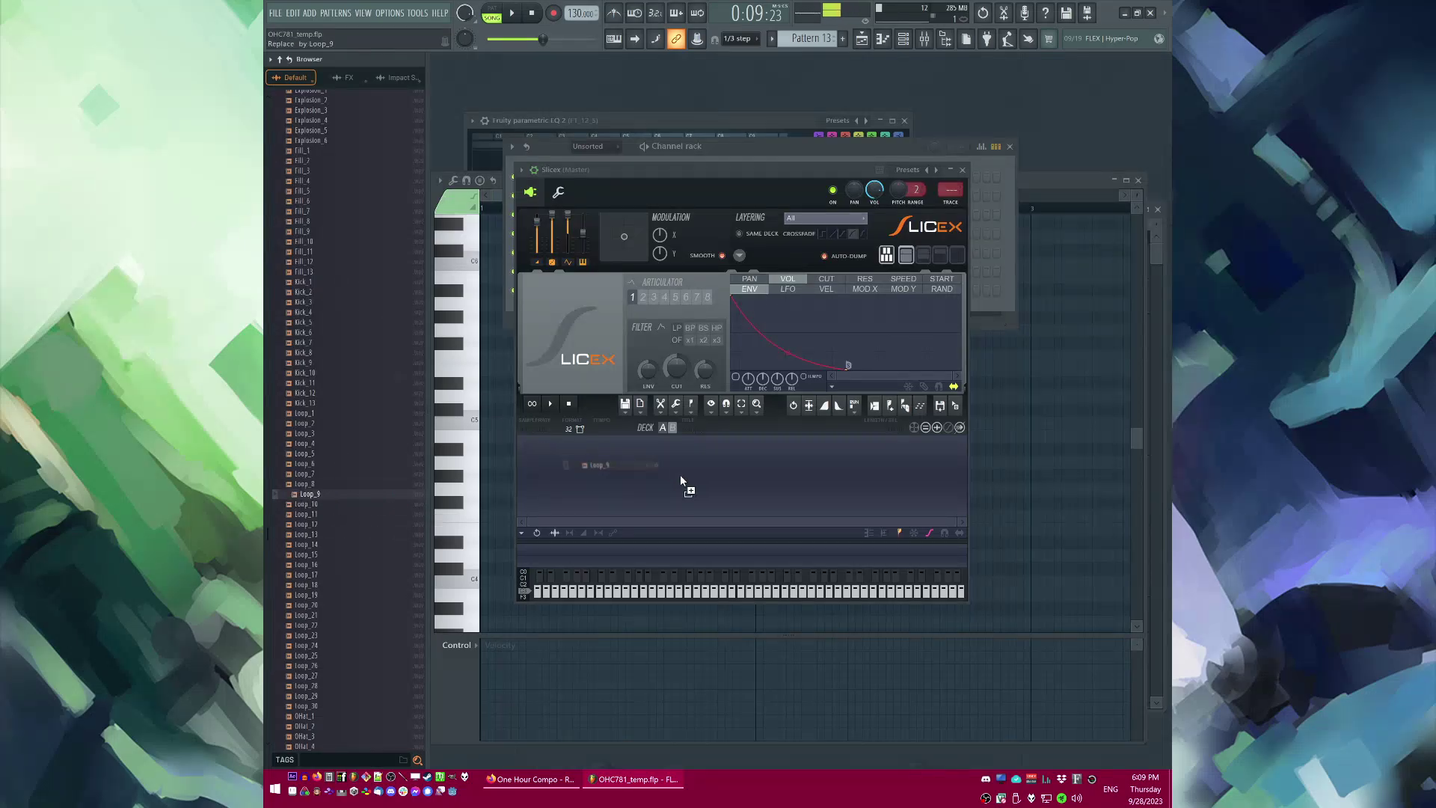
drag(680, 474, 682, 475)
Step: Delete all automatically dumped slice notes from Loop_9's piano roll
key(space)
click(1090, 474)
right_click(489, 428)
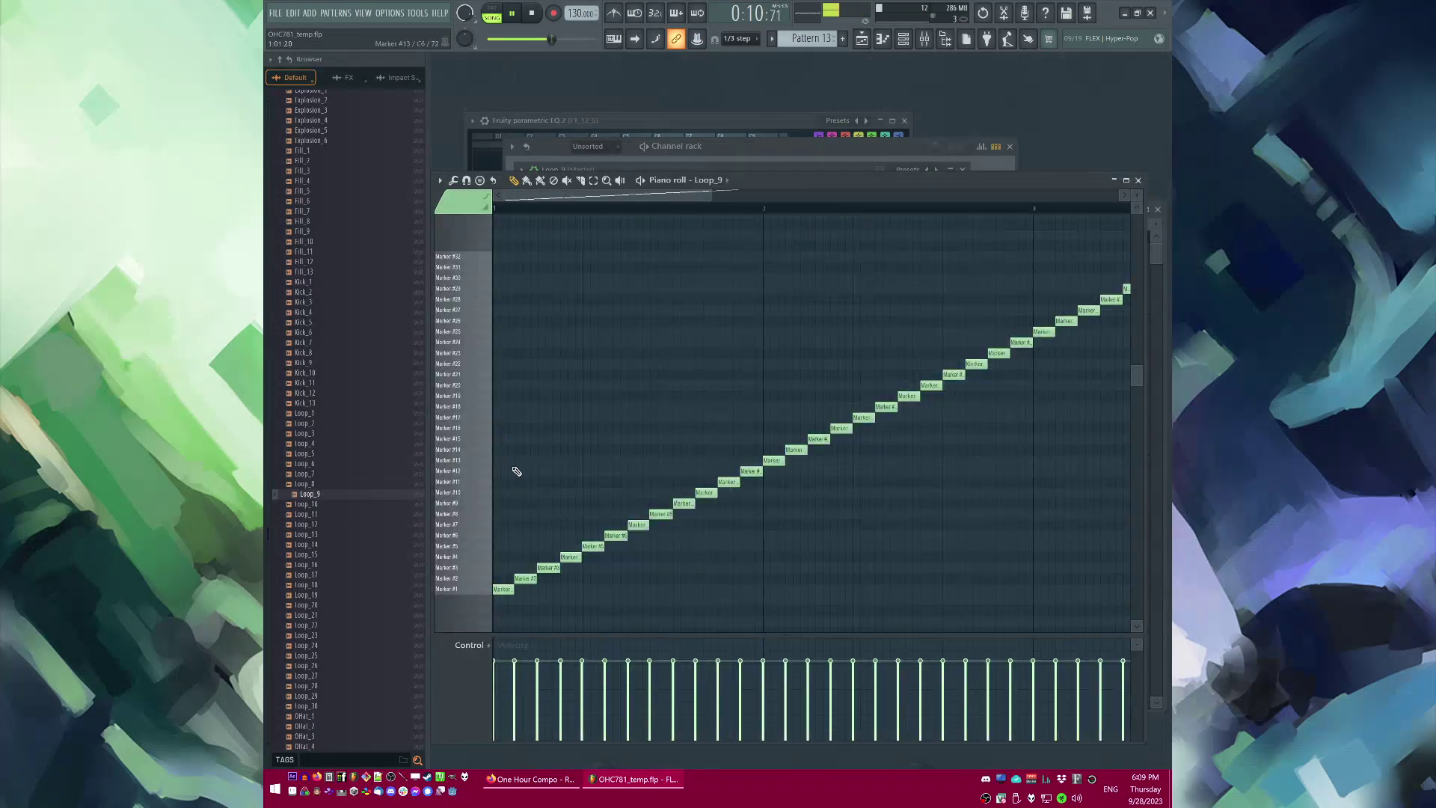
key(ctrl+a)
key(Delete)
Step: Place Marker #1, #2, #3 and #5 slices as consecutive third-of-a-beat notes from the start of bar 1 in Loop_9
key(space)
click(504, 589)
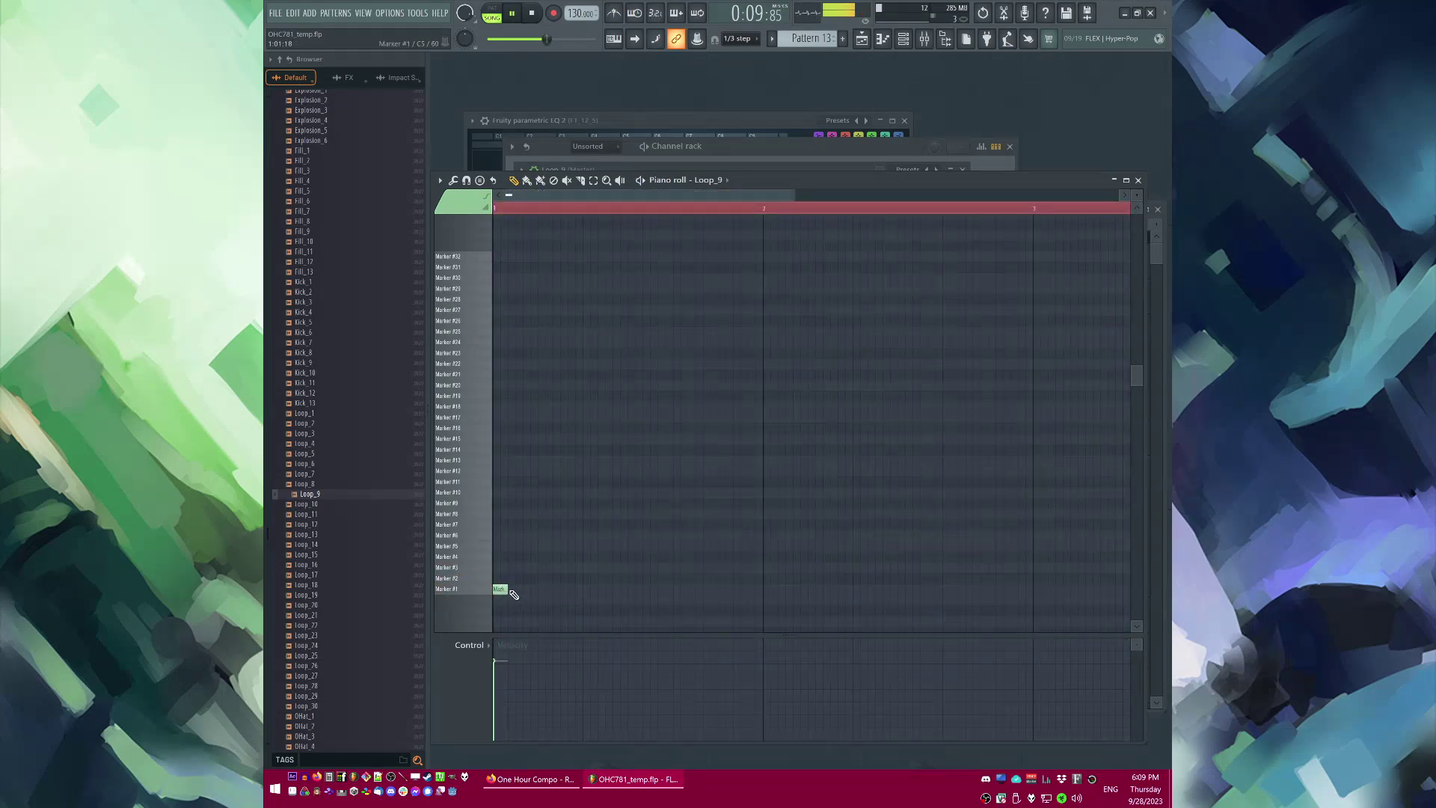
drag(517, 581, 584, 558)
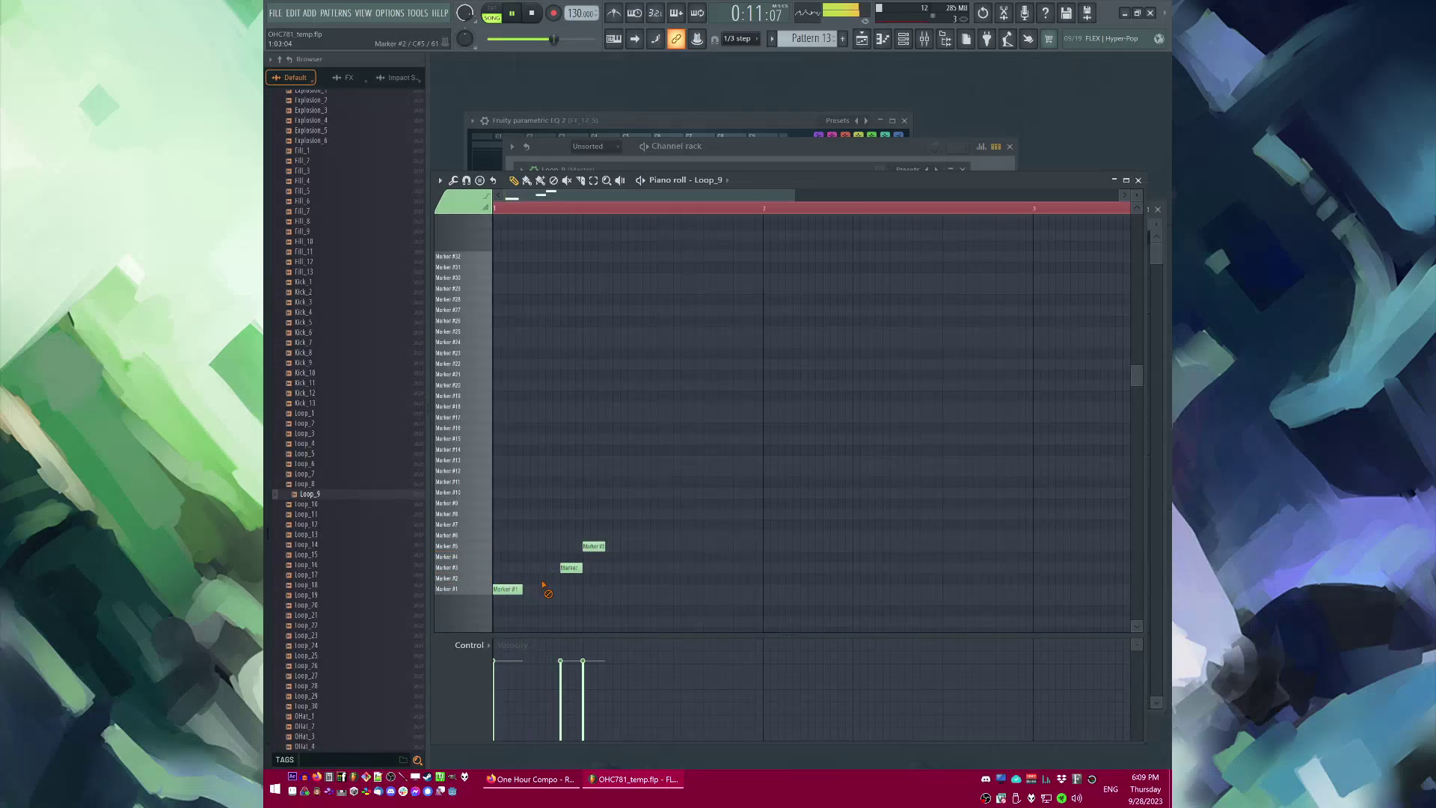
key(space)
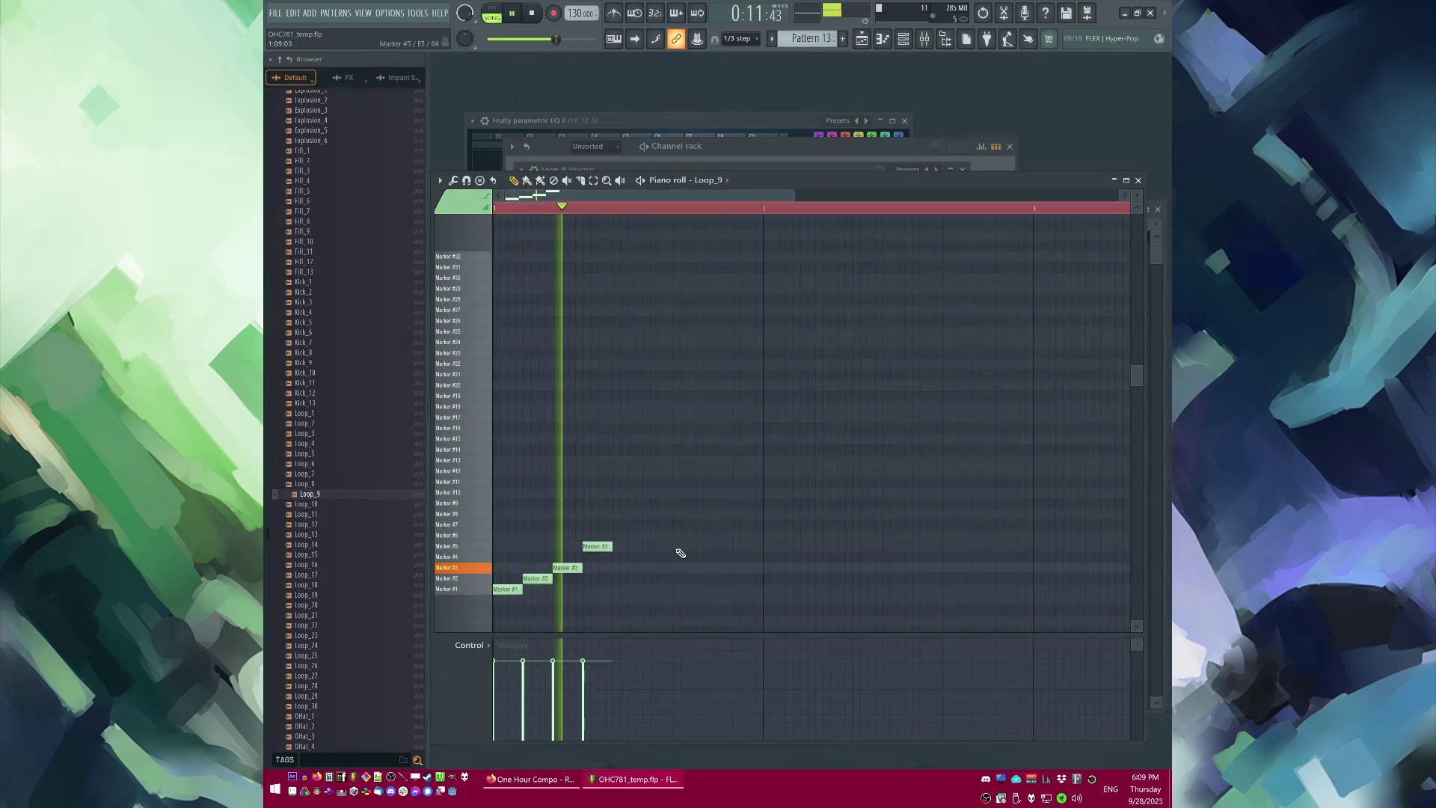
key(space)
Step: Fill the rest of Loop_9's first bar with third-of-a-beat slices in the order Marker #3, #2, #5, #3, #2
click(673, 568)
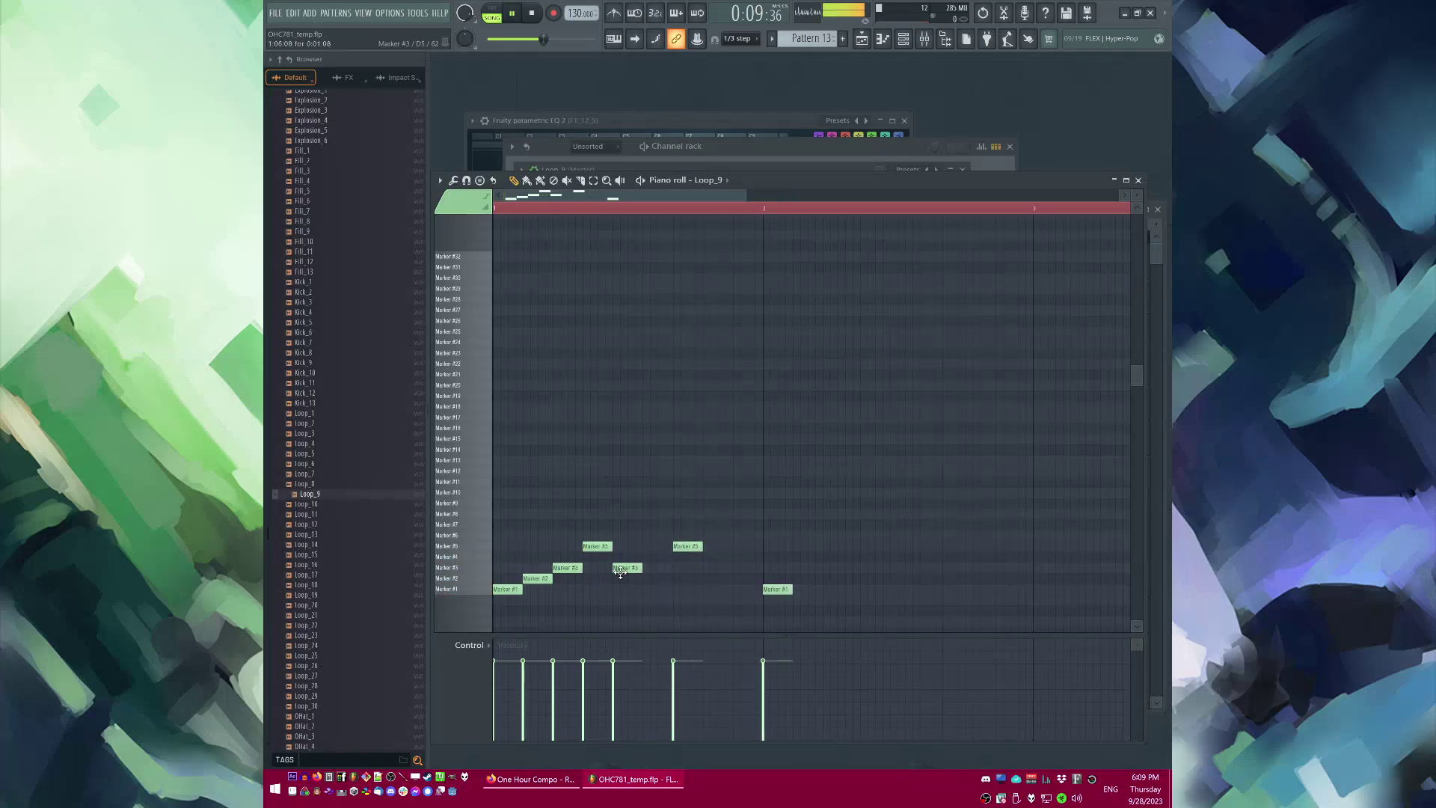
key(l)
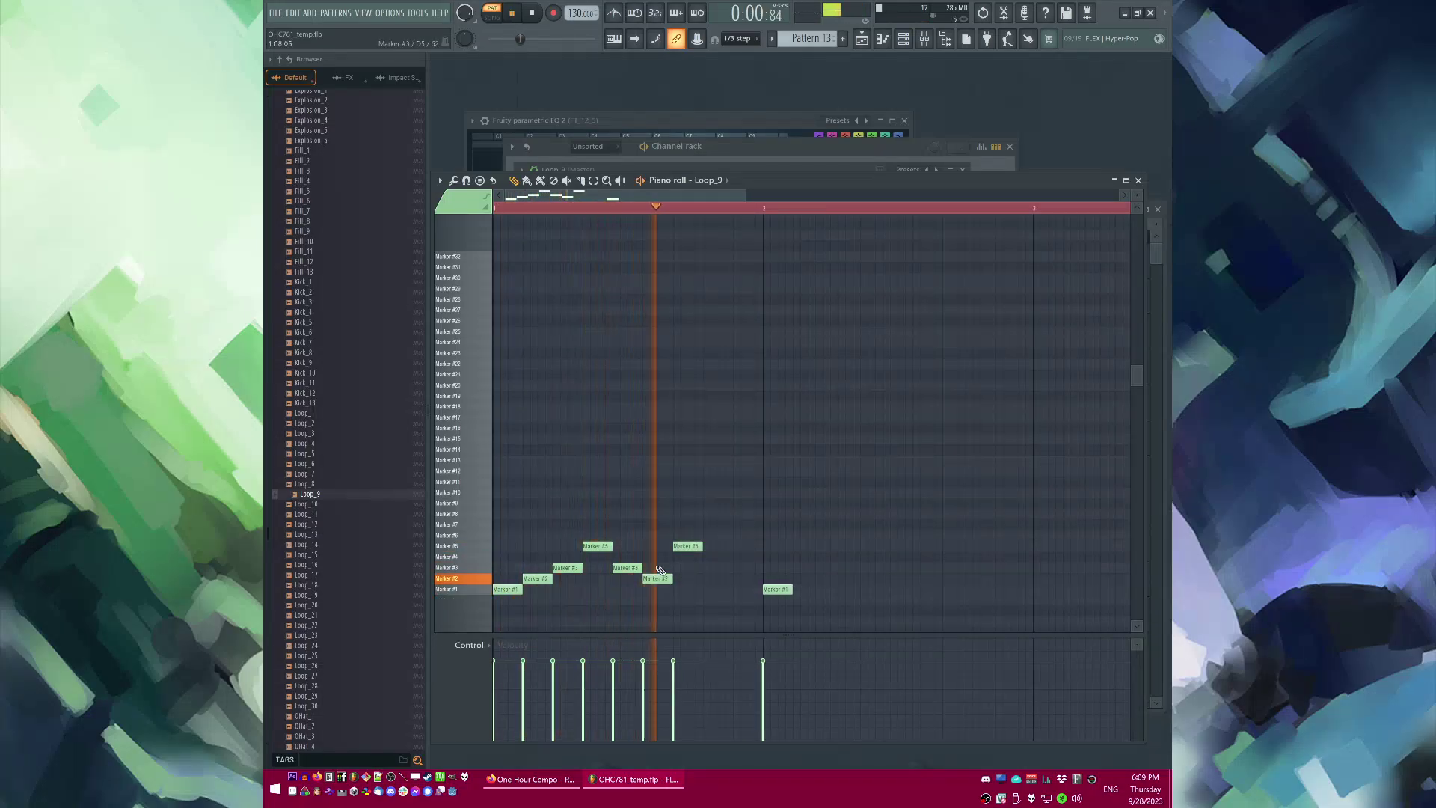
click(719, 571)
key(space)
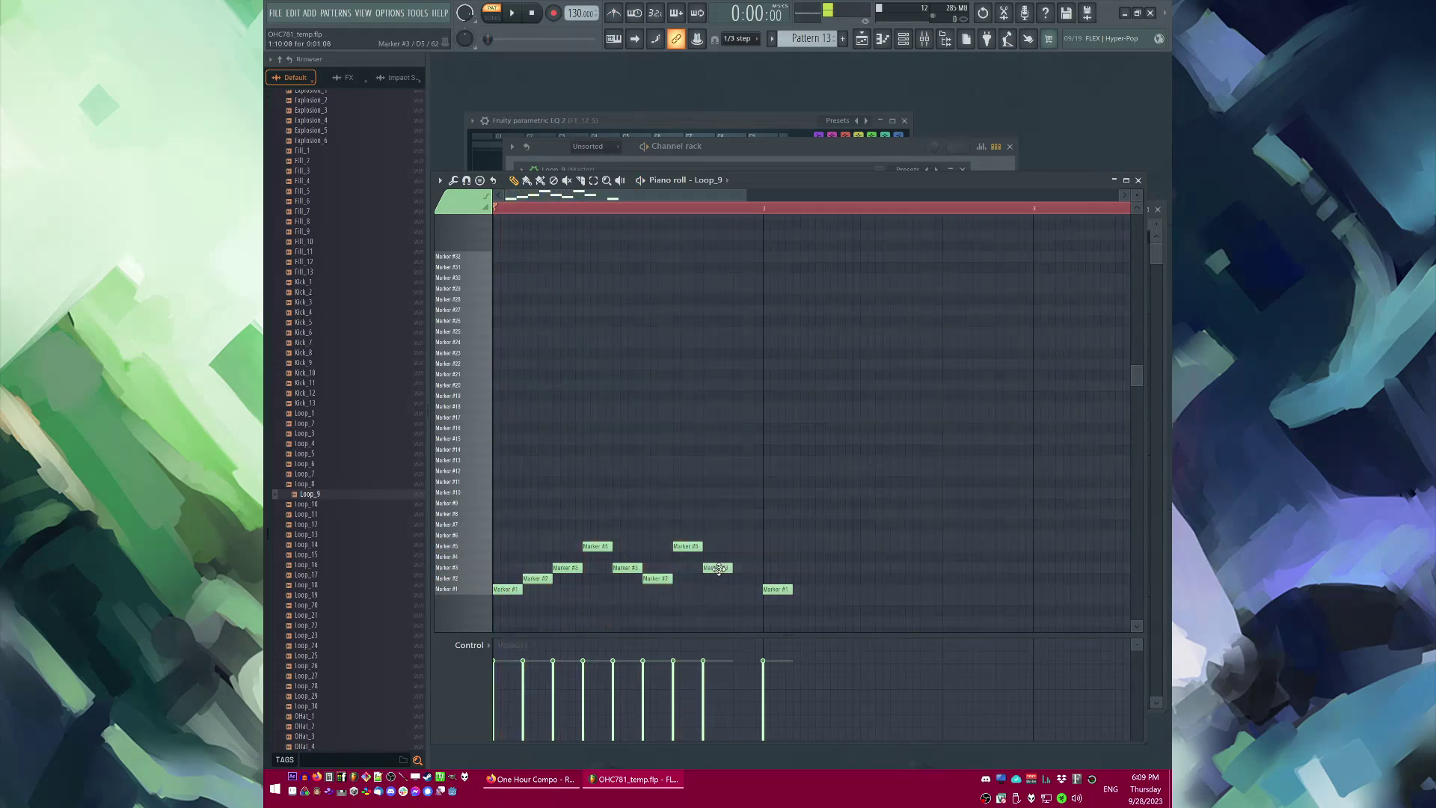
key(space)
click(735, 577)
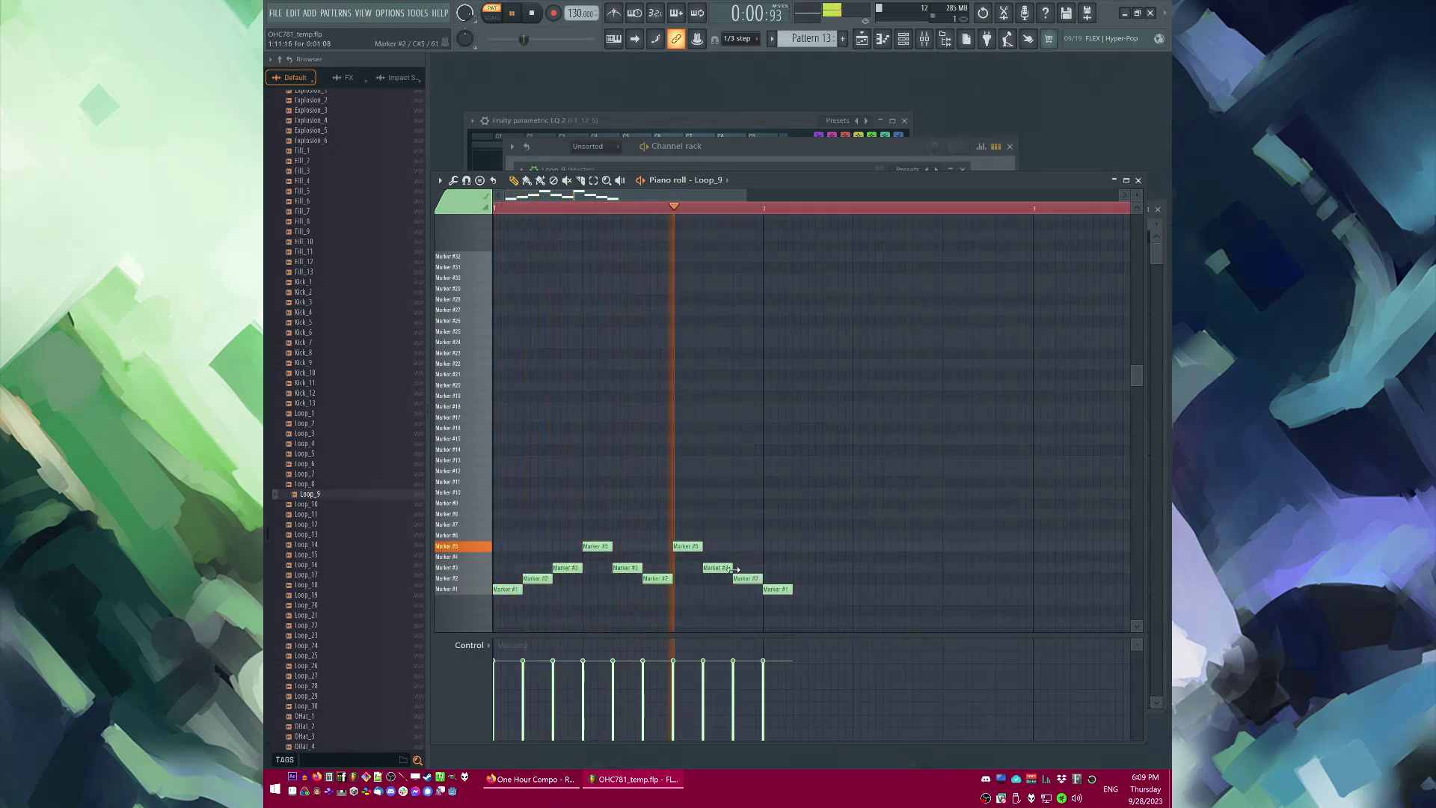
Step: Remove the extra slice note at bar 2 and duplicate the whole first-bar drum rhythm into bar 2
right_click(803, 570)
key(ctrl+a)
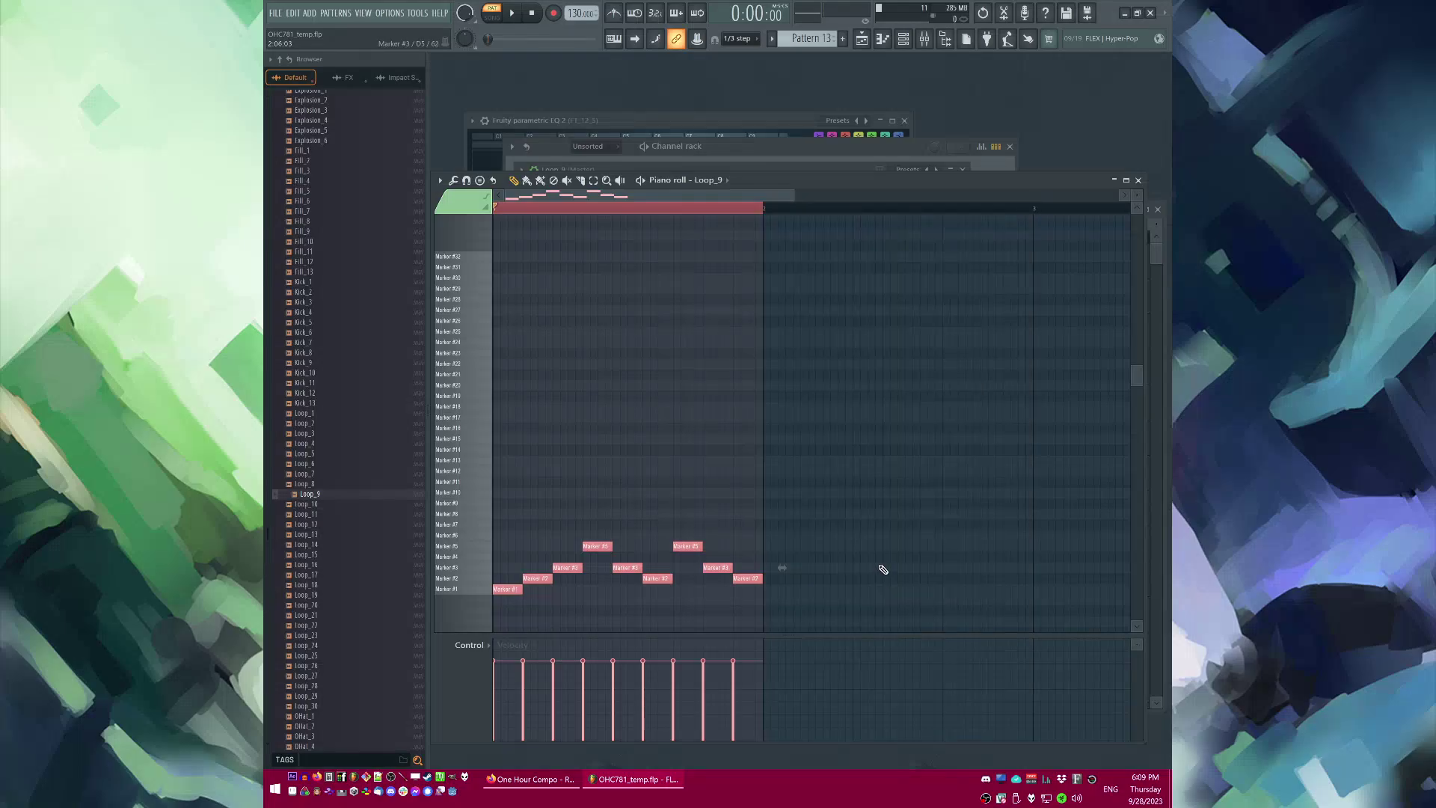
key(ctrl+b)
key(ctrl+d)
key(space)
Step: Turn the Marker #3 slices at the end of beat 1 and in beat 3 of bar 2 into half-length double hits
right_click(644, 209)
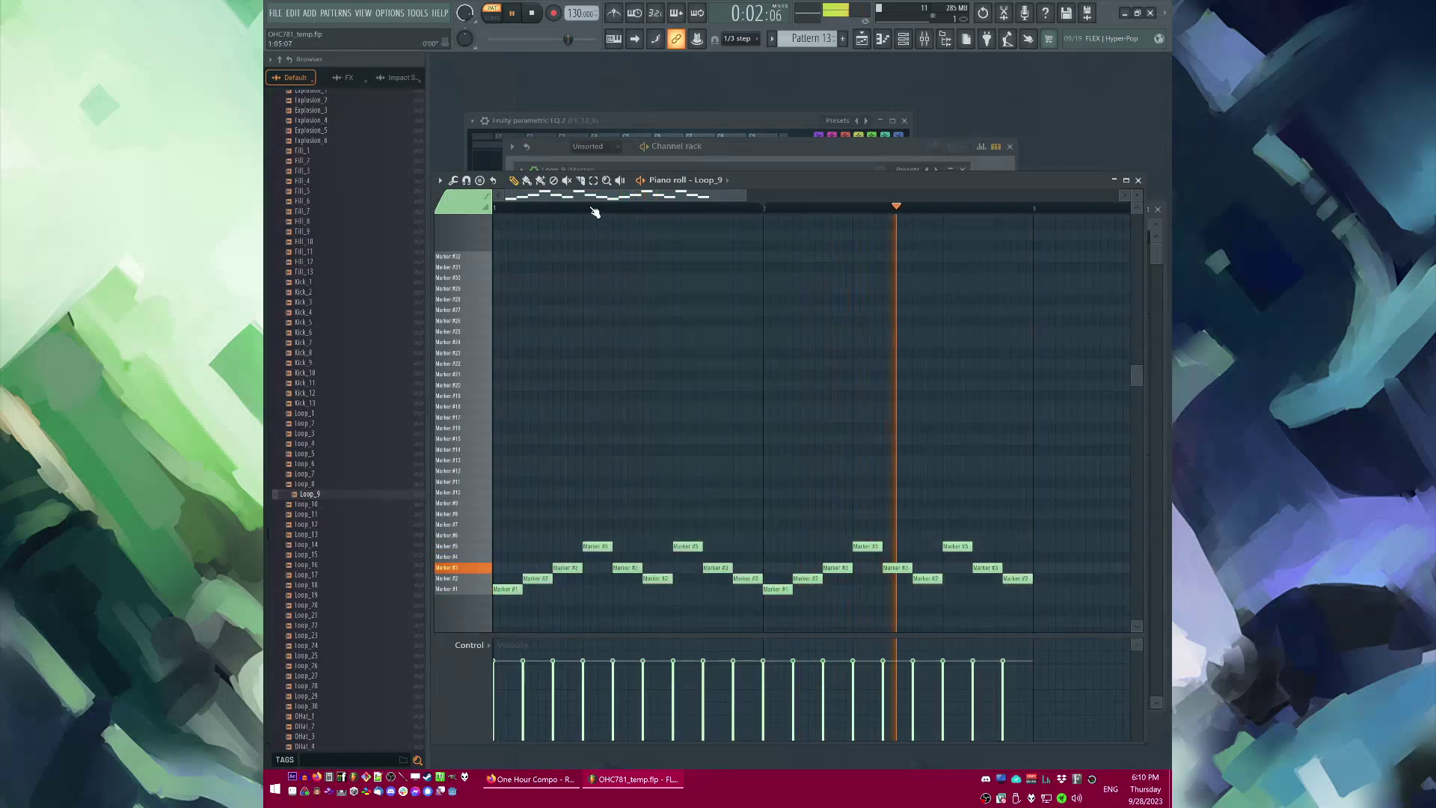
scroll(803, 516, down, 3)
scroll(819, 561, up, 1)
scroll(820, 566, up, 2)
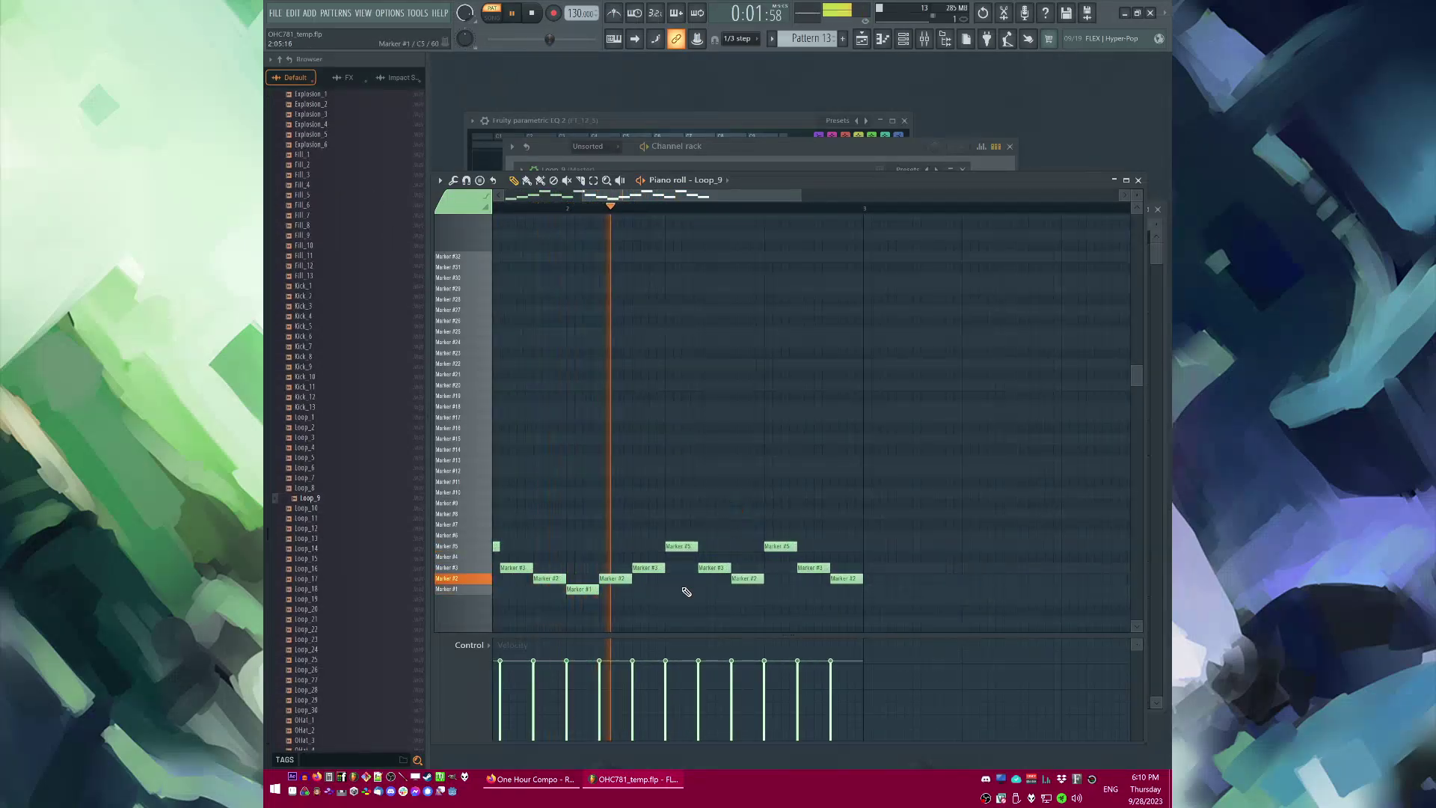
key(space)
drag(645, 569, 654, 568)
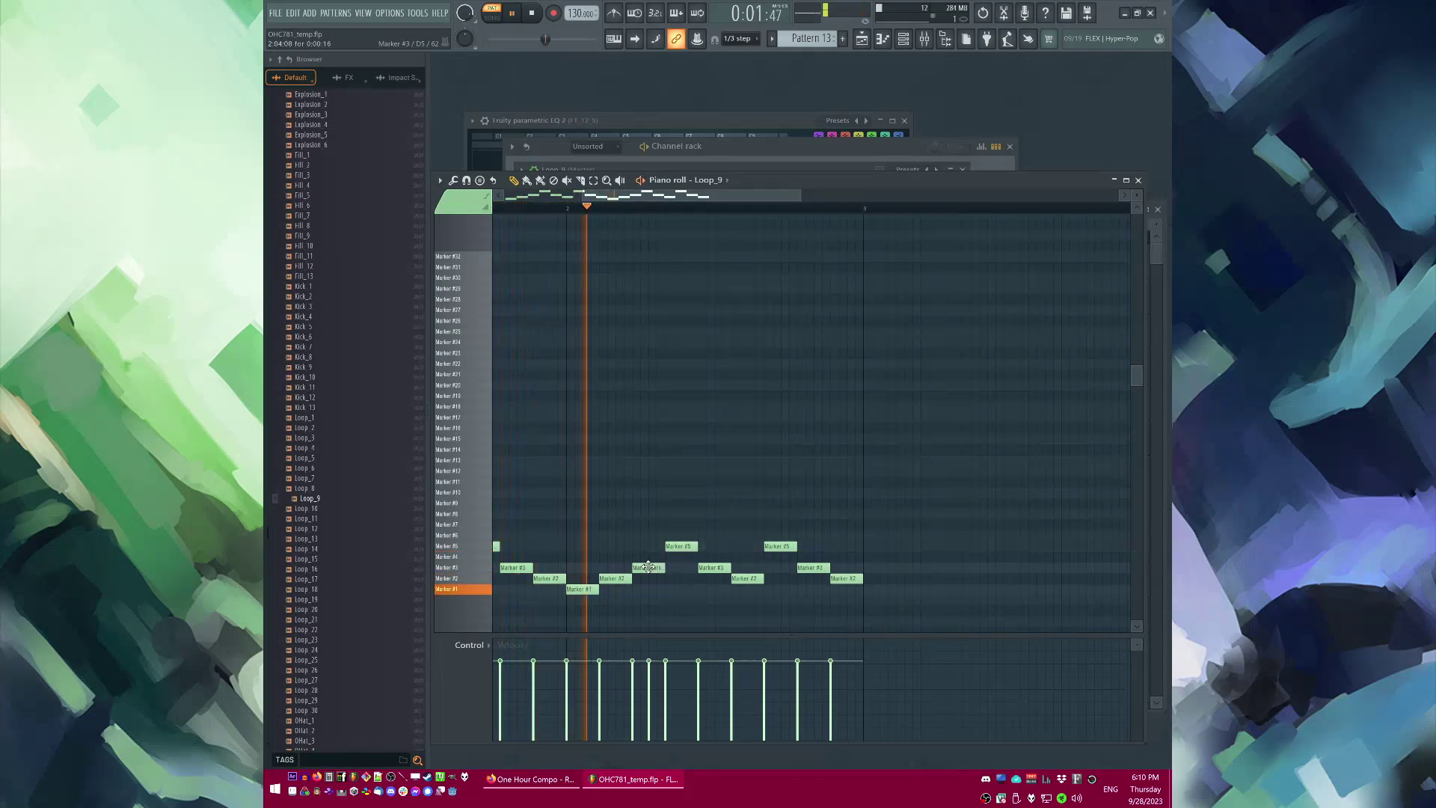
key(space)
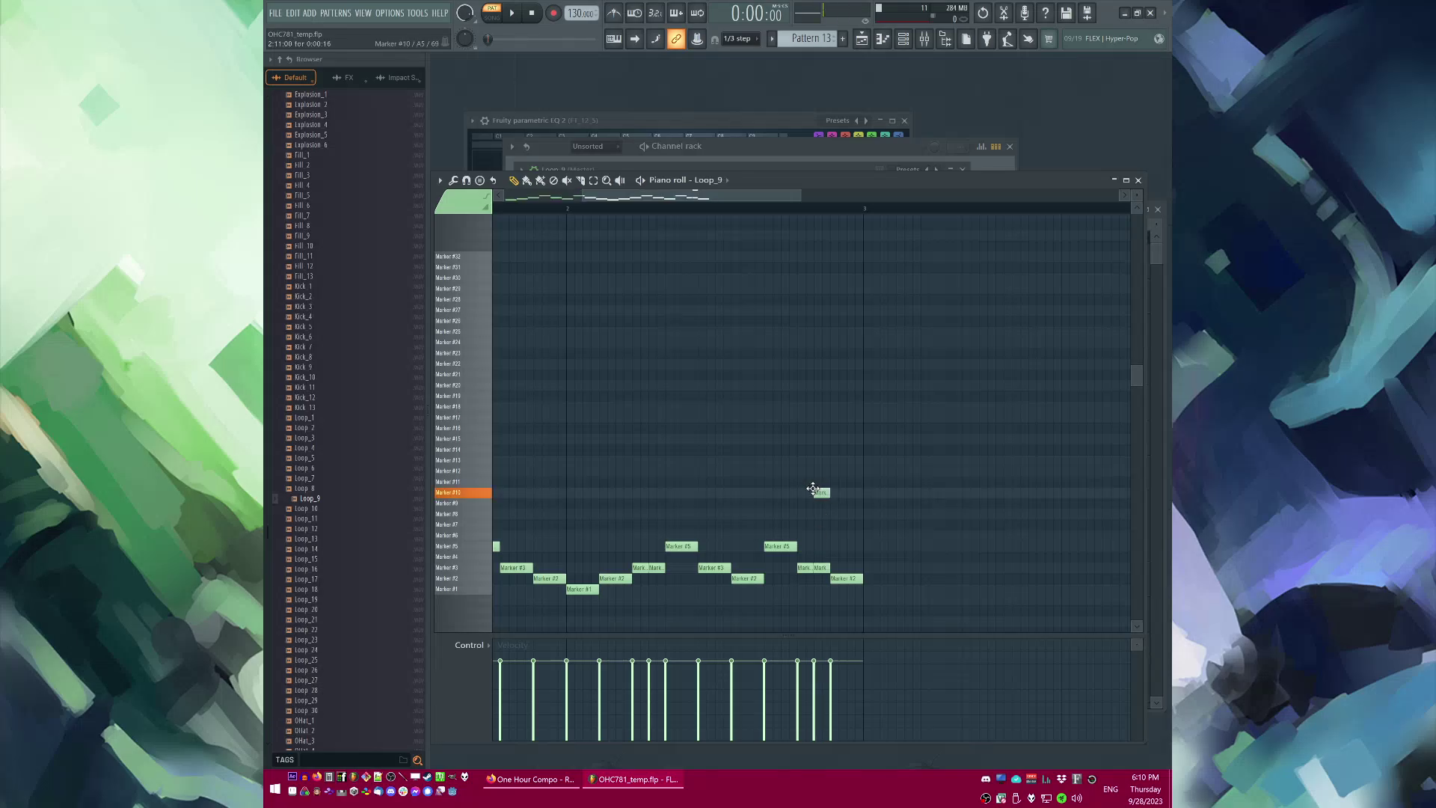
Step: Repeat the Pattern 13 clip at bar 11 on playlist Track 4 and save the project
key(F6)
key(F5)
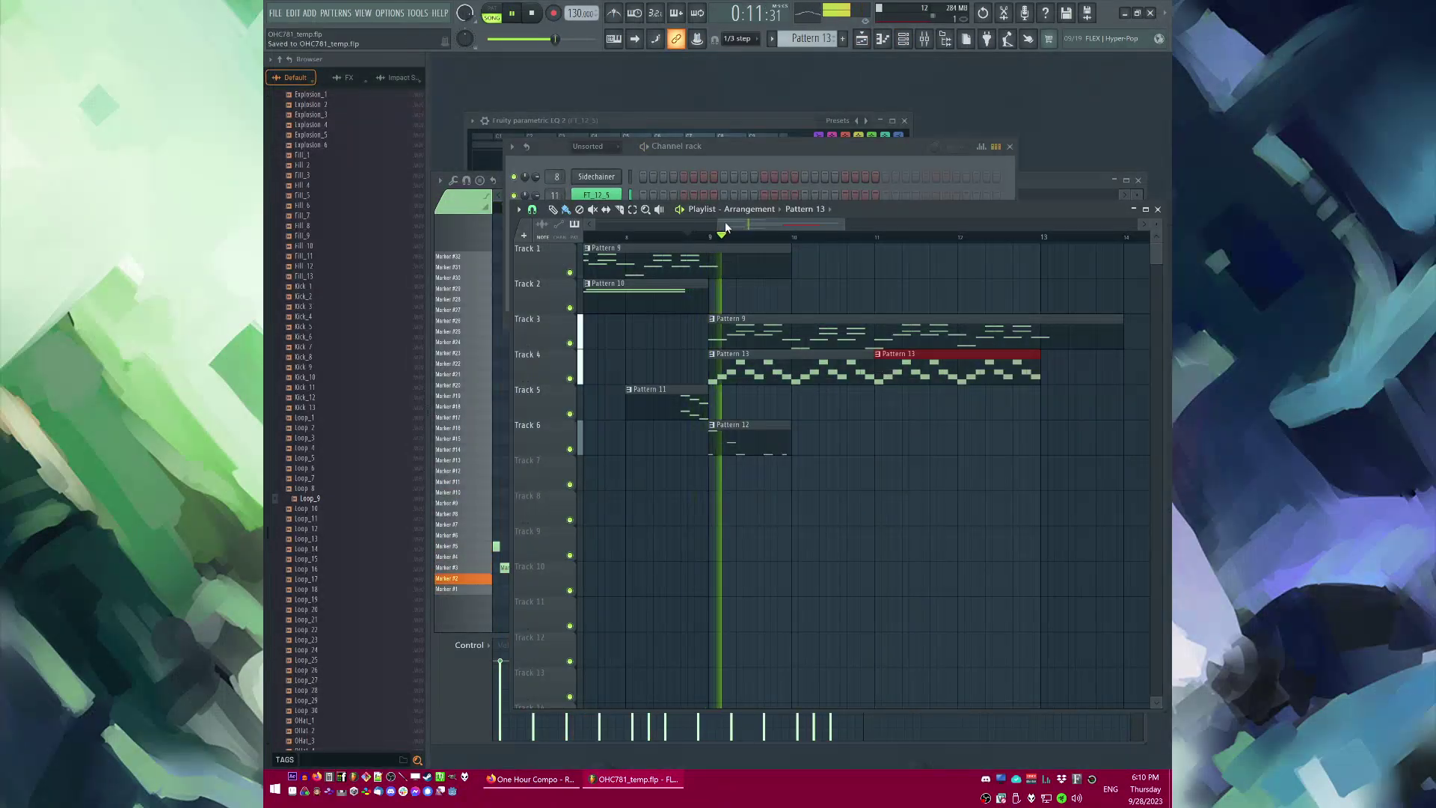
drag(726, 223, 743, 224)
ctrl+click(857, 456)
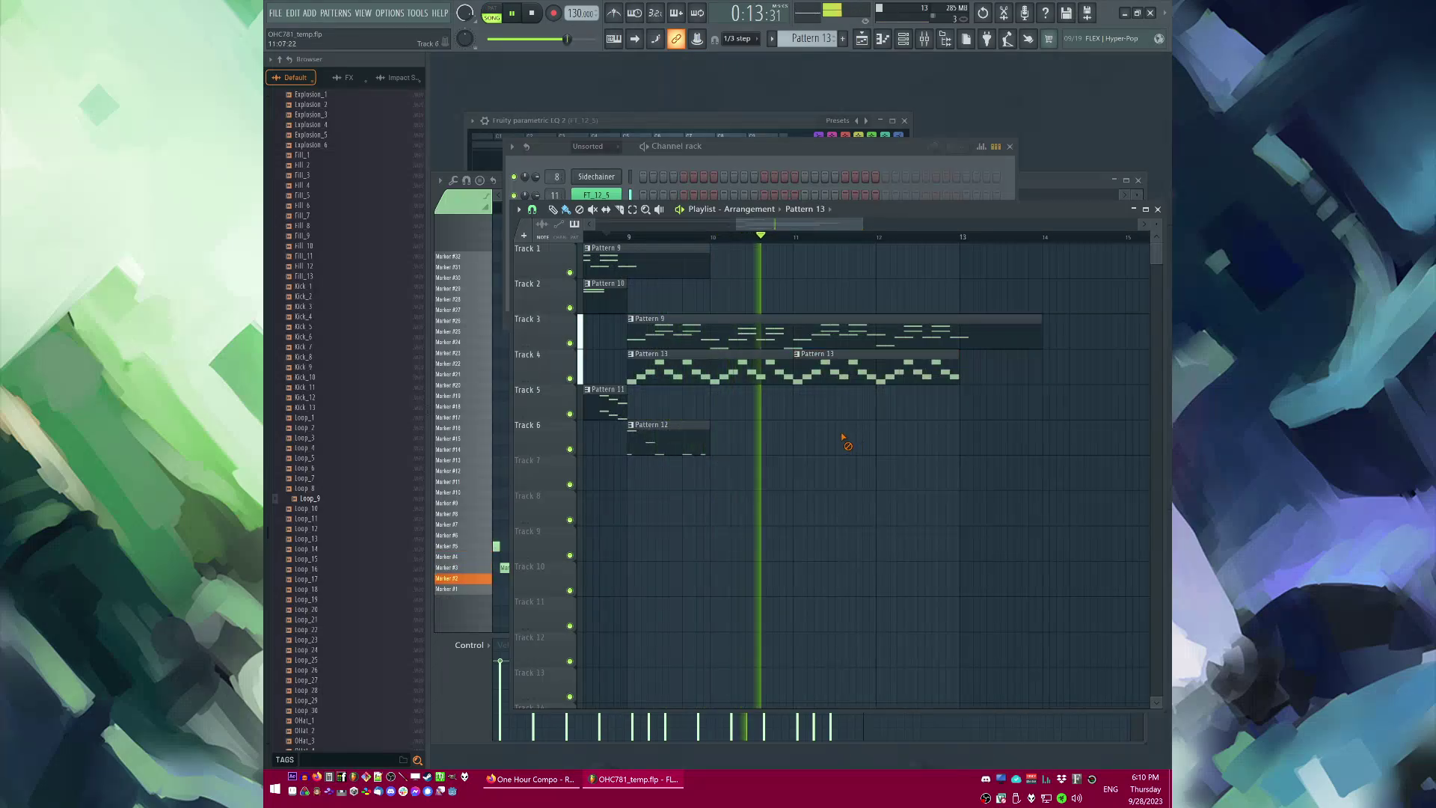
Step: Route the Loop_9 Slicex channel to mixer track 5, Loop 1
key(F9)
key(F6)
click(588, 291)
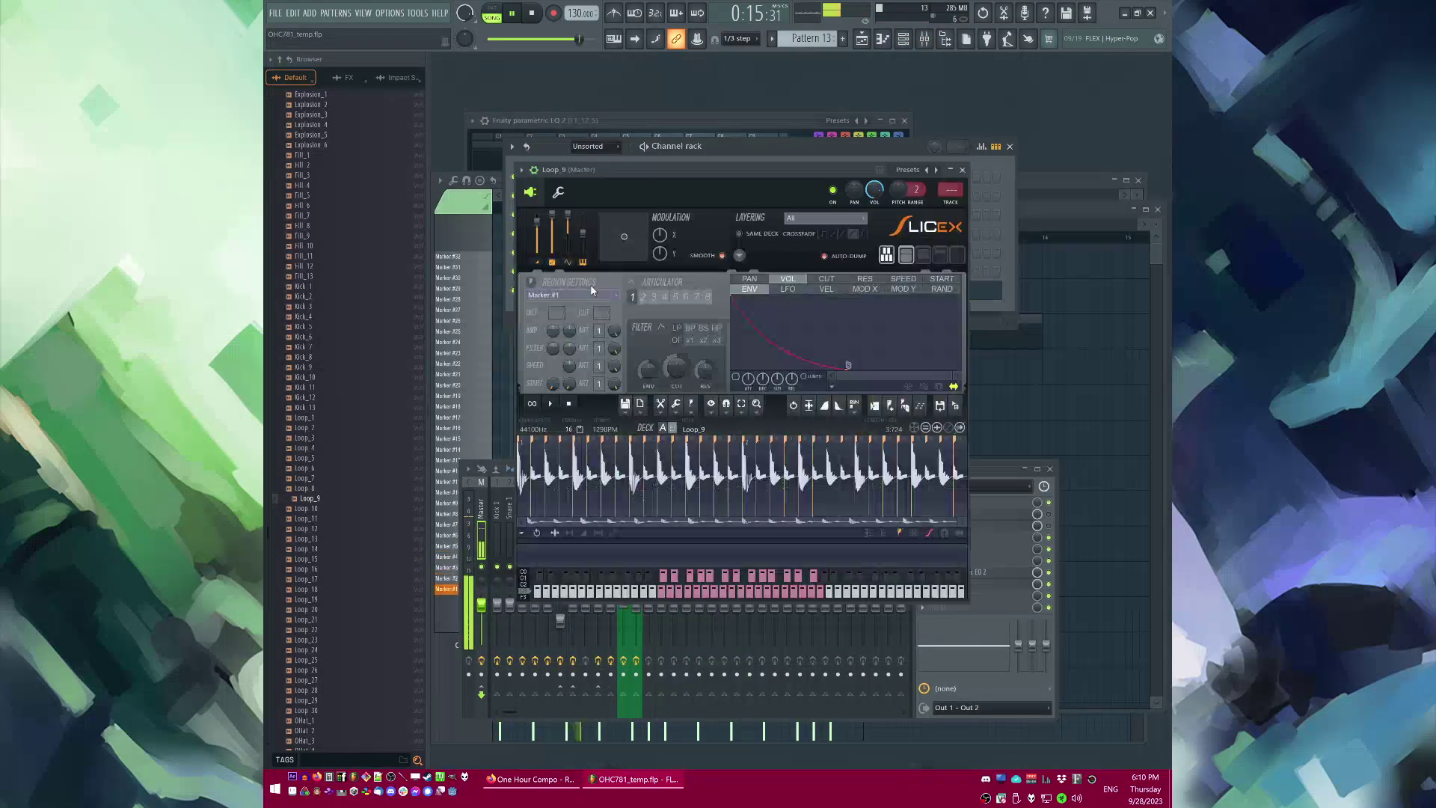
drag(949, 189, 950, 178)
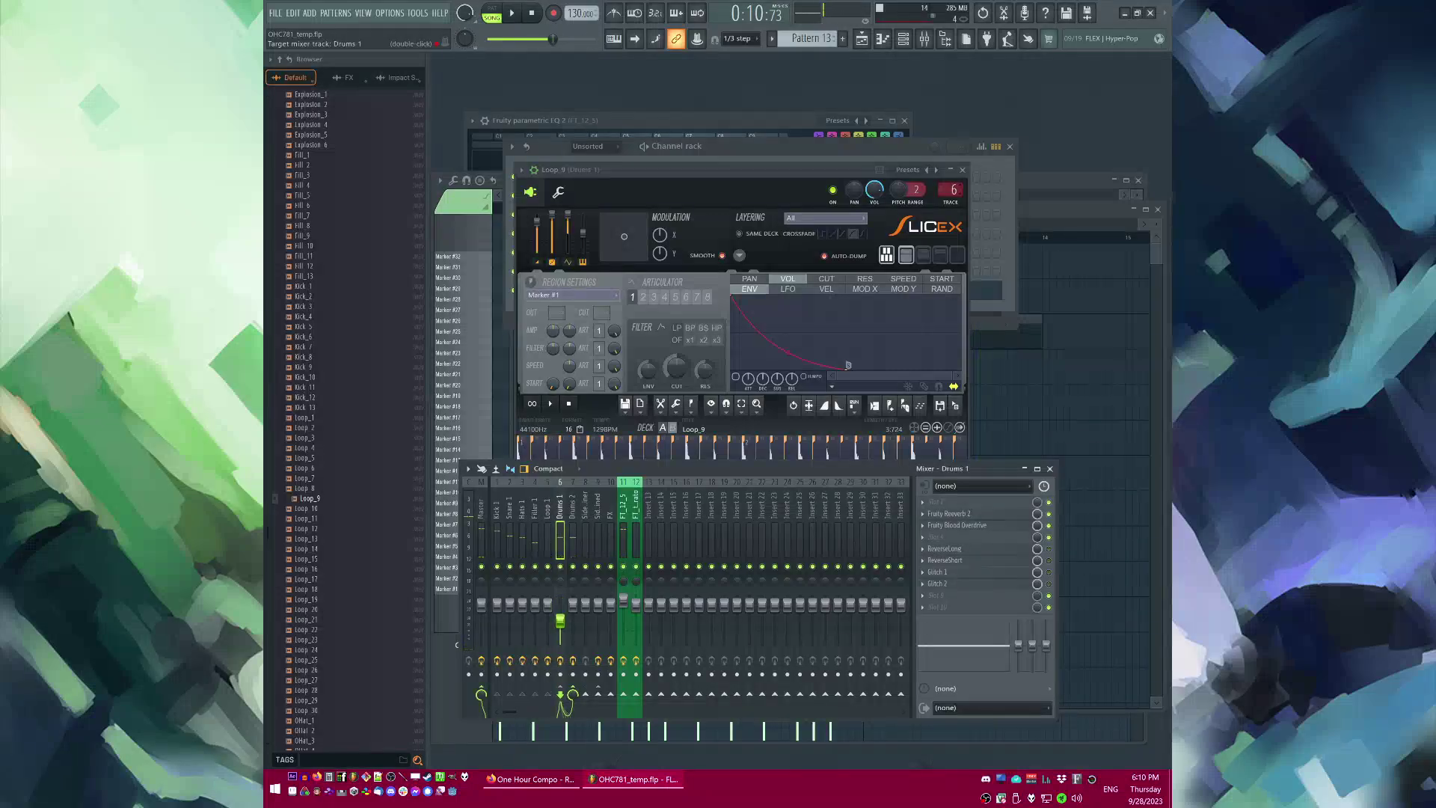
Step: Ease the low cut in Loop 1's Fruity Parametric EQ 2 so more low end passes, and close the equalizer
click(965, 514)
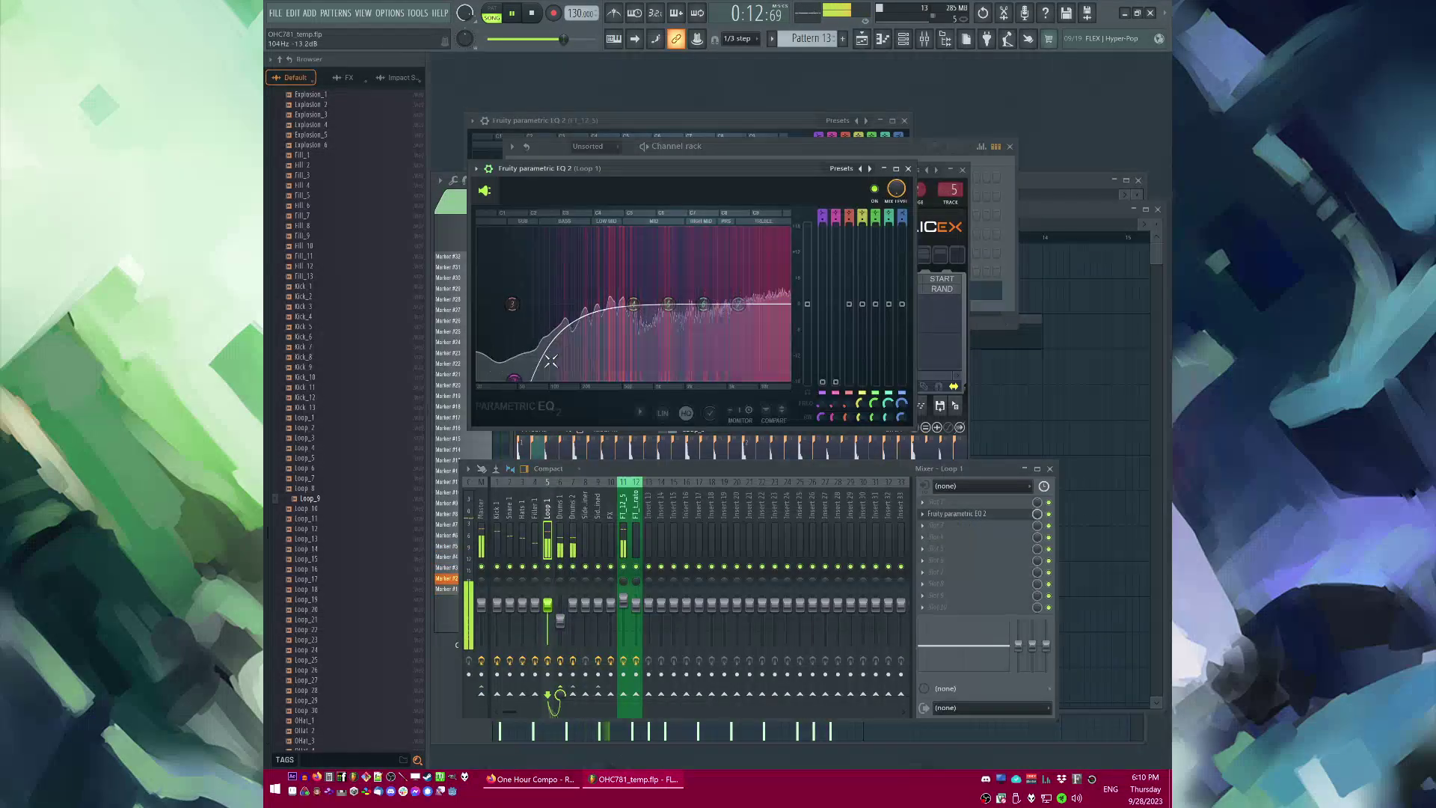
drag(529, 305, 501, 381)
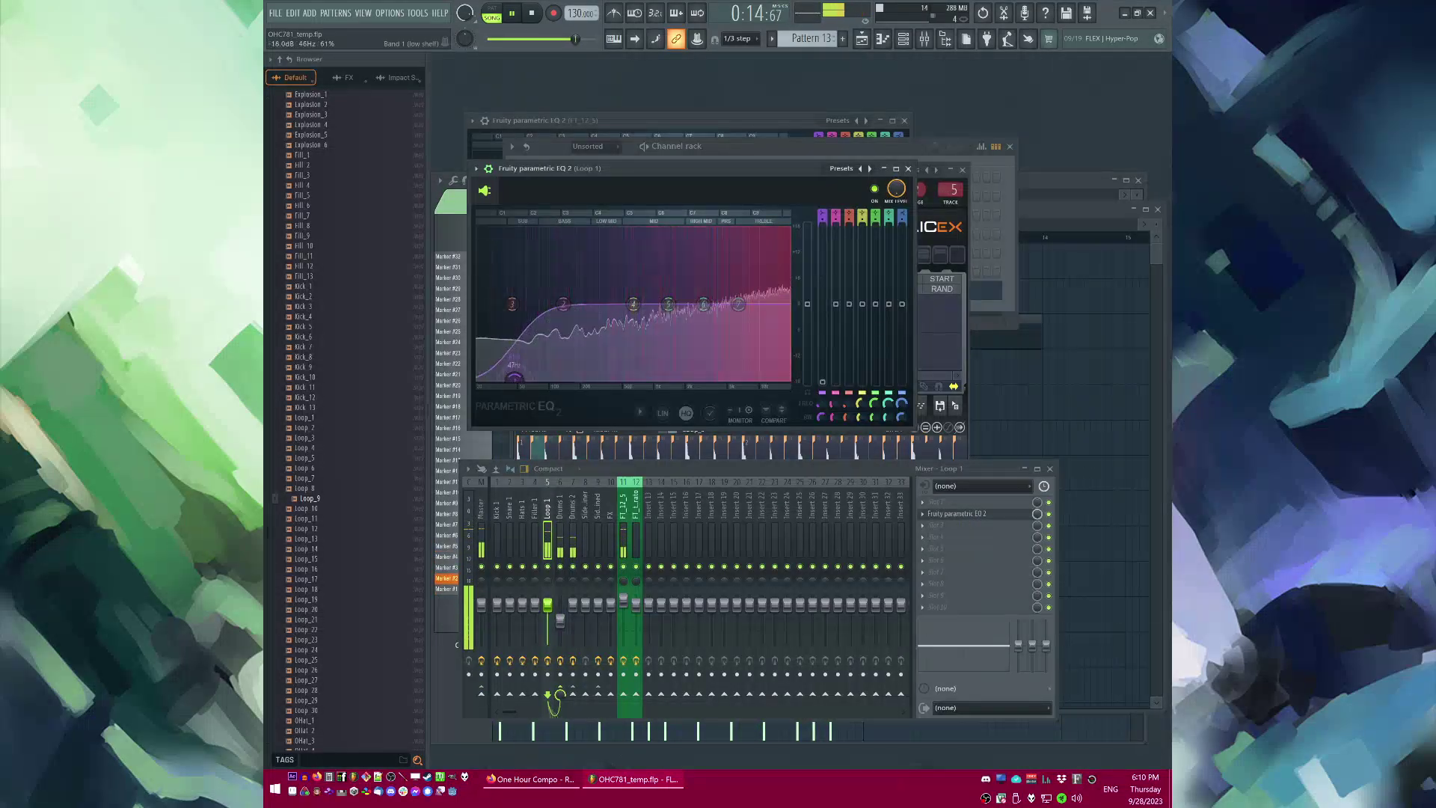
click(910, 169)
Step: Open Pattern 12 from its Track 6 clip and route the FT_triangle_novibrato #2 channel to mixer track 13
key(F5)
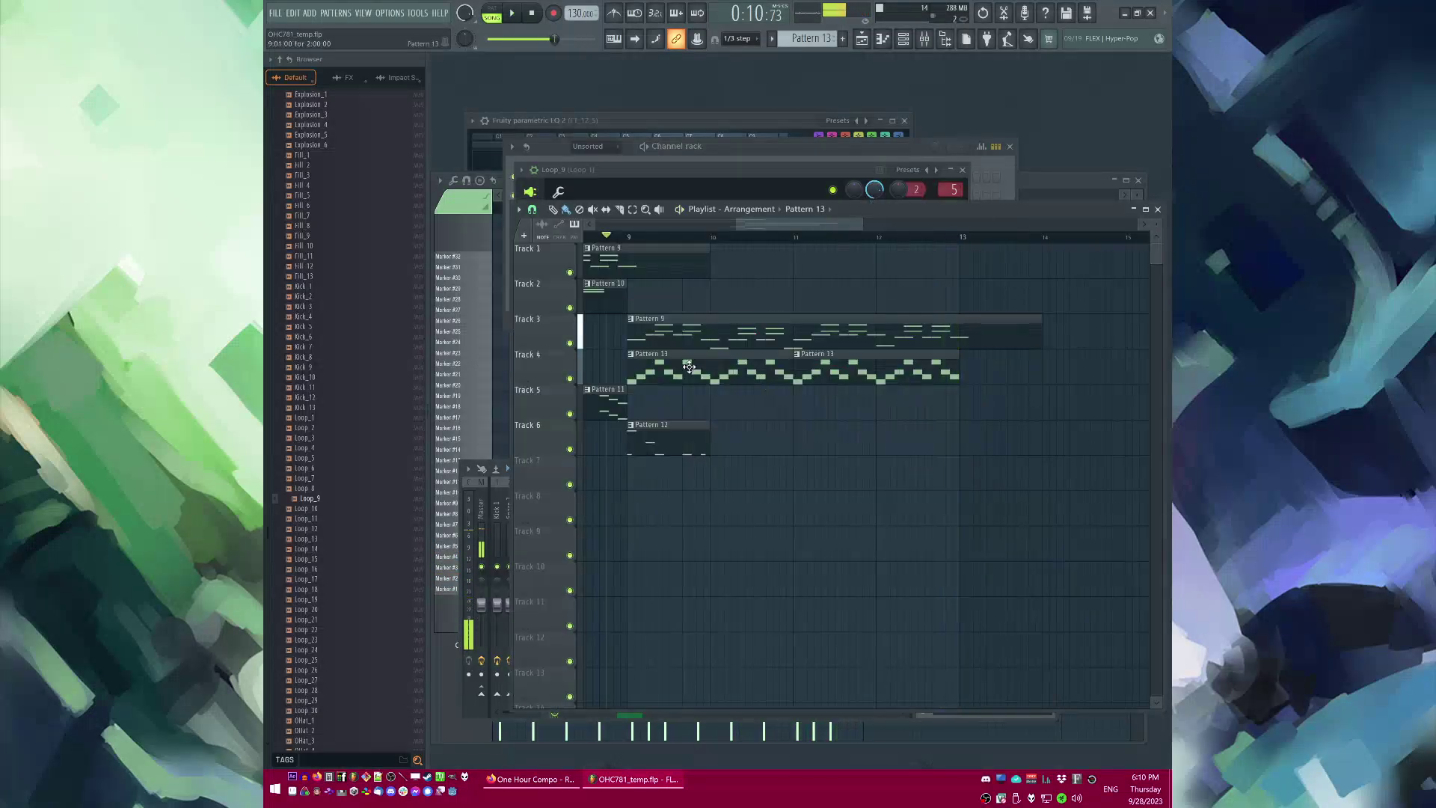
double_click(656, 444)
key(l)
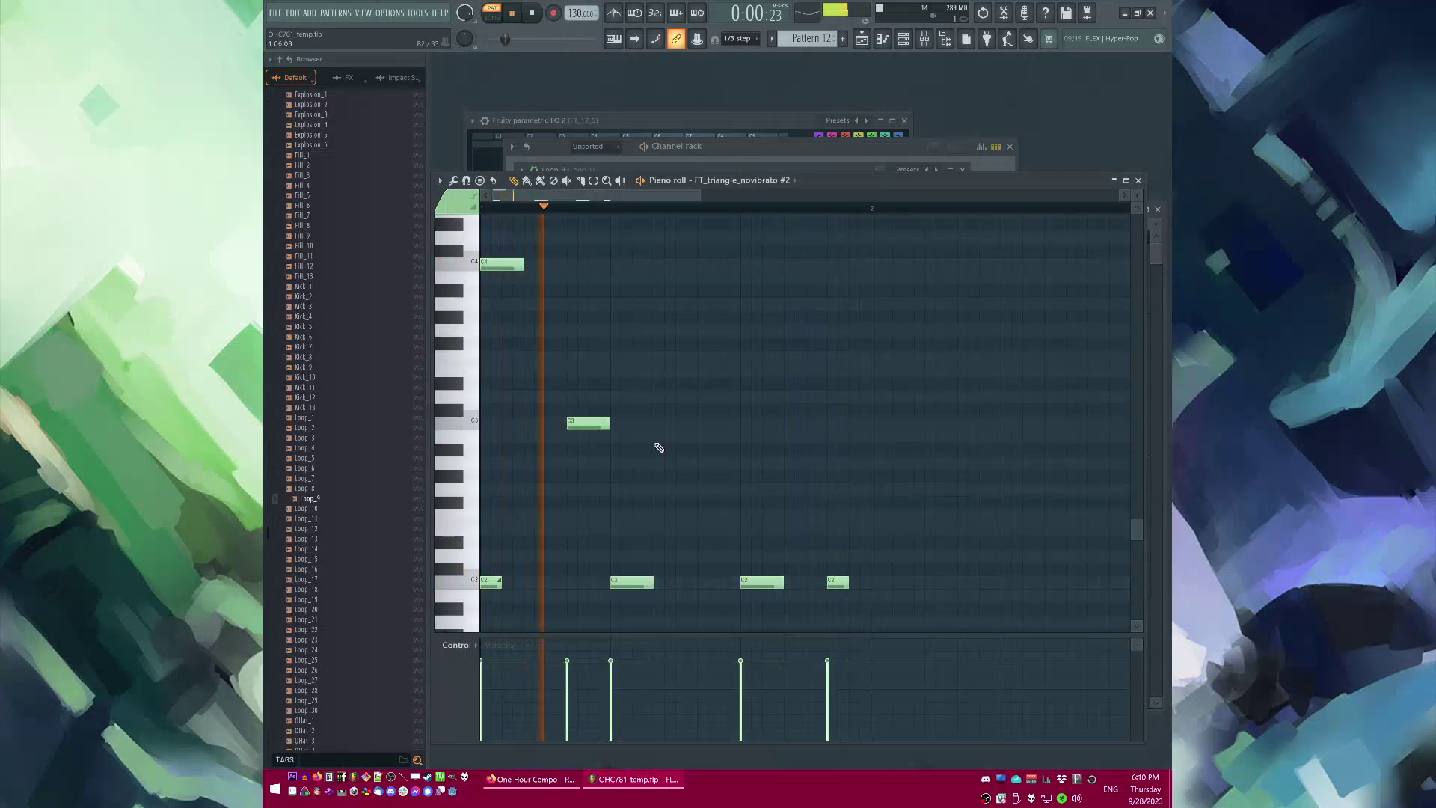
key(F6)
click(602, 273)
key(ctrl+l)
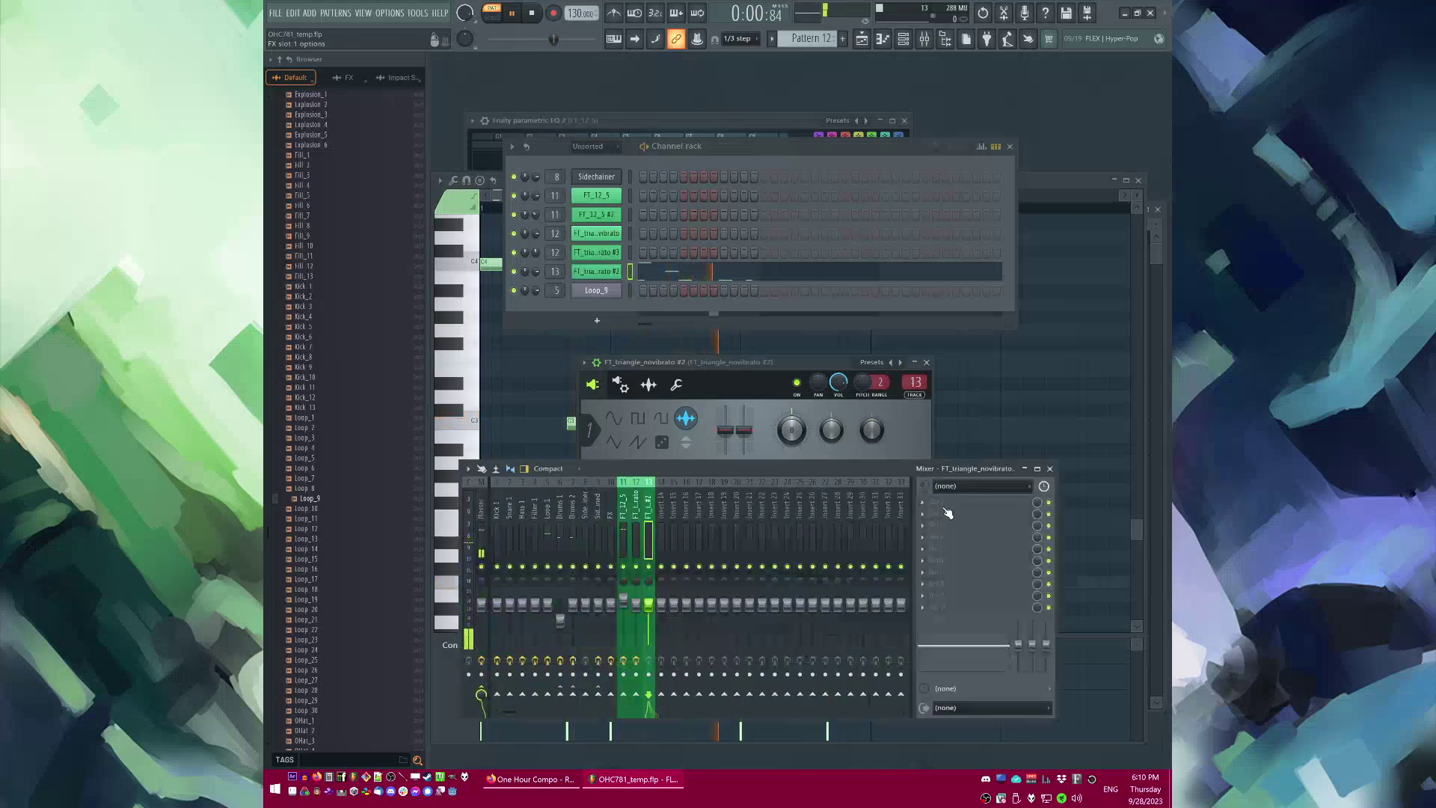
Step: Insert Fruity Blood Overdrive on the FT_triangle_novibrato #2 mixer track and return to that channel's piano roll
click(950, 546)
click(1097, 486)
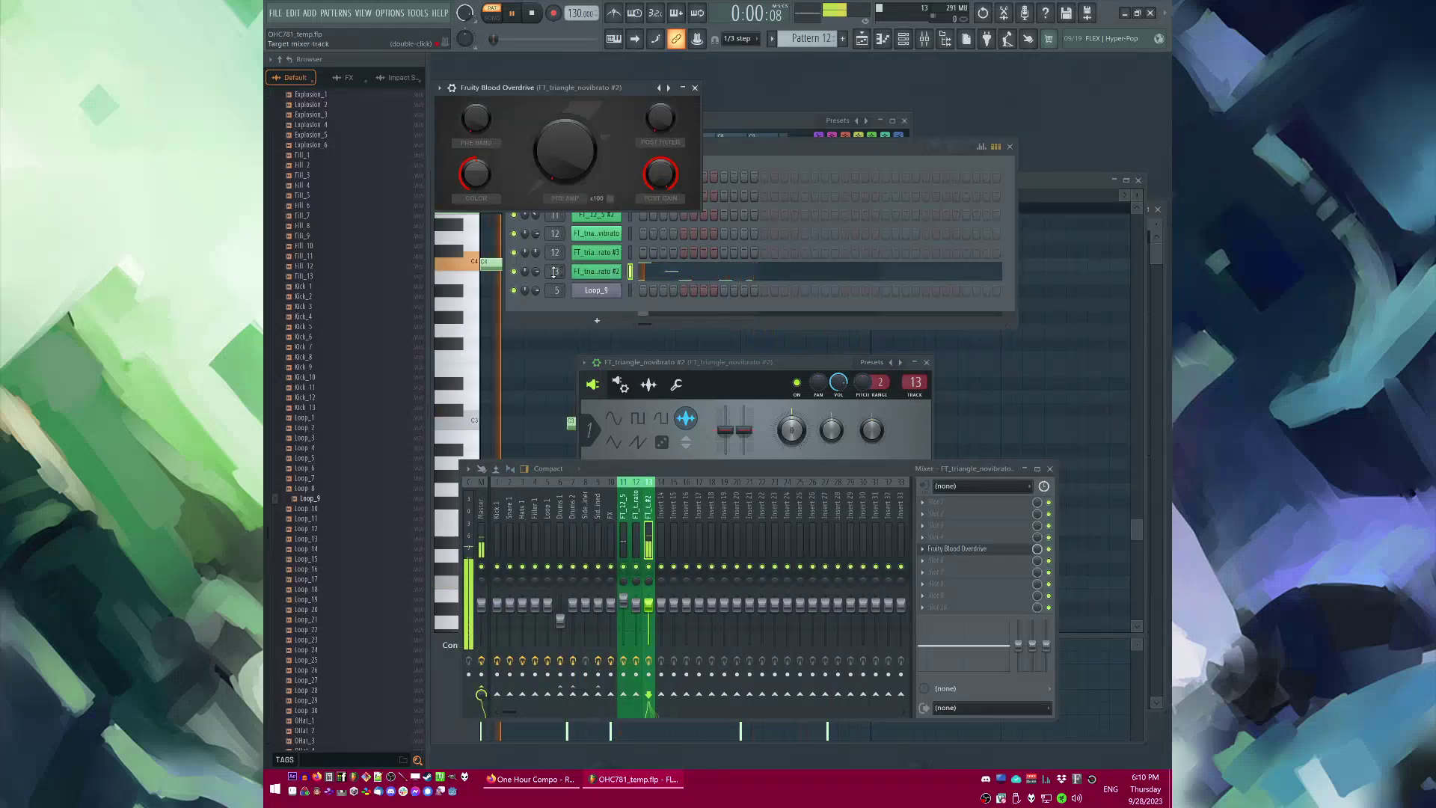
click(696, 275)
click(696, 274)
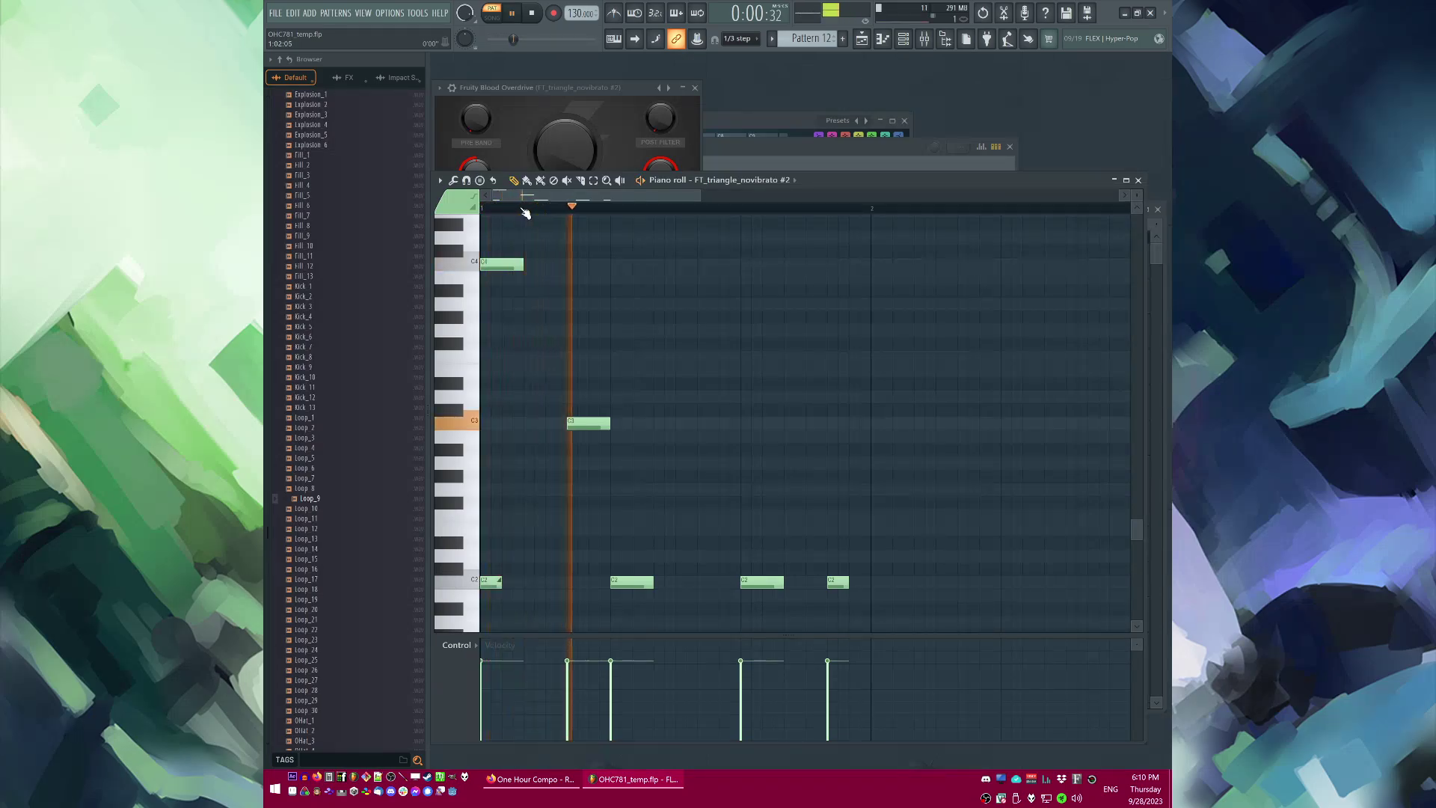
Step: Copy the opening C4 note and its C2 slide to beat 3 of Pattern 12, deleting the plain C2 note there
key(l)
drag(538, 239, 482, 630)
key(space)
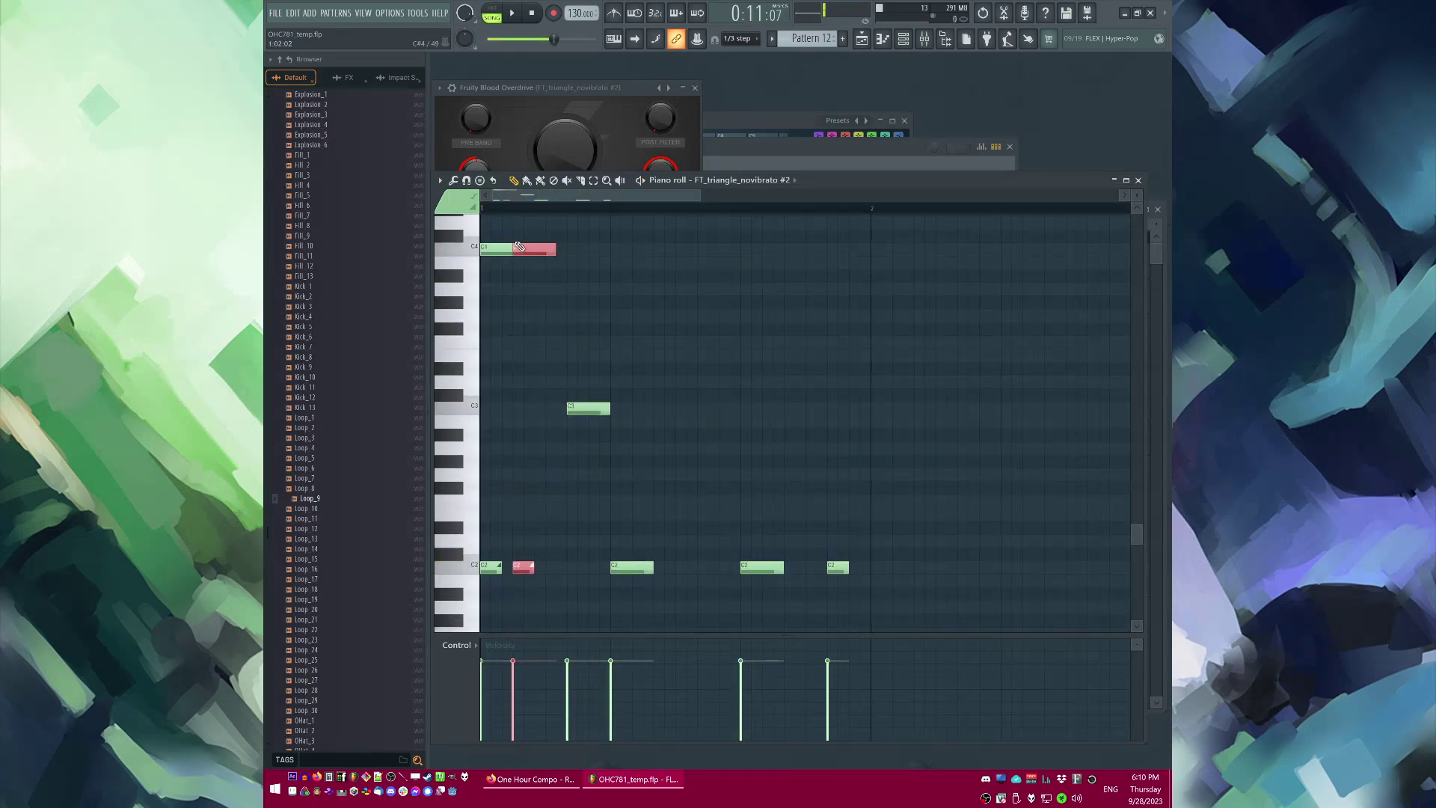
key(space)
drag(519, 248, 676, 255)
scroll(679, 254, down, 2)
key(space)
key(space)
ctrl+click(703, 474)
right_click(677, 571)
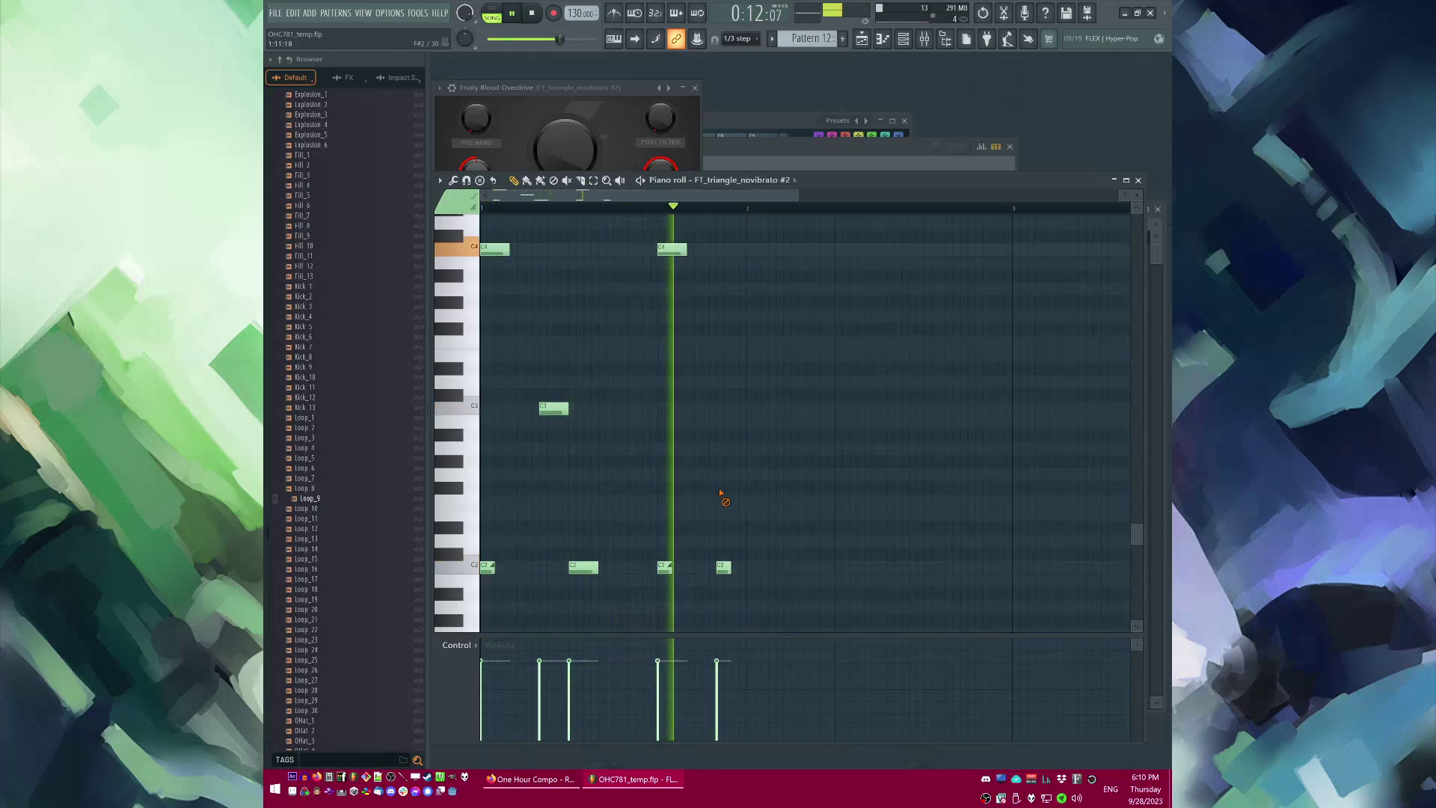
Step: Try an earlier start for the C3 note, restore it, and lengthen the opening C4 note to meet it
key(space)
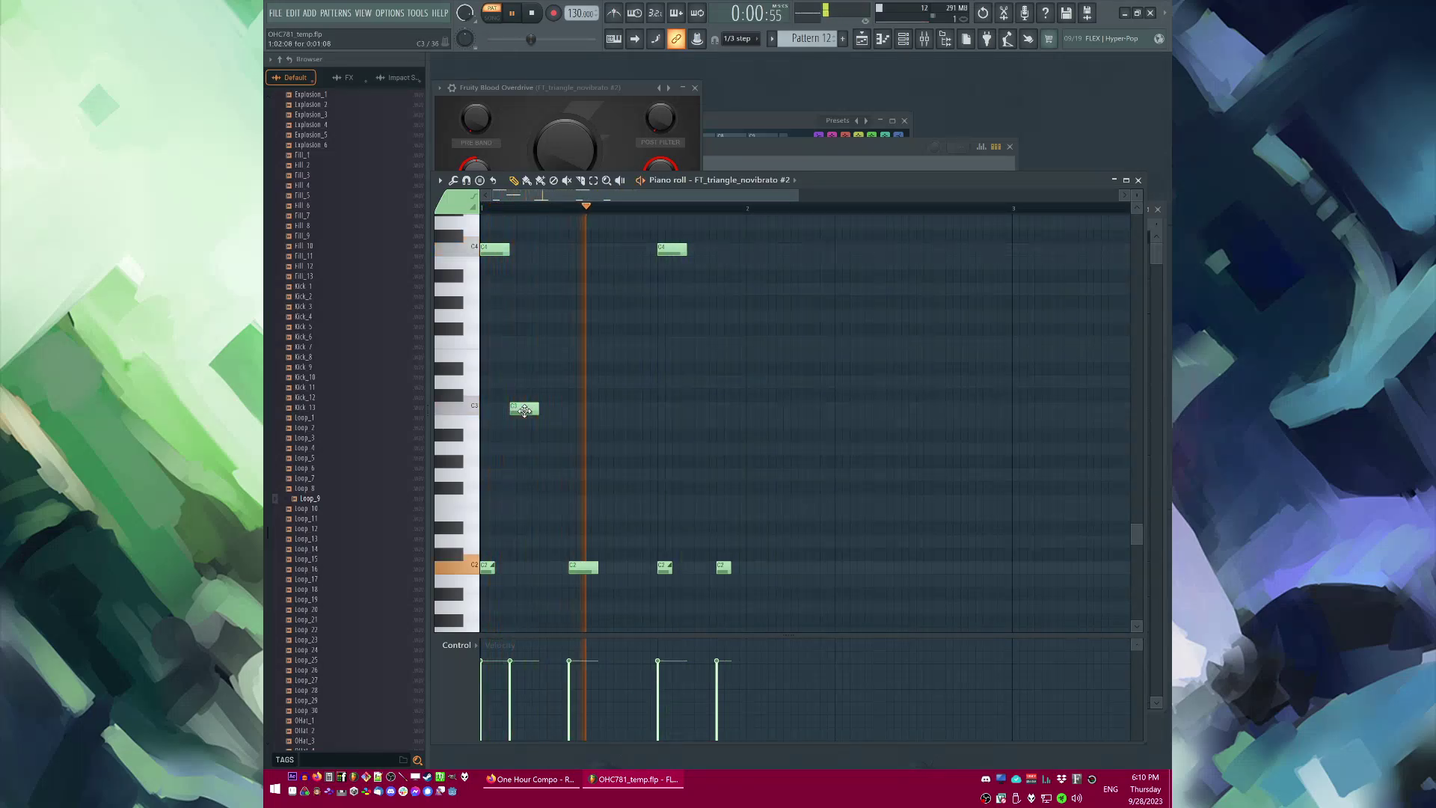
drag(524, 410, 553, 410)
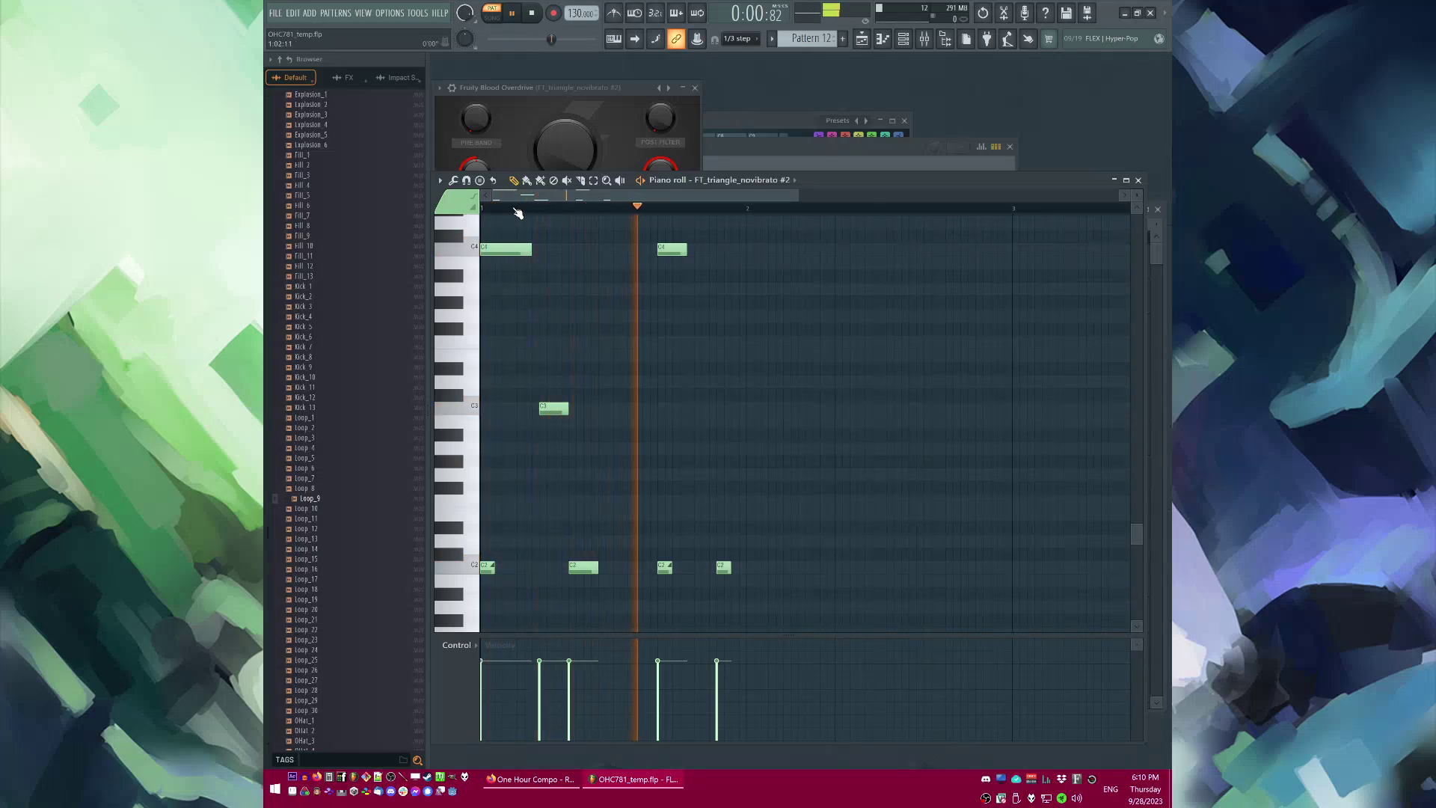
key(l)
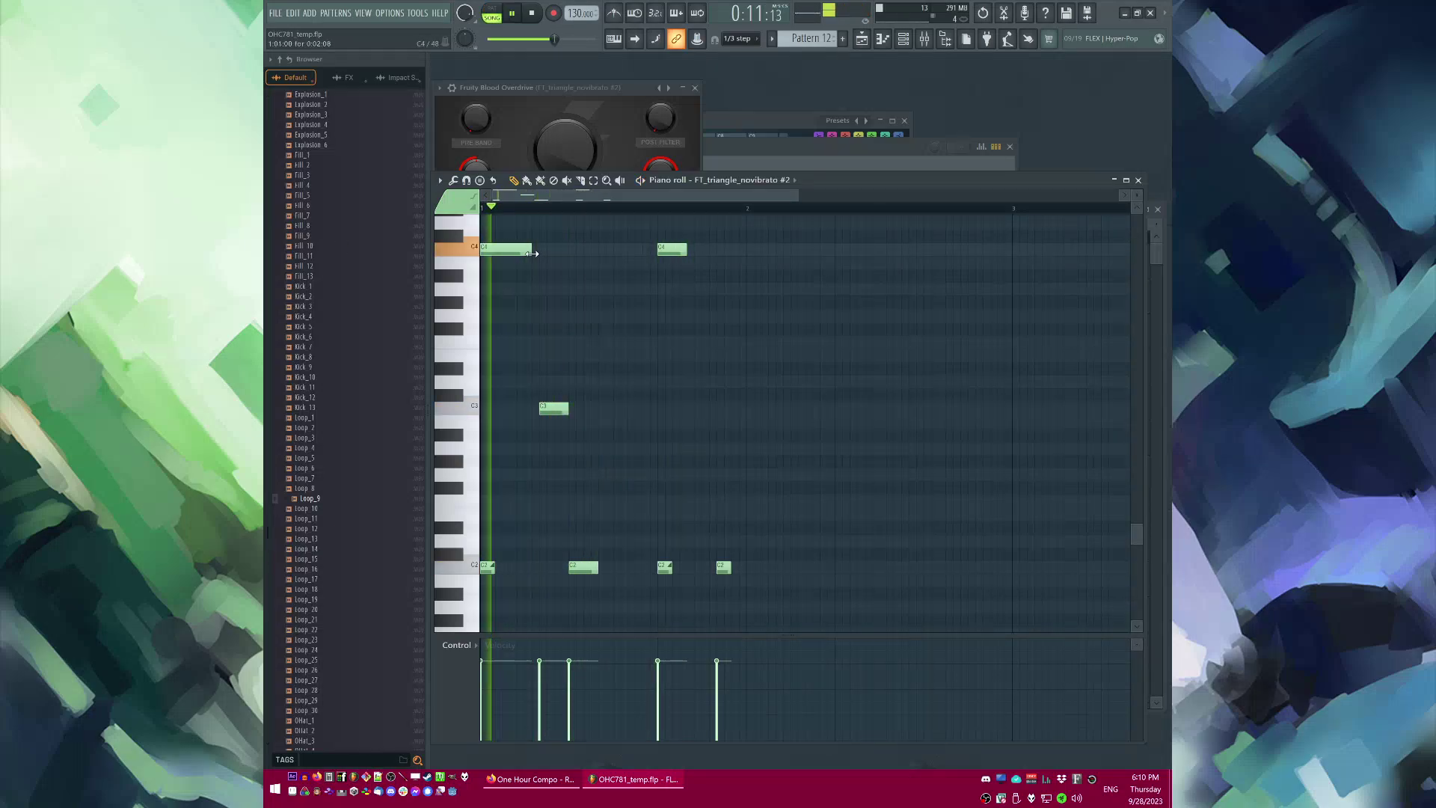
drag(532, 253, 542, 253)
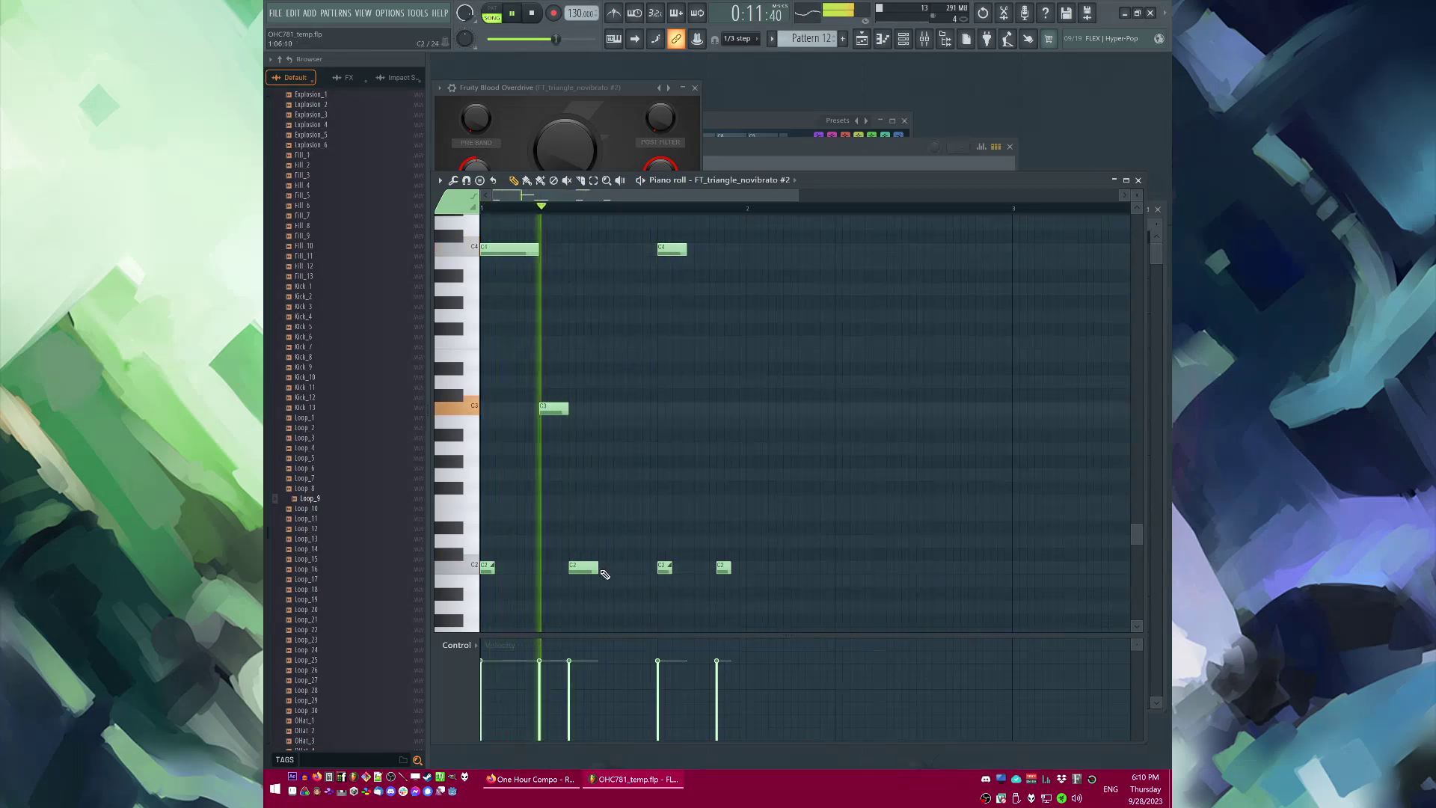
mouse_move(597, 569)
mouse_down()
mouse_move(583, 569)
mouse_move(597, 567)
mouse_up()
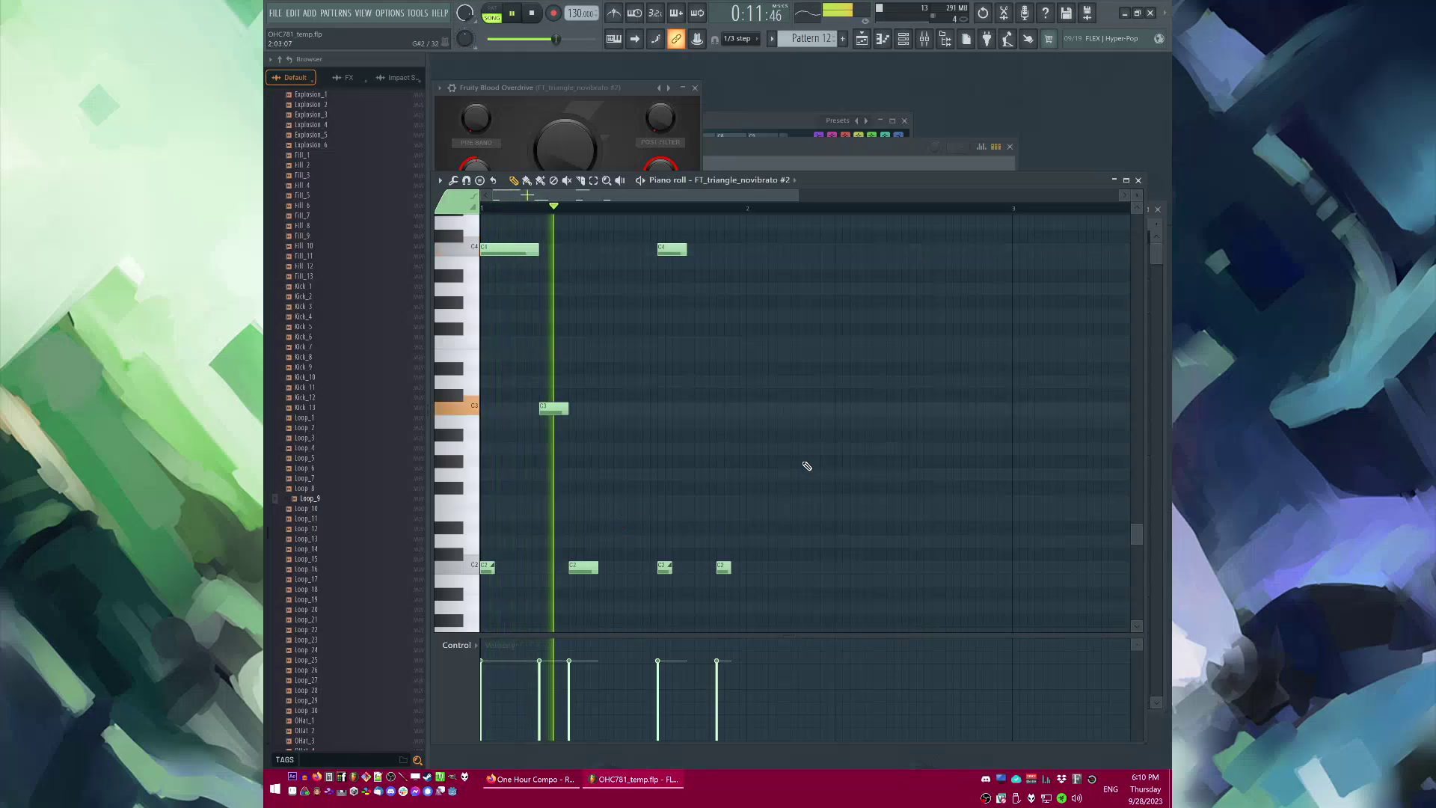
Step: Extend Pattern 12 to four bars by duplicating its opening bar, with bar 2 transposed up to F2 and bar 4 down to G1
key(space)
key(ctrl+b)
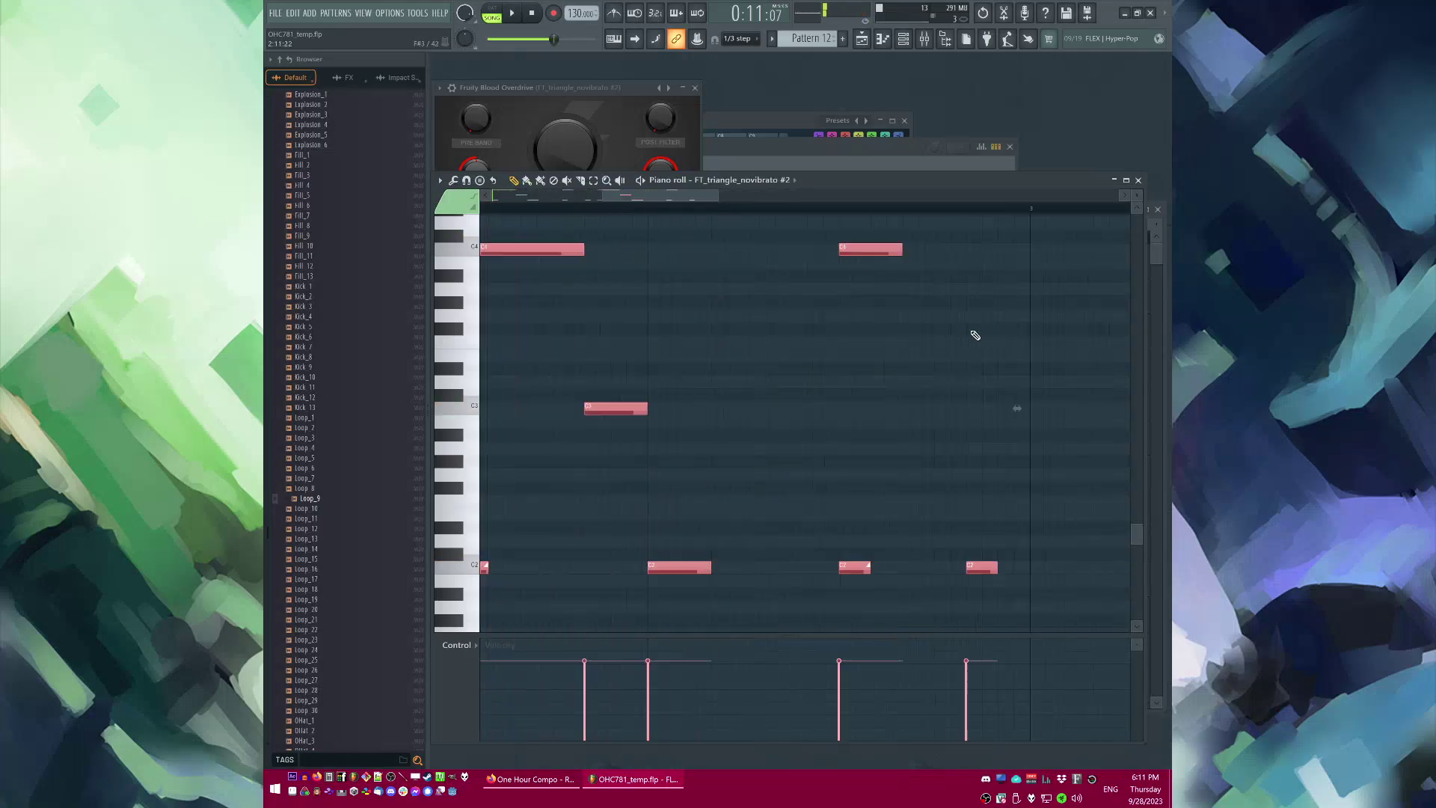
key(space)
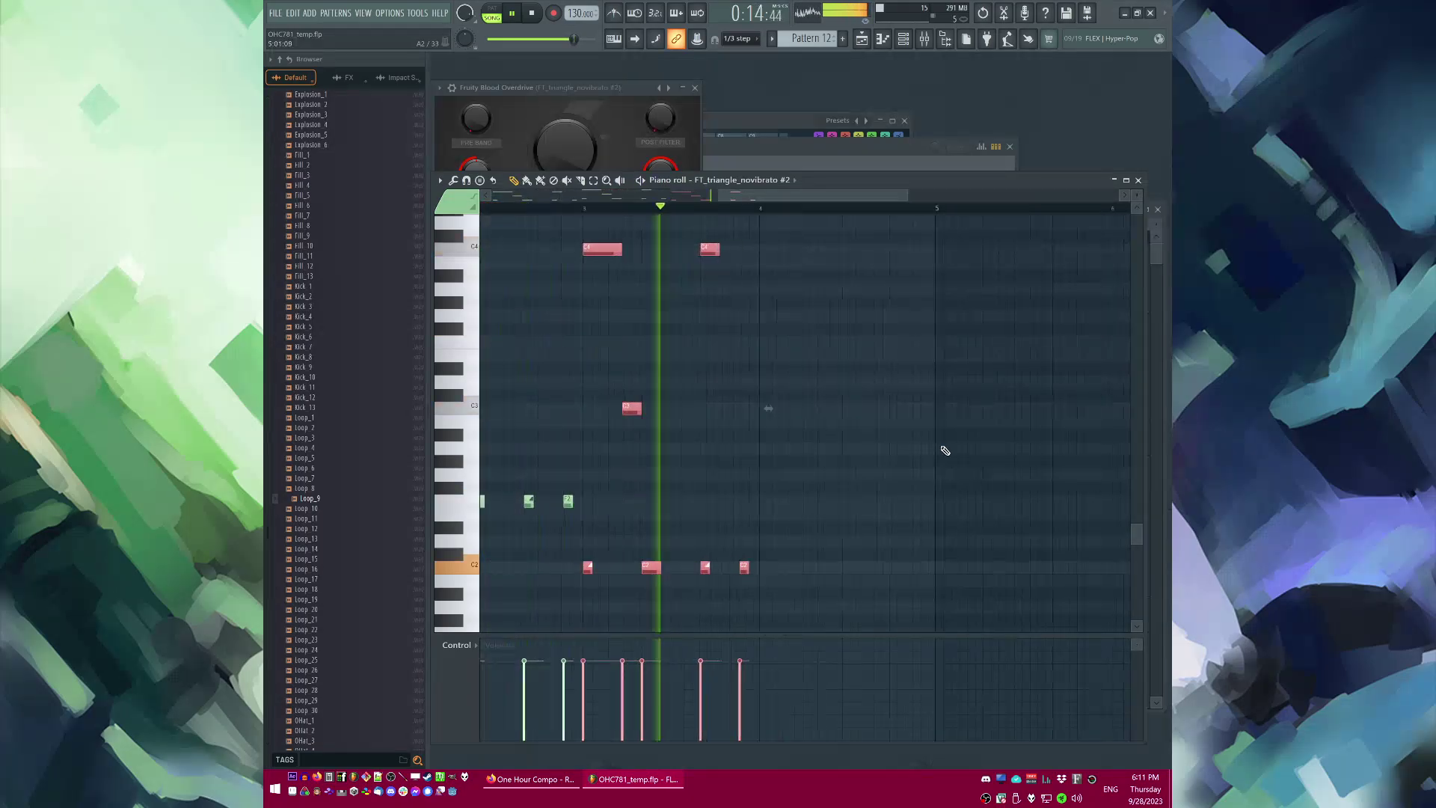
key(space)
scroll(571, 568, down, 2)
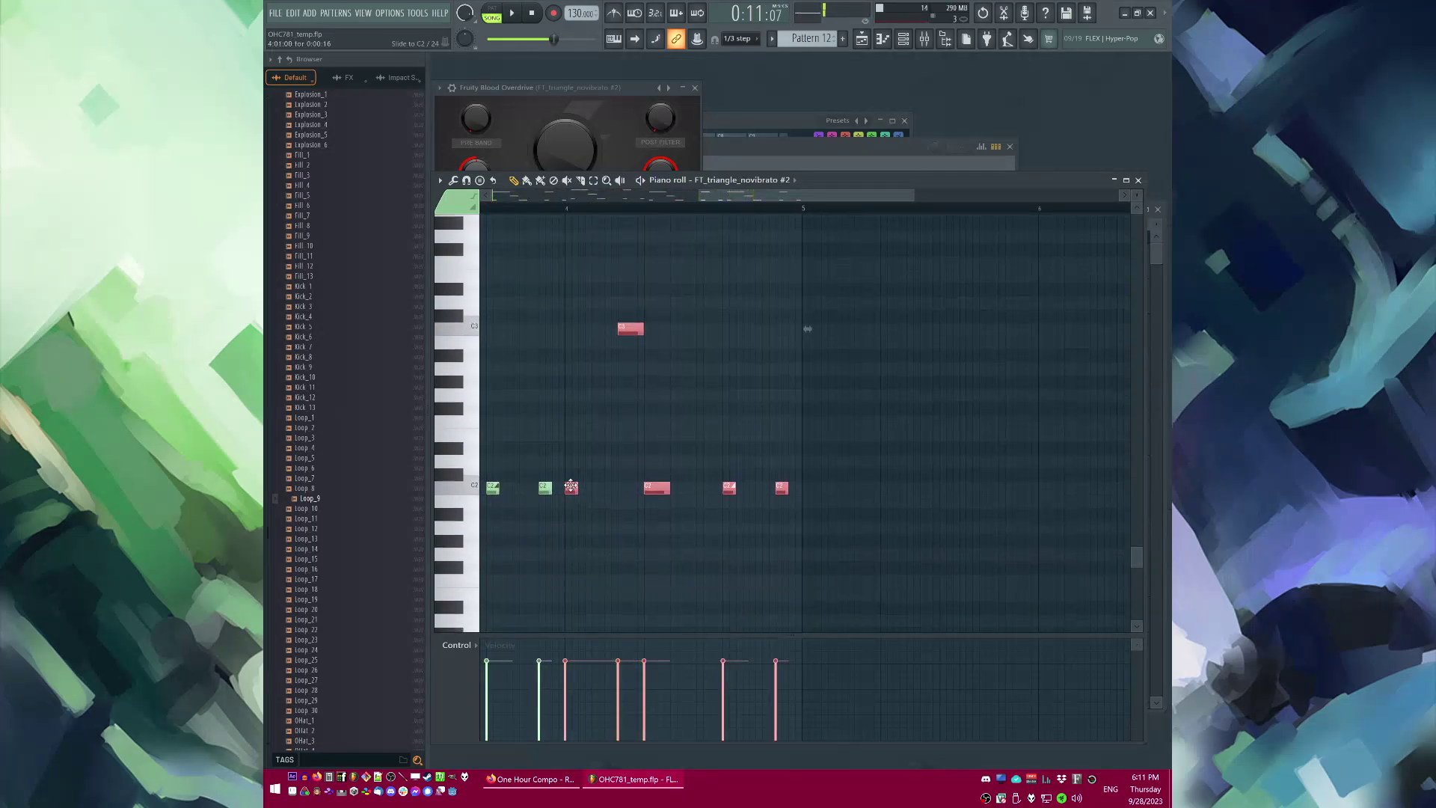
drag(571, 487, 572, 561)
key(space)
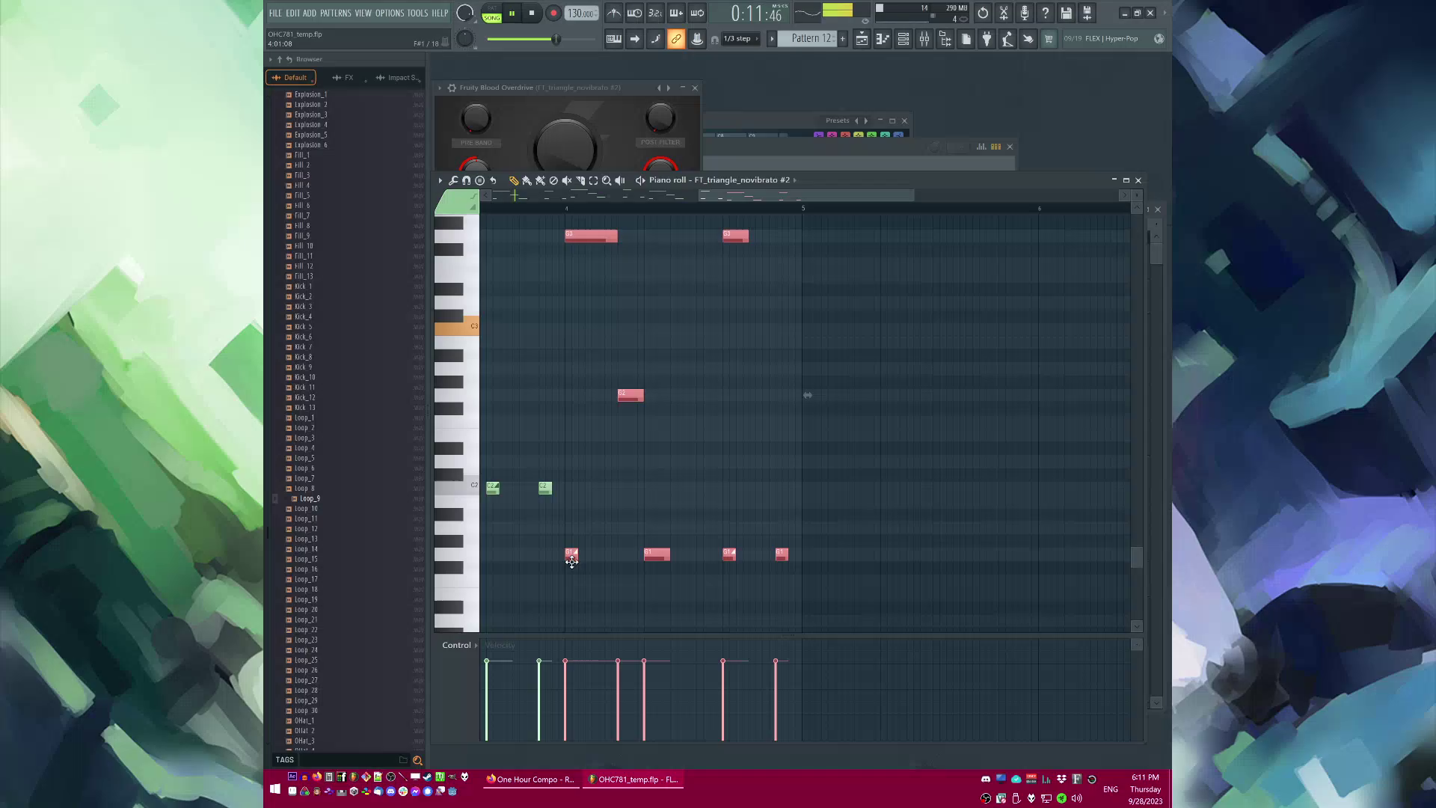
Step: Delete the stray Pattern 12 clip on Track 7 and duplicate the Track 4 and Track 6 clips into bars 13 to 16
click(567, 201)
click(570, 209)
key(F5)
key(F6)
click(816, 465)
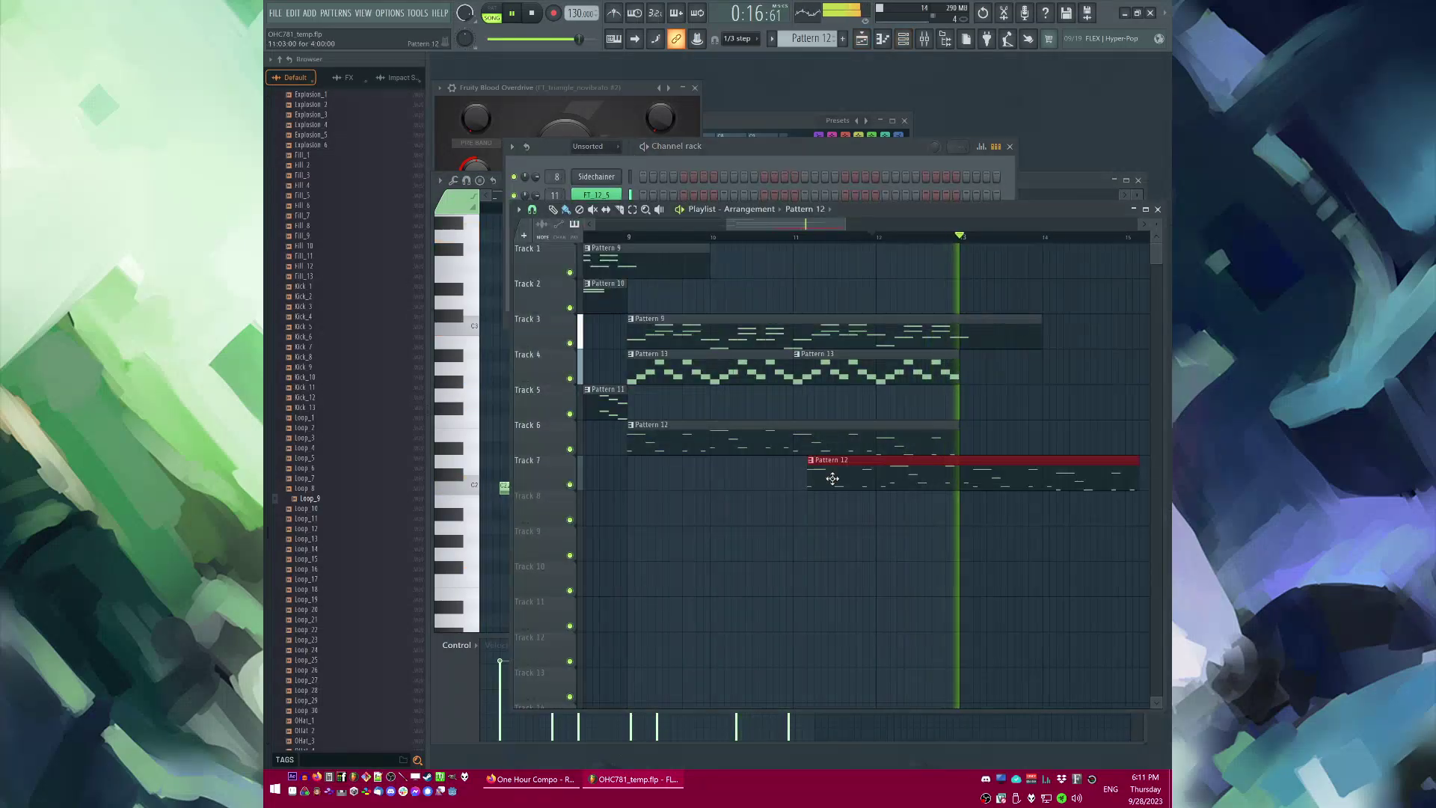
right_click(832, 478)
drag(963, 451, 715, 374)
key(ctrl+b)
scroll(882, 374, right, 2)
scroll(882, 374, down, 3)
Step: Delete the Pattern 9 clip on Track 3 and replace it with copies of Track 1's Pattern 8 and Pattern 9 clips starting at bar 9
click(849, 328)
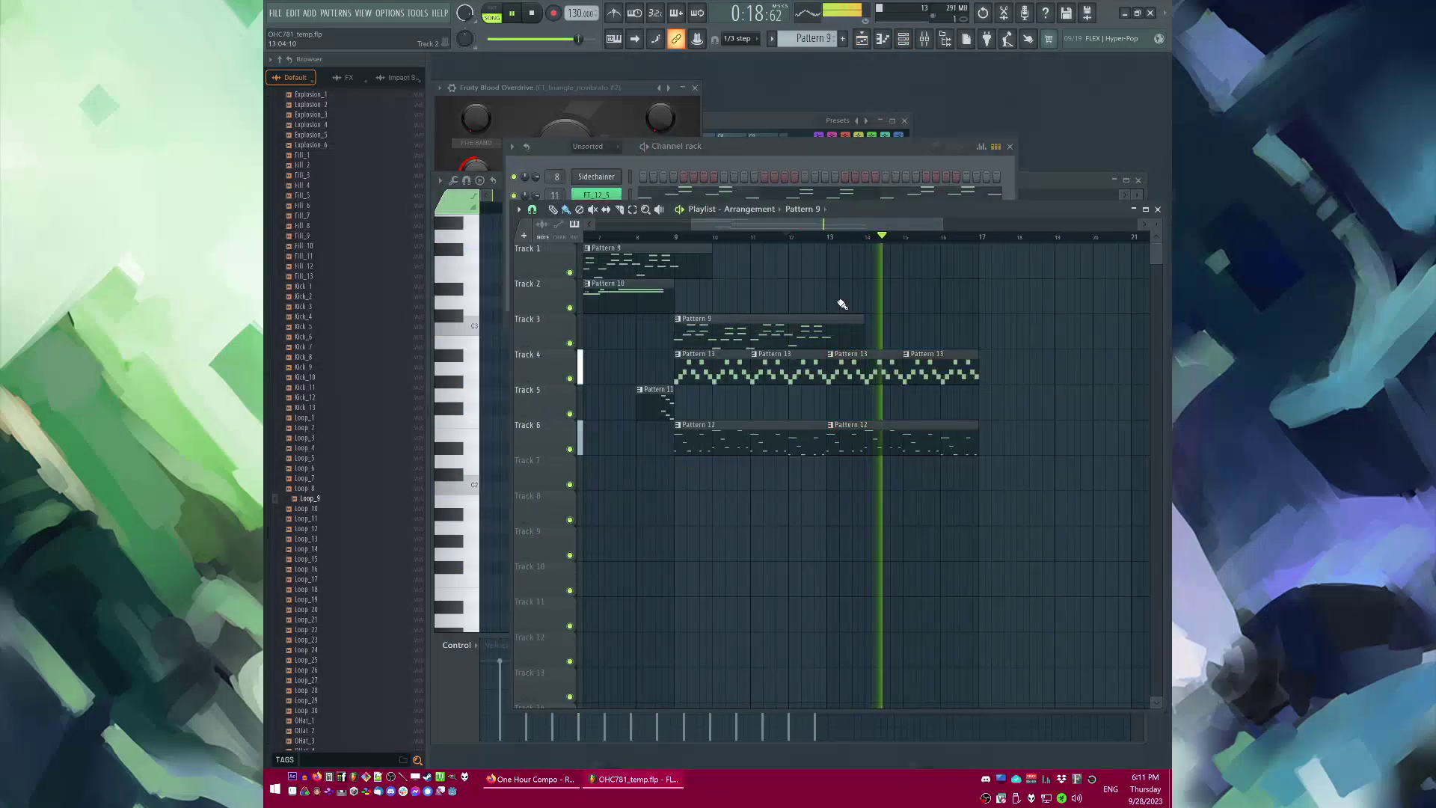
right_click(801, 324)
scroll(799, 324, down, 2)
drag(776, 263, 553, 243)
scroll(882, 276, down, 1)
scroll(927, 296, up, 4)
key(ctrl+b)
scroll(922, 298, down, 3)
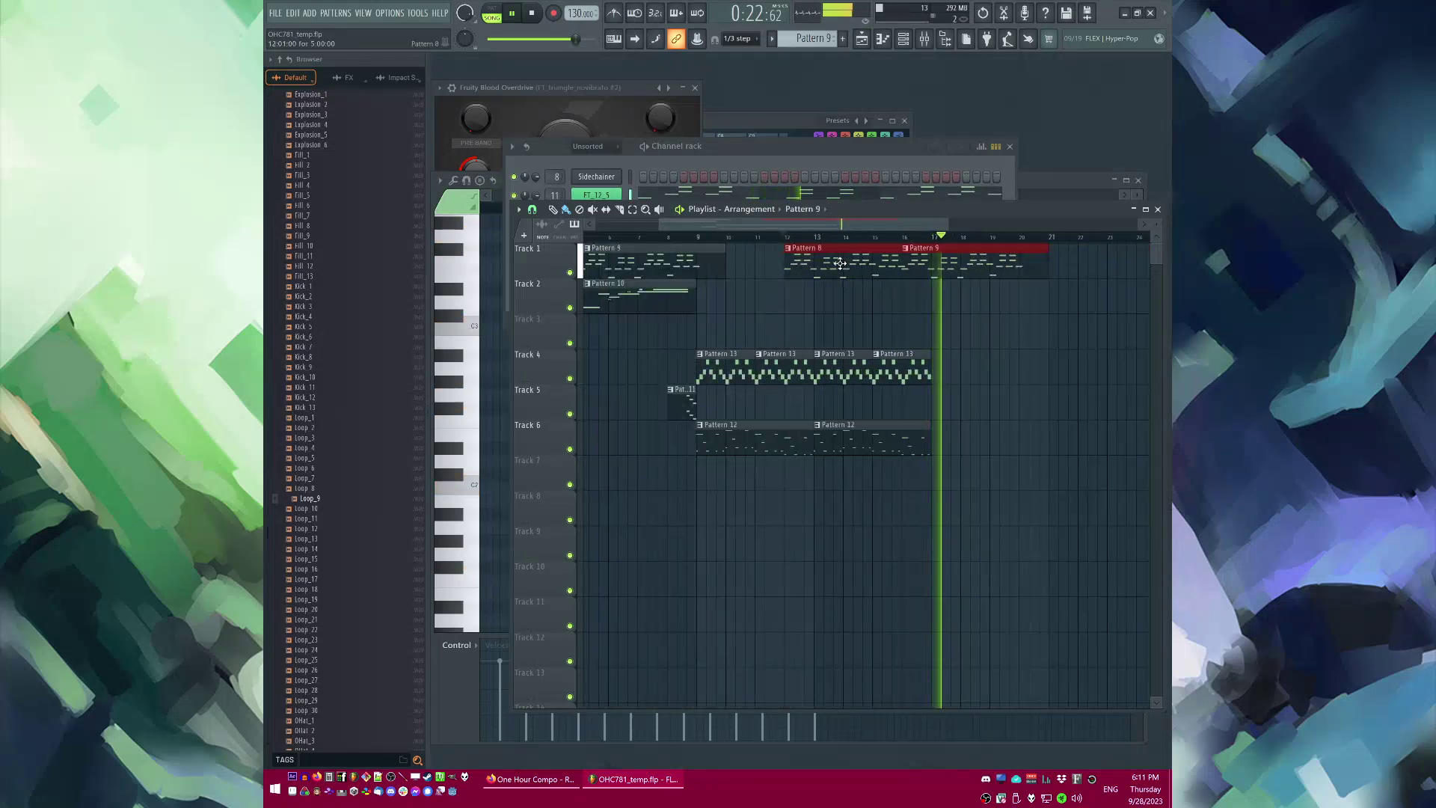
drag(839, 263, 754, 343)
ctrl+click(783, 288)
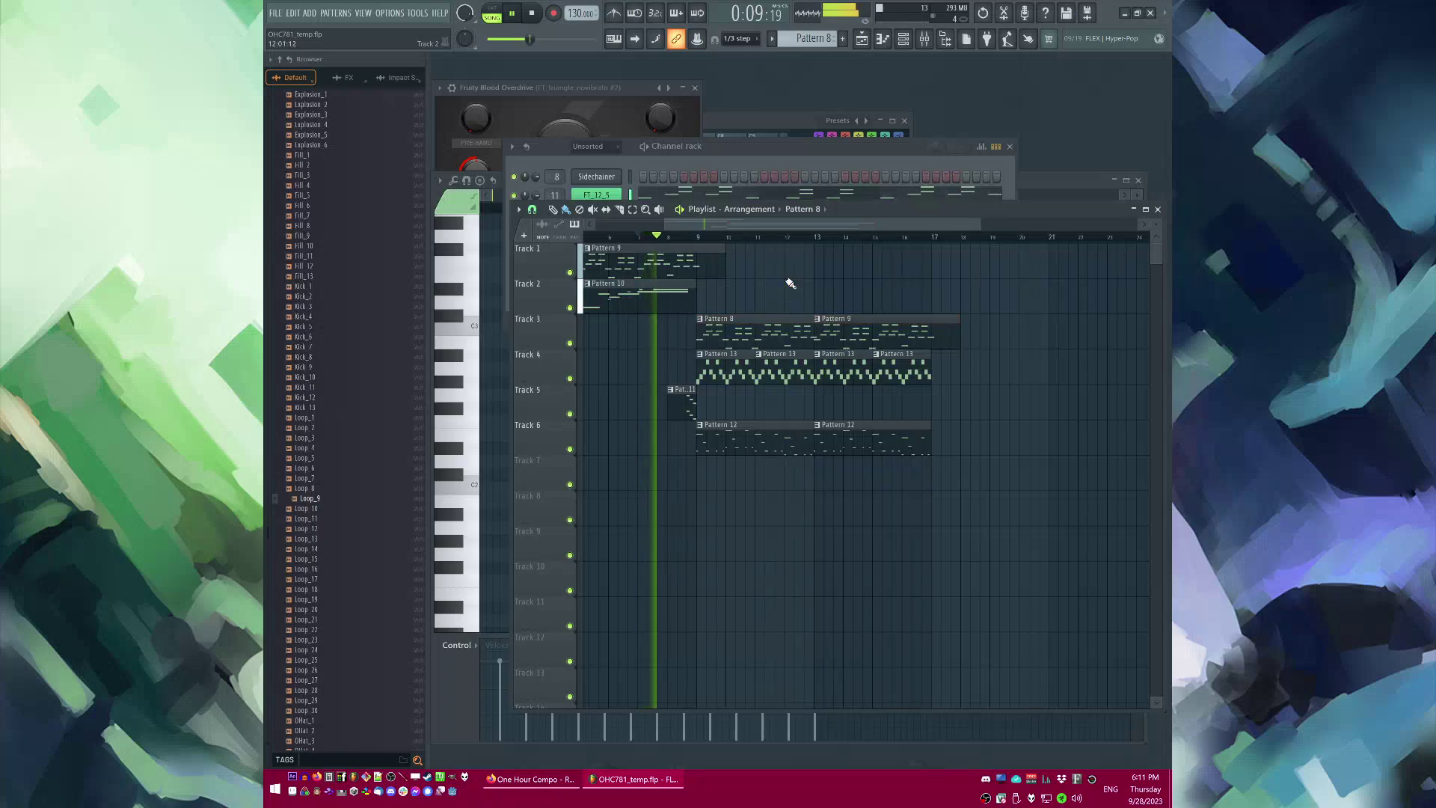
Step: Place an empty Pattern 14 clip at bar 8 on Track 7 and add the FT_25 preset as a new channel
scroll(748, 310, up, 3)
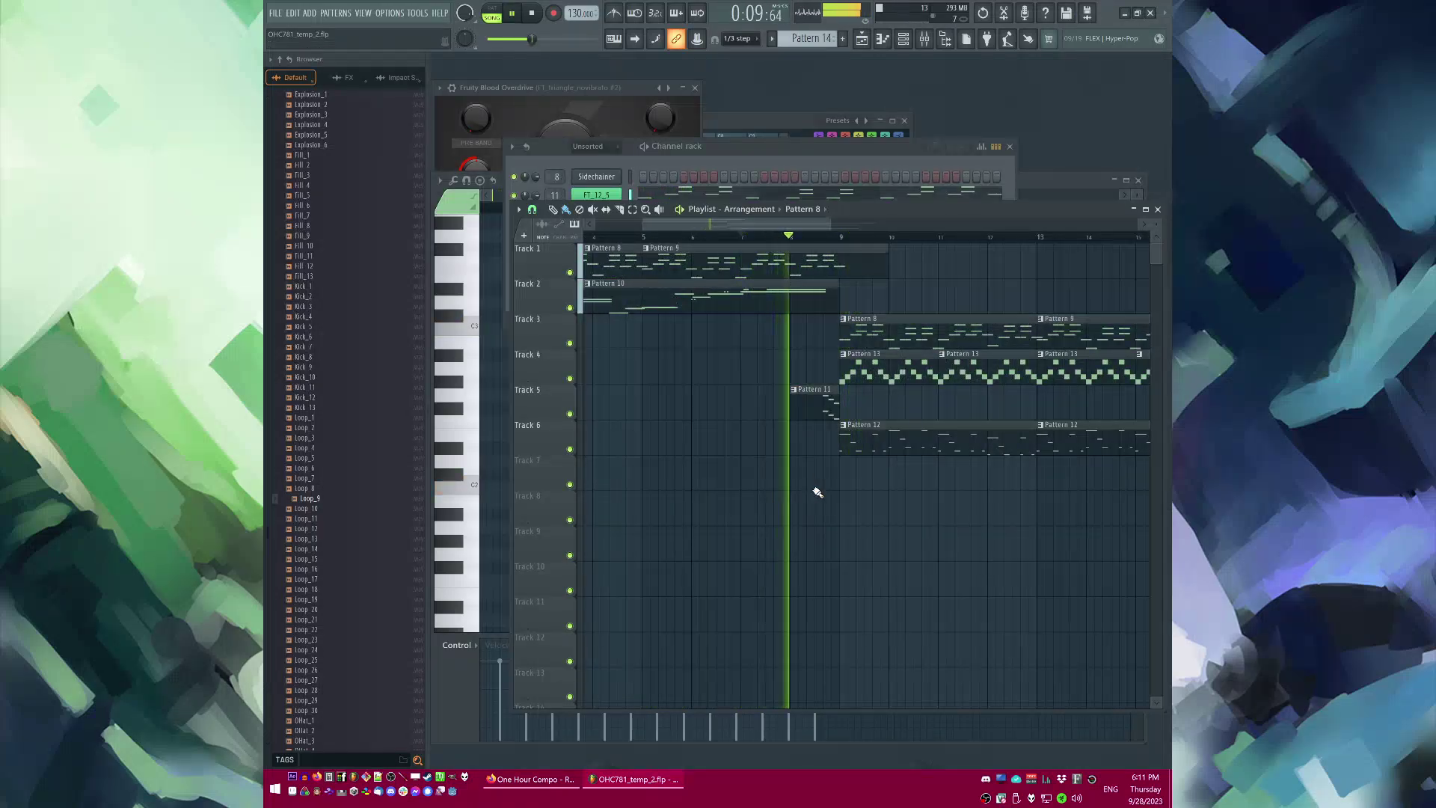
click(794, 468)
click(285, 62)
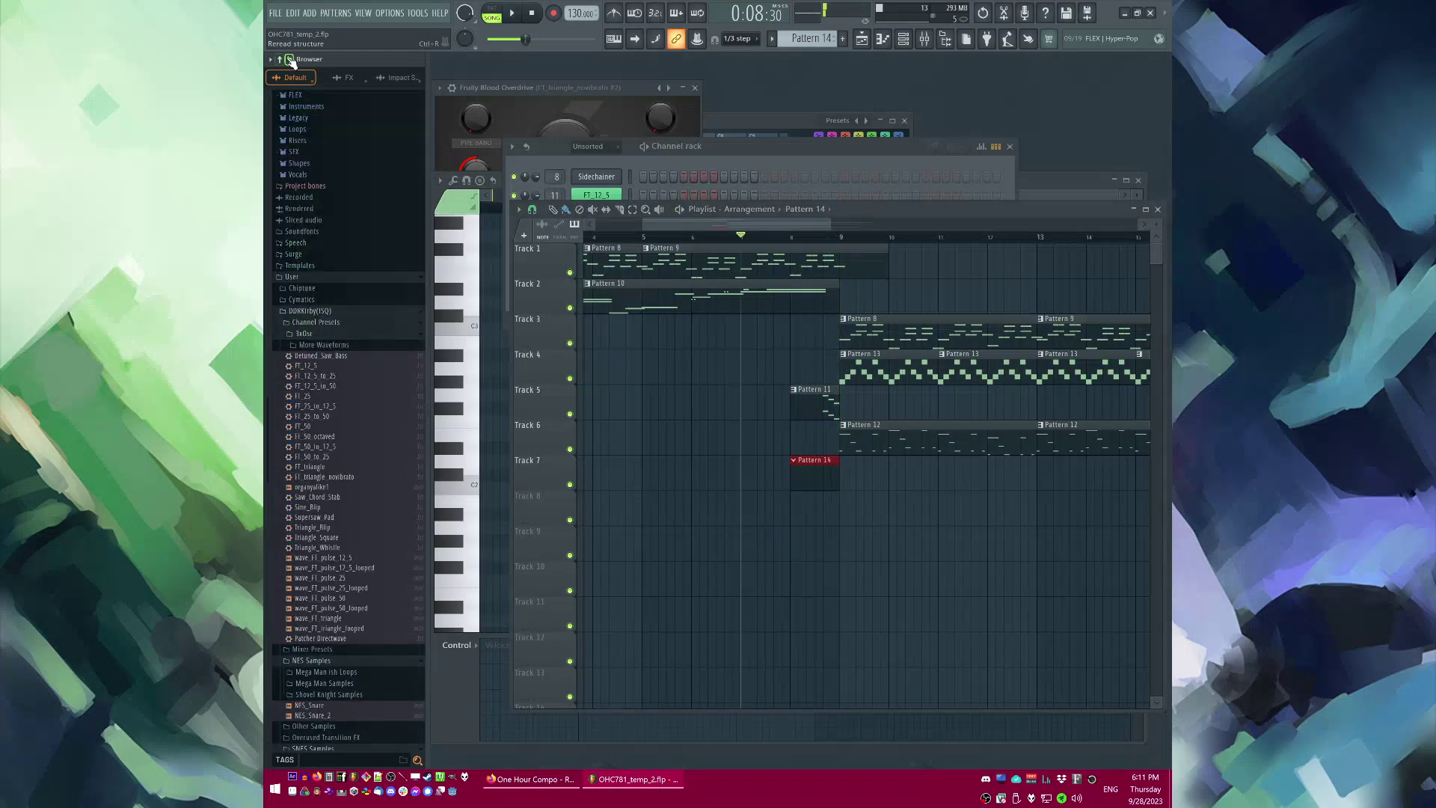
key(F6)
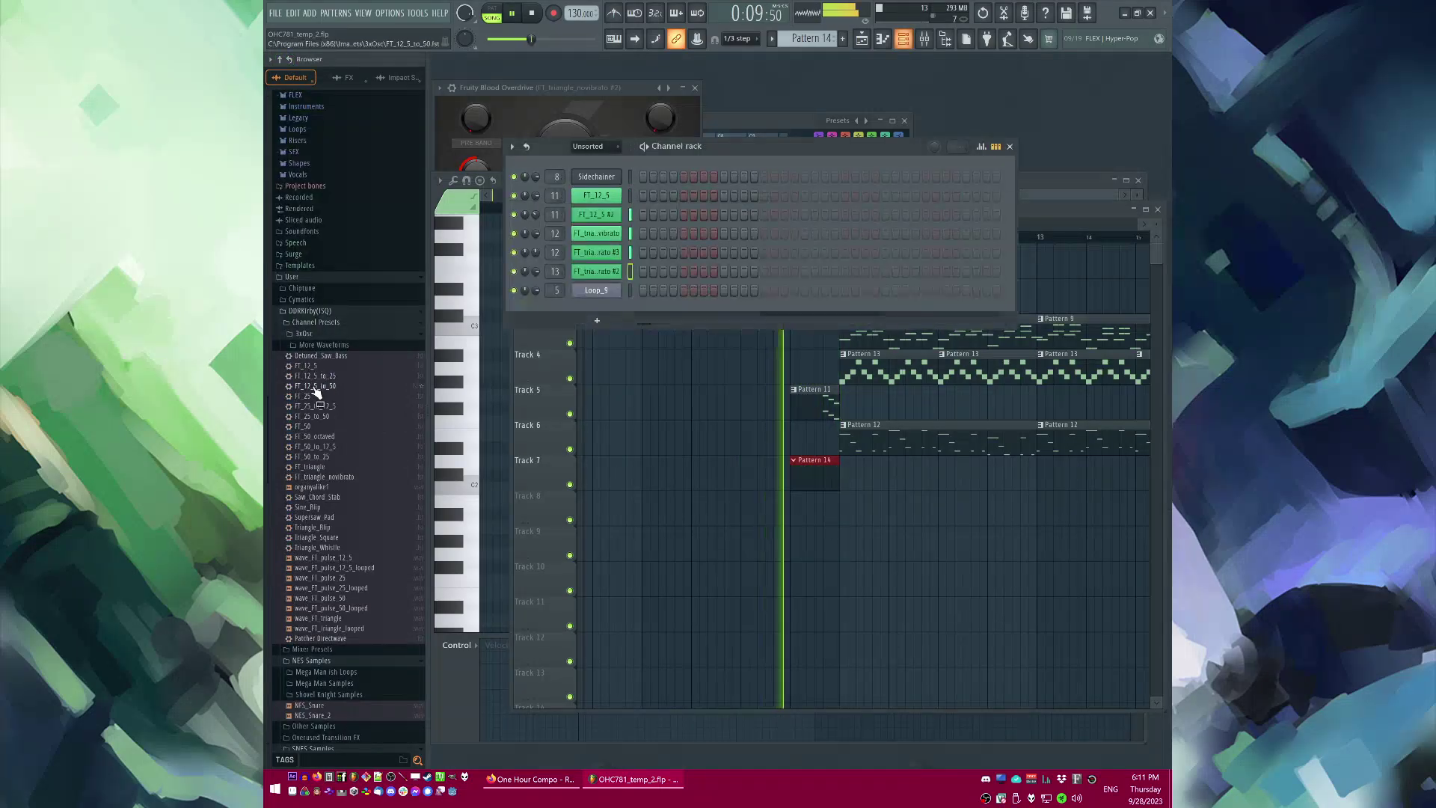
drag(313, 398, 628, 318)
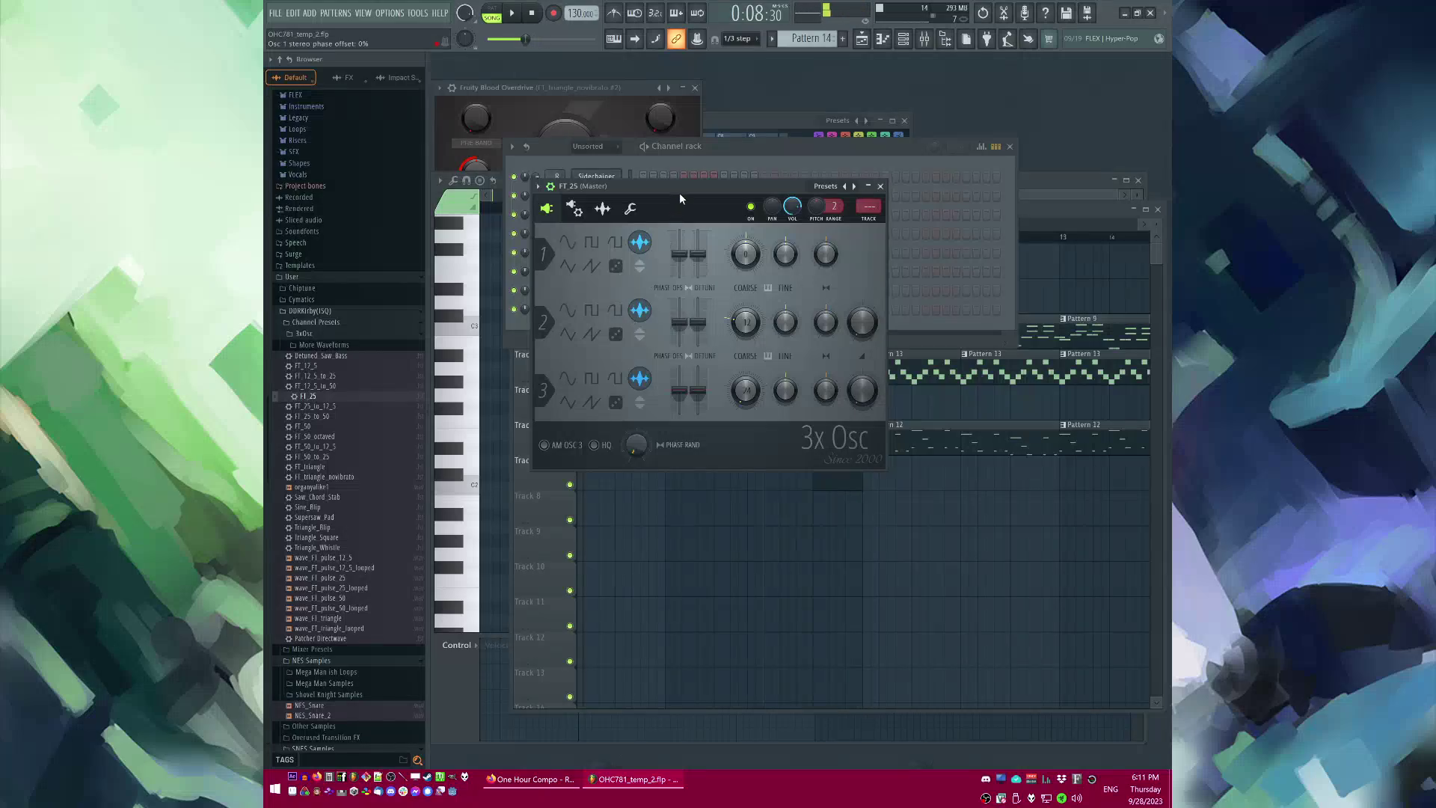
drag(679, 191, 740, 447)
Step: Draw a bar-long G5 note for FT_25 in Pattern 14 with an equally long slide note to C5 at minimum velocity
right_click(607, 311)
click(630, 307)
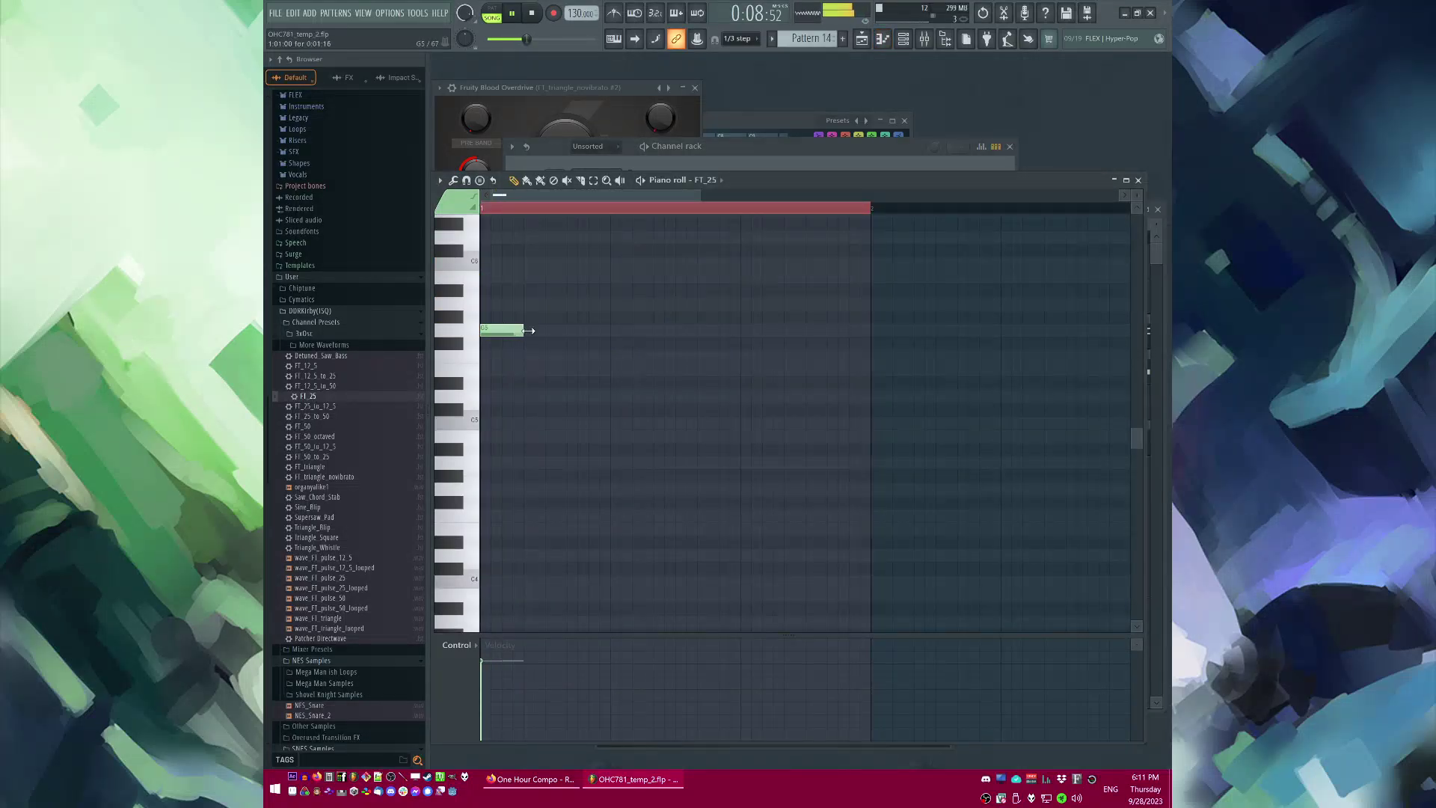
drag(645, 356, 334, 337)
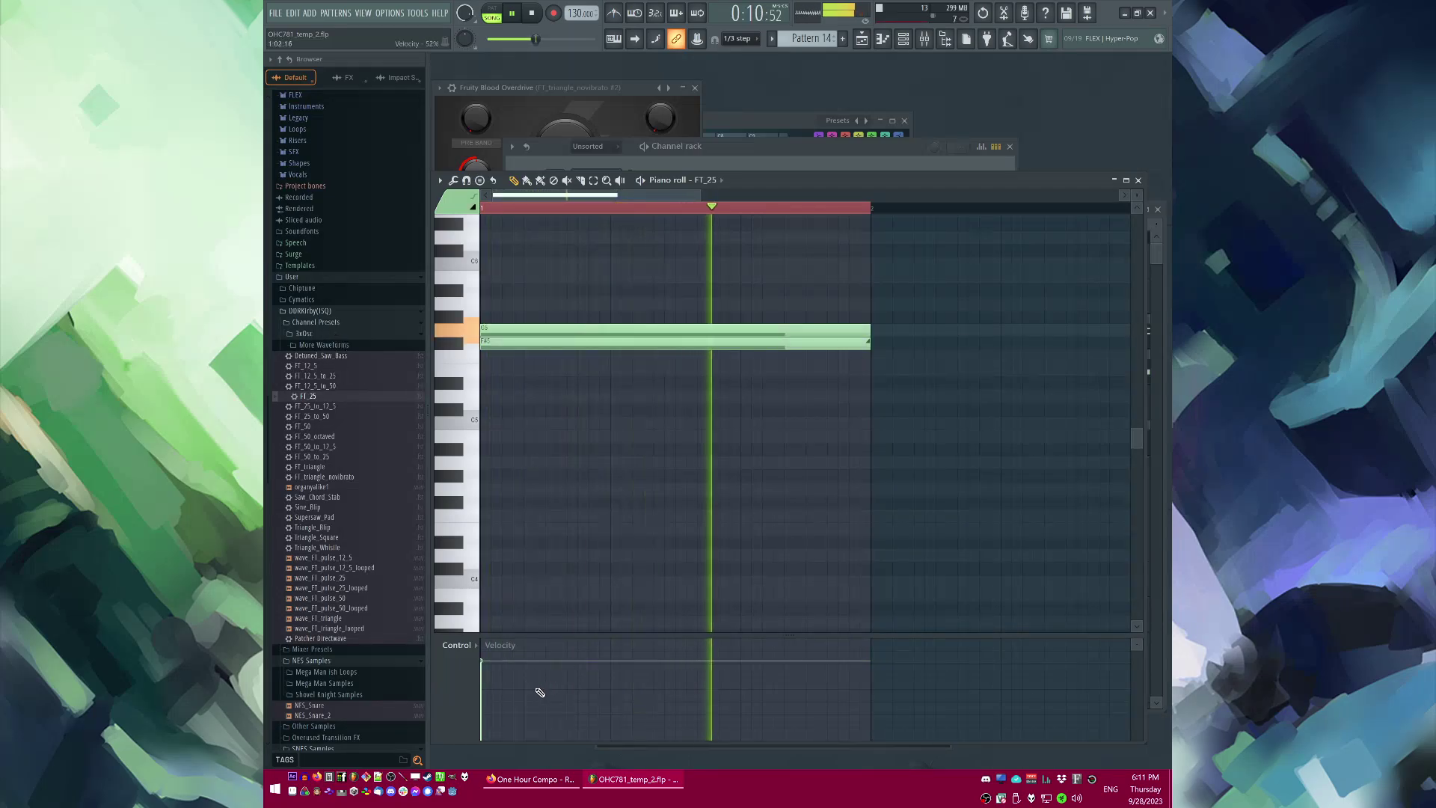
ctrl+click(516, 344)
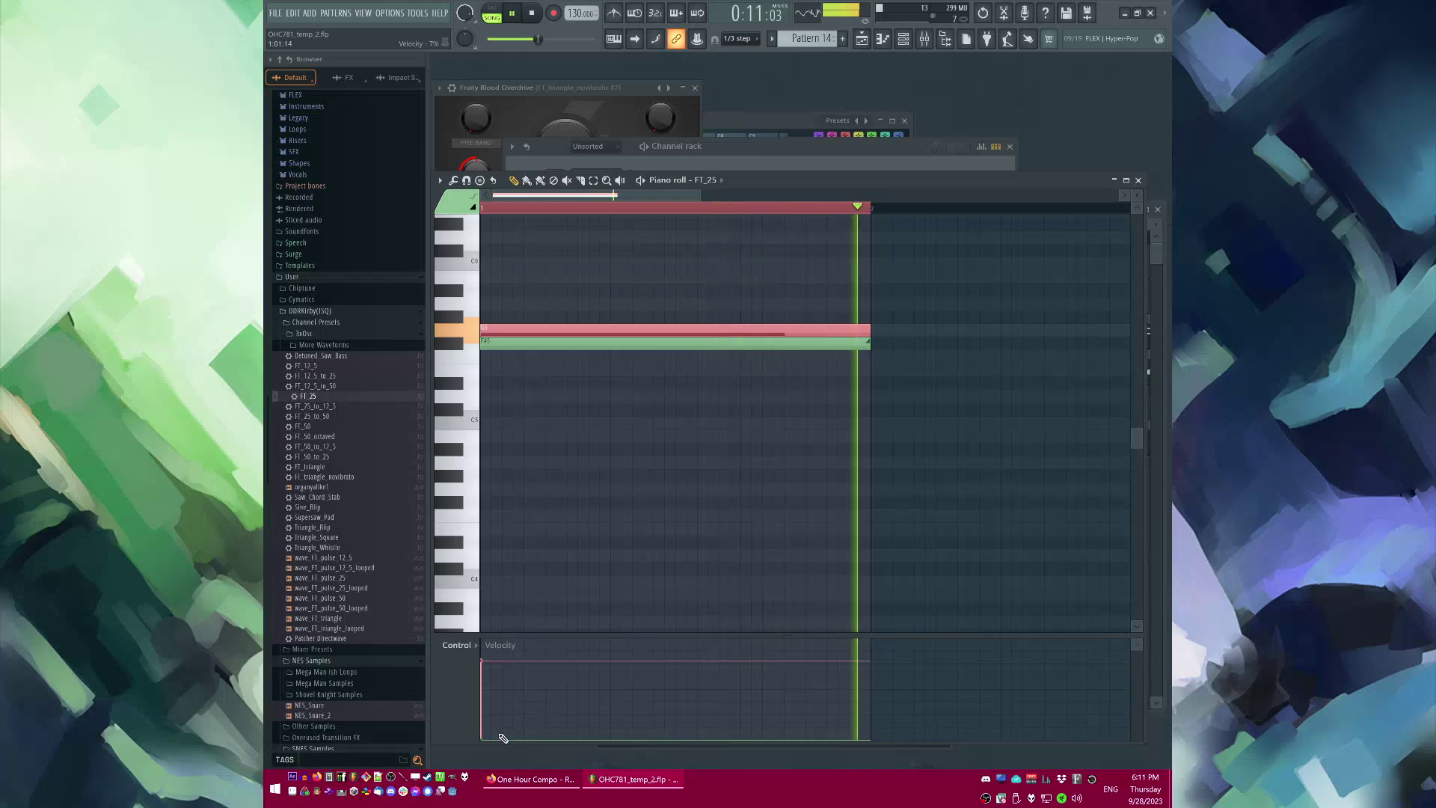
drag(621, 449, 493, 437)
Step: Play the arrangement around bar 8 to check how the FT_25 slide leads into the section at bar 9
key(space)
key(F6)
key(F5)
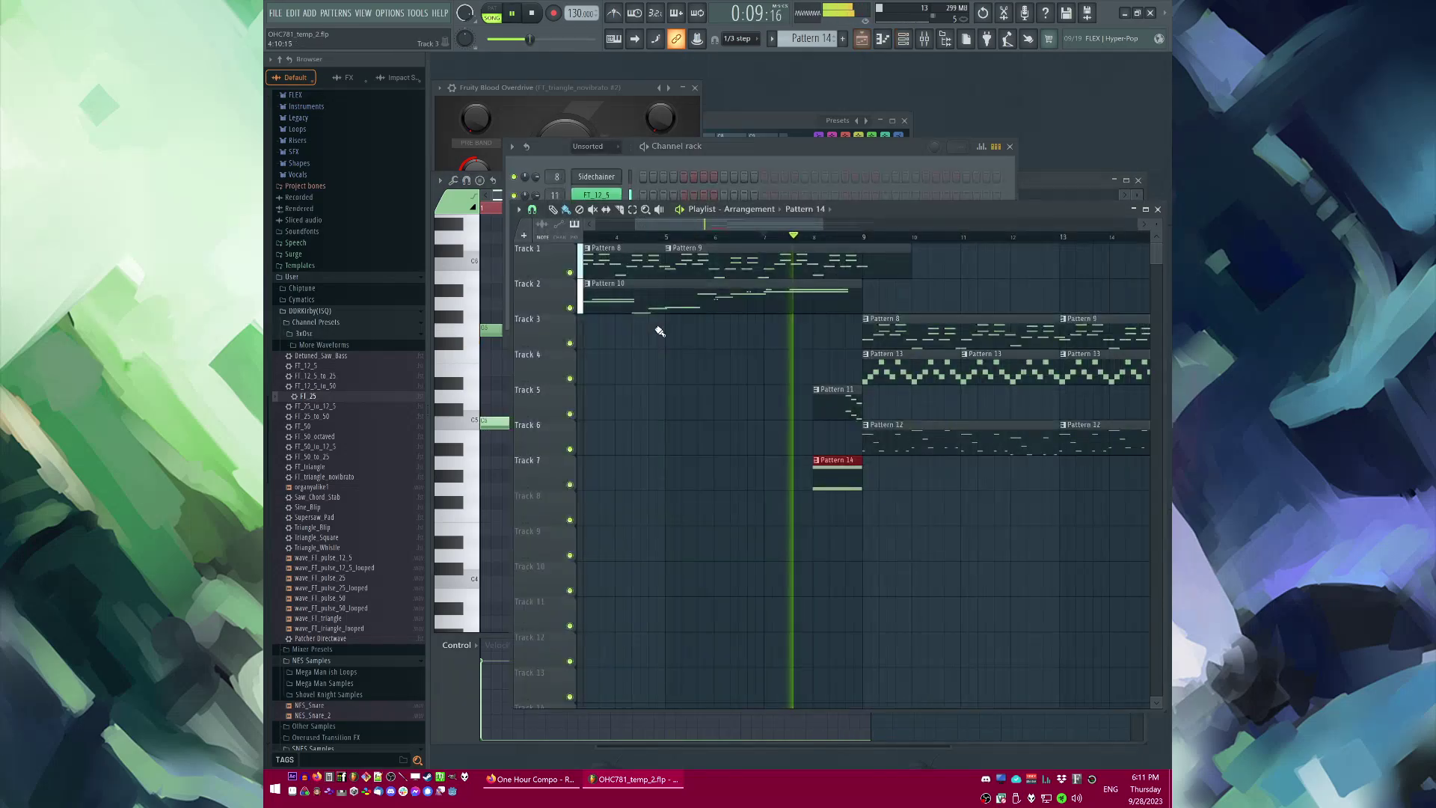
key(F5)
key(F6)
key(F6)
click(611, 310)
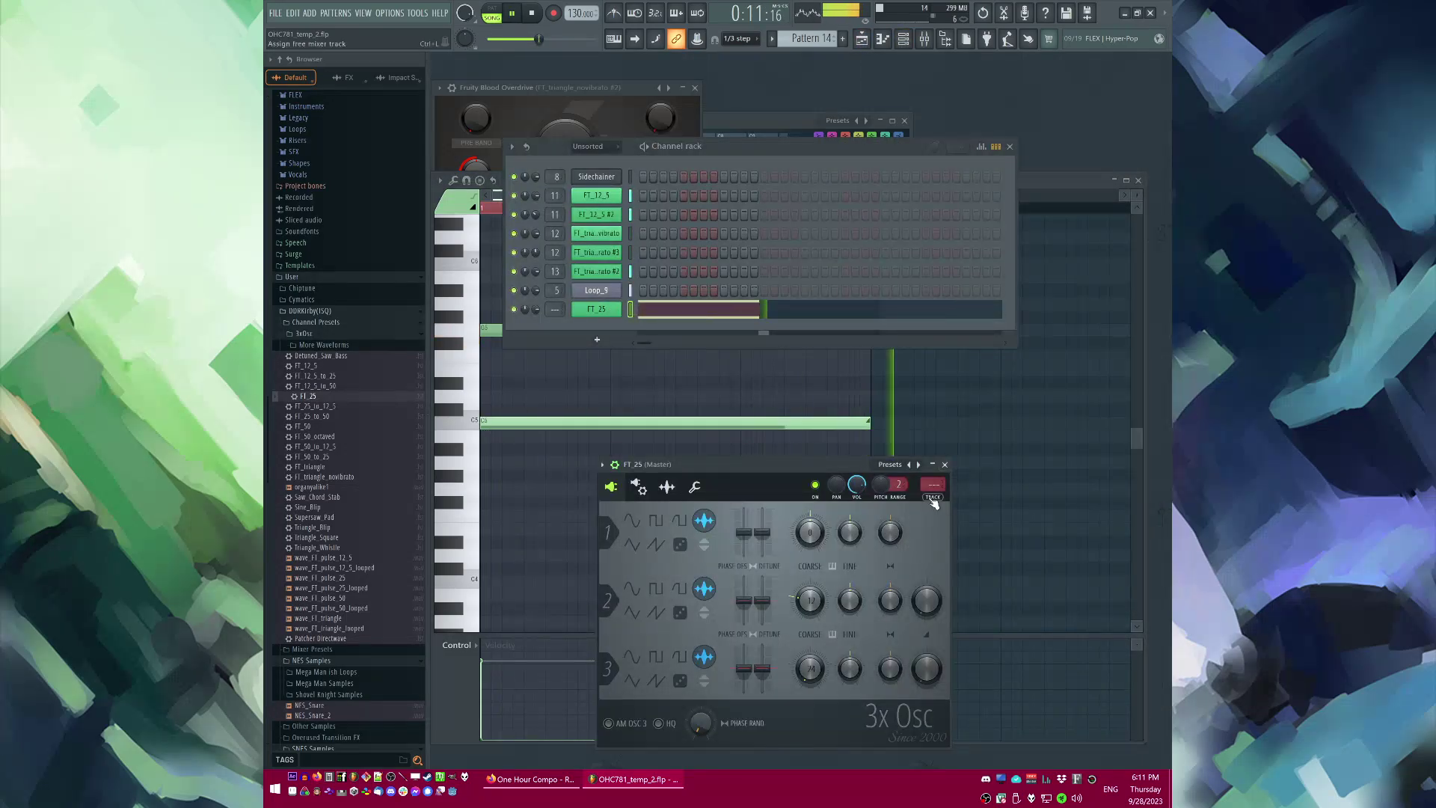
key(F5)
key(space)
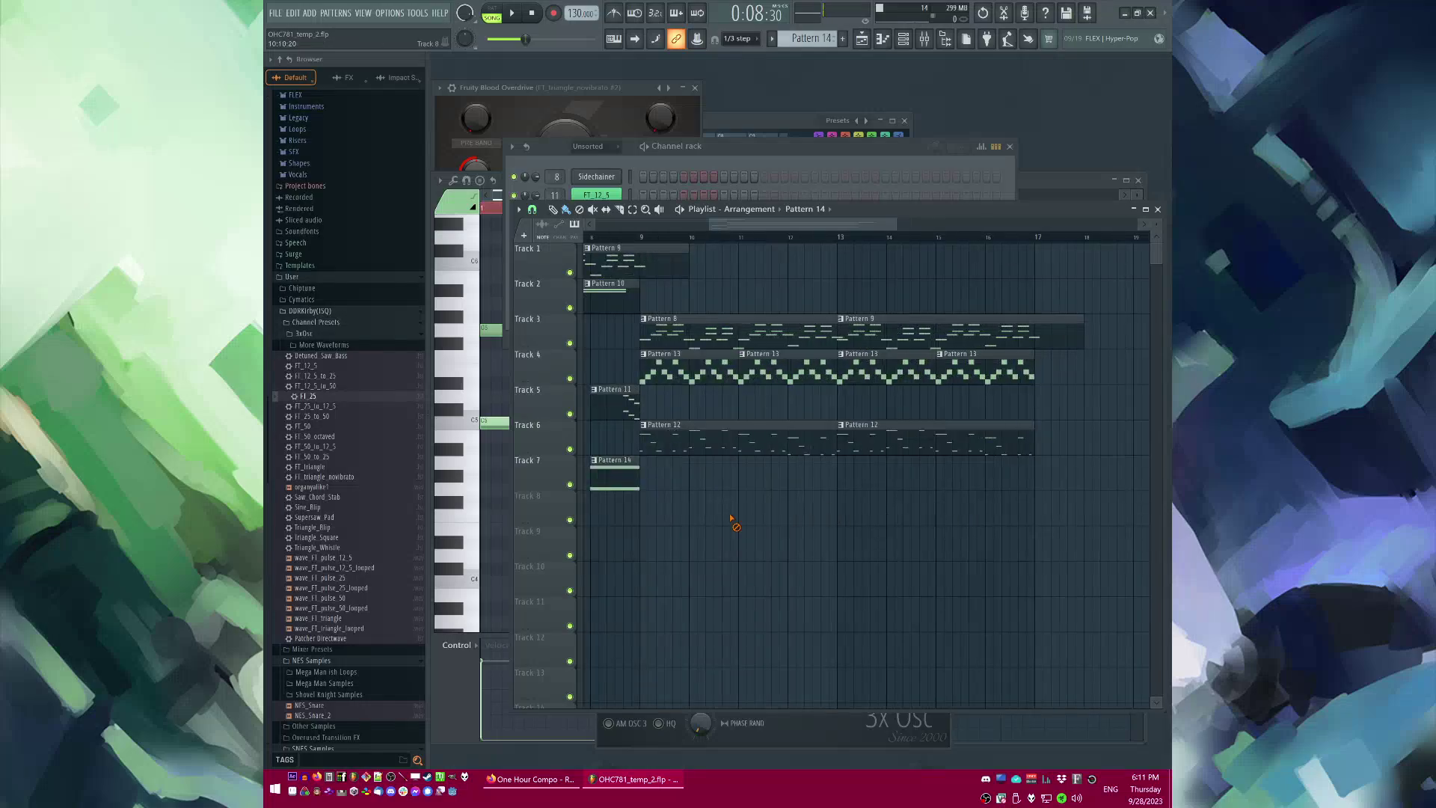
Step: Route the FT_25 channel to mixer track 14 and insert Fruity Delay Bank on that track
key(F5)
key(F6)
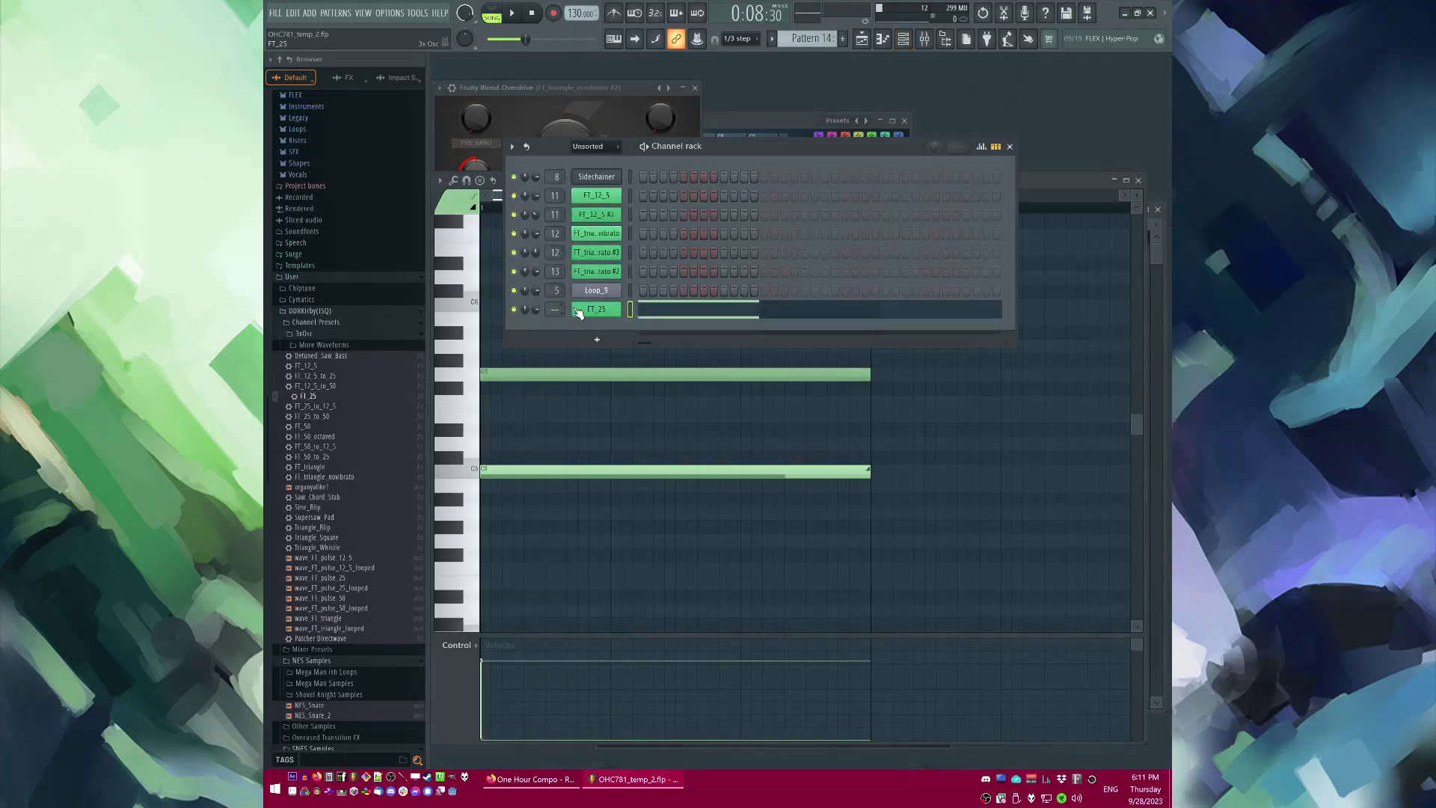
click(596, 309)
double_click(934, 494)
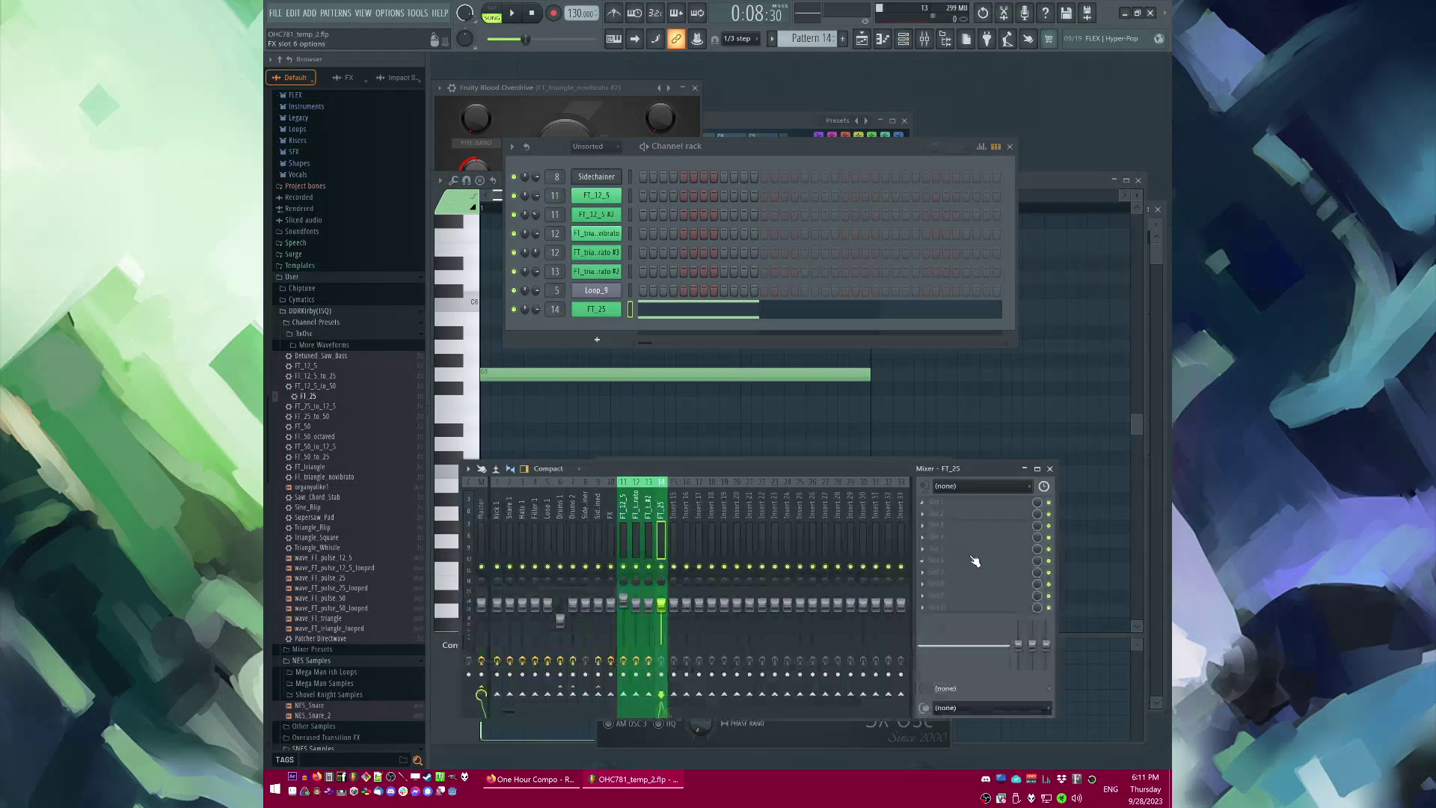
click(922, 524)
mouse_move(965, 521)
click(1088, 528)
Step: Set the Fruity Delay Bank feedback mode to ping pong while auditioning the FT_25 slide
key(space)
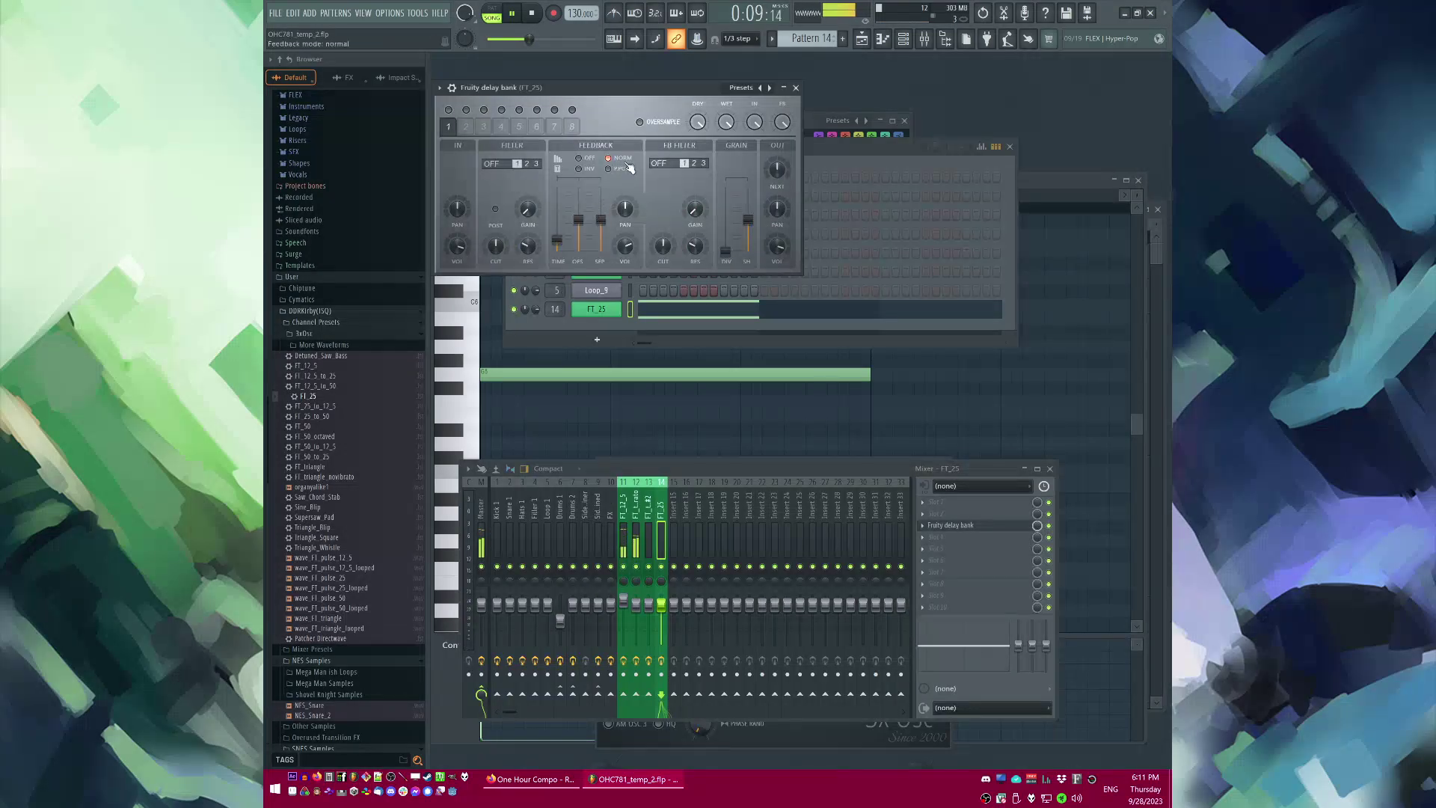
click(797, 88)
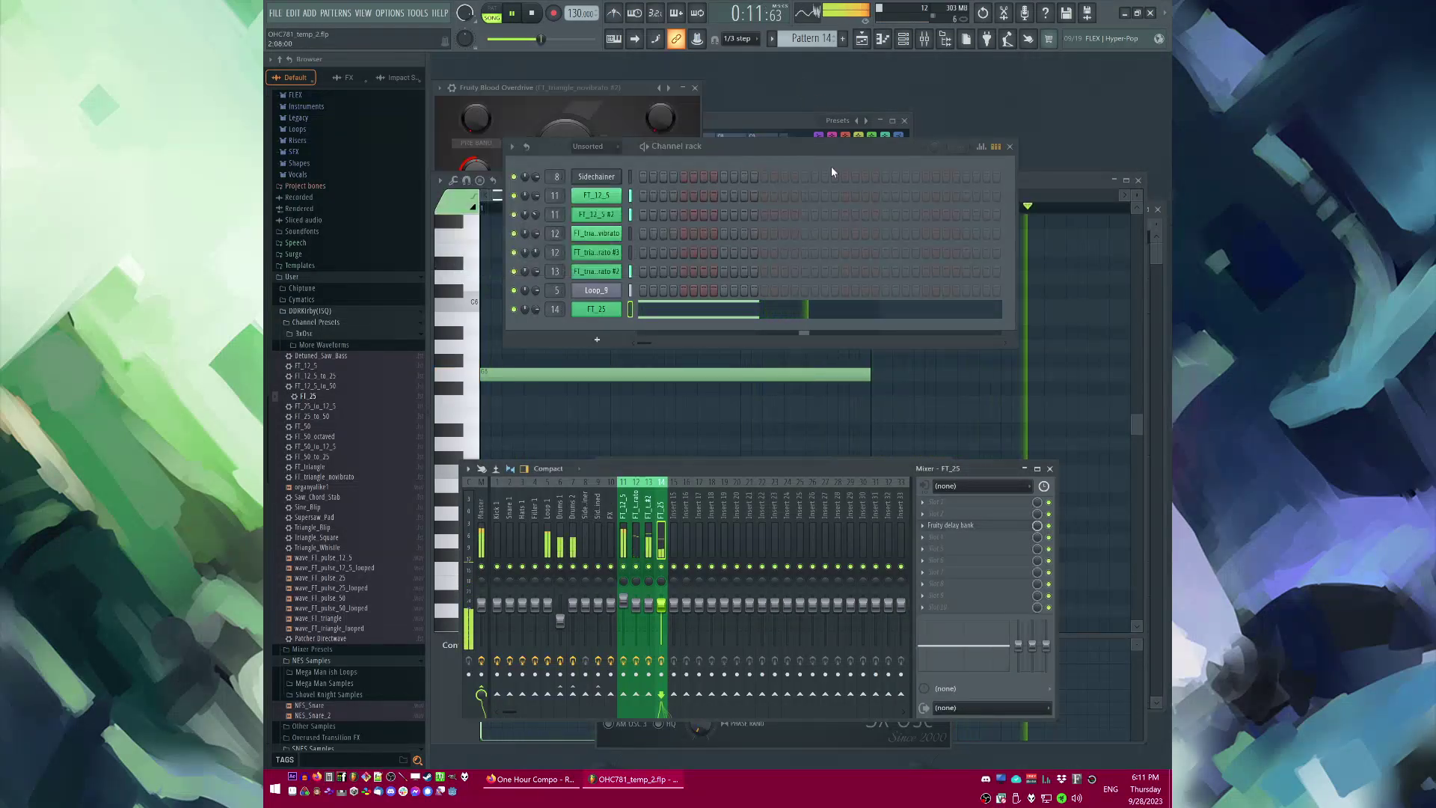
click(942, 528)
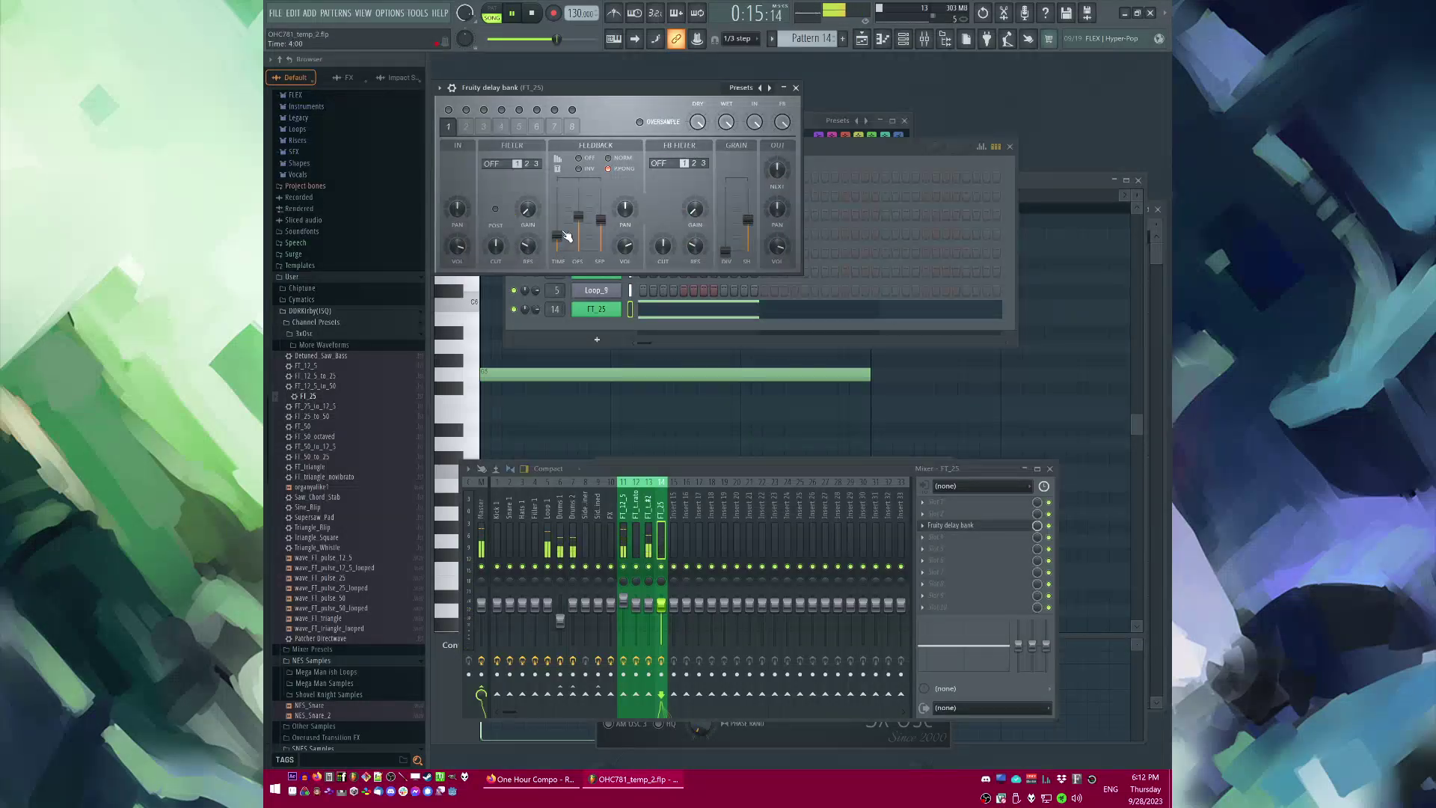
Step: Place an empty Pattern 15 clip at bar 9 on Track 8 and save the project
key(F5)
key(F4)
click(649, 516)
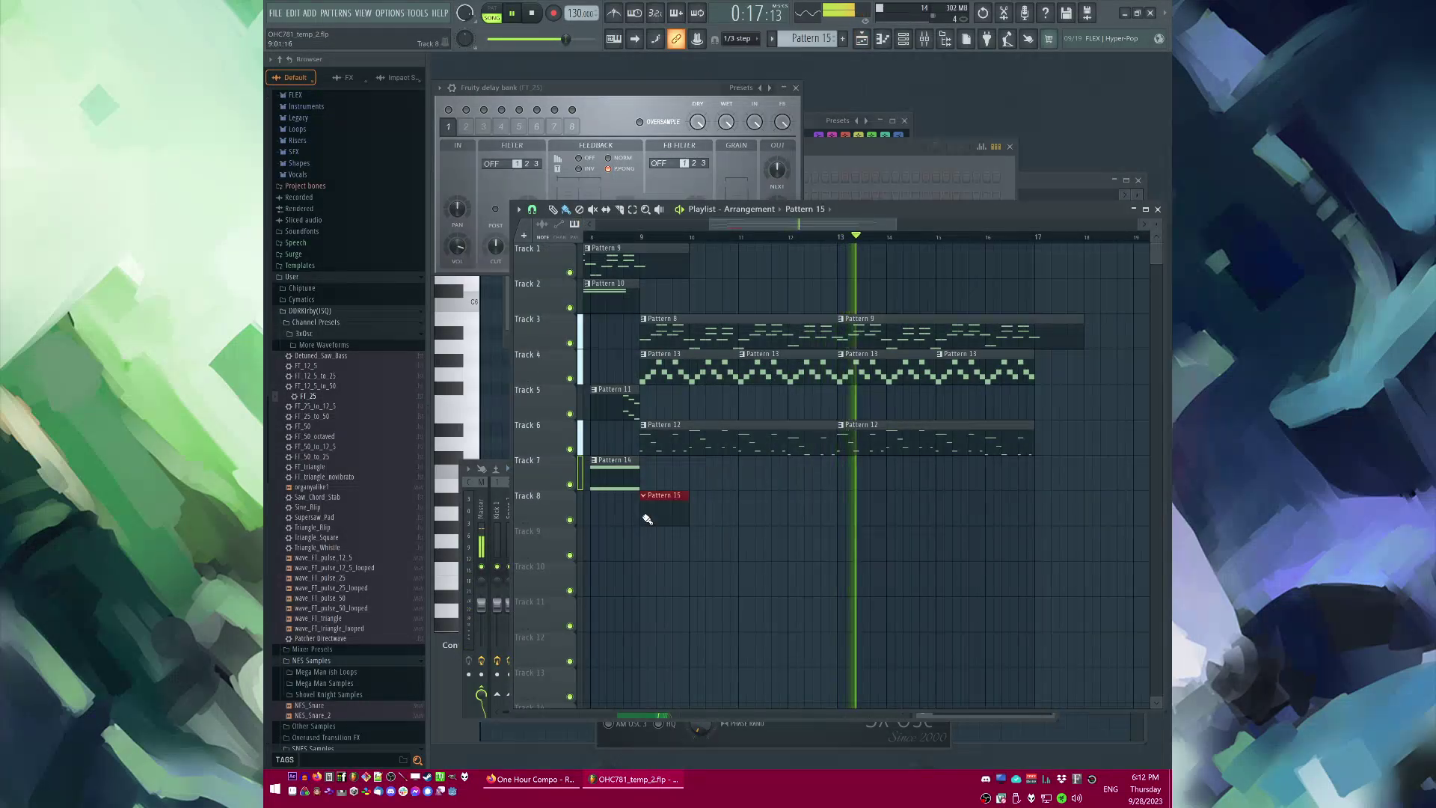
key(ctrl+s)
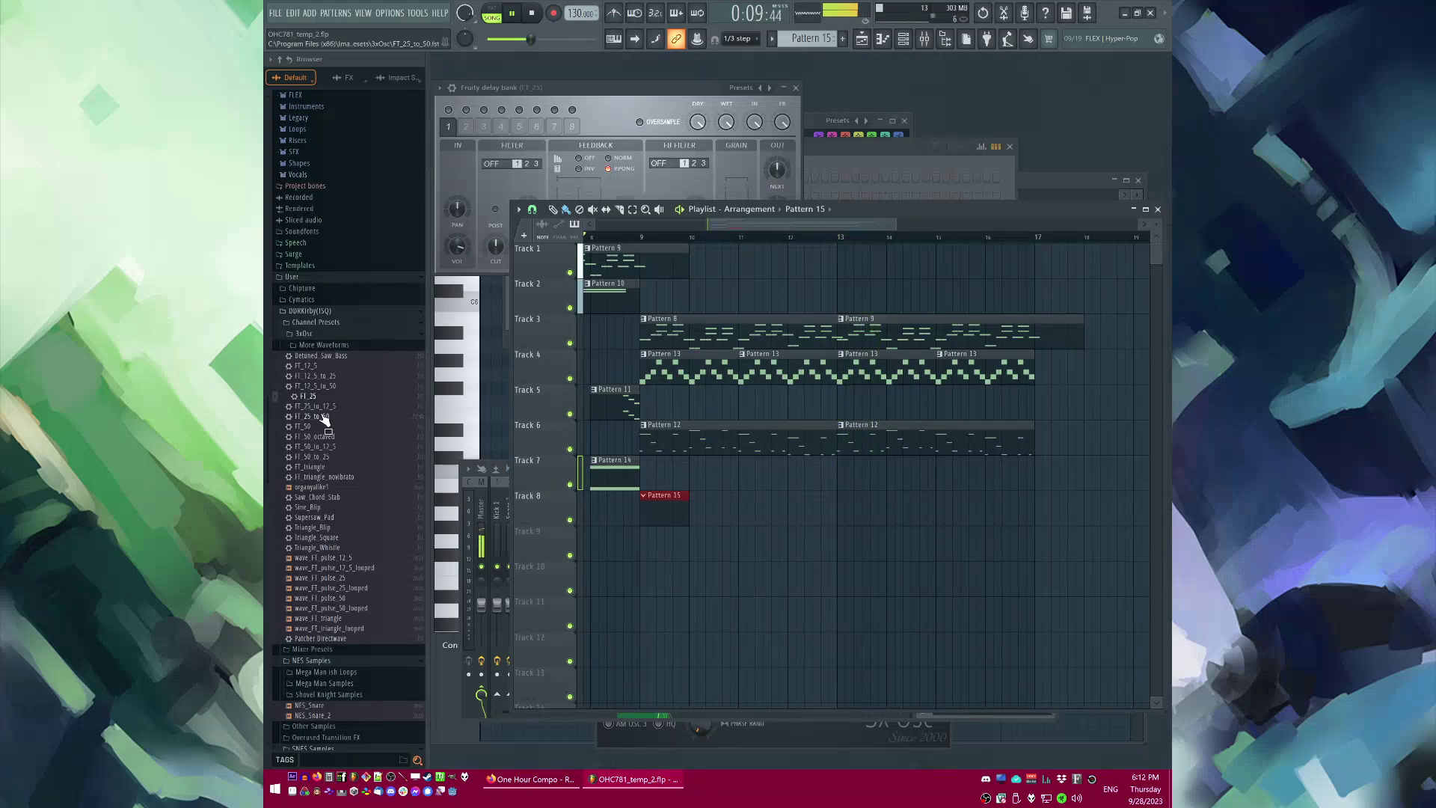
Step: Add the Grv Kick 16 sample as a channel and give it and Sidechainer a hit on step 1 of Pattern 15
scroll(320, 206, up, 5)
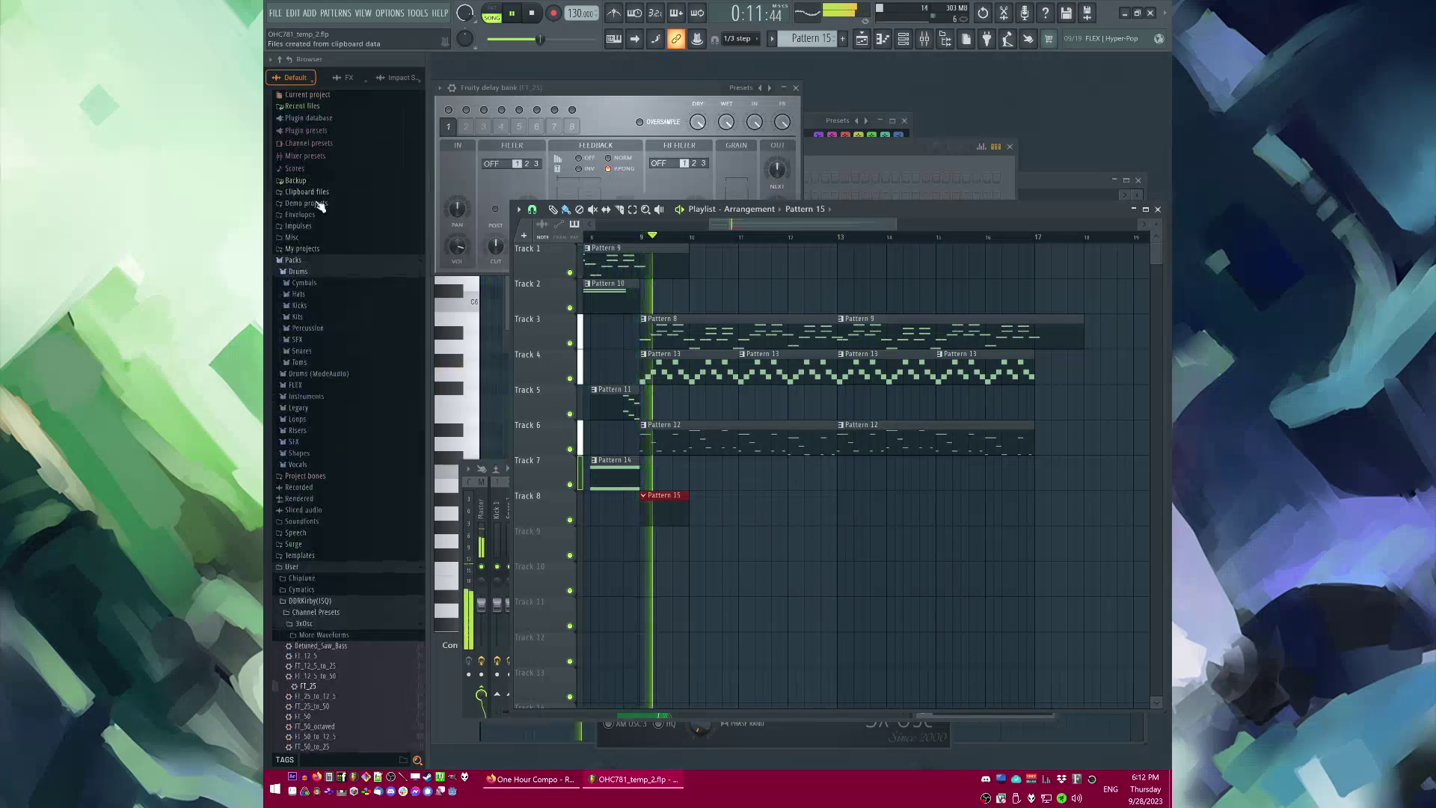
key(space)
click(312, 352)
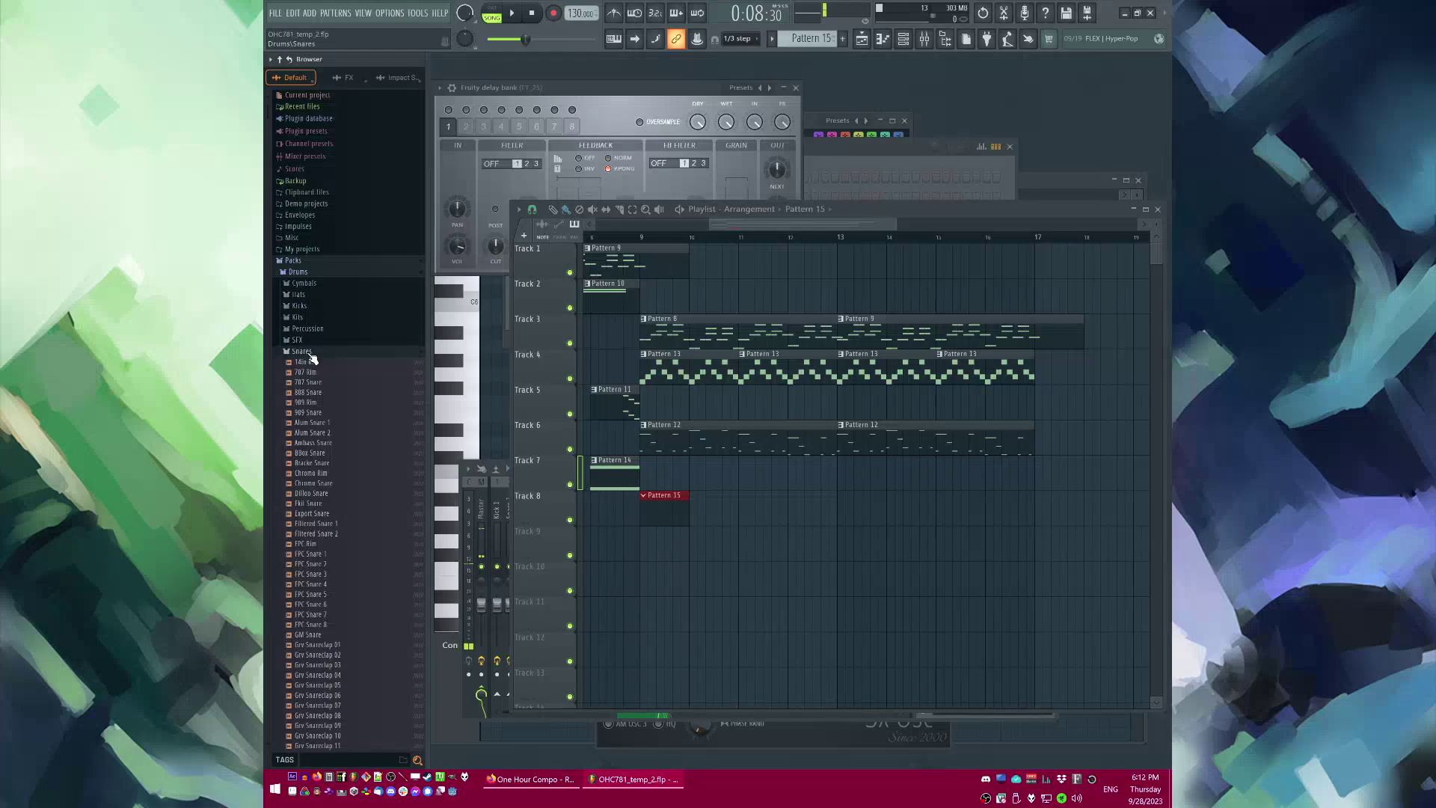
click(299, 305)
key(F6)
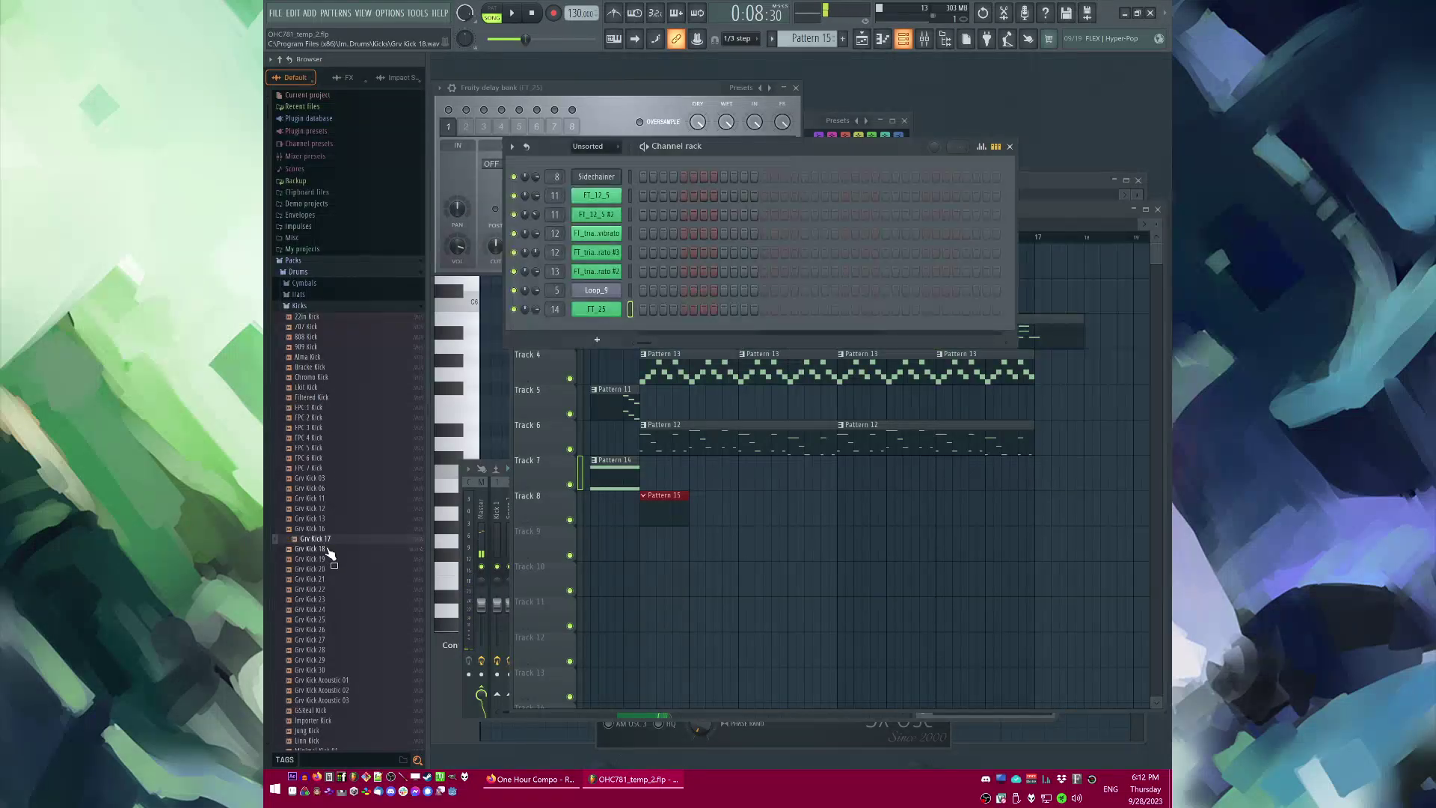
drag(604, 321, 644, 338)
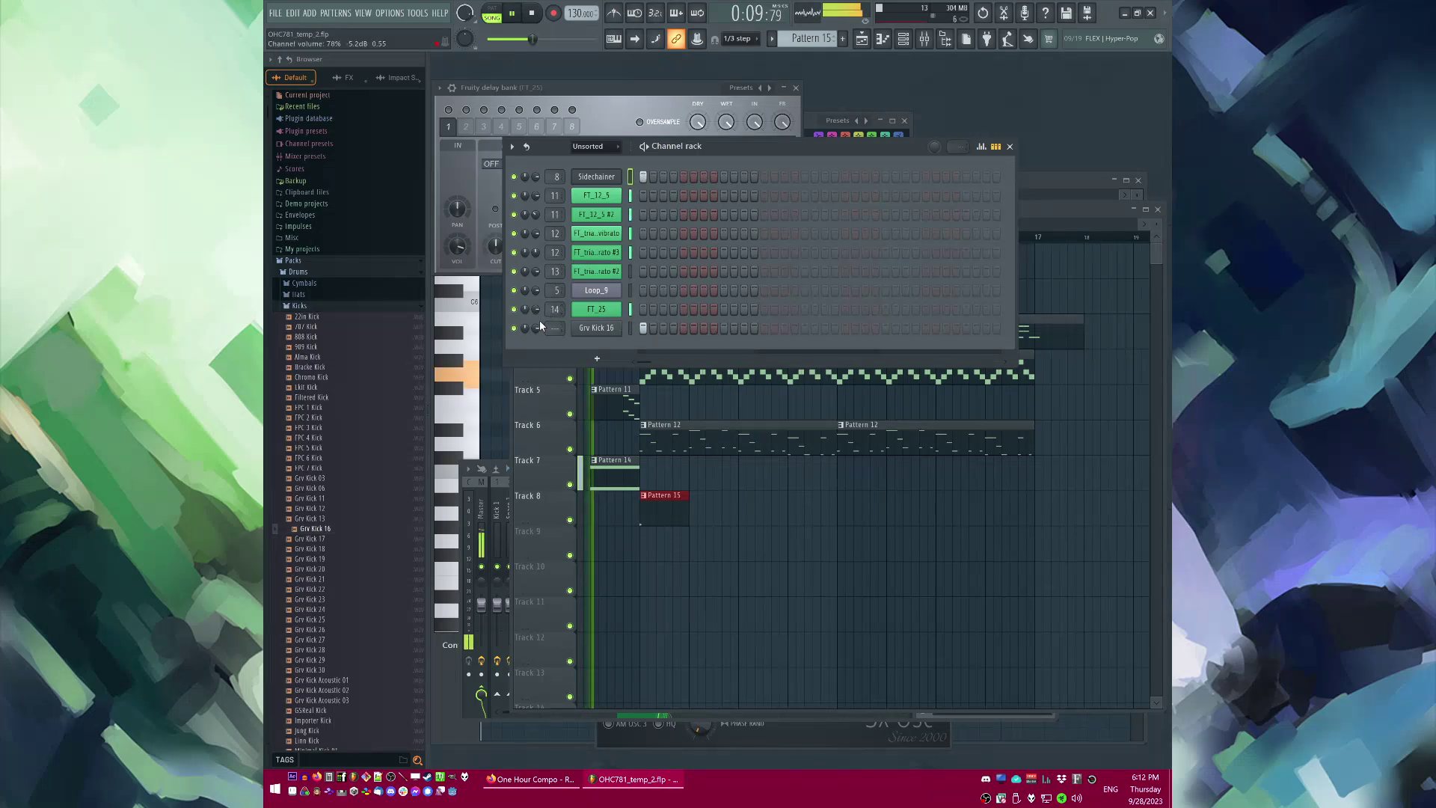
Step: Route Grv Kick 16 to mixer track 1 and repeat the Pattern 15 clip on Track 8 in every bar from 9 to 16
drag(716, 497, 677, 558)
key(ctrl+b)
key(ctrl+b)
key(ctrl+b)
key(ctrl+b)
key(ctrl+b)
key(ctrl+b)
key(ctrl+b)
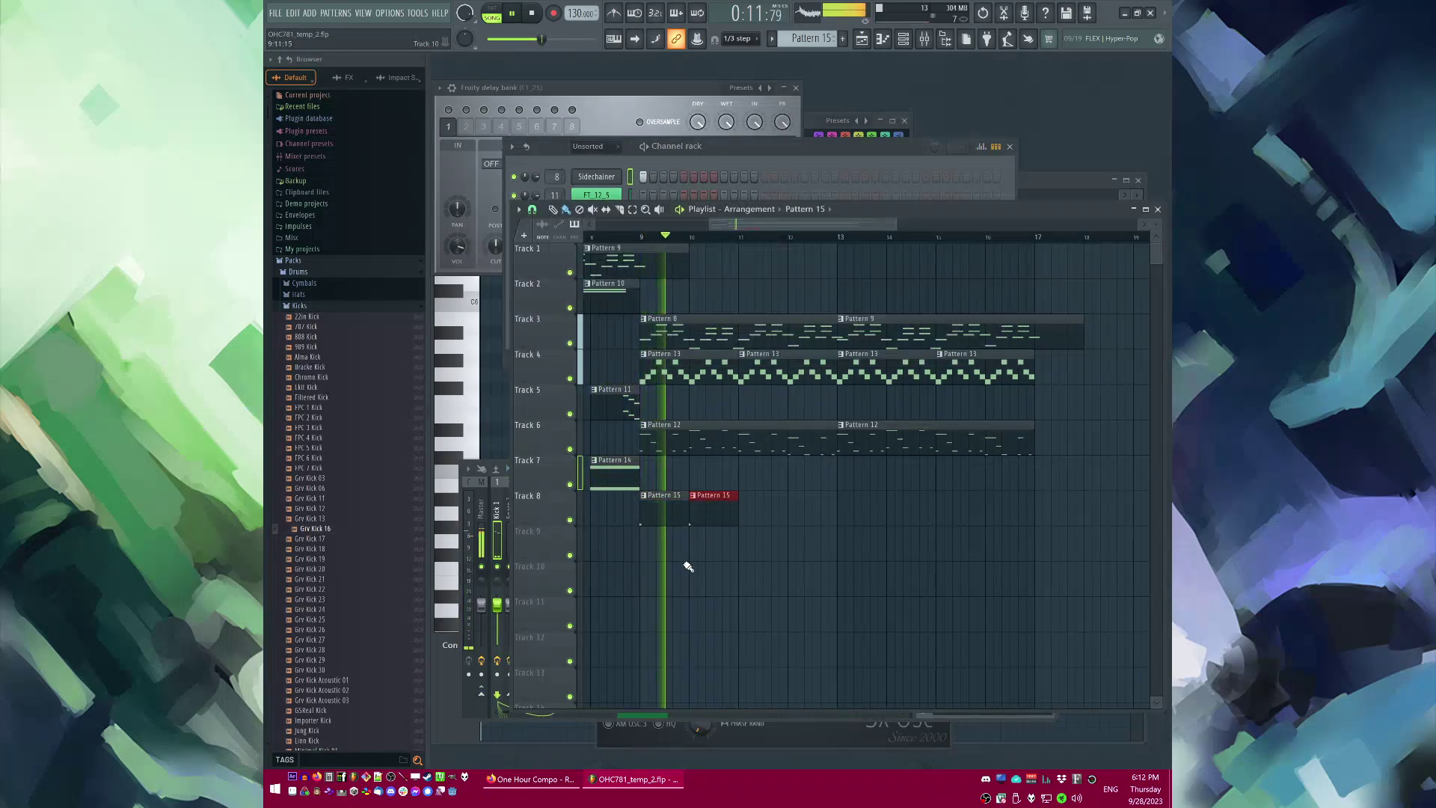
Step: Audition the hat samples and add Grv CH 06 as a new channel
click(299, 305)
click(299, 293)
key(space)
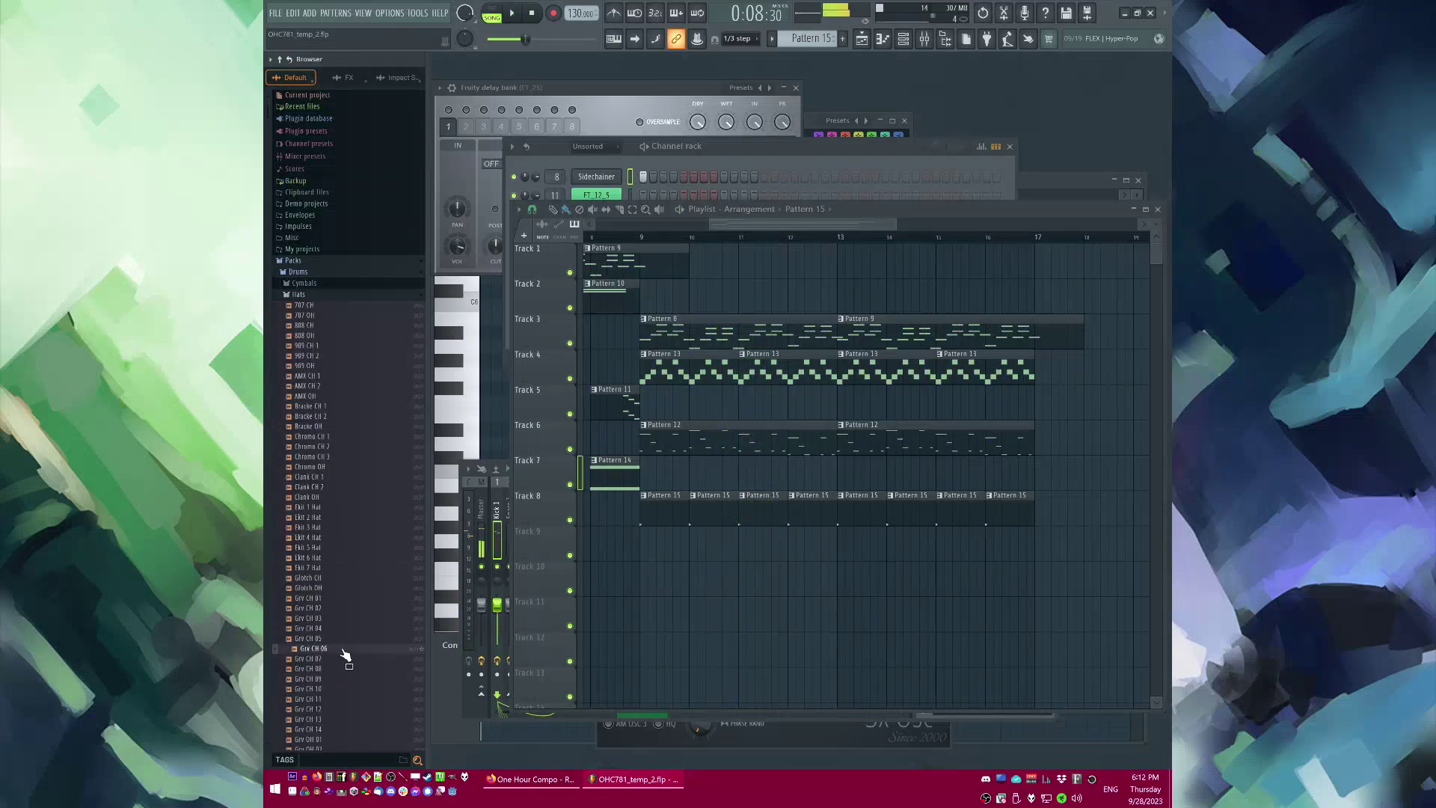
drag(344, 650, 621, 344)
key(F6)
Step: Create Pattern 16 and place it on Track 9 in every bar from 9 to 16
key(F4)
key(Return)
click(649, 548)
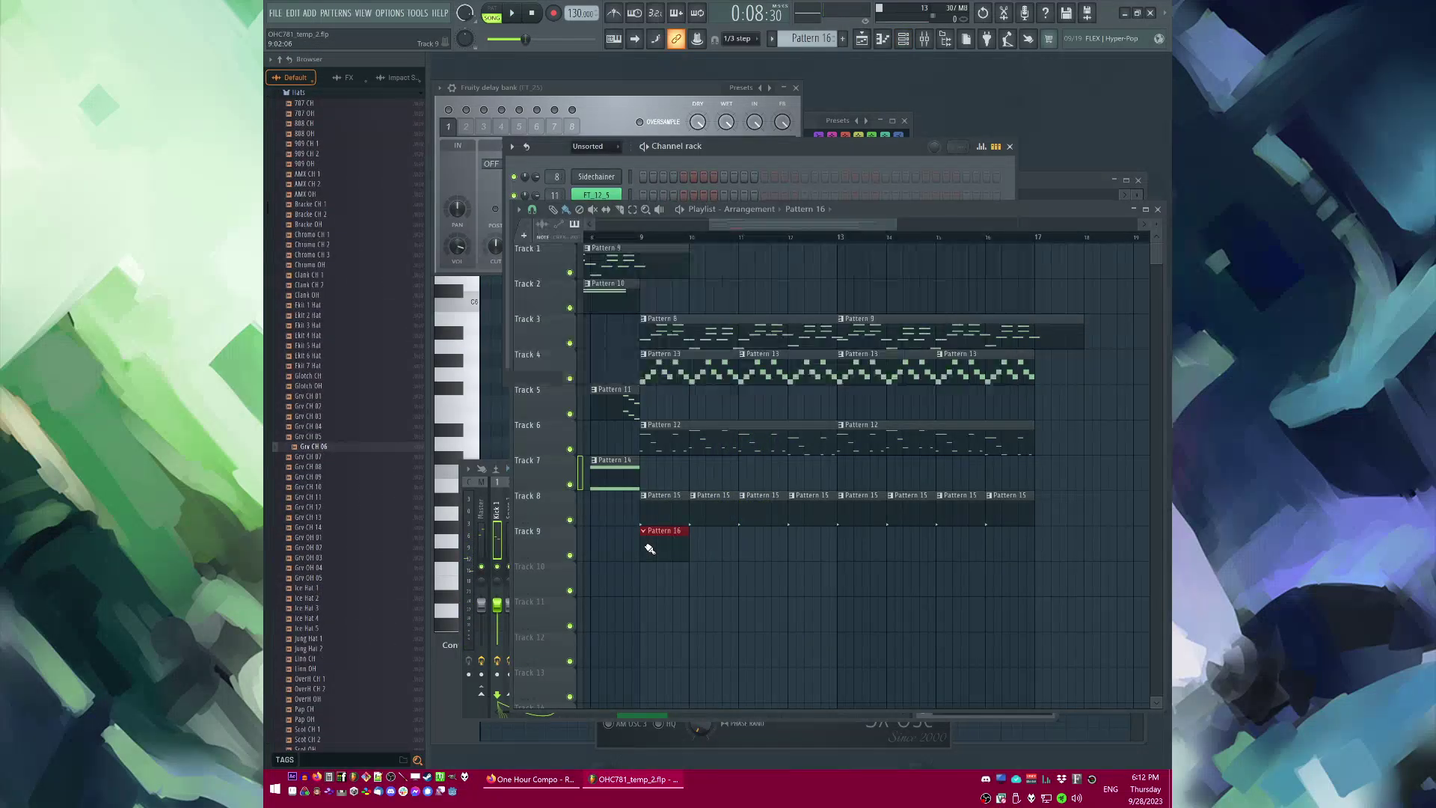
drag(649, 548, 1009, 548)
Step: Program Grv CH 06 hits on steps 1, 5 and 9 of Pattern 16 and route the channel to mixer track 3
key(F6)
key(space)
right_click(617, 345)
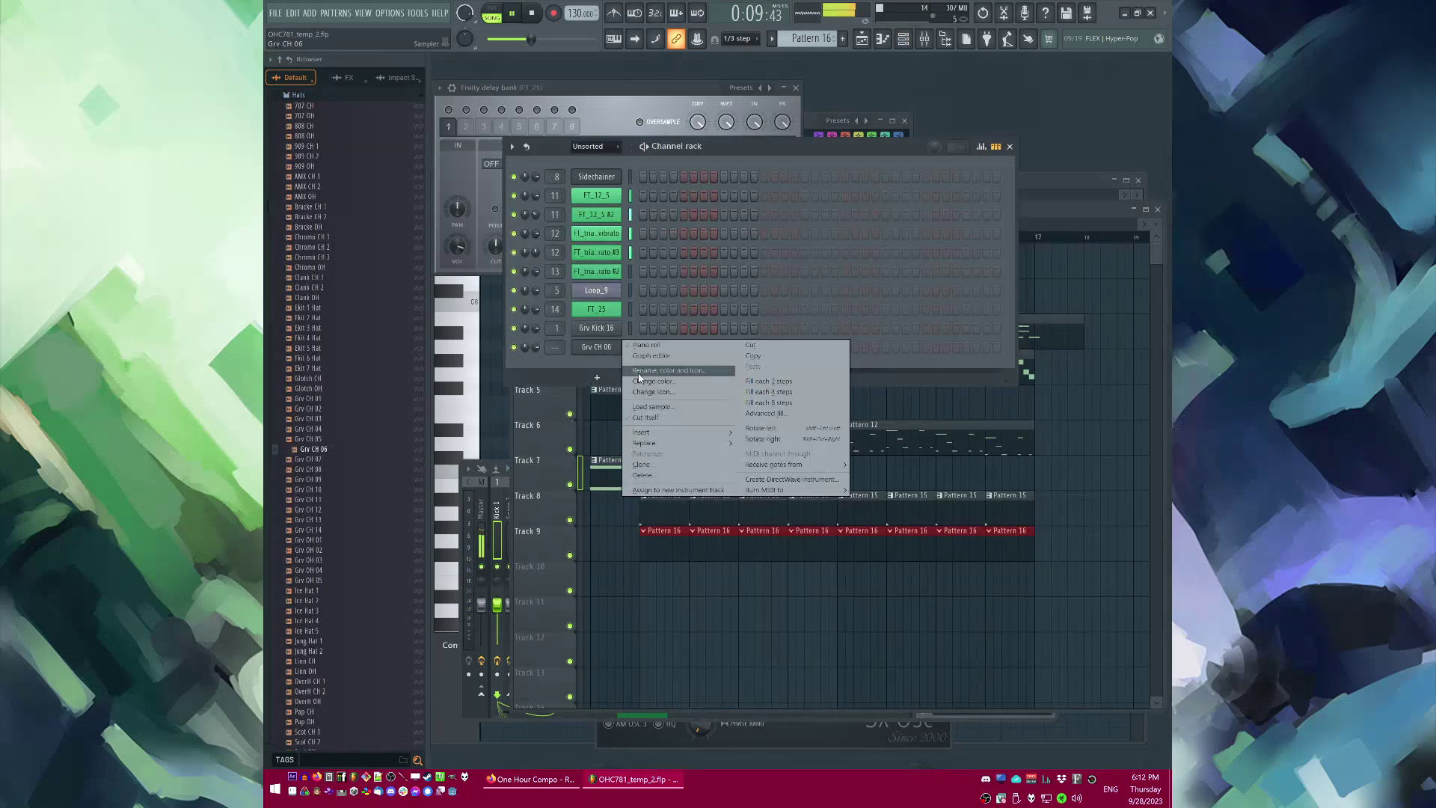
click(633, 350)
click(684, 346)
click(724, 347)
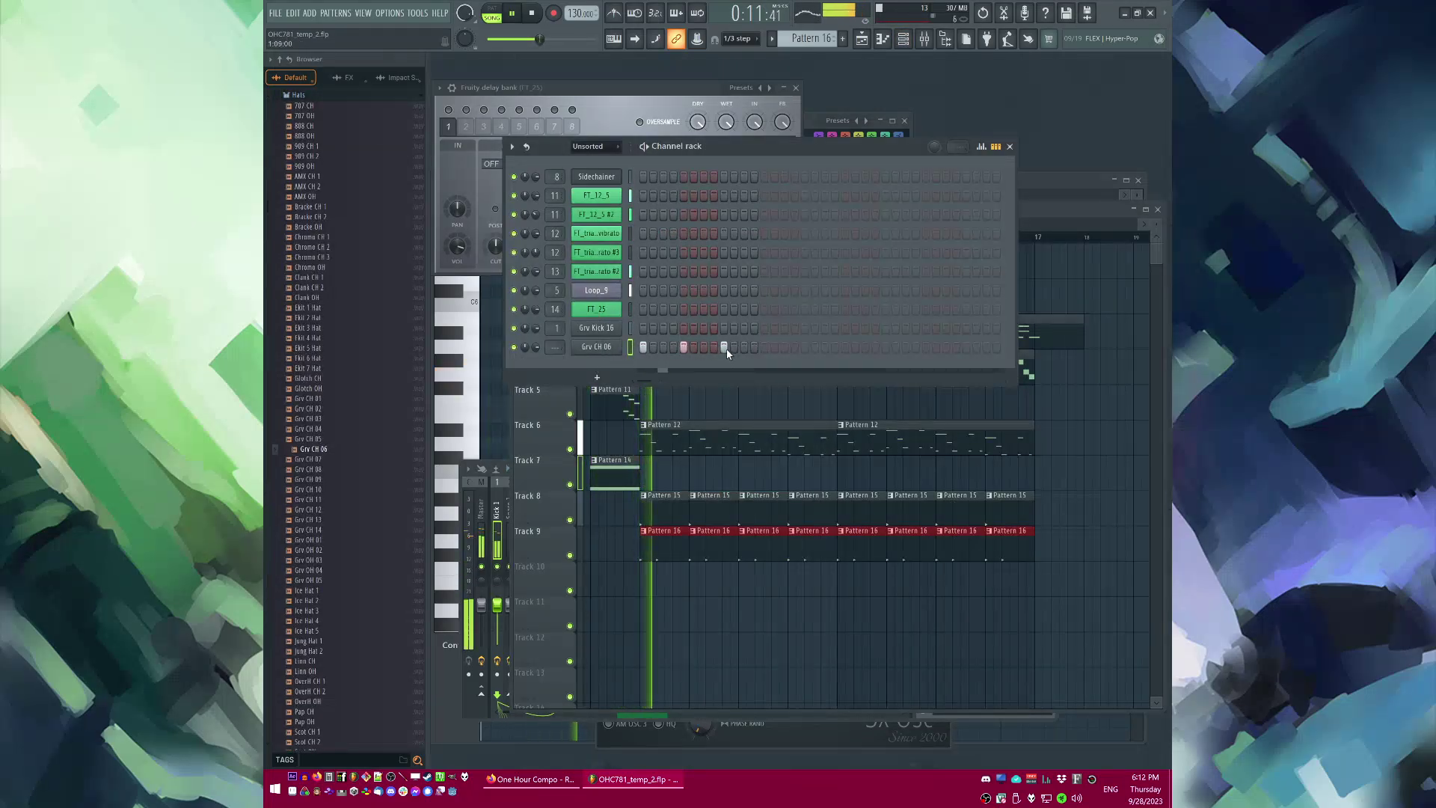
scroll(554, 346, up, 3)
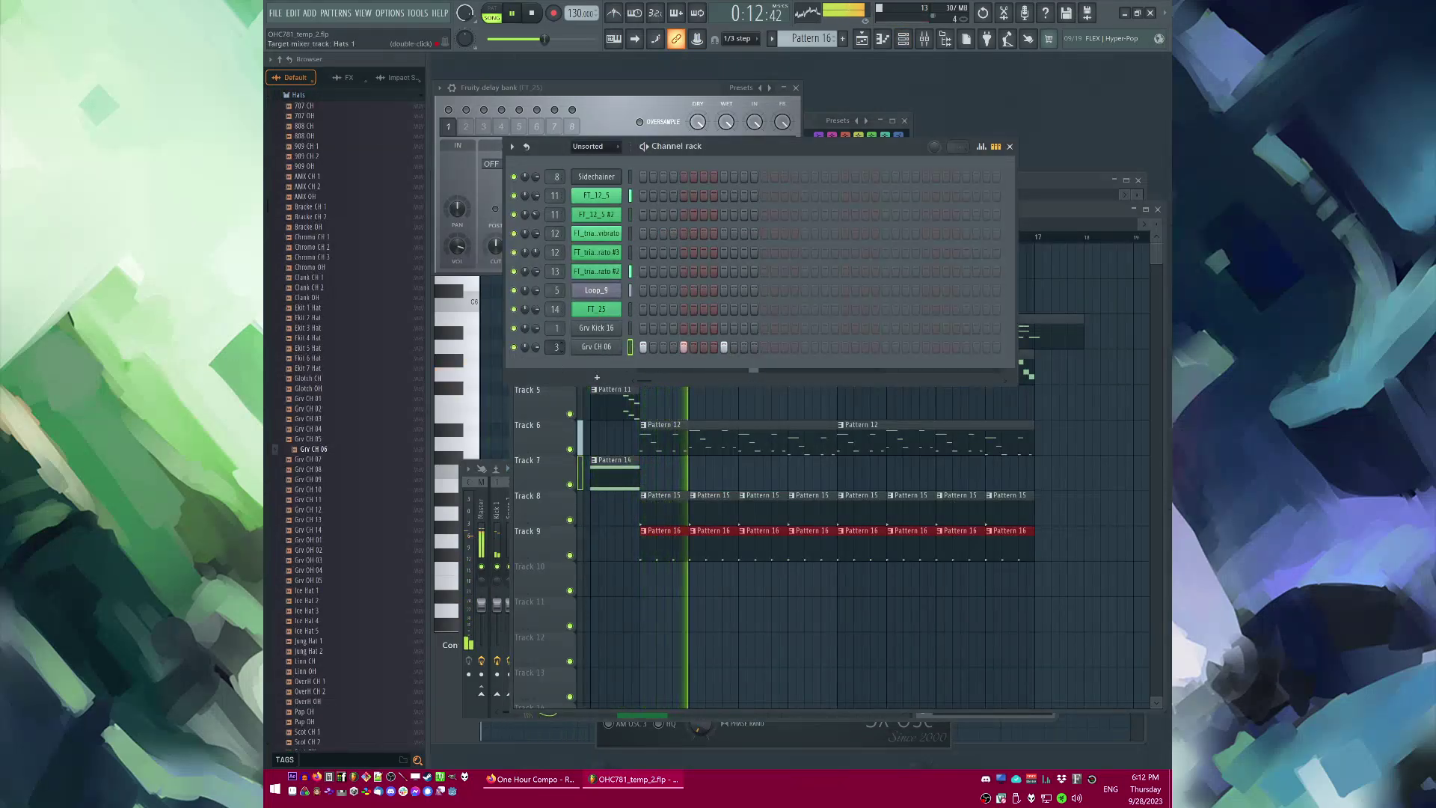
Step: Duplicate the Grv CH 06 hits in Pattern 16's piano roll and offset the copies to follow each original hit
right_click(619, 346)
click(640, 347)
key(ctrl+a)
key(ctrl+c)
key(ctrl+v)
key(shift+Right)
key(ctrl+v)
key(shift+Right)
key(shift+Right)
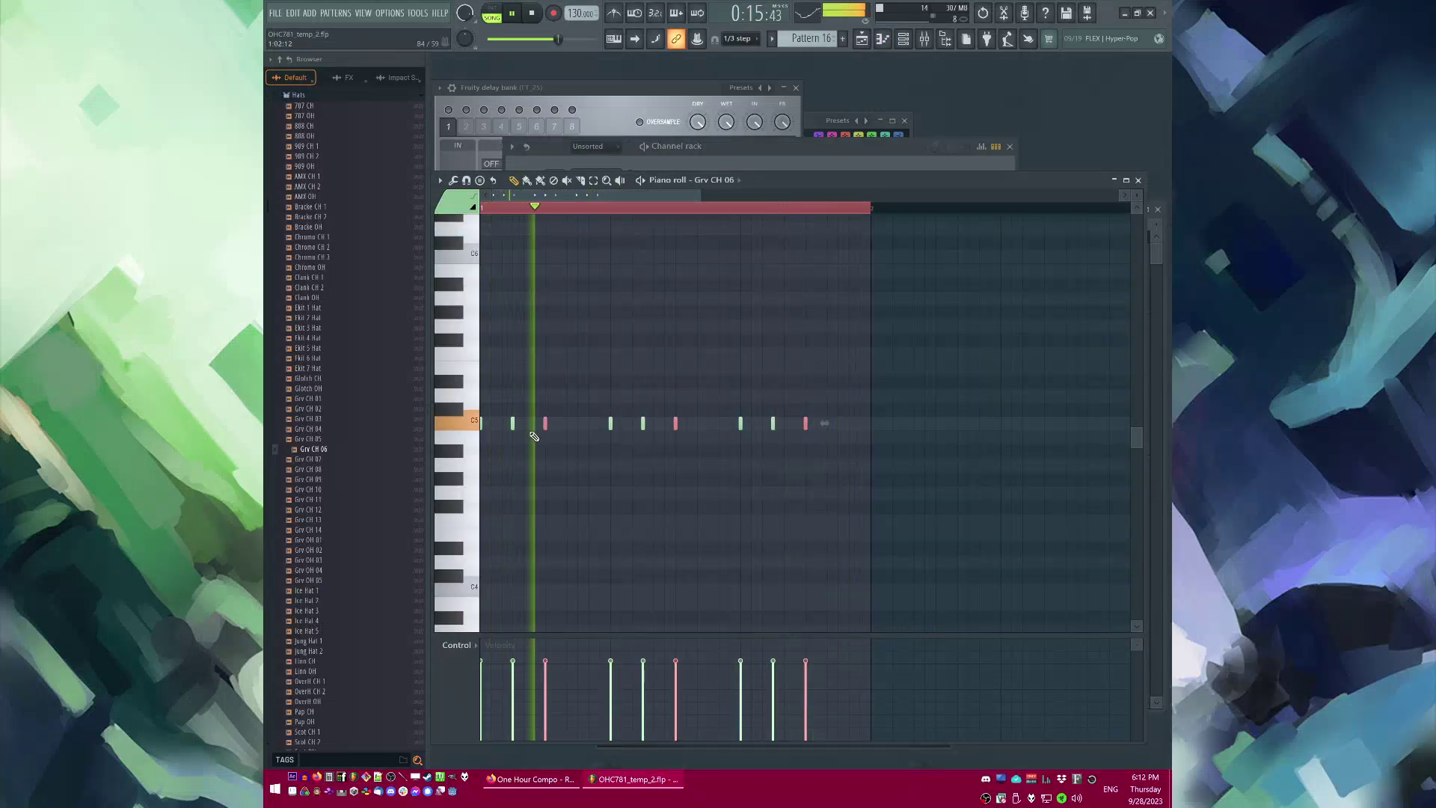
key(ctrl+z)
mouse_move(513, 423)
mouse_down()
mouse_move(531, 423)
mouse_move(513, 424)
mouse_up()
scroll(523, 427, down, 2)
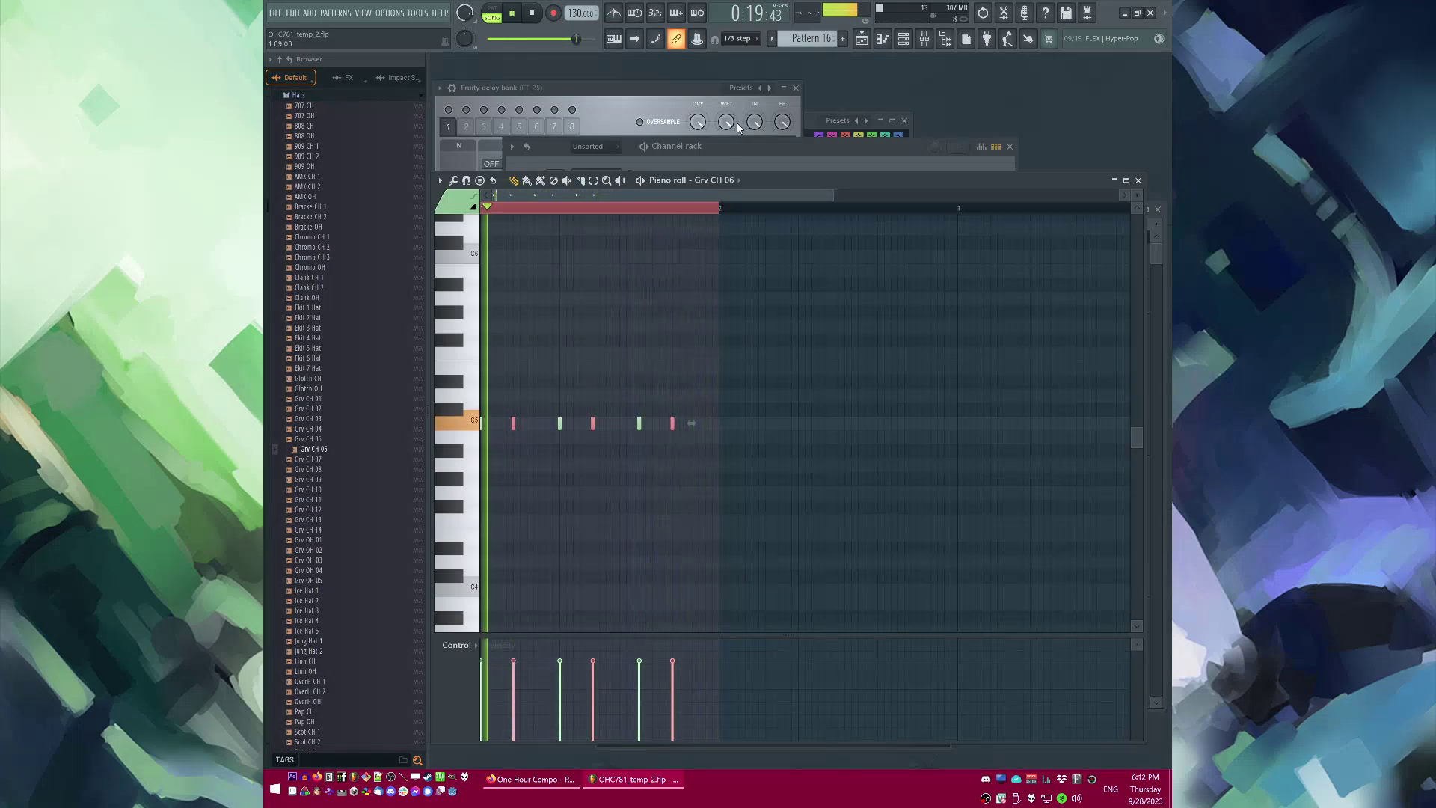
Step: Set the snap to 1/6 beat and arrange the duplicated Grv CH 06 hits as three evenly spaced triplets per beat
click(747, 38)
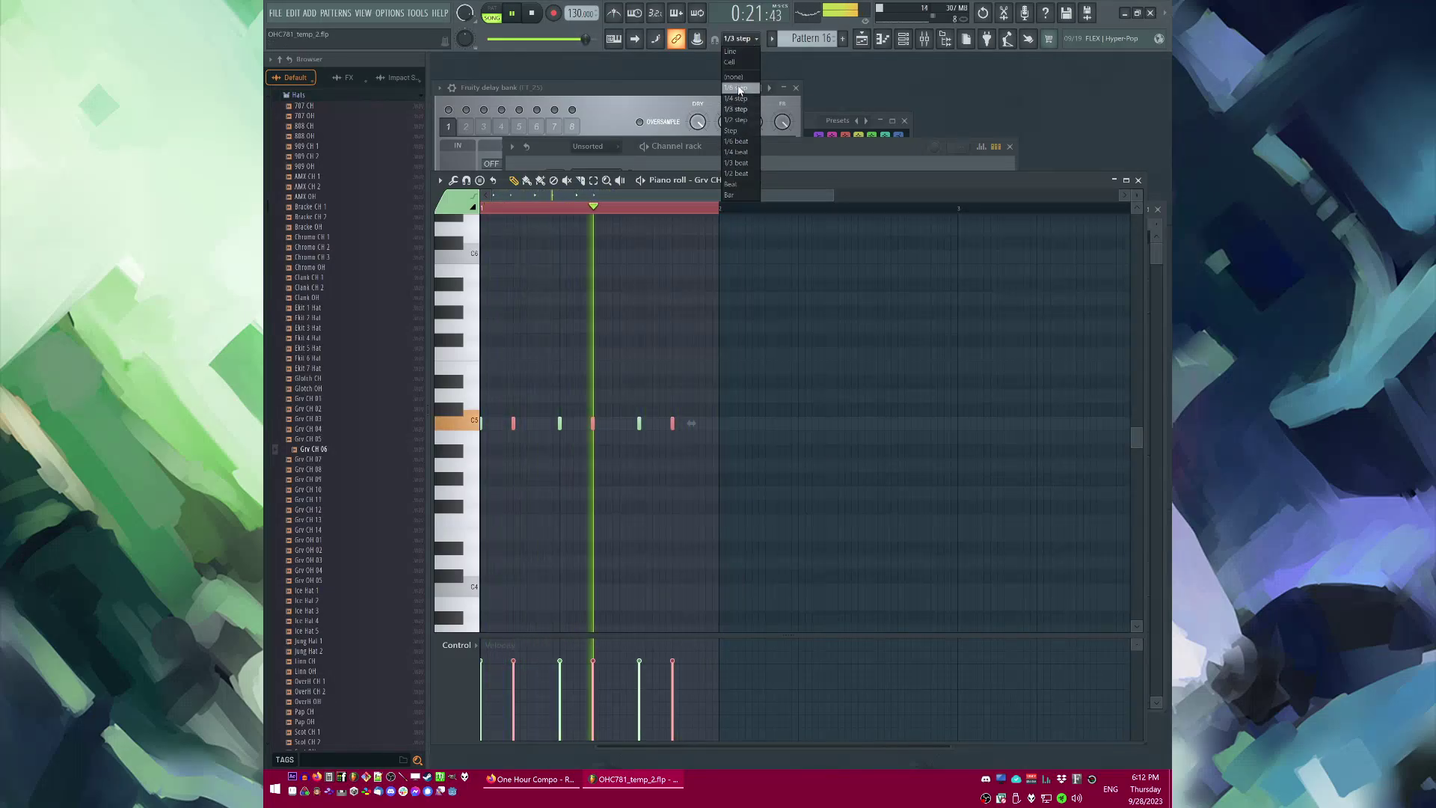
click(735, 141)
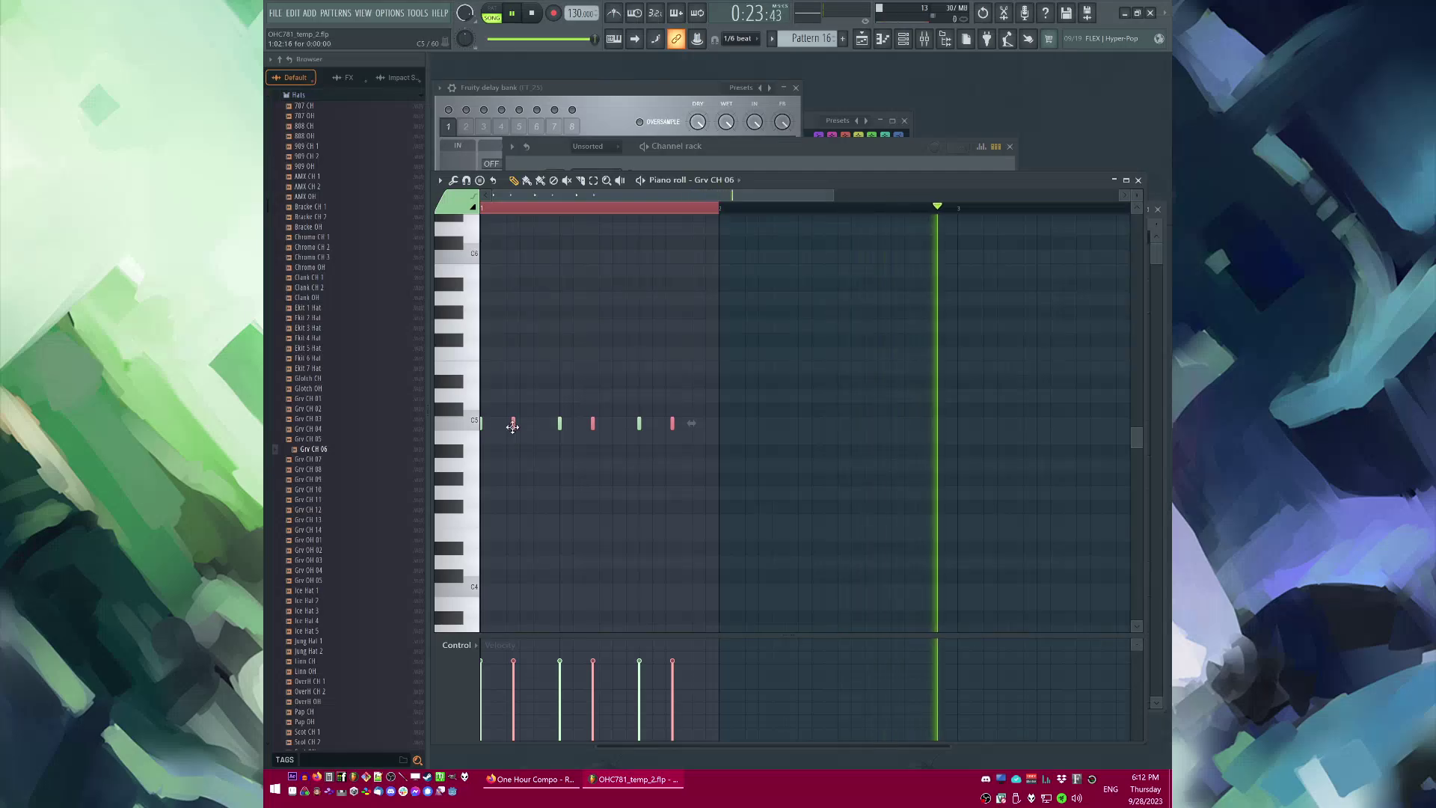
drag(512, 426, 506, 427)
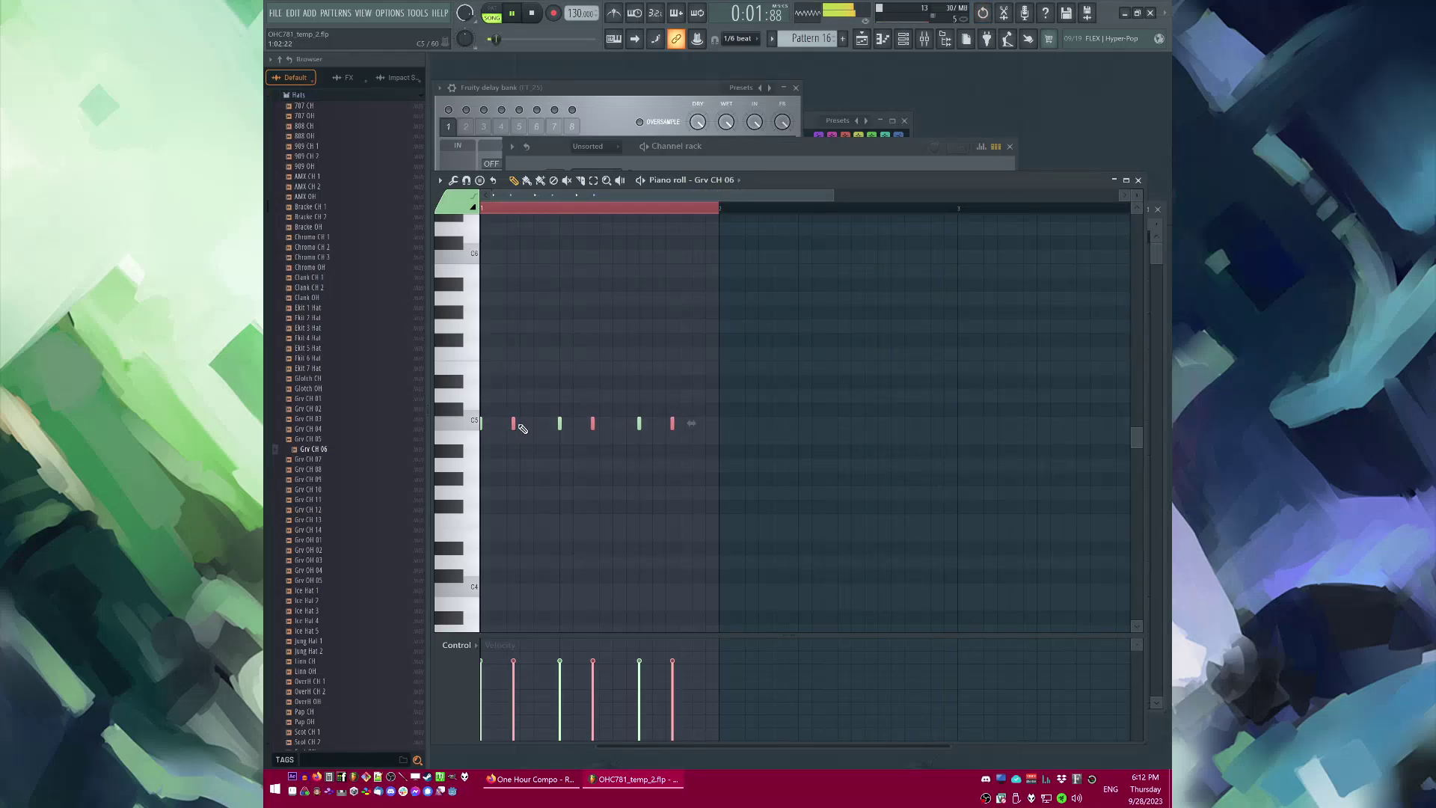
scroll(501, 430, up, 3)
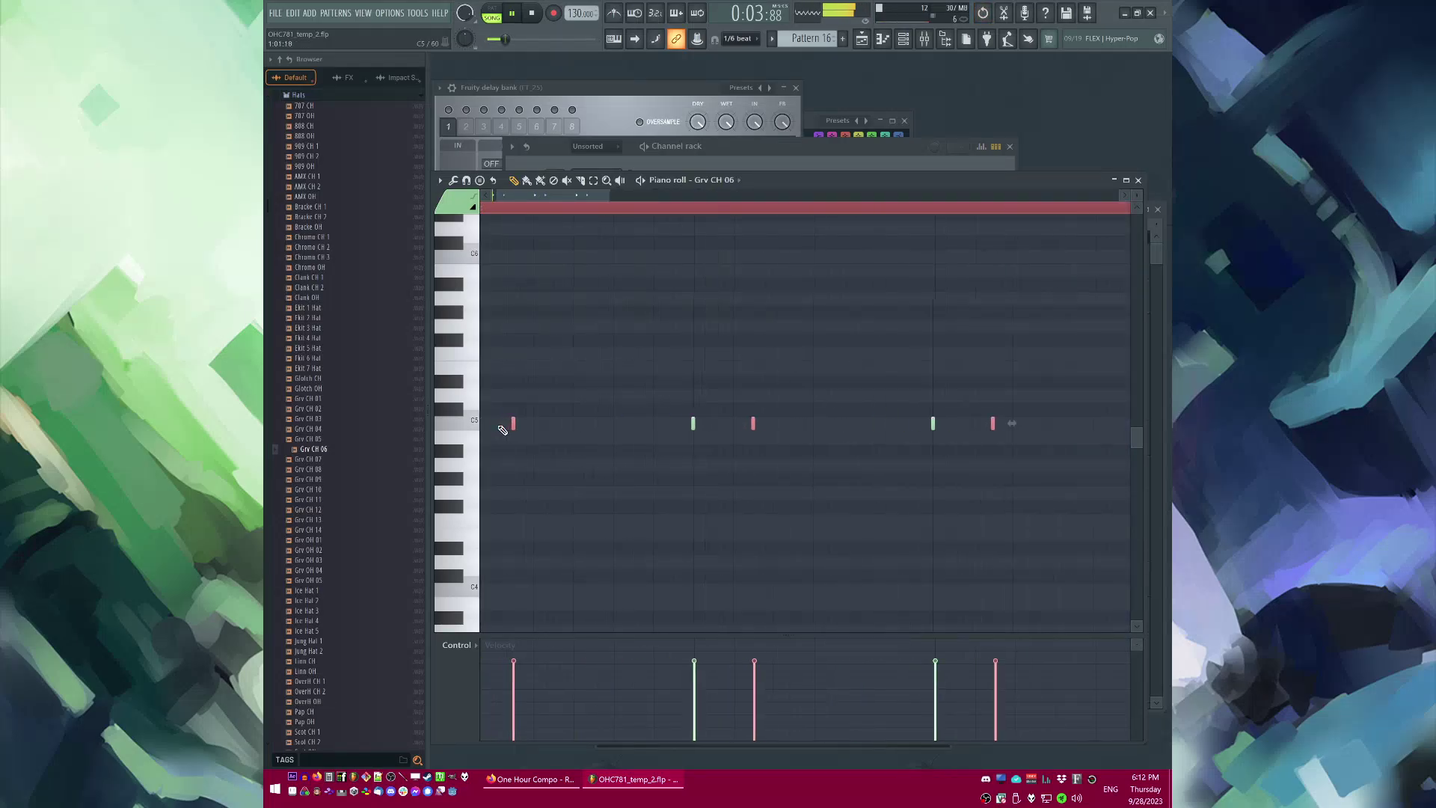
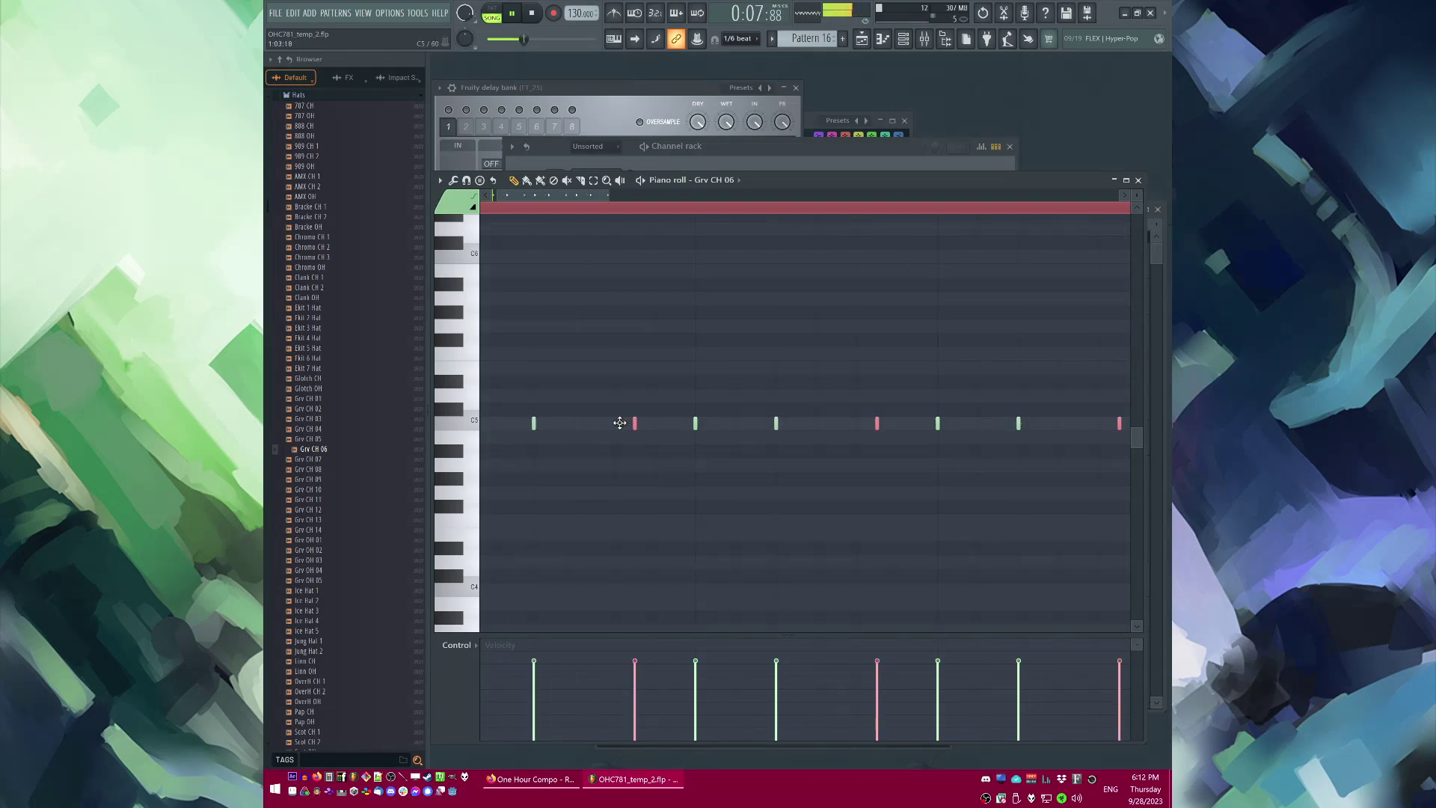
Step: Lower the velocities of the hats between the beats and duplicate the whole triplet bar into bar 2 of Pattern 16
scroll(658, 419, down, 3)
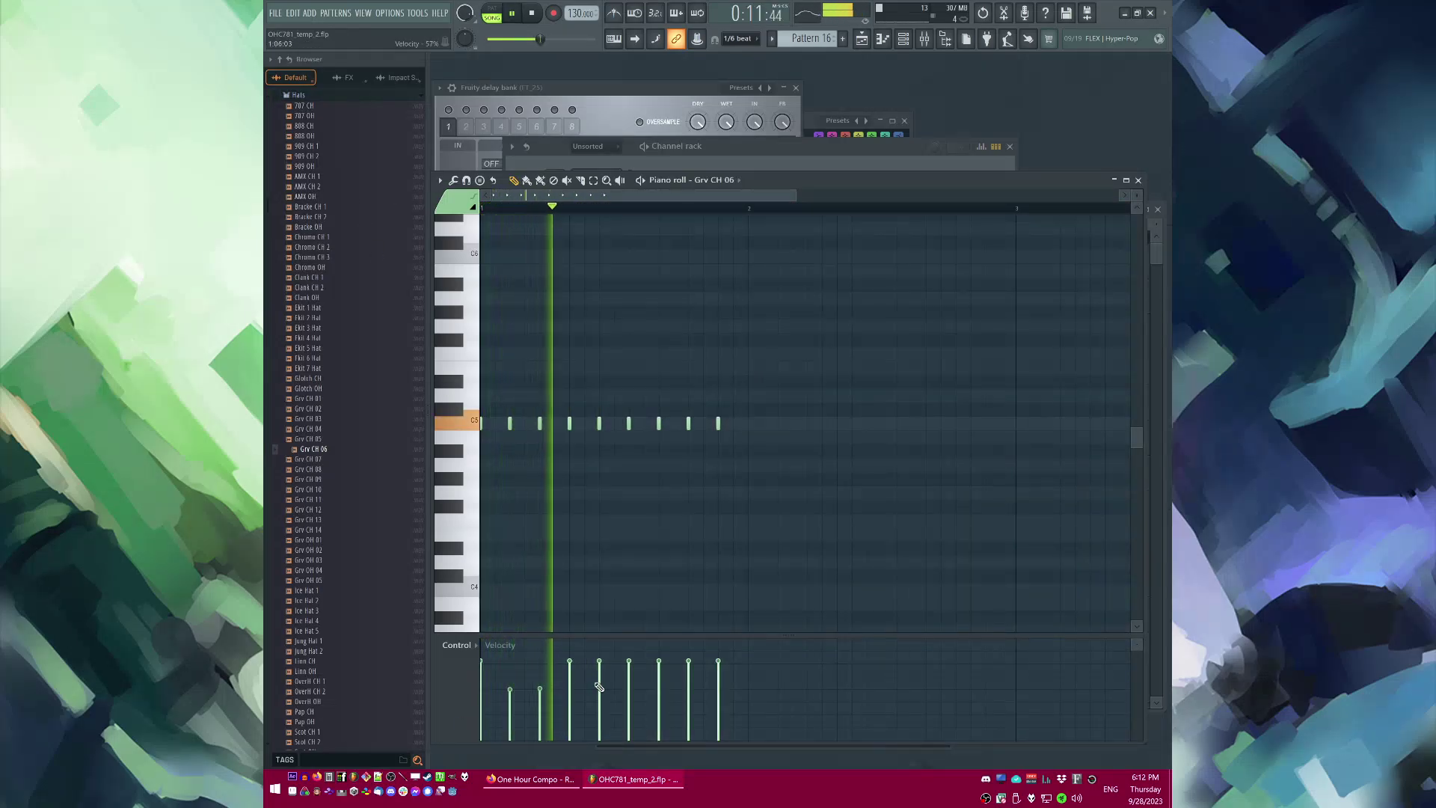
key(ctrl+a)
key(ctrl+b)
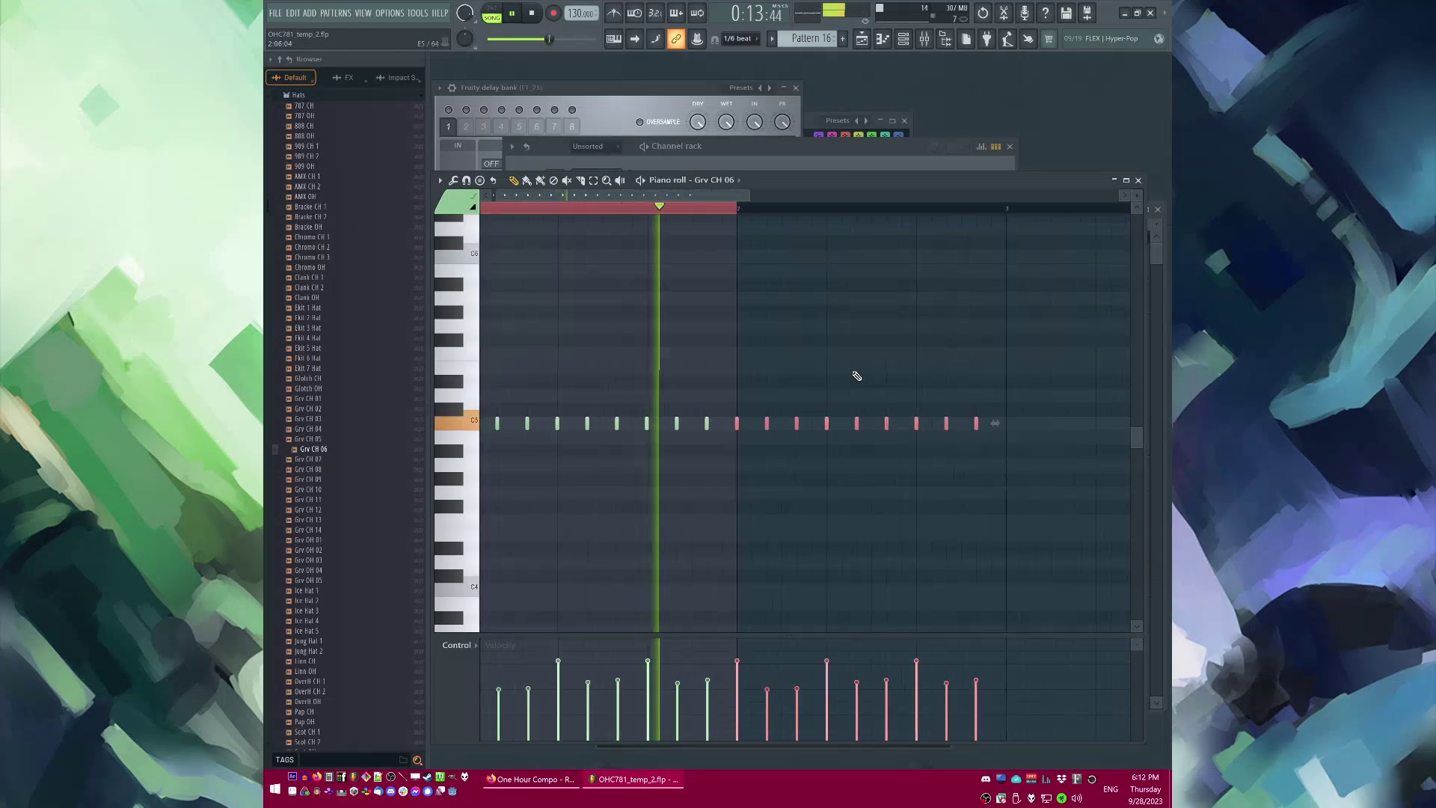
Step: Remove the overlapping Pattern 16 clips on Track 9, leaving two-bar clips starting at bars 9, 11, 13 and 15
key(F5)
right_click(805, 554)
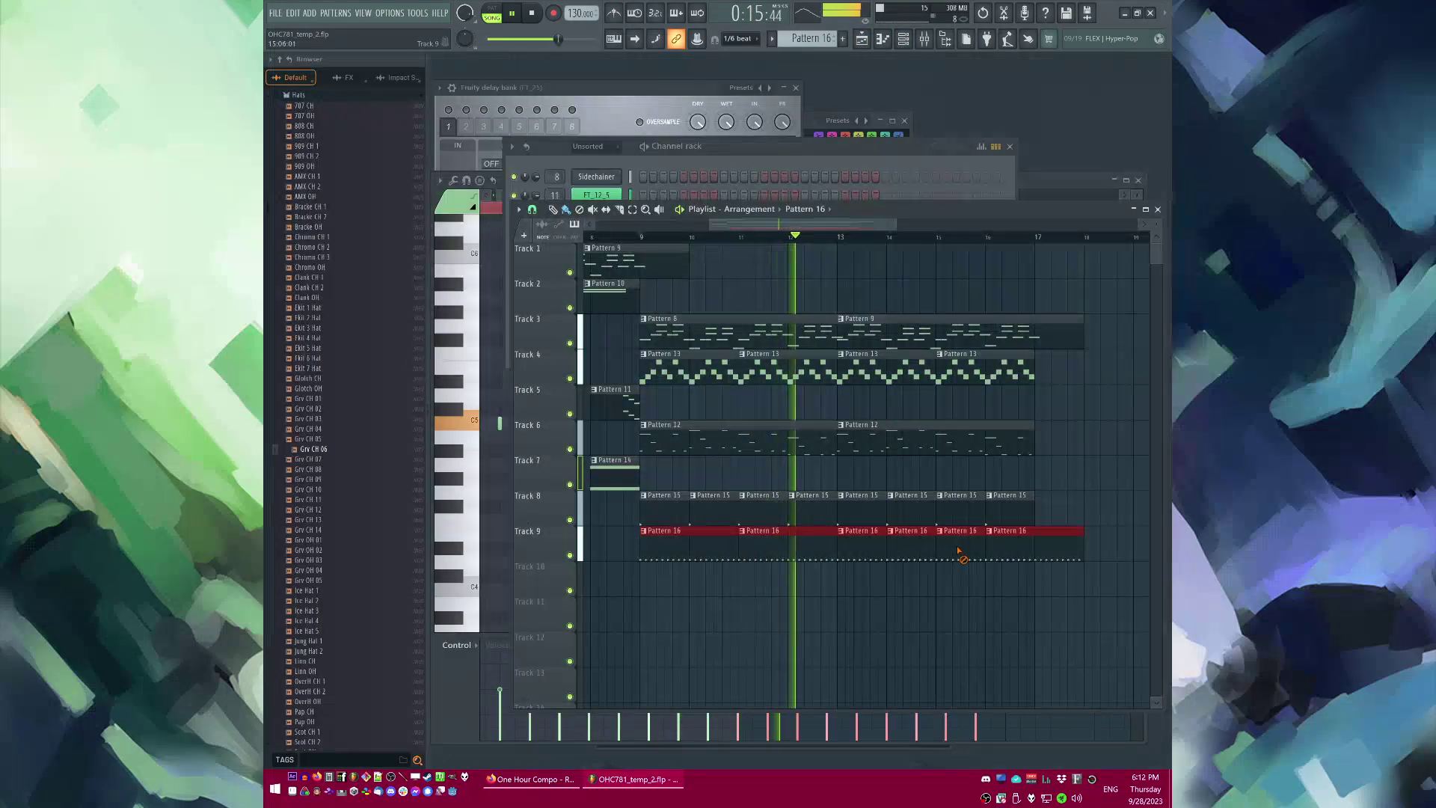
right_click(957, 555)
right_click(928, 552)
right_click(1002, 552)
click(938, 553)
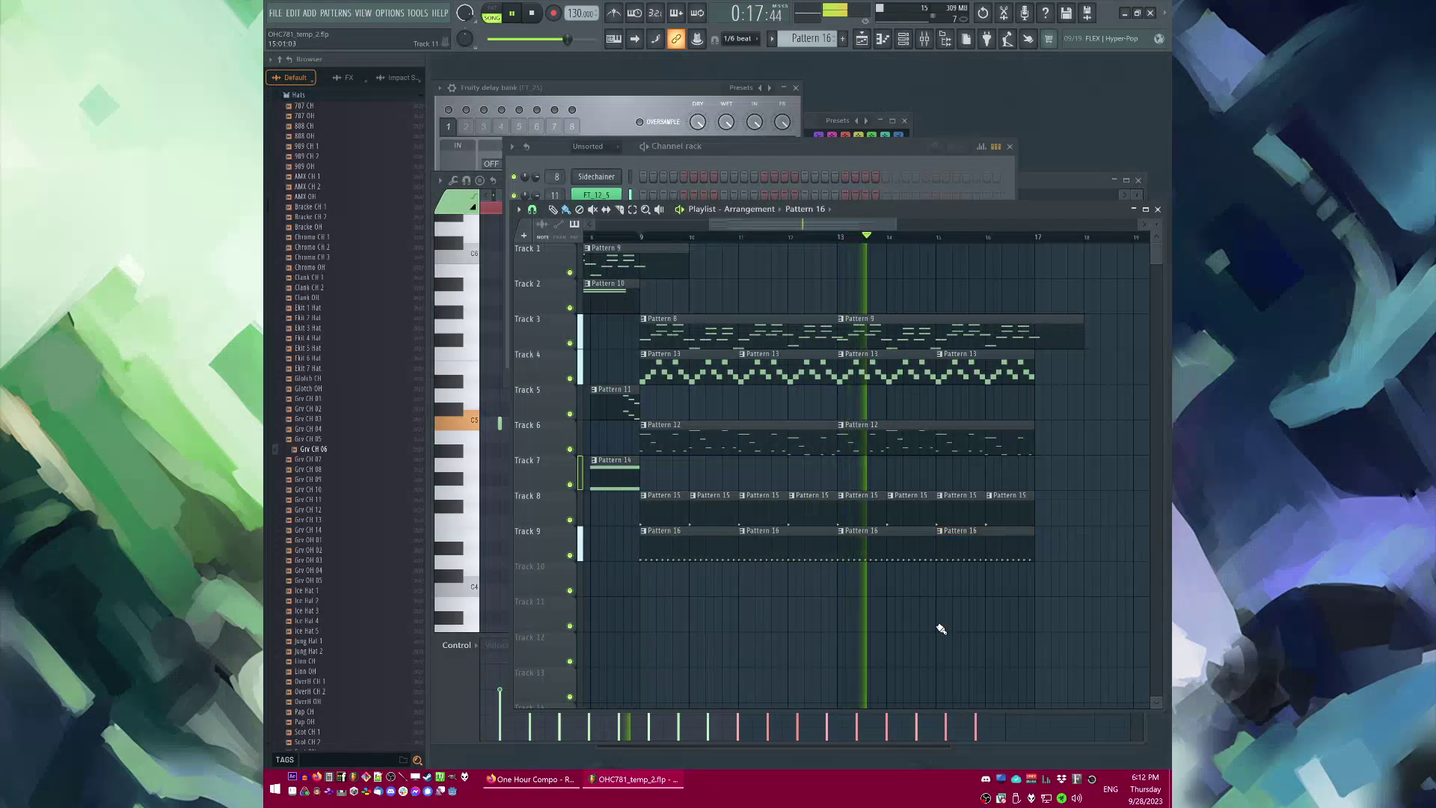
Step: Add in-between Grv CH 06 hits to Pattern 16, one near the end of bar 1 and two within bar 2
key(l)
key(F6)
click(609, 347)
key(F7)
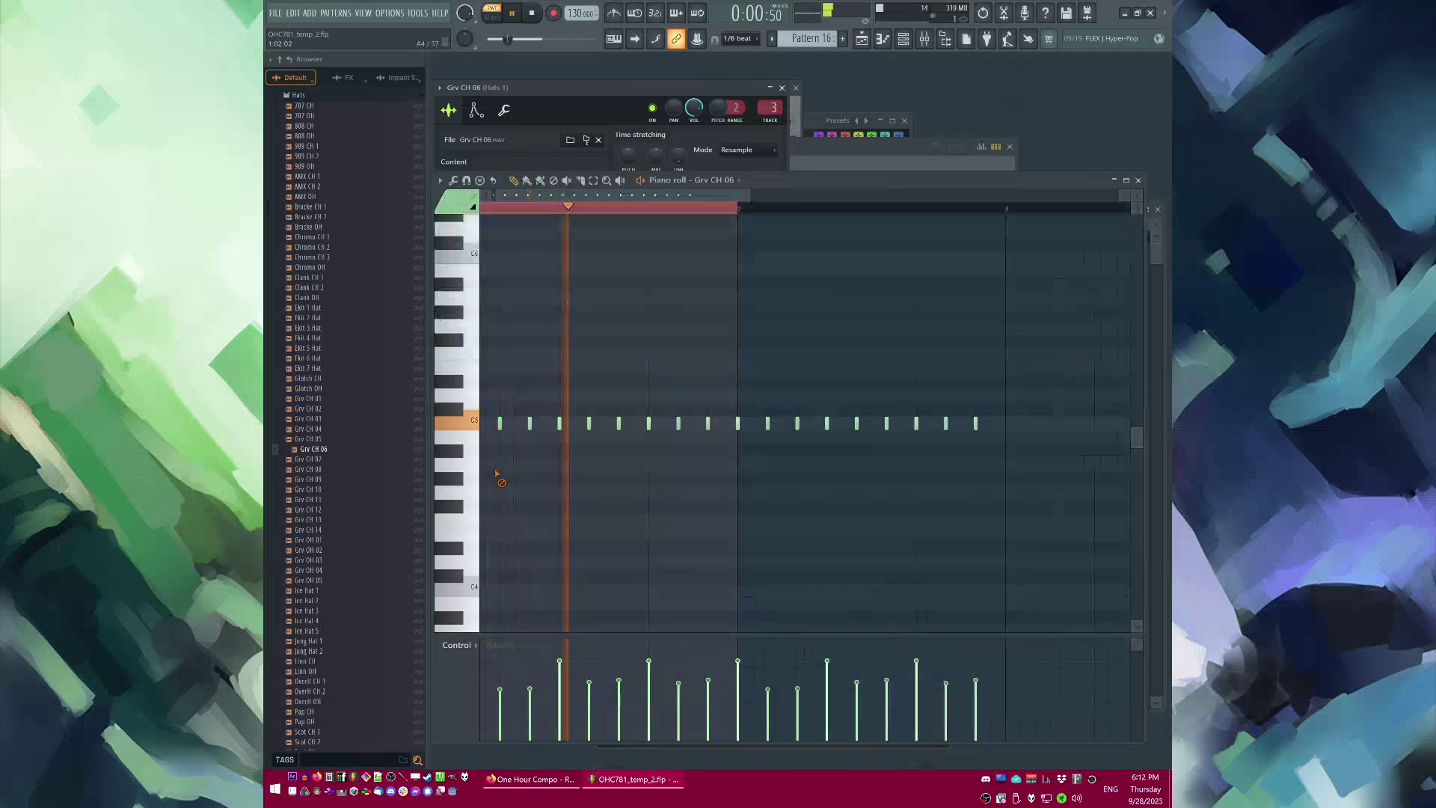
click(695, 423)
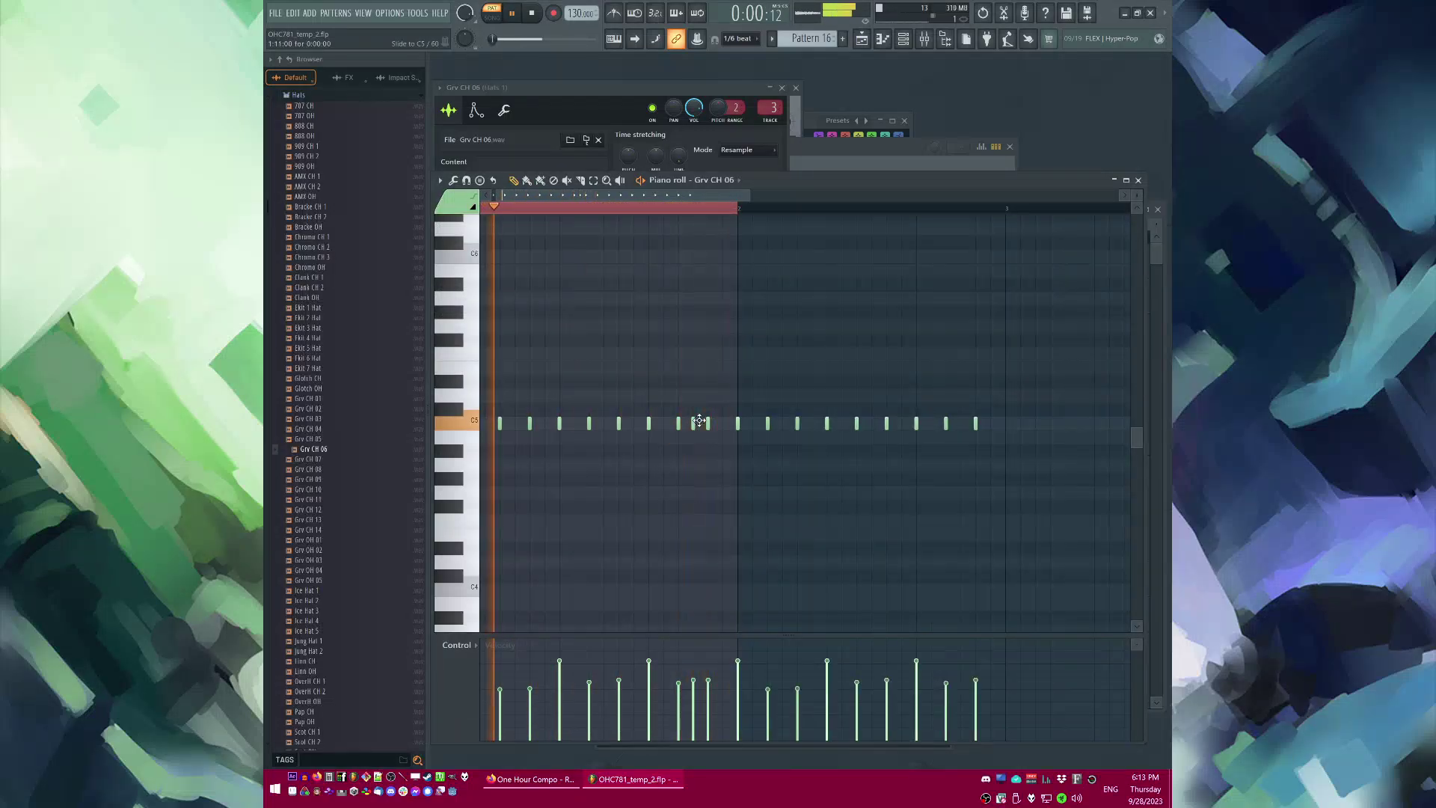
ctrl+click(680, 210)
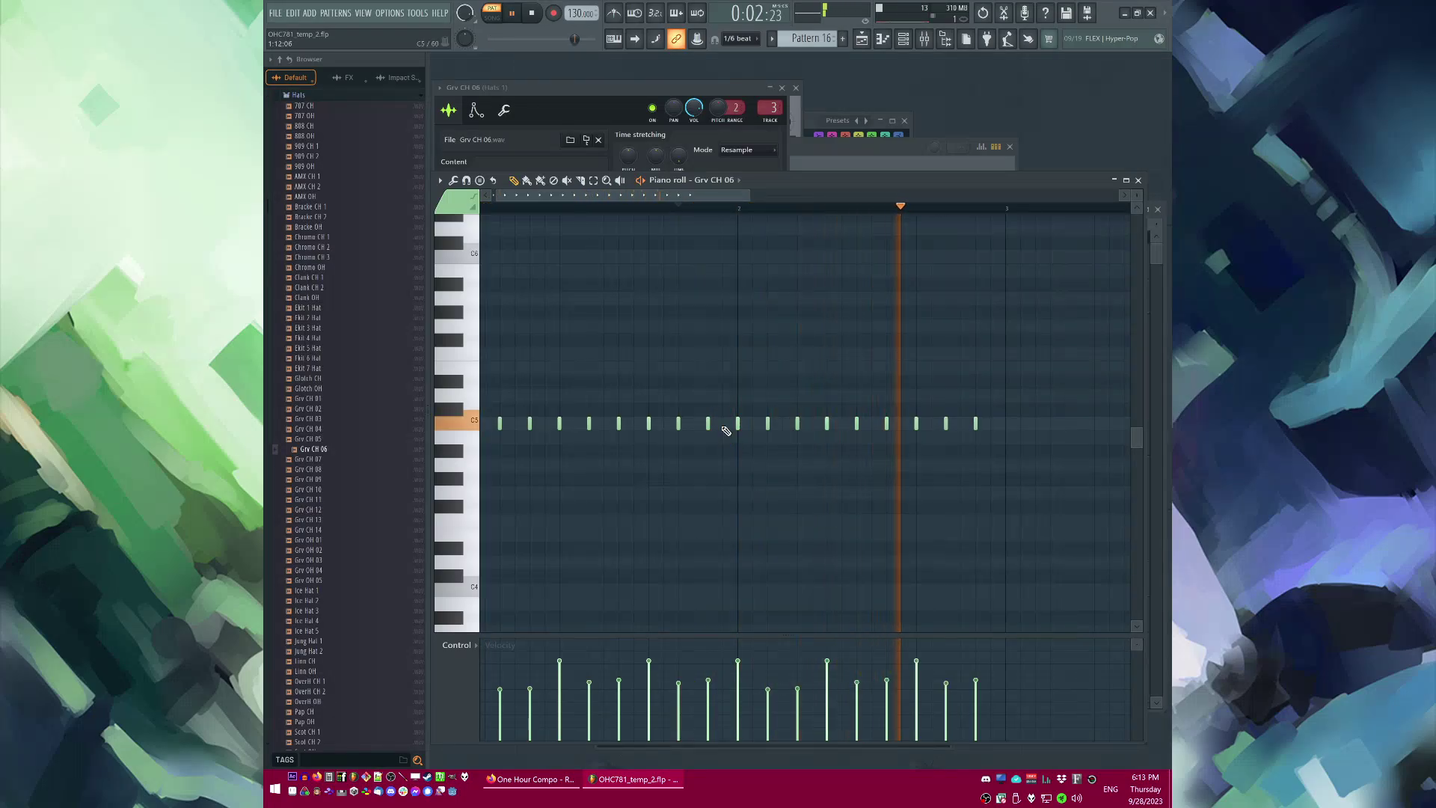
scroll(748, 481, down, 2)
click(727, 423)
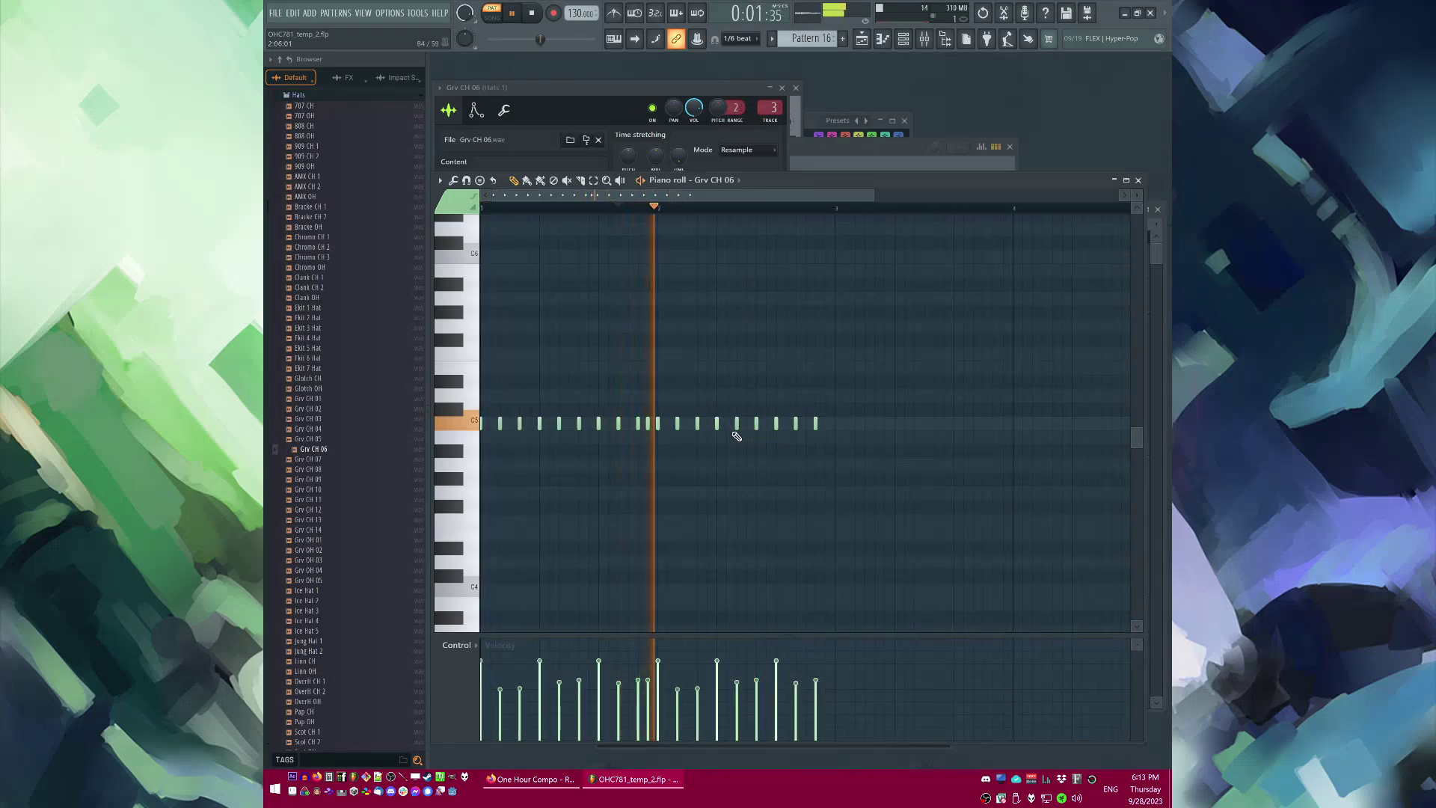
click(806, 424)
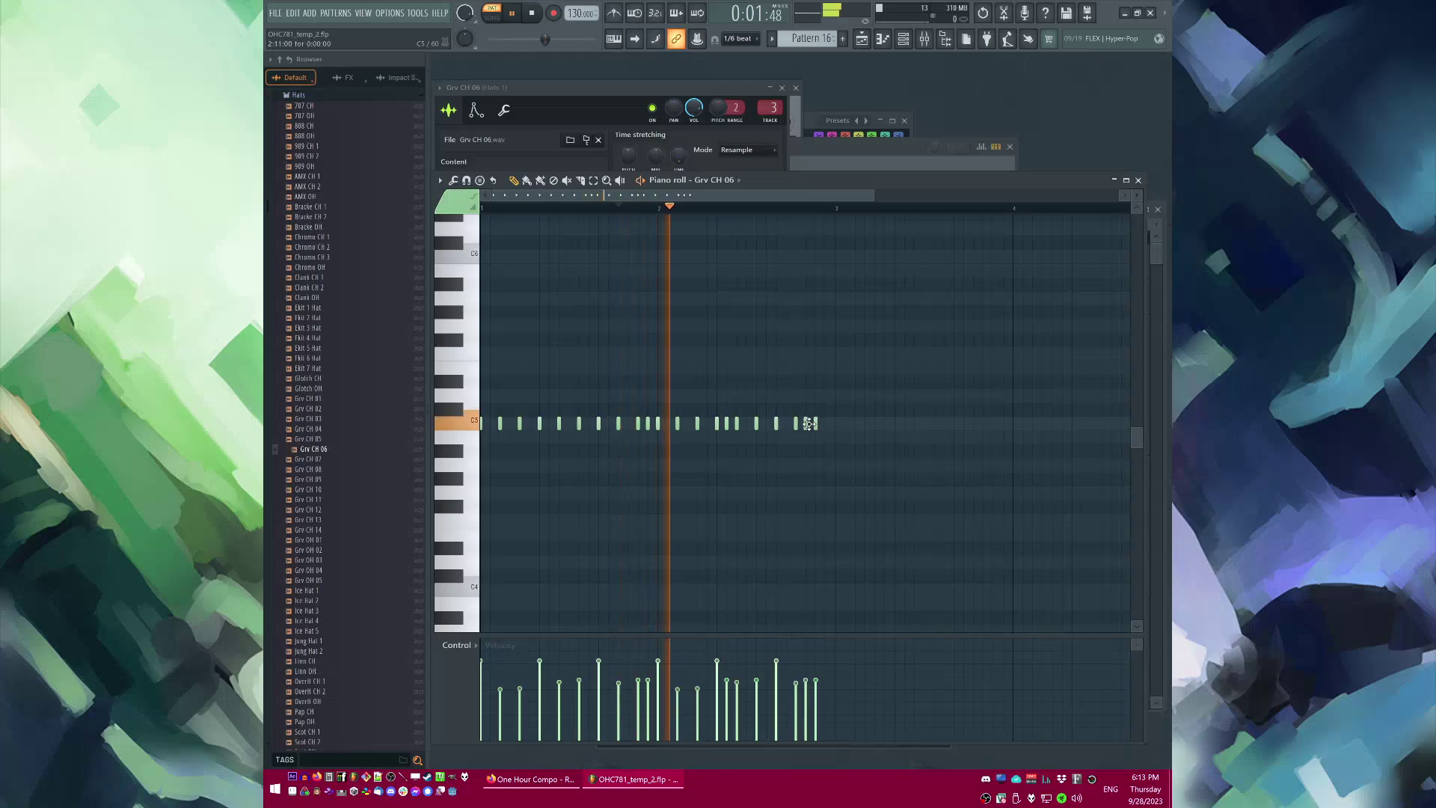
Step: Play the song from bar 9, create Pattern 17 and place its clip on Track 10 at bar 9
key(F5)
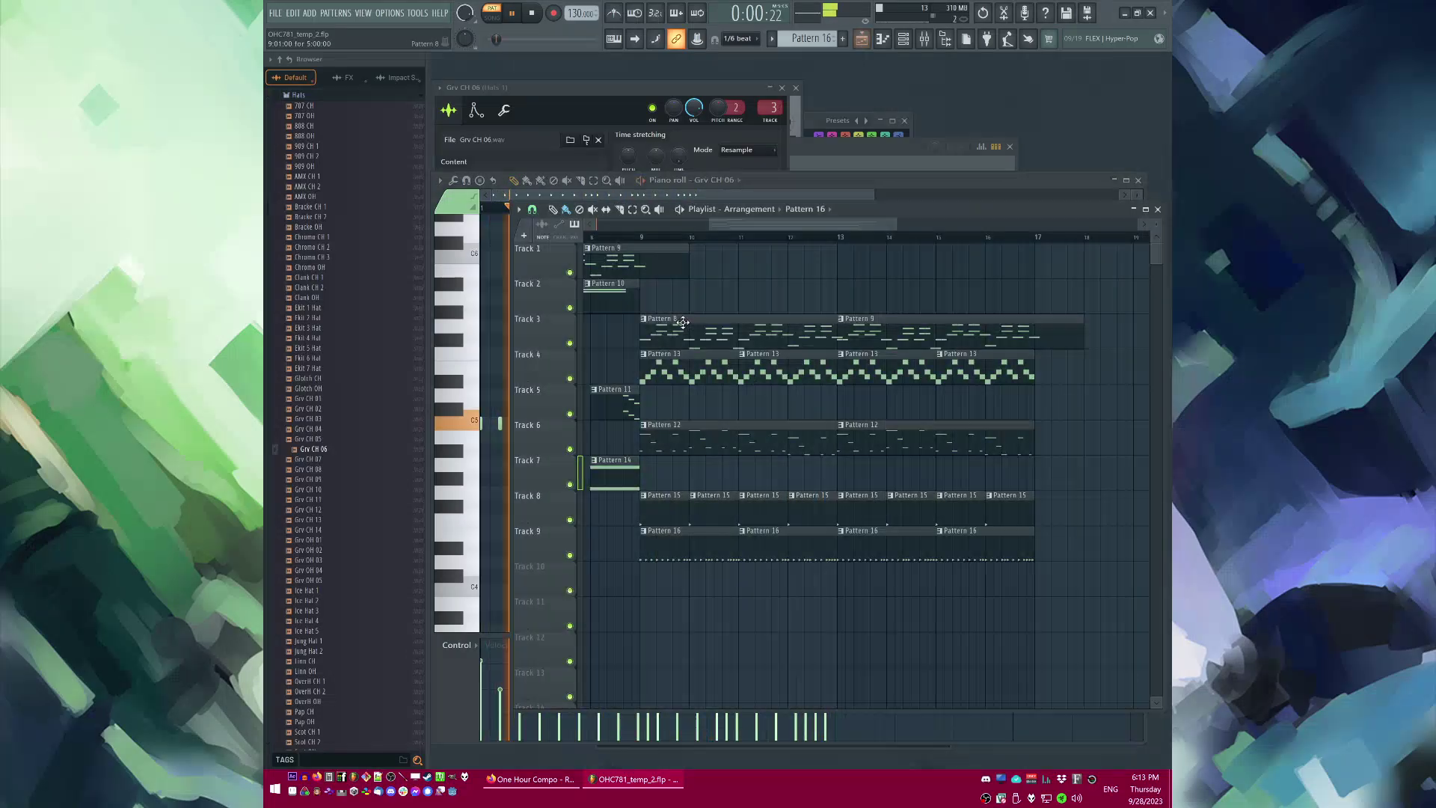
click(646, 238)
key(F4)
click(716, 605)
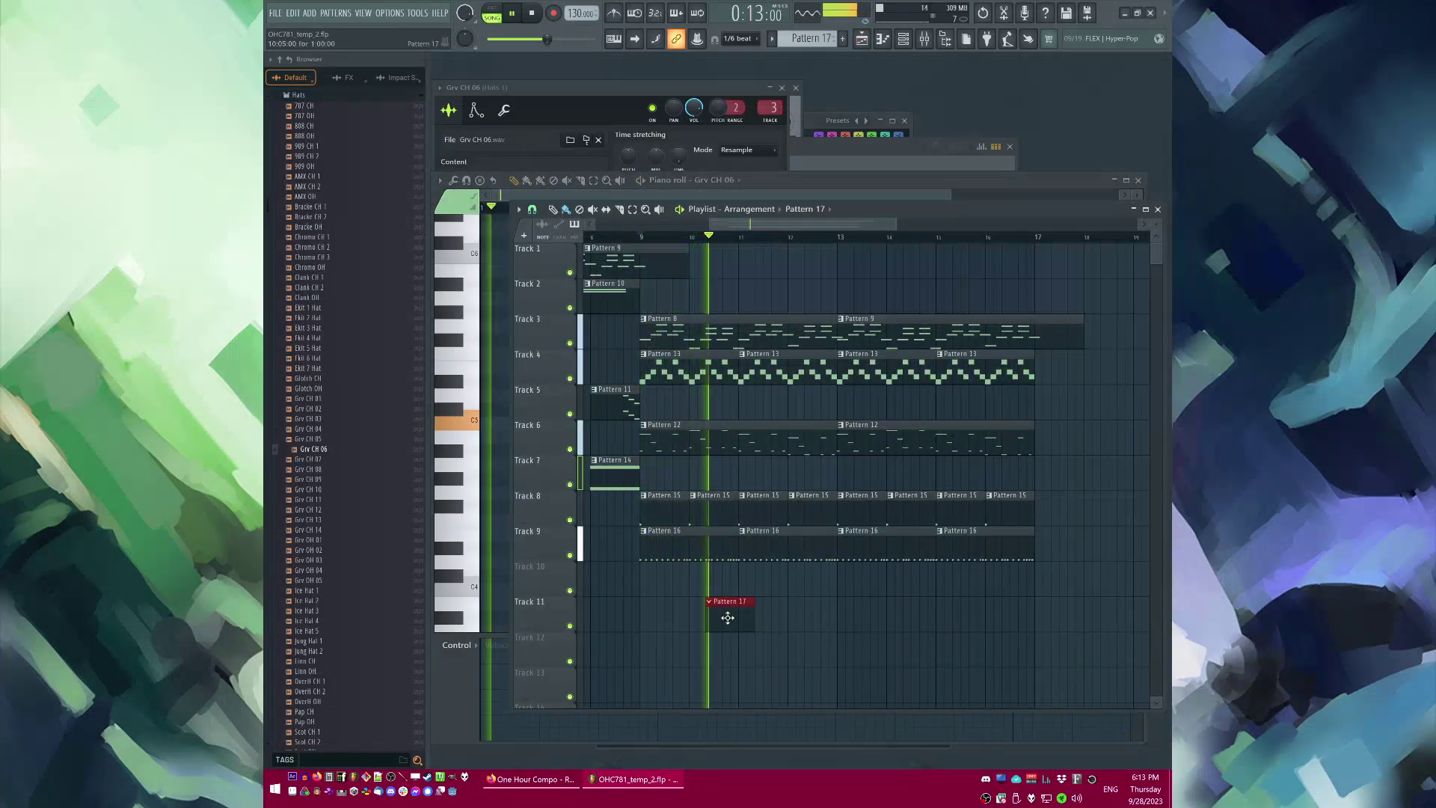
drag(727, 617, 662, 582)
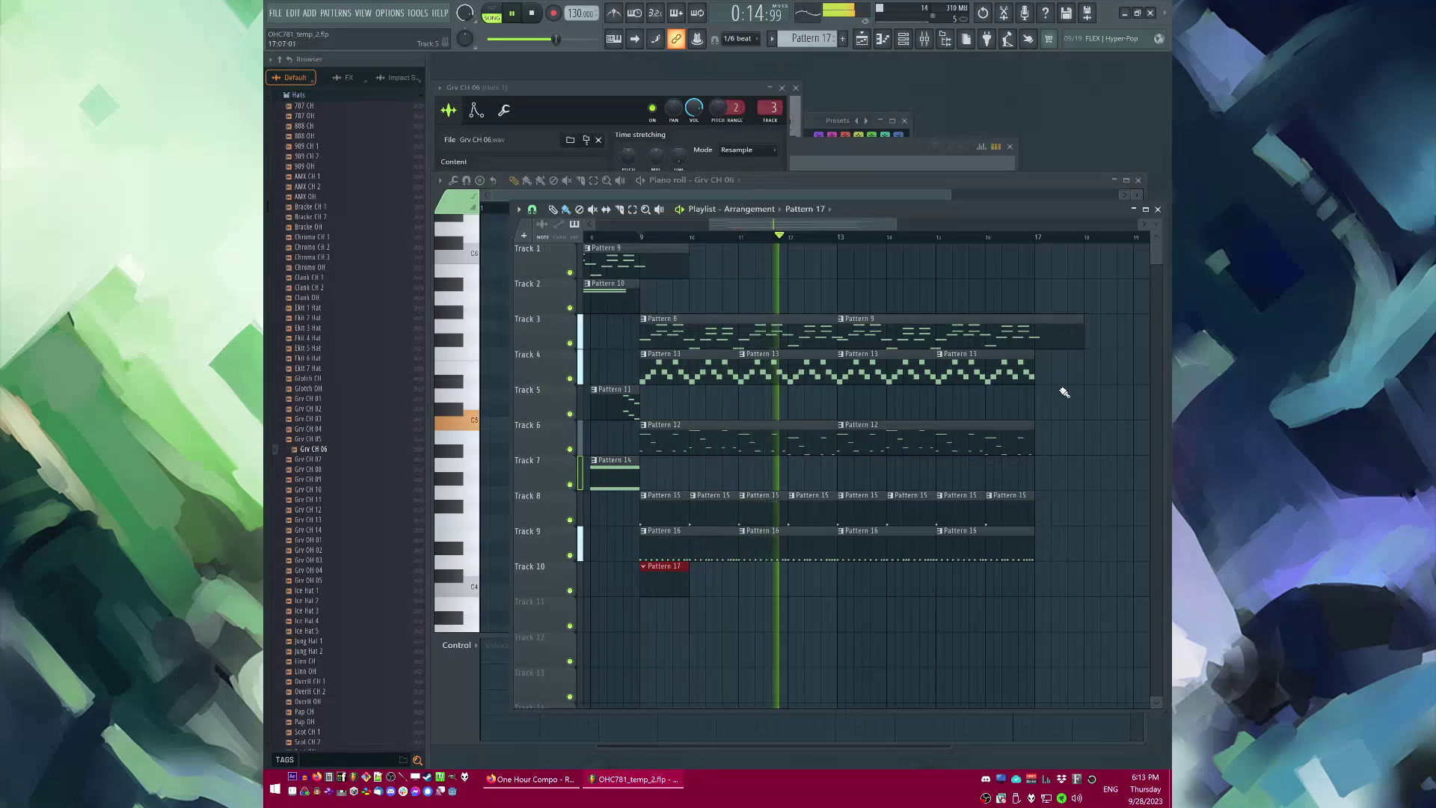
Step: Play the arrangement from around bars 5 to 8 and listen to the transition into the bar 9 section
scroll(1064, 392, down, 3)
click(699, 237)
click(763, 238)
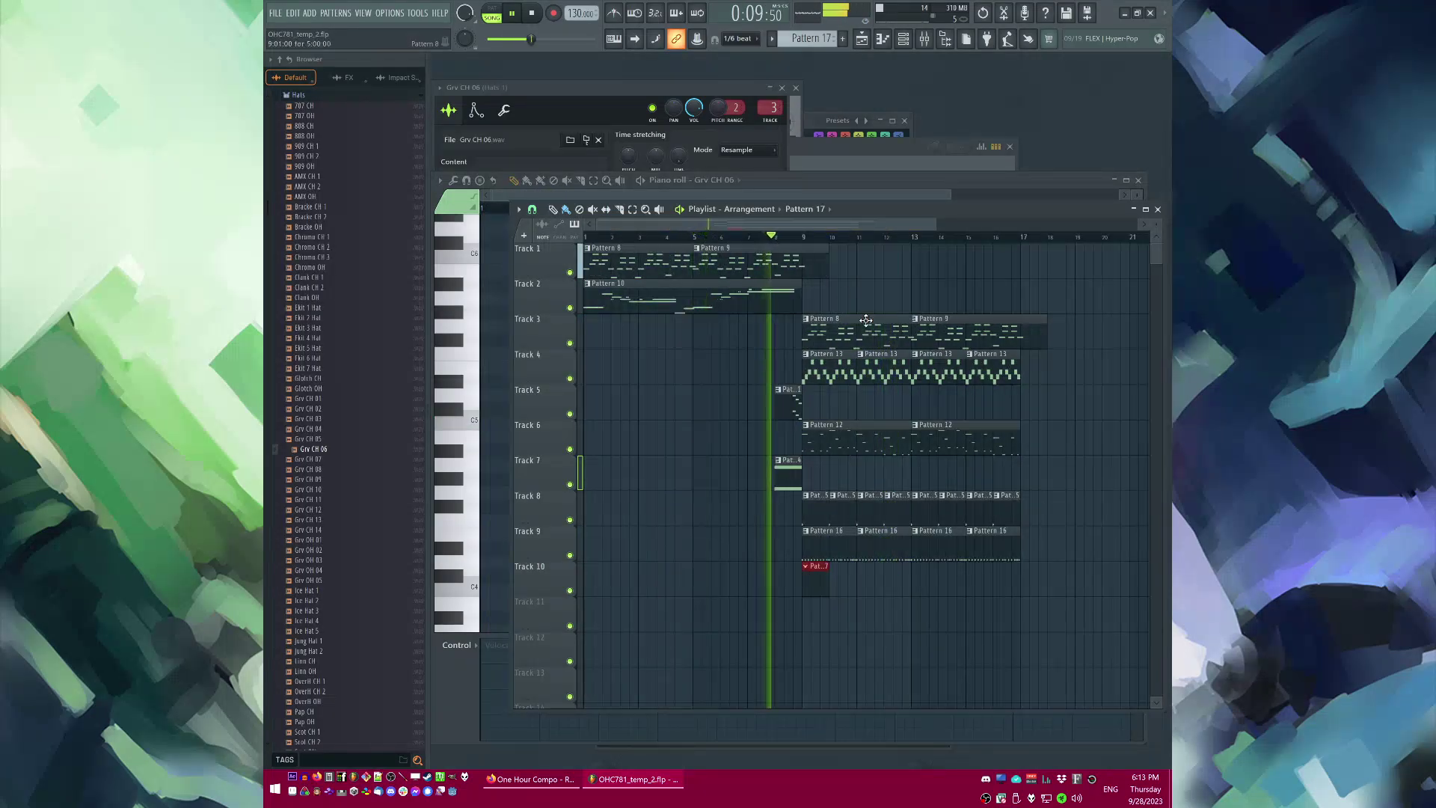
scroll(850, 291, up, 2)
click(587, 238)
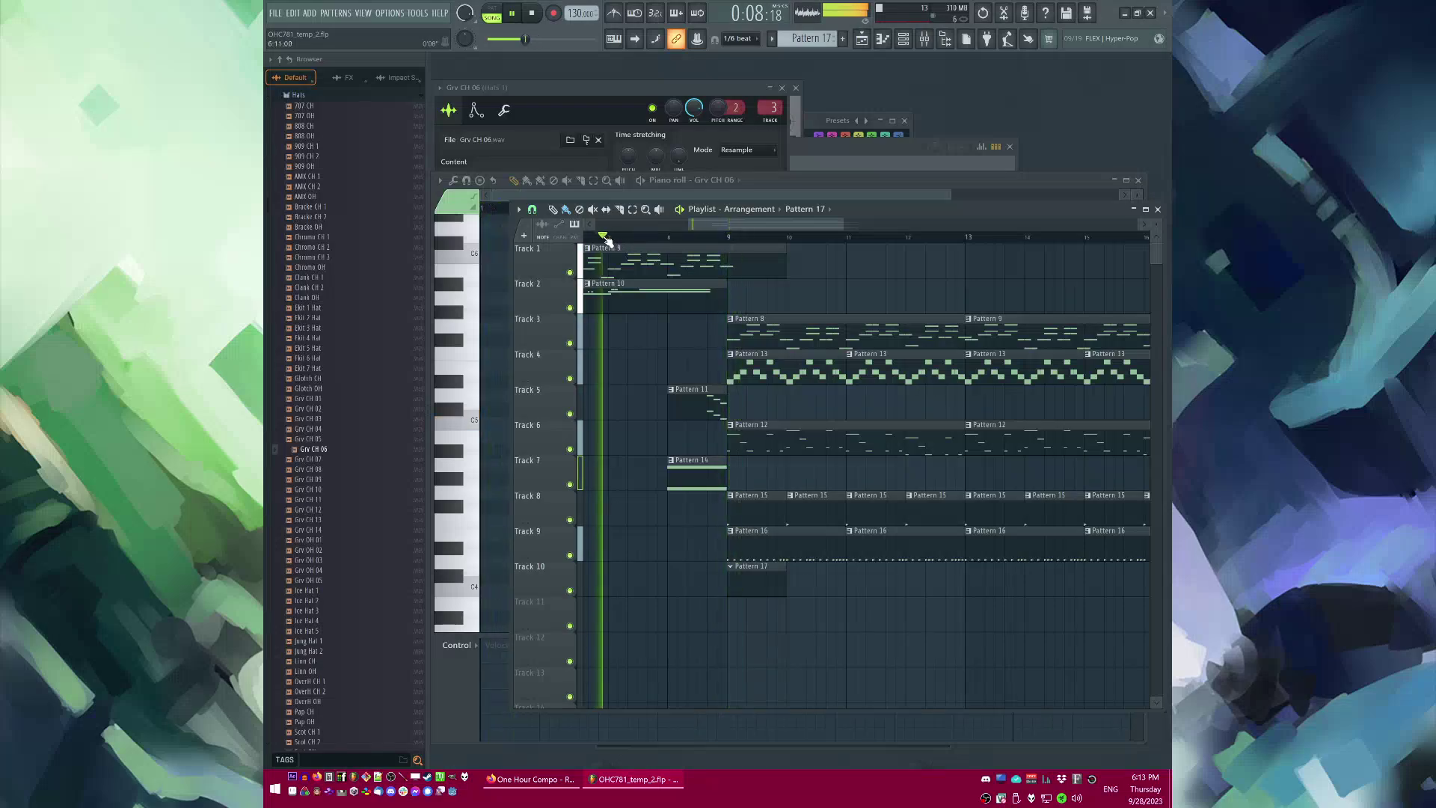
scroll(658, 351, down, 2)
scroll(769, 508, down, 2)
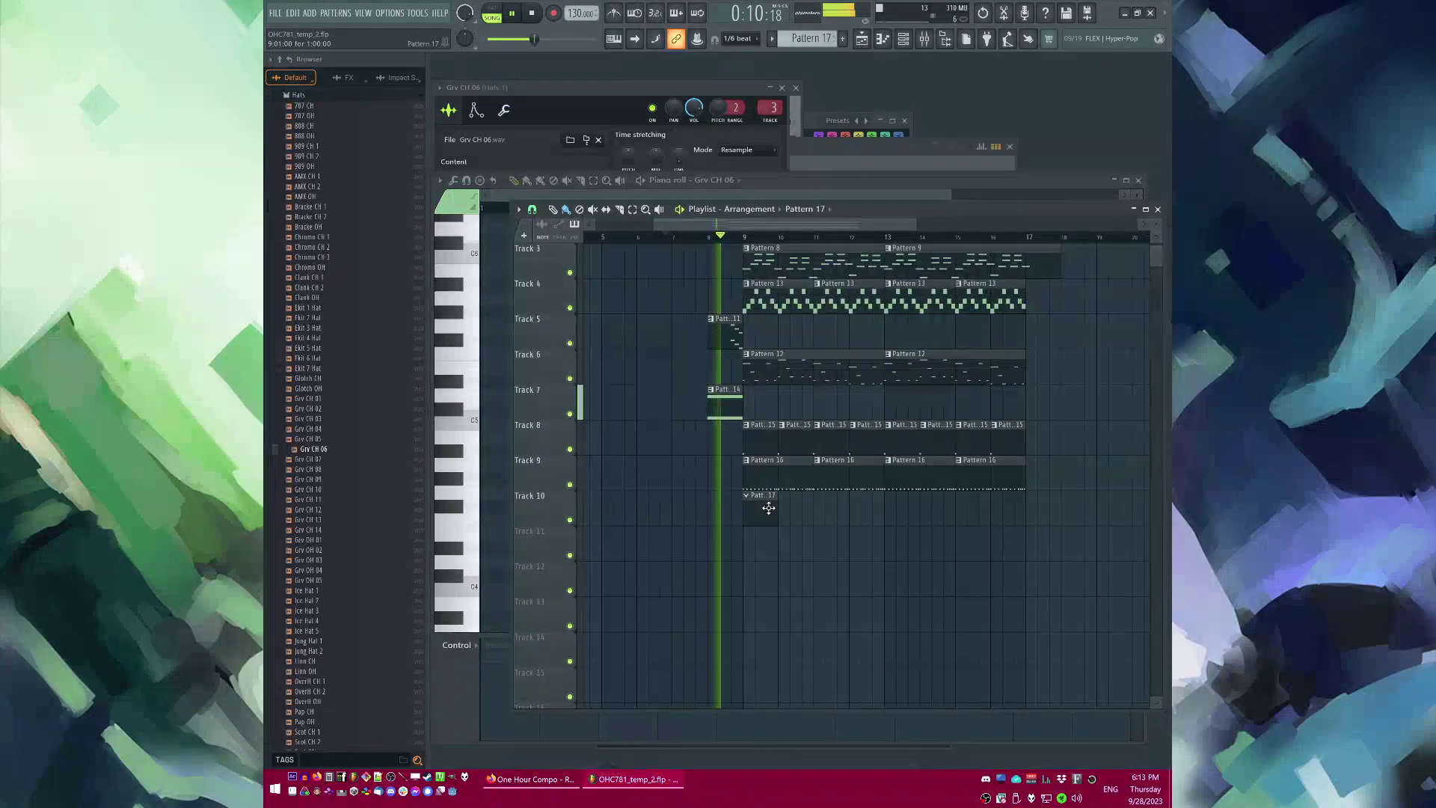
Step: Stop playback, audition samples such as Explosion_5 in the Shovel Knight Samples folder and move the Pattern 17 clip to bar 7
scroll(368, 535, up, 10)
key(space)
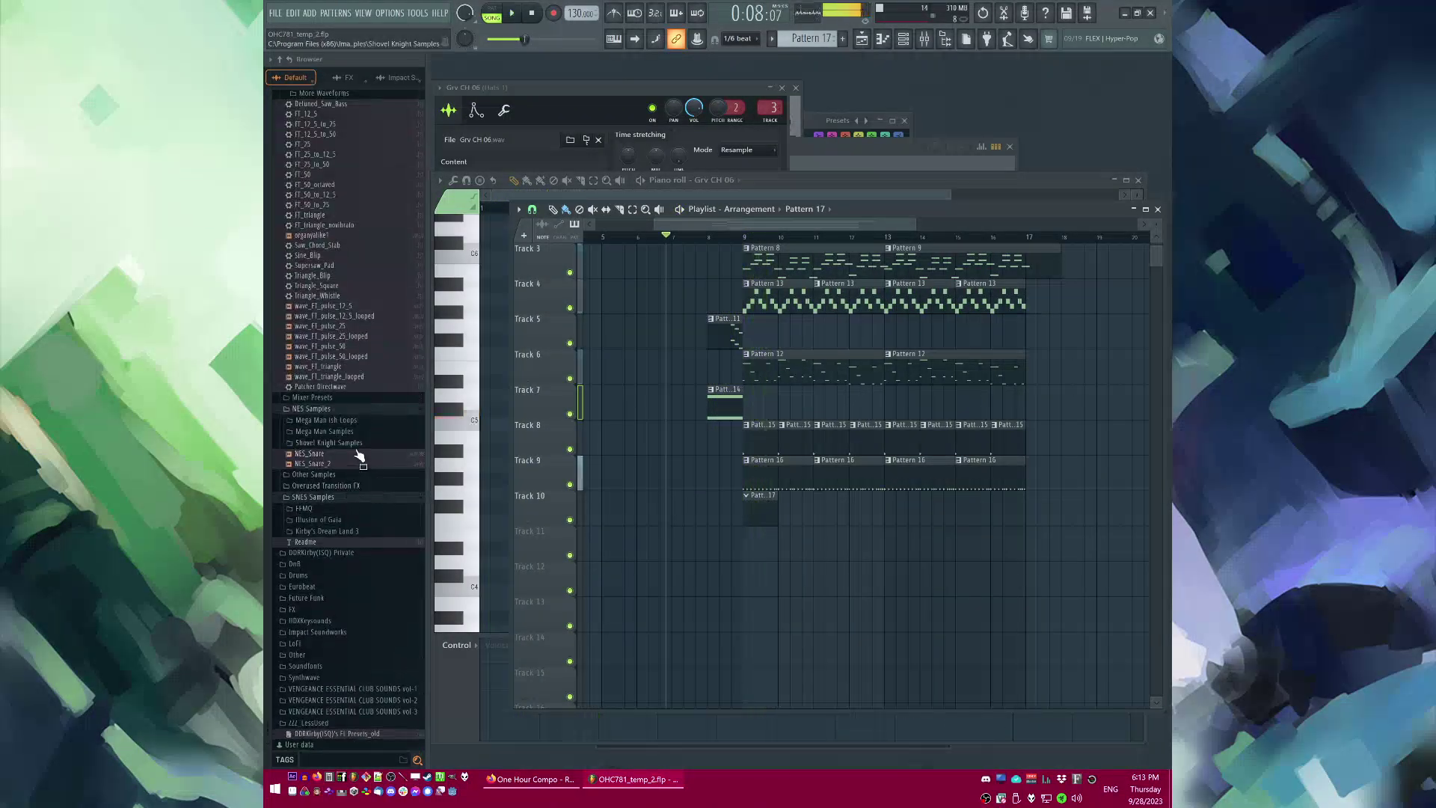
click(336, 443)
scroll(333, 580, down, 5)
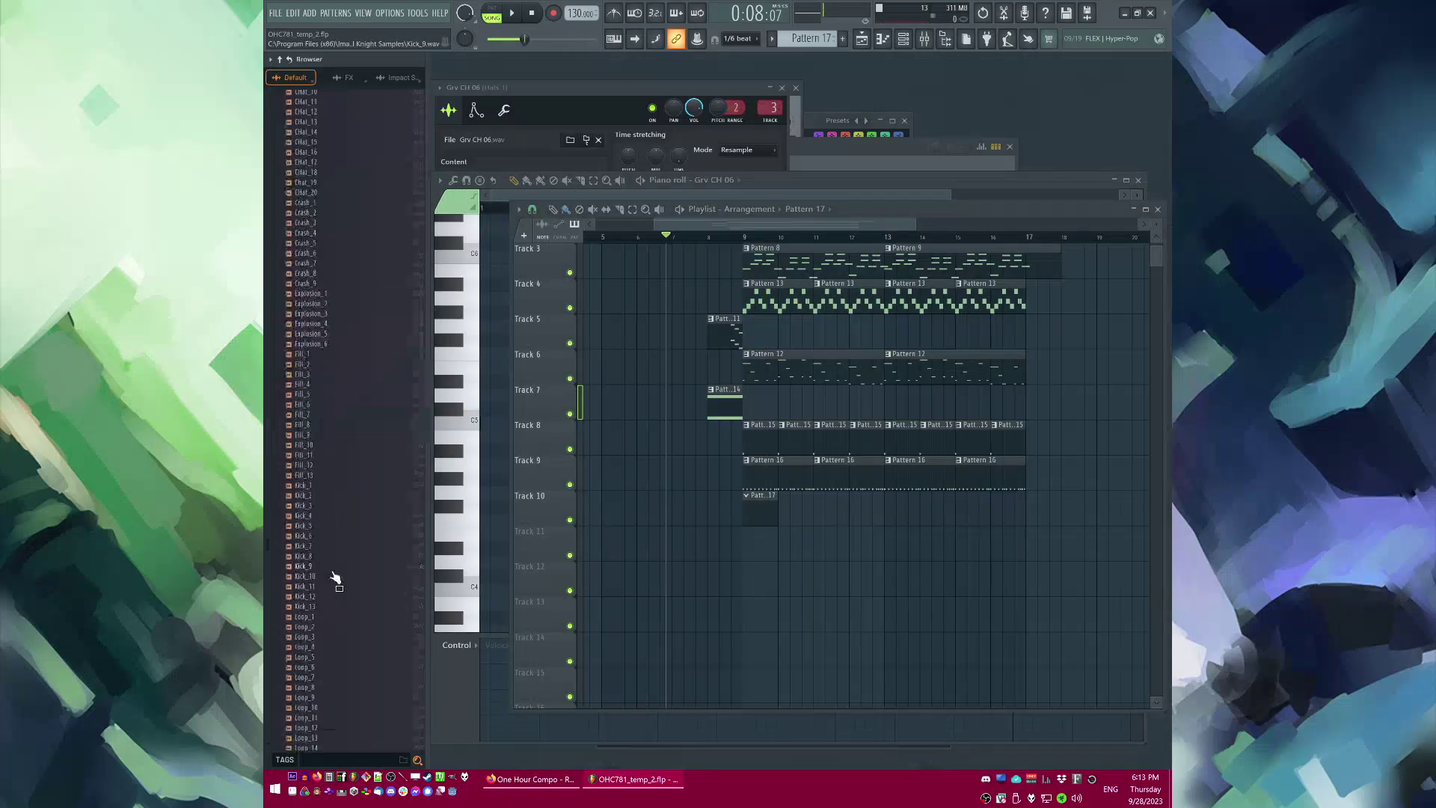
click(324, 425)
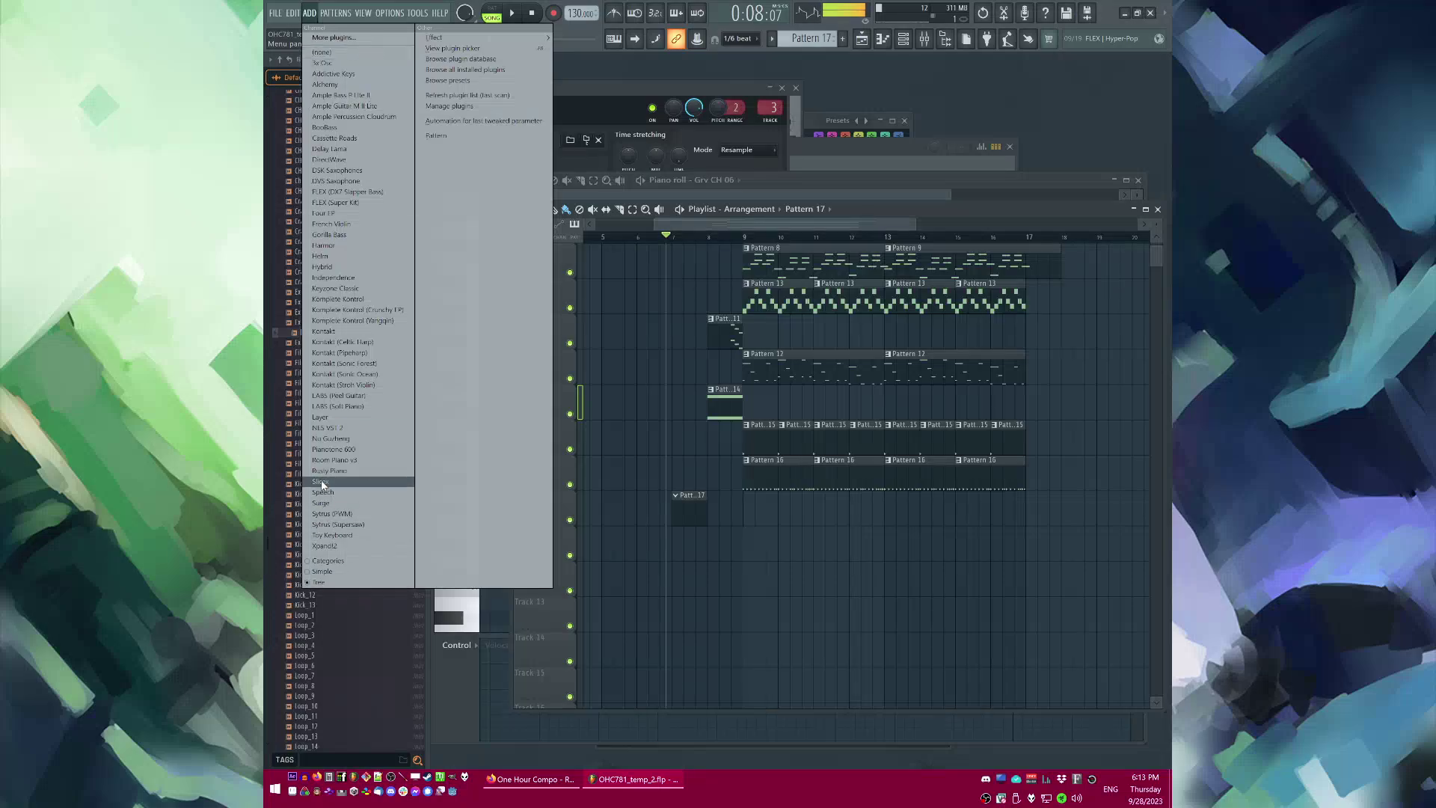
Step: Add NES VST 2 as a new channel and enter a hit on its first step in Pattern 17
click(327, 428)
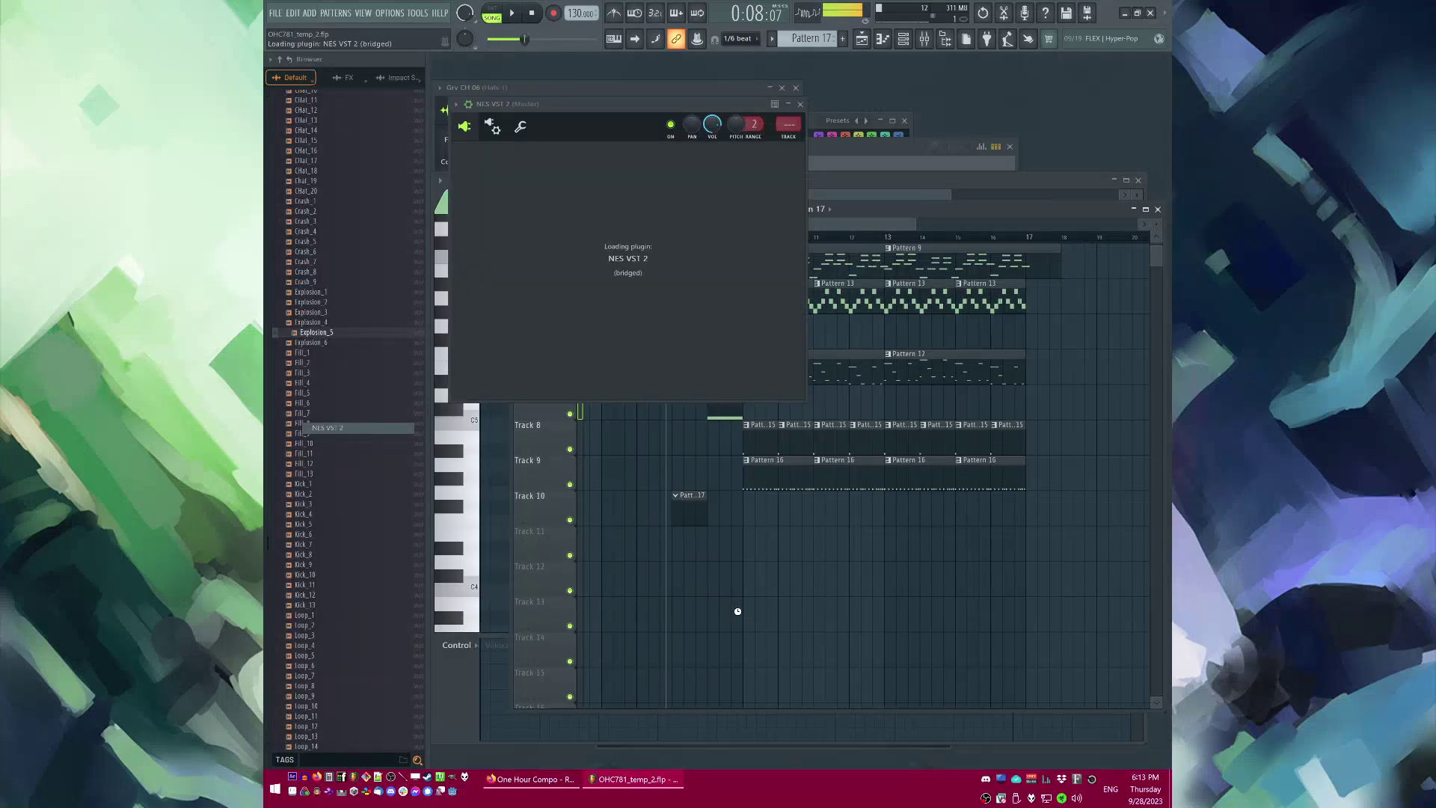
key(space)
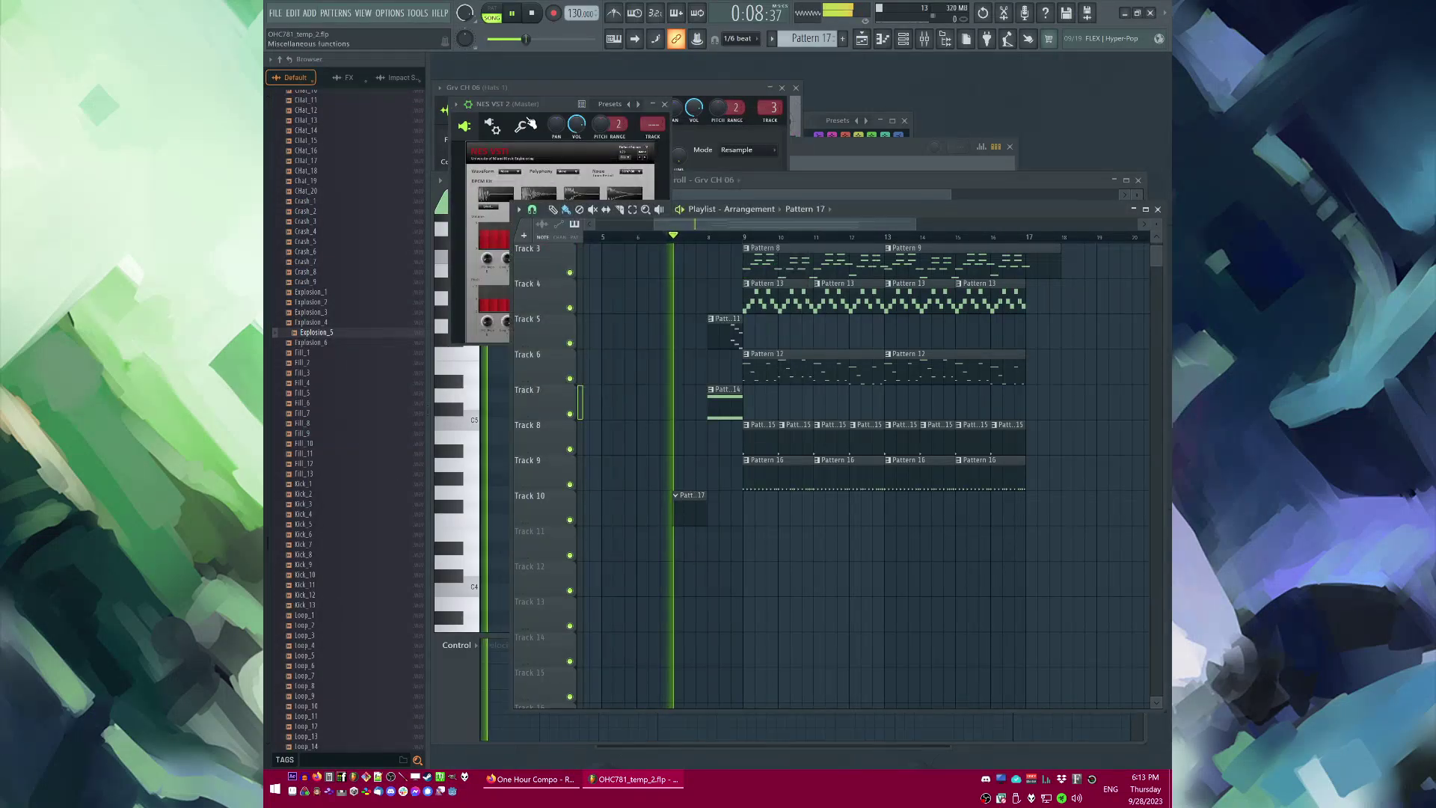
key(F6)
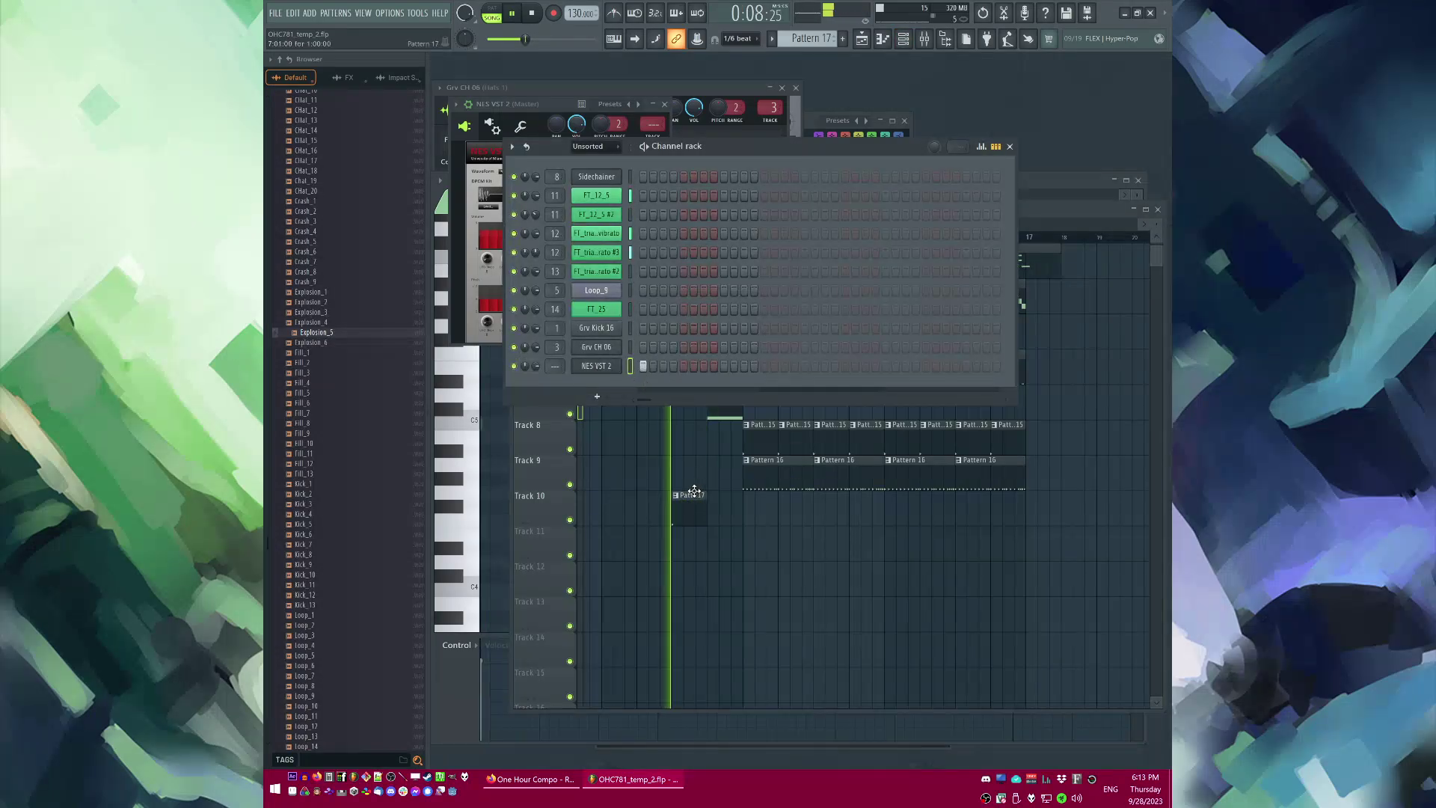
Step: Enter one sustained C5 note lasting four bars for NES VST 2 in Pattern 17's piano roll
right_click(620, 362)
click(634, 364)
drag(483, 420, 1133, 422)
scroll(706, 420, down, 4)
drag(666, 431, 909, 441)
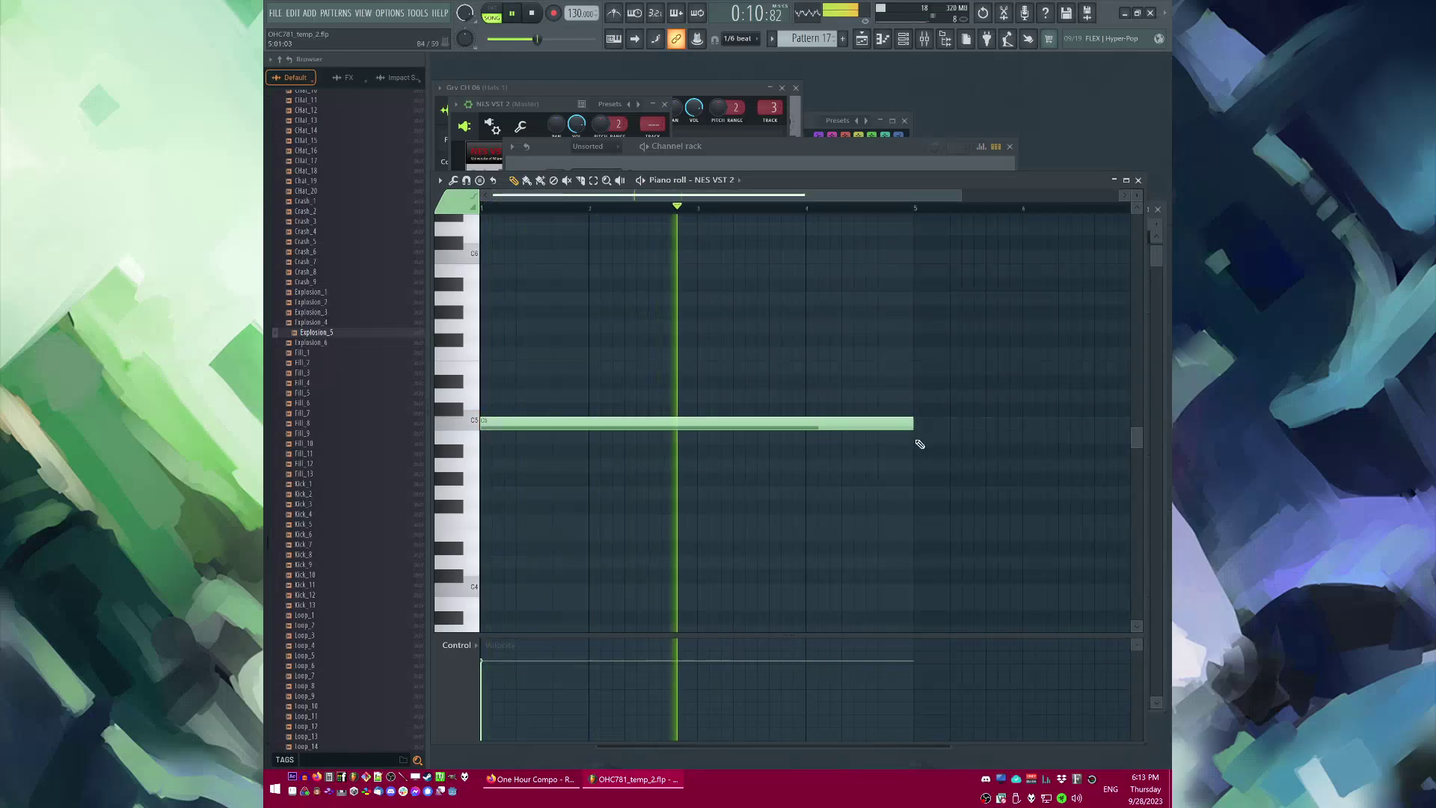
Step: Create an NES VST 2 channel volume automation clip on Track 11, rising from bar 7 to a peak at bar 9 and falling until bar 11
key(F5)
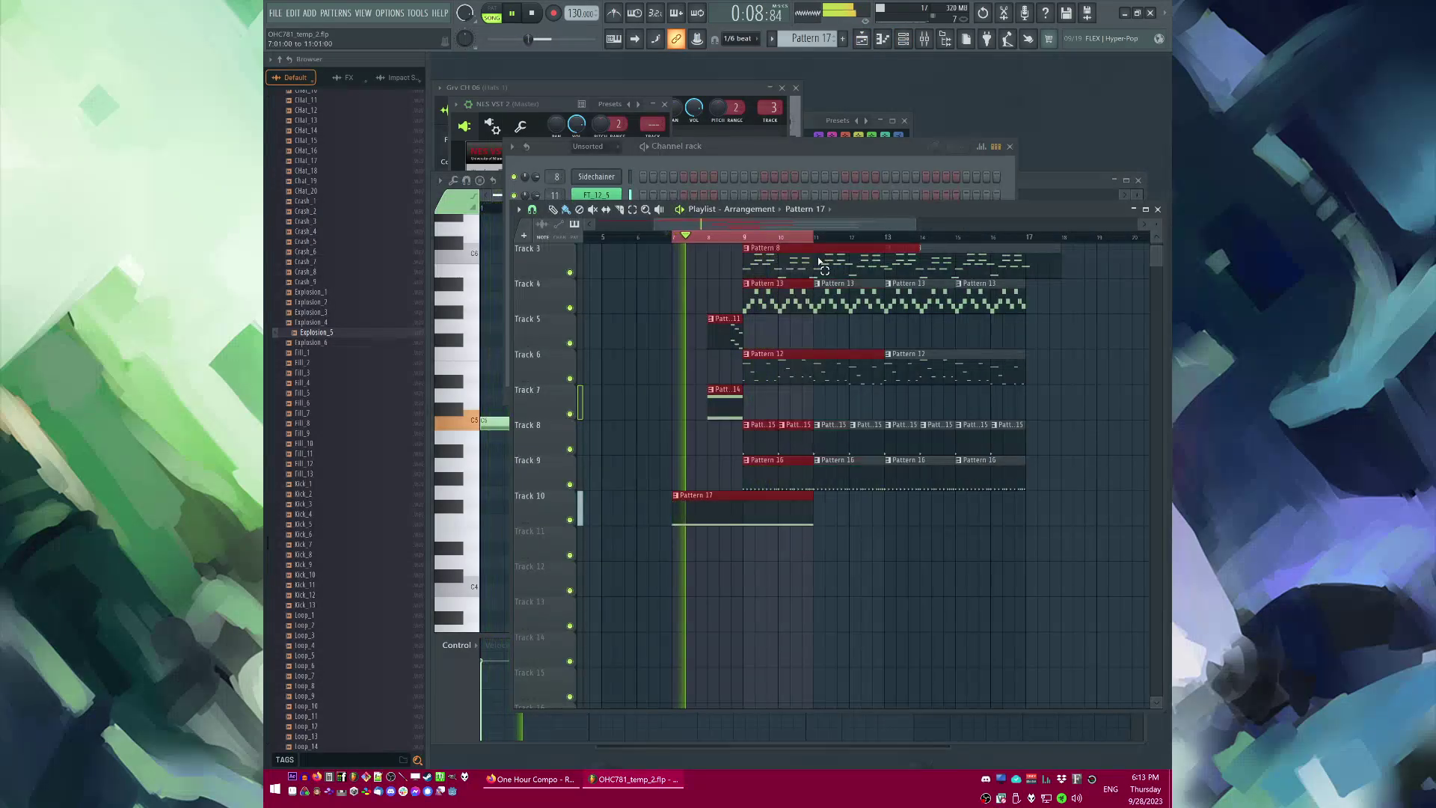
key(F6)
right_click(536, 365)
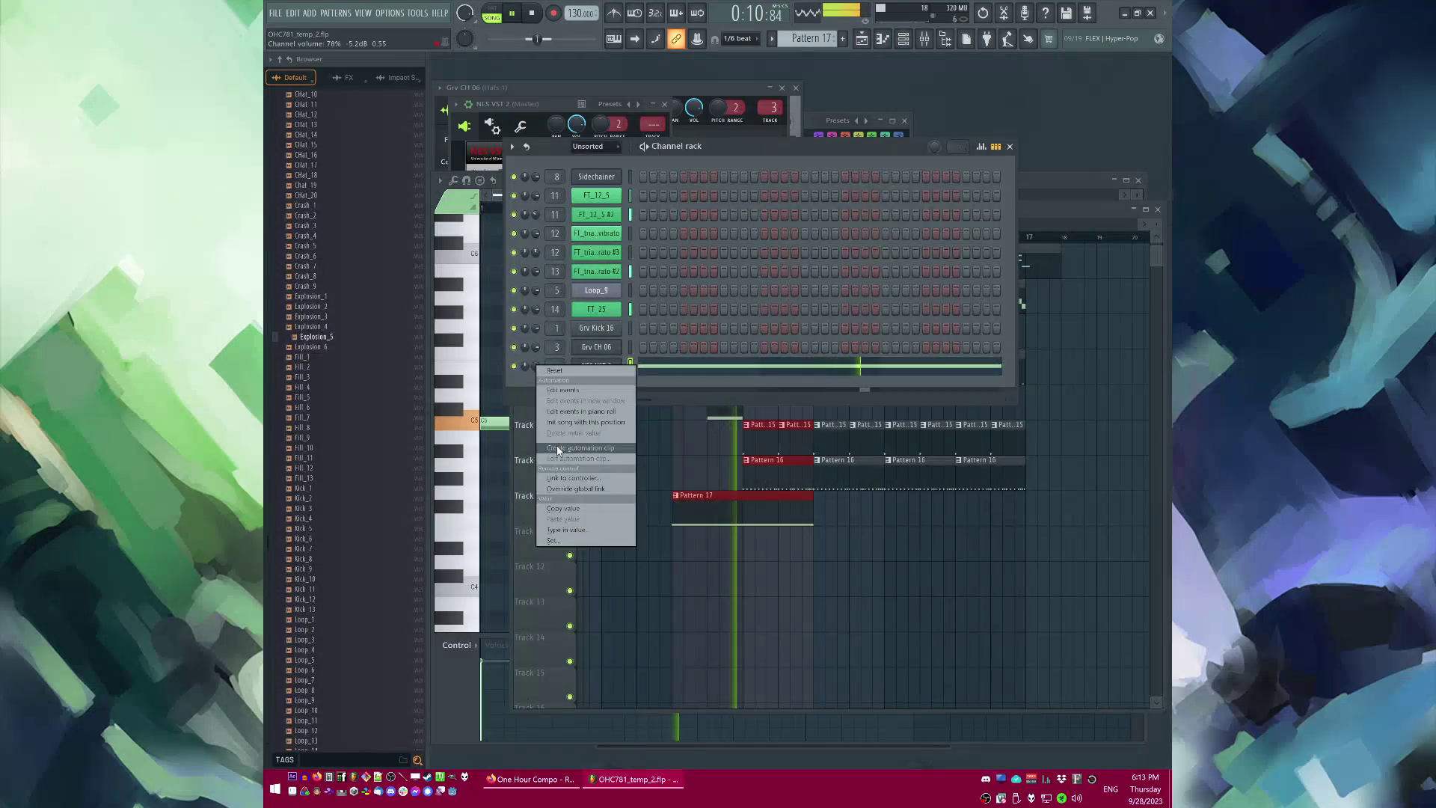
click(584, 449)
drag(673, 542, 671, 580)
drag(743, 542, 815, 571)
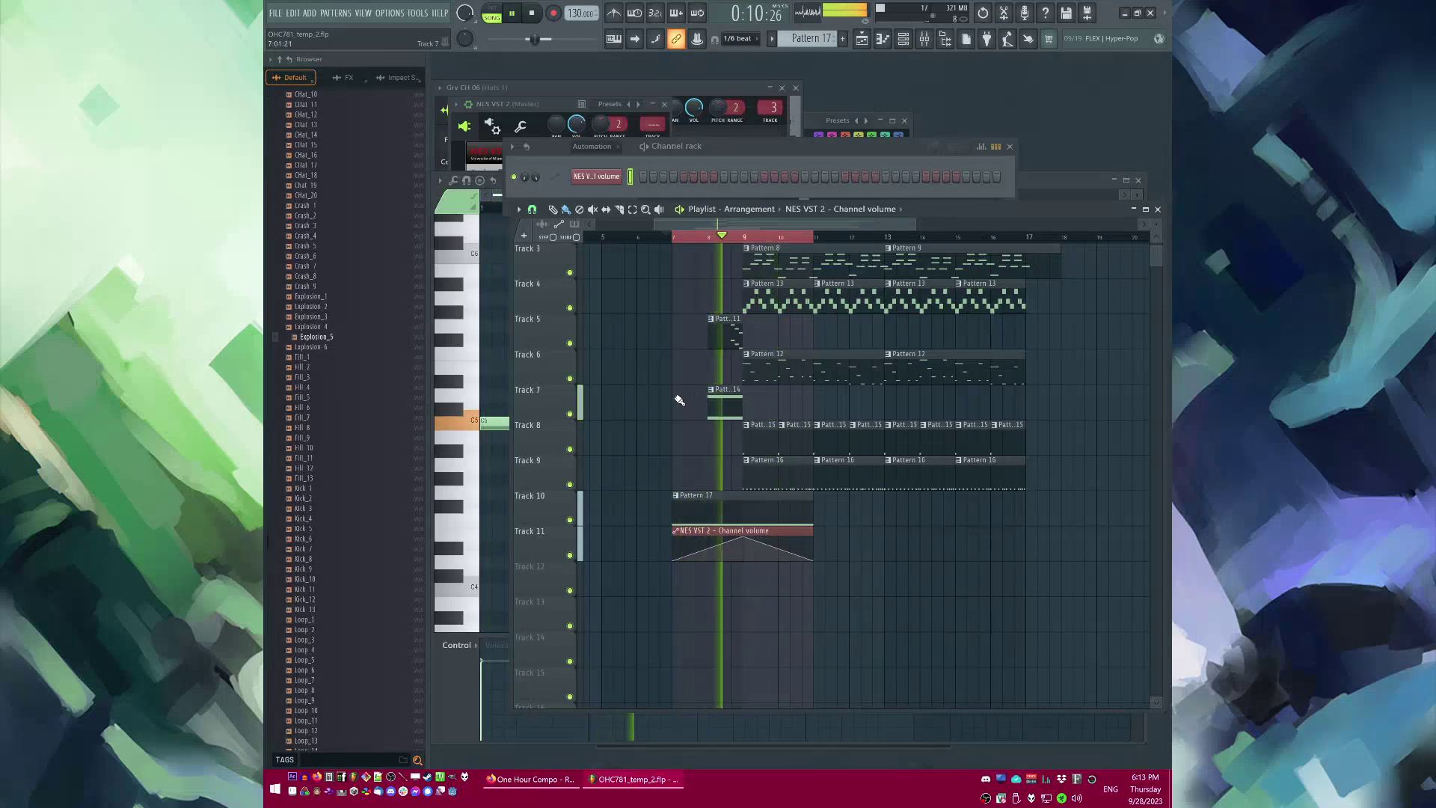
Step: Show all channel groups in the channel rack and bring up the NES VST 2 instrument window
click(693, 121)
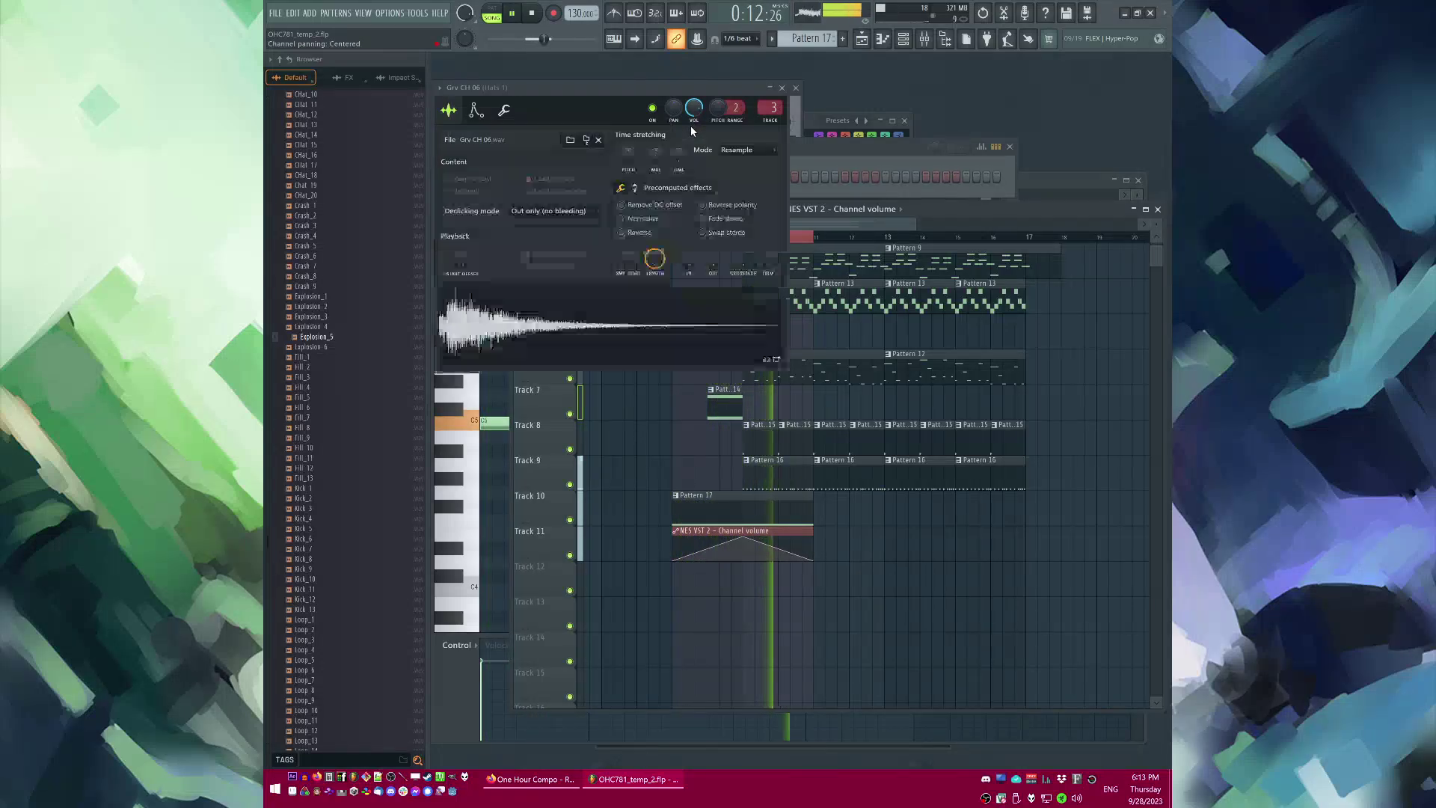
key(F9)
key(F6)
key(F5)
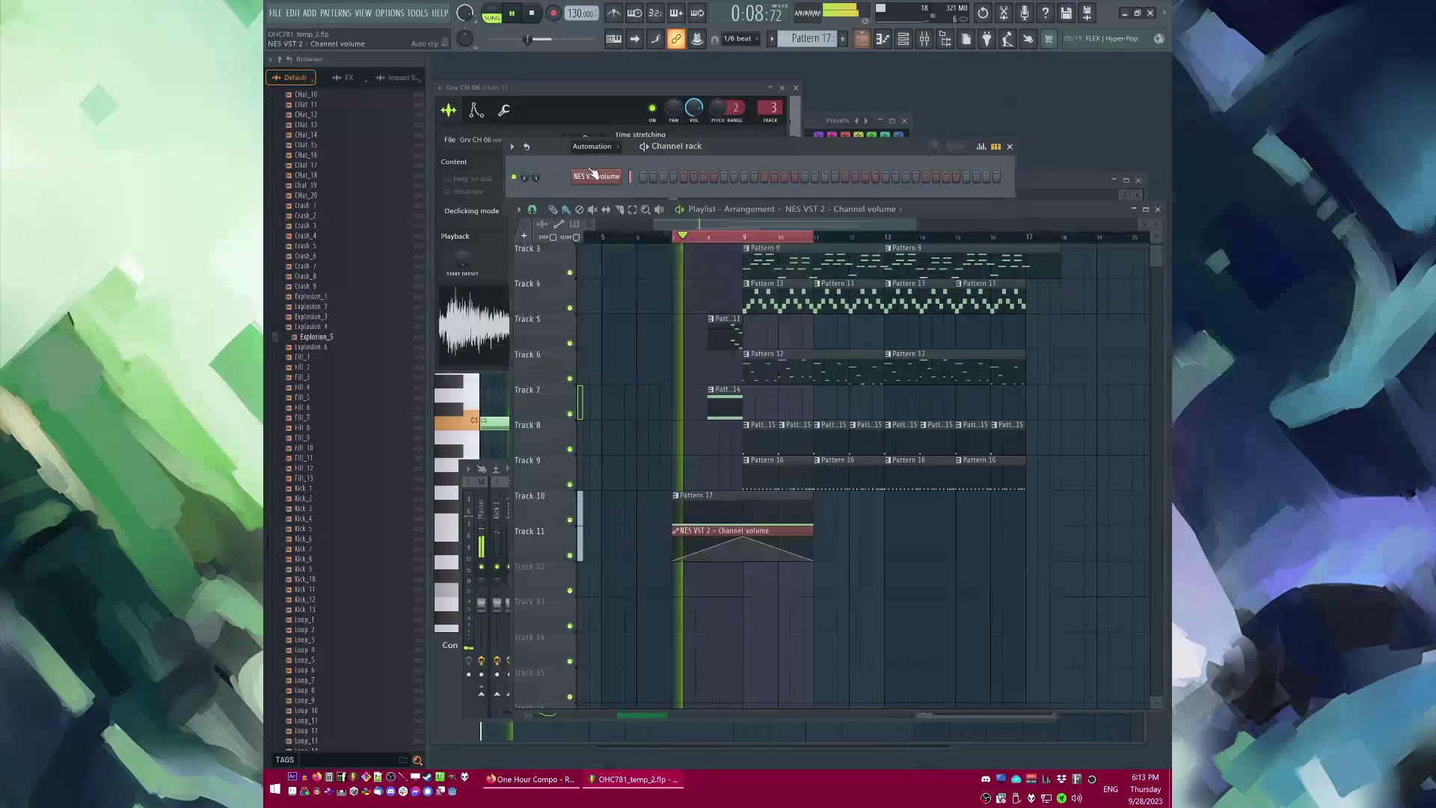
click(595, 147)
click(592, 160)
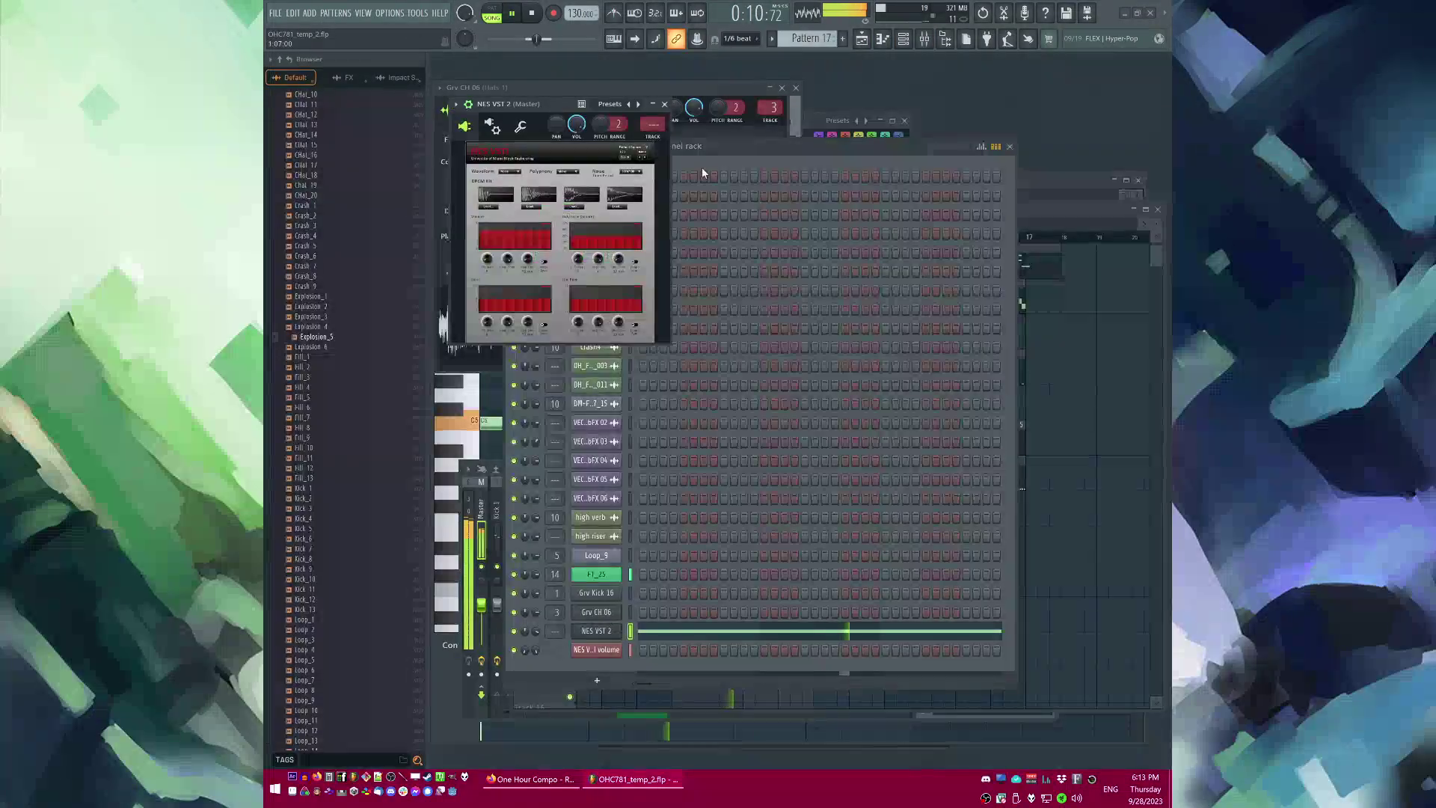
Step: Route the NES VST 2 channel to mixer track 15 and load Fruity Delay Bank in its effect slot 8
click(653, 137)
click(942, 600)
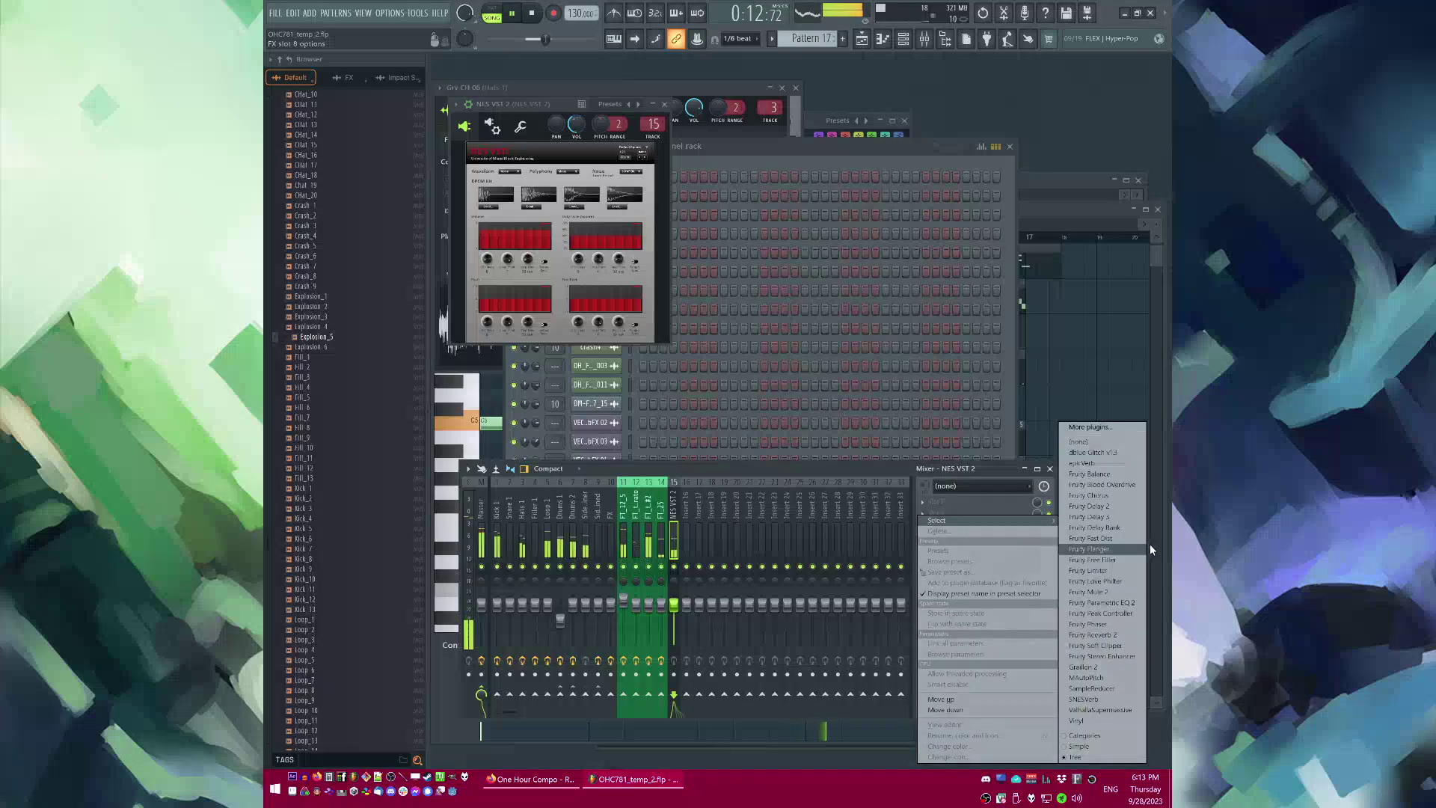
click(1114, 527)
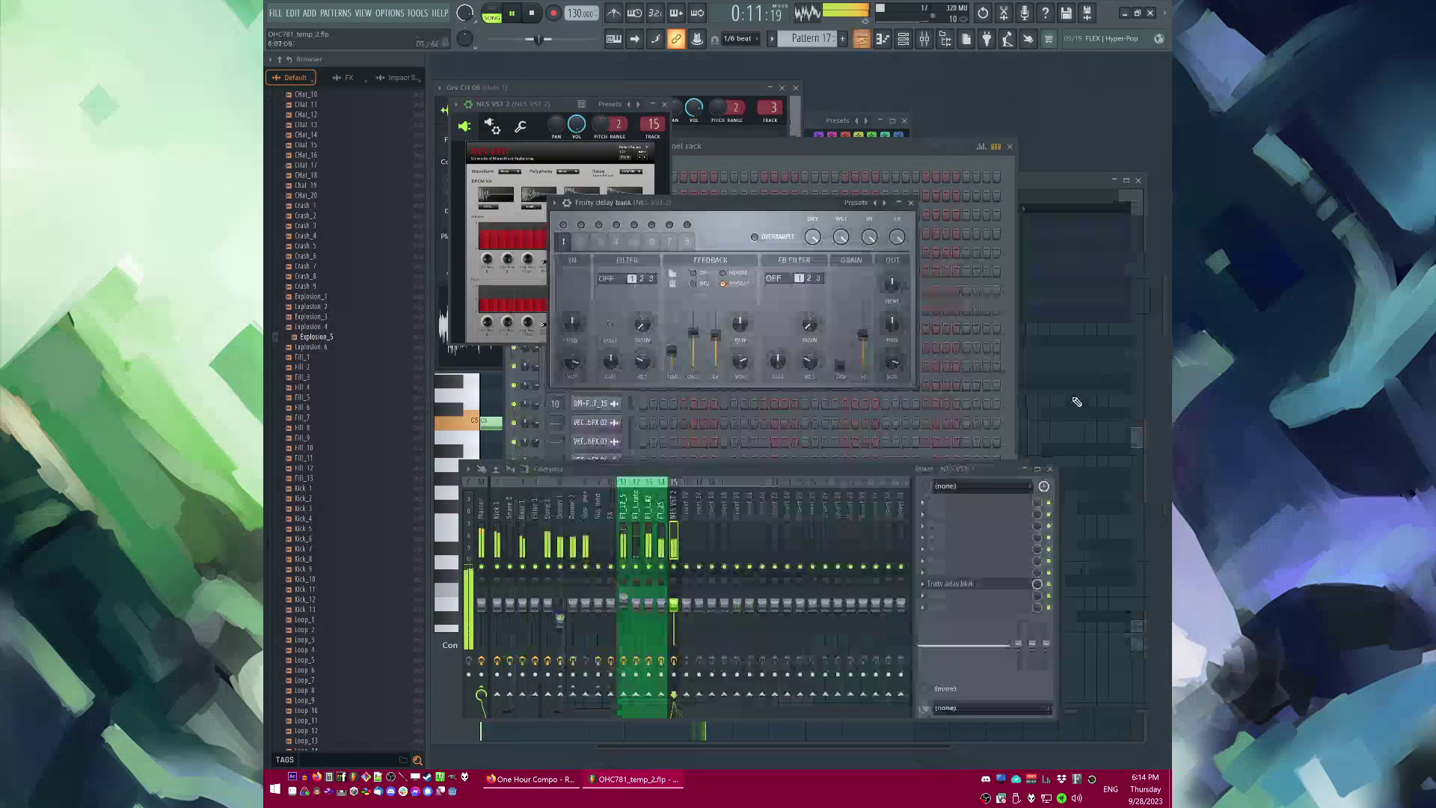
Step: Add the crash4 audio clip on Track 12 so that it ends at bar 9
key(F5)
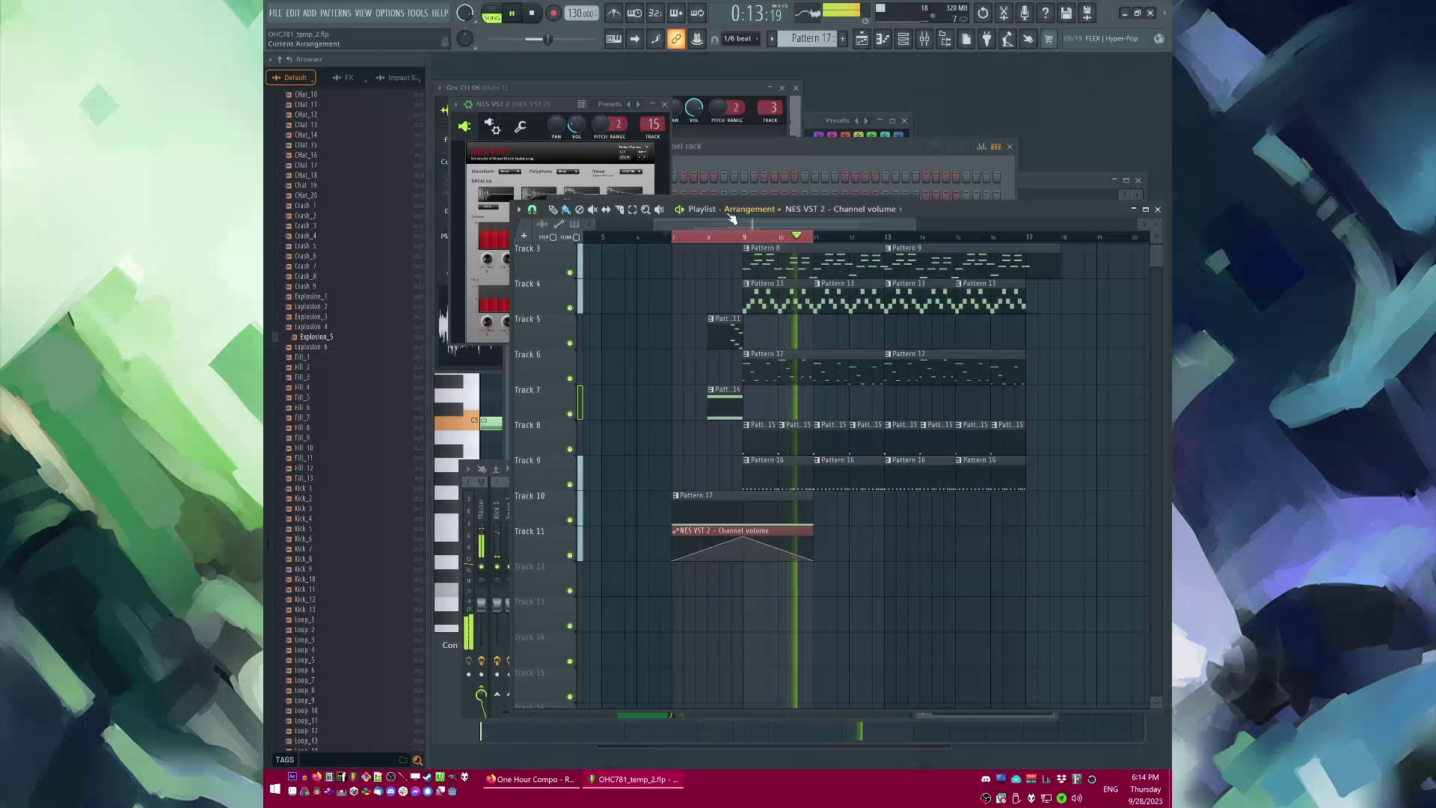
right_click(711, 236)
click(712, 236)
click(883, 212)
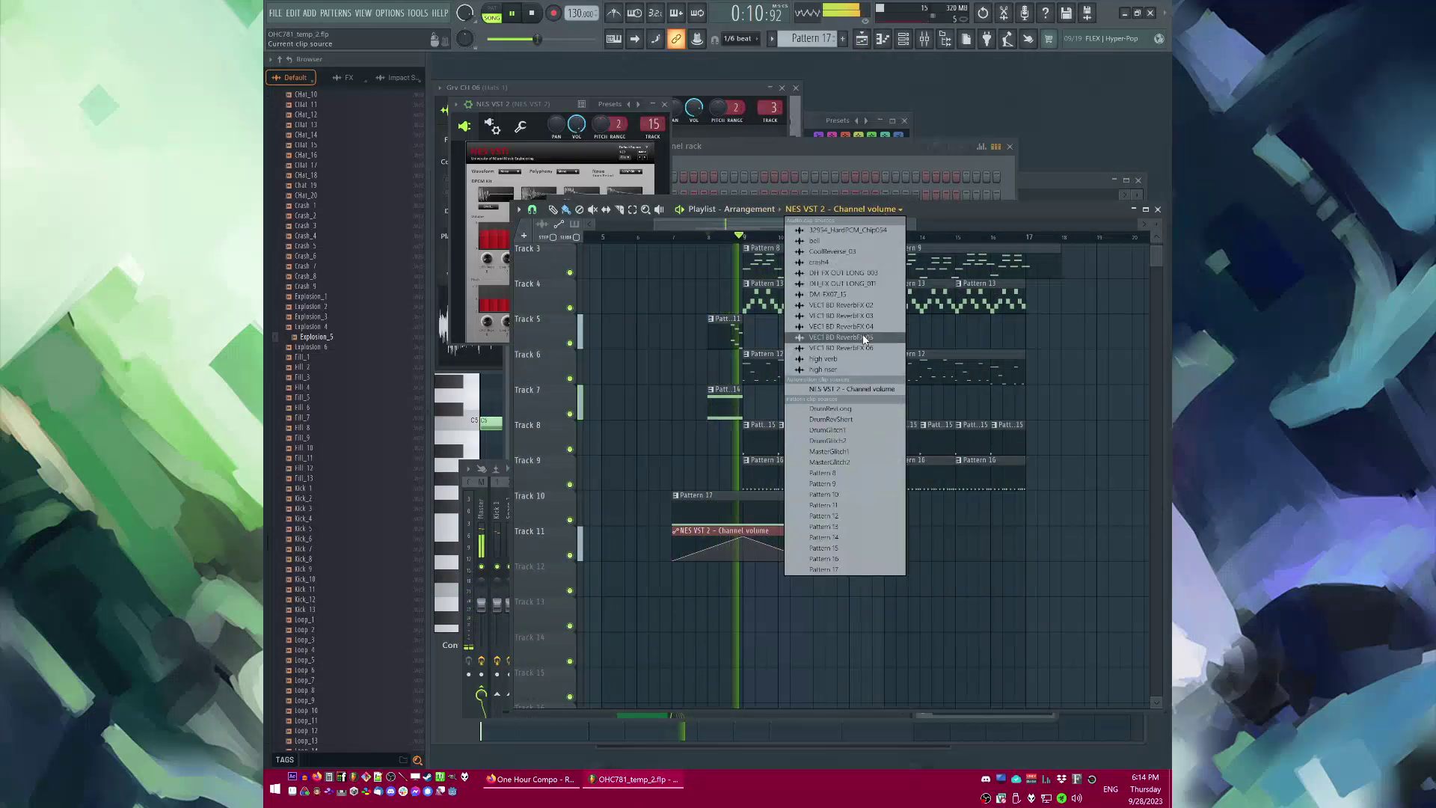
click(822, 263)
key(space)
key(space)
scroll(725, 591, up, 4)
click(731, 591)
drag(749, 588, 740, 586)
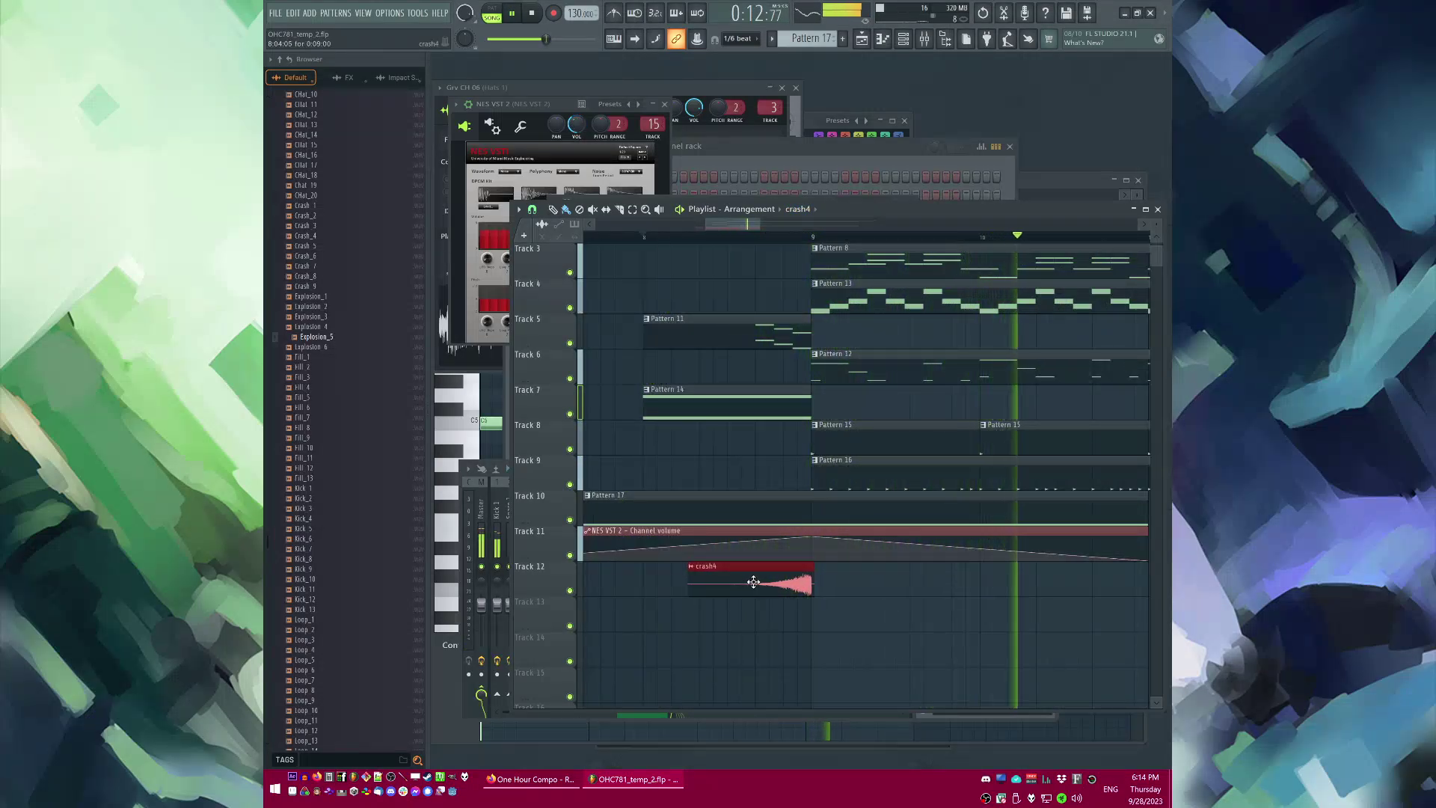
Step: Inspect the crash4 clip's channel settings and the Fruity Delay Bank on its FX mixer track
double_click(748, 582)
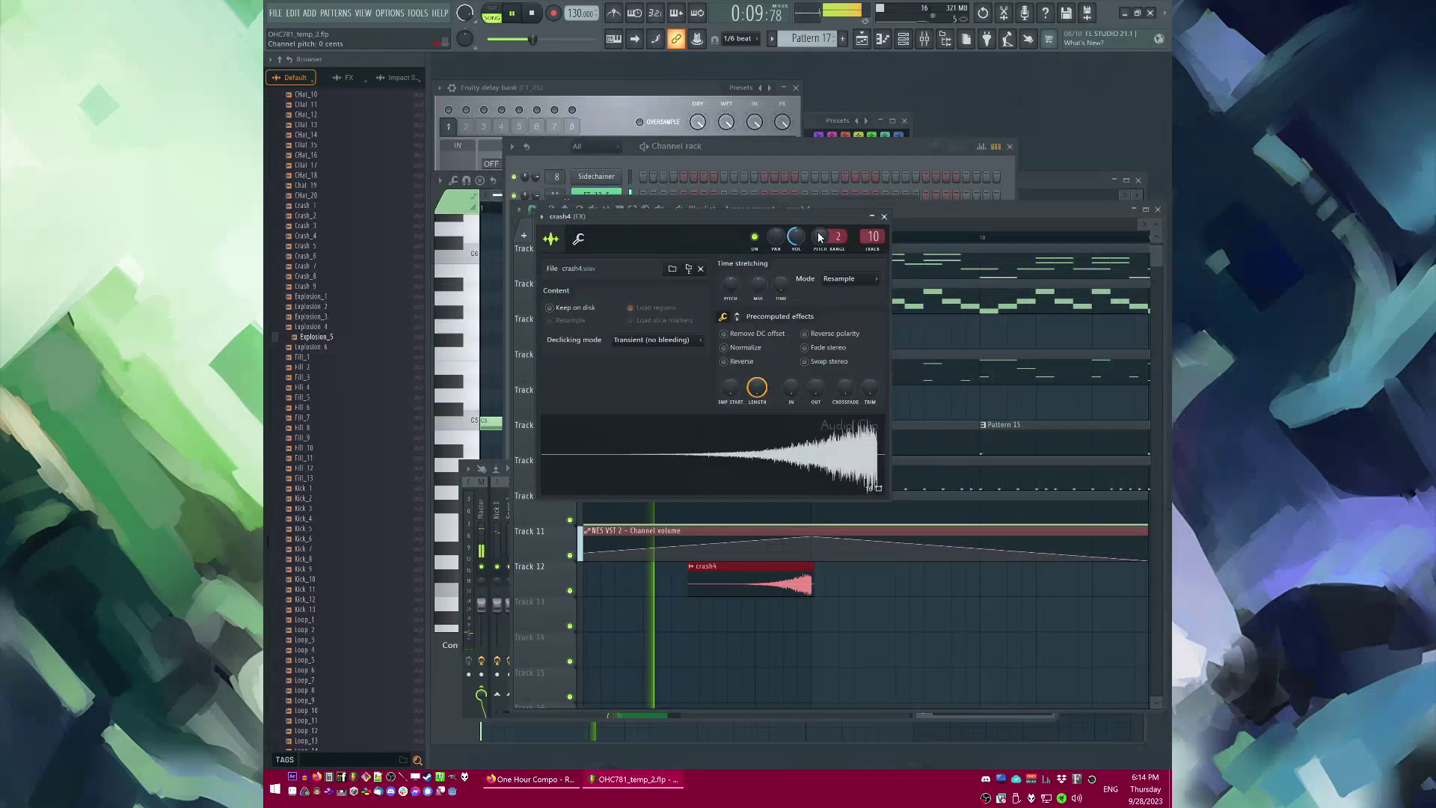
key(F9)
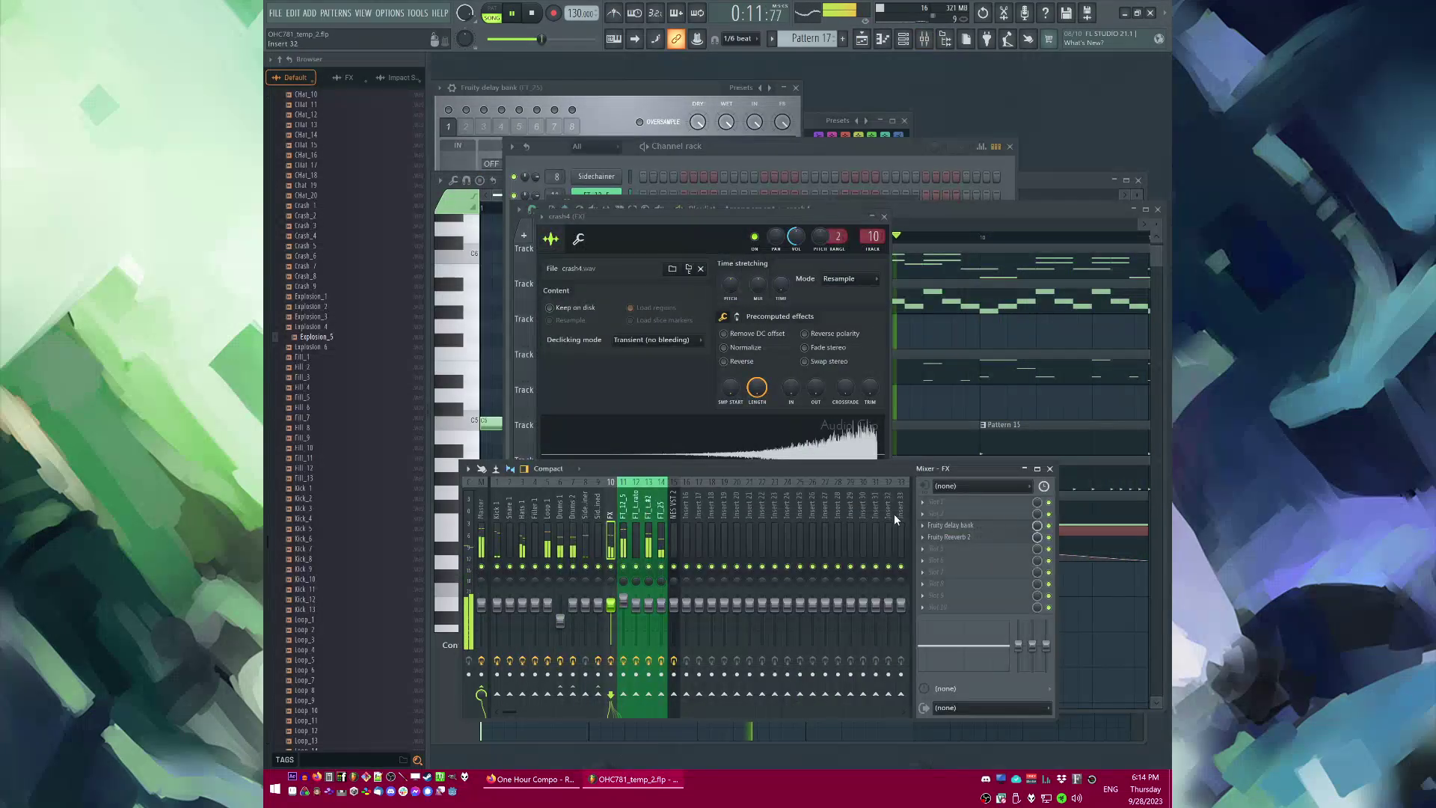
click(951, 526)
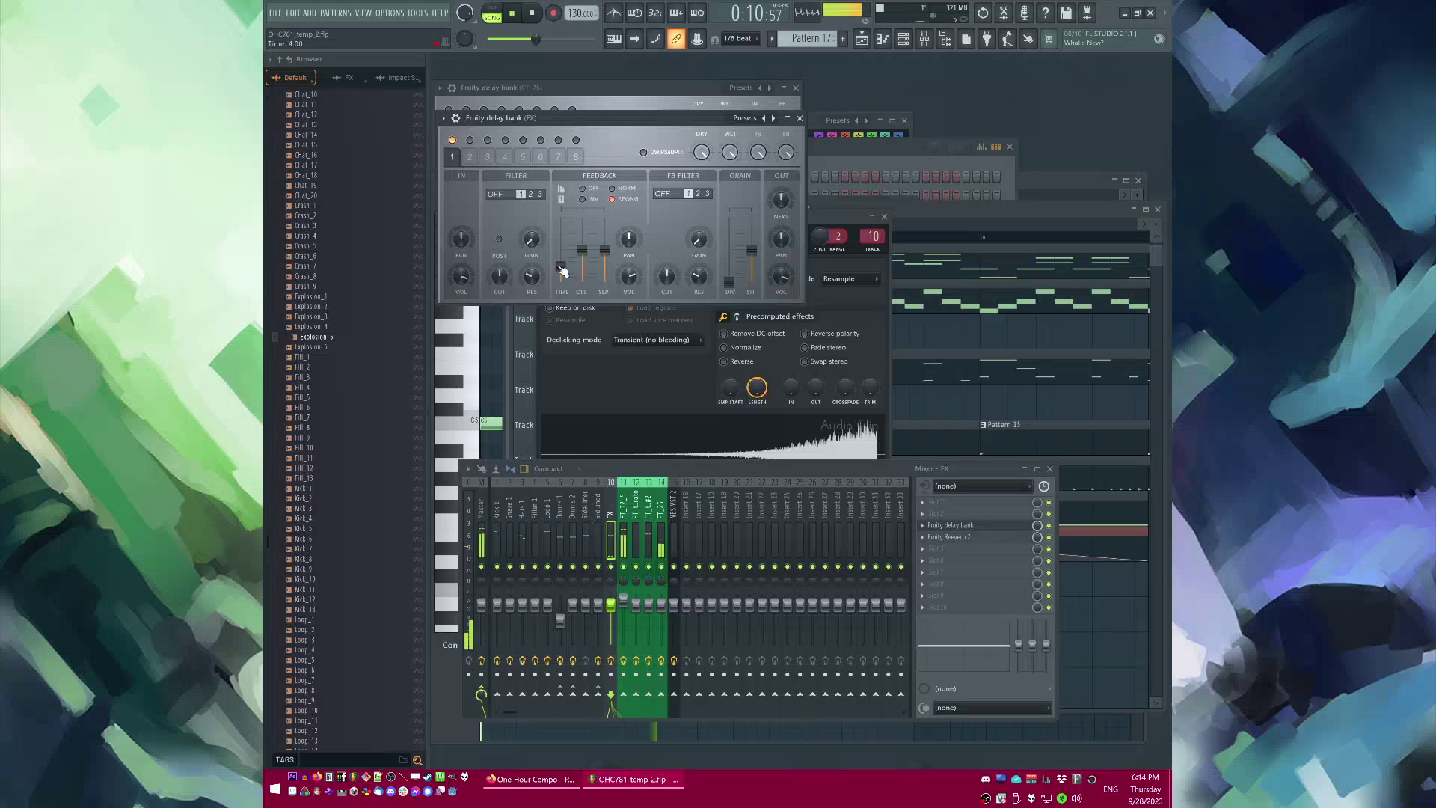
Step: Place the VEC1 BD ReverbFX 02 audio clip on Track 13 starting at bar 9 and play the transition
key(F5)
click(799, 208)
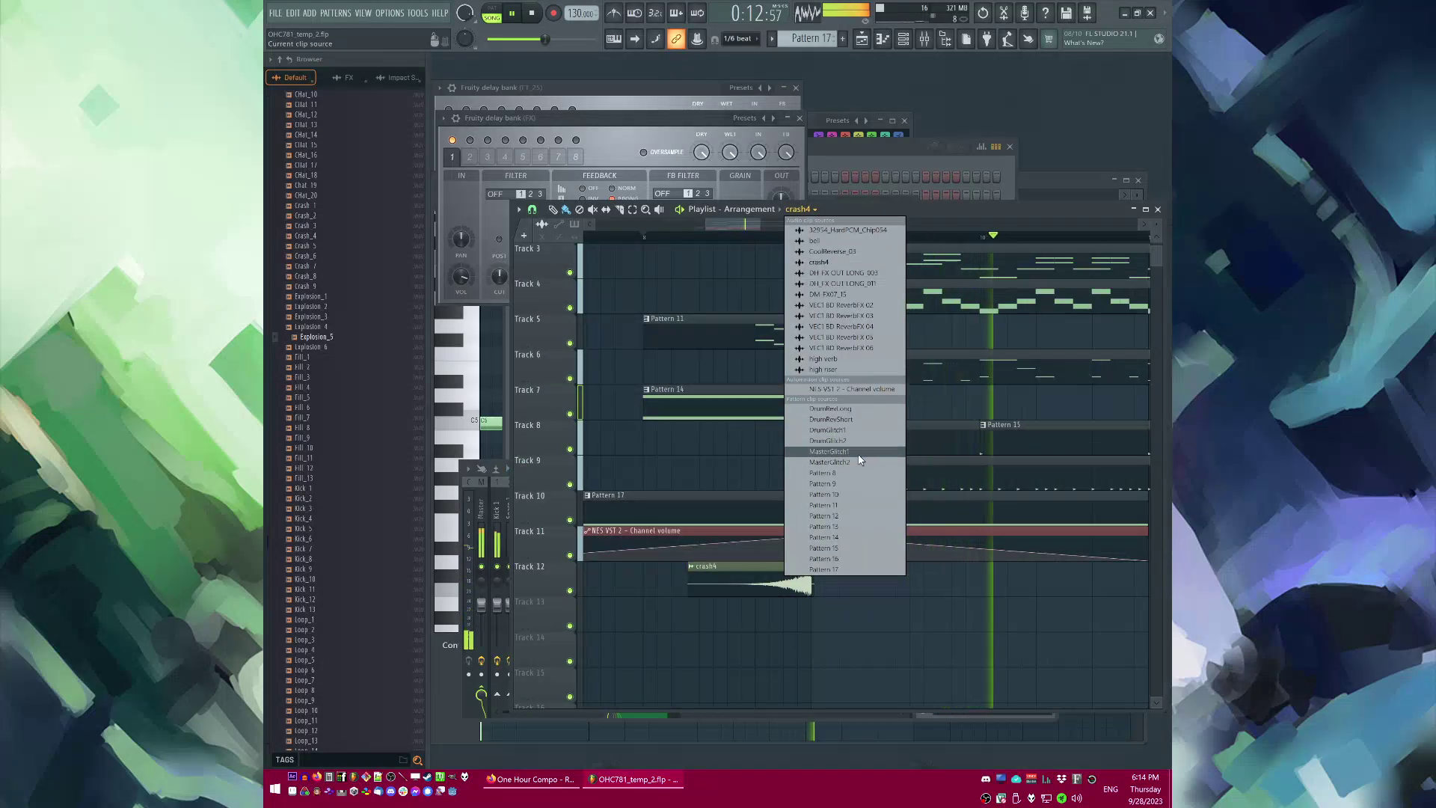
click(840, 305)
click(817, 611)
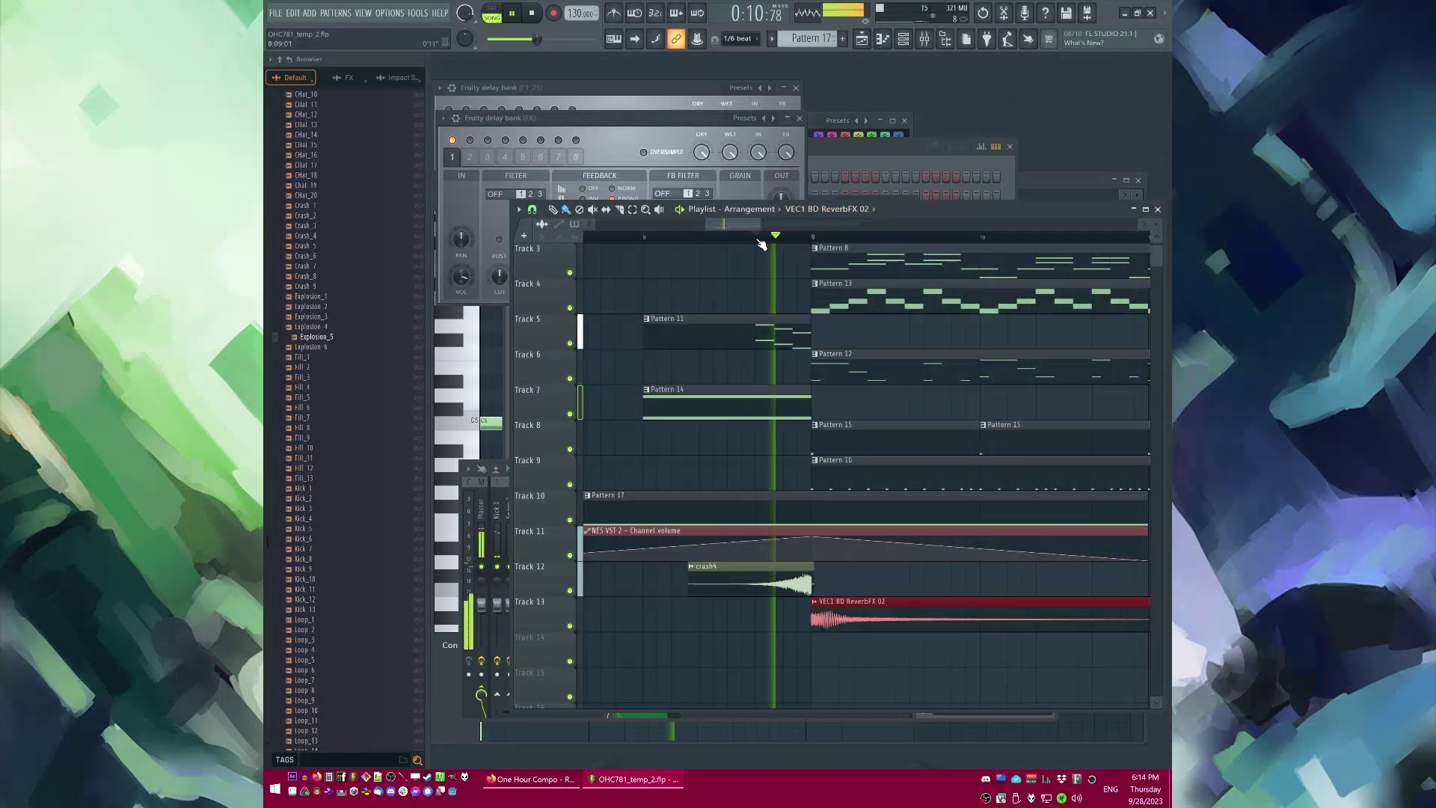
scroll(677, 308, down, 5)
click(676, 238)
ctrl+click(882, 566)
scroll(897, 554, up, 1)
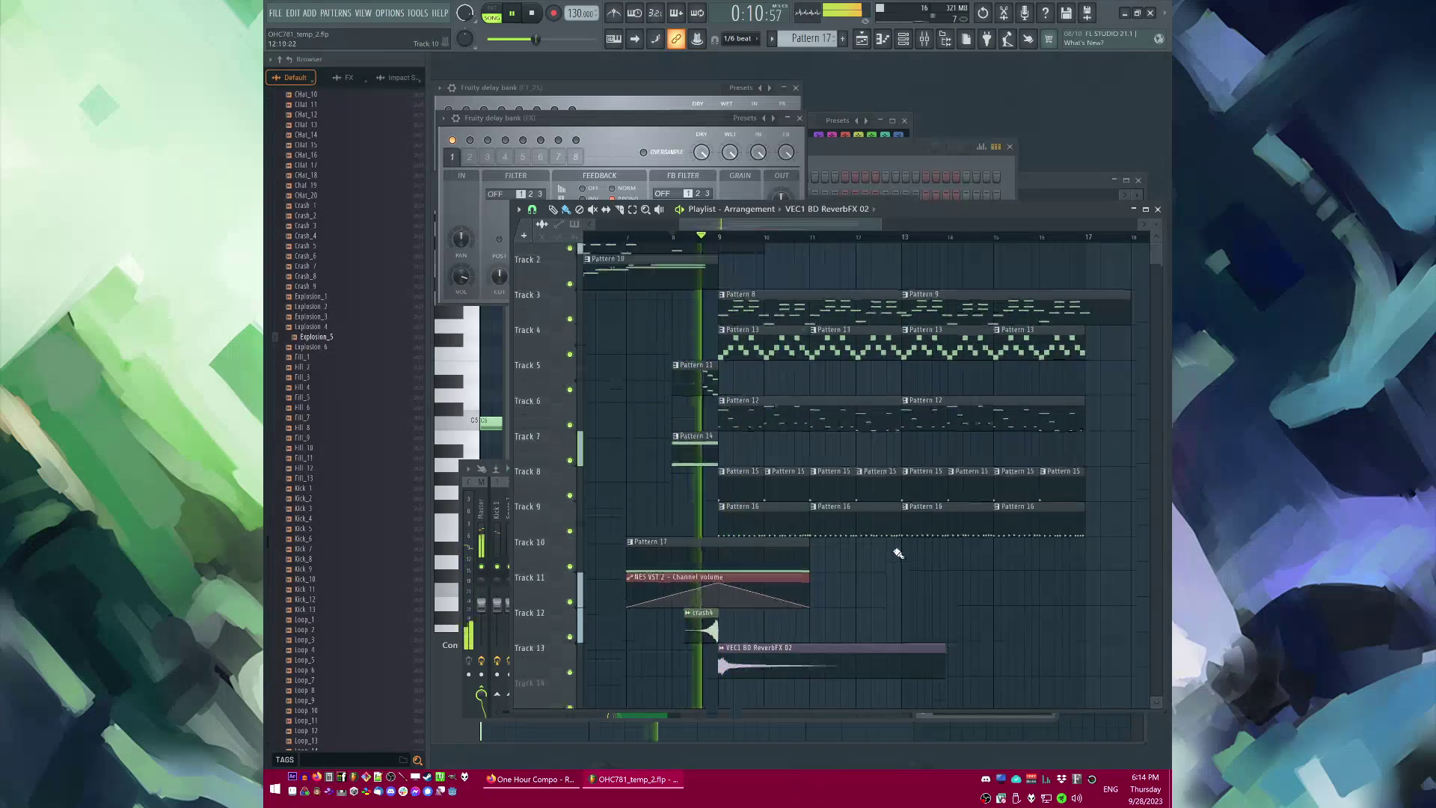
scroll(822, 490, down, 1)
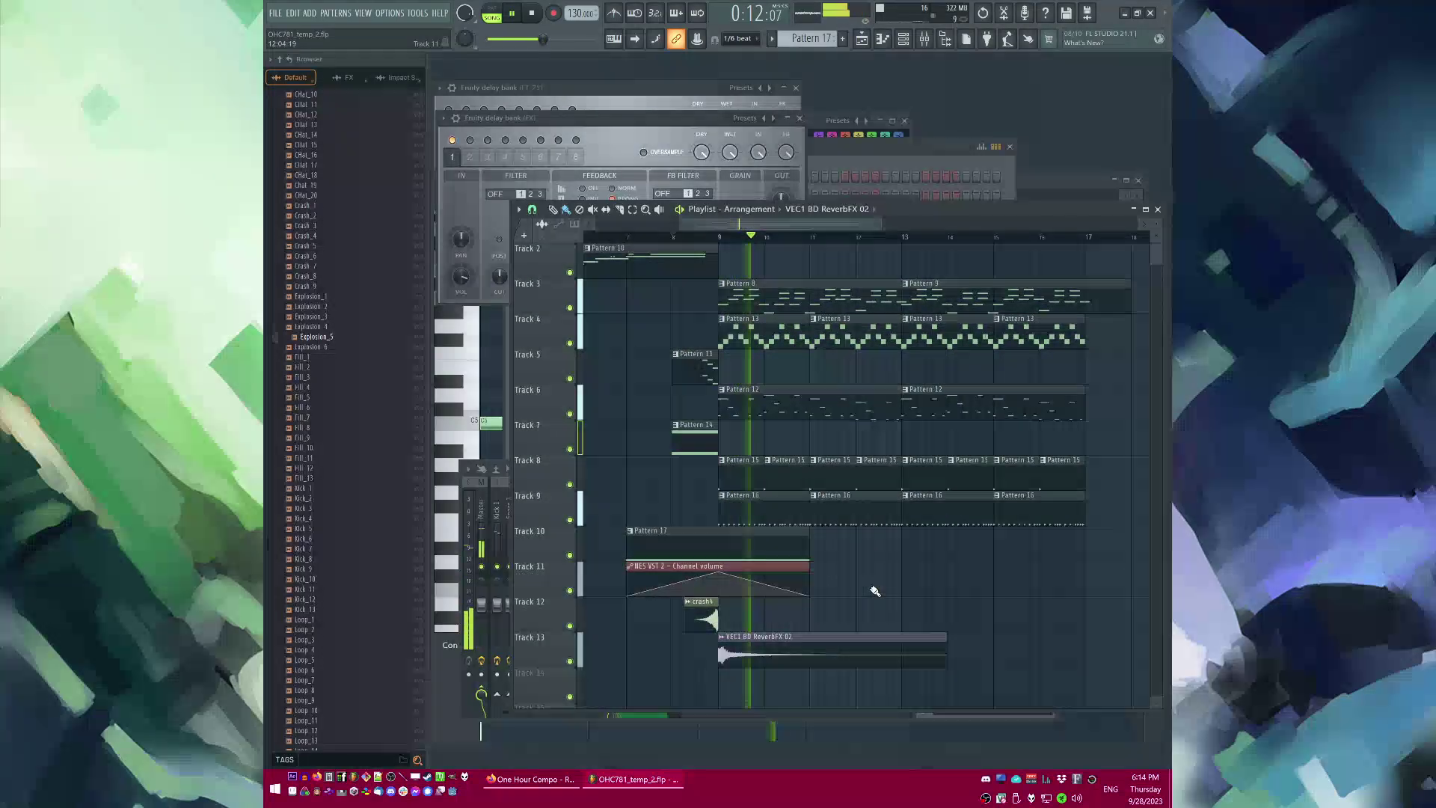
Step: Add a short C5 and a short C4 note before bar 1's last C4 in Pattern 12's FT_triangle_novibrato #2 part
double_click(756, 401)
key(space)
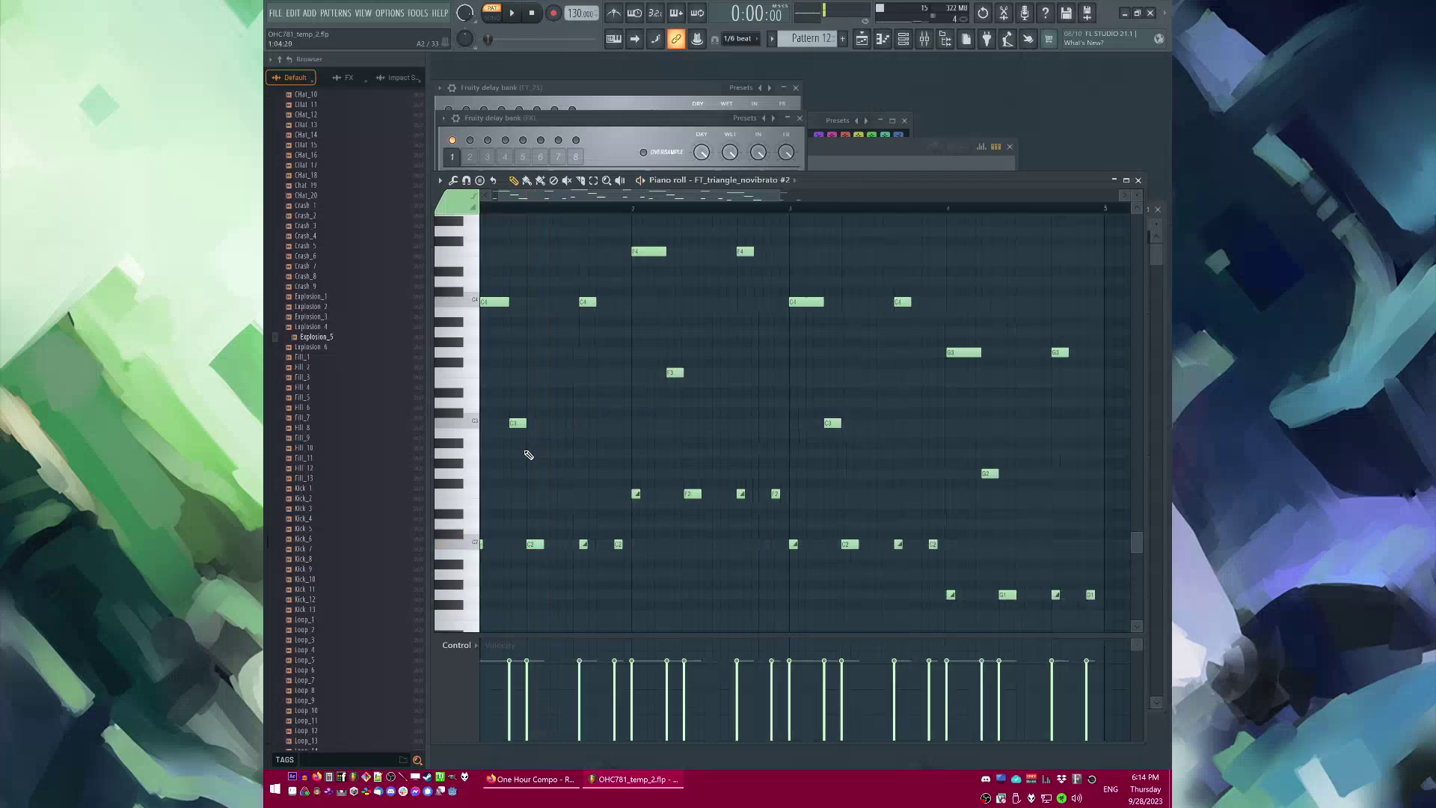
scroll(786, 434, up, 2)
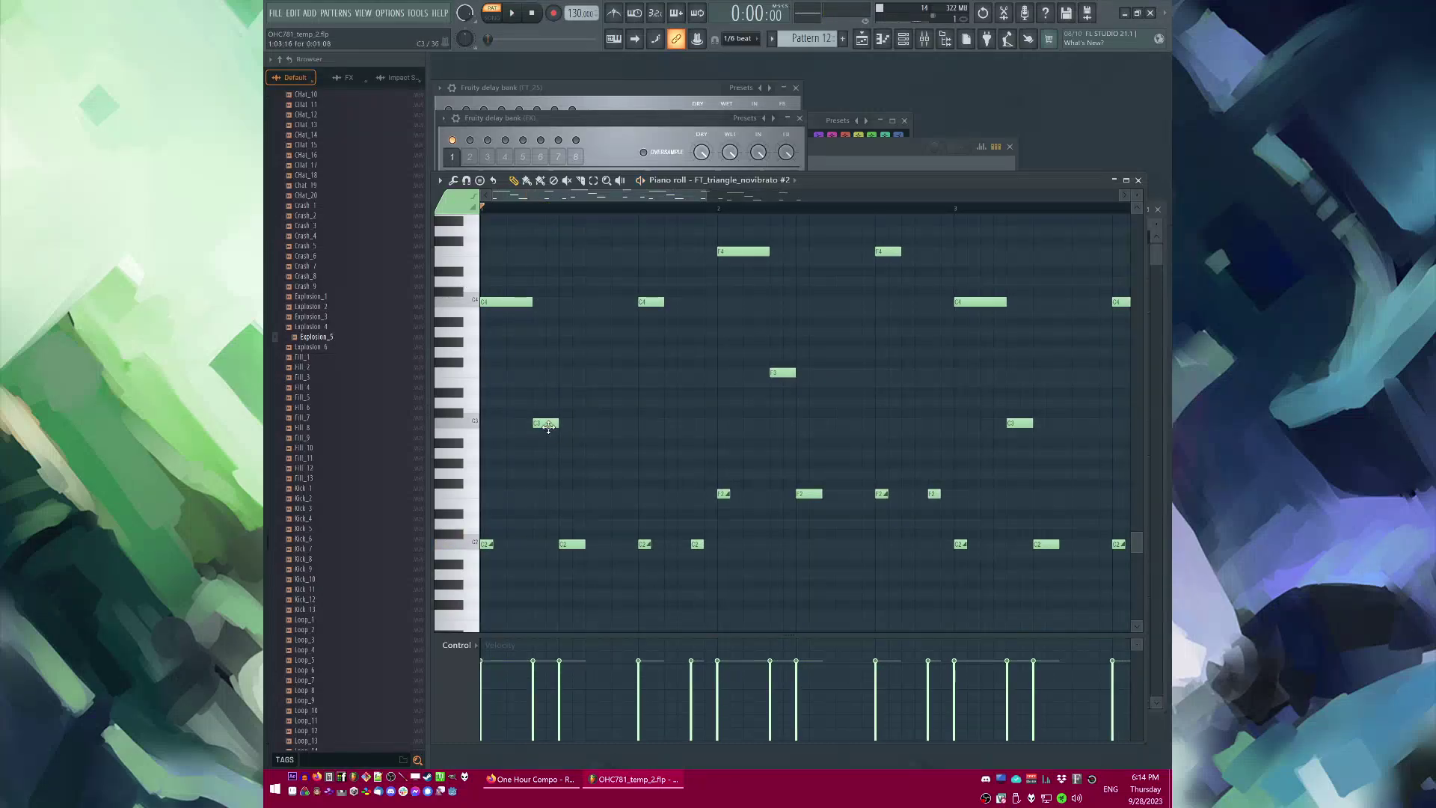
scroll(561, 411, up, 3)
key(space)
click(590, 387)
key(space)
drag(611, 389, 595, 390)
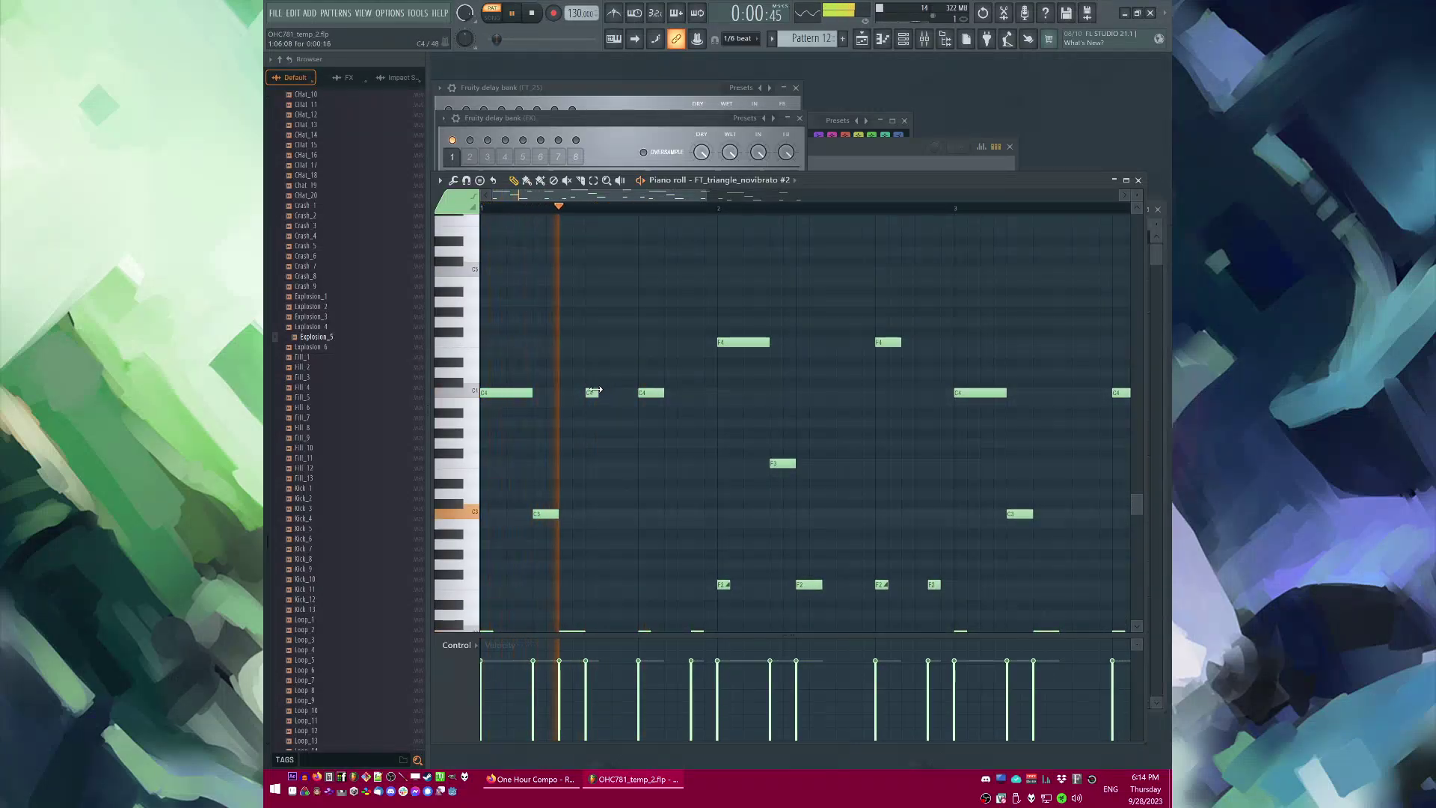
click(592, 271)
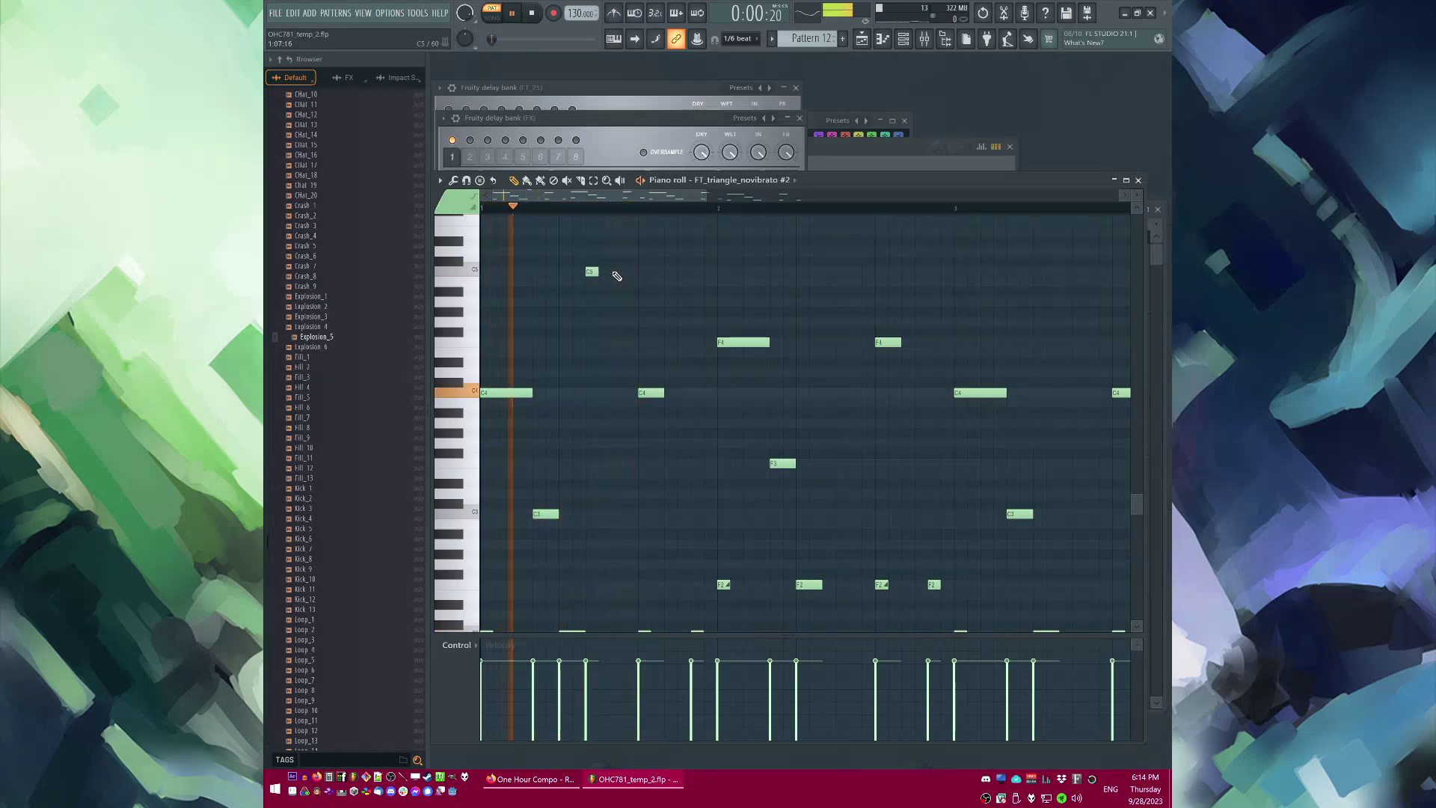
click(618, 384)
Step: Switch playback to song mode and add two short F4 notes before bar 2's last F4 in Pattern 12
key(l)
key(space)
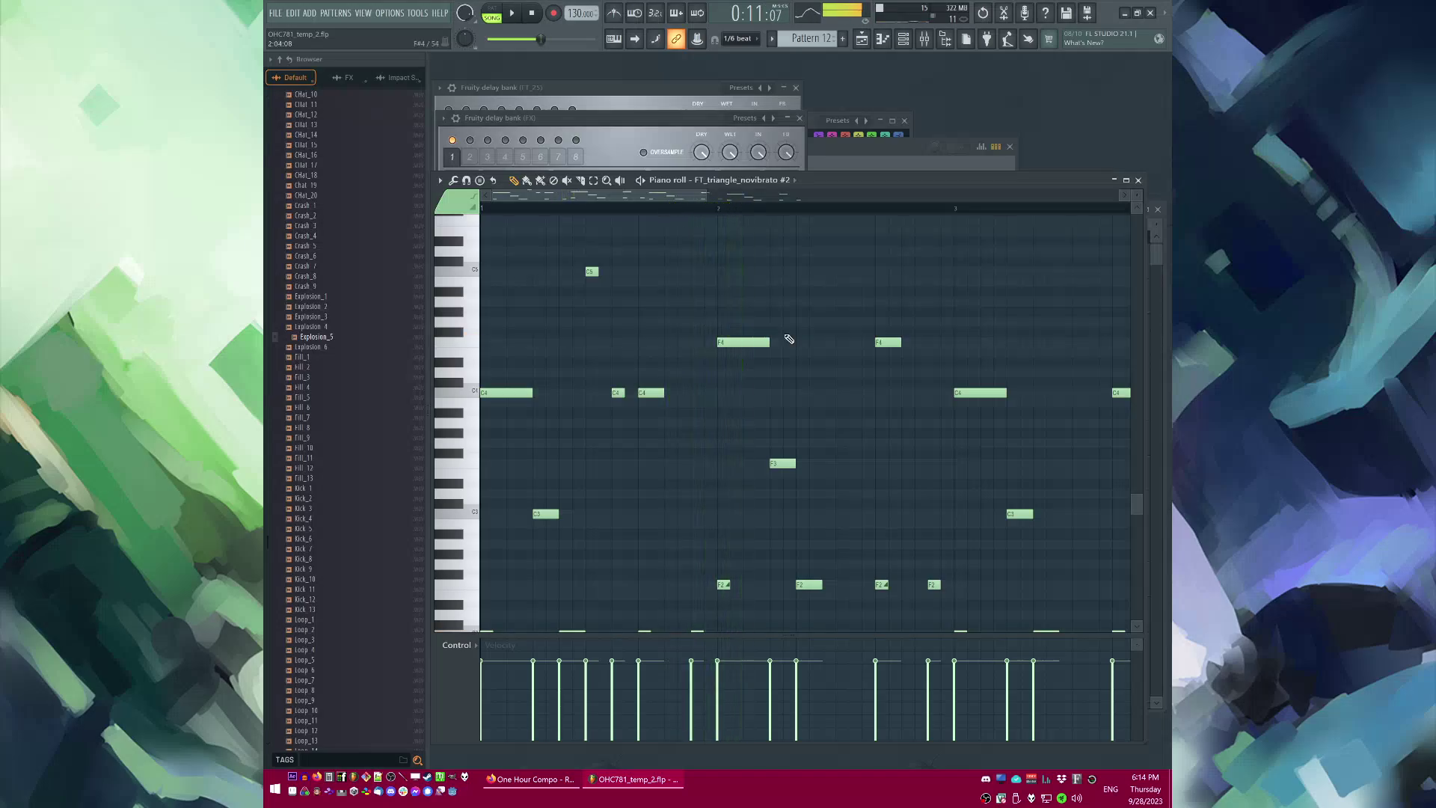
click(827, 342)
click(853, 343)
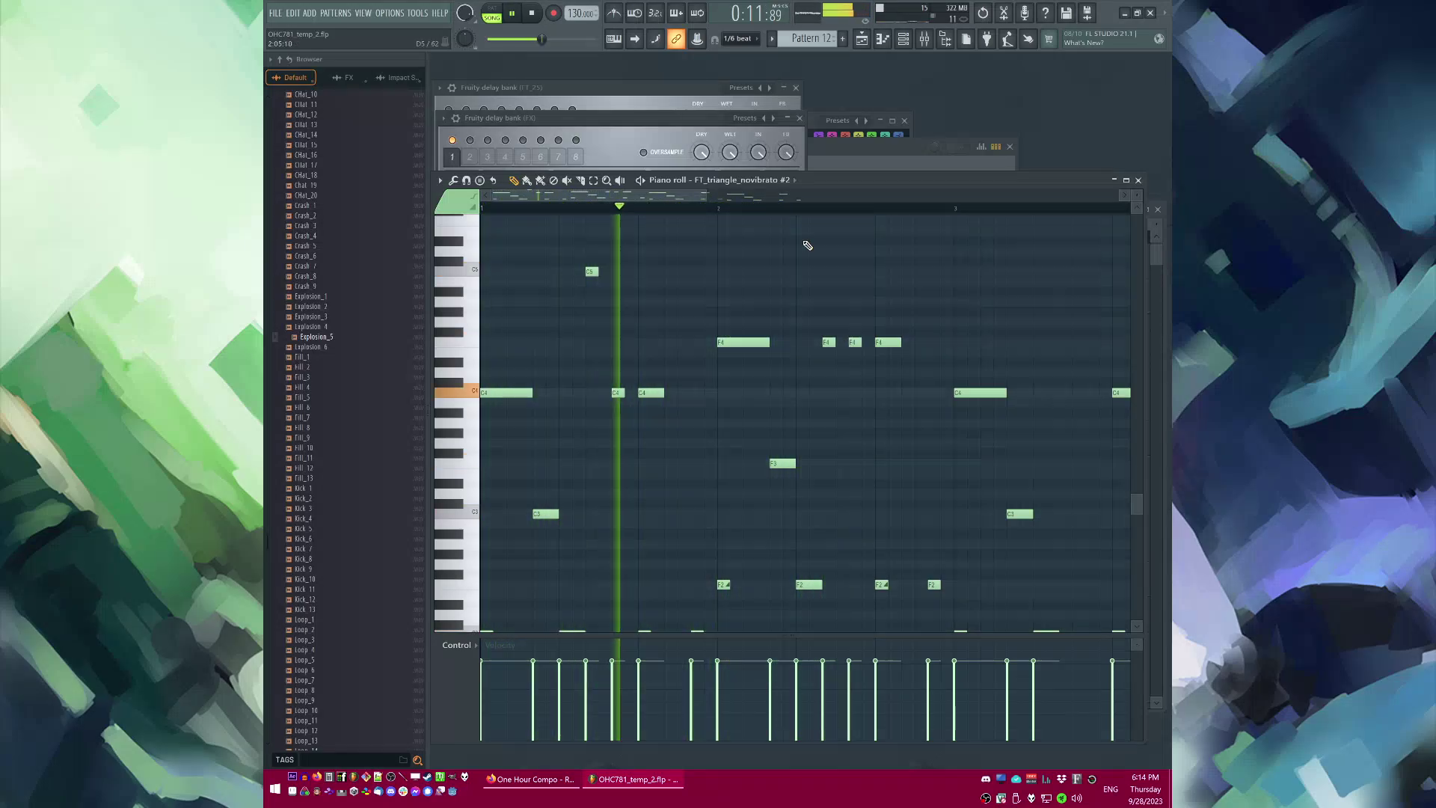
Step: Set the snap to 1/3 step and split the first added F4 in bar 2 into two shorter notes
click(741, 38)
click(744, 112)
scroll(851, 329, up, 1)
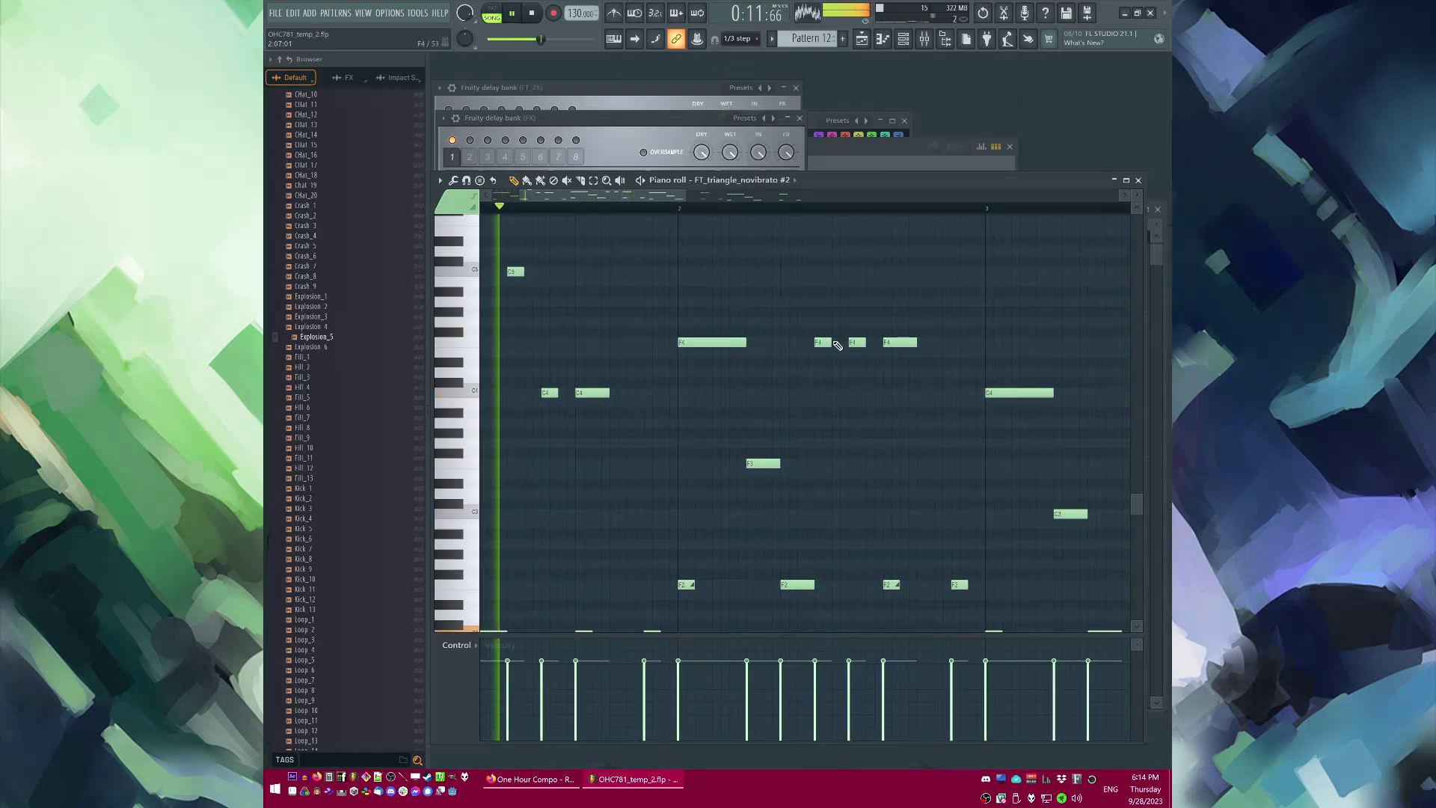
drag(830, 342, 821, 342)
click(835, 343)
scroll(661, 341, down, 2)
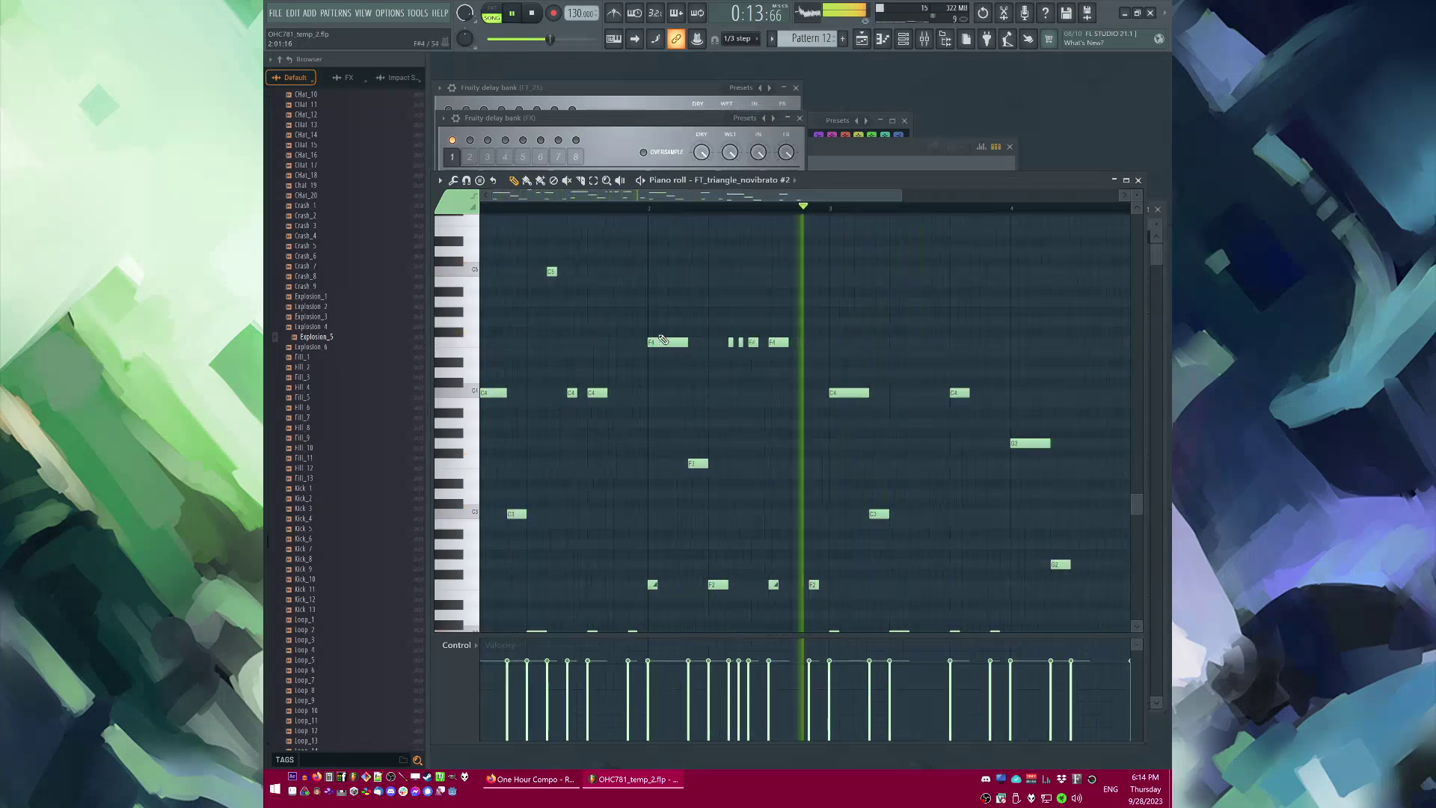
Step: Add a short F4 at the end of bar 2's last F4 note
scroll(719, 359, right, 2)
key(space)
scroll(652, 358, down, 3)
scroll(666, 329, up, 3)
scroll(671, 320, up, 2)
key(space)
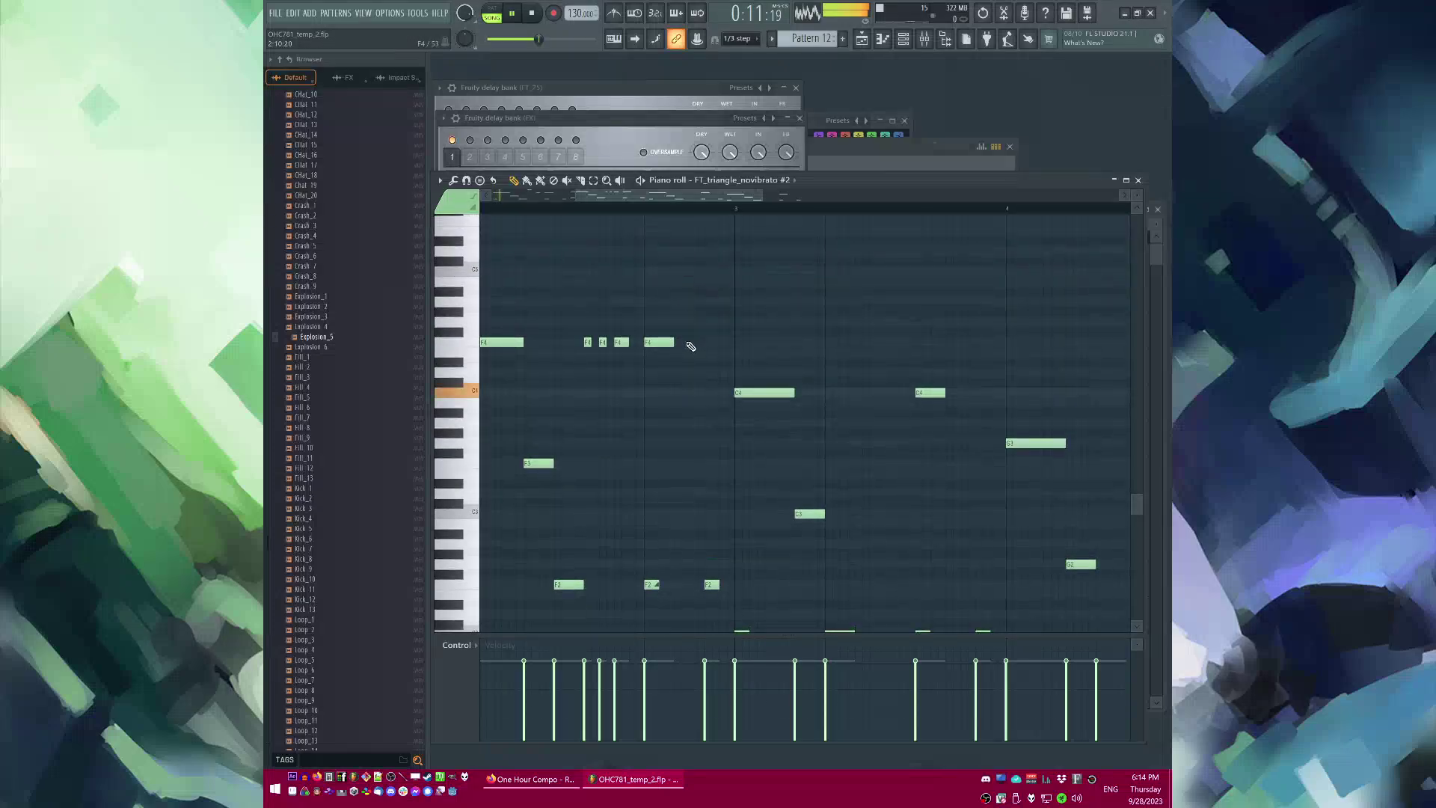
scroll(682, 392, down, 1)
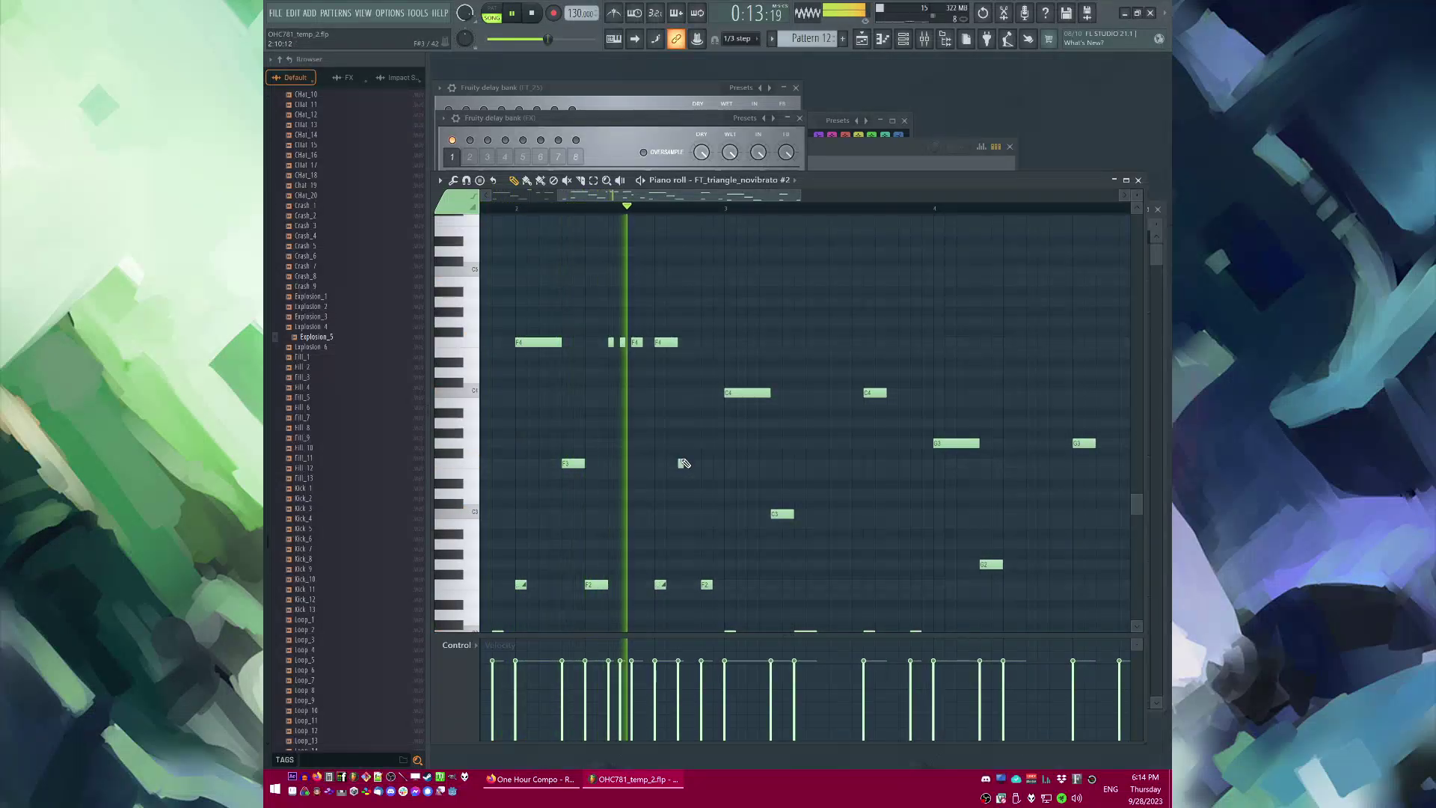
scroll(681, 467, up, 1)
key(space)
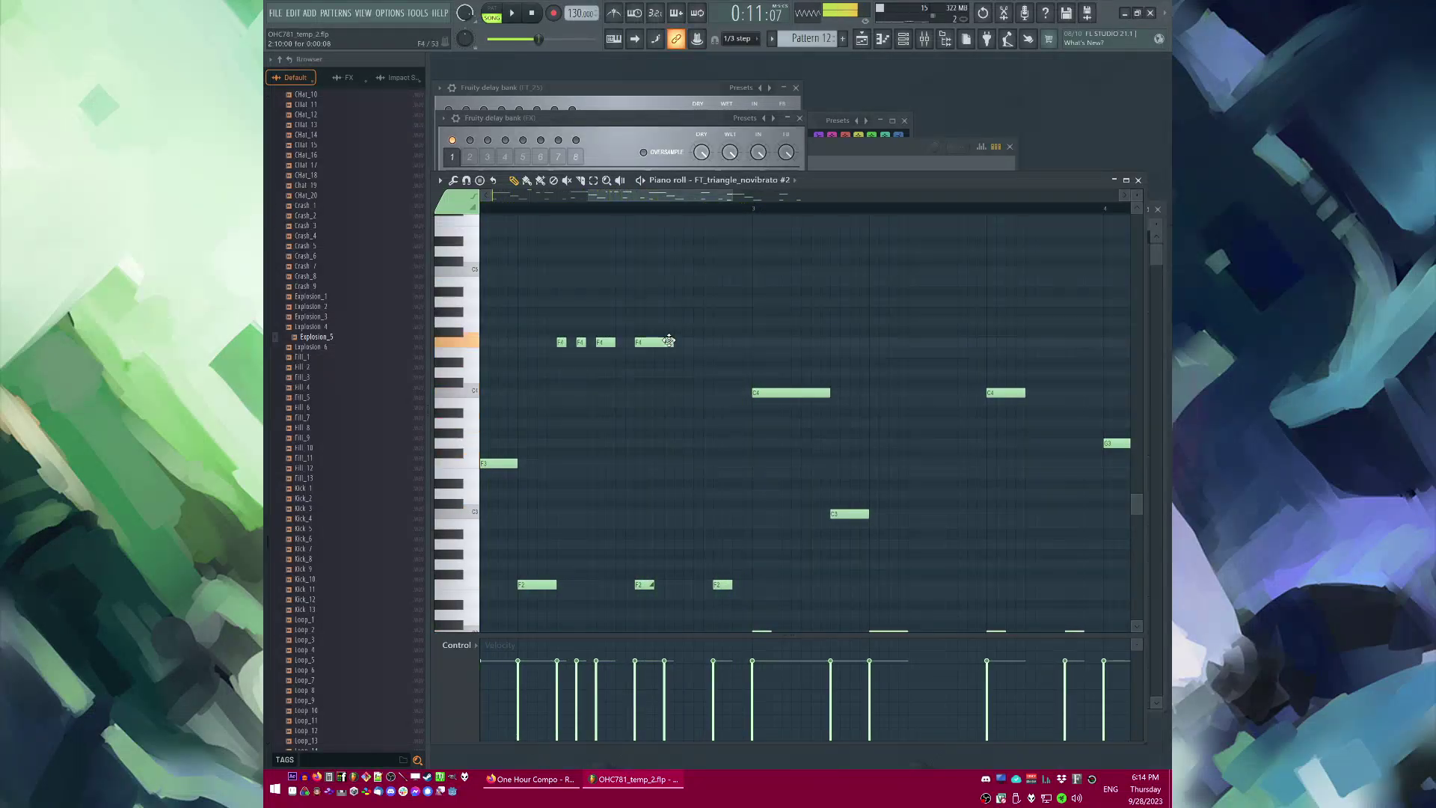
scroll(681, 394, down, 4)
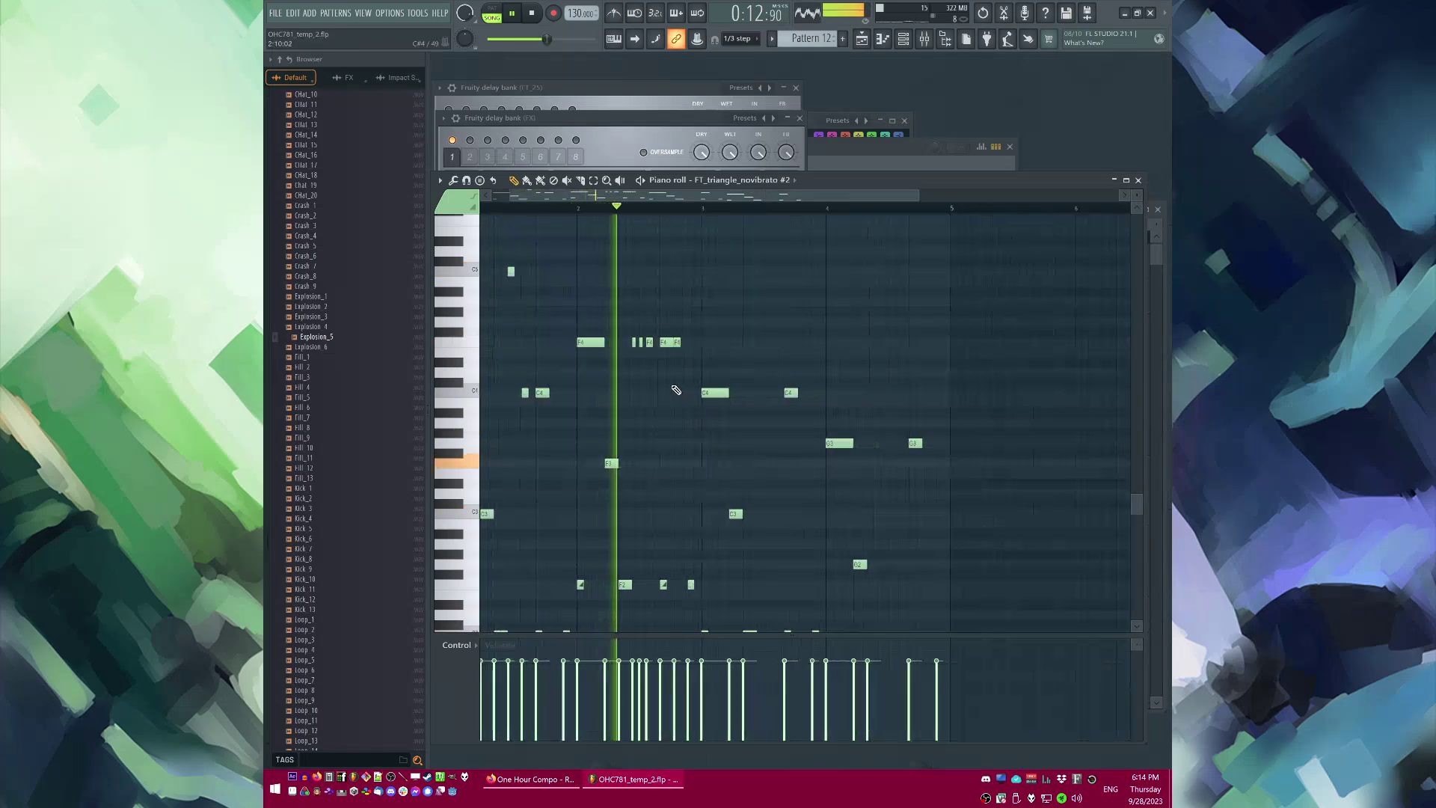
Step: Add two C4 notes before bar 3's last C4 and shorten the first of them
scroll(774, 351, up, 3)
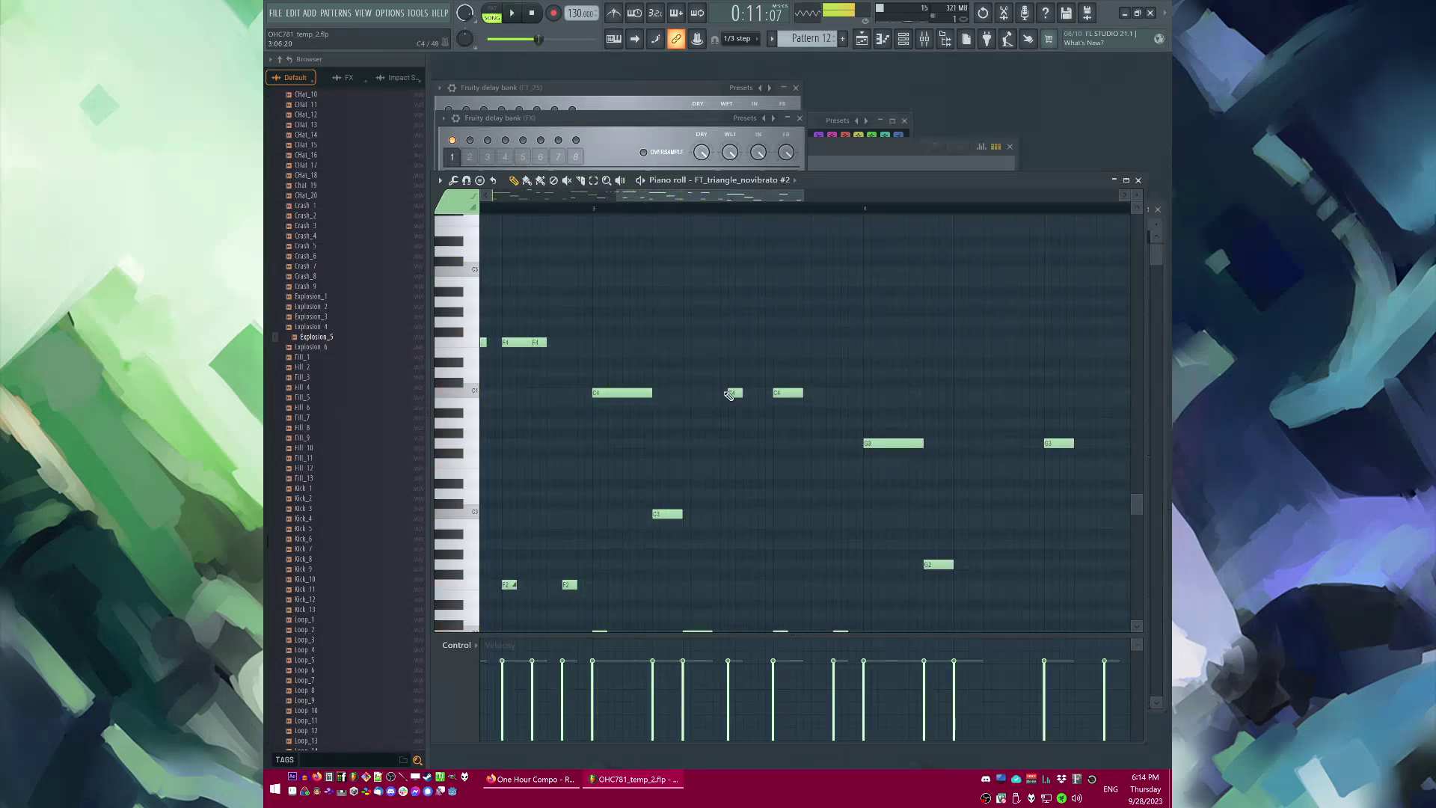
scroll(731, 389, down, 3)
scroll(734, 374, down, 2)
key(space)
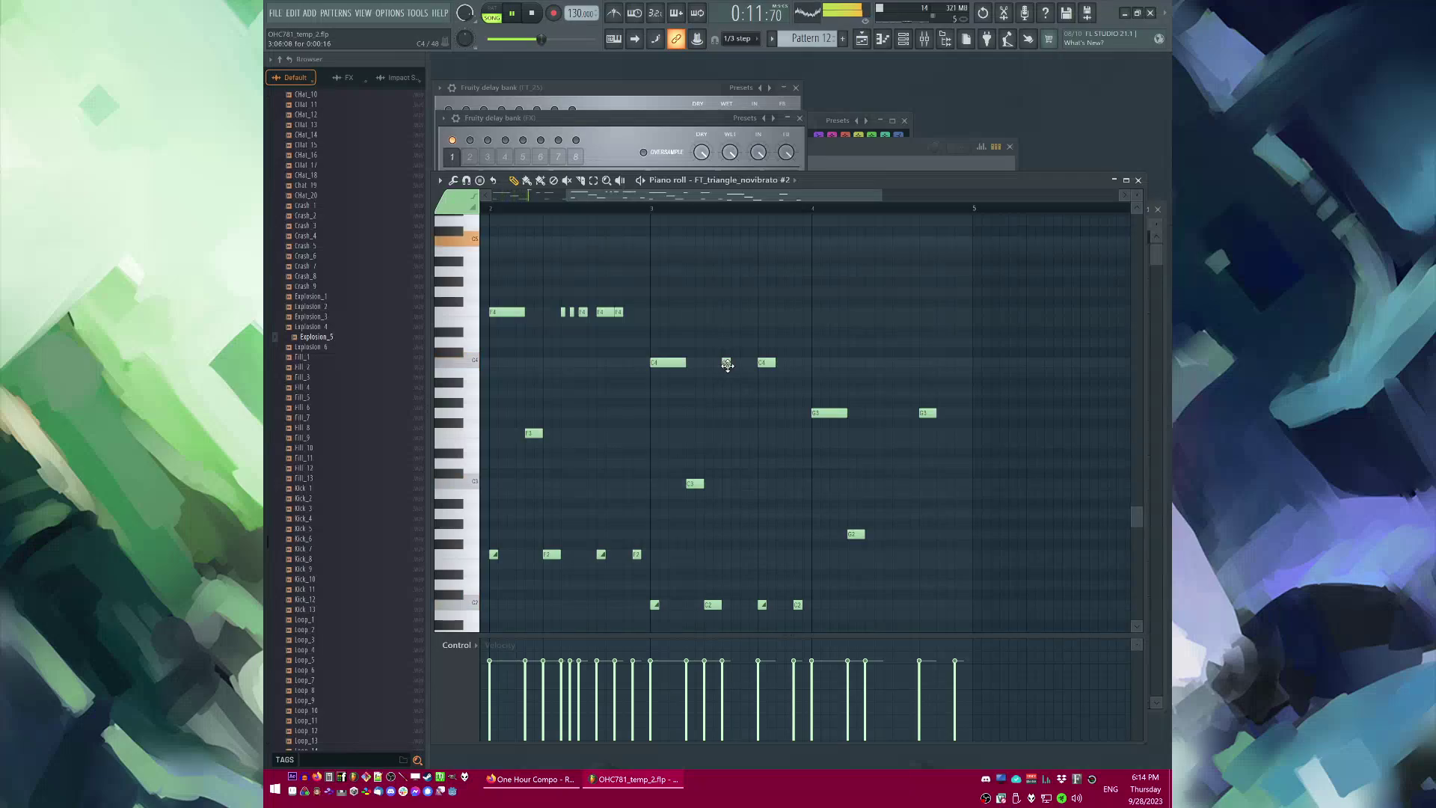
scroll(739, 363, up, 2)
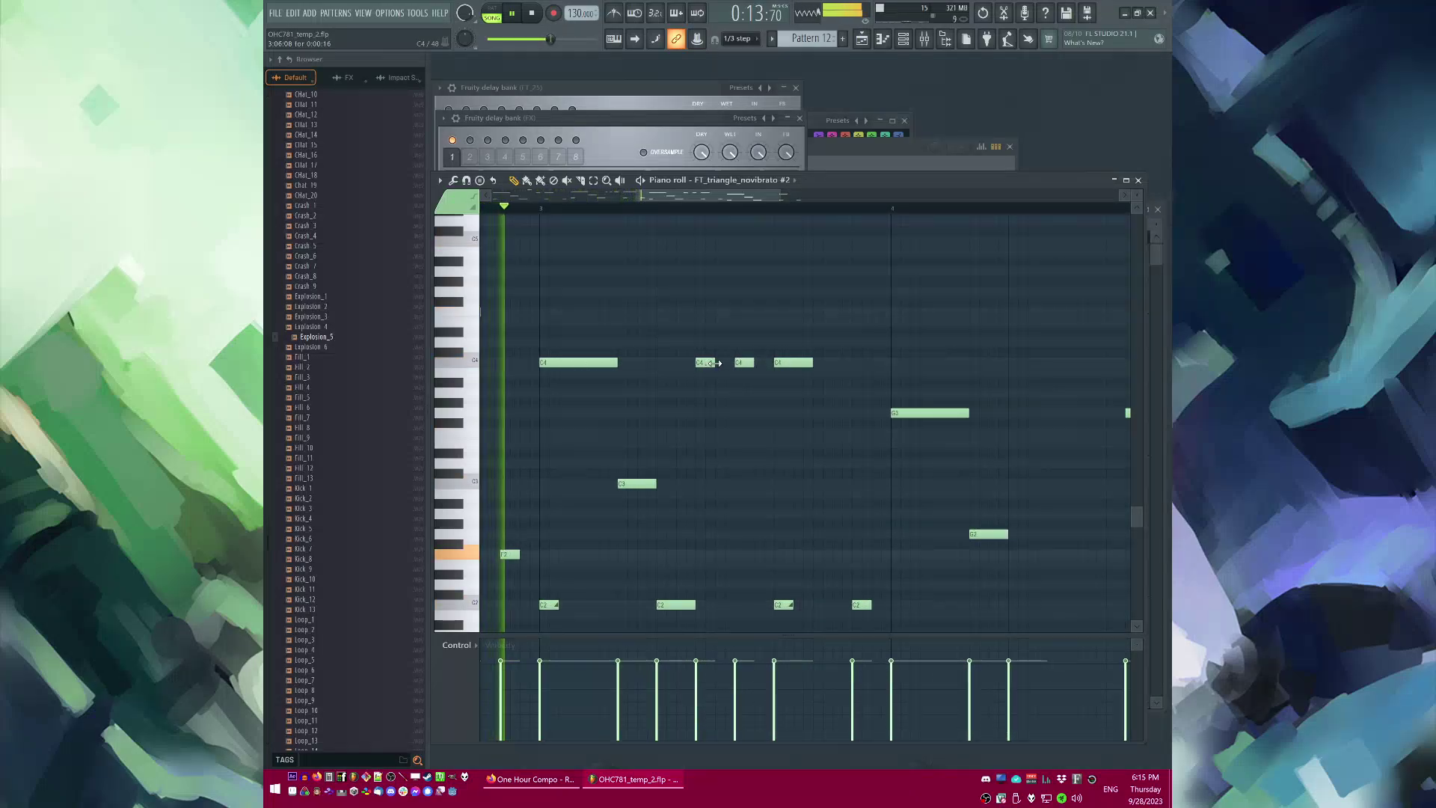
click(717, 363)
right_click(718, 364)
drag(713, 364, 745, 380)
scroll(745, 419, up, 1)
key(space)
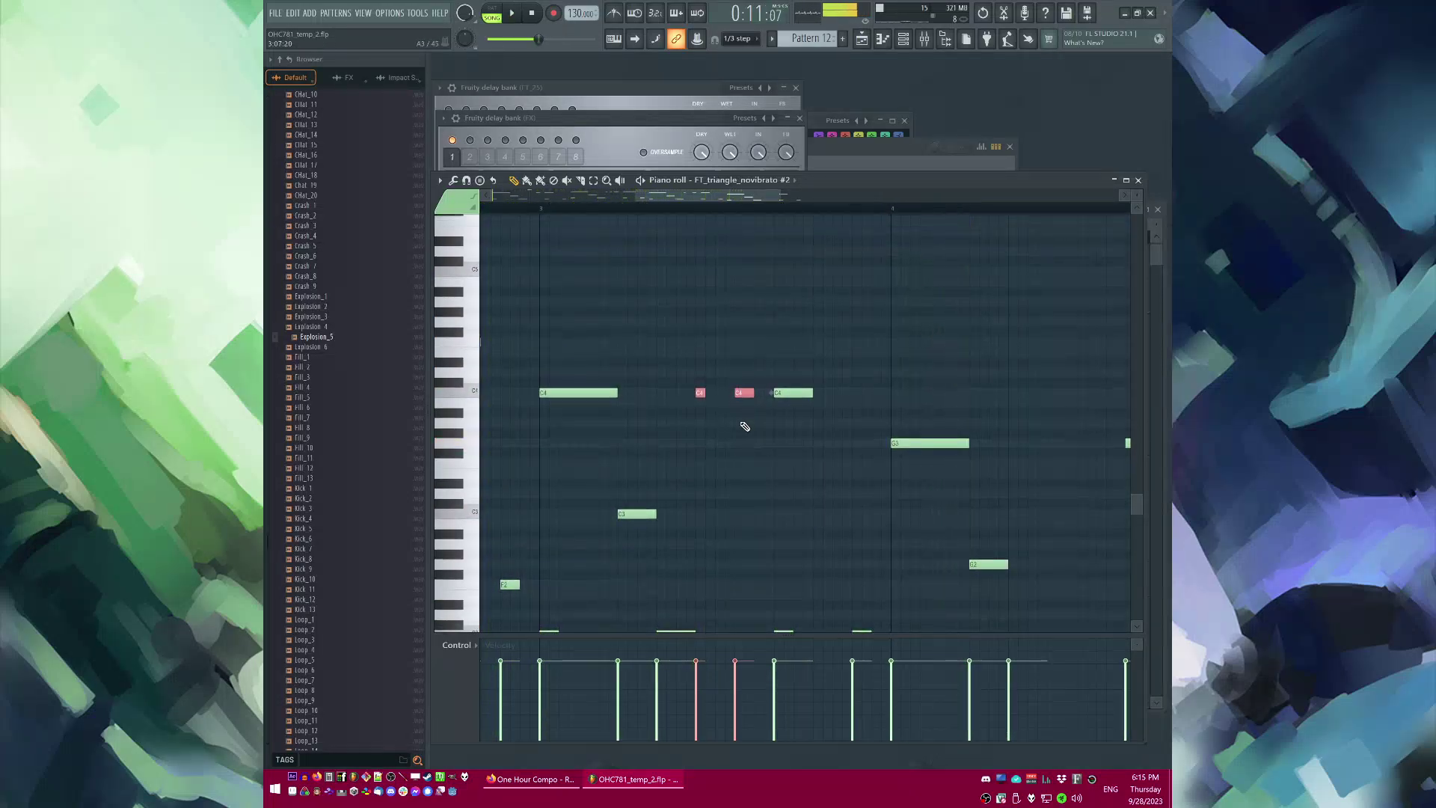
ctrl+click(671, 276)
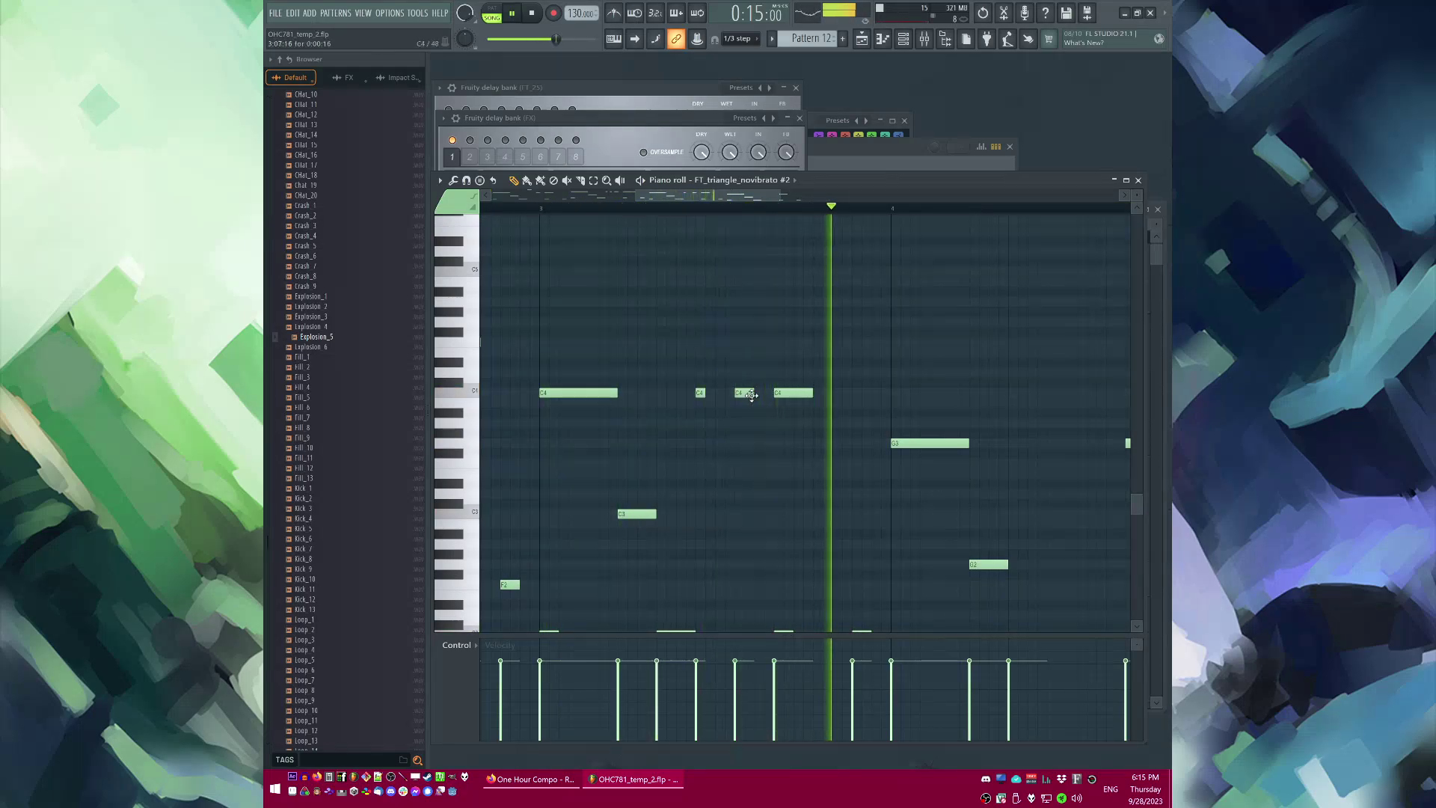
Step: Lengthen the second added C4 in bar 3 until it meets the following C4
scroll(753, 398, up, 1)
drag(752, 426, 761, 426)
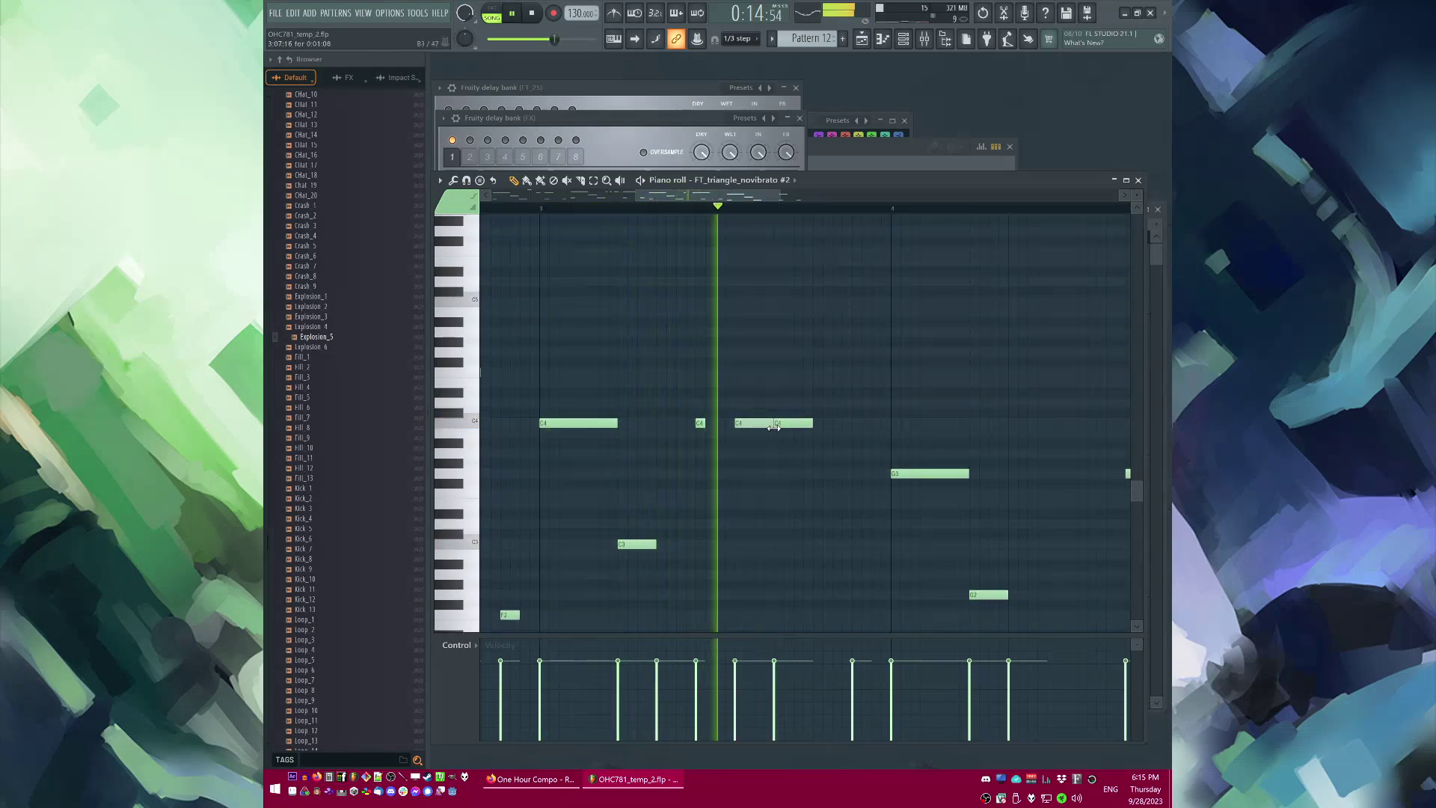
scroll(778, 425, down, 3)
scroll(845, 348, up, 3)
key(space)
key(space)
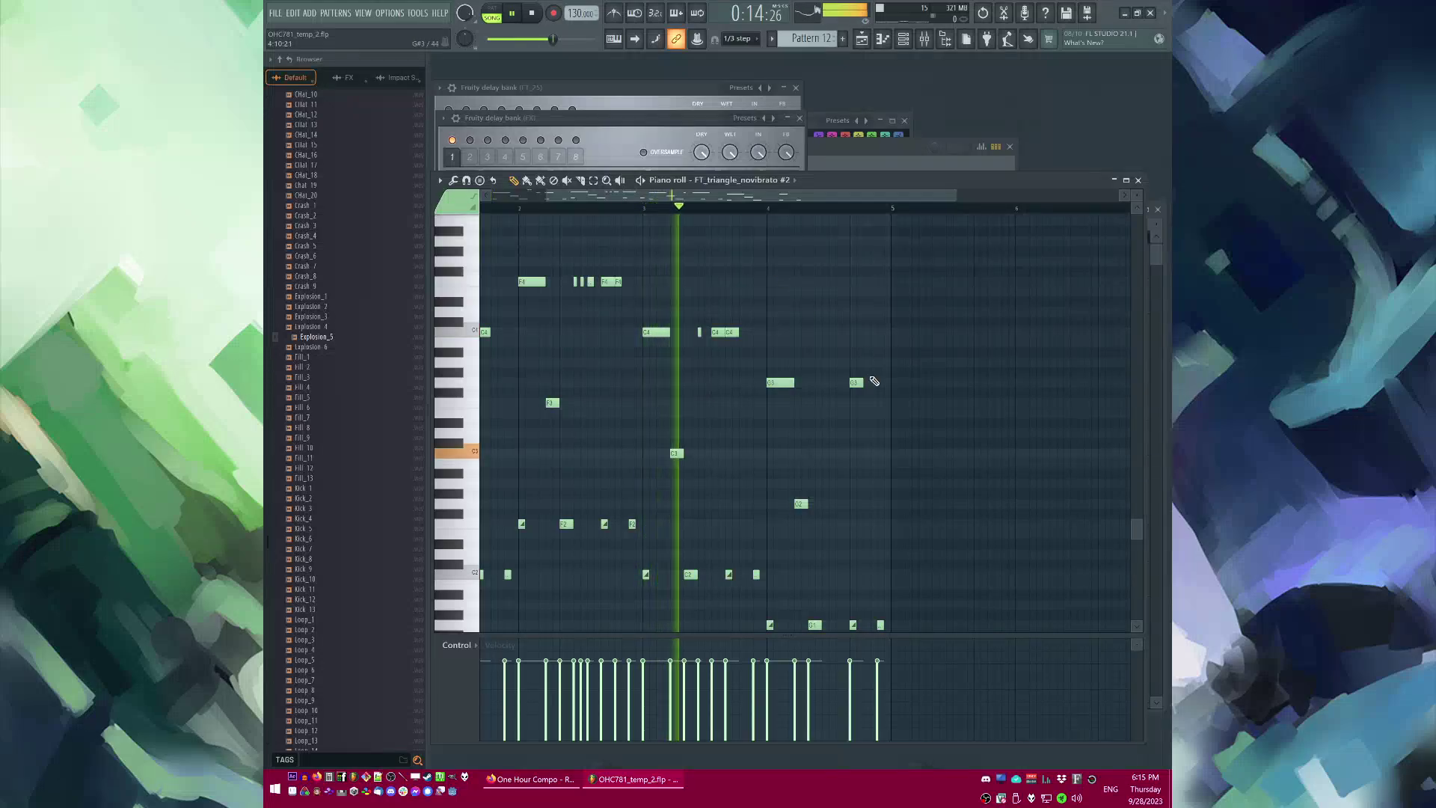
Step: Add G3 notes and a short G4 around bar 4's last G3 in Pattern 12
scroll(840, 443, up, 4)
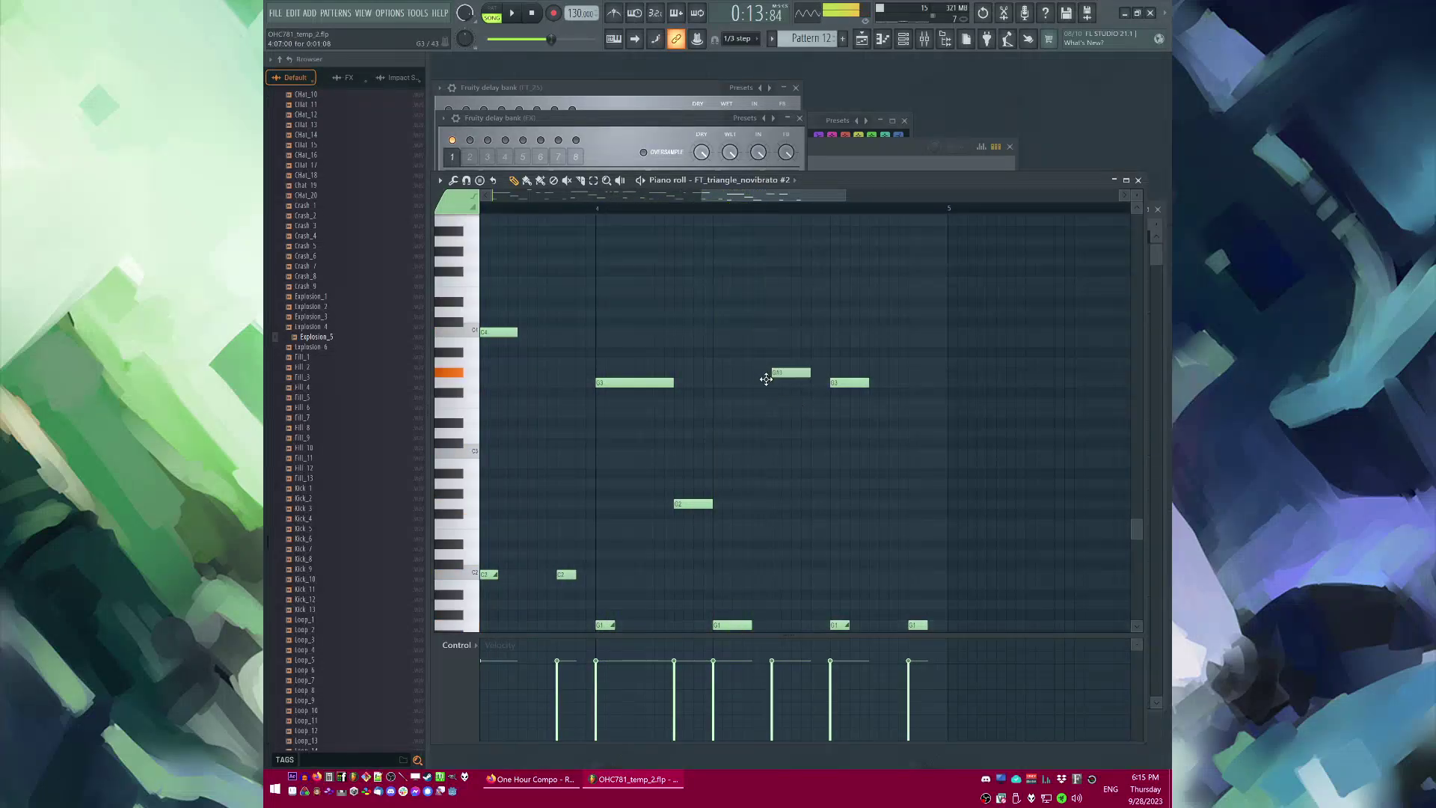
drag(747, 387, 752, 383)
scroll(752, 383, down, 3)
key(space)
drag(778, 314, 786, 262)
key(space)
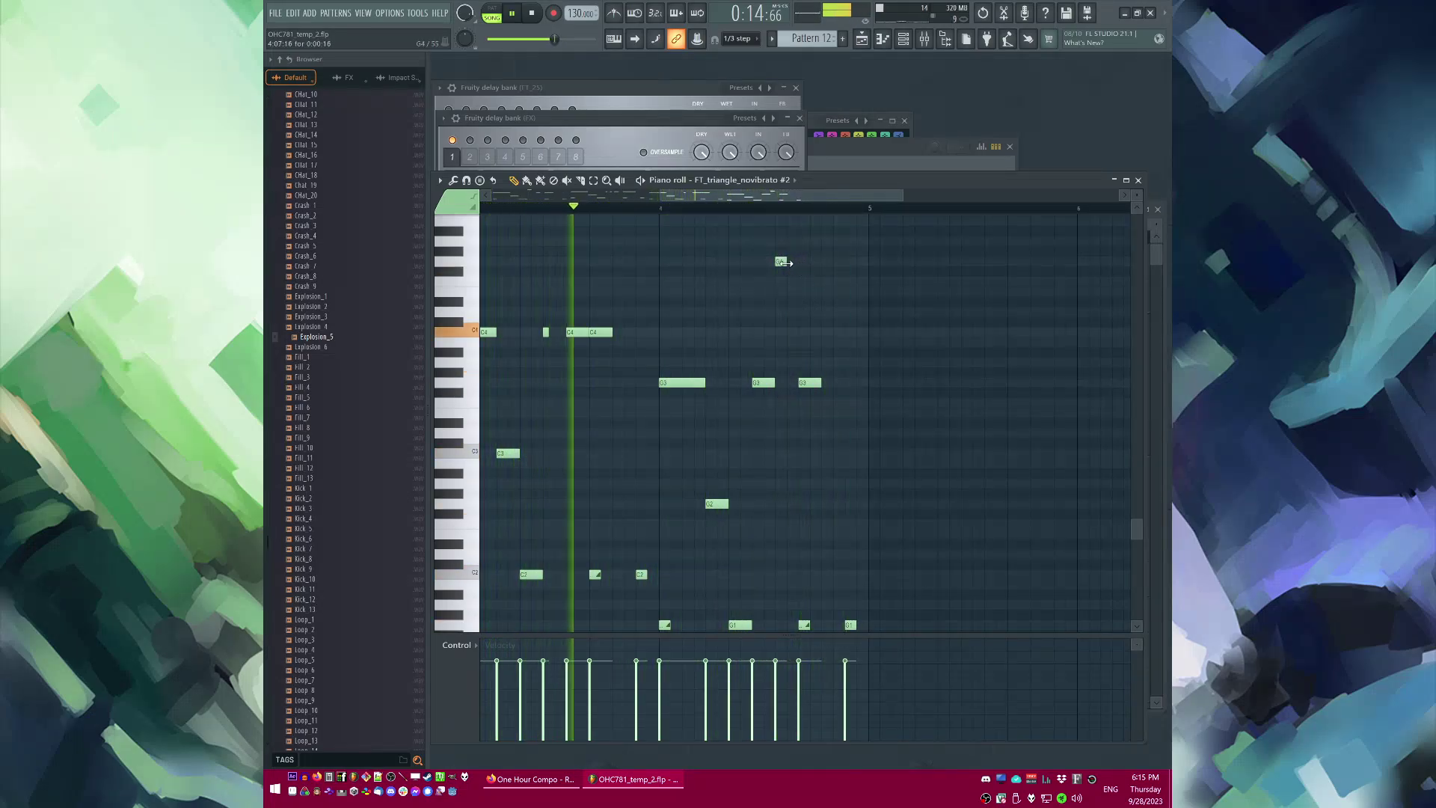
click(822, 383)
Step: Save the project as OHC781_temp_3.flp and play the arrangement from its beginning with the mixer open
key(F5)
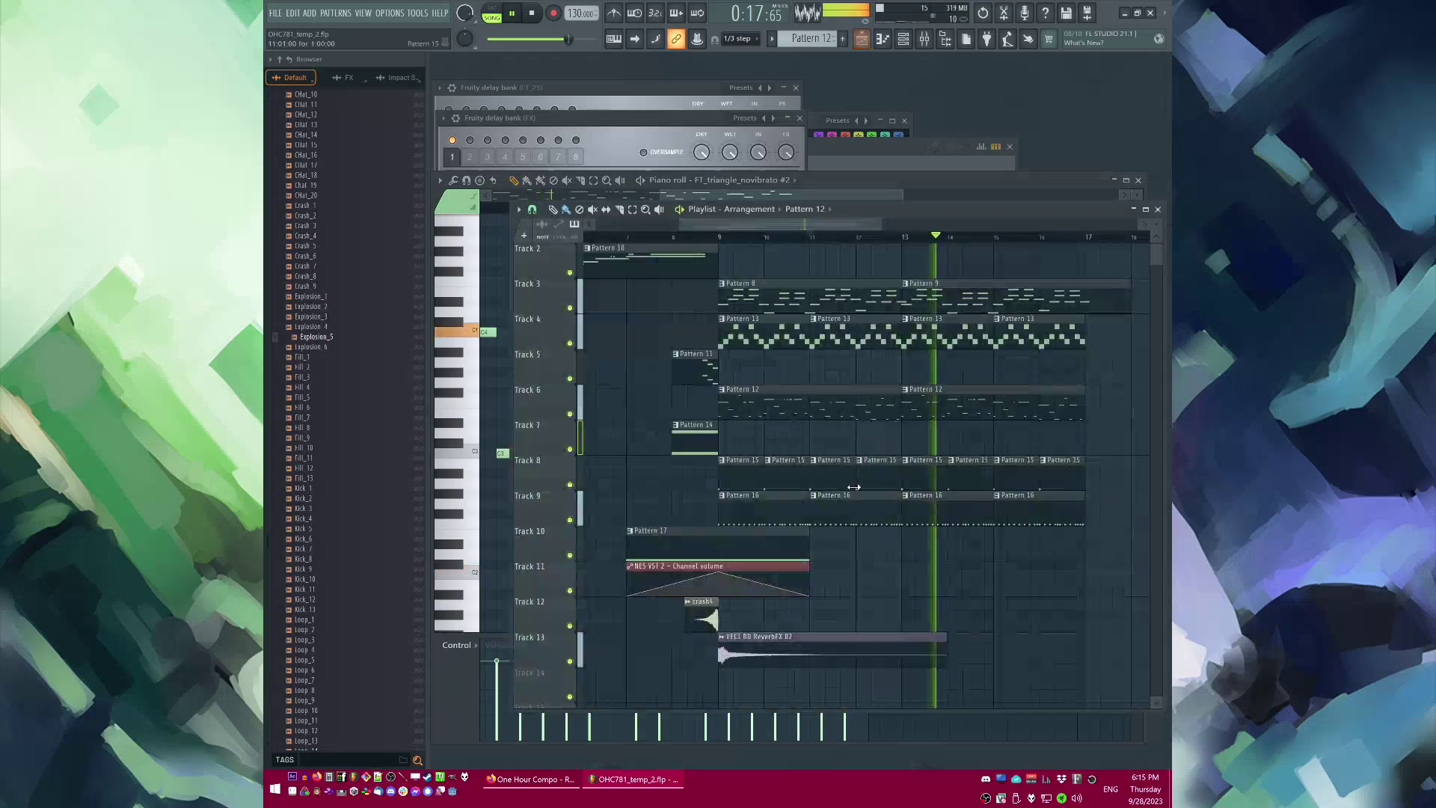
scroll(729, 428, up, 1)
click(678, 237)
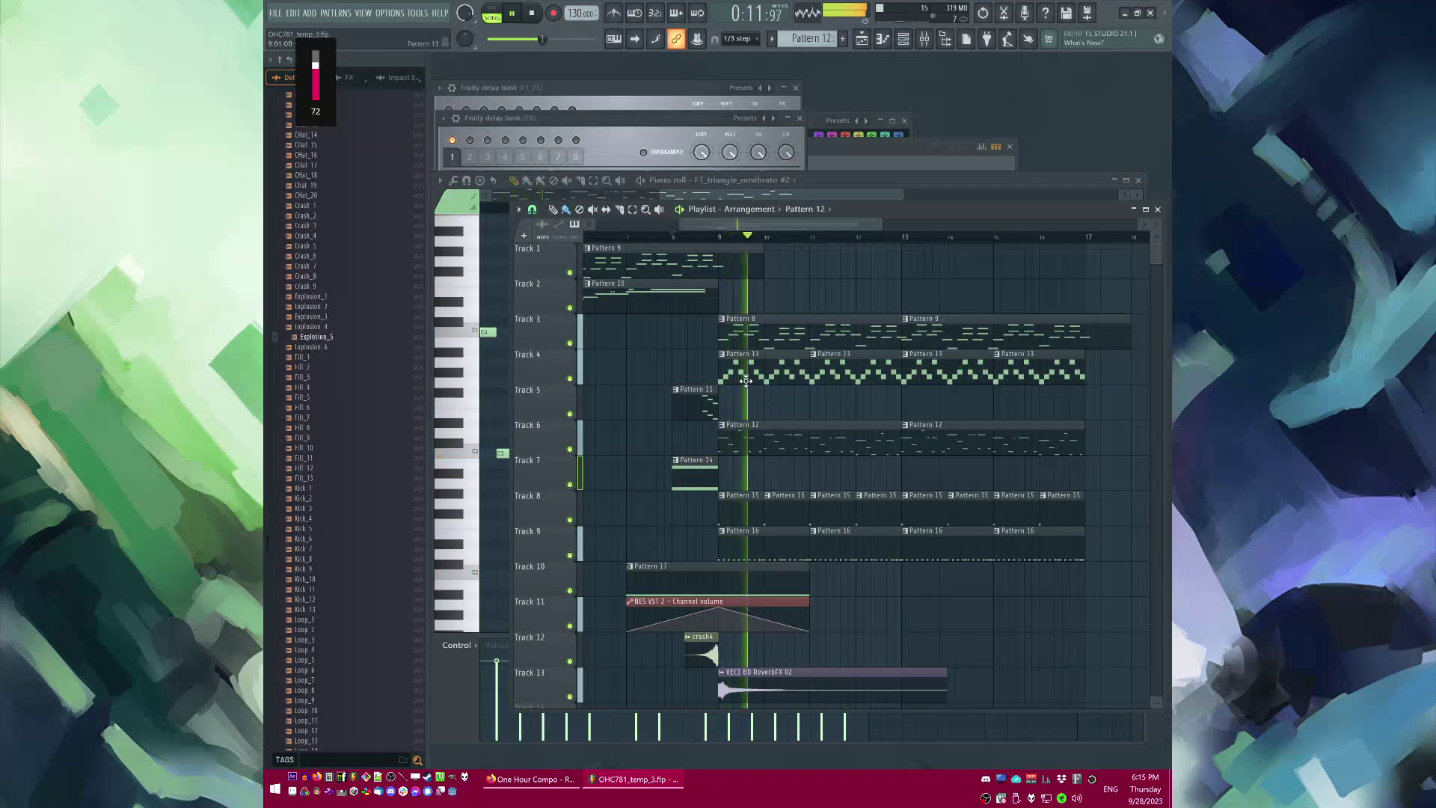
drag(744, 227, 580, 232)
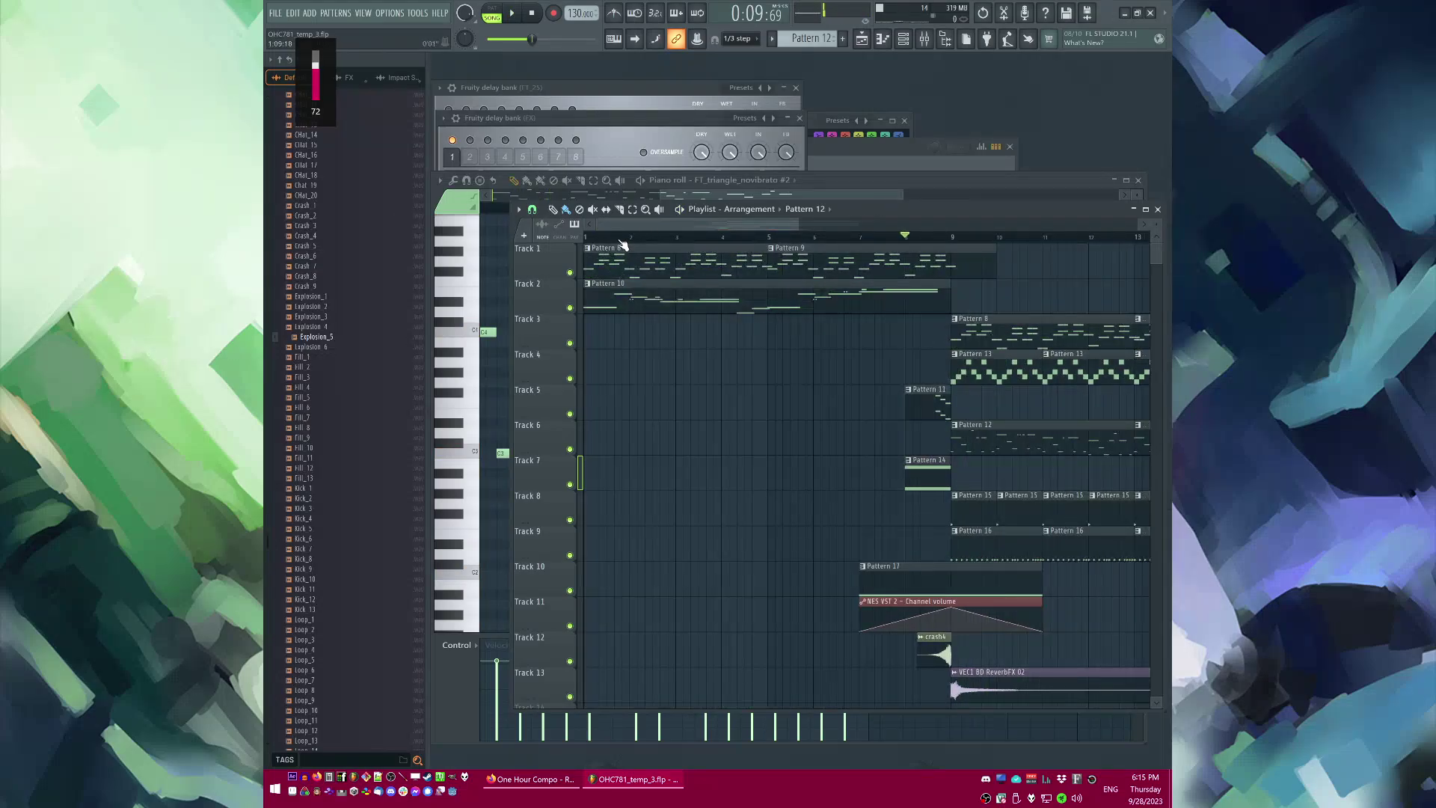
drag(692, 224, 724, 221)
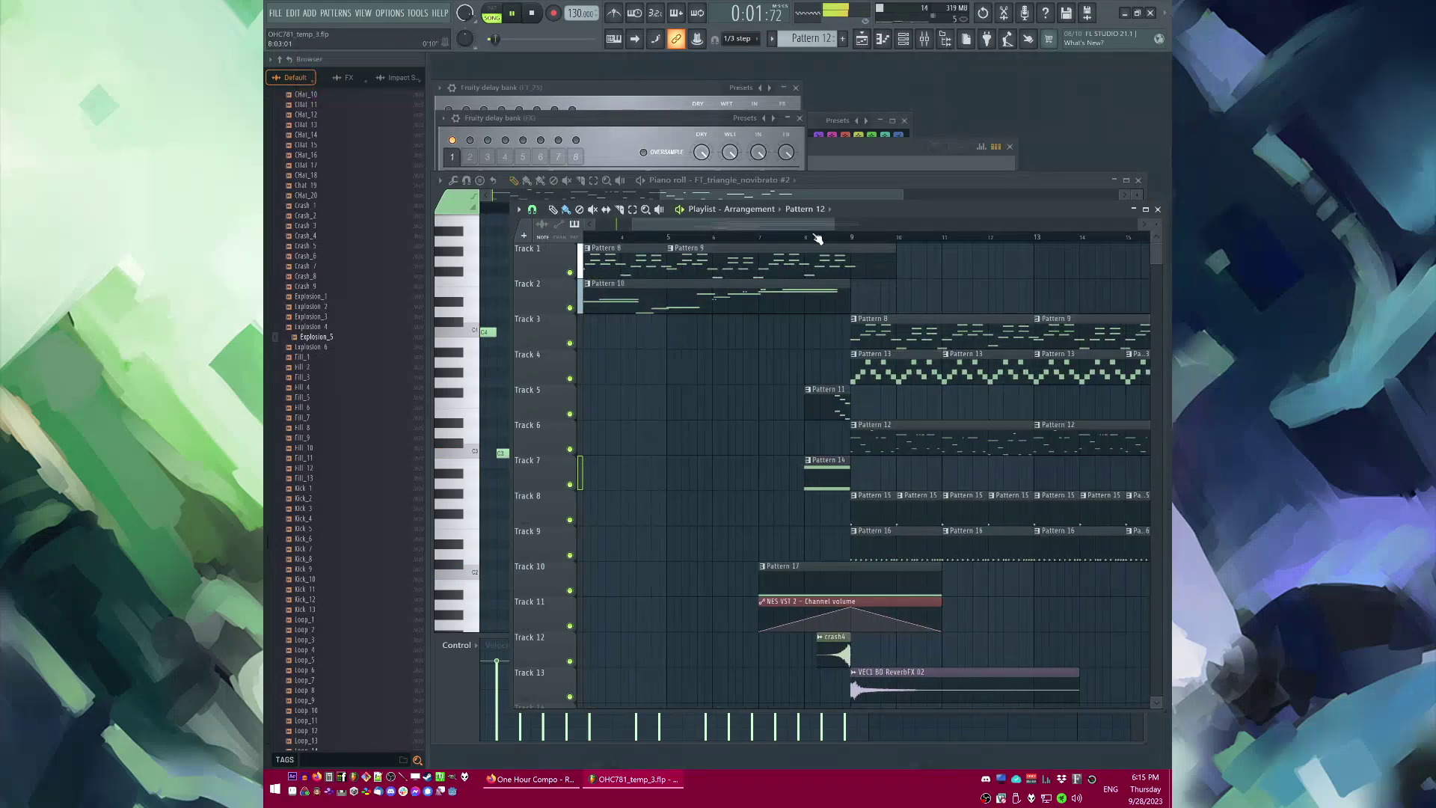
key(F9)
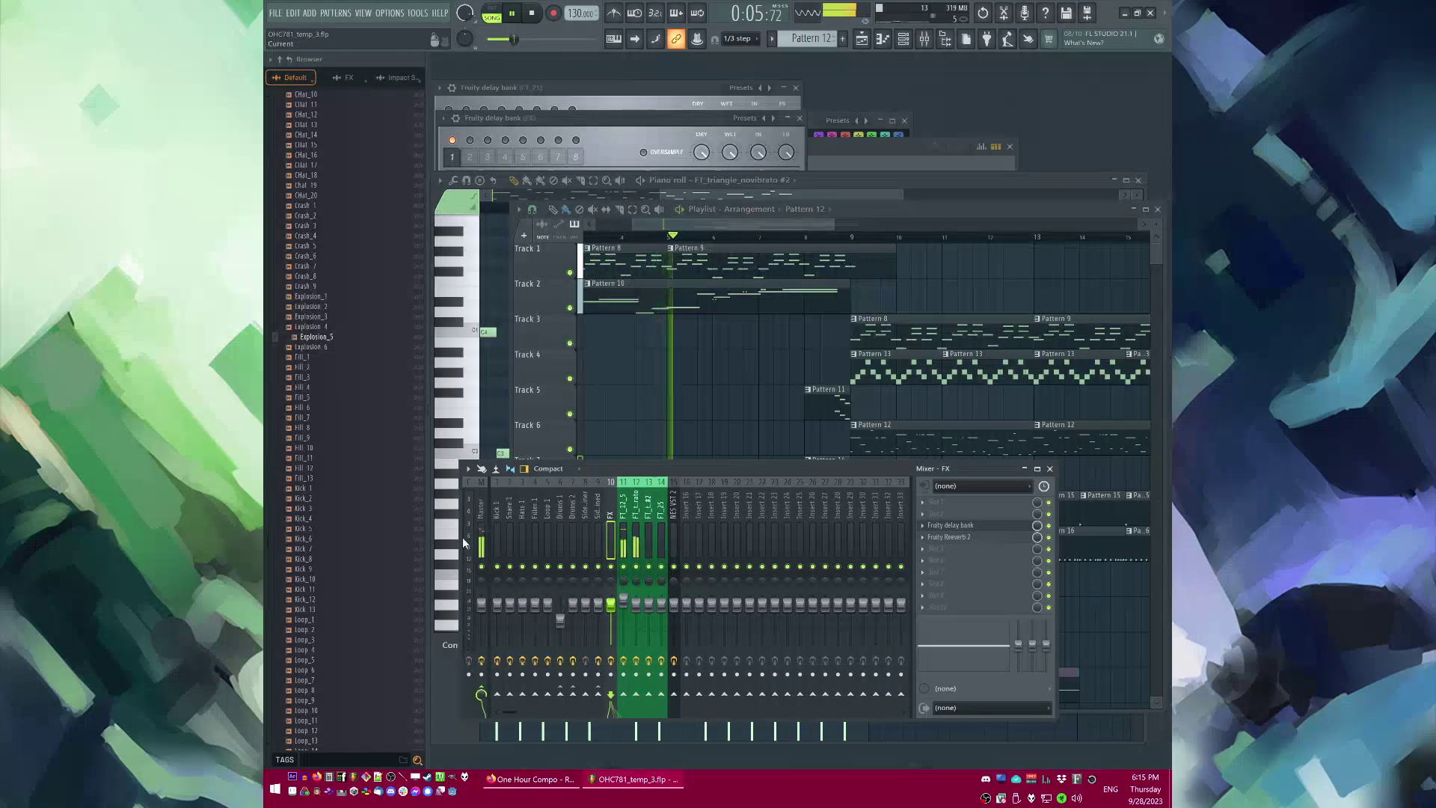
Step: Weaken the low-end cut on the FT_triangle_novibrato mixer track by raising band 1 of its Fruity Parametric EQ 2 and shifting it lower in frequency
click(486, 538)
click(635, 533)
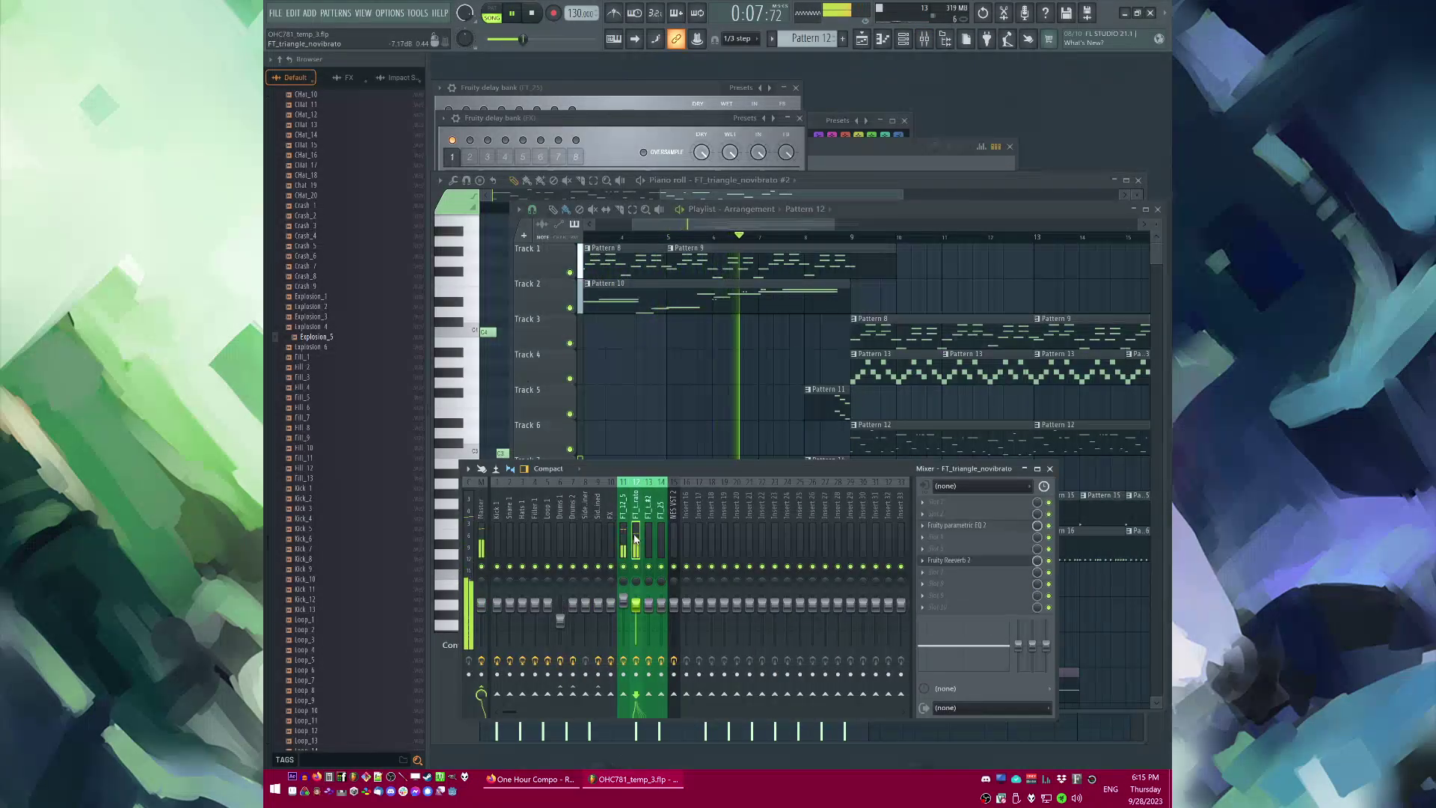
click(981, 526)
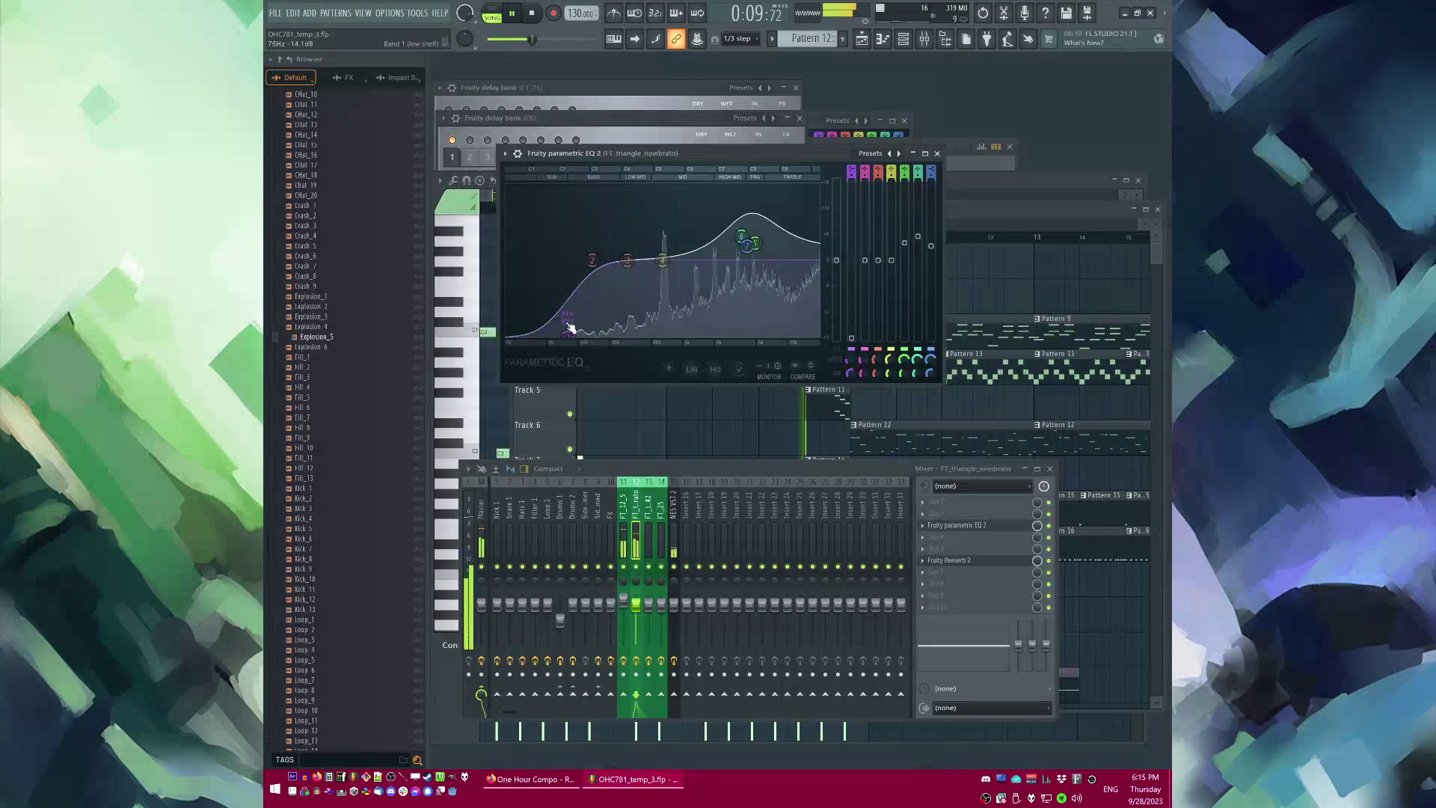
drag(570, 328, 536, 300)
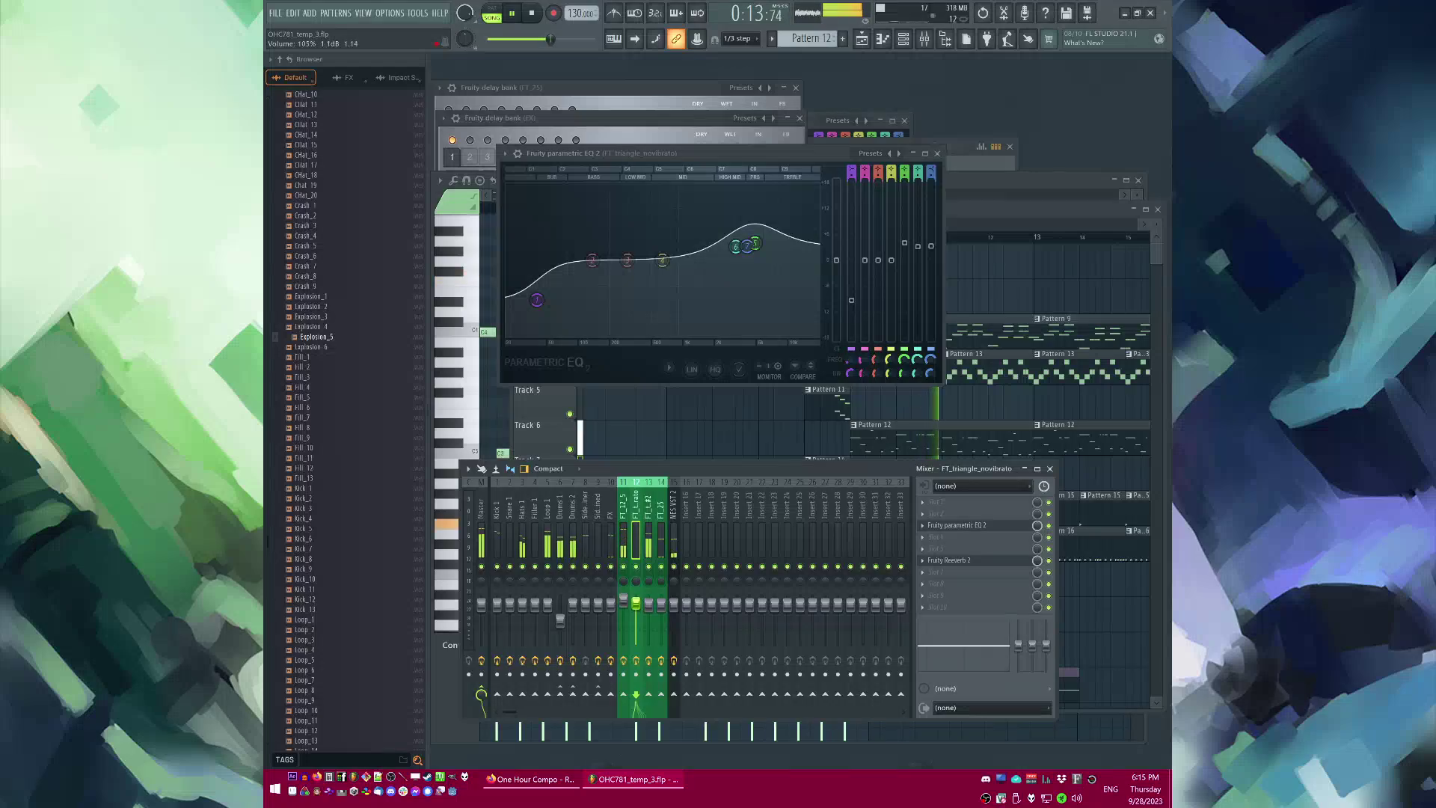
click(937, 153)
Step: Create a new empty pattern with its default name and place it on Track 15 at bar 9
click(853, 210)
mouse_move(754, 224)
mouse_down()
mouse_move(795, 224)
mouse_move(732, 225)
mouse_up()
click(690, 237)
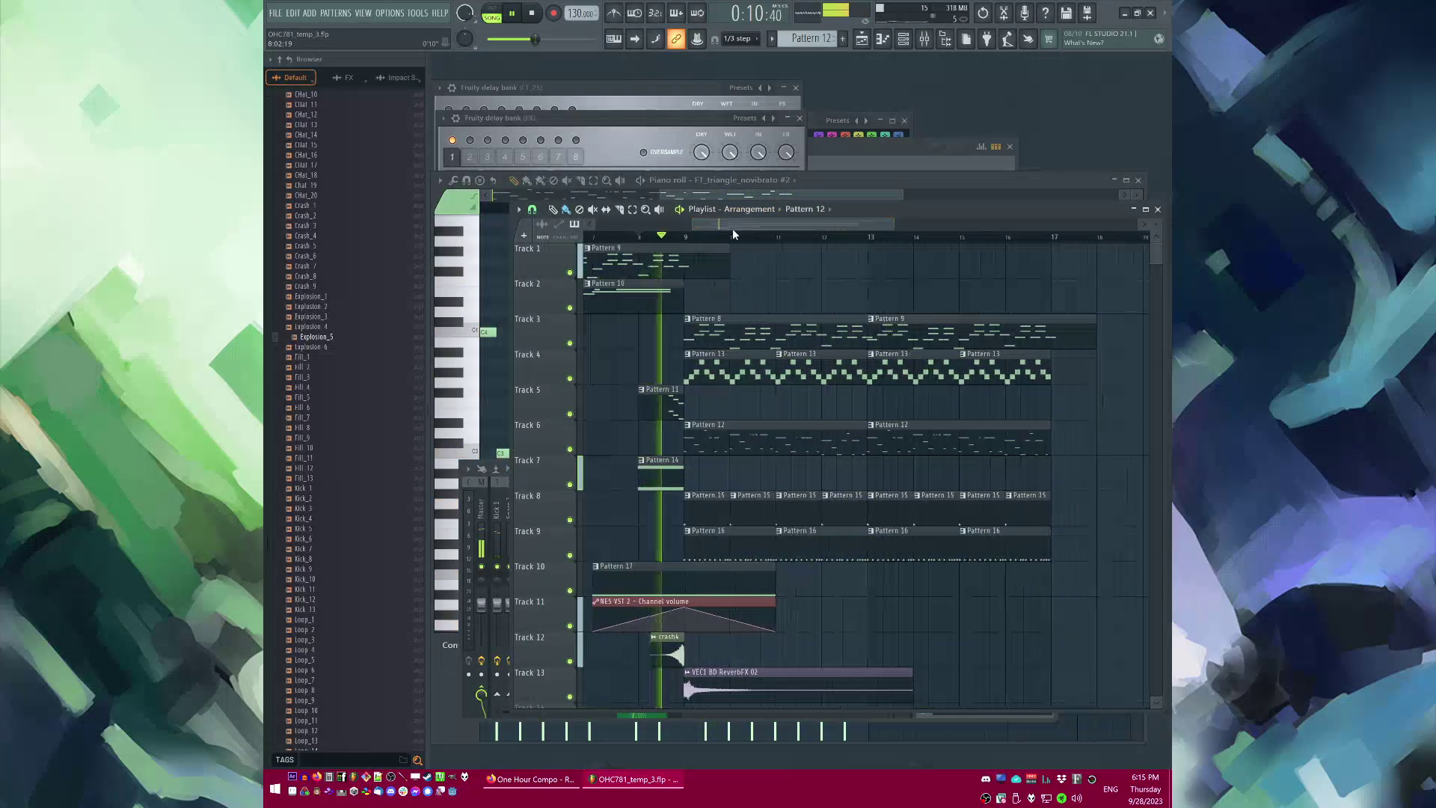
scroll(722, 566, down, 5)
click(722, 568)
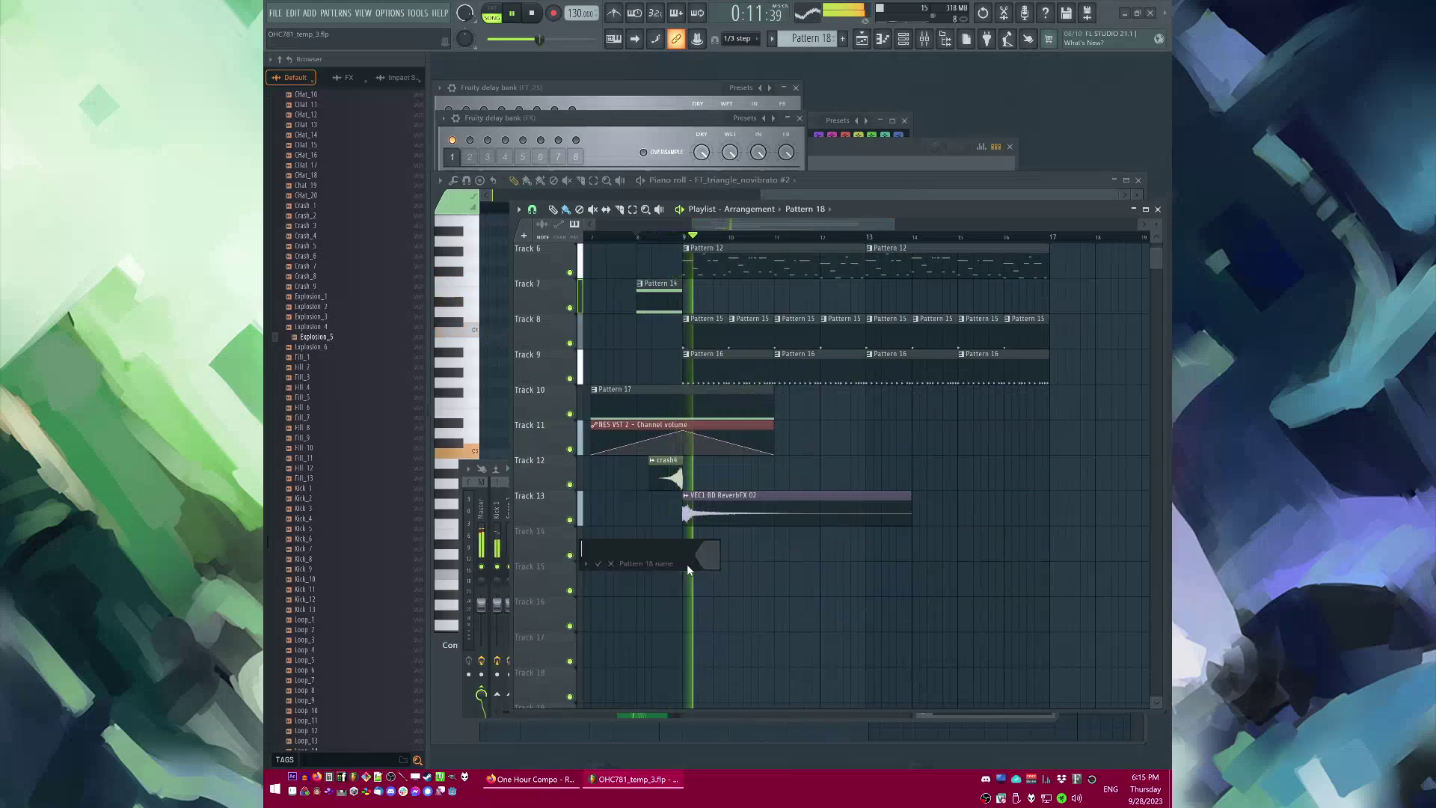
Step: Add the FT_25 3x Osc preset from the browser as a new channel and open its piano roll
click(280, 60)
key(F6)
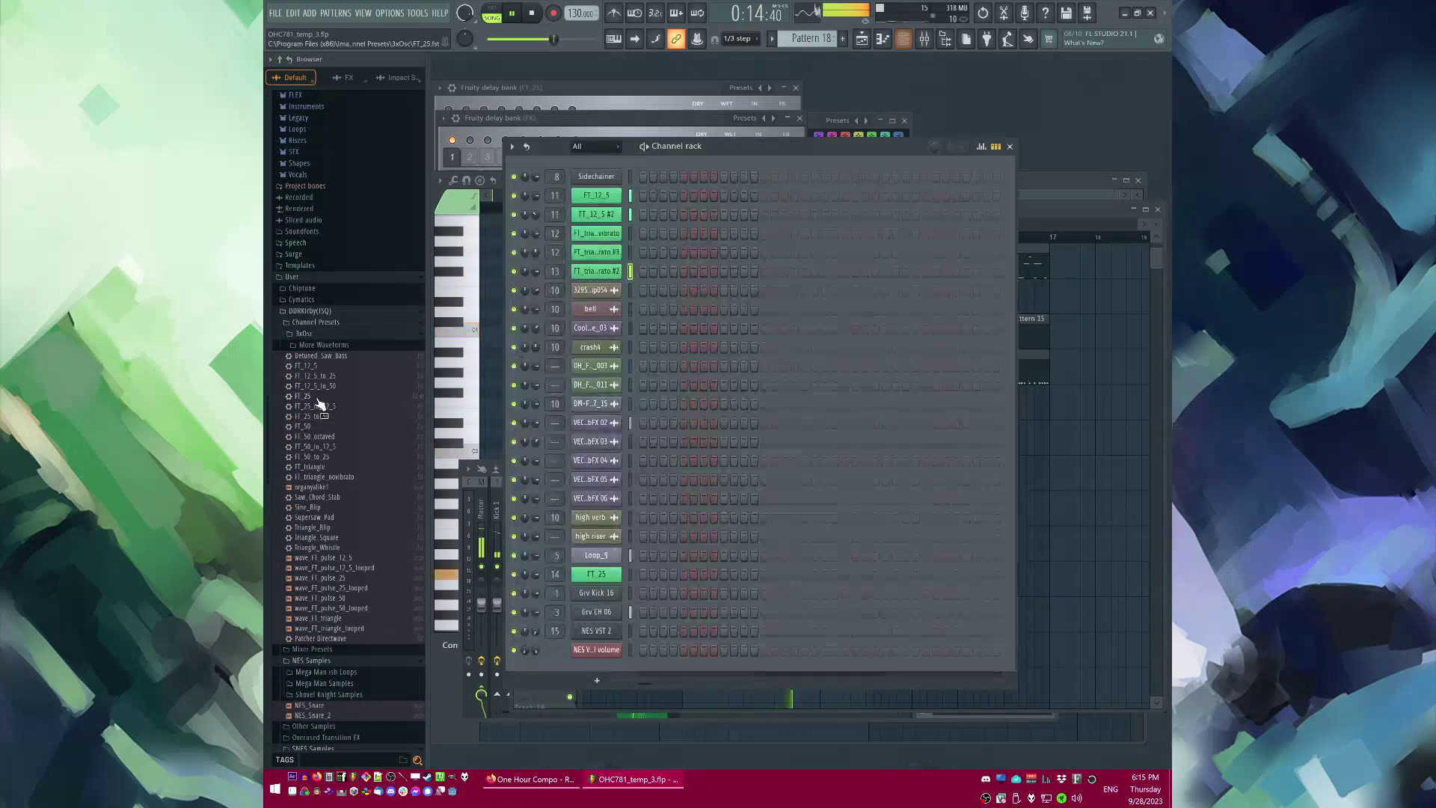
drag(613, 160, 608, 160)
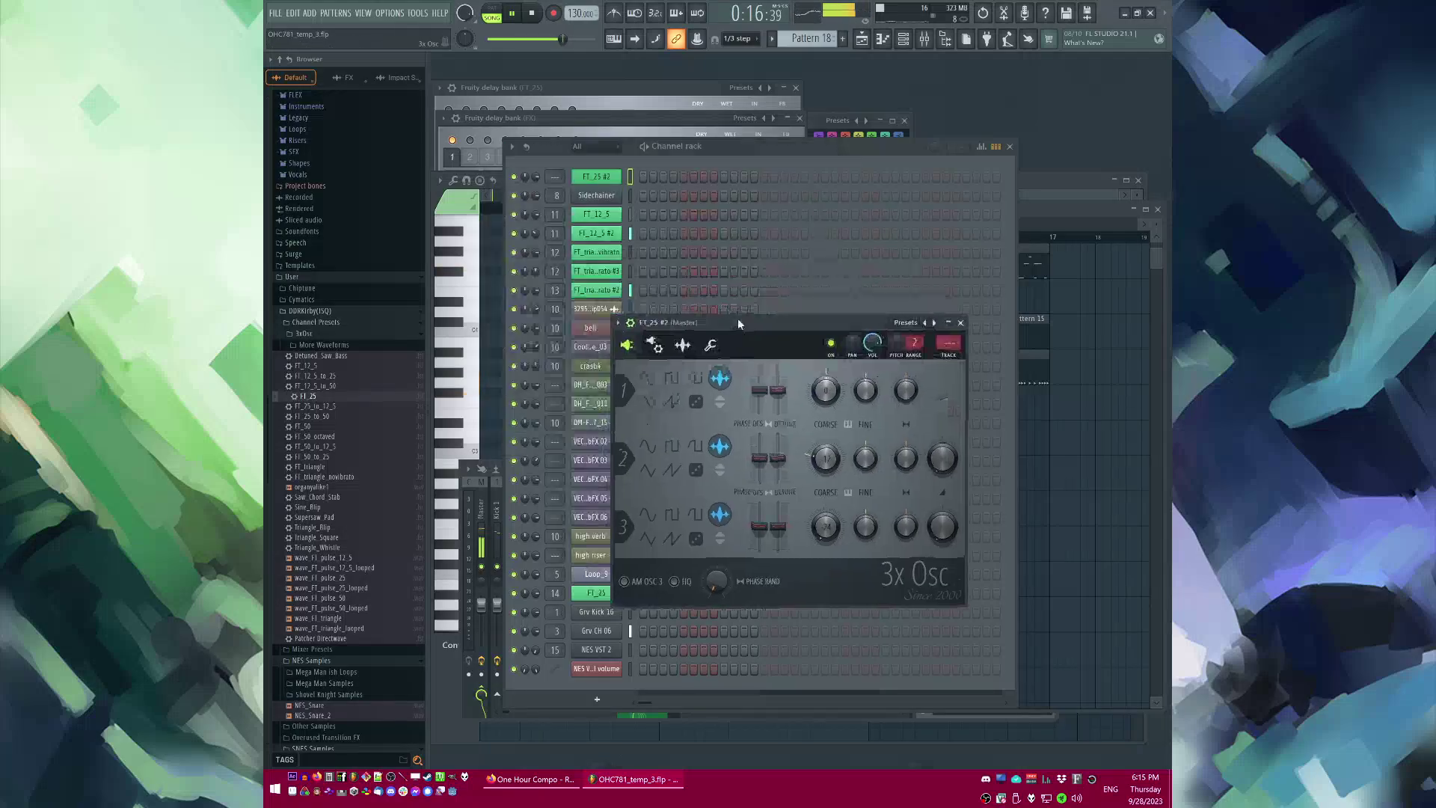
right_click(625, 174)
click(645, 176)
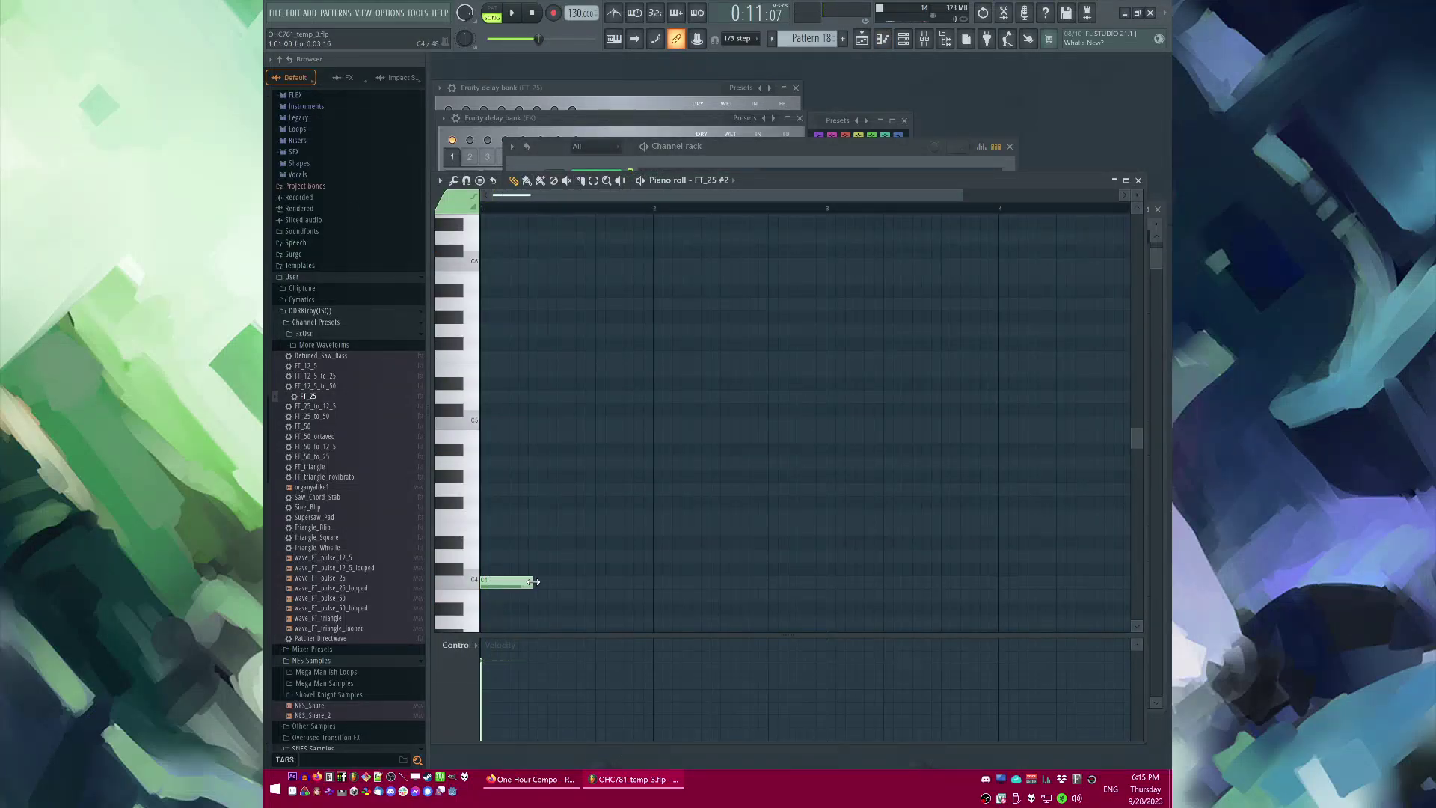
Step: Enter a C4 and E4 chord at the start of bar 1 with a length of 0:04:00
double_click(536, 584)
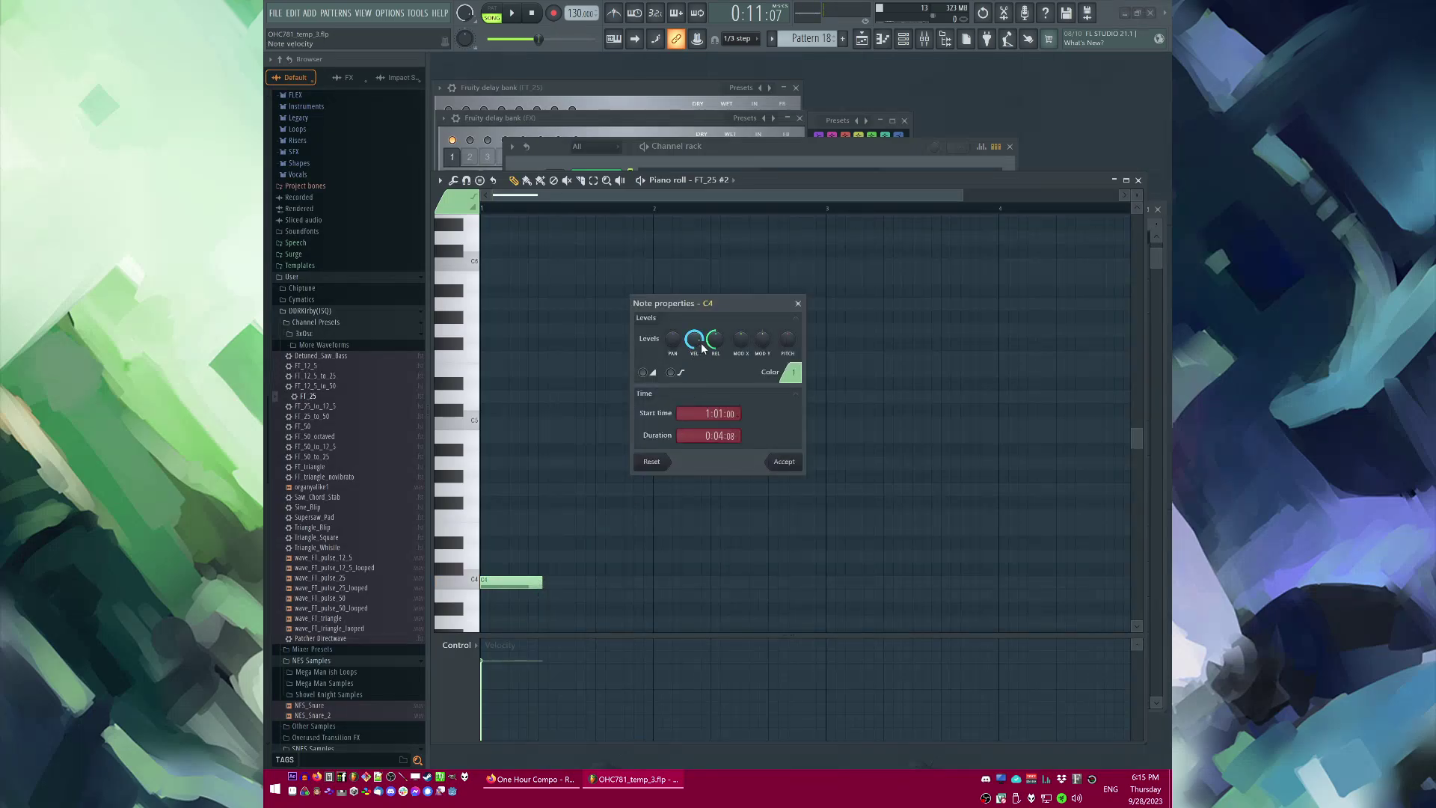
click(782, 463)
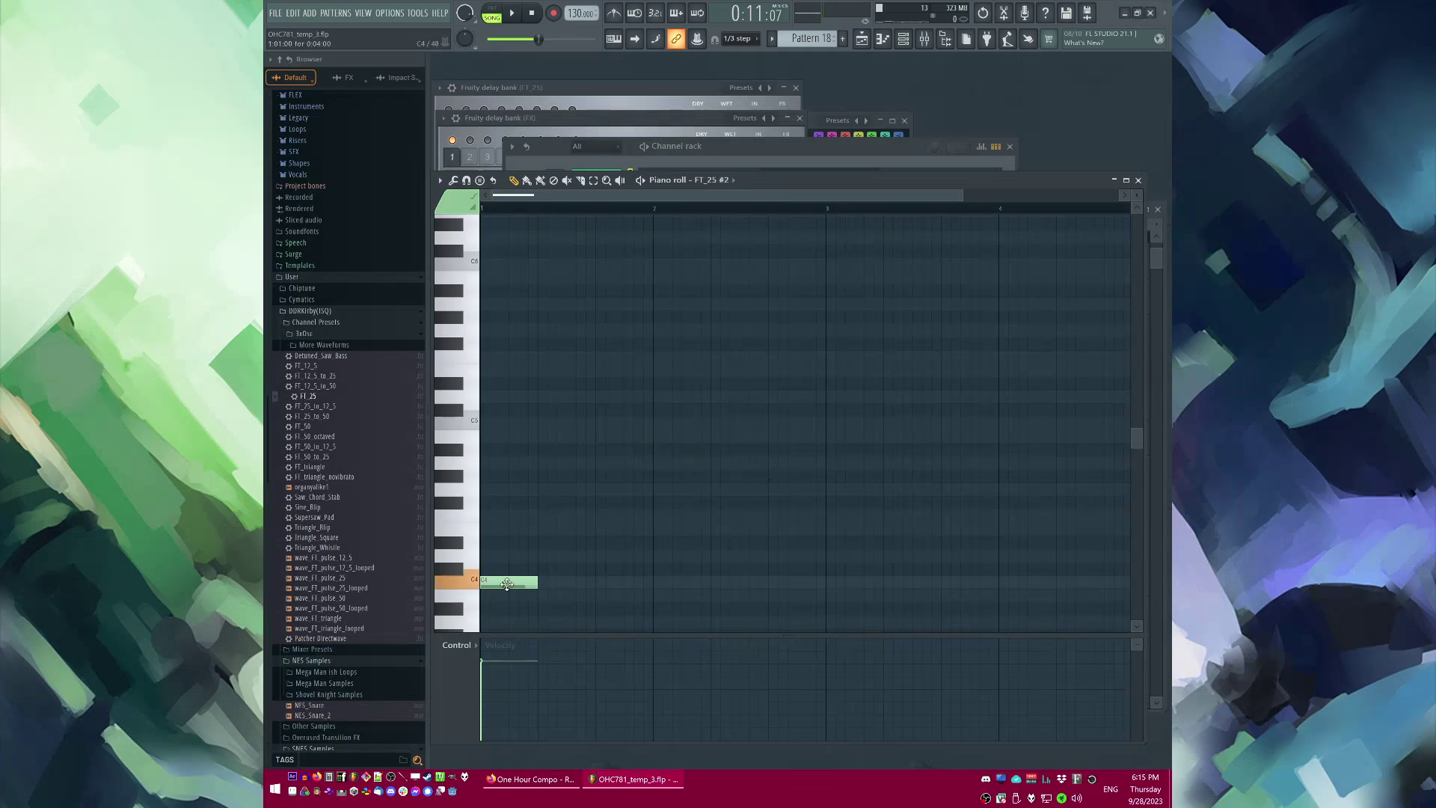
key(ctrl+a)
key(space)
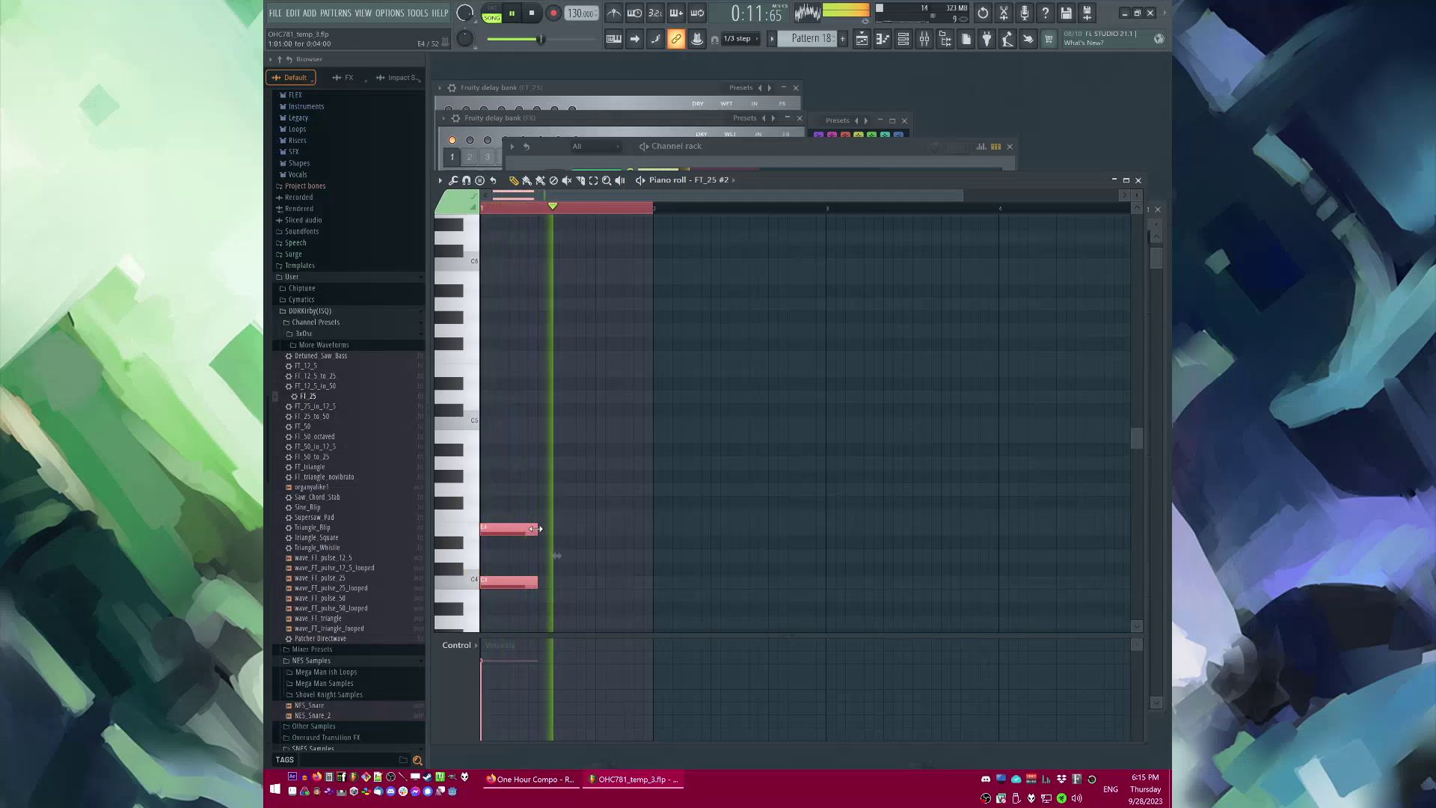
Step: Stretch the chord to a full bar and build four bars alternating C4 plus E4 with C4 plus F4
drag(537, 529, 635, 516)
scroll(777, 520, up, 2)
key(ctrl+b)
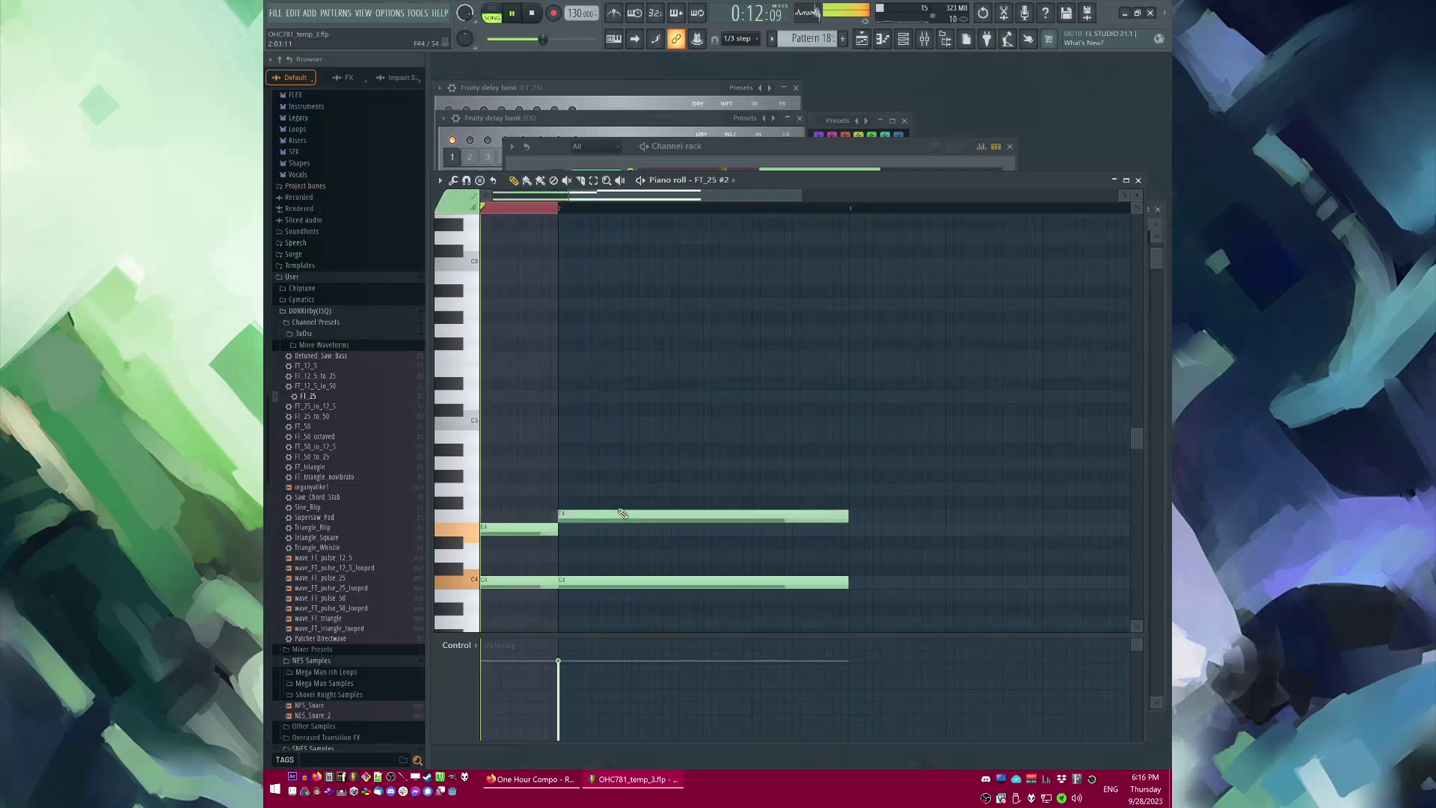
scroll(880, 474, down, 2)
scroll(853, 474, up, 2)
click(700, 444)
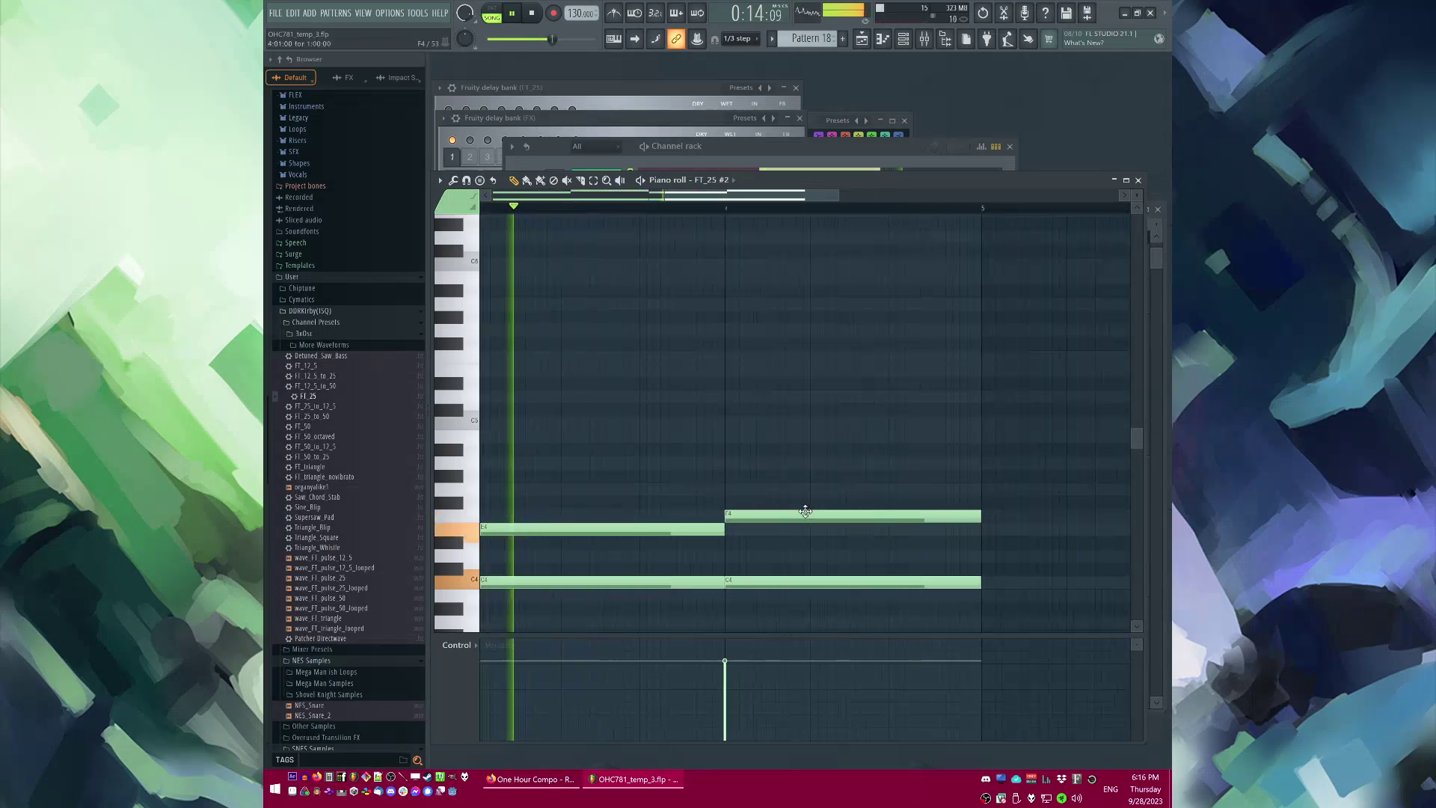
Step: Change the chord in bar 4 to D4 and G4 and play back the pattern
mouse_move(768, 517)
mouse_down()
mouse_move(769, 491)
mouse_move(742, 480)
mouse_up()
scroll(749, 521, down, 2)
double_click(717, 211)
scroll(865, 494, down, 4)
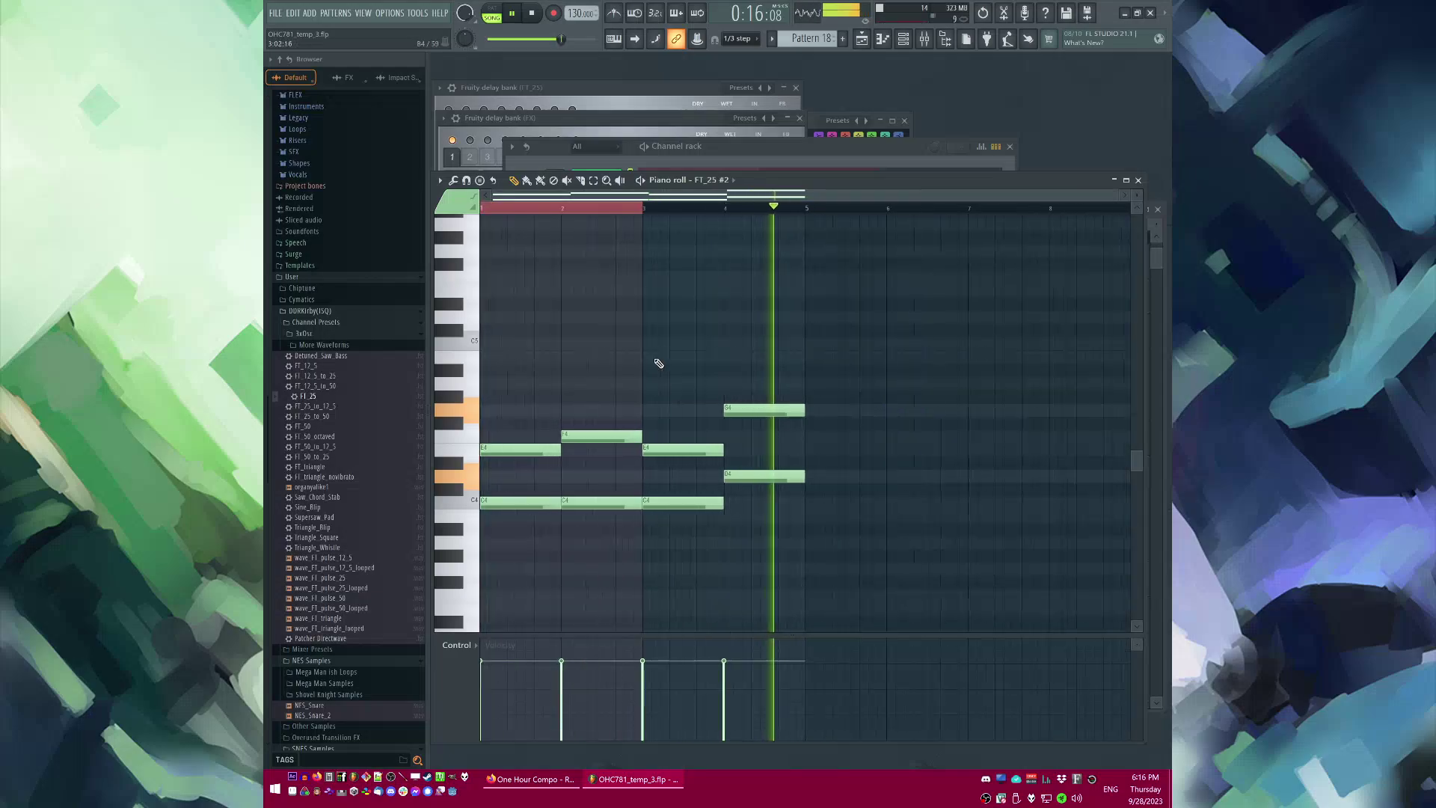
Step: Open the volume envelope settings of the FT_25 #2 channel
key(F6)
click(596, 176)
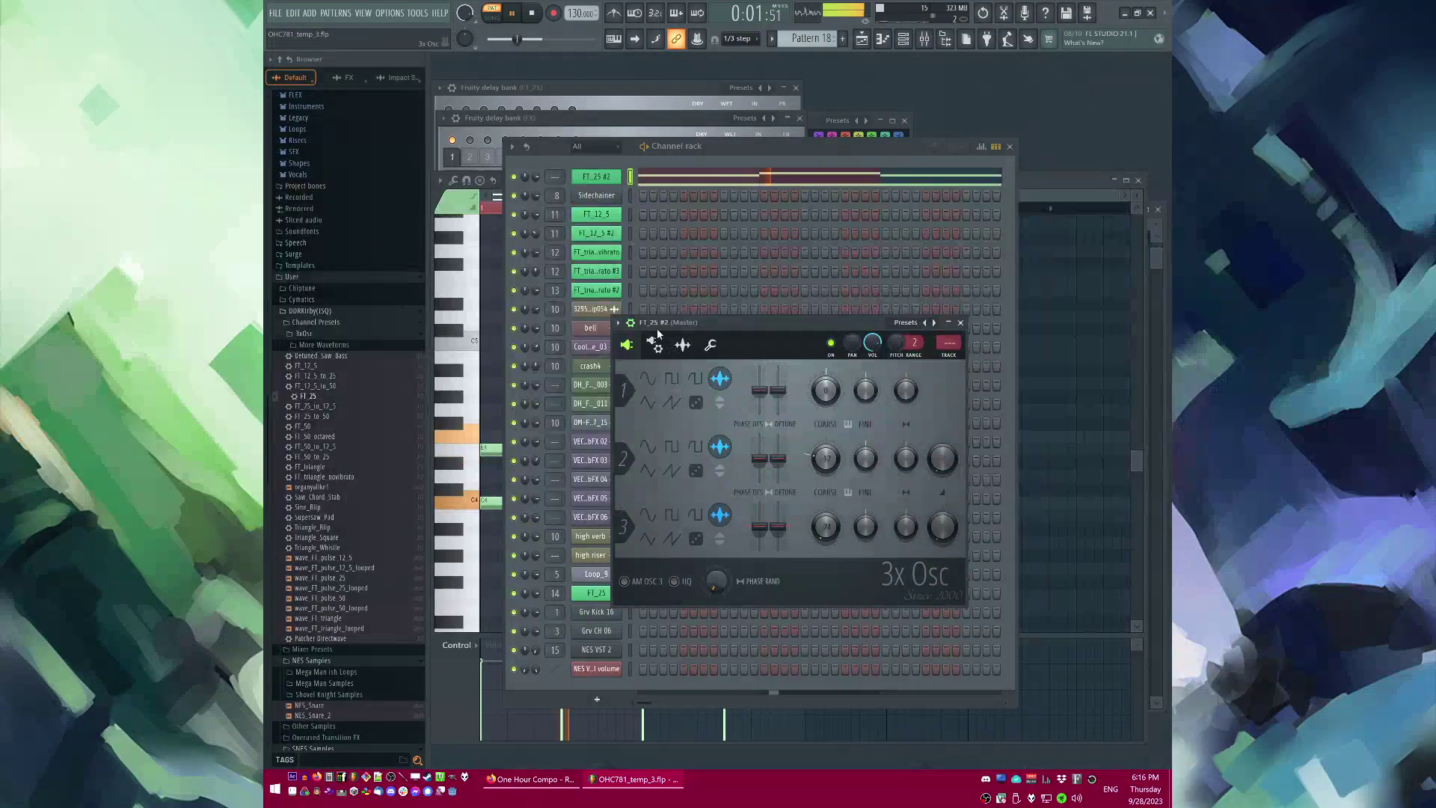
click(661, 343)
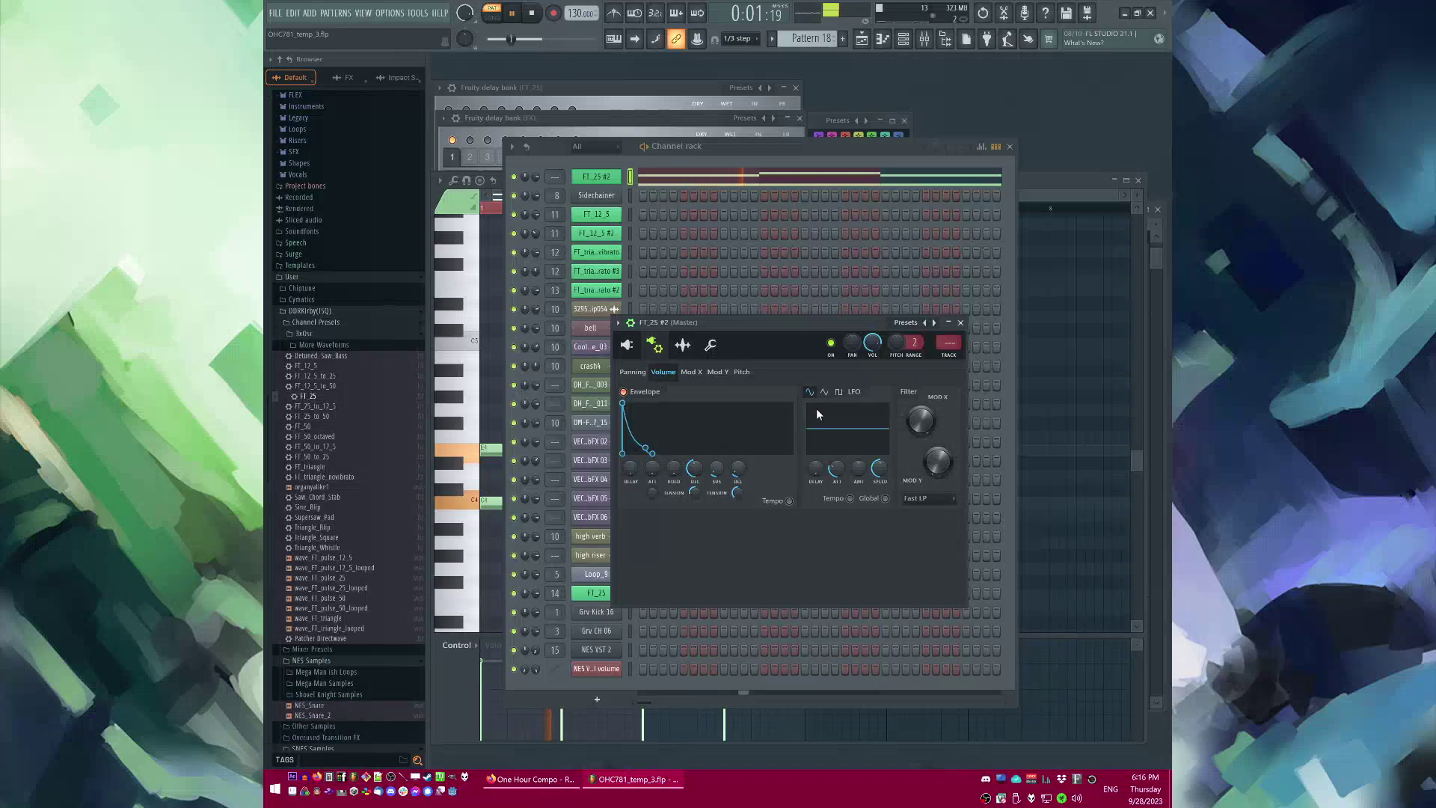
Step: Route the FT_25 #2 channel to mixer track 16 and load Fruity Delay Bank in effect slot 4
click(951, 365)
click(954, 551)
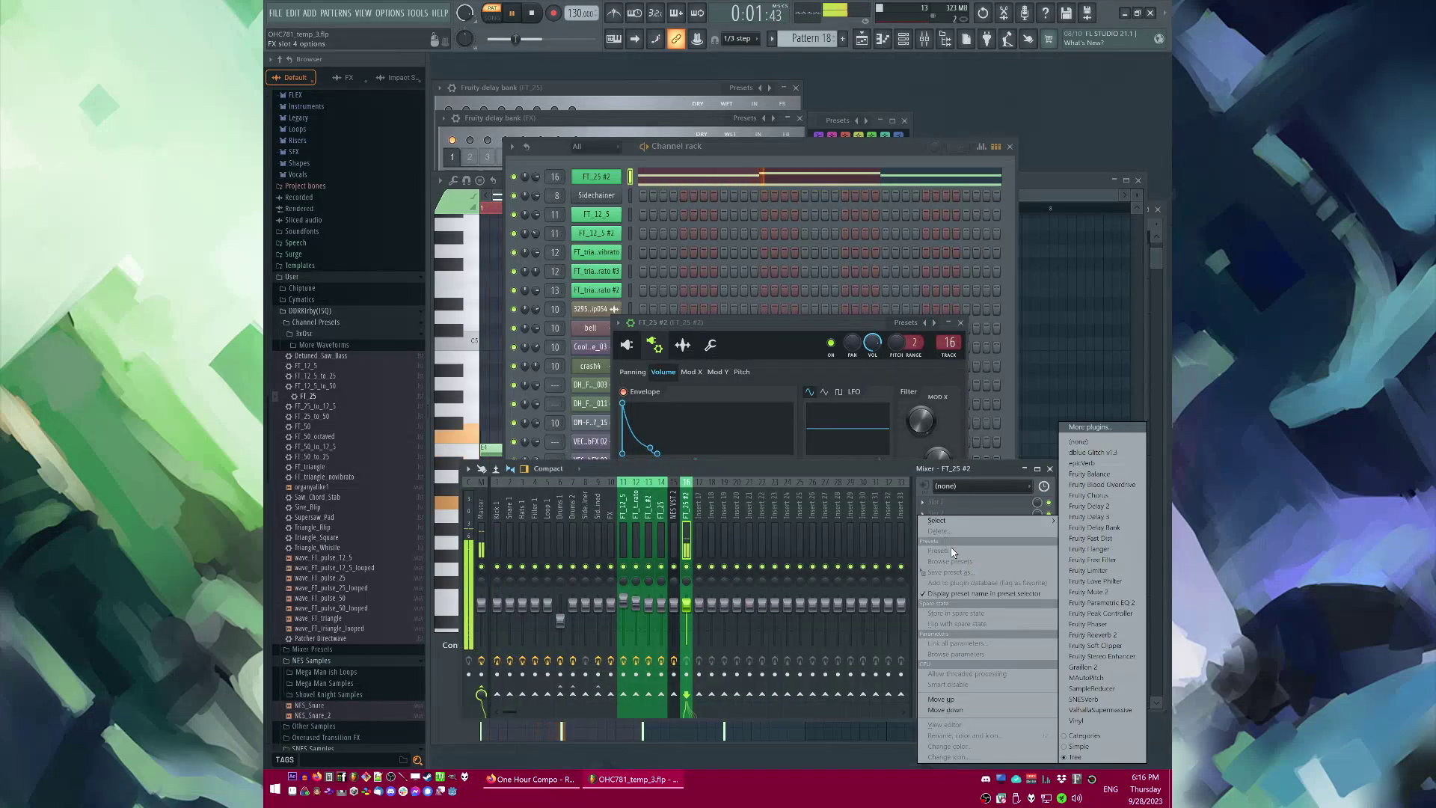
click(1095, 528)
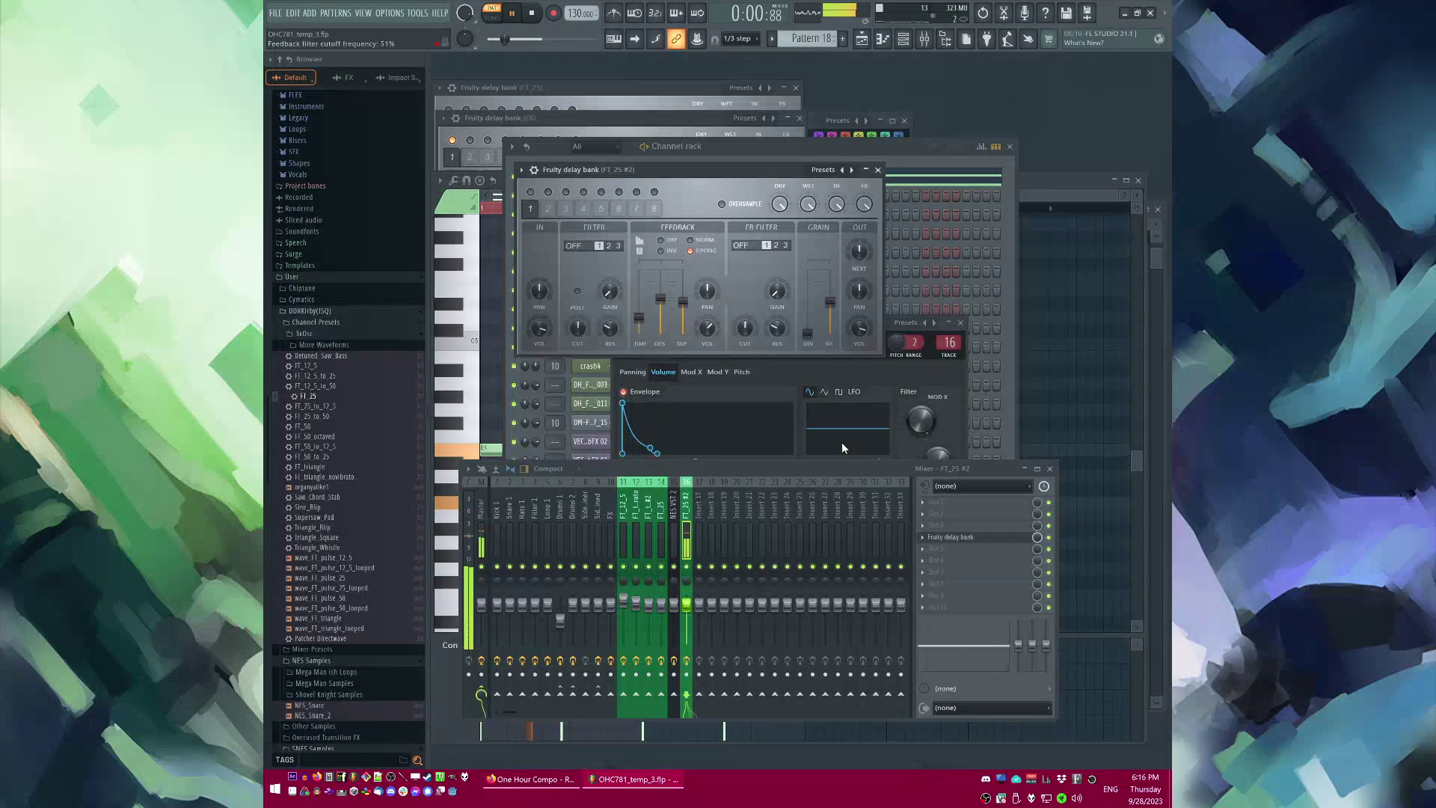
click(878, 171)
Step: Switch to song playback from before bar 9 and load Fruity Parametric EQ 2 in slot 1 of the FT_25 #2 mixer track
key(F5)
key(l)
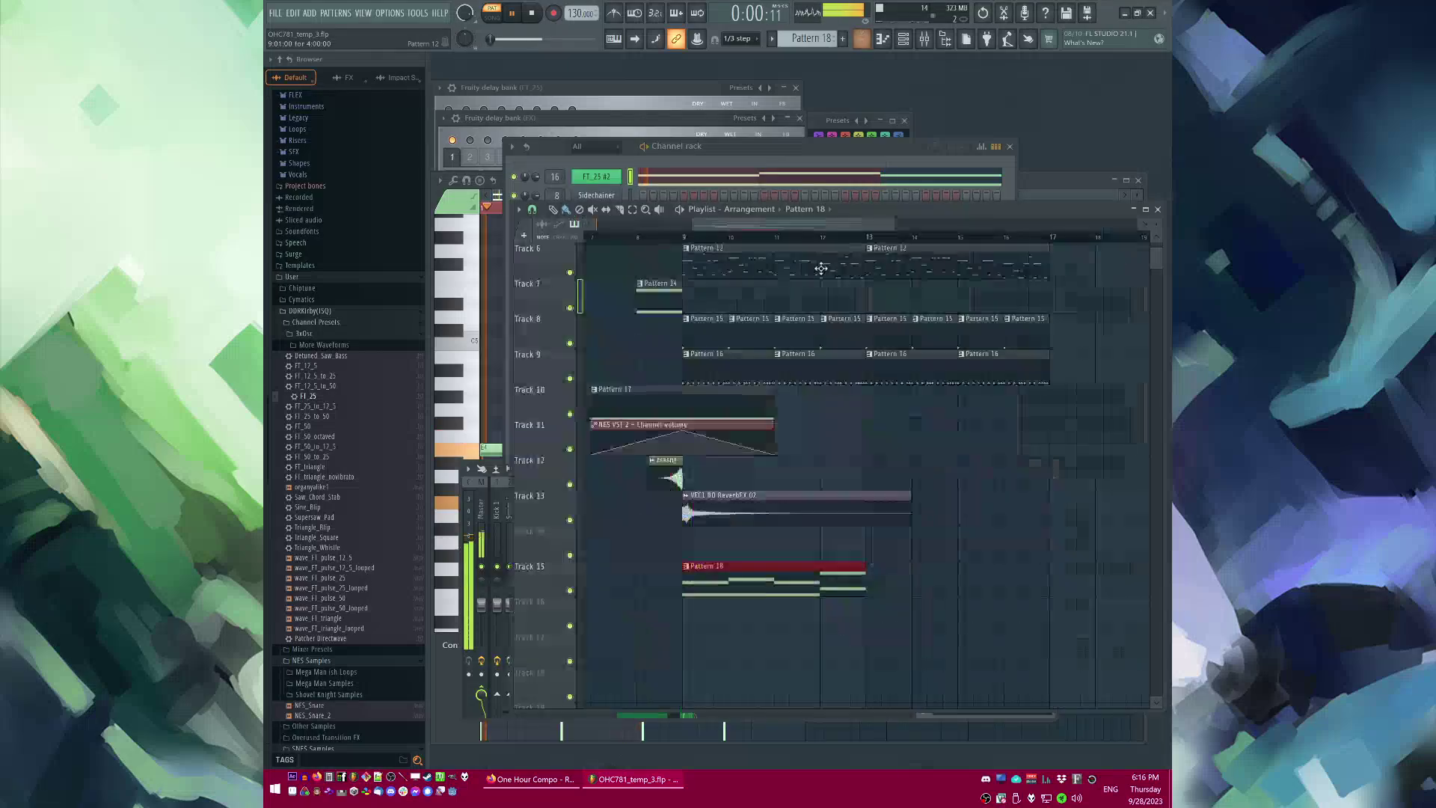
click(656, 236)
key(F9)
click(946, 504)
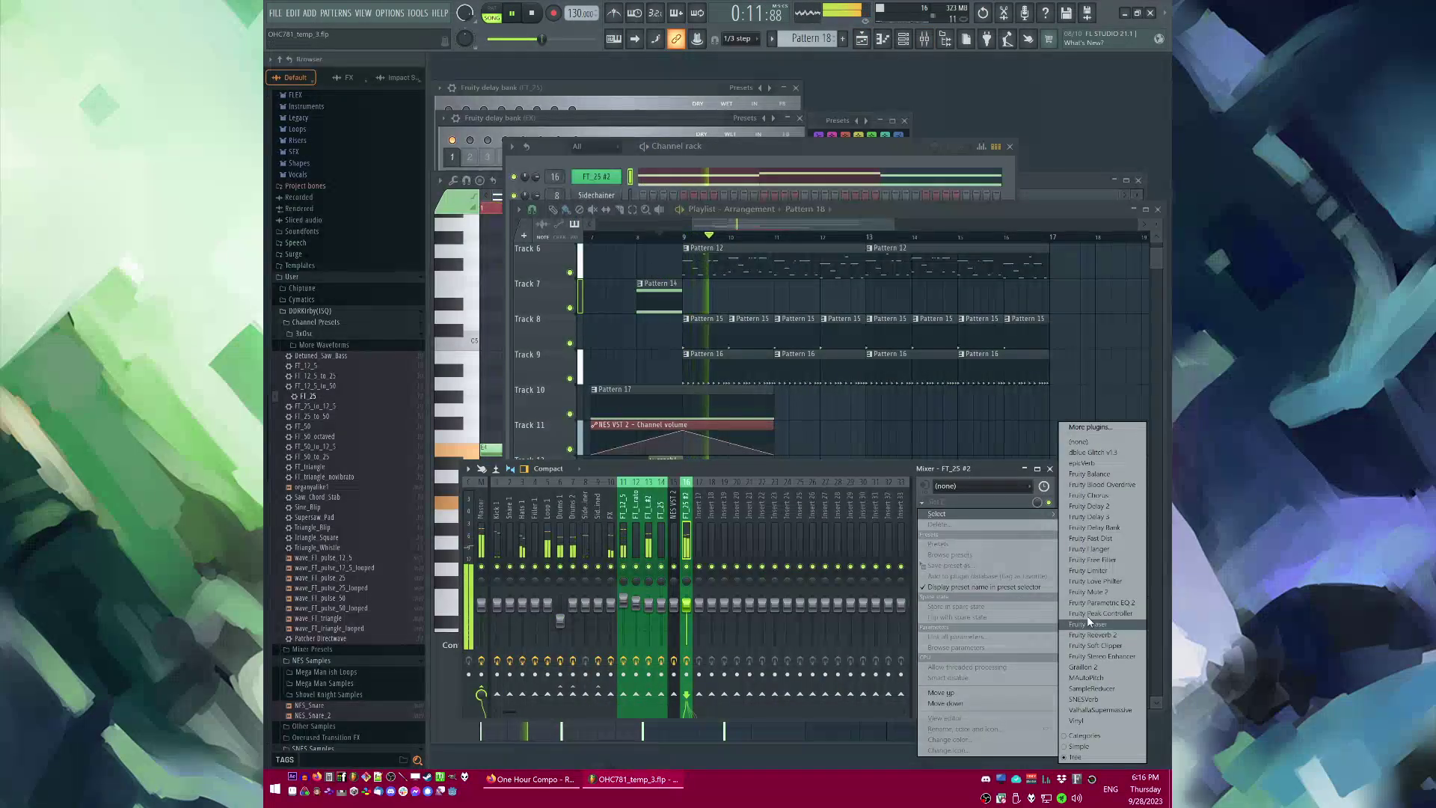
click(1100, 602)
Step: Cut the lows and highs of FT_25 #2 with the two outermost bands of its parametric EQ
drag(729, 227, 774, 309)
drag(524, 228, 583, 303)
drag(771, 303, 756, 304)
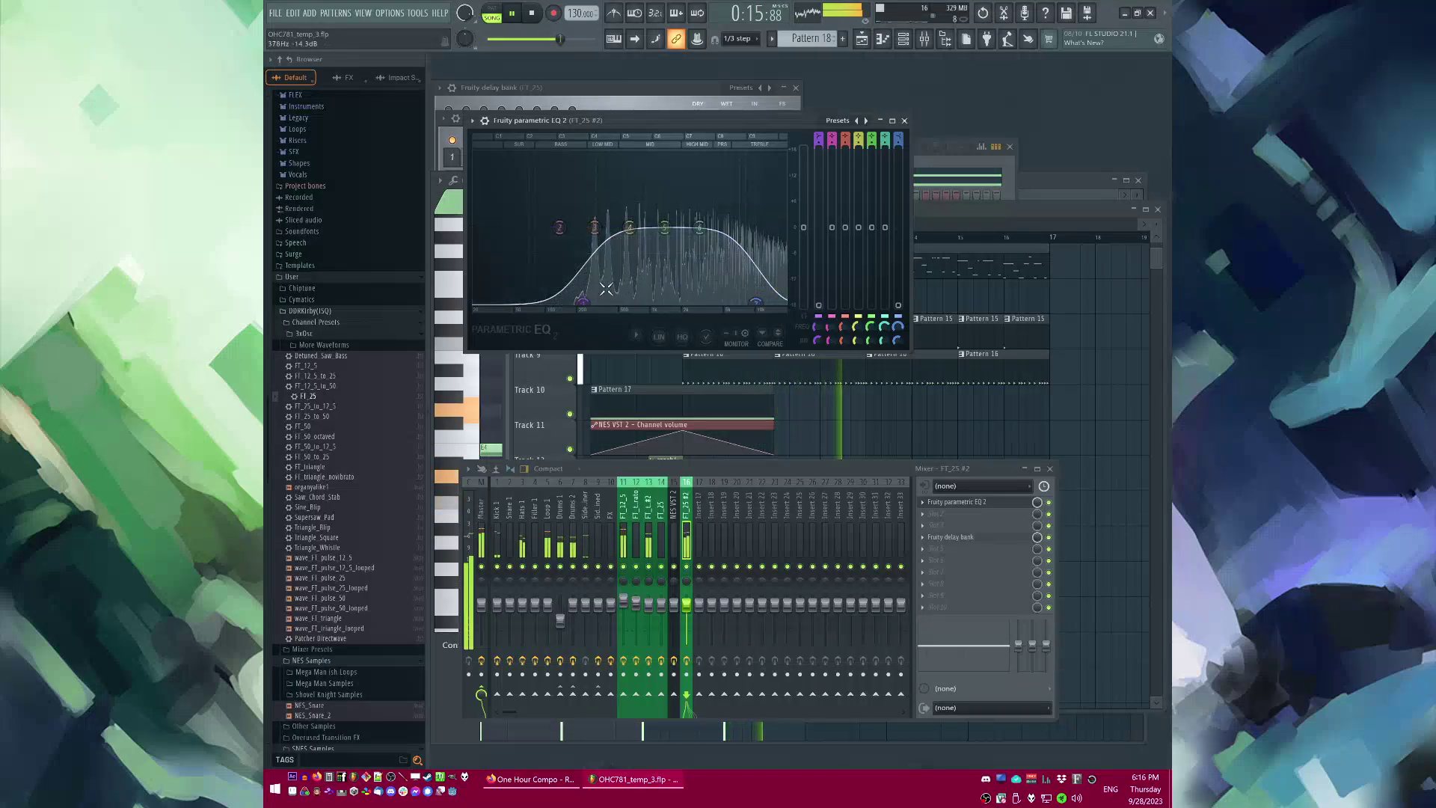
drag(583, 304, 566, 305)
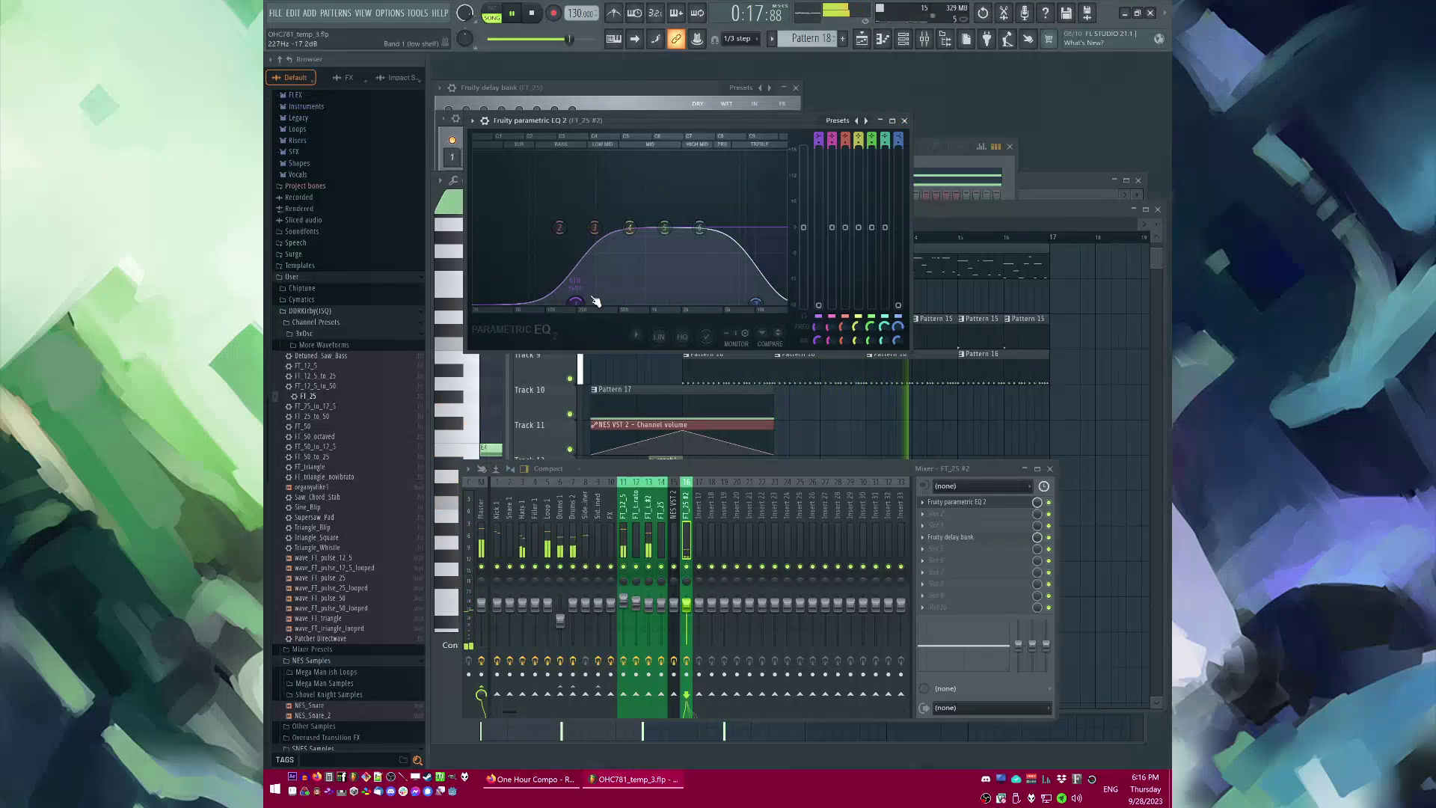
click(904, 120)
right_click(785, 412)
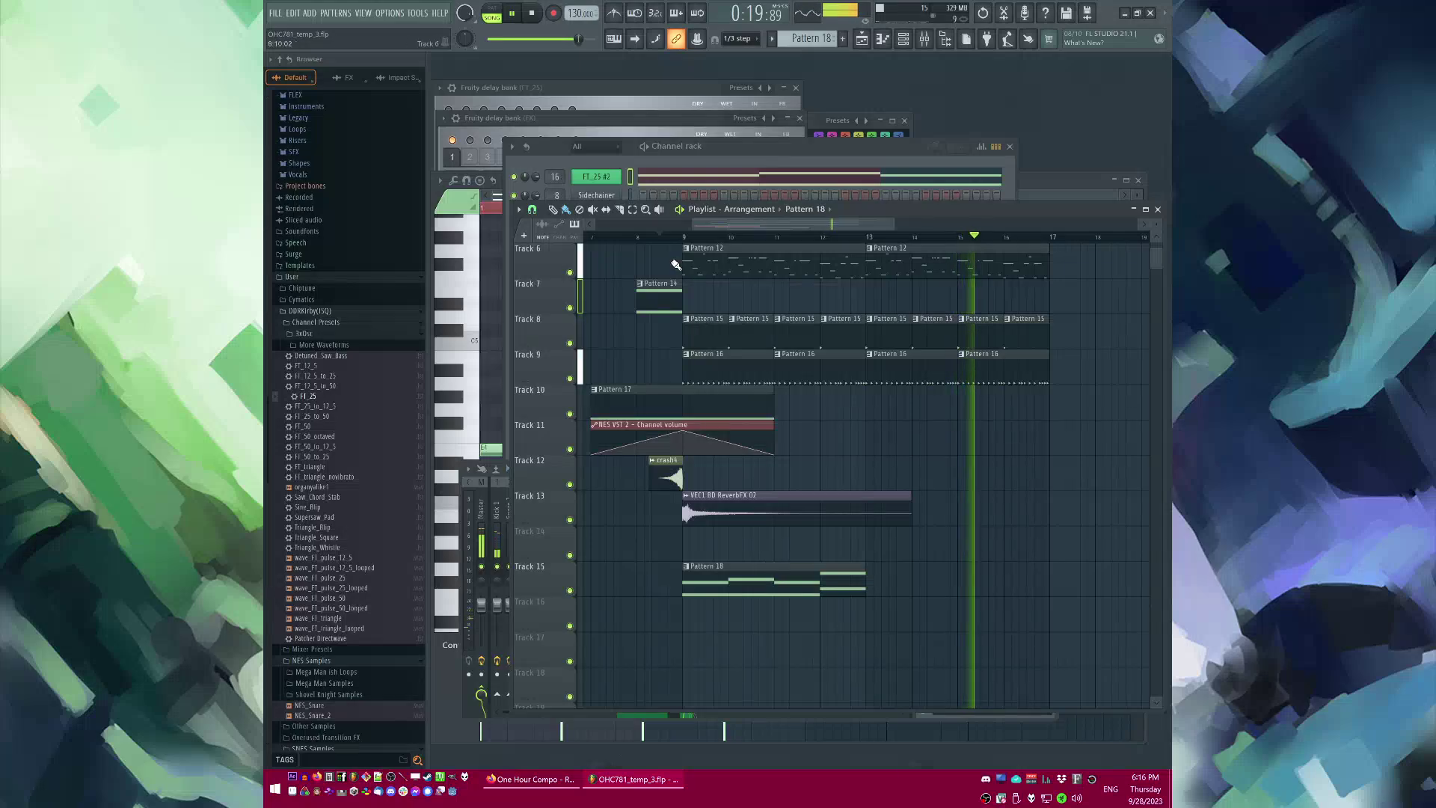
Step: Shorten Pattern 18's bar 4 chord to 0:08:00 and add a copy right after it with the upper note lowered to F4
click(636, 239)
double_click(763, 584)
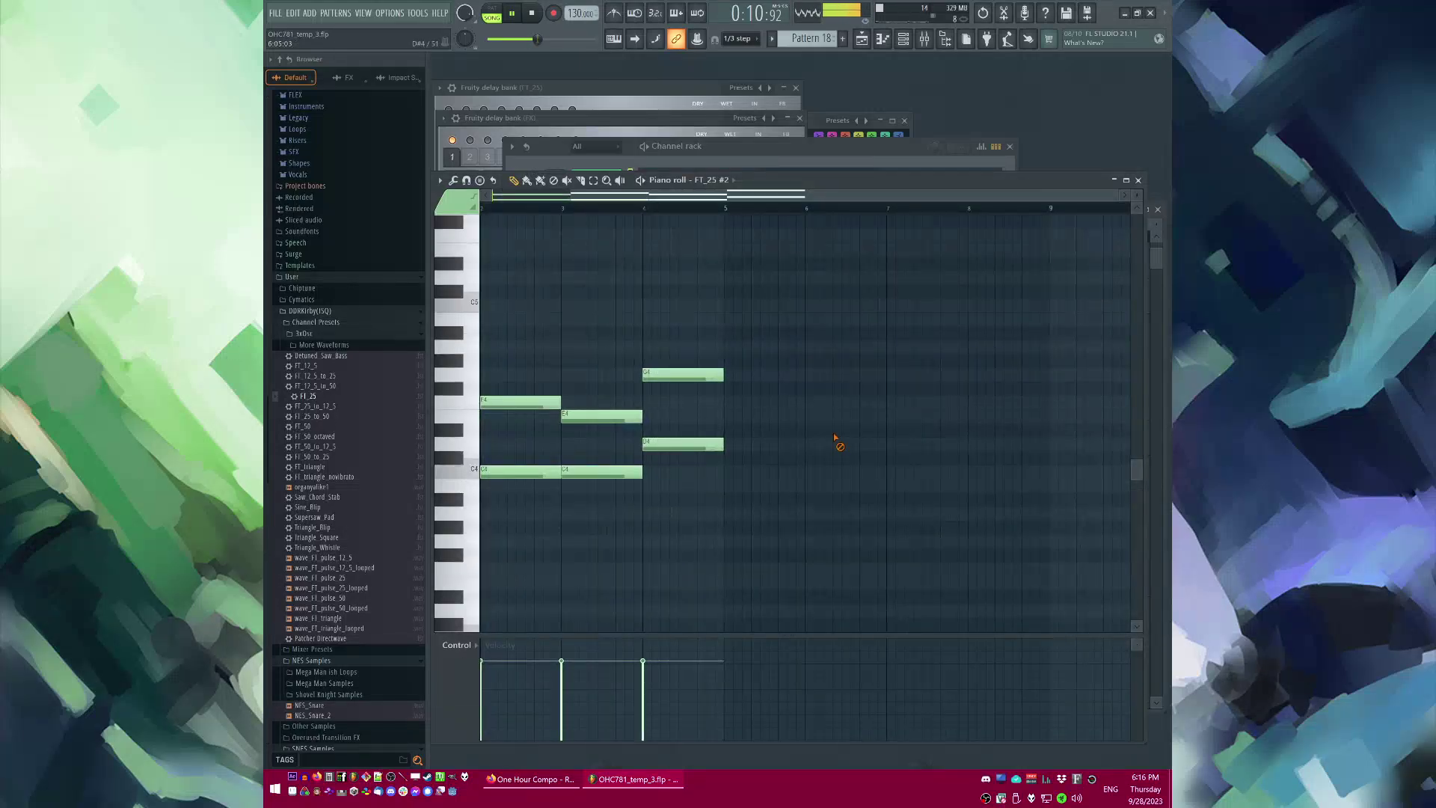
scroll(726, 486, up, 1)
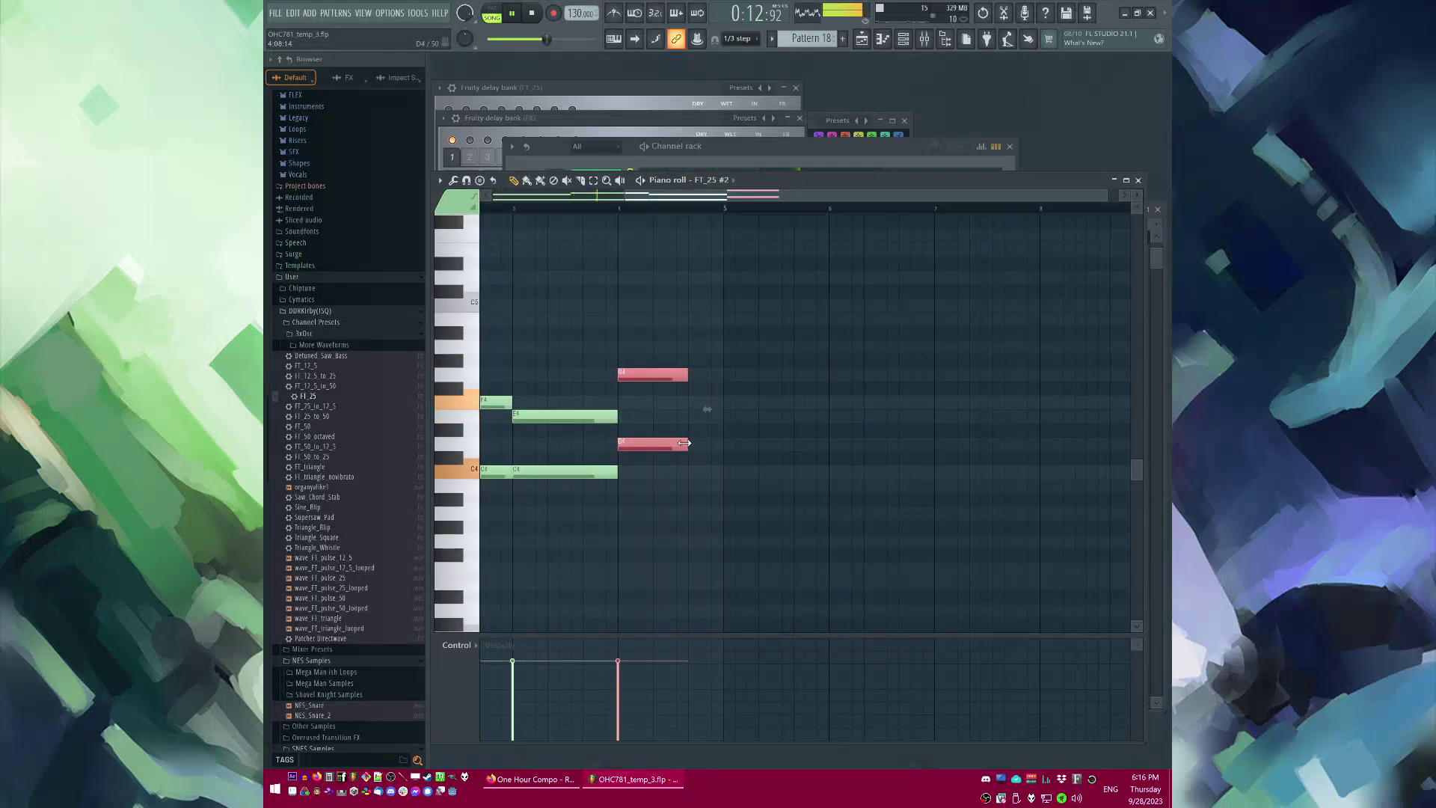
key(ctrl+c)
key(ctrl+v)
drag(534, 373, 746, 397)
key(space)
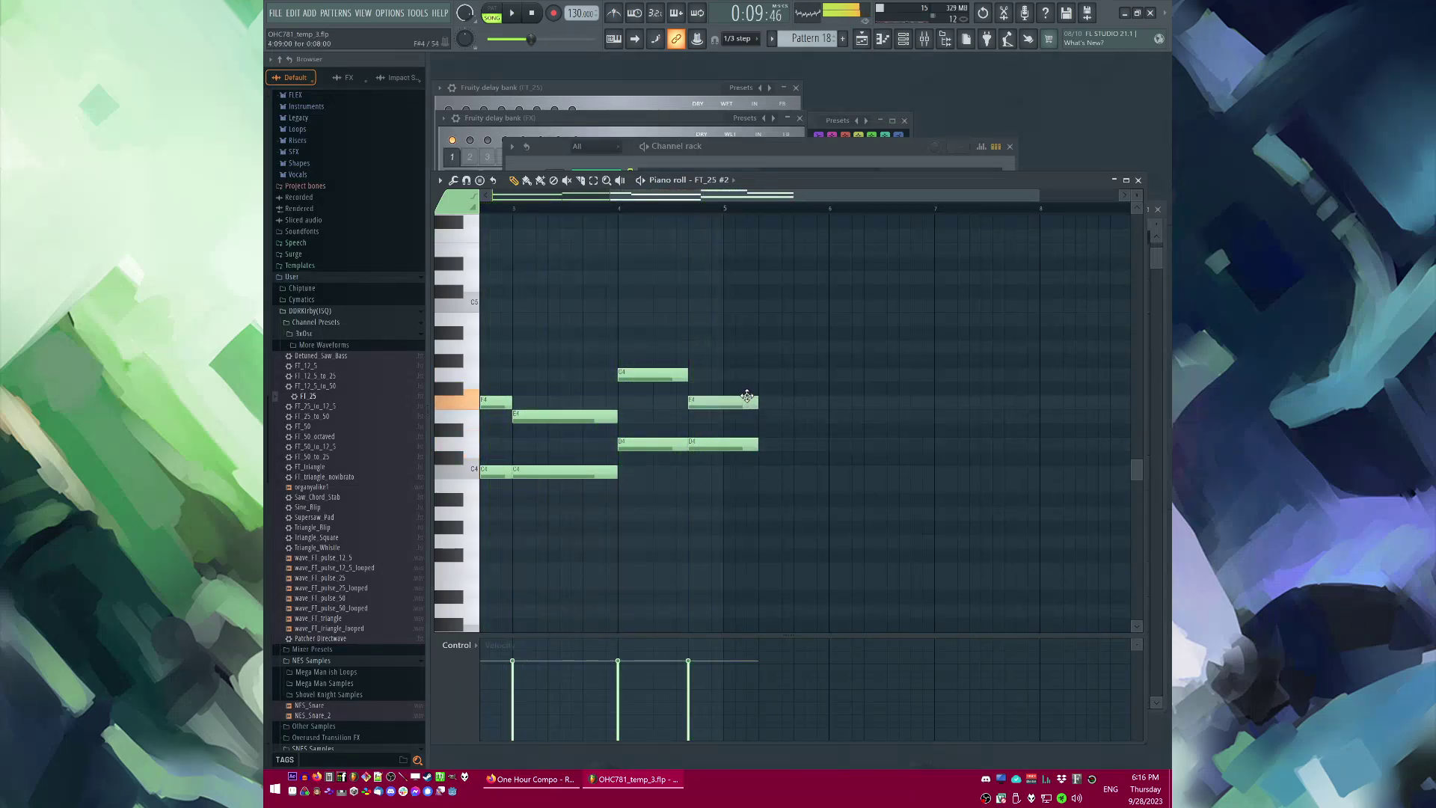
Step: Shorten the final D4 and F4 chord so that it ends at bar 5
click(605, 209)
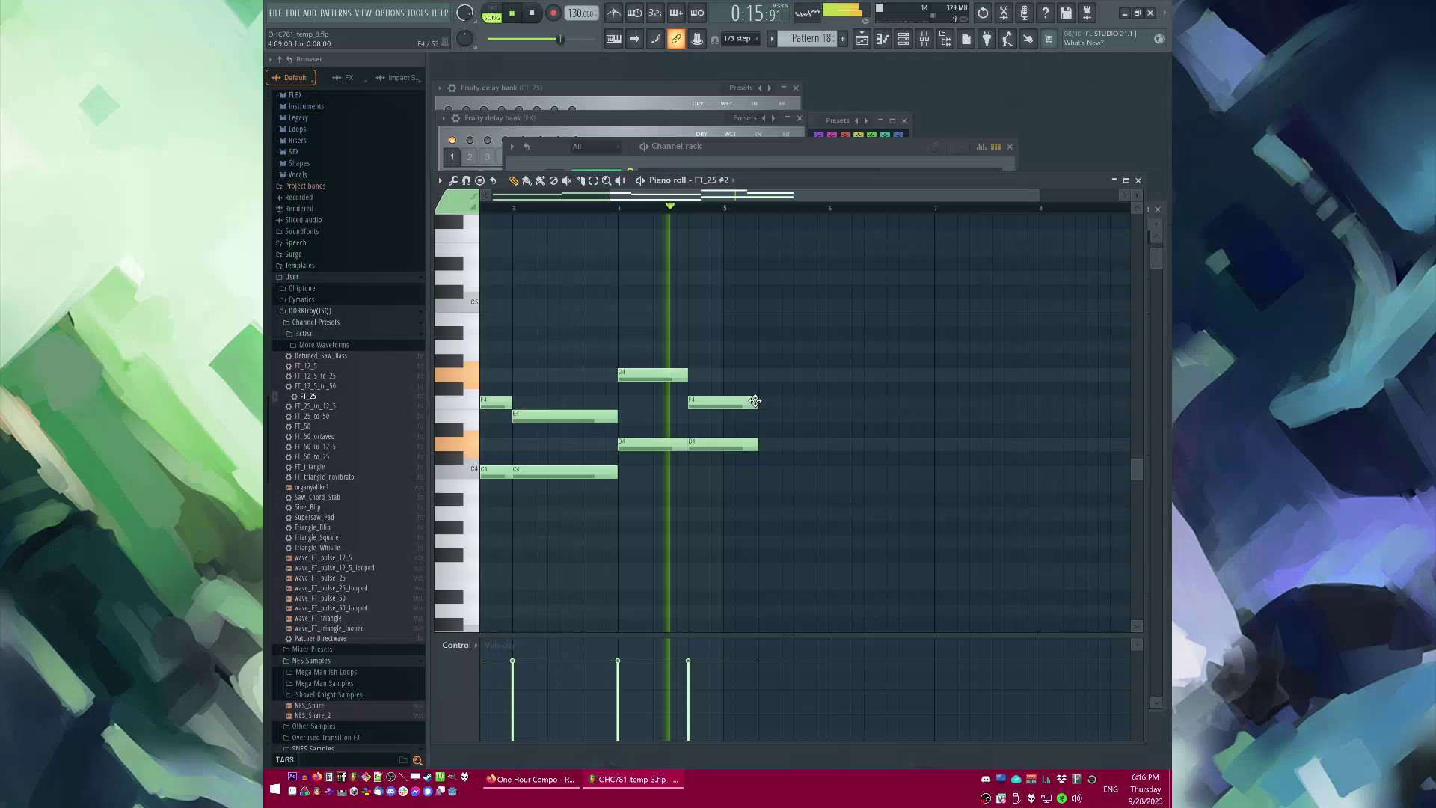
drag(776, 372, 741, 497)
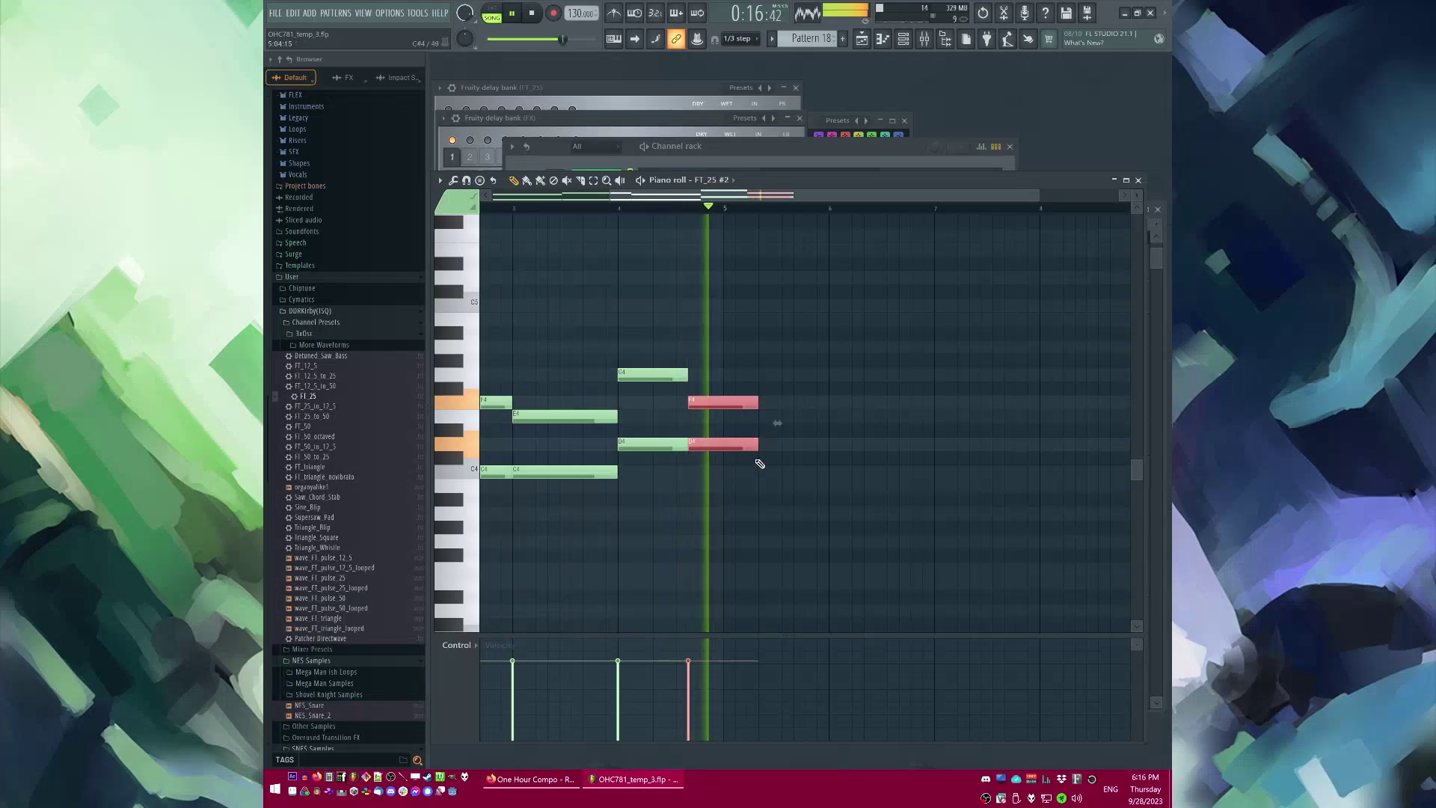
drag(756, 446, 720, 446)
right_click(761, 521)
Step: Place a second Pattern 18 clip on Track 15 at bar 13 and make it unique
key(F5)
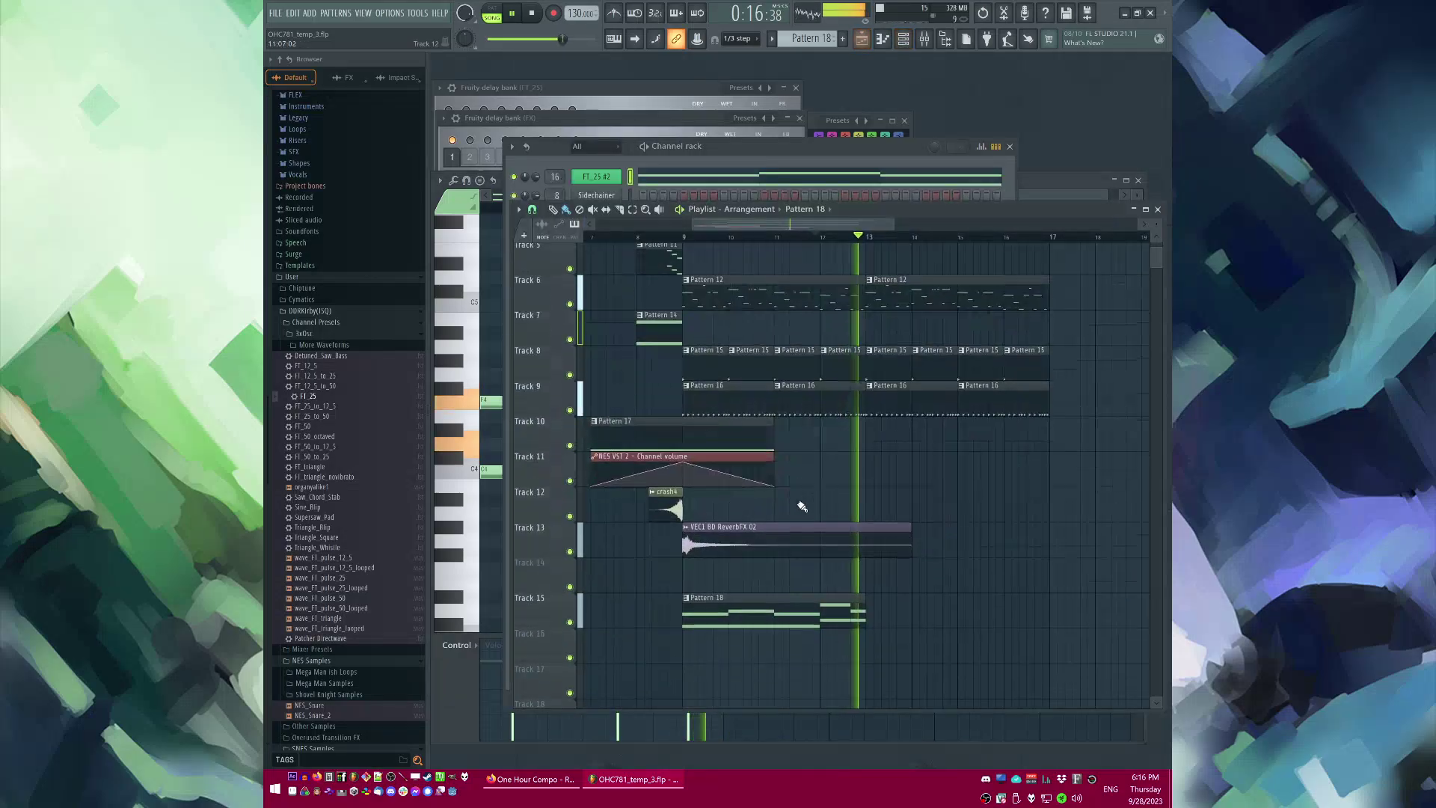
click(873, 616)
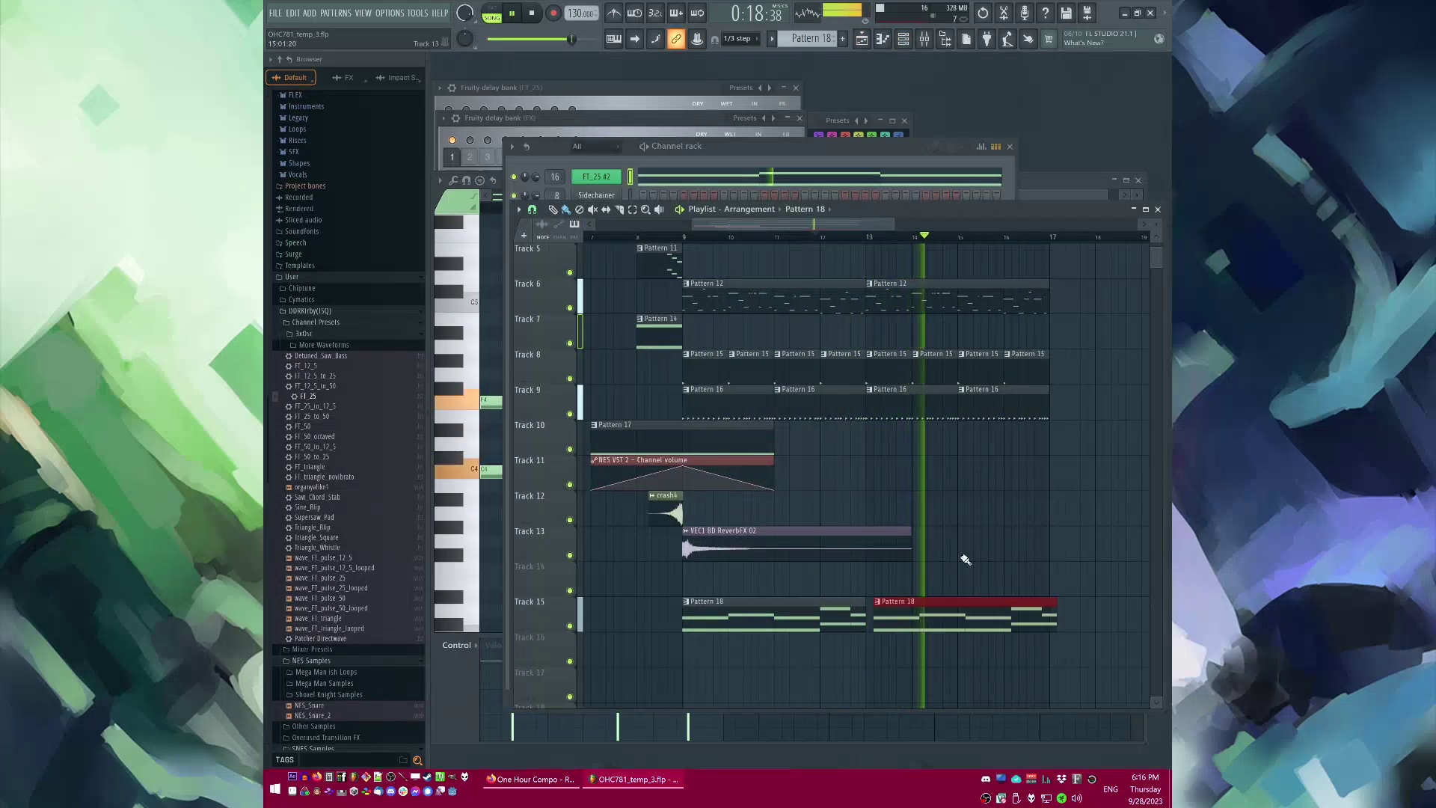
drag(961, 614, 955, 615)
click(870, 601)
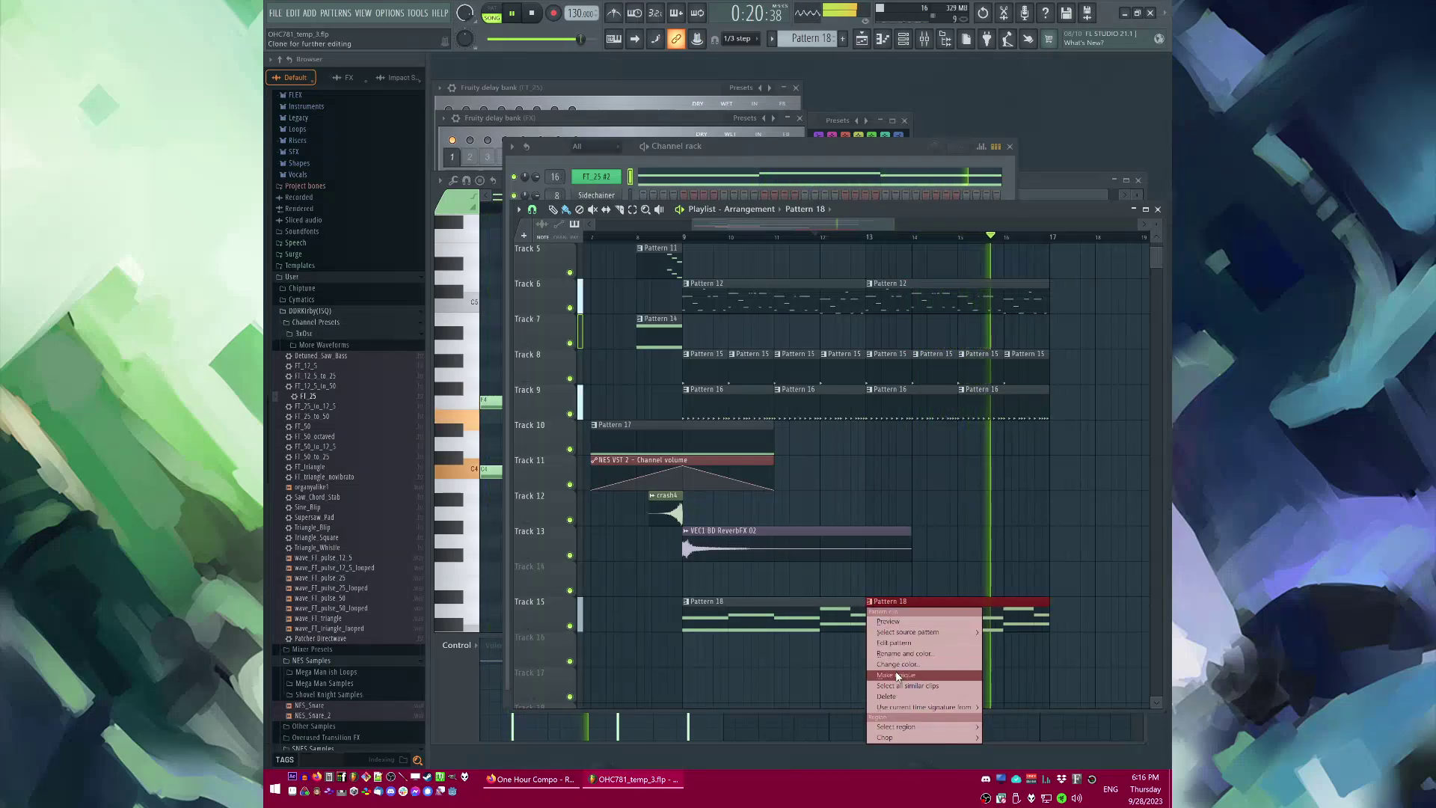
click(895, 642)
Step: Move the upper notes of the last two chords in Pattern 19 down to B3 and A3
drag(711, 341, 942, 419)
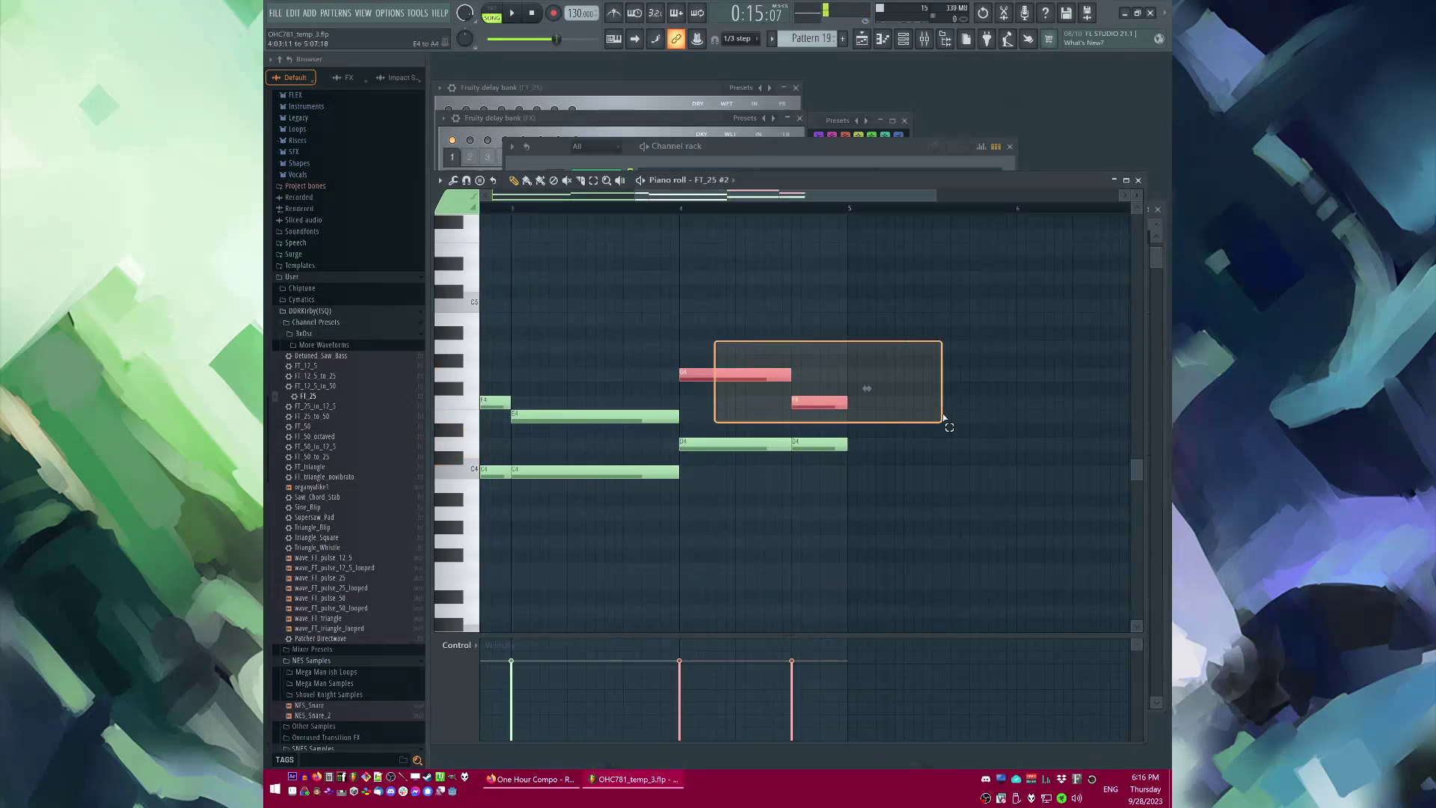
drag(700, 374, 700, 484)
key(space)
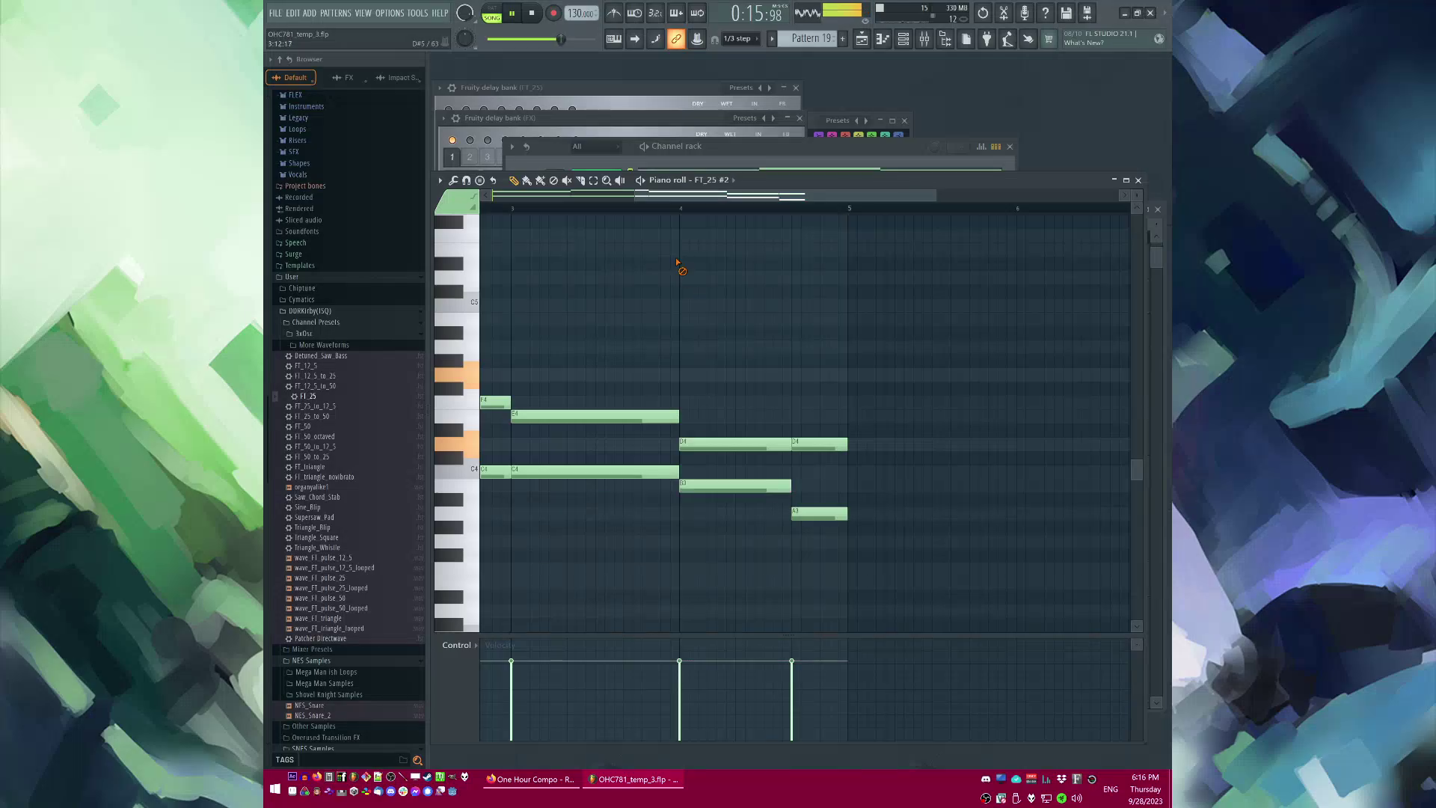
Step: Delete the last short chord in Pattern 19 and extend the preceding chord to the end of bar 4
click(674, 210)
drag(827, 429, 839, 544)
key(Delete)
drag(779, 411, 848, 485)
ctrl+click(856, 532)
Step: Raise the low-cut frequency of band 1 in the FT_25 #2 mixer track's Fruity parametric EQ 2
key(F9)
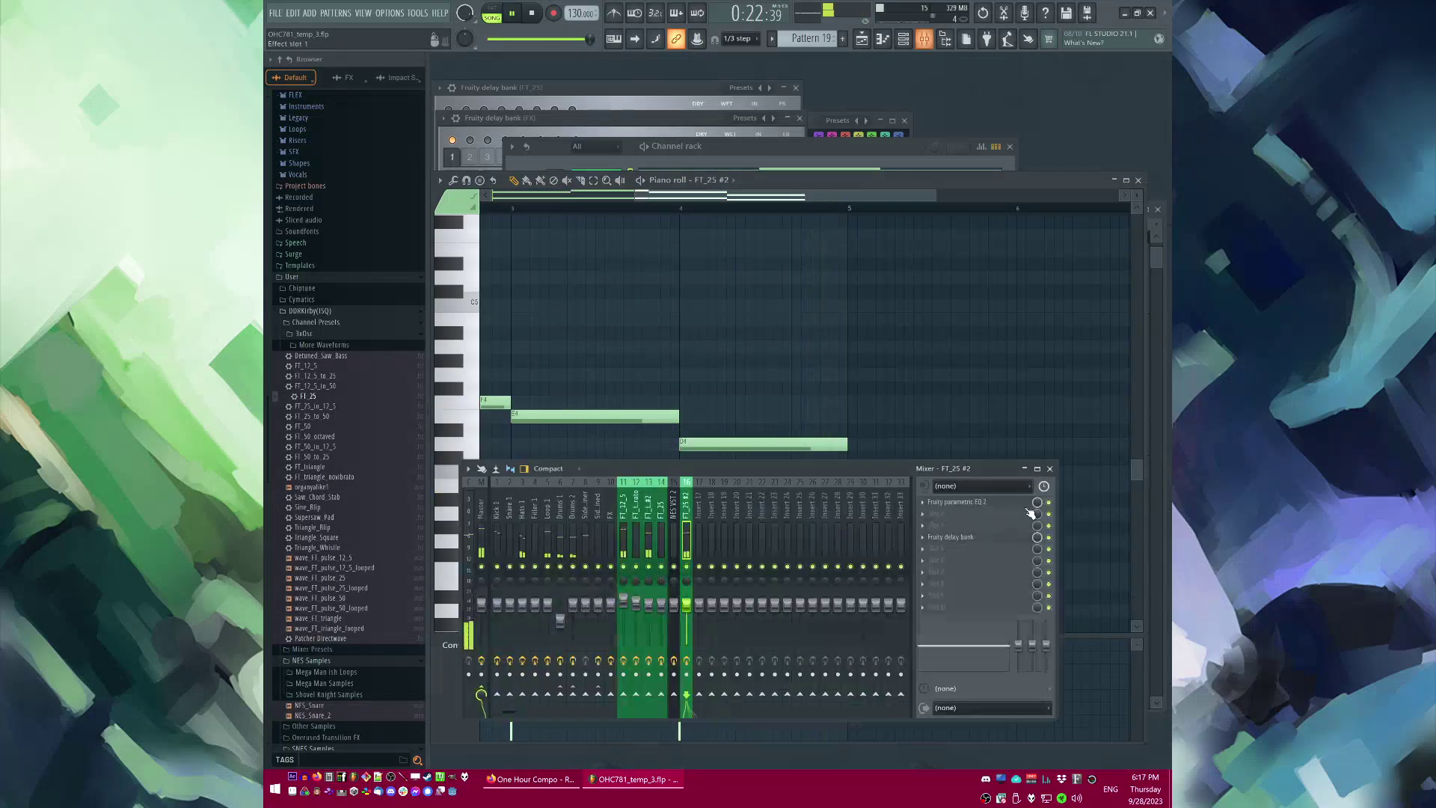
click(972, 501)
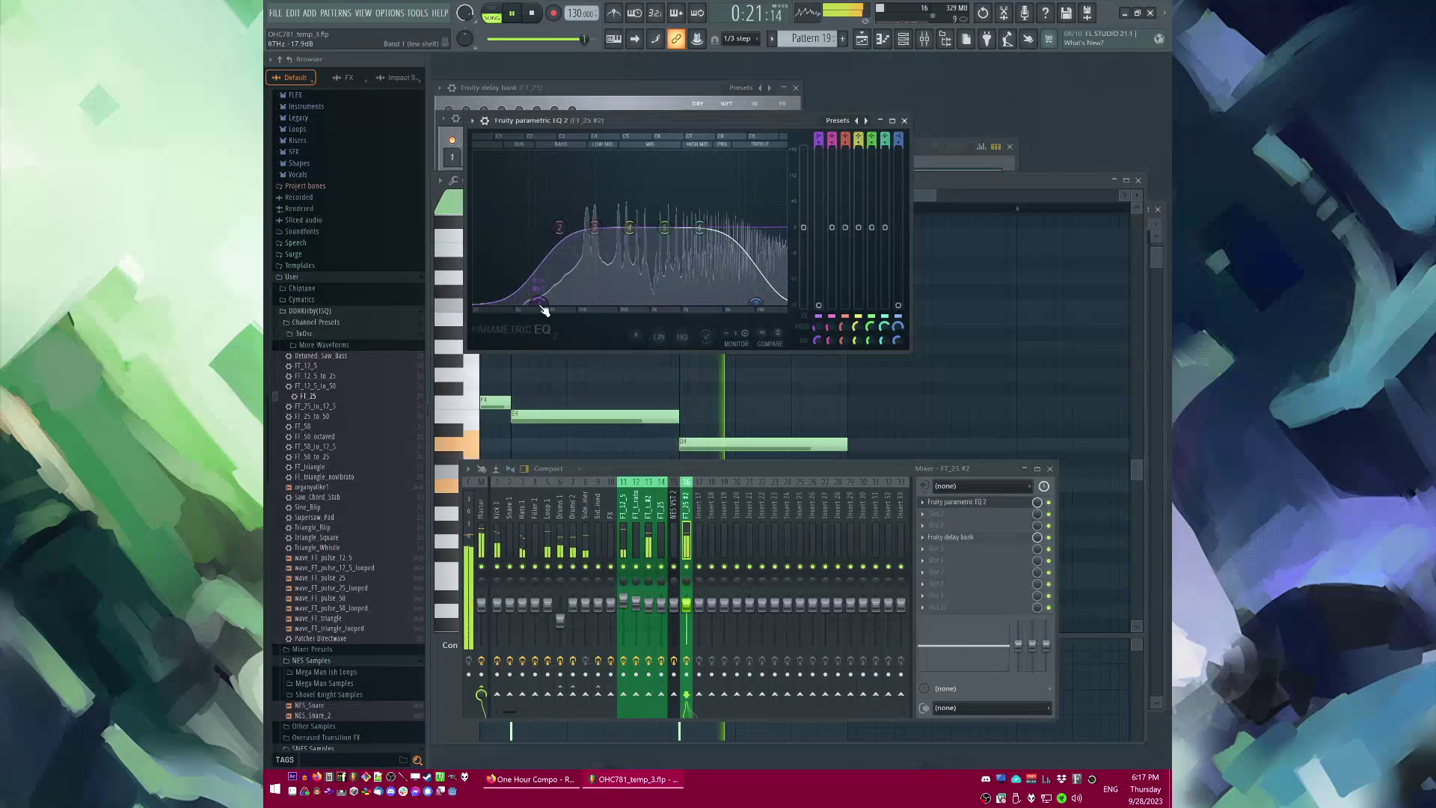
drag(542, 303, 558, 308)
key(F6)
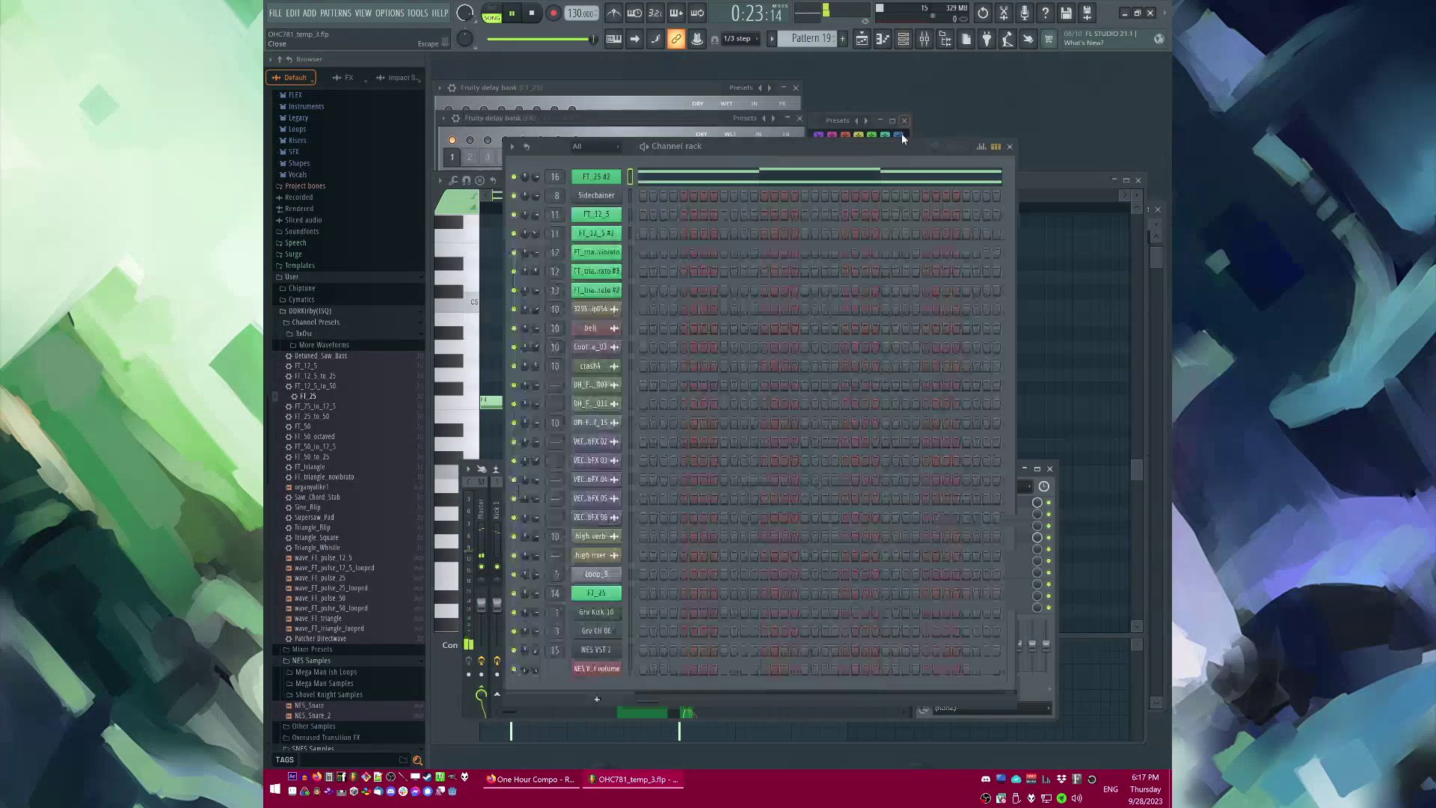
Step: Inspect the FT_25 #2 channel's pitch envelope and LFO settings while the arrangement plays
key(F5)
scroll(913, 460, up, 4)
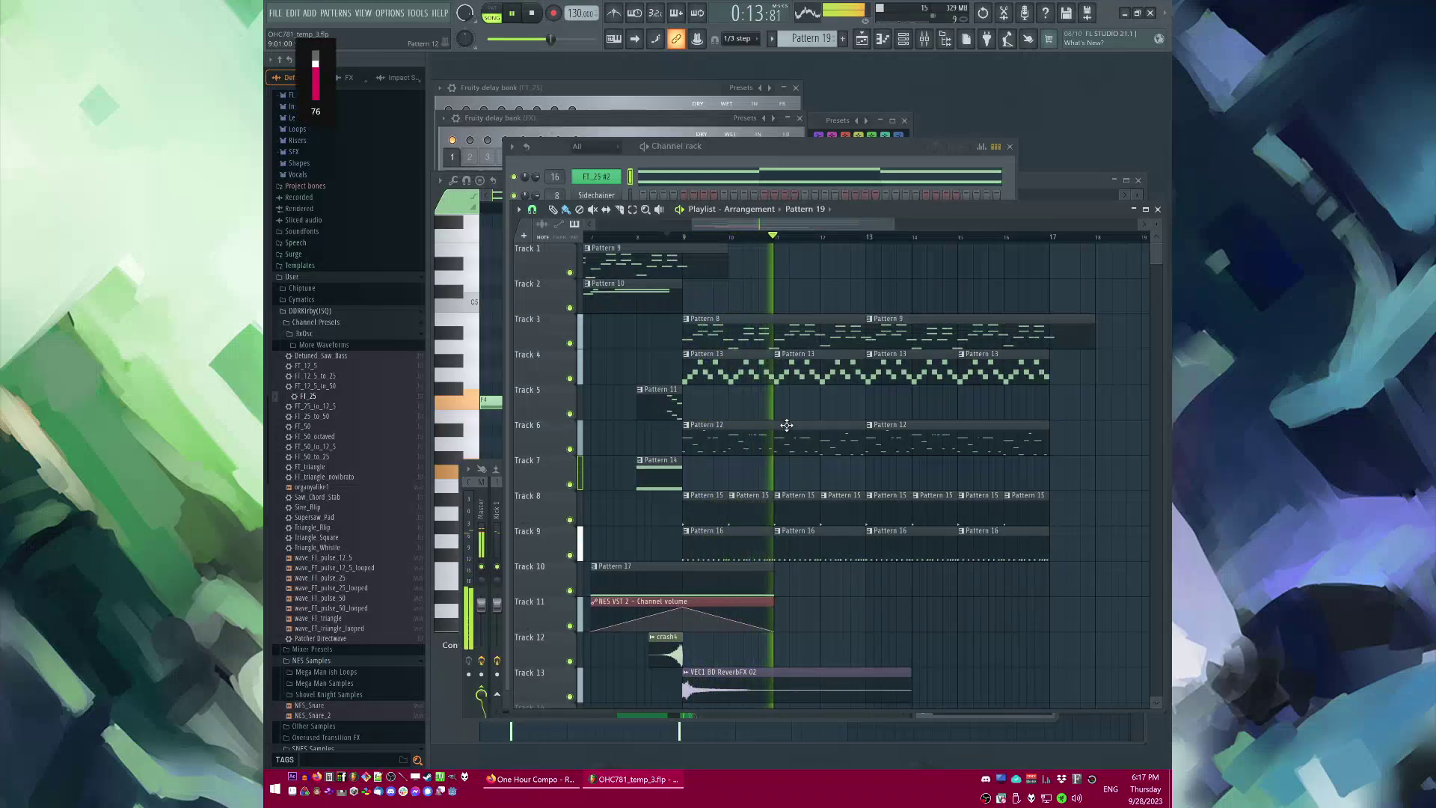
scroll(828, 460, down, 2)
key(F9)
key(F6)
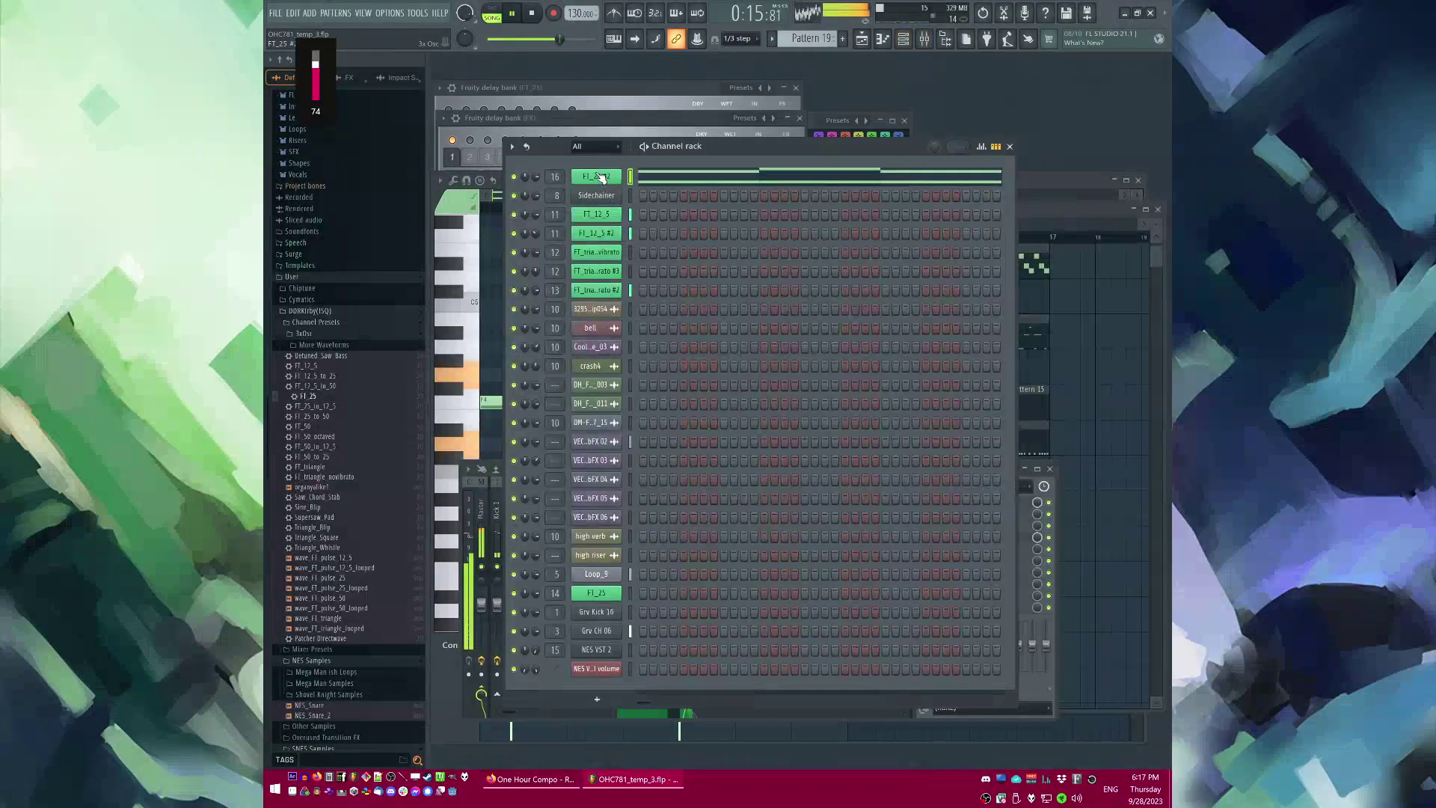
click(599, 178)
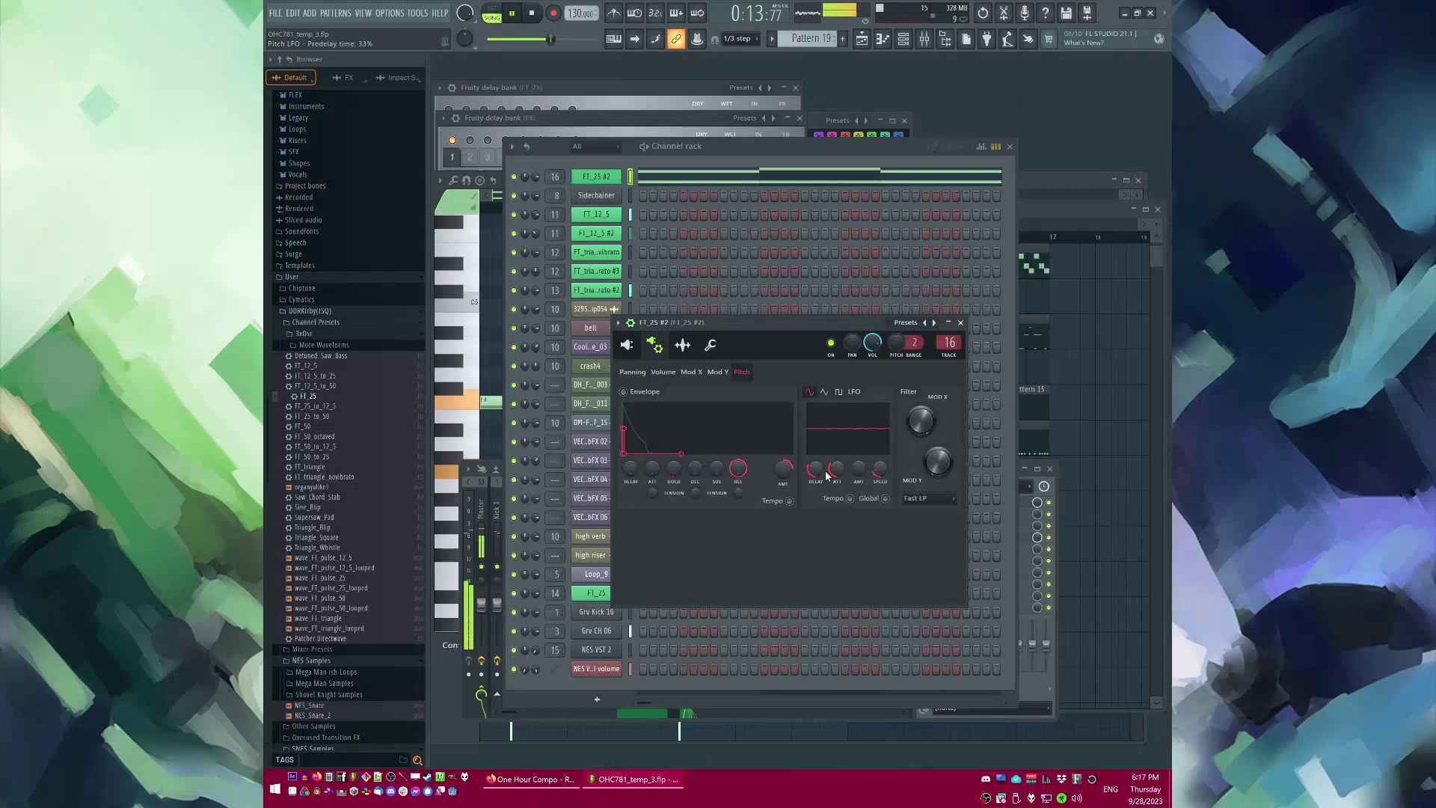
click(960, 322)
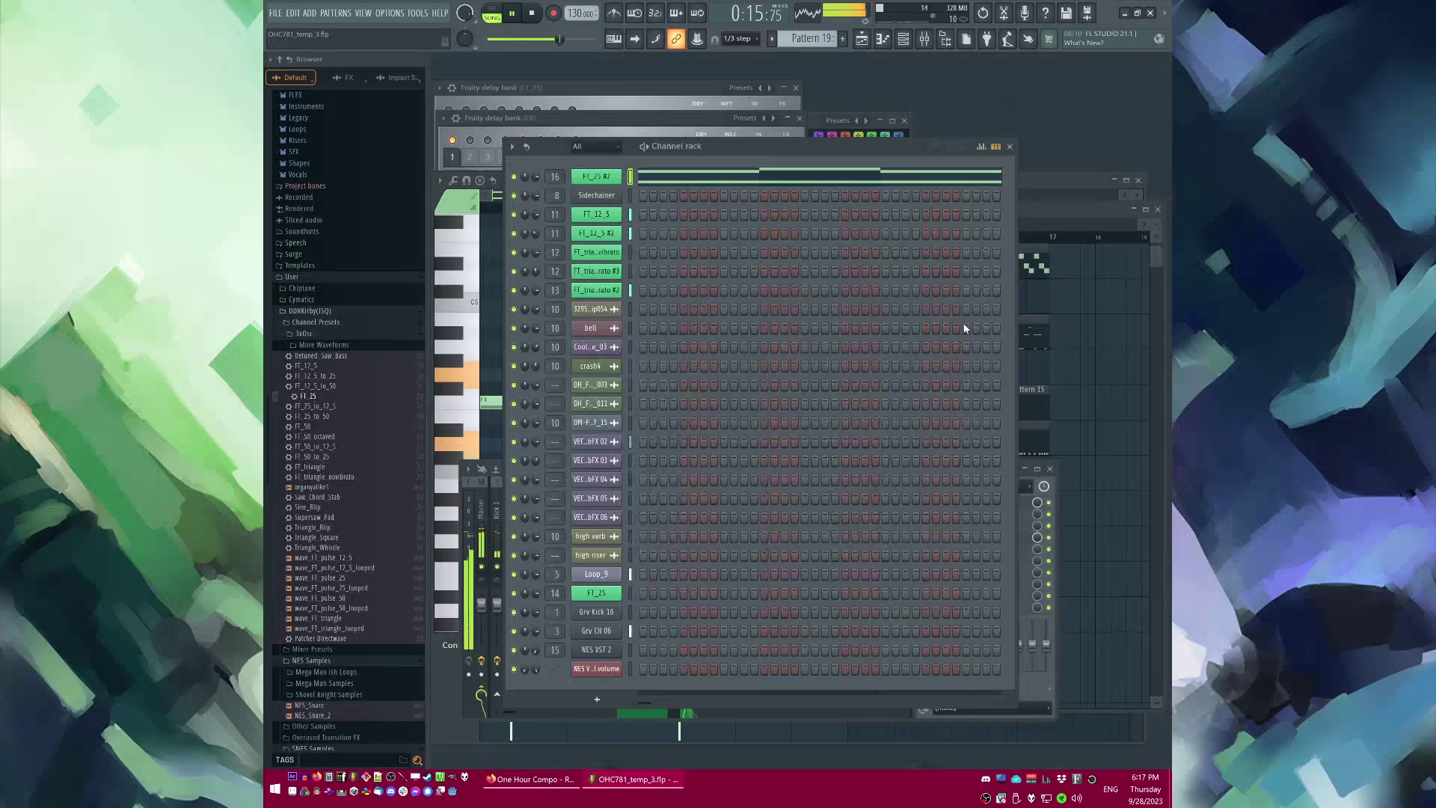
Step: Create a new empty pattern for the next part and return to the playlist
key(F5)
scroll(931, 451, up, 2)
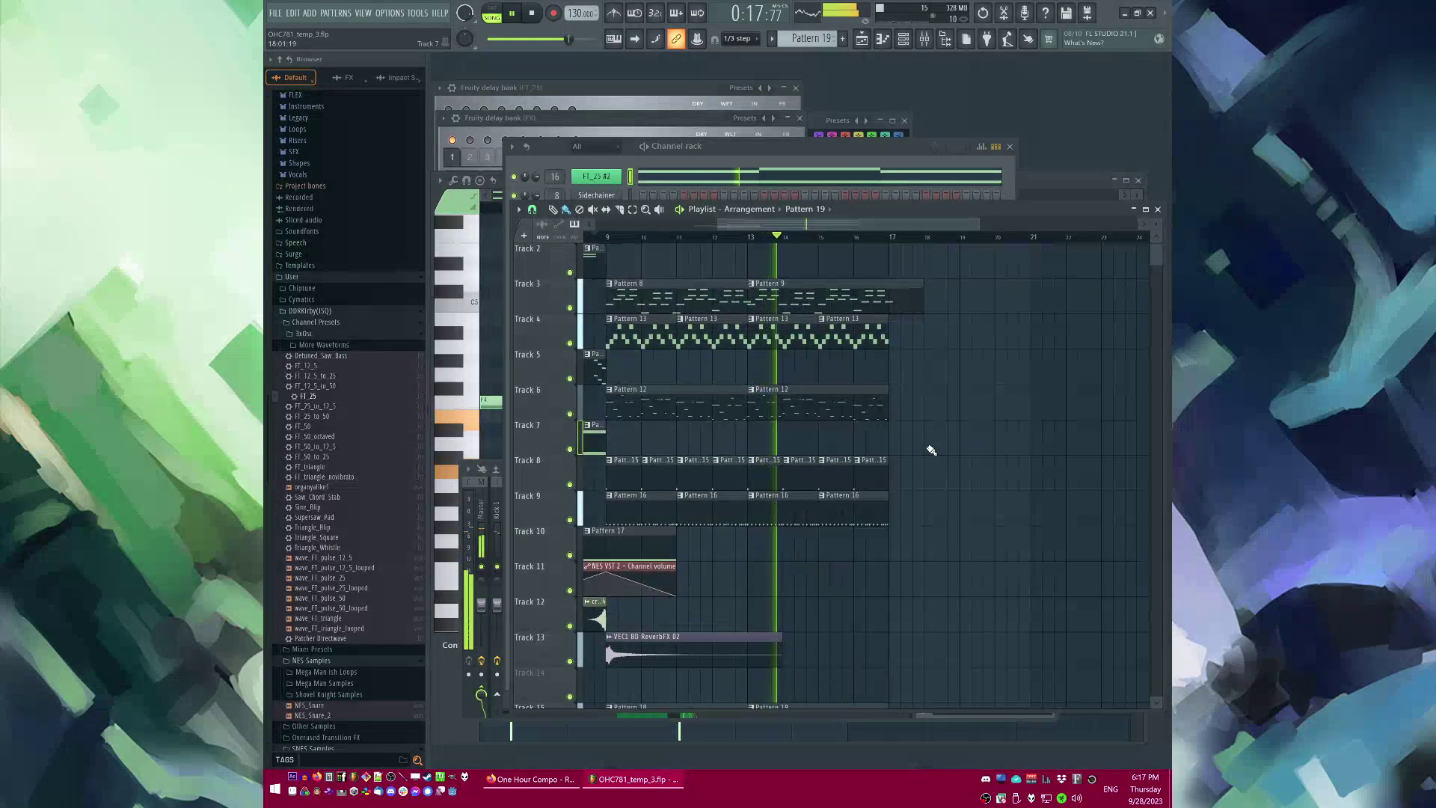
key(F8)
key(Escape)
key(Escape)
key(Escape)
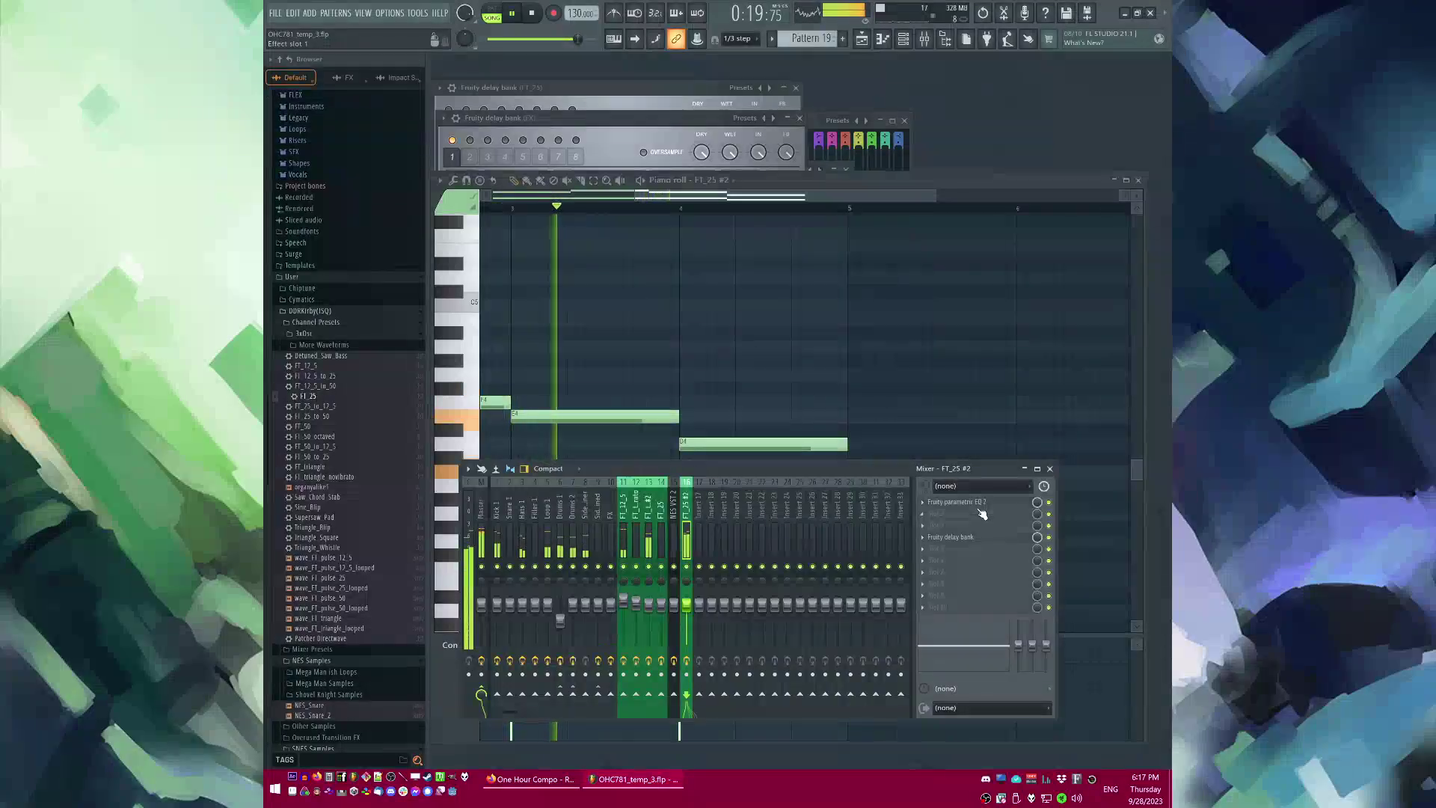
key(F4)
key(Return)
key(F5)
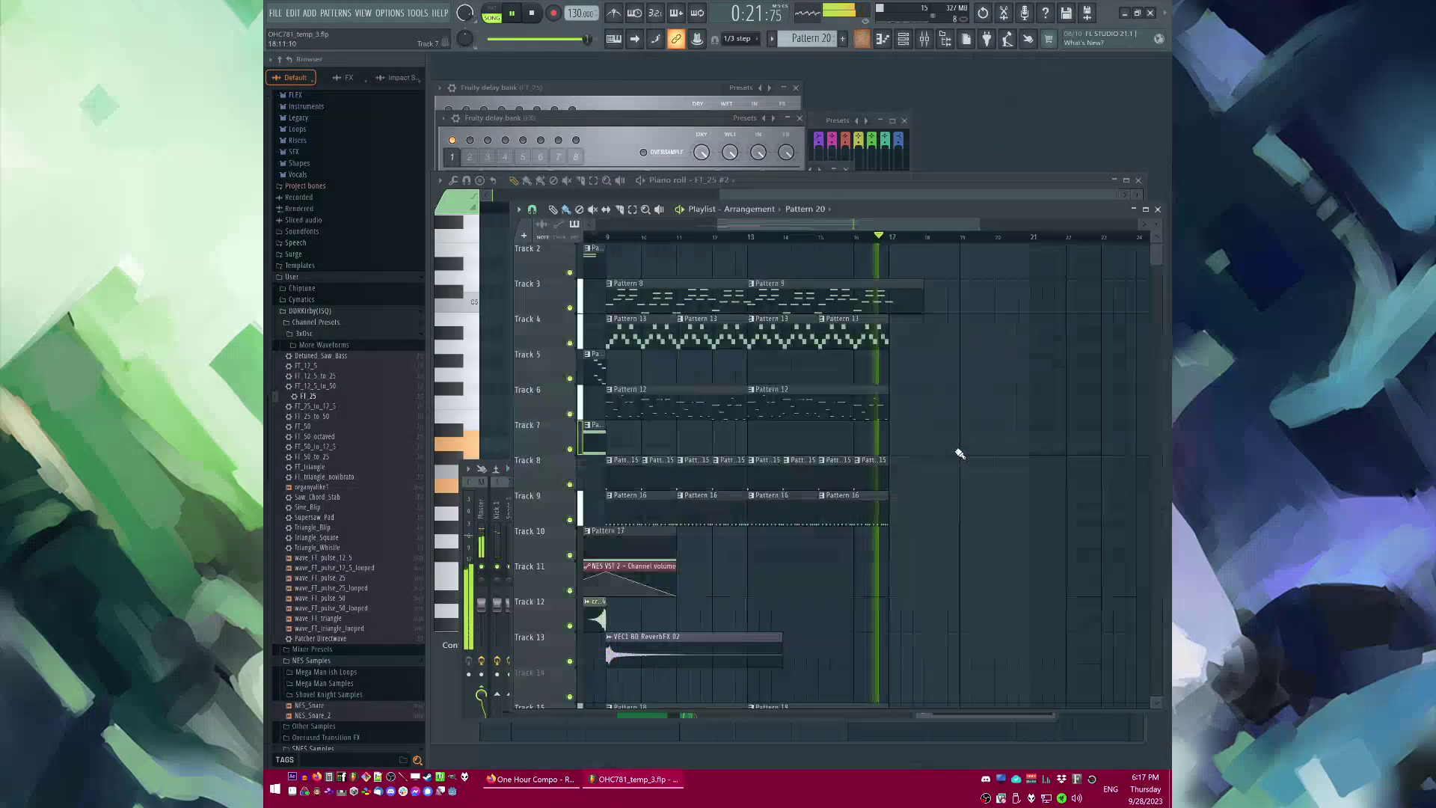
Step: Play back the arrangement through the transition into bar 9 to review where another part fits
scroll(958, 451, down, 2)
key(space)
click(595, 239)
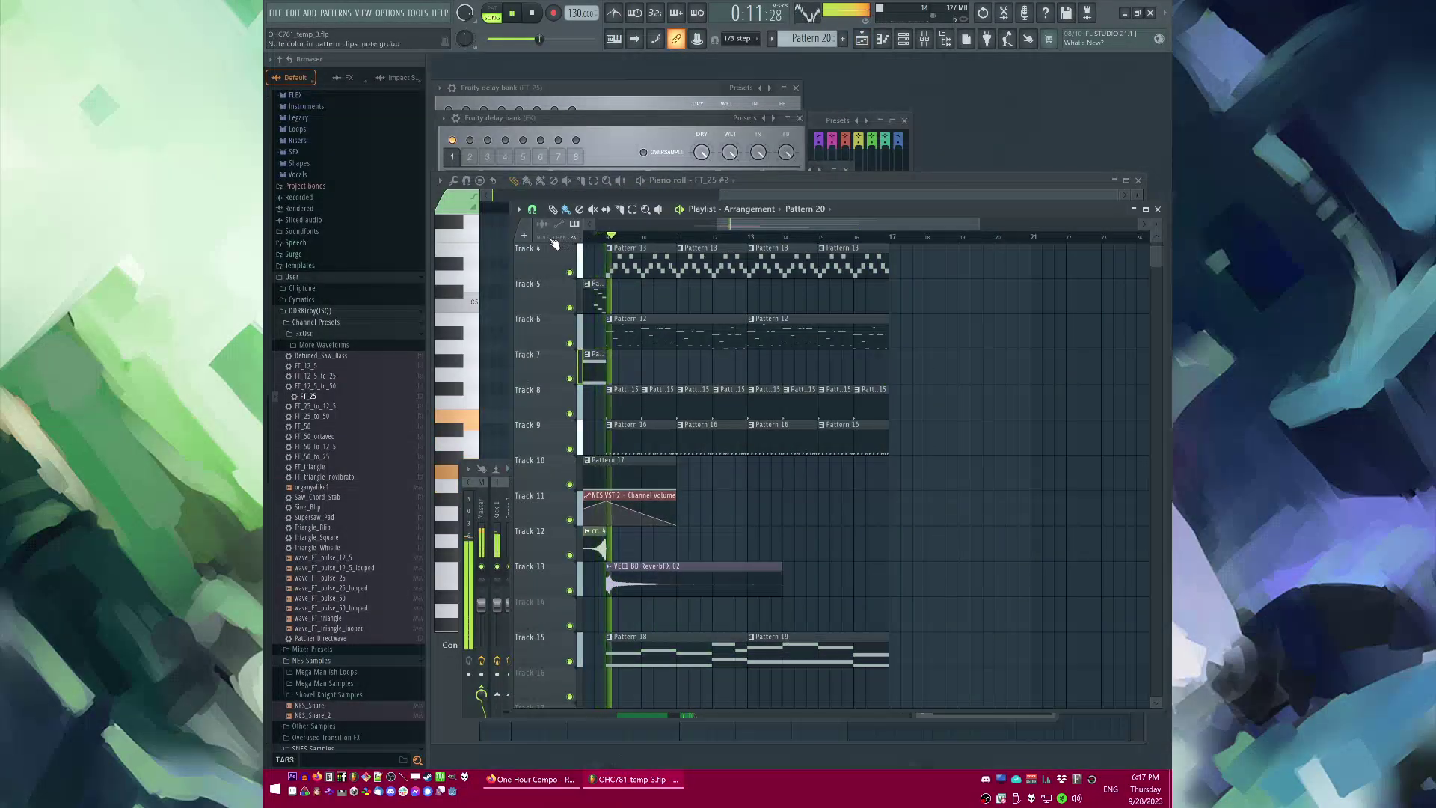
scroll(582, 237, down, 2)
click(684, 238)
scroll(695, 241, up, 2)
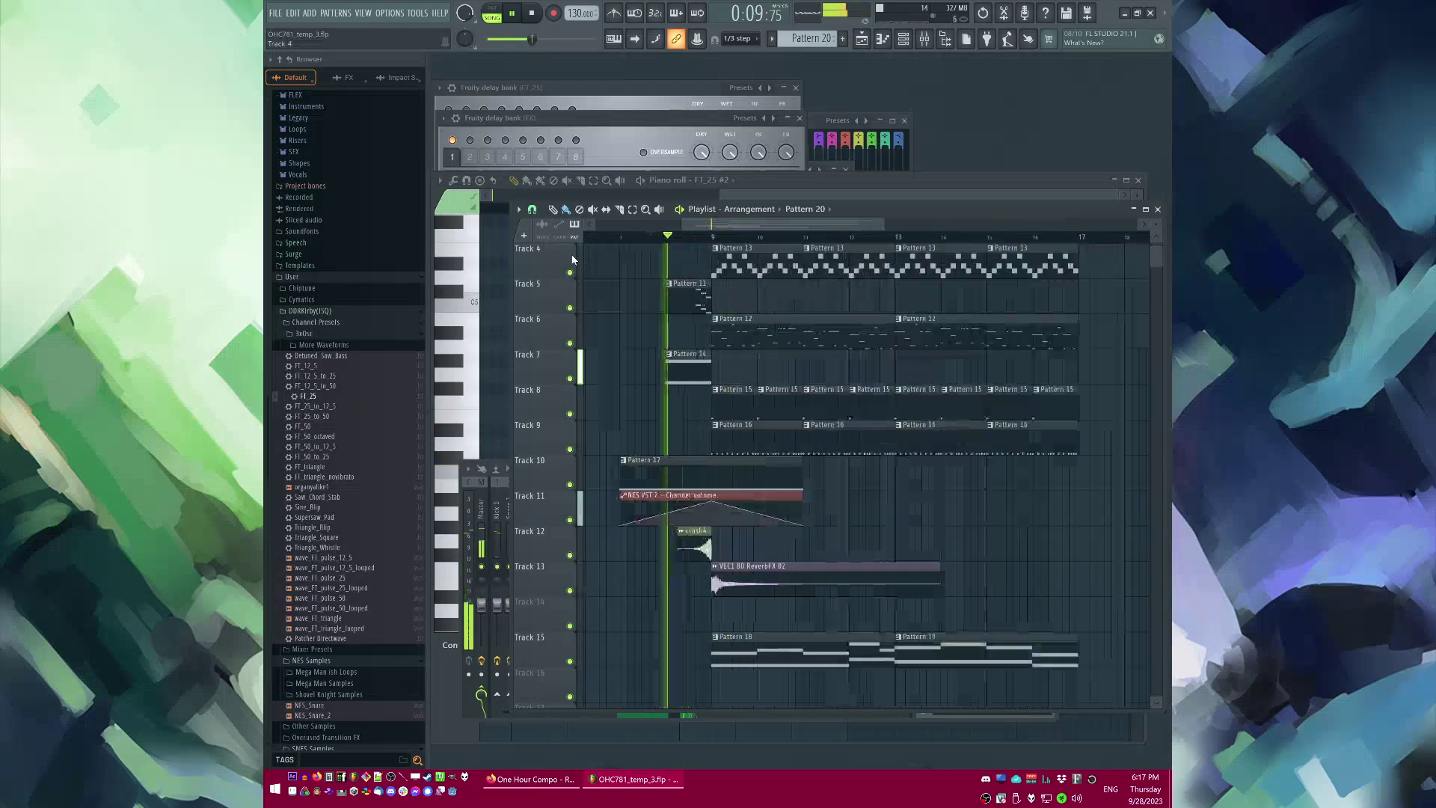
scroll(753, 471, down, 2)
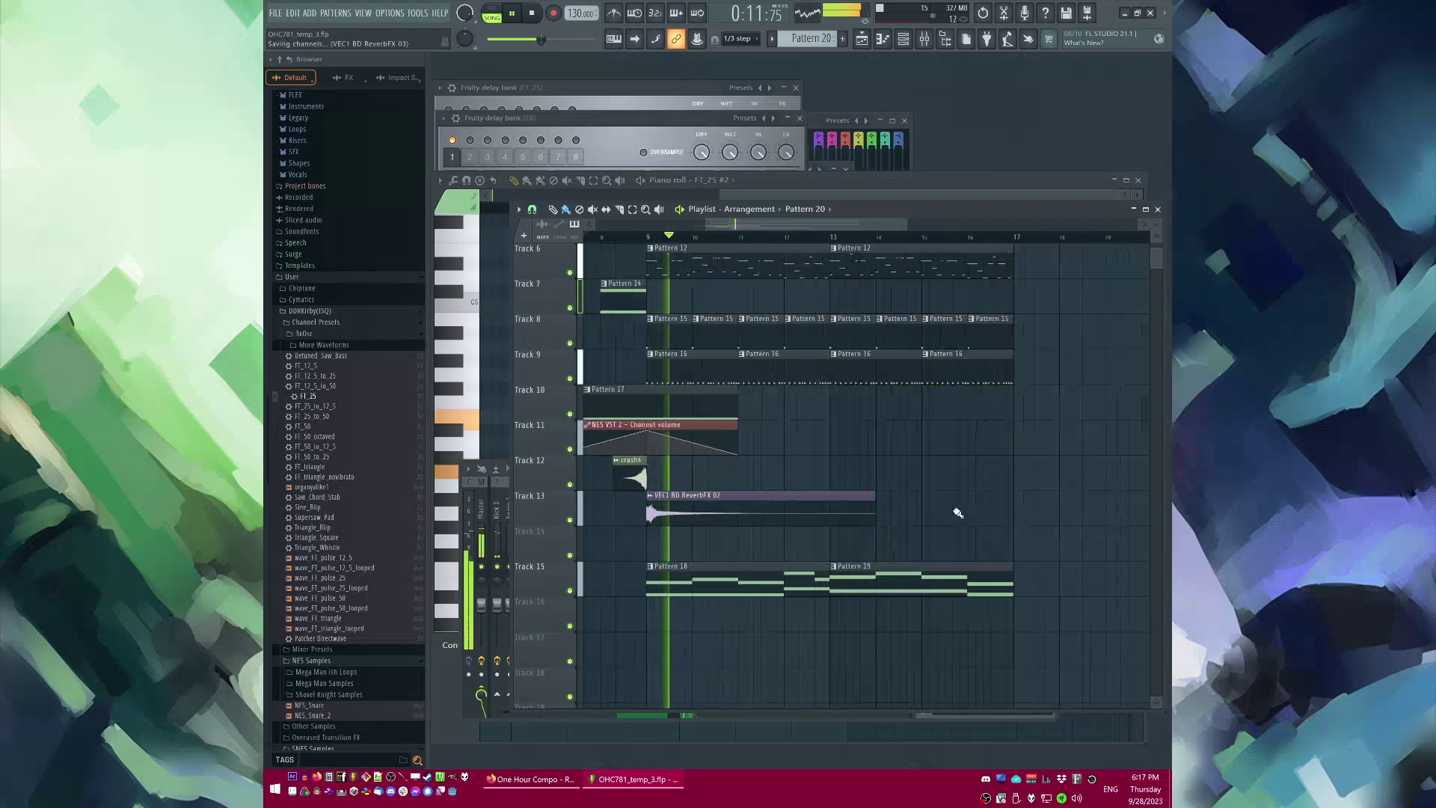
scroll(840, 504, up, 4)
click(623, 238)
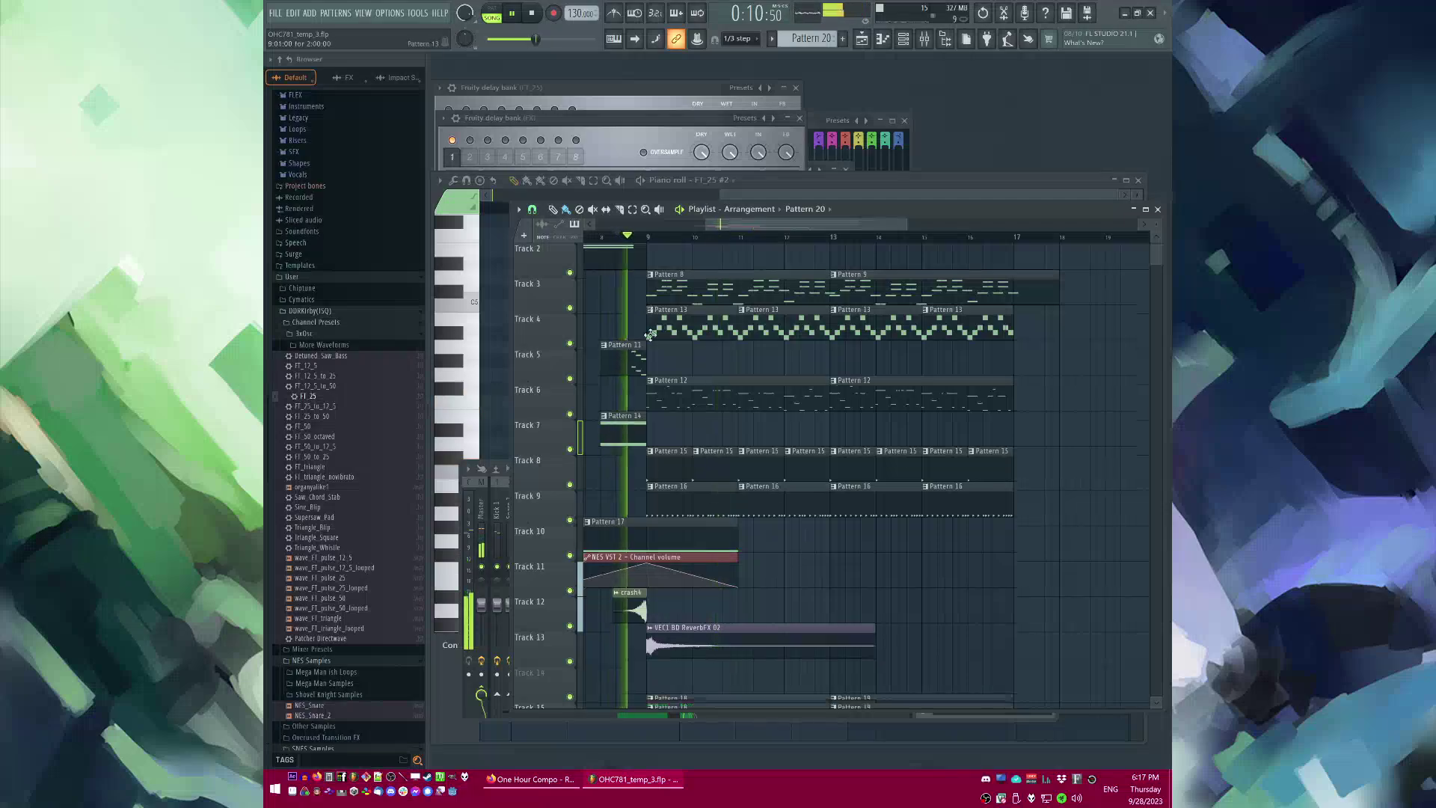
Step: Place an empty new pattern clip on Track 14 at bar 9 and replay the arrangement from bar 8
scroll(654, 508, down, 5)
click(655, 509)
scroll(748, 374, up, 6)
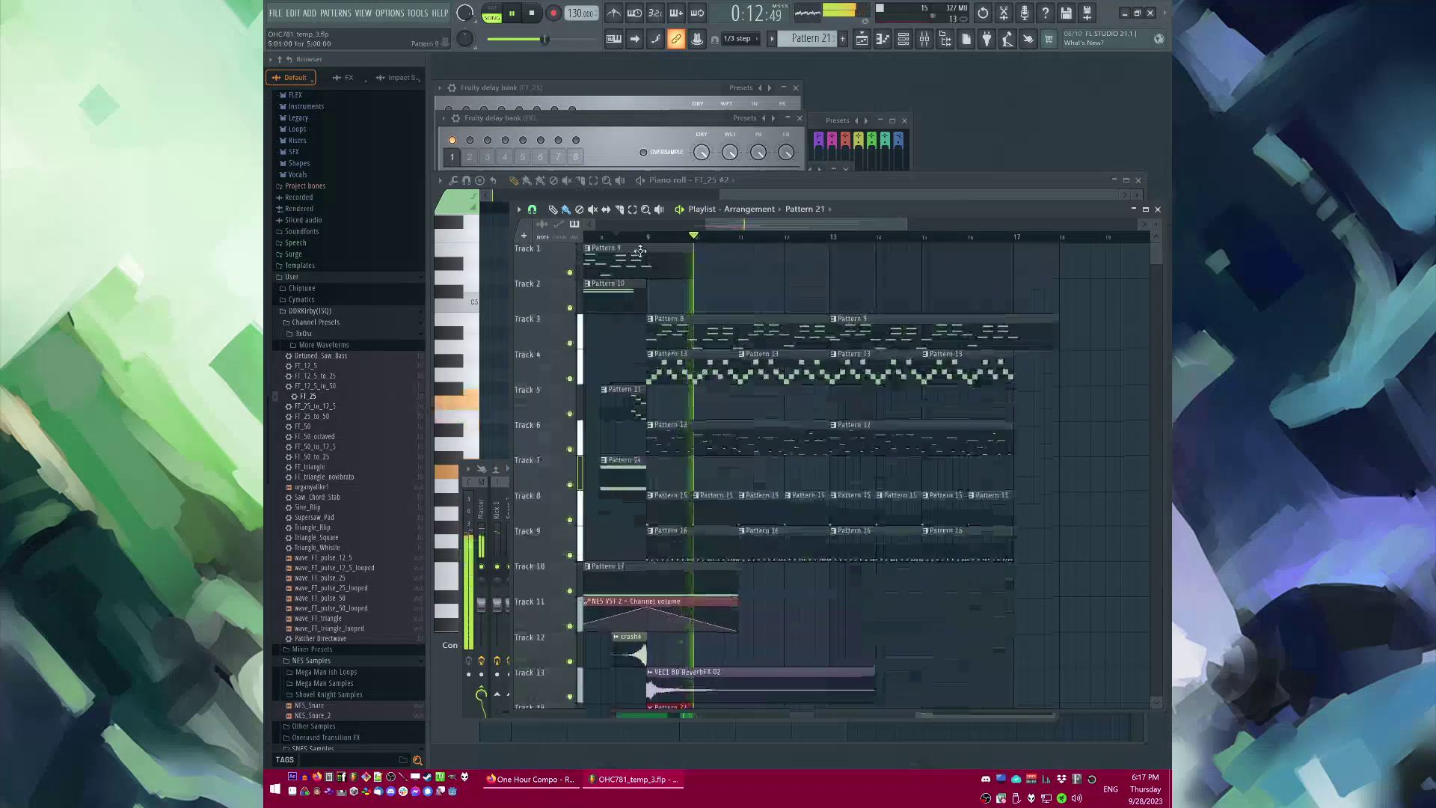
scroll(831, 238, down, 2)
click(659, 238)
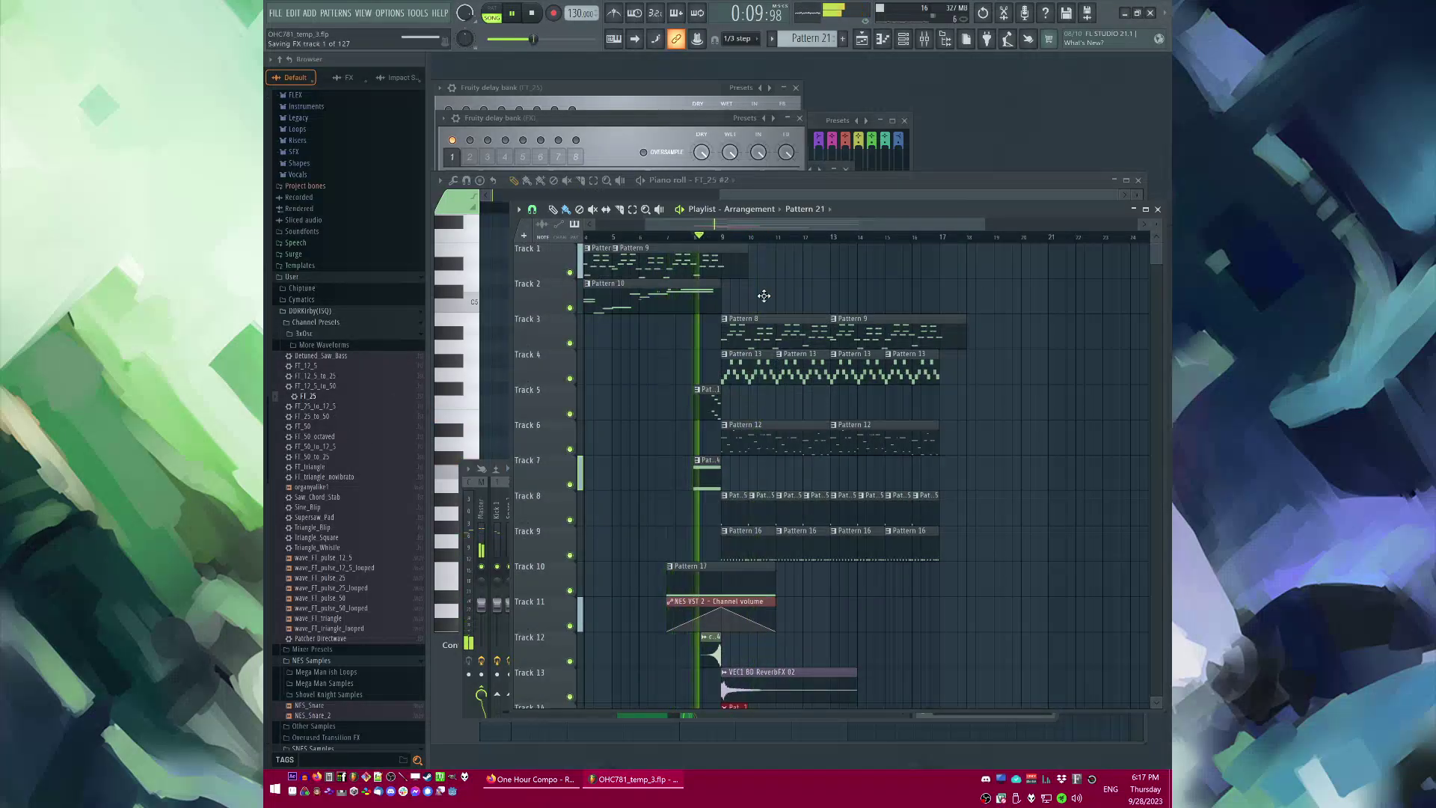
scroll(868, 367, down, 5)
scroll(889, 473, up, 2)
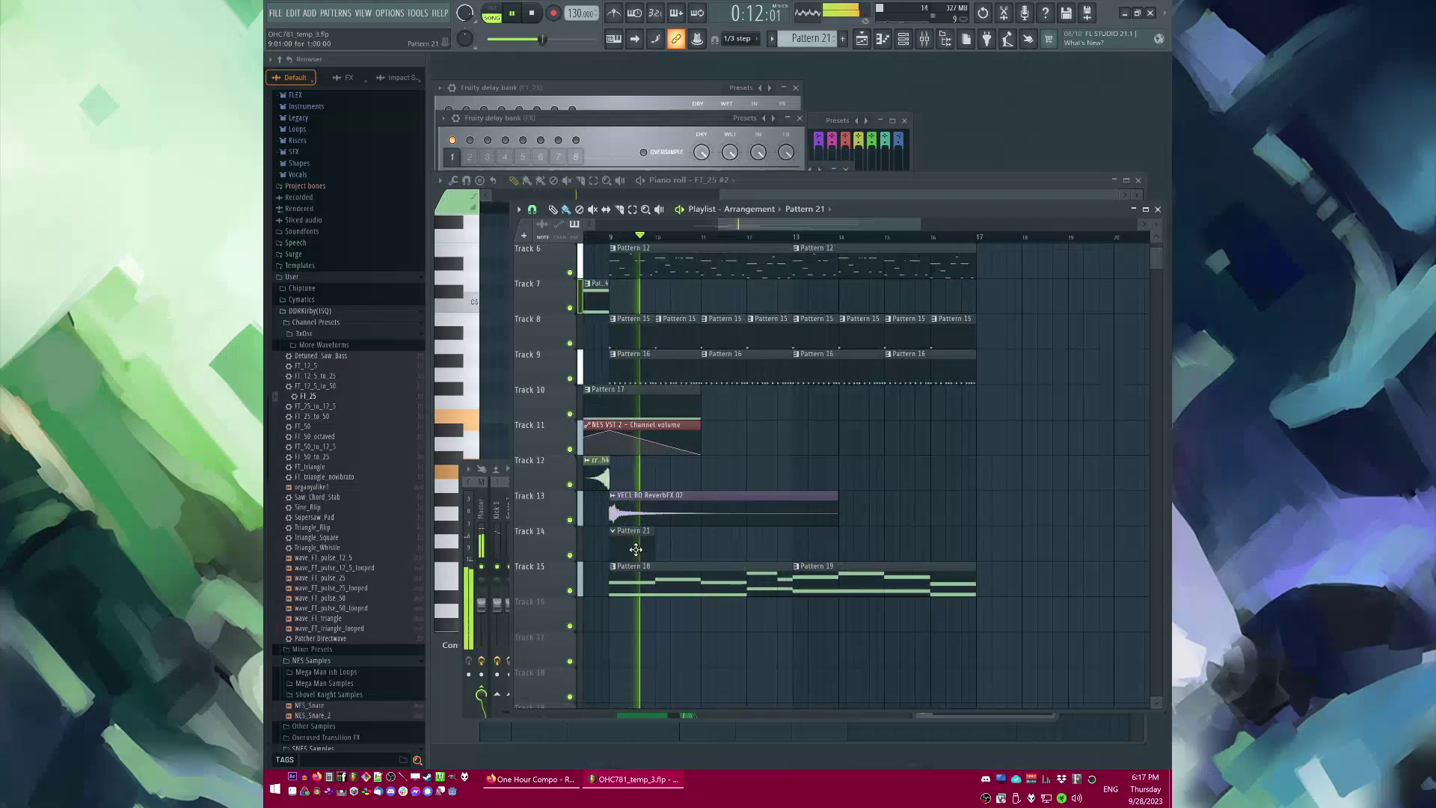
Step: Add the FT_50 preset to the channel rack as a new instrument channel
key(F6)
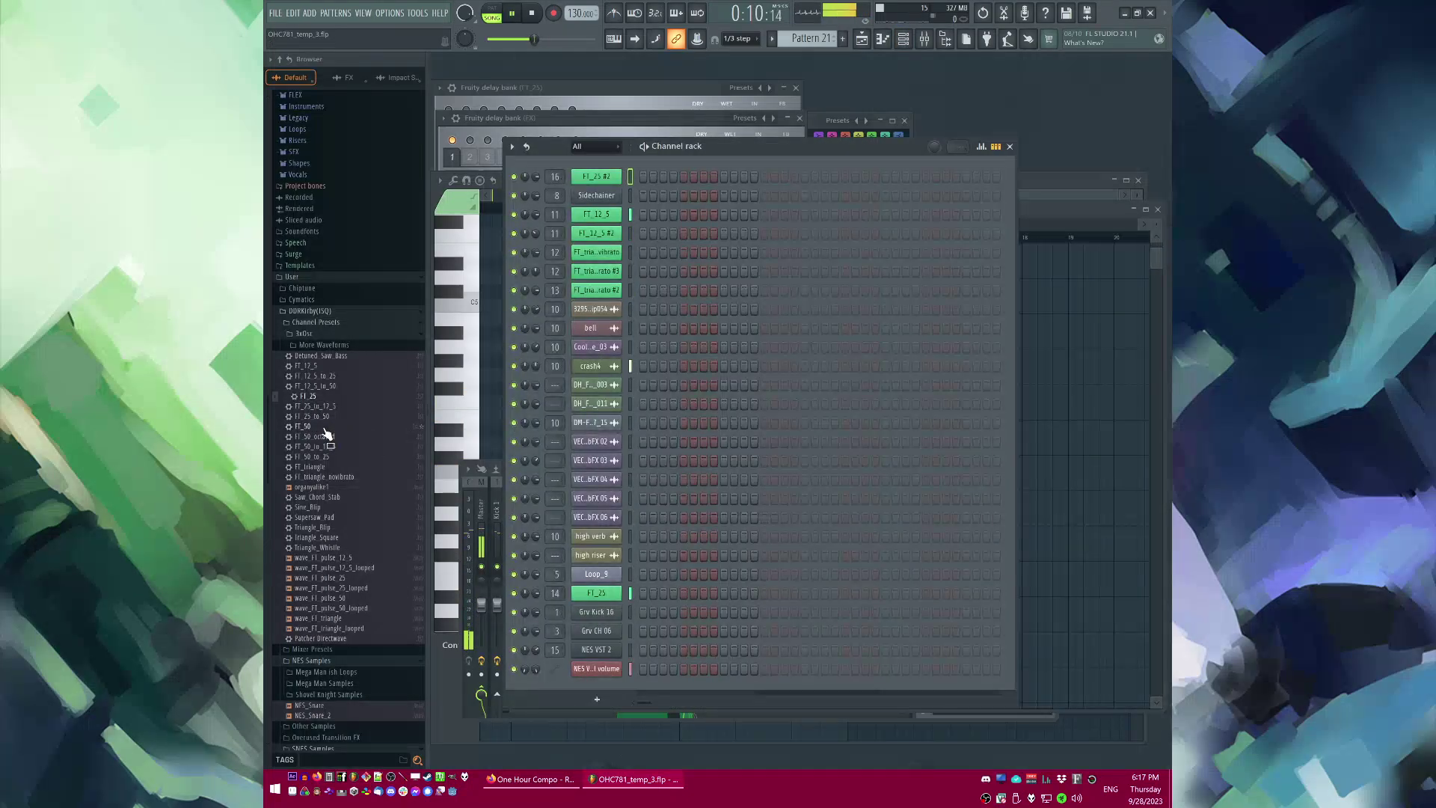
drag(589, 164, 595, 175)
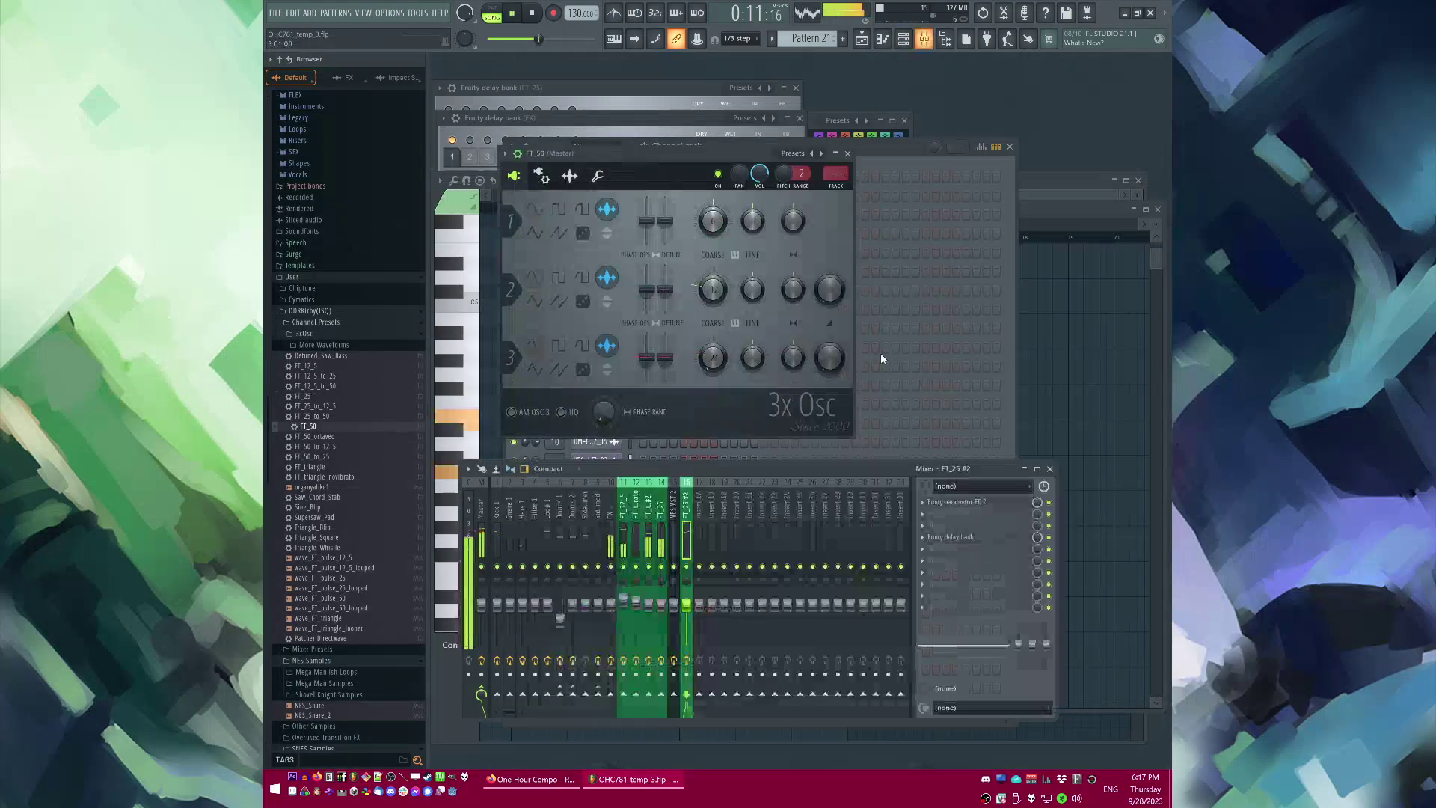
Step: Lower the high-cut band 7 in the FT_25 #2 track's parametric EQ to about 8964 Hz
click(965, 502)
drag(744, 301, 750, 301)
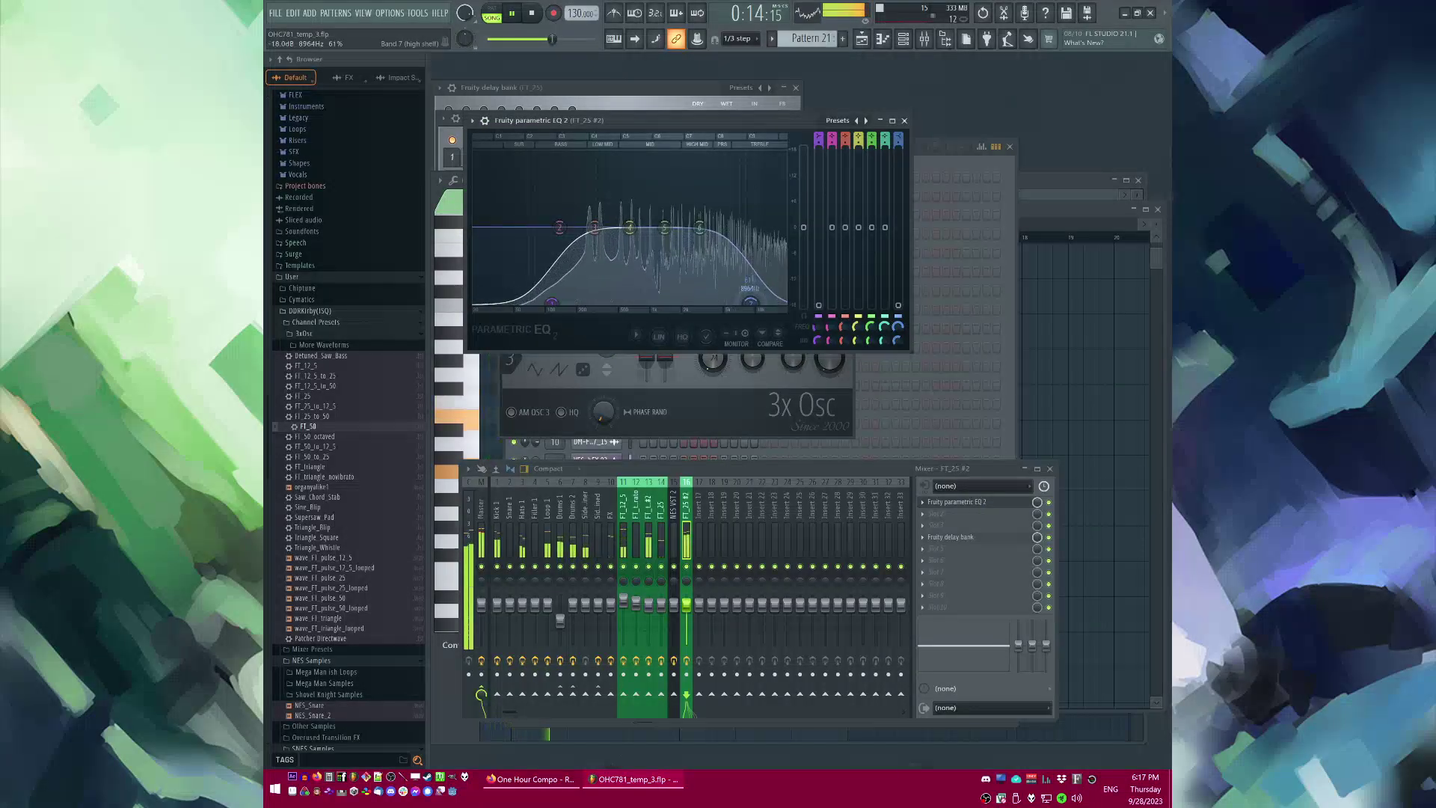
click(905, 120)
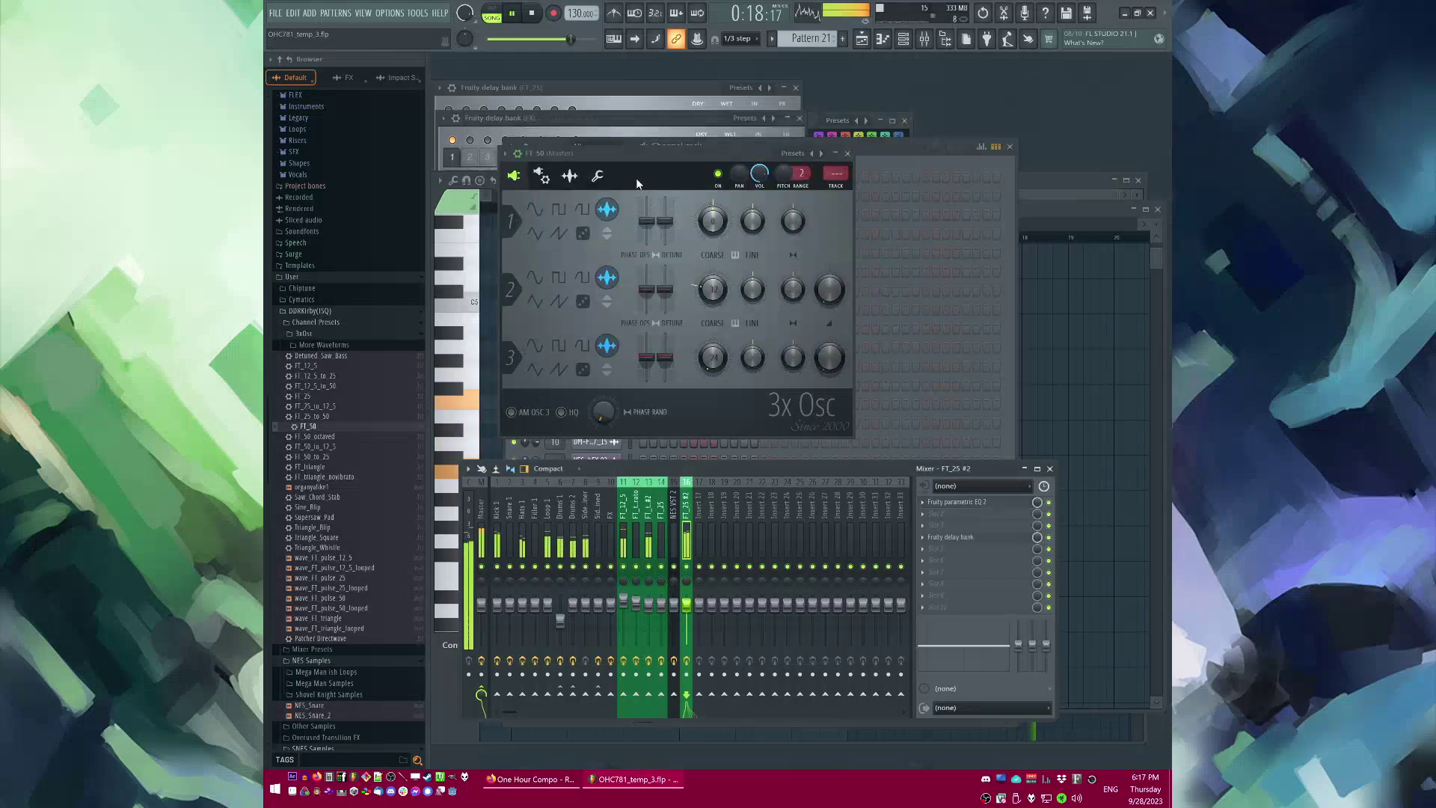
Step: Open the piano roll of the new FT_50 channel for Pattern 21
key(F6)
right_click(604, 182)
click(646, 175)
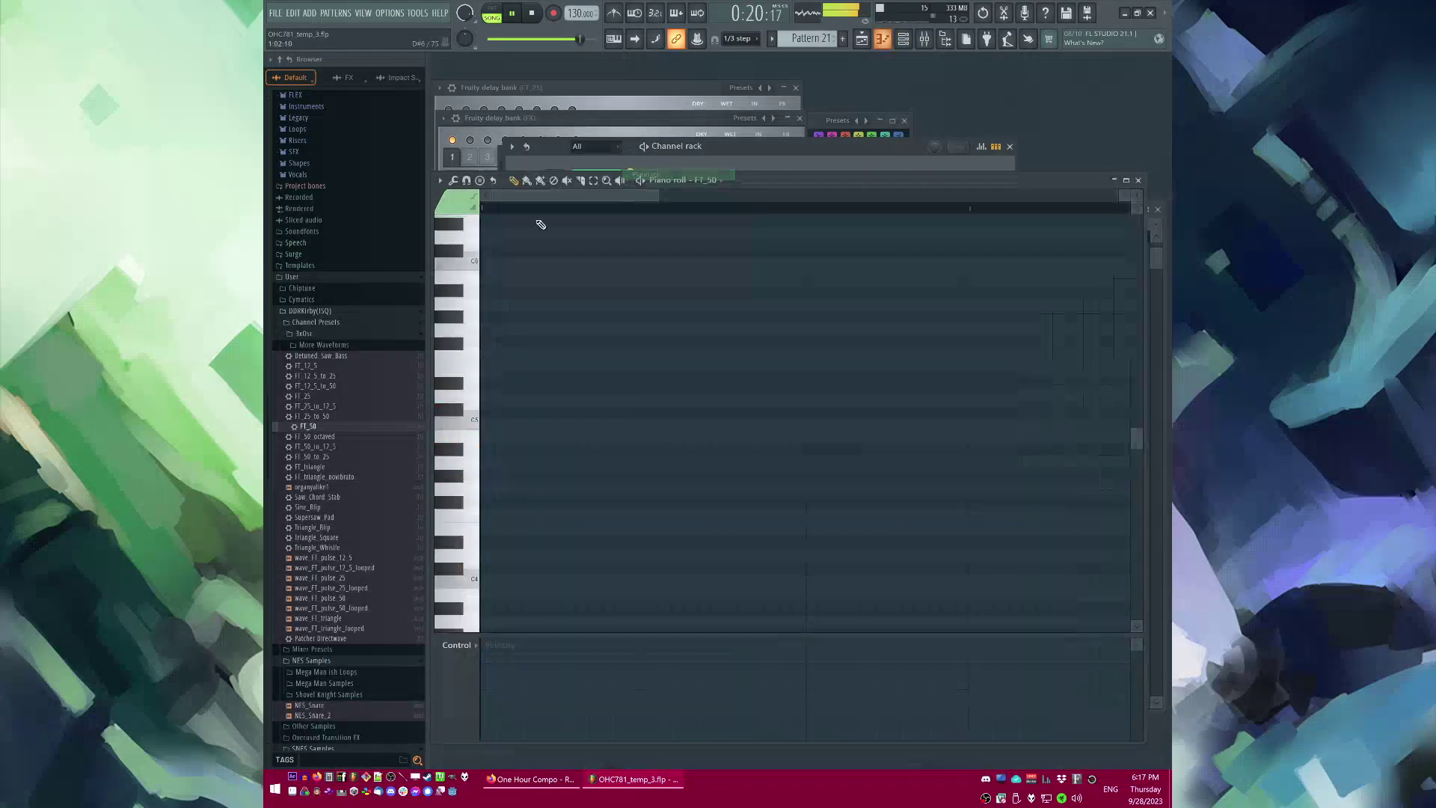
key(space)
key(space)
click(686, 410)
key(space)
scroll(711, 422, down, 2)
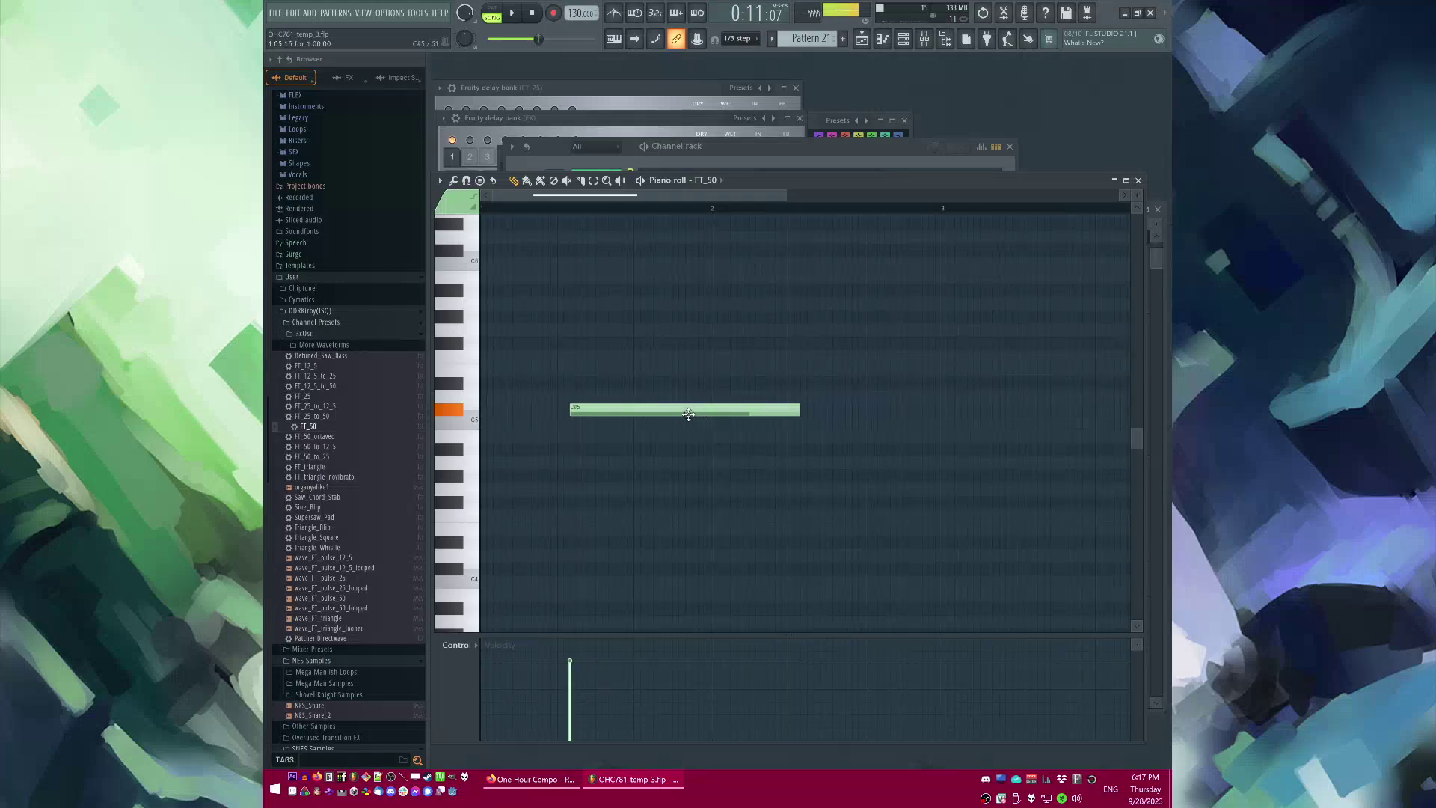
drag(688, 415, 676, 425)
scroll(692, 430, down, 1)
key(space)
key(space)
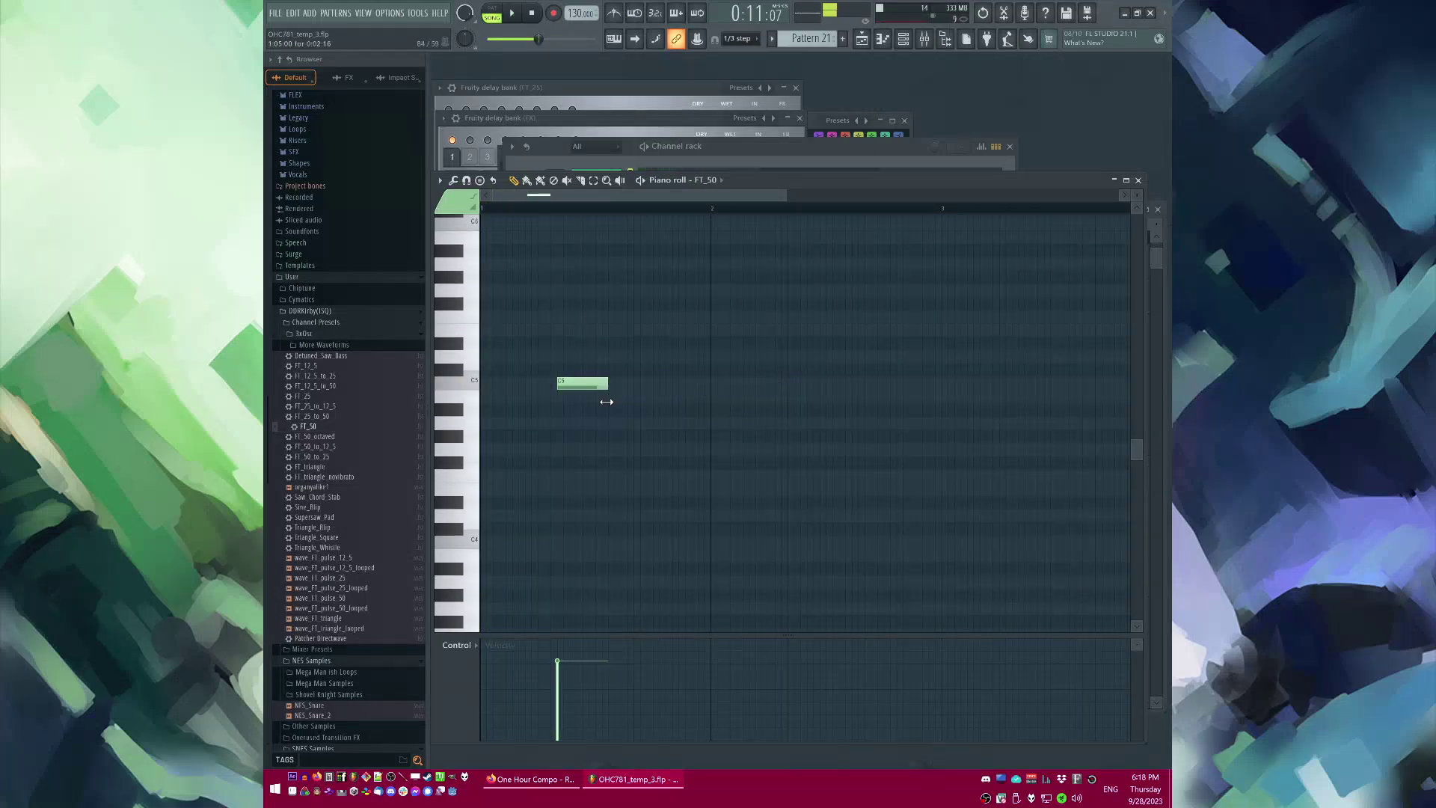
scroll(604, 419, up, 3)
right_click(582, 503)
key(space)
scroll(609, 507, down, 2)
key(space)
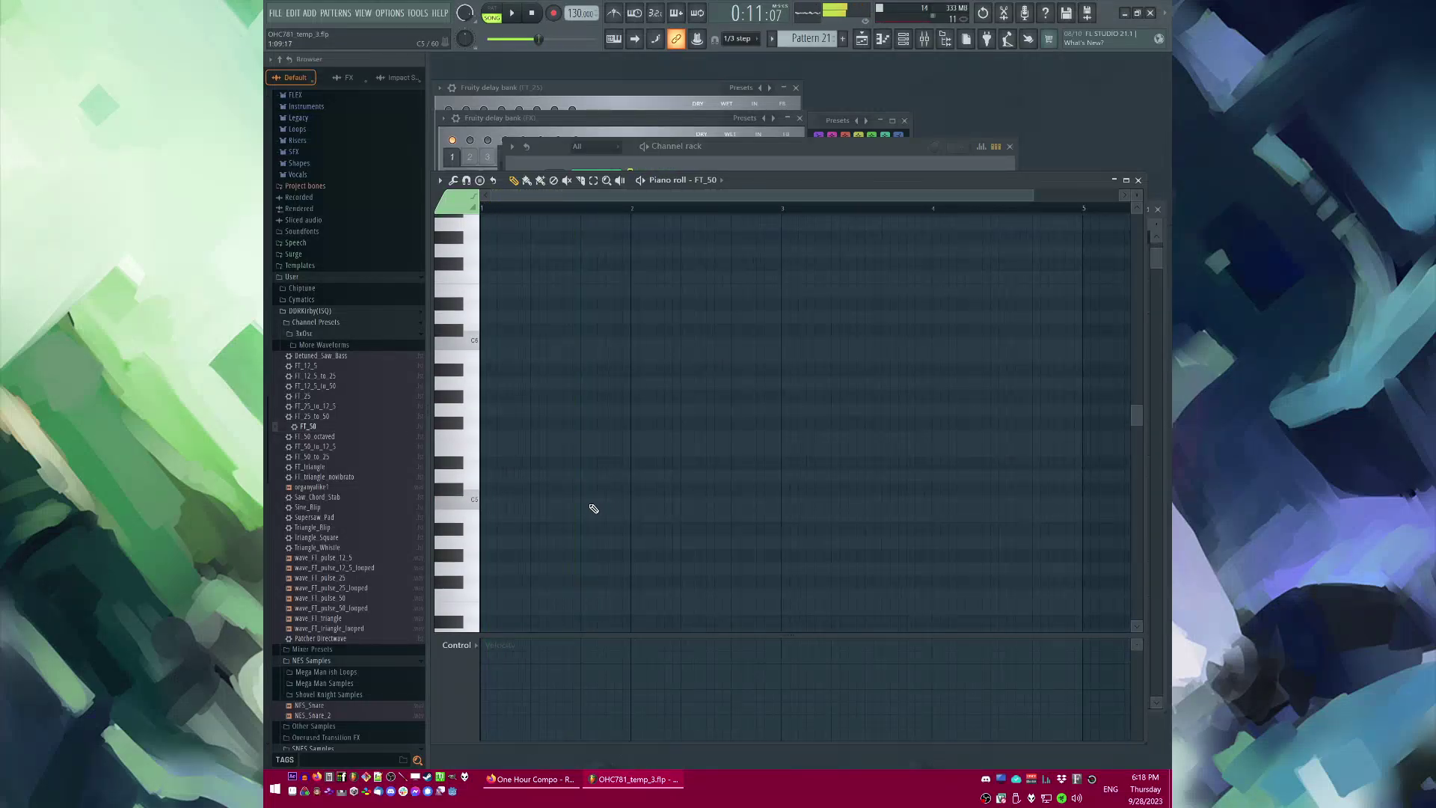
Step: Add two short consecutive notes, C5 and E5, leading up to step 9 of bar 1 in the FT_50 part
scroll(576, 456, up, 2)
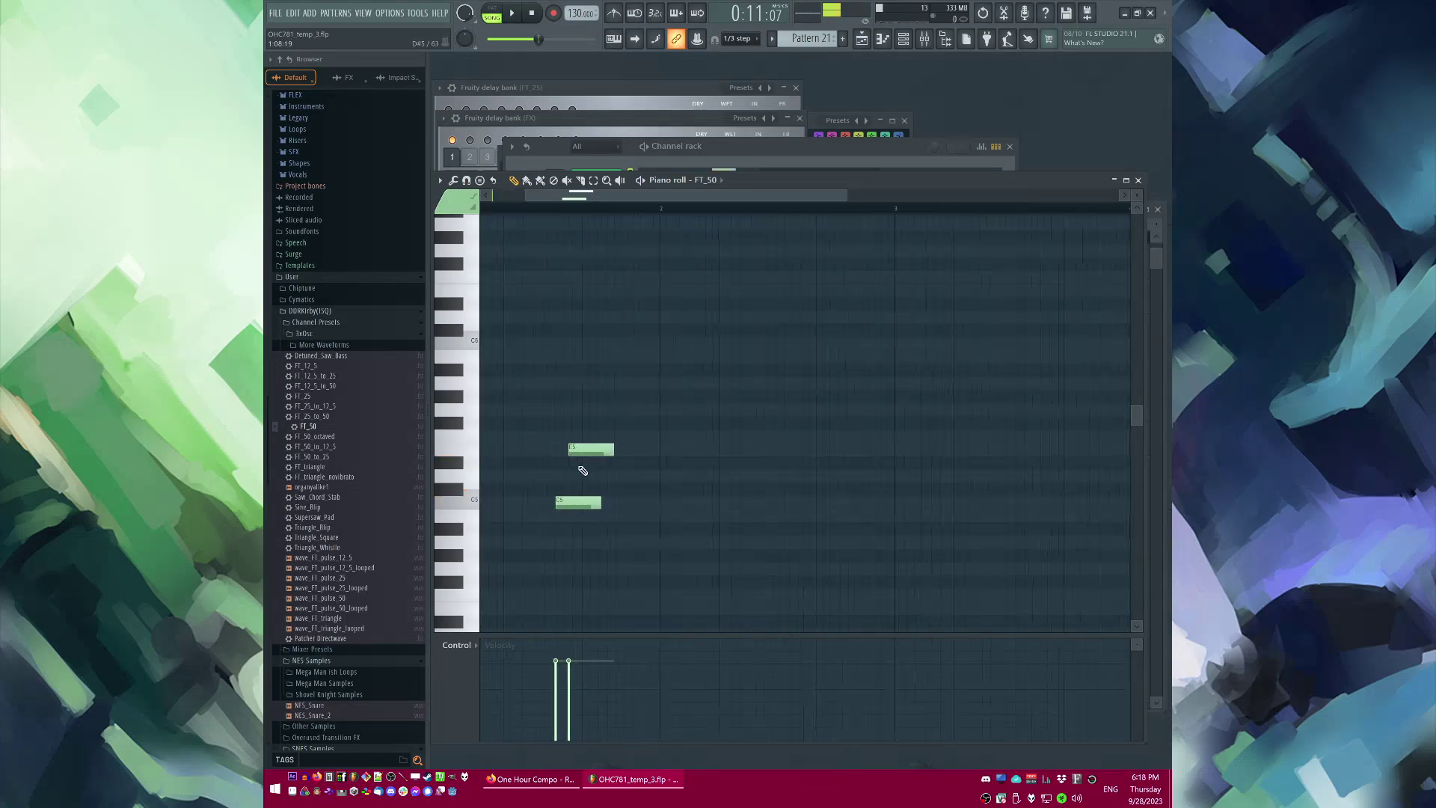
key(ctrl+a)
drag(570, 501, 563, 502)
key(ctrl+d)
key(space)
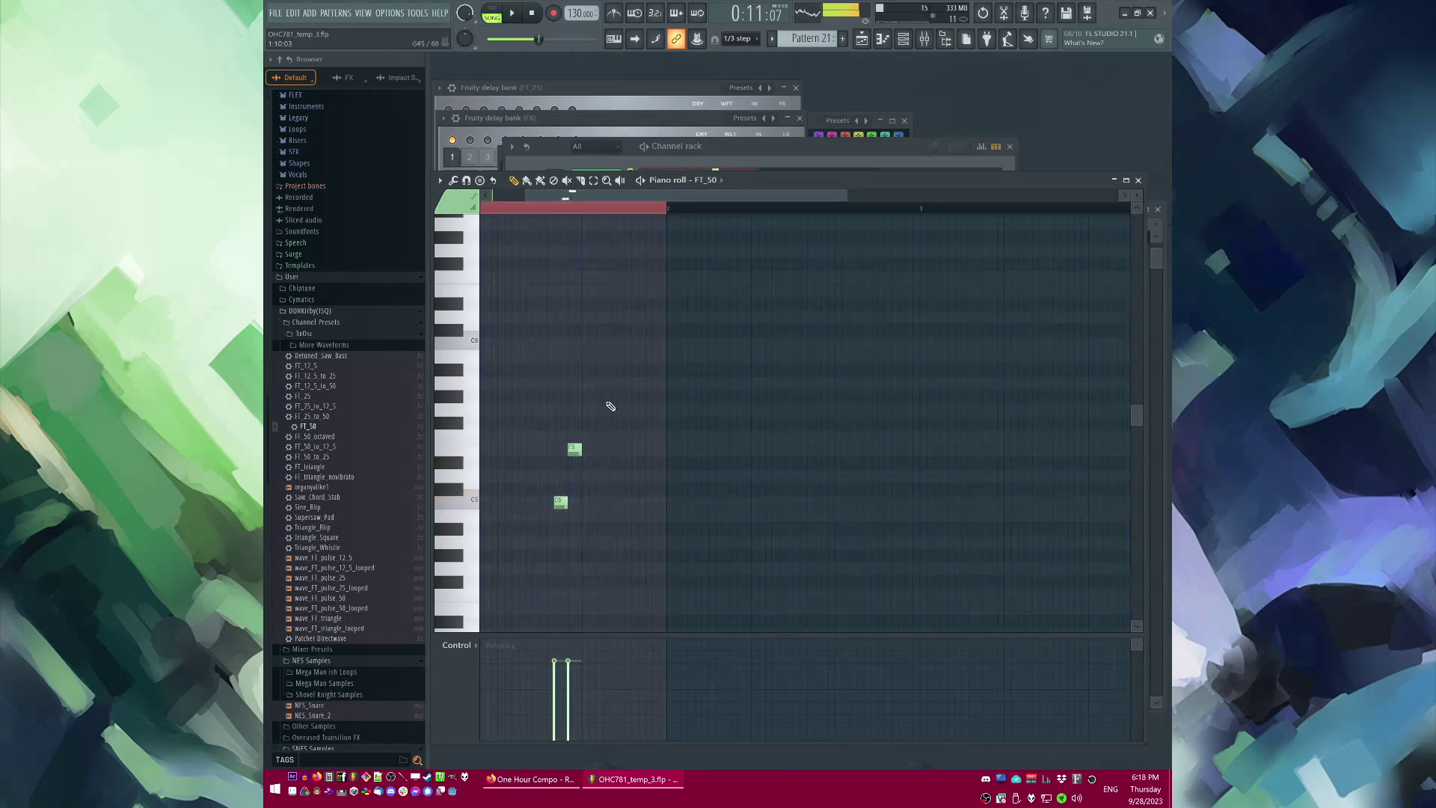
Step: Add a short F5 note at step 9 of bar 1, followed by a G5 note lasting 0:07:16
key(space)
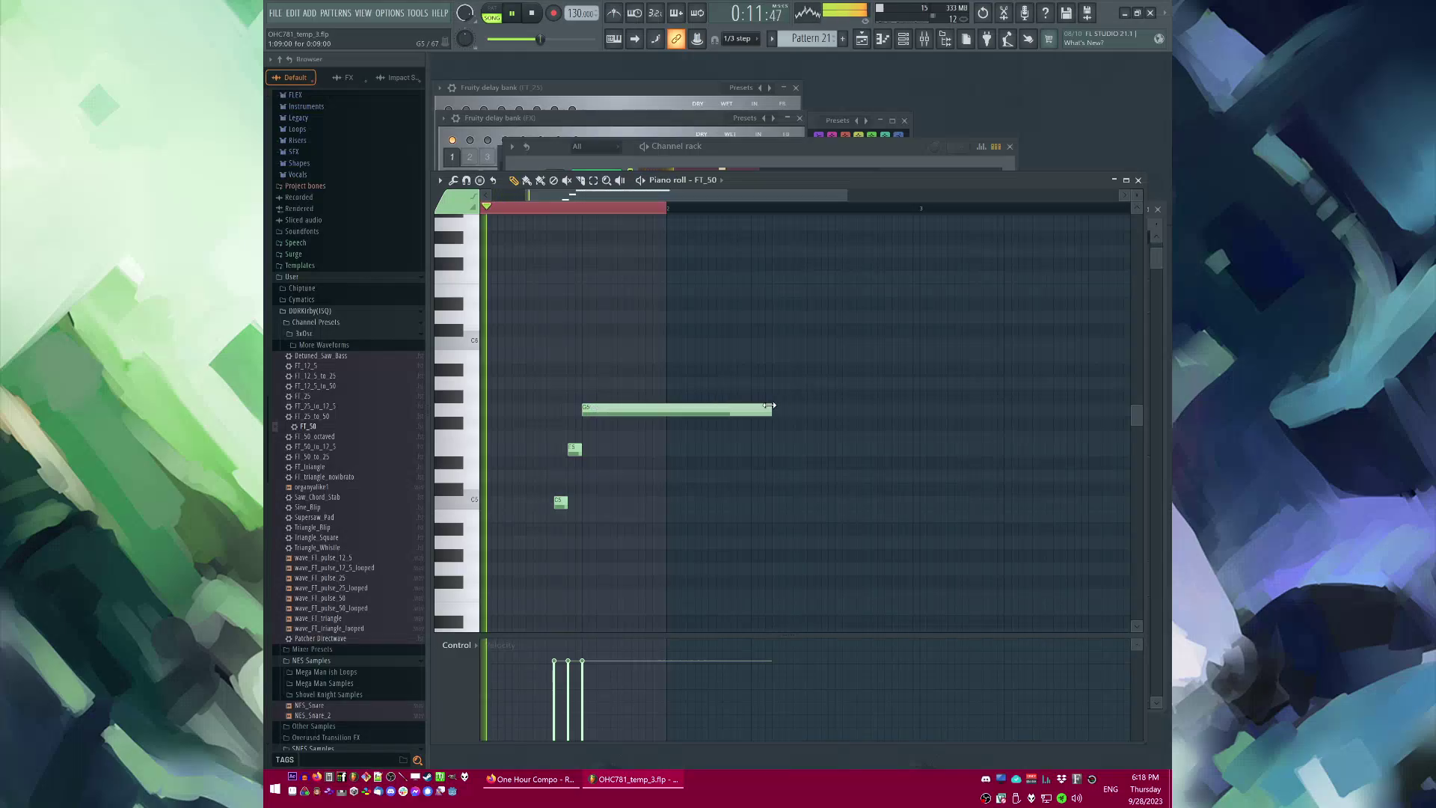
right_click(618, 210)
drag(608, 411, 605, 436)
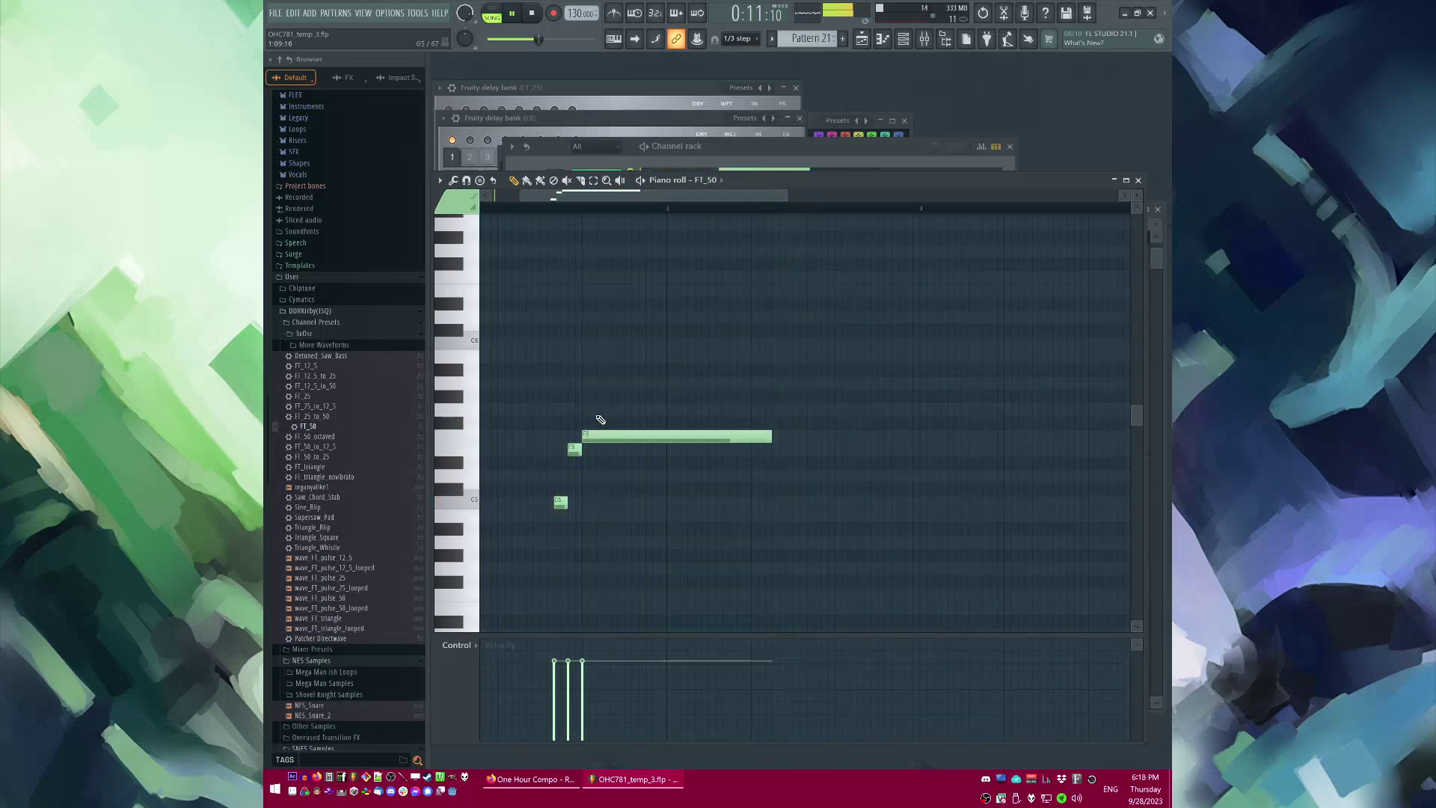
drag(771, 436, 480, 436)
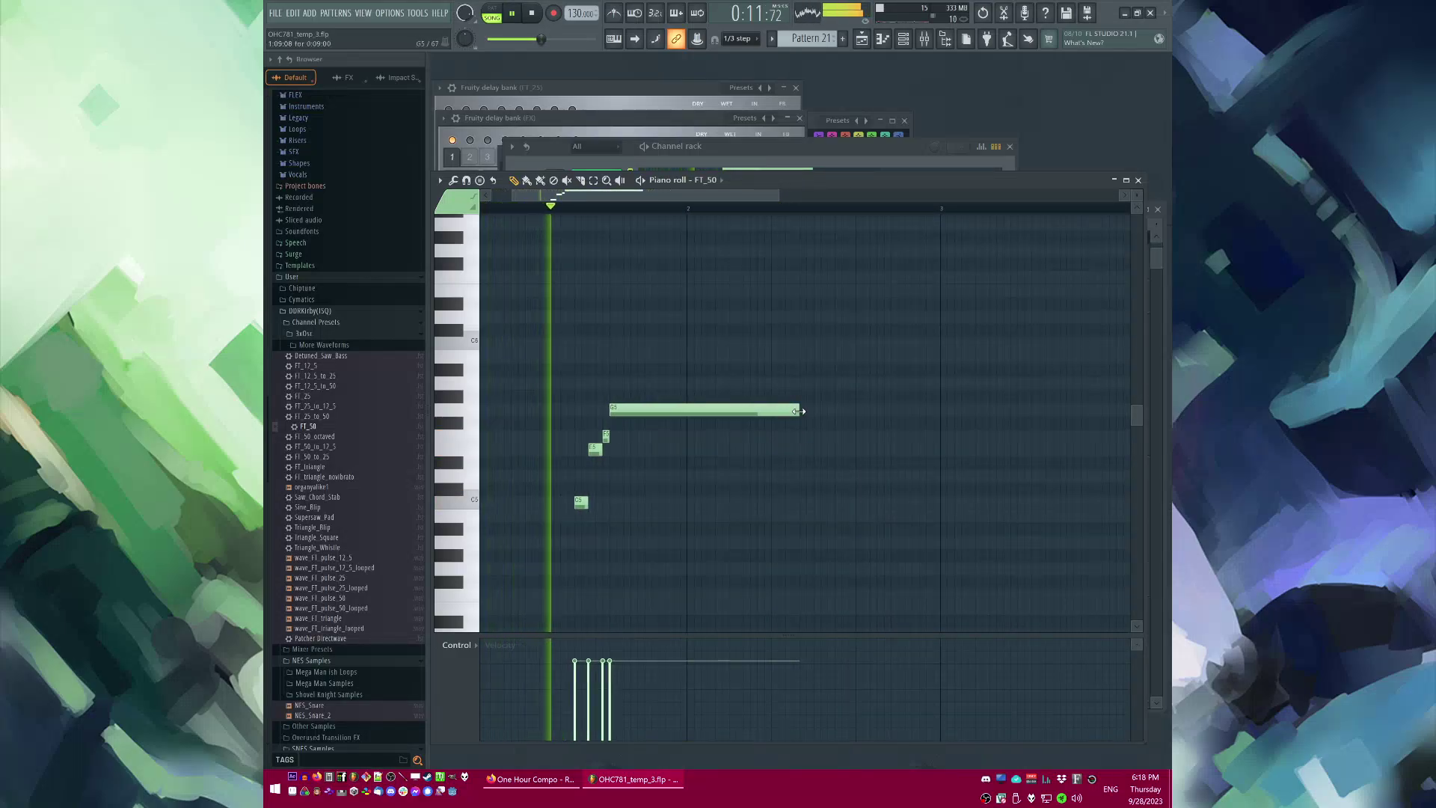
drag(799, 410, 785, 413)
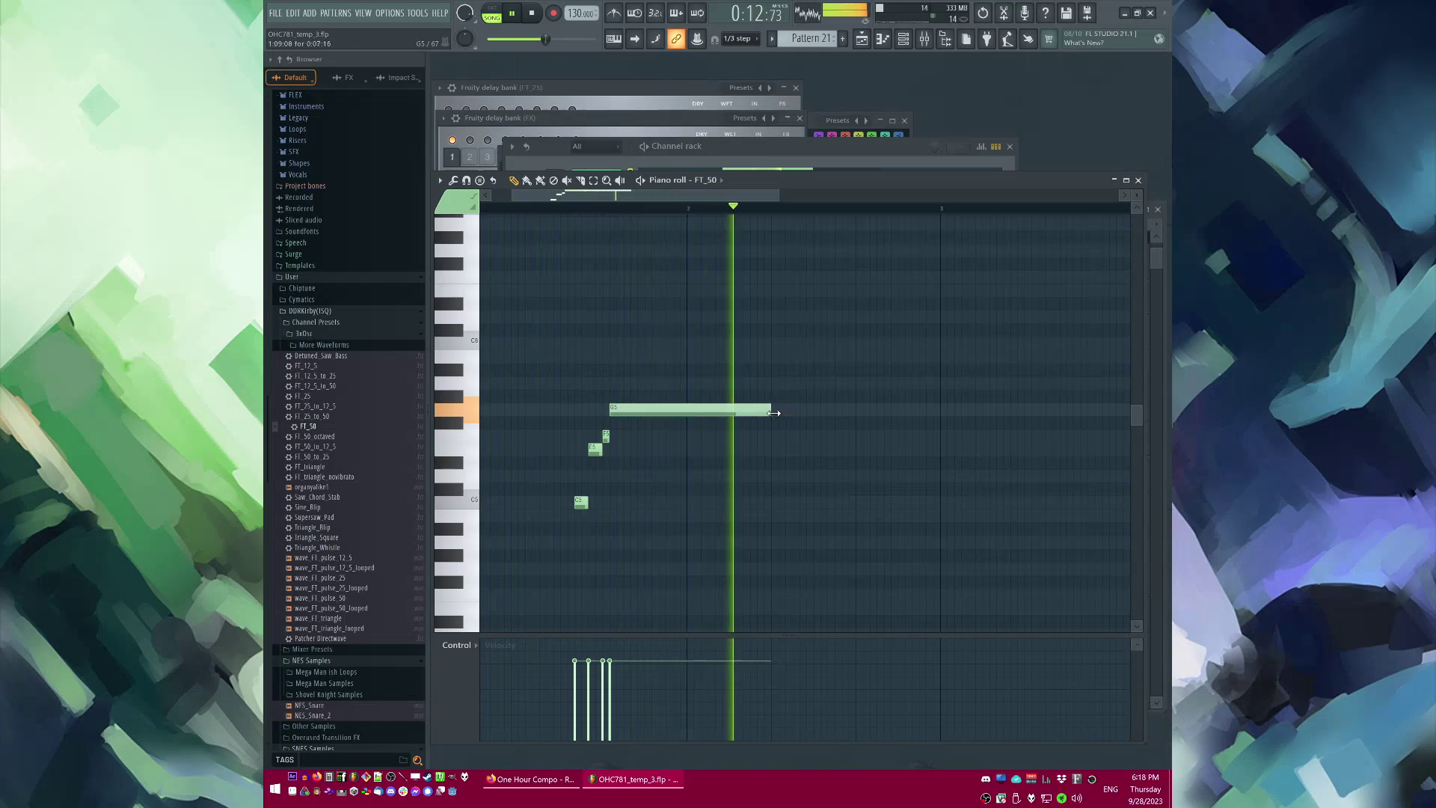
key(space)
scroll(593, 442, up, 2)
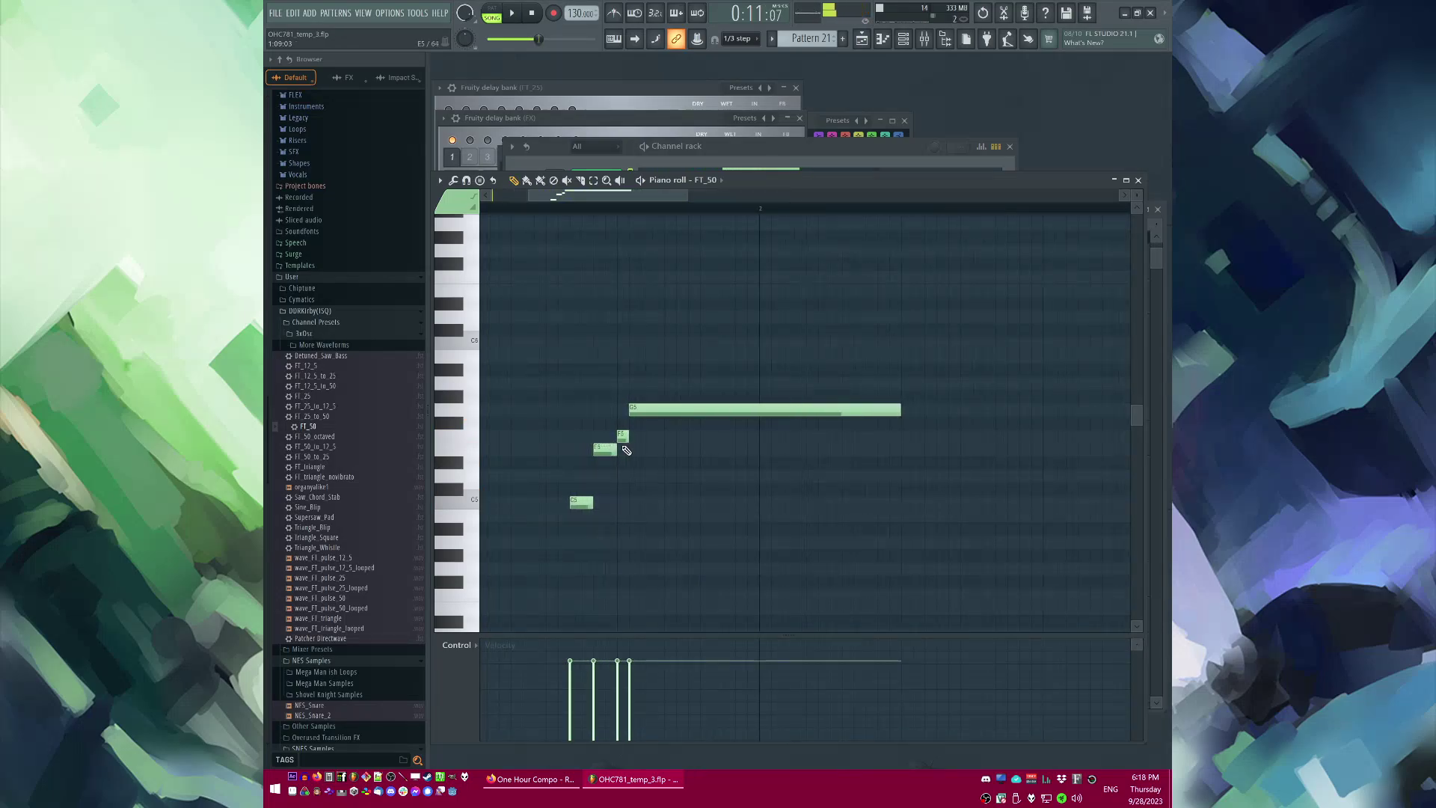
Step: Replace the long G5 with a short G5 slide note above the F5 at step 9 of bar 1
right_click(645, 411)
key(s)
click(618, 408)
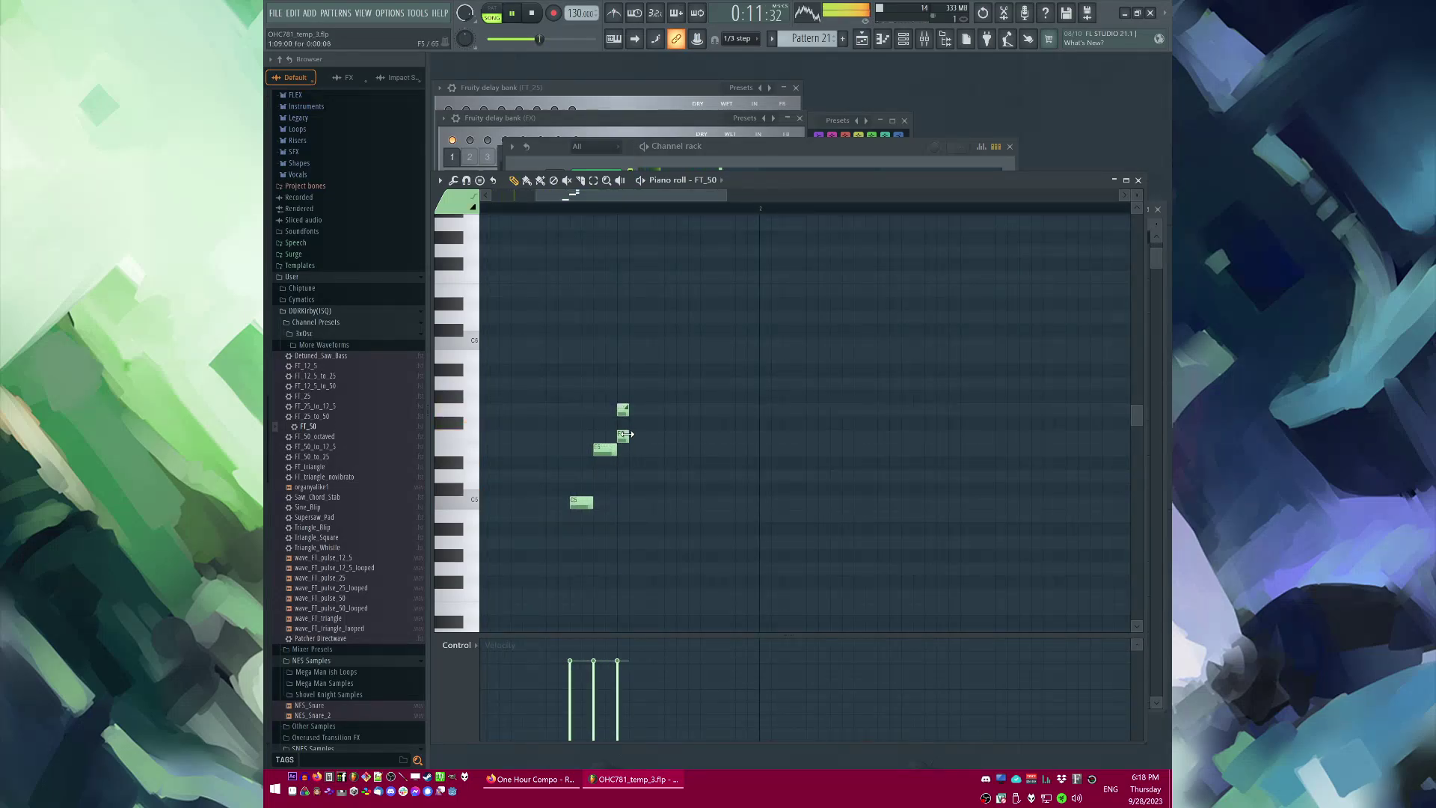
Step: Extend the F5 at step 9 of bar 1 to 0:11:16 and add a shorter F5 at step 9 of bar 2
drag(626, 433, 1064, 428)
scroll(657, 391, down, 2)
key(space)
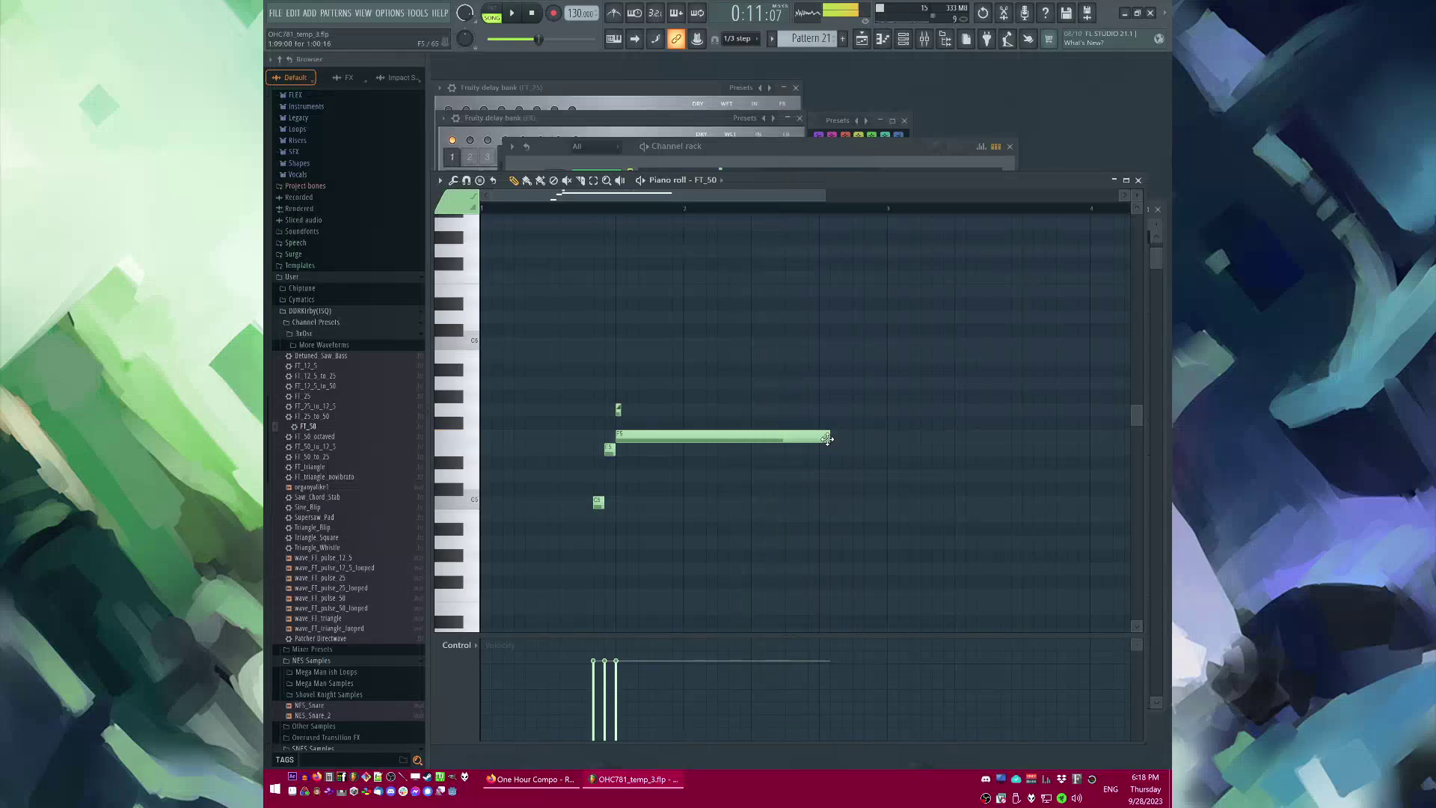
click(823, 436)
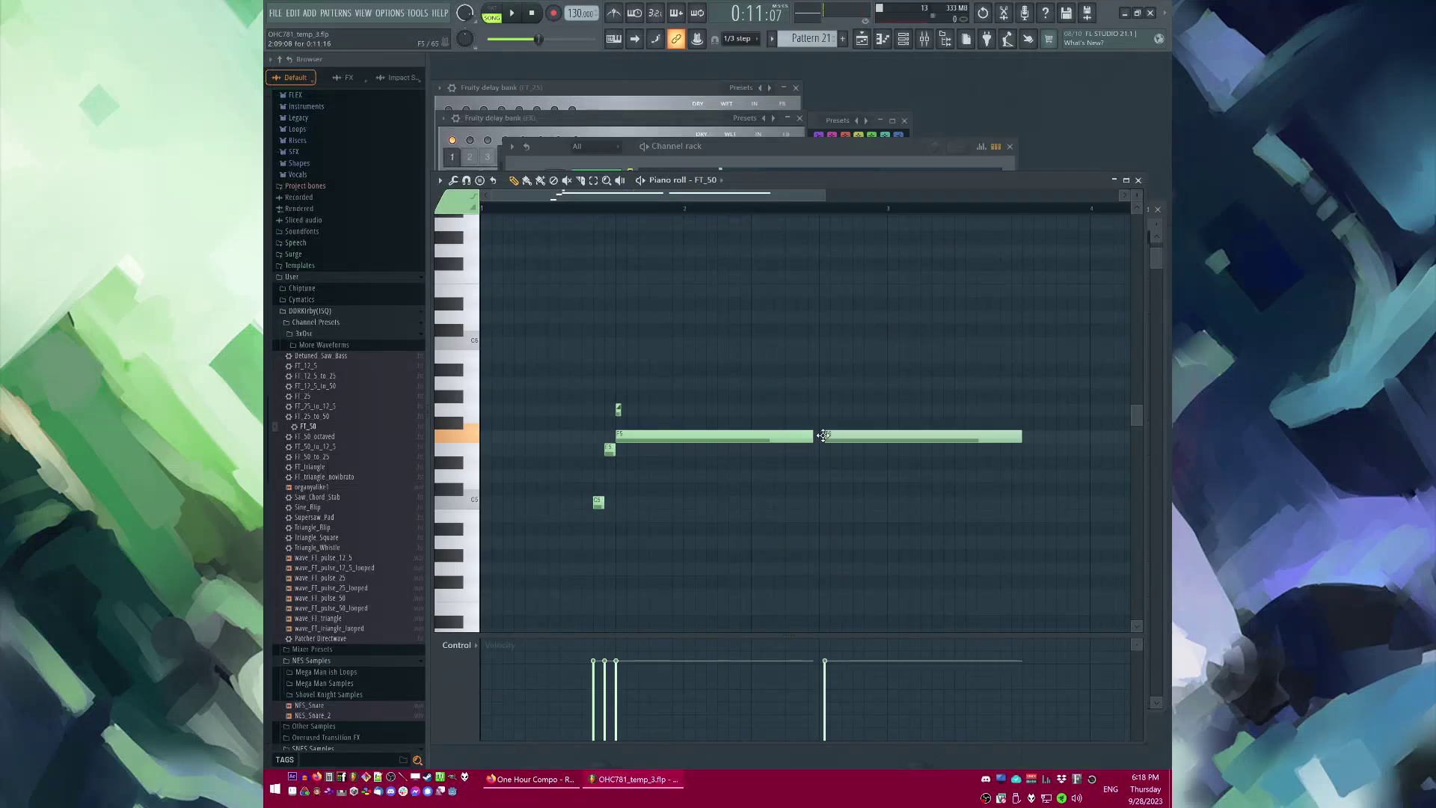
drag(1014, 434, 860, 436)
Step: Add short G5 and F5 notes leading into bar 3, followed by a four-step E5 at the start of bar 3
click(871, 411)
scroll(950, 413, up, 2)
key(space)
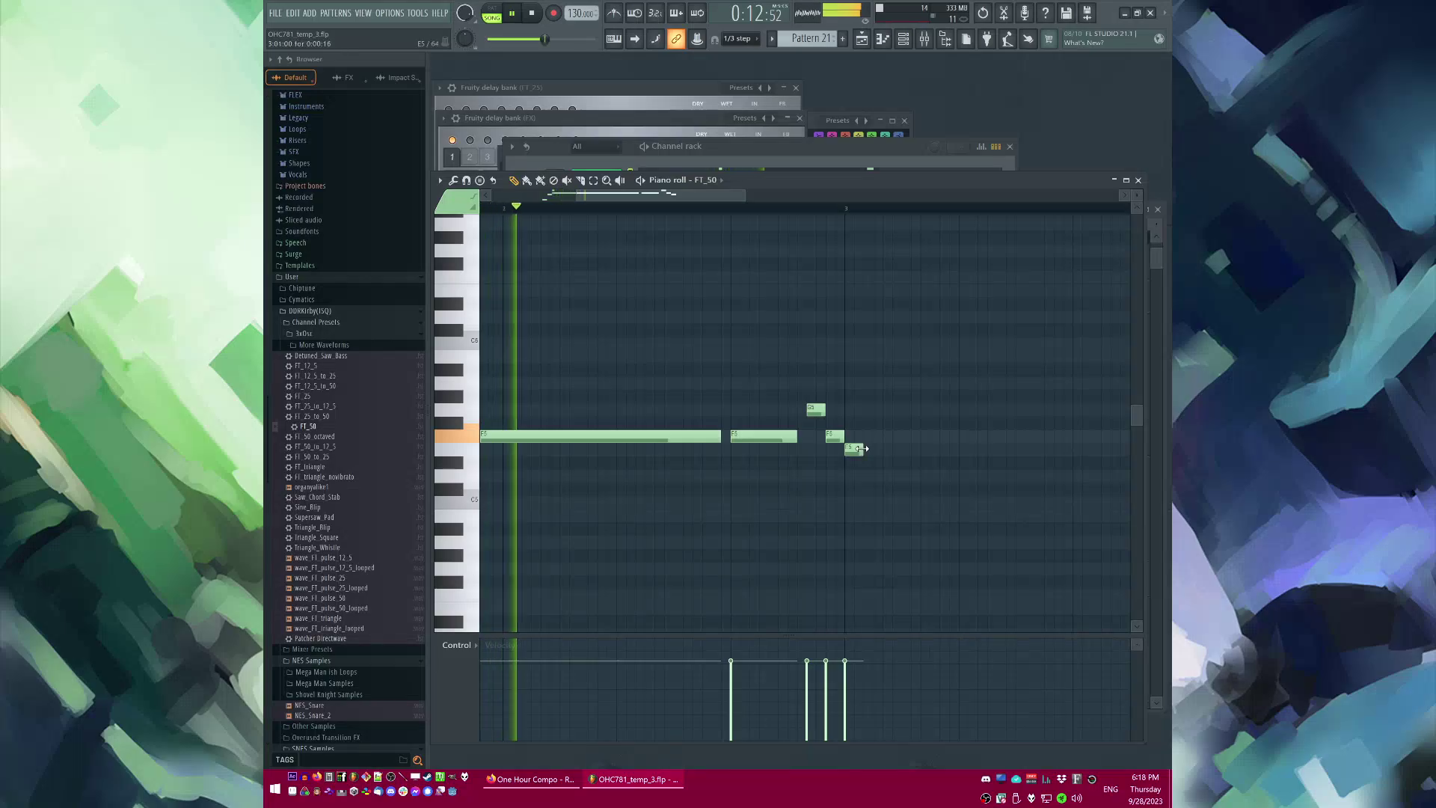
drag(862, 448, 1021, 441)
scroll(697, 381, down, 2)
scroll(525, 250, up, 2)
Step: Lower the long F5 starting at step 9 of bar 1 to E5 and audition the phrase from step 7
click(569, 210)
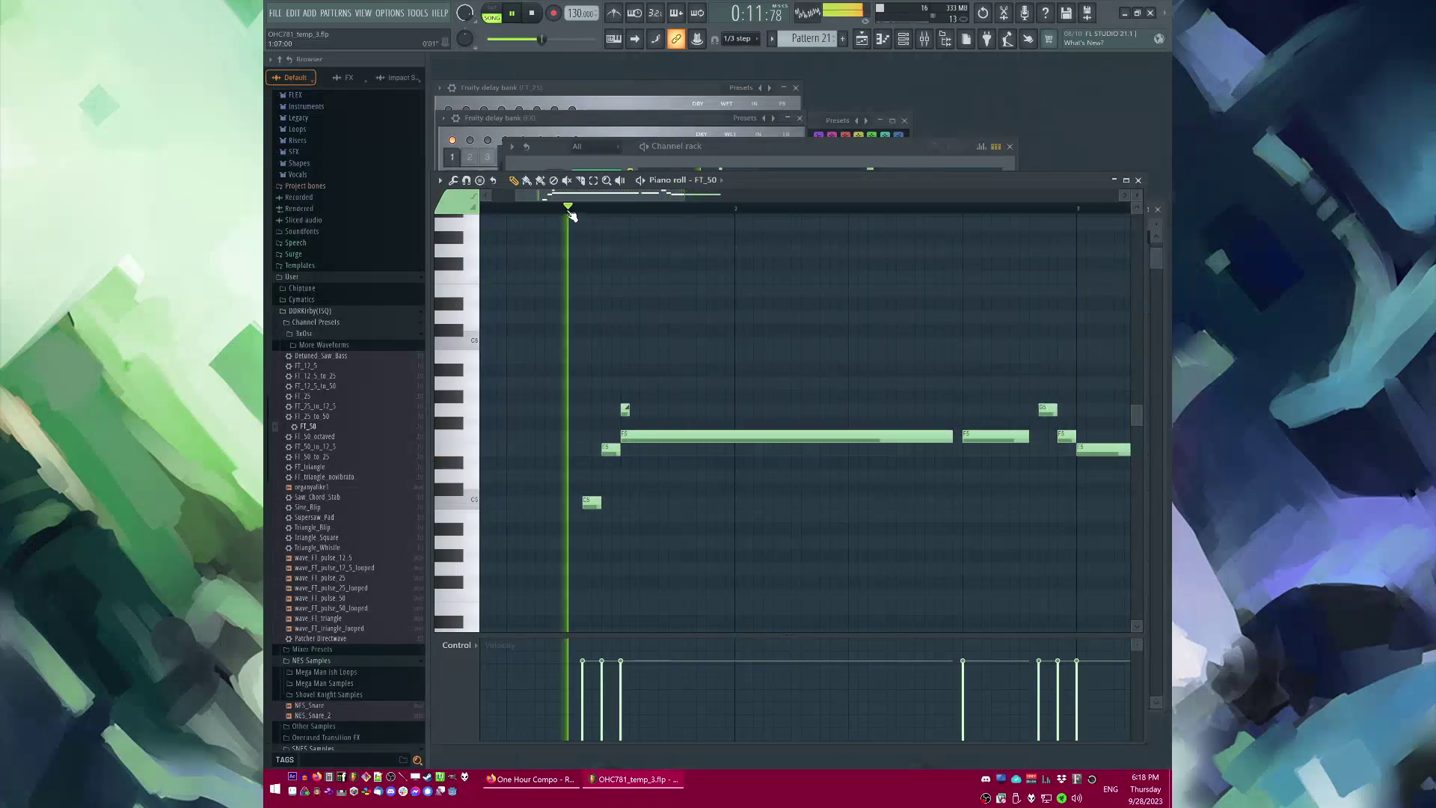
key(space)
key(space)
drag(634, 436, 614, 450)
key(space)
key(space)
key(space)
key(space)
key(space)
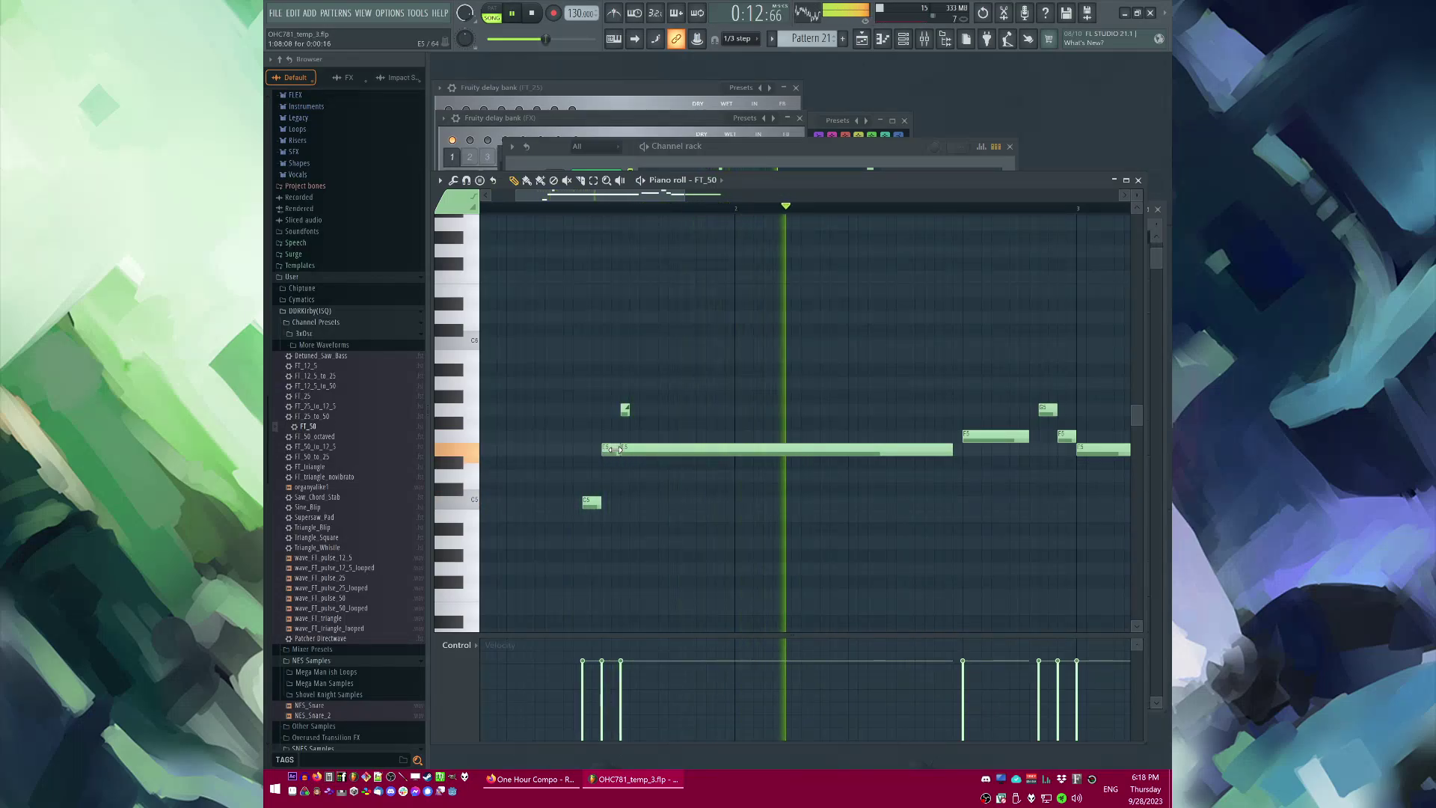
Step: Add a C5 at step 5 of bar 3, directly after the E5, with a length of 0:01:16
scroll(578, 414, down, 4)
scroll(762, 480, up, 2)
key(space)
scroll(759, 482, up, 1)
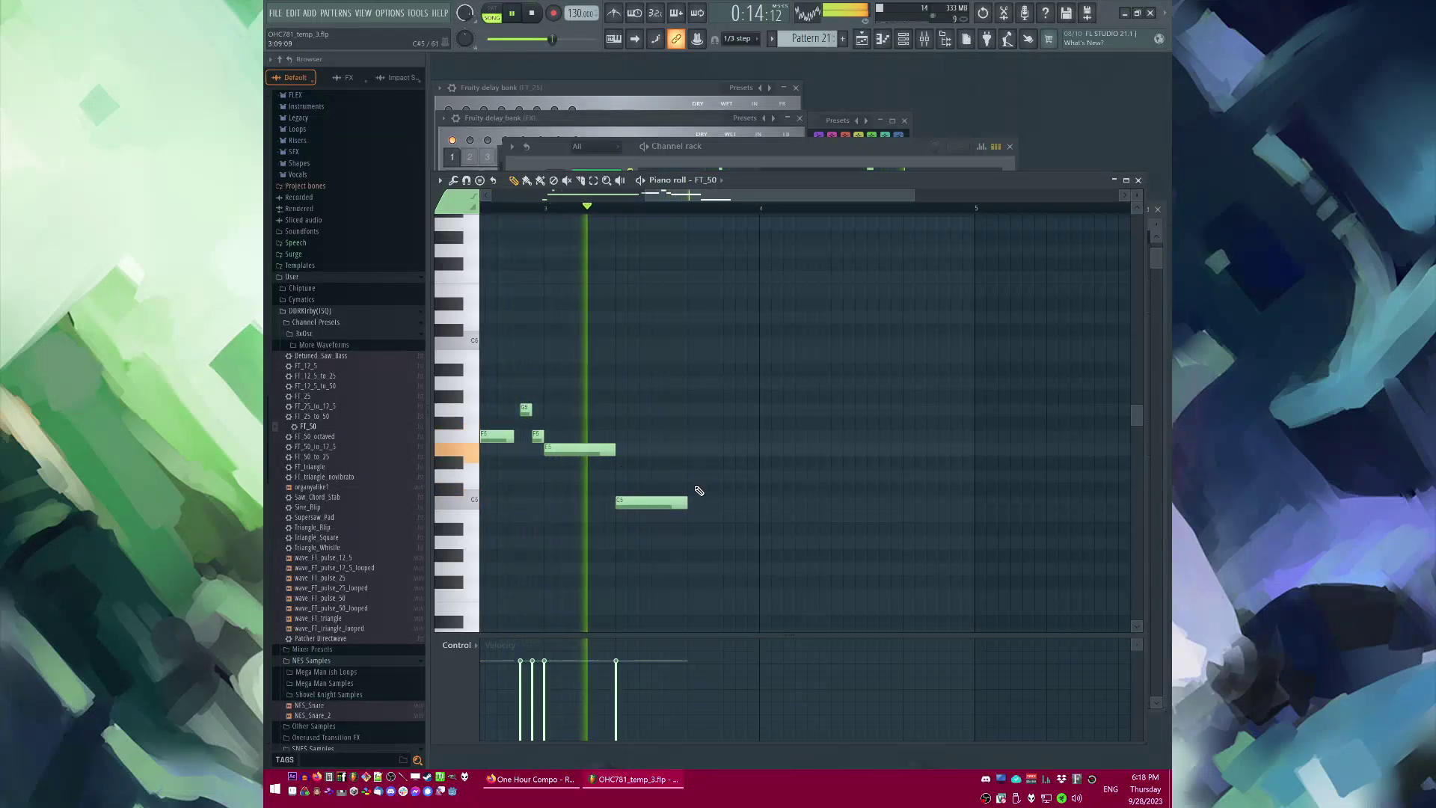
key(space)
drag(686, 502, 642, 507)
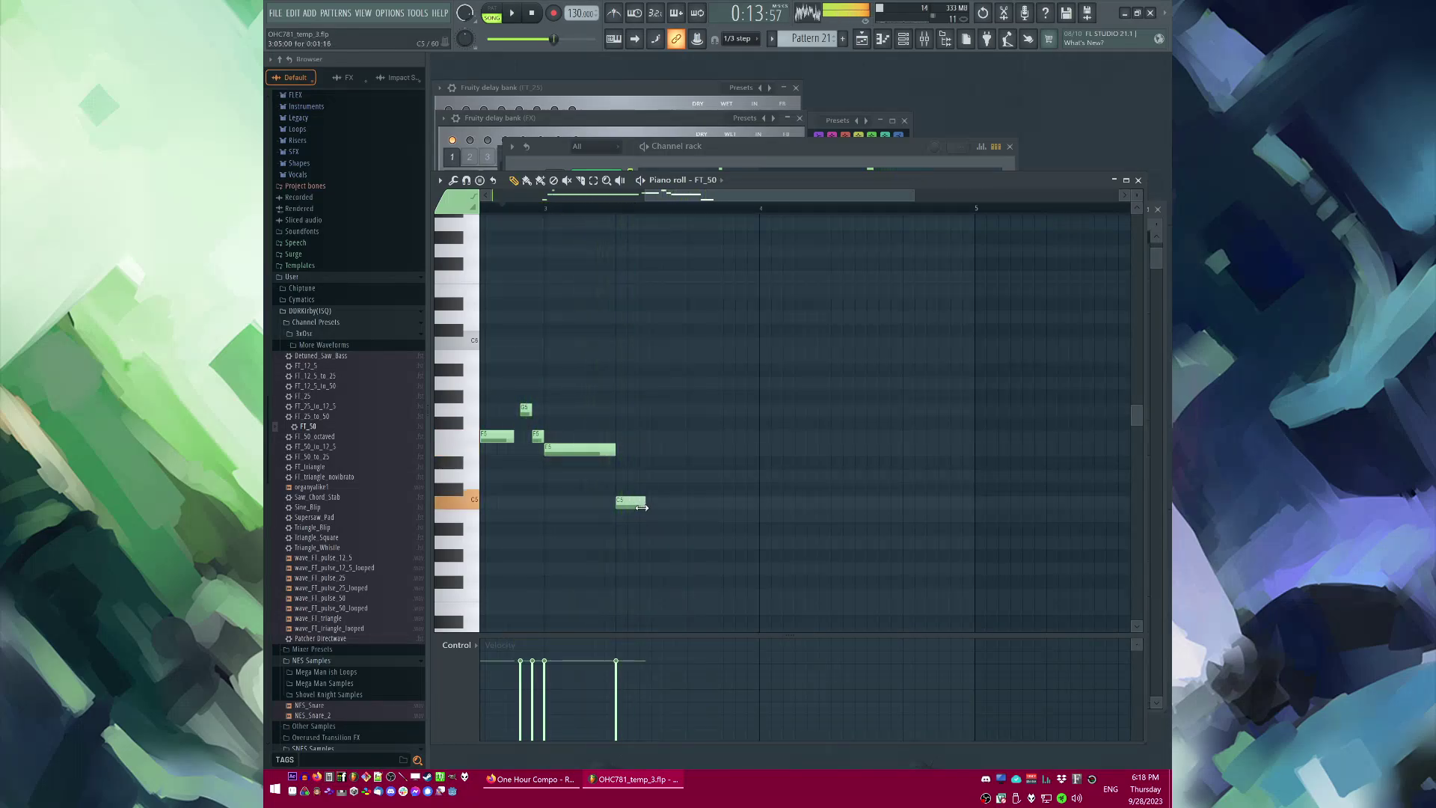
Step: Shorten bar 3's opening E5 with the C5 moved up against it, and add short G4, C5 and C5 notes in the bar's second half
scroll(877, 397, down, 3)
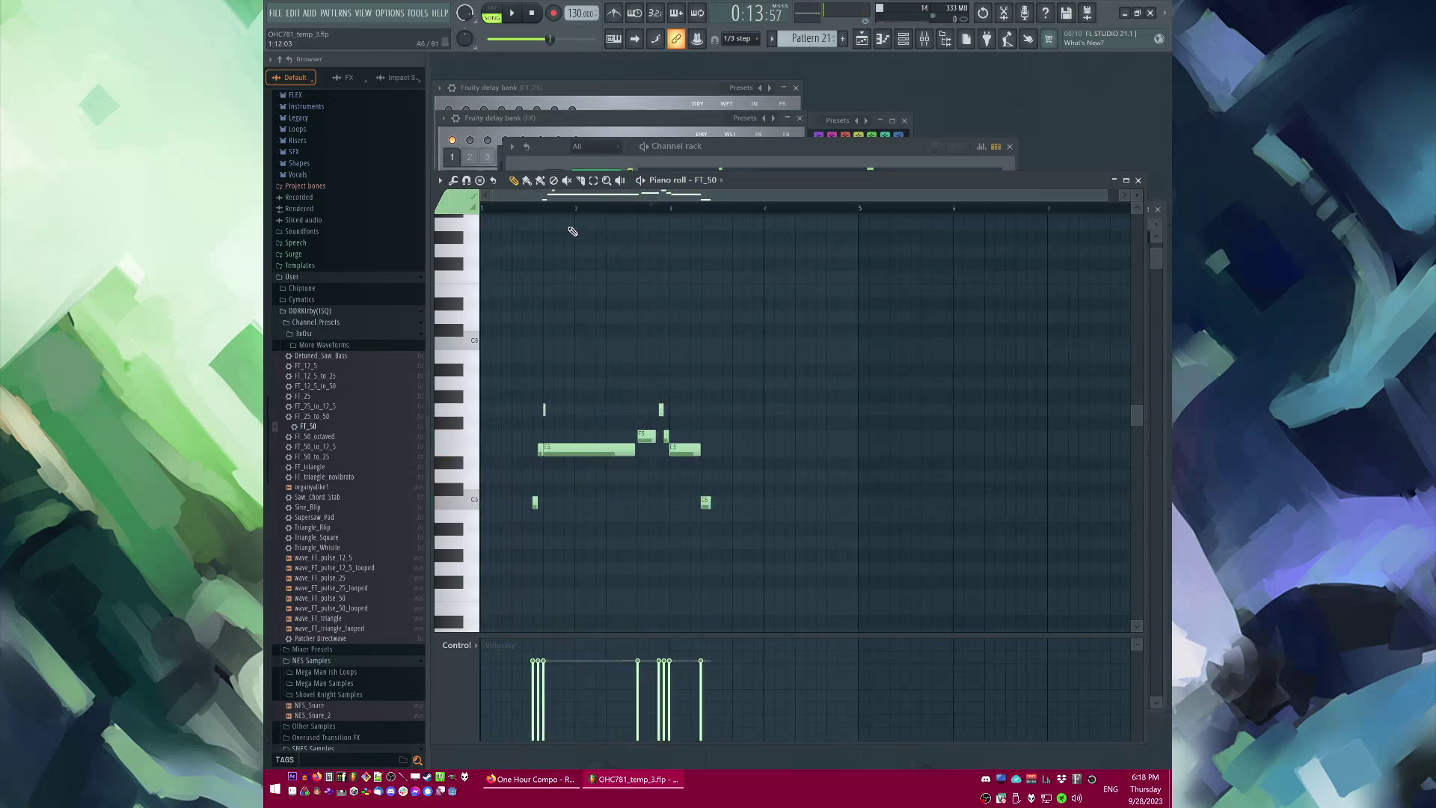
scroll(676, 324, up, 2)
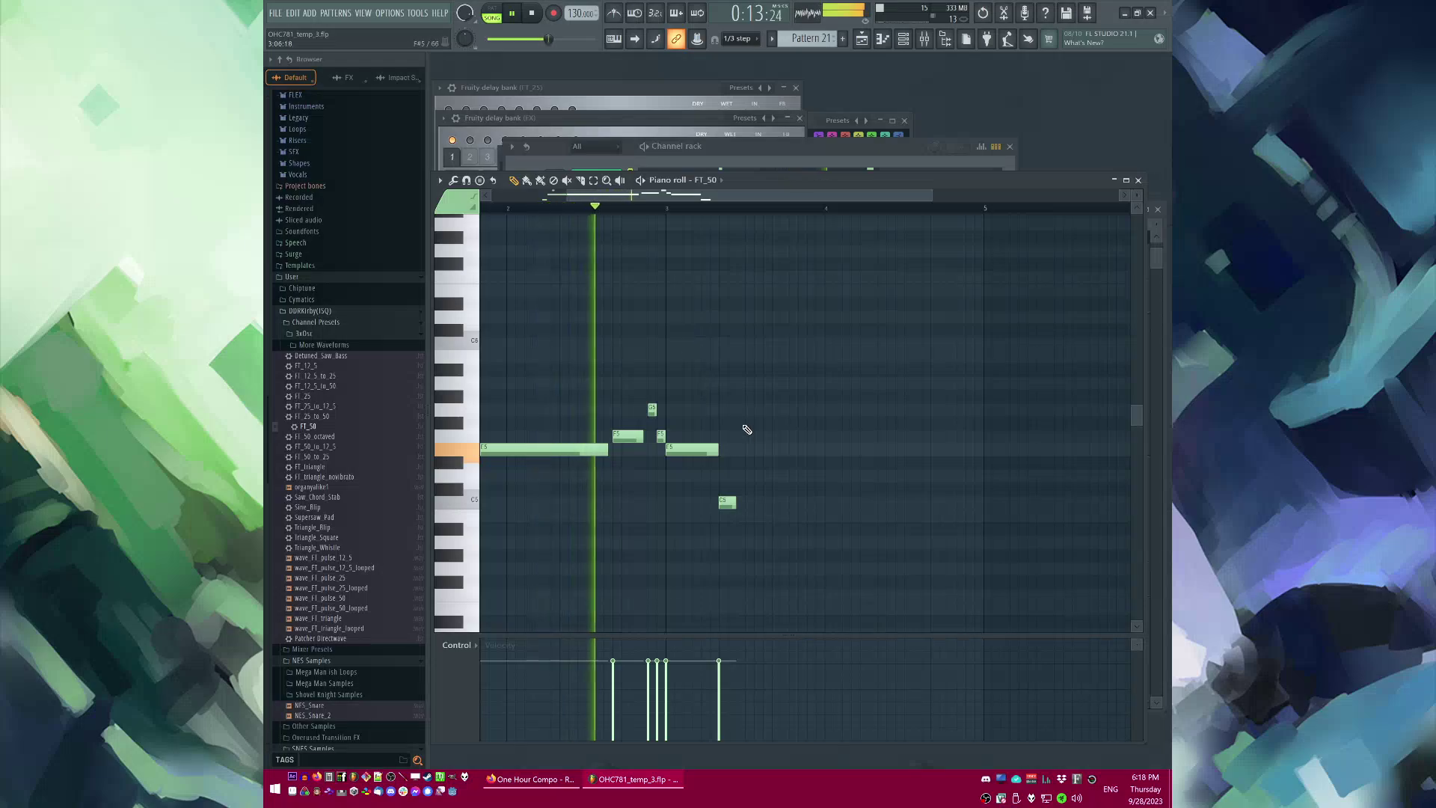
key(space)
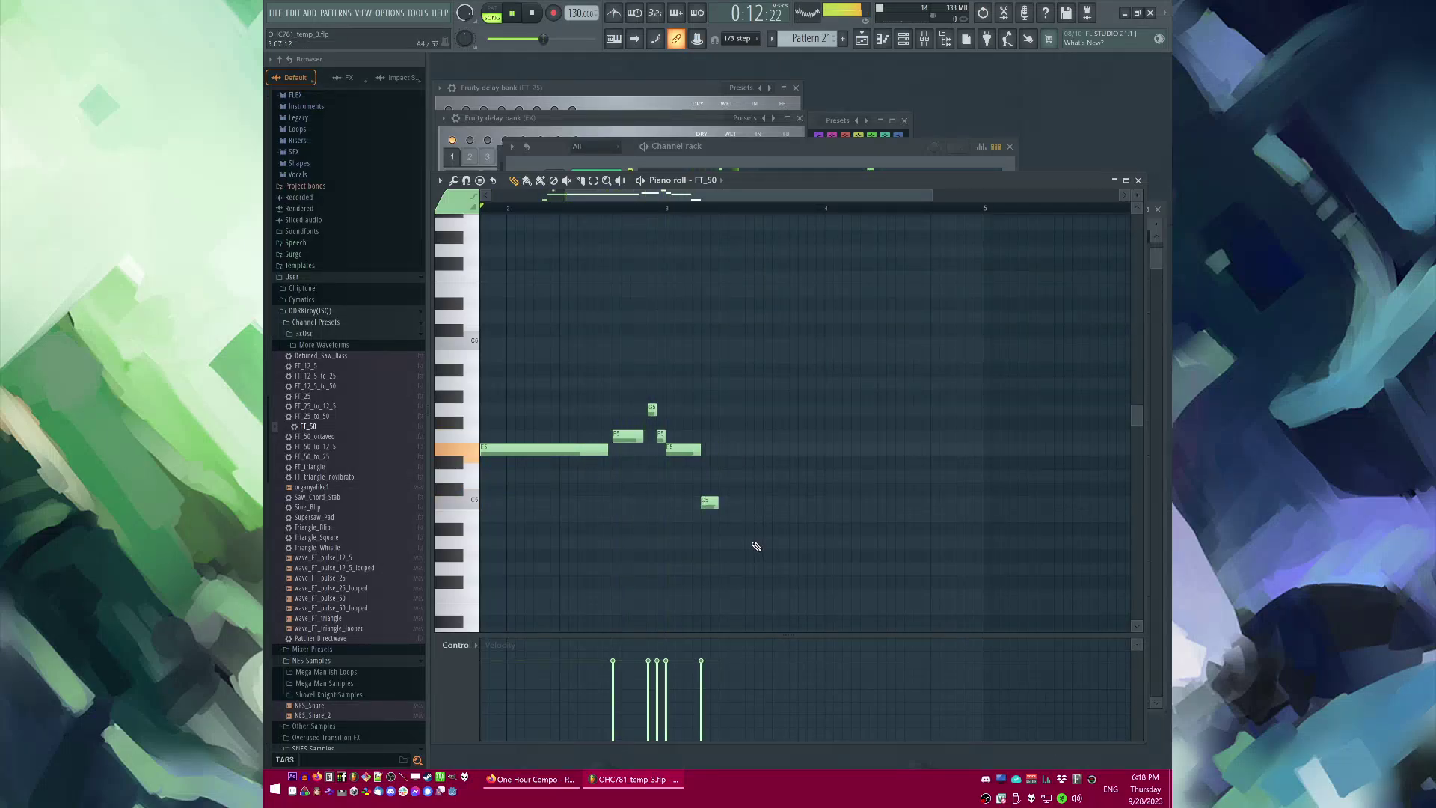
drag(756, 546, 774, 570)
key(space)
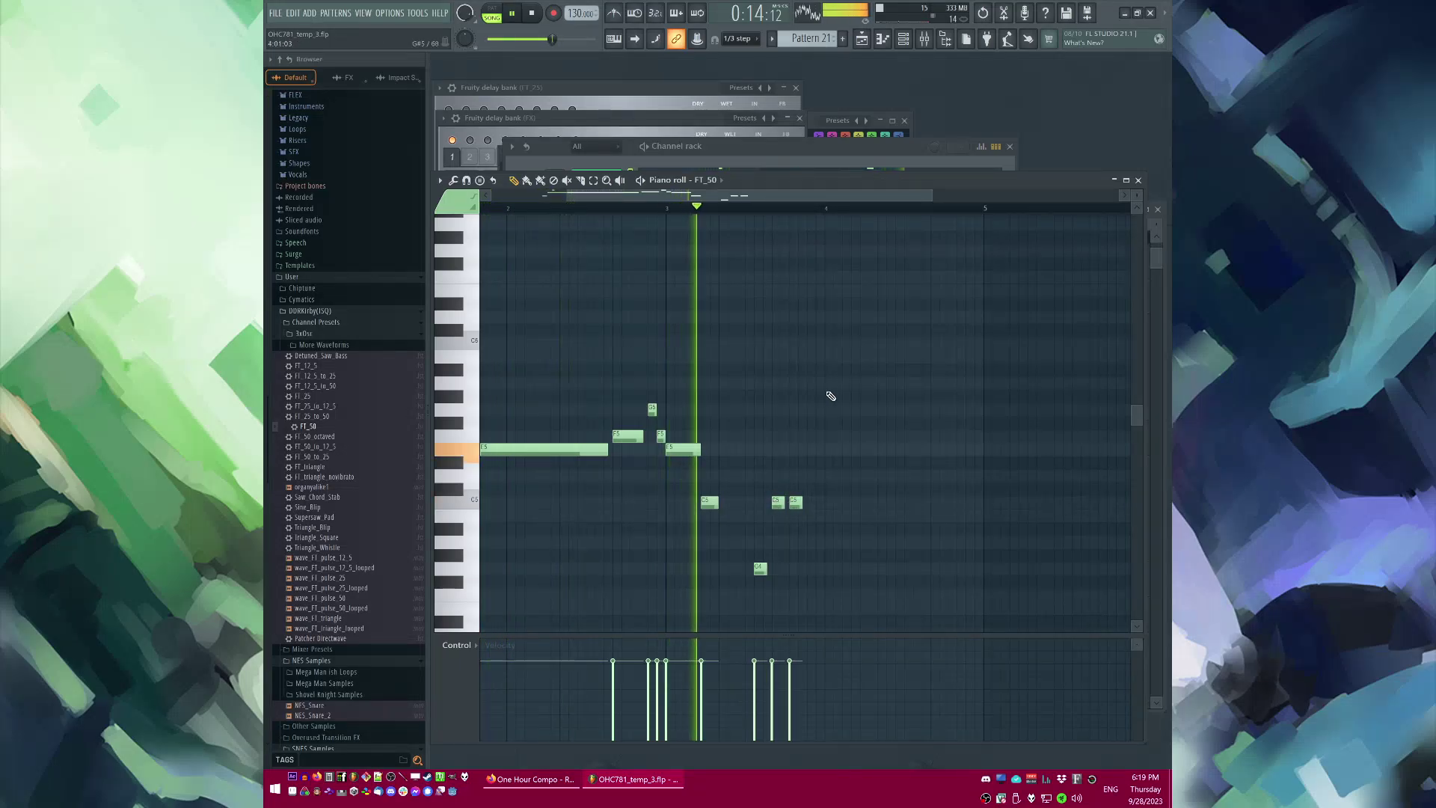
Step: Trim the C5 after bar 3's E5 to 0:00:16 and the C5 at step 9 to a third of a step
scroll(826, 398, up, 2)
drag(684, 506, 675, 506)
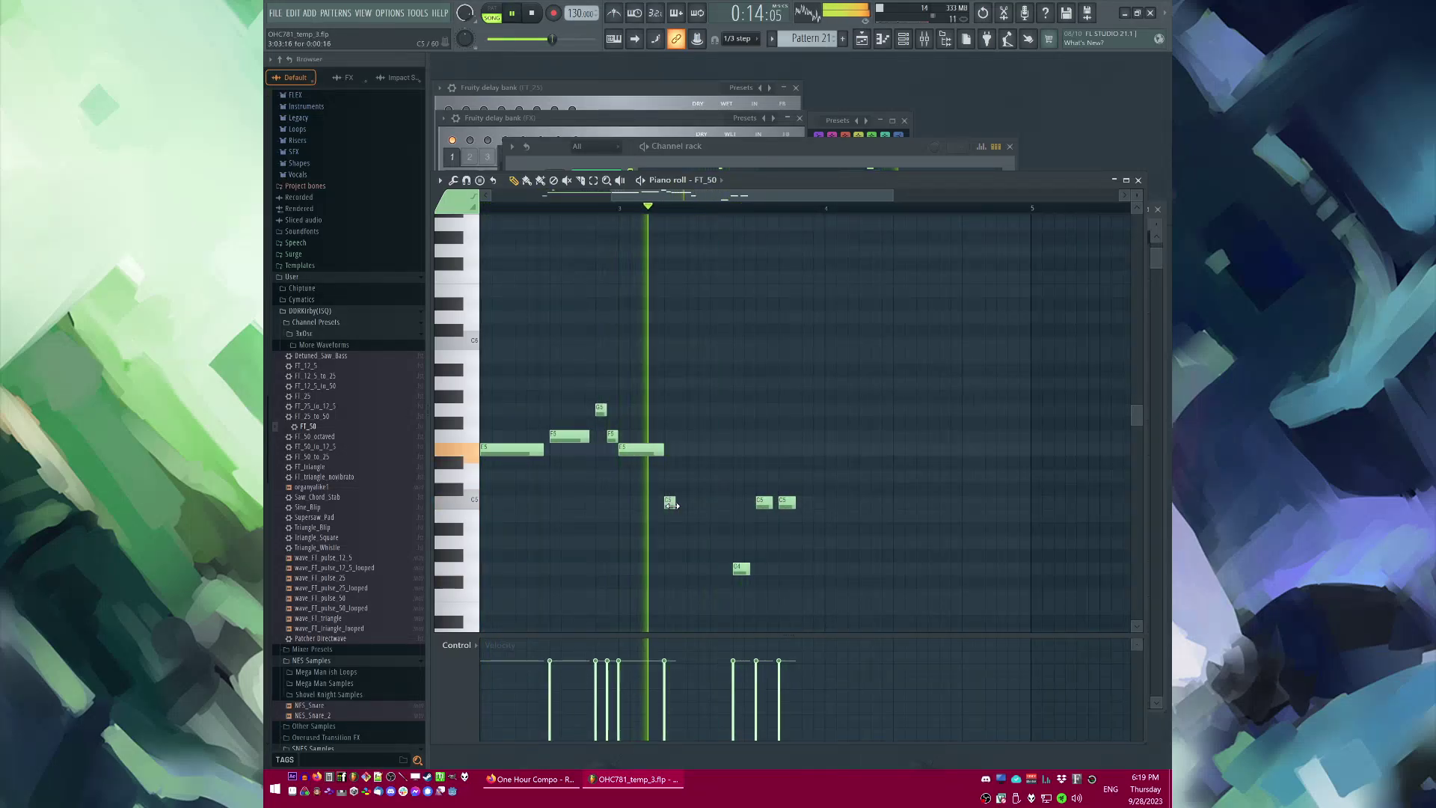
key(space)
key(space)
drag(771, 506, 761, 505)
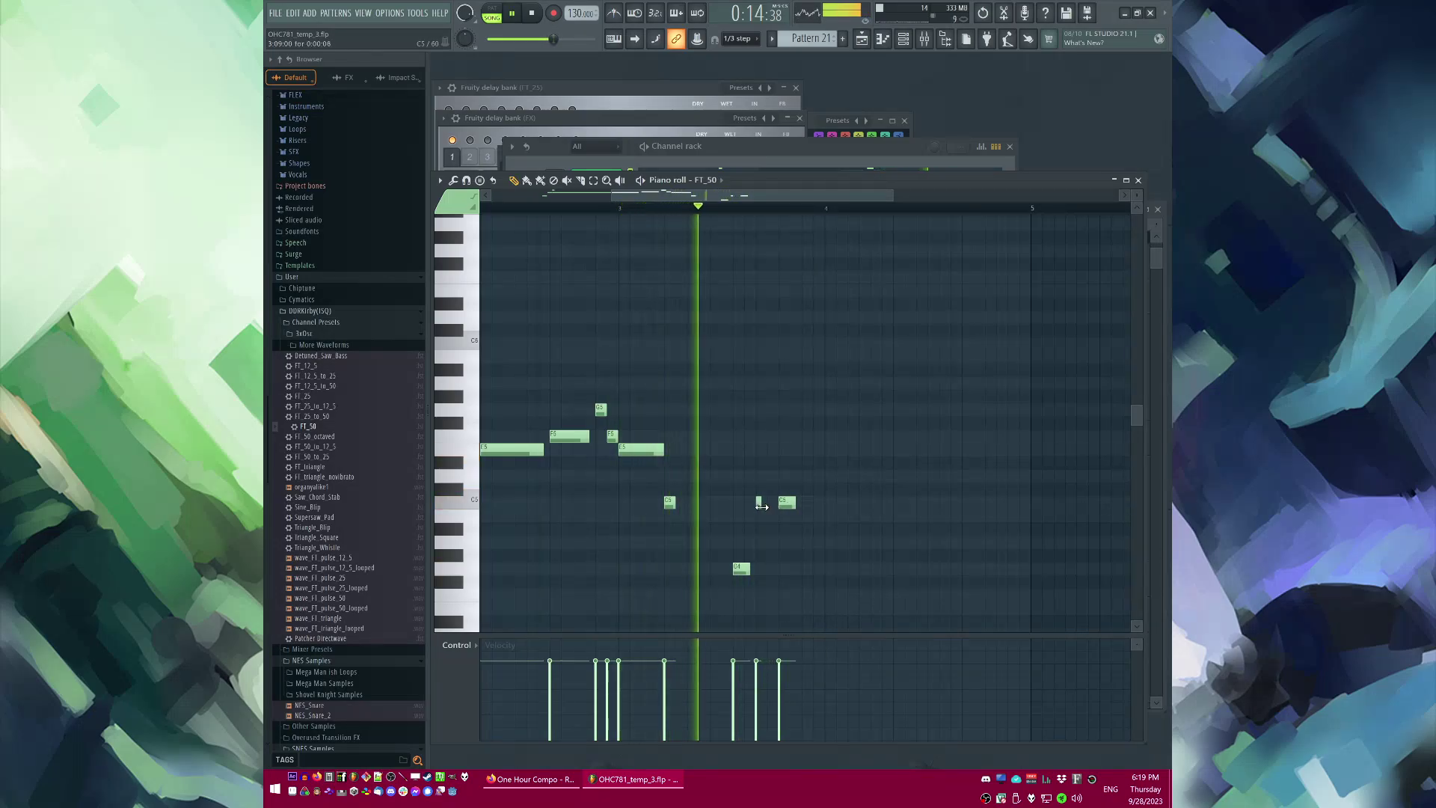
key(space)
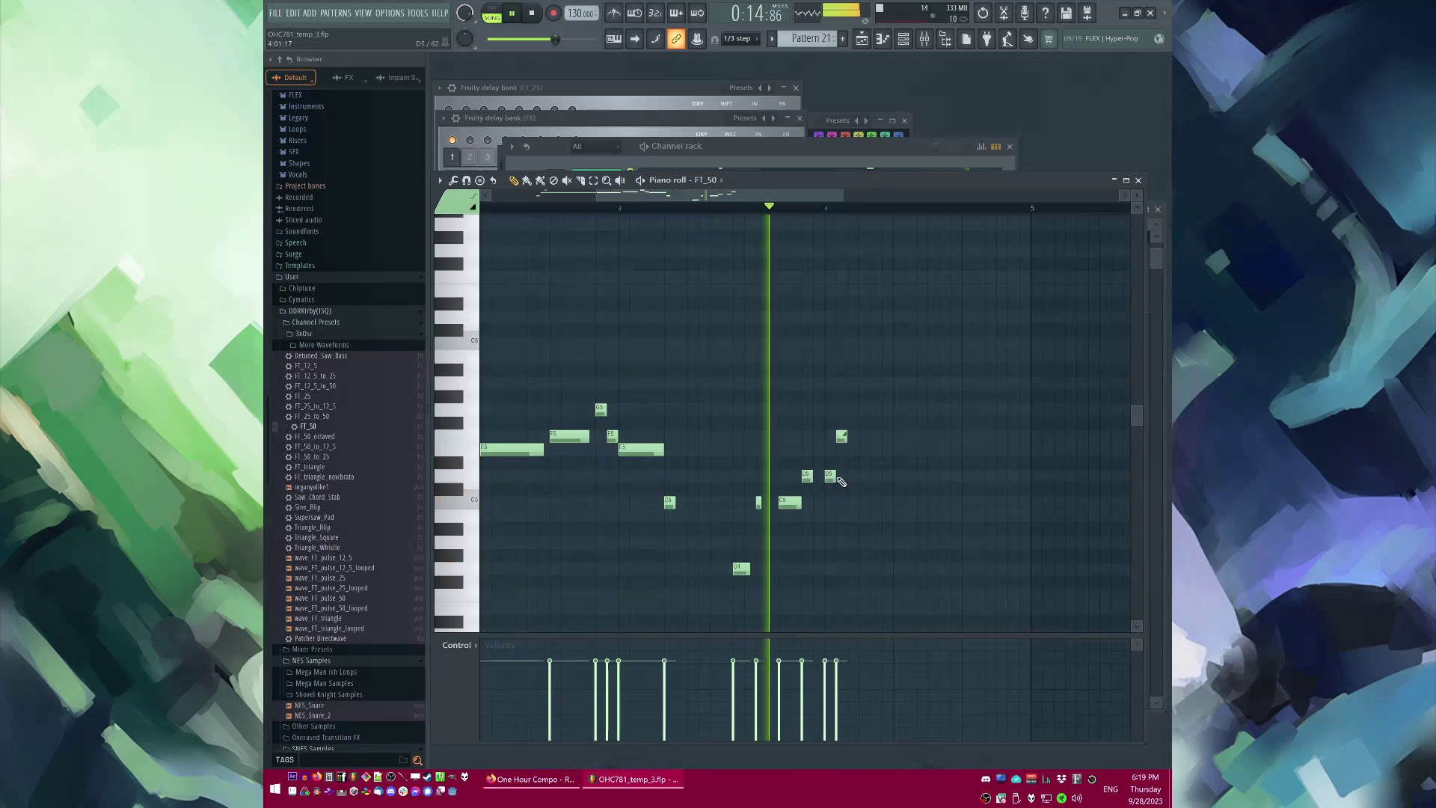
Step: Add a short D5 leading into bar 4 and a D5 filling bar 4 with a short F5 slide note above it
drag(835, 476, 1032, 473)
key(space)
key(space)
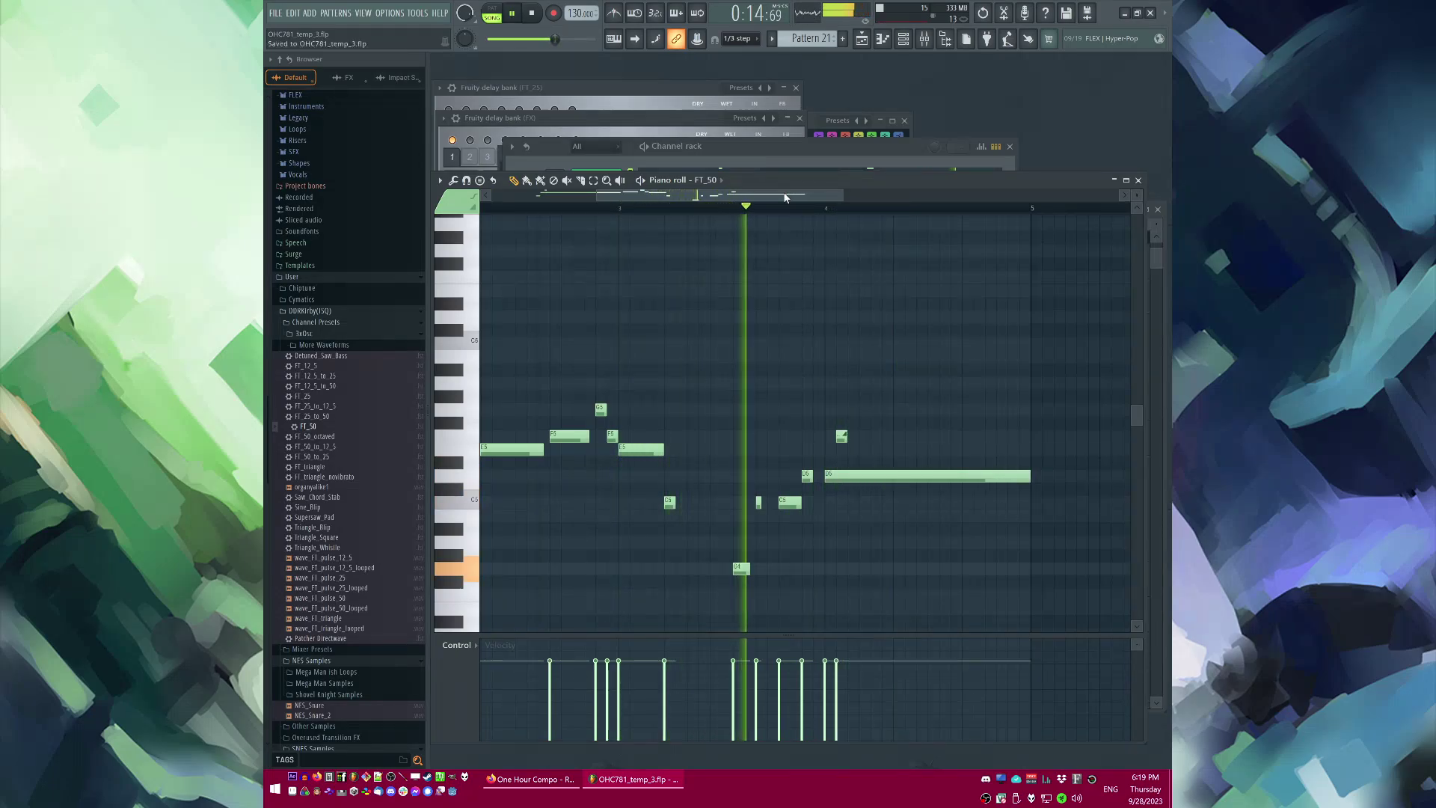
key(space)
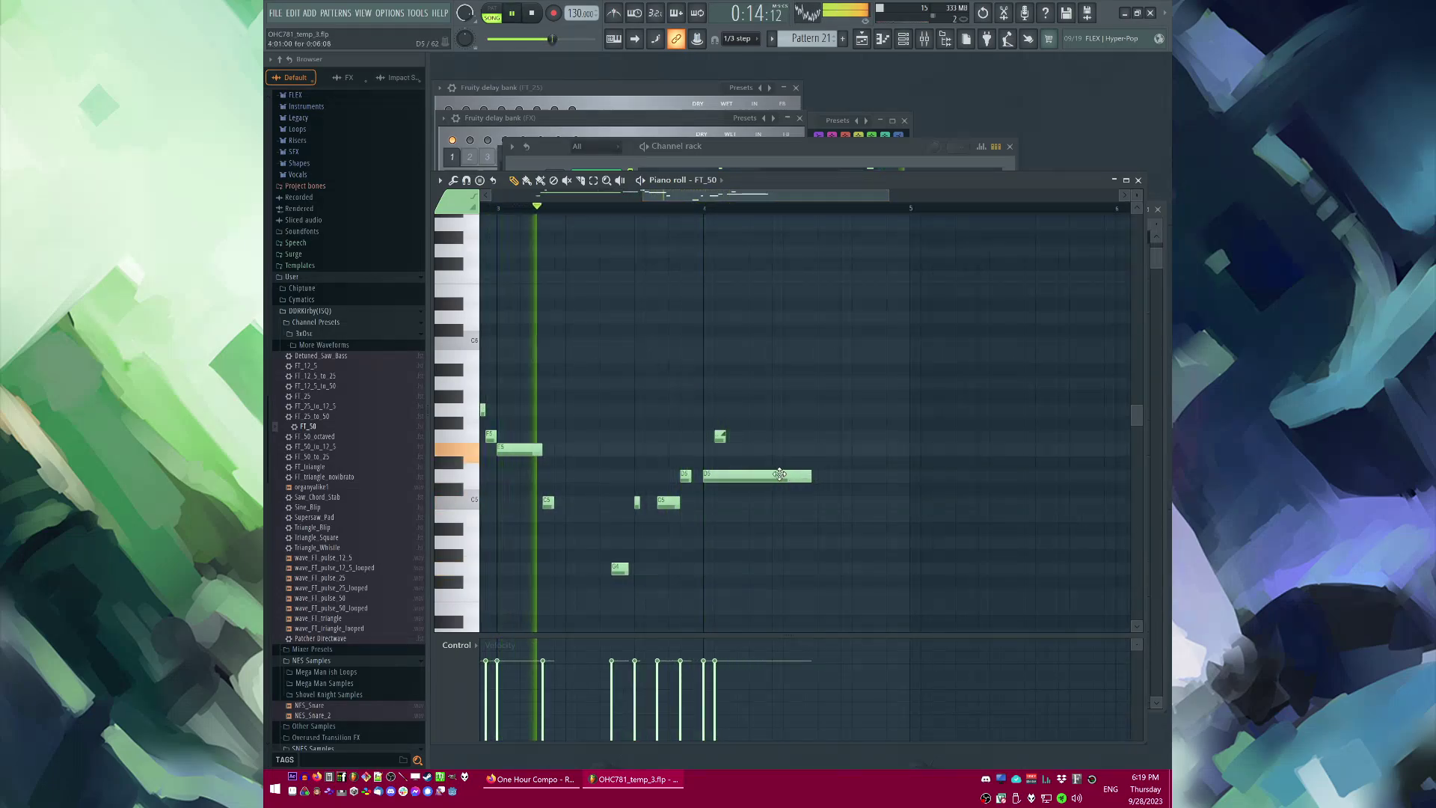
Step: Turn bar 4's D5 into a shorter E5 and complete the bar with an E5 at step 5 and a D5 at step 9
drag(826, 478, 805, 446)
key(space)
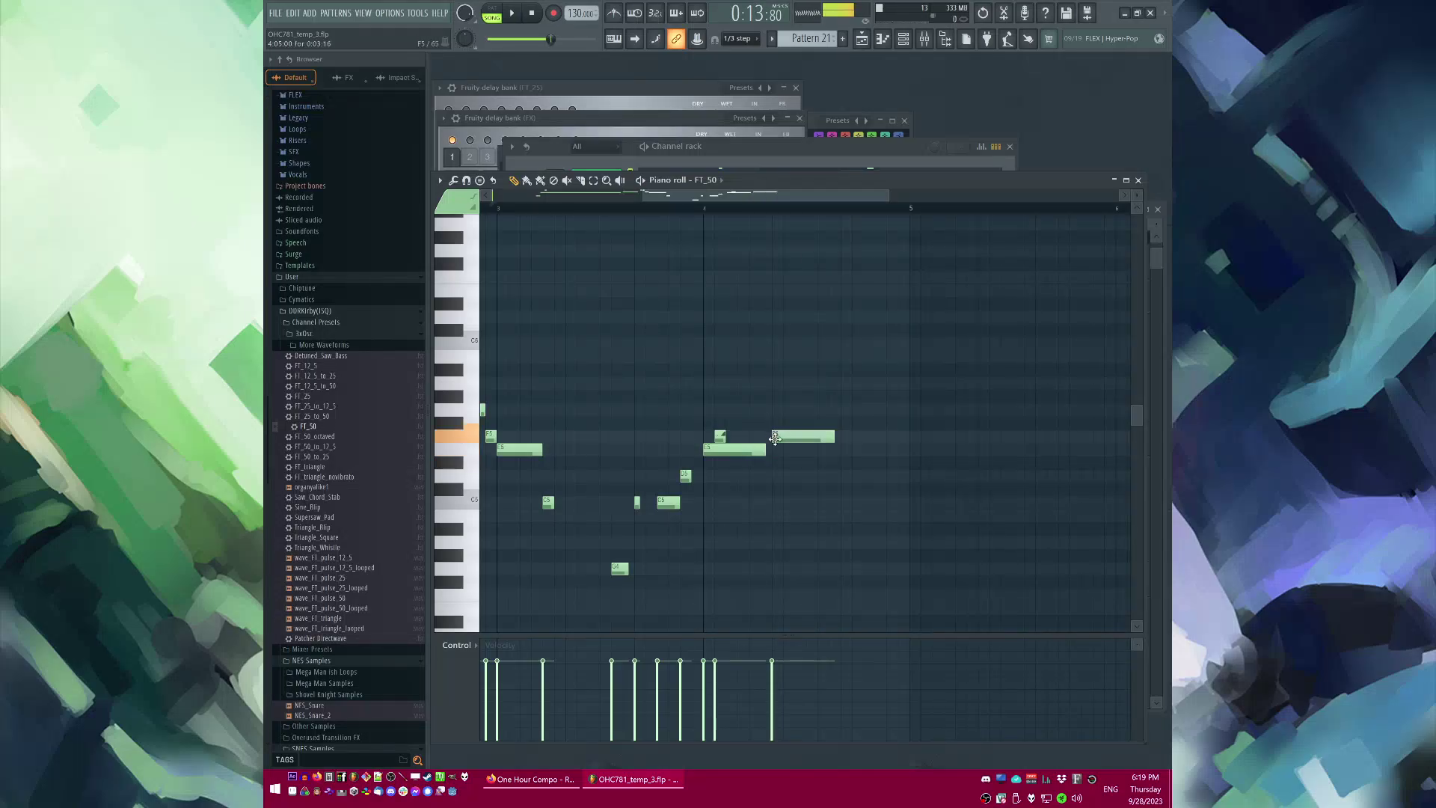
drag(720, 197, 755, 198)
drag(776, 476, 816, 479)
click(836, 447)
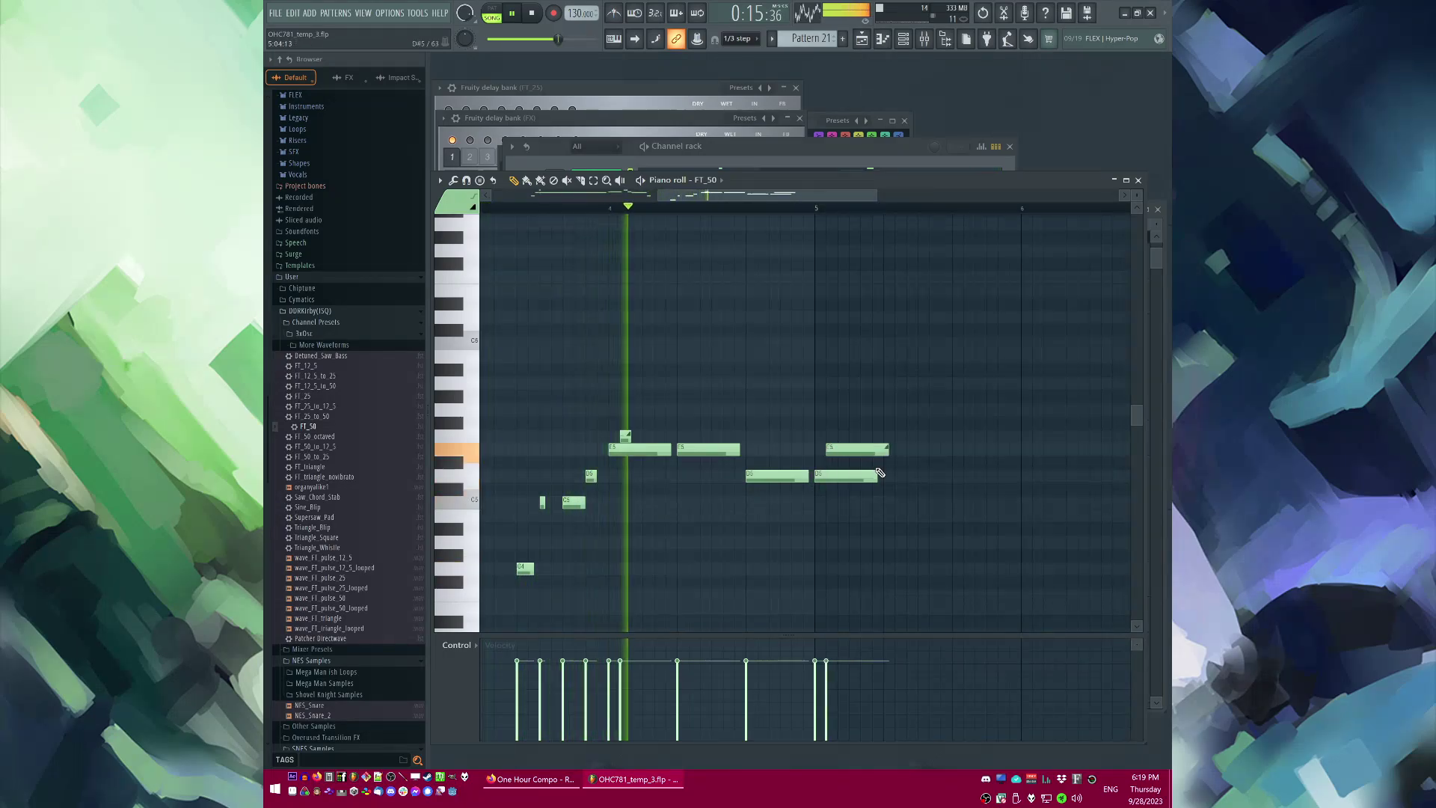
right_click(866, 450)
right_click(863, 477)
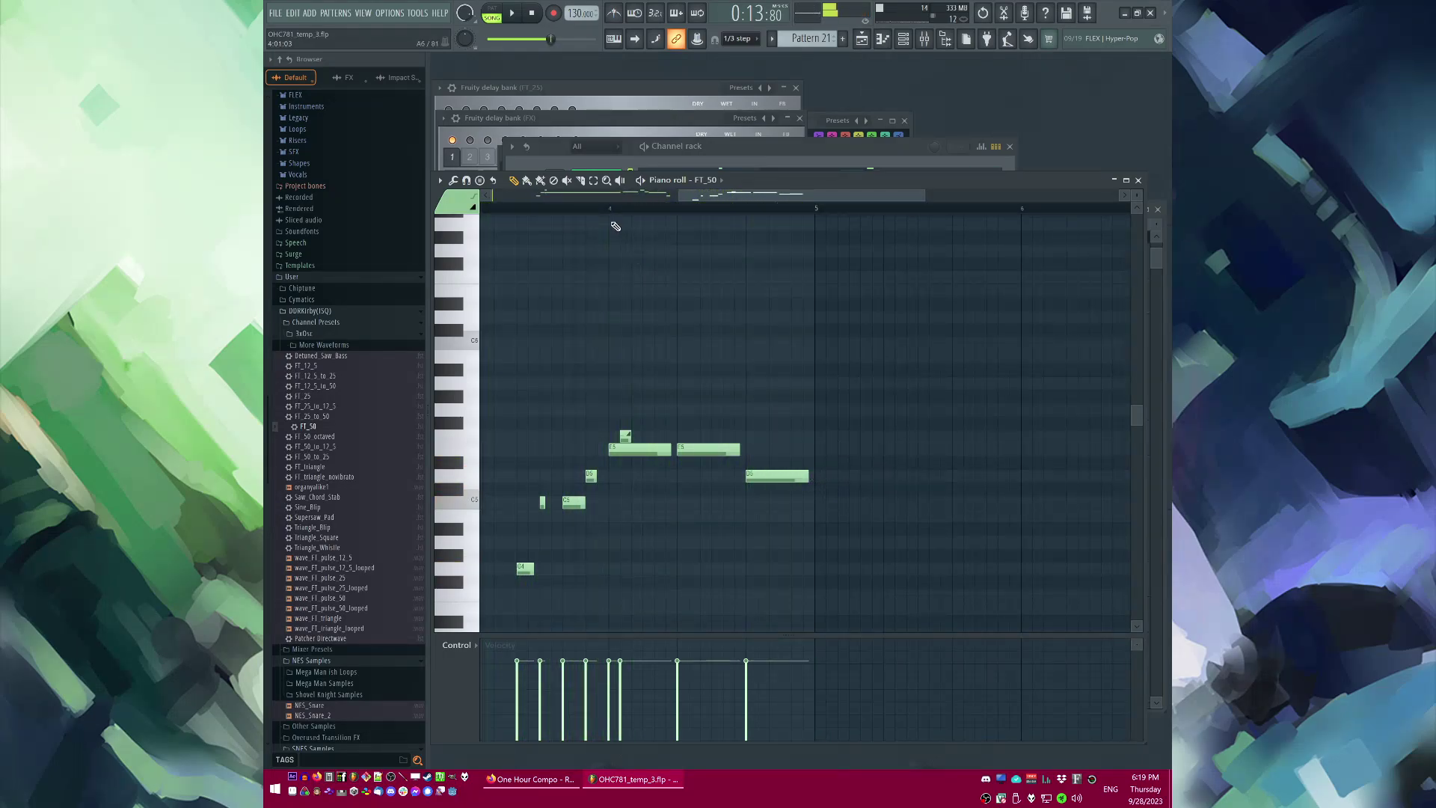
key(space)
Step: Open the FT_50 channel's settings and assign the channel to free mixer track 17
key(F6)
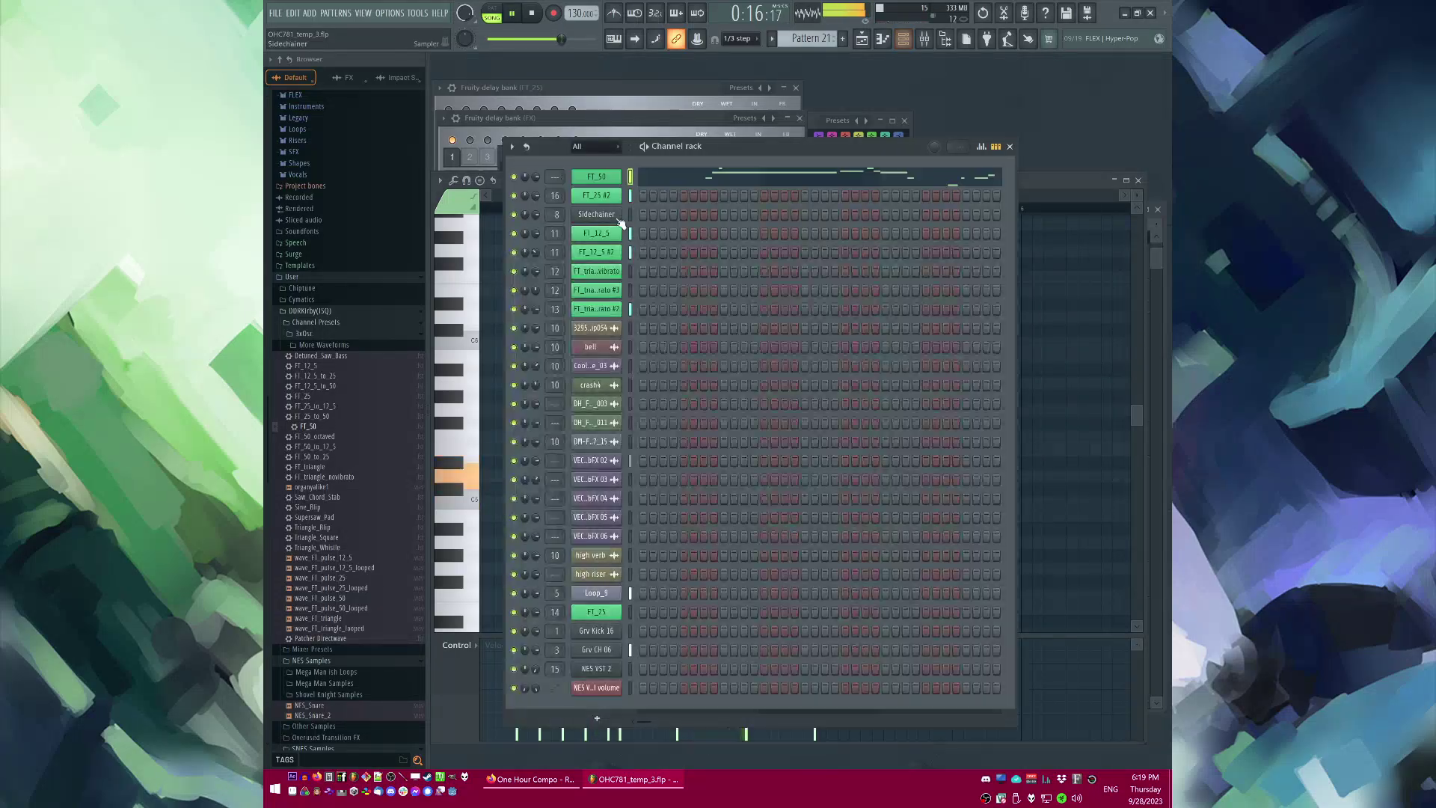
click(600, 191)
key(F9)
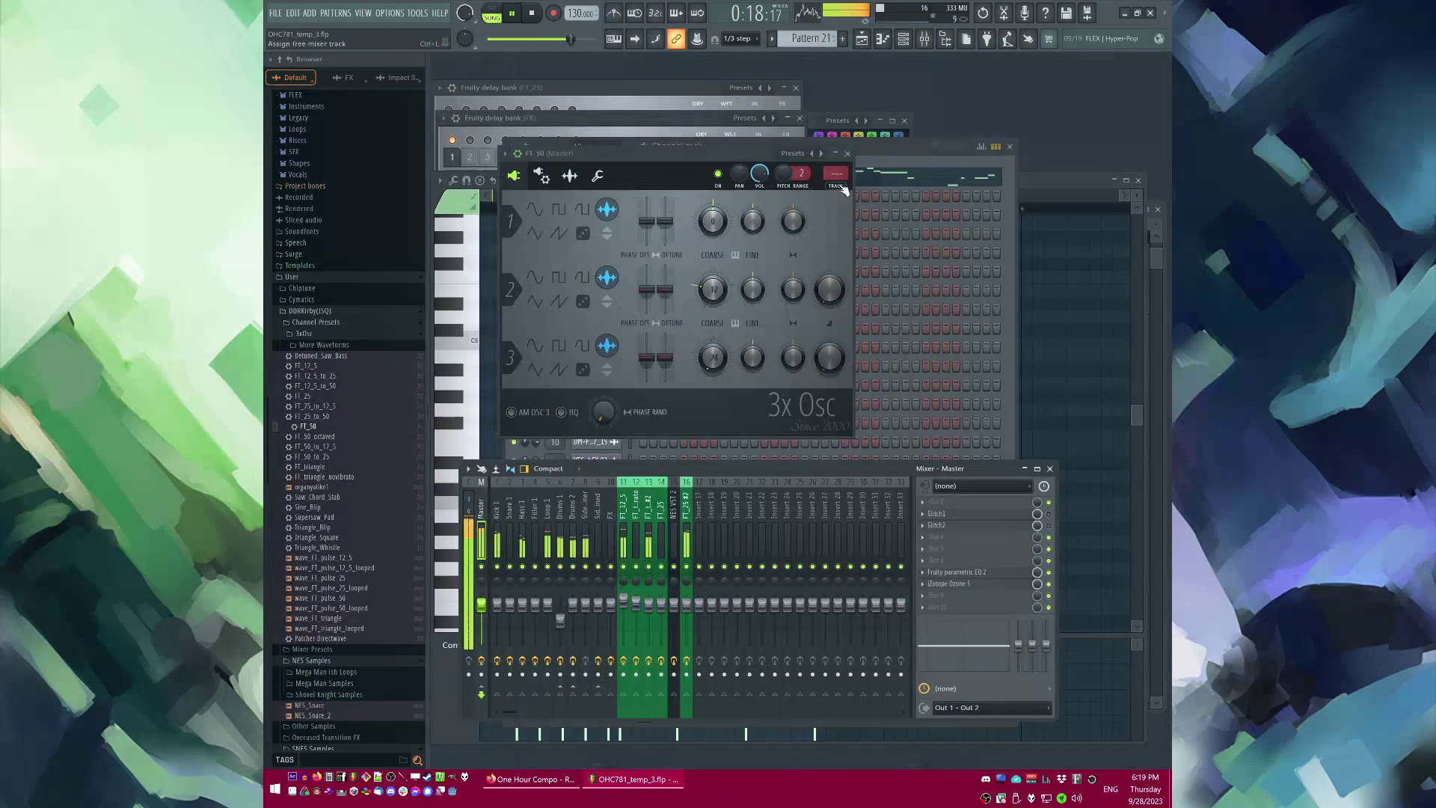
click(841, 187)
Step: Clone the FT_50 channel and paste the lead melody into the copy
key(F6)
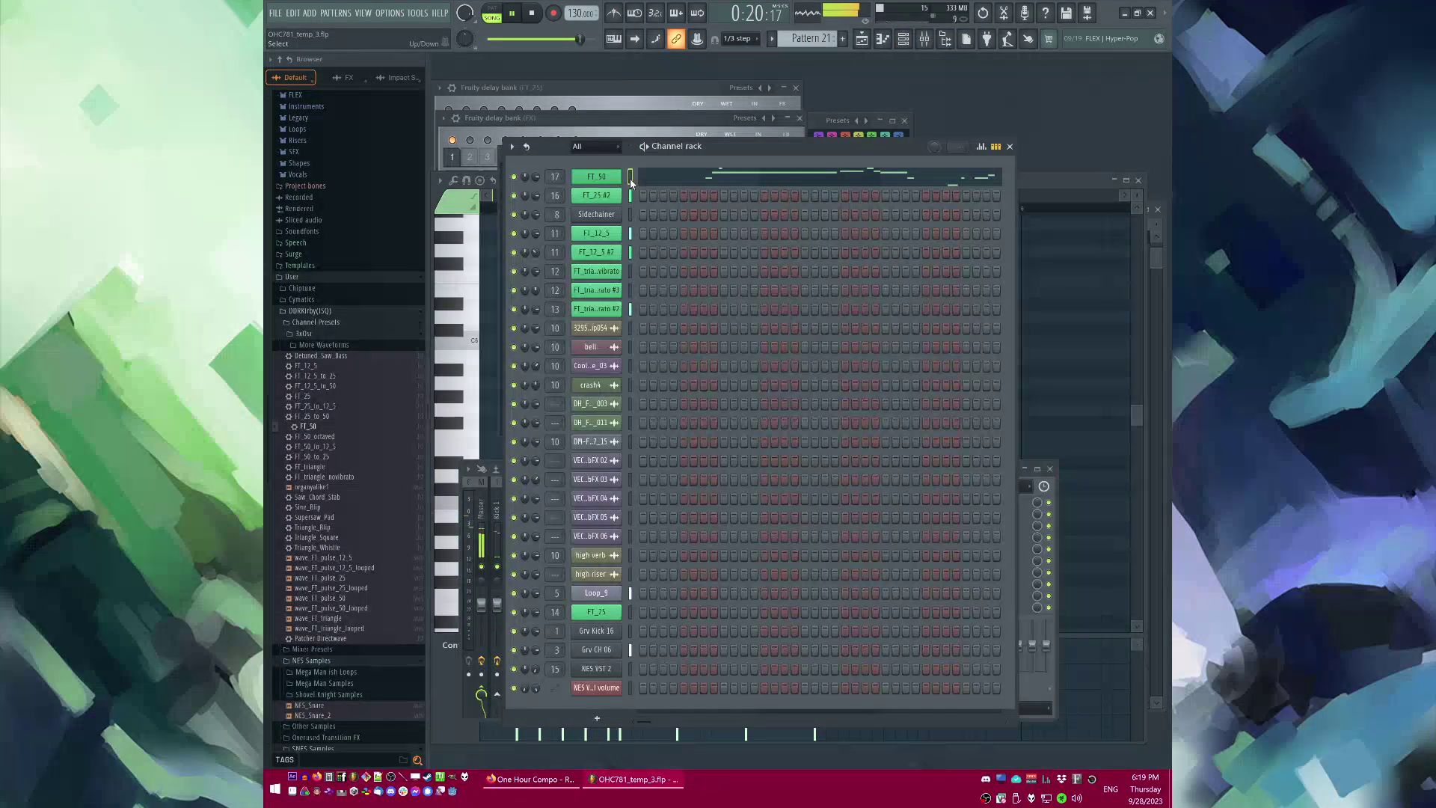
key(alt+c)
drag(629, 177, 645, 266)
key(F6)
key(ctrl+v)
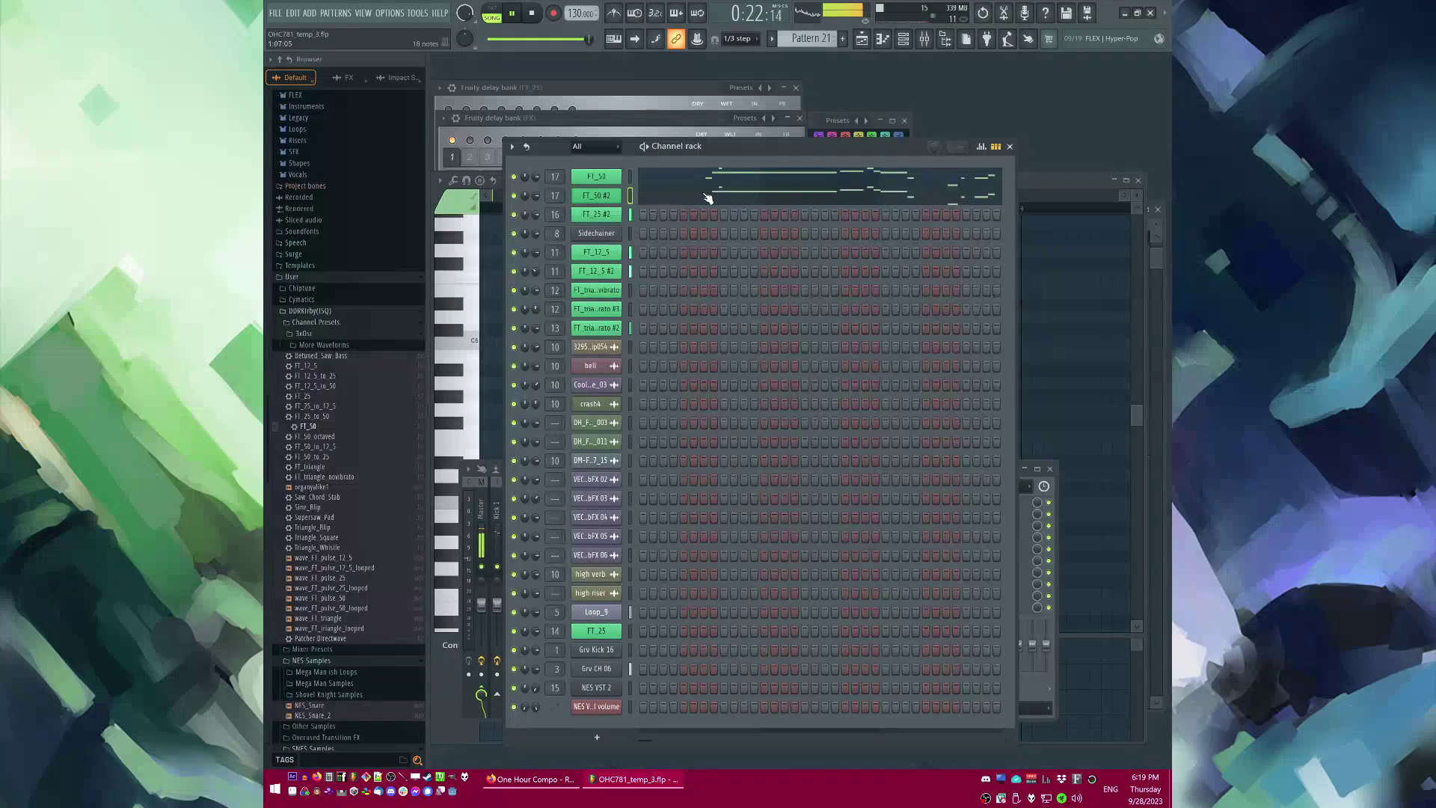
Step: Shift all notes in FT_50 #2 about 1⅓ steps later and set its oscillator 1 fine pitch to +7 cents
click(707, 196)
scroll(631, 386, up, 3)
drag(678, 383, 721, 383)
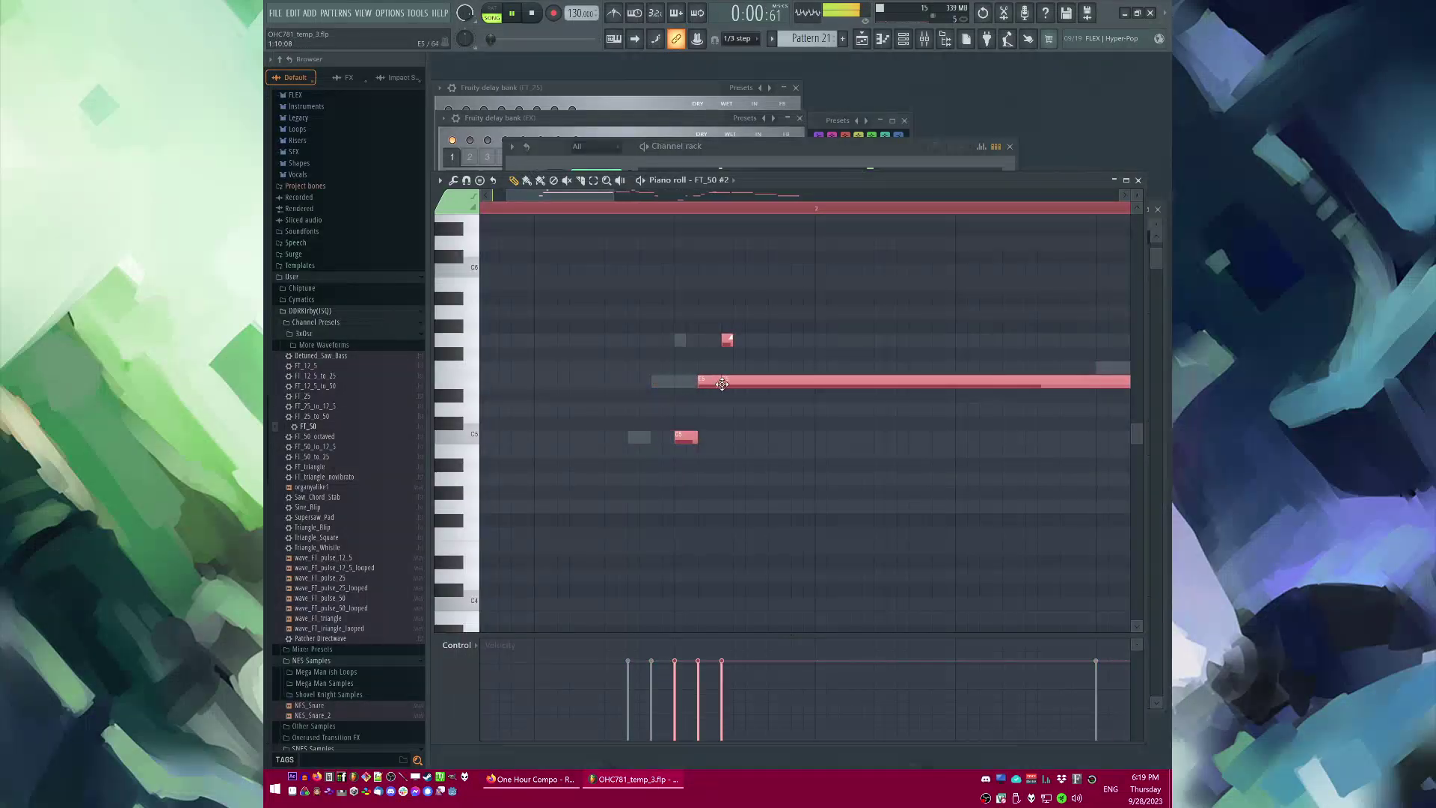
key(F6)
click(587, 196)
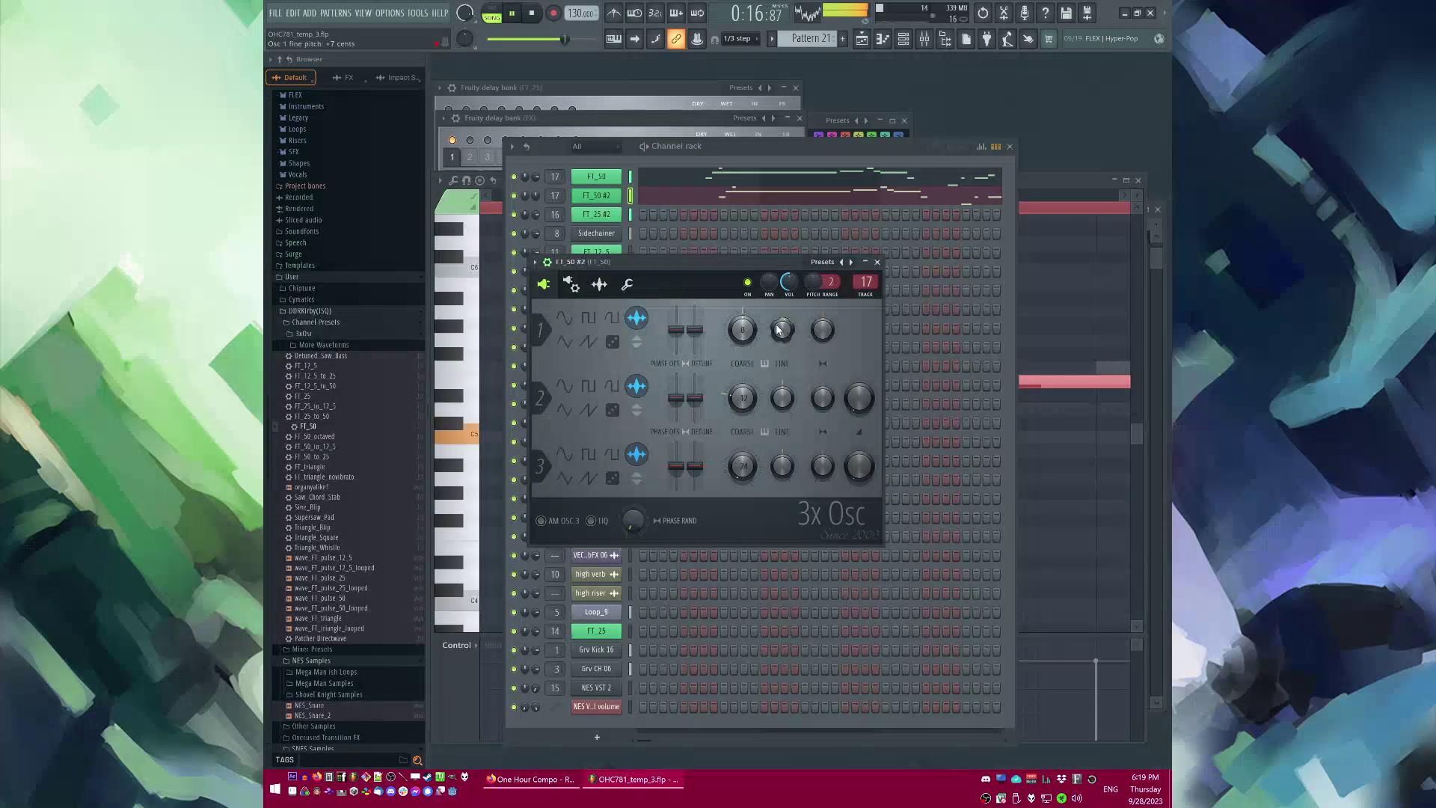
Step: Solo the FT_50 mixer track and add Fruity parametric EQ 2, slightly boosting the highs and cutting the lows with band 1
key(F9)
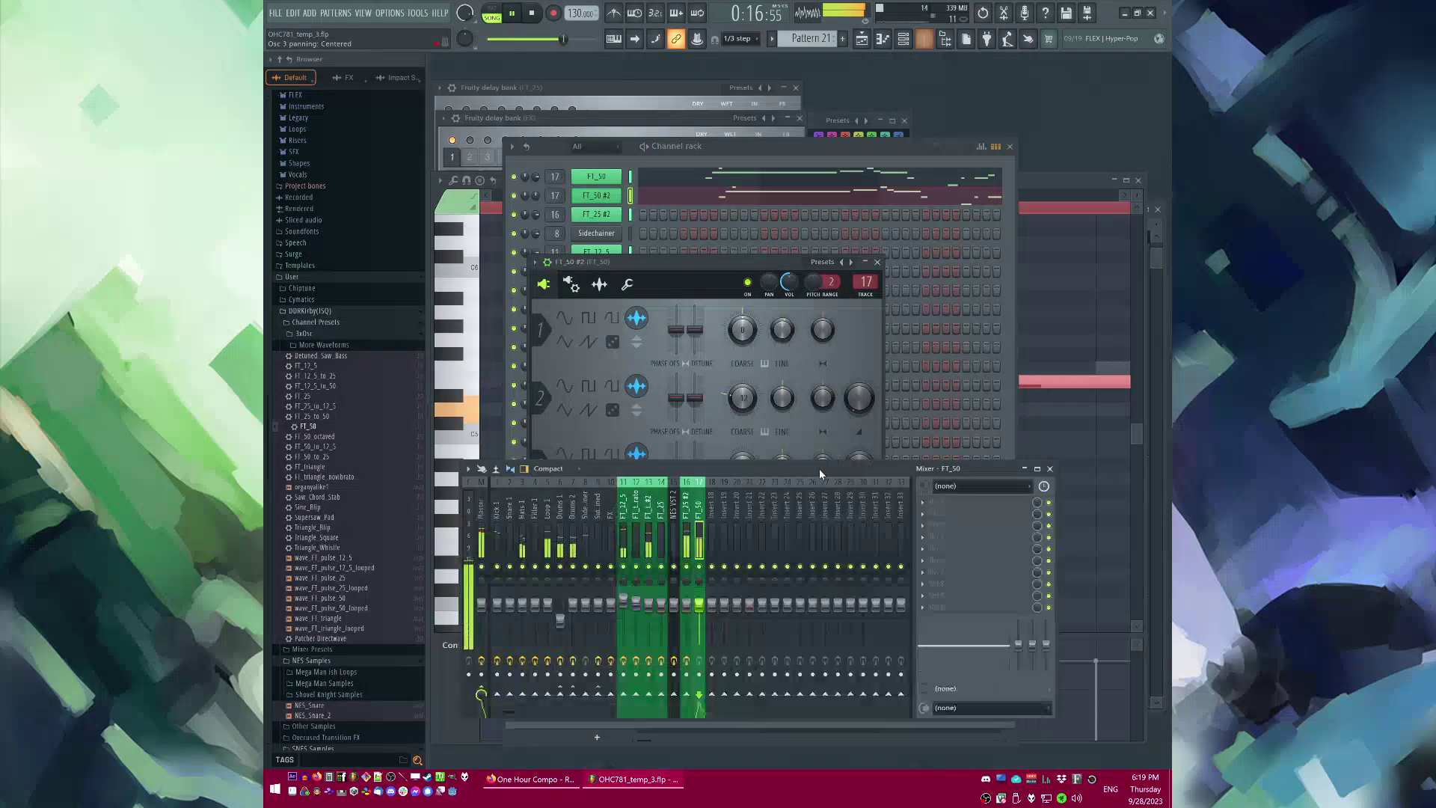
right_click(699, 566)
click(933, 527)
mouse_move(965, 521)
click(1105, 598)
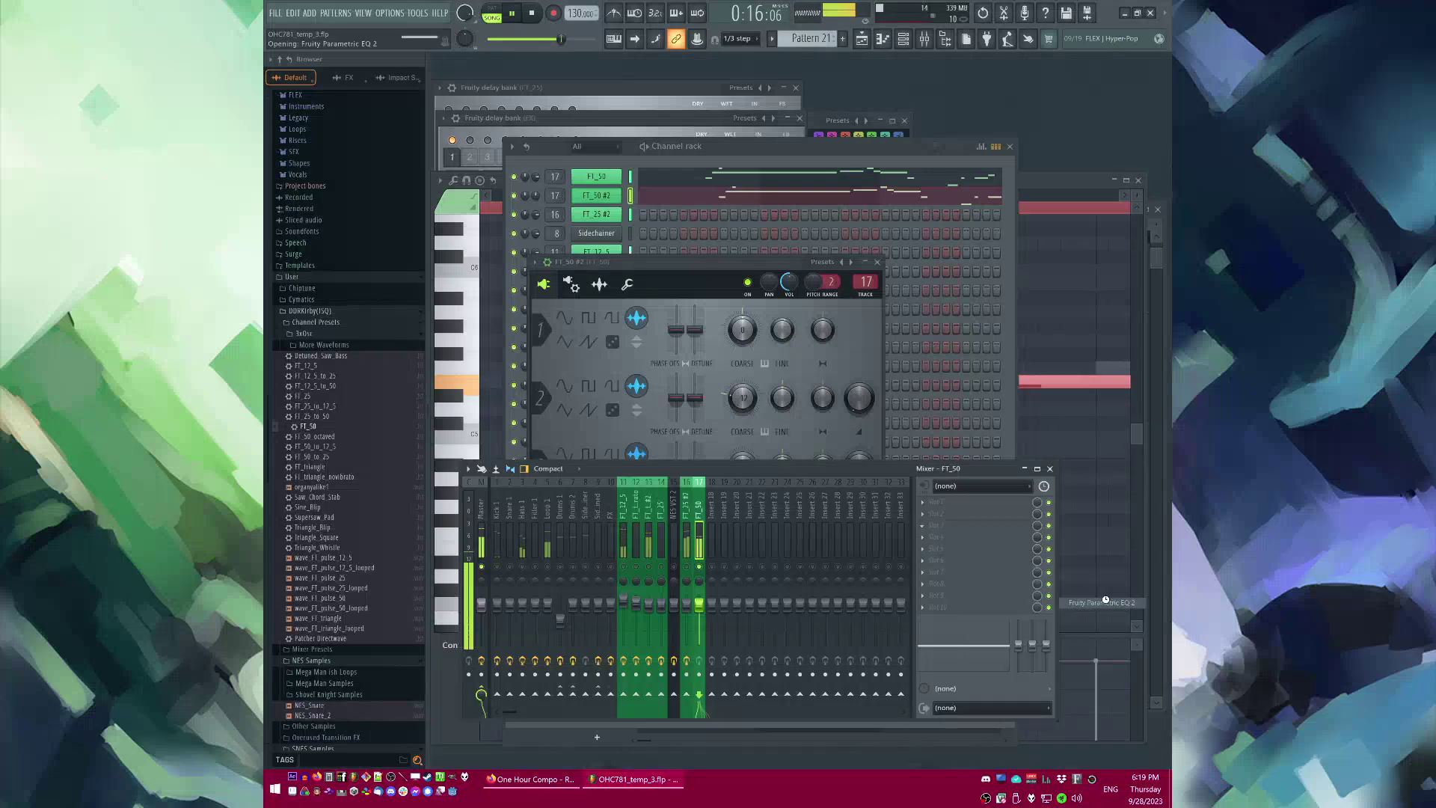
drag(766, 293, 800, 282)
drag(591, 292, 618, 367)
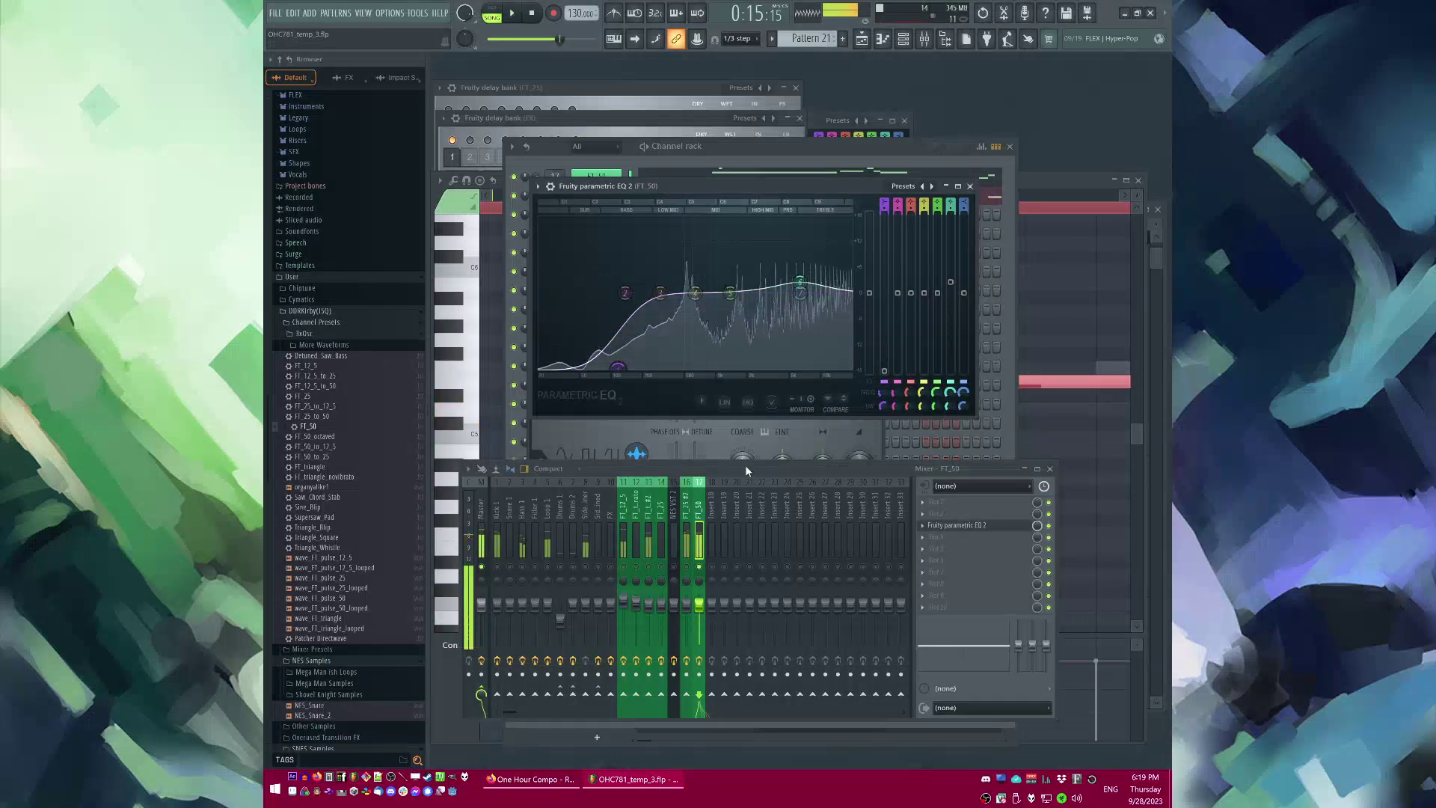
Step: Add Fruity Reeverb 2 to the FT_50 mixer track and return to the playlist with all tracks unsoloed
click(939, 573)
click(1093, 634)
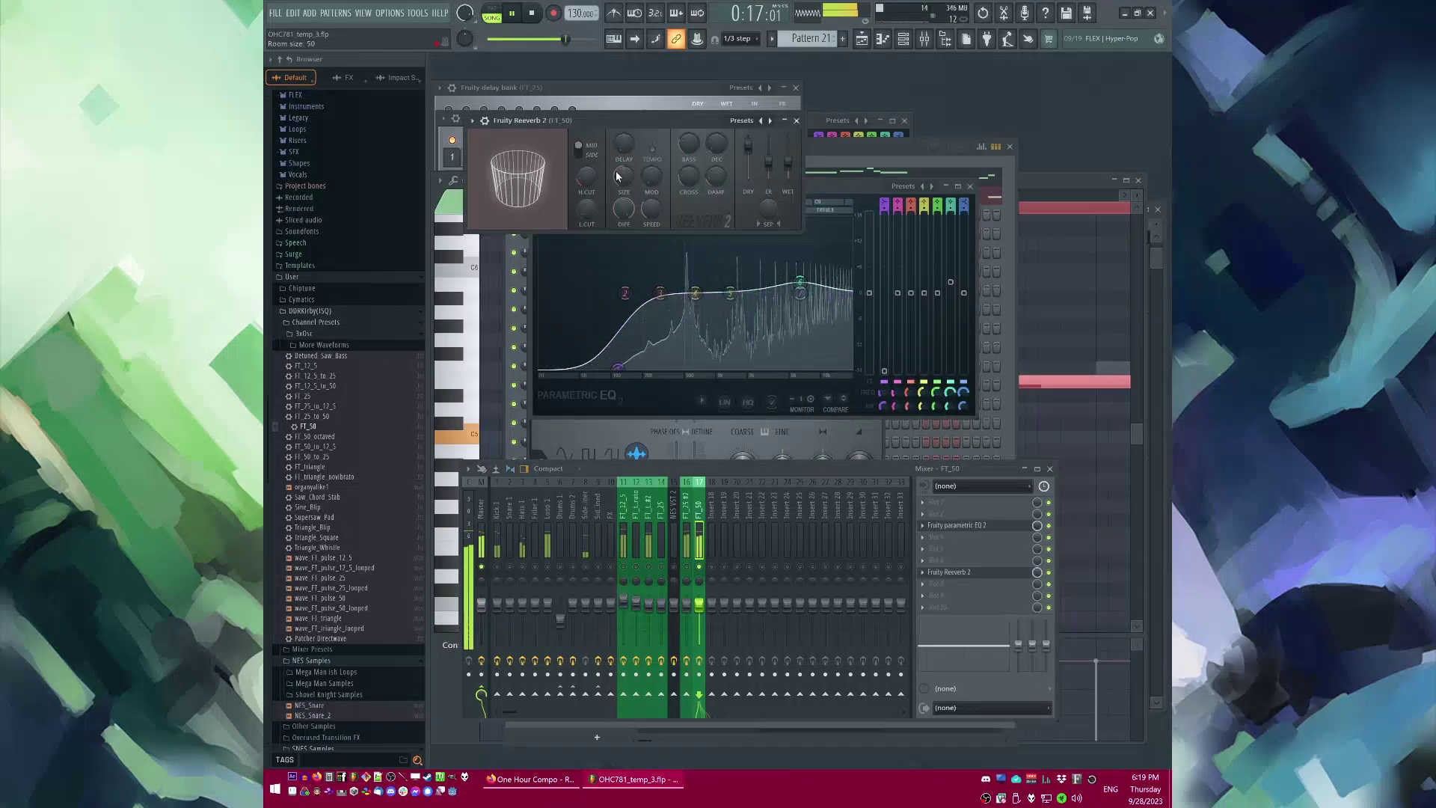
key(F5)
key(F9)
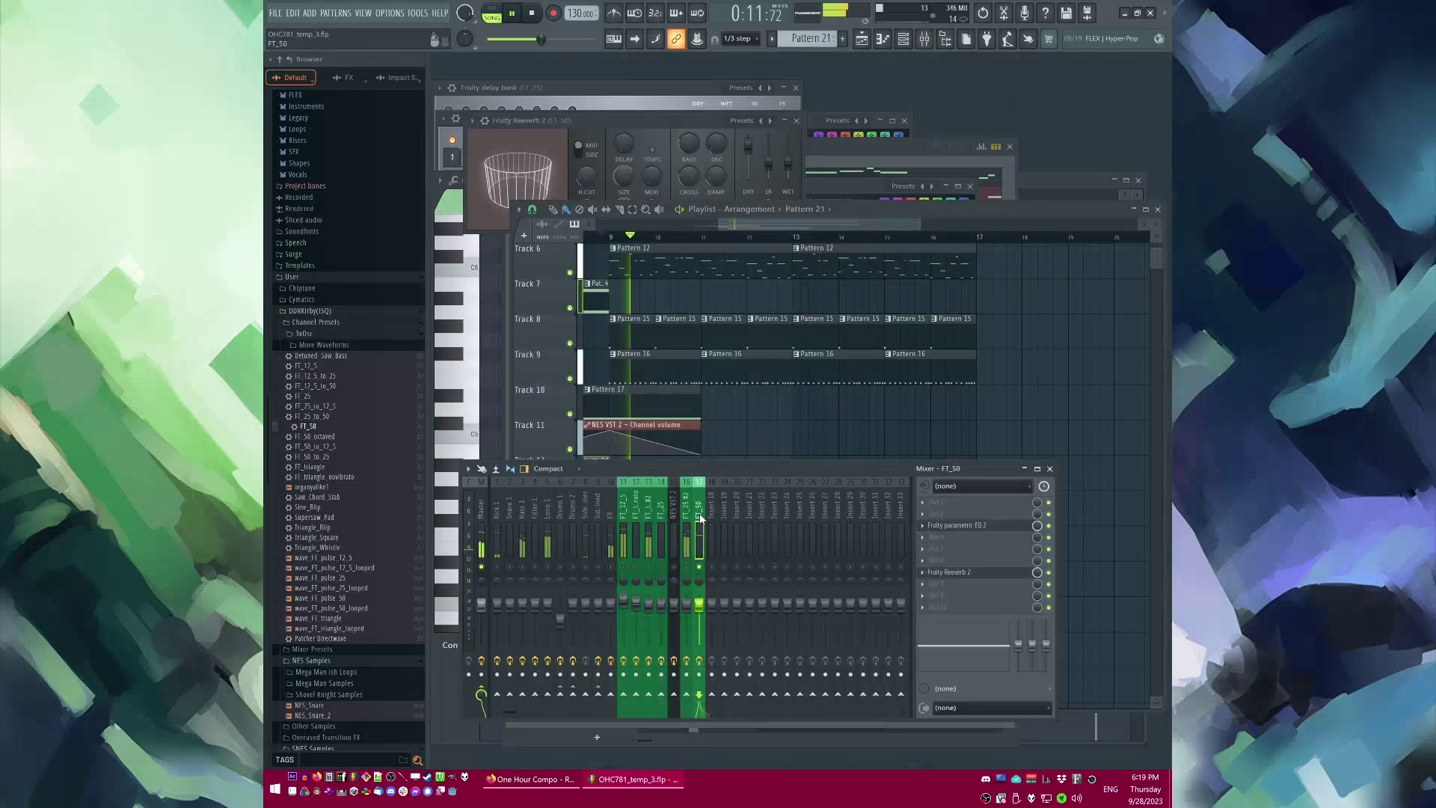
key(F9)
Step: Play back the arrangement around bar 9 and review how the Pattern 21 lead sits against the other playlist tracks
scroll(807, 423, down, 3)
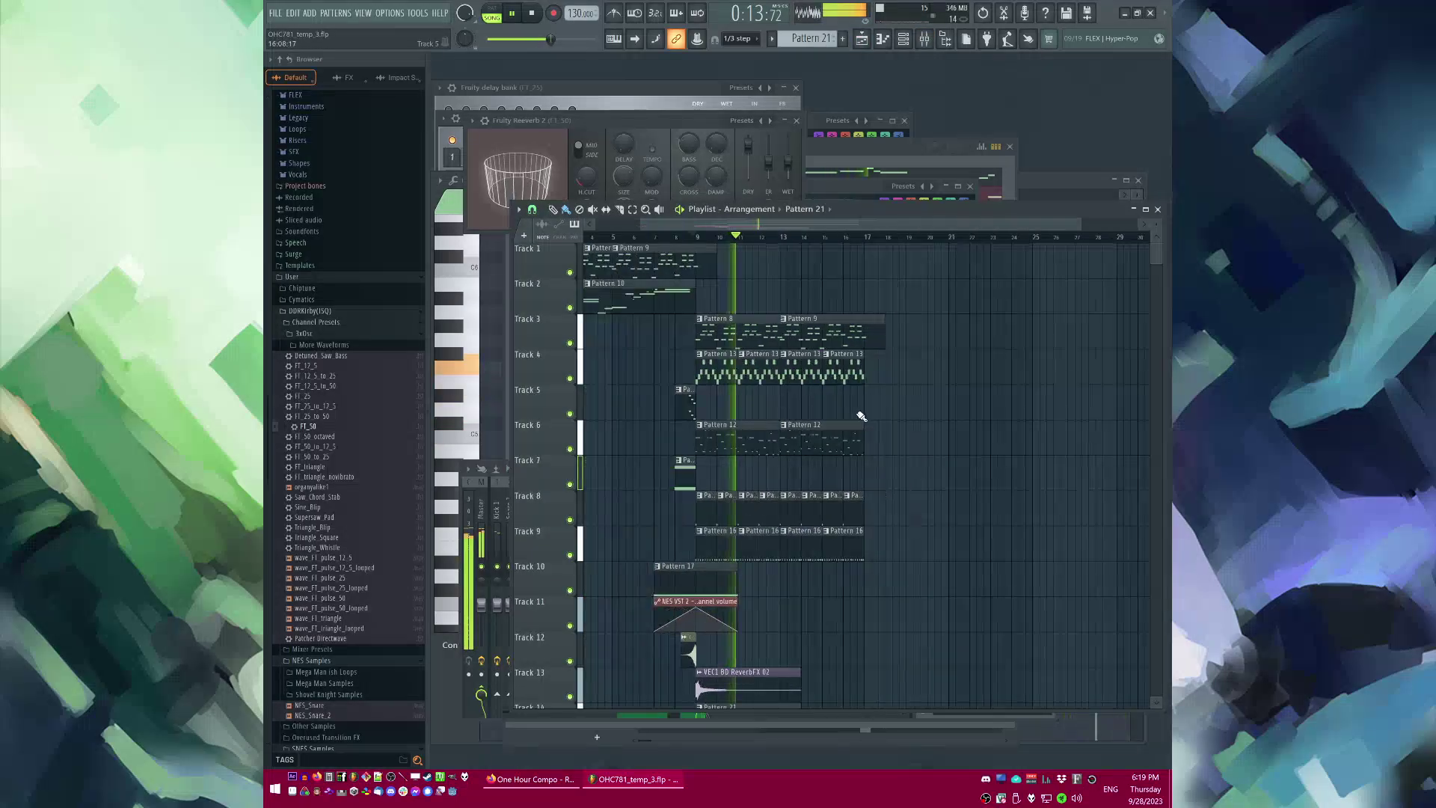
scroll(763, 418, up, 4)
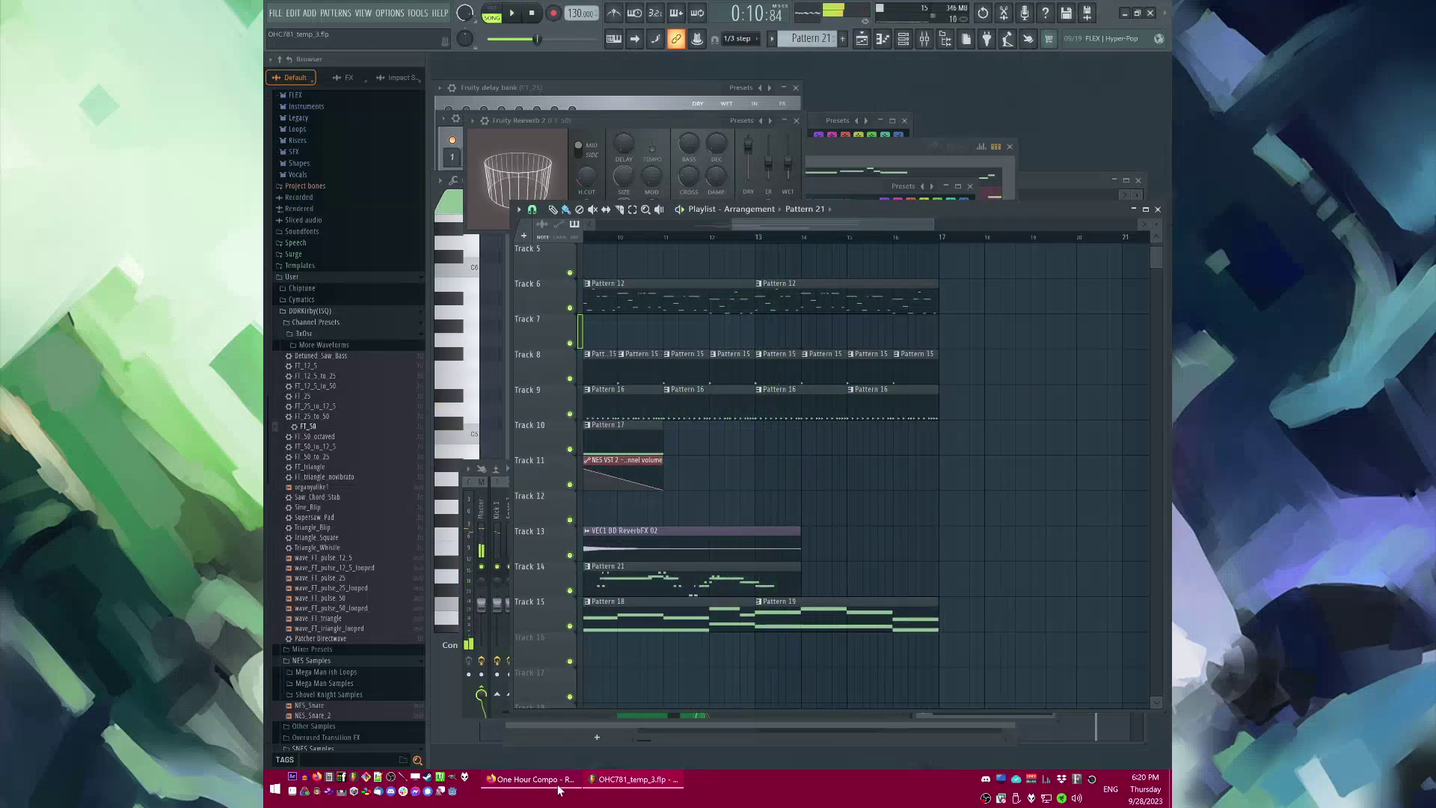
click(560, 791)
click(600, 787)
key(space)
scroll(942, 440, down, 4)
scroll(815, 373, up, 4)
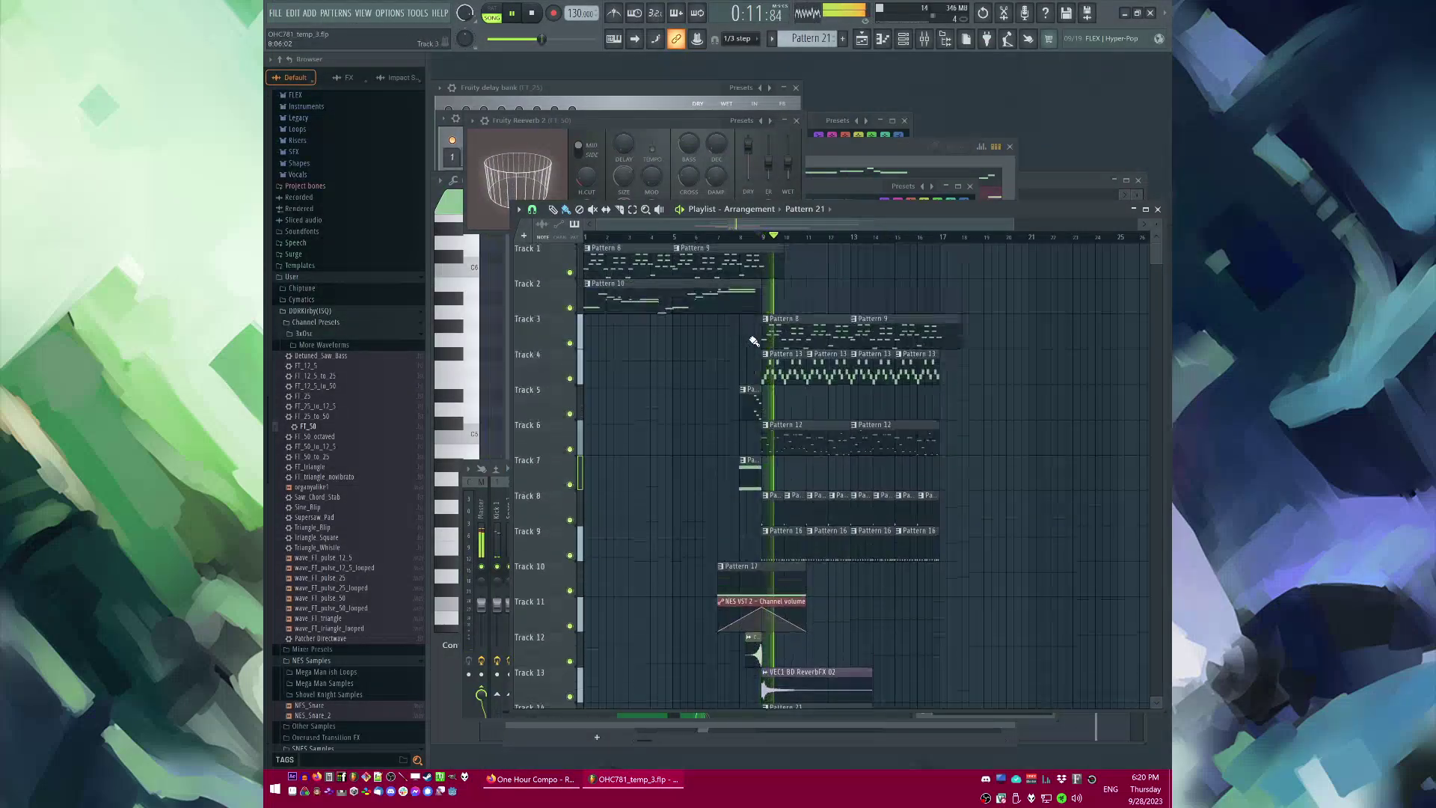
scroll(969, 377, up, 3)
scroll(969, 376, down, 1)
scroll(978, 434, down, 3)
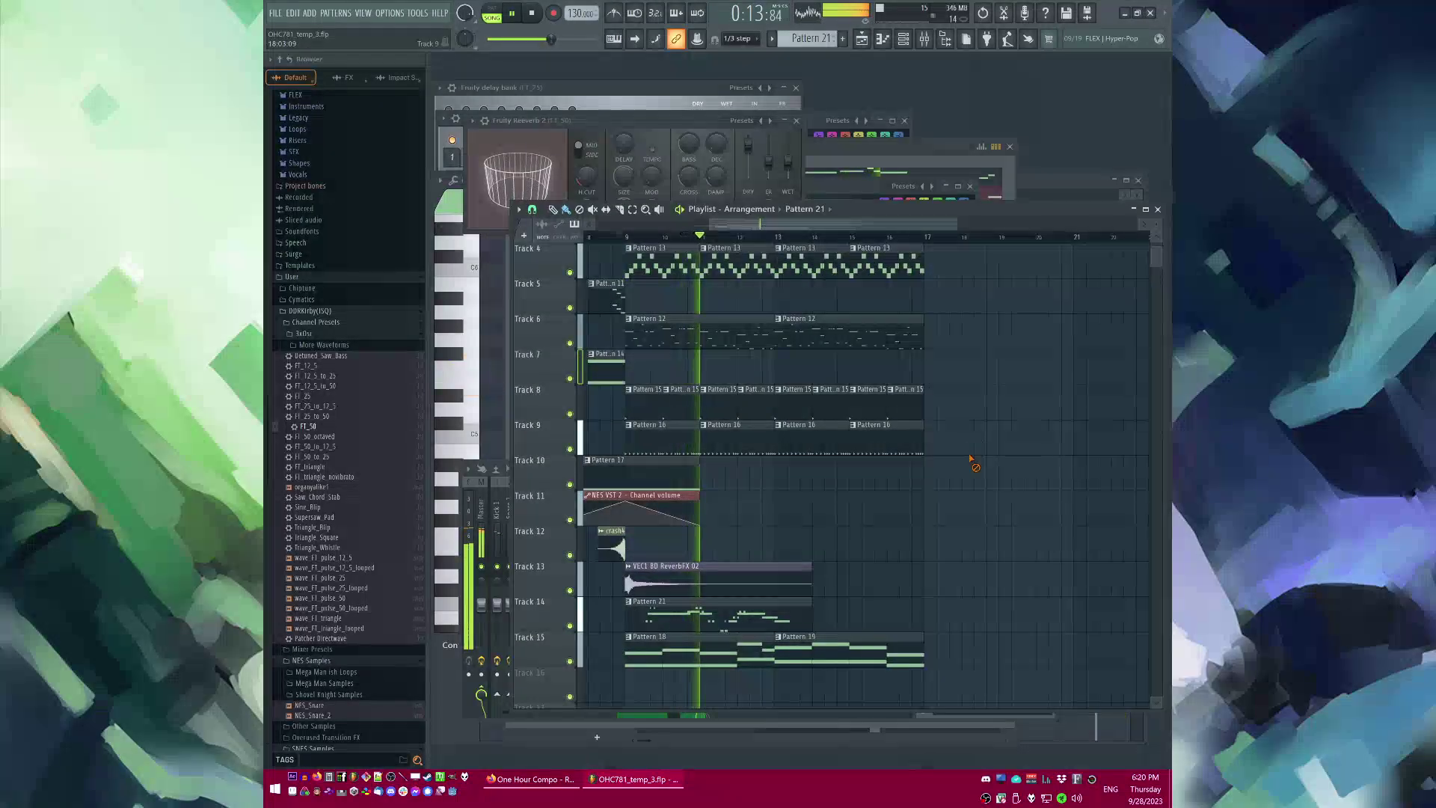
scroll(970, 459, down, 2)
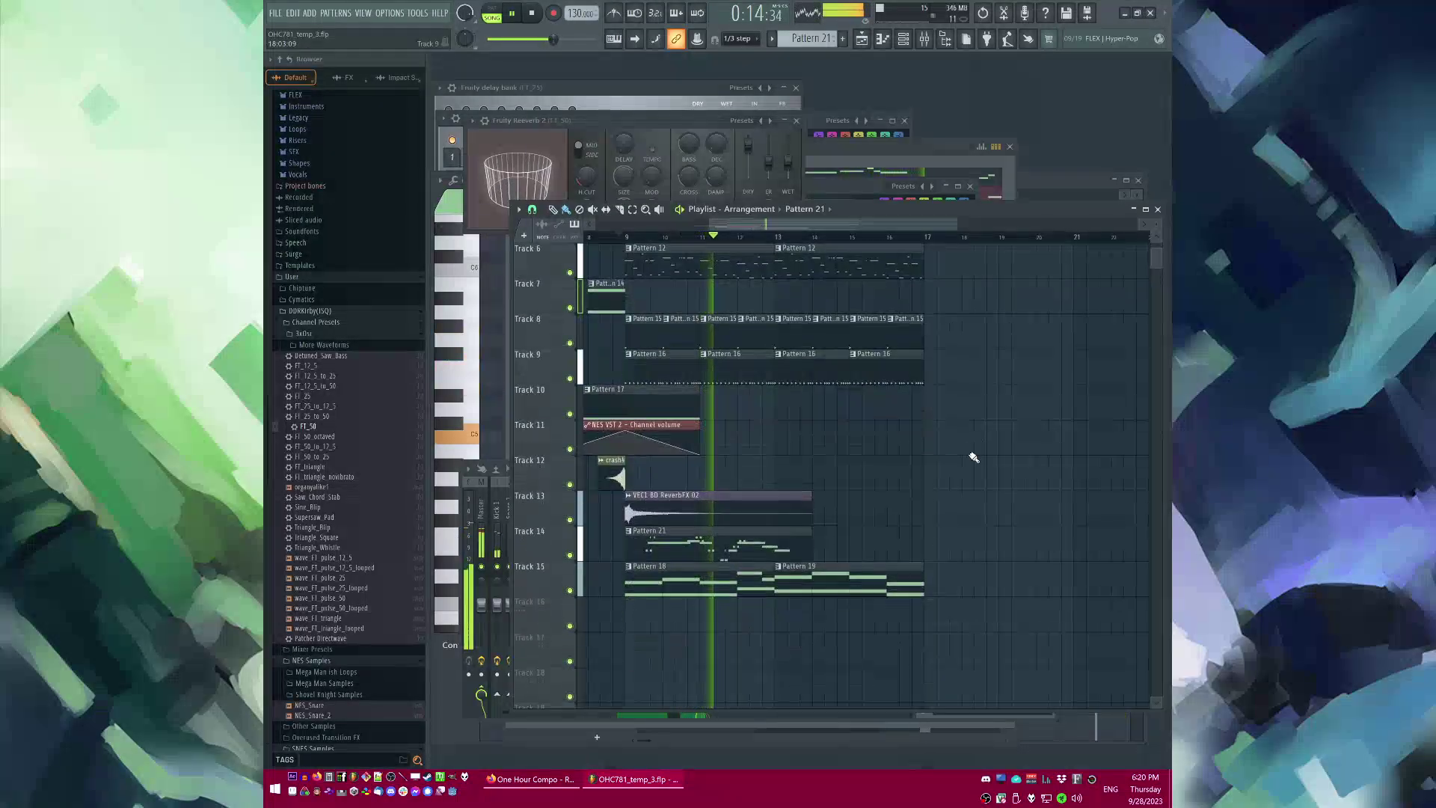
Step: In Pattern 21, replace the FT_50 C5 at bar 5 with an E5 and delete the matching C5 in FT_50 #2
double_click(765, 566)
scroll(587, 409, up, 1)
ctrl+click(655, 440)
key(space)
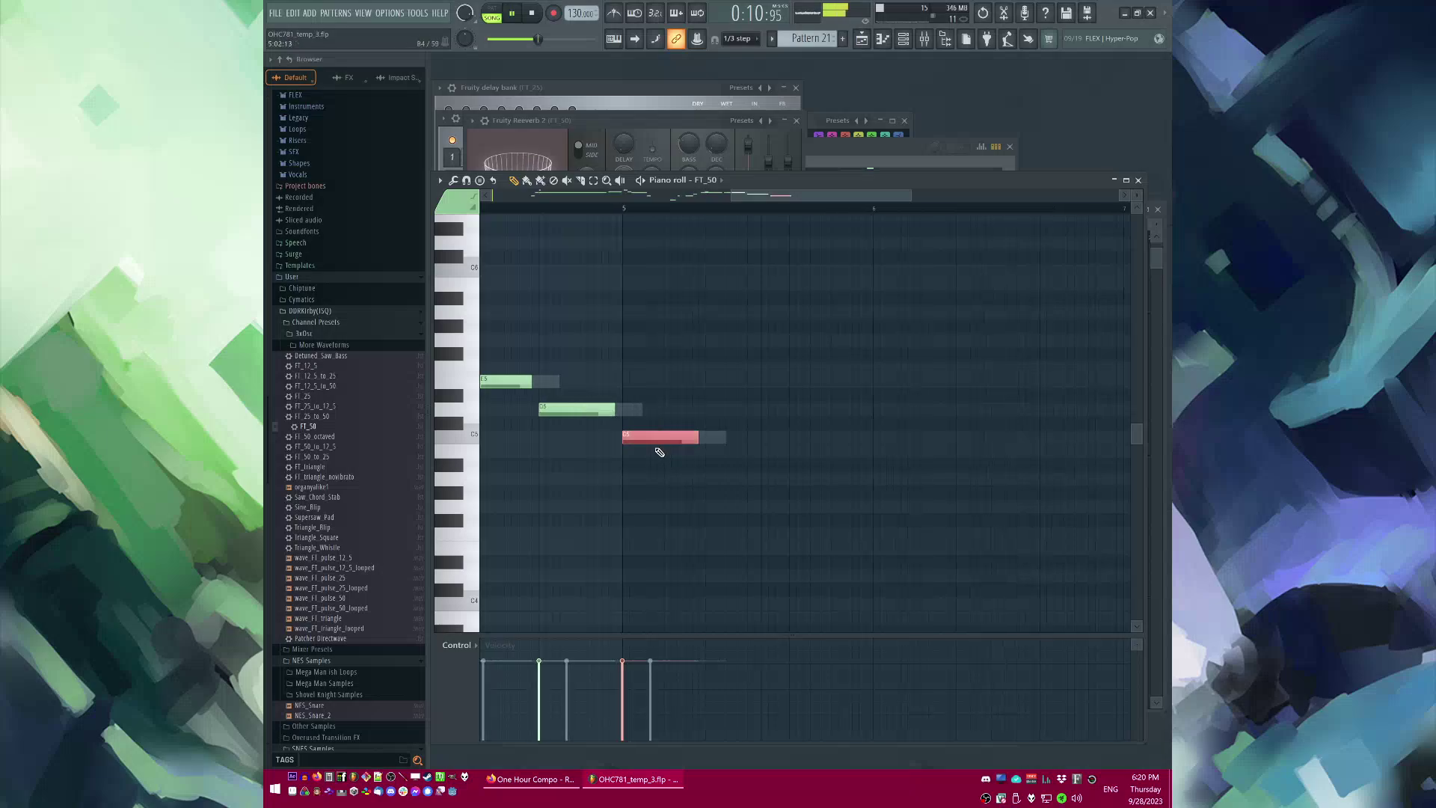
right_click(681, 435)
right_click(681, 436)
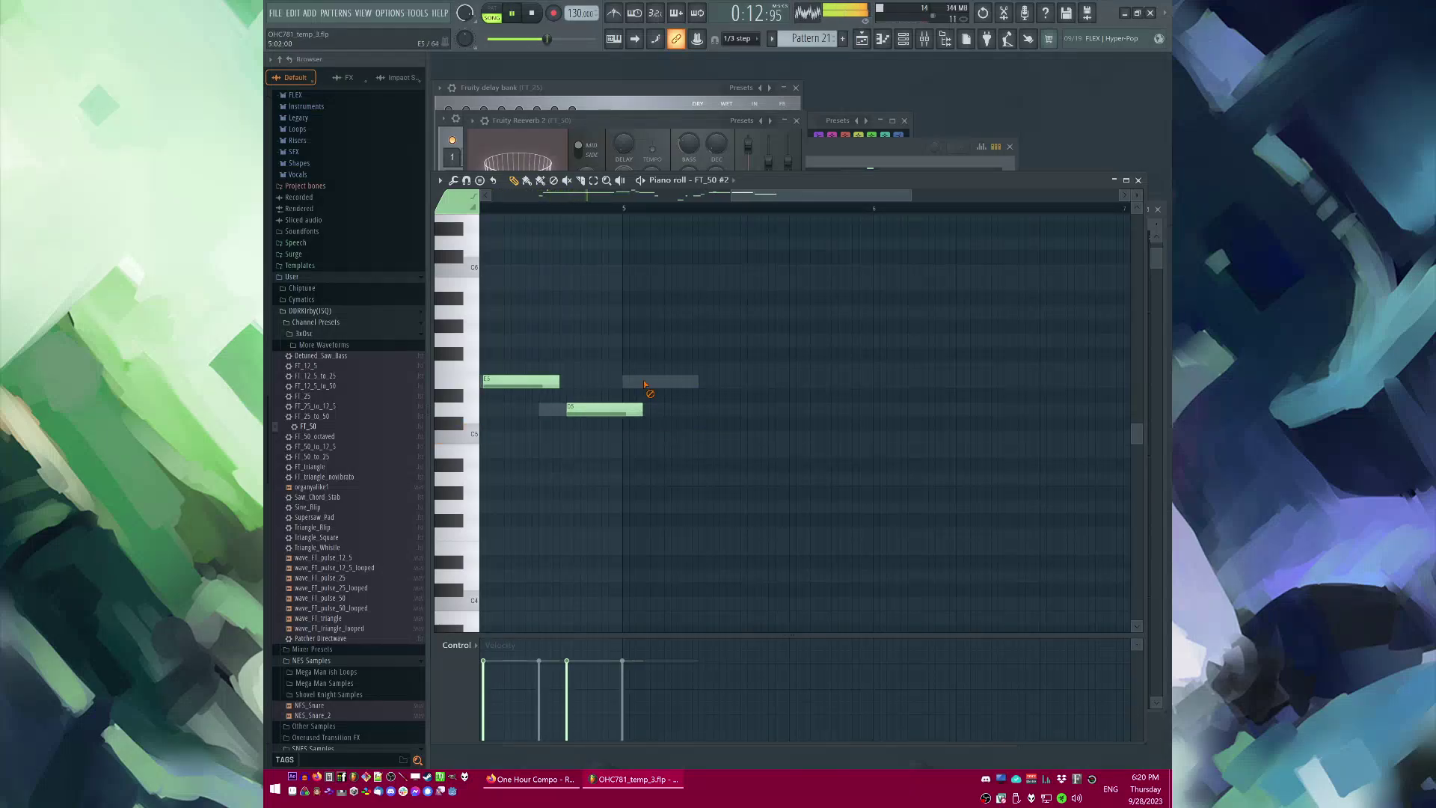
scroll(807, 391, down, 4)
scroll(775, 397, up, 4)
scroll(775, 398, down, 1)
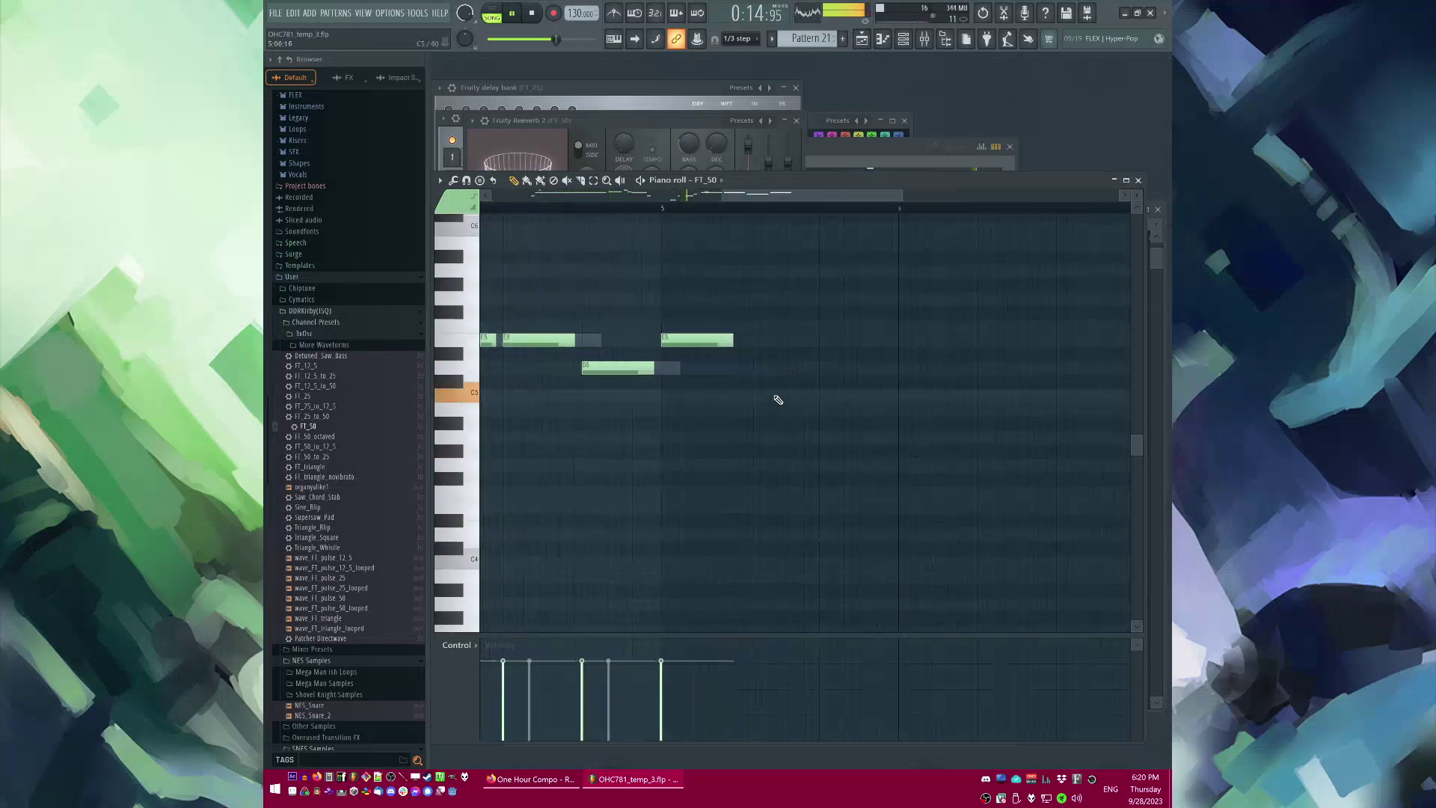
Step: Add a short D5 at bar 5 of the FT_50 melody and move the following E5 to start at 5:01:08
scroll(785, 399, up, 3)
right_click(791, 399)
scroll(794, 404, up, 1)
scroll(820, 460, down, 2)
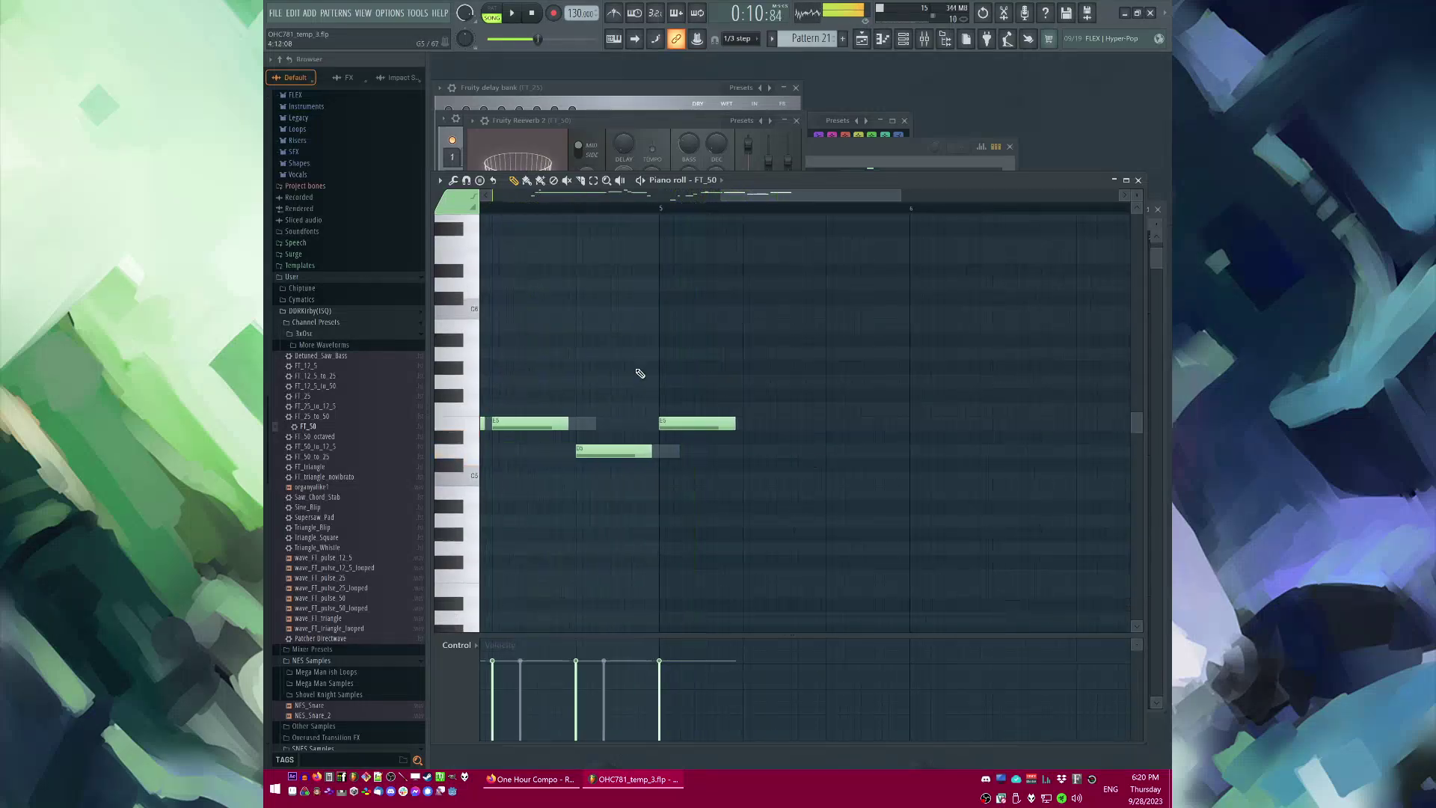
key(space)
scroll(609, 284, up, 2)
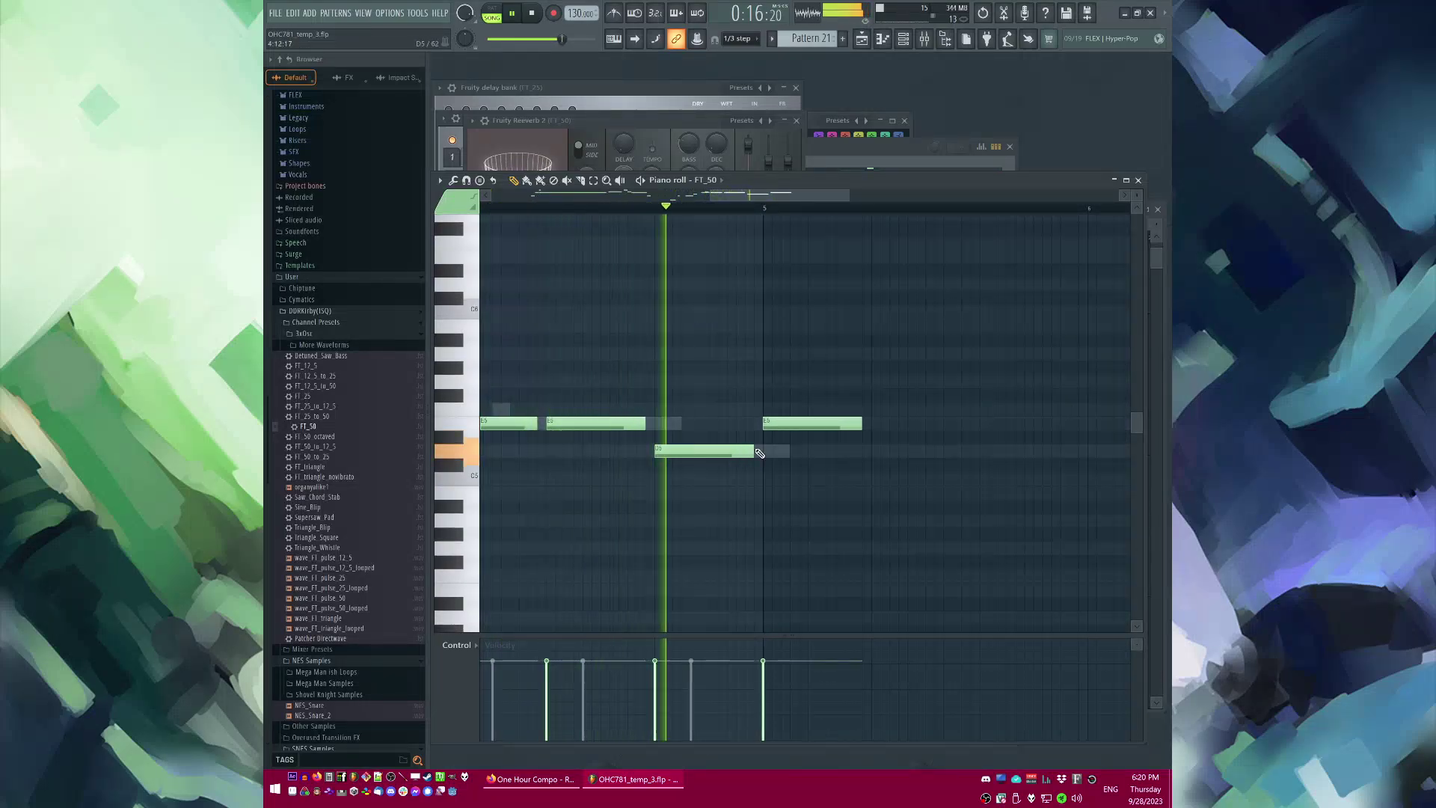
scroll(754, 448, down, 2)
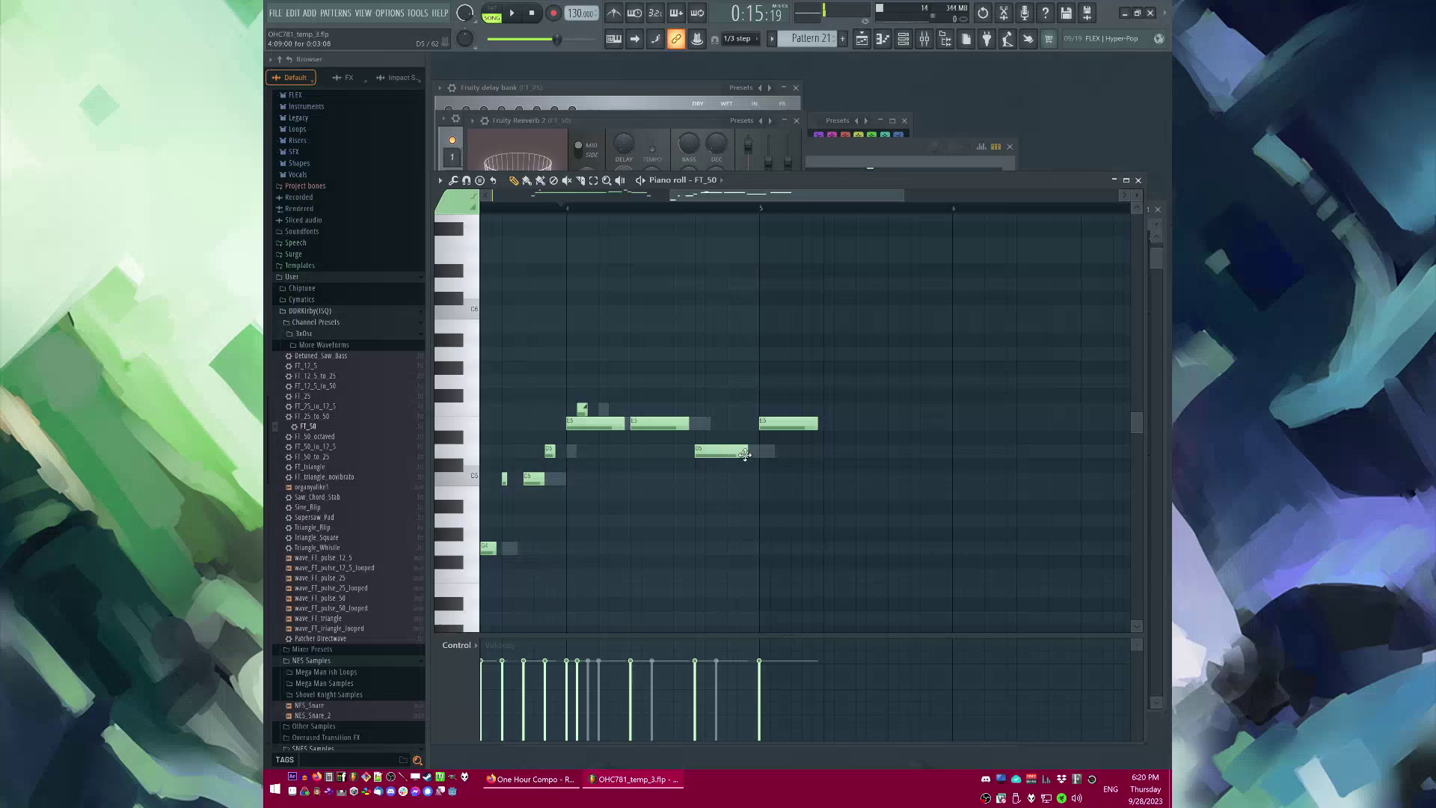
key(space)
drag(746, 453, 706, 451)
click(751, 451)
scroll(813, 450, up, 2)
key(space)
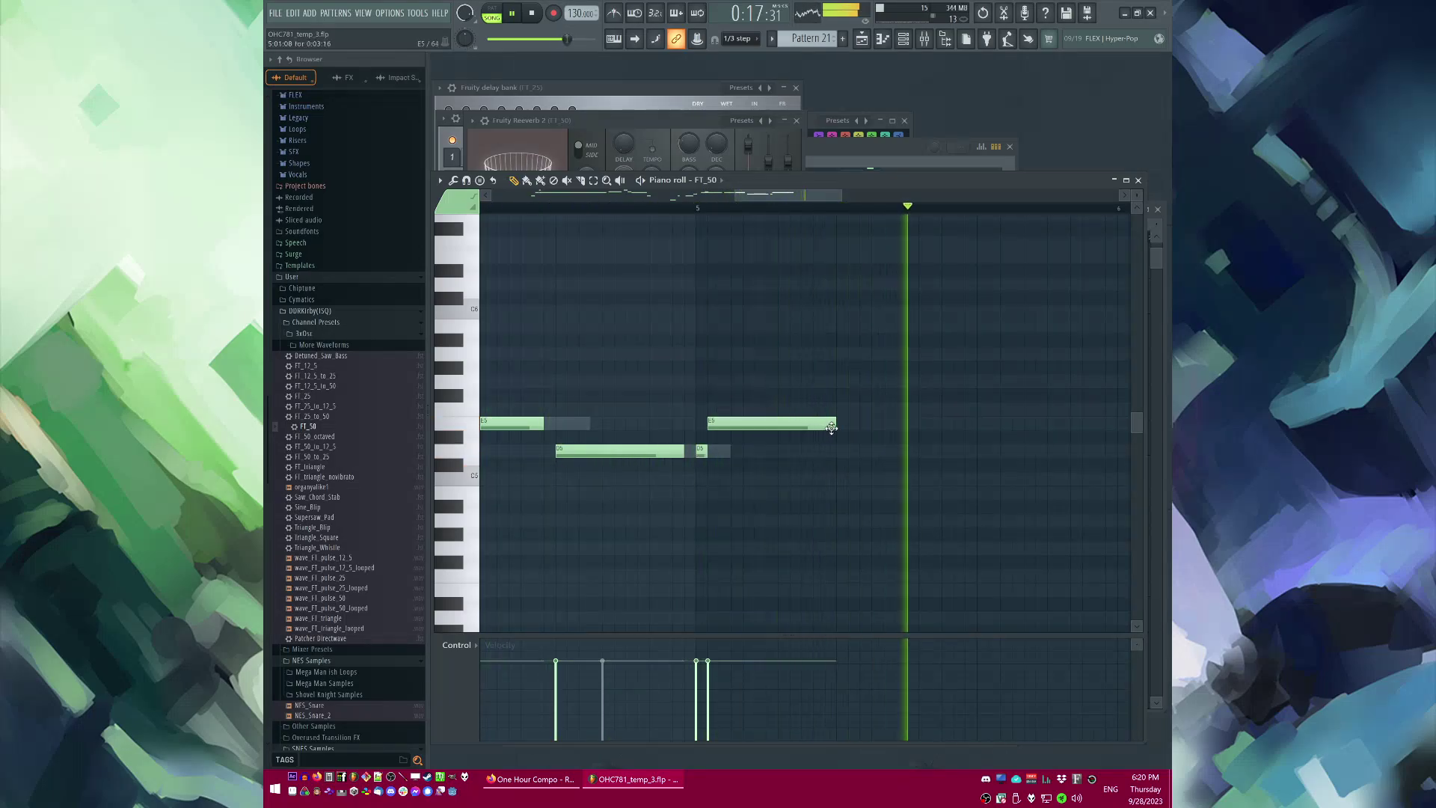
Step: Lengthen the E5 in bar 5 to almost two thirds of a bar and add a G5 directly after it
scroll(697, 418, down, 2)
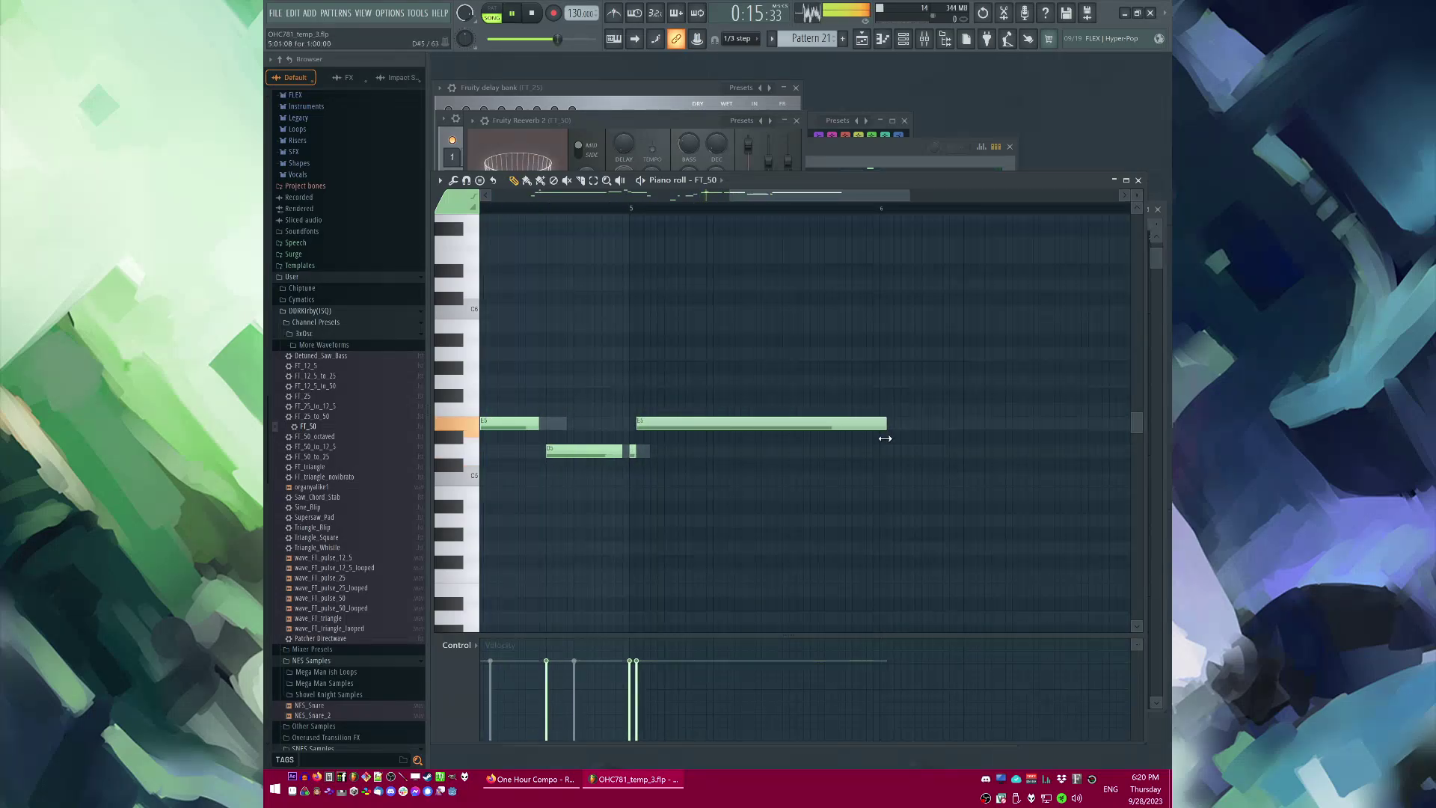
click(799, 380)
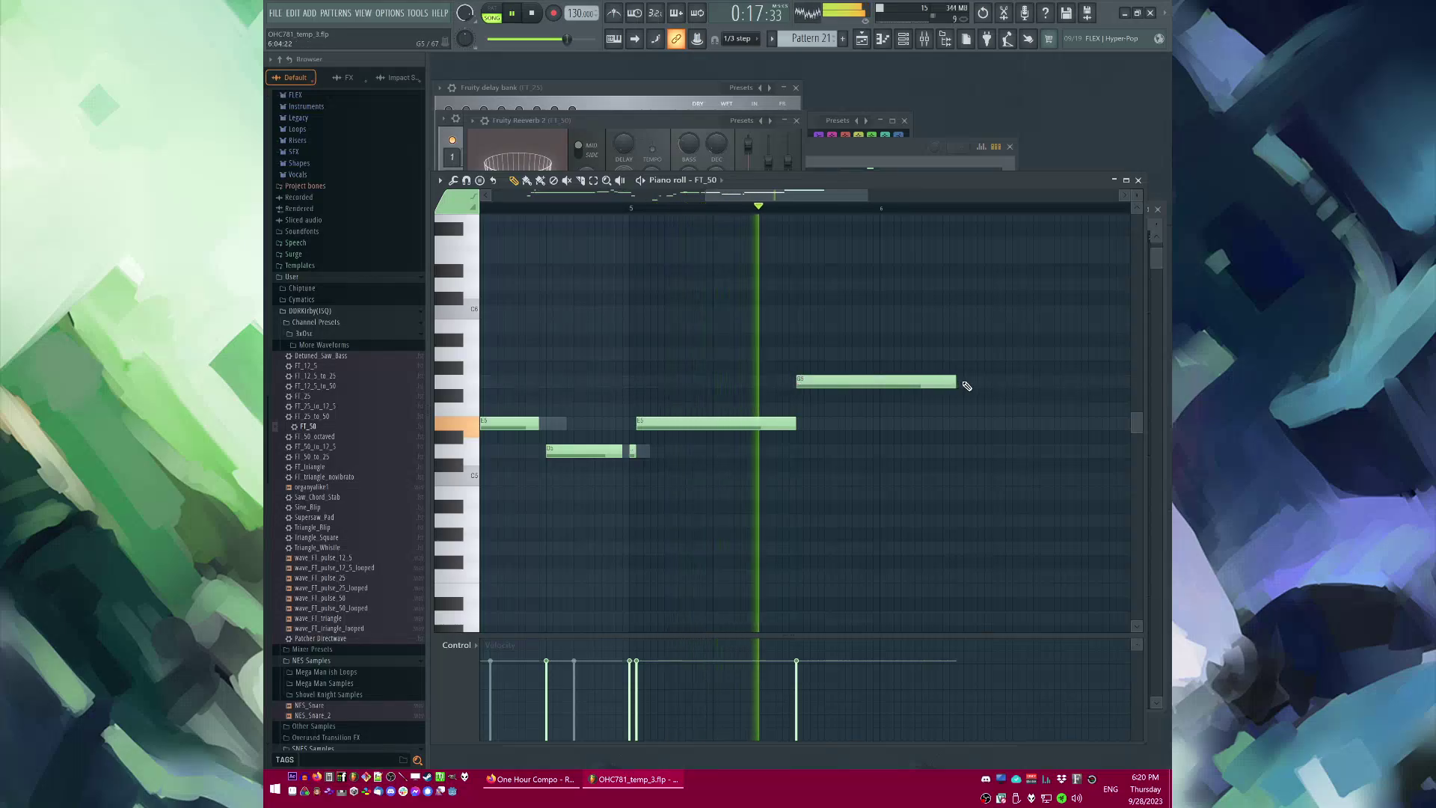
key(space)
Step: Turn the G5 before bar 6 into three short repeated notes and add a long C5 starting at bar 6
scroll(641, 391, down, 2)
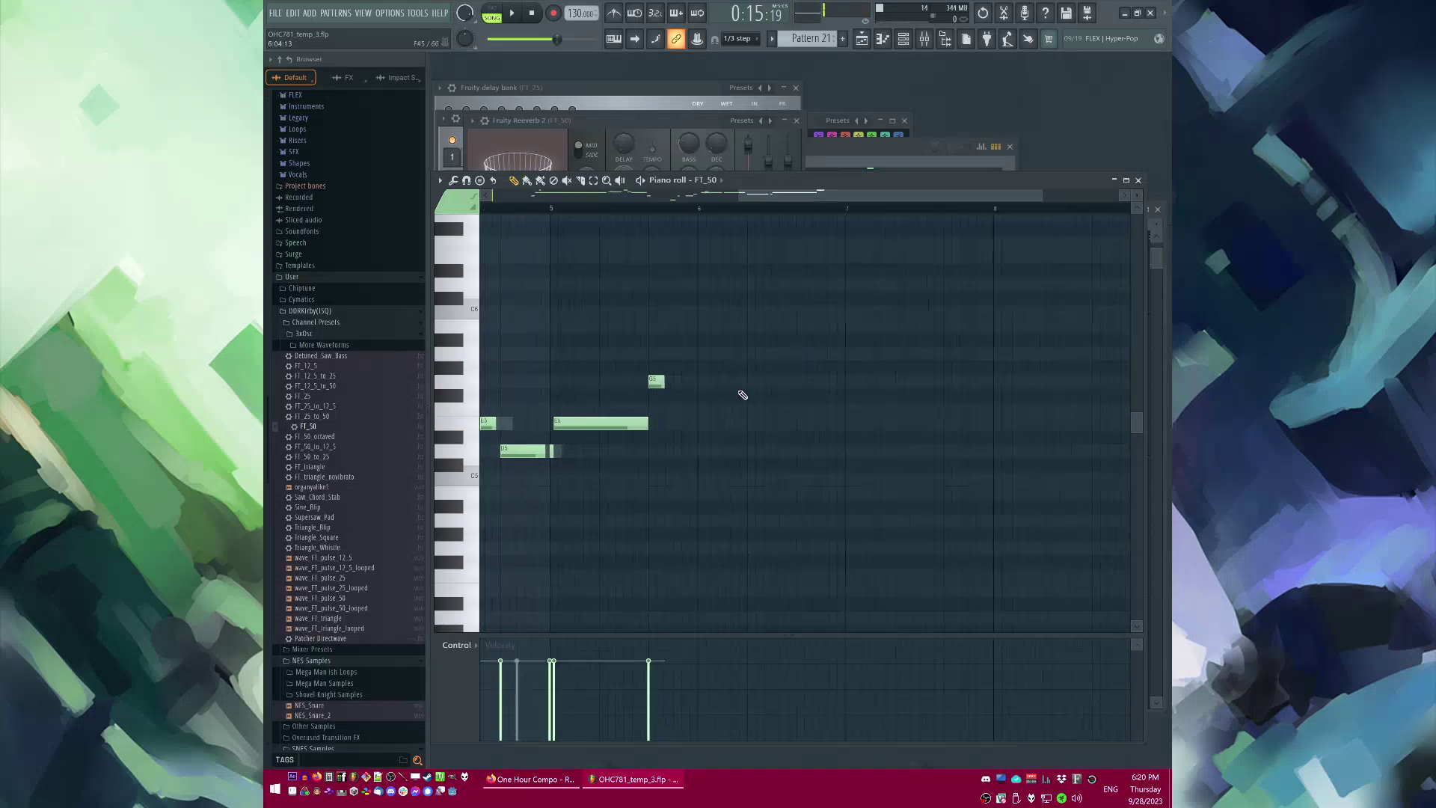
drag(664, 385, 668, 384)
click(683, 384)
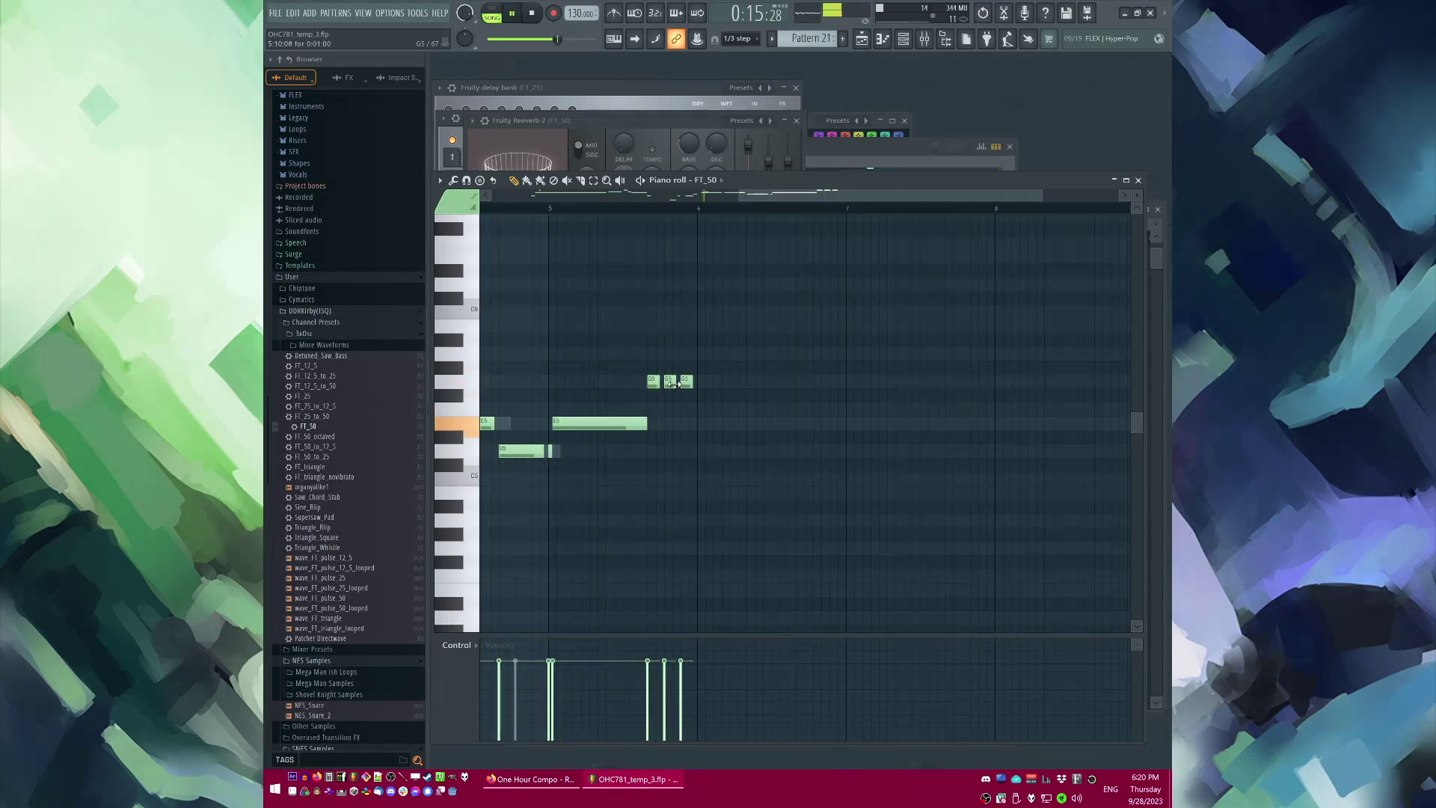
scroll(729, 348, up, 2)
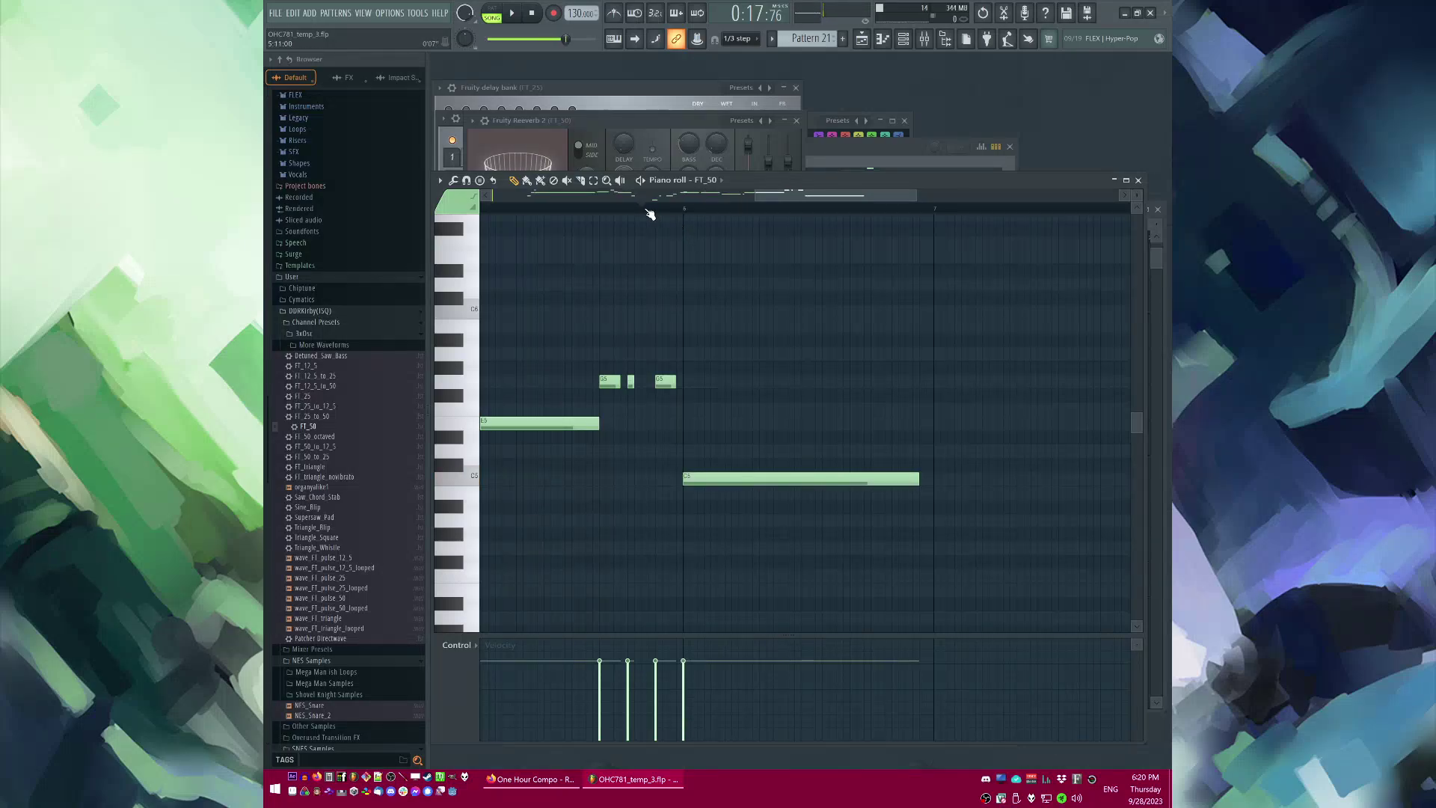
Step: Write a G4, C5, C5, G4, C5, D5 run in bar 7, ending on an F5 at bar 8
key(space)
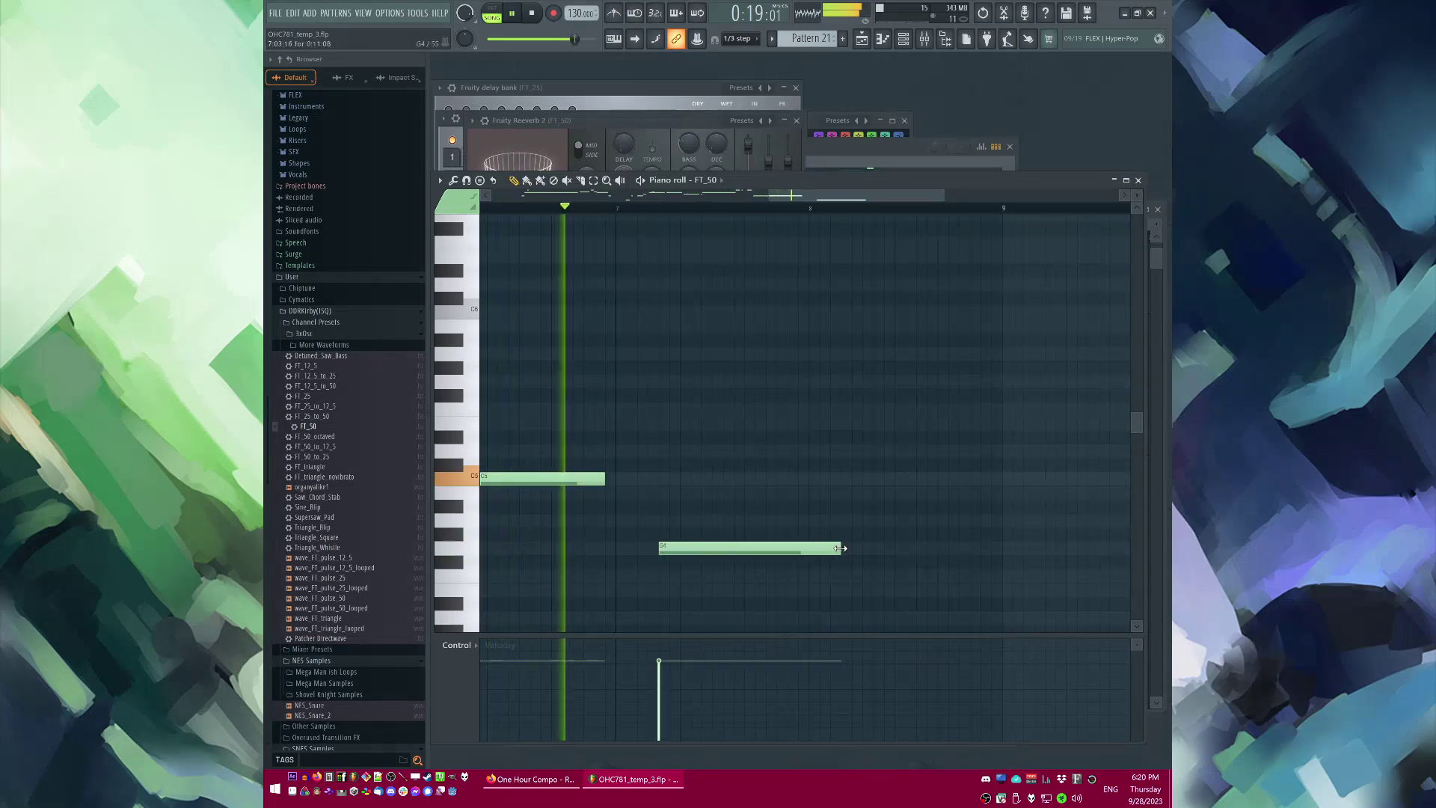
drag(831, 544, 662, 545)
key(space)
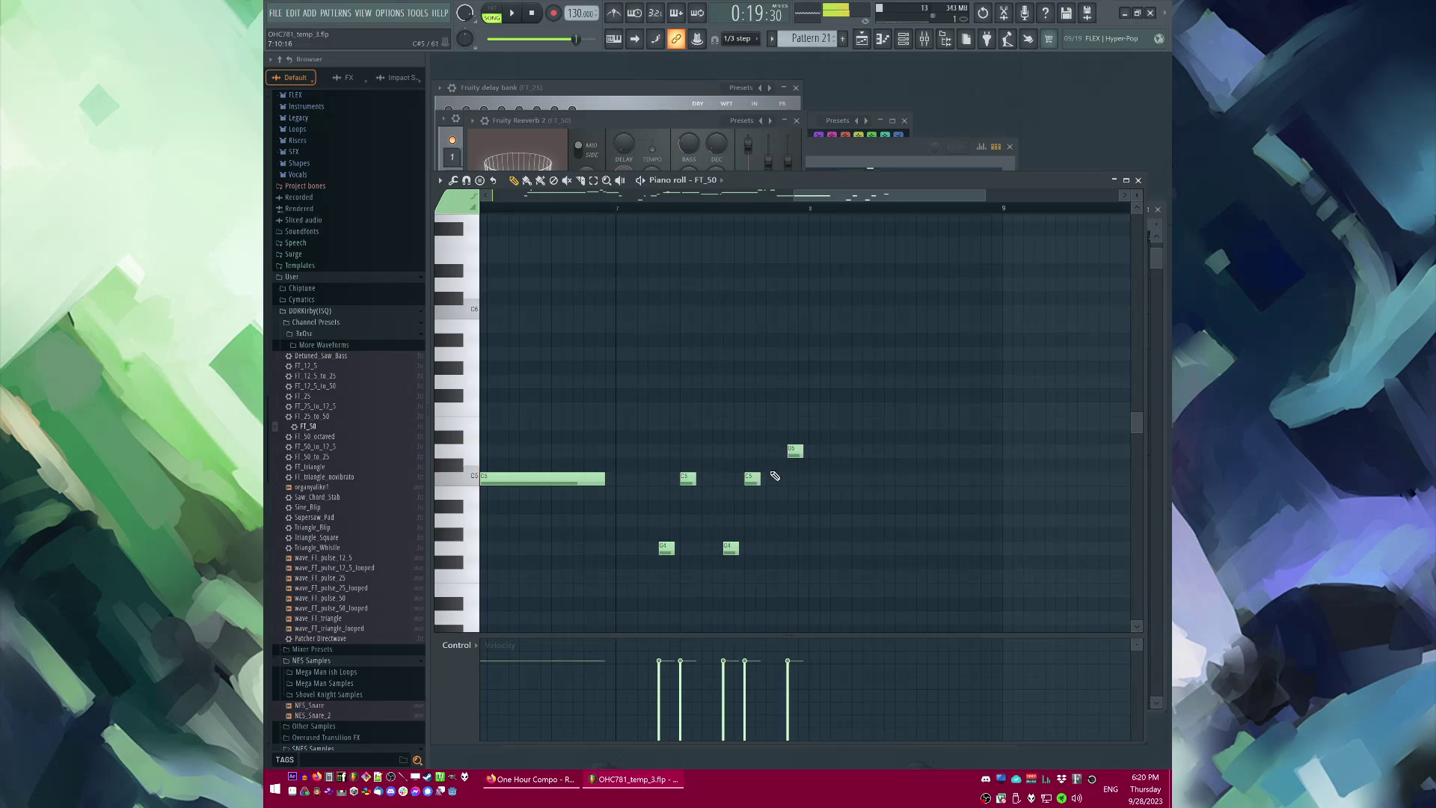
drag(784, 479, 779, 479)
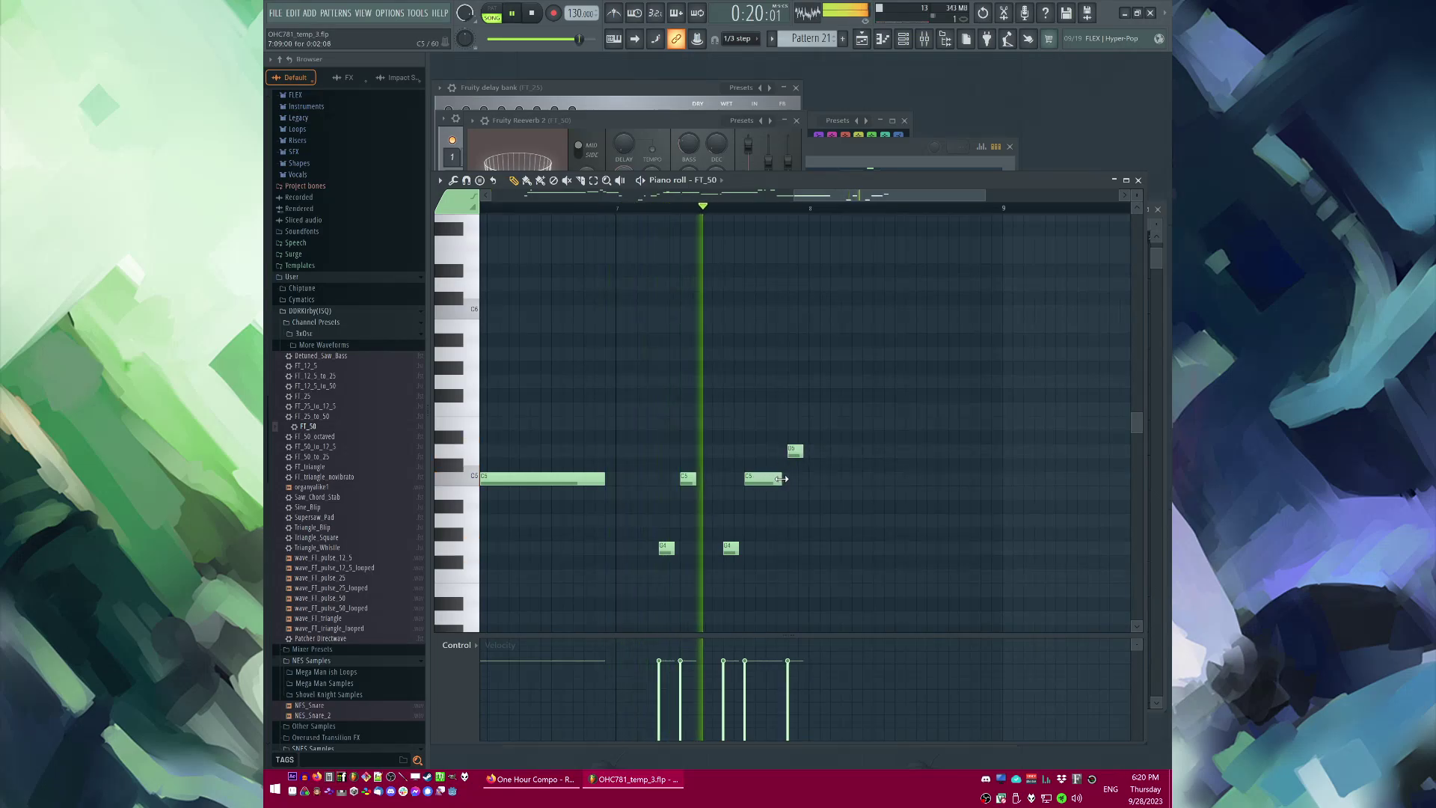
click(702, 480)
key(space)
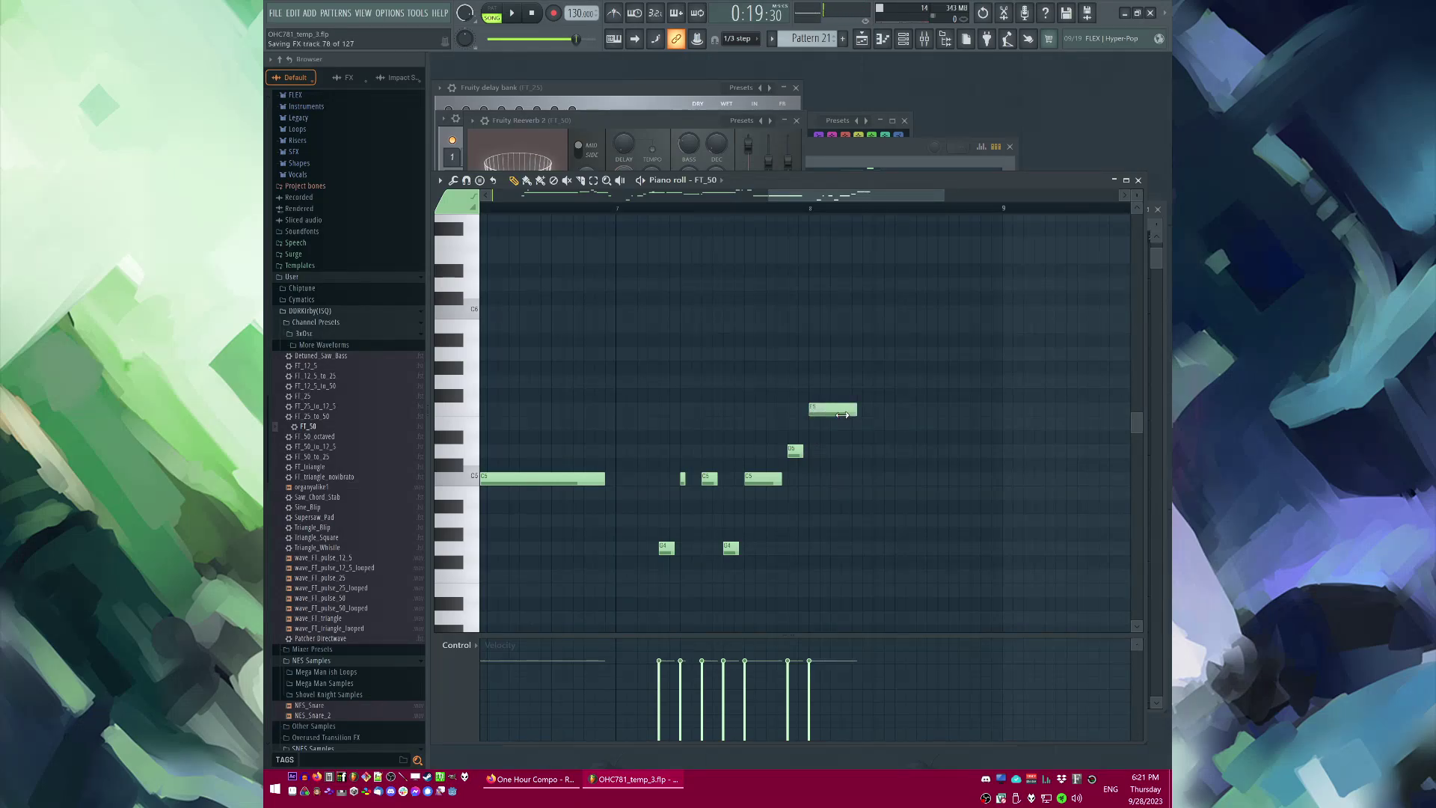
Step: Play back the melody, add an E5 and a B4 after the bar 8 F5, and lengthen that F5
scroll(842, 414, right, 3)
scroll(801, 410, down, 3)
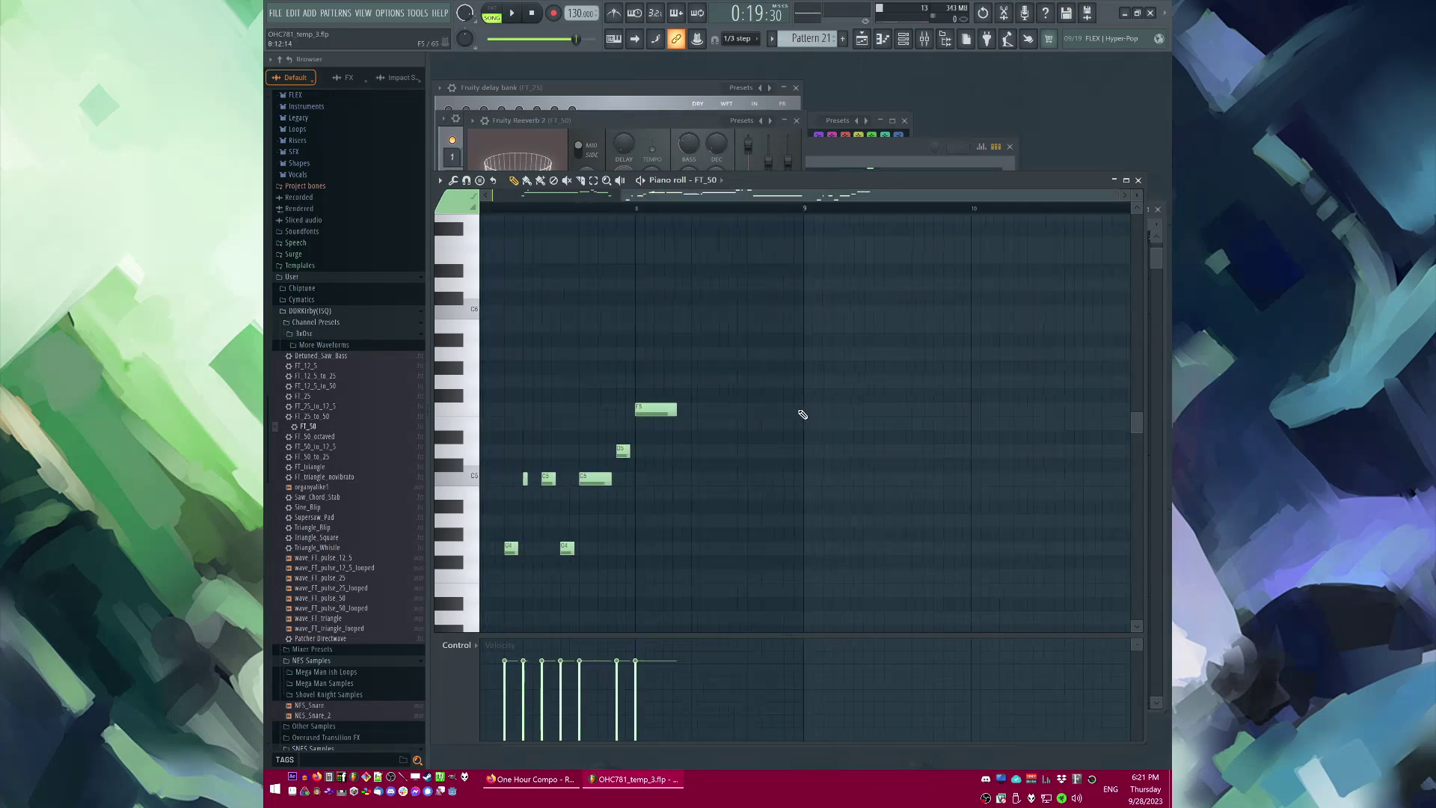
key(space)
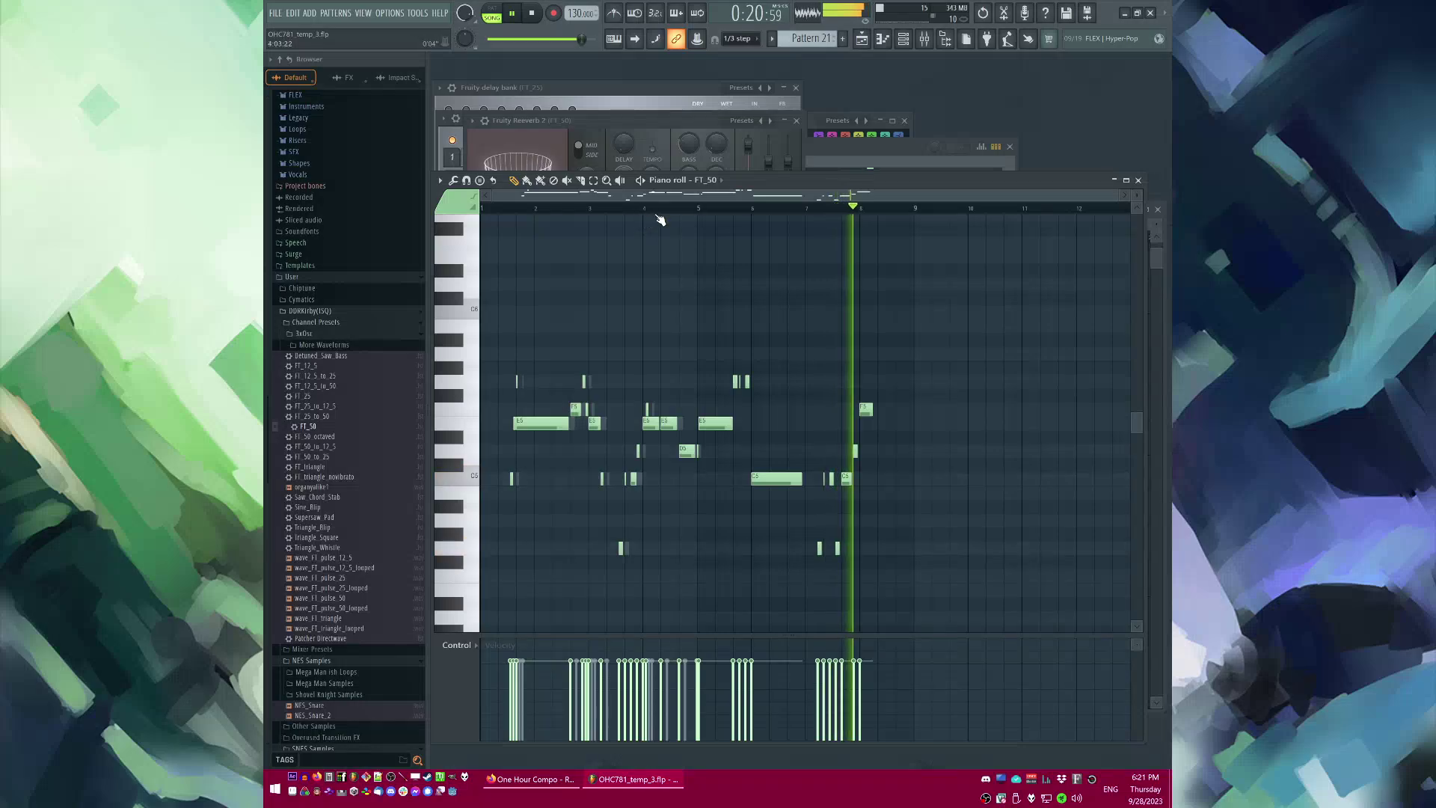
scroll(851, 385, up, 3)
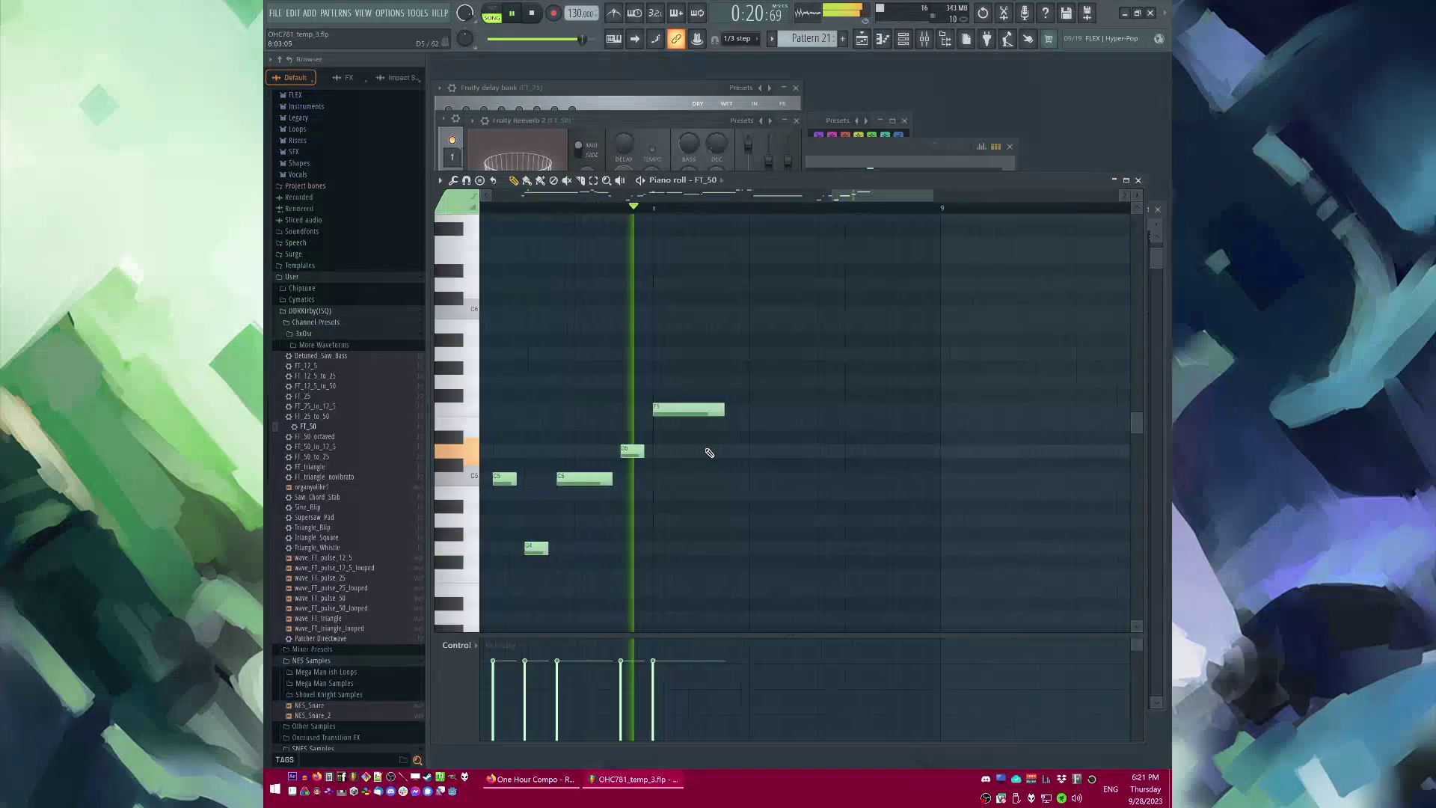
key(space)
scroll(693, 449, up, 2)
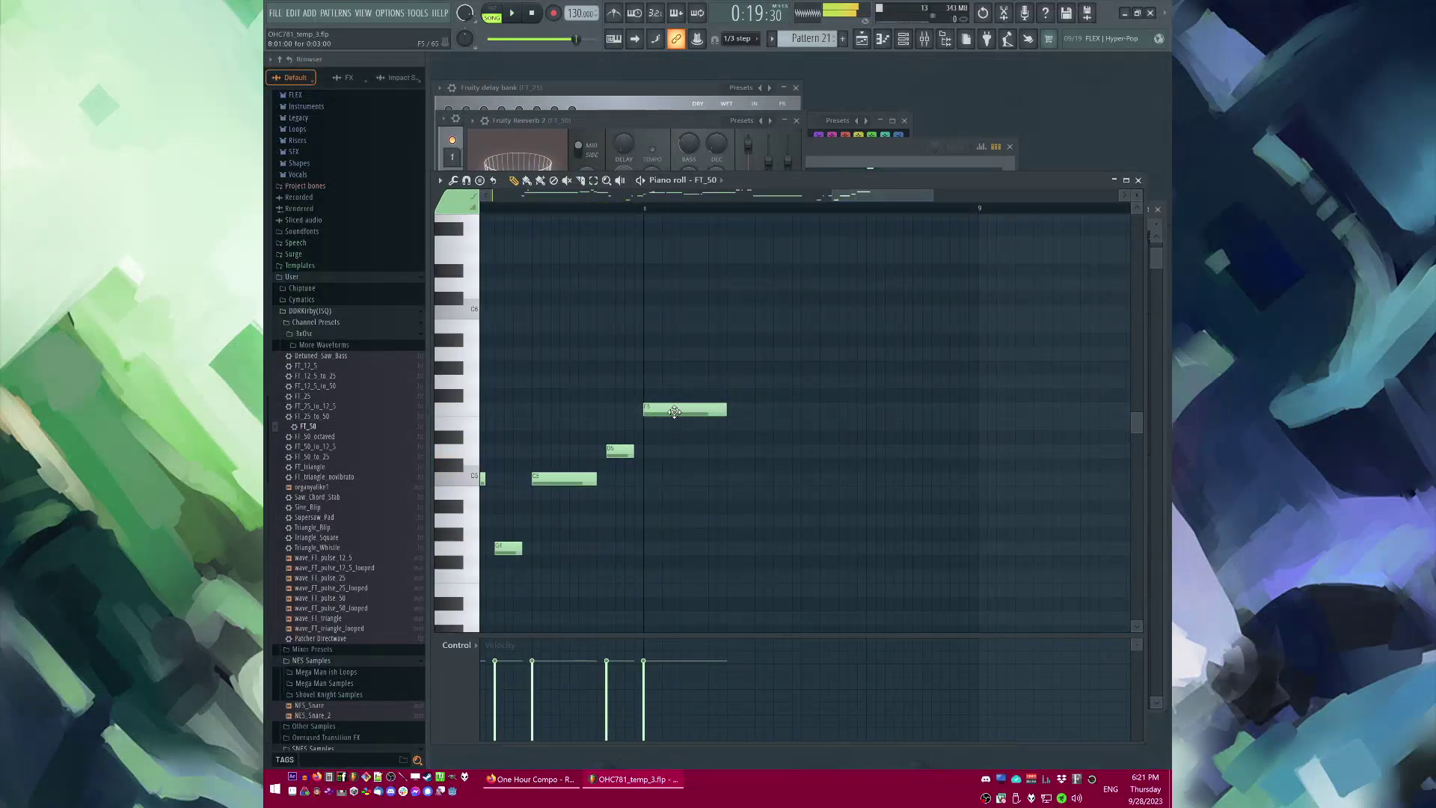
scroll(655, 412, down, 1)
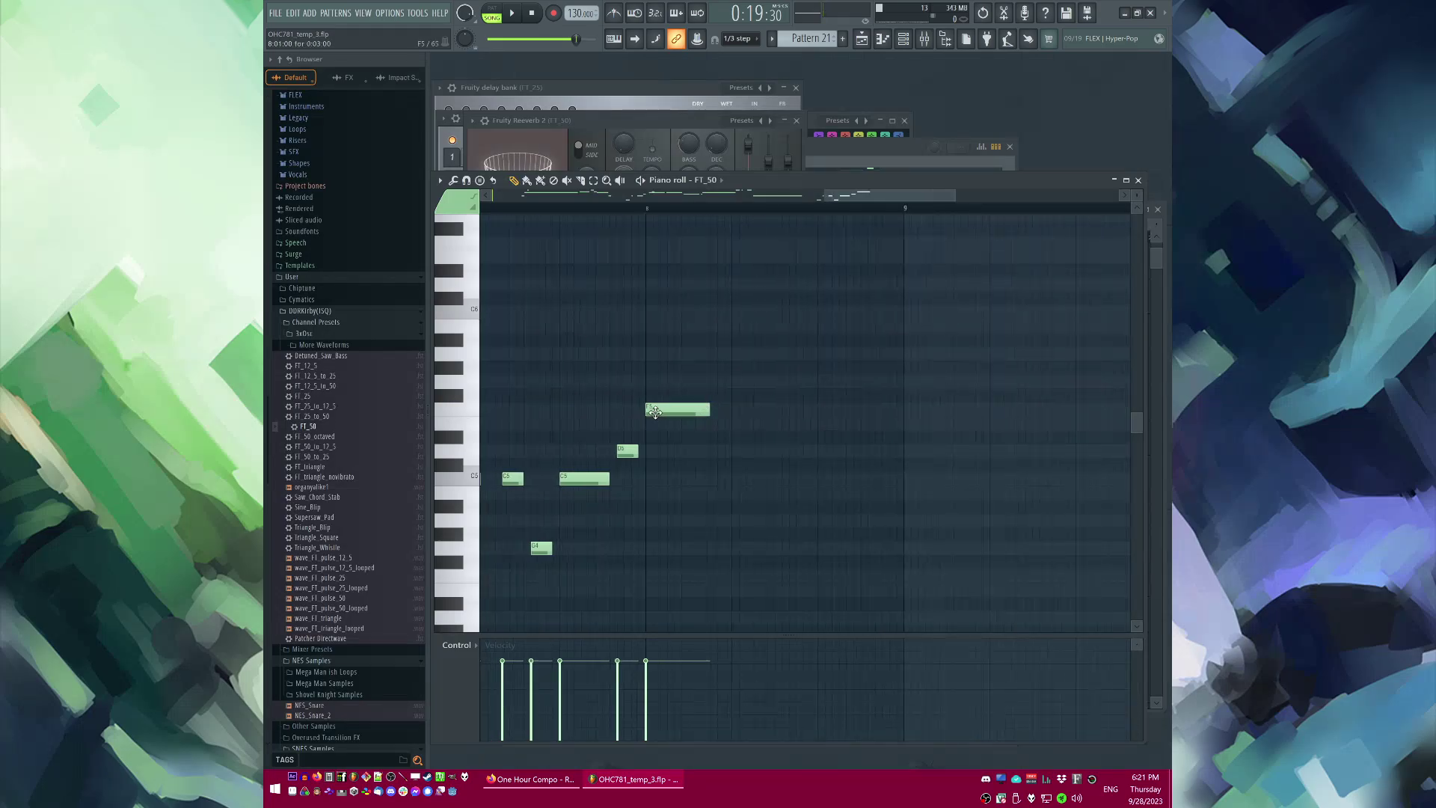
scroll(719, 447, up, 1)
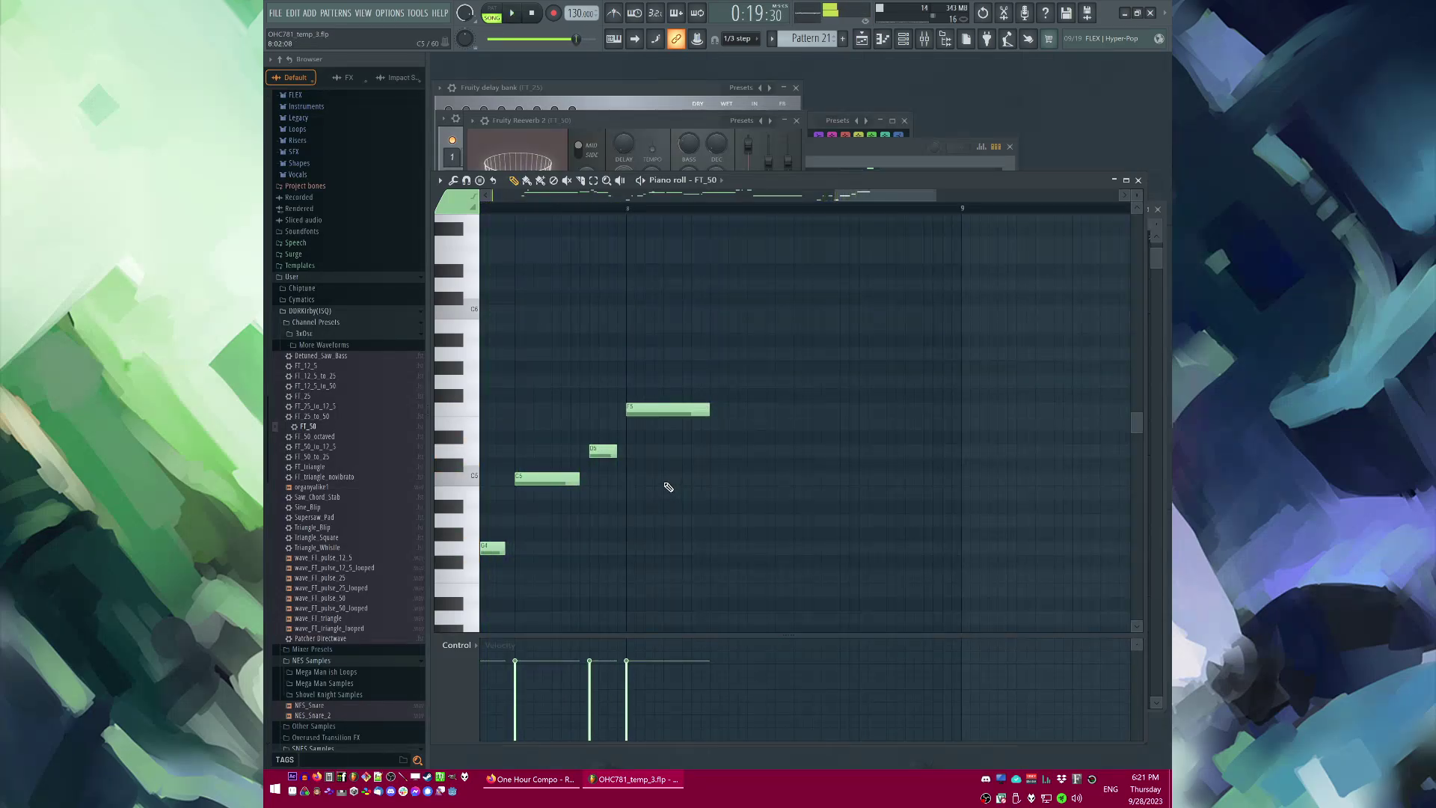
click(736, 425)
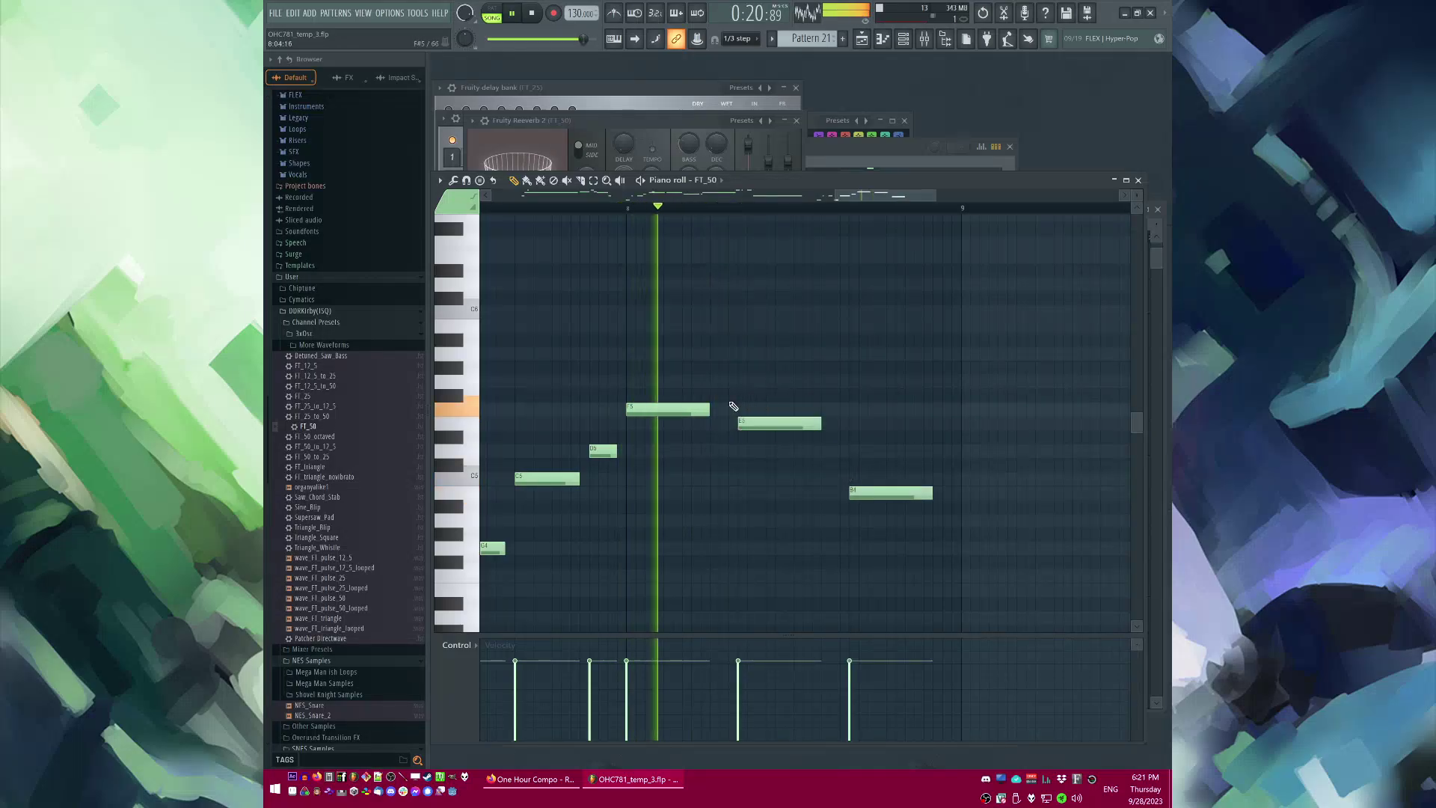
drag(708, 407, 716, 405)
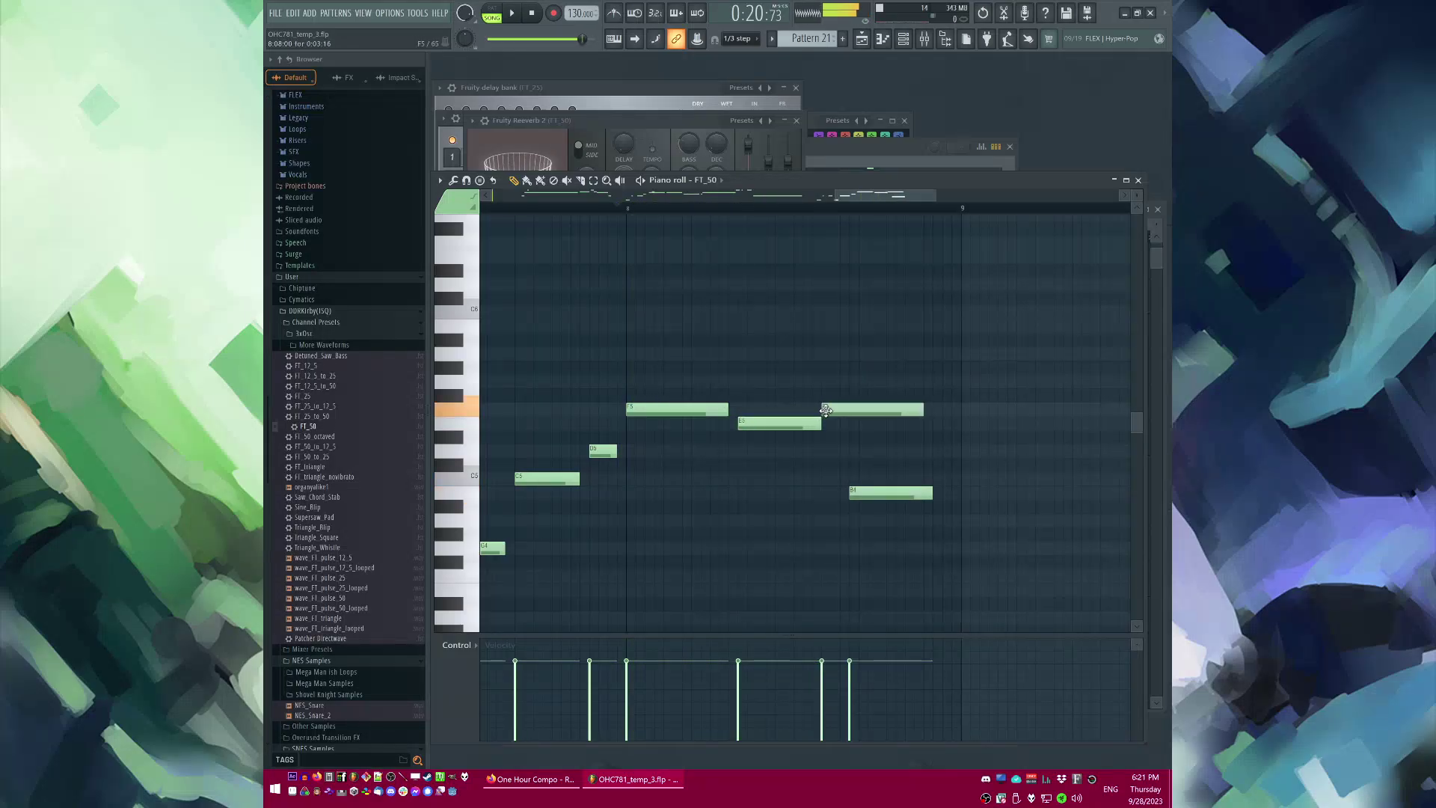
Step: Insert a short F5 and a short E5 between the E5 and the B4 in bar 8
drag(923, 409, 826, 409)
click(835, 437)
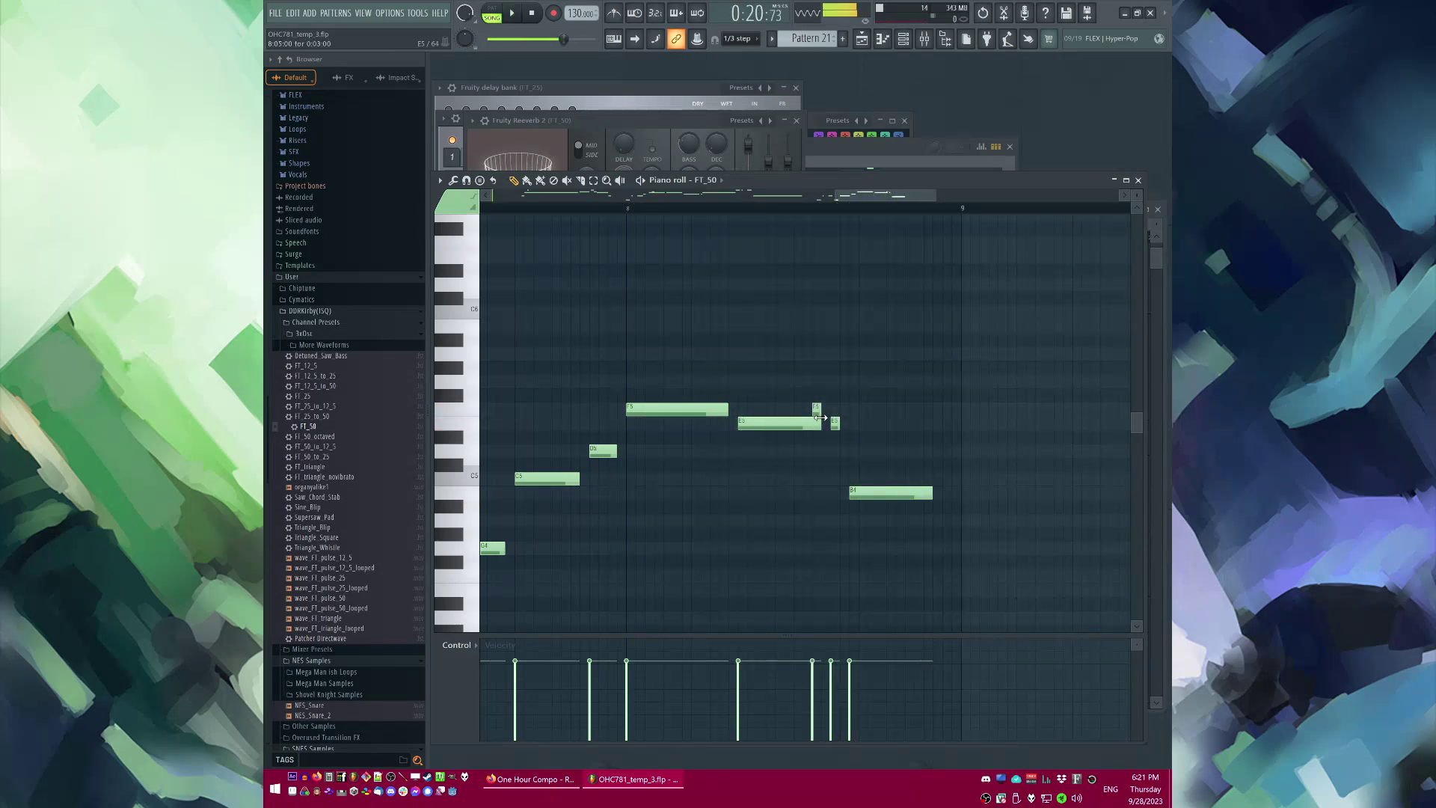
key(space)
drag(820, 417, 850, 424)
scroll(845, 427, down, 2)
scroll(808, 449, right, 3)
key(space)
key(space)
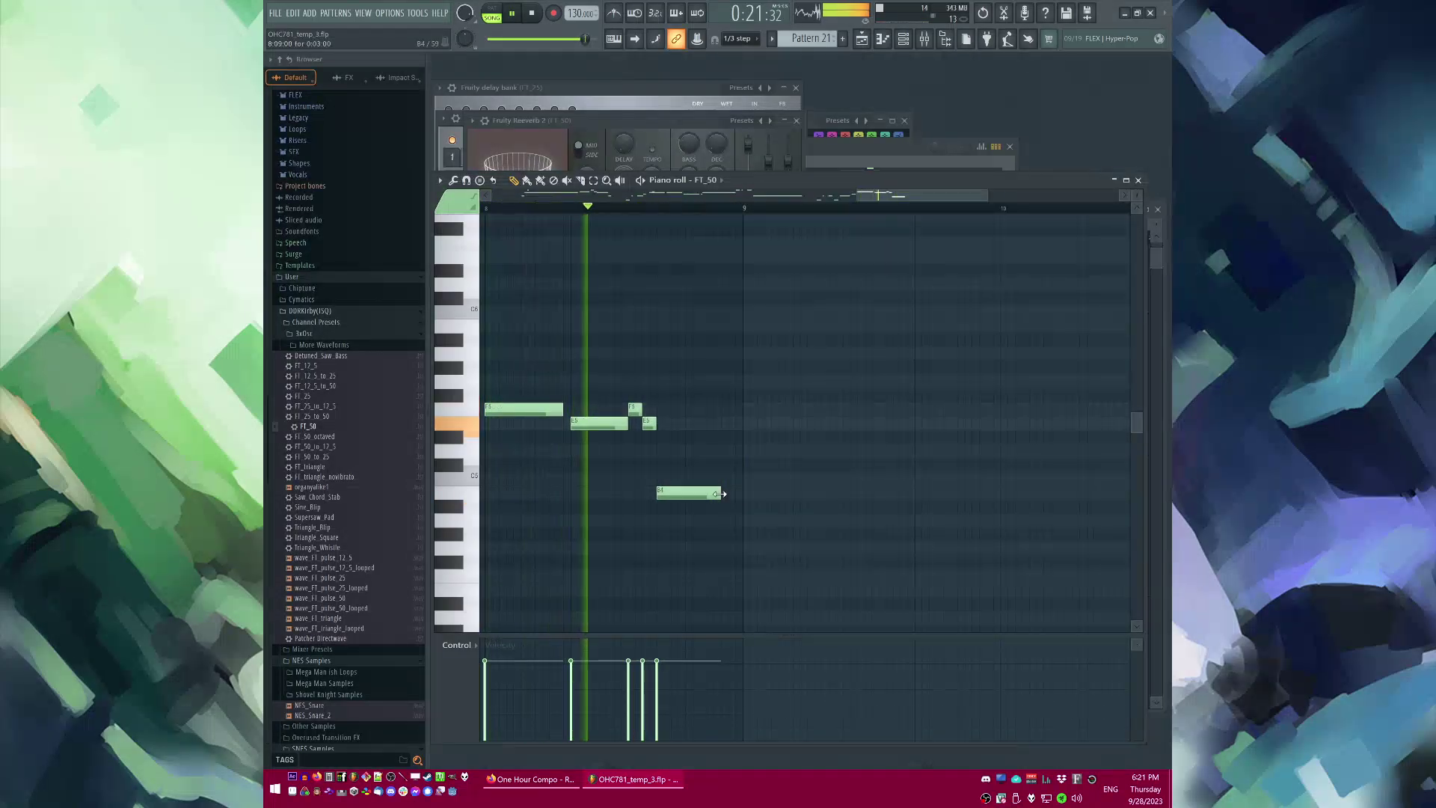
Step: Lengthen the B4 at the end of bar 8 slightly and extend the opening F5 up to the following E5
drag(719, 494, 733, 494)
key(space)
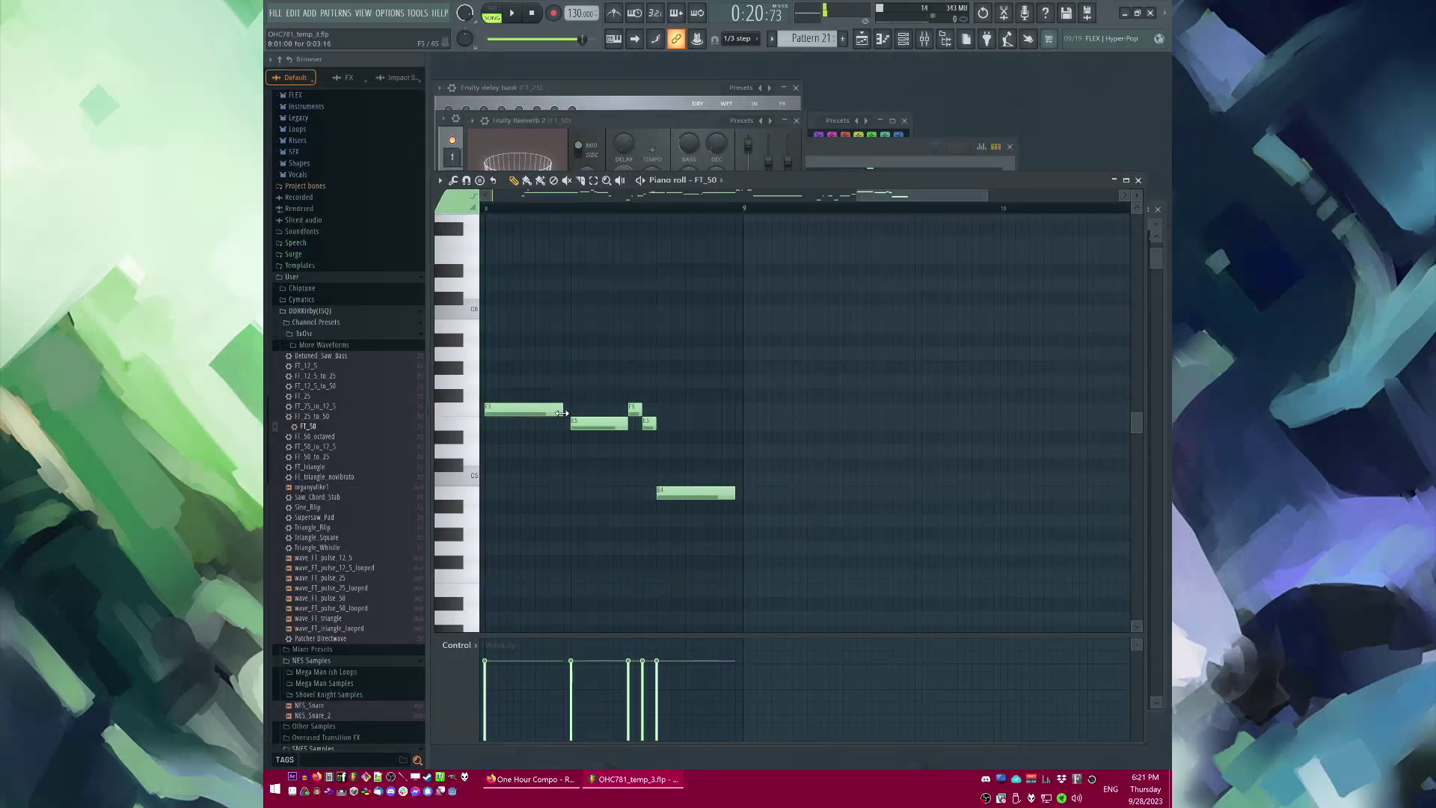
drag(562, 413, 570, 412)
key(space)
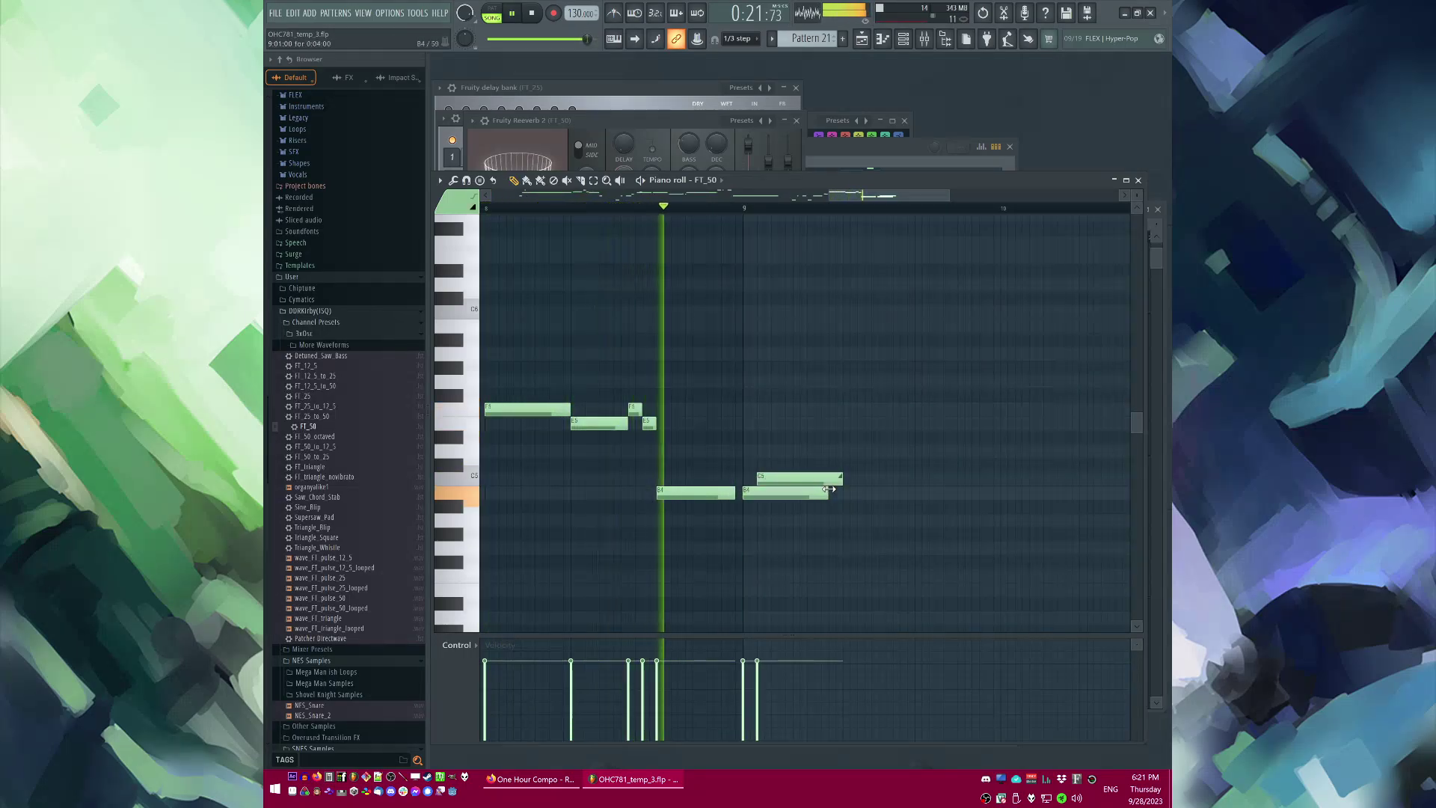
Step: Extend the B4 from bar 9 to 1:07:16 and add a short and a long slide note to C5 above it
drag(826, 494, 1132, 494)
drag(835, 478, 765, 480)
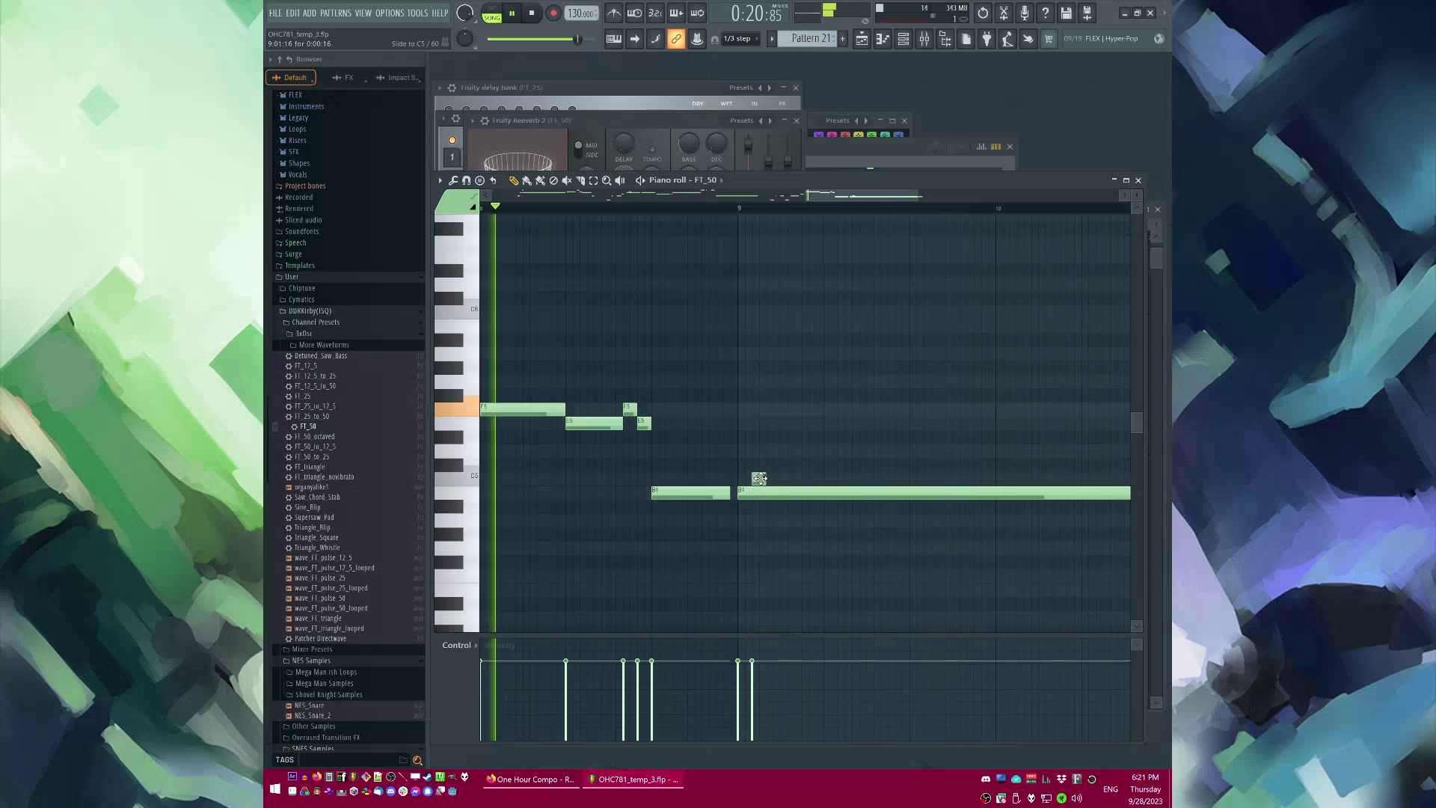
click(625, 478)
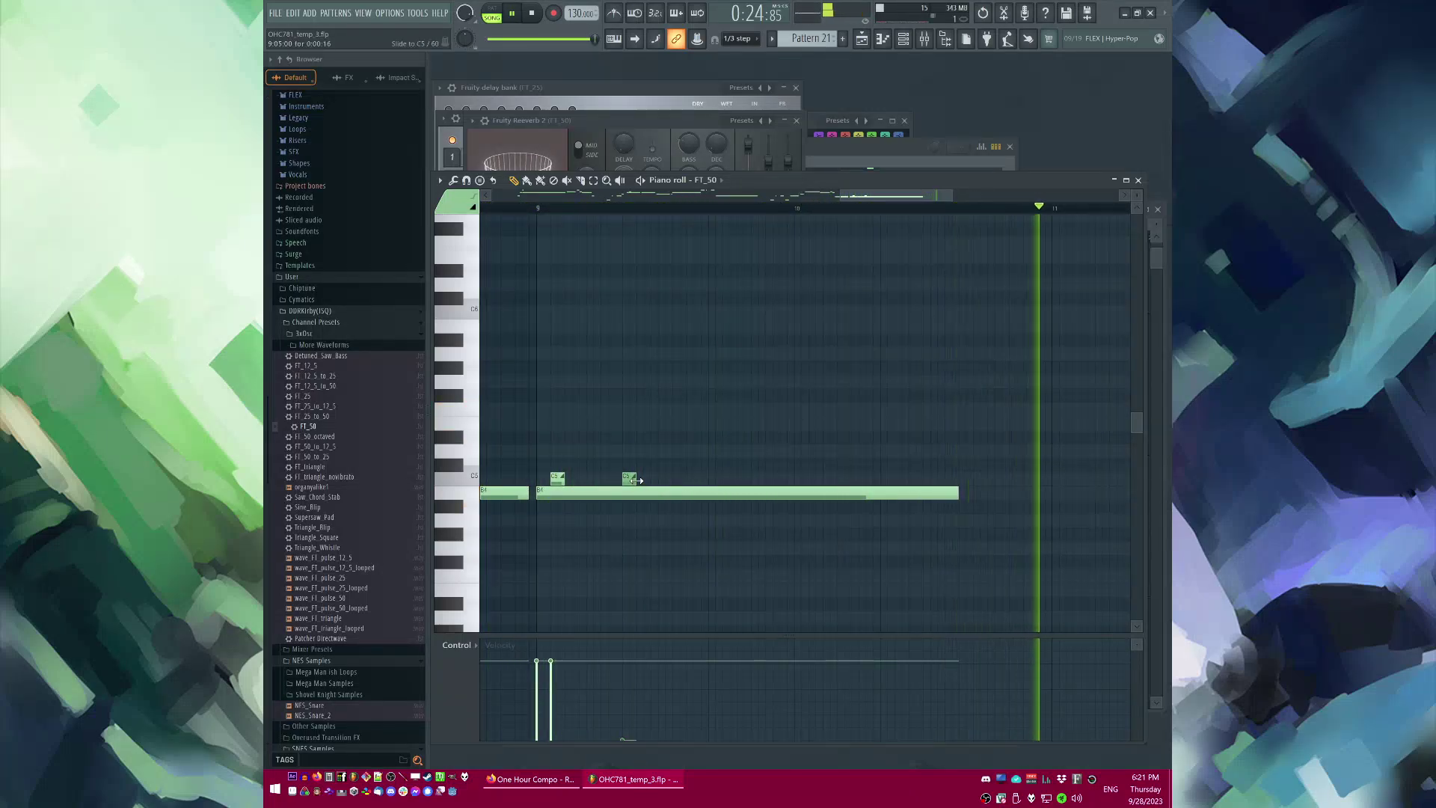
drag(634, 479, 959, 499)
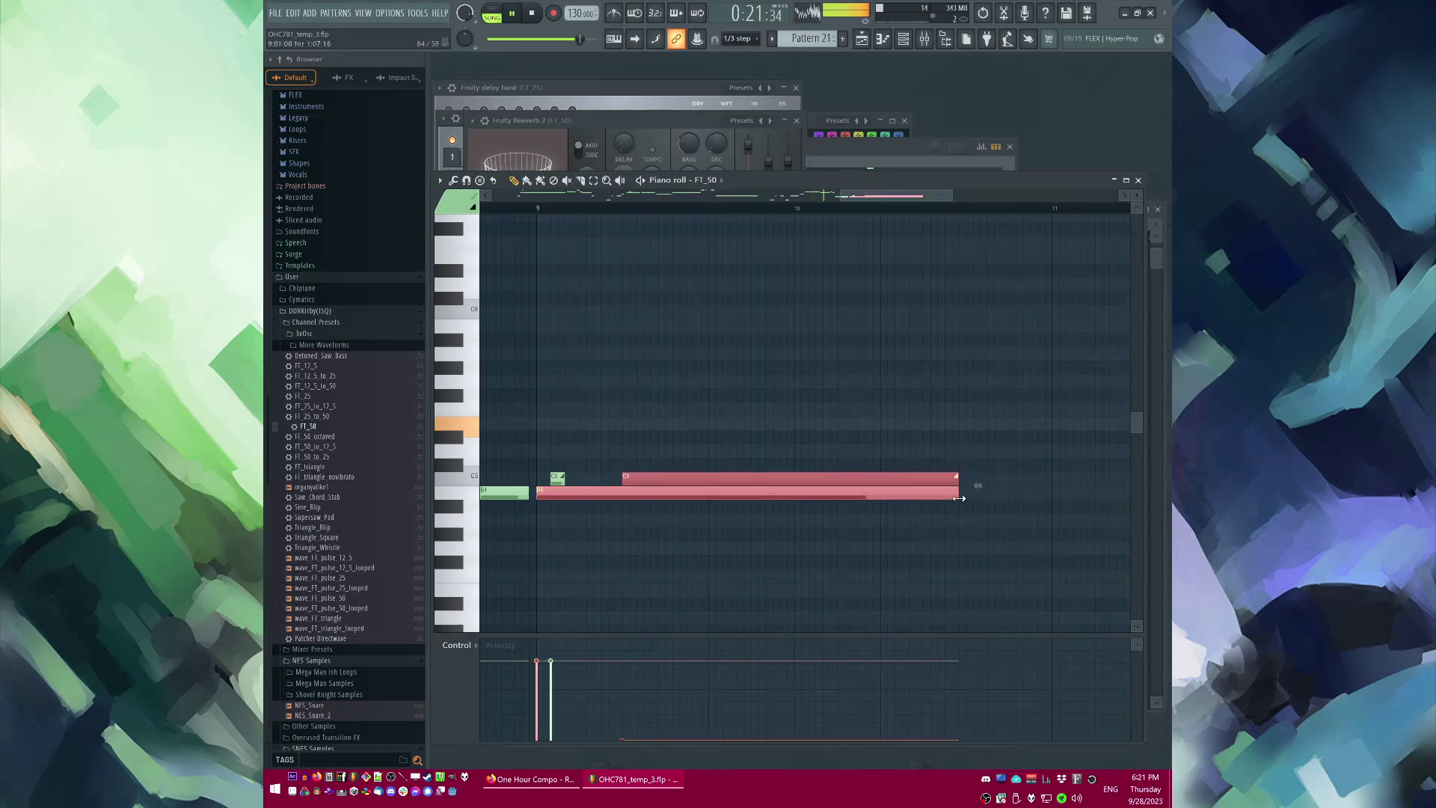
ctrl+click(964, 543)
Step: Copy the extended FT_50 melody into FT_50 #2 as the echo part and return to the playlist
scroll(958, 545, down, 5)
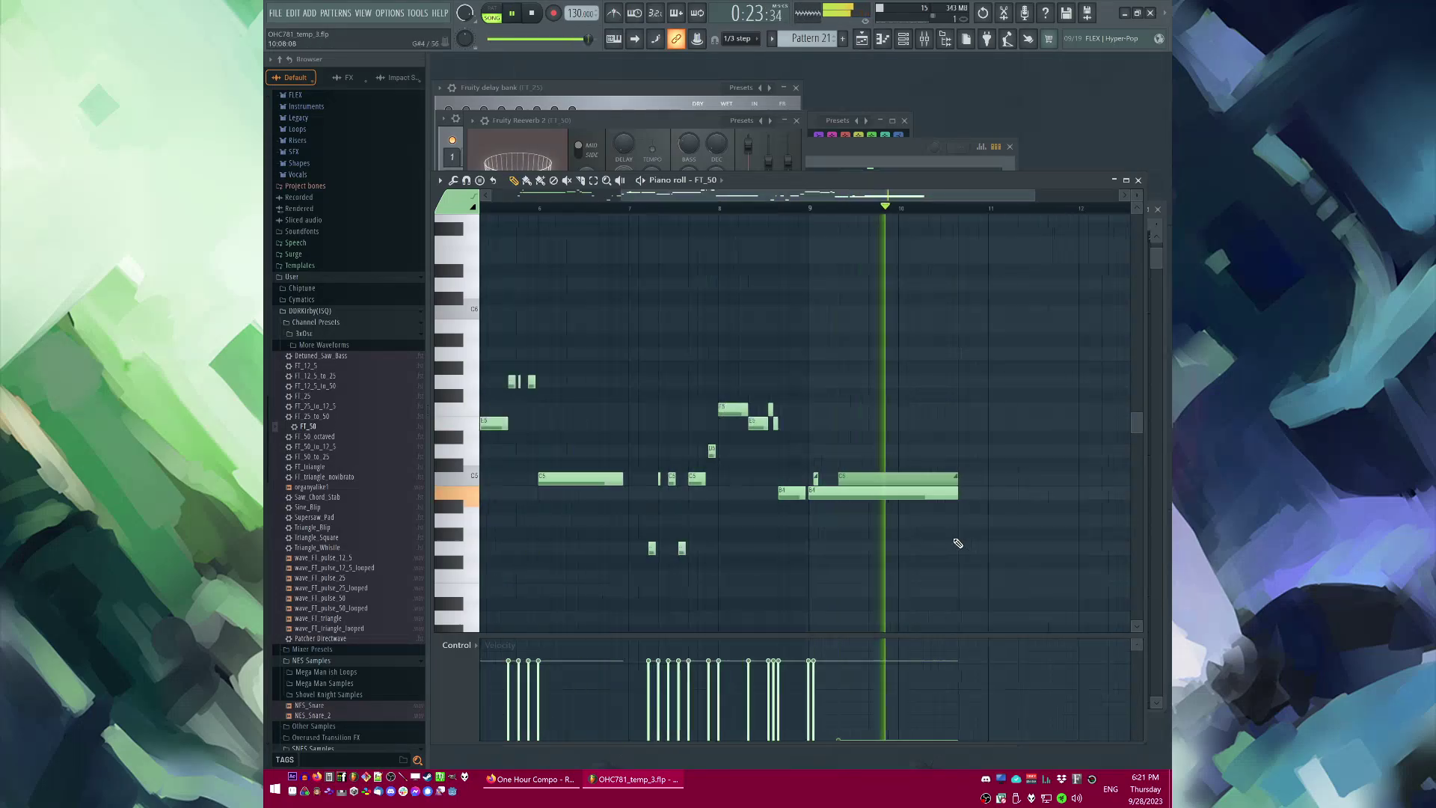
key(F6)
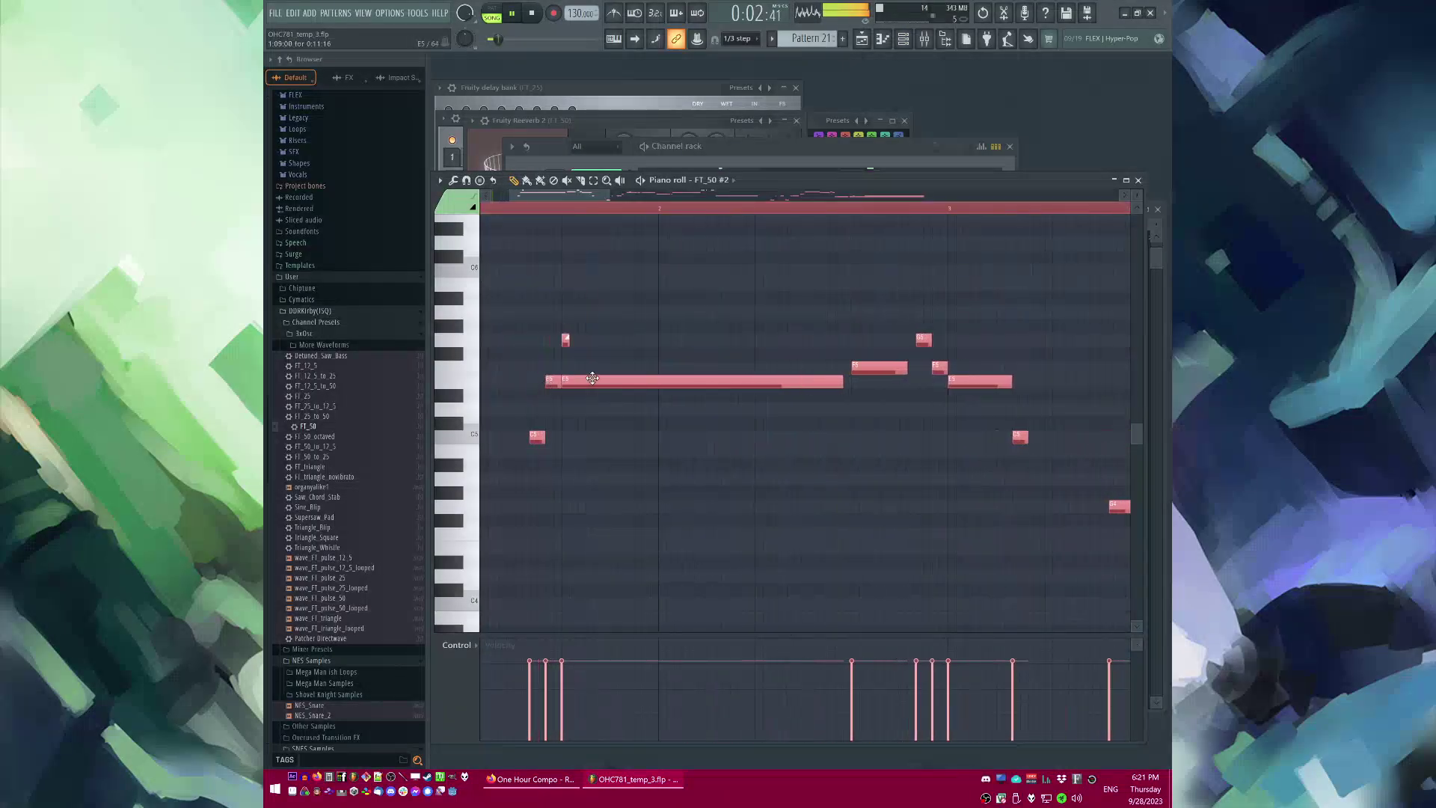
key(F5)
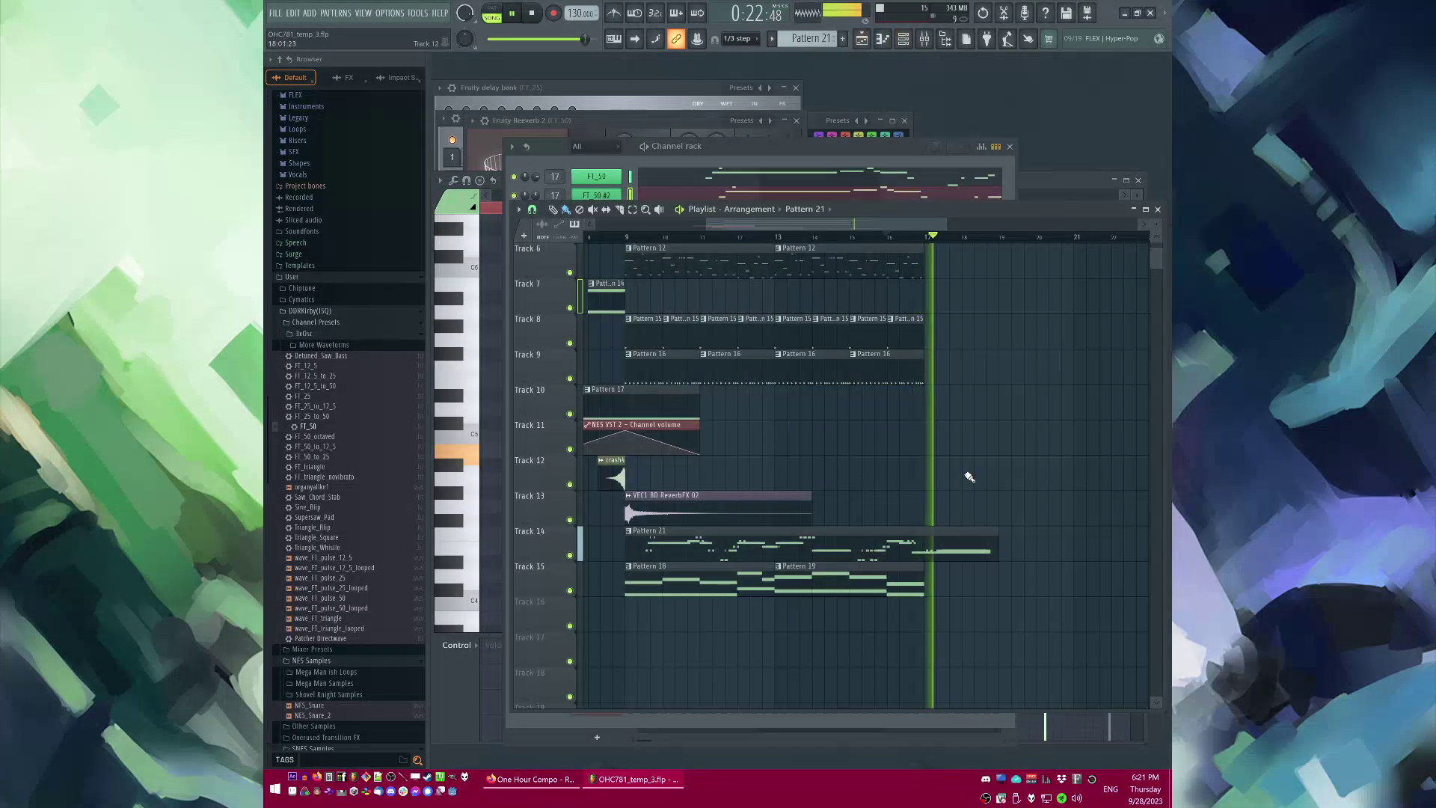
Step: Duplicate the Pattern 17 clip and its NES VST 2 channel volume automation clip to bar 15
scroll(972, 372, up, 3)
scroll(874, 388, down, 3)
drag(810, 492, 871, 506)
key(ctrl+b)
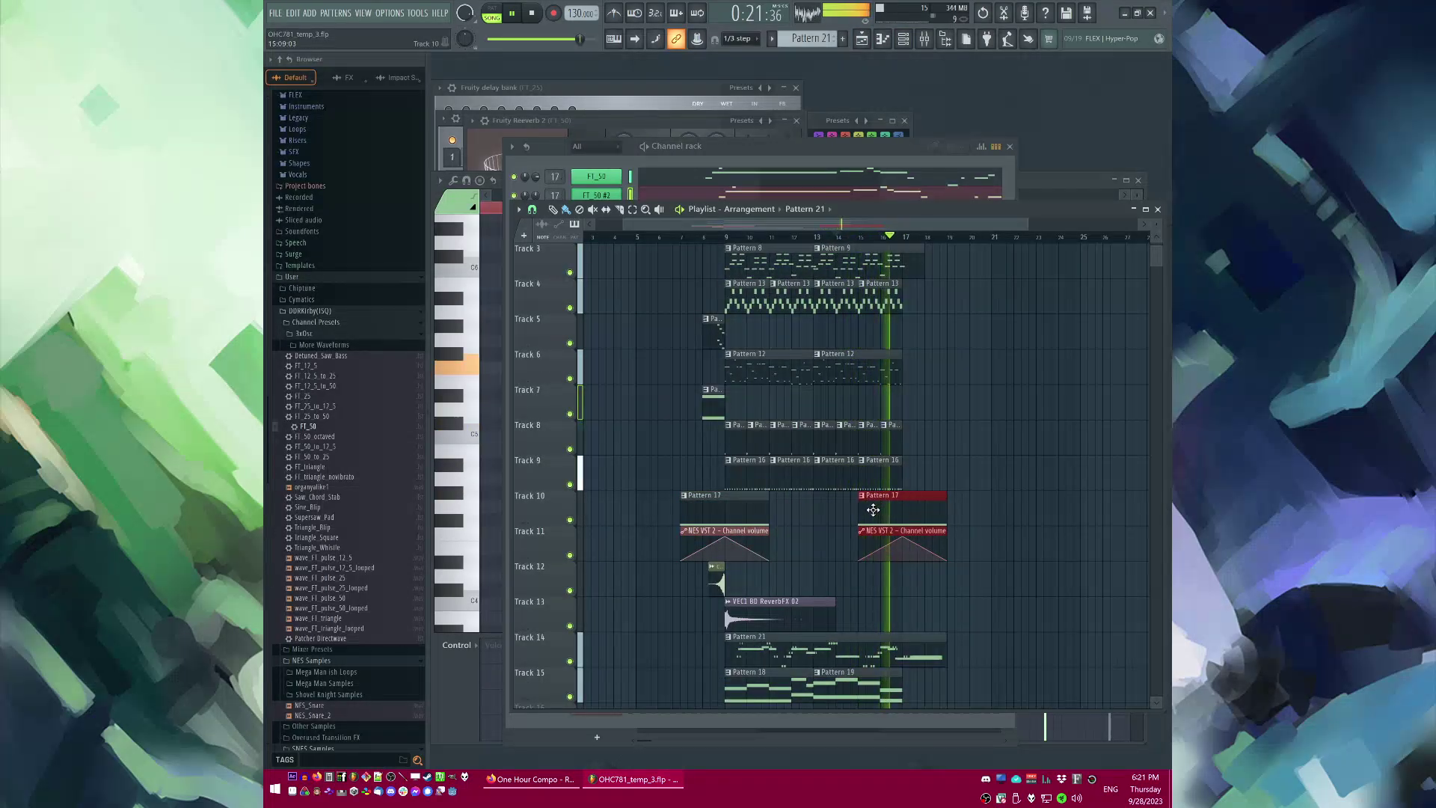
Step: Duplicate the Pattern 15 and Pattern 16 clips on Tracks 8 and 9 so they run from bar 17 to bar 21
click(1011, 441)
drag(968, 420, 829, 491)
key(ctrl+b)
scroll(973, 423, up, 5)
right_click(1015, 436)
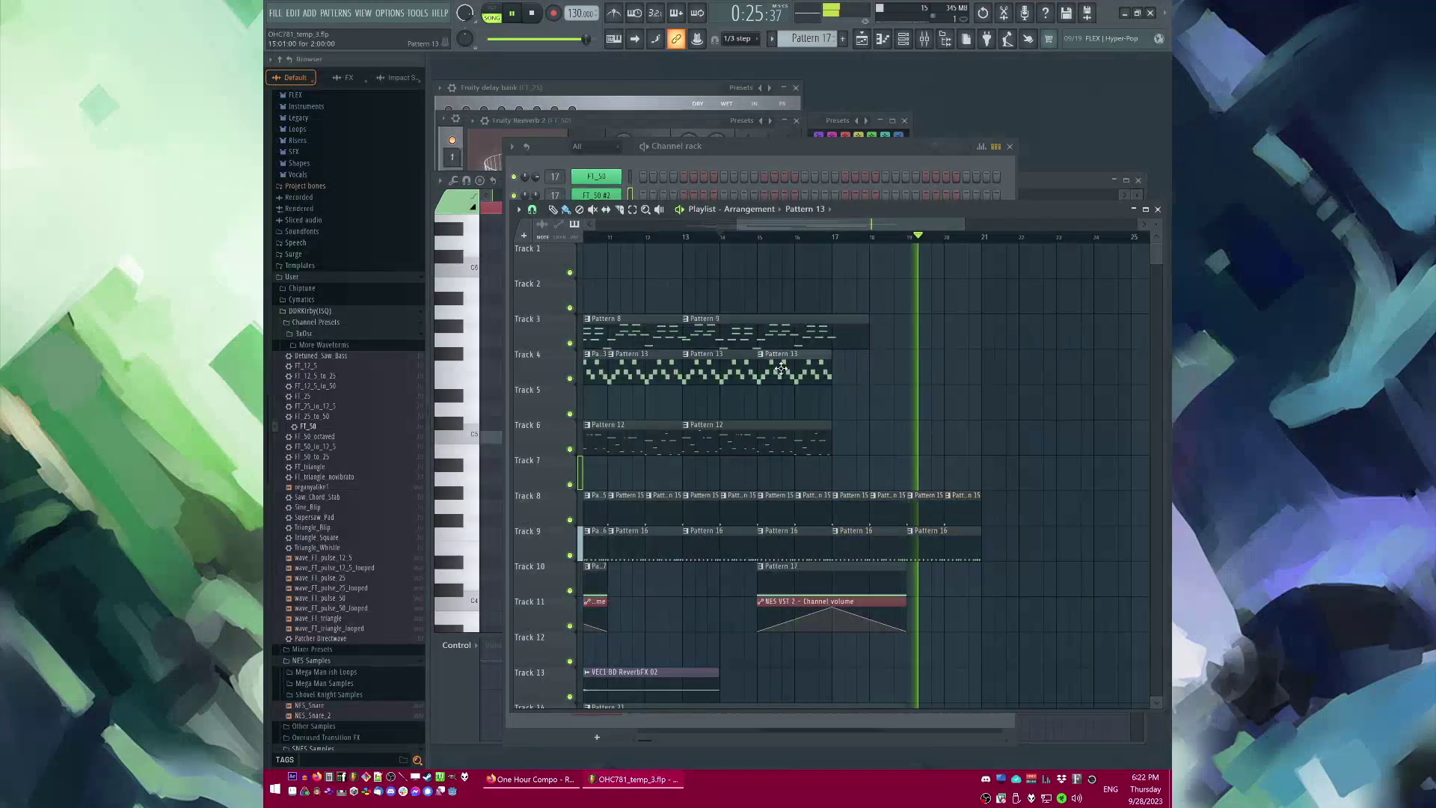
Step: Add two more Pattern 13 clips on Track 4, at bars 17 and 19
click(822, 368)
drag(840, 373, 927, 373)
right_click(958, 441)
Step: Play the arrangement from about bar 16 and save the project as a new numbered version
click(670, 236)
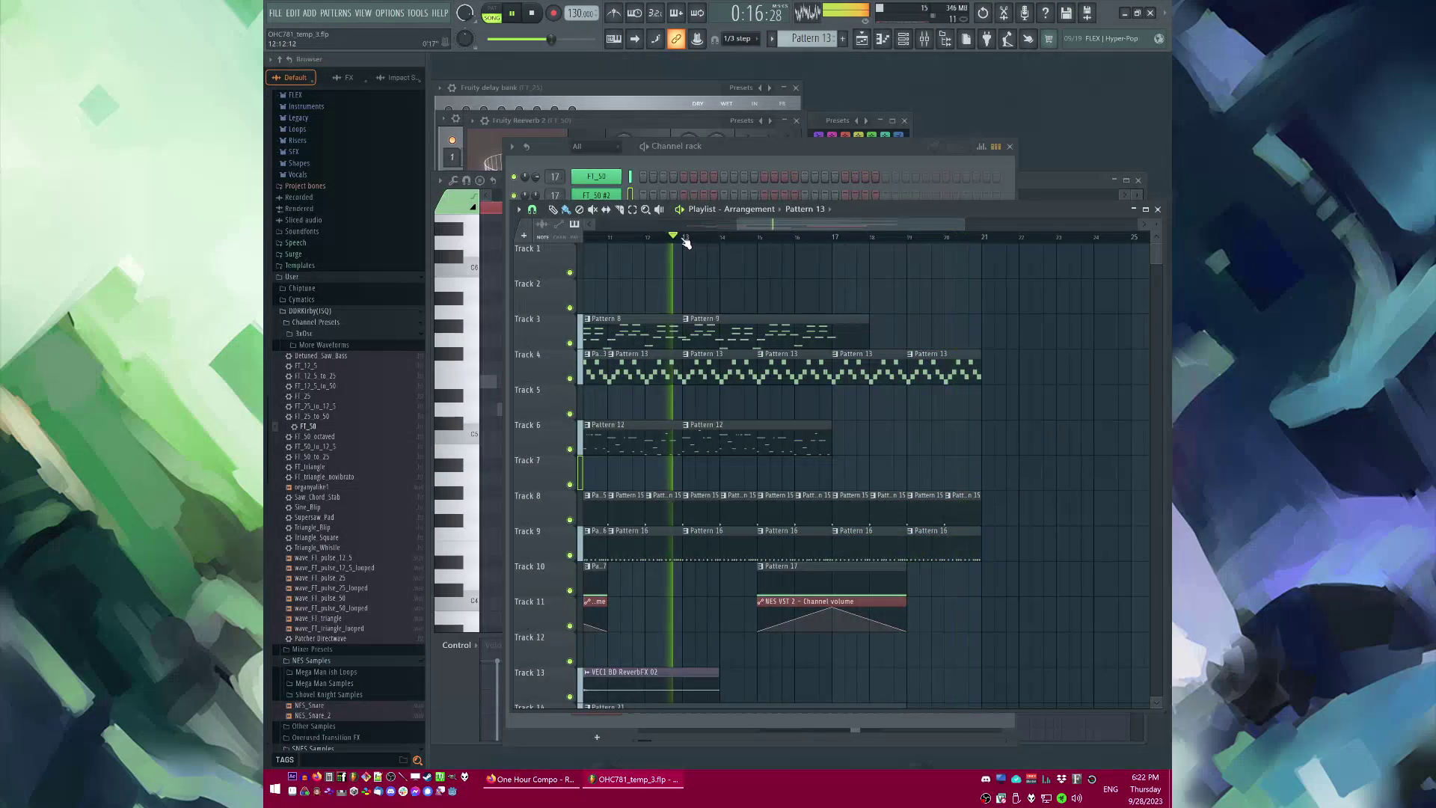
click(798, 237)
key(ctrl+n)
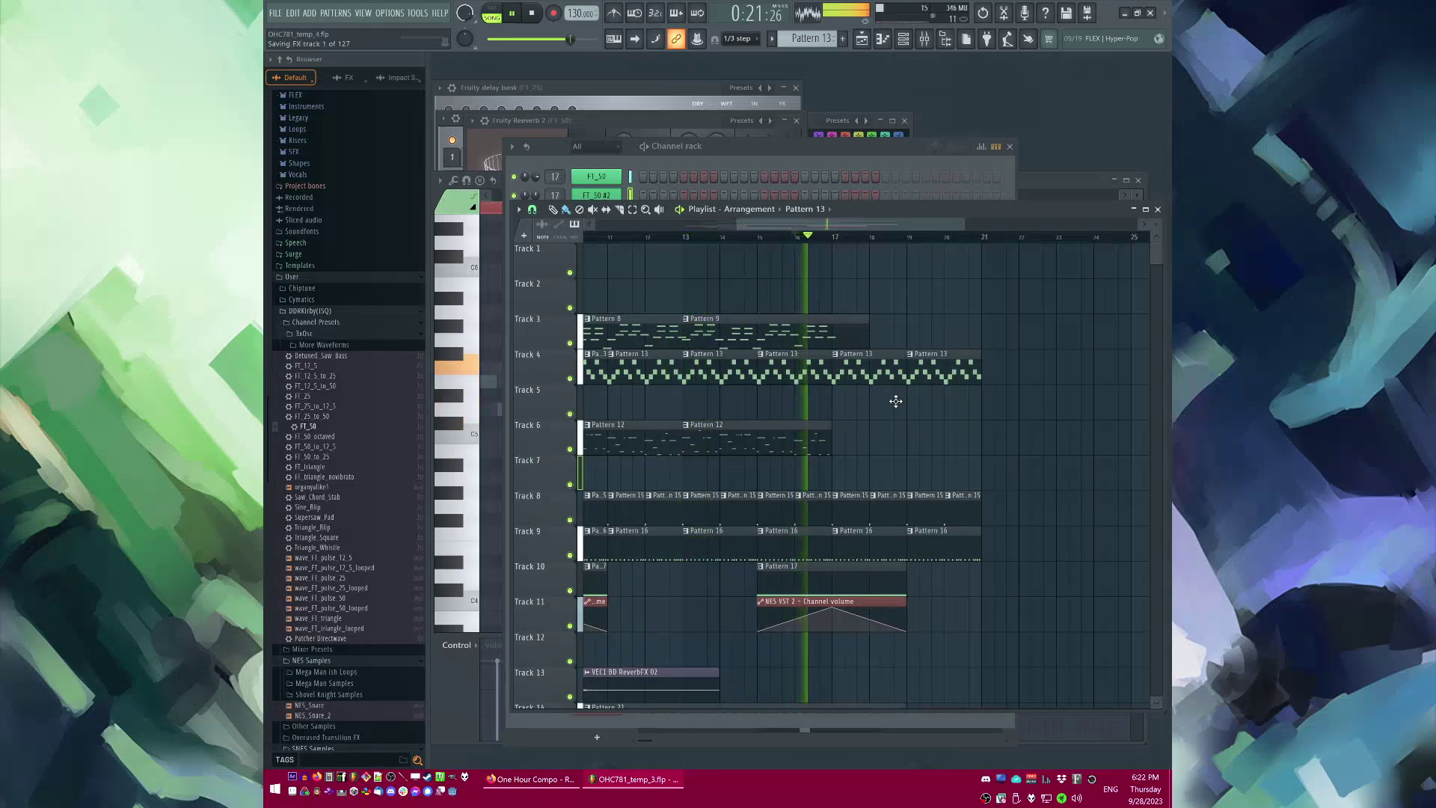
key(space)
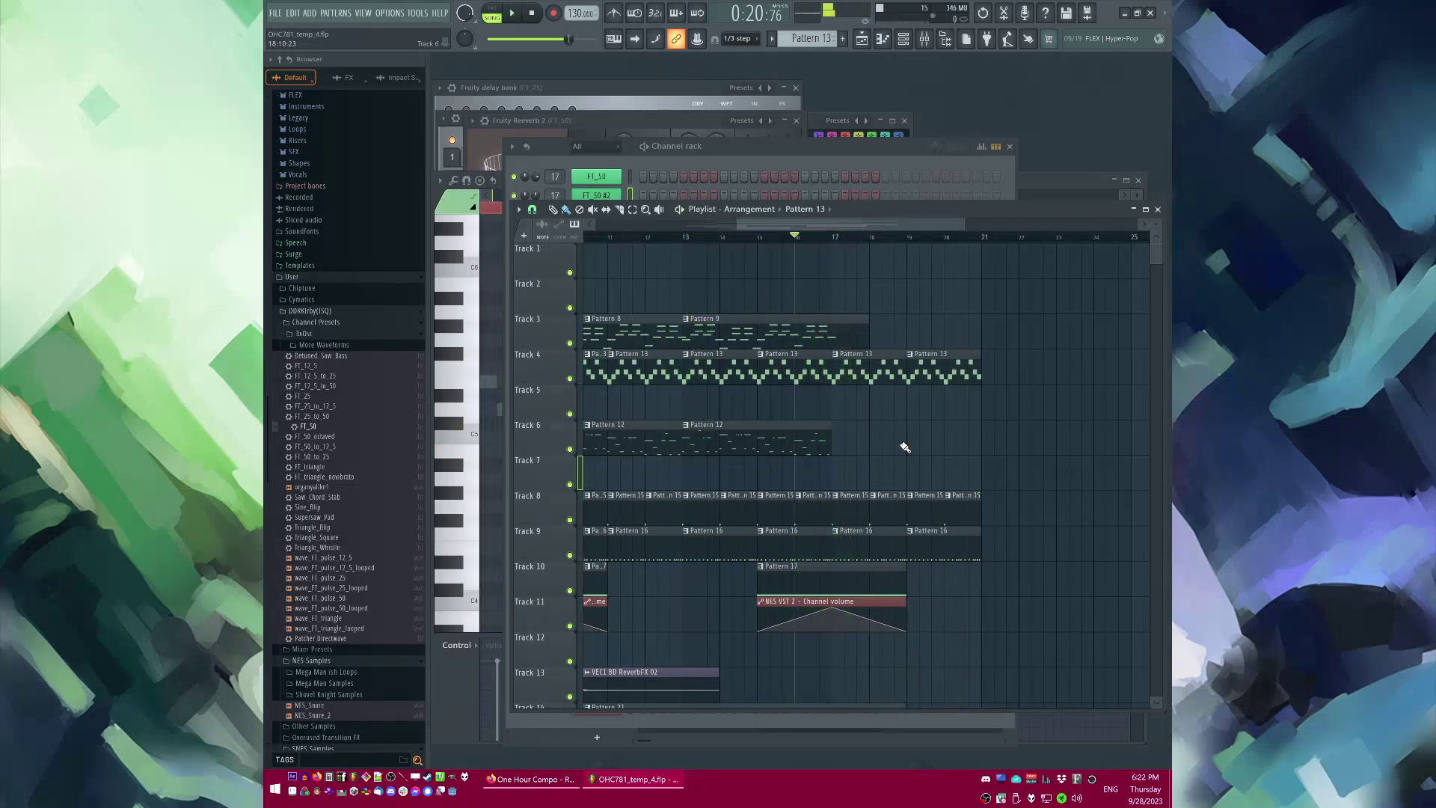
Step: Try a Pattern 19 clip on Track 15 and a Pattern 9 clip on Track 5 at bar 17, and remove both
key(space)
scroll(830, 433, down, 4)
click(811, 605)
click(836, 625)
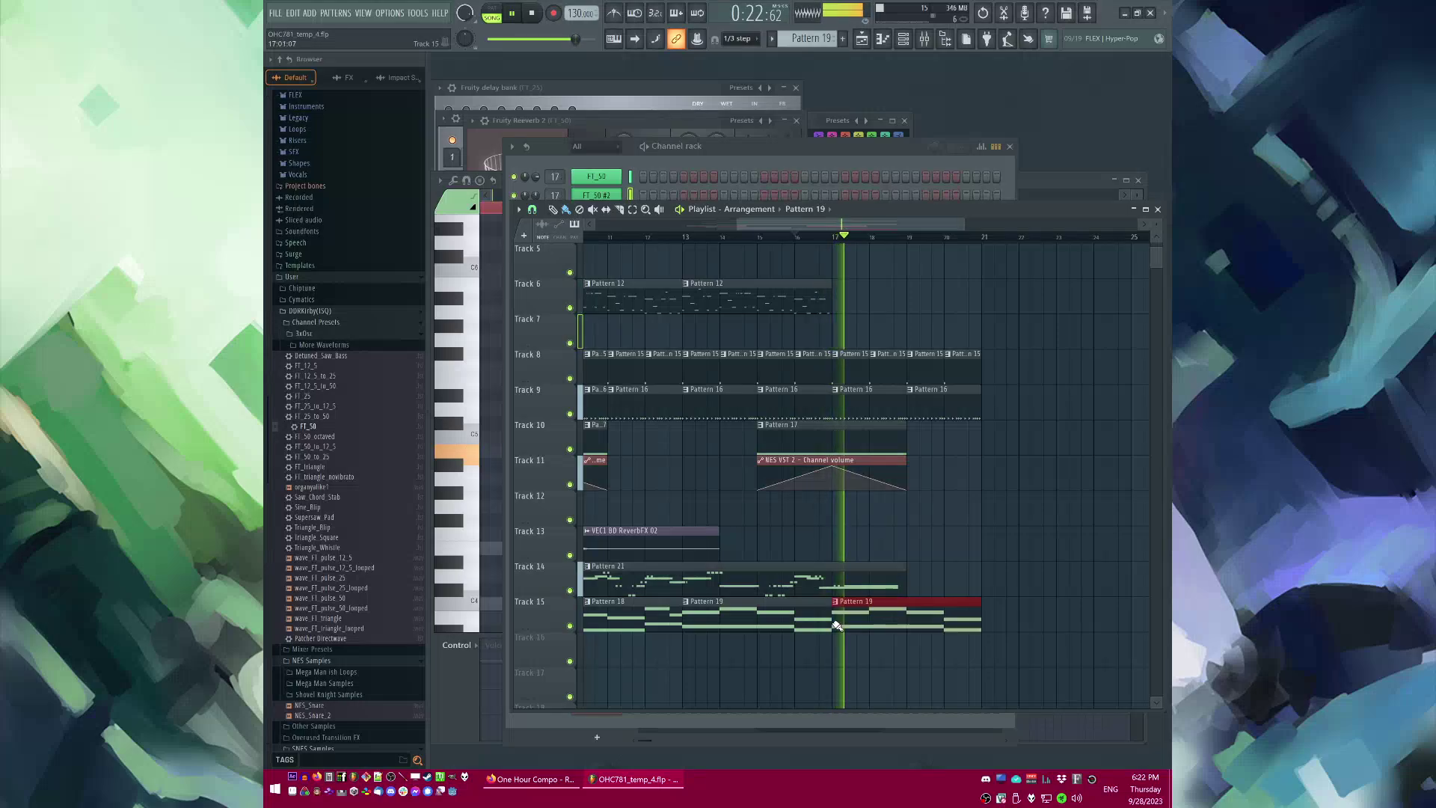
scroll(883, 607, up, 2)
click(854, 263)
click(847, 345)
right_click(860, 334)
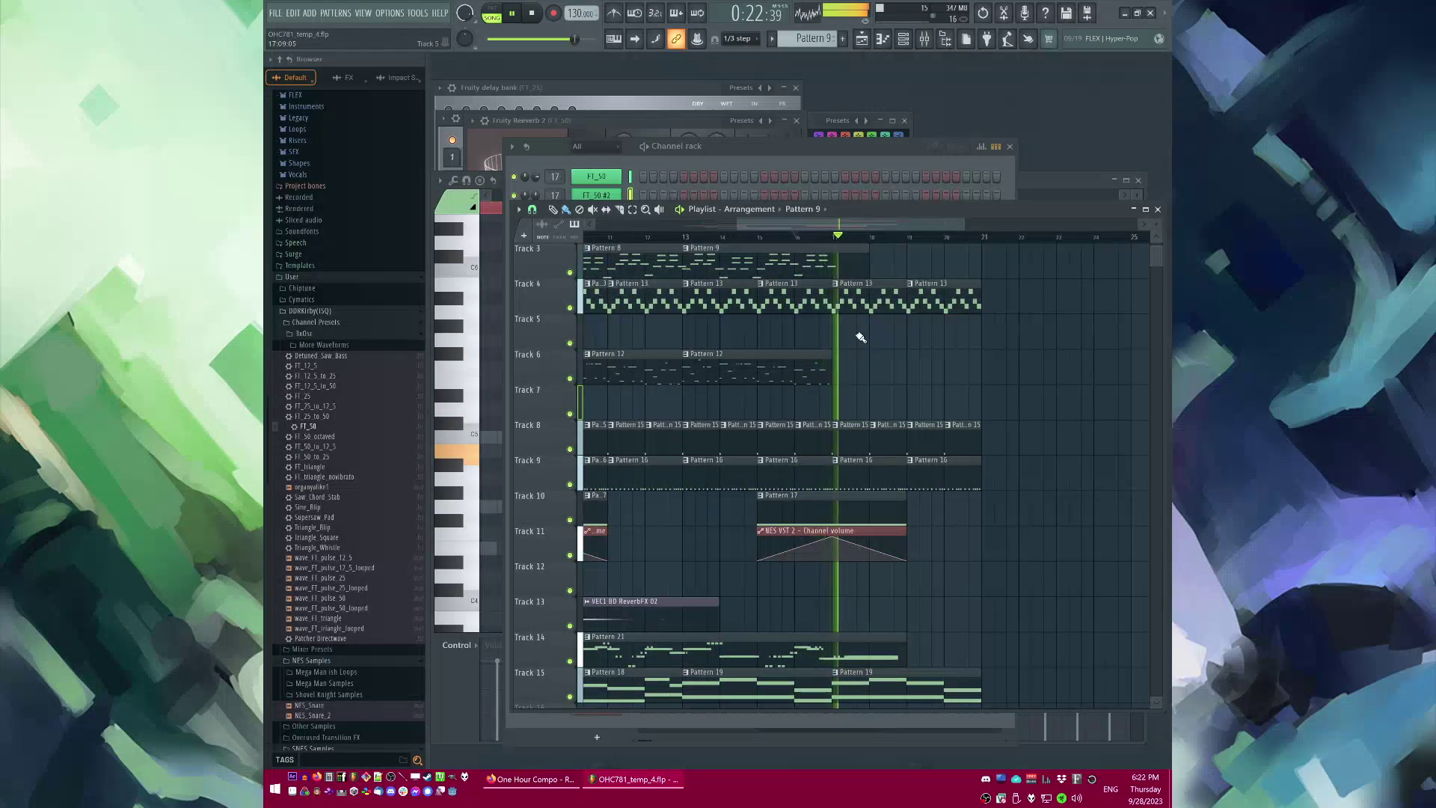
key(space)
scroll(841, 374, down, 4)
key(space)
right_click(851, 545)
scroll(842, 494, up, 4)
Step: Place a Pattern 12 clip at bar 17 on Track 6 and make it a unique pattern
click(817, 371)
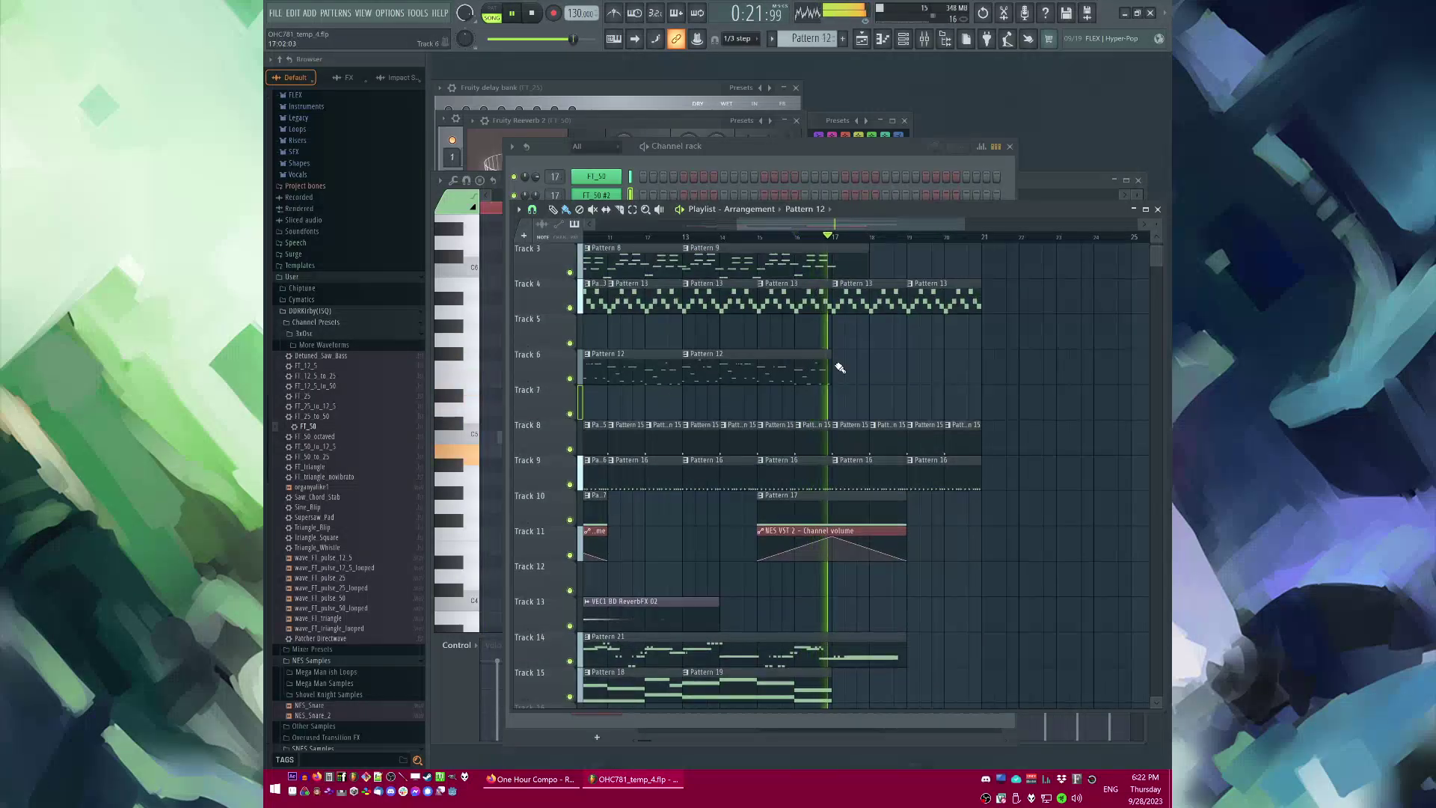
click(843, 368)
scroll(1014, 368, up, 2)
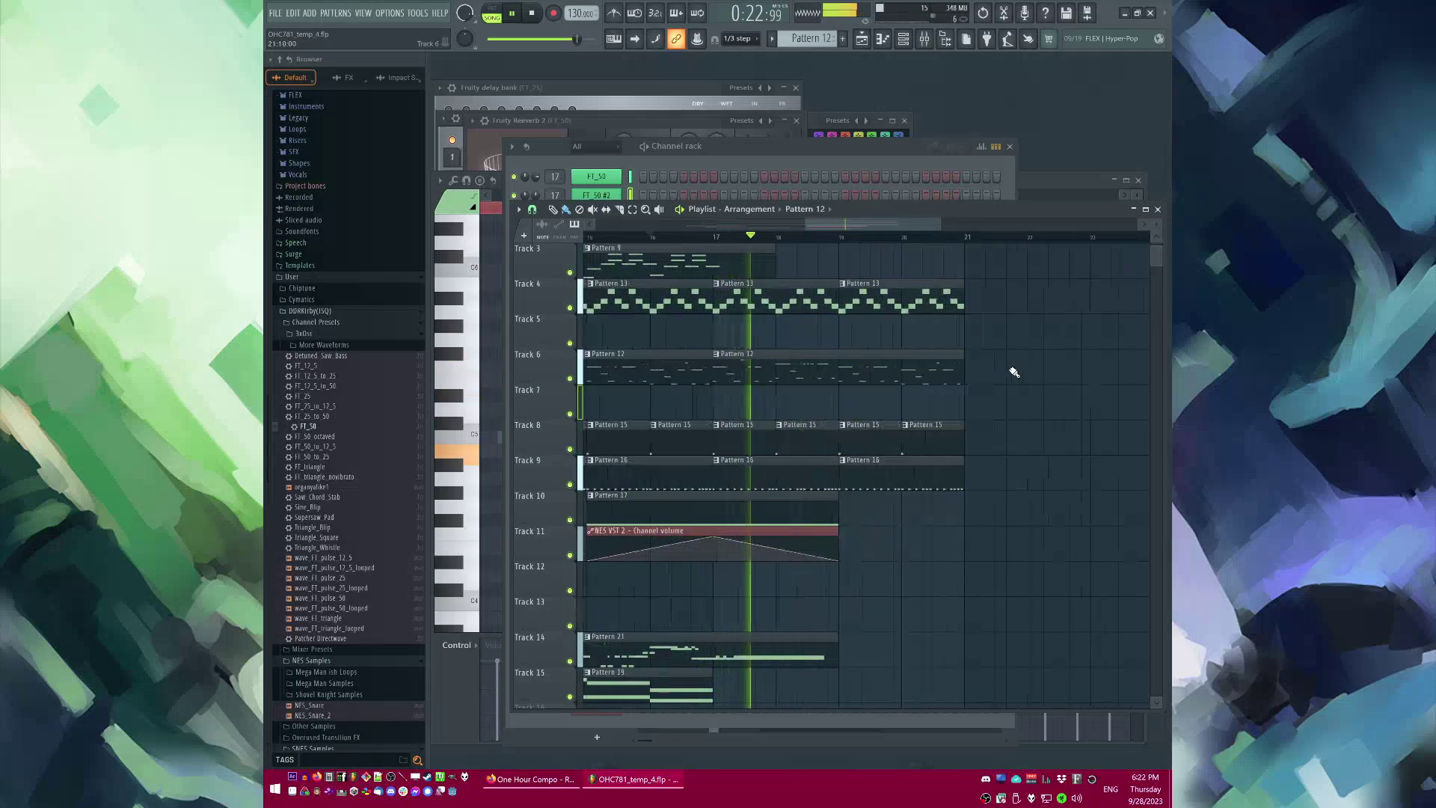
right_click(715, 359)
click(742, 427)
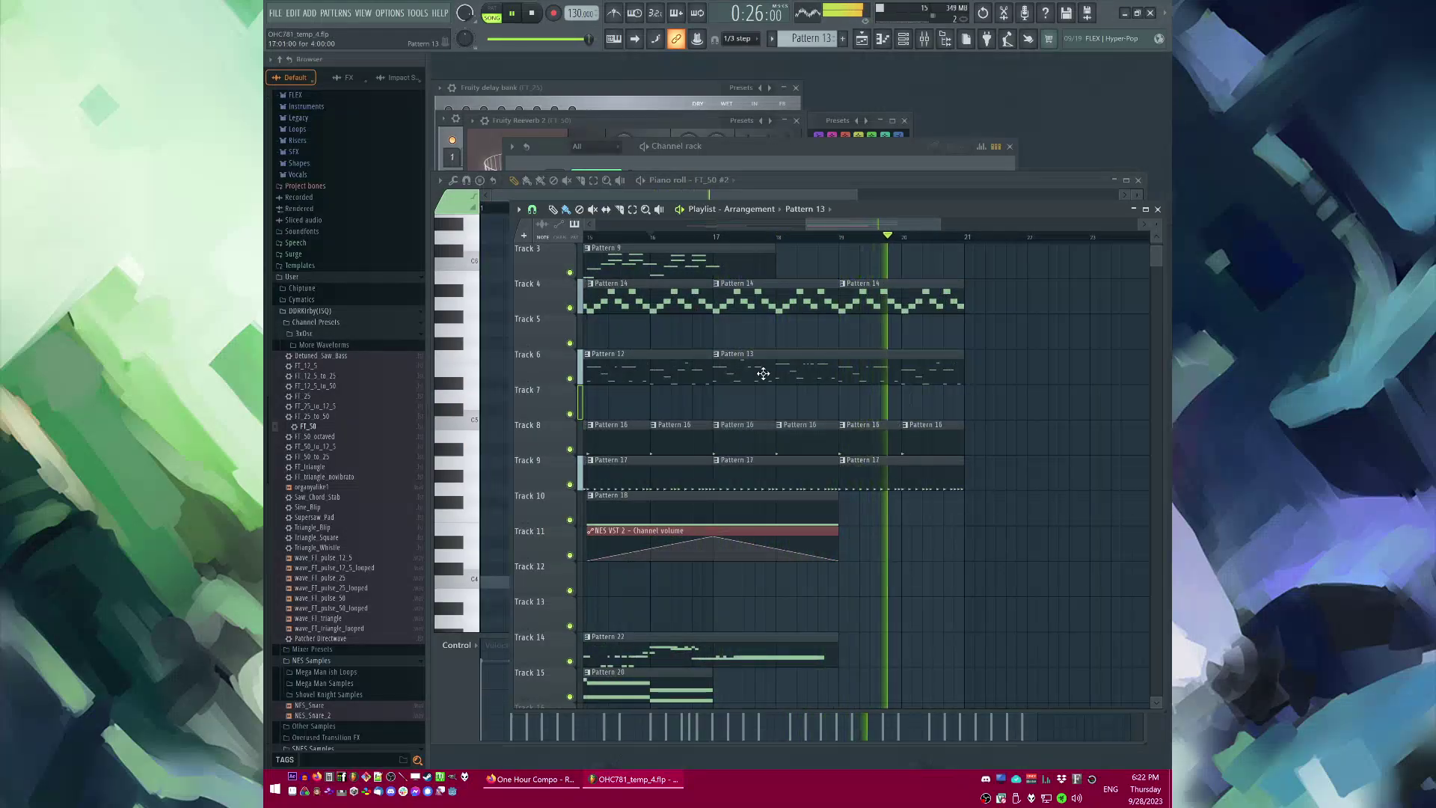
Step: Open the unique clip's FT_triangle_novibrato #2 notes and replace the low C2 at 1:05 with an A#4, auditioning it
double_click(736, 371)
key(l)
key(l)
scroll(495, 330, up, 3)
key(space)
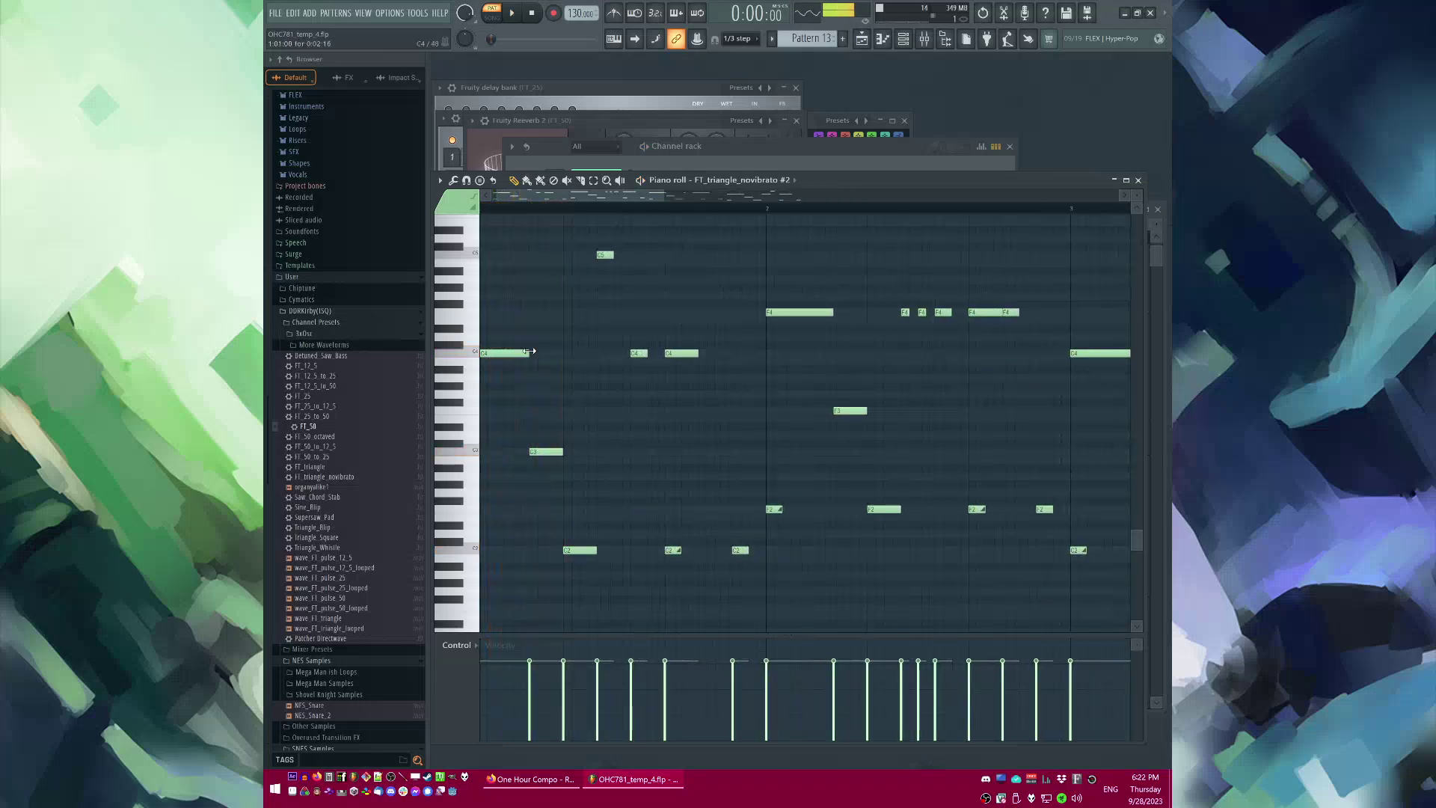
scroll(534, 352, up, 2)
scroll(567, 322, up, 2)
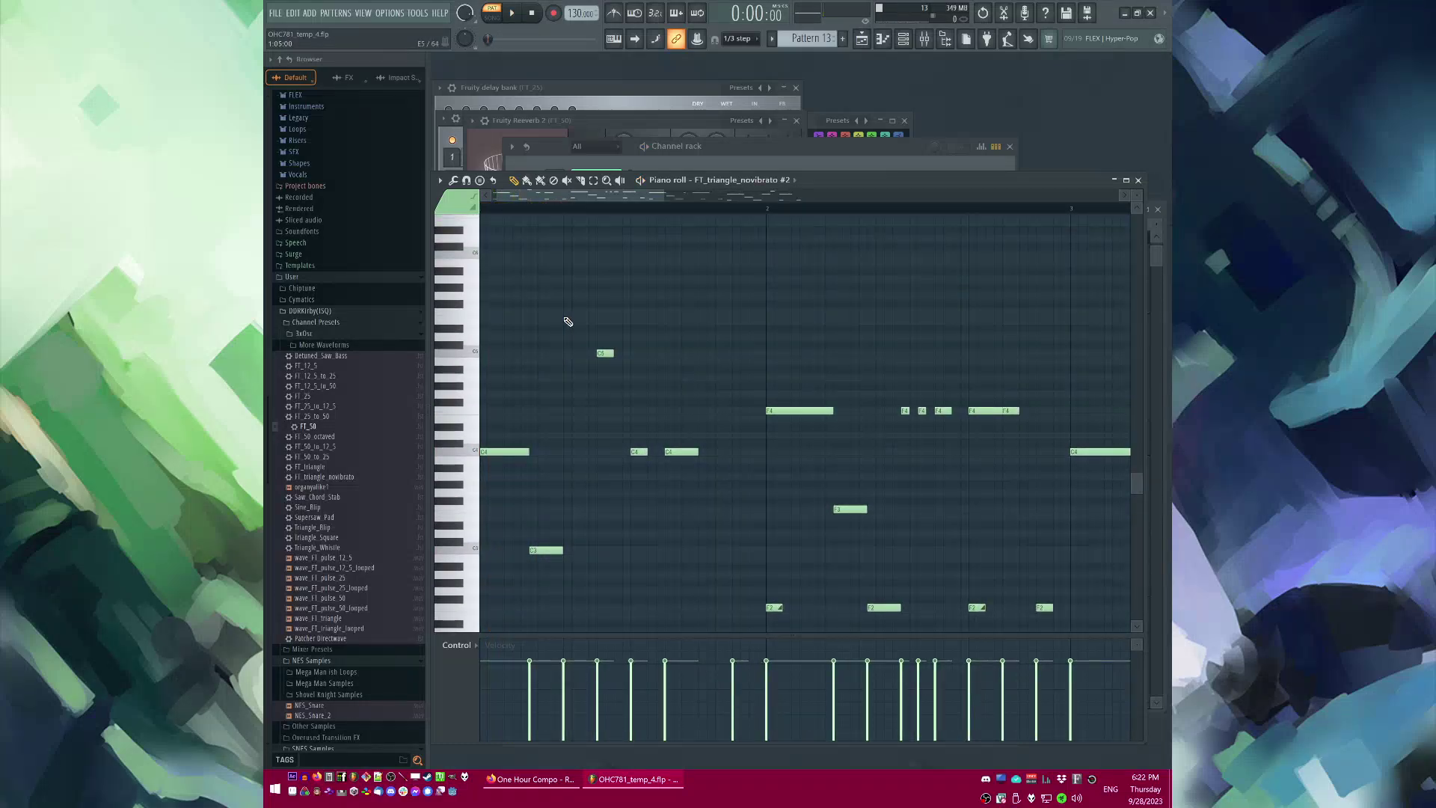
scroll(571, 367, down, 1)
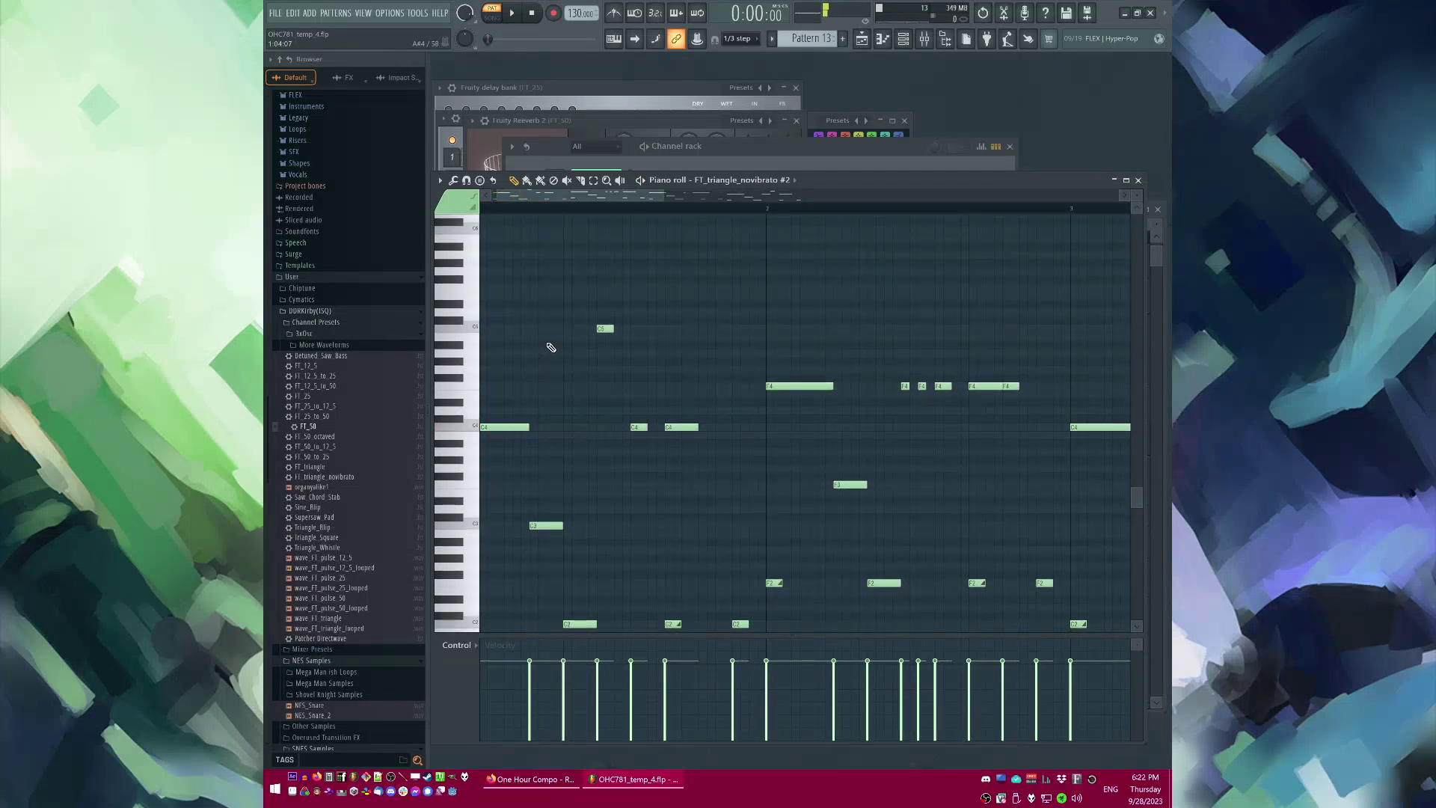
scroll(582, 419, down, 3)
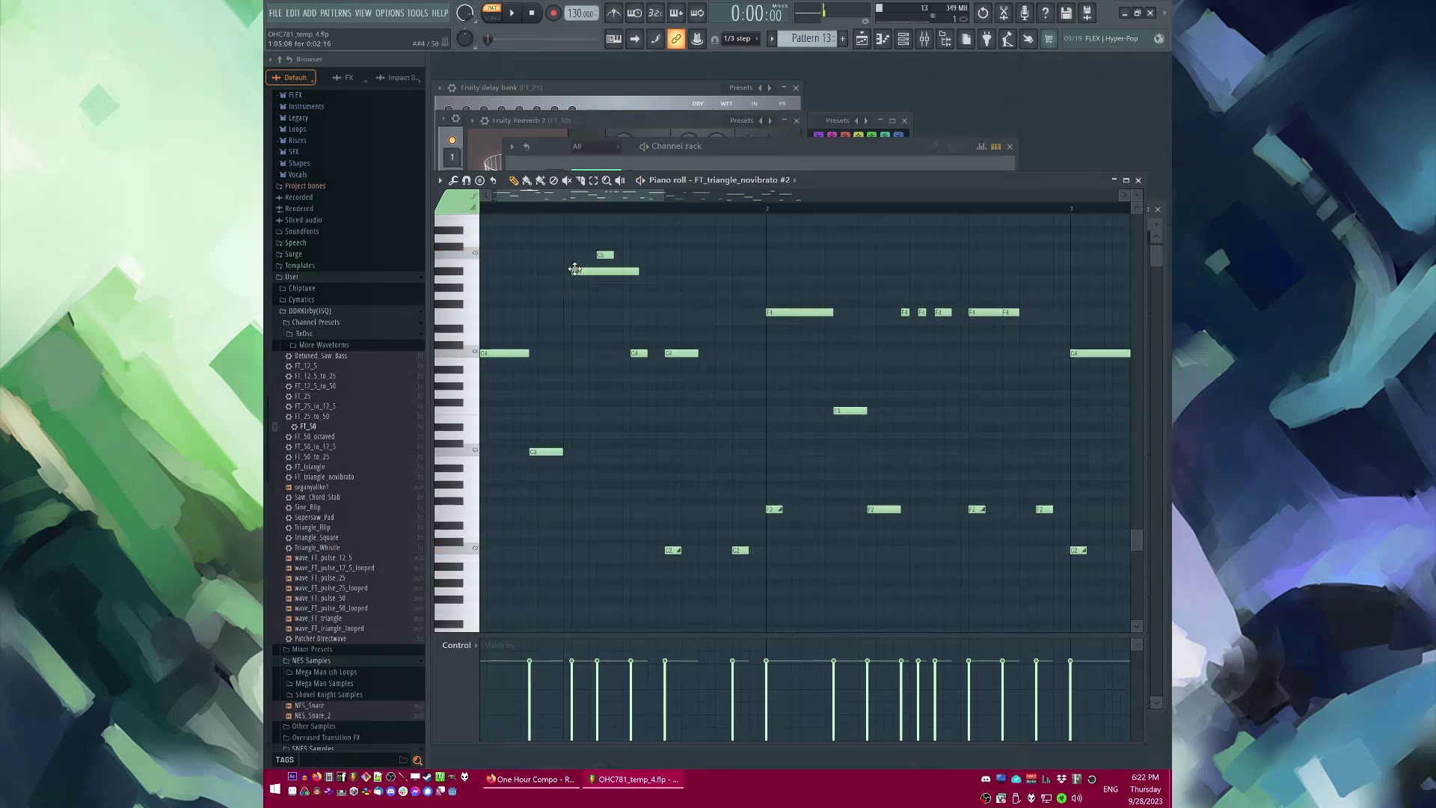
key(space)
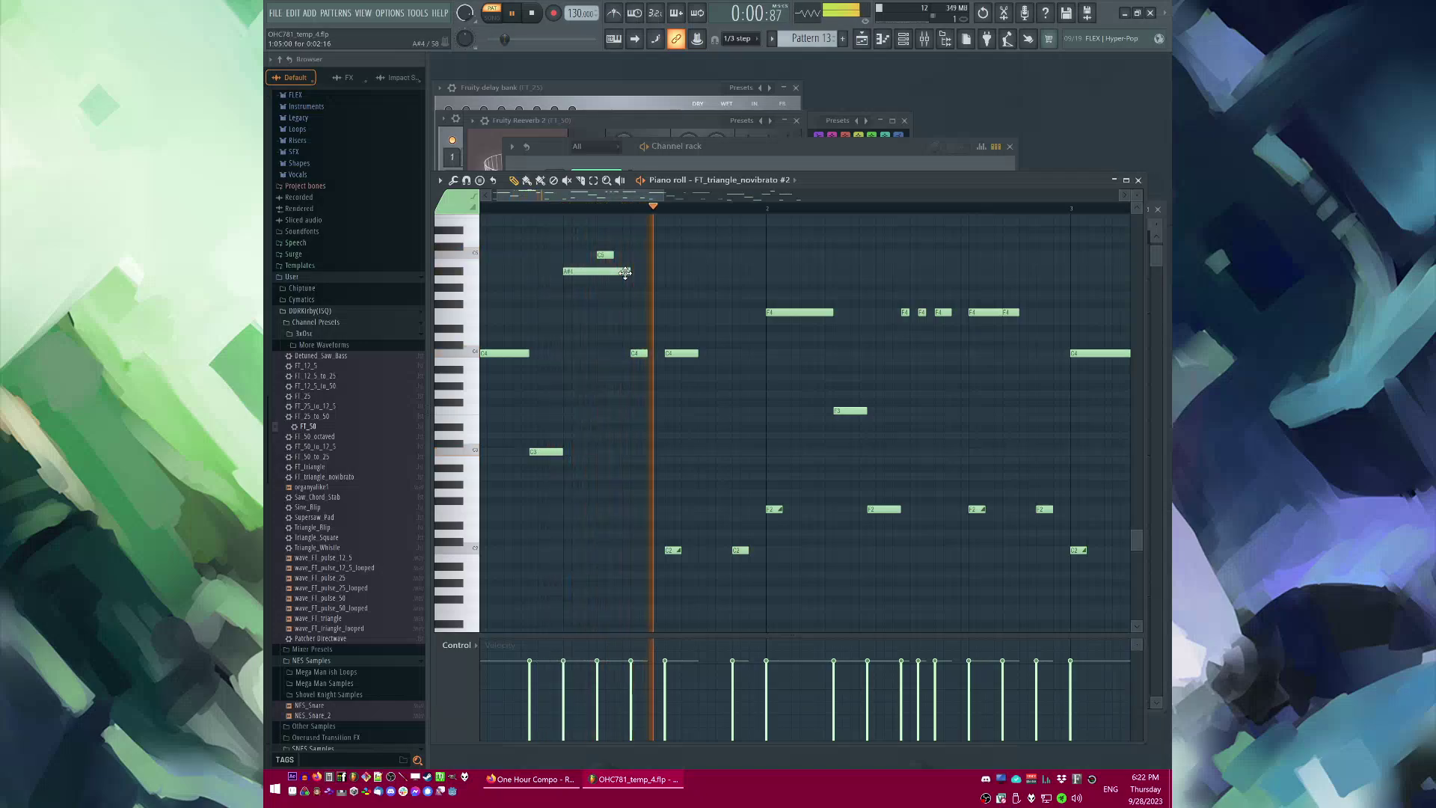
key(space)
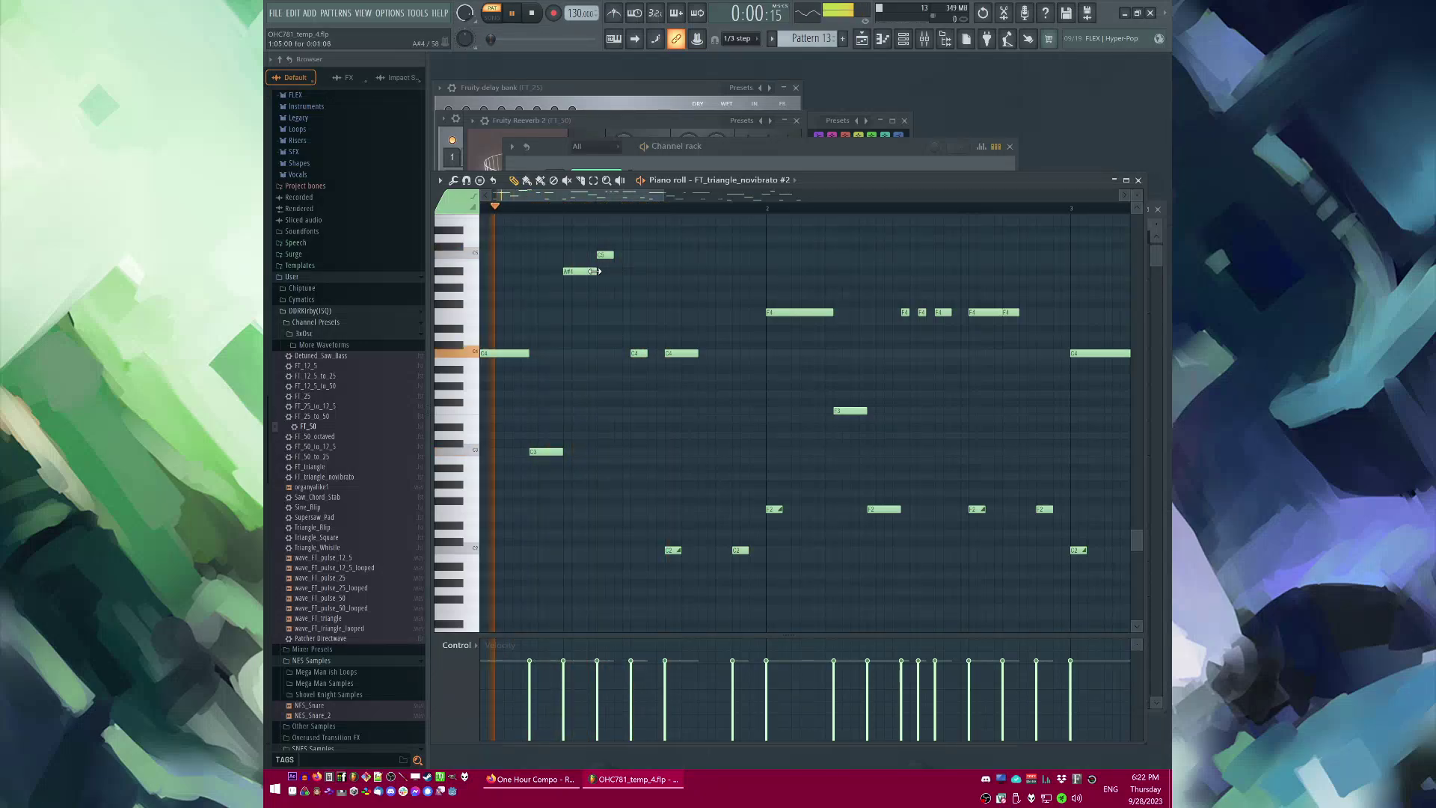
Step: Rework the note at 1:05 into a G4 with a G3 slide note below it
click(566, 402)
scroll(566, 402, up, 3)
key(space)
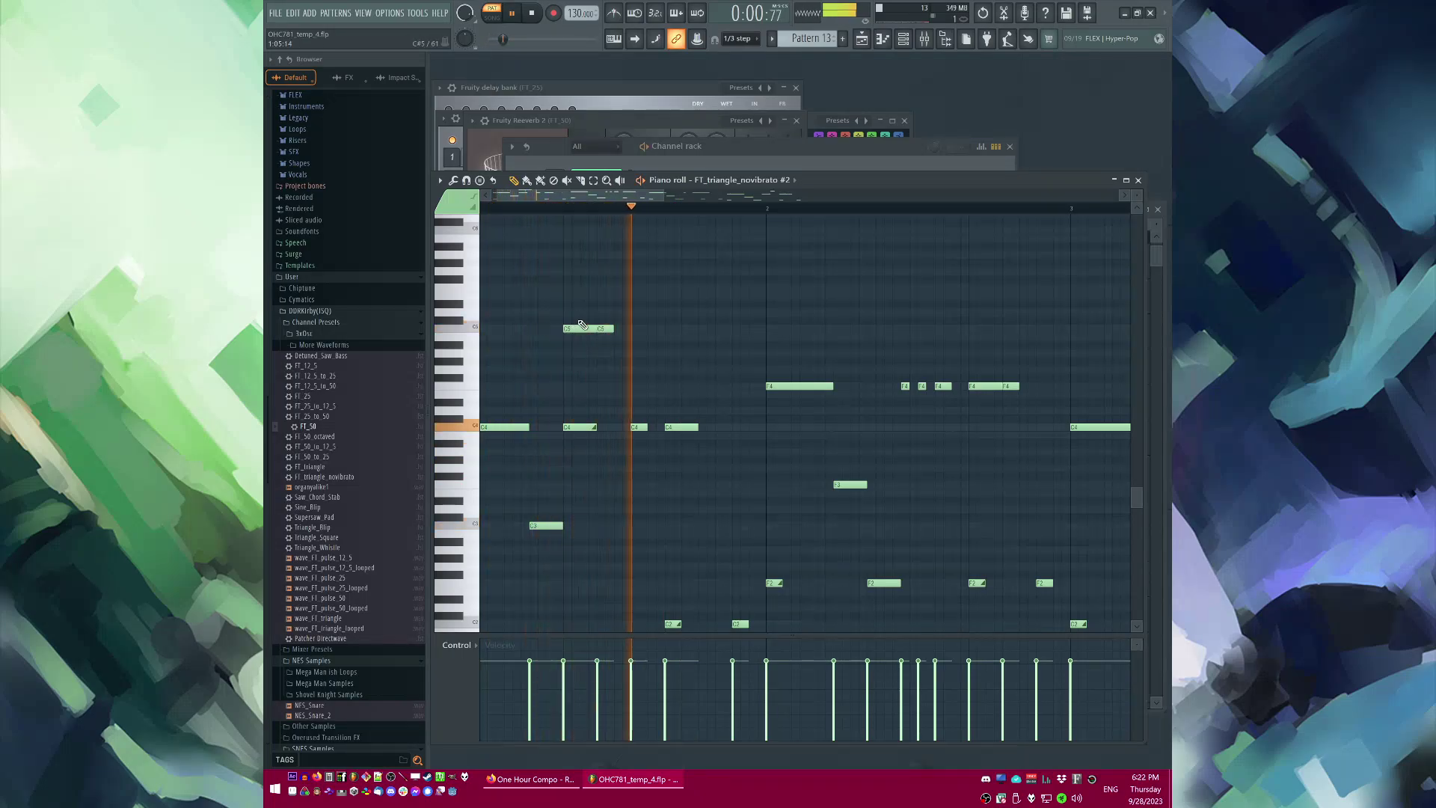
drag(576, 305, 585, 434)
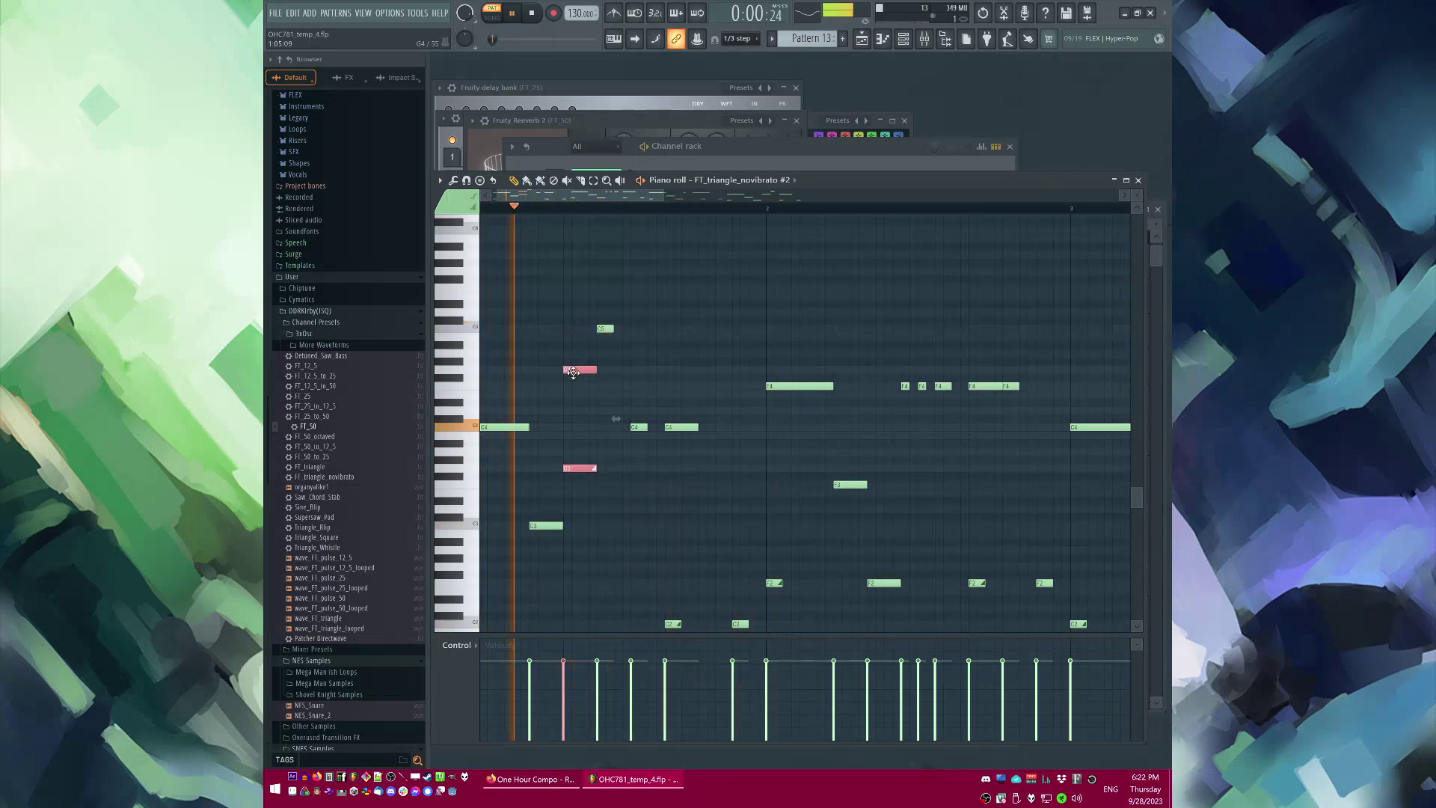
drag(575, 366, 577, 427)
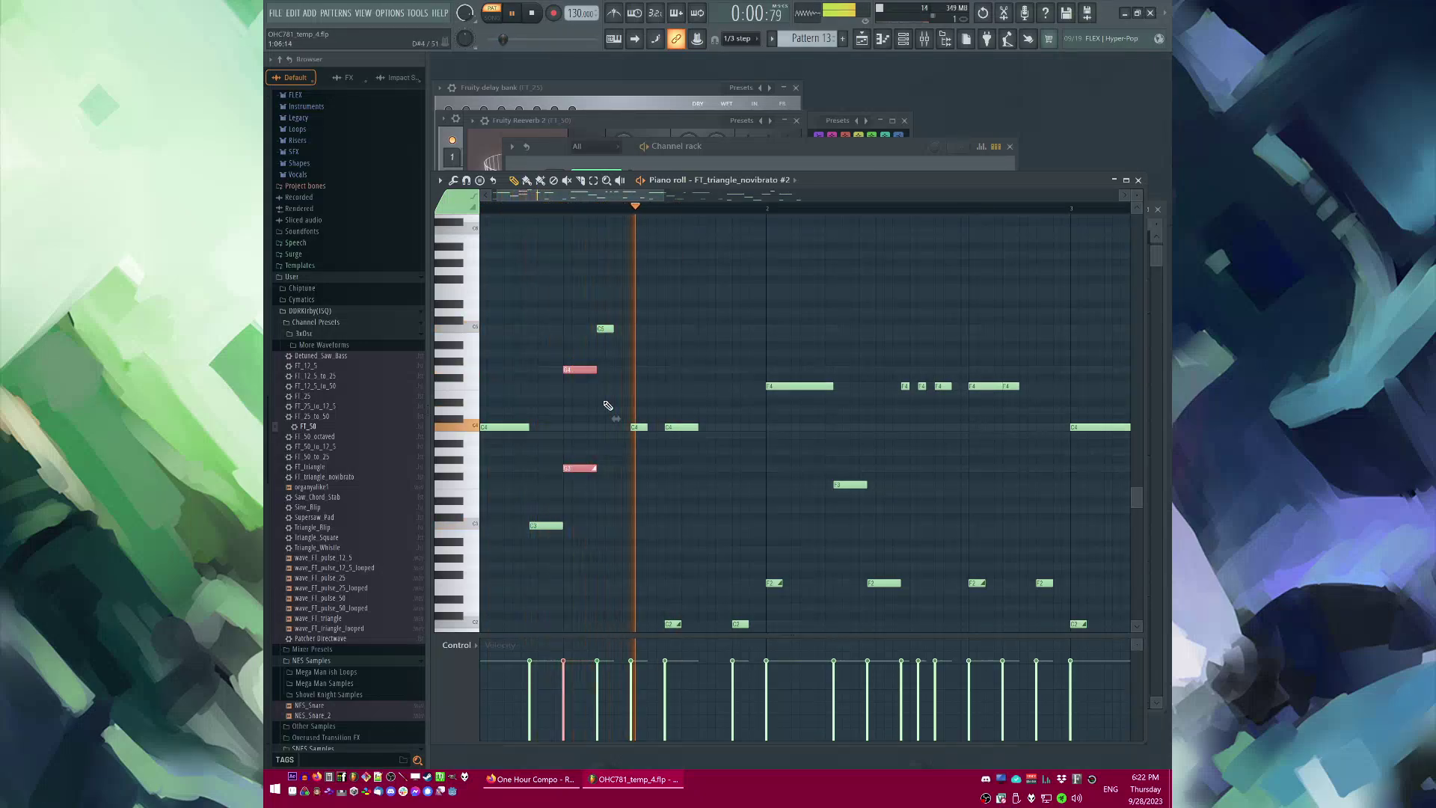
Step: Copy the G4 note and its G3 slide to 2:05 and 3:05, deleting the low F2 and C2 there
drag(572, 363, 873, 368)
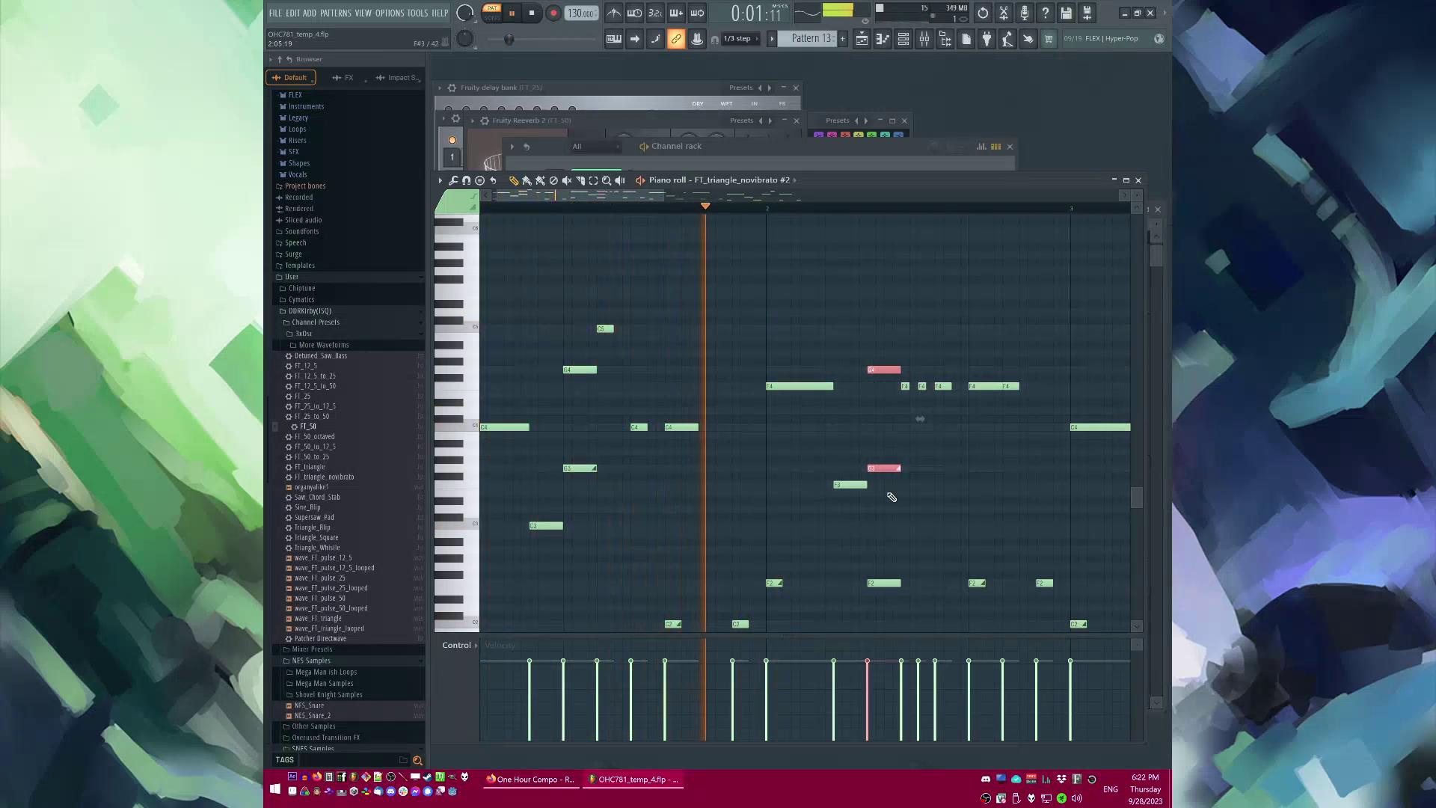
right_click(884, 583)
scroll(711, 516, down, 4)
scroll(862, 449, up, 4)
key(ctrl+v)
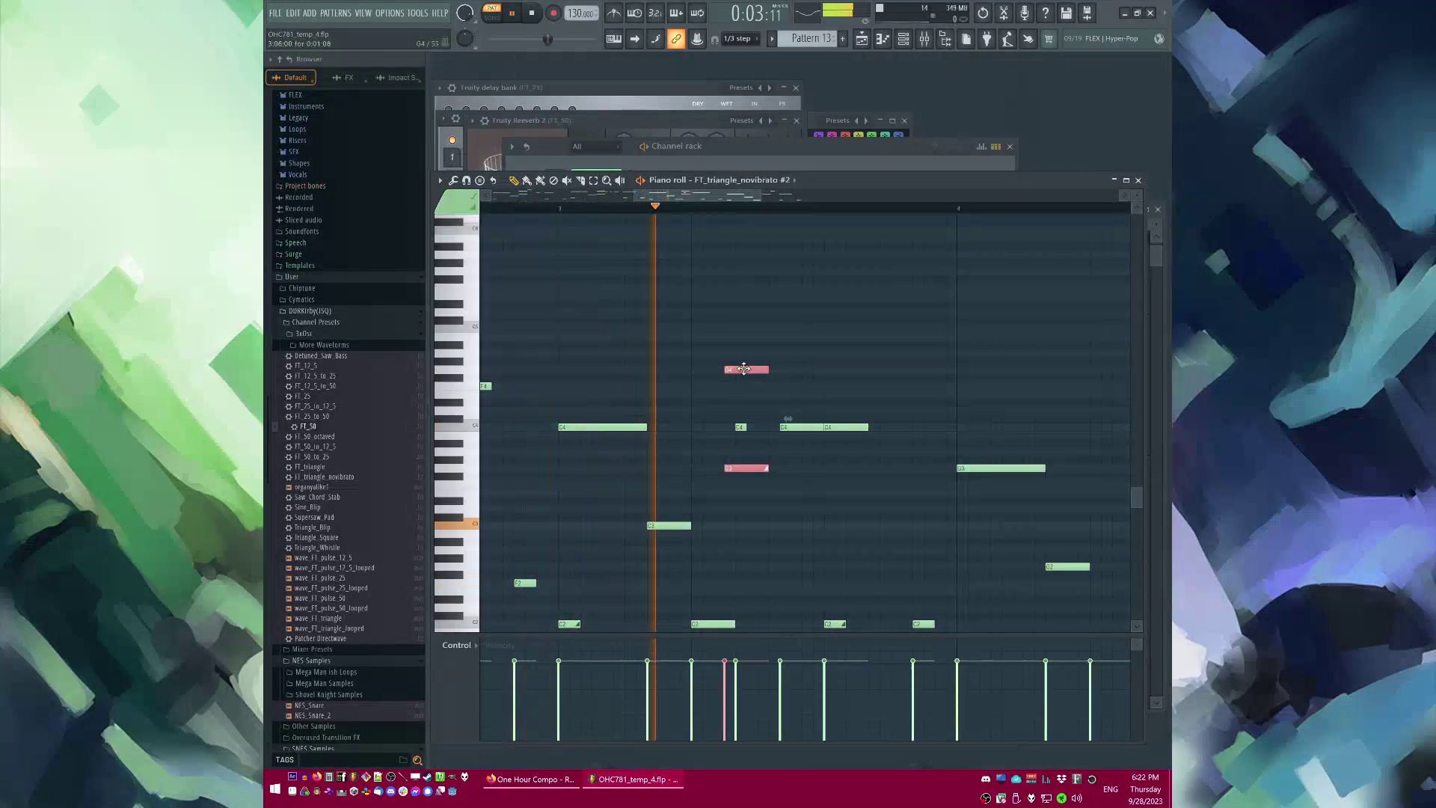
drag(742, 370, 663, 375)
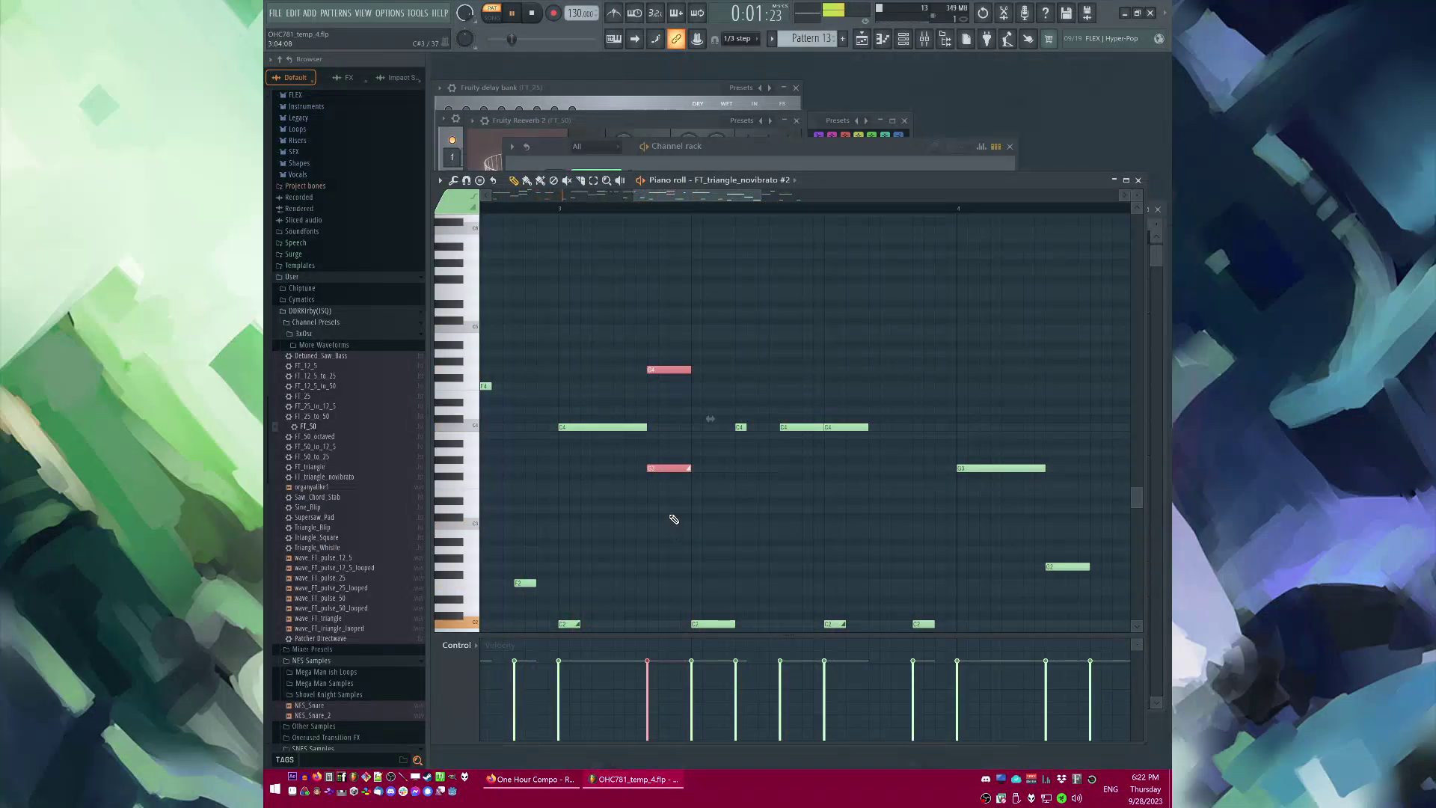
drag(742, 367, 708, 368)
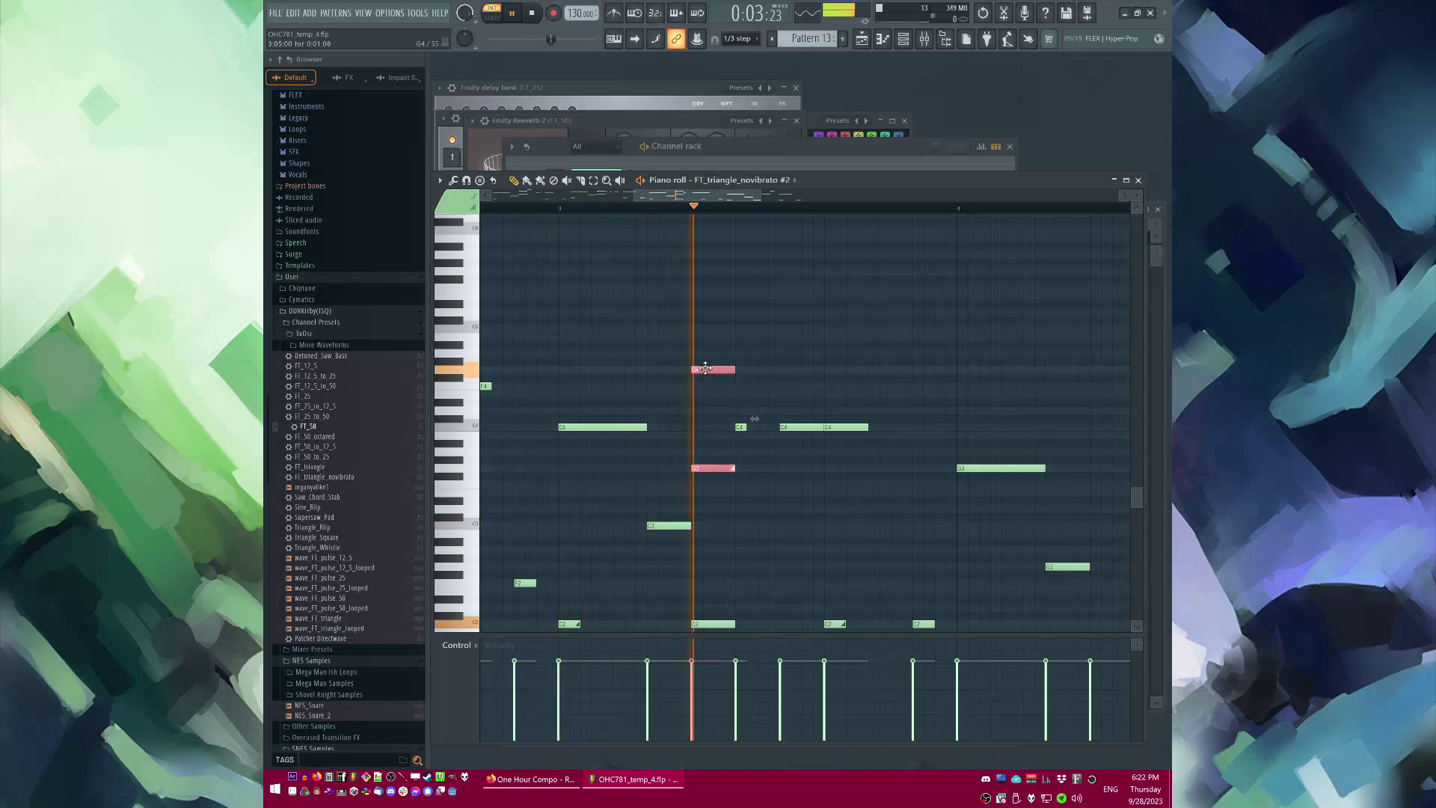
scroll(748, 449, down, 3)
right_click(708, 528)
Step: Delete the low G1 at 4:05 and paste the G4 note with its G3 slide there
scroll(625, 429, down, 4)
scroll(859, 297, up, 4)
scroll(799, 516, up, 2)
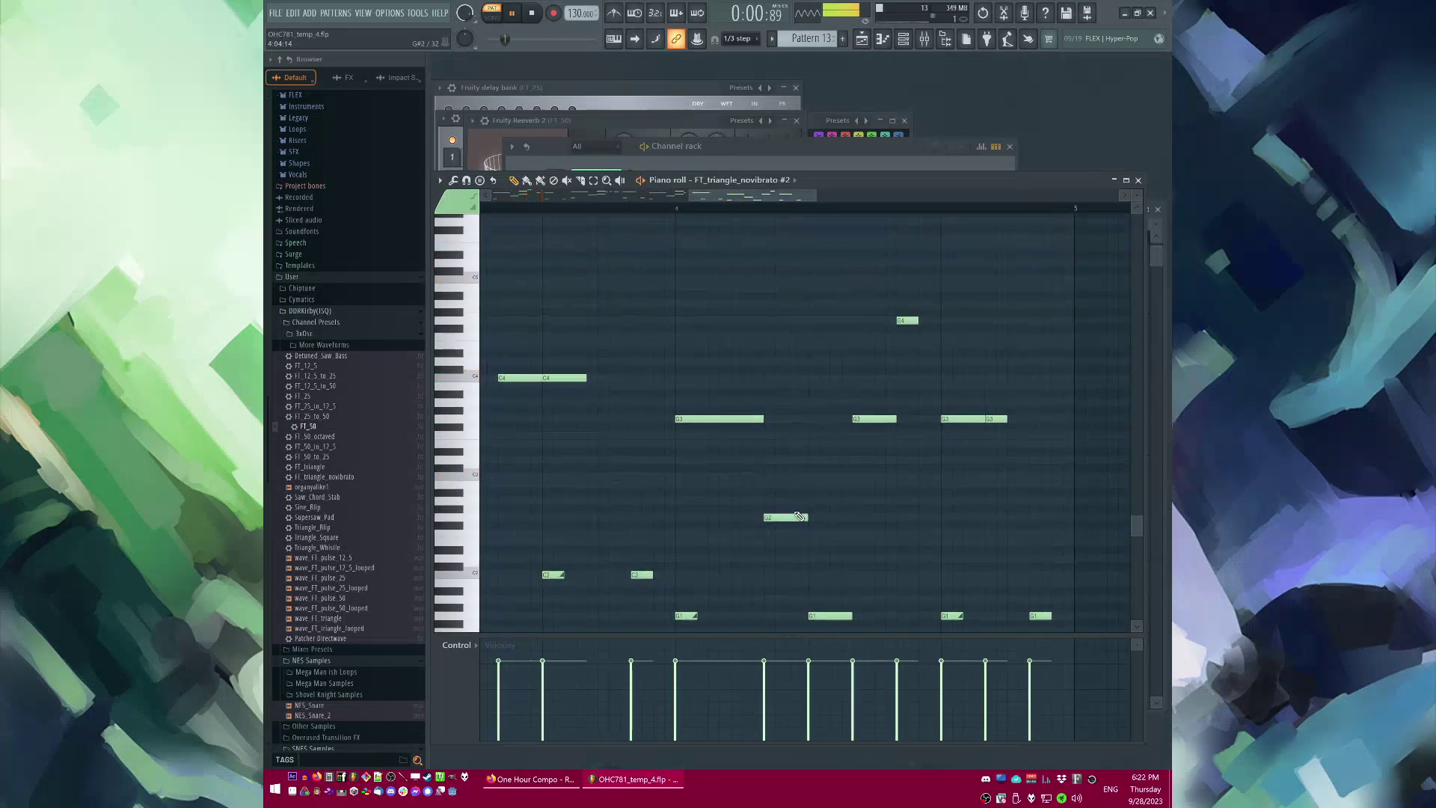
right_click(836, 616)
scroll(955, 330, up, 2)
key(ctrl+v)
drag(765, 320, 726, 320)
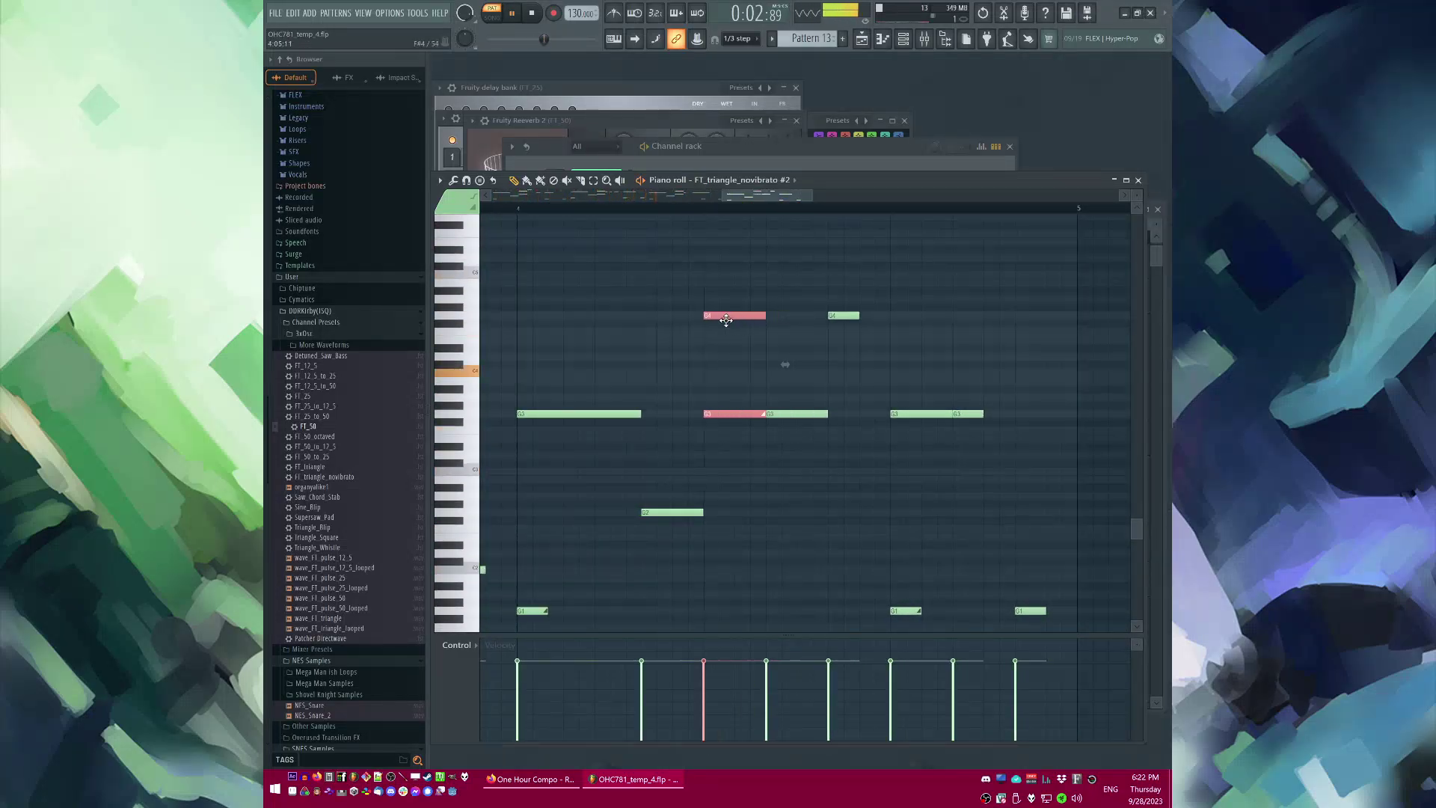
scroll(867, 356, down, 5)
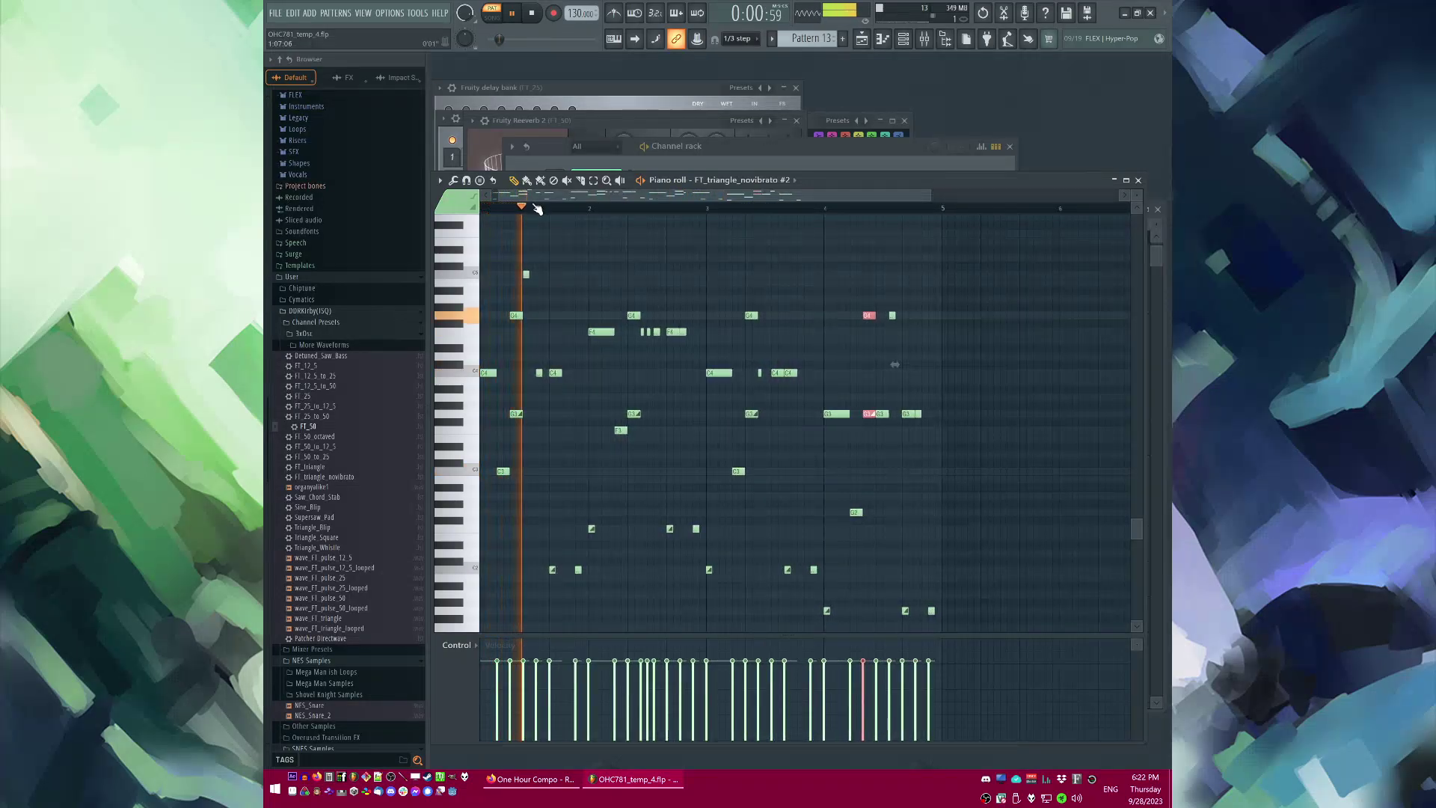
Step: Add the G4 note with its G3 slide at 1:11:16 and delete the C2 below it
scroll(579, 350, up, 4)
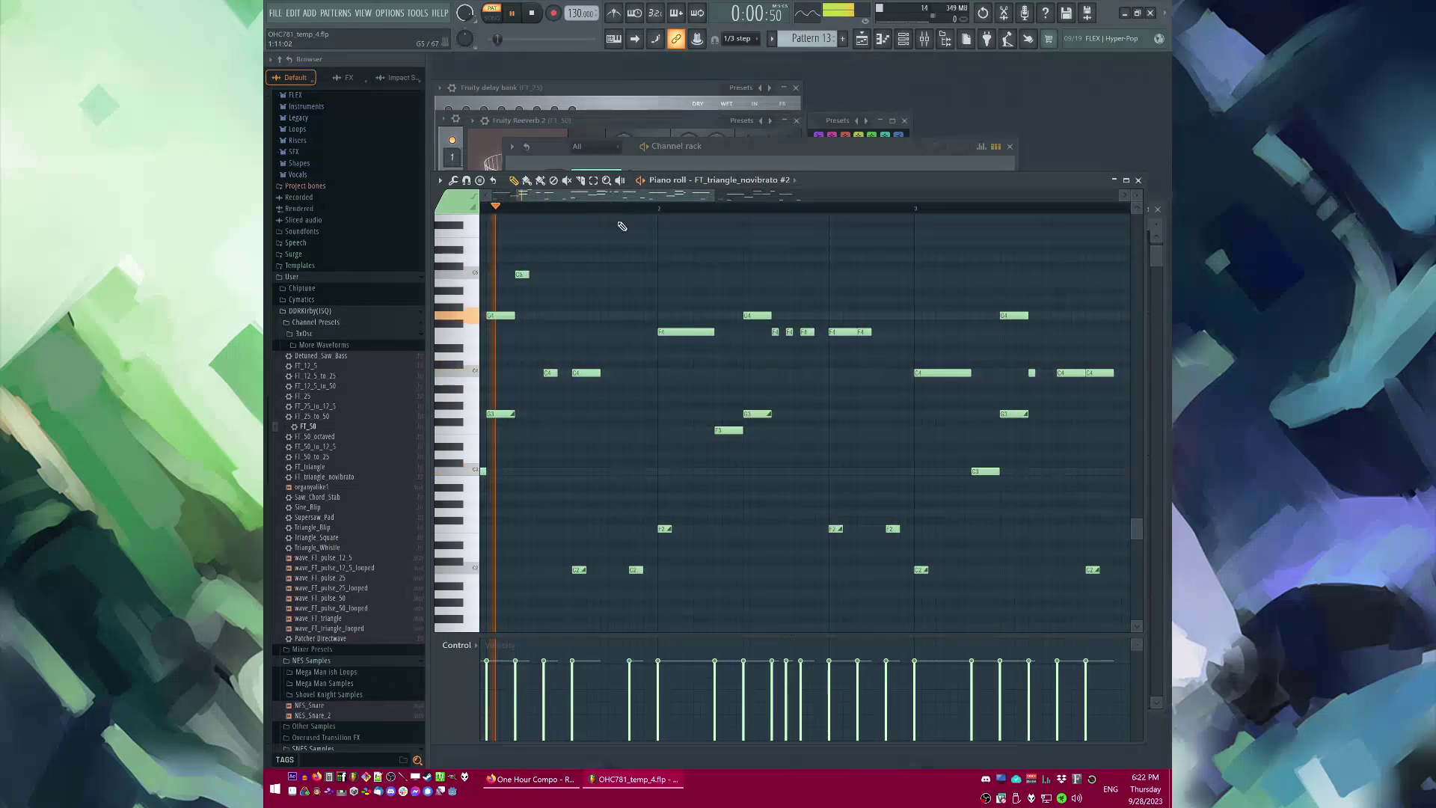
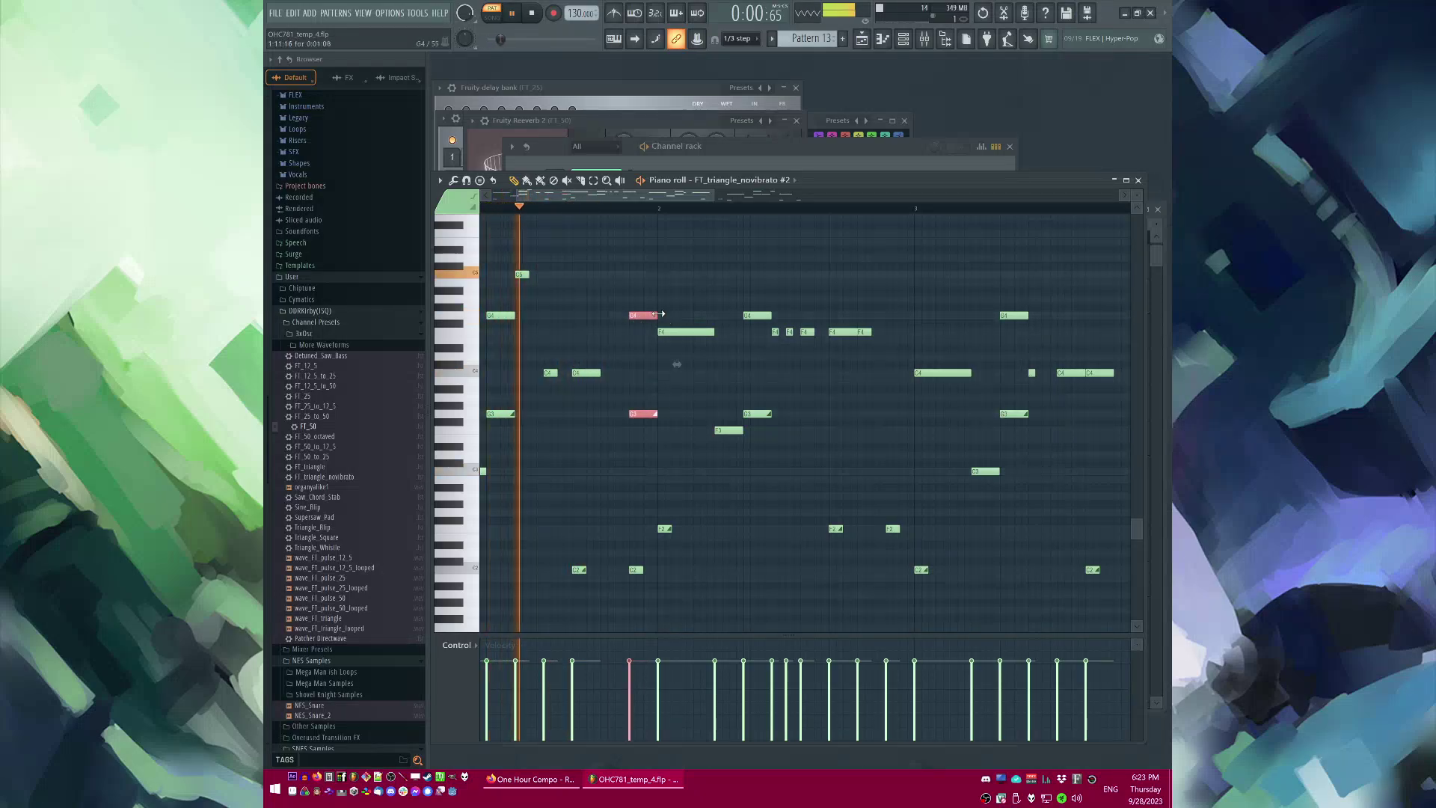
drag(658, 313, 648, 315)
key(space)
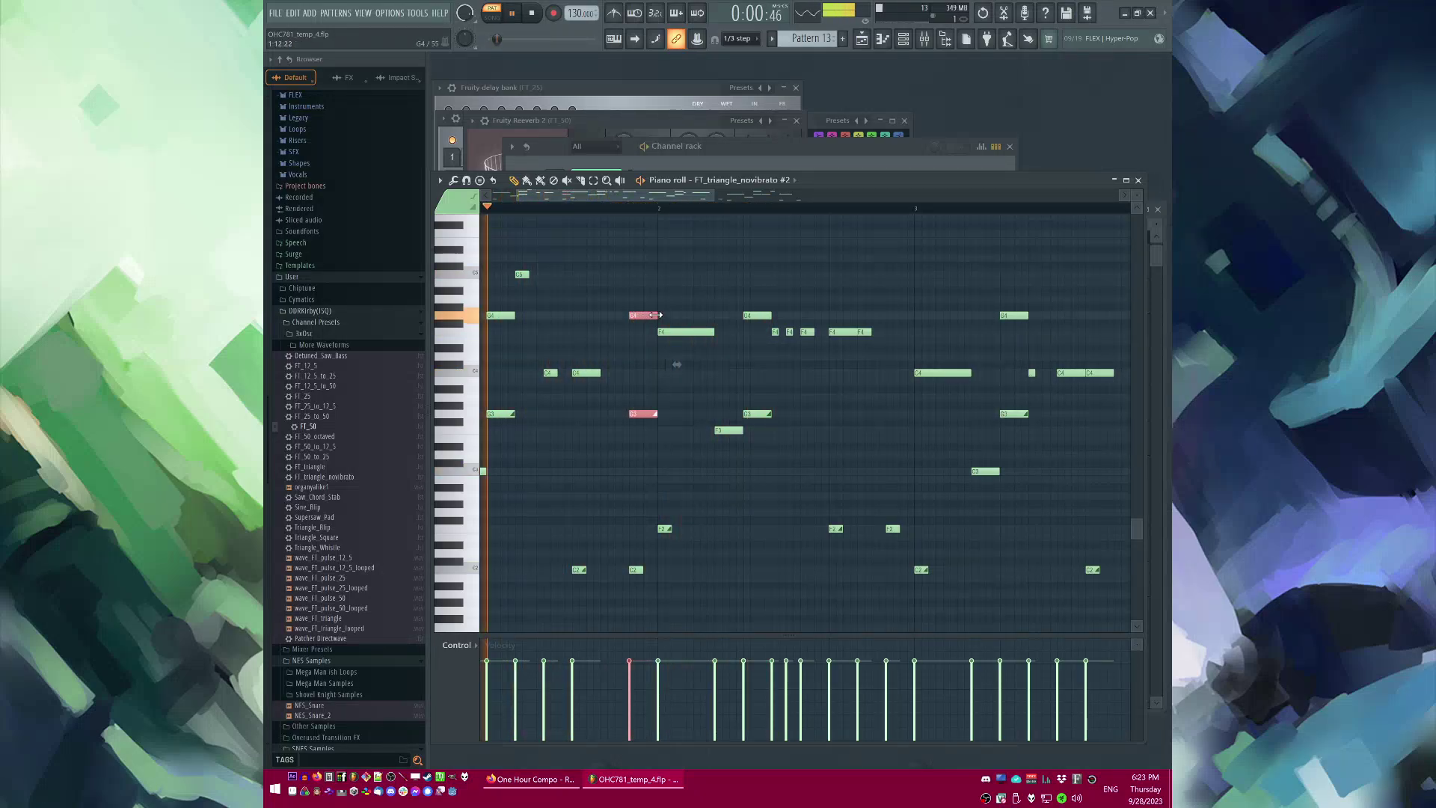
right_click(635, 570)
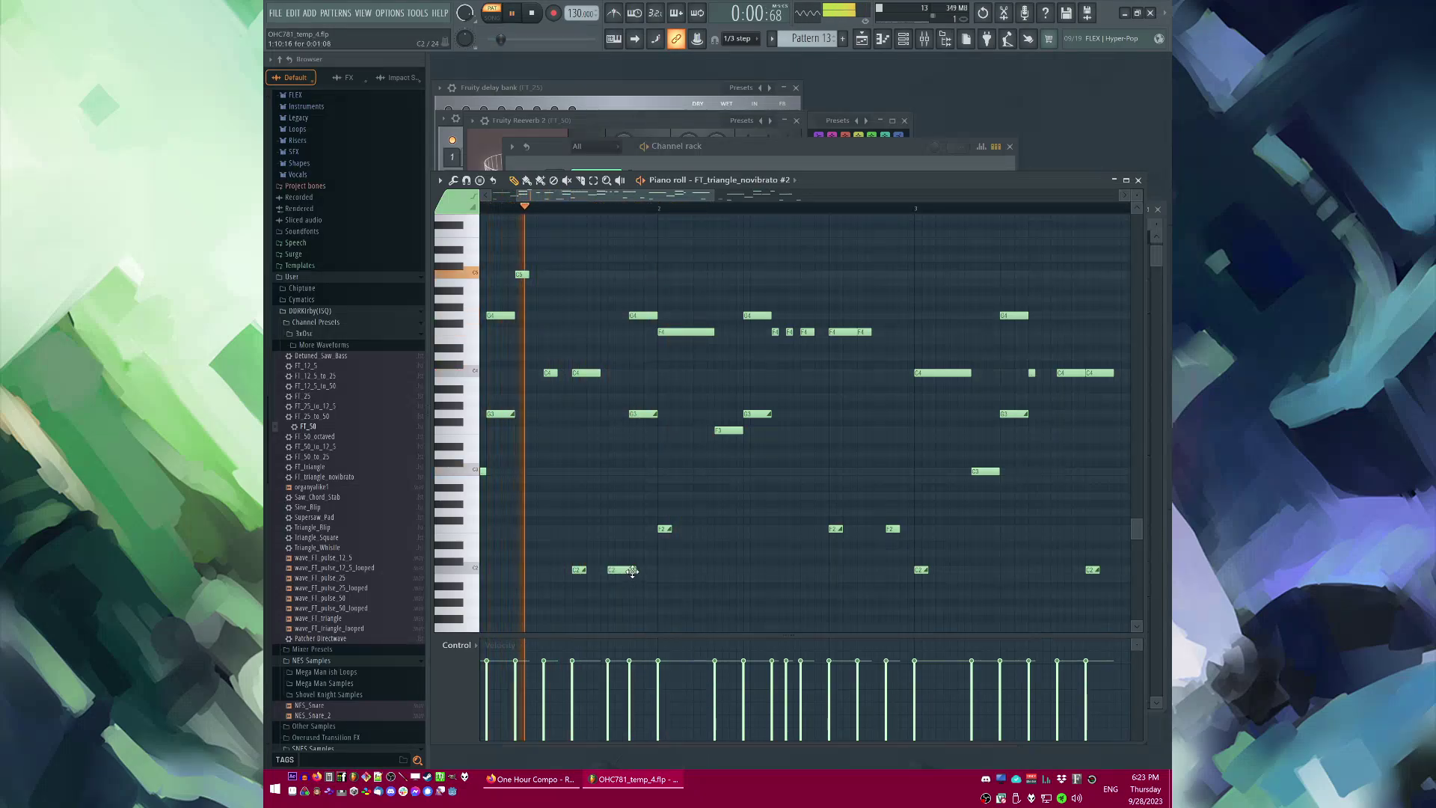
Step: Put a C3 note at 1:10:08, just before the bar-ending slide, and shorten it to half its length
key(space)
drag(633, 571, 614, 493)
key(space)
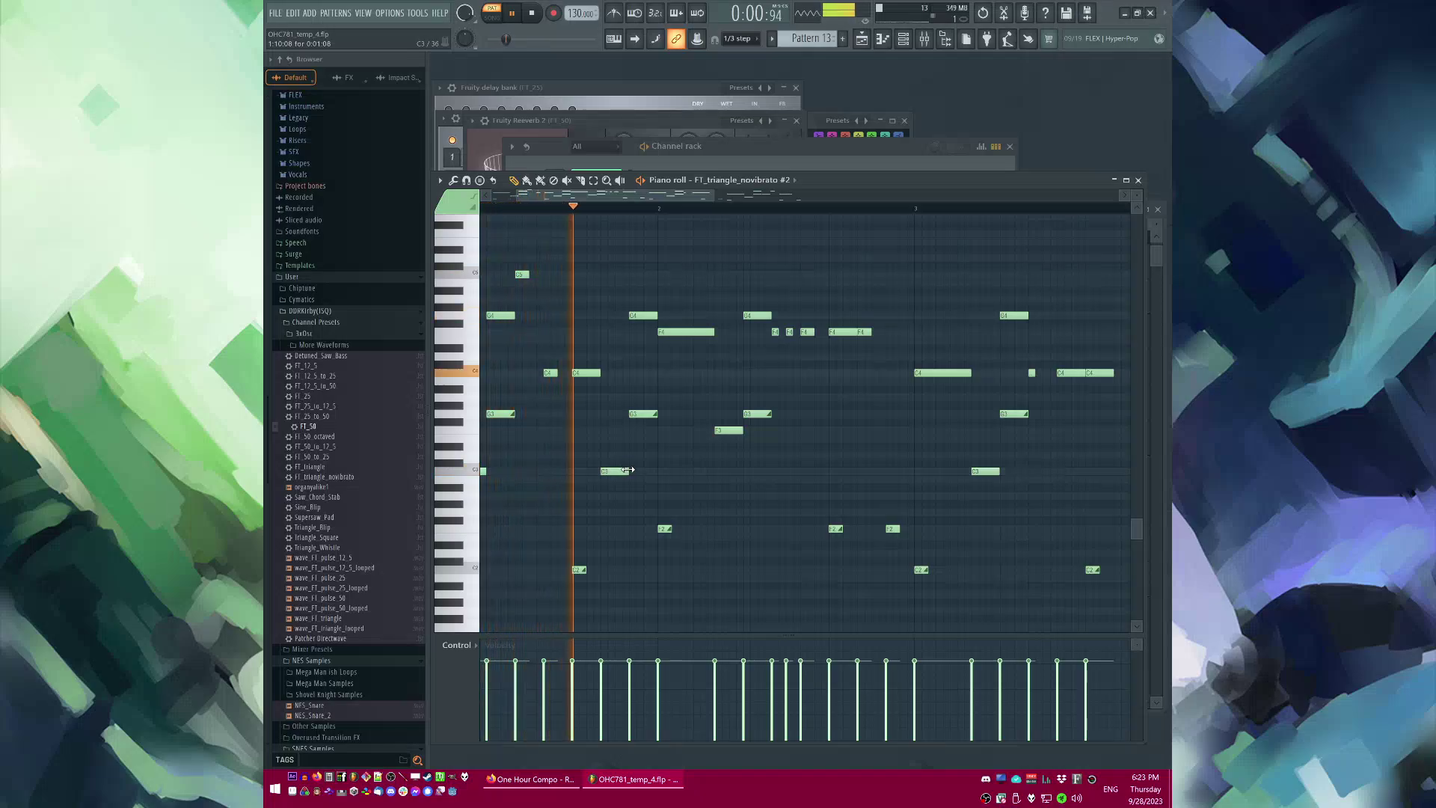
drag(609, 468, 617, 469)
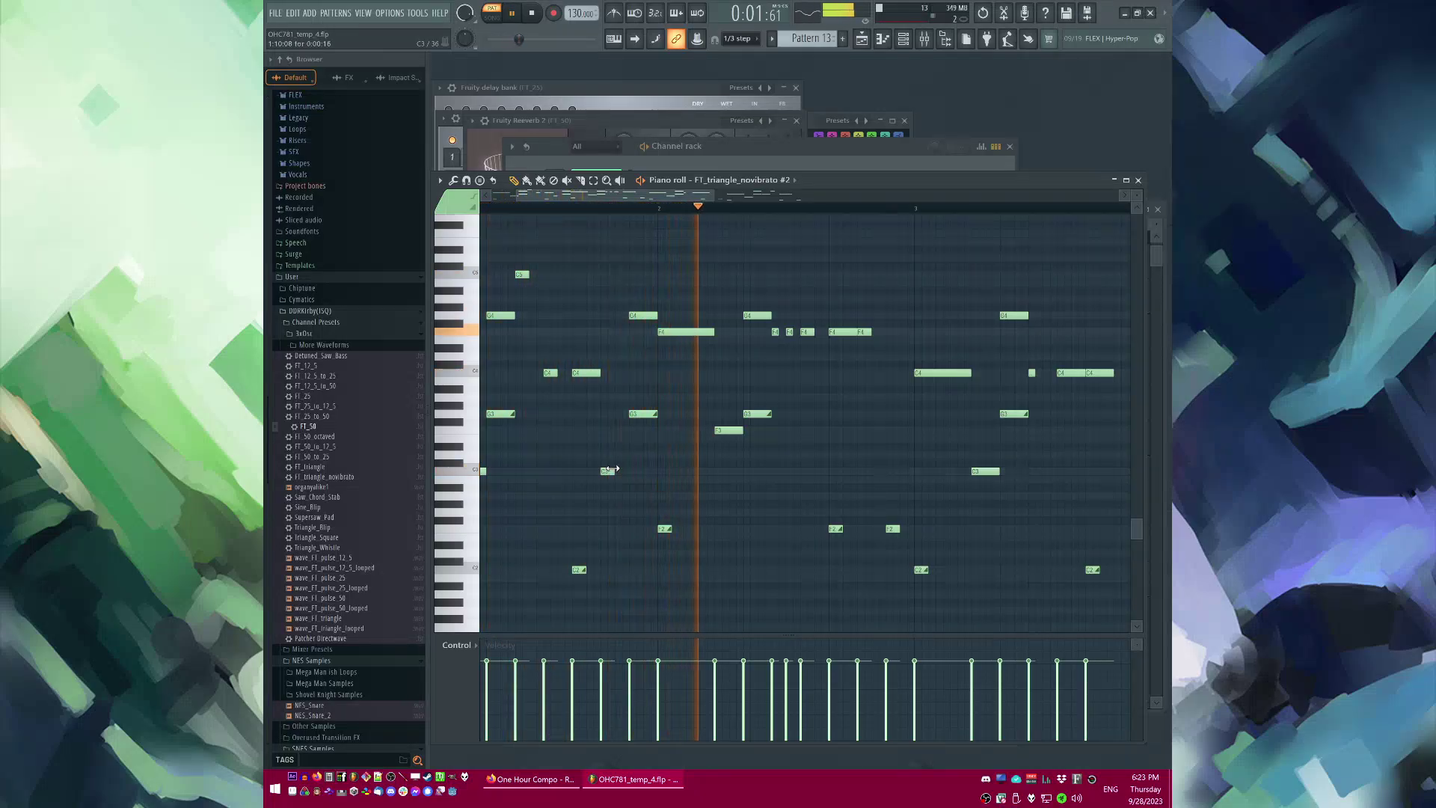
Step: Copy the C3 and the G4/G3 slide pair from the end of bar 1 to the end of bar 3, replacing the C2
ctrl+drag(652, 299, 636, 510)
key(ctrl+c)
scroll(636, 510, down, 3)
scroll(805, 391, up, 2)
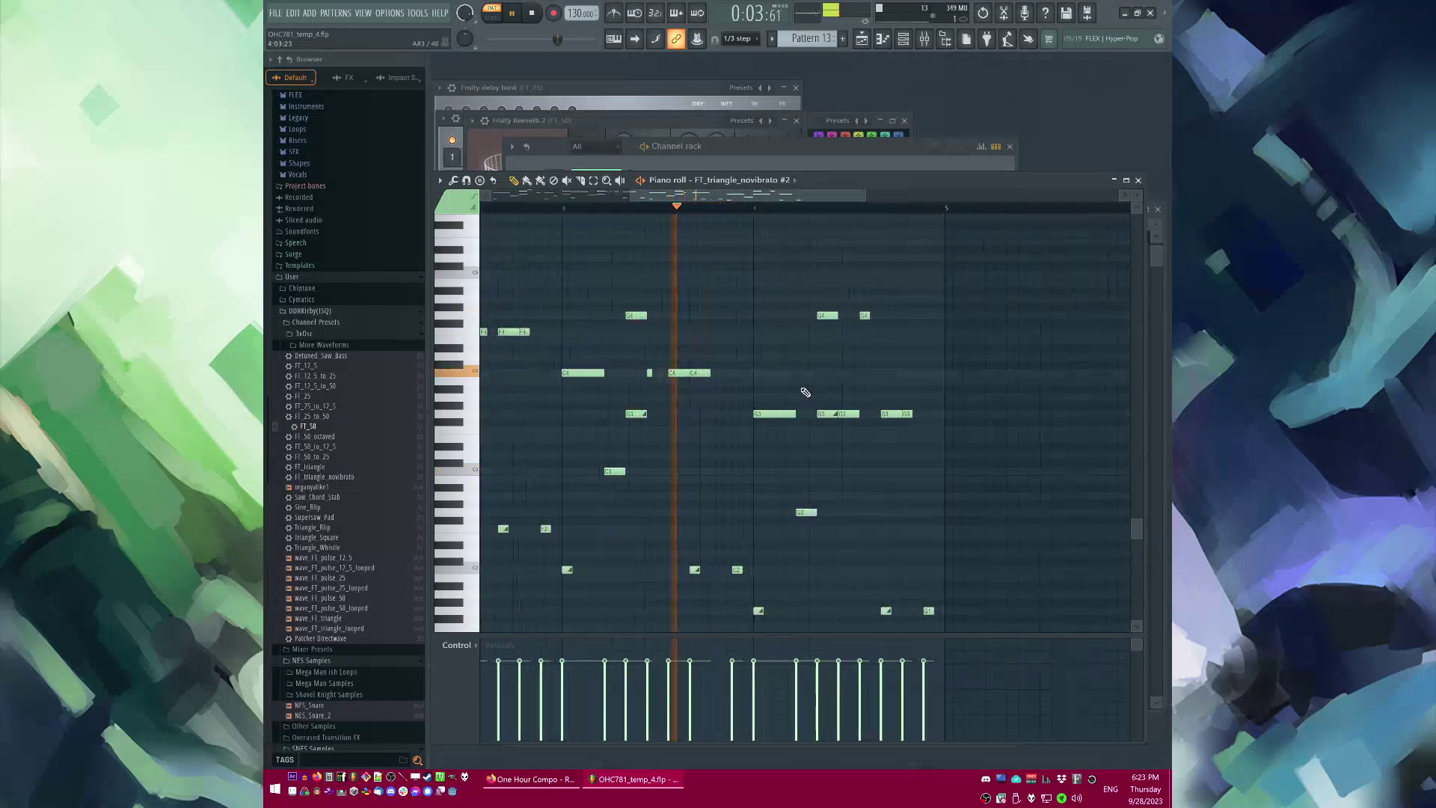
key(space)
scroll(757, 348, up, 2)
key(ctrl+v)
scroll(764, 344, down, 1)
key(space)
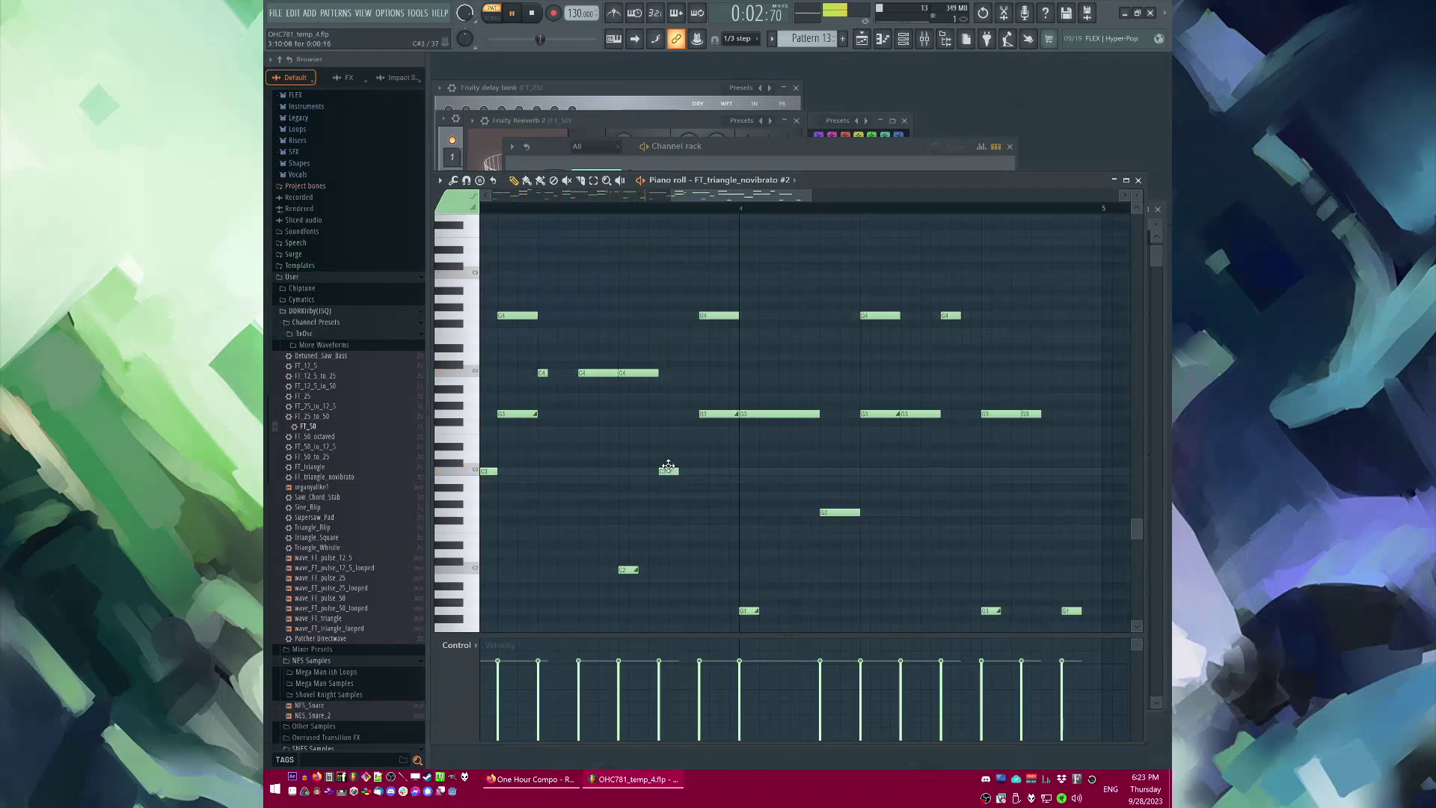
scroll(714, 480, down, 2)
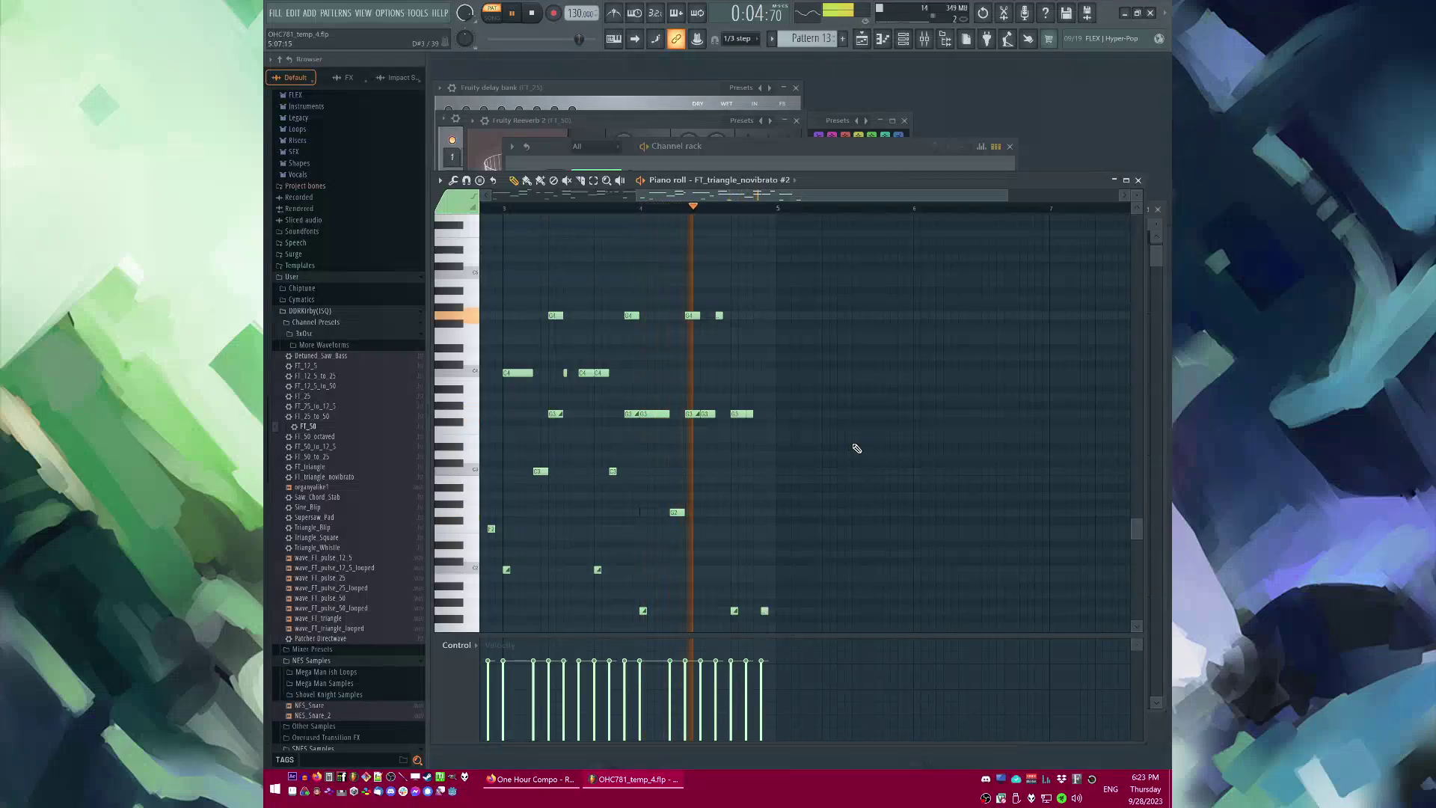
key(space)
scroll(725, 349, up, 2)
key(space)
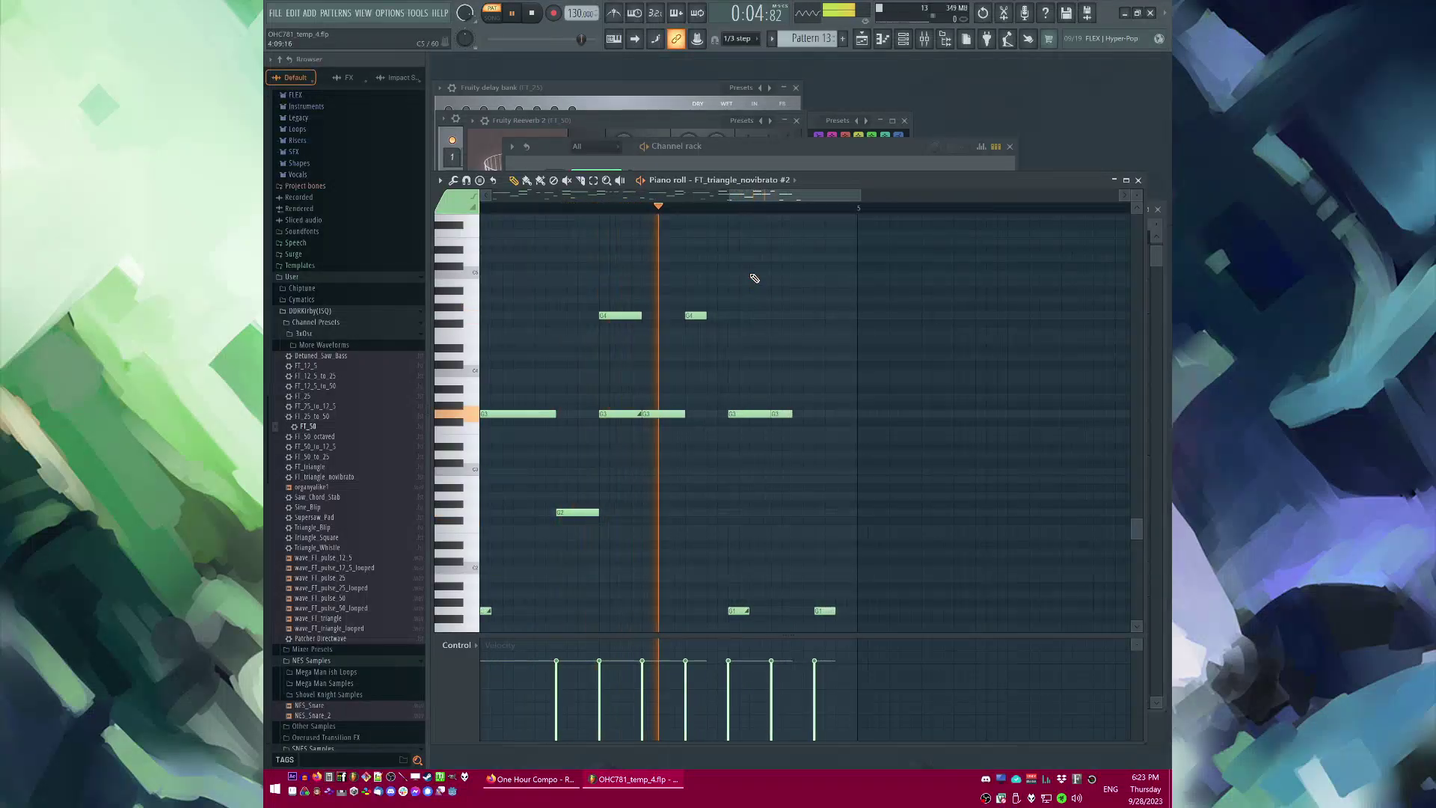
Step: Replace the notes from 4:09 to the end of bar 4 with descending octave slide pairs G4/G3, E4/E3 and C#4/C#3
drag(741, 399, 837, 636)
key(Delete)
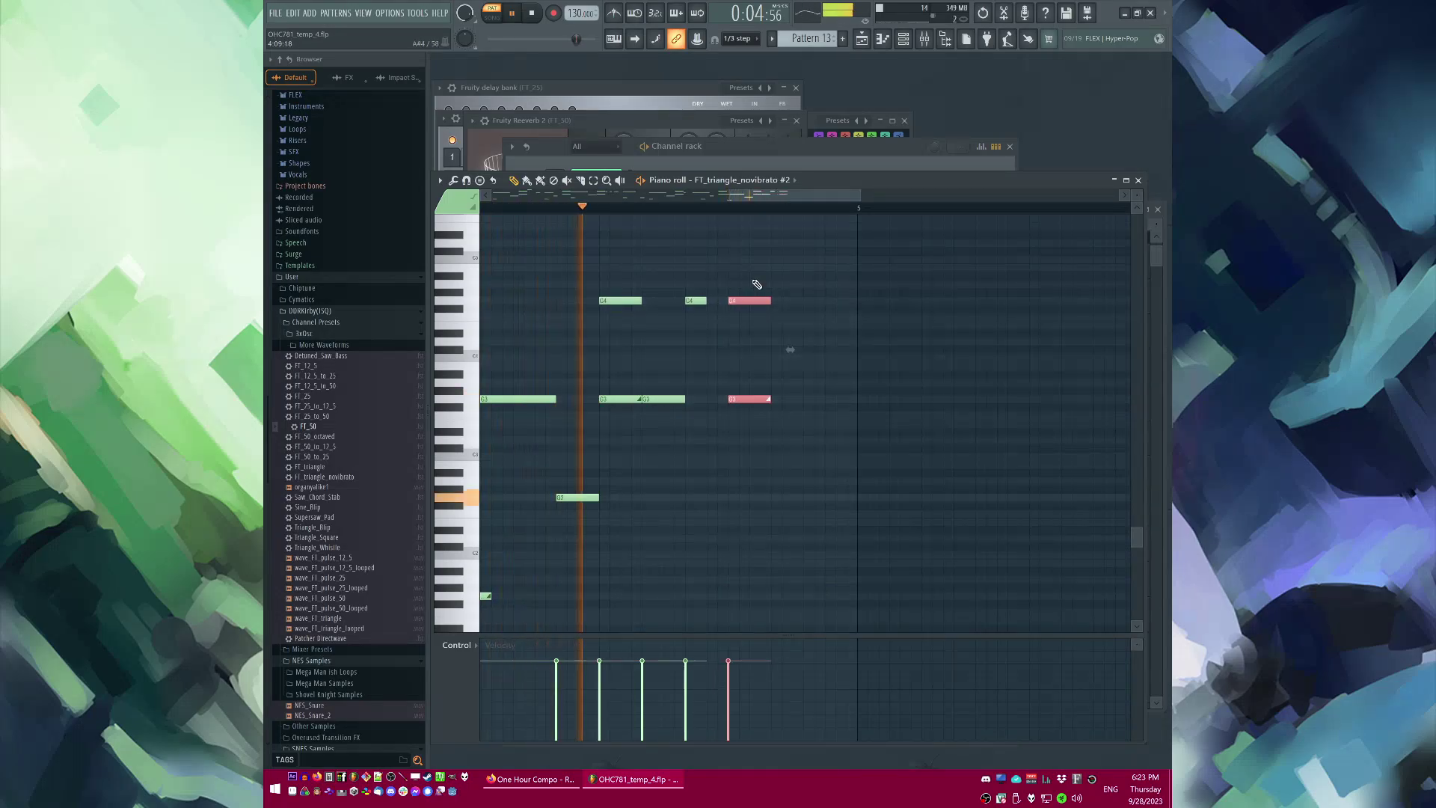
drag(751, 301, 807, 440)
key(space)
key(ctrl+z)
key(space)
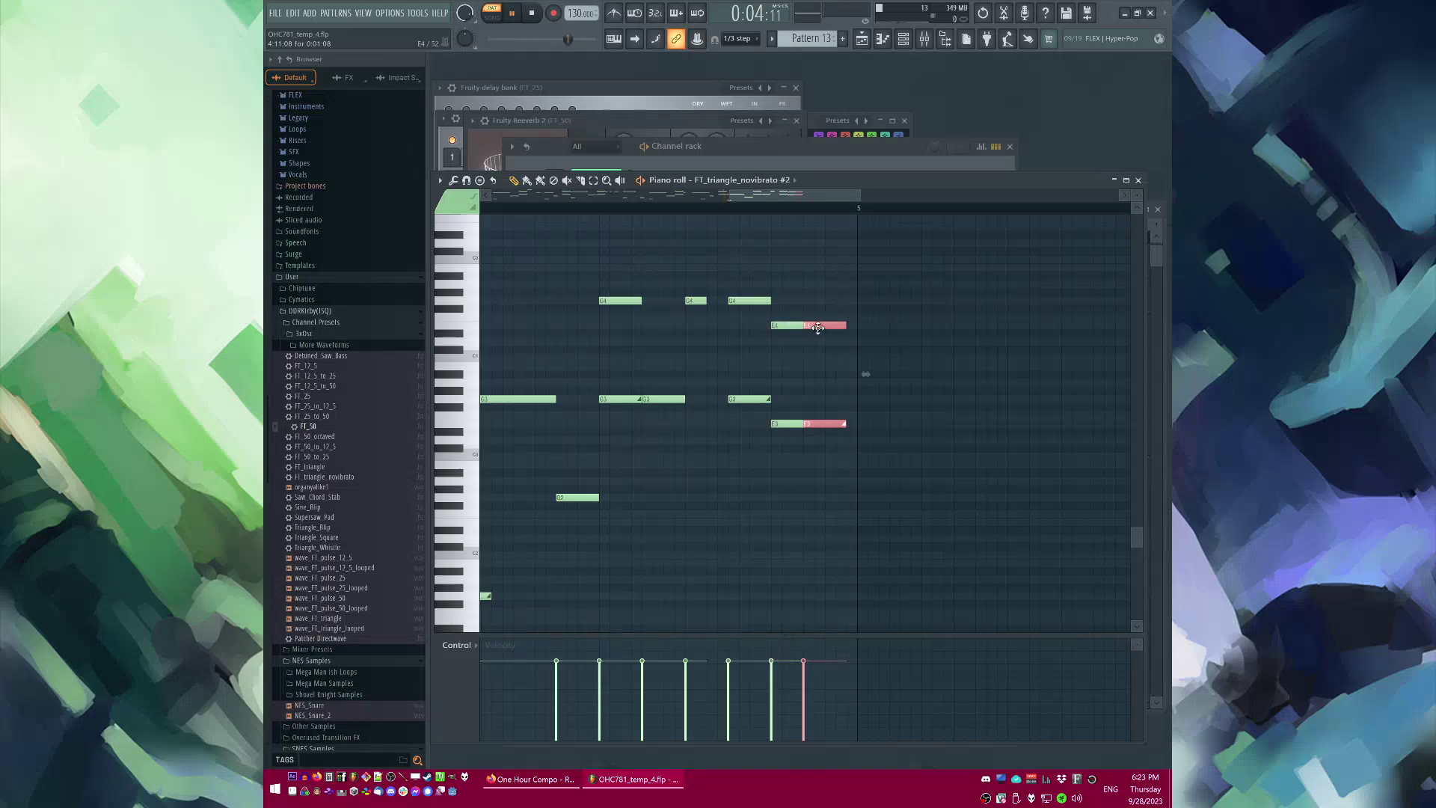
drag(817, 327, 828, 352)
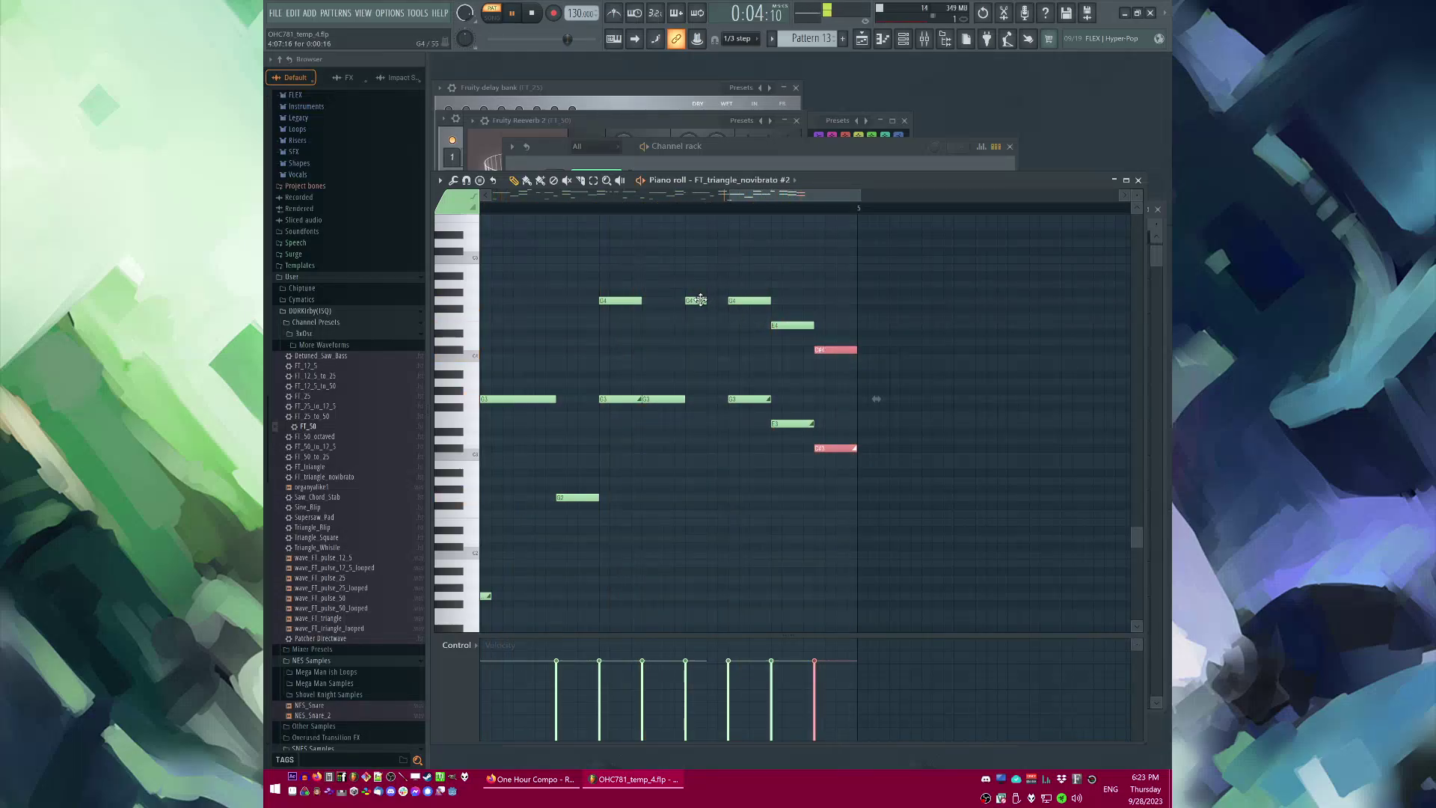
Step: Replace the short G4 before beat 3 of bar 4 with two back-to-back short G4/G3 slide pairs
key(space)
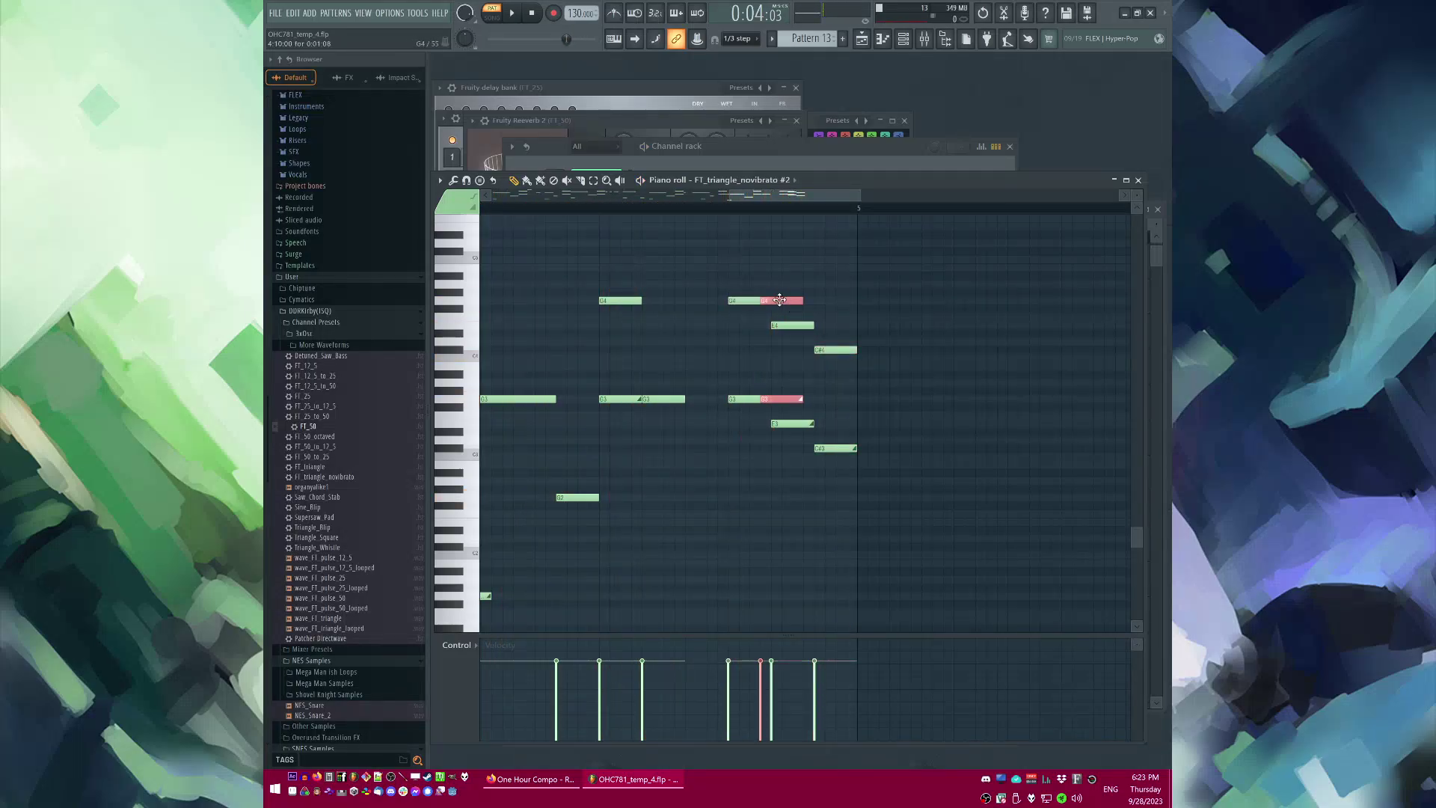
key(space)
drag(693, 309, 705, 304)
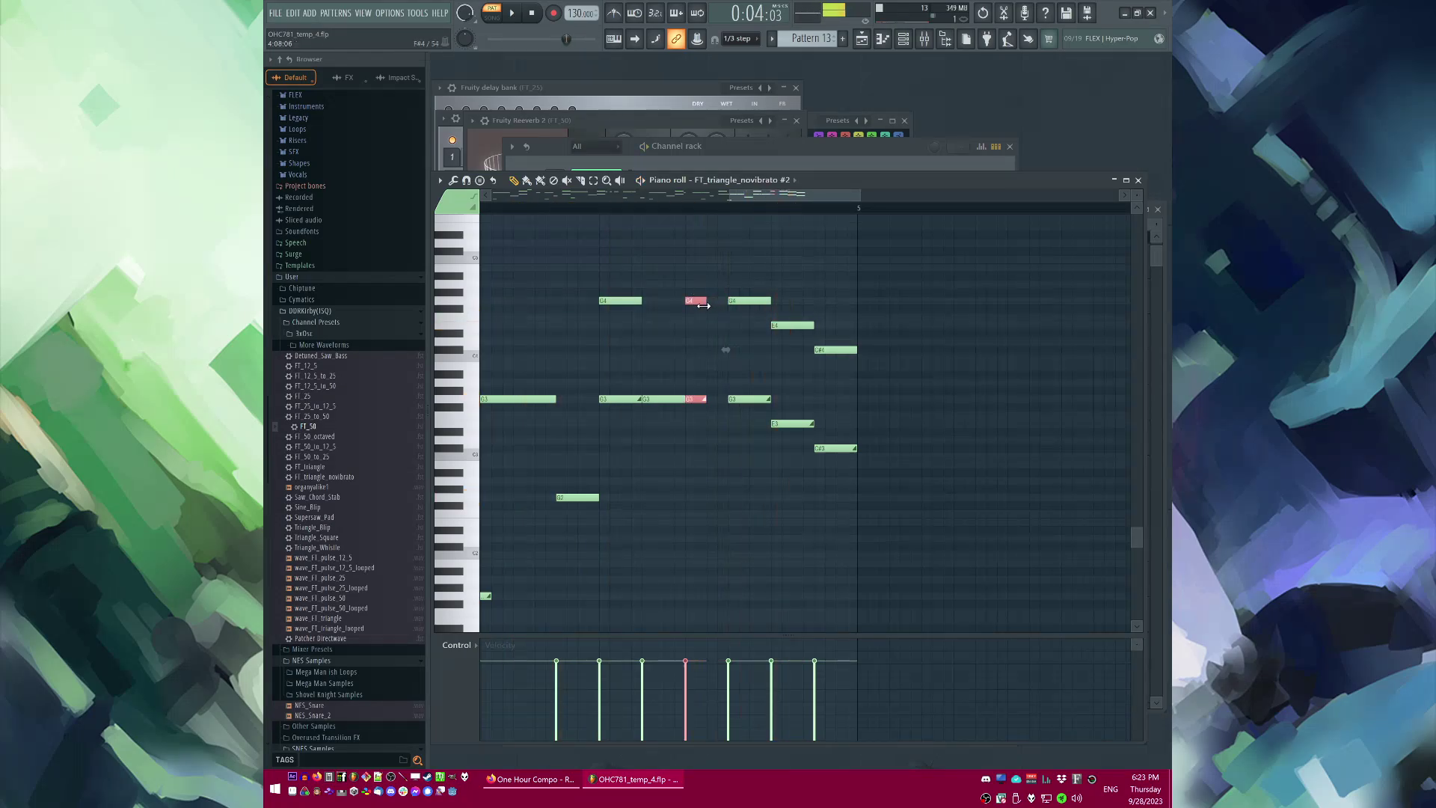
key(space)
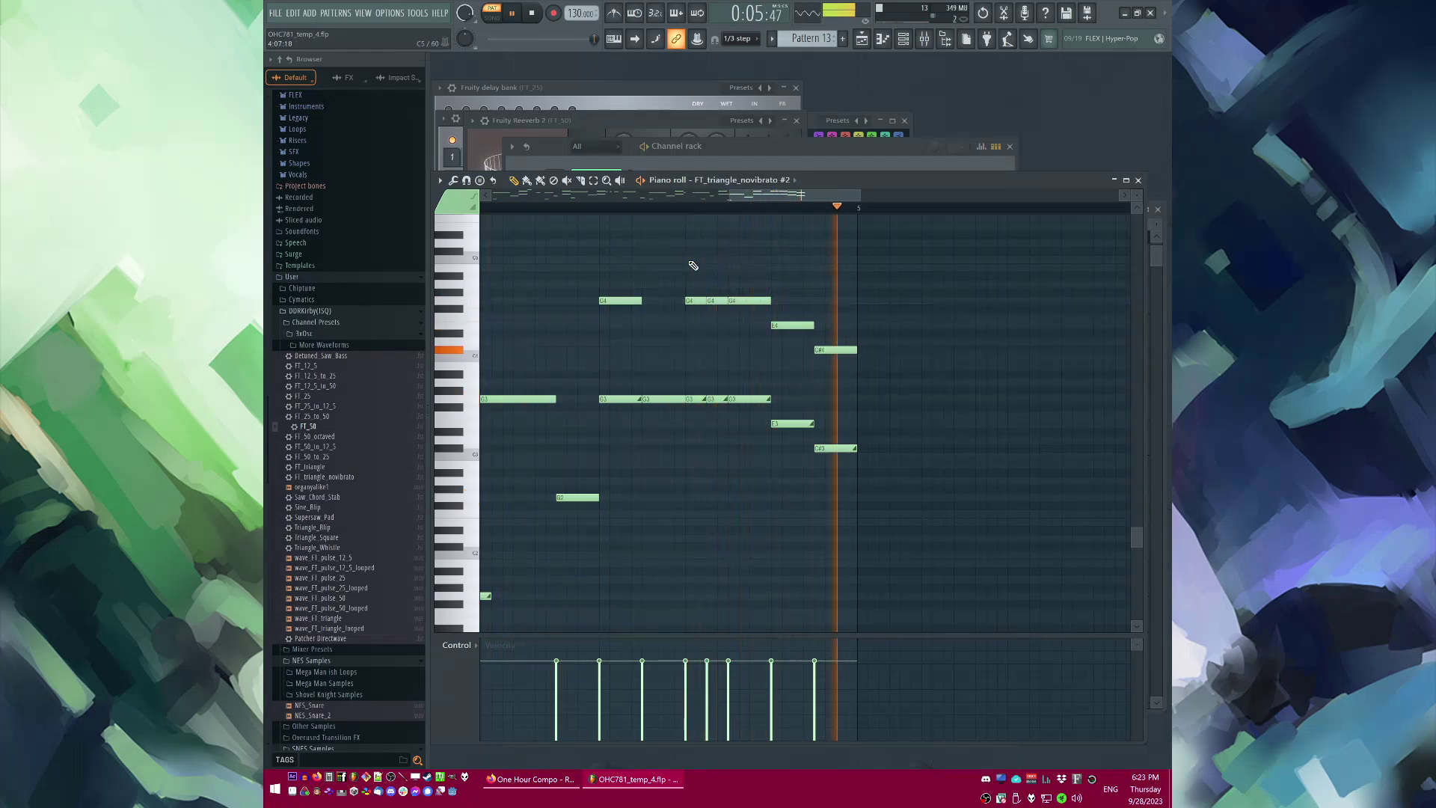
Step: Play the arrangement from bar 17 and place another Pattern 13 clip at bar 21 on Track 6
key(F5)
click(710, 232)
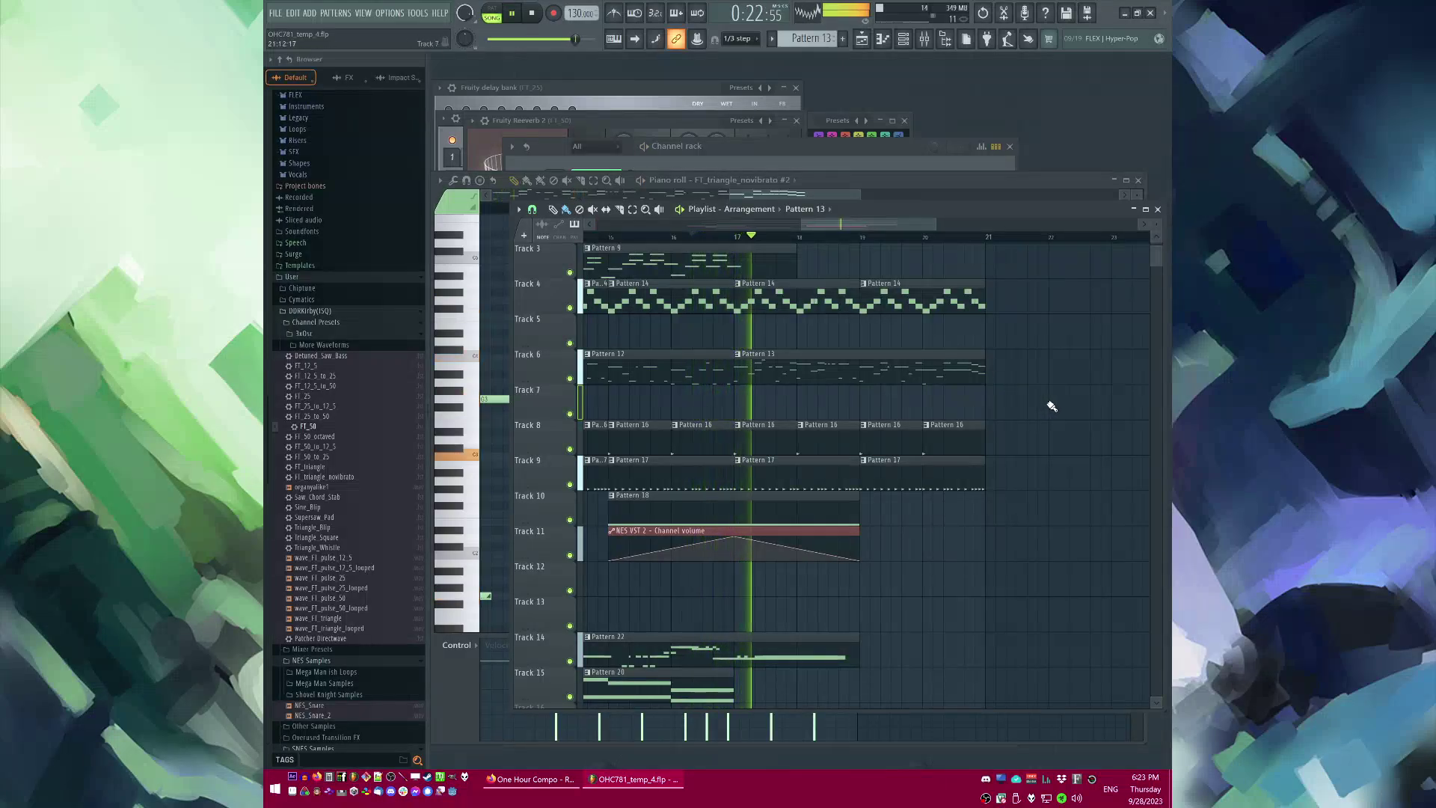
scroll(1052, 406, down, 3)
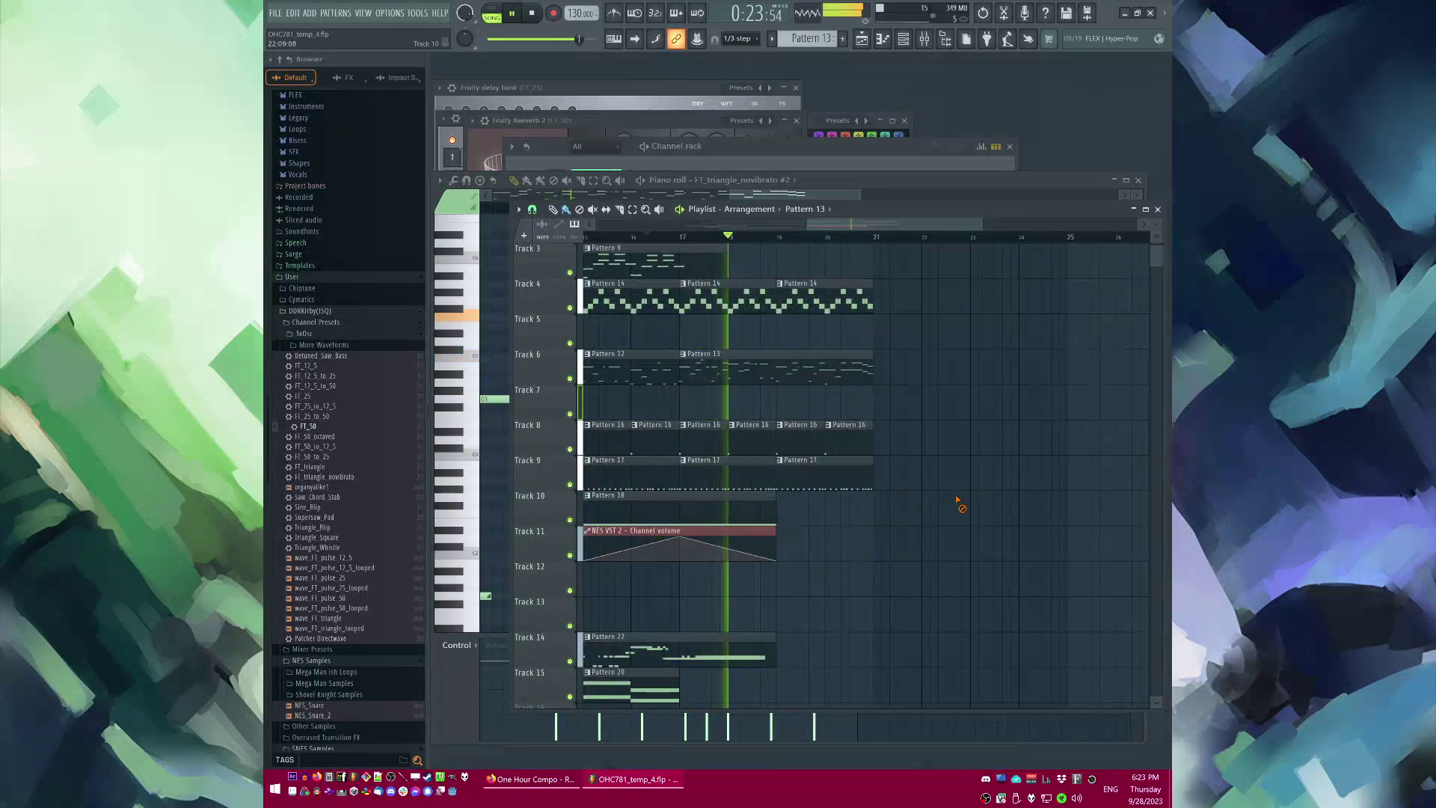
scroll(935, 479, up, 2)
click(882, 439)
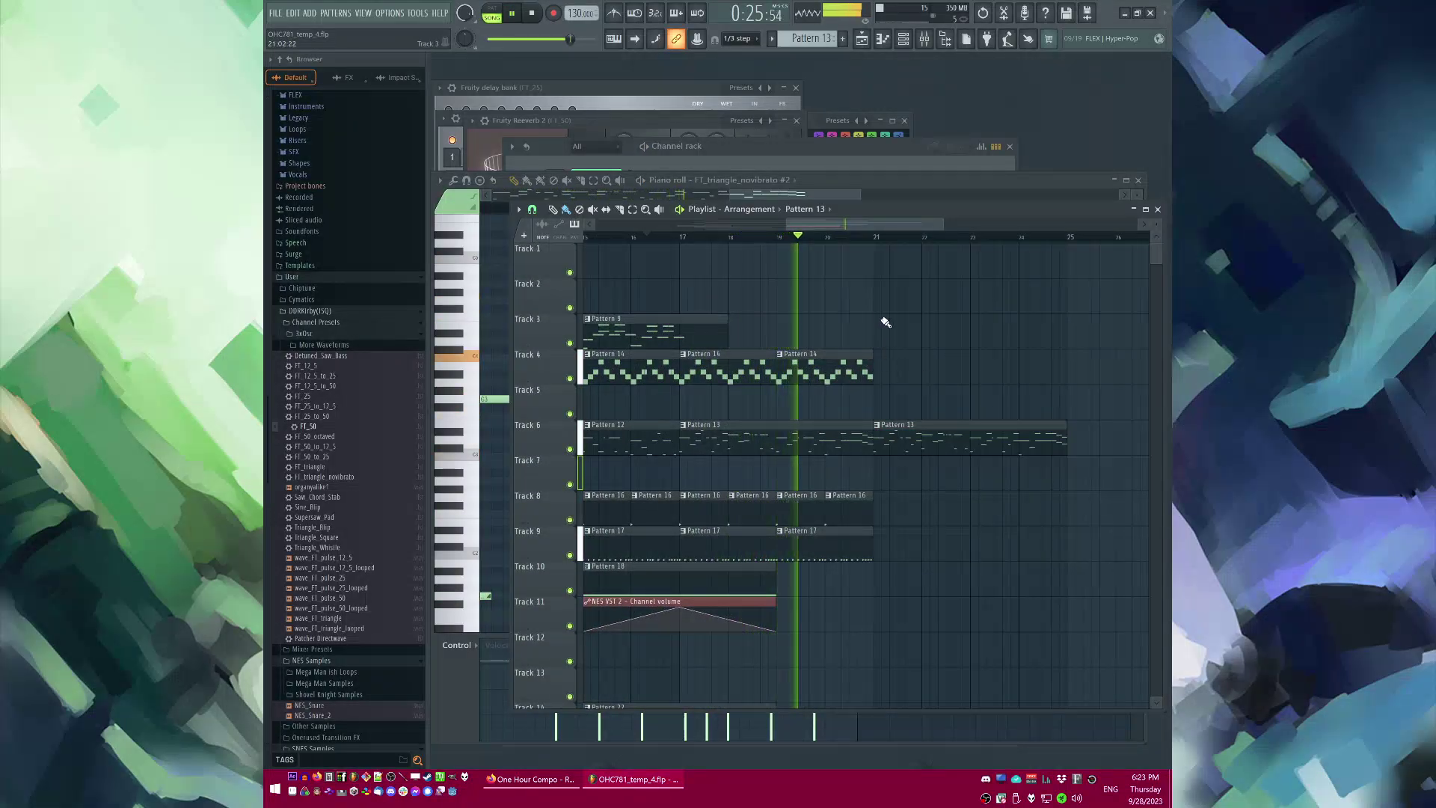
Step: Make the Track 8 Pattern 16 clips from bar 17 unique and duplicate the Track 8 and Track 9 clips across bars 21 to 24
scroll(755, 337, down, 2)
scroll(860, 368, down, 2)
scroll(847, 374, up, 2)
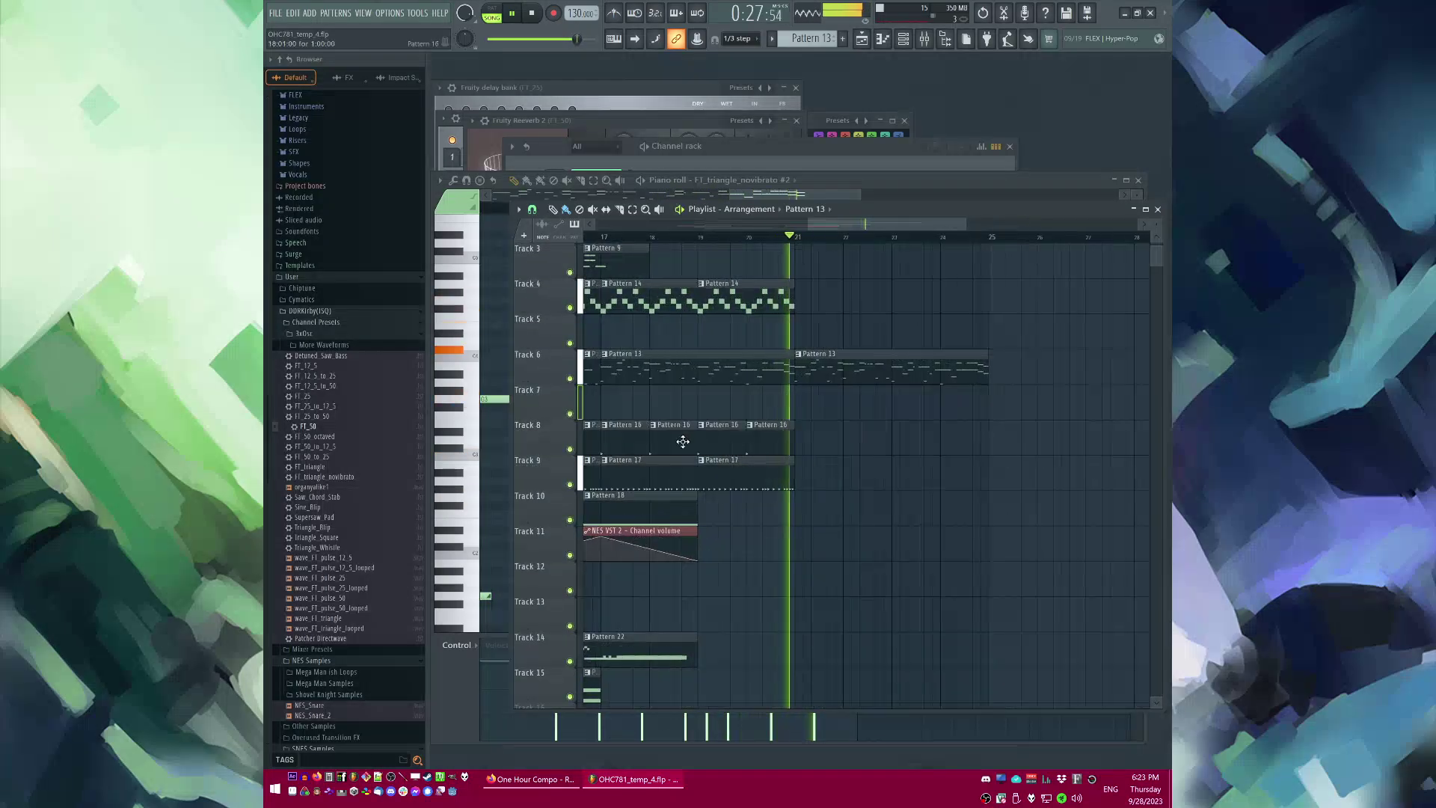
click(607, 229)
click(628, 237)
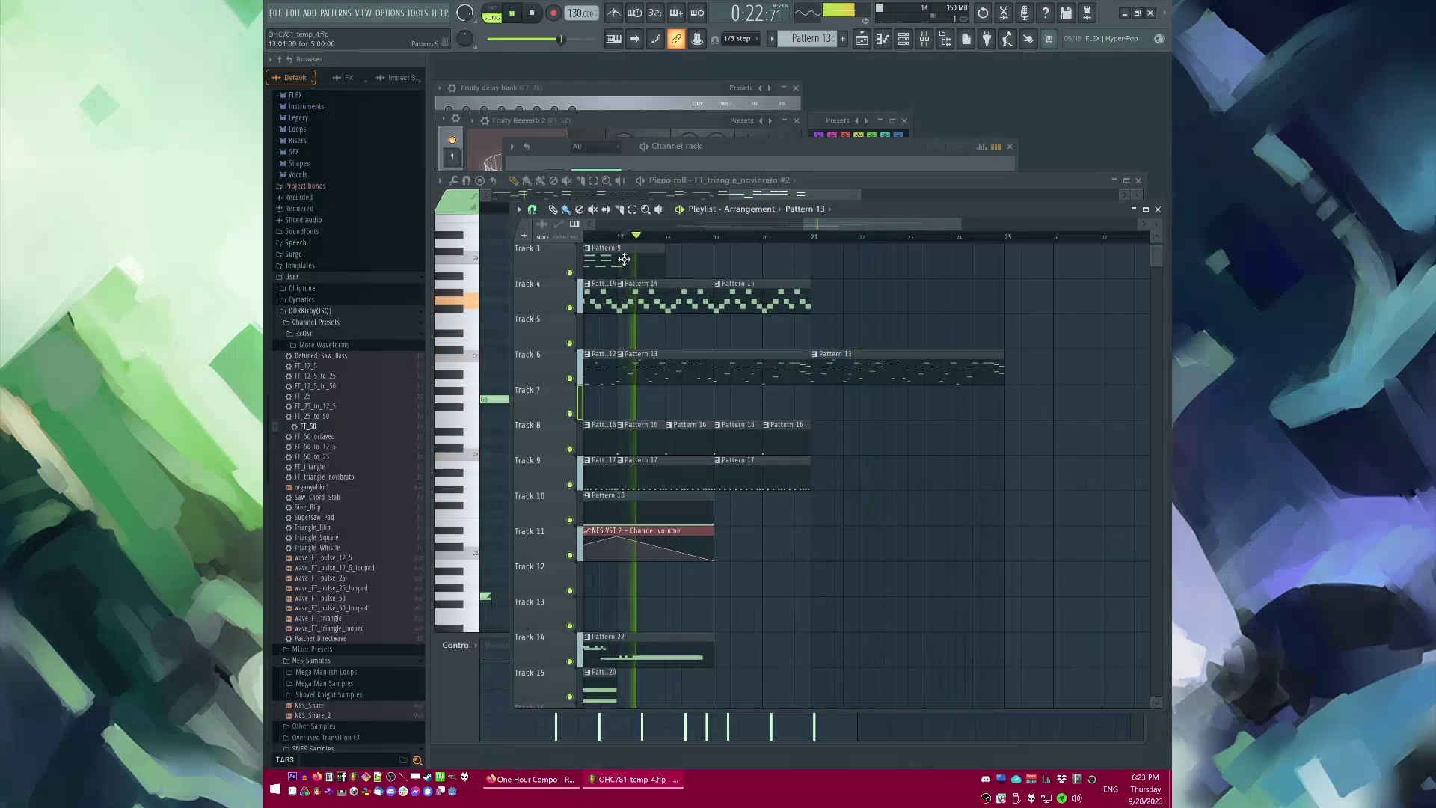
click(621, 425)
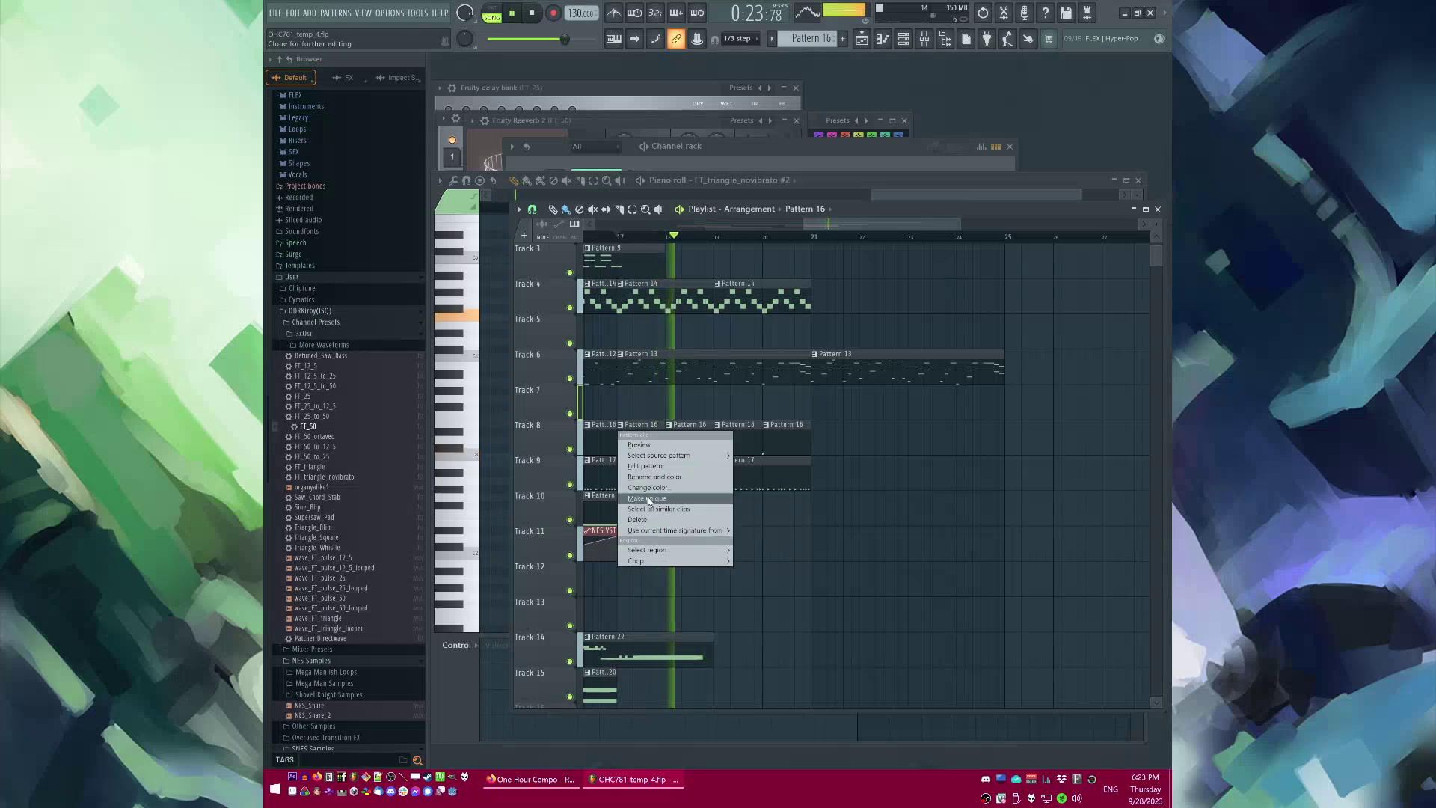
click(673, 500)
drag(678, 446, 972, 434)
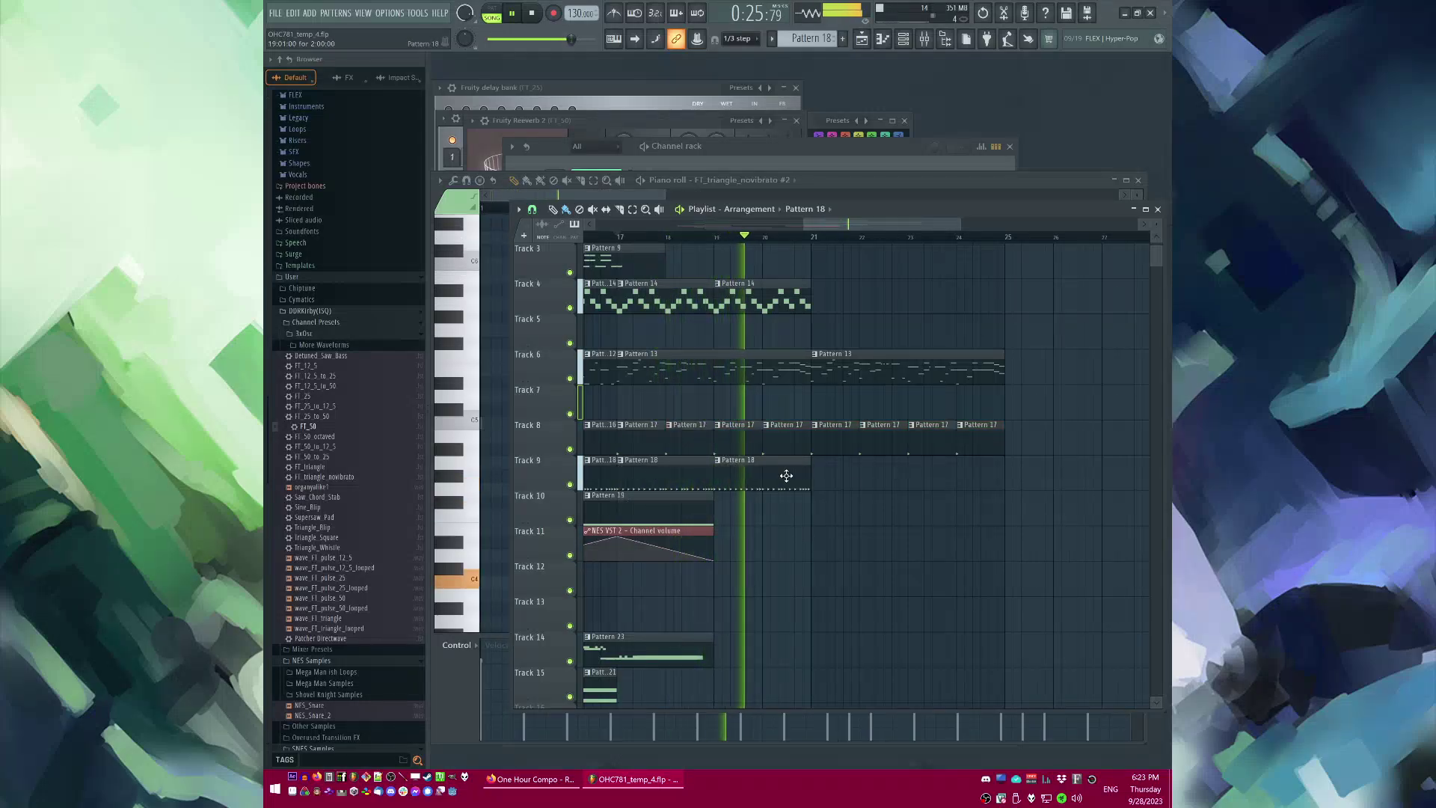
drag(785, 474, 972, 471)
Step: Add a second C5 hit for Grv Kick 16 shortly before beat 3 of Pattern 17, with the snap set to 1/6 beat
double_click(640, 438)
key(l)
key(F6)
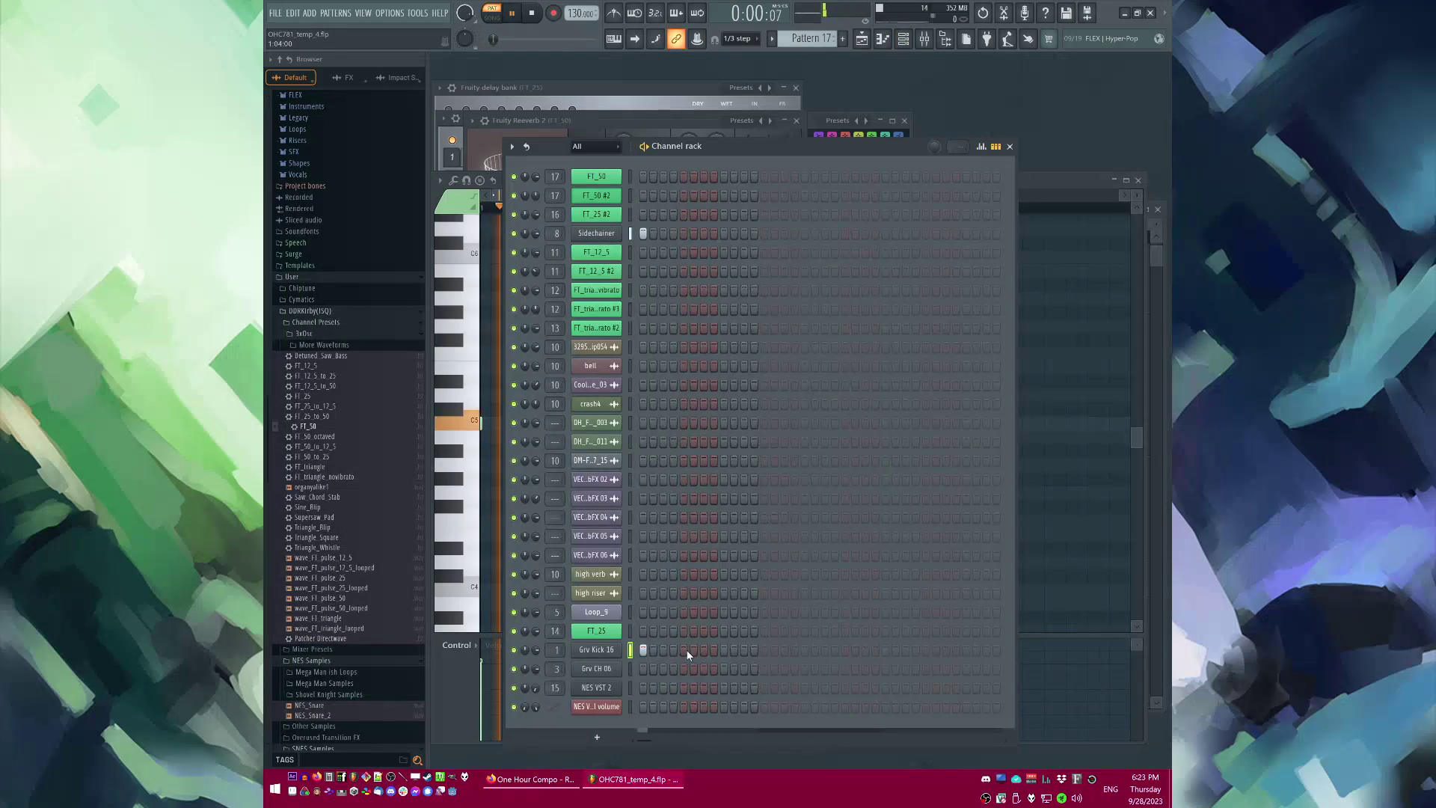
right_click(619, 649)
click(645, 612)
key(space)
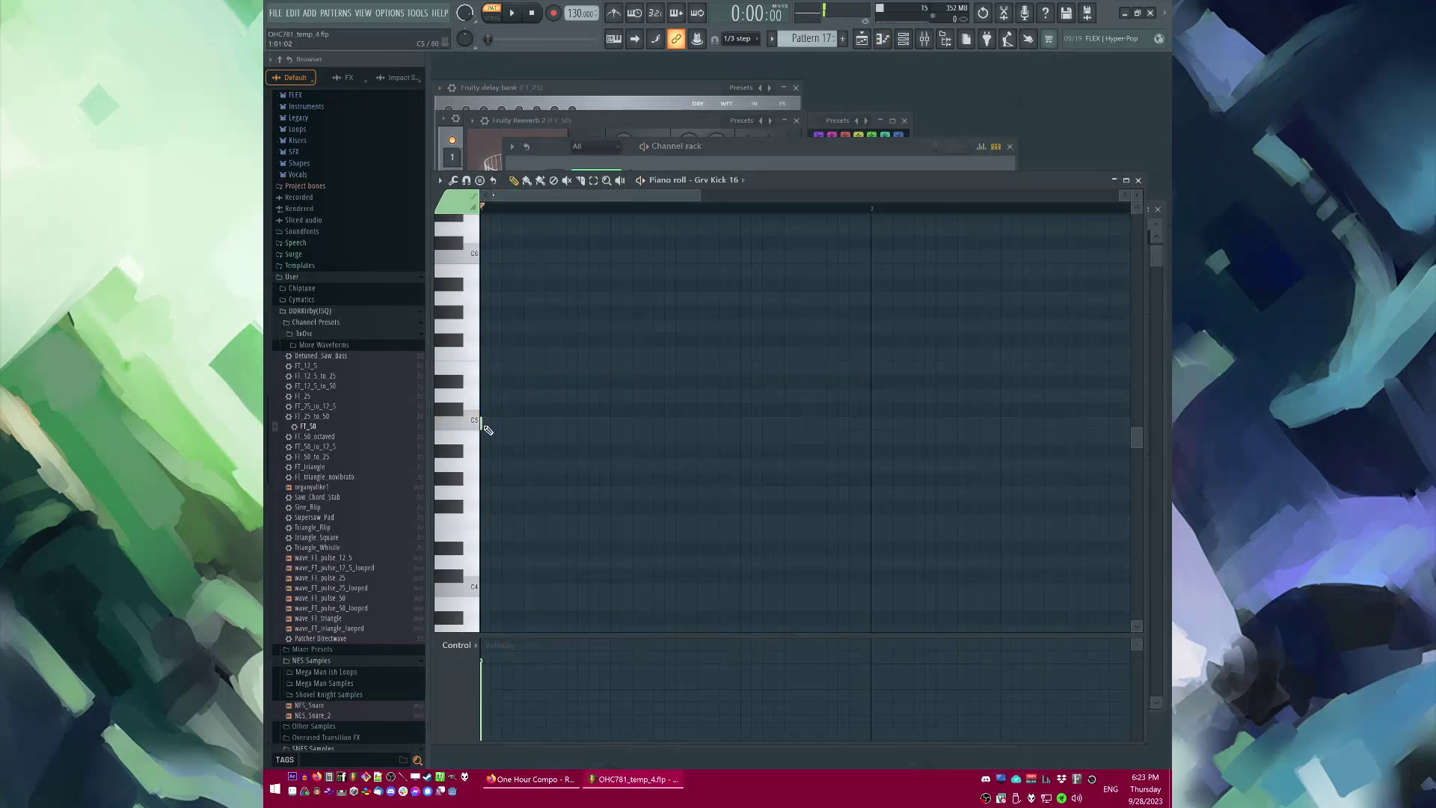
key(space)
scroll(695, 428, down, 2)
key(space)
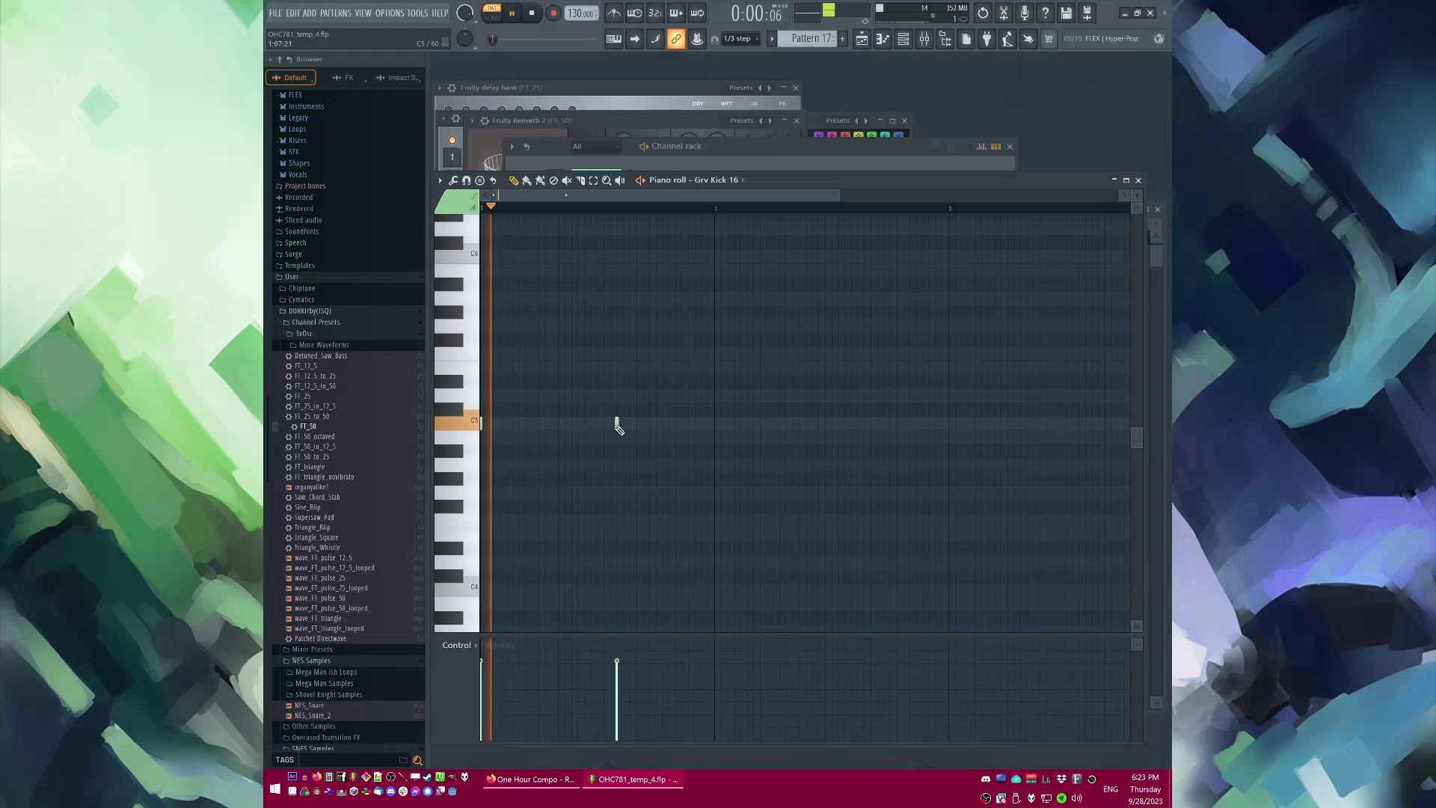
click(741, 38)
click(747, 146)
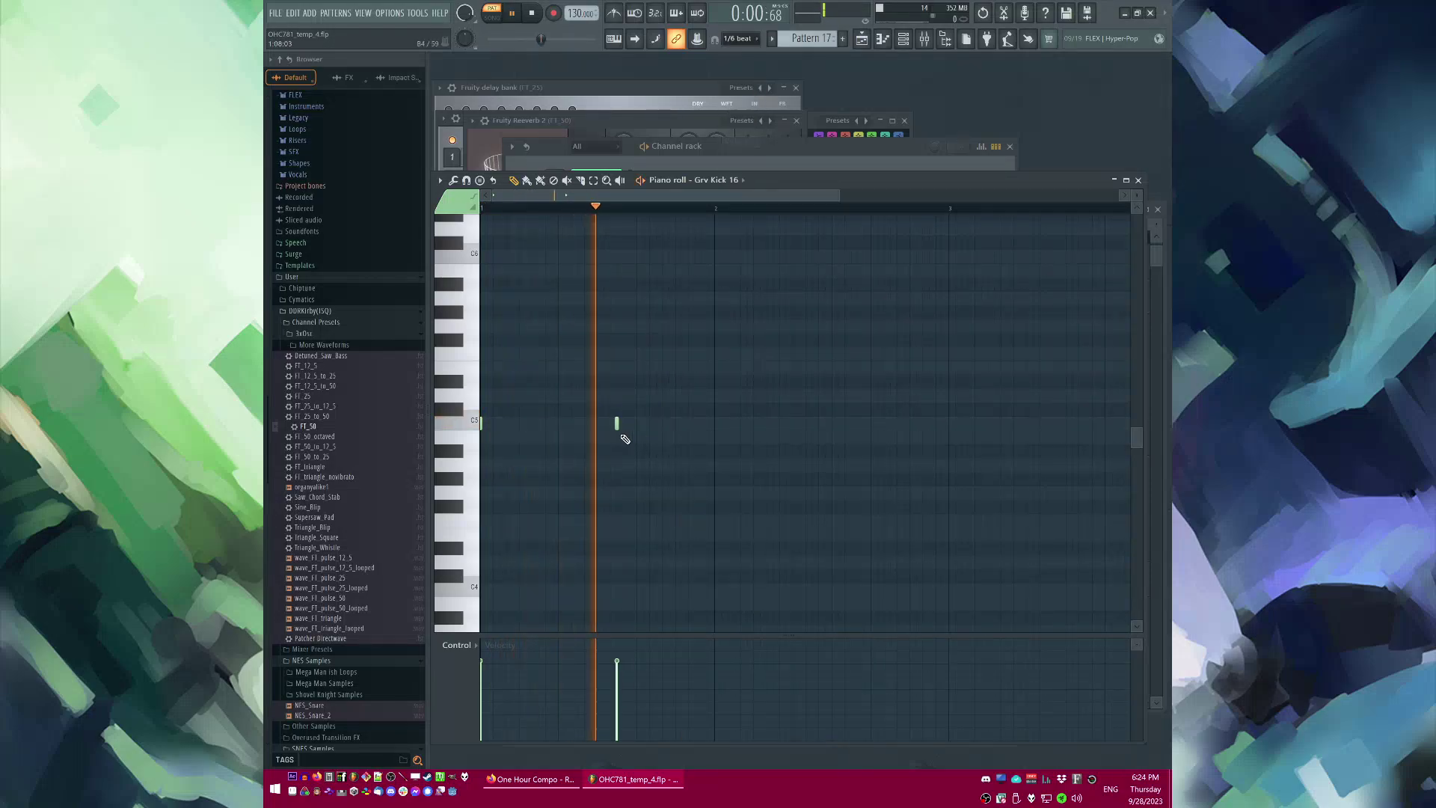
key(F5)
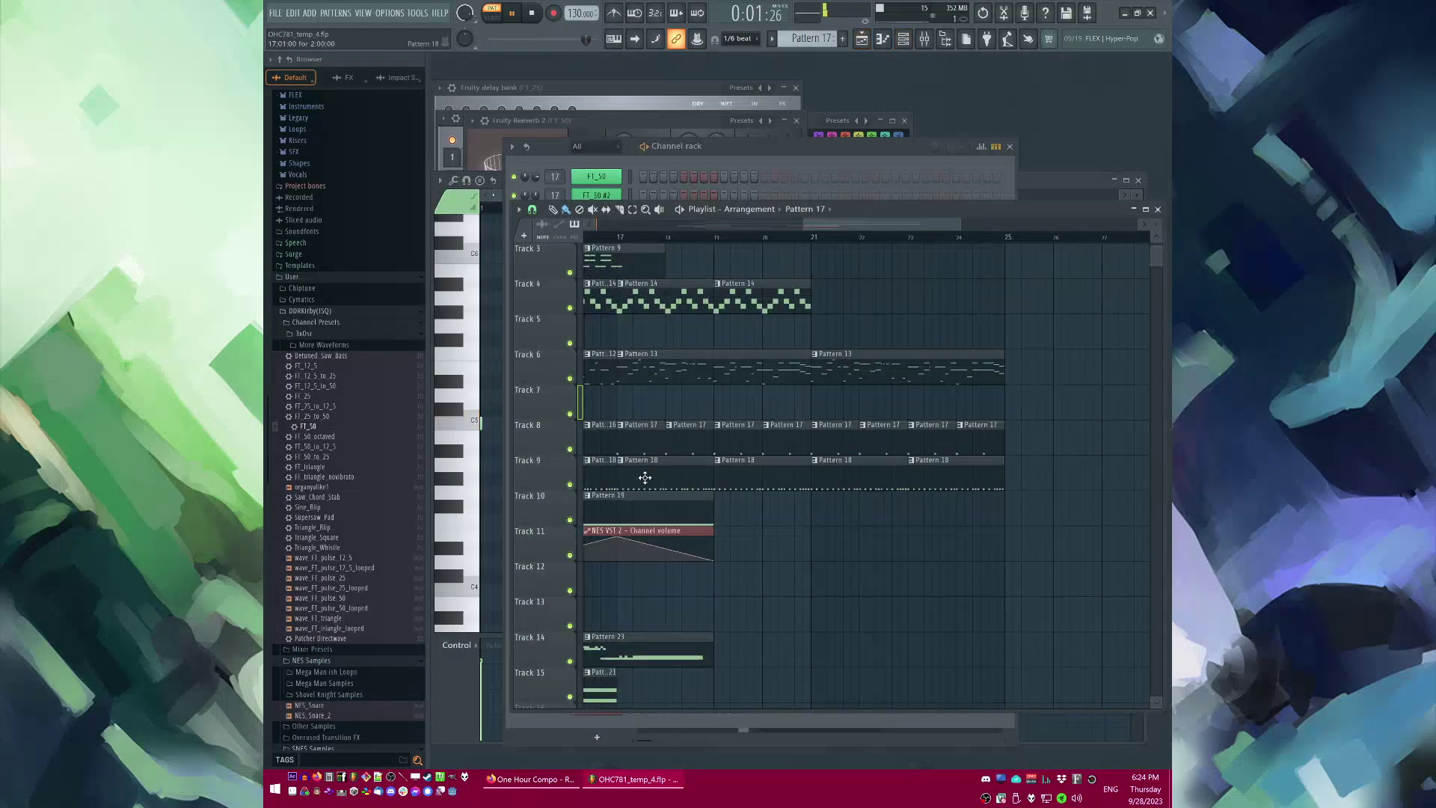
click(631, 237)
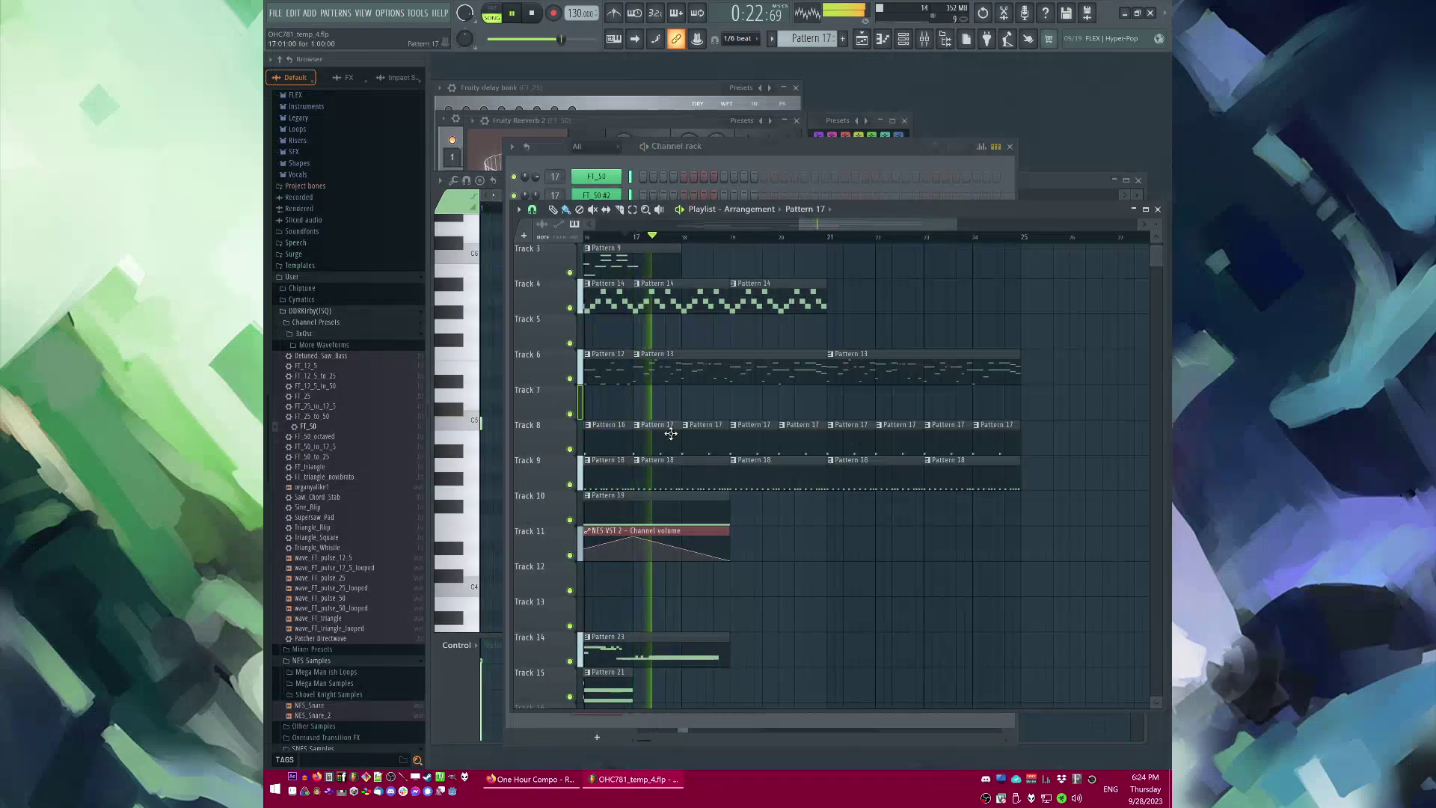
Step: Copy the Grv Kick 16 notes of Pattern 17 to the Sidechainer channel
key(F6)
click(632, 646)
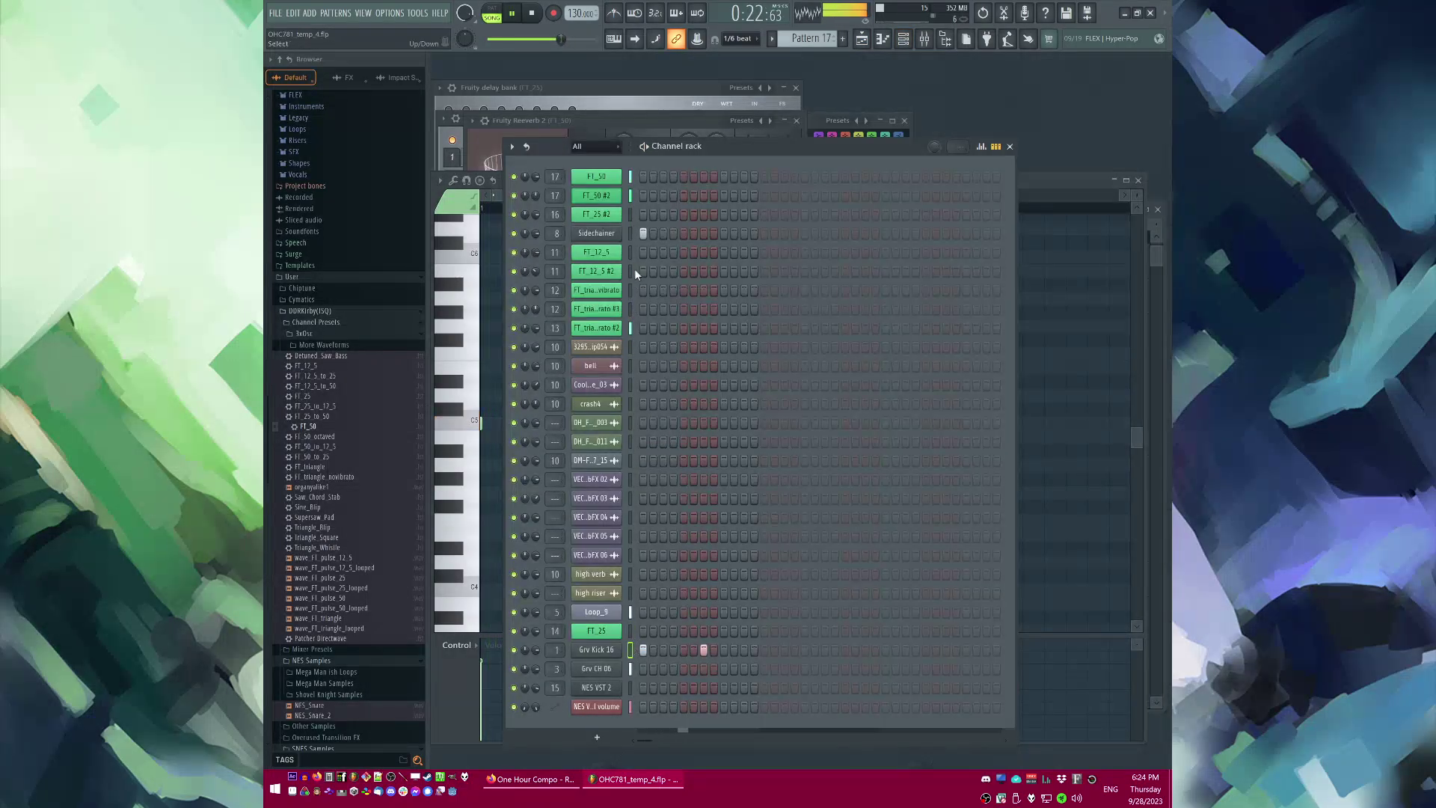
key(space)
key(F6)
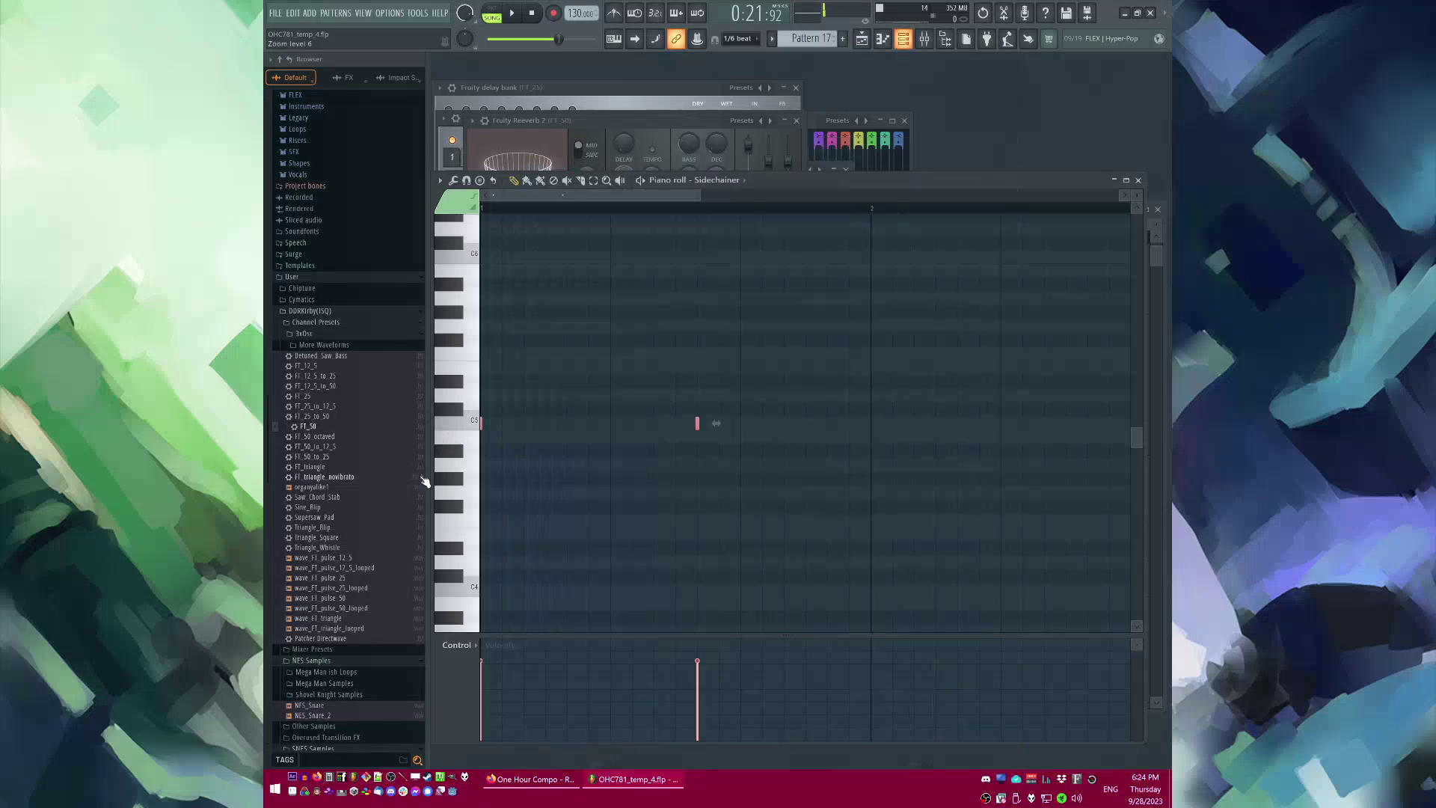
Step: Preview drum samples in the Other Samples, Mega Man Samples and Game Boy Waveshape Sample Pack folders to find a snare
scroll(345, 456, down, 6)
key(space)
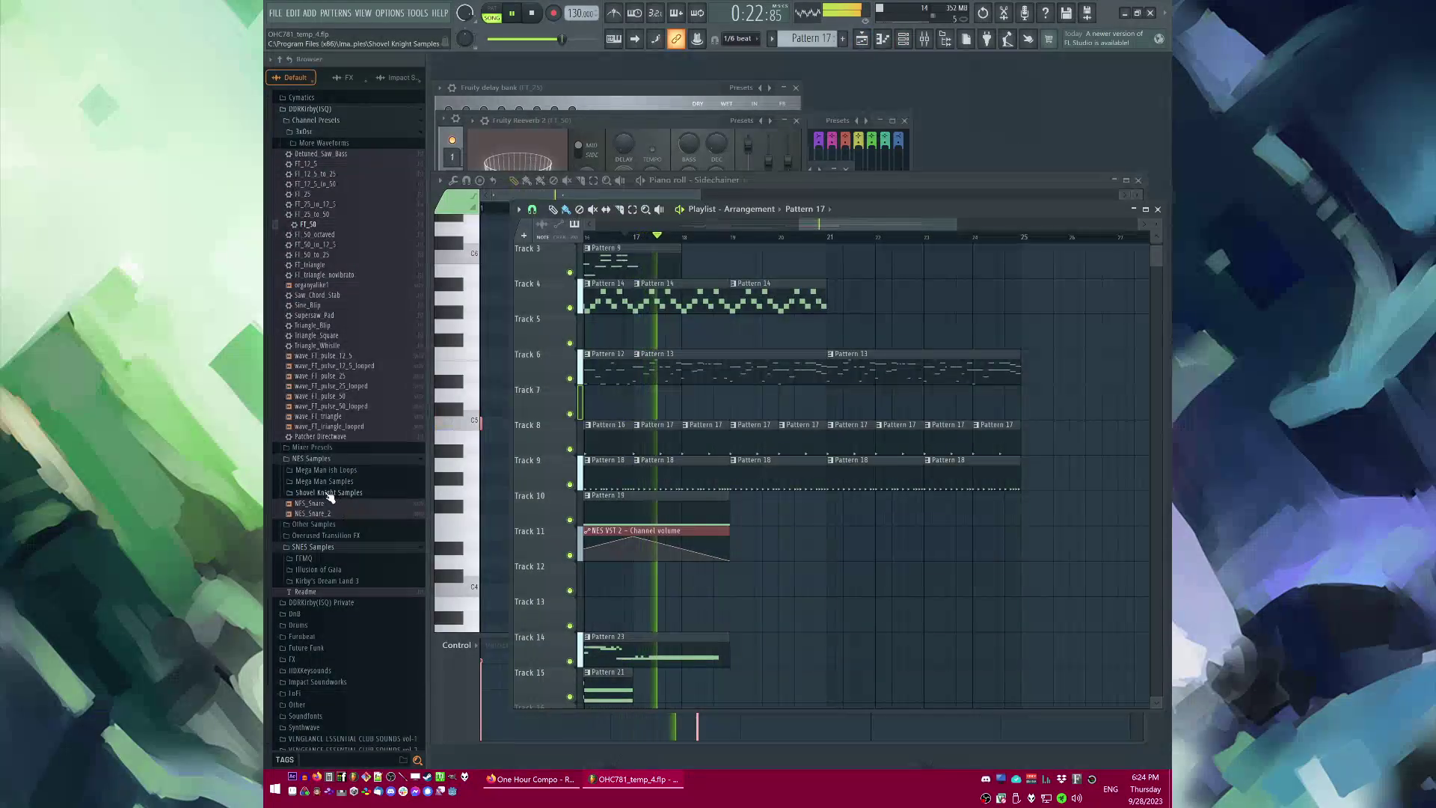
click(326, 528)
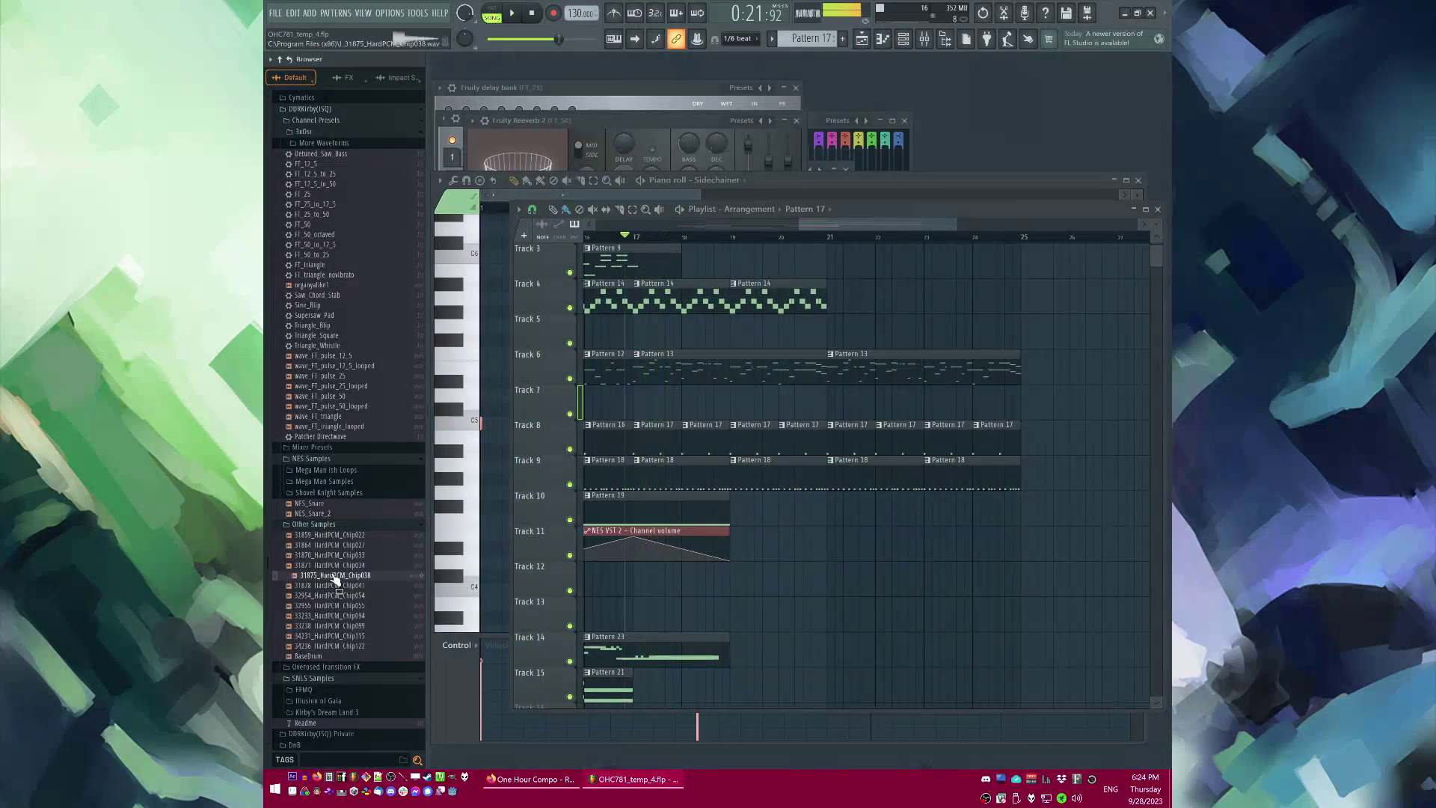
key(F6)
click(327, 481)
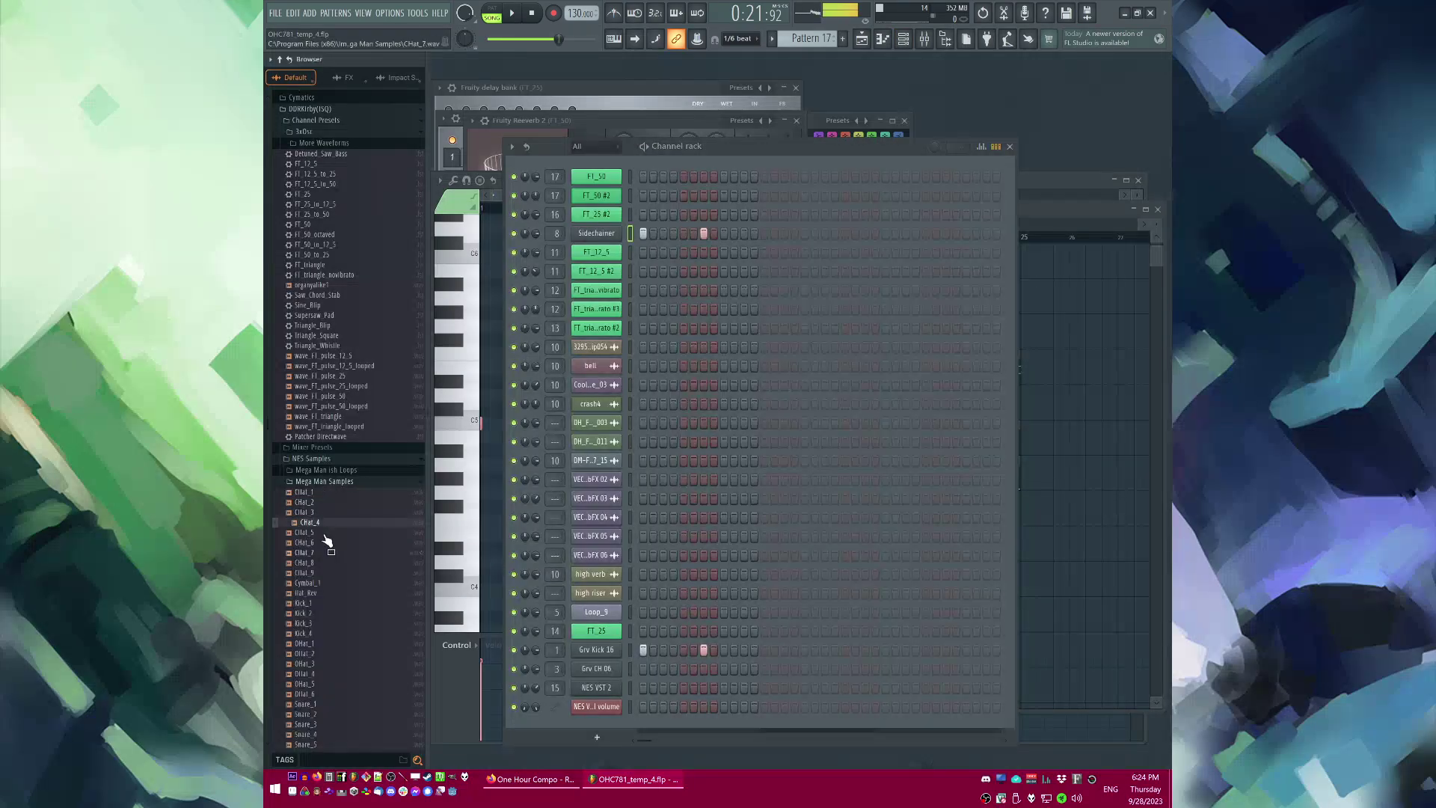
scroll(346, 692, down, 5)
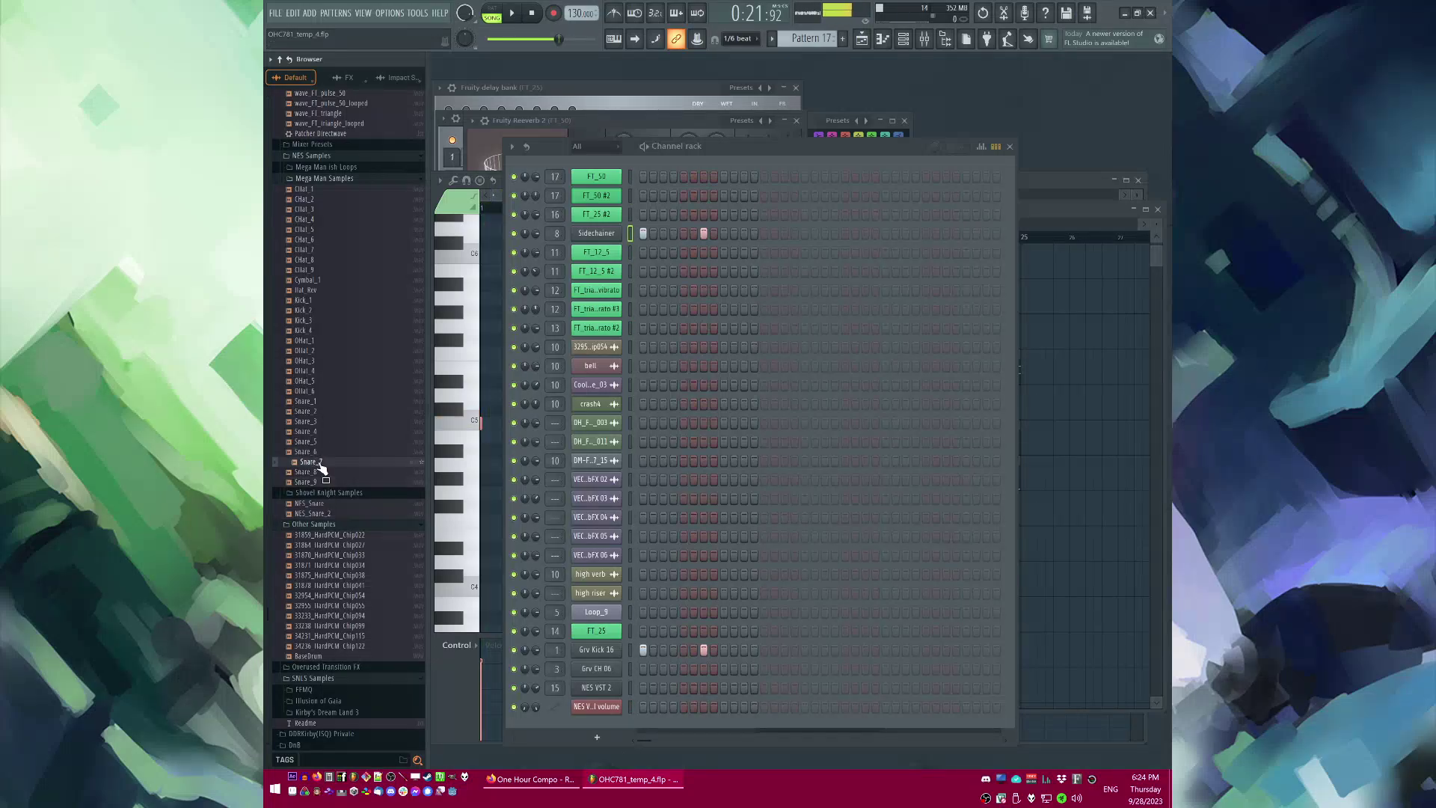
scroll(323, 464, up, 10)
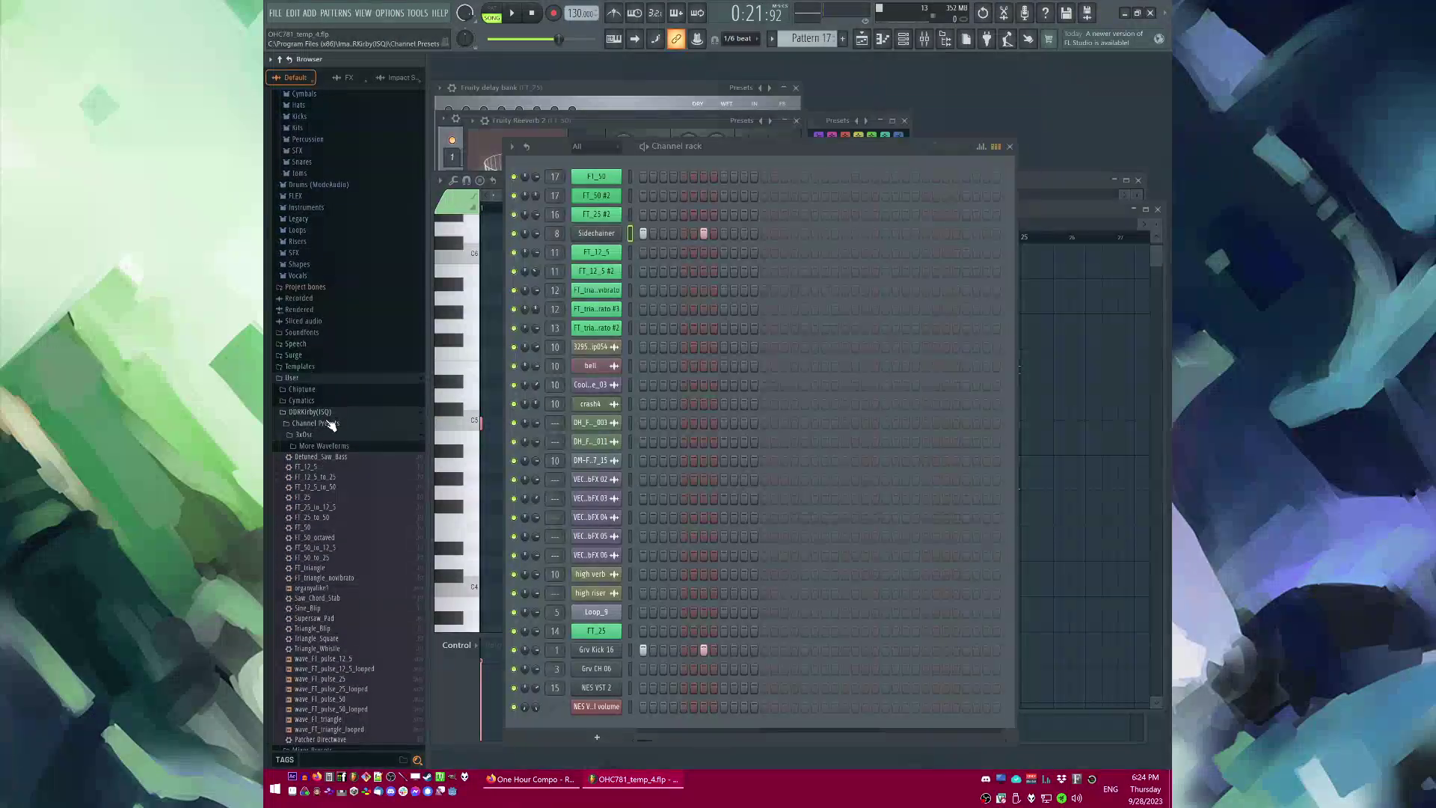
click(320, 390)
click(329, 457)
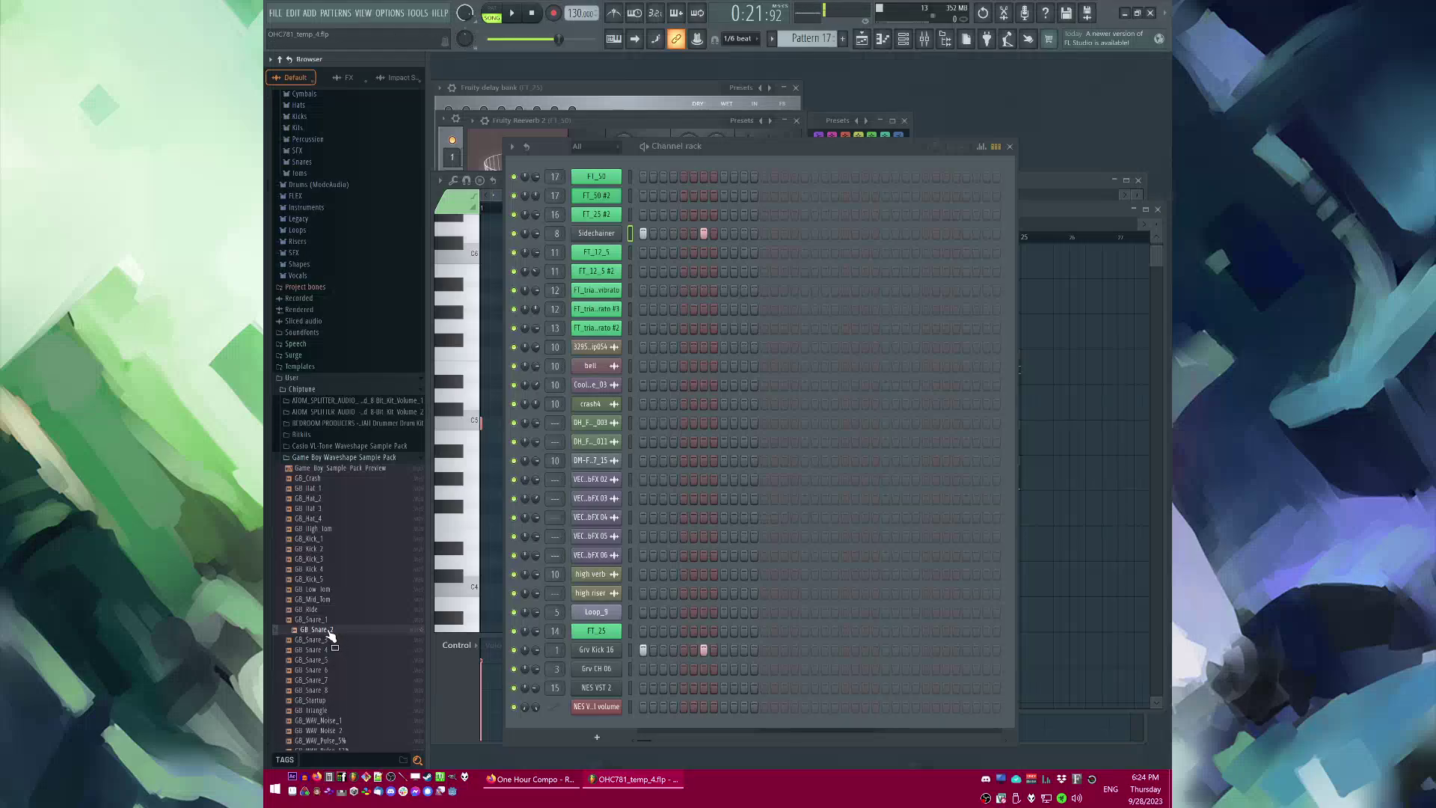
Step: Load GB_Snare_1 into a new channel below Grv Kick 16 on mixer track 2 at 55% volume, with a hit on step 5
drag(647, 663, 622, 657)
key(space)
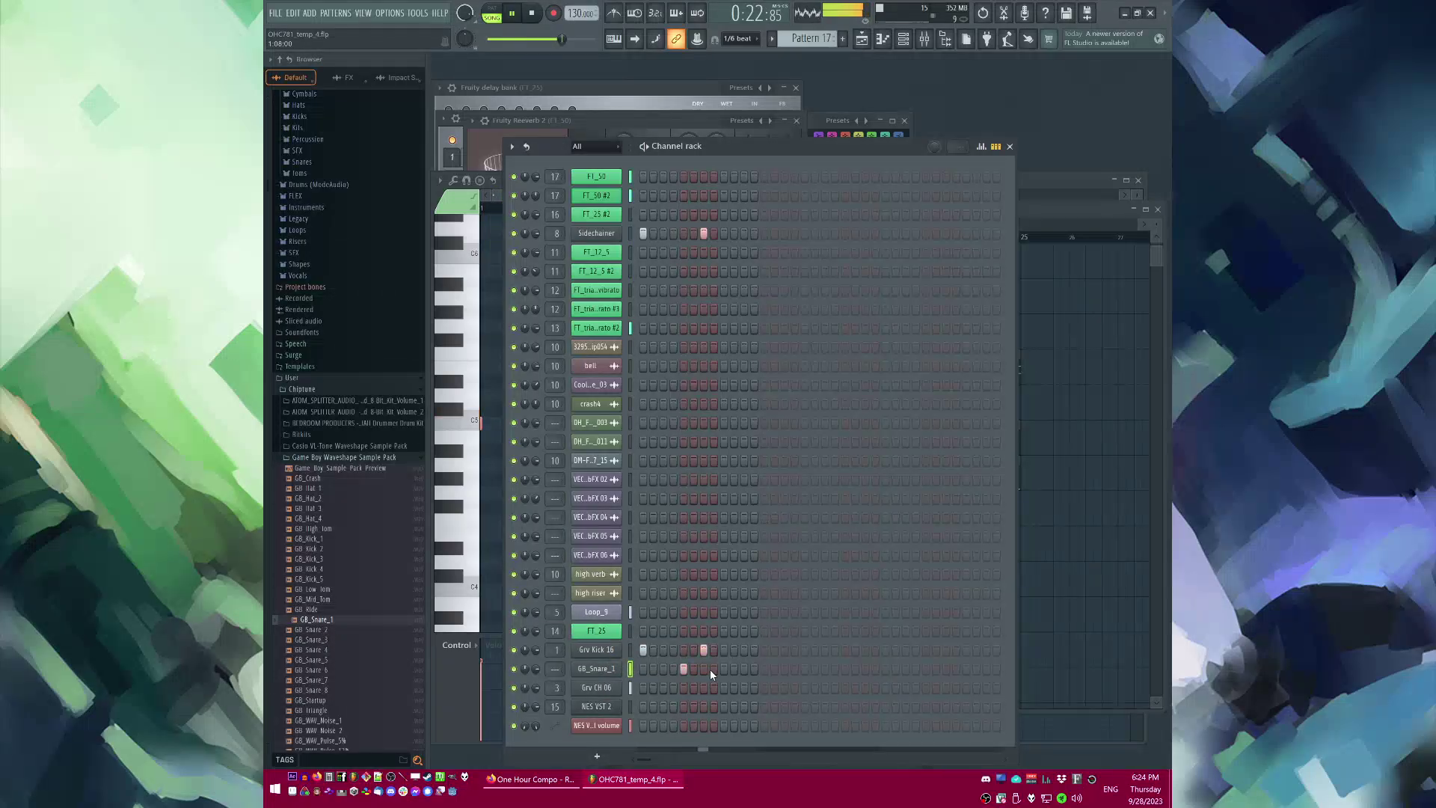
click(734, 669)
right_click(738, 671)
drag(555, 669, 536, 692)
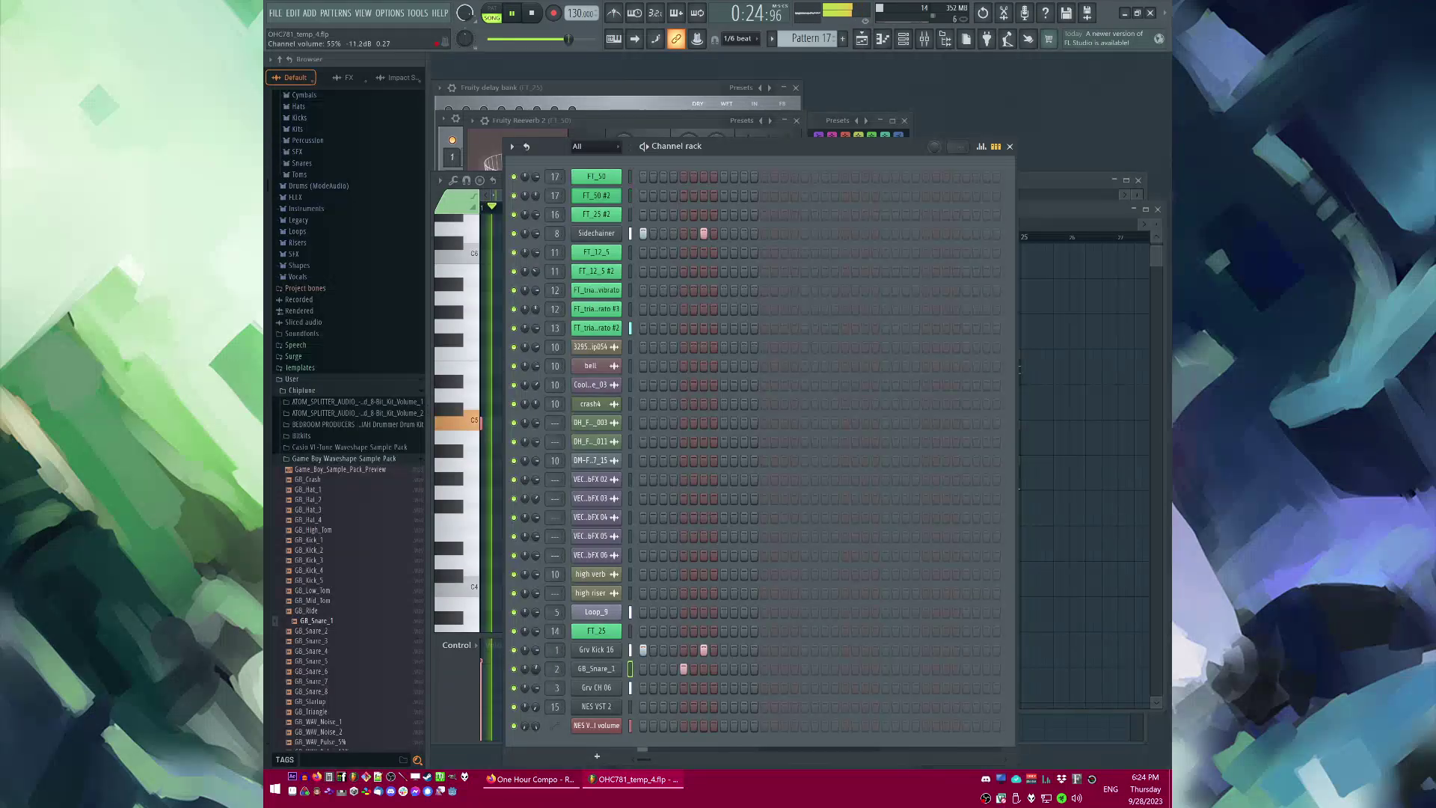
Step: Make the Track 8 drum clip at bar 18 unique as Pattern 18
key(F5)
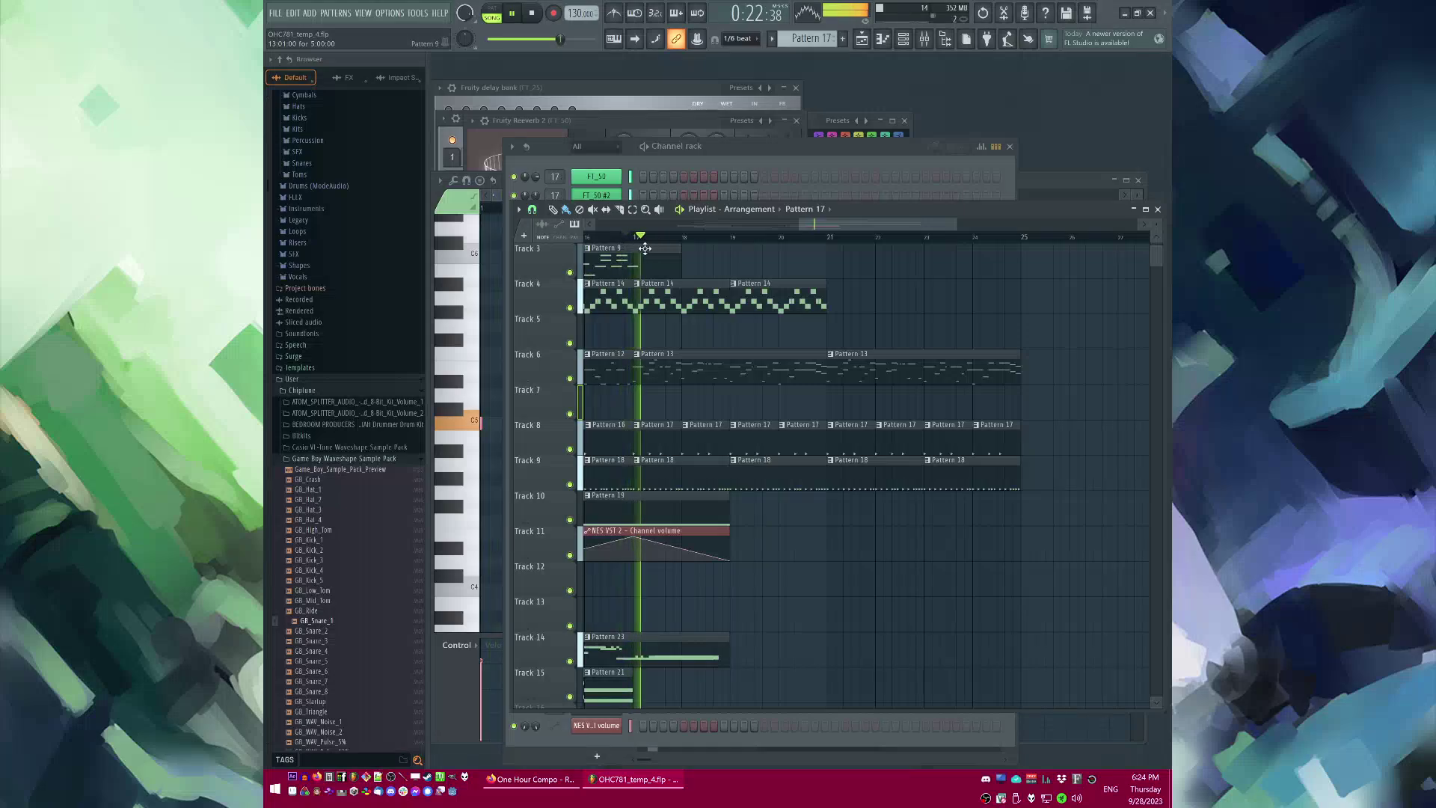
click(684, 427)
click(710, 435)
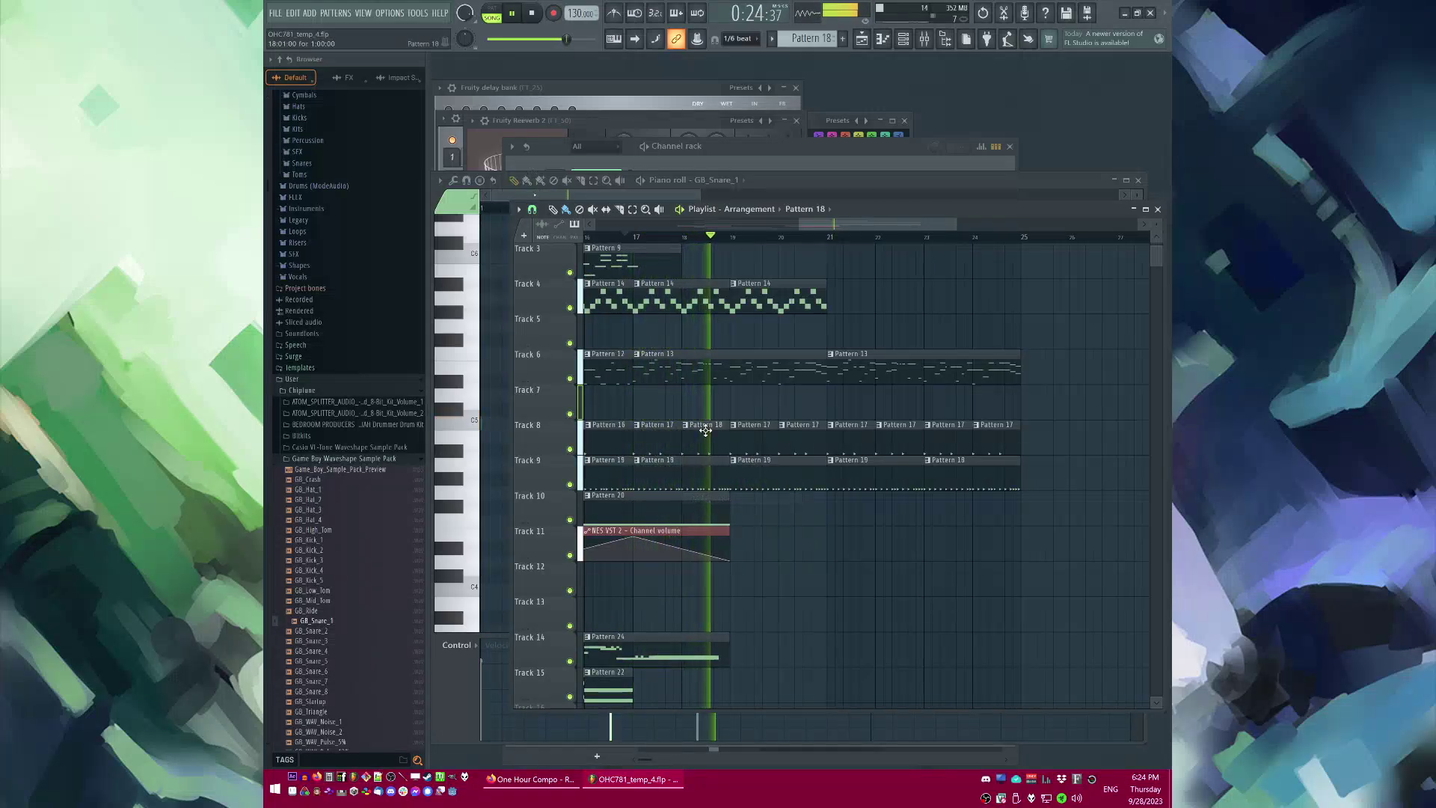
Step: Move the second Grv Kick 16 and Sidechainer hits of Pattern 18 to step 9 and try an extra GB_Snare_1 hit on step 12
key(l)
key(F6)
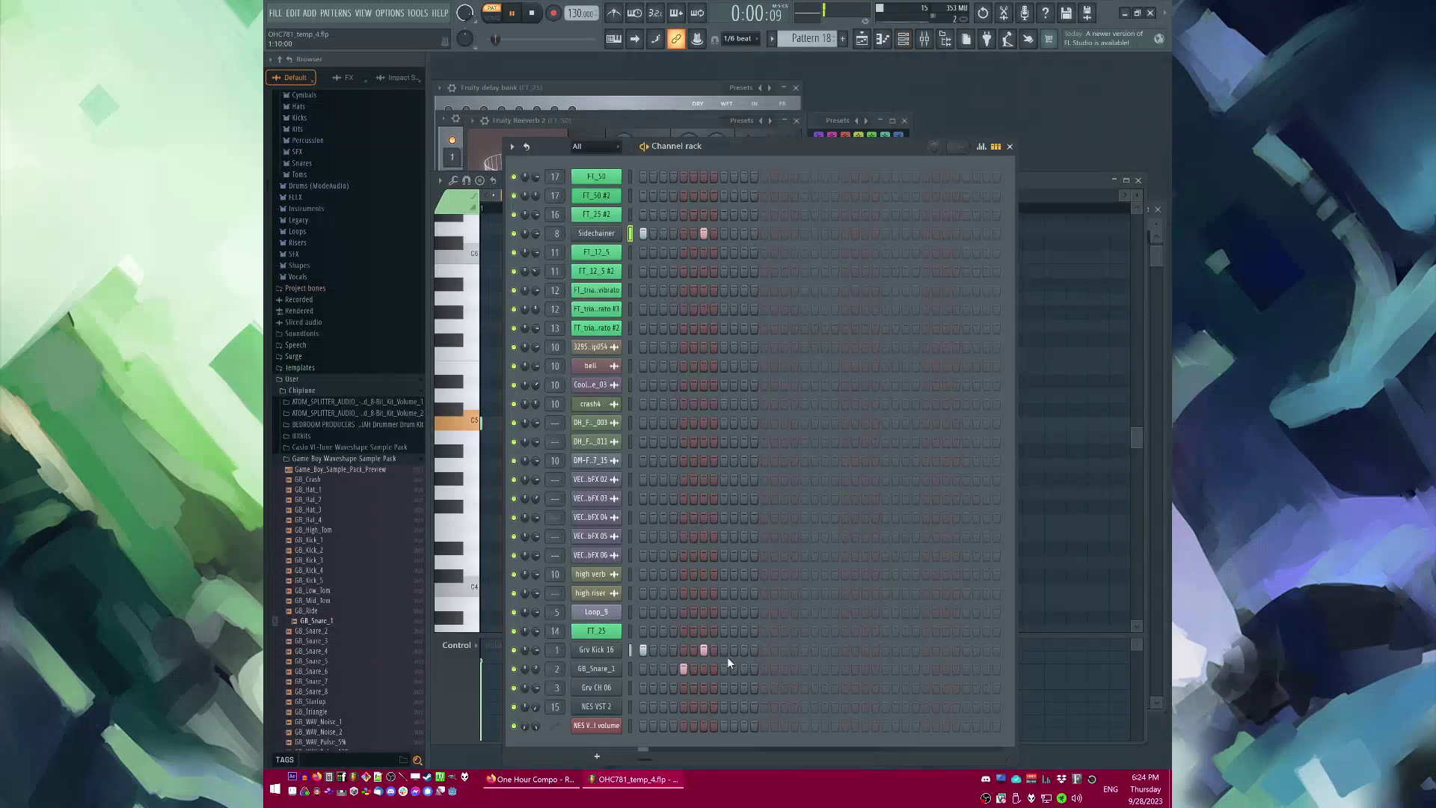
key(space)
click(706, 649)
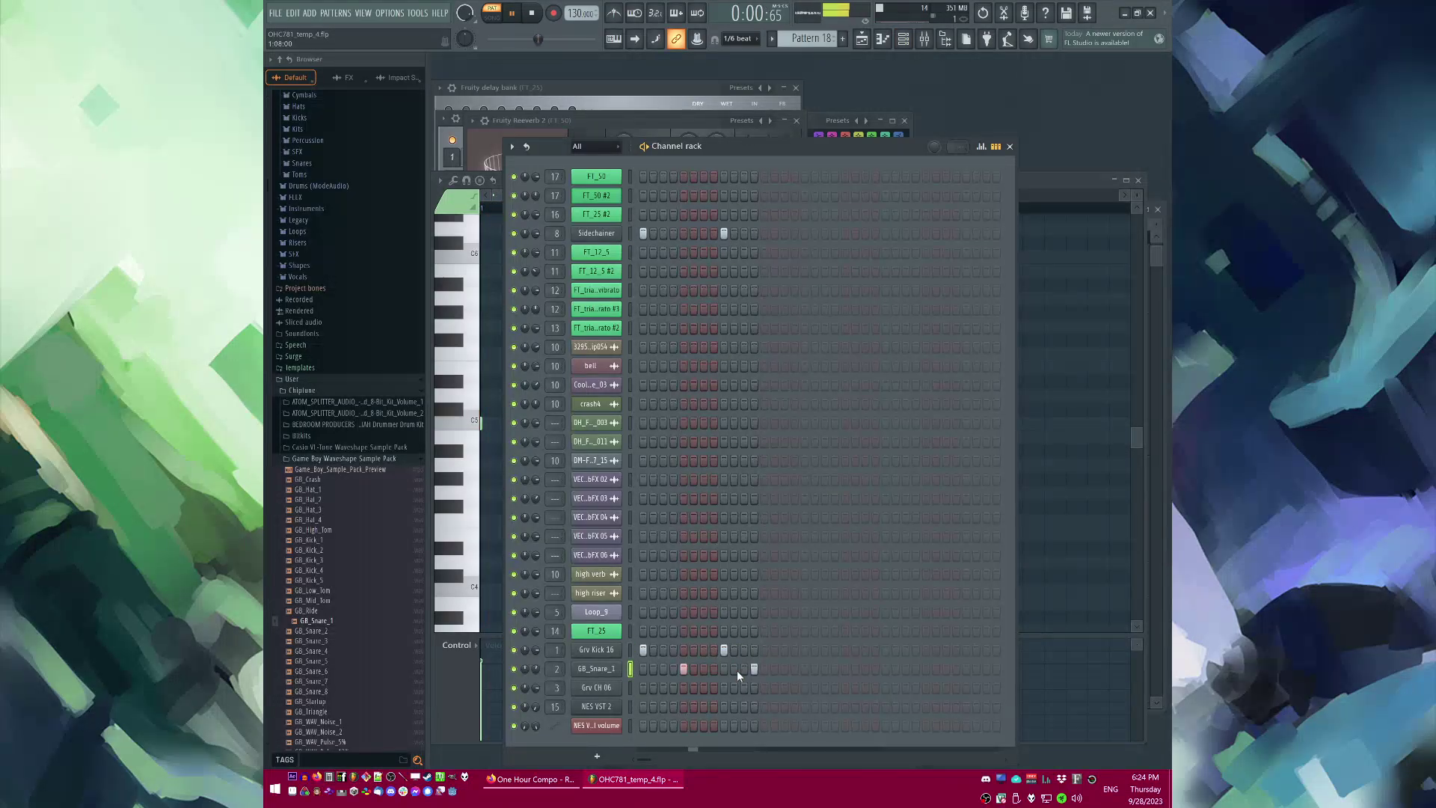
right_click(595, 668)
click(639, 611)
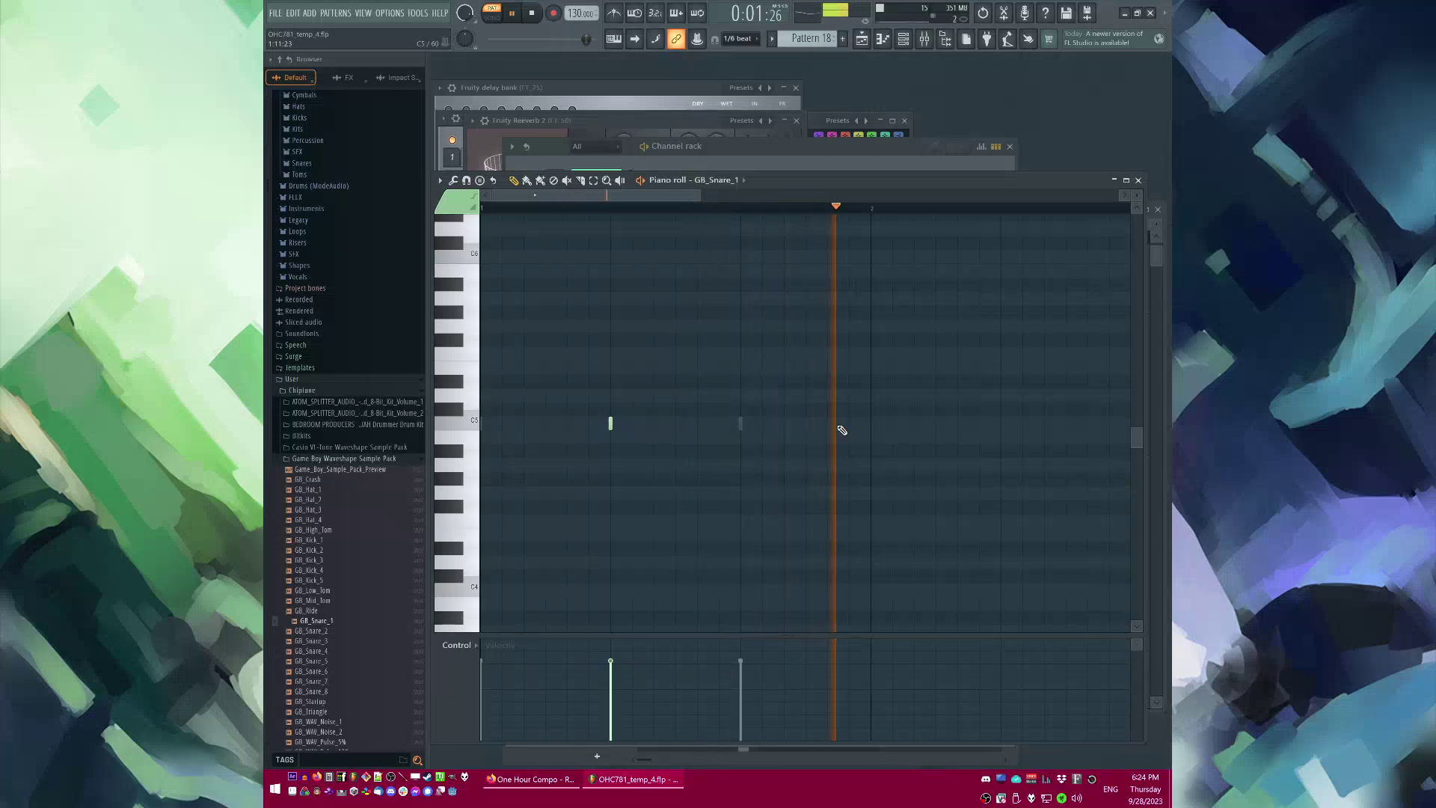
key(F5)
click(632, 237)
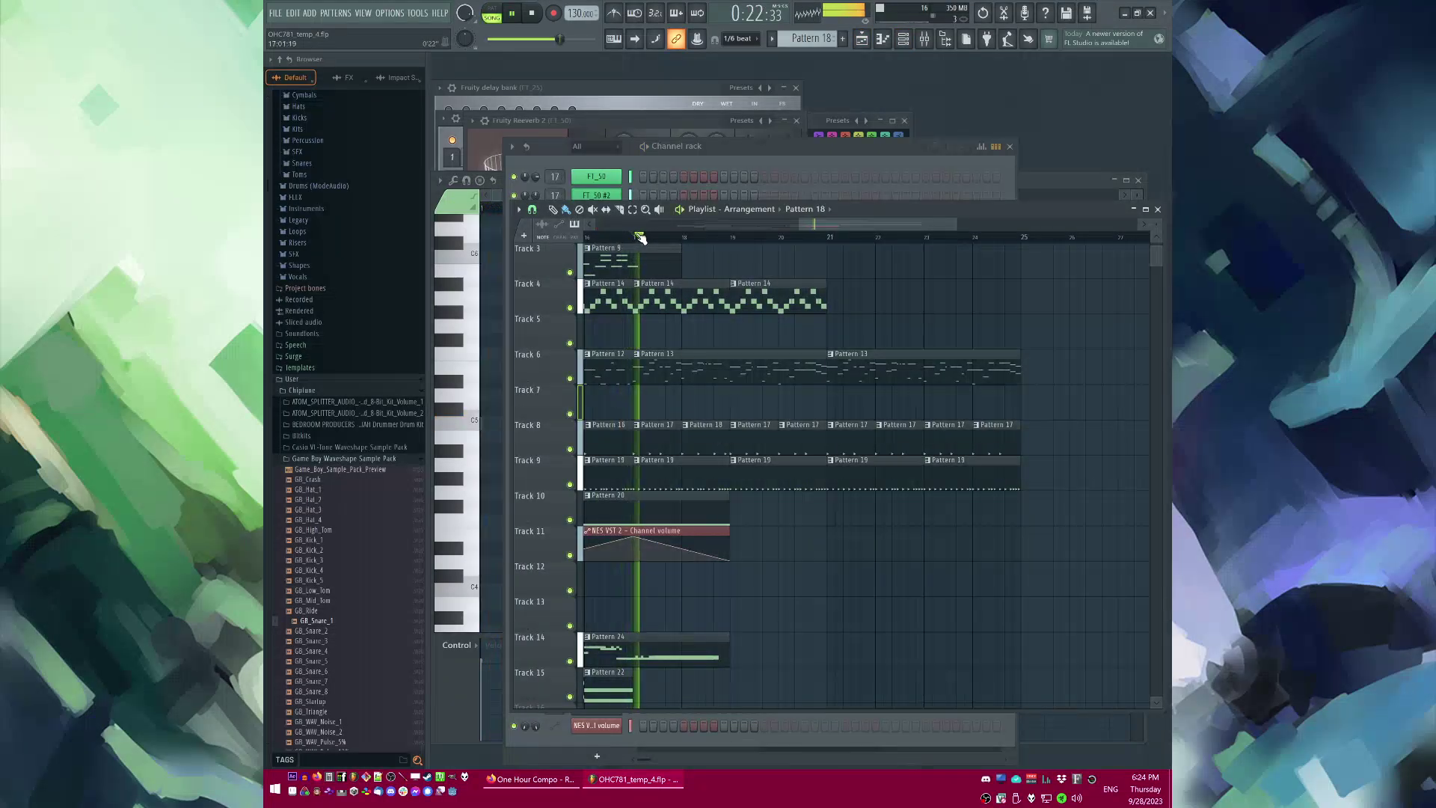
Step: Replace the repeated Pattern 17 clips on Track 8 with the alternating Pattern 17 and Pattern 18 pair up to bar 25
scroll(778, 426, down, 2)
drag(757, 434, 704, 448)
key(ctrl+b)
key(ctrl+b)
key(ctrl+b)
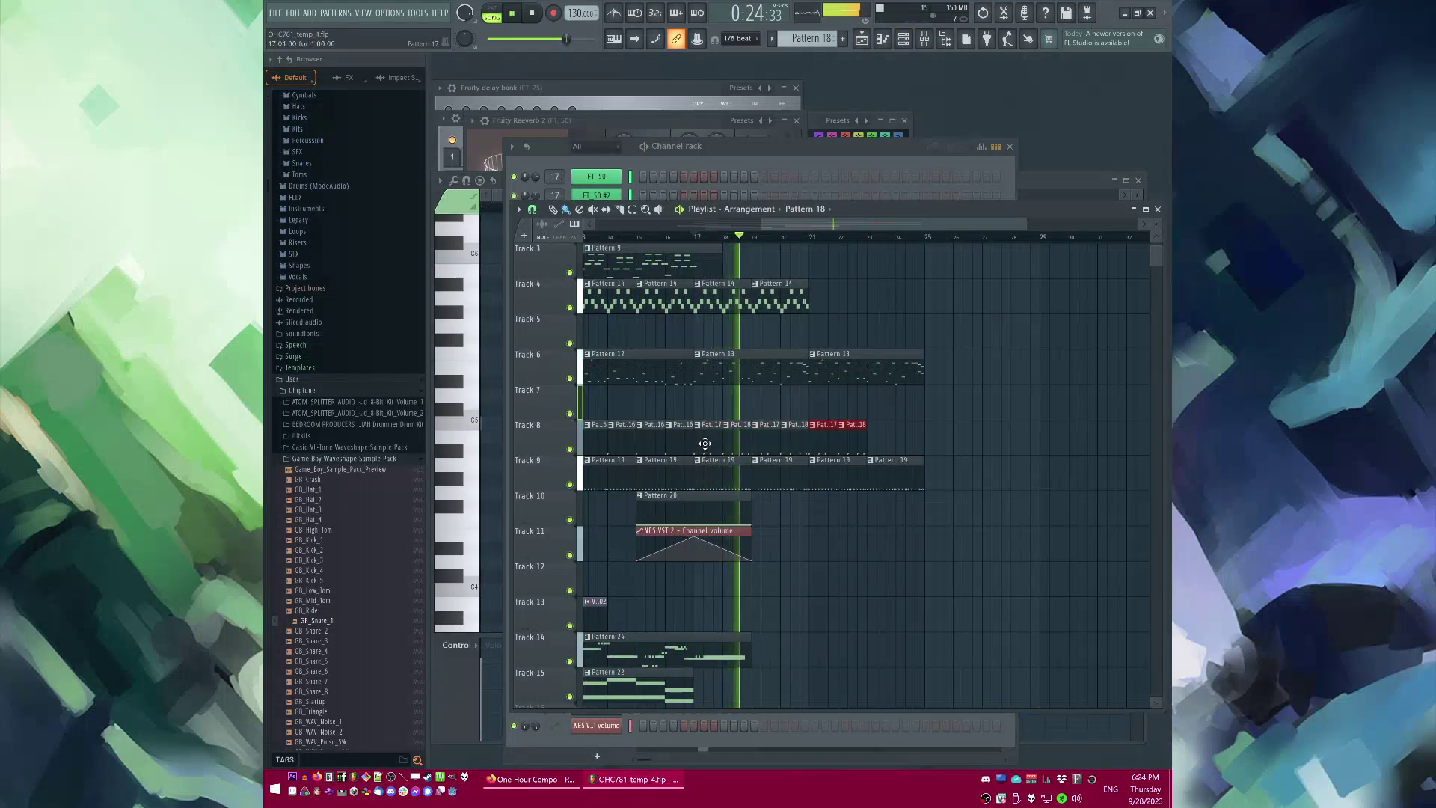
scroll(835, 311, up, 2)
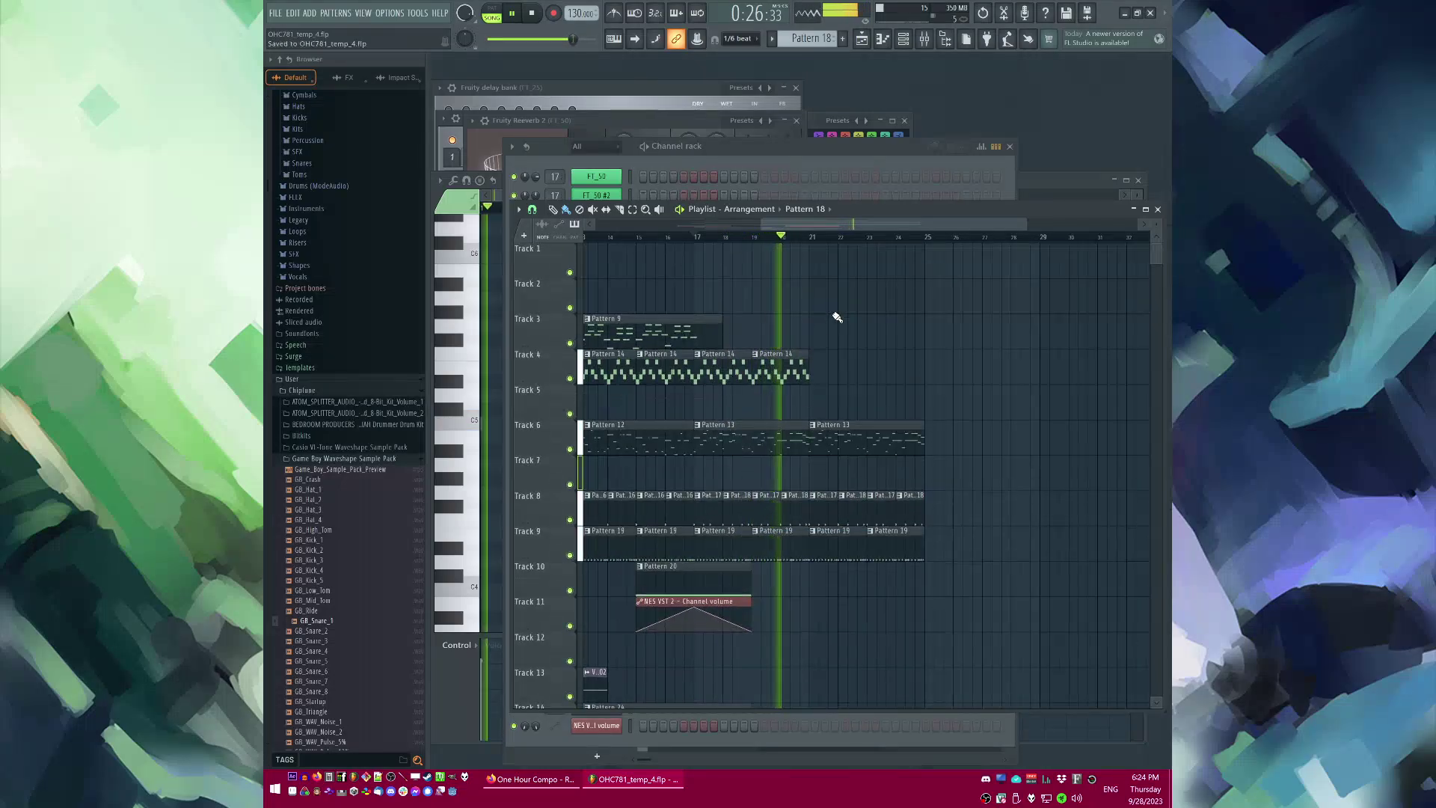
Step: Create a new empty pattern and place its clip on Track 12 at bar 17
scroll(929, 324, down, 1)
scroll(929, 324, down, 4)
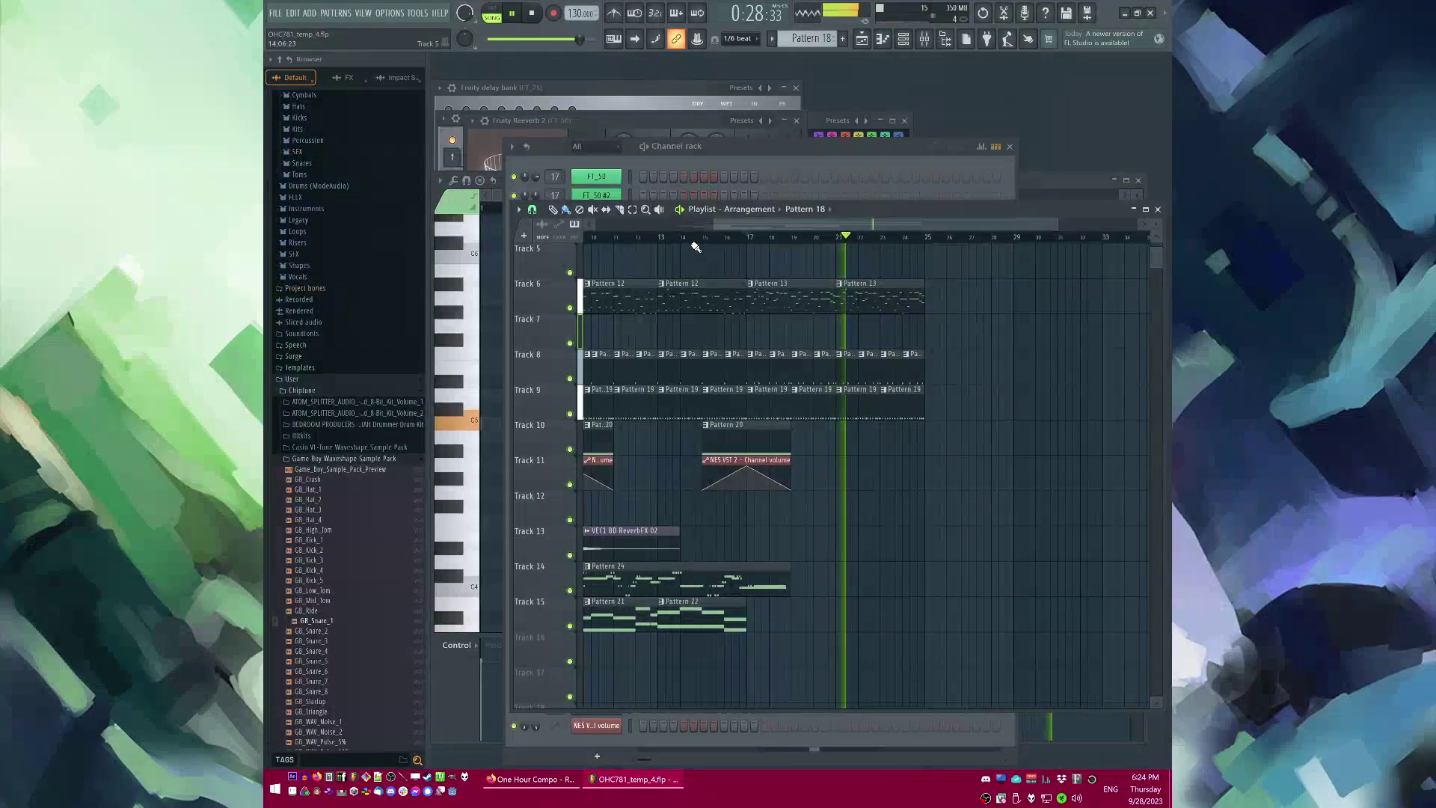
click(665, 237)
scroll(849, 352, up, 3)
scroll(860, 551, down, 3)
key(F4)
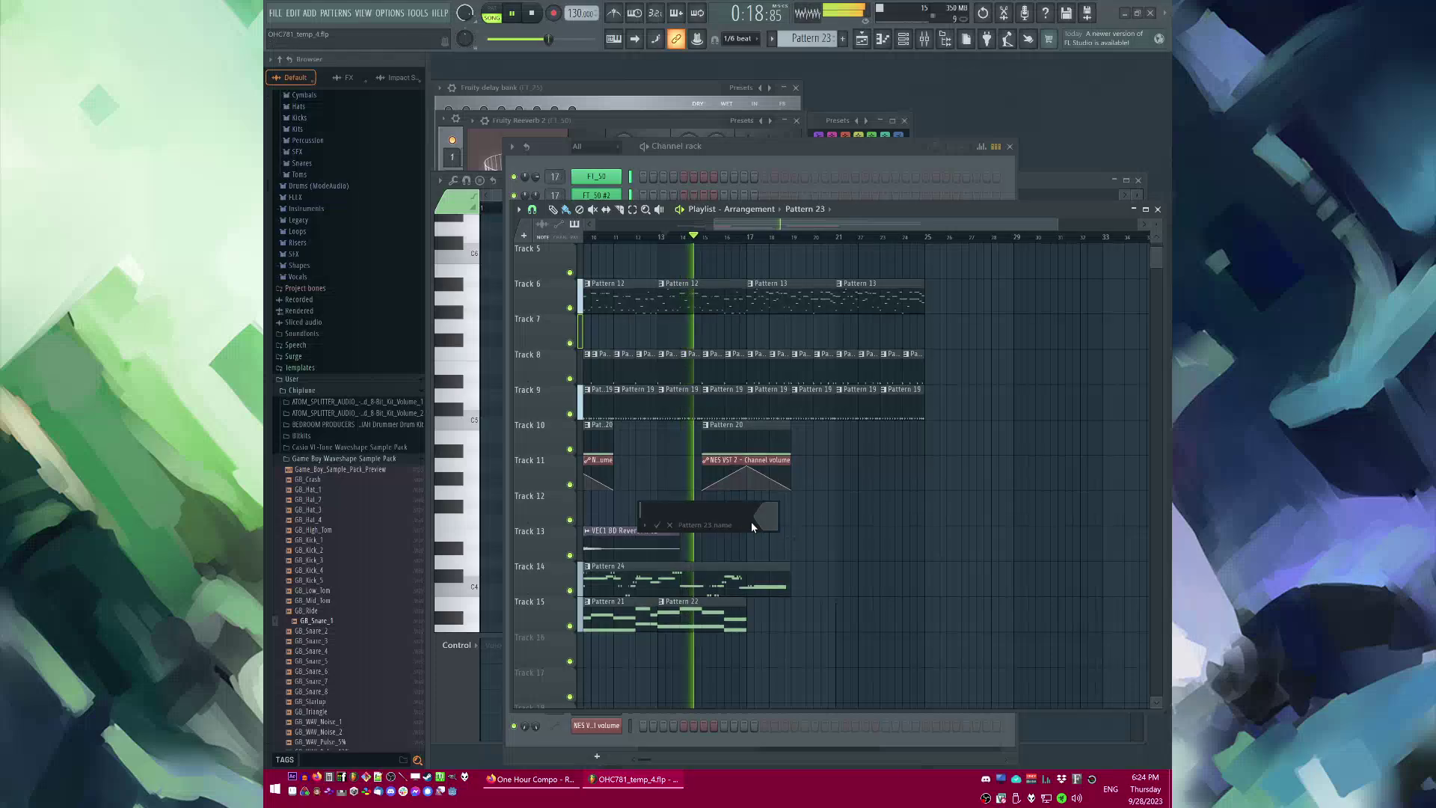
key(Return)
click(751, 522)
scroll(890, 504, down, 1)
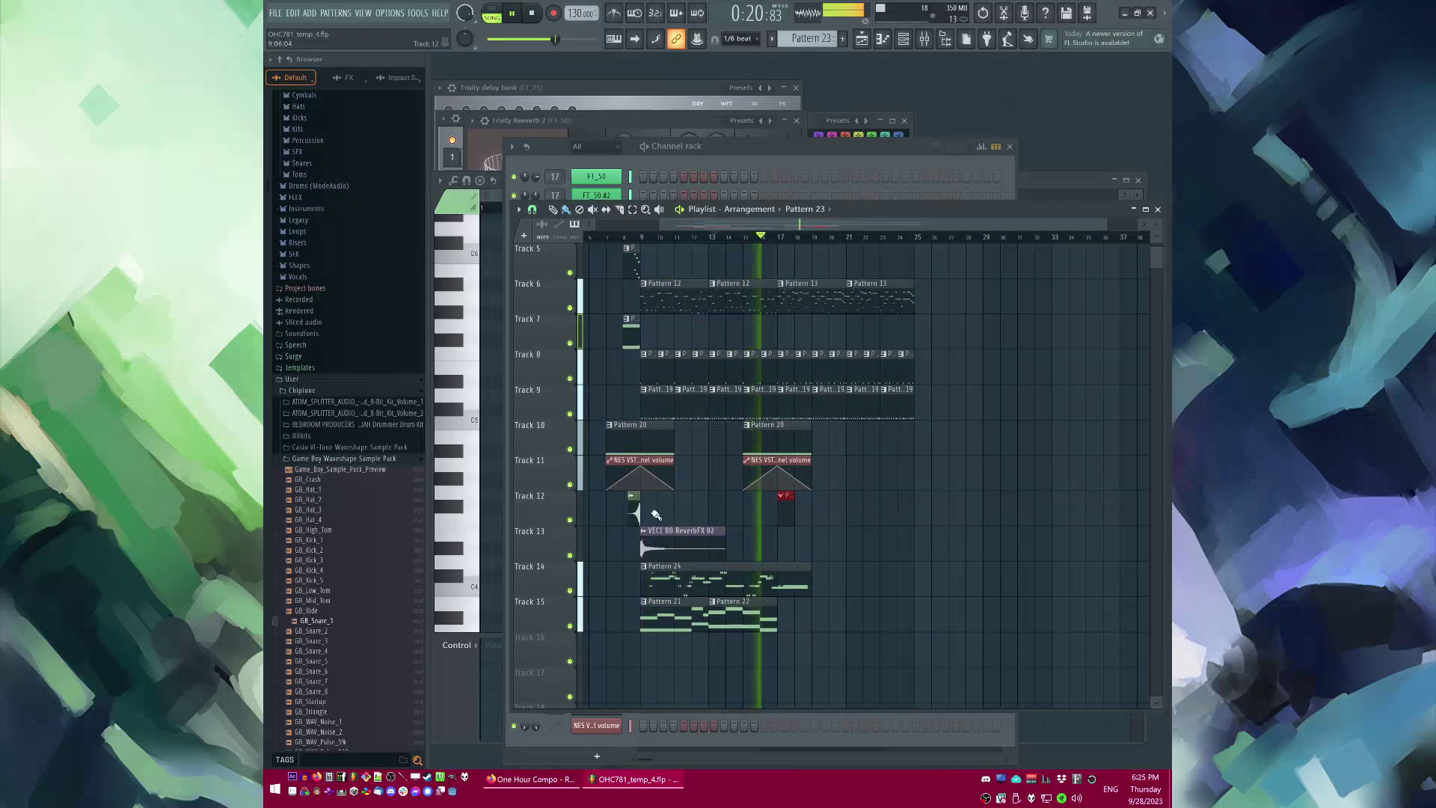
Step: Place the bell audio clip on Track 13 so that it ends at bar 17
click(805, 210)
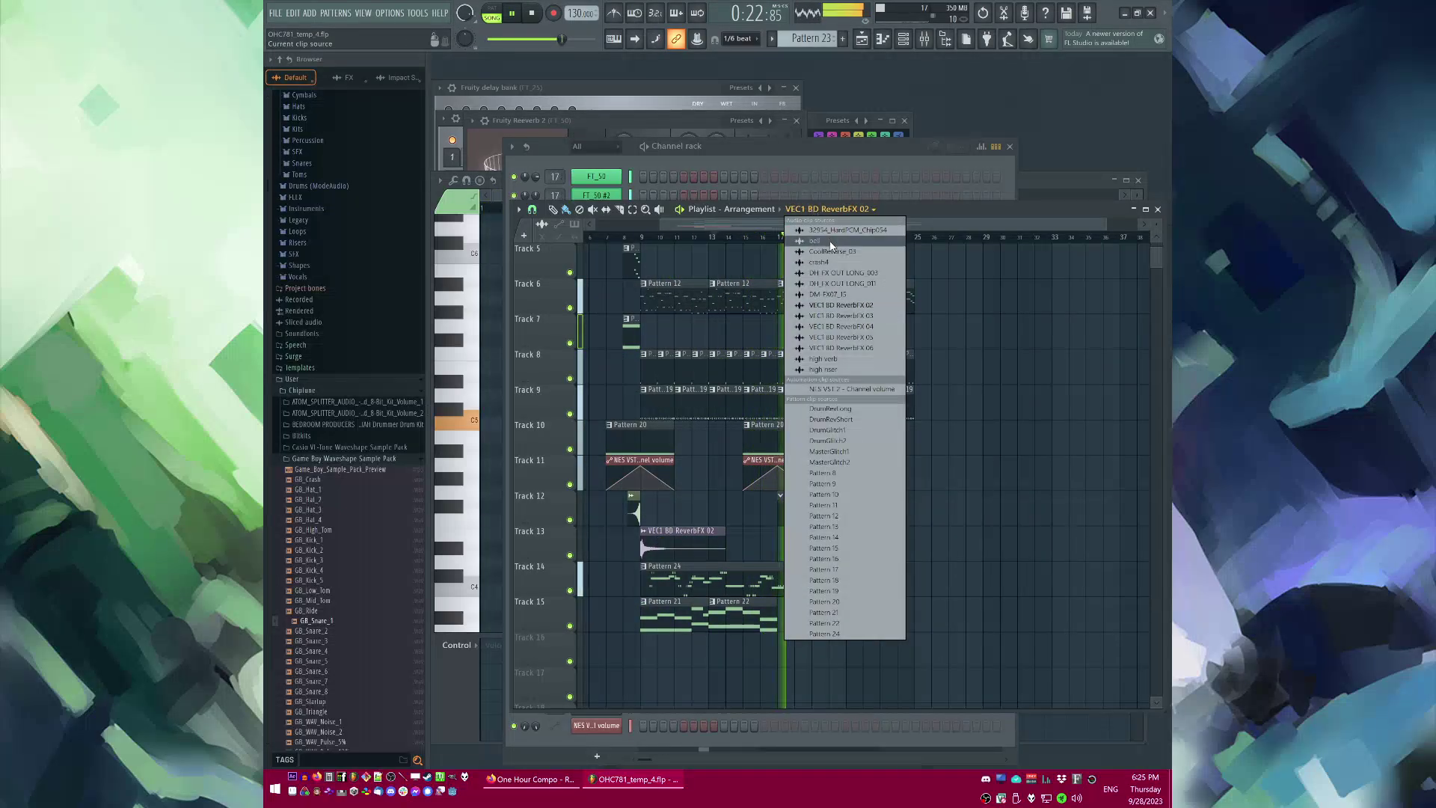
click(830, 241)
scroll(772, 549, up, 4)
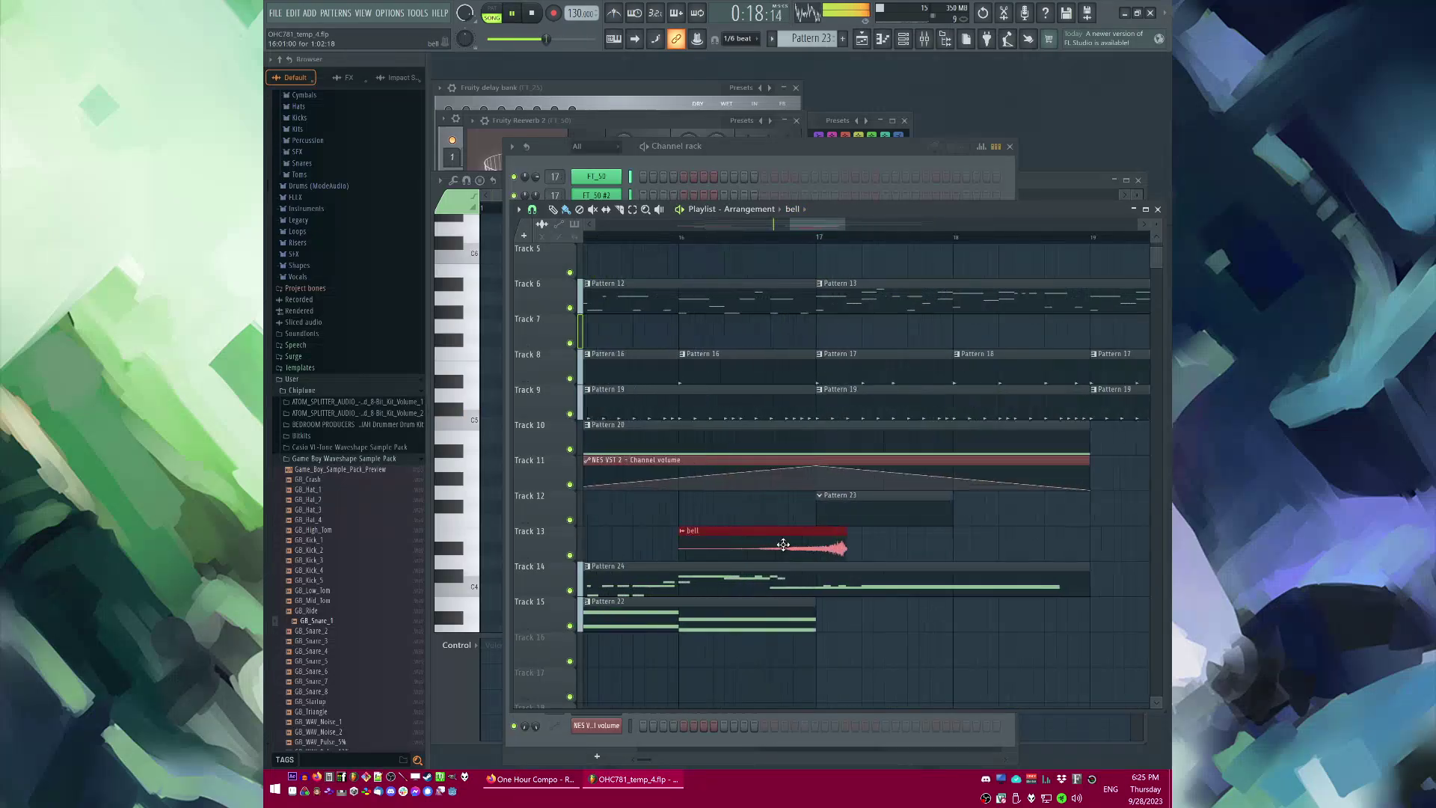
scroll(754, 549, down, 4)
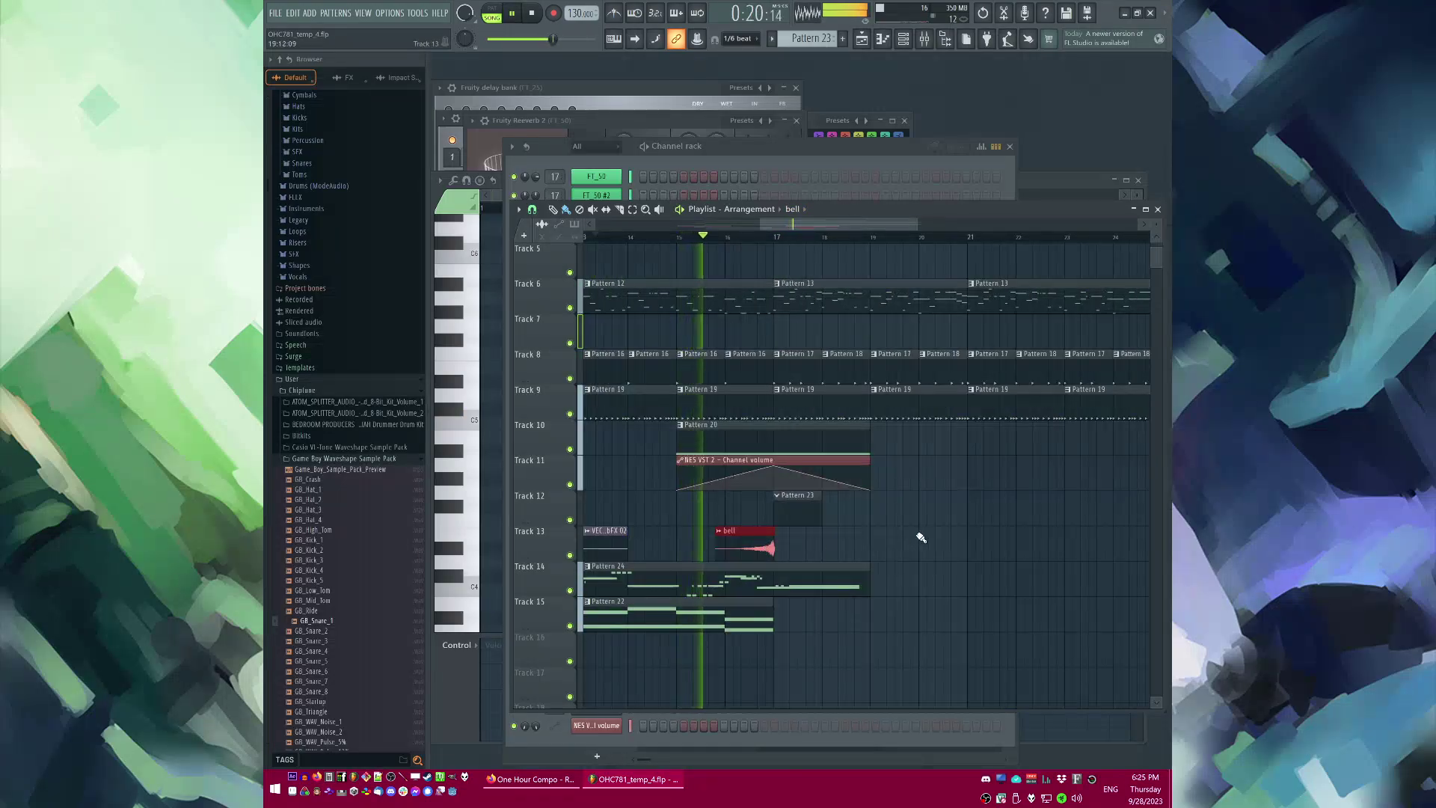
Step: Load the FT_25 preset from the More Waveforms folder into a new channel for Pattern 23 and show its empty piano roll
double_click(820, 511)
scroll(373, 499, down, 15)
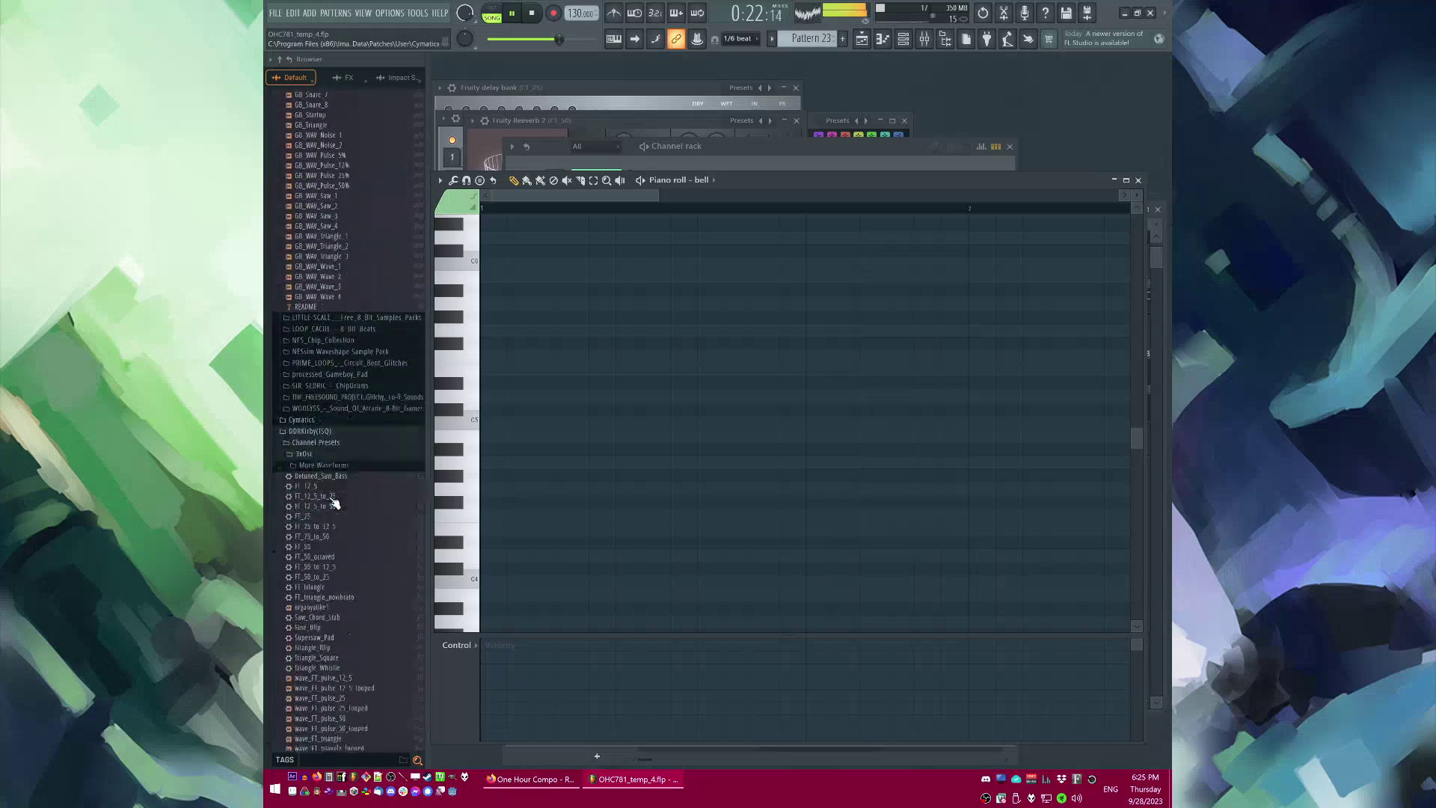
key(F6)
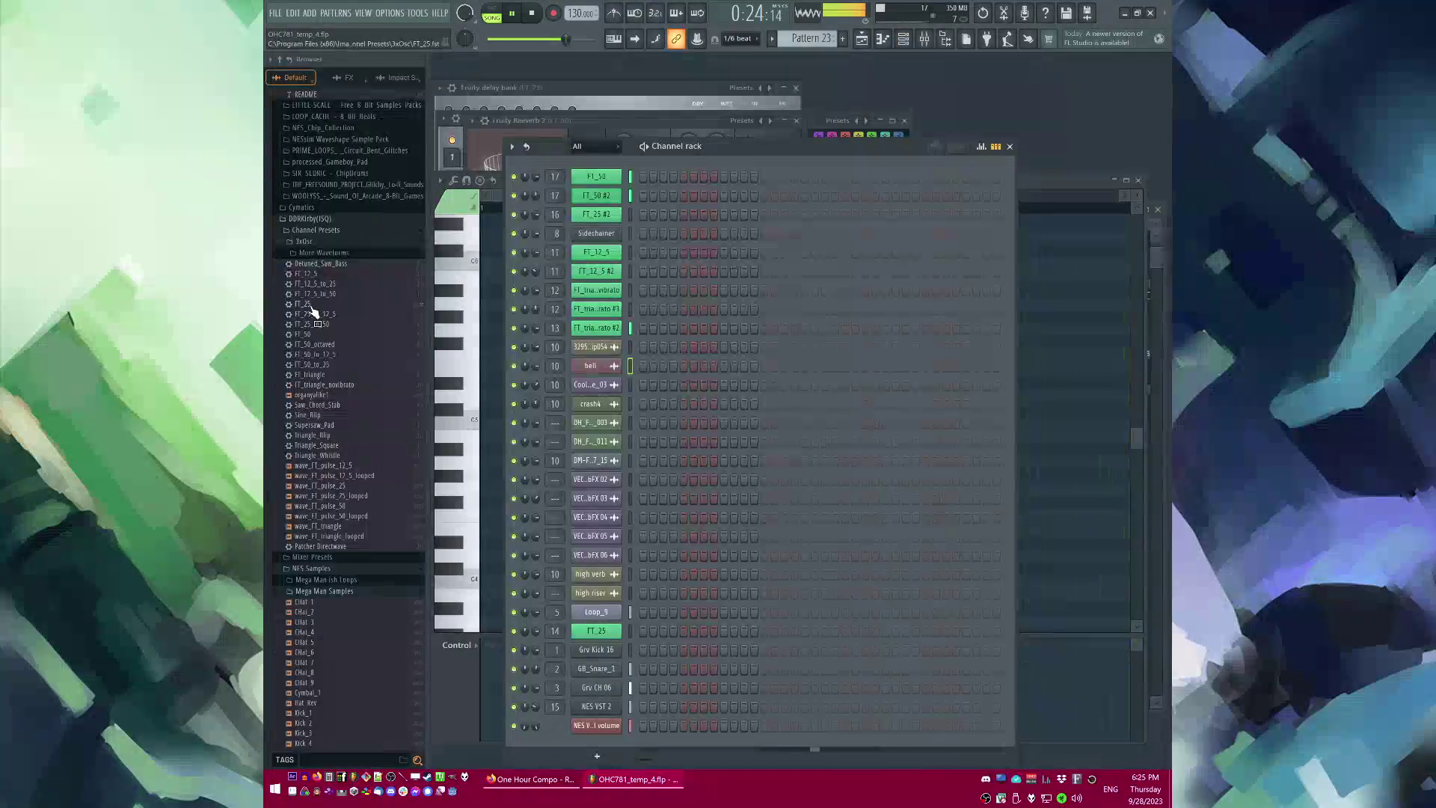
drag(609, 174, 606, 172)
click(605, 174)
right_click(607, 175)
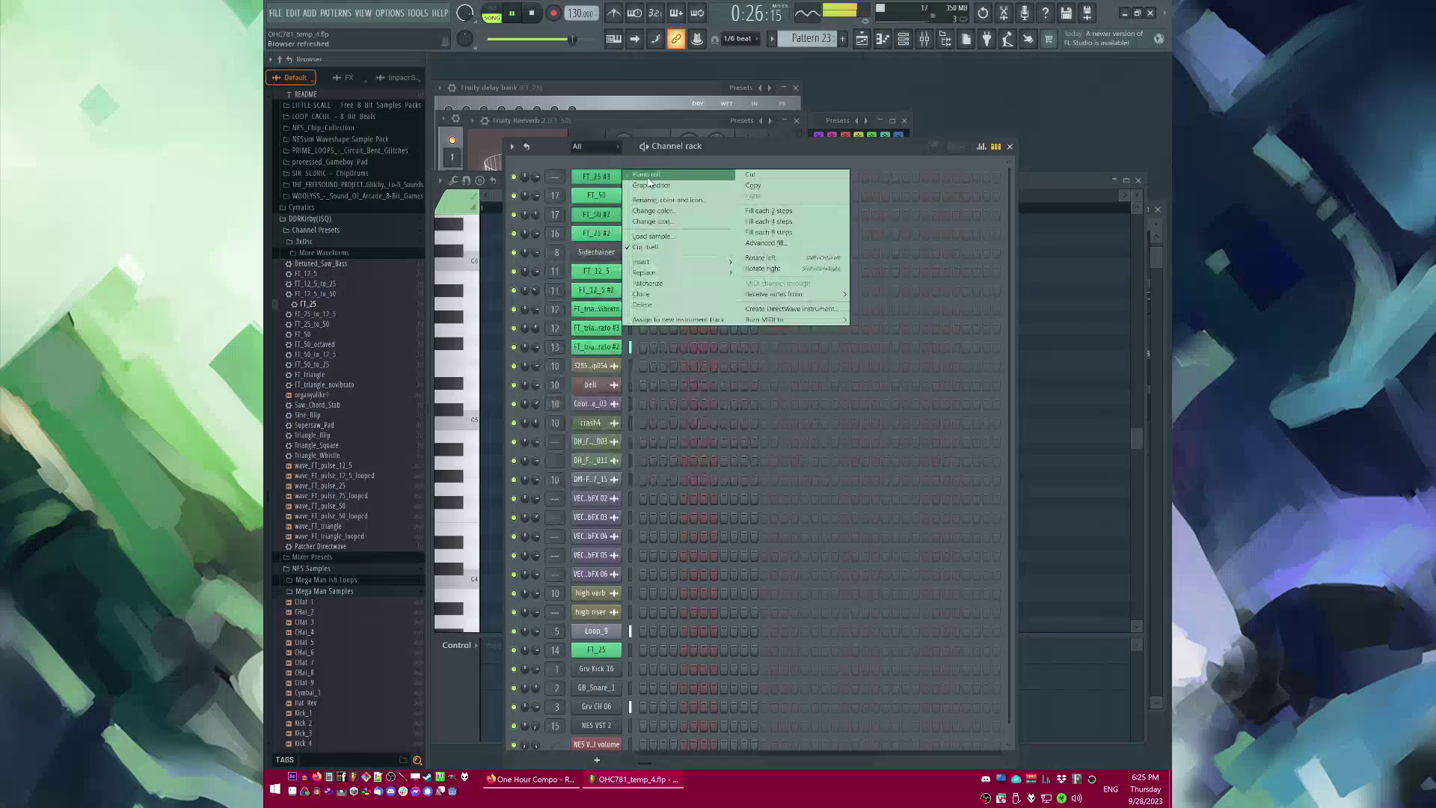
click(640, 175)
scroll(524, 494, down, 5)
key(space)
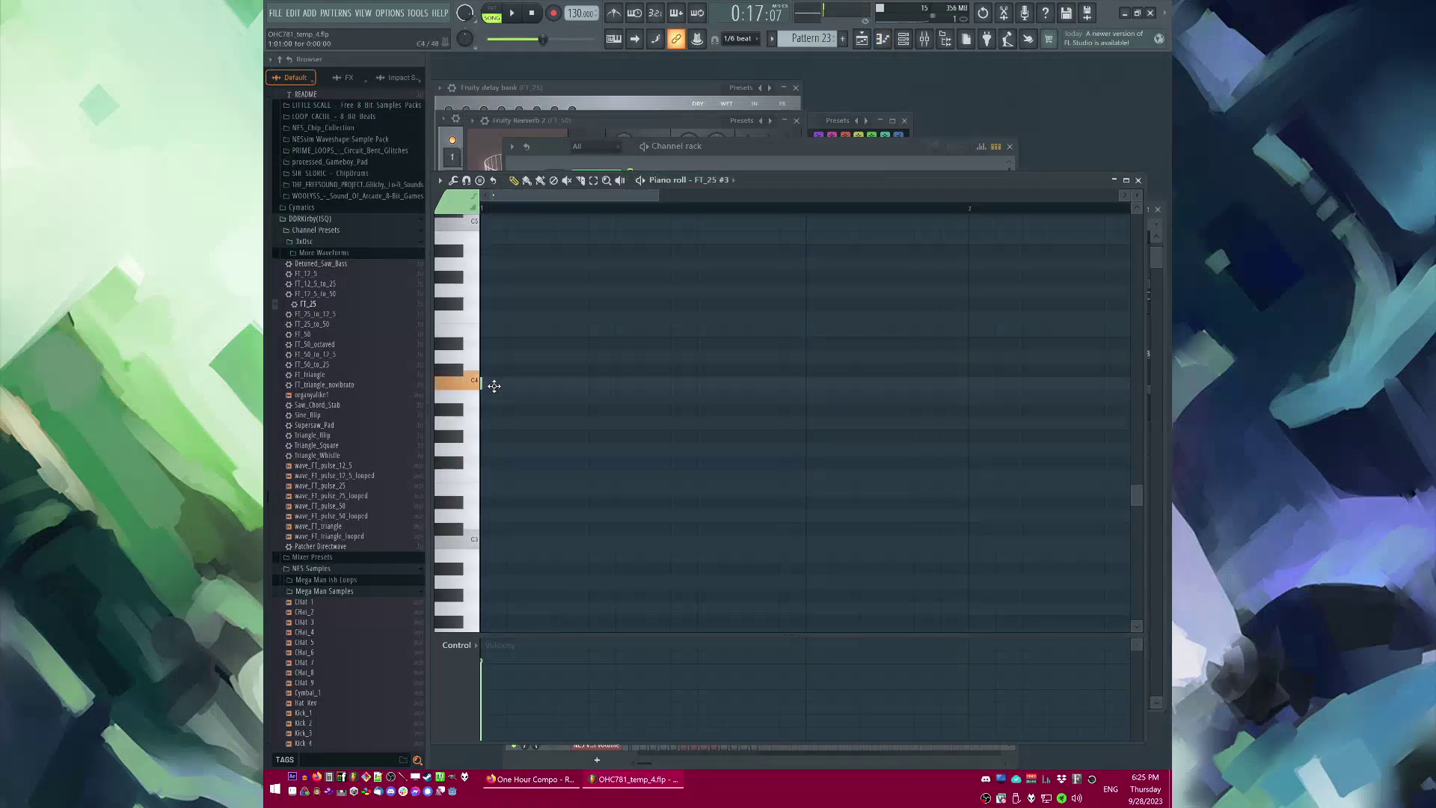
Step: Enter three evenly spaced C3 notes at the start of bar 1, the third twice as long as the others
double_click(479, 382)
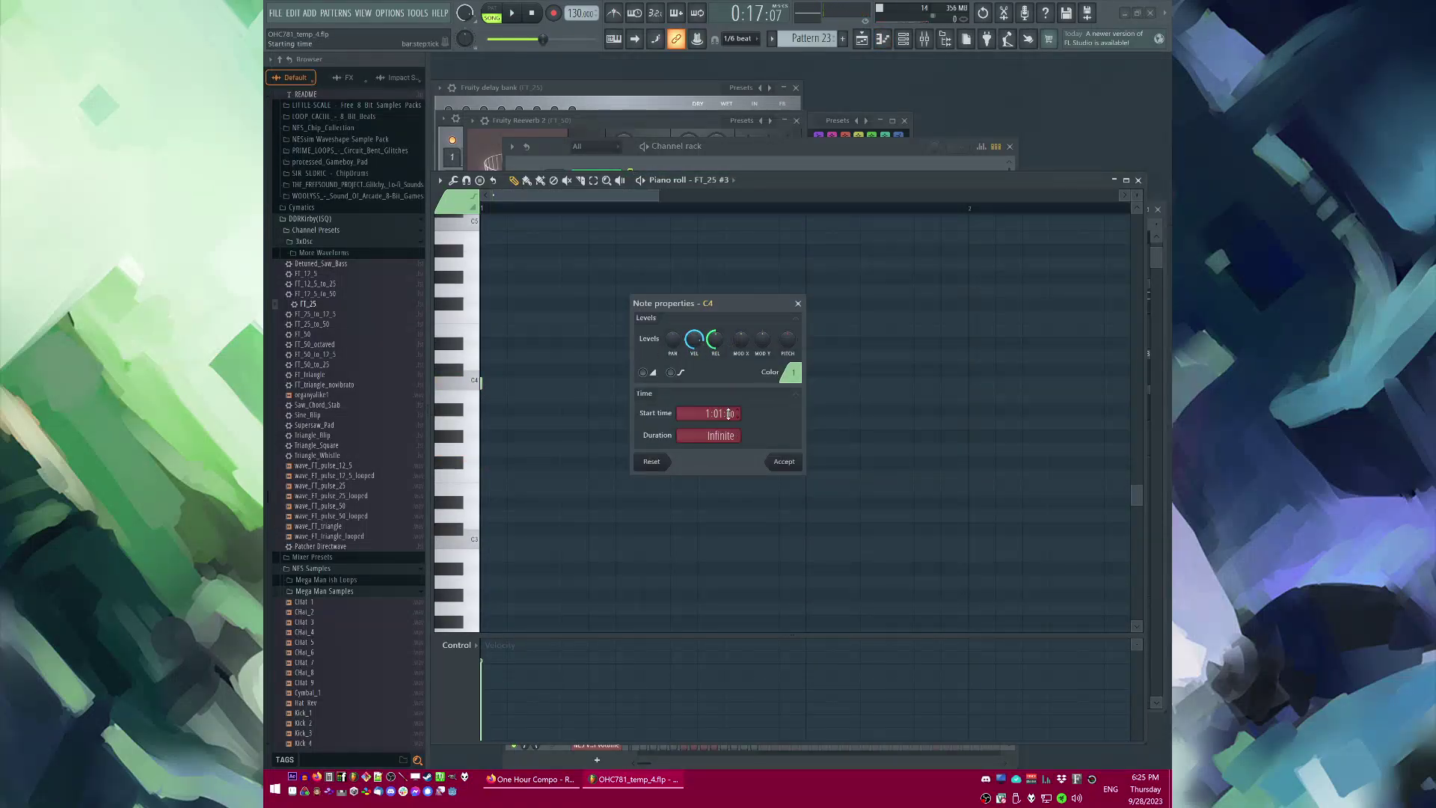
click(781, 463)
drag(538, 397, 538, 554)
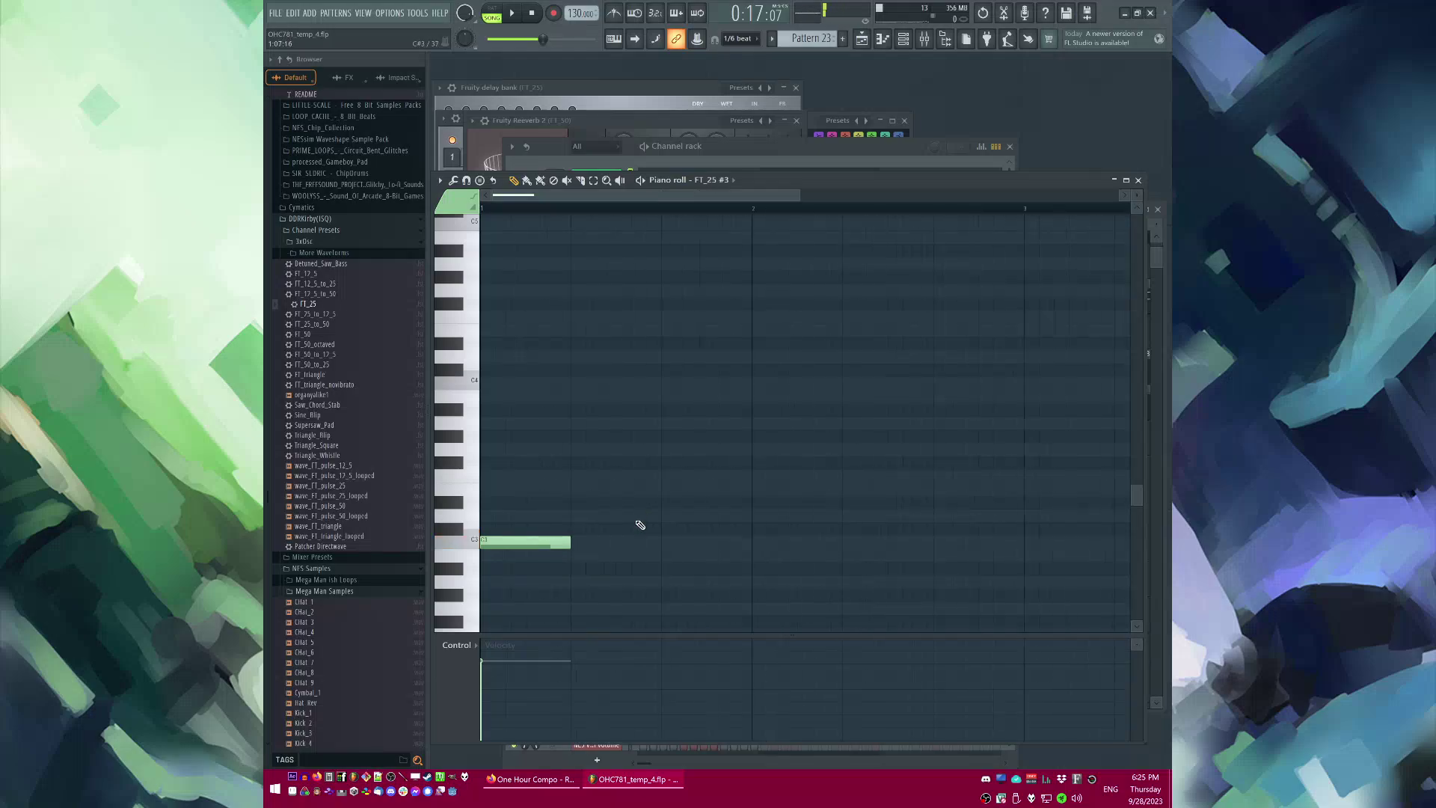
click(543, 545)
scroll(551, 522, down, 3)
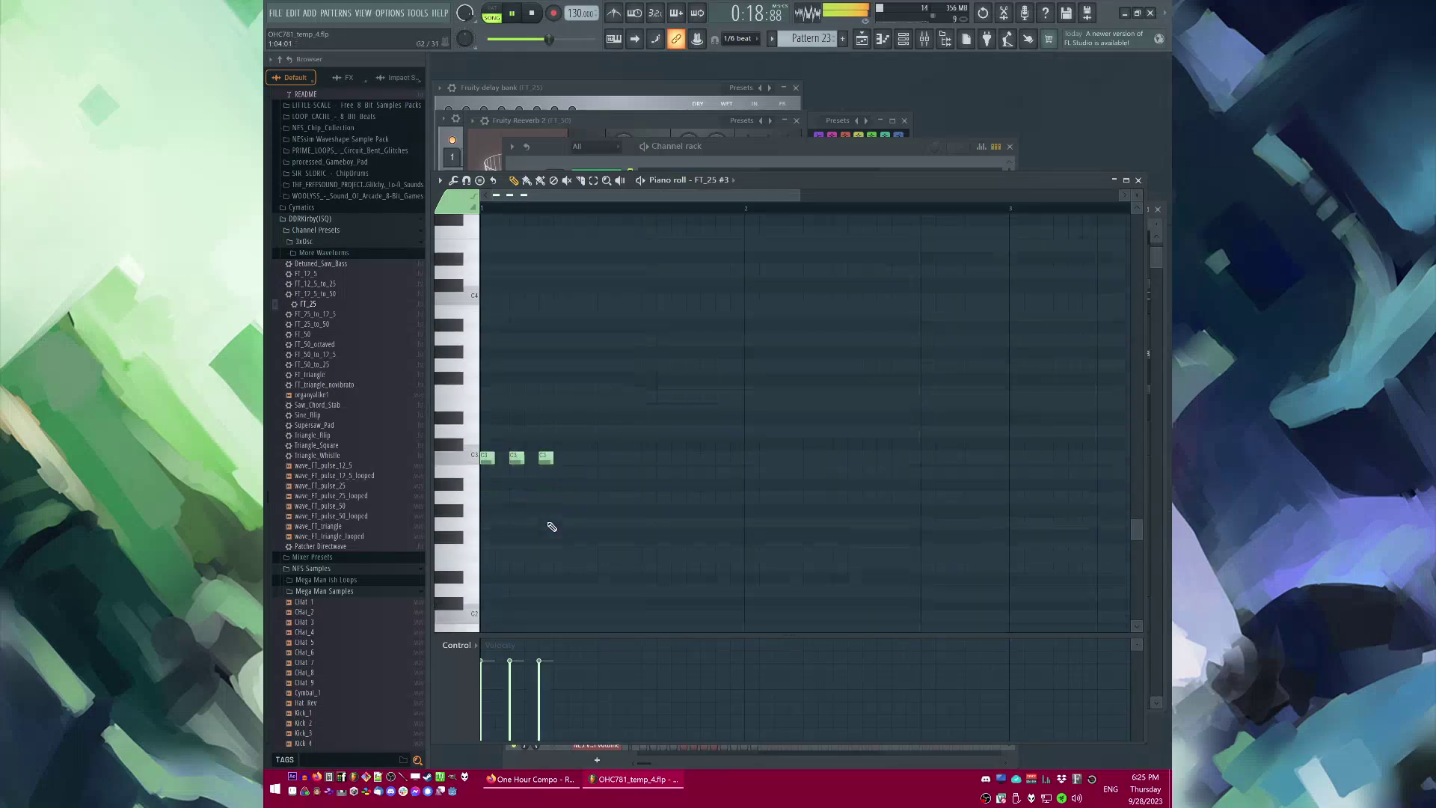
drag(575, 387, 473, 471)
ctrl+click(554, 442)
drag(554, 425, 568, 425)
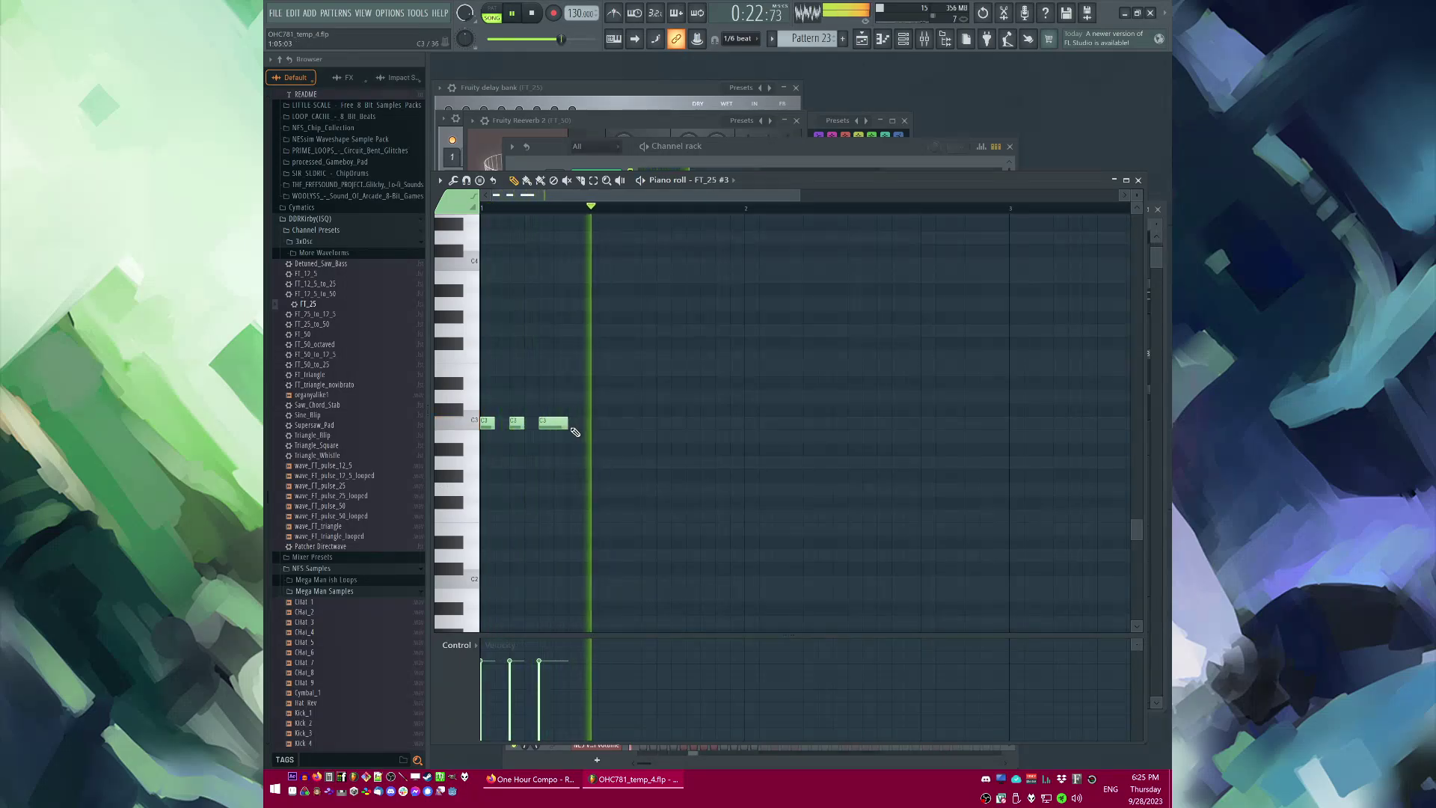
Step: Copy the group of three C3 notes into the second half of bar 1
key(space)
key(ctrl+a)
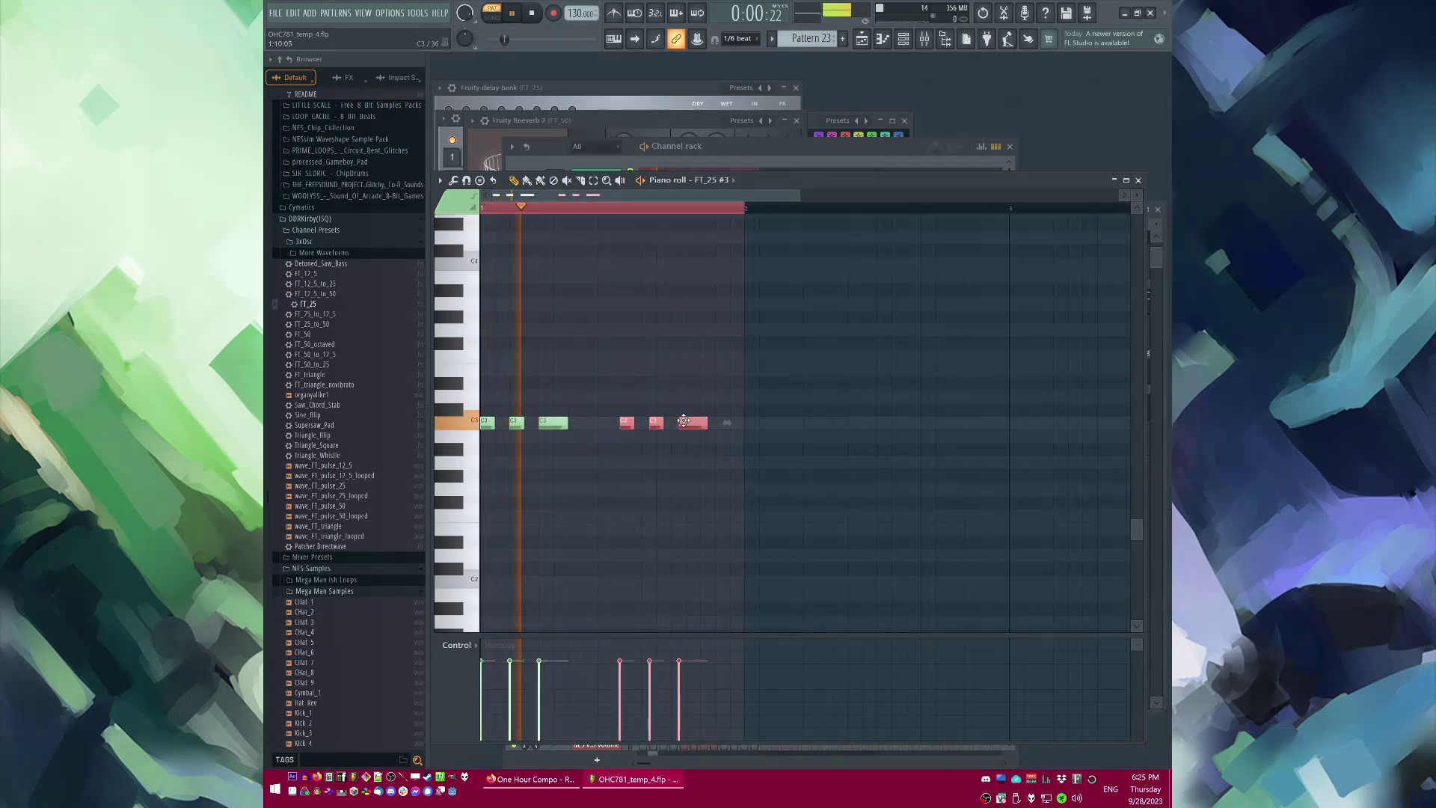
drag(684, 420, 676, 423)
key(space)
scroll(667, 422, up, 4)
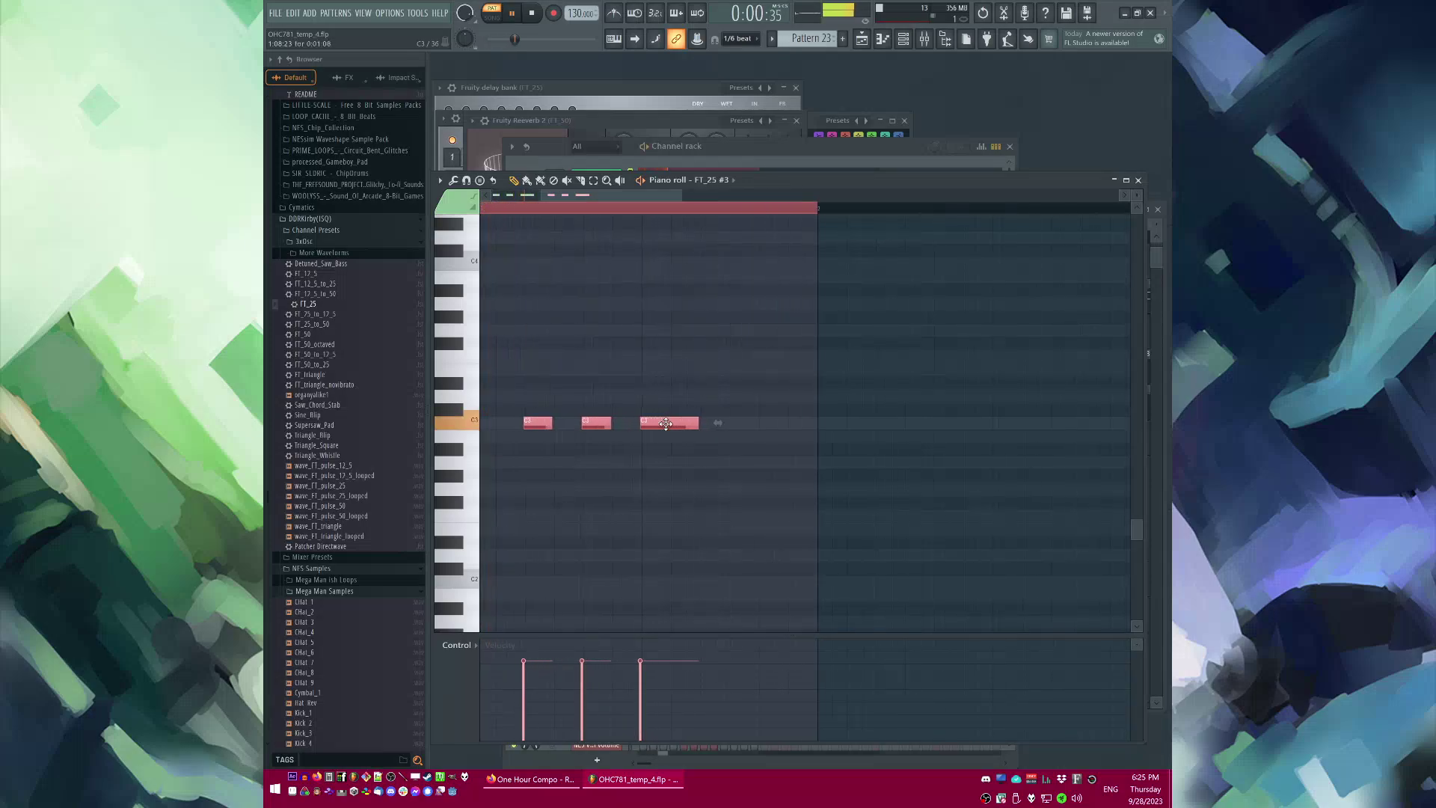
key(space)
scroll(736, 495, down, 4)
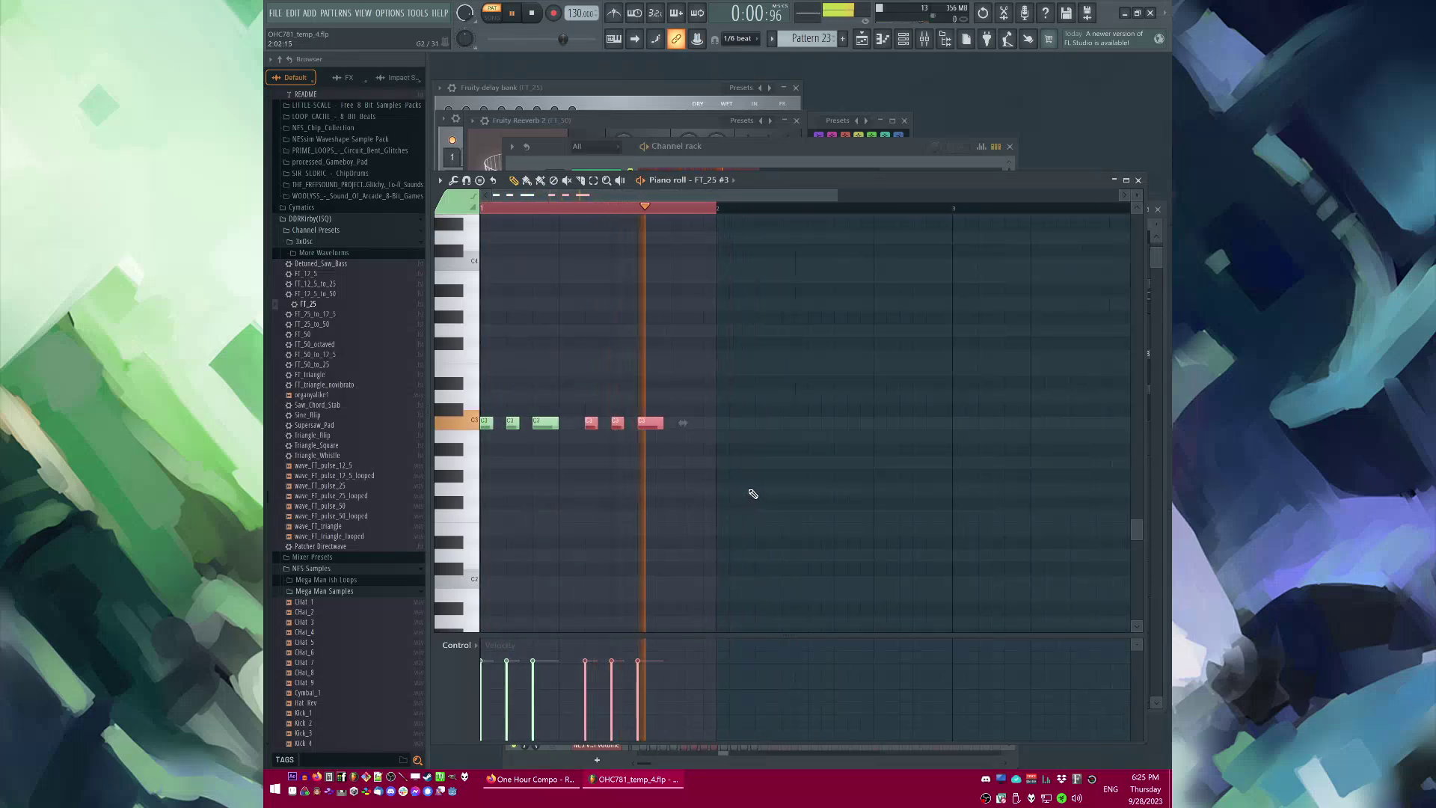
Step: Try repeating both C3 groups of bar 1 in bar 2
ctrl+click(586, 207)
drag(586, 226, 272, 209)
key(l)
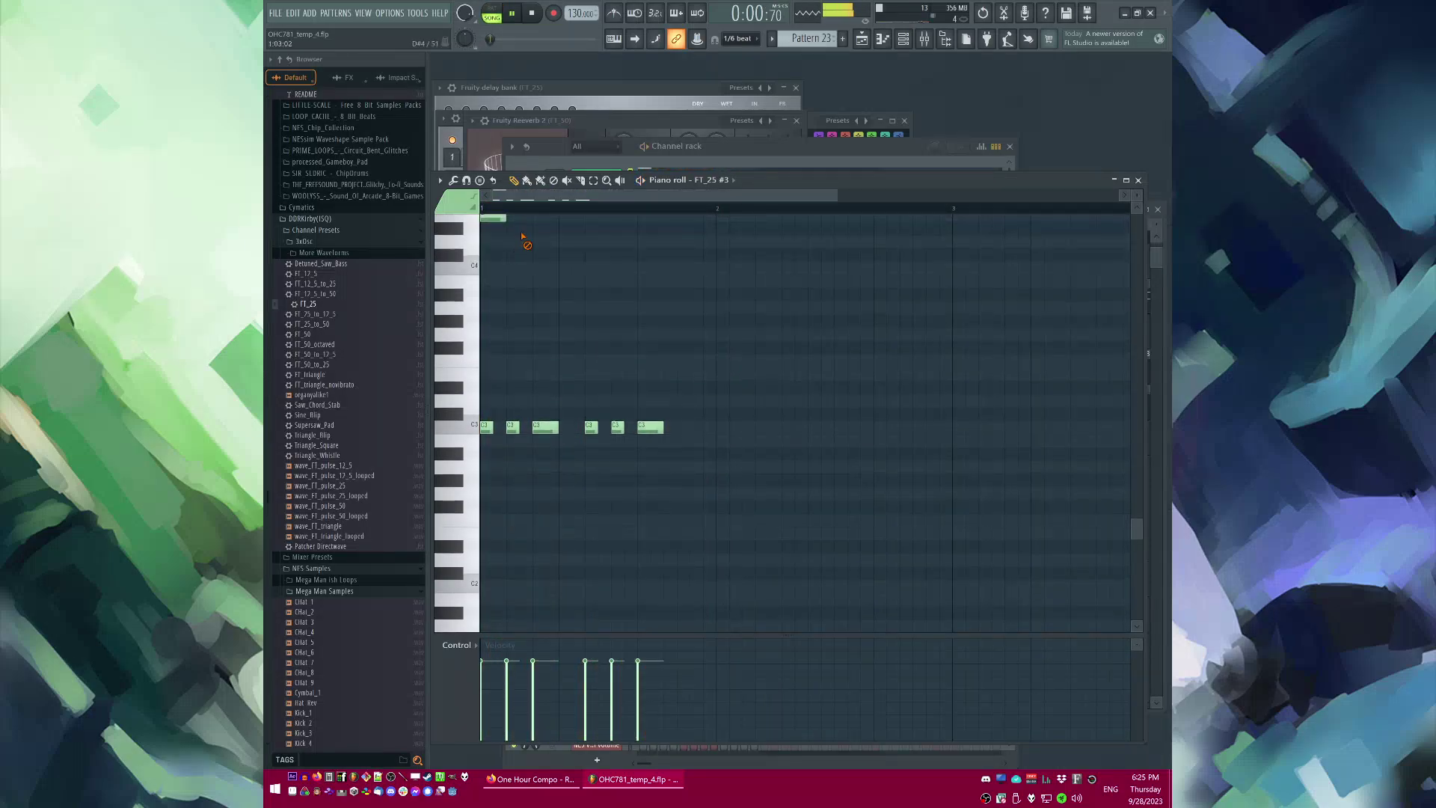
scroll(942, 386, up, 3)
scroll(942, 386, down, 3)
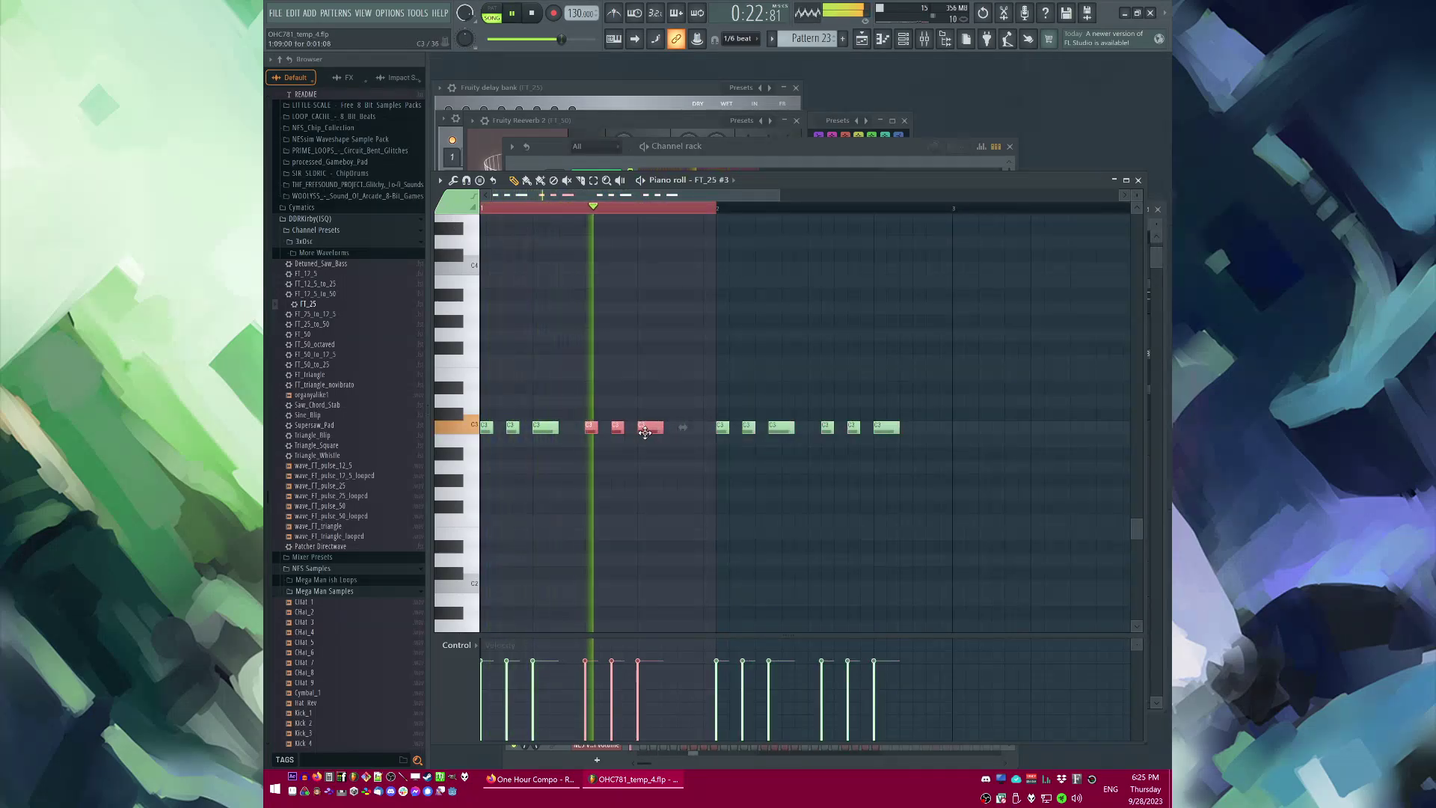
Step: Shift the second C3 group so its long note starts on bar 2, and delete the repeated notes in bar 2
drag(645, 431, 722, 463)
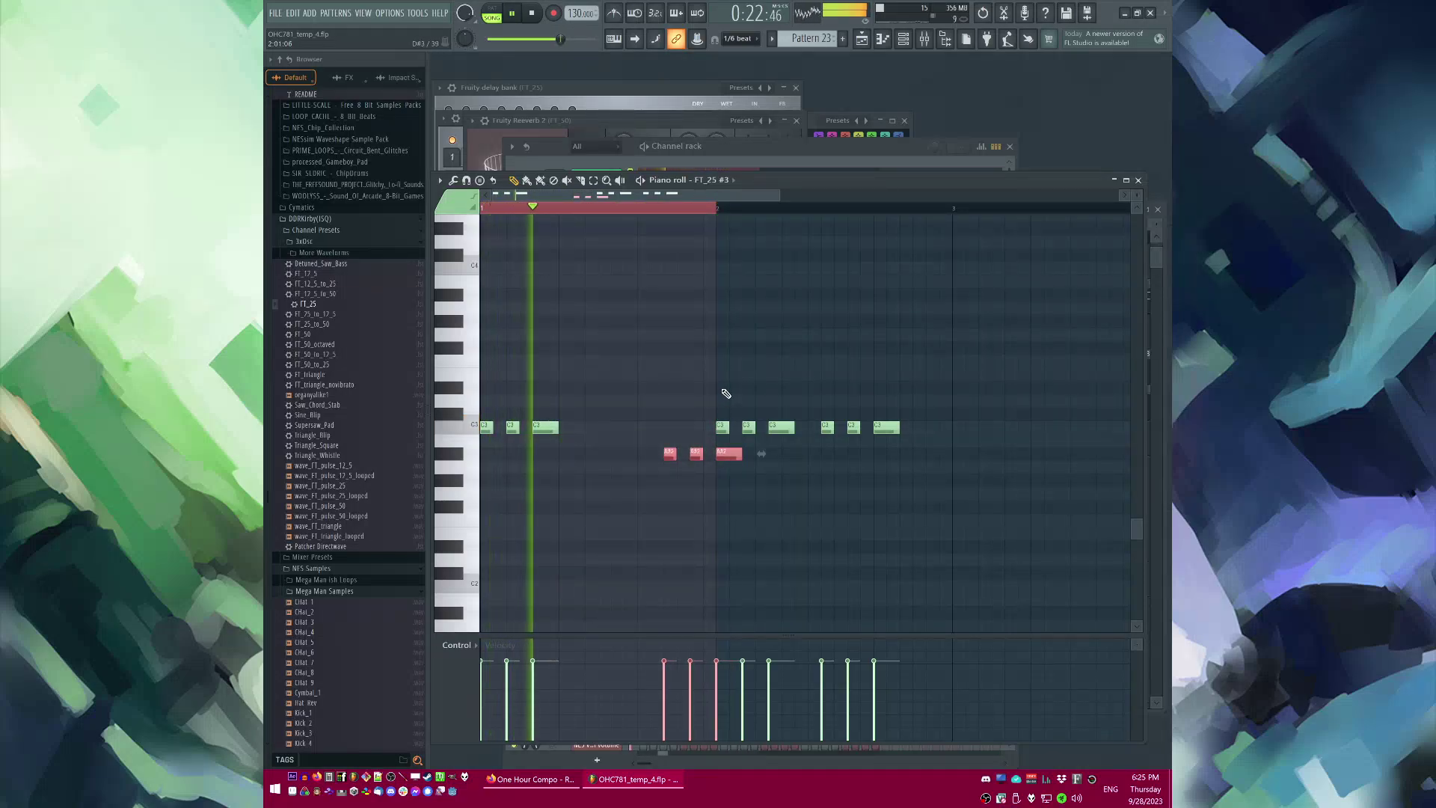
ctrl+drag(721, 391, 914, 441)
key(Delete)
ctrl+drag(786, 486, 615, 430)
drag(733, 453, 735, 427)
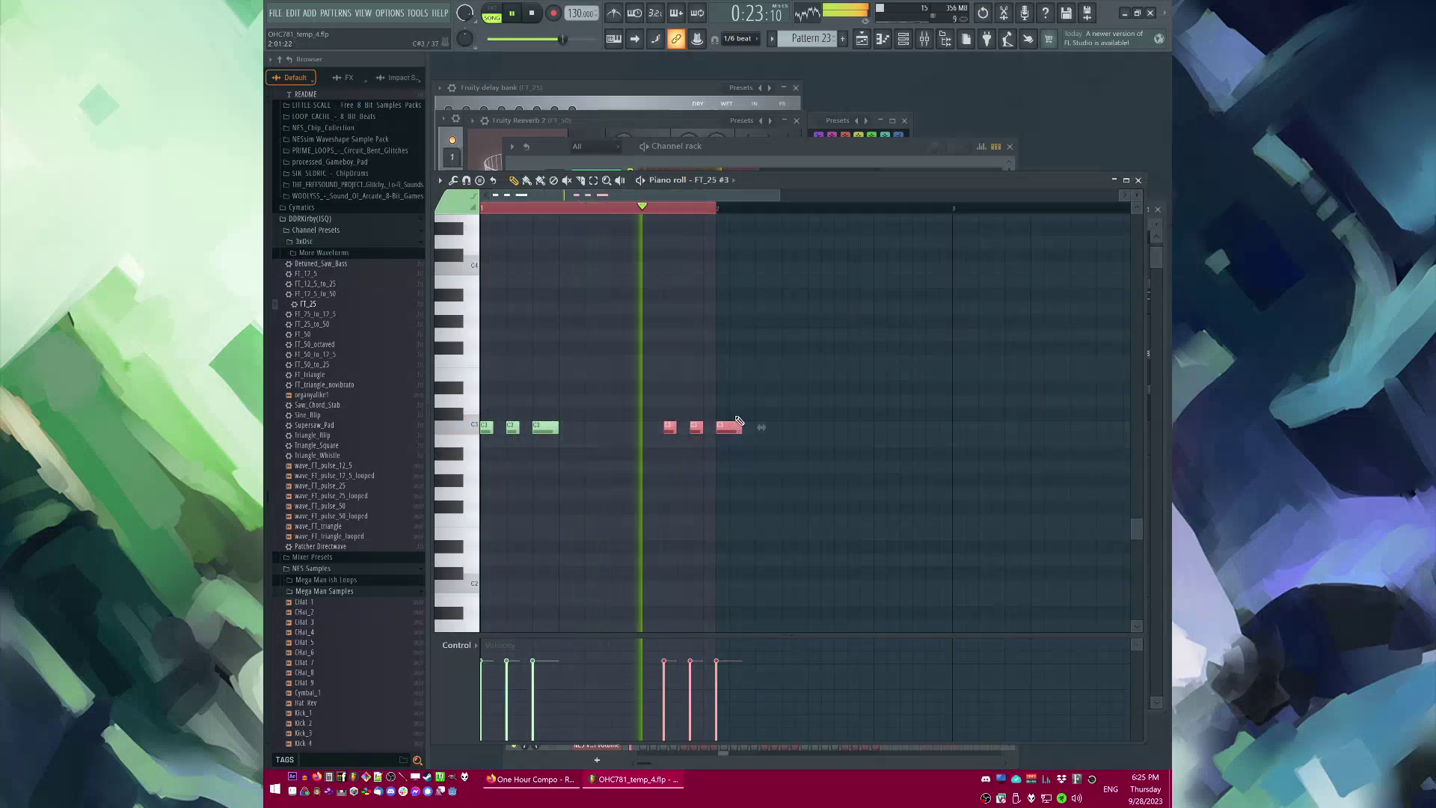
Step: Add three C4 notes in the gap between the two C3 groups, the third twice as long as the others
key(space)
ctrl+click(640, 391)
scroll(639, 390, up, 2)
key(space)
click(599, 348)
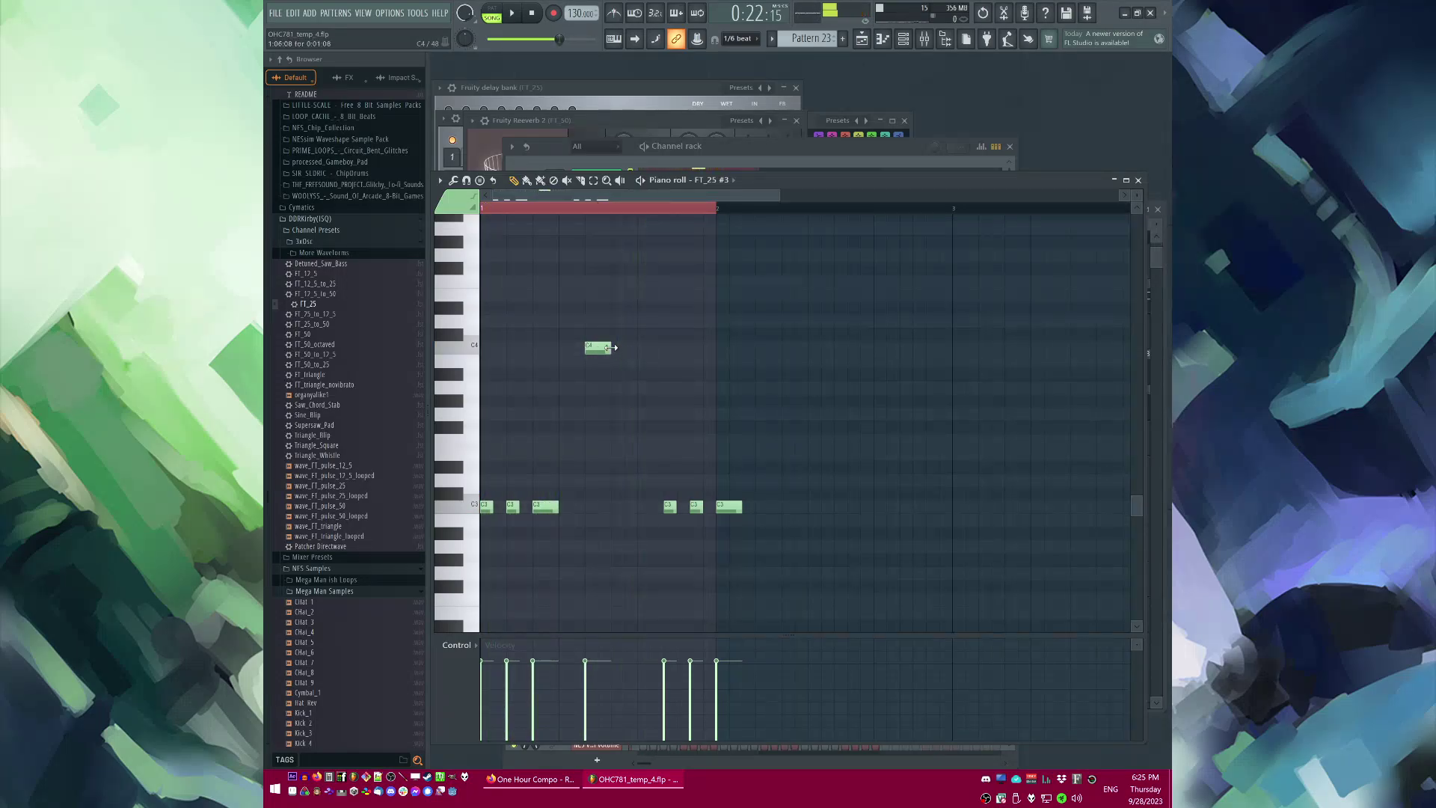
key(space)
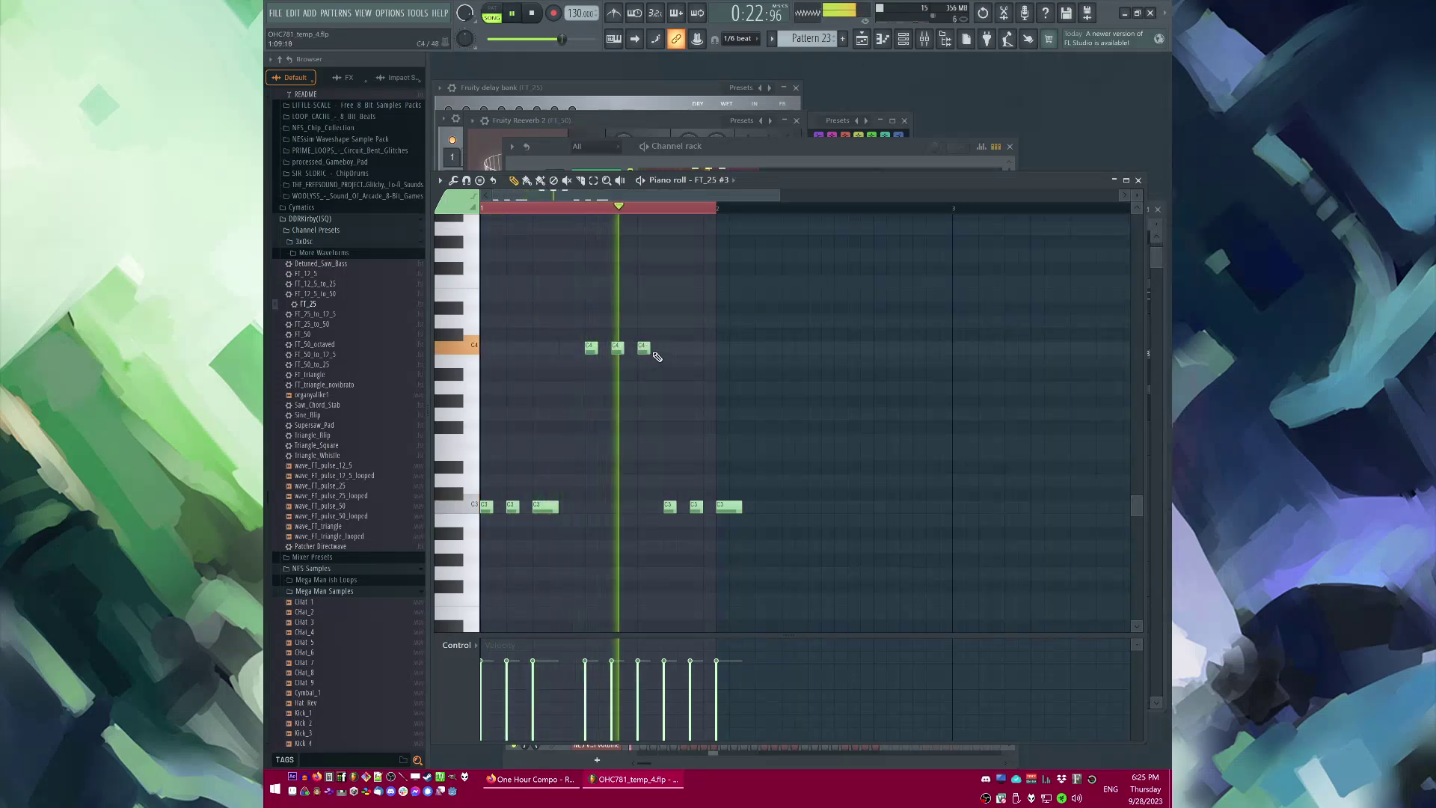
click(647, 348)
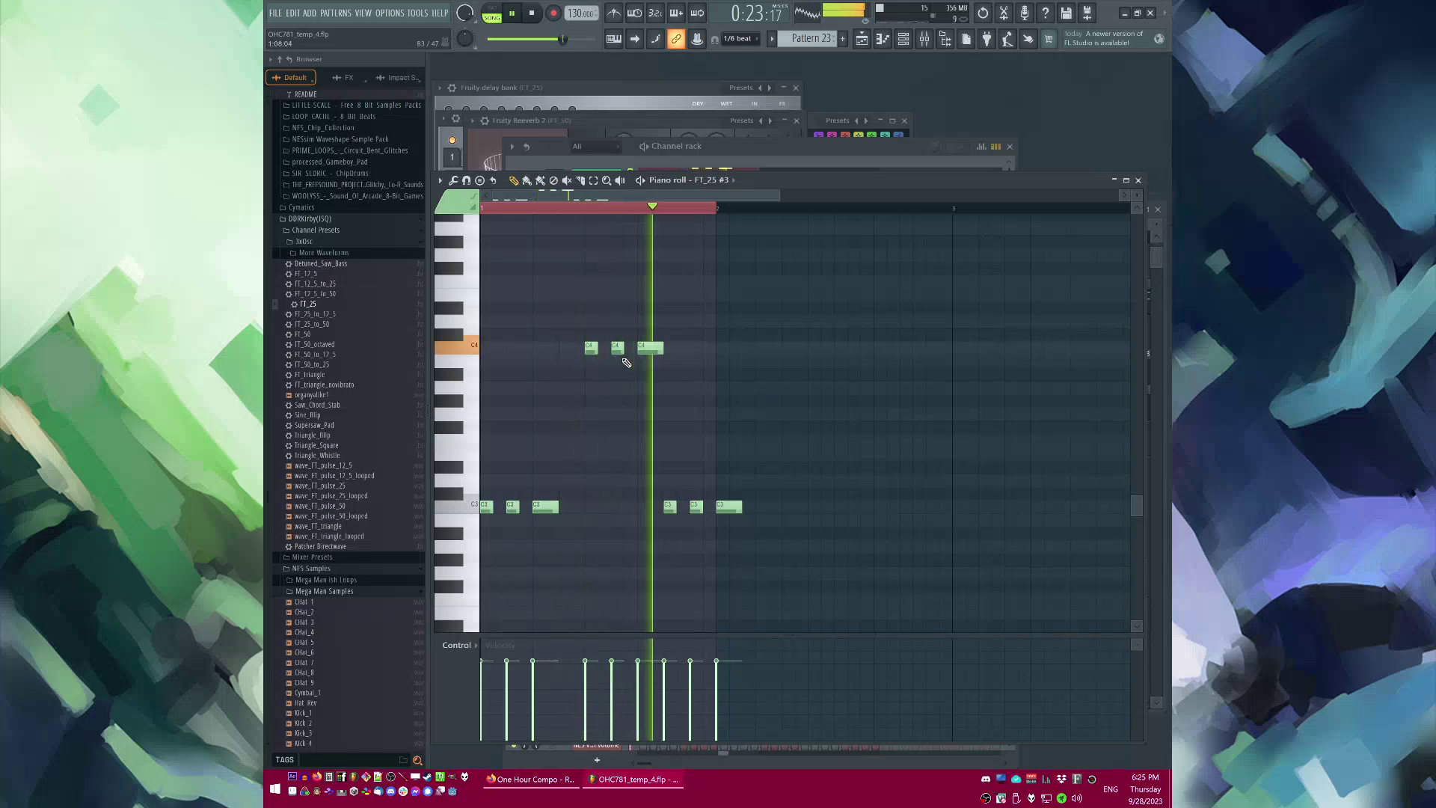
Step: Try a longer second C4 note and undo the change
drag(623, 349, 637, 349)
key(space)
key(ctrl+z)
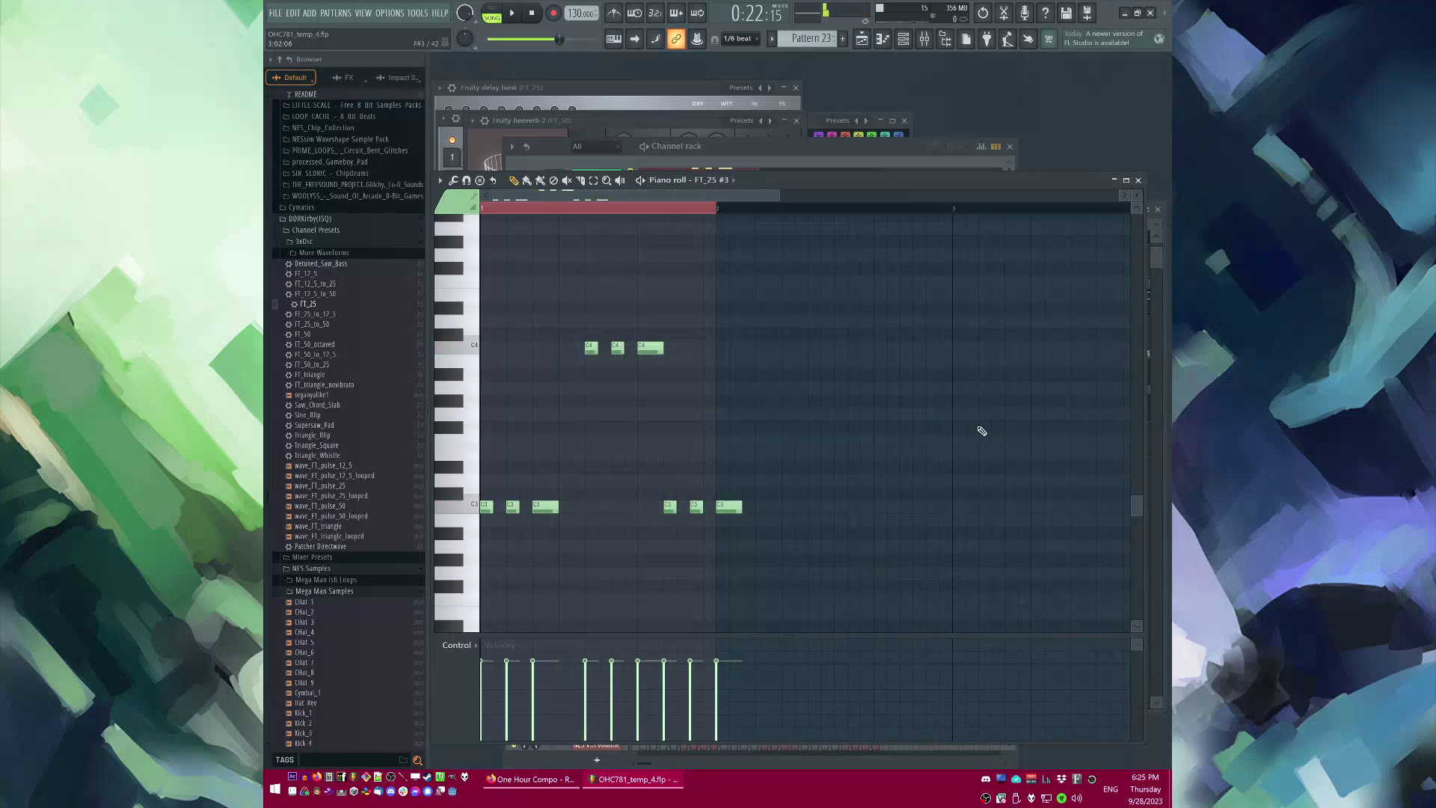
key(ctrl+a)
key(ctrl+z)
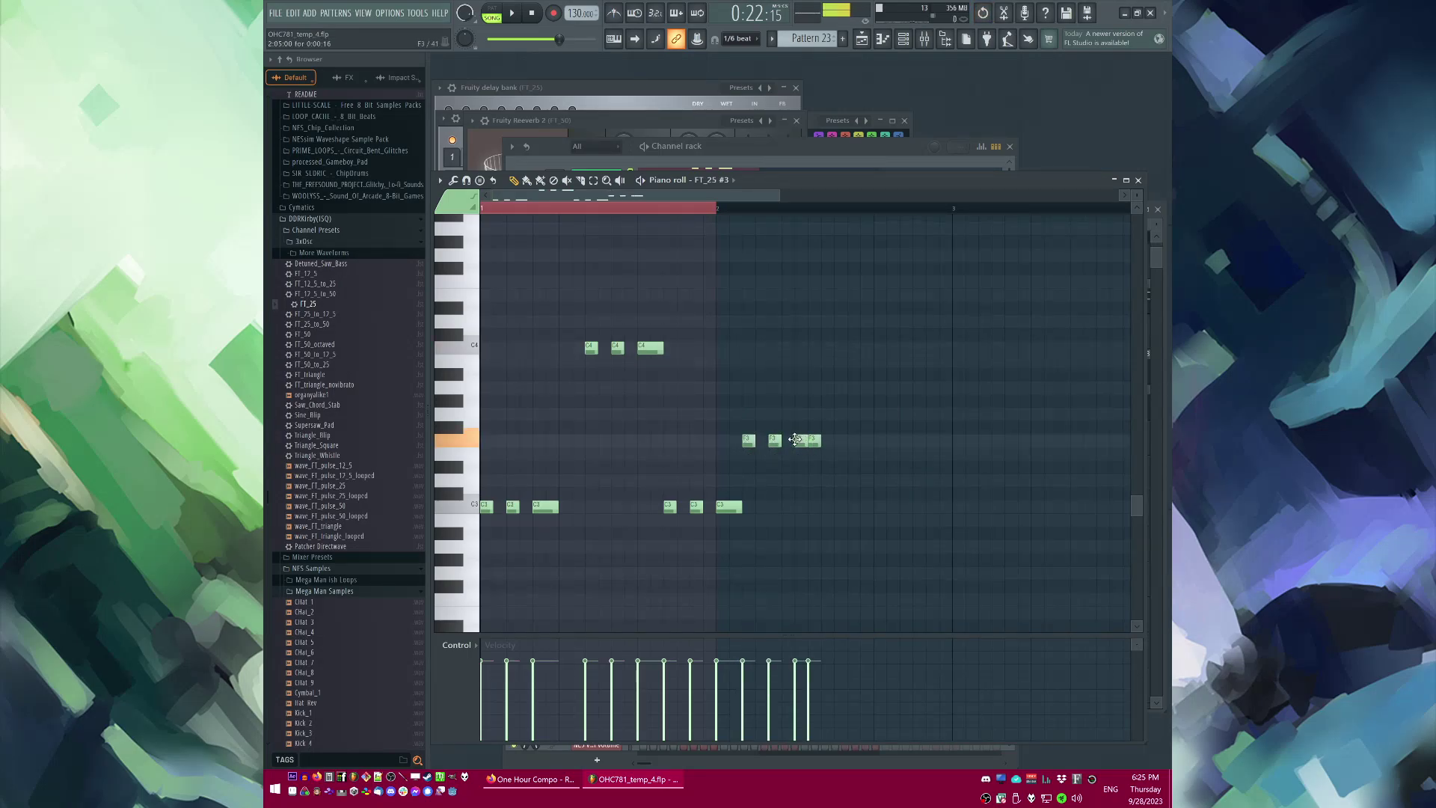
Step: Add three F3 notes after the last C3 note in bar 2, the third twice as long, and clear the time selection
drag(802, 440, 820, 440)
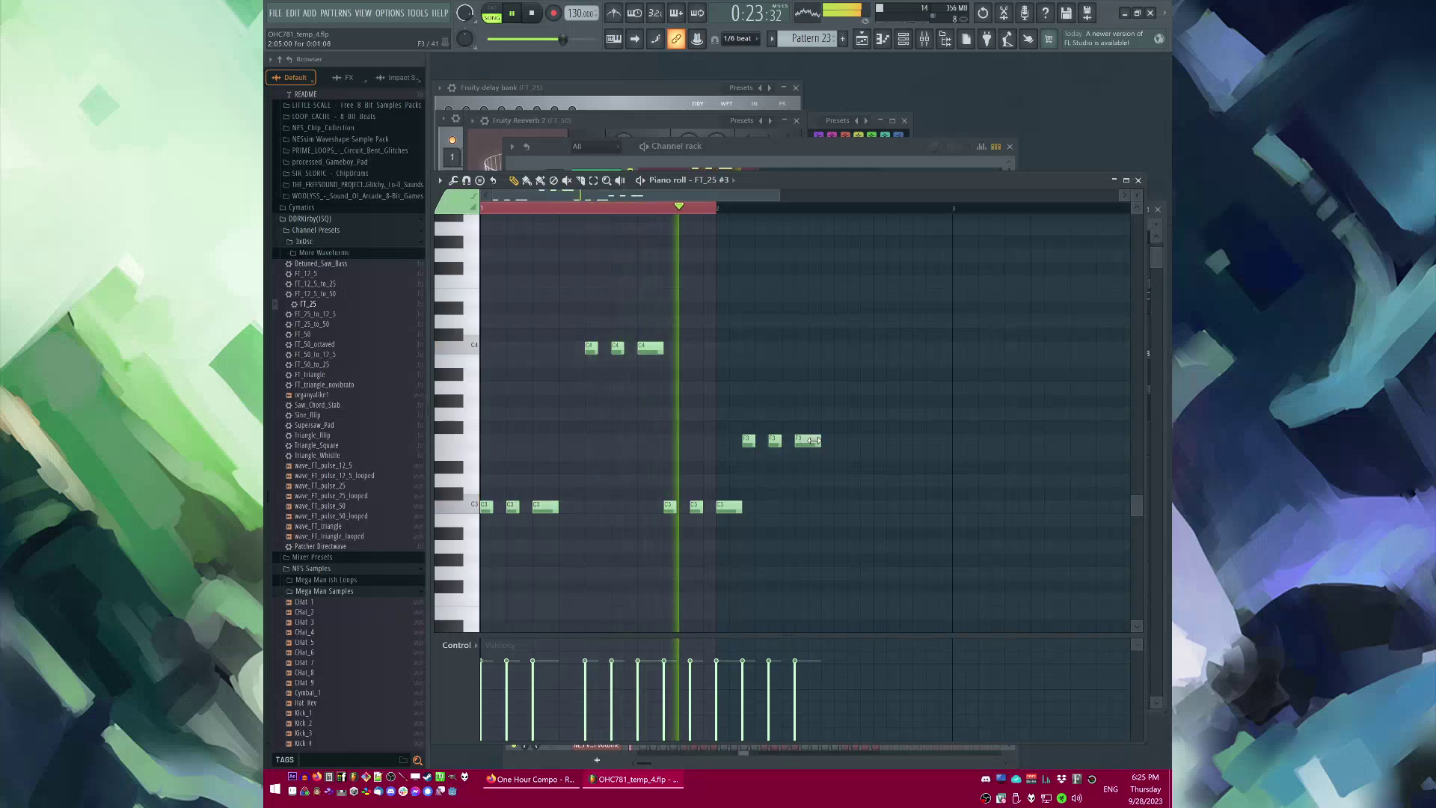
key(space)
ctrl+click(664, 210)
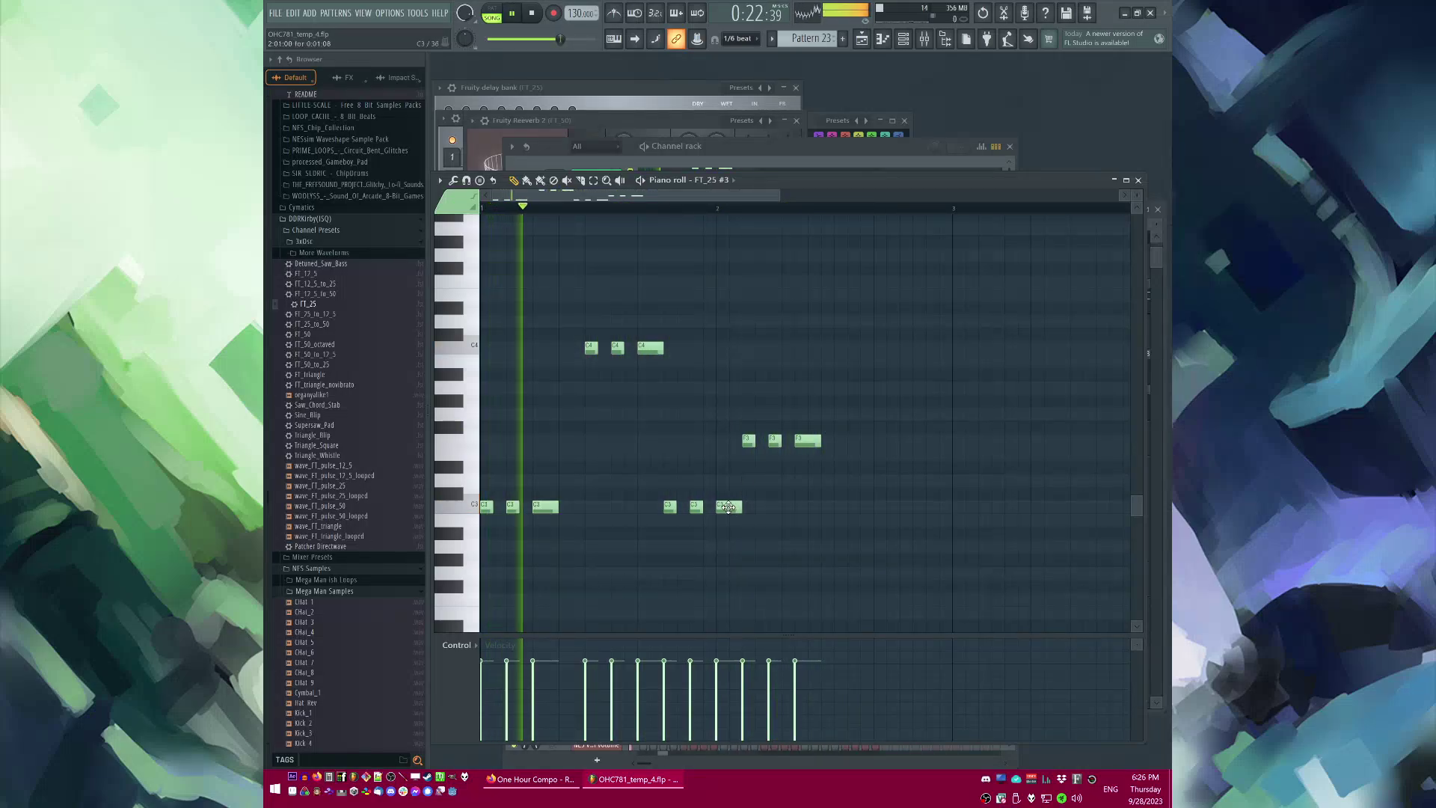
Step: Lower the long note at the start of bar 2 to F2
drag(729, 507, 729, 601)
scroll(715, 484, down, 2)
scroll(703, 497, up, 2)
key(space)
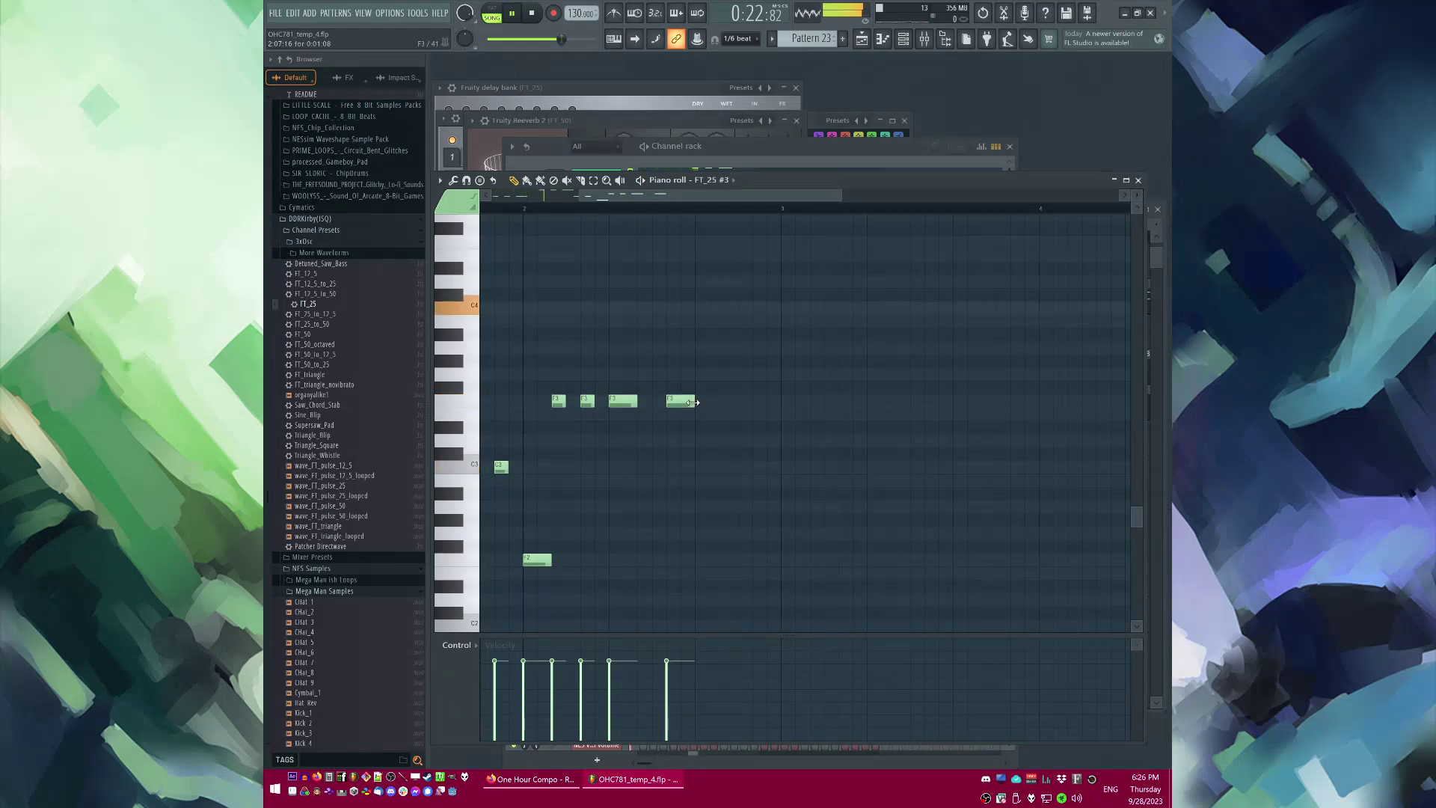
Step: Fill the rest of bar 2 with alternating F3 and F2 notes, keeping the F3 notes short
click(705, 559)
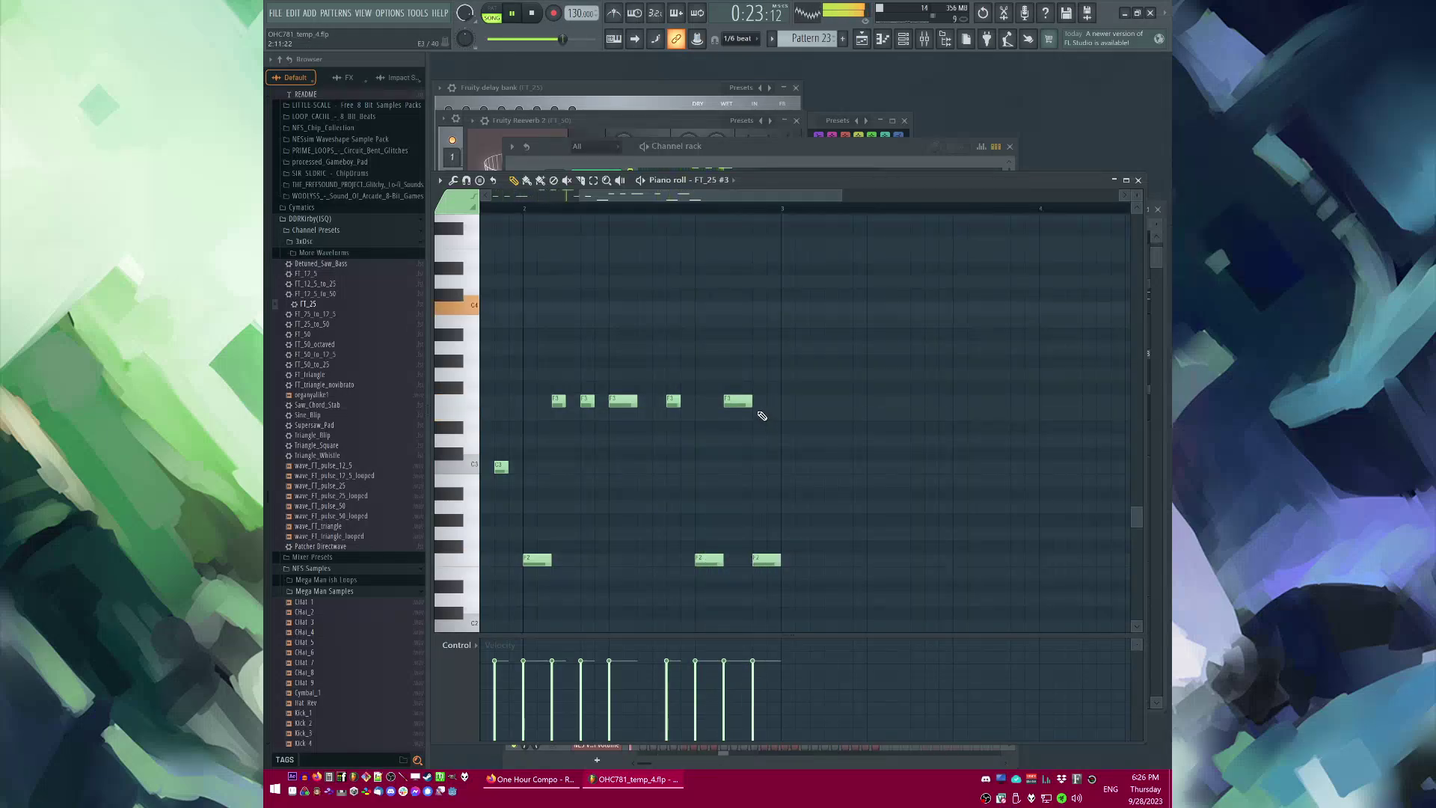
drag(751, 401, 736, 401)
drag(780, 559, 765, 559)
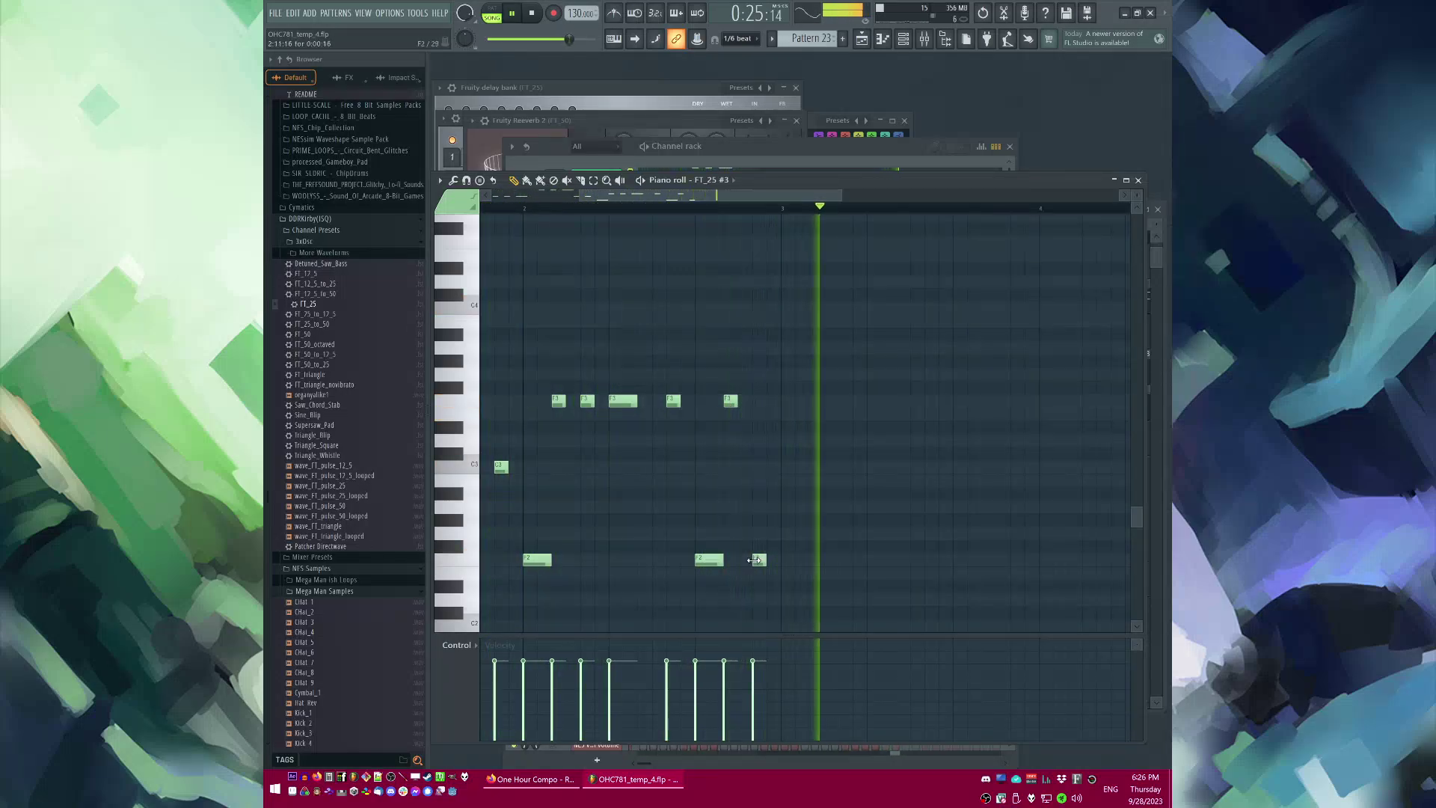
Step: Duplicate the entire two-bar FT_25 riff in Pattern 23 into bars 3 and 4
scroll(871, 457, down, 4)
key(ctrl+a)
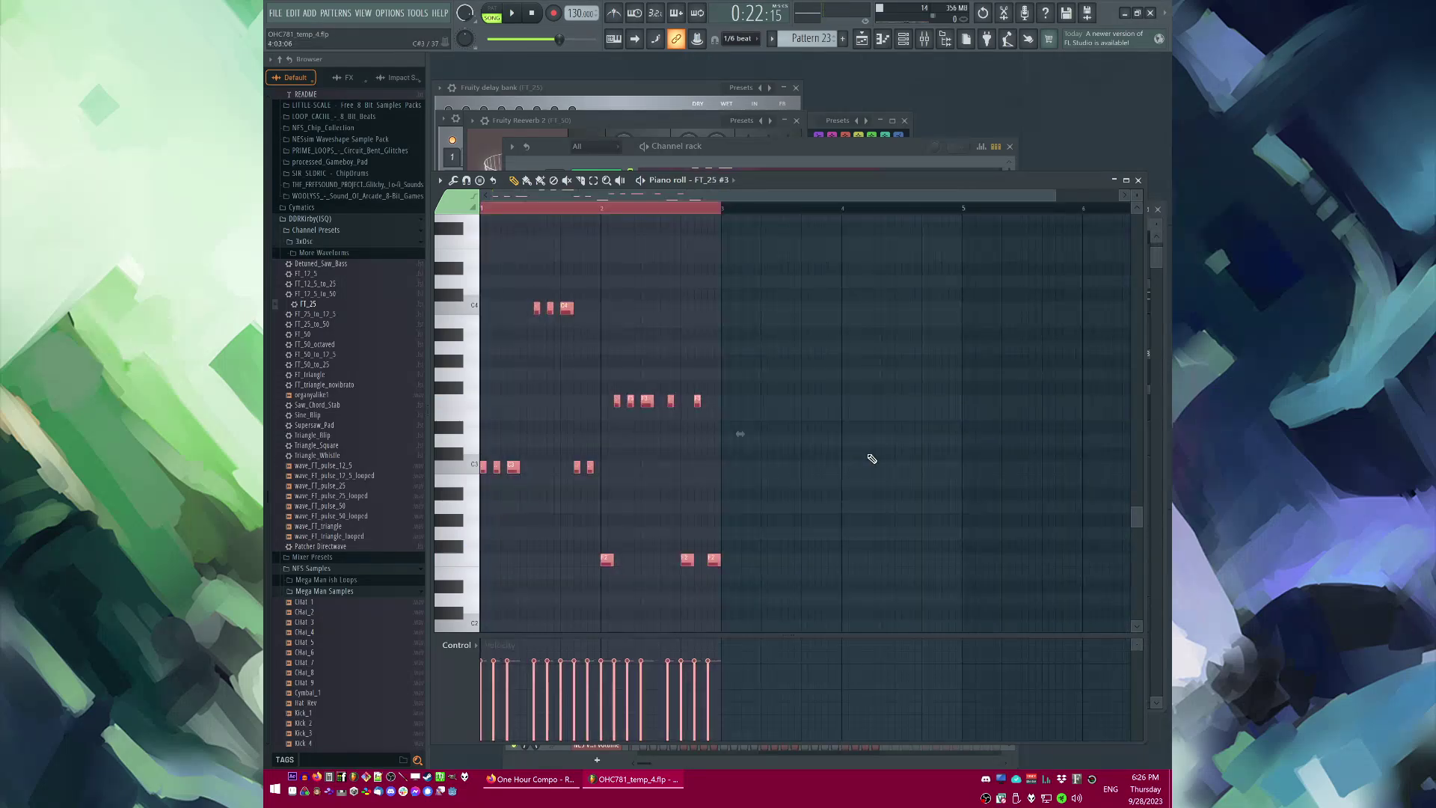
key(ctrl+b)
Step: Select the duplicated notes in bar 4 of Pattern 23 and move them up in pitch
scroll(869, 449, up, 4)
drag(820, 359, 1134, 636)
key(space)
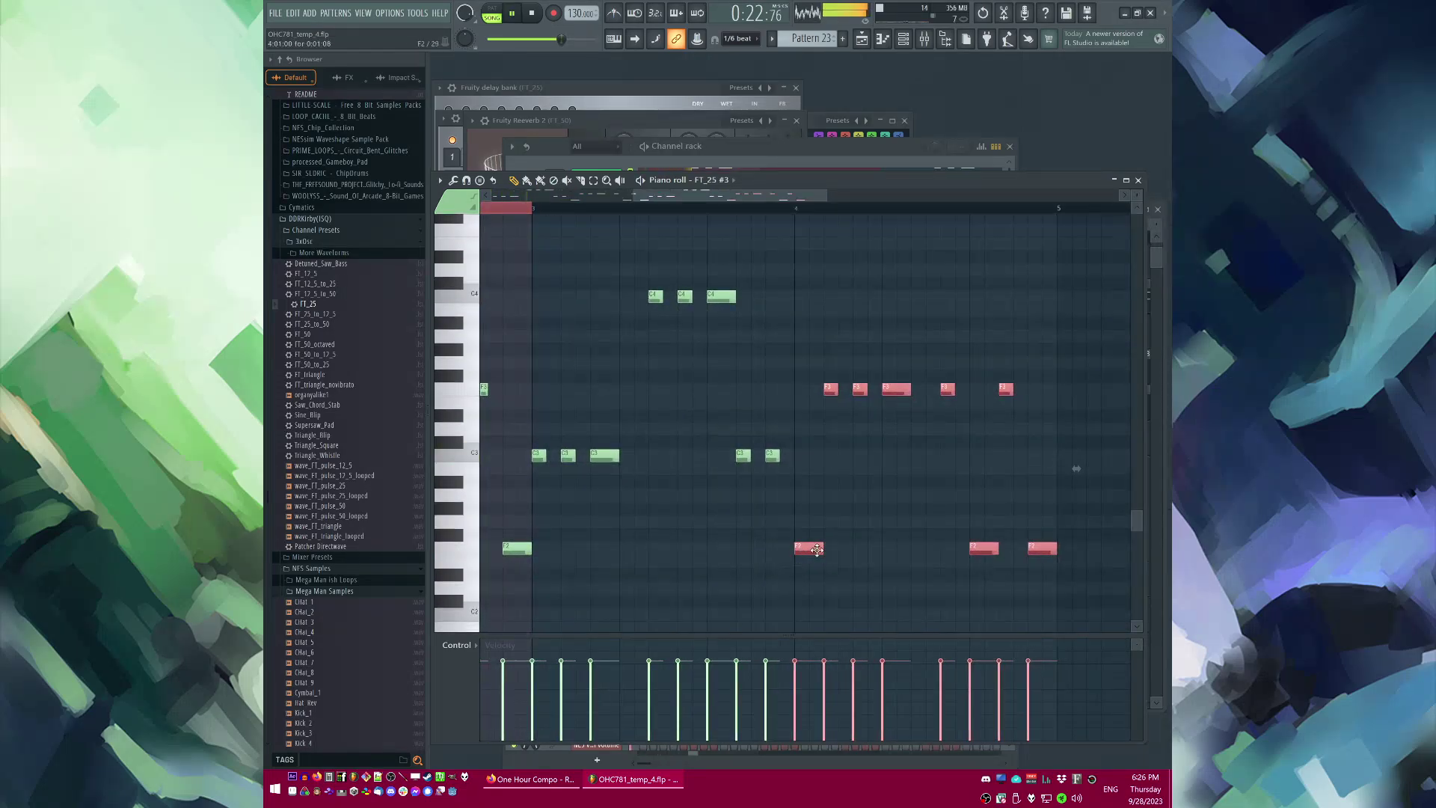
drag(817, 550, 818, 522)
key(F5)
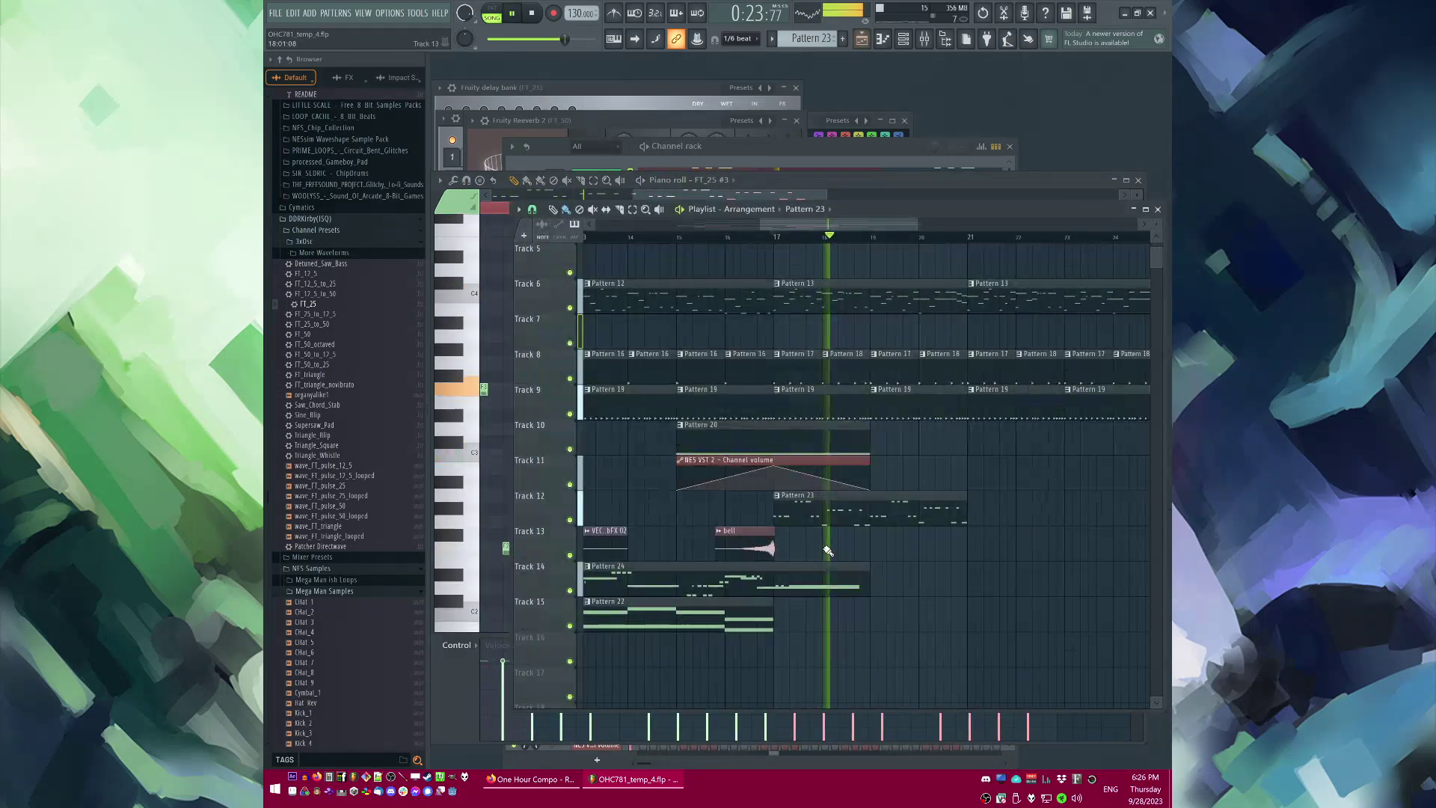
double_click(913, 517)
drag(743, 340, 1077, 635)
mouse_move(758, 506)
mouse_down()
mouse_move(759, 533)
mouse_move(761, 503)
mouse_up()
ctrl+click(803, 580)
key(F6)
key(F5)
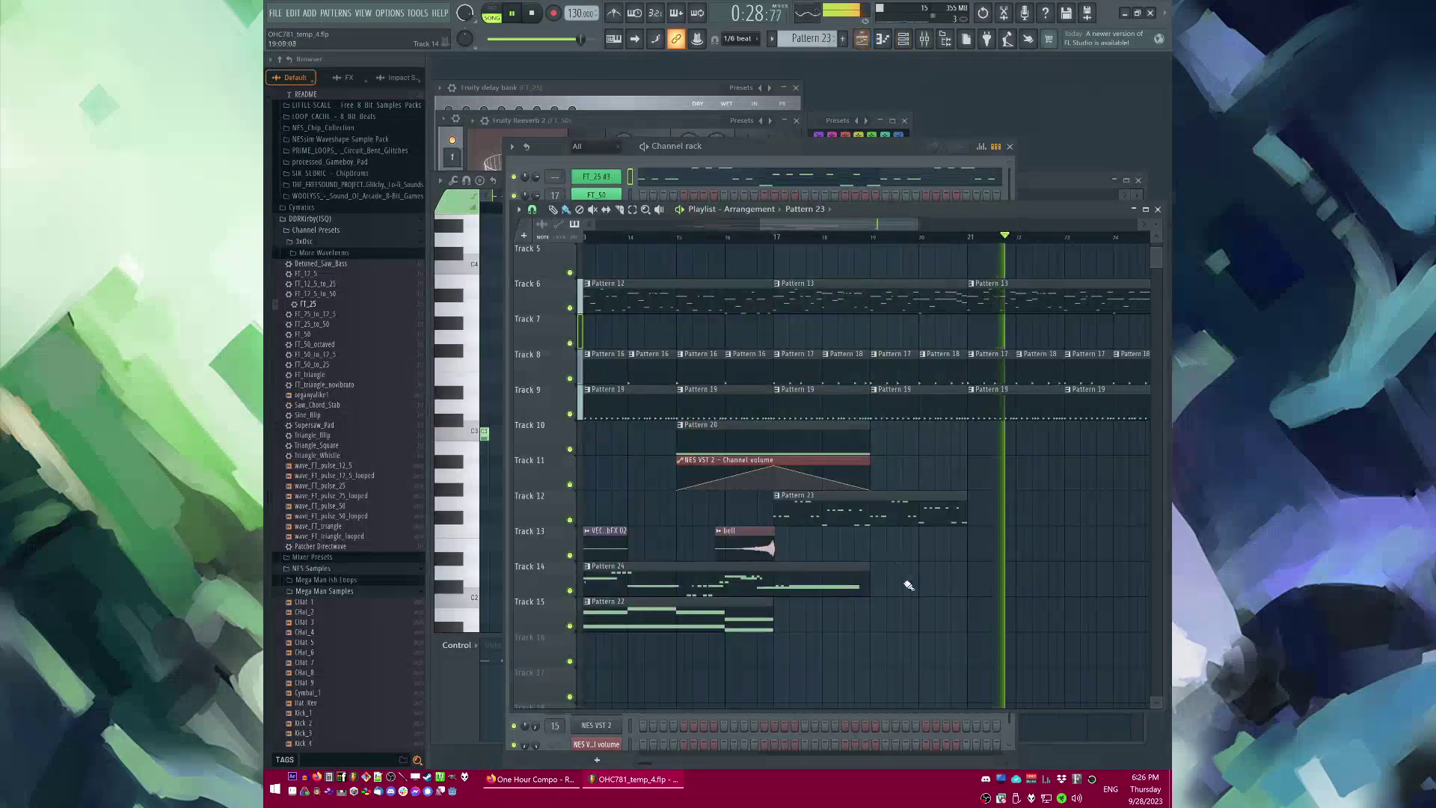
Step: Place another Pattern 23 clip on Track 12 at bar 21 and play the arrangement from bar 16
click(972, 508)
ctrl+scroll(1028, 506, down, 4)
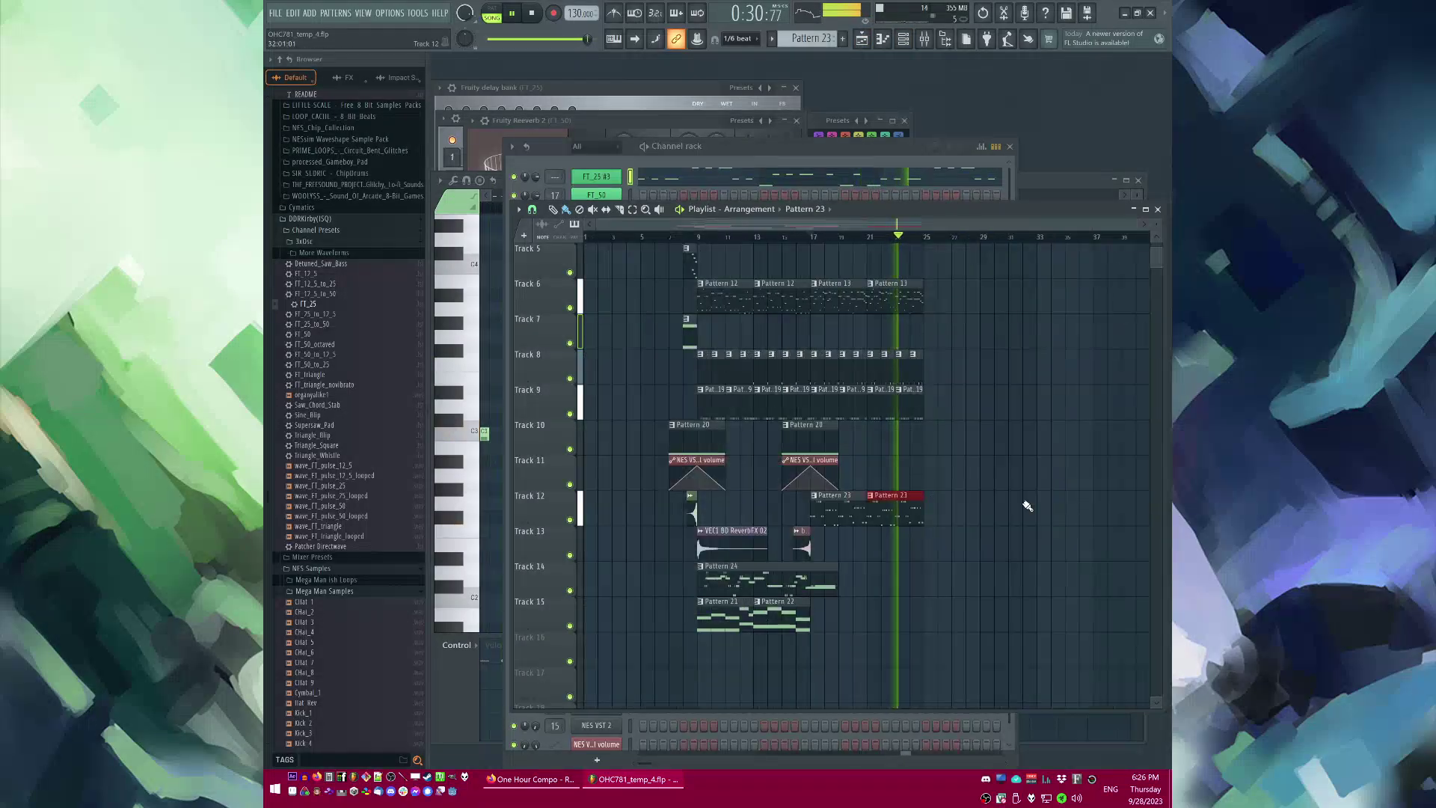
ctrl+scroll(628, 269, up, 3)
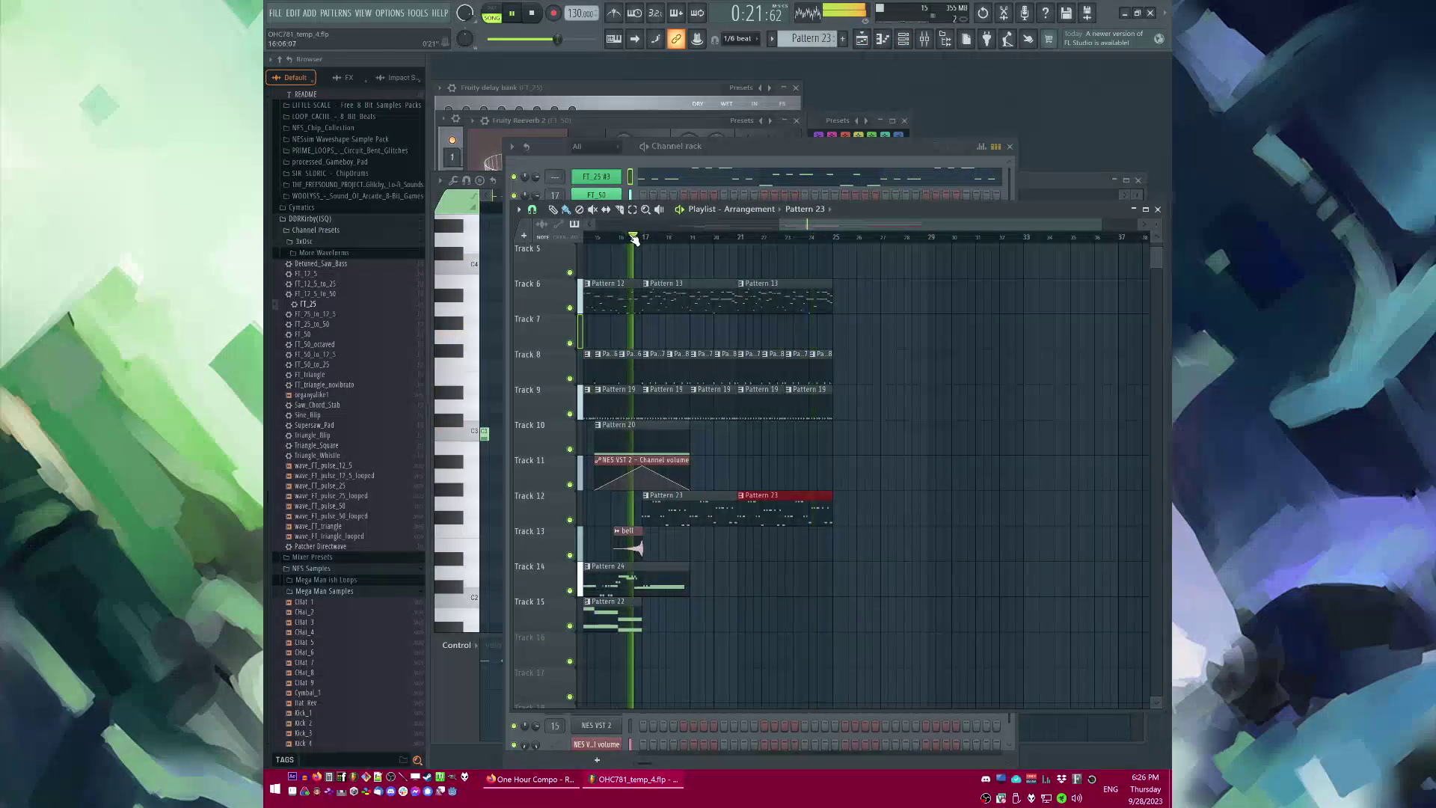
scroll(890, 396, up, 4)
ctrl+scroll(907, 423, down, 3)
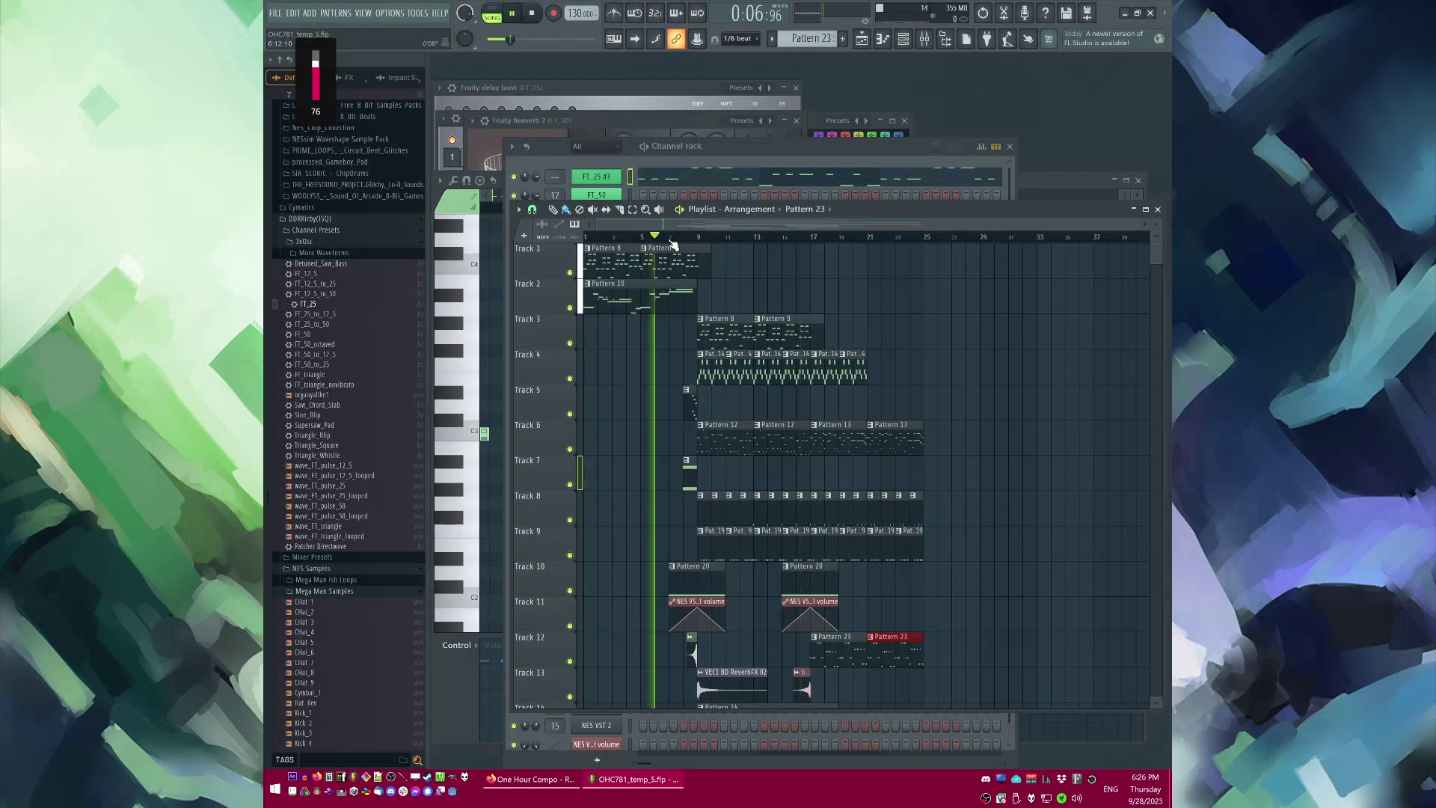
Step: Try a Pattern 9 clip on Track 2 at bar 17 and delete it
click(715, 240)
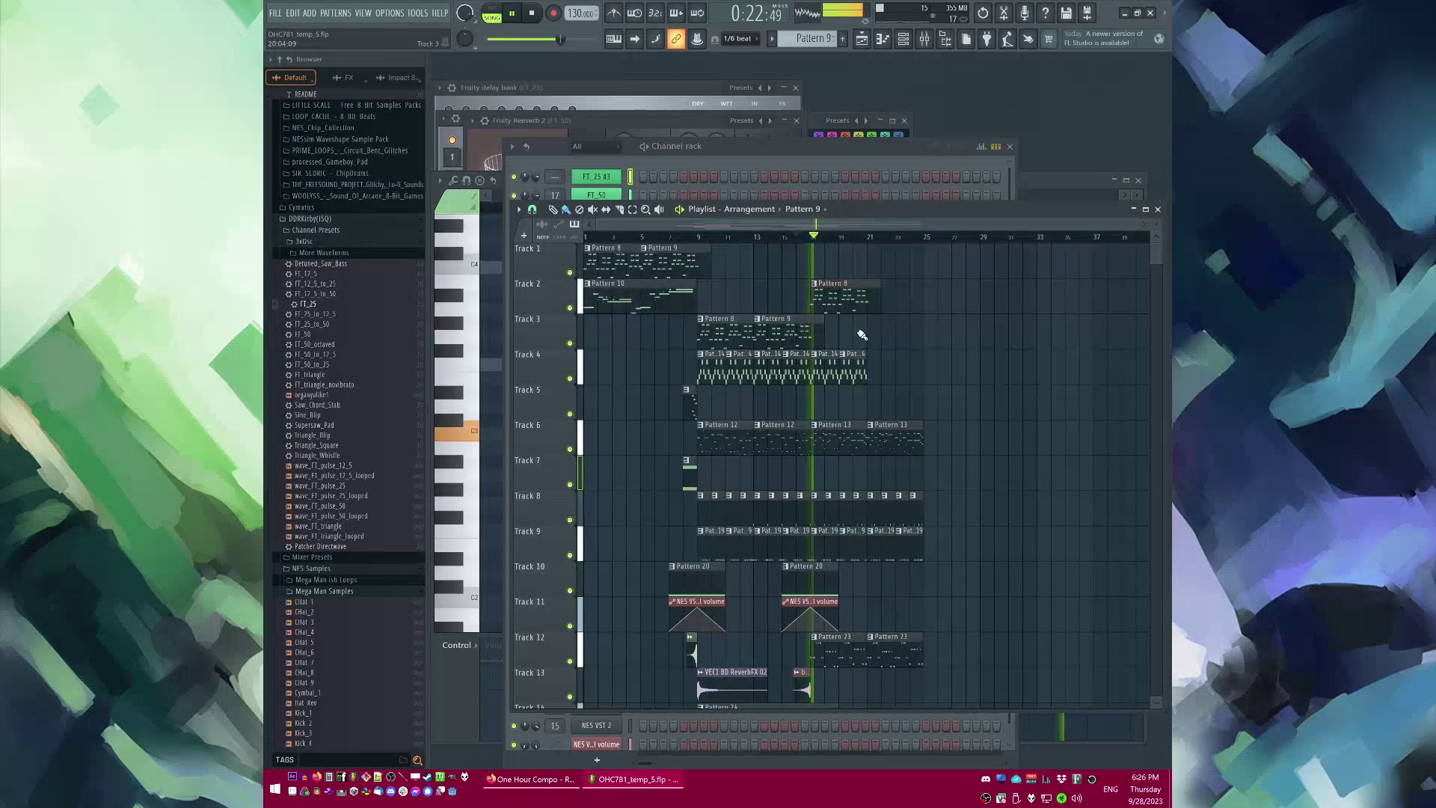
ctrl+scroll(972, 360, up, 2)
ctrl+drag(961, 342, 777, 300)
key(Delete)
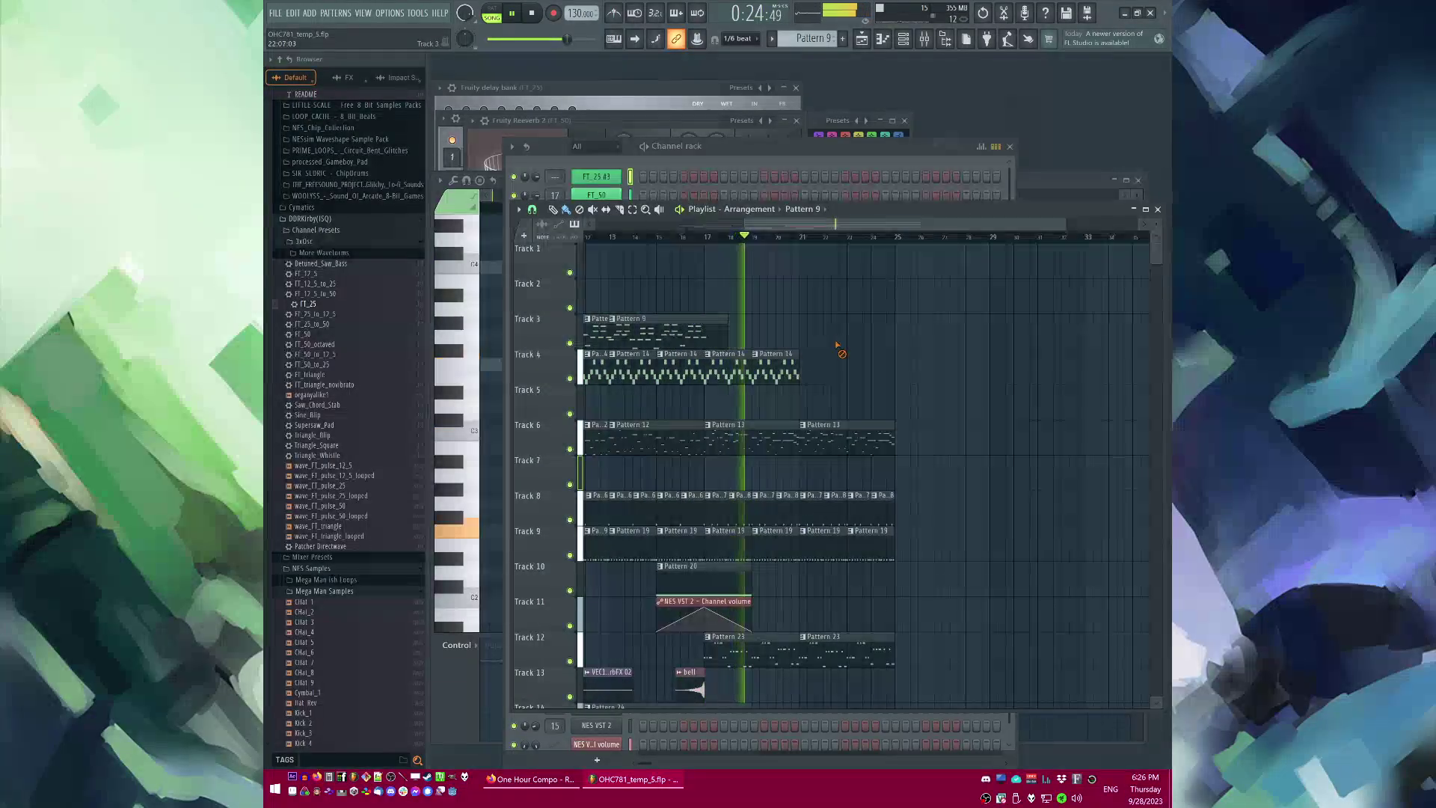
Step: Duplicate the last Pattern 14 clips on Track 4 up to bar 25 and restart playback near bar 16
ctrl+drag(809, 365, 727, 383)
key(ctrl+b)
right_click(876, 308)
click(689, 237)
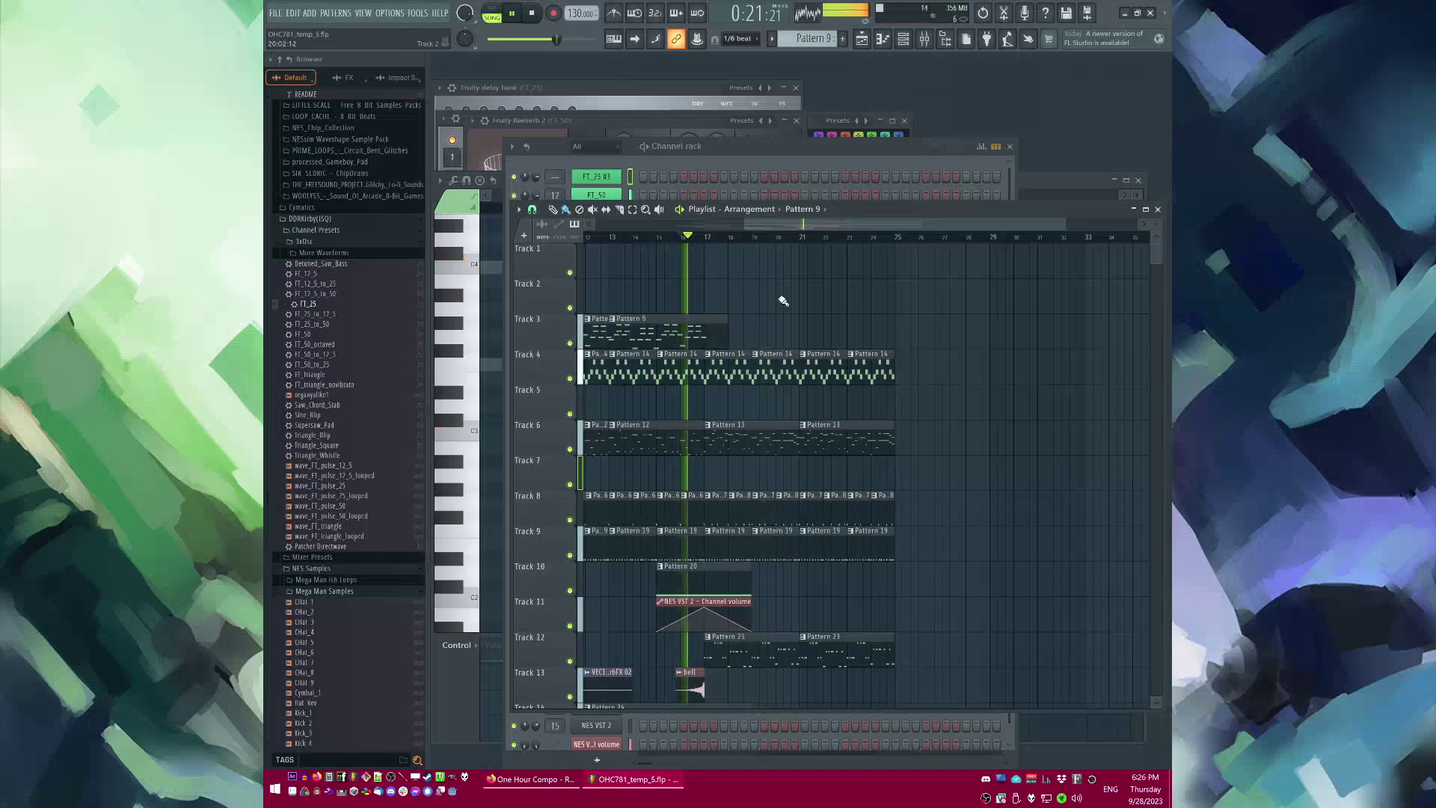
Step: Listen to the arrangement from bar 16 and examine the clips on Tracks 2 to 15 up to bar 25
scroll(792, 292, down, 4)
ctrl+scroll(852, 561, down, 2)
ctrl+scroll(831, 571, up, 4)
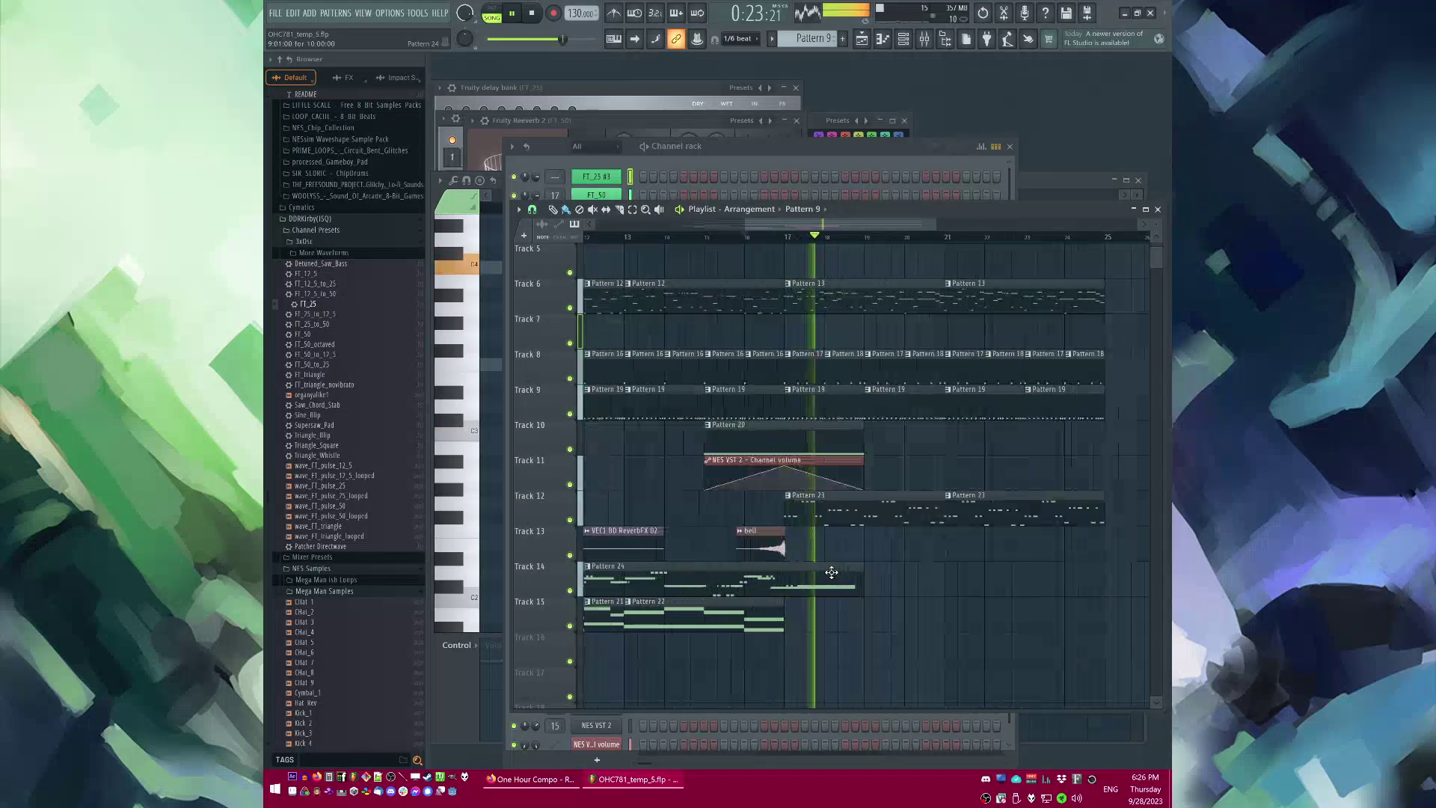
scroll(935, 572, down, 2)
ctrl+scroll(973, 557, down, 3)
ctrl+scroll(984, 554, up, 2)
ctrl+scroll(983, 553, up, 1)
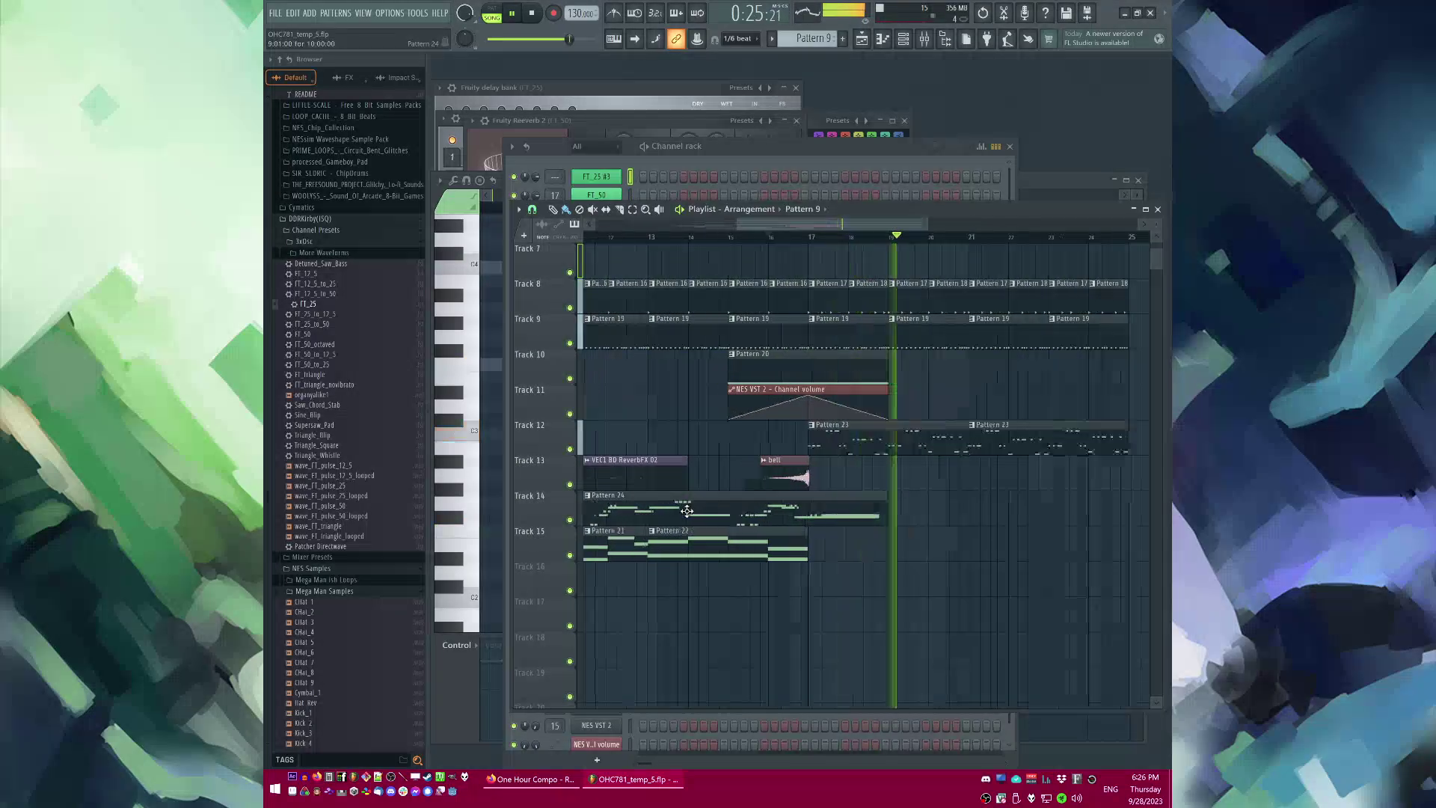
ctrl+scroll(953, 535, down, 1)
scroll(923, 508, up, 5)
ctrl+scroll(860, 463, down, 2)
ctrl+scroll(837, 445, up, 1)
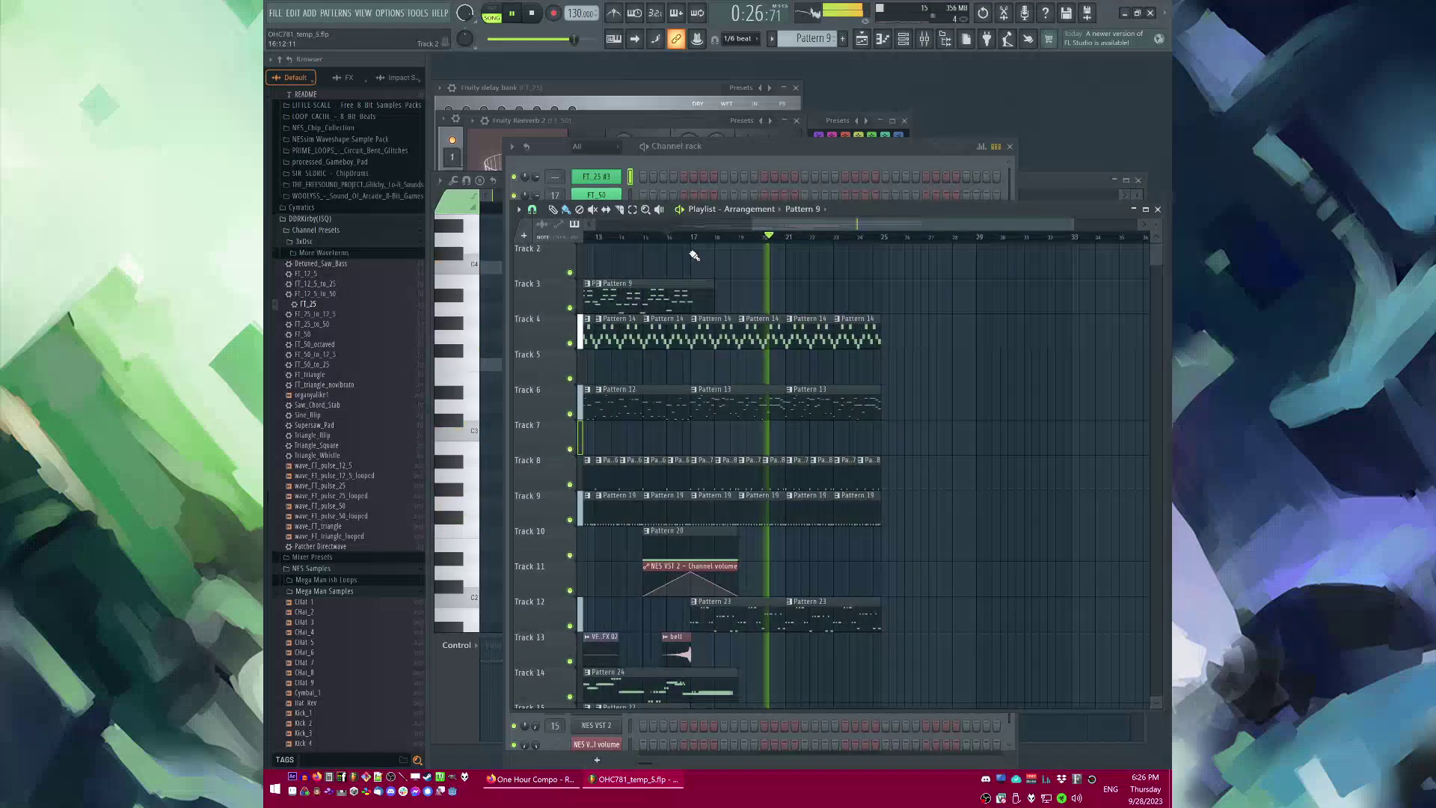
click(652, 237)
scroll(910, 383, up, 1)
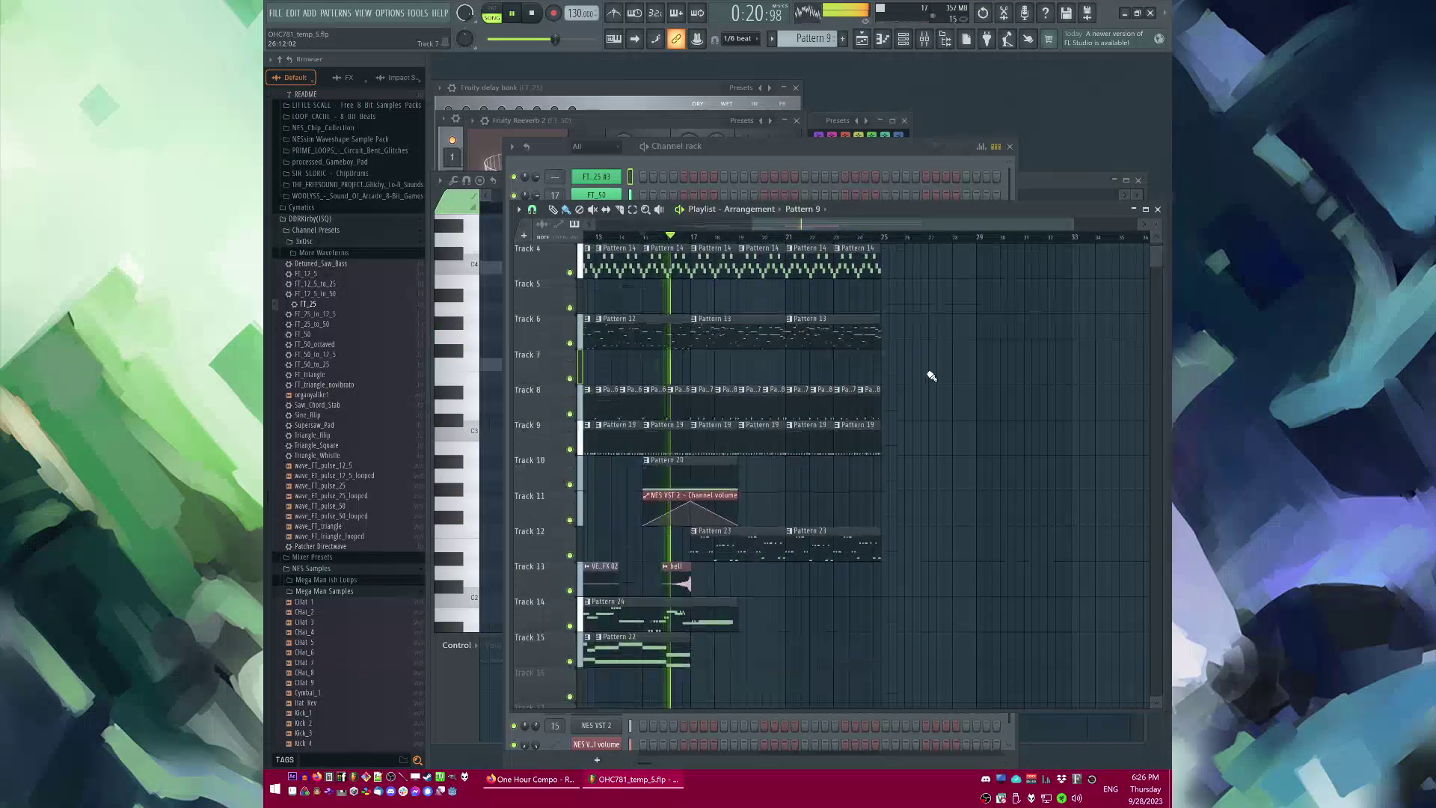
Step: Place a Pattern 10 clip on Track 5 and move it to start at bar 25
ctrl+scroll(652, 339, down, 2)
click(824, 417)
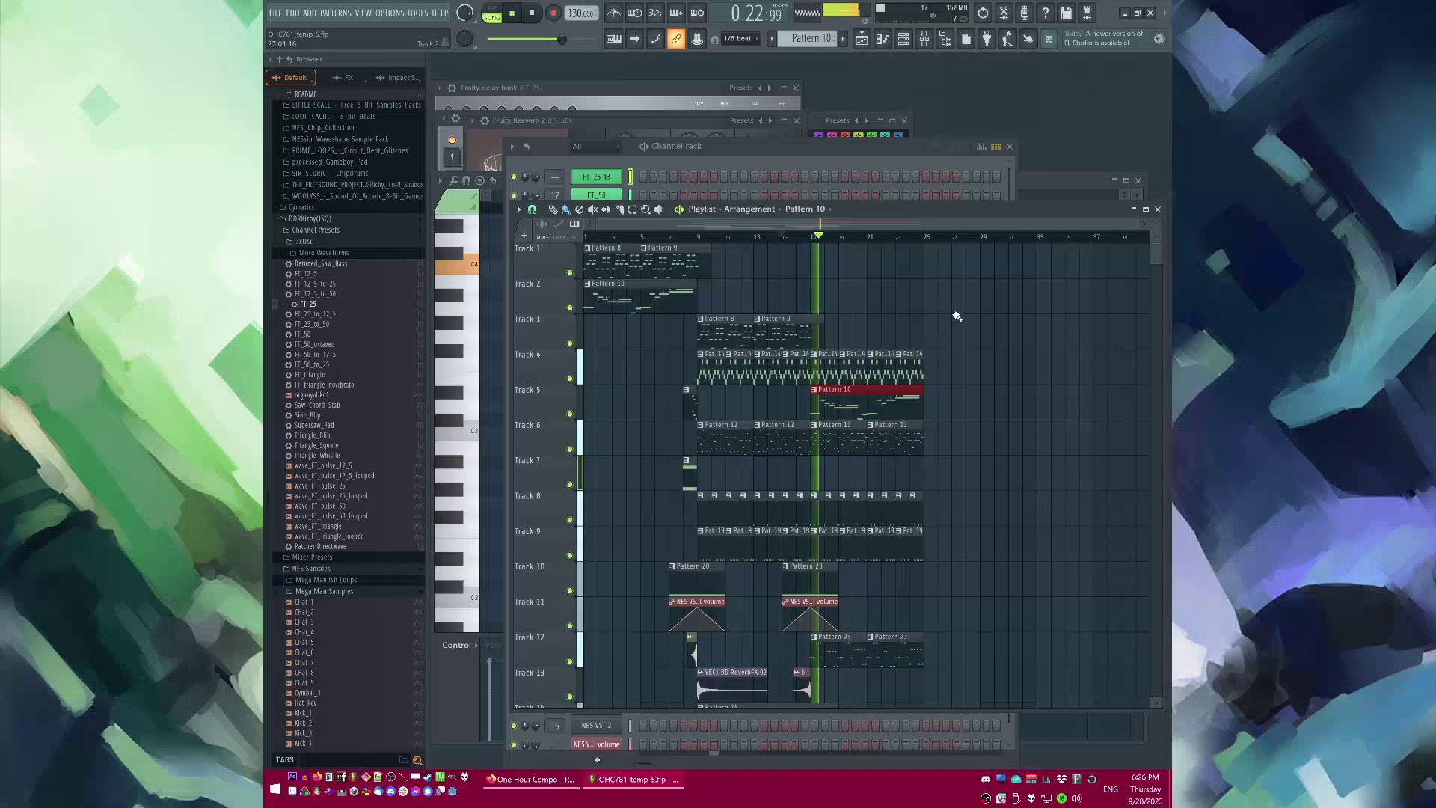
scroll(963, 311, up, 3)
drag(702, 397, 946, 393)
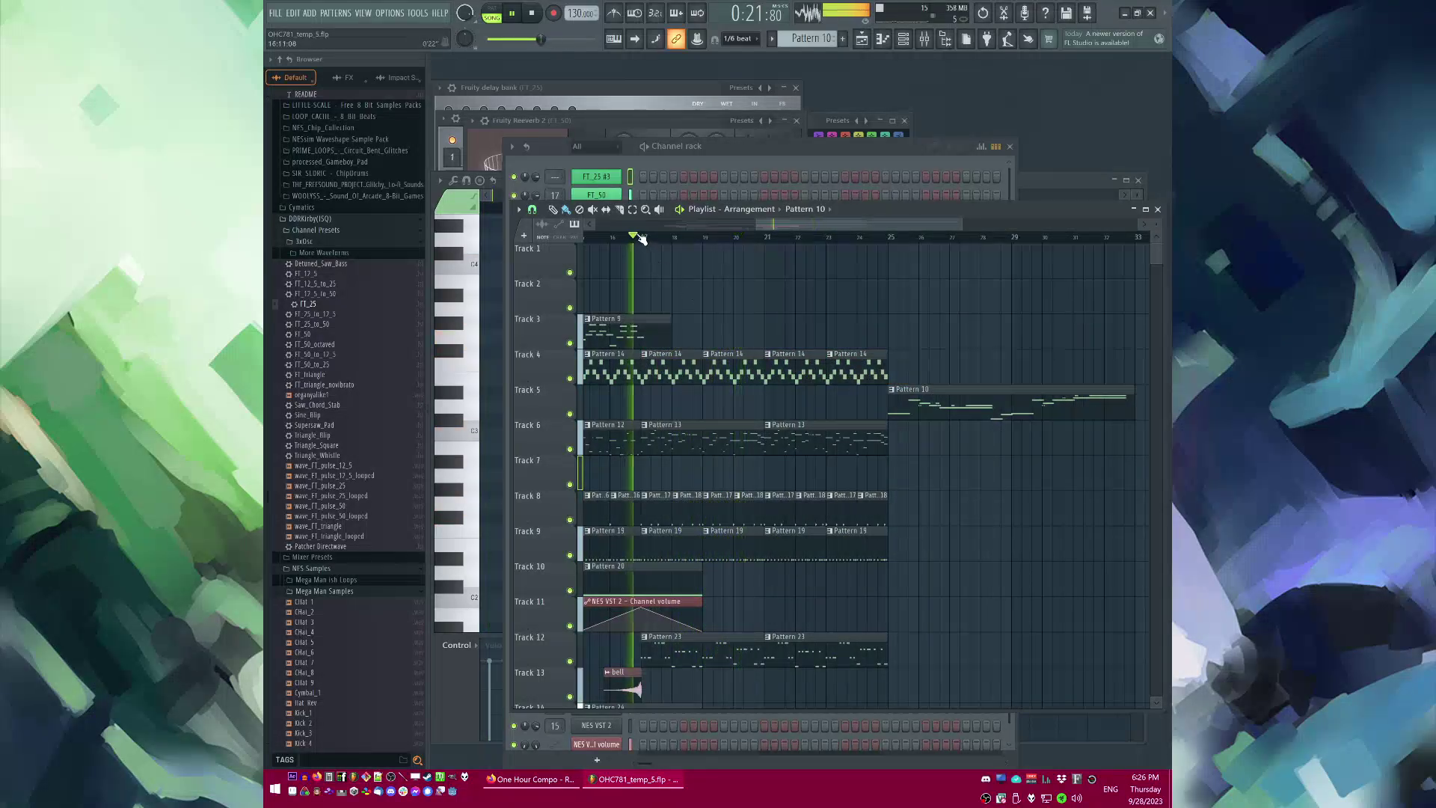
Step: Create Pattern 25 and place its clip on Track 16 at bar 17
scroll(780, 321, down, 4)
scroll(755, 584, down, 3)
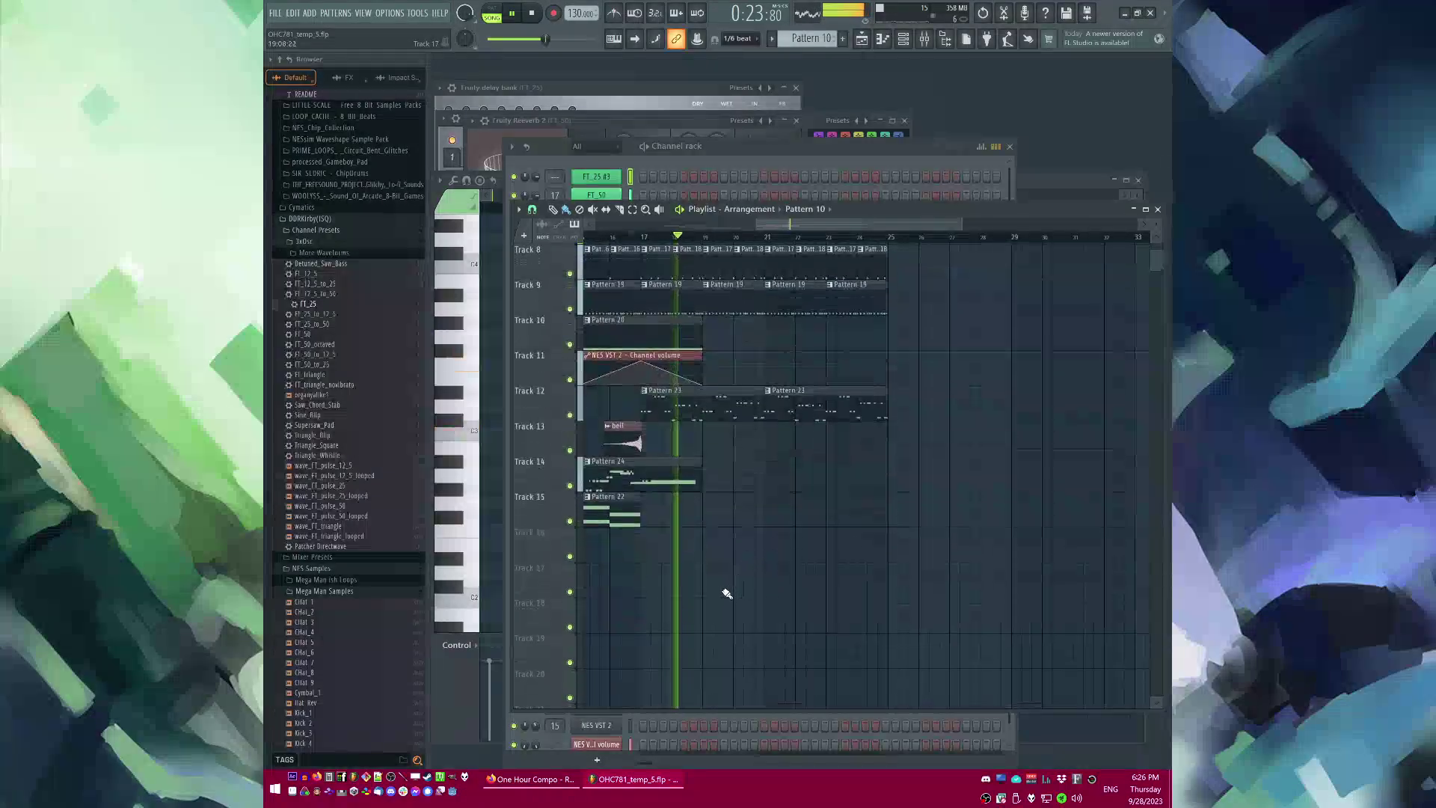
key(F4)
key(Return)
click(647, 545)
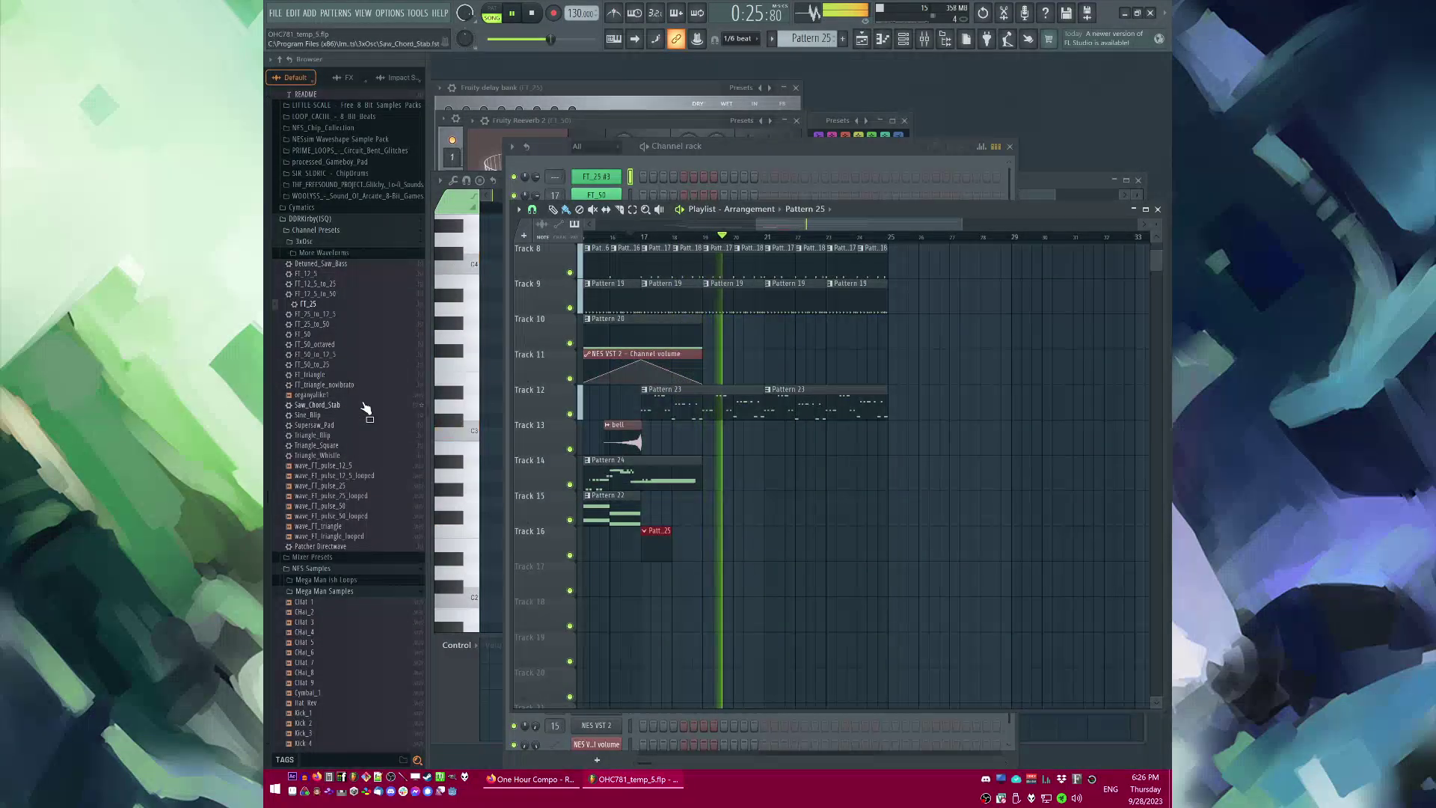
Step: Add the FT_12_5 preset as a new first channel in the channel rack and open its piano roll
scroll(323, 437, up, 3)
key(F6)
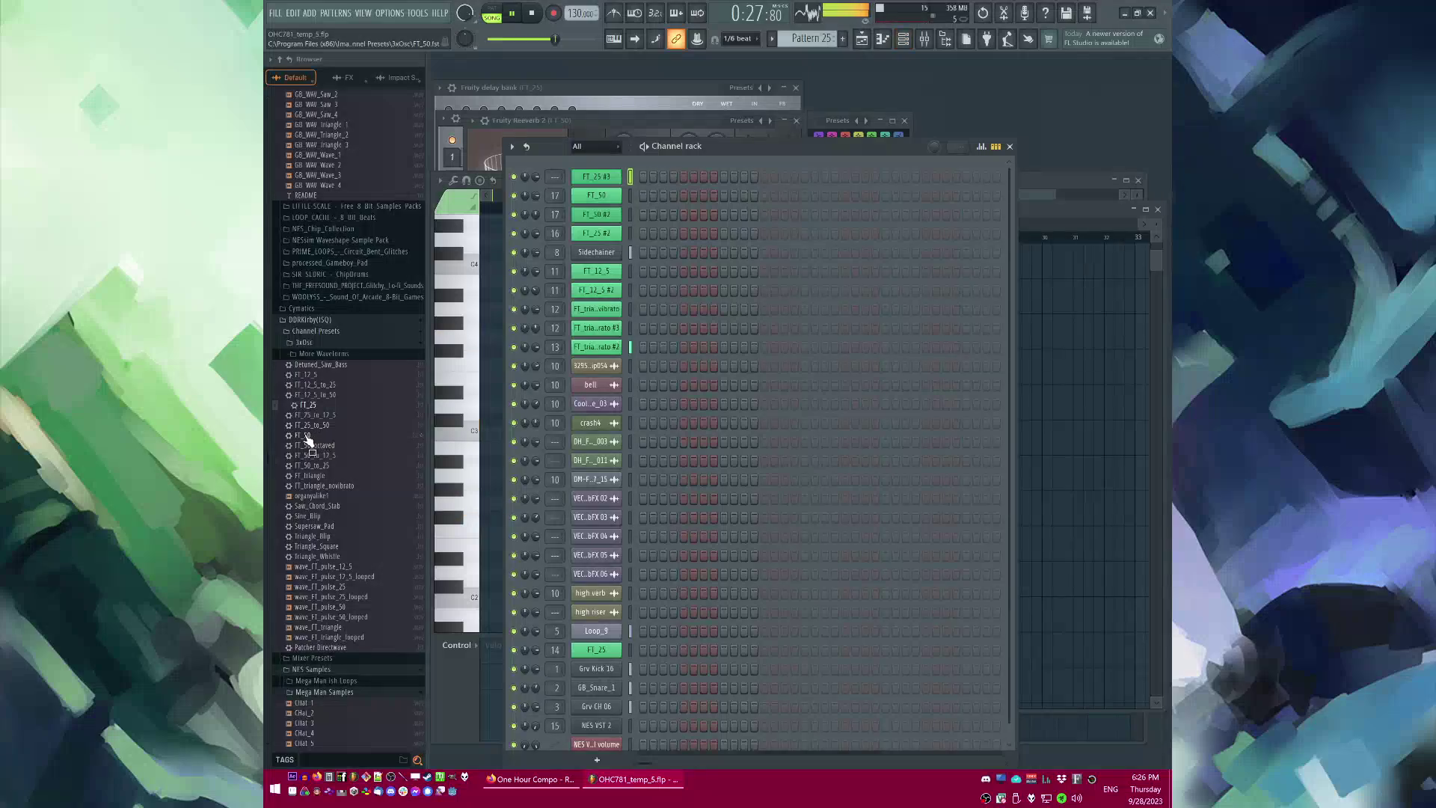
drag(603, 171, 606, 171)
drag(612, 95, 833, 294)
right_click(598, 178)
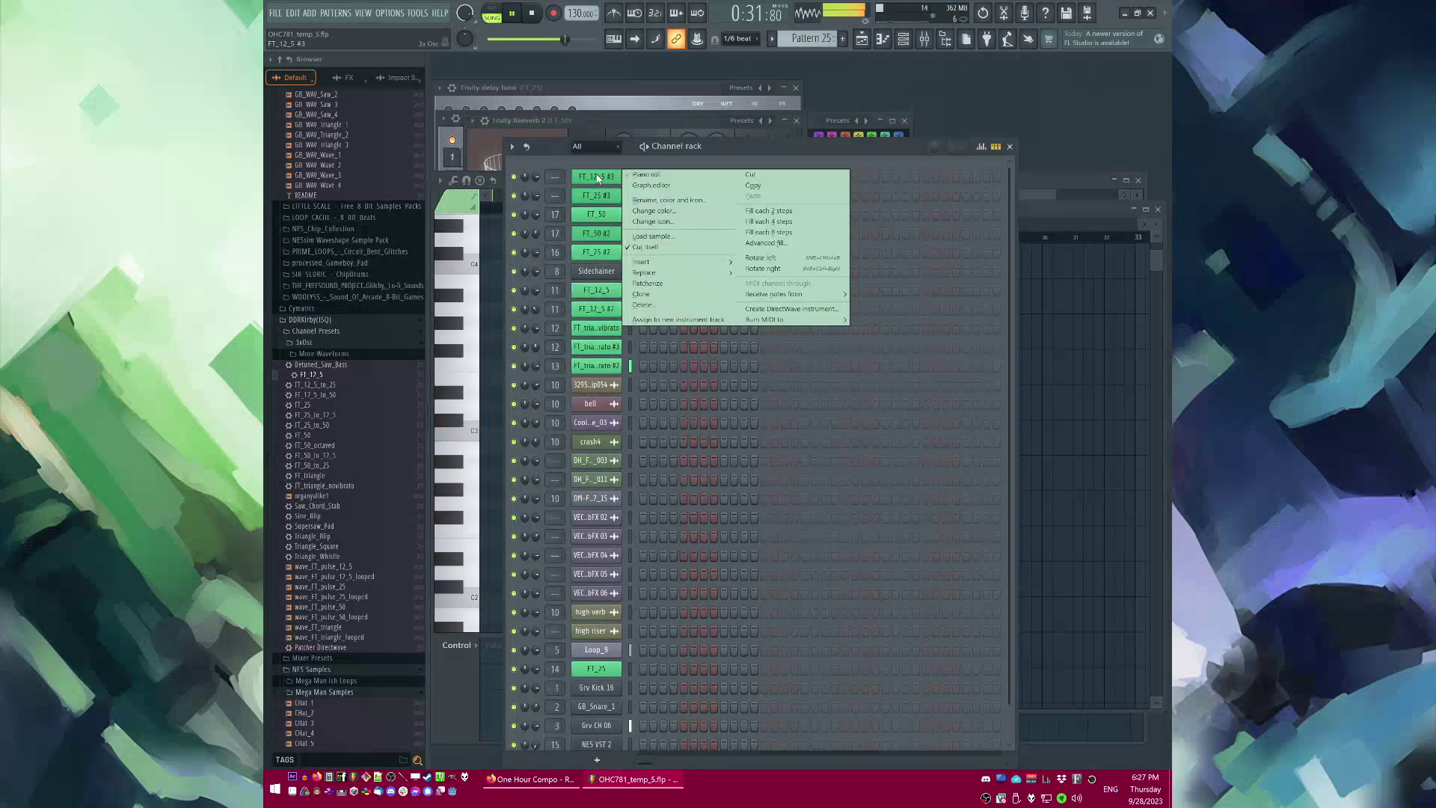
click(645, 175)
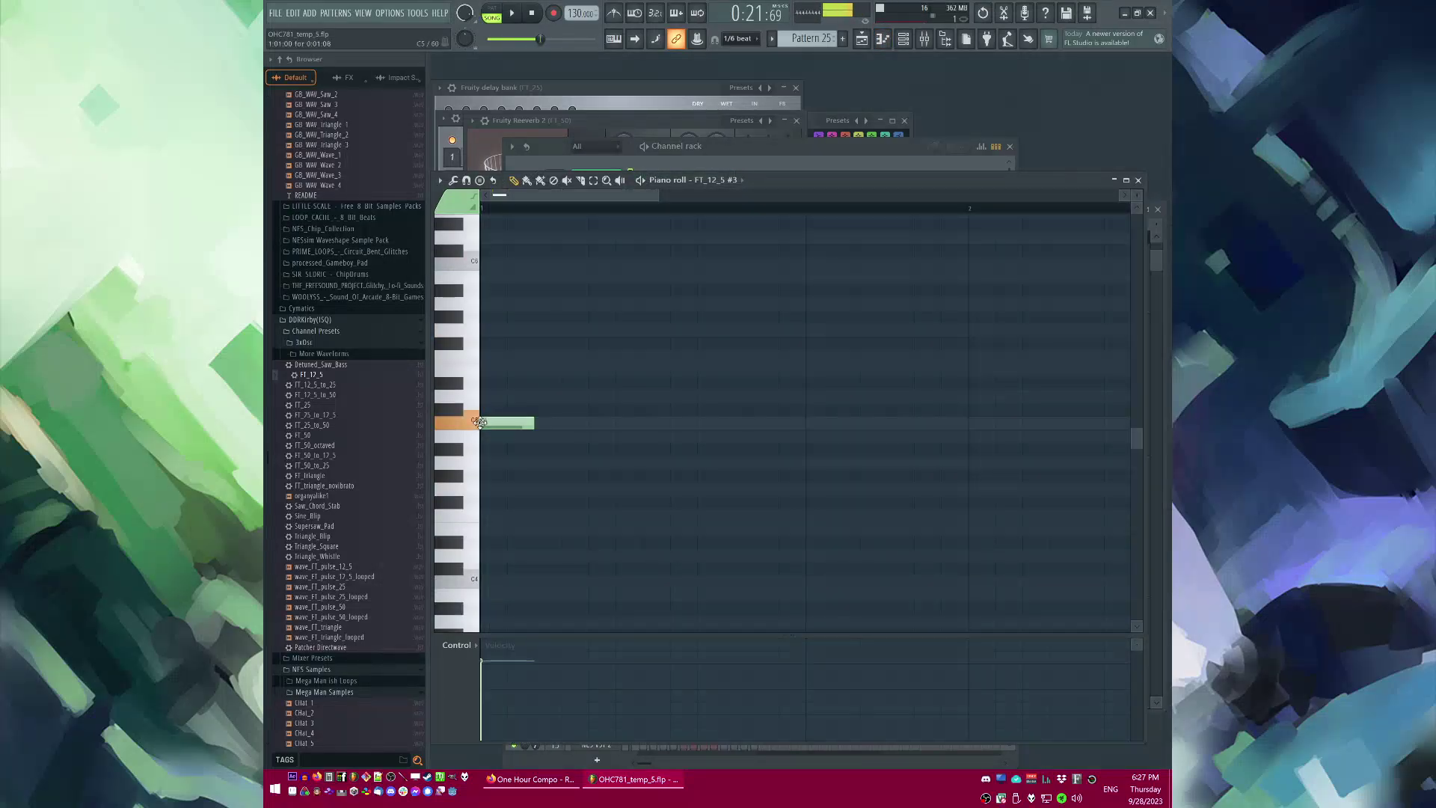
Step: Enter five short ascending notes C4, G4, B4, C5 and G5, scale them to 50% length and audition Pattern 25 alone
scroll(536, 427, down, 4)
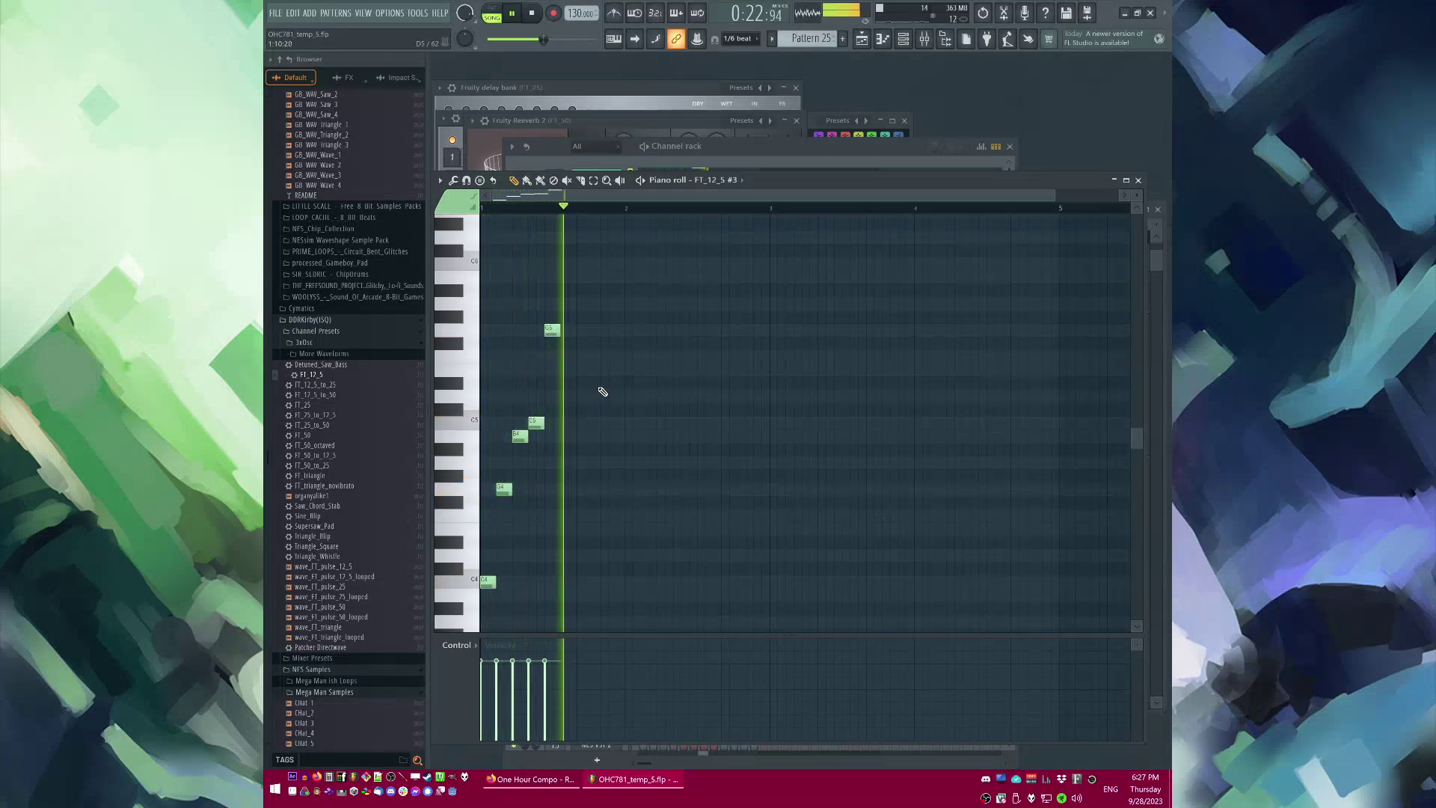
scroll(513, 407, up, 2)
key(ctrl+a)
key(space)
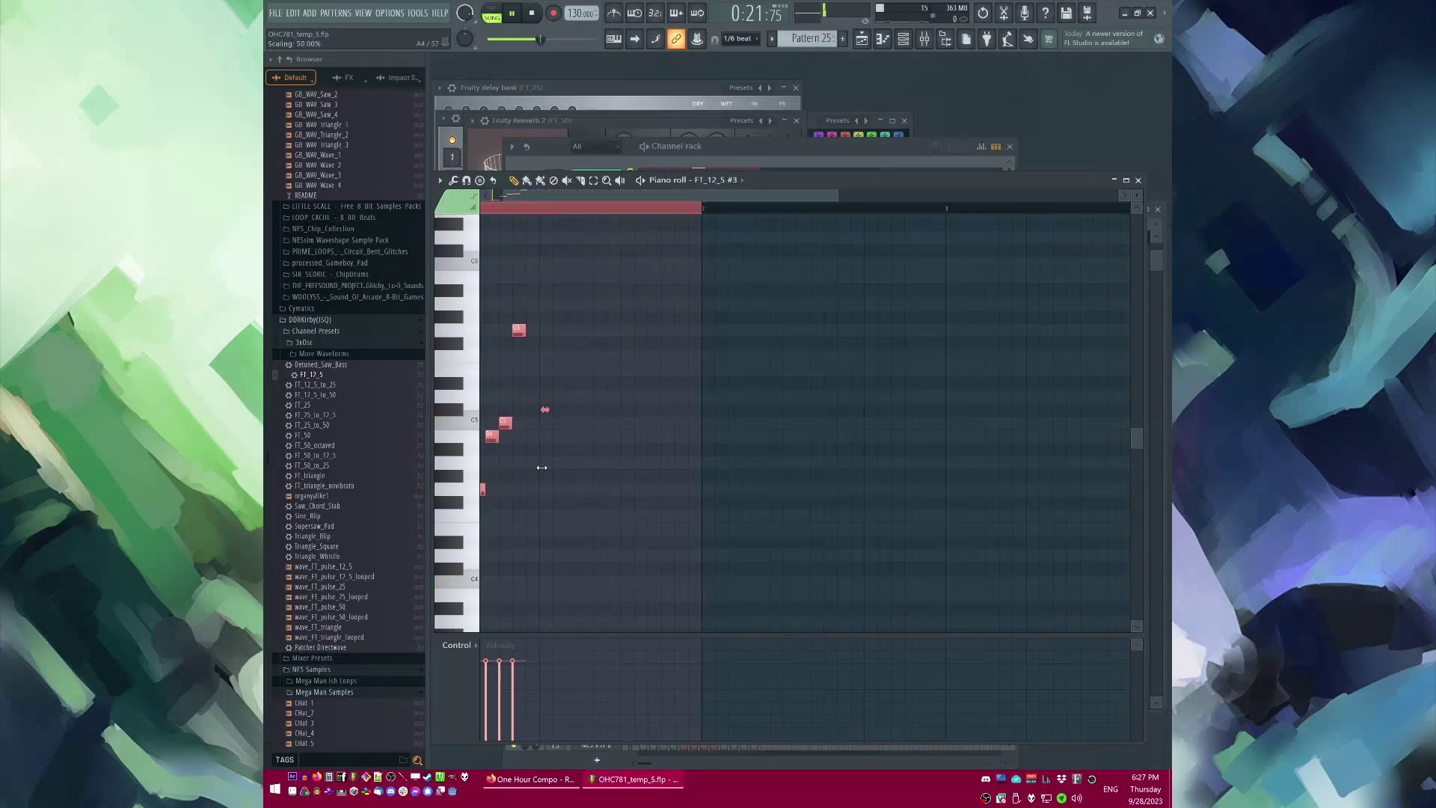
ctrl+click(561, 212)
key(space)
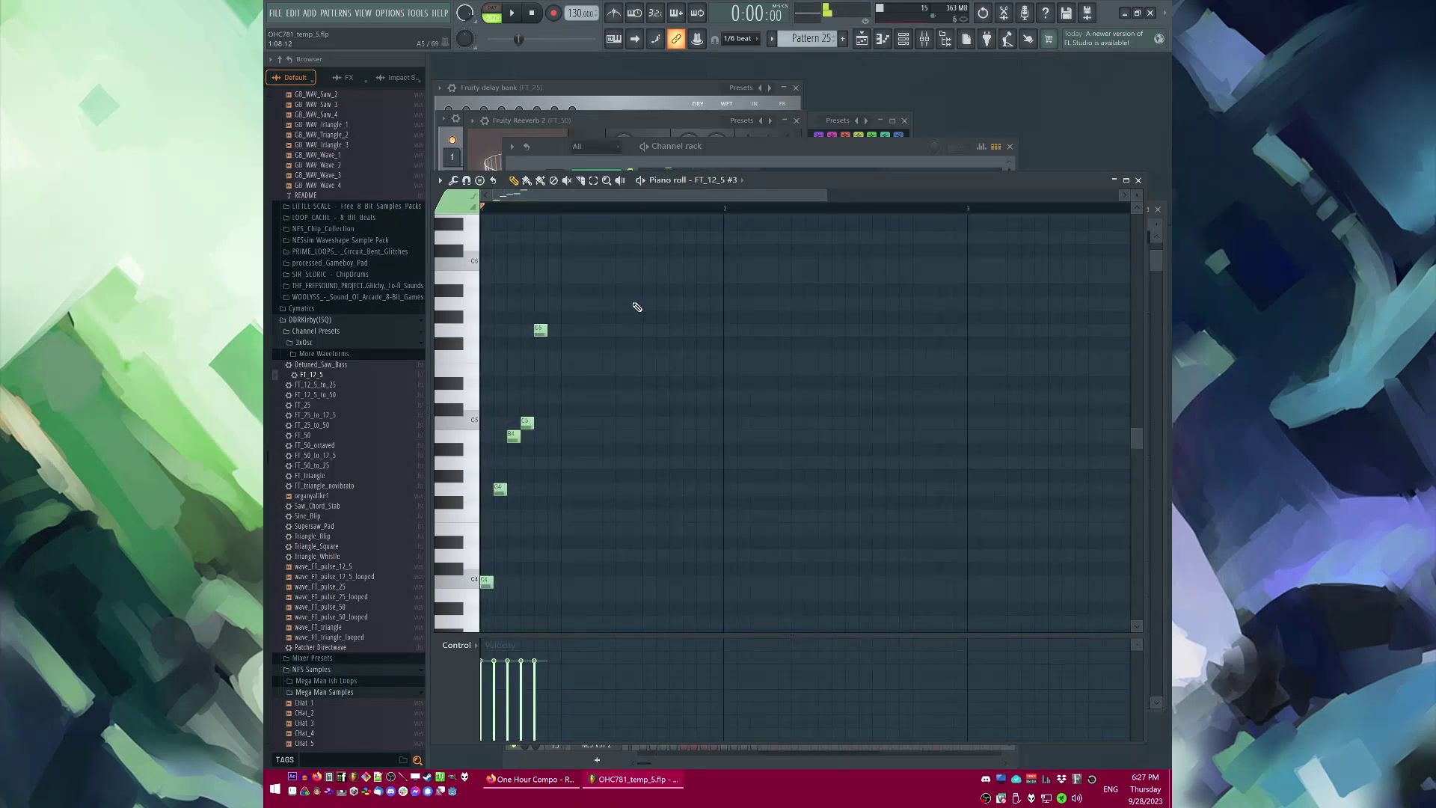
key(l)
key(space)
key(space)
Step: Route the FT_12_5 #3 channel to mixer track 18 and insert Fruity Delay Bank in its effect slot 4
key(F6)
click(607, 180)
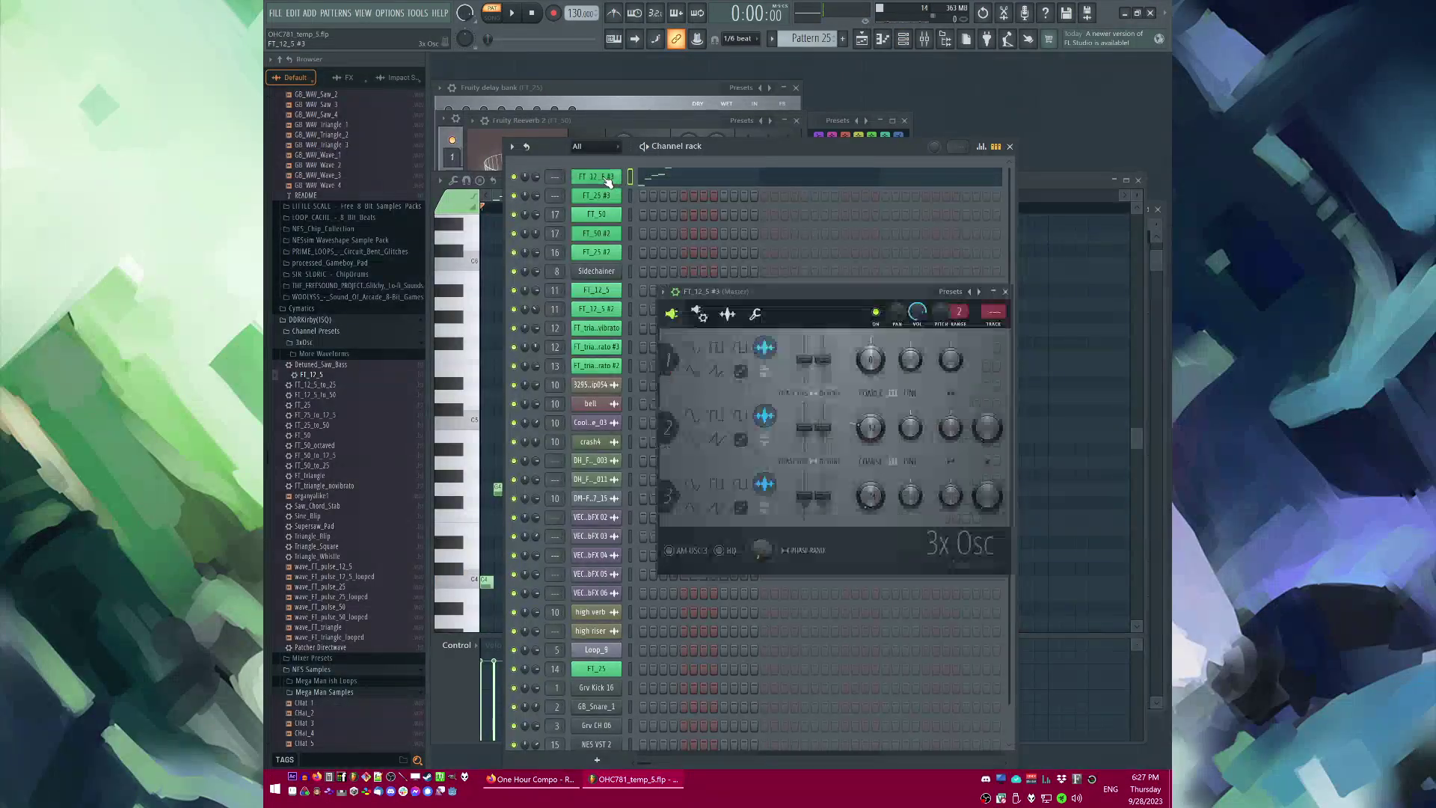
click(997, 326)
click(941, 543)
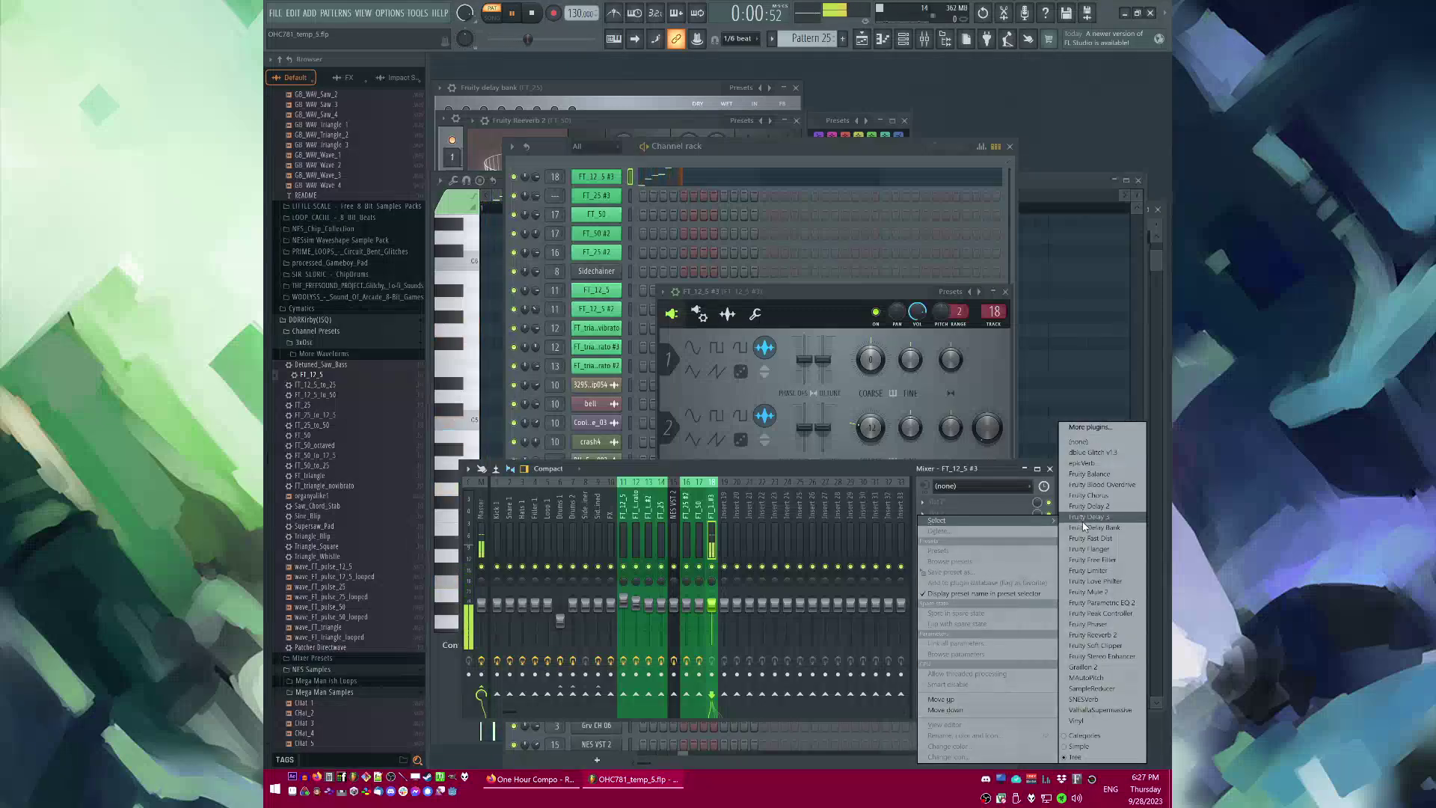
click(1085, 528)
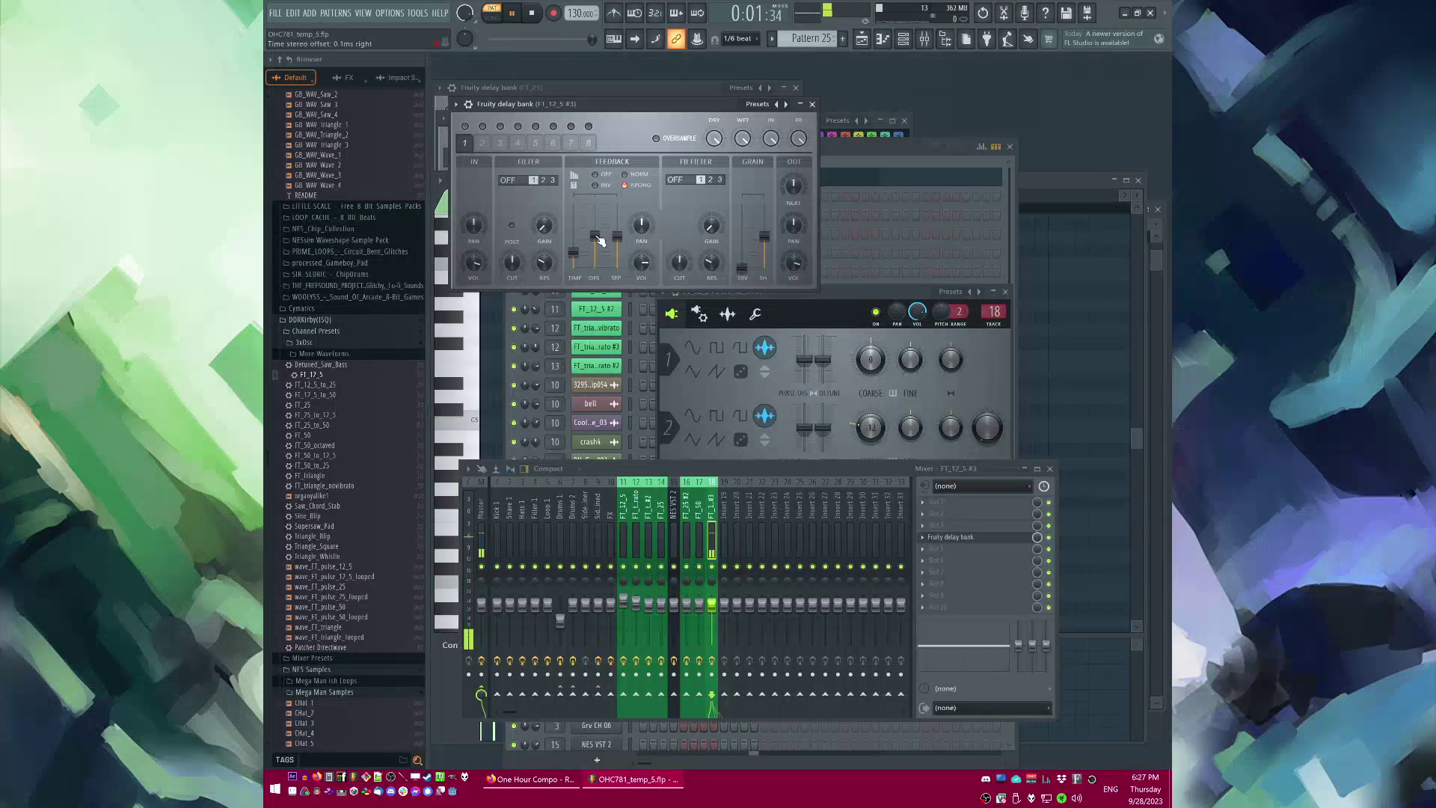
Step: Try Fruity Reeverb 2 in effect slot 7 of the FT_12_5 #3 mixer track, adjusting its high cut and room size
click(934, 575)
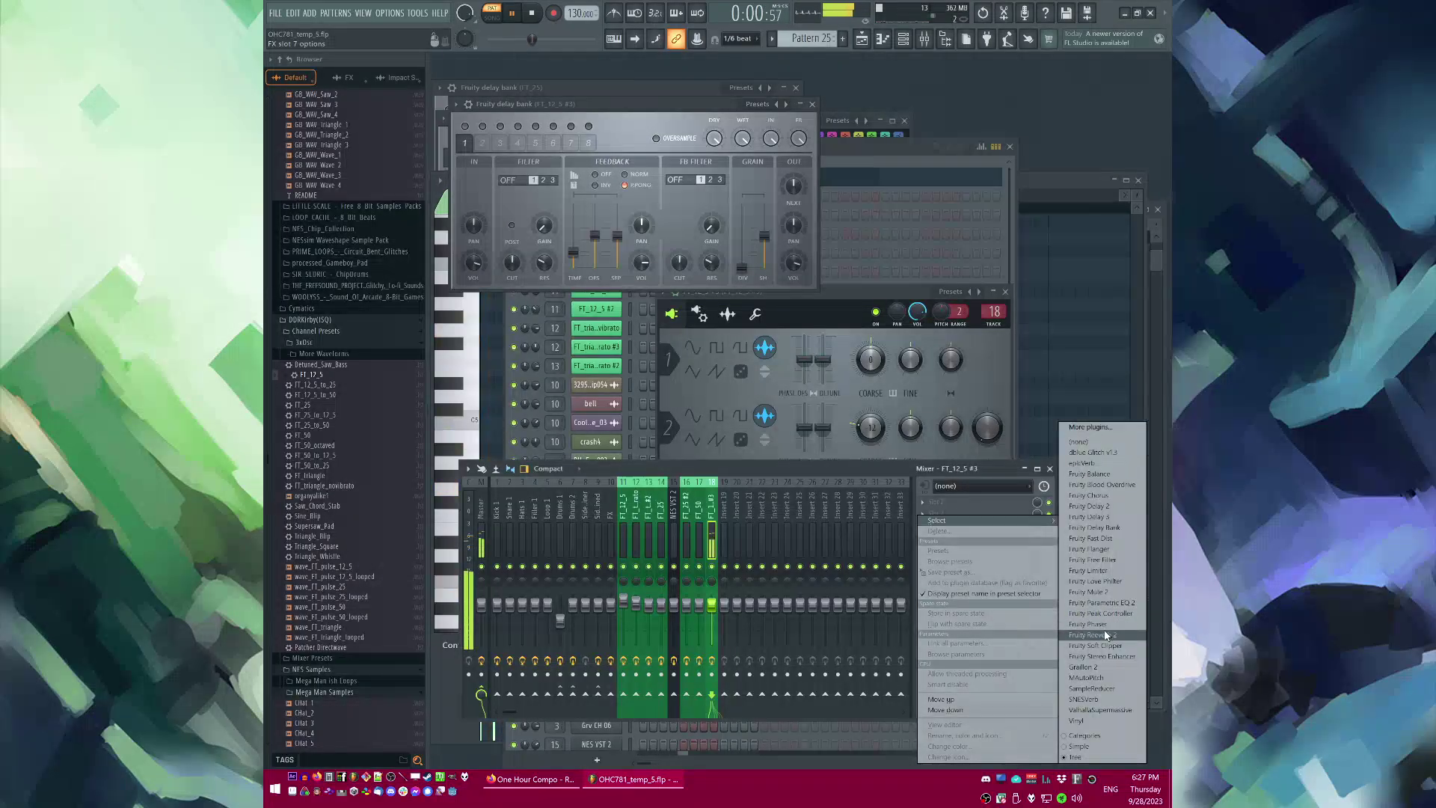
click(1095, 635)
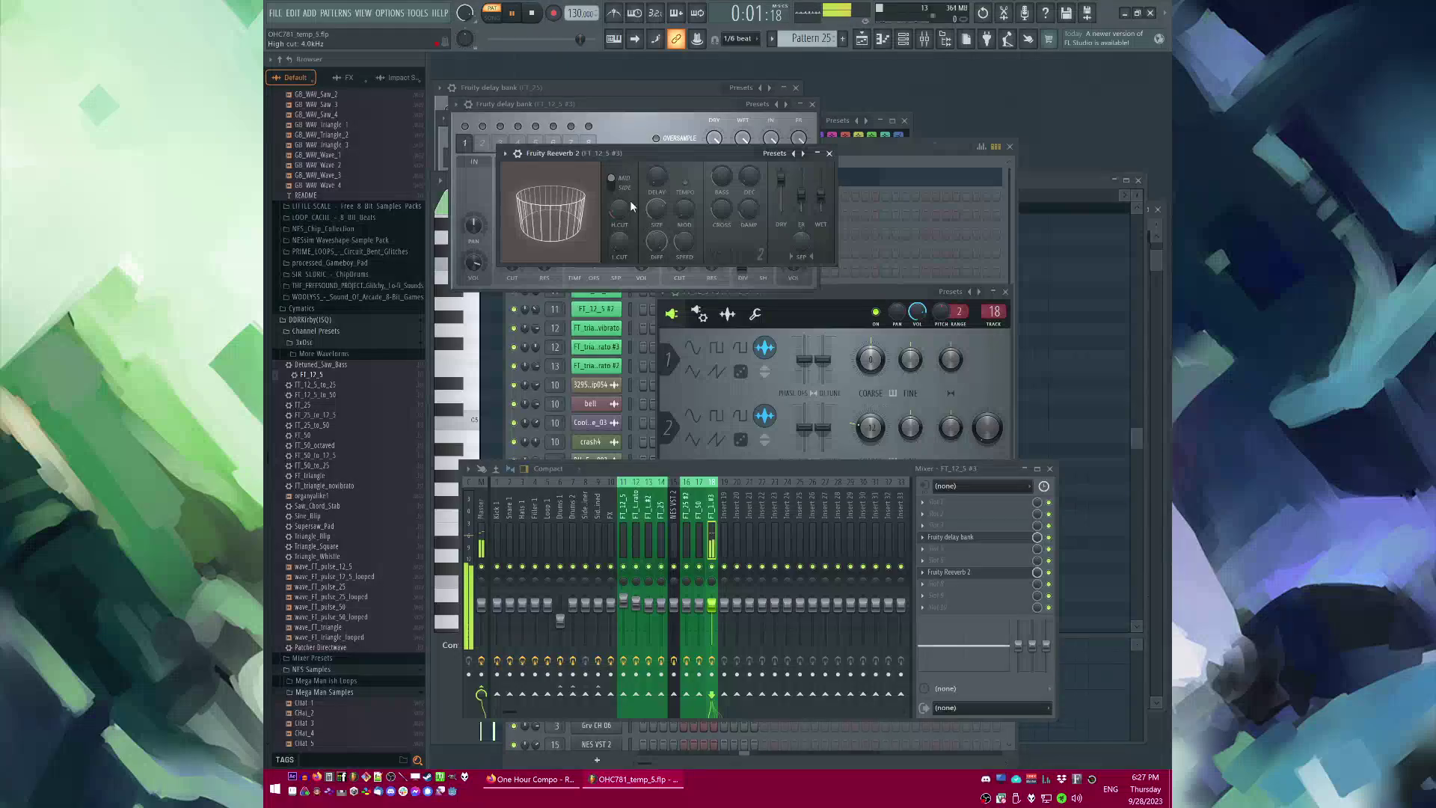
drag(658, 215, 658, 207)
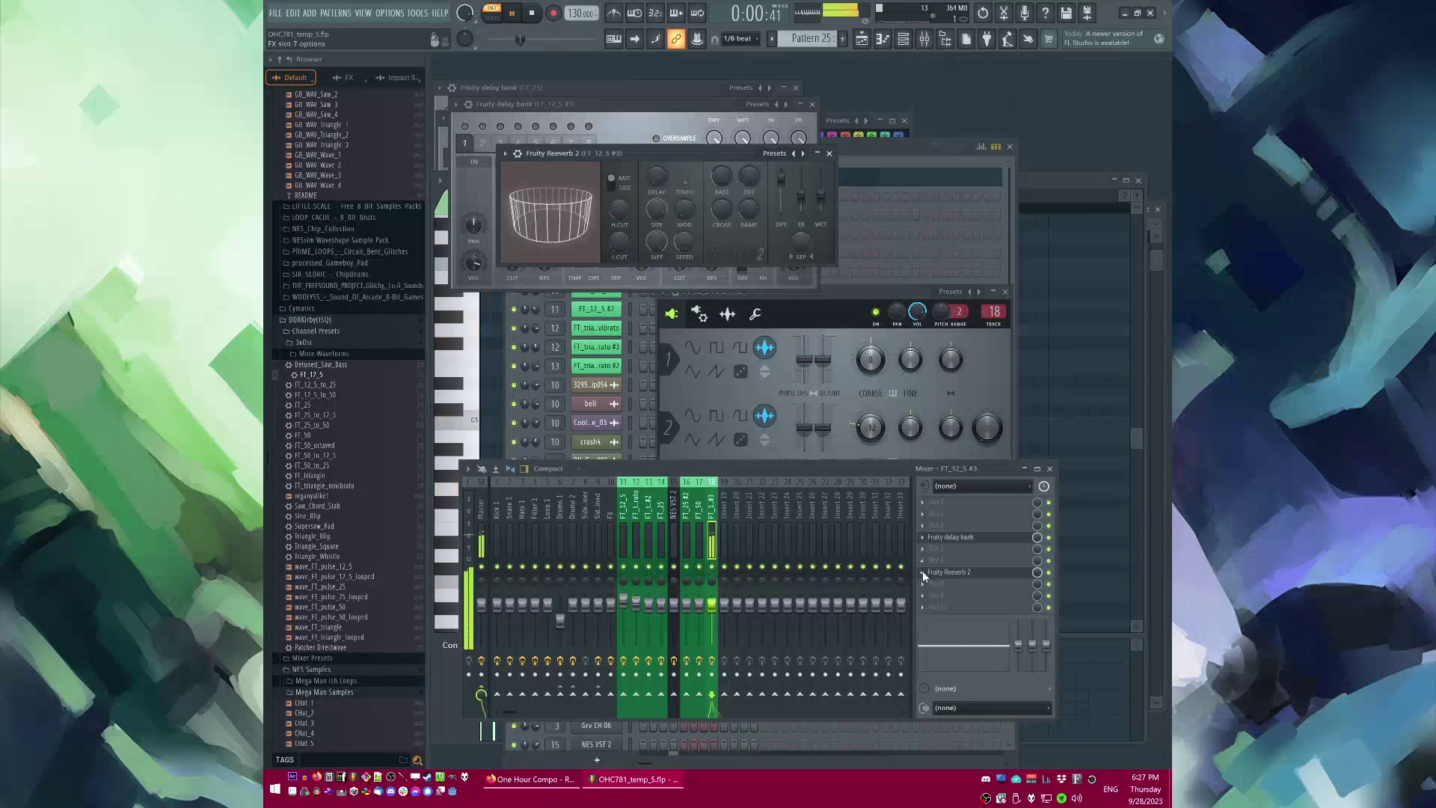
Step: Replace Fruity Reeverb 2 with ValhallaSupermassive and insert Fruity Parametric EQ 2 in slot 2 with a band 6 boost near 5.4 kHz
click(922, 572)
mouse_move(976, 507)
click(1084, 688)
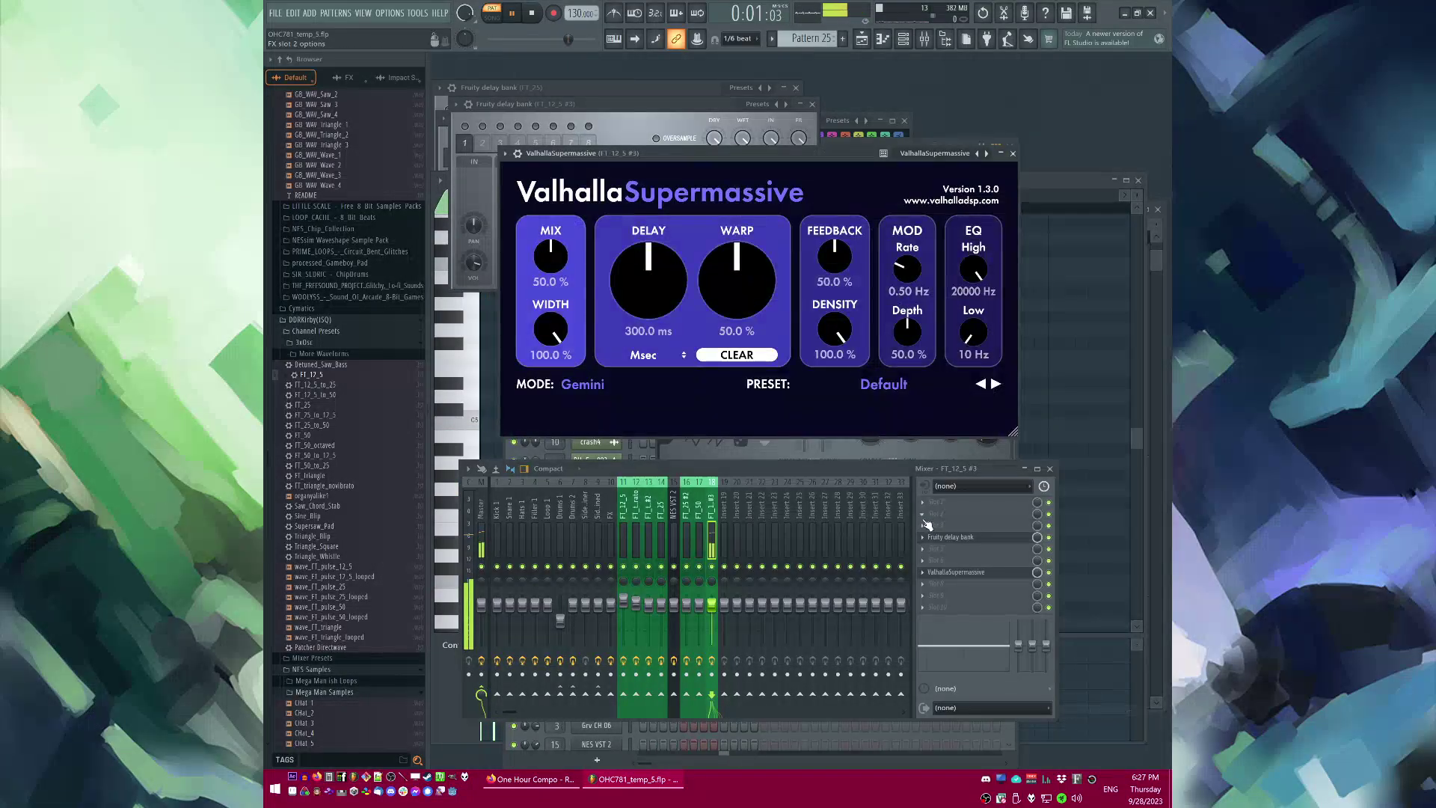
click(927, 515)
click(1087, 603)
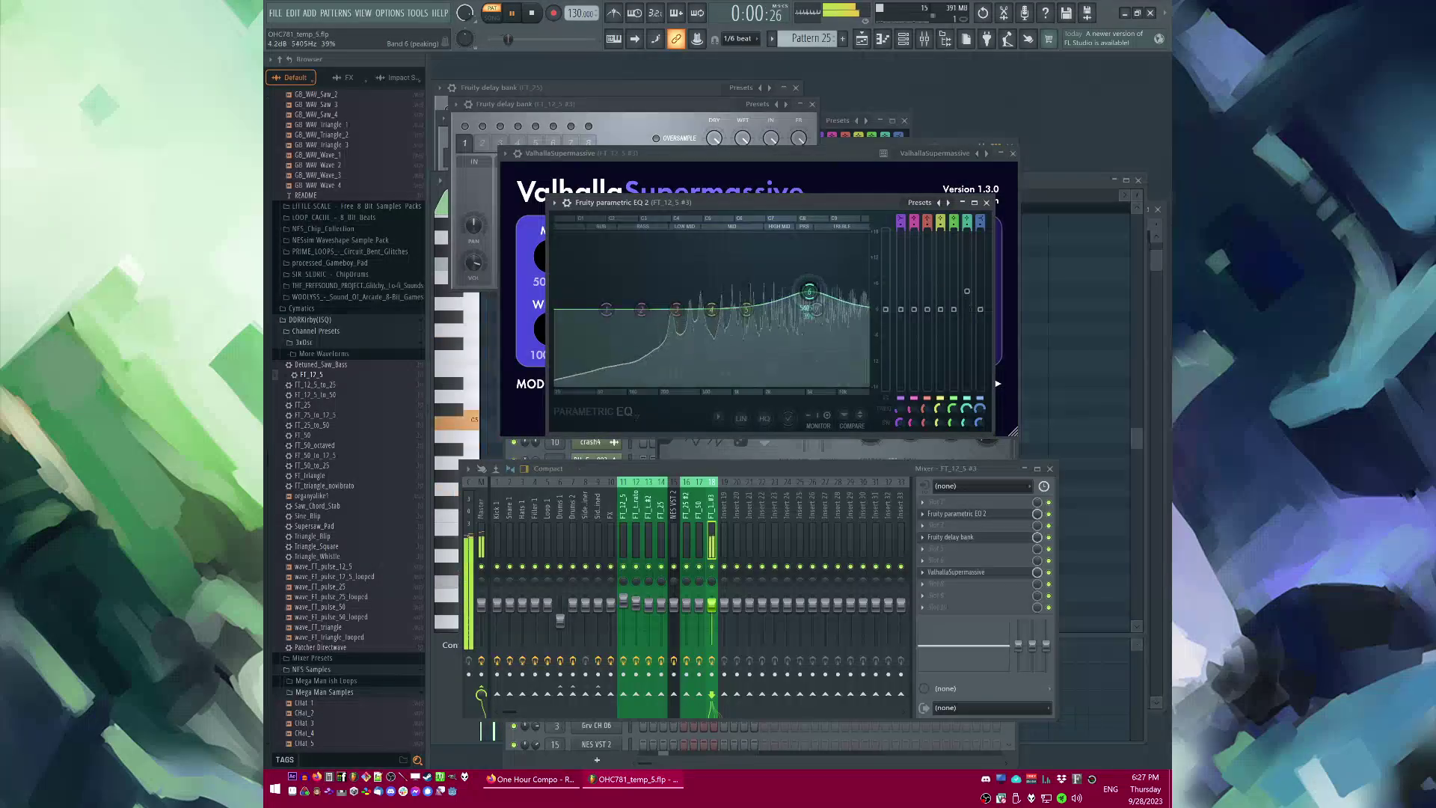
Step: Play the arrangement from just before bar 17 and set ValhallaSupermassive's mix to 34.8%
key(F5)
click(626, 238)
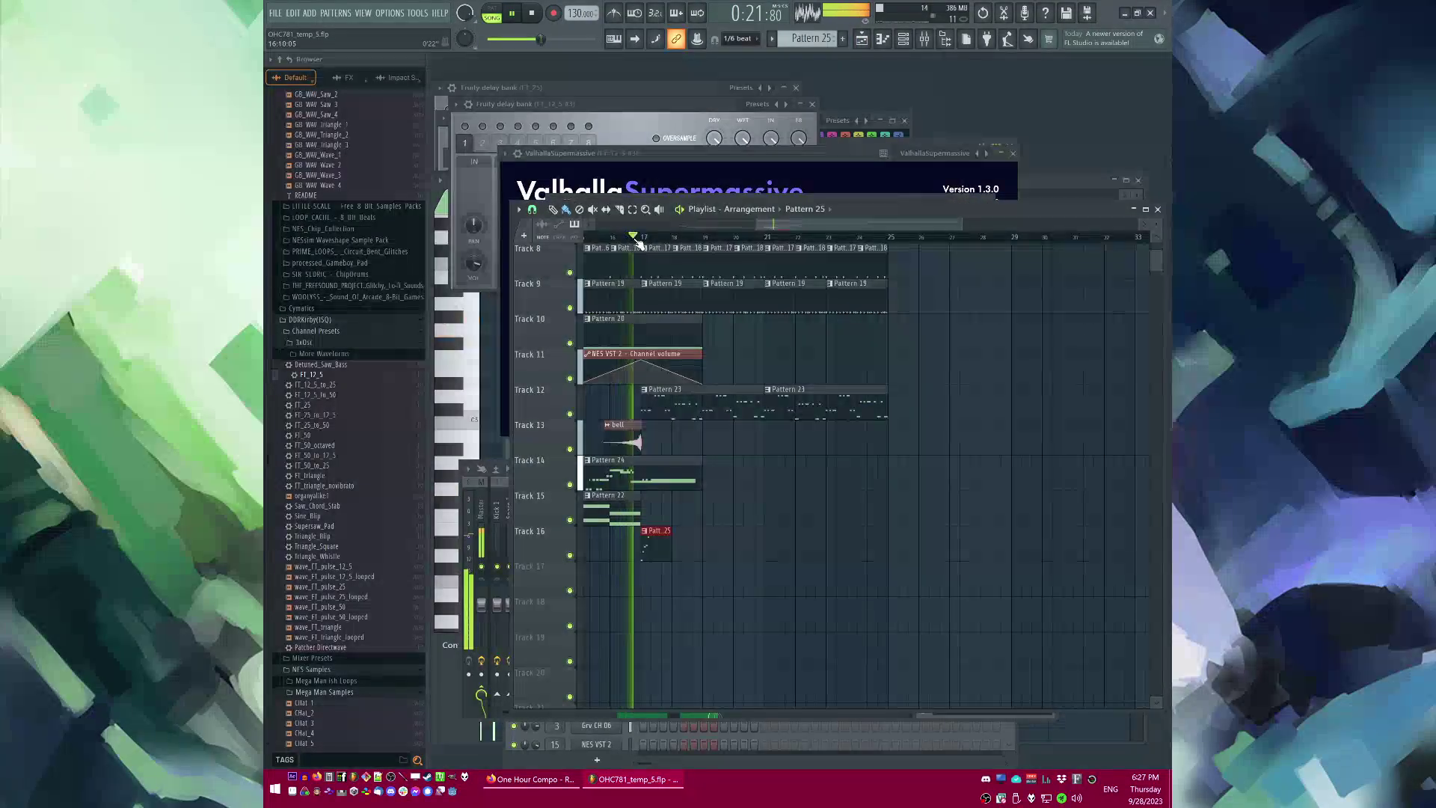
key(space)
key(F9)
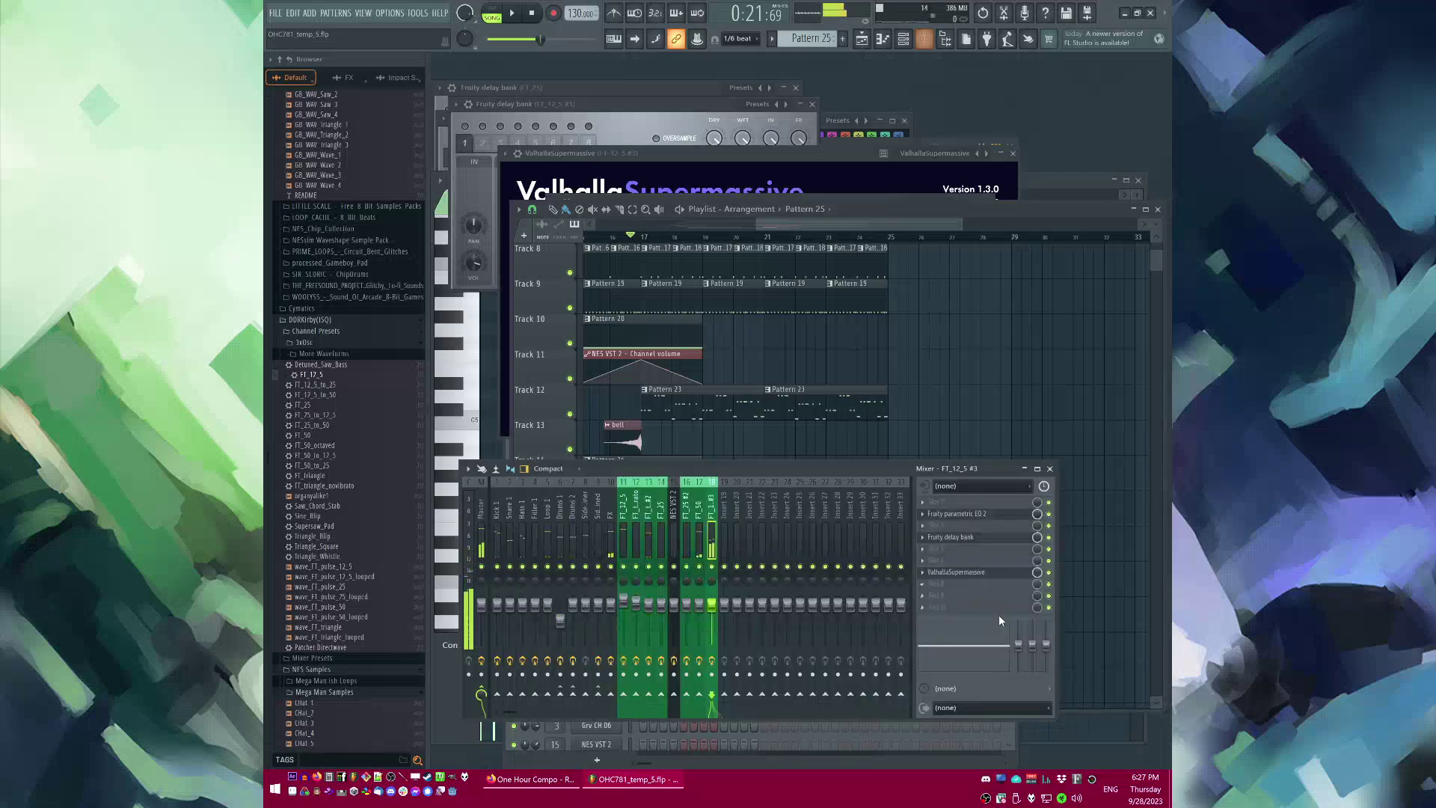
click(956, 572)
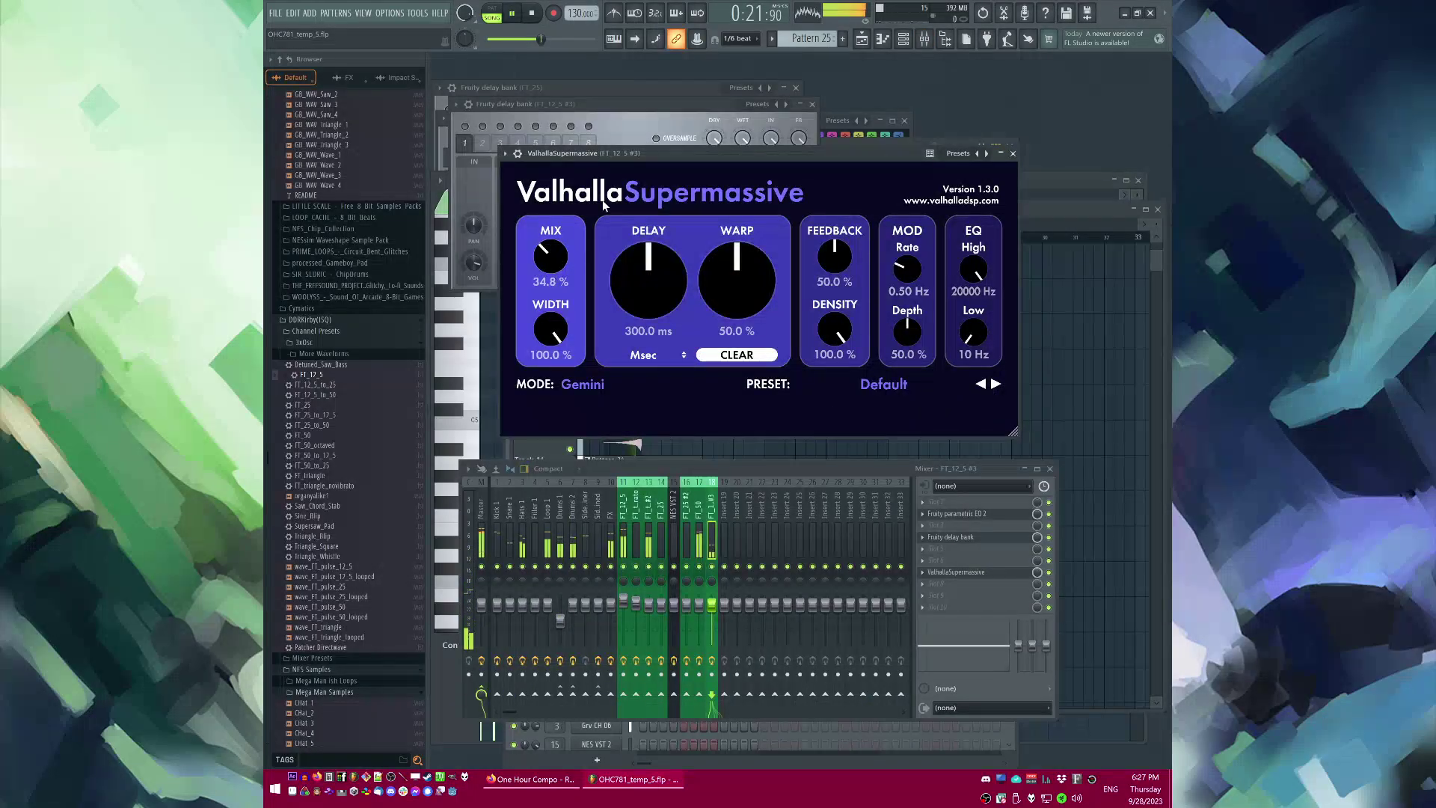
Step: Set ValhallaSupermassive's mix to 31.2% and open the Fruity Delay Bank on the FT_12_5 #3 mixer track
drag(553, 256, 553, 265)
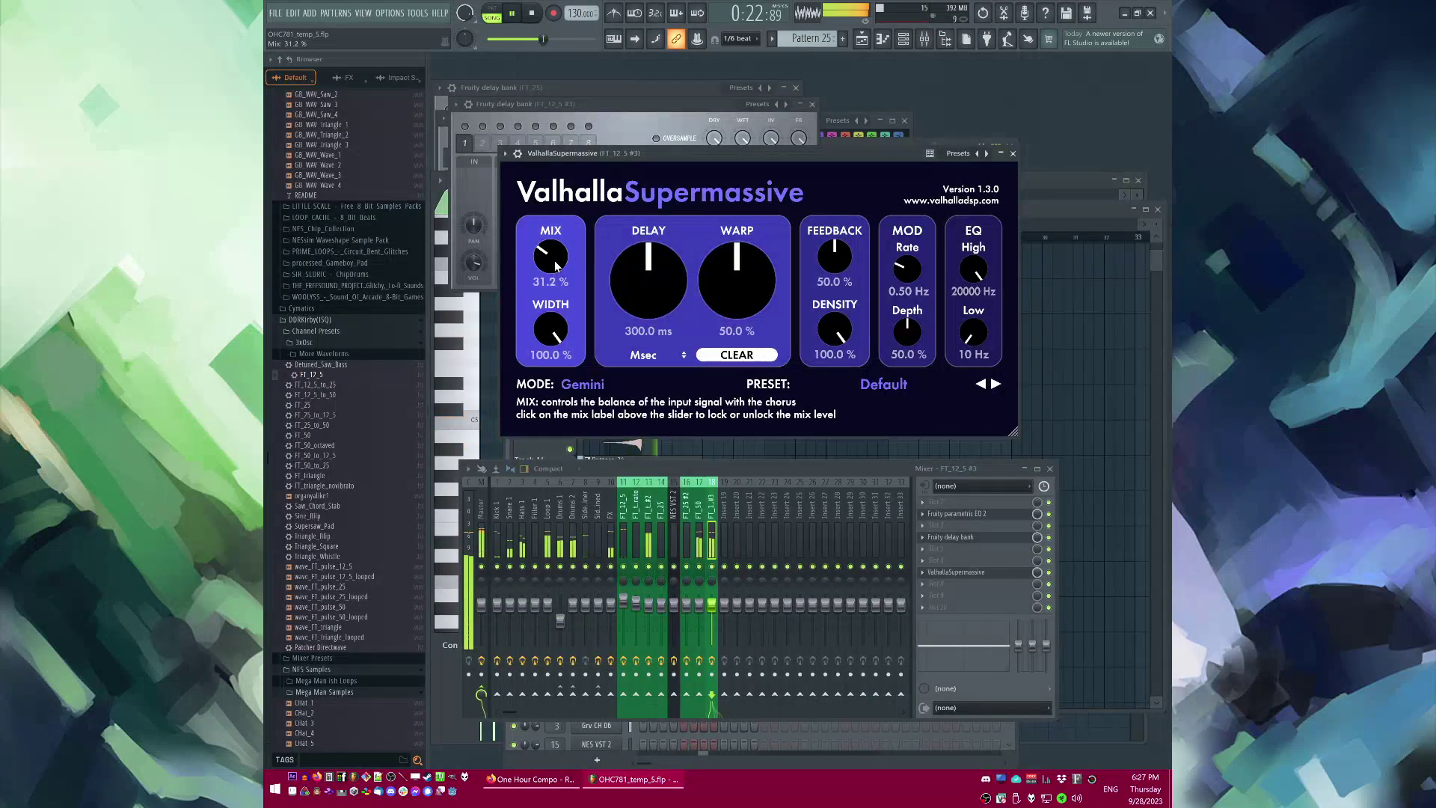
click(669, 129)
key(F6)
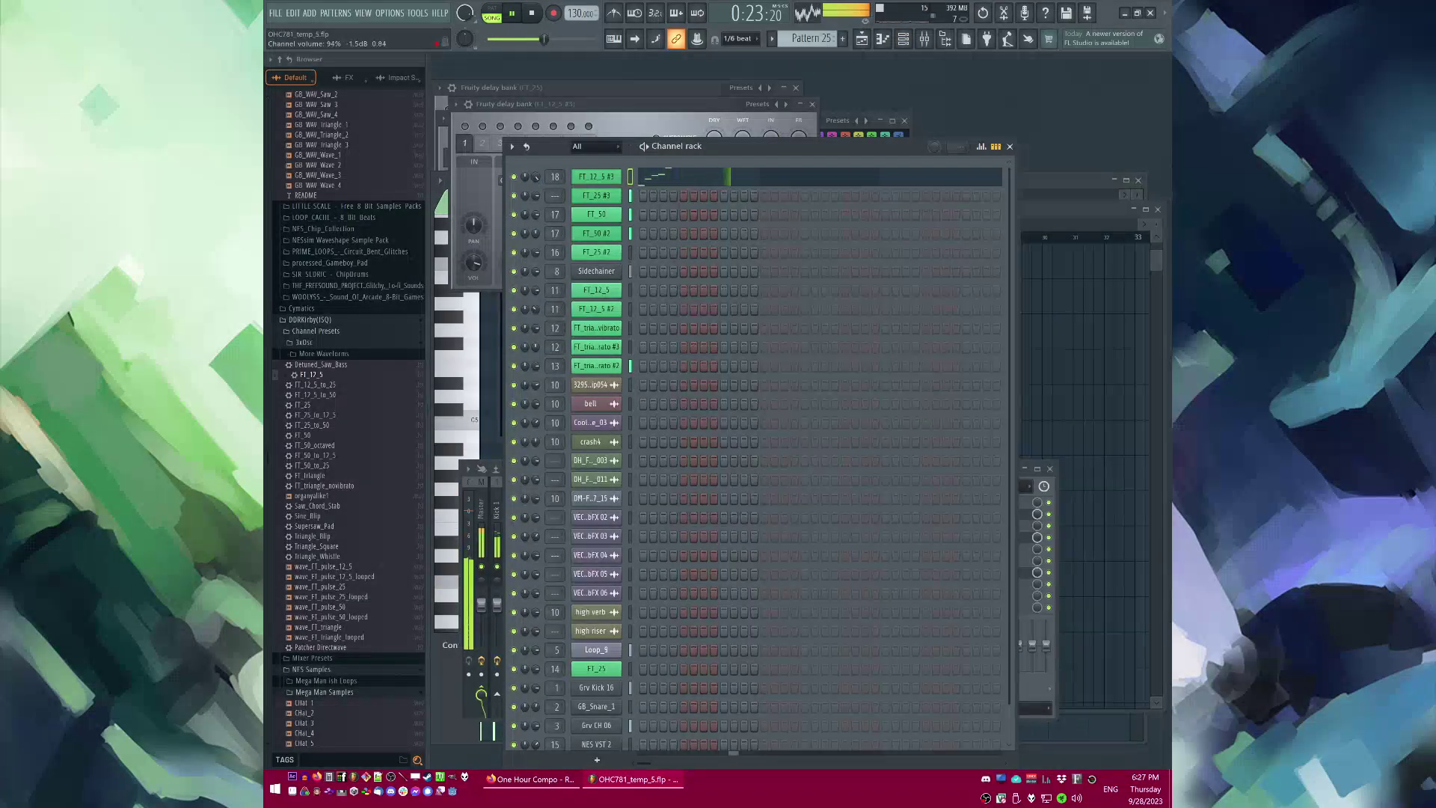
key(F9)
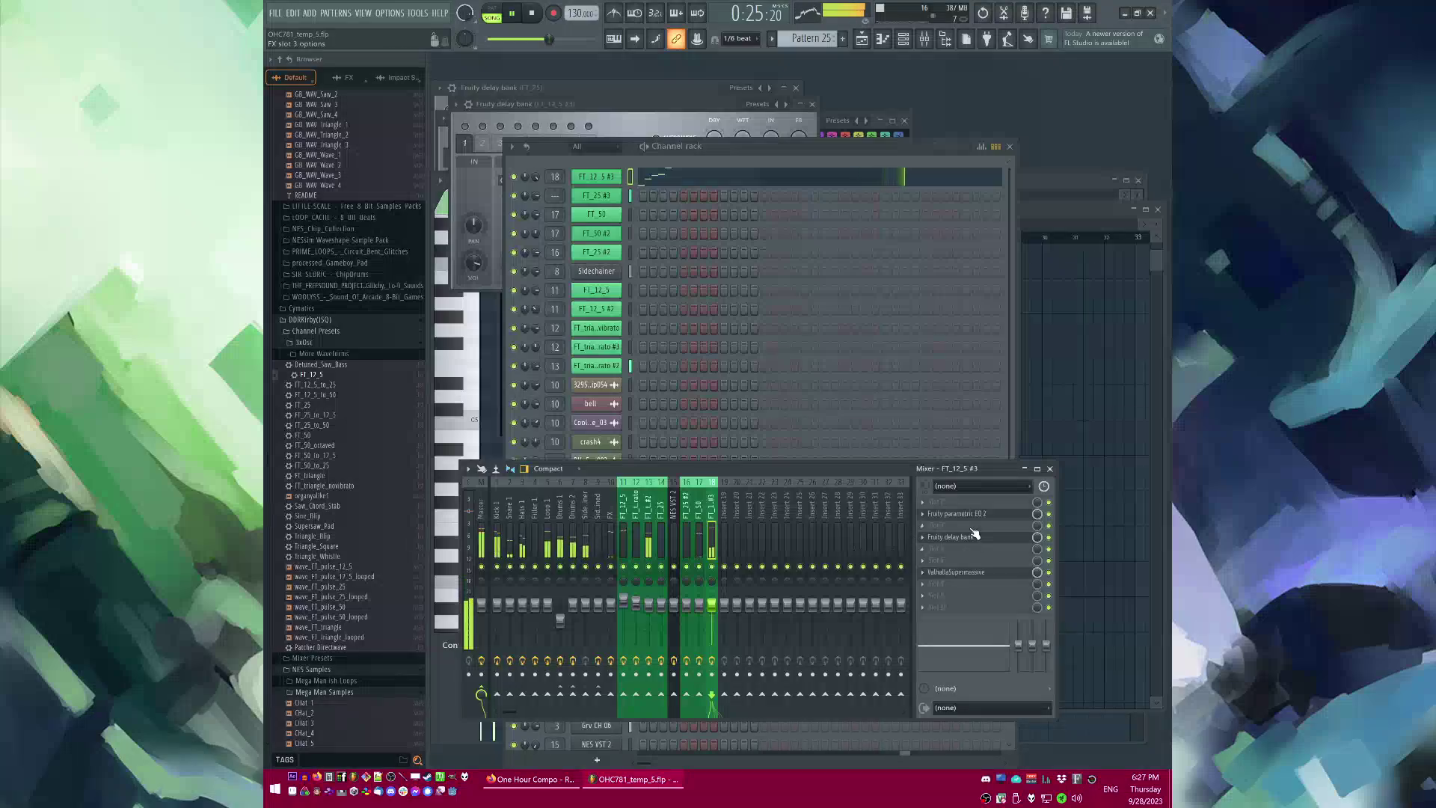
click(974, 532)
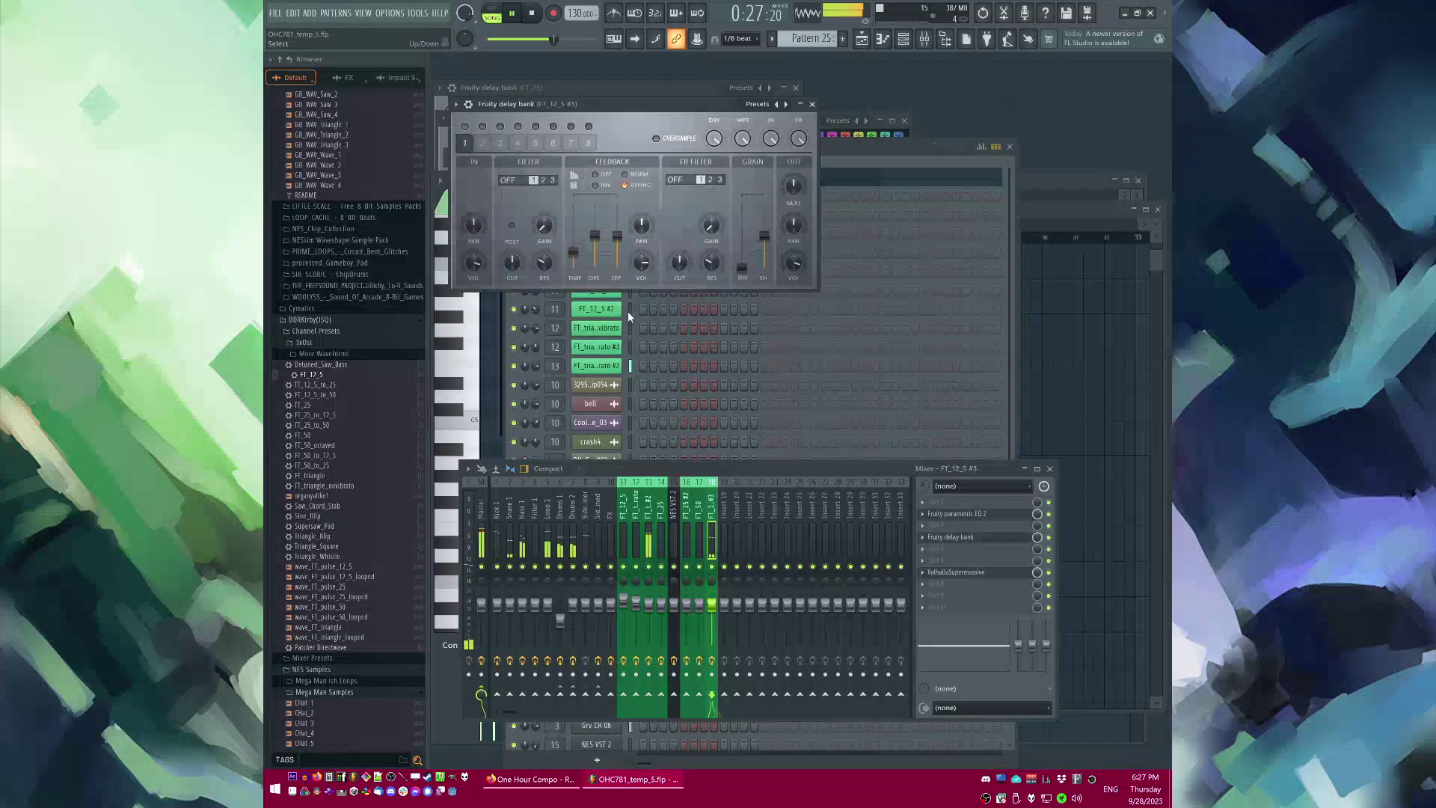
Step: Check the FT_12_5 #3 arpeggio notes, then place a copy of Pattern 25 at bar 21 on Track 16 and make it unique
right_click(1056, 393)
double_click(665, 545)
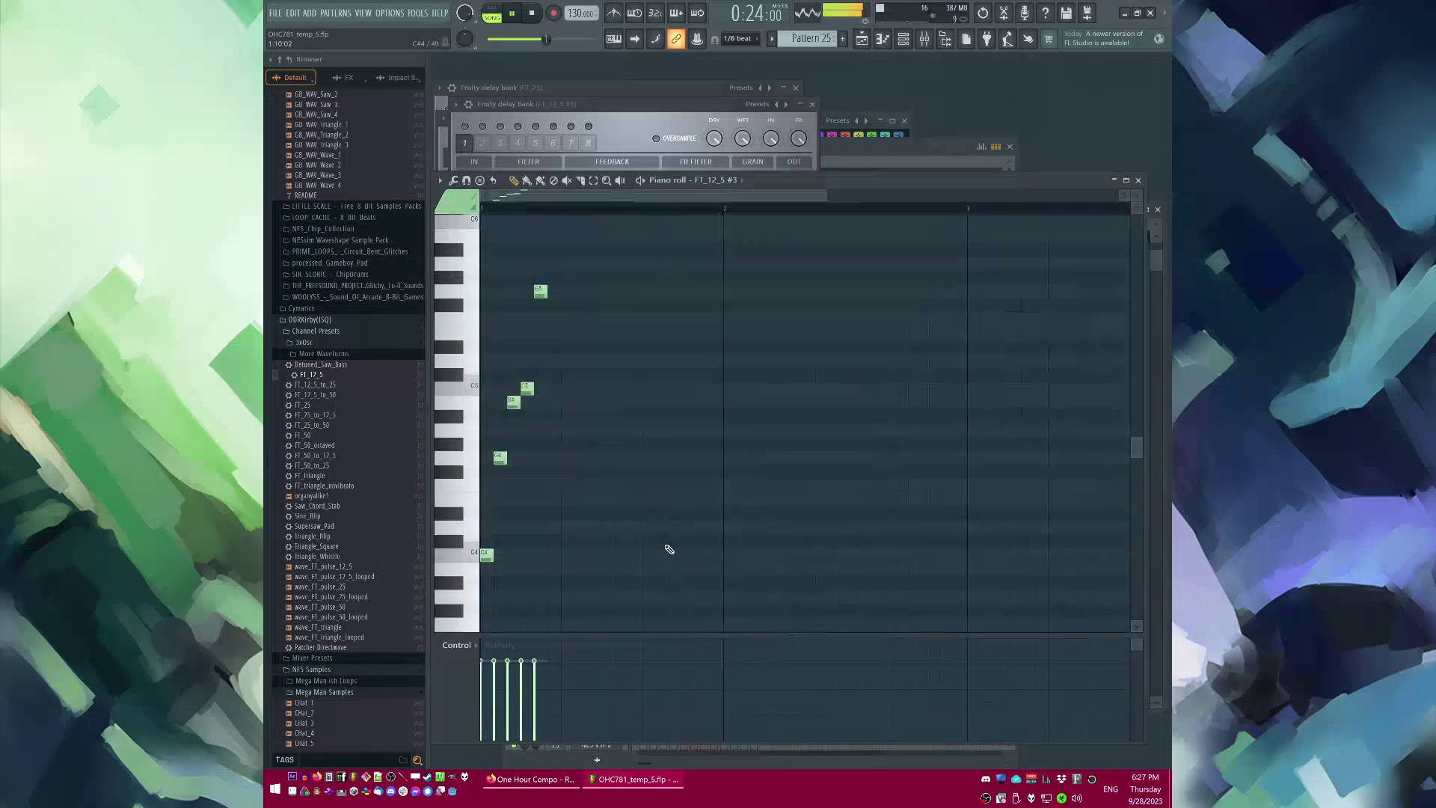
scroll(619, 390, down, 3)
key(ctrl+a)
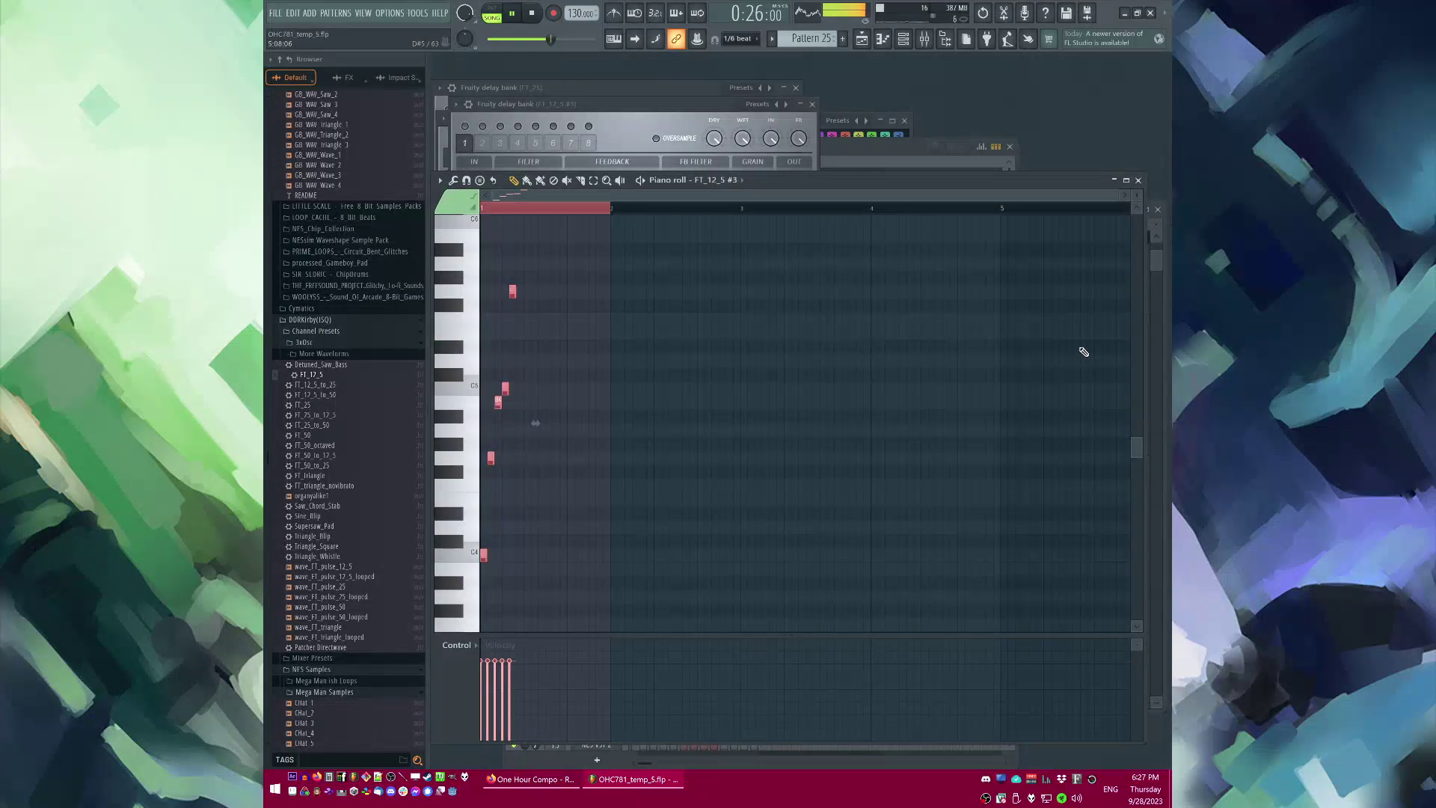
scroll(1083, 352, up, 4)
key(F6)
key(F5)
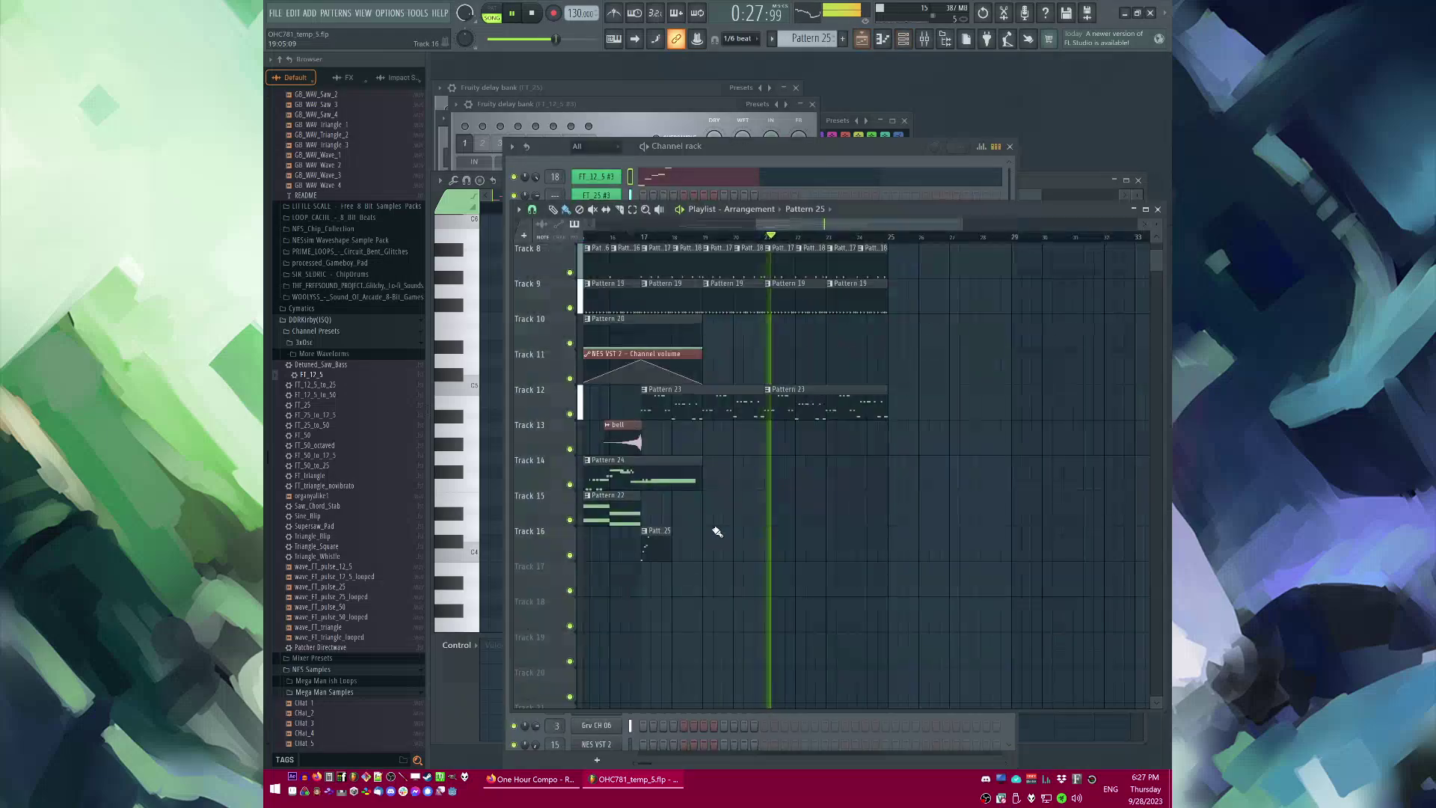
key(space)
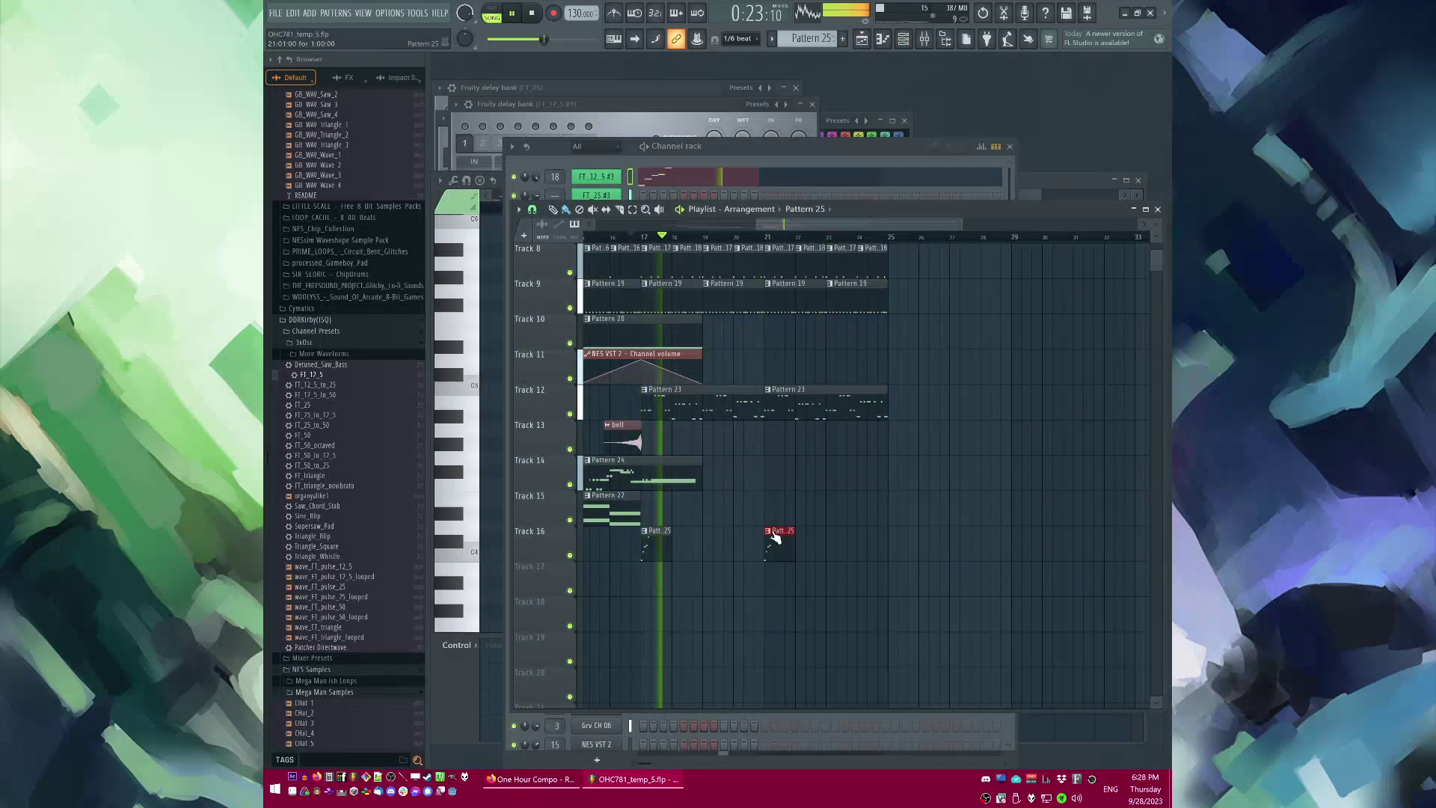
click(776, 536)
click(768, 530)
click(794, 603)
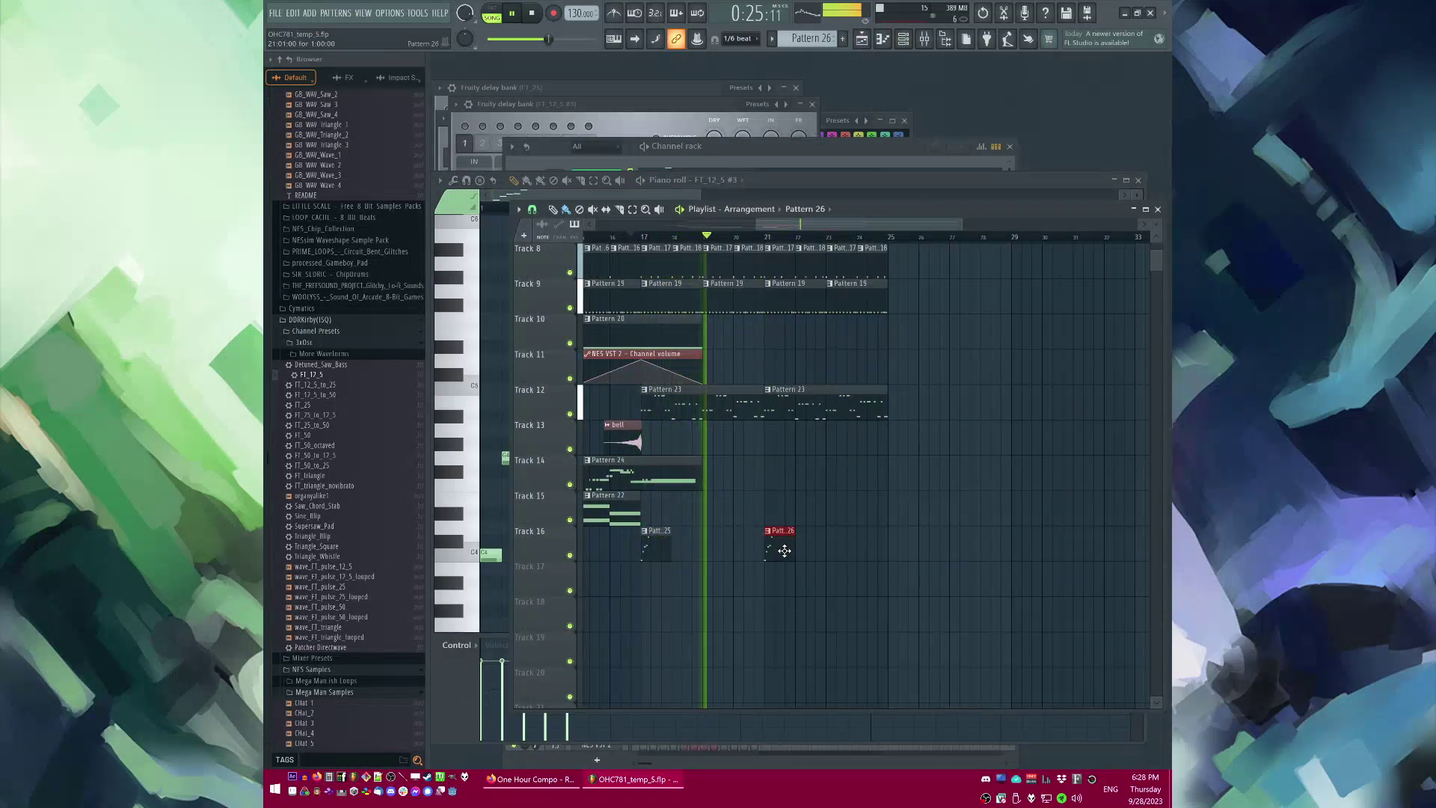
Step: Change the third and fourth arpeggio notes in the unique clip at bar 21 to C5 and D5 and play it back
double_click(788, 556)
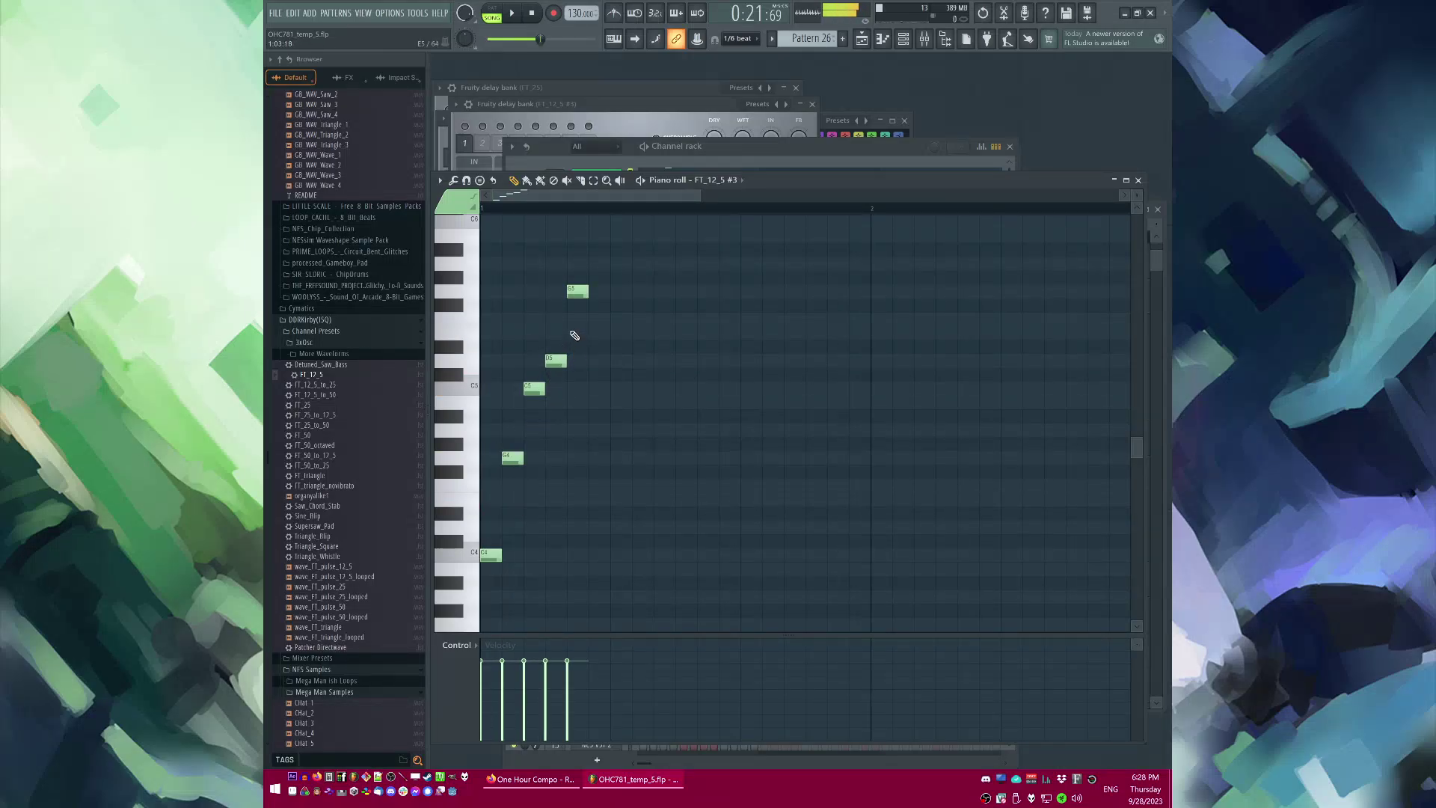
key(F5)
click(774, 235)
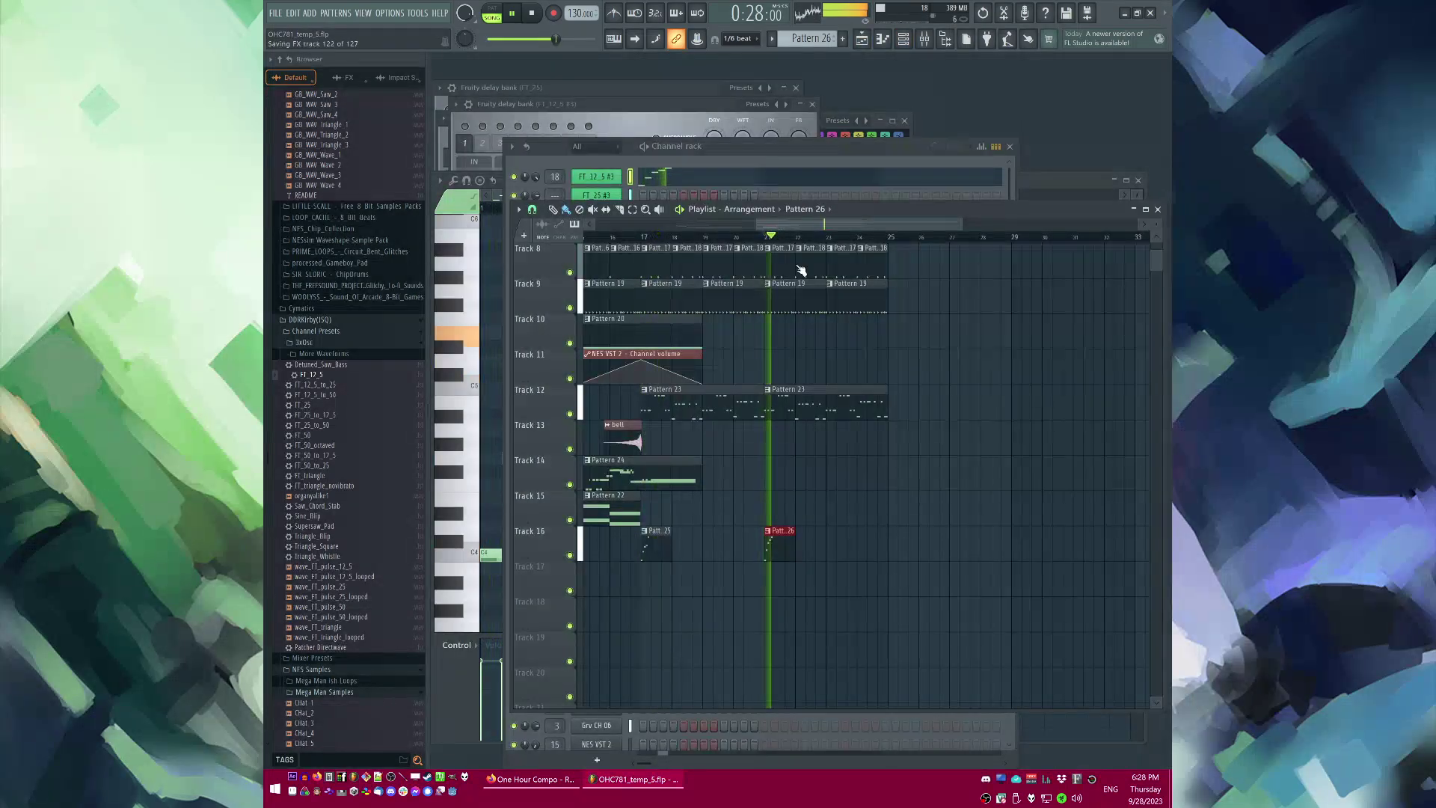
scroll(882, 497, up, 2)
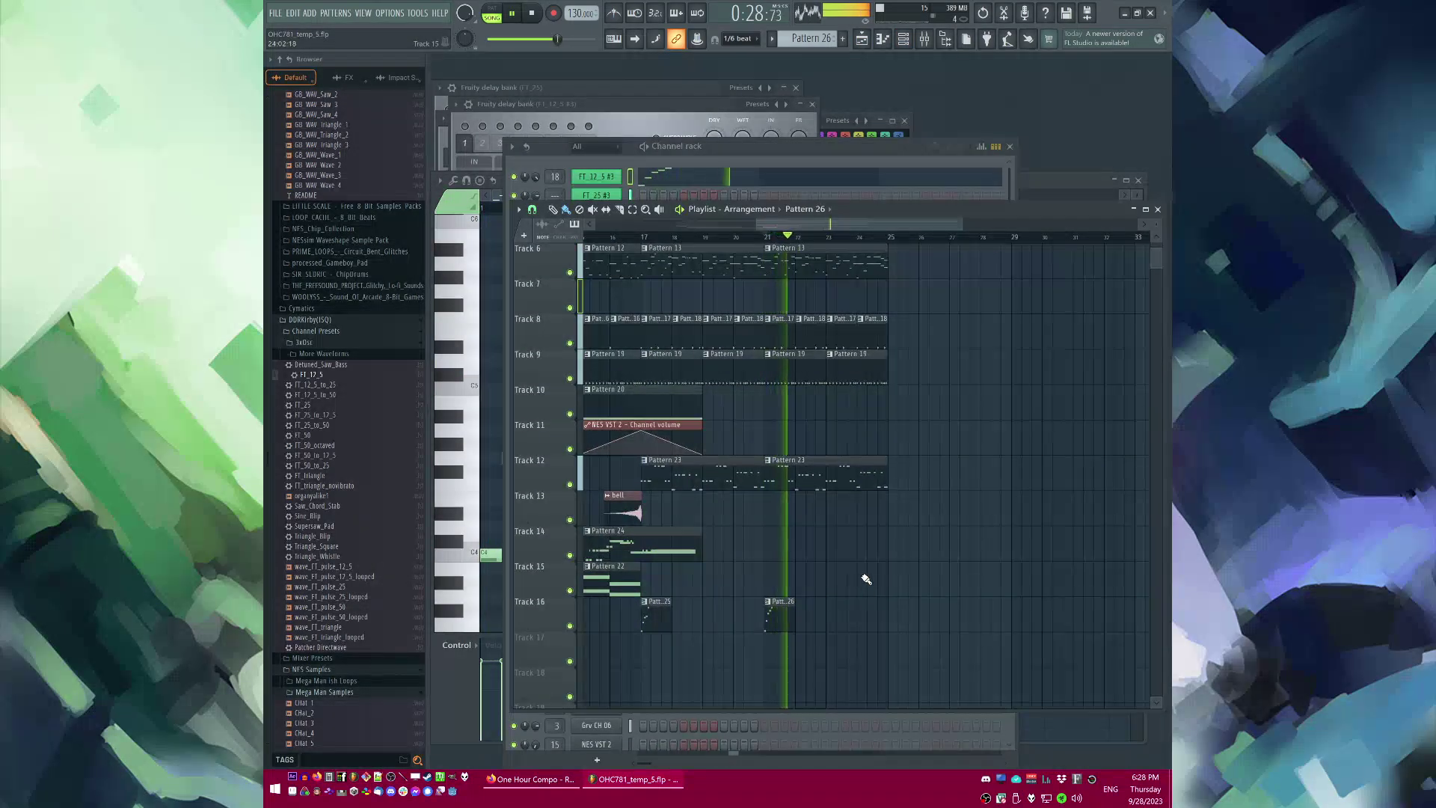
scroll(864, 576, up, 2)
scroll(861, 570, down, 2)
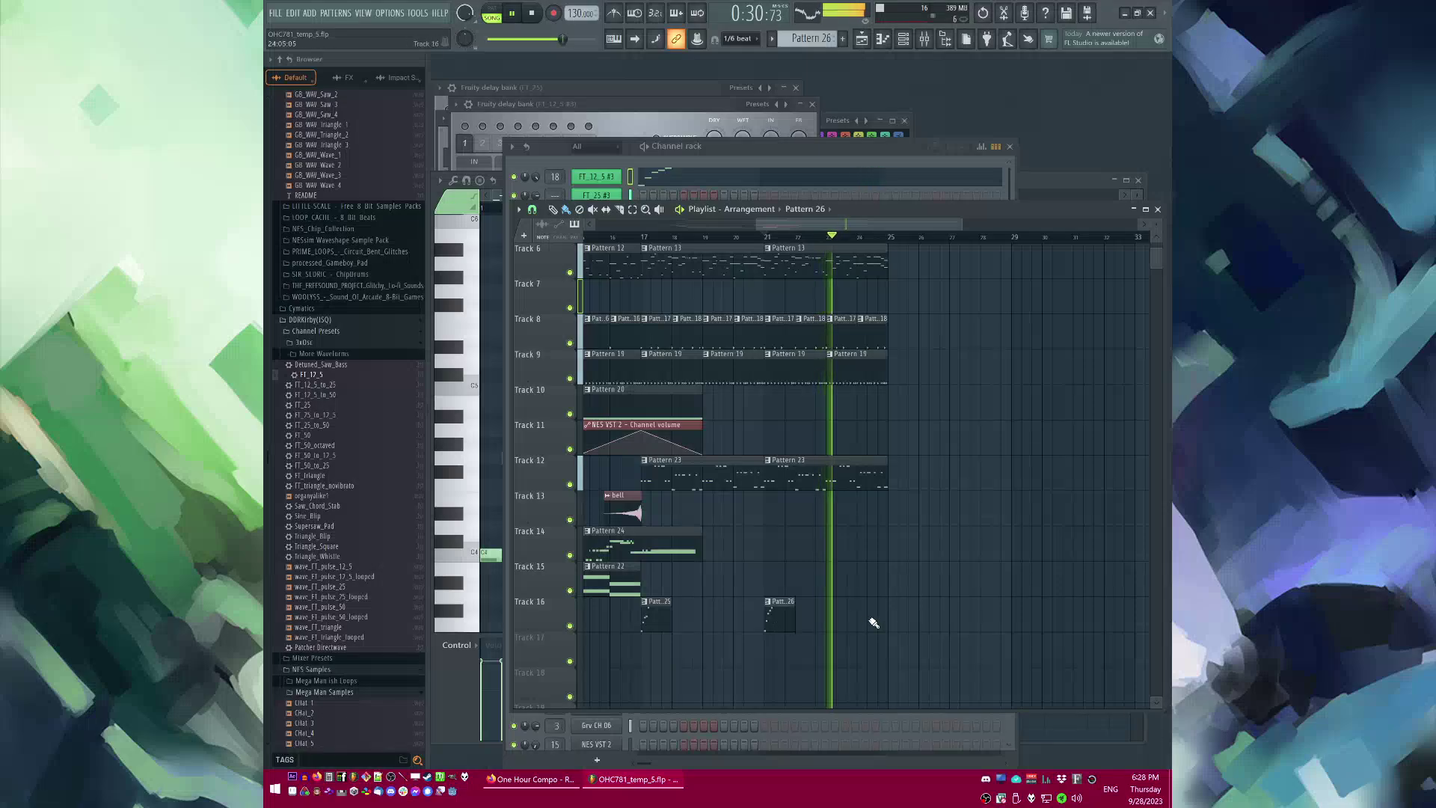
key(space)
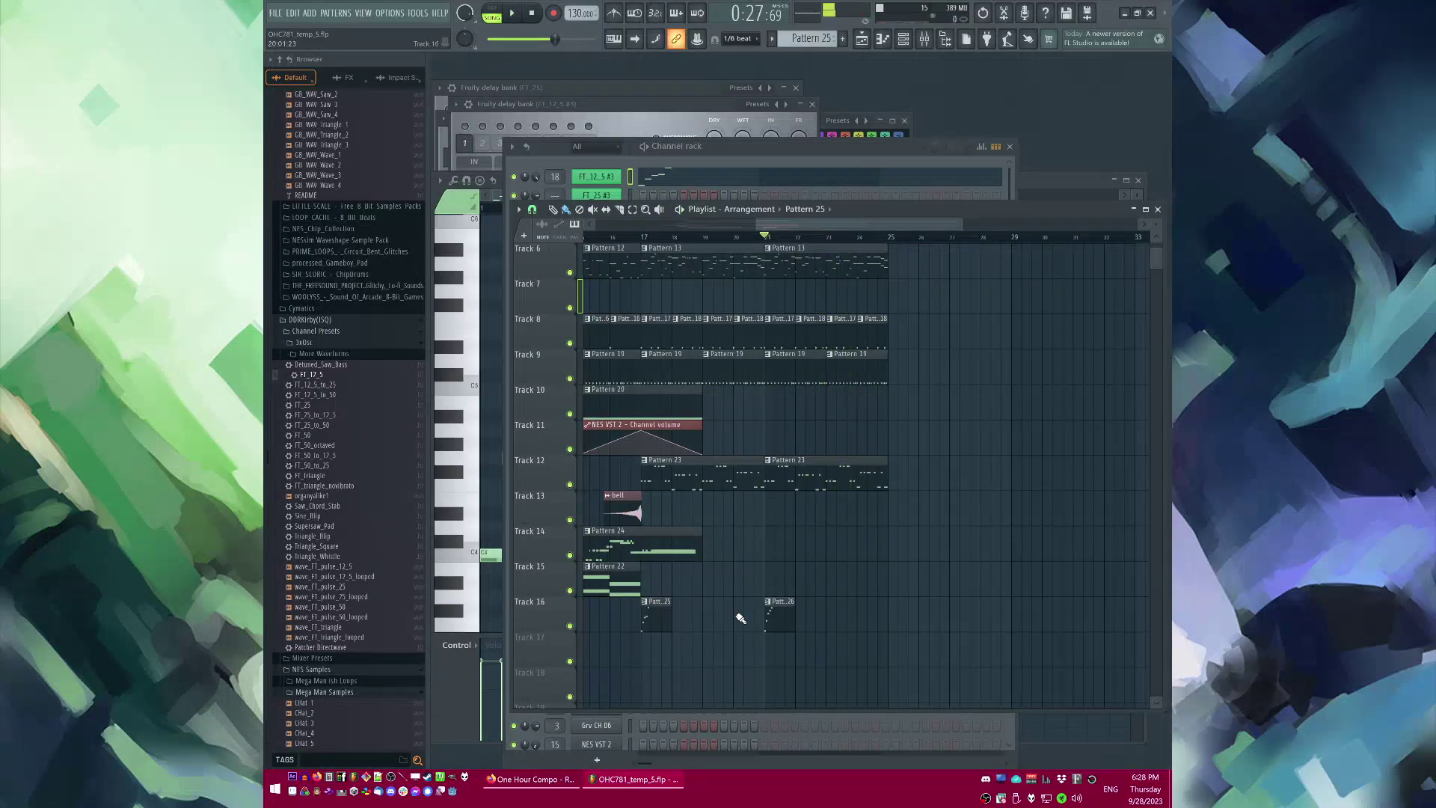
Step: Place another Pattern 25 copy at bar 20 on Track 16, make it unique and play from bar 17
click(740, 618)
key(space)
click(737, 601)
click(759, 686)
click(655, 236)
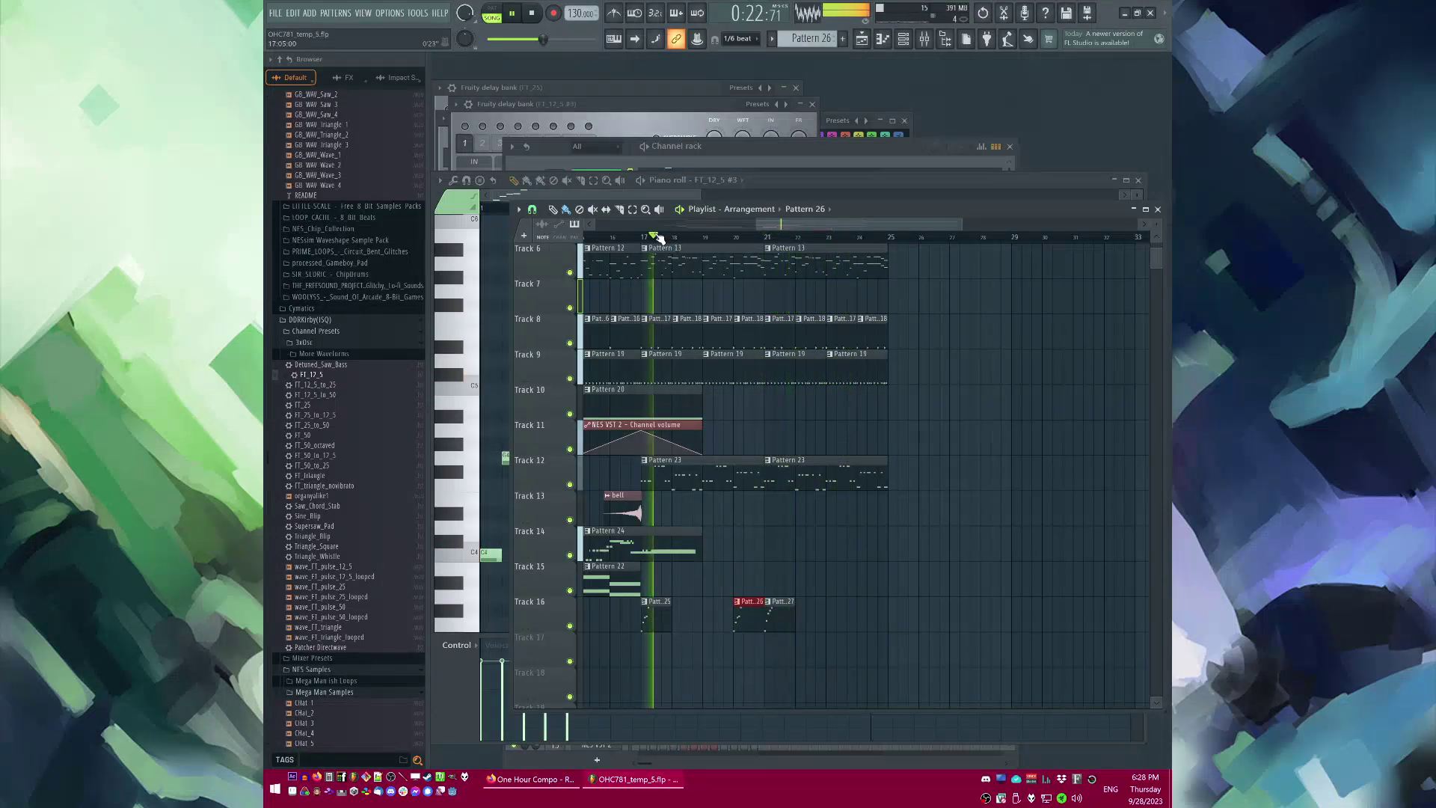
click(656, 236)
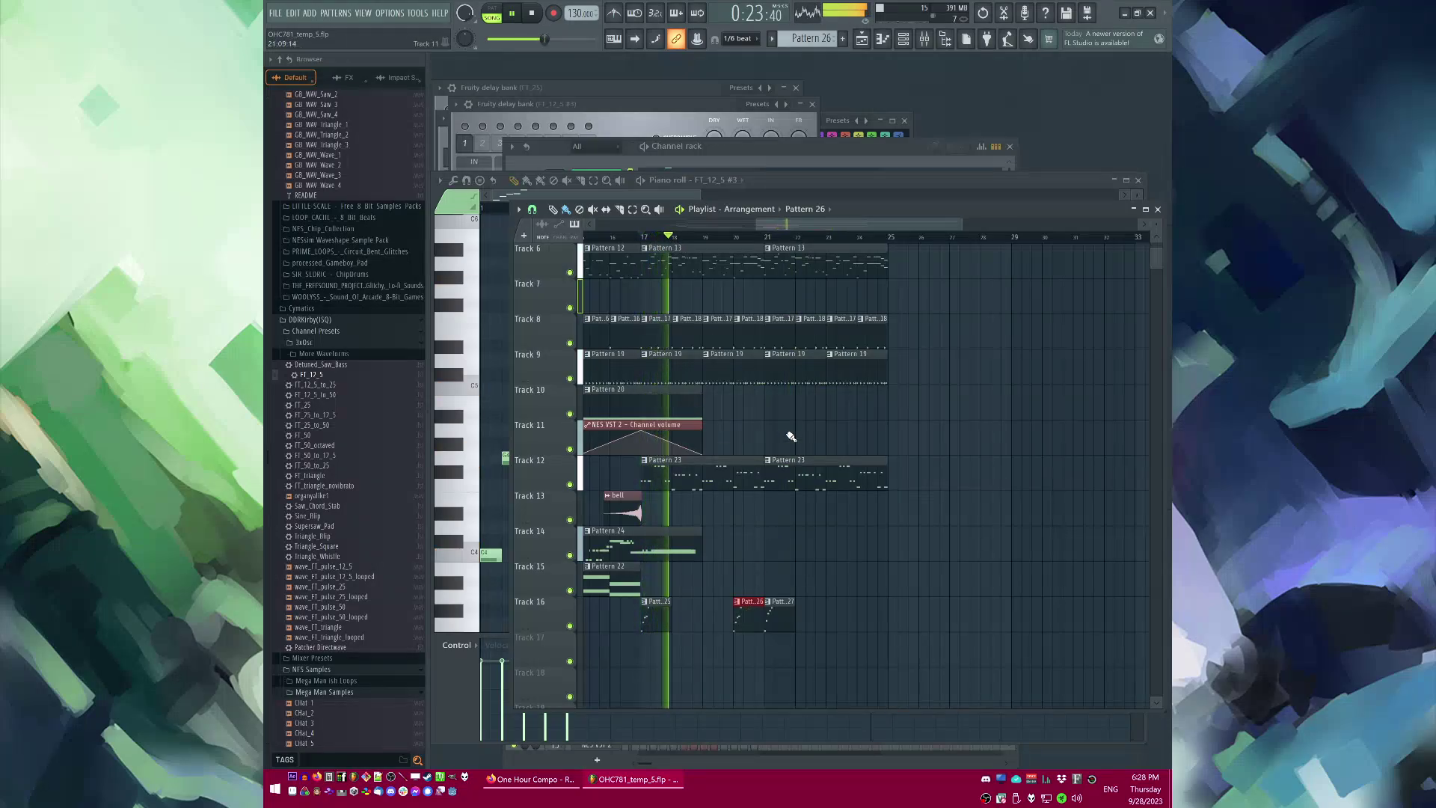
Step: Replace the notes of the bar 20 arpeggio clip with three descending notes, G4, C4 and G3
double_click(744, 618)
key(ctrl+a)
key(Delete)
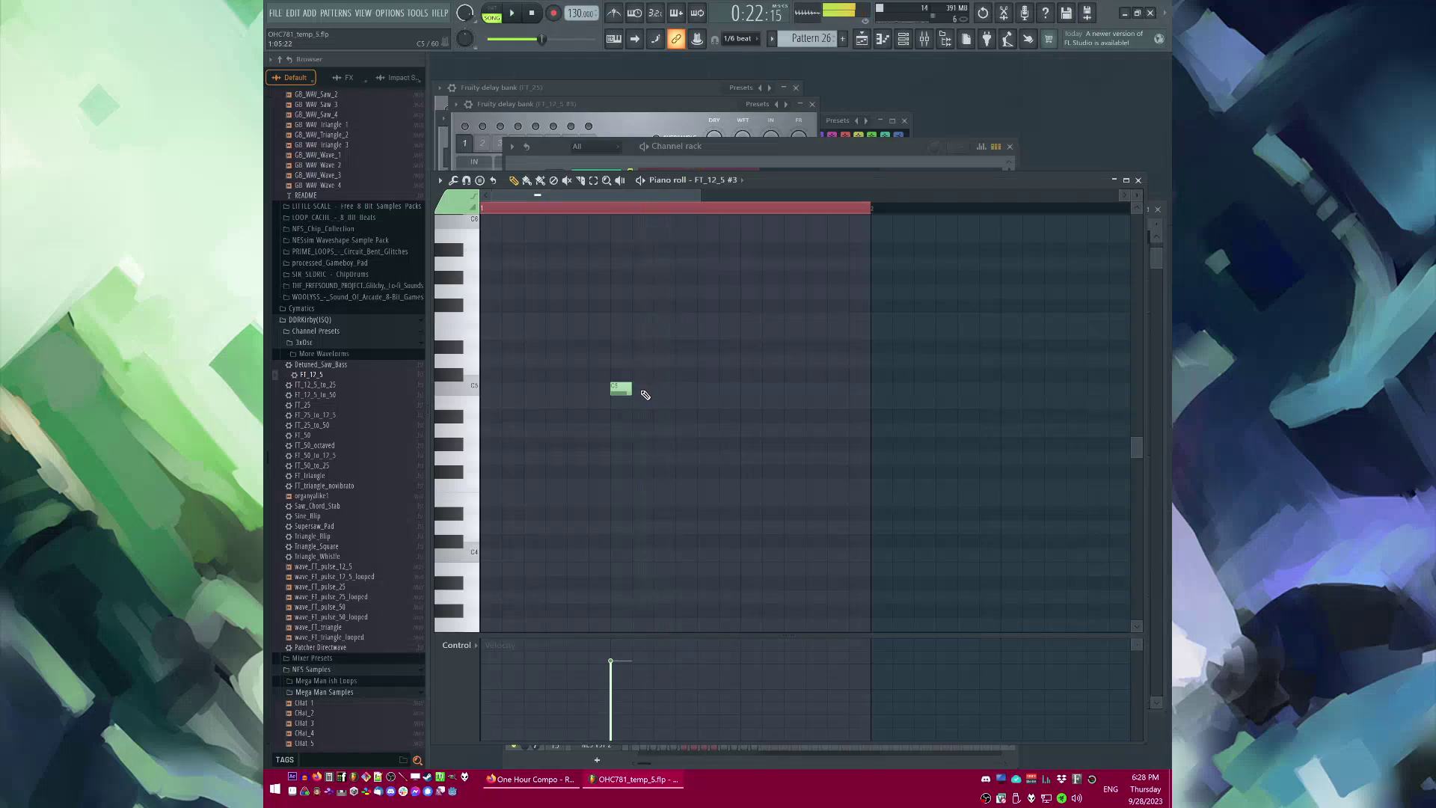
scroll(664, 464, down, 3)
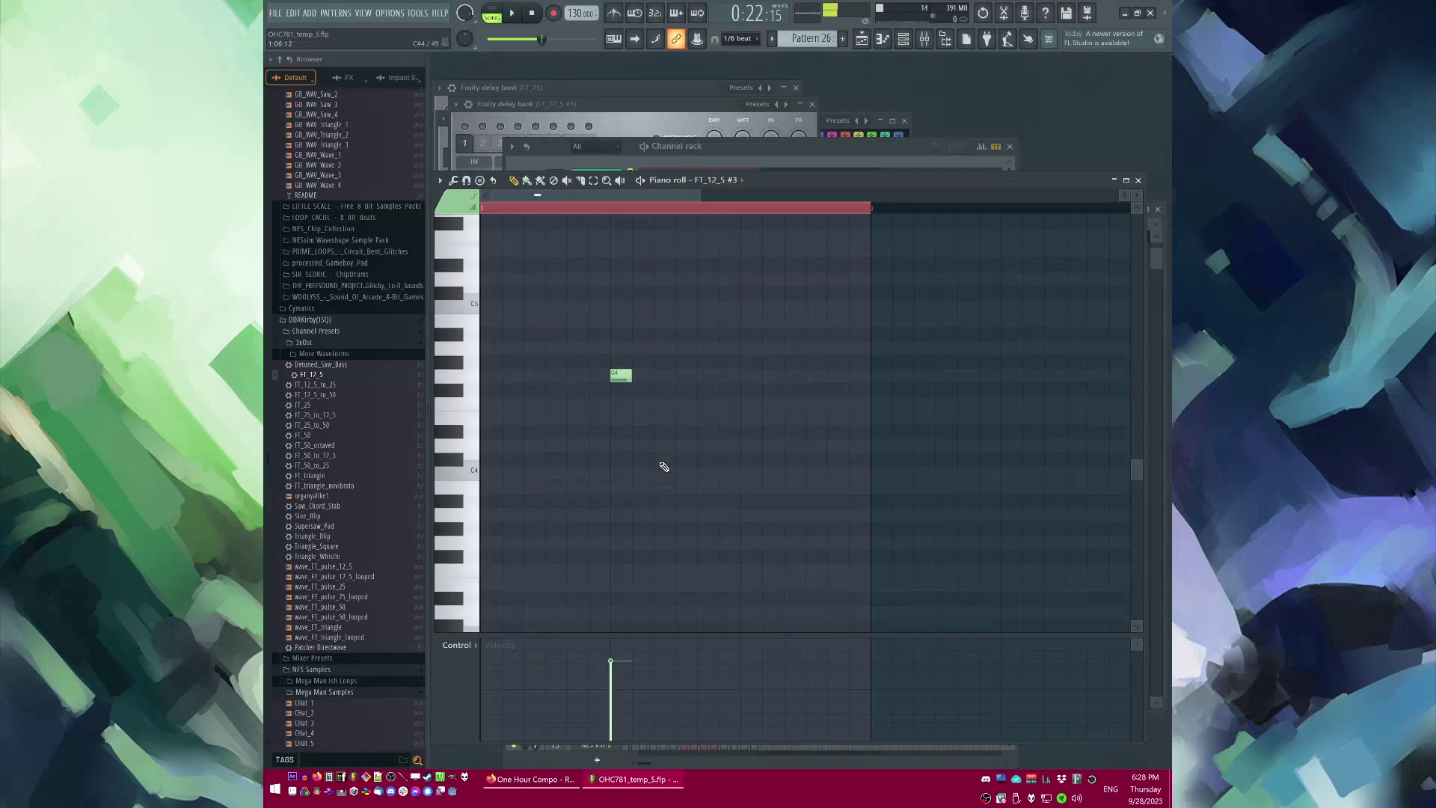
scroll(664, 478, down, 2)
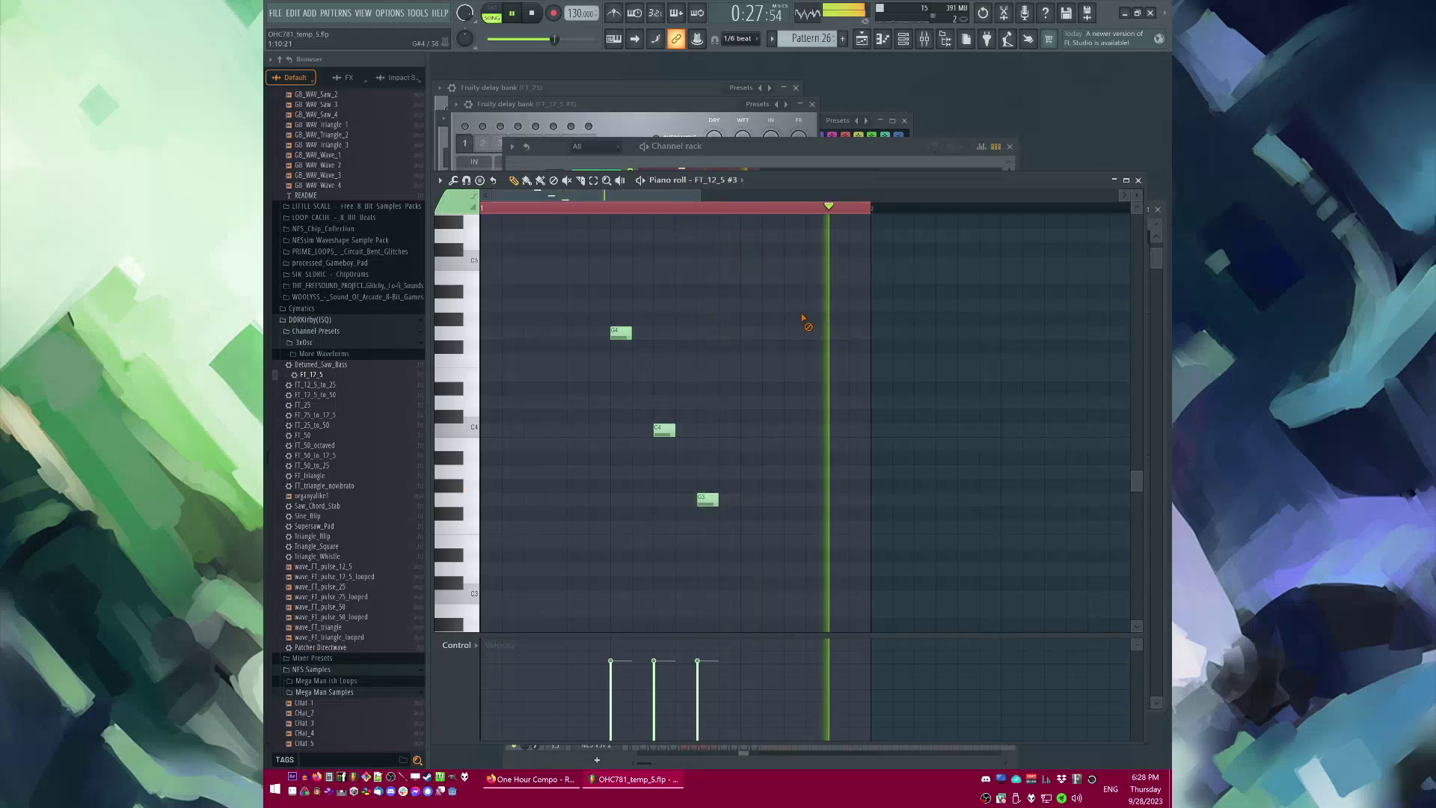
Step: Place a unique copy of the descending clip at bar 24 on Track 16 and replace its notes with rising G3, B3 and D4
key(F5)
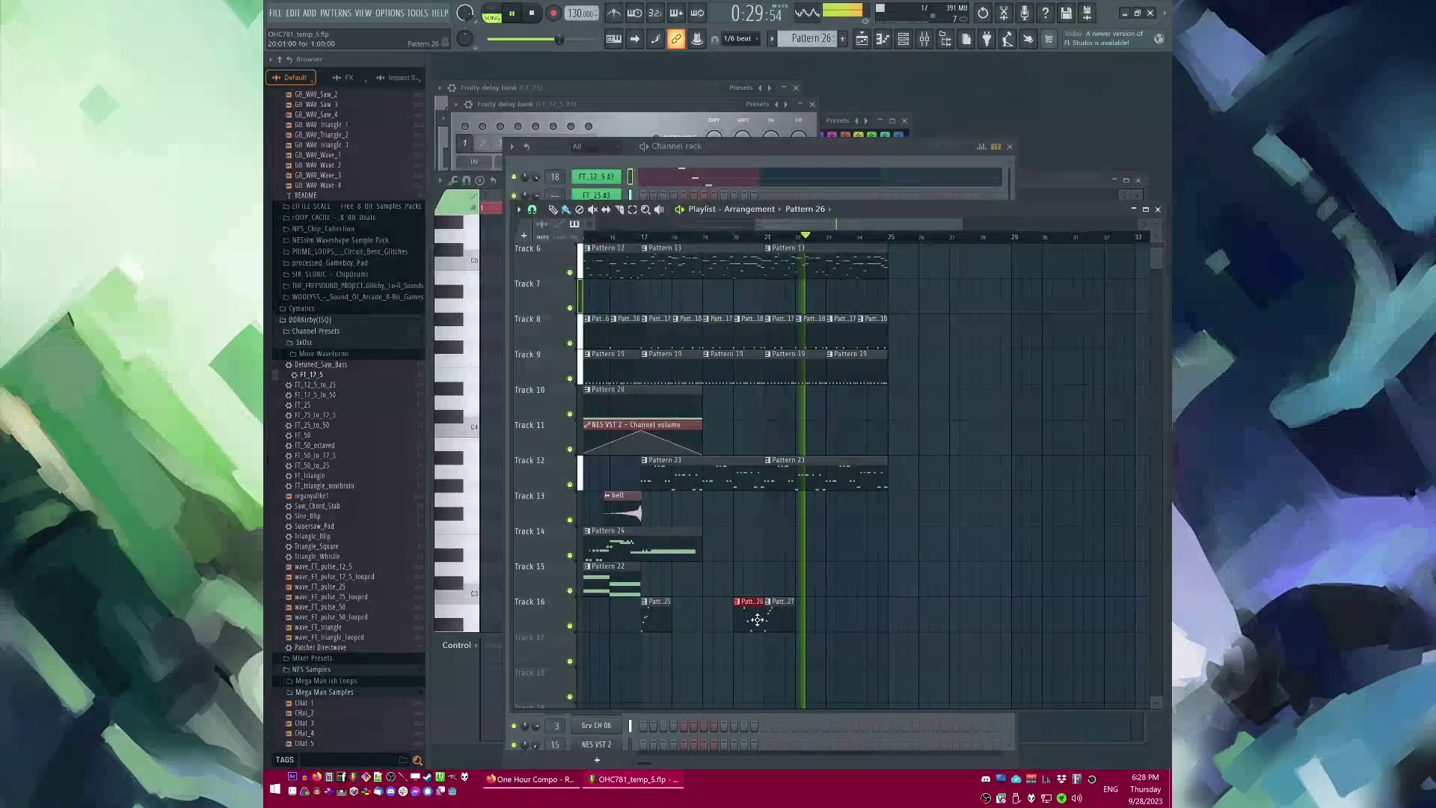
right_click(867, 619)
click(876, 614)
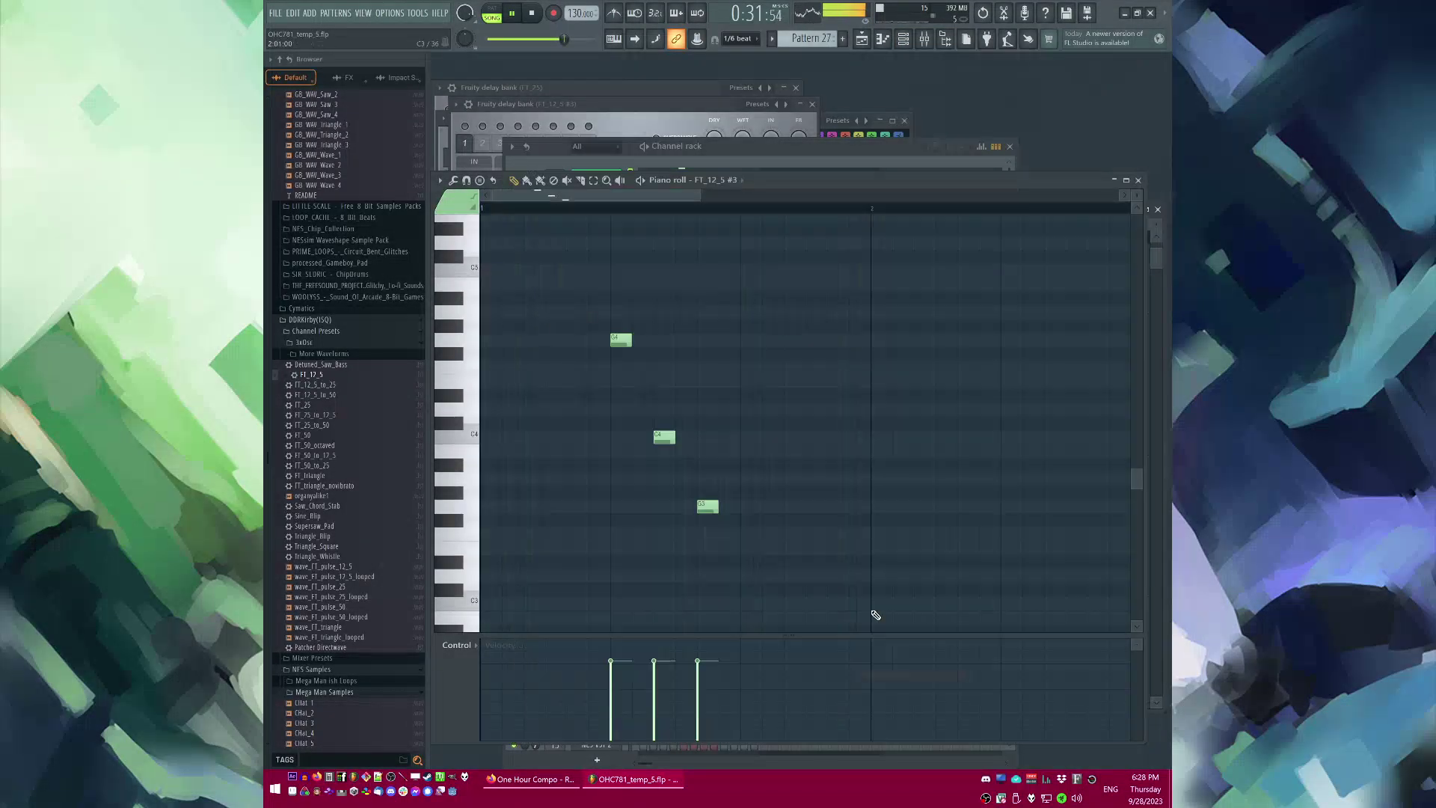
key(ctrl+a)
key(ctrl+x)
key(space)
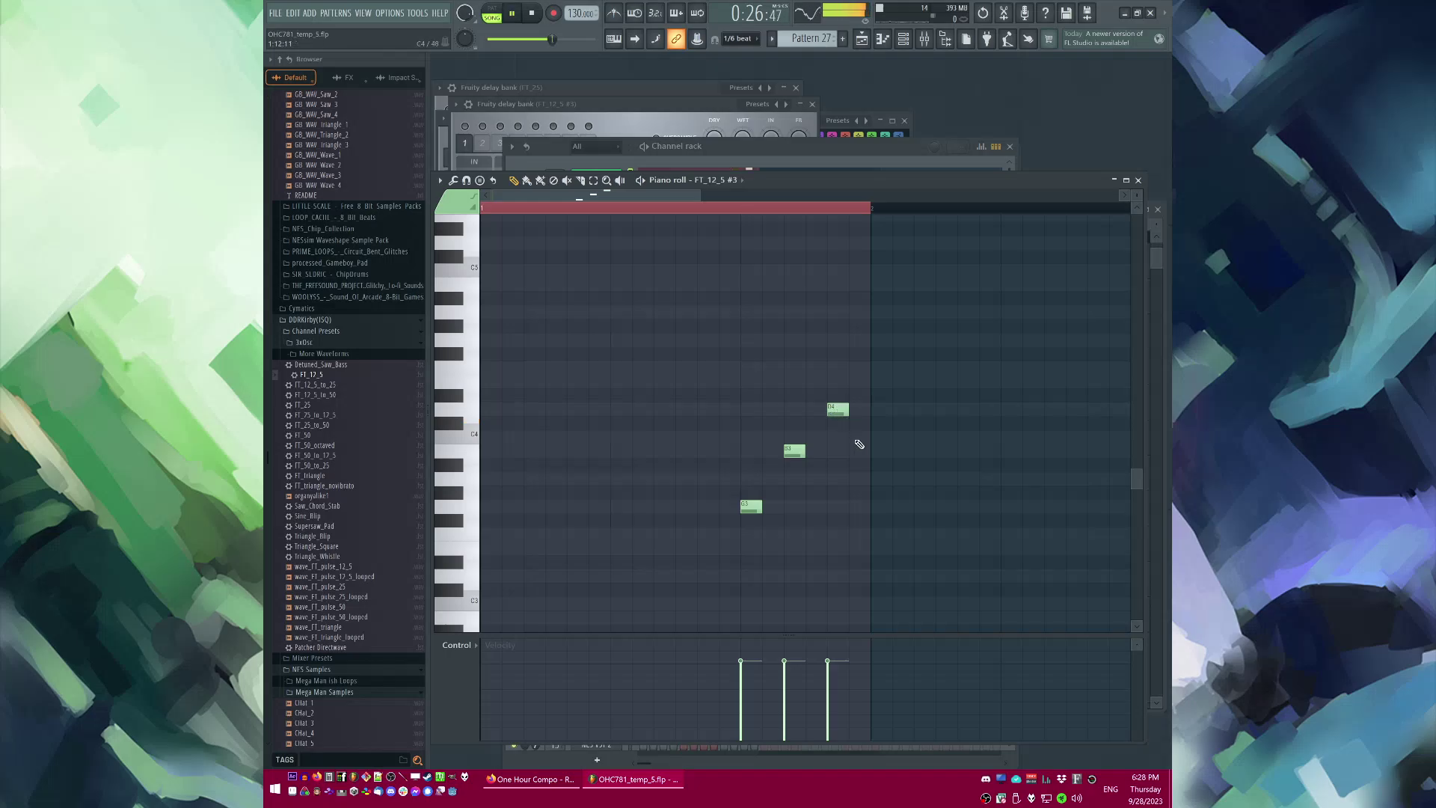
Step: Duplicate the four arpeggio clips on Track 16 so that the copies start at bar 25
key(F5)
drag(951, 596, 625, 666)
key(ctrl+b)
Step: Look over the arrangement's tracks up to bar 33 and play it from bar 21
scroll(840, 516, up, 2)
right_click(981, 513)
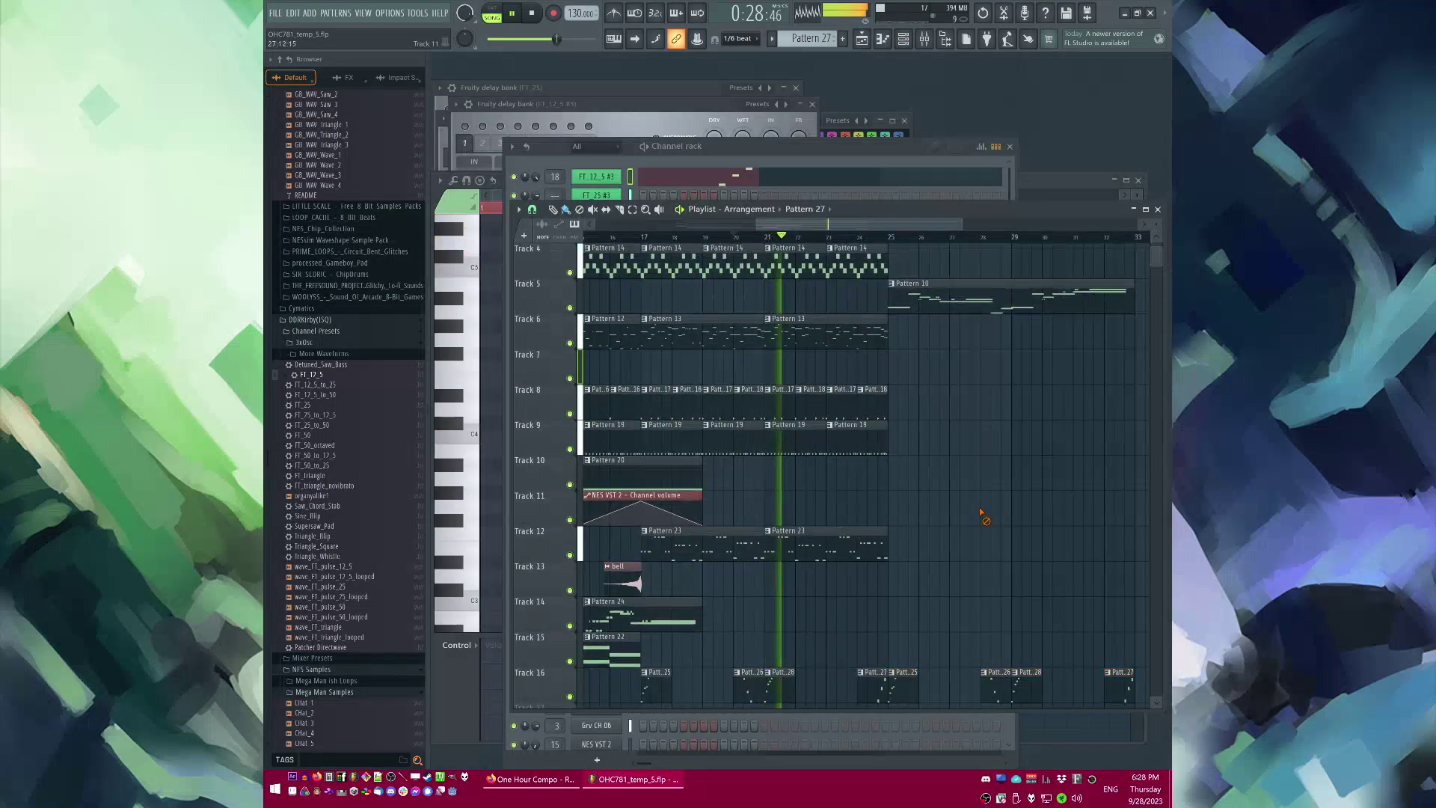
scroll(972, 508, up, 2)
scroll(828, 465, down, 2)
drag(903, 614, 712, 615)
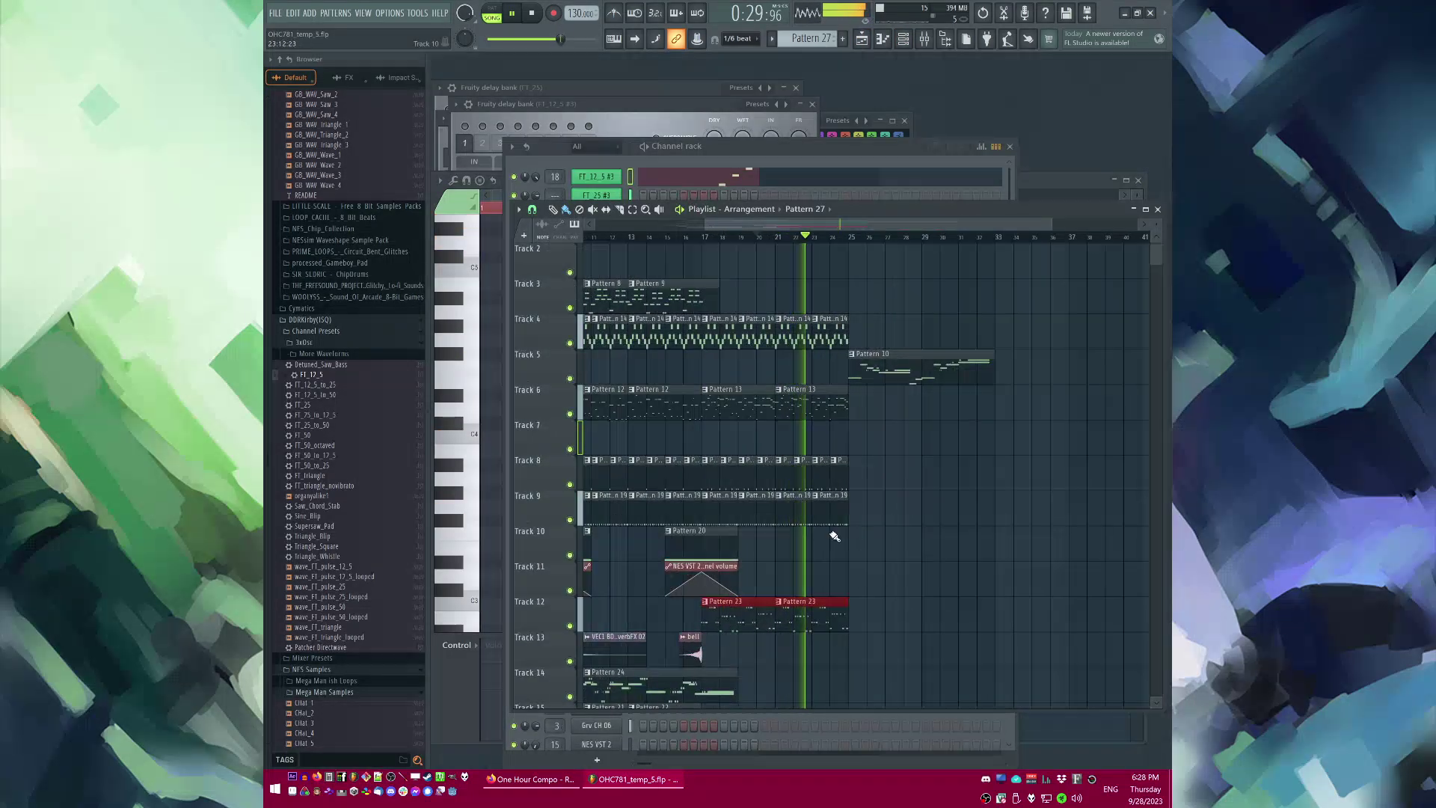
right_click(899, 514)
scroll(899, 514, down, 3)
scroll(917, 512, up, 2)
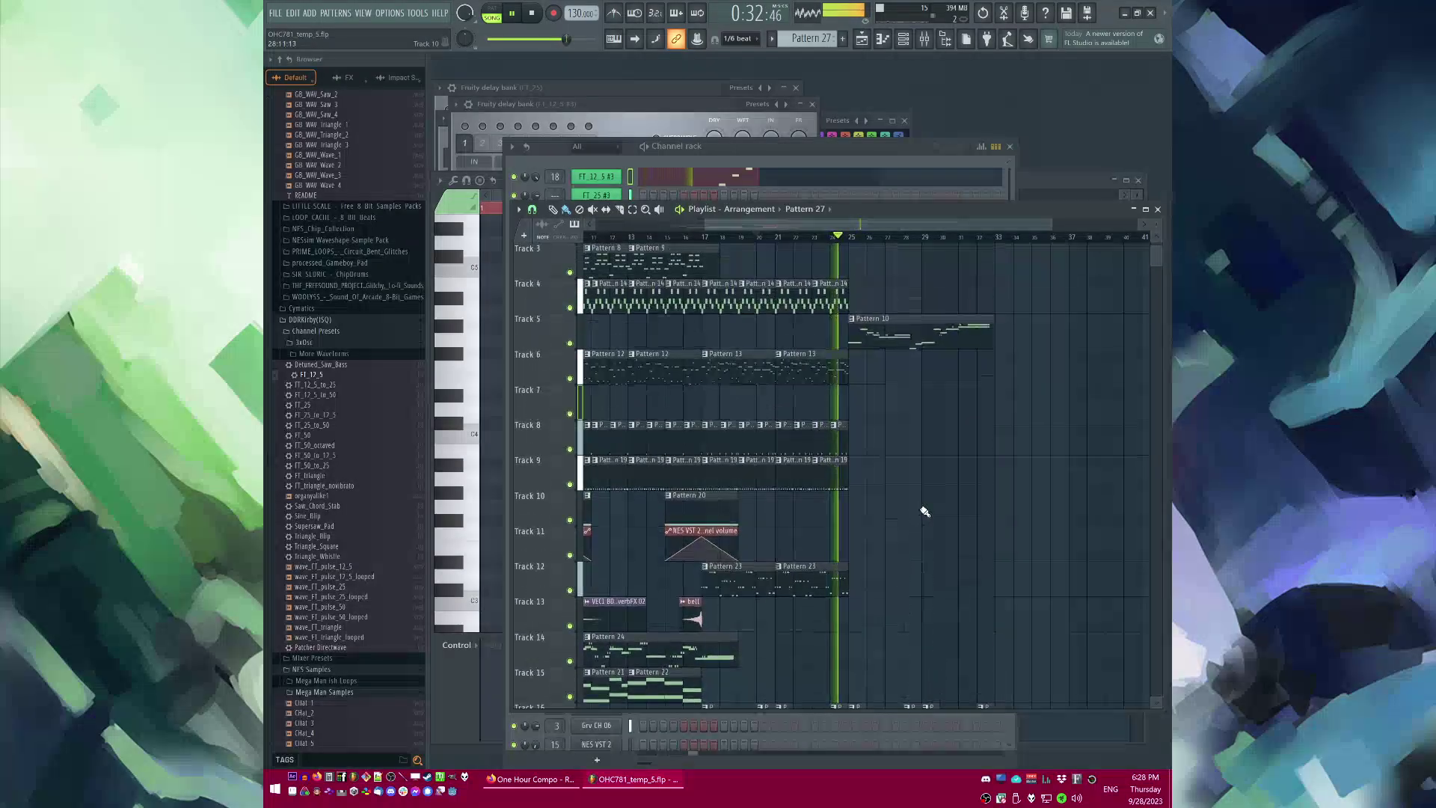
scroll(945, 504, up, 1)
scroll(946, 503, down, 3)
click(737, 238)
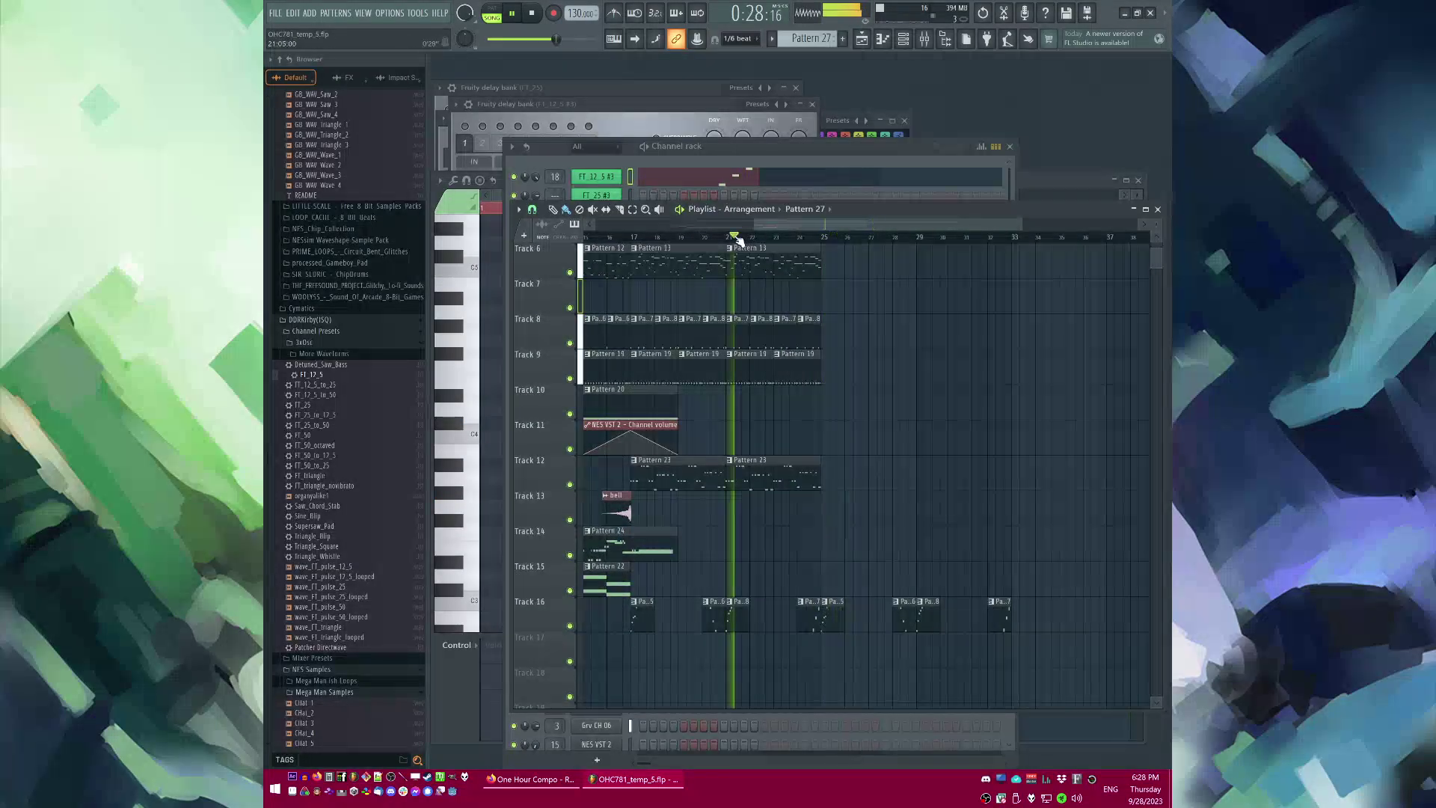
Step: Set ValhallaSupermassive's feedback to 50.4% on the FT_12_5 #3 mixer track and close the plugin
key(F9)
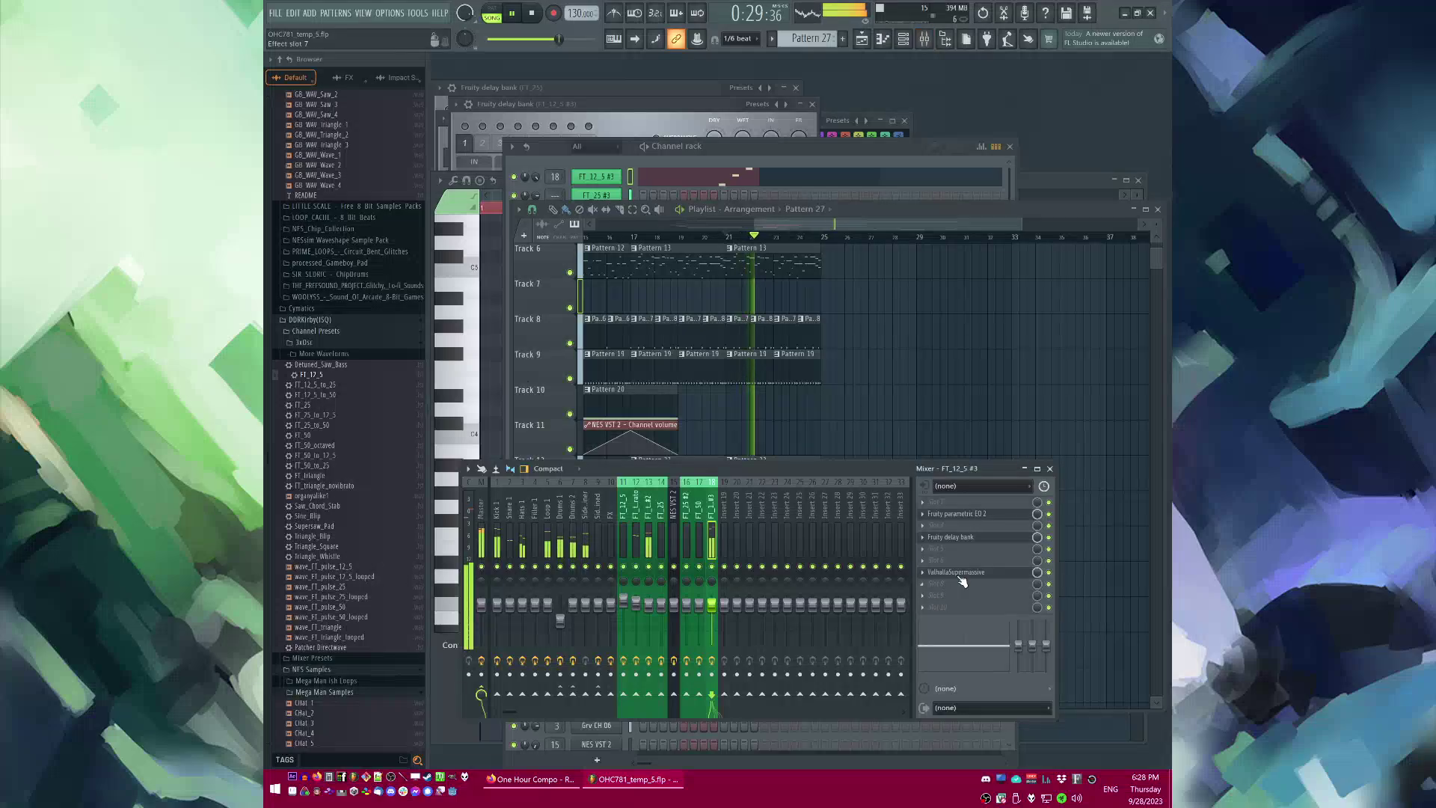
click(961, 574)
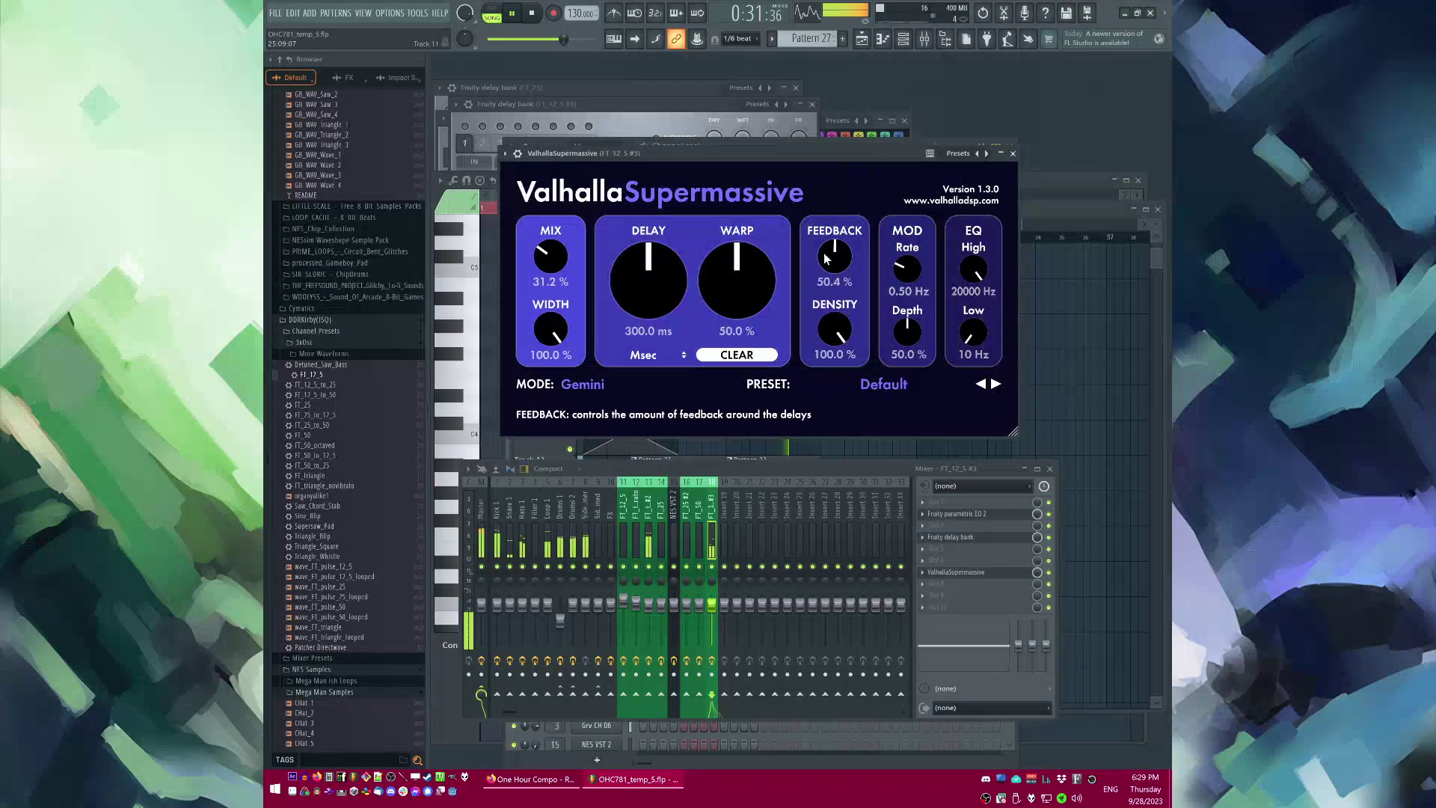
click(1012, 153)
key(F9)
Step: Delete the duplicated arpeggio clips on Track 16 from bar 28 onward and stop playback
scroll(1030, 356, up, 4)
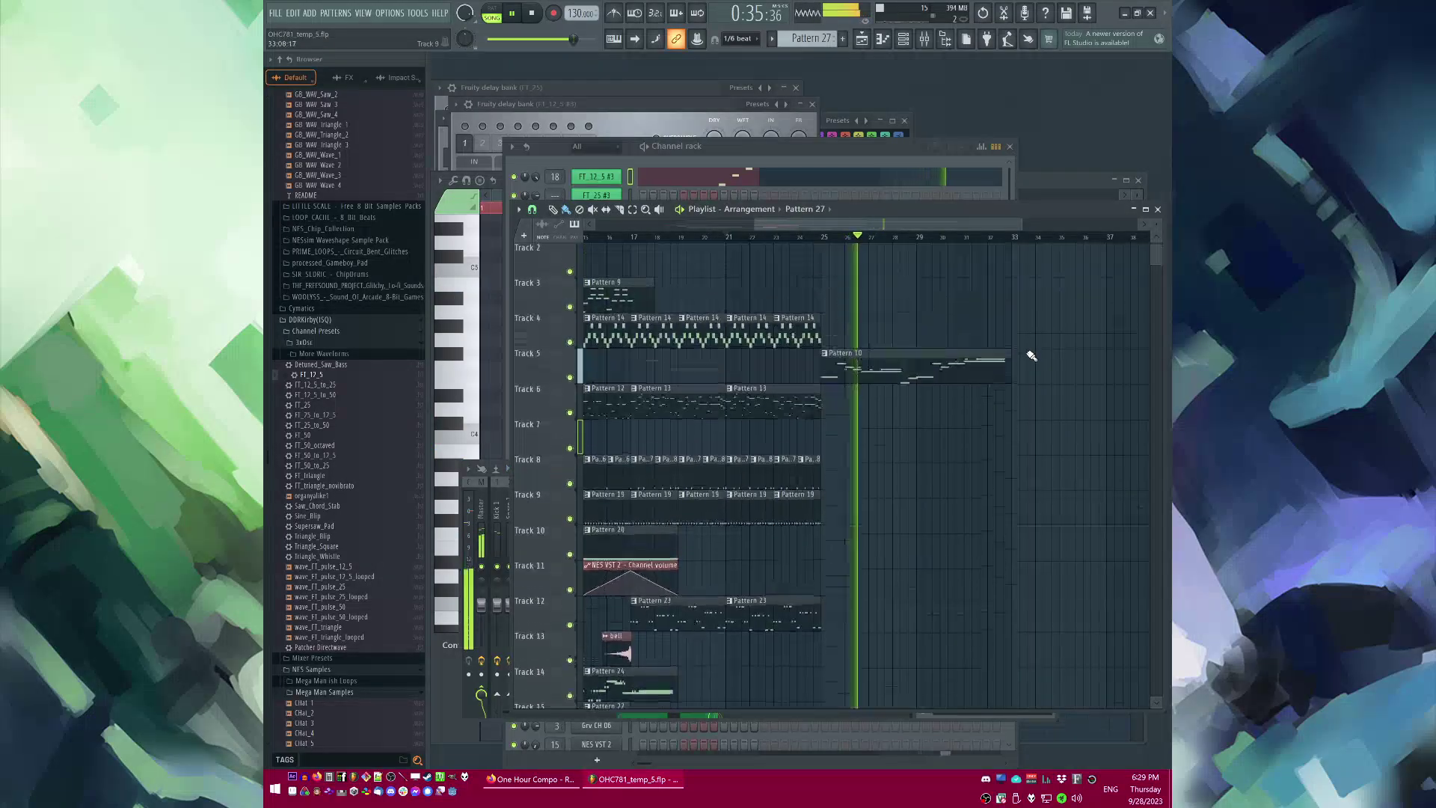
scroll(1031, 355, down, 3)
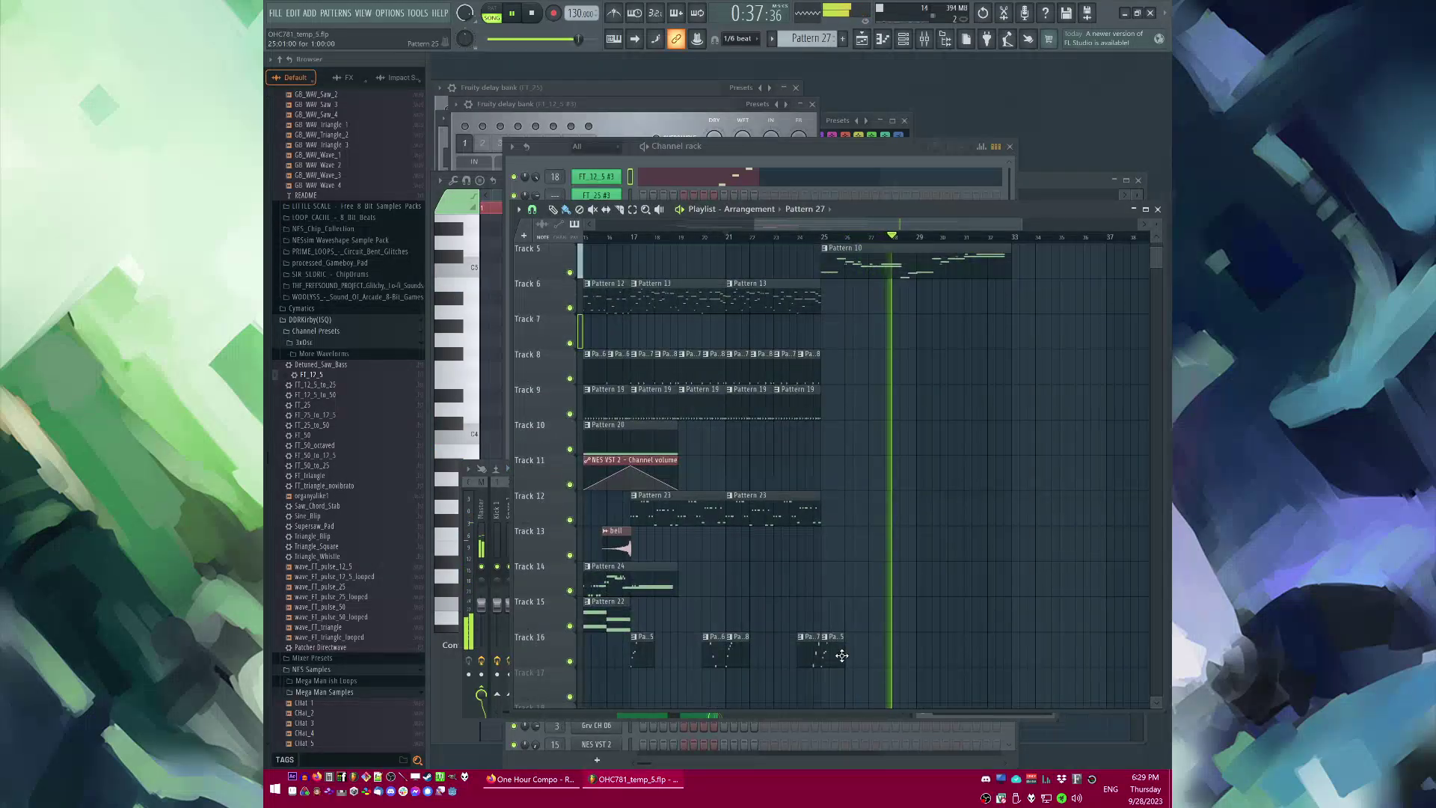
scroll(858, 368, up, 2)
key(space)
Step: Copy the Pattern 8 and Pattern 9 clips on Track 3, align the copies to bar 25 and play from there
drag(809, 294, 773, 293)
scroll(773, 293, up, 2)
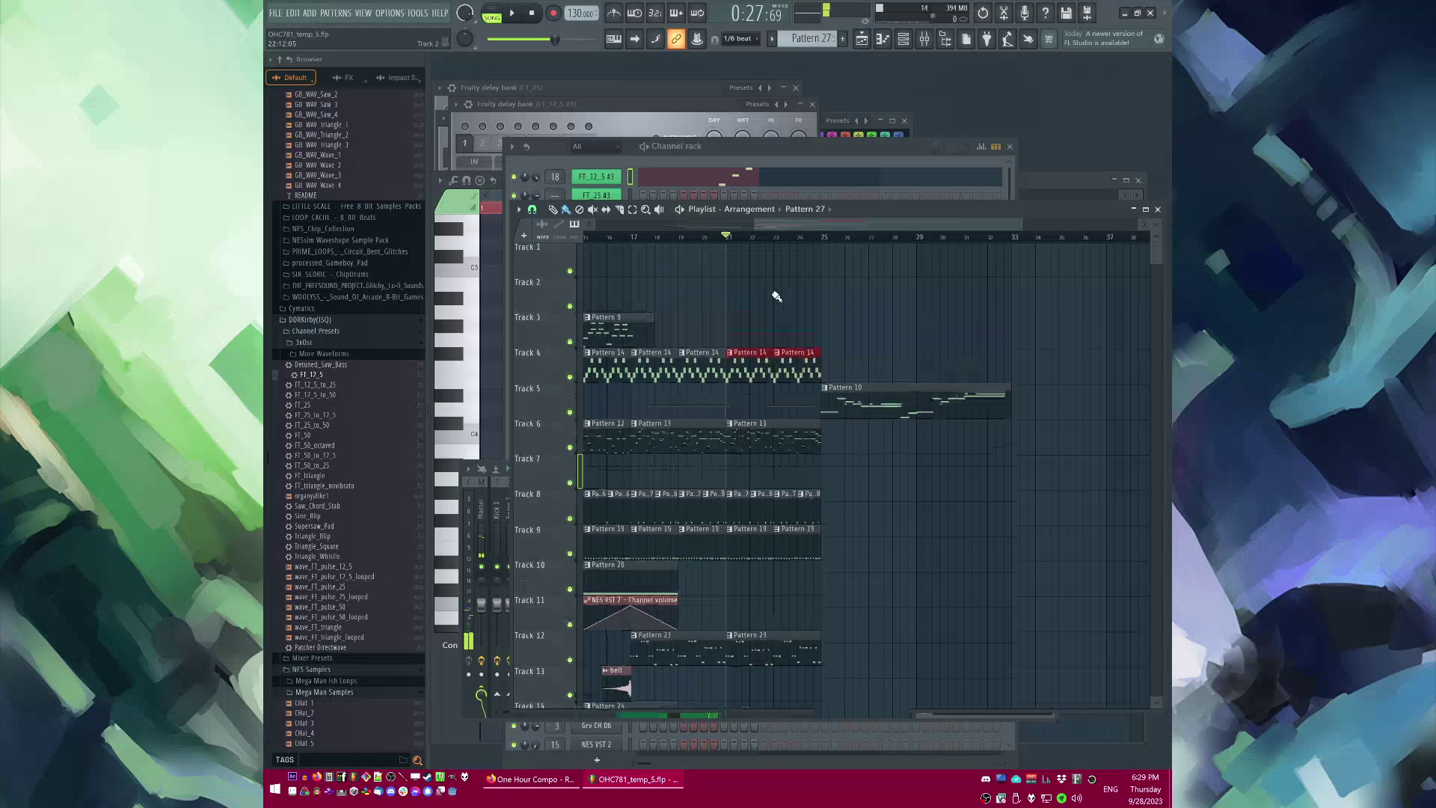
ctrl+click(772, 332)
scroll(825, 338, down, 2)
drag(819, 337, 636, 323)
scroll(931, 303, up, 5)
key(ctrl+v)
scroll(930, 304, down, 3)
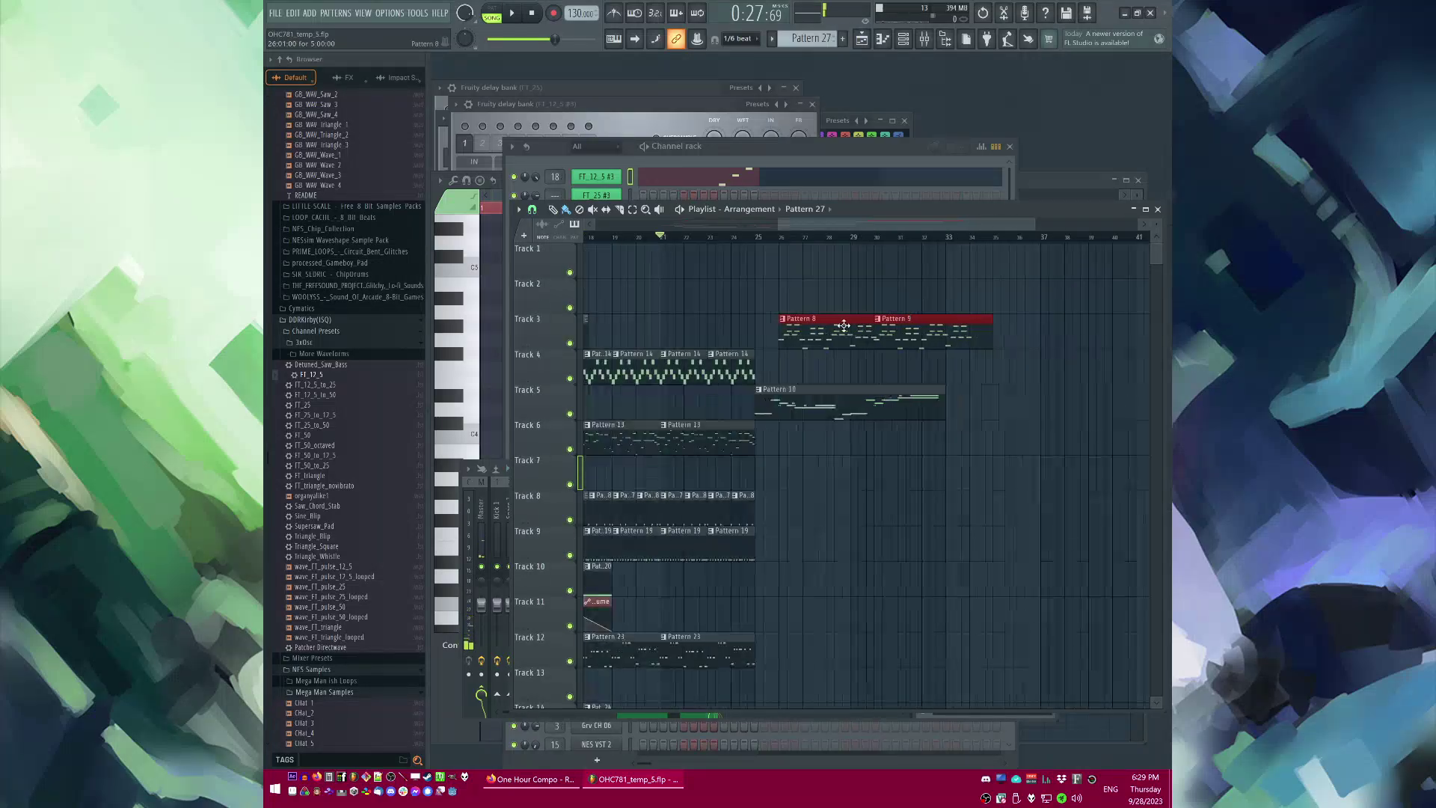
key(space)
drag(842, 323, 818, 326)
click(751, 238)
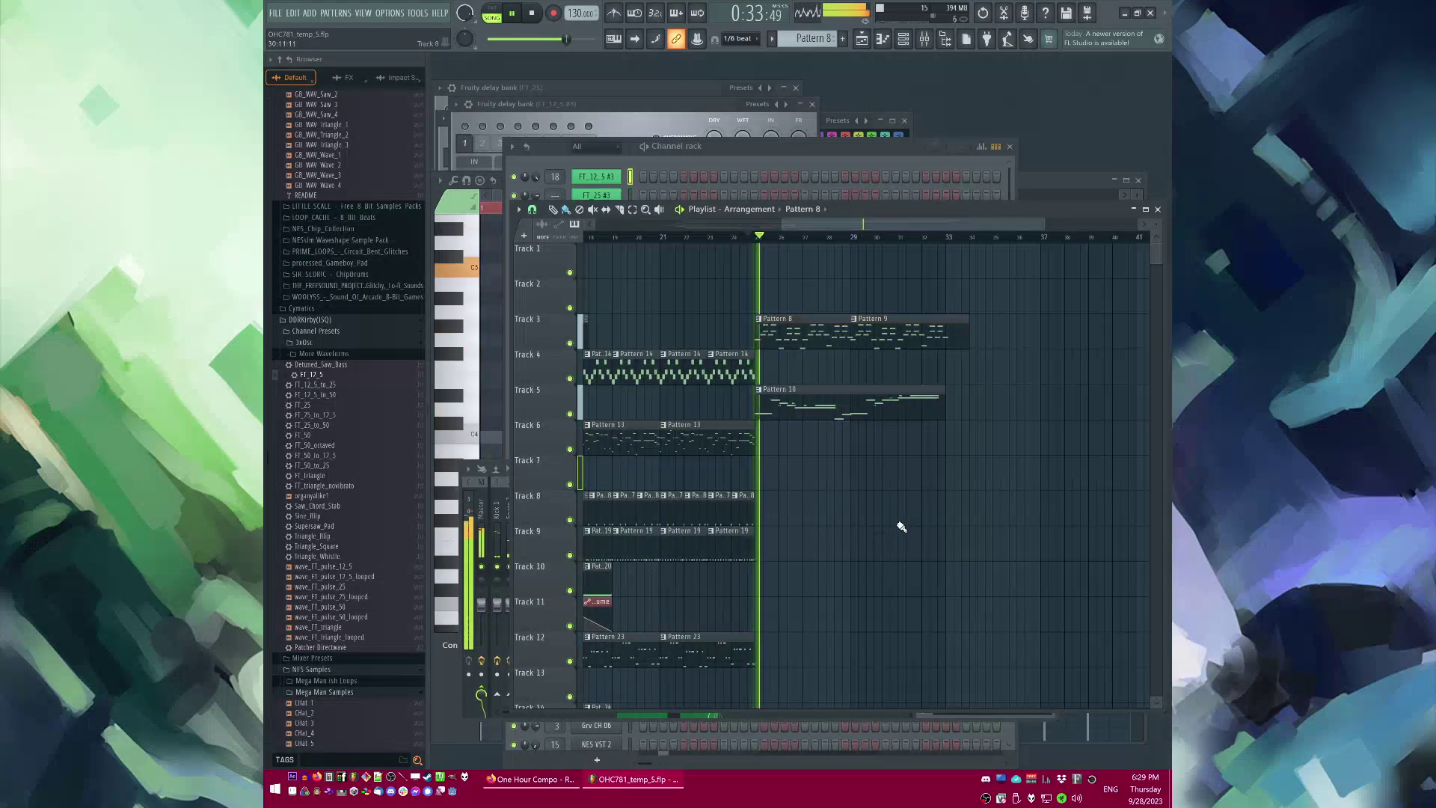
Step: Delete the remaining duplicated Pattern 25 clip at bar 25 on Track 16 and restart playback
scroll(897, 516, down, 3)
scroll(898, 496, down, 4)
scroll(897, 658, up, 3)
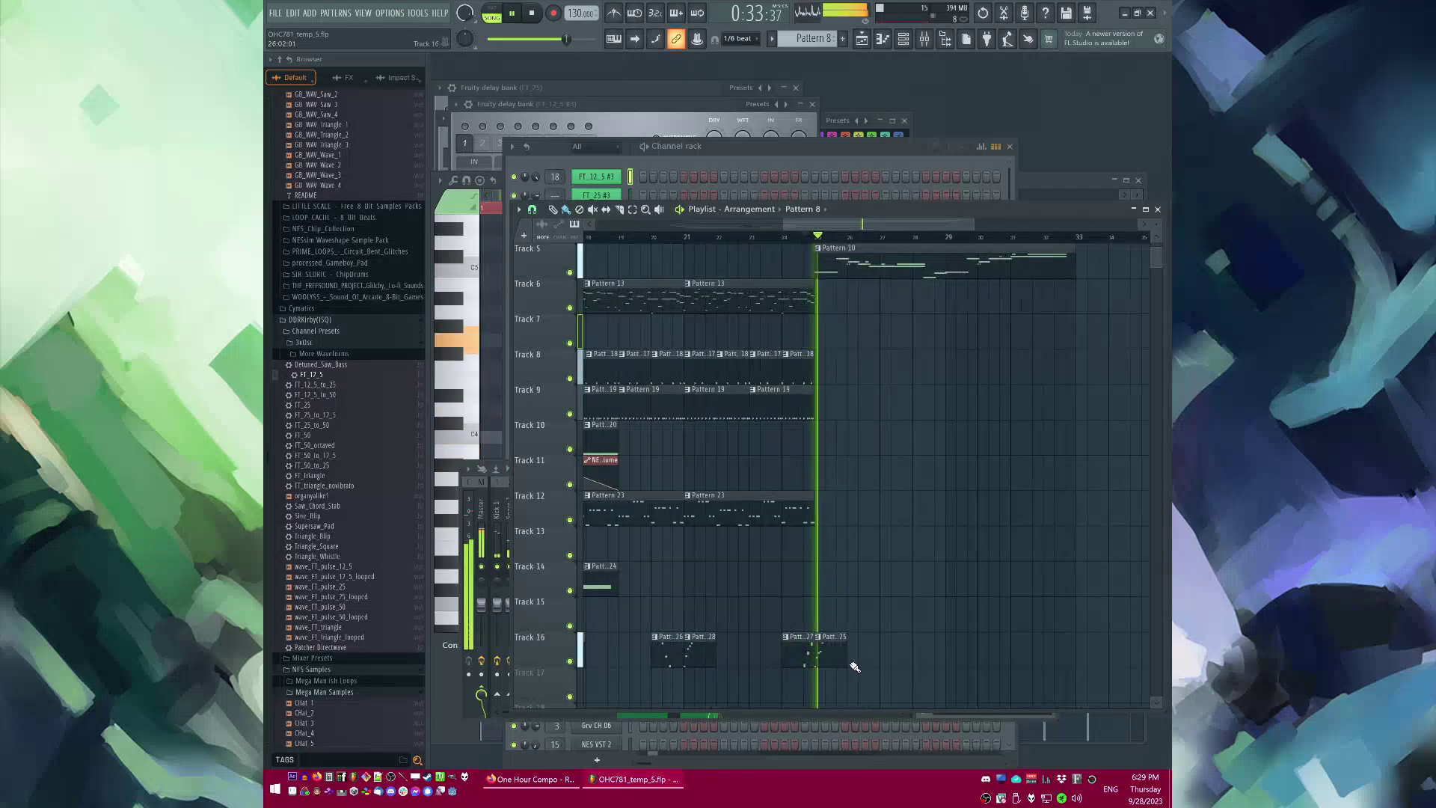
key(space)
key(space)
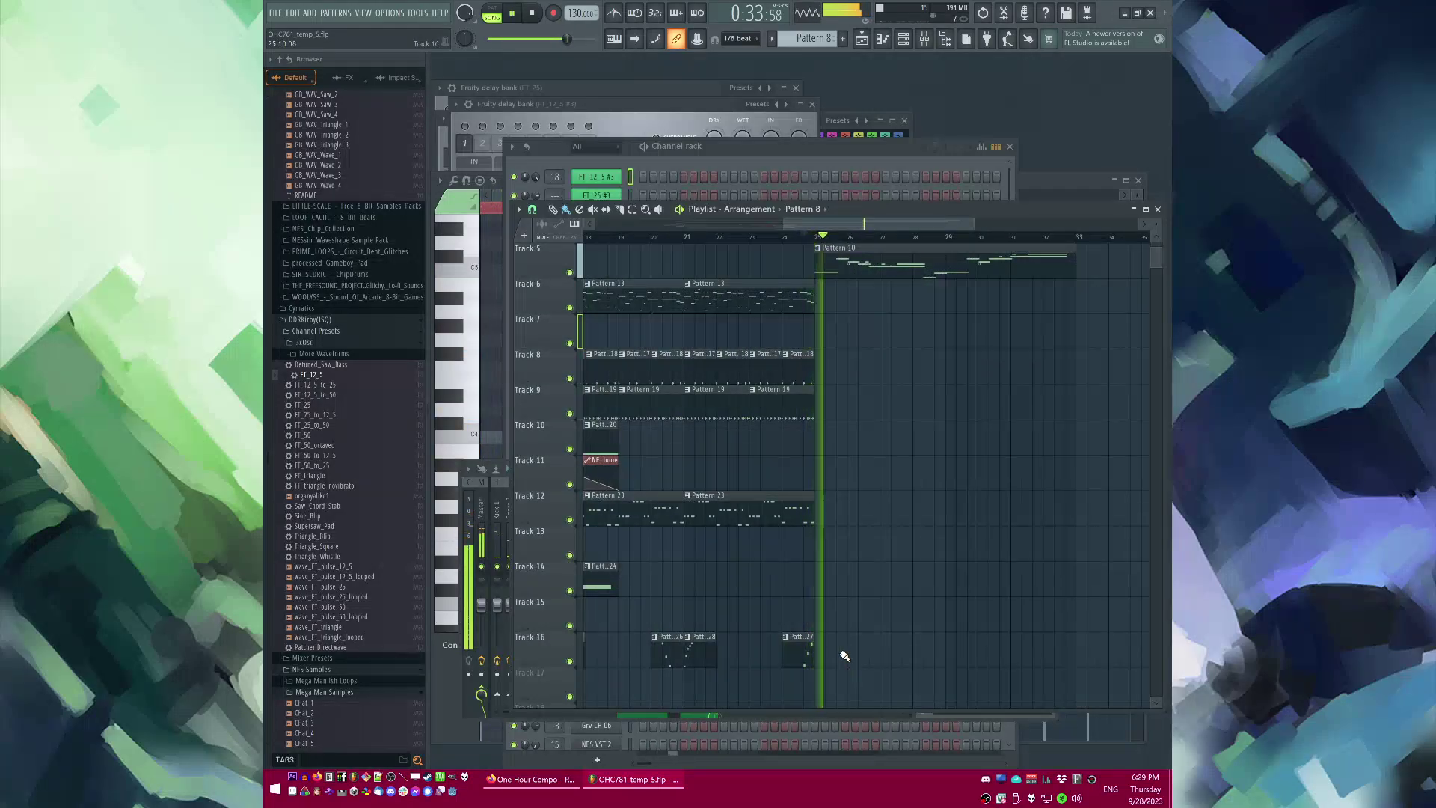
Step: Try duplicating the Pattern 13 clips on Track 6 to bar 25, then replace them with two Pattern 12 clips
scroll(890, 648, up, 4)
scroll(925, 306, down, 3)
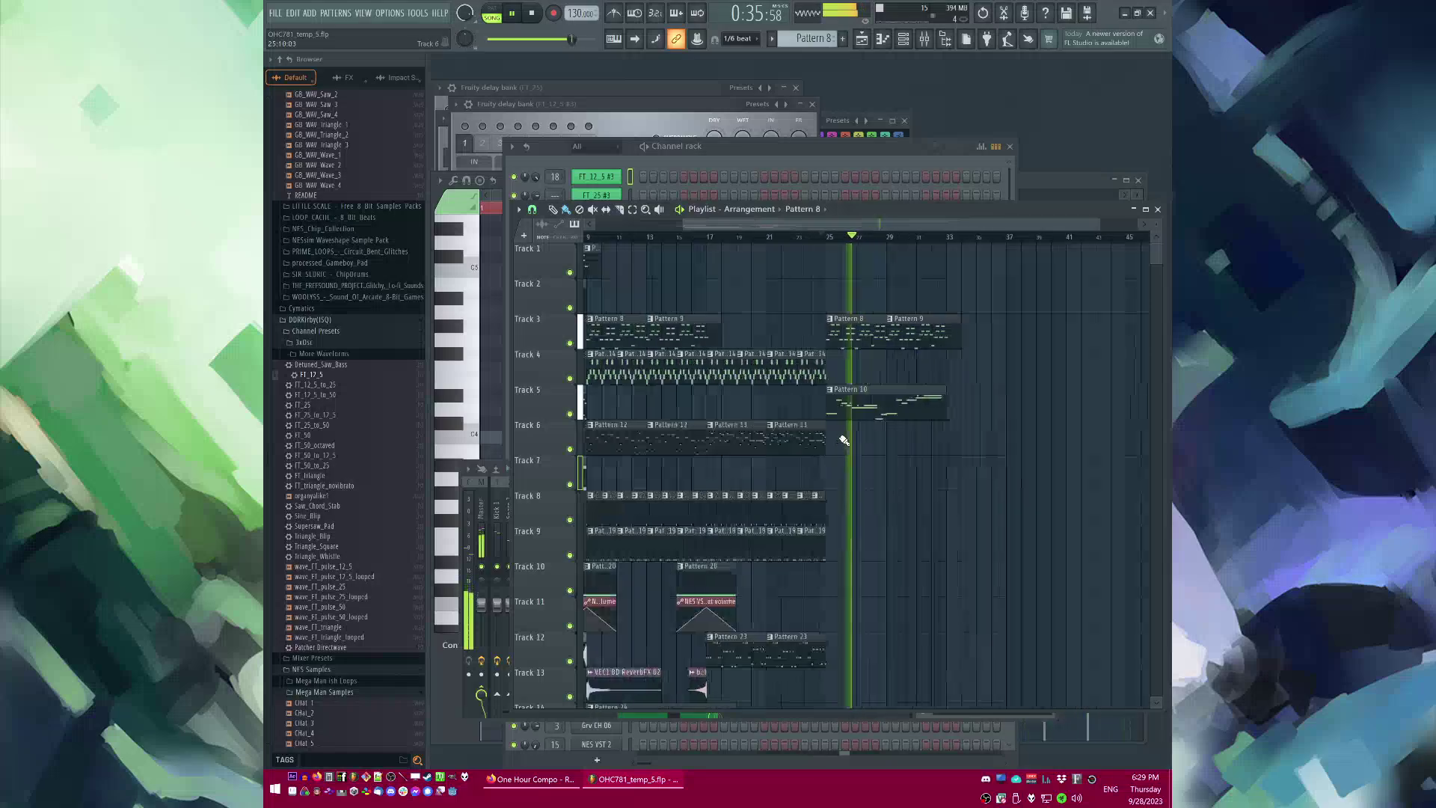
scroll(926, 307, down, 1)
key(ctrl+z)
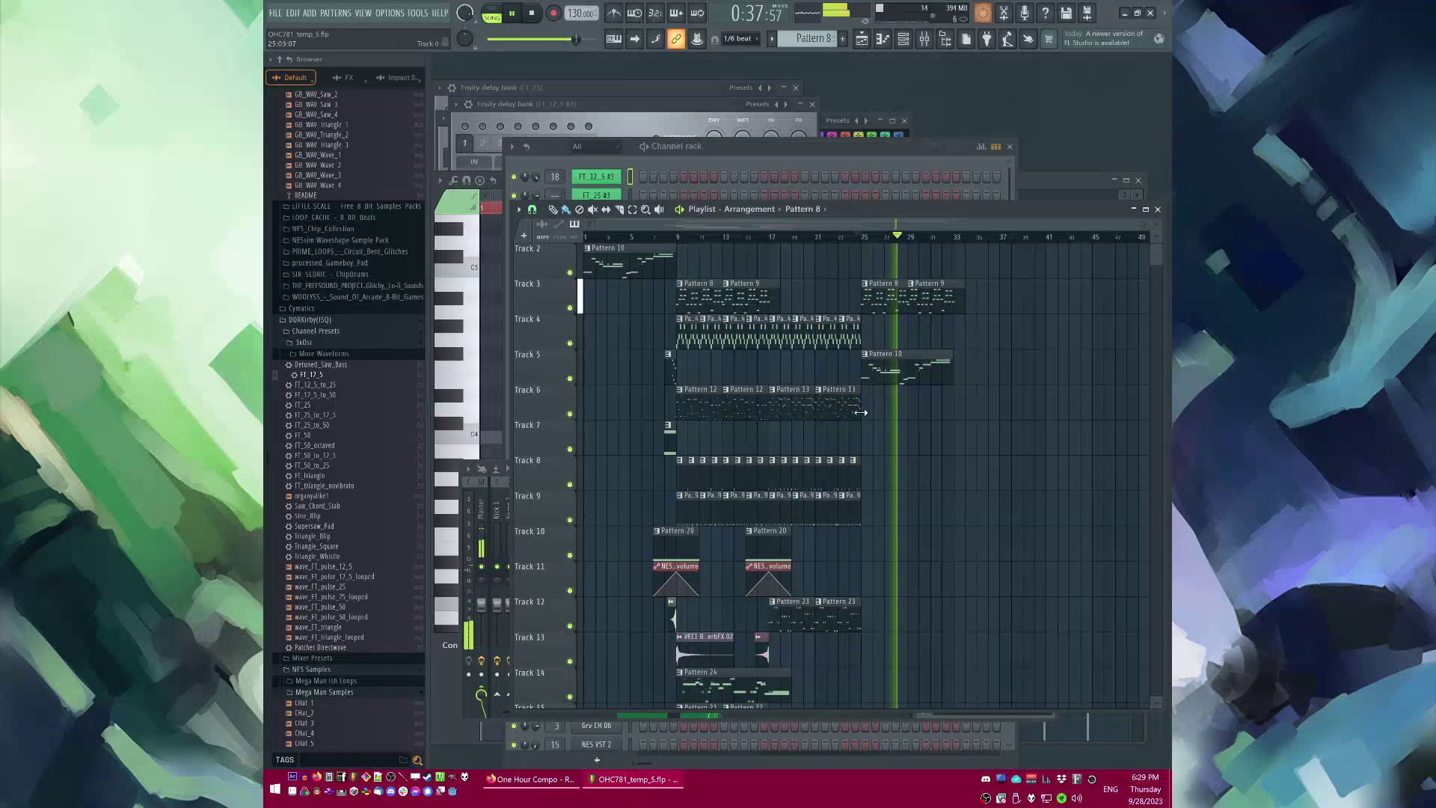
drag(861, 413, 793, 405)
key(ctrl+b)
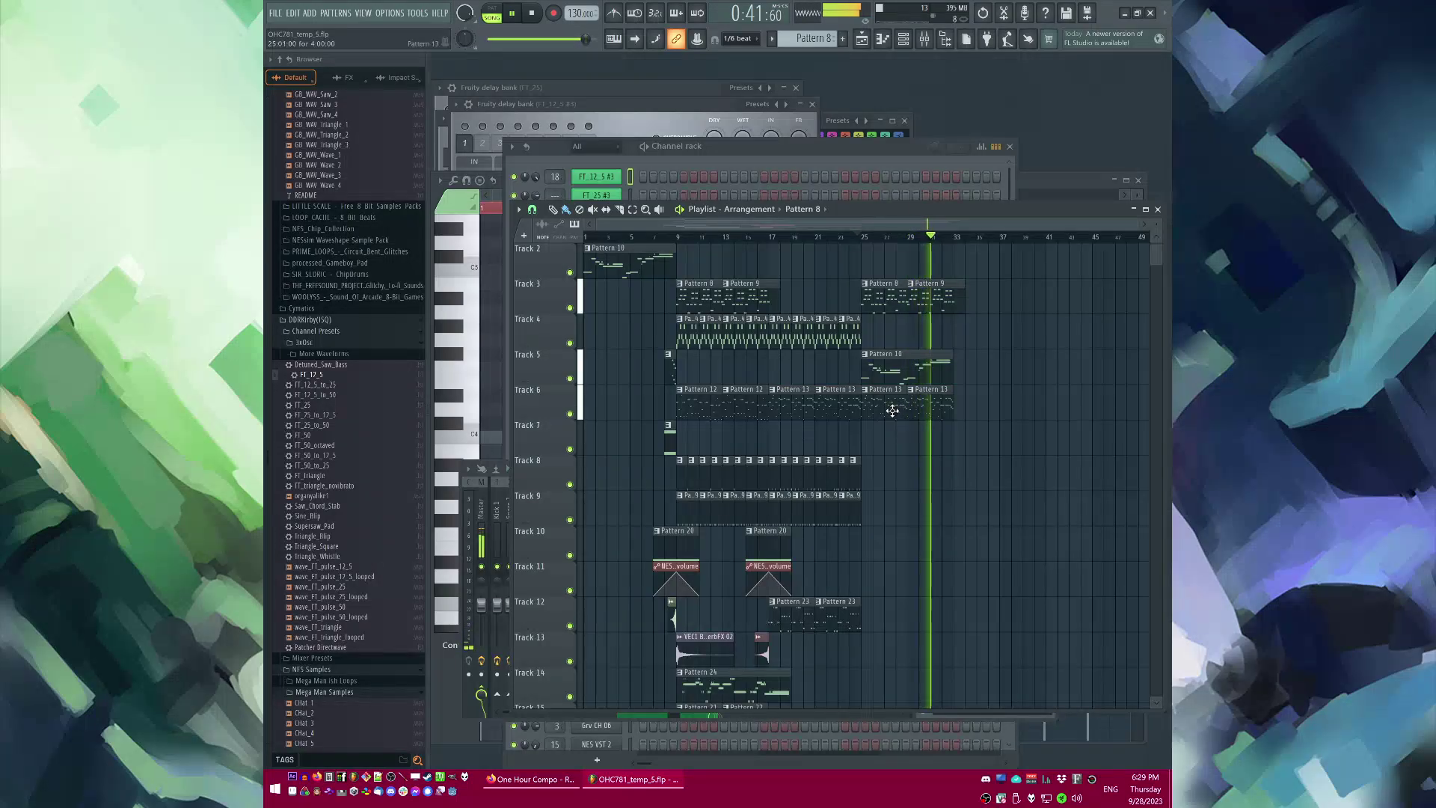
key(ctrl+z)
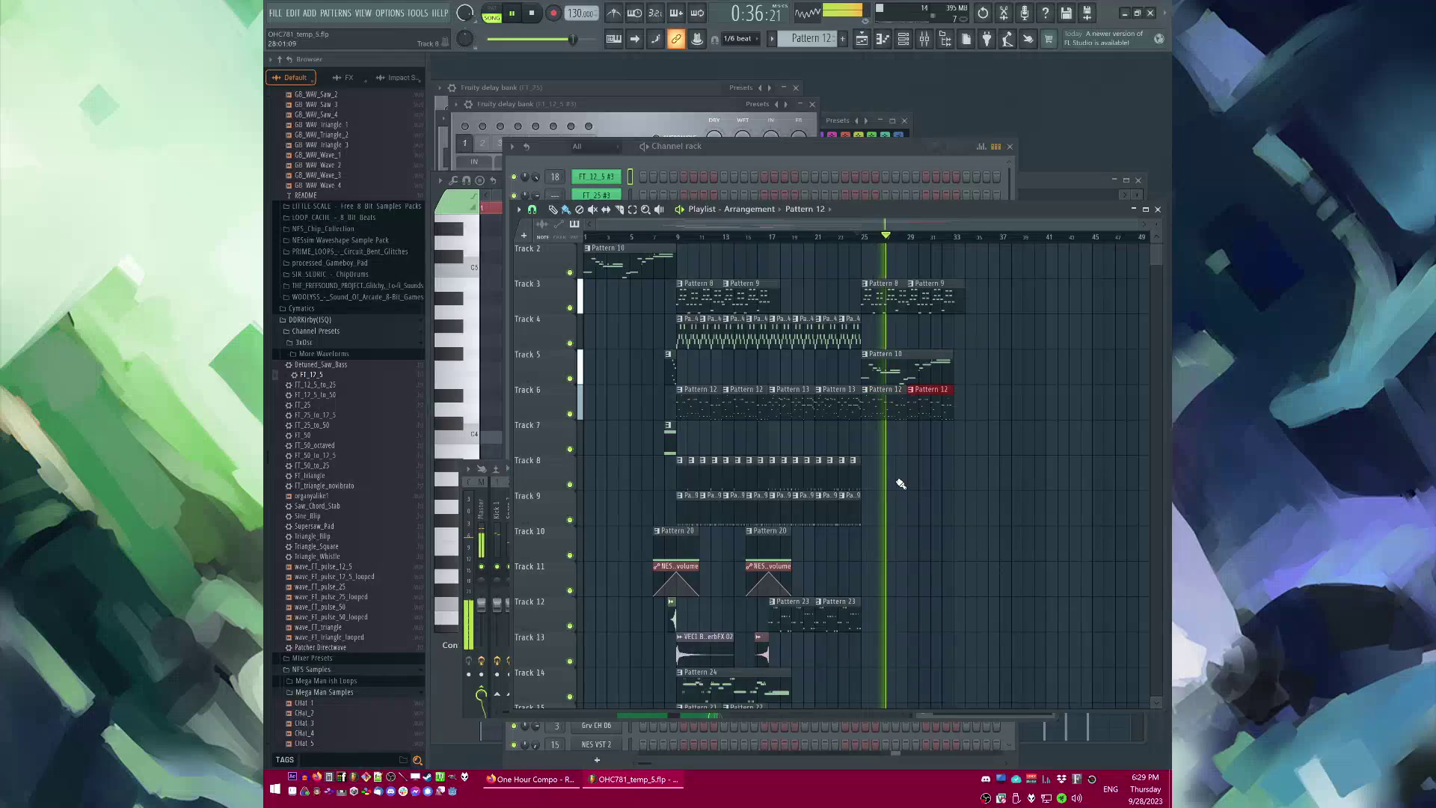
key(ctrl+d)
Step: Copy the Pattern 20 clip and its NES VST 2 channel volume automation to bar 25 on Tracks 10 and 11
scroll(890, 482, down, 2)
drag(812, 509, 894, 481)
scroll(890, 481, up, 2)
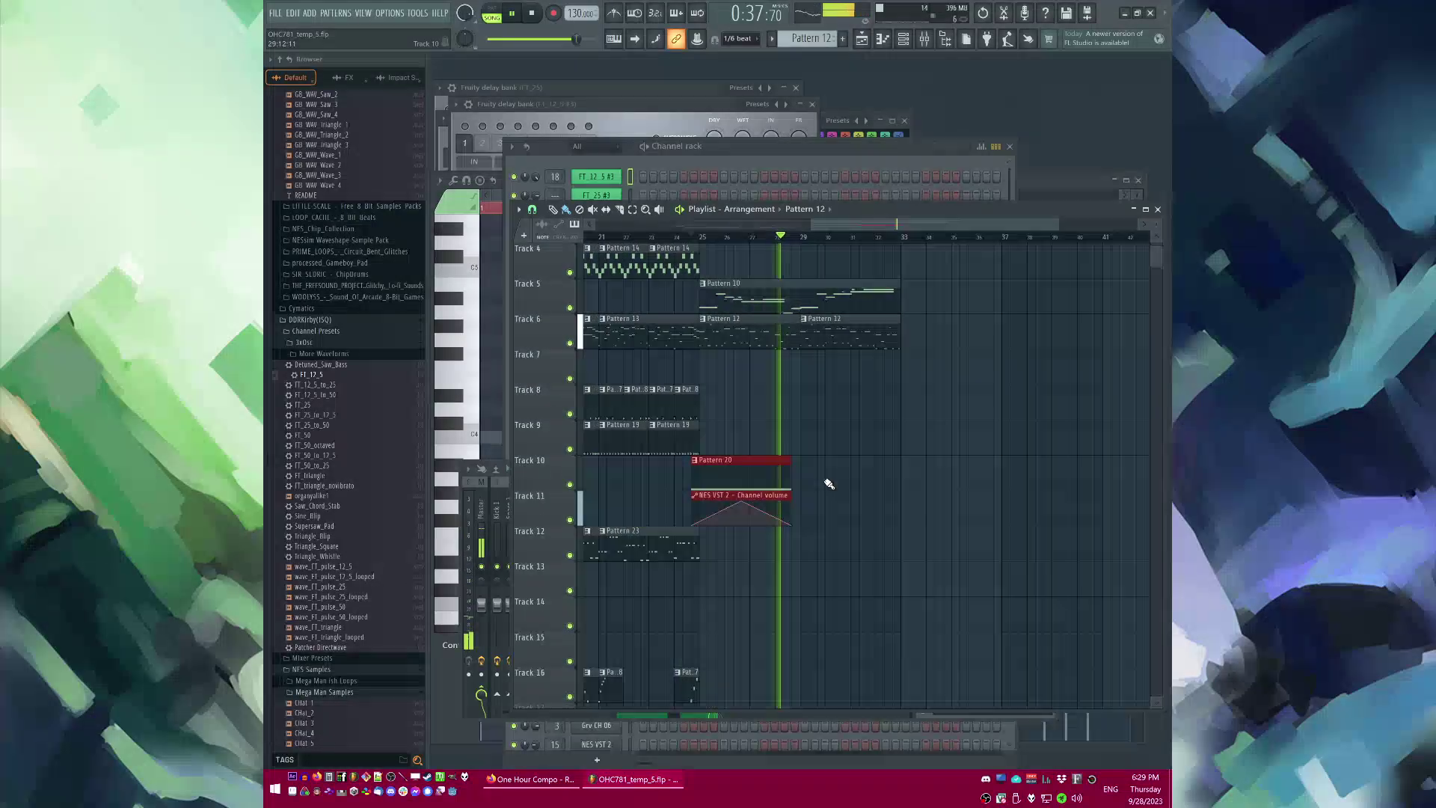
click(784, 474)
key(space)
key(space)
ctrl+click(879, 477)
scroll(724, 503, up, 1)
click(695, 497)
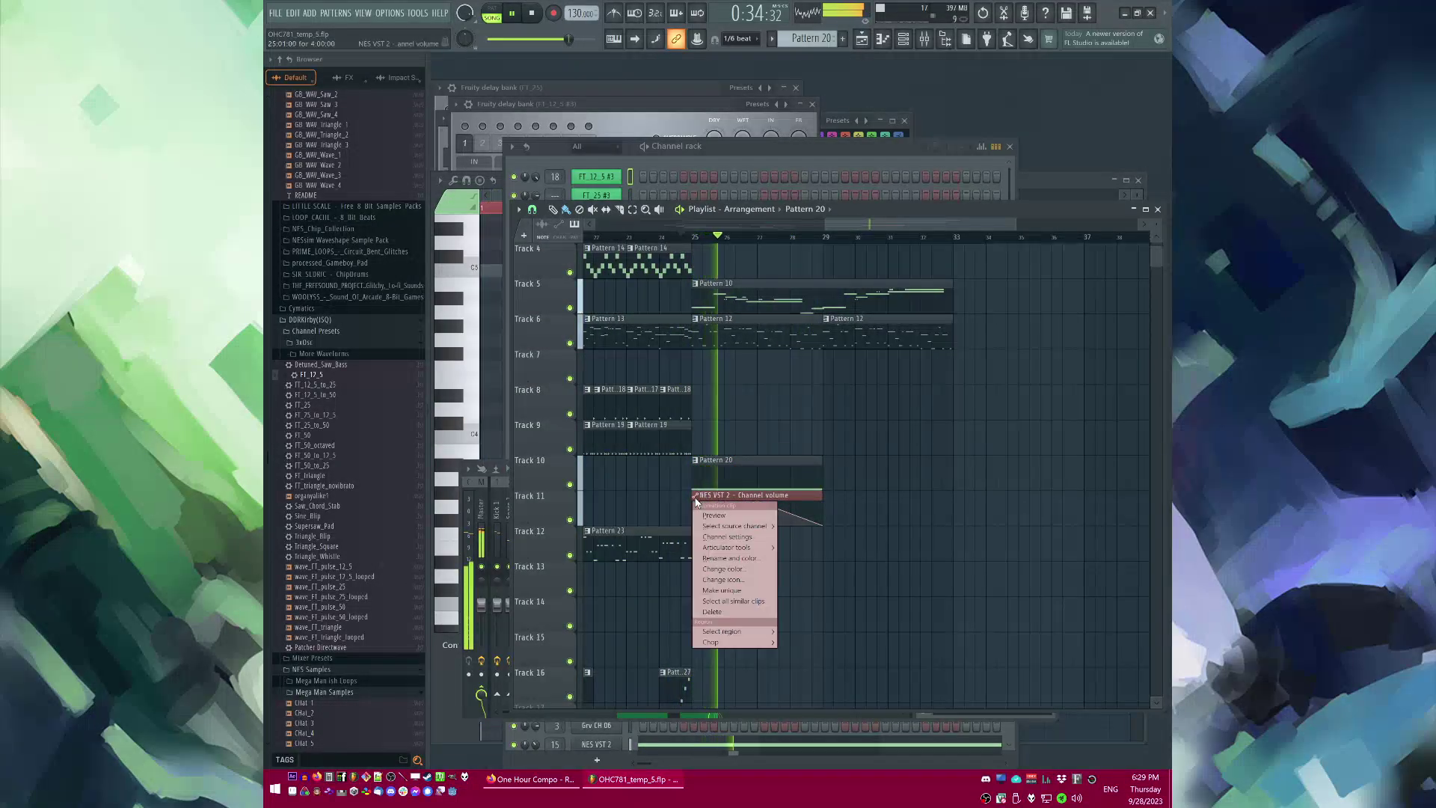
right_click(918, 579)
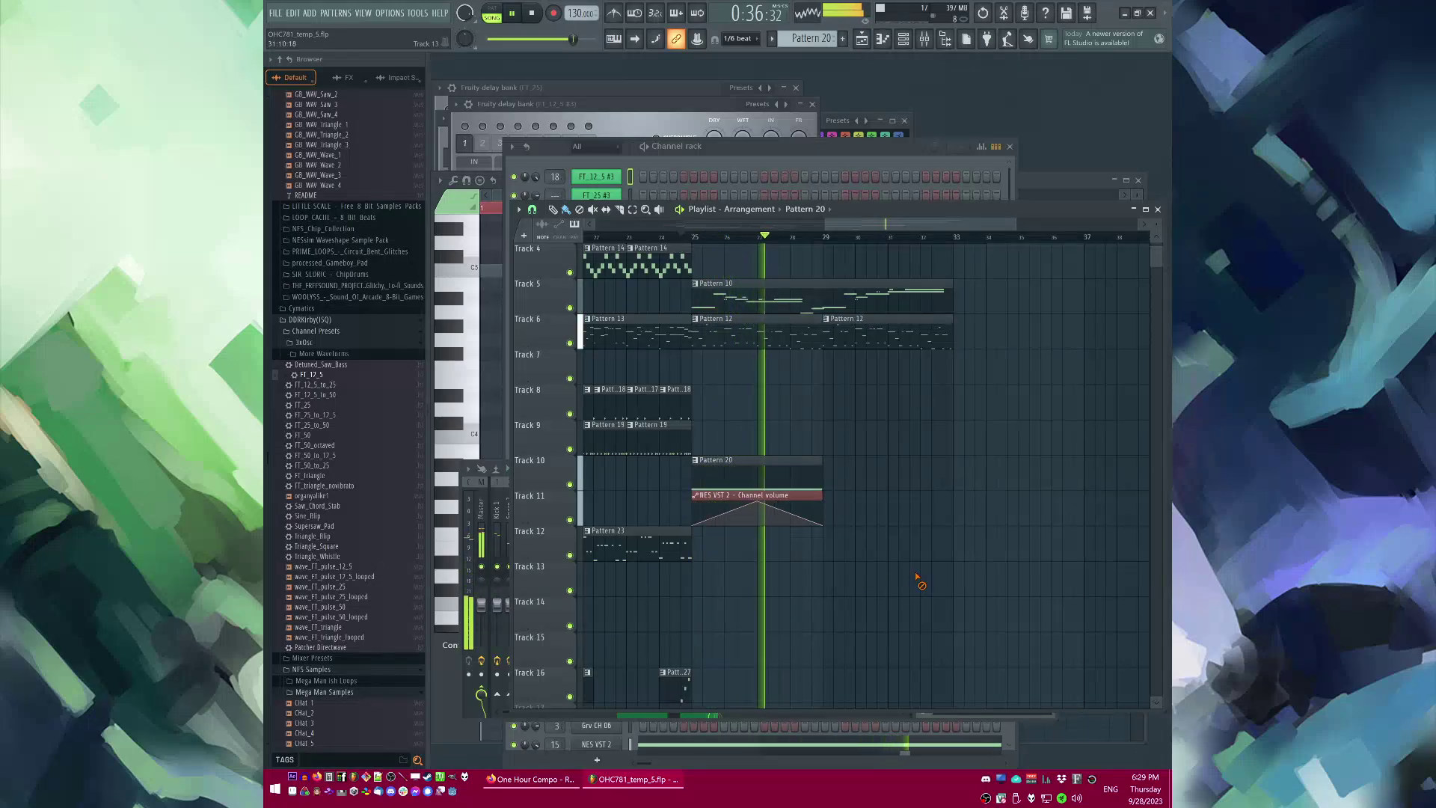
Step: Duplicate the bar 25 Pattern 20 and volume automation clips to bar 29
drag(908, 457, 725, 523)
key(ctrl+b)
key(ctrl+d)
scroll(828, 561, up, 1)
scroll(826, 560, up, 2)
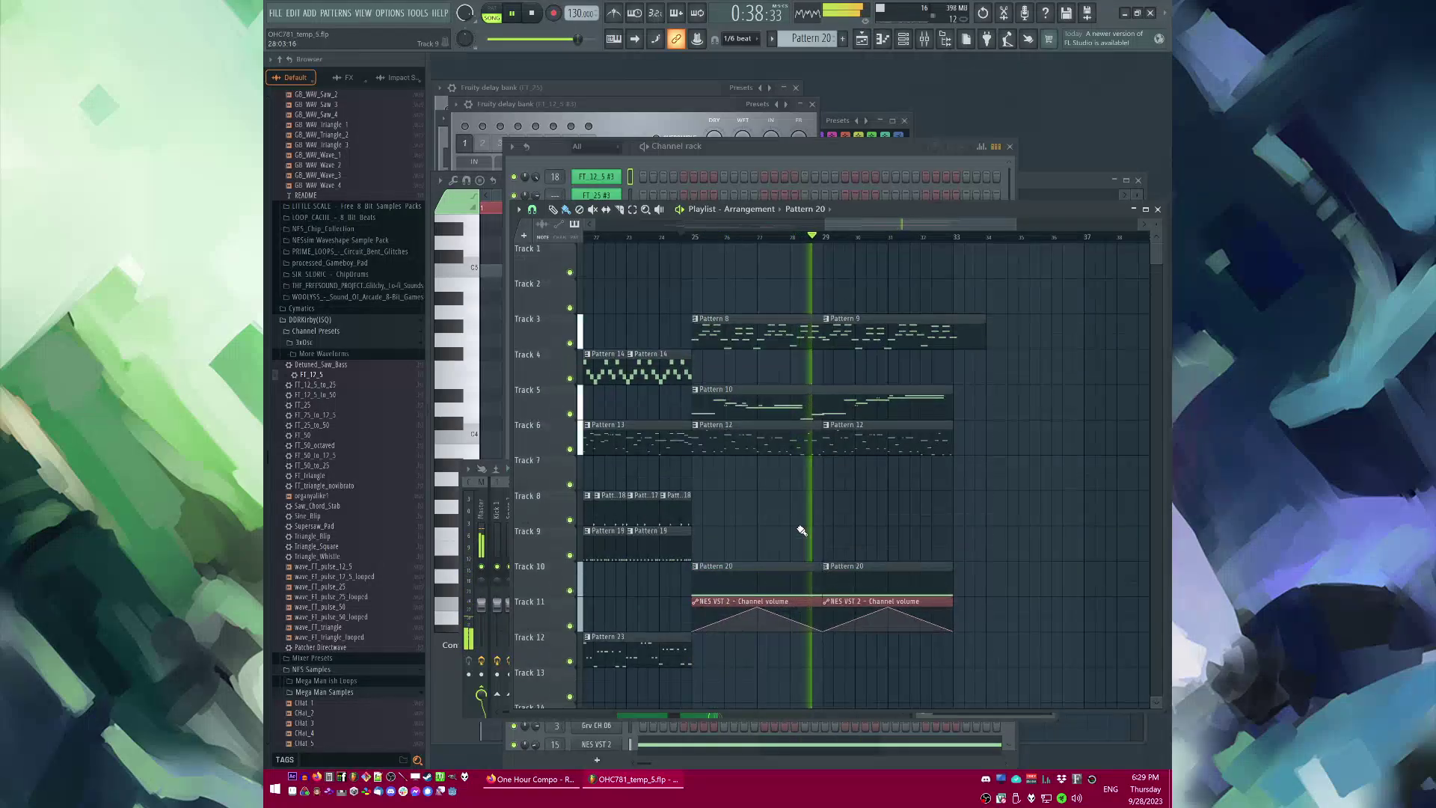
scroll(834, 501, down, 1)
scroll(862, 489, down, 1)
Step: Make the bar 25 volume automation clip on Track 11 unique and replace the bar 29 automation with a copy of it
drag(983, 532, 758, 596)
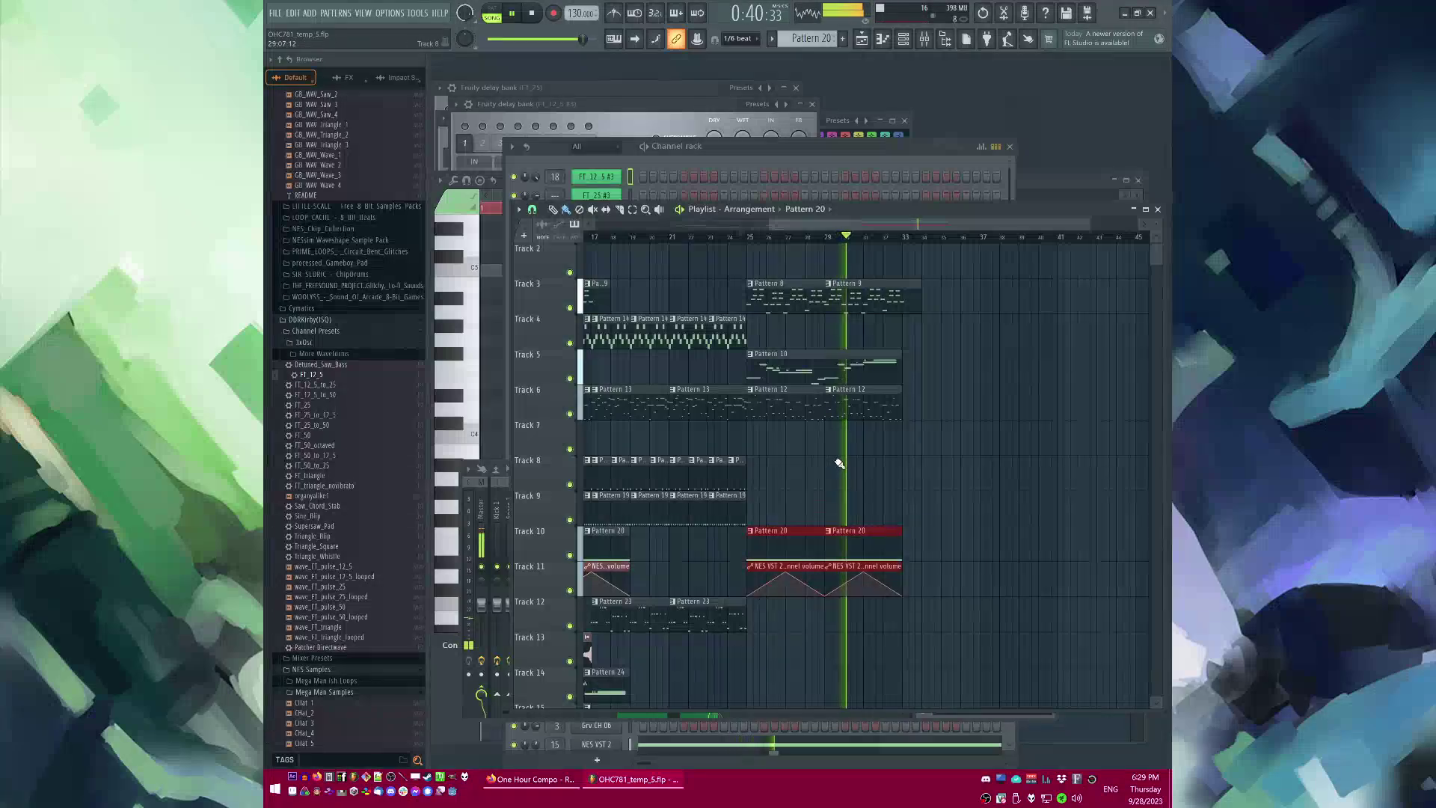
right_click(841, 464)
click(753, 568)
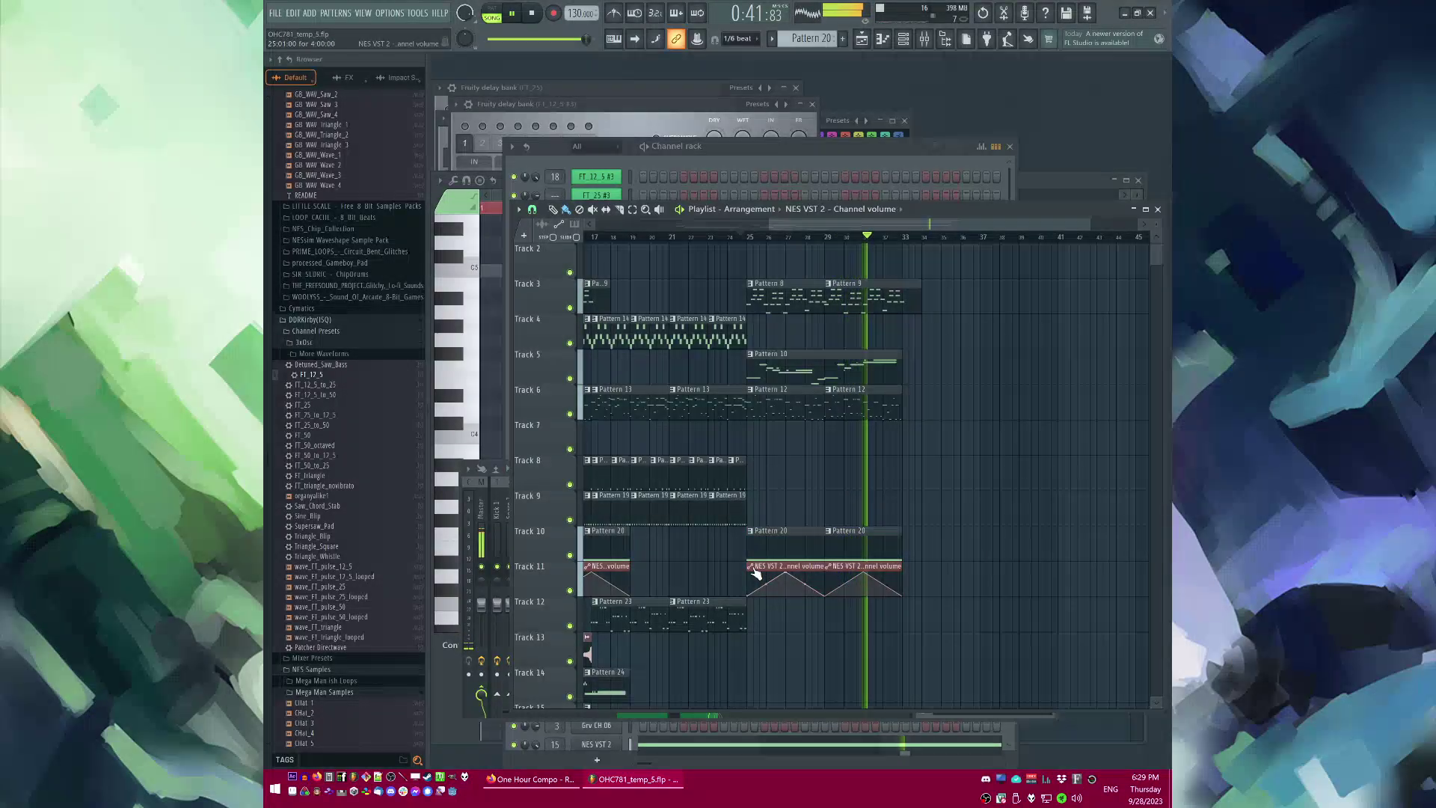
click(712, 566)
click(752, 568)
click(777, 661)
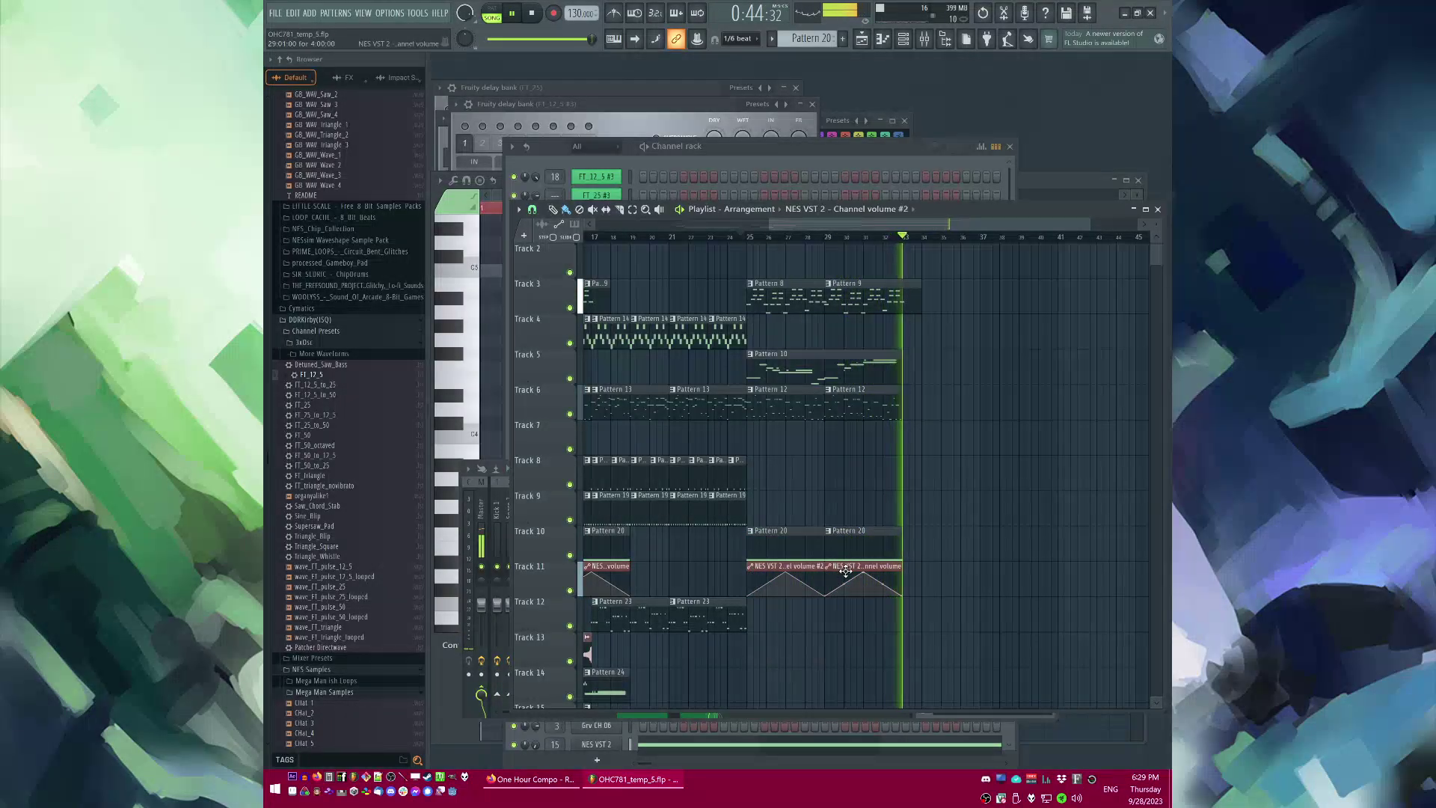
right_click(837, 567)
click(827, 567)
Step: Open the NES VST 2 - Channel volume #2 automation clip and raise its output minimum level
double_click(809, 566)
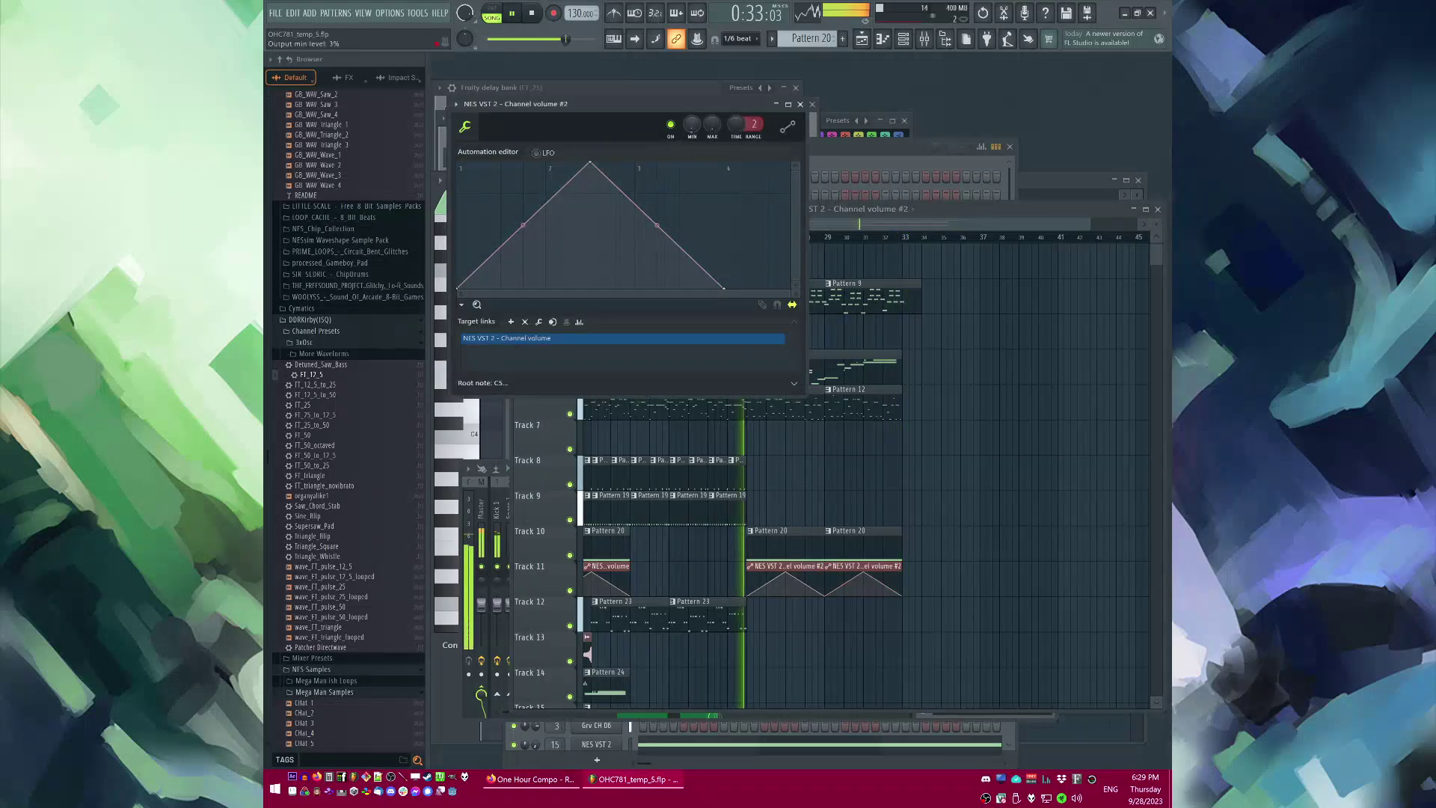
drag(693, 129, 692, 110)
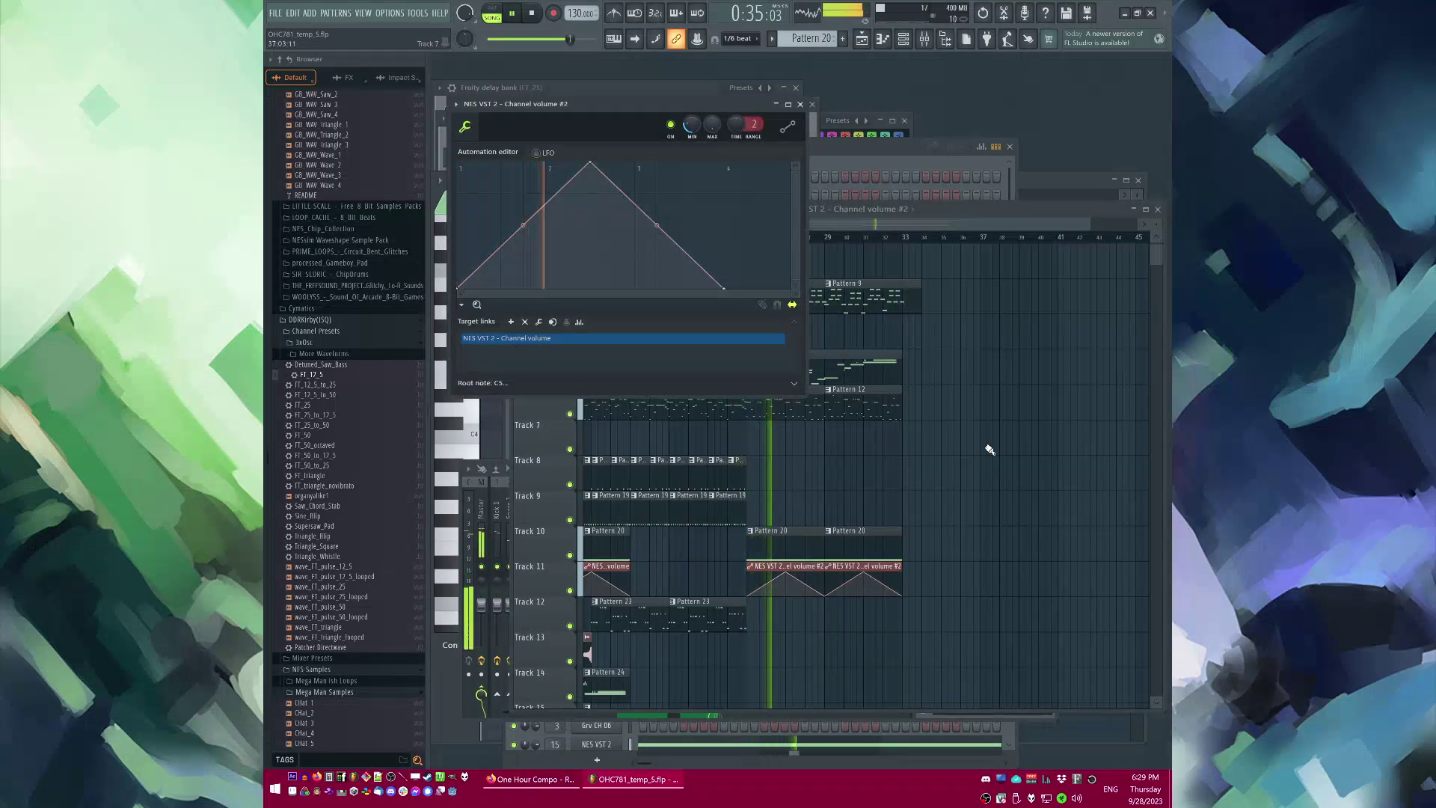
right_click(999, 472)
Step: Try duplicating the Pattern 23 clips on Track 12 to bar 25, then delete them and the Pattern 12 clips on Track 6 from bar 25
scroll(961, 507, down, 1)
scroll(837, 557, down, 2)
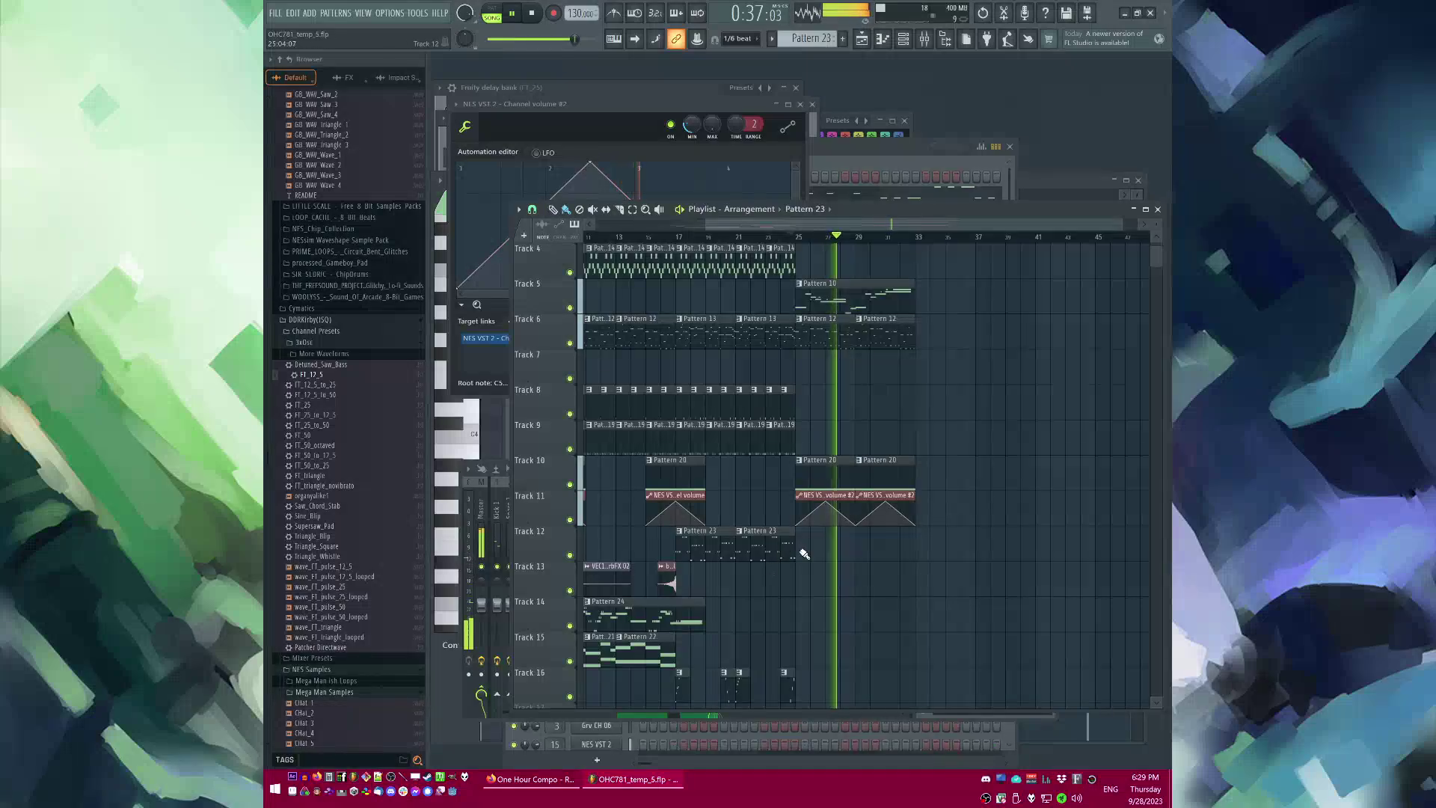
drag(805, 551, 903, 554)
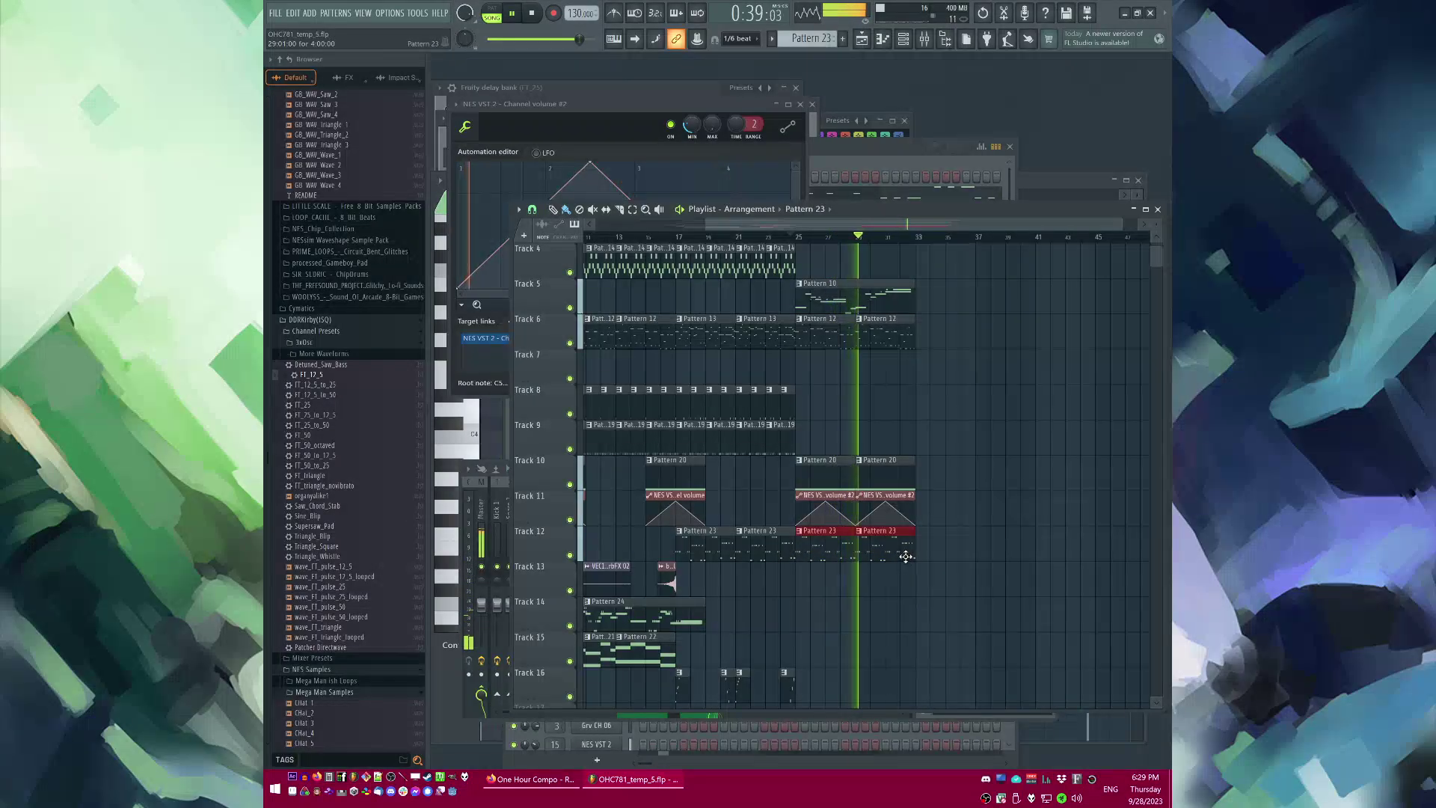
right_click(901, 554)
right_click(852, 554)
scroll(973, 410, up, 2)
scroll(974, 409, up, 1)
right_click(844, 441)
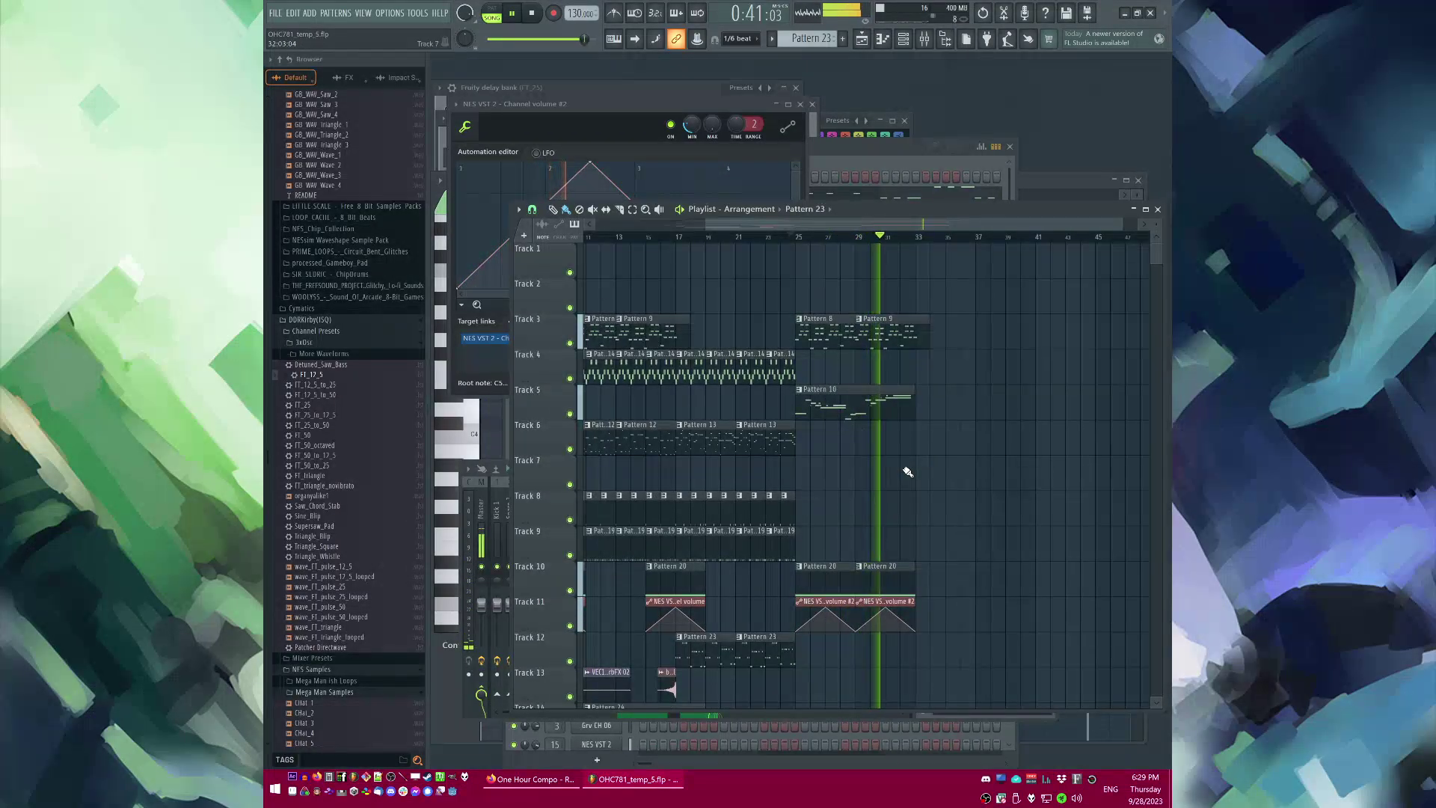
Step: Place a copy of the VEC1 BD ReverbFX 02 audio clip on Track 13 at bar 25
scroll(907, 472, down, 3)
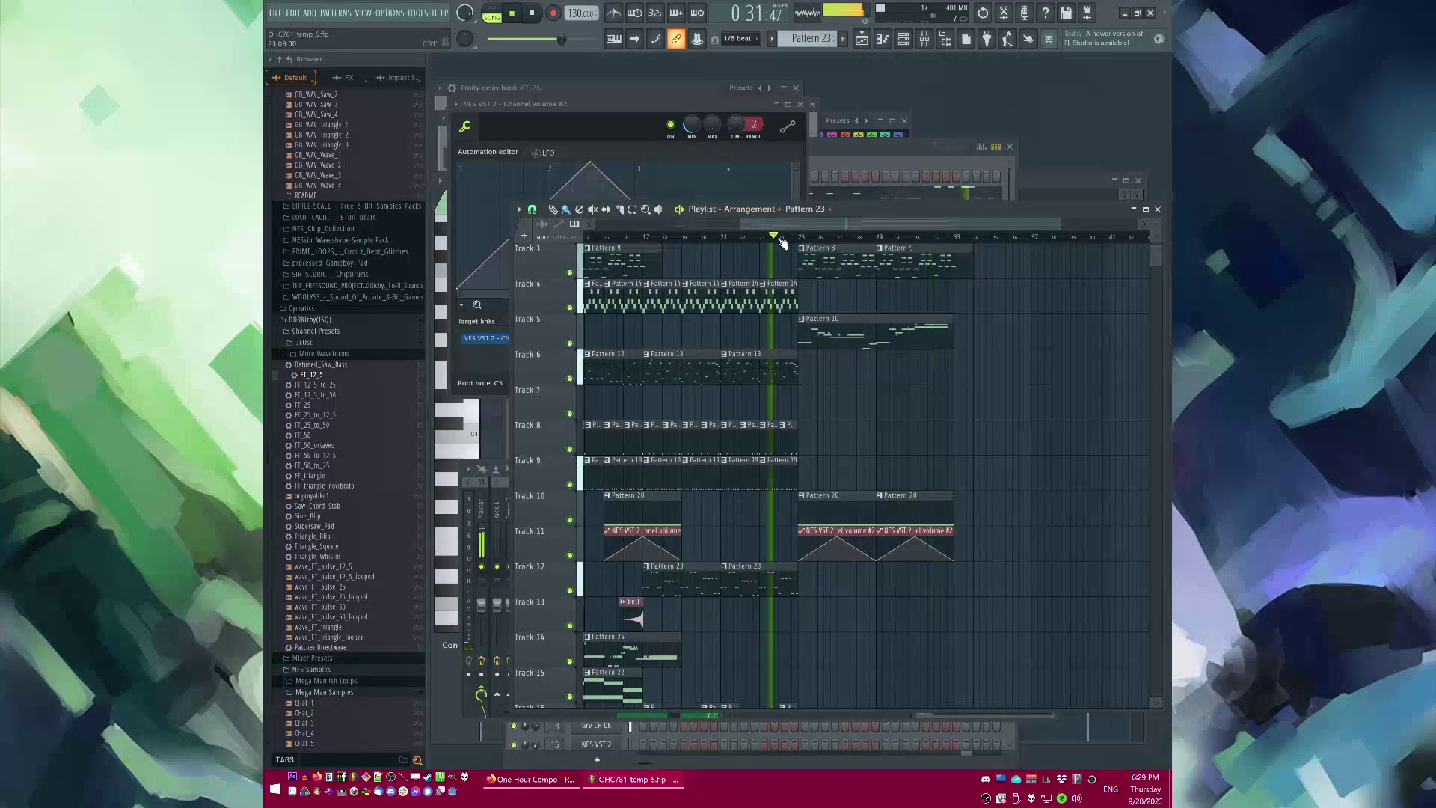
scroll(898, 394, down, 3)
click(708, 515)
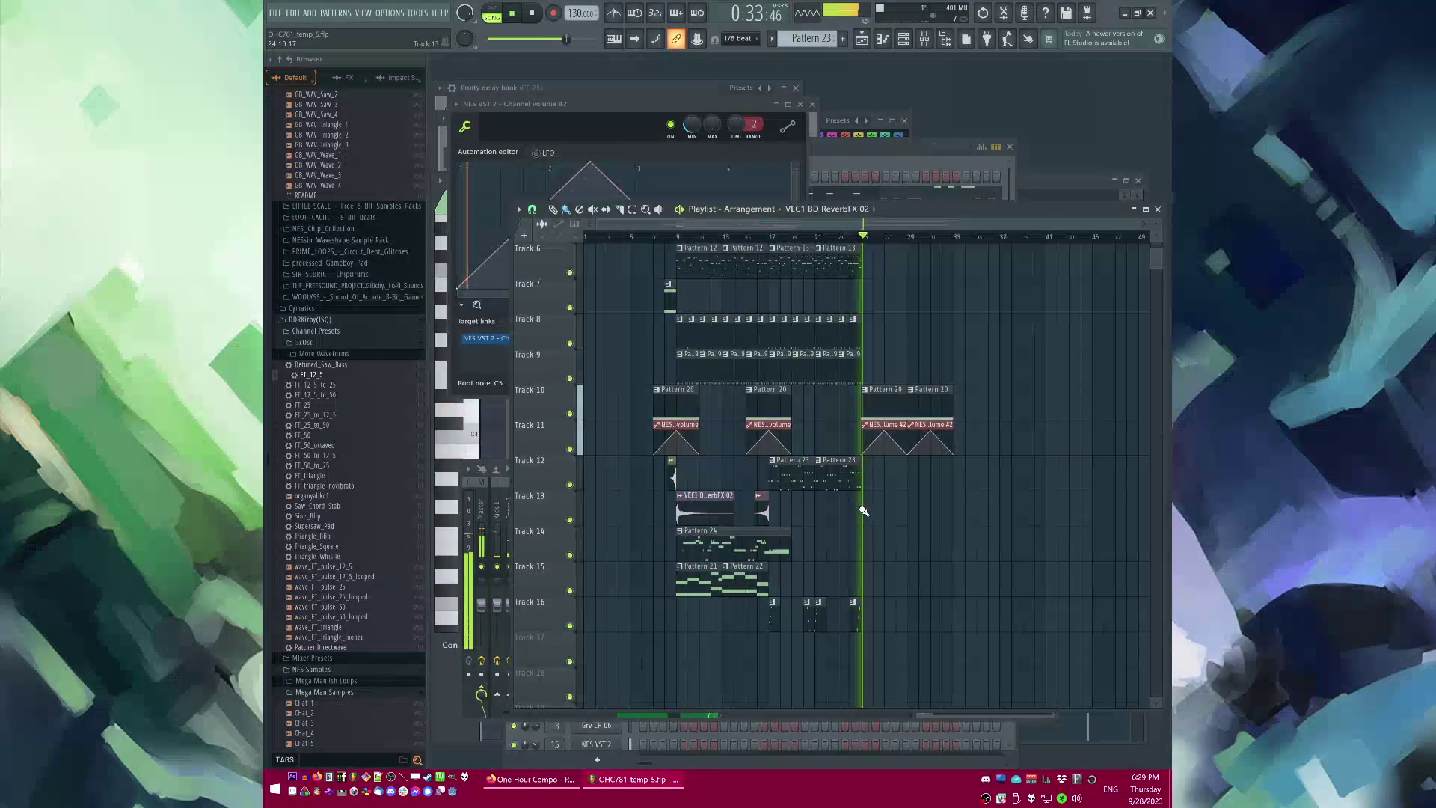
click(863, 510)
Step: Place a copy of the reversed crash4 clip on Track 14 so that it swells up to bar 25
click(675, 475)
scroll(831, 532, up, 2)
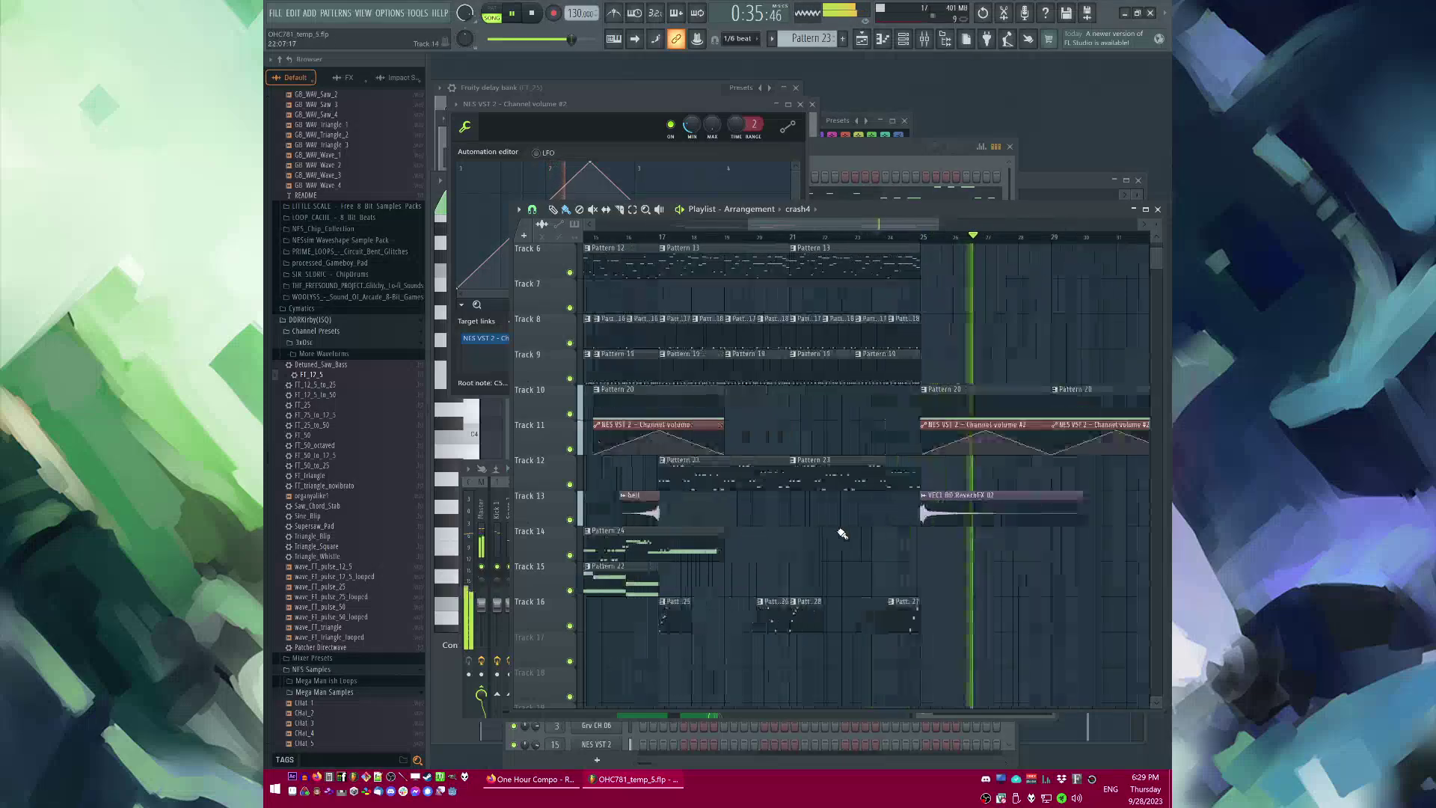
click(905, 543)
key(KP_Divide)
key(KP_Divide)
key(KP_Divide)
right_click(915, 549)
scroll(968, 555, up, 2)
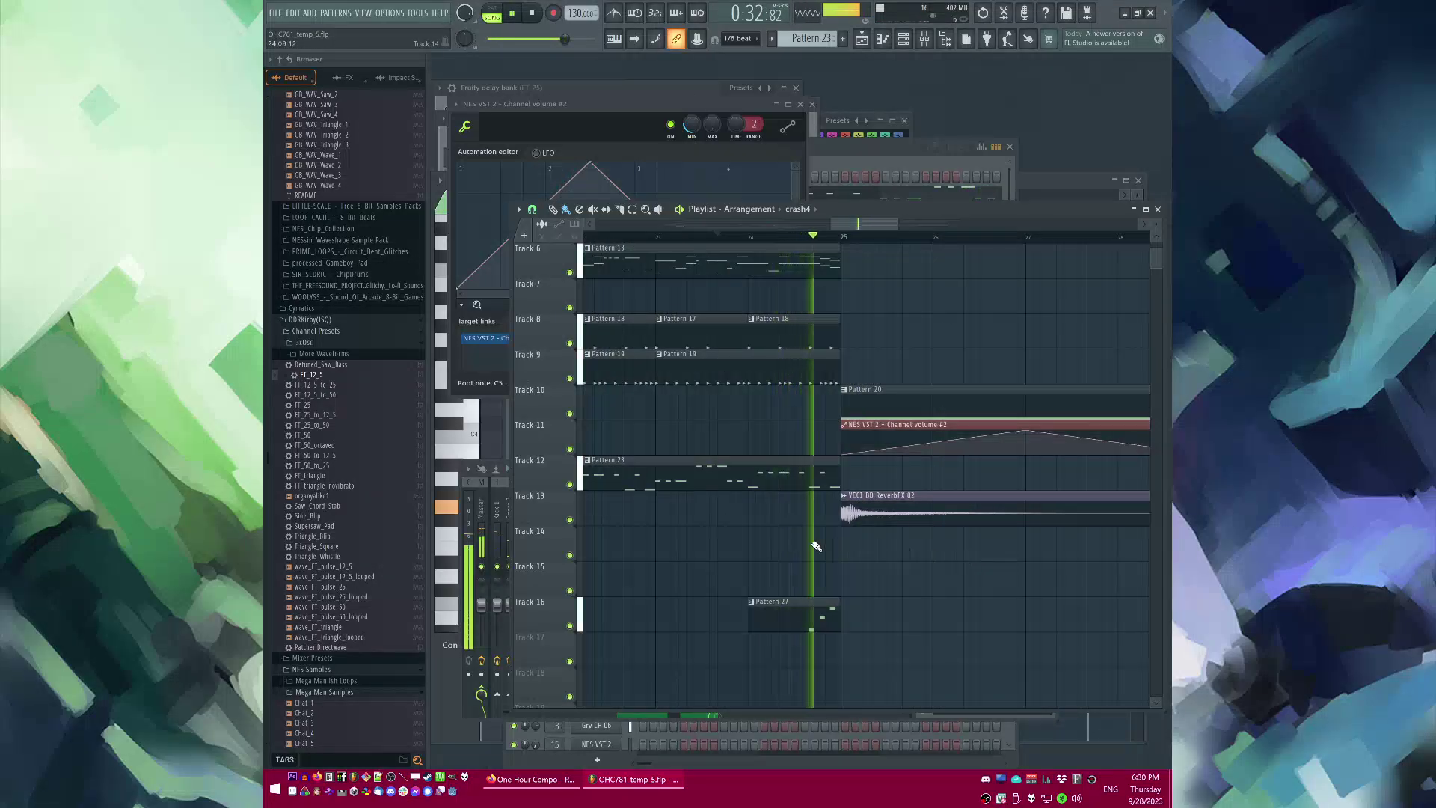
click(815, 546)
scroll(887, 551, up, 2)
drag(783, 549, 712, 548)
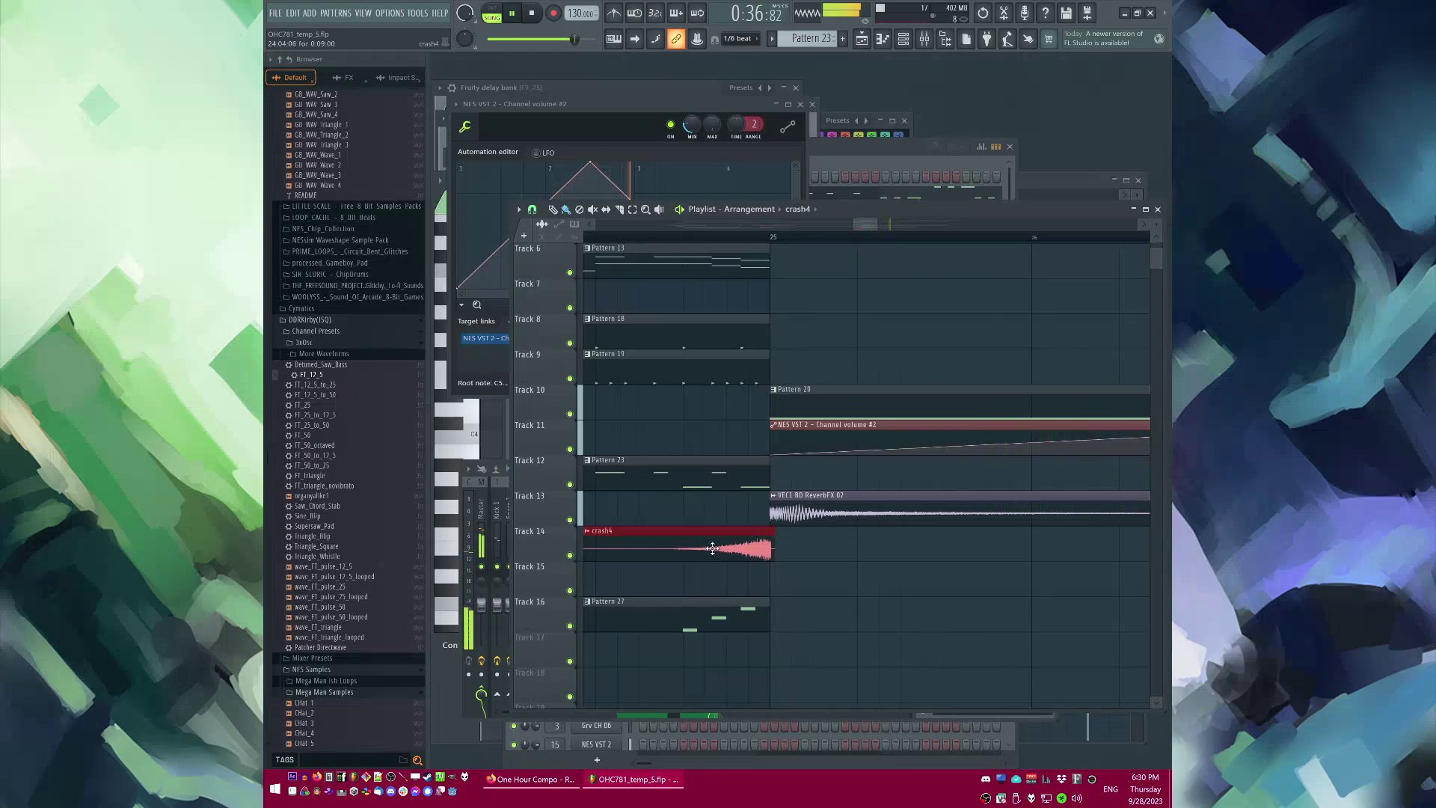
Step: Copy the bar 8 fill clips from Tracks 5 and 7 to bar 32 on Tracks 6 and 8, and play that transition
scroll(878, 554, up, 5)
scroll(638, 451, down, 4)
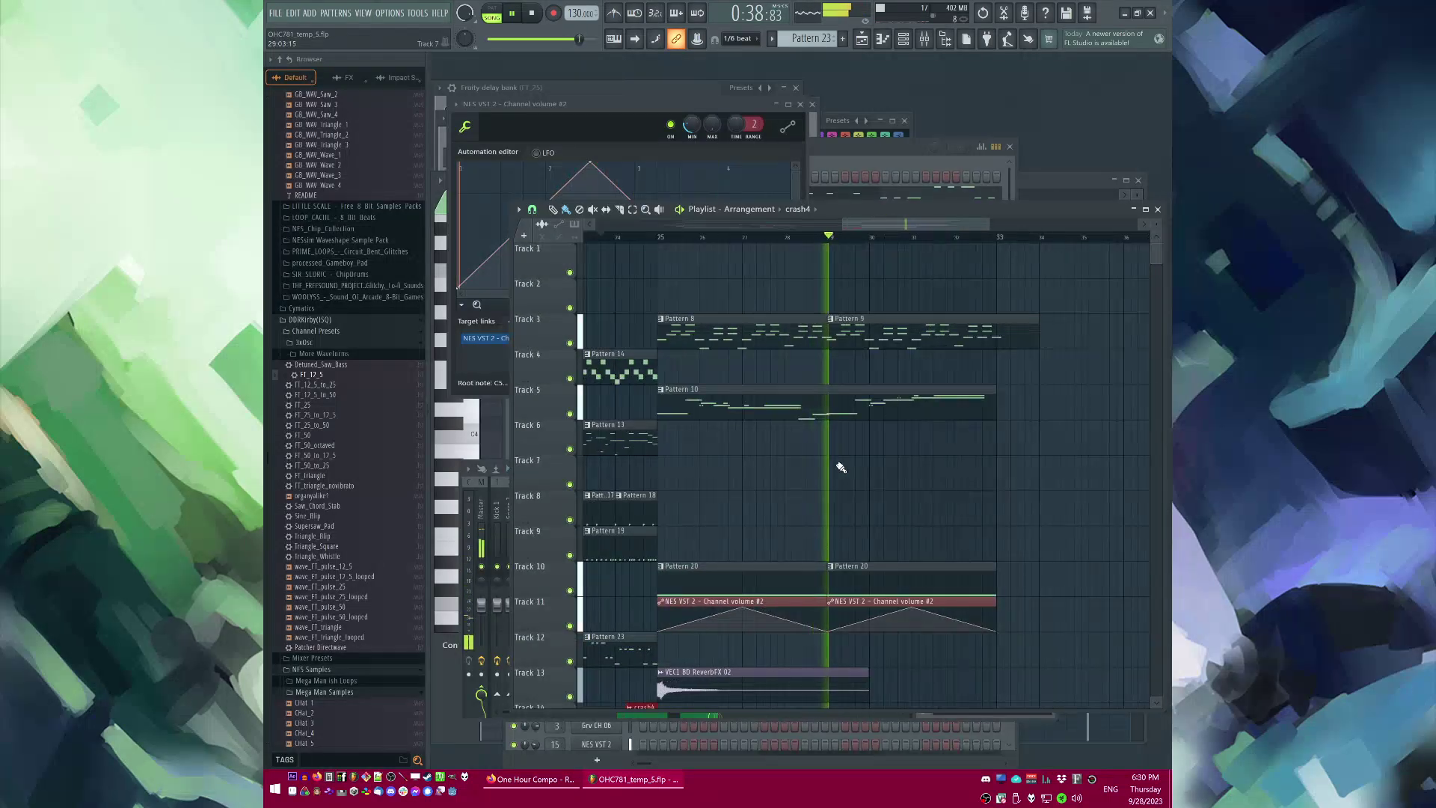
scroll(850, 469, down, 3)
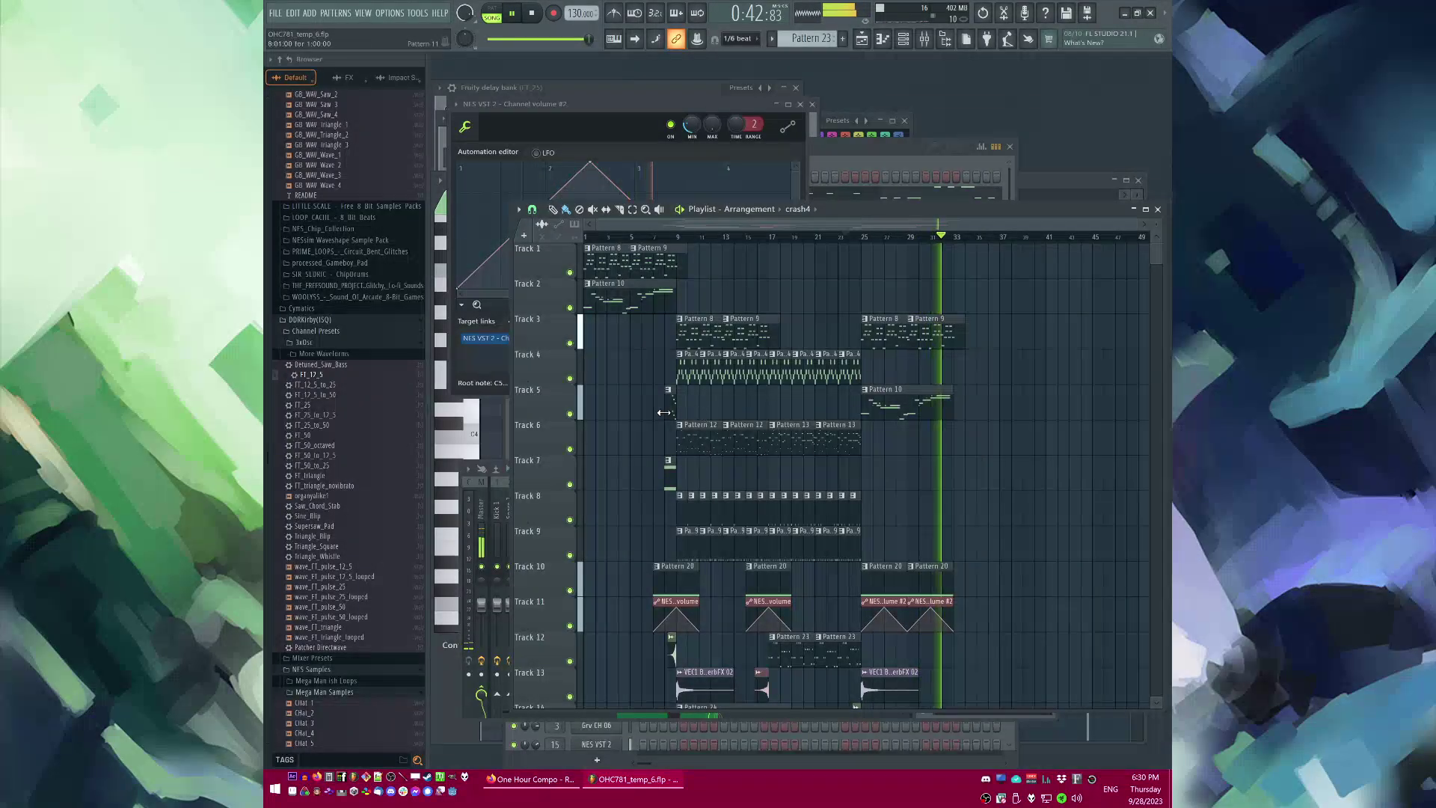
drag(677, 486, 962, 445)
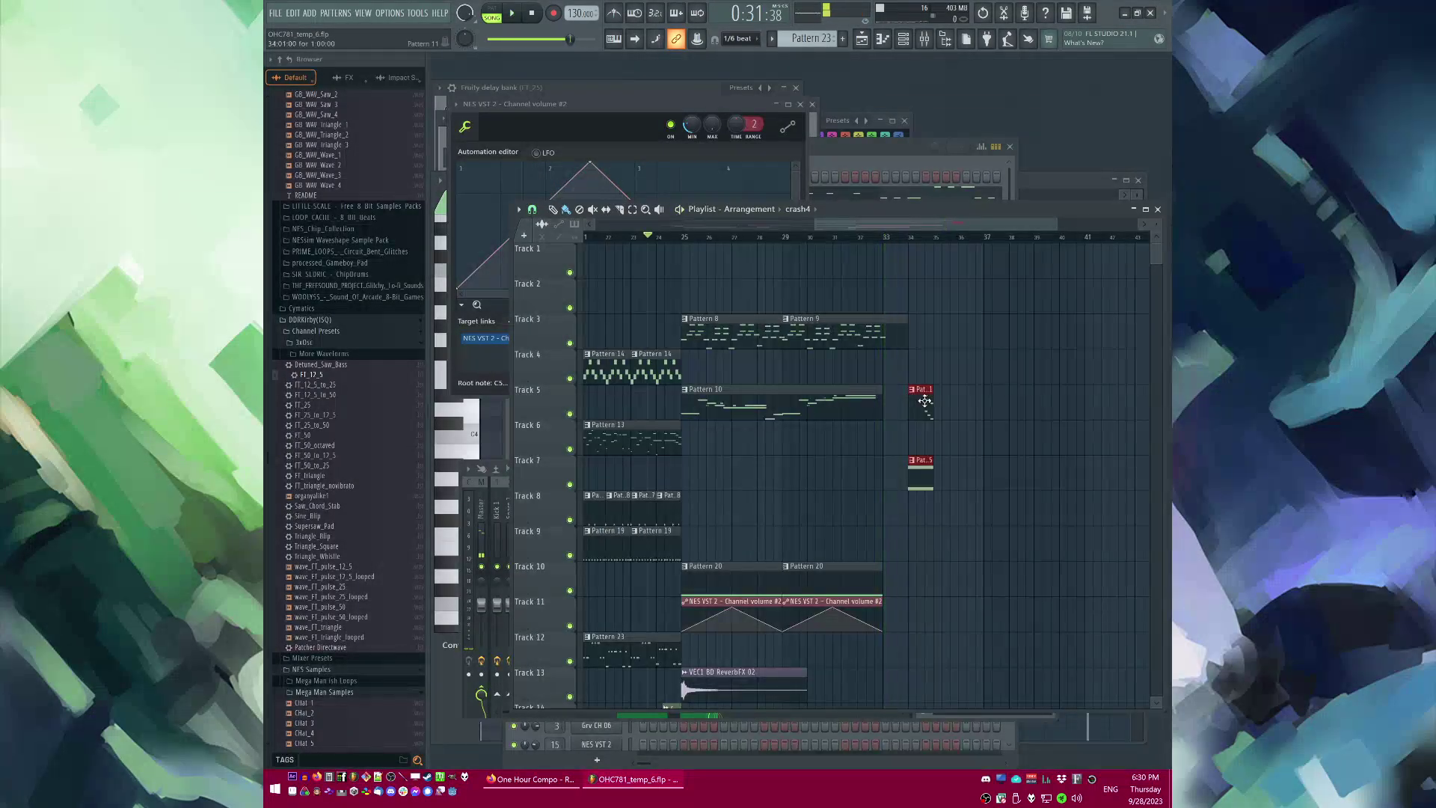
drag(924, 401, 875, 441)
key(space)
scroll(893, 283, down, 3)
click(943, 240)
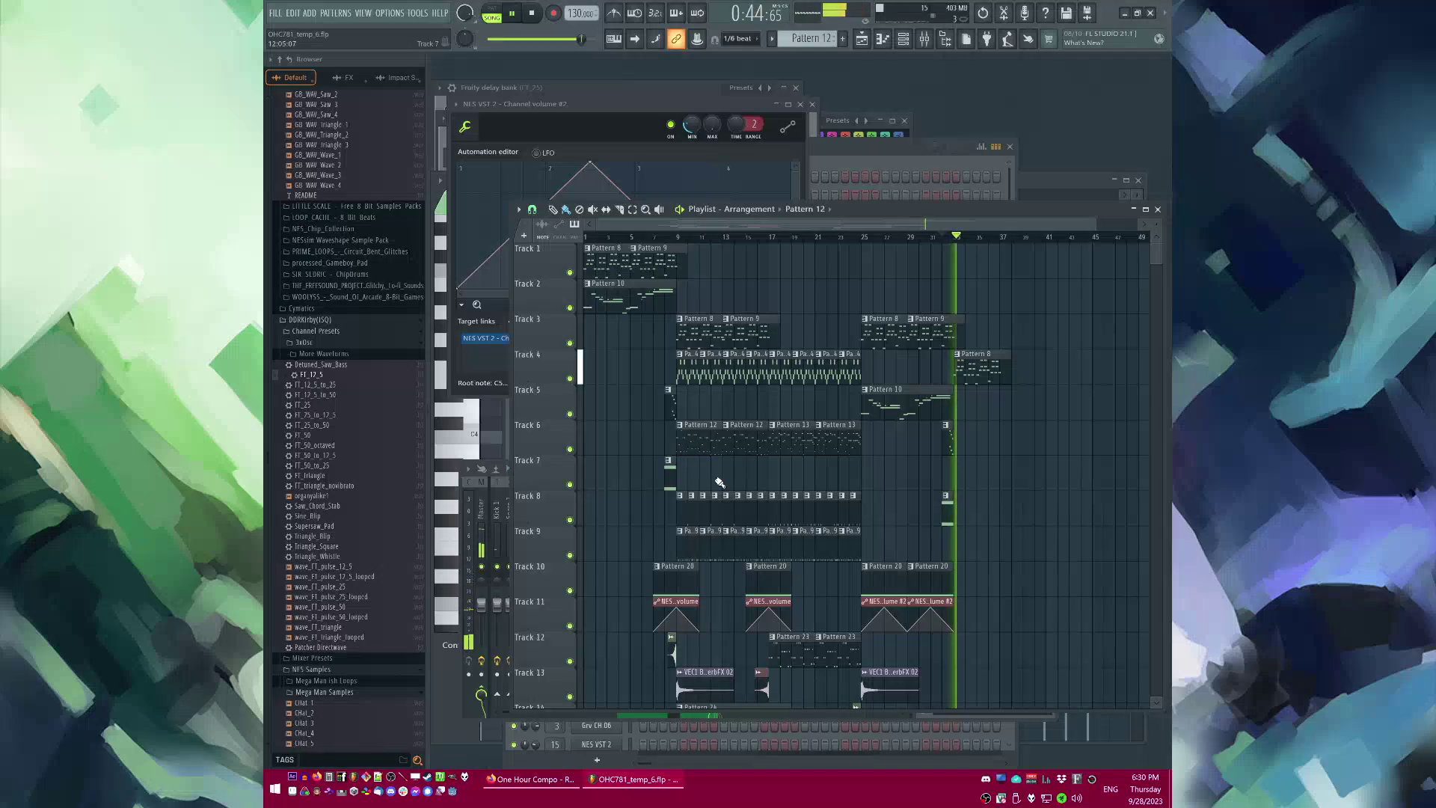
Step: Copy the Pattern 24, Pattern 21 and Pattern 22 clips on Tracks 14 and 15 to bar 33 and play from there
scroll(720, 482, down, 2)
click(677, 237)
scroll(679, 247, down, 2)
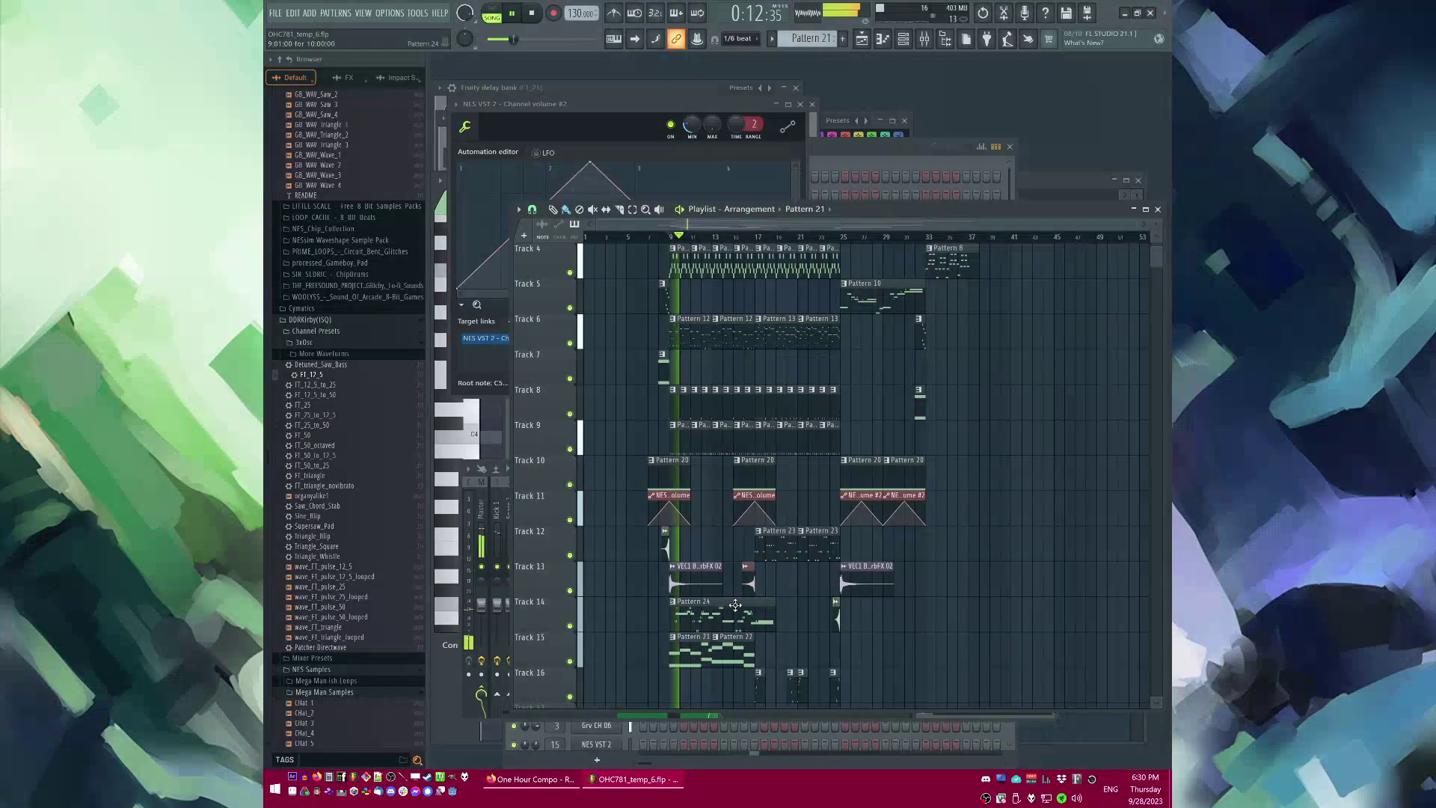
drag(783, 654, 652, 580)
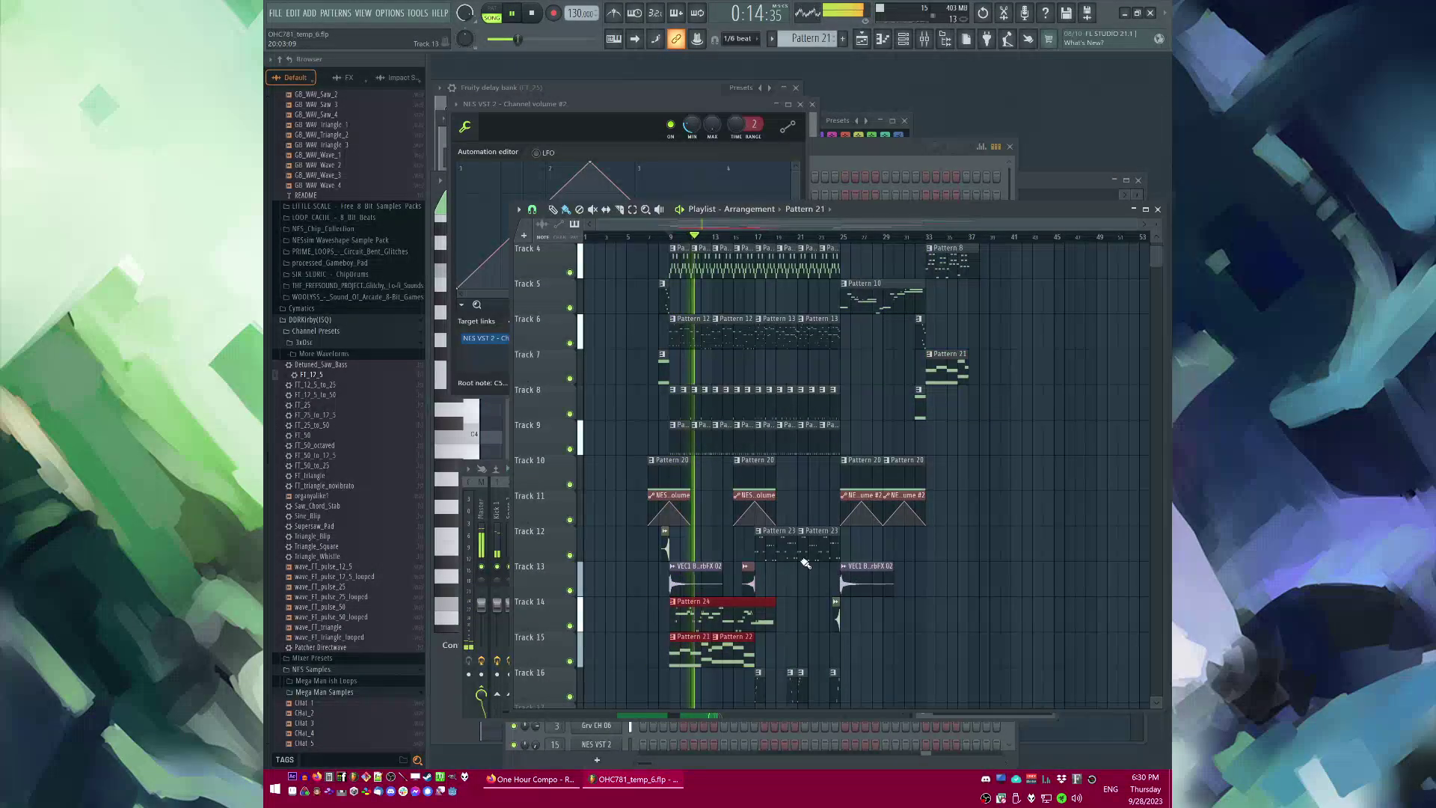
key(ctrl+c)
scroll(981, 396, up, 6)
right_click(879, 369)
scroll(950, 396, up, 1)
key(ctrl+v)
scroll(945, 403, down, 5)
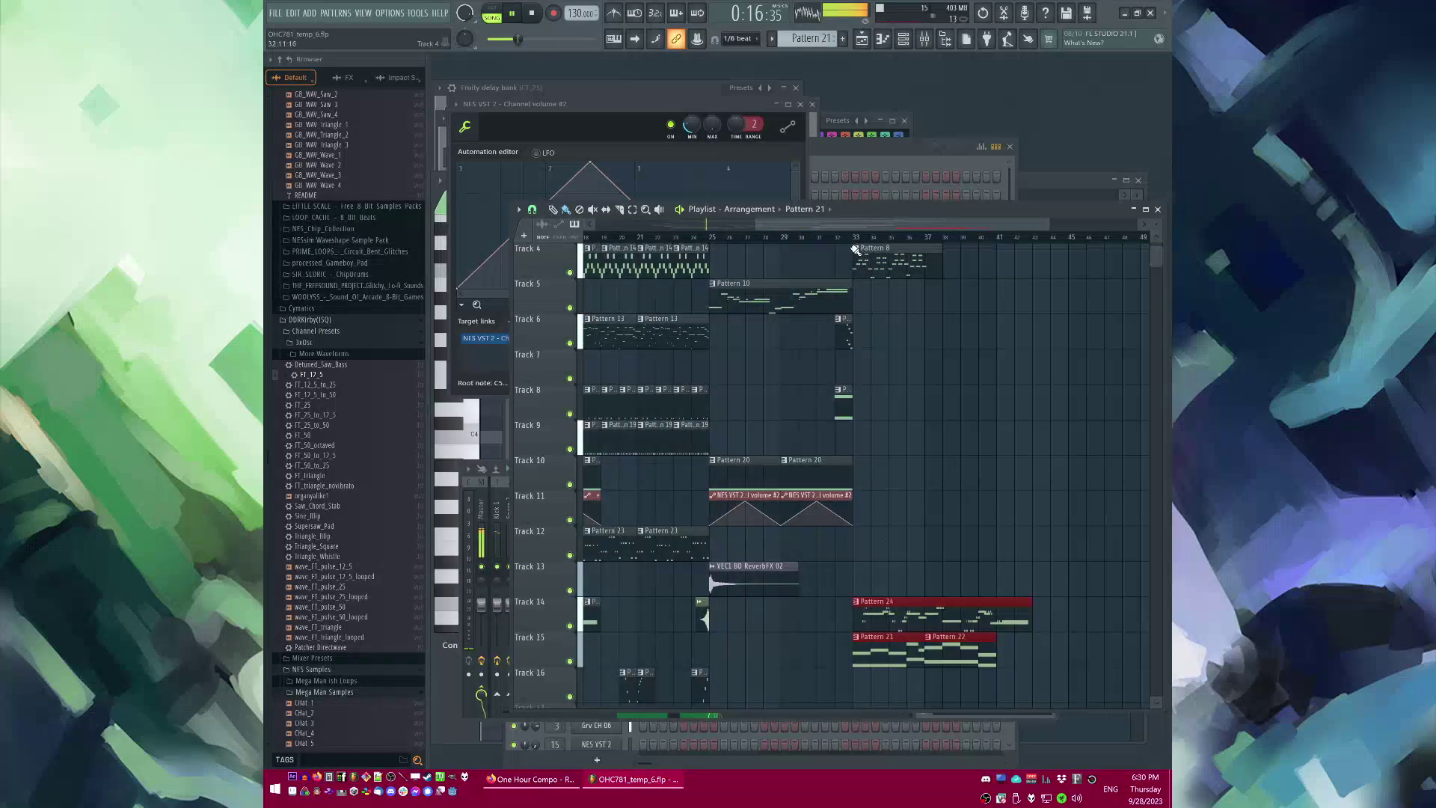
click(845, 238)
Step: Place a Pattern 9 clip on Track 4 at bar 37, directly after the Pattern 8 section
scroll(913, 347, up, 3)
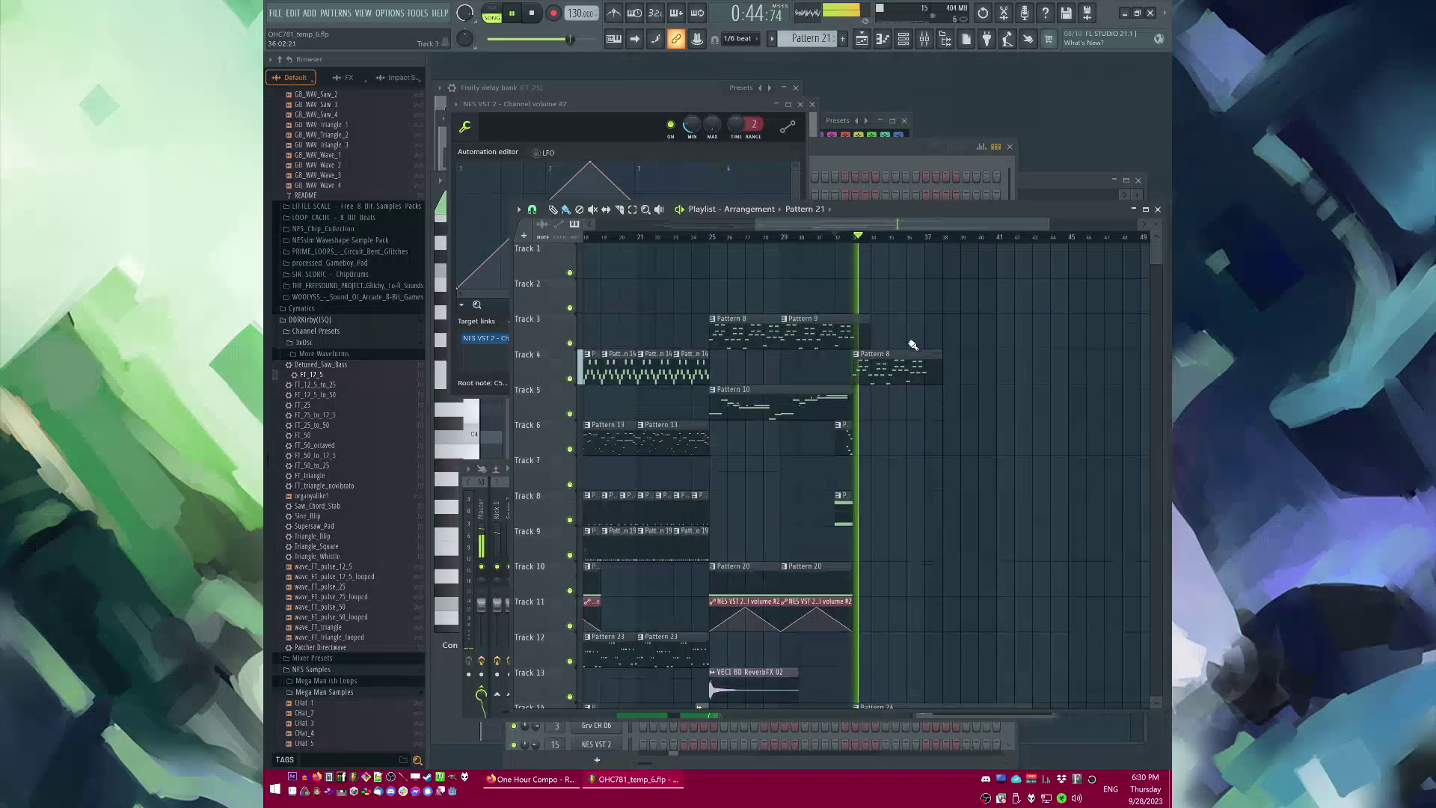
click(943, 329)
drag(943, 330, 944, 366)
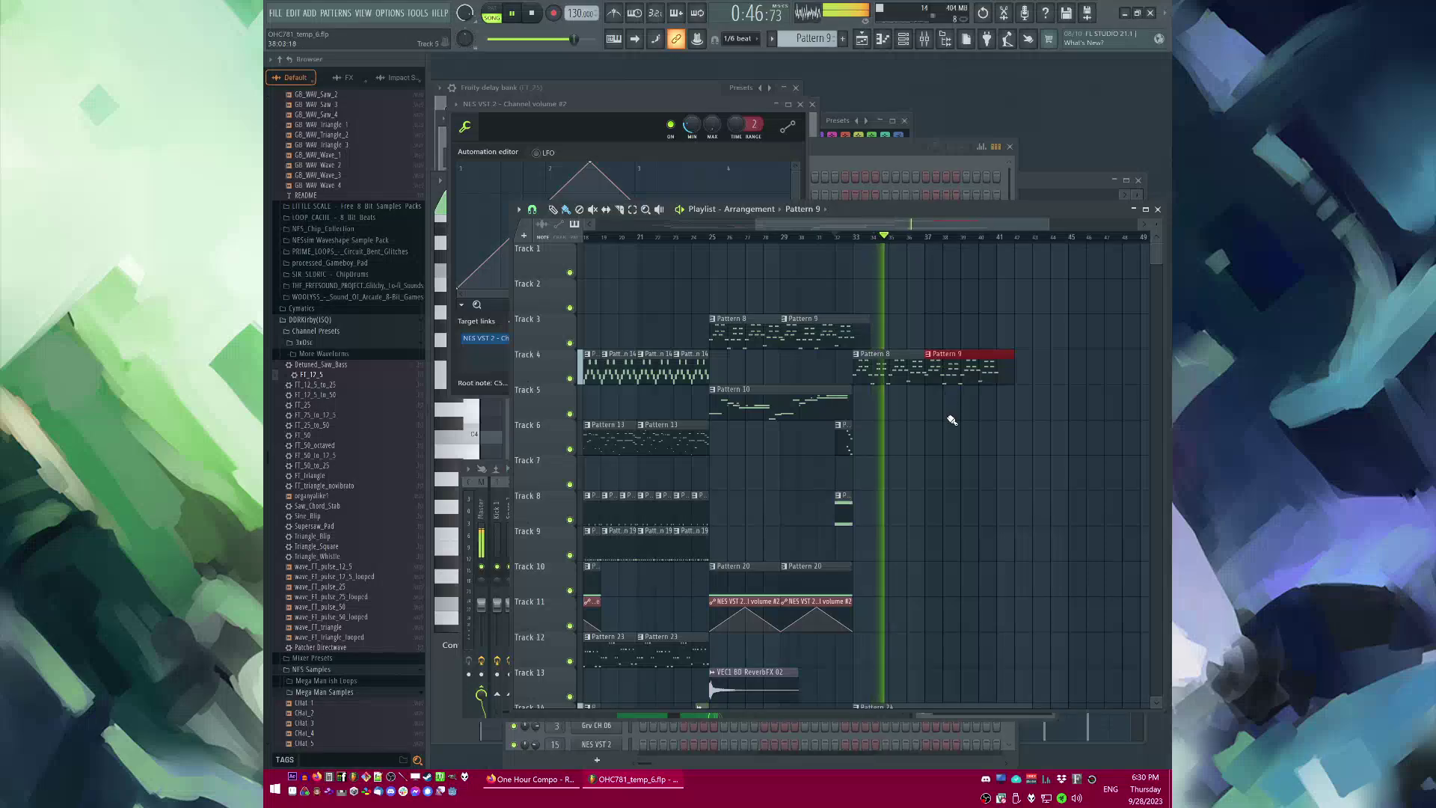
scroll(951, 438, down, 3)
scroll(960, 450, down, 2)
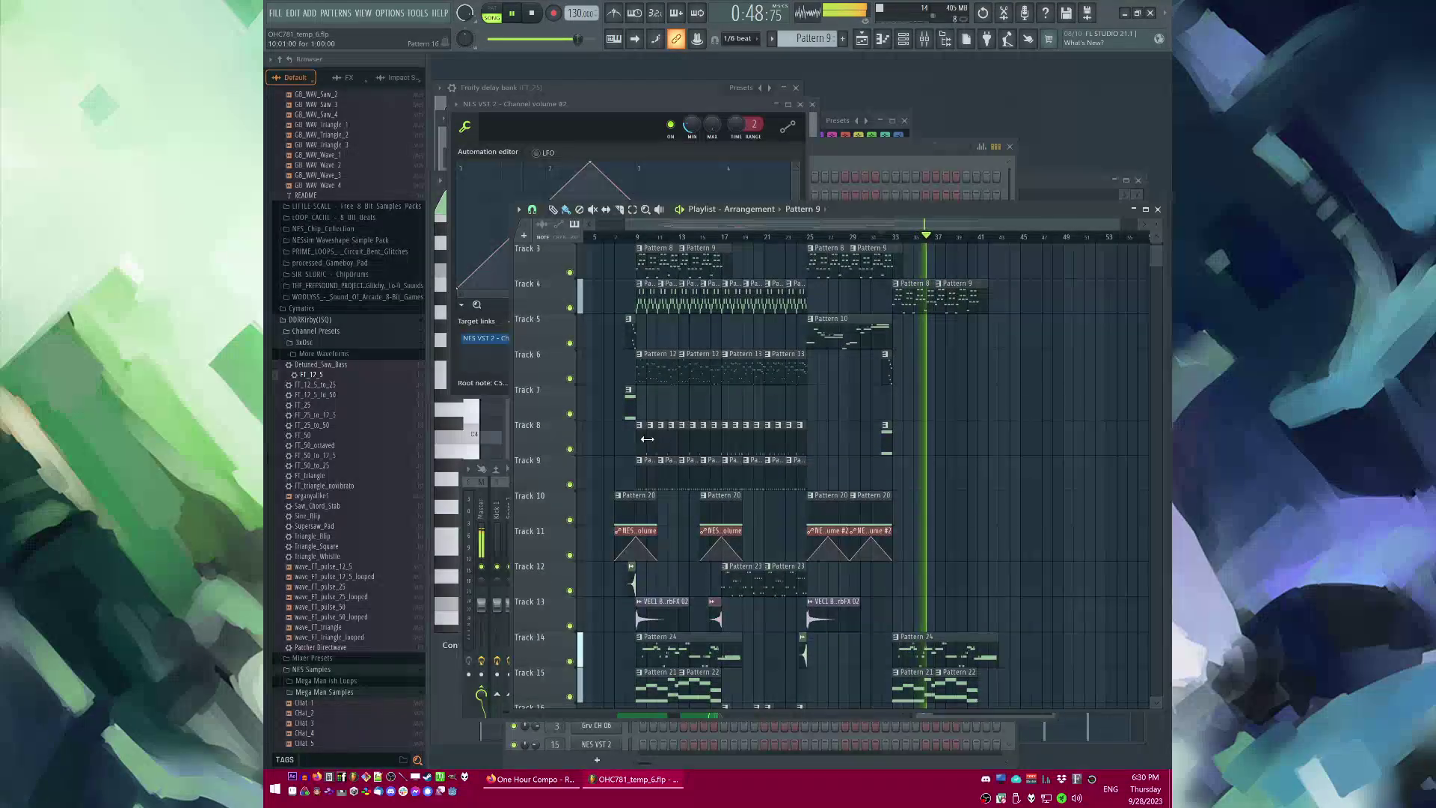
Step: Place a Pattern 16 clip on Track 7 at bar 33 and make it unique
key(space)
scroll(771, 407, up, 2)
mouse_move(779, 402)
mouse_down()
mouse_move(964, 404)
mouse_move(822, 412)
mouse_up()
right_click(807, 409)
key(space)
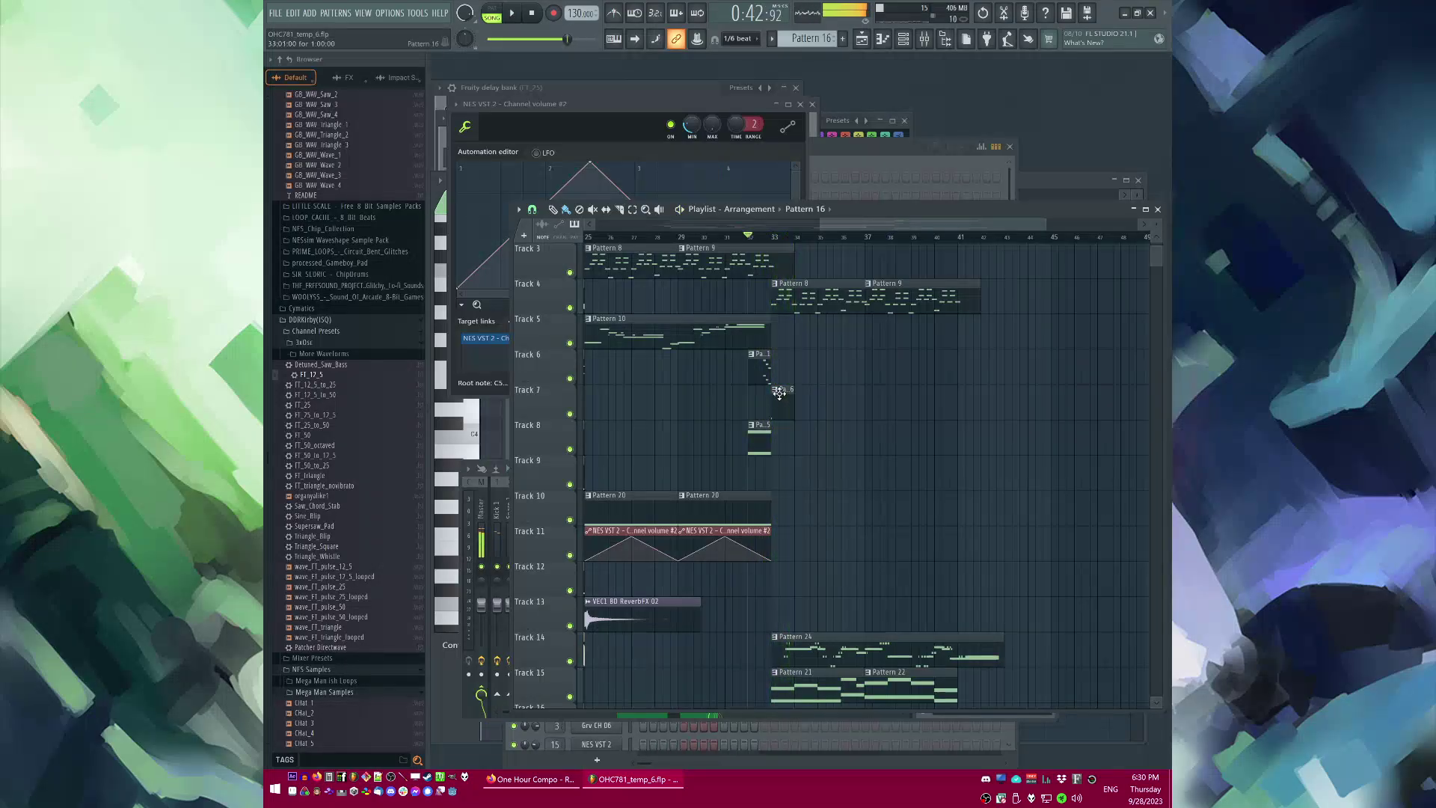
click(774, 389)
click(797, 464)
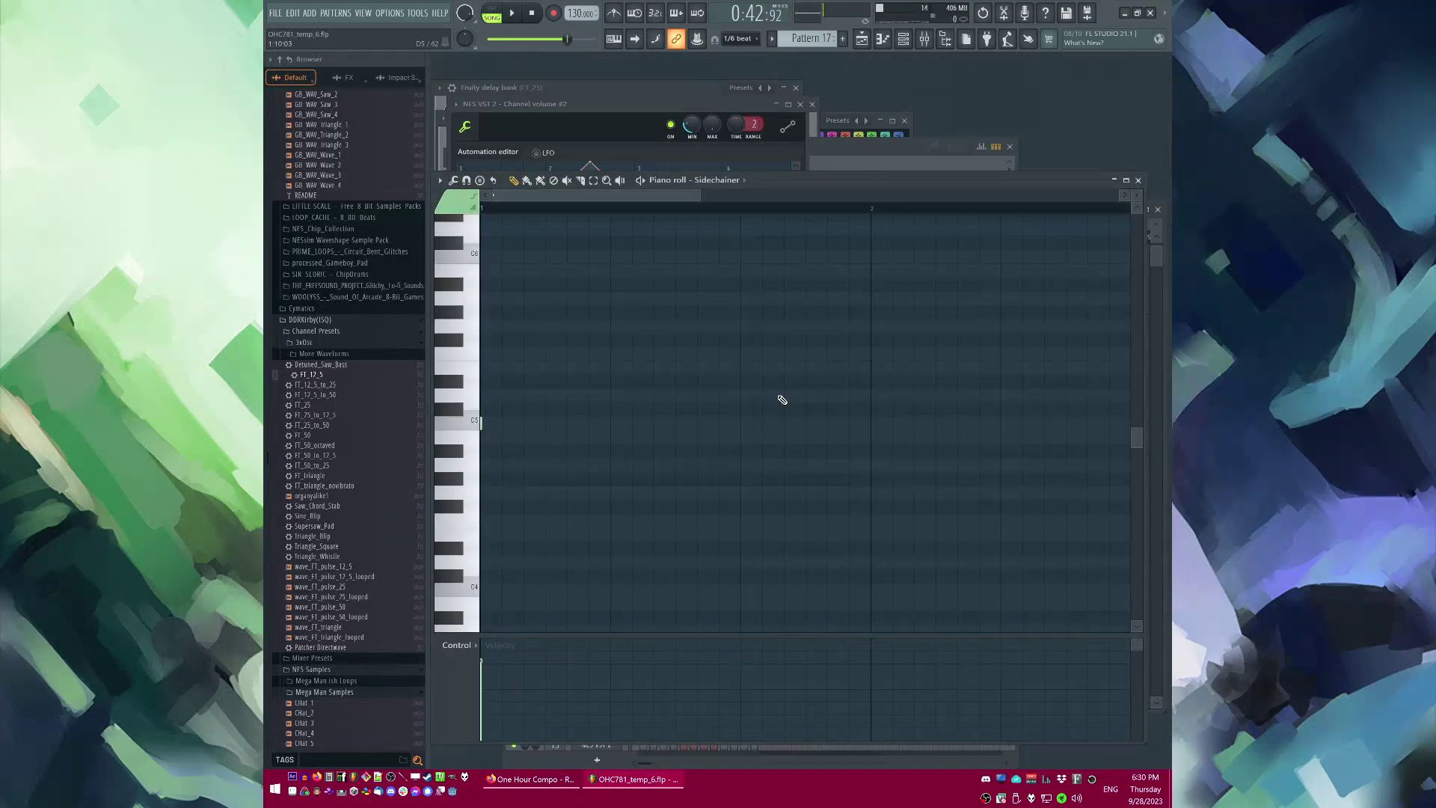
Step: Program kick hits in Pattern 17 on every fourth step from step 1, matching the Sidechainer hits
key(l)
key(F6)
key(space)
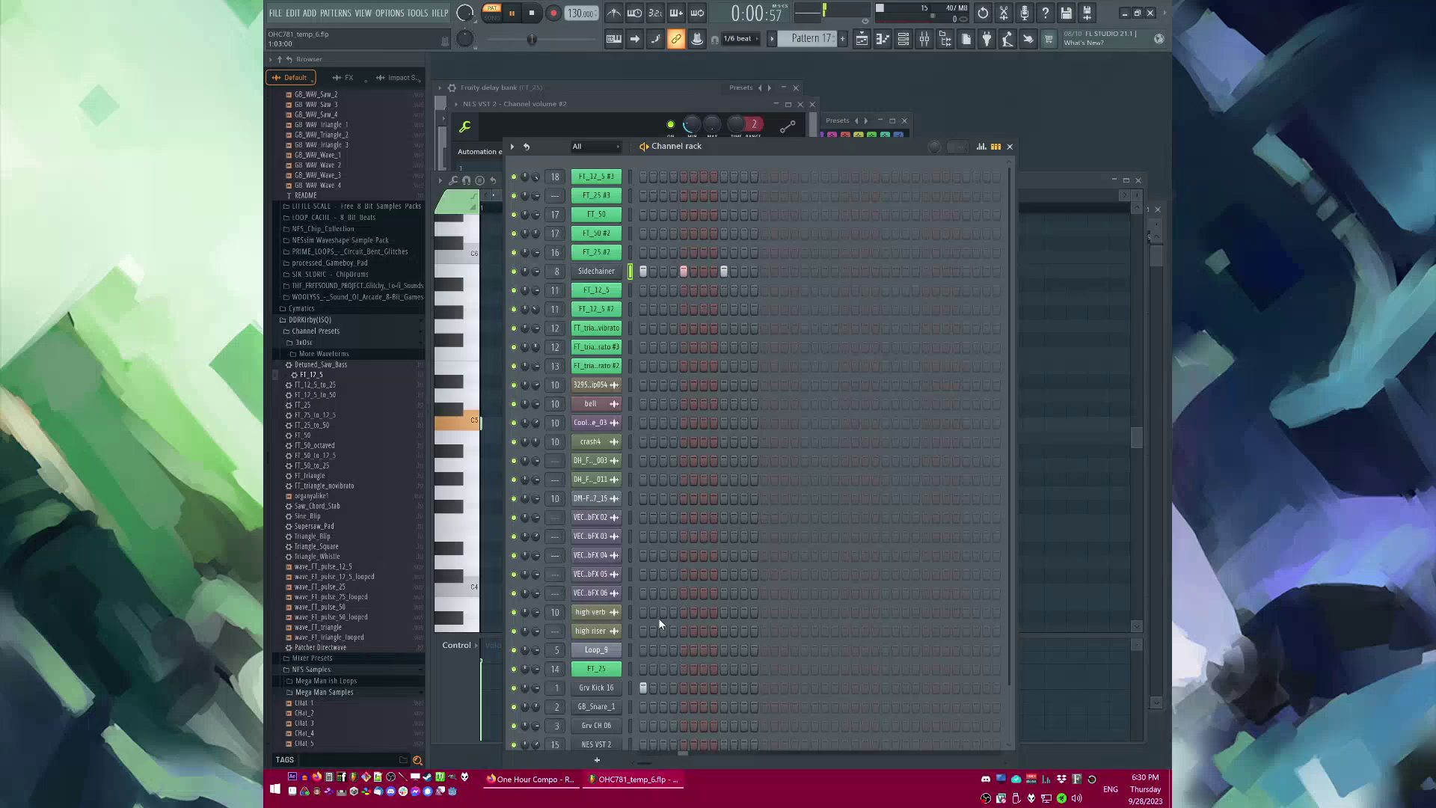
click(694, 687)
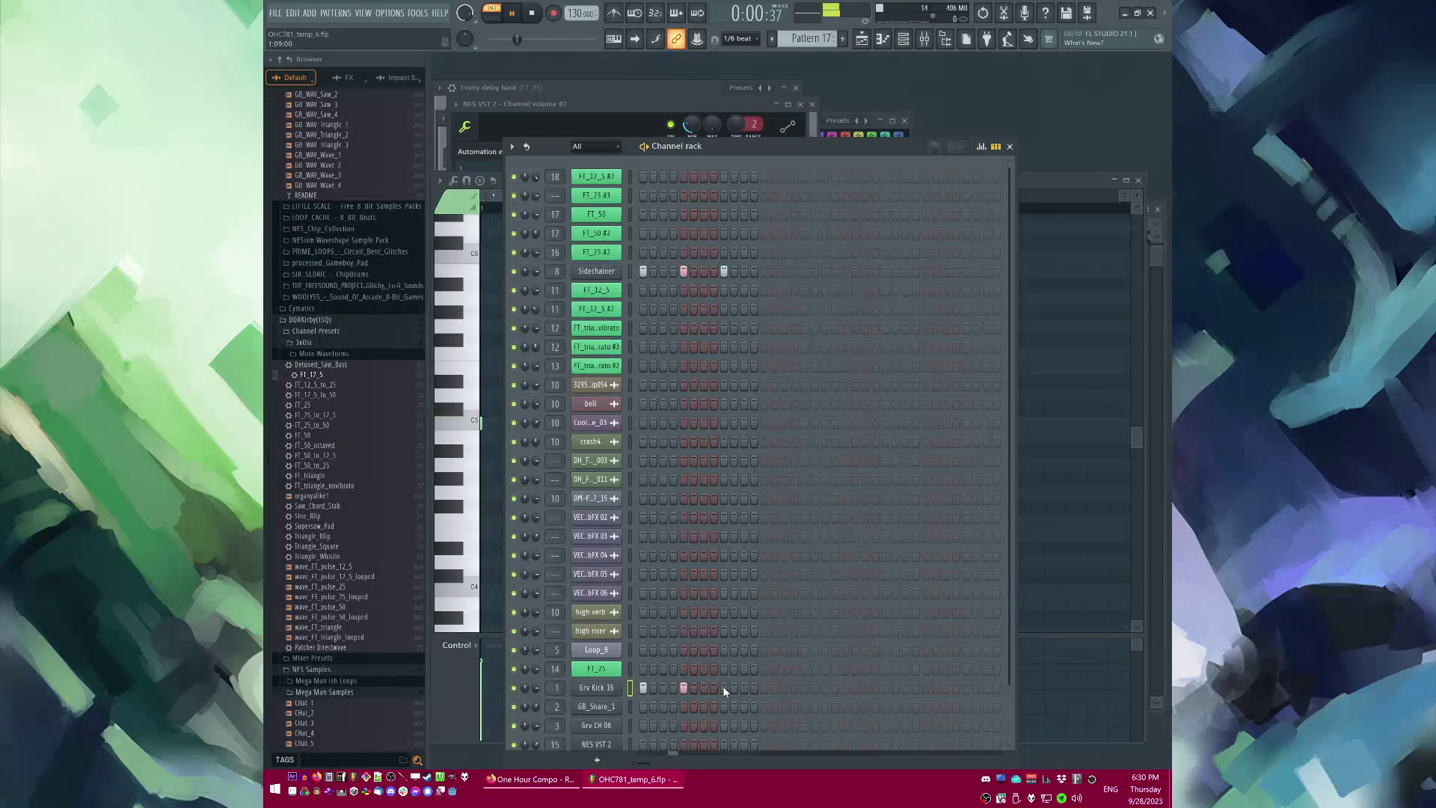
Step: Select the Pattern 17 clip on Track 7 at bar 33 and duplicate it back to back up to bar 41
key(F5)
drag(833, 409, 771, 401)
key(ctrl+b)
key(ctrl+b)
key(ctrl+b)
key(ctrl+b)
key(ctrl+b)
key(ctrl+b)
key(ctrl+b)
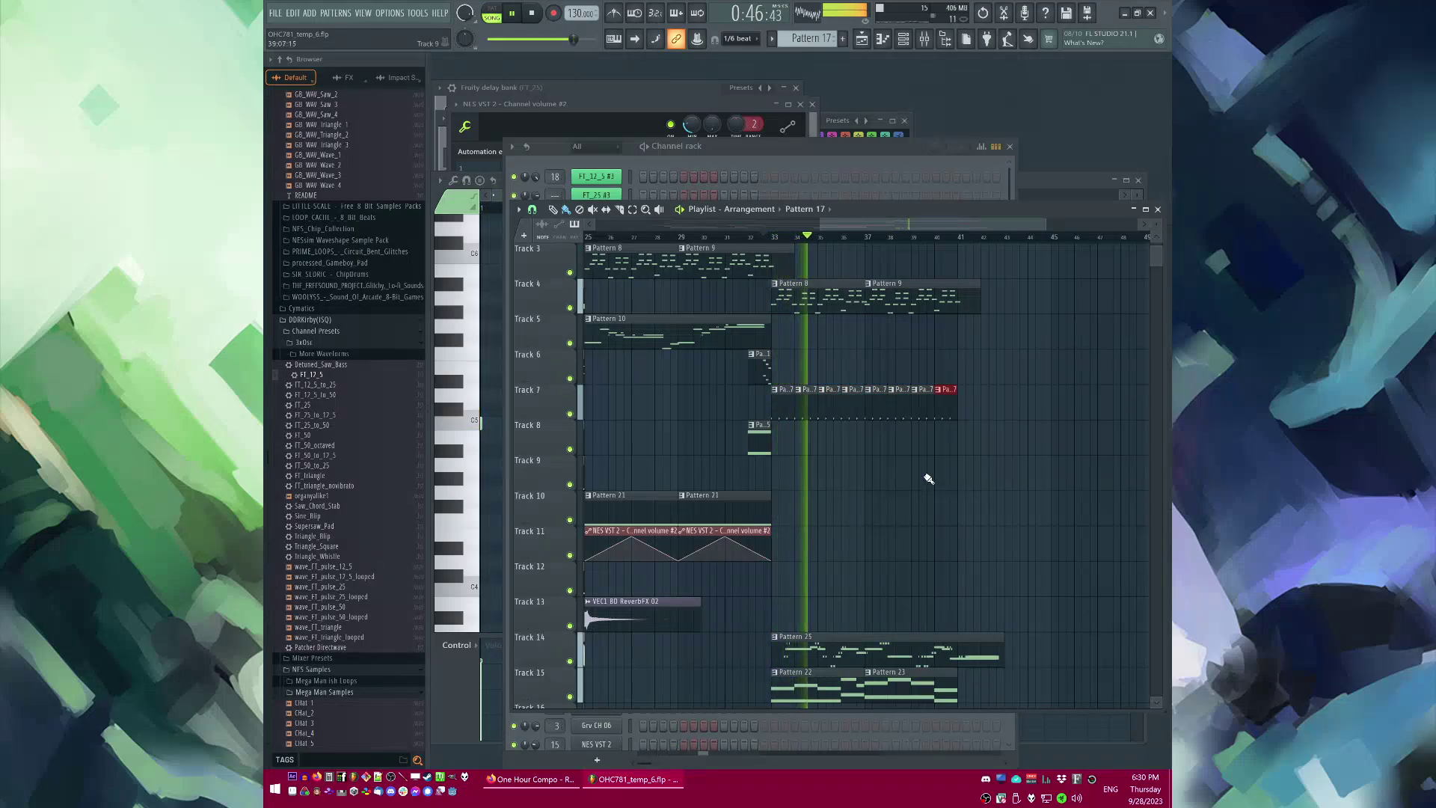
Step: Place four Pattern 20 clips in a row on Track 9 from bar 33 to bar 41
scroll(897, 453, down, 3)
click(654, 483)
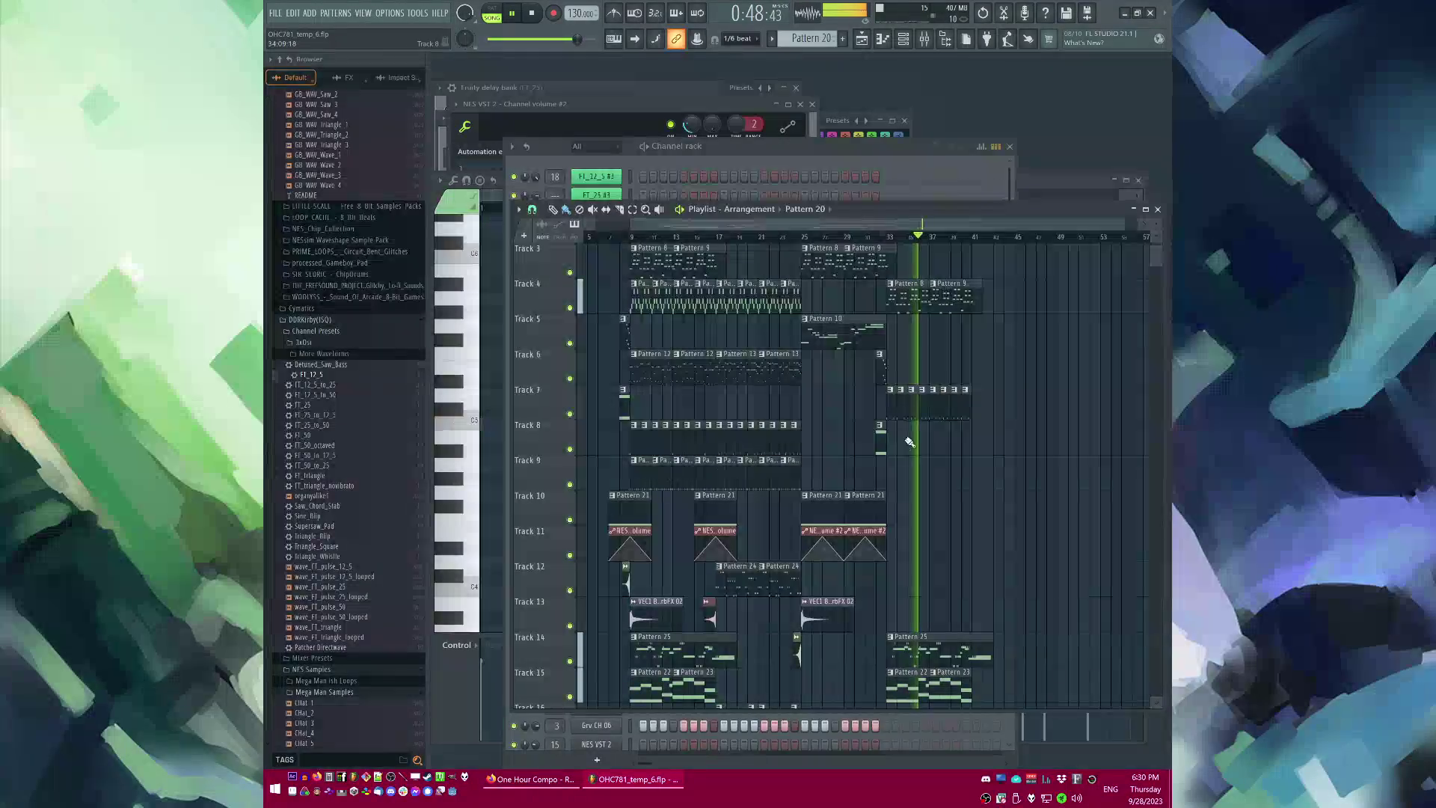
scroll(837, 495, down, 1)
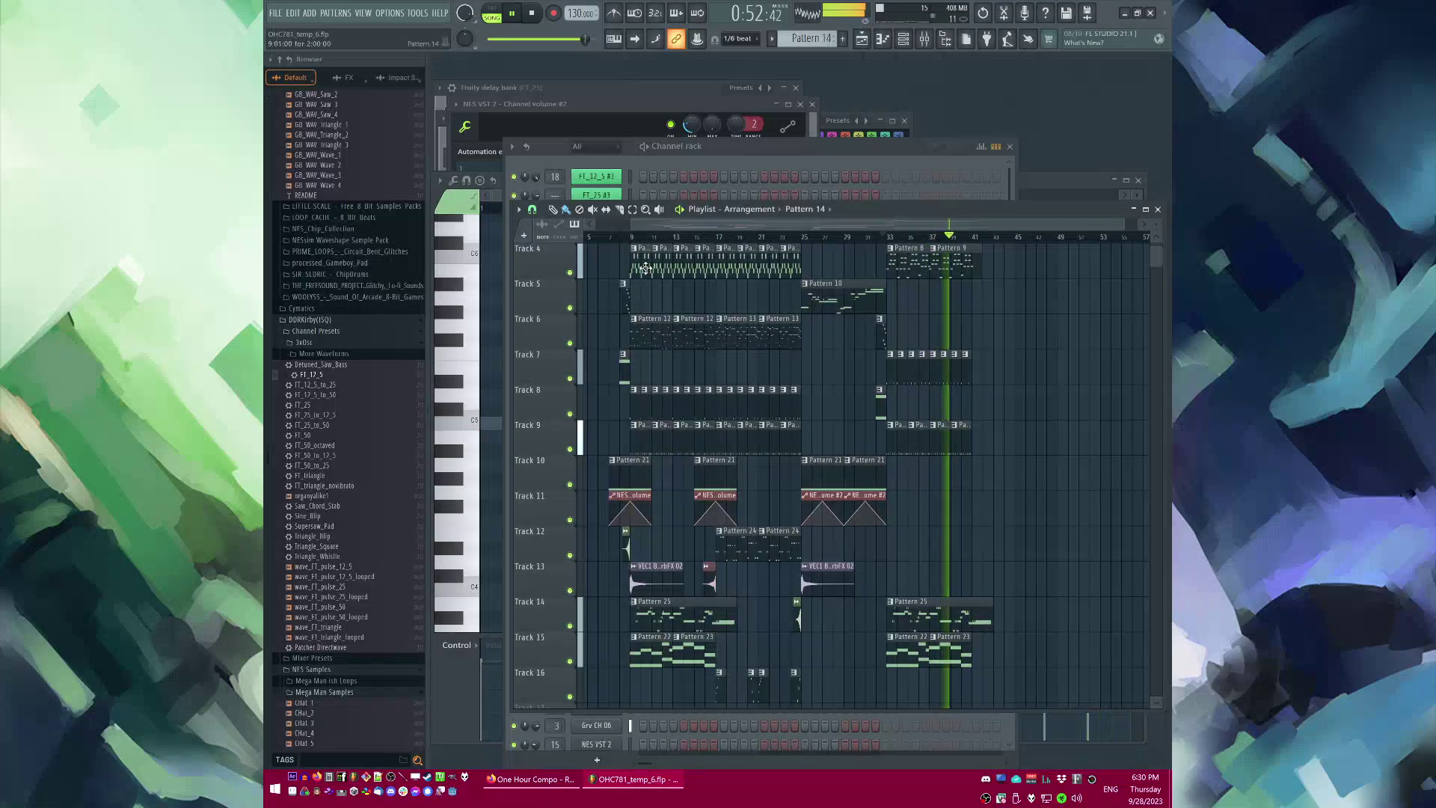
Step: Place four Pattern 14 clips in a row on Track 5 from bar 33 and play from just before that section
scroll(897, 299, up, 3)
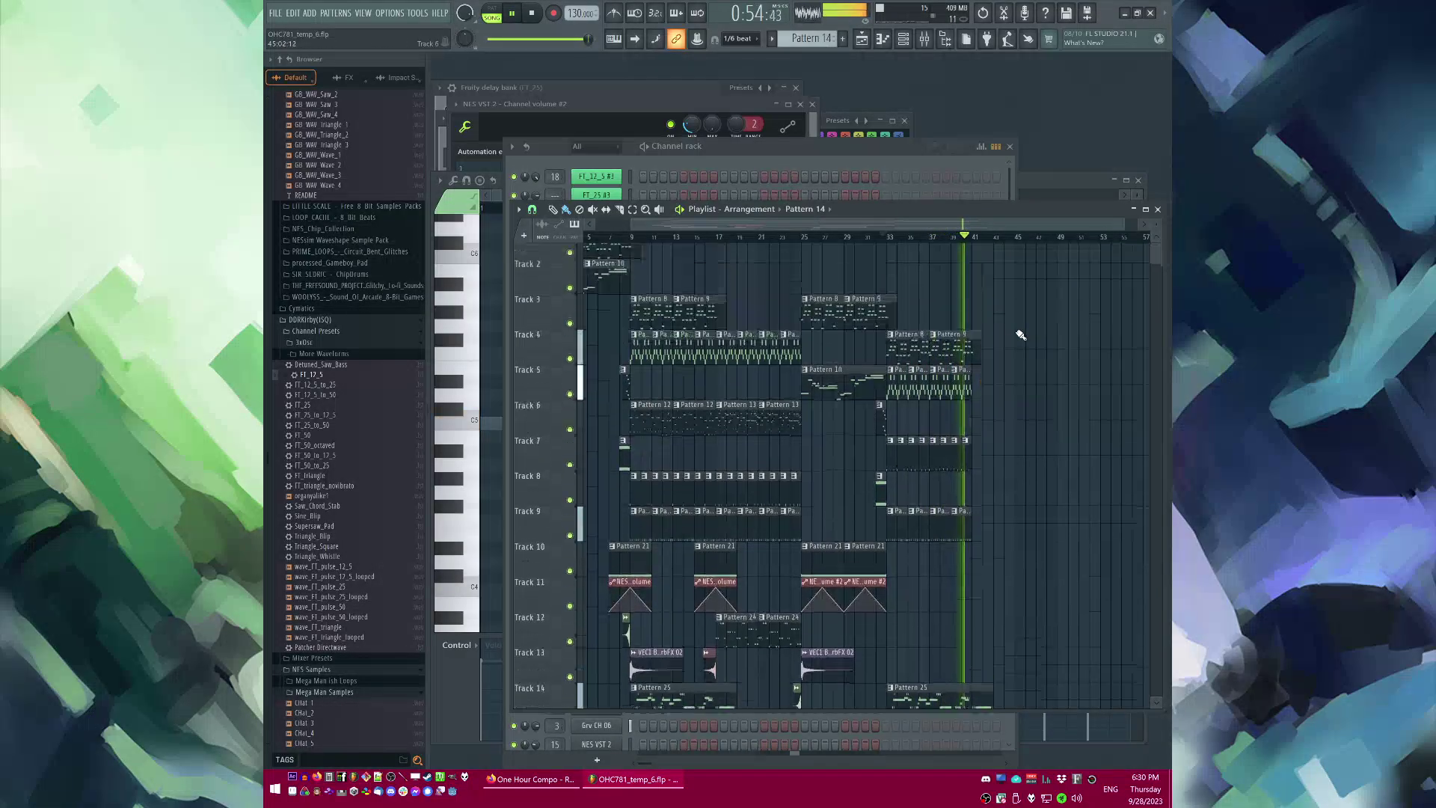
click(874, 240)
scroll(640, 391, down, 4)
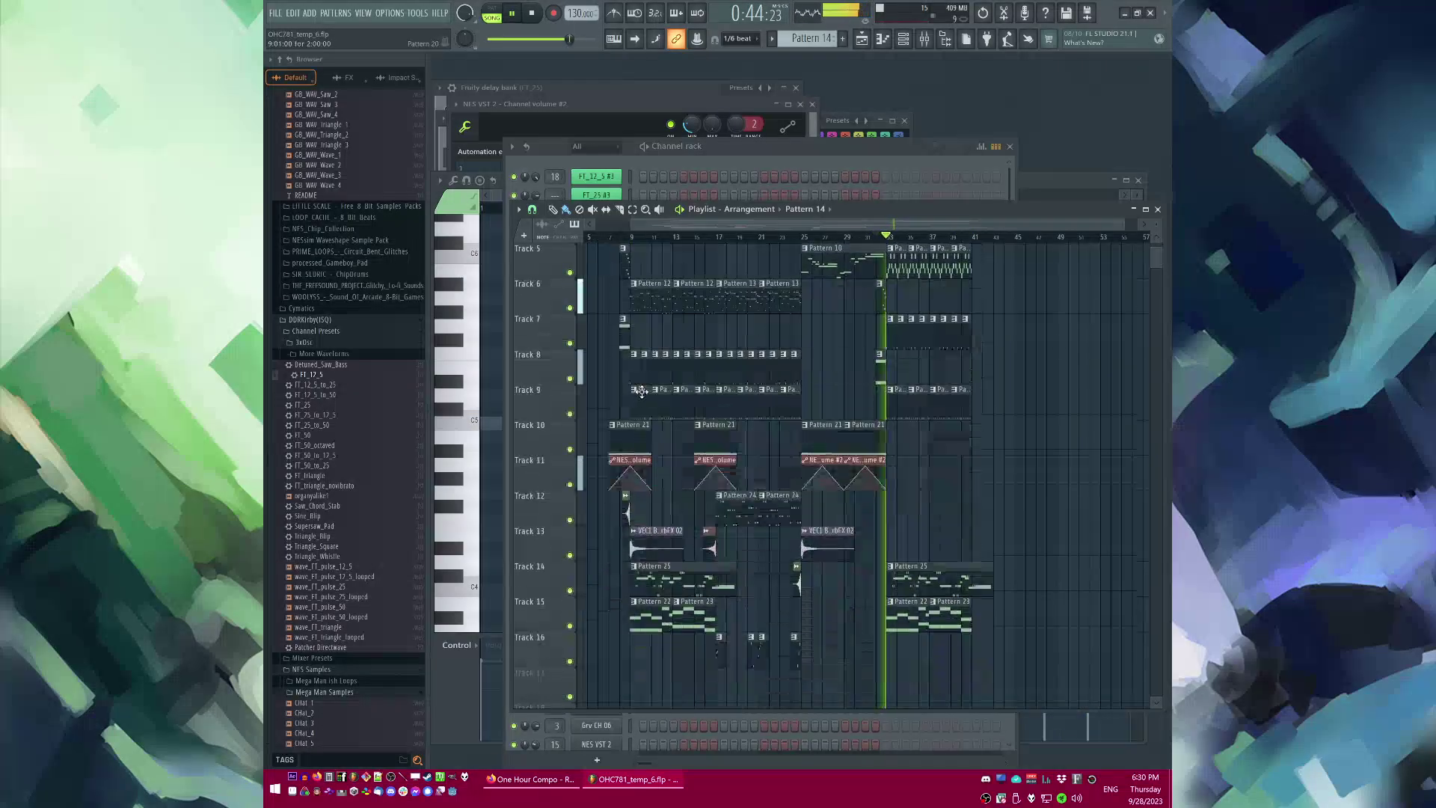
scroll(638, 388, up, 5)
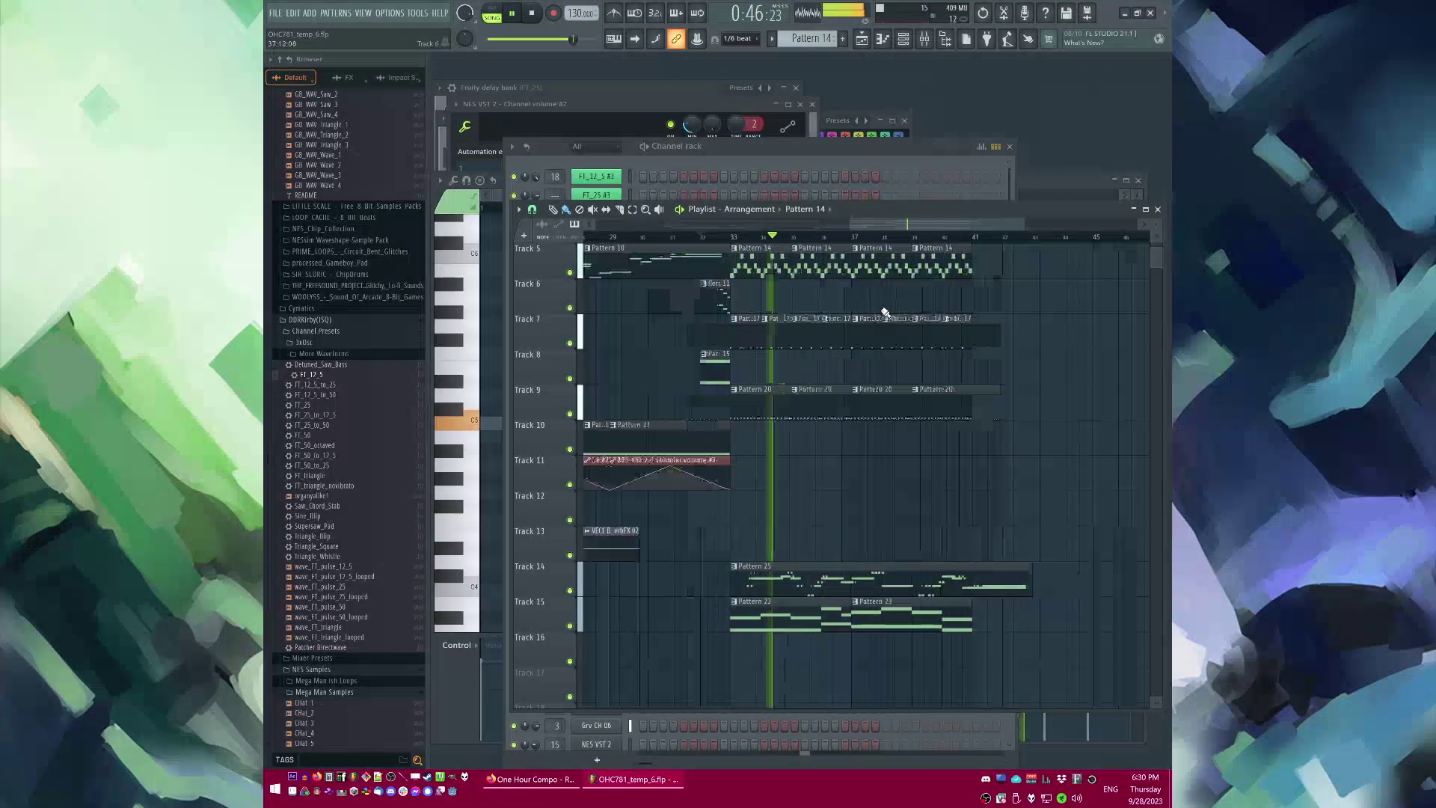
Step: Place another Pattern 11 clip on Track 6 at bar 33 and make it a unique pattern
click(691, 297)
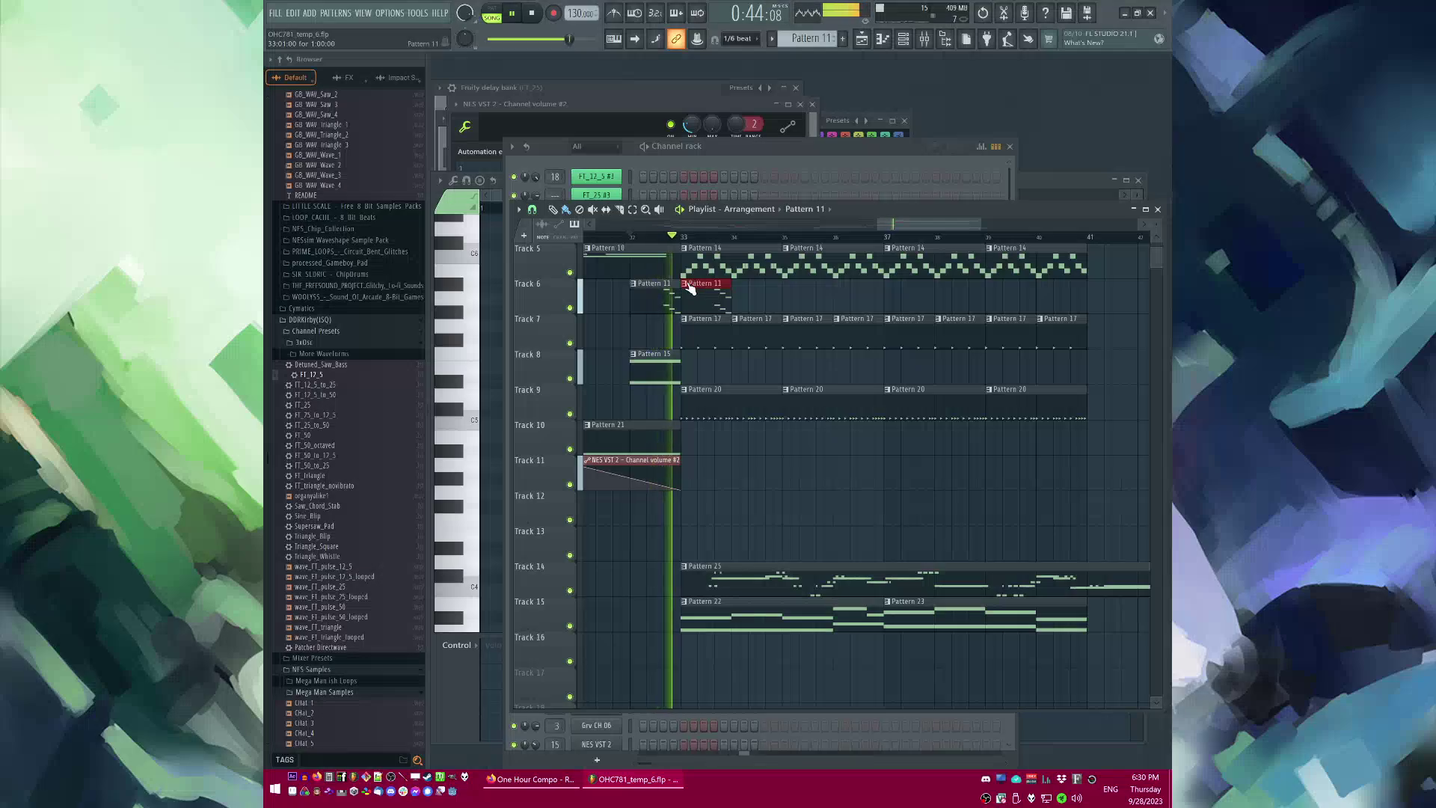
click(684, 284)
click(708, 359)
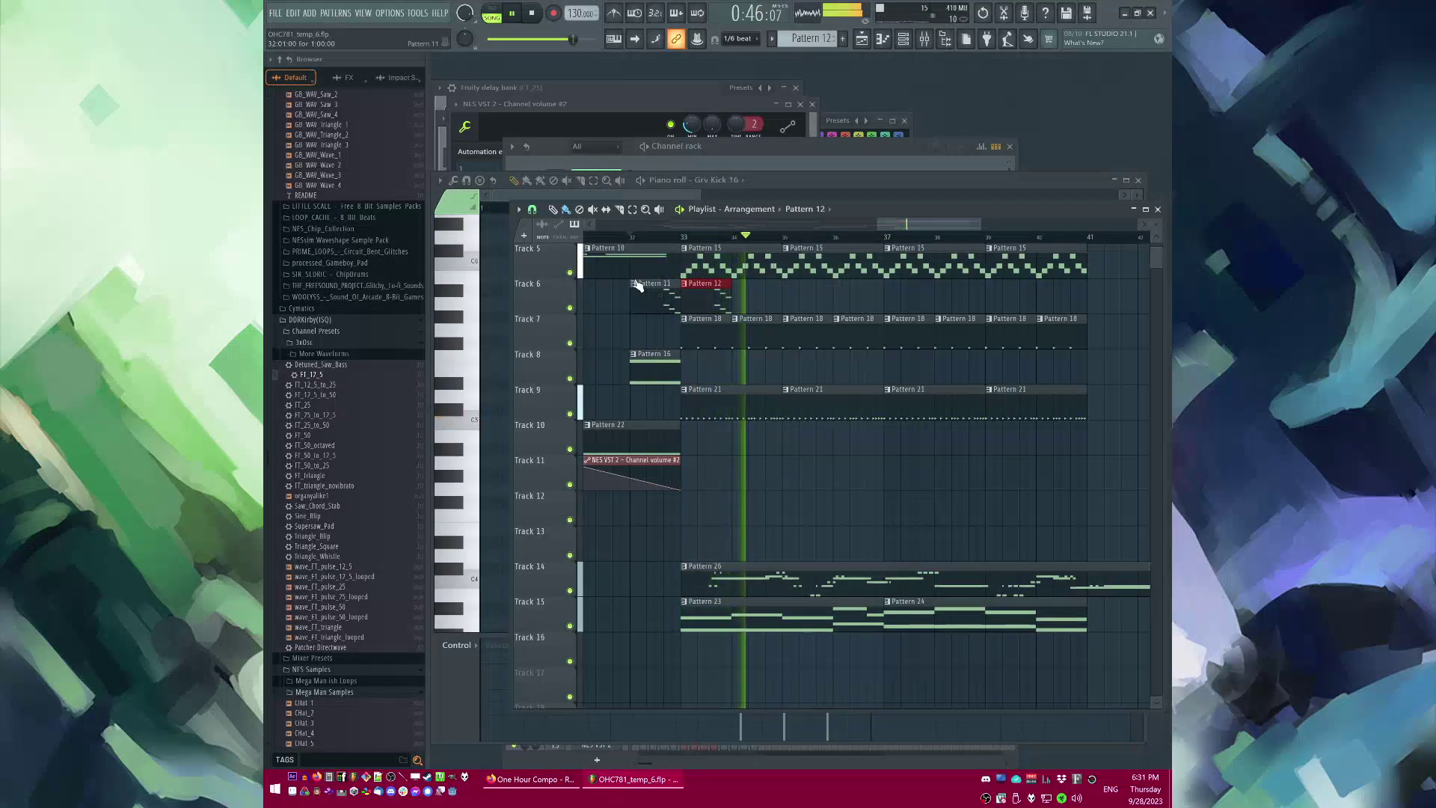
Step: Make the Track 6 clip at bar 32 unique and open its notes in the piano roll
click(633, 284)
click(658, 357)
double_click(656, 299)
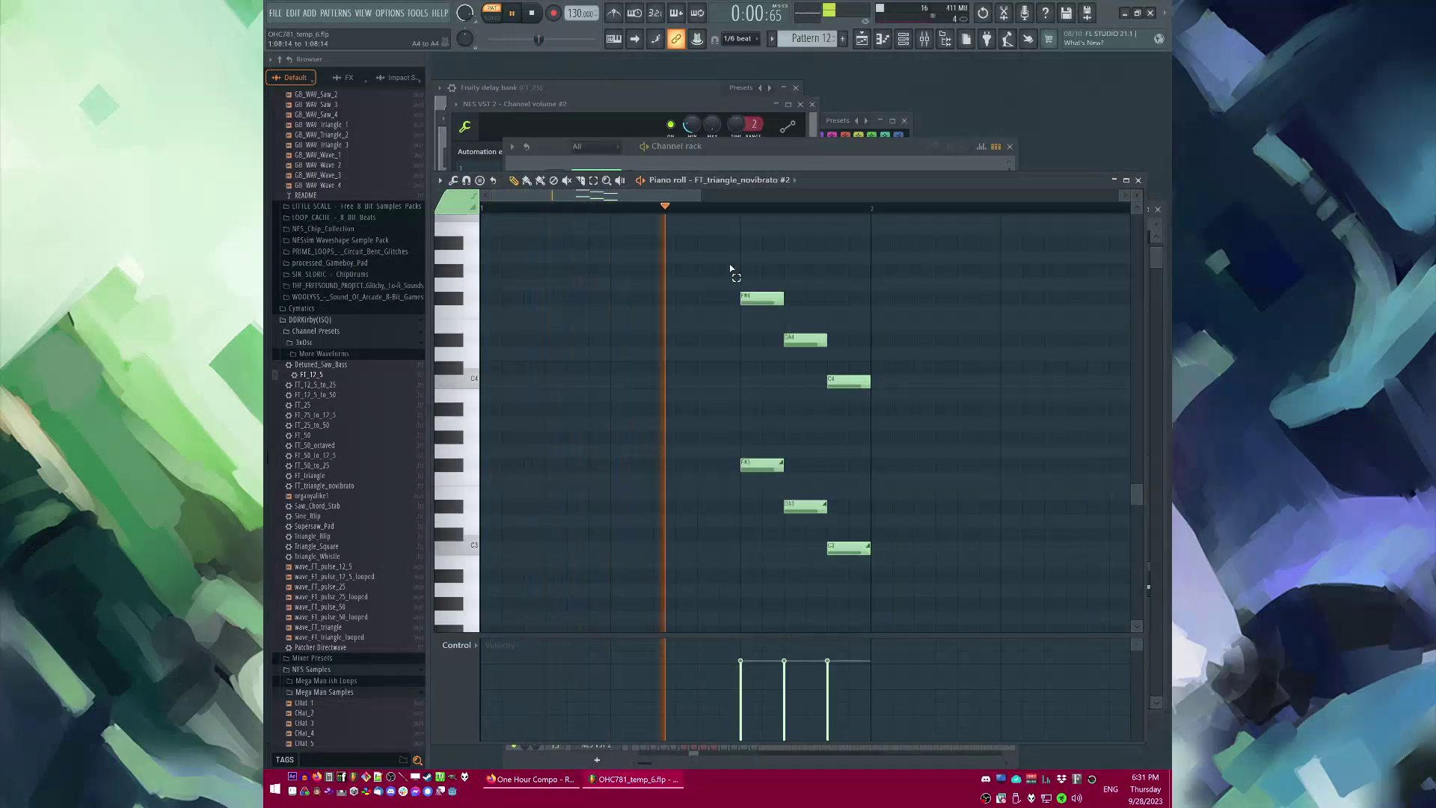
Step: Shift the descending run earlier and copy its notes lower, continuing it through A3, F#3 and D#3 to the end of the bar
key(space)
drag(769, 301, 740, 433)
key(space)
key(space)
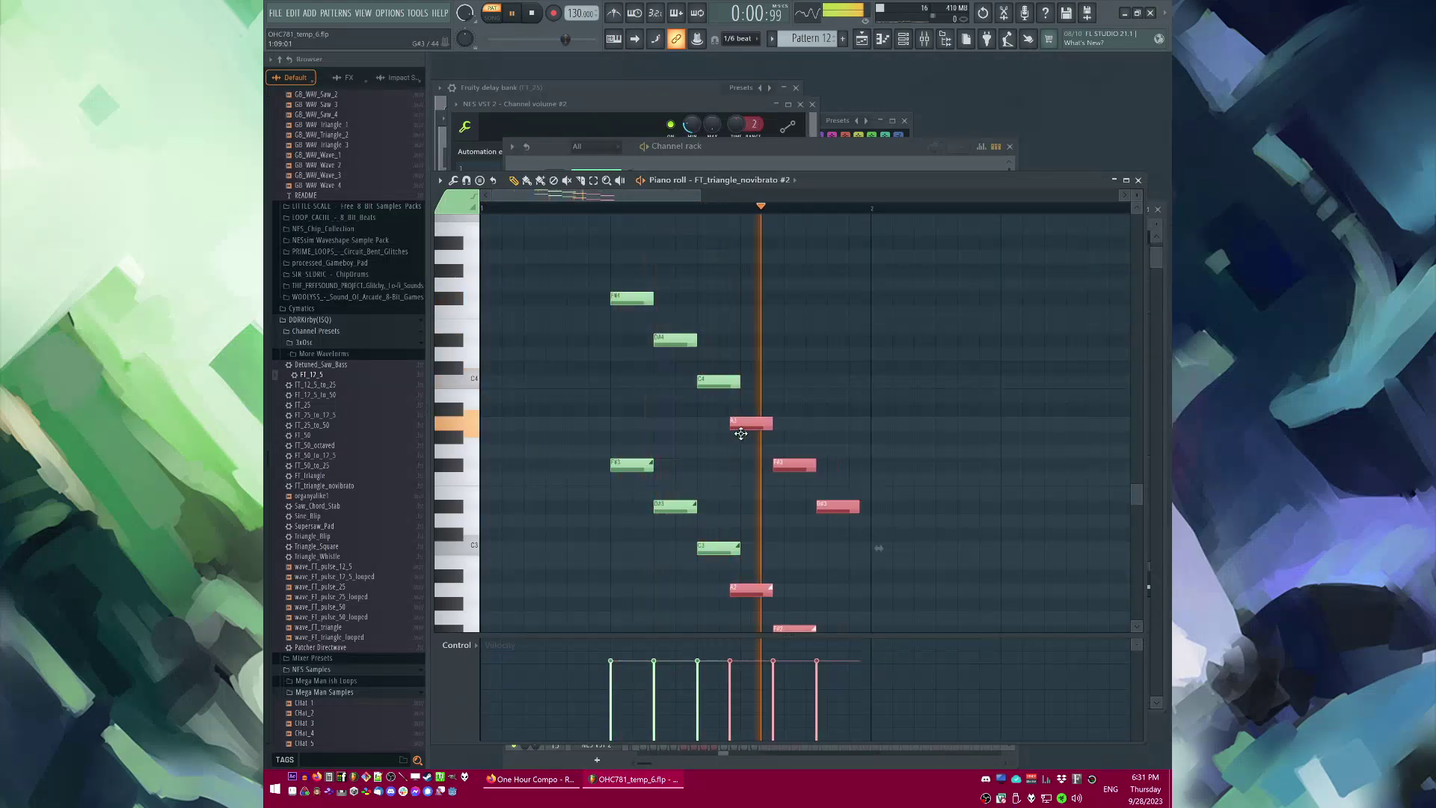
scroll(755, 426, up, 3)
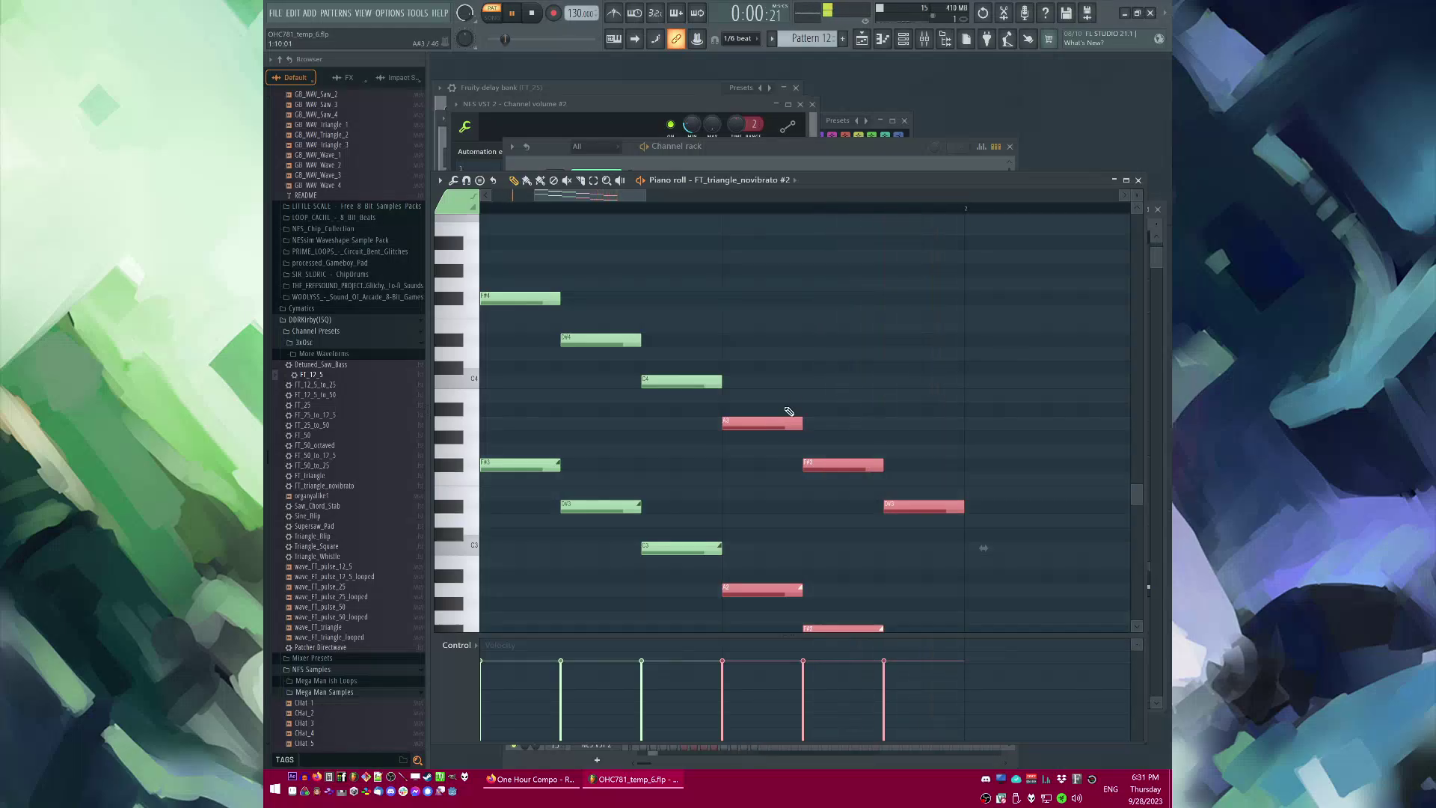
Step: Return to the playlist and play the song from bar 32 to hear the extended run
key(F5)
key(l)
click(638, 236)
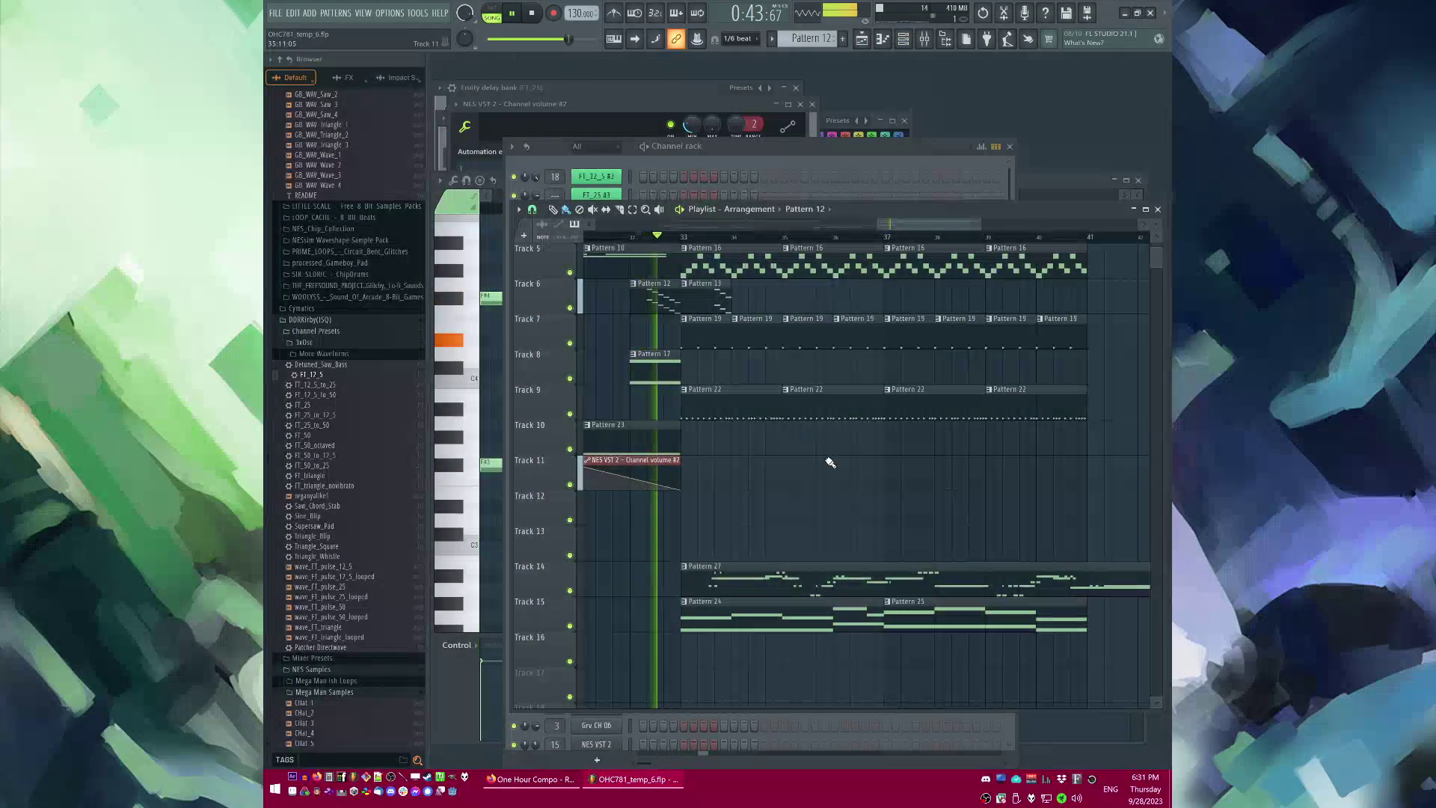
Step: Open the Track 6 clip at bar 33 in the piano roll
scroll(785, 437, up, 3)
click(692, 387)
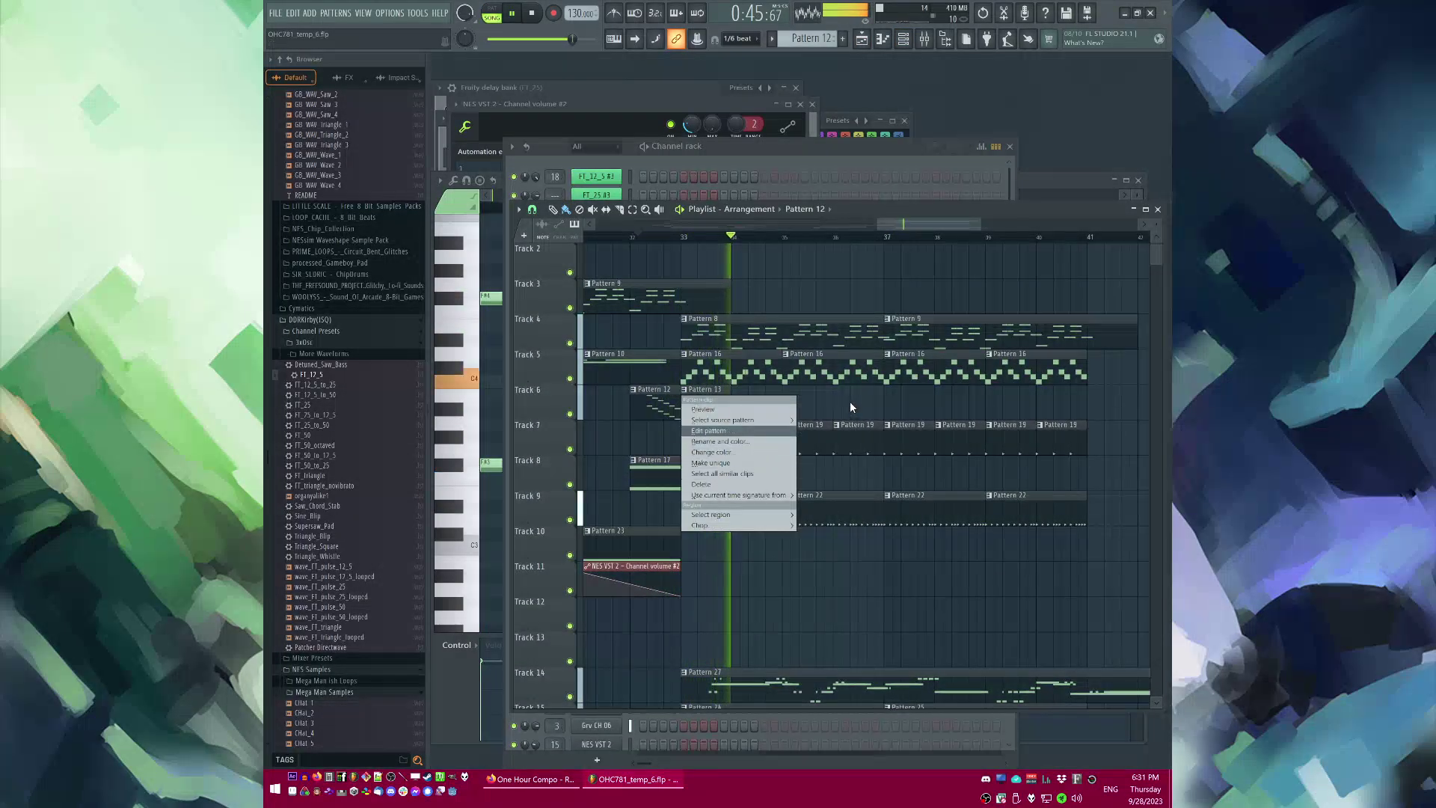
click(718, 431)
Step: Rework the run into two C3 notes at the start of the bar with a C2 slide note, deleting the surplus notes
key(ctrl+a)
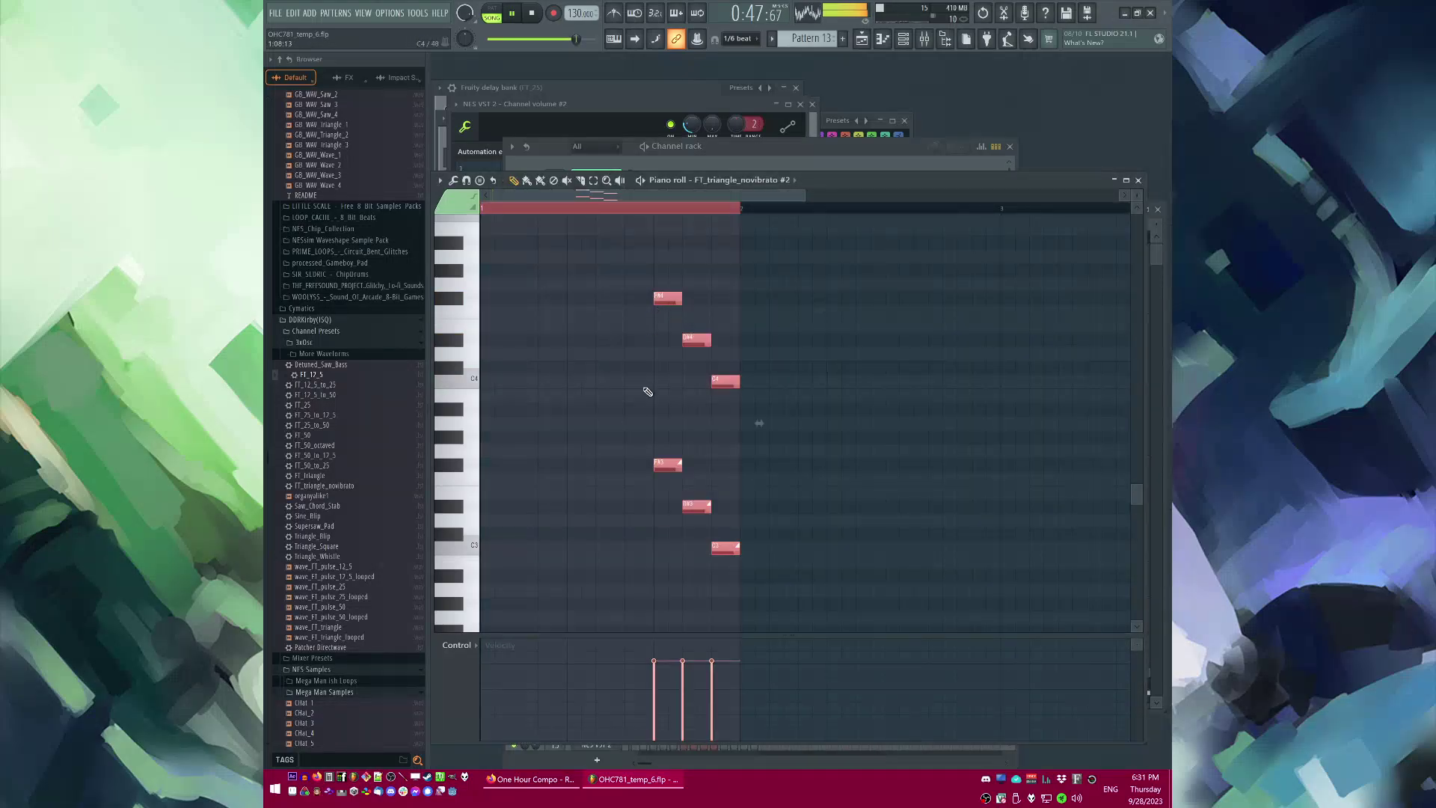
drag(678, 310, 557, 629)
scroll(599, 486, down, 2)
key(Delete)
scroll(508, 462, up, 1)
key(space)
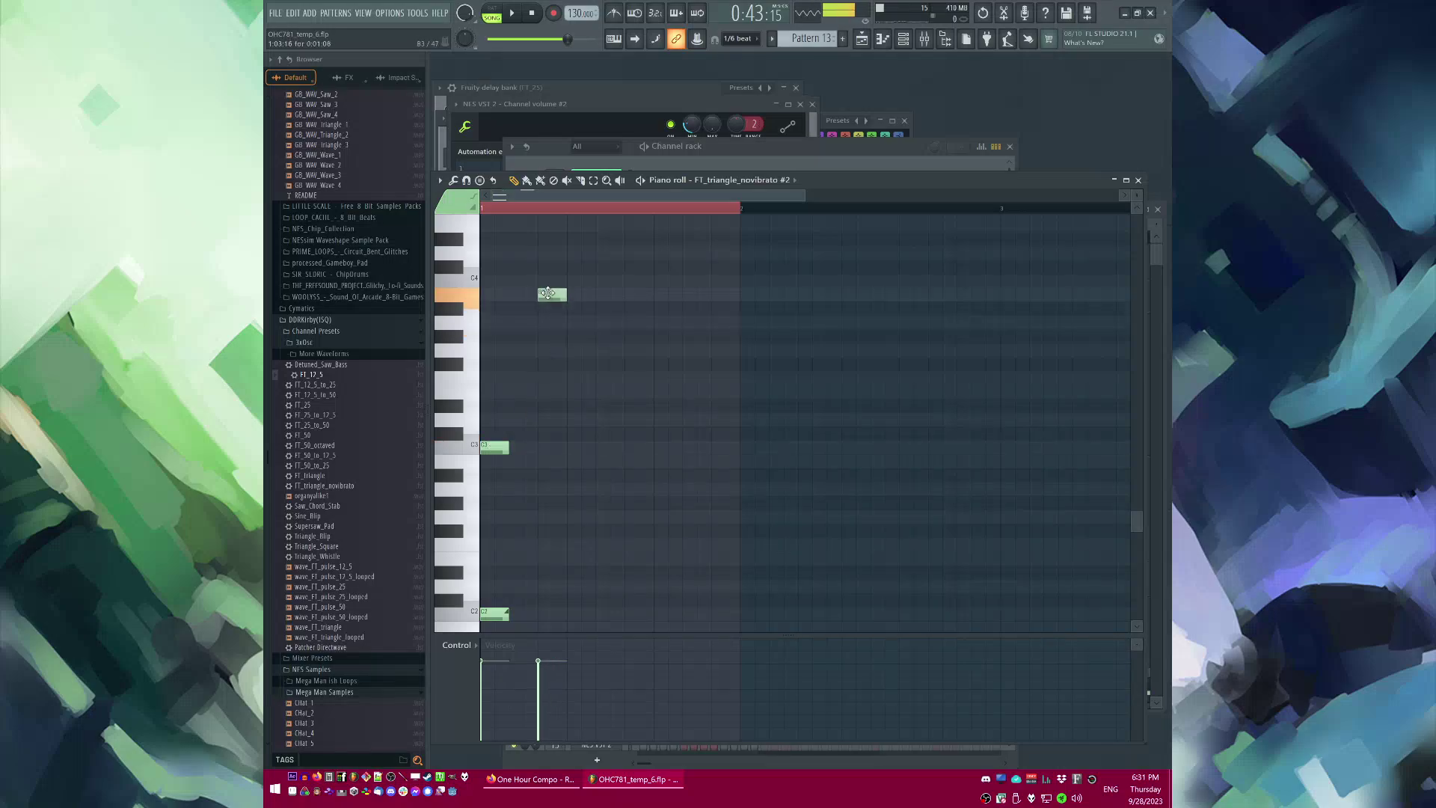
scroll(536, 456, down, 3)
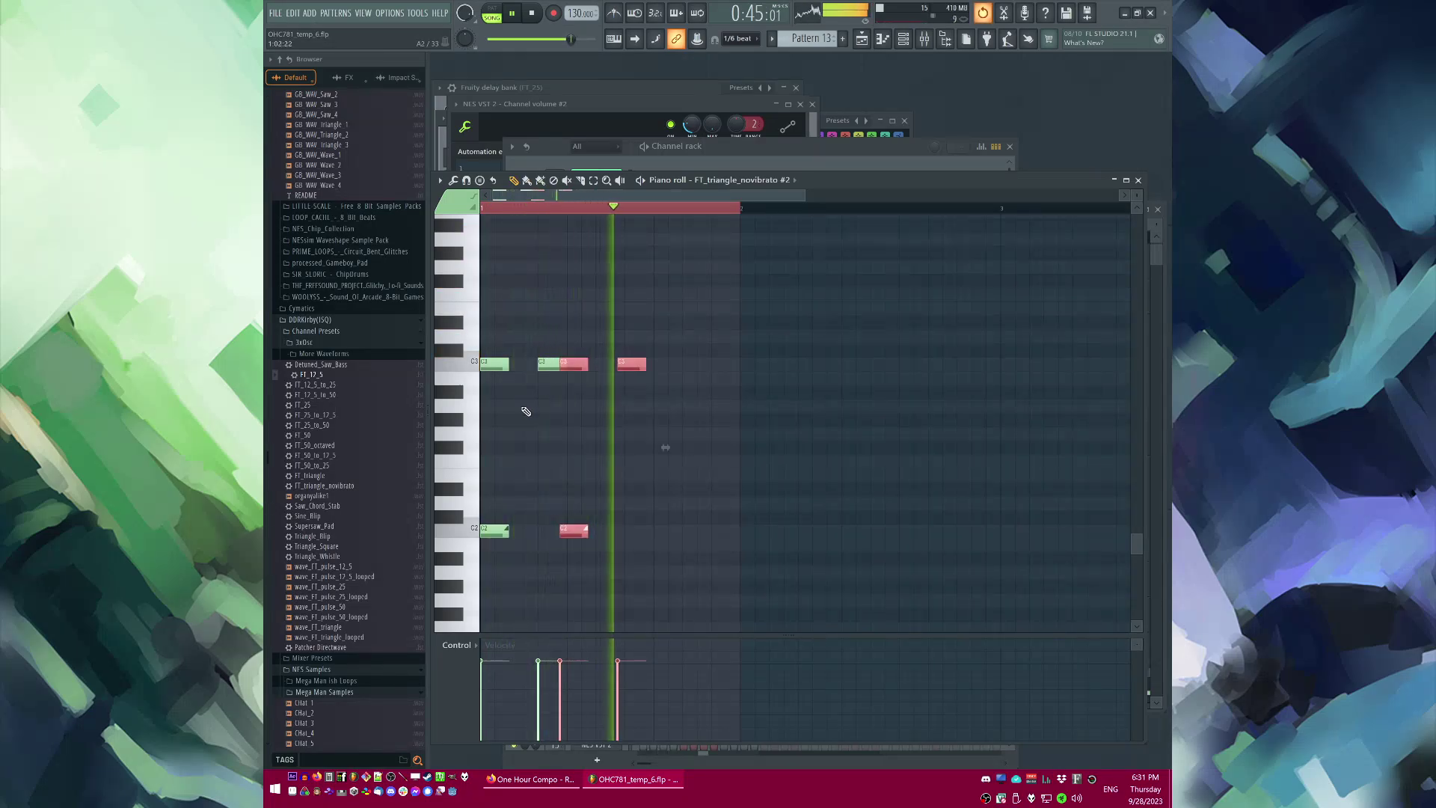
key(Delete)
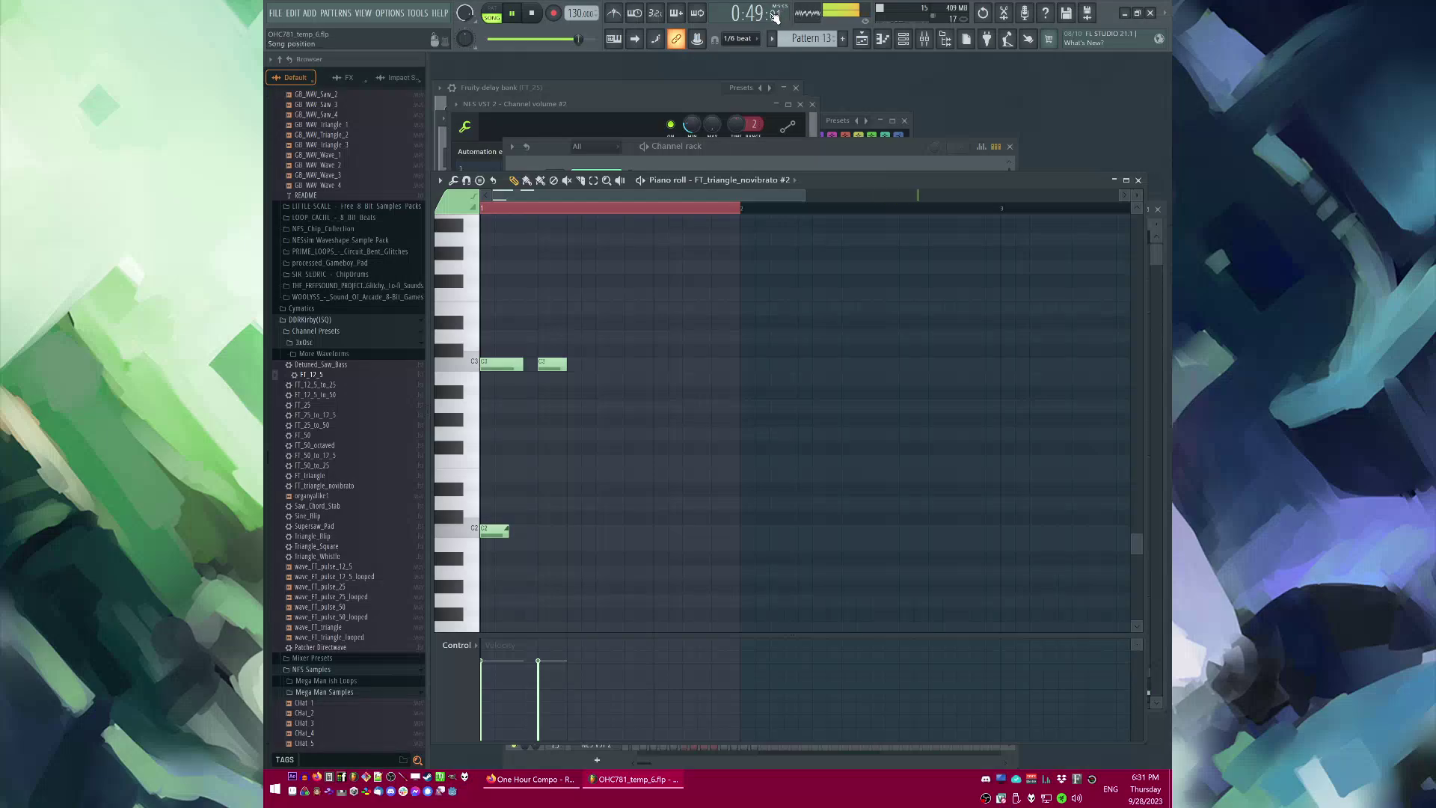
Step: Set the snap to 1/3 step, shorten the C2 slide note and raise the first C3 note to C4
click(756, 38)
click(744, 110)
key(l)
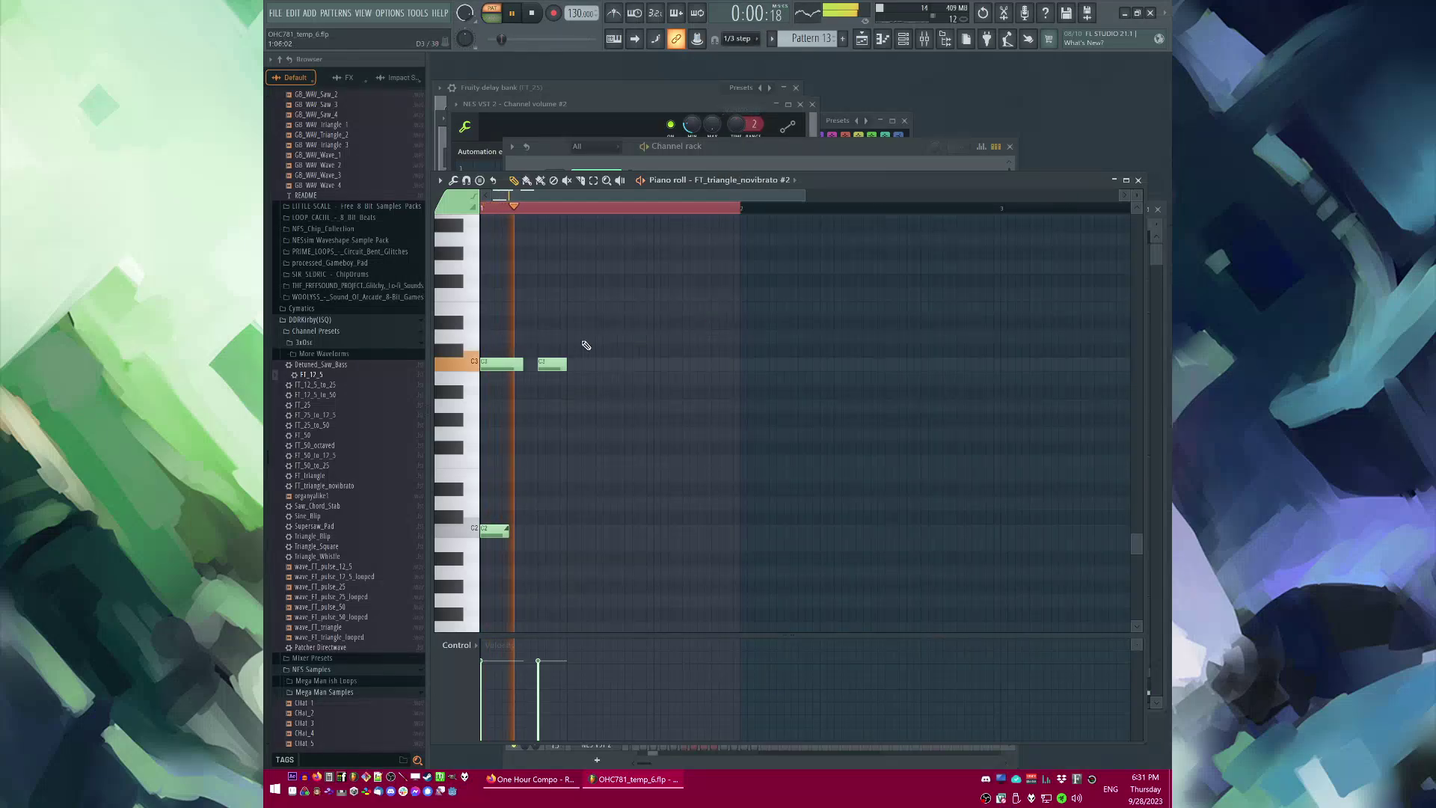
key(space)
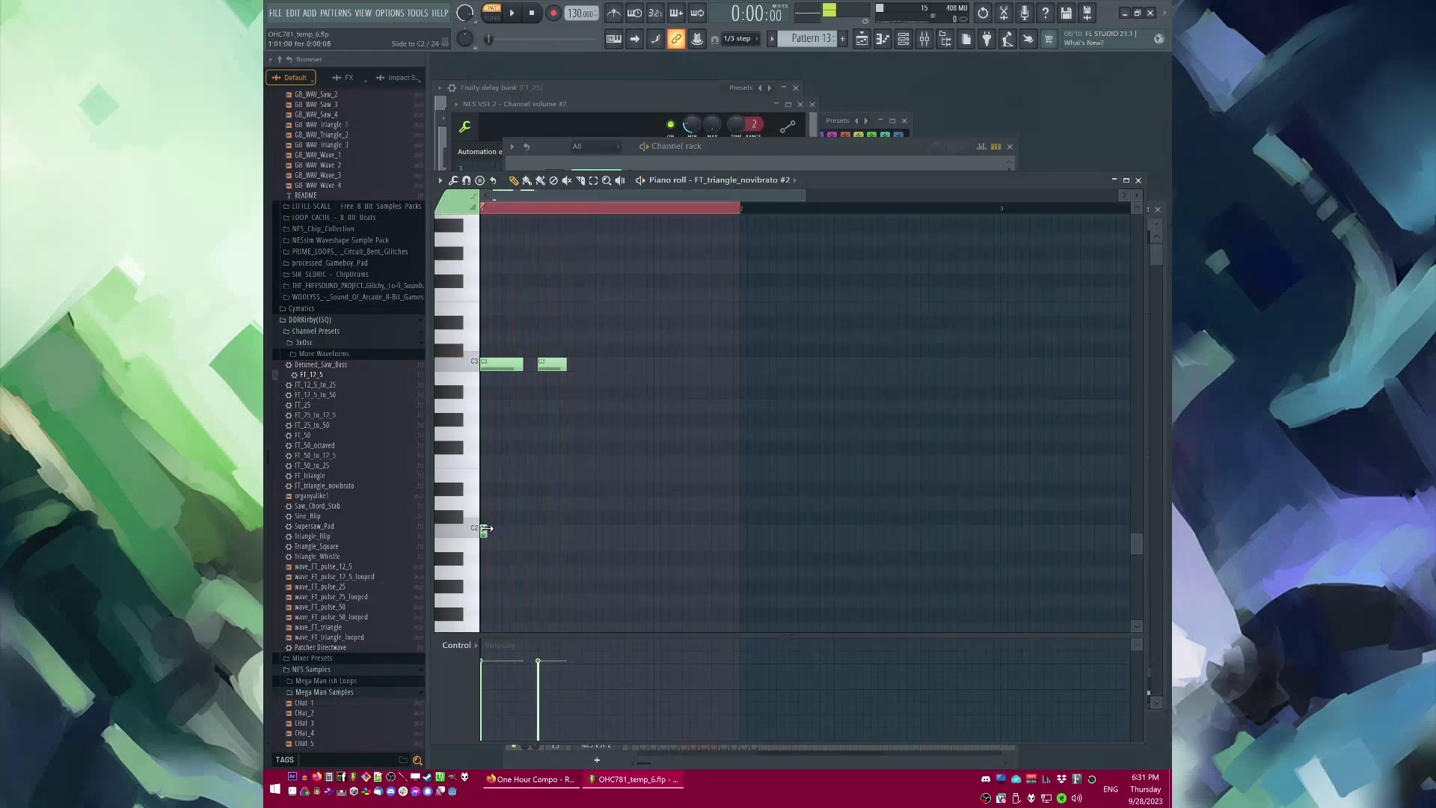
scroll(518, 340, down, 2)
key(space)
scroll(516, 359, up, 2)
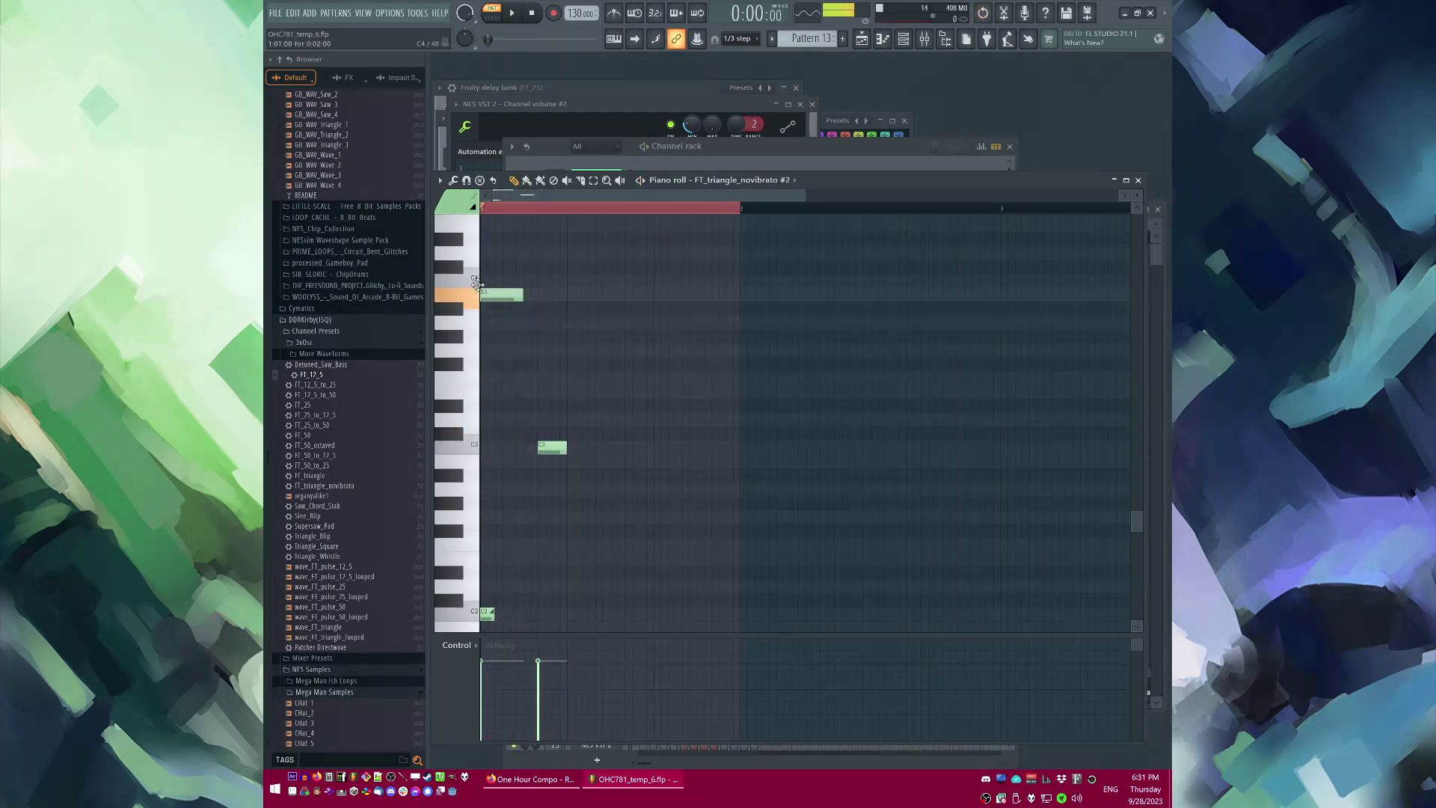
key(space)
scroll(562, 468, down, 2)
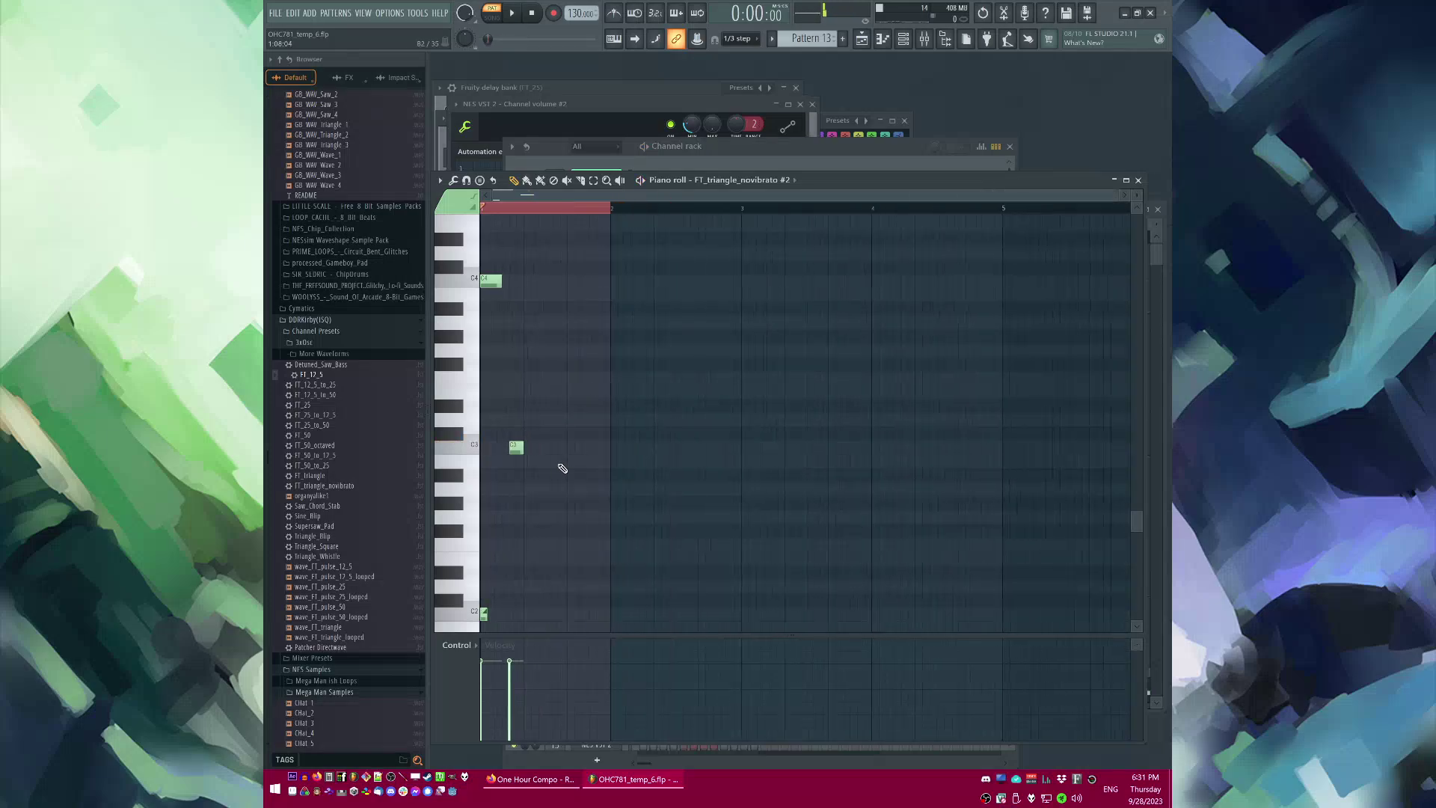
Step: Duplicate the three-note figure twice to fill the first bar and clear the selection
key(ctrl+b)
key(ctrl+b)
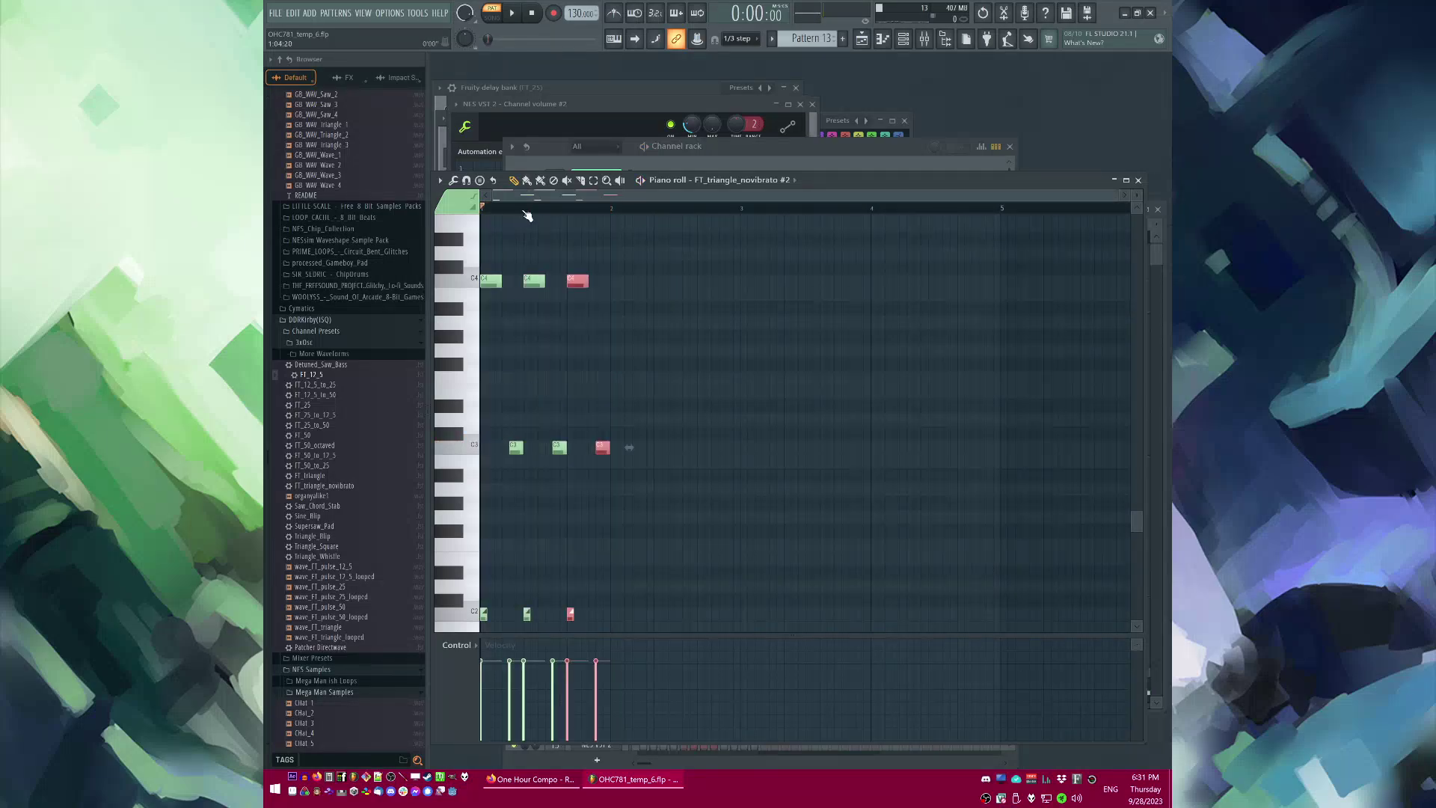
ctrl+click(548, 214)
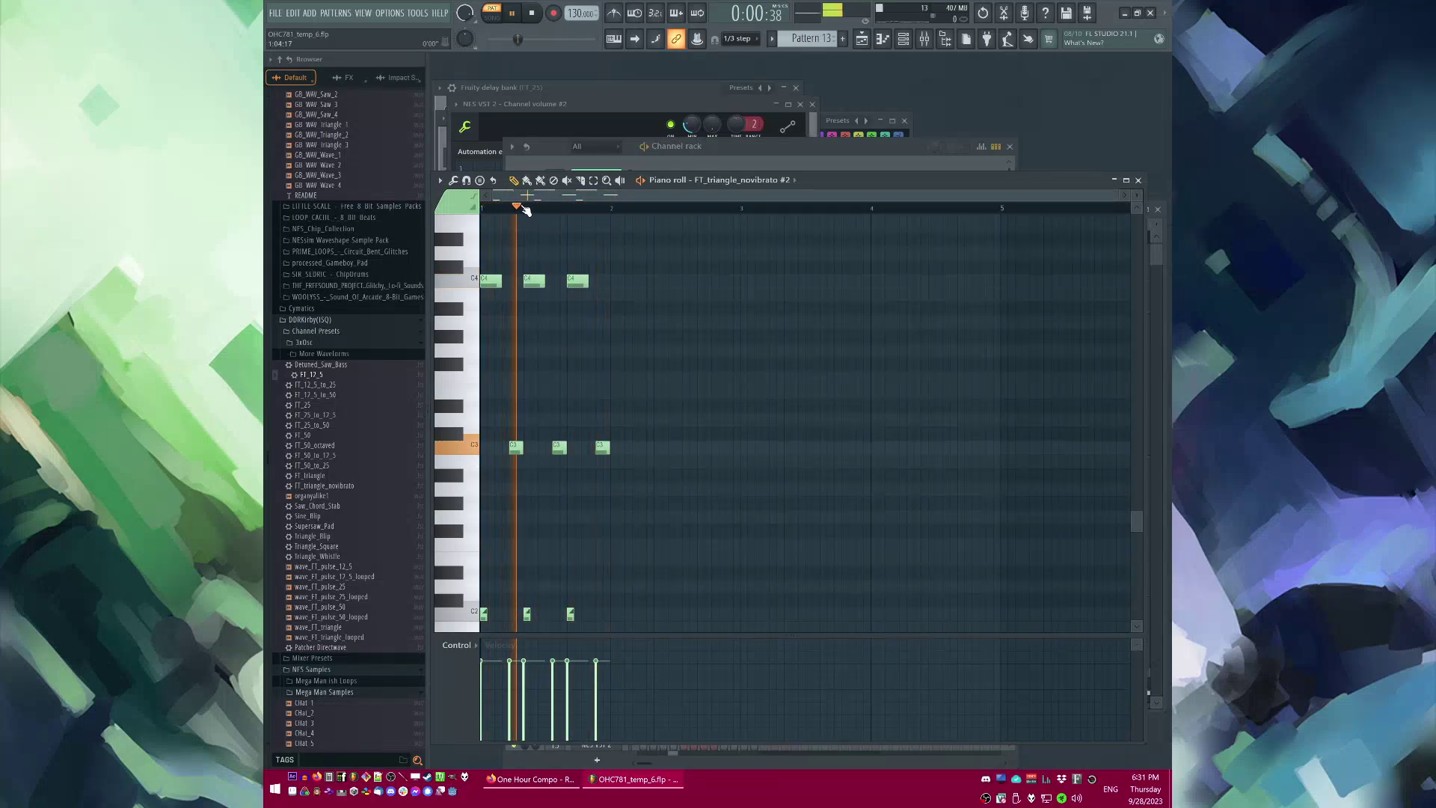
Step: Switch playback to song mode and lengthen the three C4 notes so each reaches the following C3 note
key(l)
scroll(552, 290, up, 5)
scroll(772, 279, down, 1)
drag(788, 248, 494, 286)
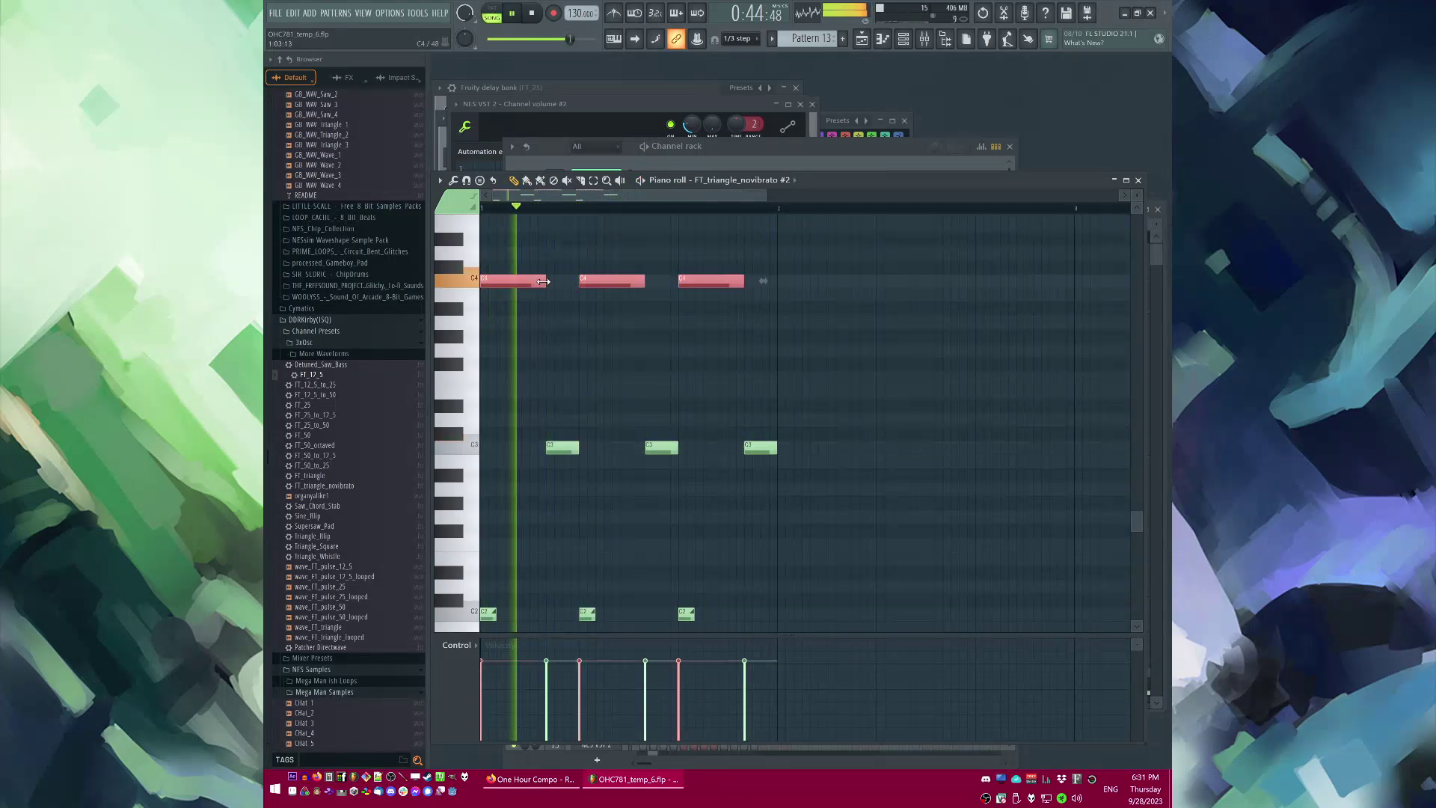
Step: Duplicate the one-bar figure, and duplicate the resulting two bars to fill four bars
scroll(823, 303, down, 4)
key(ctrl+a)
key(ctrl+b)
scroll(793, 325, up, 1)
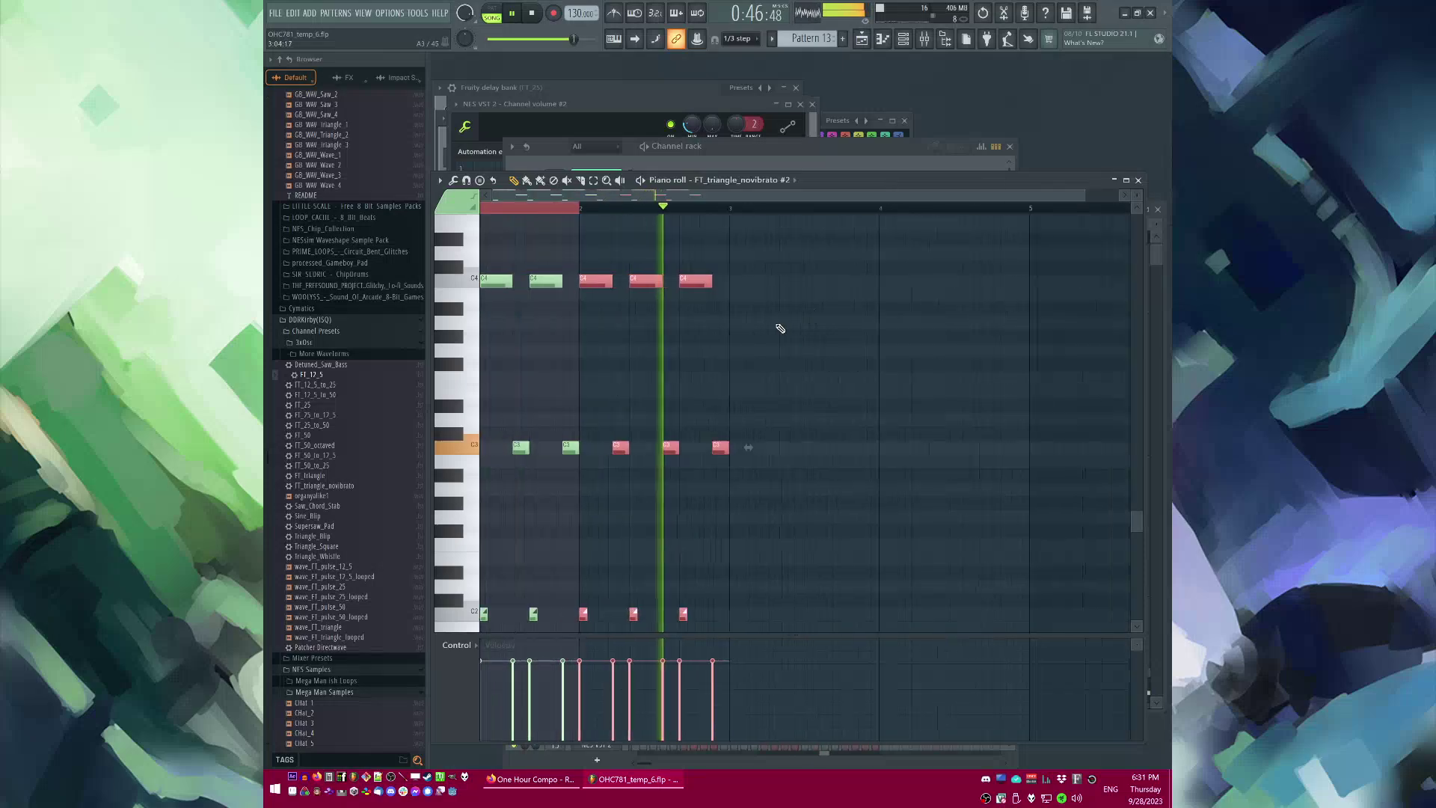
scroll(780, 329, down, 1)
key(ctrl+a)
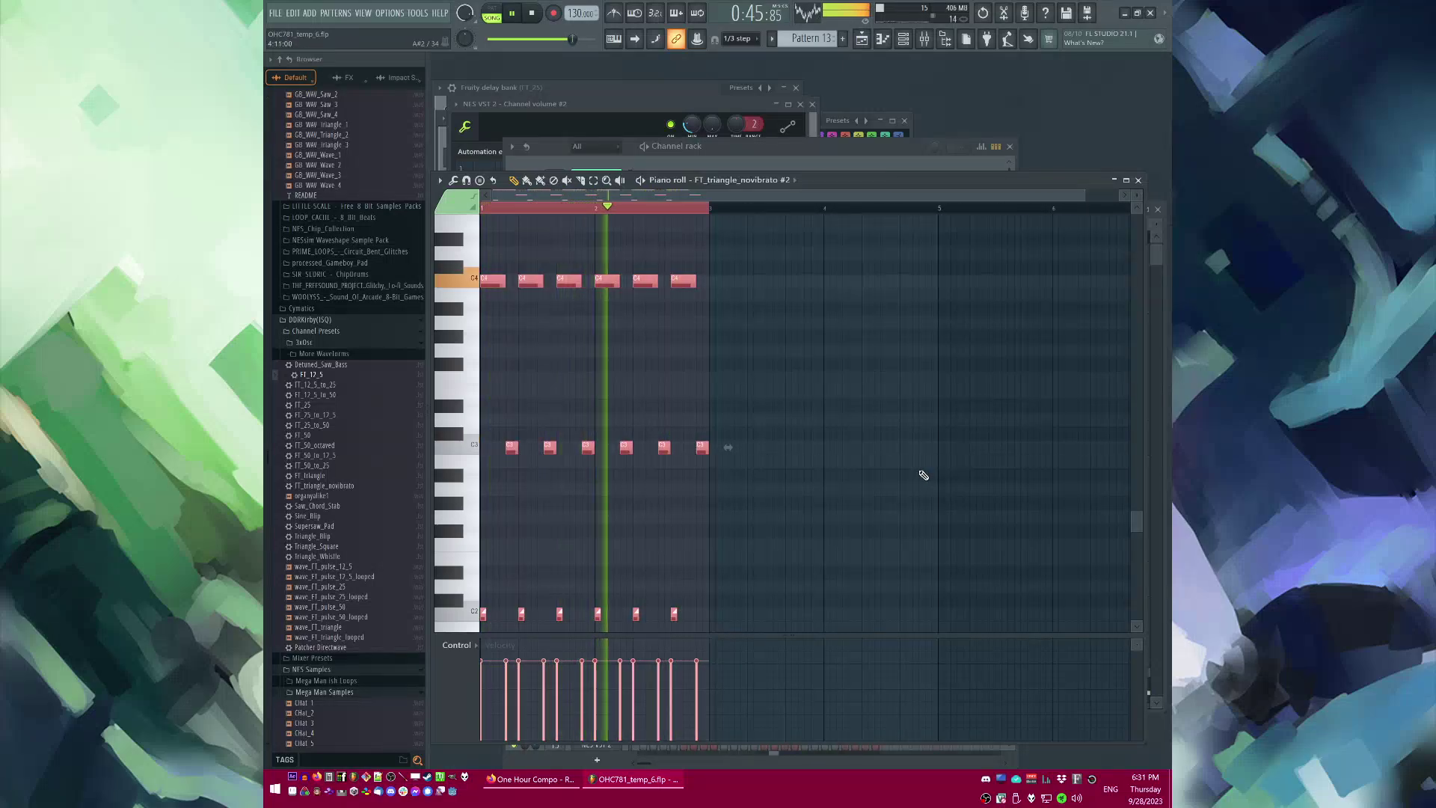
scroll(947, 464, up, 3)
key(ctrl+b)
scroll(948, 464, down, 2)
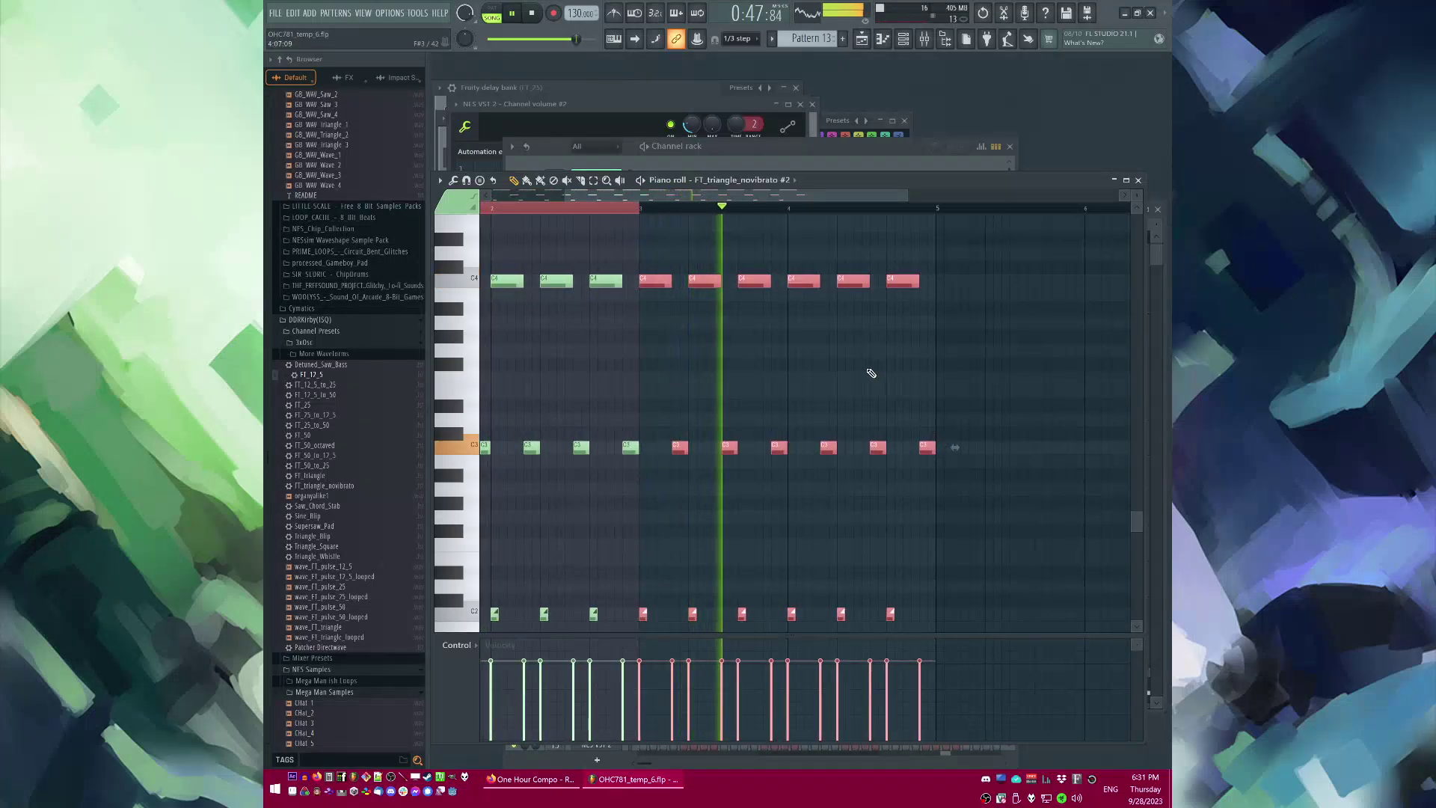
drag(790, 249, 915, 551)
scroll(820, 293, down, 1)
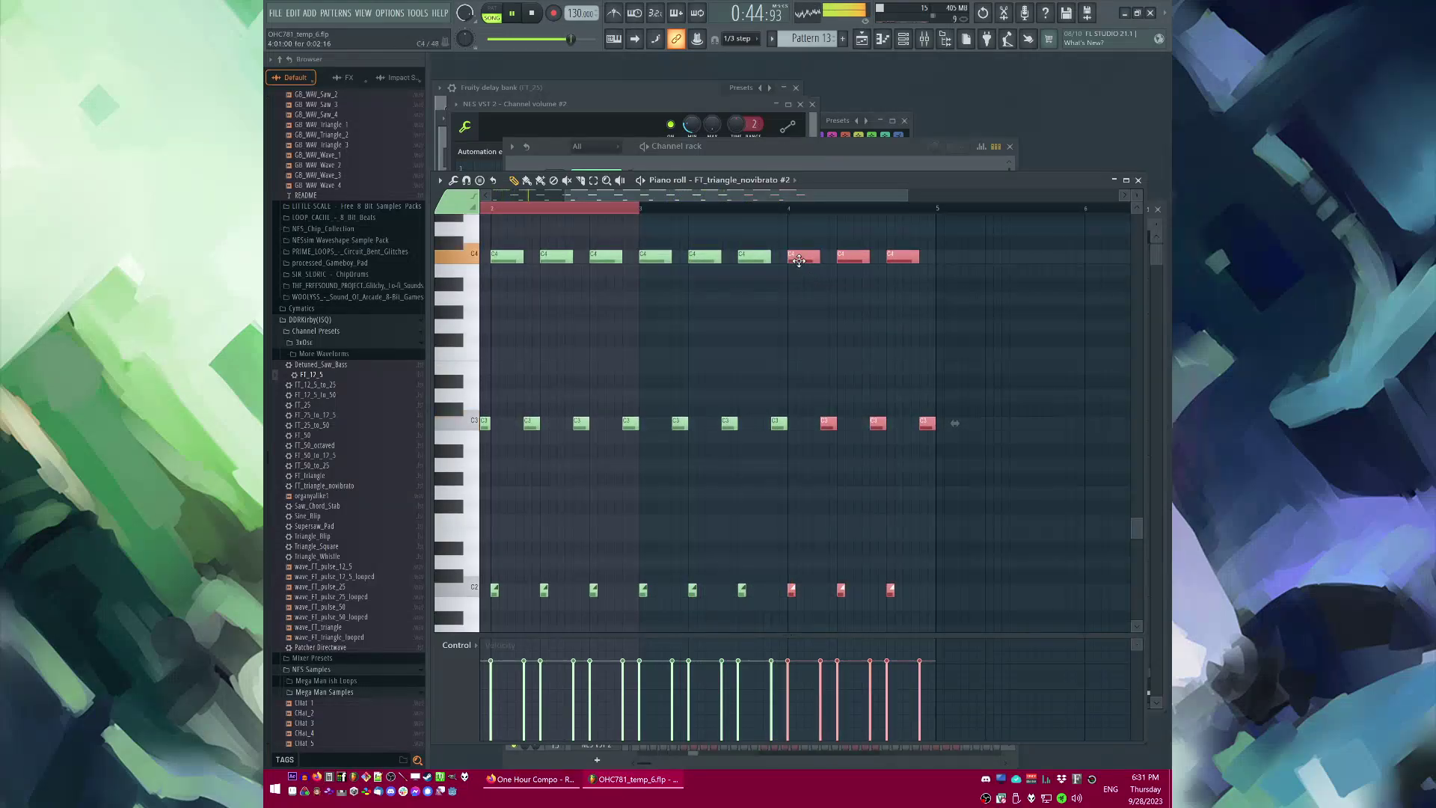
drag(799, 260, 800, 335)
key(ctrl+z)
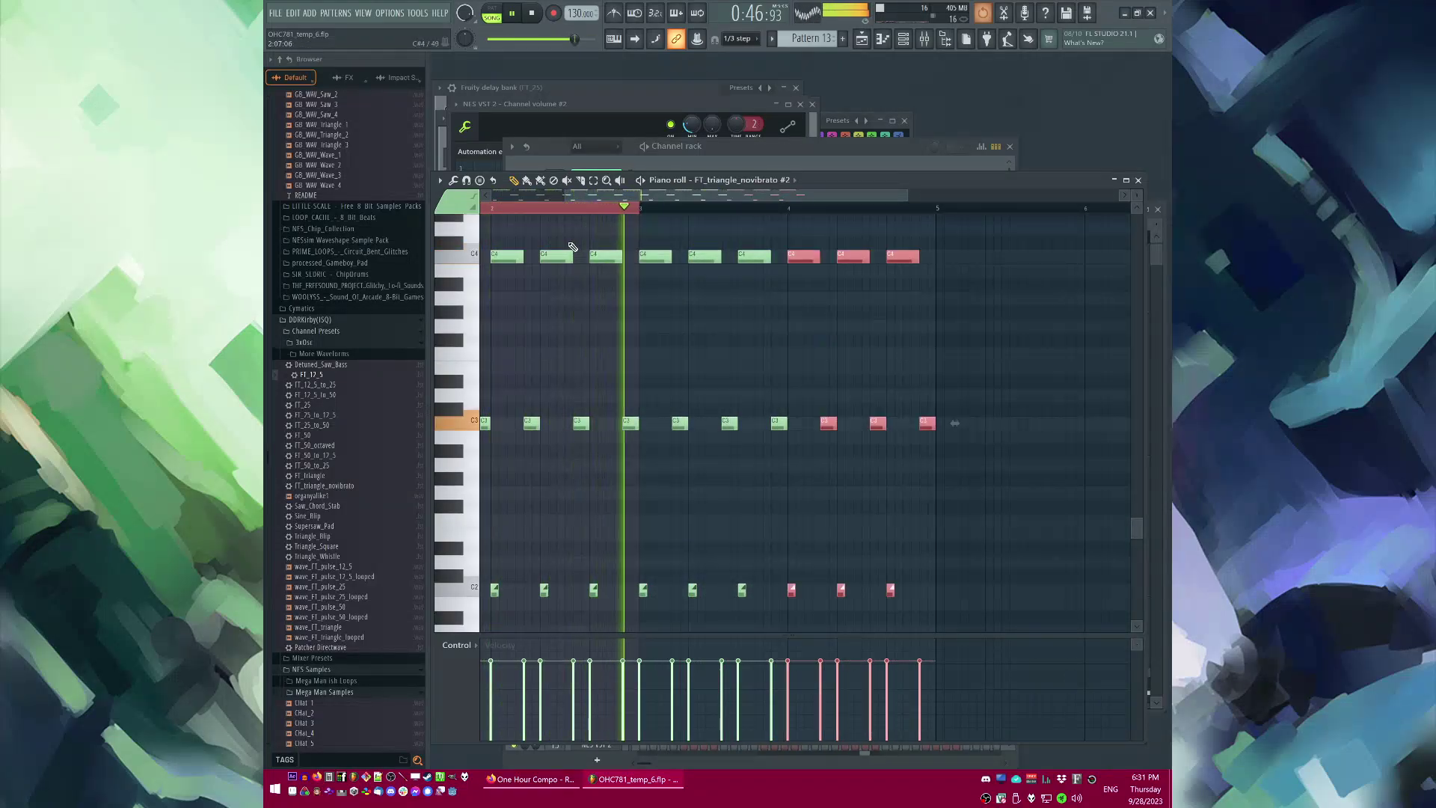
scroll(714, 269, down, 2)
click(602, 283)
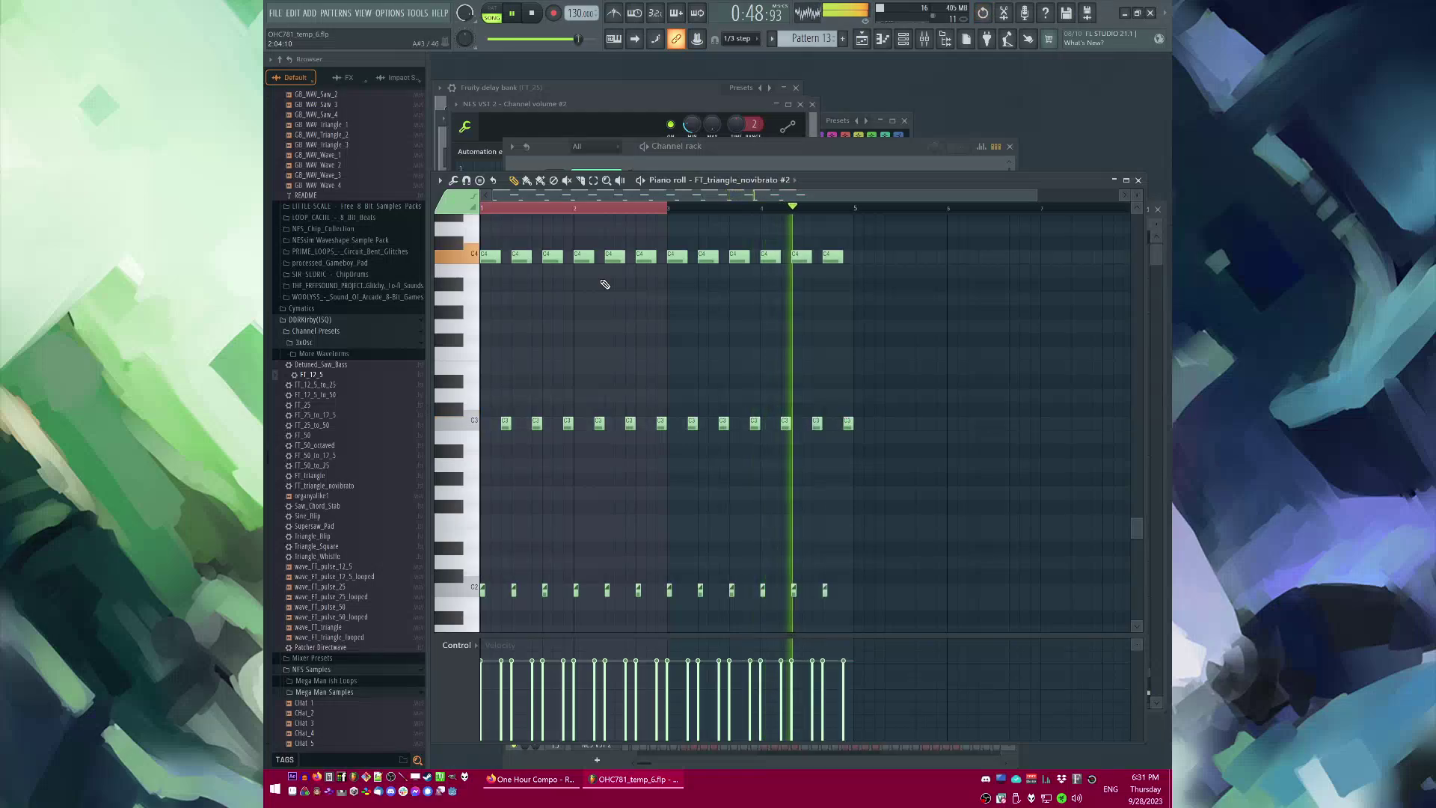
Step: Transpose the notes in bar 4 down five semitones, to G3 and G2
scroll(780, 284, down, 1)
drag(721, 238, 865, 647)
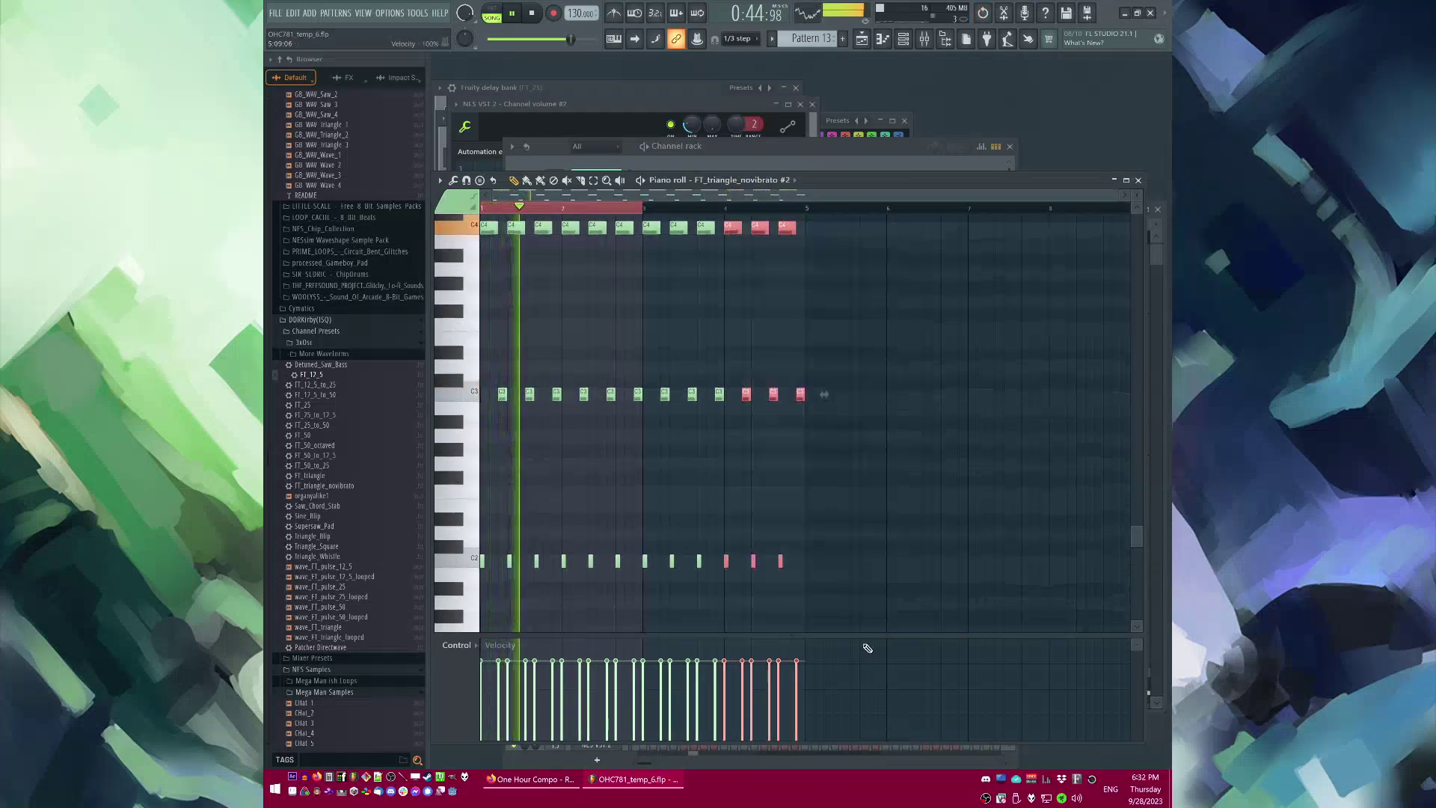
scroll(736, 297, up, 3)
drag(718, 225, 723, 294)
scroll(761, 303, up, 2)
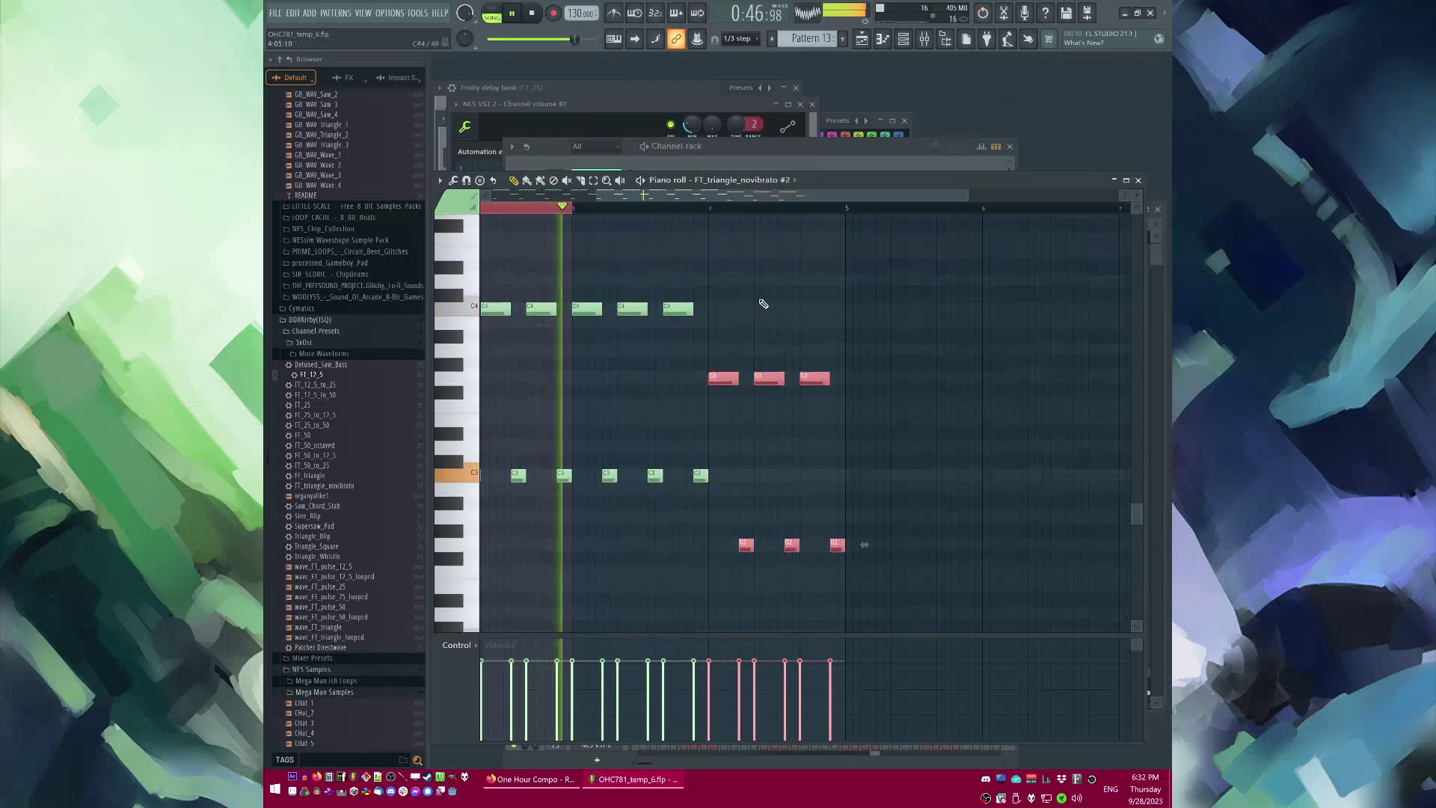
Step: Transpose the notes in bar 2 up five semitones, to F4 and F3, and save the project
scroll(761, 304, down, 2)
scroll(509, 330, up, 3)
drag(627, 293, 793, 620)
scroll(690, 402, up, 4)
drag(635, 345, 635, 387)
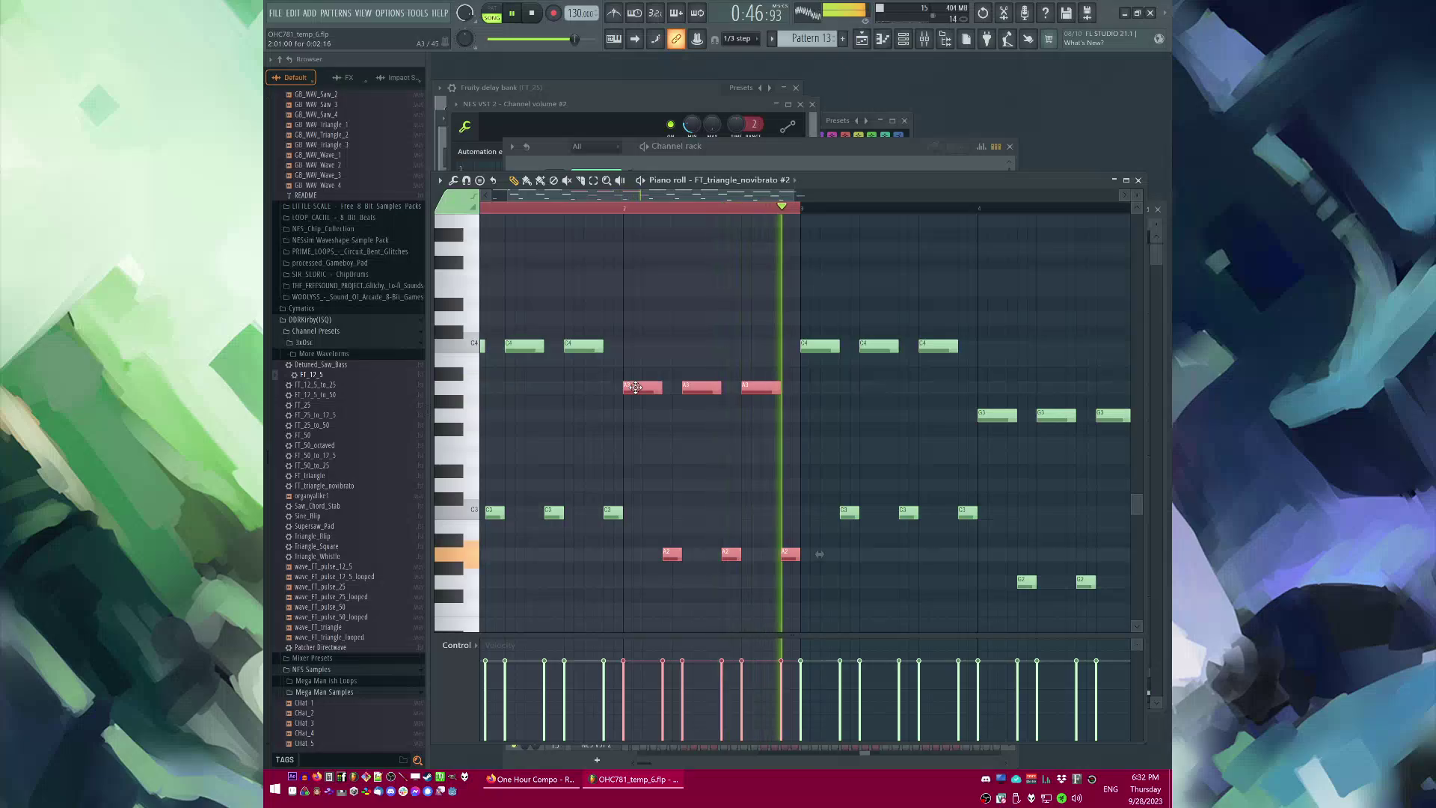
drag(634, 387, 637, 278)
key(ctrl+s)
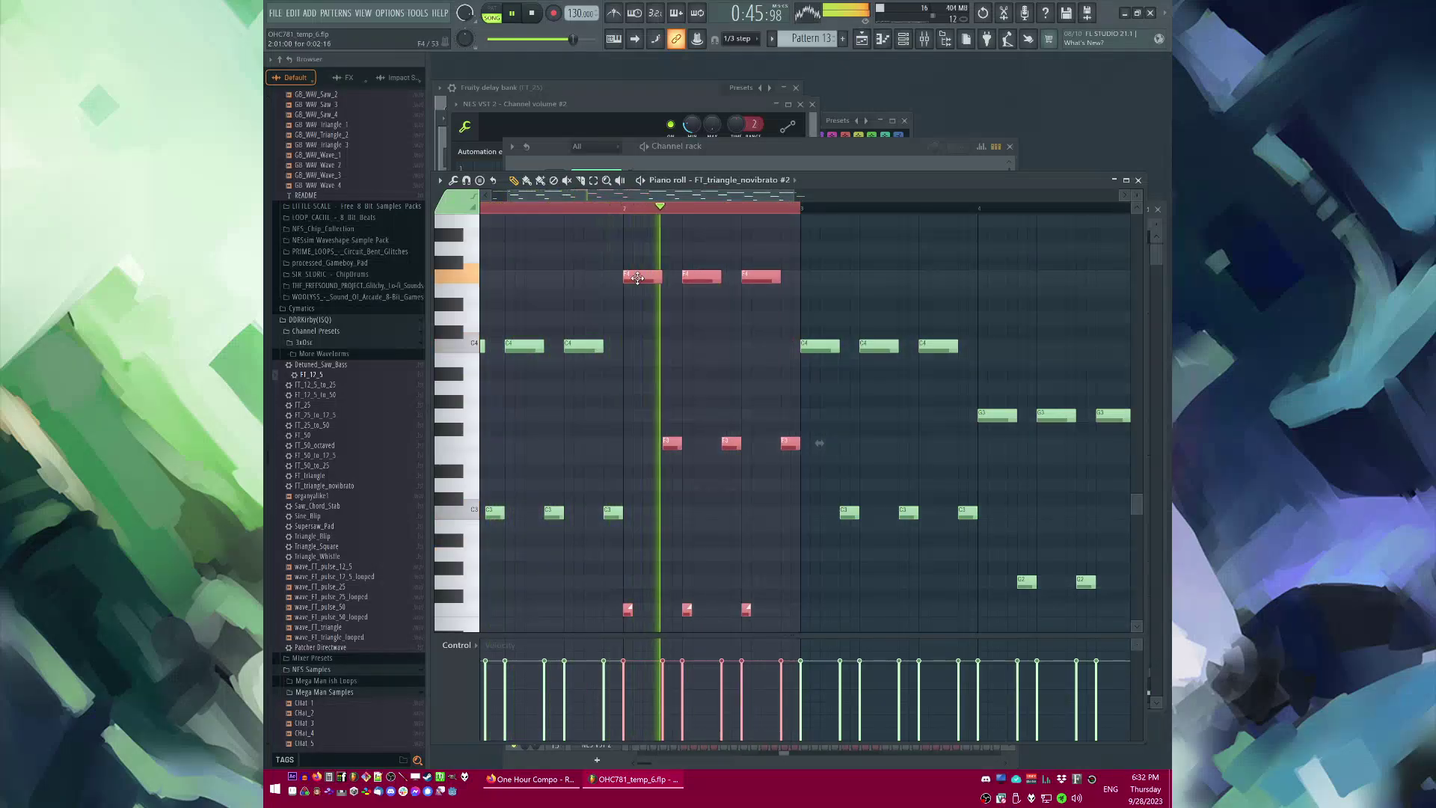
ctrl+click(698, 398)
Step: Place a second clip of the edited four-bar pattern on Track 6 at bar 37 in the playlist
key(F5)
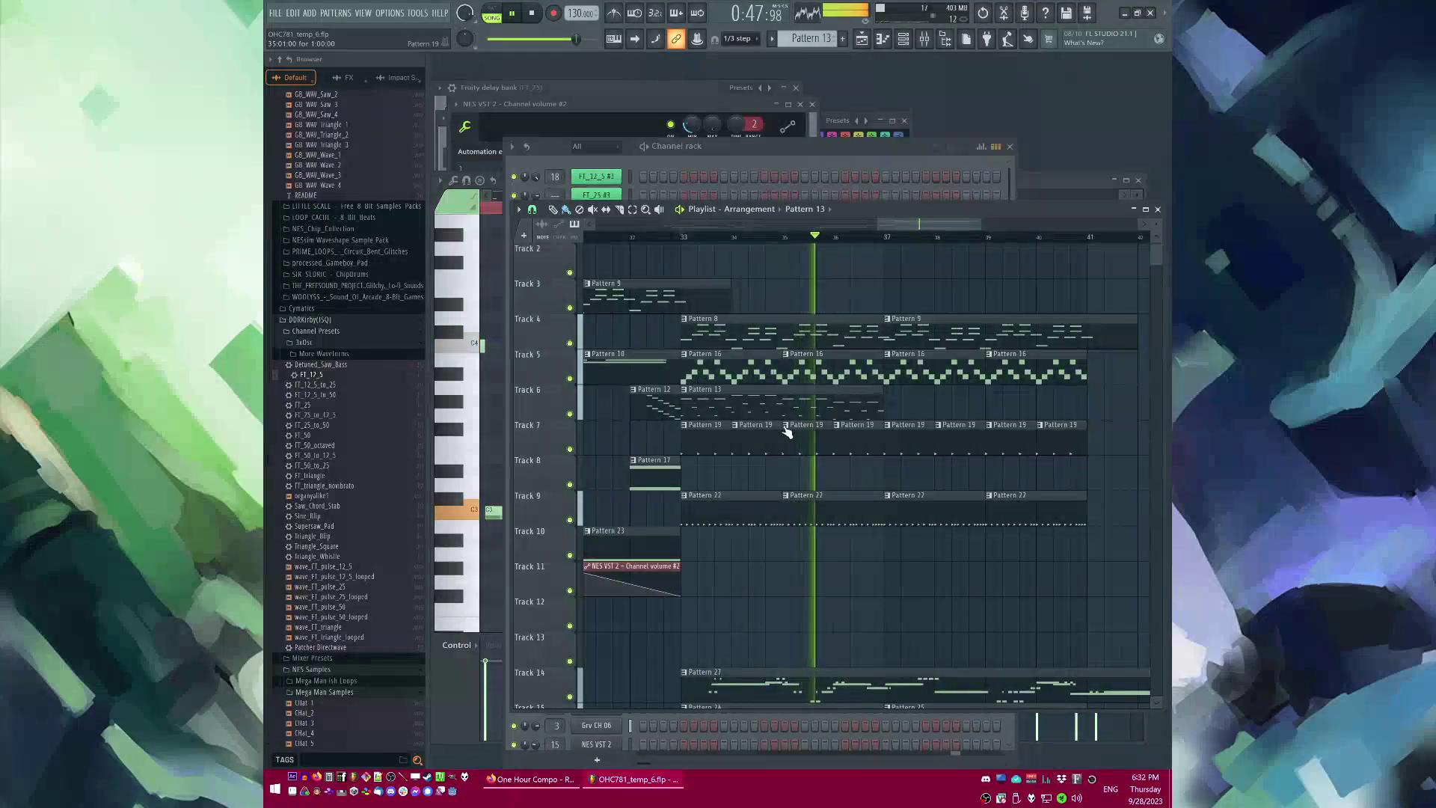
click(890, 406)
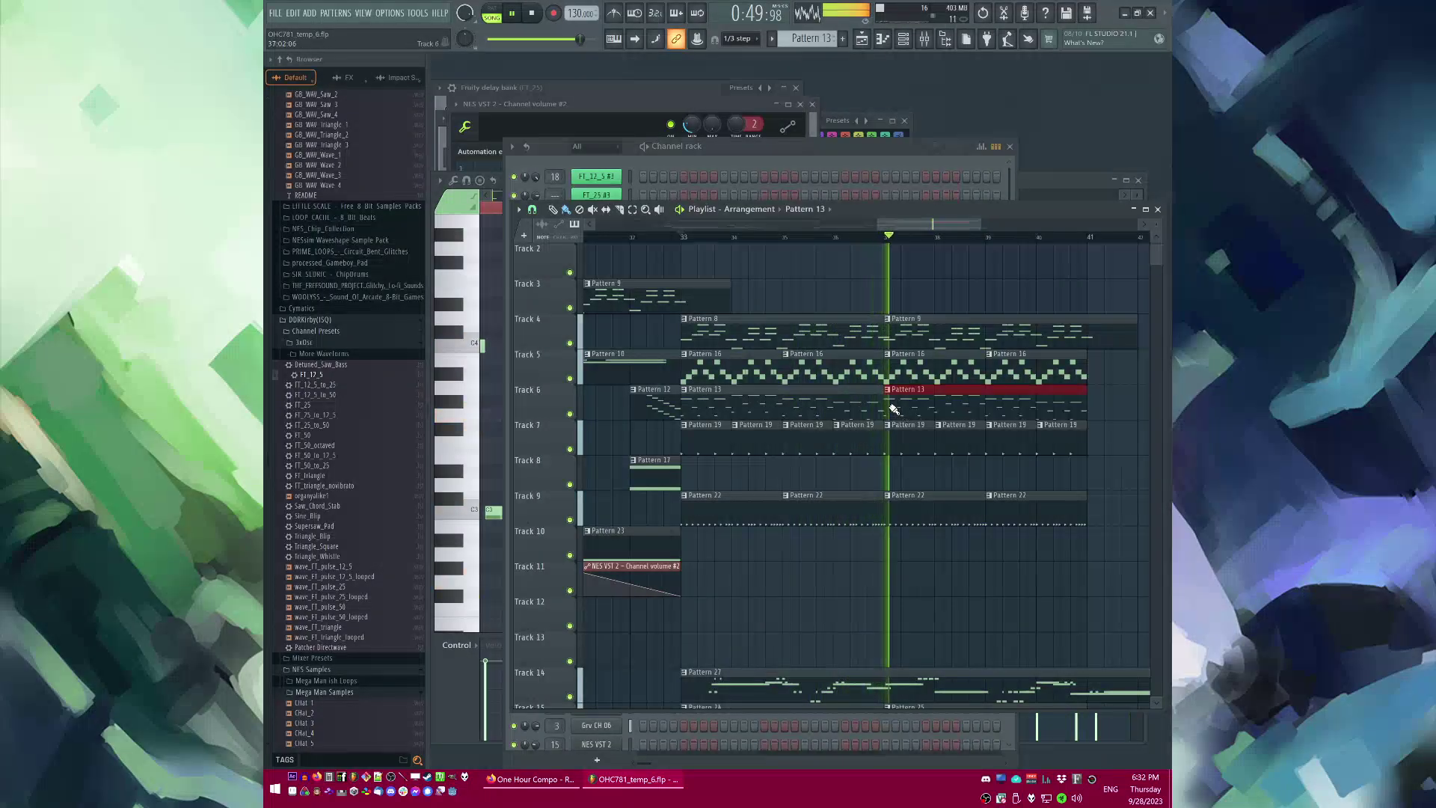
Step: Create a new empty pattern and place it on Track 12 at bar 33
scroll(897, 486, down, 3)
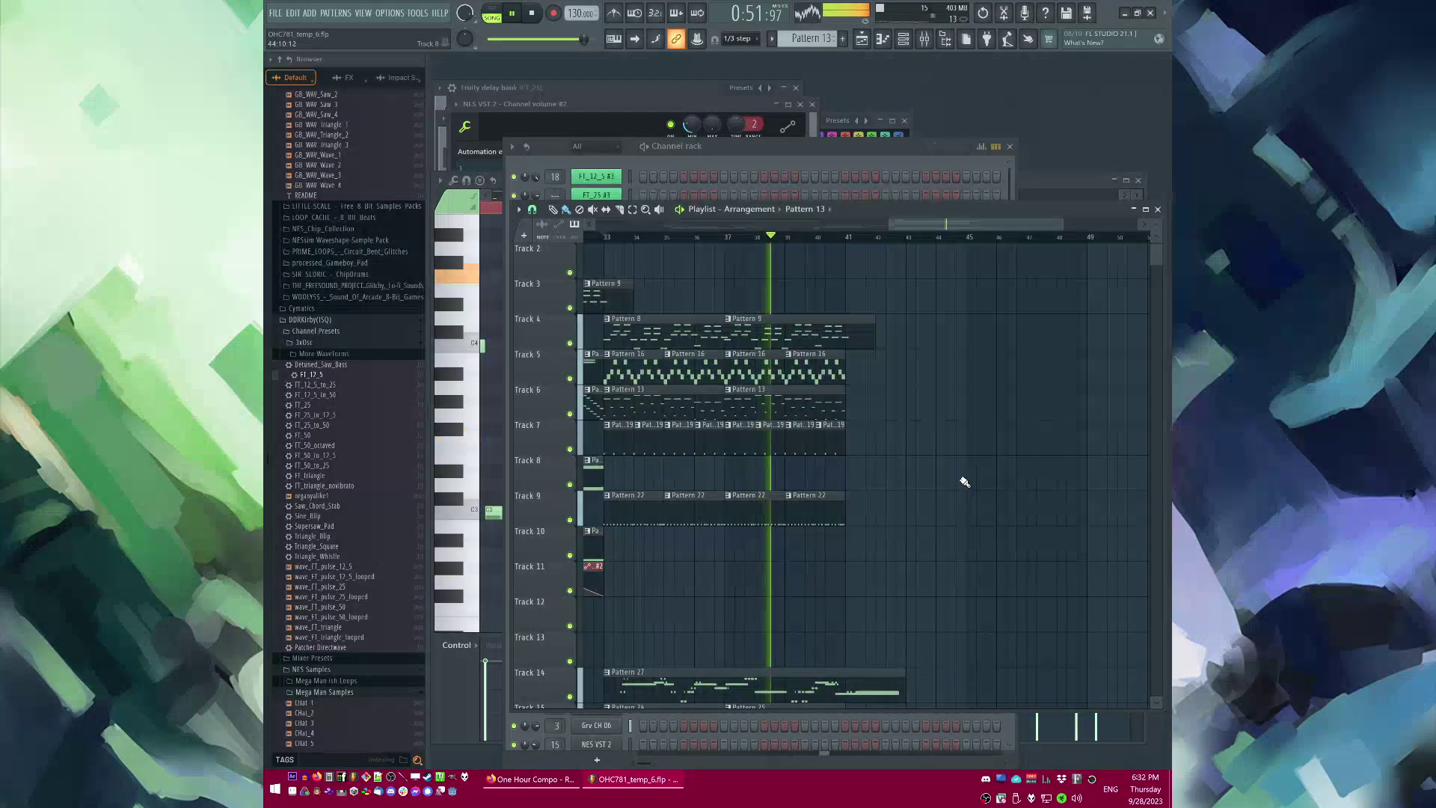
scroll(977, 446, left, 4)
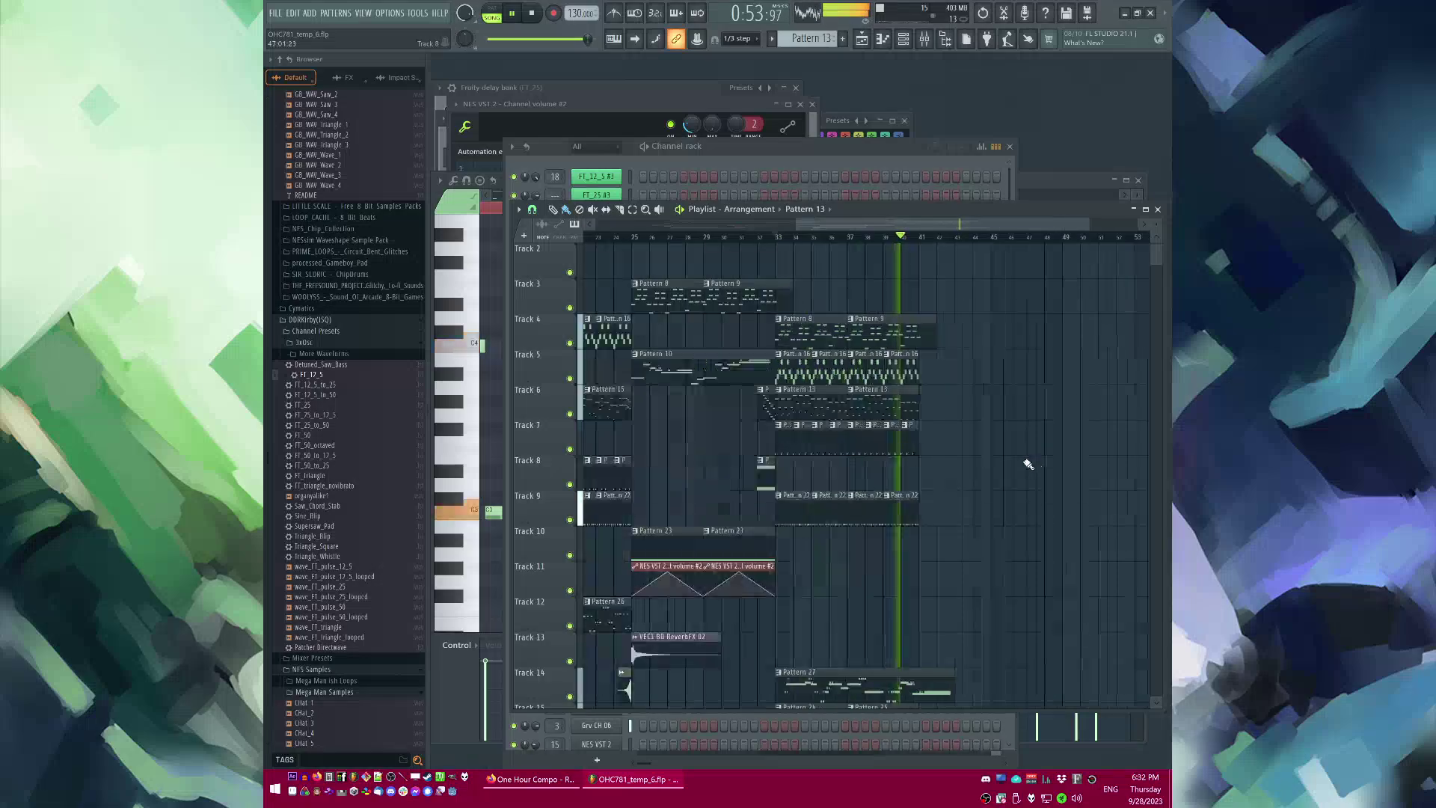
scroll(802, 596, down, 2)
key(ctrl+F4)
click(754, 550)
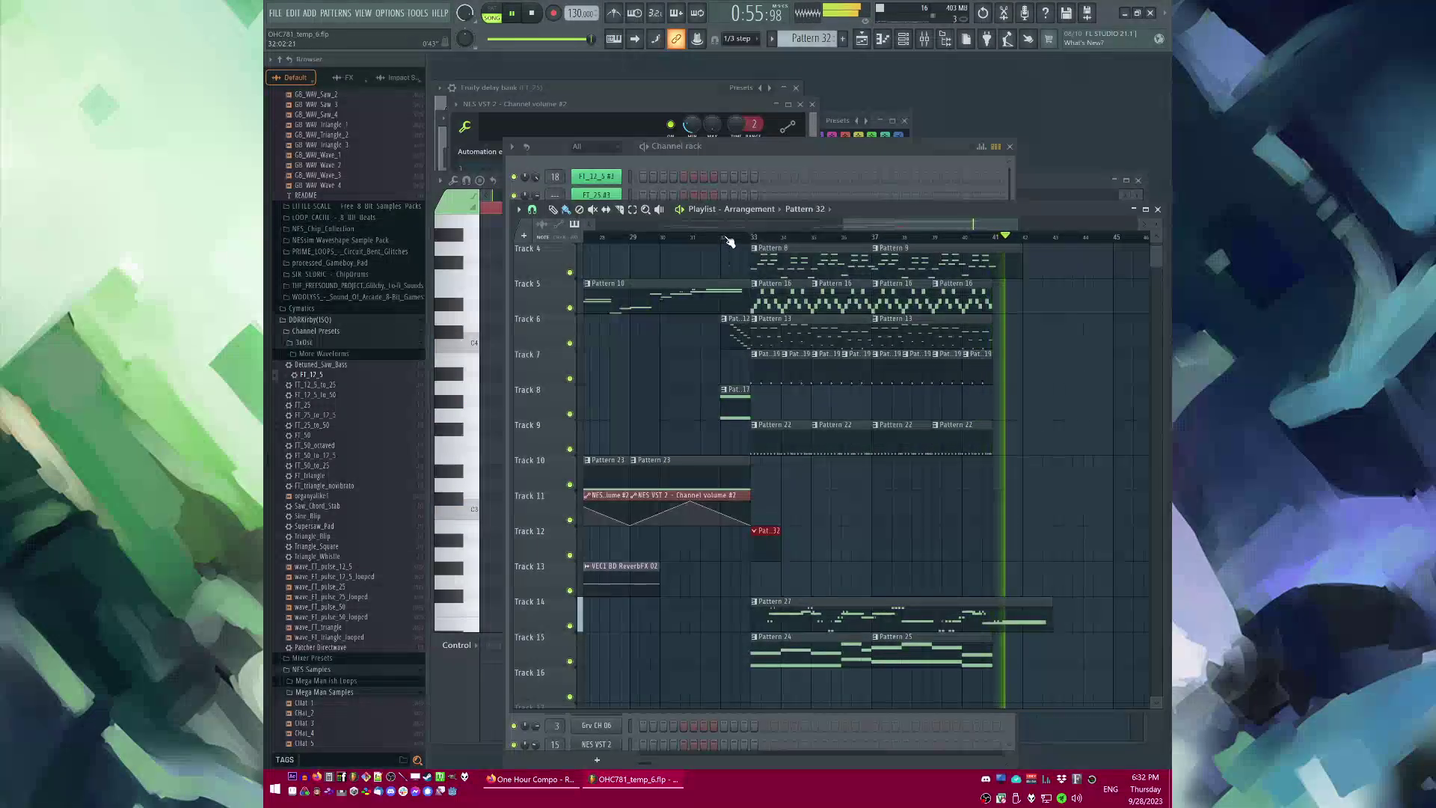
Step: Audition the hat samples in the Drums pack alongside playback of the section from bar 32
click(725, 237)
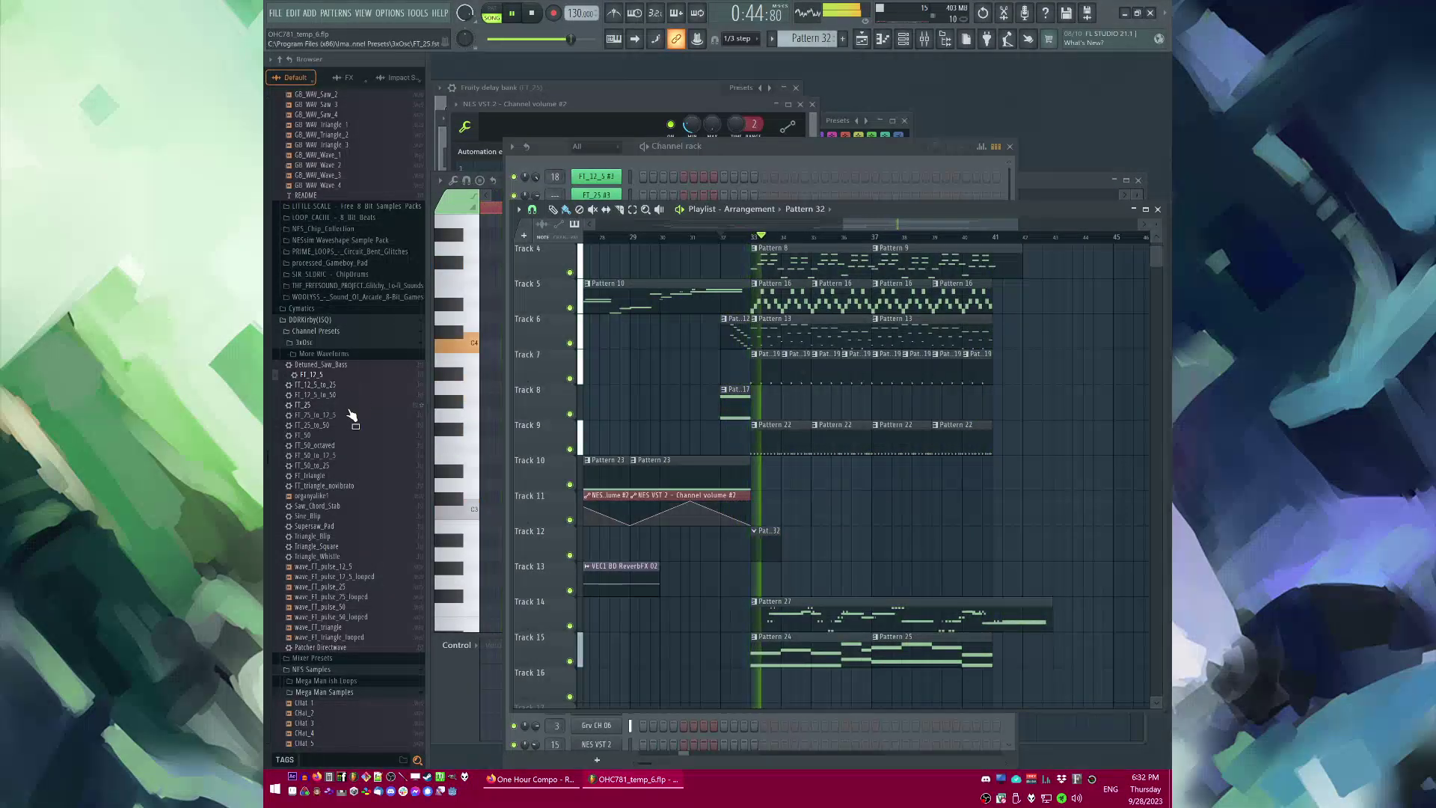
scroll(352, 437, down, 5)
scroll(351, 437, up, 15)
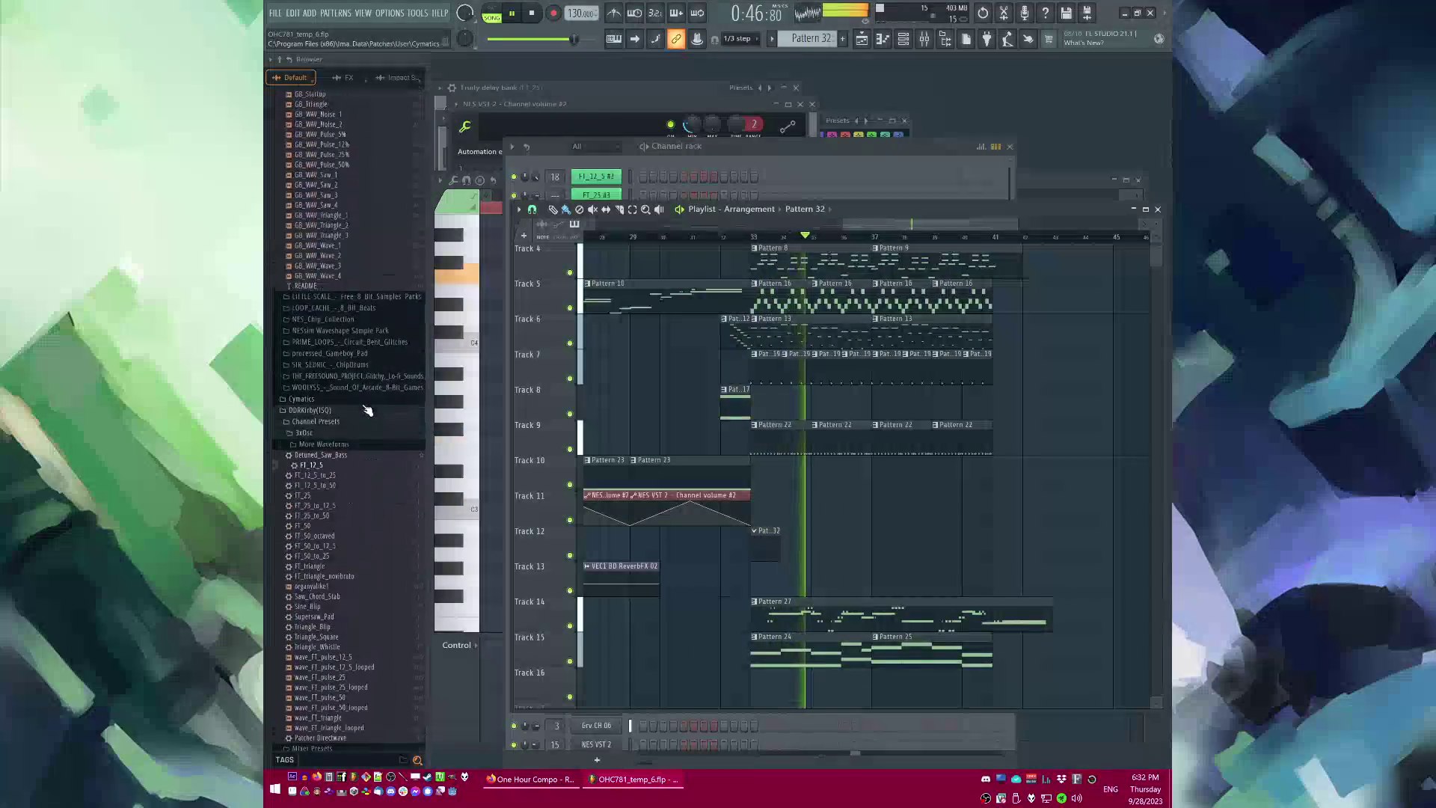
scroll(357, 213, up, 6)
click(301, 218)
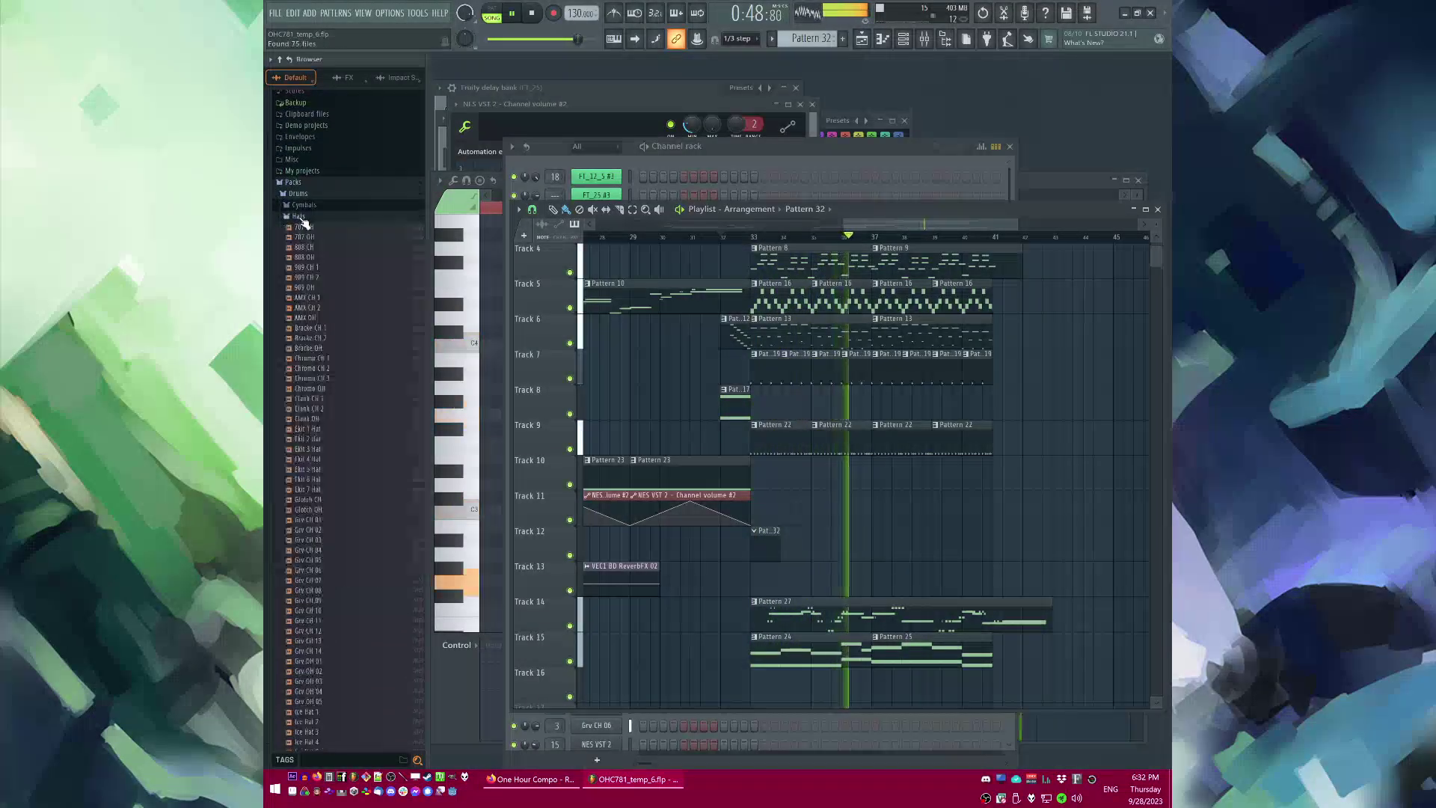
key(space)
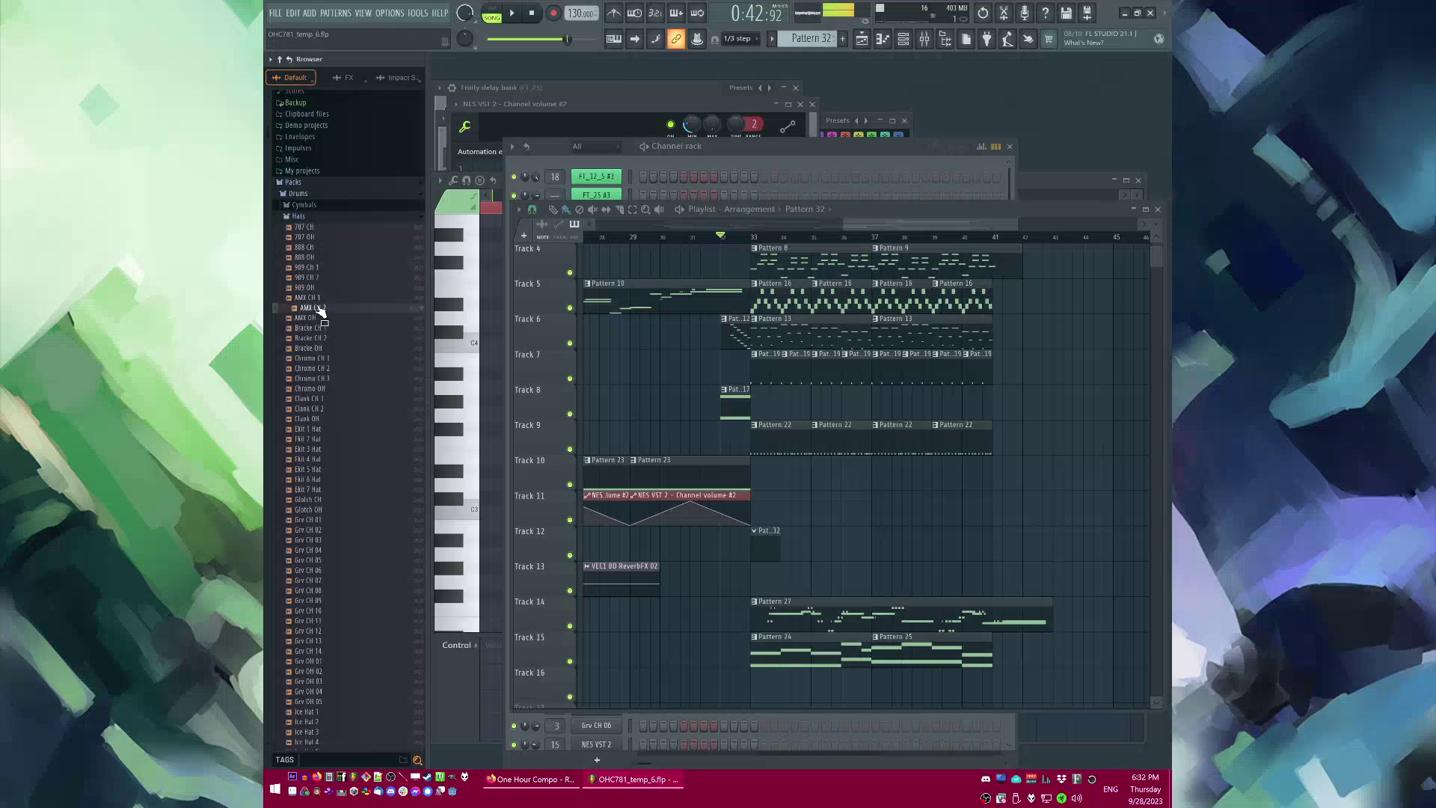
click(299, 216)
click(302, 194)
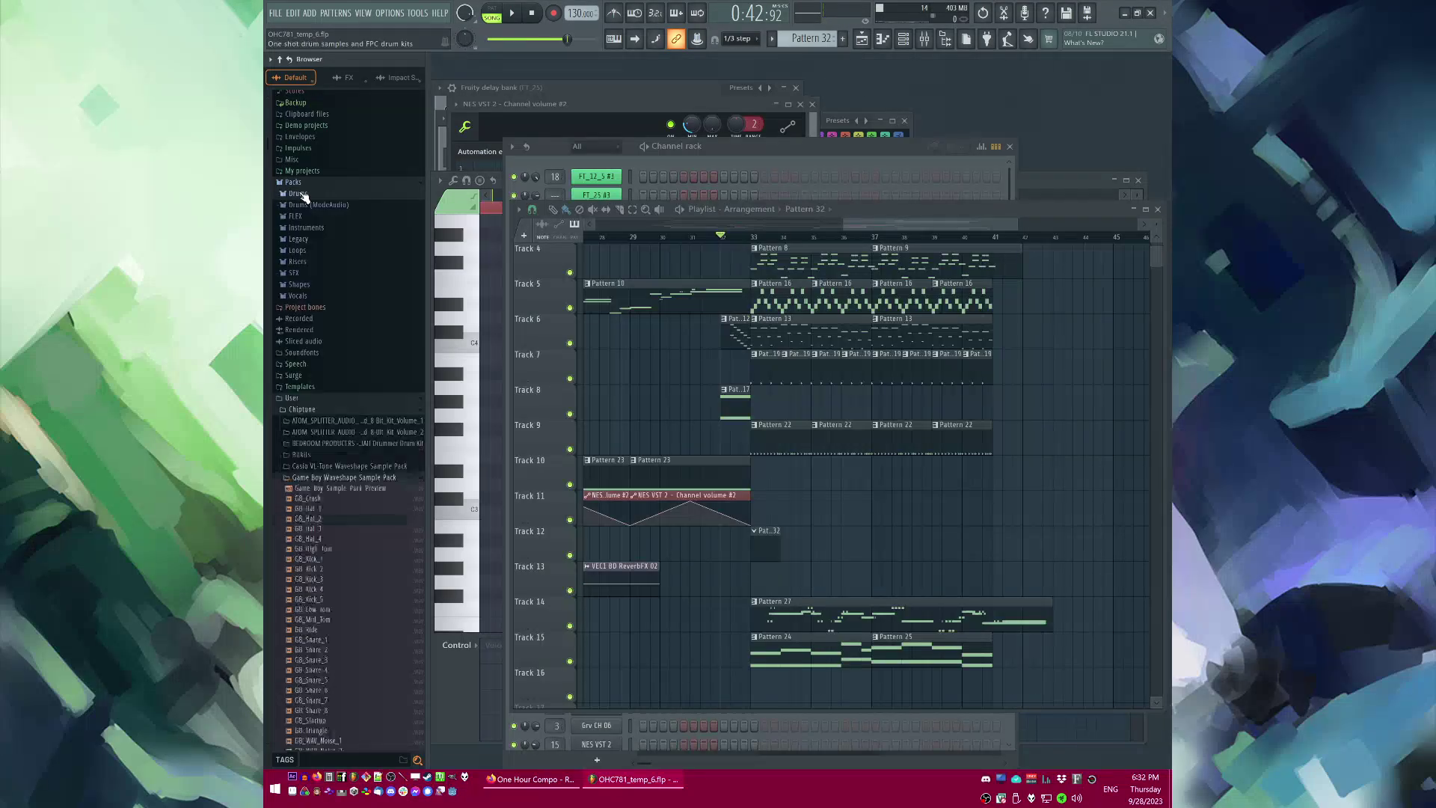
Step: Preview open hats in the Mega Man and Shovel Knight sample folders and load the Shovel Knight OHat_6 as a new channel
scroll(337, 449, down, 12)
key(space)
key(space)
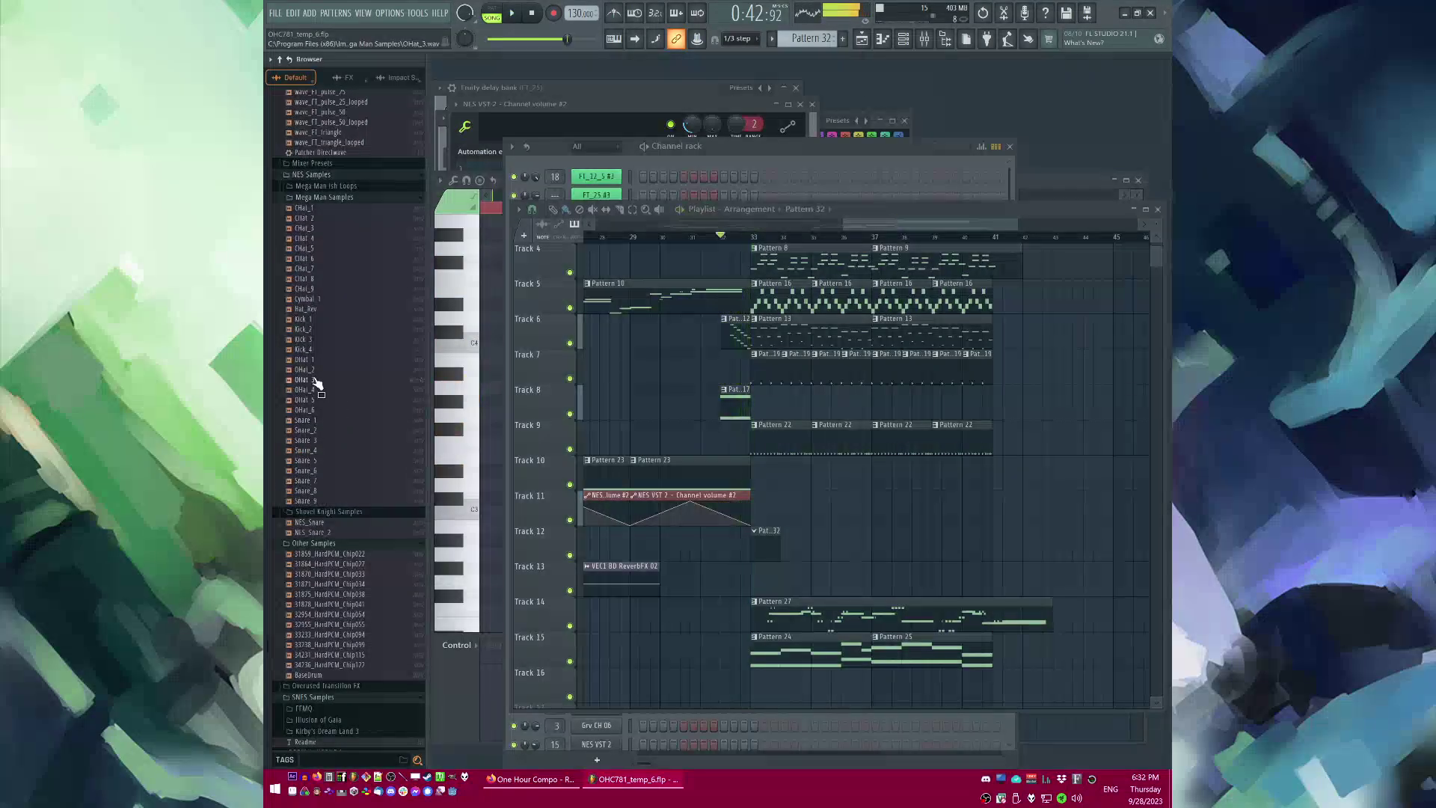
drag(307, 370, 317, 371)
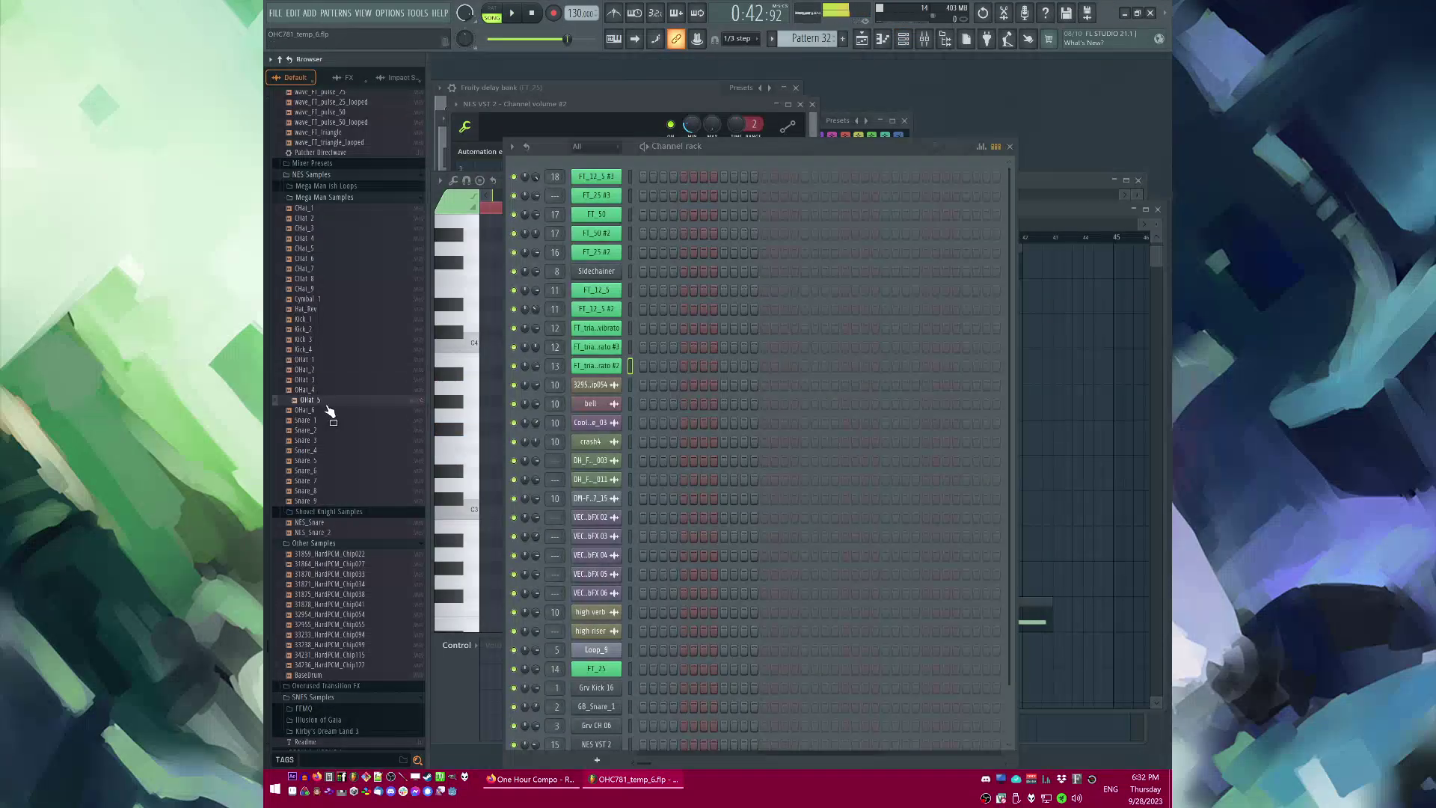
click(335, 512)
drag(322, 381, 323, 387)
scroll(331, 603, down, 15)
click(329, 467)
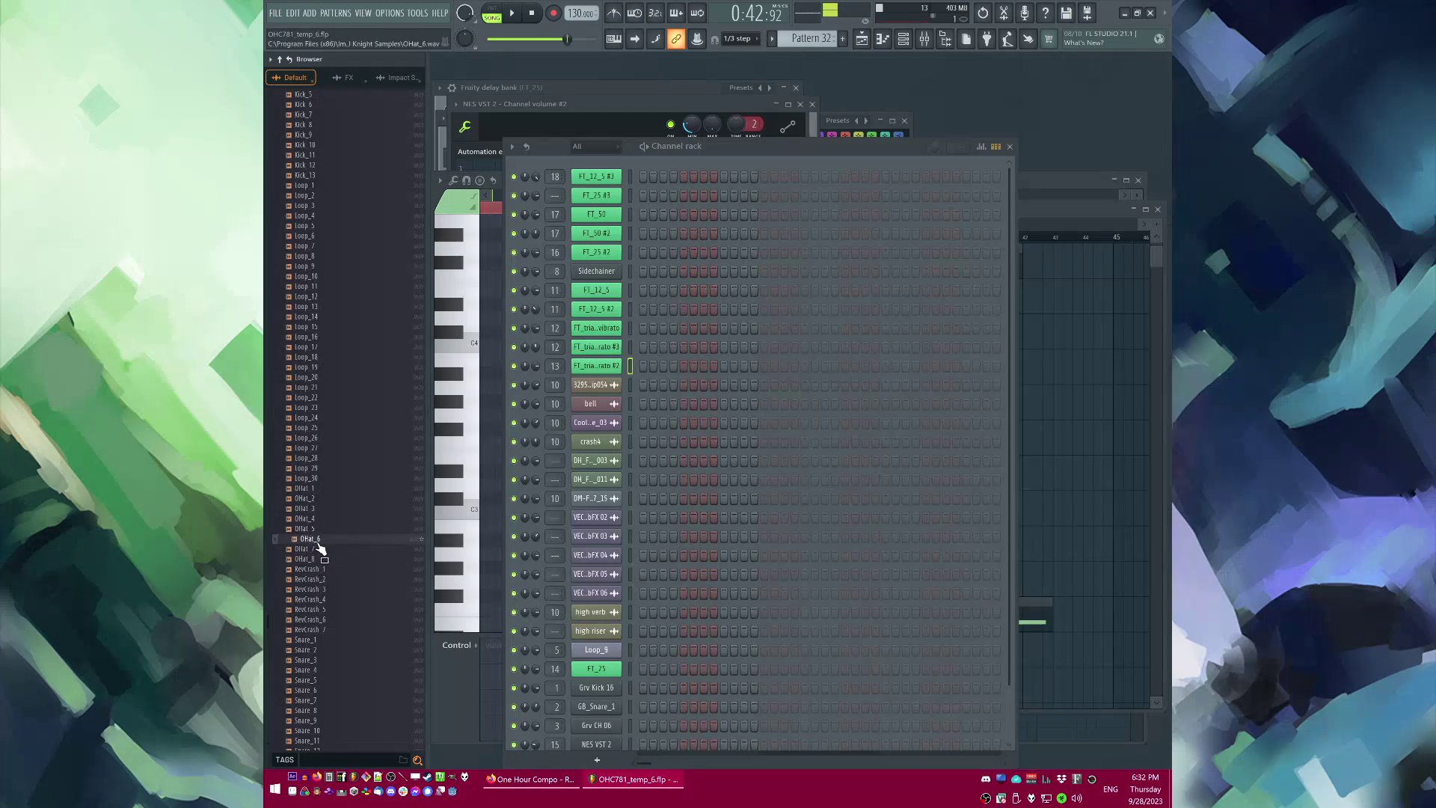
drag(680, 155, 653, 163)
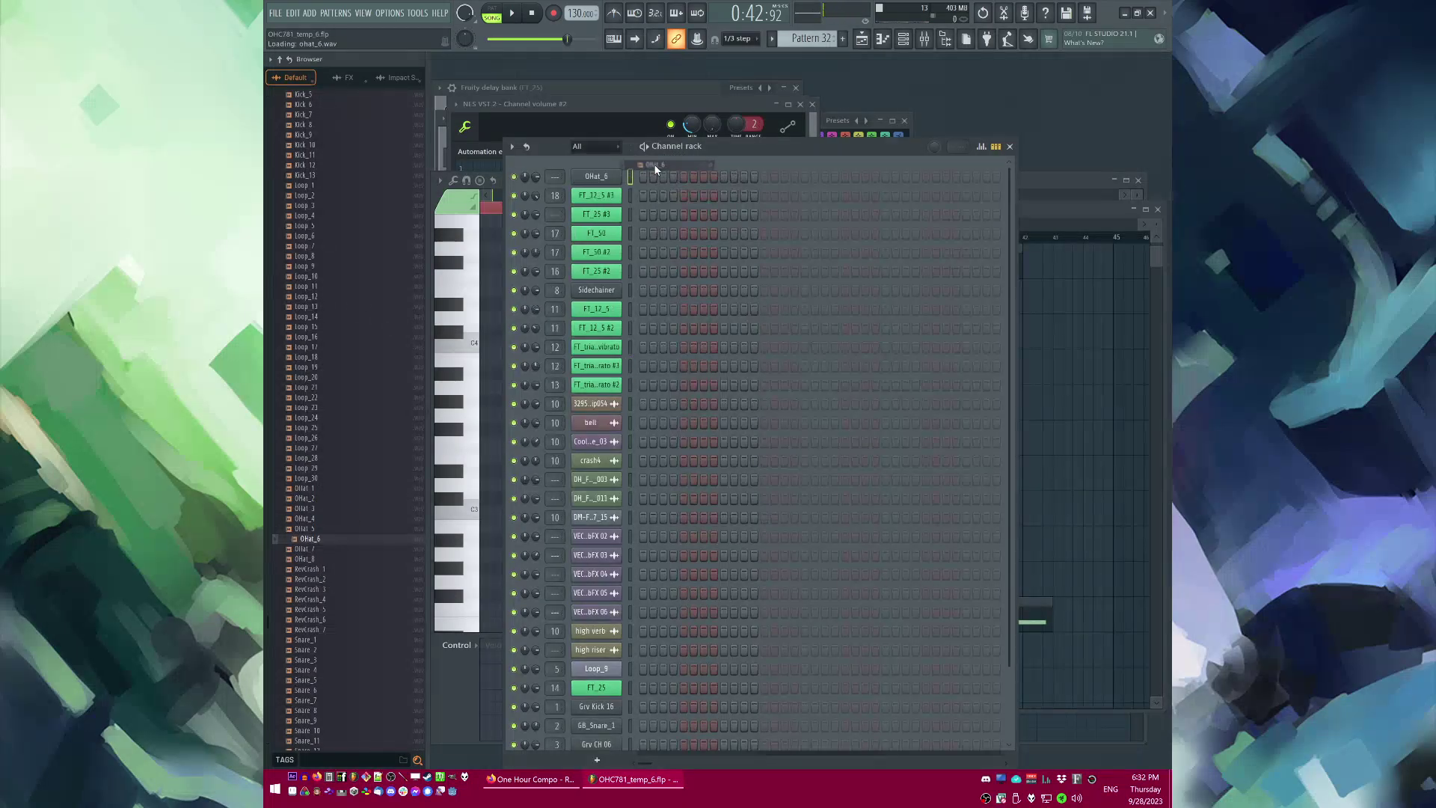
Step: Place OHat_6 hits on steps 3, 7 and 11 of Pattern 32 and open the channel's piano roll
key(space)
click(663, 176)
click(704, 176)
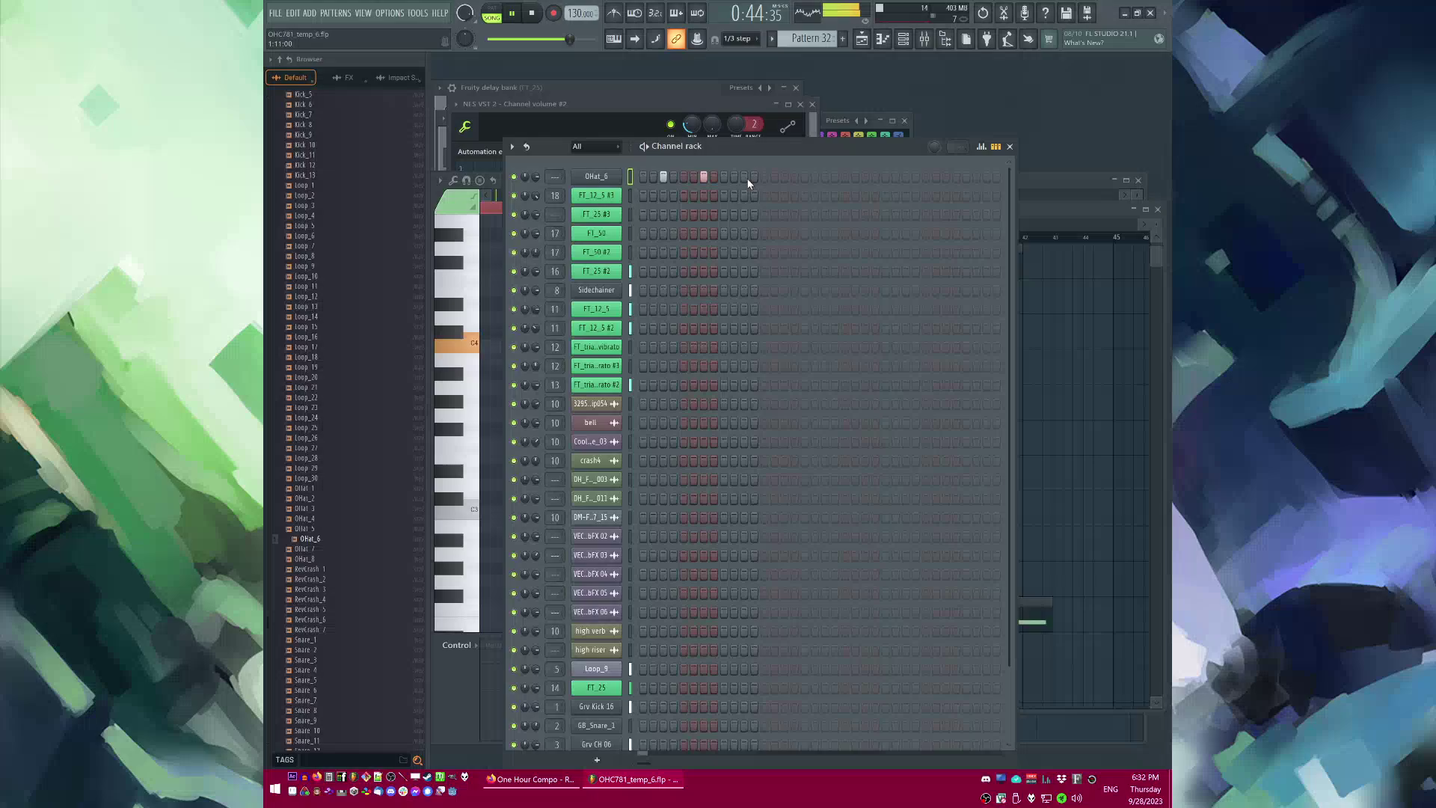
right_click(591, 180)
click(639, 187)
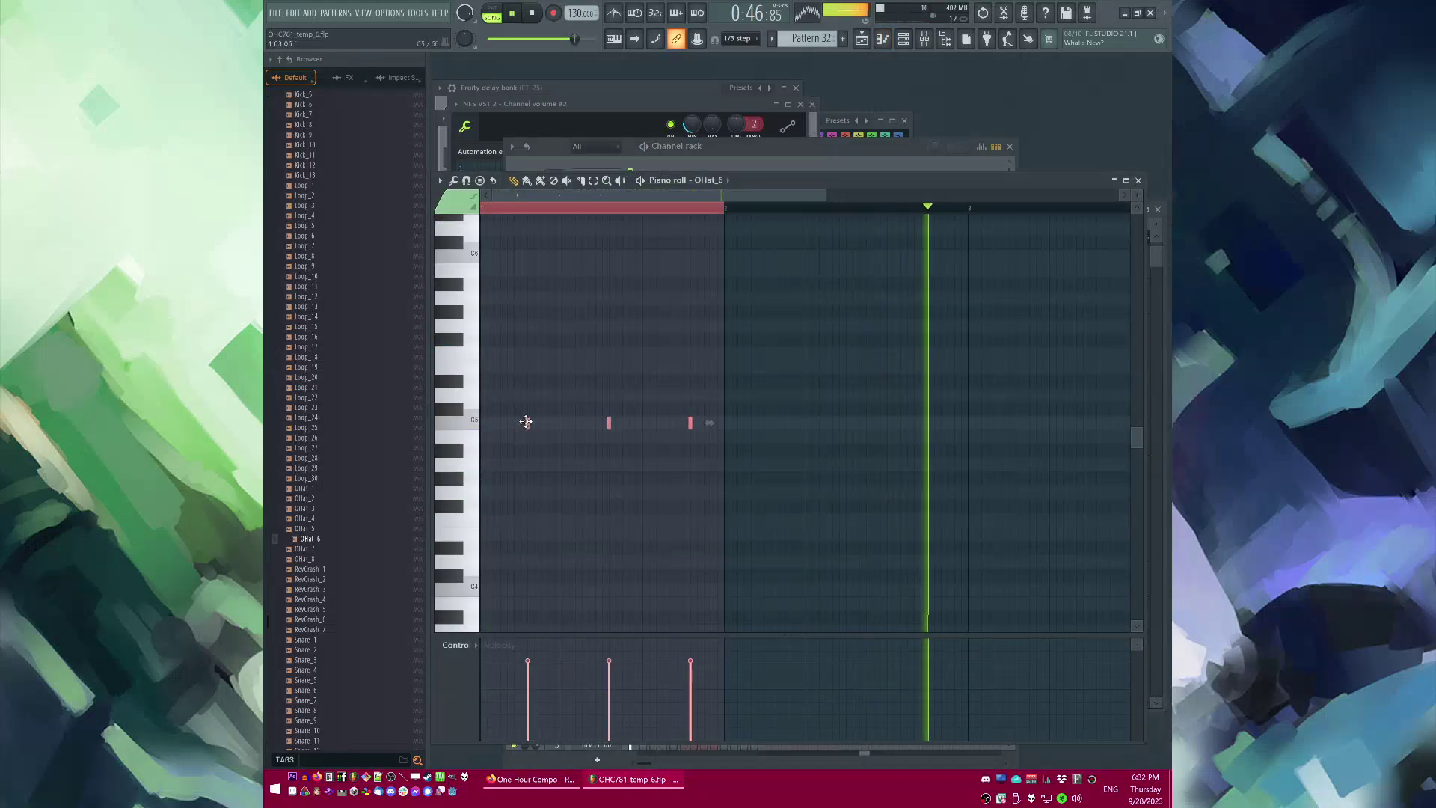
Step: Shift the three hat notes one third of a step later and set the snap to 1/6 beat
drag(526, 421, 533, 421)
click(739, 38)
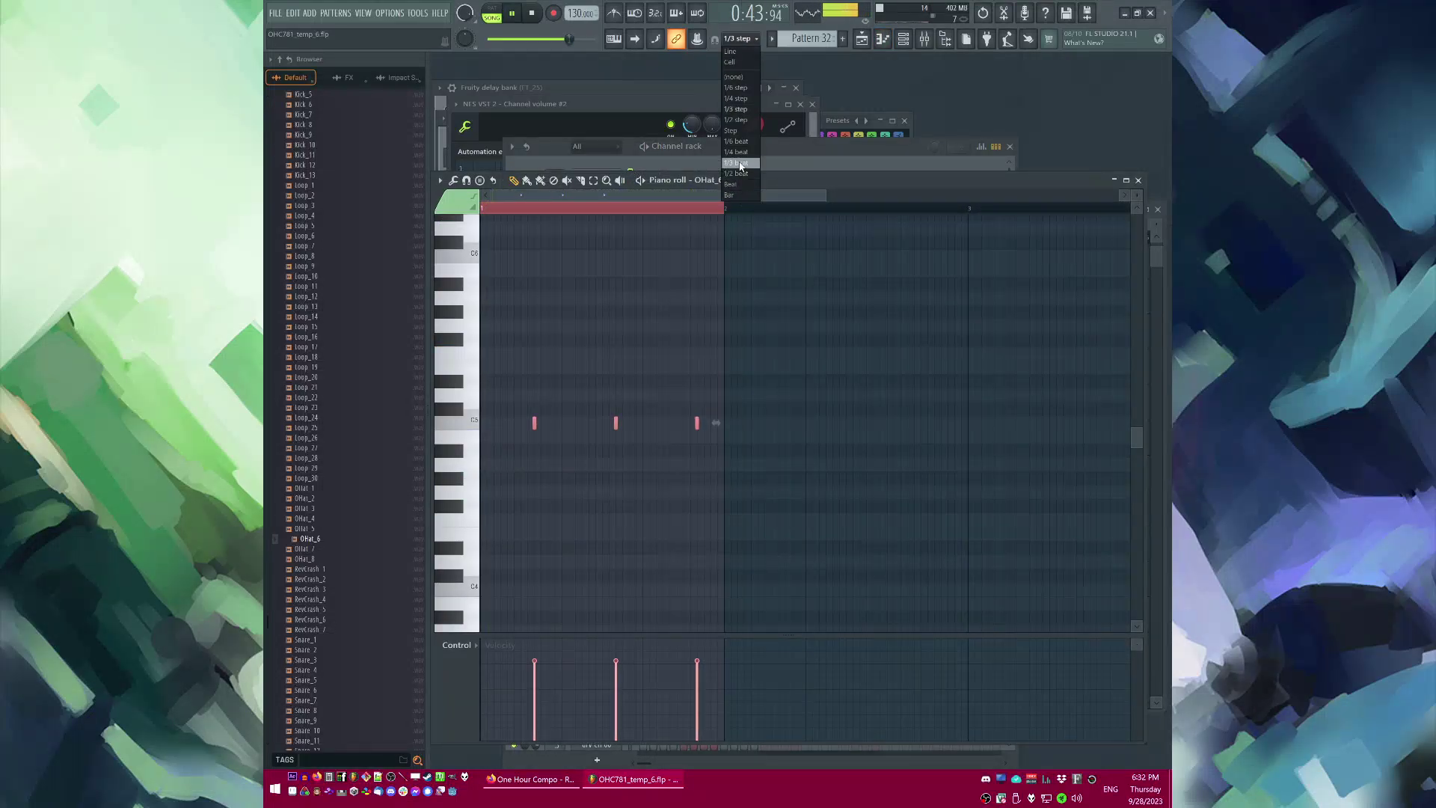
click(735, 141)
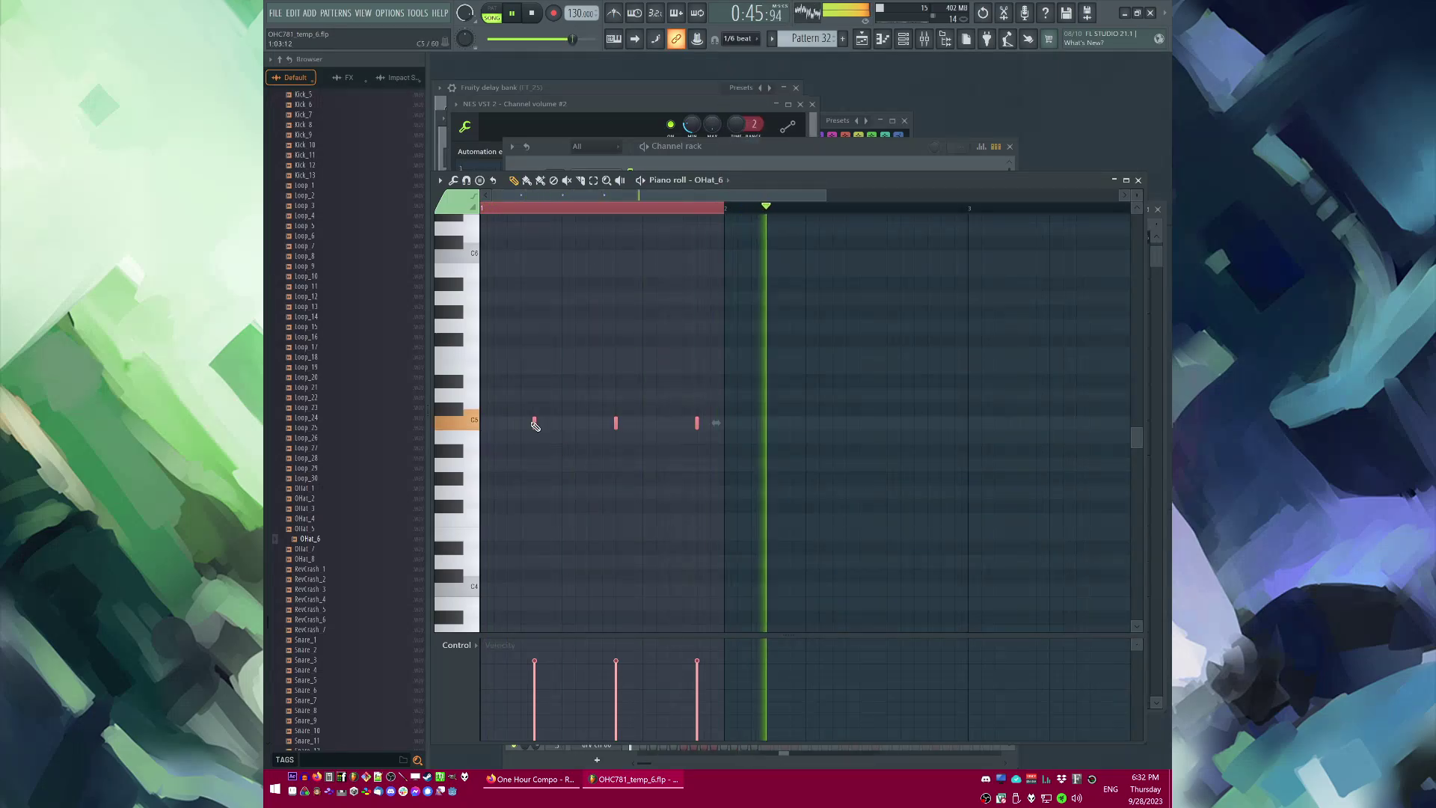
Step: Replace the channel's sample with GB_Hat_1 from the Game Boy Waveshape pack and route the channel to mixer track 3
scroll(342, 374, up, 15)
key(space)
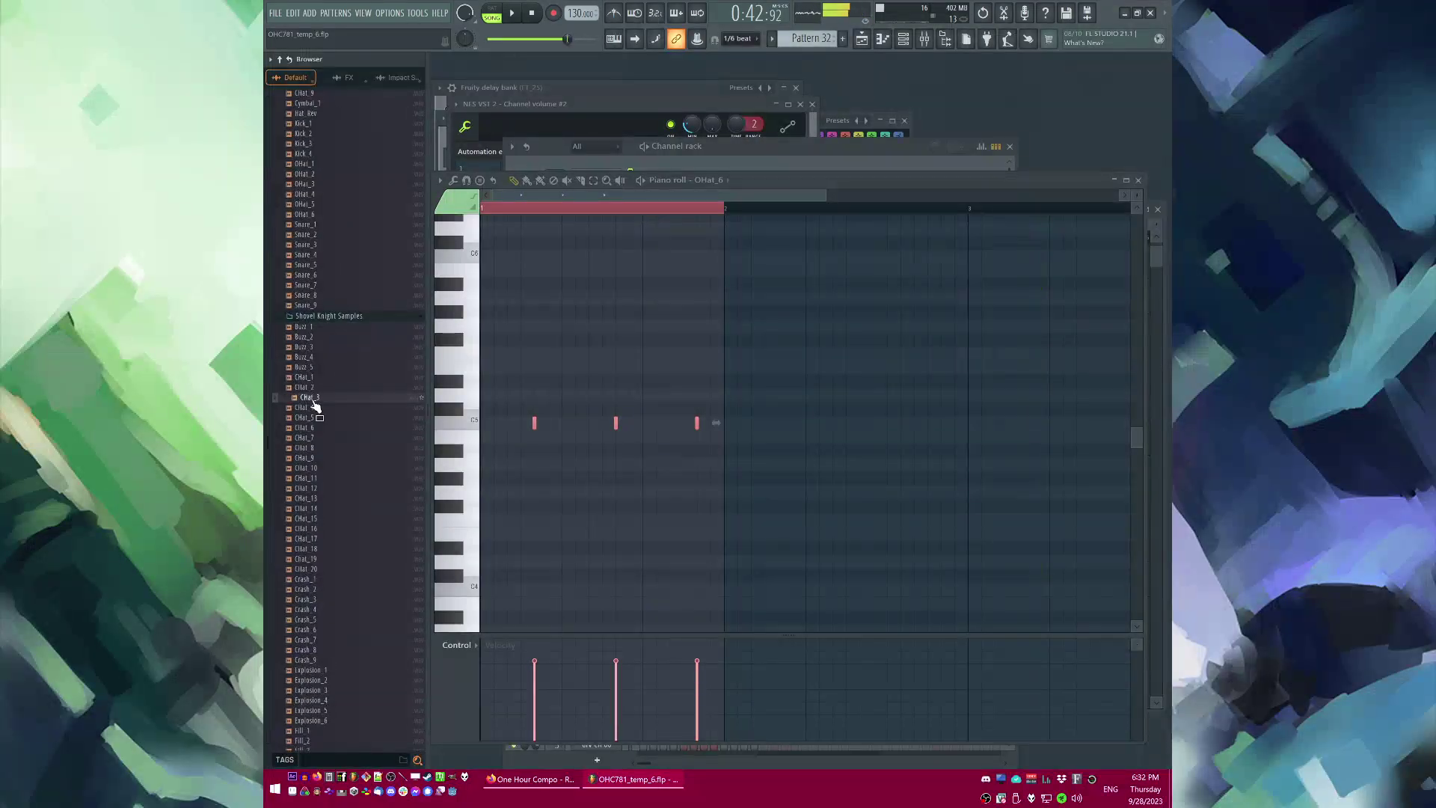
scroll(346, 318, up, 15)
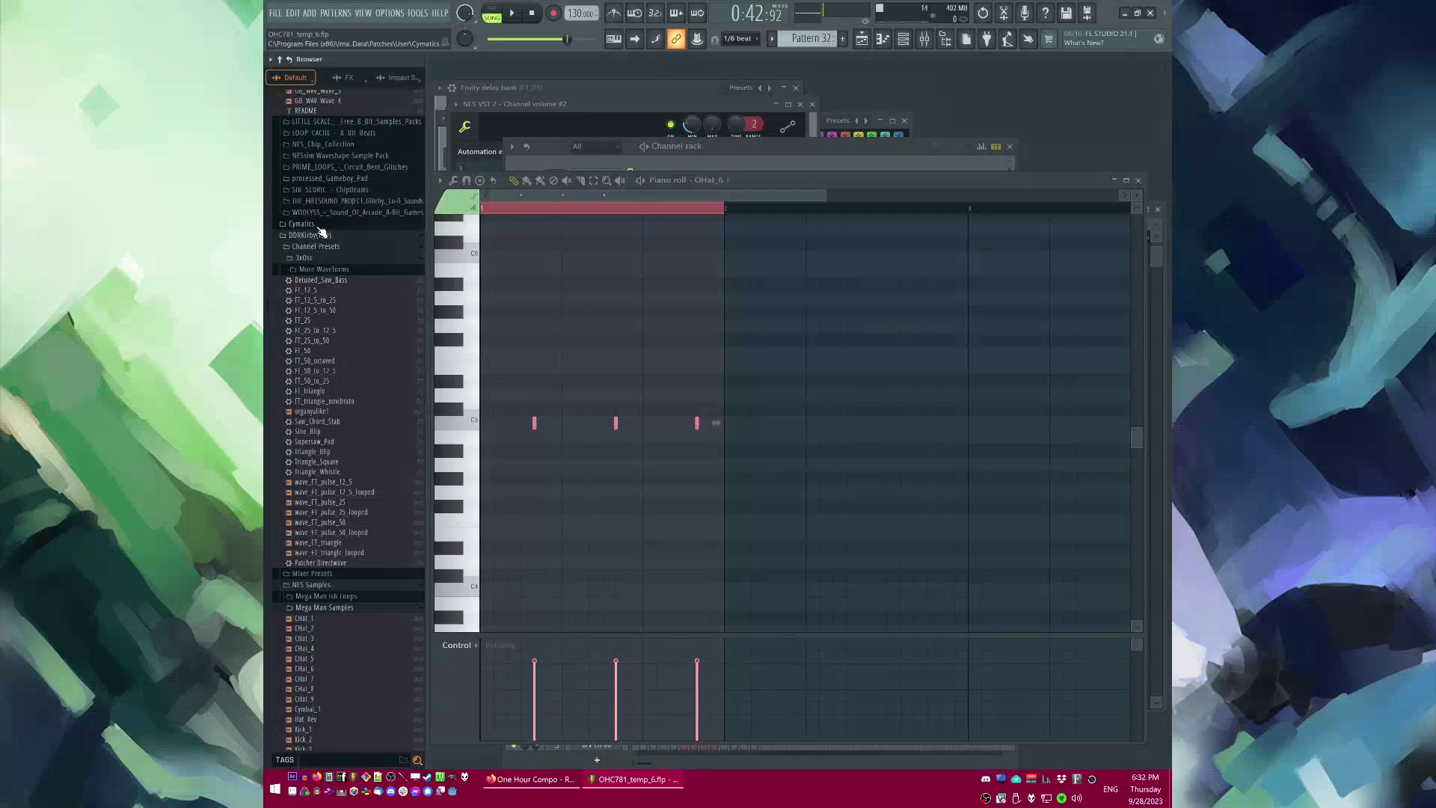
scroll(340, 394, up, 10)
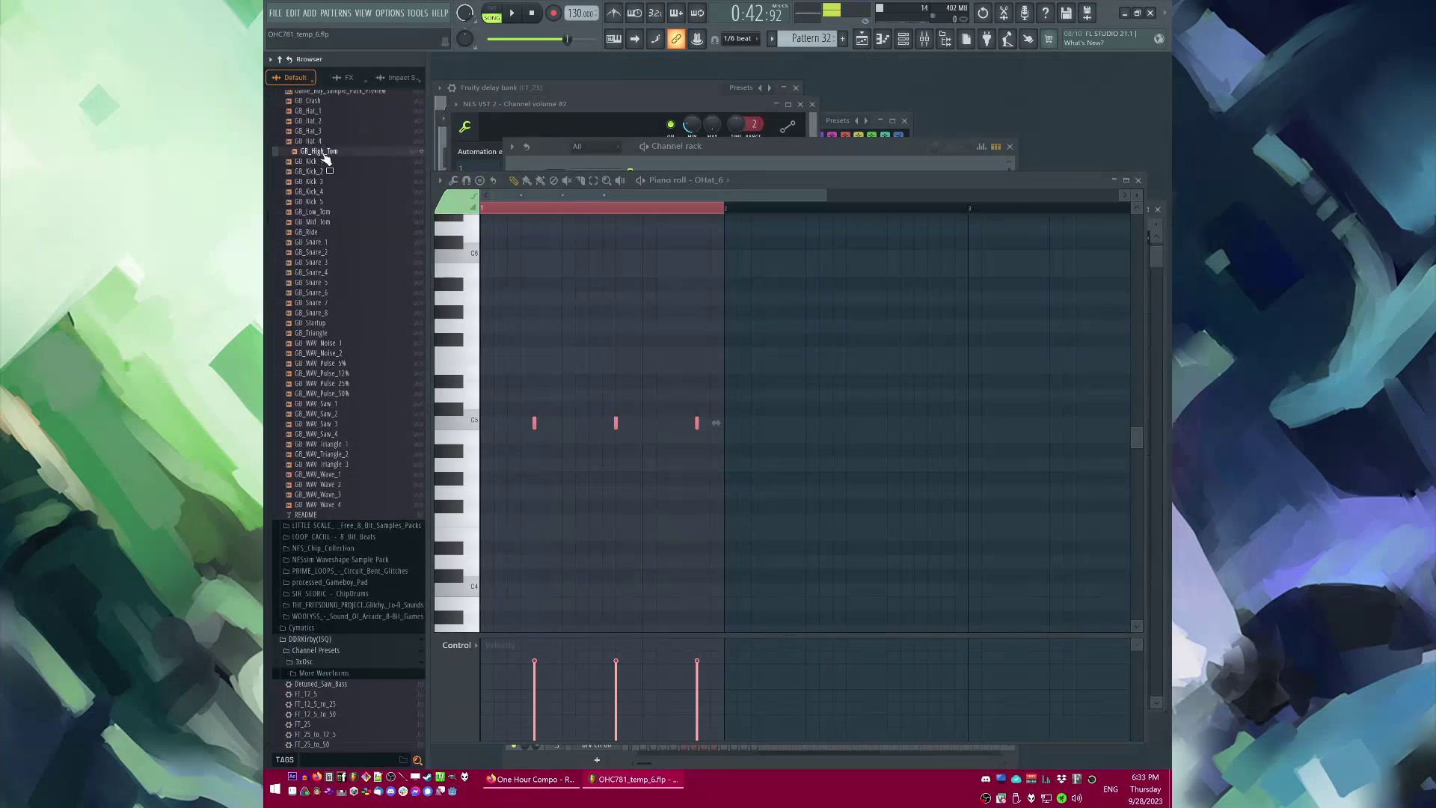
key(F6)
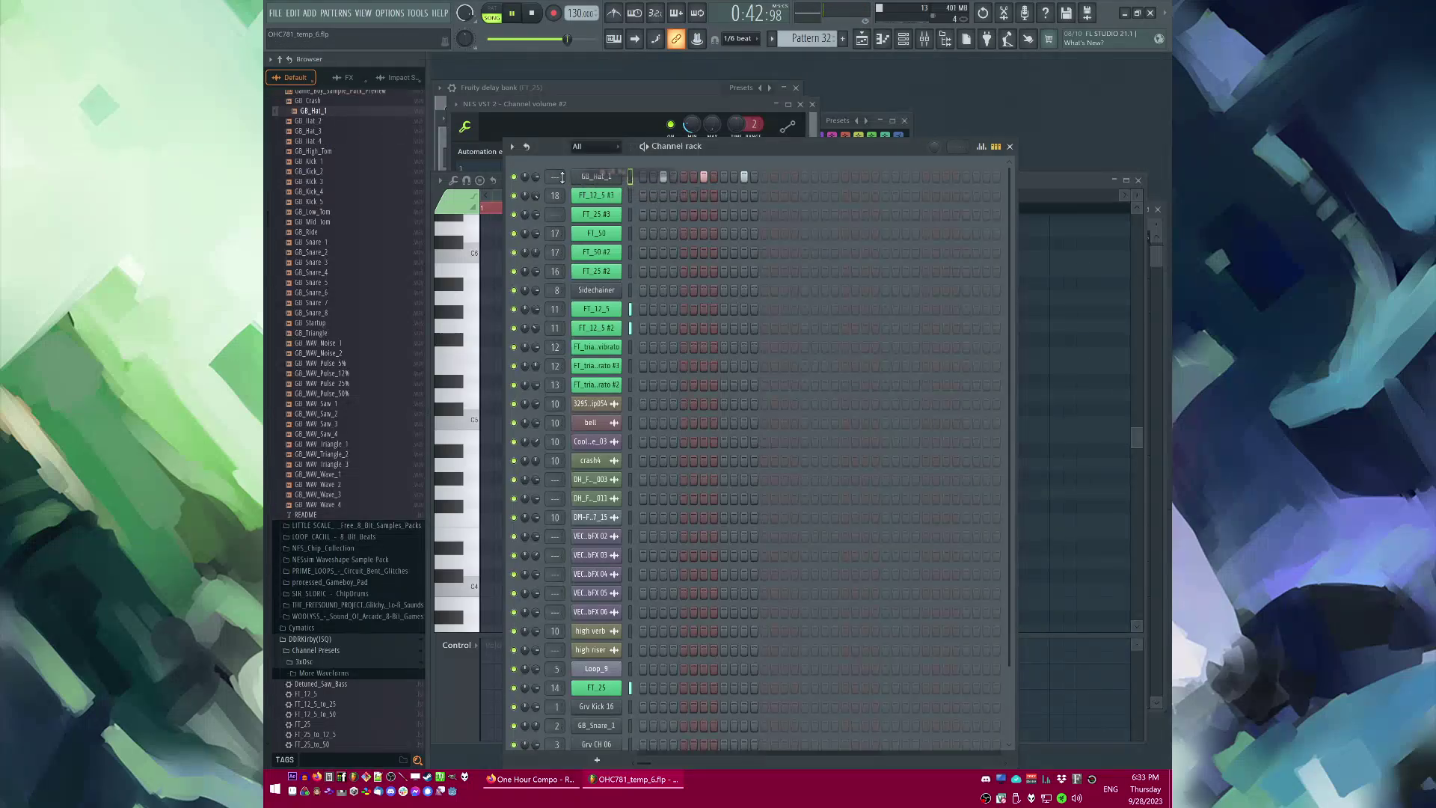
drag(554, 176, 554, 176)
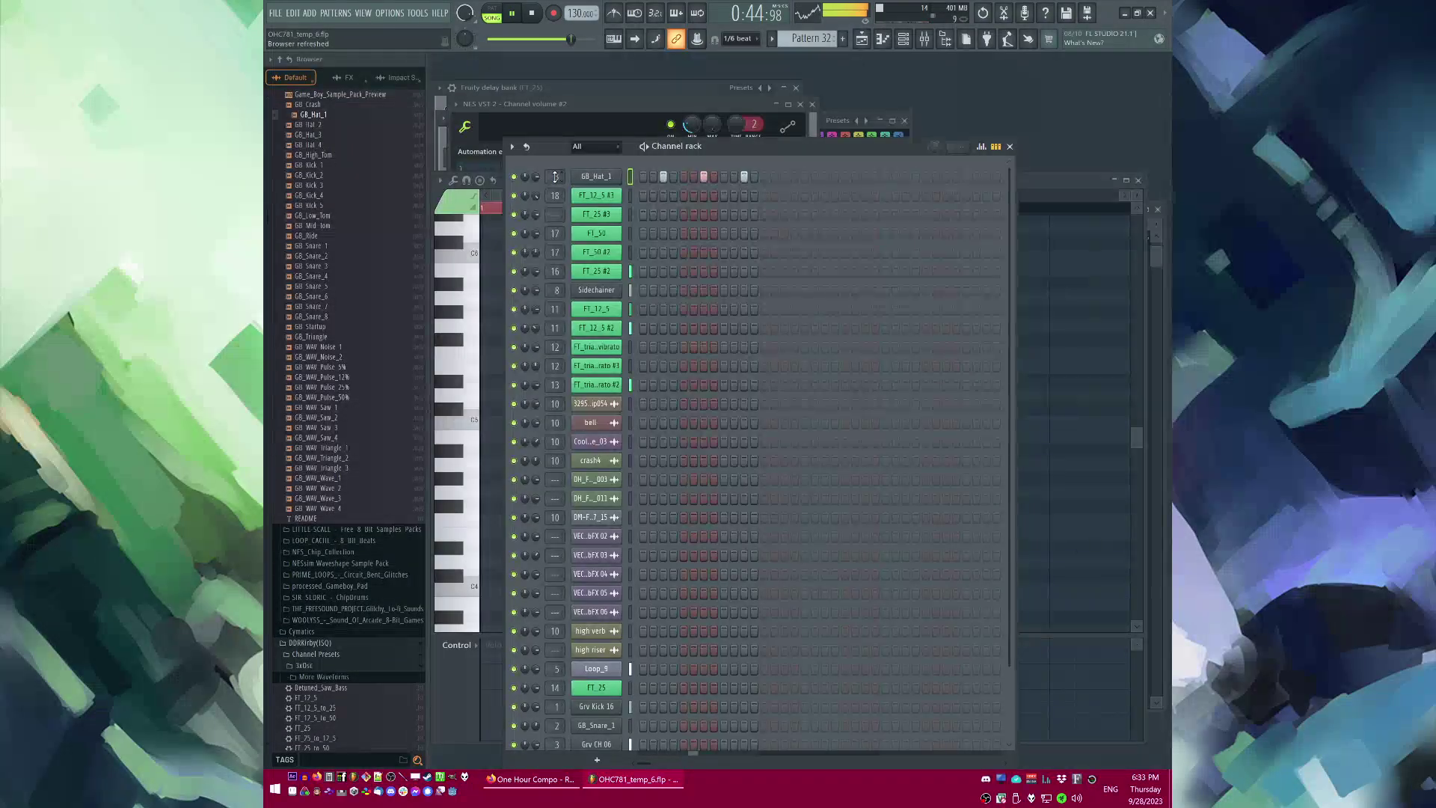
Step: Repeat the Pattern 32 clip along Track 12 up to bar 41
key(F6)
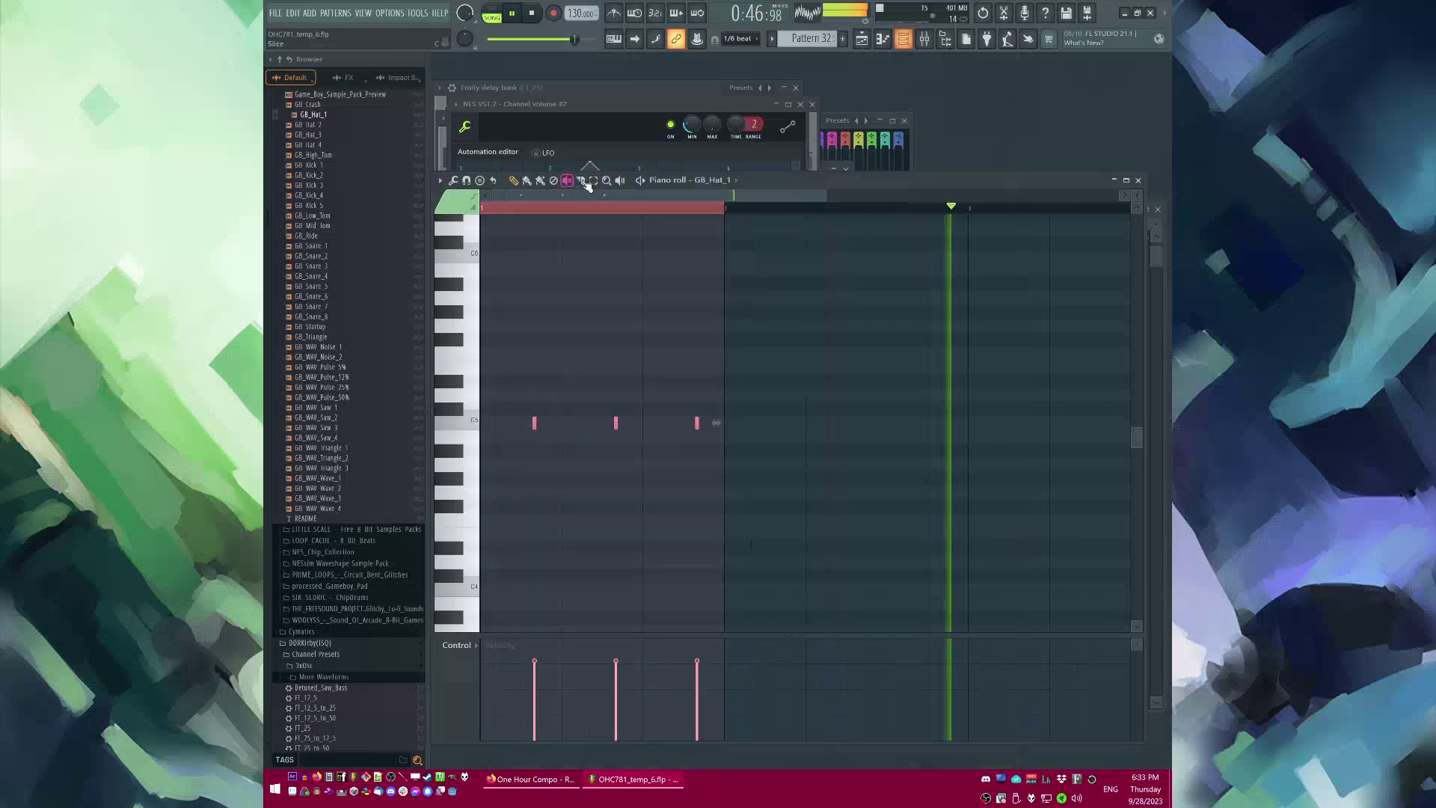
key(F5)
mouse_move(773, 551)
mouse_down()
mouse_move(916, 556)
mouse_move(1016, 495)
mouse_up()
Step: Swap the hat sample for GB_Hat_4 and add a GB_Hat_1 channel on mixer track 3 with hits on steps 1, 5 and 9
key(l)
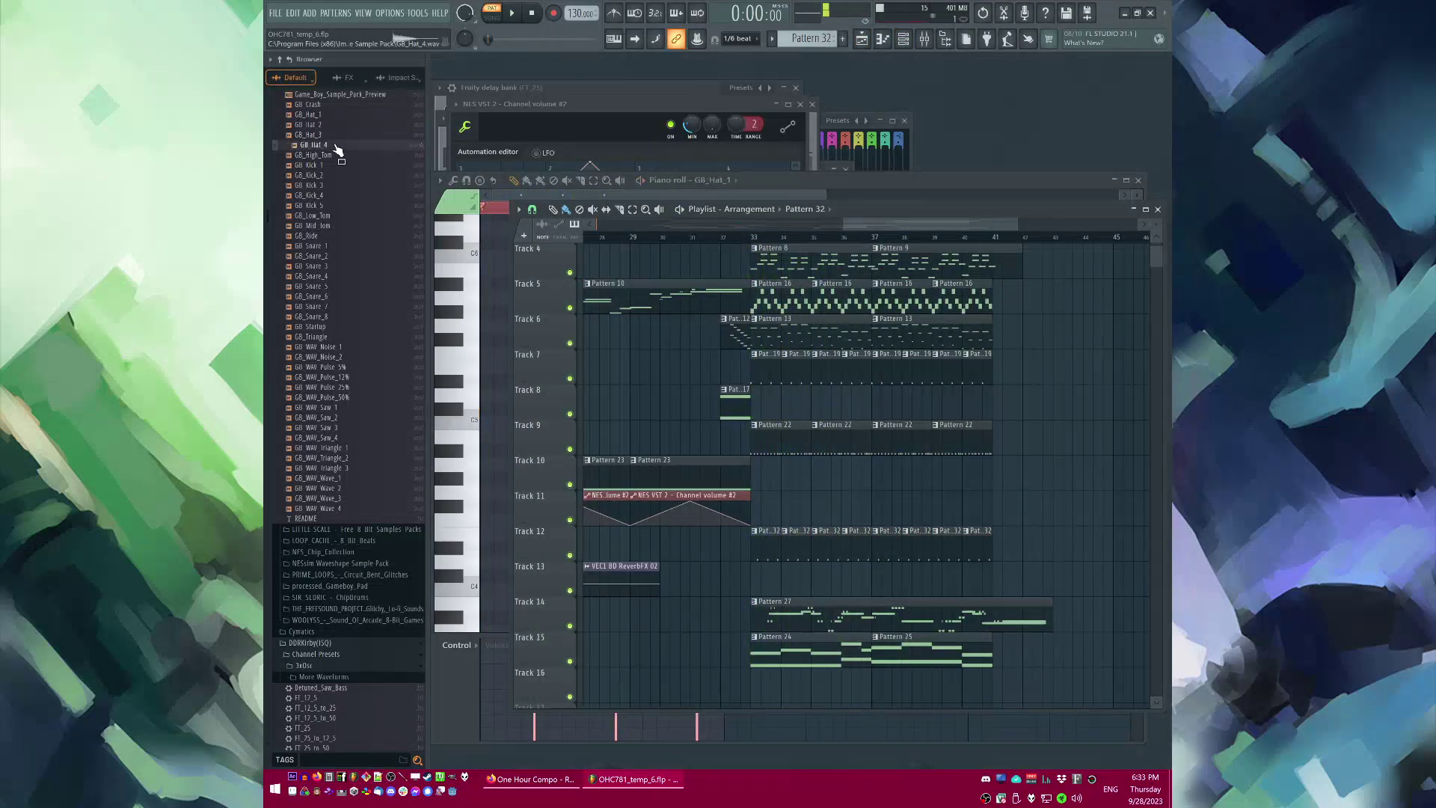
key(F6)
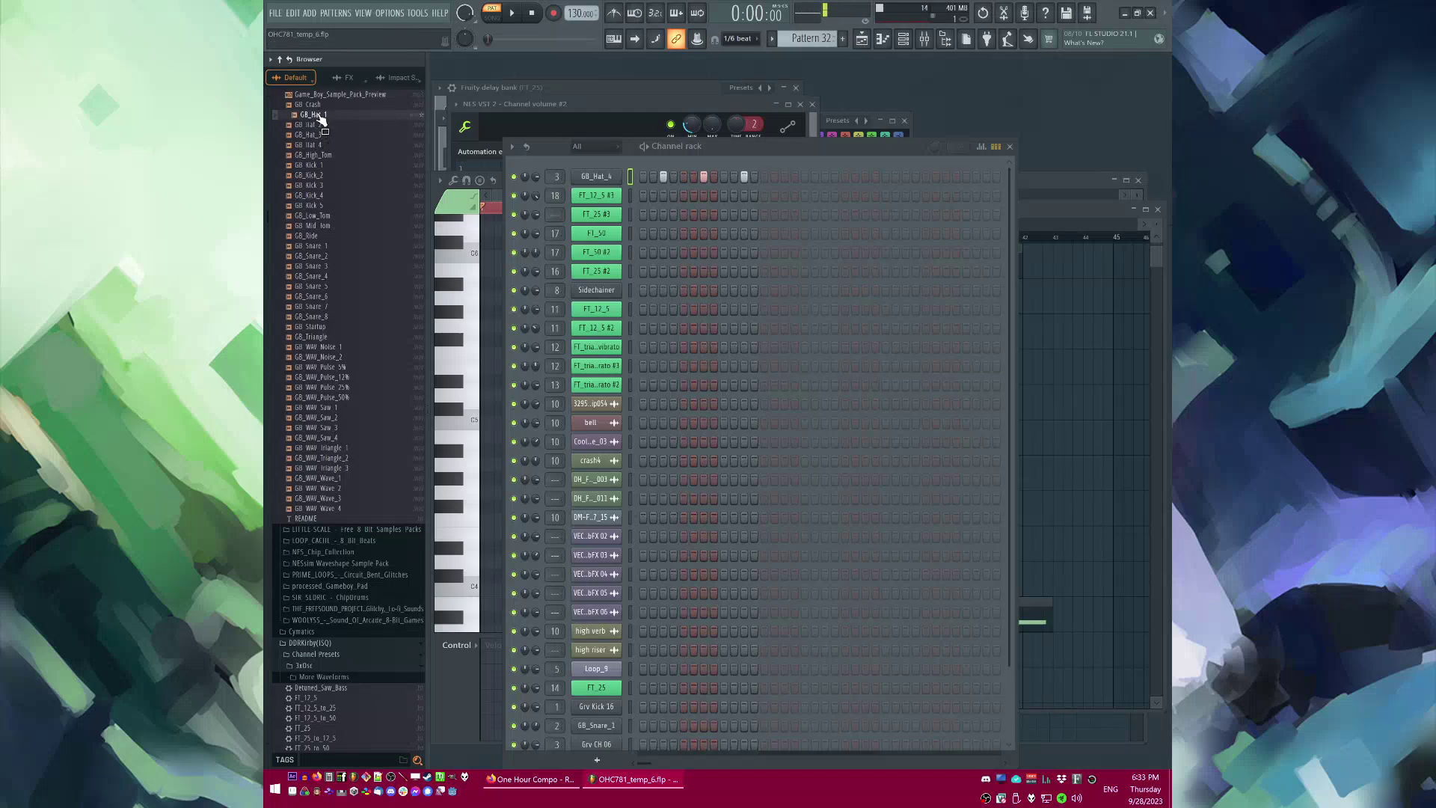
drag(652, 160, 608, 164)
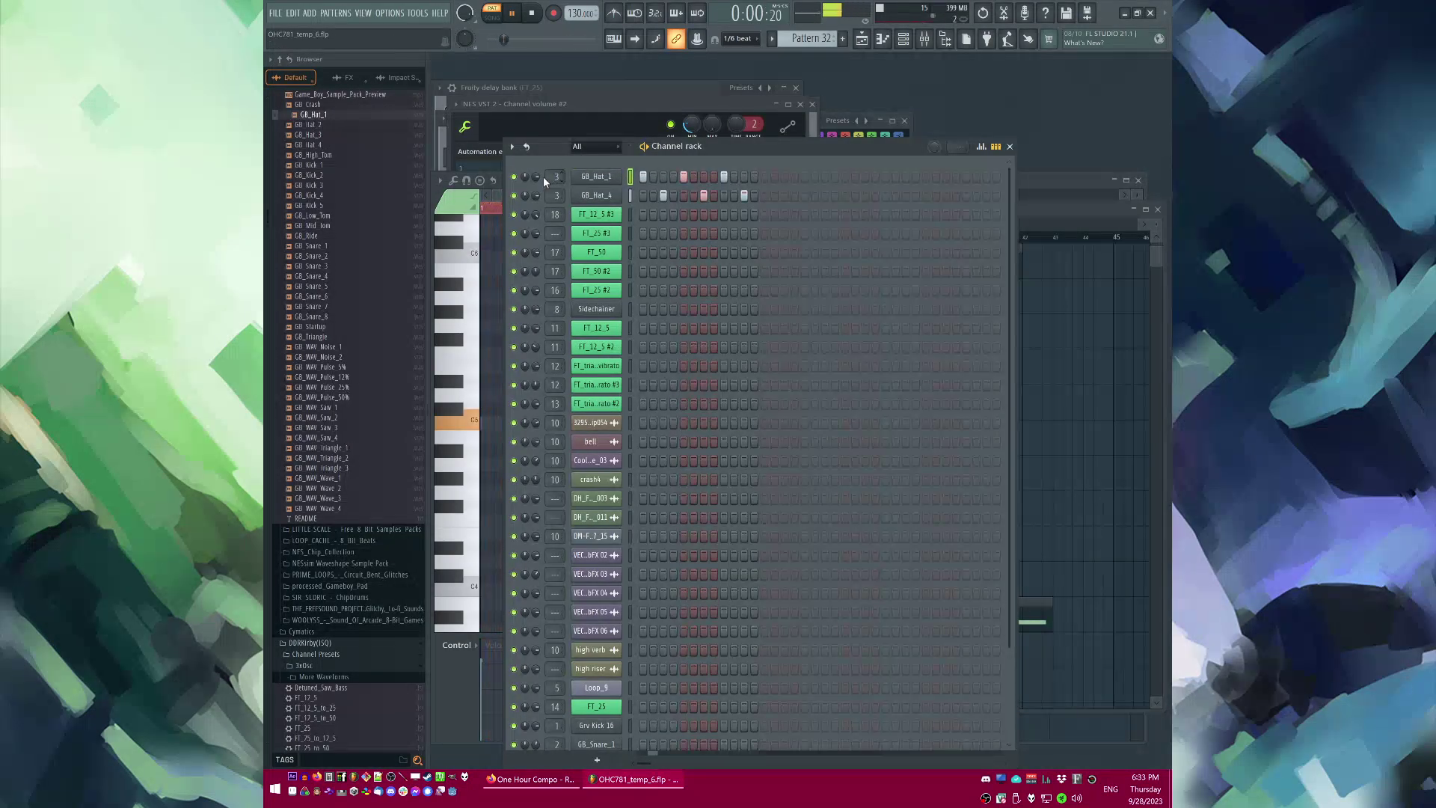
drag(536, 176, 536, 183)
Step: Play the arrangement from bar 33 and look over its tracks to check how the new hats fit
key(F5)
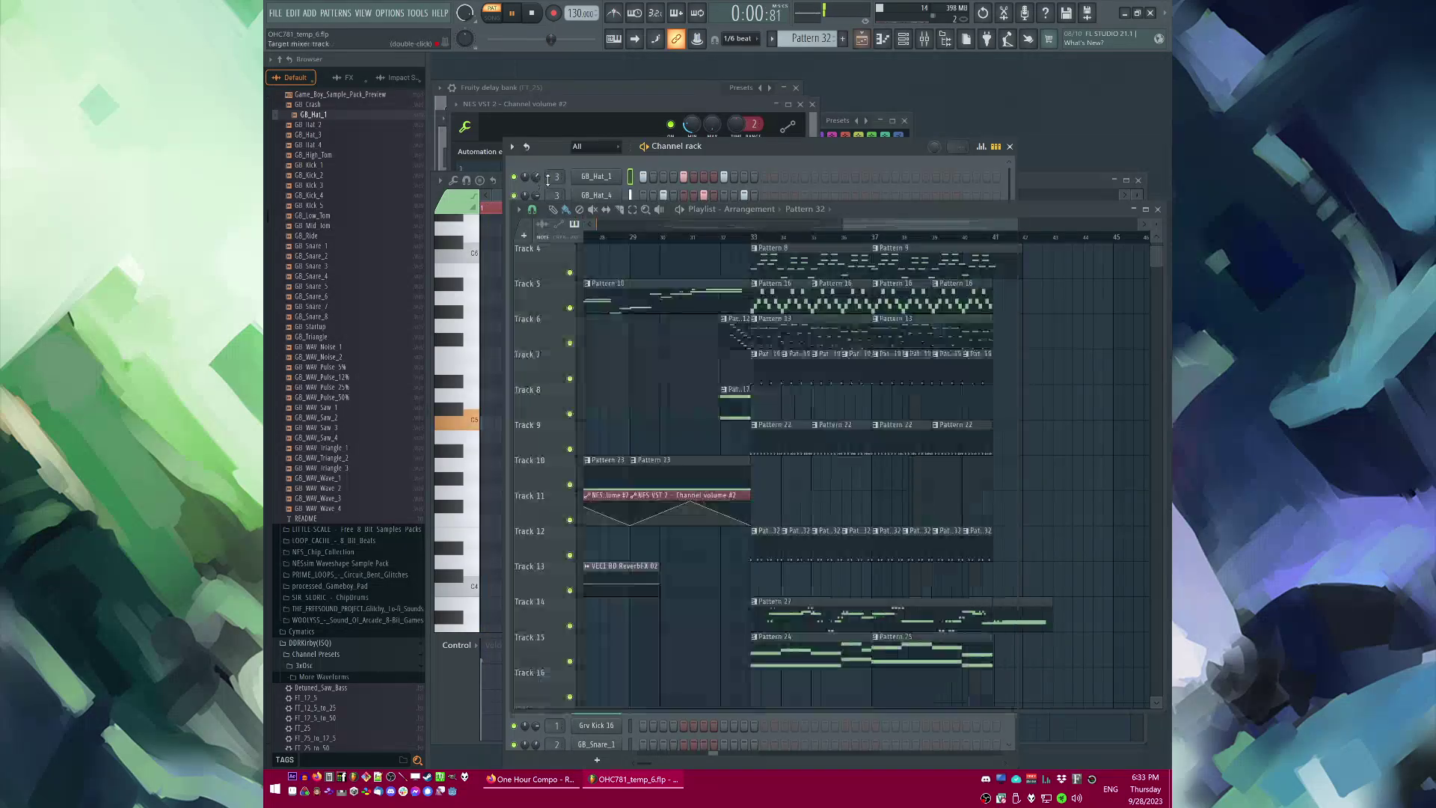
click(756, 238)
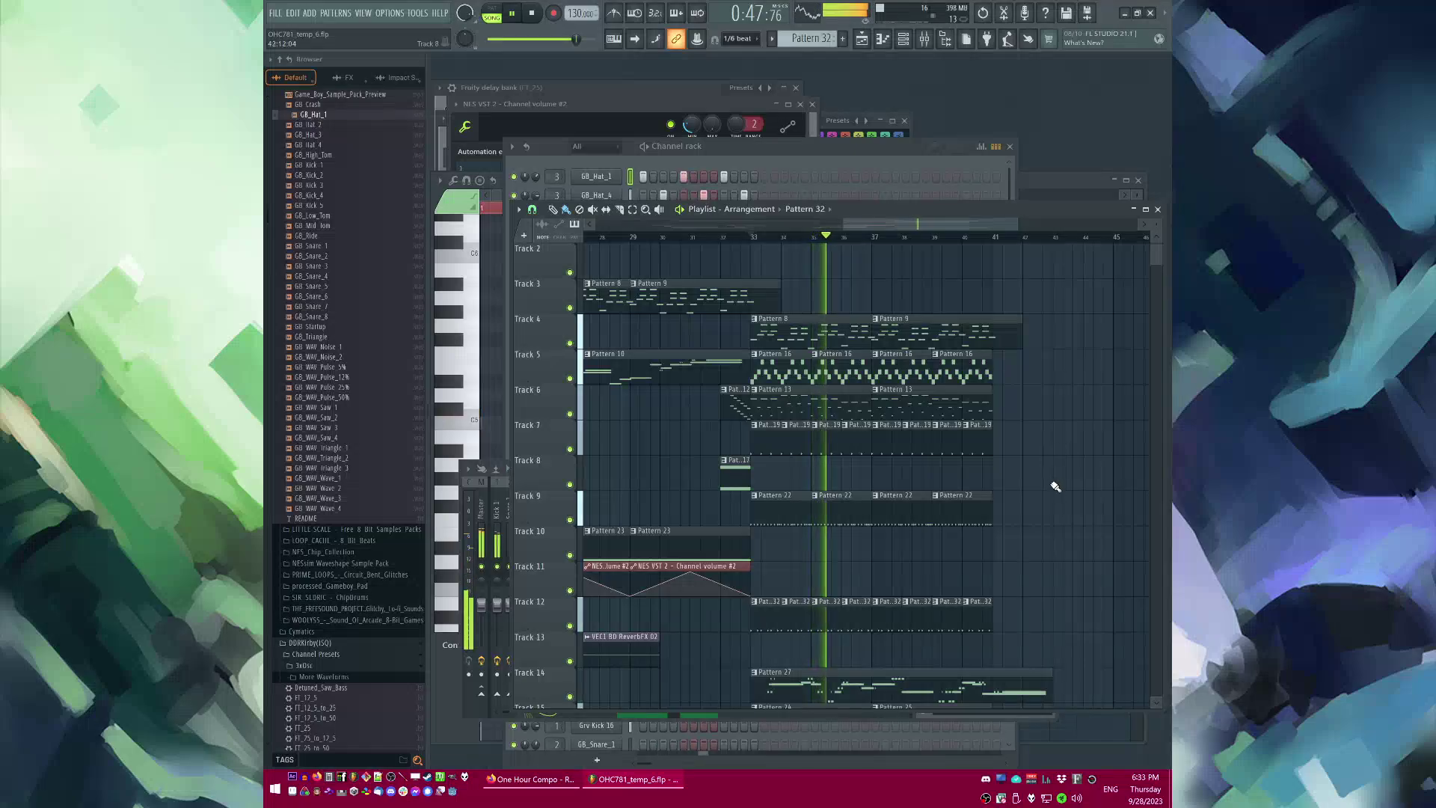
scroll(1062, 499, up, 1)
scroll(775, 428, down, 3)
scroll(890, 447, down, 2)
scroll(890, 445, down, 2)
scroll(727, 436, up, 1)
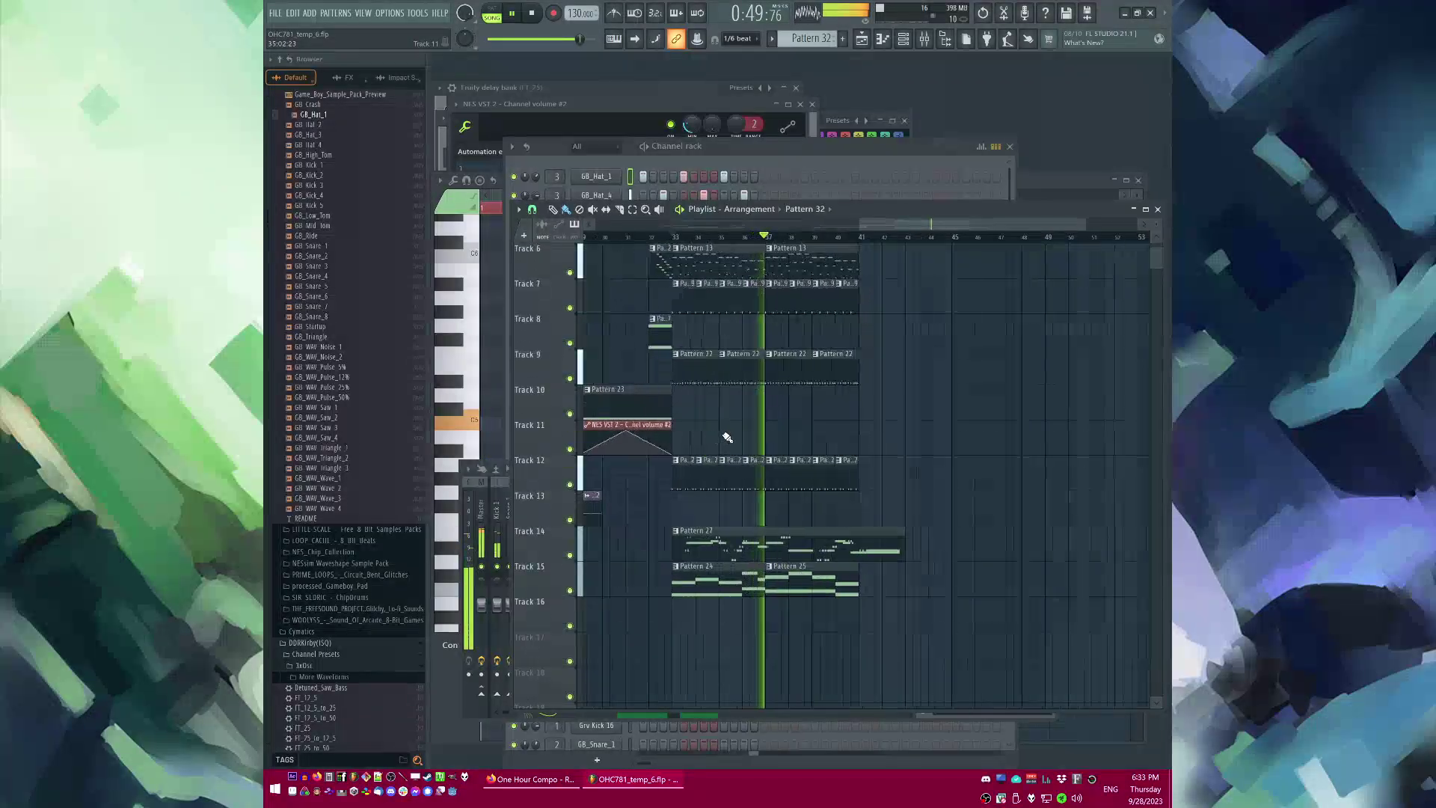
scroll(935, 486, up, 5)
scroll(935, 486, down, 3)
Step: Play back earlier sections of the track for comparison and save the project as OHC781_temp_7.flp
click(712, 238)
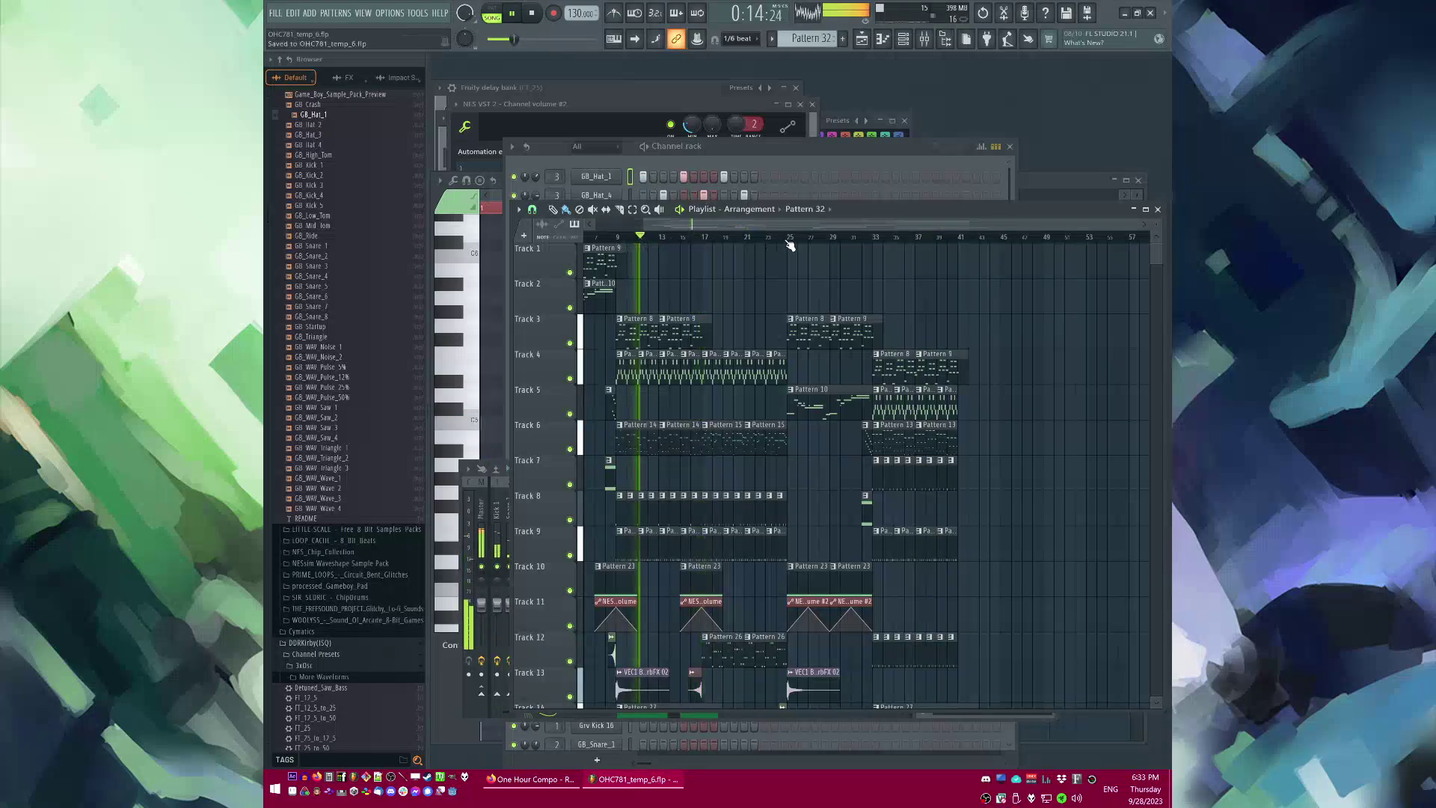
click(746, 238)
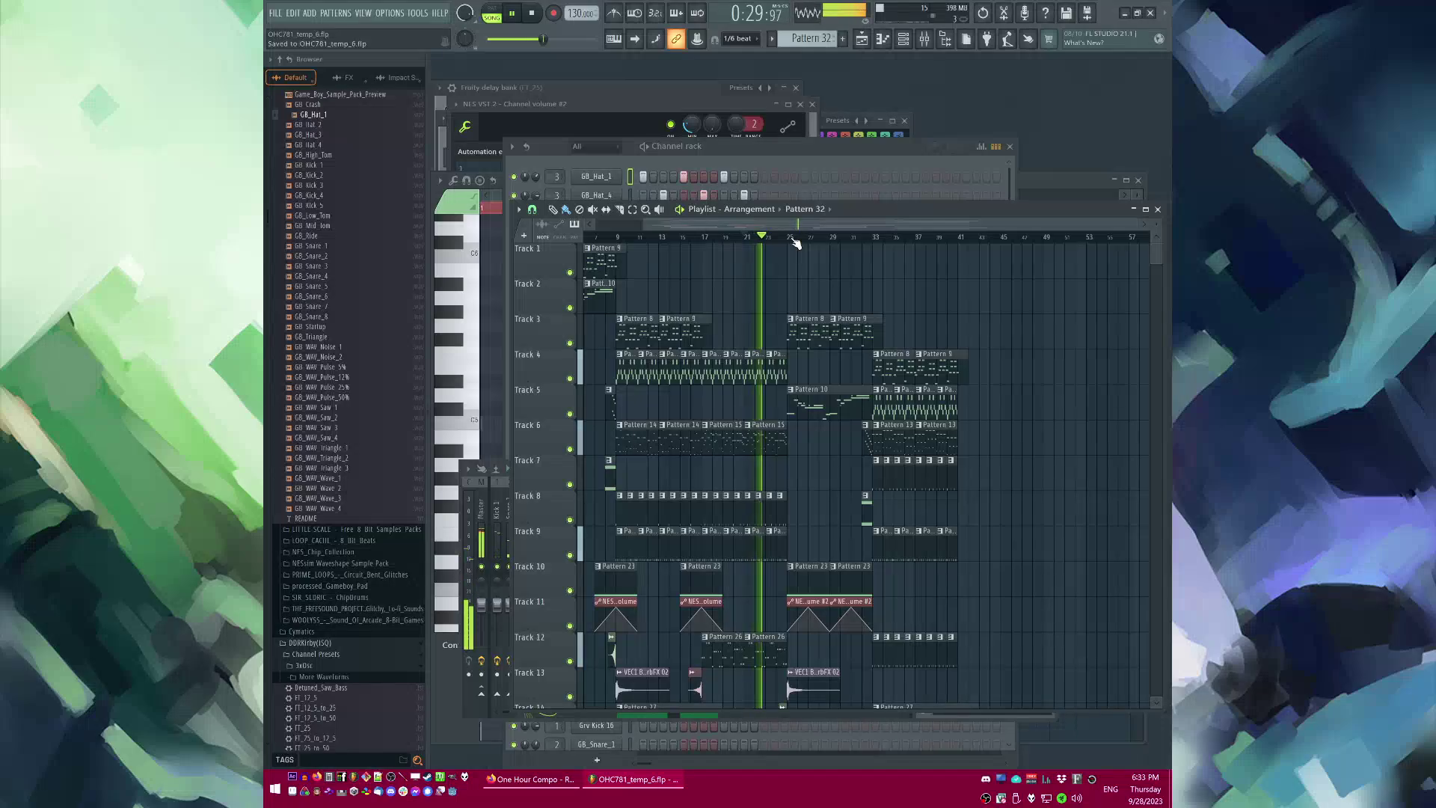
scroll(887, 320, down, 1)
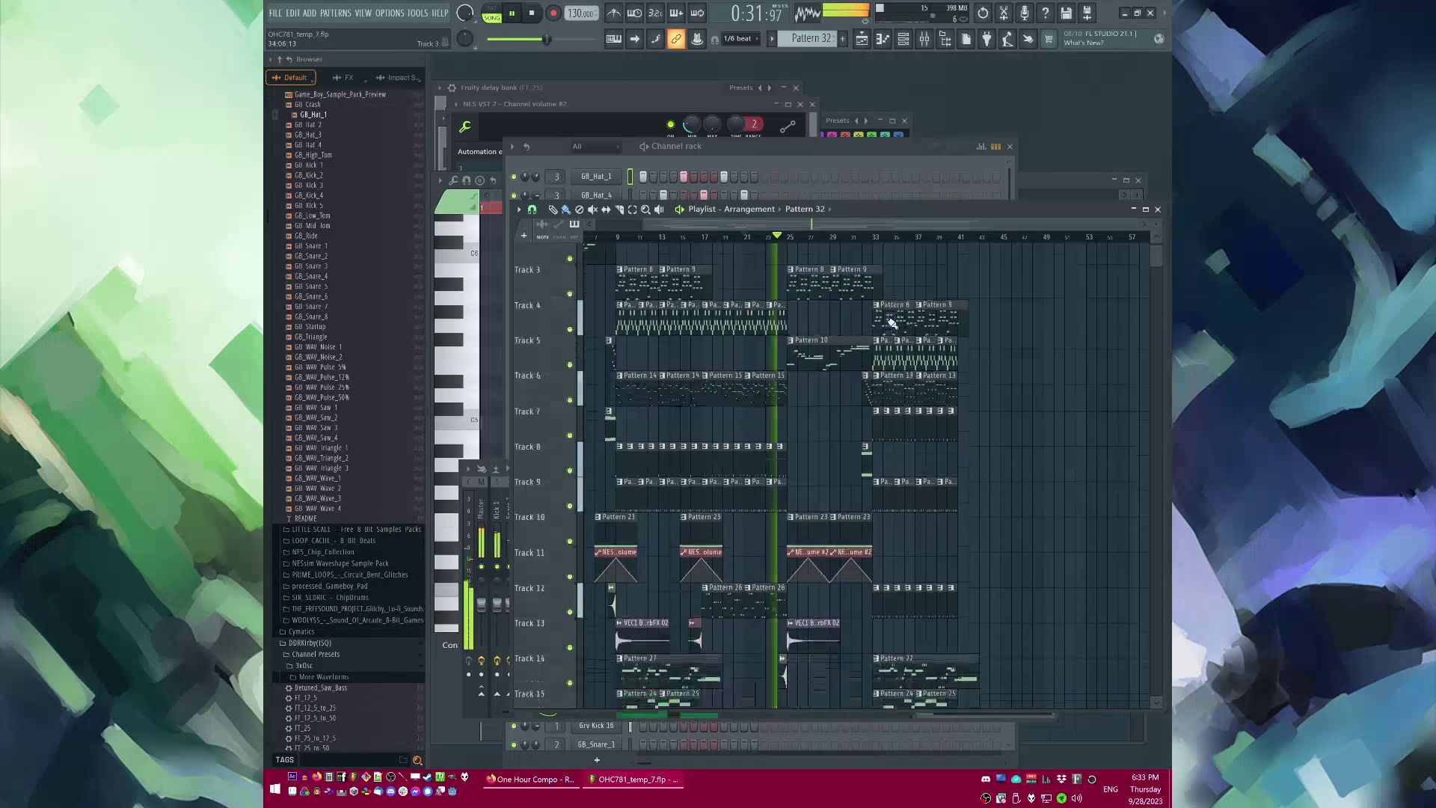
scroll(887, 322, up, 2)
scroll(783, 397, down, 2)
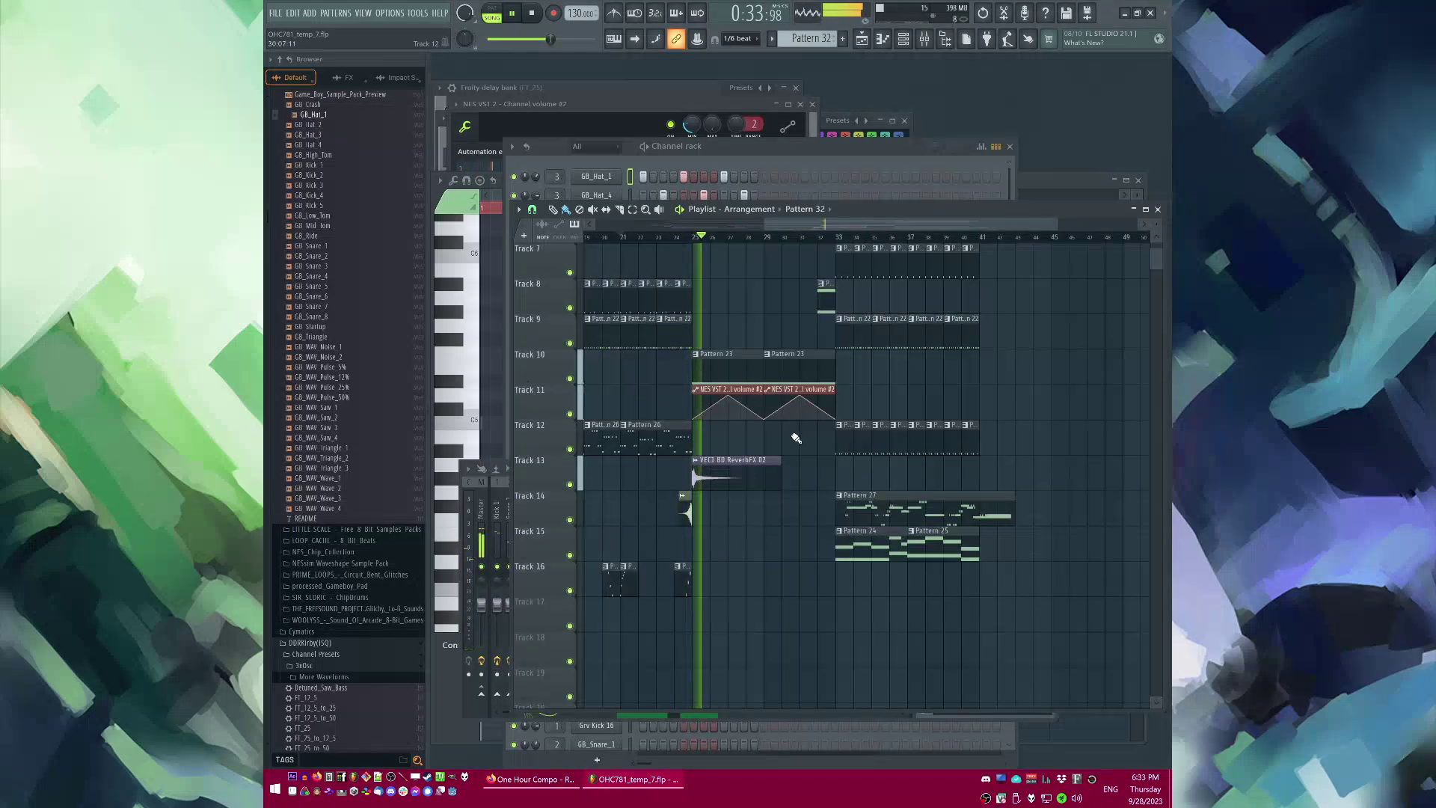
scroll(796, 436, up, 2)
scroll(797, 438, down, 3)
scroll(706, 494, up, 3)
scroll(706, 494, up, 3)
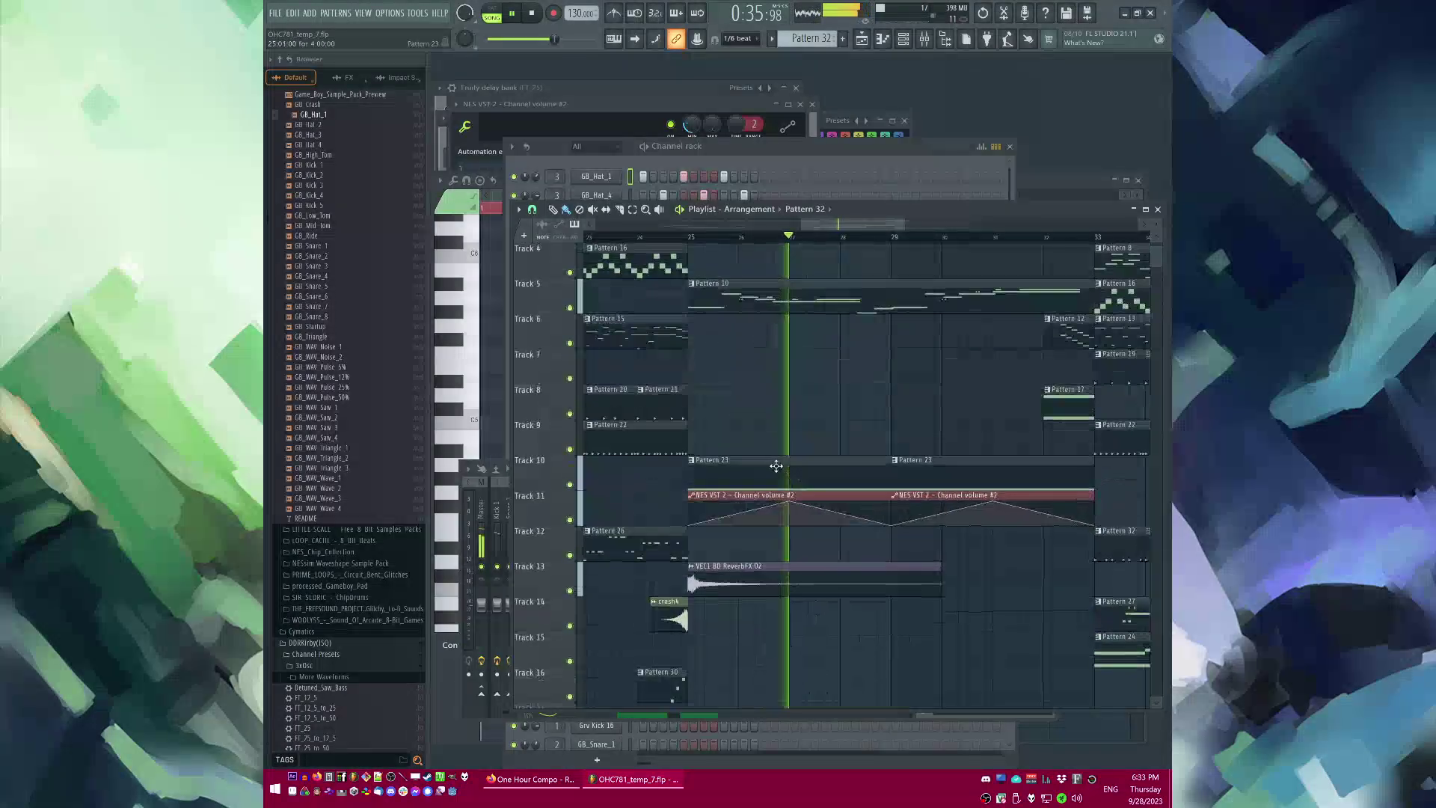
scroll(823, 257, down, 3)
Step: Replay the transition into bar 33 from bar 32, and examine the earlier Track 16 clips and the new section's layers
click(812, 238)
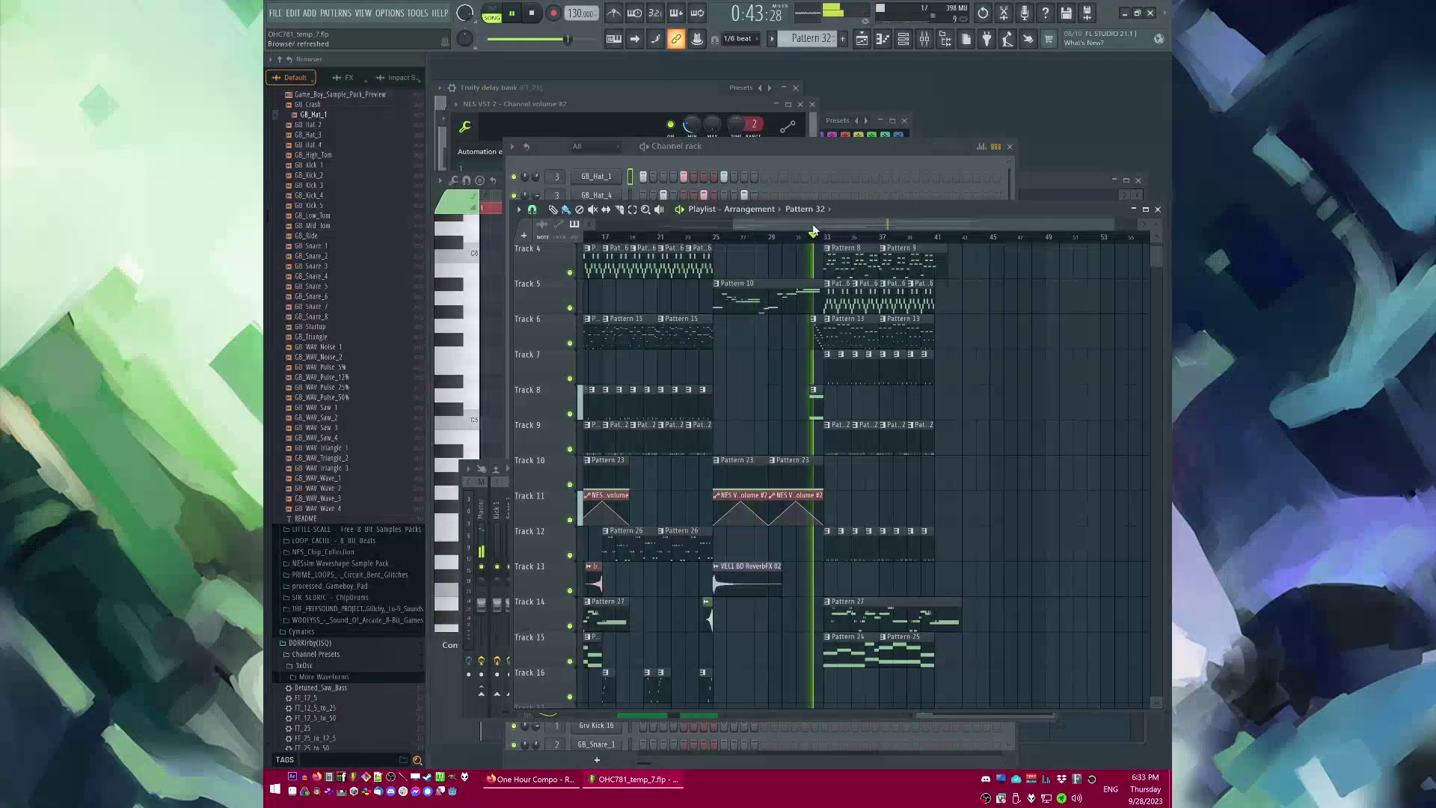
scroll(934, 359, right, 1)
scroll(1050, 442, down, 2)
click(707, 587)
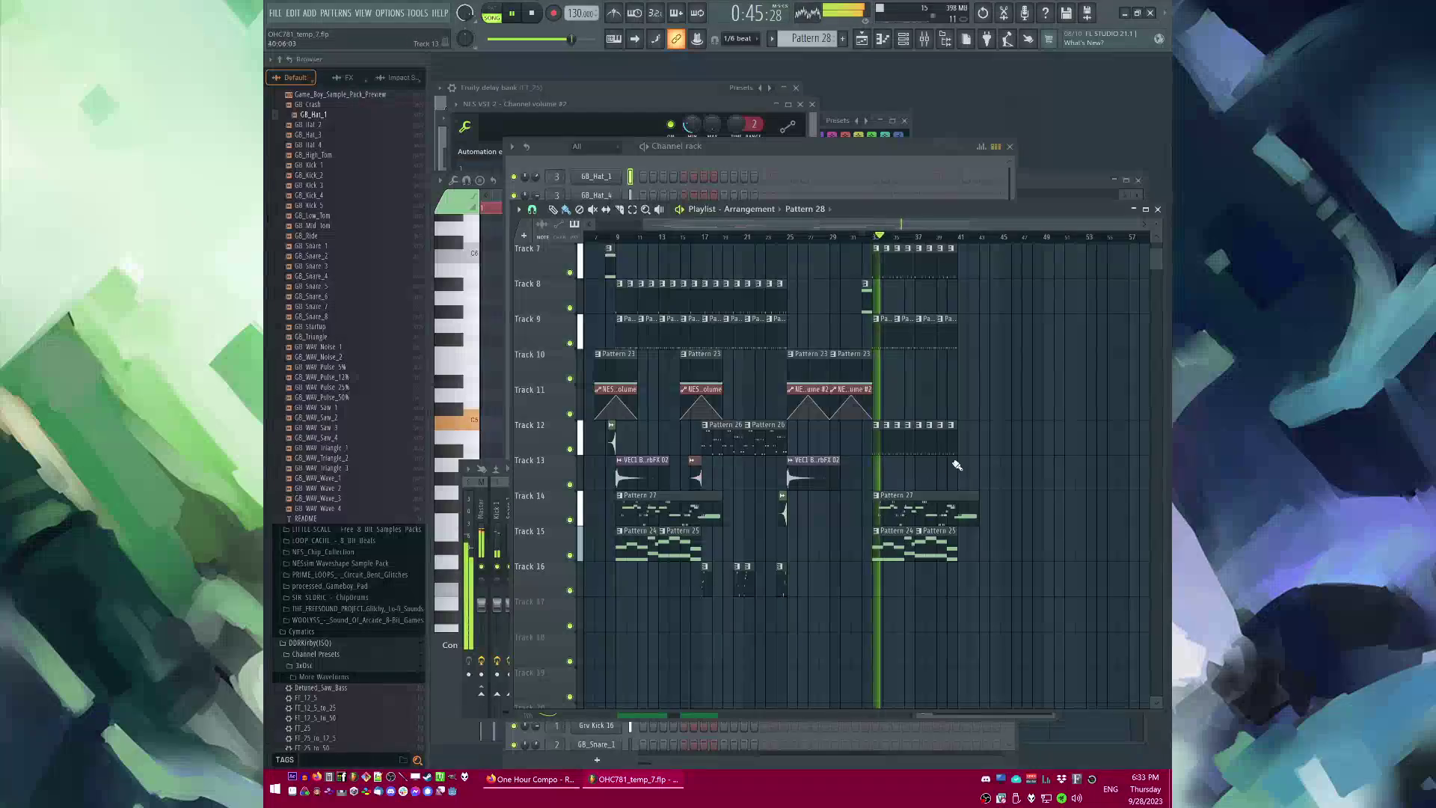
scroll(950, 464, up, 2)
scroll(860, 374, up, 1)
click(754, 237)
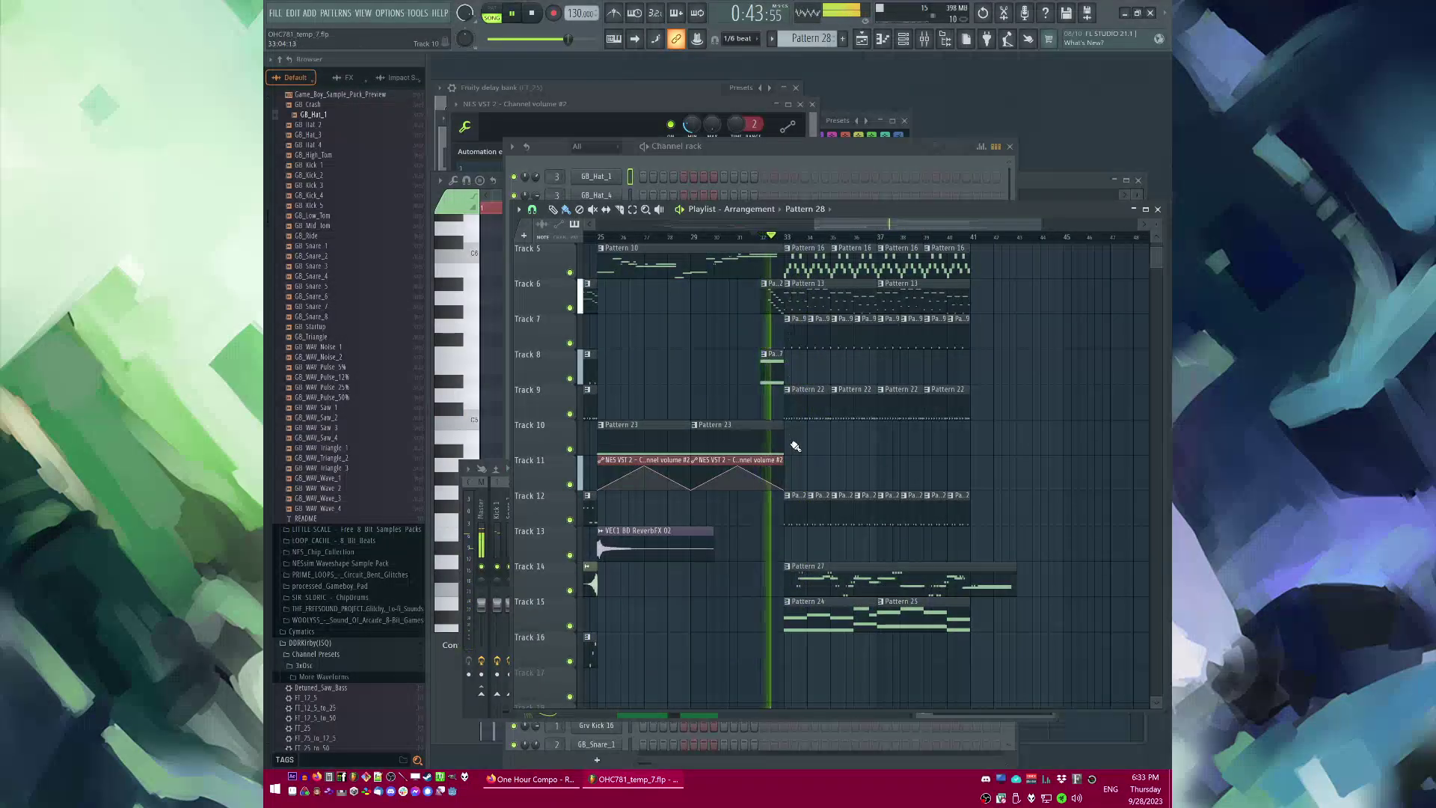
scroll(848, 470, down, 1)
scroll(847, 469, up, 2)
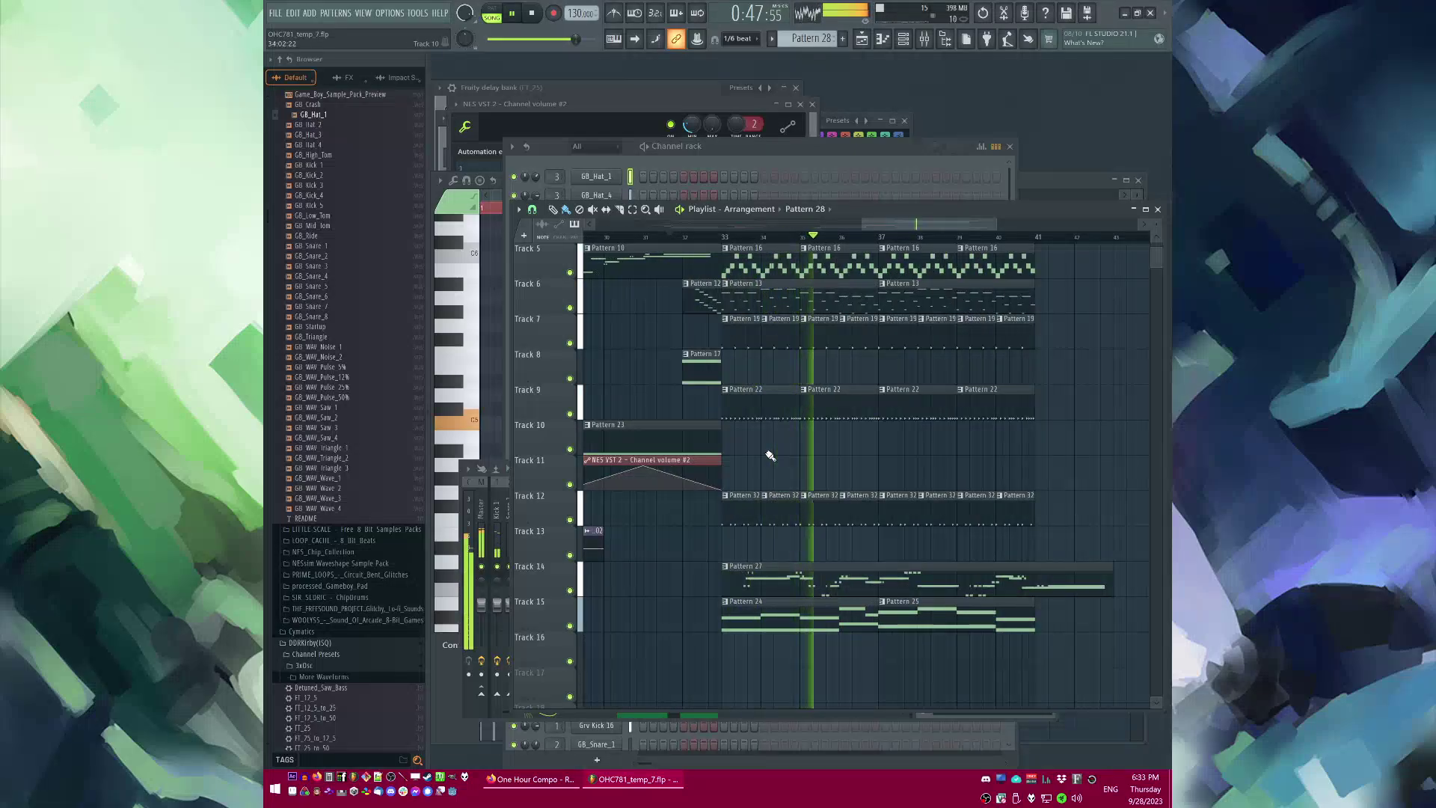
scroll(770, 455, down, 1)
Step: Create a new empty pattern and place it on Track 10 at bar 33
key(ctrl+F4)
click(739, 442)
scroll(330, 264, up, 5)
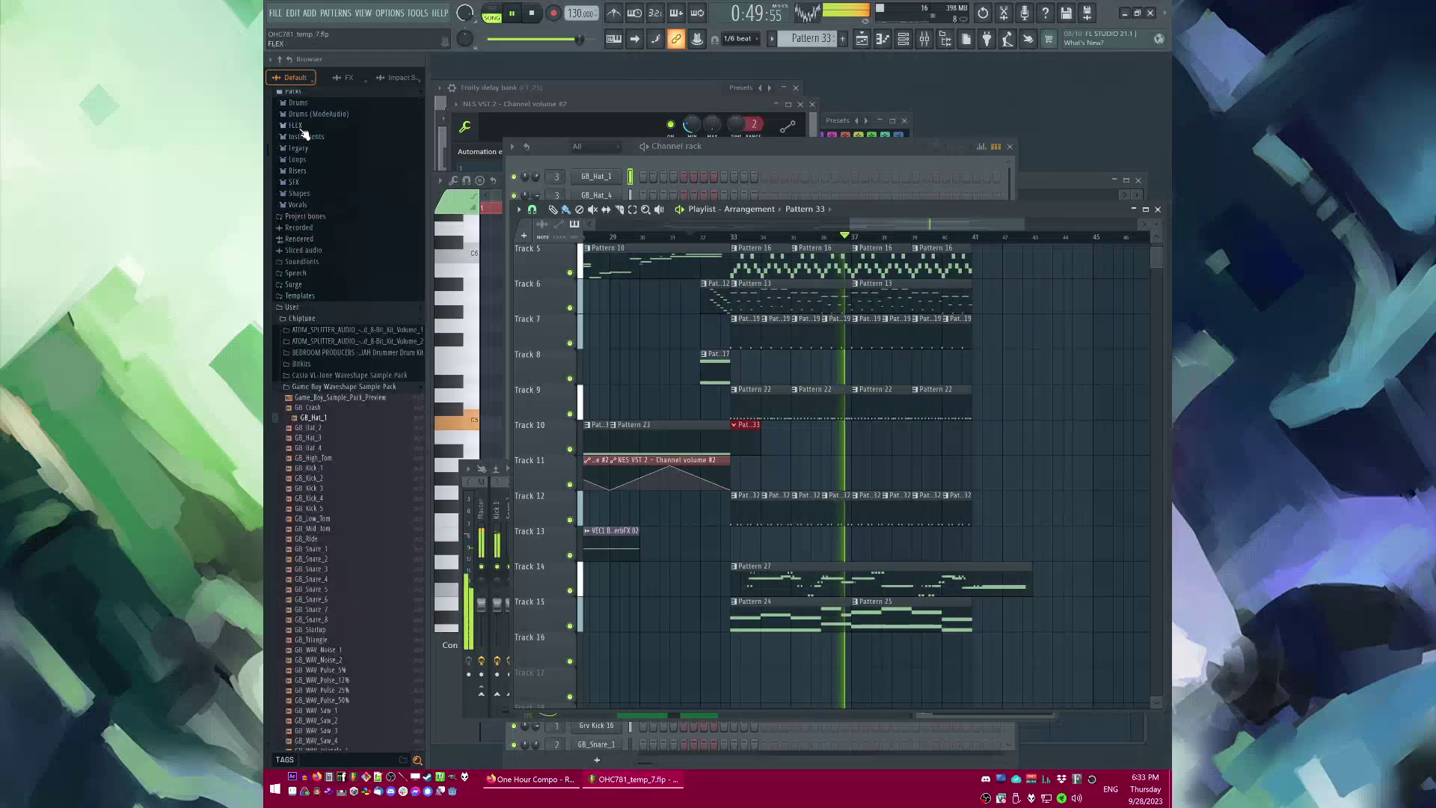
Step: Add the FT_25 preset from the 3xOsc More Waveforms folder as a new channel and open its piano roll
click(289, 59)
drag(303, 426, 308, 435)
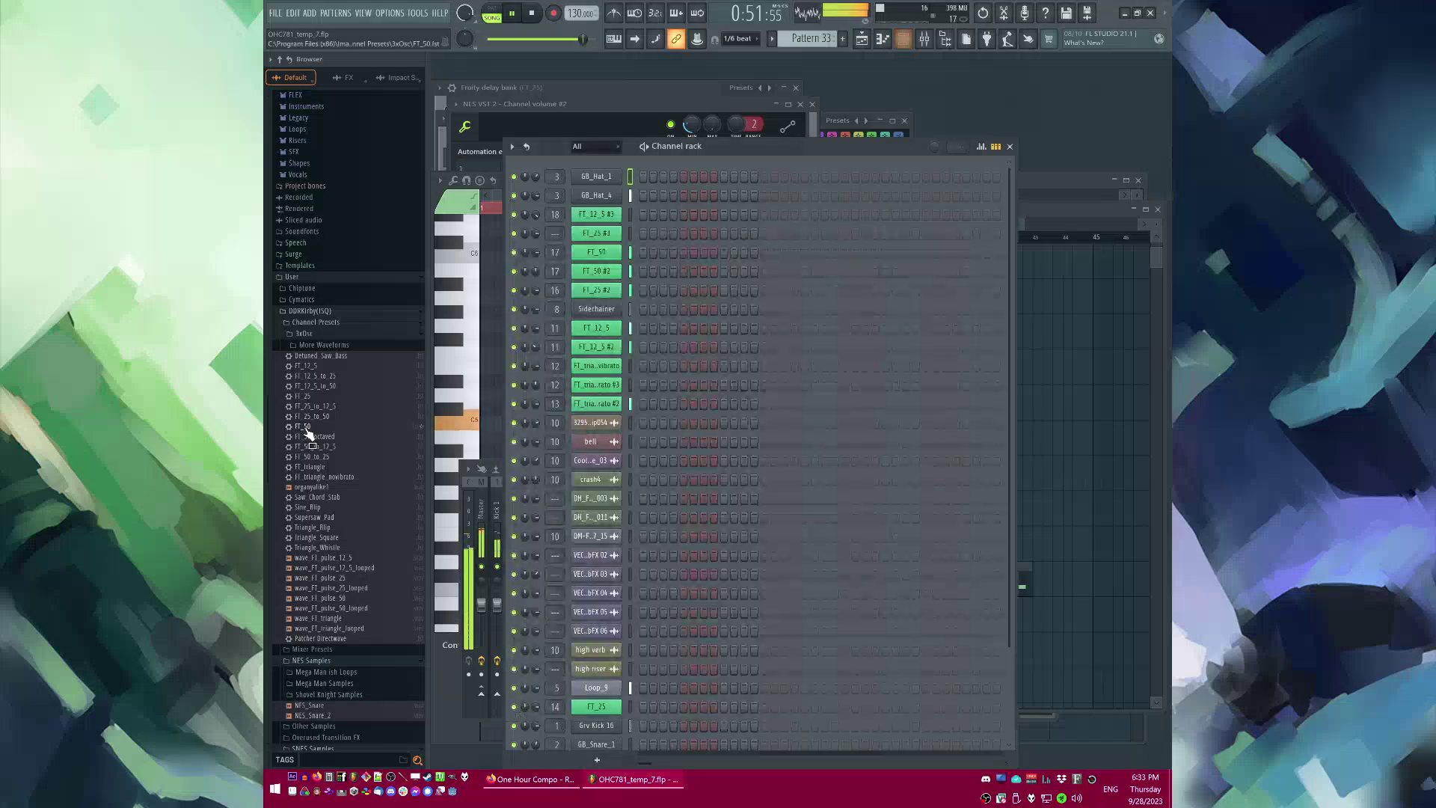
drag(616, 160, 763, 301)
right_click(601, 179)
click(647, 176)
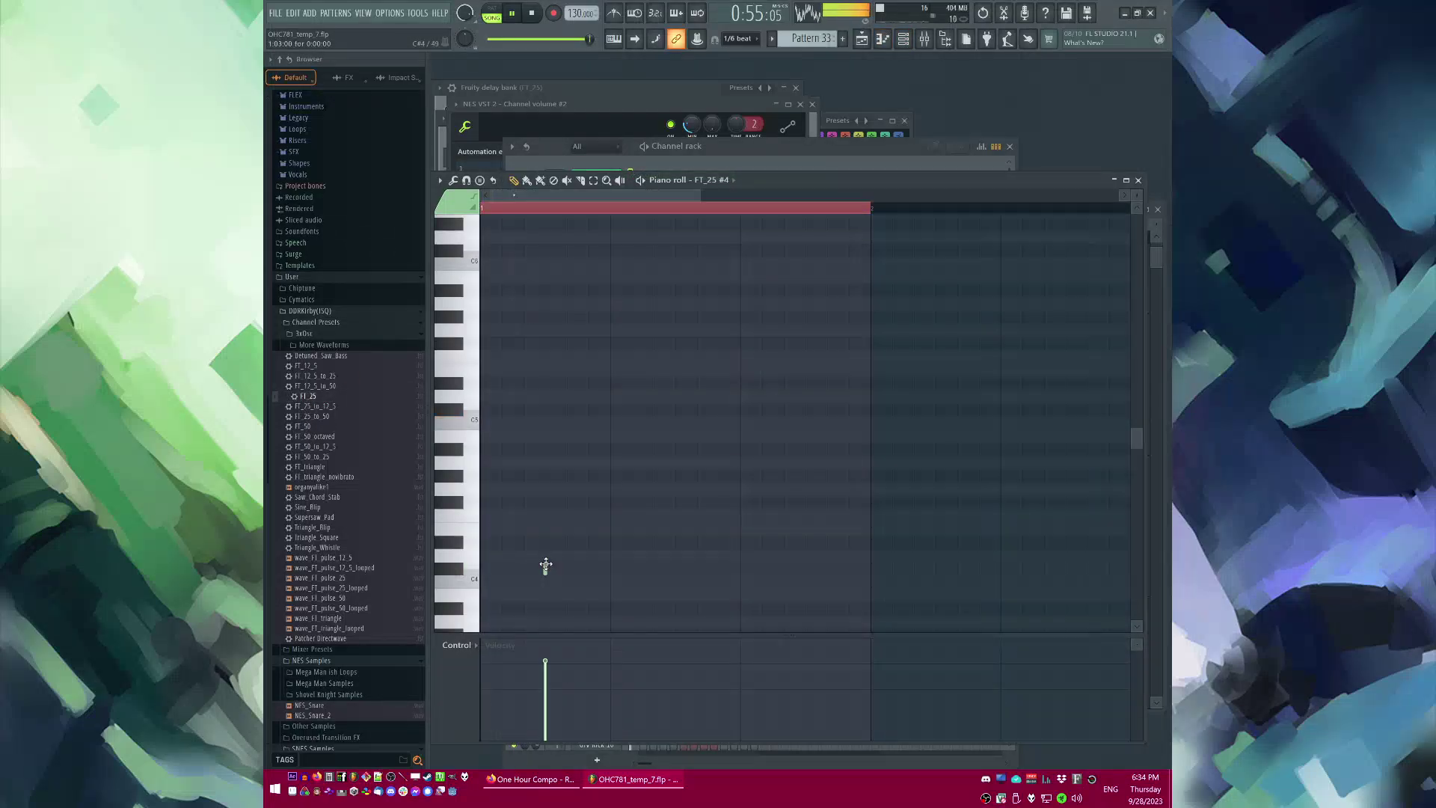
double_click(480, 581)
click(784, 462)
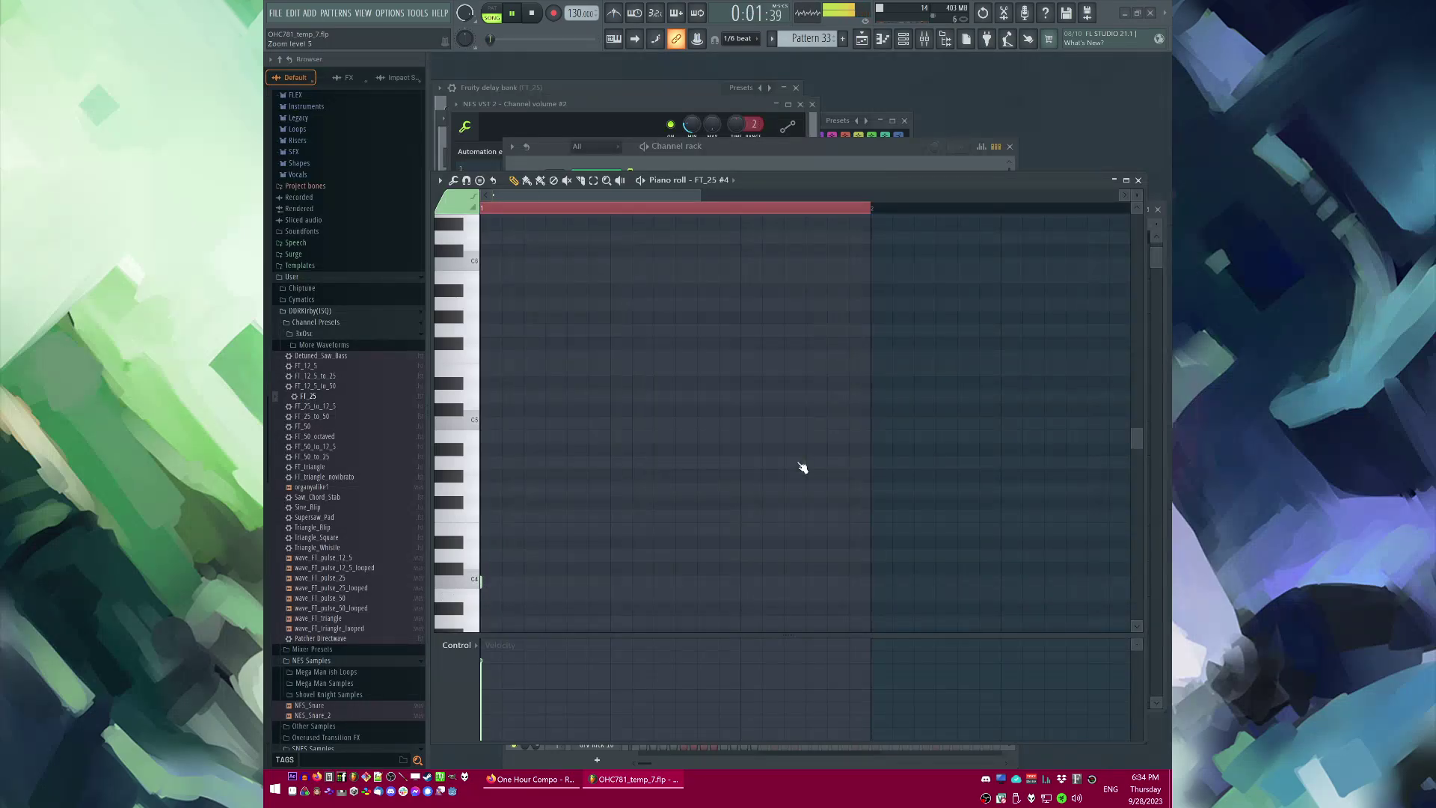
scroll(529, 495, down, 3)
right_click(507, 423)
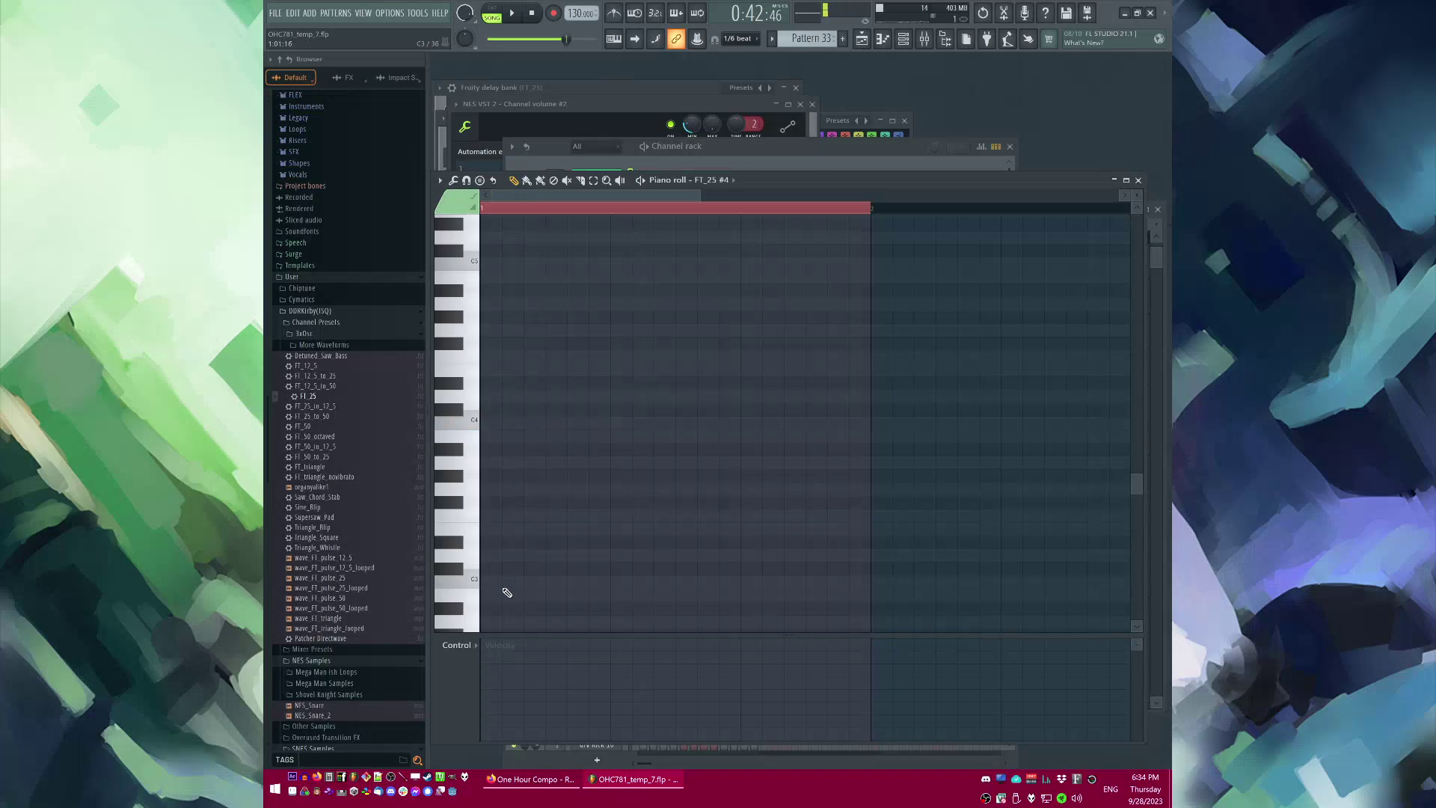
Step: Start the FT_25 #4 line in the first bar with the equal-length notes C3, C4, C5, G5 and B4
click(502, 586)
drag(546, 412, 514, 429)
key(ctrl+a)
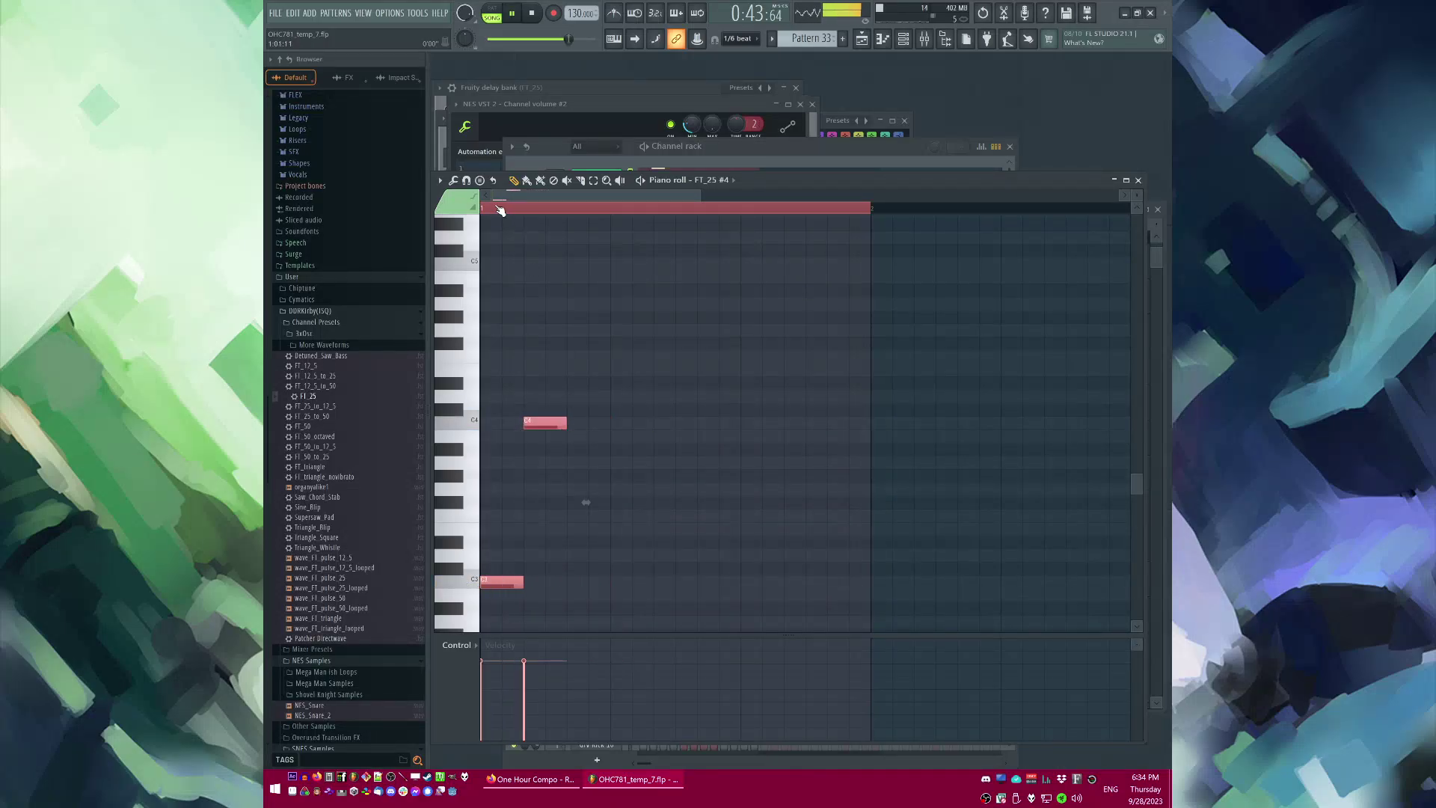
click(500, 210)
key(ctrl+d)
scroll(602, 371, up, 3)
key(space)
click(575, 385)
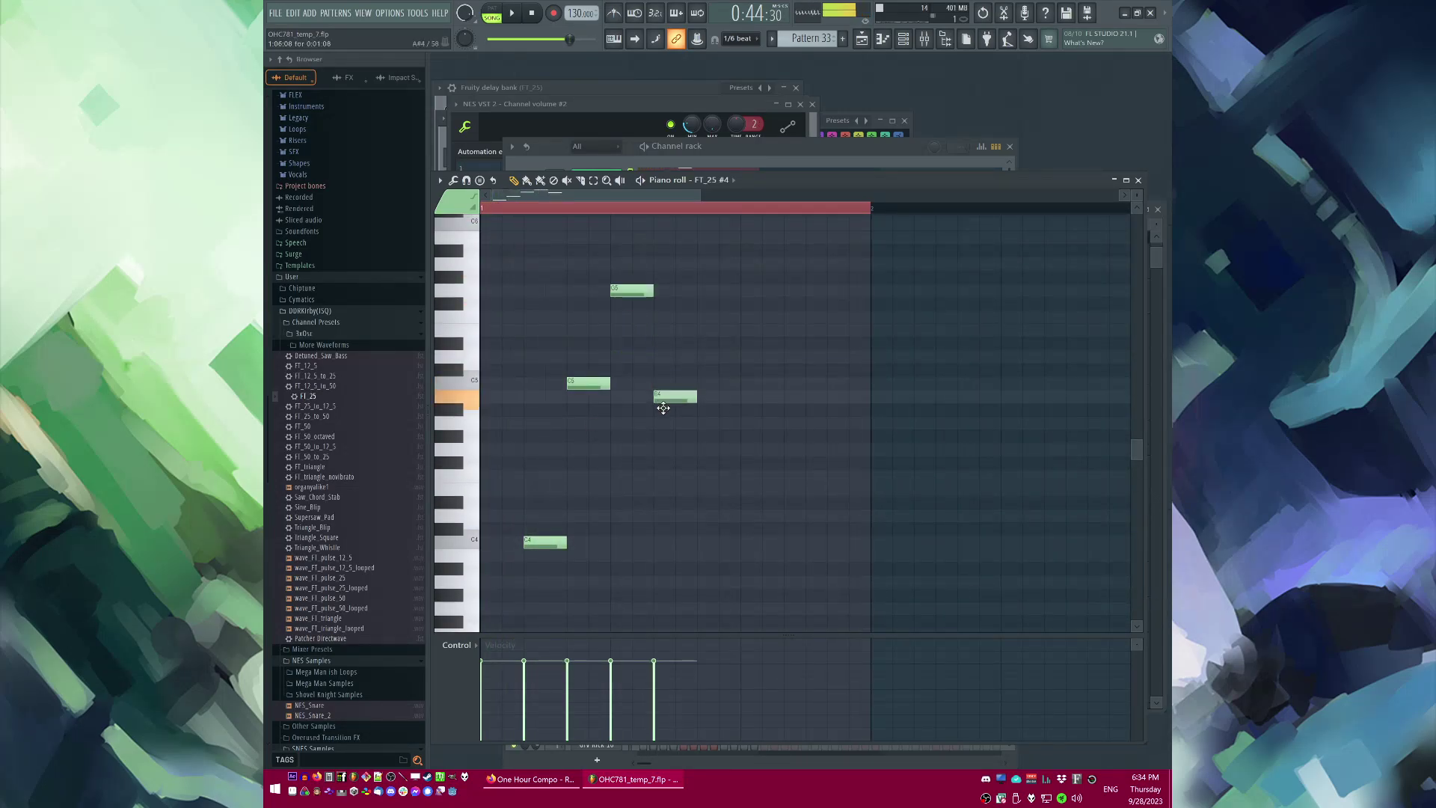
Step: Complete the first bar of the line with C5, E5, F5 and G5, and play it back
key(space)
scroll(684, 343, down, 2)
key(space)
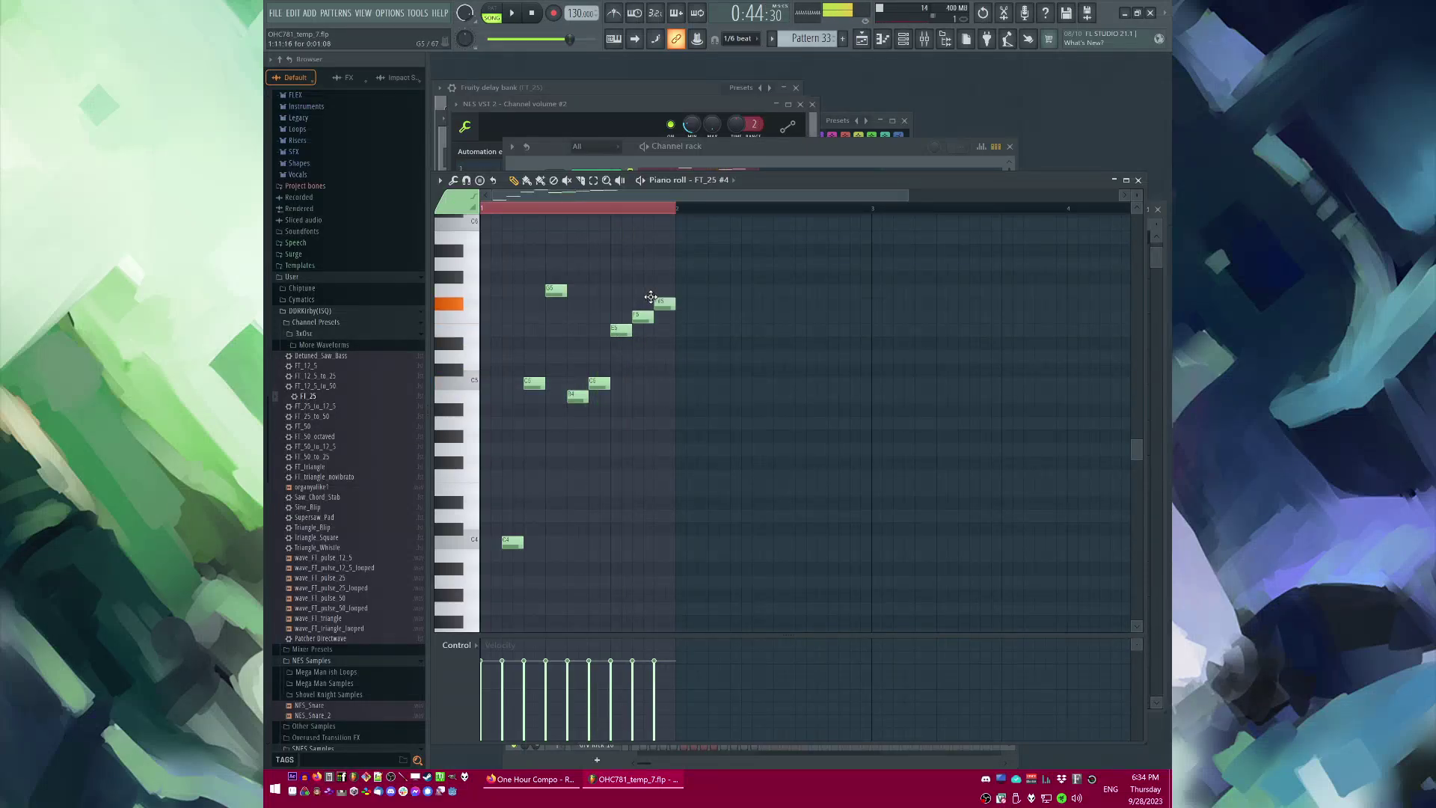
key(space)
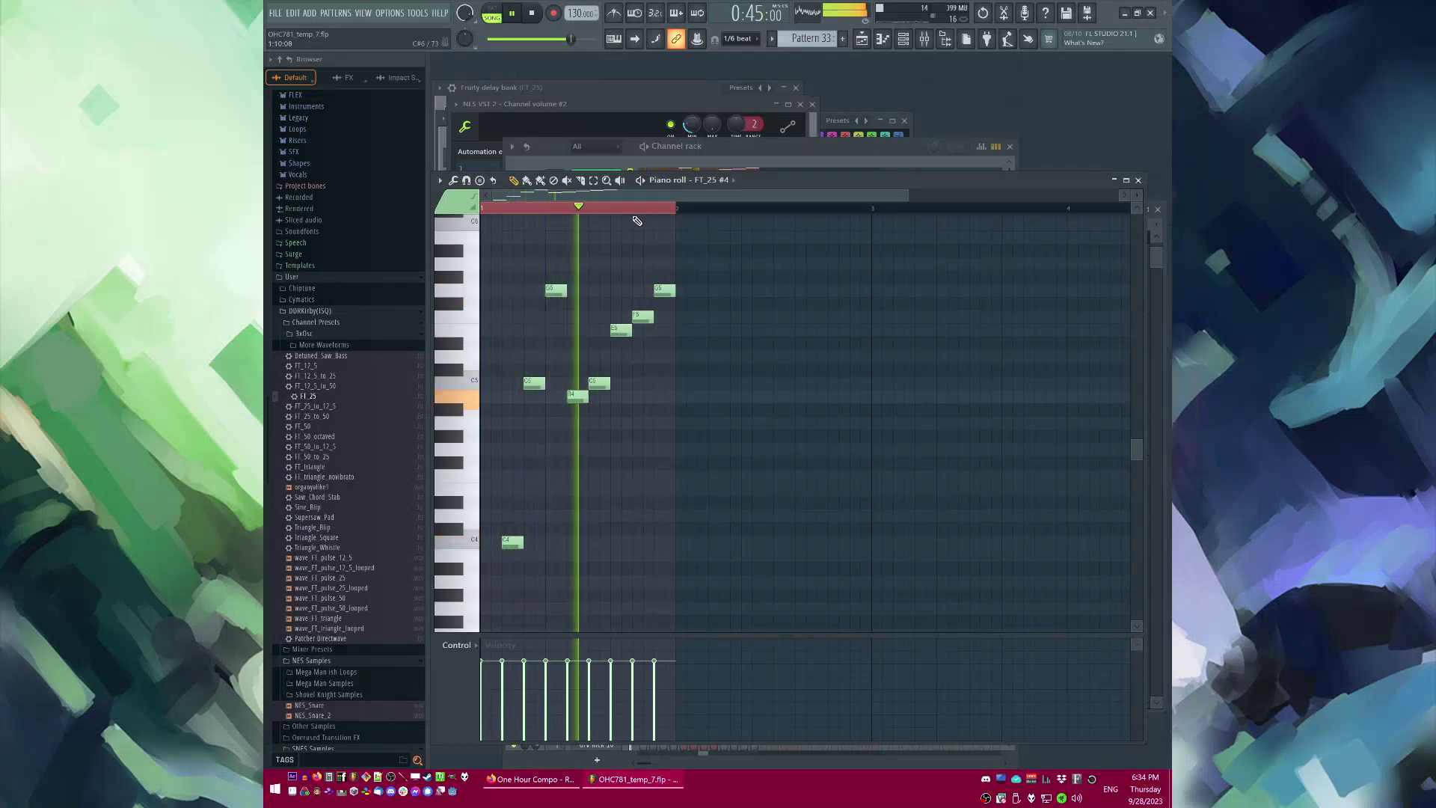
scroll(542, 497, down, 3)
key(space)
Step: Raise the first two notes of the bar to C4 and G4, and play the bar within the song
click(488, 578)
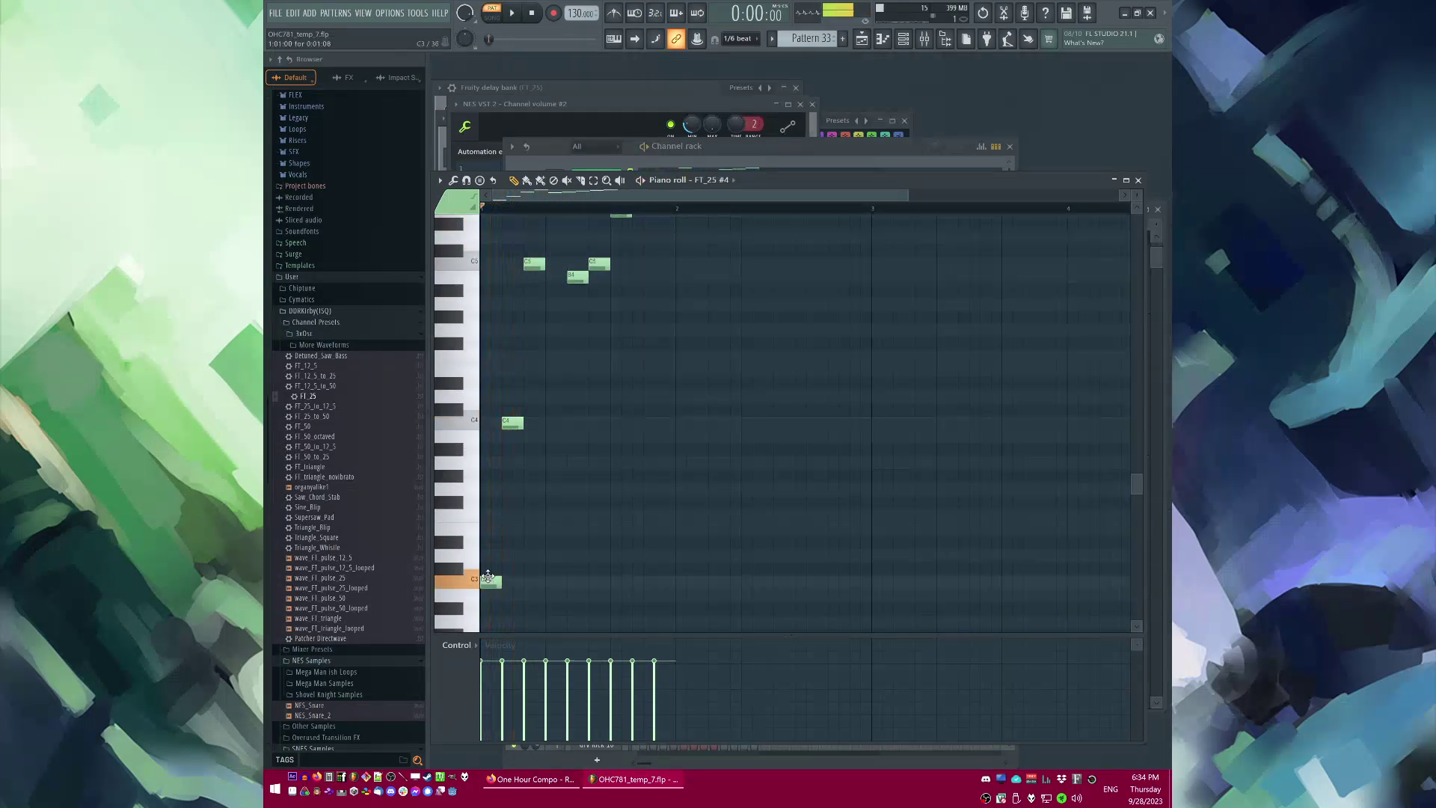
drag(511, 419, 513, 330)
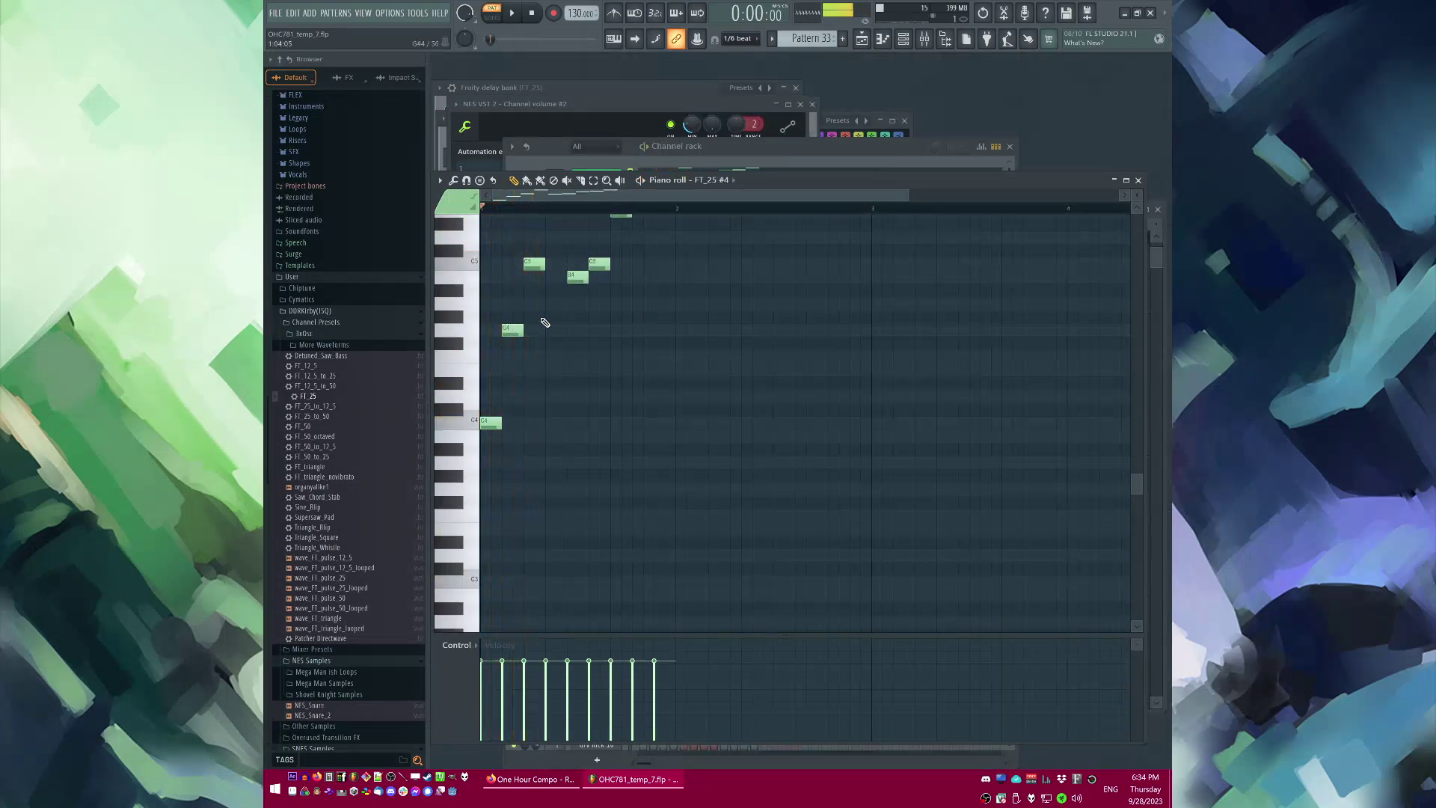
scroll(510, 270, up, 4)
key(space)
key(l)
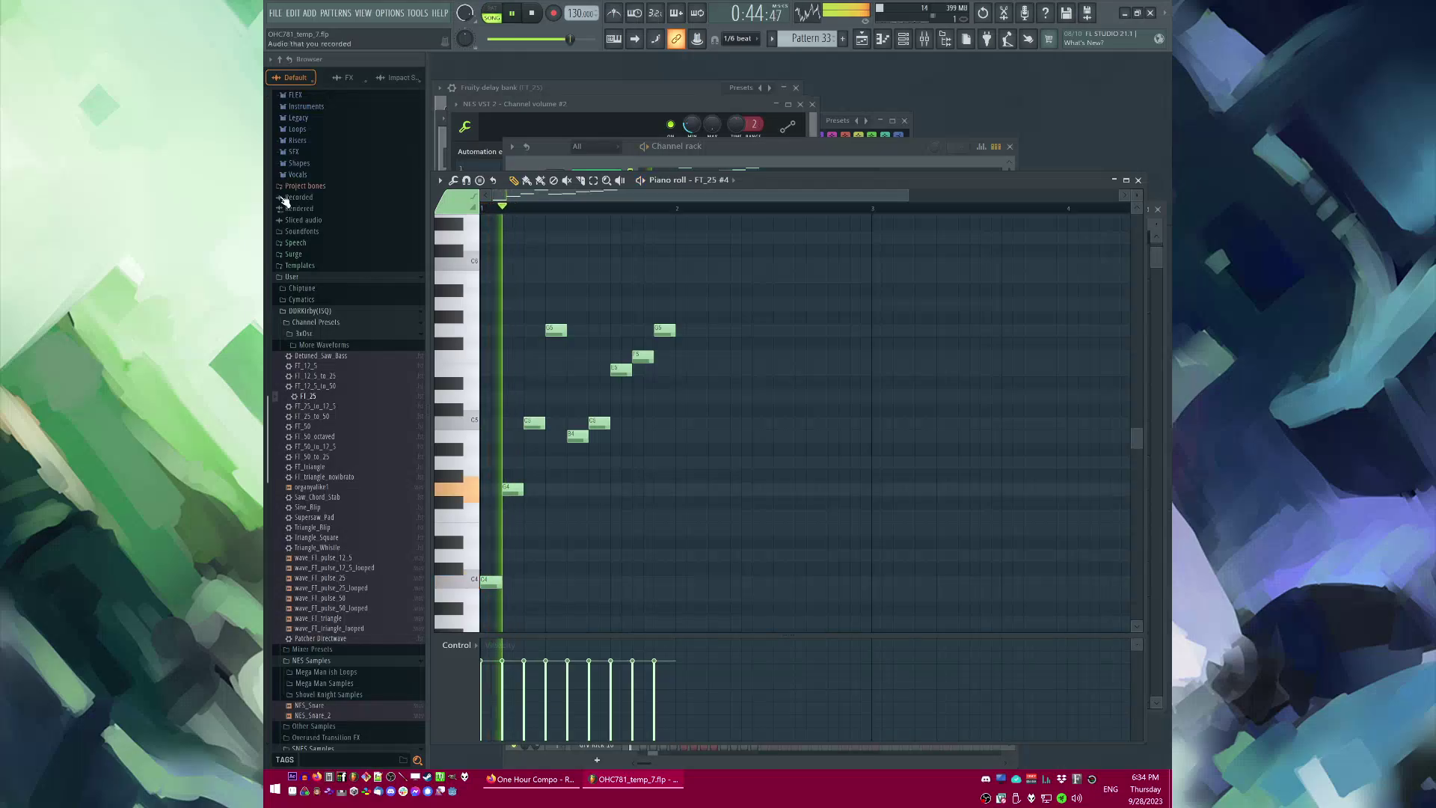
scroll(643, 419, down, 2)
scroll(643, 418, down, 3)
drag(484, 209, 693, 256)
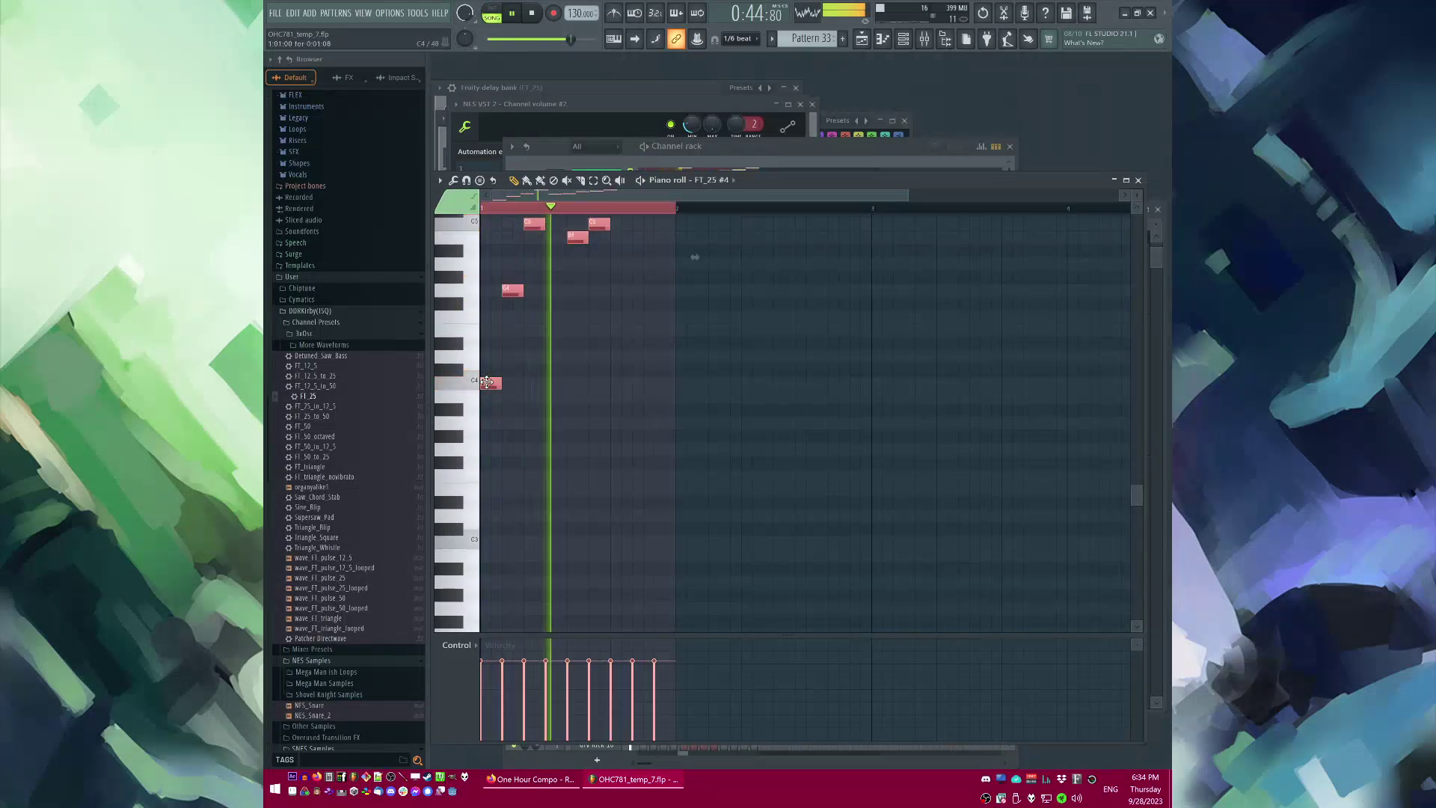
key(space)
key(space)
Step: Route the FT_25 #4 channel to mixer track 19 and insert Fruity Reverb 2 in its sixth effect slot
key(F6)
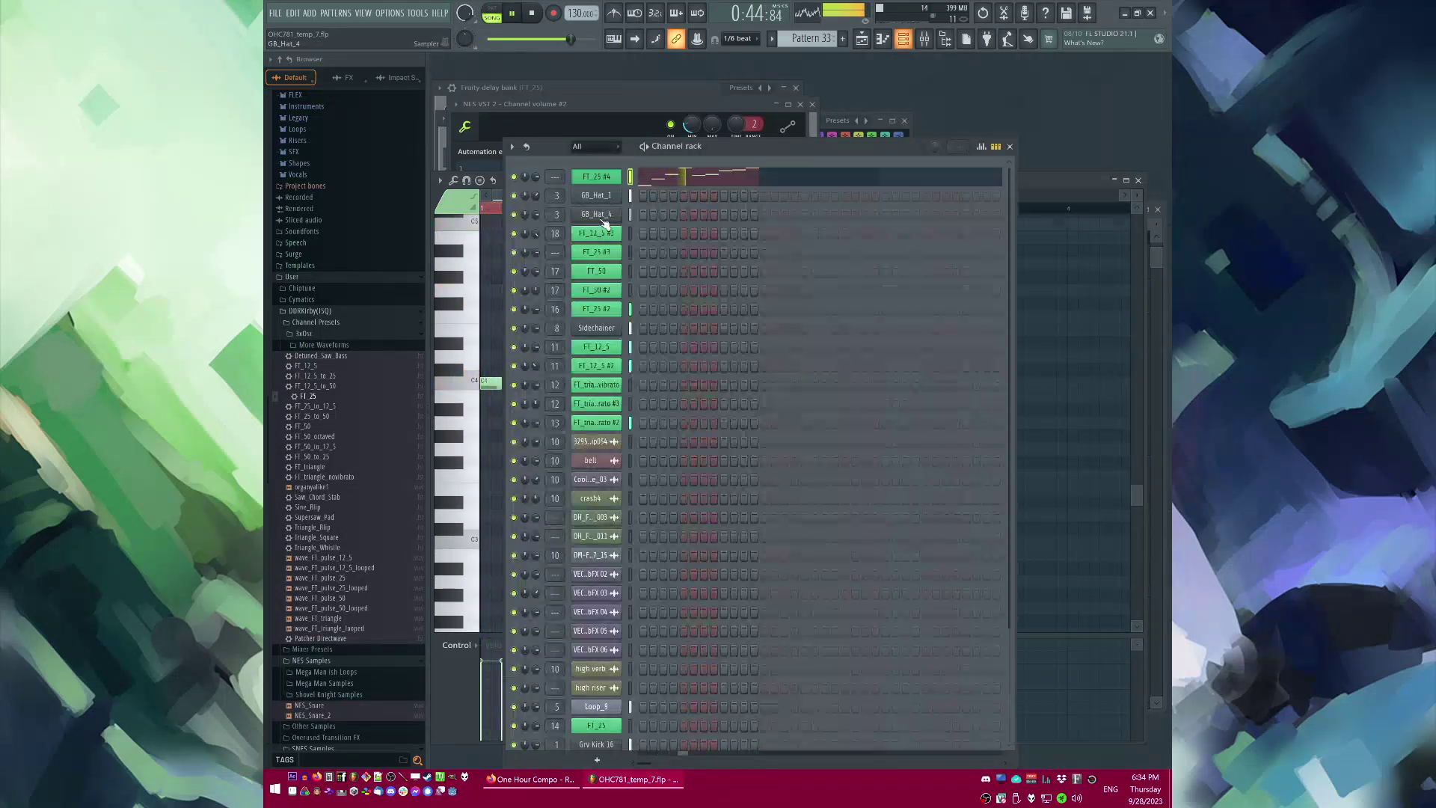
click(606, 180)
key(space)
key(ctrl+l)
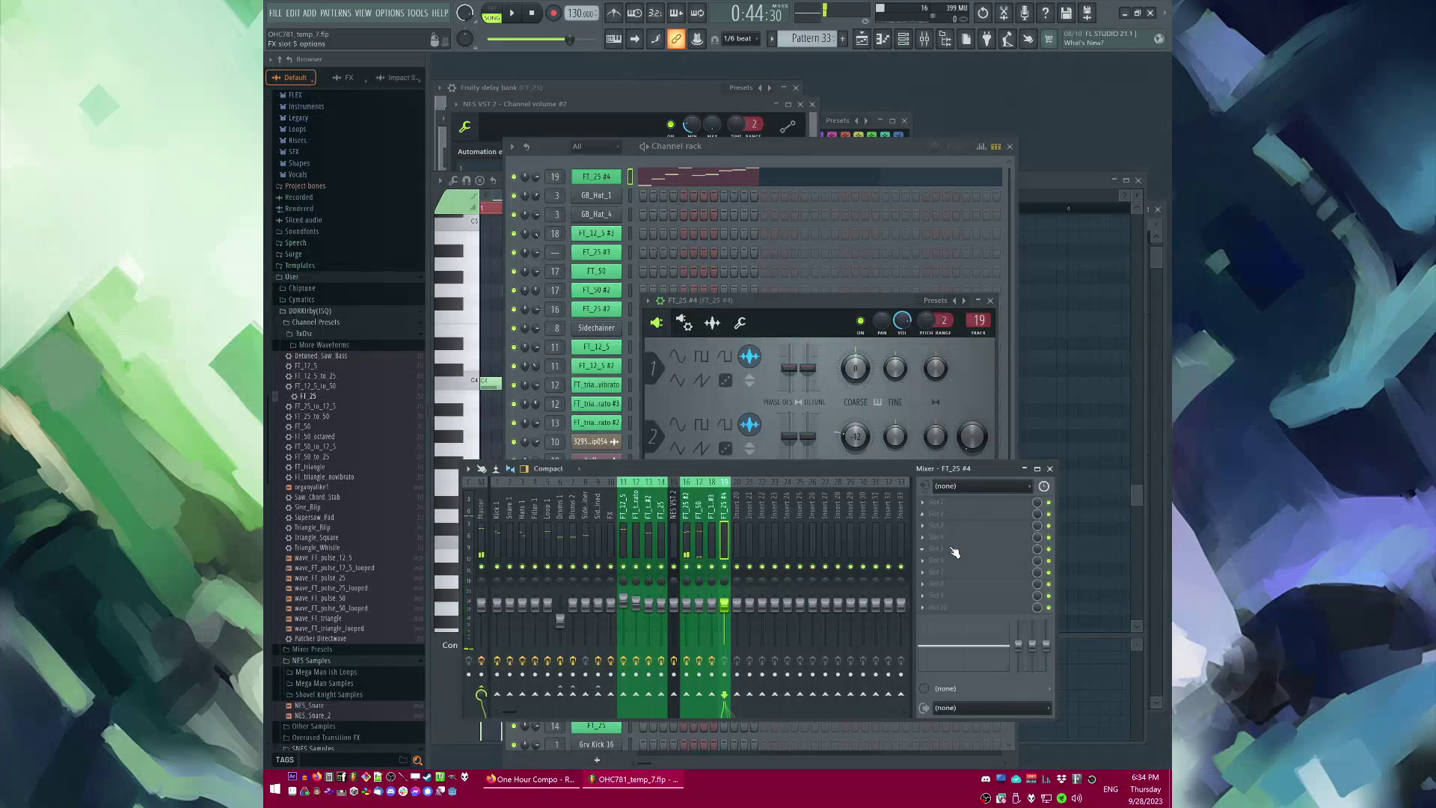
click(952, 548)
click(1126, 635)
key(space)
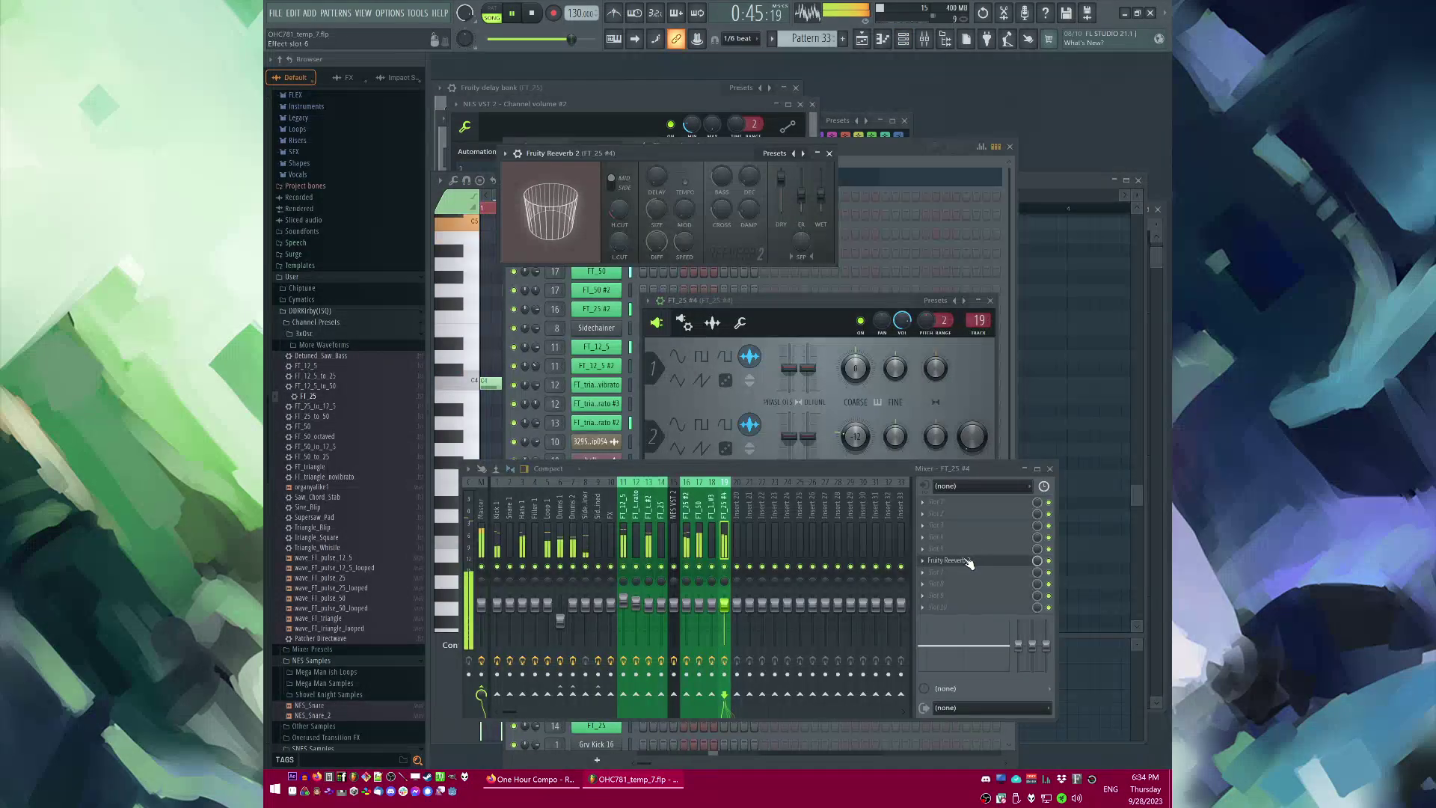
Step: Insert Fruity Parametric EQ 2 on the FT_25 #4 mixer track and roll off its low frequencies
click(929, 521)
click(1117, 598)
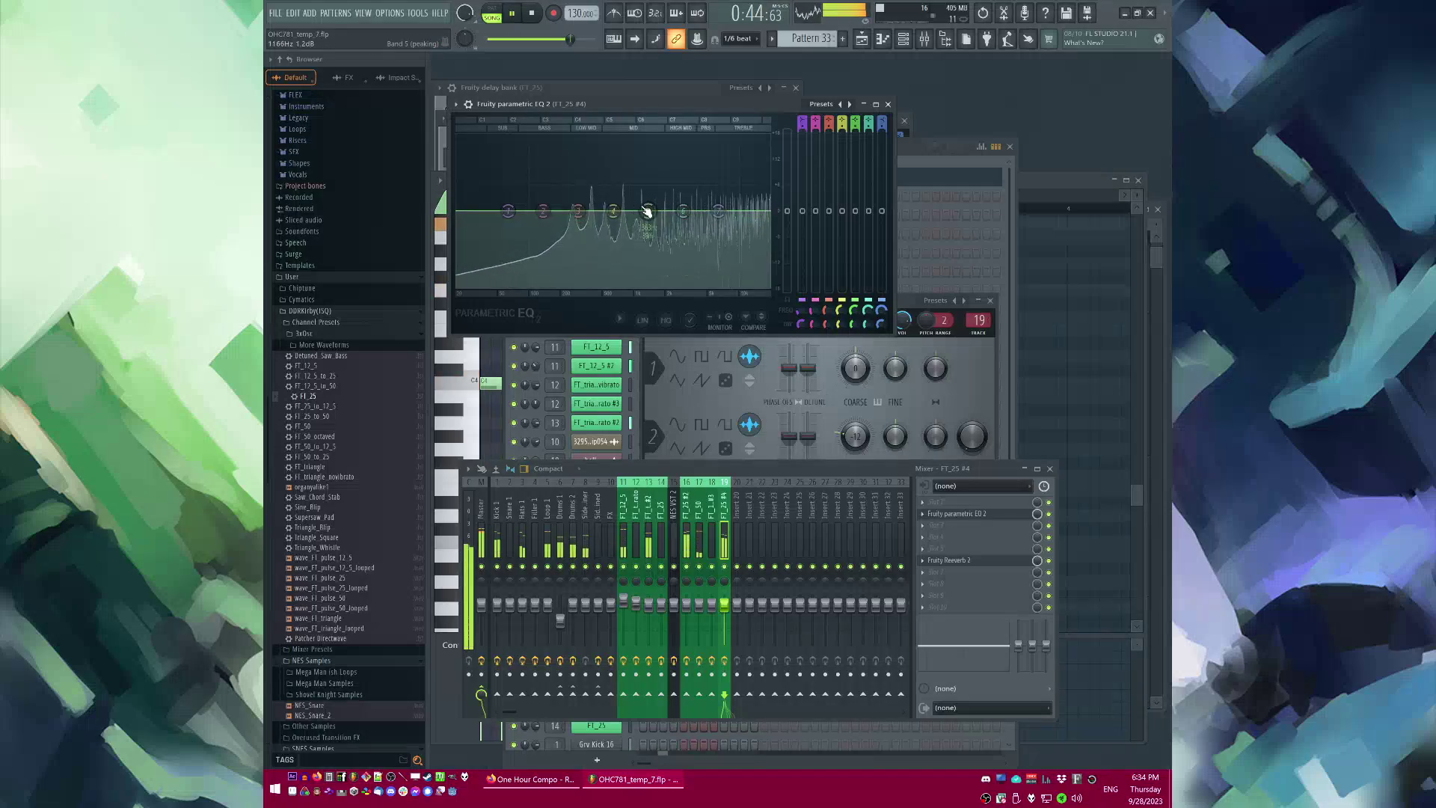
drag(719, 213, 767, 286)
drag(508, 212, 513, 287)
alt+click(767, 281)
key(space)
Step: Turn on portamento for the FT_25 #4 channel and check its volume envelope while the pattern plays
click(728, 382)
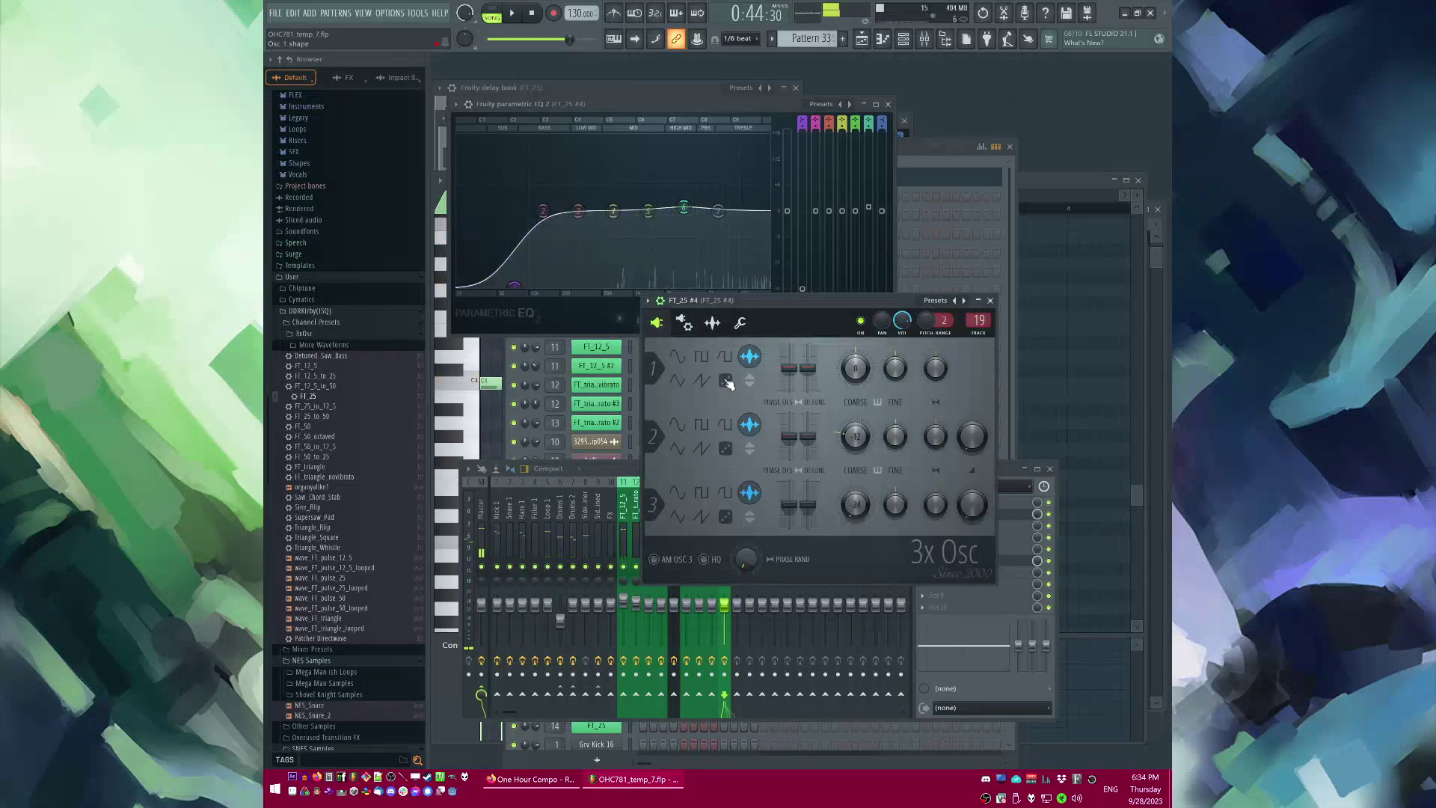
key(space)
click(740, 322)
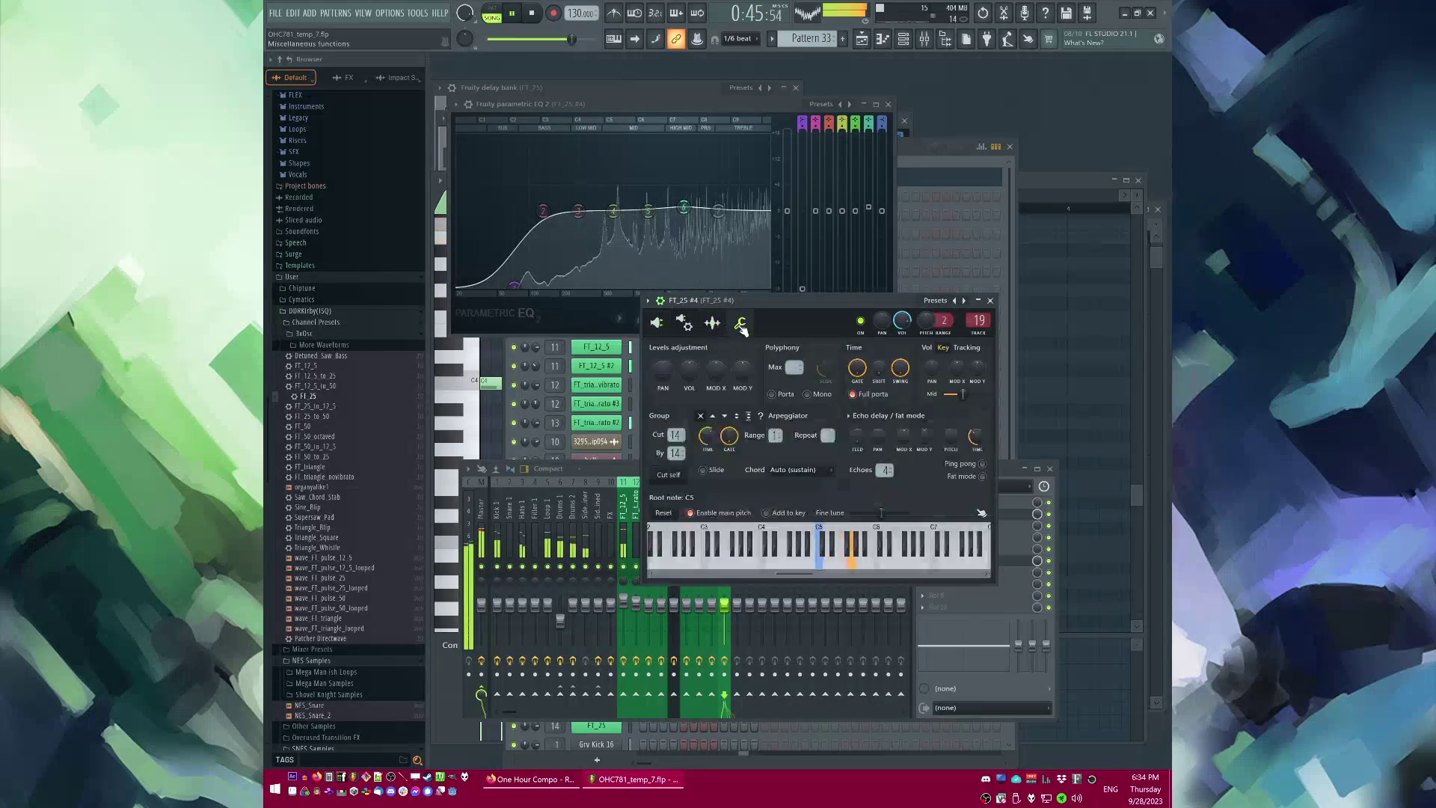
click(778, 393)
key(l)
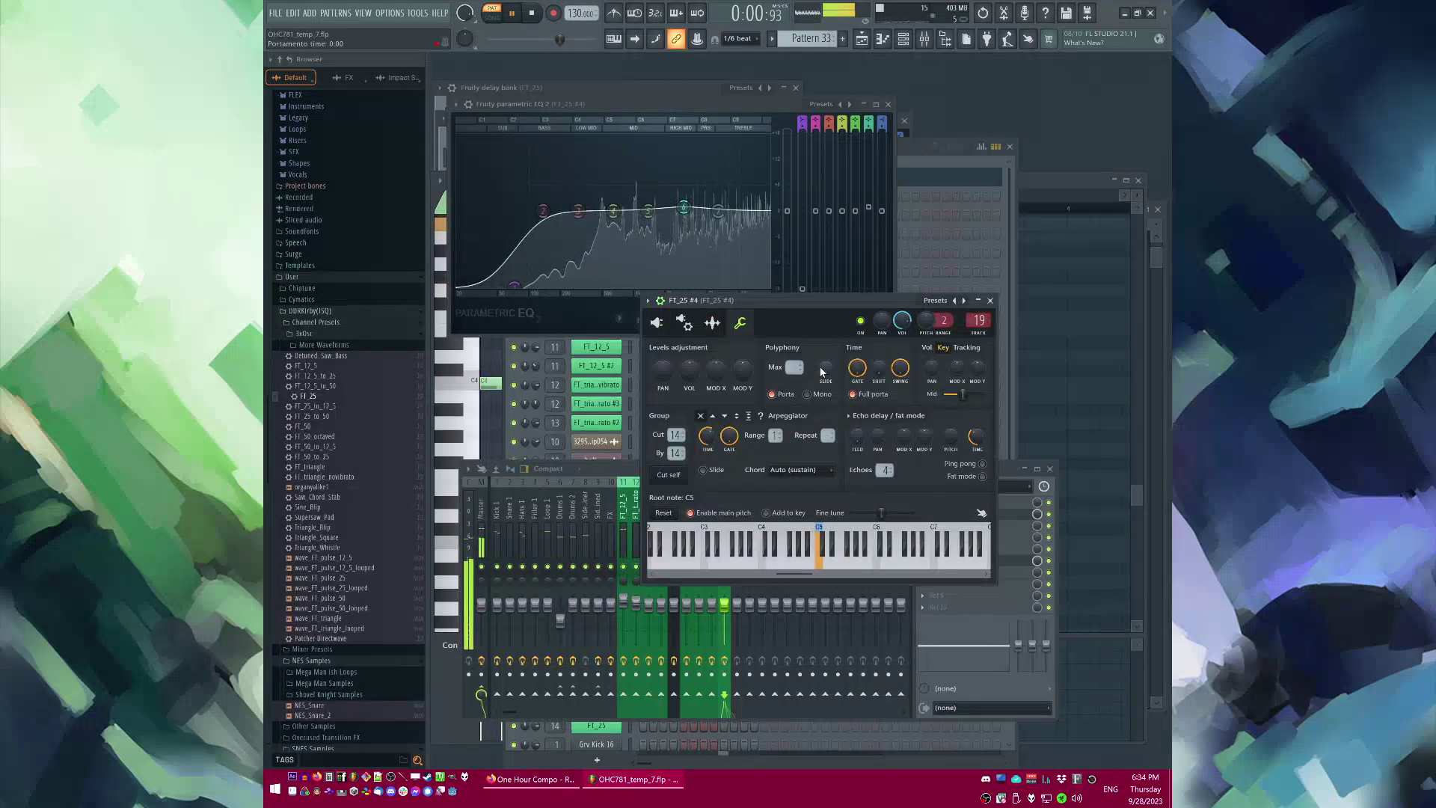
click(712, 323)
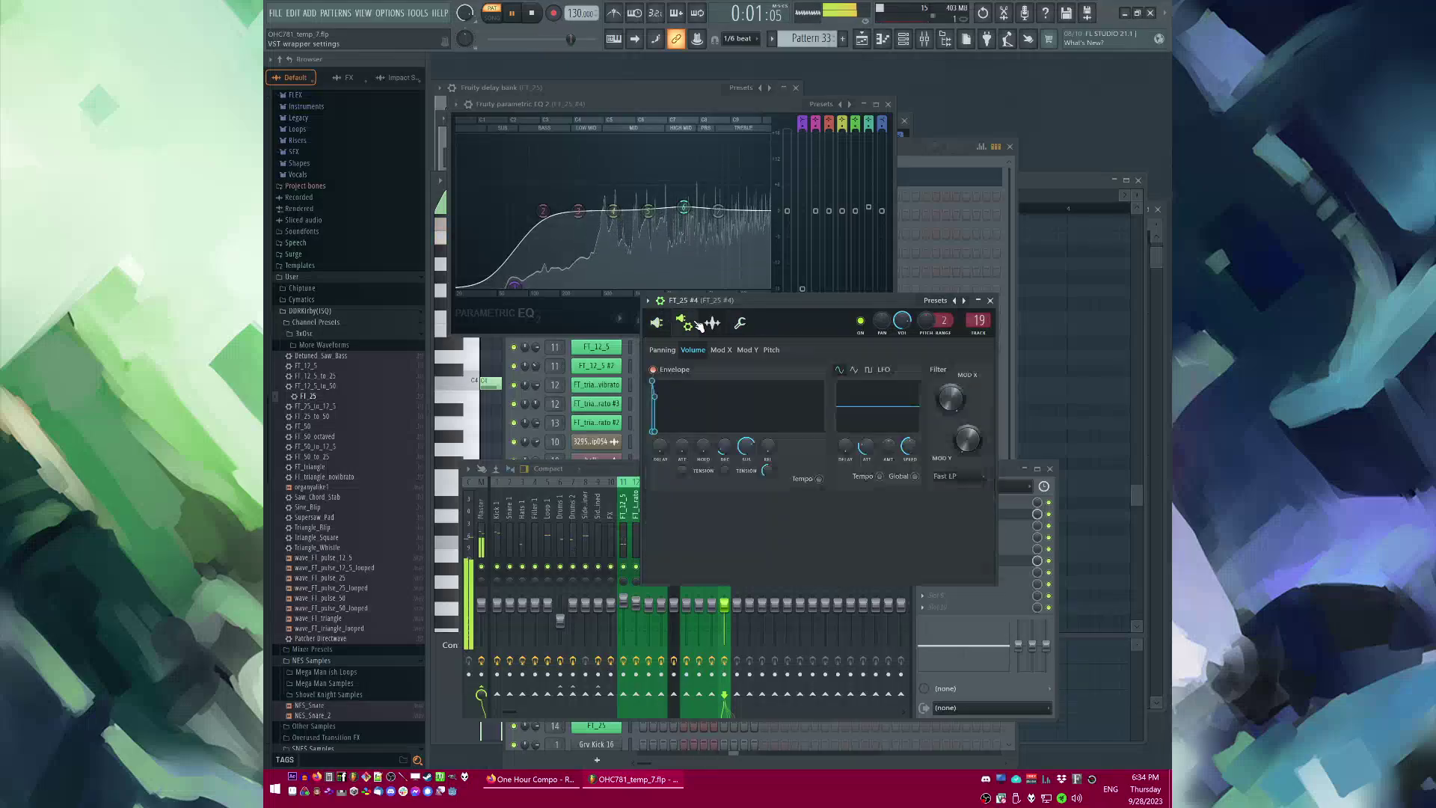
Step: Begin the second bar of the FT_25 #4 line with F4, F3, F4 and C5, playing it to check
key(F7)
key(F7)
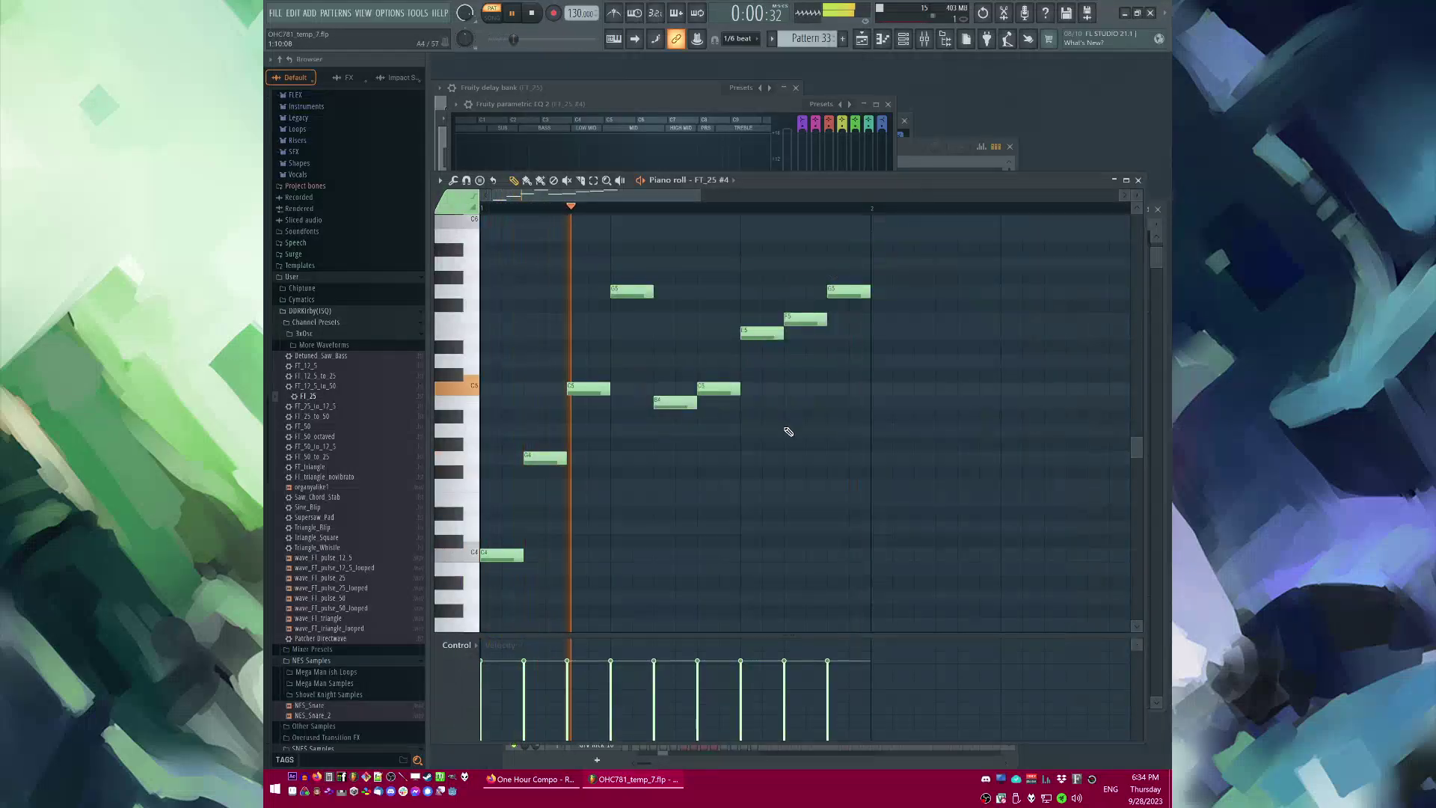
scroll(521, 439, down, 4)
key(space)
scroll(616, 560, down, 2)
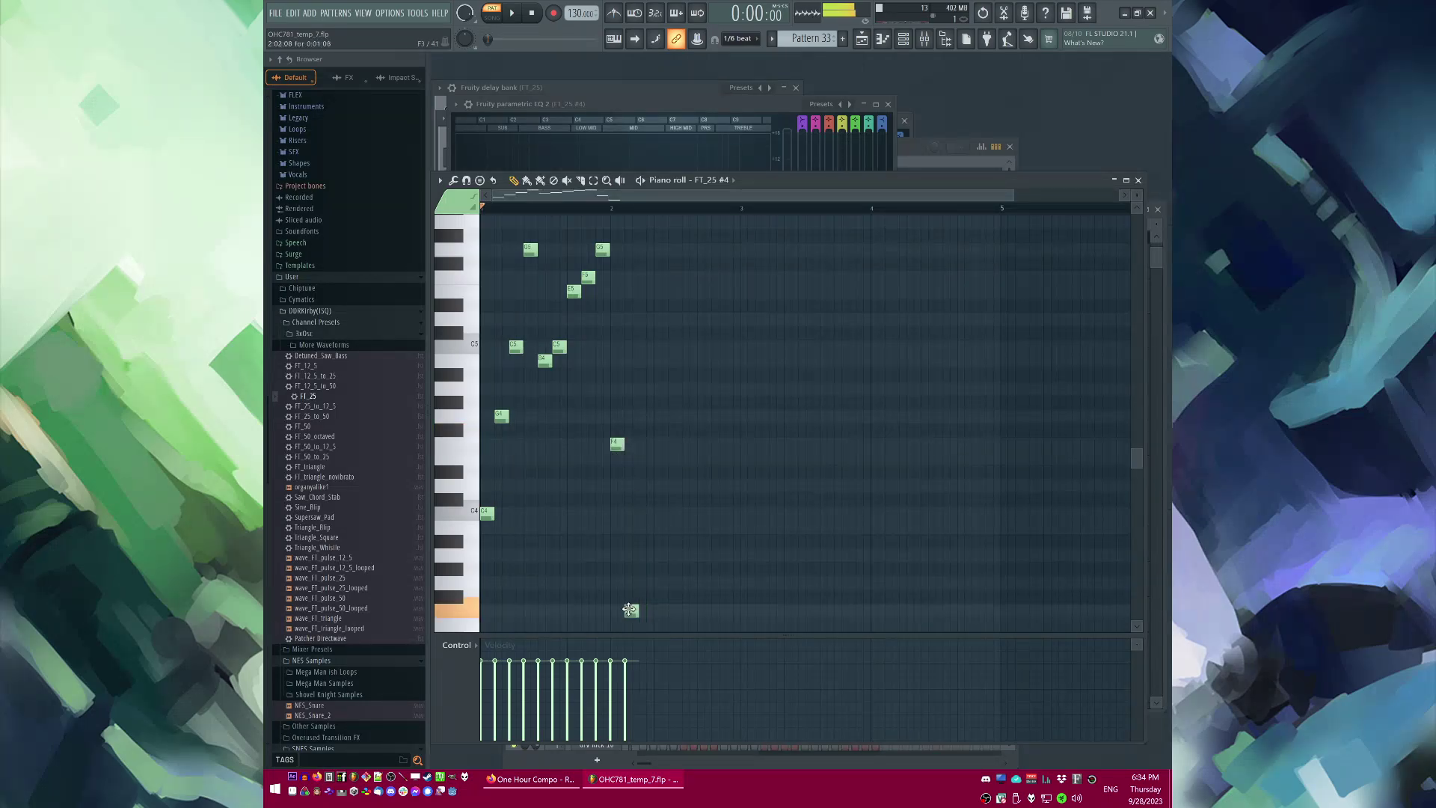
scroll(639, 447, up, 3)
key(space)
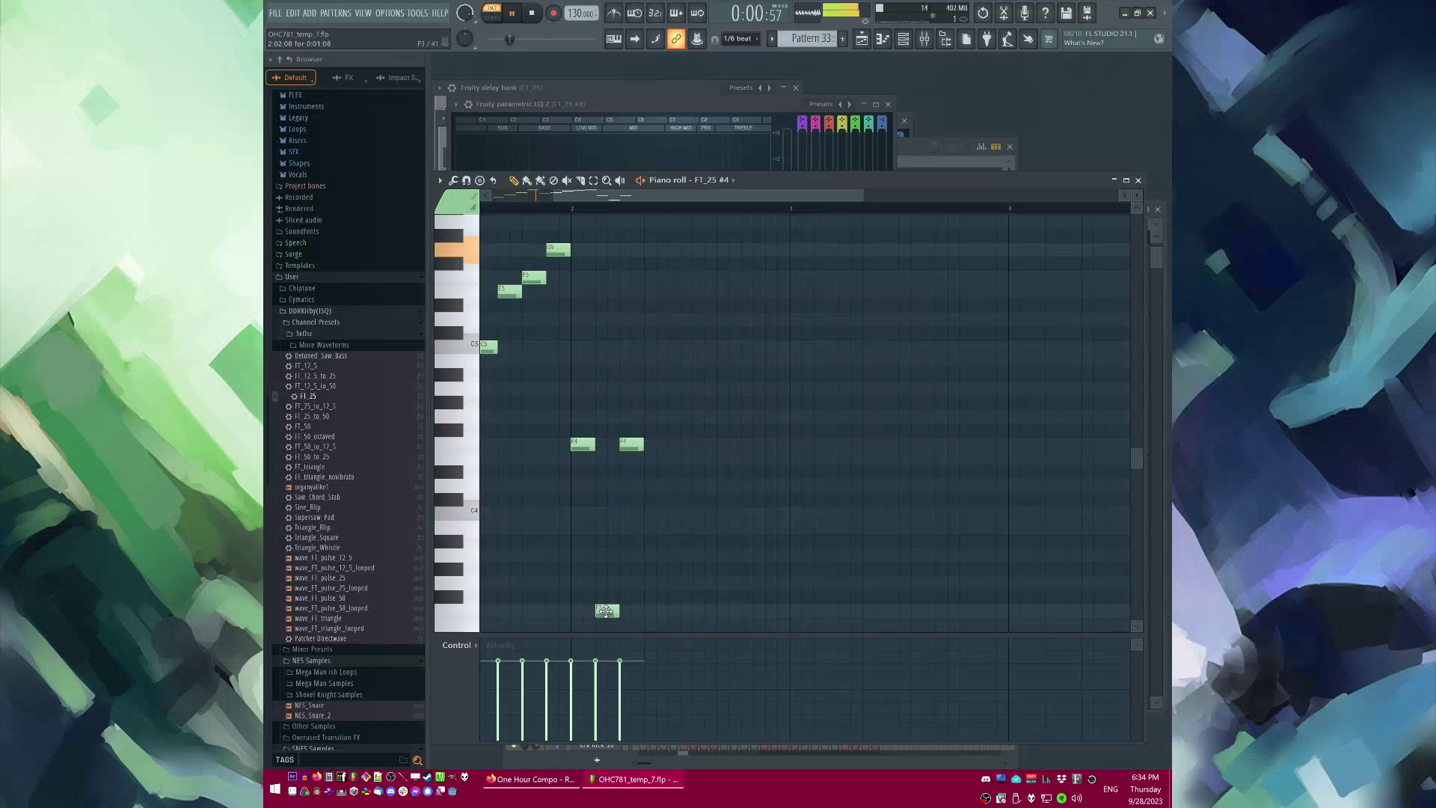
click(652, 349)
key(space)
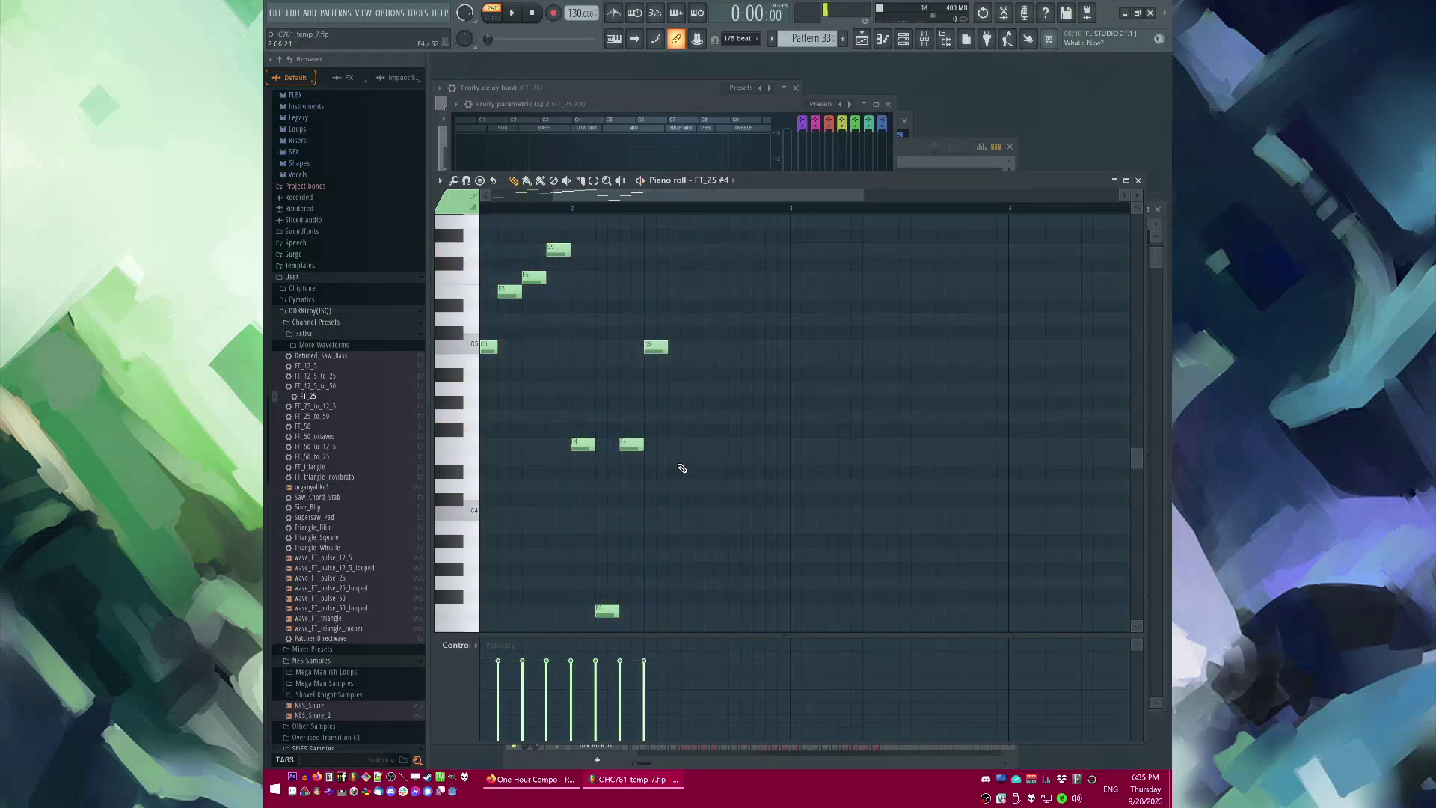
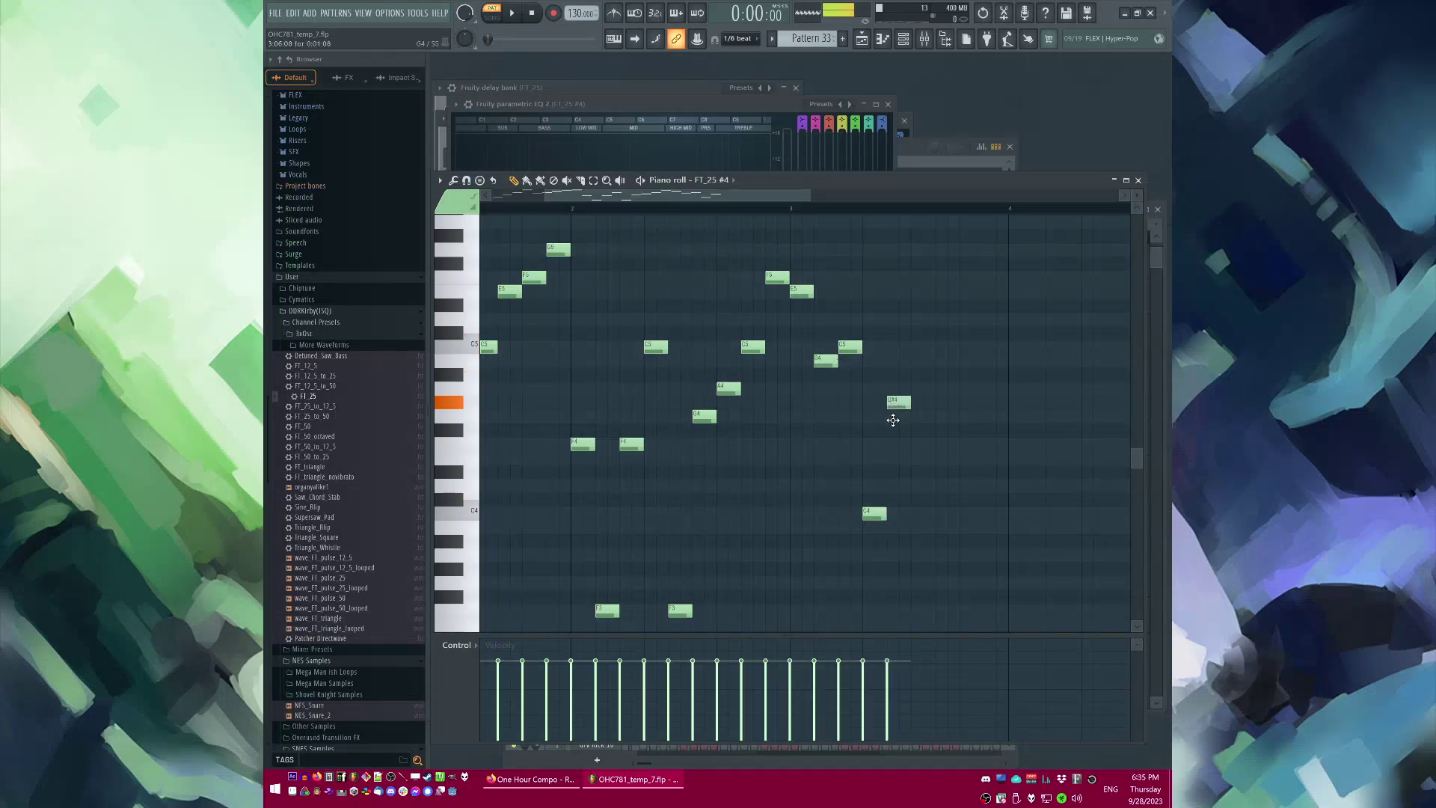
Step: Extend the line through bar 2 and into bar 3, checking it against the song, and save the project
click(779, 209)
scroll(775, 208, right, 1)
key(l)
click(641, 210)
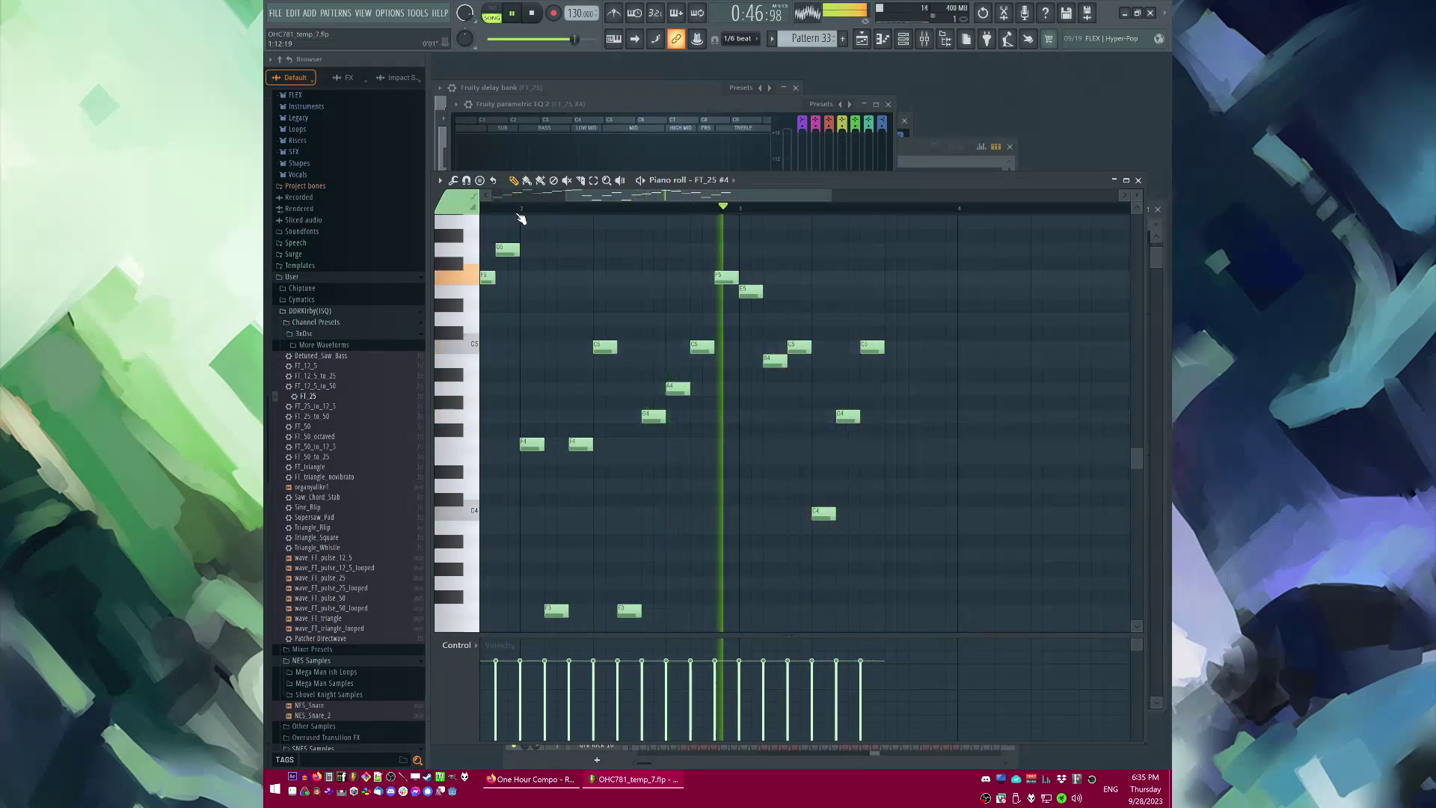
key(ctrl+s)
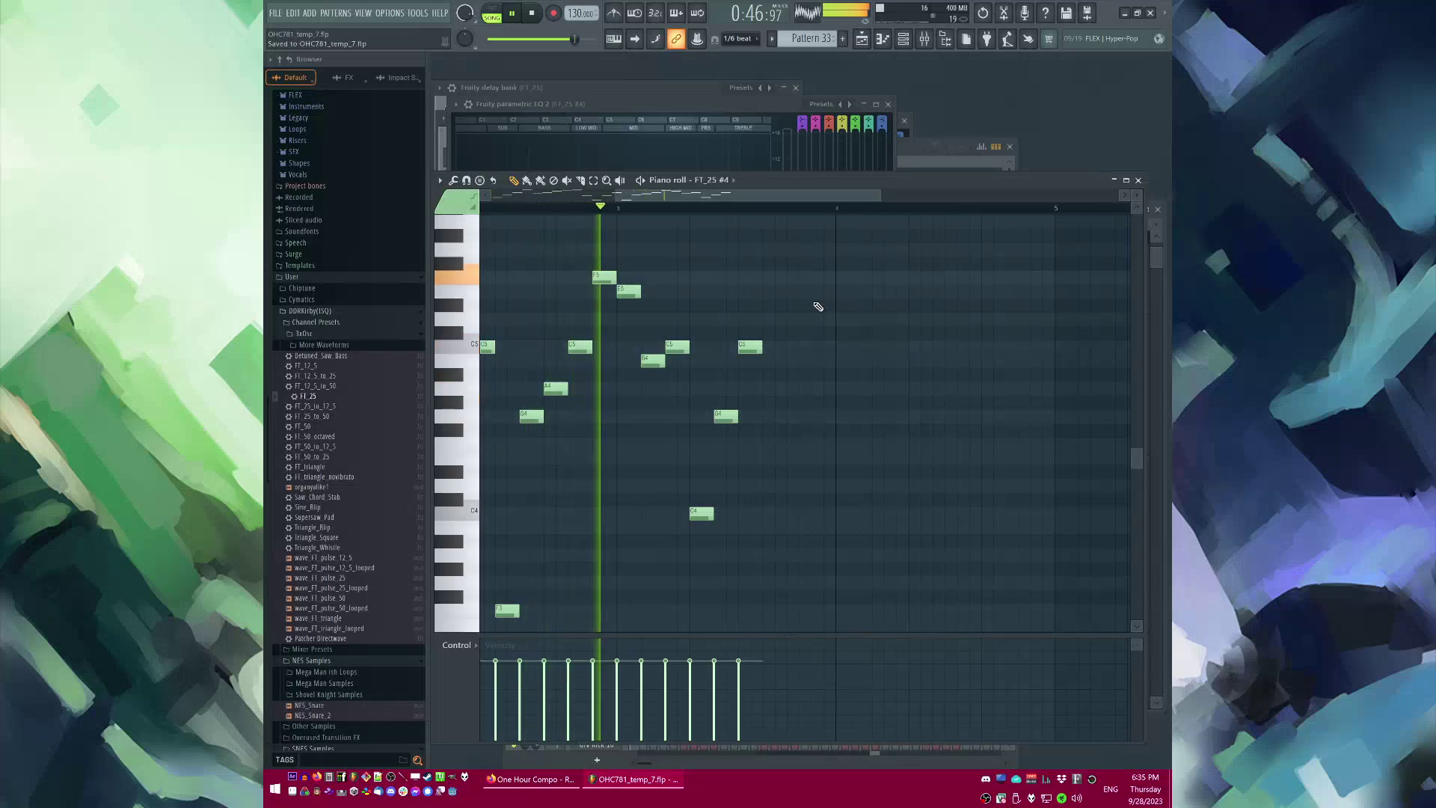
Step: Finish bar 3 with D5, G4 and C4, and fill bar 4 with D5, F5, G3, G4, B4, C5, G4, F4 and E4
click(770, 319)
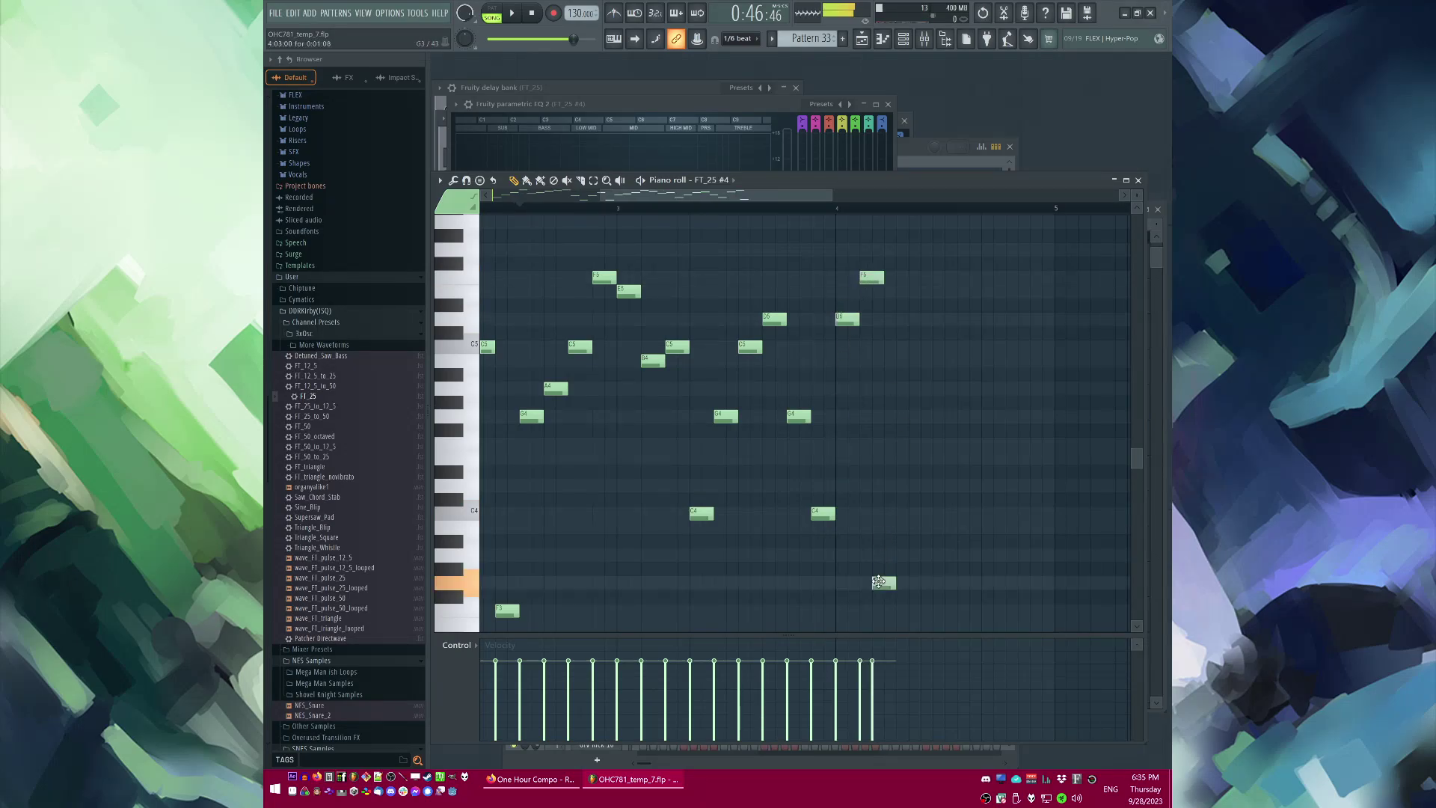
drag(801, 198, 855, 201)
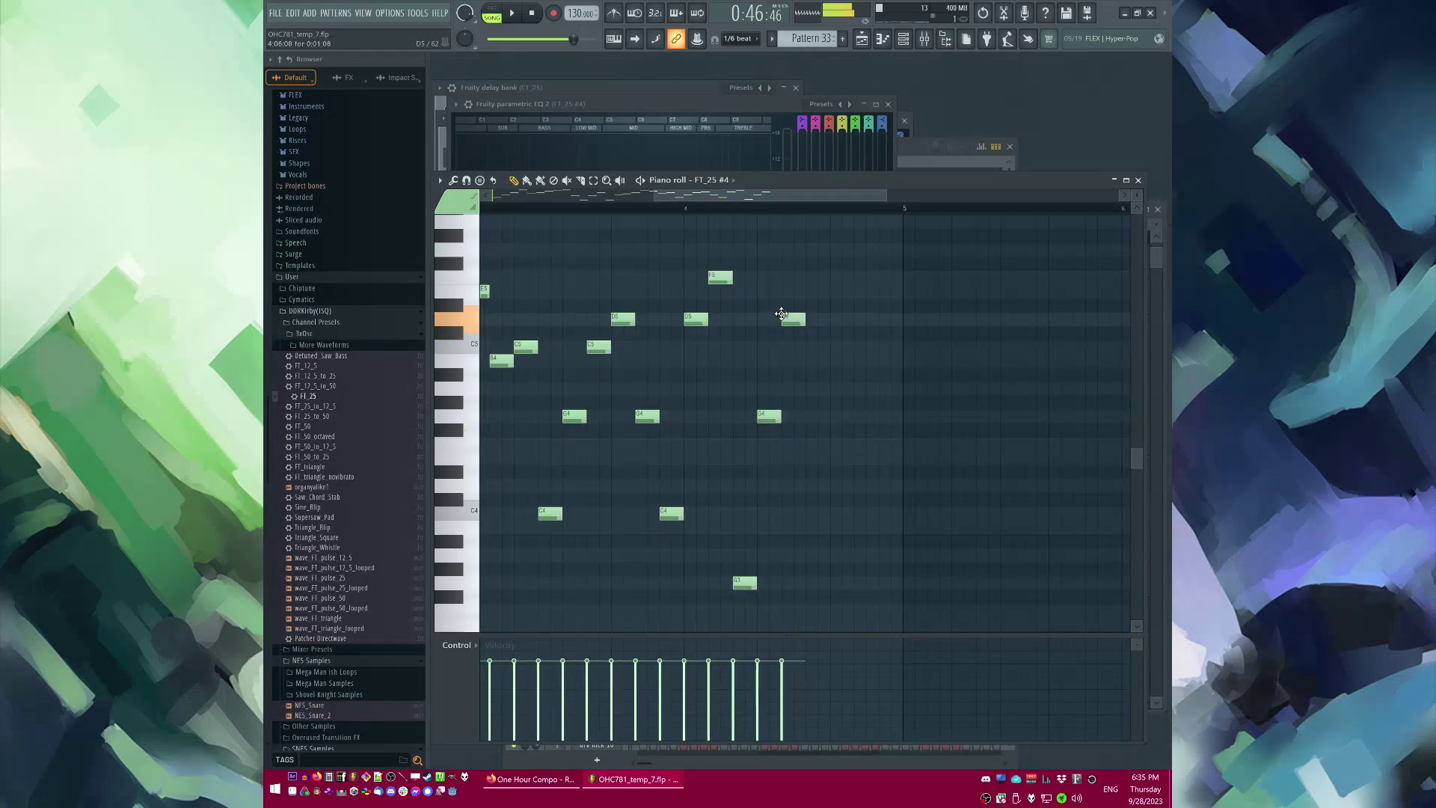
key(space)
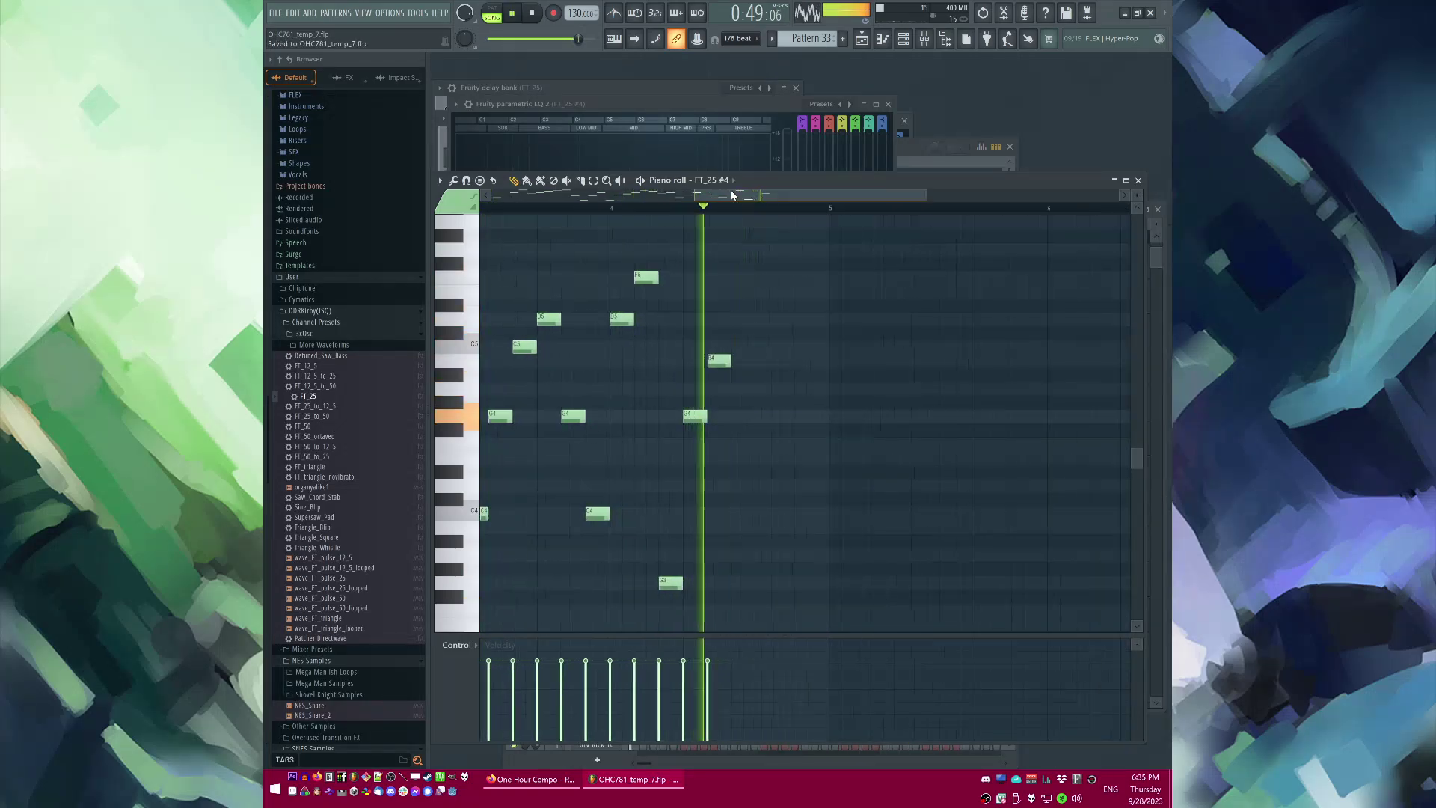
scroll(710, 352, up, 2)
click(696, 418)
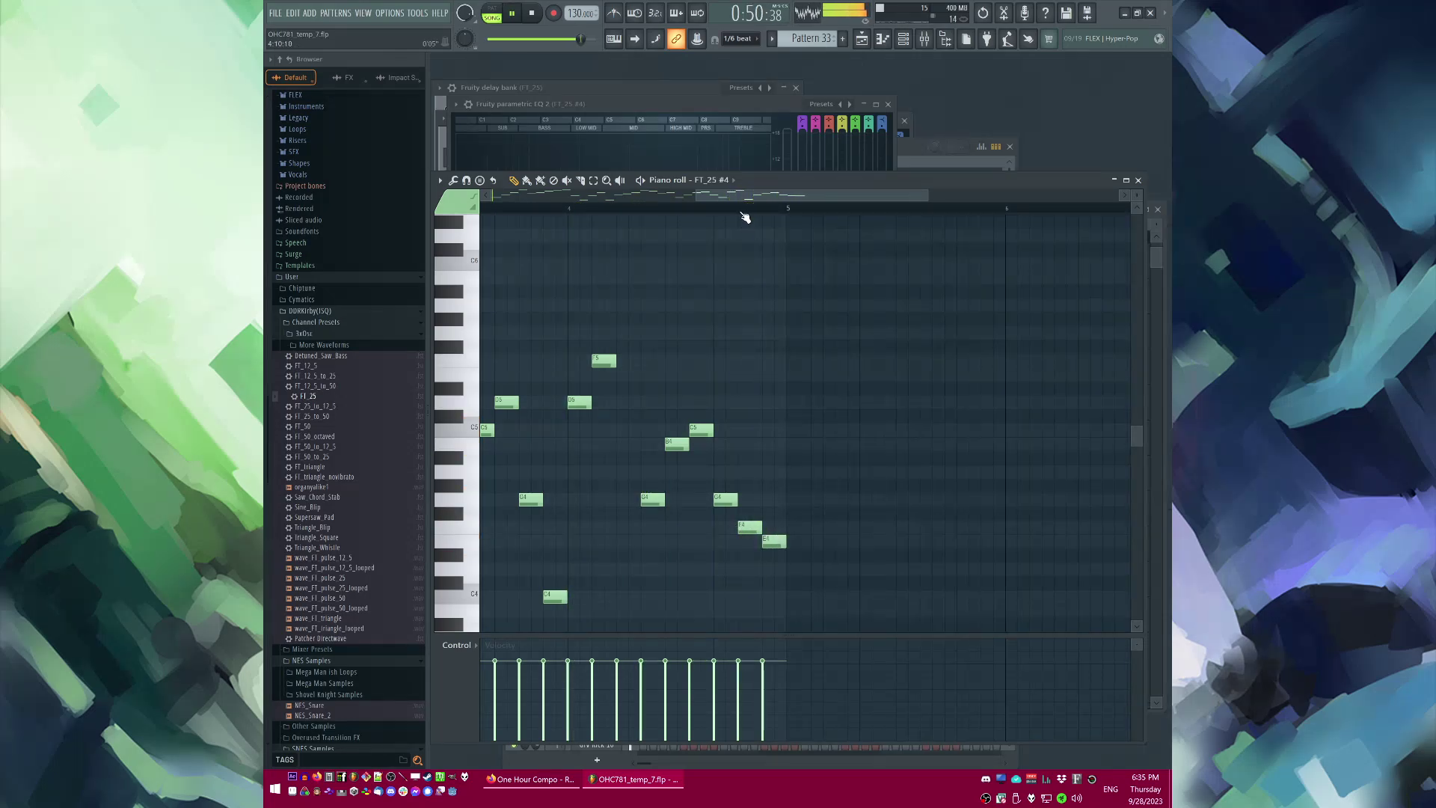
Step: Duplicate the Pattern 33 clip on Track 10 to bar 37 of the arrangement
drag(745, 196, 801, 196)
key(F5)
key(ctrl+b)
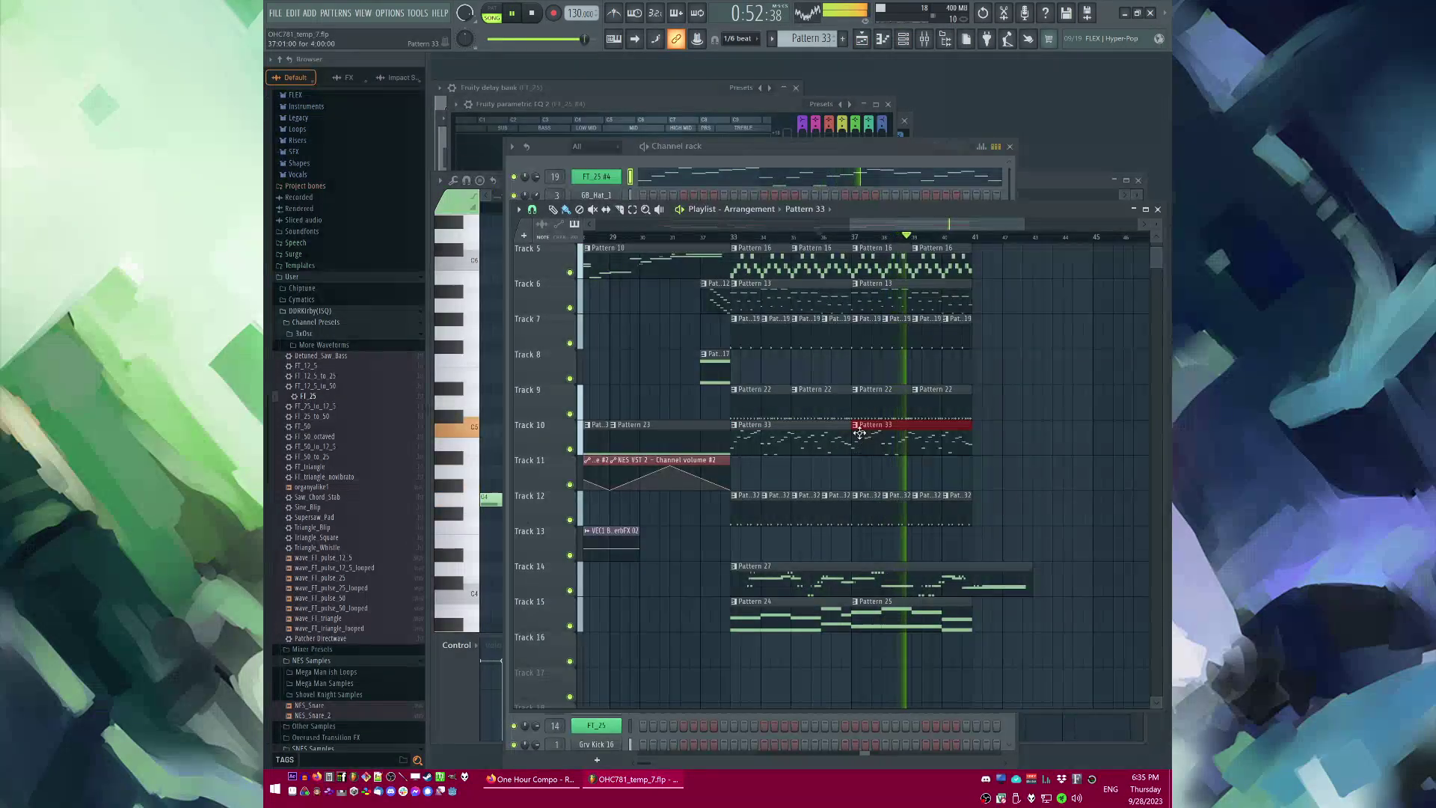
Step: Copy the four-bar line to bars 5 to 8 inside Pattern 33 and play it from bar 5
double_click(833, 427)
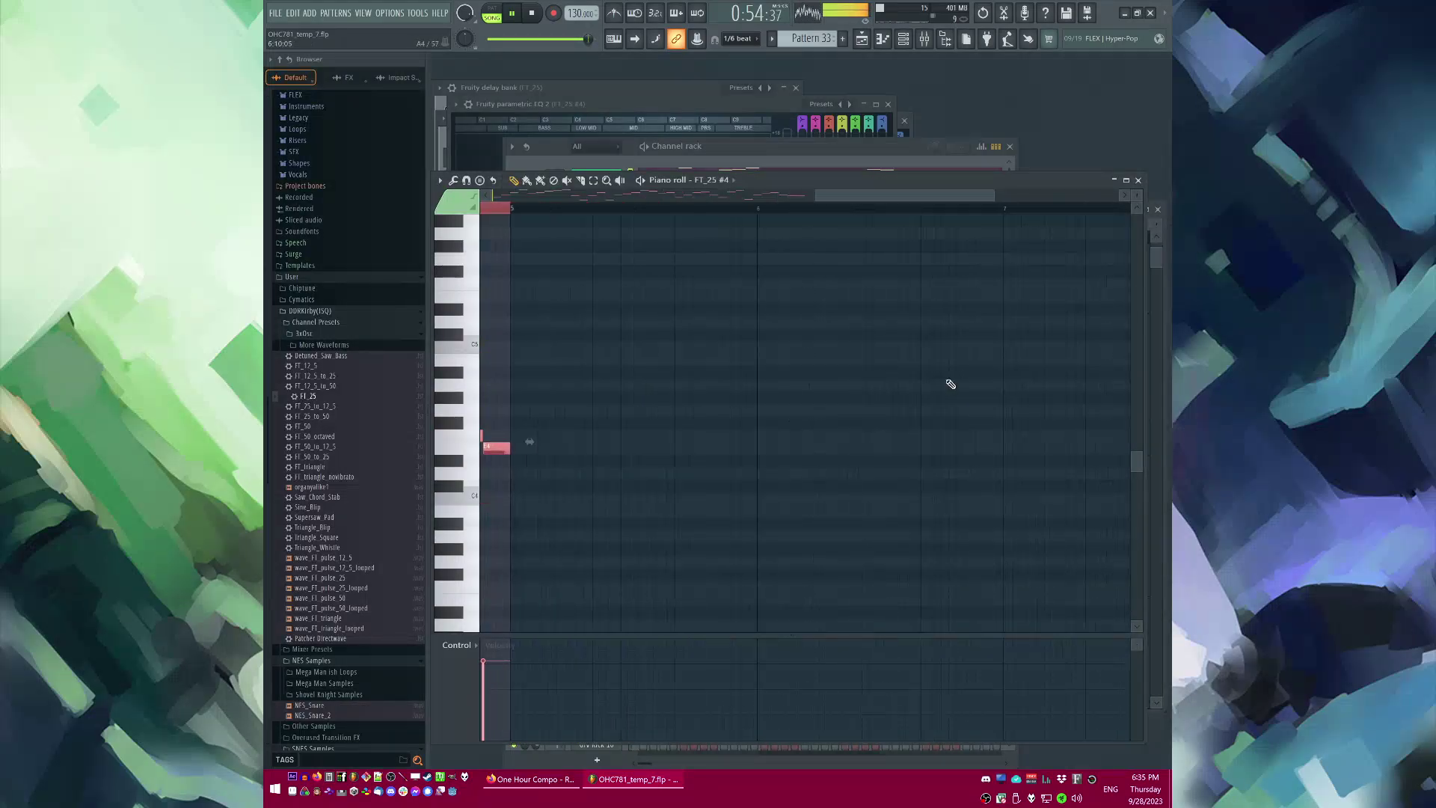
key(ctrl+b)
scroll(935, 374, down, 4)
click(751, 209)
key(ctrl+d)
drag(772, 198, 867, 212)
scroll(827, 256, up, 2)
scroll(856, 305, up, 1)
click(486, 209)
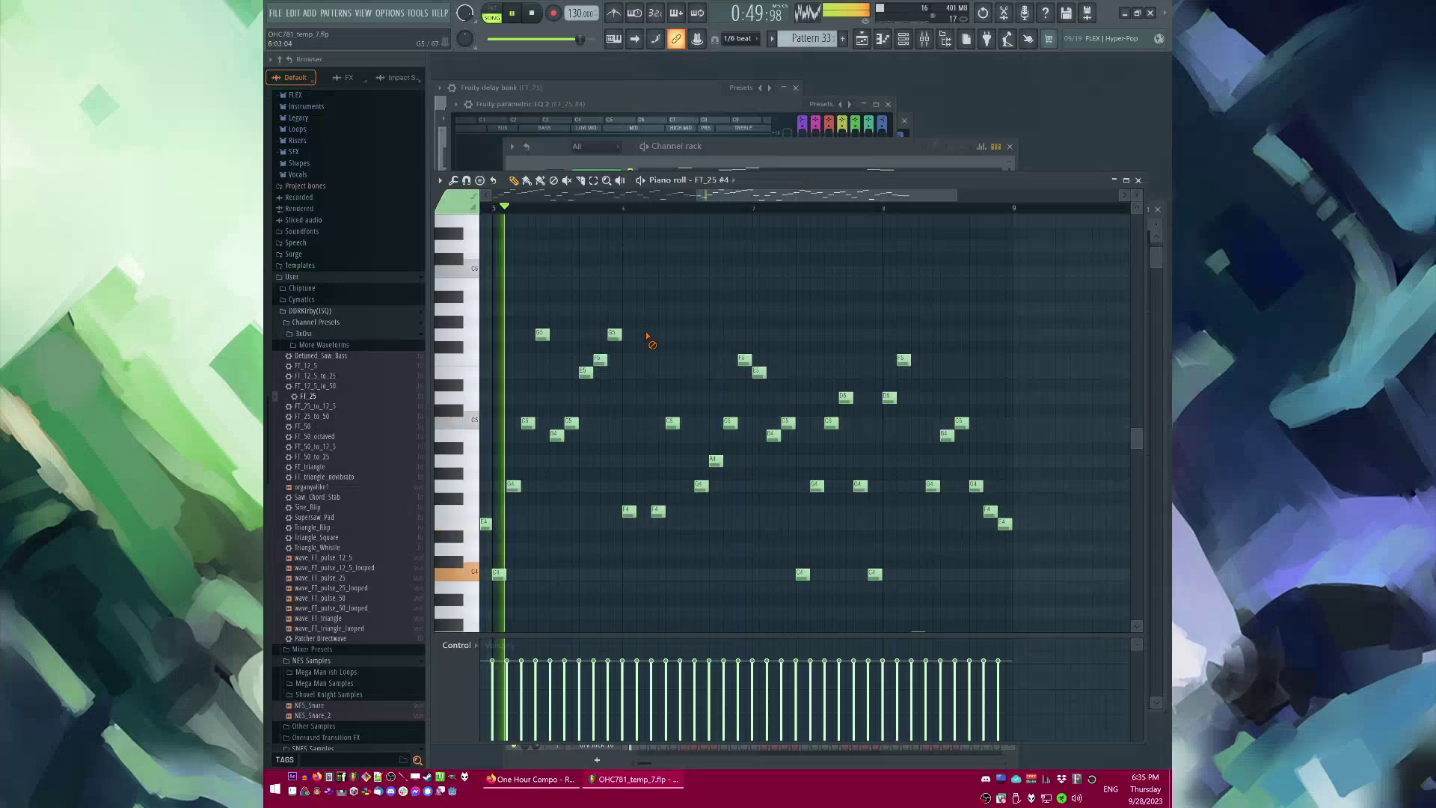
scroll(718, 334, up, 1)
key(space)
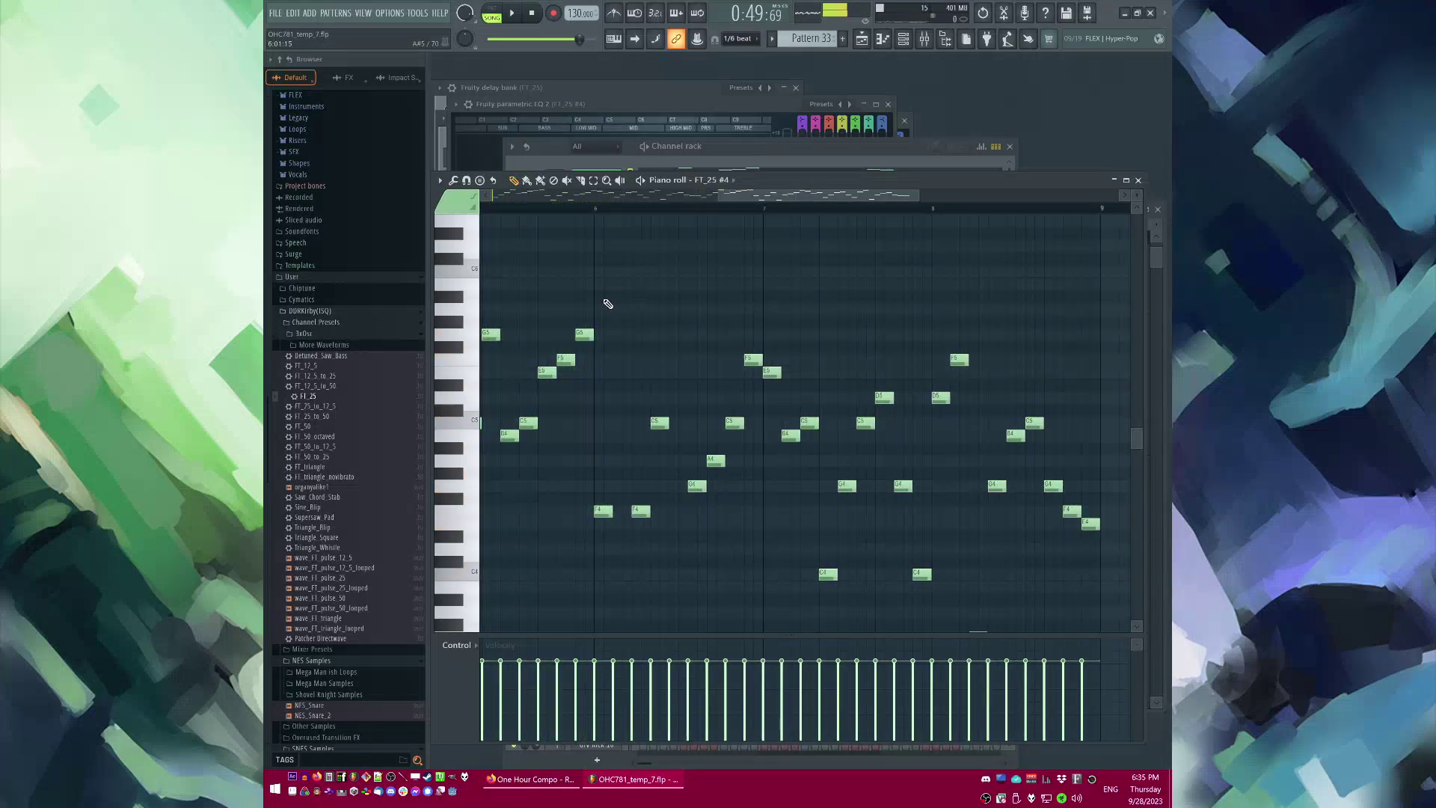
Step: Play the line from bar 6 and change that bar's first two notes to C6 and C5
click(587, 206)
key(space)
key(space)
click(600, 273)
key(space)
right_click(605, 513)
key(space)
scroll(620, 486, down, 3)
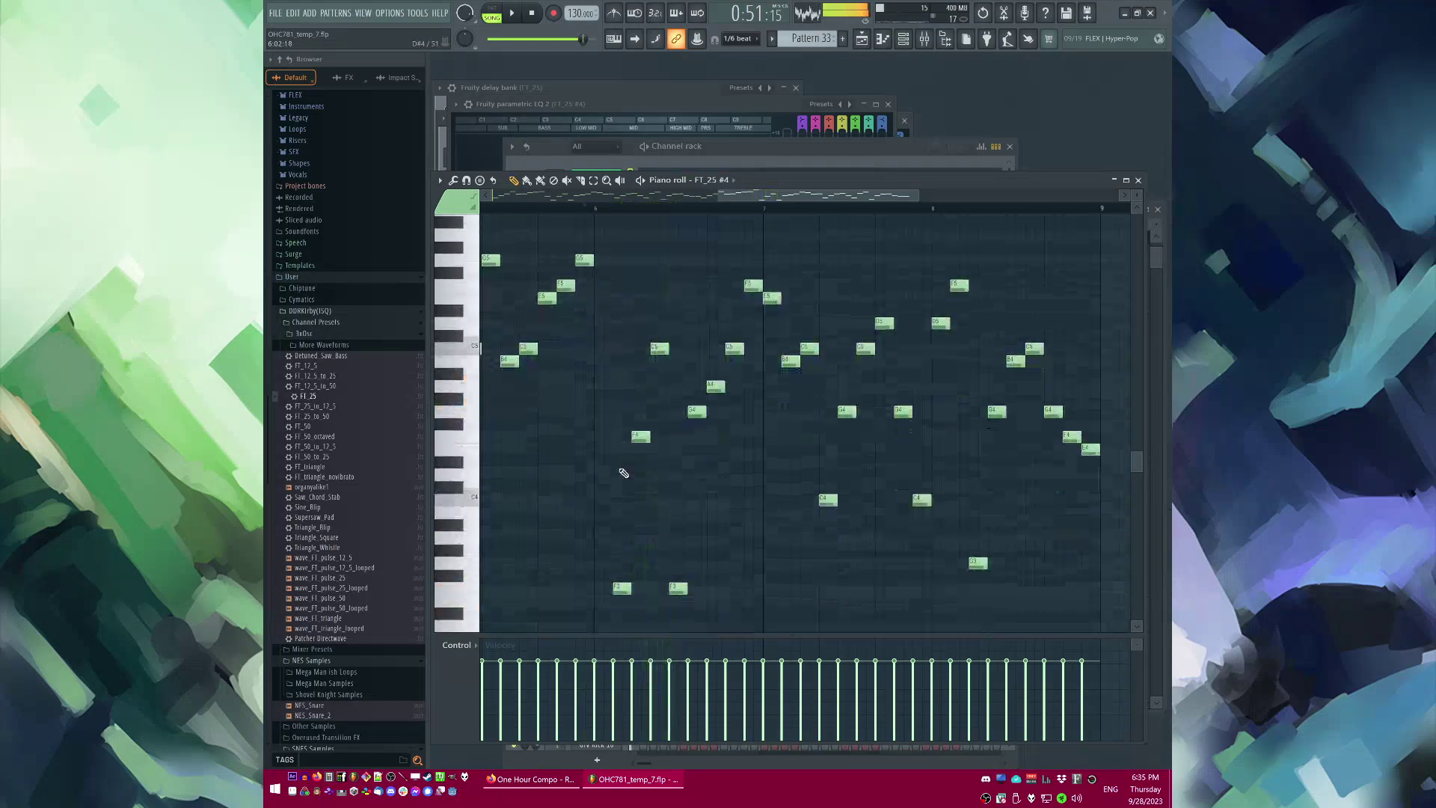
click(607, 346)
key(space)
key(space)
right_click(641, 435)
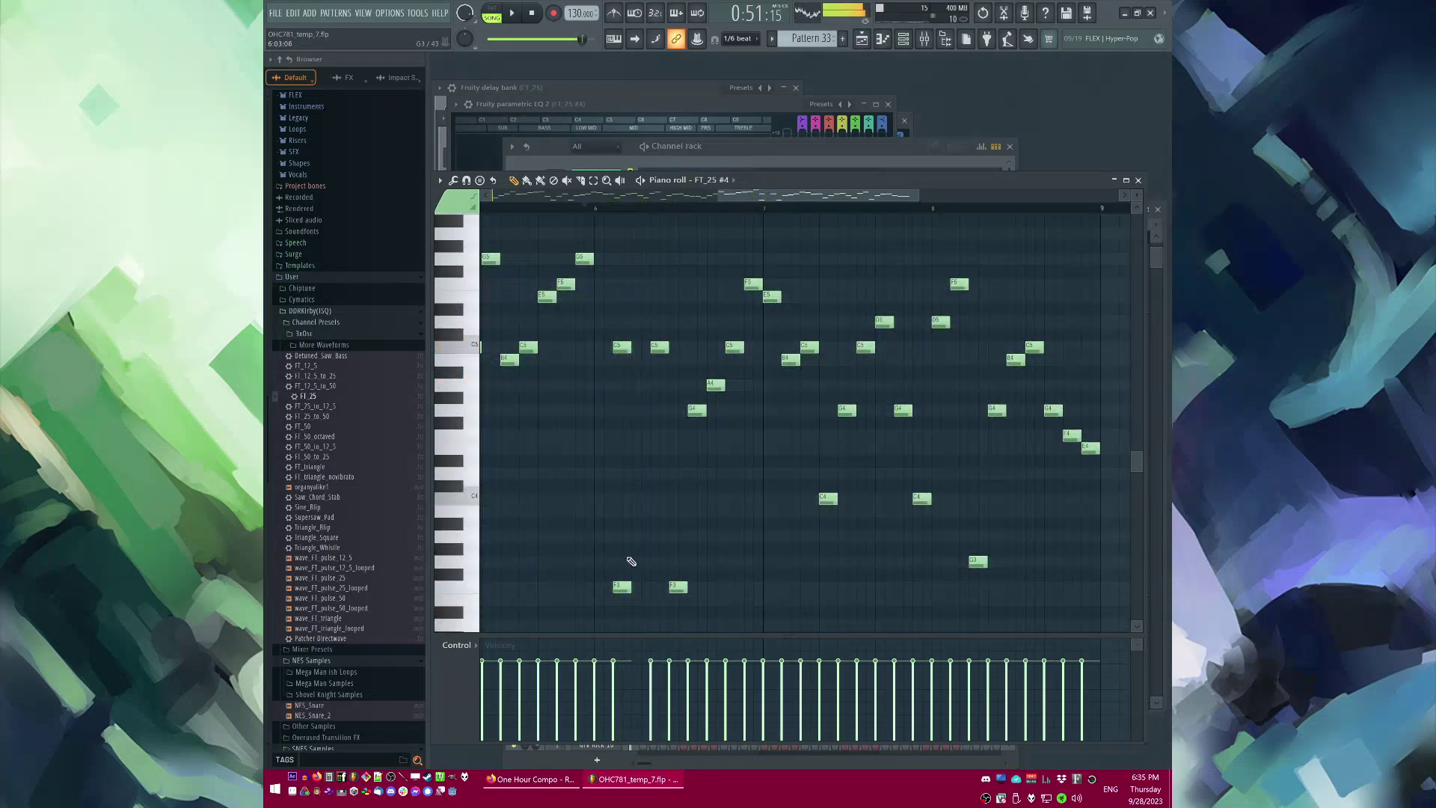
key(space)
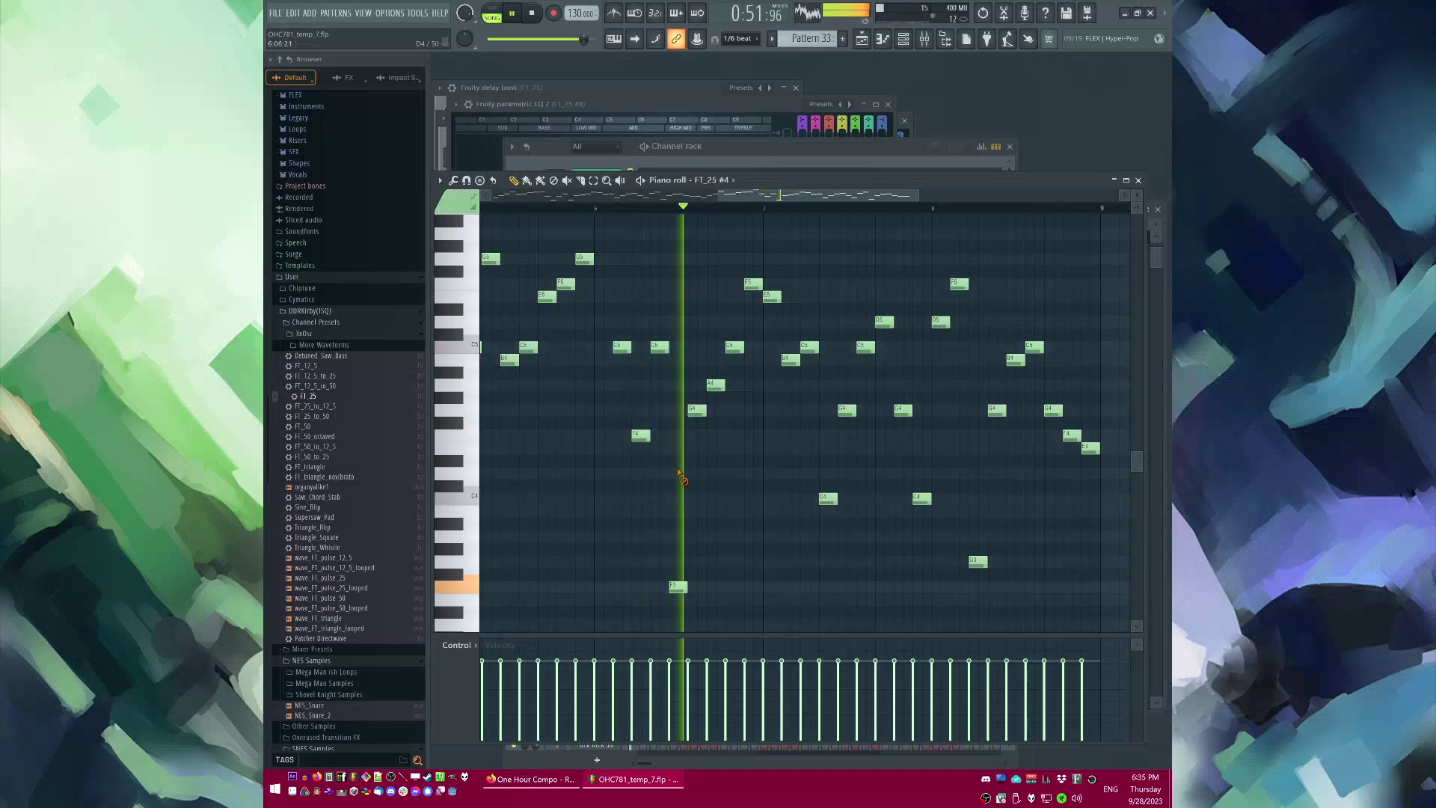
Step: Change the last three notes of bar 6 to F5, E5 and C5, checking them by playback
key(space)
key(space)
scroll(748, 449, up, 3)
key(space)
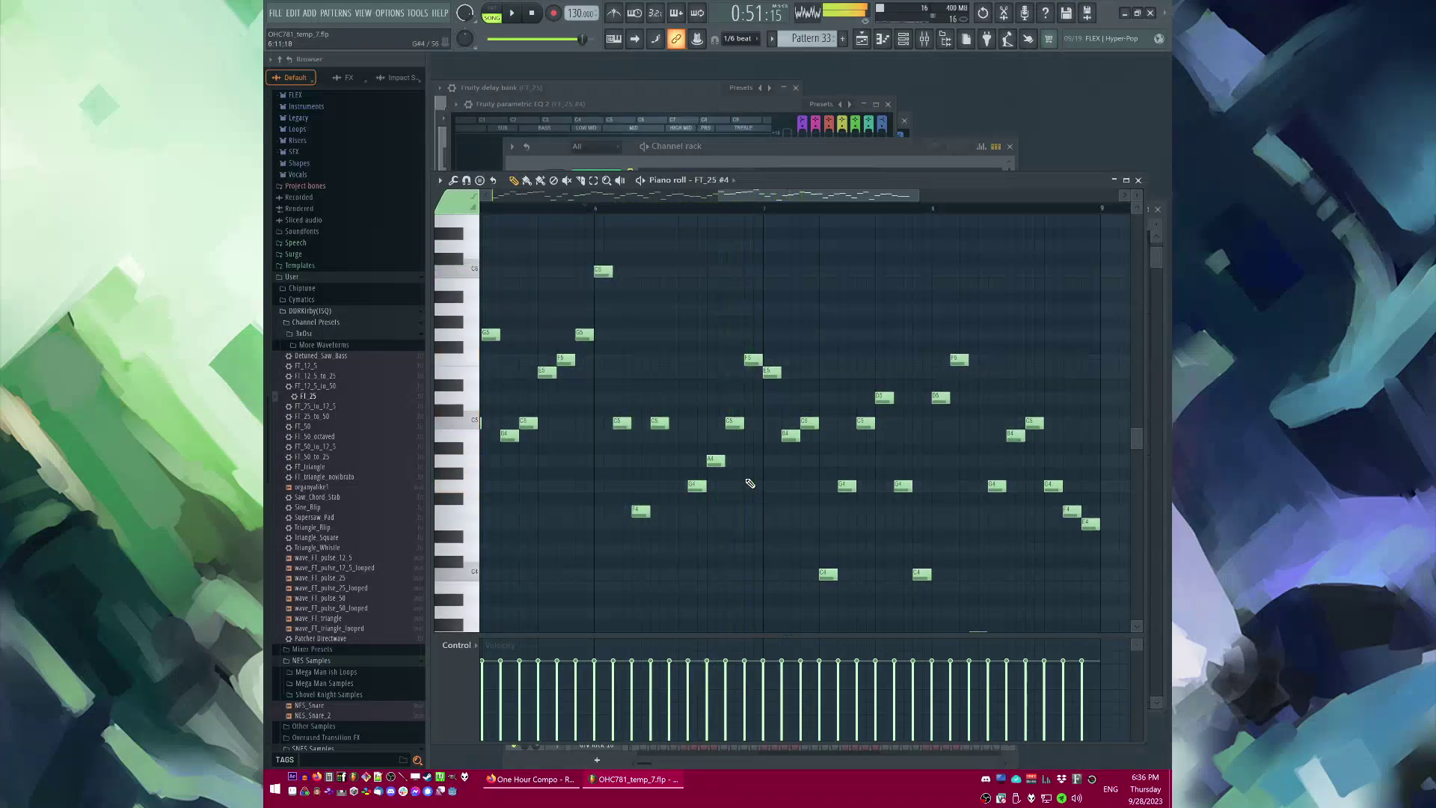
key(space)
key(space)
right_click(715, 460)
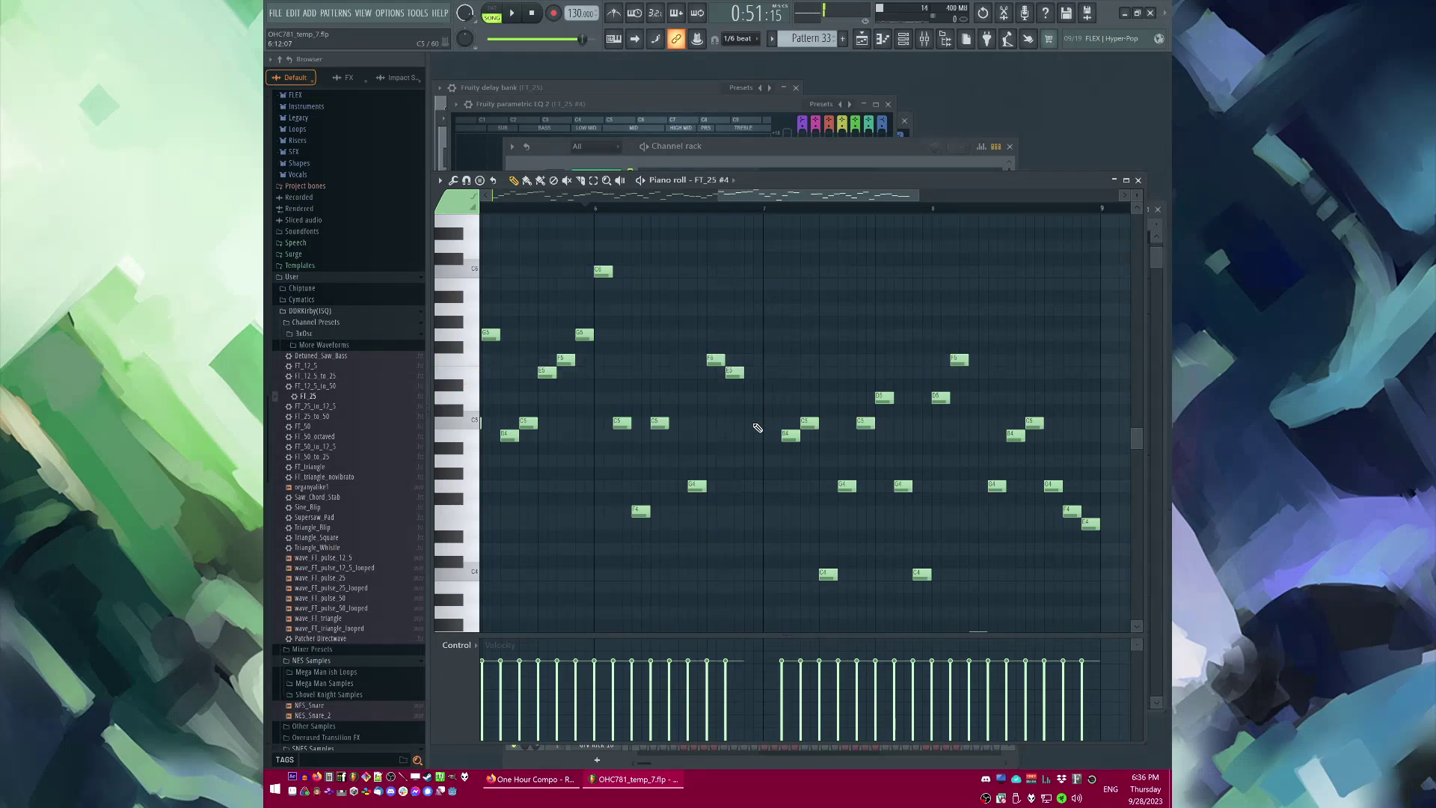
click(753, 423)
key(space)
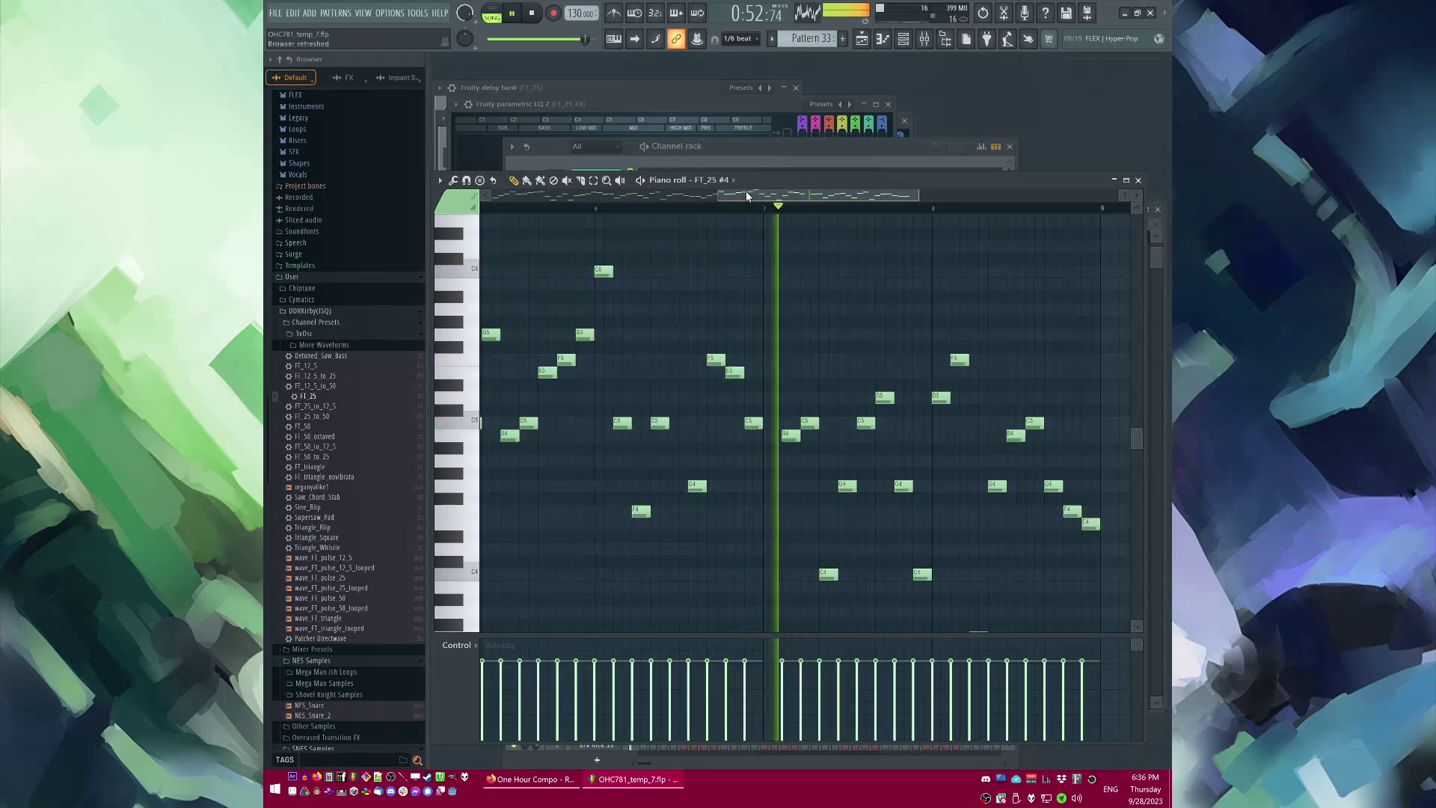
Step: Play the line from bar 7 and change that bar's seventh and eighth notes to G4 and C5
drag(747, 194, 821, 198)
key(space)
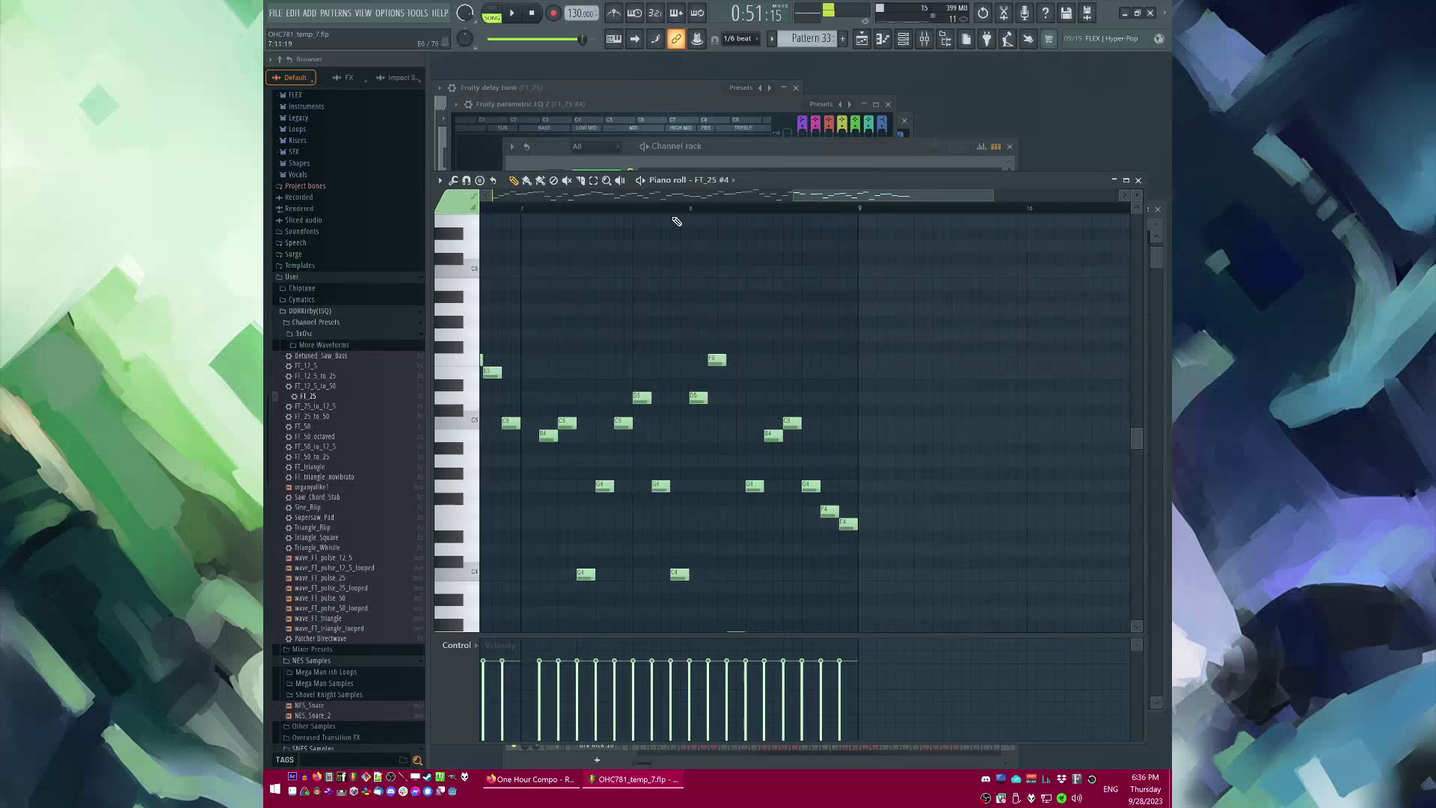
key(space)
key(space)
key(space)
key(space)
click(522, 208)
key(space)
key(space)
key(space)
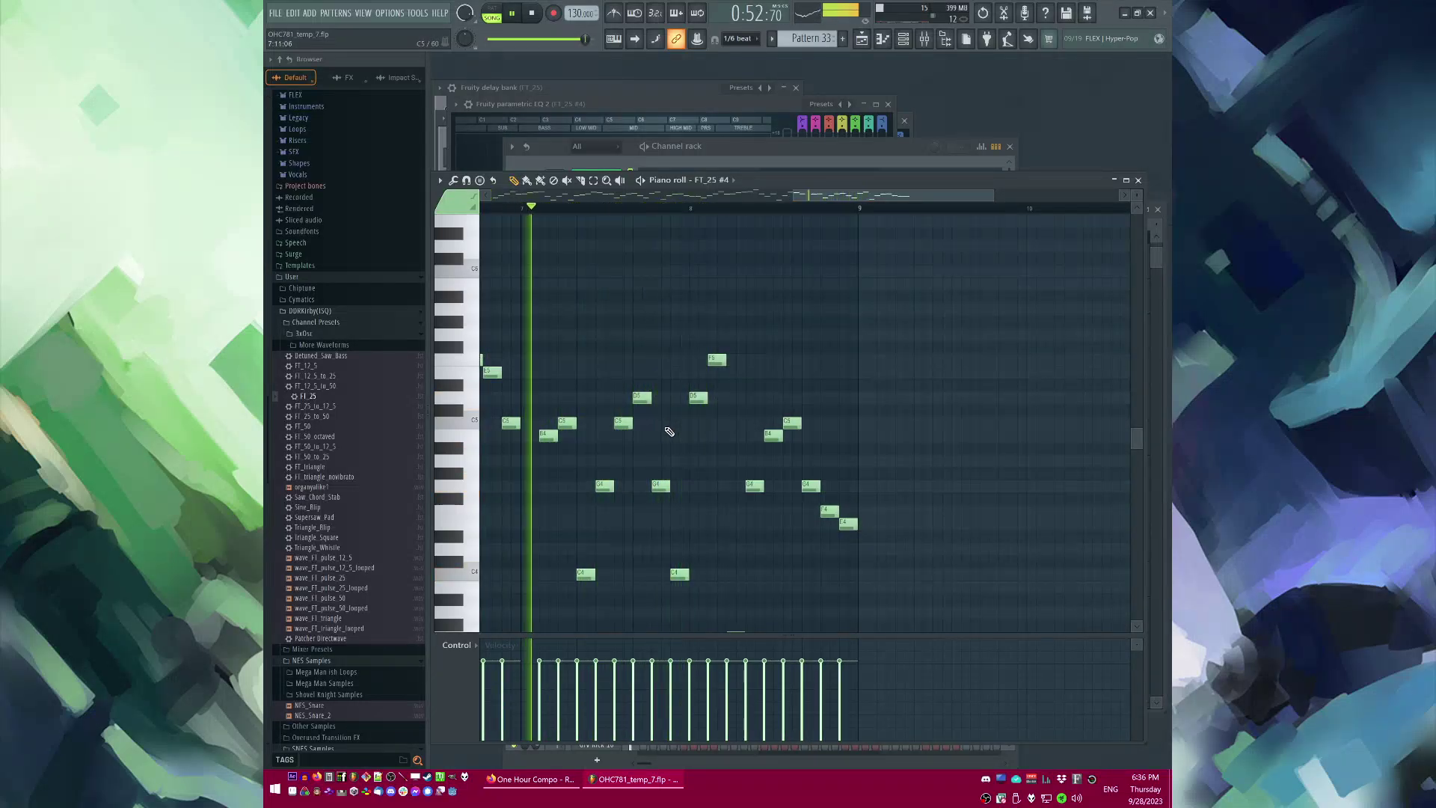
key(space)
key(space)
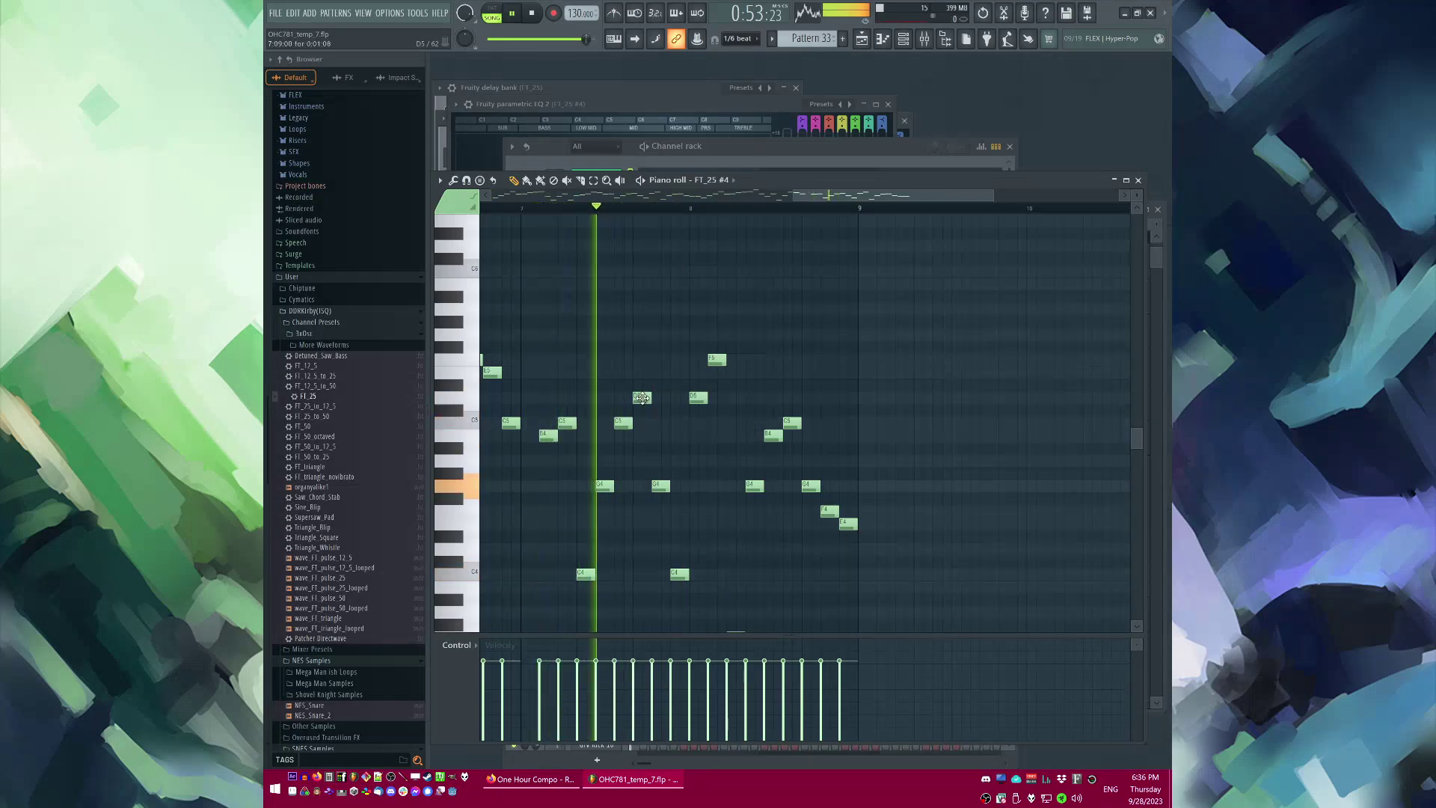
key(space)
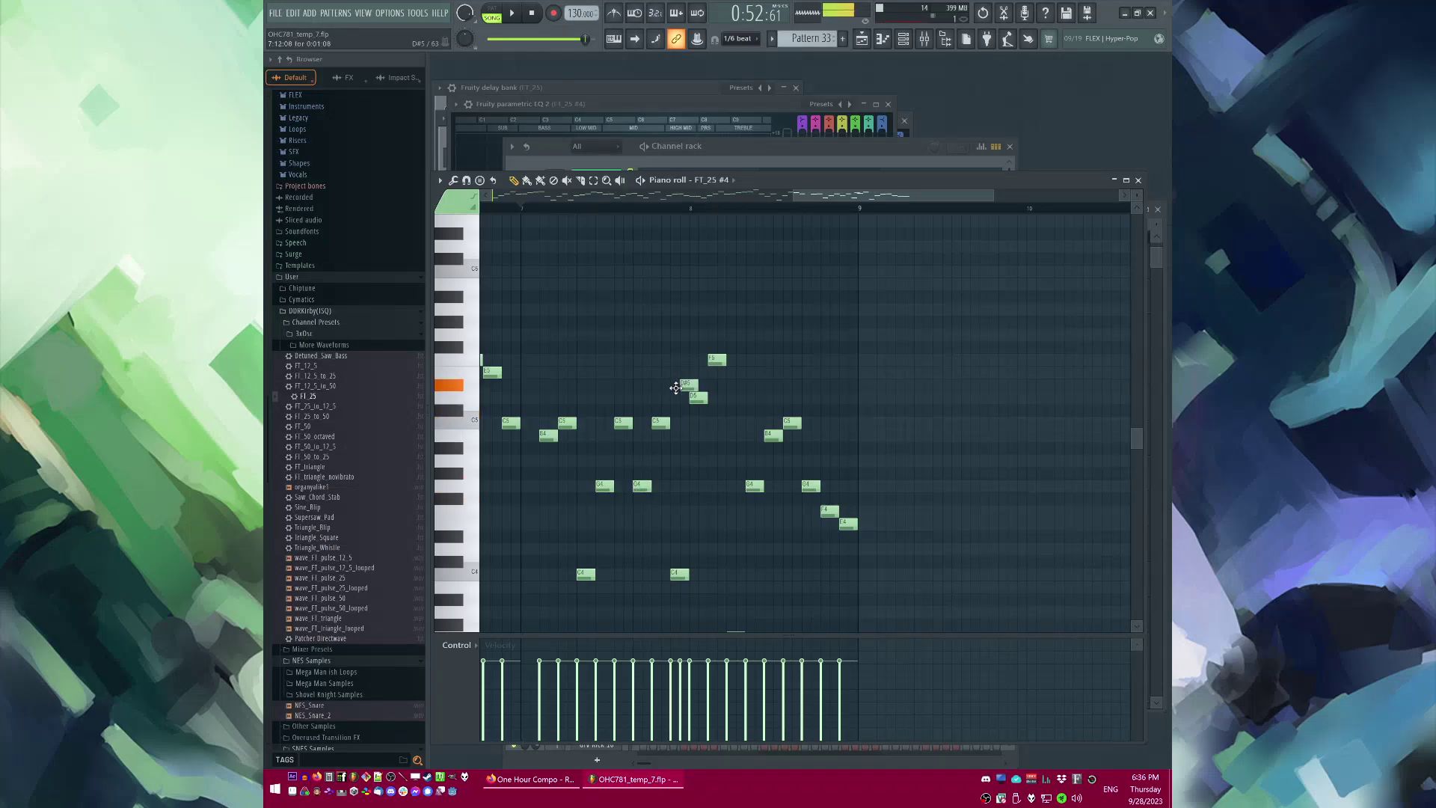
key(space)
Step: End bar 7 on D5 and begin bar 8 with G5, F5 and E5, removing the notes they replace
drag(676, 387, 696, 334)
right_click(681, 574)
right_click(713, 357)
key(space)
key(space)
key(space)
click(709, 355)
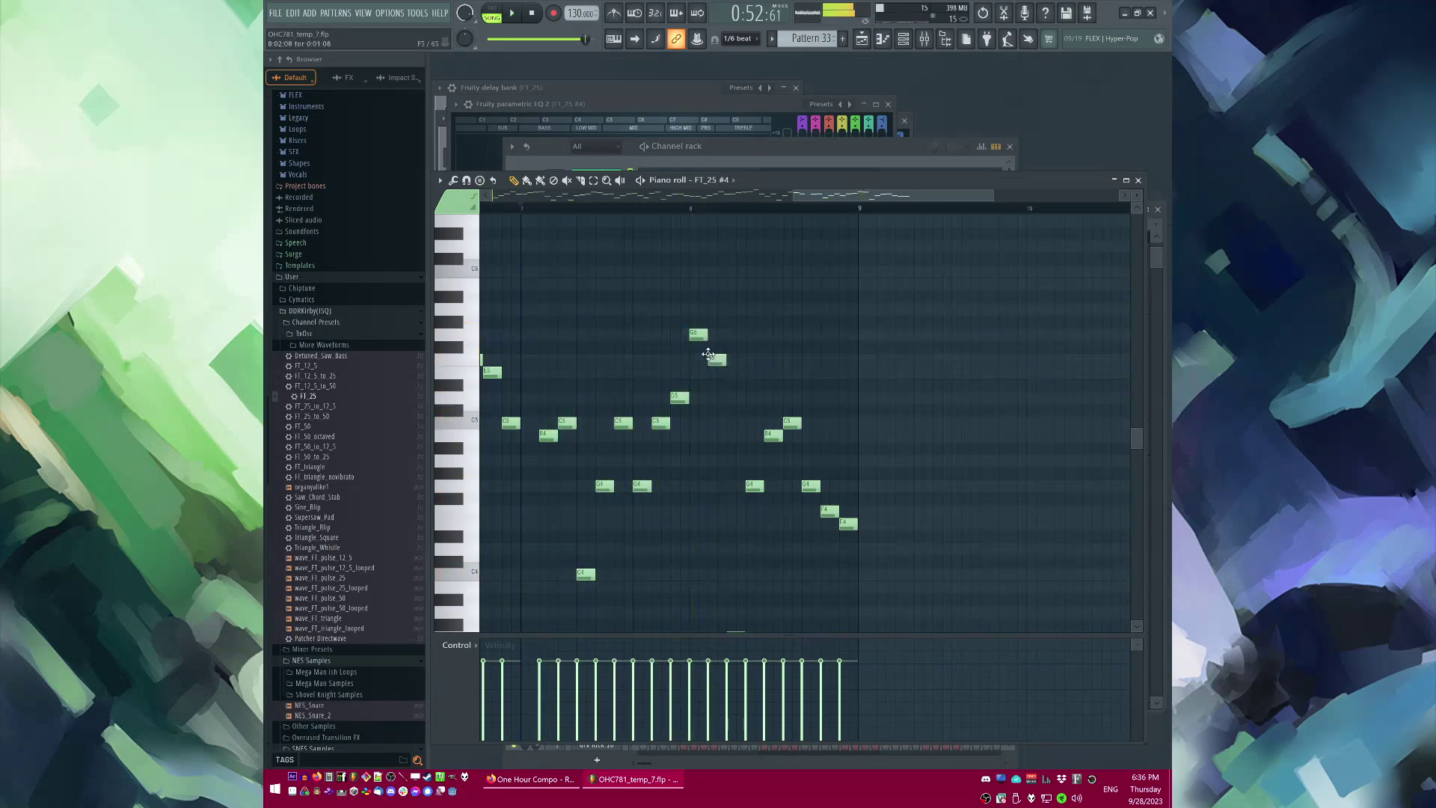
scroll(728, 385, down, 3)
key(space)
right_click(735, 524)
scroll(750, 501, up, 4)
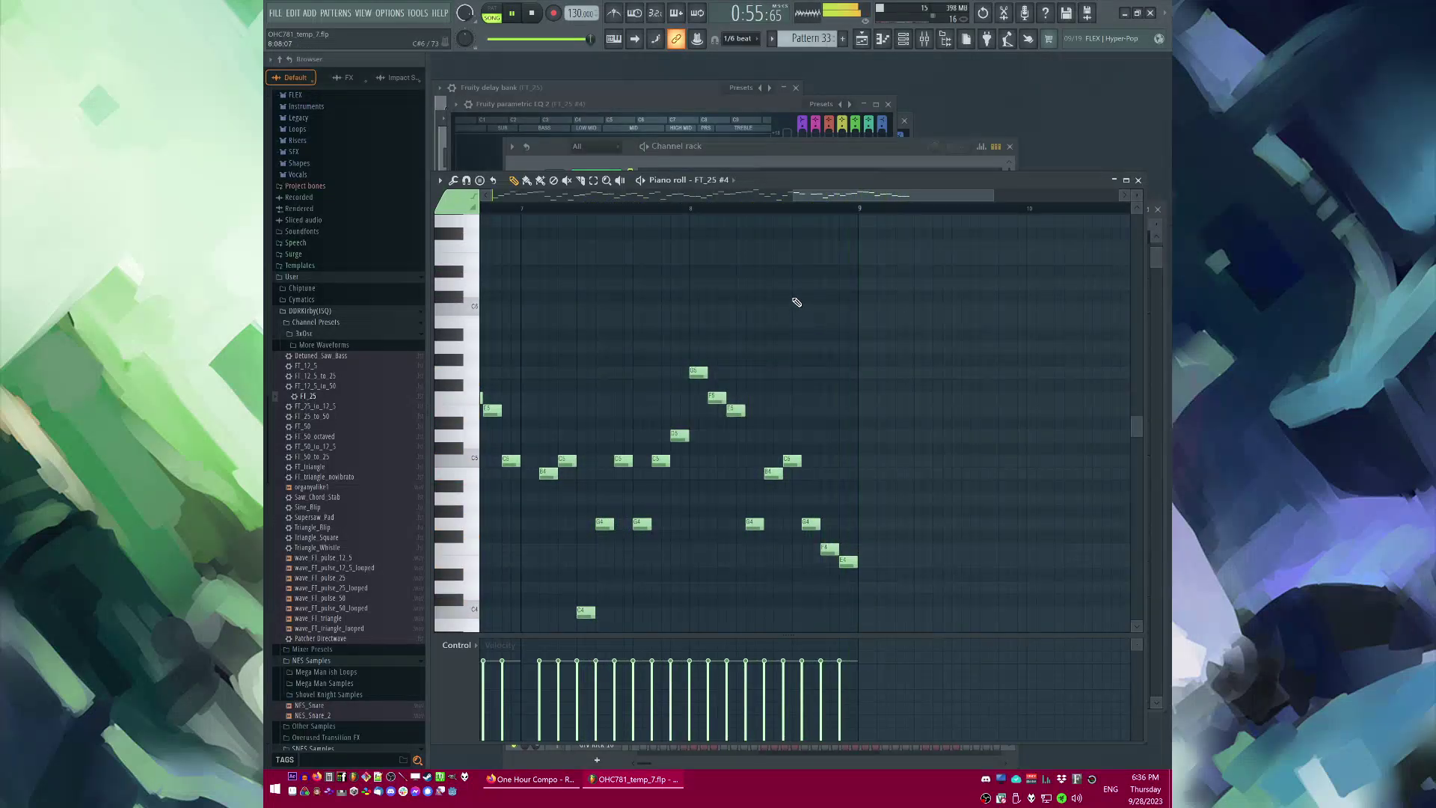
Step: Place Pattern 33 at bar 41 on Track 10 and duplicate the clips of Tracks 6, 7, 9 and 12 to the same section
key(F5)
click(860, 430)
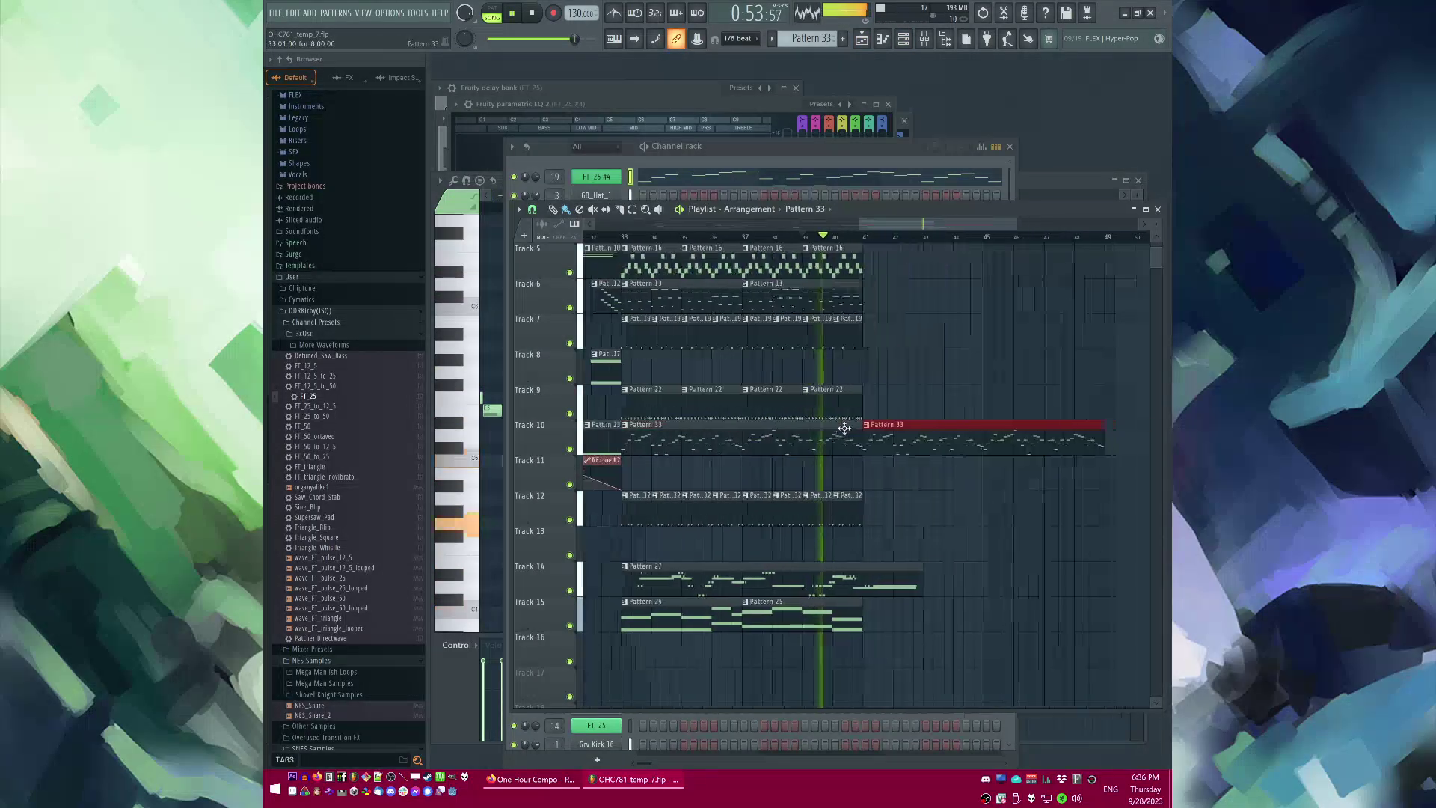
drag(916, 507, 641, 516)
key(ctrl+b)
scroll(882, 452, up, 2)
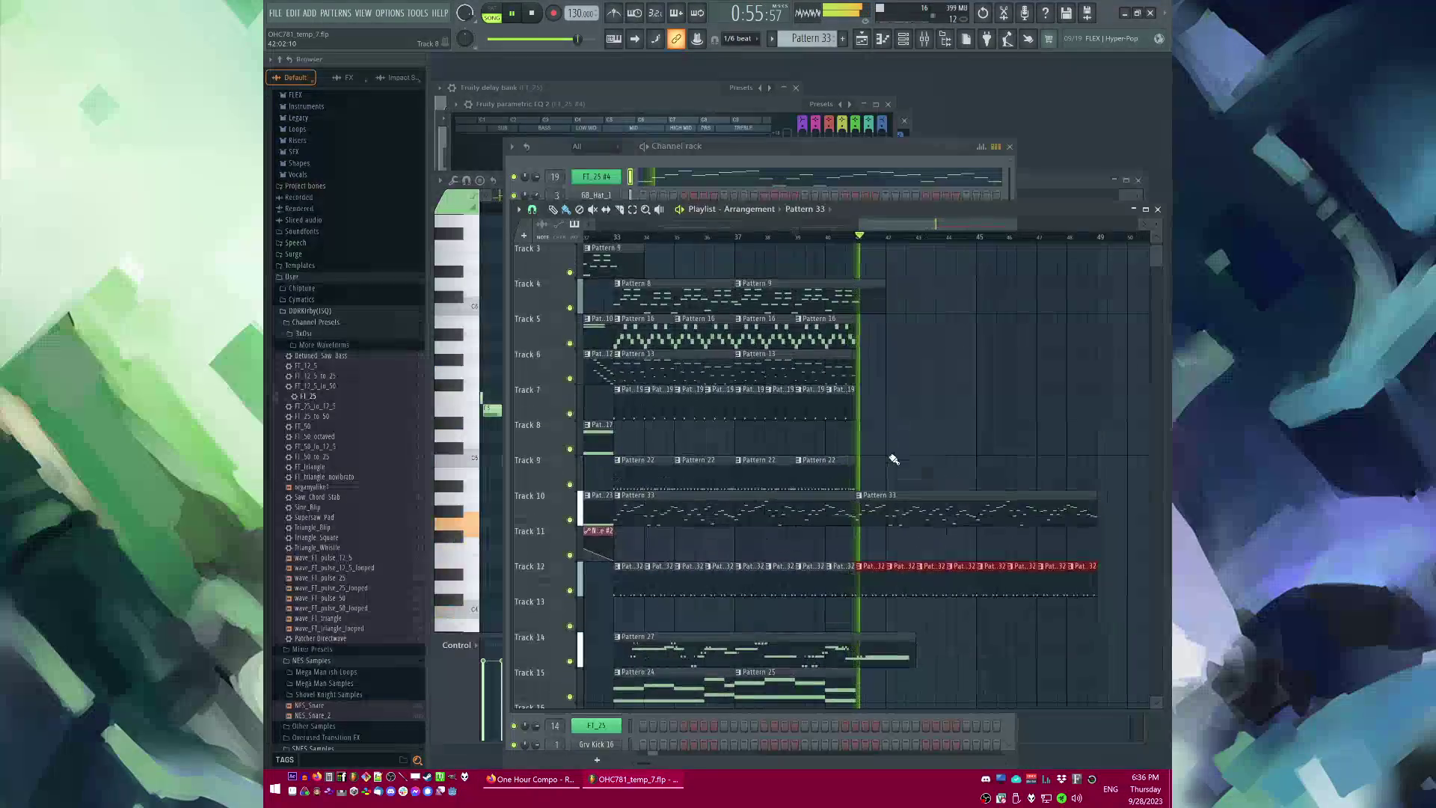
drag(889, 472, 634, 380)
key(ctrl+b)
Step: Open Pattern 33's notes, switch to pattern playback and clone the FT_25 #4 channel
double_click(641, 510)
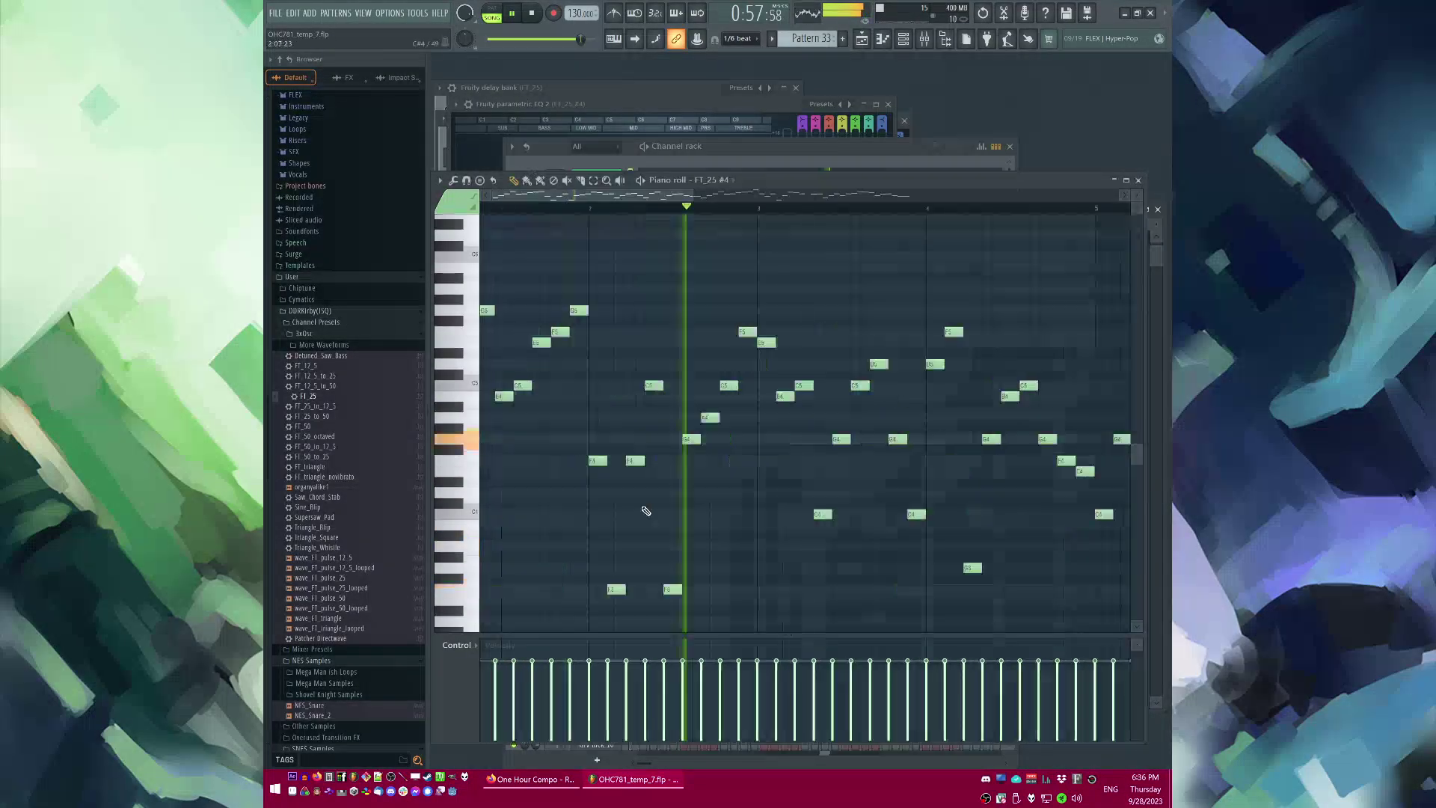
key(l)
key(F6)
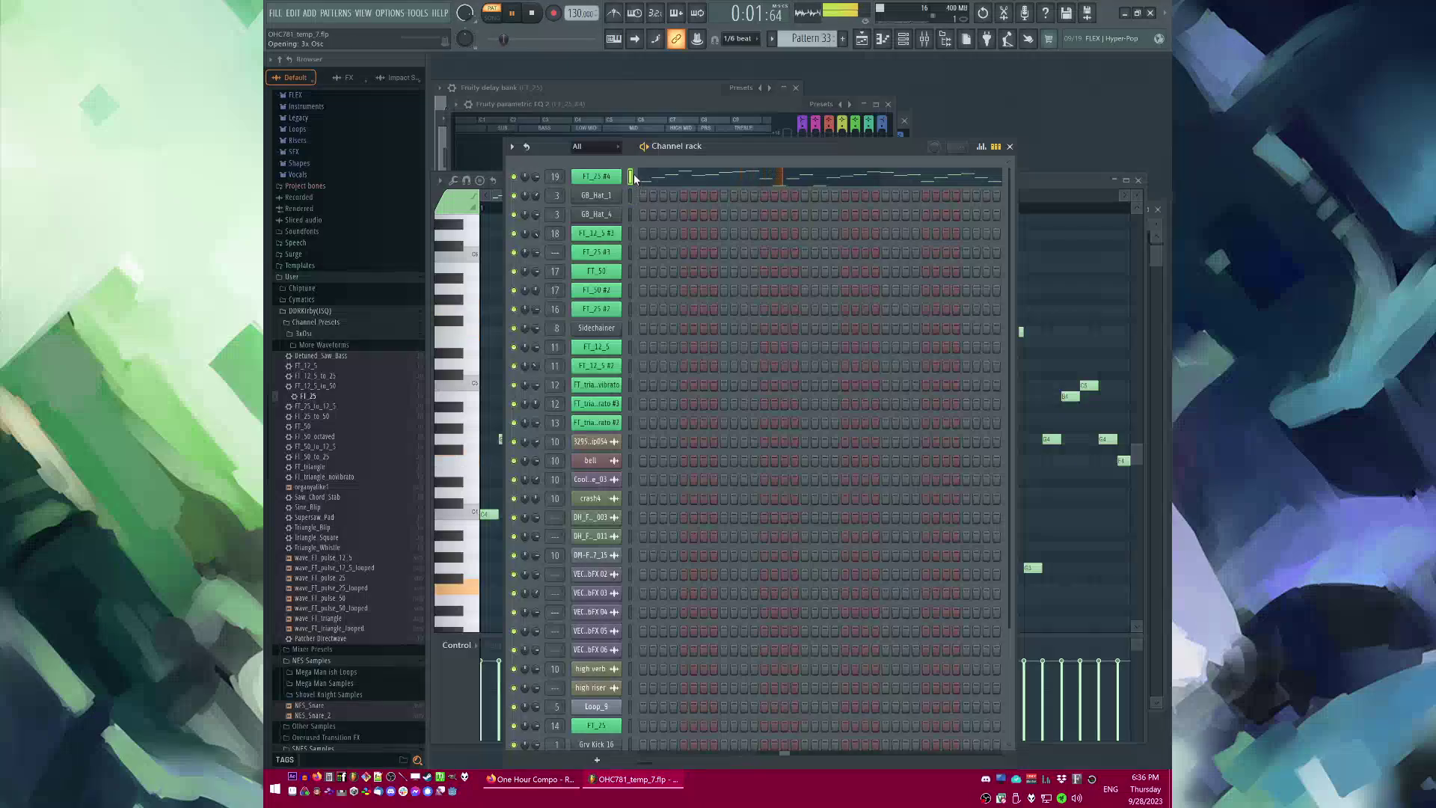
key(alt+shift+c)
Step: Add a Fruity delay bank to effect slot 4 of the FT_25 #4 mixer track
key(F9)
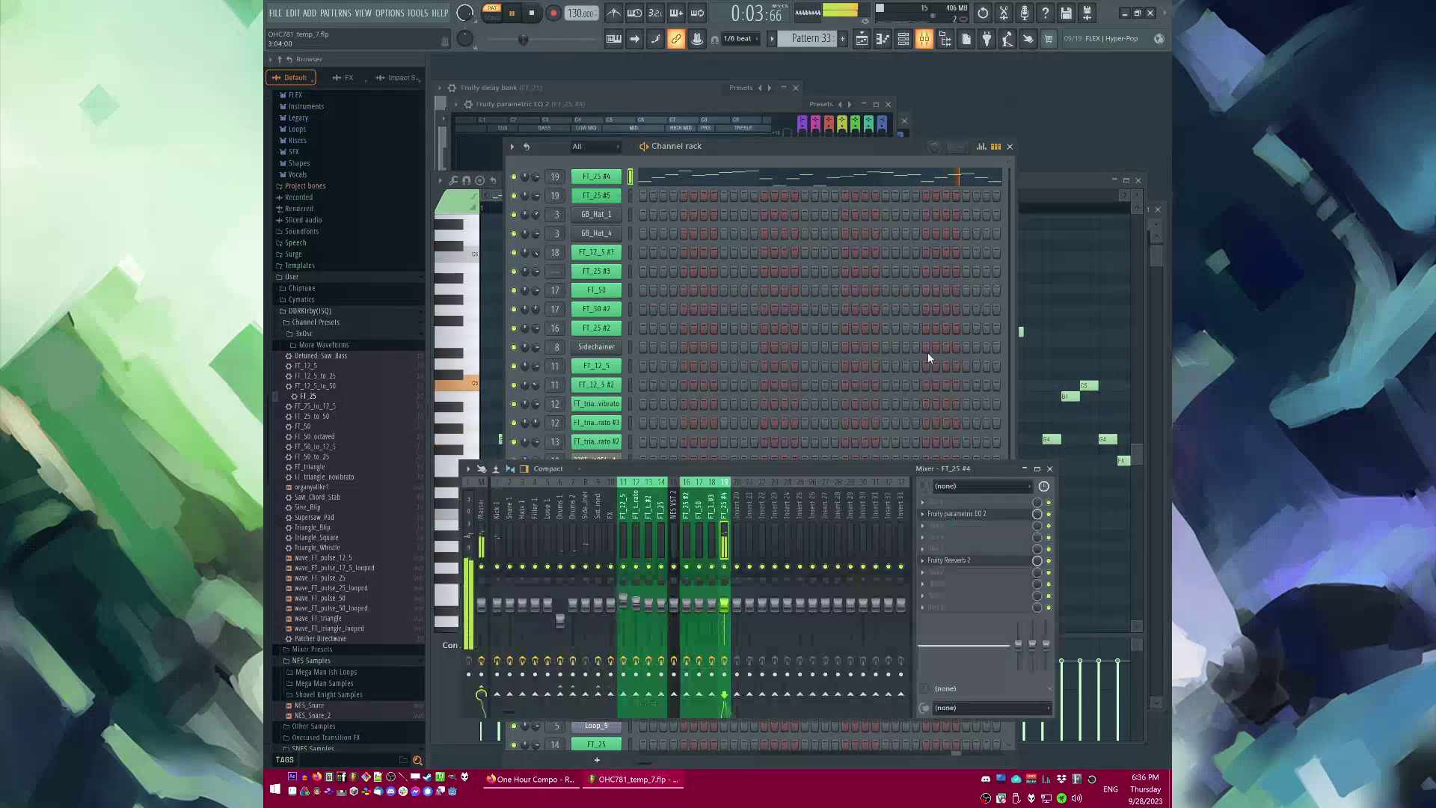
click(937, 532)
click(1099, 522)
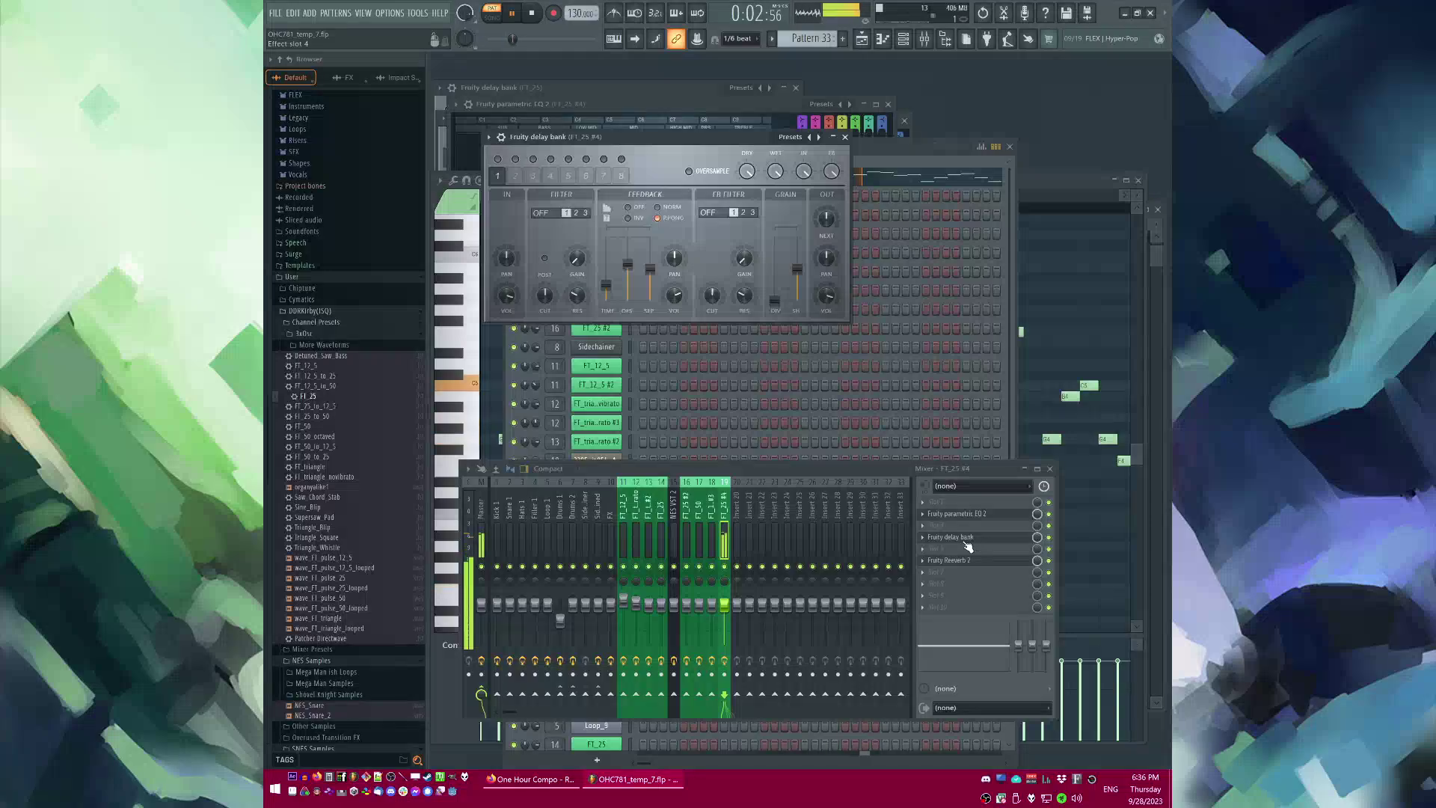
click(861, 162)
Step: Examine the FT_25 #4 channel's sample, envelope, pitch and miscellaneous settings along with its mixer effects
click(592, 178)
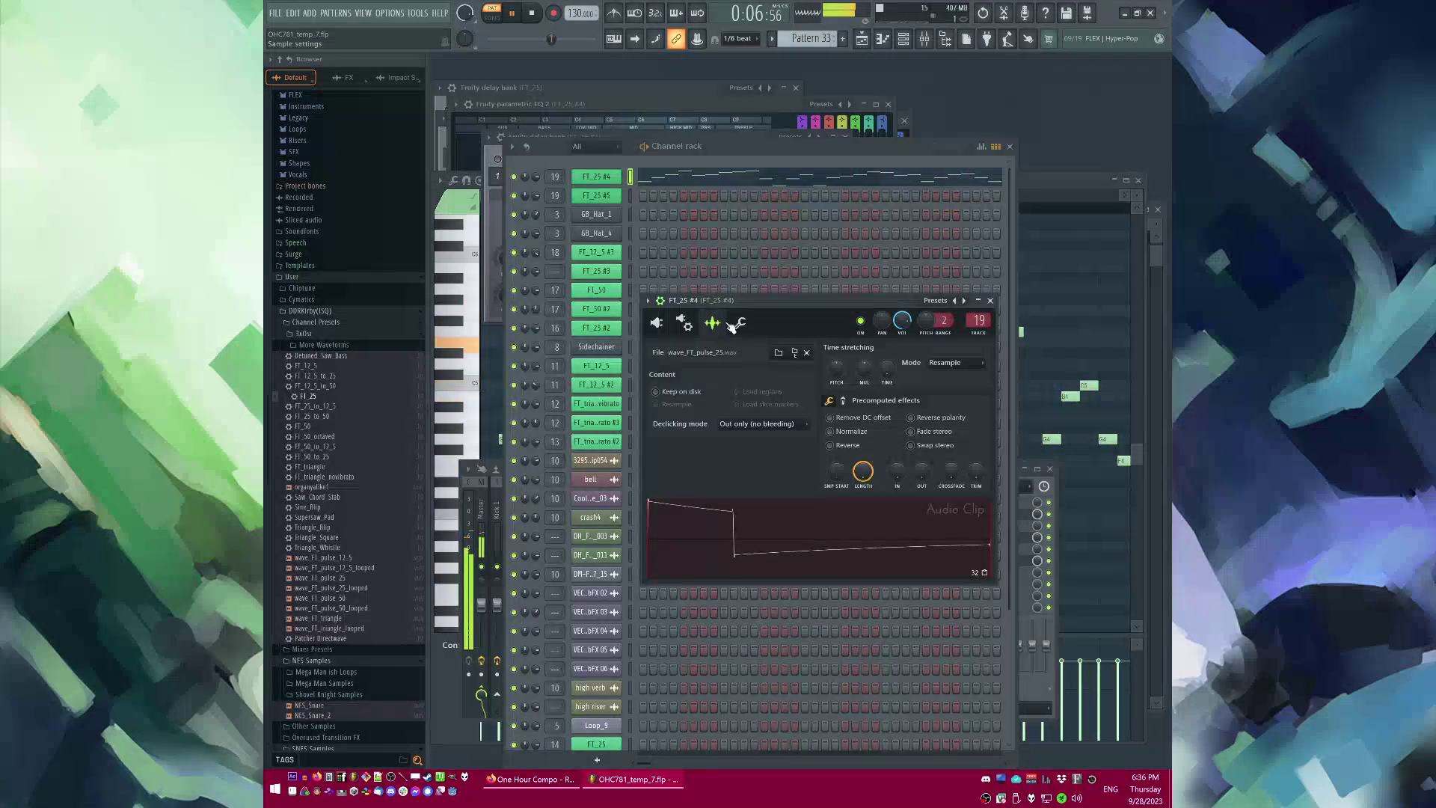
click(735, 325)
click(685, 323)
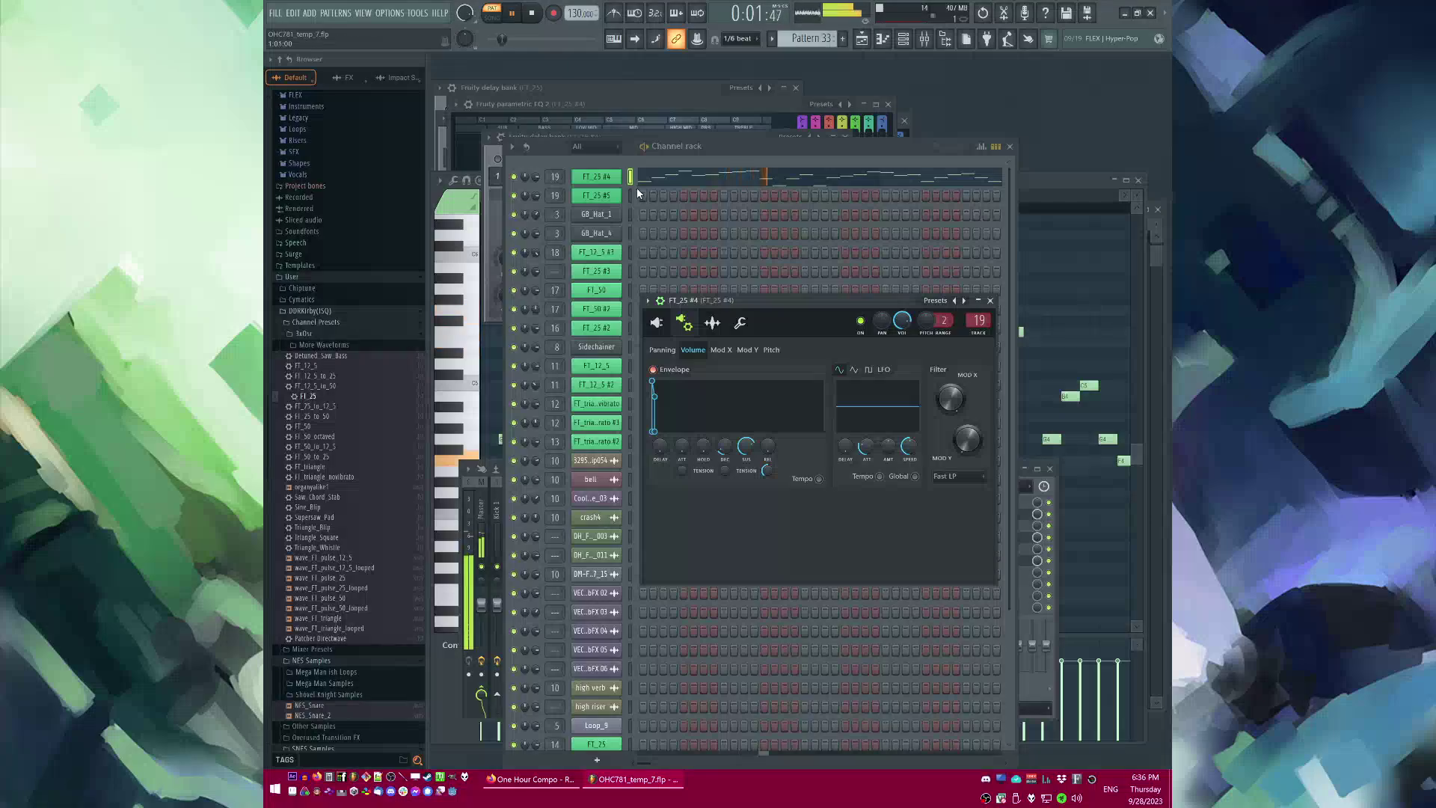
click(739, 325)
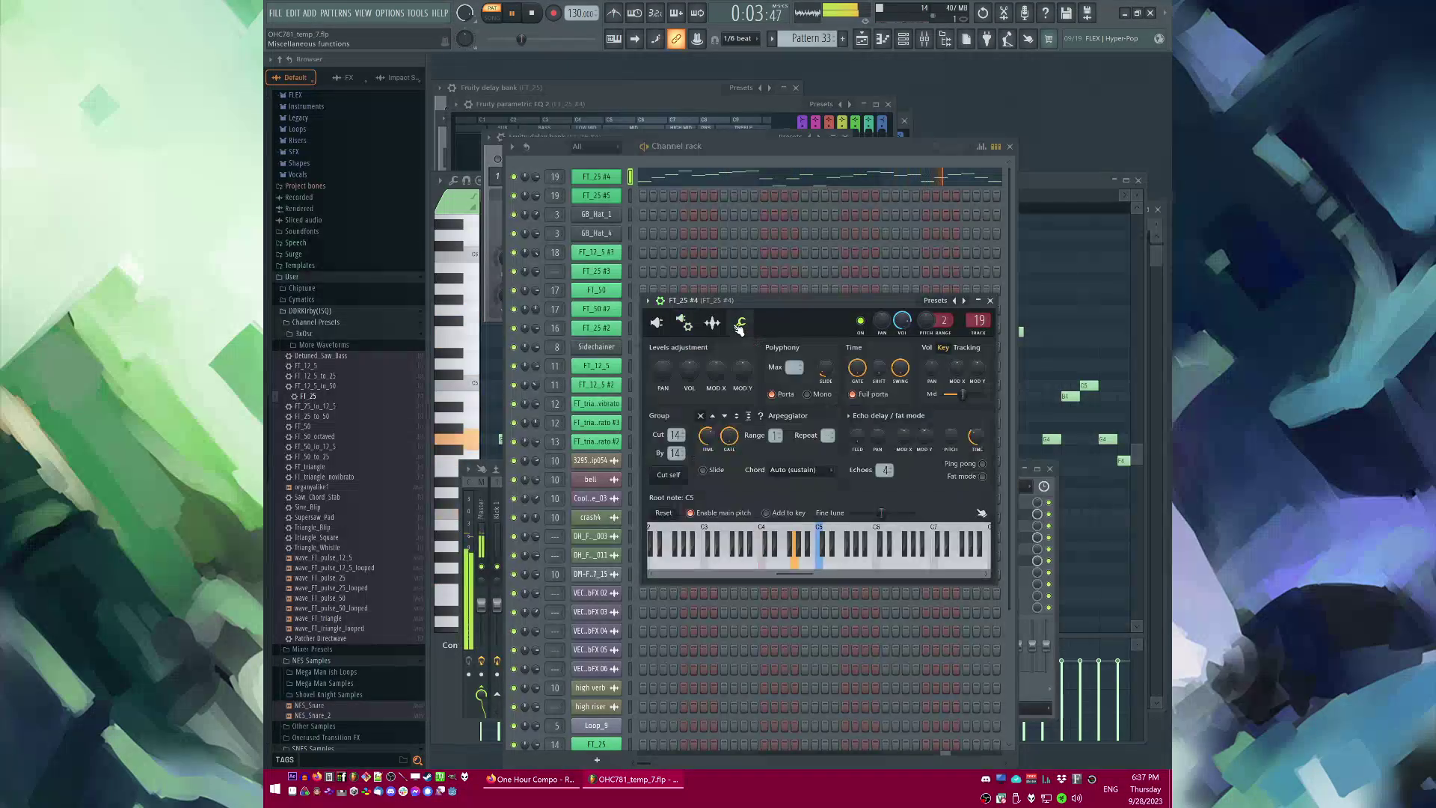
click(659, 324)
click(683, 324)
click(659, 324)
click(713, 324)
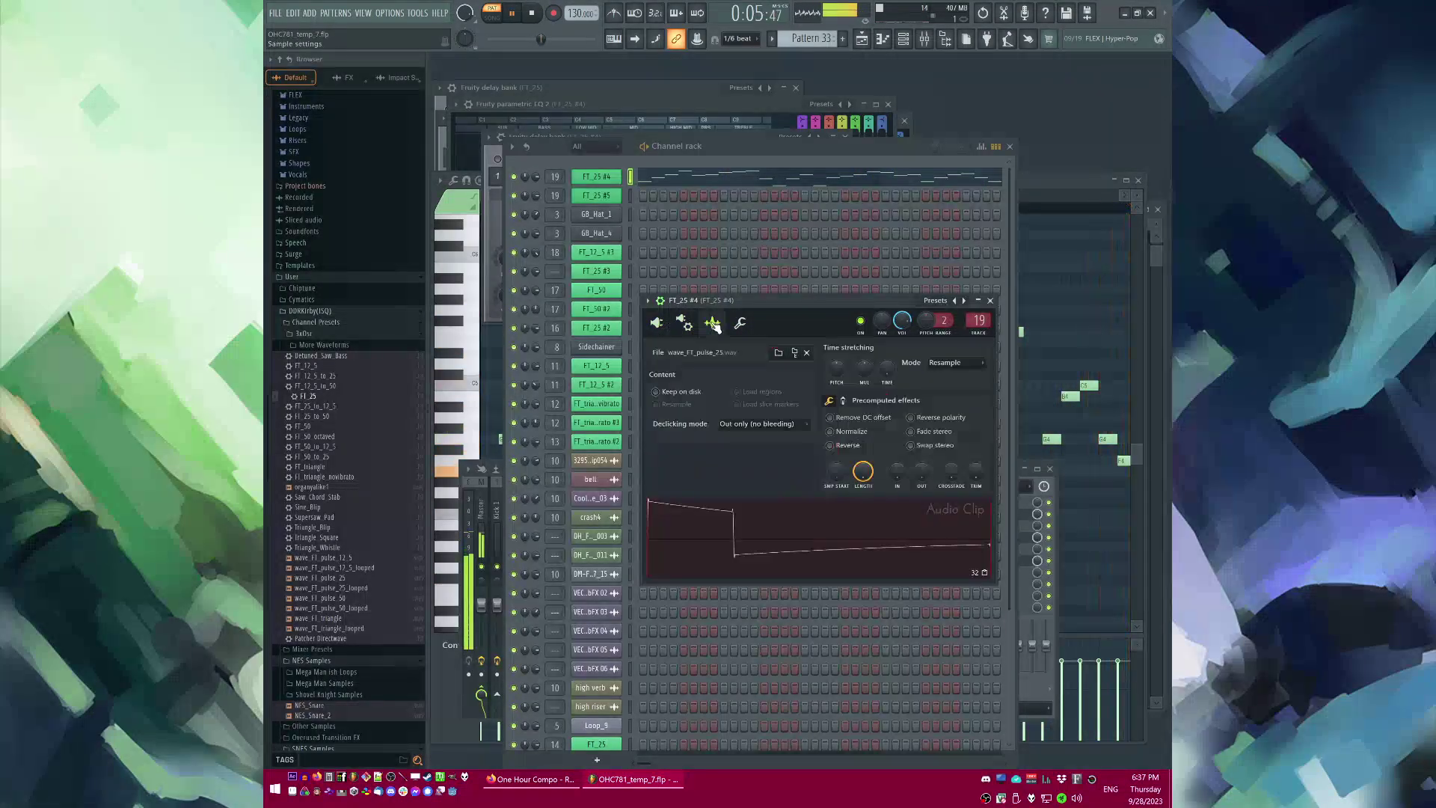
click(692, 326)
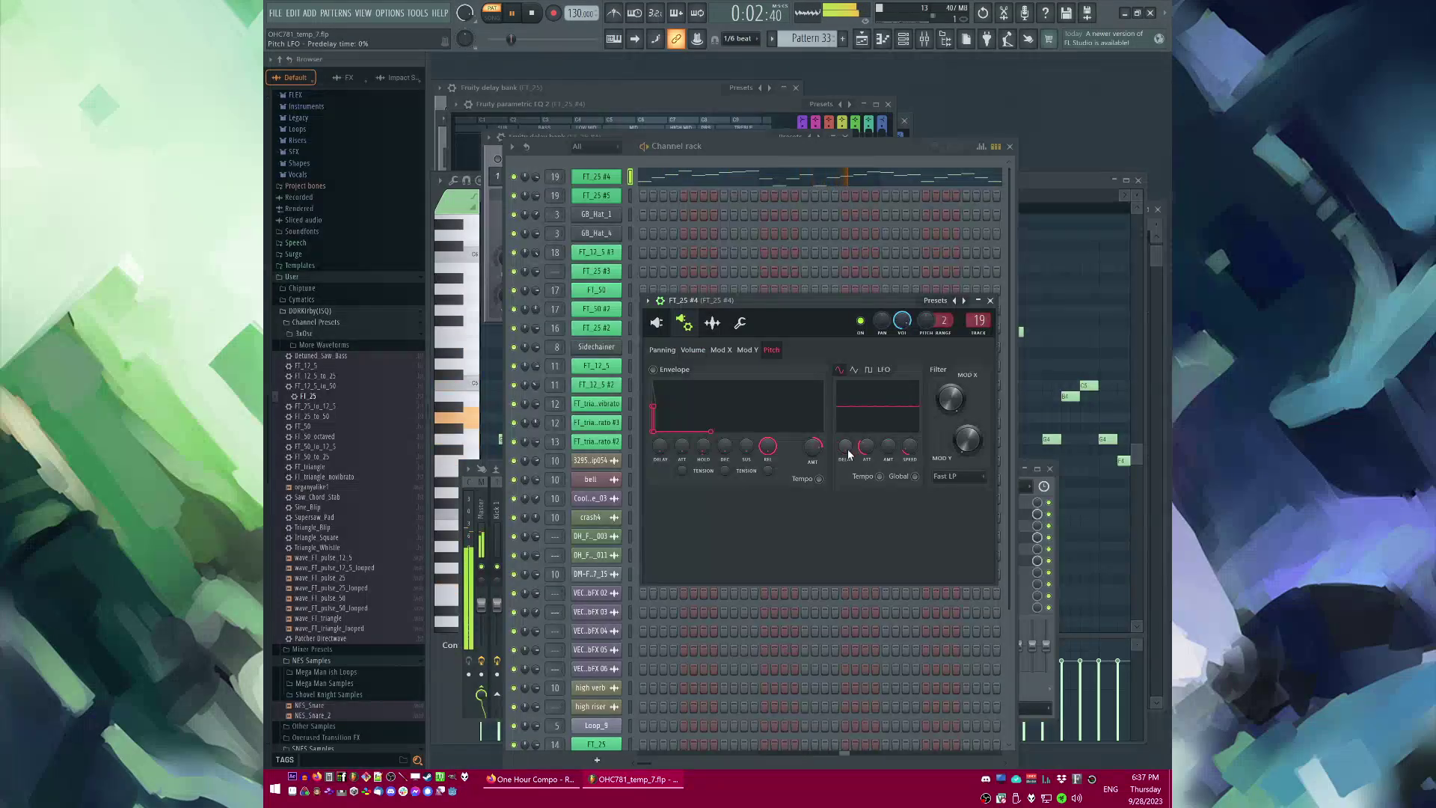
click(1026, 503)
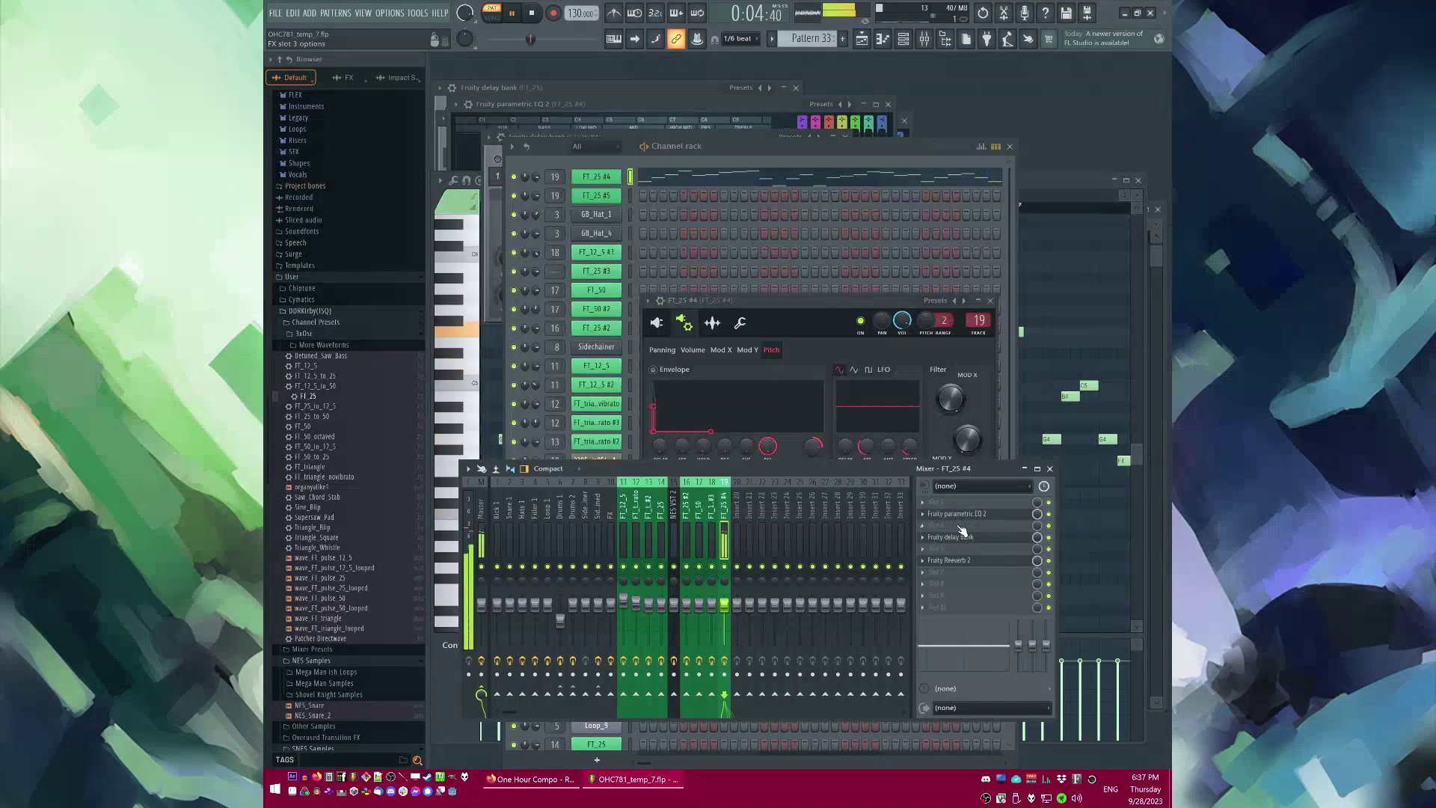
click(775, 302)
Step: Play the song from just before bar 33 and select bars 33 to 40 of the arrangement
key(F5)
key(l)
click(610, 237)
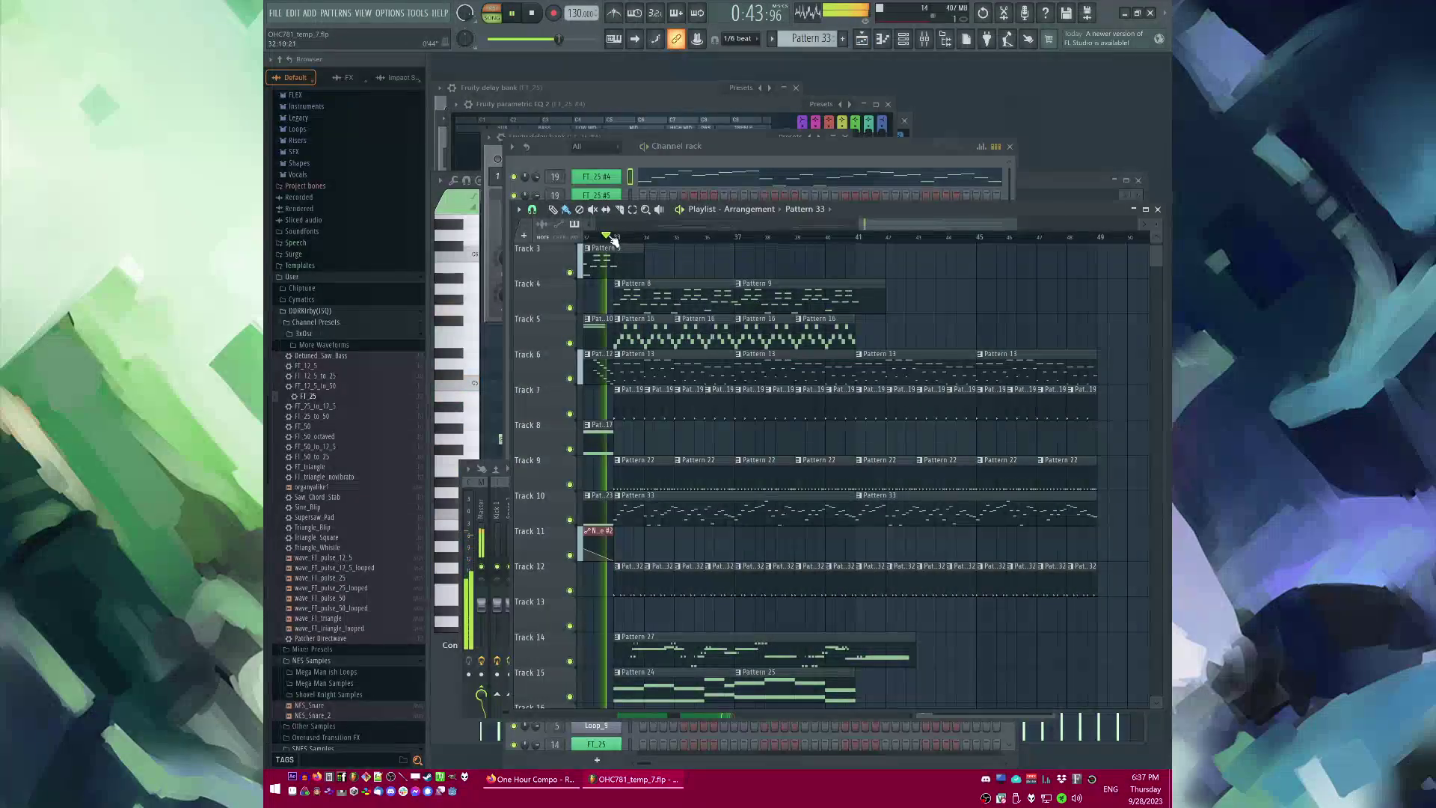
key(F9)
key(F6)
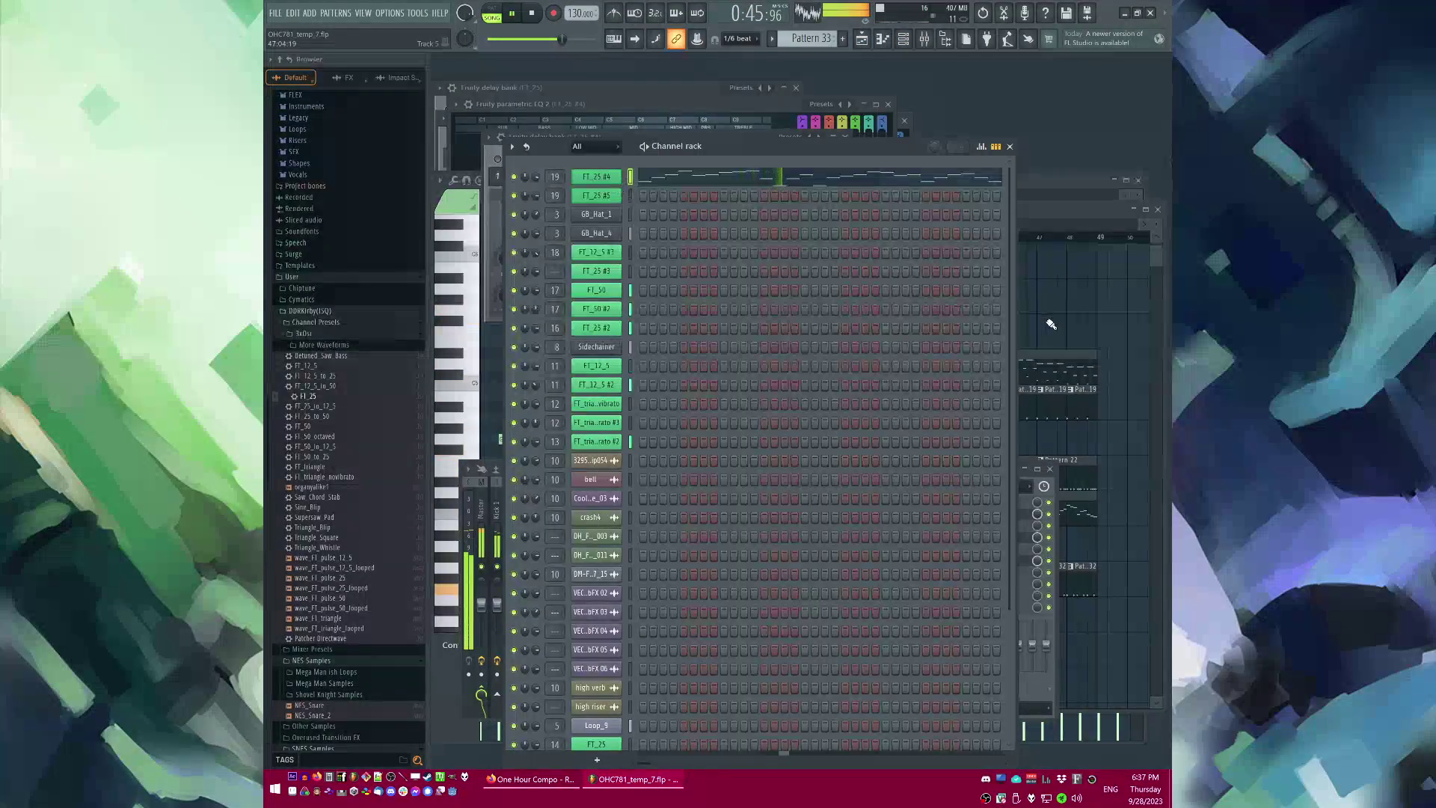
key(F5)
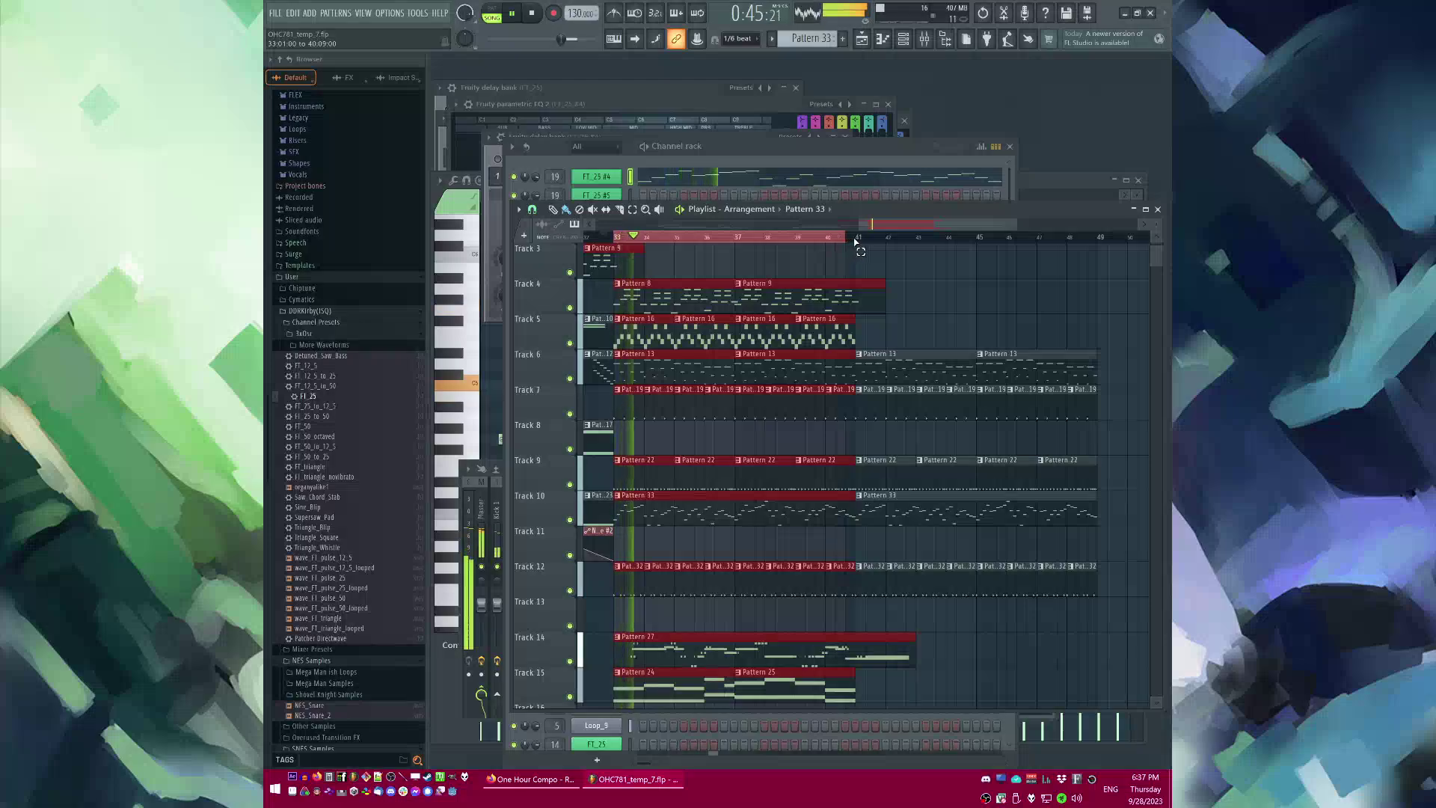
Step: Set the FT_25 #4 filter type to SVF LP and create an automation clip for its Mod X filter frequency
click(599, 179)
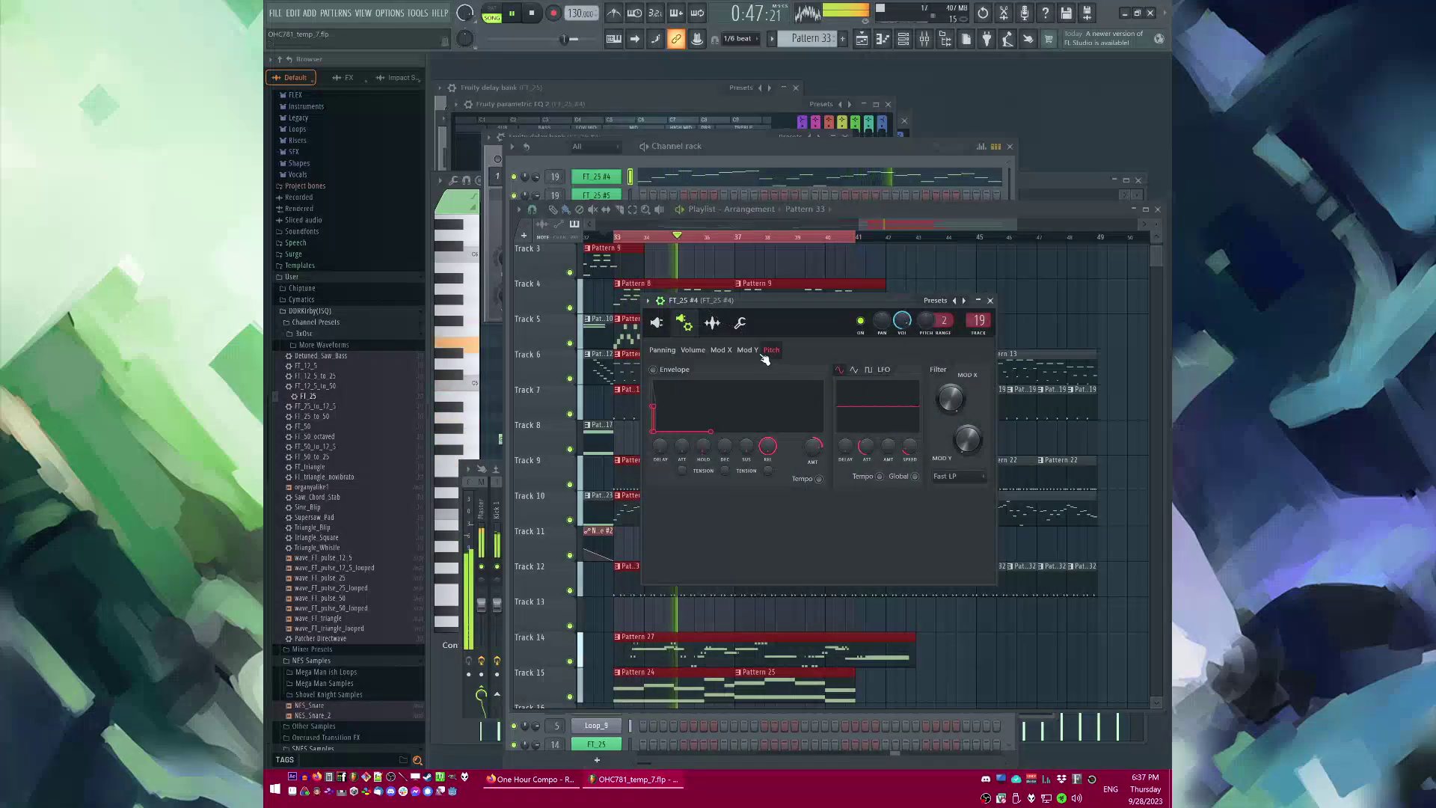
click(722, 351)
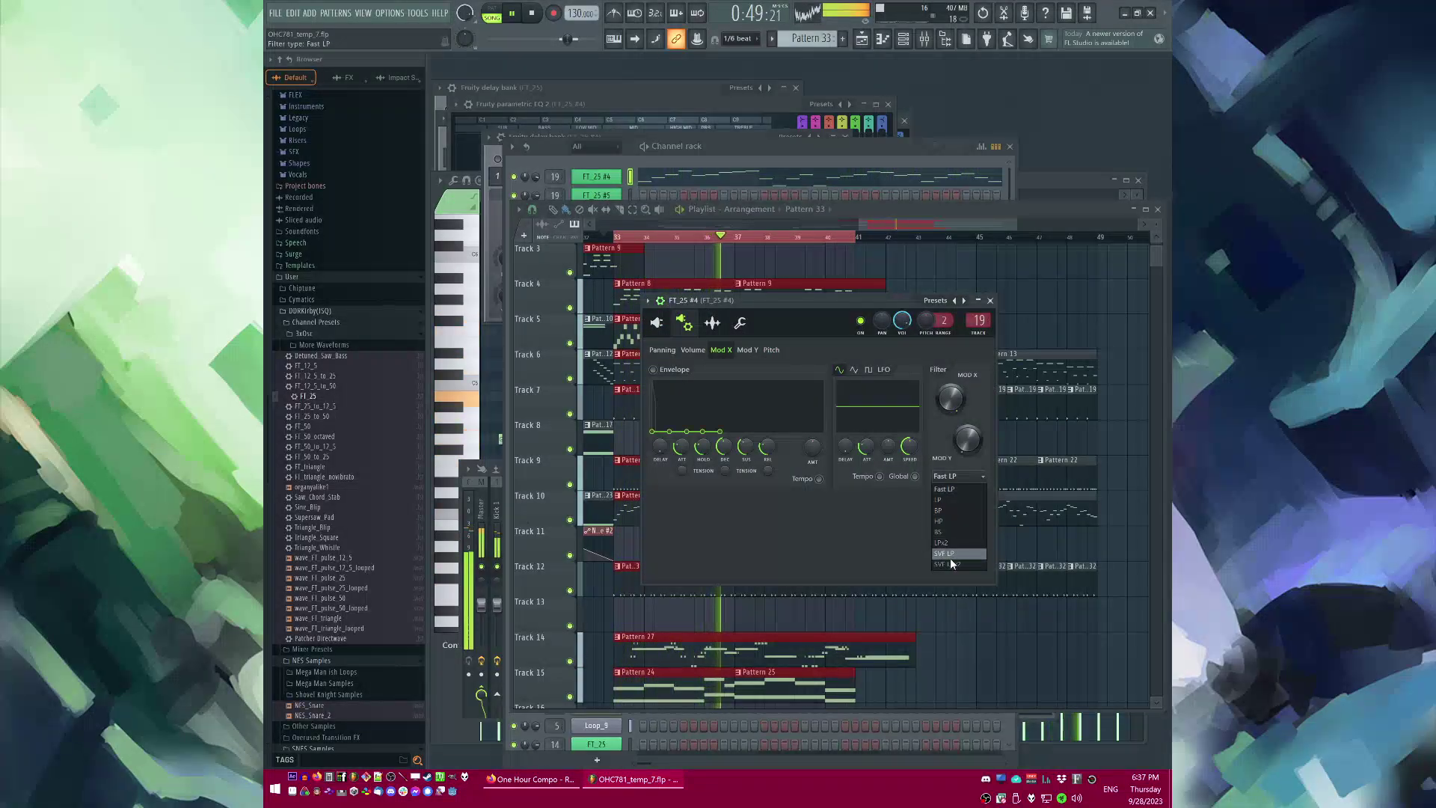
click(950, 555)
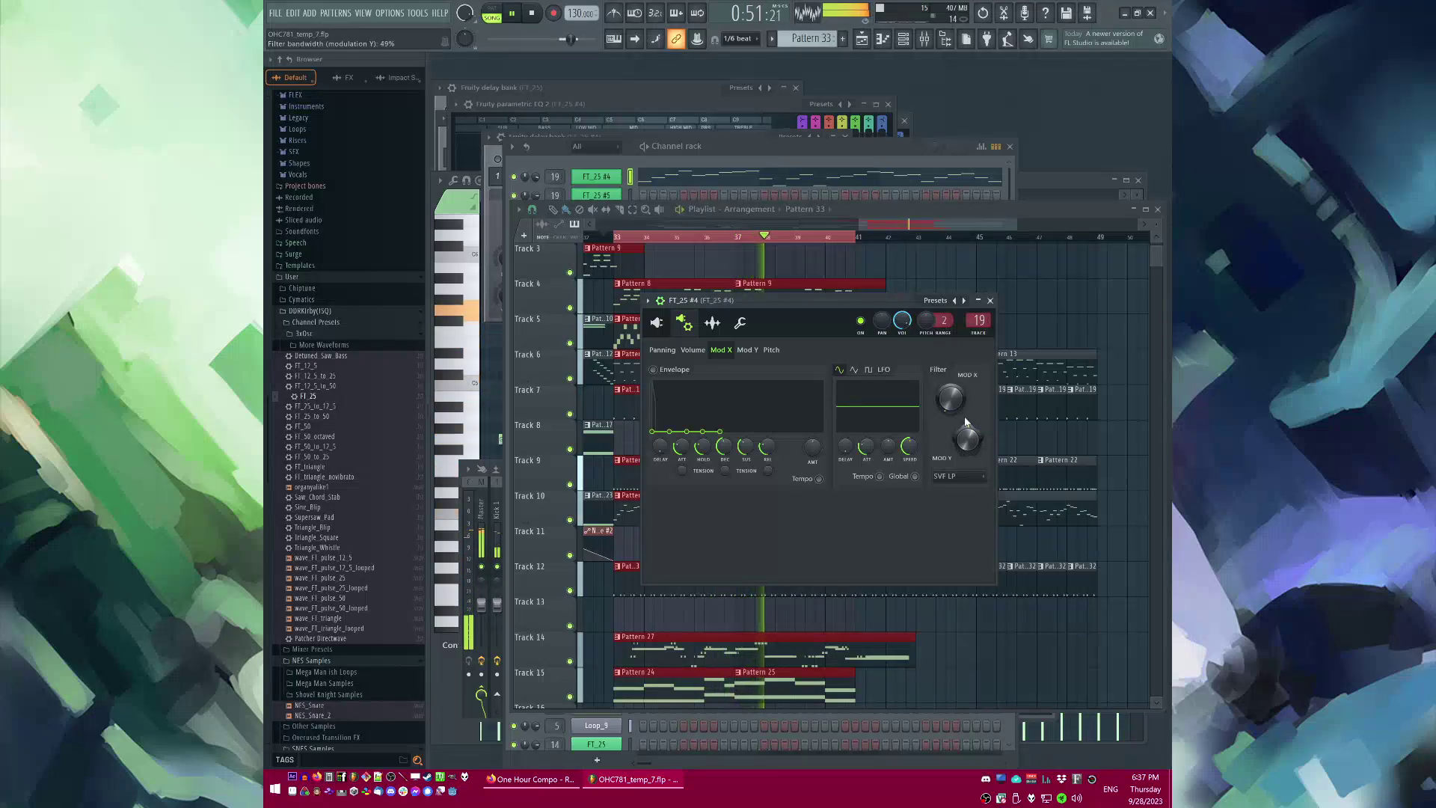
right_click(958, 402)
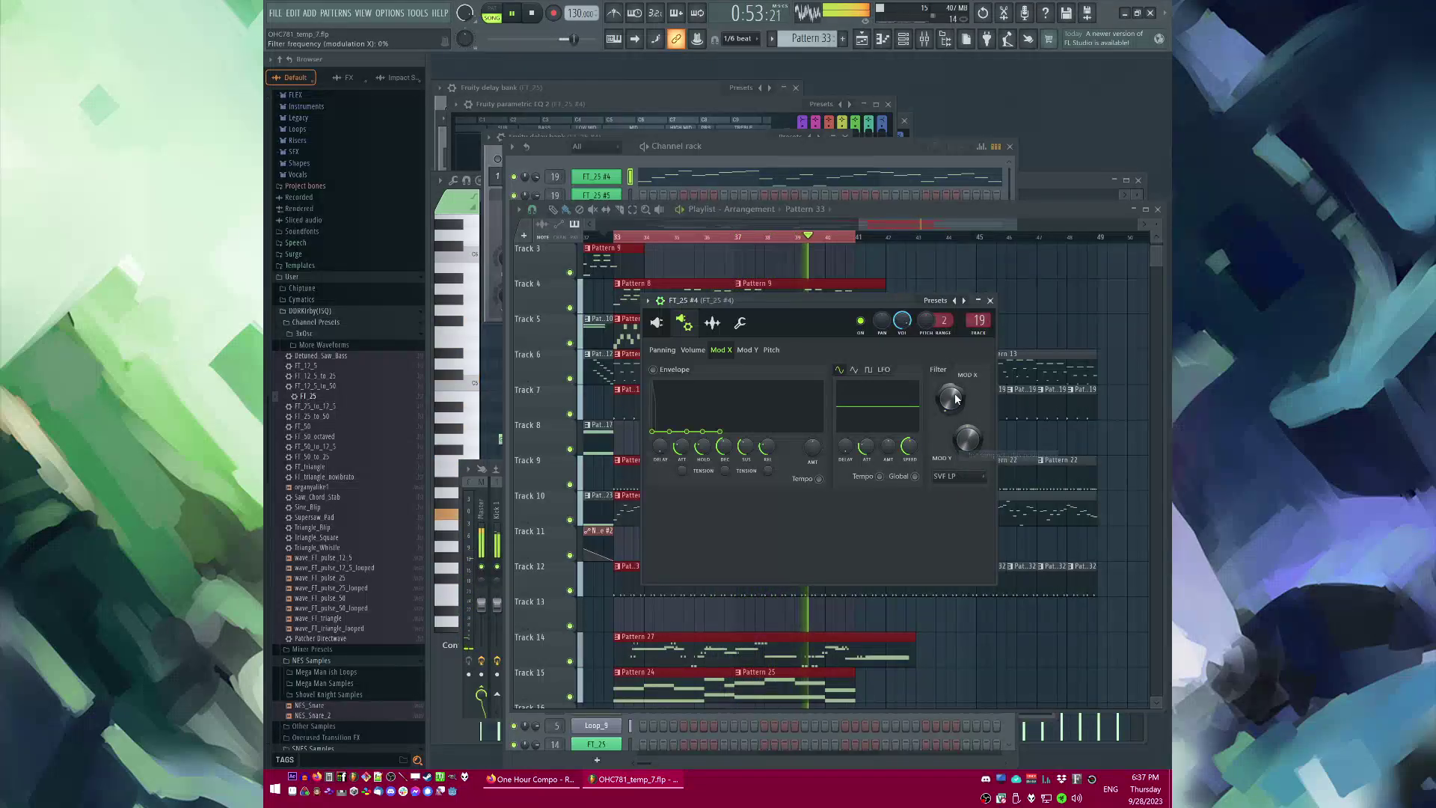
click(1002, 481)
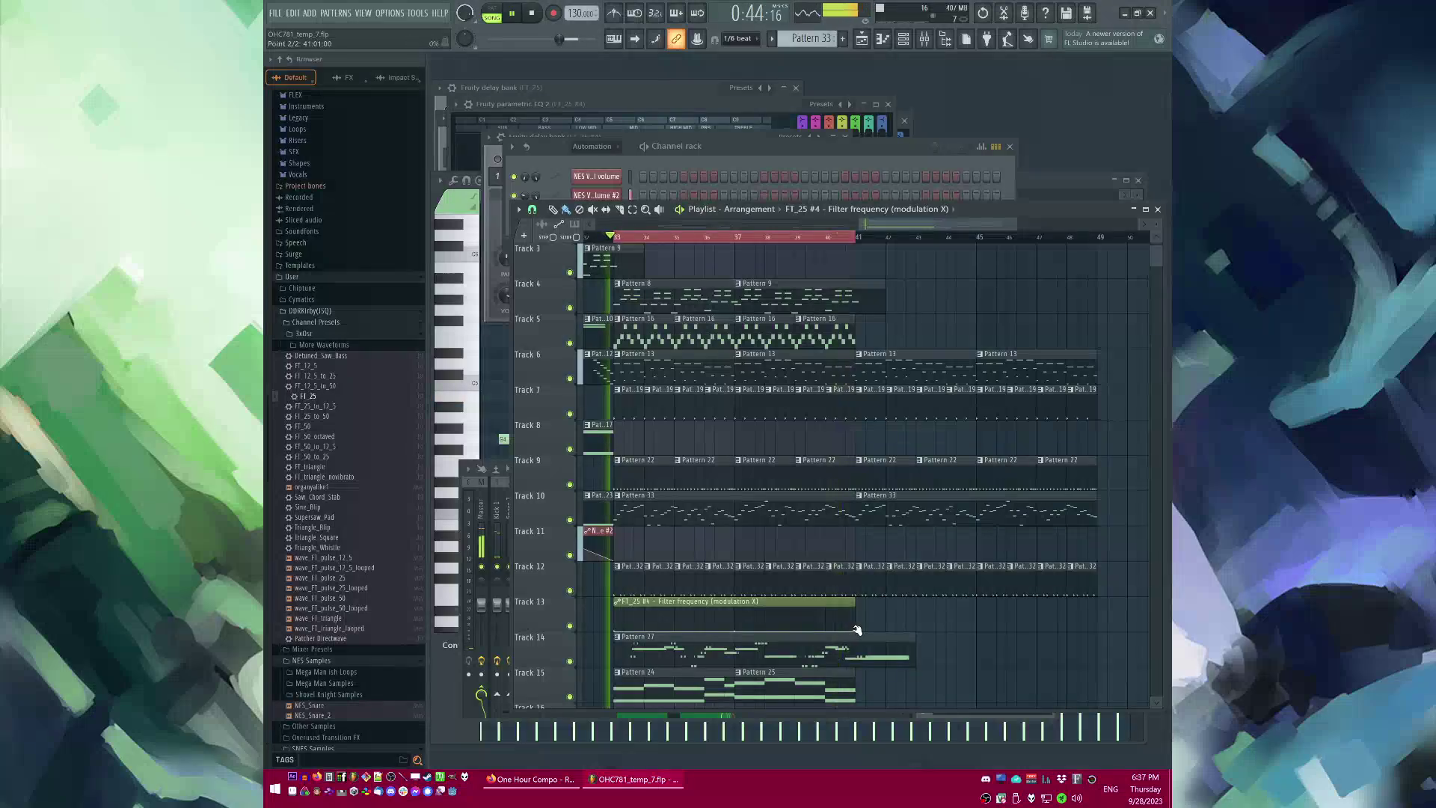
Step: Extend the filter frequency automation on Track 13 to bar 49 as a rising ramp, play it and bring up the mixer
drag(857, 631, 1105, 588)
key(ctrl+d)
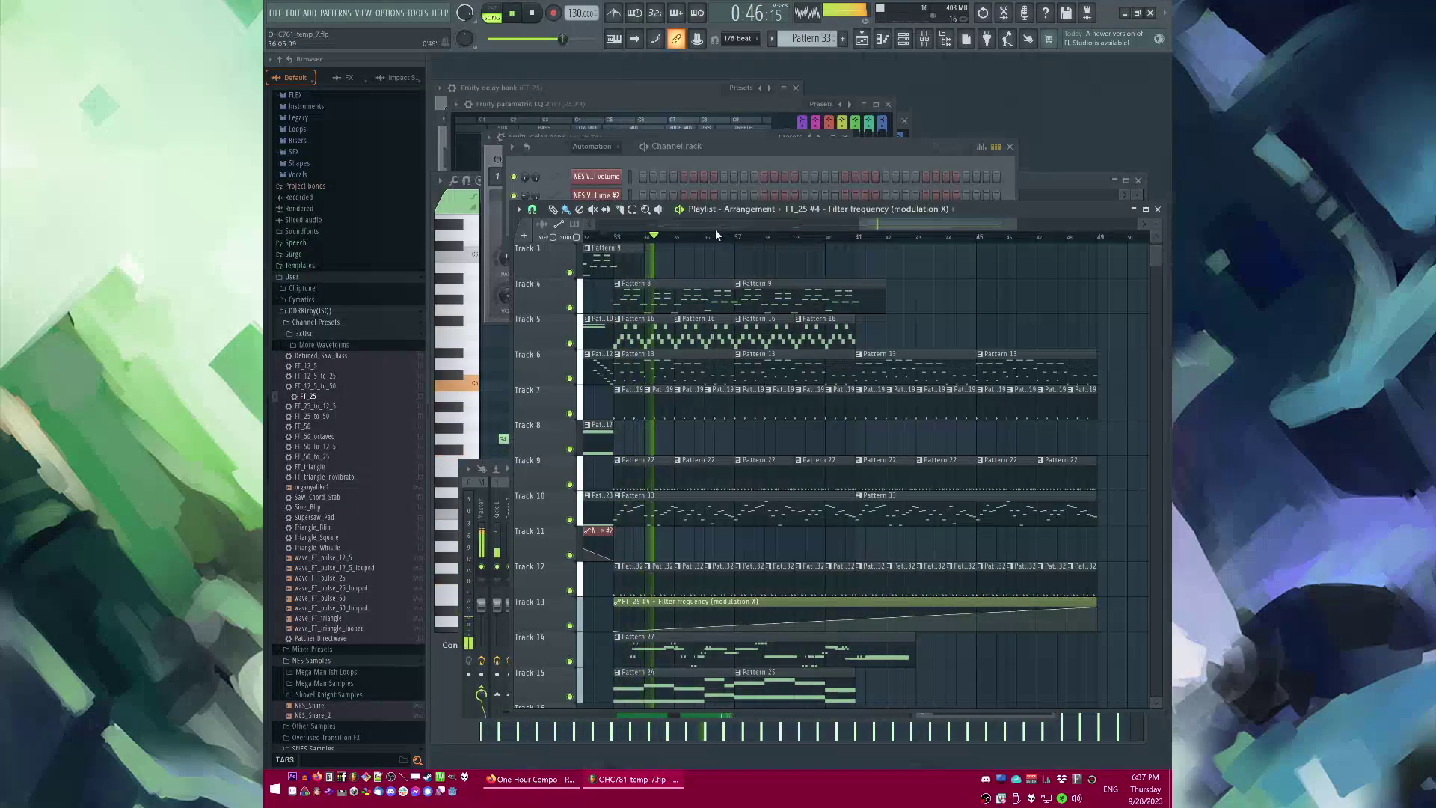
click(715, 236)
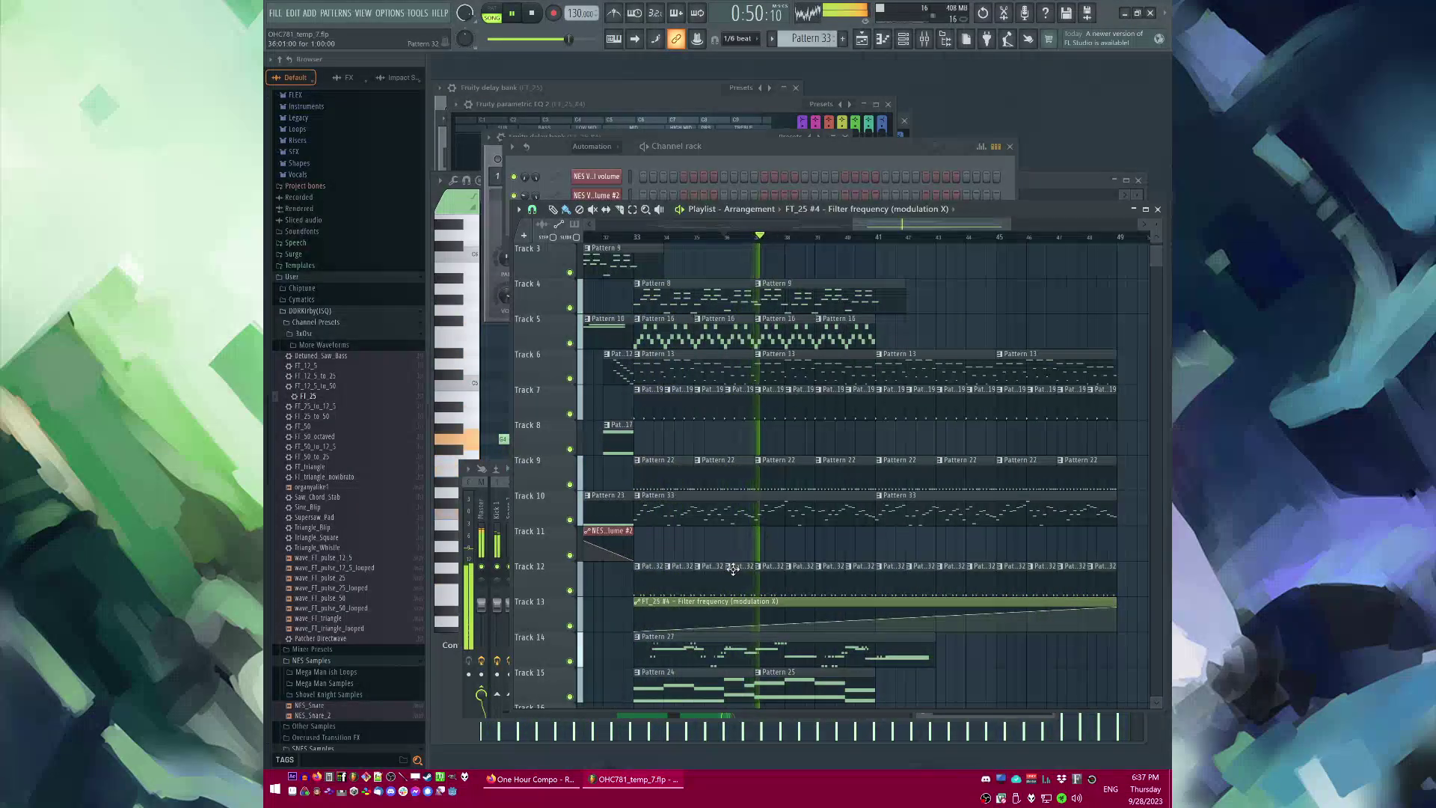
key(F9)
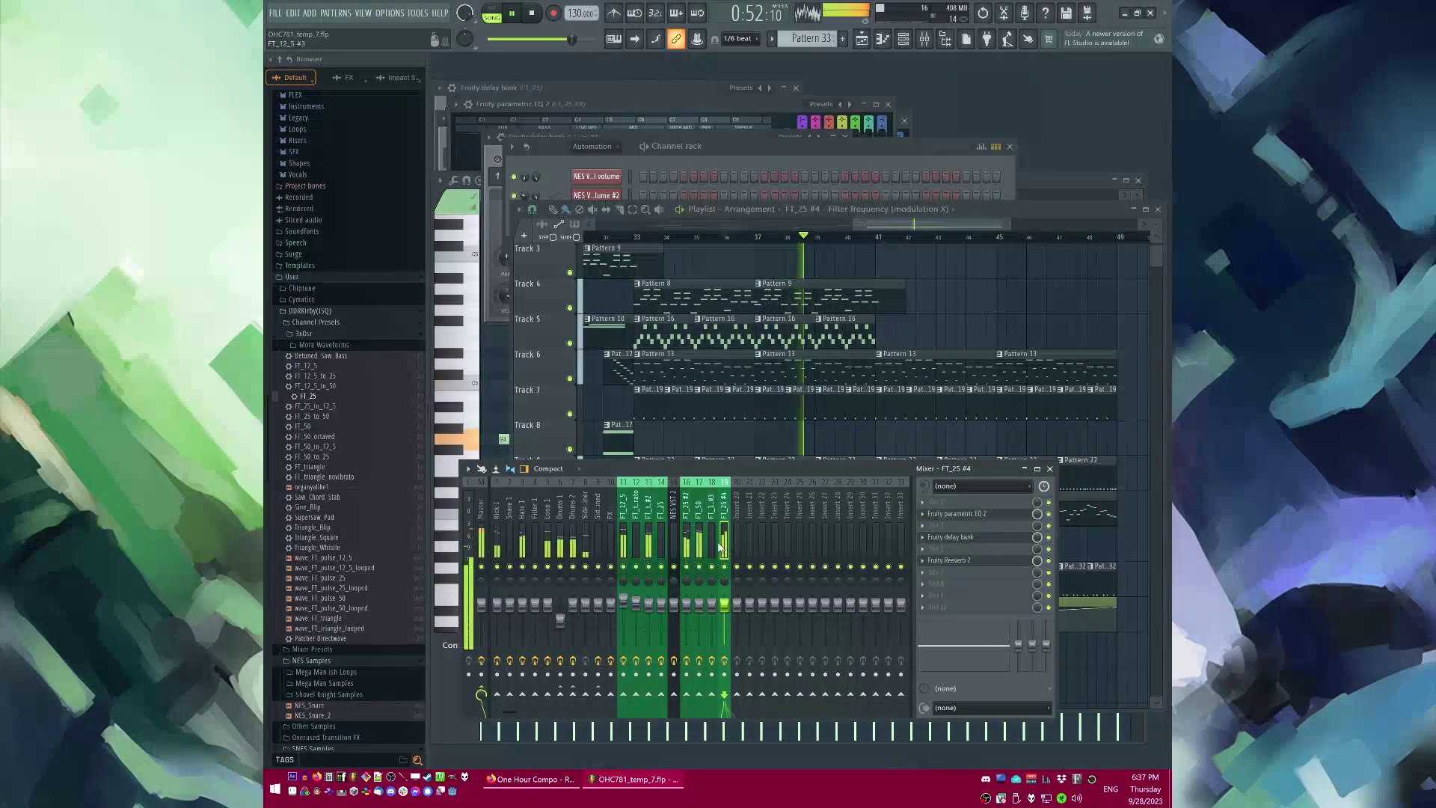
Step: Review the Fruity Reeverb 2 effect on the FT_25 #4 mixer track while the song plays
right_click(755, 418)
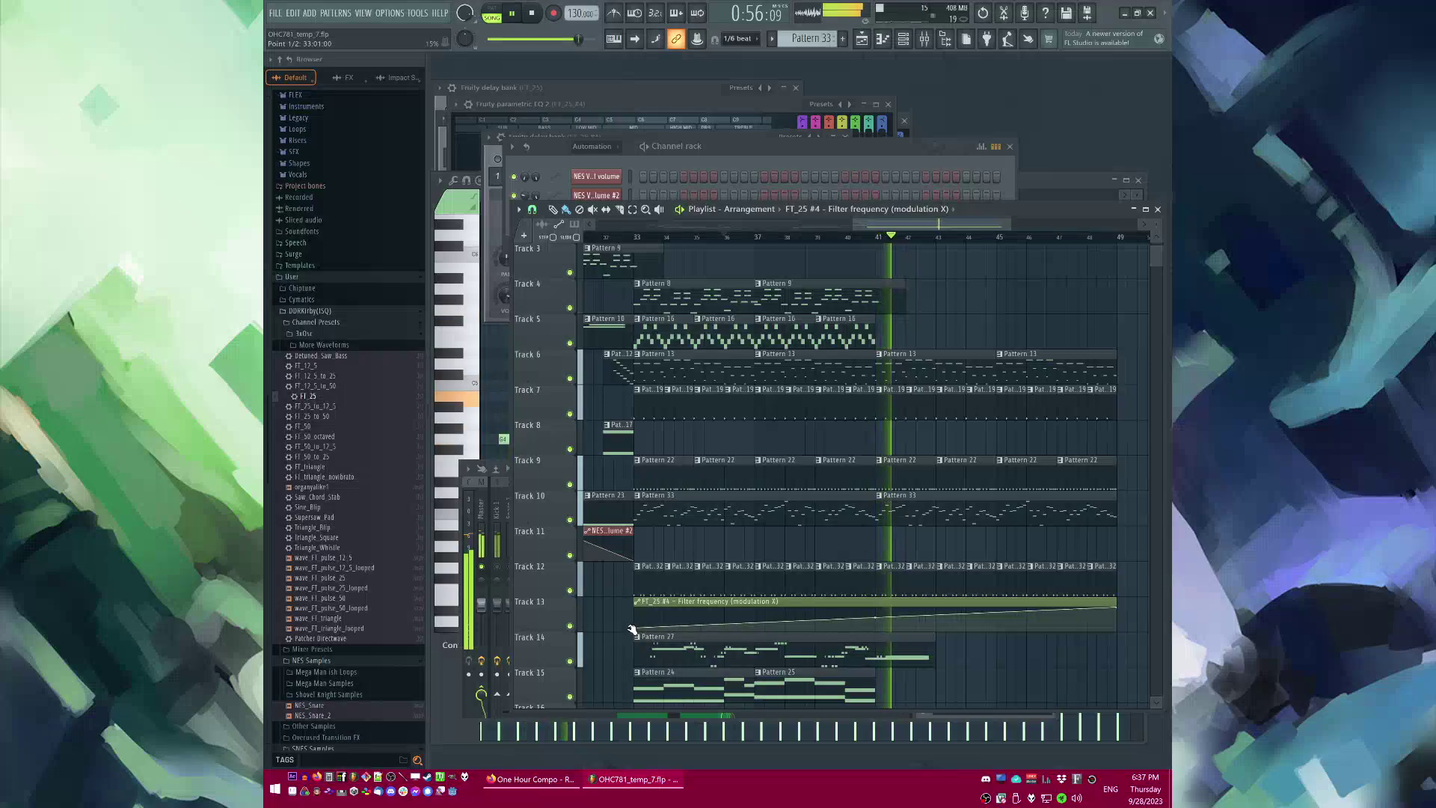
key(F9)
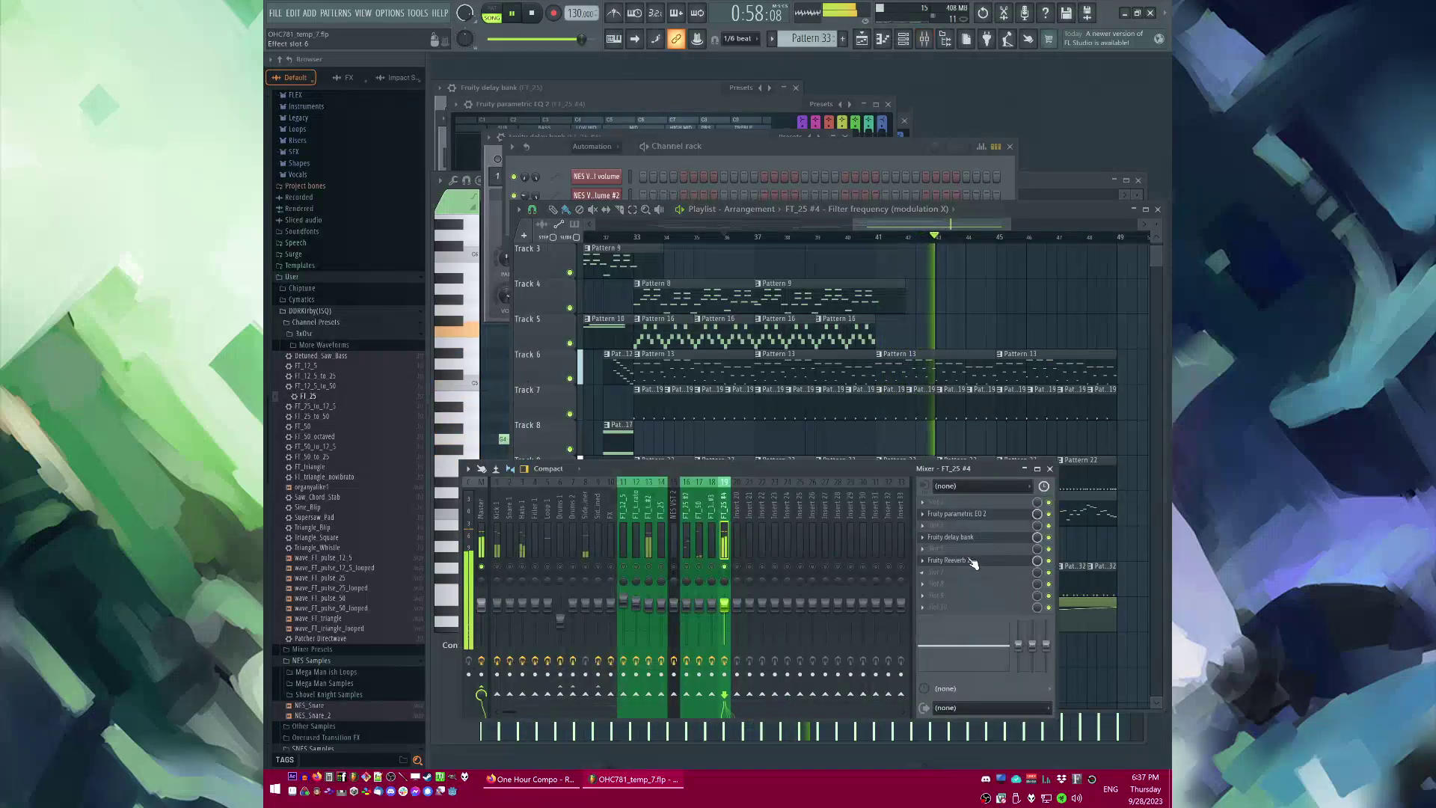
click(936, 568)
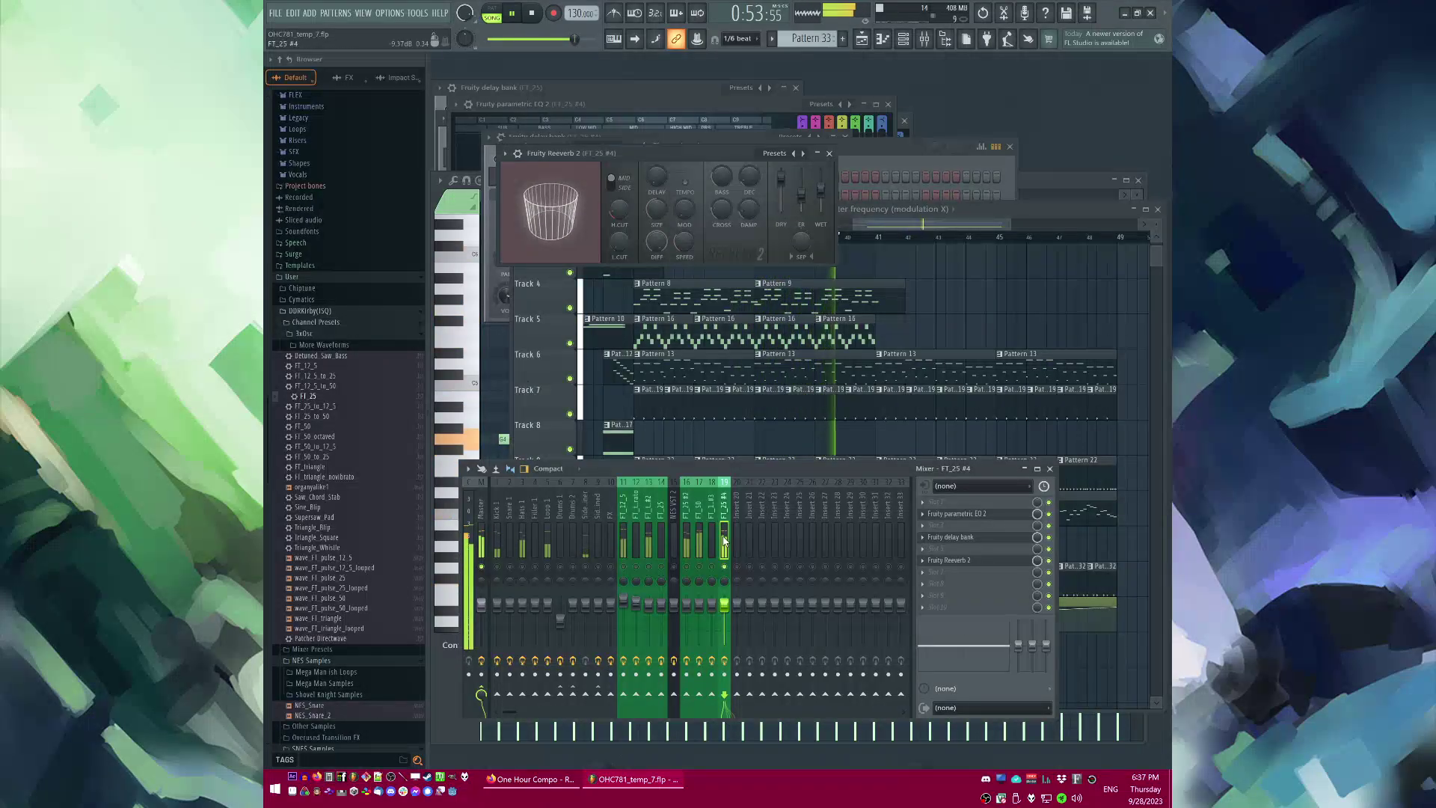
right_click(918, 438)
scroll(753, 417, down, 1)
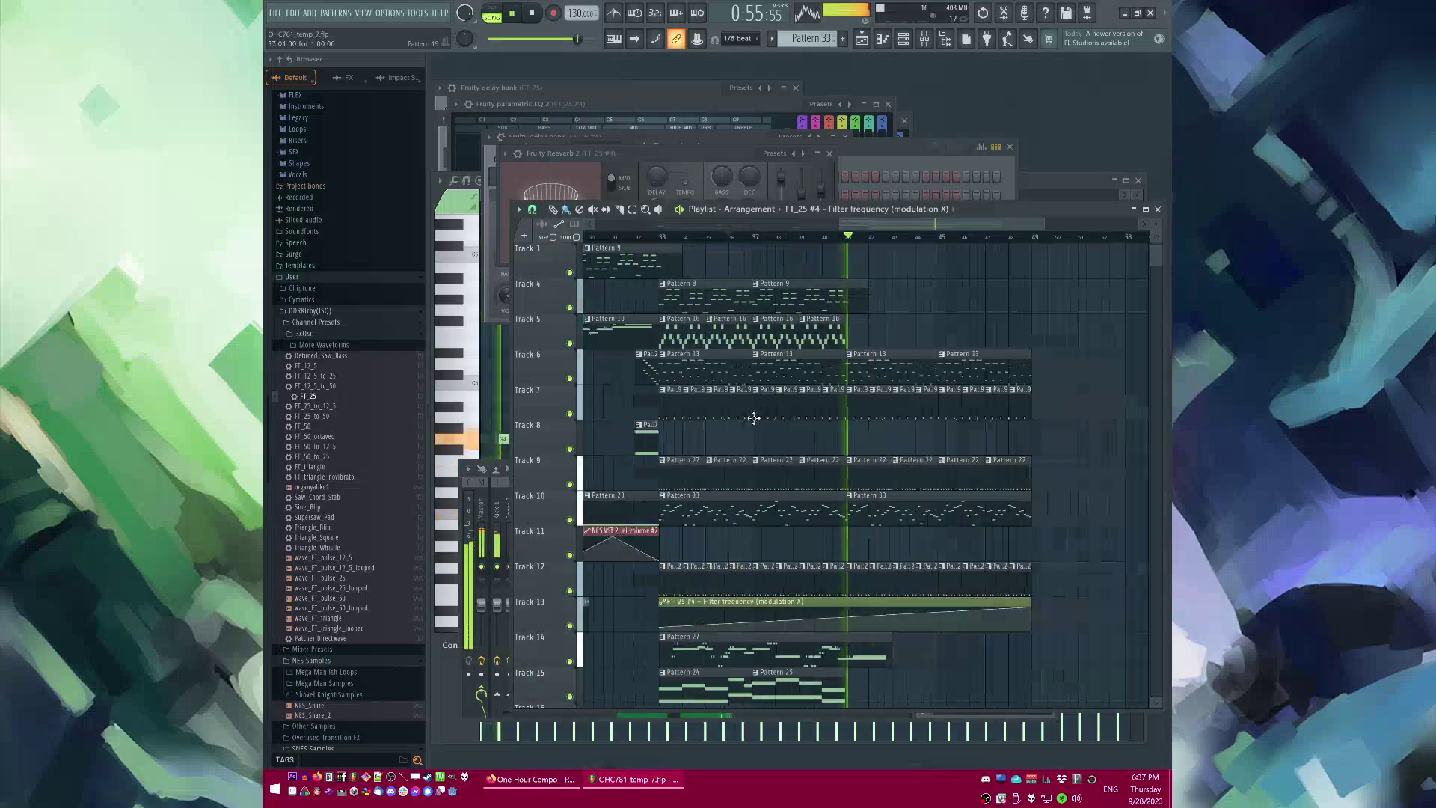
scroll(940, 439, up, 2)
key(F9)
key(F9)
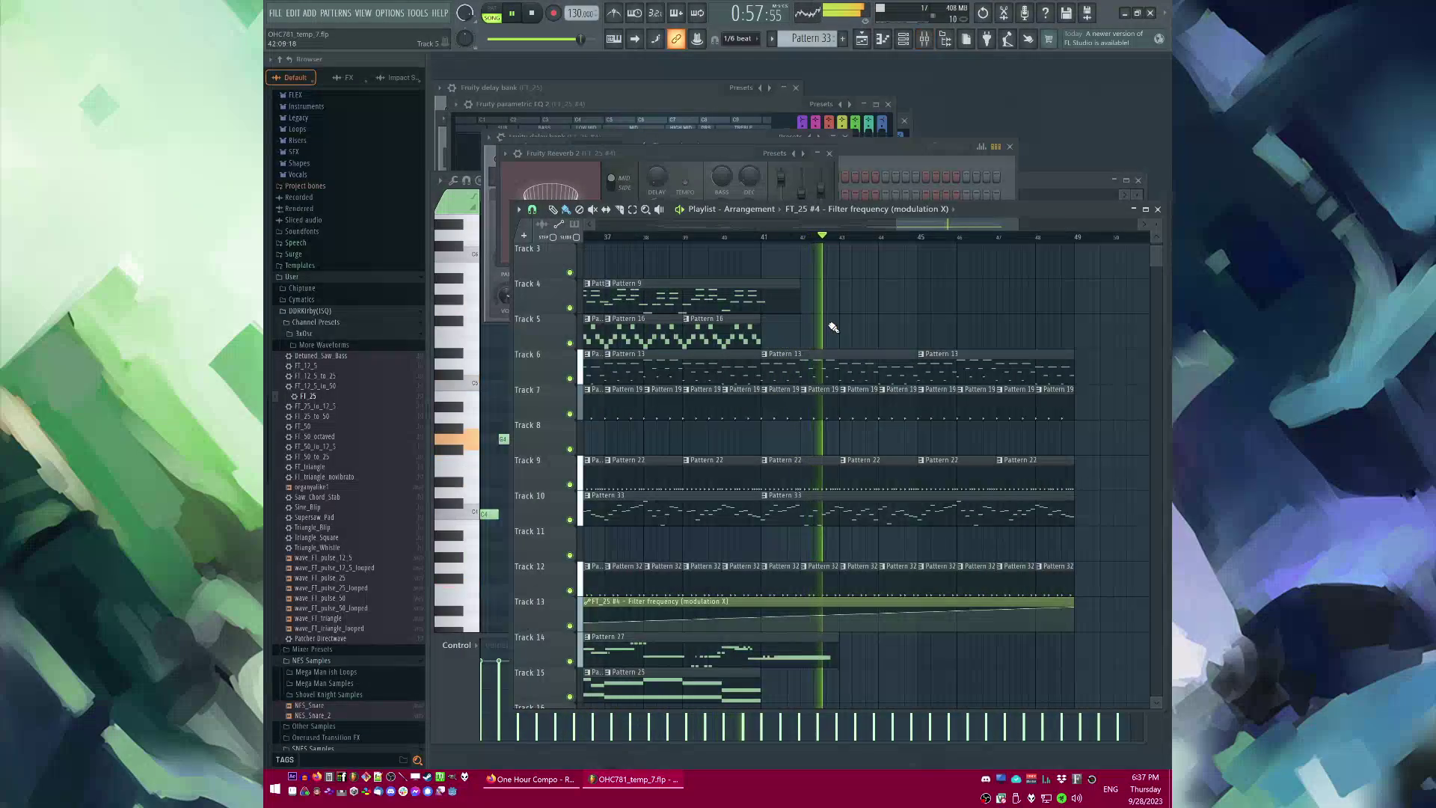
Step: Duplicate the Pattern 16 clips on Track 5 and the Pattern 8 and 9 clips on Track 4 into bars 41 to 48
scroll(828, 319, down, 2)
drag(824, 317, 622, 346)
key(ctrl+b)
drag(860, 281, 652, 313)
key(ctrl+b)
scroll(821, 302, up, 1)
scroll(929, 335, down, 1)
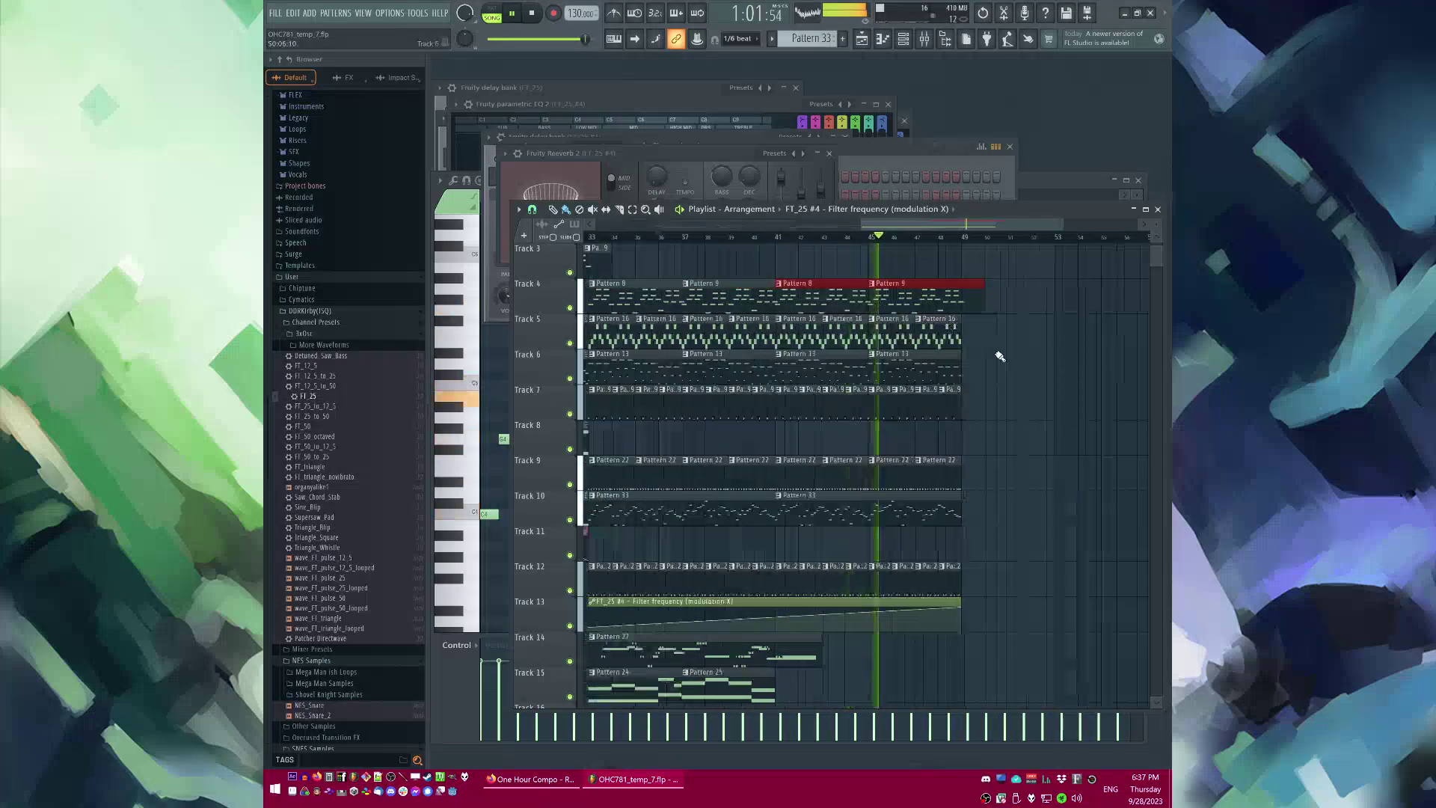
Step: Duplicate the Pattern 24 and Pattern 25 clips on Track 15 into bars 41 to 48
scroll(991, 353, down, 5)
click(737, 238)
scroll(811, 527, down, 2)
drag(811, 527, 687, 492)
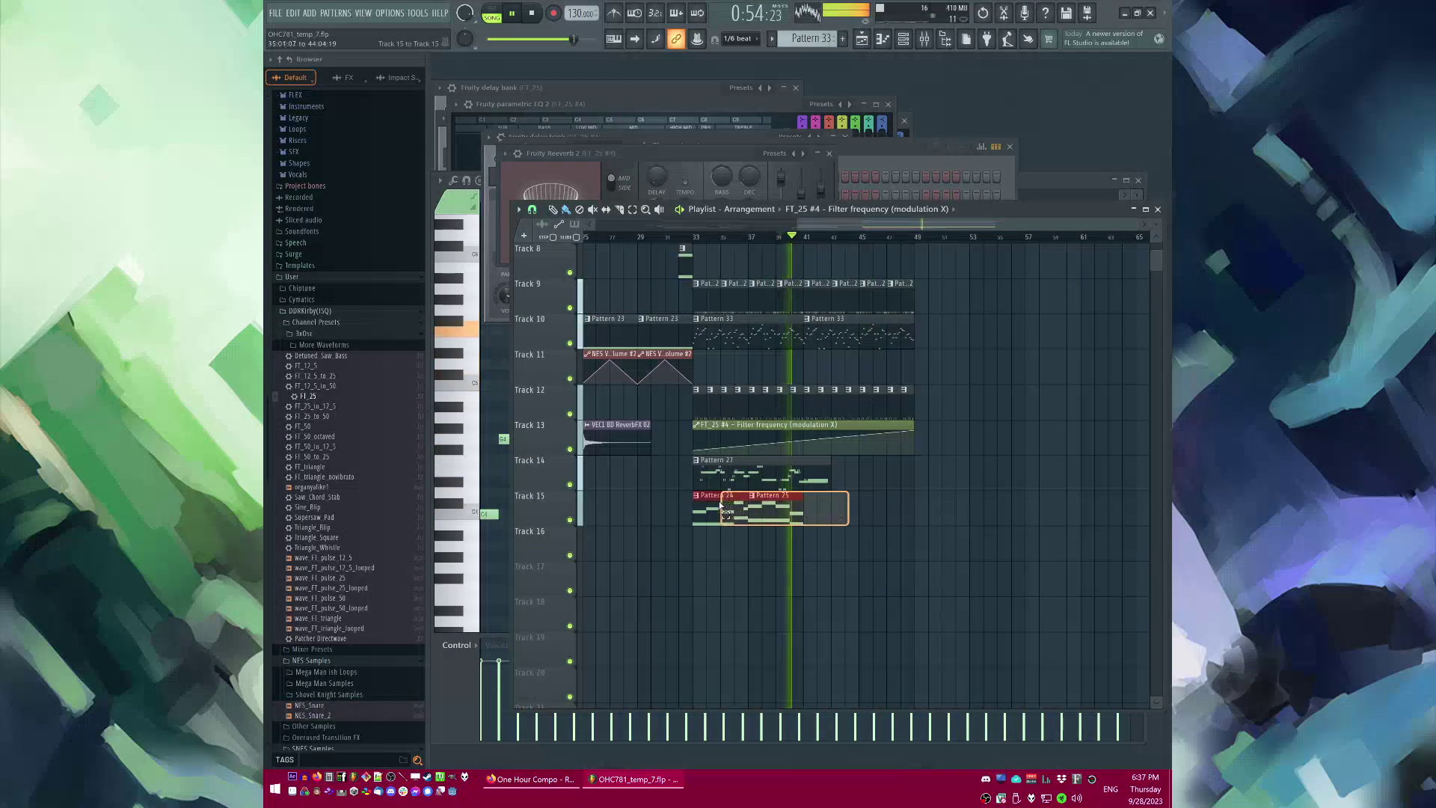
key(ctrl+b)
scroll(860, 523, up, 4)
Step: Add a Fruity Limiter in compressor mode to the FT_25 #4 mixer track, sidechained from the Sidechainer track
key(F9)
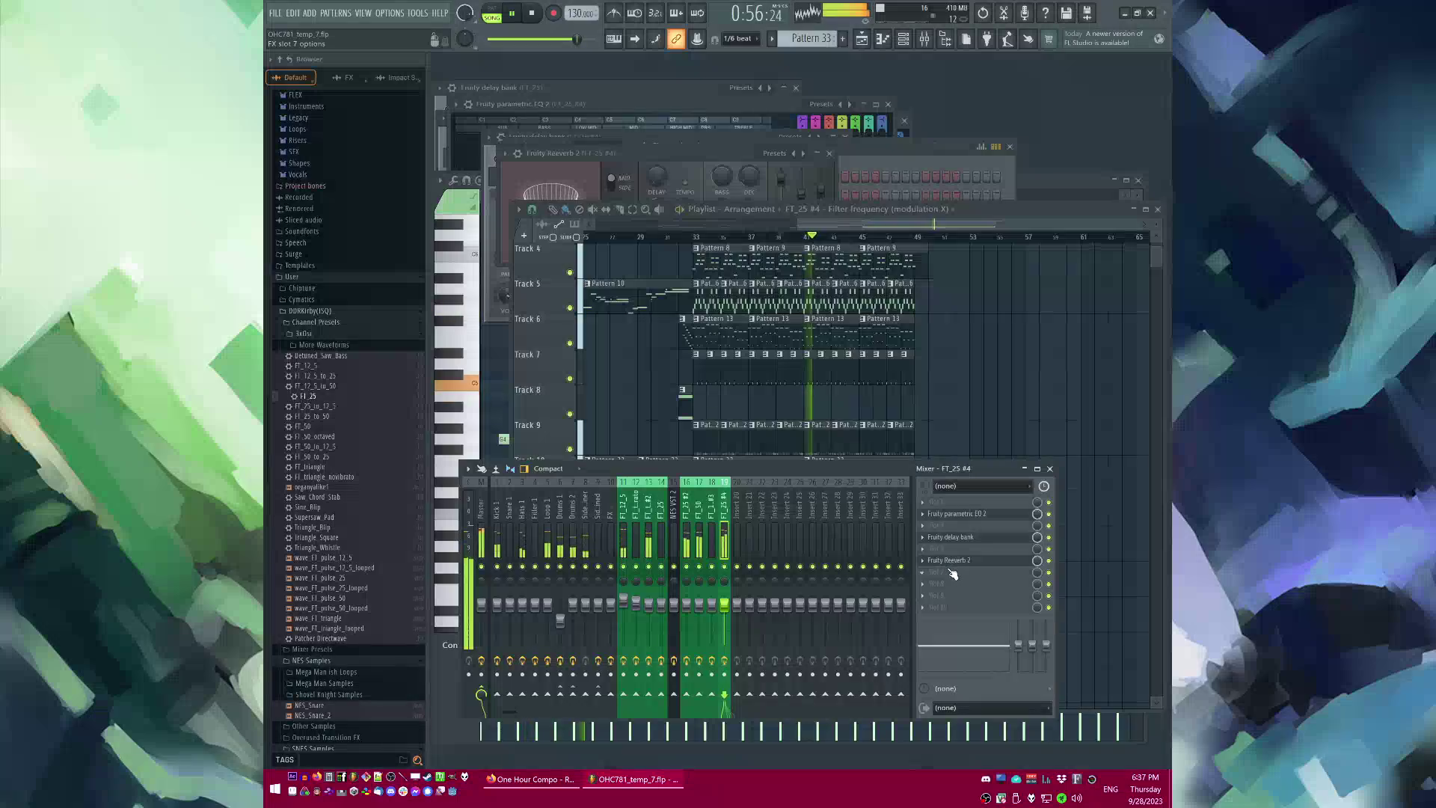
click(952, 573)
click(1099, 580)
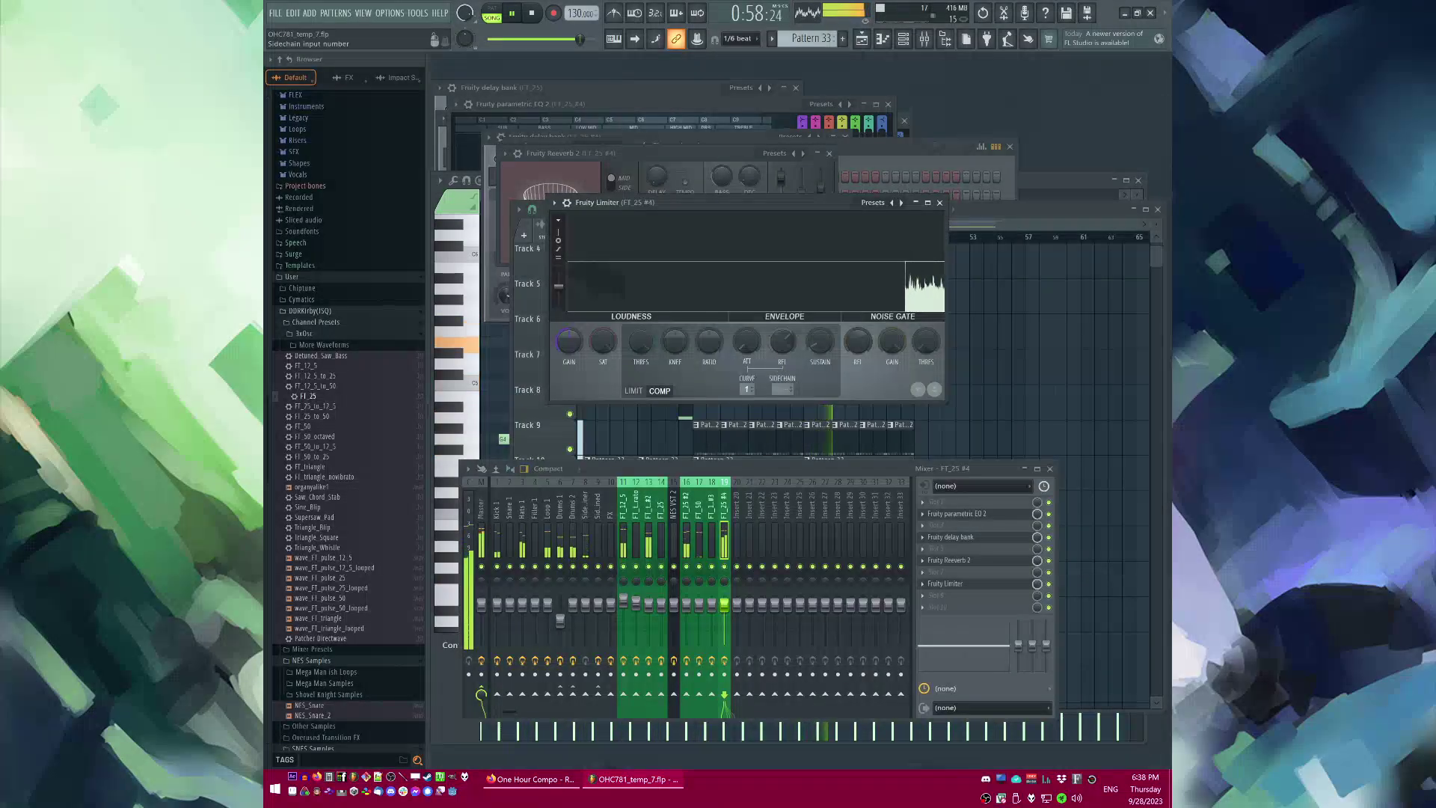
click(589, 527)
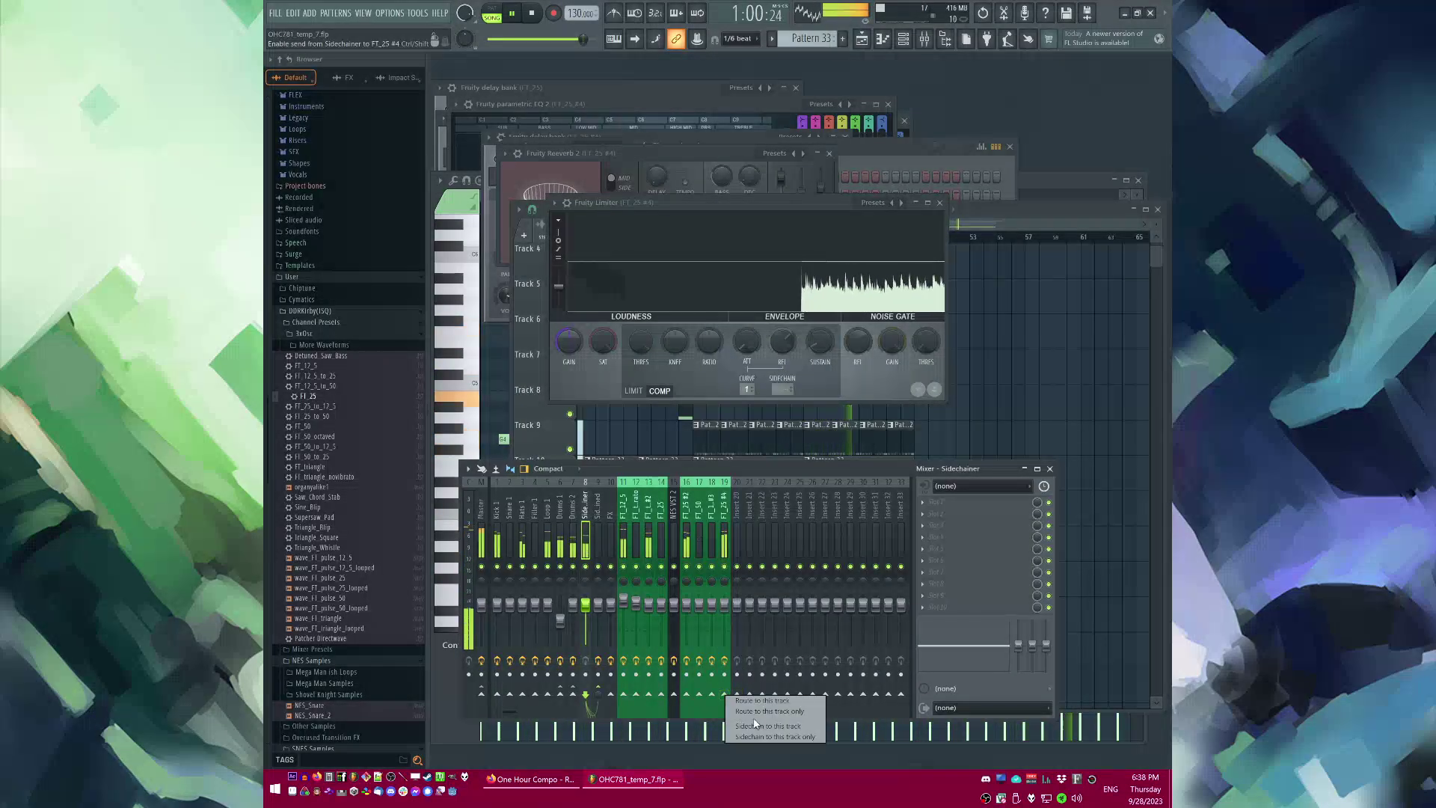
click(727, 522)
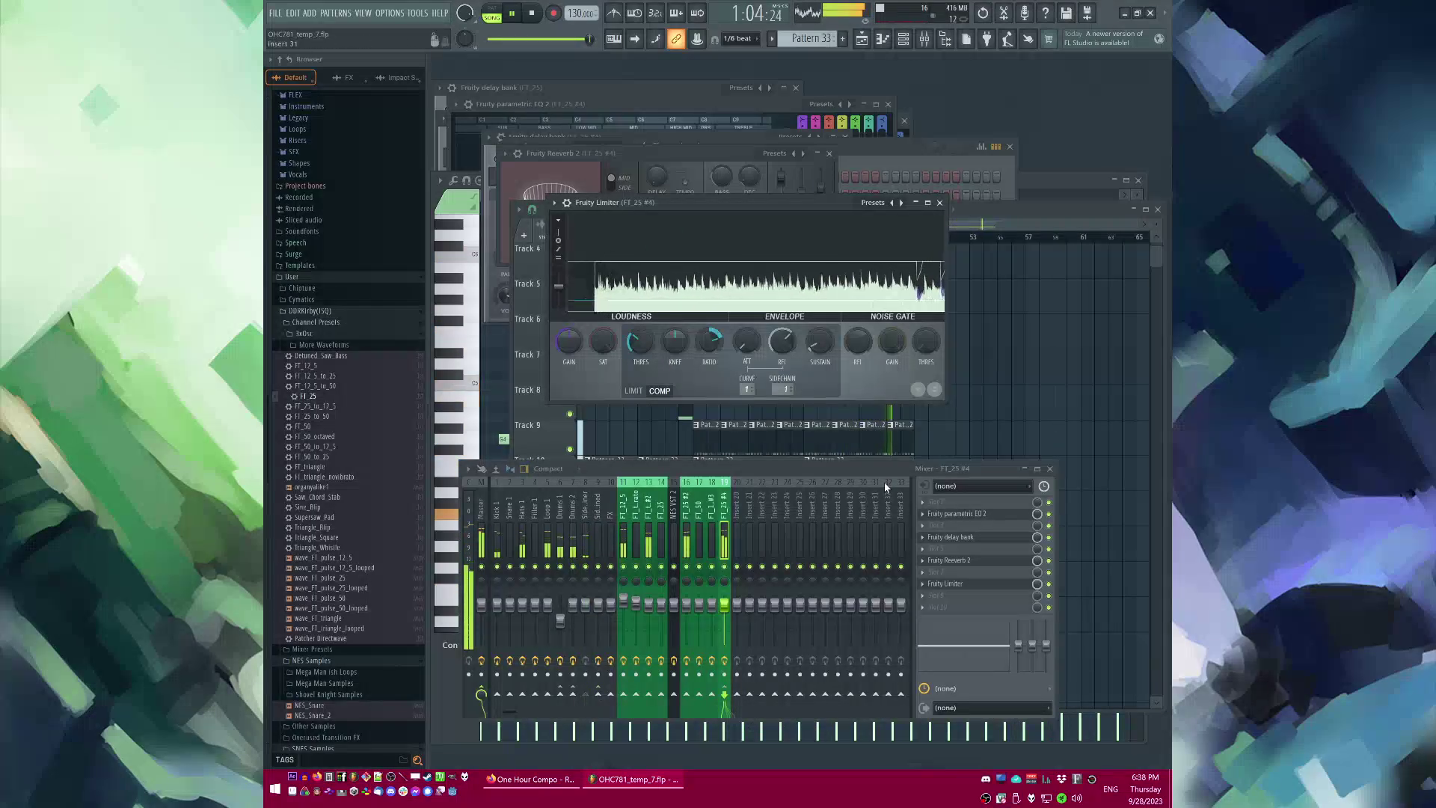
drag(569, 342, 569, 349)
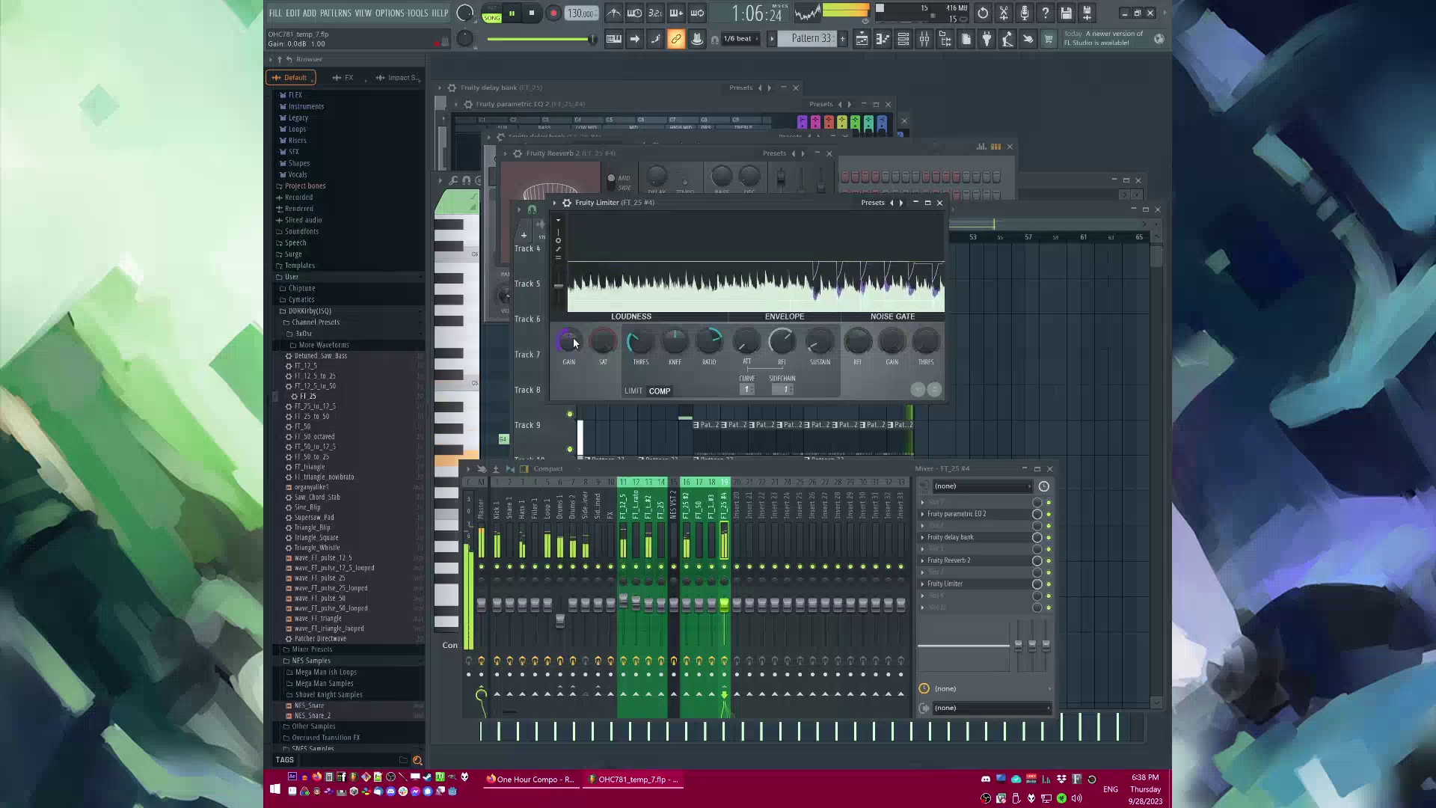
Step: Add Fruity Blood Overdrive directly after the parametric EQ on the FT_25 #4 mixer track and return to the arrangement
click(955, 516)
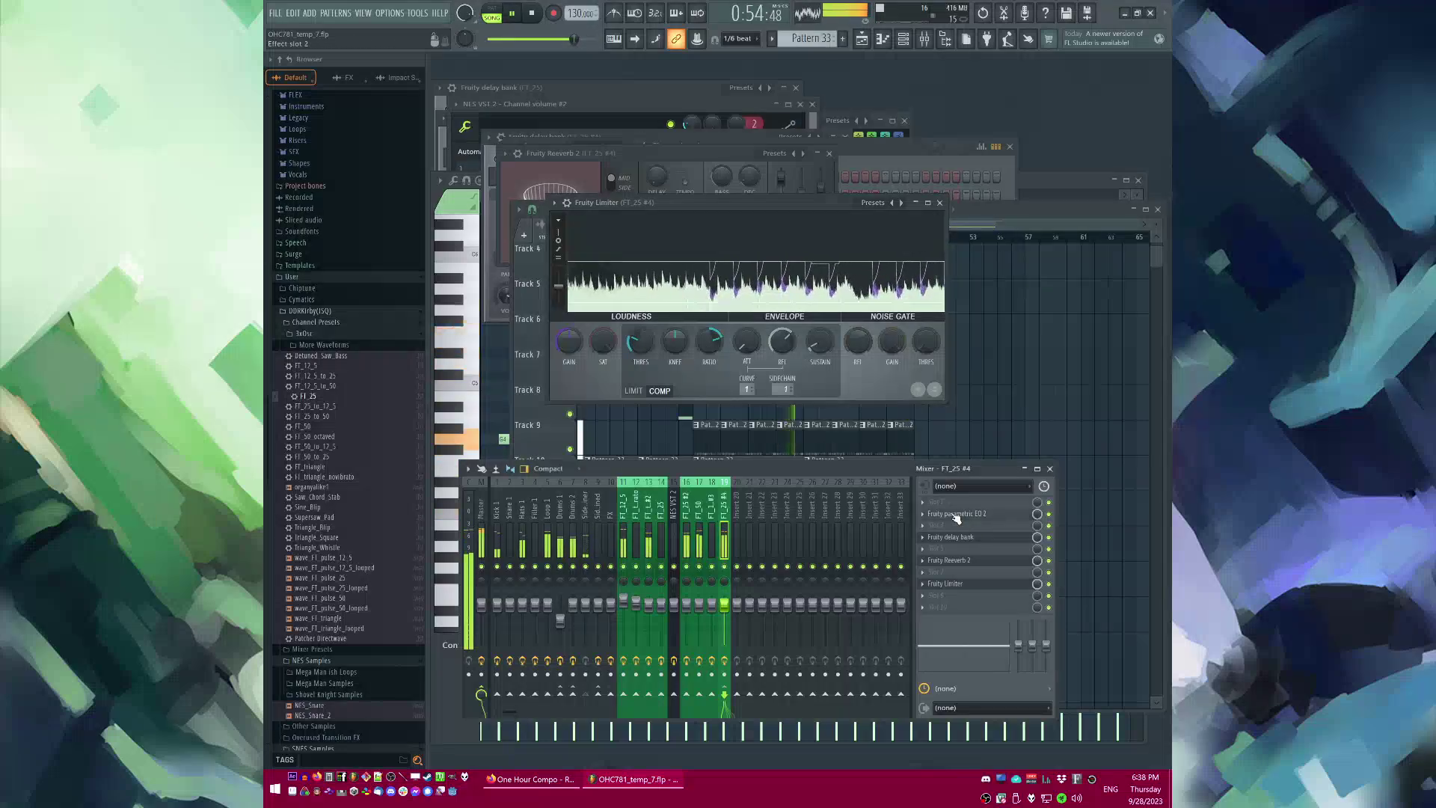
click(956, 515)
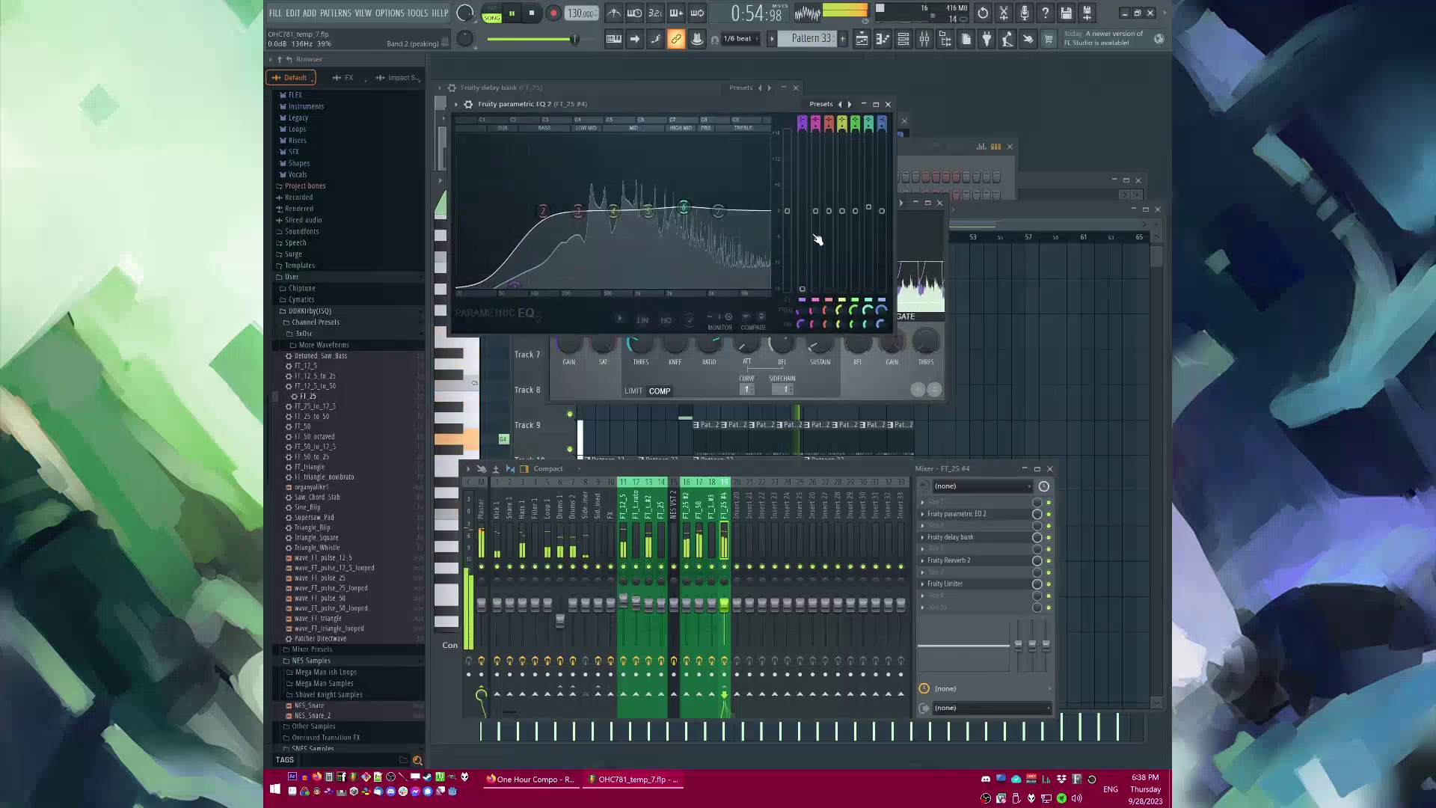
click(935, 525)
click(1078, 484)
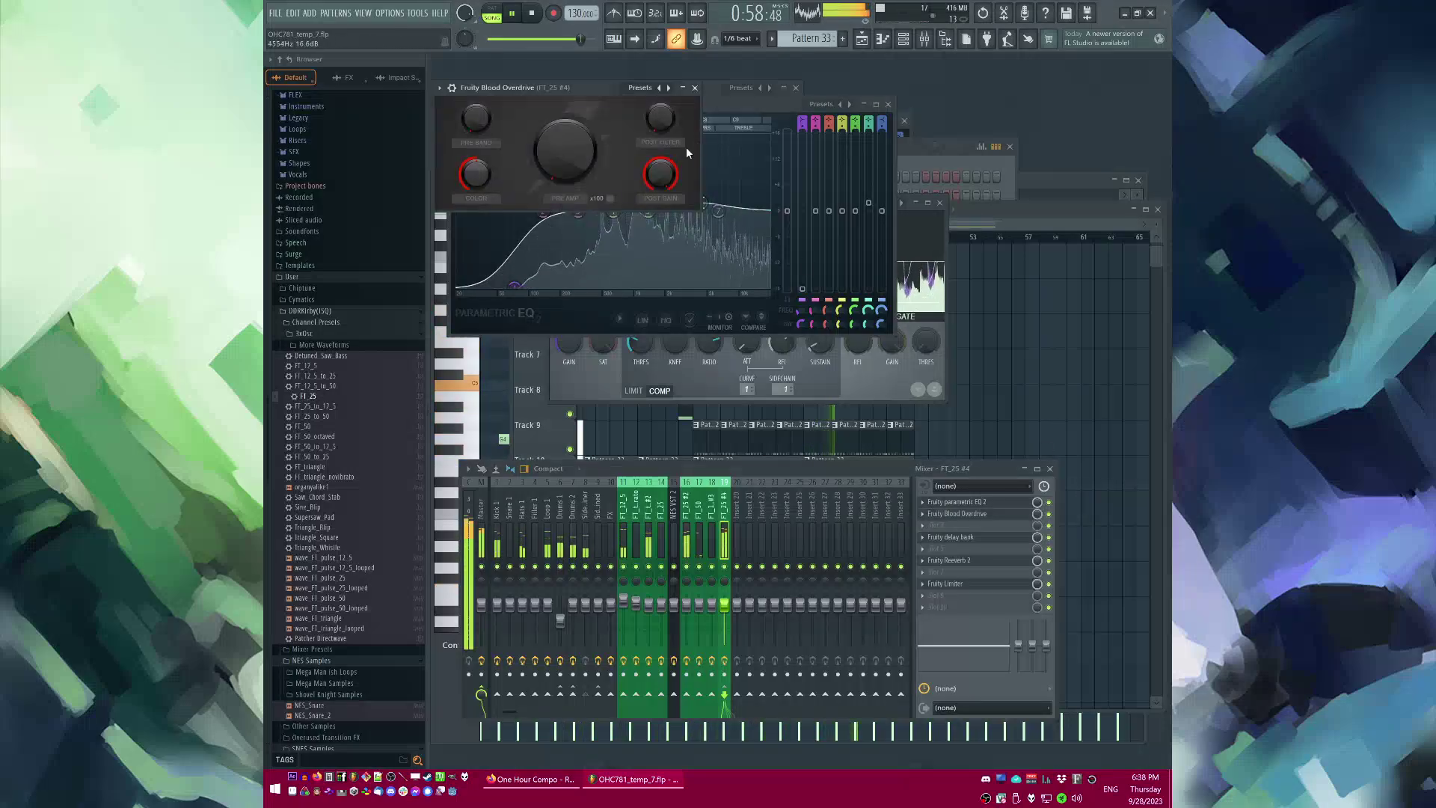
click(683, 88)
click(1043, 379)
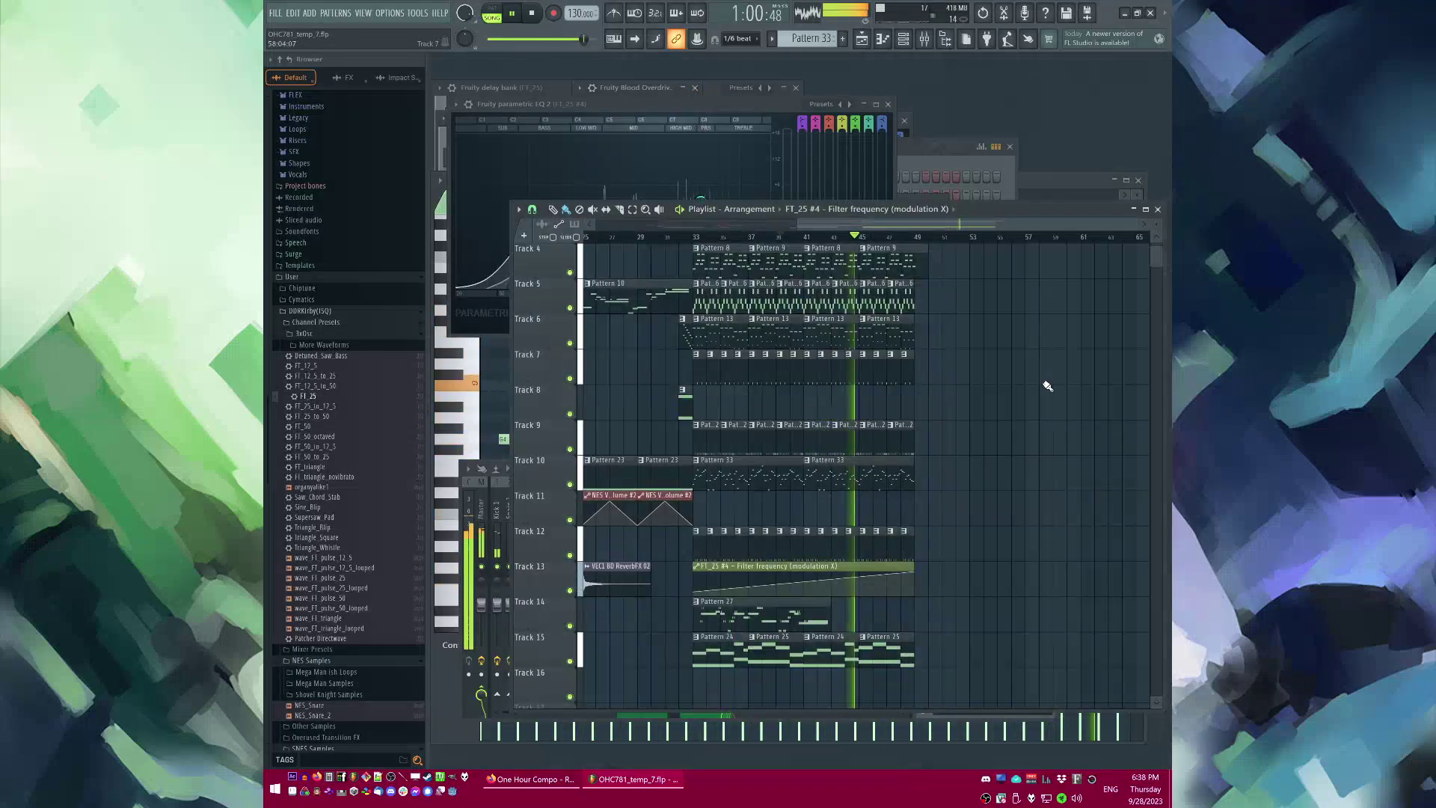
Step: Listen through the arrangement up to bar 49 and look over the list of available clip sources
scroll(1047, 386, up, 3)
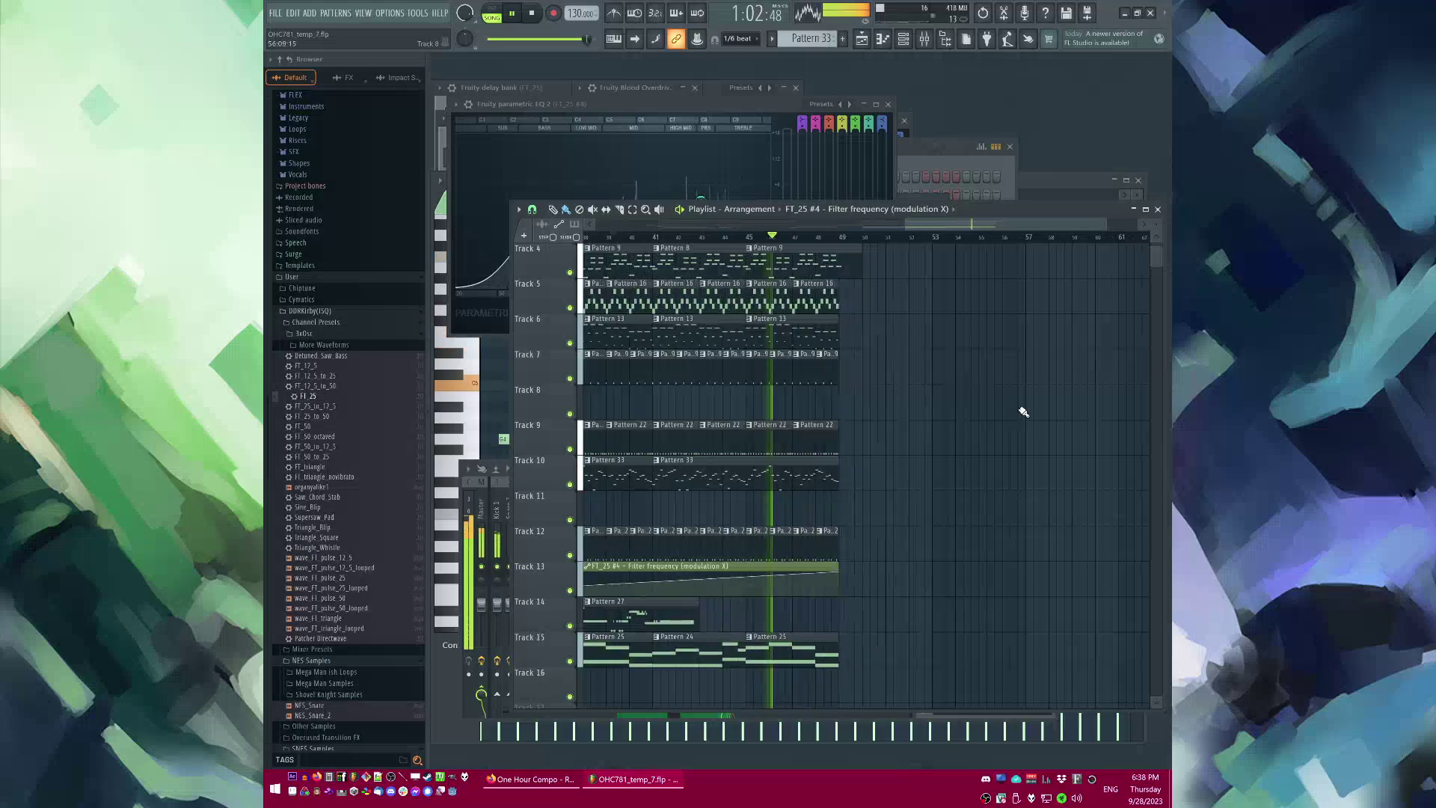
scroll(1017, 407, up, 2)
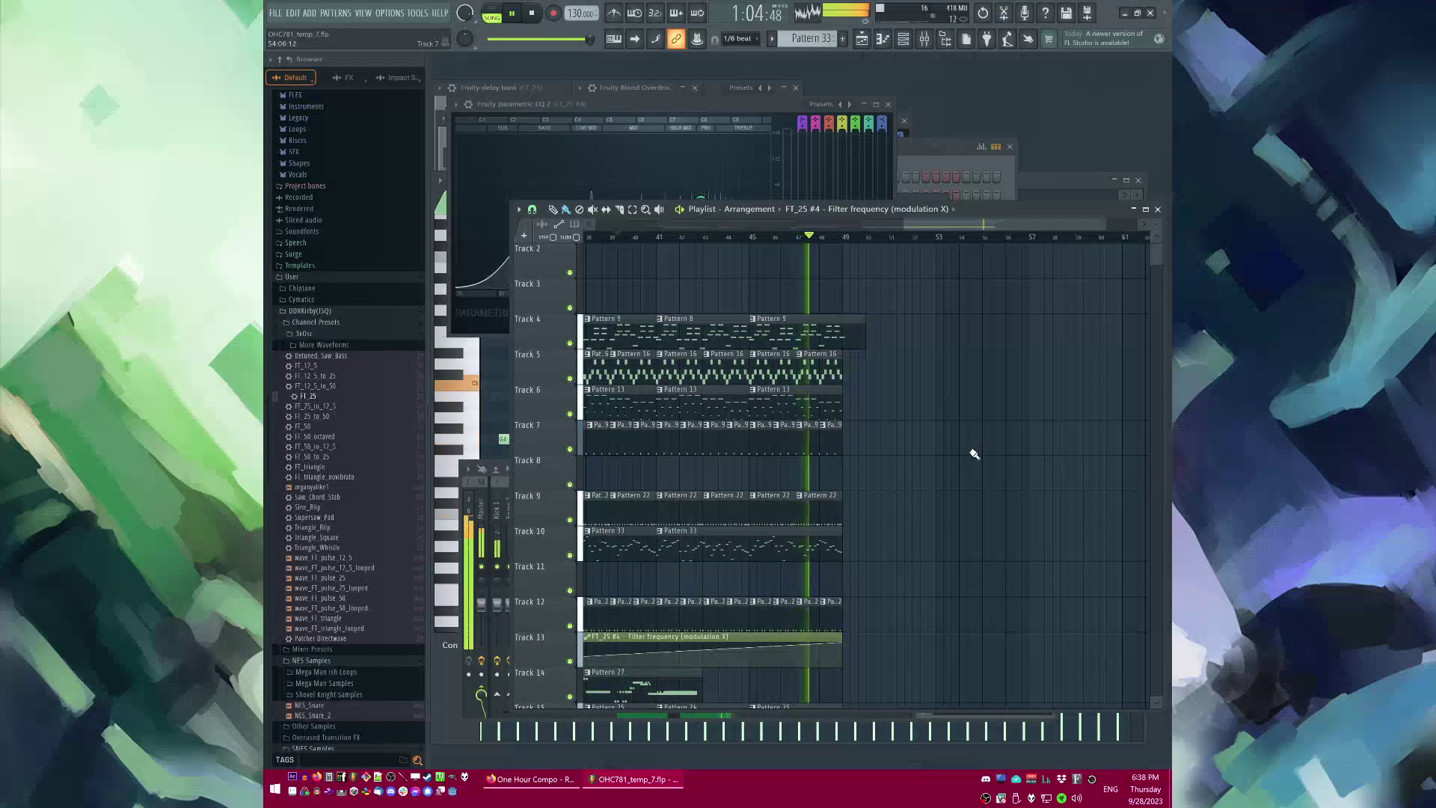
scroll(977, 455, down, 2)
scroll(969, 439, down, 1)
key(space)
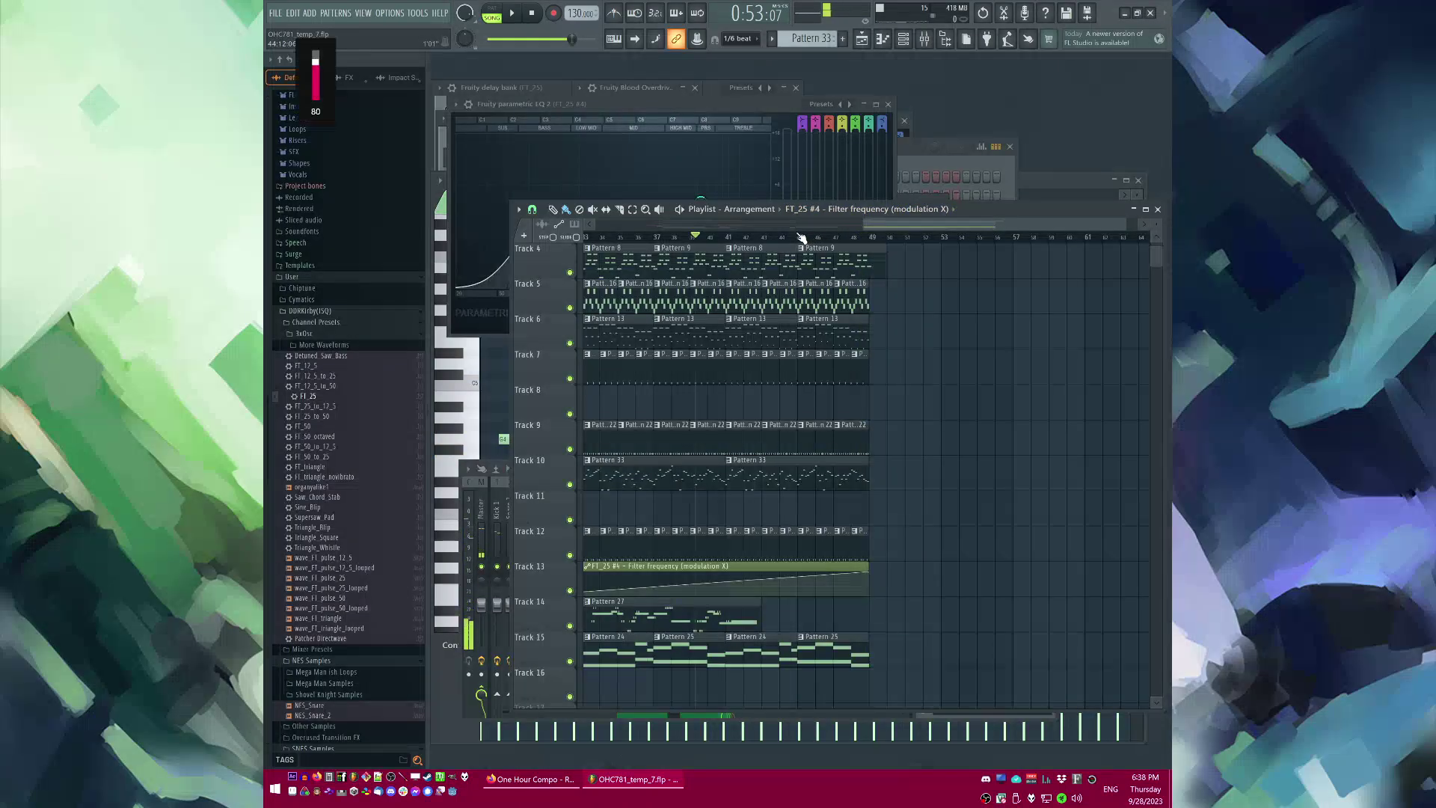
key(space)
click(855, 210)
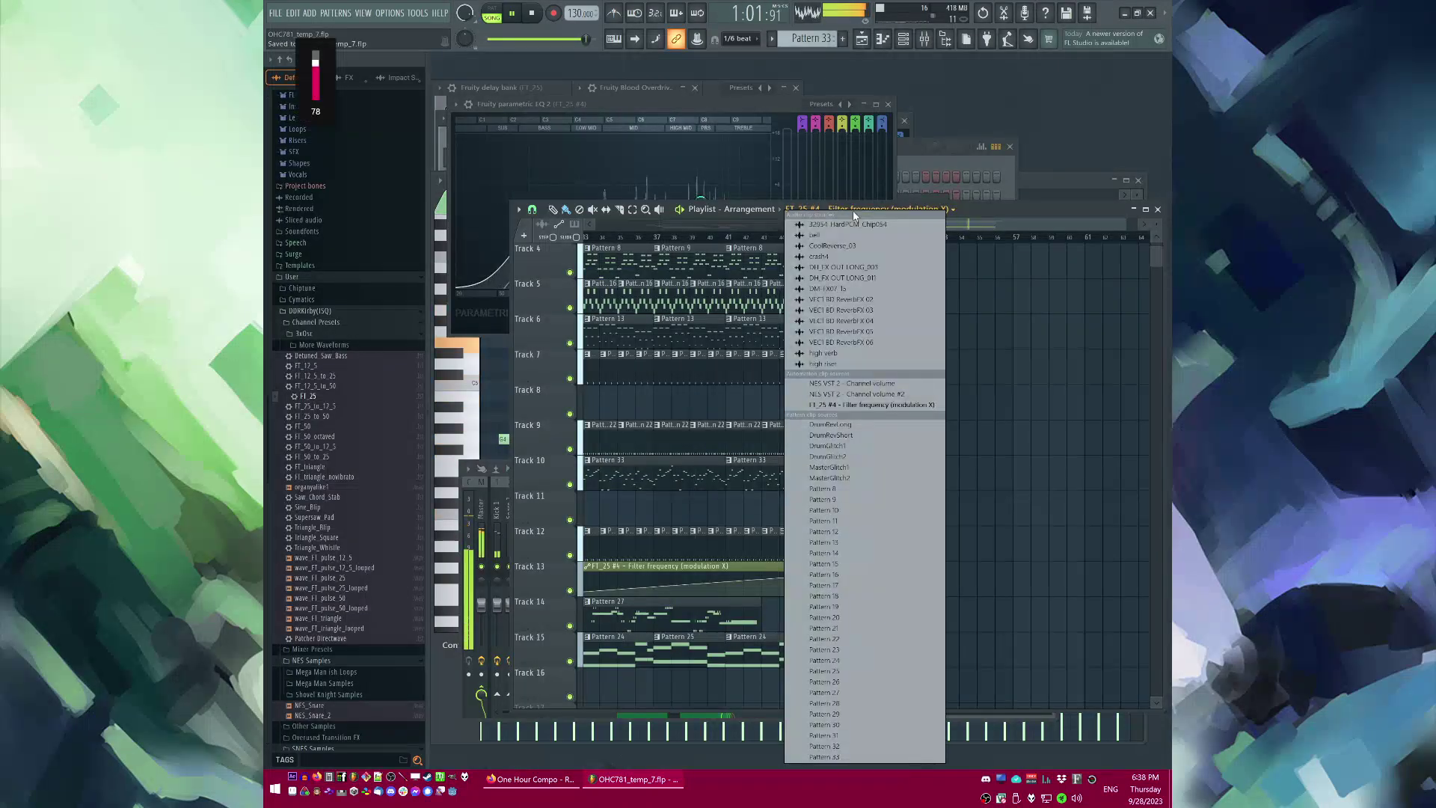
click(769, 213)
click(975, 327)
Step: Set the FT_25 #4 mixer track's volume to 96%, stop playback and return to the arrangement
key(F9)
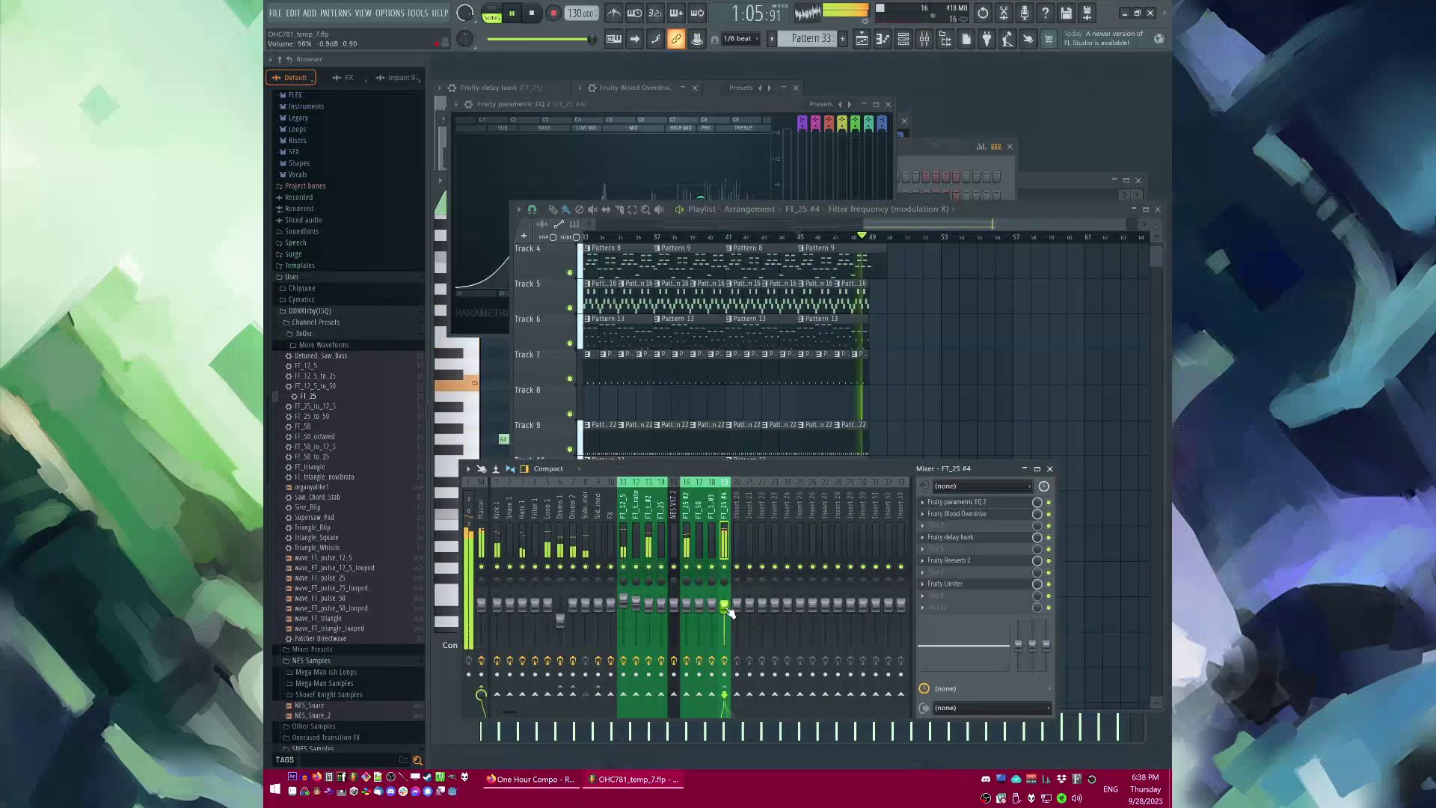
key(space)
right_click(936, 397)
Step: Duplicate the two Pattern 33 clips on Track 10 so they continue from bar 49 to bar 64
scroll(830, 623, down, 1)
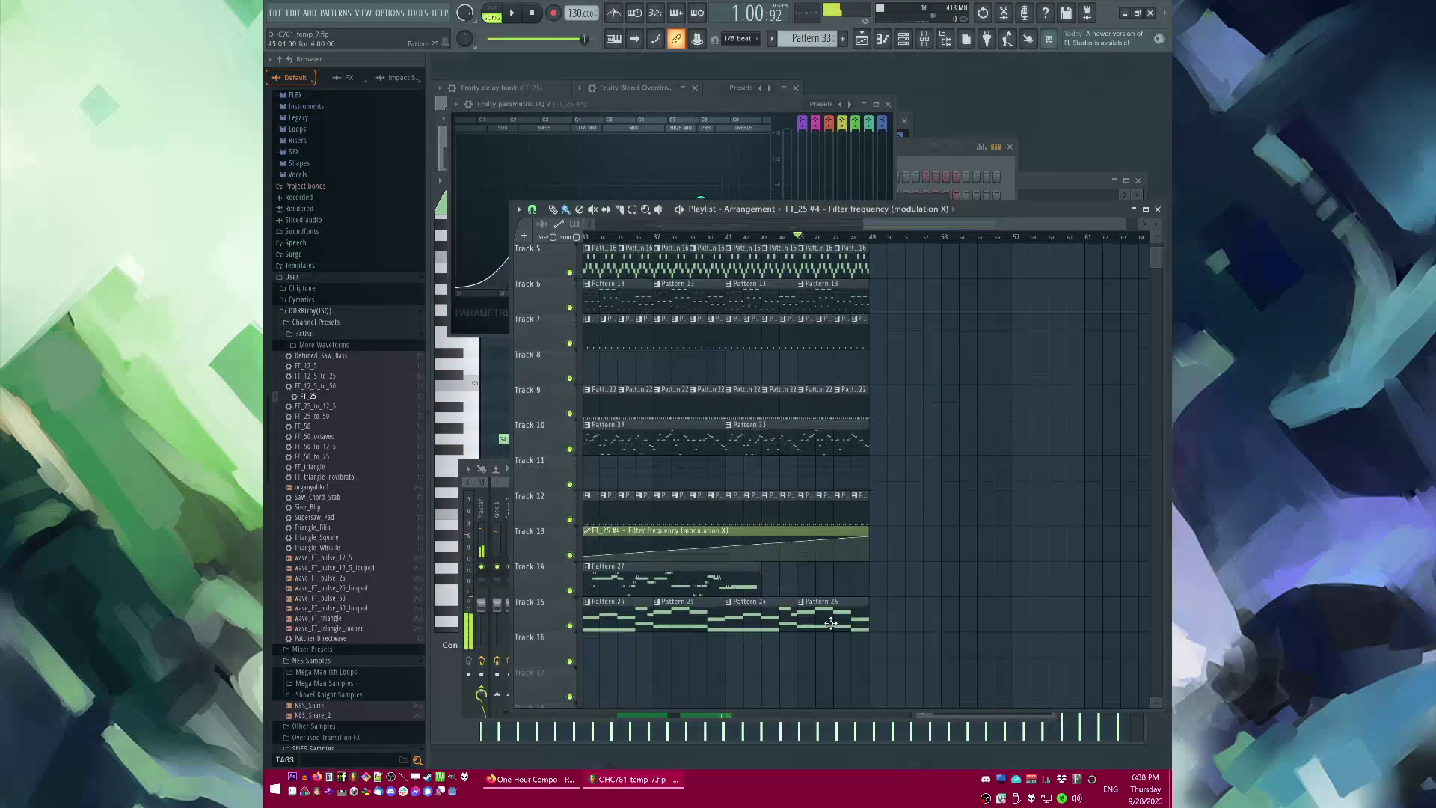
drag(933, 446, 629, 441)
key(ctrl+b)
scroll(898, 439, up, 3)
key(ctrl+d)
scroll(863, 389, down, 2)
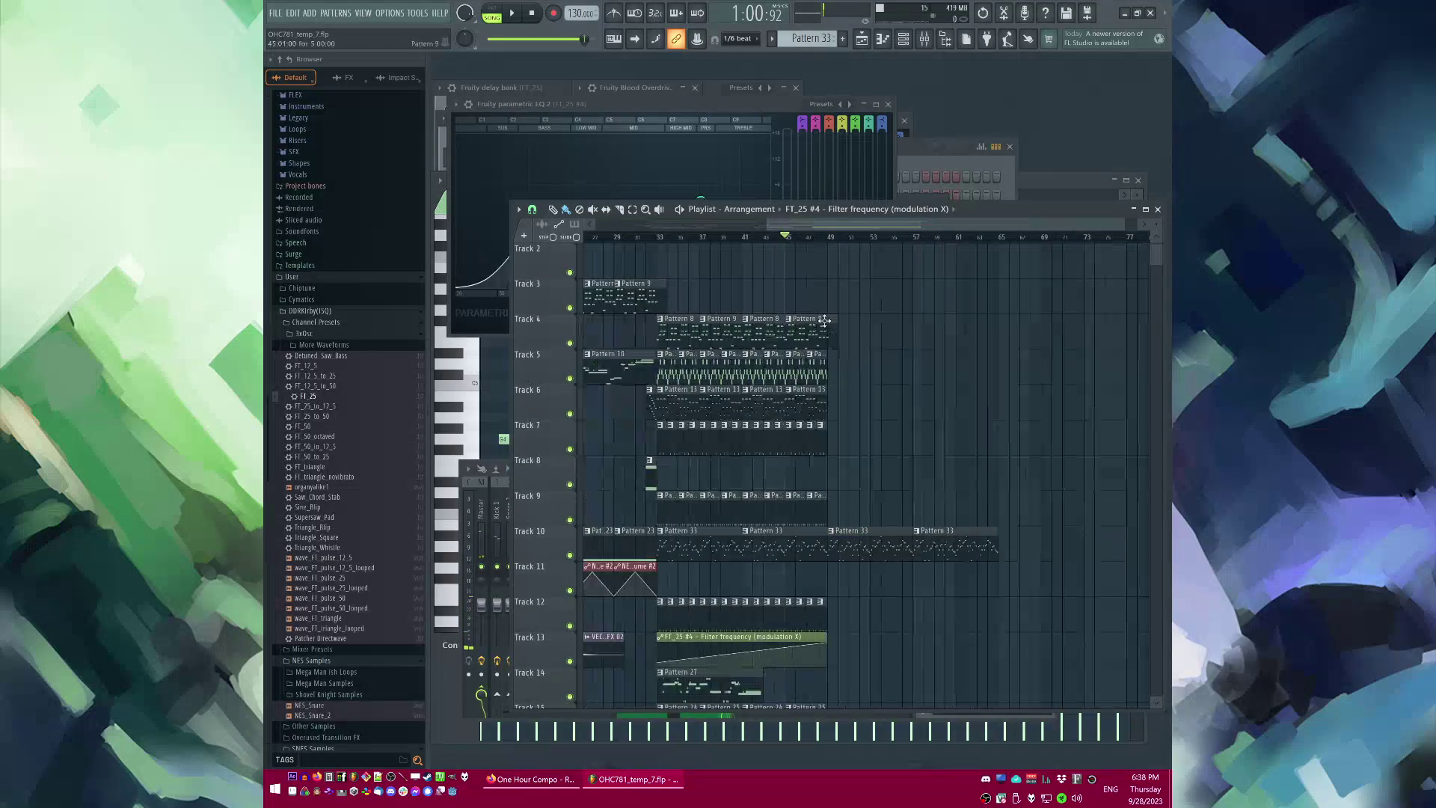
Step: Place the bell audio clip on Track 8 so that its swell ends at bar 49
click(839, 210)
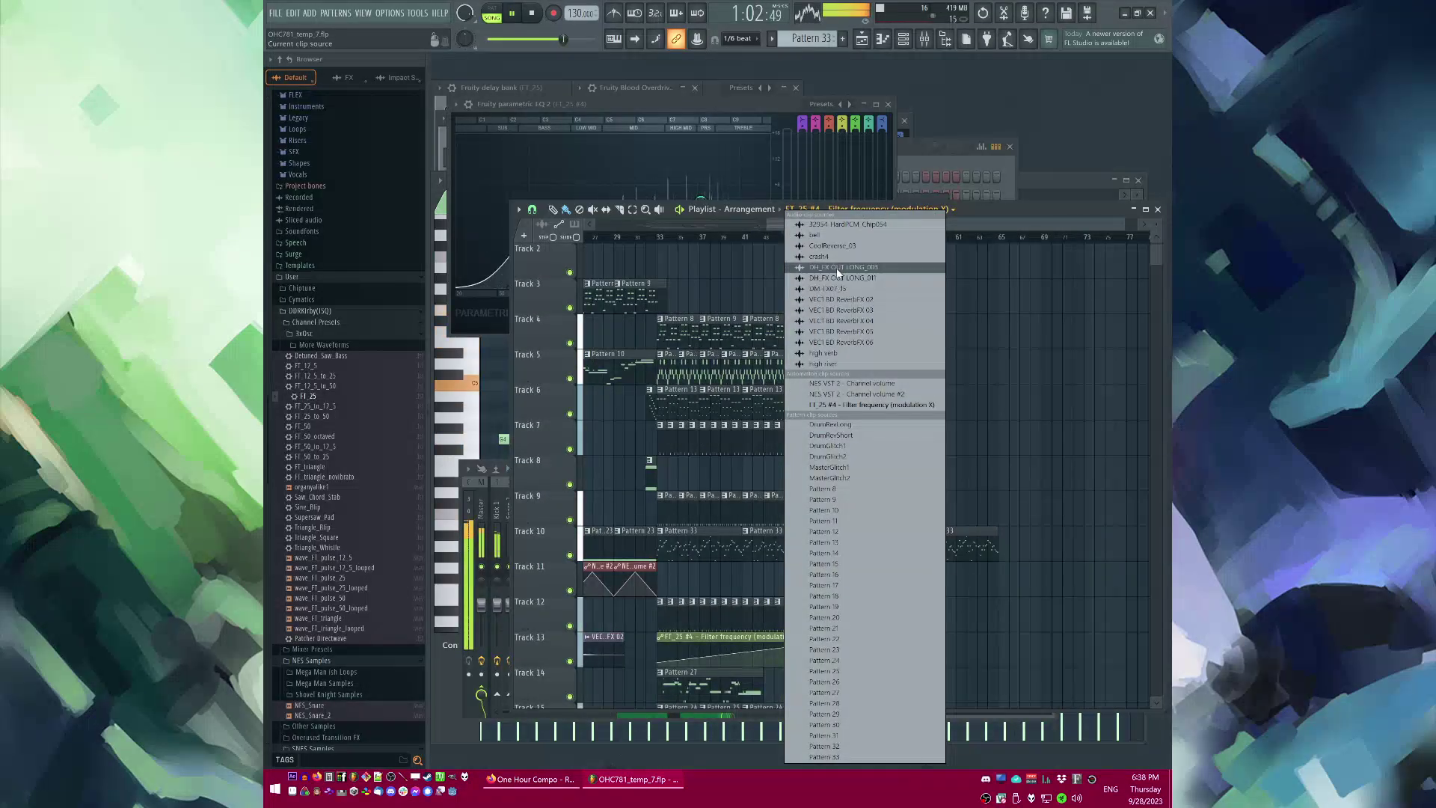
click(823, 234)
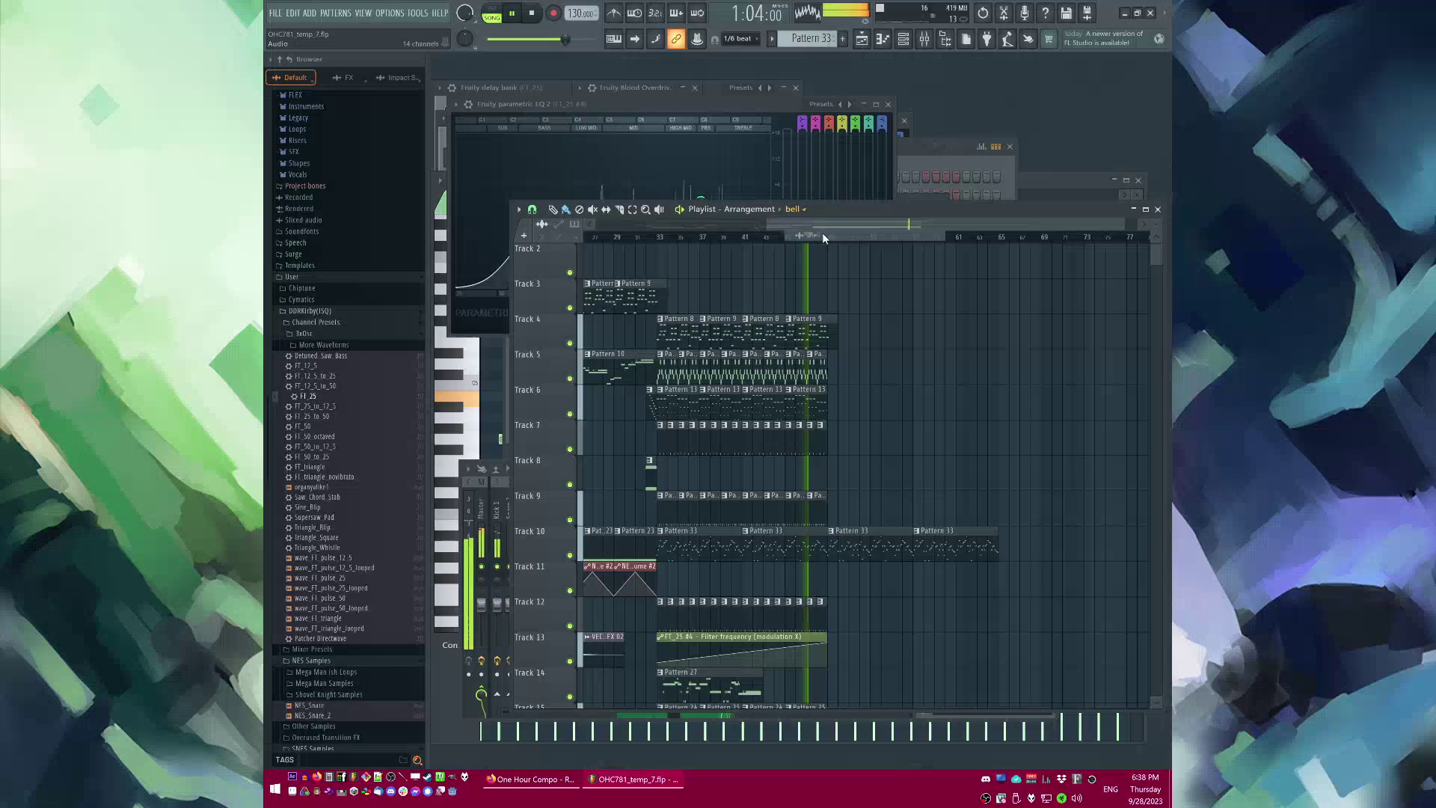
click(817, 479)
scroll(828, 479, up, 8)
drag(811, 484, 758, 486)
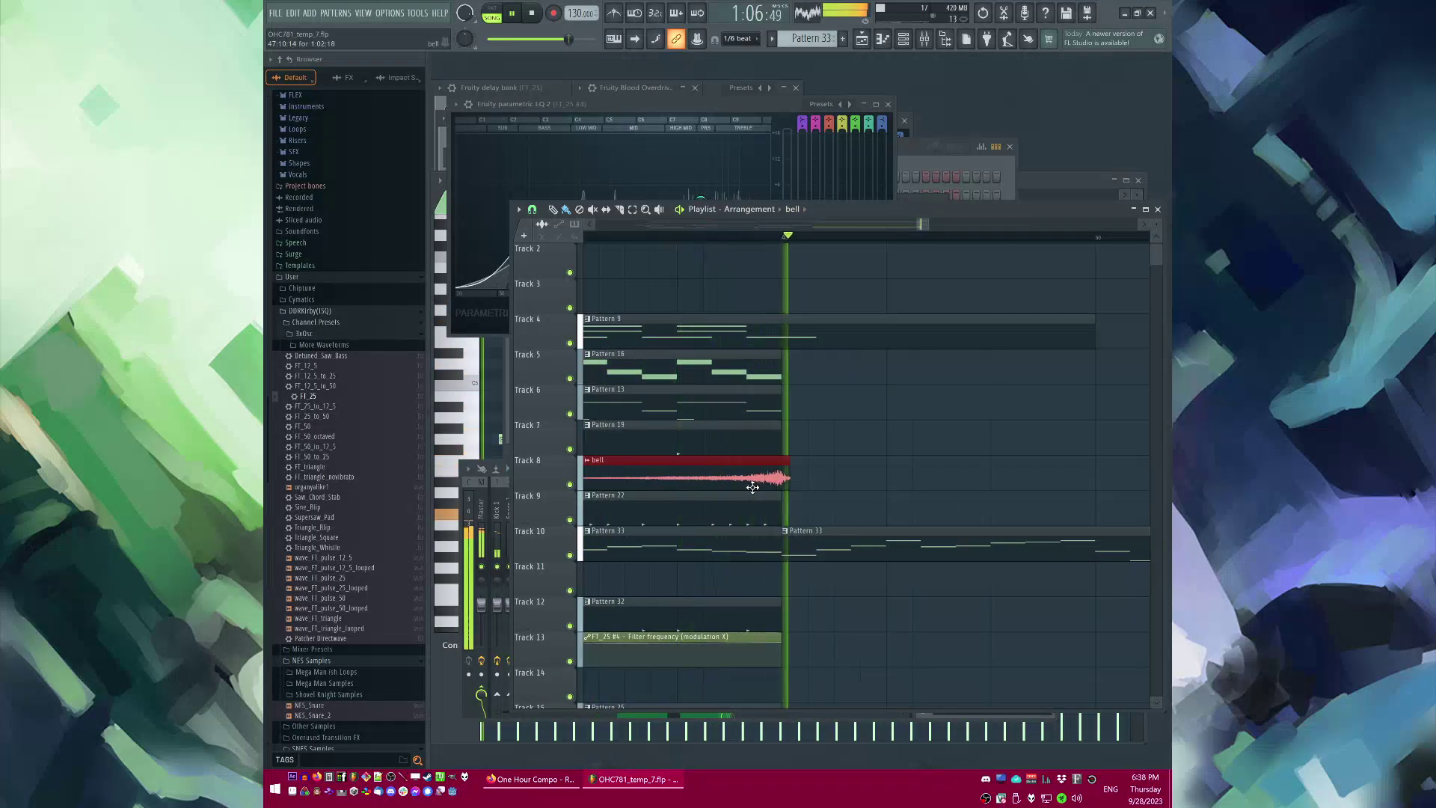
scroll(921, 460, down, 8)
key(space)
Step: Place the CoolReverse_03 audio clip on Track 11 ending at bar 49 and check its channel settings
click(795, 211)
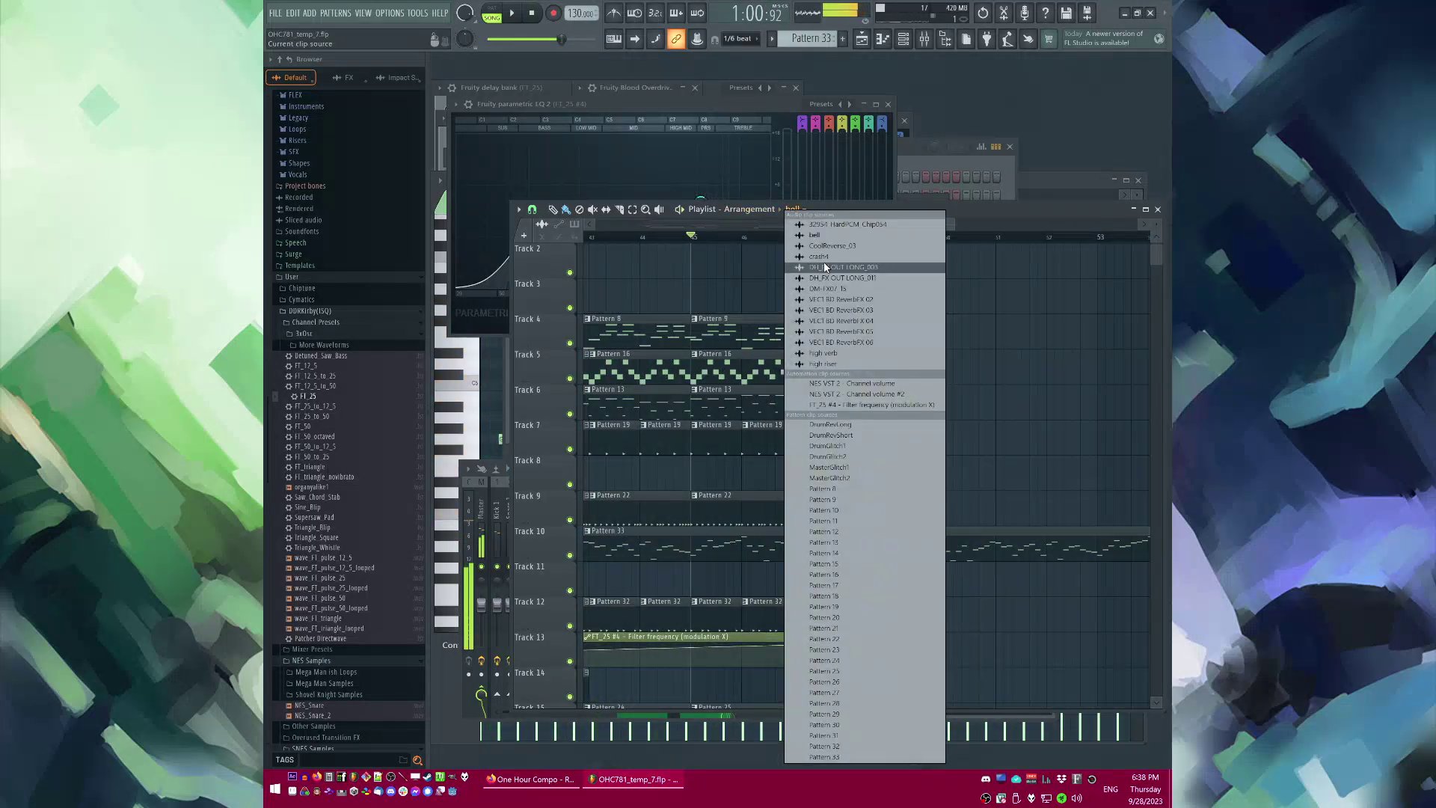
click(832, 246)
key(space)
click(838, 578)
scroll(839, 577, up, 6)
double_click(837, 576)
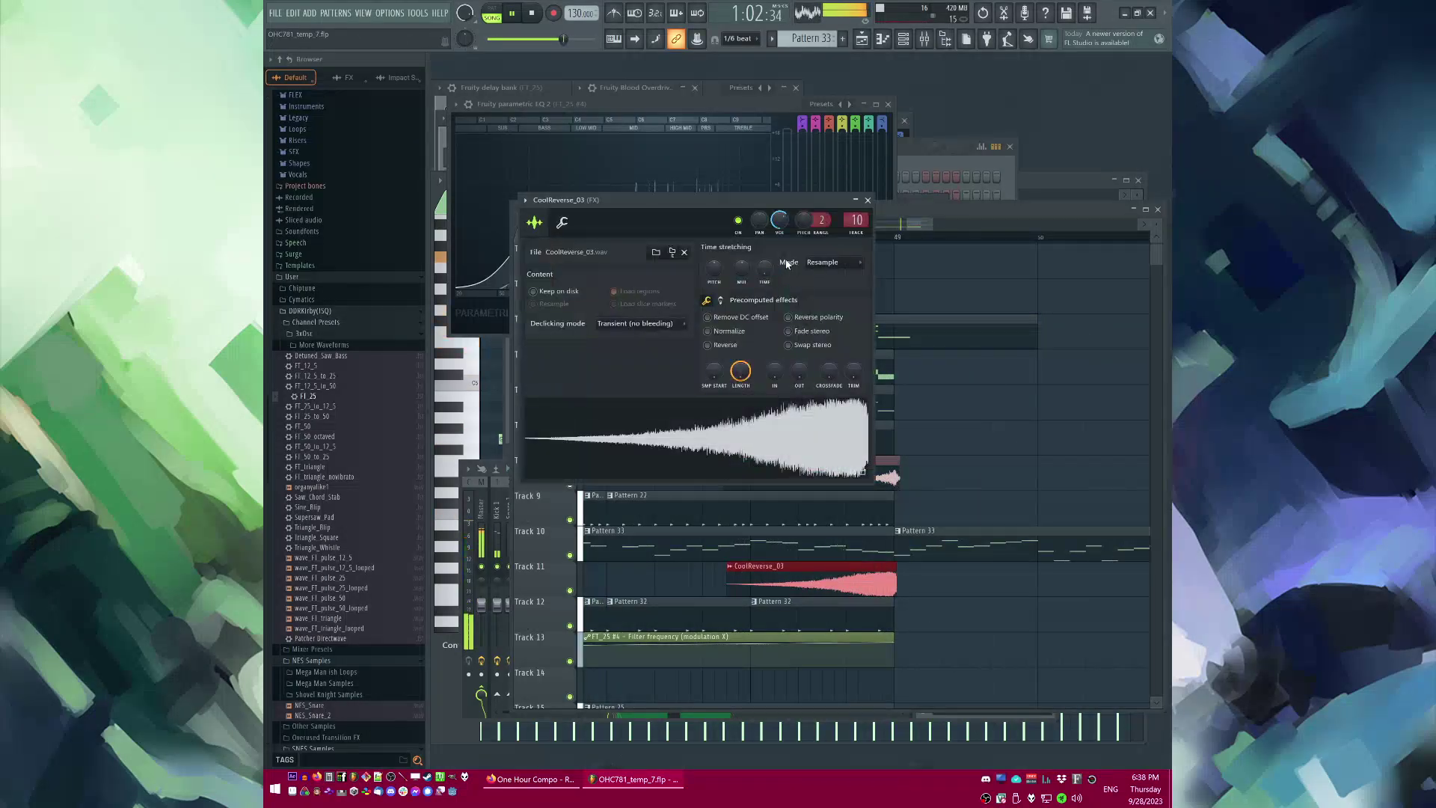
right_click(984, 425)
Step: Place the VEC1 BD ReverbFX 02 audio clip on Track 14 at bar 49 and save the project
click(819, 210)
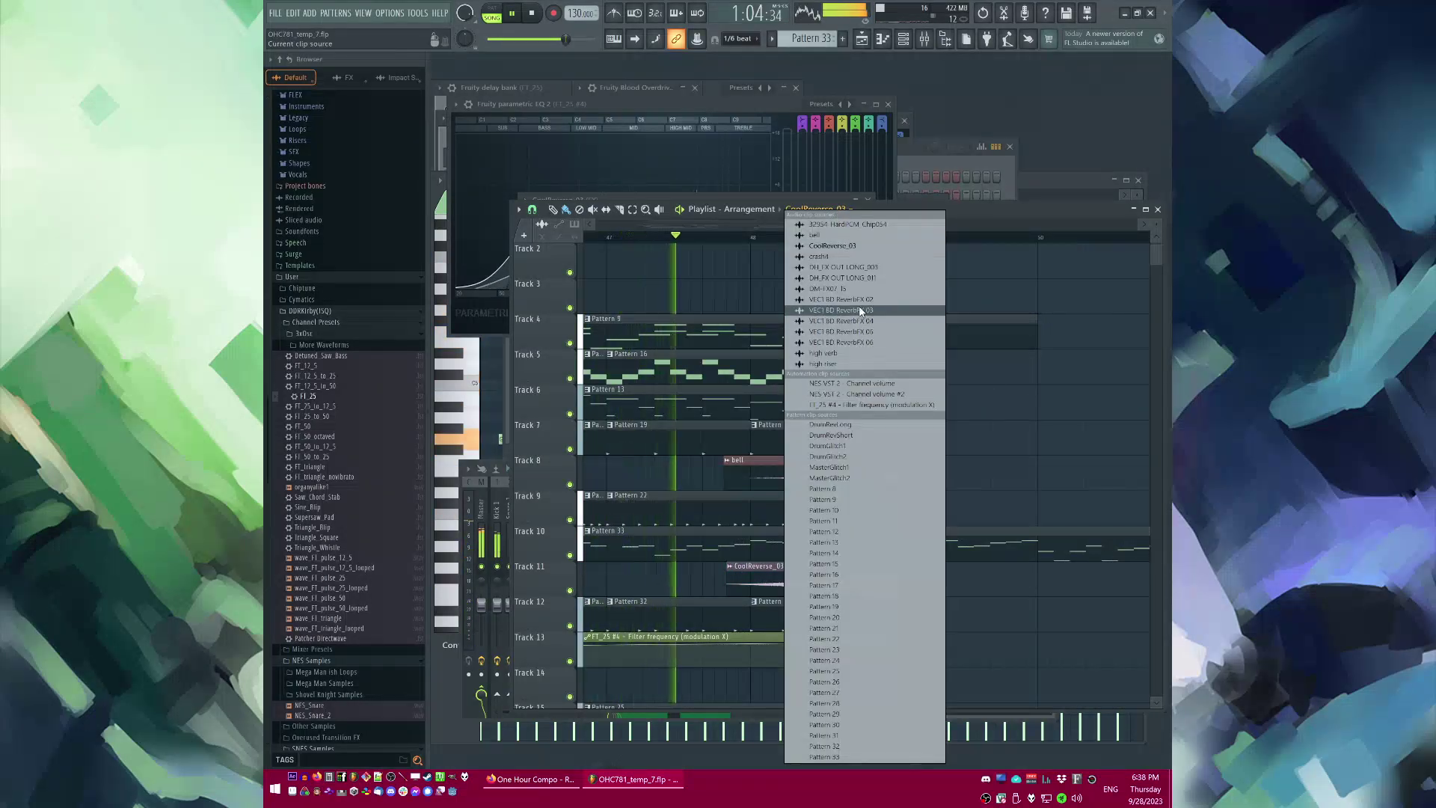
click(857, 299)
scroll(905, 599, down, 4)
click(897, 542)
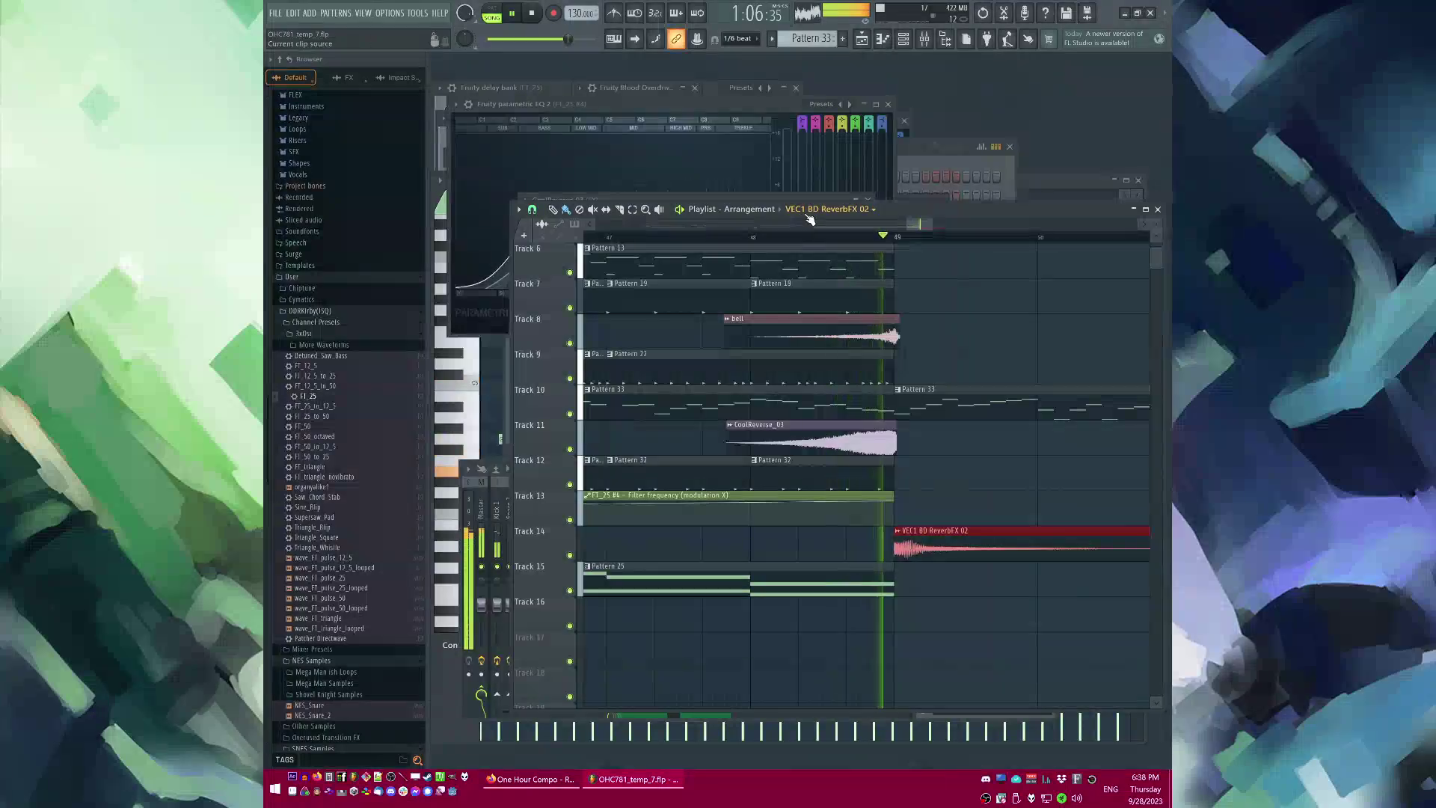
scroll(980, 486, up, 5)
scroll(808, 459, down, 5)
scroll(876, 435, down, 3)
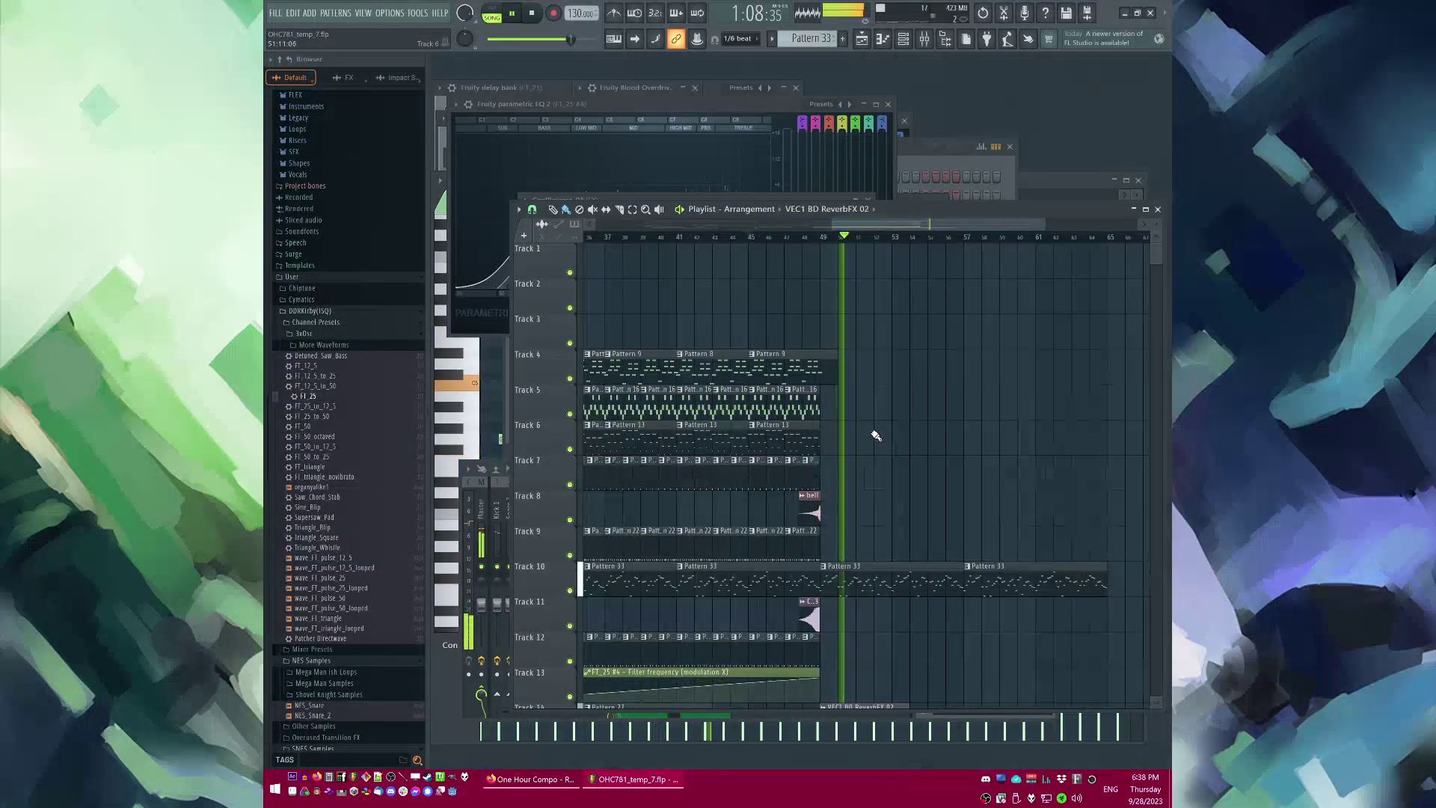
key(ctrl+s)
click(811, 437)
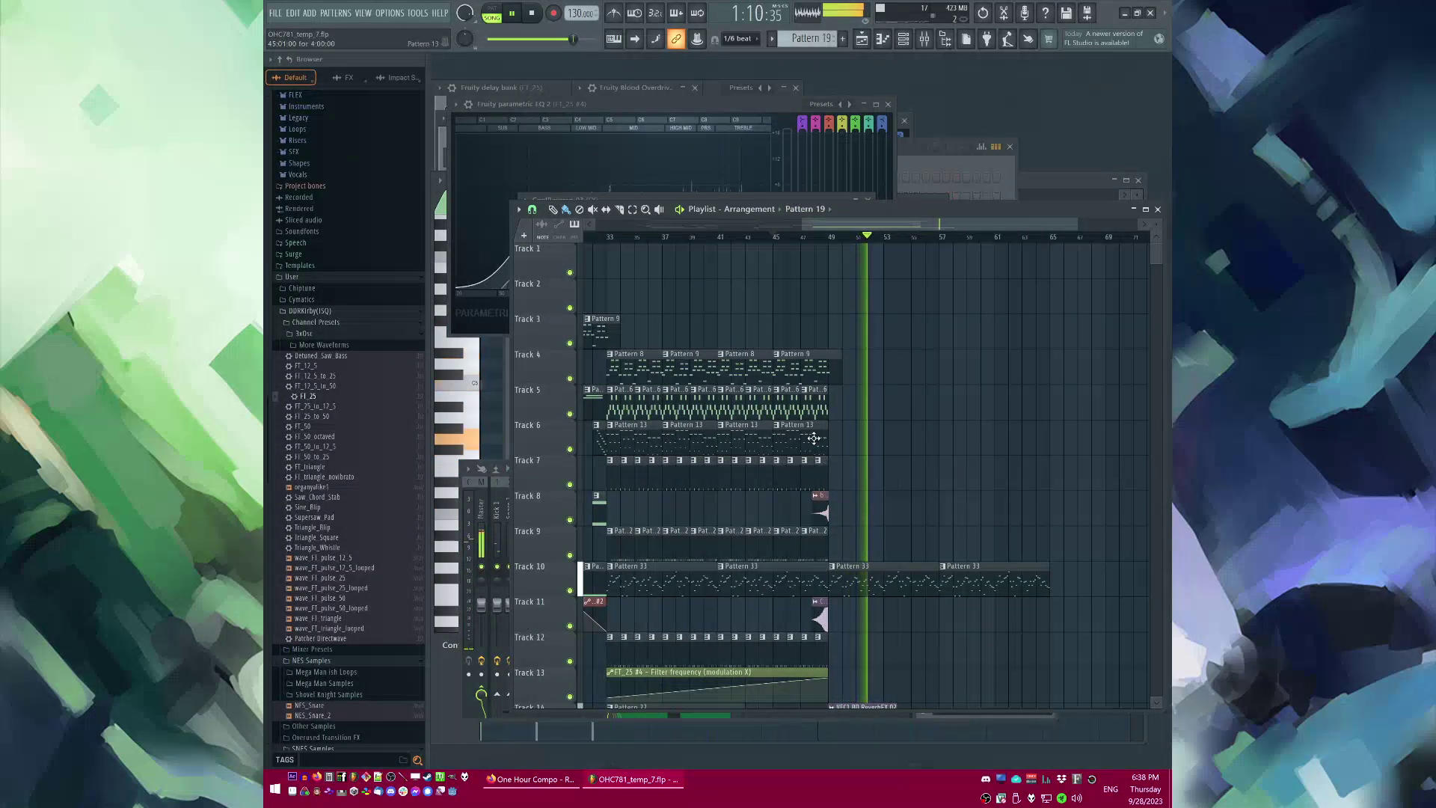
click(835, 440)
drag(835, 441, 1022, 434)
right_click(1021, 437)
scroll(857, 479, down, 5)
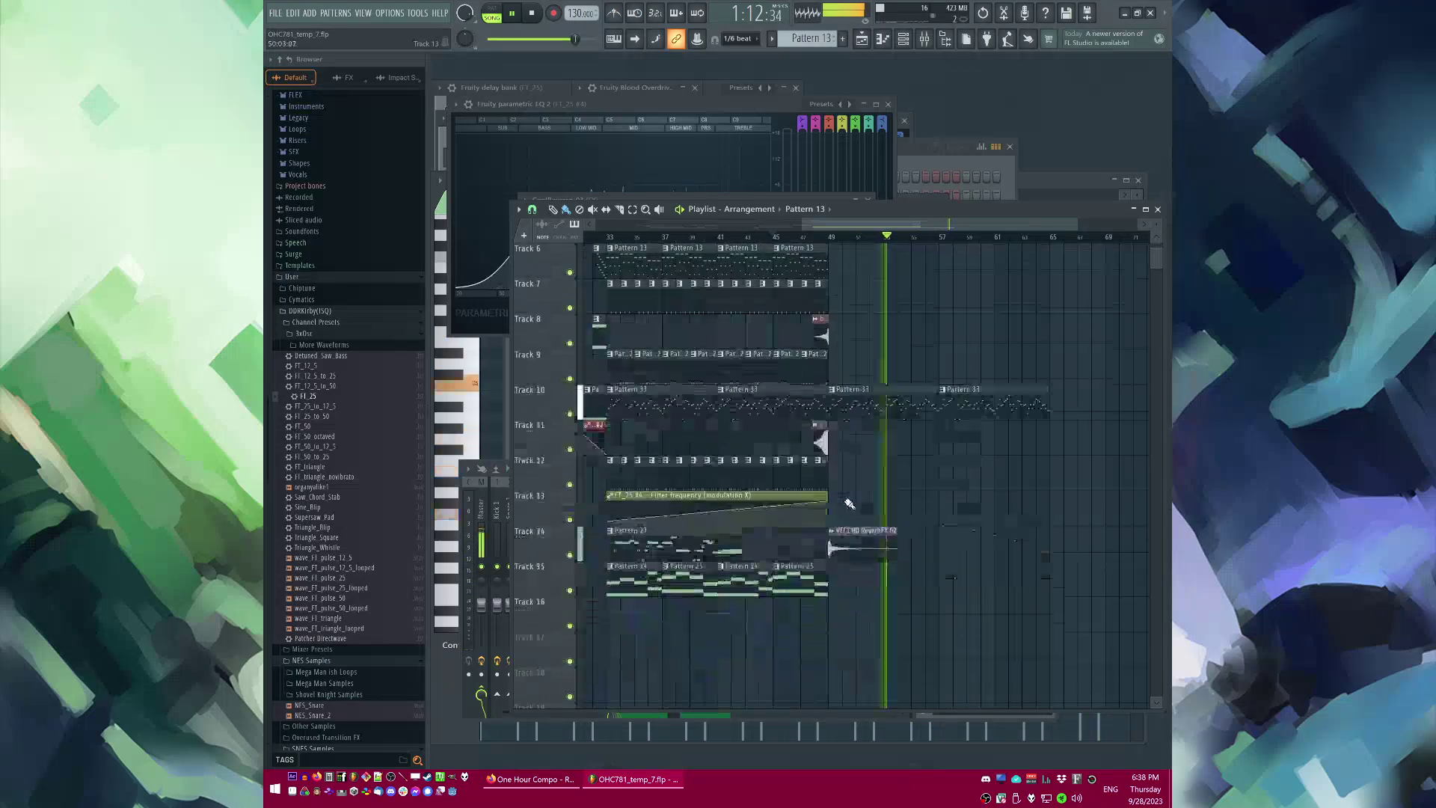
Step: Open the Fruity Limiter on the FT_25 #4 mixer track to examine its compression during playback
key(F9)
click(725, 543)
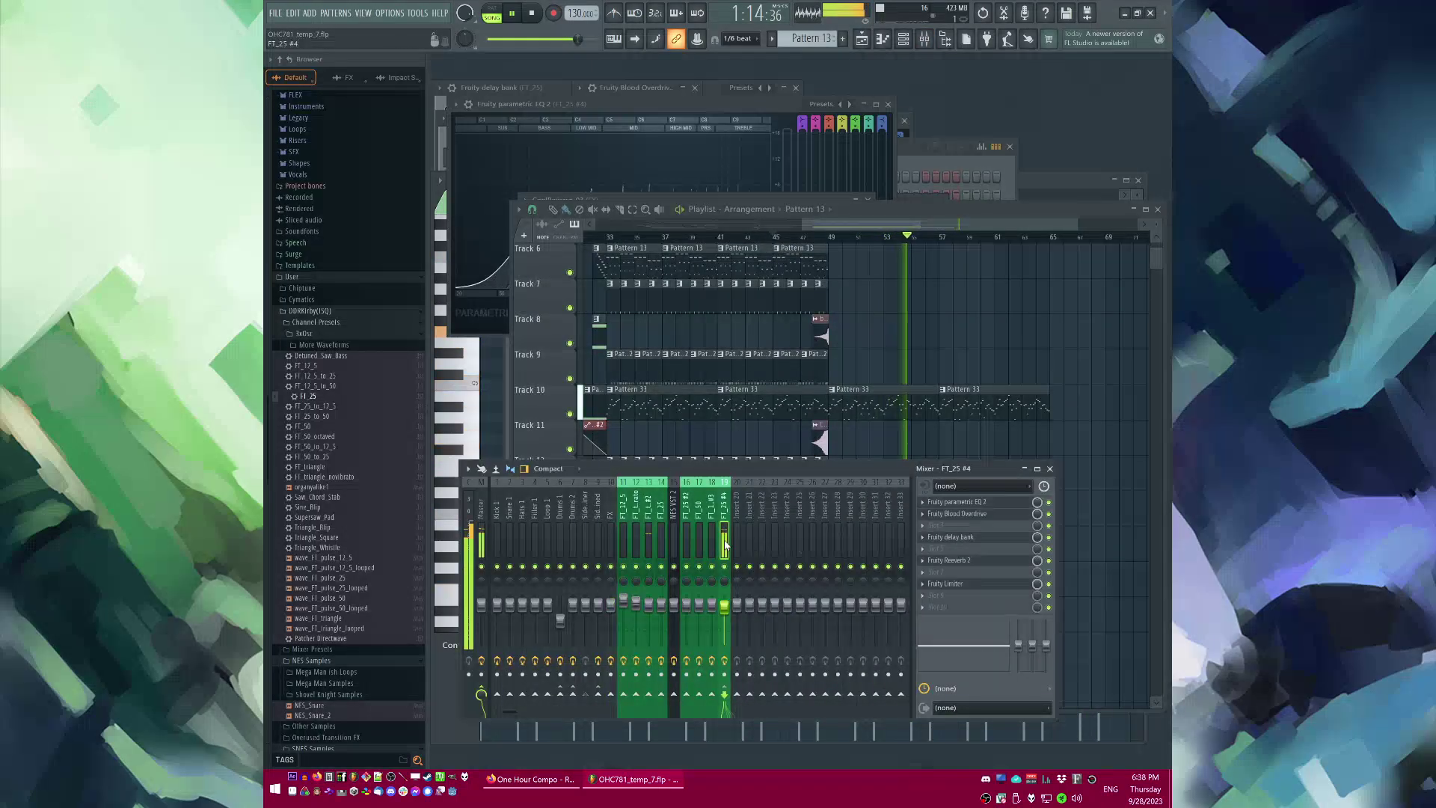
click(940, 586)
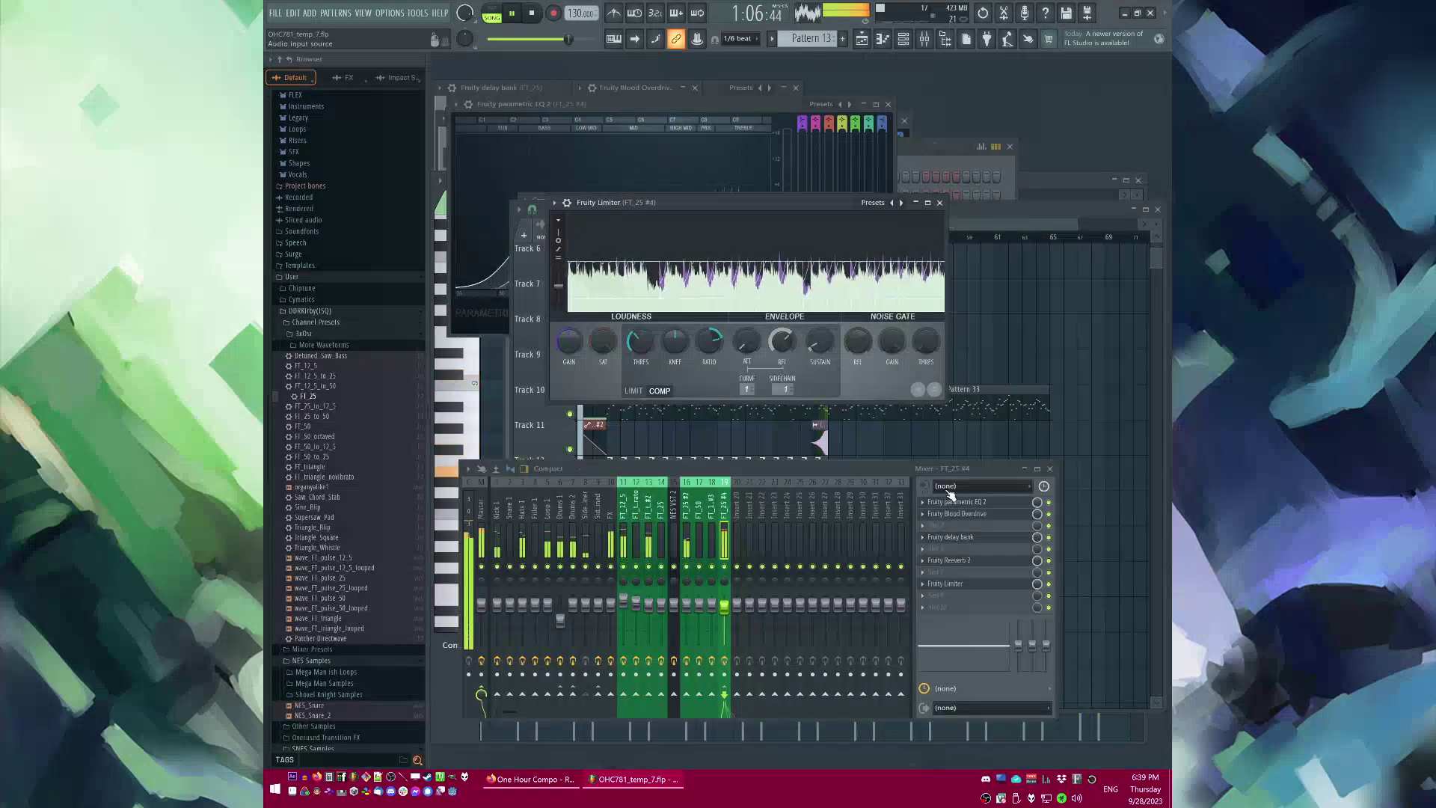
Step: Open the Fruity Blood Overdrive on the FT_25 #4 mixer track to examine its settings during playback
click(952, 516)
click(952, 516)
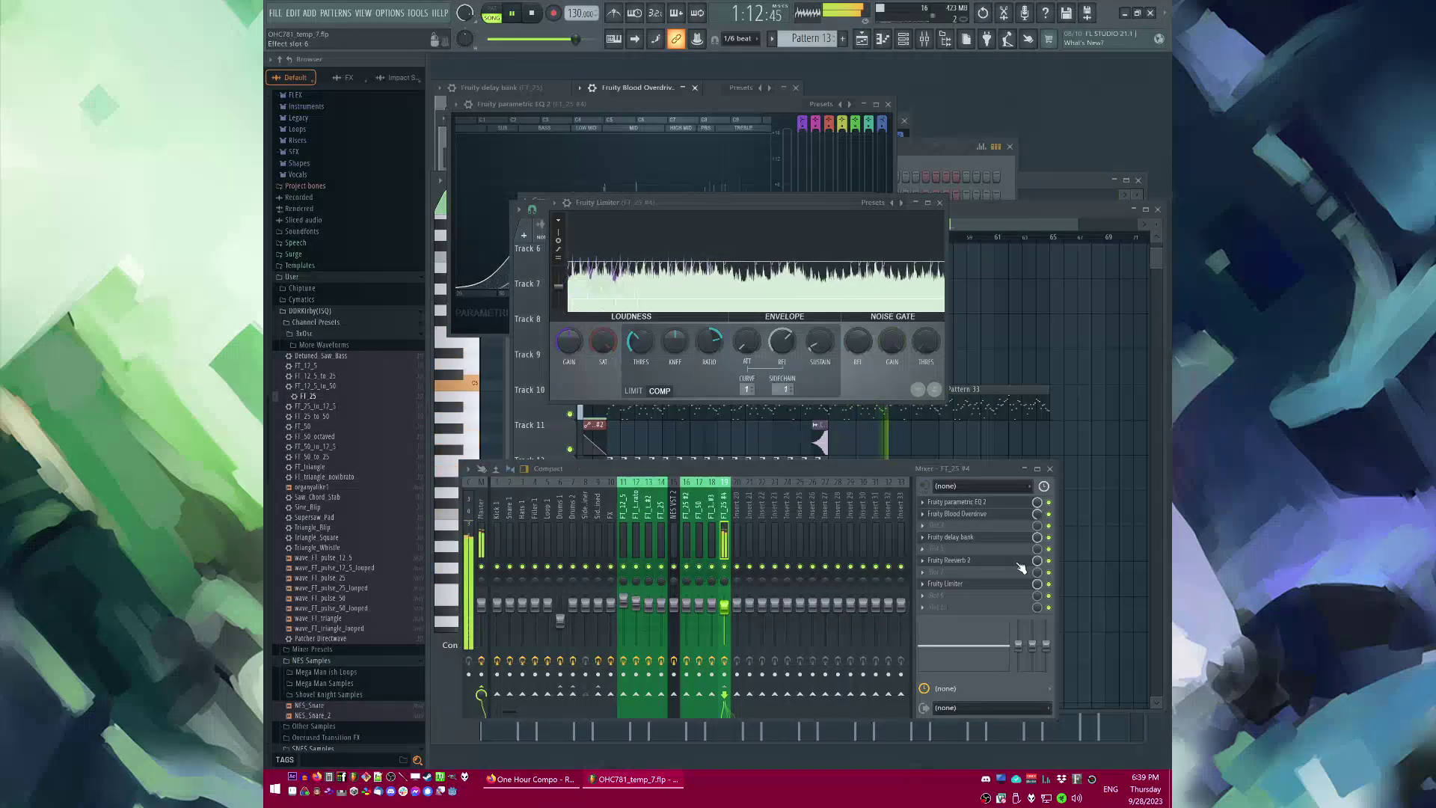
click(990, 516)
click(989, 516)
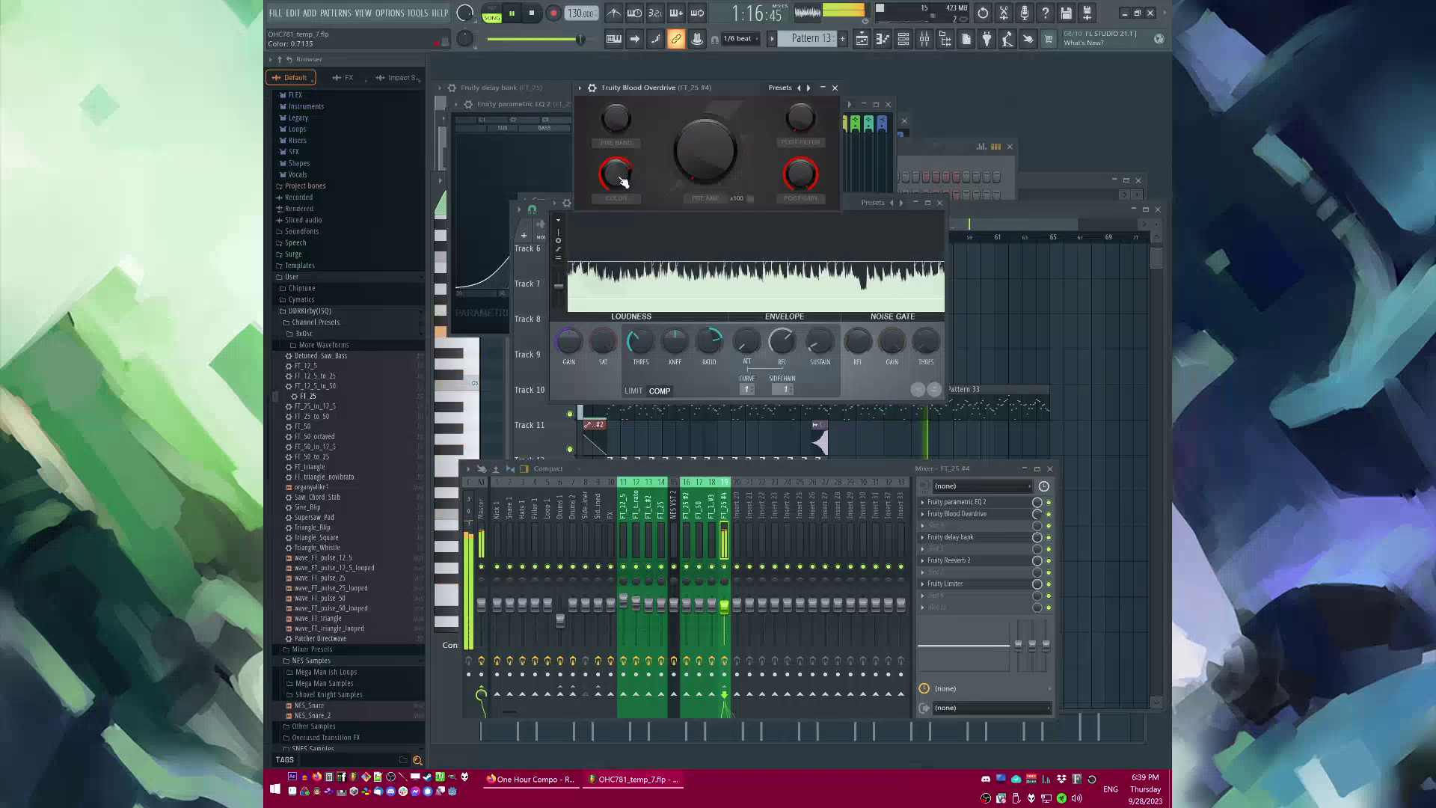
click(960, 222)
click(778, 237)
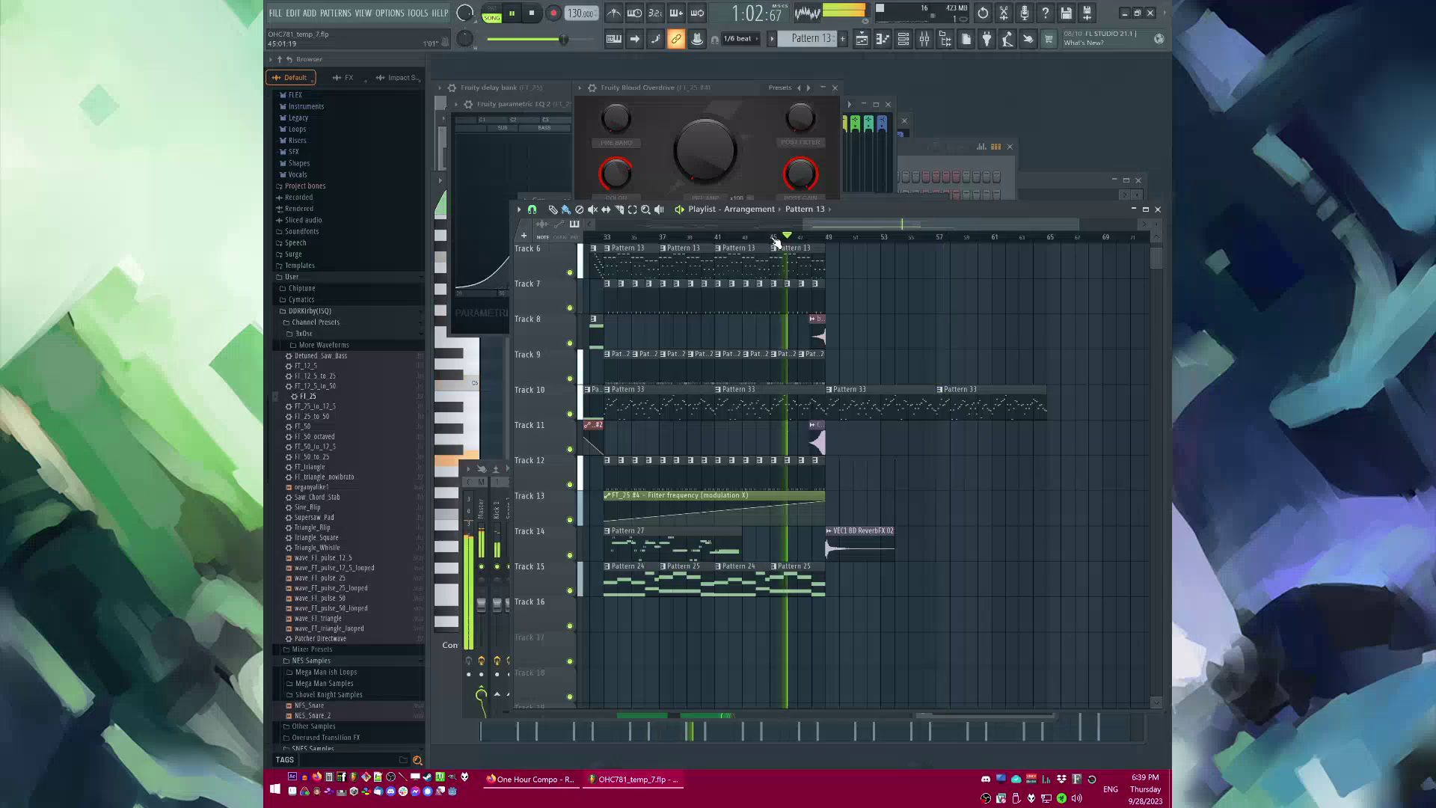
Step: Open the FT_25 #4 channel's volume envelope settings to examine its sustain level during playback
scroll(999, 524, up, 1)
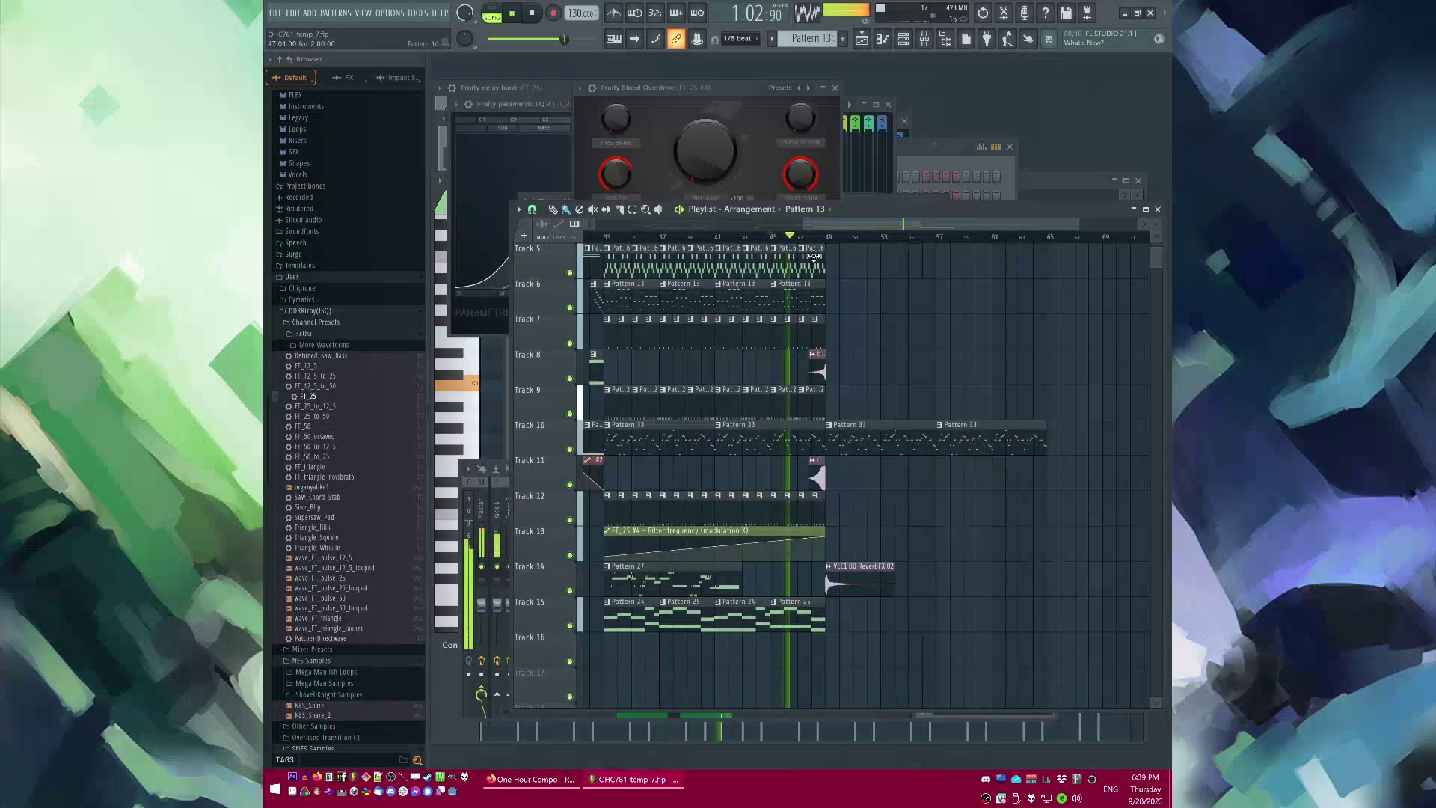
key(F9)
key(F9)
key(F6)
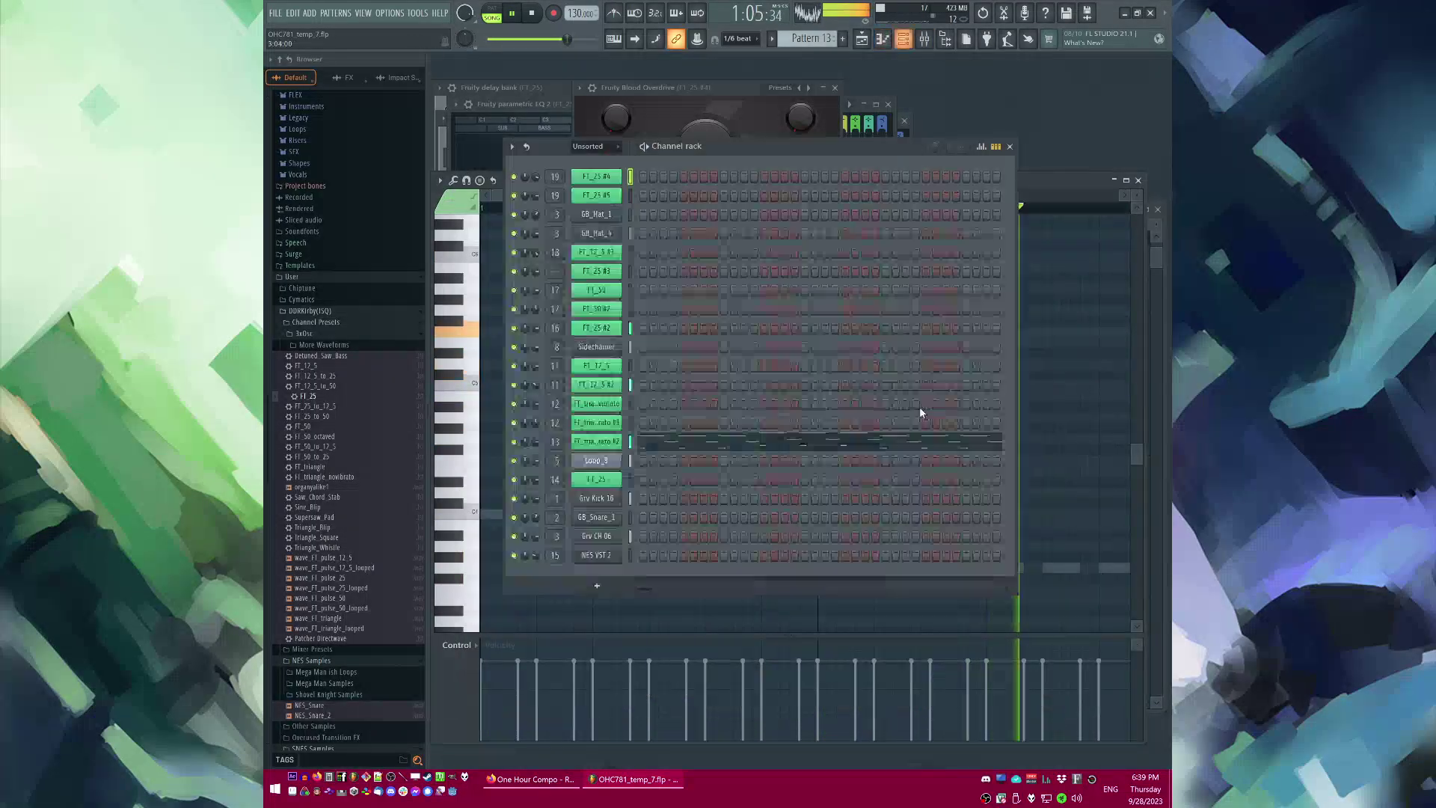
click(598, 442)
drag(673, 375, 773, 461)
click(598, 177)
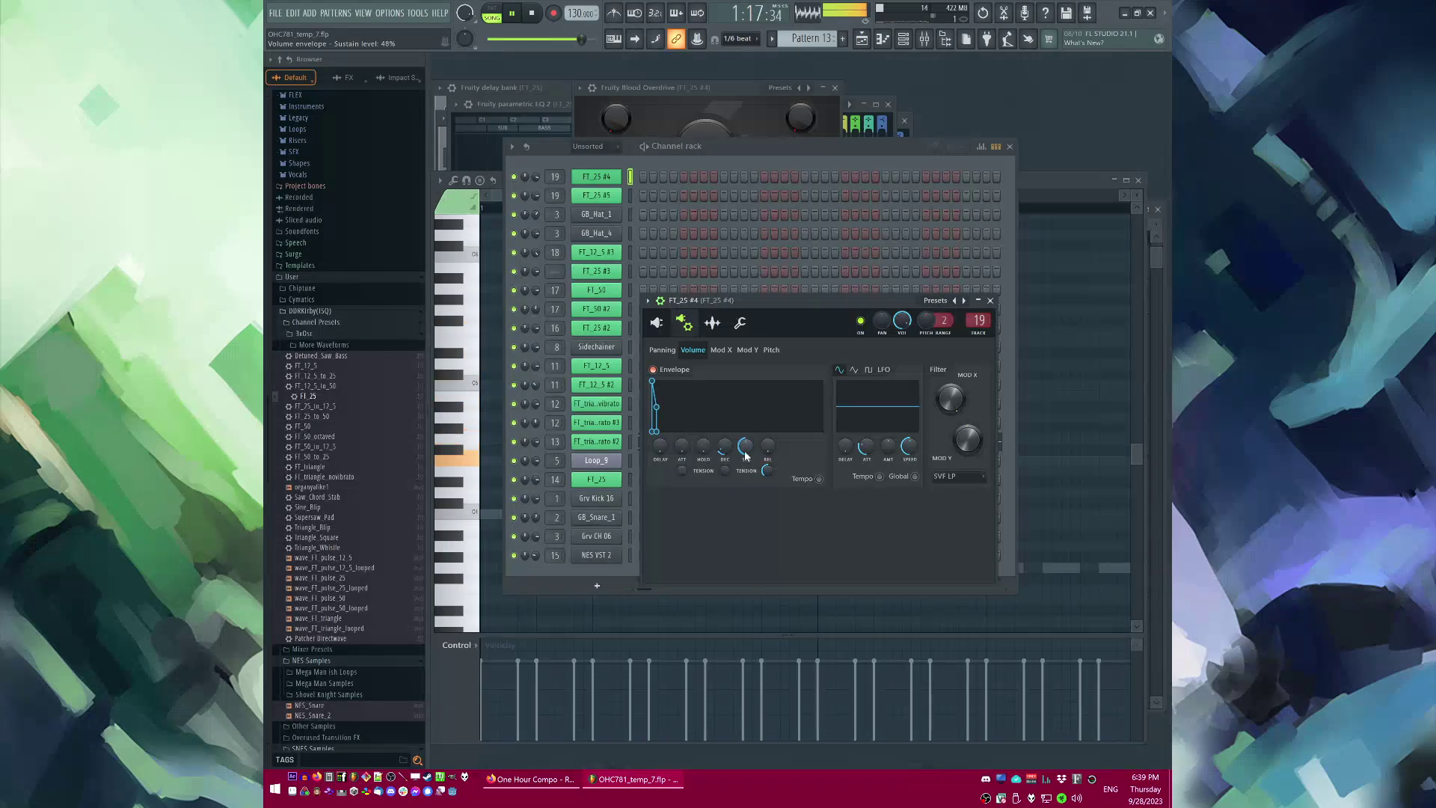
Step: Play the arrangement across the transition into bar 49 and save the project
key(F5)
click(814, 237)
key(F9)
key(F9)
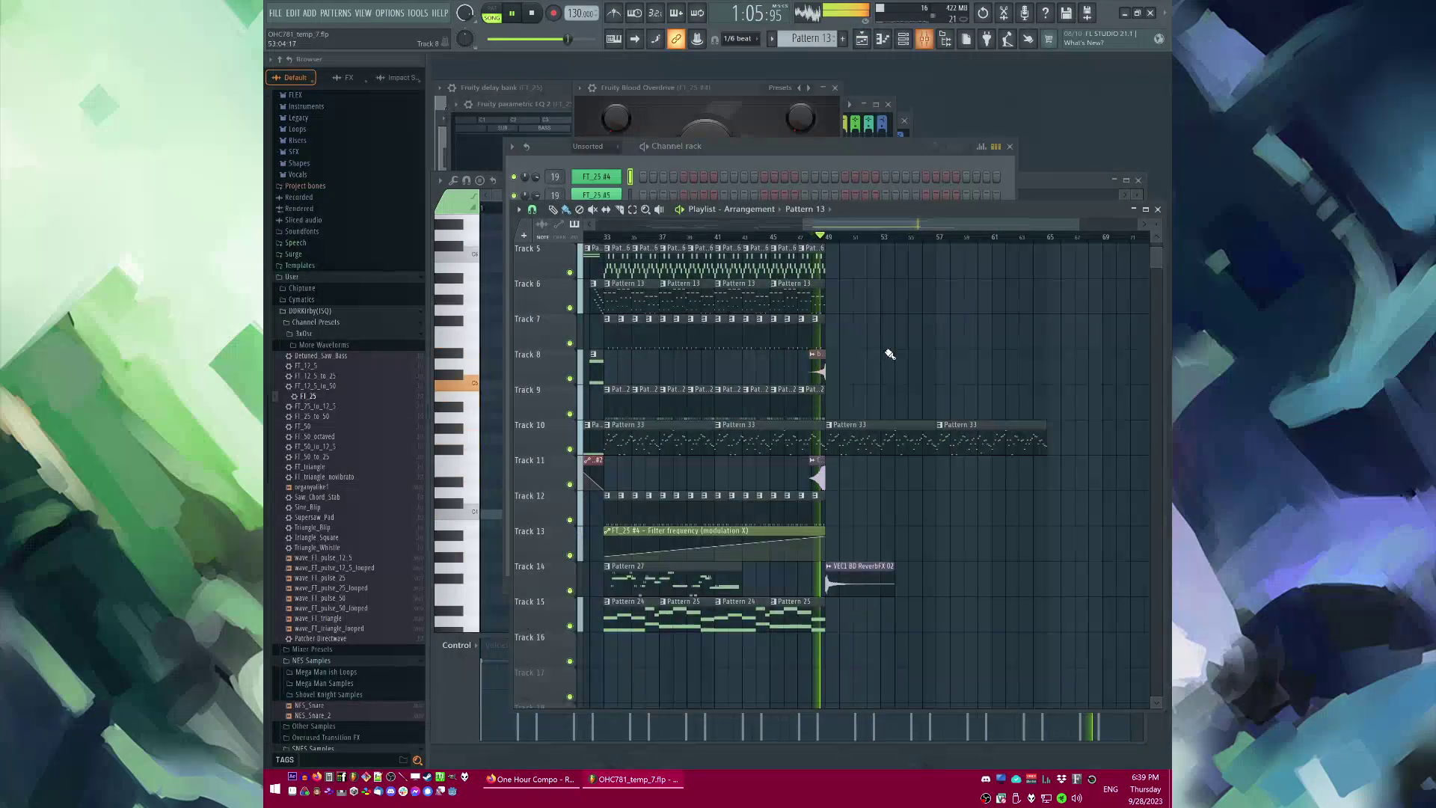
scroll(890, 354, up, 4)
key(ctrl+s)
scroll(891, 356, down, 1)
scroll(891, 356, down, 4)
scroll(952, 458, up, 1)
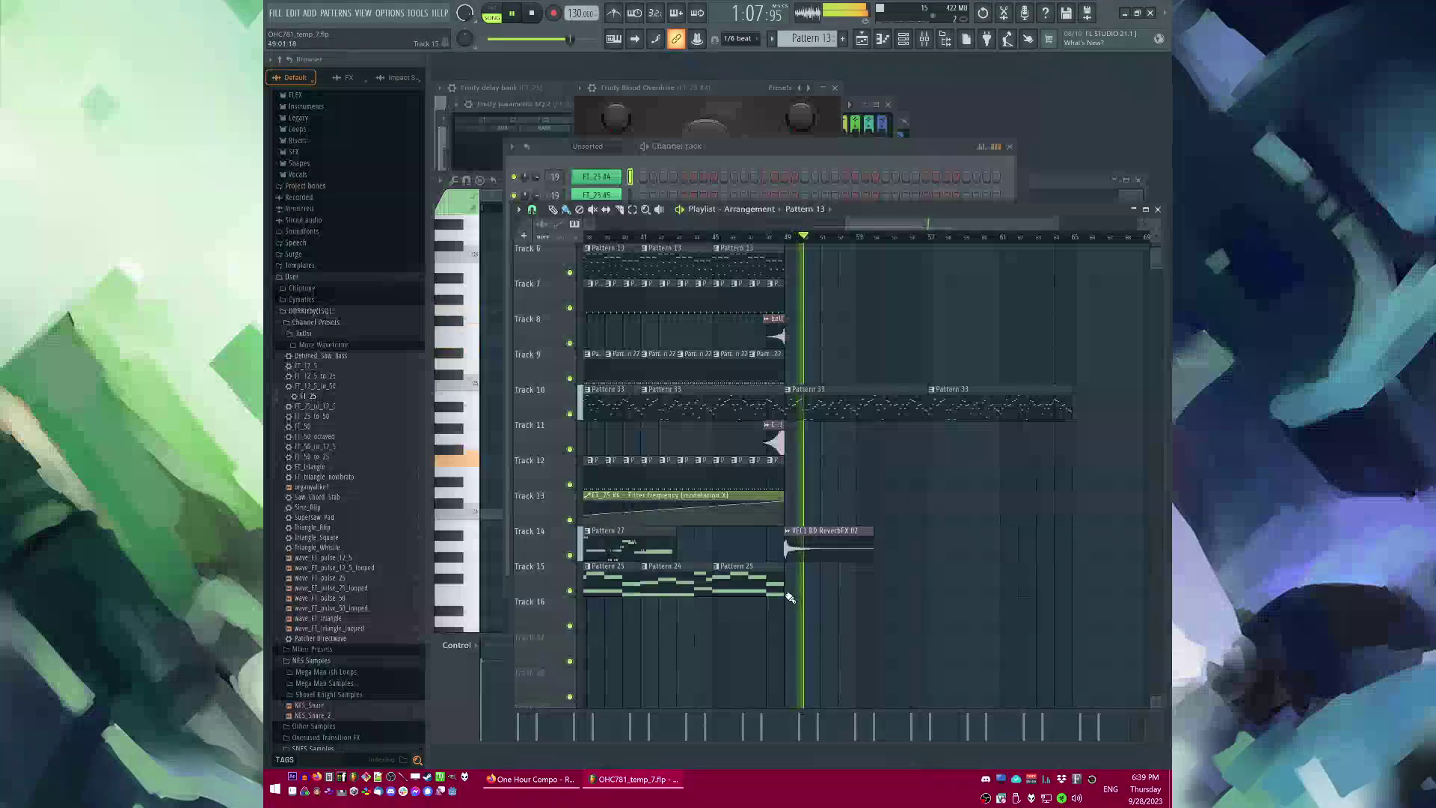
Step: Replay the transition into bar 49 at a raised system volume and examine which tracks carry on past it
scroll(890, 484, up, 3)
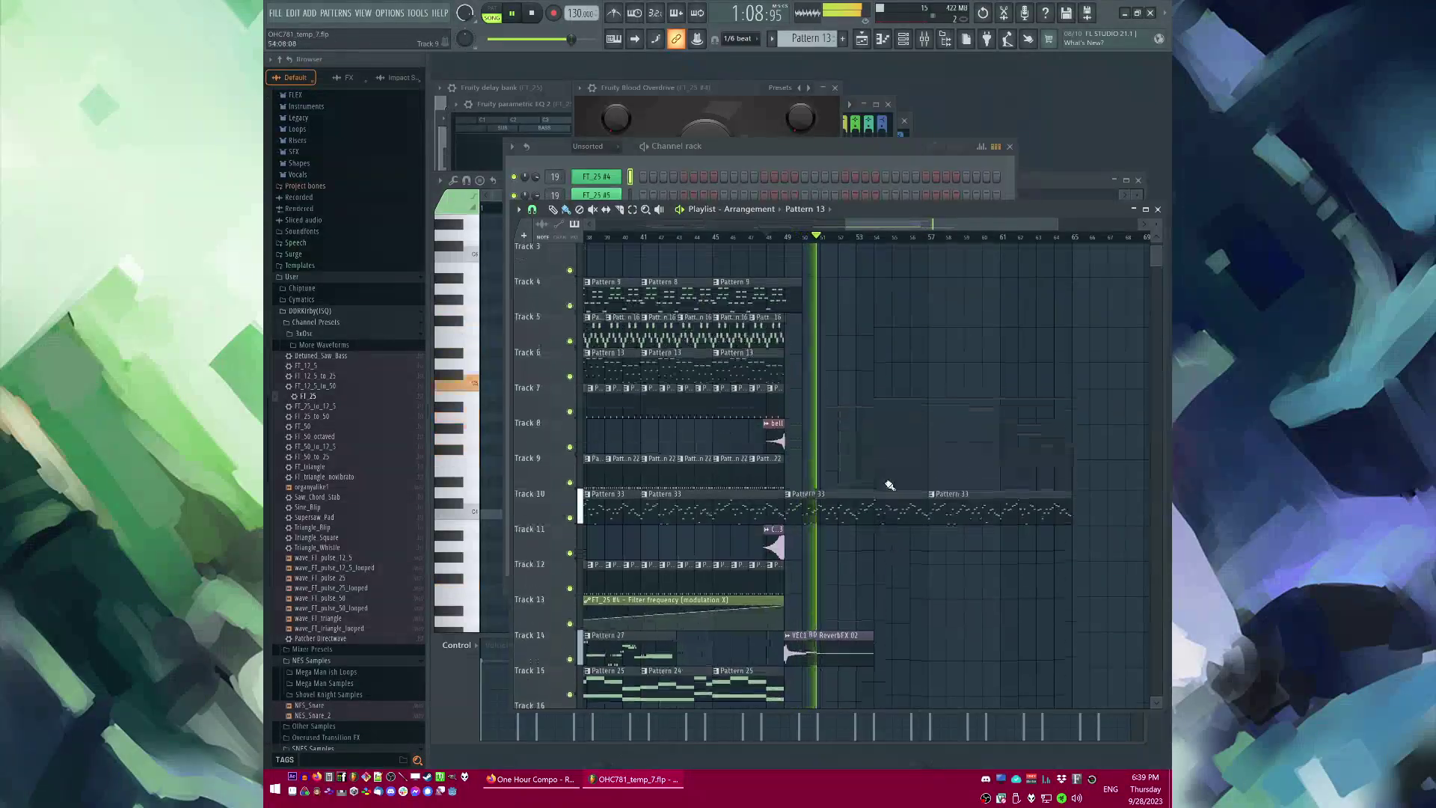
click(737, 237)
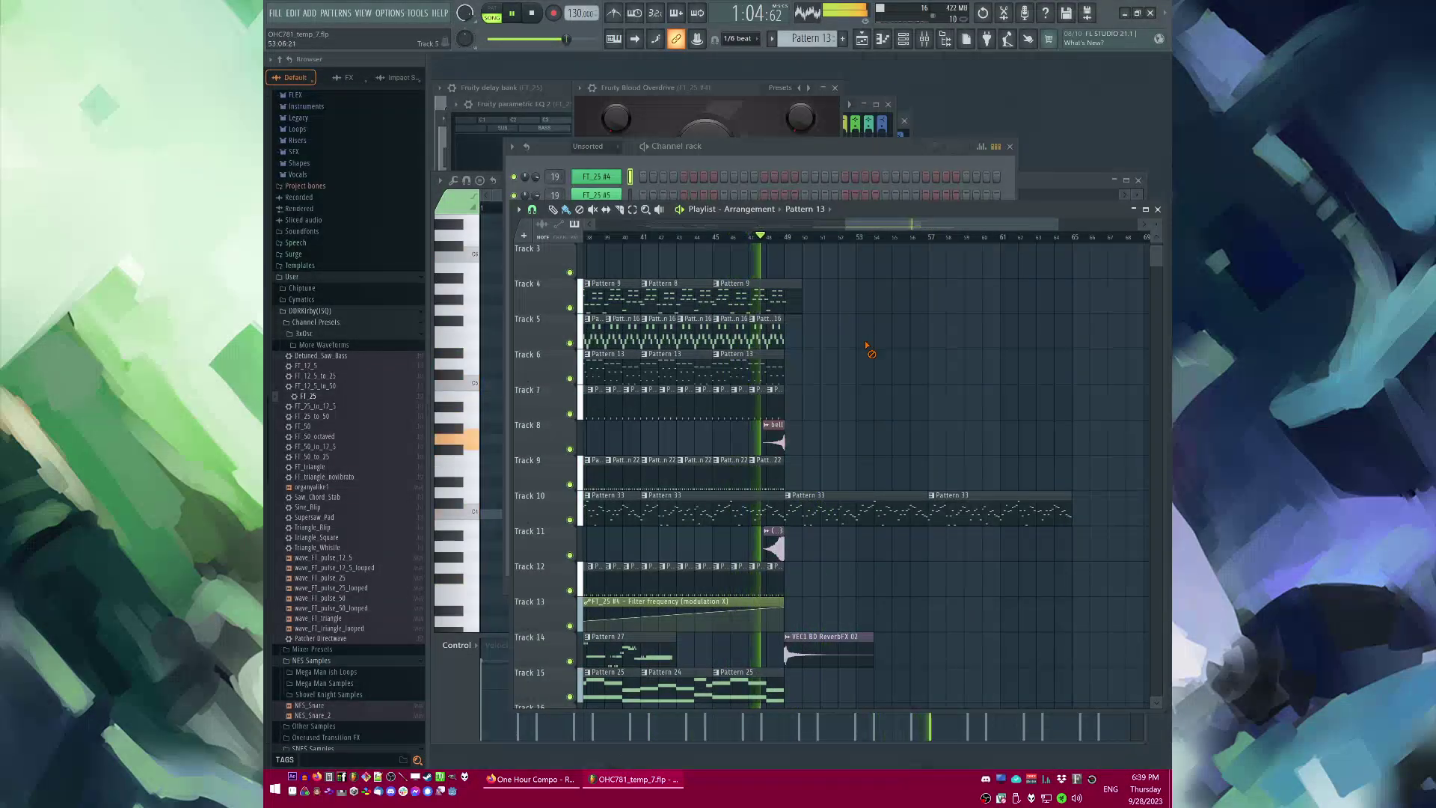
scroll(868, 359, up, 2)
key(XF86AudioRaiseVolume)
scroll(858, 375, down, 3)
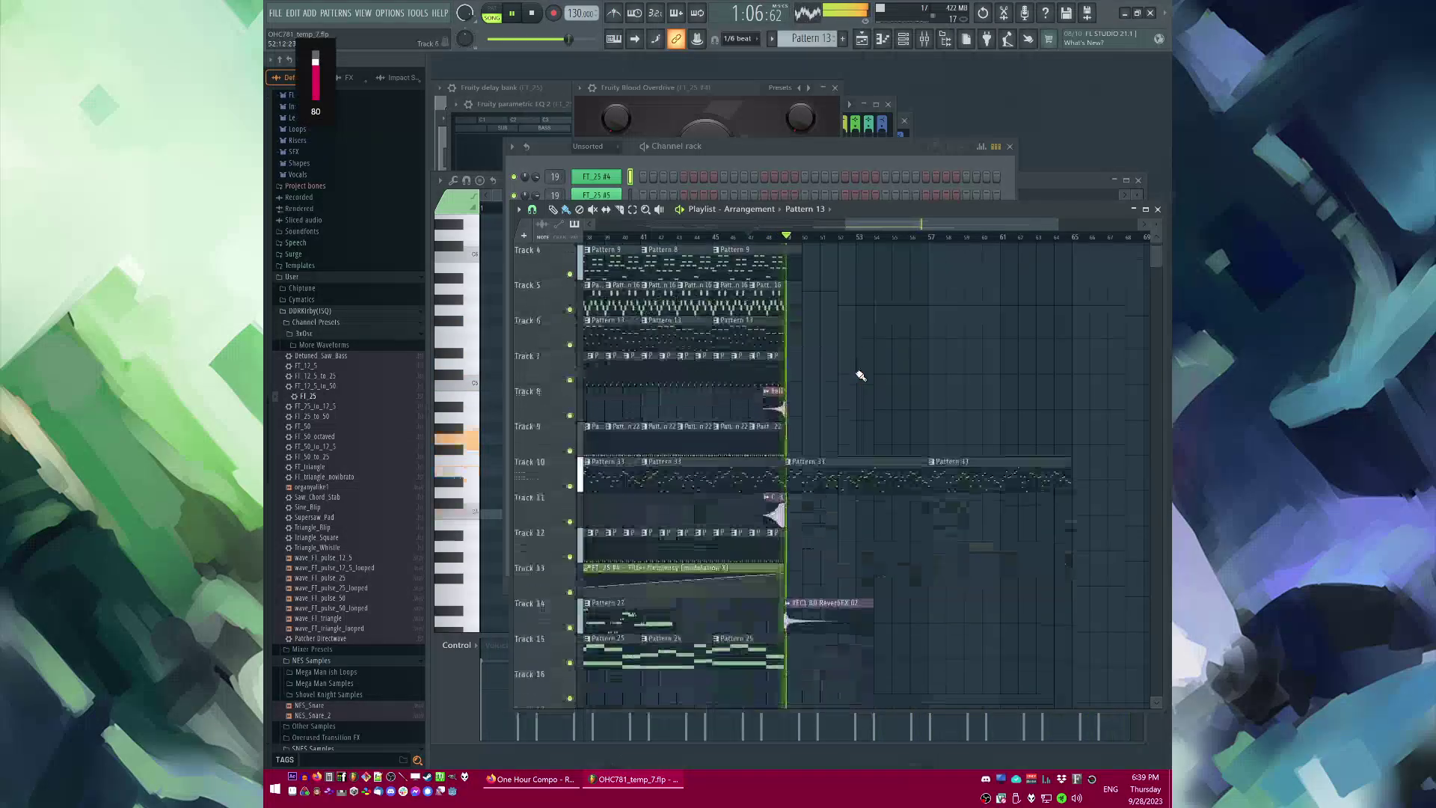
scroll(884, 449, down, 2)
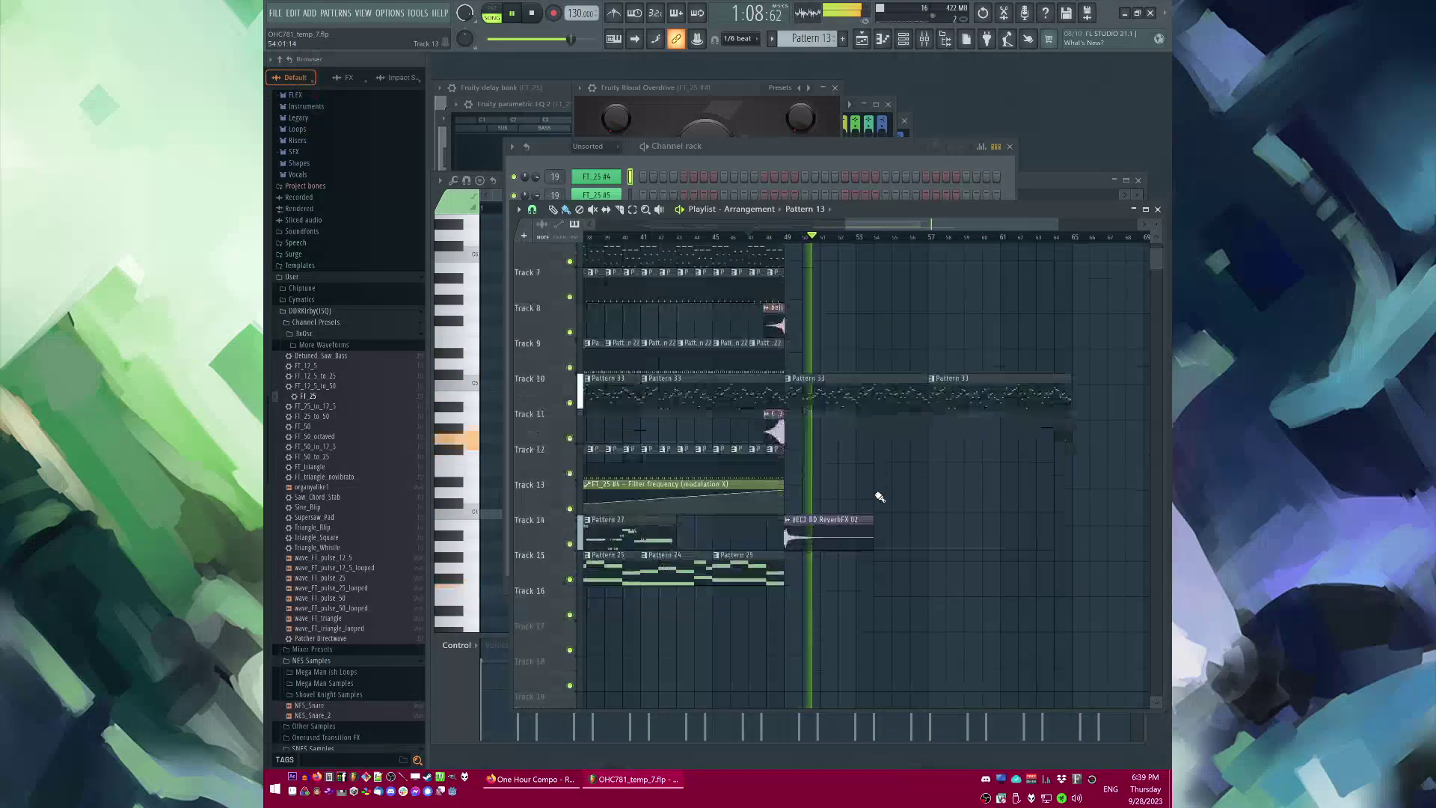
scroll(879, 497, up, 1)
ctrl+scroll(867, 539, down, 4)
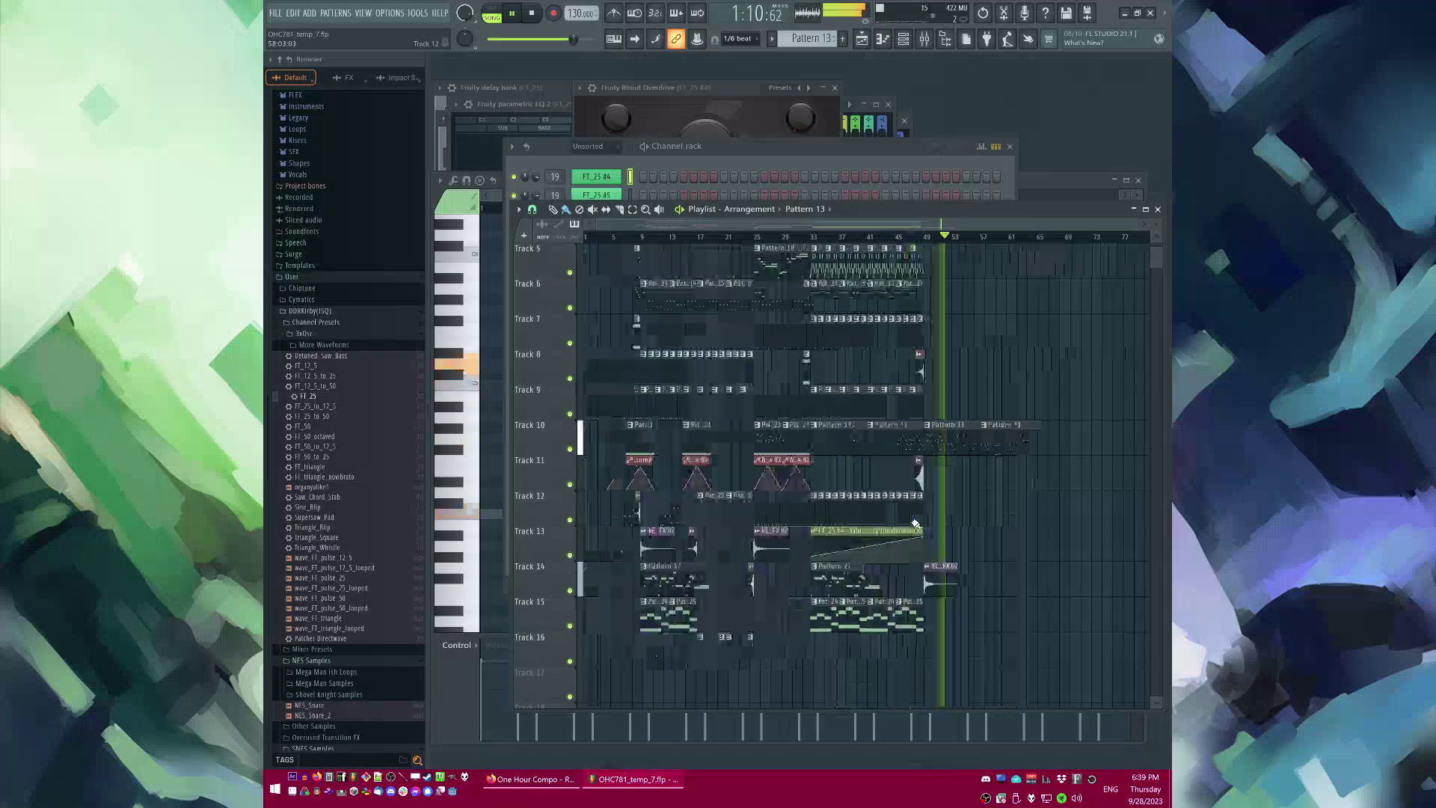
scroll(972, 568, up, 1)
ctrl+scroll(761, 479, up, 3)
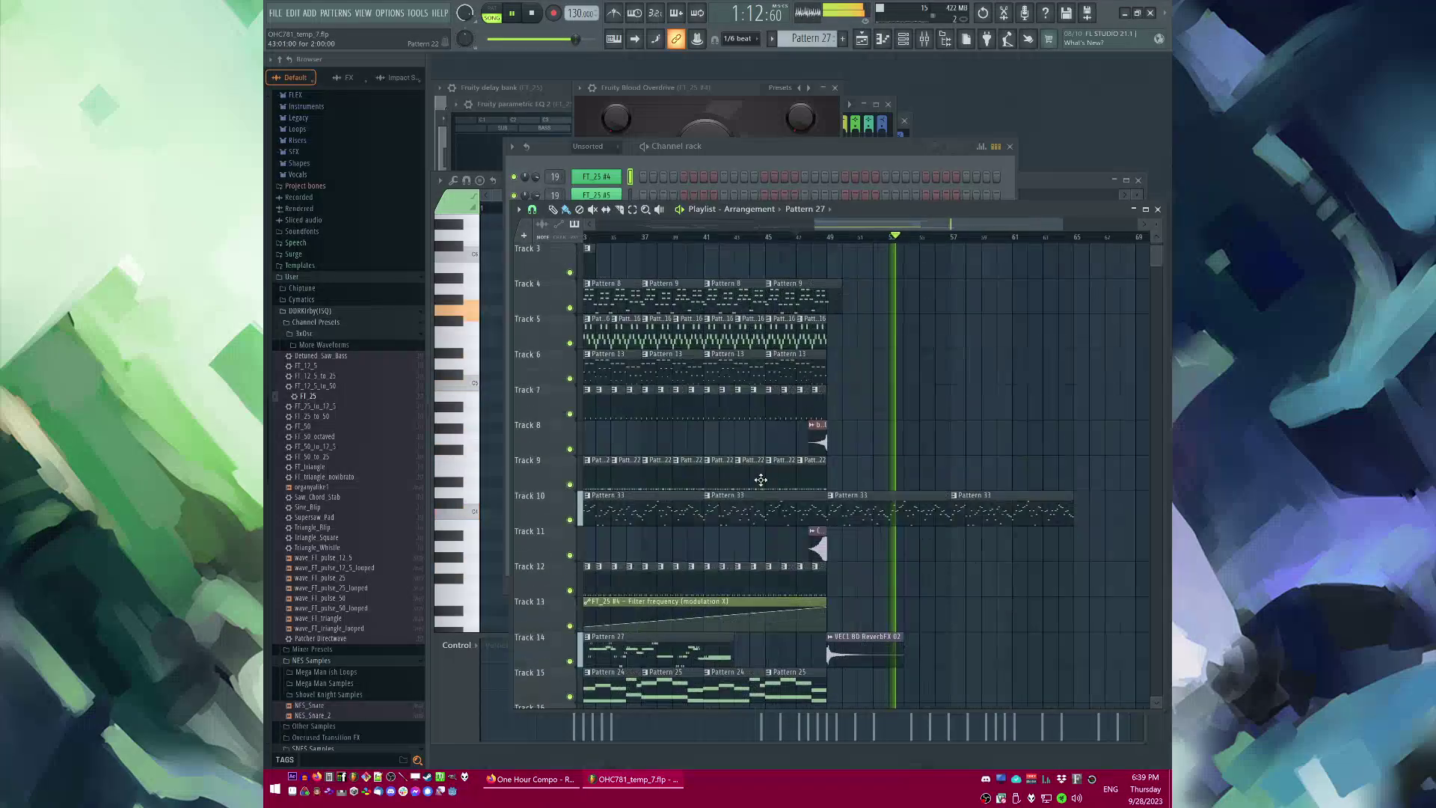
Step: Audition the existing patterns, place a Pattern 13 clip on Track 6 at bar 49, and make it unique
key(l)
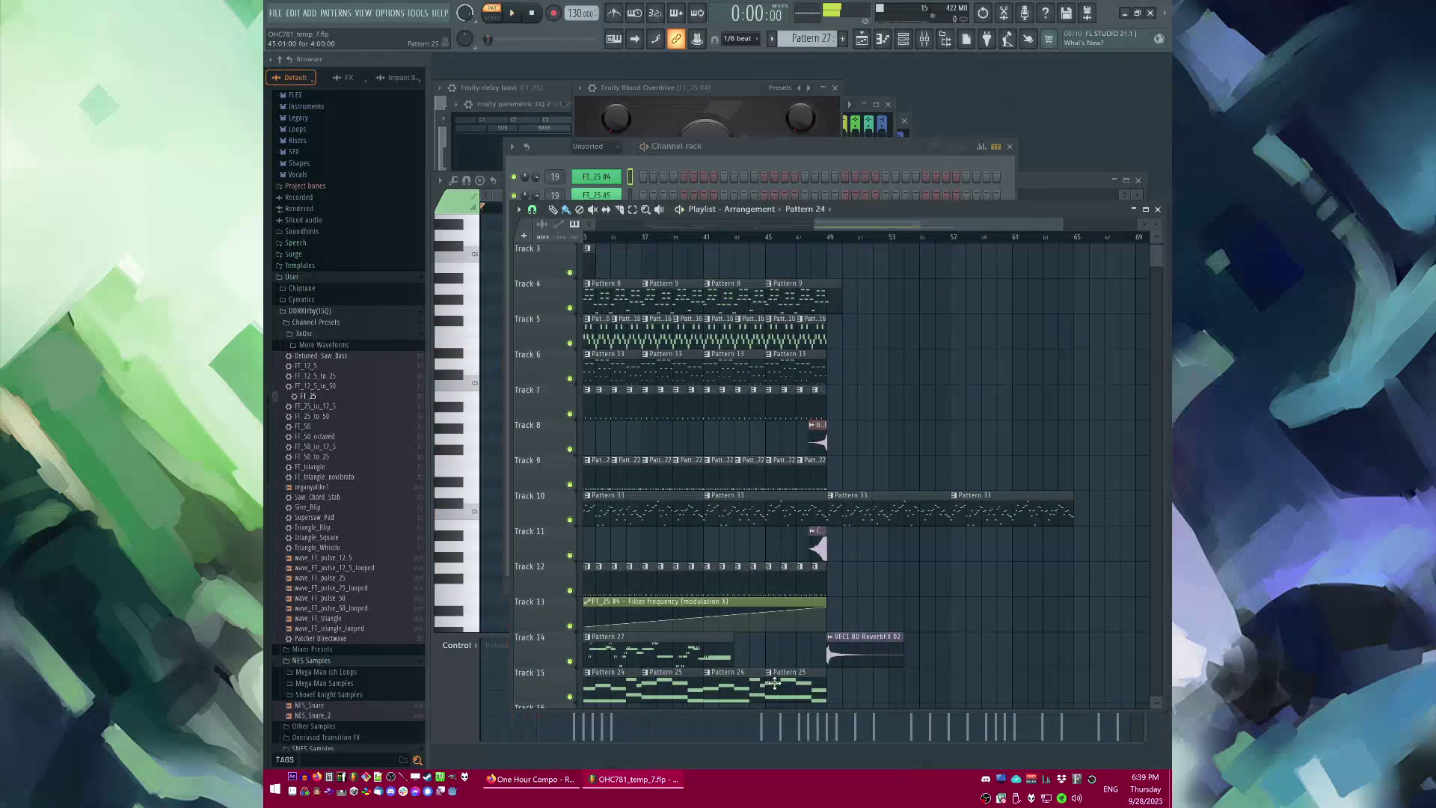
click(774, 683)
key(space)
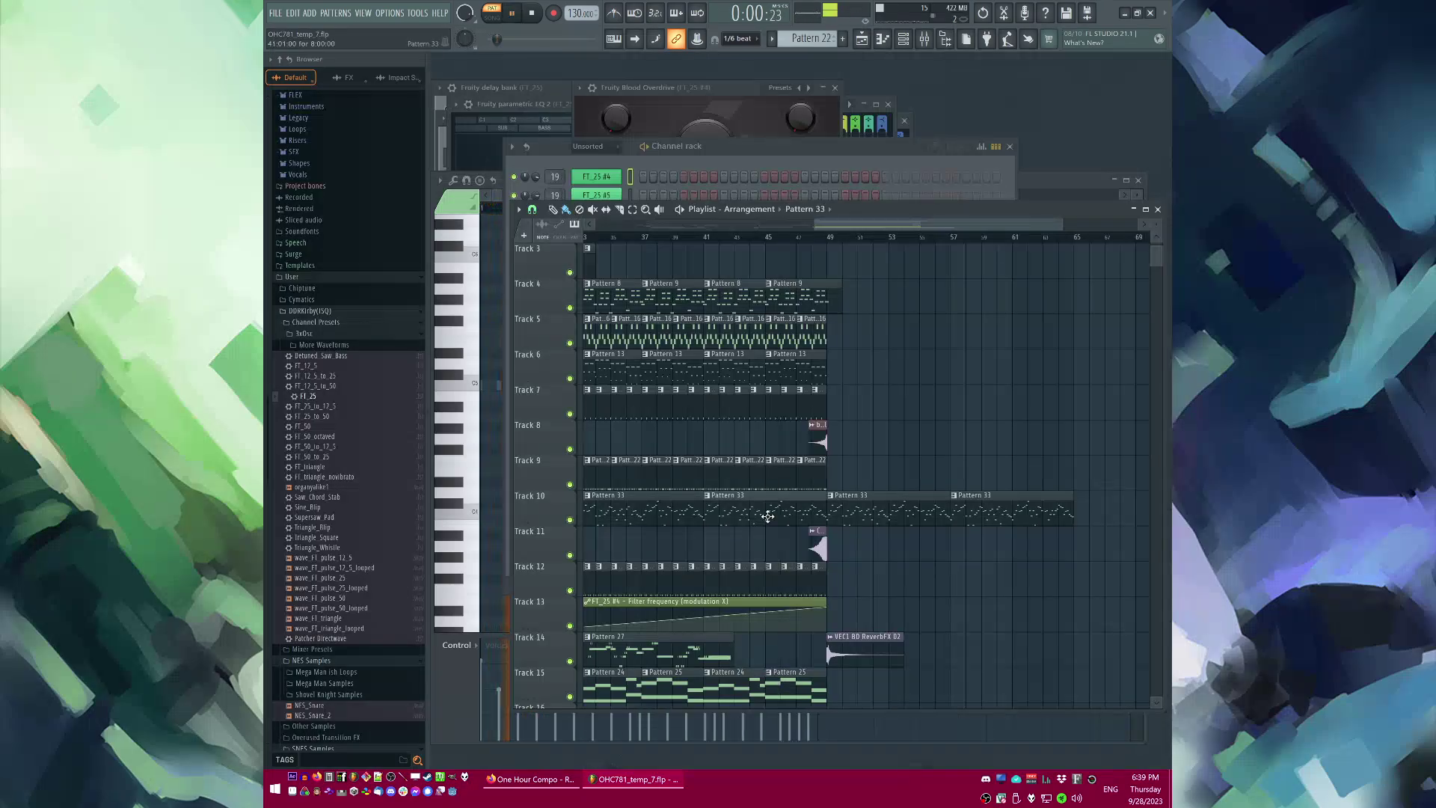
click(811, 375)
click(830, 354)
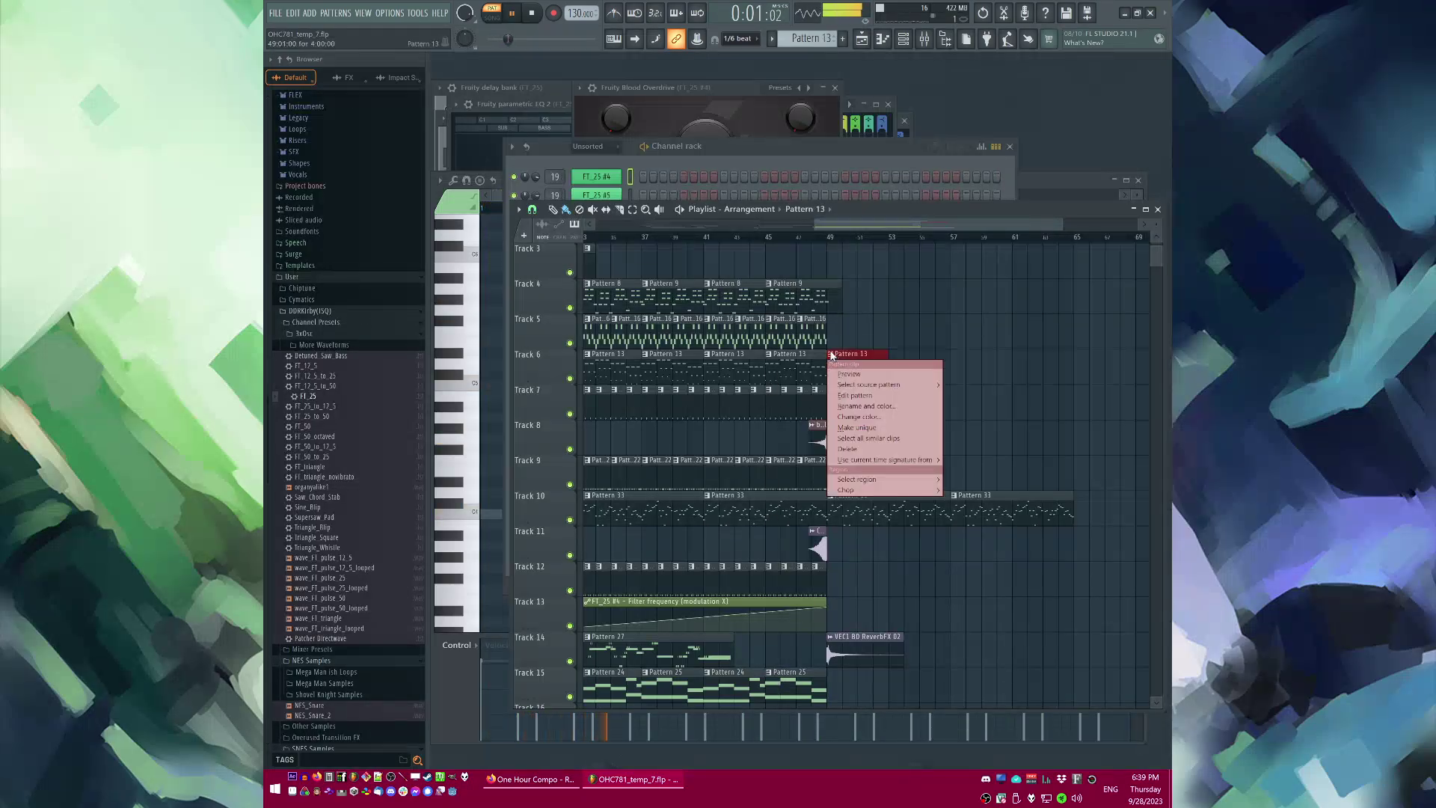
click(849, 429)
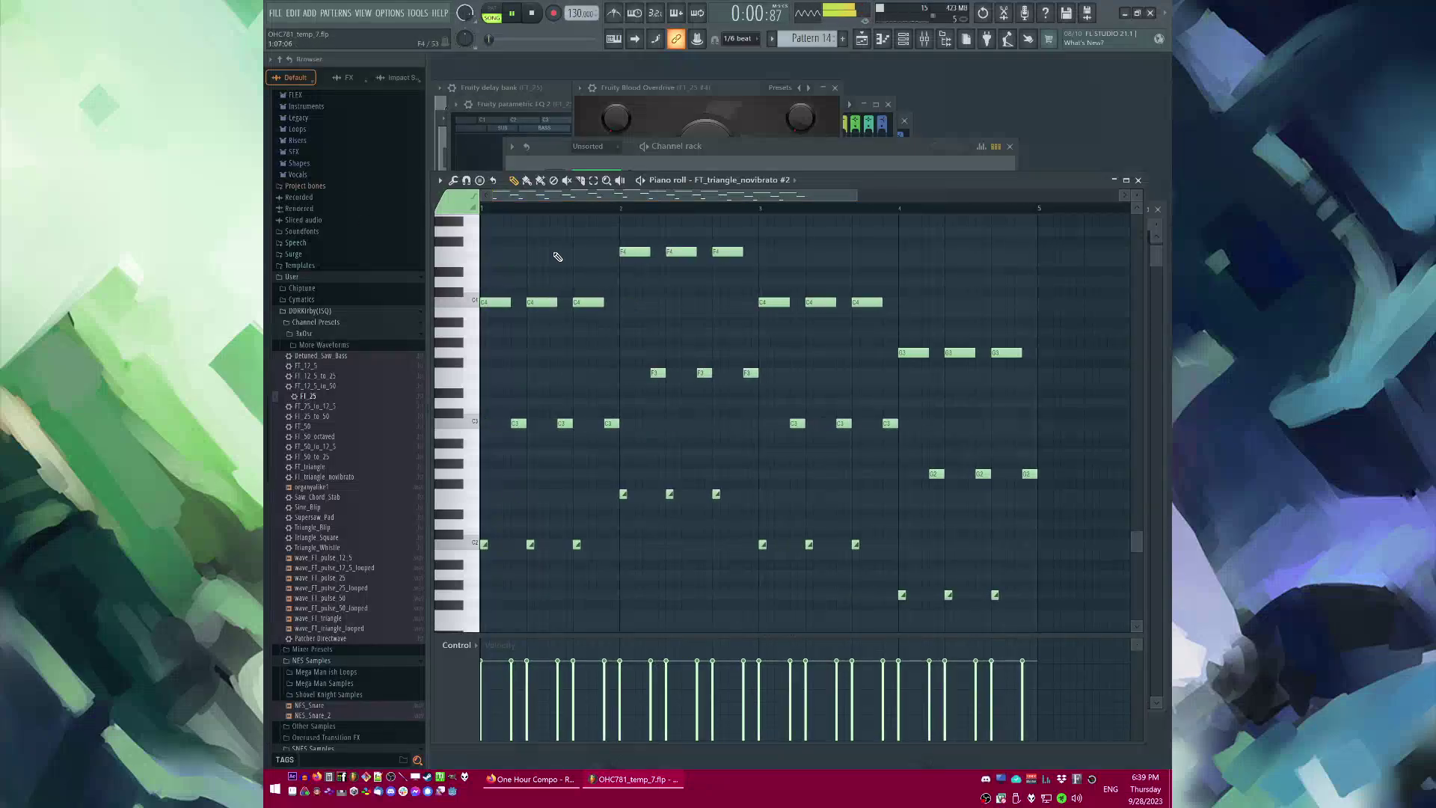
Step: Reduce the FT_triangle_novibrato #2 notes in Pattern 14 to a single C2 note lasting two bars from bar 1
key(Delete)
drag(624, 196, 516, 196)
click(503, 210)
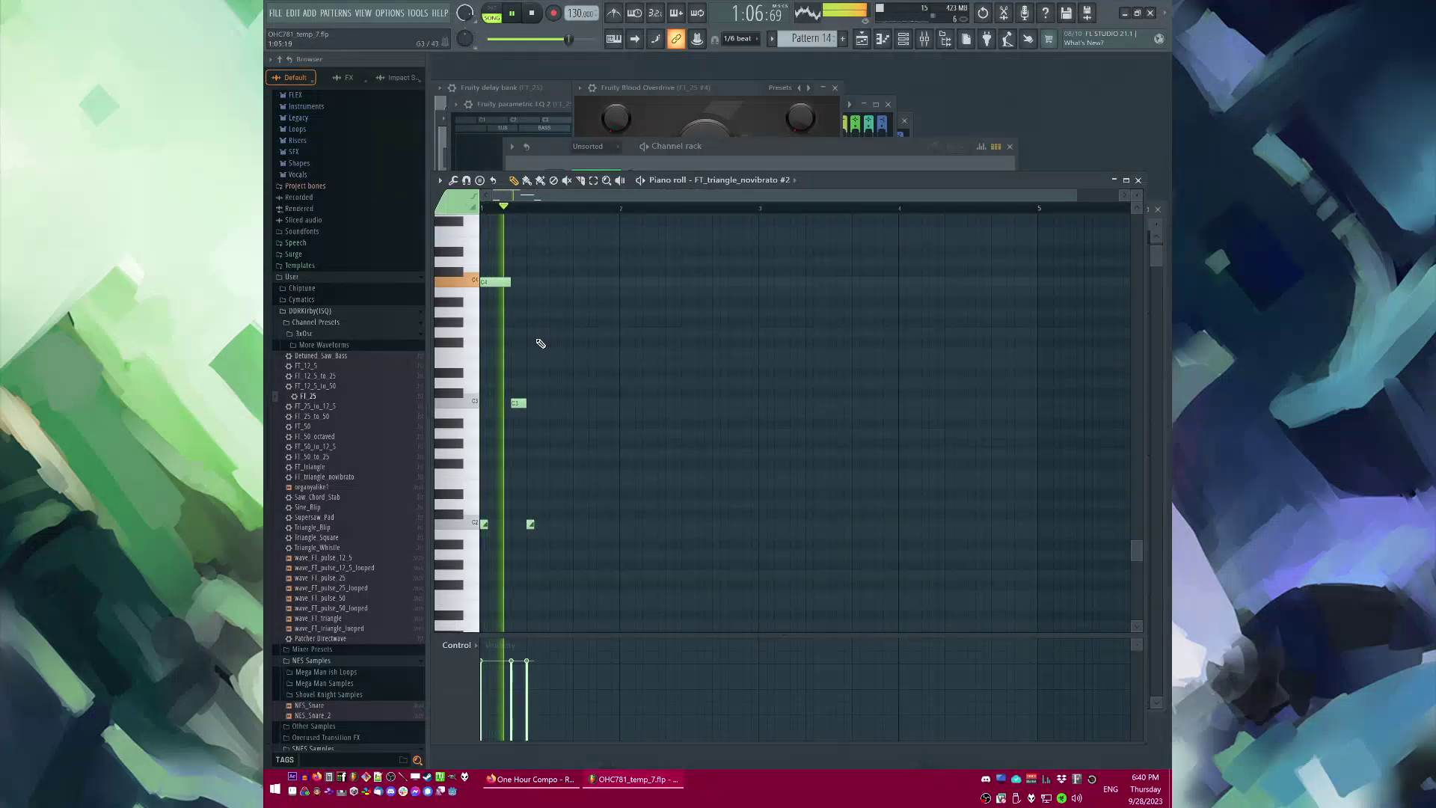
right_click(520, 404)
right_click(530, 524)
key(space)
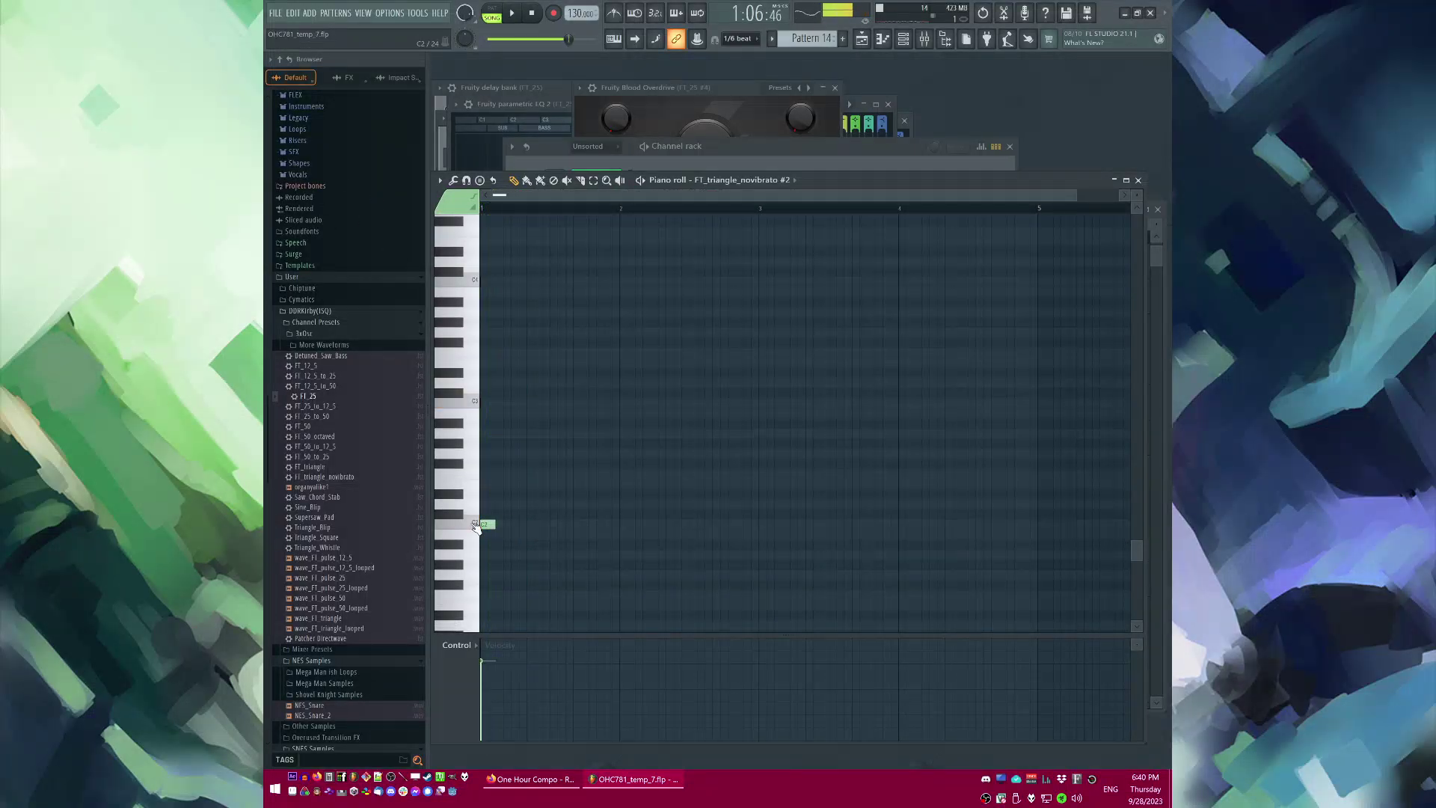
key(space)
drag(497, 525, 758, 530)
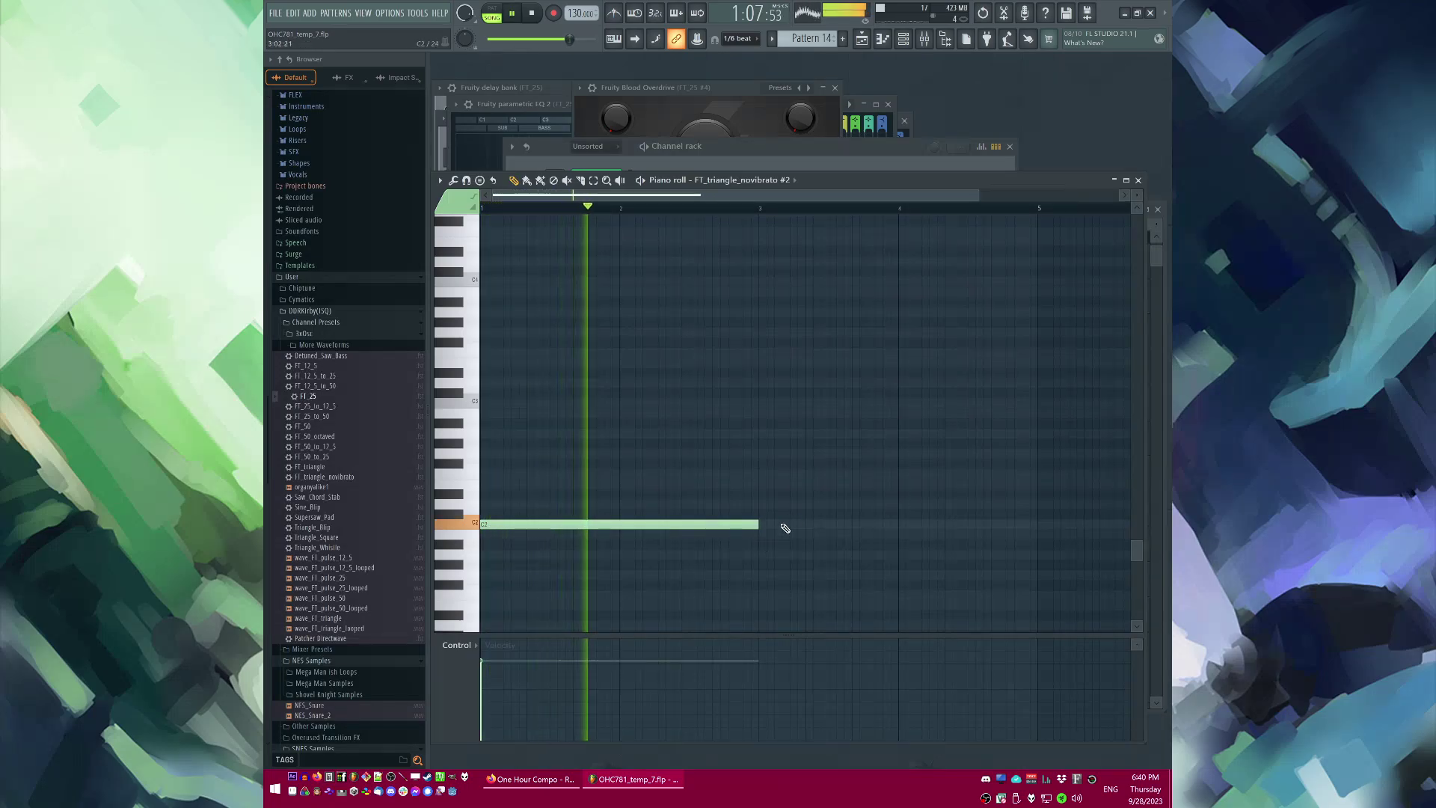
Step: Try a two-bar F2 note at bar 3 of Pattern 14's triangle line
click(763, 474)
scroll(755, 476, down, 2)
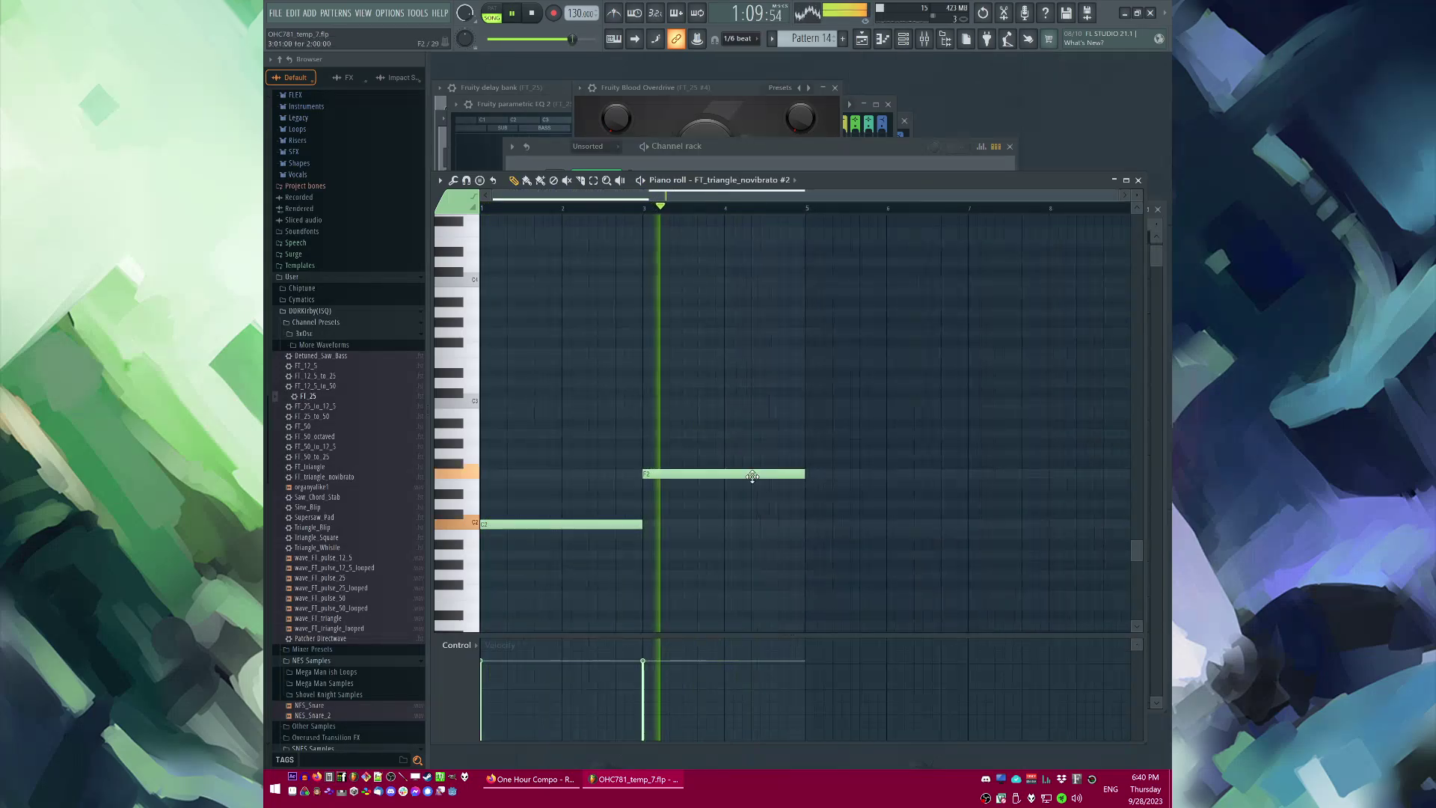
key(space)
right_click(730, 475)
key(space)
Step: Play the sustained C2 bass note in context from bar 49 to judge how it fits the arrangement
key(F6)
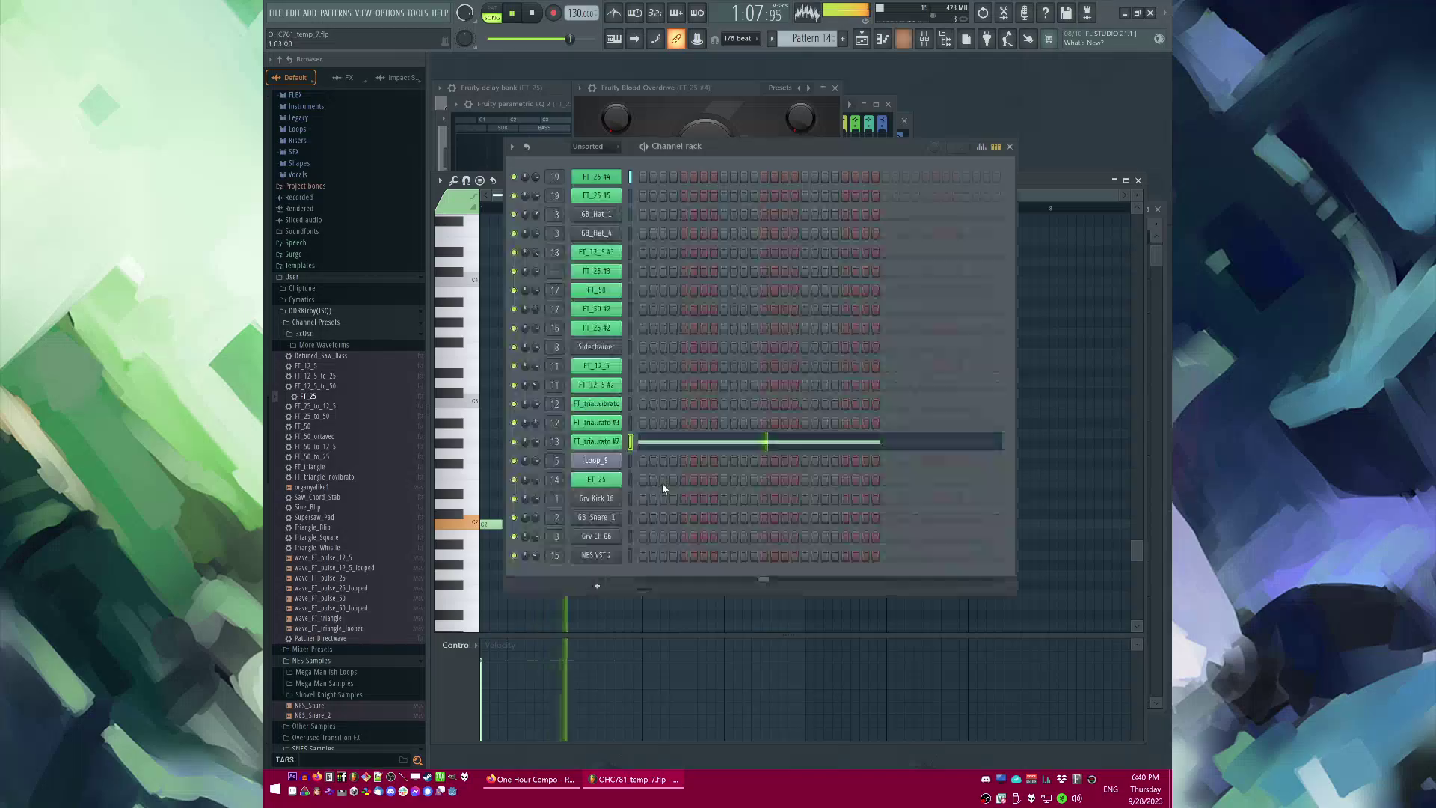
key(F5)
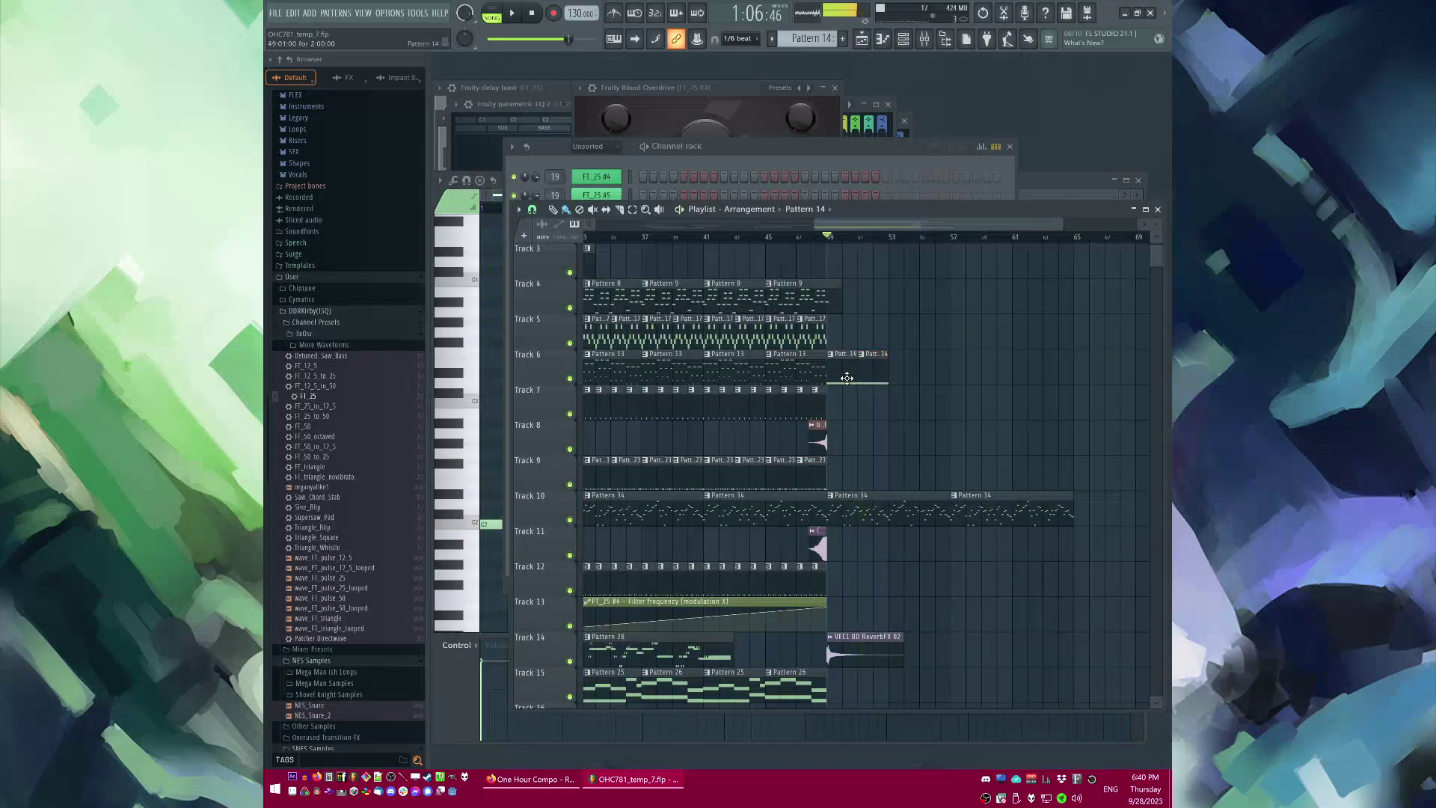
key(F7)
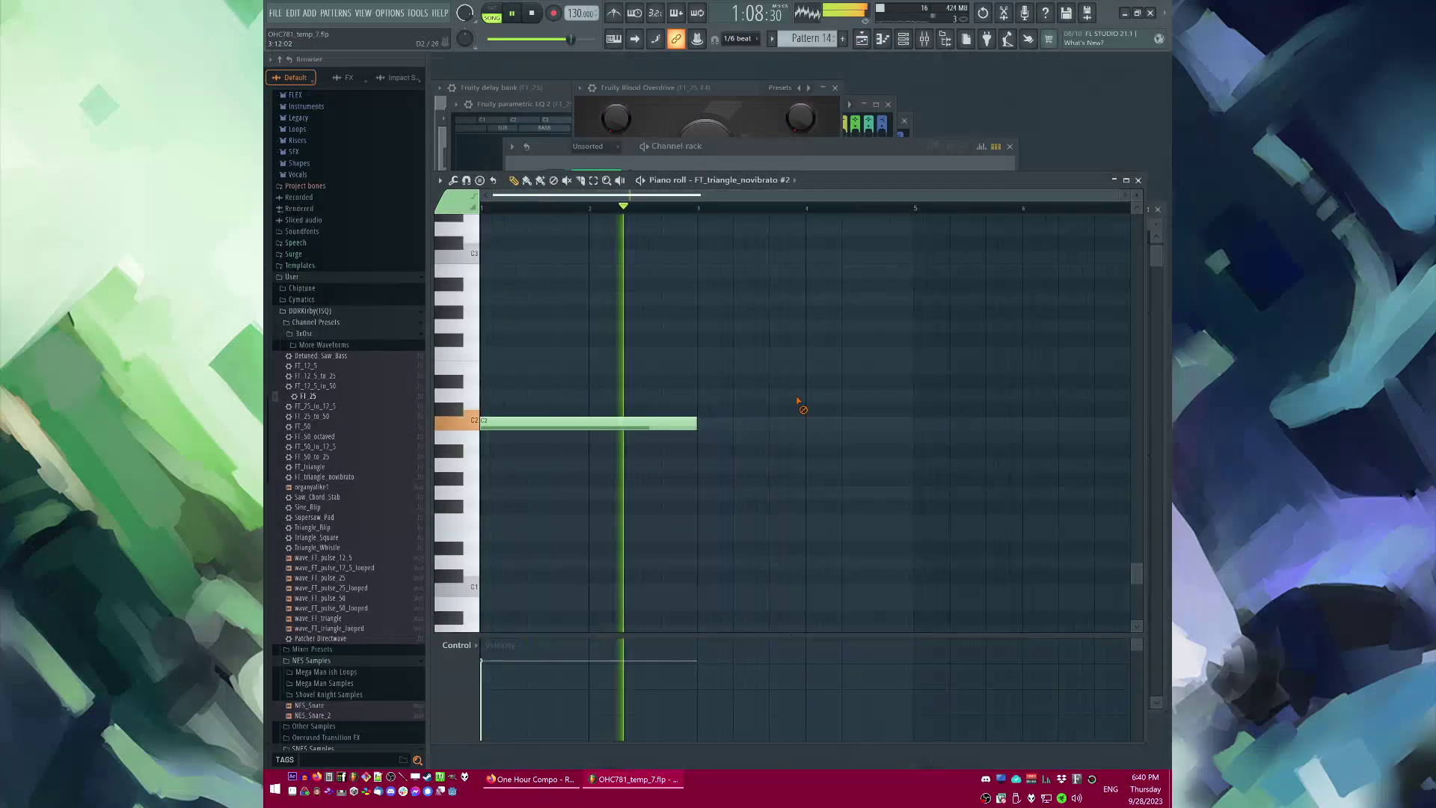
key(space)
key(F5)
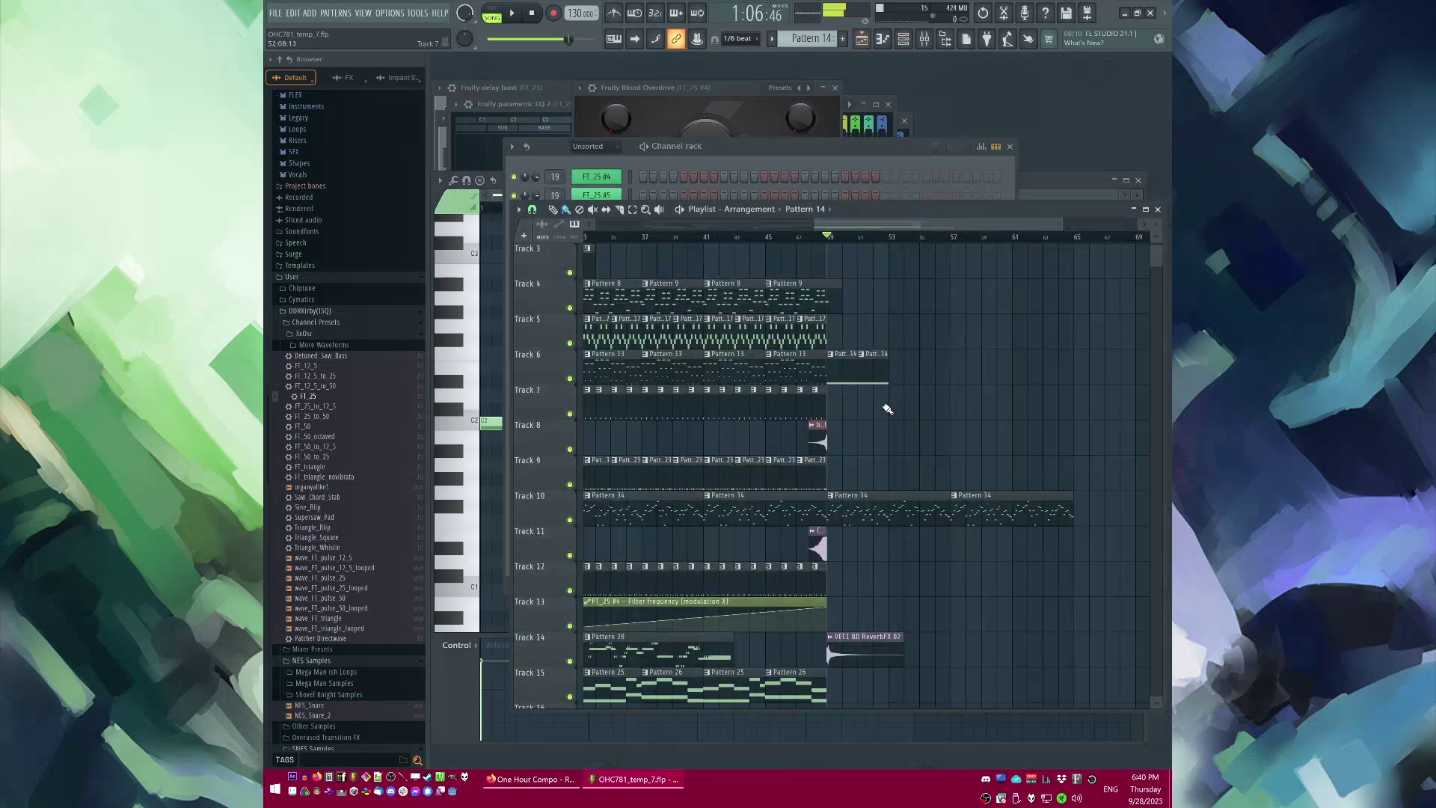
key(F7)
scroll(600, 368, up, 3)
key(space)
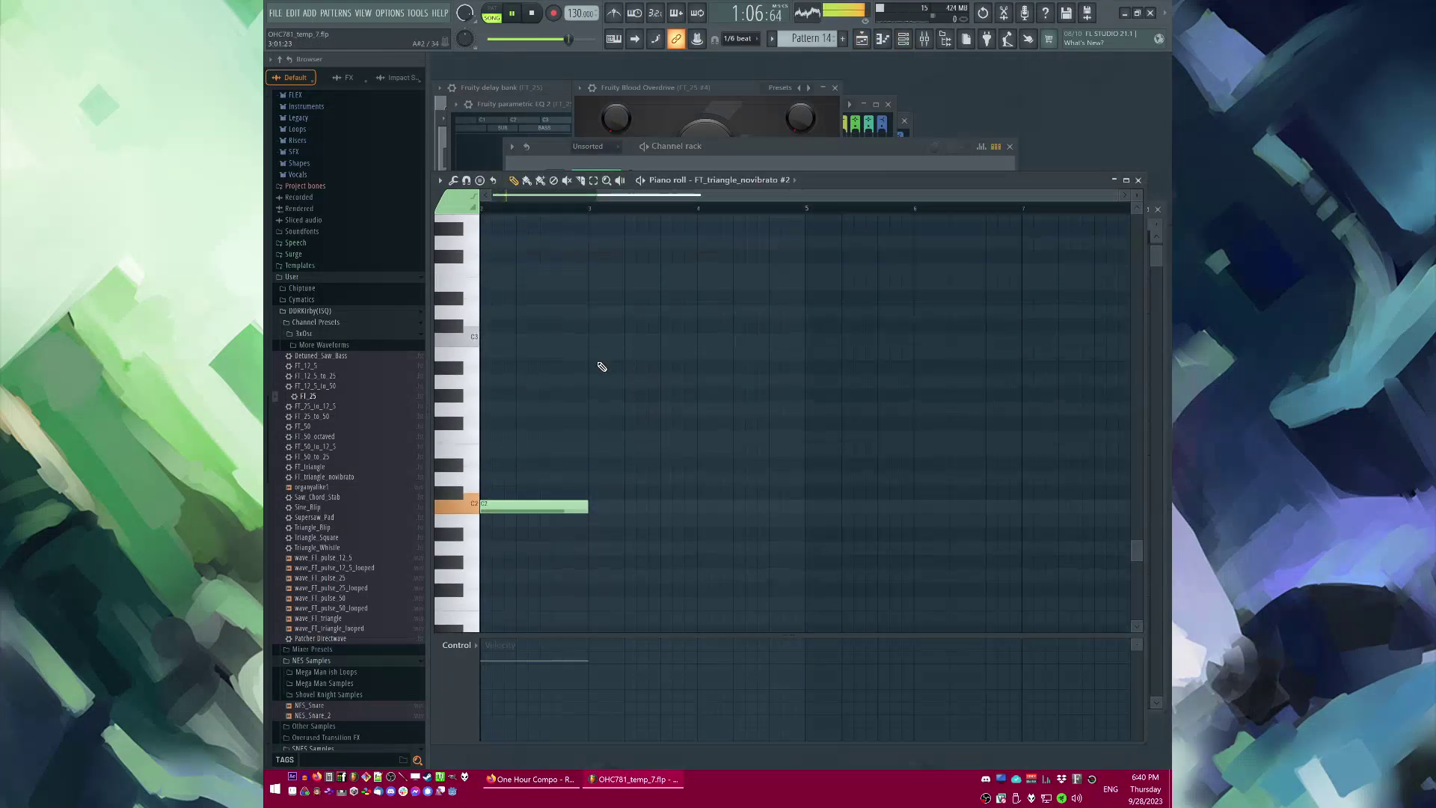
Step: Add a one-bar C3 note at bar 3 and a one-bar G2 note at bar 4 to Pattern 14's triangle line
click(590, 341)
key(F5)
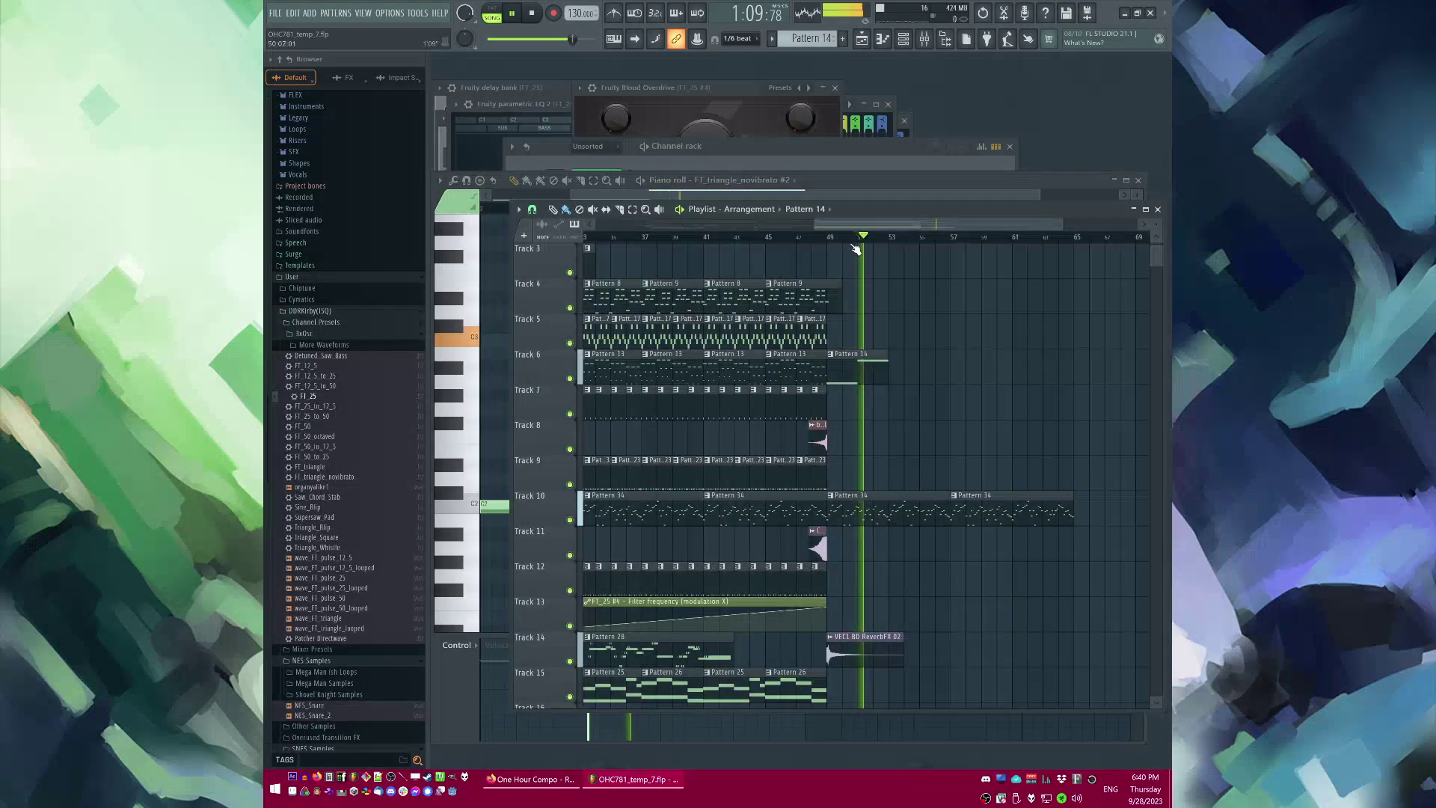
key(F7)
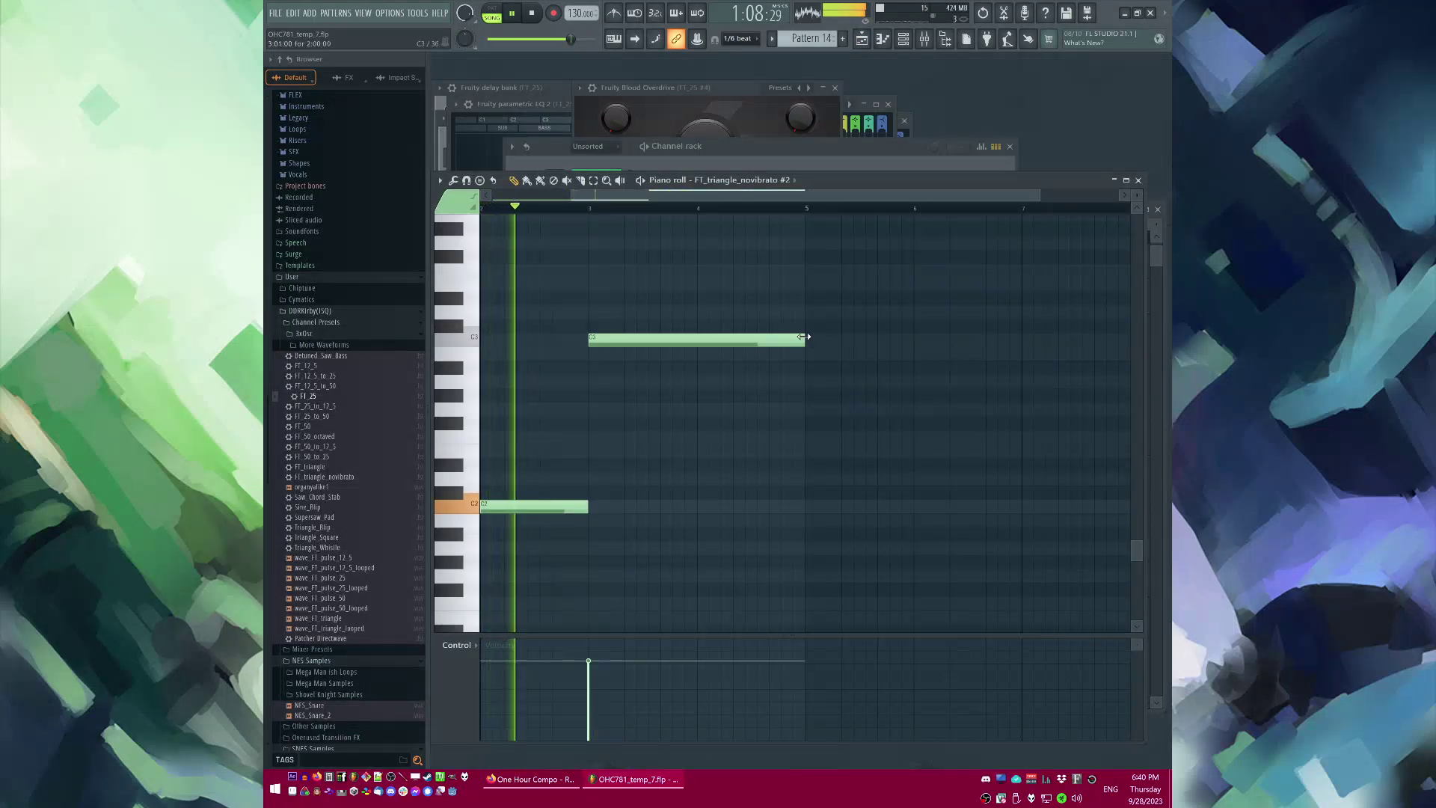
drag(821, 350, 702, 389)
click(699, 410)
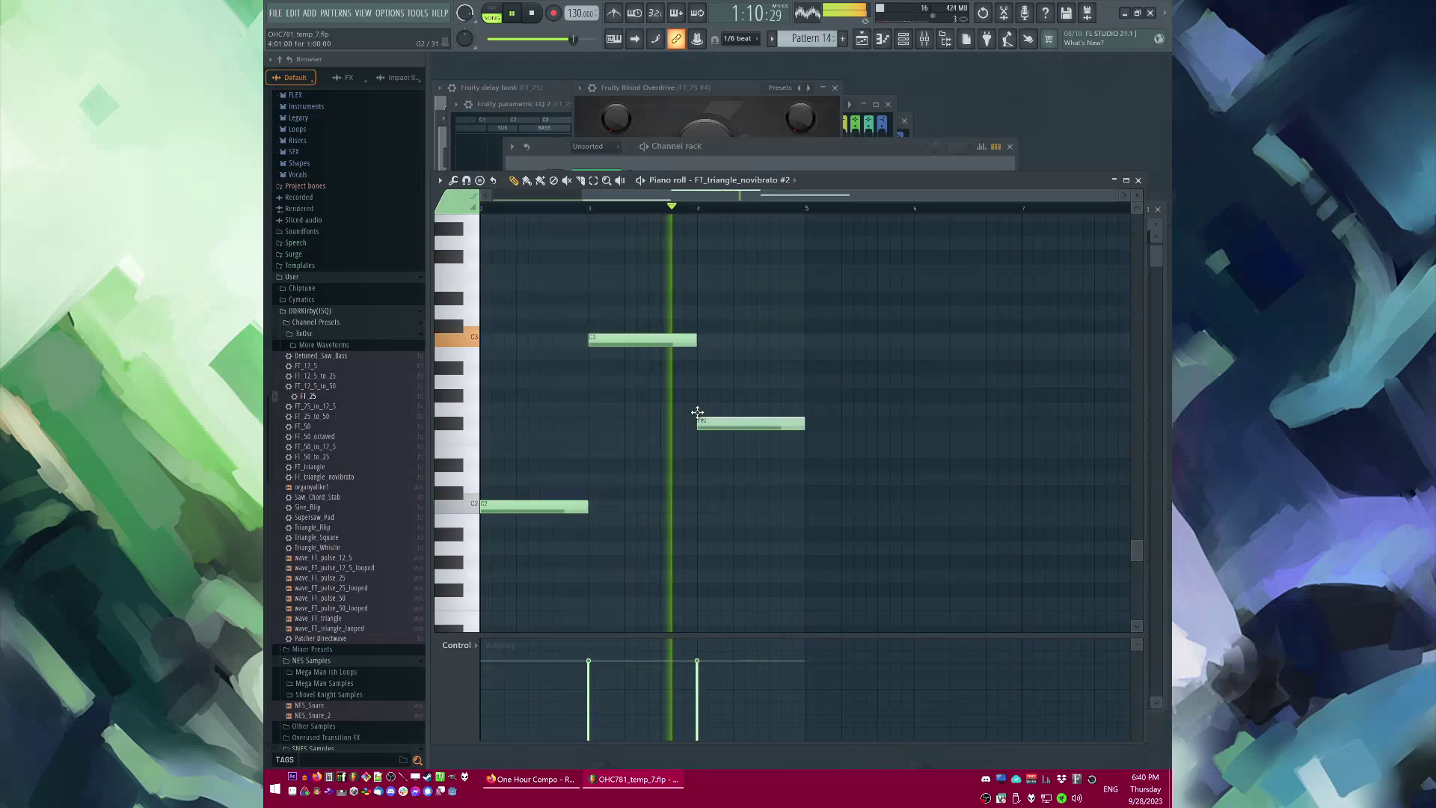
key(space)
Step: Duplicate the four-bar triangle phrase into bars 5 to 8 of Pattern 14 and play the repeat
drag(740, 196, 821, 195)
key(ctrl+a)
key(ctrl+b)
key(ctrl+d)
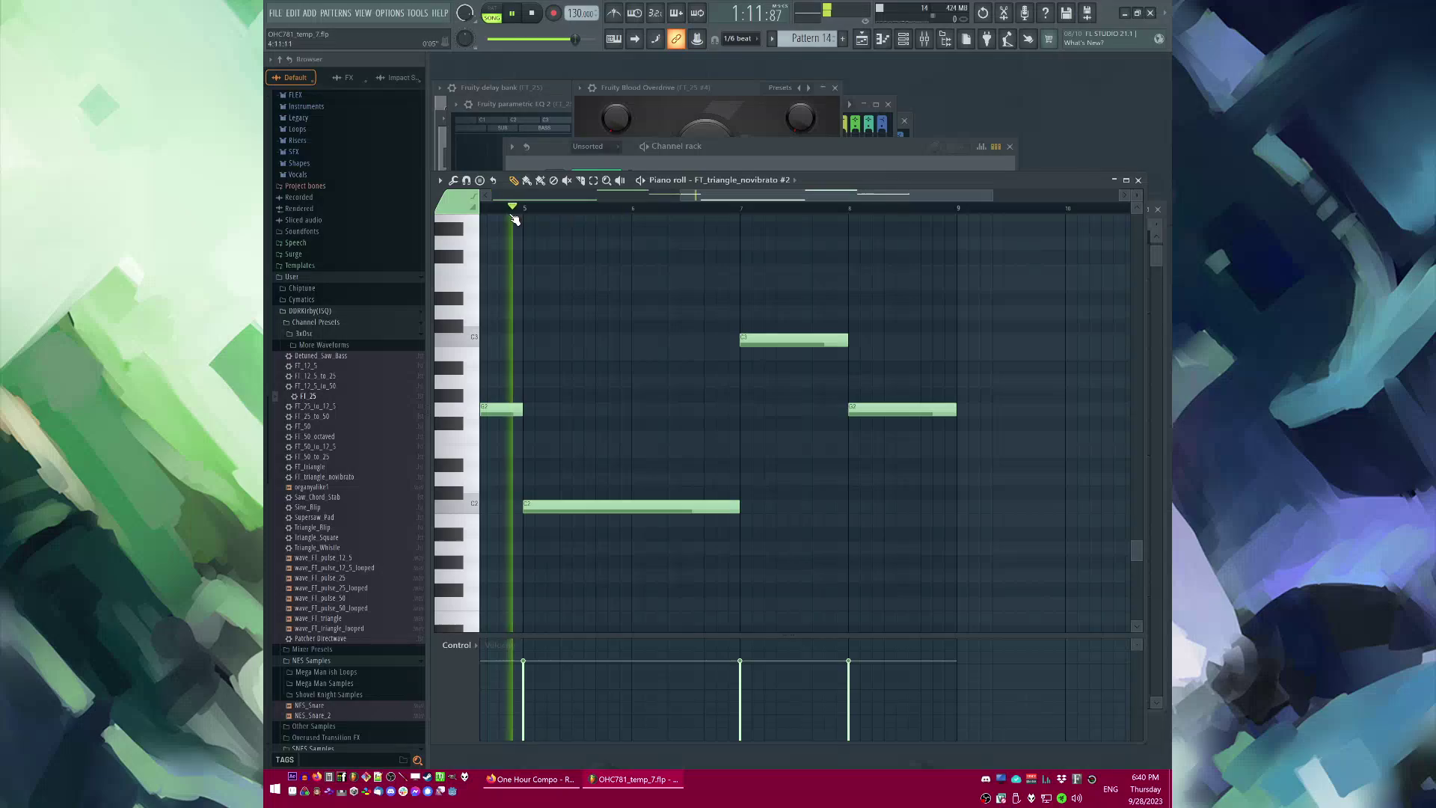
scroll(934, 510, up, 3)
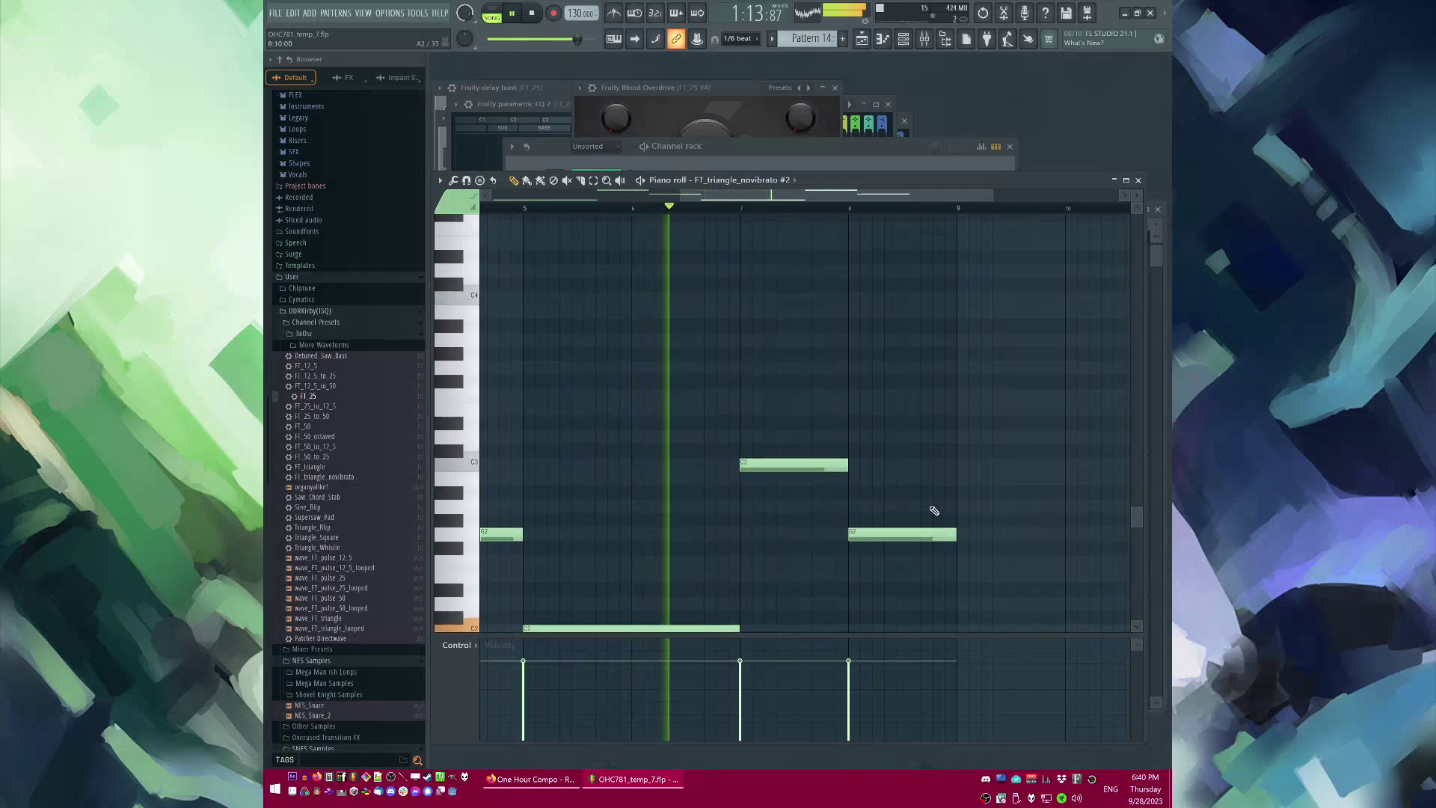
scroll(886, 527, down, 2)
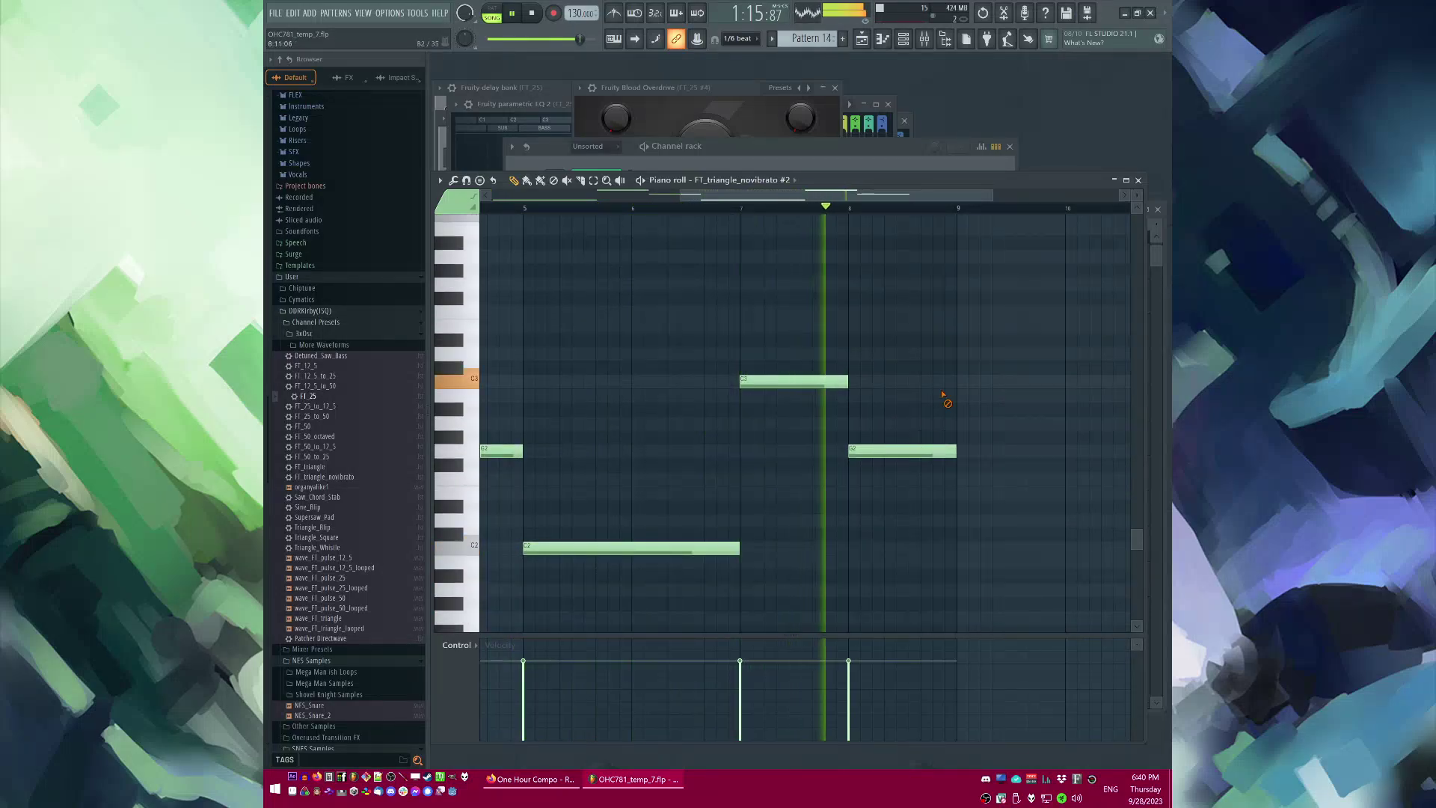
Step: Place a copy of the CoolReverse_03 clip on Track 11 at bar 56 in the playlist
key(F5)
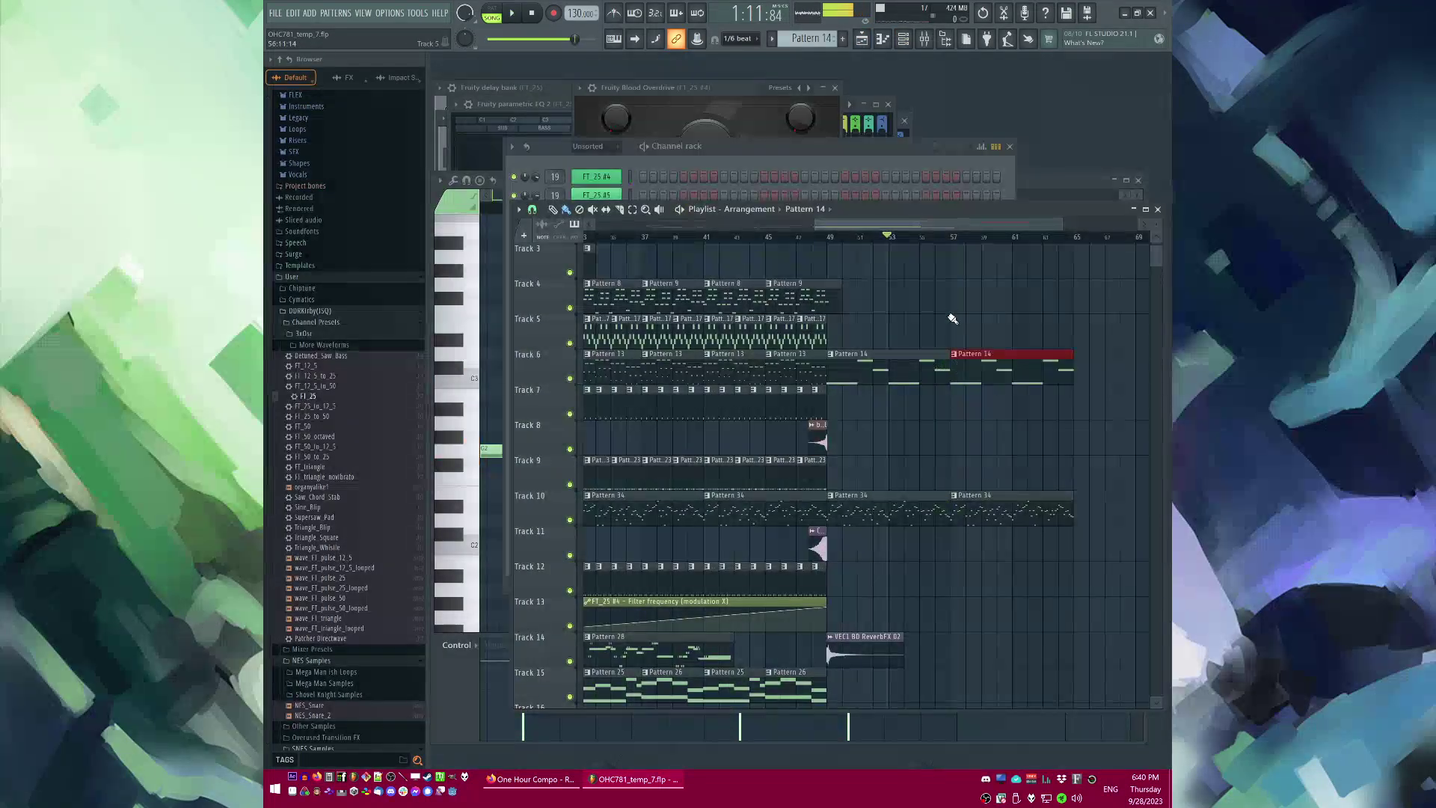
drag(892, 225, 959, 230)
click(665, 547)
key(space)
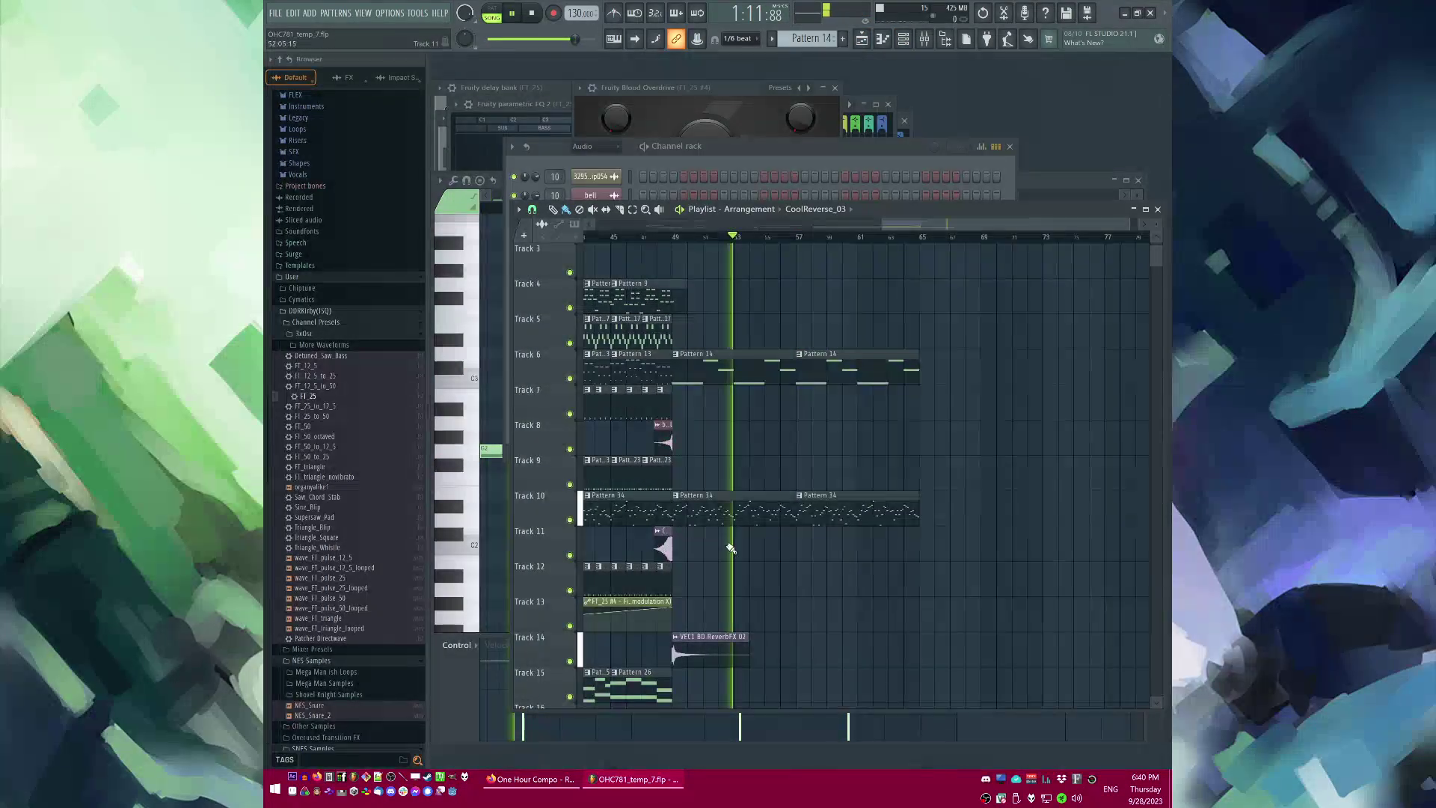
click(788, 548)
scroll(789, 548, up, 3)
Step: Place the 32954_HardPCM_Chip054 clip on Track 9 leading into bar 57 and shift CoolReverse_03 earlier to end at about bar 57
click(815, 209)
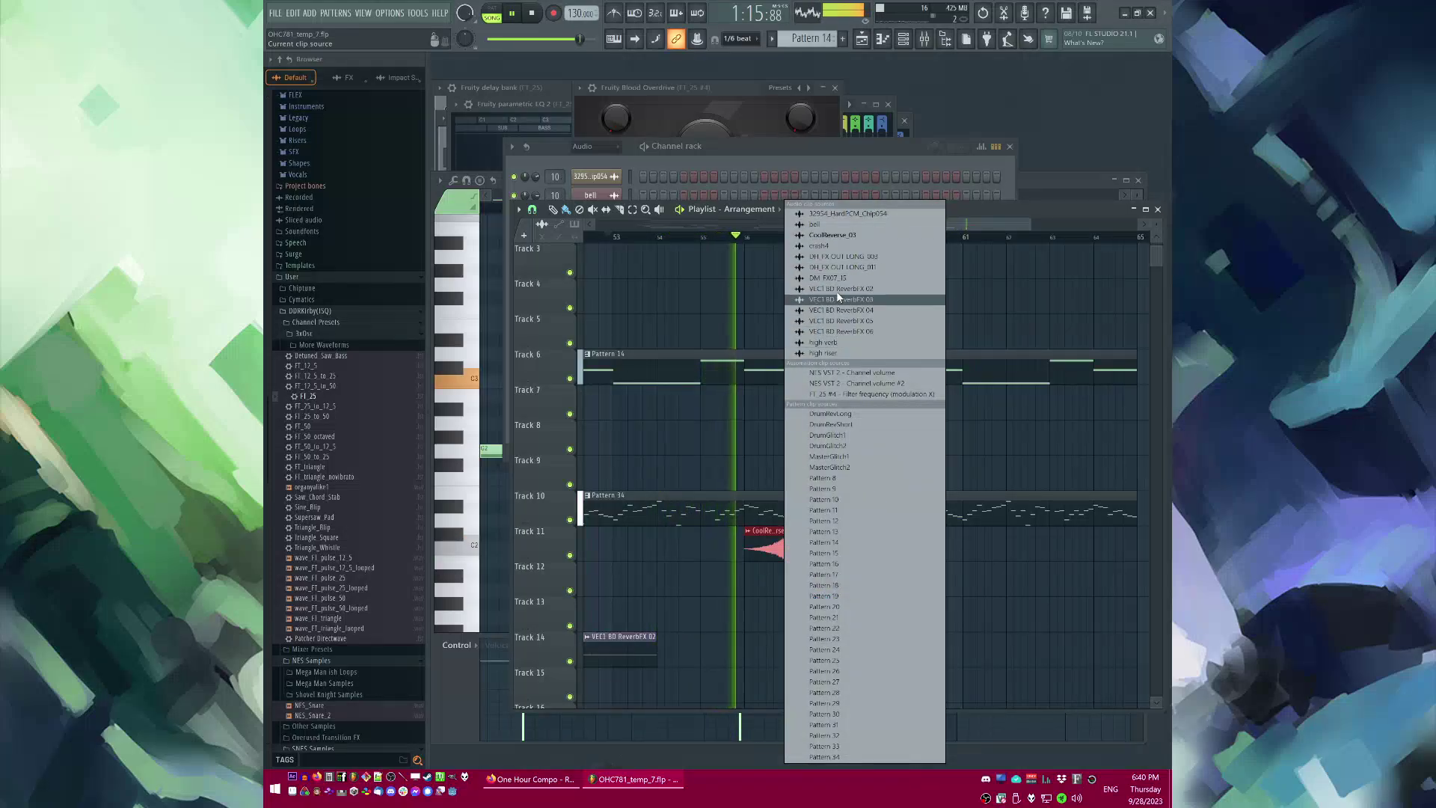
click(847, 213)
click(755, 472)
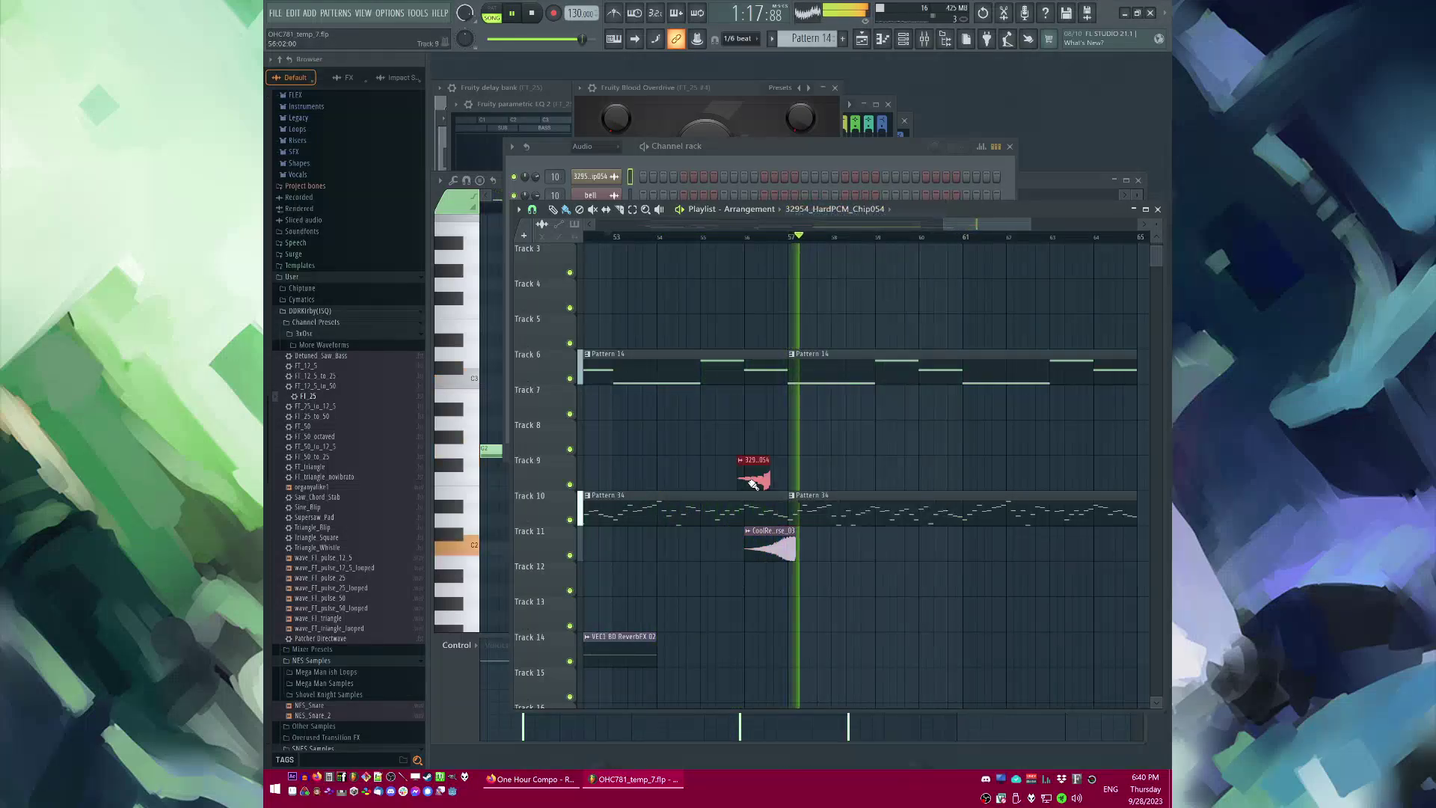
scroll(757, 475, up, 4)
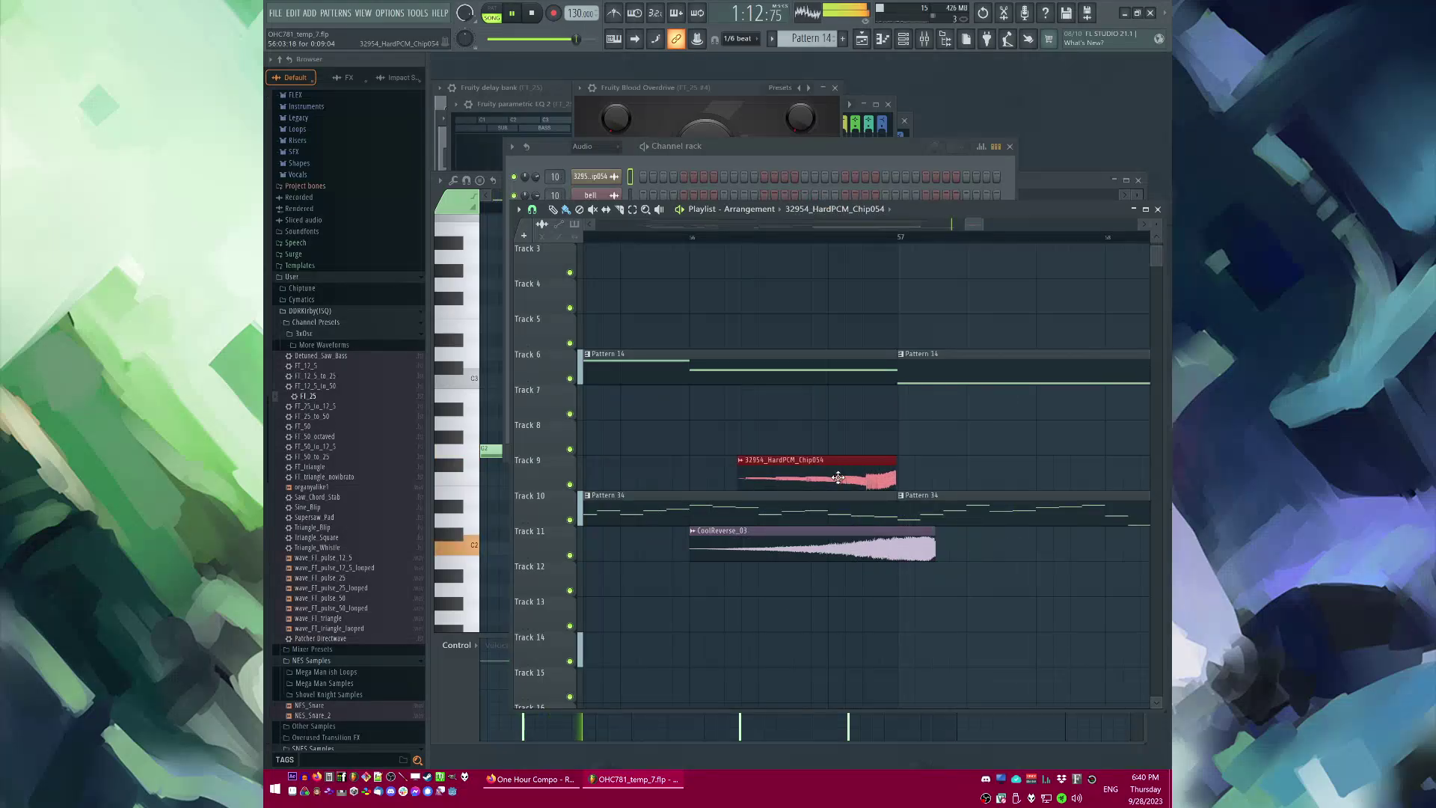
drag(880, 547, 848, 546)
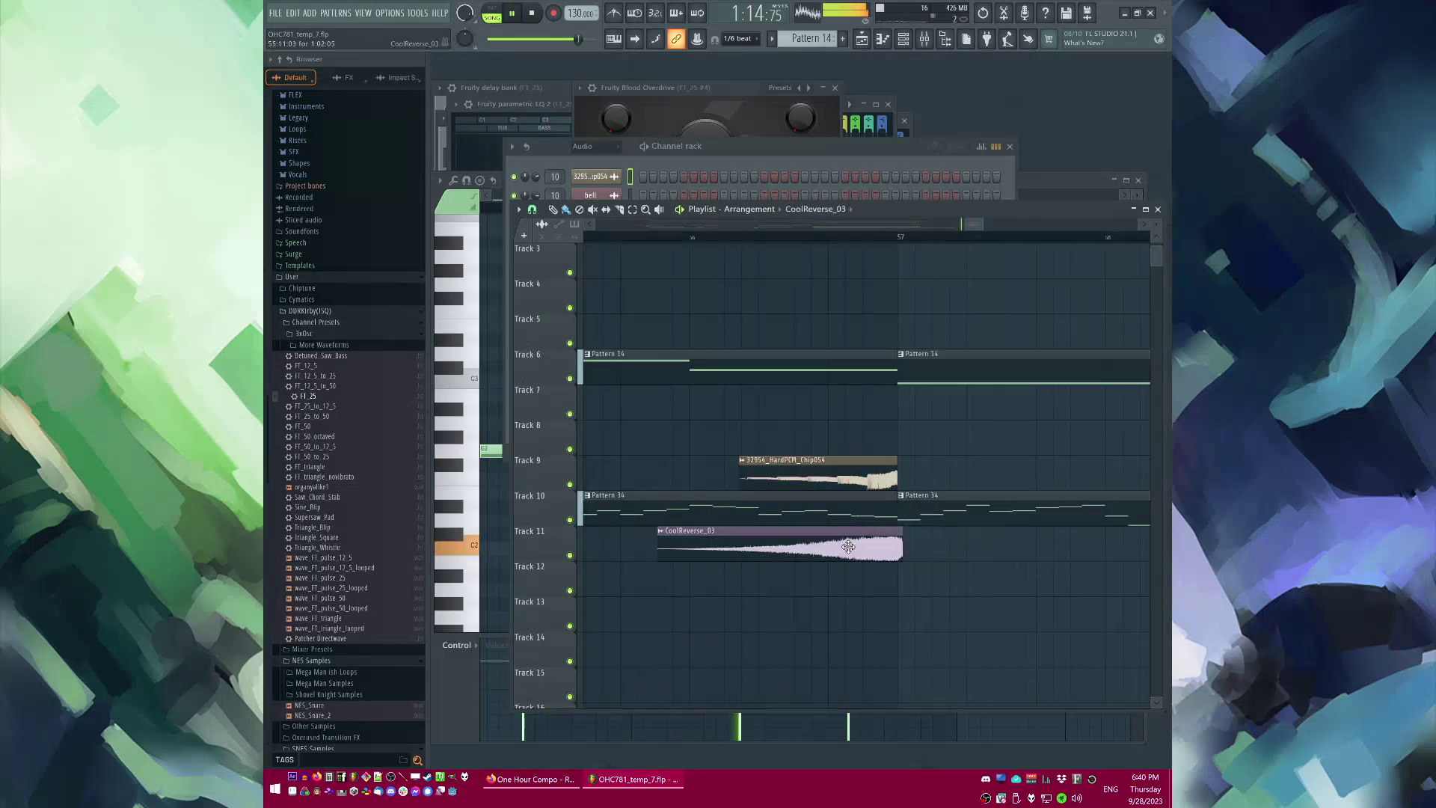
Step: Place a copy of the VEC1 BD ReverbFX 02 clip on Track 13 at bar 57
scroll(810, 523, down, 4)
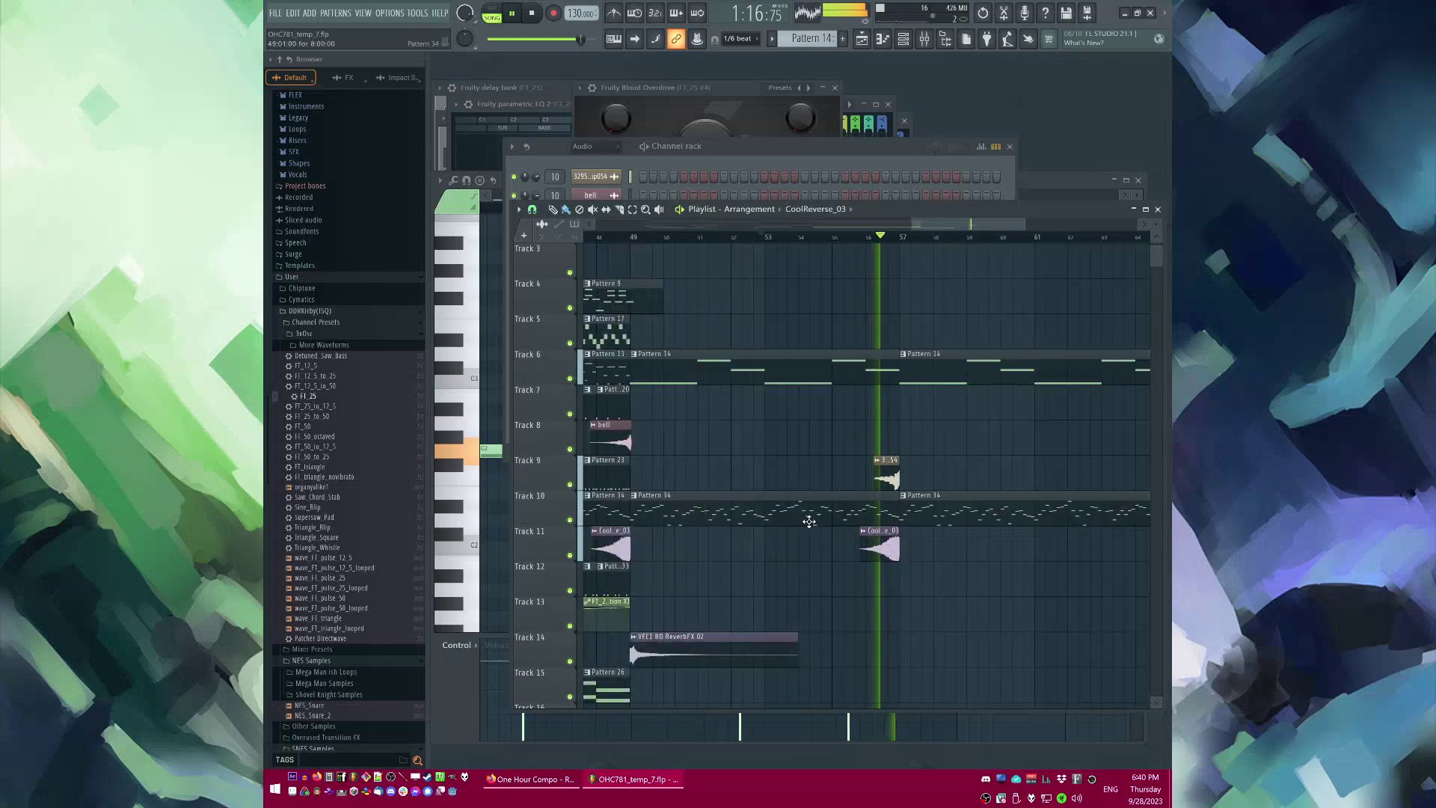
scroll(810, 579, down, 1)
click(794, 552)
click(843, 513)
right_click(843, 513)
click(857, 513)
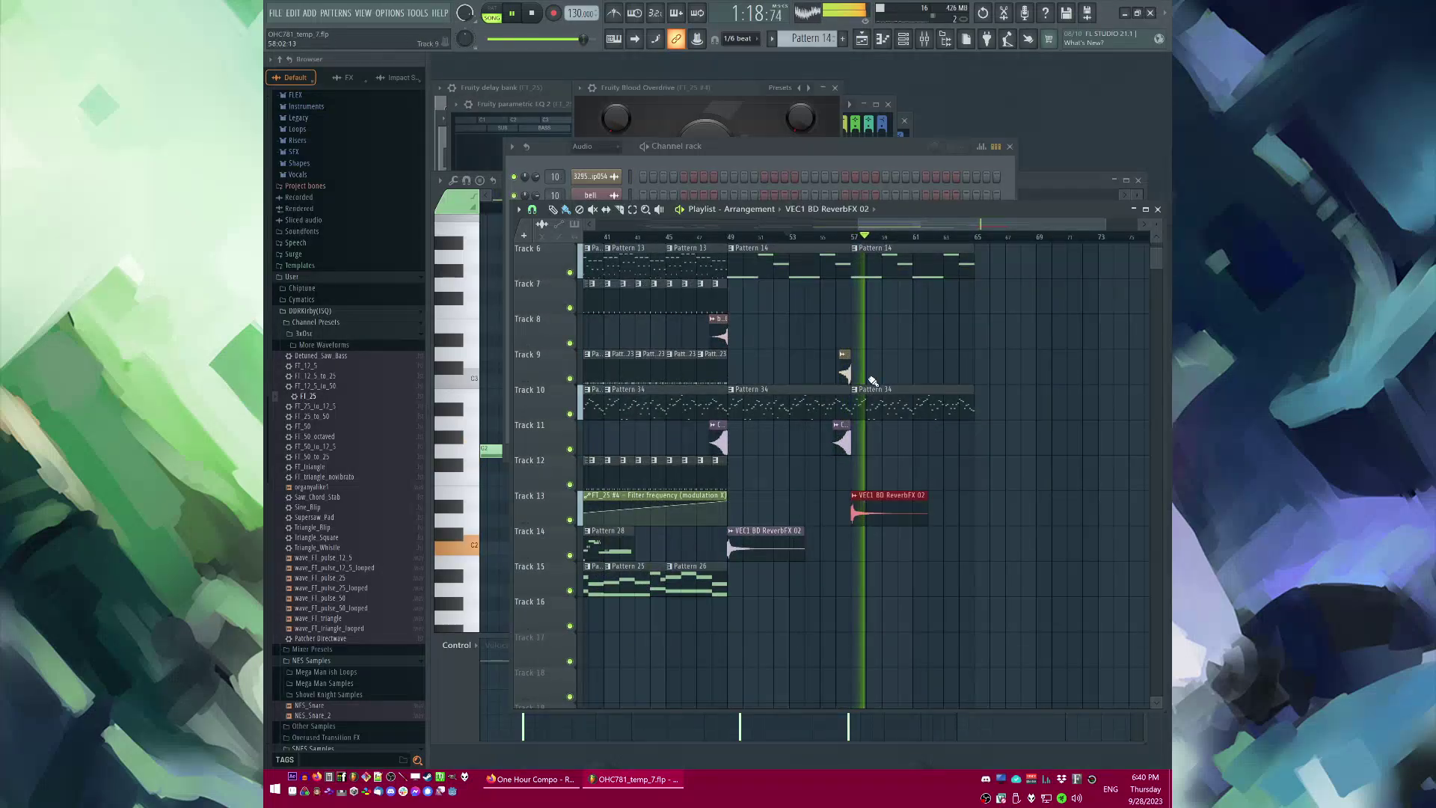
Step: Set the 32954_HardPCM_Chip054 clip's channel volume to about 45% and play the arrangement from bar 45
double_click(844, 373)
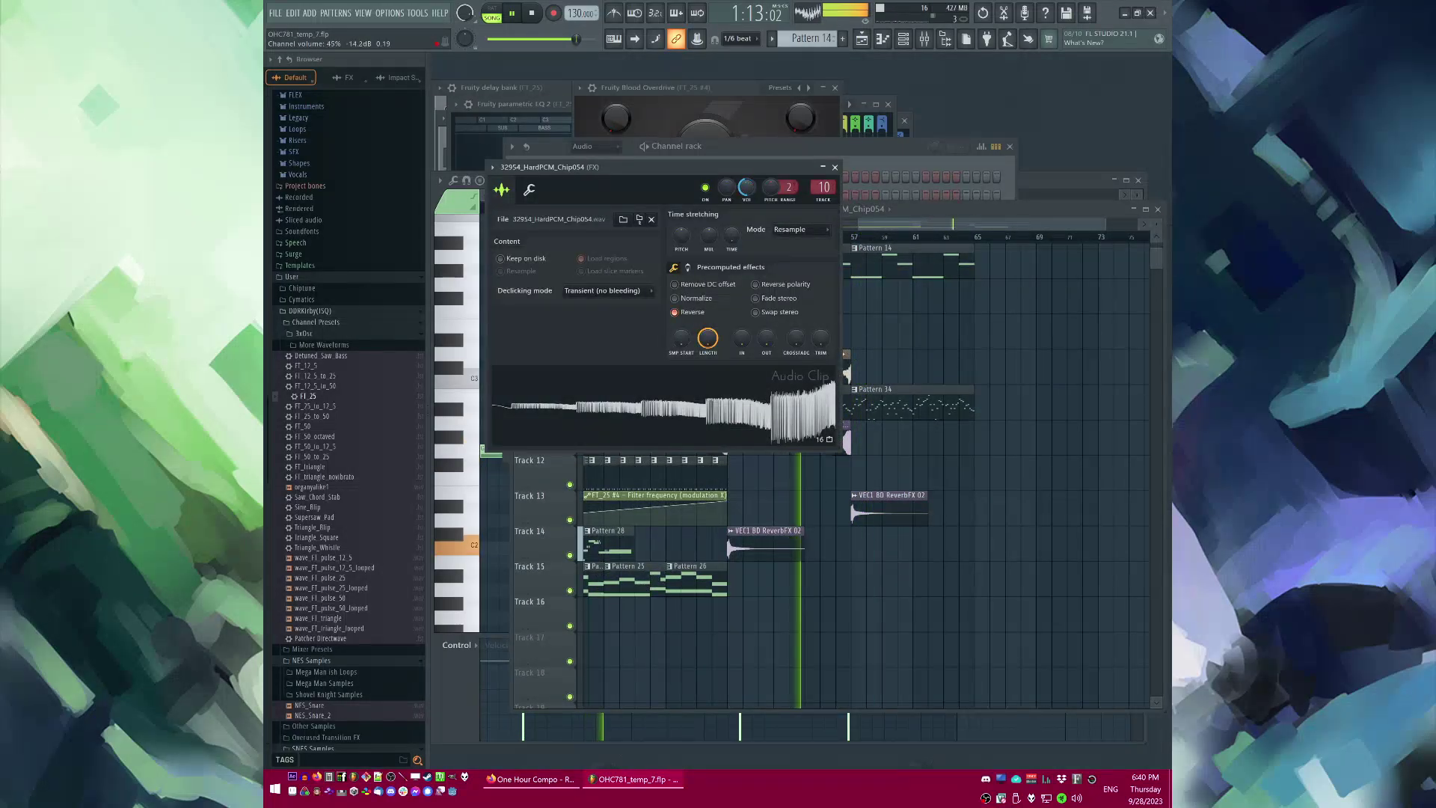
scroll(938, 314, up, 2)
click(669, 237)
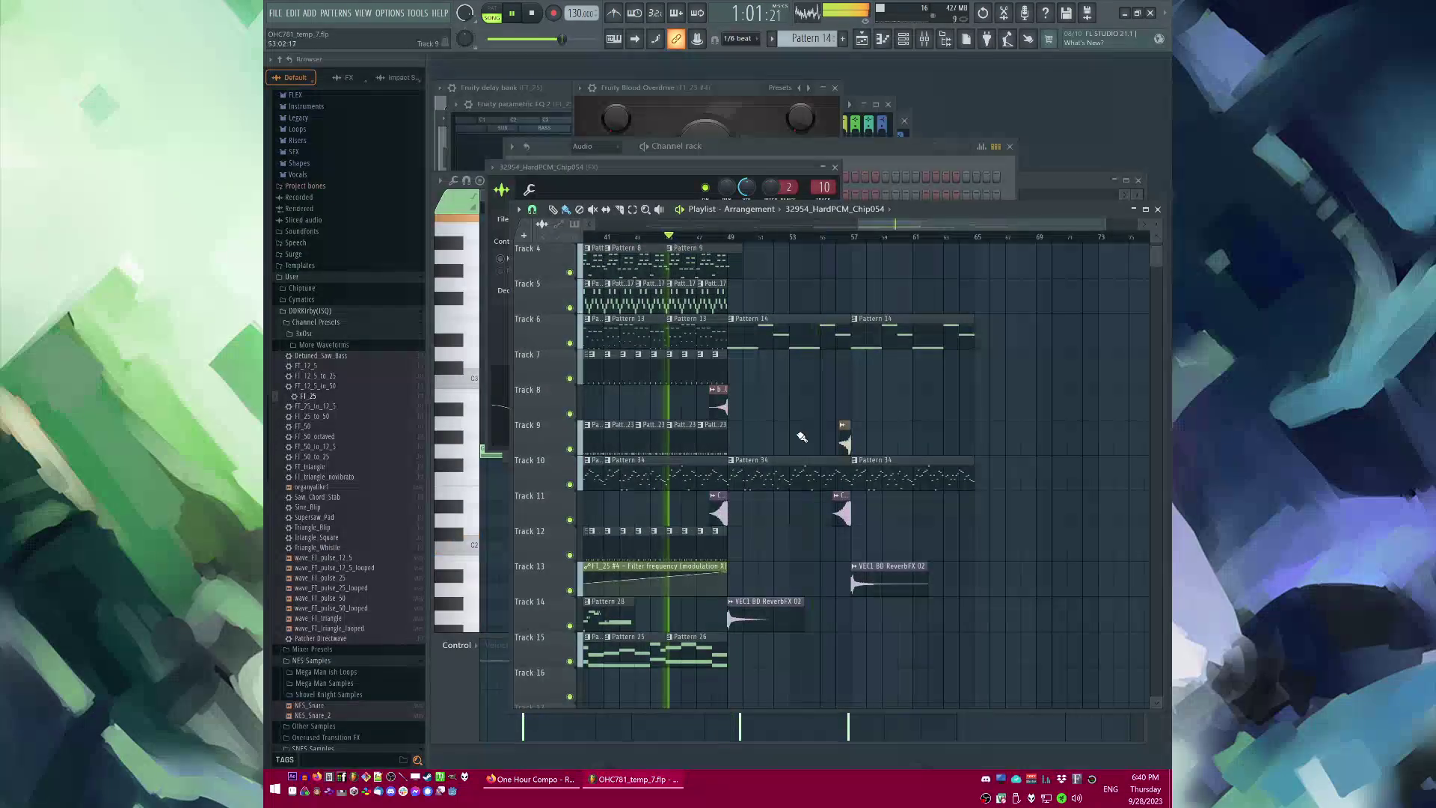
Step: Place Pattern 26 on Track 16 at bar 49, make it unique and open its notes
scroll(781, 598, down, 3)
click(702, 546)
click(731, 566)
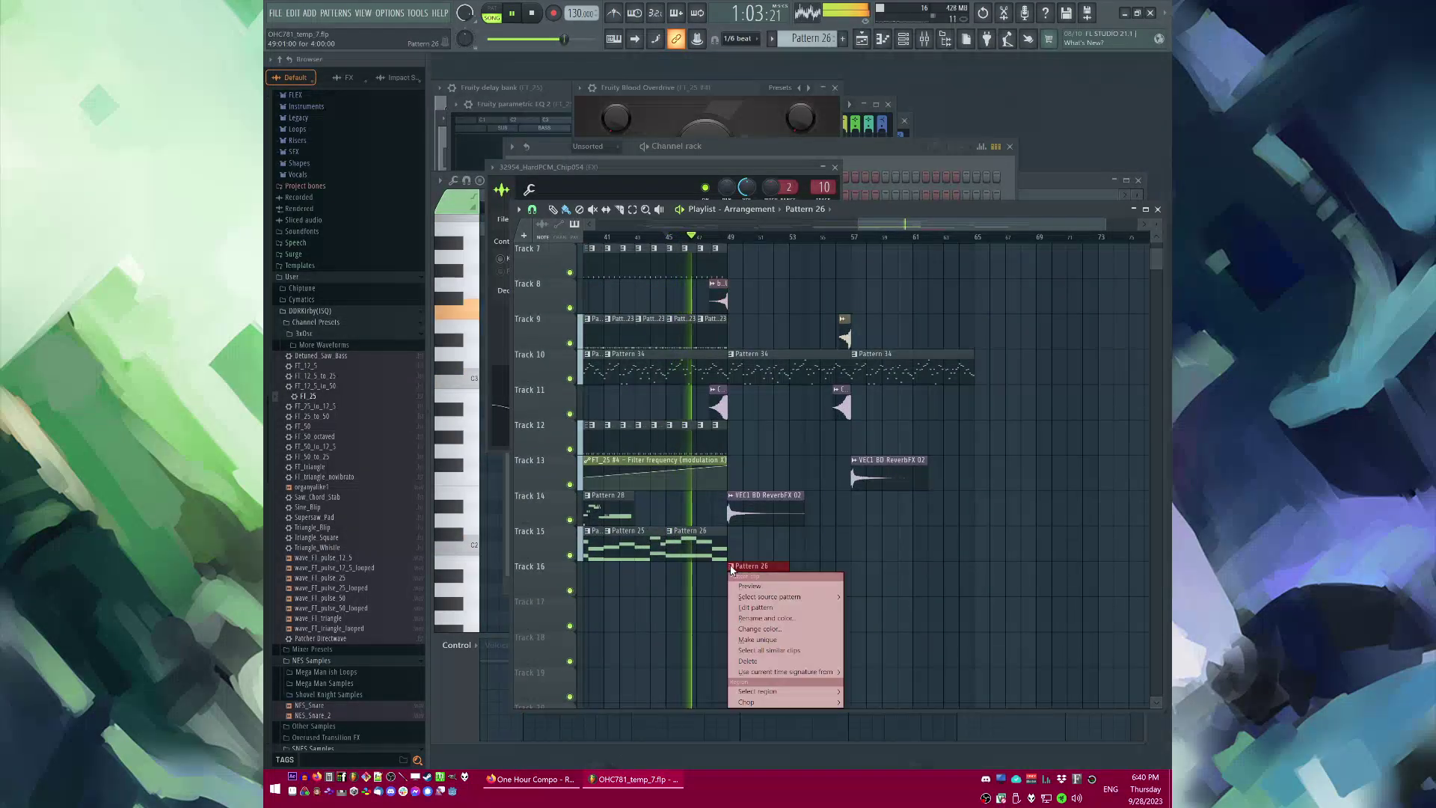
click(777, 642)
double_click(774, 577)
key(F6)
key(F5)
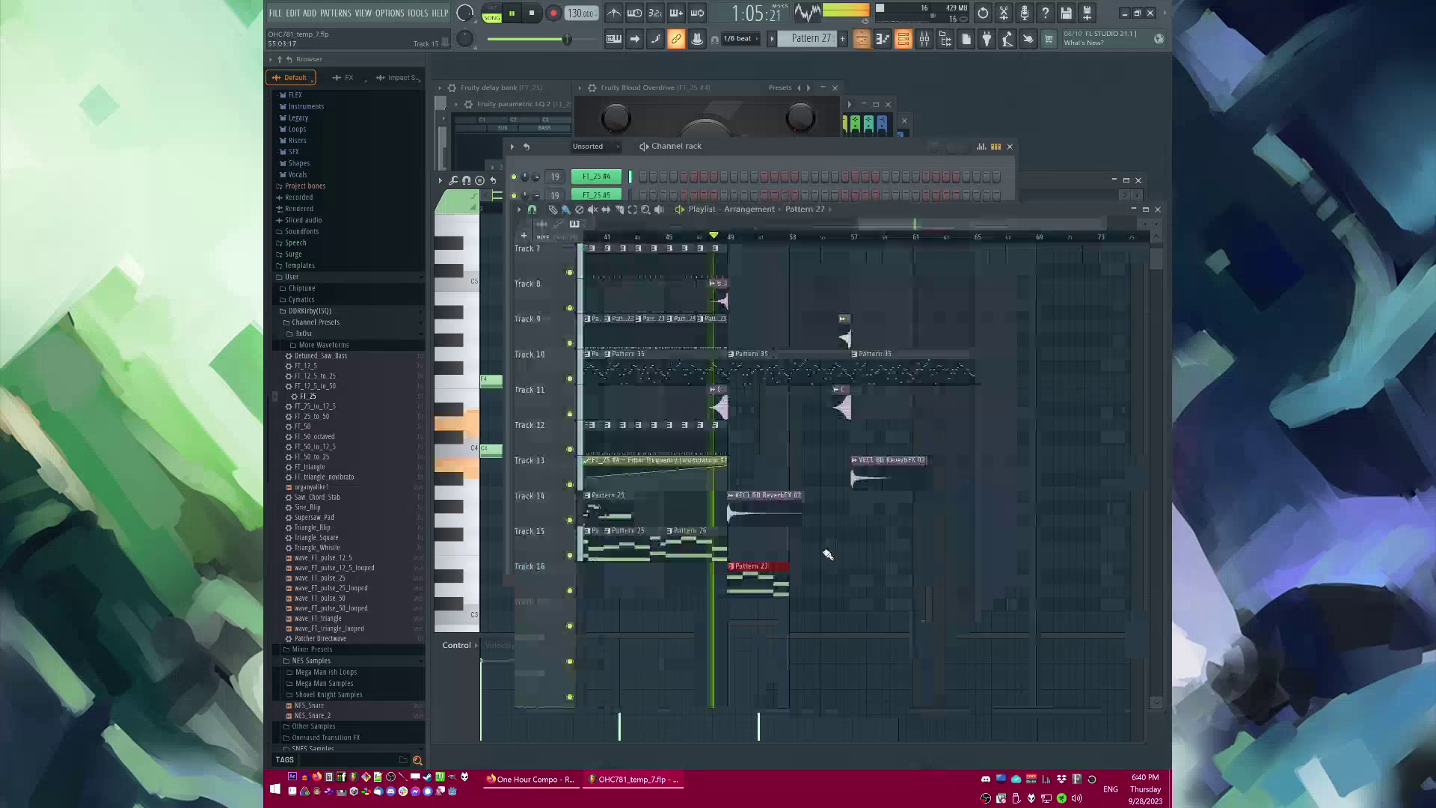
Step: Clone the FT_25 #2 channel and move Pattern 27's notes from the original channel to the clone
key(F5)
key(F6)
key(F5)
key(F6)
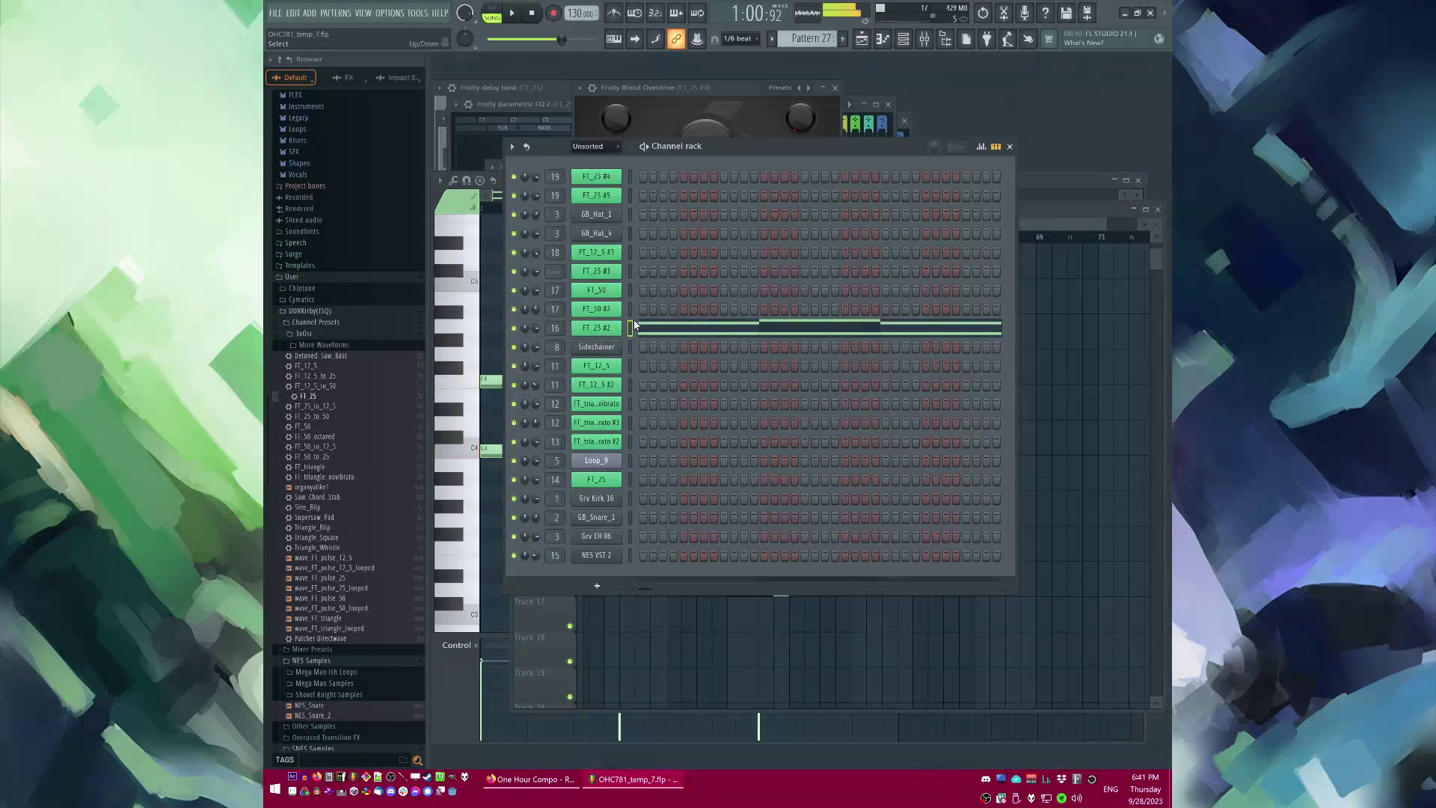
key(alt+c)
key(F6)
key(ctrl+x)
click(632, 346)
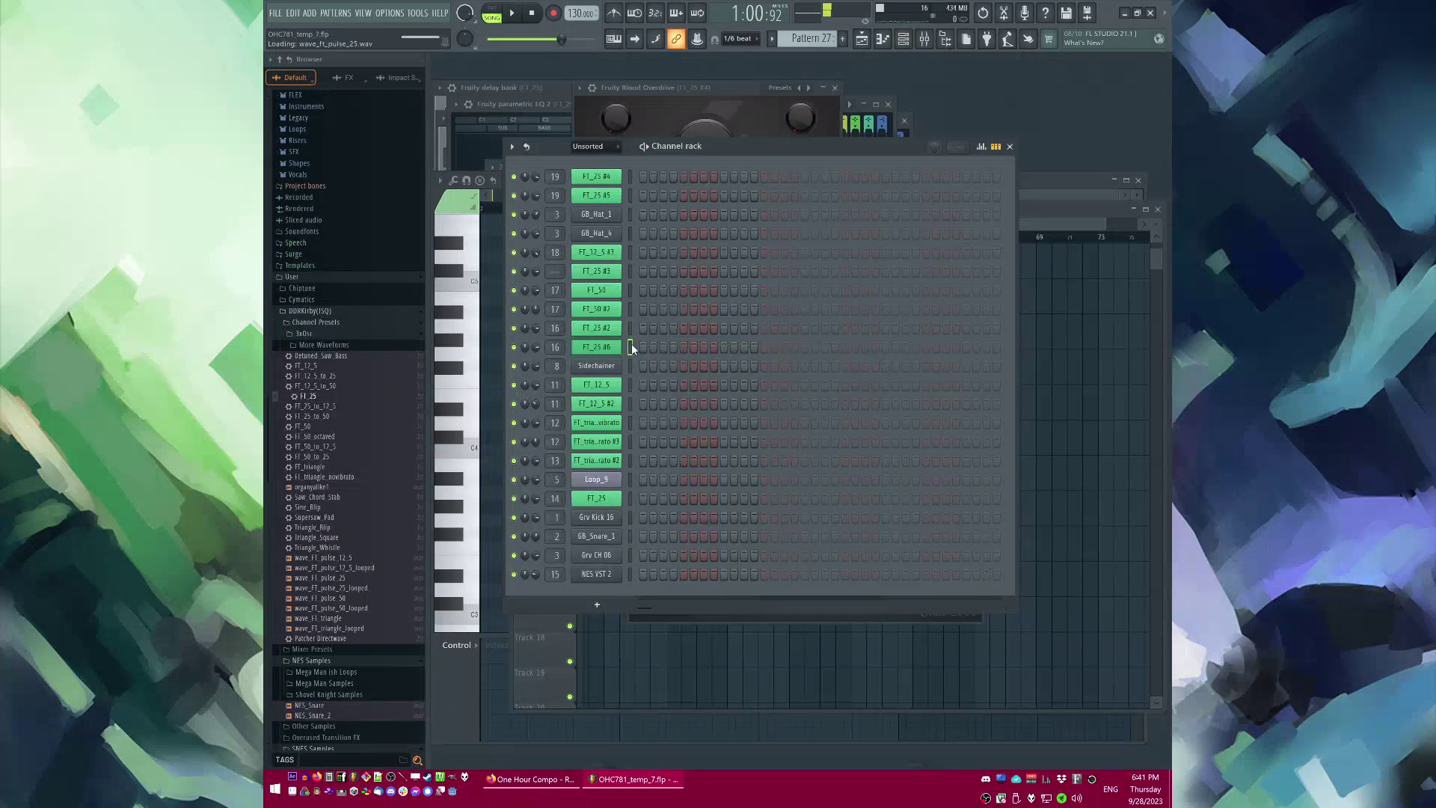
key(ctrl+v)
key(space)
Step: Route the FT_25 #6 channel to its own mixer track 20
click(594, 349)
click(593, 350)
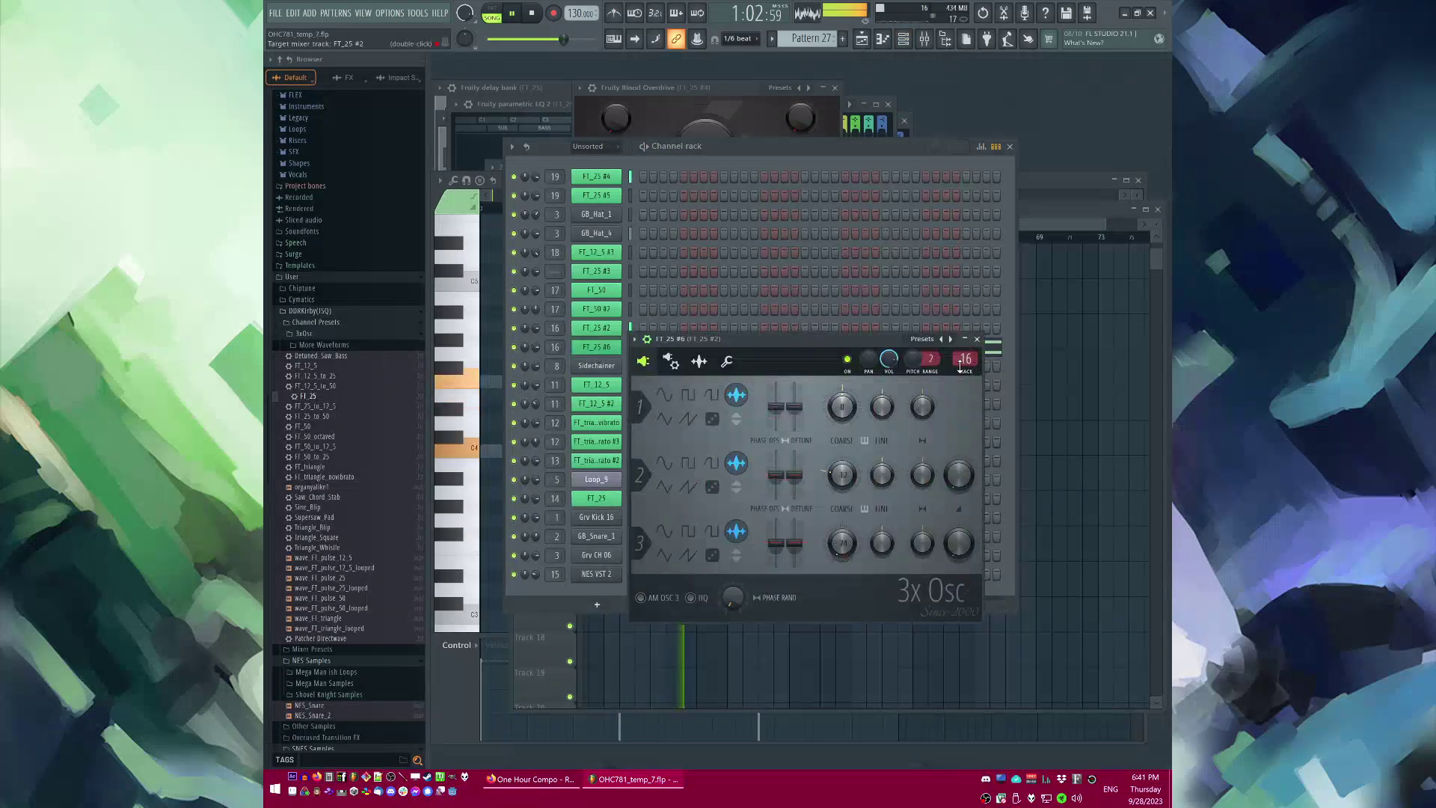
double_click(965, 373)
Step: Add ValhallaSupermassive with its default settings to an effect slot on the FT_25 #6 mixer track
click(925, 557)
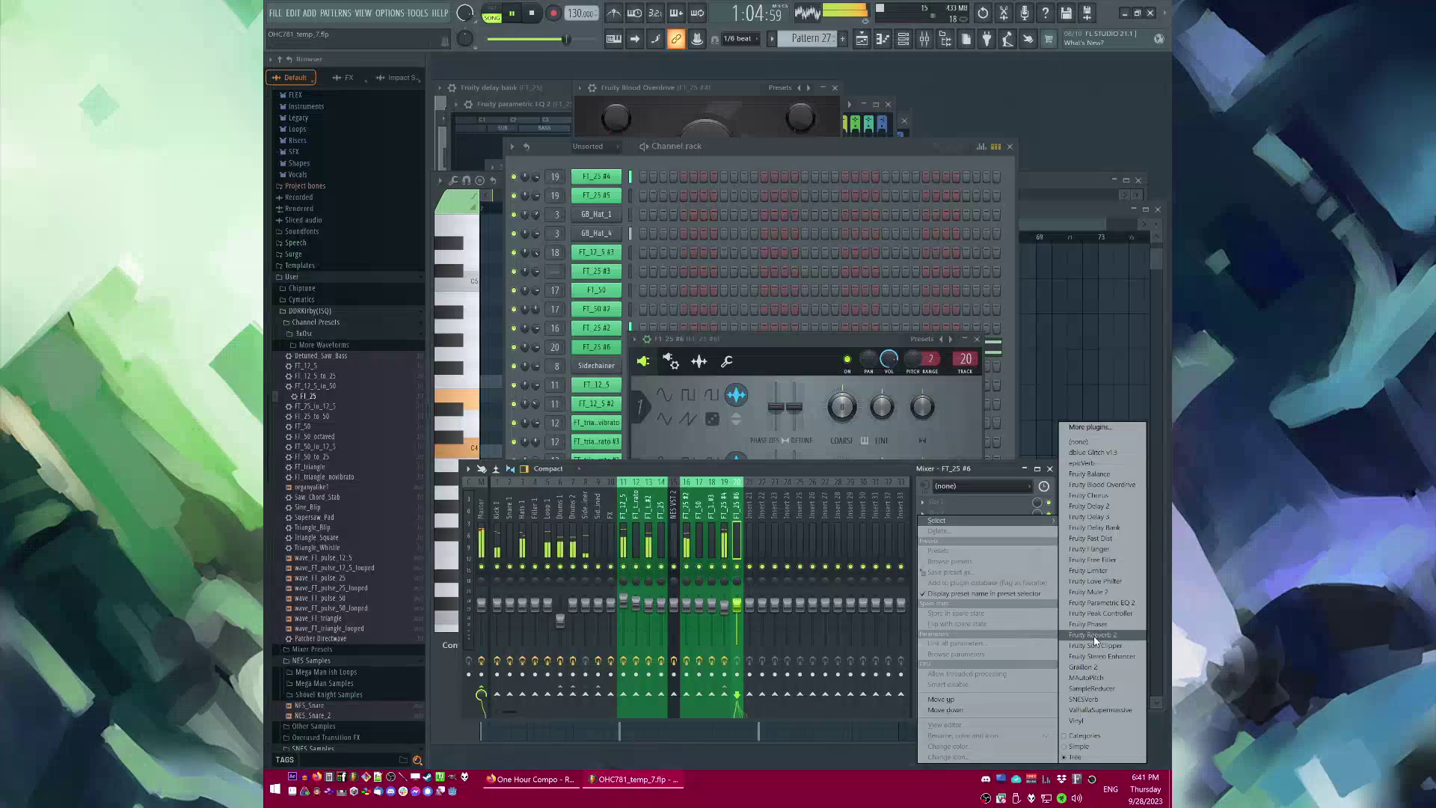
click(740, 516)
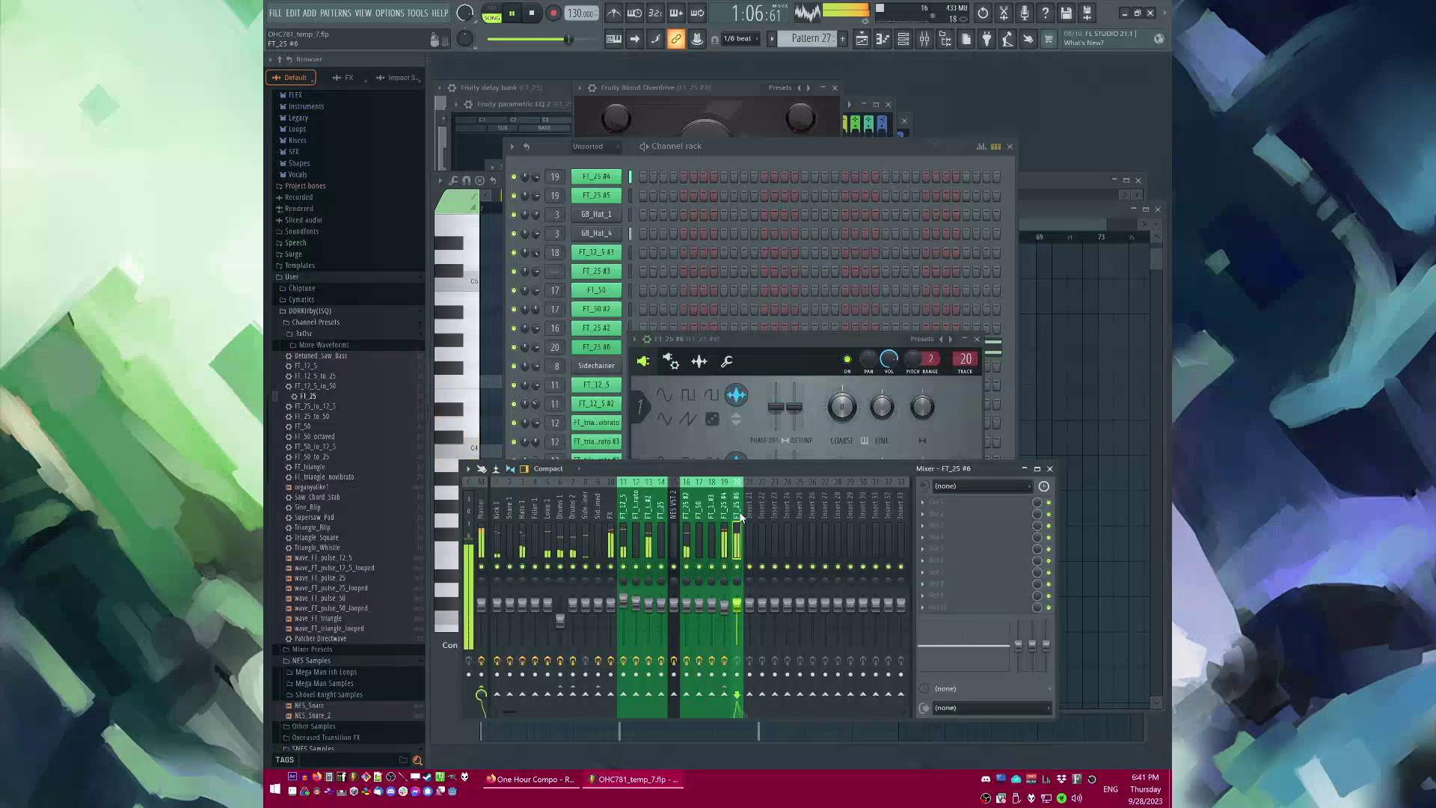
click(933, 580)
click(1111, 712)
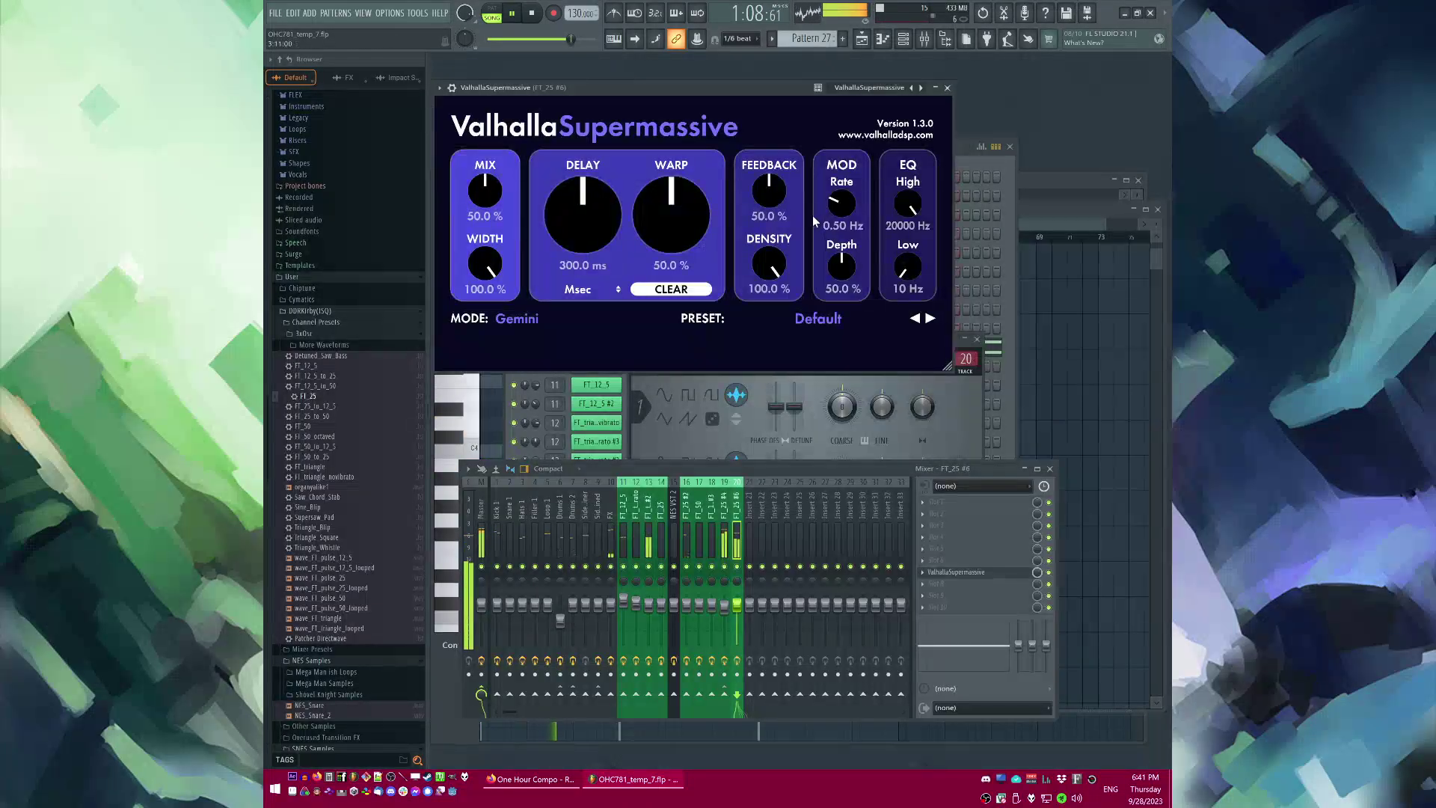
click(946, 88)
Step: Reshape FT_25 #6 by loading the wave_FT_pulse_50 waveform and adjusting the oscillators' coarse pitch, level and fine pitch
click(881, 155)
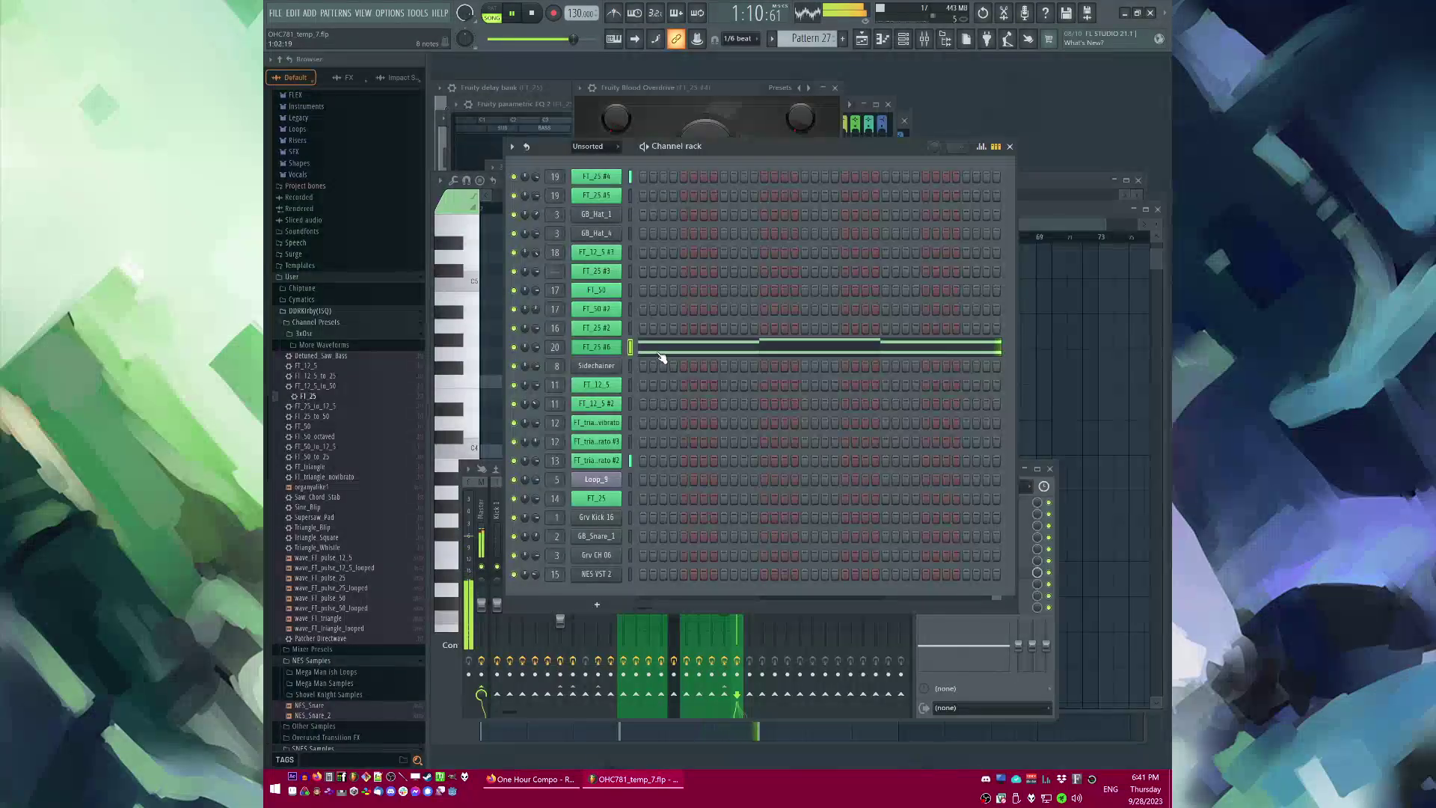
click(609, 351)
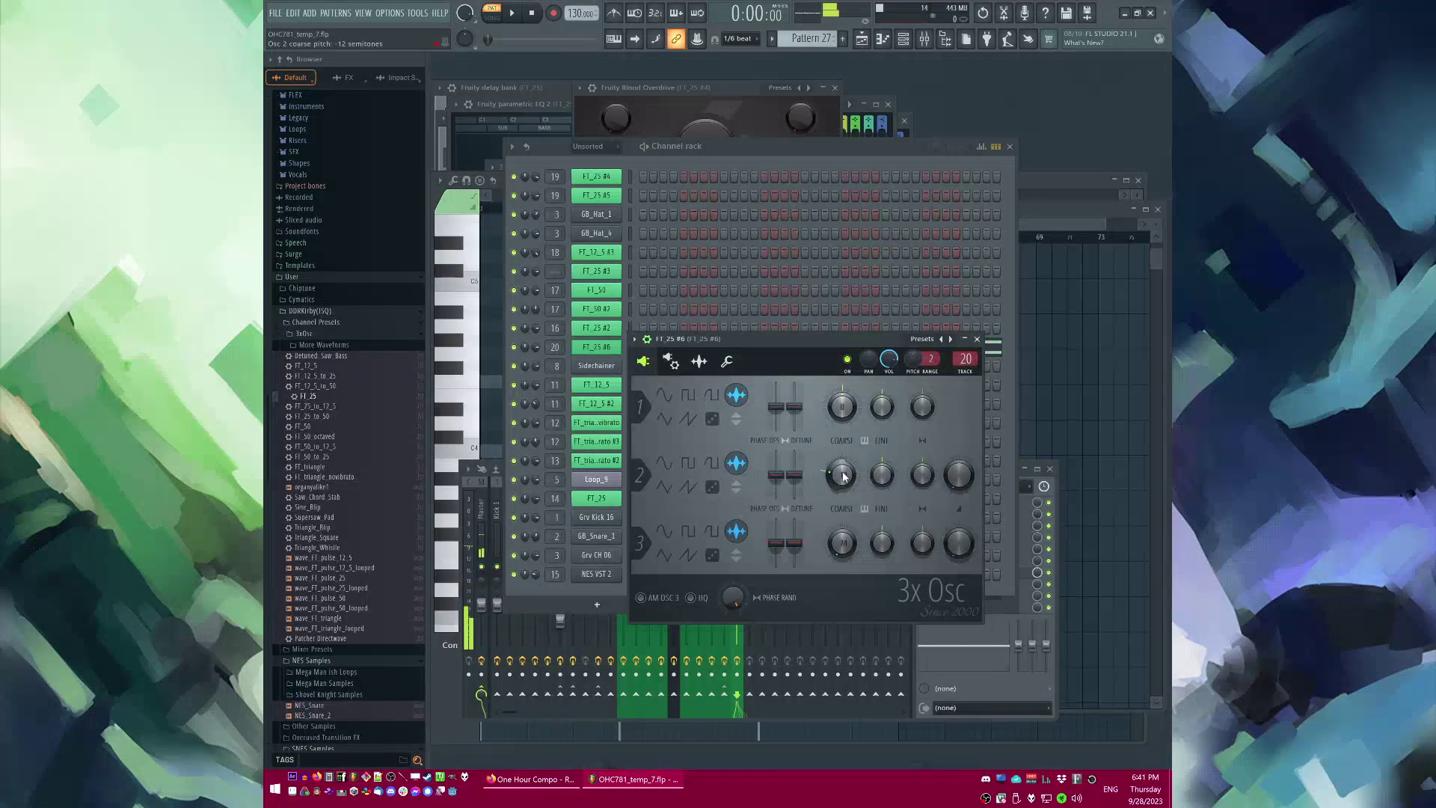
drag(842, 559, 842, 540)
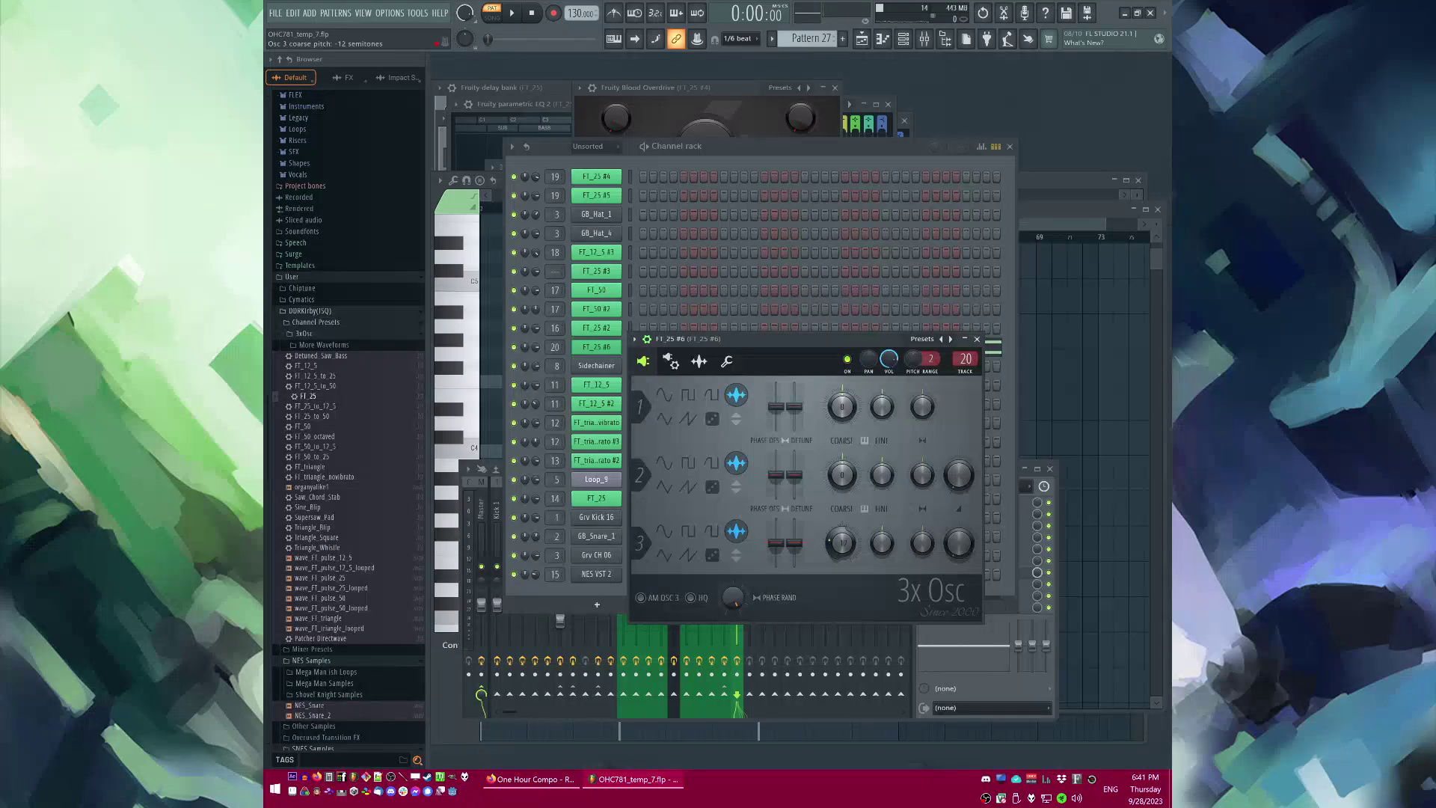
key(space)
drag(957, 544, 957, 559)
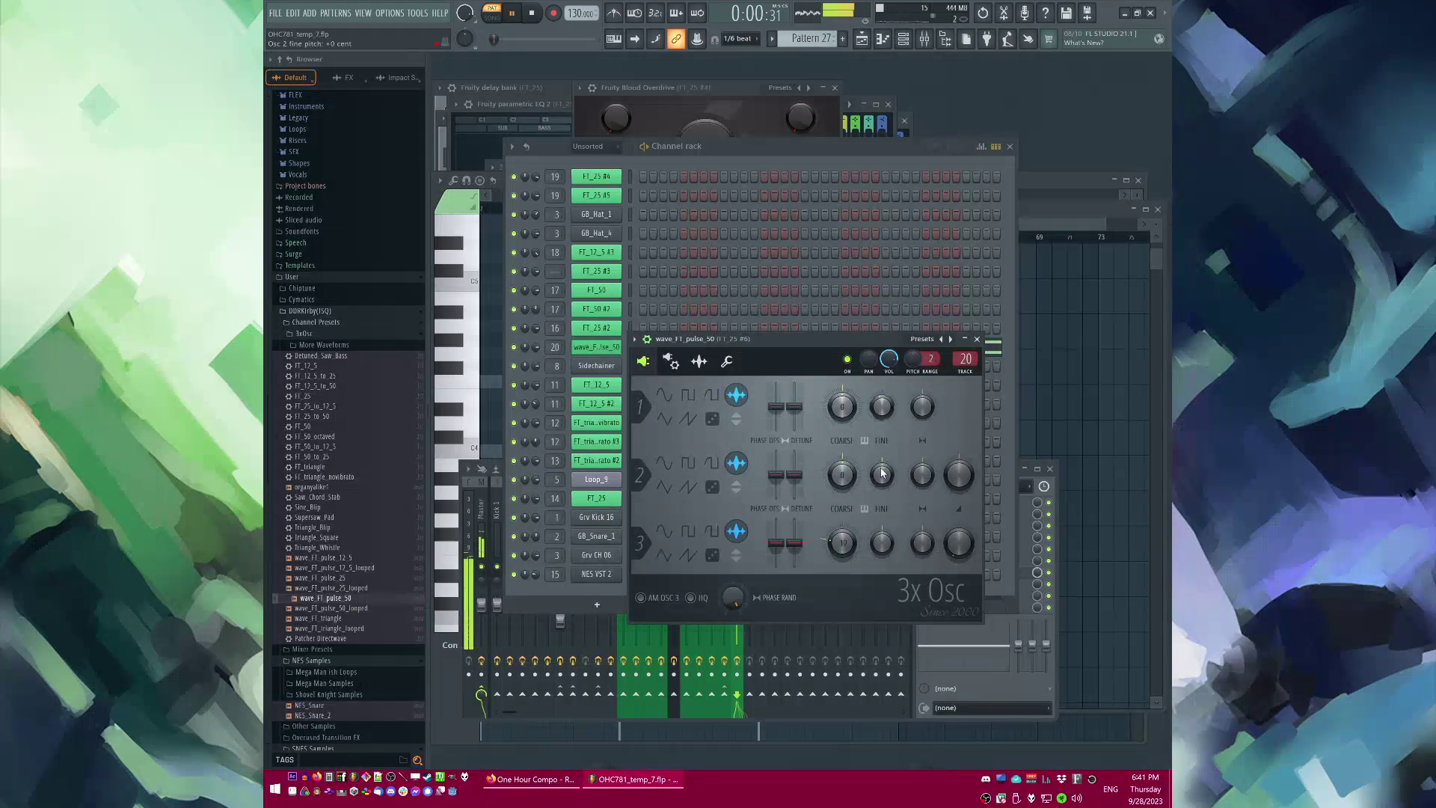
drag(882, 474, 882, 481)
Step: Add a one-bar E5 note to the opening chord of Pattern 27's wave_FT_pulse_50 part and play it
click(846, 158)
key(space)
click(707, 348)
click(706, 349)
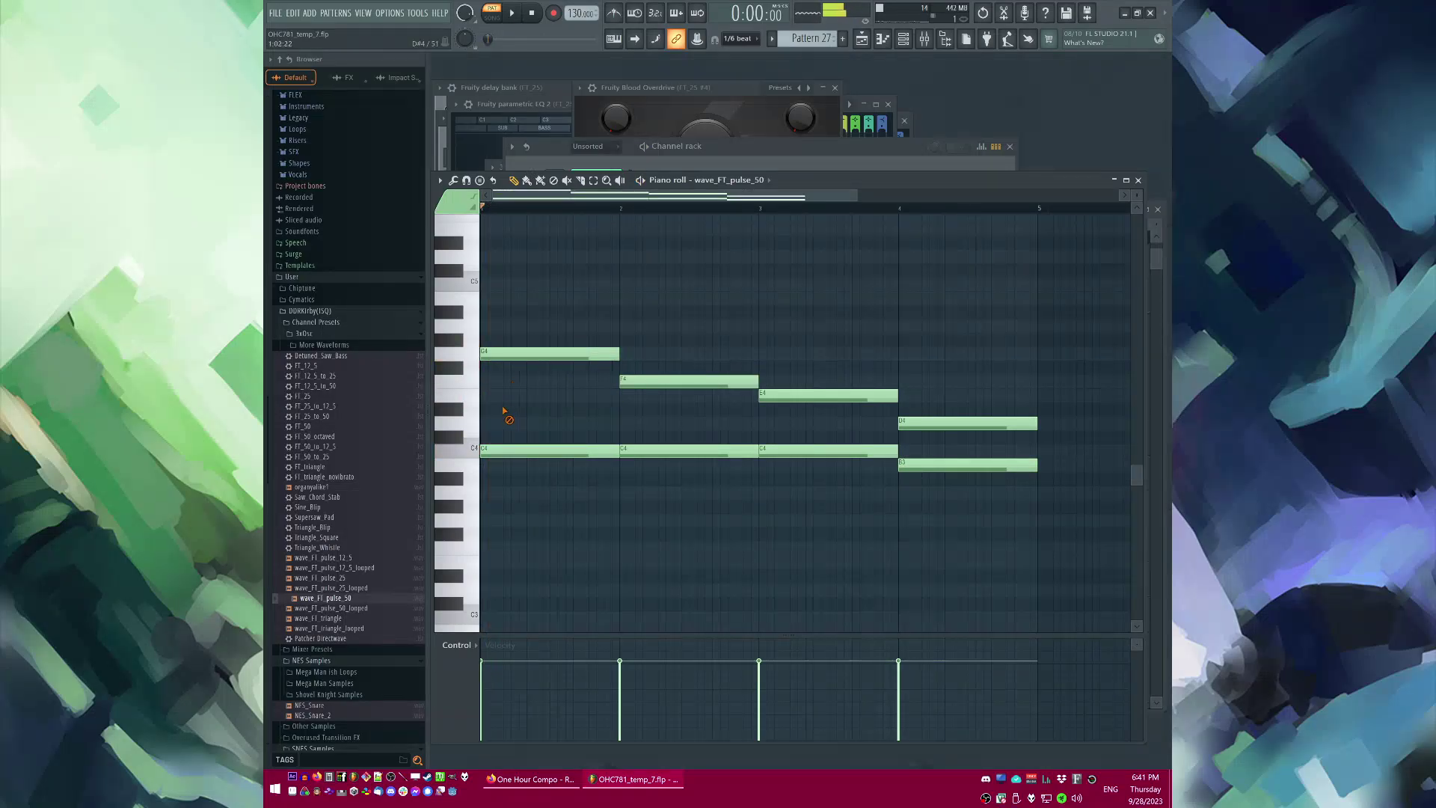
scroll(505, 413, up, 3)
click(490, 313)
key(l)
key(space)
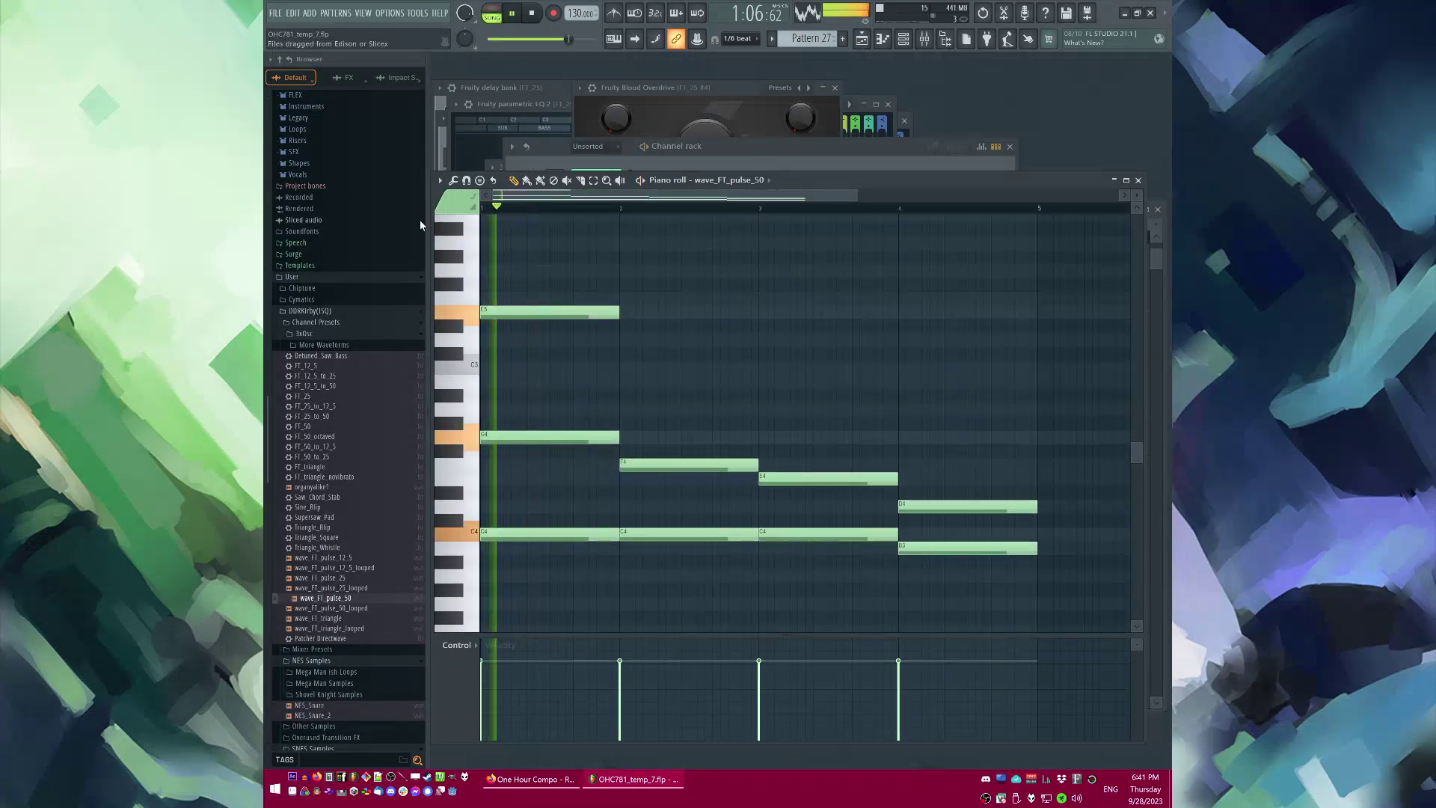
Step: Transpose all of Pattern 27's wave_FT_pulse_50 notes down one octave and play them
scroll(586, 314, down, 3)
key(ctrl+a)
key(space)
drag(506, 409, 497, 586)
key(space)
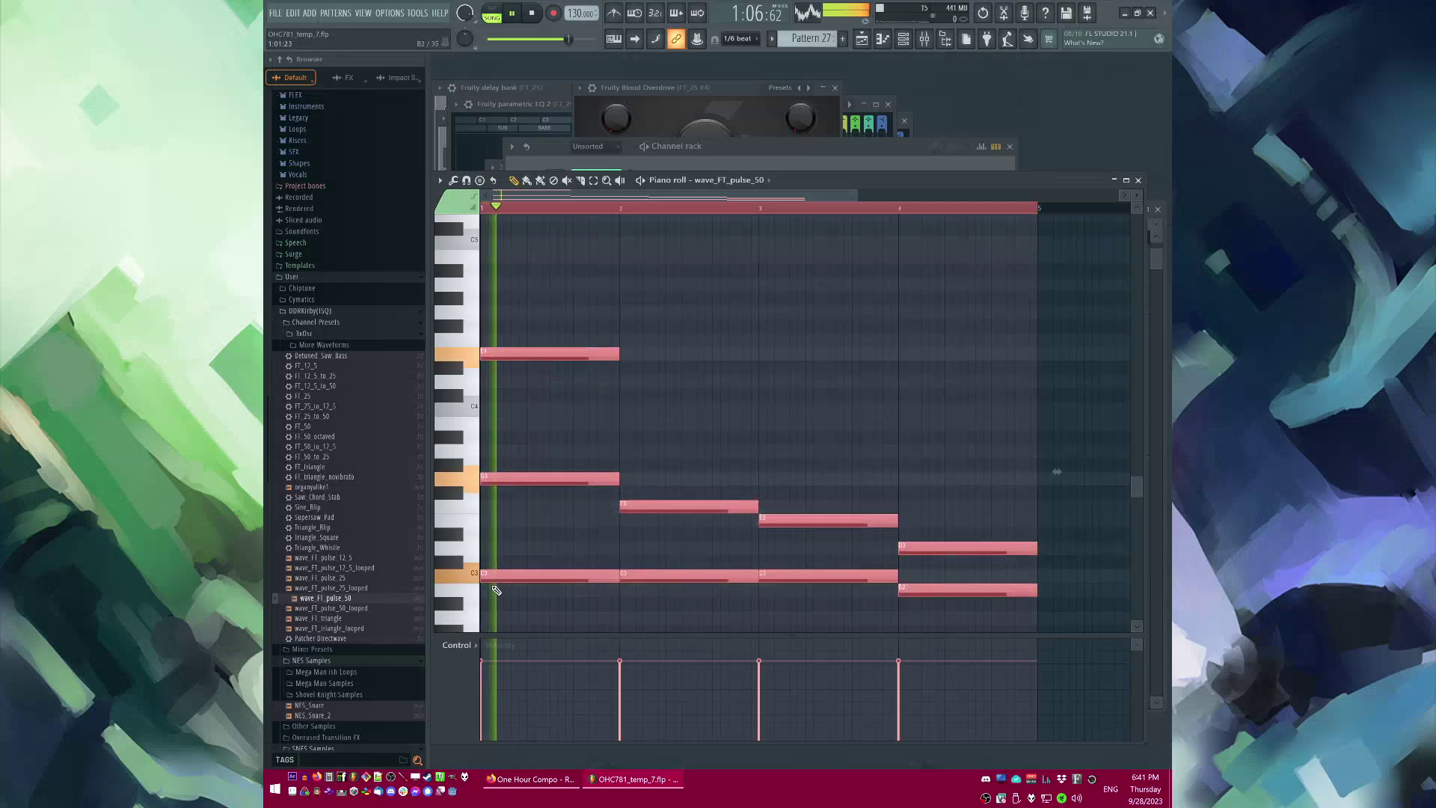
Step: Delete the notes after bar 1 in Pattern 27 and lengthen the C3, G3 and E4 chord to two bars
key(ctrl+d)
key(space)
drag(650, 446, 920, 608)
key(Delete)
key(space)
drag(580, 289, 628, 570)
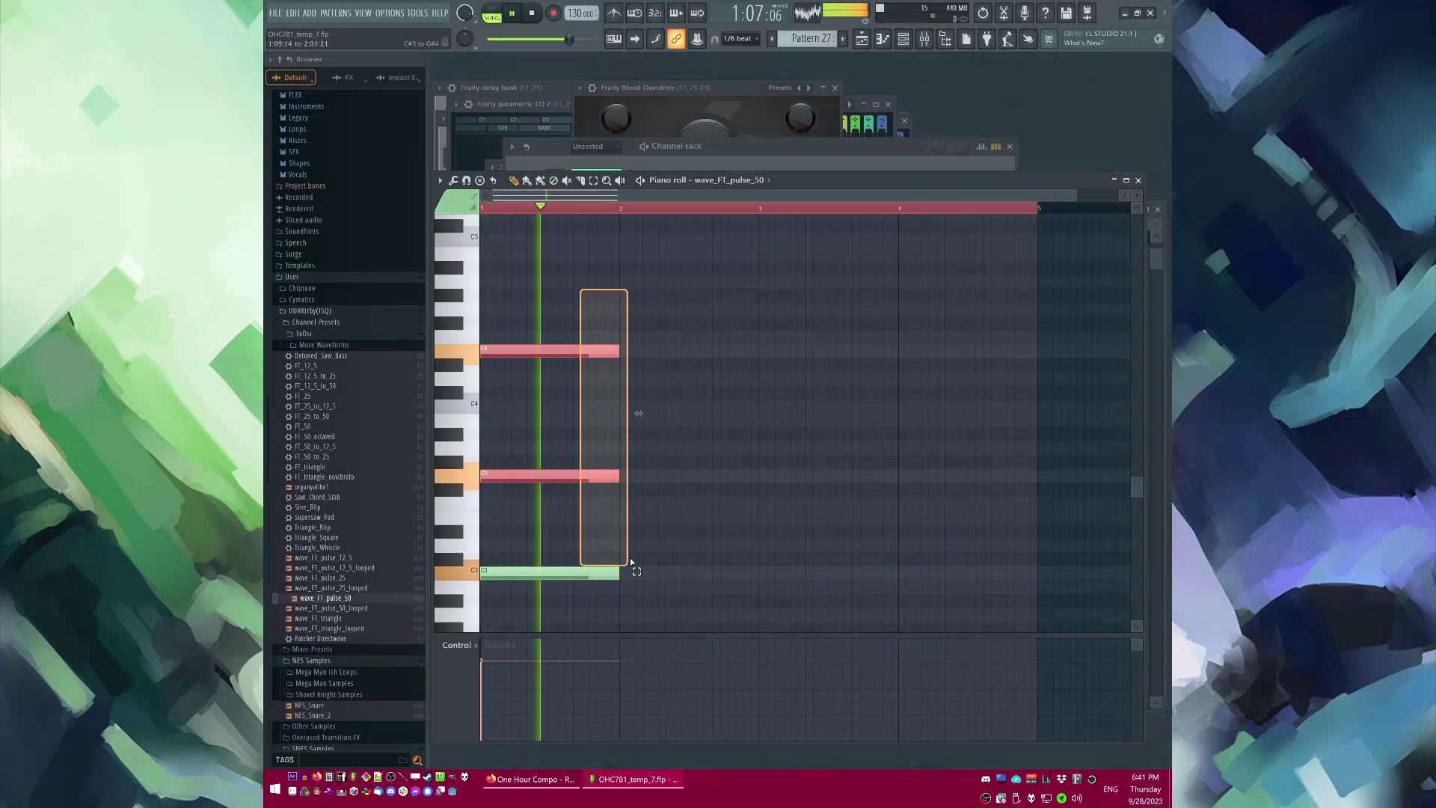
drag(618, 476, 757, 501)
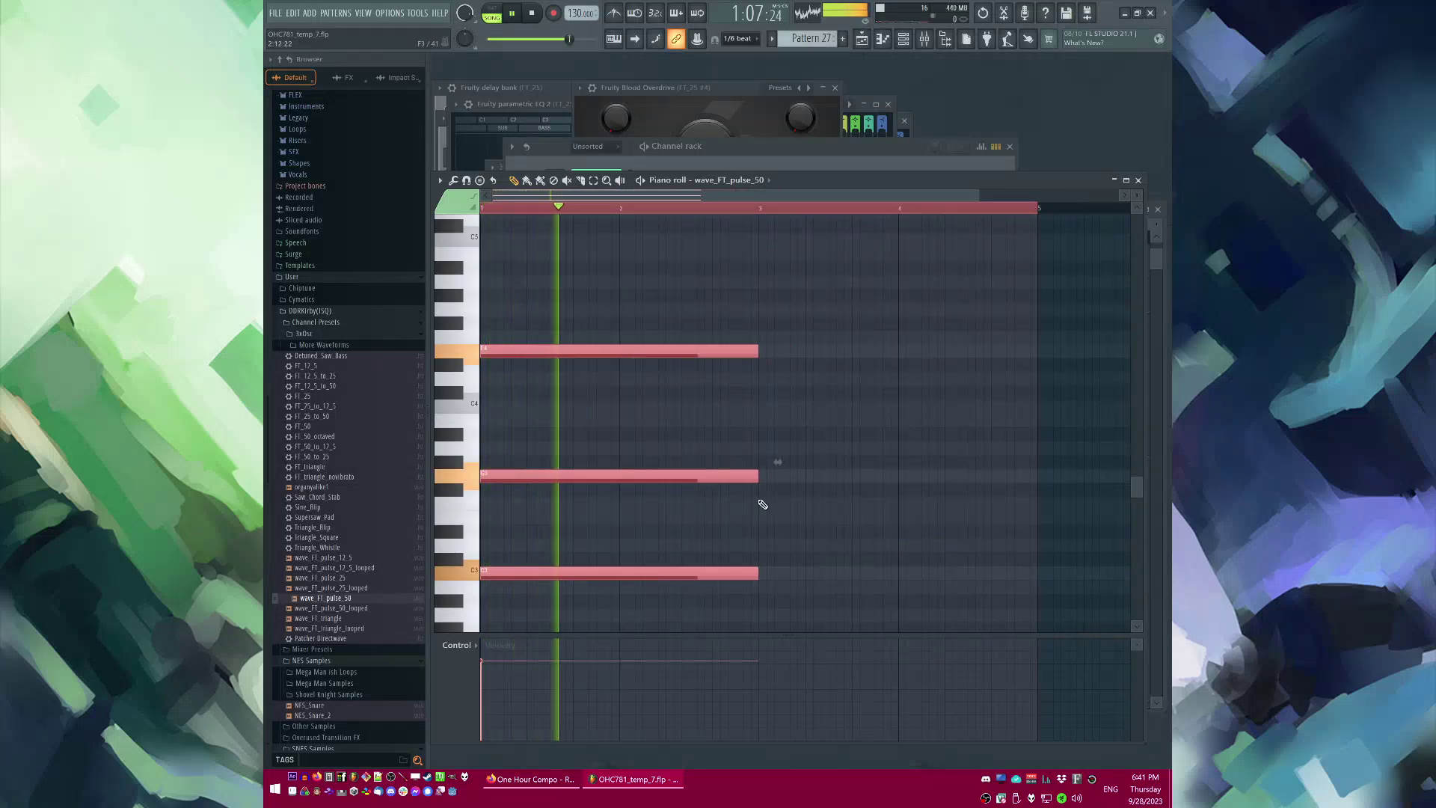
Step: Shorten the G3 note to one bar and follow it with a one-bar F3 note at bar 2
key(ctrl+d)
scroll(740, 394, down, 1)
scroll(739, 392, up, 3)
key(ctrl+a)
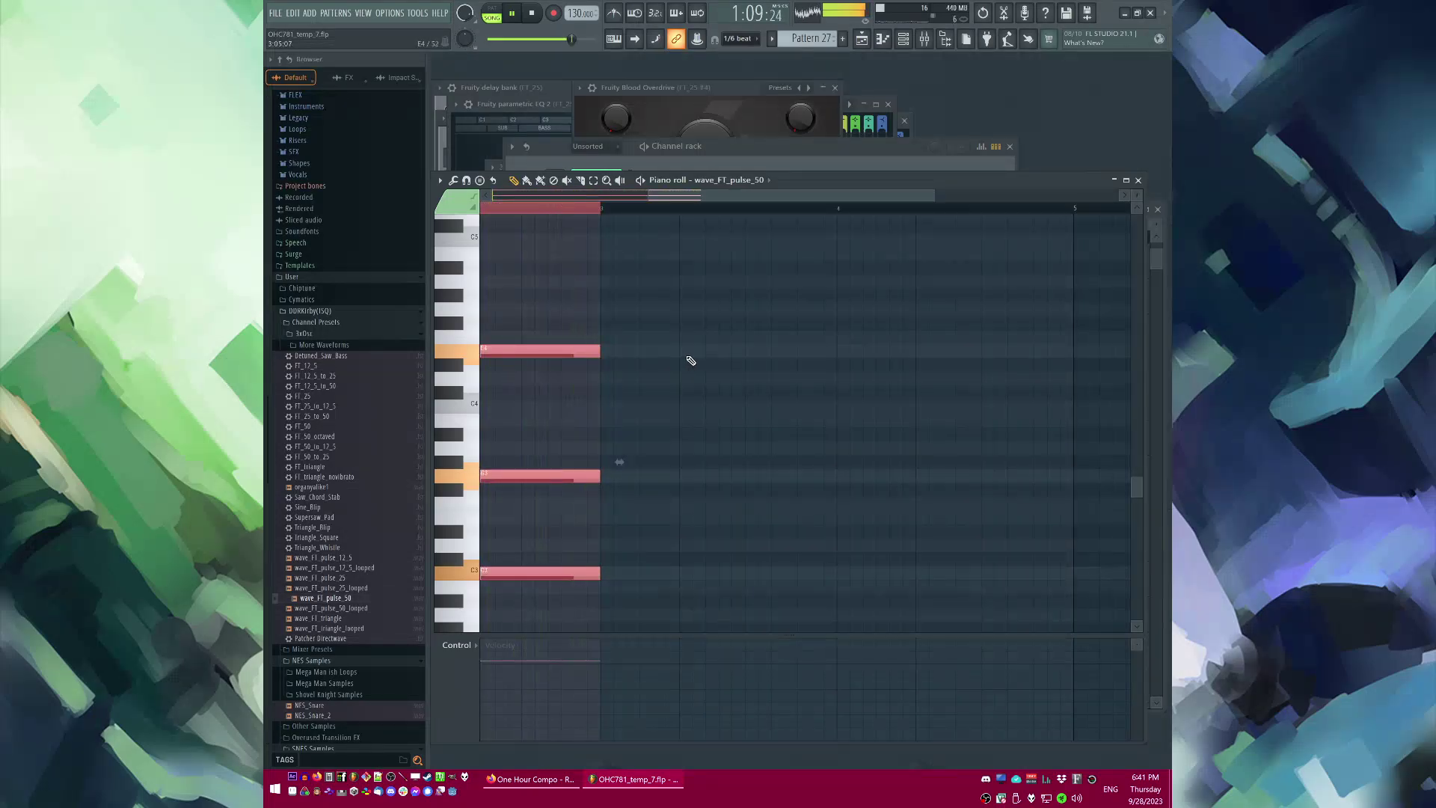
scroll(907, 419, down, 3)
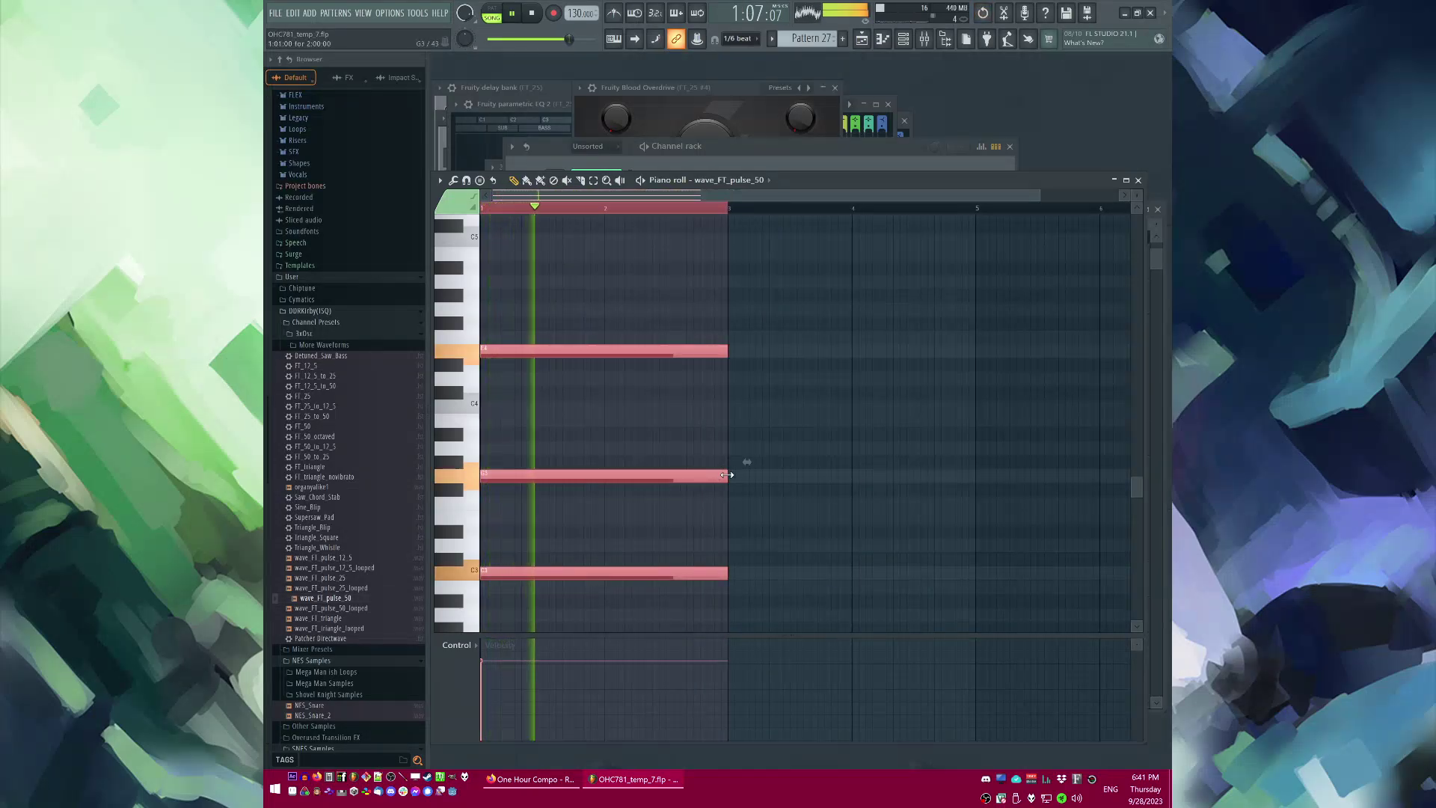
mouse_move(729, 474)
mouse_down()
mouse_move(601, 475)
mouse_move(735, 488)
mouse_move(703, 479)
mouse_up()
key(space)
key(ctrl+d)
key(ctrl+a)
key(ctrl+d)
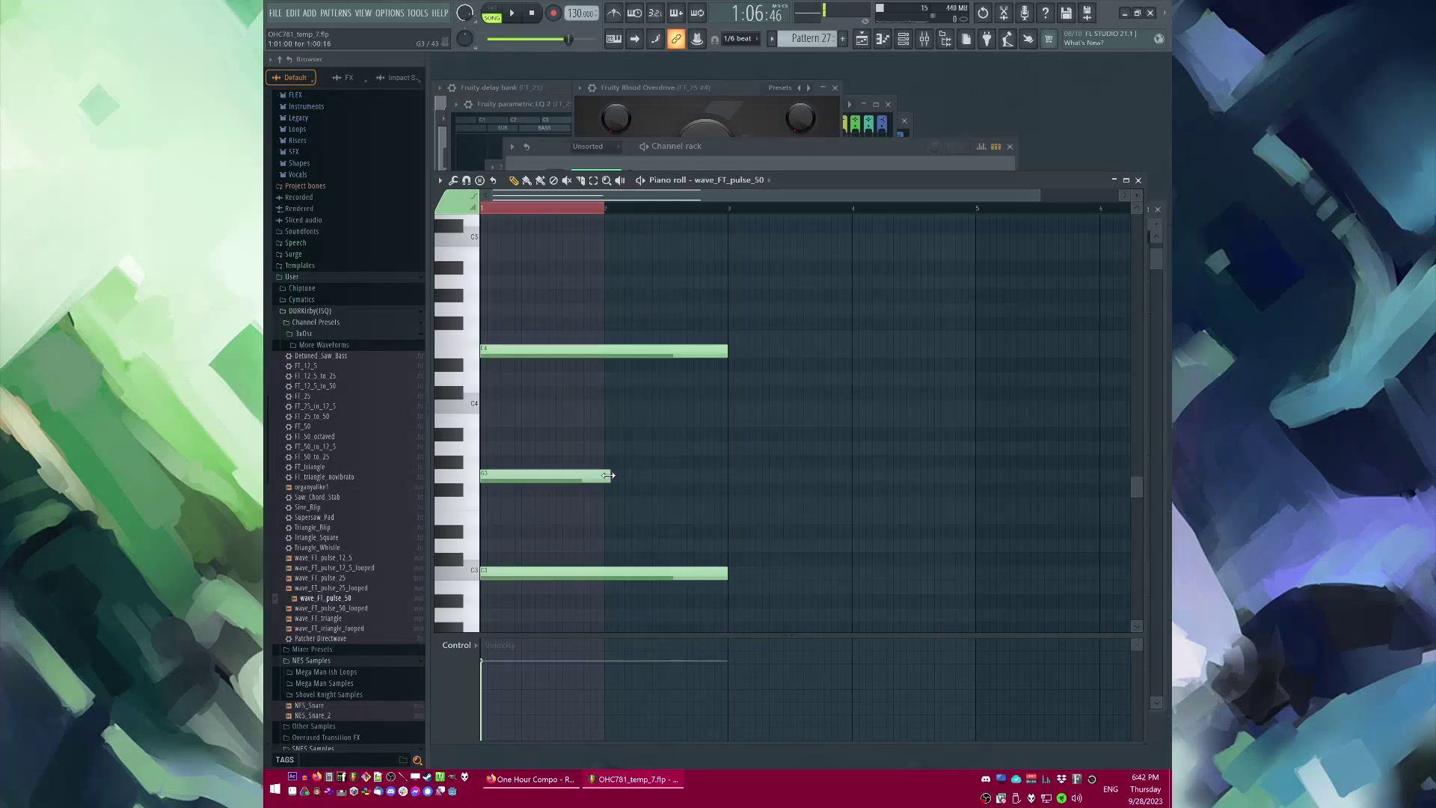
Step: Duplicate the two-bar chord phrase into bars 3 and 4 of Pattern 27 and play it
key(ctrl+a)
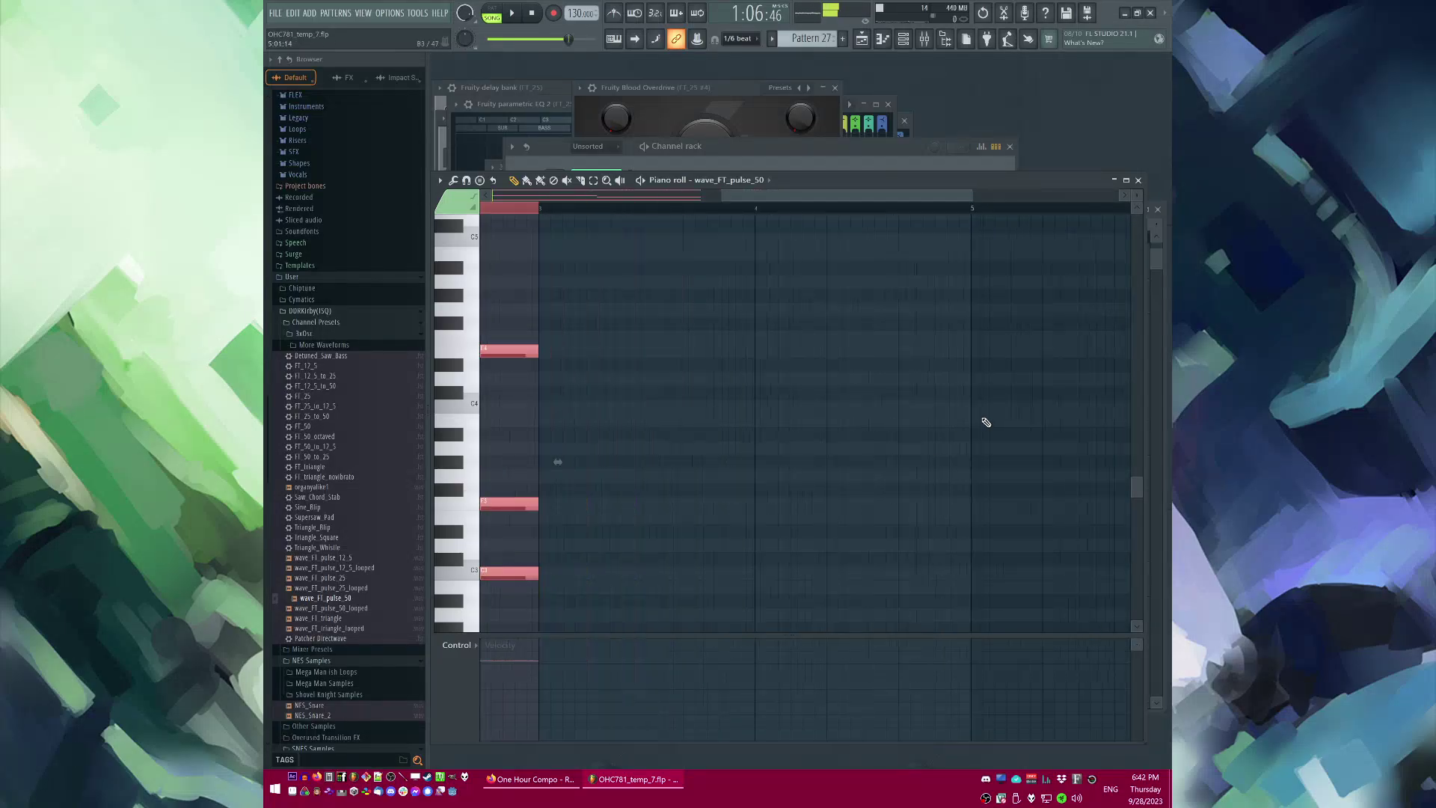
key(ctrl+b)
key(ctrl+d)
key(space)
Step: Add a G4 note at bar 3 above the chord and shorten it to one bar
click(698, 311)
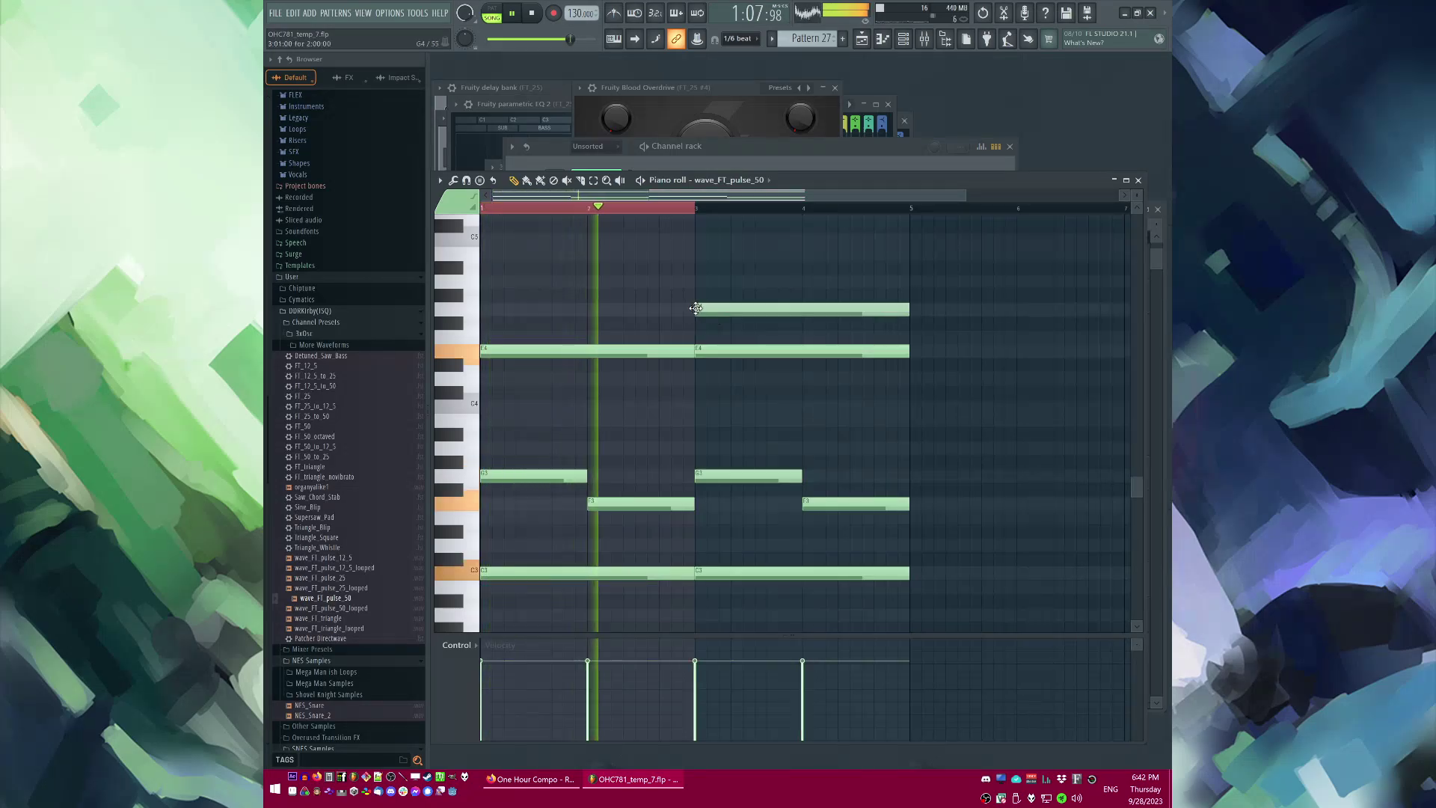
right_click(694, 208)
scroll(837, 261, right, 1)
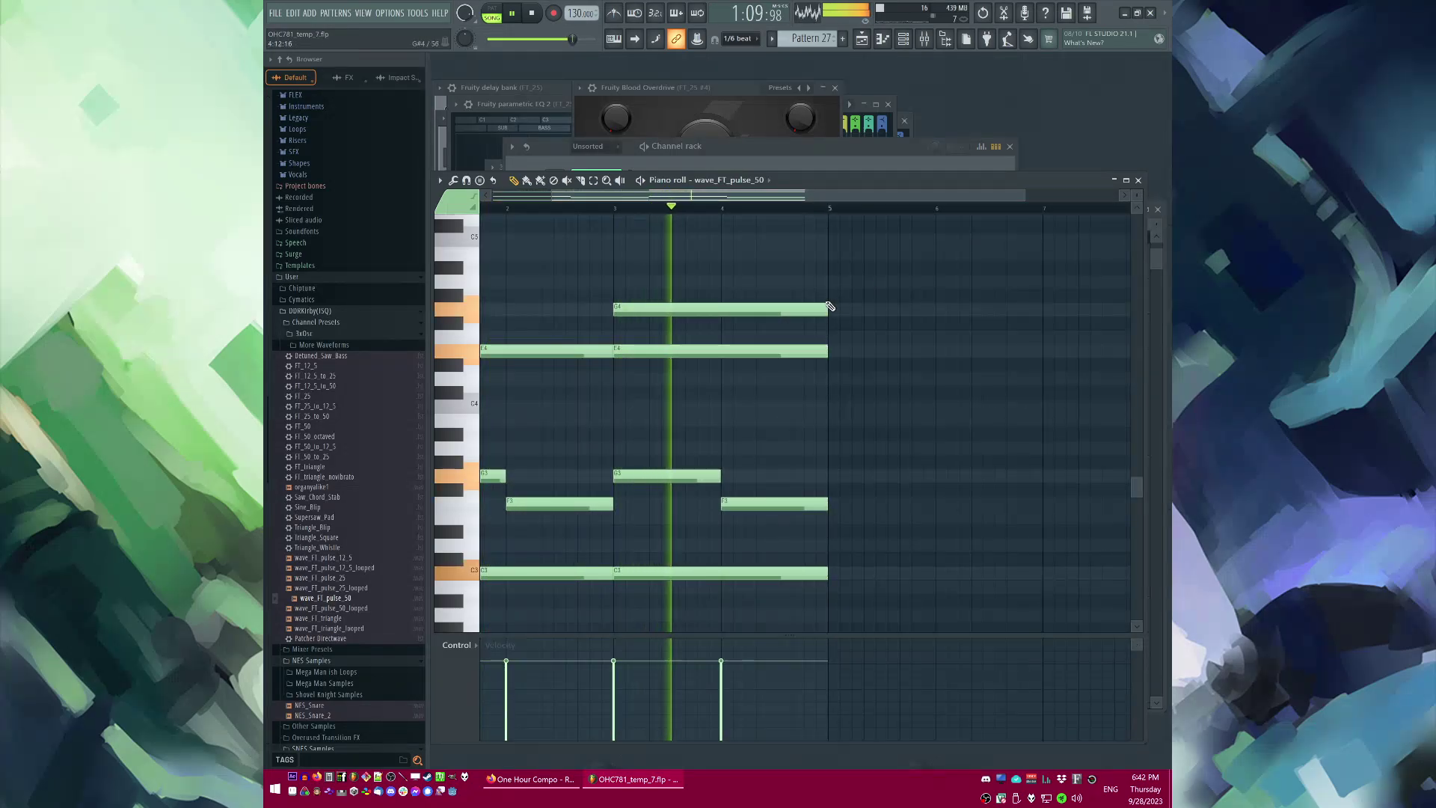
key(space)
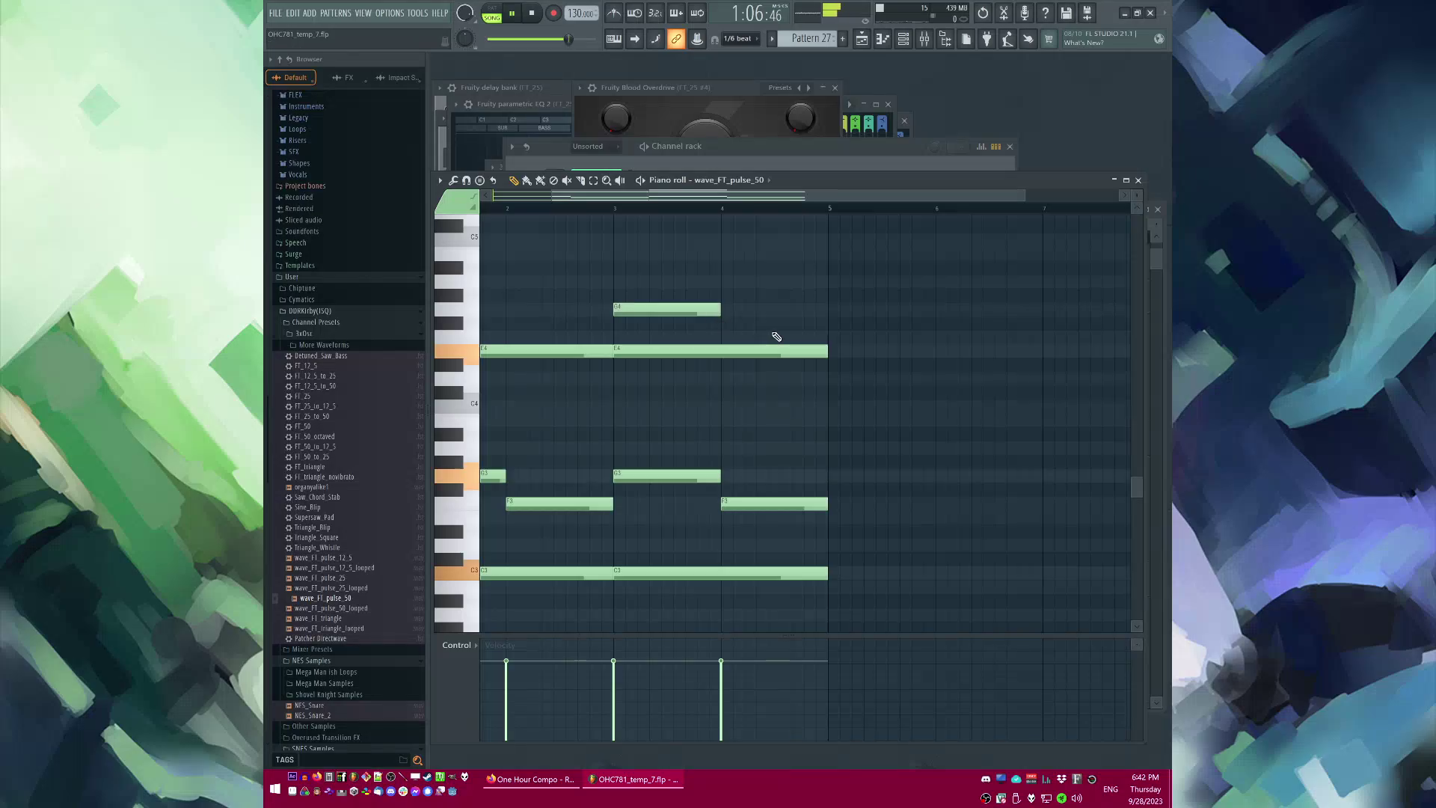
Step: Delete the F3 note at bar 4 of Pattern 27
drag(764, 307, 849, 593)
right_click(873, 538)
right_click(819, 504)
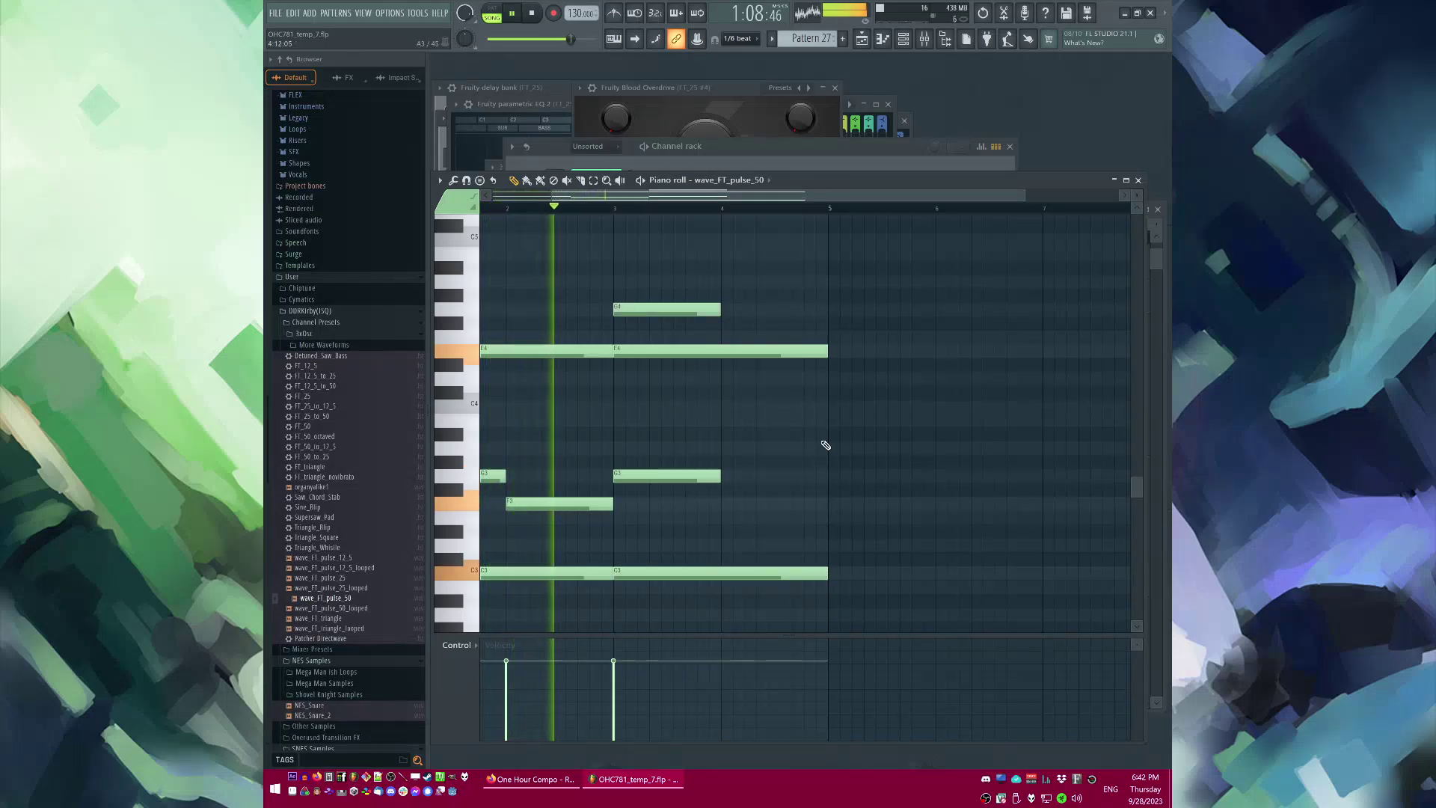
Step: Shorten the E4 and C3 notes at bar 3 to one bar and duplicate the bar 3 chord into bar 4
drag(782, 293, 860, 625)
drag(832, 355, 723, 355)
key(space)
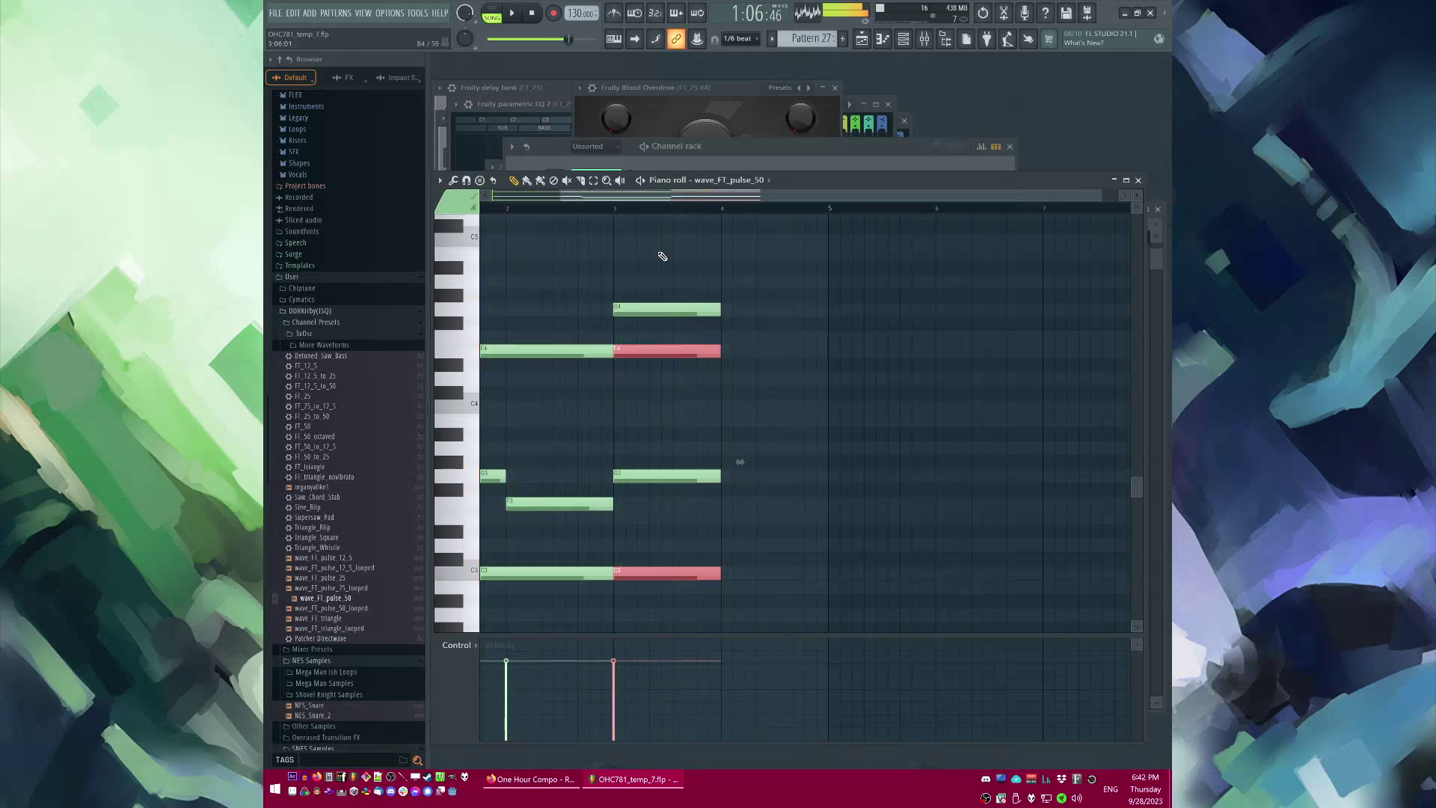
key(ctrl+b)
key(space)
key(ctrl+d)
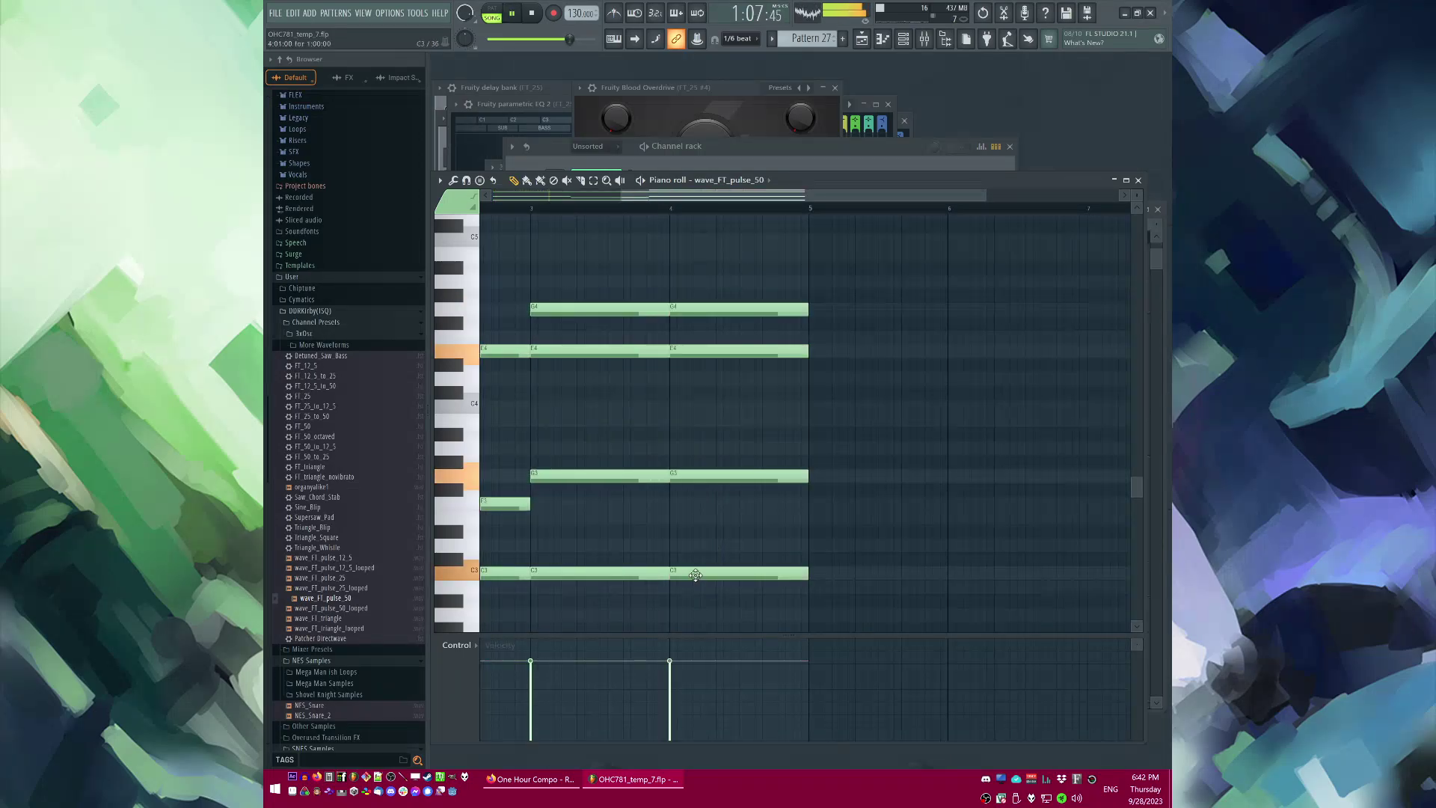
Step: Replace the C3 and E4 notes at bar 4 with a one-bar D4 note
click(675, 378)
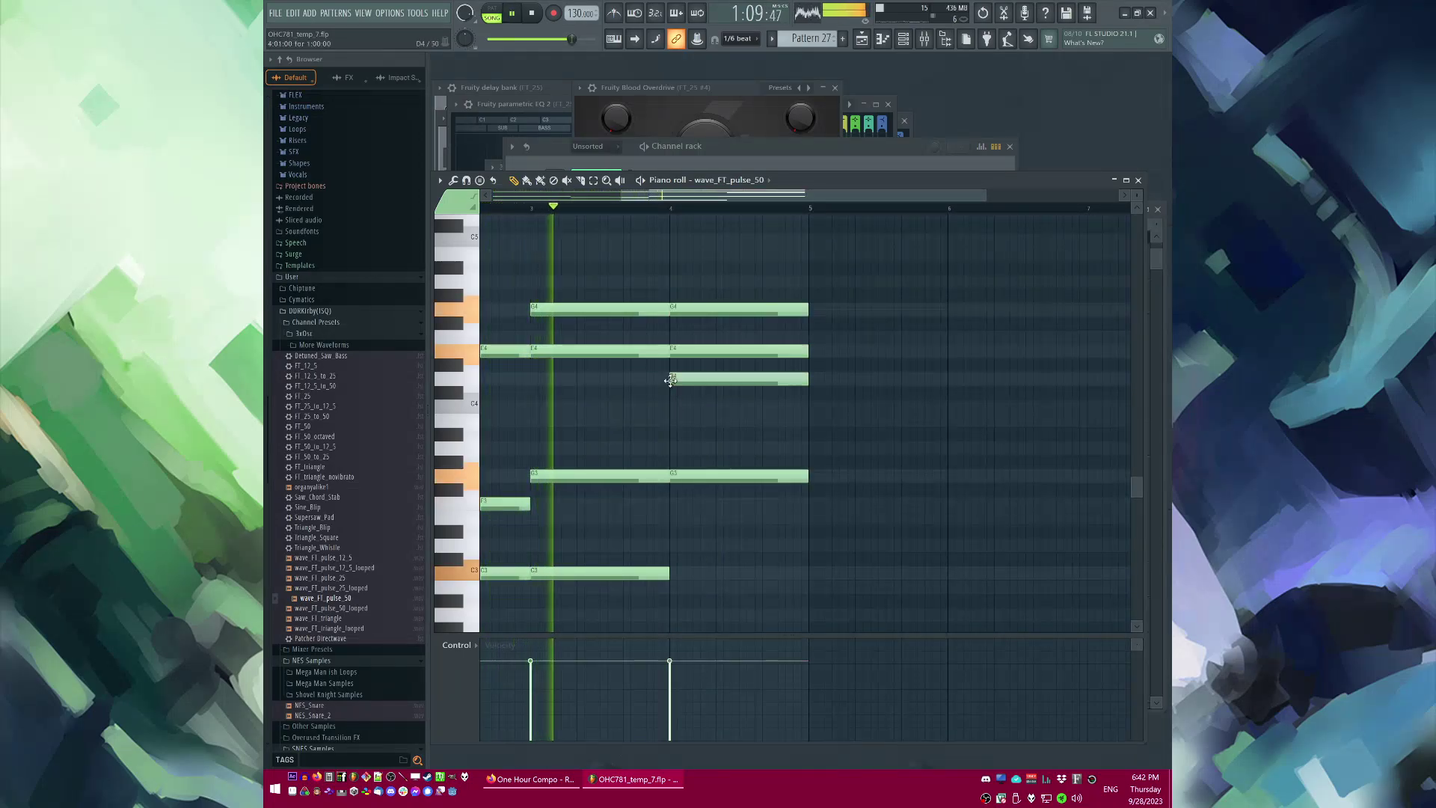
right_click(692, 350)
key(space)
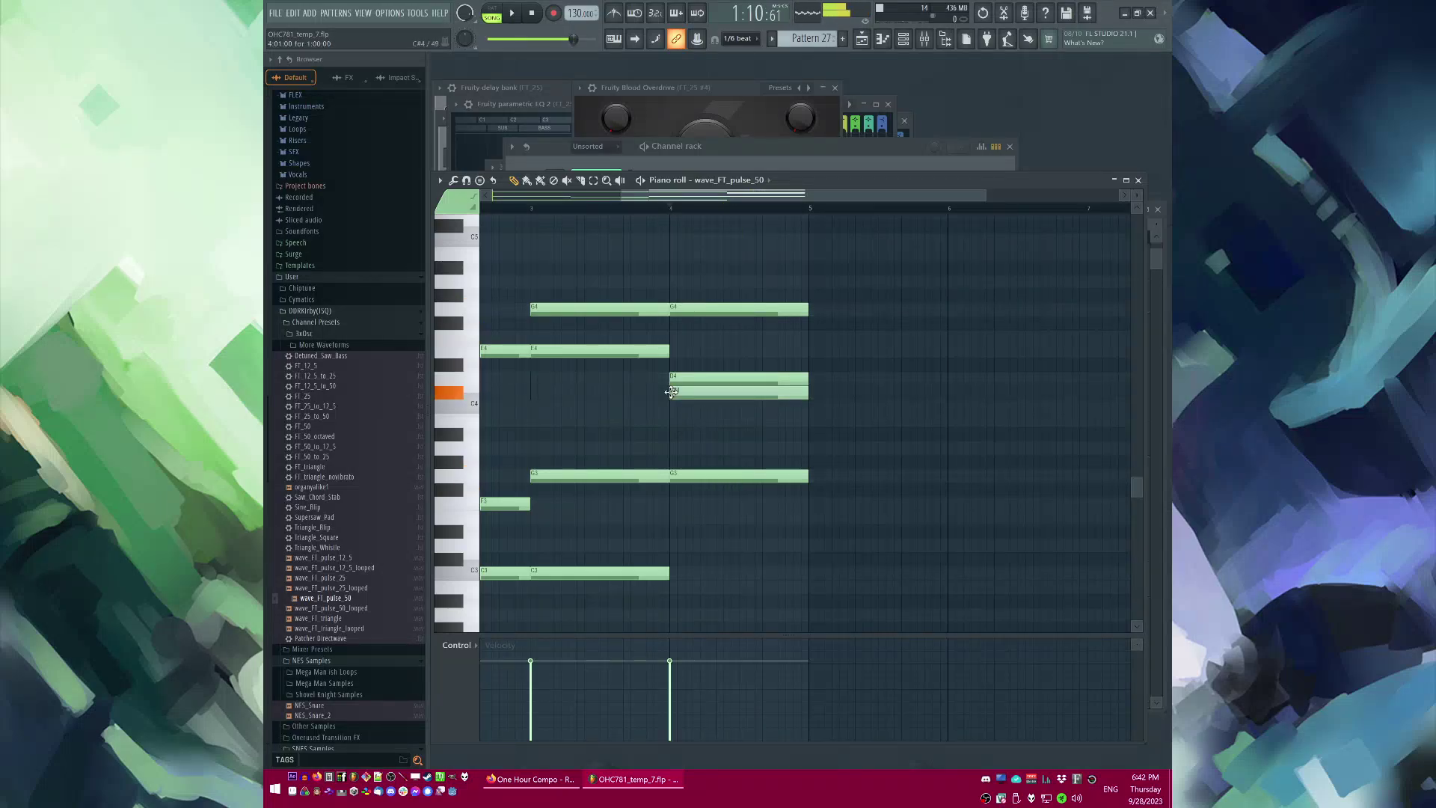
Step: Remove the trial F4 note at bar 4, put a one-bar C4 note below the D4 and play the chord
key(space)
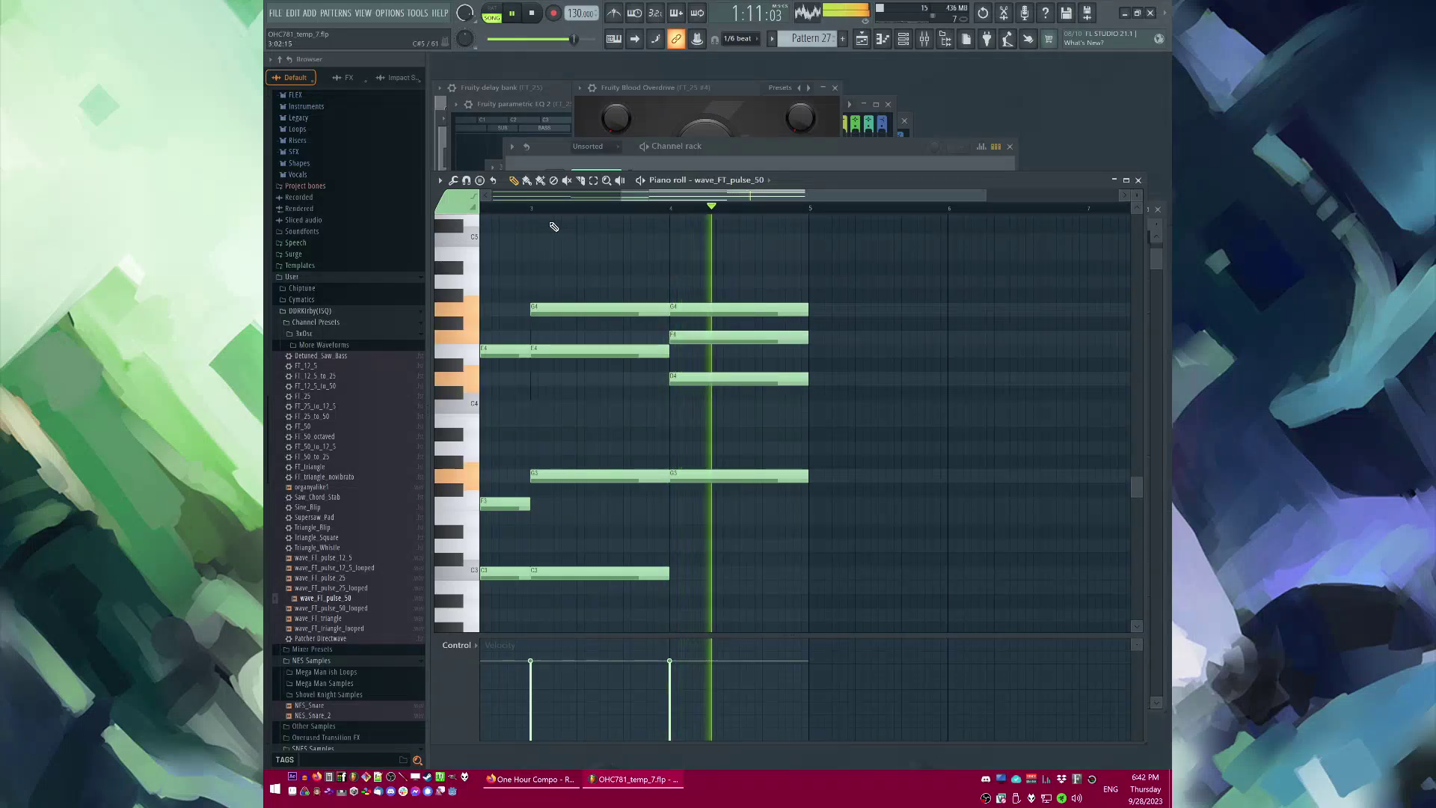
right_click(682, 337)
key(space)
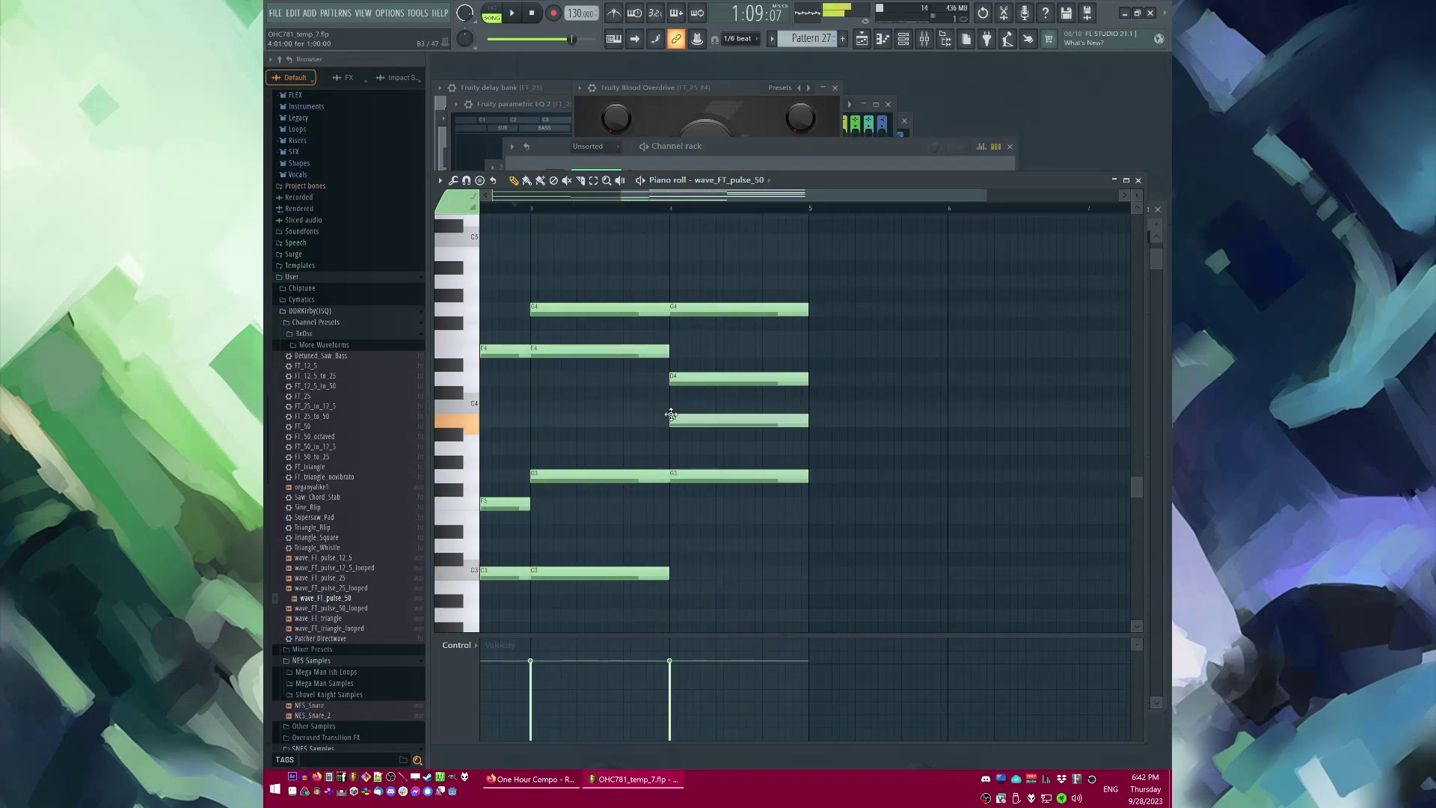
drag(671, 414, 670, 401)
key(space)
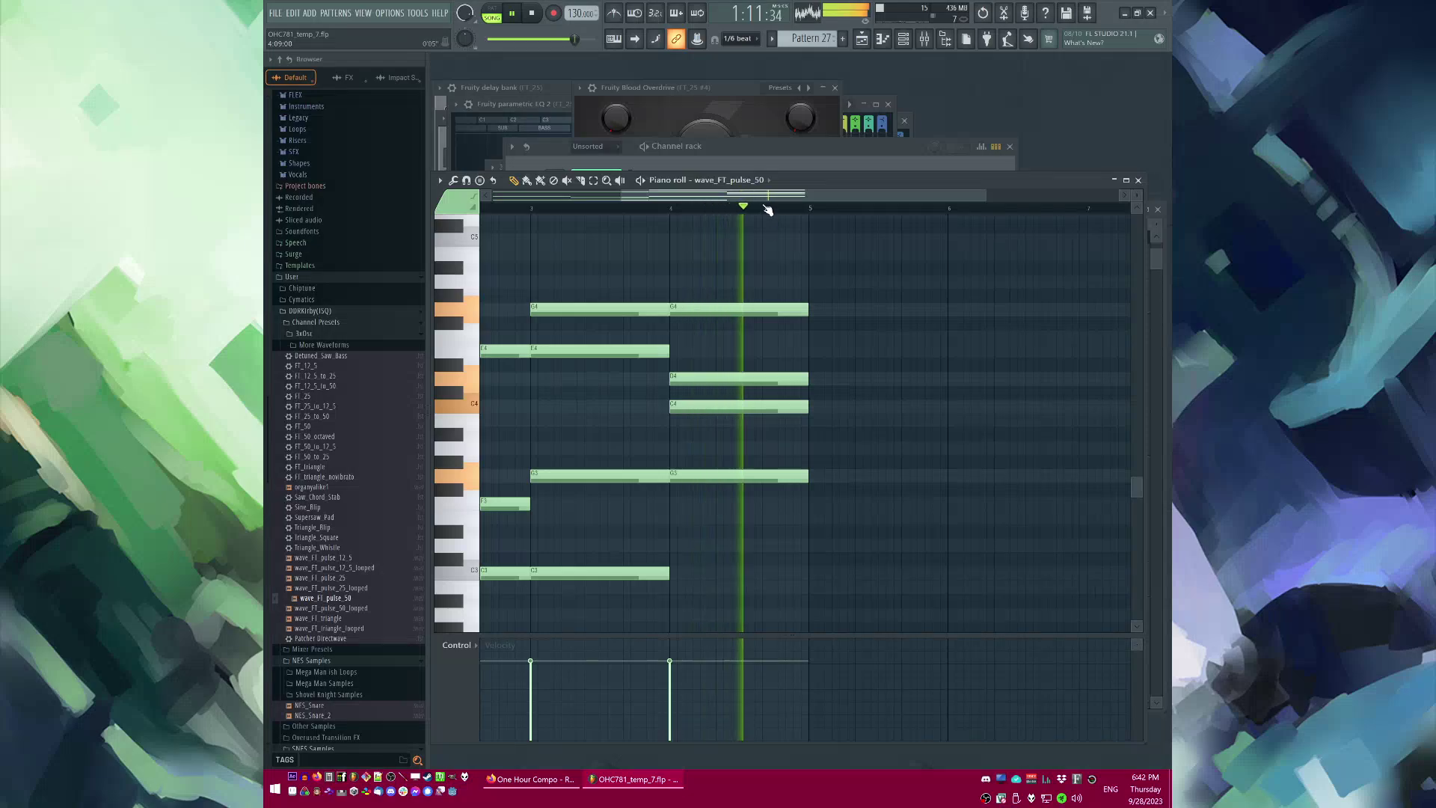
Step: Duplicate the four-bar chord progression of Pattern 27 into bars 5 to 8 and play it from bar 5
drag(760, 195, 910, 217)
key(ctrl+b)
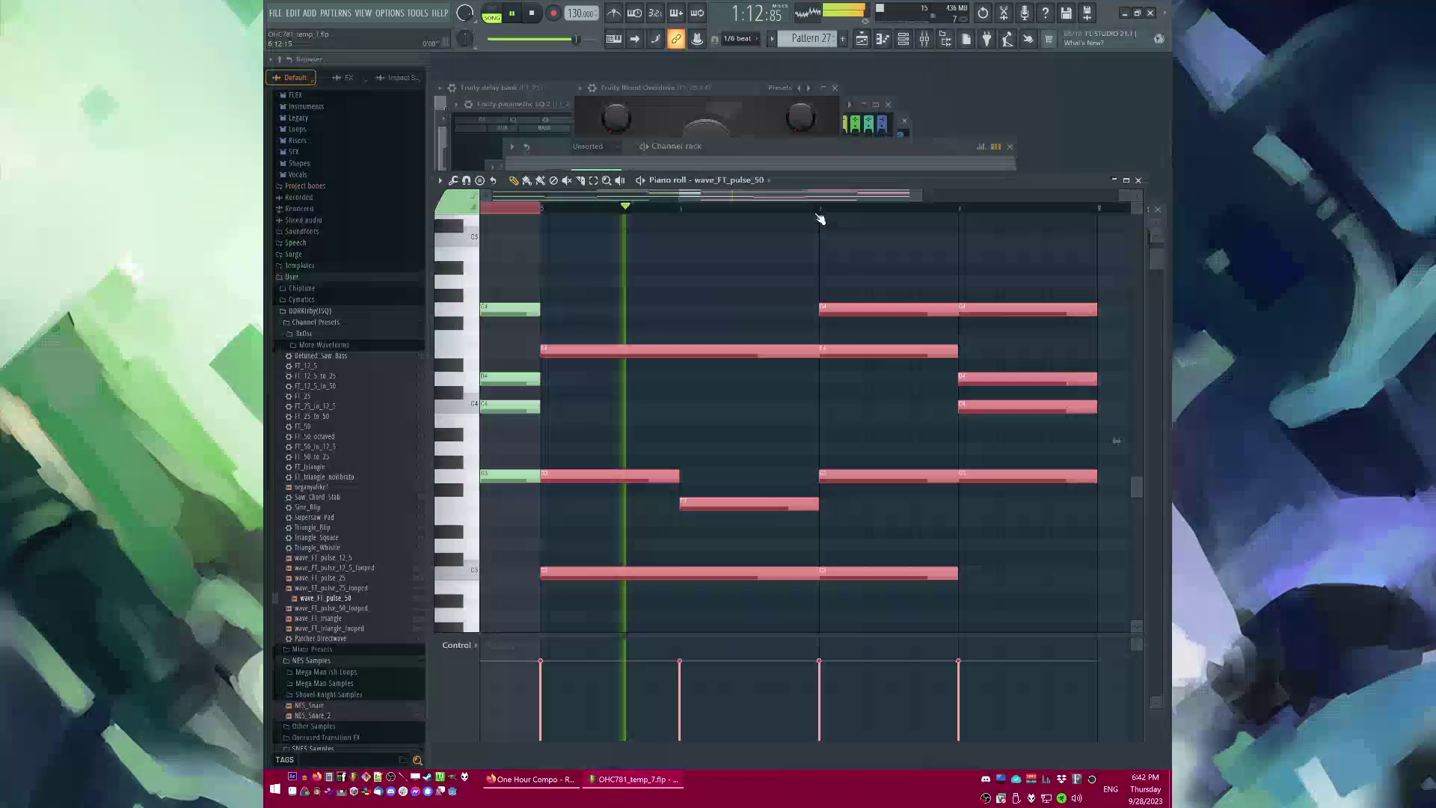
key(ctrl+d)
click(540, 208)
drag(731, 197, 813, 213)
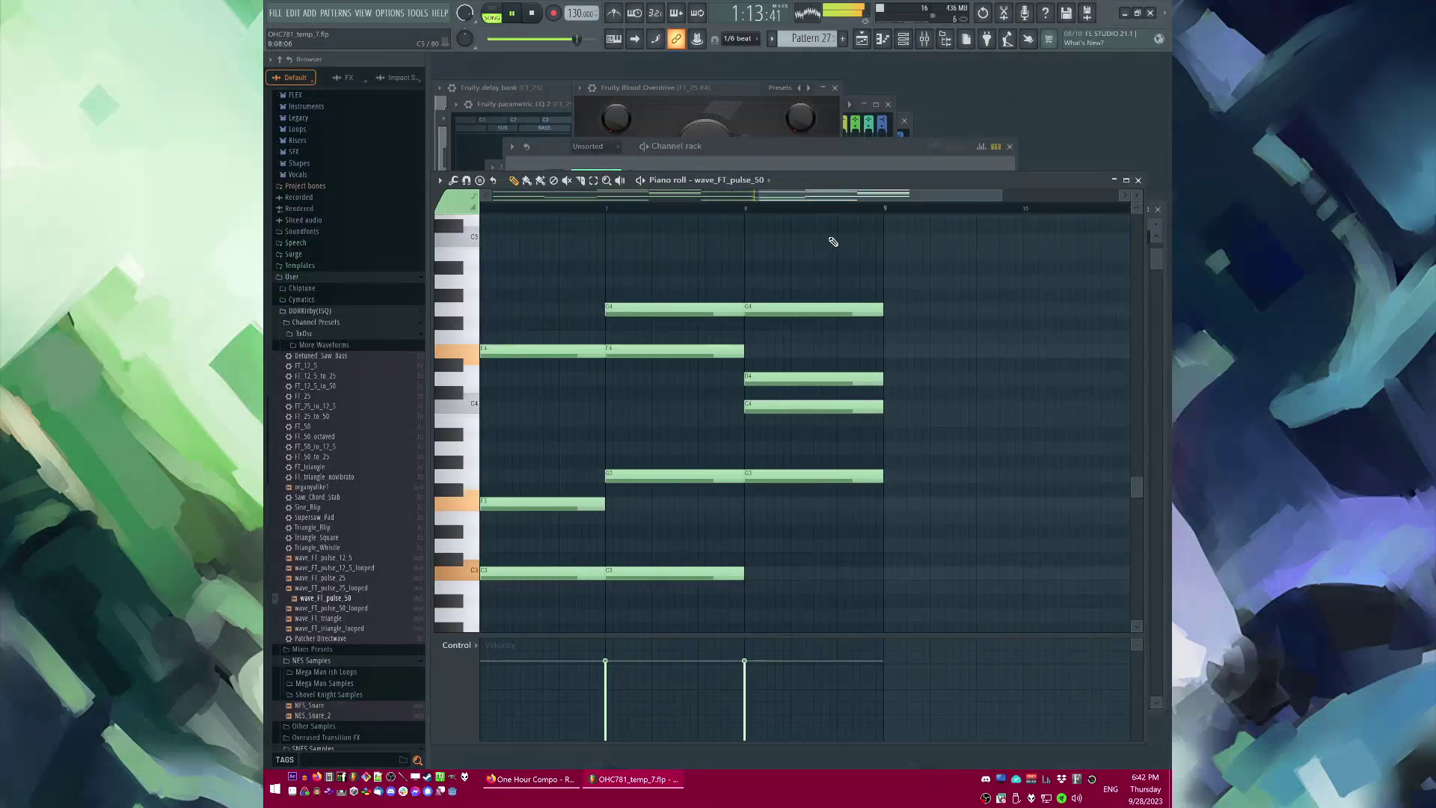
scroll(841, 282, down, 2)
scroll(840, 282, up, 3)
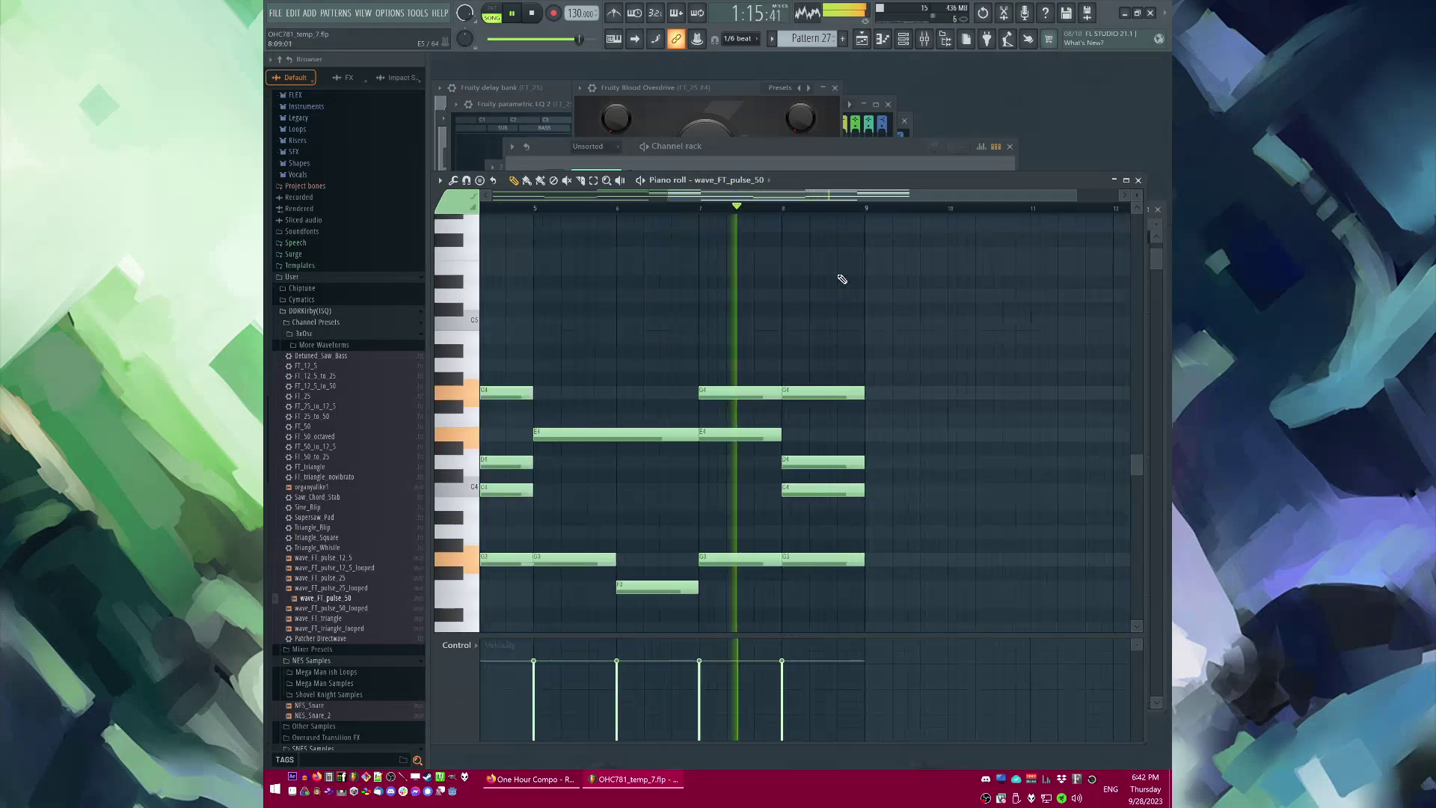
Step: Place a second Pattern 27 clip on Track 16 at bar 57 in the playlist
scroll(921, 291, down, 3)
scroll(914, 295, up, 2)
key(F5)
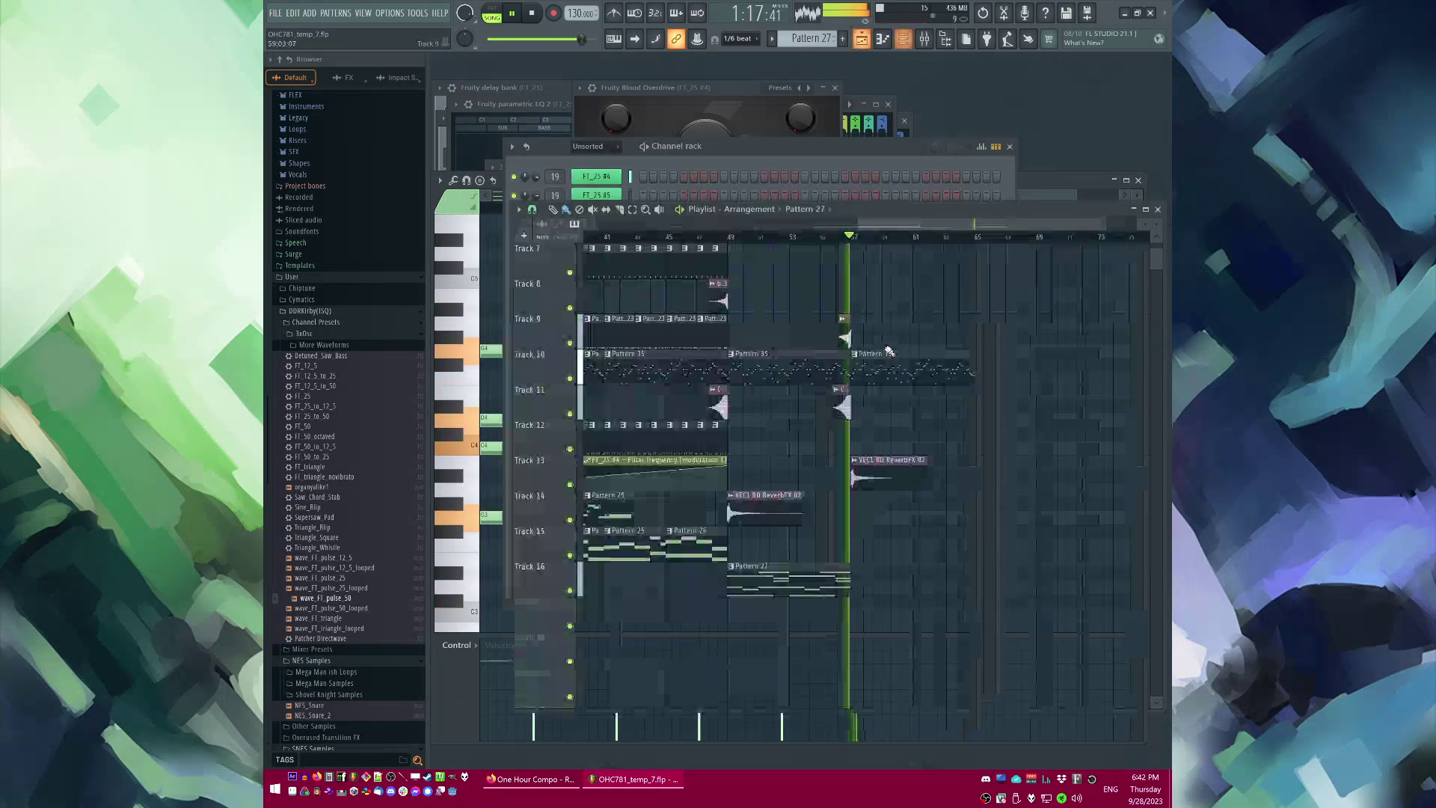
double_click(843, 580)
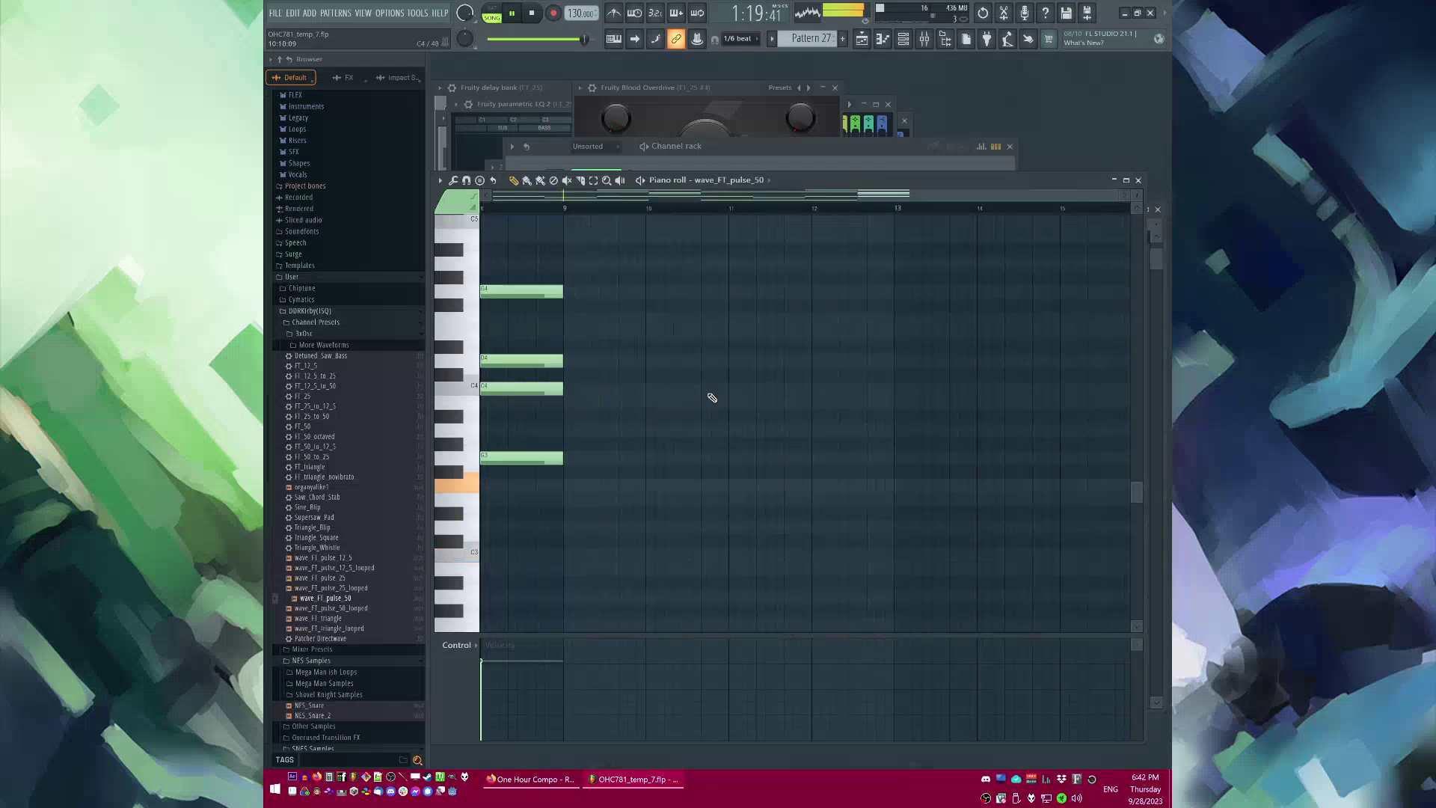
drag(517, 405, 517, 412)
key(F6)
key(F5)
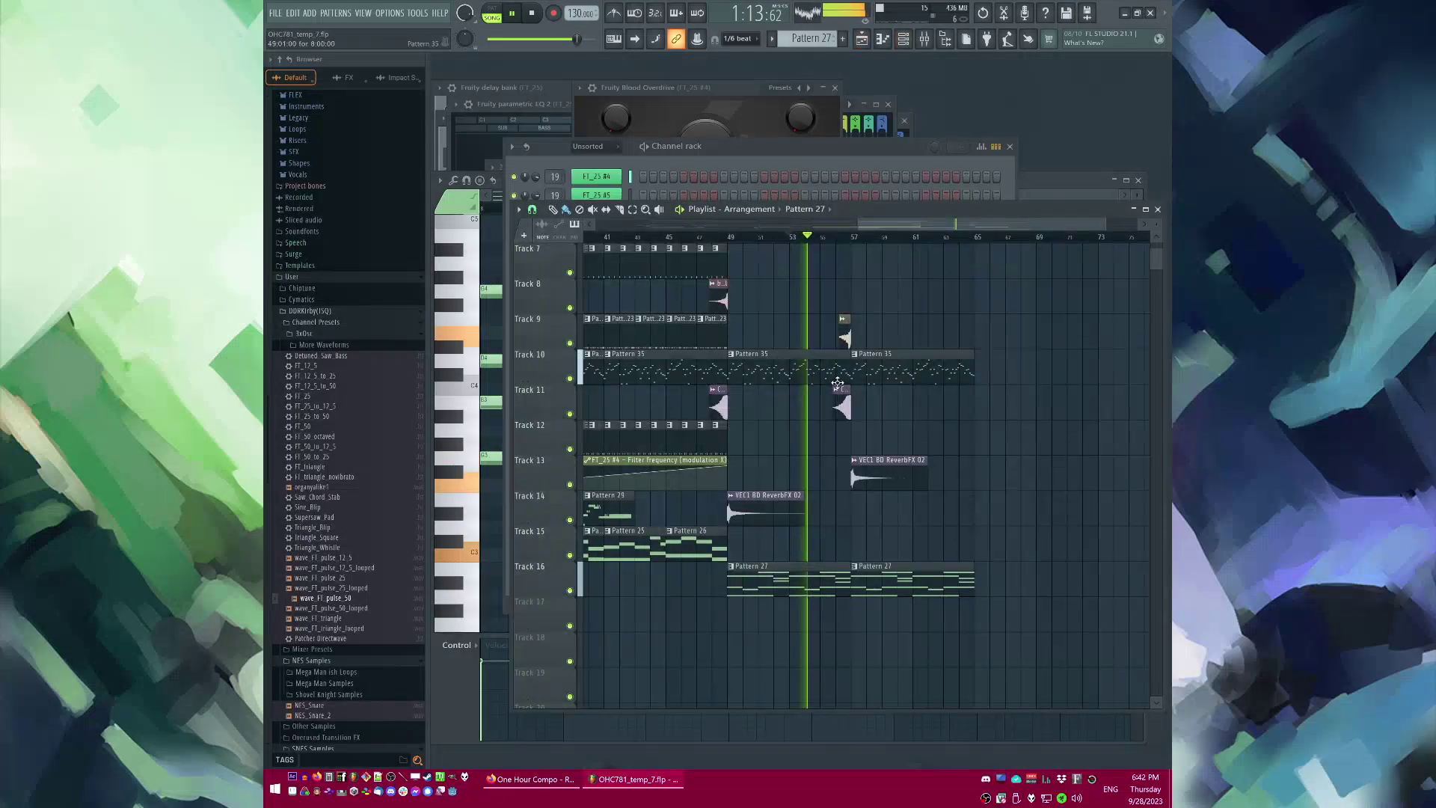
Step: Fill Track 8 with repeated Pattern 20 clips from bar 57 up to bar 65
scroll(984, 452, up, 2)
scroll(981, 478, up, 2)
scroll(983, 479, down, 1)
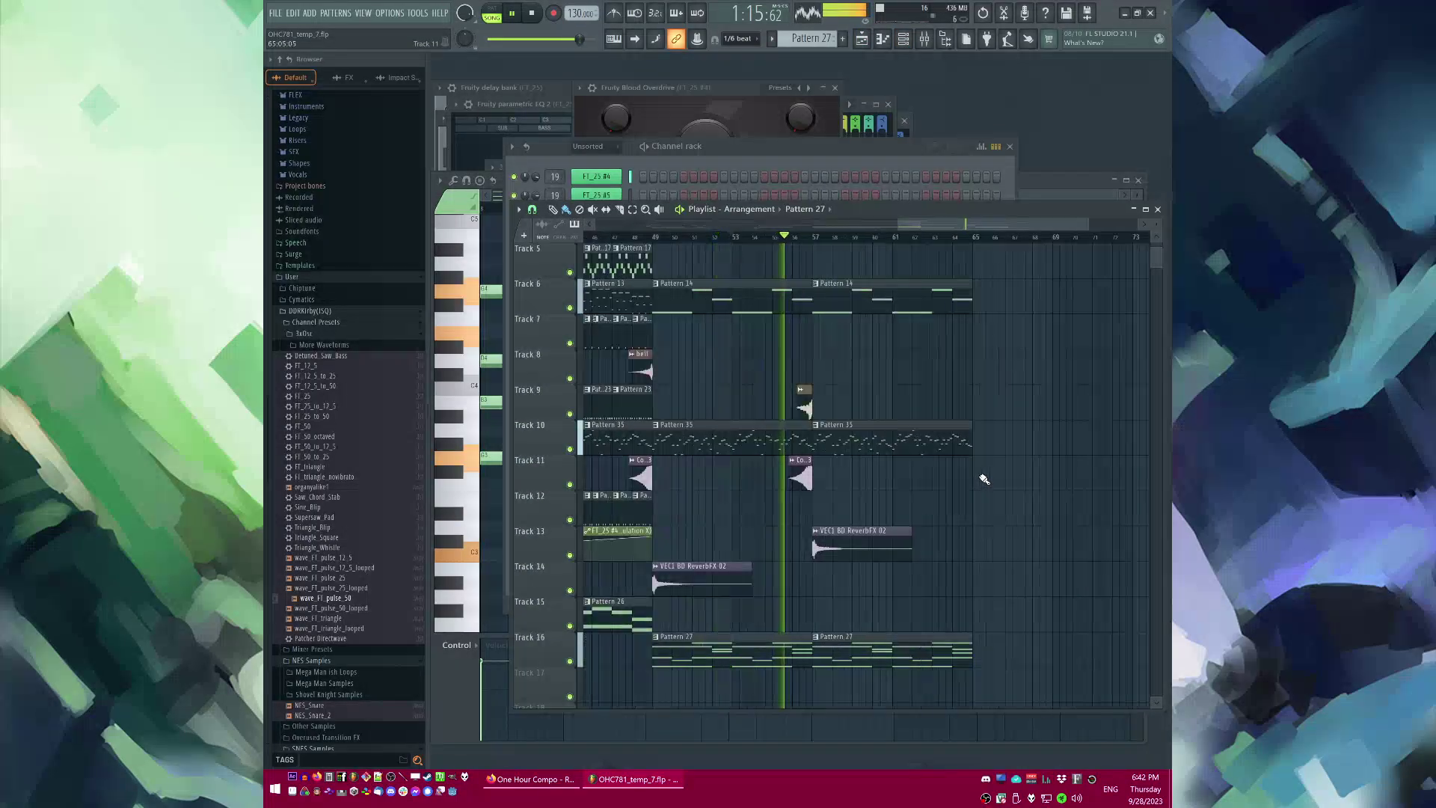
scroll(986, 477, up, 3)
scroll(1017, 469, up, 2)
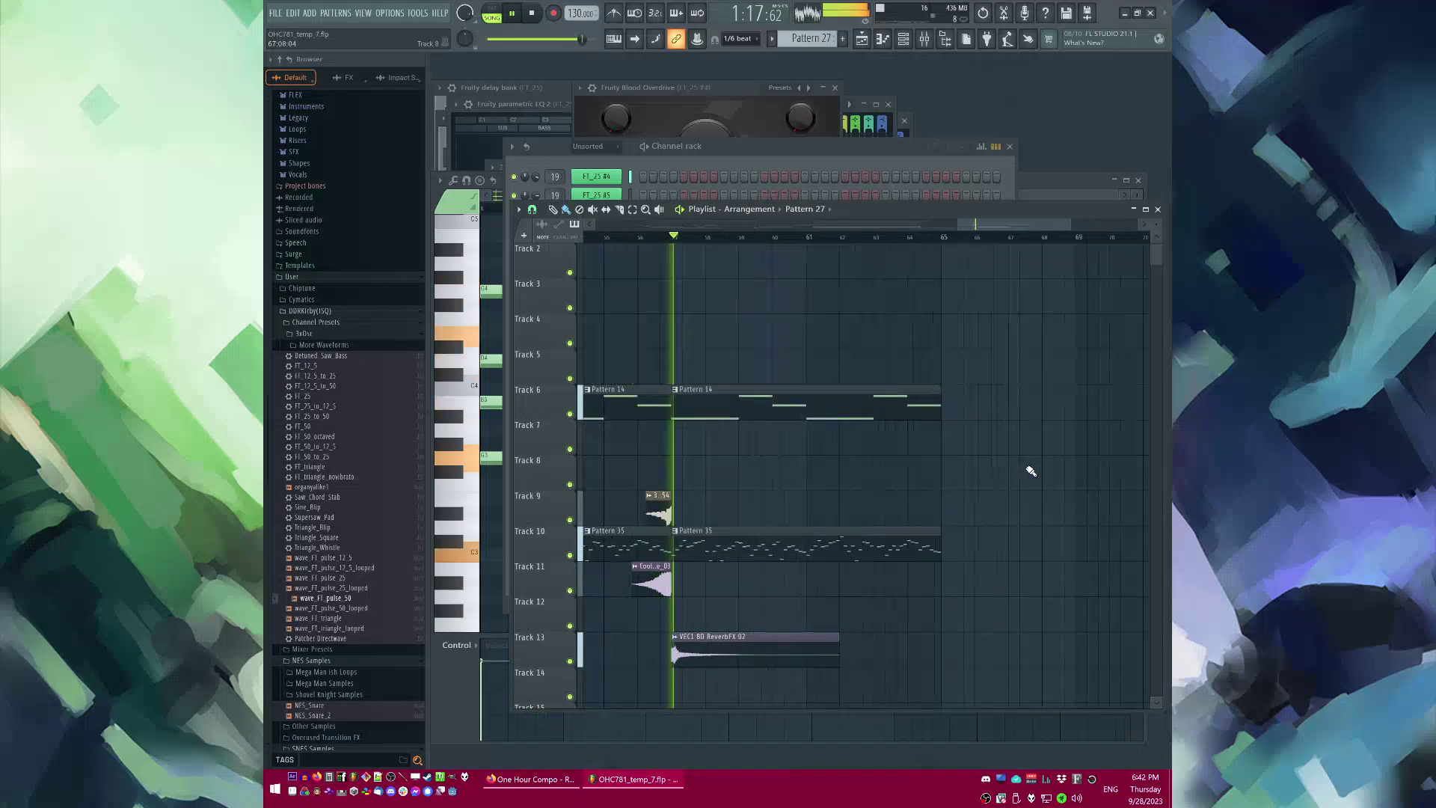
scroll(1026, 470, down, 5)
scroll(991, 462, down, 2)
click(712, 373)
scroll(980, 403, up, 2)
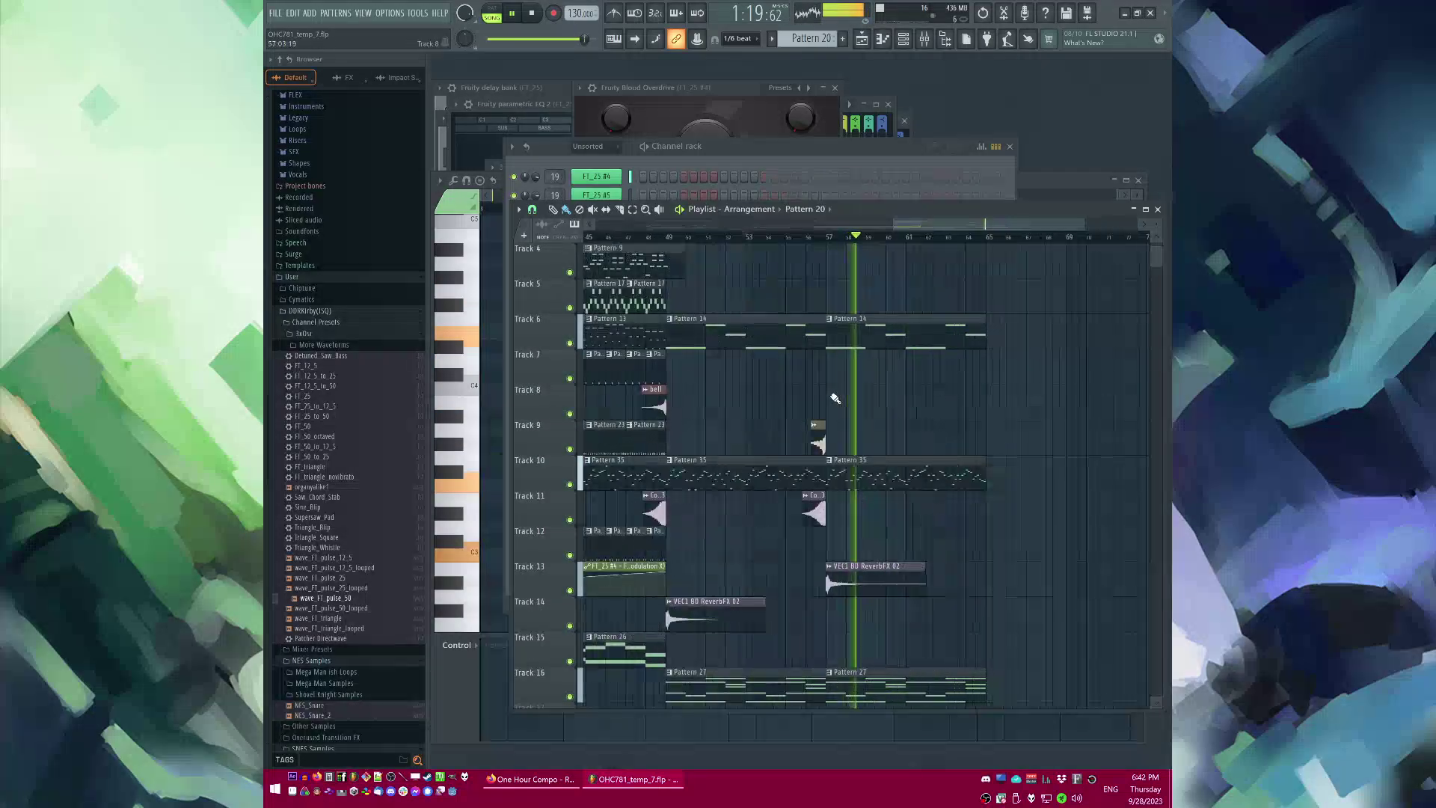
drag(834, 398, 978, 404)
right_click(1019, 420)
Step: Add a Fruity Limiter to effect slot 8 of the FT_25 #6 mixer track
key(F9)
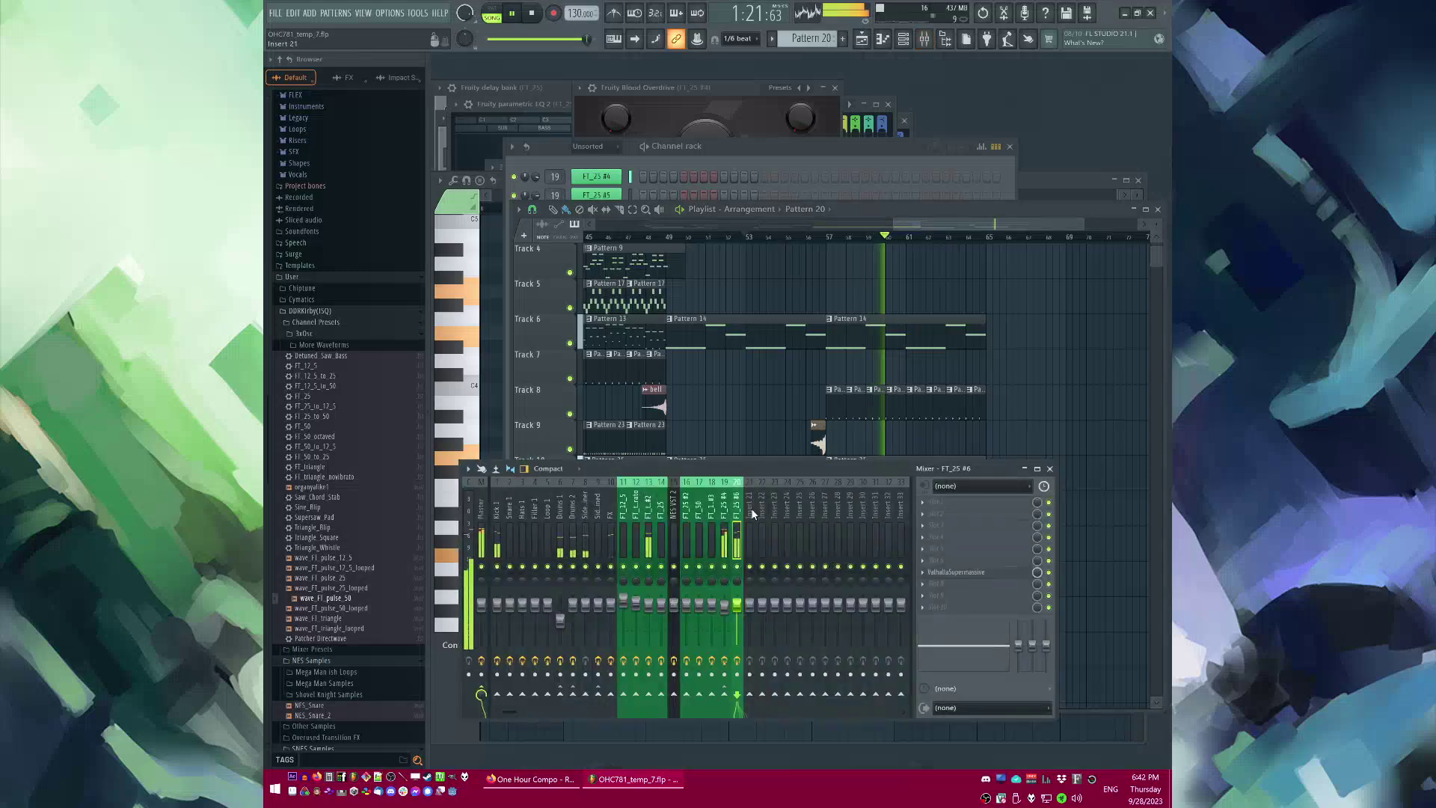
click(935, 583)
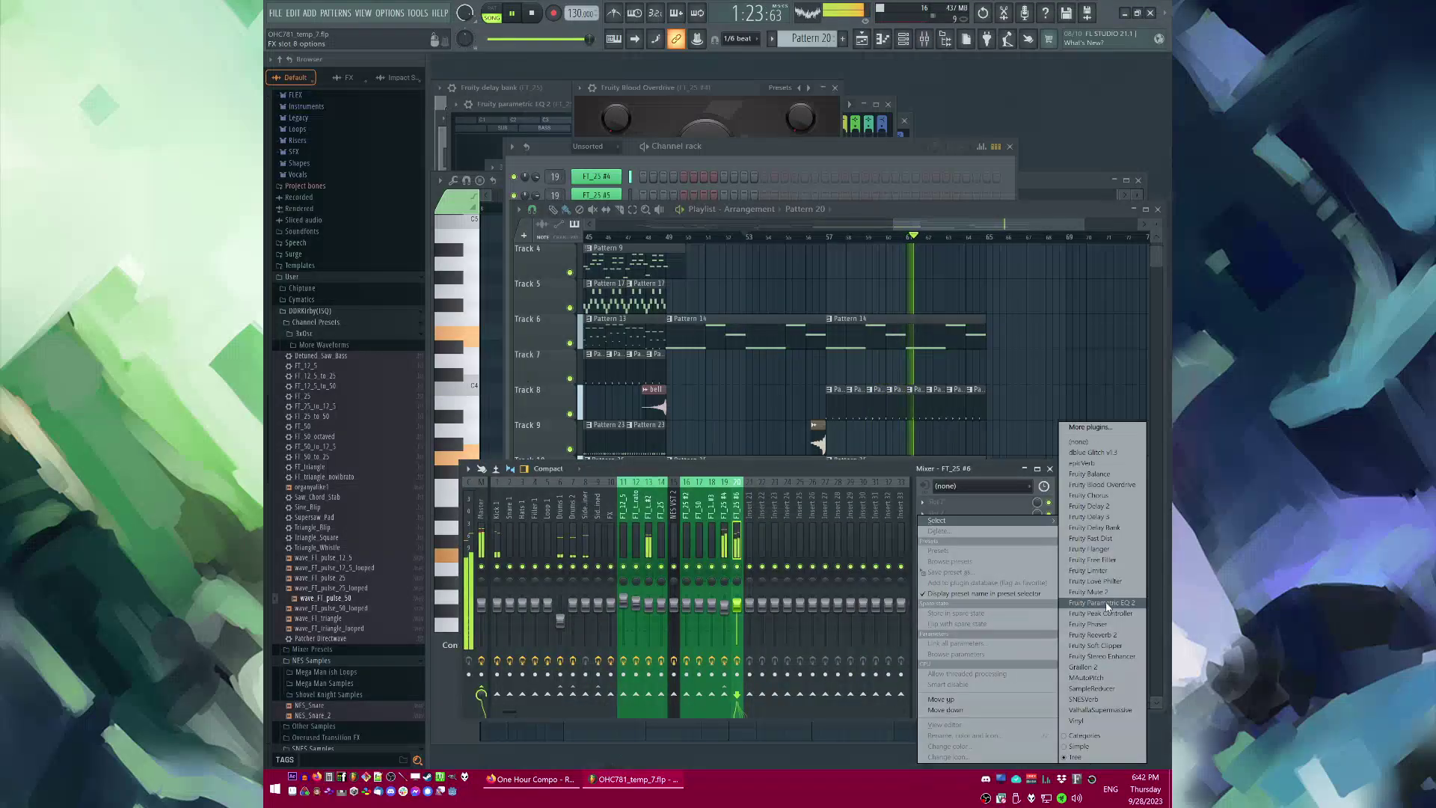
click(1096, 571)
Step: Add Fruity Parametric EQ 2 to slot 2 of FT_25 #6, roll off its lows and highs, and solo the track
click(925, 513)
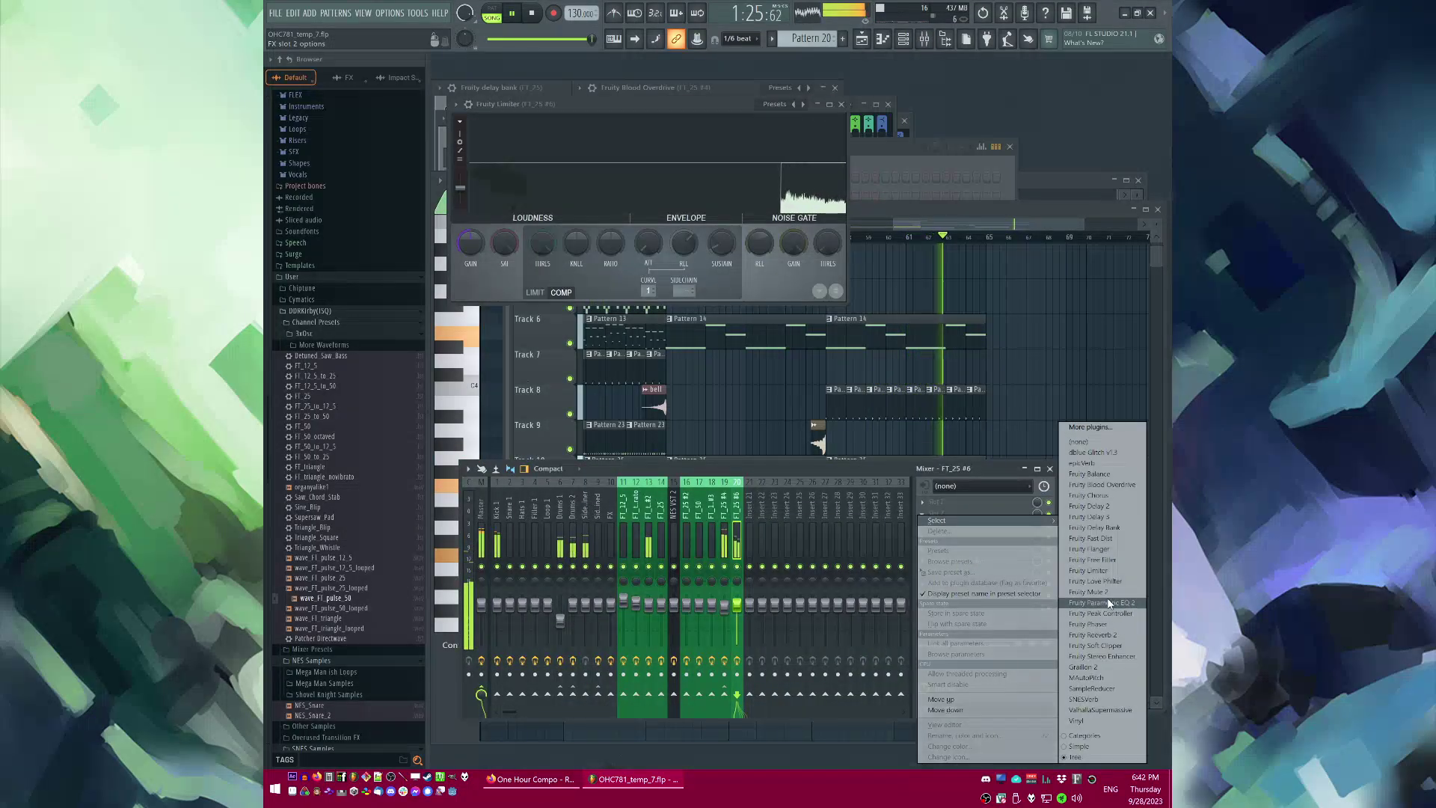
click(1107, 602)
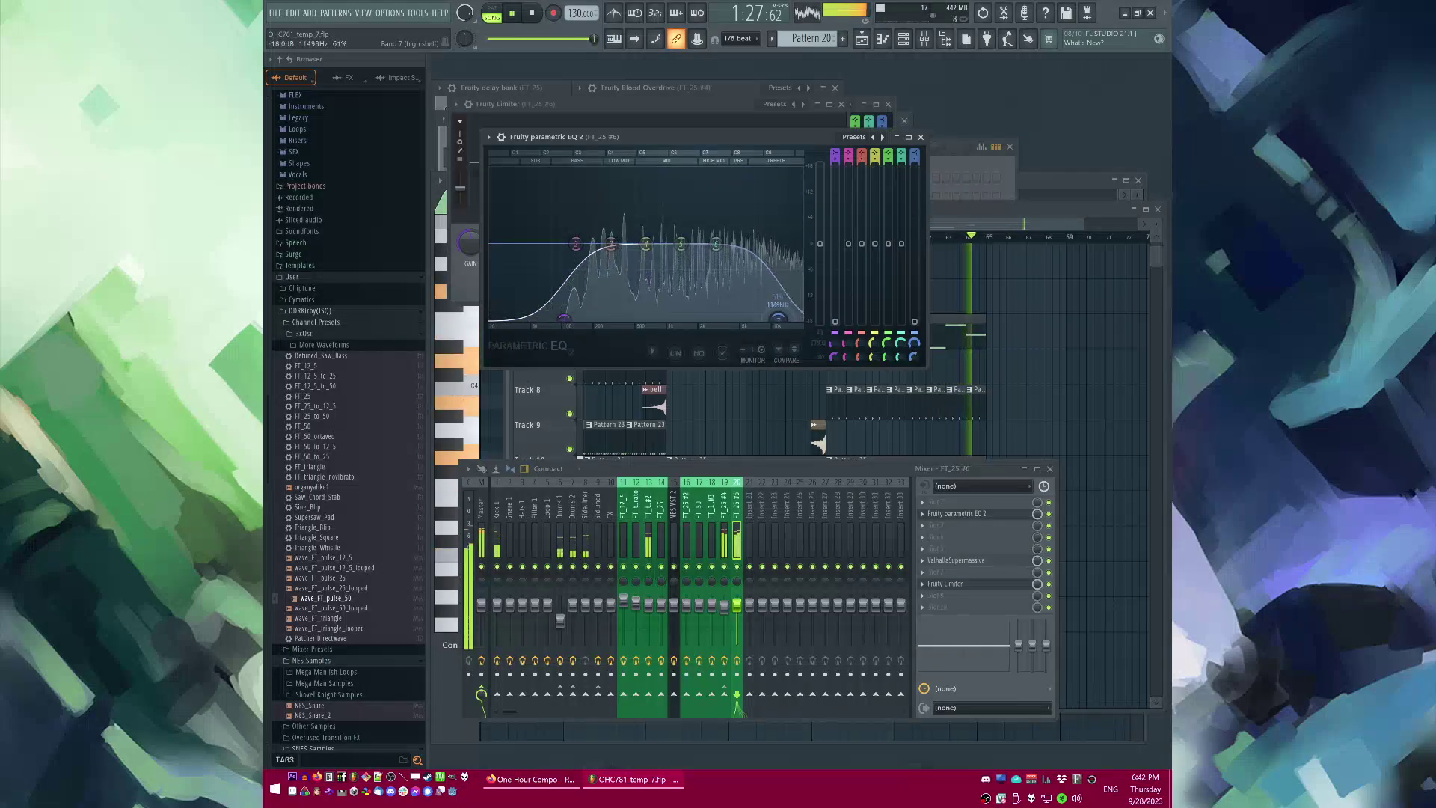
drag(778, 318, 775, 318)
right_click(737, 566)
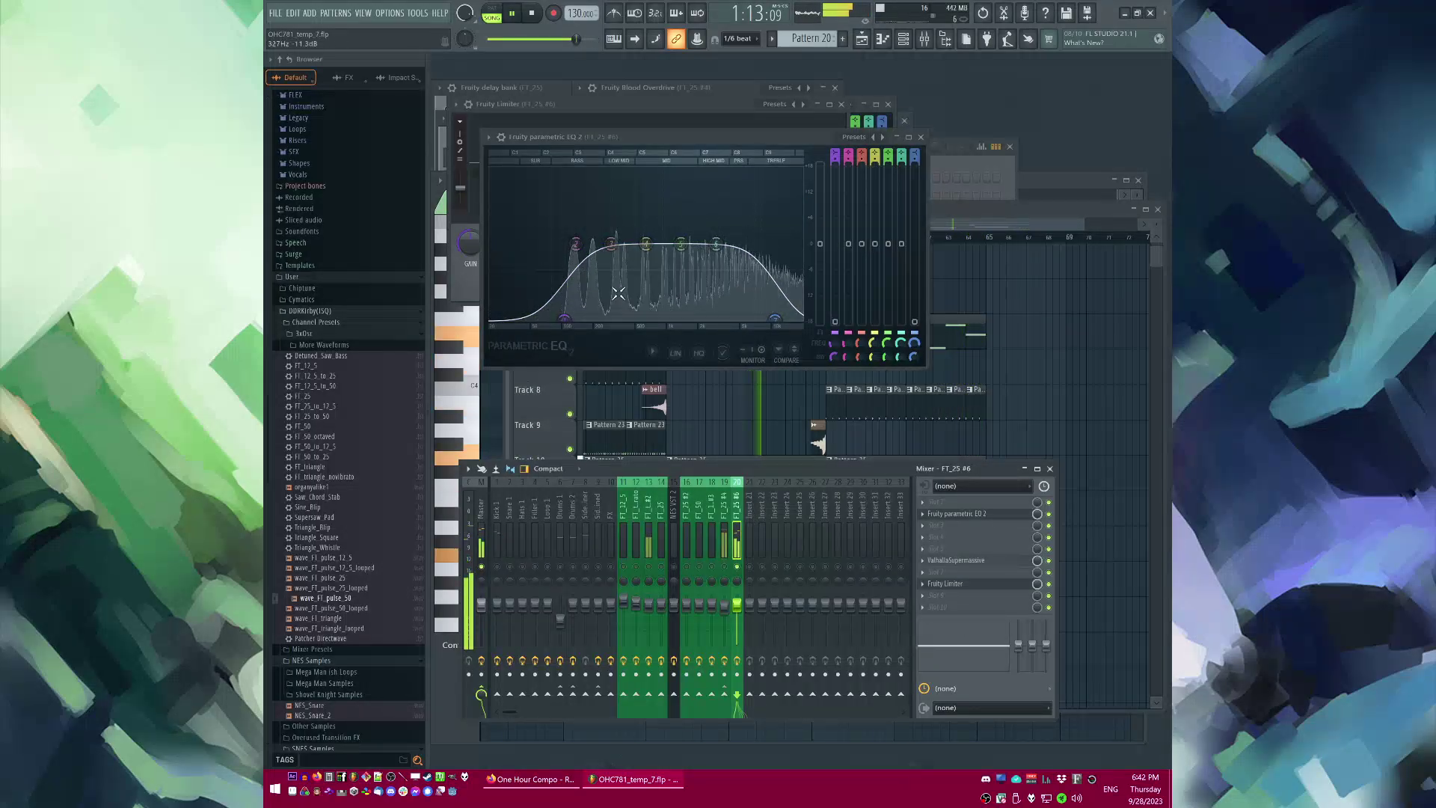
Step: Send the Sidechainer track to FT_25 #6 and set its Fruity Limiter's sidechain input to 1
click(956, 584)
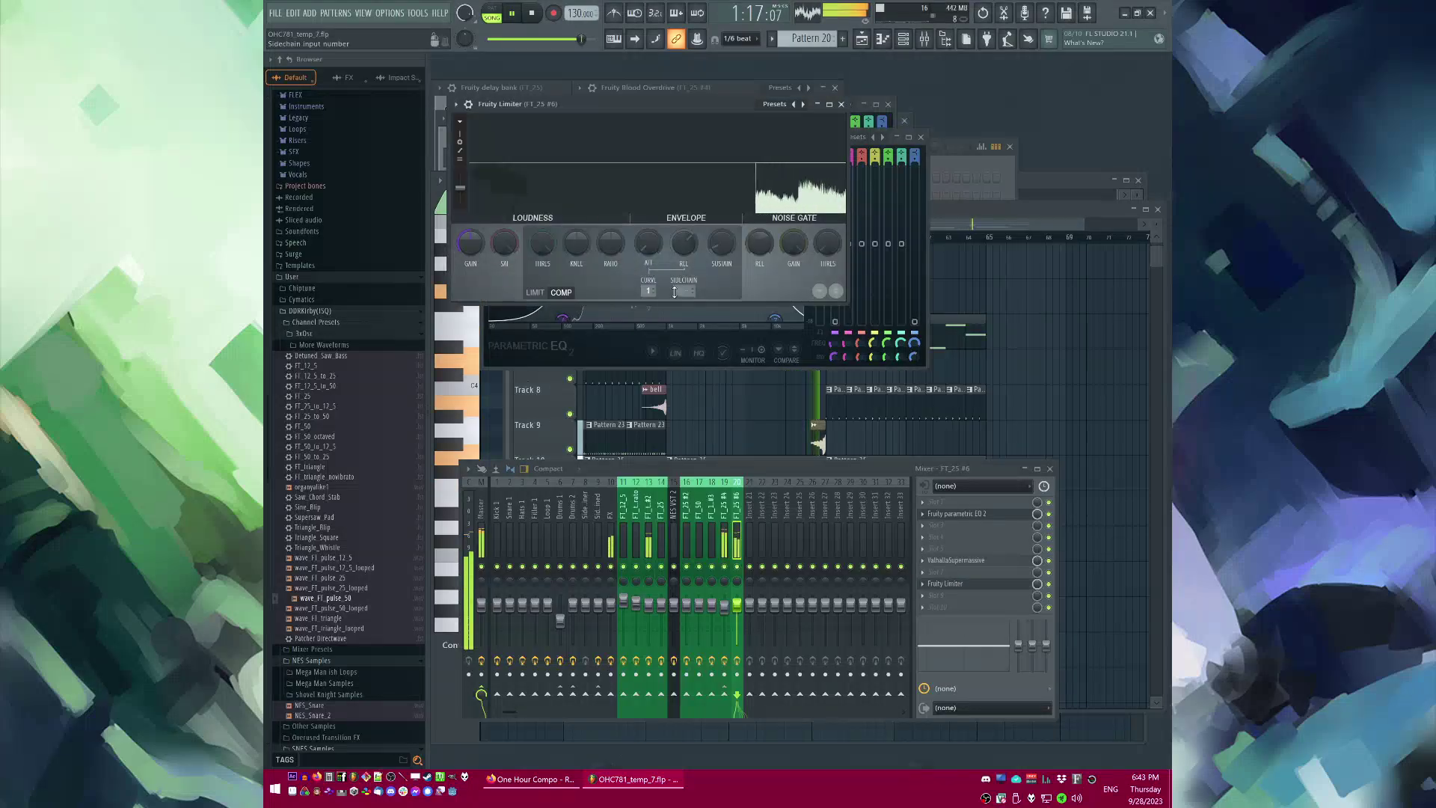
click(585, 516)
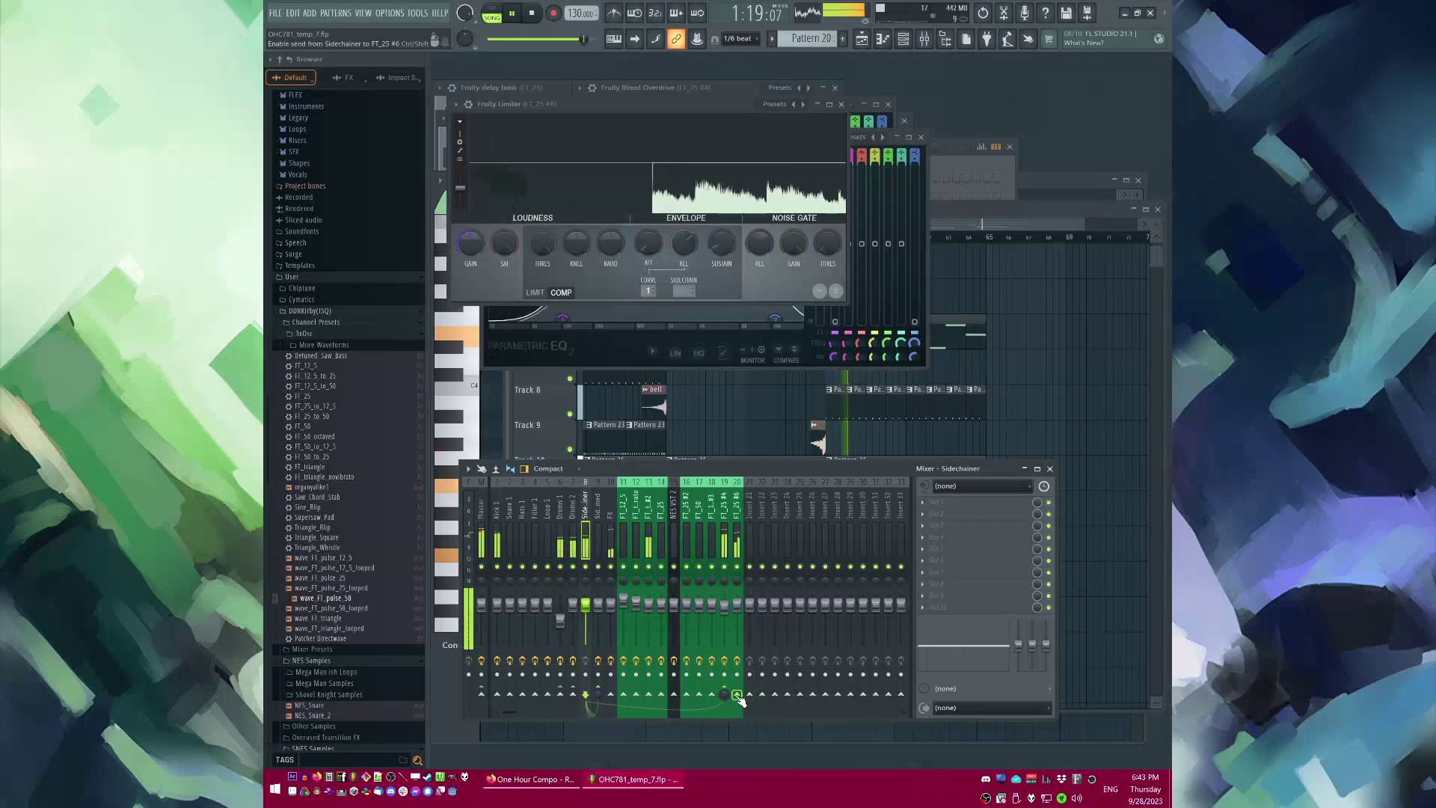
click(738, 573)
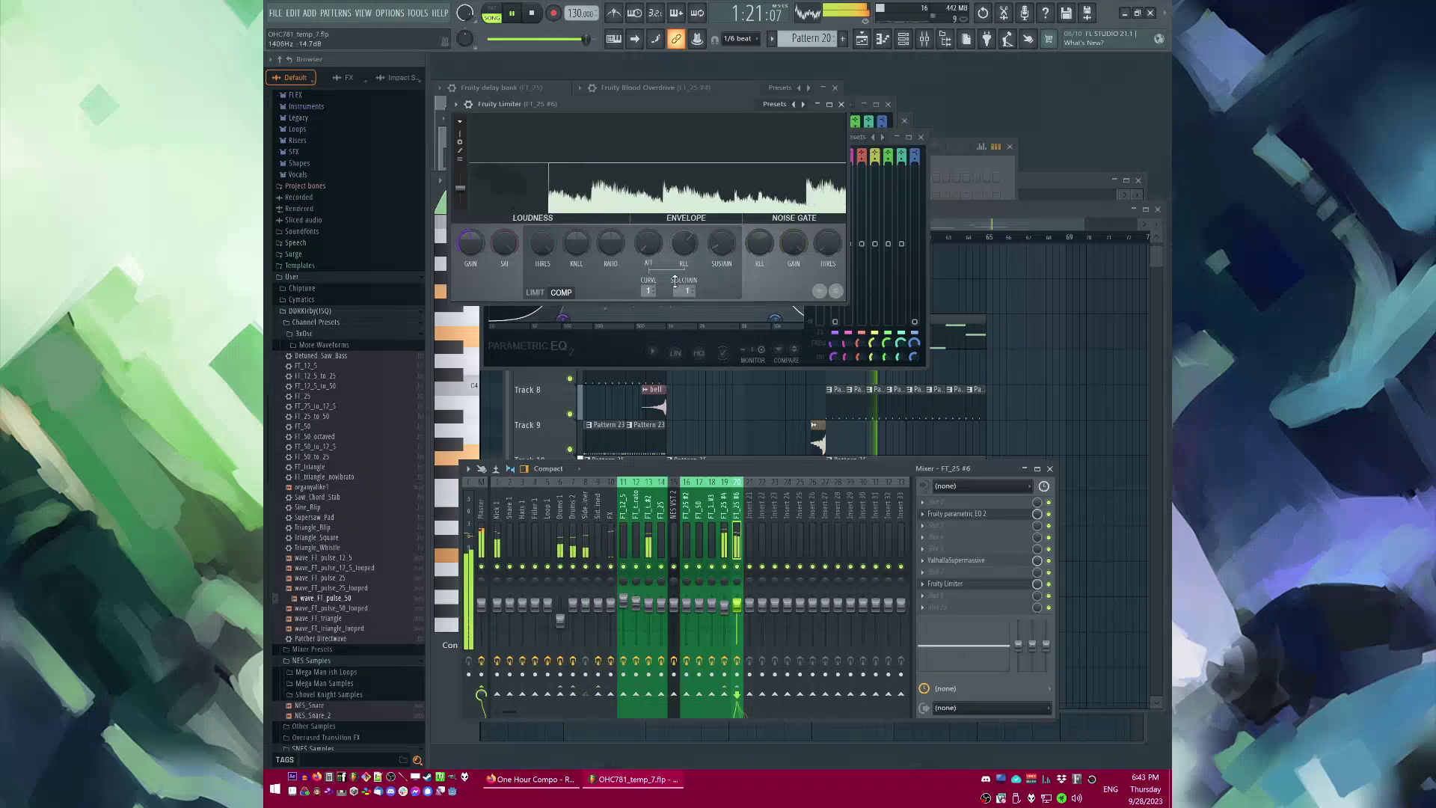
Step: Lower the compressor threshold in the FT_25 #6 limiter, set the ratio to 6.0:1 and adjust the release time
drag(533, 253, 533, 291)
drag(613, 250, 613, 224)
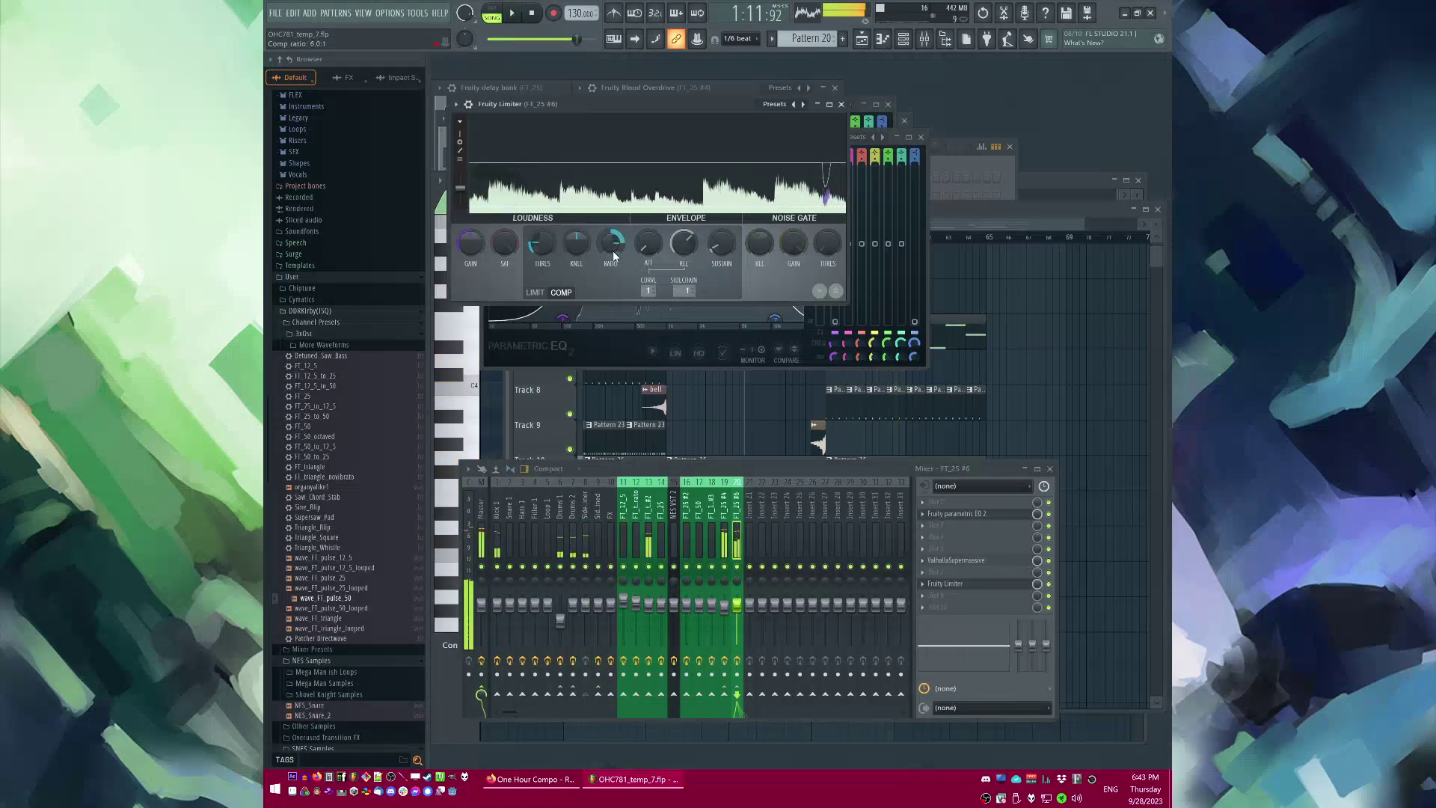
click(925, 394)
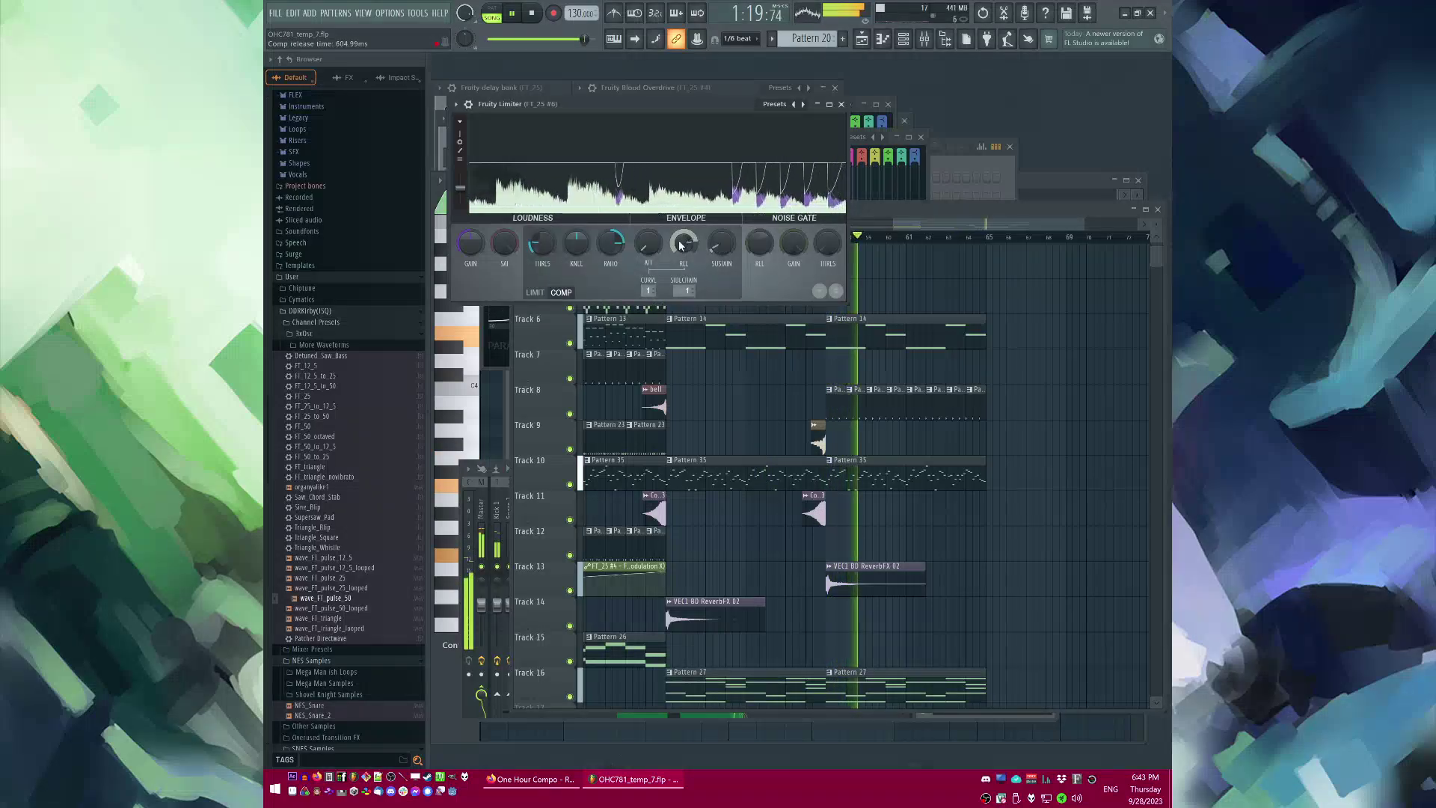
click(1029, 407)
key(F9)
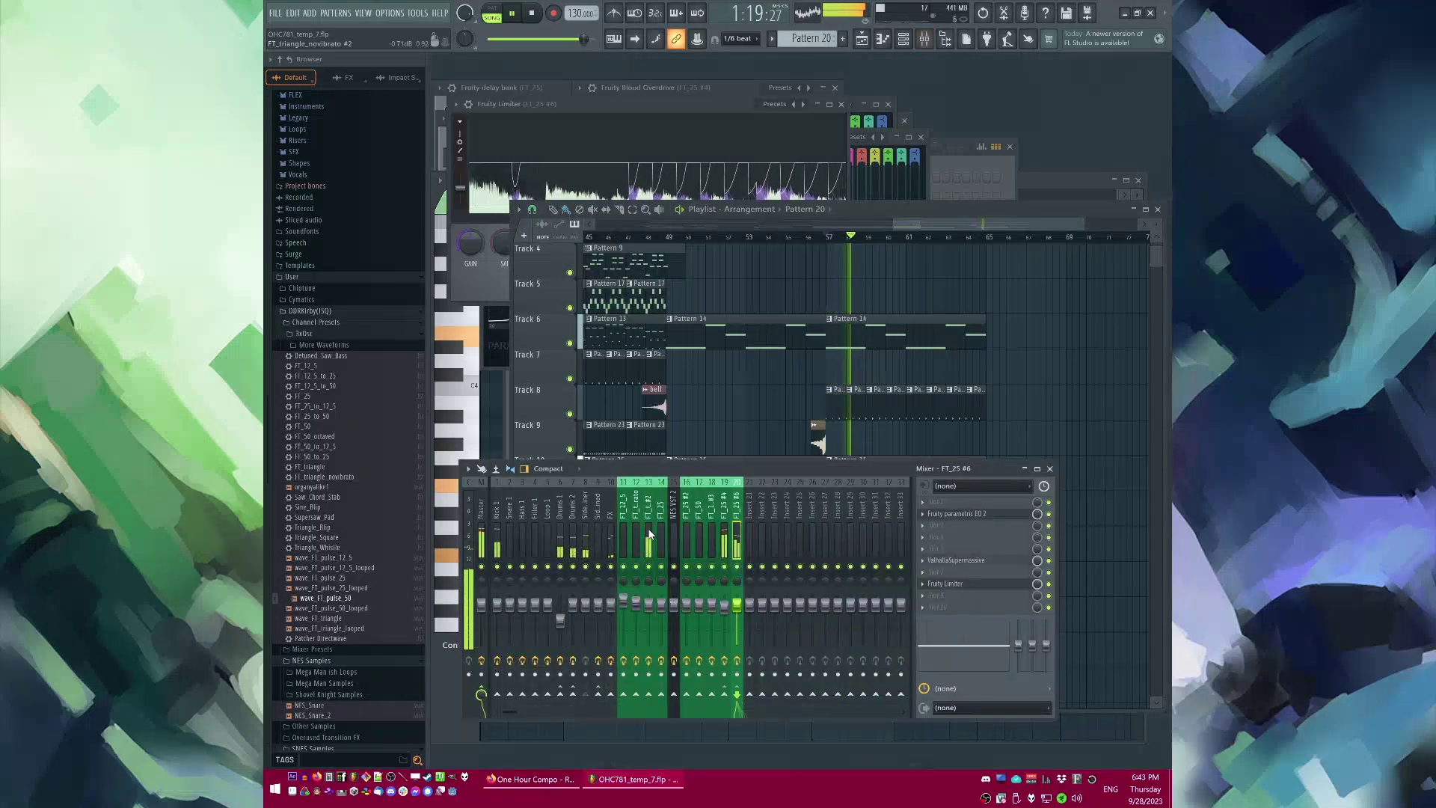
click(1043, 426)
scroll(1064, 429, up, 2)
key(F8)
key(F8)
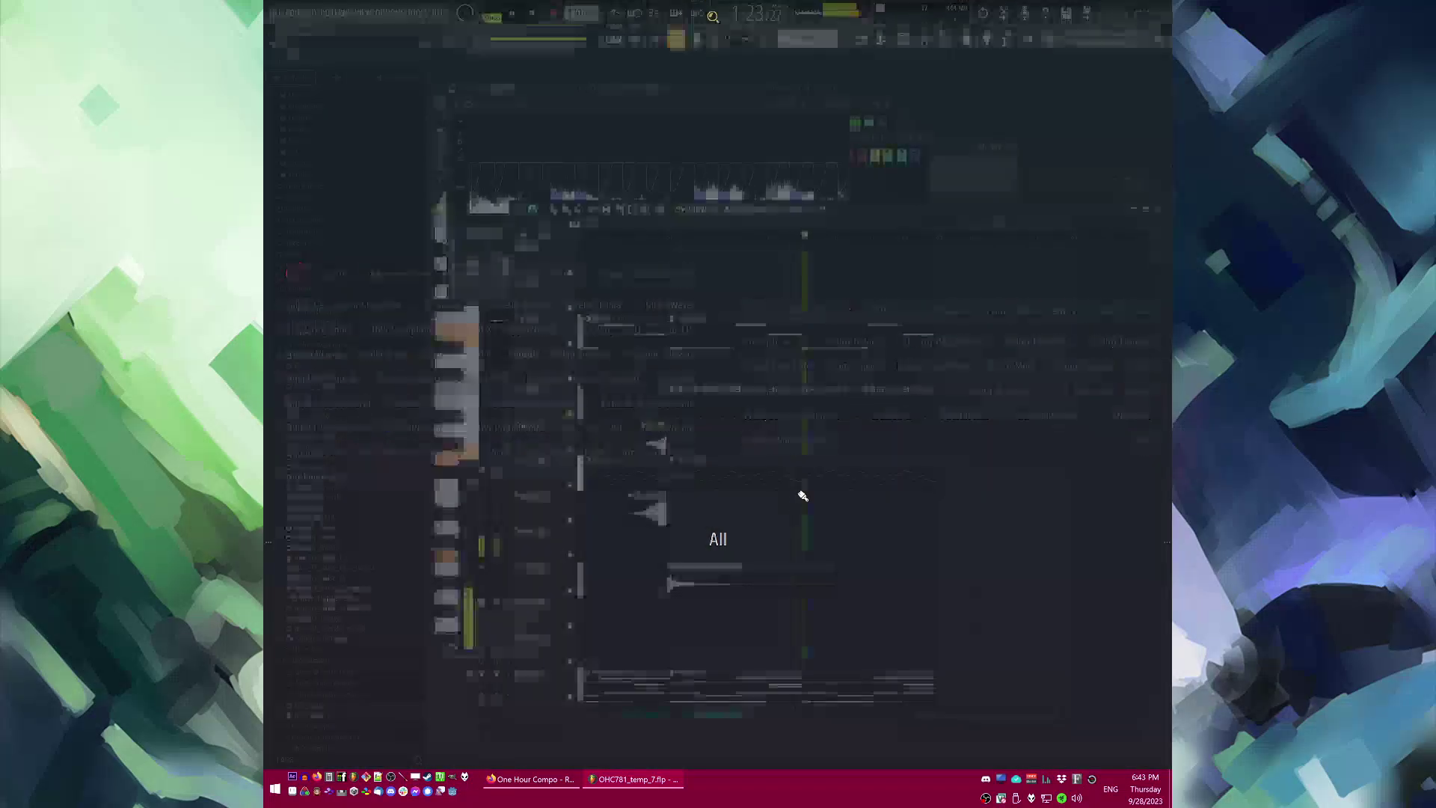
key(F9)
click(660, 504)
right_click(1044, 440)
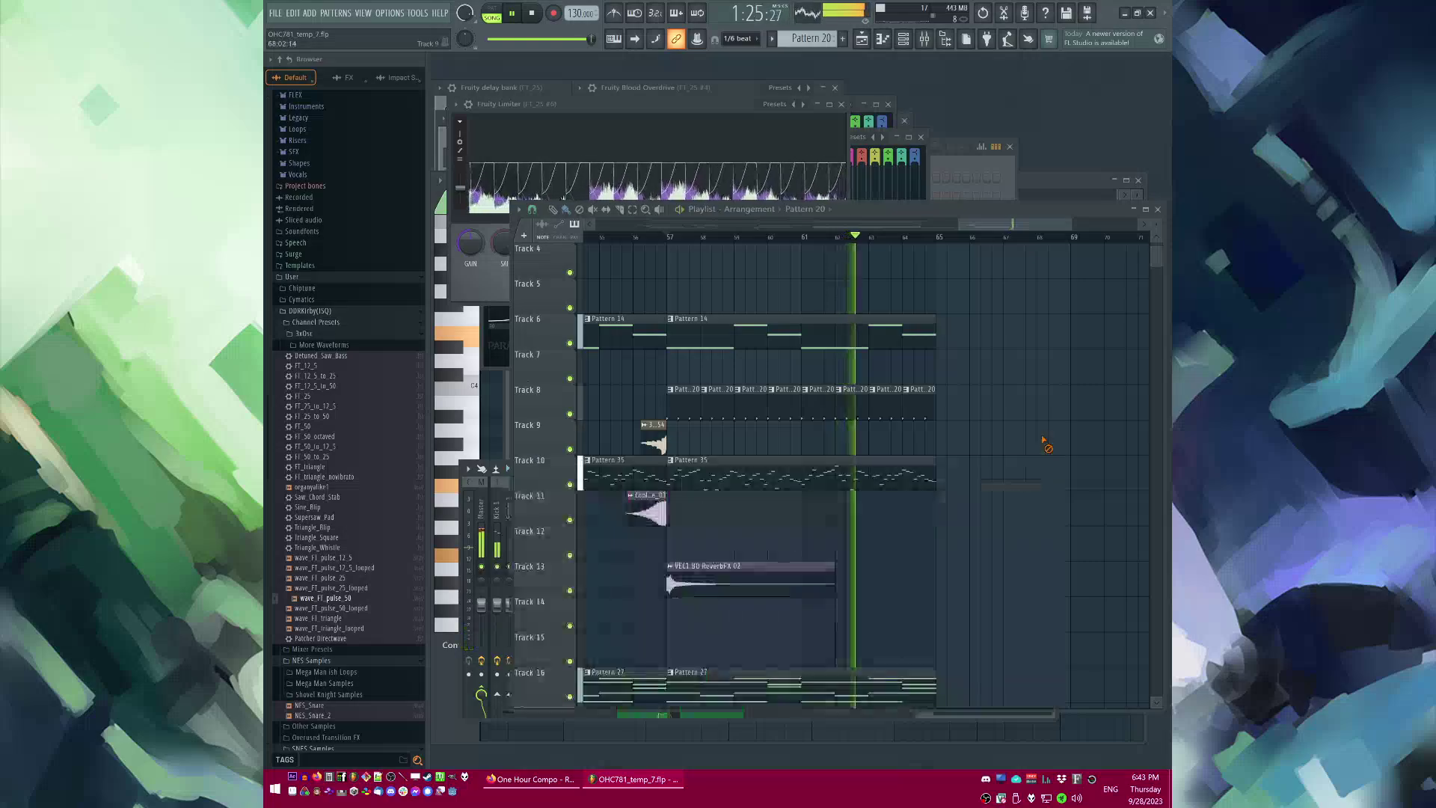
scroll(1044, 440, down, 3)
Step: Replace the Pattern 14 clip at bar 57 on Track 6 with Pattern 13 clips at bars 57 and 61
click(820, 236)
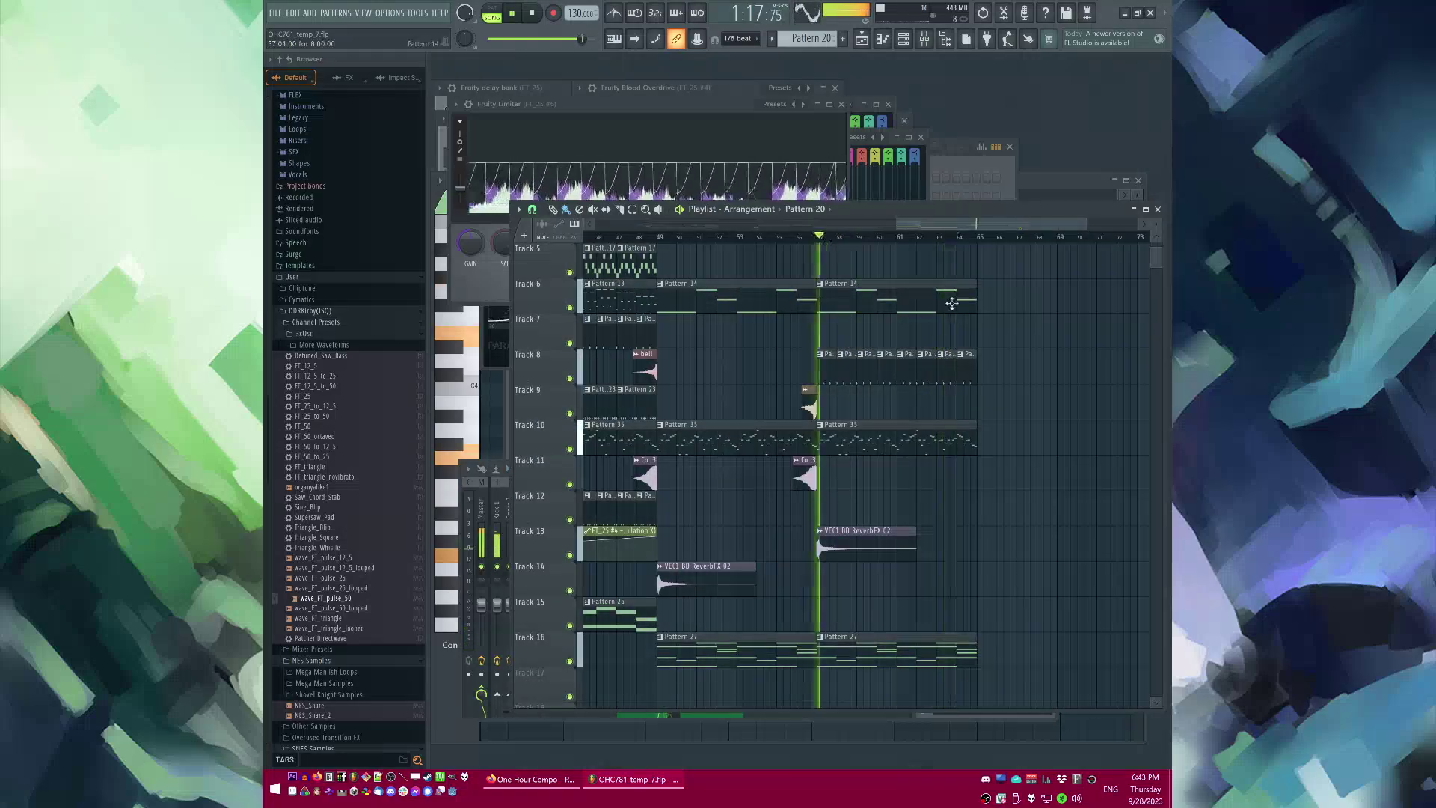
scroll(1014, 341, up, 2)
scroll(1010, 344, up, 3)
scroll(1012, 346, down, 2)
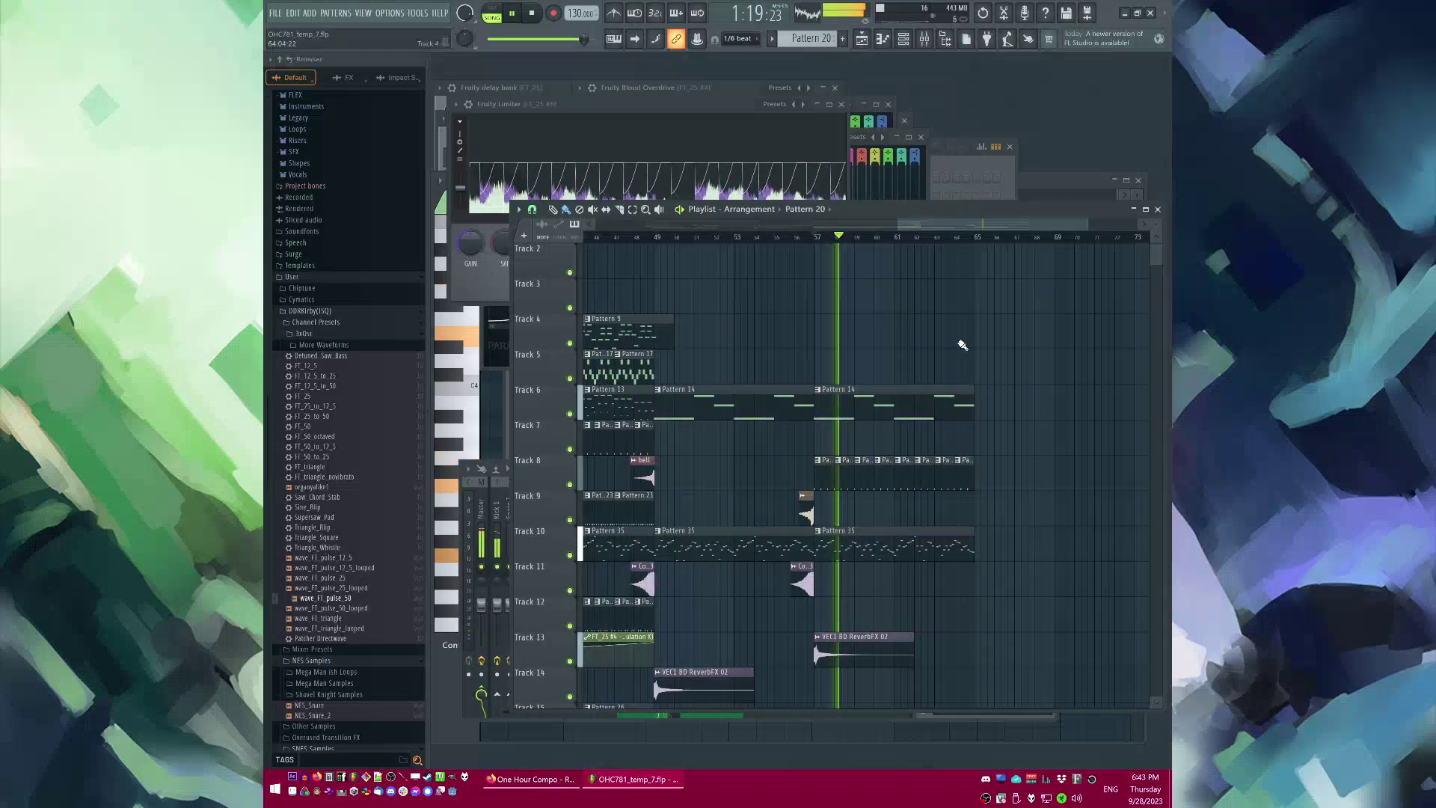
click(632, 404)
right_click(823, 412)
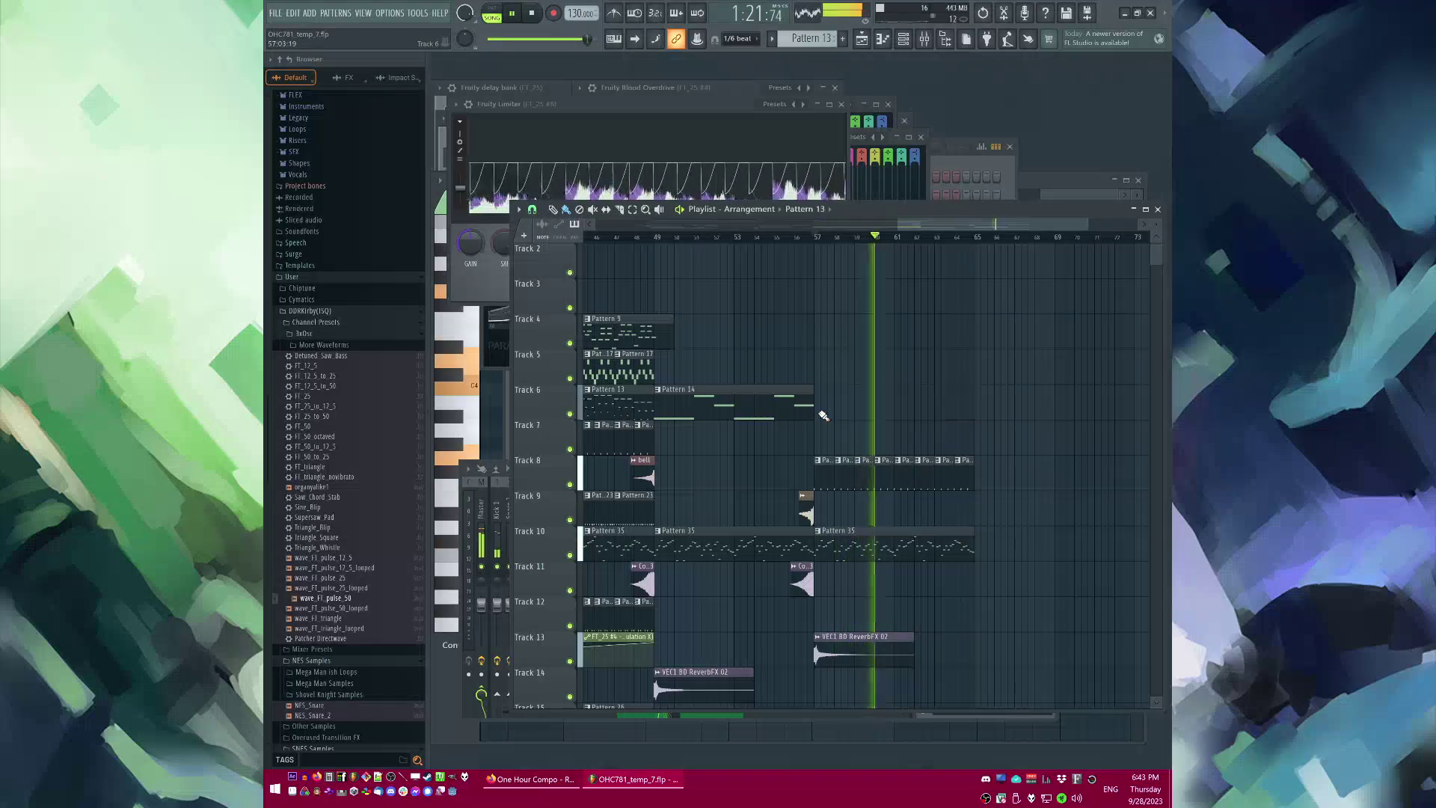
click(823, 412)
click(818, 236)
click(903, 411)
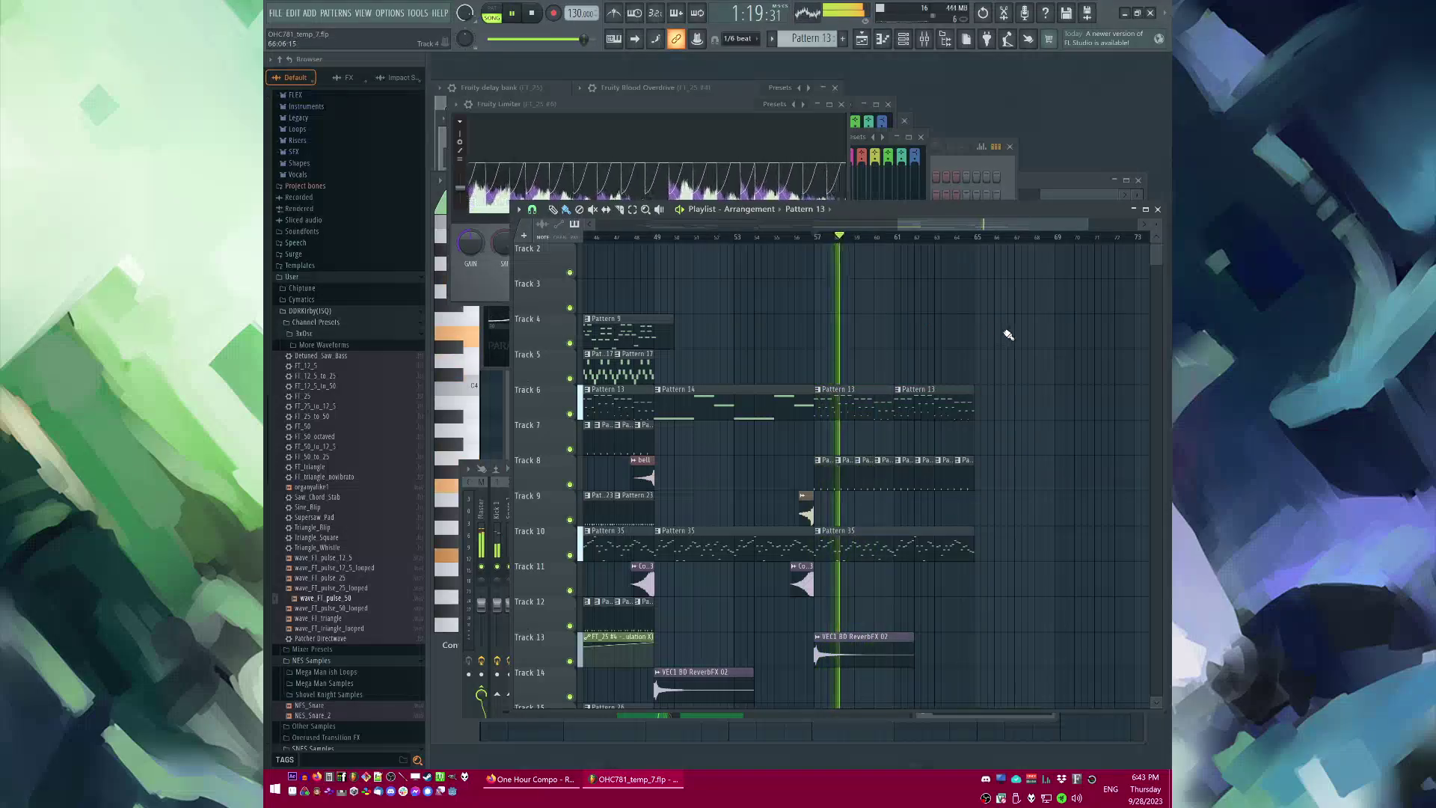
scroll(1003, 332, up, 2)
scroll(1003, 337, down, 2)
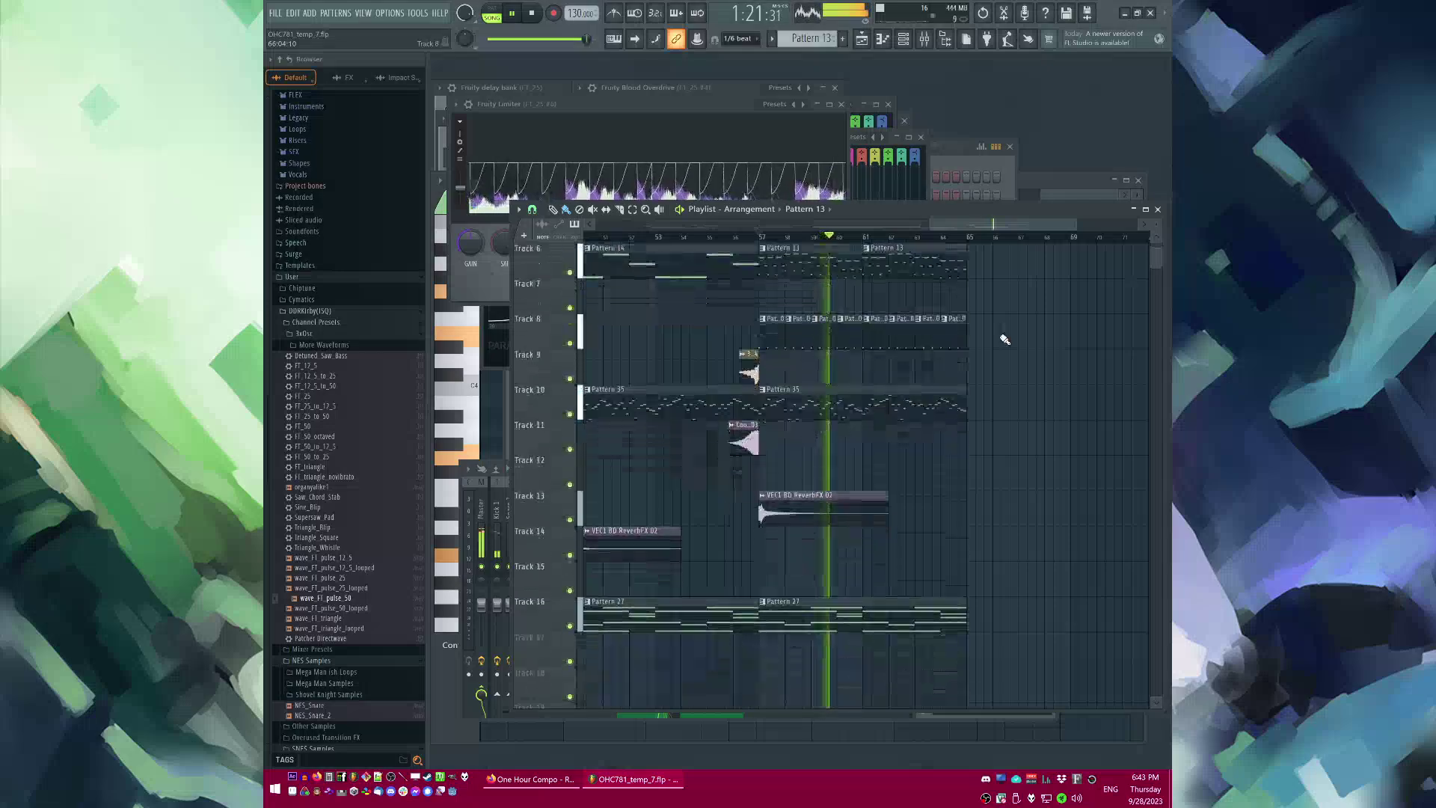
scroll(1003, 337, up, 4)
scroll(837, 272, down, 2)
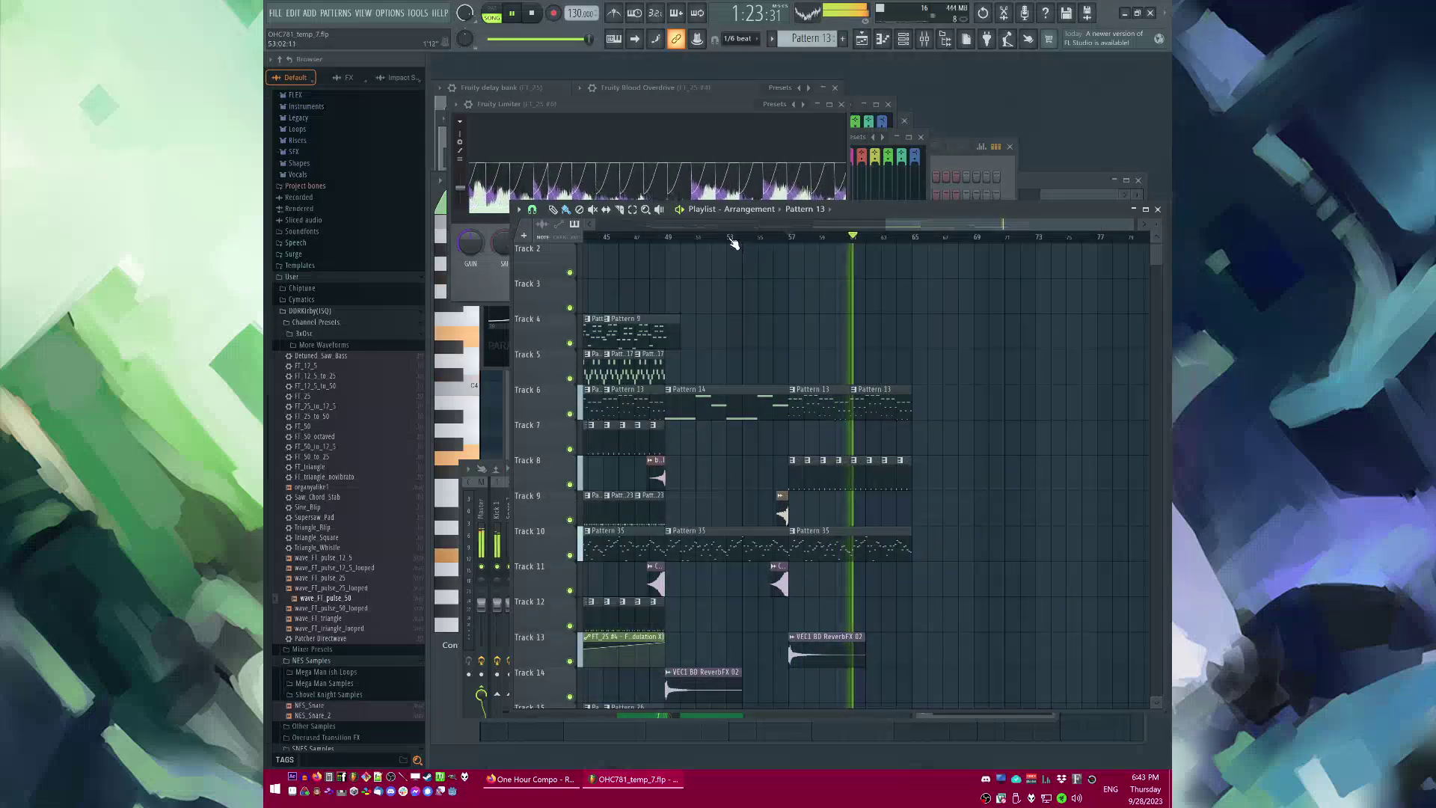
Step: Fill bars 57 to 65 with Pattern 23 clips on Track 7 and Pattern 17 clips on Track 5
click(762, 241)
scroll(901, 312, down, 1)
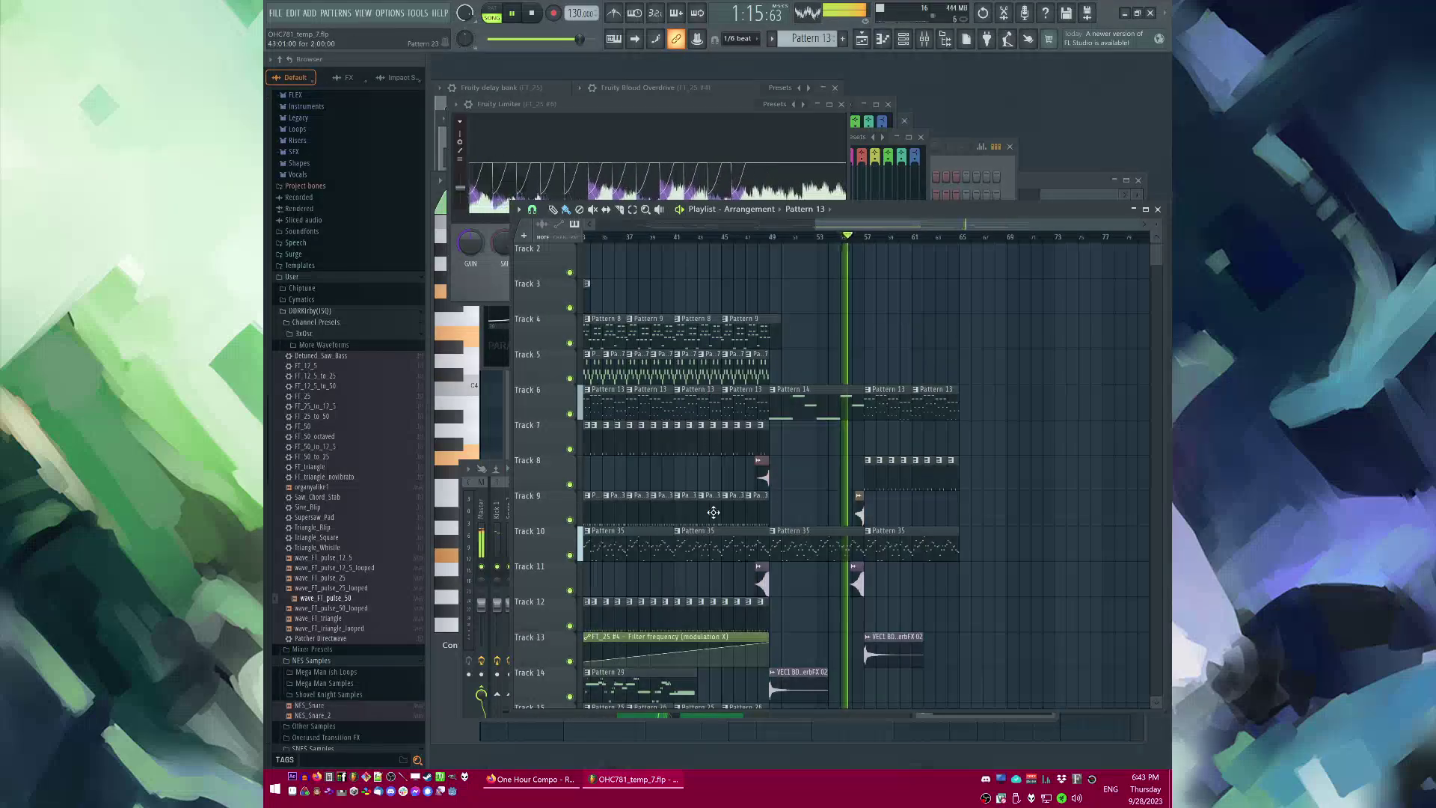
click(683, 516)
scroll(897, 528, up, 3)
click(838, 441)
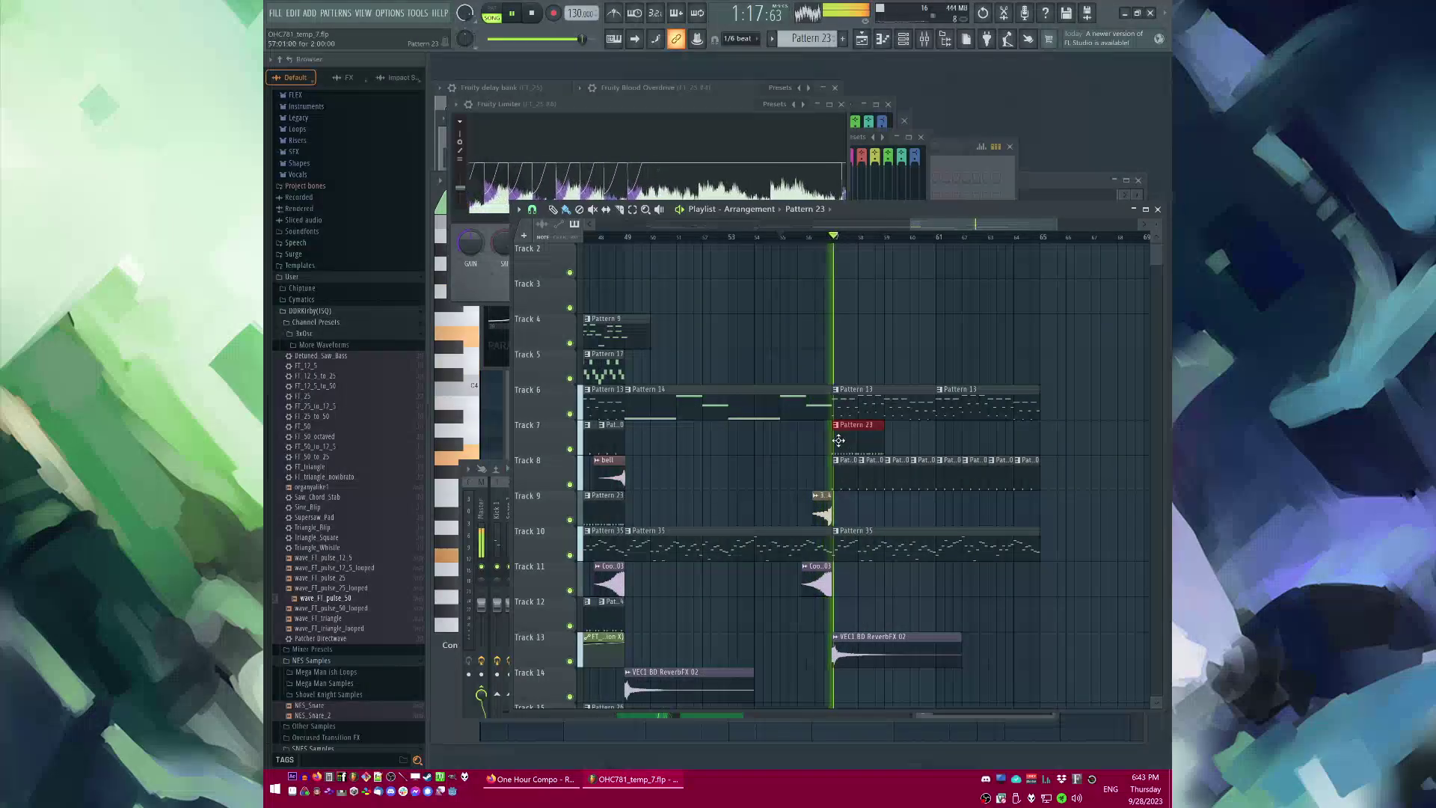
drag(890, 445, 1051, 451)
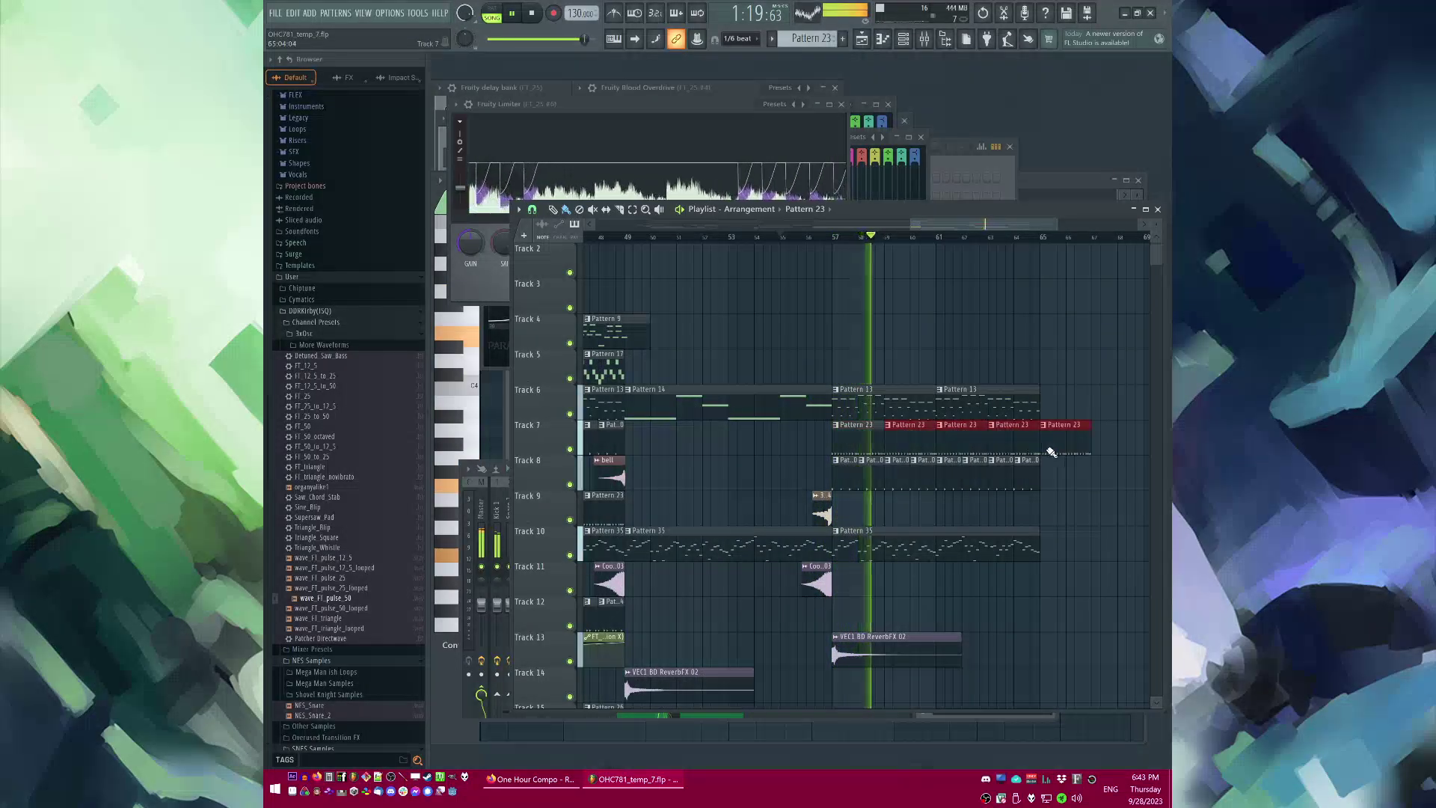
scroll(1019, 314, down, 2)
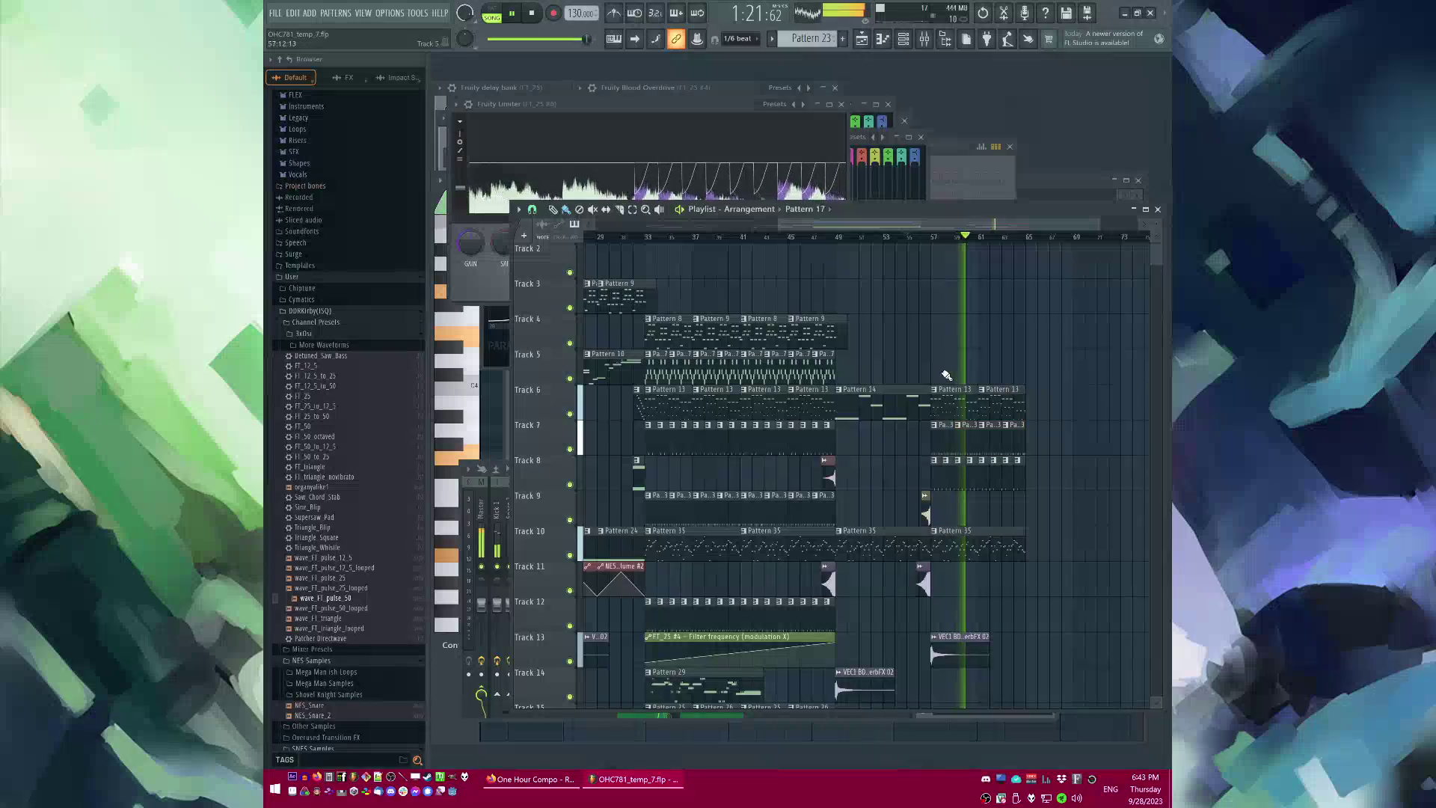
drag(946, 375, 1034, 368)
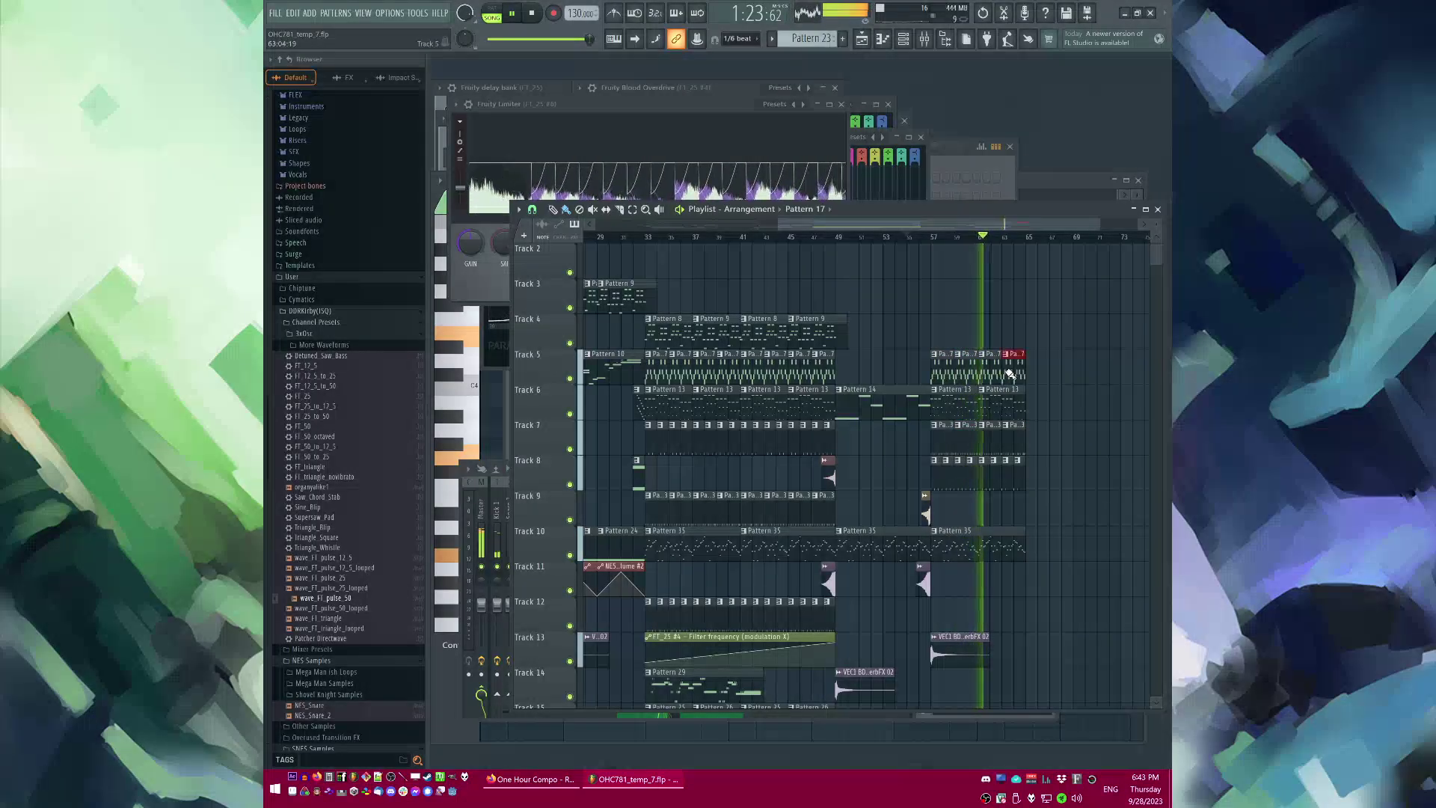
Step: Fill bars 57 to 65 on Track 12 with repeated Pattern 34 clips
scroll(826, 528, down, 1)
scroll(1032, 513, up, 2)
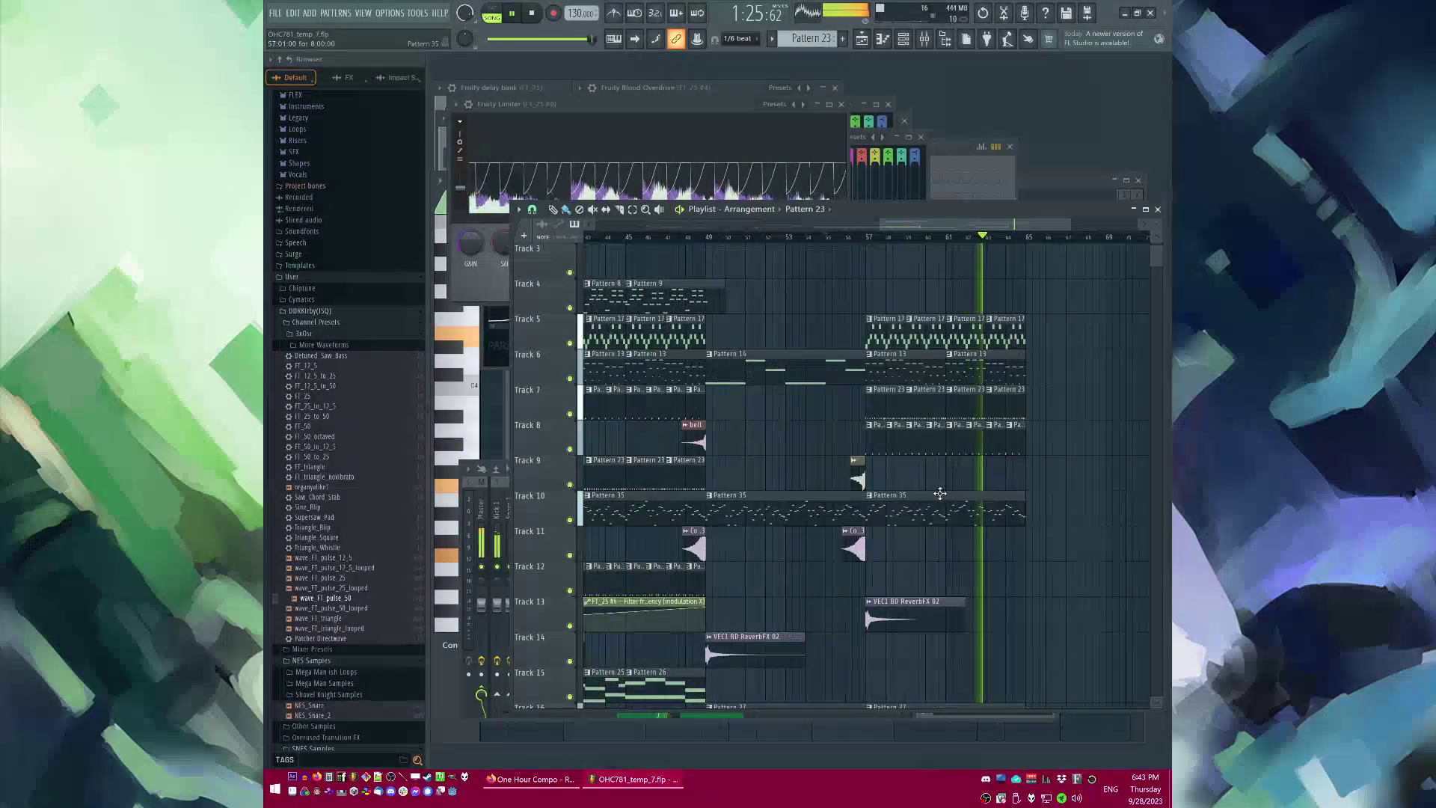
scroll(934, 494, down, 3)
scroll(928, 490, down, 1)
right_click(715, 464)
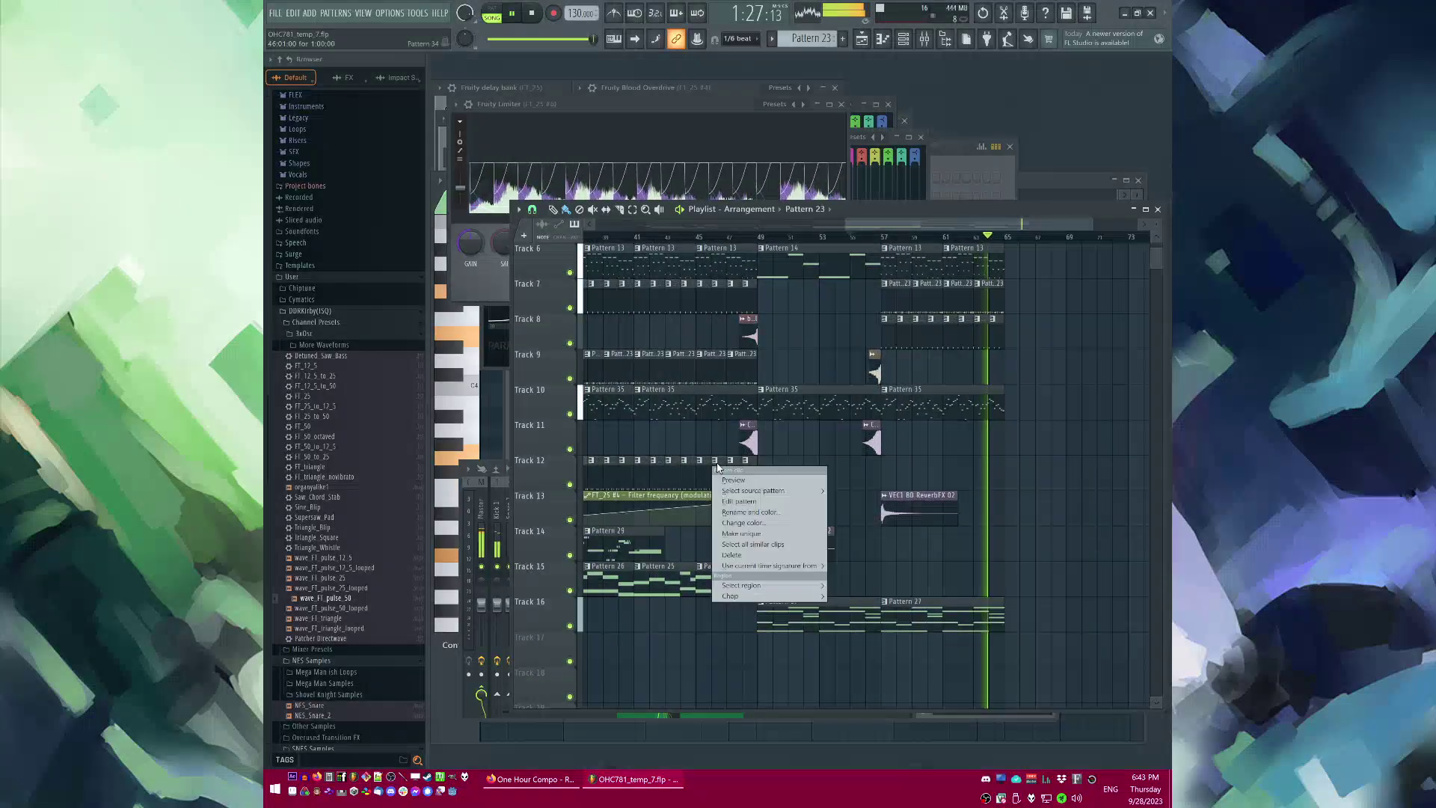
click(879, 475)
click(751, 479)
click(887, 477)
drag(890, 481, 998, 486)
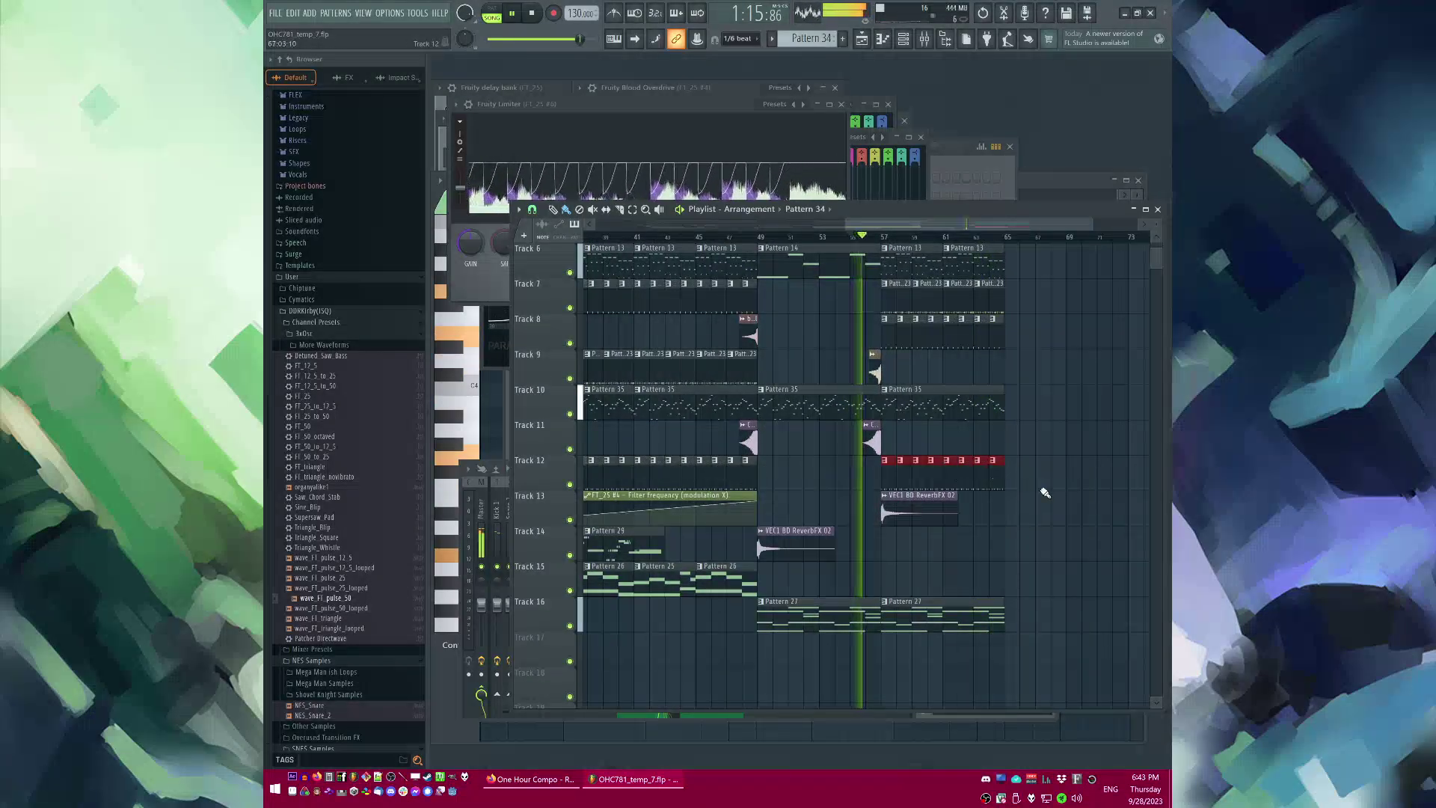
scroll(1061, 496, up, 5)
scroll(805, 291, down, 3)
scroll(806, 291, up, 4)
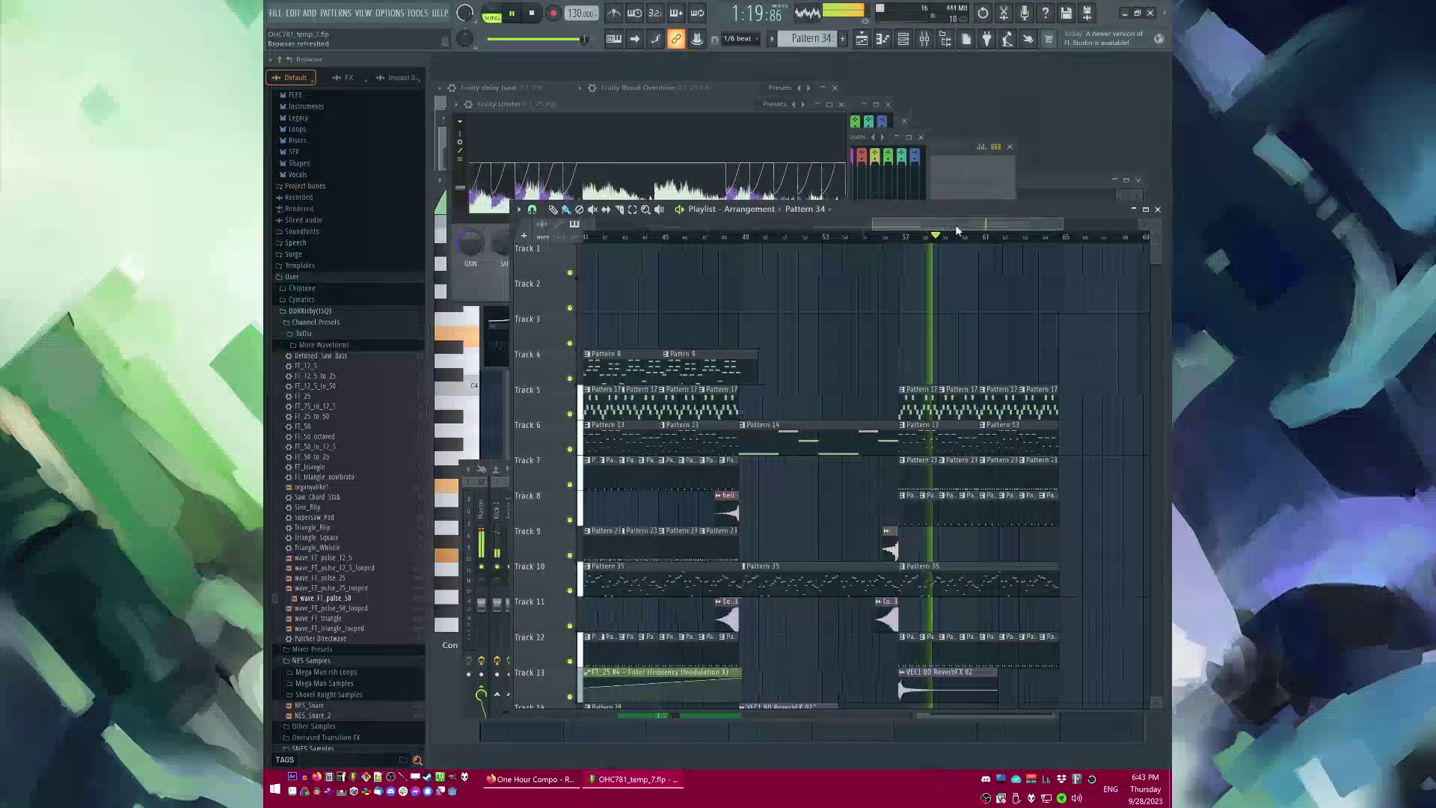
drag(954, 224, 1009, 224)
key(F4)
key(Return)
click(745, 341)
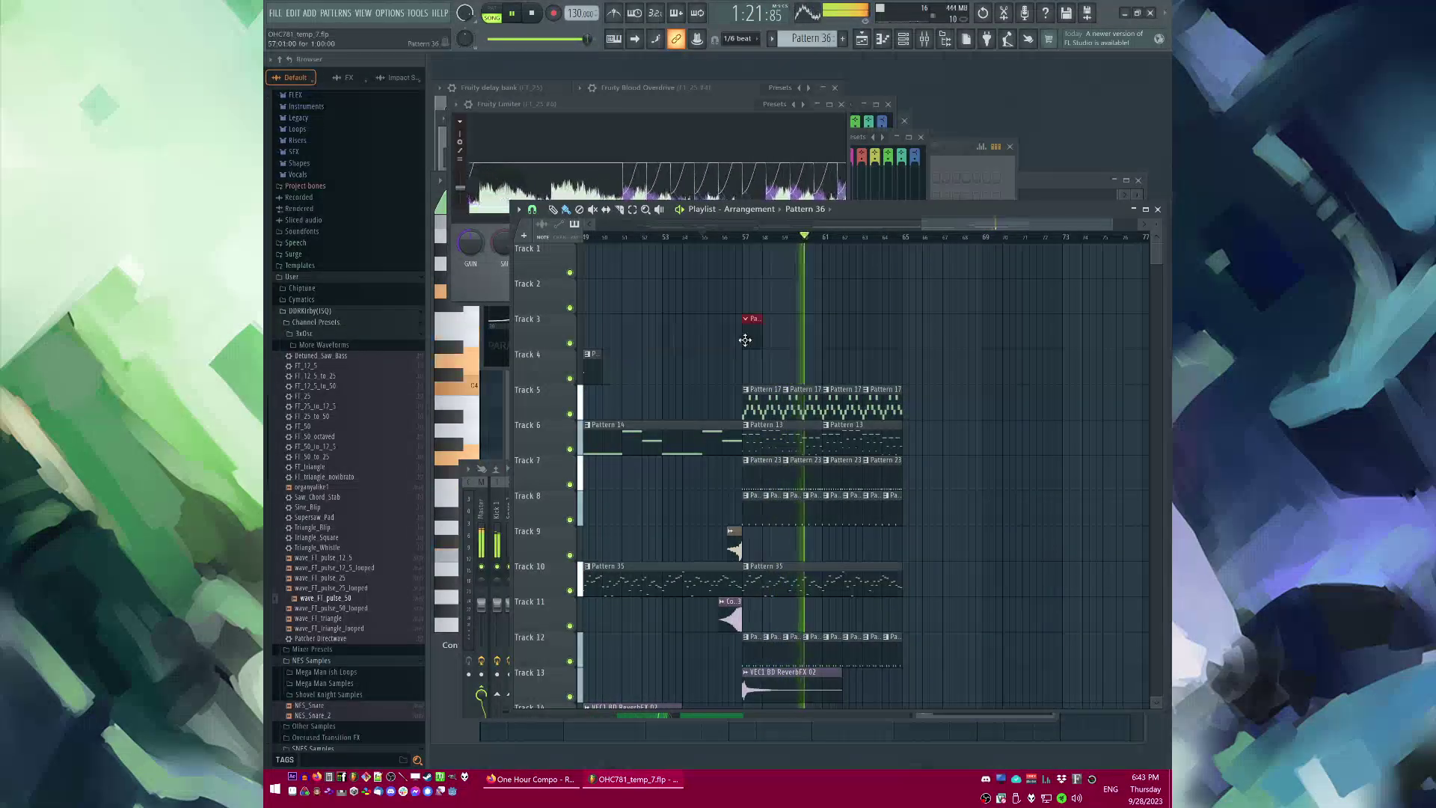
Step: Place the Pattern 10 melody from Track 2 on Track 4 at bar 57 and make the clip unique
scroll(920, 343, down, 4)
click(591, 237)
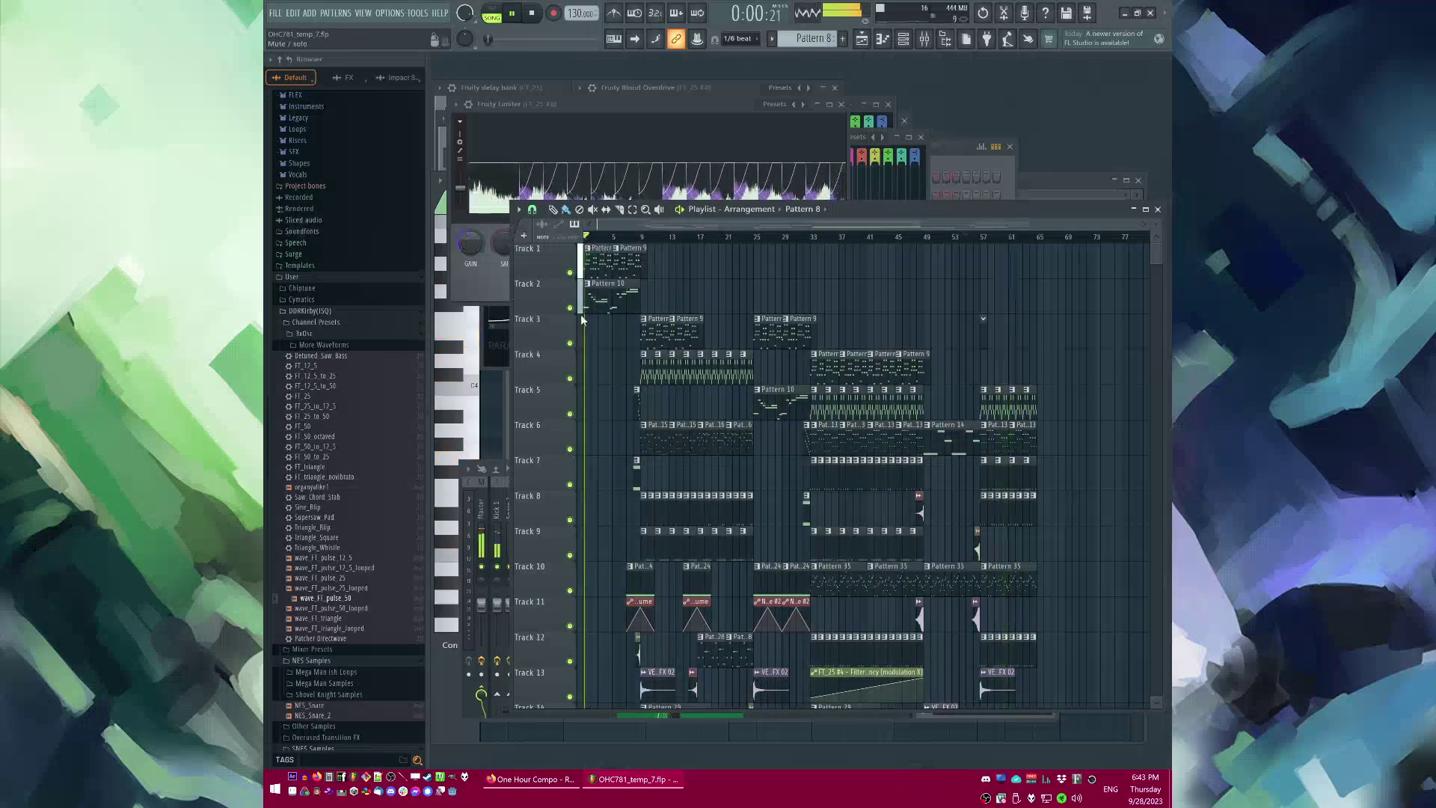
click(601, 290)
scroll(994, 368, up, 4)
click(907, 372)
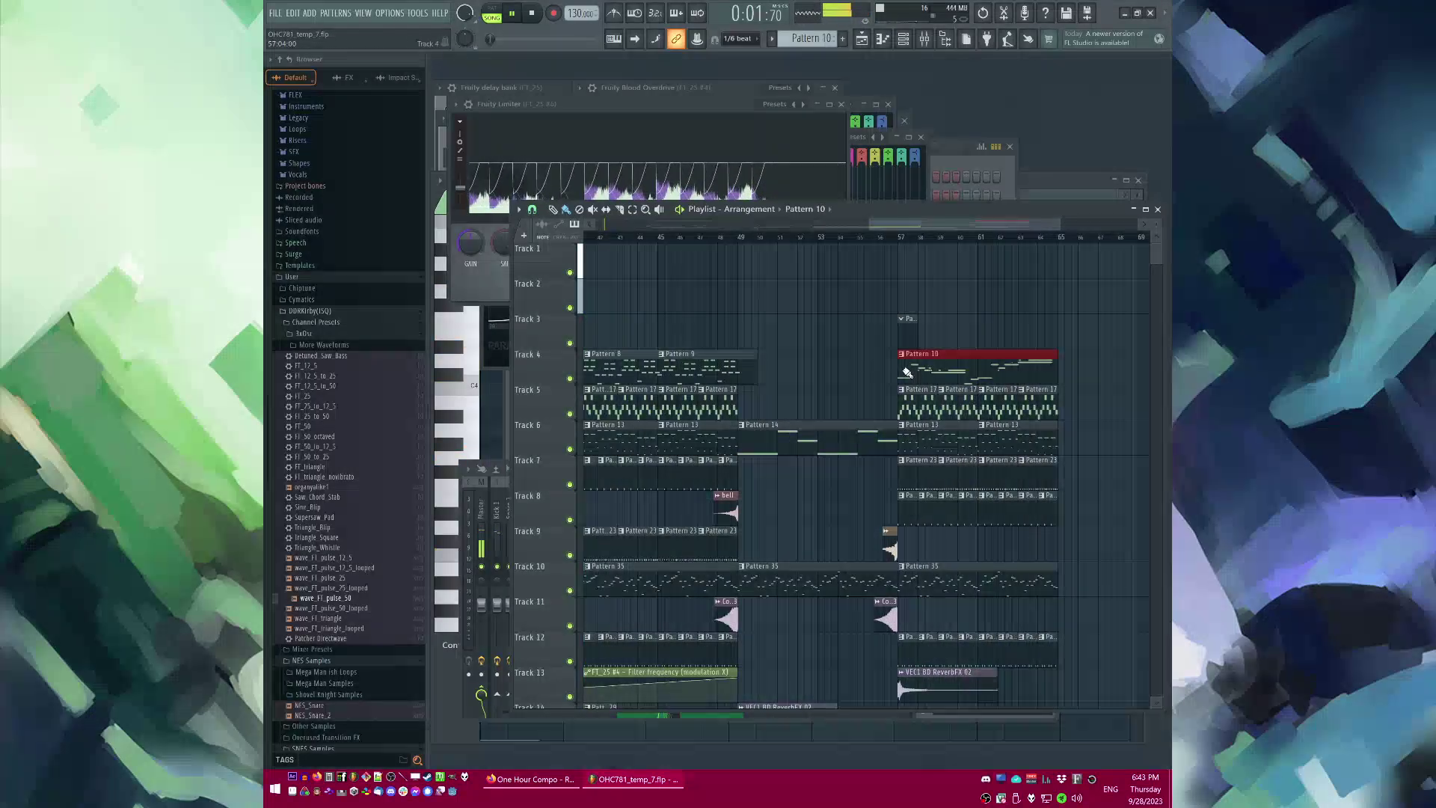
click(890, 237)
right_click(822, 373)
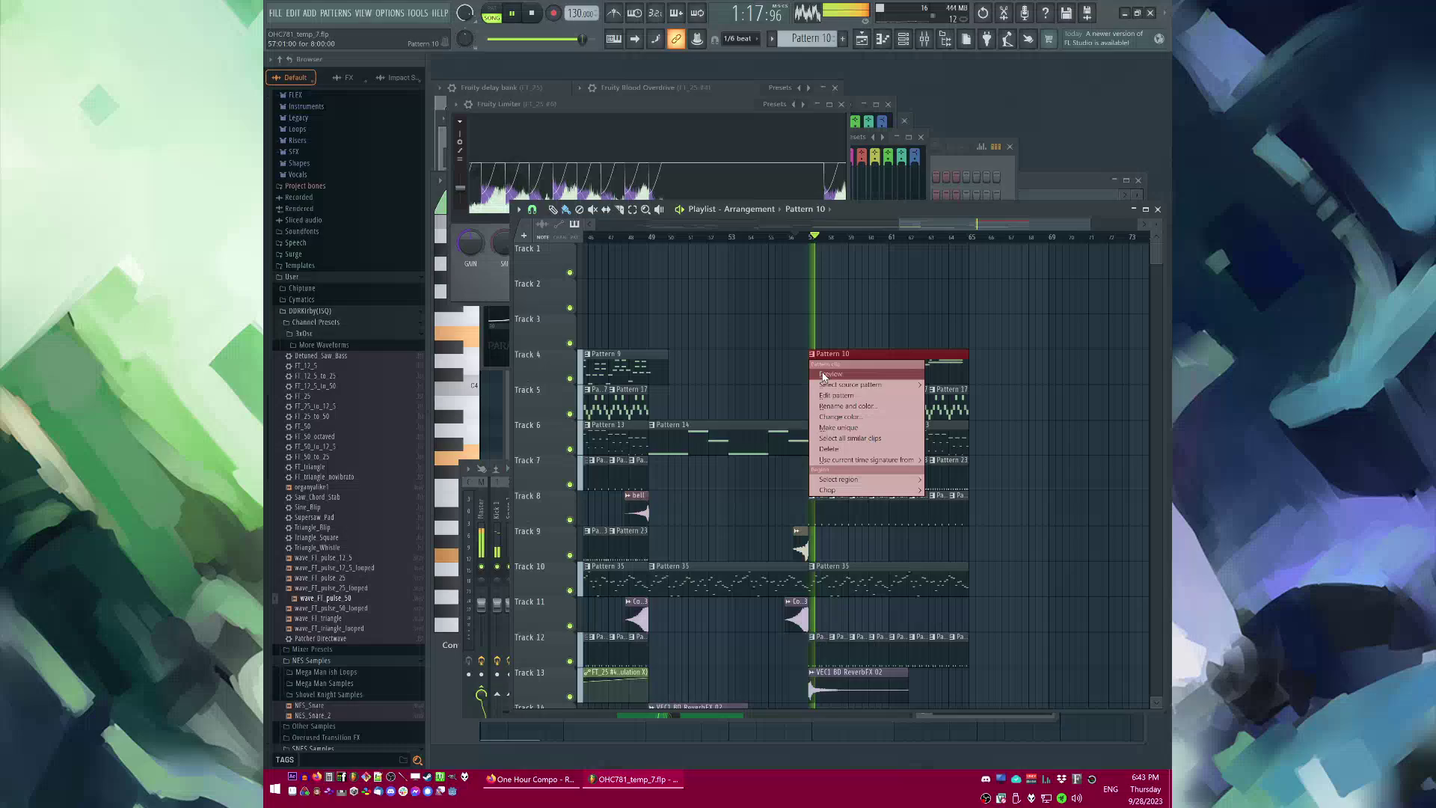
click(839, 428)
Step: Open the unique melody pattern and remove the notes from its second FT_triangle vibrato channel
double_click(839, 367)
key(l)
key(F6)
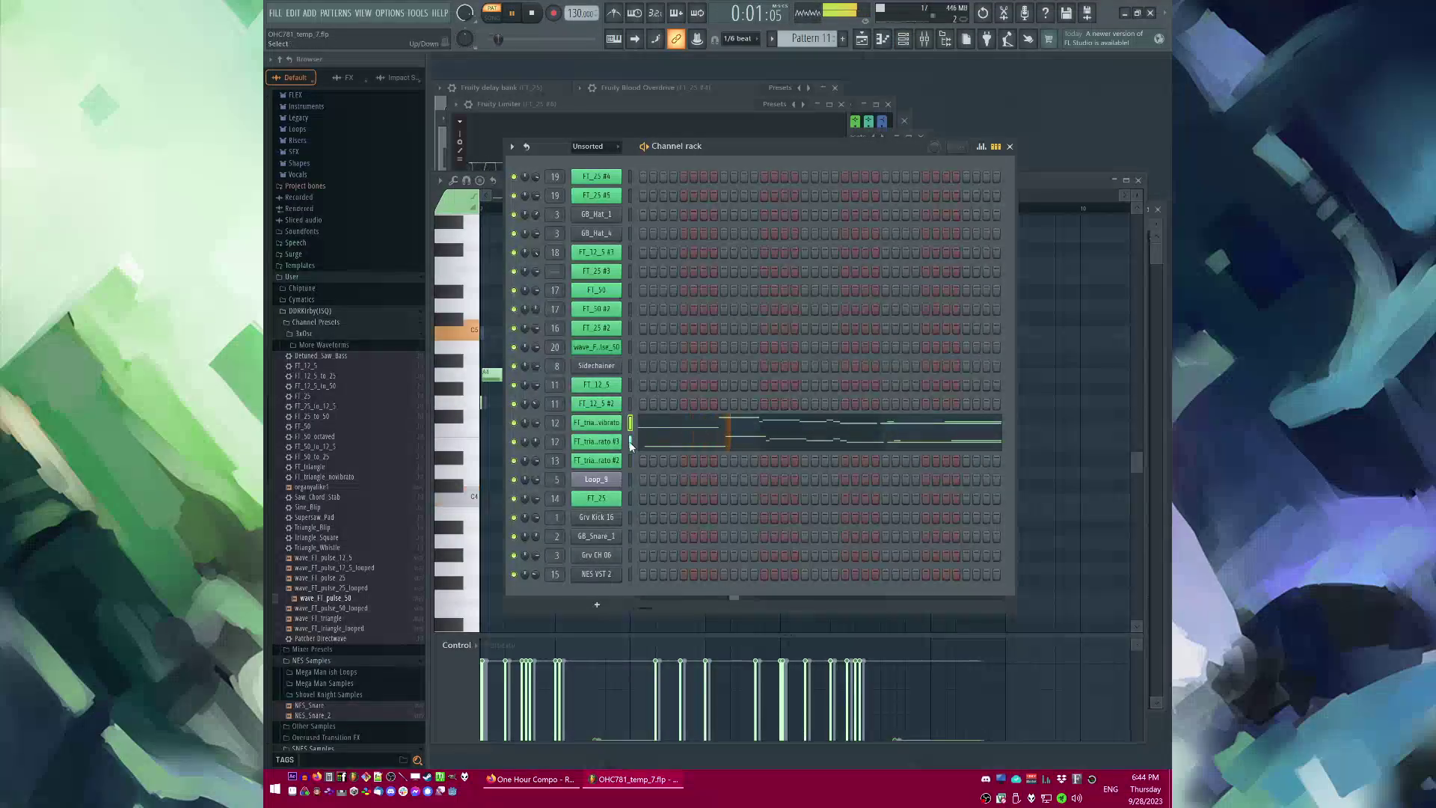
click(630, 444)
key(ctrl+x)
Step: Add an FT_50 preset channel below the two triangle channels and move the first triangle's notes onto it
click(631, 425)
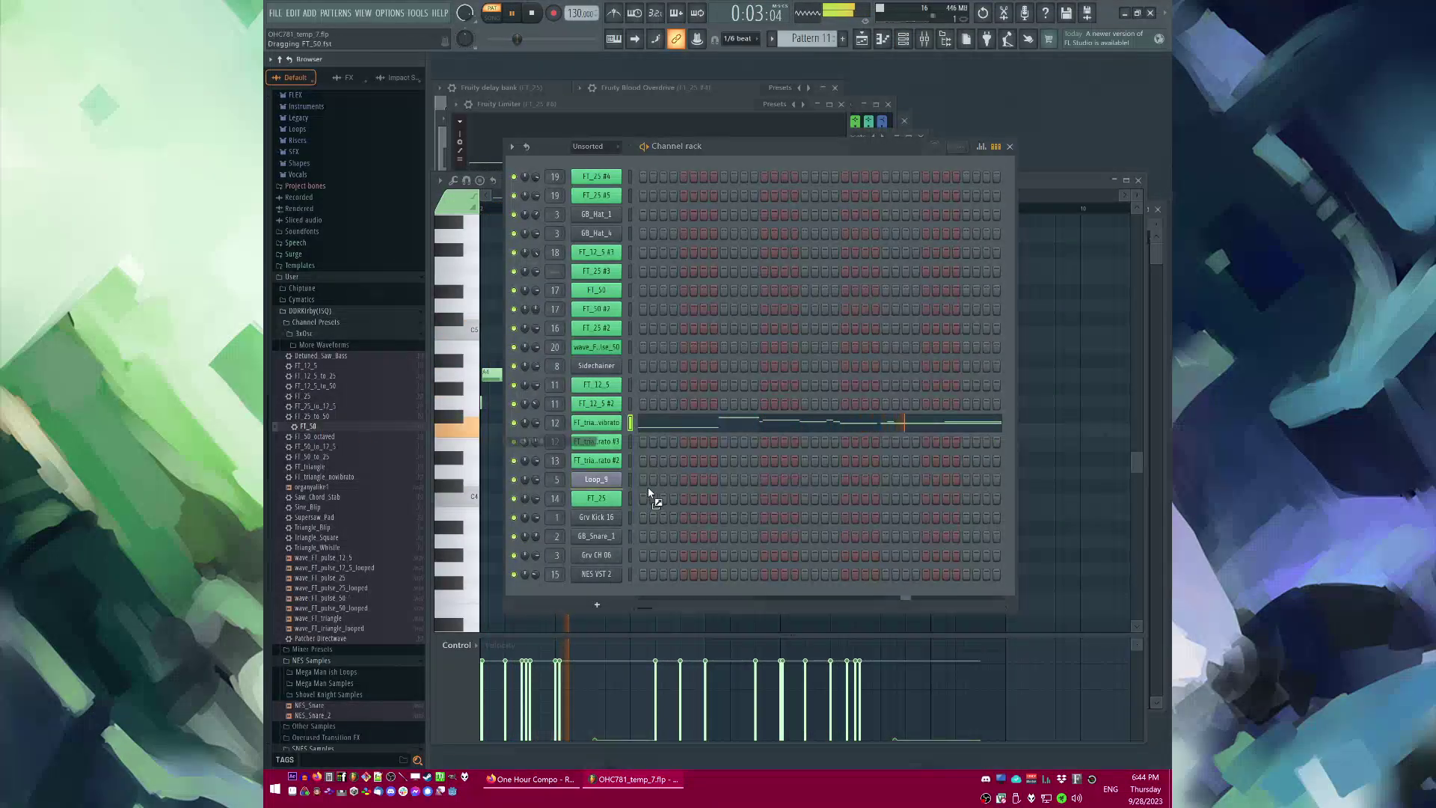
drag(608, 453, 607, 452)
click(630, 422)
key(ctrl+x)
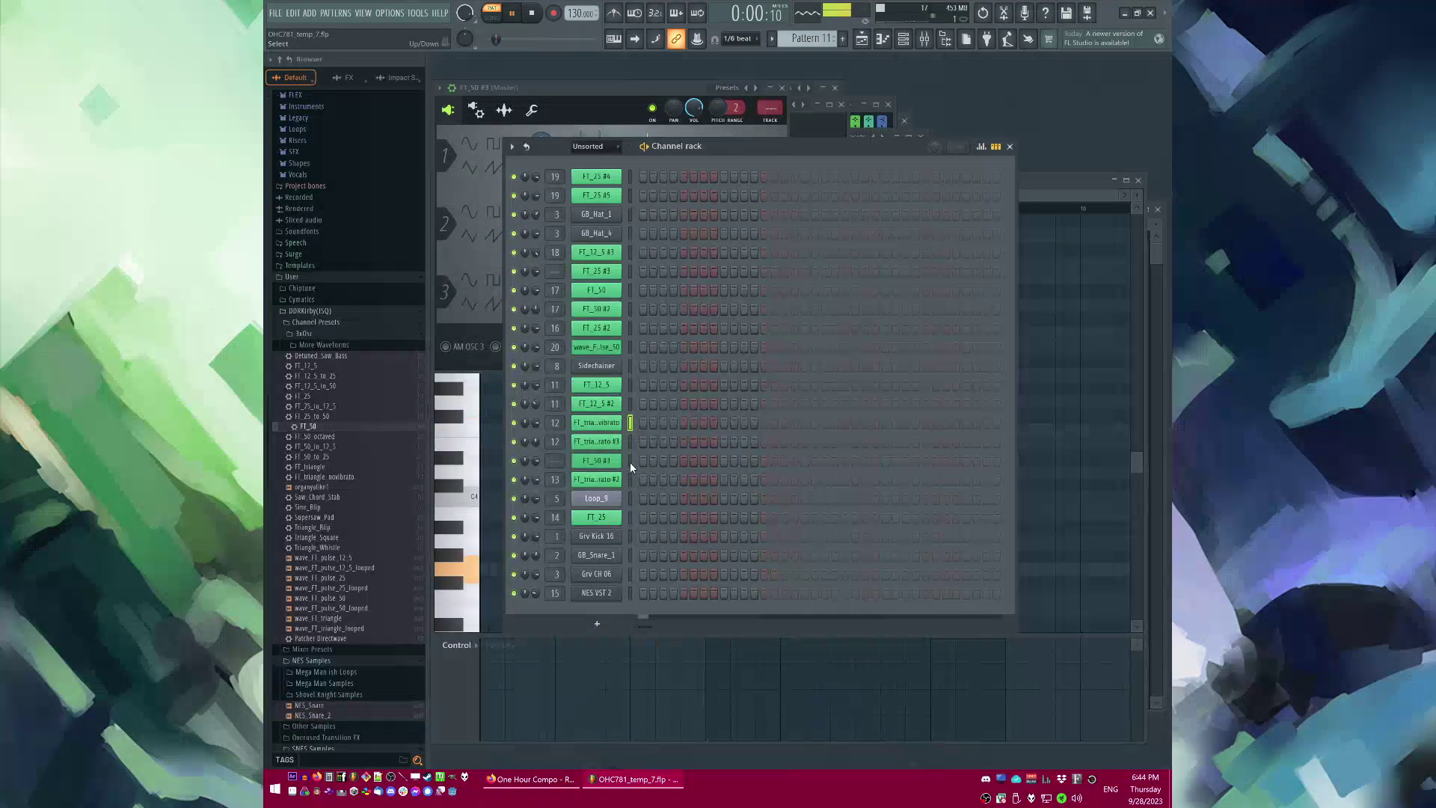
click(629, 461)
key(ctrl+v)
Step: Play the pattern and route the new FT_50 channel to mixer track 21
click(614, 462)
click(613, 462)
key(space)
click(777, 125)
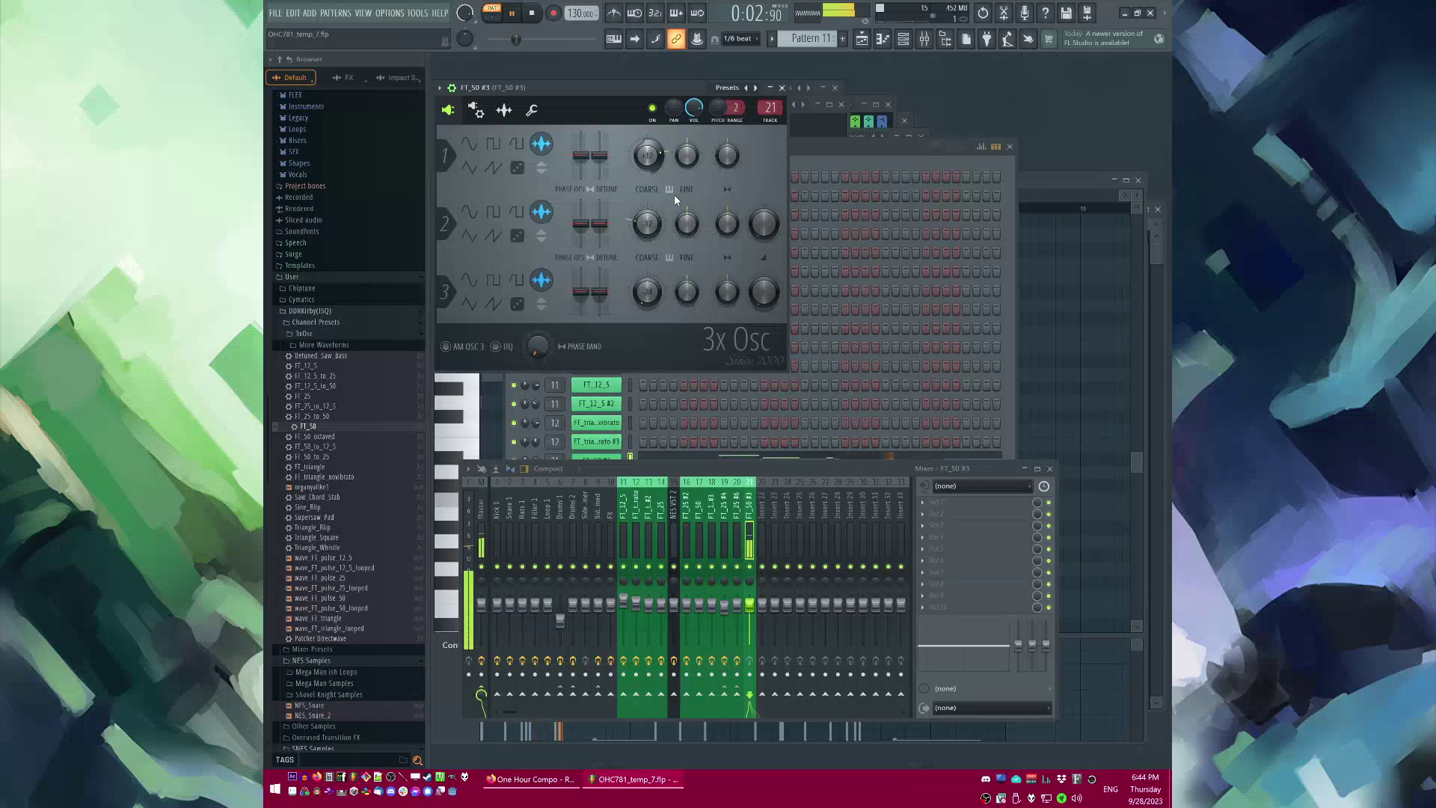
Step: Add Fruity Parametric EQ 2 to slot 3 of track 21, roll off its lows and highs, and shift band 6 higher
click(931, 525)
click(1060, 573)
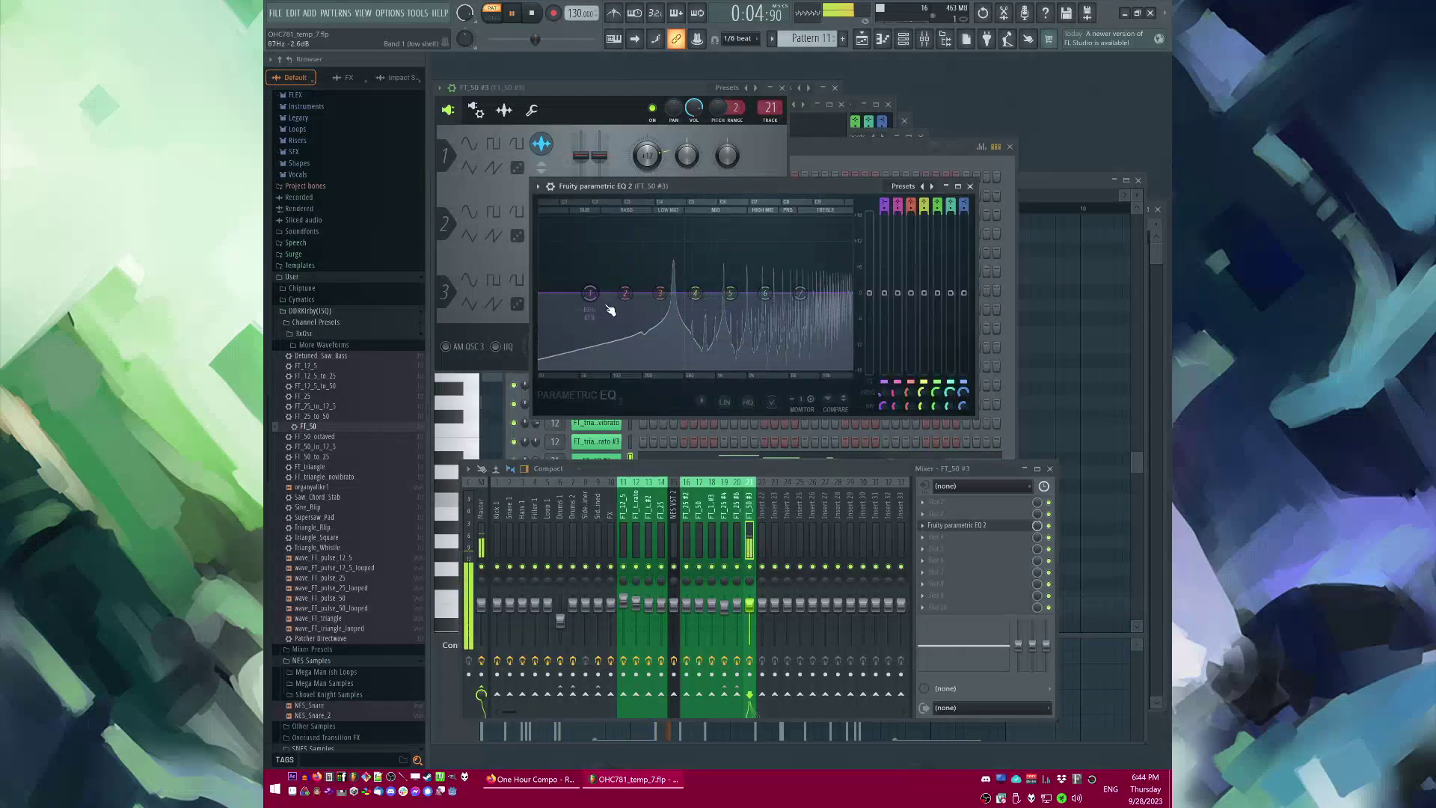
drag(801, 293, 851, 368)
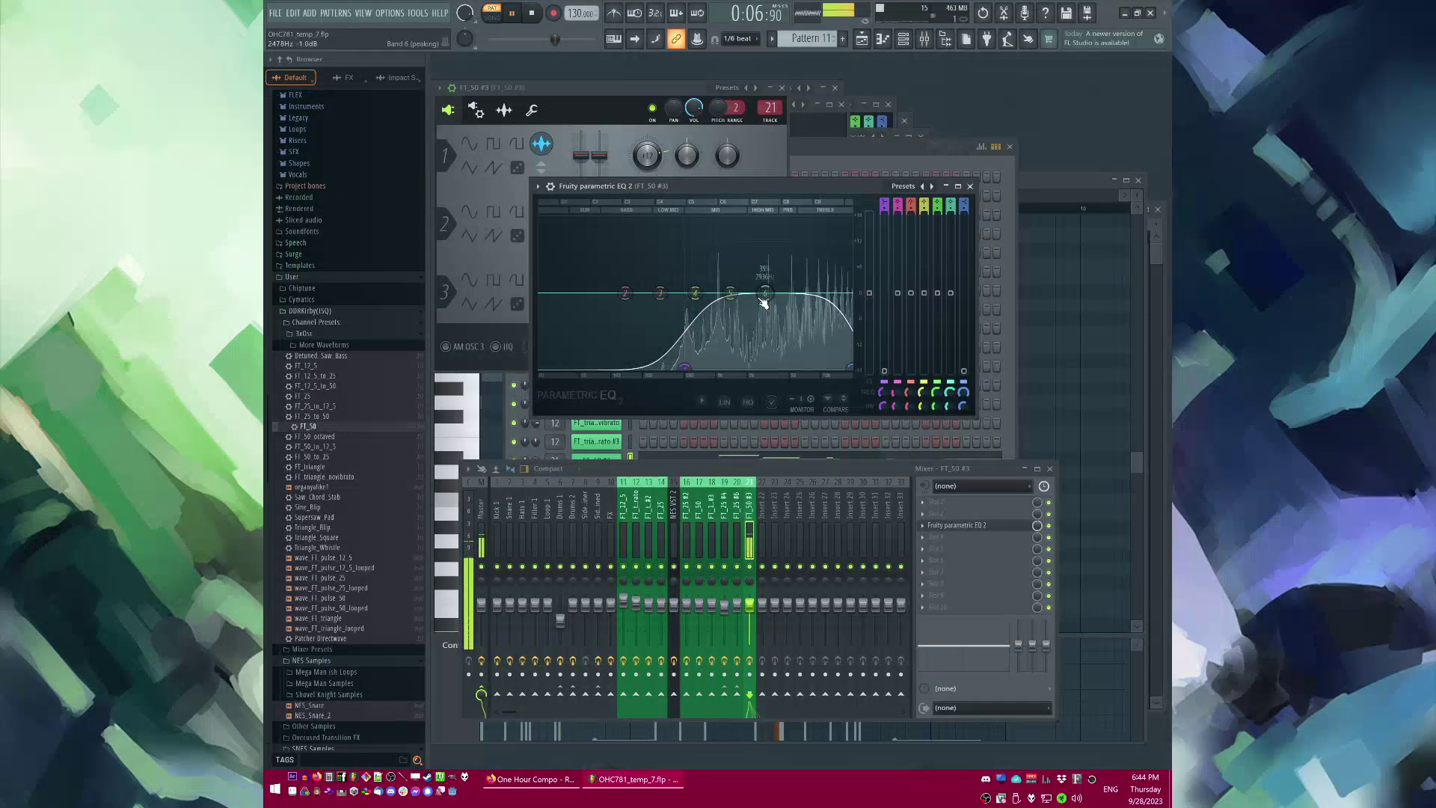
drag(765, 294, 811, 291)
Step: Add Fruity Delay Bank to slot 6 of the FT_50 #3 track and set its feedback time to 4:00
click(934, 560)
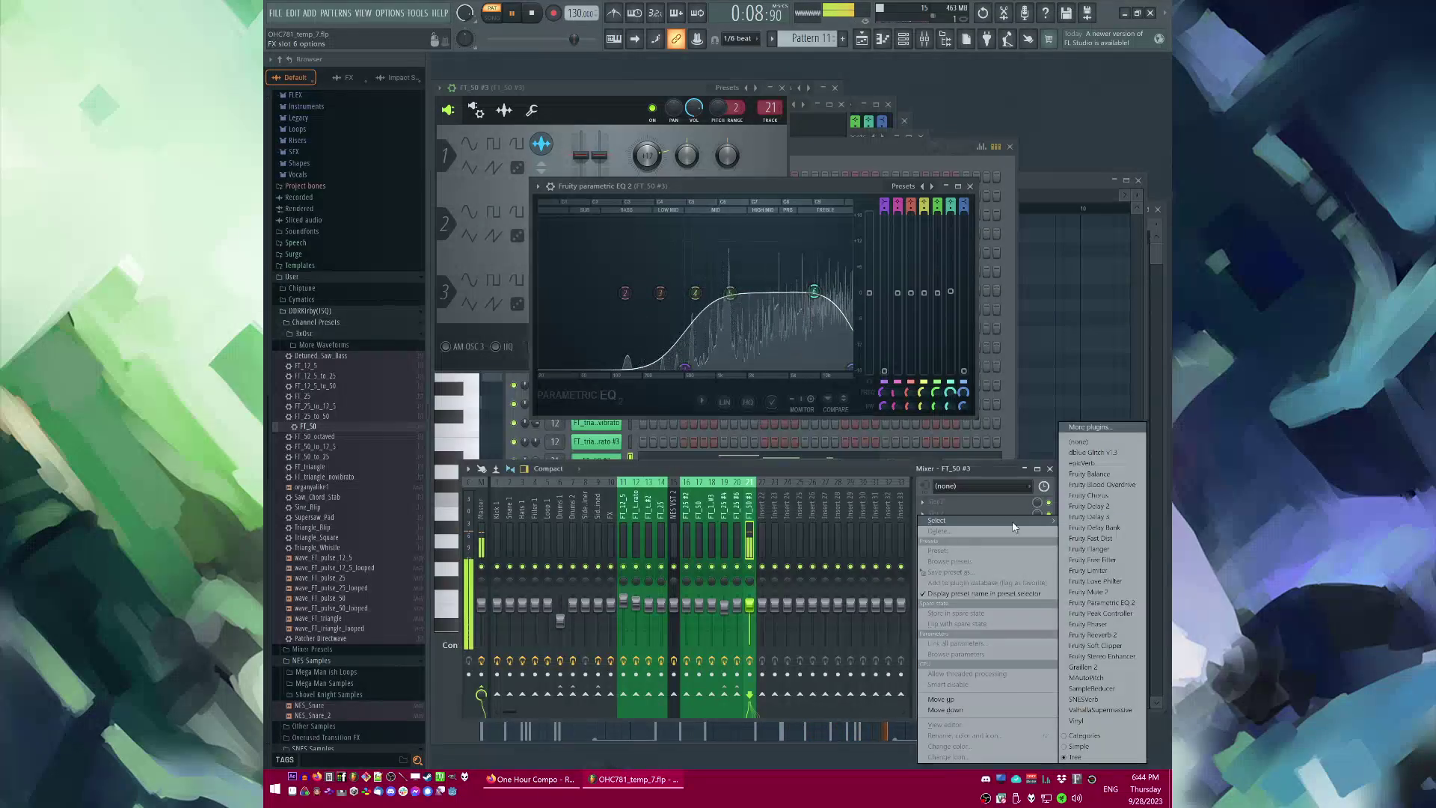
click(1084, 528)
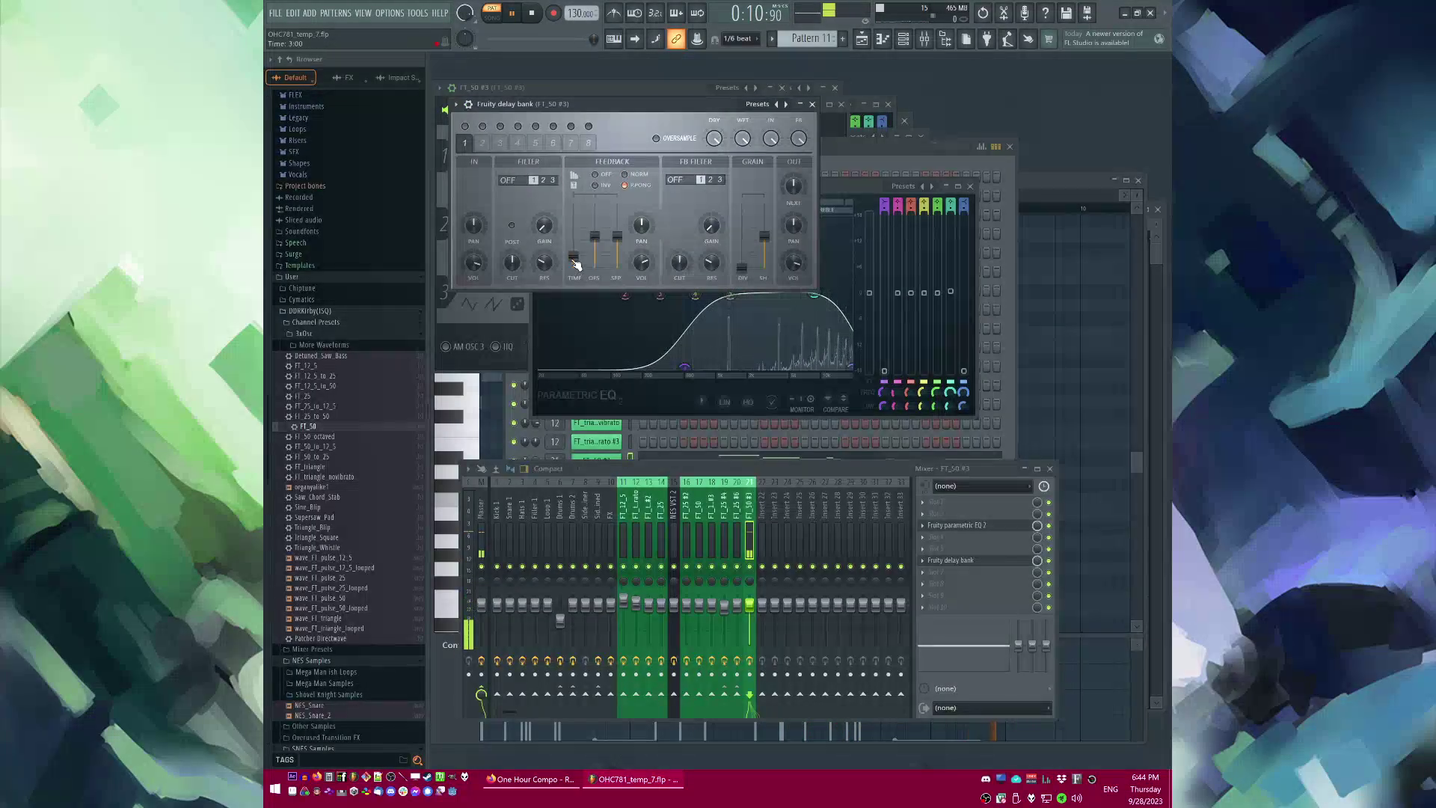
drag(575, 262, 575, 256)
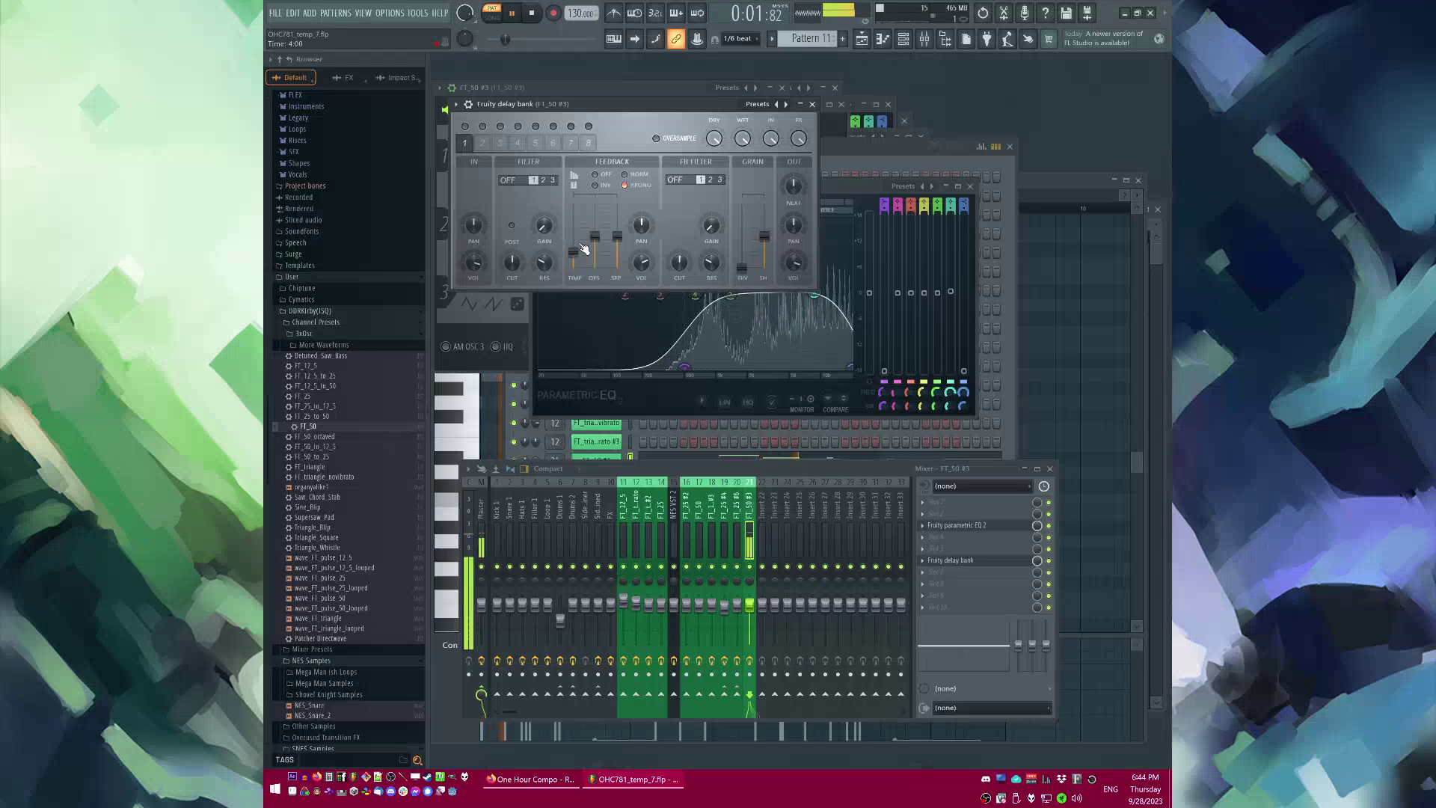
Step: Add ValhallaSupermassive to slot 8 and Fruity Reeverb 2 to slot 7 of the FT_50 #3 track
click(935, 572)
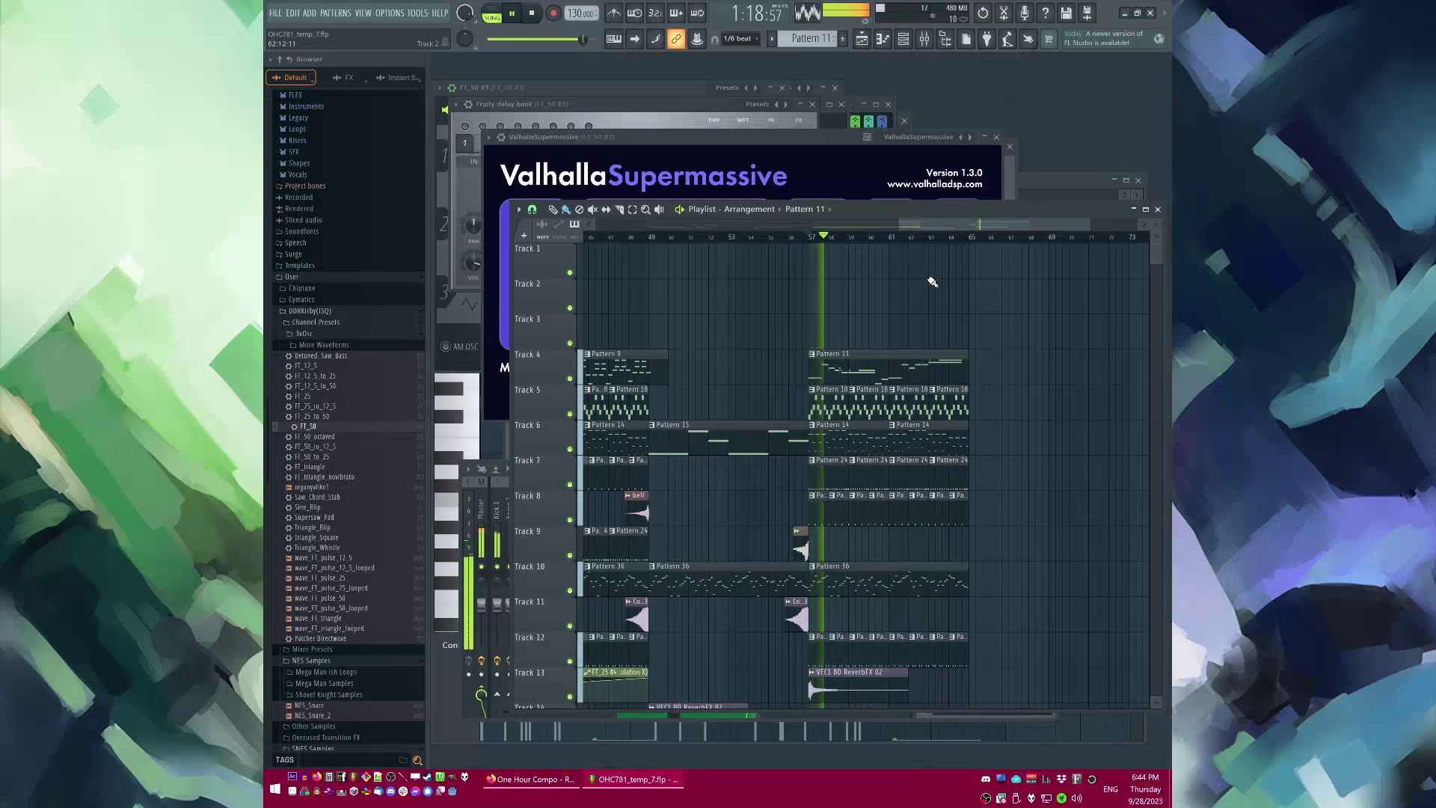
key(F9)
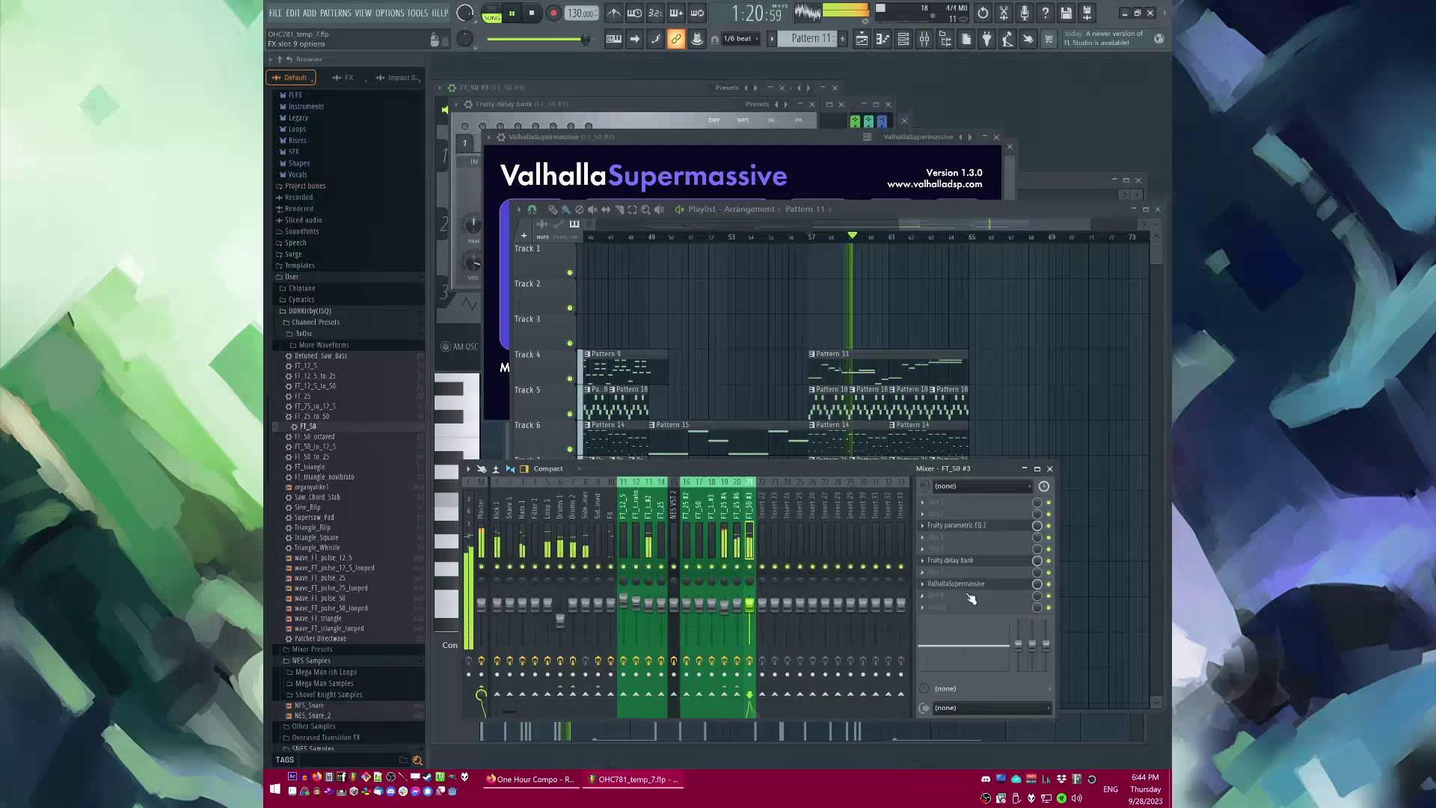
click(995, 581)
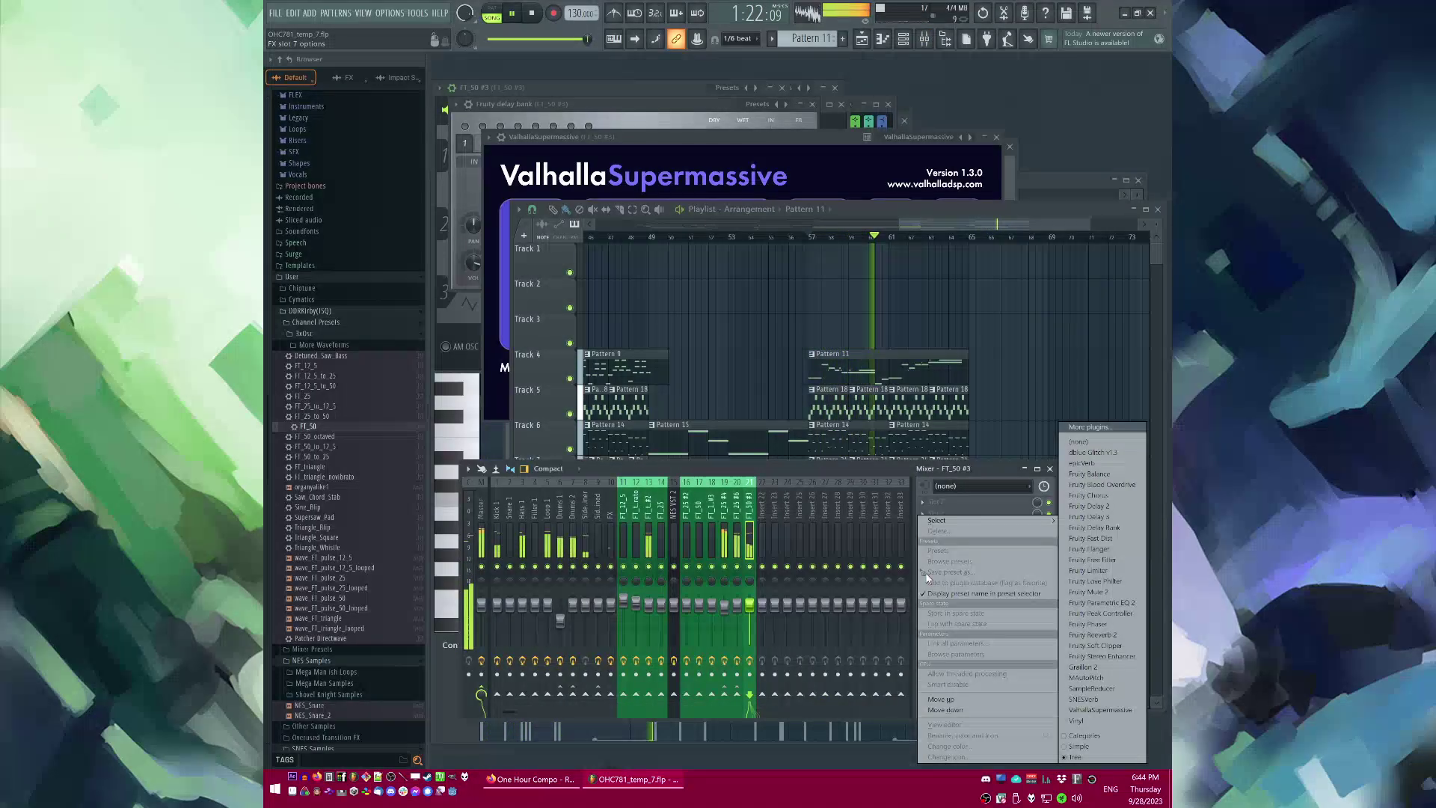
click(1097, 636)
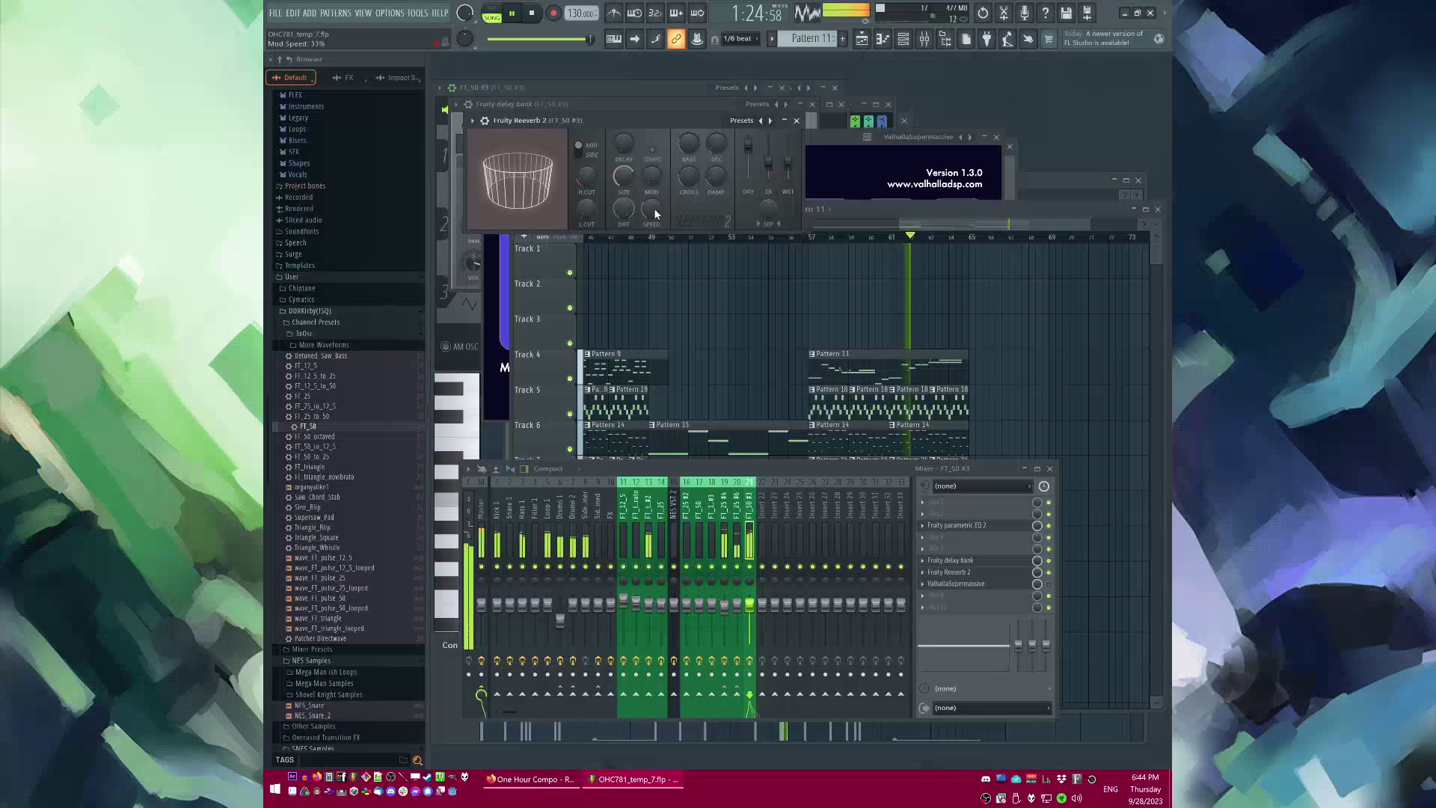
Step: Play the arrangement into bar 57 to check the new lead in context, and inspect the FT_25 #4 mixer track
key(F9)
key(F6)
click(730, 238)
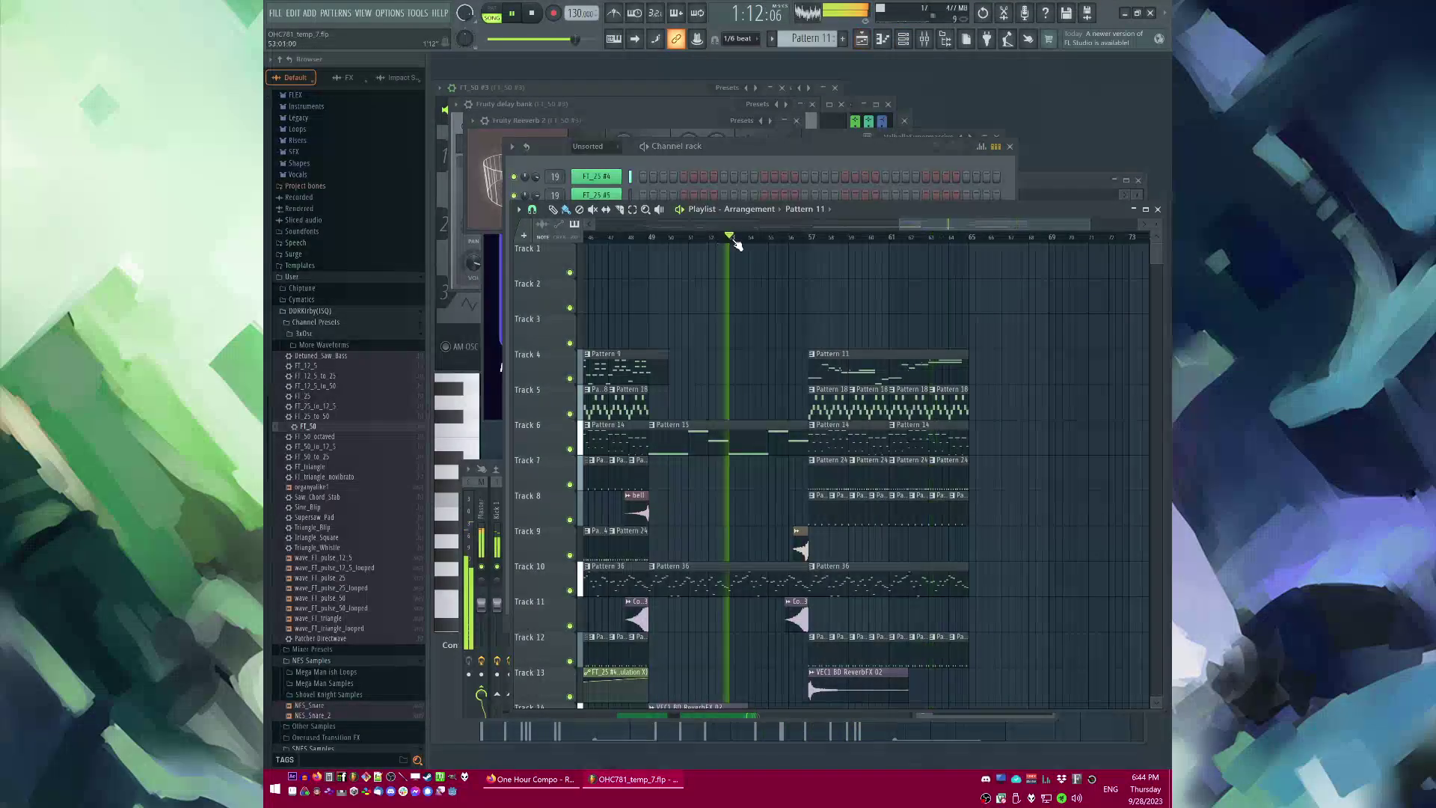
click(797, 238)
key(F6)
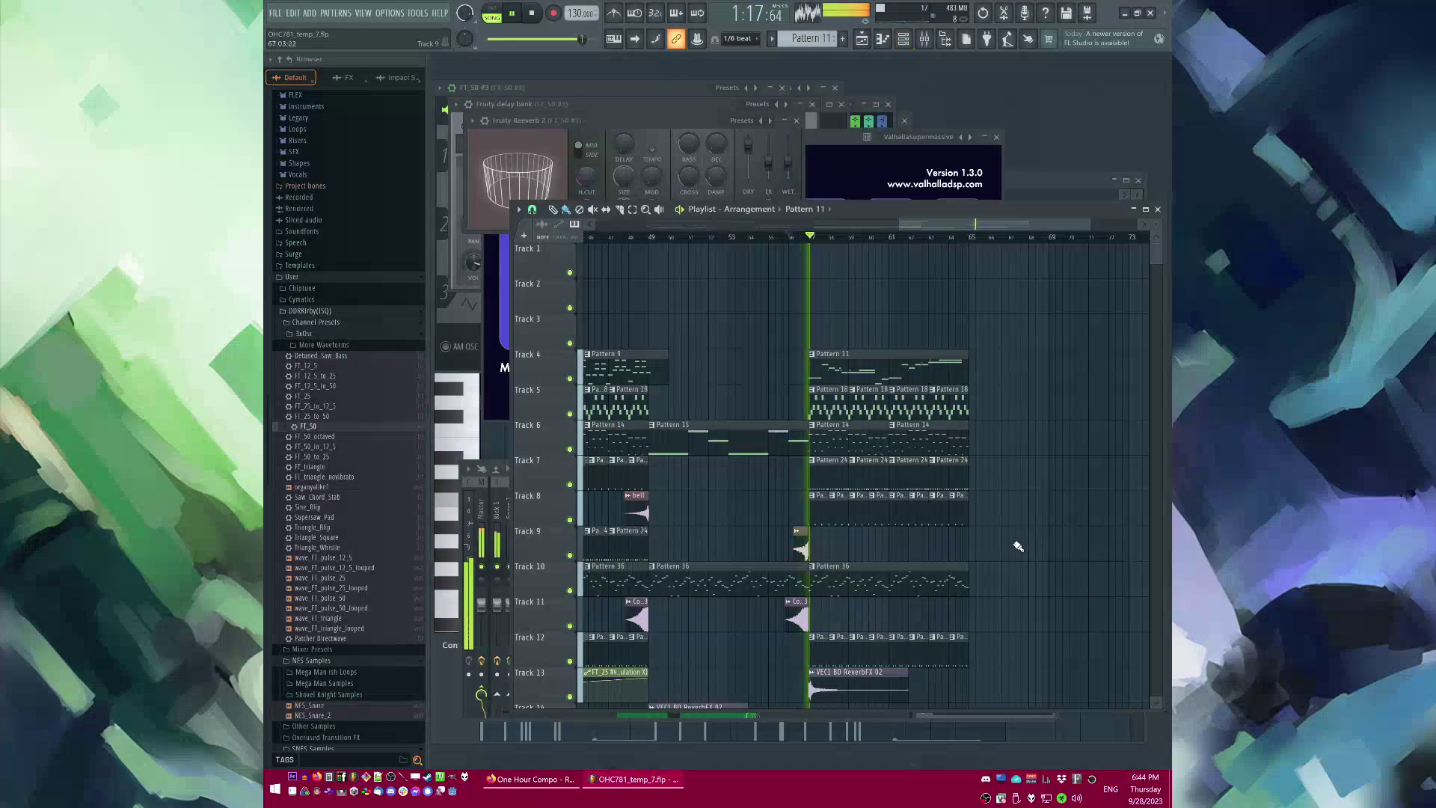
key(F6)
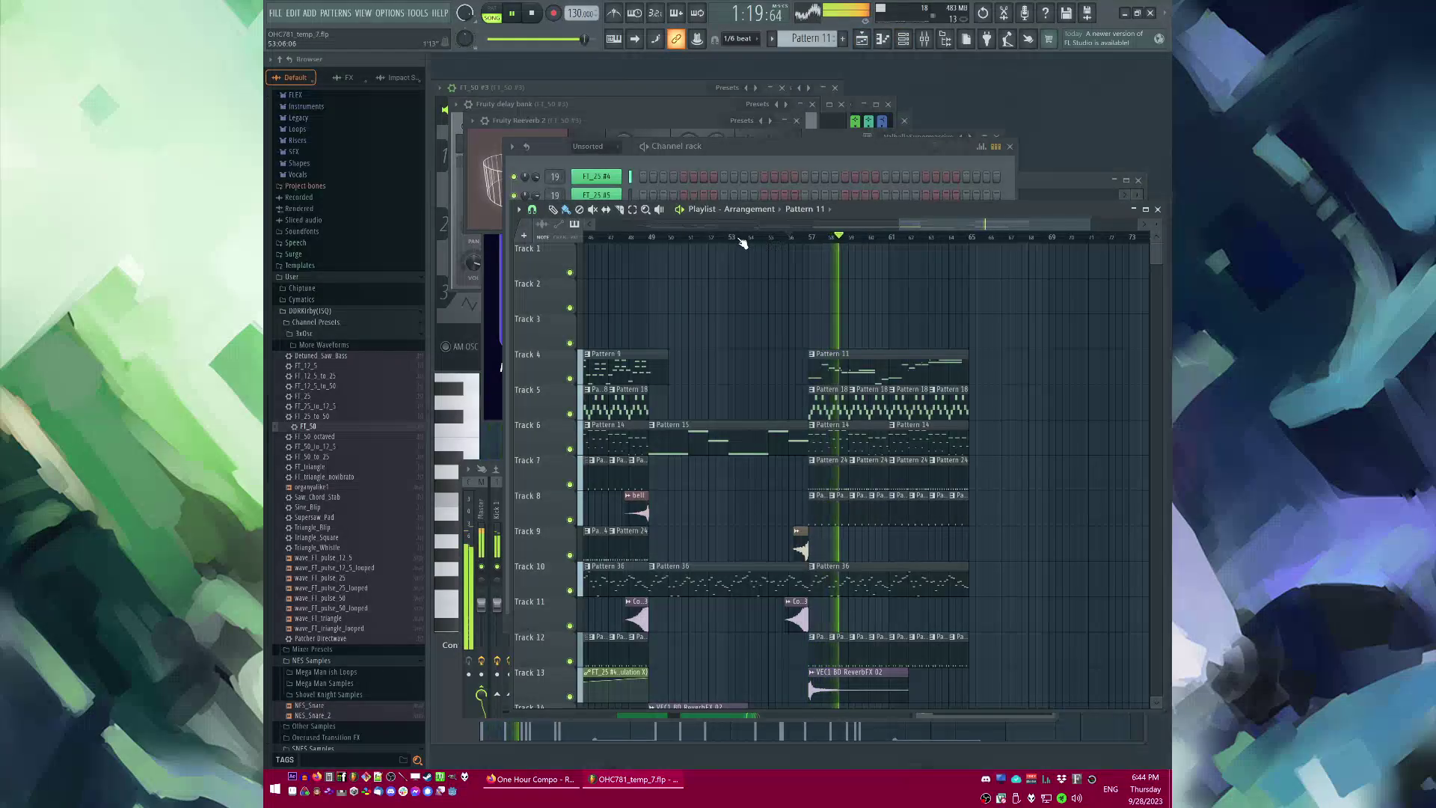
key(F9)
click(729, 570)
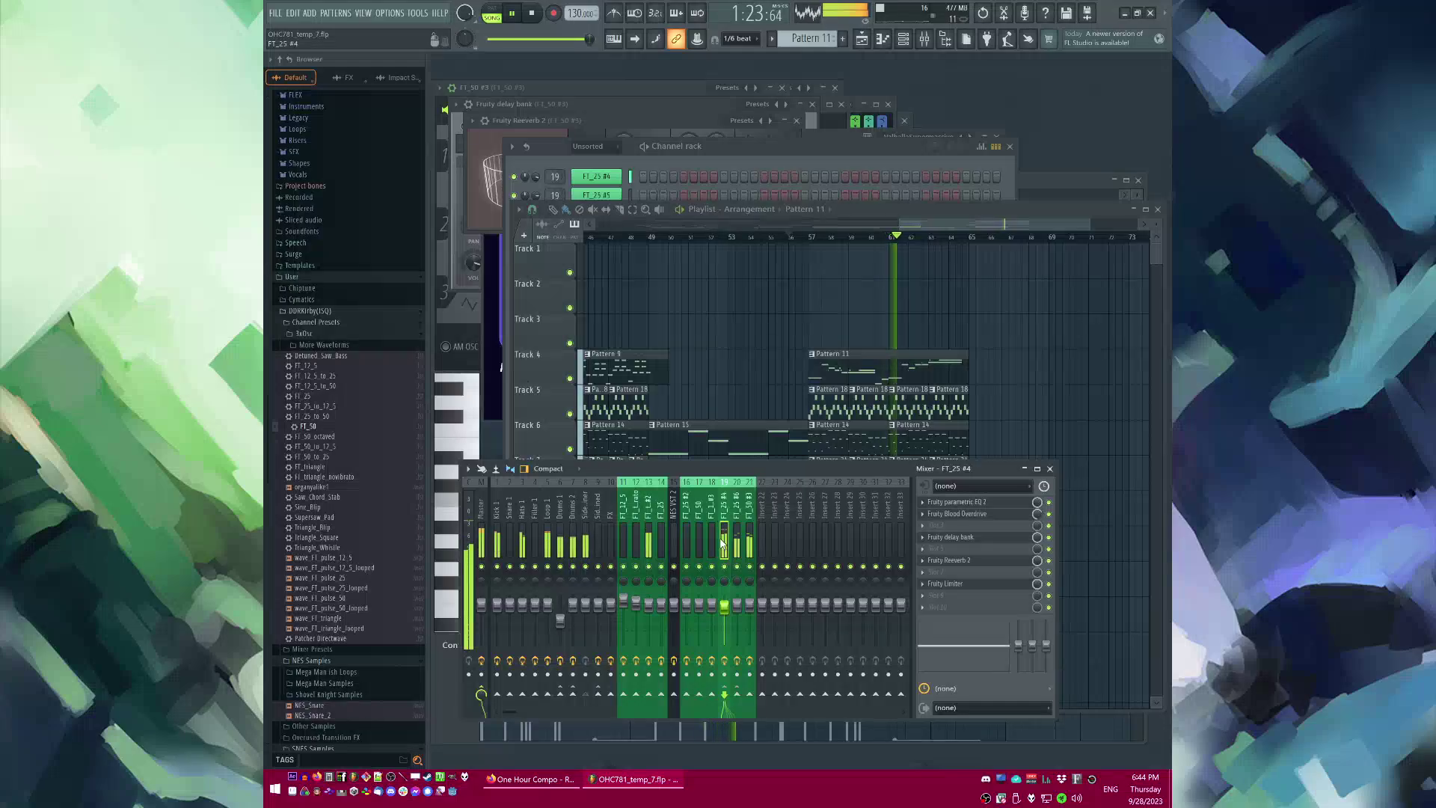
Step: Review the FT_25 #4 filter frequency automation and play the section leading up to bar 49, with the FT_25 #4 effects shown
key(F5)
scroll(897, 290, down, 2)
scroll(1028, 419, down, 4)
scroll(882, 491, down, 2)
click(833, 573)
scroll(973, 575, down, 2)
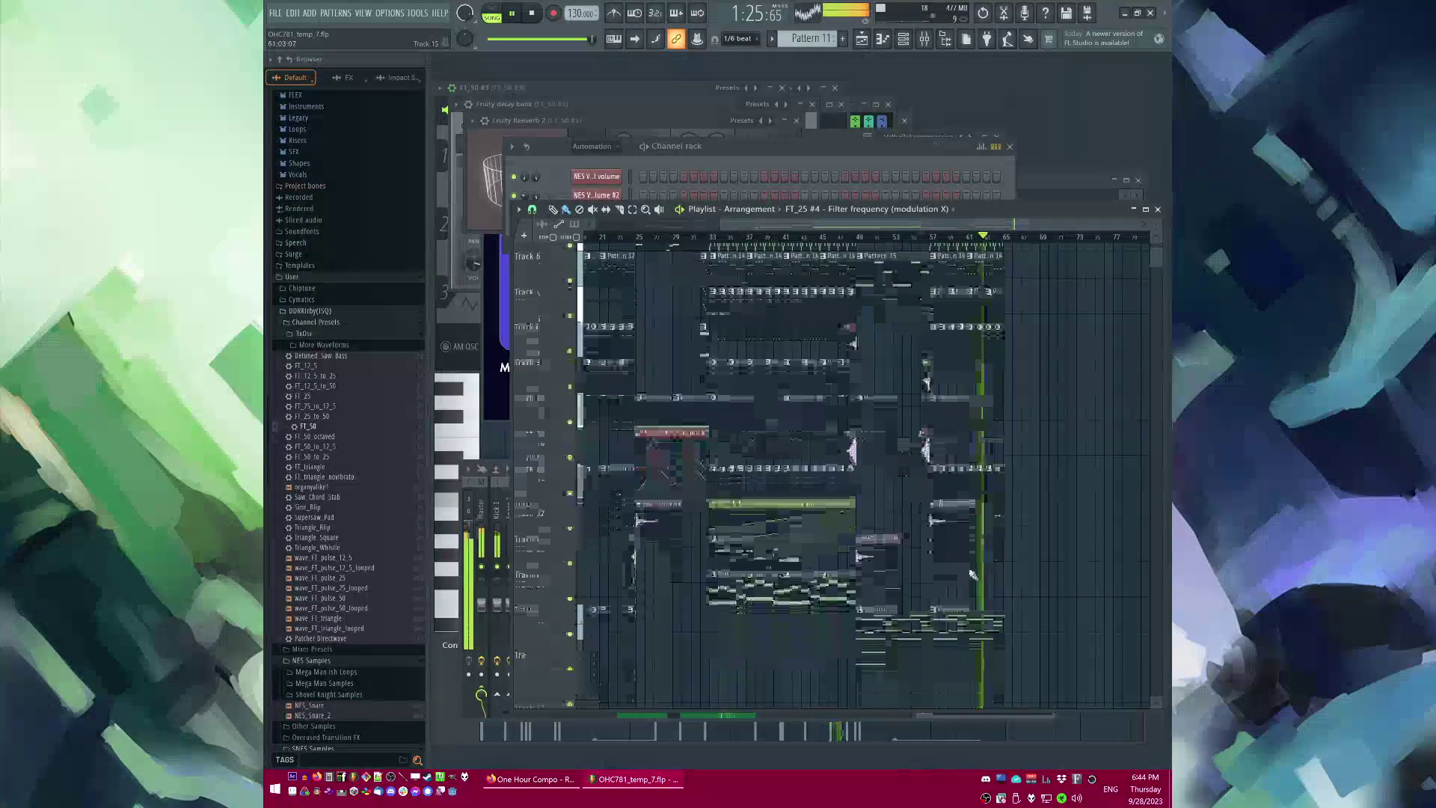
scroll(973, 574, up, 3)
click(683, 237)
scroll(711, 257, down, 2)
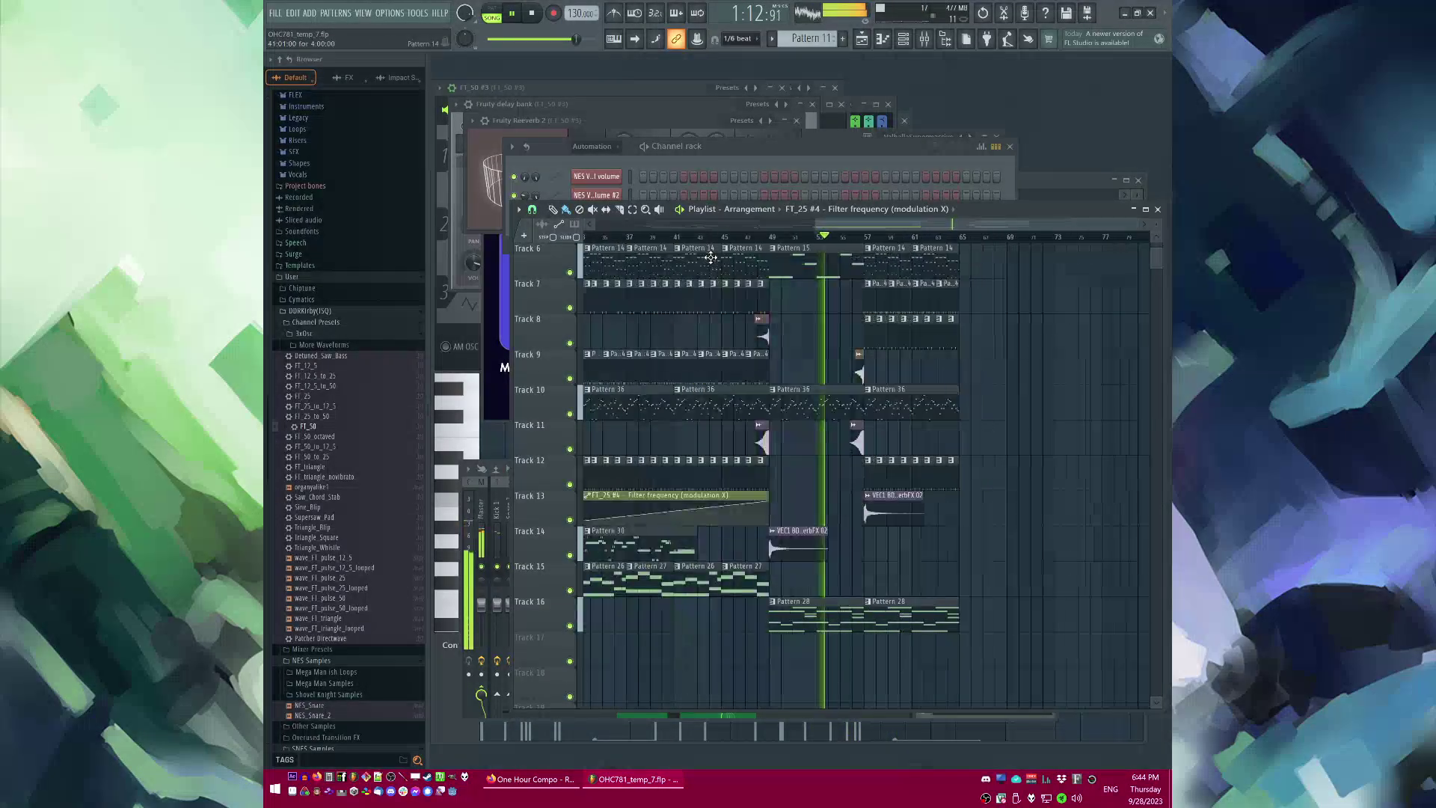
click(760, 237)
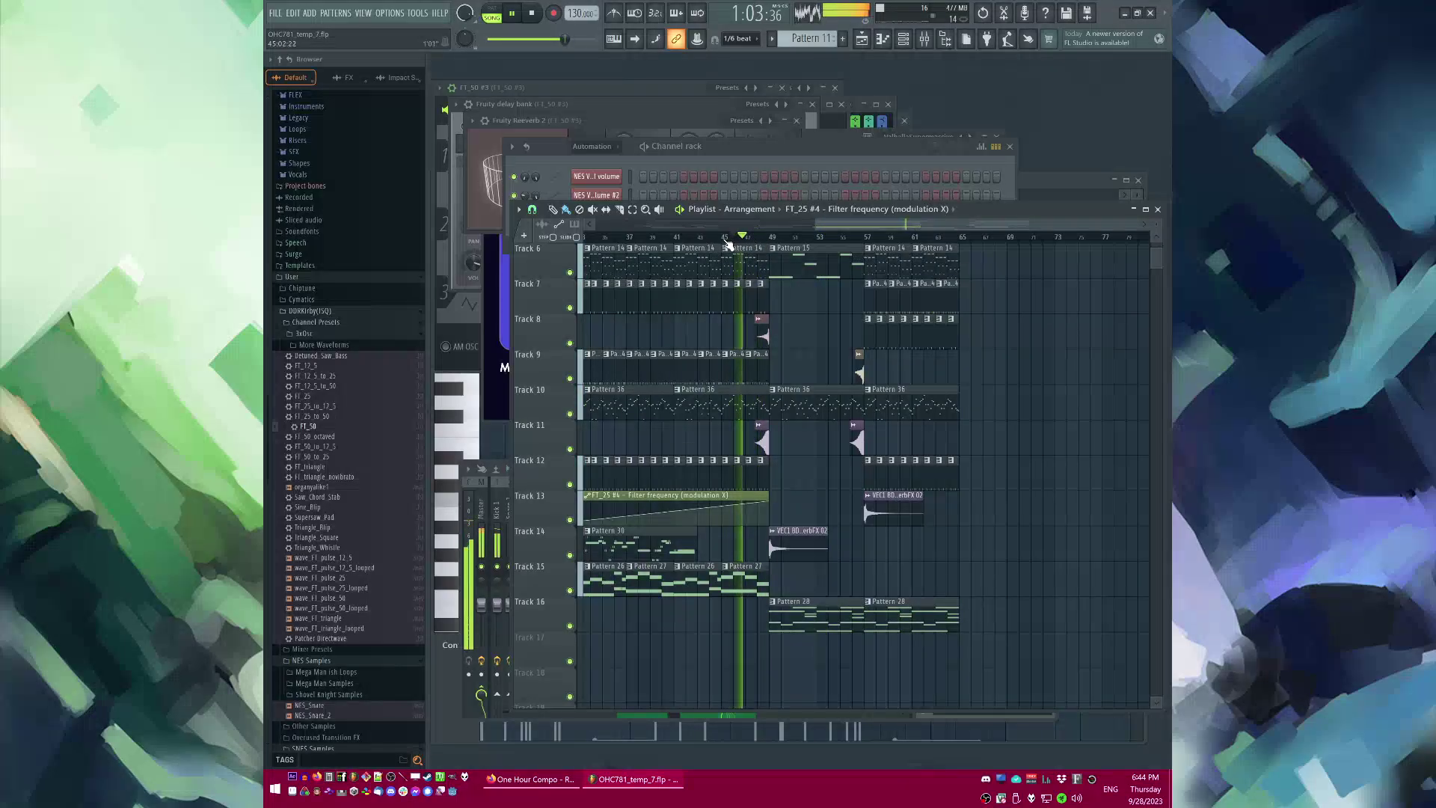
scroll(792, 435, up, 4)
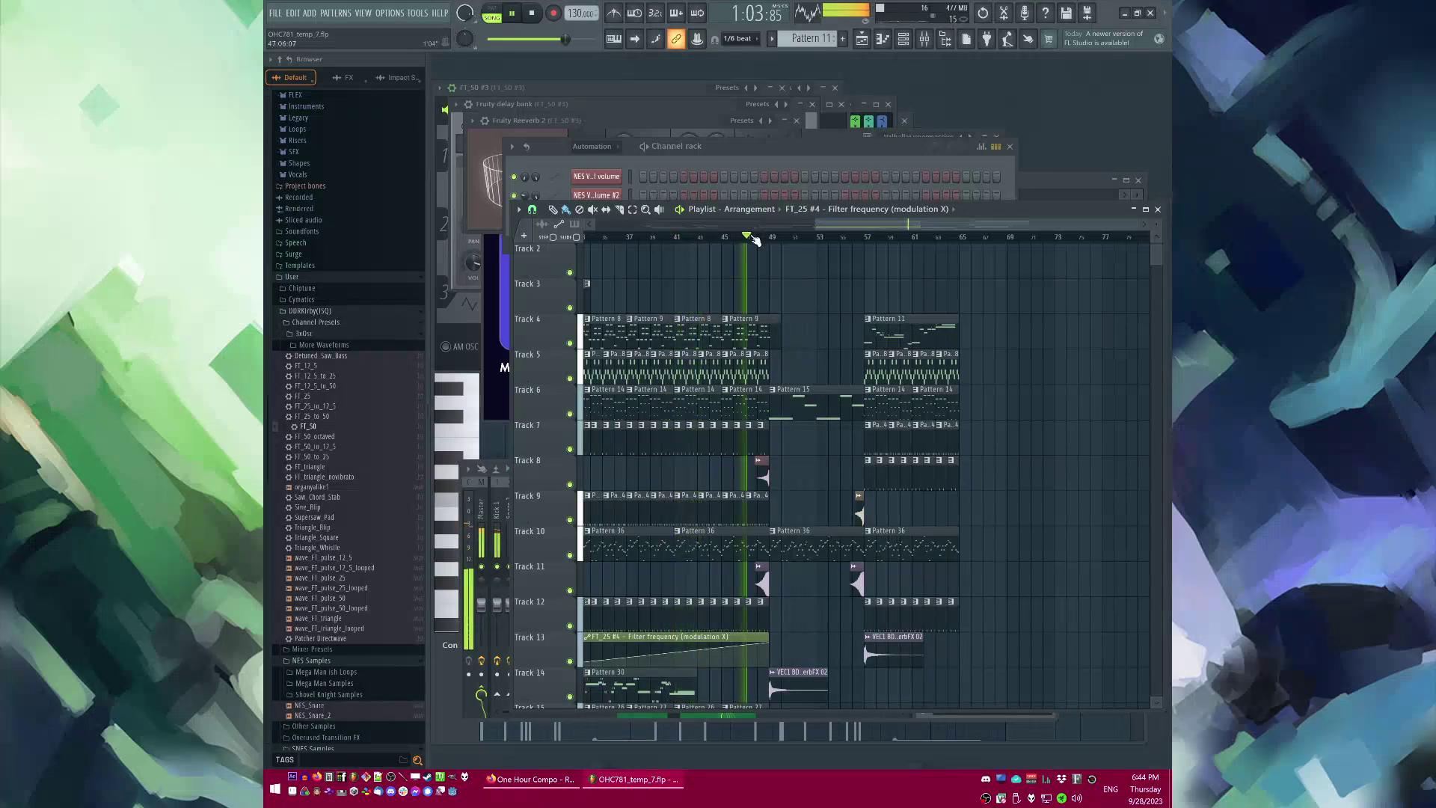
key(F9)
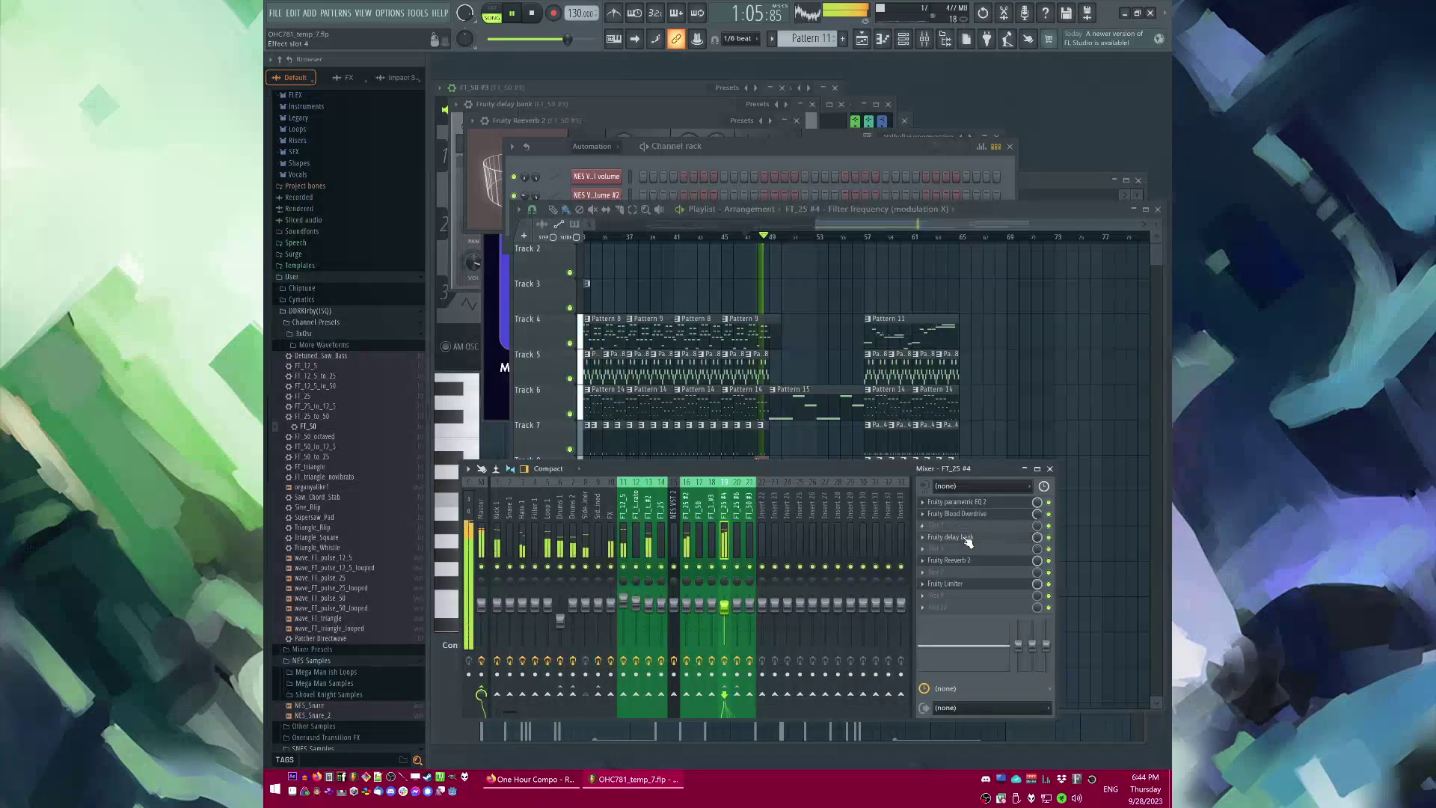
Step: Open the FT_25 #4 track's Fruity Delay Bank, lower the track's volume to 89%, and play the arrangement from about bar 53
click(967, 538)
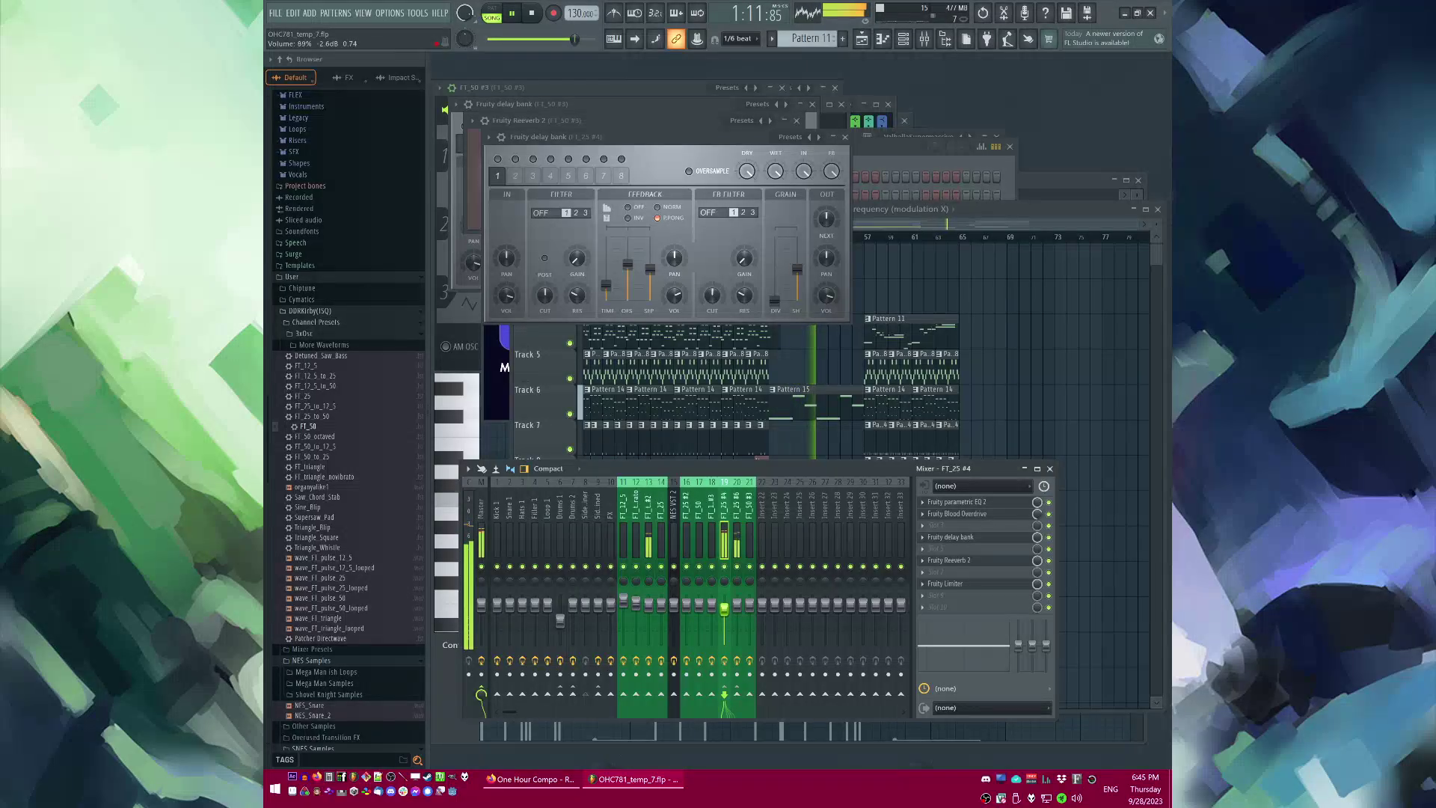
key(space)
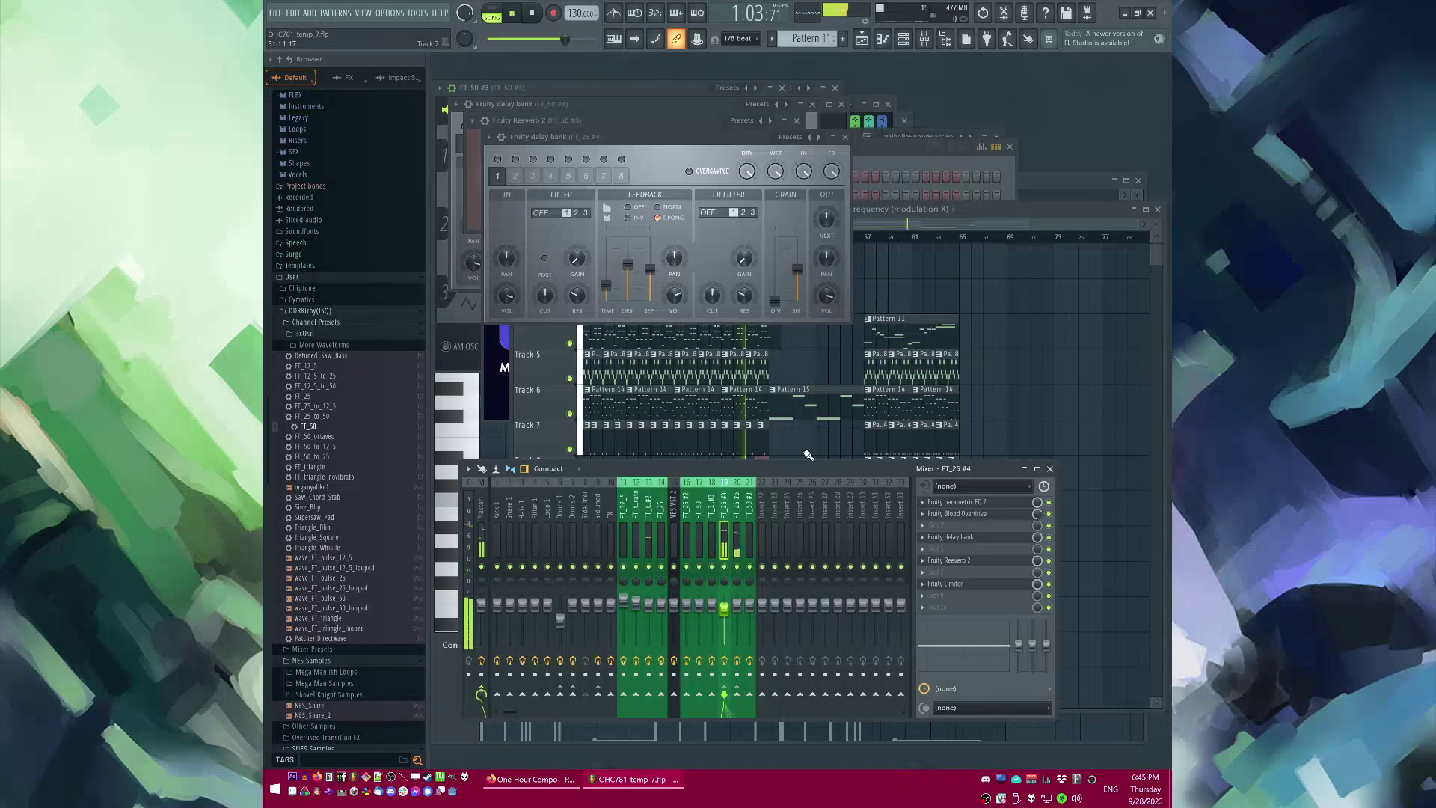
key(F5)
click(775, 237)
click(823, 239)
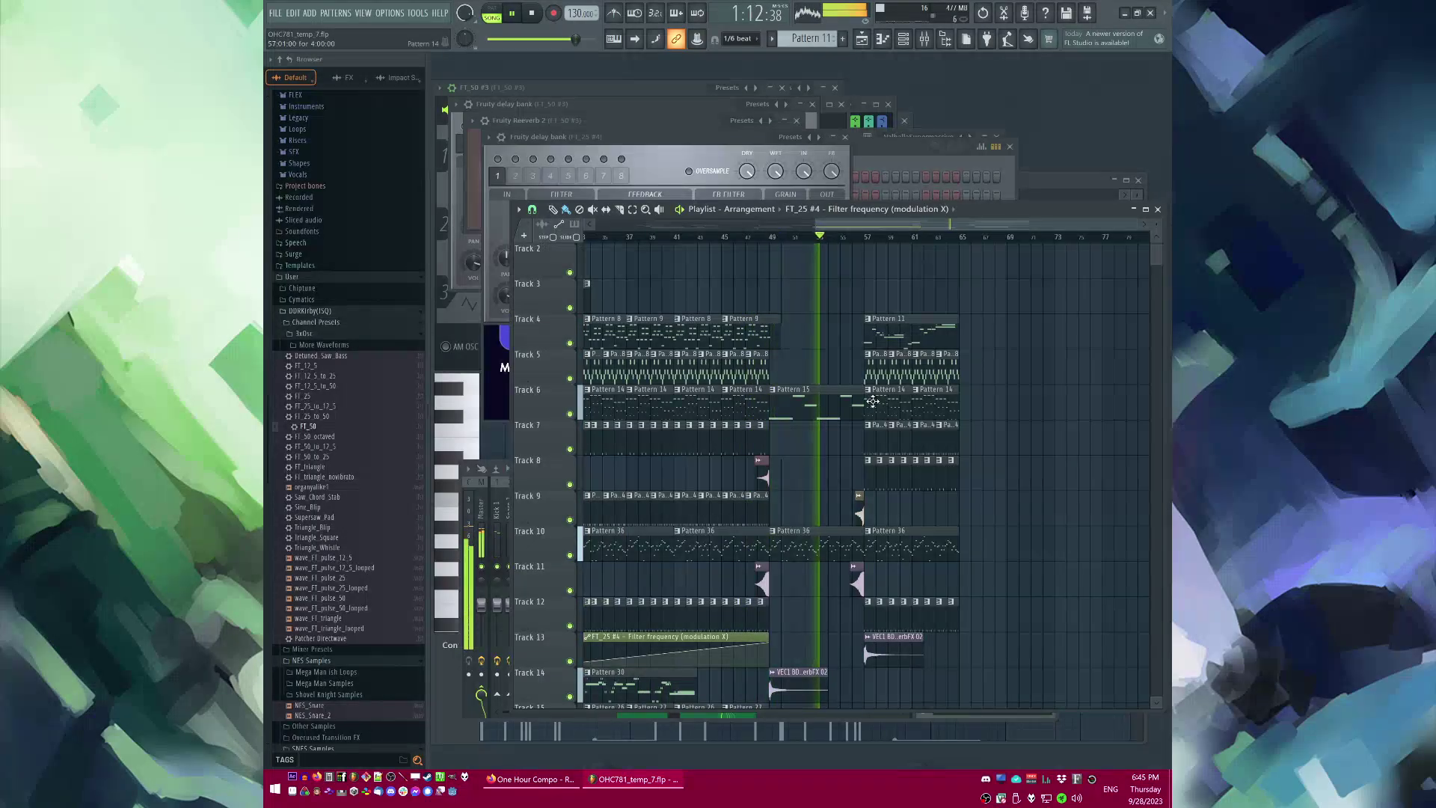
Step: Make the Pattern 36 clip at bar 57 on Track 10 a unique pattern and select all its notes in the piano roll
scroll(812, 507, down, 6)
ctrl+scroll(812, 507, up, 3)
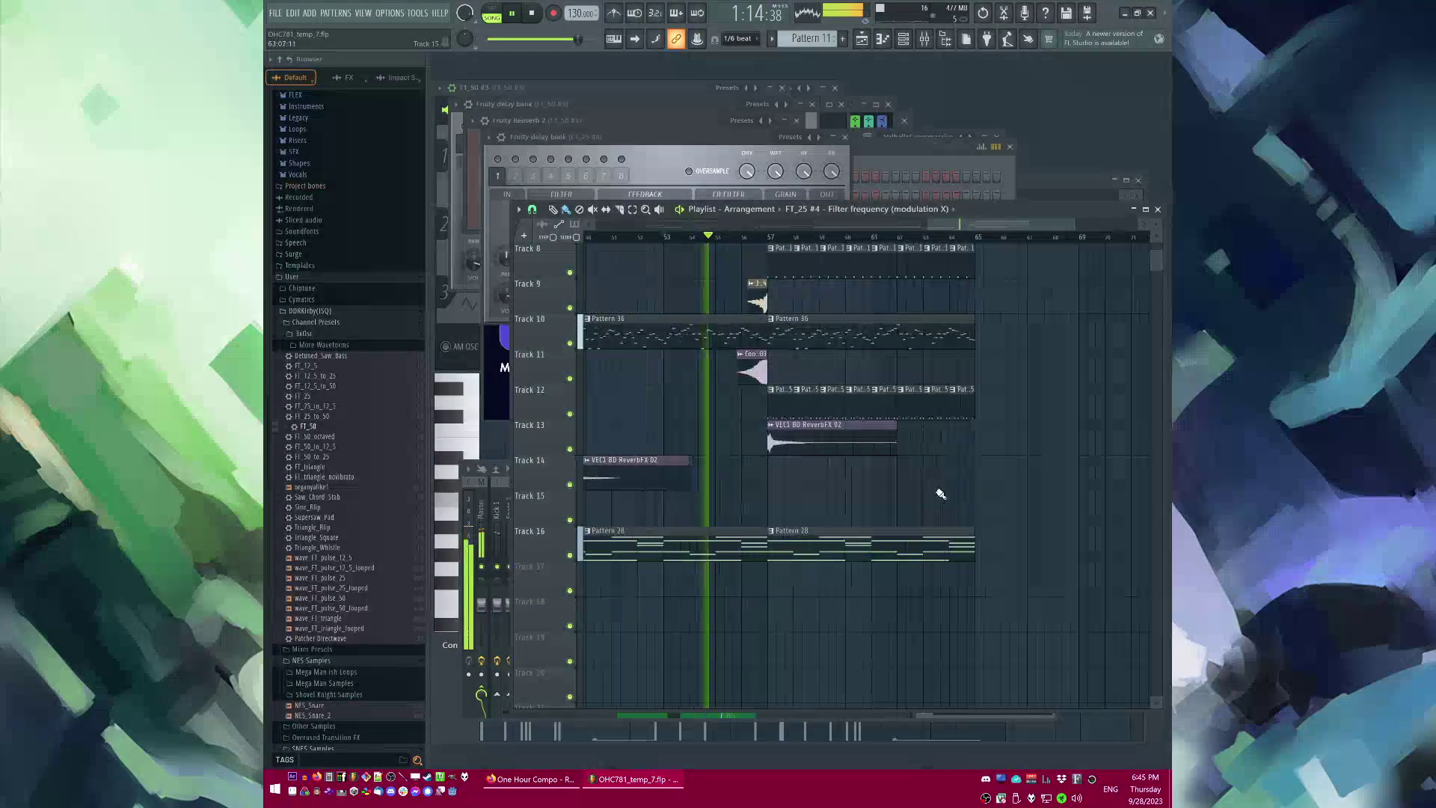
scroll(857, 499, up, 4)
click(771, 461)
click(797, 487)
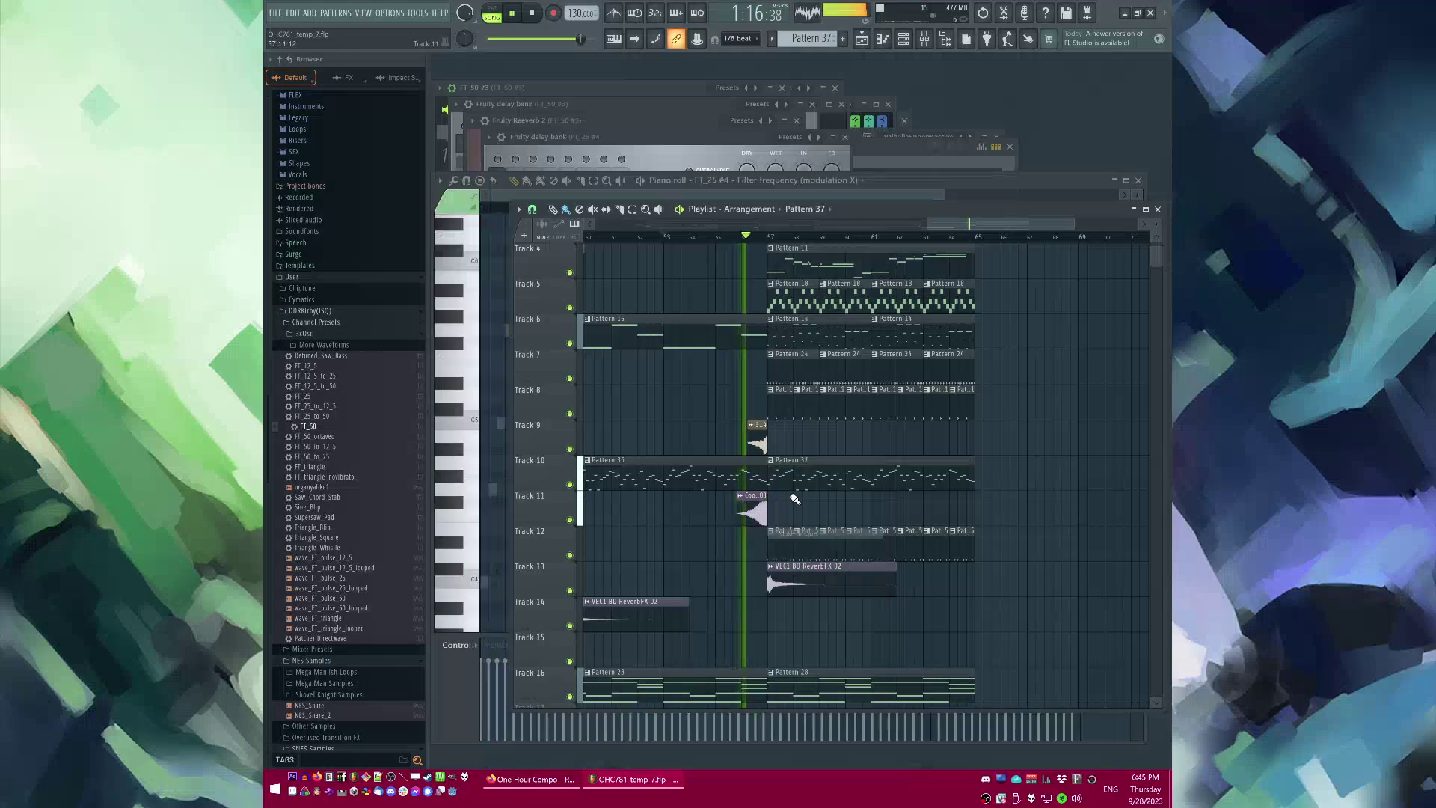
scroll(628, 291, down, 4)
key(ctrl+a)
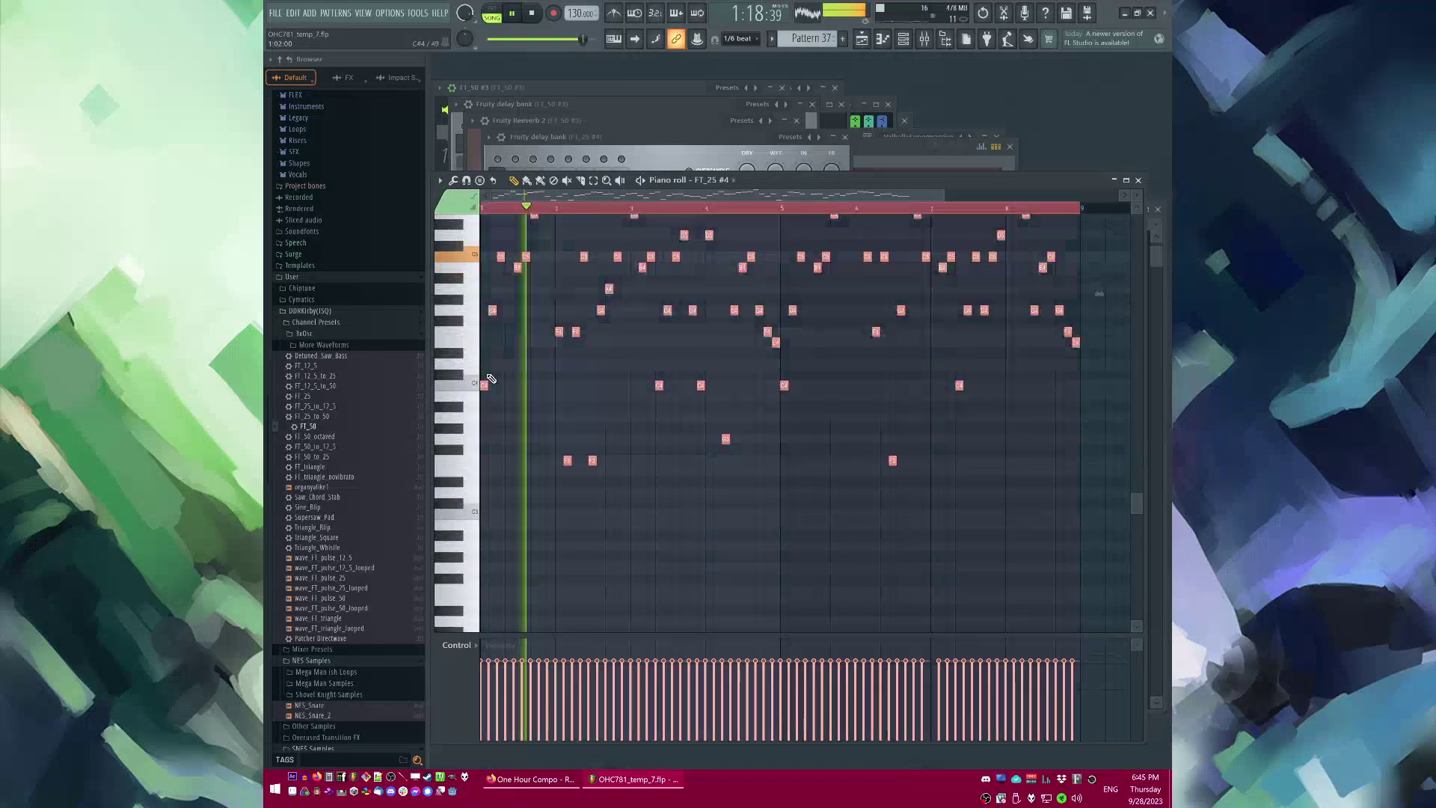
Step: Delete all notes of the FT_25 #4 pattern except the opening C4, G4 and C5
key(space)
key(space)
ctrl+scroll(483, 387, up, 4)
scroll(490, 386, up, 5)
right_click(499, 383)
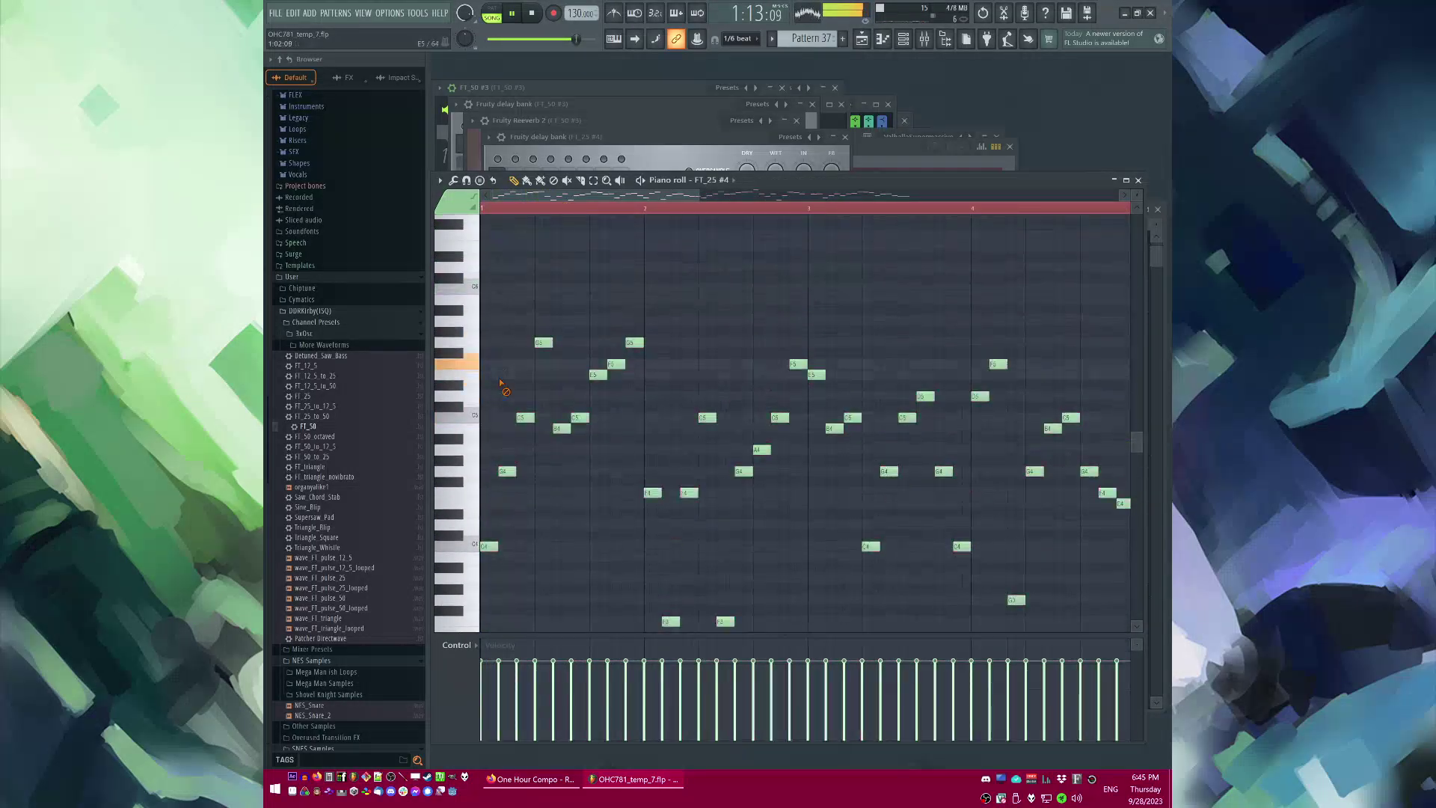
key(space)
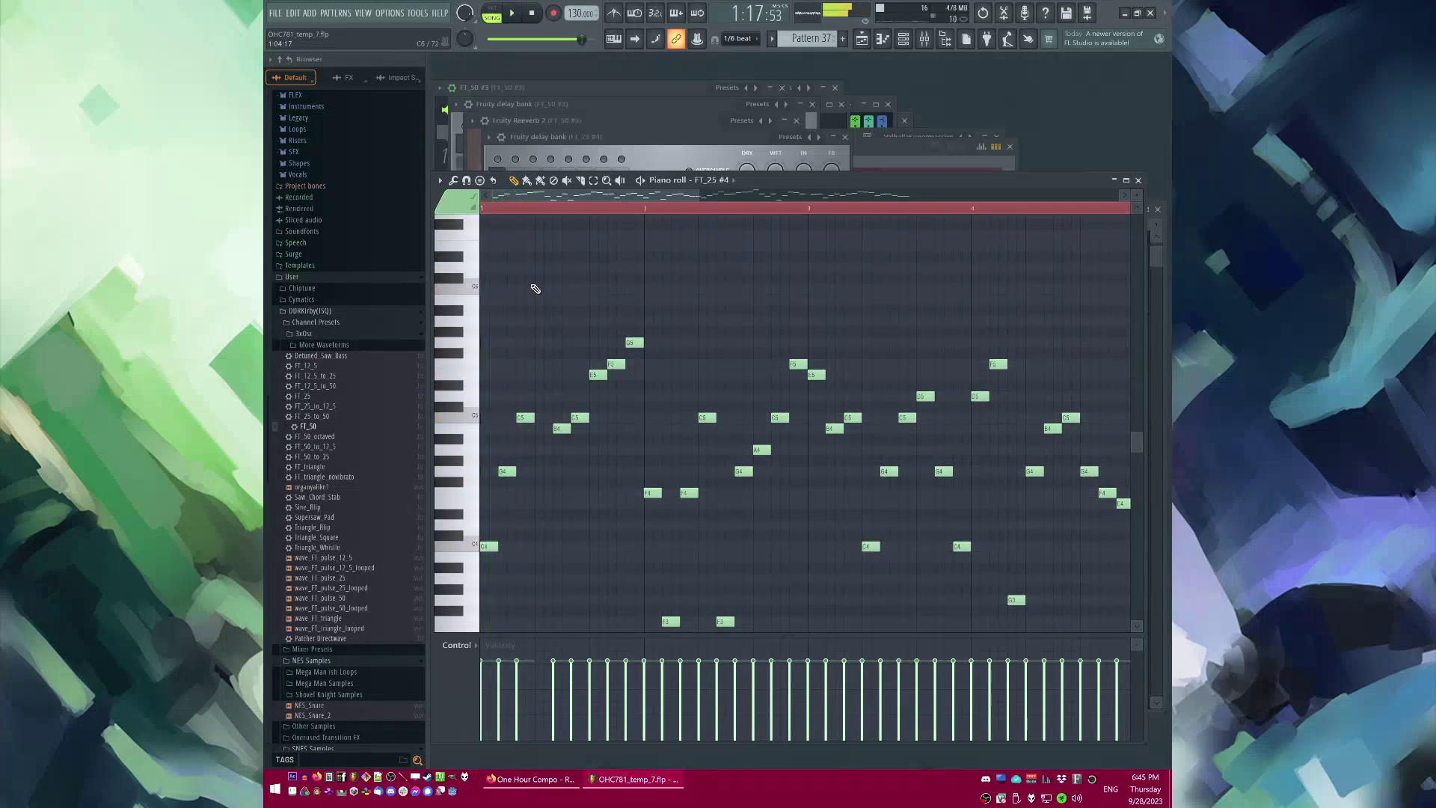
ctrl+scroll(537, 288, down, 4)
ctrl+drag(506, 270, 1009, 695)
key(Delete)
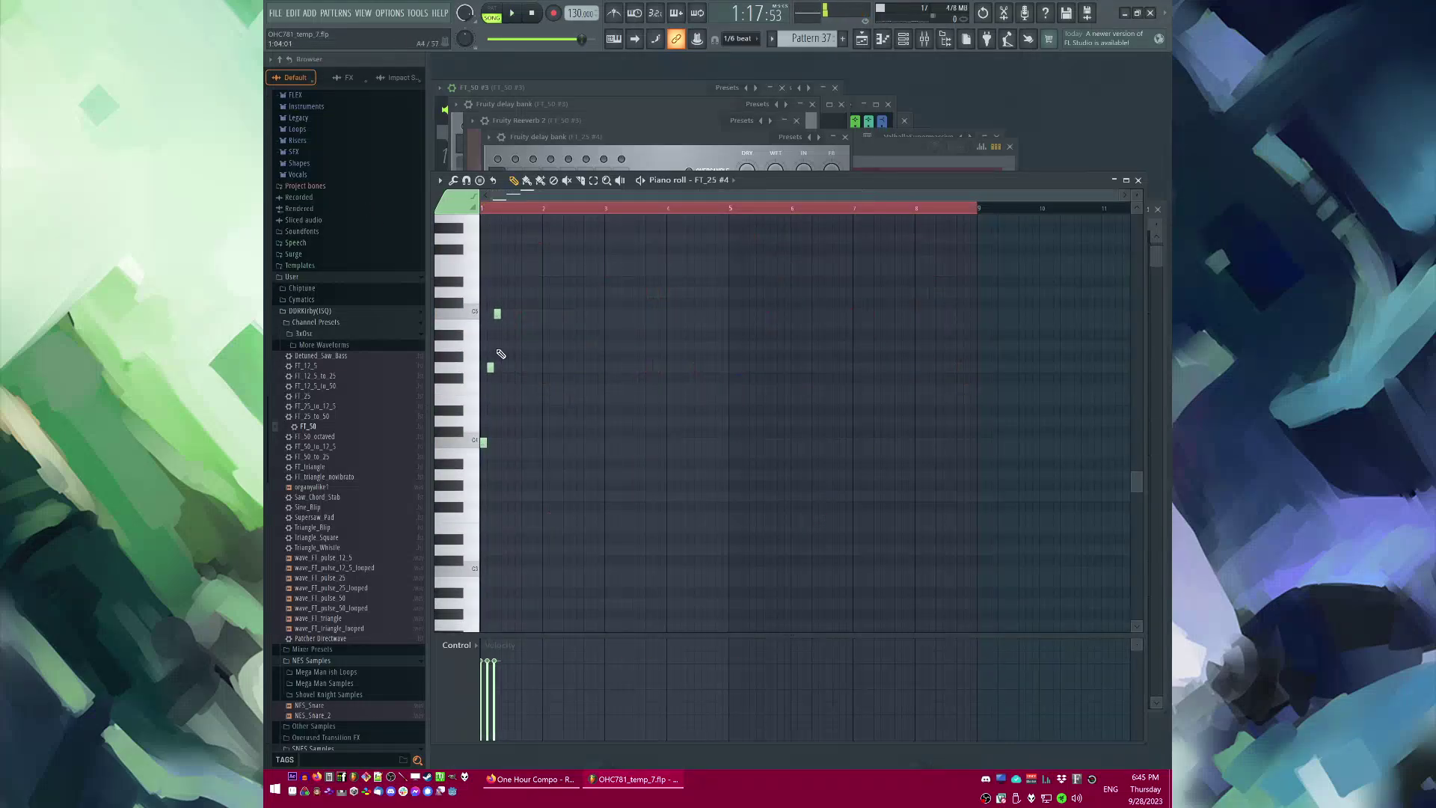
Step: Repeat the three-note C4, G4, C5 figure across the pattern's first bar and play it
click(503, 212)
key(space)
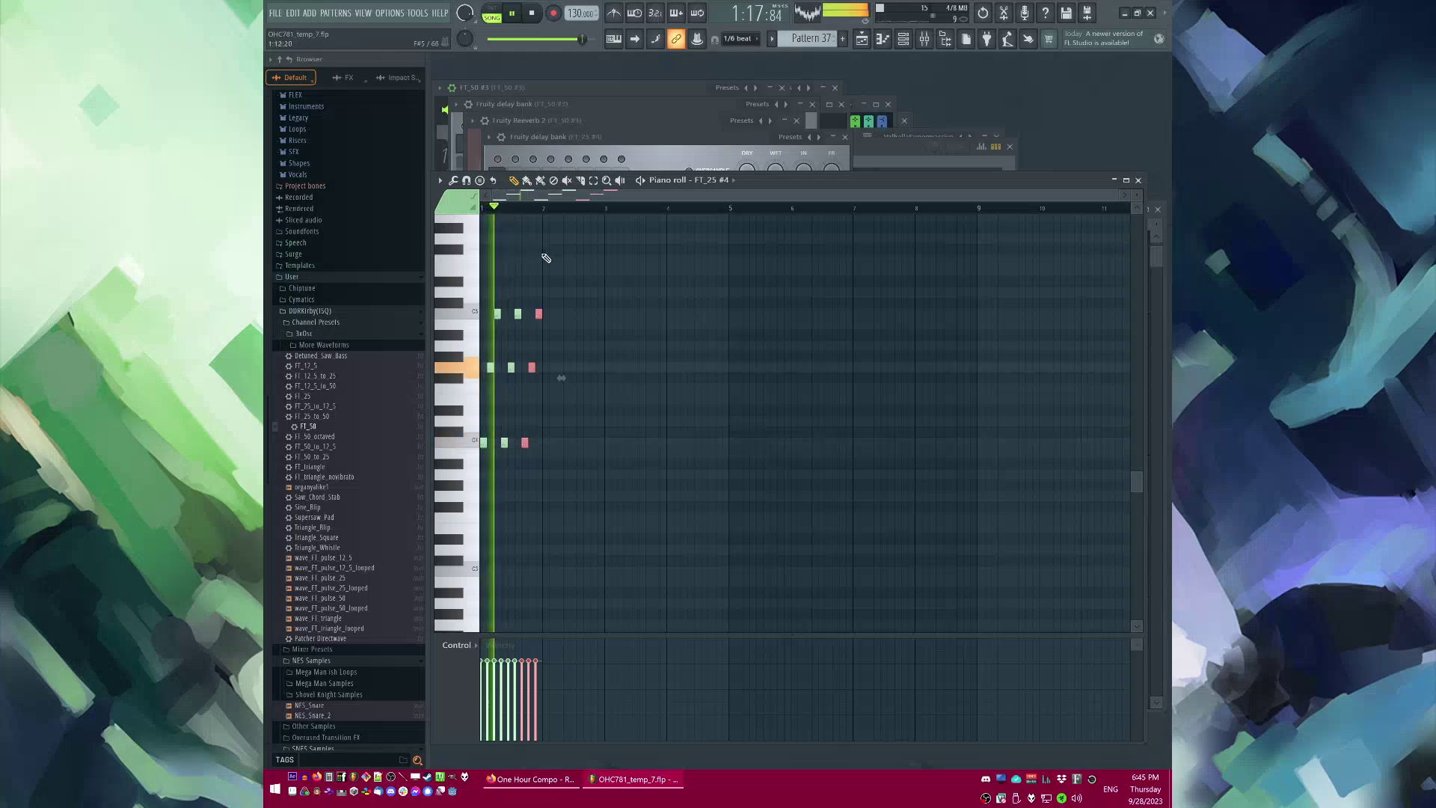
ctrl+scroll(566, 269, up, 4)
ctrl+click(572, 276)
click(558, 550)
key(space)
key(ctrl+z)
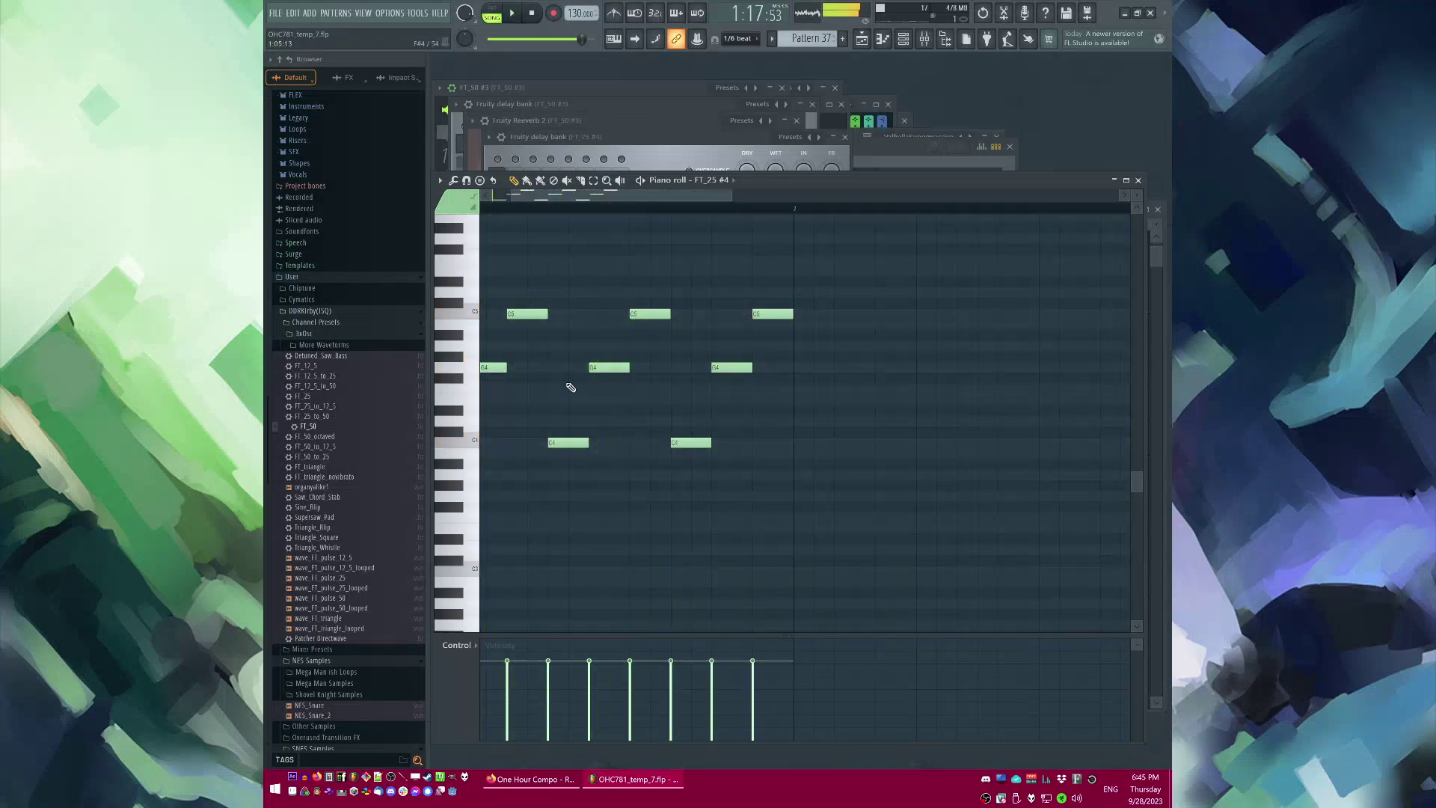
Step: Turn the repetition into a four-note C4, G4, C5, D5 figure and duplicate it once
scroll(531, 342, up, 2)
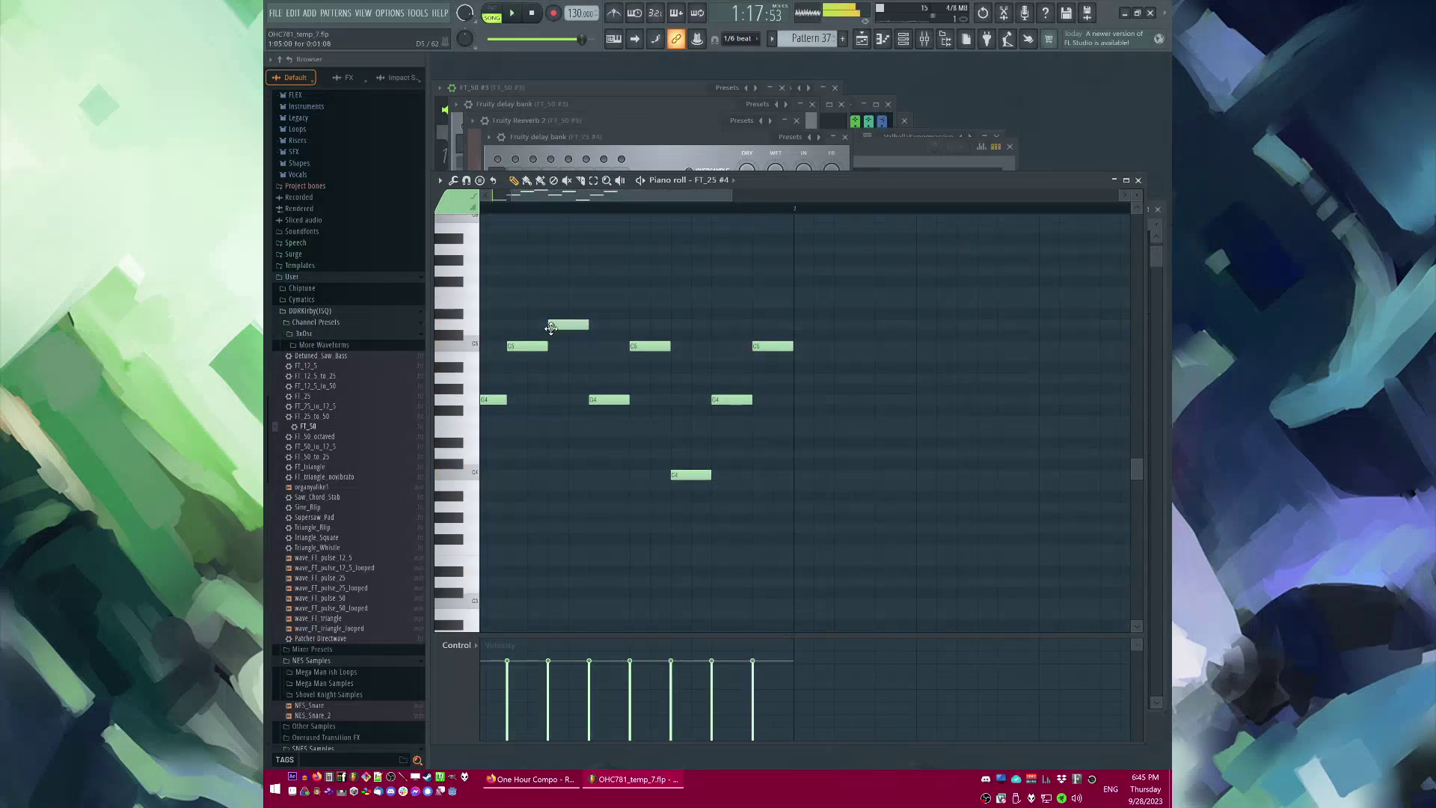
ctrl+drag(619, 321, 811, 486)
key(Delete)
ctrl+scroll(776, 407, down, 2)
key(ctrl+b)
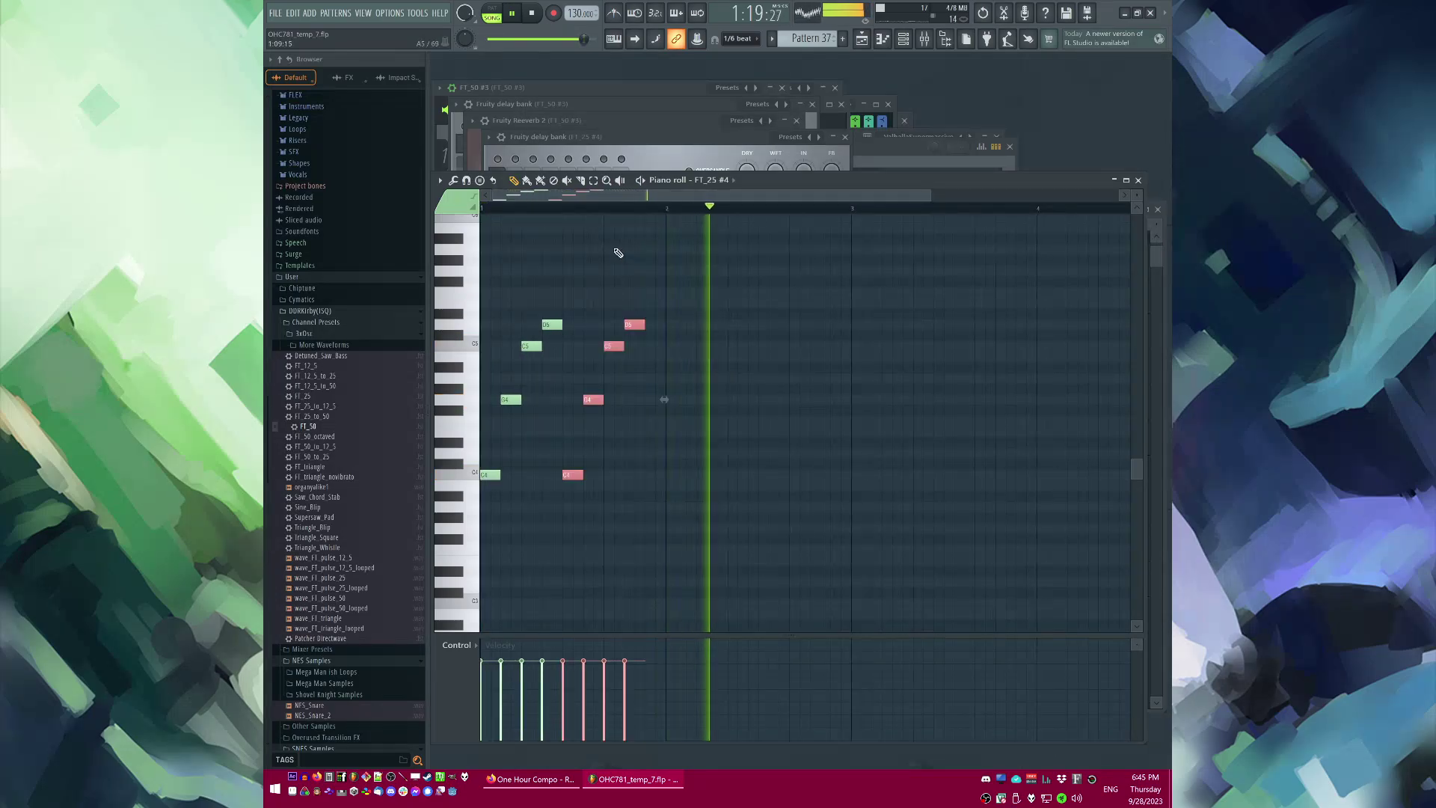
ctrl+click(615, 266)
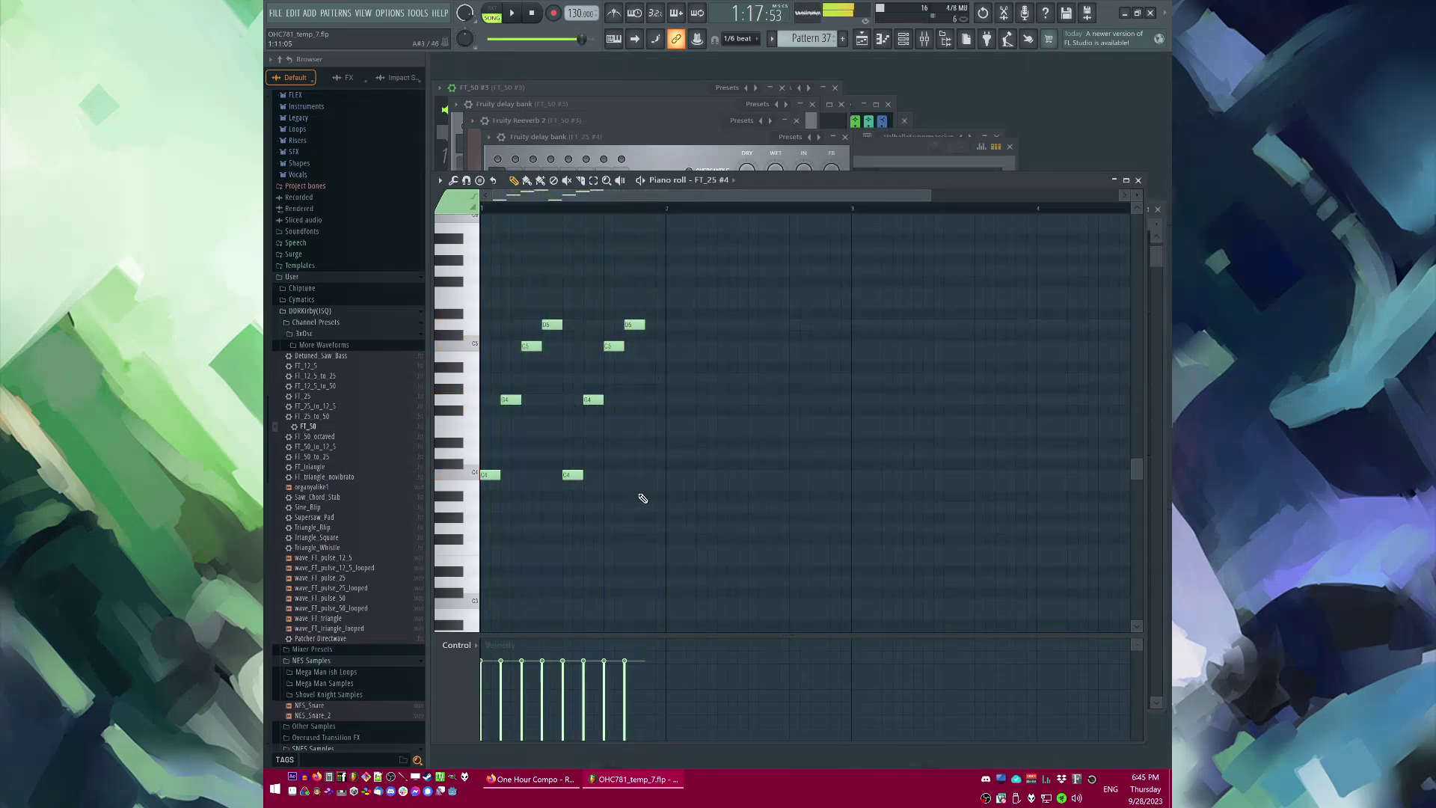
Step: Complete the first bar with G as its top notes and a closing C, transposed down one octave to start on C3
ctrl+drag(543, 308, 638, 261)
scroll(737, 327, down, 2)
key(ctrl+a)
key(space)
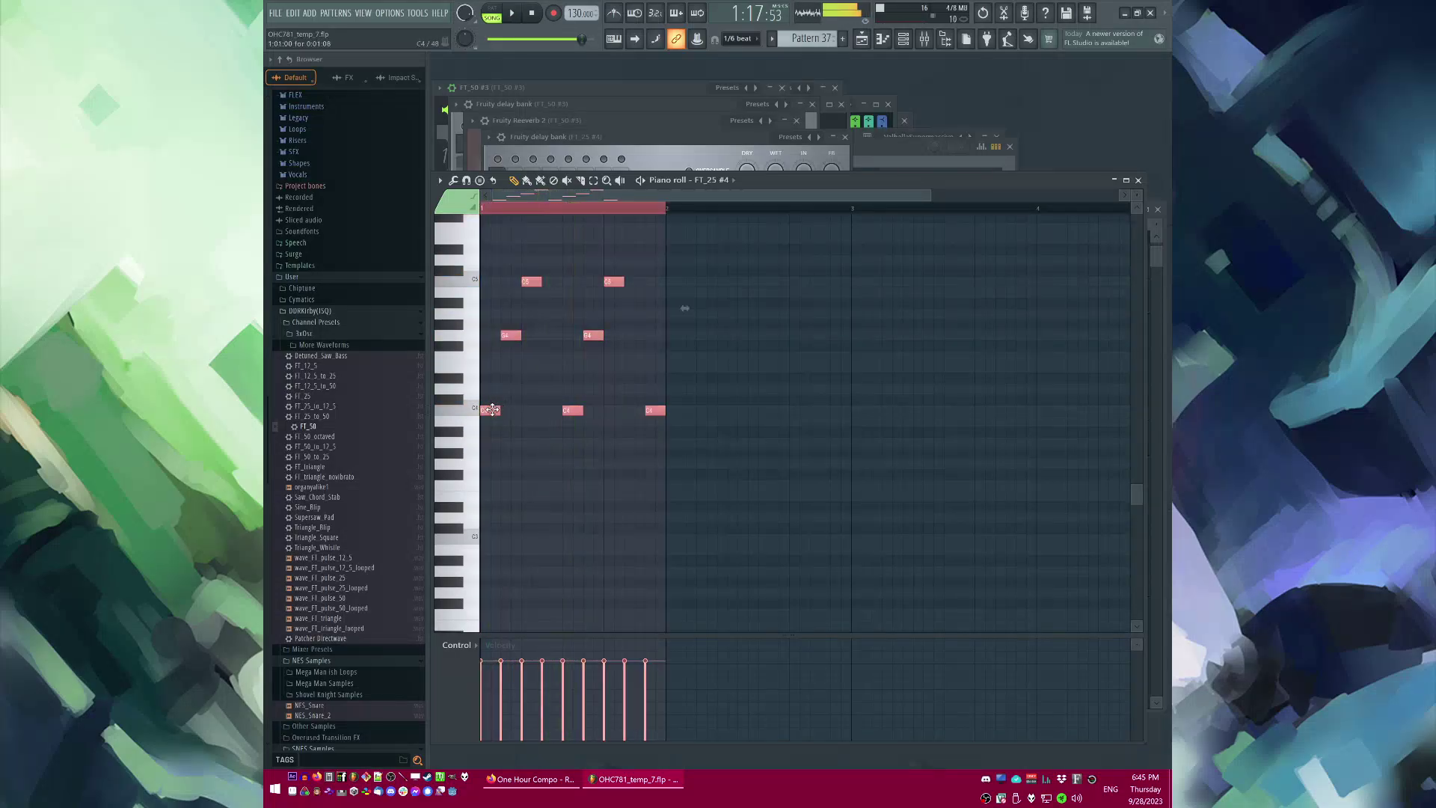
key(space)
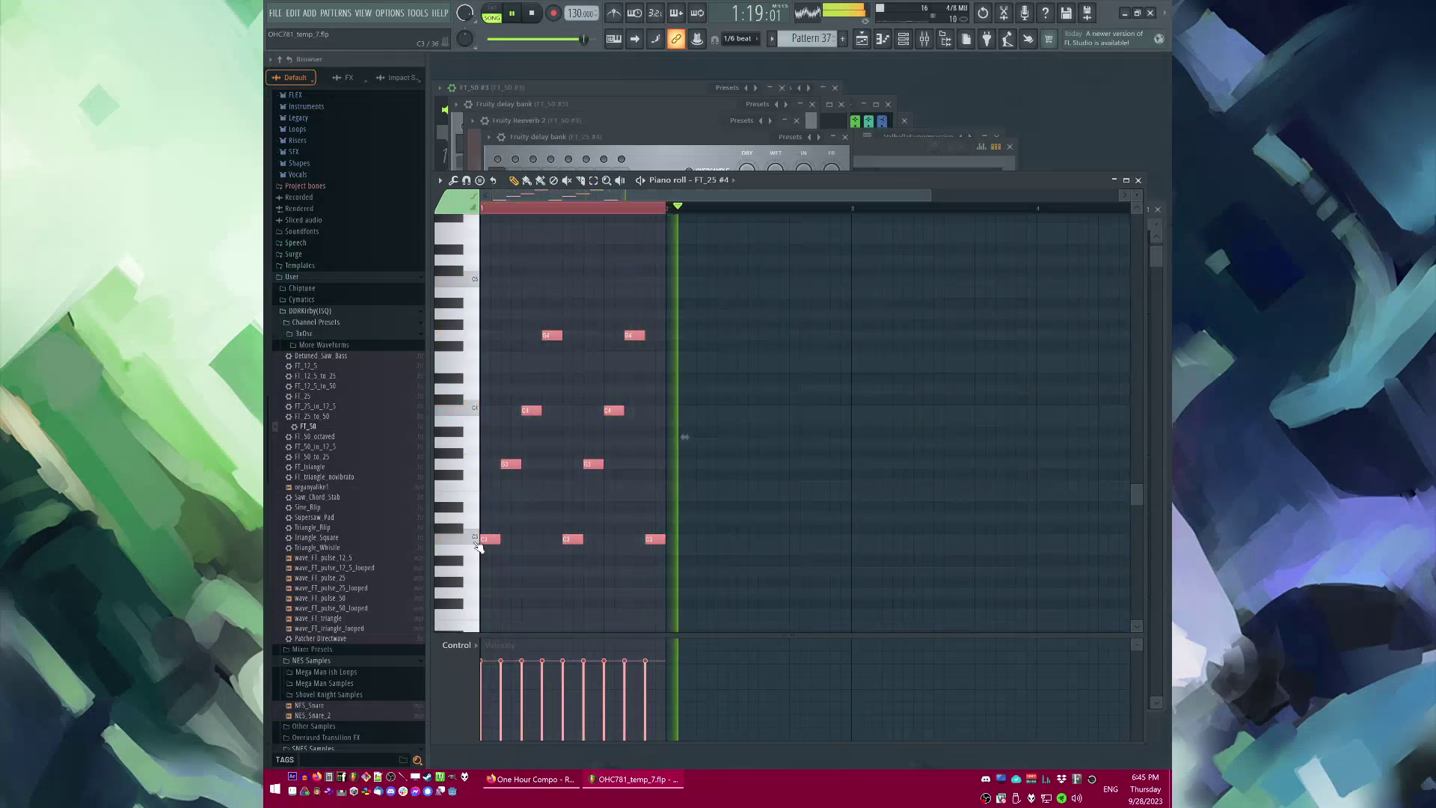
Step: Copy the arpeggio into bar 2 and transpose it to F3, C4, F4, C5
ctrl+scroll(852, 444, up, 2)
drag(562, 539, 564, 486)
ctrl+click(649, 528)
ctrl+scroll(554, 404, down, 3)
ctrl+scroll(791, 423, up, 1)
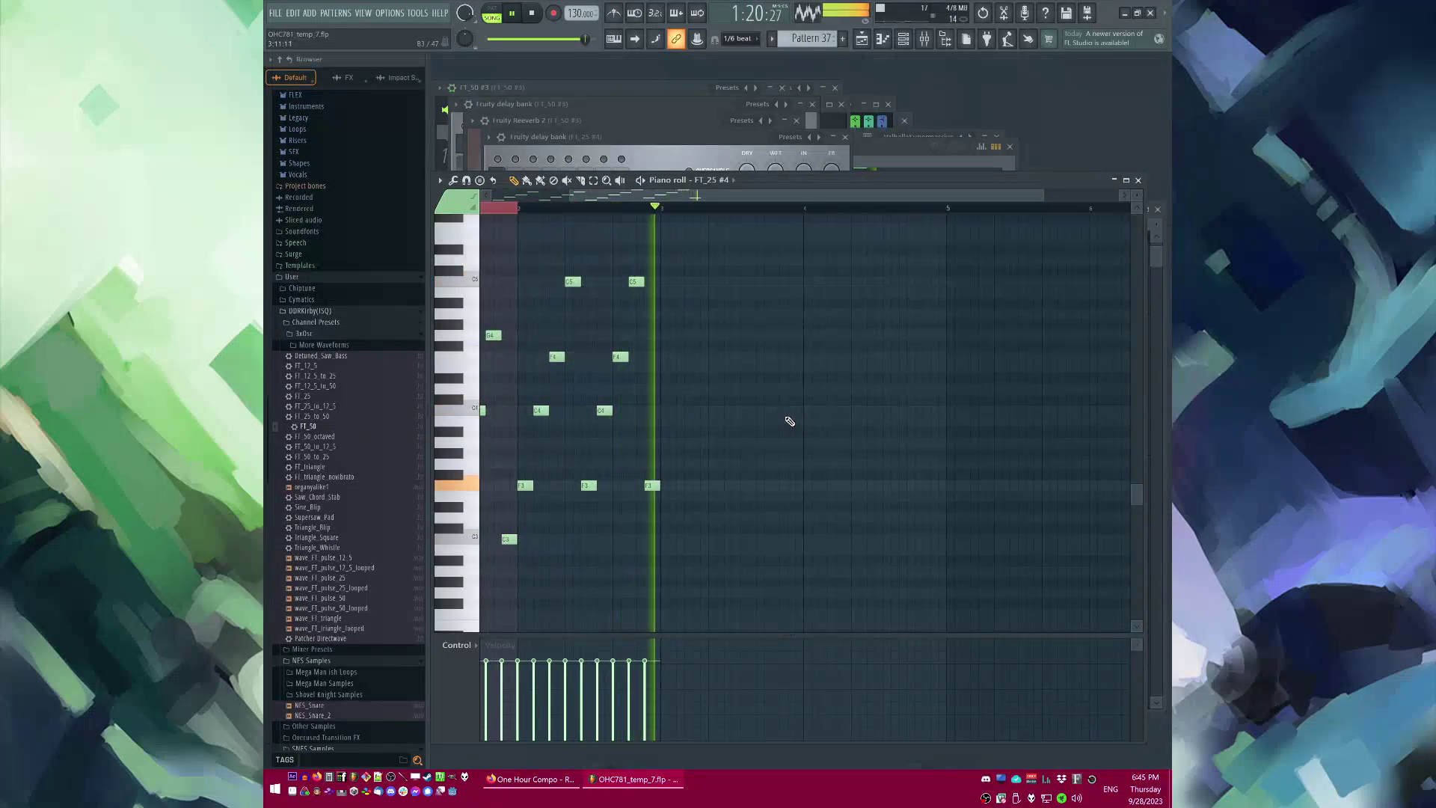
key(space)
Step: Paste the arpeggio into bar 3, transposed up an octave to C4, G4, C5, G5
ctrl+scroll(795, 390, up, 6)
key(ctrl+v)
drag(523, 540, 529, 413)
ctrl+click(649, 503)
scroll(596, 442, up, 3)
ctrl+scroll(594, 430, down, 2)
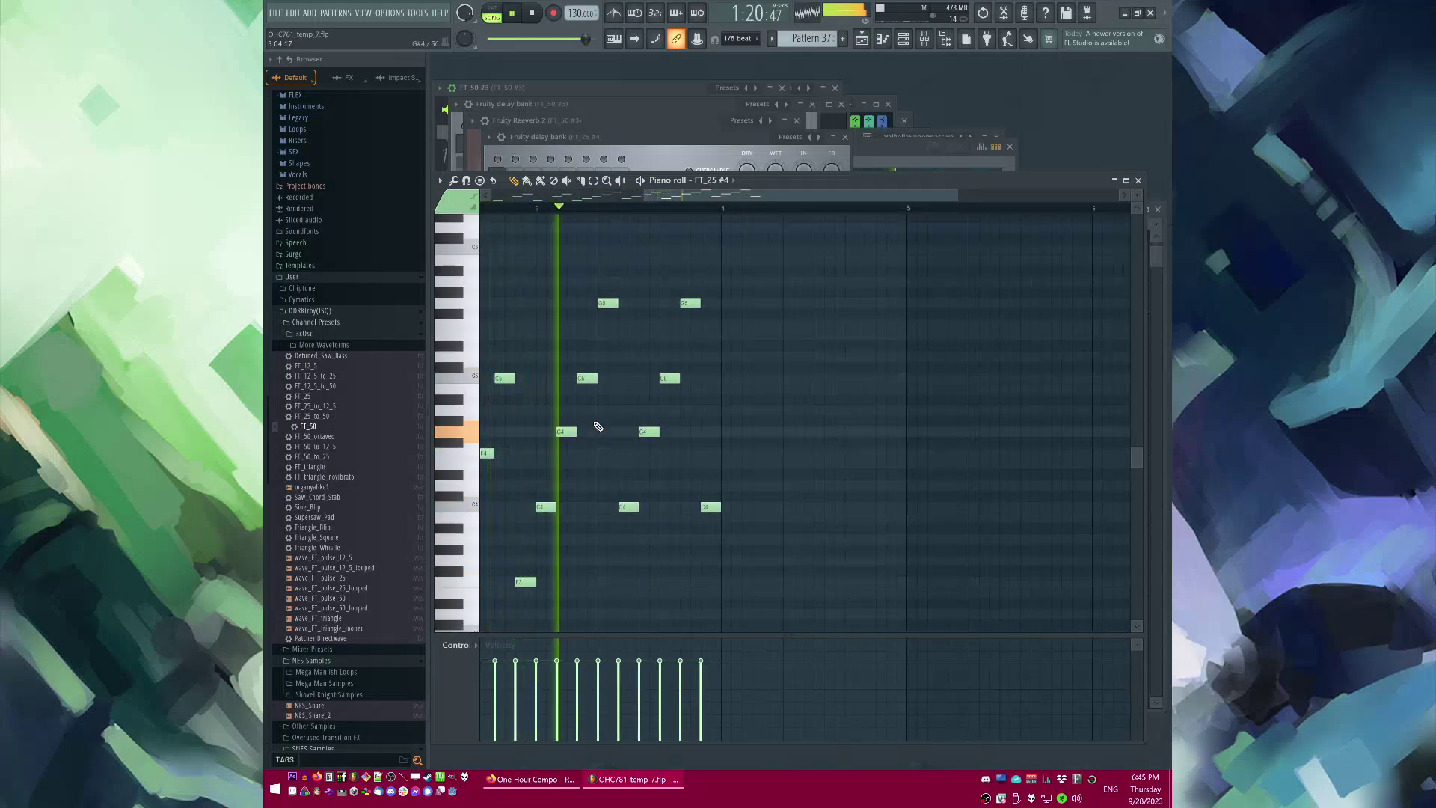
ctrl+scroll(951, 385, up, 3)
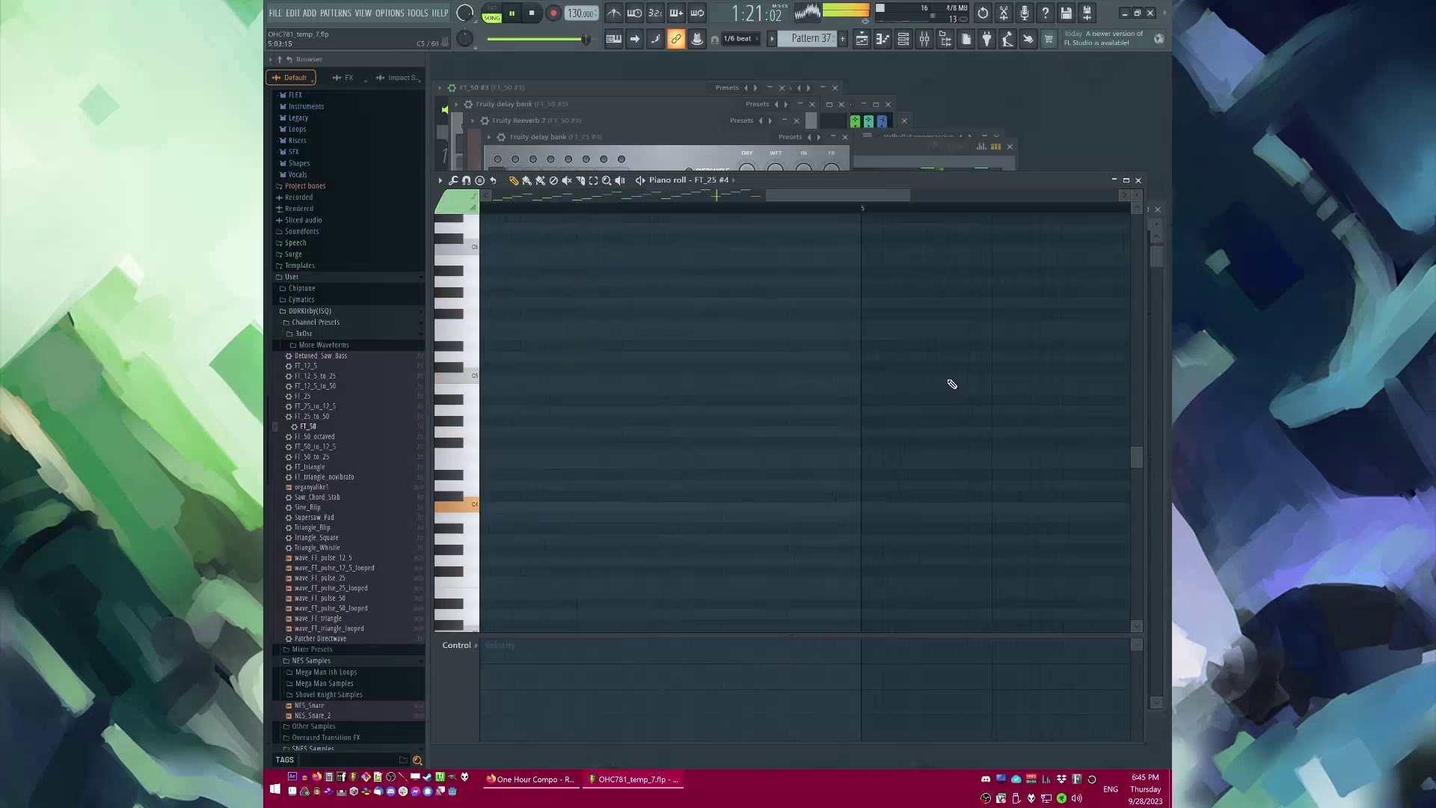
Step: Paste the arpeggio into bar 4 and transpose it to G3, D4, G4, D5
key(ctrl+v)
key(ctrl+v)
key(ctrl+z)
ctrl+scroll(913, 376, down, 4)
scroll(901, 369, down, 3)
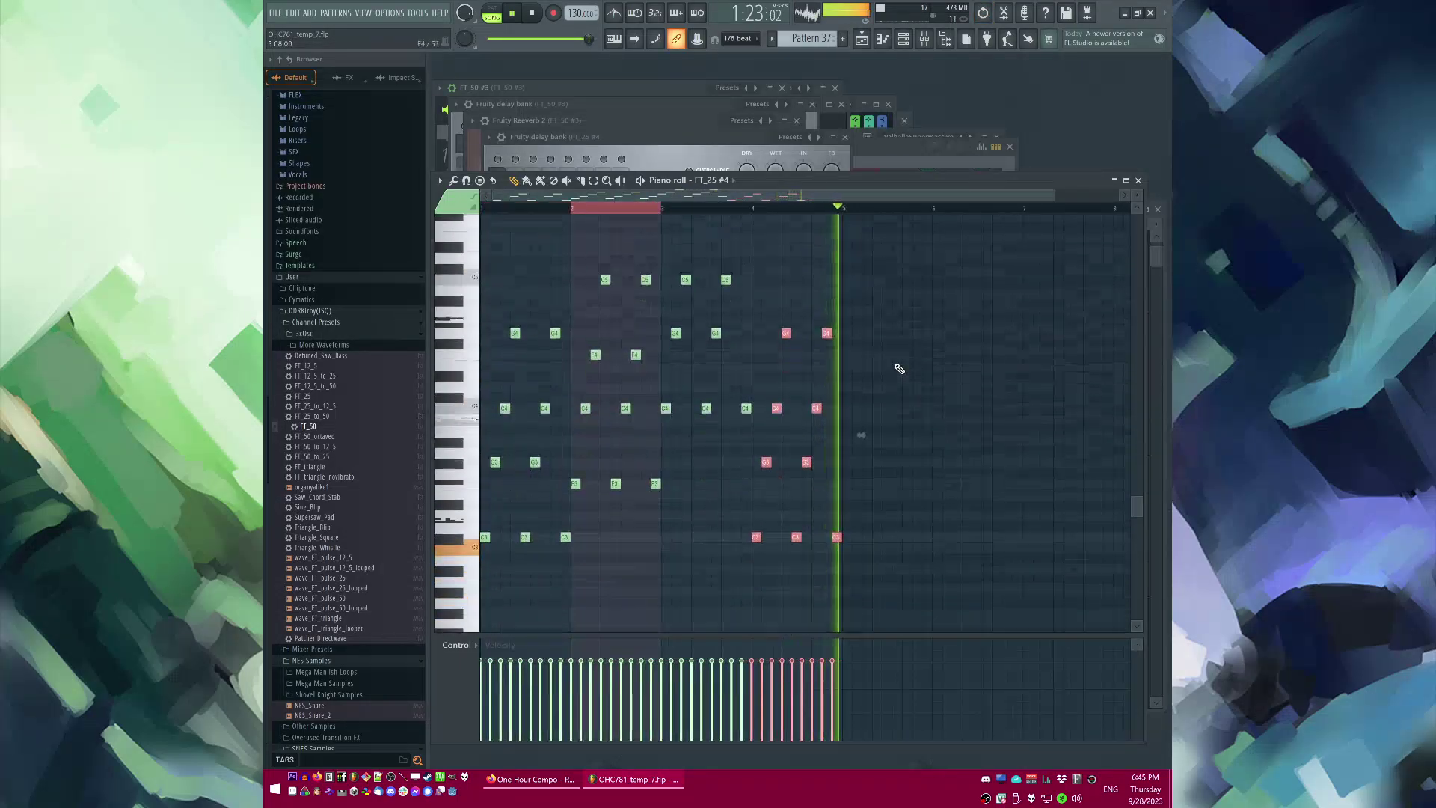
ctrl+scroll(774, 463, up, 3)
drag(716, 508, 714, 428)
scroll(784, 428, up, 3)
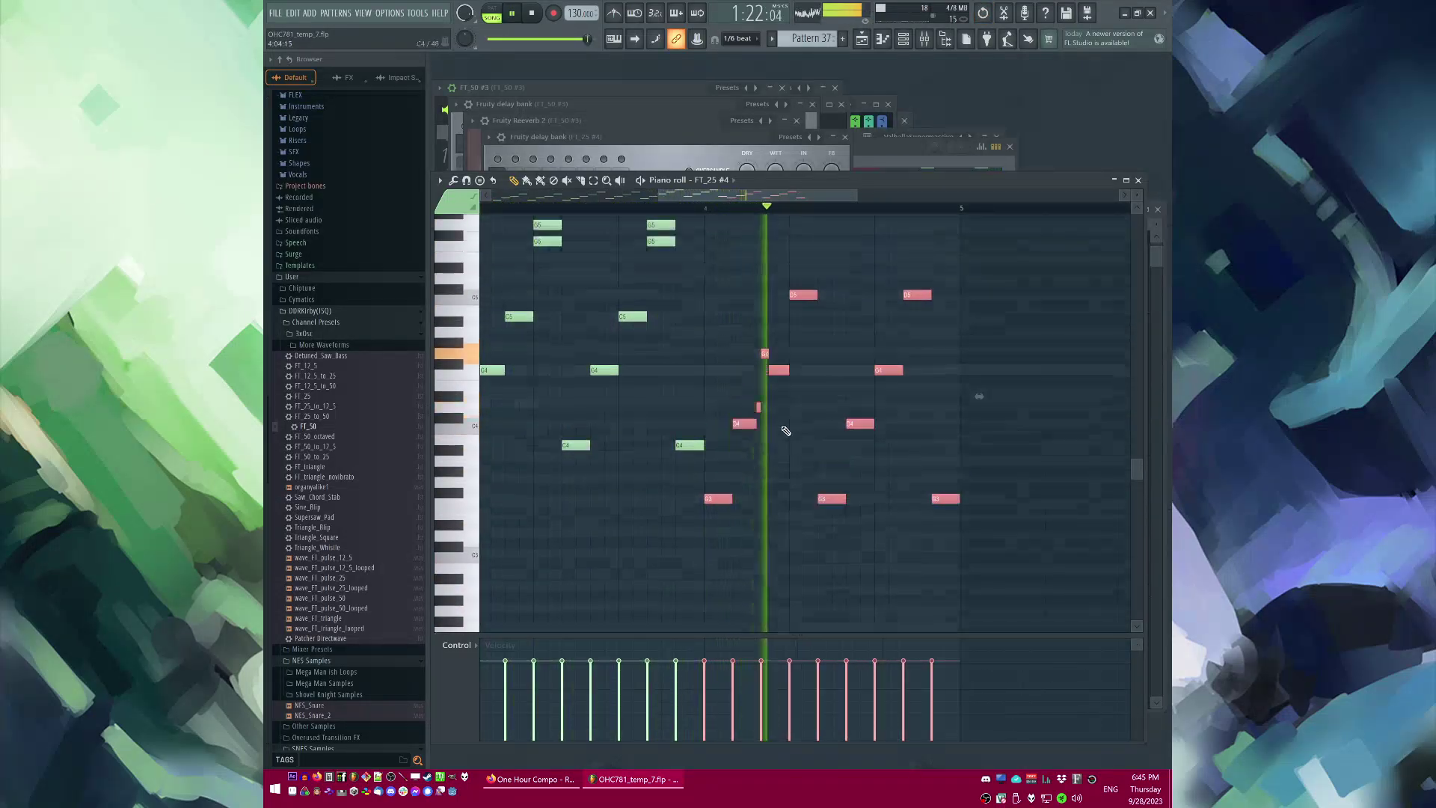
key(ctrl+d)
key(space)
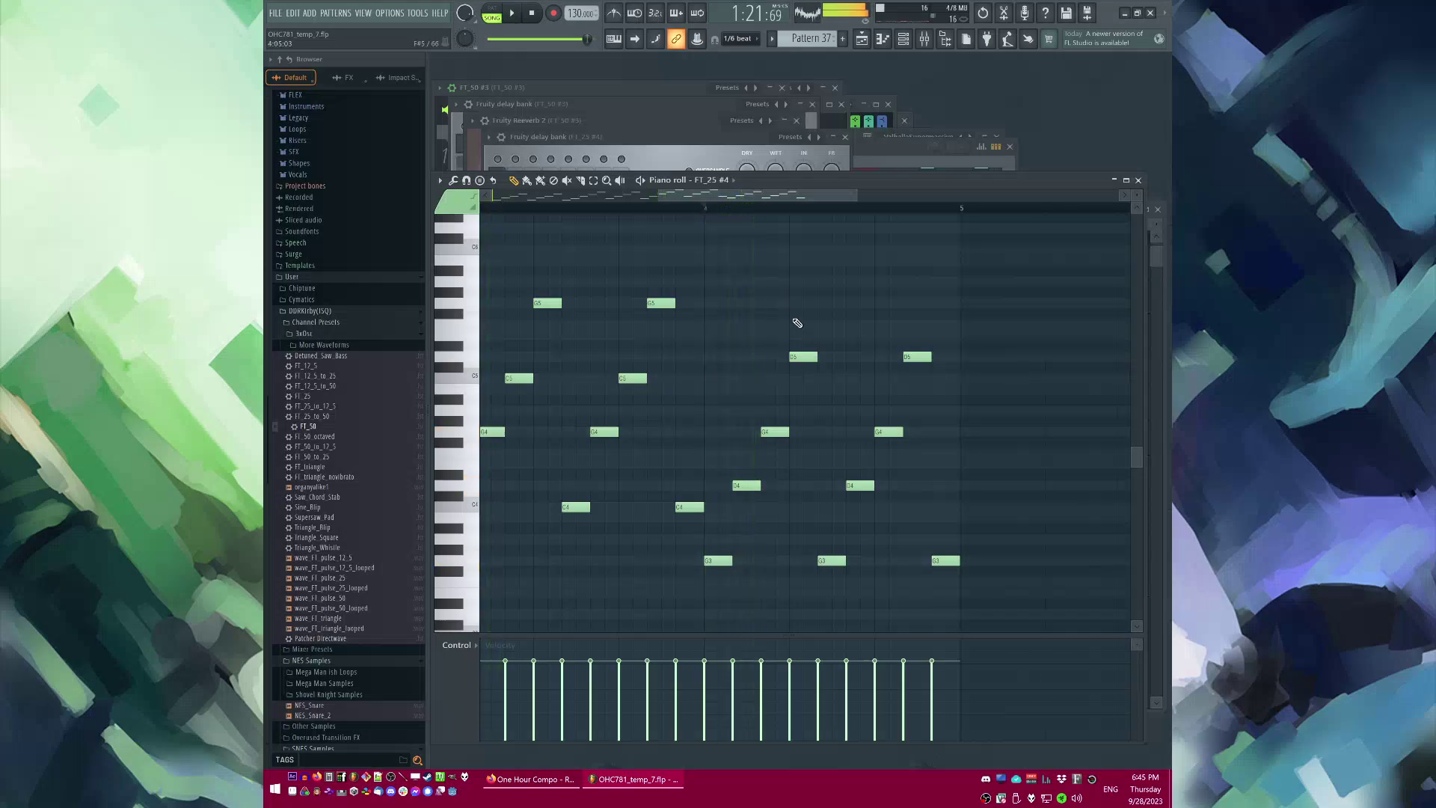
Step: Raise the two D5 notes in bar 4 to G5 and play the arpeggio
key(space)
drag(801, 356, 802, 303)
key(ctrl+d)
key(space)
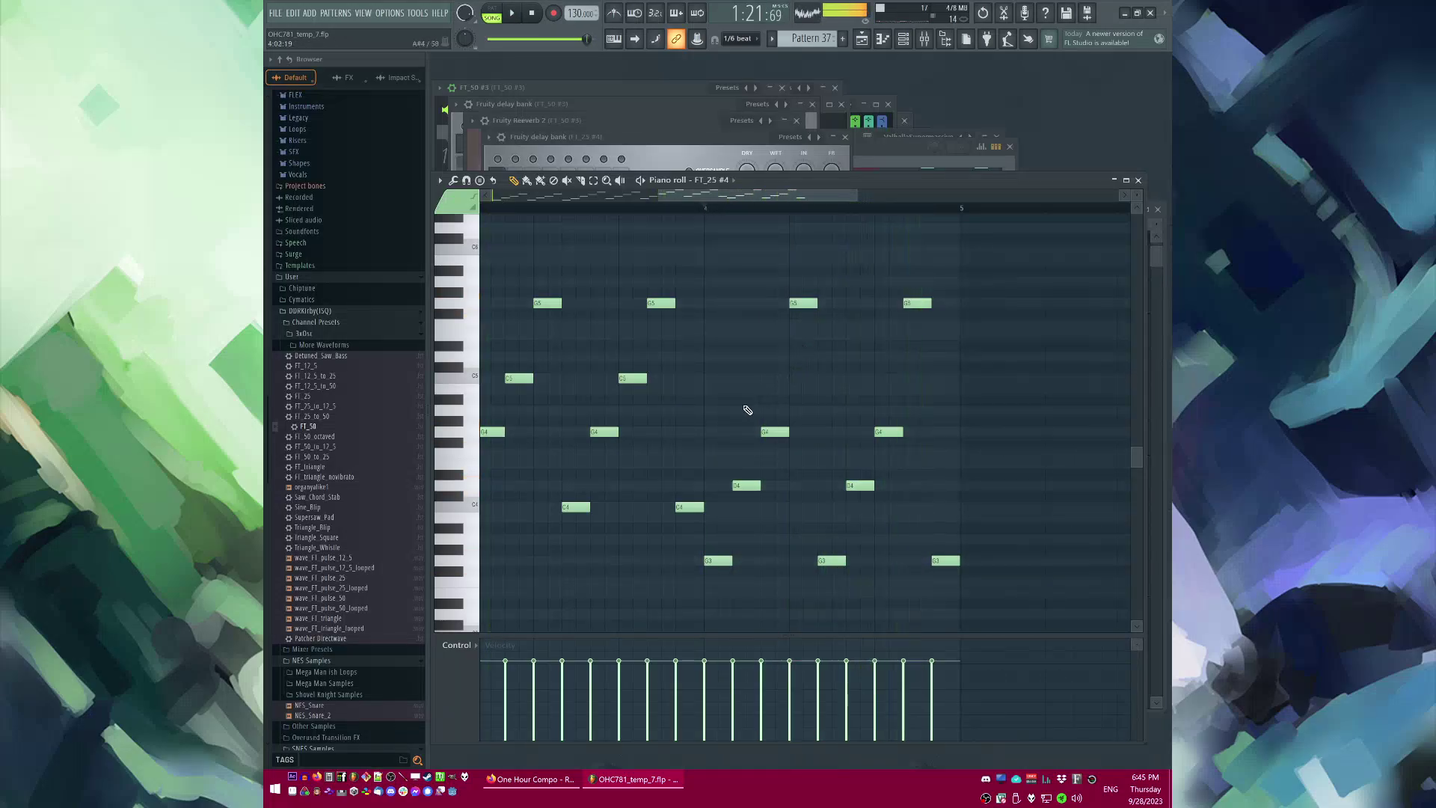
ctrl+drag(745, 404, 1020, 453)
key(space)
Step: Add a second clip of the new arpeggio pattern at bar 61 on Track 10 and play from just before bar 57
key(F5)
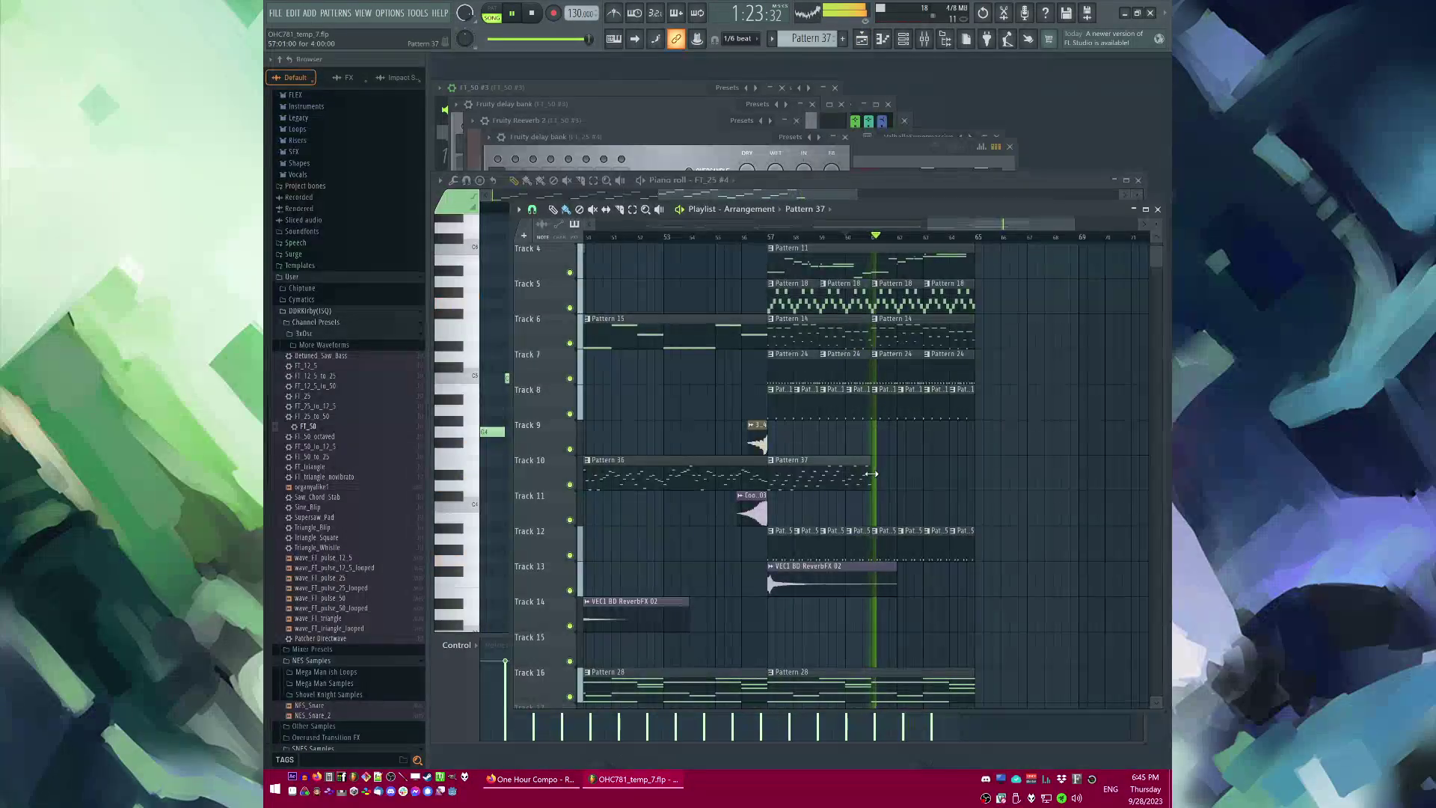
click(749, 236)
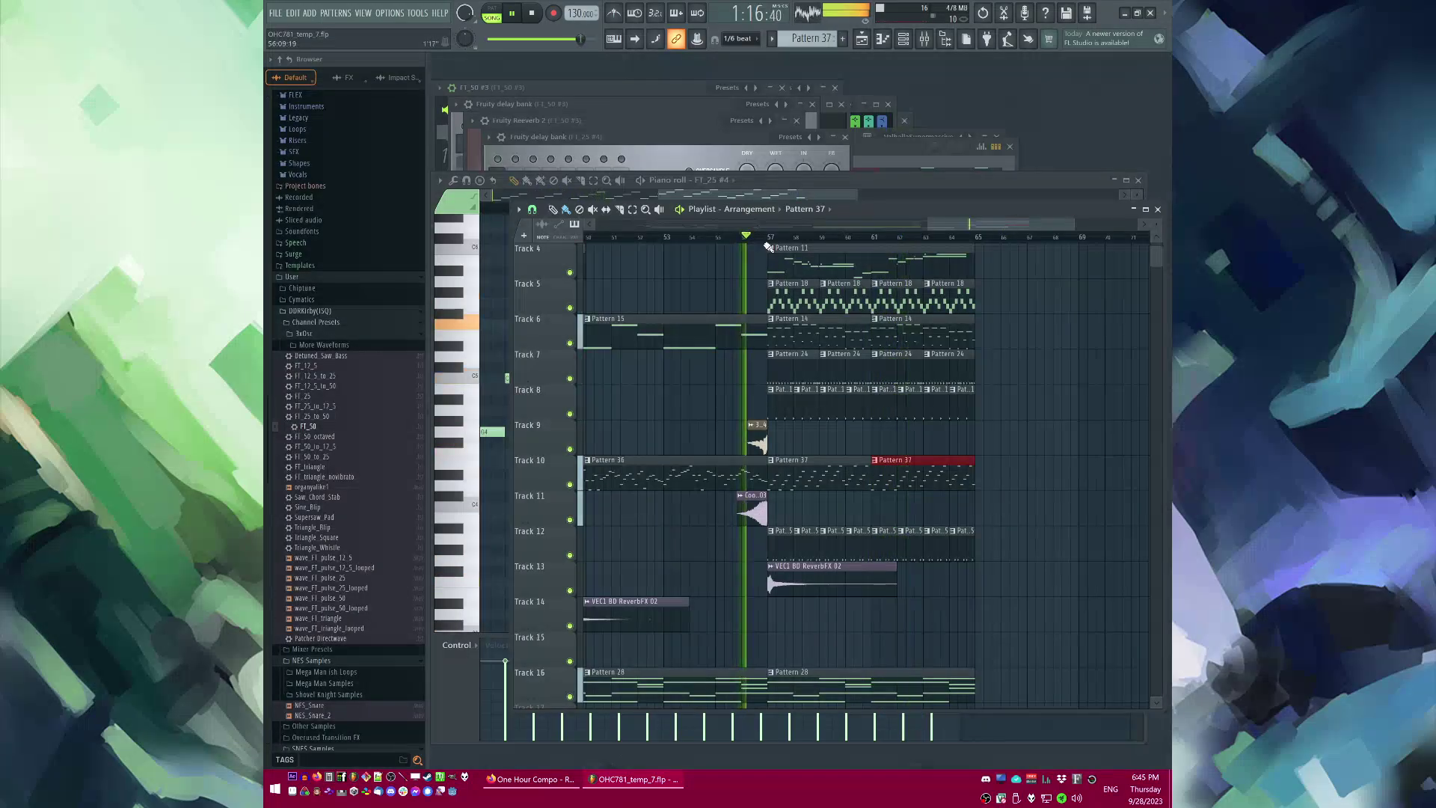
right_click(1007, 405)
ctrl+scroll(995, 397, down, 2)
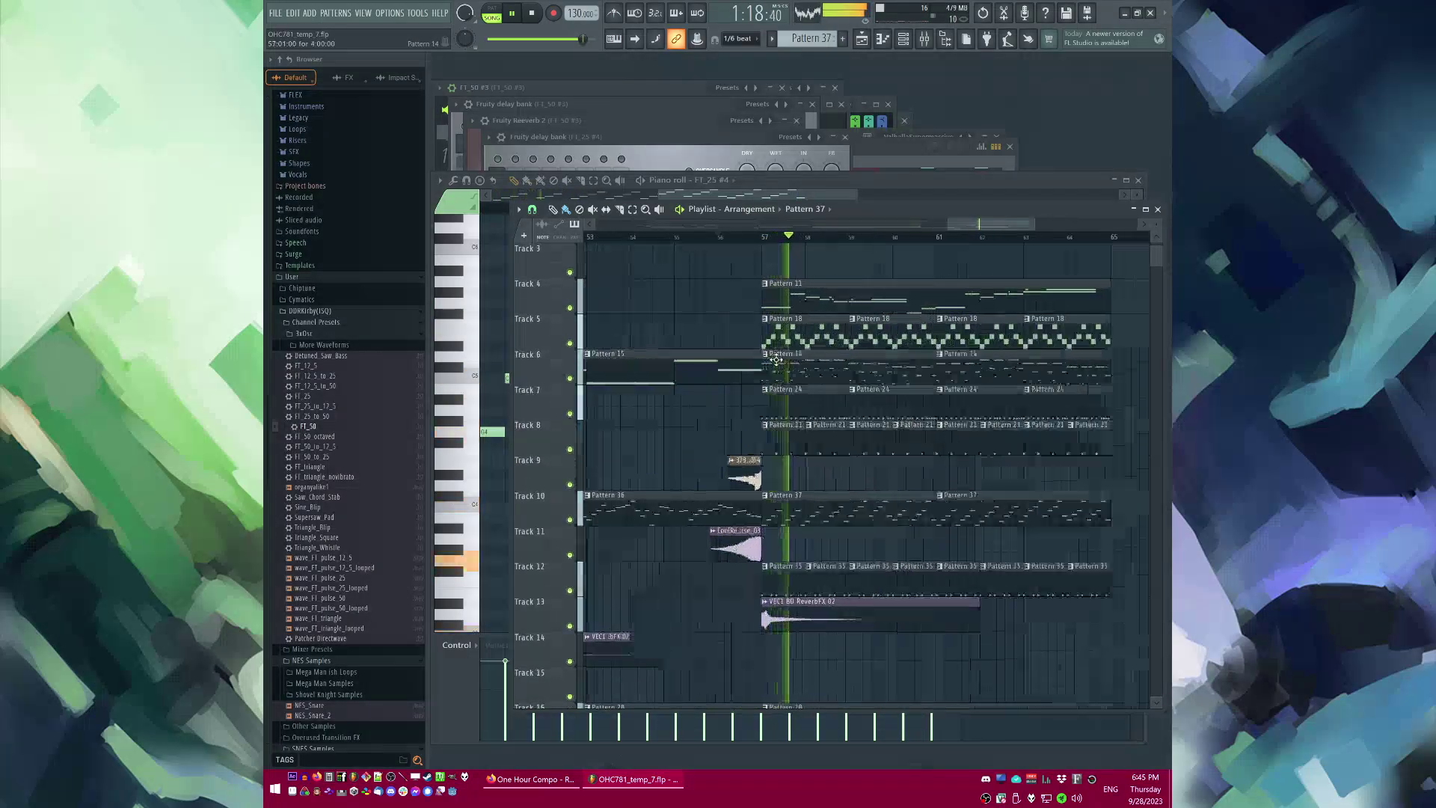
scroll(951, 386, up, 3)
ctrl+scroll(951, 385, up, 3)
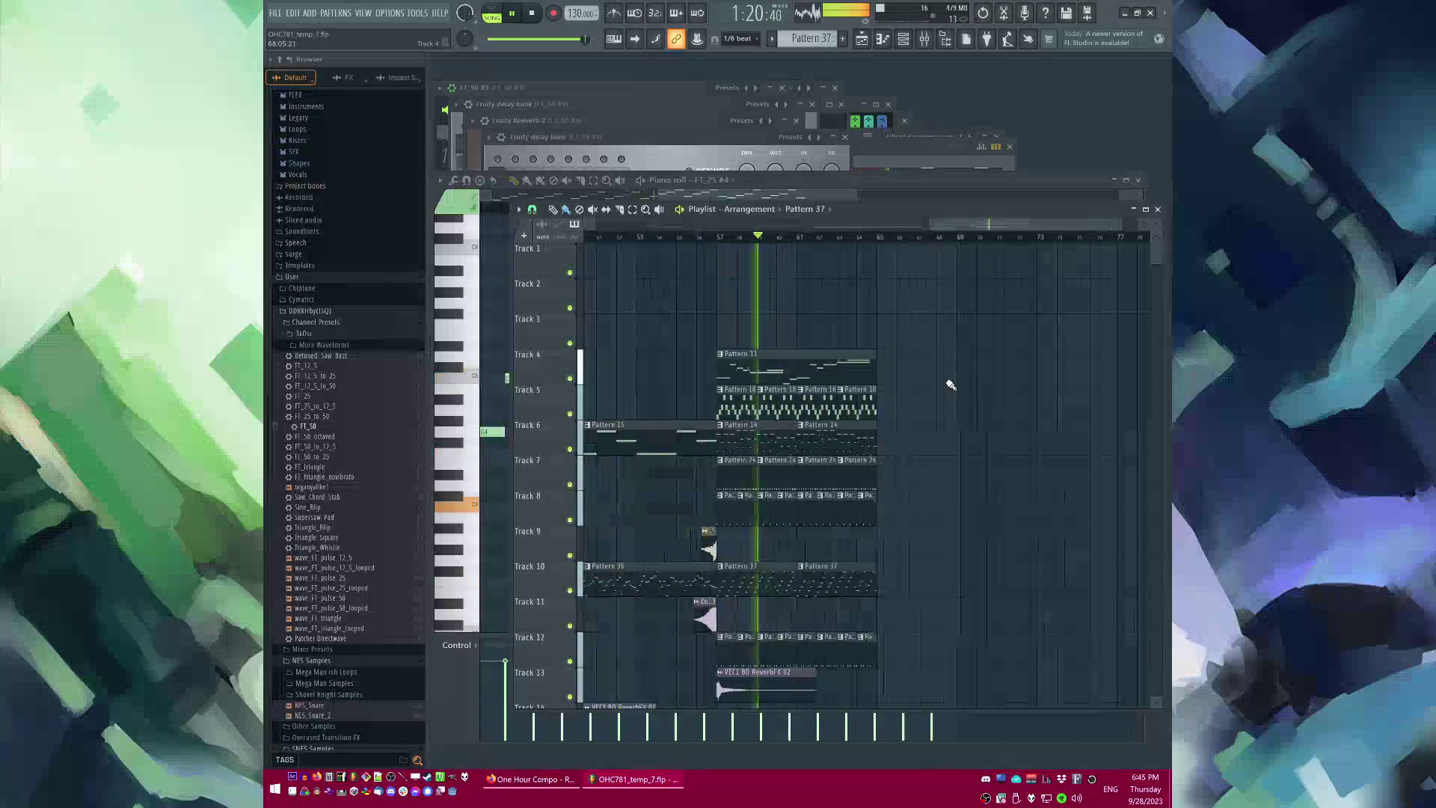
Step: Examine the FT_25 #6 mixer track's sound and its Fruity Parametric EQ 2 curve
key(F9)
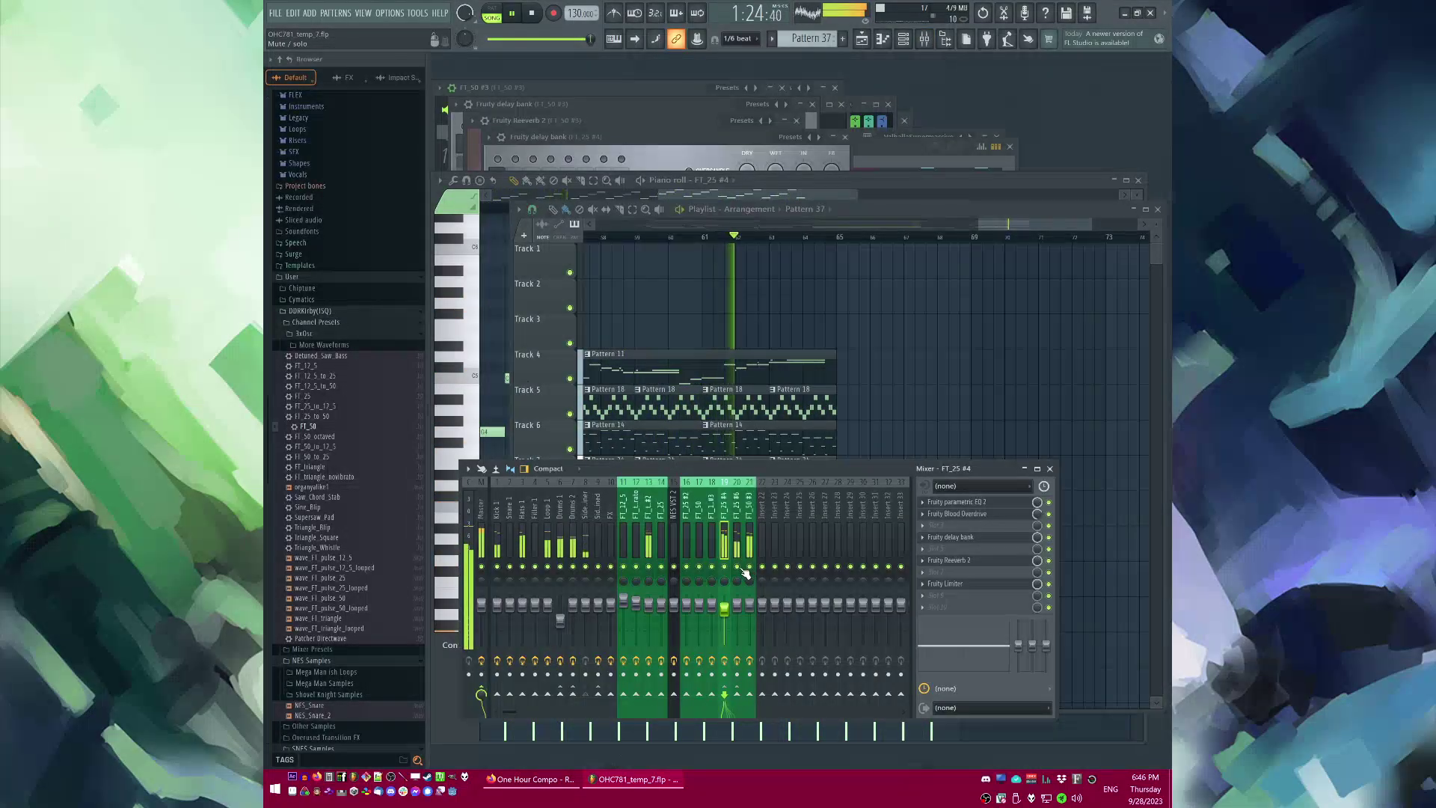
click(739, 571)
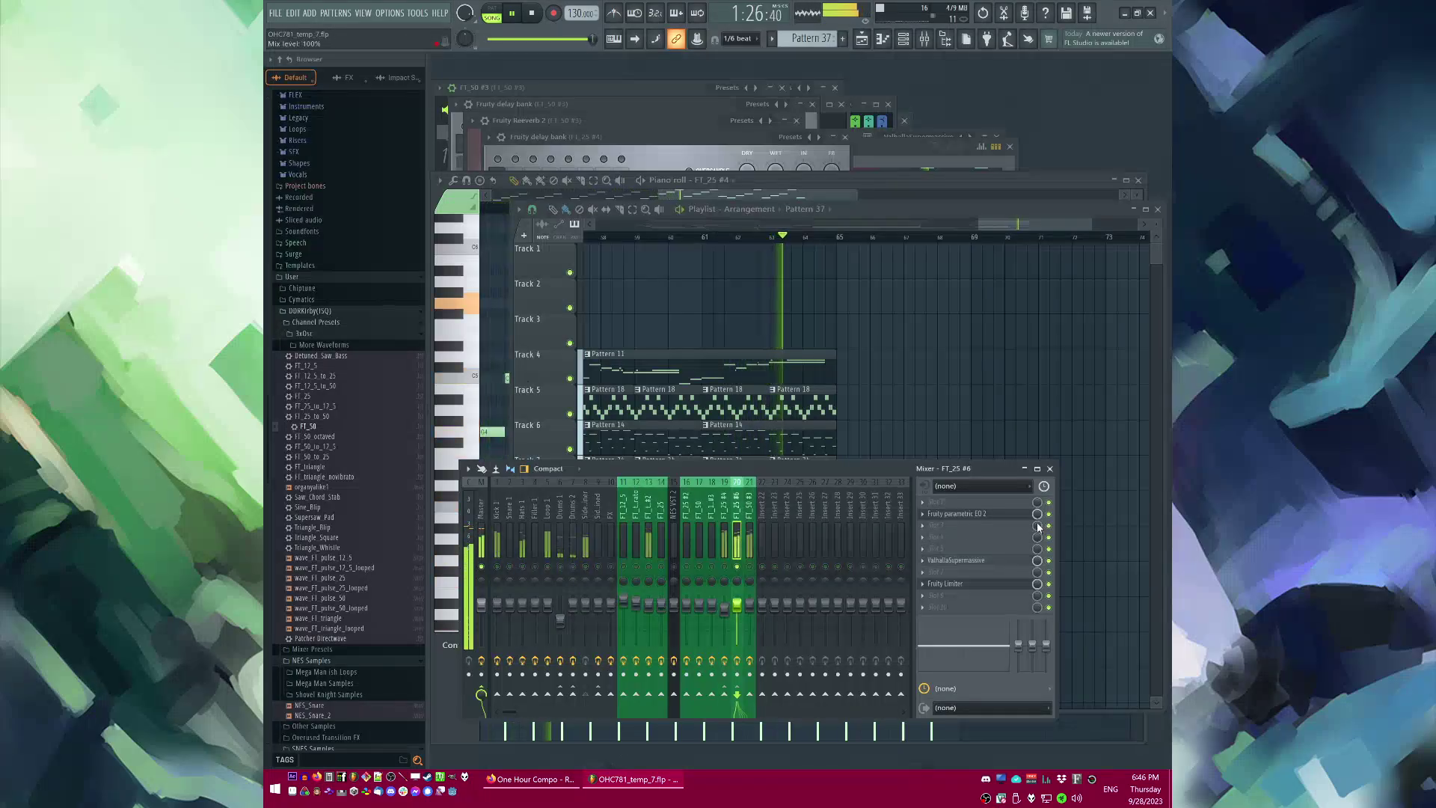
click(972, 514)
Step: Boost the treble band and adjust the high cut in the FT_50 #3 track's Fruity Parametric EQ 2 while listening to the section
click(750, 531)
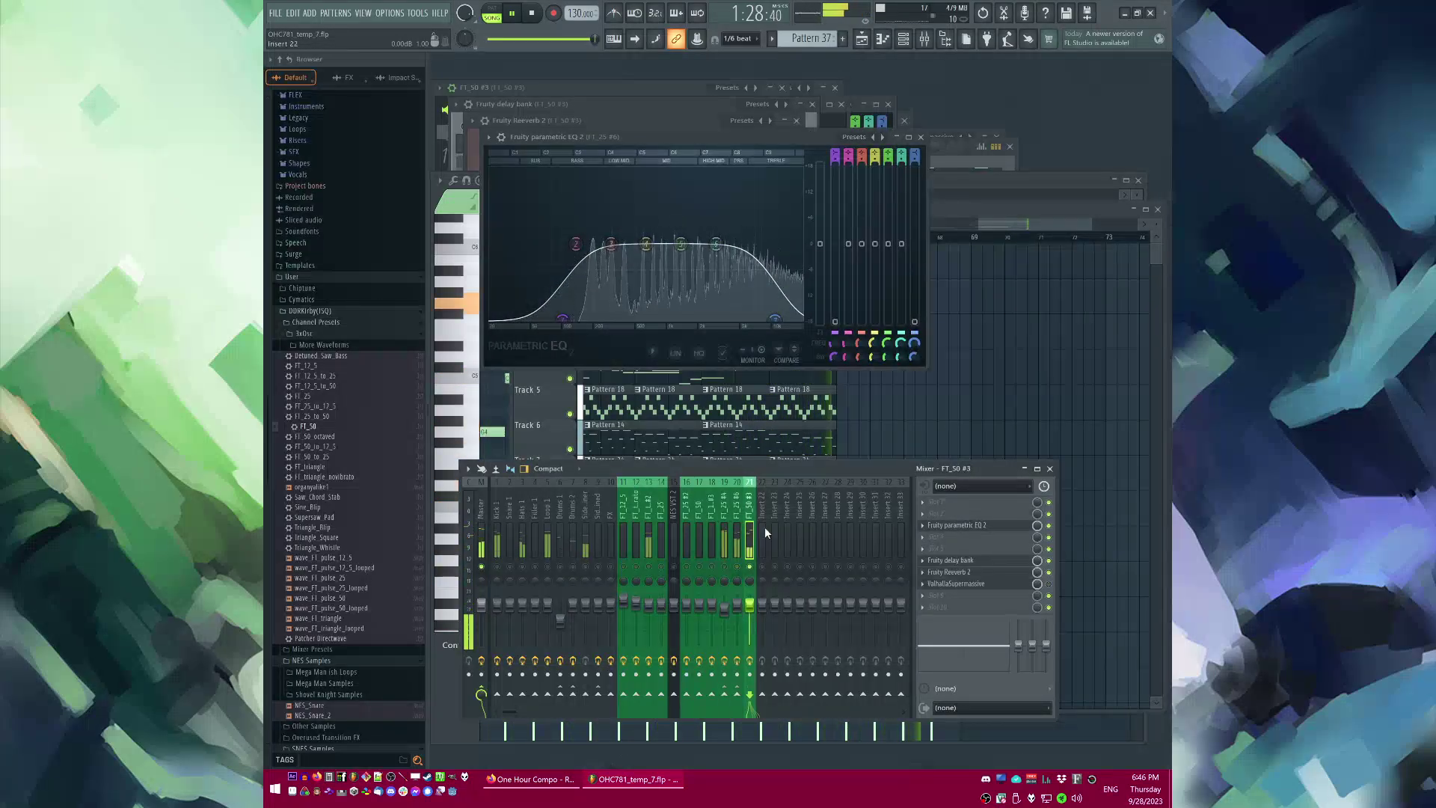
click(959, 527)
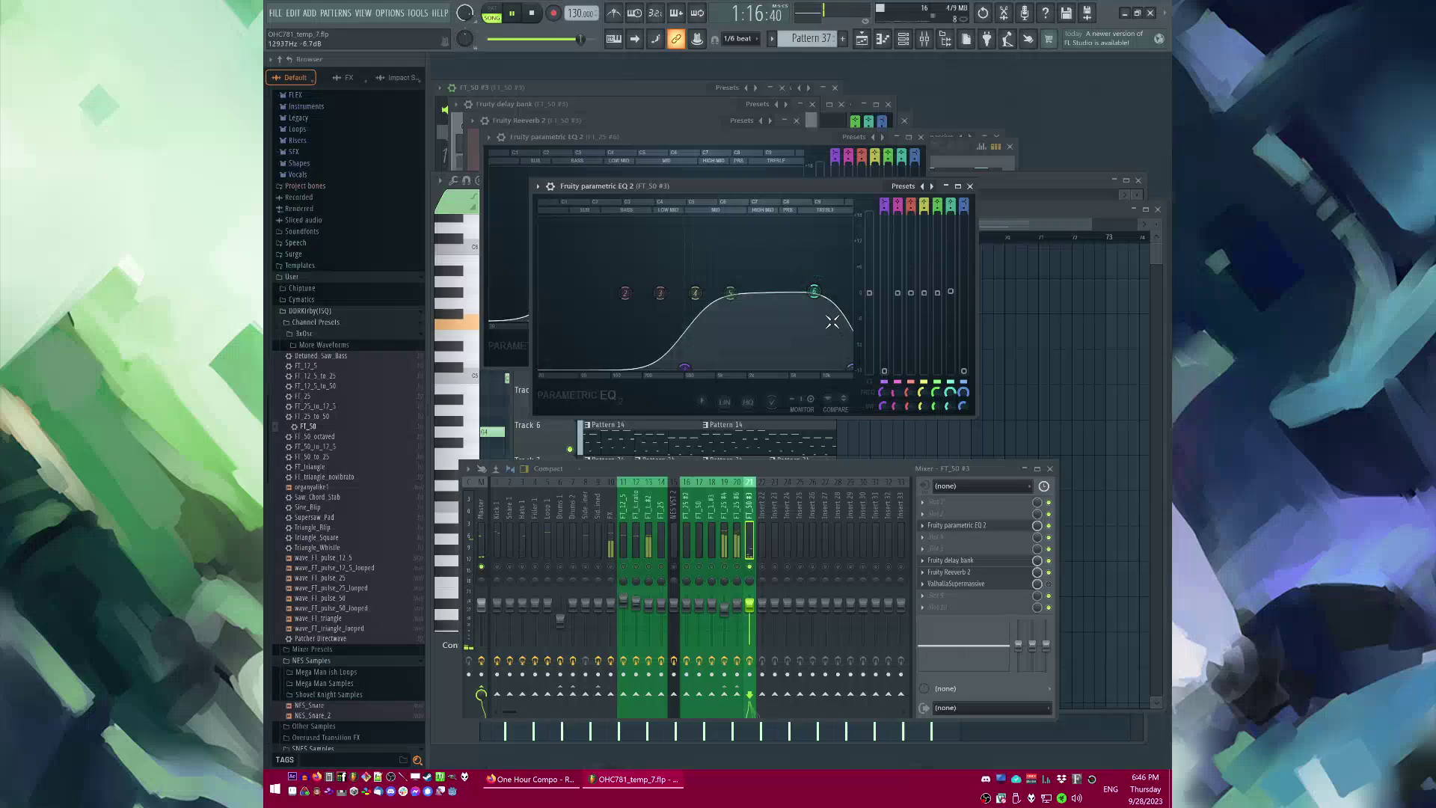
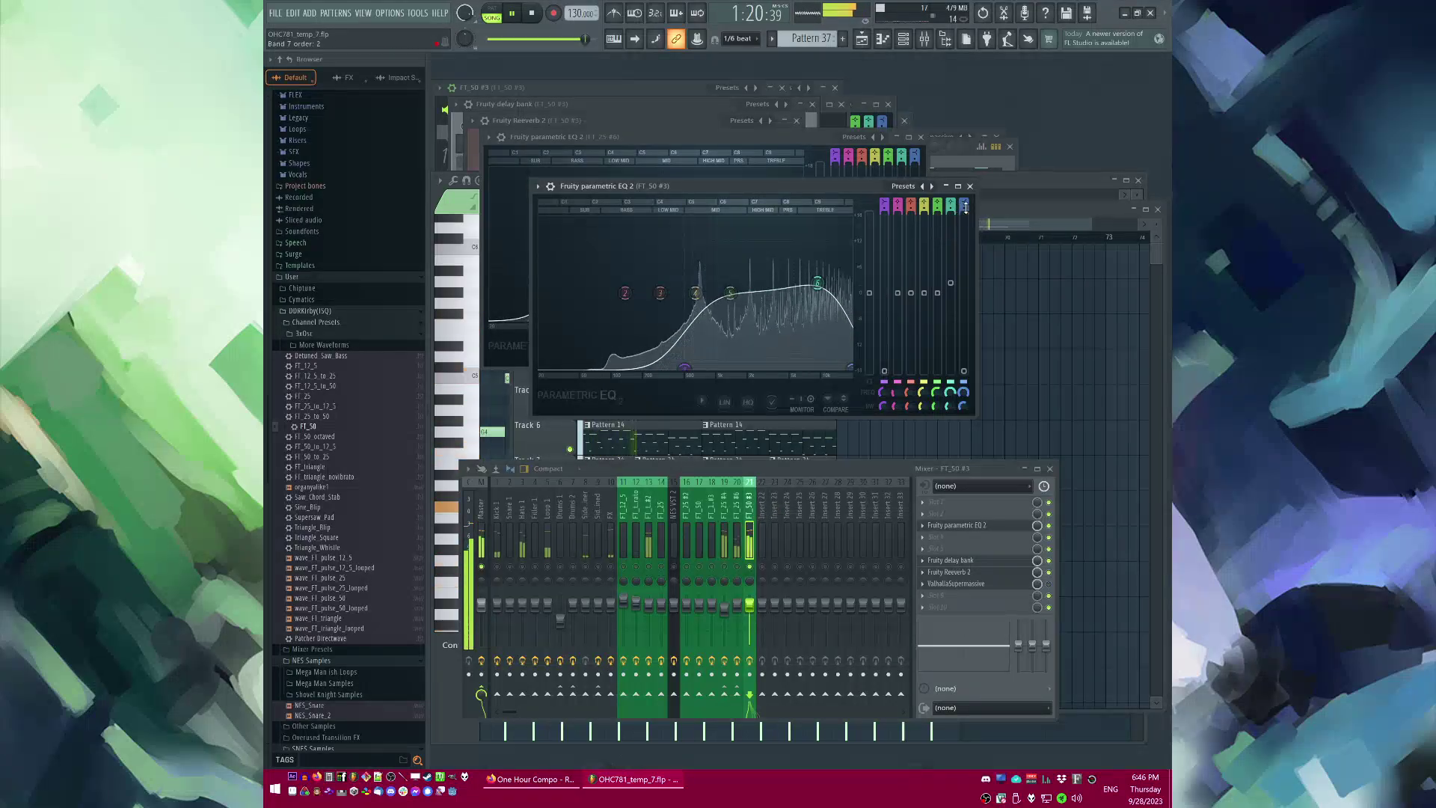
right_click(750, 566)
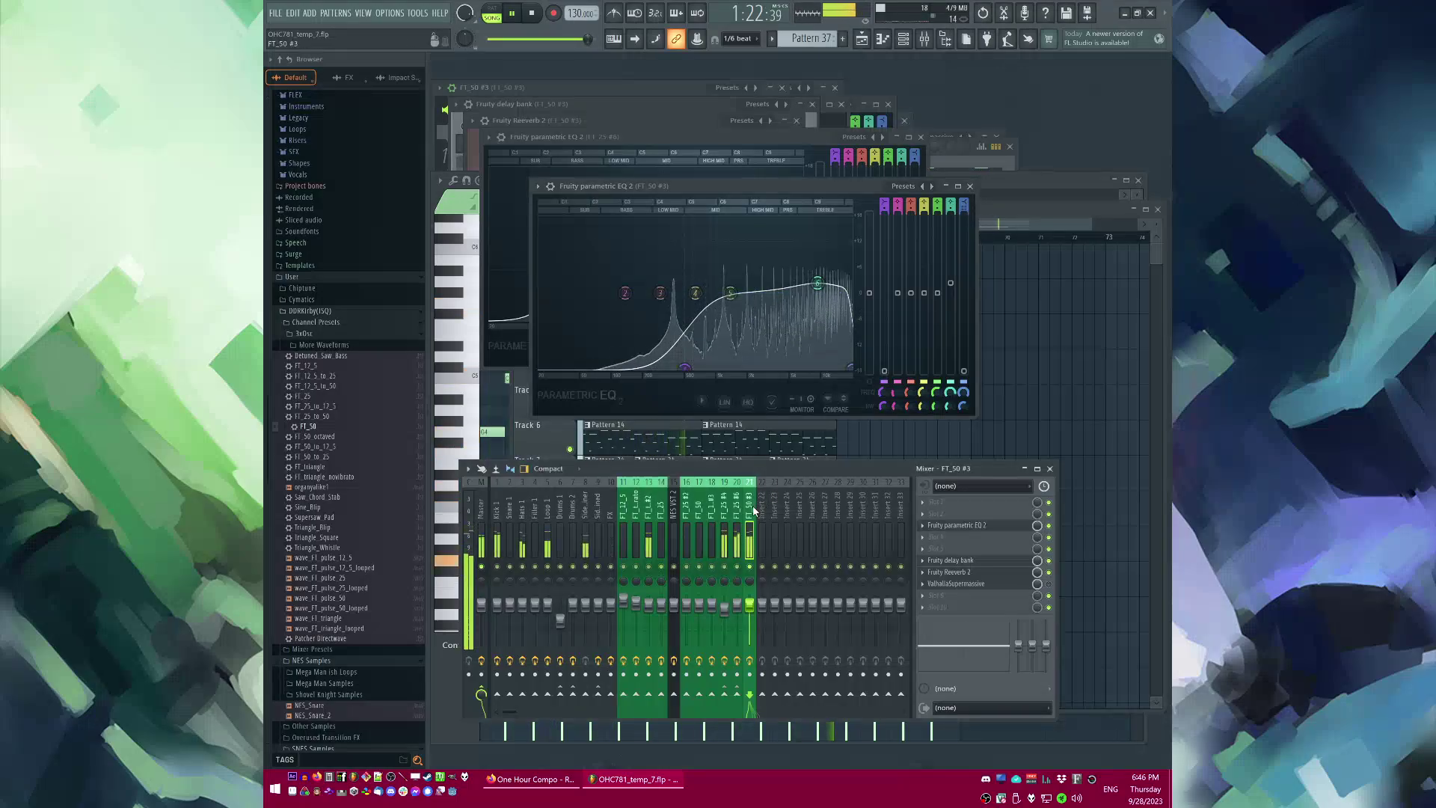
click(970, 186)
click(1000, 303)
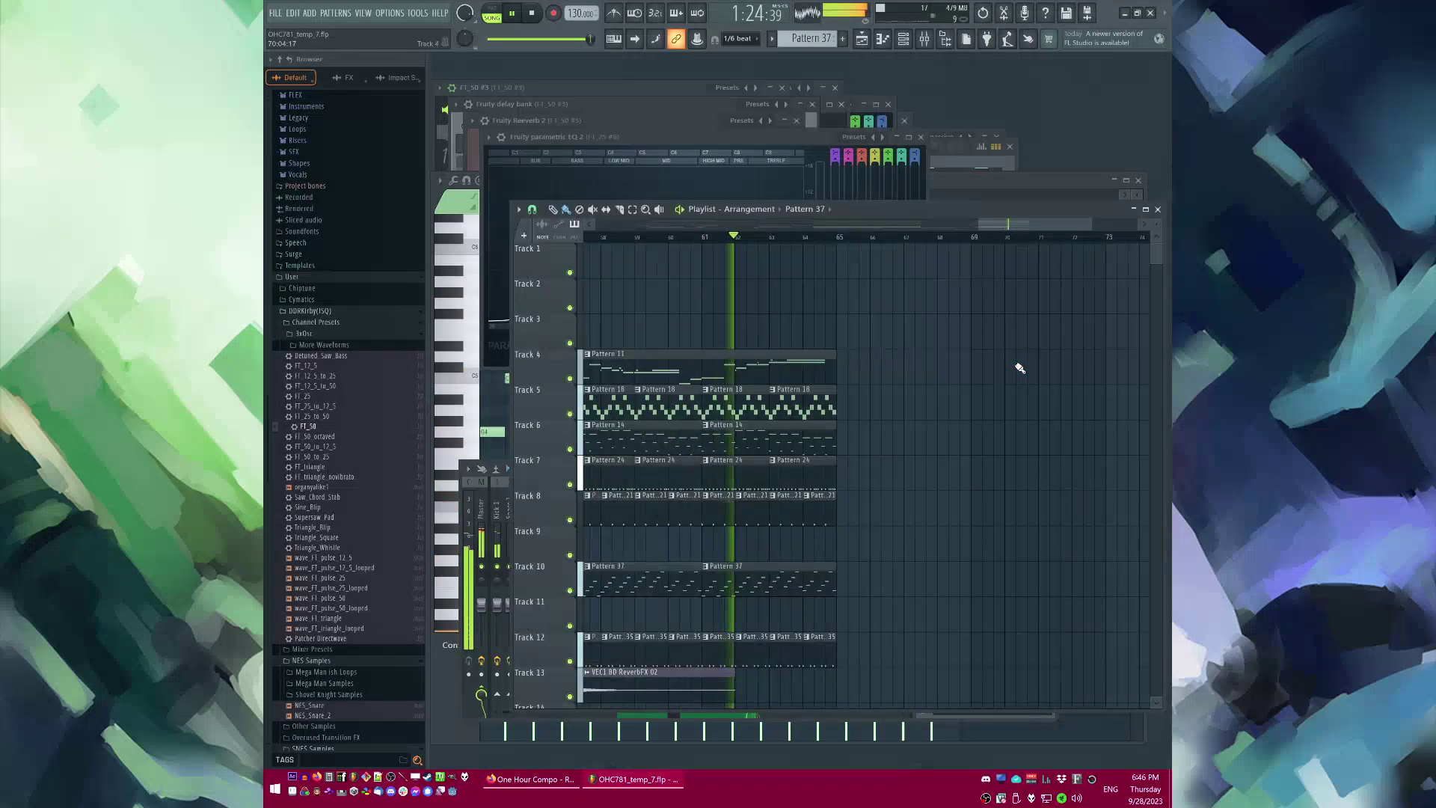
Step: Place Pattern 11 at bar 65 on Track 4 and duplicate the Track 5 to 8 patterns of bars 57–65 after it
scroll(1021, 364, down, 9)
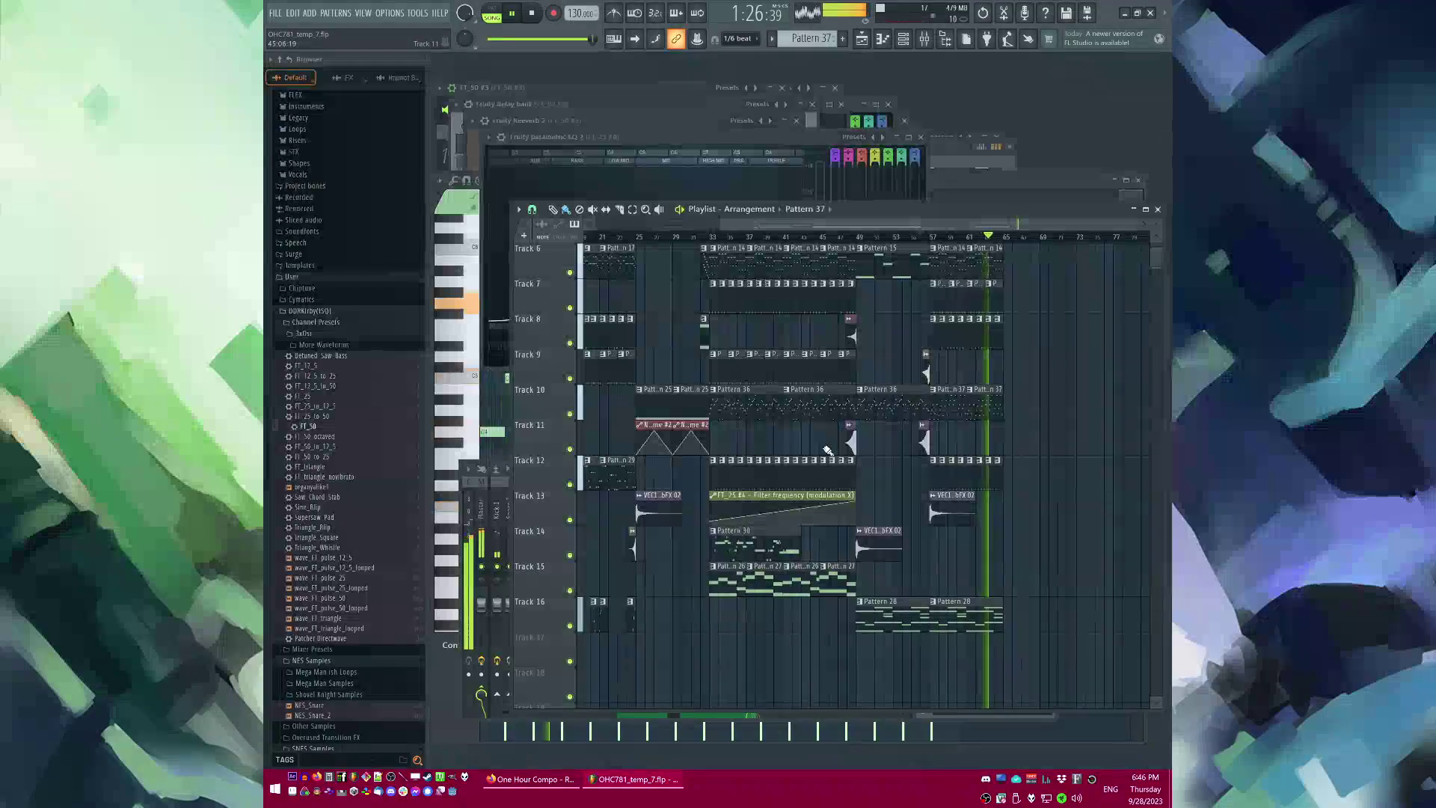
scroll(635, 431, down, 2)
scroll(668, 466, up, 1)
scroll(670, 465, down, 1)
scroll(964, 389, up, 3)
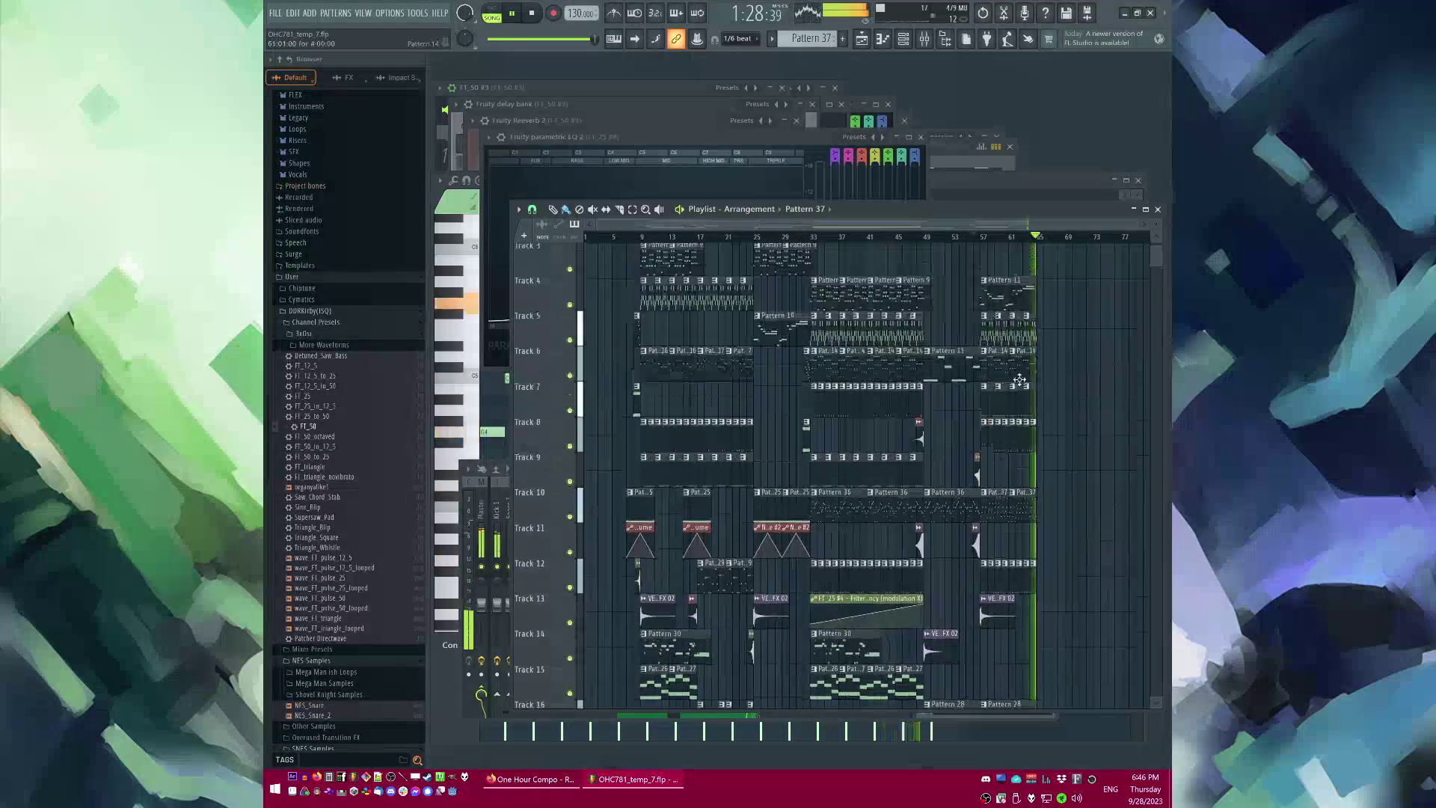
scroll(972, 374, up, 4)
click(975, 299)
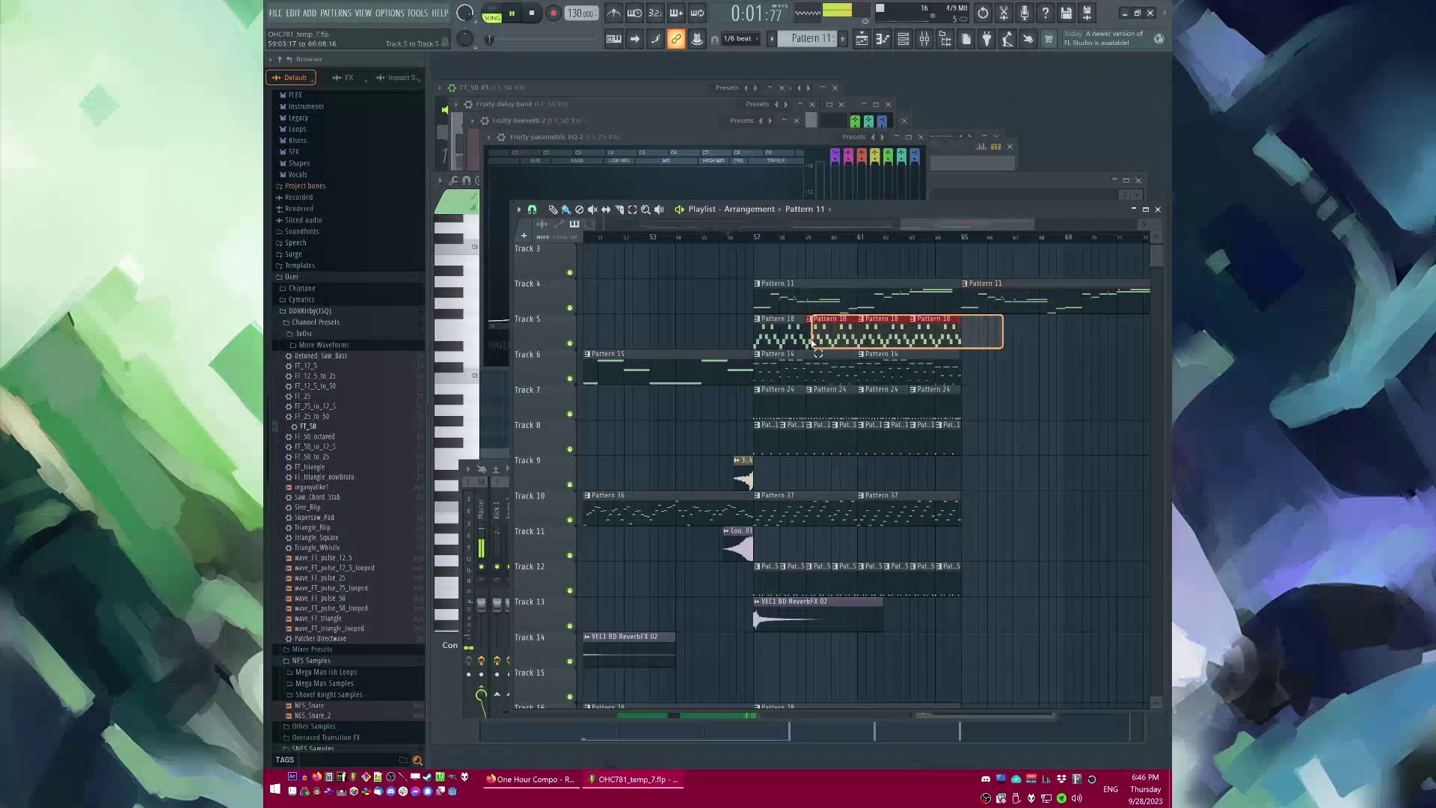
drag(812, 342, 758, 452)
key(ctrl+b)
Step: Duplicate the Track 10, Track 12 and Track 16 patterns of bars 57–65 into bars 65–73
scroll(952, 476, down, 3)
drag(932, 407, 711, 474)
key(ctrl+b)
drag(987, 614, 729, 666)
key(ctrl+b)
scroll(795, 442, up, 5)
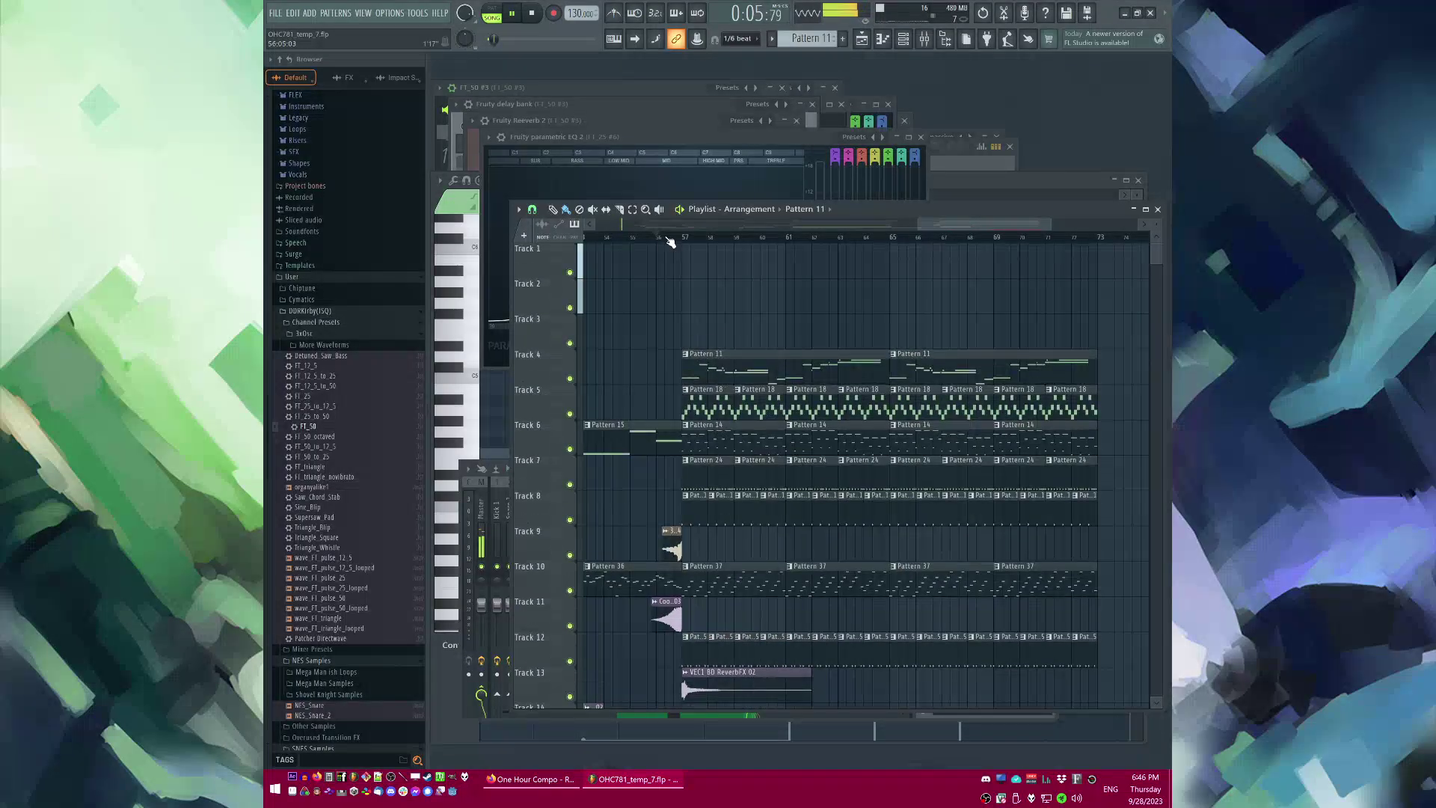
Step: Play the extended section from just before bar 57 and look over the whole arrangement
click(669, 238)
scroll(919, 288, down, 3)
scroll(920, 284, down, 2)
scroll(949, 293, up, 1)
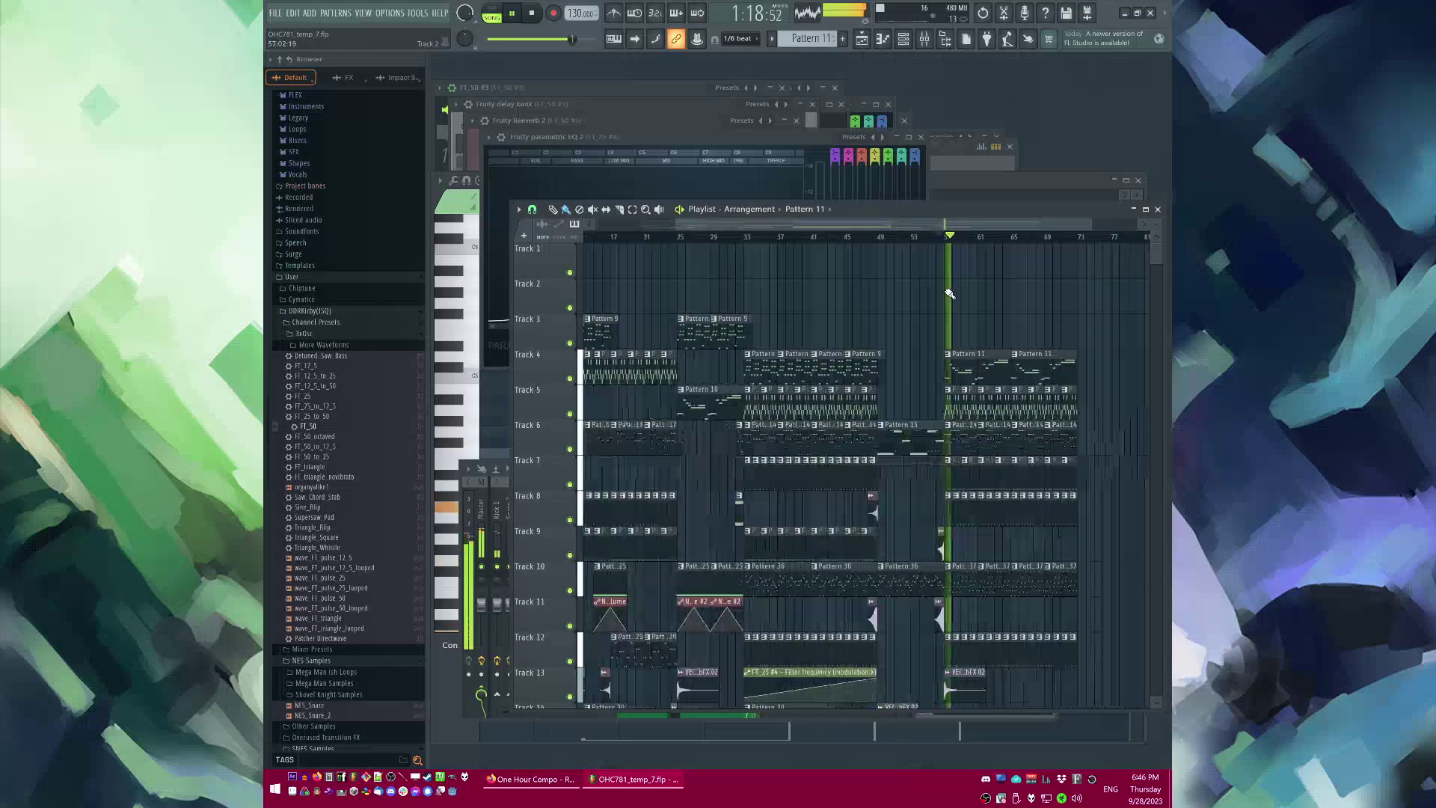
Step: Place a Pattern 19 clip on Track 14 at bar 56 of the playlist
scroll(960, 314, up, 3)
scroll(932, 333, down, 4)
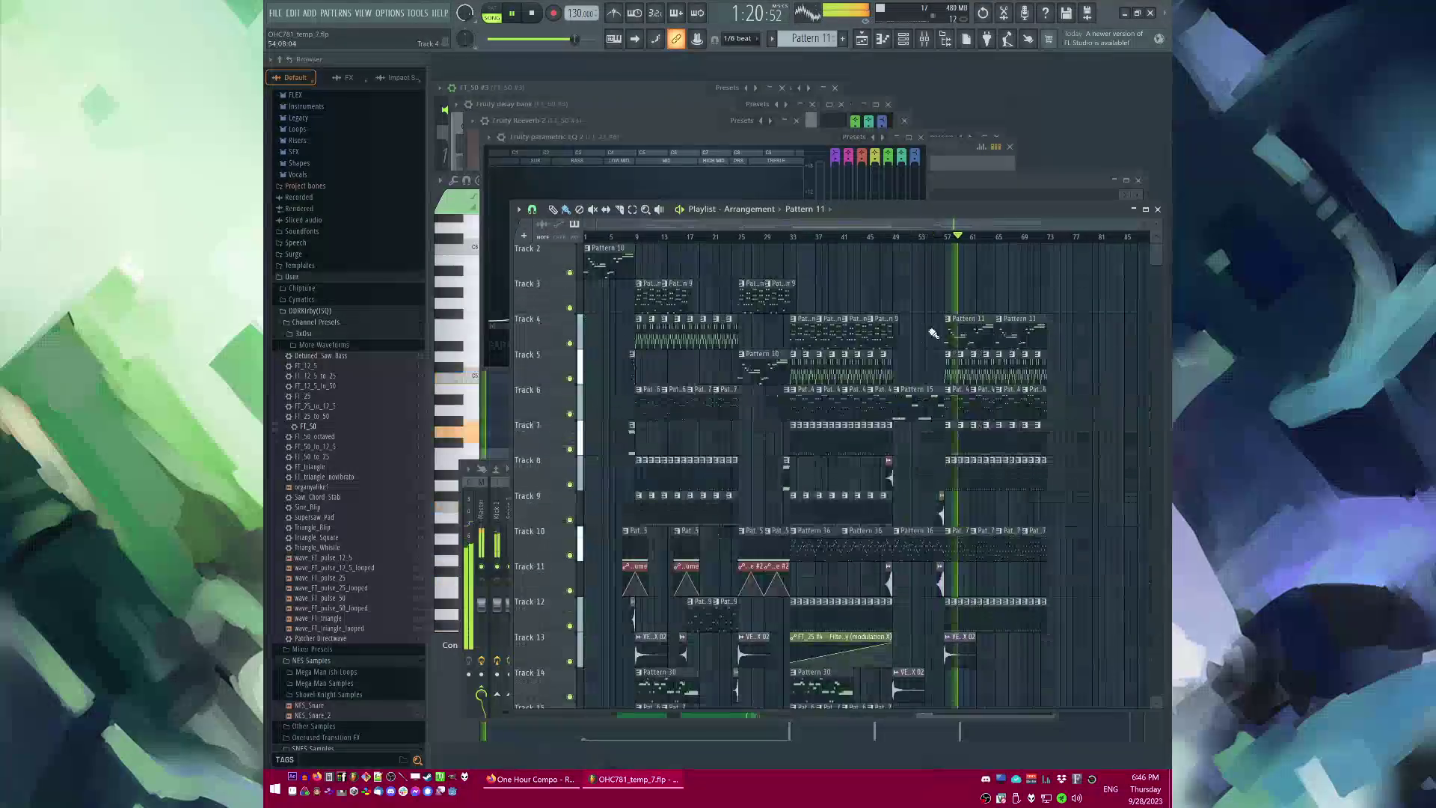
scroll(957, 281, up, 3)
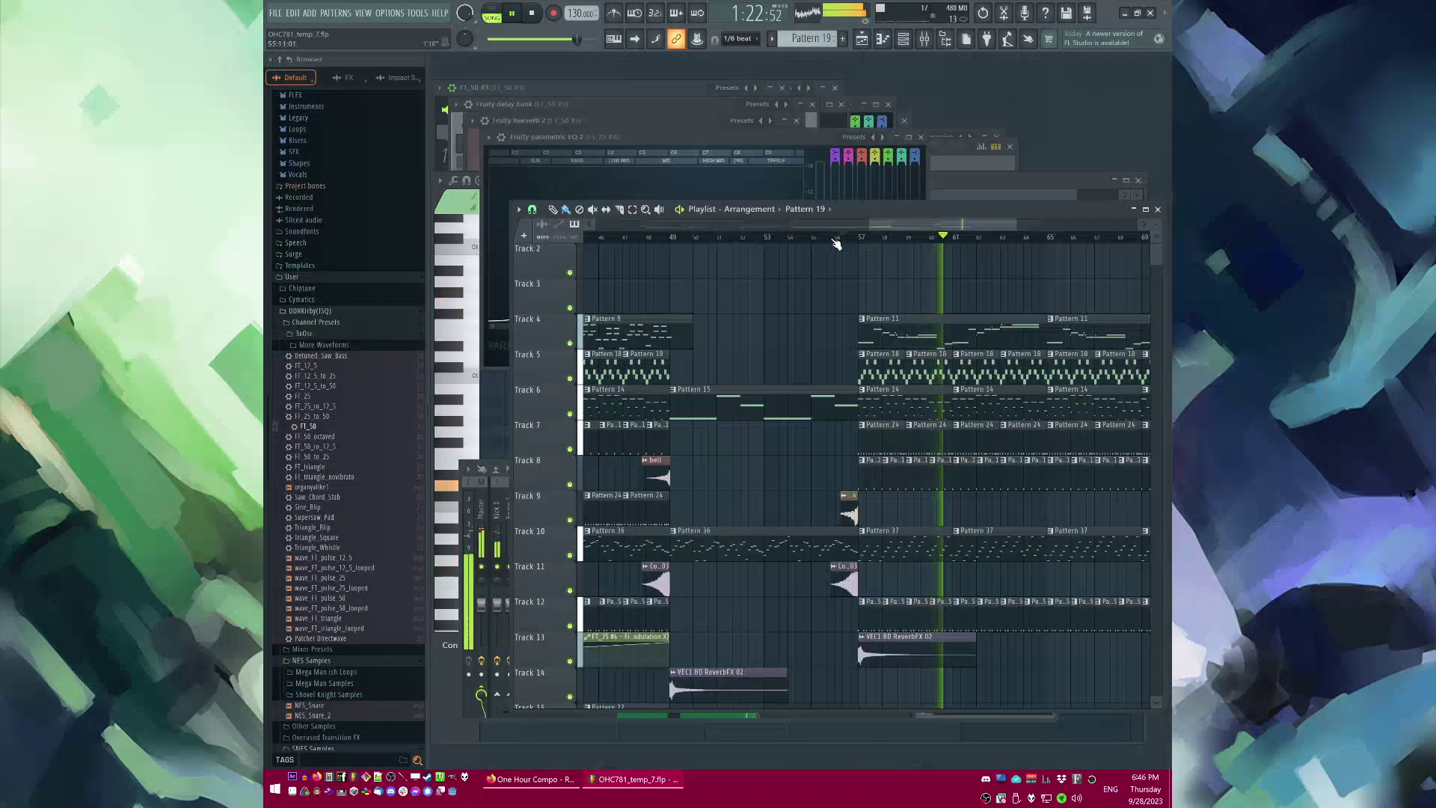
click(805, 238)
scroll(878, 352, down, 6)
scroll(829, 478, up, 2)
click(865, 474)
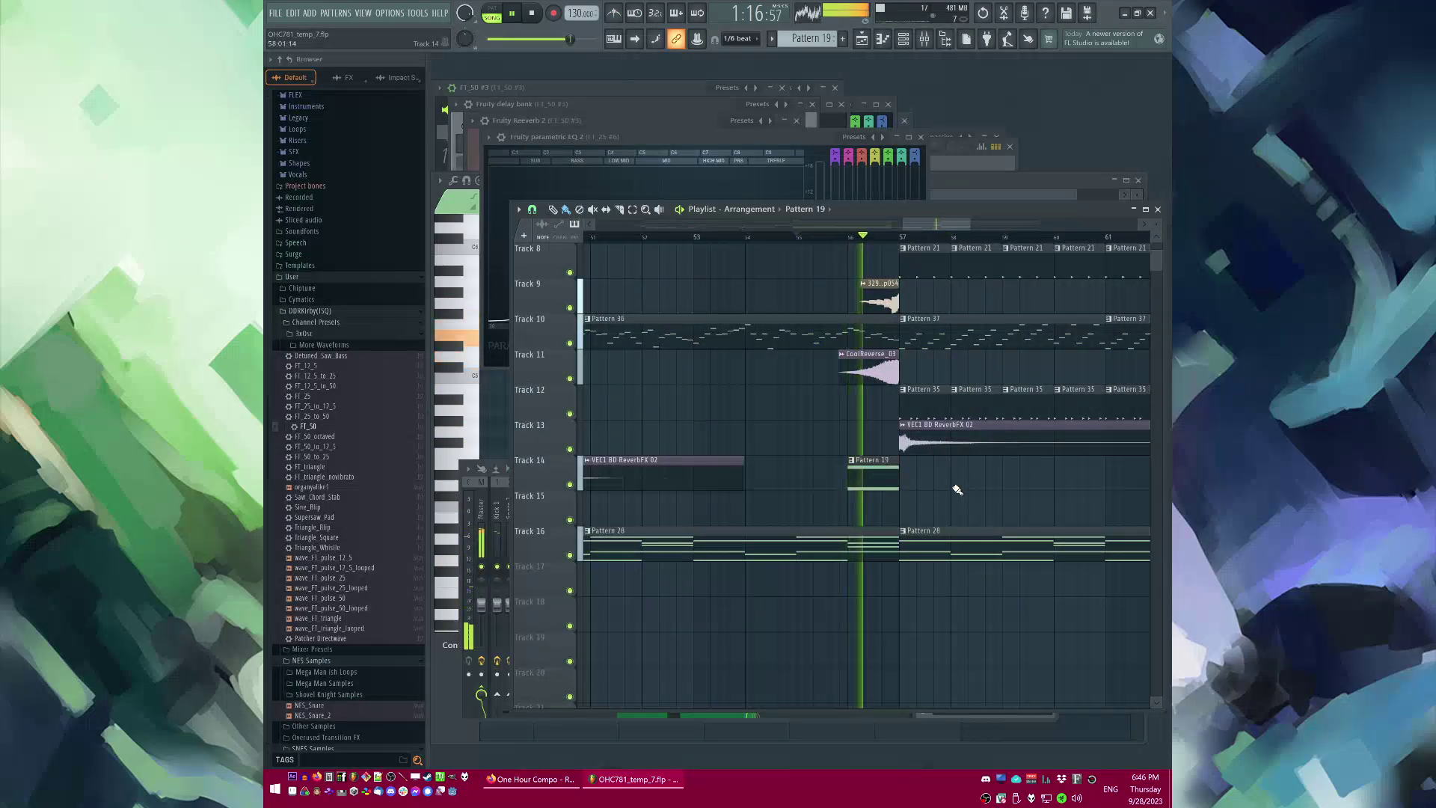
Step: Make the new Pattern 19 clip on Track 14 unique and open its notes in the piano roll
scroll(763, 472, up, 3)
scroll(760, 471, down, 2)
scroll(897, 542, up, 2)
click(714, 566)
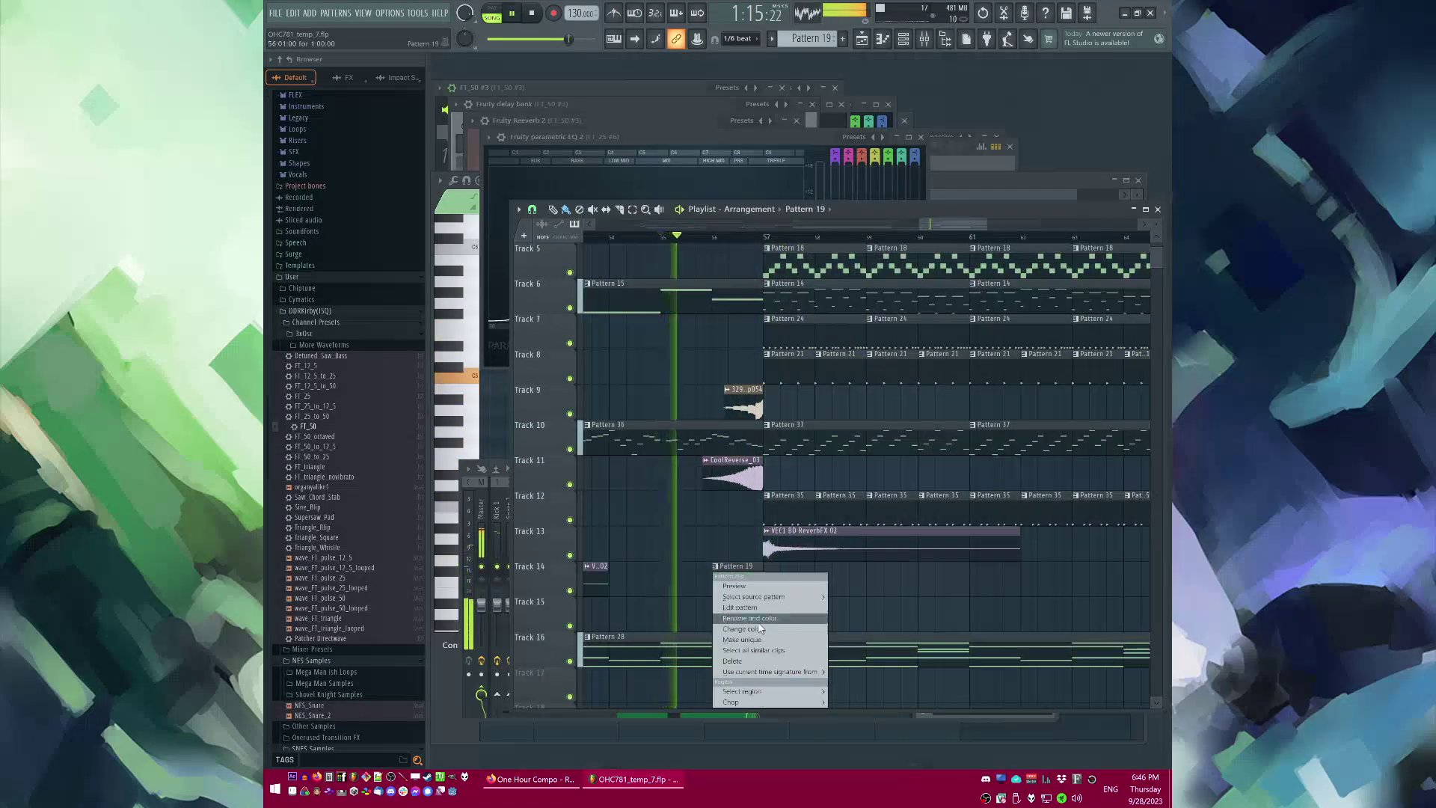
click(739, 594)
key(space)
scroll(583, 449, up, 2)
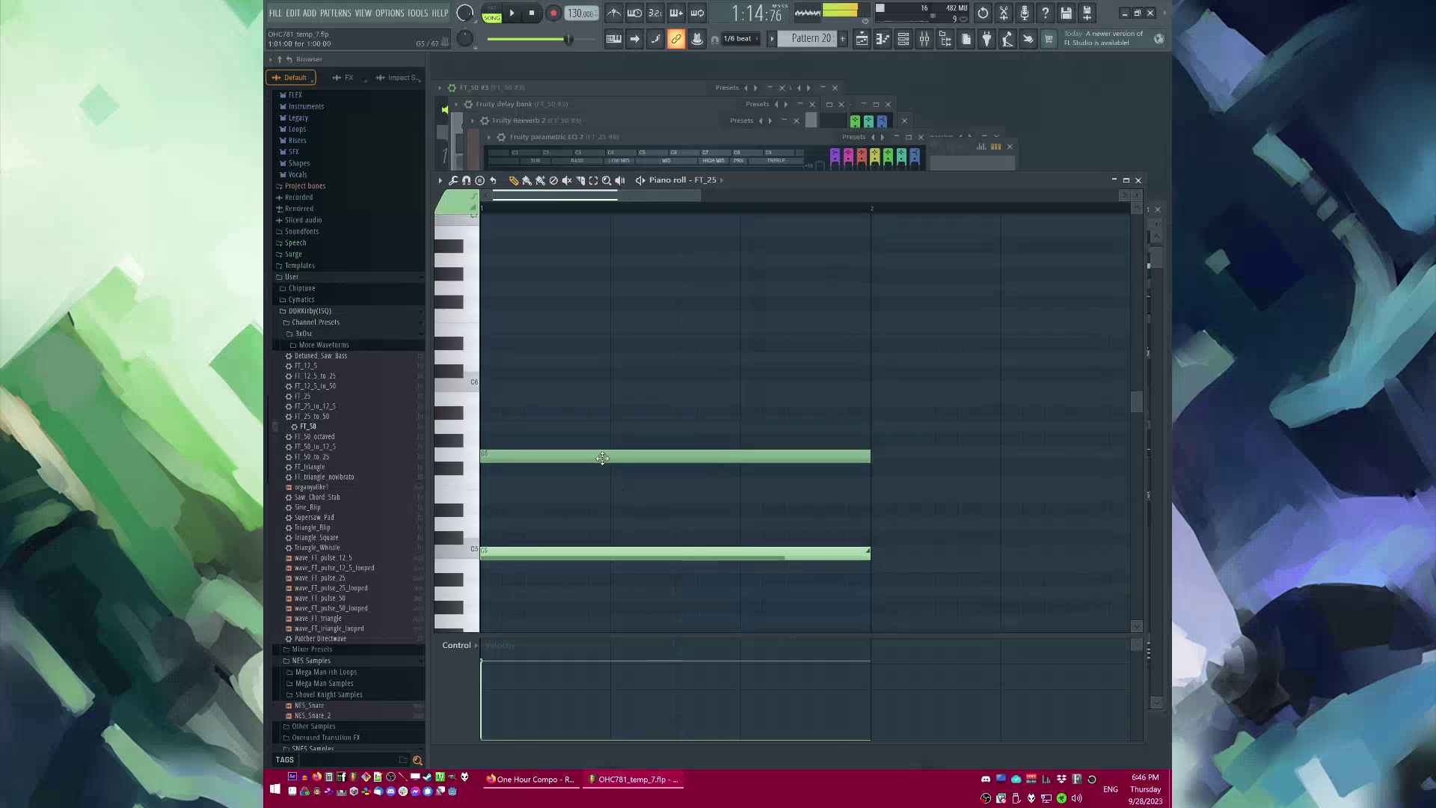
Step: Transpose both long notes up to F5 and C6, and add a copy of the pair at D5 and A5
ctrl+click(528, 458)
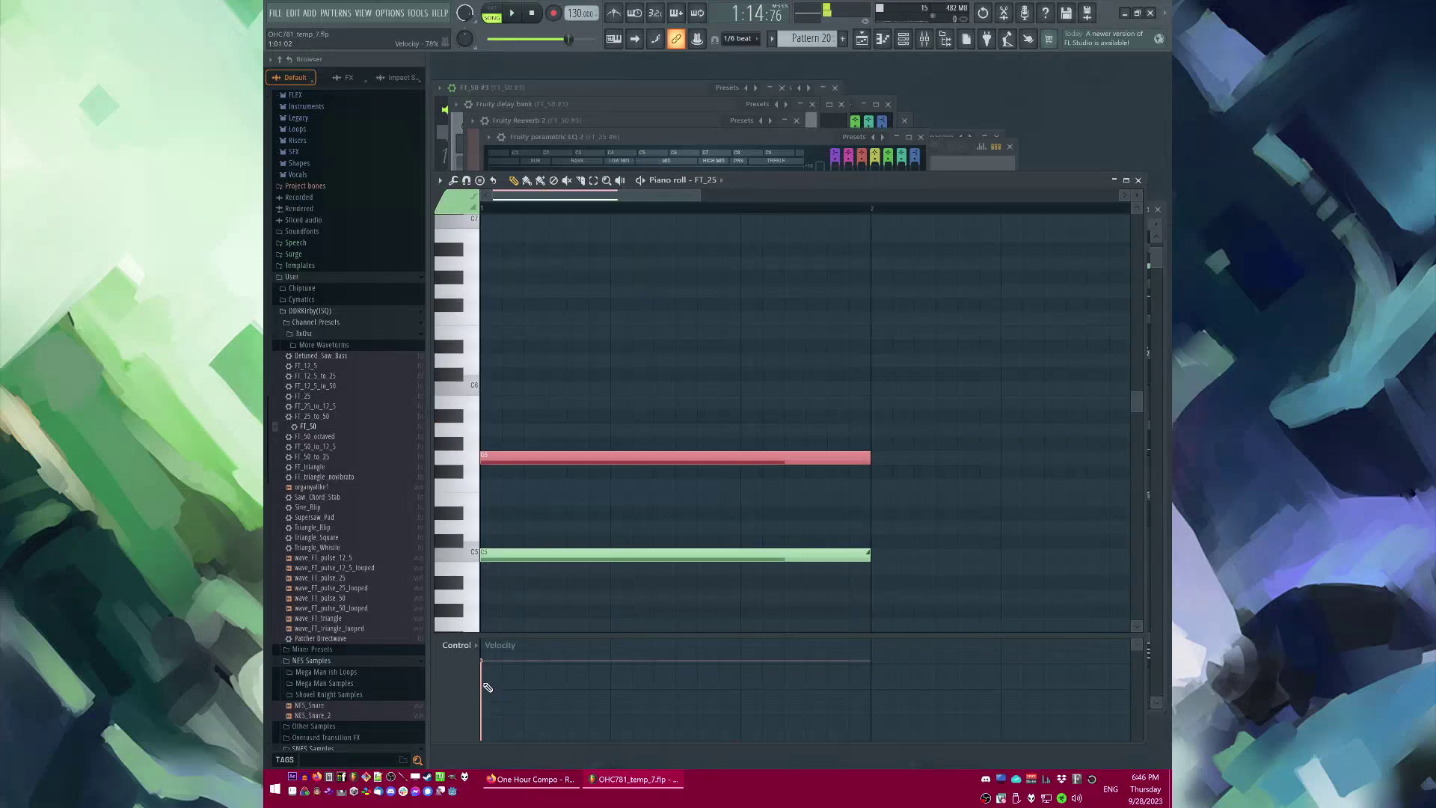
key(space)
click(548, 477)
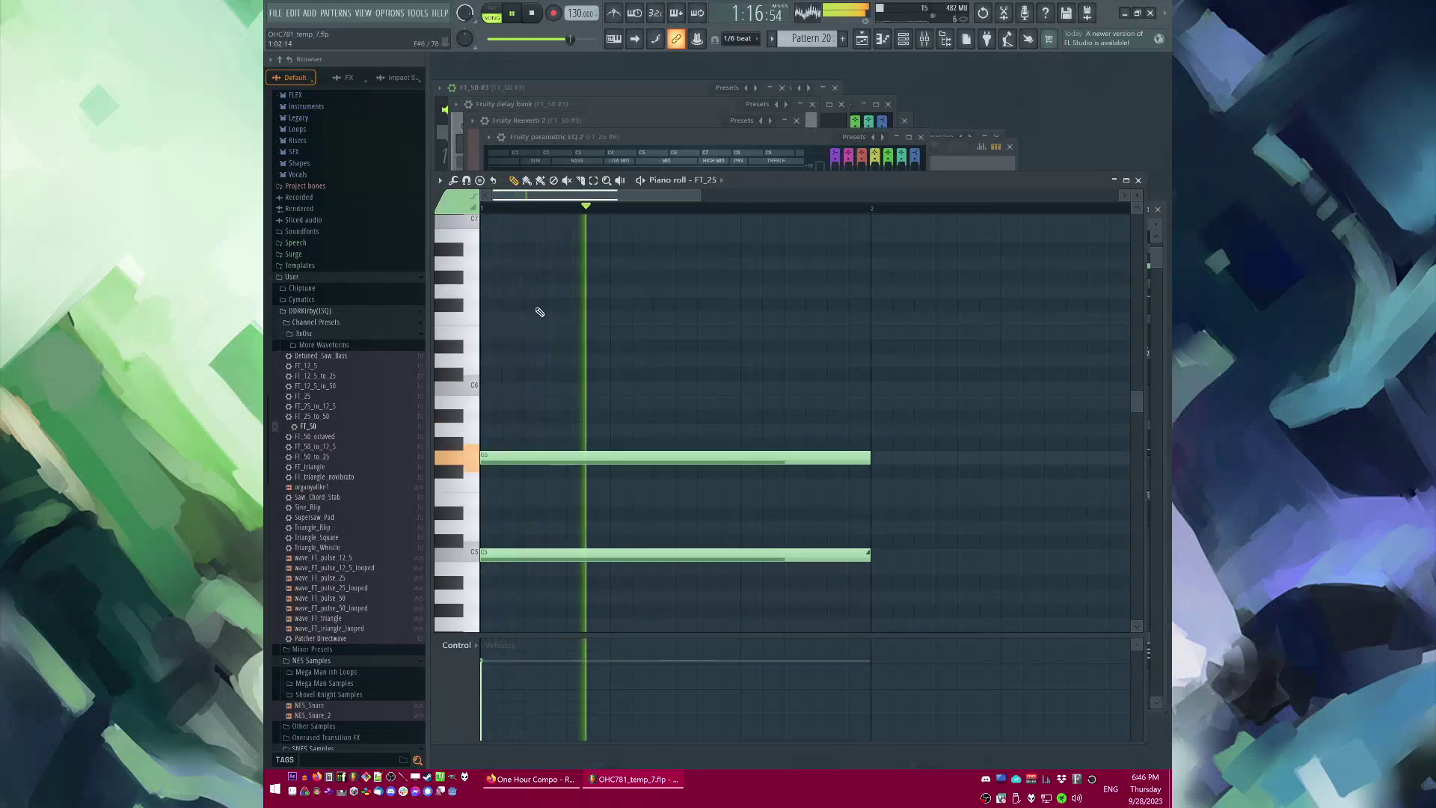
key(space)
key(ctrl+a)
key(Up)
key(Up)
key(Up)
key(Up)
key(space)
mouse_move(522, 413)
mouse_down()
mouse_move(523, 392)
mouse_move(548, 391)
mouse_move(510, 432)
mouse_up()
click(527, 417)
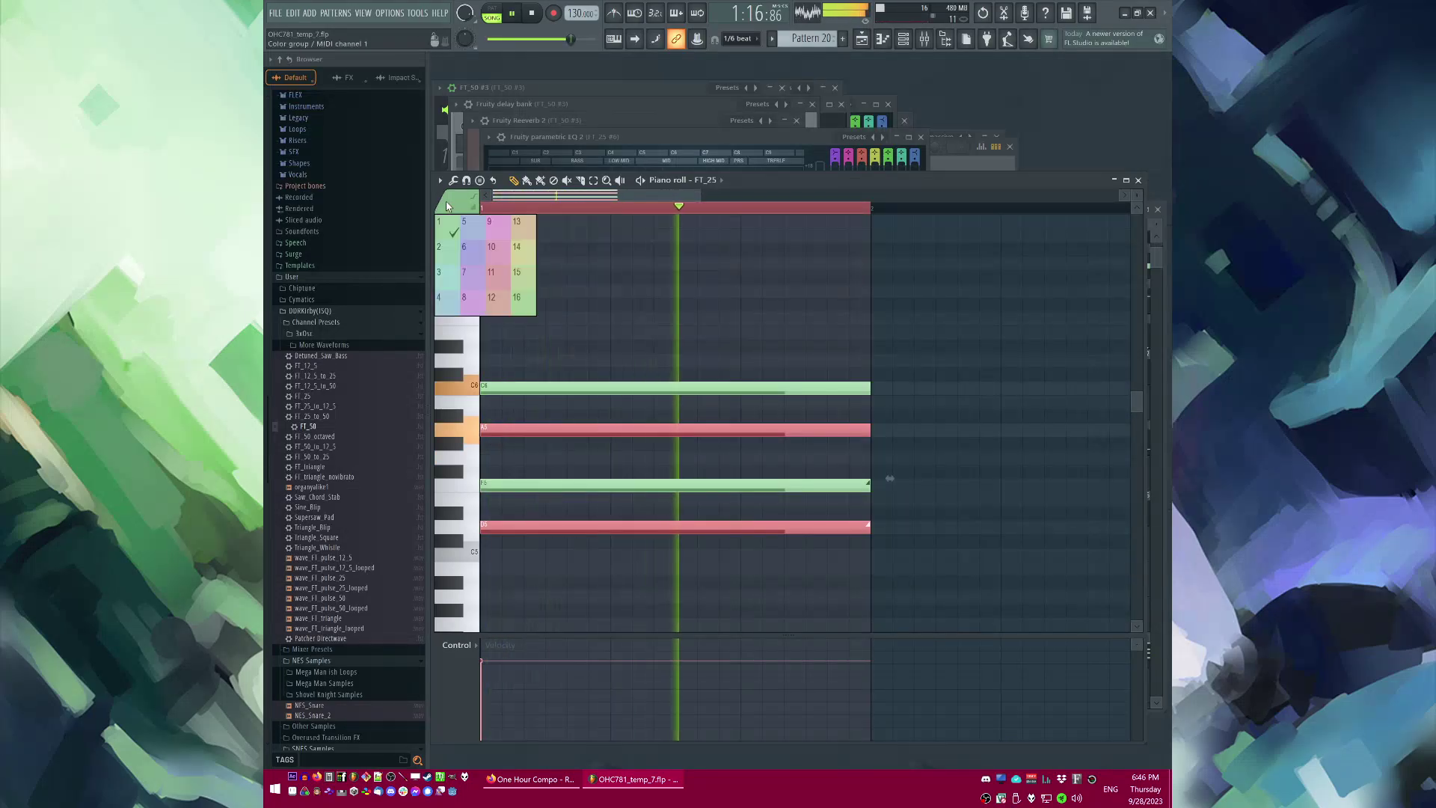
Step: Assign the D5 and A5 notes to the cyan colour group
click(528, 414)
ctrl+shift+click(517, 430)
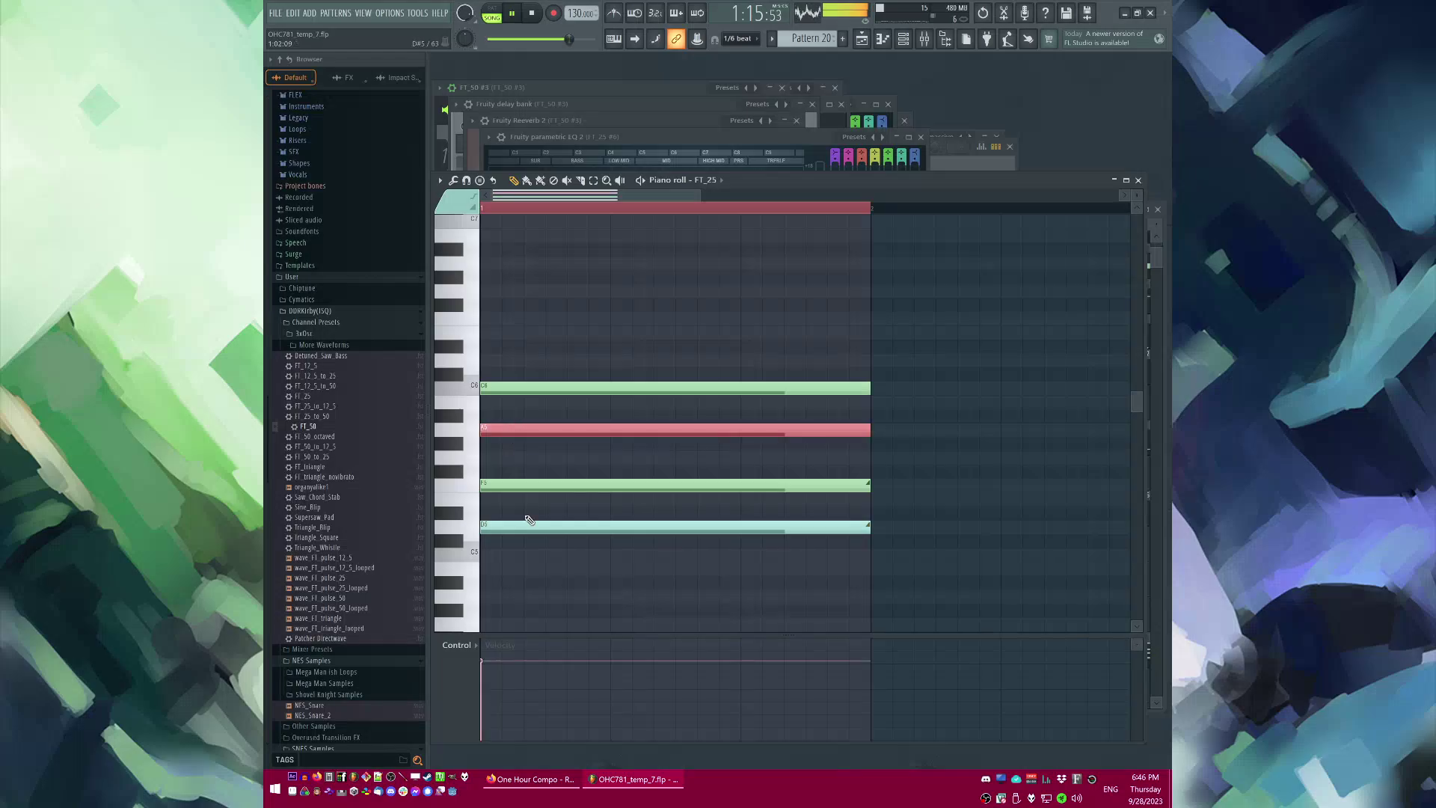
ctrl+shift+click(528, 528)
Step: Rearrange the notes into a low pair on A4 and A#4 and a high pair on A6 and A#6
drag(523, 528, 503, 592)
ctrl+click(528, 460)
drag(508, 347, 516, 268)
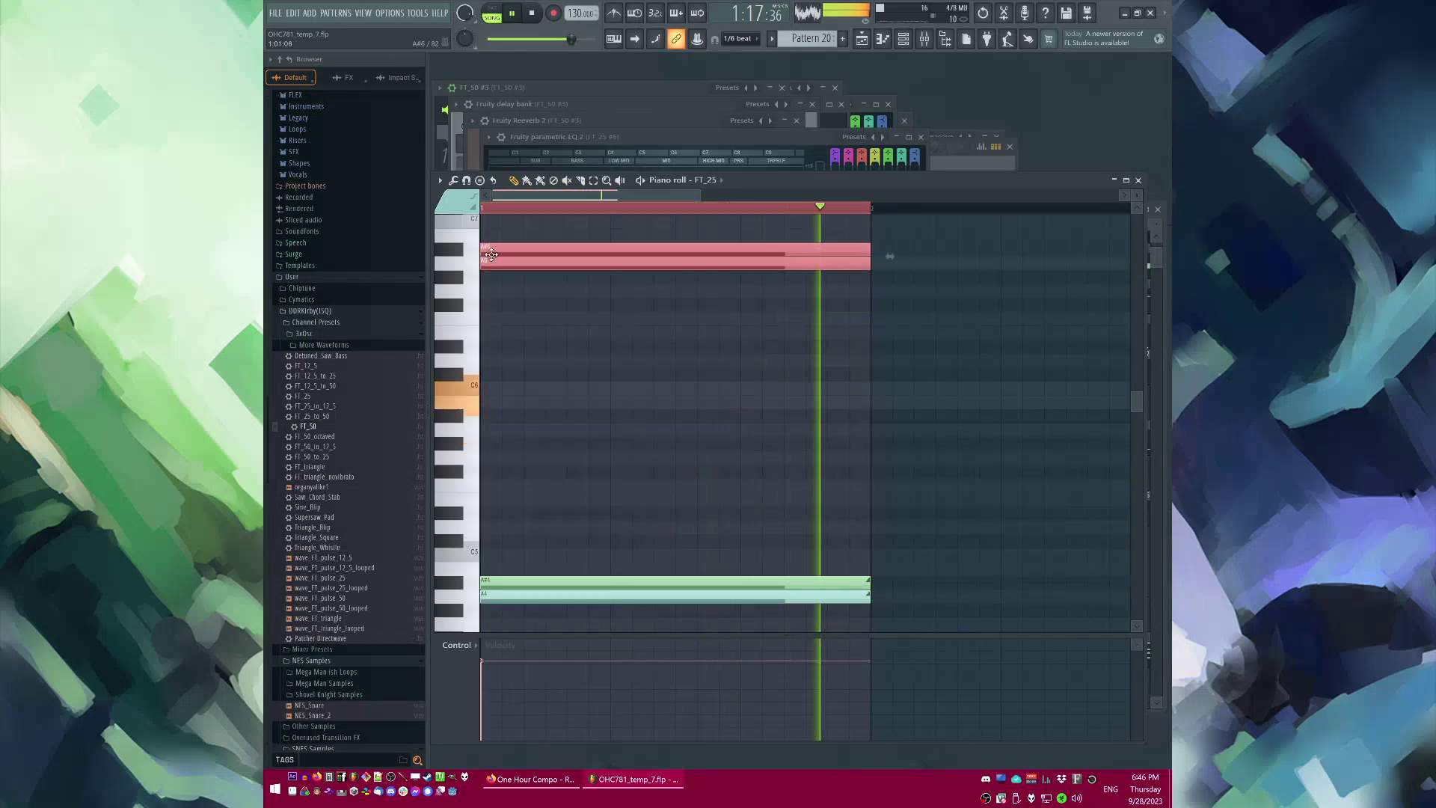
Step: Reduce the velocity of the A6 and A#6 notes to about 45% and return to the playlist
drag(486, 684, 476, 790)
ctrl+click(534, 398)
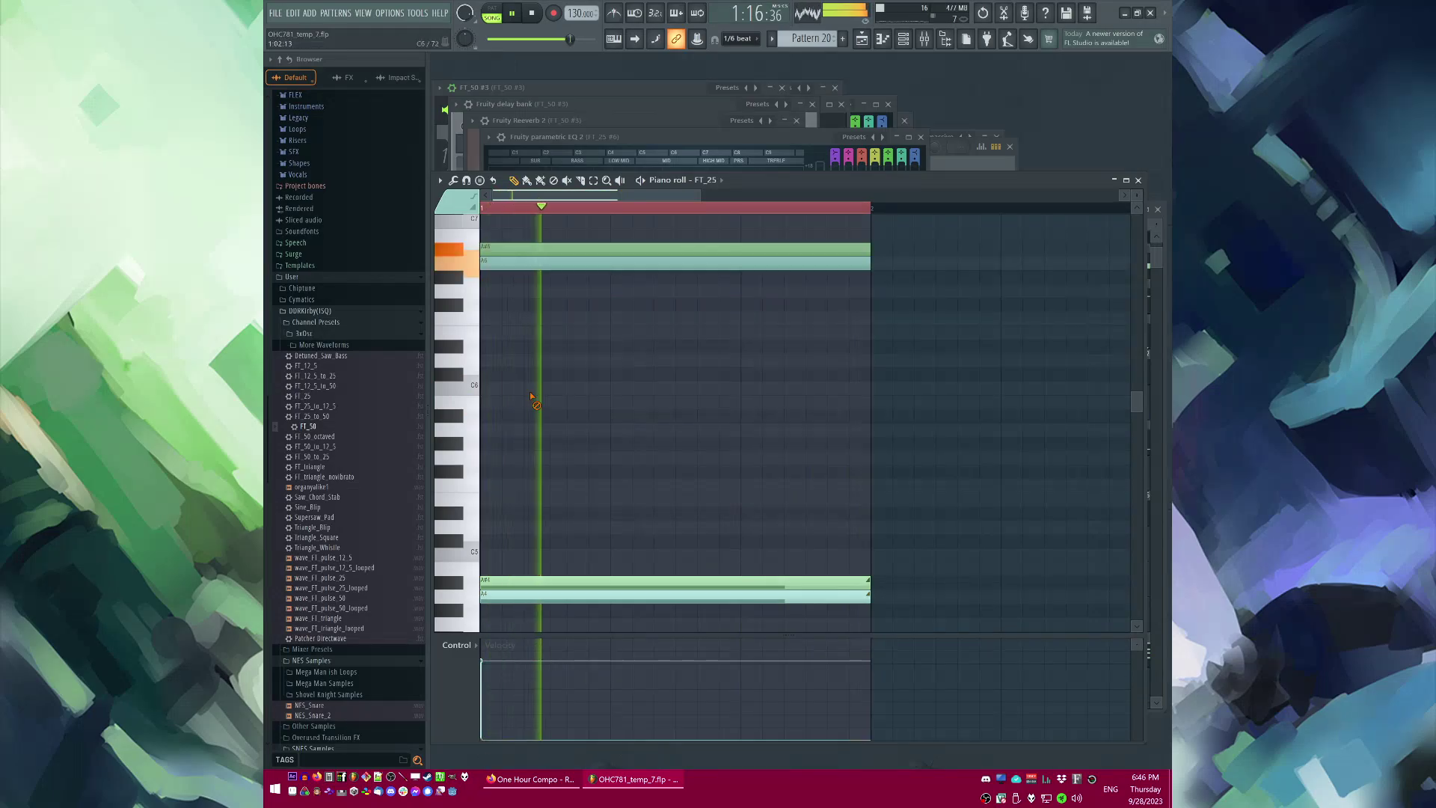
drag(530, 229, 563, 338)
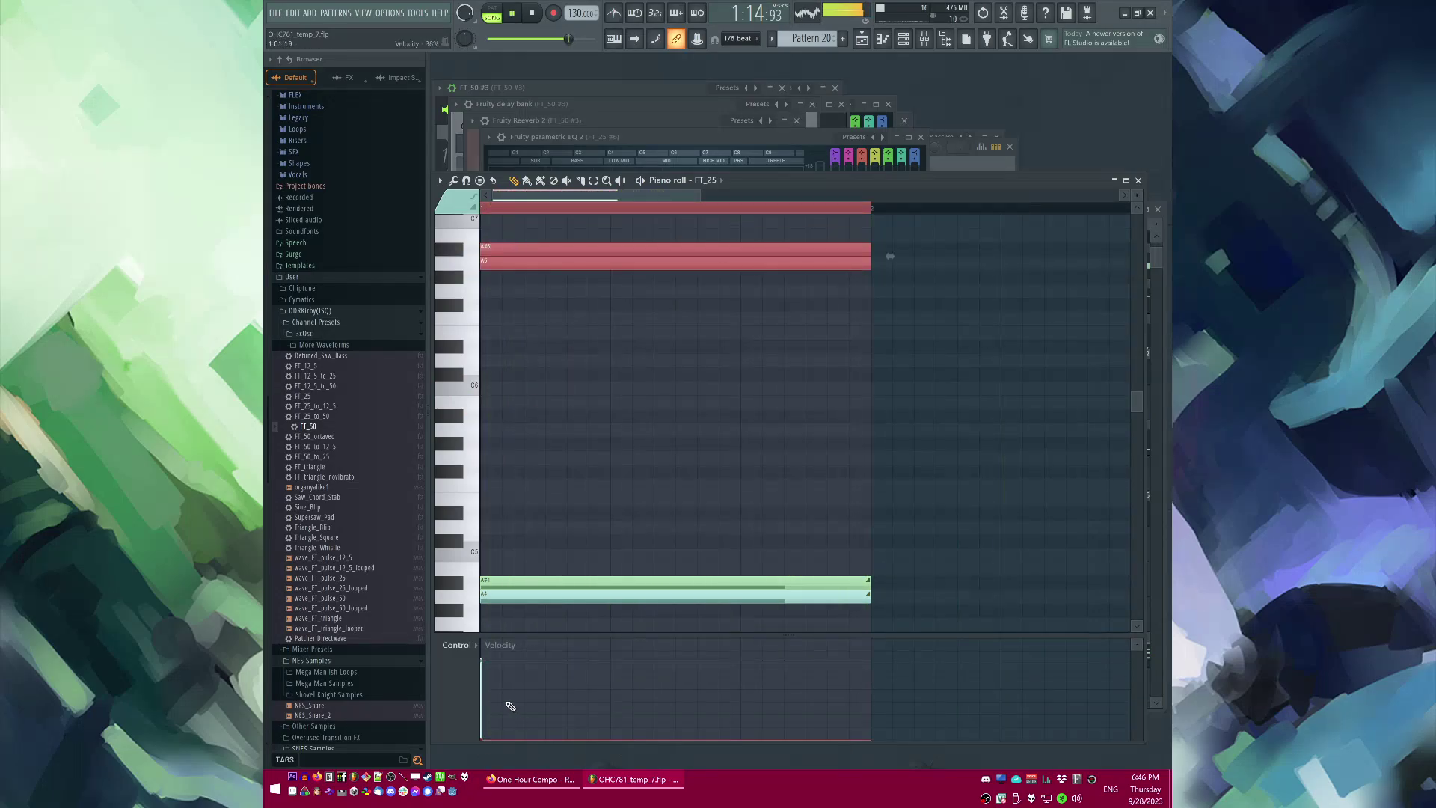
drag(510, 706, 487, 694)
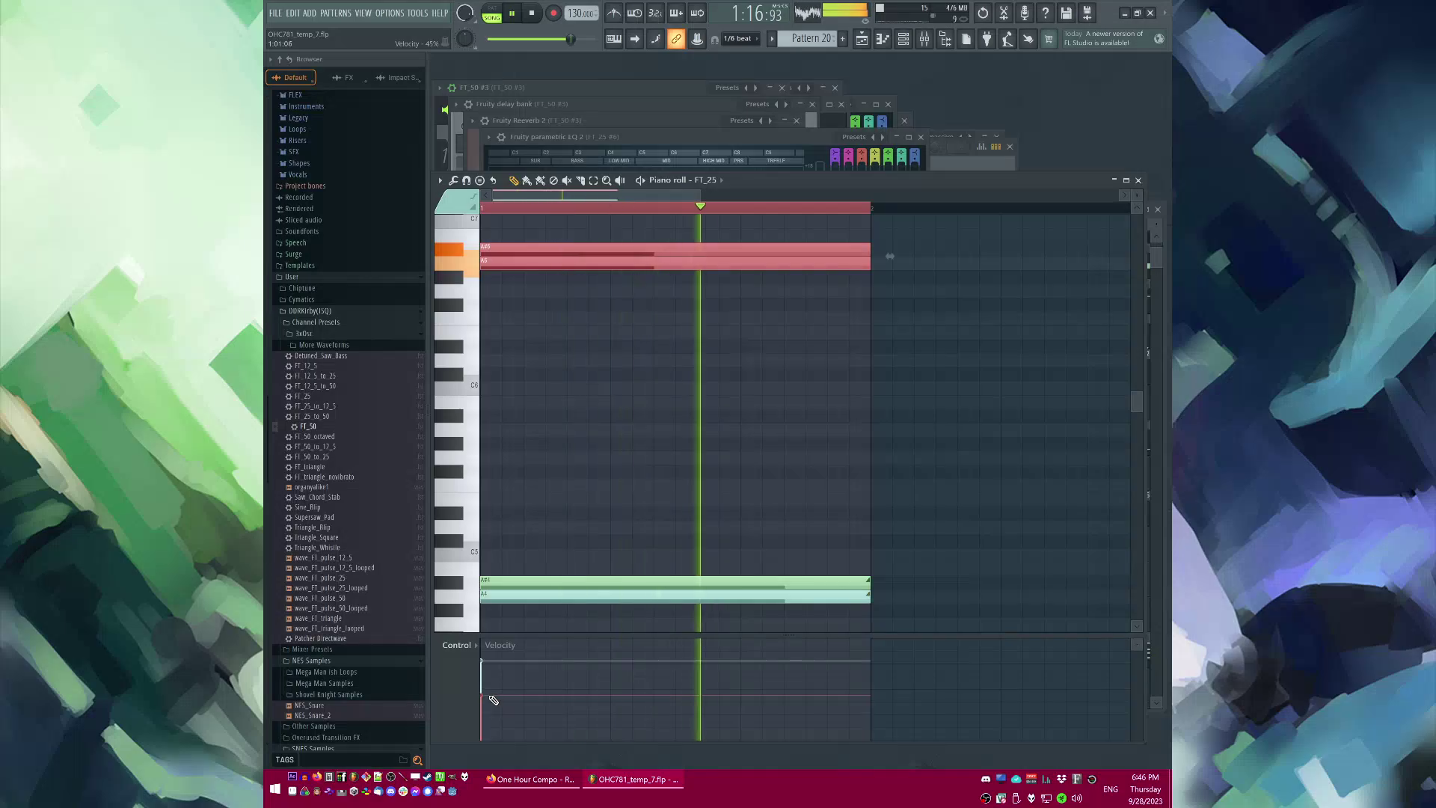
ctrl+click(574, 456)
scroll(580, 447, down, 3)
scroll(581, 447, down, 1)
key(F5)
key(F6)
key(F5)
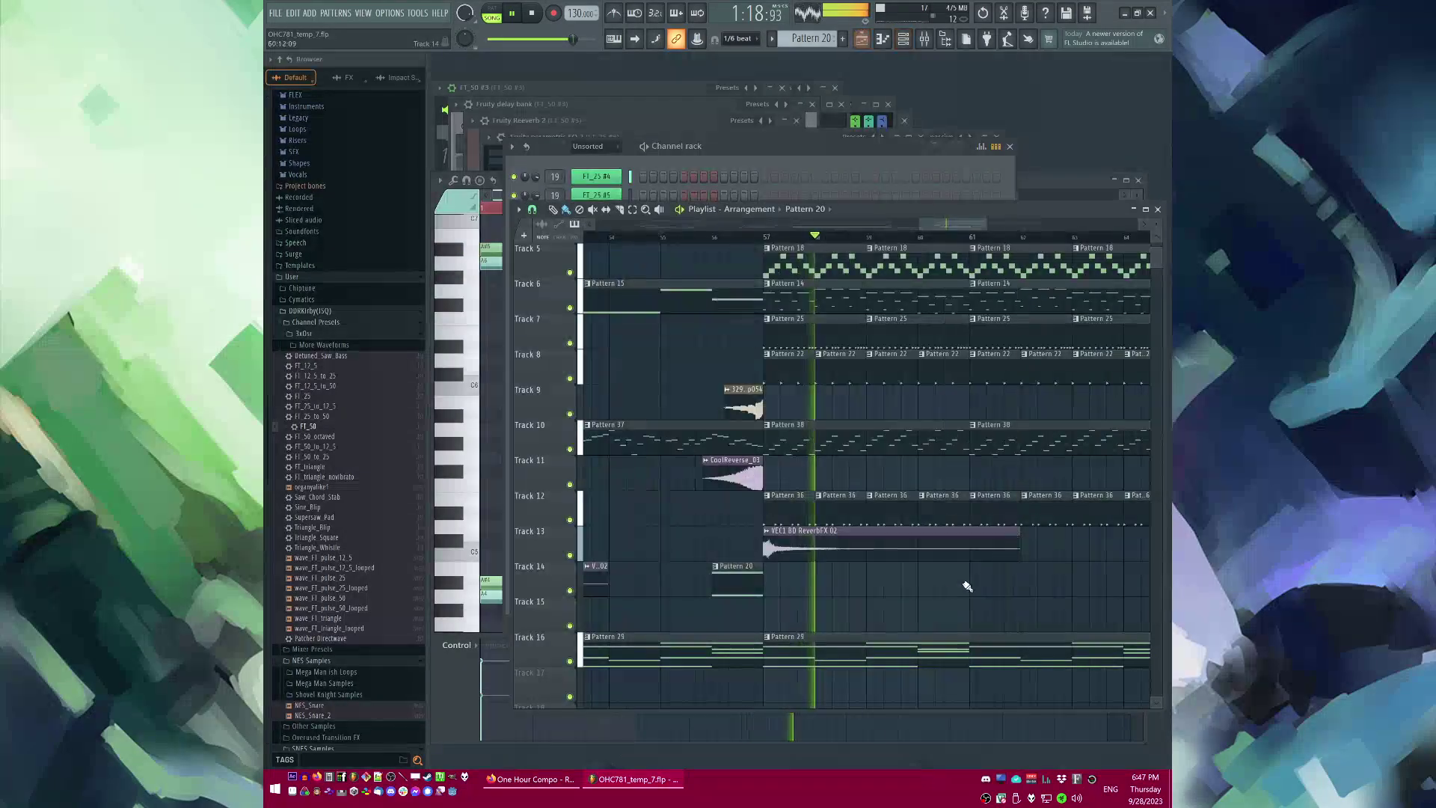
Step: Pick up the Pattern 13 clip used at bar 32 and place a copy on Track 8 at bar 56
scroll(933, 549, up, 4)
scroll(797, 374, down, 5)
scroll(785, 441, down, 3)
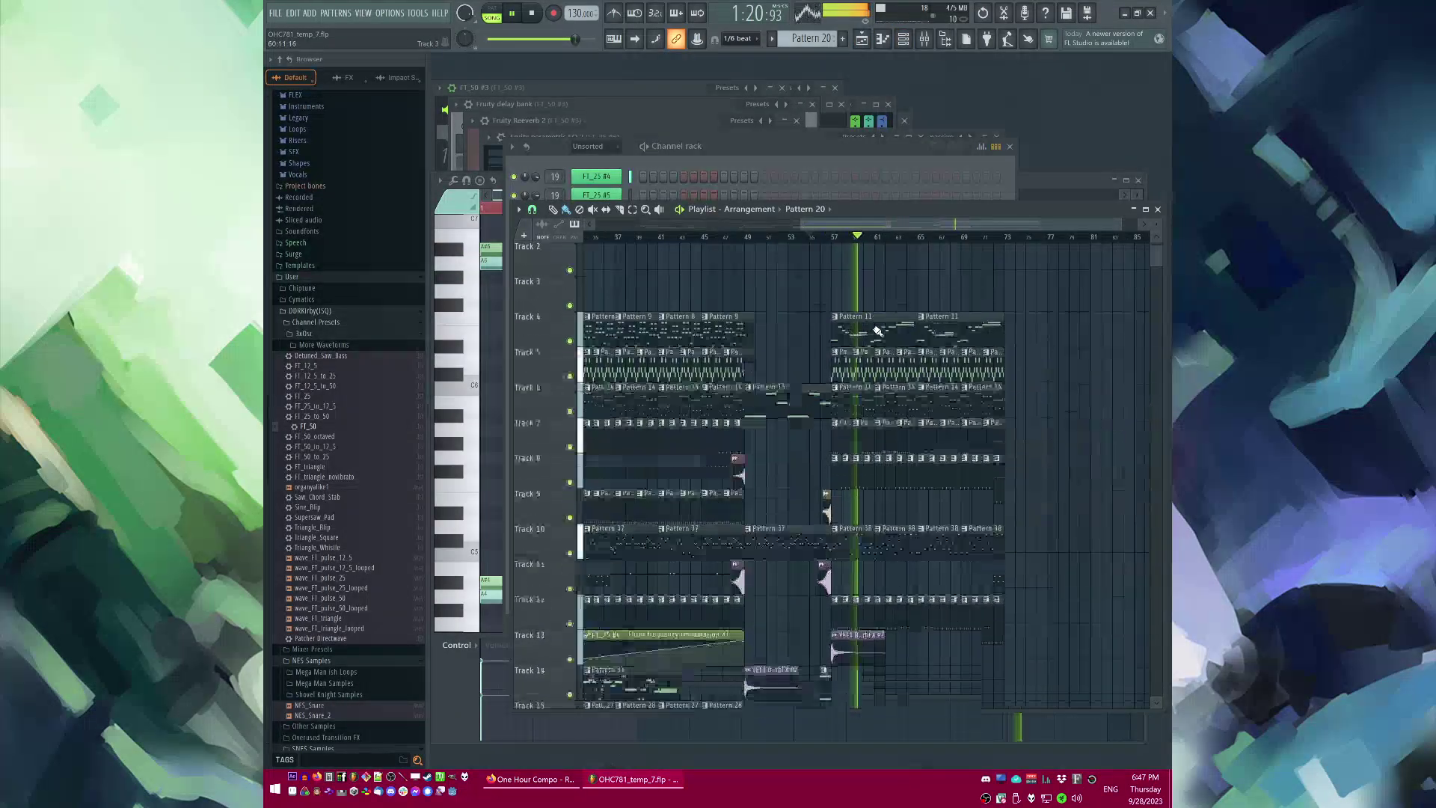
scroll(791, 433, down, 1)
scroll(791, 434, down, 1)
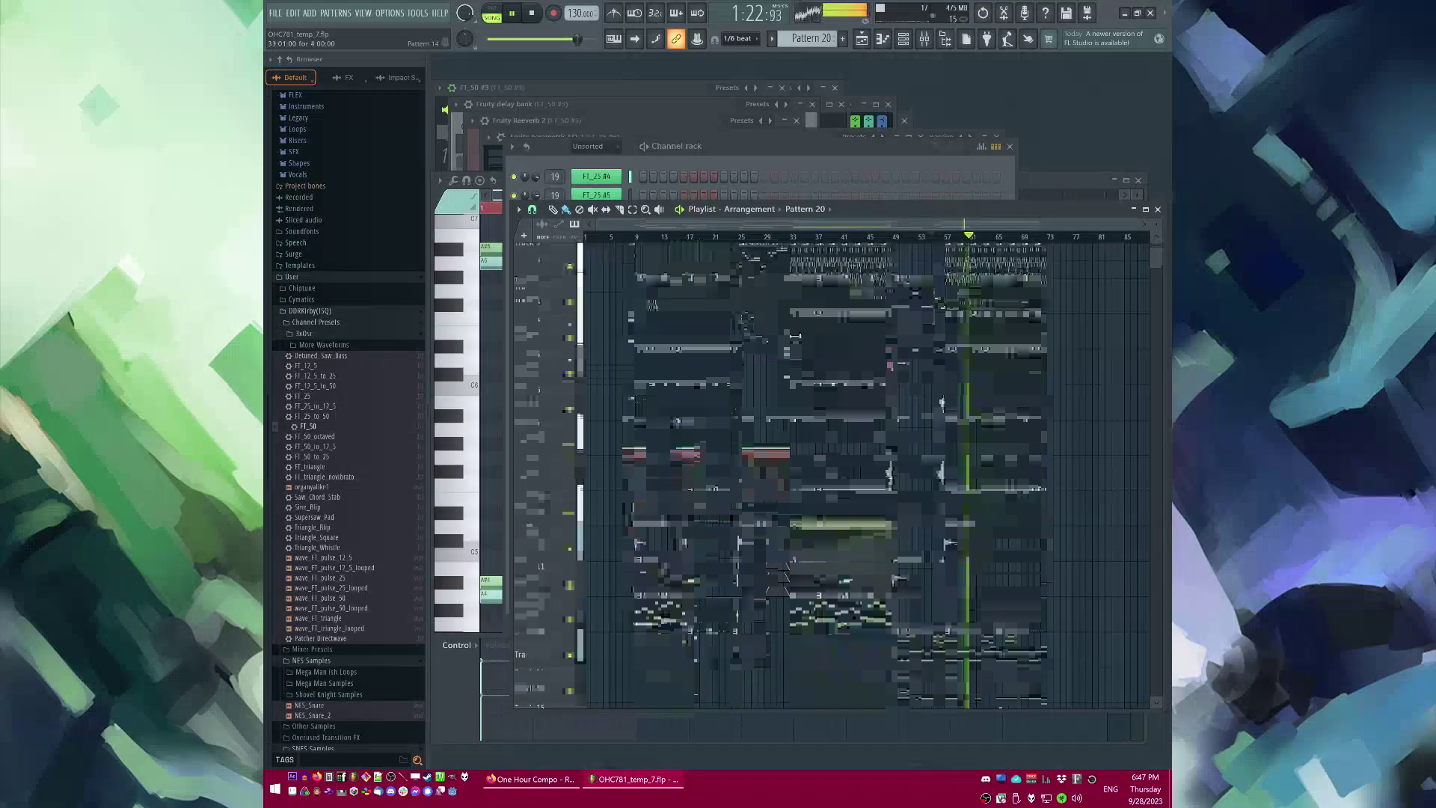
click(785, 236)
scroll(781, 258, up, 3)
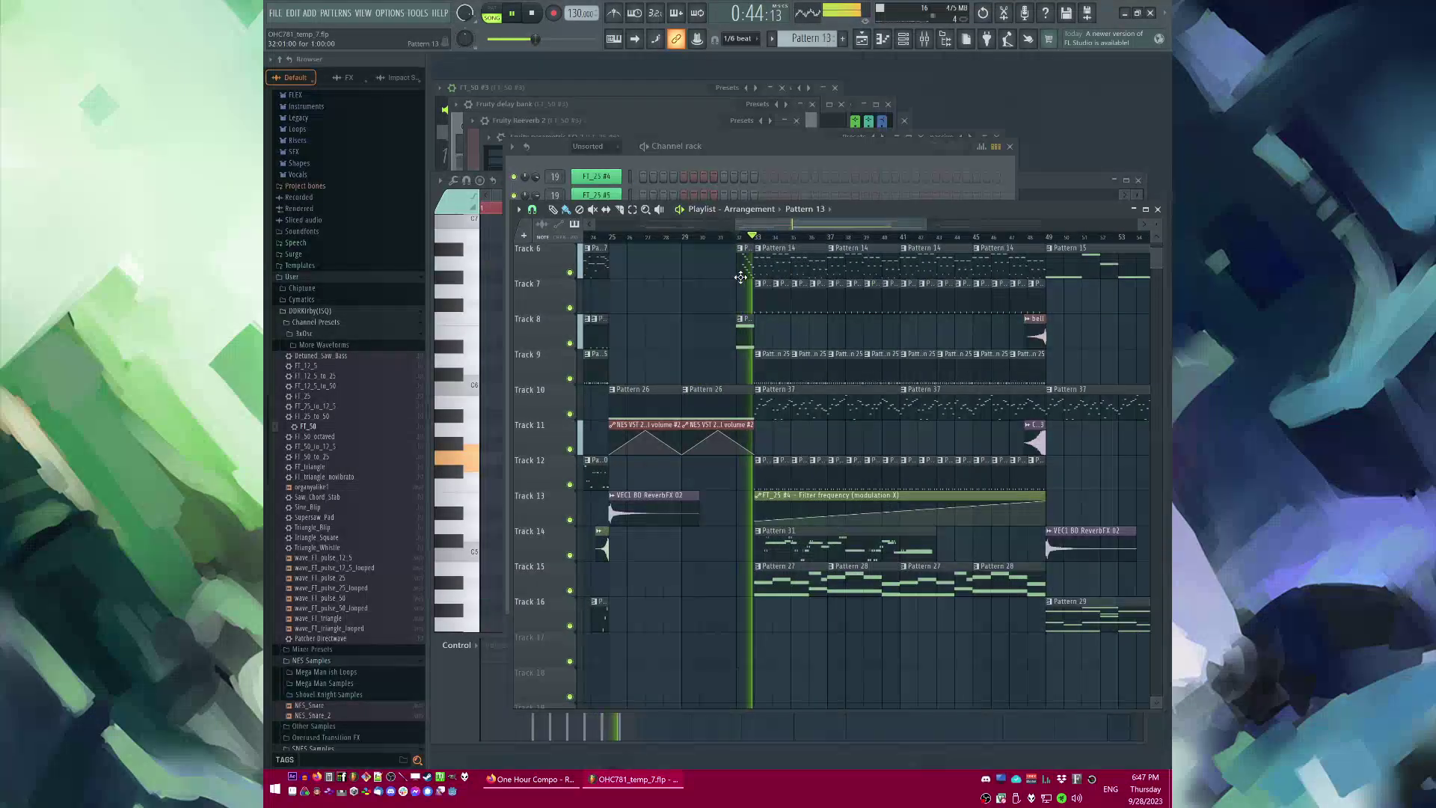
scroll(741, 277, down, 4)
scroll(944, 309, up, 6)
click(725, 237)
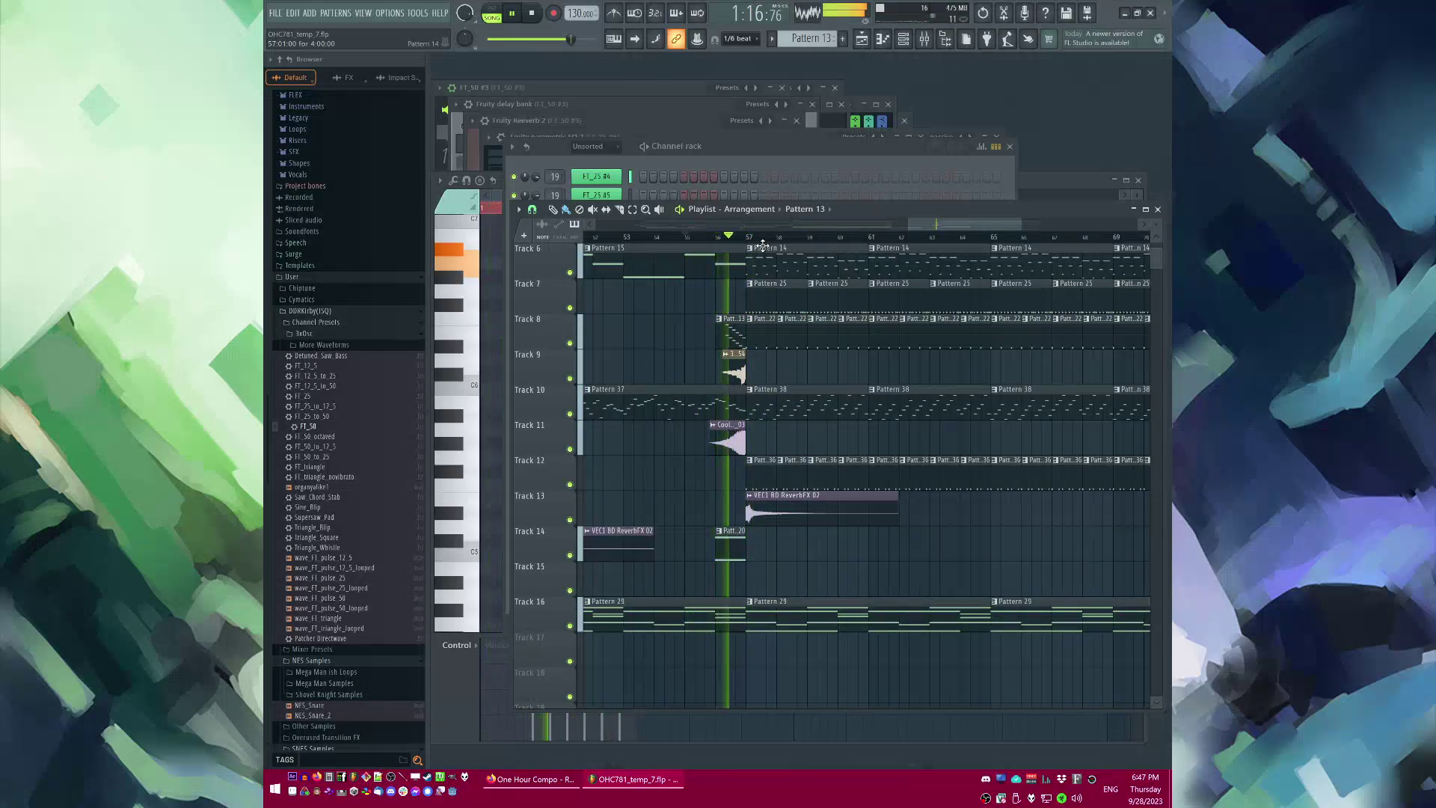
Step: Audition the transition, remove the Pattern 13 clip from Track 8 and place it on Track 7 at bar 56 instead
key(space)
key(space)
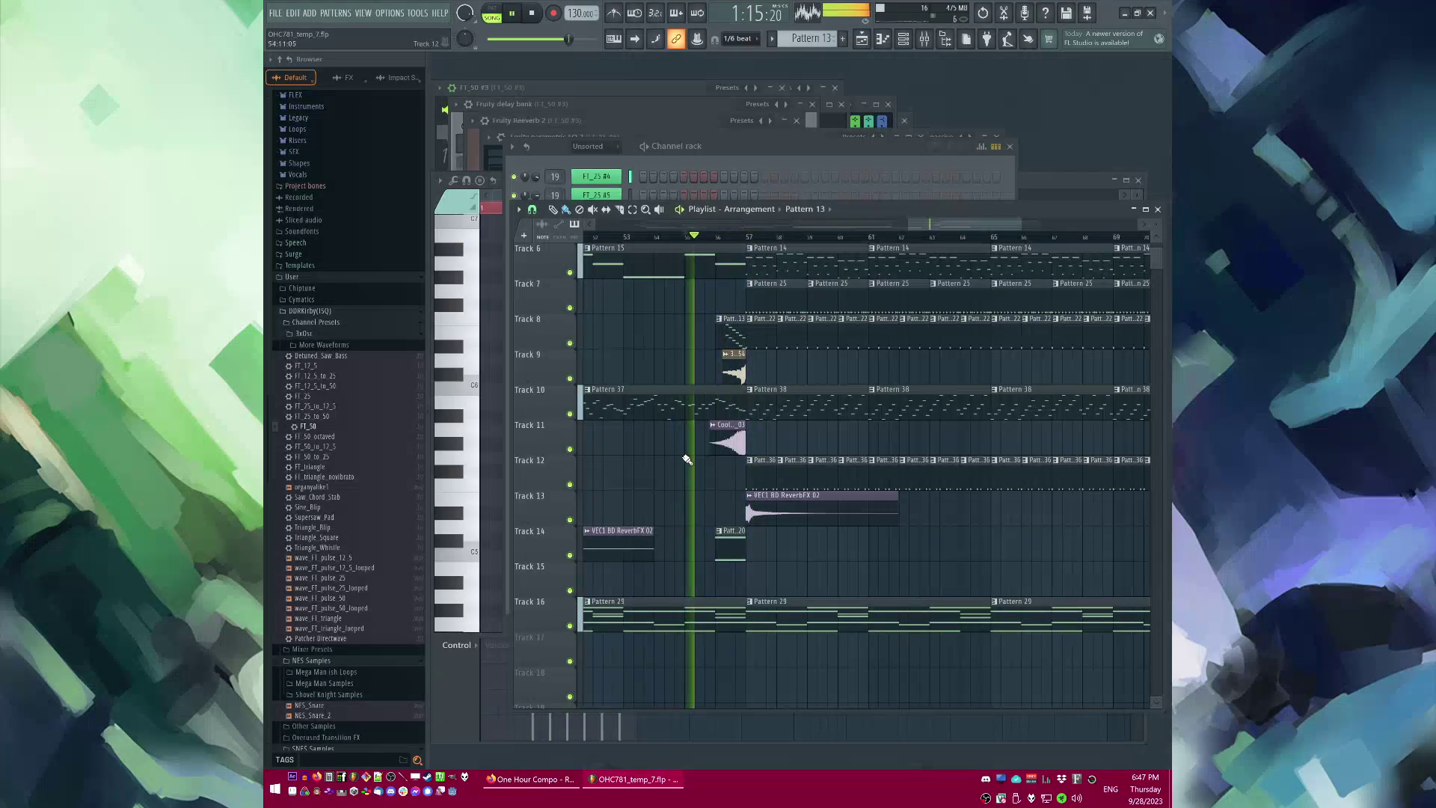
scroll(776, 534, up, 1)
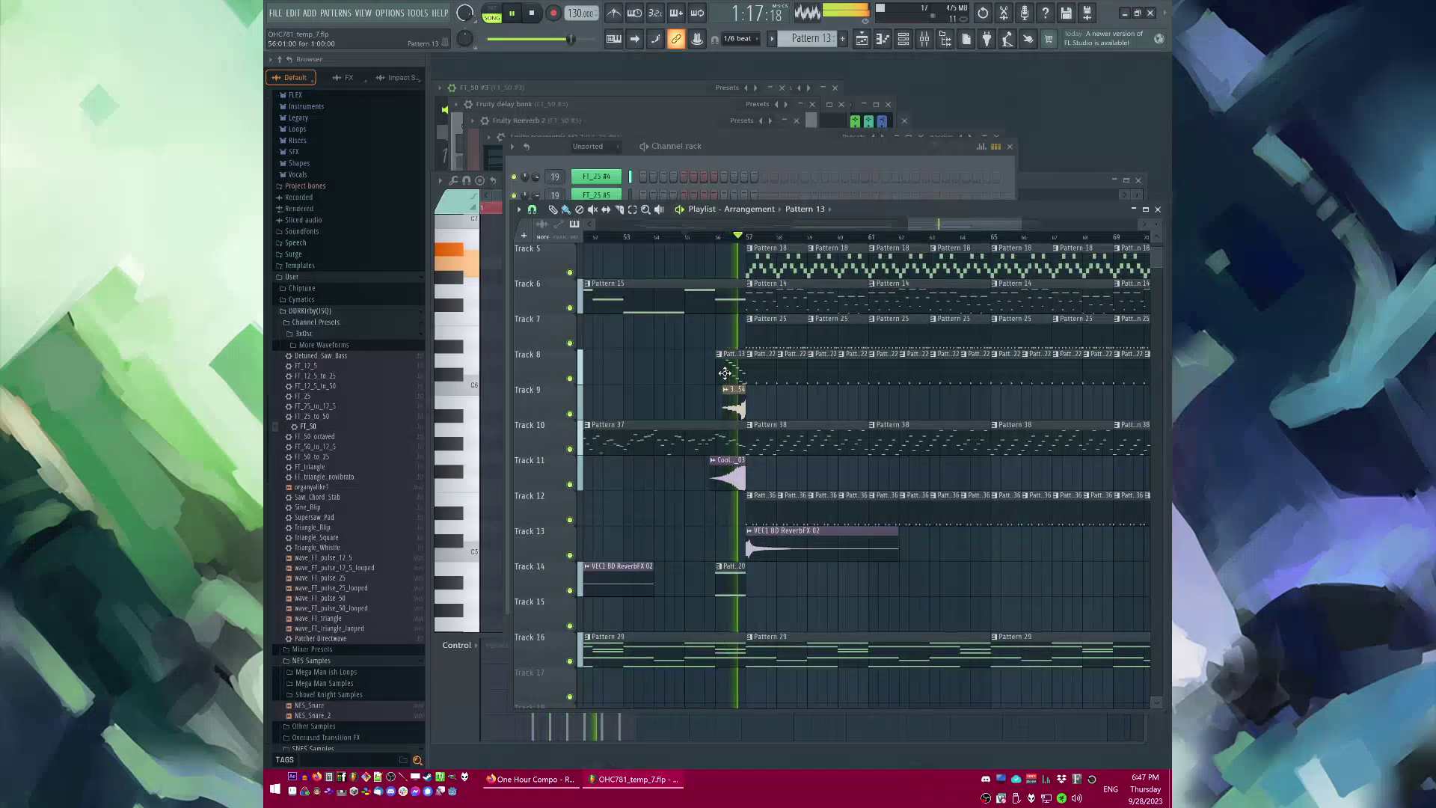
right_click(725, 373)
scroll(778, 392, up, 1)
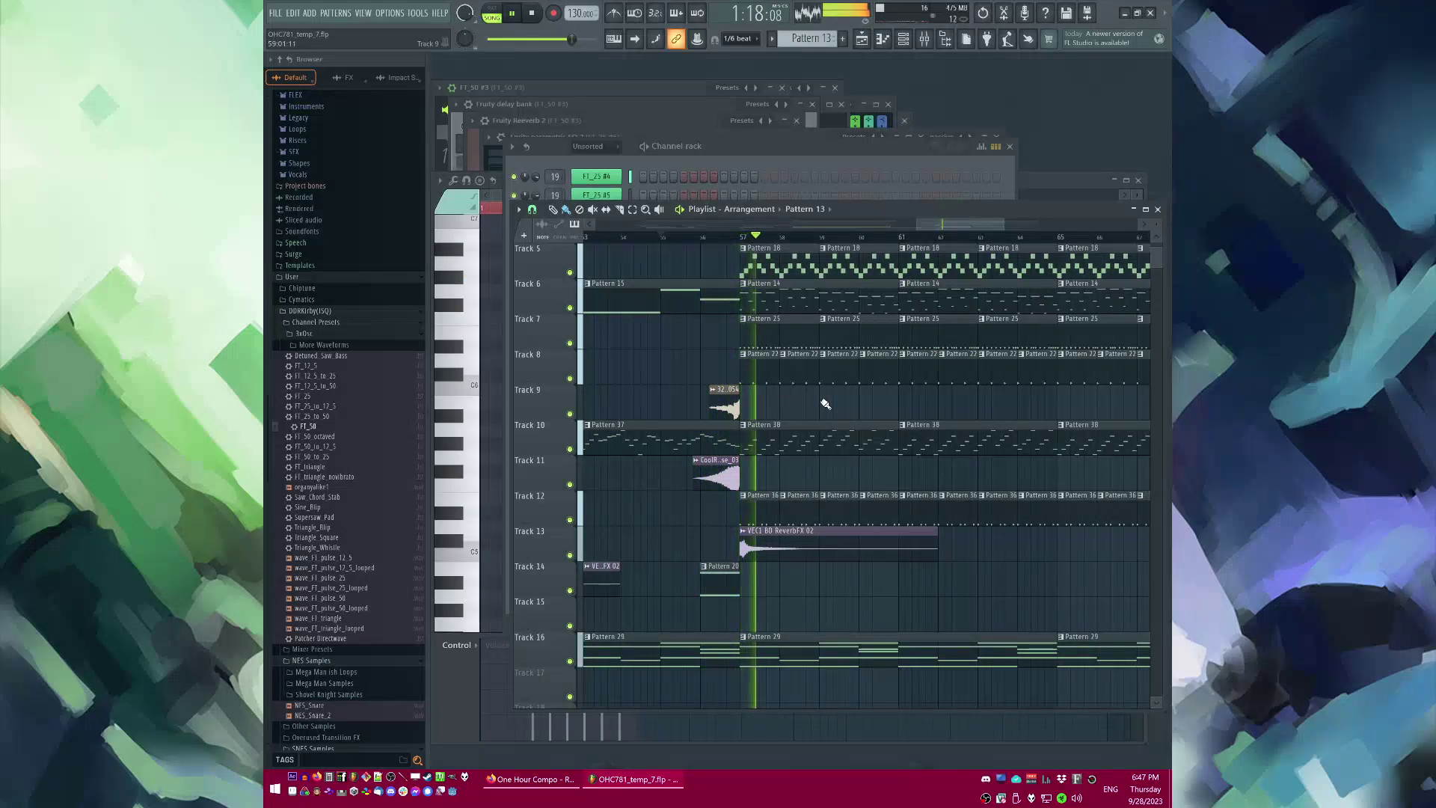
scroll(837, 382, up, 4)
scroll(883, 313, down, 2)
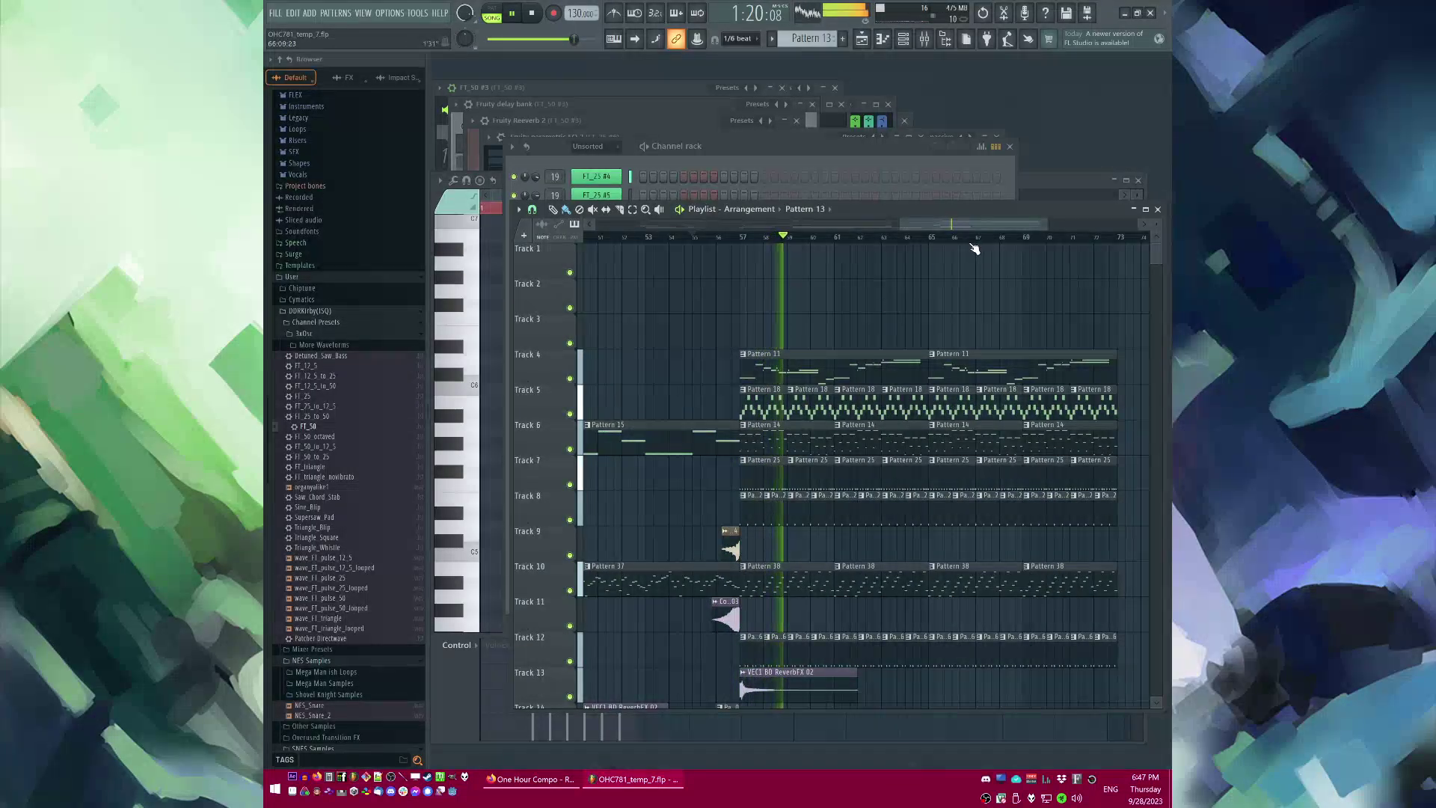
drag(968, 226, 988, 229)
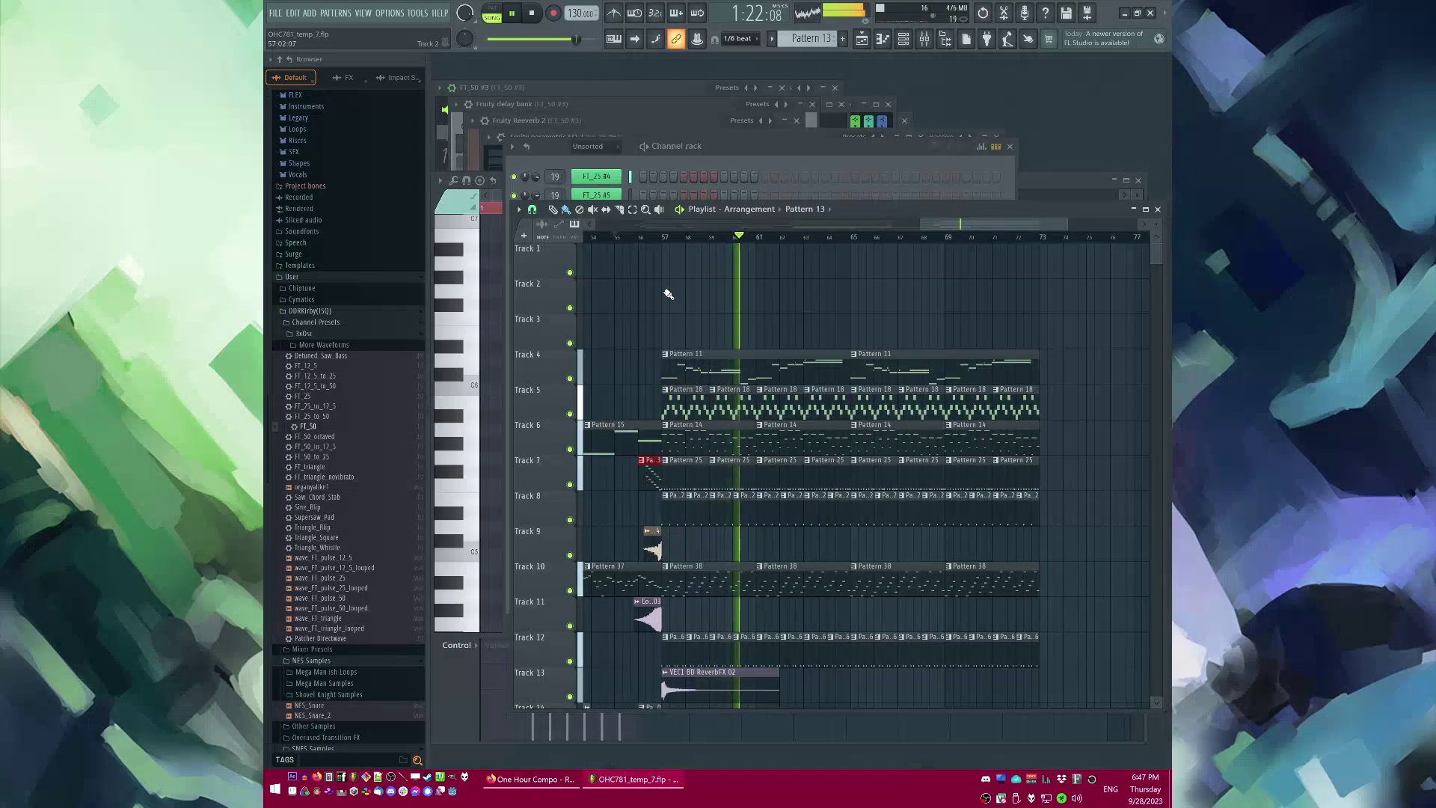
Step: Play the transition with the mixer shown and check the FT_triangle_novibrato #2 track
key(F9)
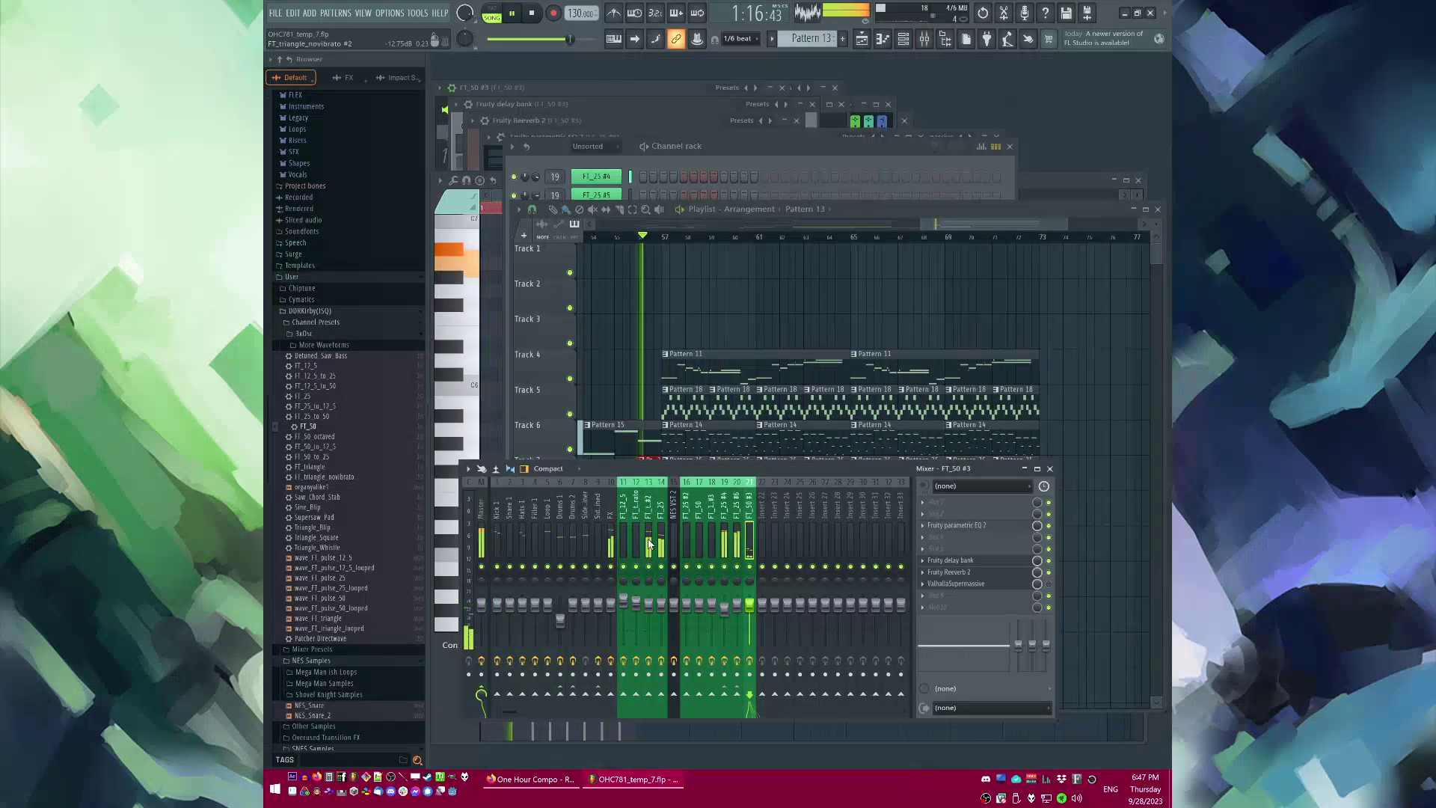
click(649, 546)
key(space)
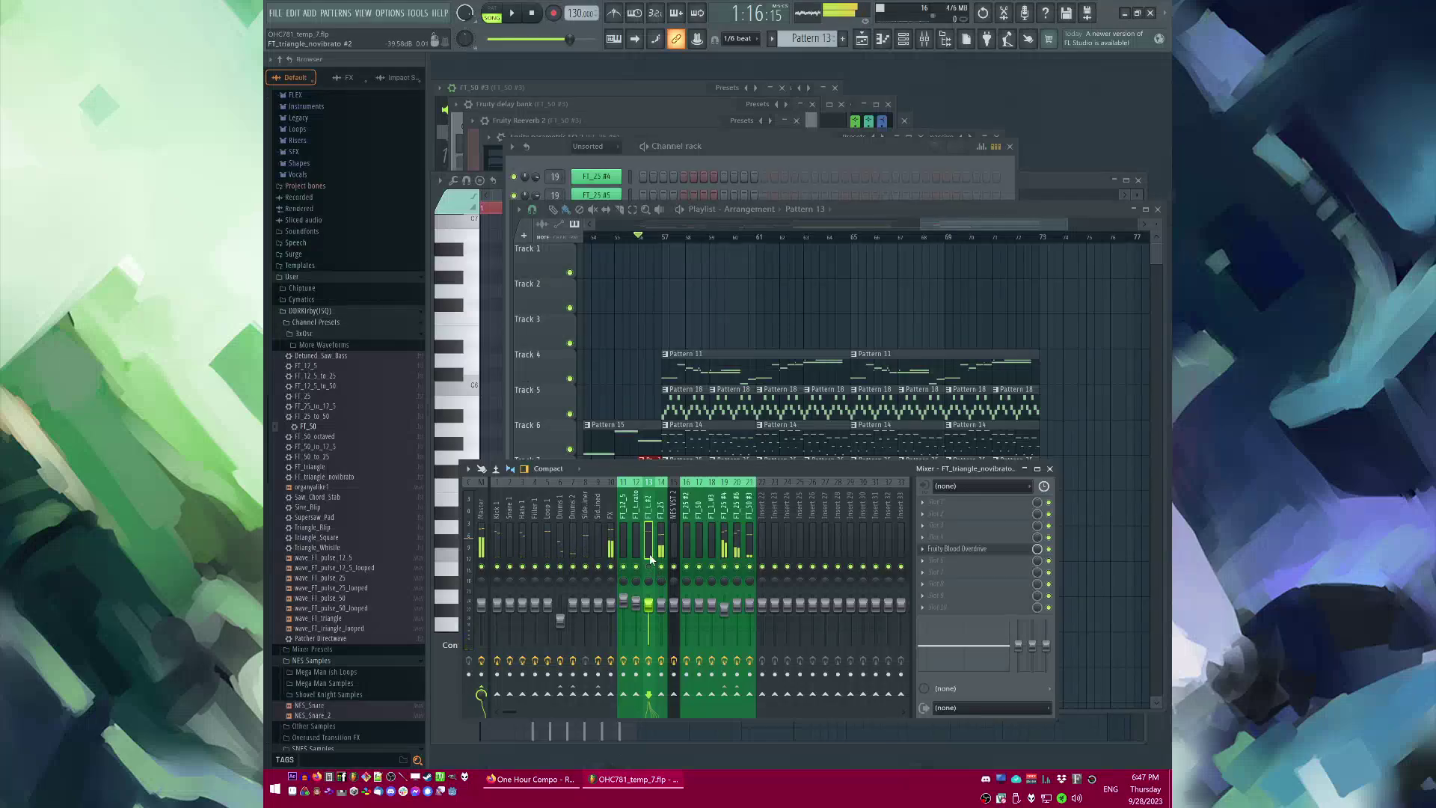
key(space)
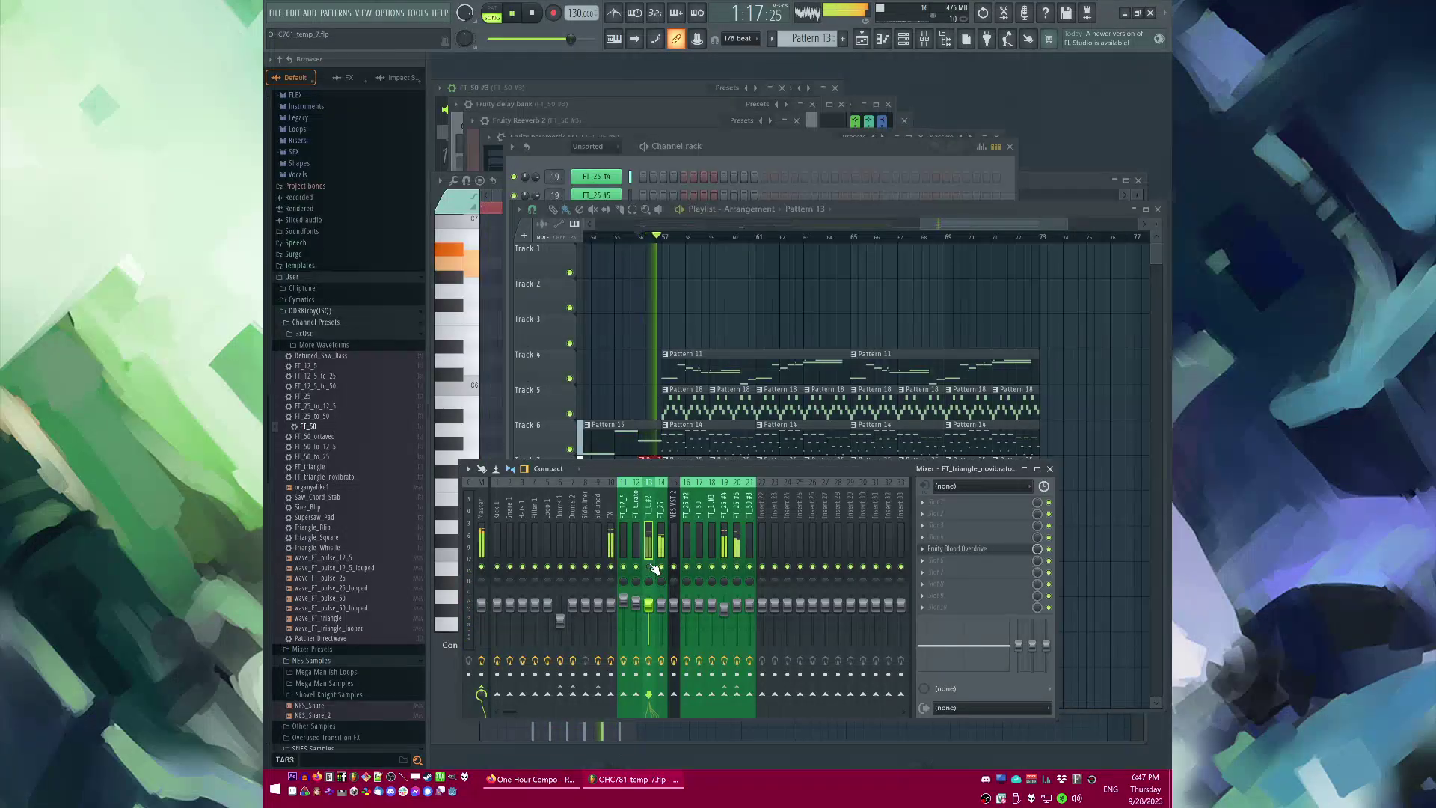
scroll(651, 320, down, 3)
scroll(882, 362, down, 1)
scroll(686, 330, up, 3)
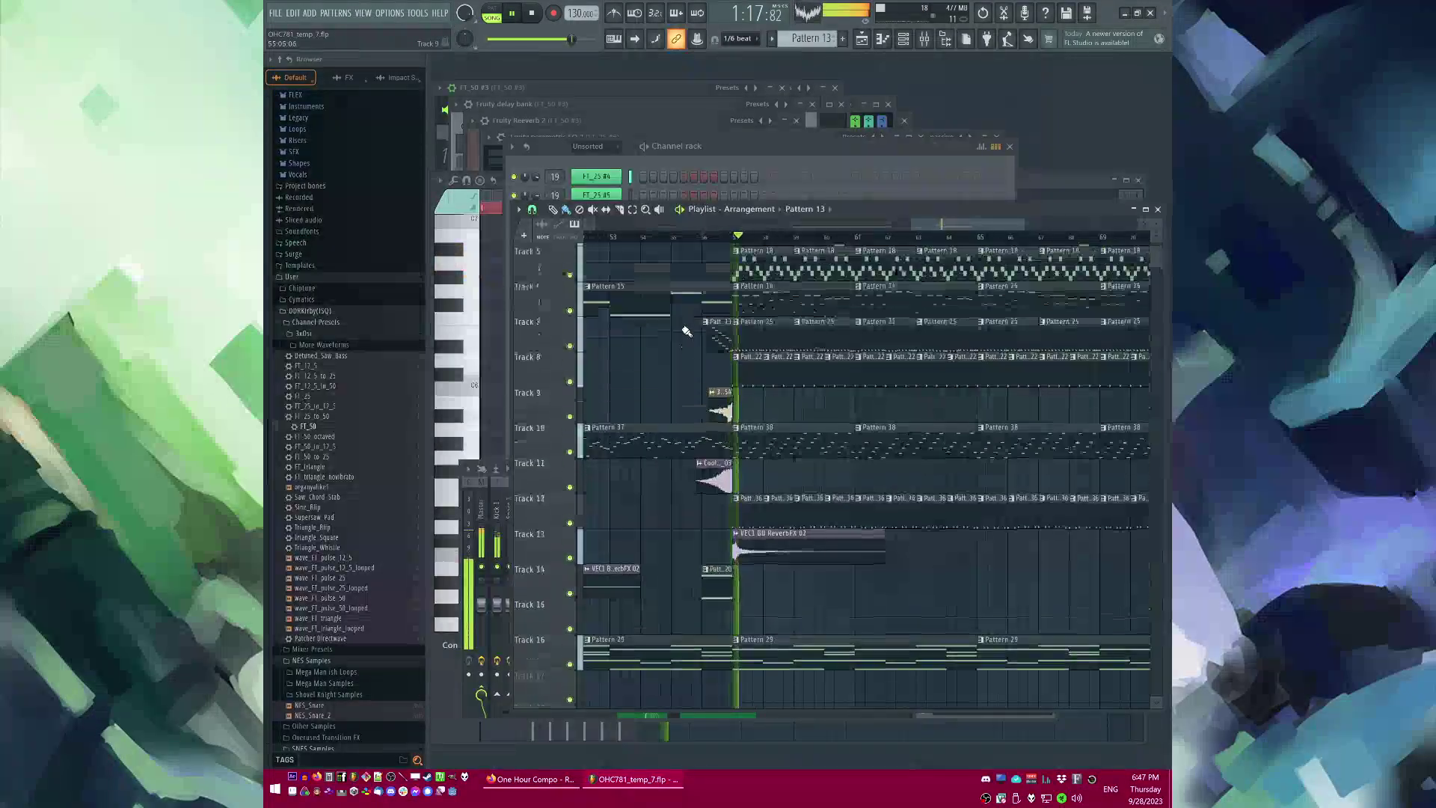
Step: Make the Pattern 13 clip on Track 7 unique and show its channels in the channel rack in pattern mode
key(space)
scroll(696, 374, up, 2)
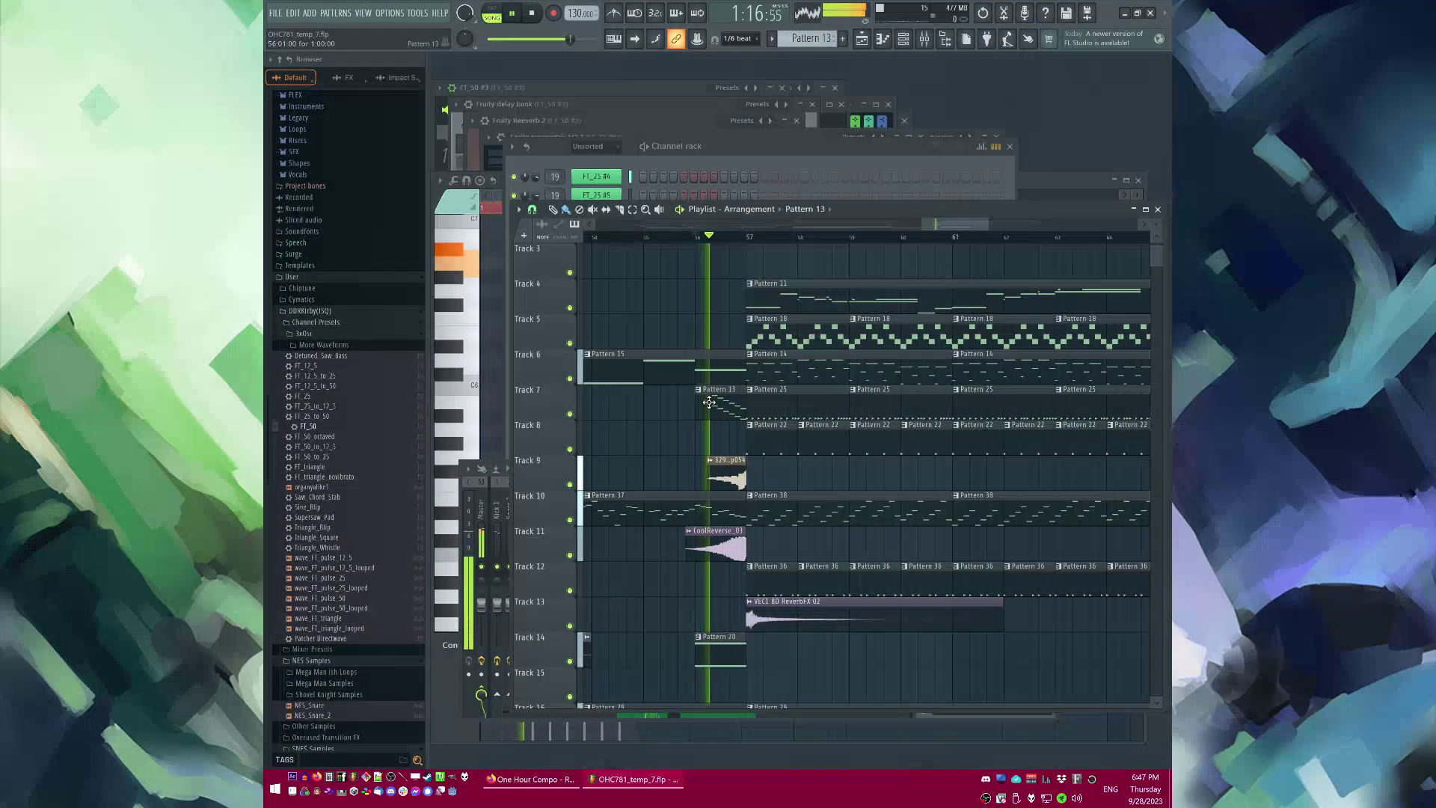
right_click(699, 396)
click(719, 463)
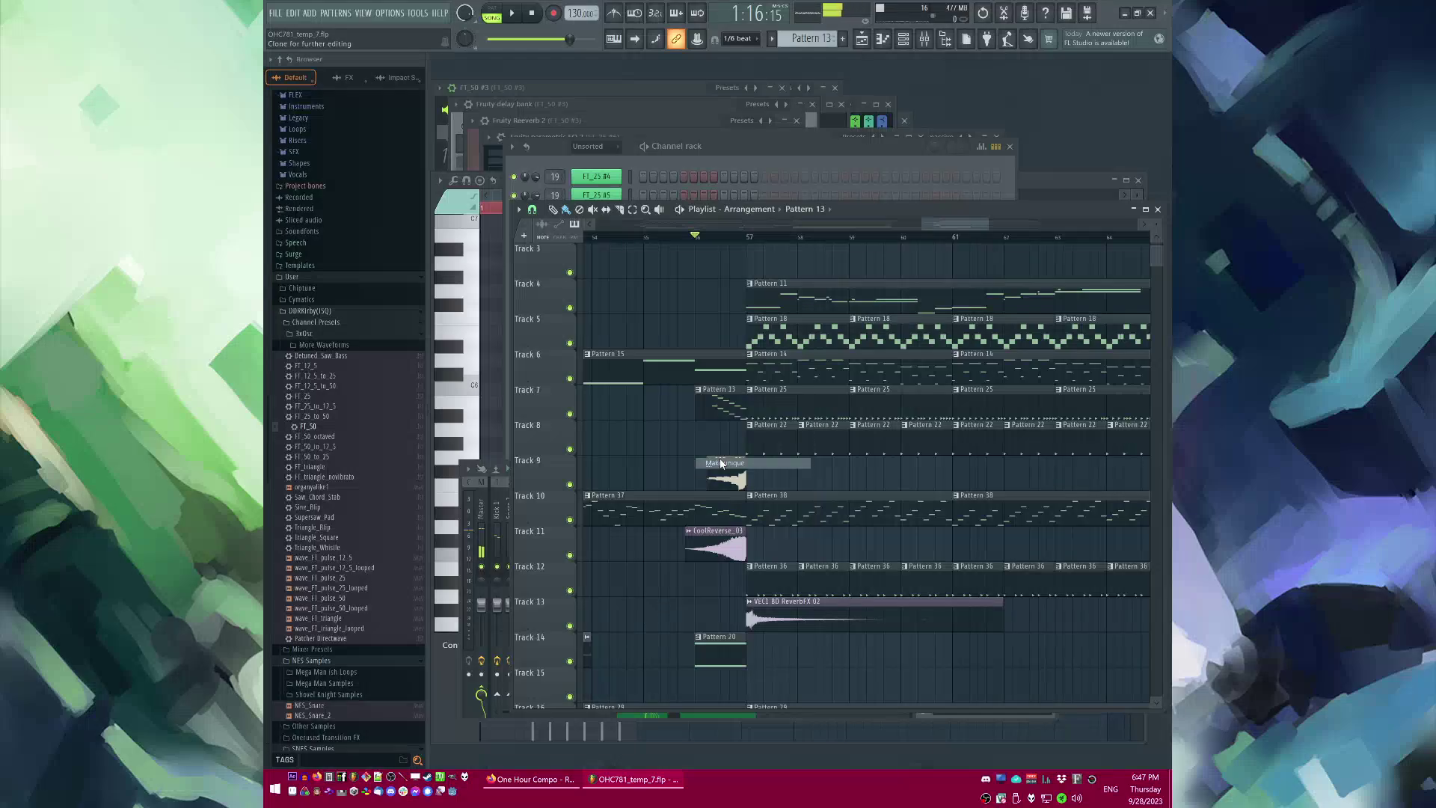
double_click(715, 388)
key(F6)
key(l)
key(space)
key(space)
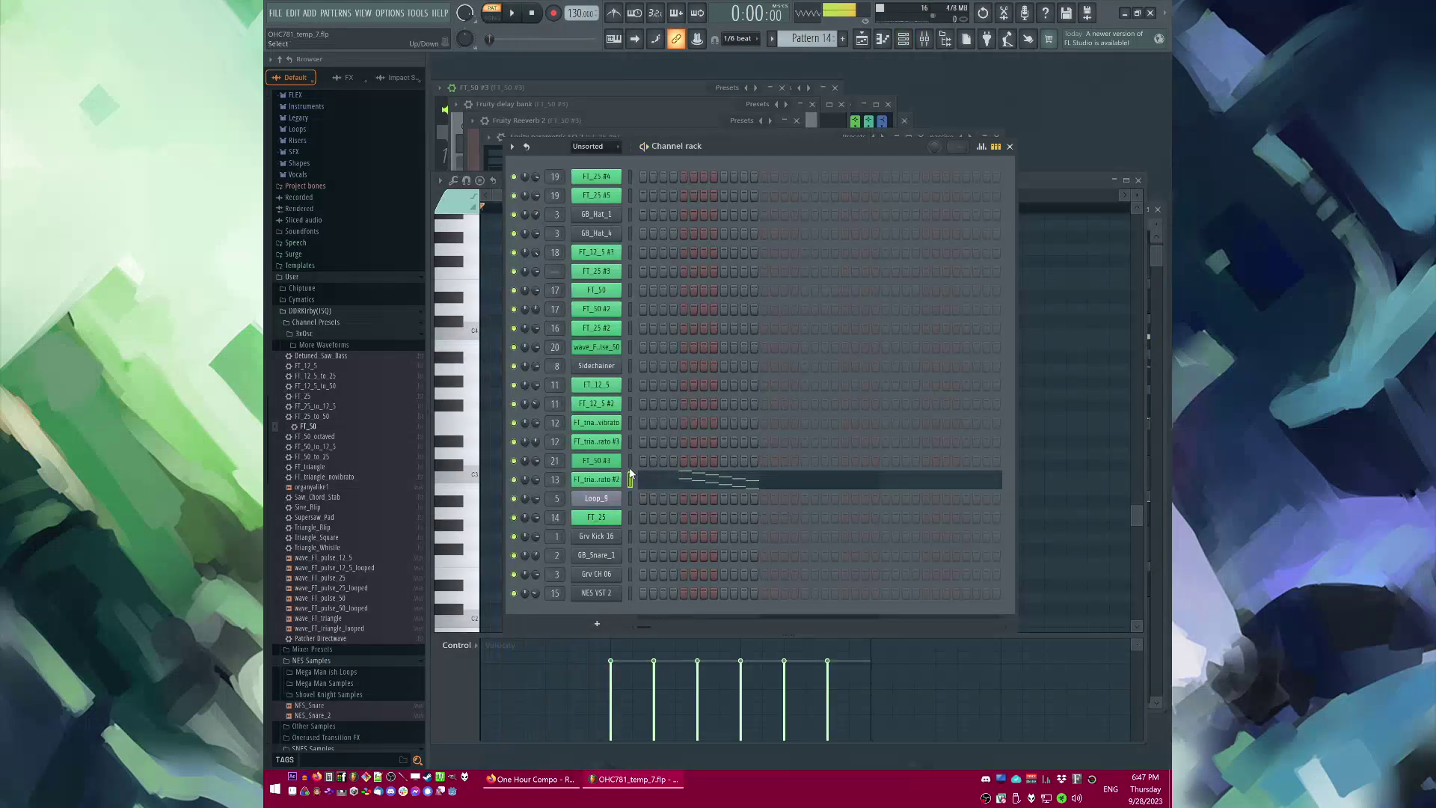
Step: Clone the FT_triangle_novibrato #2 channel and move the descending notes from the original into the clone
key(alt+c)
click(630, 477)
key(ctrl+x)
click(631, 496)
key(ctrl+v)
key(space)
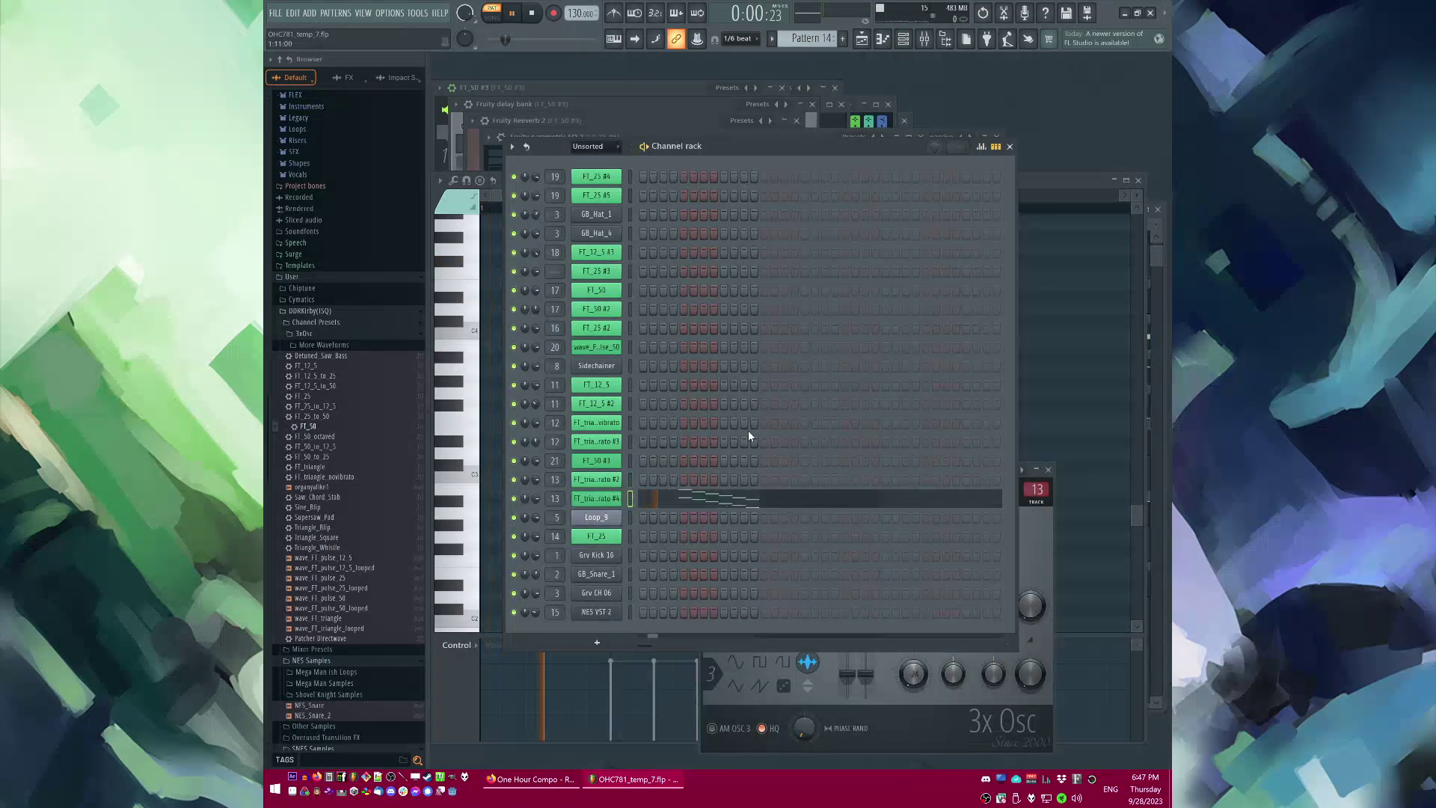
Step: Return to song mode and audition the transition into bar 57, checking the mixer and playlist
key(F5)
key(l)
key(F9)
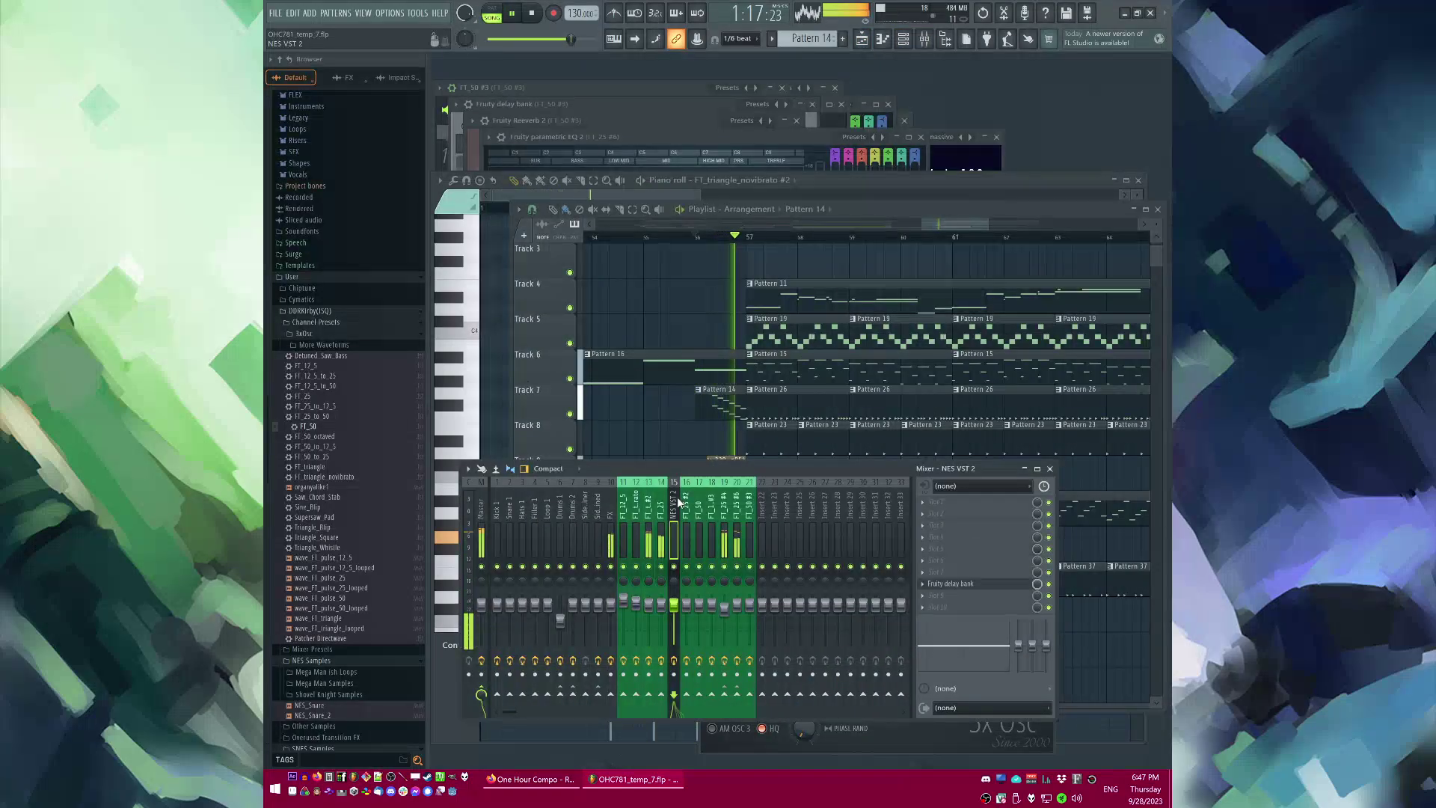
key(F5)
scroll(665, 279, down, 3)
scroll(761, 359, down, 4)
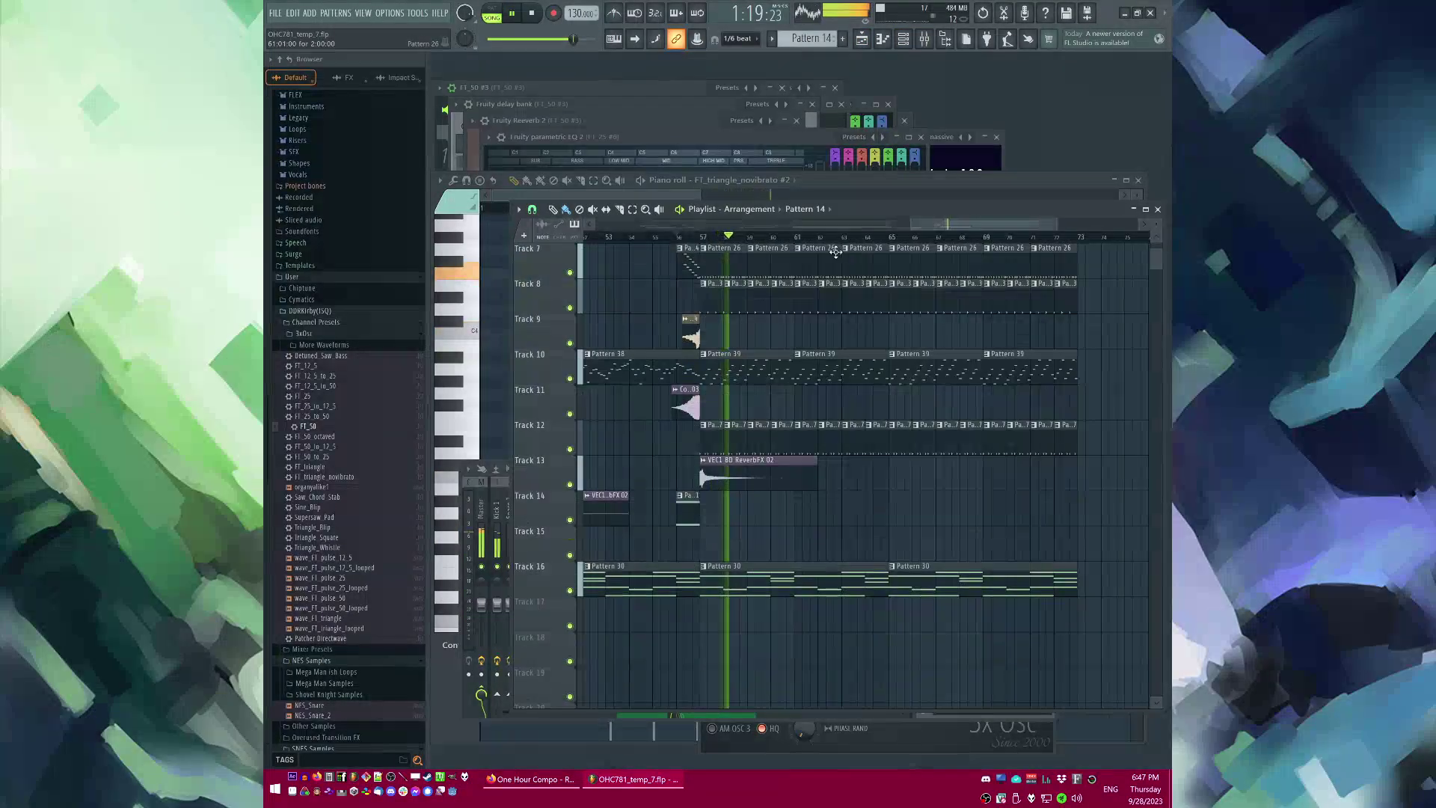
Step: Place the DH_FX OUT LONG_011 audio clip on Track 15 at bar 57 and open its channel settings
click(819, 209)
click(831, 213)
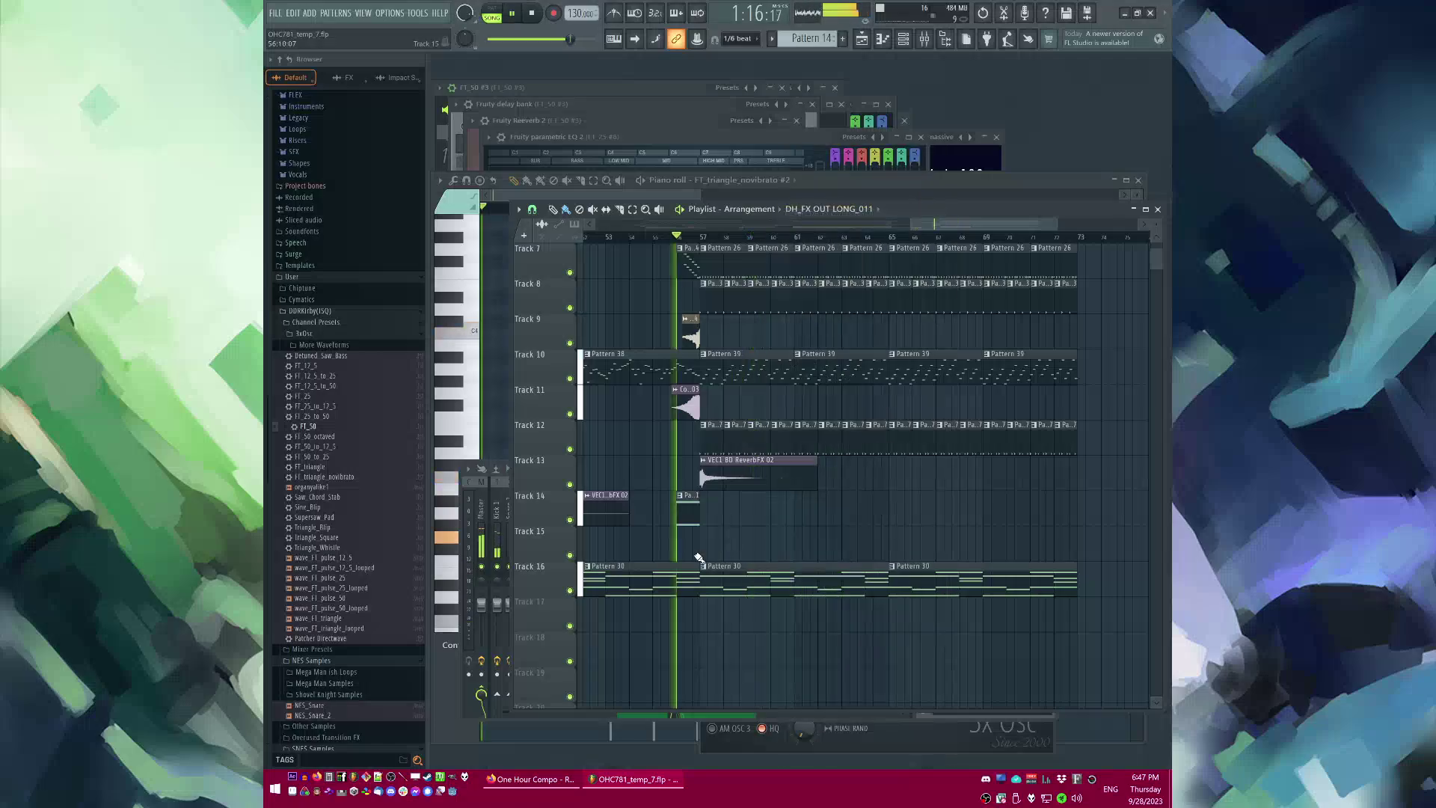
click(711, 550)
double_click(720, 550)
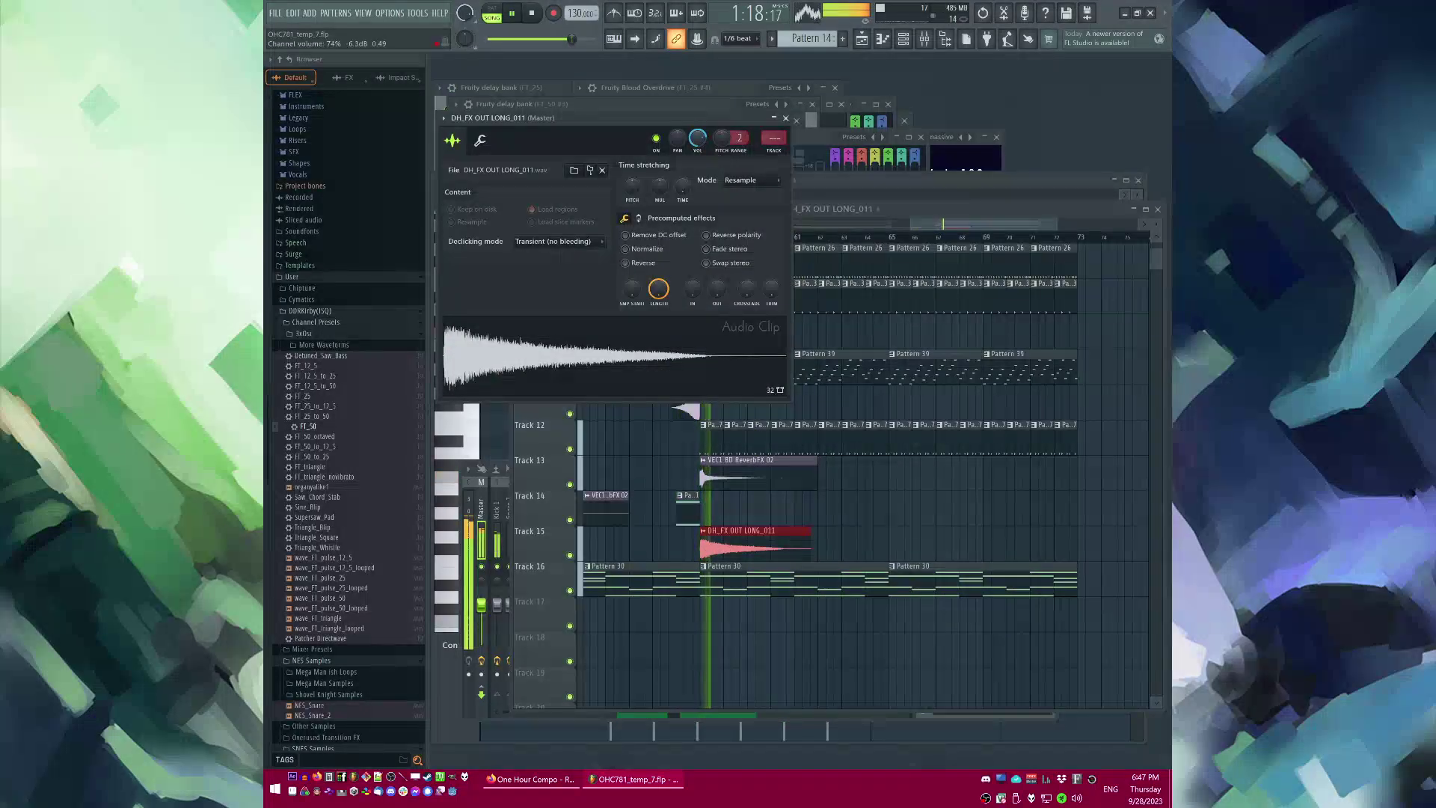
Step: Place a Pattern 31 clip on Track 17 at bar 49
right_click(910, 503)
scroll(928, 486, down, 2)
scroll(960, 449, up, 4)
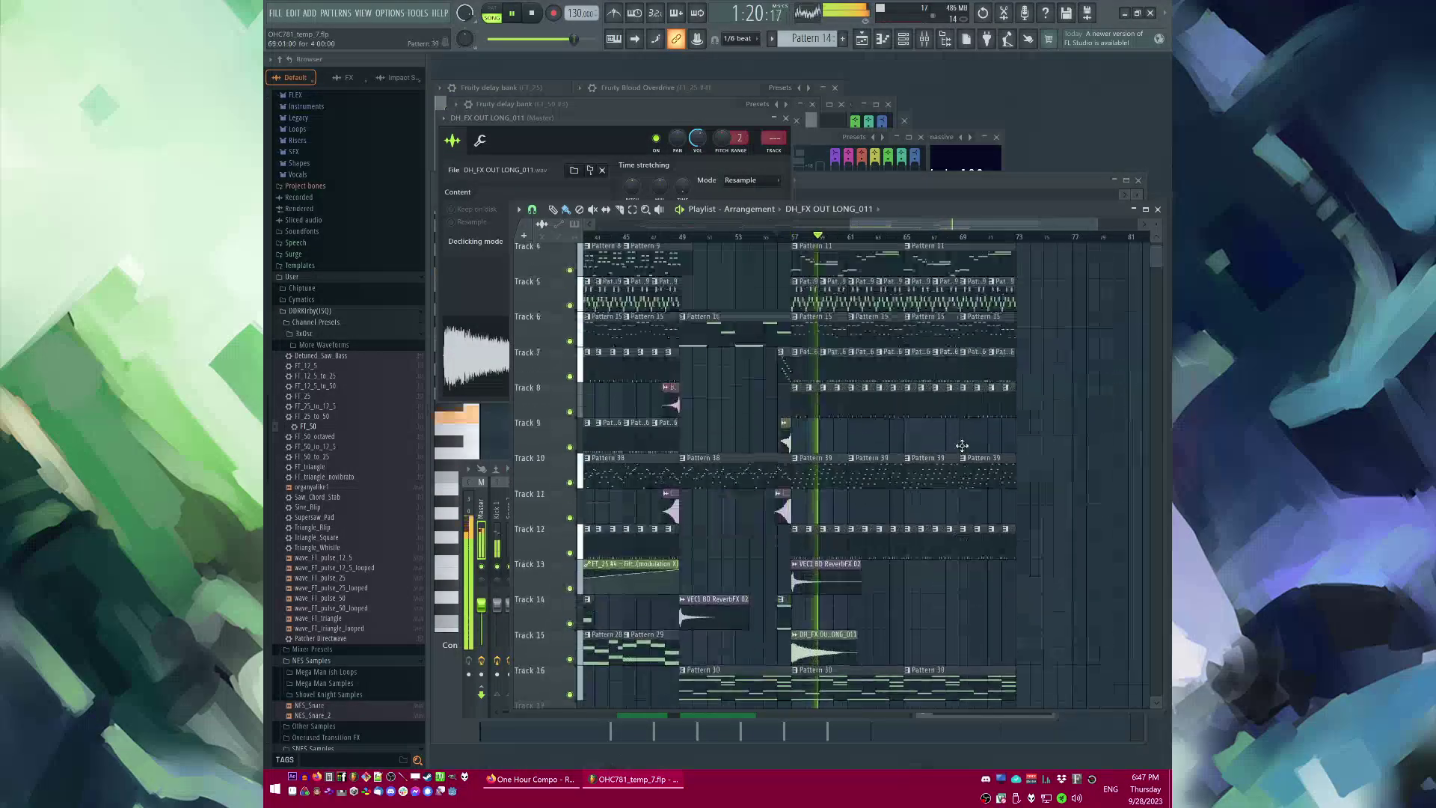
scroll(957, 441, down, 2)
scroll(927, 417, up, 4)
scroll(712, 398, down, 2)
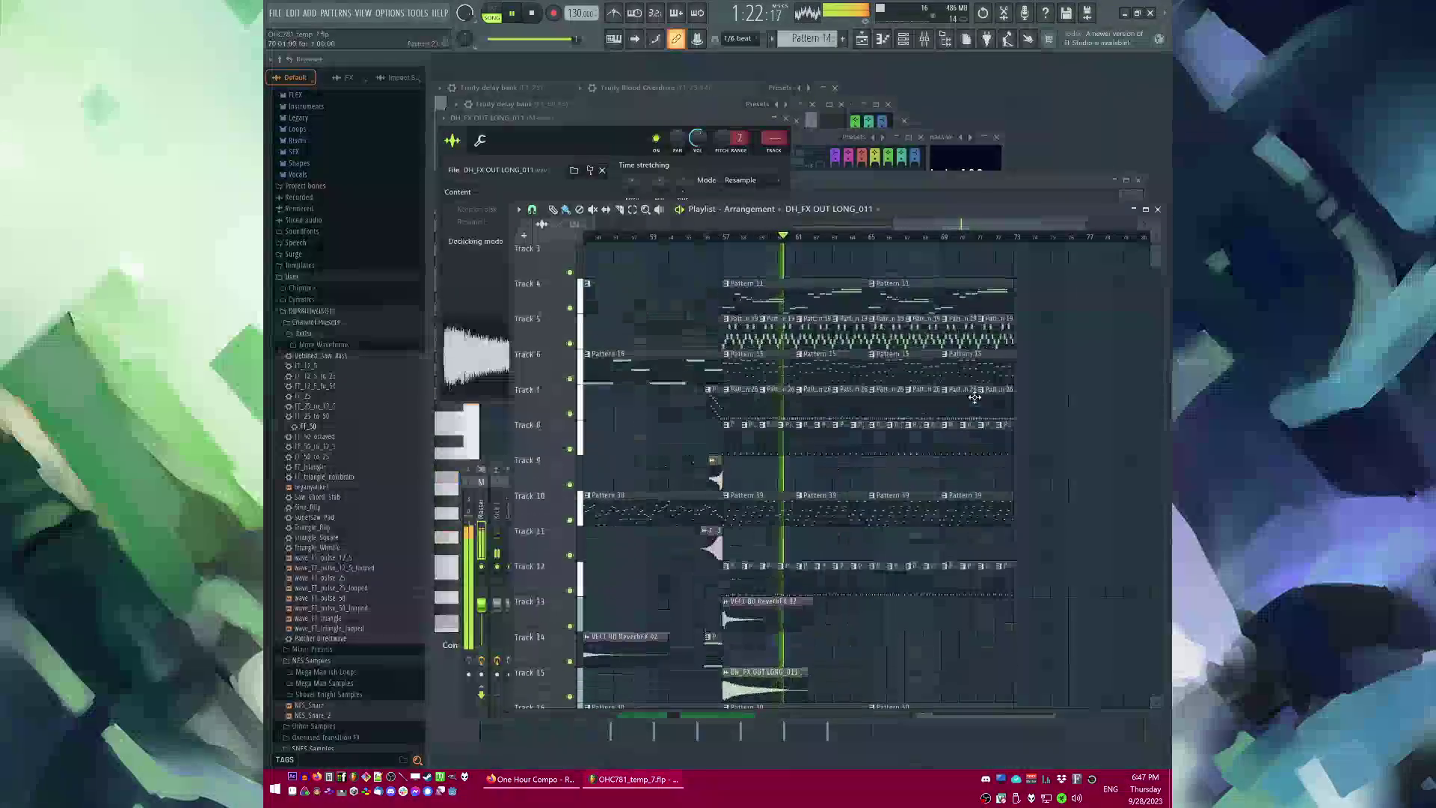
scroll(1058, 442, down, 5)
scroll(1032, 444, down, 4)
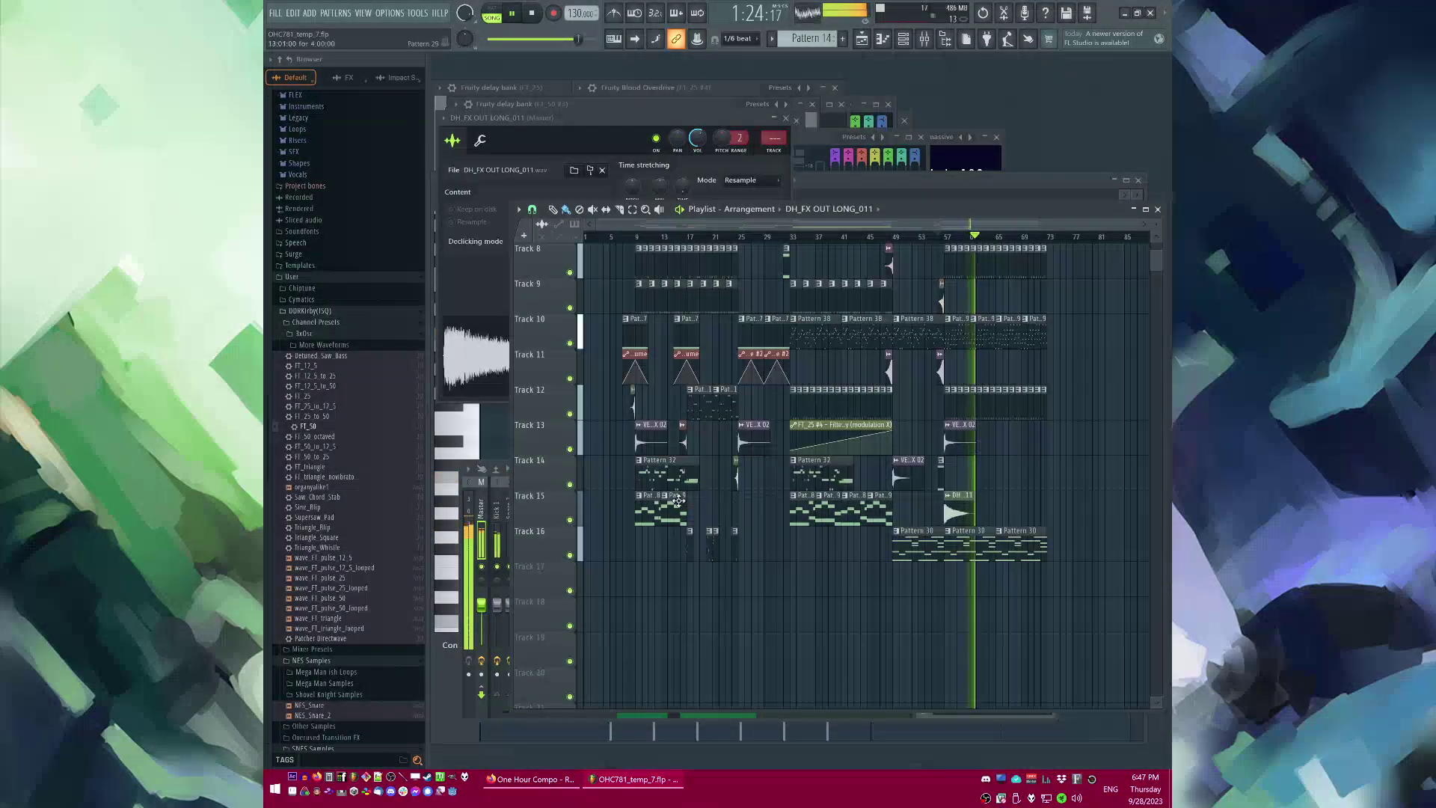
scroll(961, 572, up, 4)
click(770, 572)
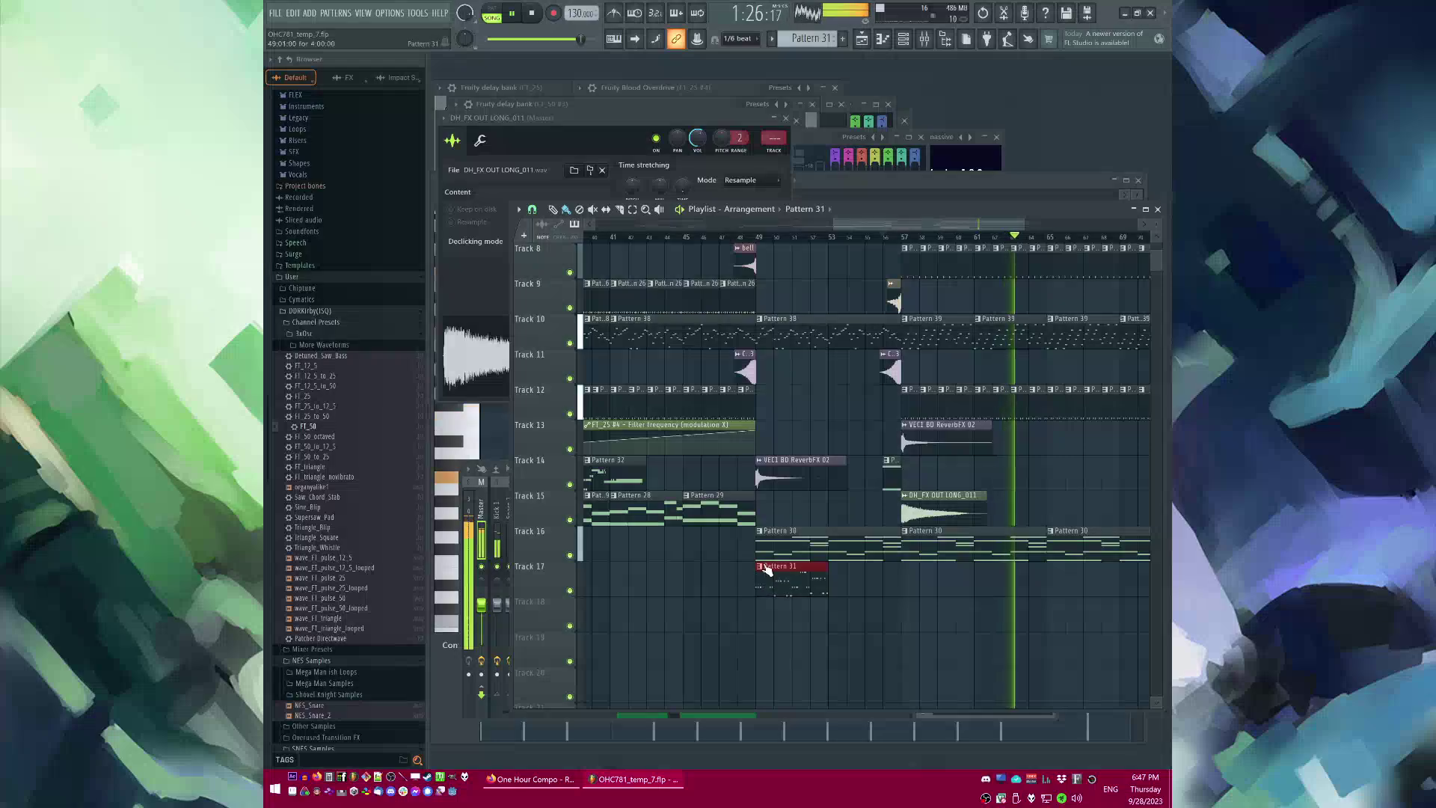
Step: Make the new Track 17 clip unique and open its notes in the piano roll
right_click(758, 572)
click(787, 643)
double_click(779, 582)
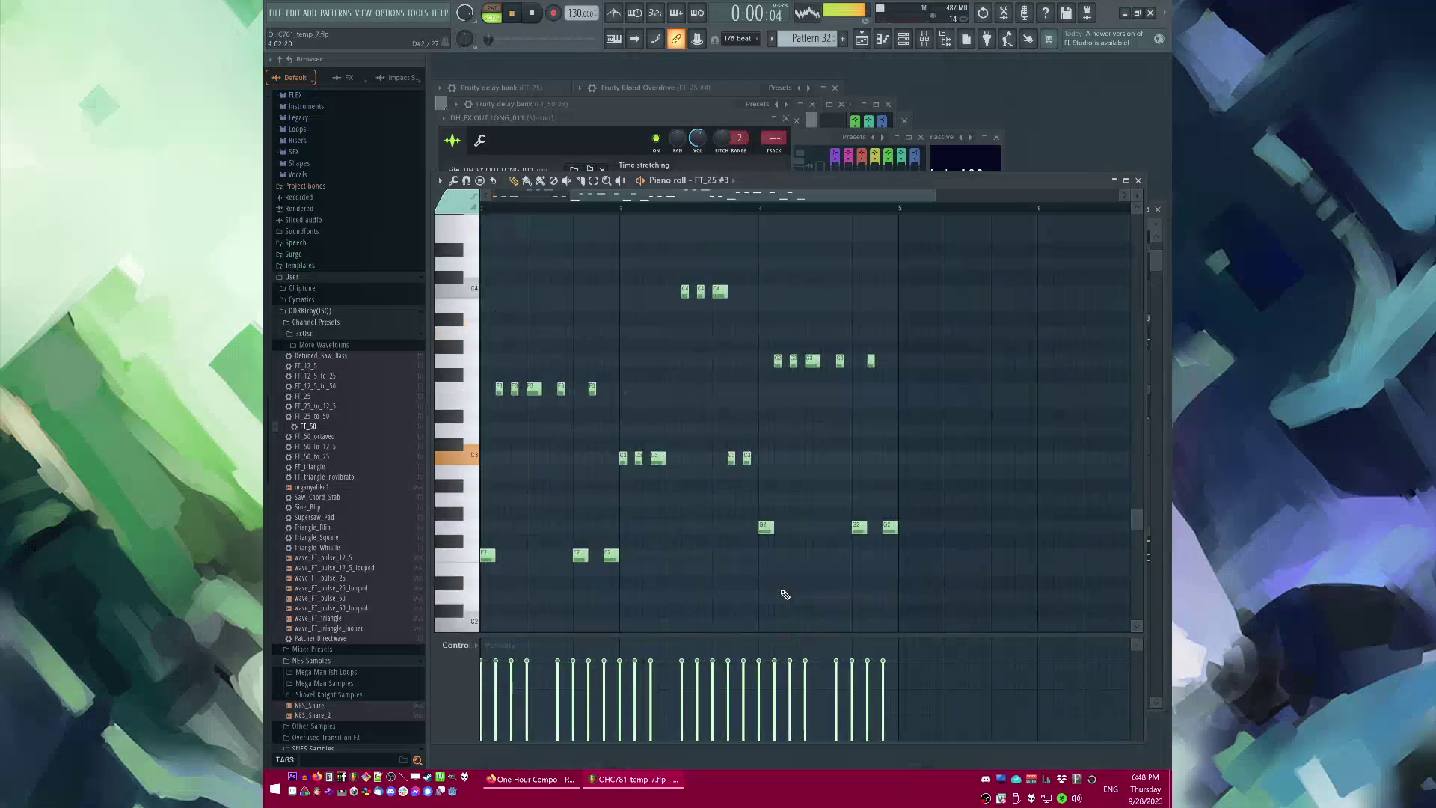
Step: Switch to pattern mode and add the FT_25 preset as a new channel in the channel rack
key(l)
key(F6)
drag(305, 402, 595, 286)
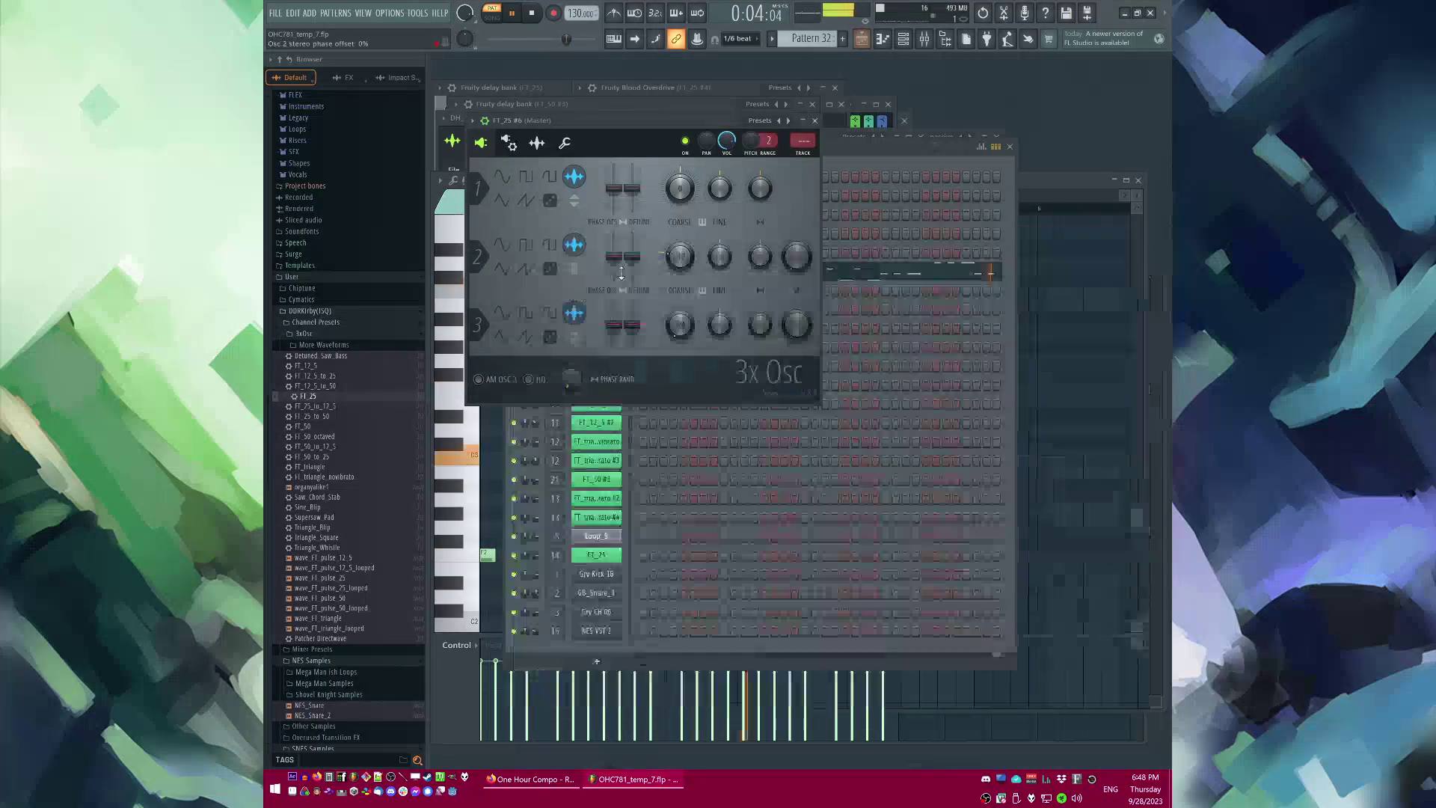
Step: Audition the song from several earlier points in the playlist and check which channels are playing in the channel rack
key(F5)
drag(846, 224, 762, 225)
click(718, 236)
scroll(814, 355, up, 3)
scroll(814, 357, down, 4)
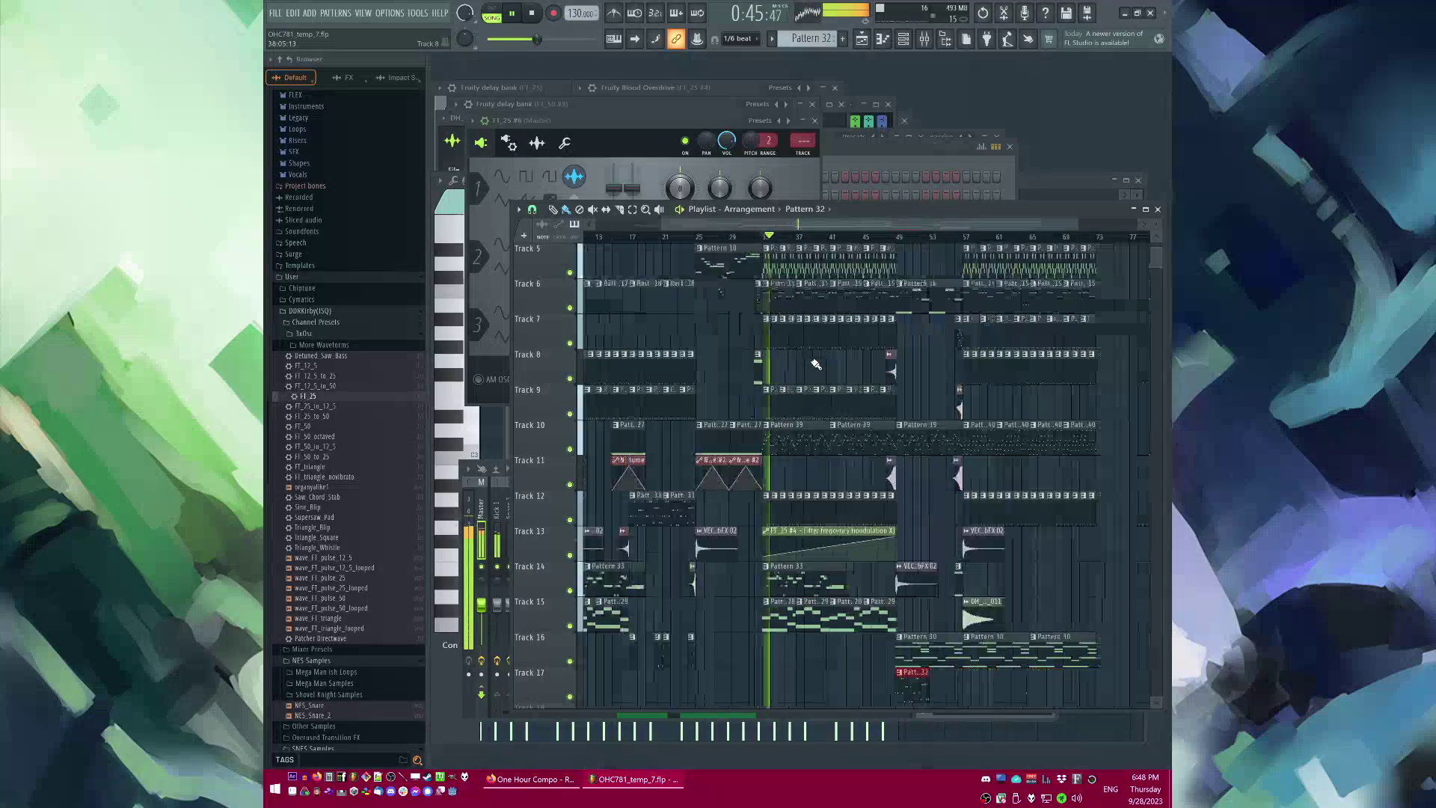
click(898, 237)
drag(741, 234, 713, 236)
click(688, 238)
key(F6)
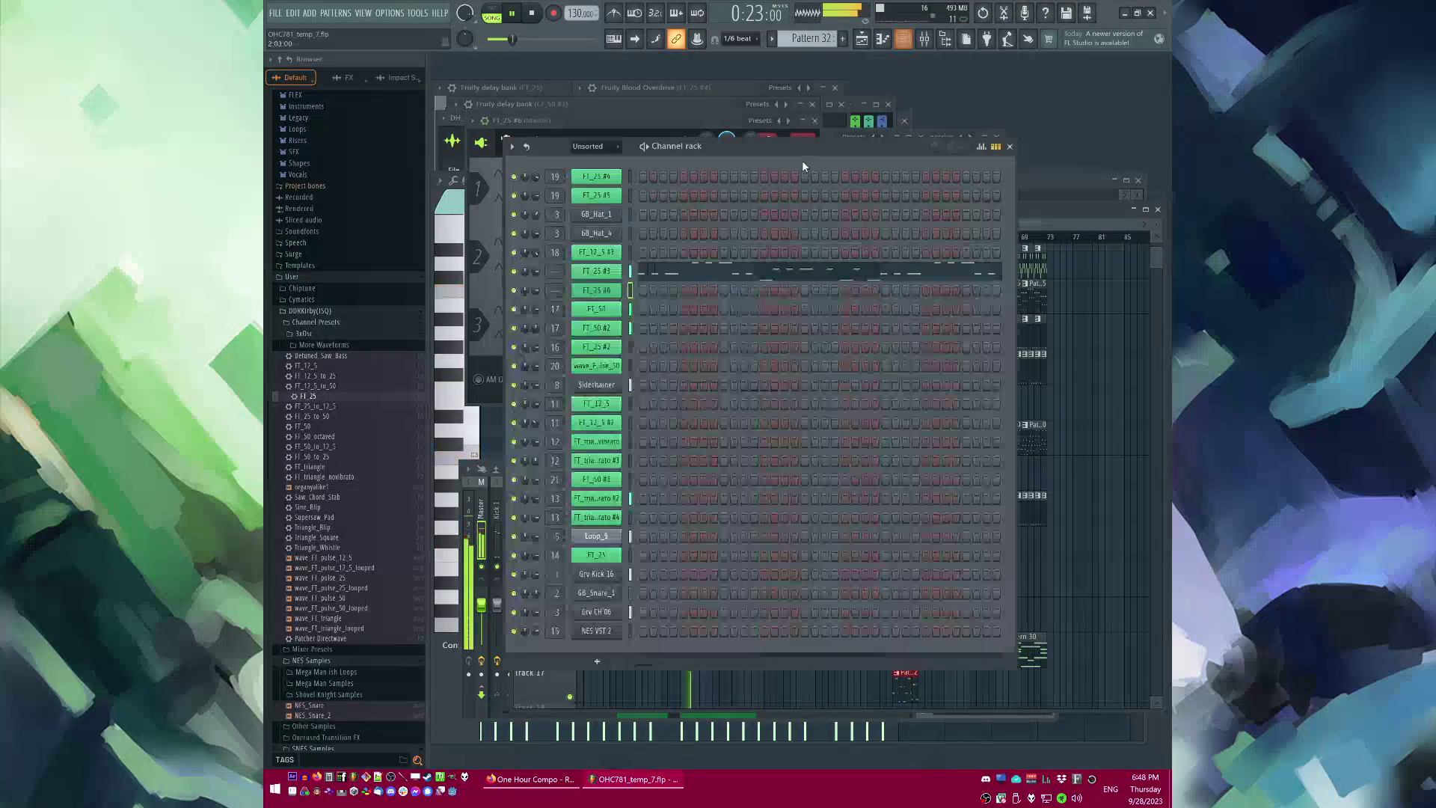
key(F5)
Step: Route the FT_25 #6 channel to free mixer track 22 and the FT_25 #3 channel to free mixer track 23
click(656, 130)
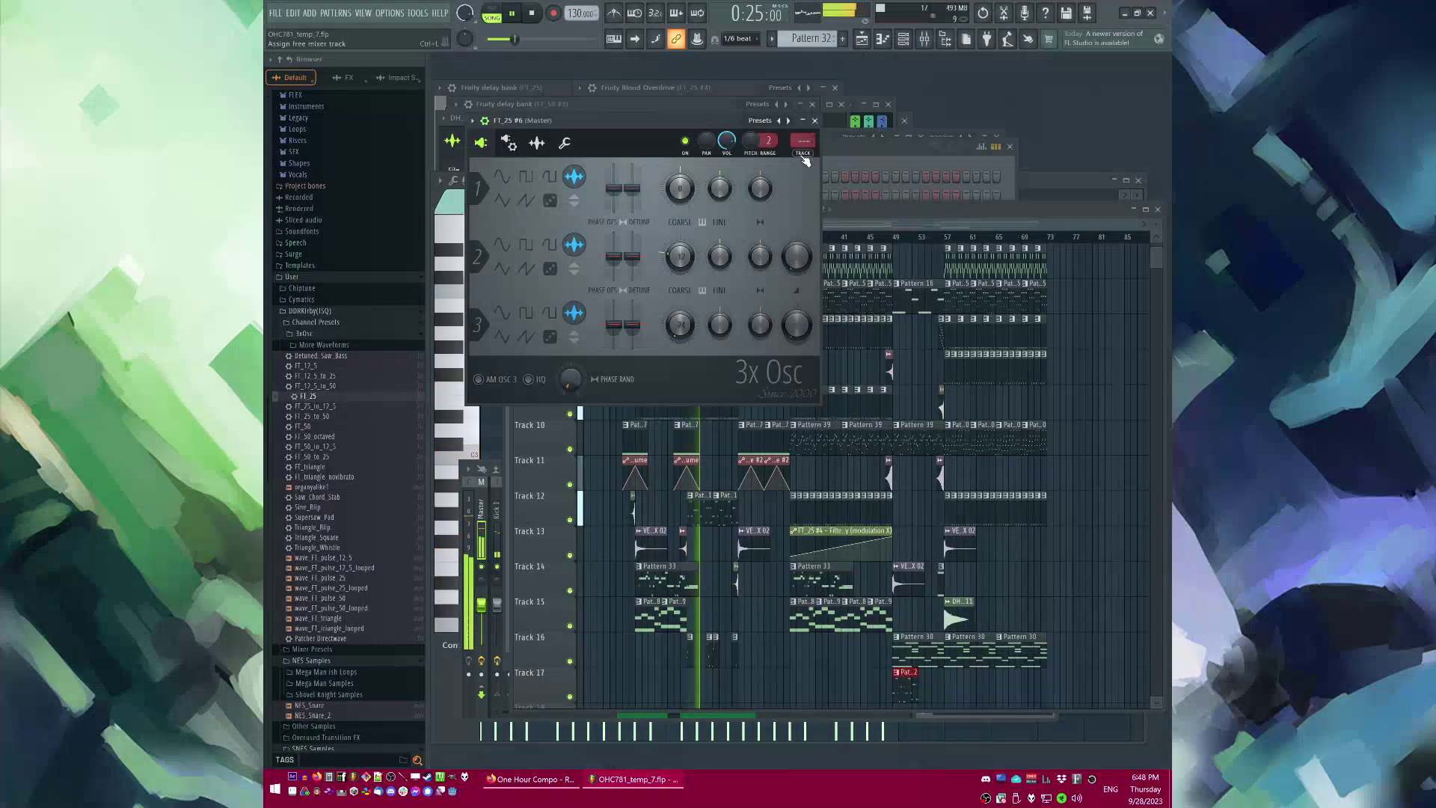
click(803, 155)
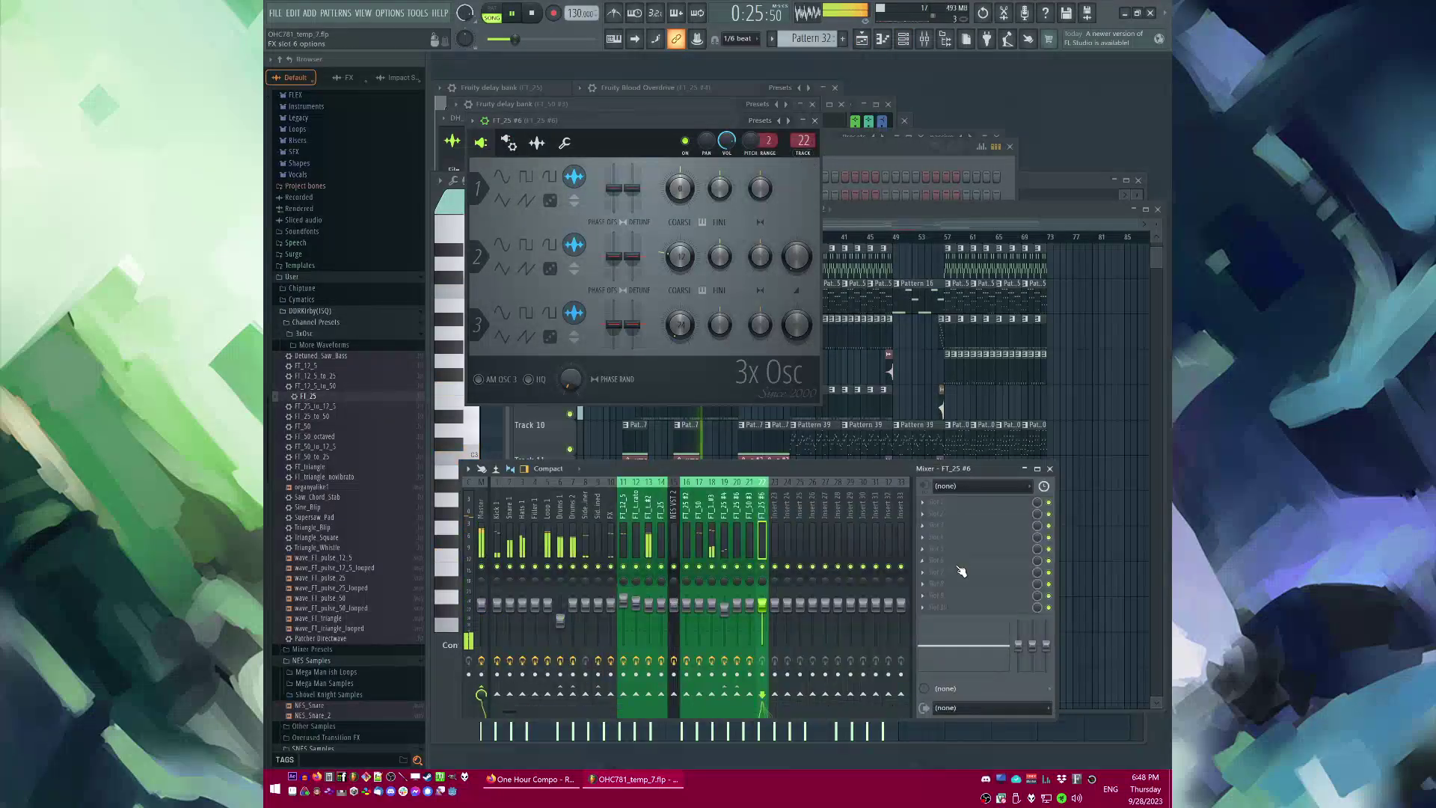
click(775, 542)
key(F6)
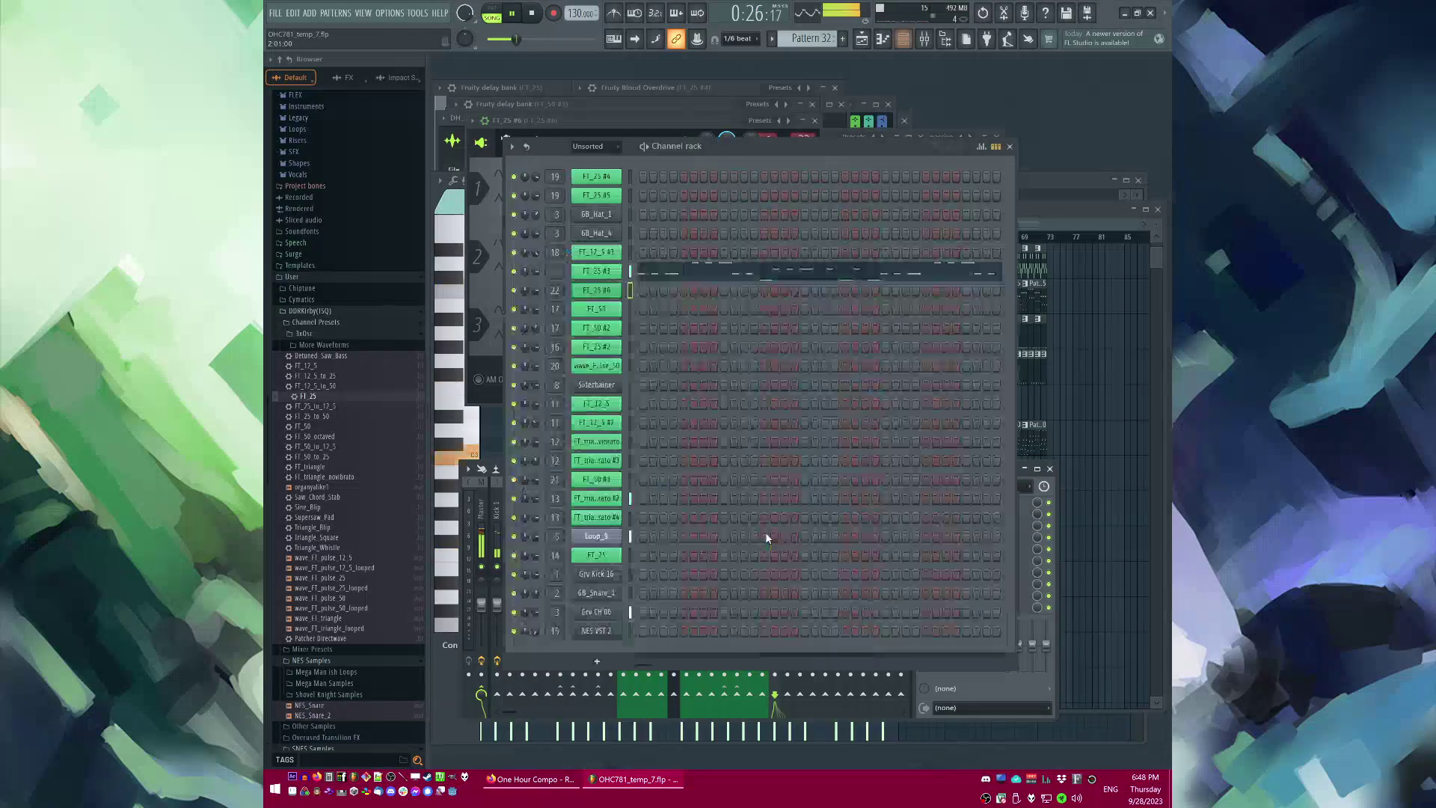
click(597, 271)
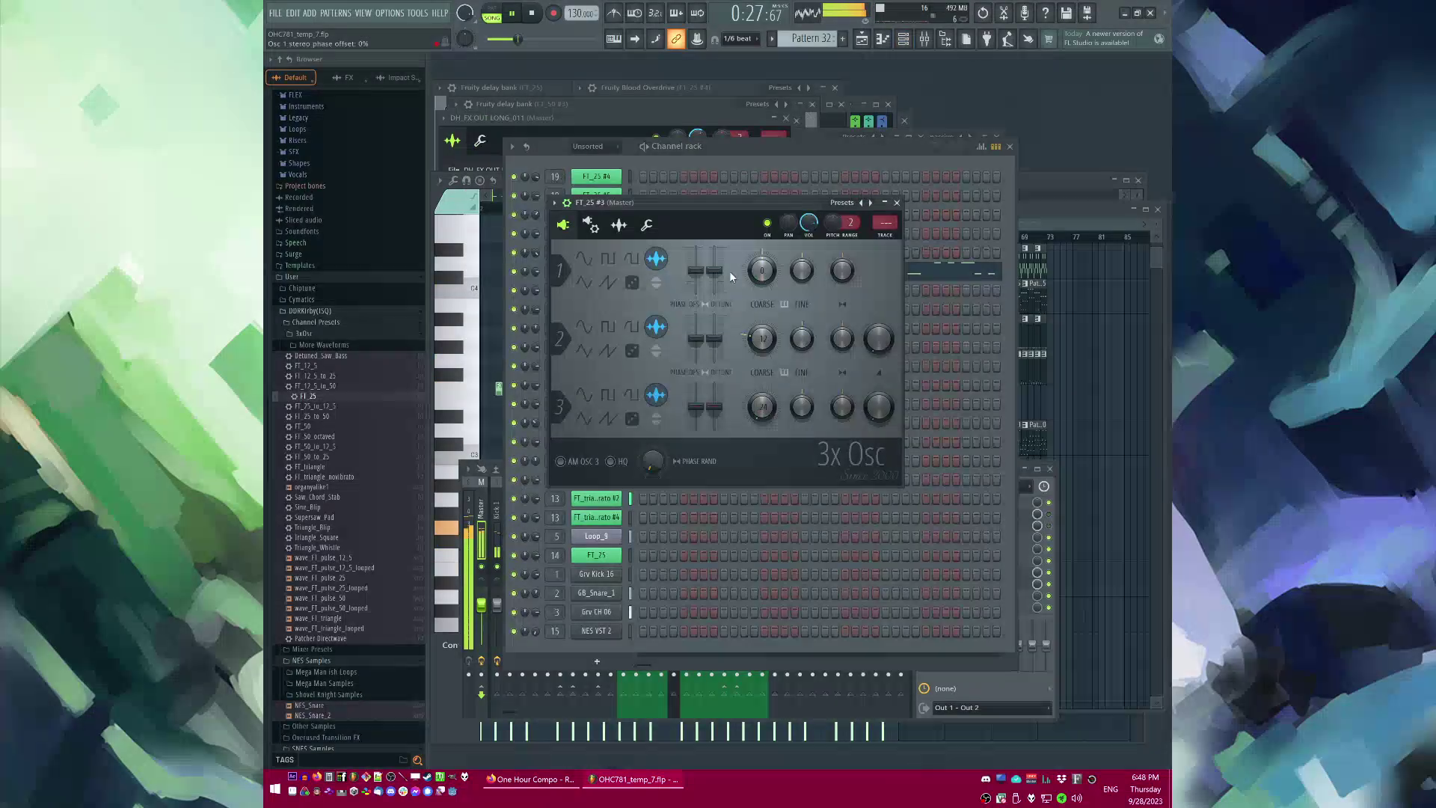
click(886, 236)
Step: On the FT_25 #3 mixer track, add Fruity parametric EQ 2 rolling off the lows and highs, and Fruity Blood Overdrive in slot 5
click(931, 524)
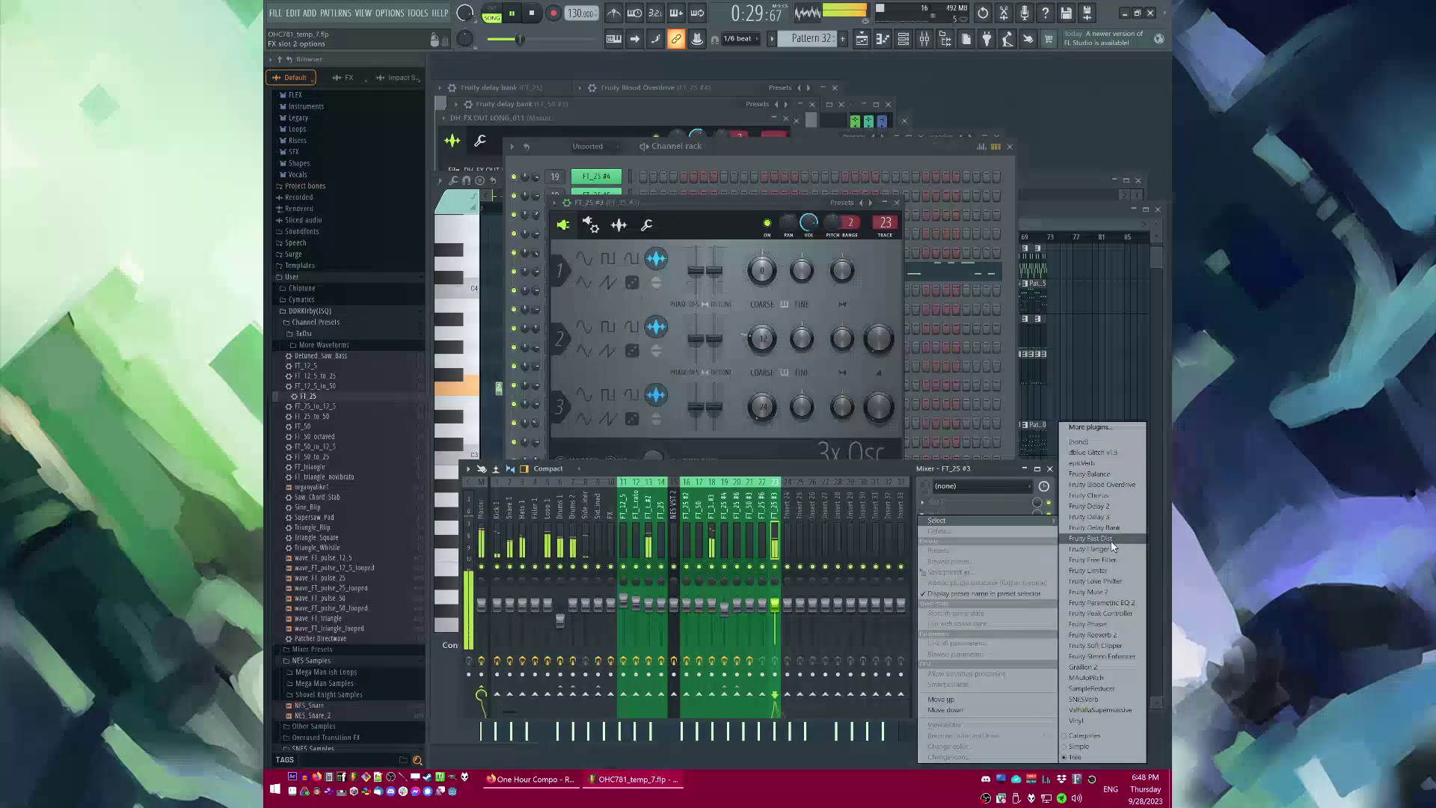
click(1085, 603)
drag(508, 213, 489, 285)
drag(718, 212, 770, 289)
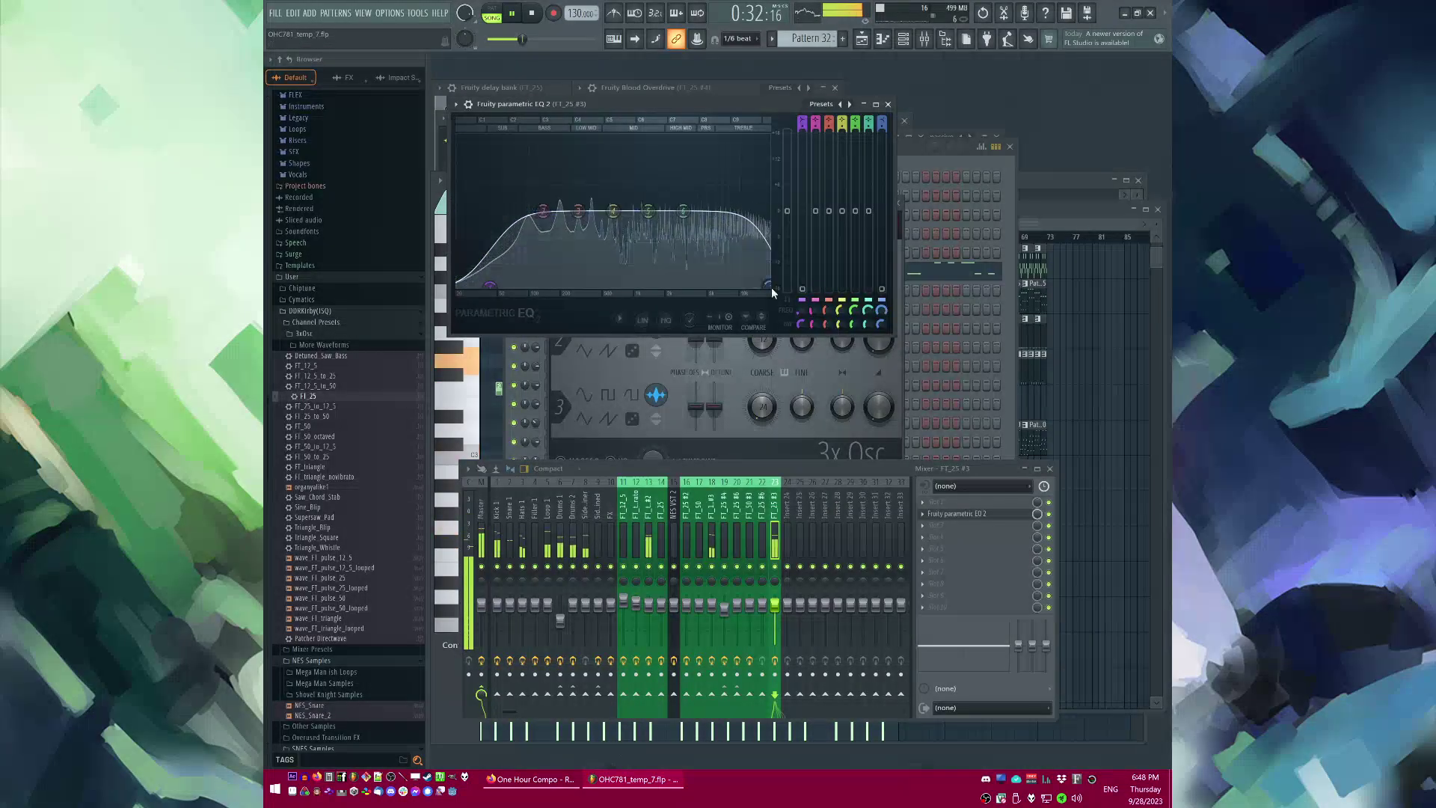
click(927, 548)
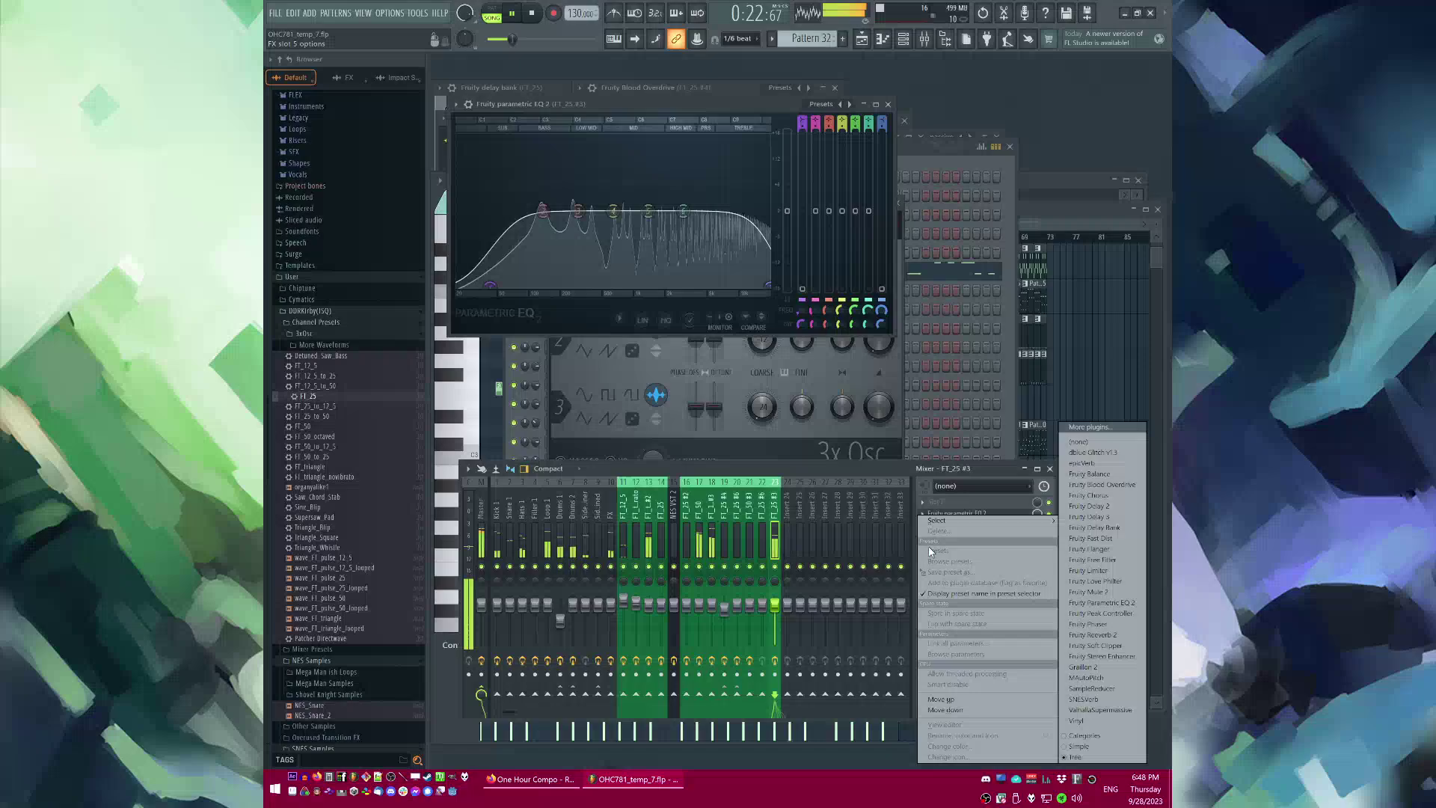
click(1095, 484)
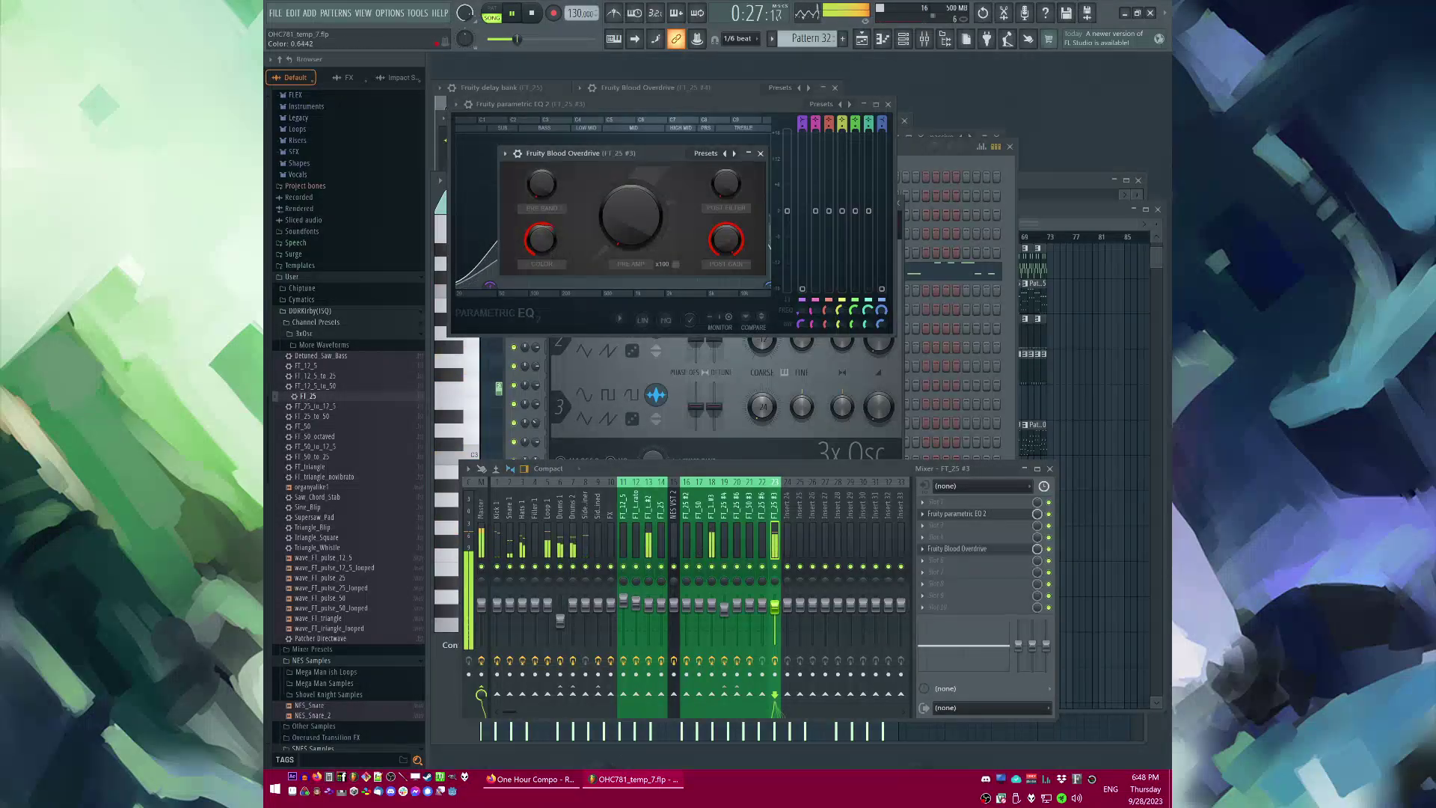
Step: Audition the arrangement from the middle section and from bar 57 while checking the active channels
key(F5)
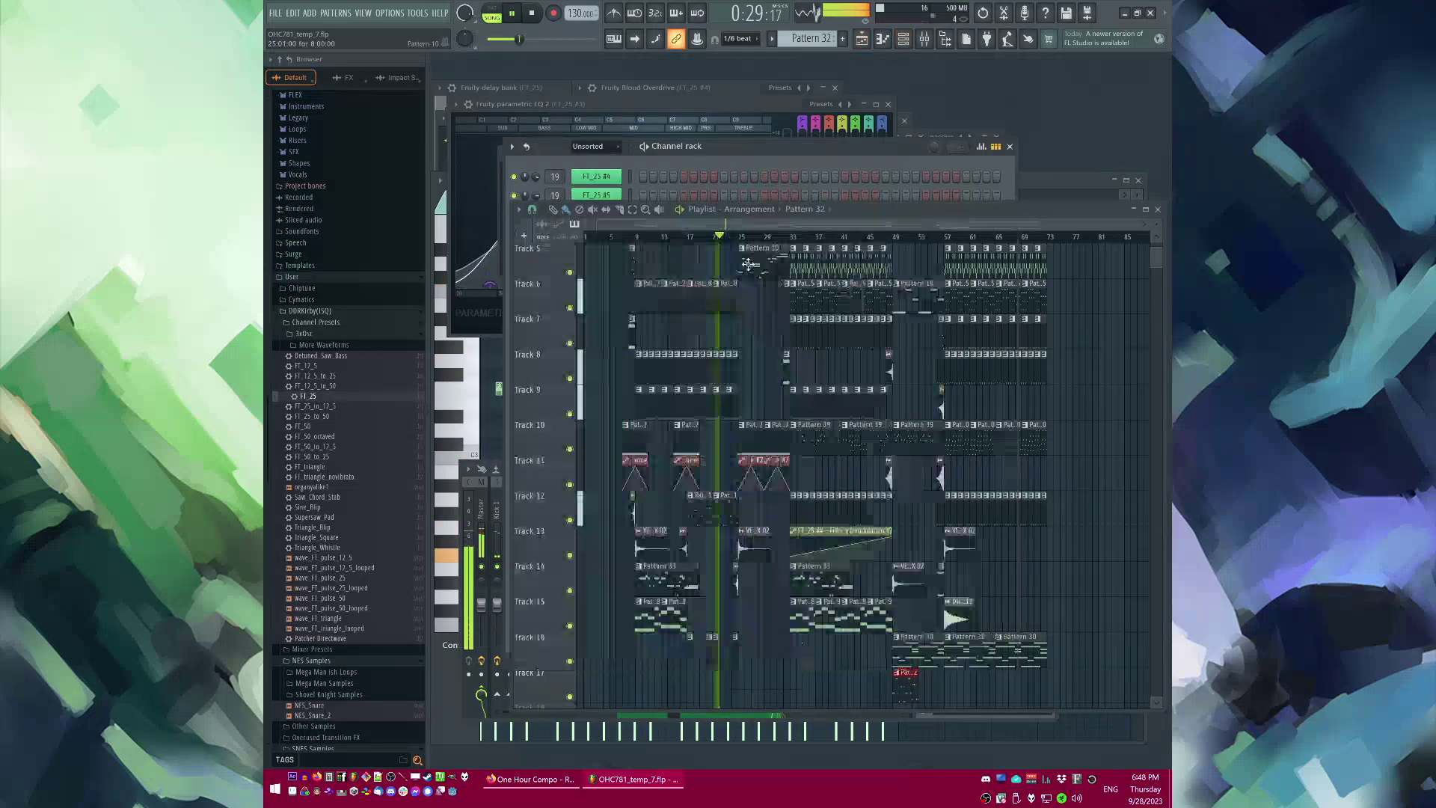
click(806, 237)
click(945, 237)
key(F6)
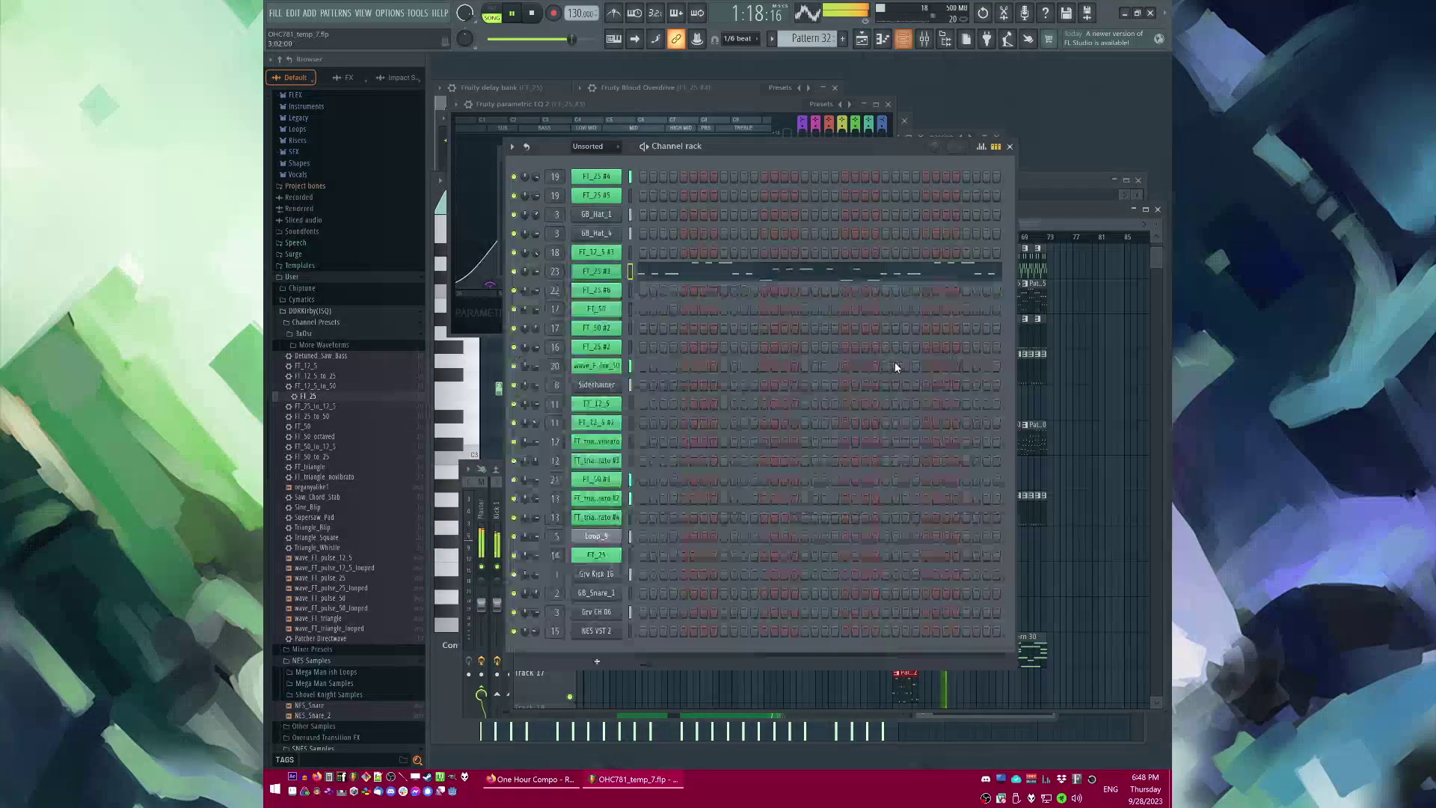
Step: Move the Pattern 32 clip on Track 17 from bar 49 to bar 57 and play from there
key(F5)
scroll(1072, 550, down, 5)
scroll(1065, 546, up, 2)
scroll(914, 411, down, 1)
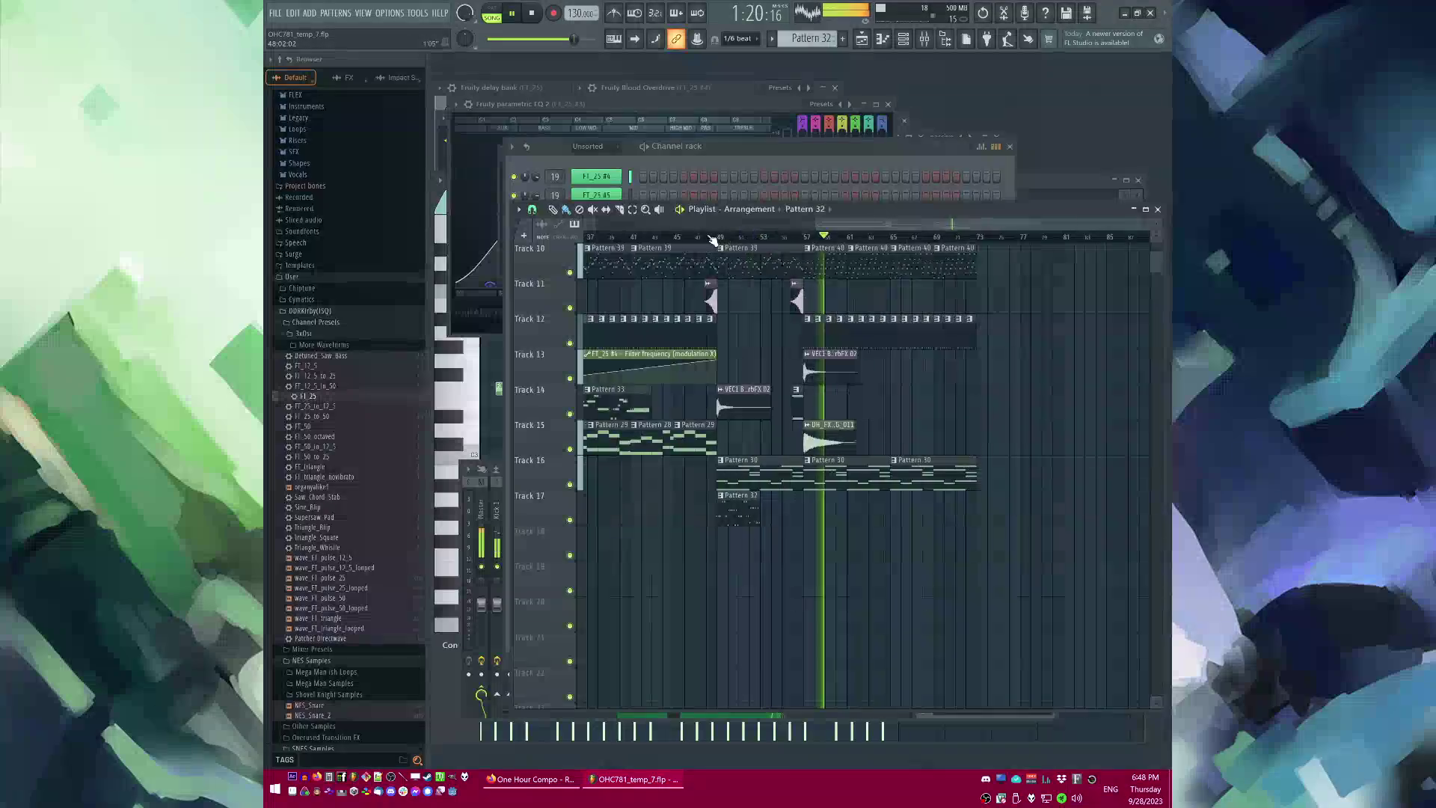
click(719, 237)
scroll(741, 535, up, 2)
drag(737, 587, 824, 591)
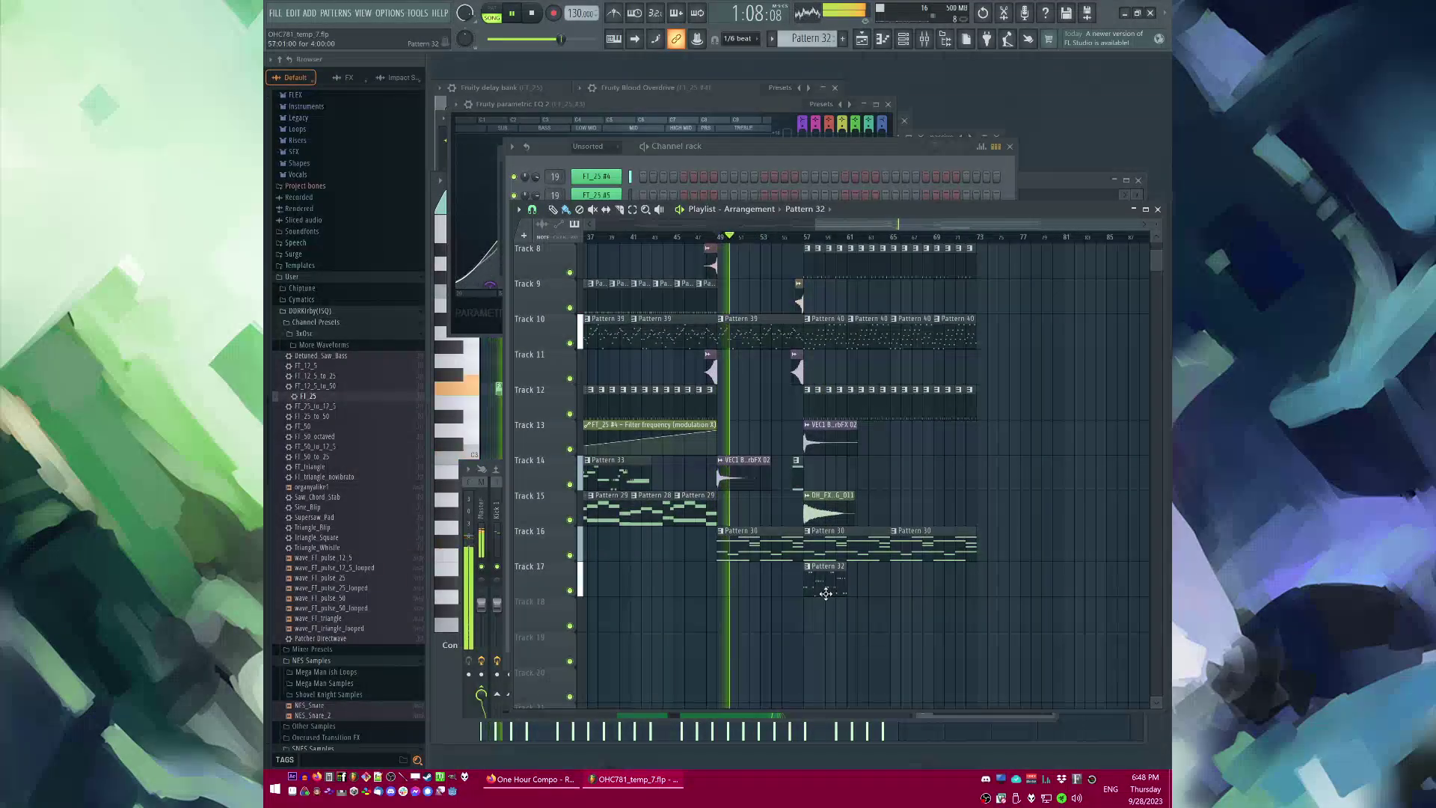
scroll(852, 610, up, 3)
click(733, 237)
Step: Make the Track 17 clip at bar 57 unique and delete all of its FT_25 #3 notes in the piano roll
click(743, 566)
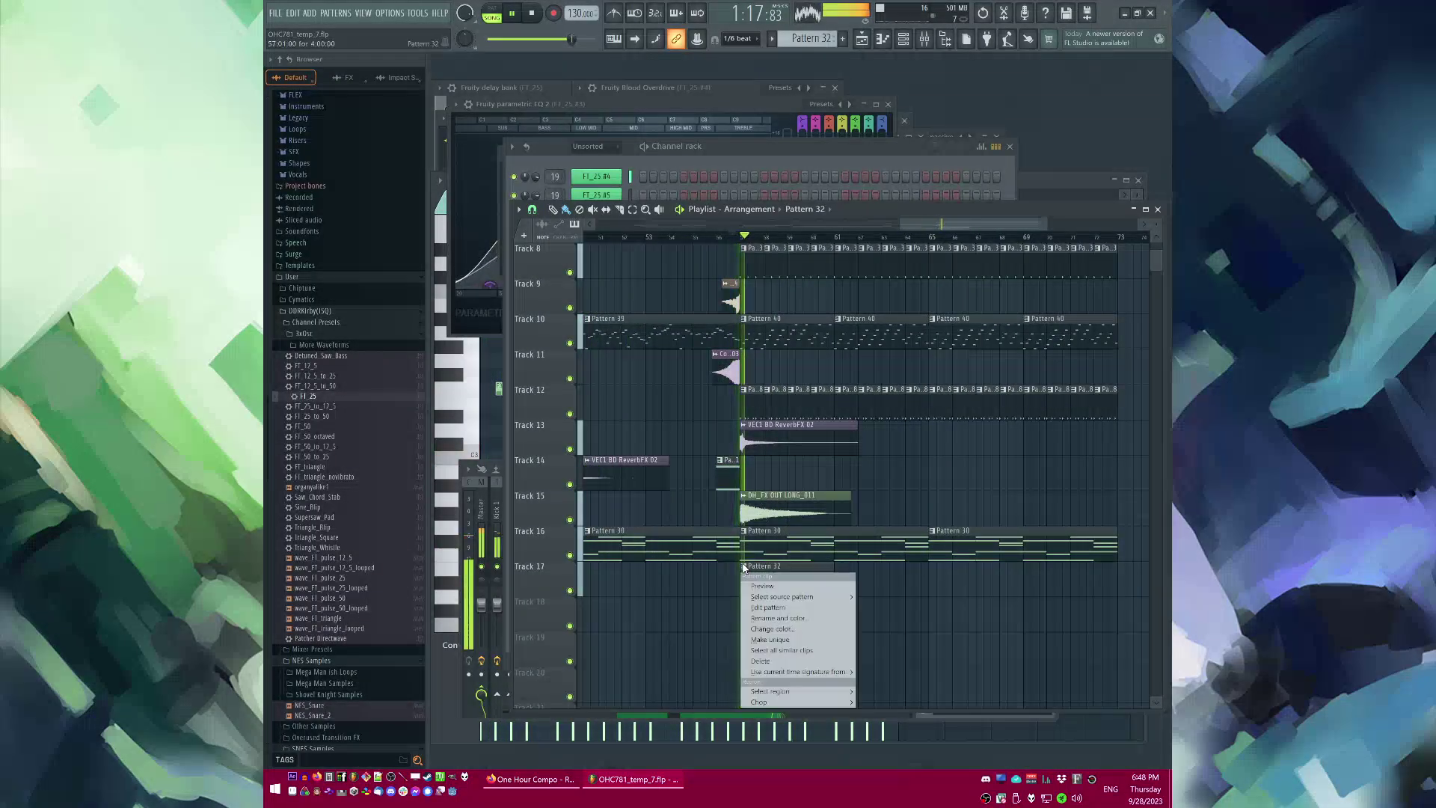
click(769, 639)
key(Return)
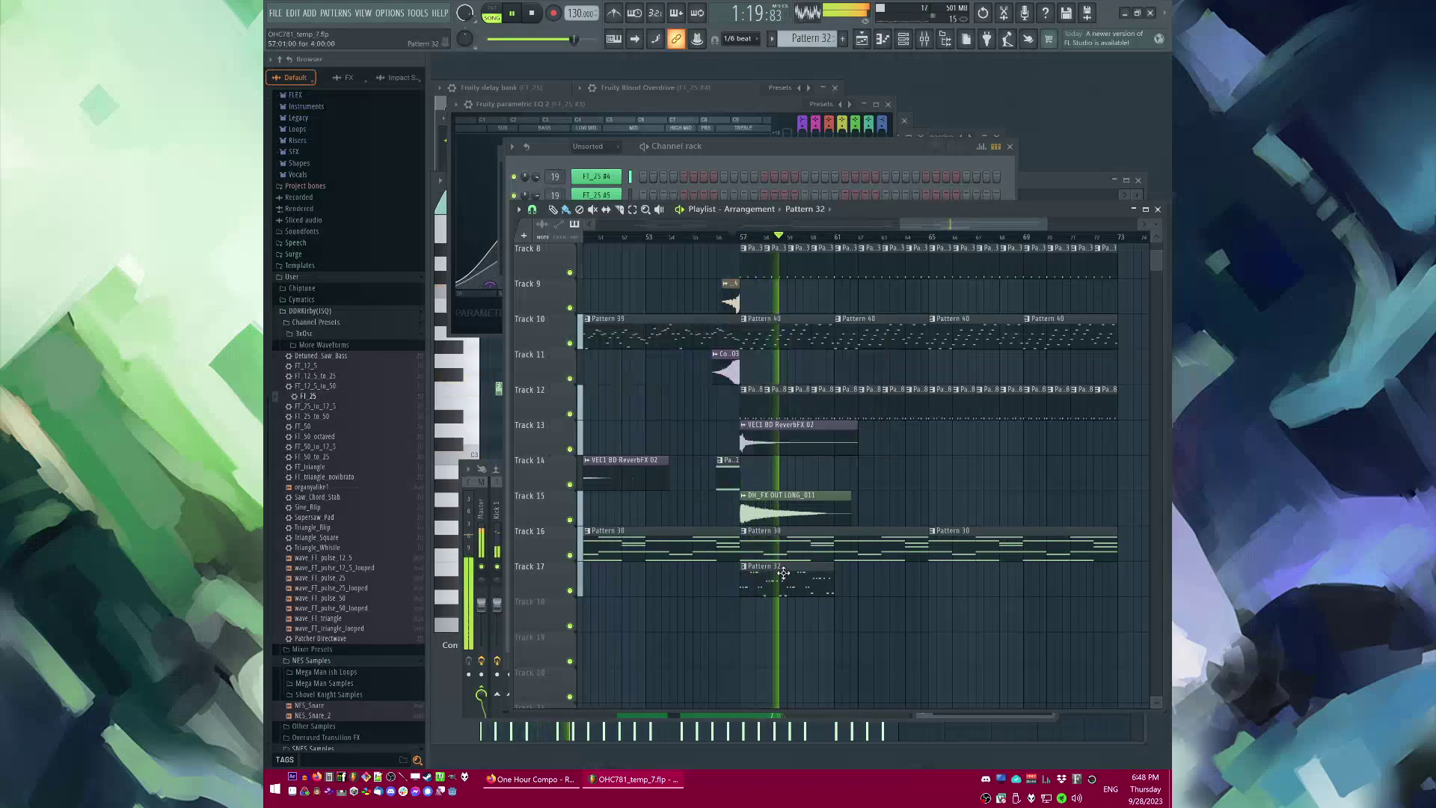
double_click(762, 570)
scroll(524, 516, down, 3)
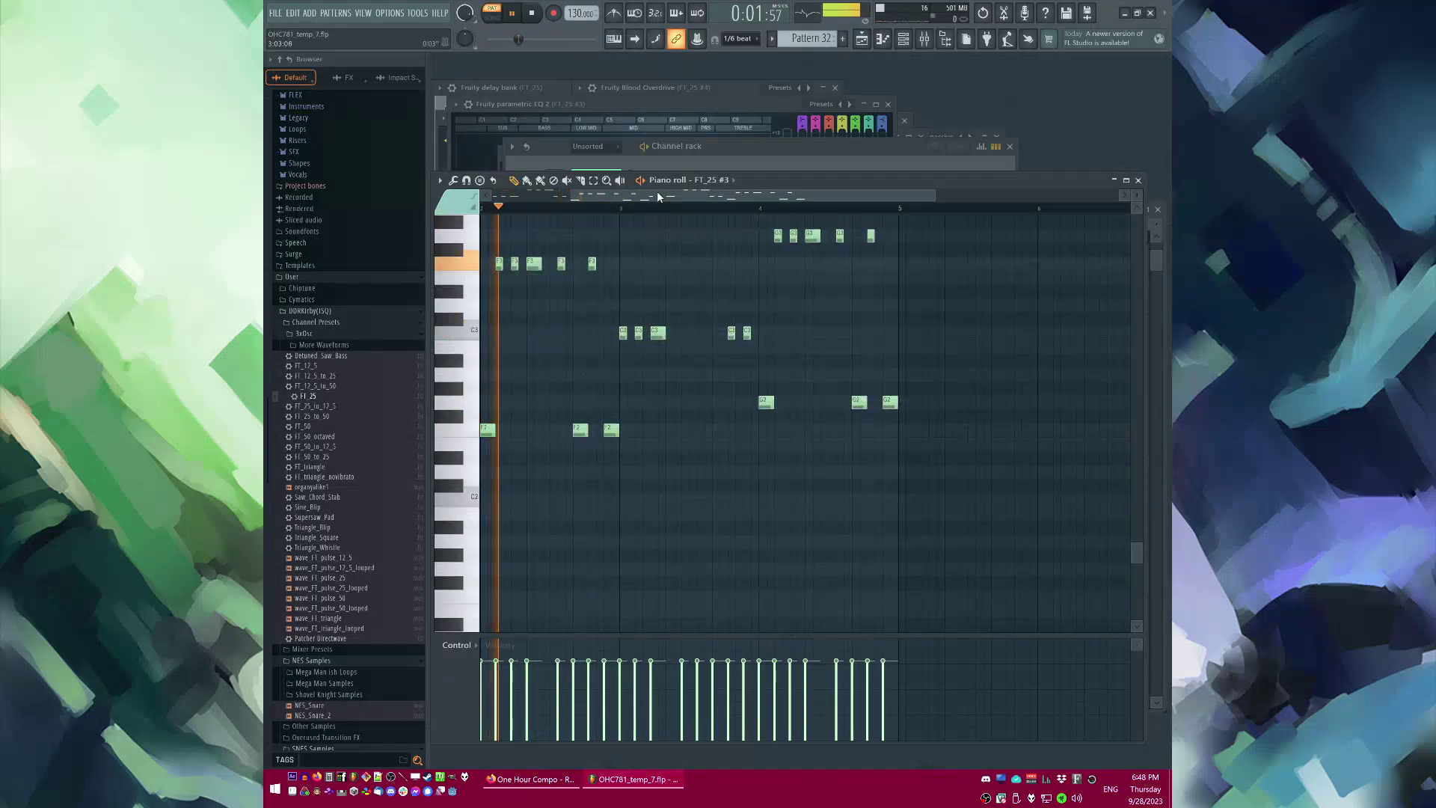
drag(661, 196, 577, 196)
key(space)
key(ctrl+a)
key(Delete)
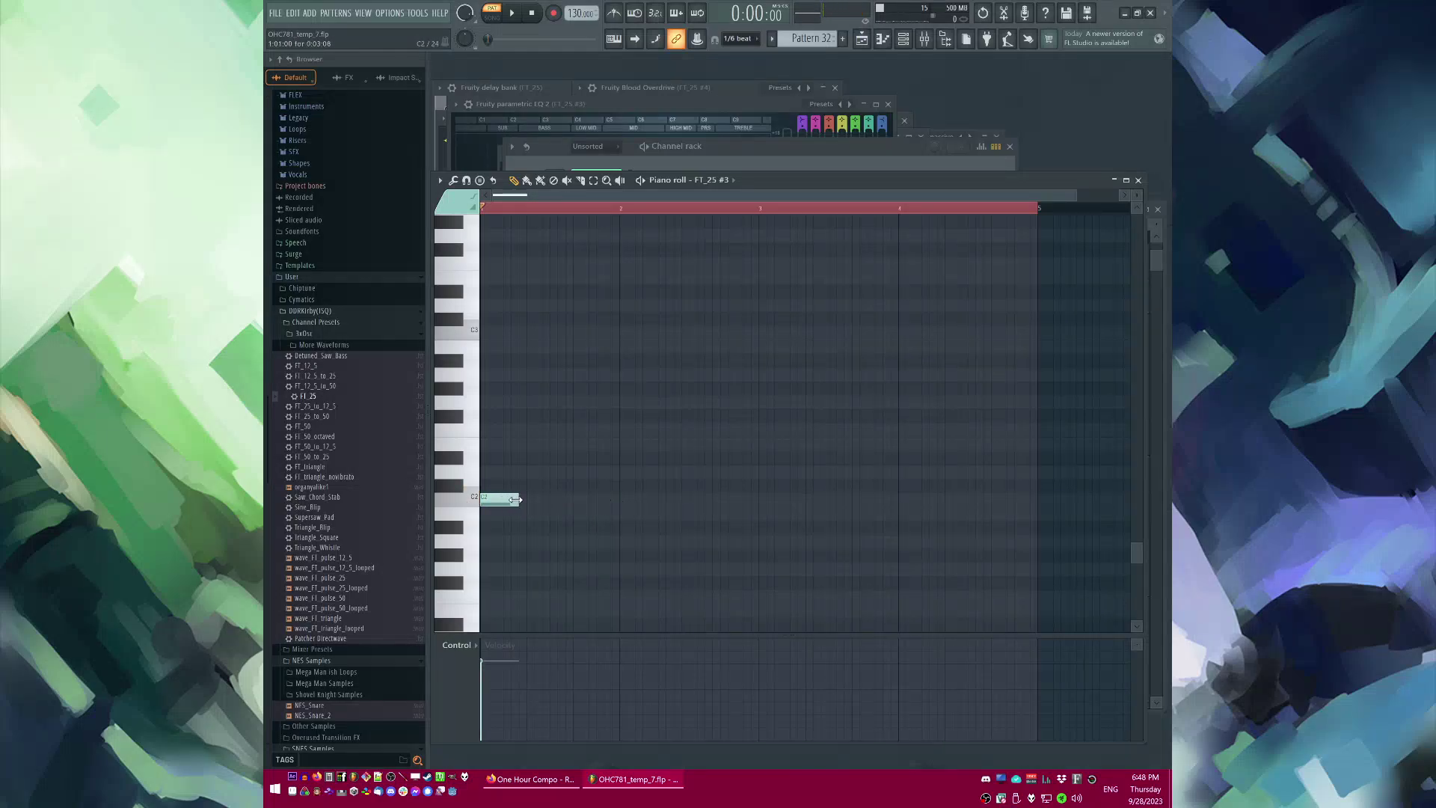
Step: Draw a phrase in bar 1 with two C3 notes, each followed by a G3, and add a C4 after the first G3
scroll(509, 538, up, 2)
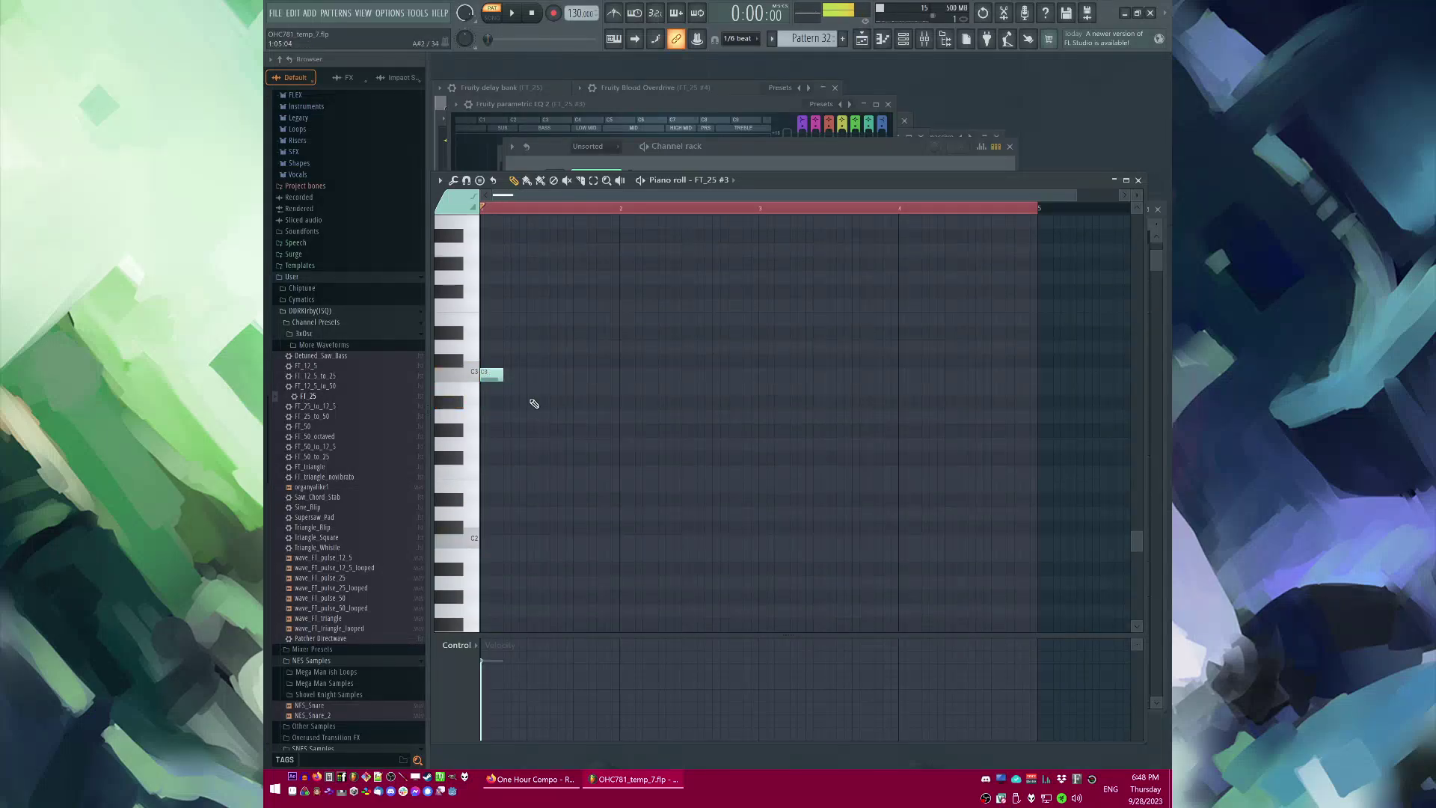
scroll(534, 404, up, 3)
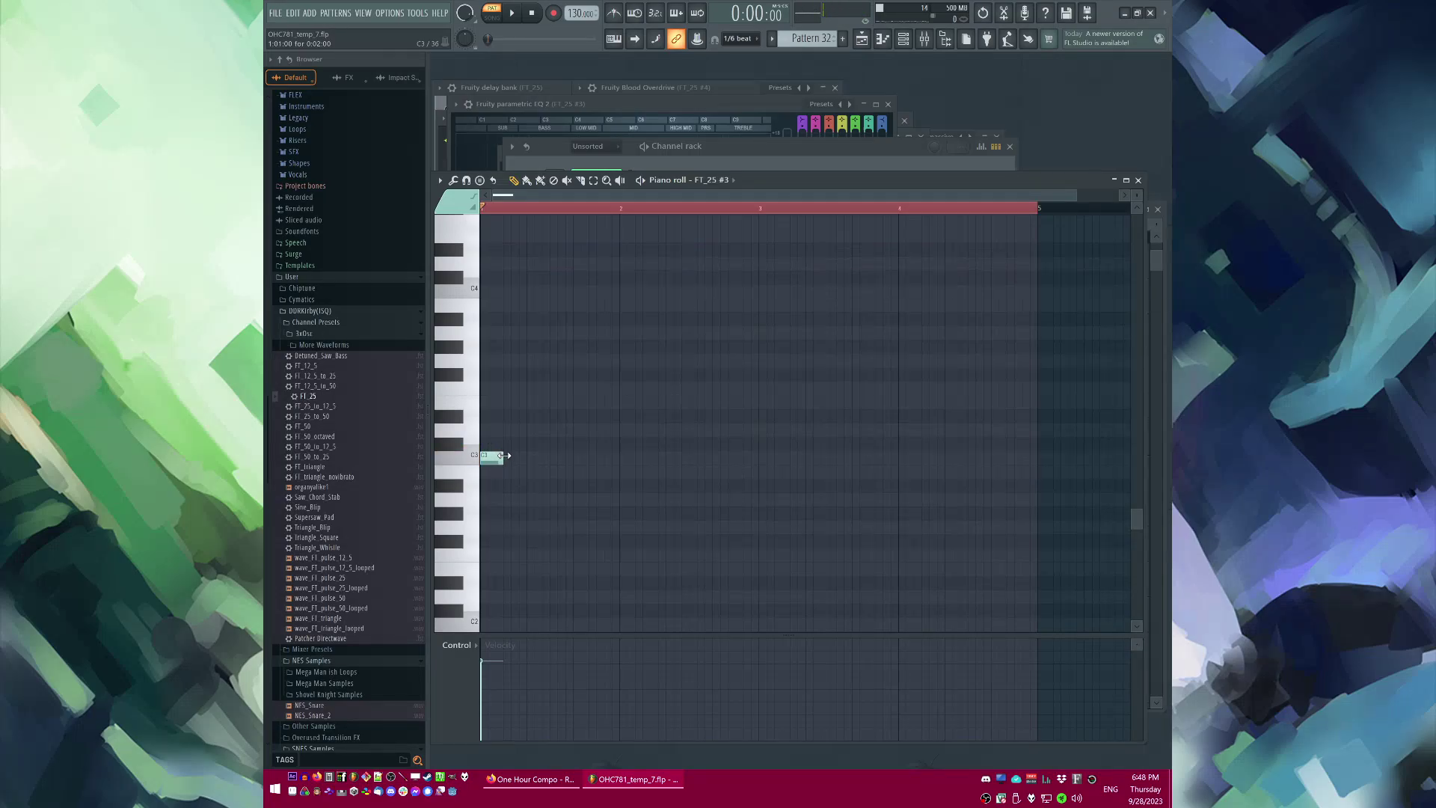
drag(516, 358, 508, 359)
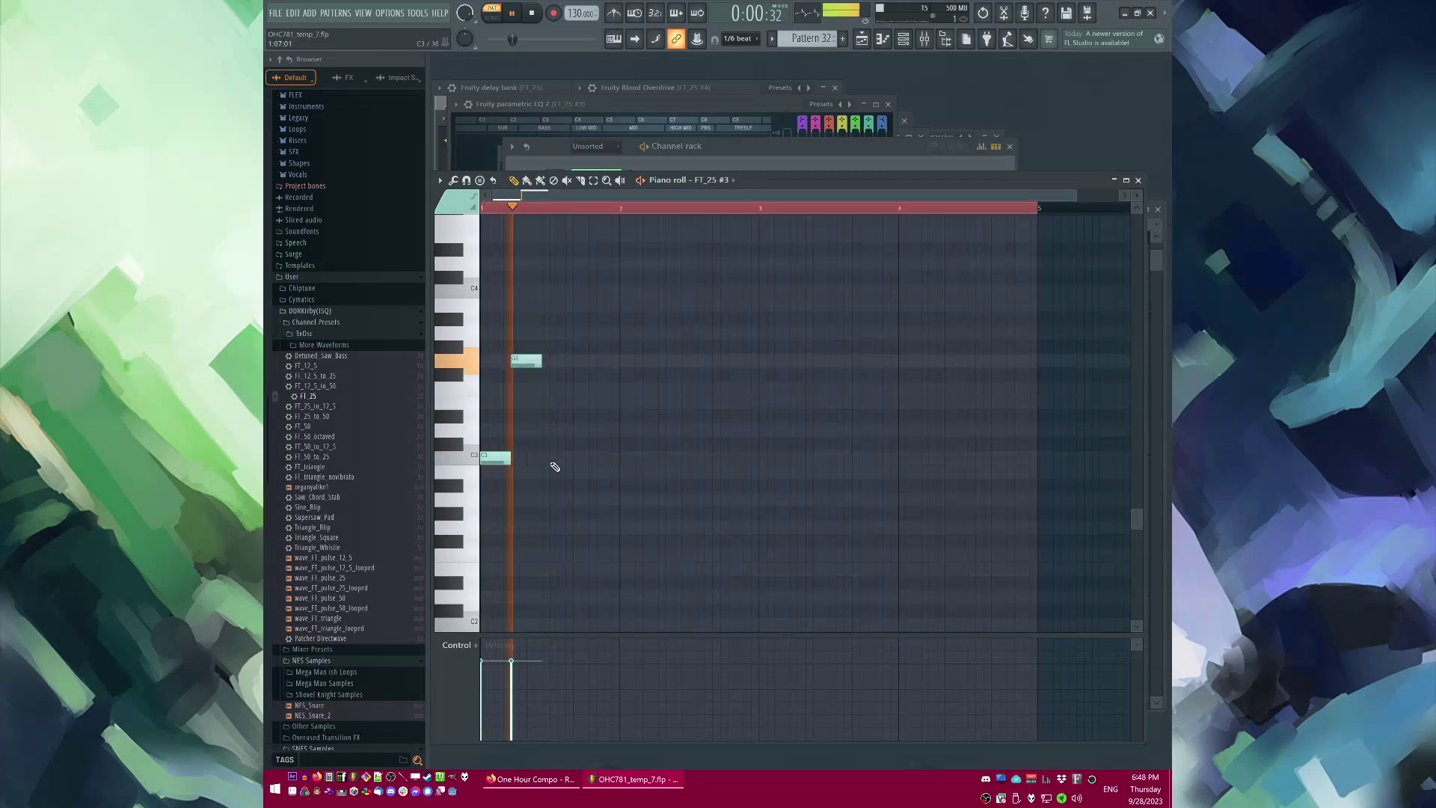
key(space)
click(577, 360)
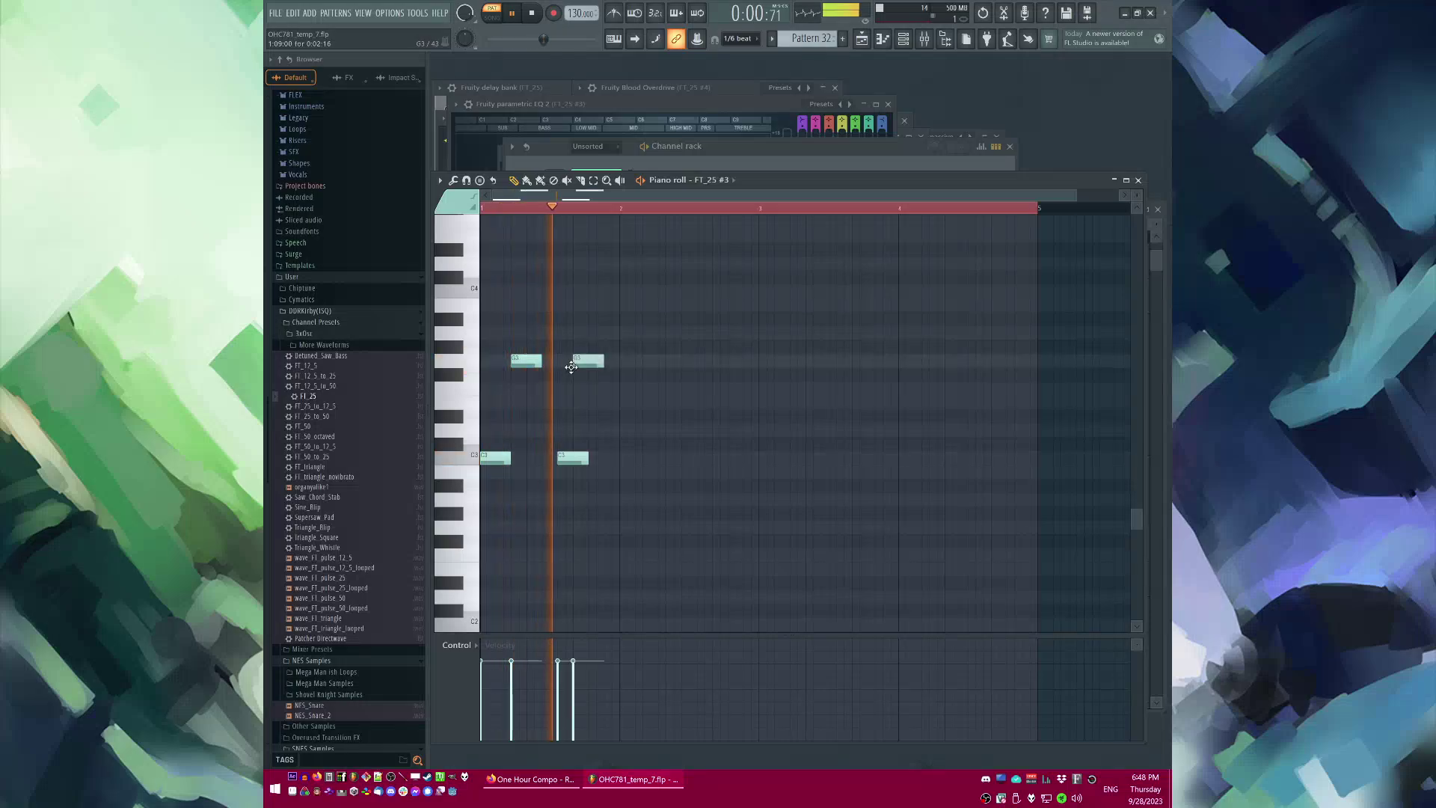
key(space)
key(space)
click(531, 291)
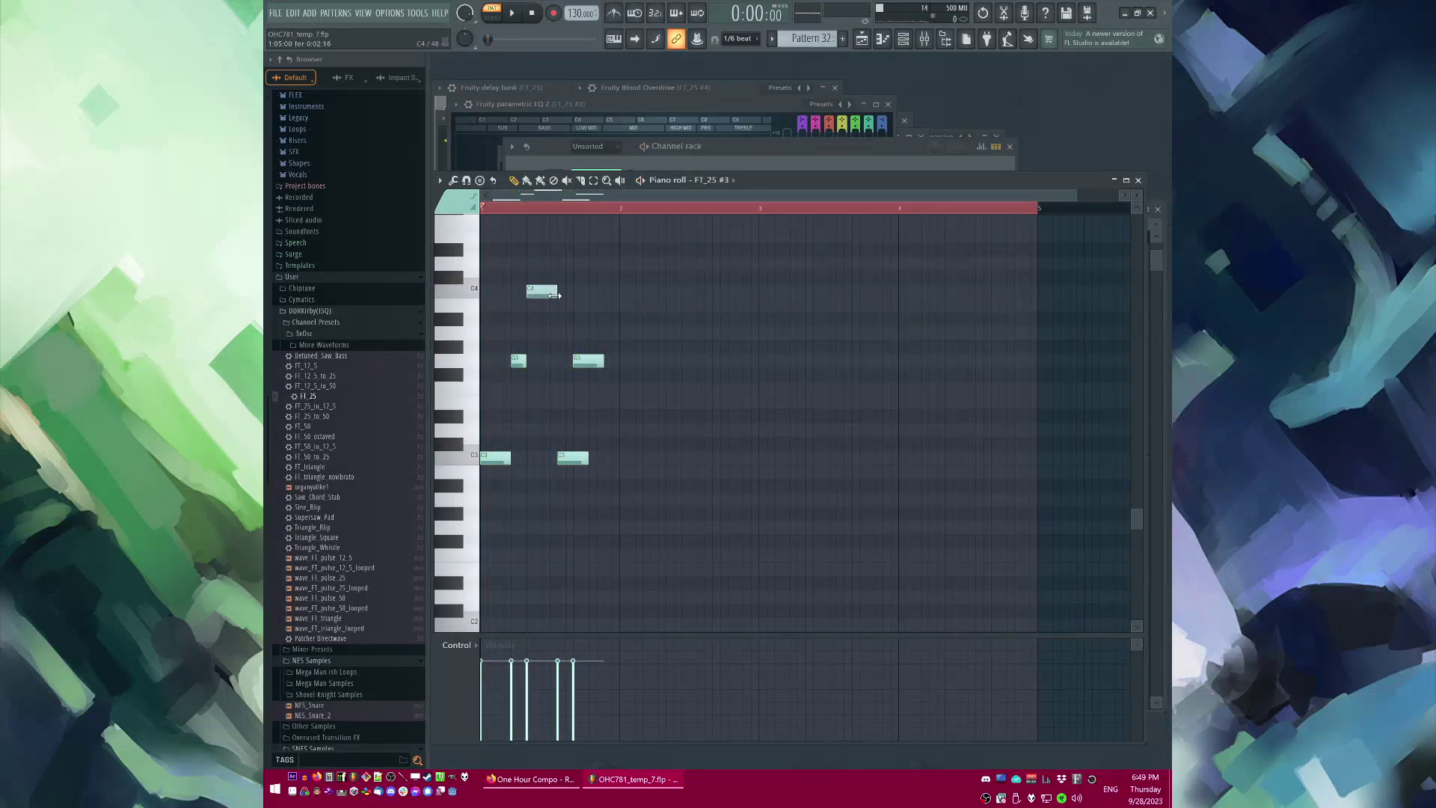
Step: Raise the three upper notes of the phrase, shifting the G3 notes up to C4
scroll(670, 513, up, 3)
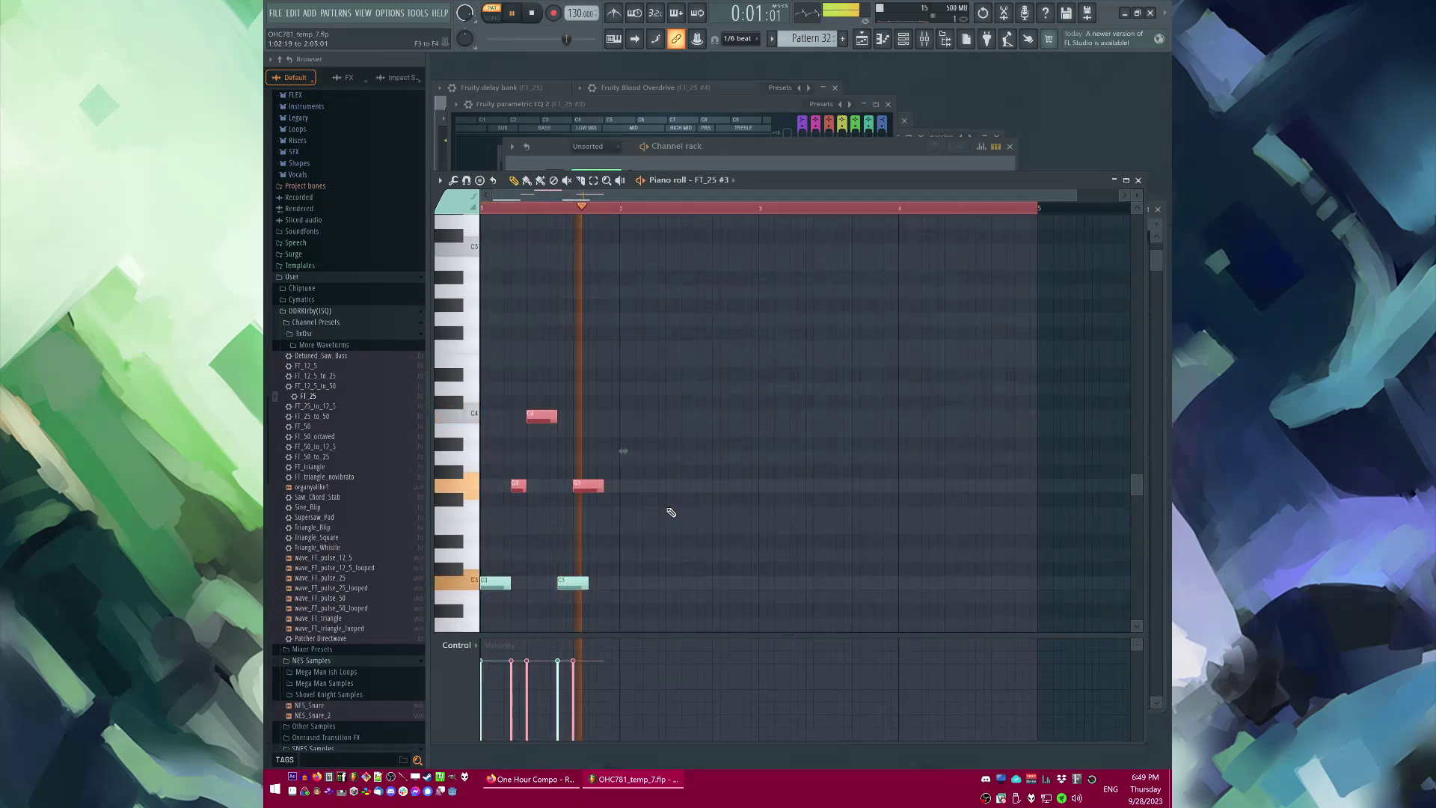
drag(580, 482, 579, 413)
ctrl+click(558, 402)
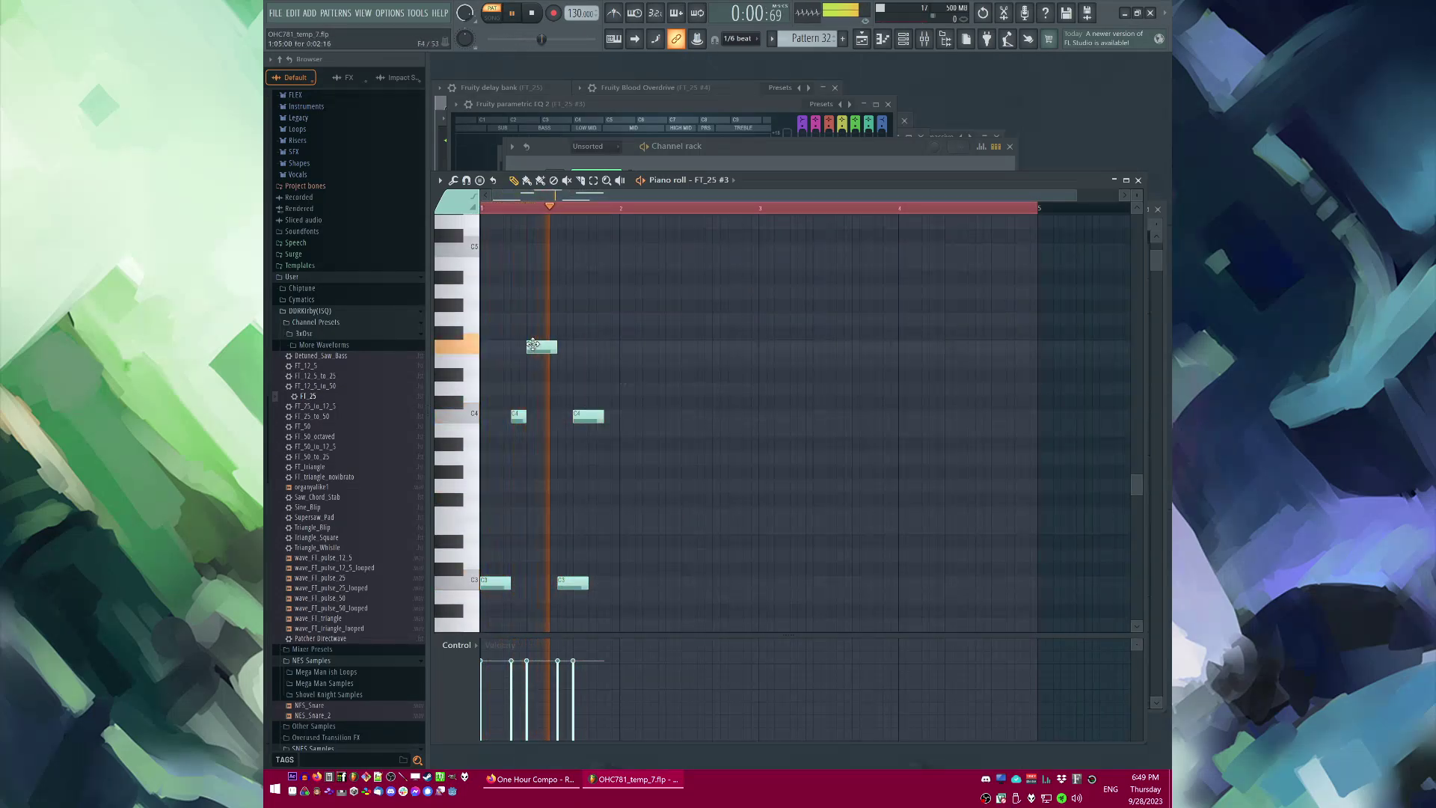
drag(542, 323, 523, 417)
Step: Transpose the whole phrase down an octave so it starts on C2, and play it in song mode
key(ctrl+a)
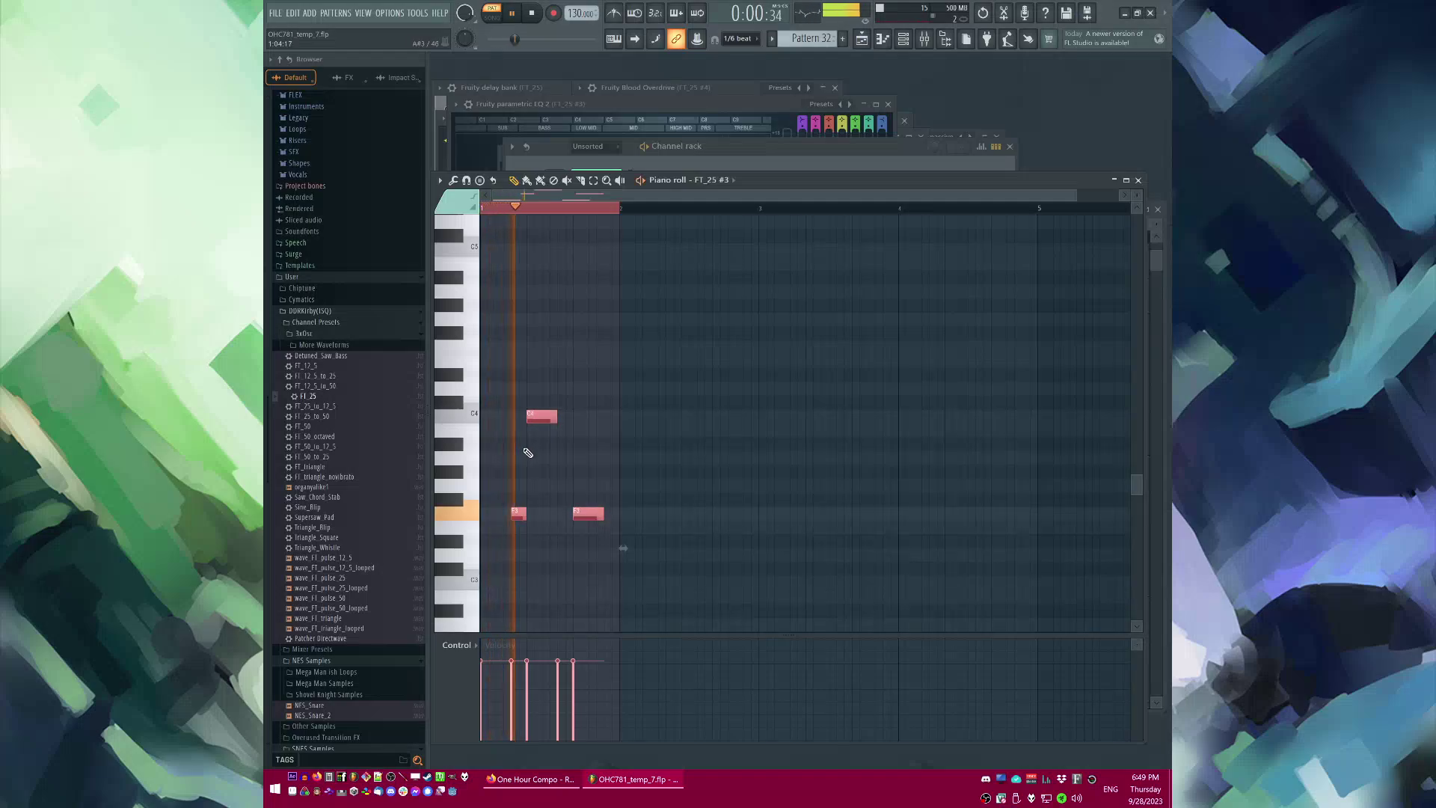
ctrl+click(529, 452)
scroll(531, 430, down, 2)
scroll(533, 335, down, 2)
key(ctrl+a)
drag(490, 517, 489, 590)
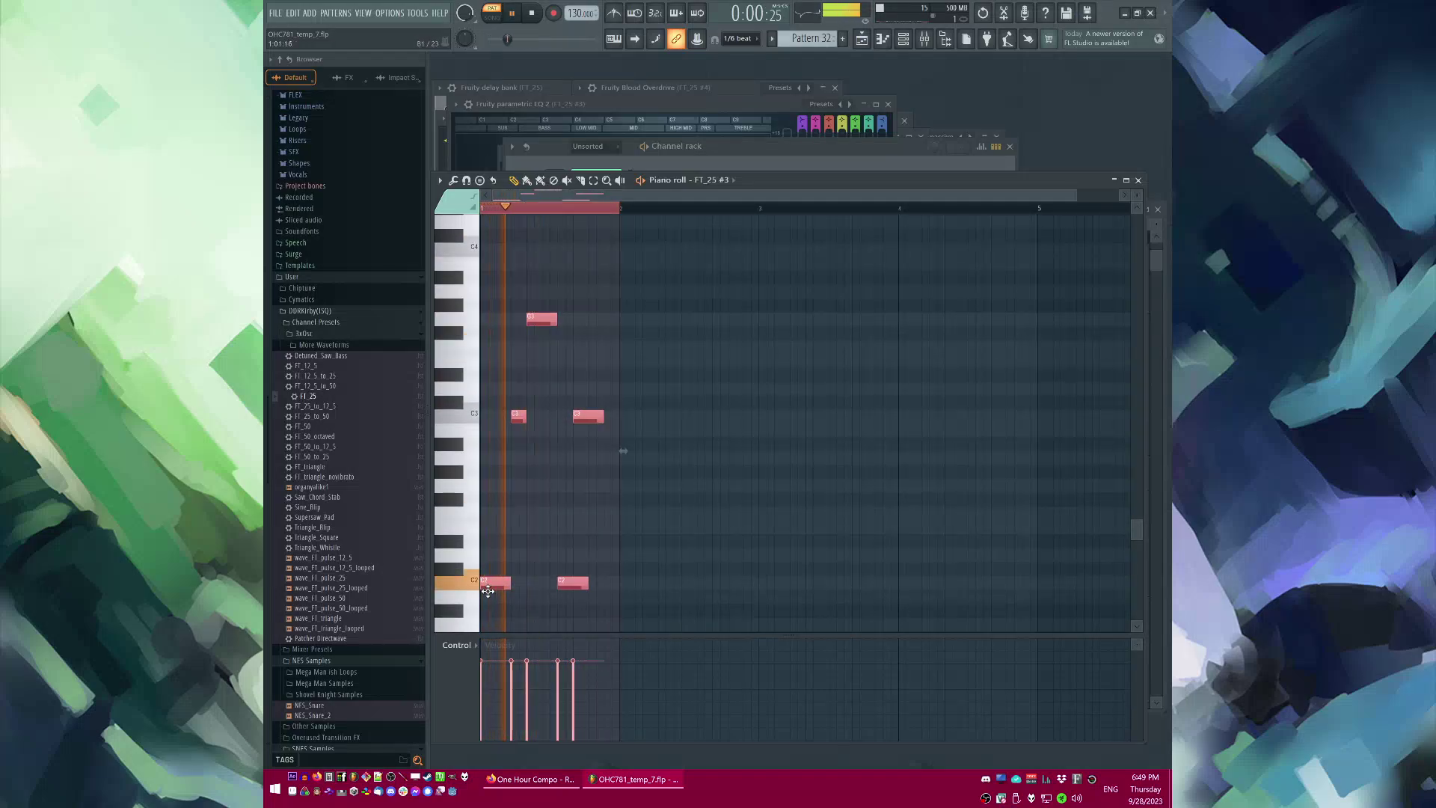
ctrl+click(539, 427)
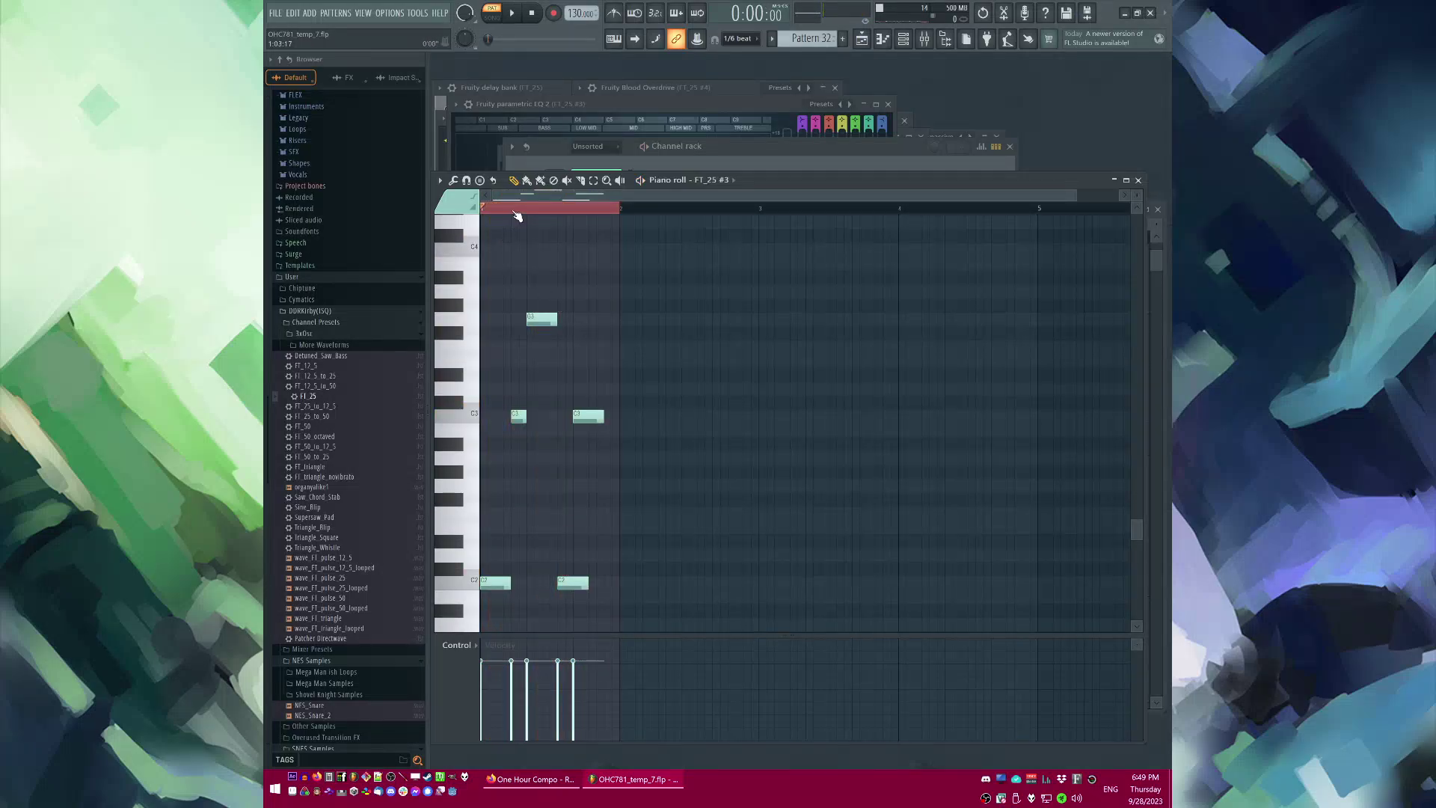
key(space)
key(l)
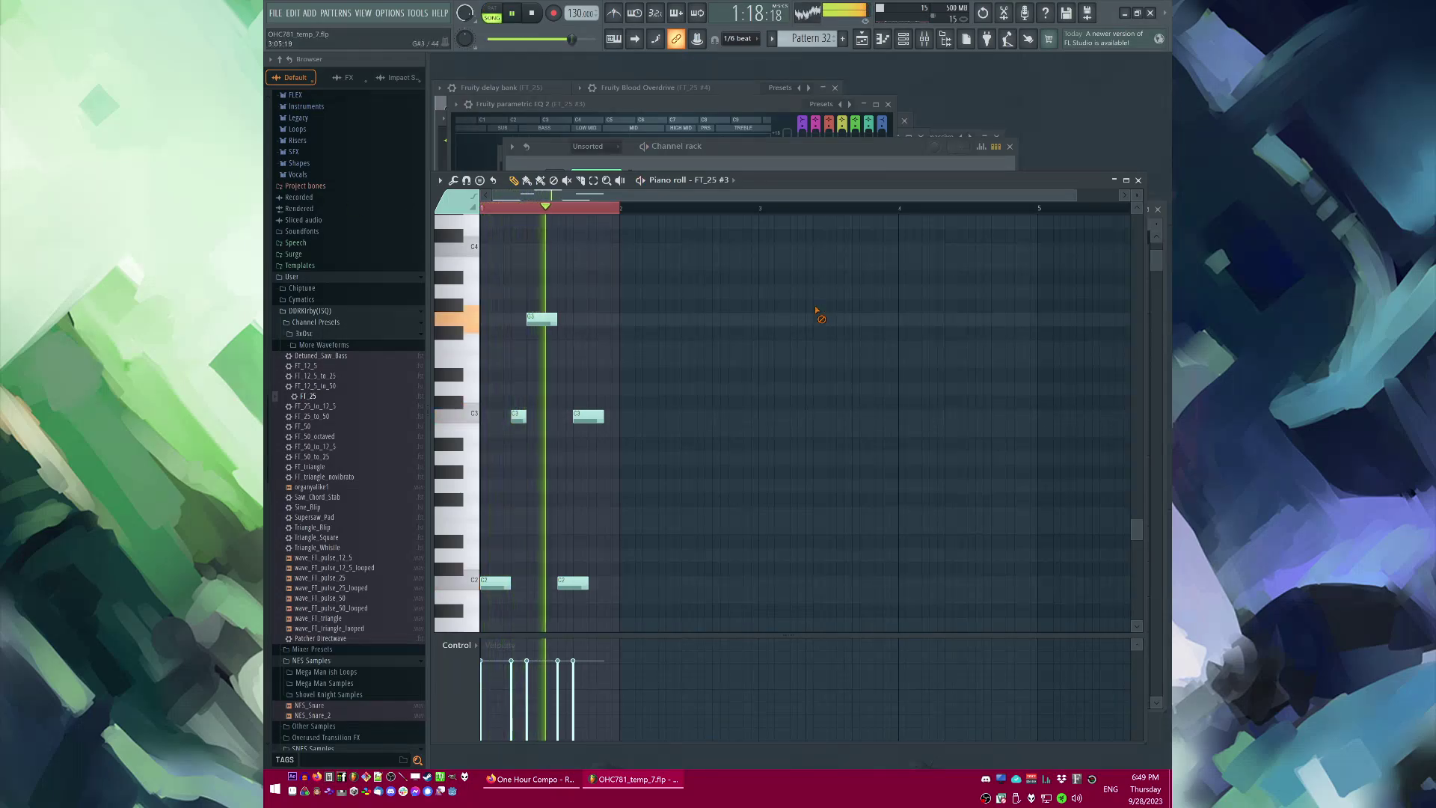
Step: Add a short G3 note at the end of bar 1 and duplicate the whole phrase into bar 2
click(615, 320)
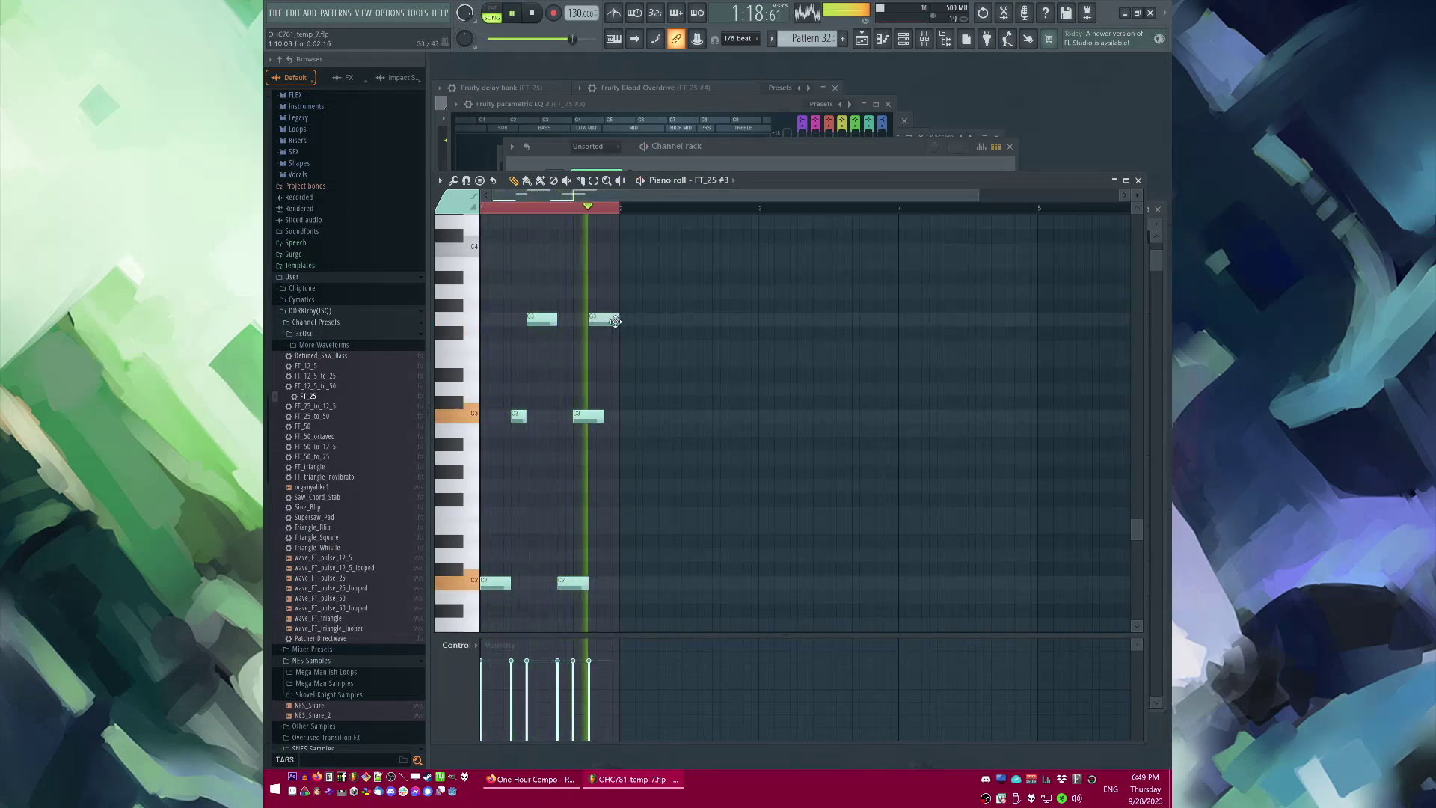
drag(625, 322, 618, 321)
key(ctrl+a)
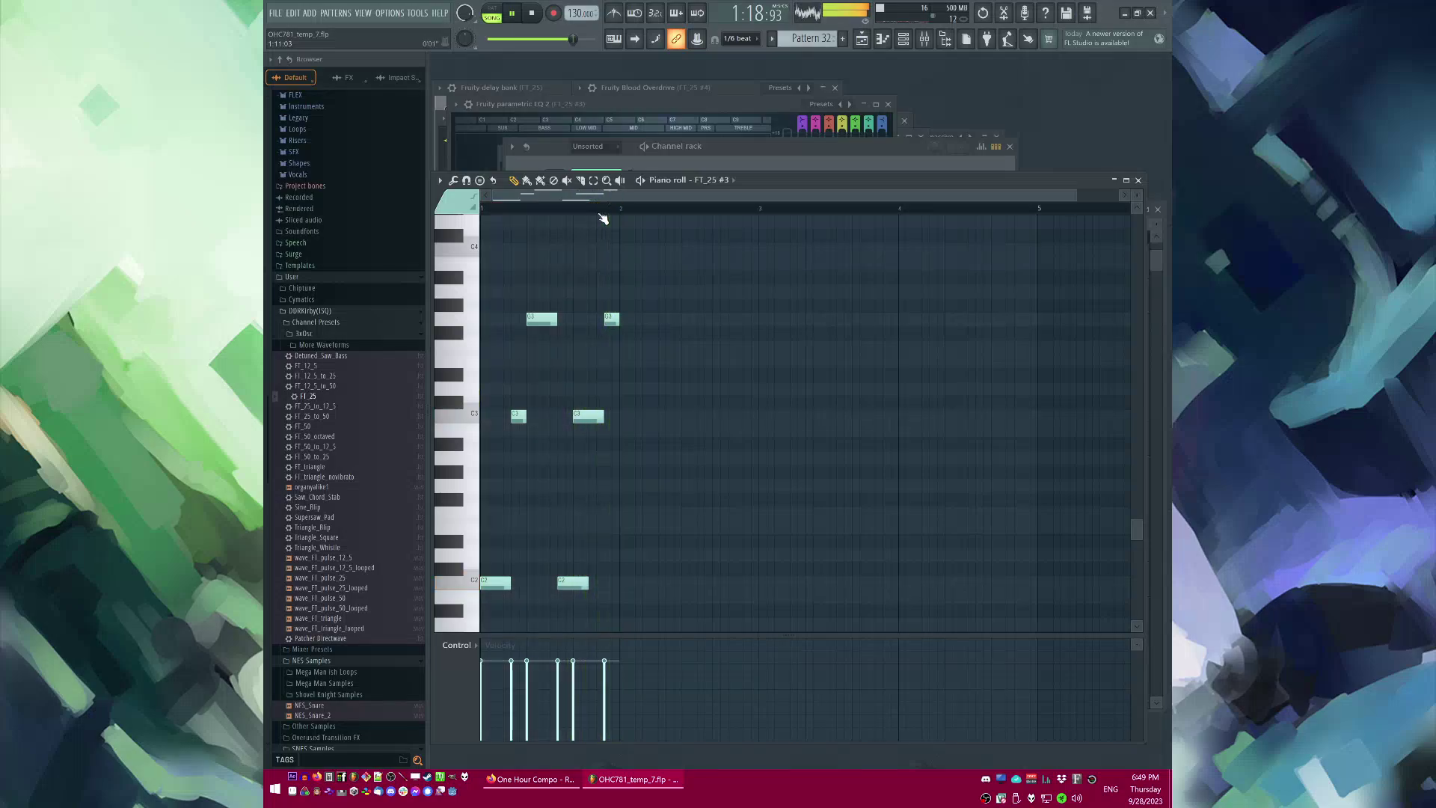
key(ctrl+b)
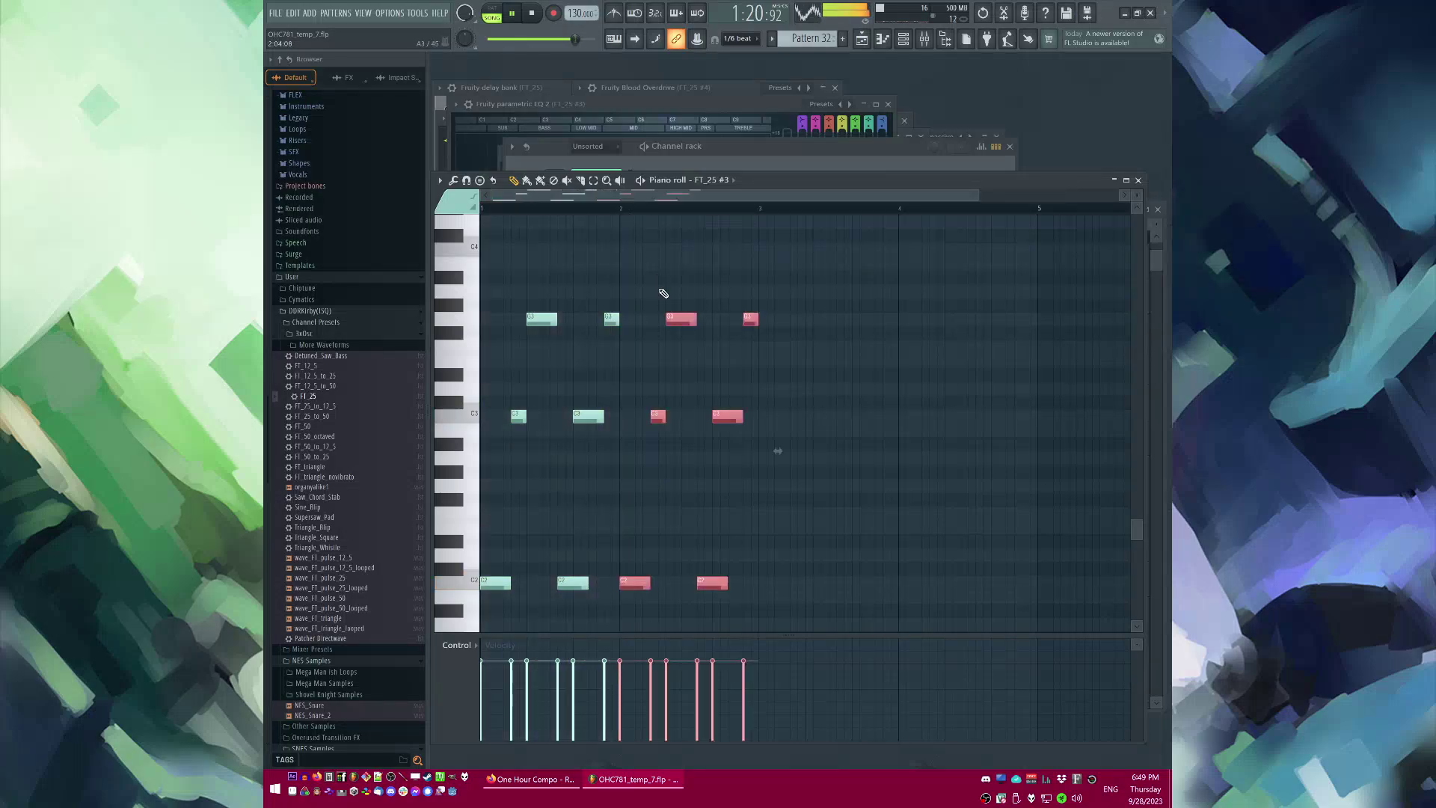
Step: In bar 2, raise the two C2 notes to F2 and the two G3 notes to A3
drag(610, 551, 859, 631)
drag(635, 582, 636, 513)
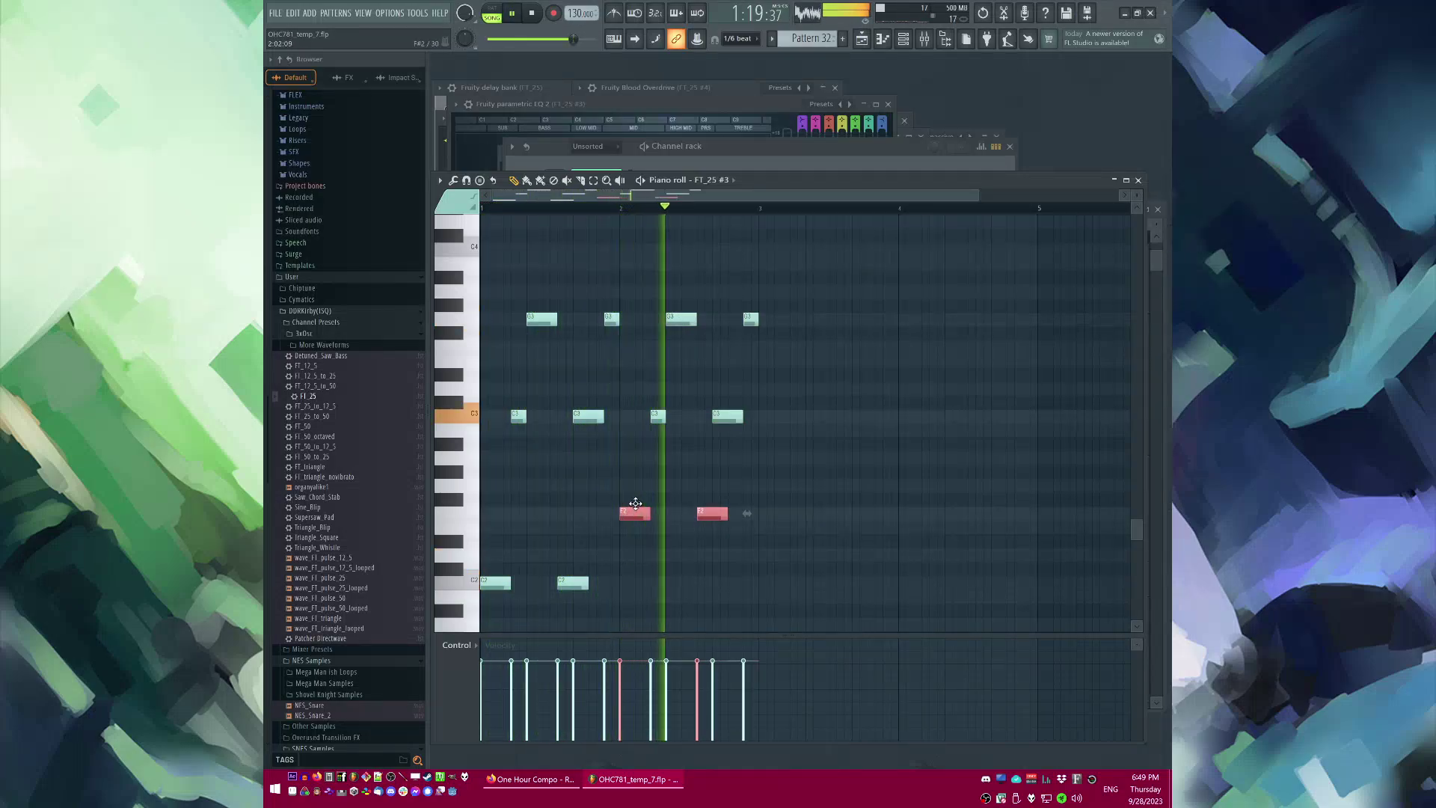
scroll(635, 513, down, 2)
drag(609, 303, 783, 343)
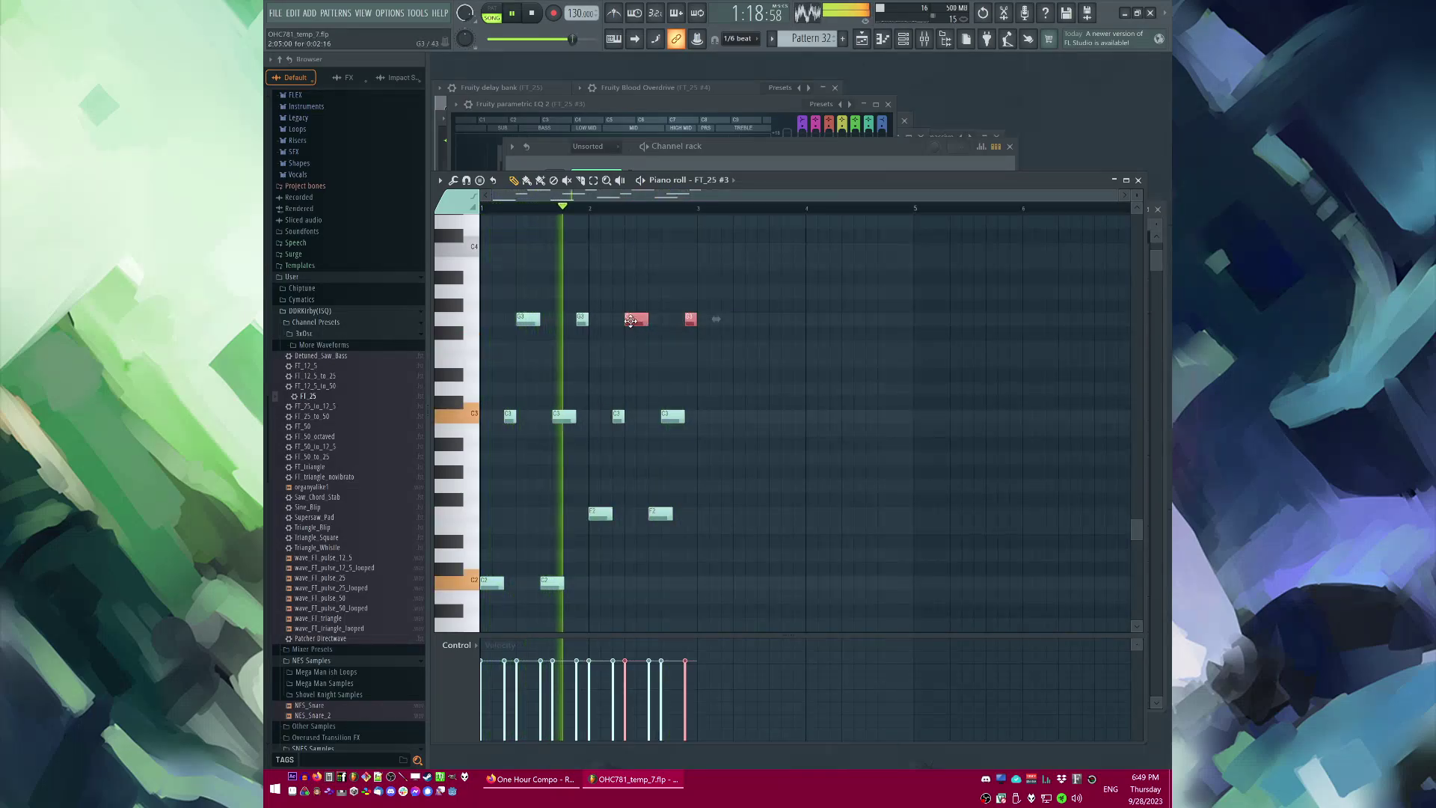
mouse_move(636, 319)
mouse_down()
mouse_move(636, 274)
mouse_move(638, 307)
mouse_up()
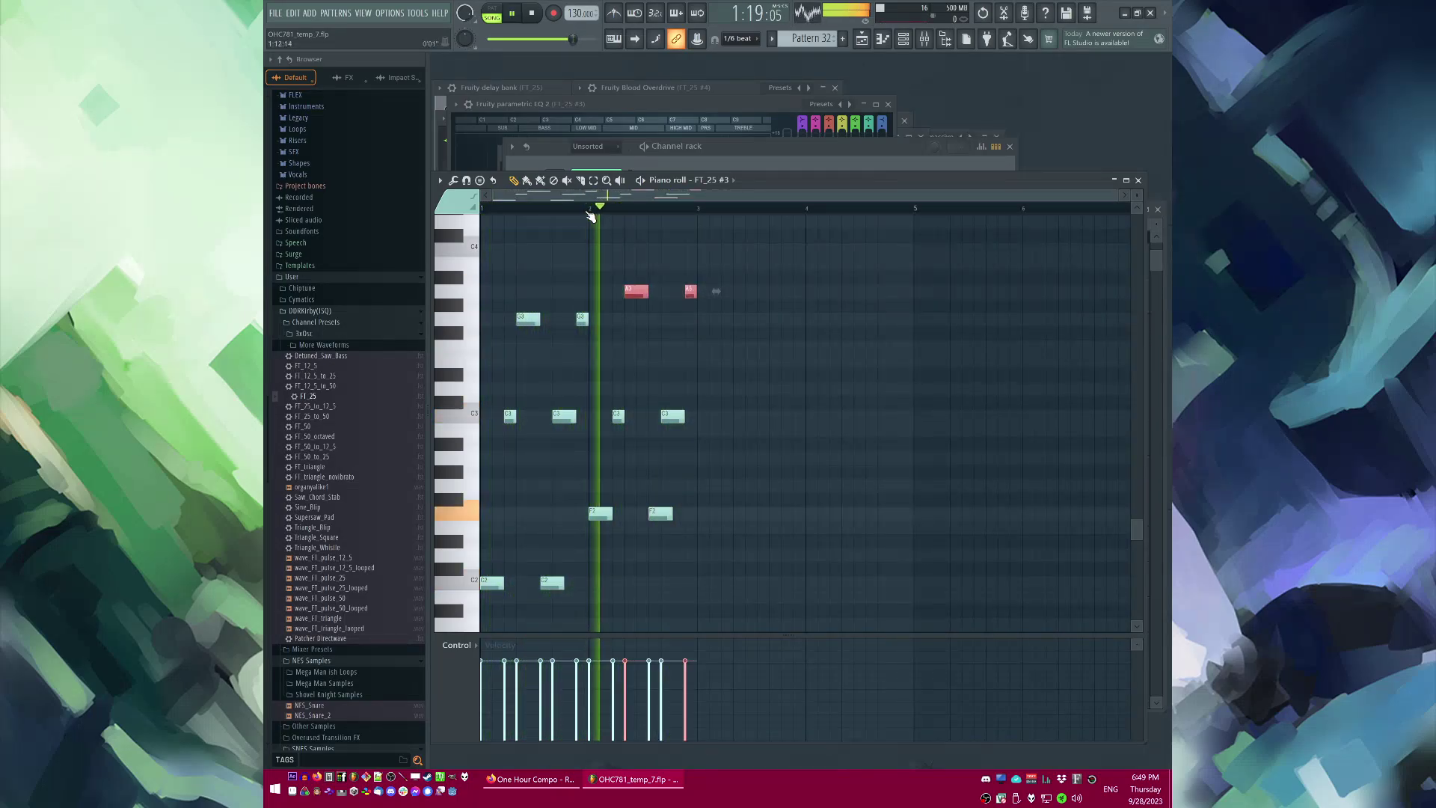
Step: Play the pattern on its own and shorten the second C2 note in bar 1 and the second F2 note in bar 2
key(l)
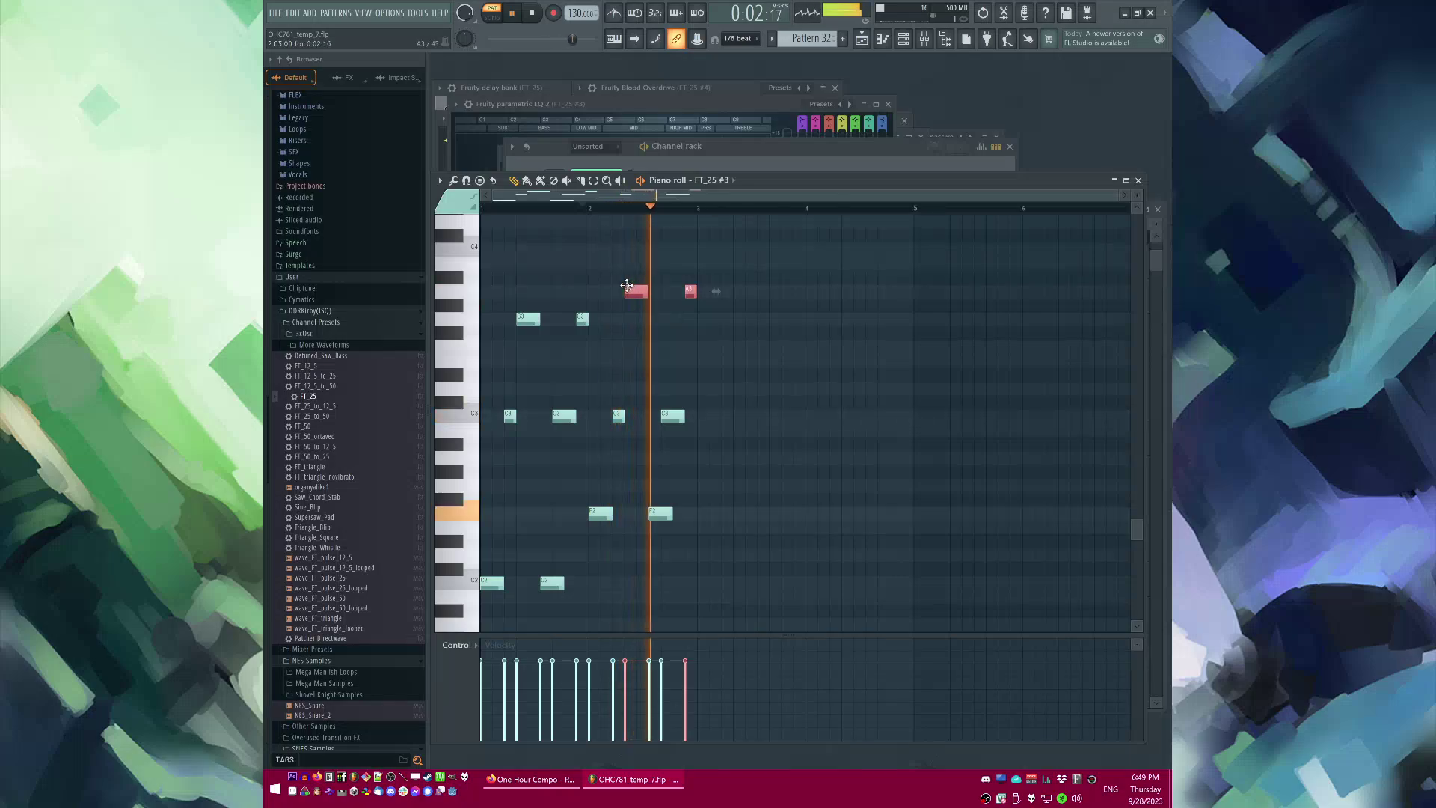
key(ctrl+a)
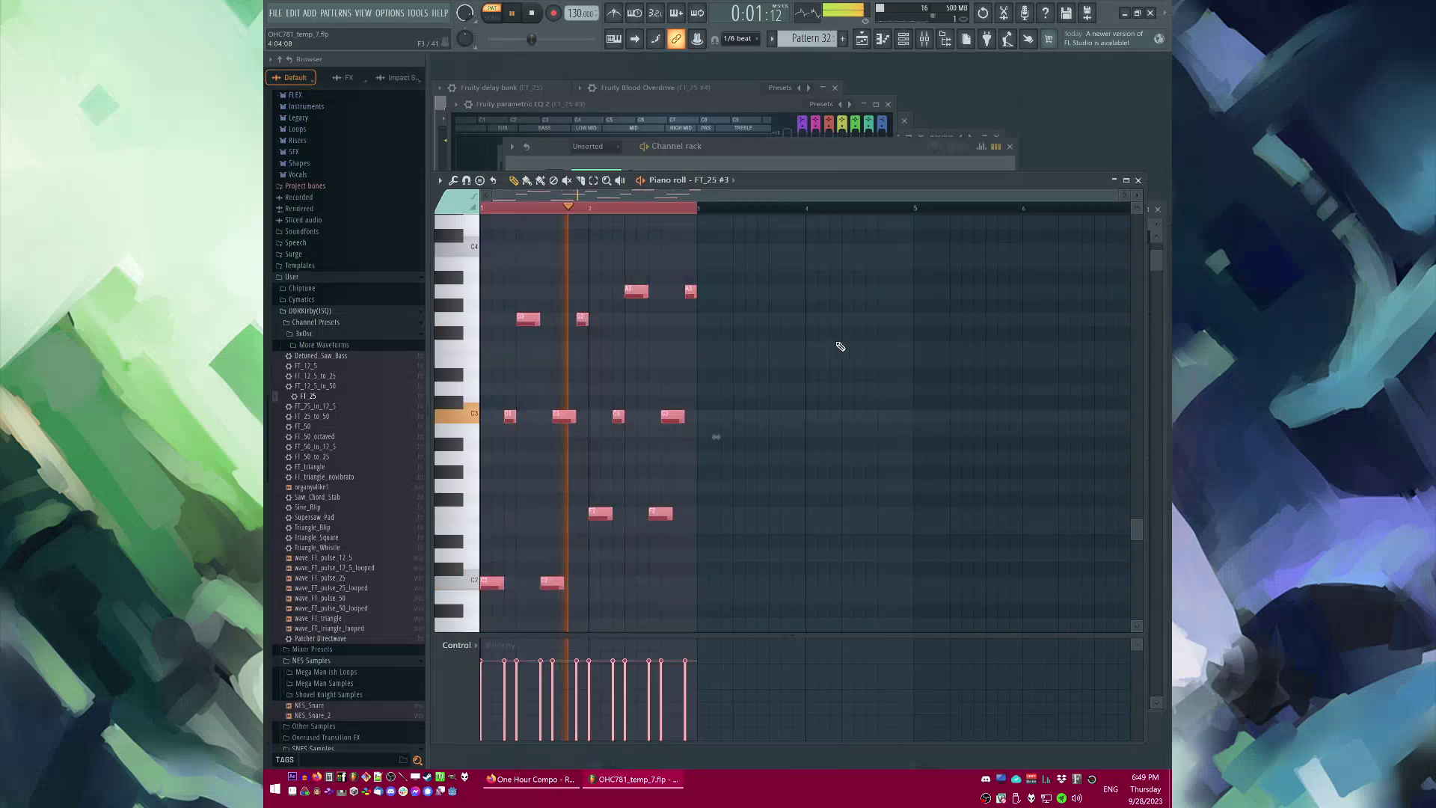
ctrl+click(508, 491)
scroll(511, 491, up, 1)
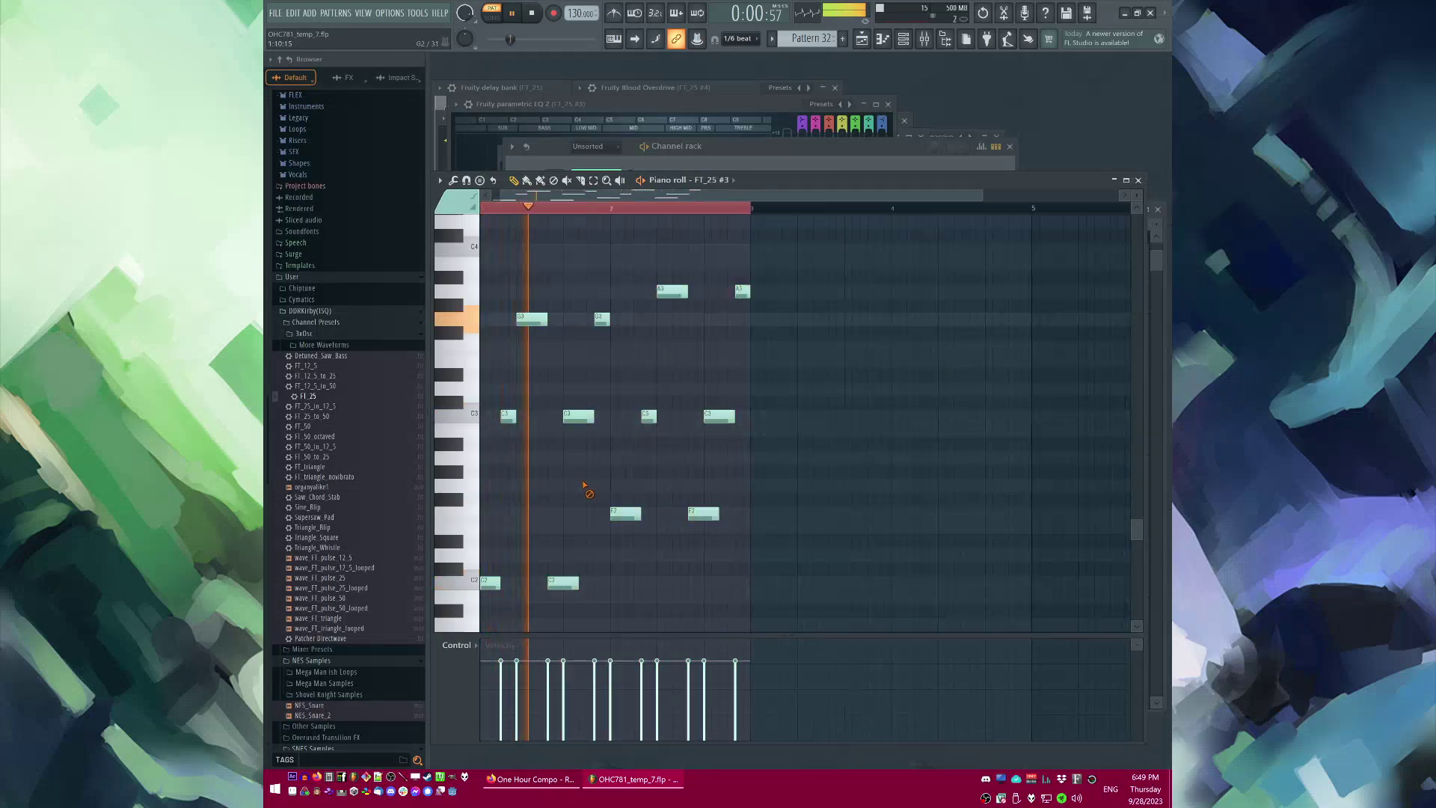
key(space)
drag(554, 587, 563, 587)
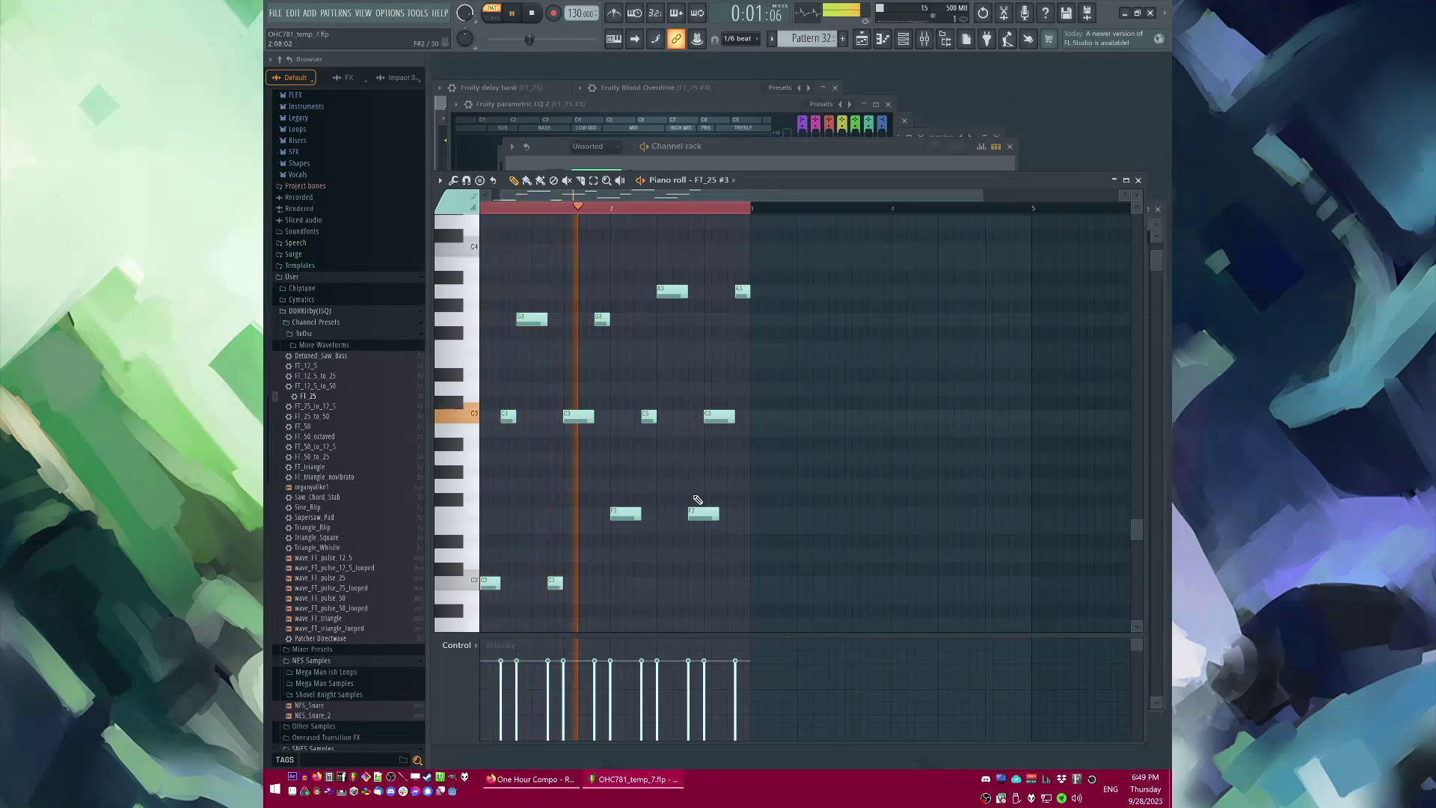
drag(717, 517, 703, 516)
Step: Duplicate the two-bar phrase into bars 3 and 4
key(ctrl+a)
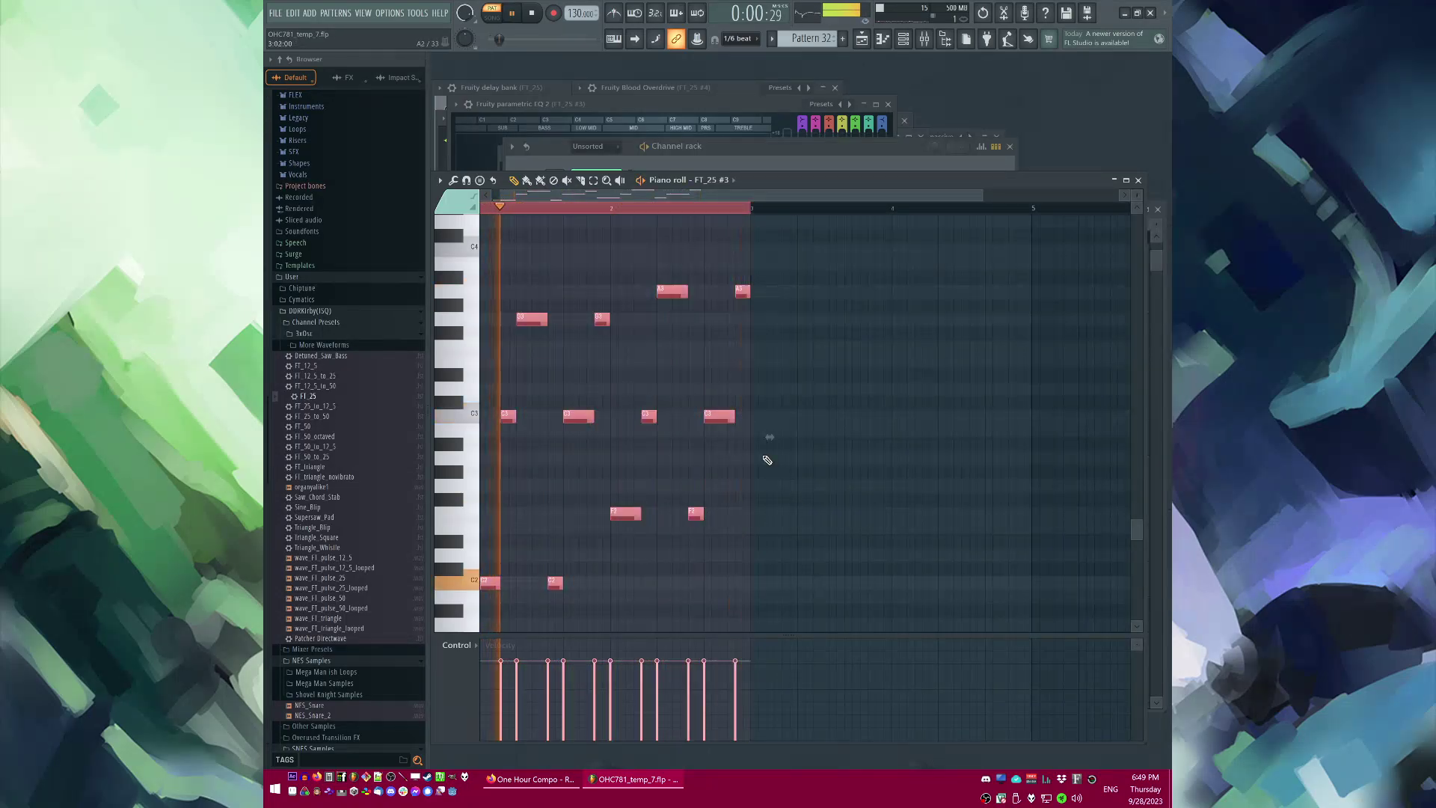
key(ctrl+b)
scroll(934, 431, up, 4)
scroll(946, 436, down, 5)
ctrl+click(757, 206)
Step: Transpose all bar 4 notes up two semitones so the bar starts on G2
scroll(921, 403, up, 3)
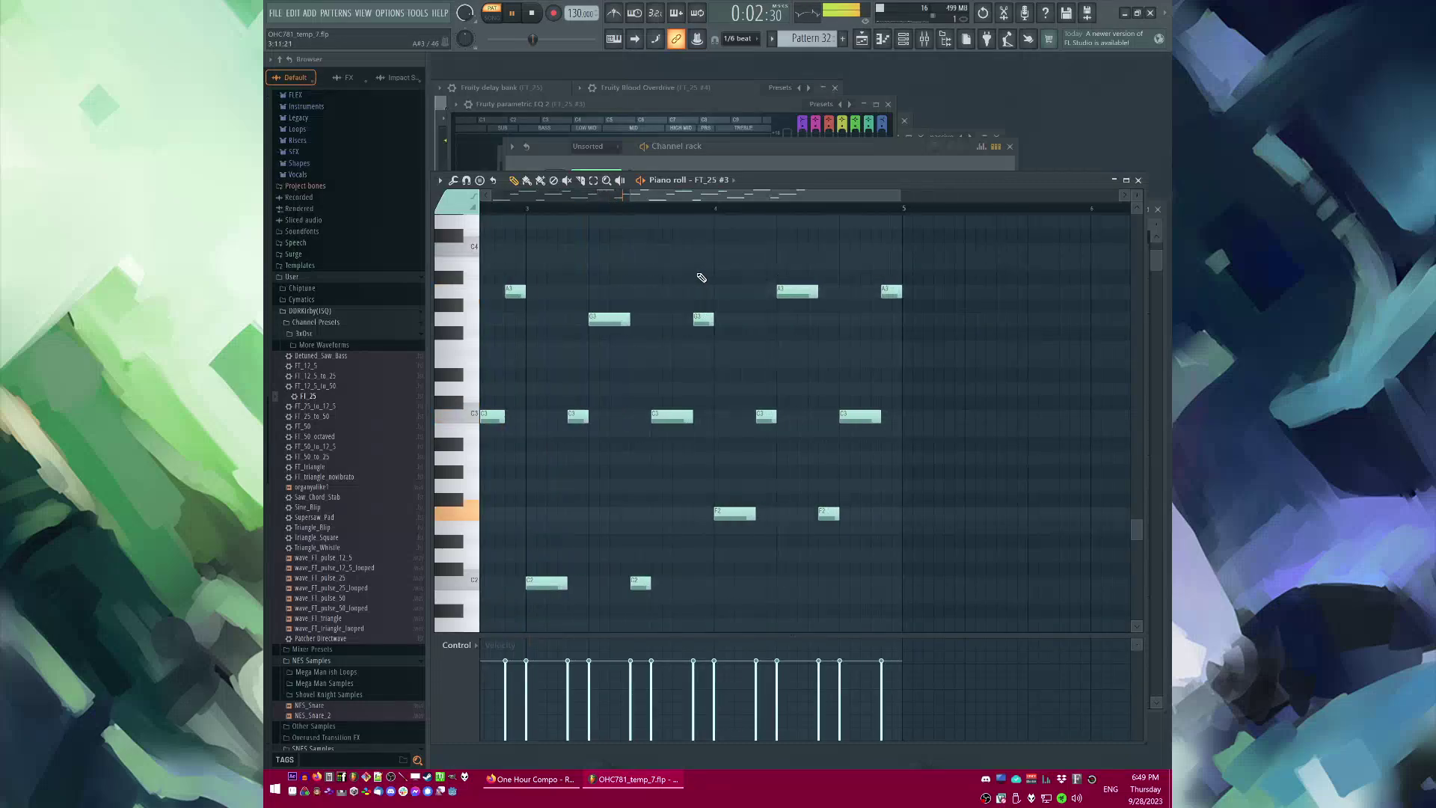
drag(710, 272, 893, 539)
drag(736, 512, 736, 484)
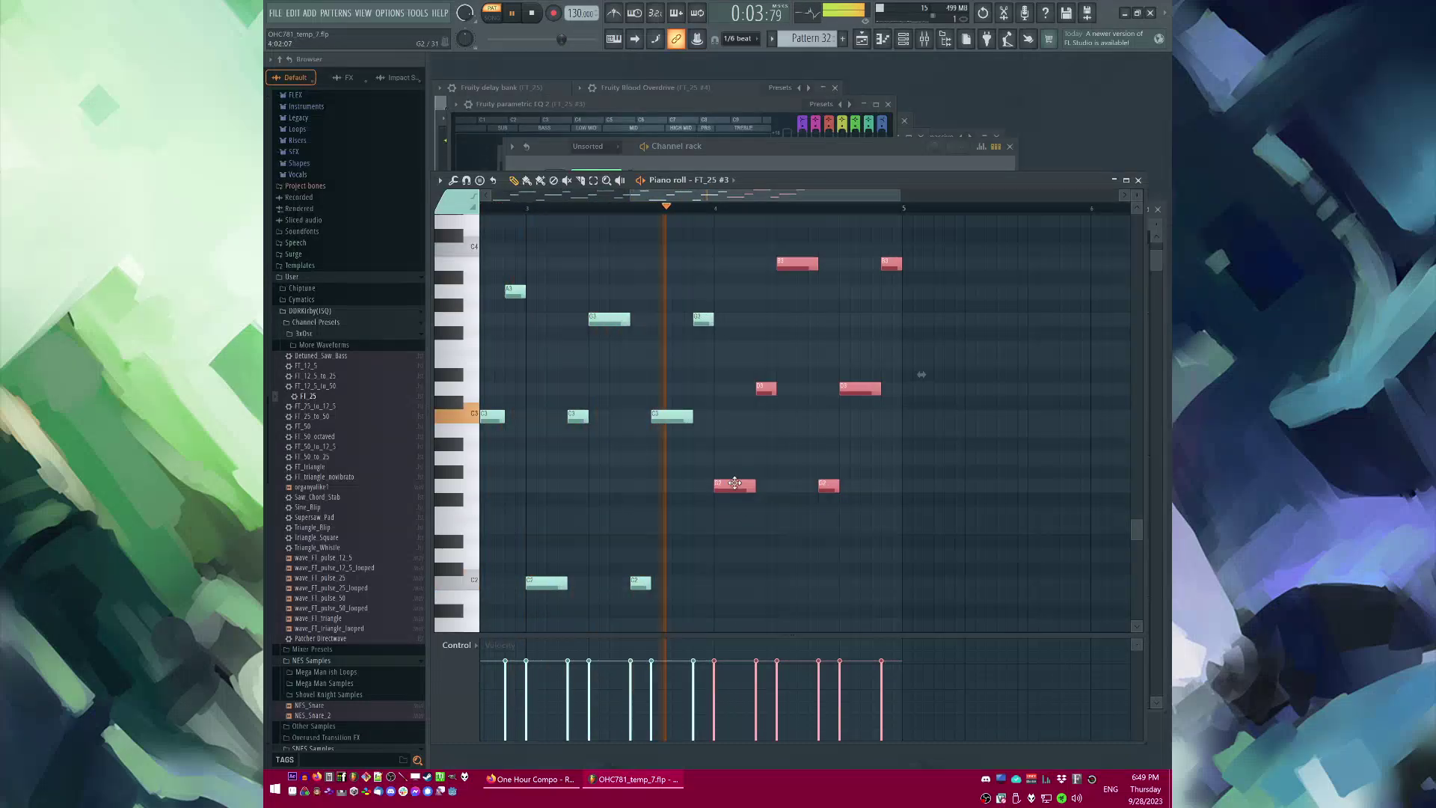
click(716, 213)
Step: Play the song in the playlist and review how the Pattern 32 clip on Track 17 fits with the other tracks
key(F5)
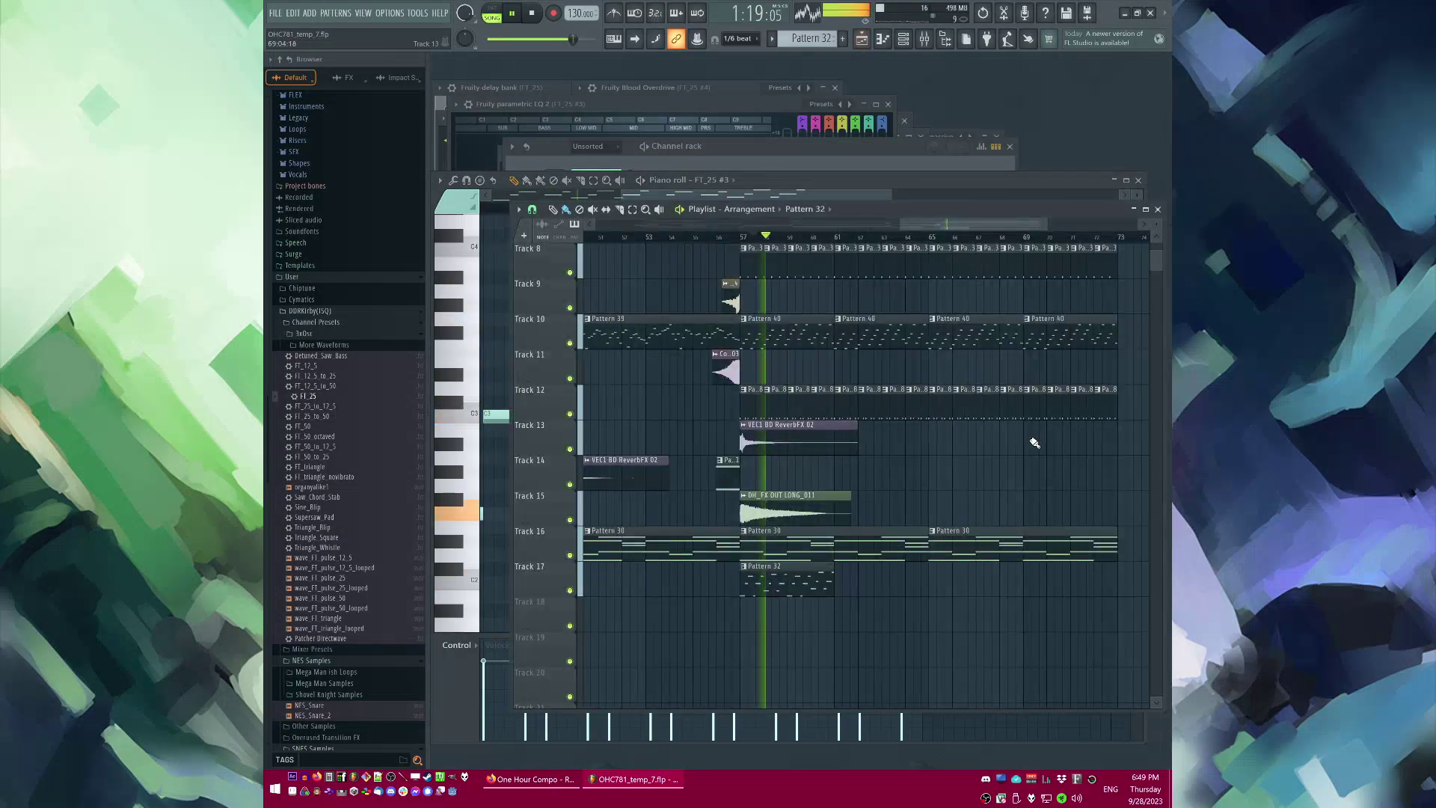
scroll(777, 614, up, 4)
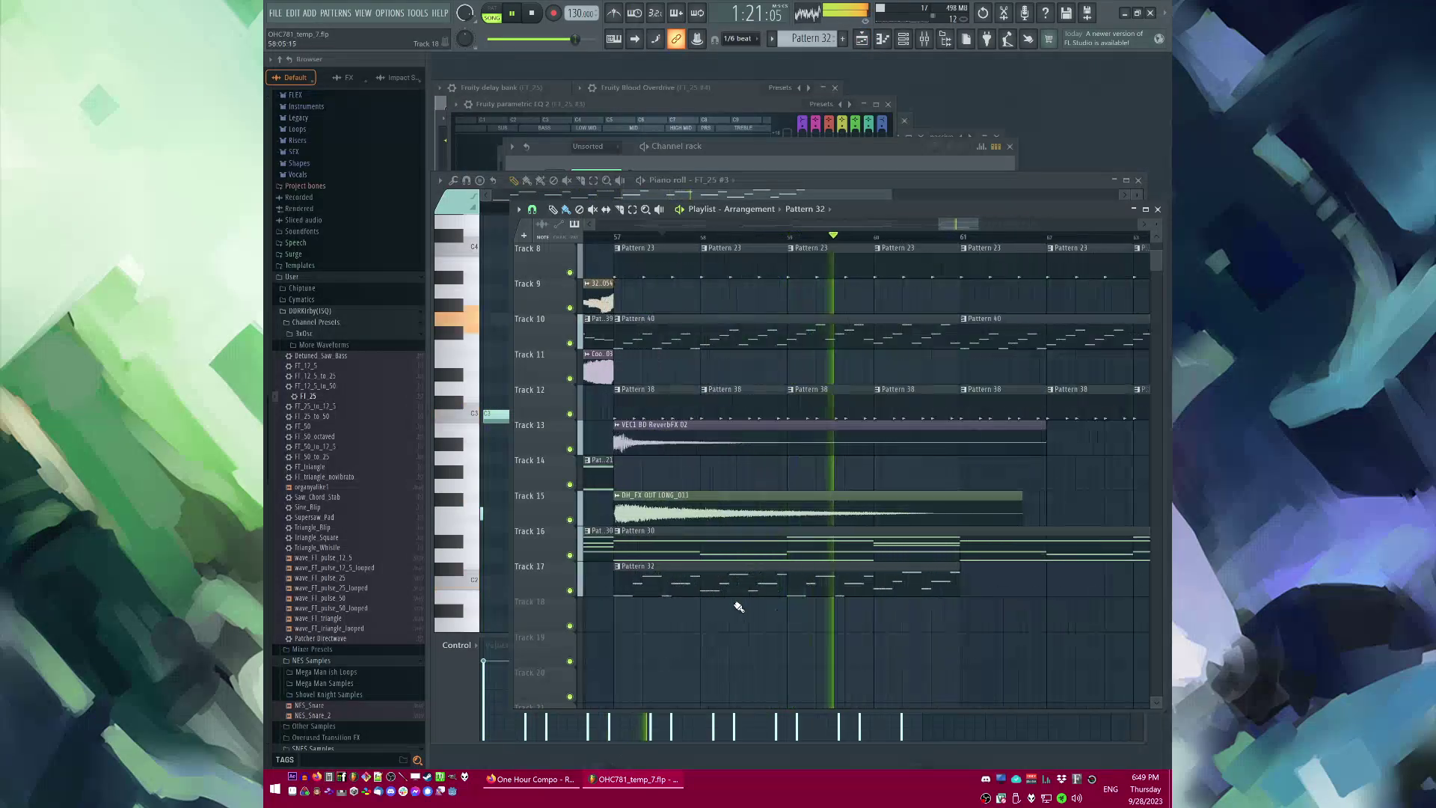
scroll(728, 602, down, 5)
drag(849, 631, 709, 561)
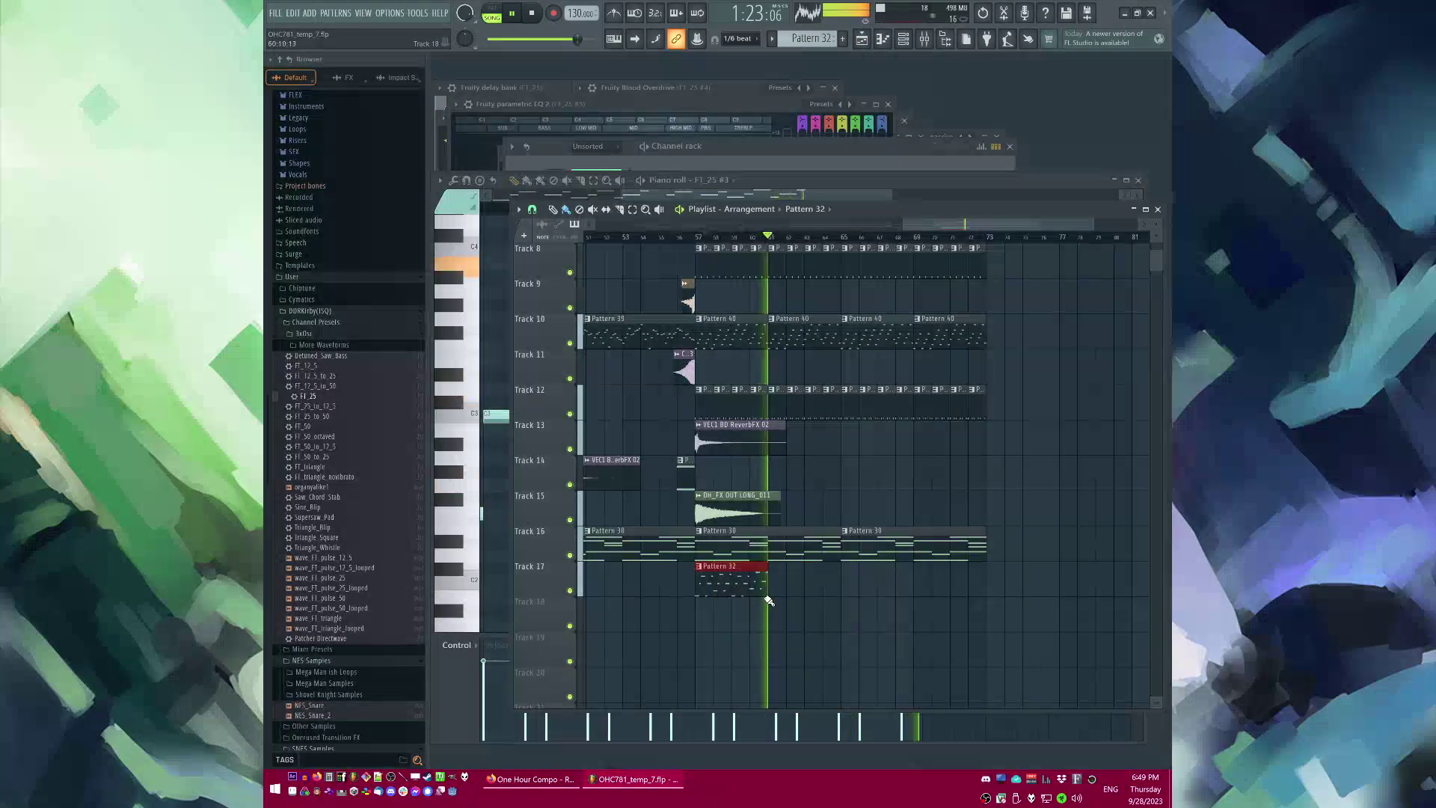
scroll(754, 554, up, 5)
scroll(840, 391, up, 2)
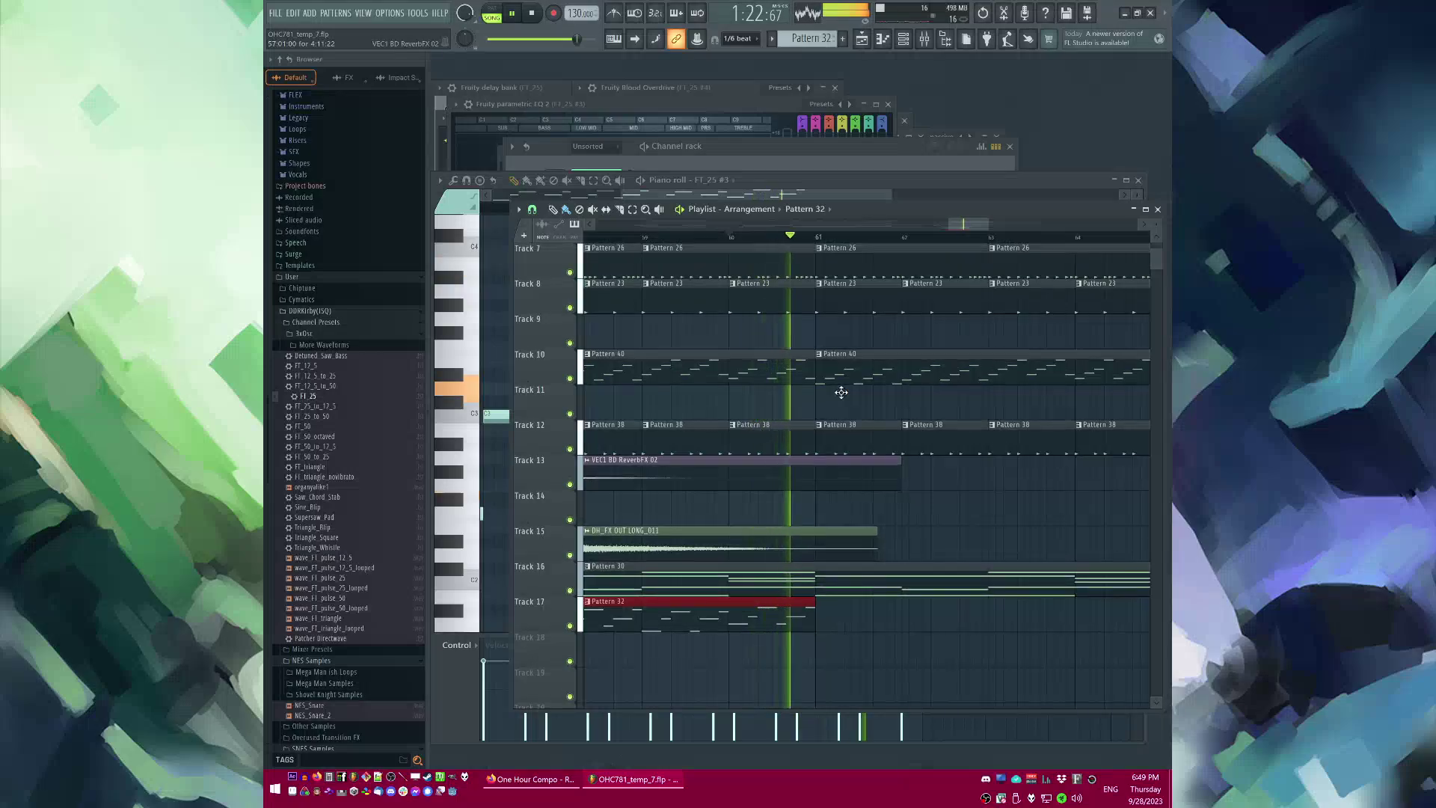
key(space)
scroll(845, 395, up, 2)
key(space)
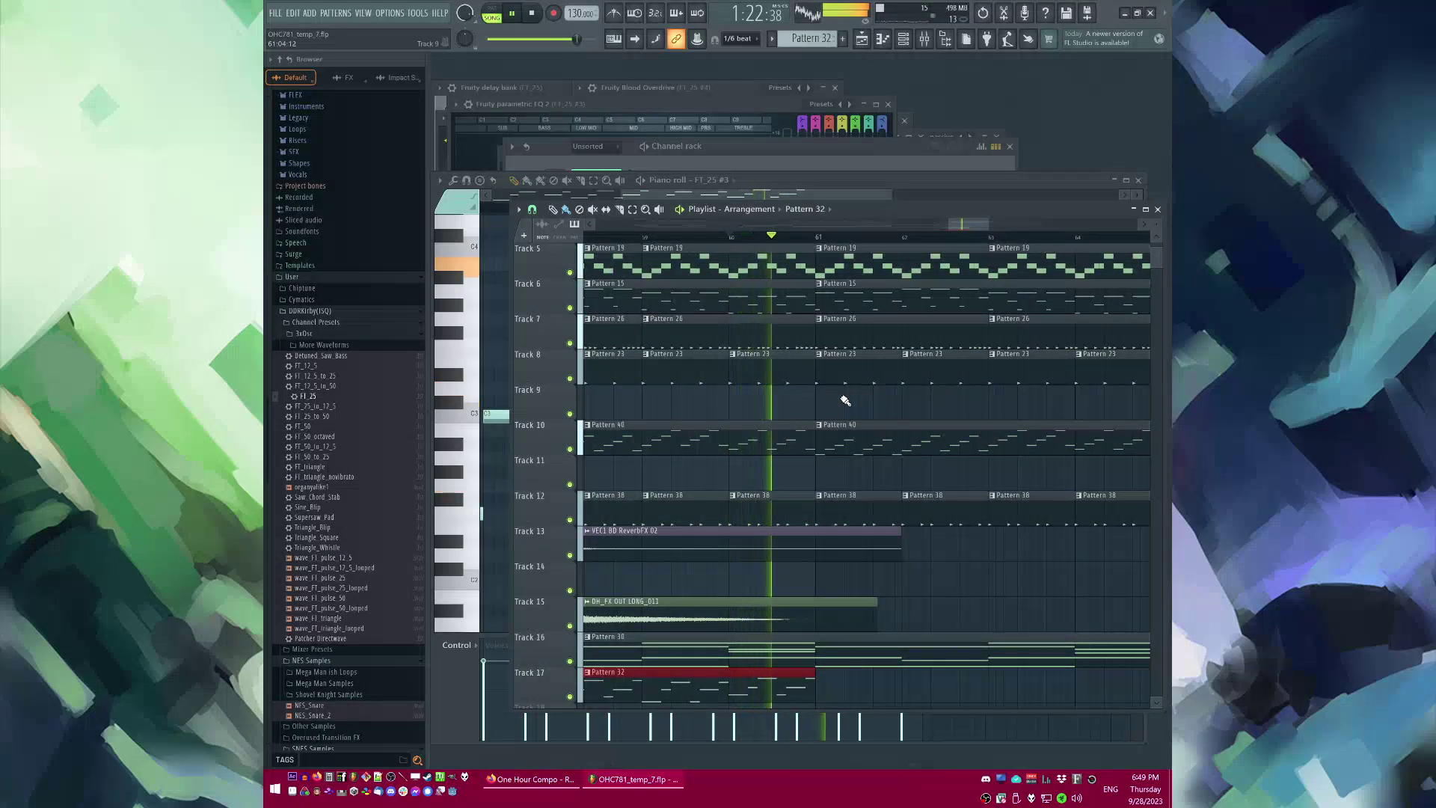
Step: Duplicate the Pattern 32 clip on Track 17 three times so it fills the section up to bar 73
scroll(843, 398, down, 3)
scroll(838, 561, down, 5)
ctrl+click(716, 614)
drag(852, 575, 715, 635)
key(ctrl+b)
key(ctrl+b)
key(ctrl+b)
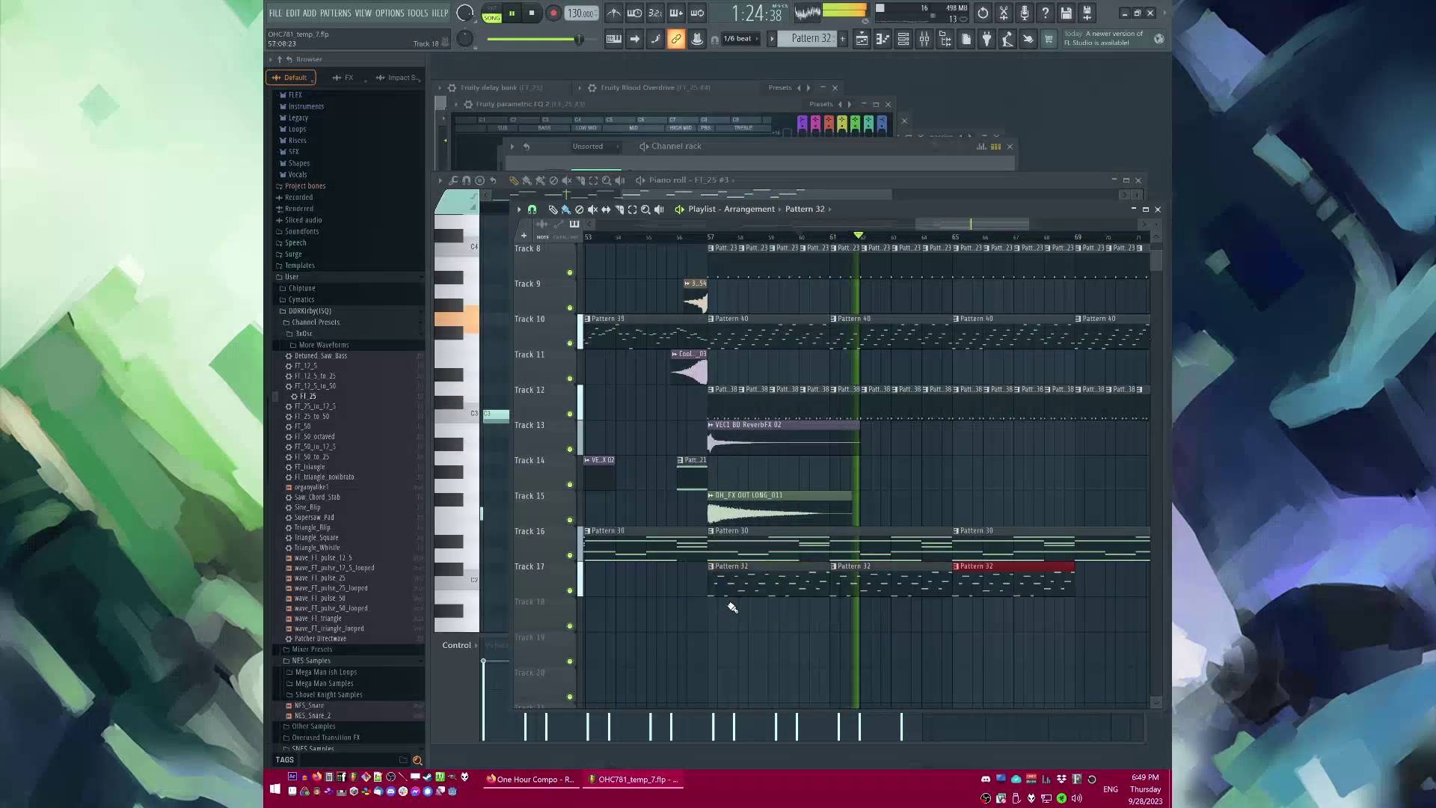
ctrl+click(804, 619)
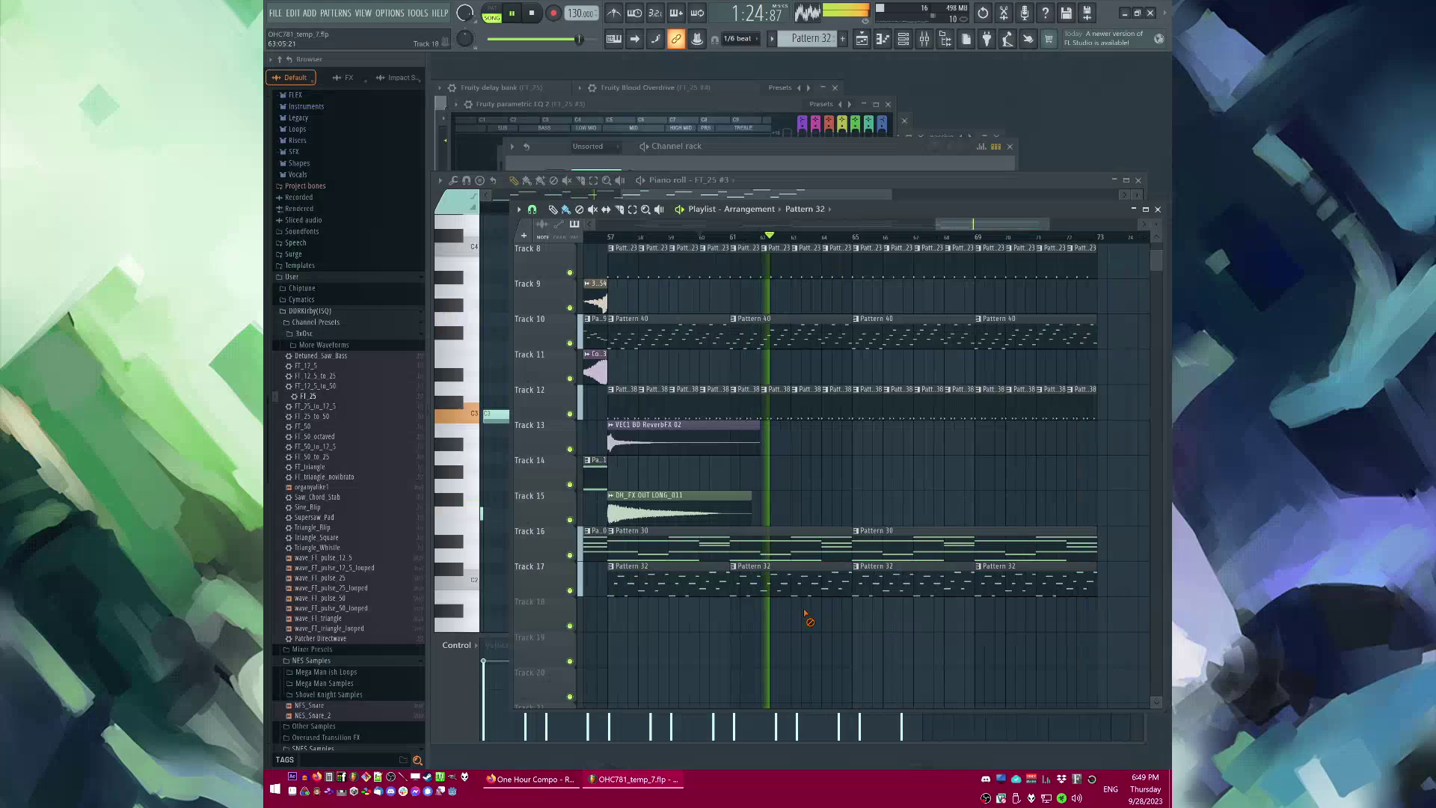
Step: Play Pattern 32 on its own and reopen its piano roll, selecting the two A3 notes in bar 2
click(764, 238)
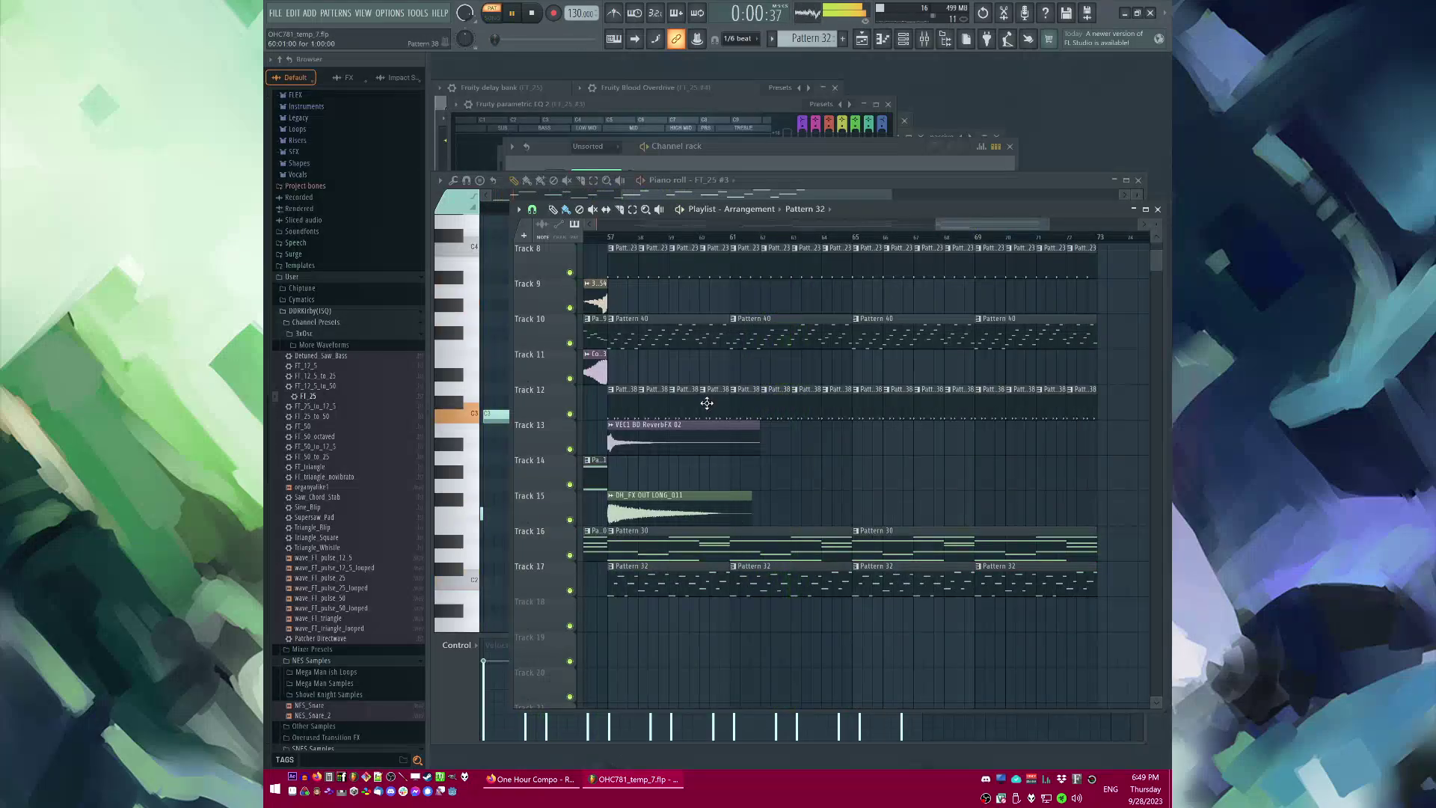
key(F6)
key(F5)
key(F7)
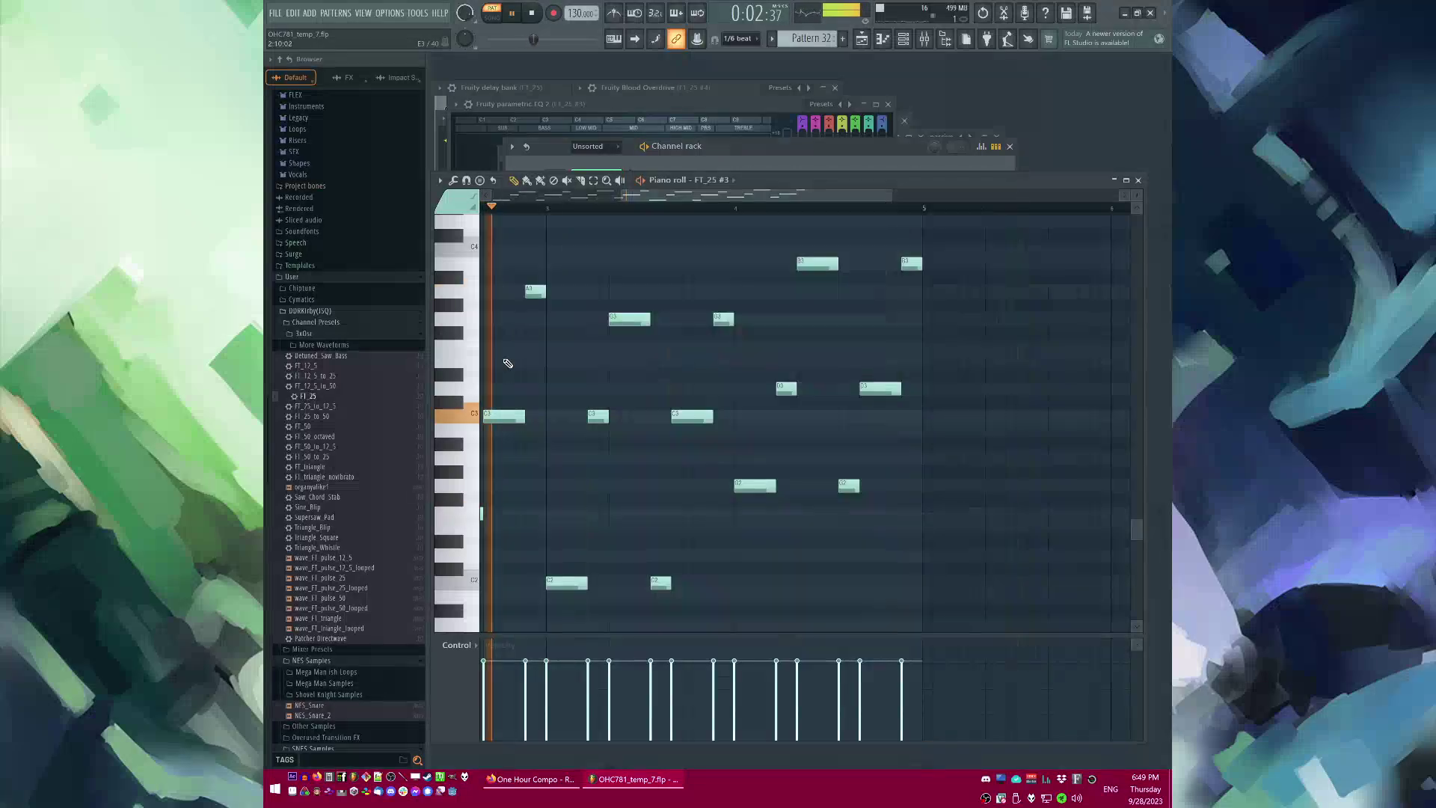
scroll(848, 321, down, 3)
scroll(848, 321, up, 2)
drag(568, 304, 668, 399)
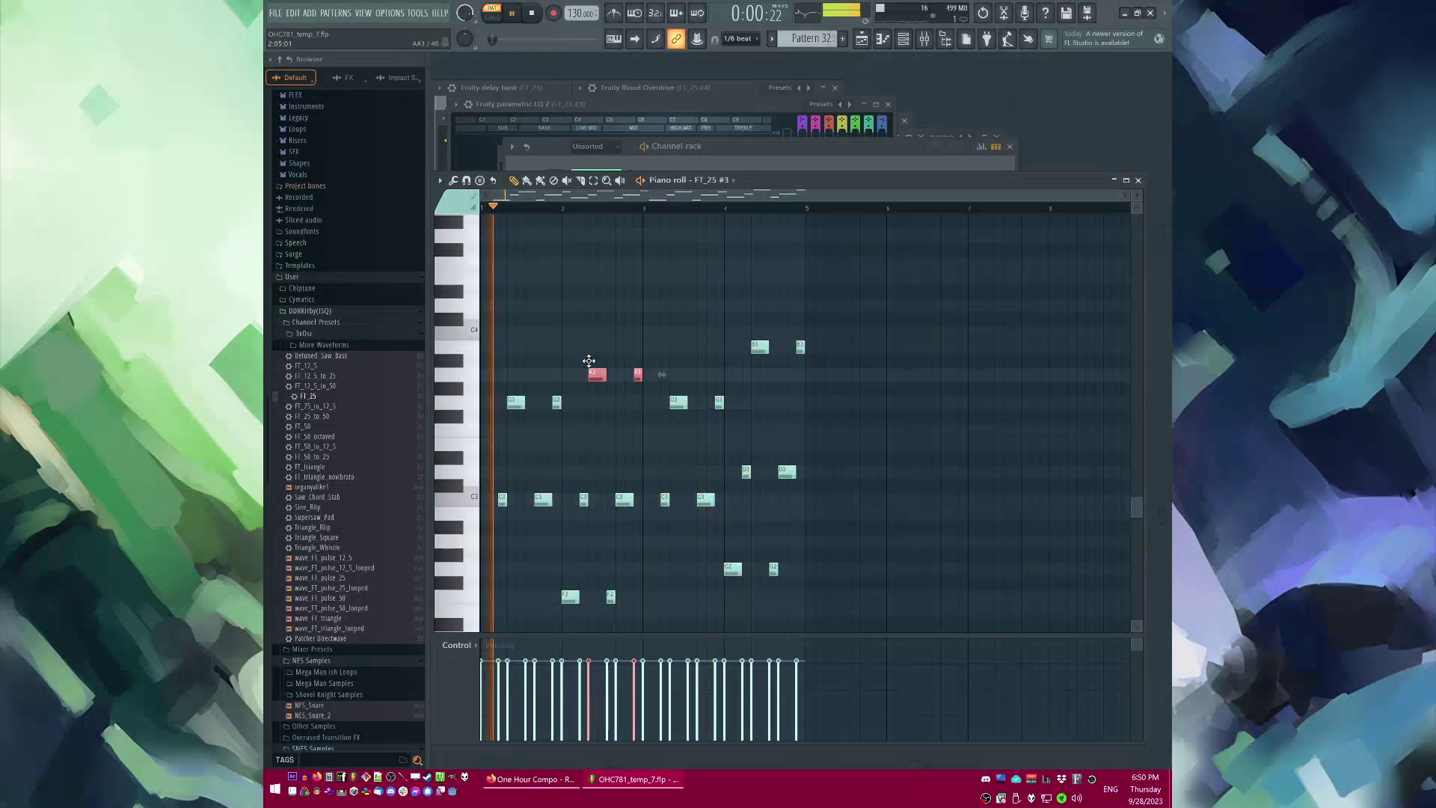
Step: Check the FT_25 #3 channel settings and move the Pattern 32 notes from FT_25 #3 to the FT_25 #6 channel
key(F6)
key(F9)
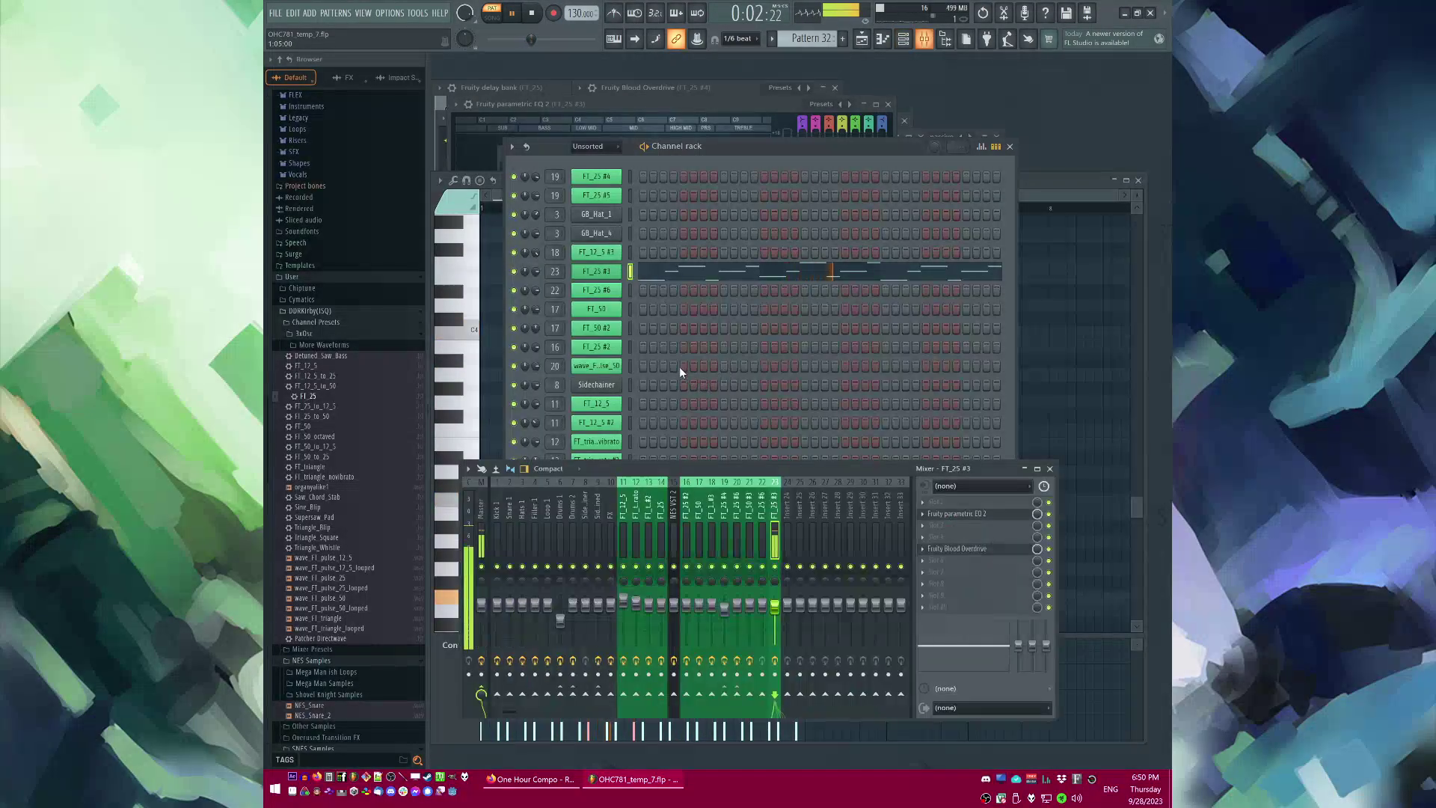
click(607, 271)
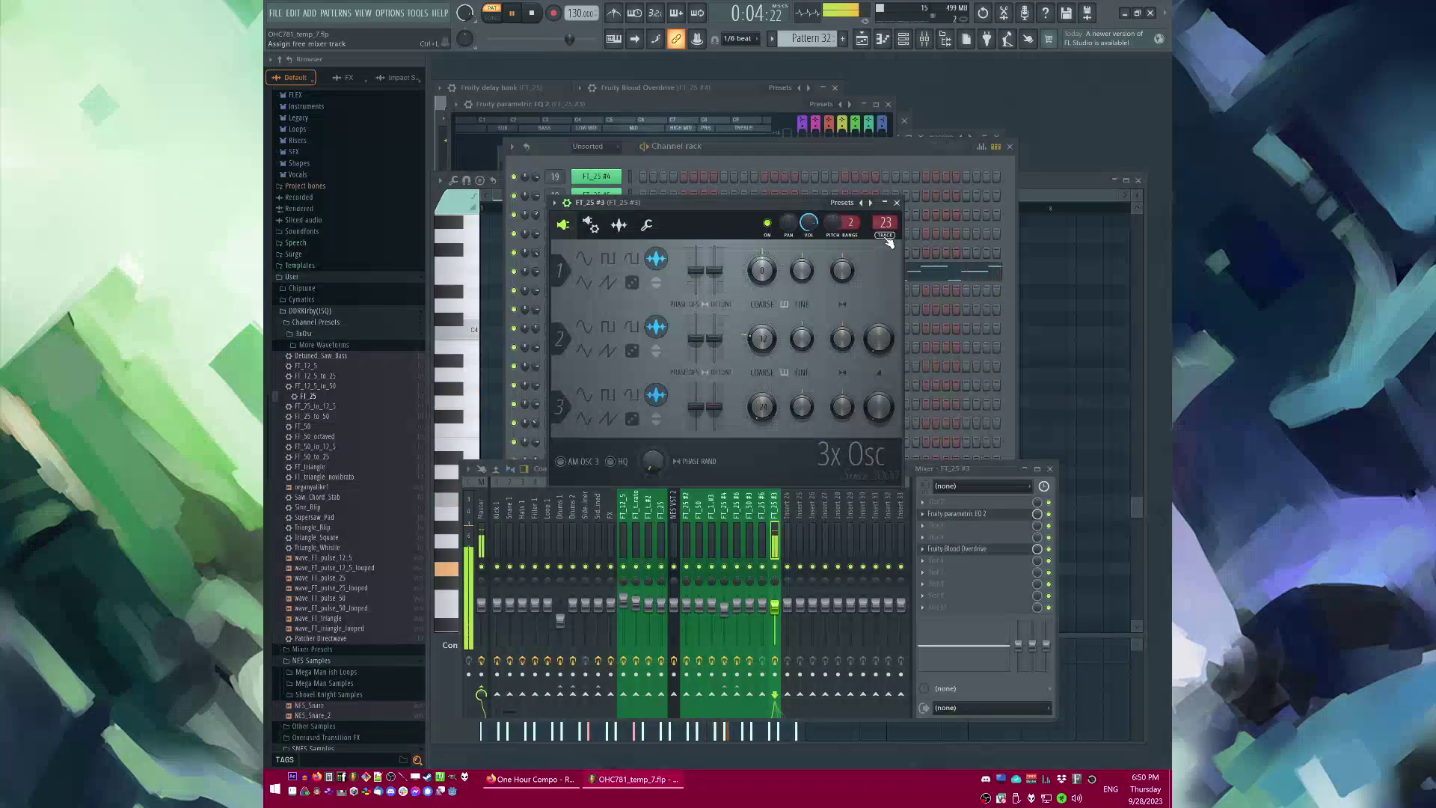
key(F5)
key(F6)
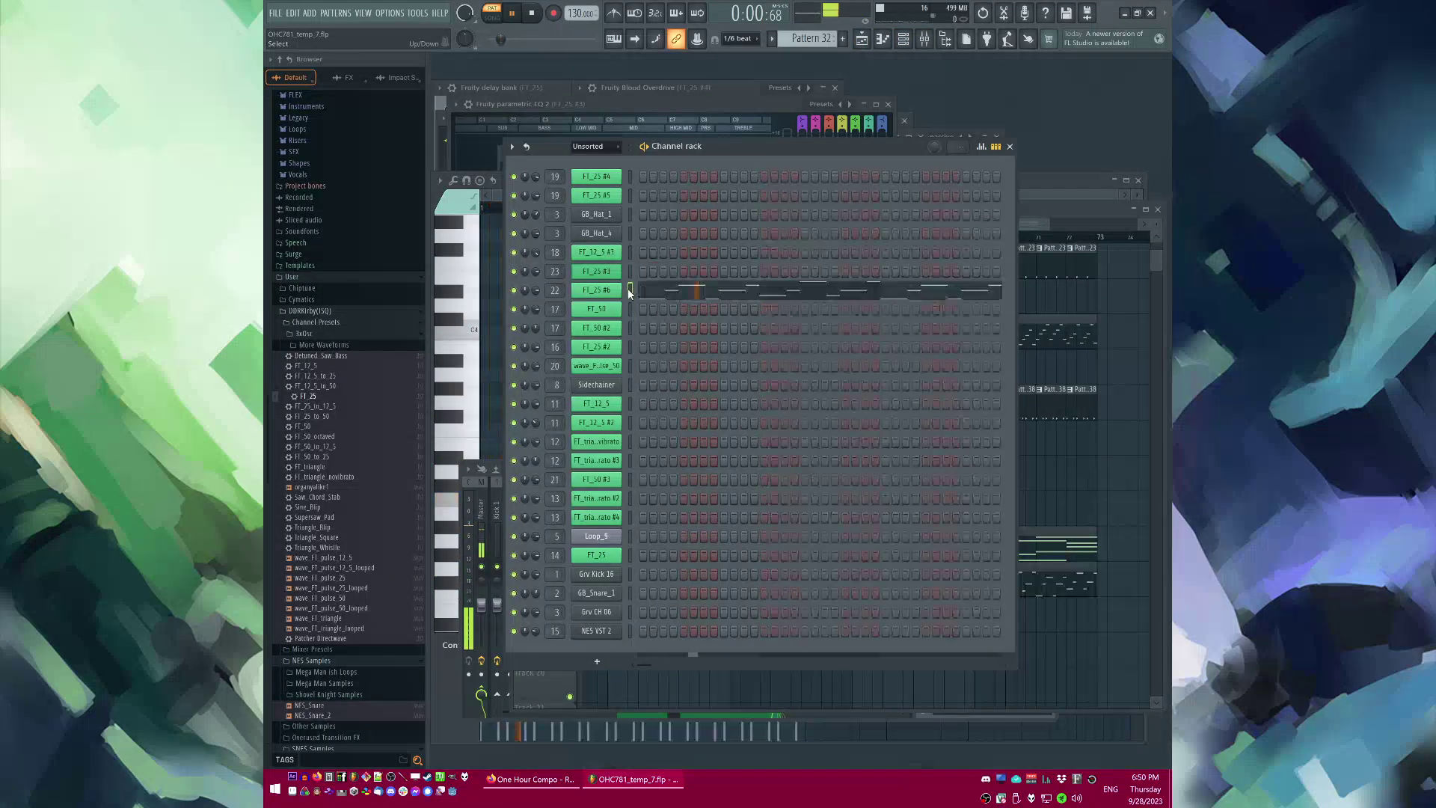
Step: Route the FT_25 #6 channel to free mixer track 24 and load Fruity parametric EQ 2 in slot 3
click(598, 289)
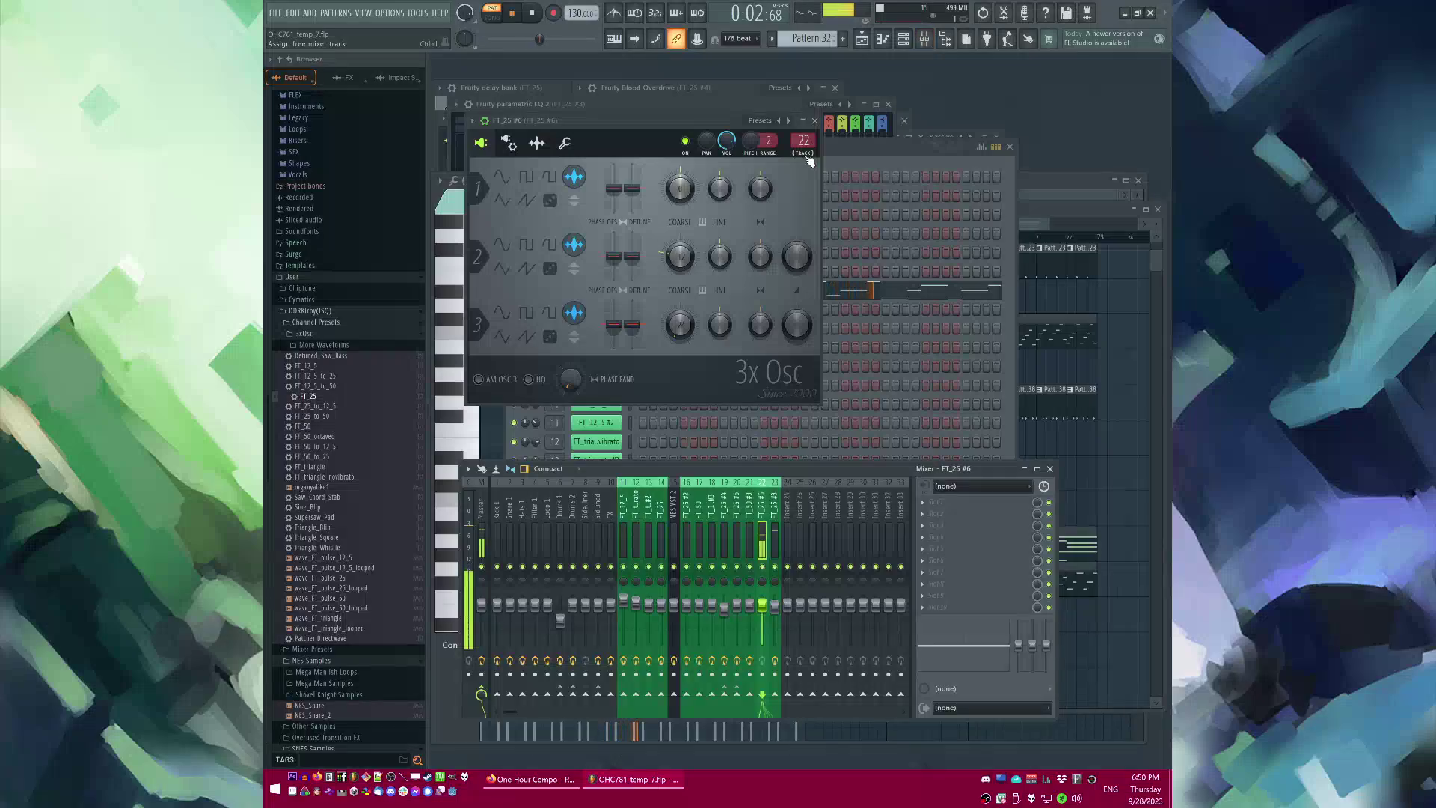
click(935, 525)
click(1099, 582)
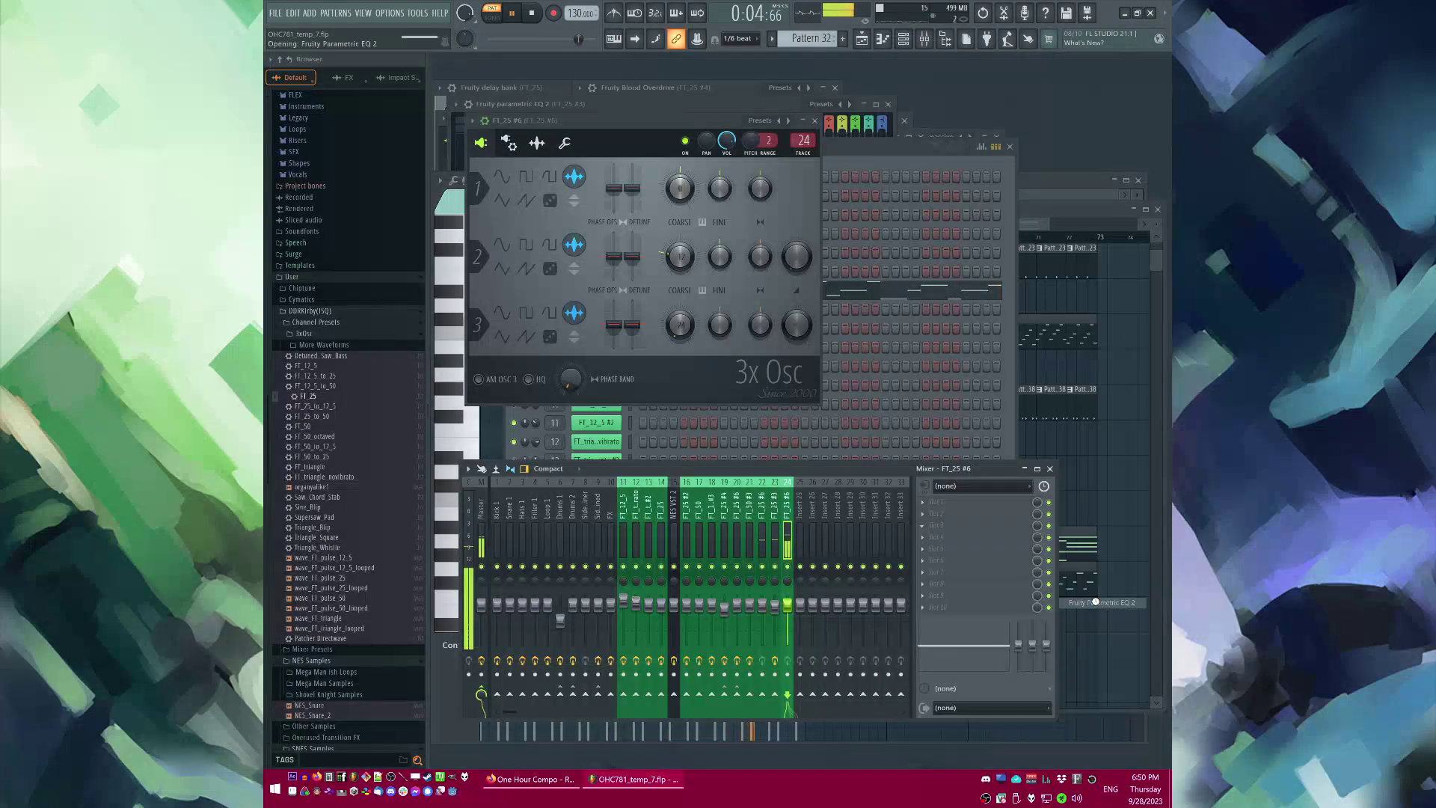
Step: Shape the FT_25 #6 EQ with a low cut and a high cut, and lower band 6 at the high end
click(793, 274)
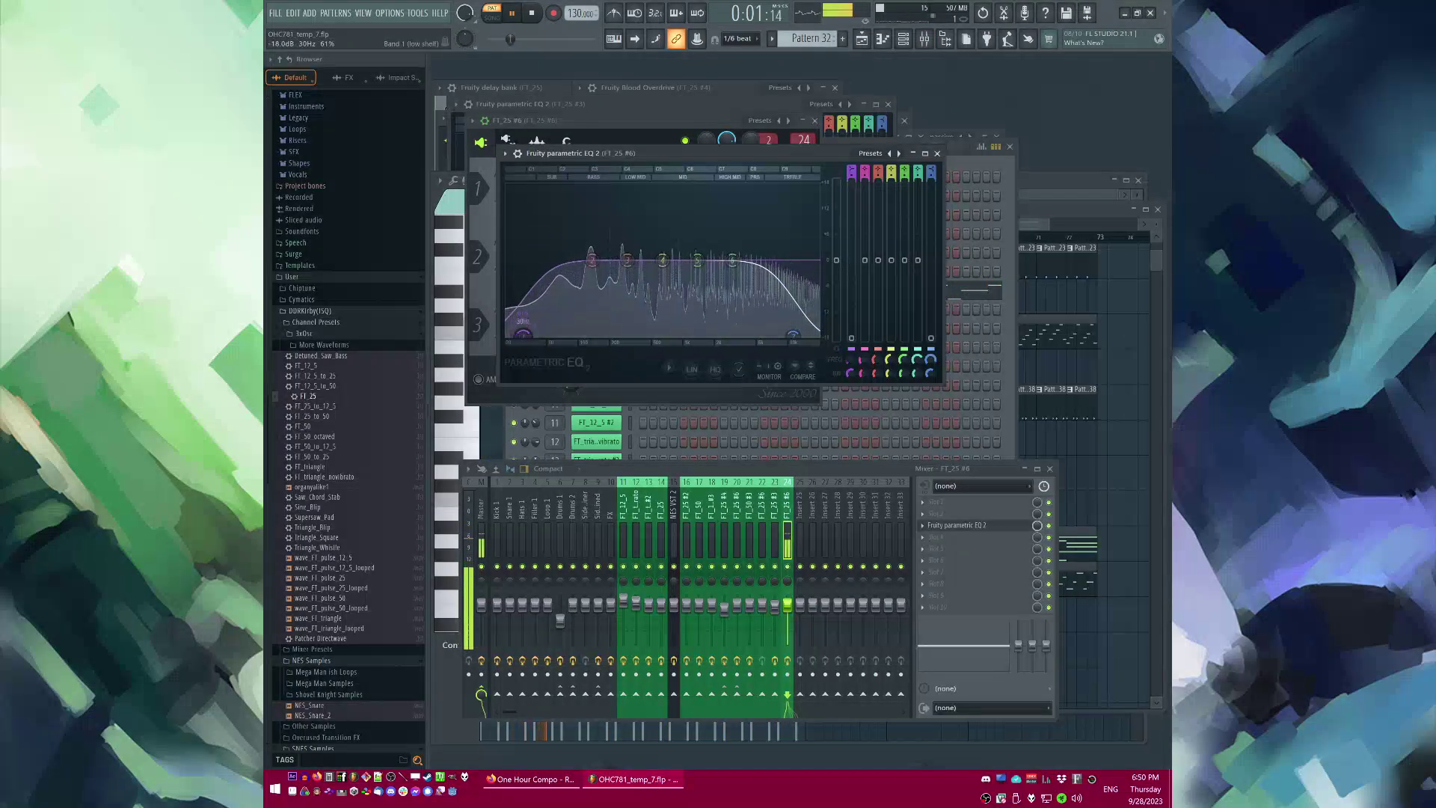
click(525, 282)
drag(742, 279, 815, 296)
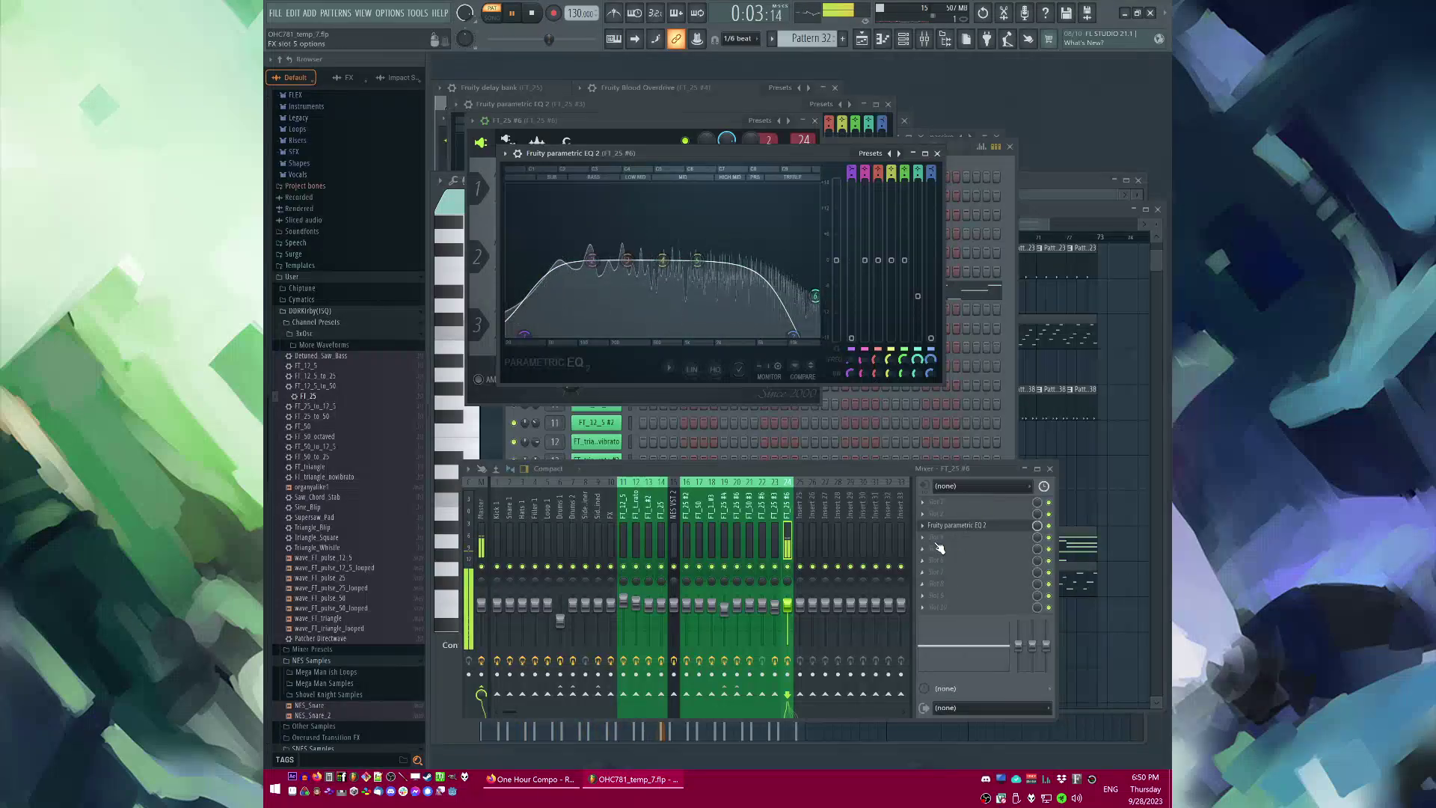
Step: Load Fruity Limiter in slot 7 of the FT_25 #6 track and sidechain the Sidechainer track to it, playing the song from bar 57
click(931, 573)
click(1098, 571)
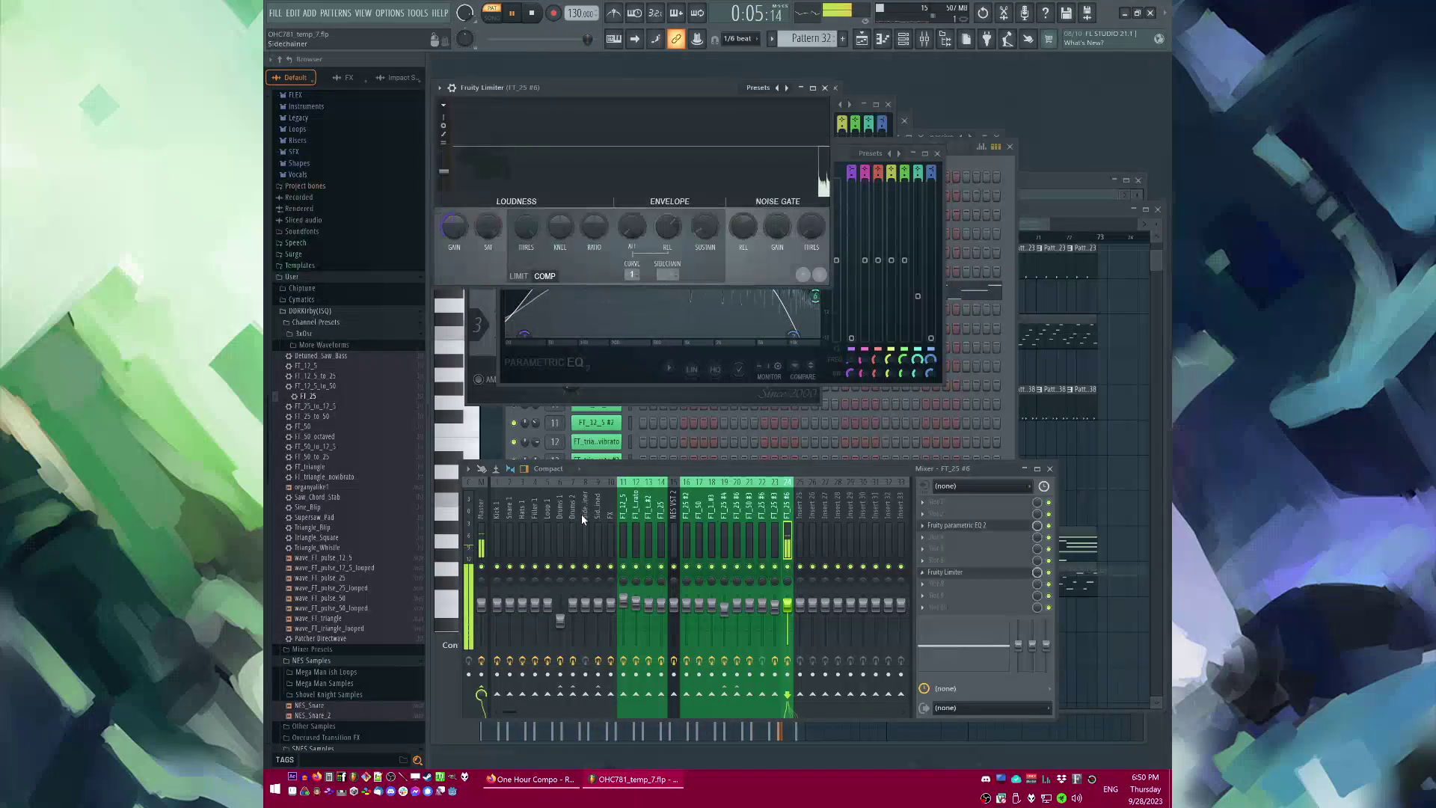
key(F5)
key(l)
click(610, 238)
key(F9)
click(587, 504)
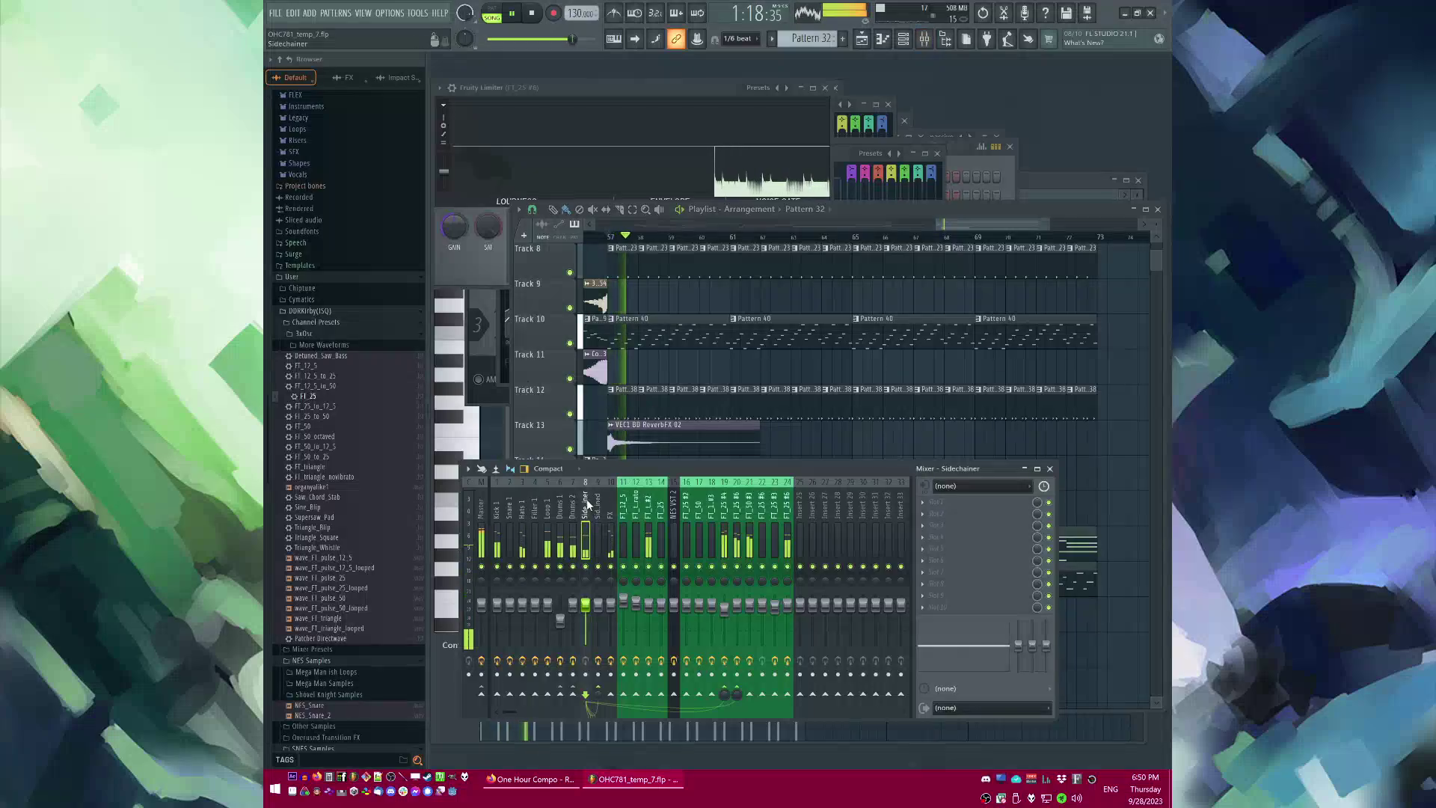
right_click(788, 696)
click(819, 722)
Step: Set the FT_25 #6 Fruity Limiter to compress from its sidechain input, adjusting threshold and ratio, and reselect the Sidechainer track
click(789, 546)
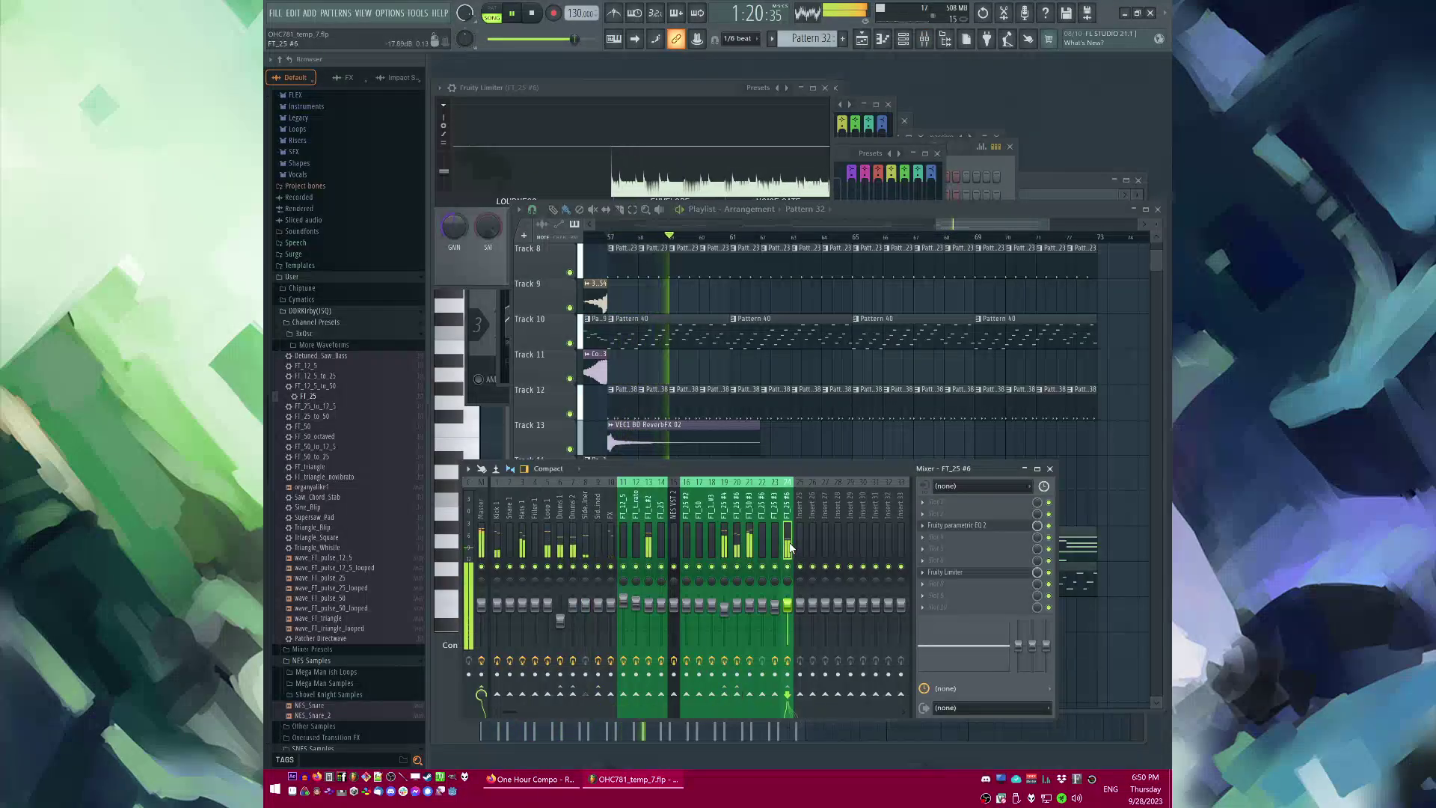
click(971, 573)
click(970, 574)
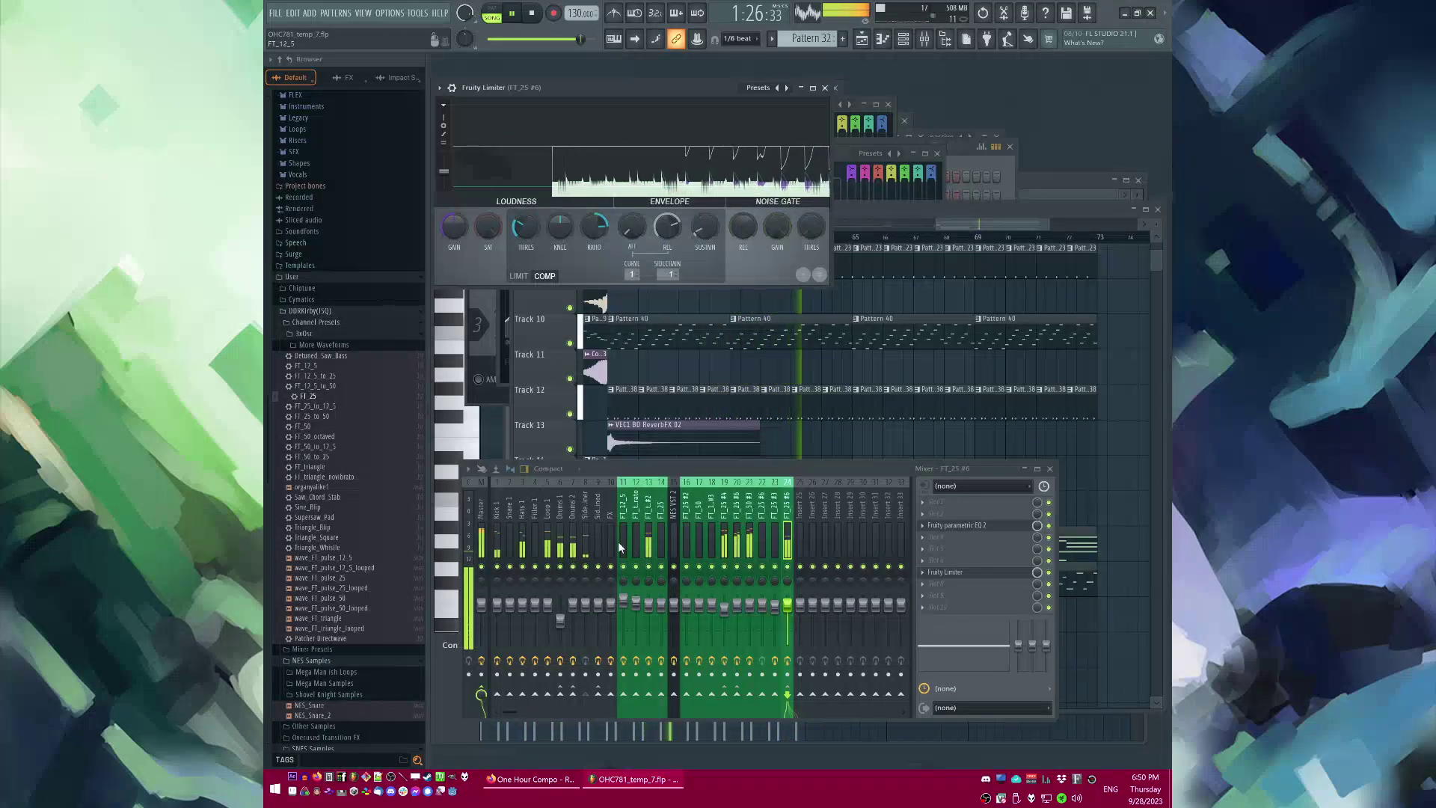
click(587, 540)
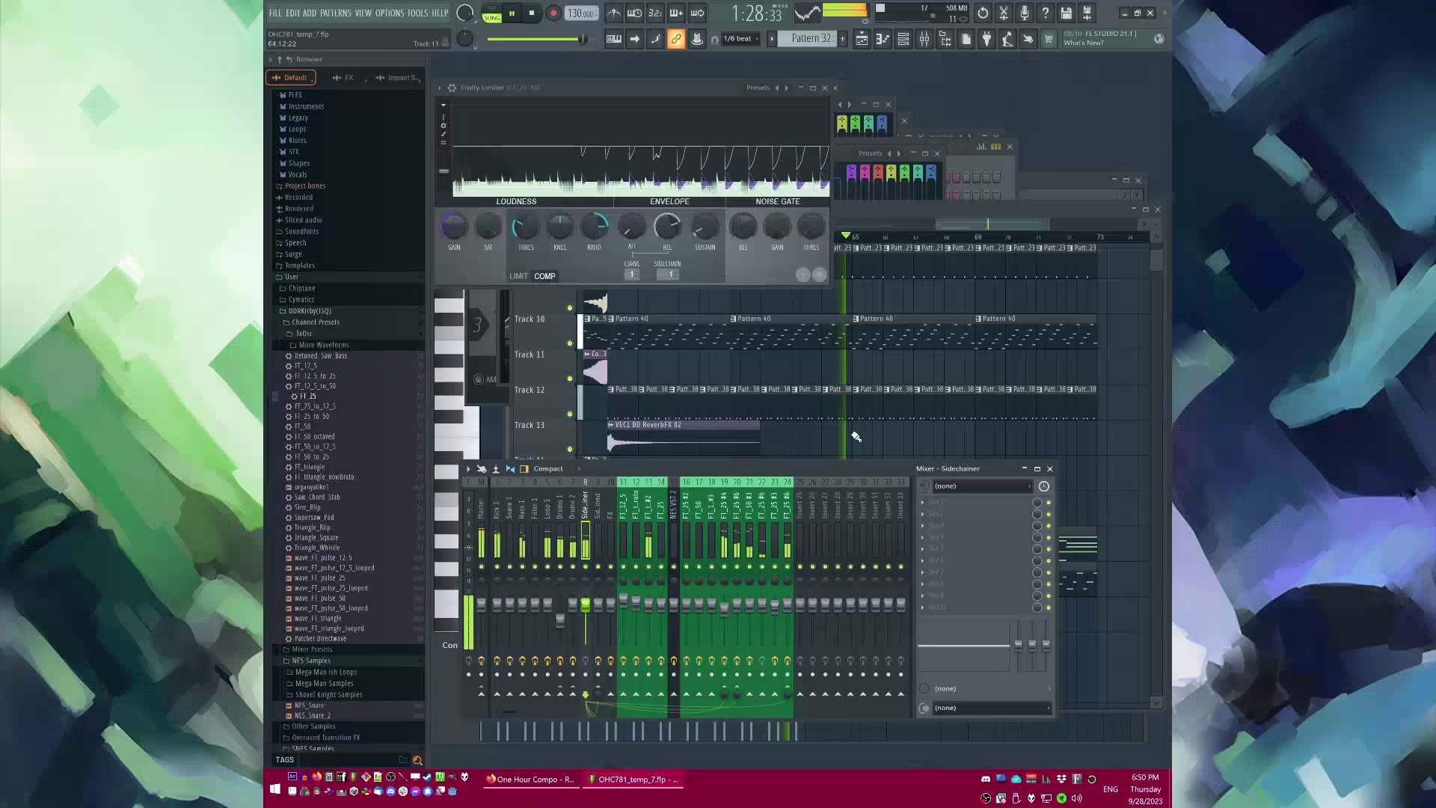
Step: Save the project and play the song from about bar 55 while reviewing the playlist's tracks
click(830, 438)
scroll(866, 477, up, 6)
scroll(813, 407, down, 3)
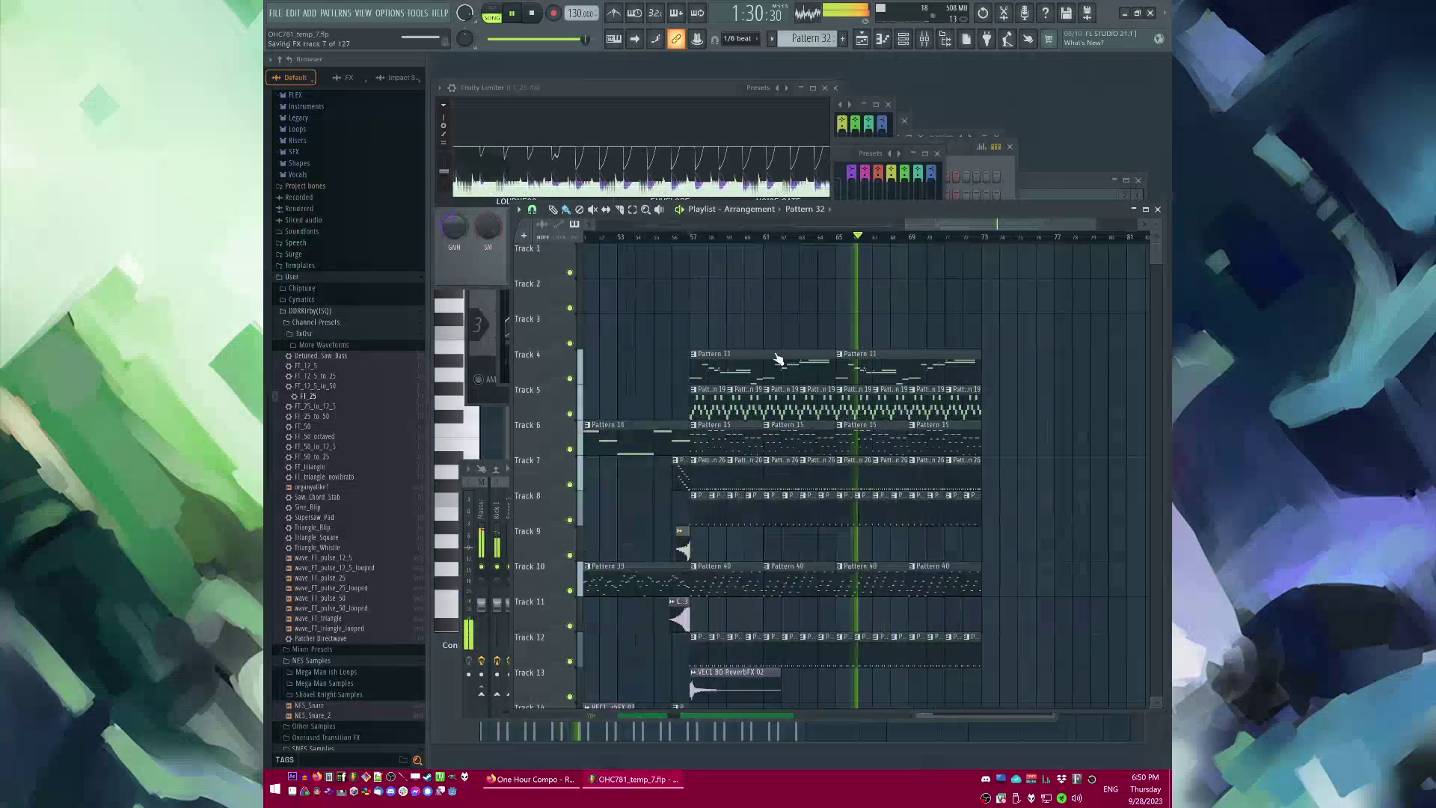
click(653, 237)
scroll(794, 290, down, 5)
scroll(794, 290, down, 1)
scroll(964, 511, down, 4)
scroll(975, 507, up, 5)
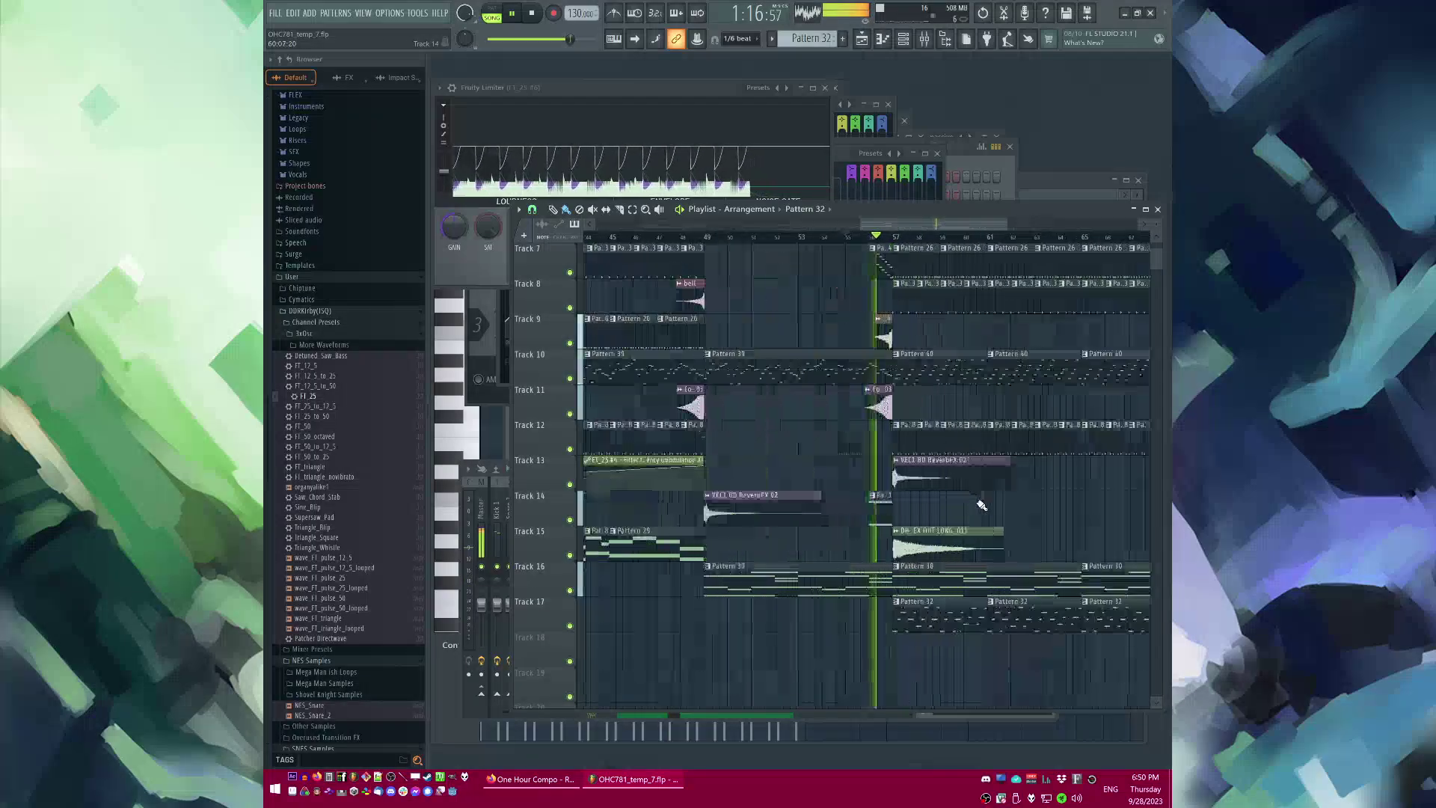
Step: Check mixer tracks 24, 19 and 20 during playback and open the Fruity Limiter on track 20
key(F10)
key(F9)
key(F10)
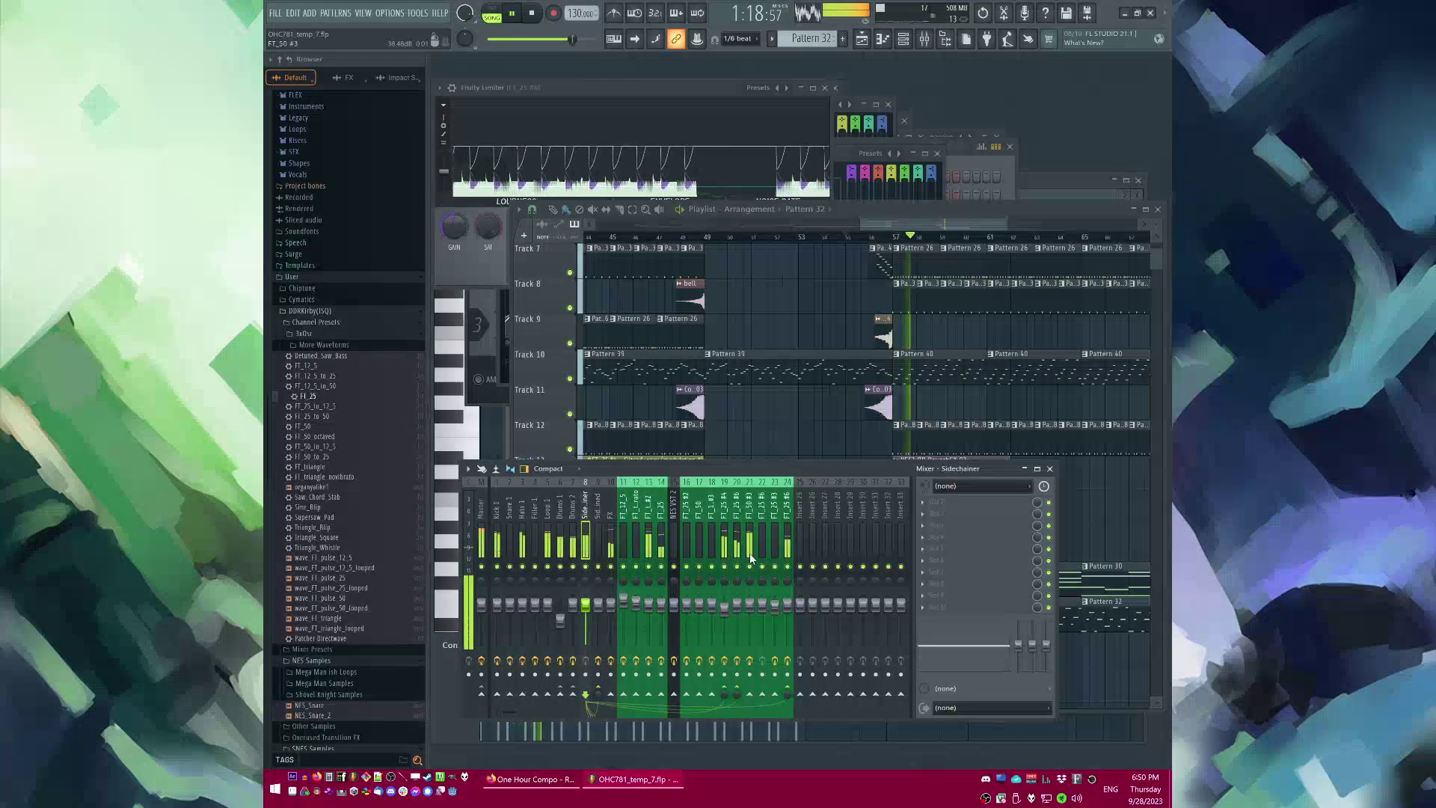
click(787, 550)
click(724, 542)
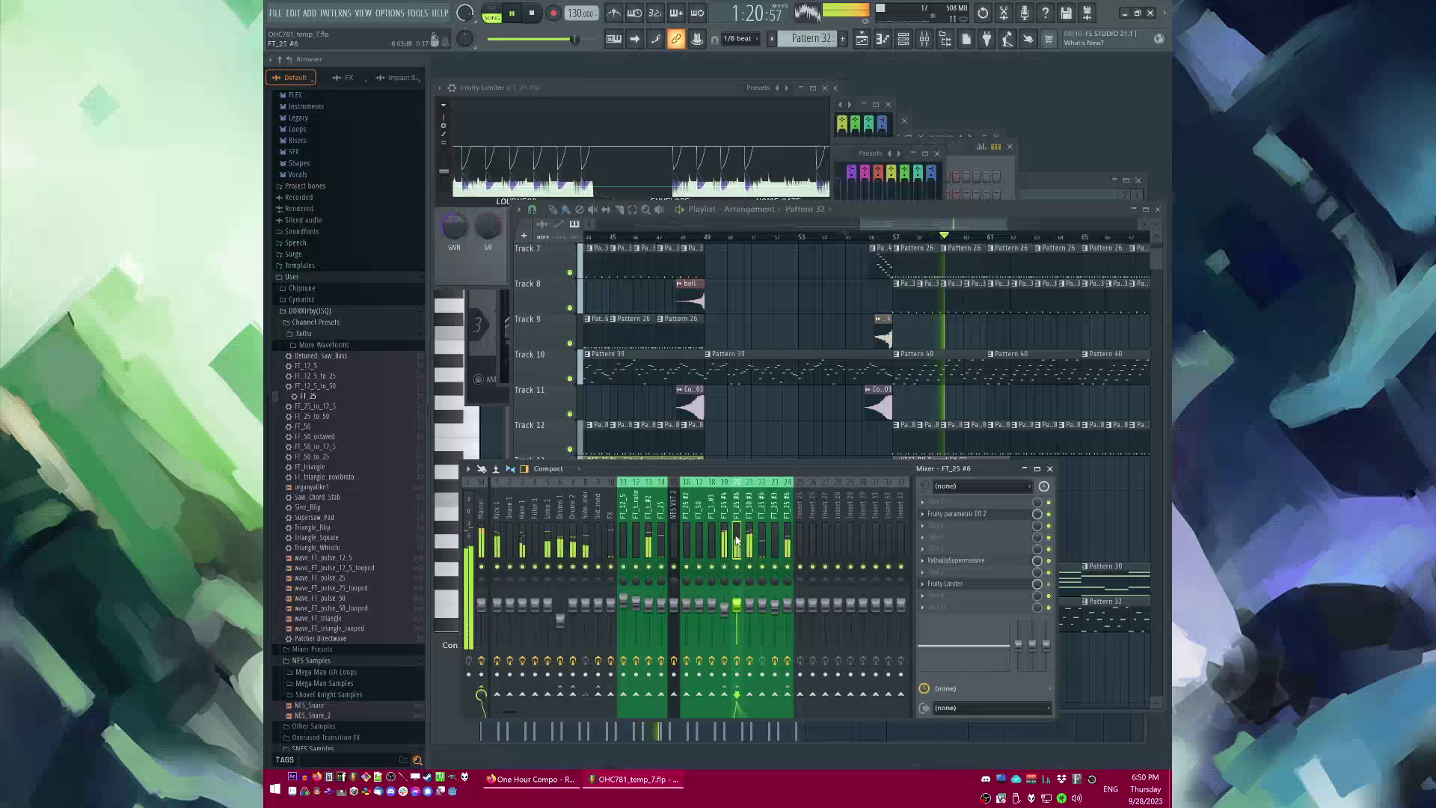
click(737, 541)
click(946, 584)
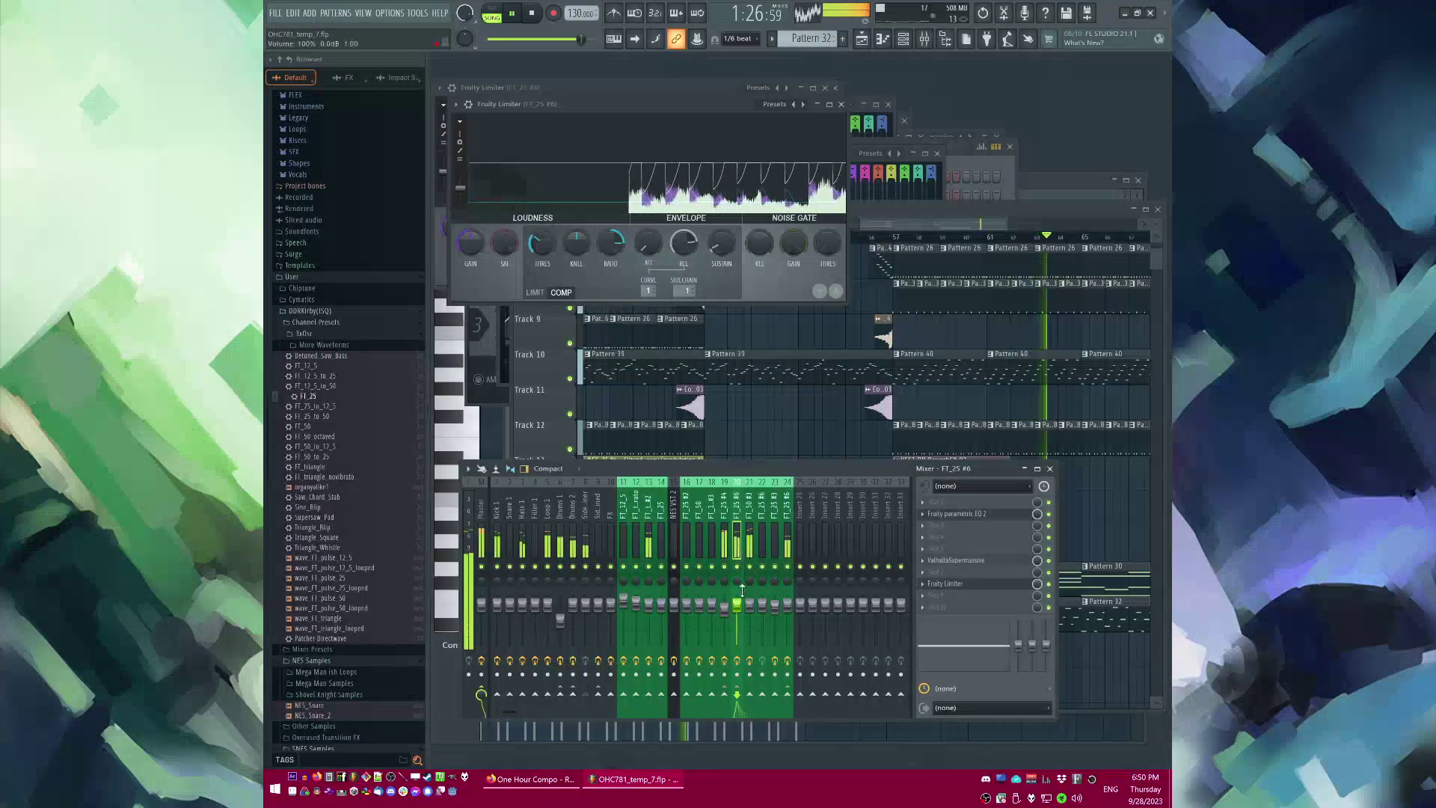
Step: Inspect mixer tracks 13 and 24 while the final section keeps playing
key(F5)
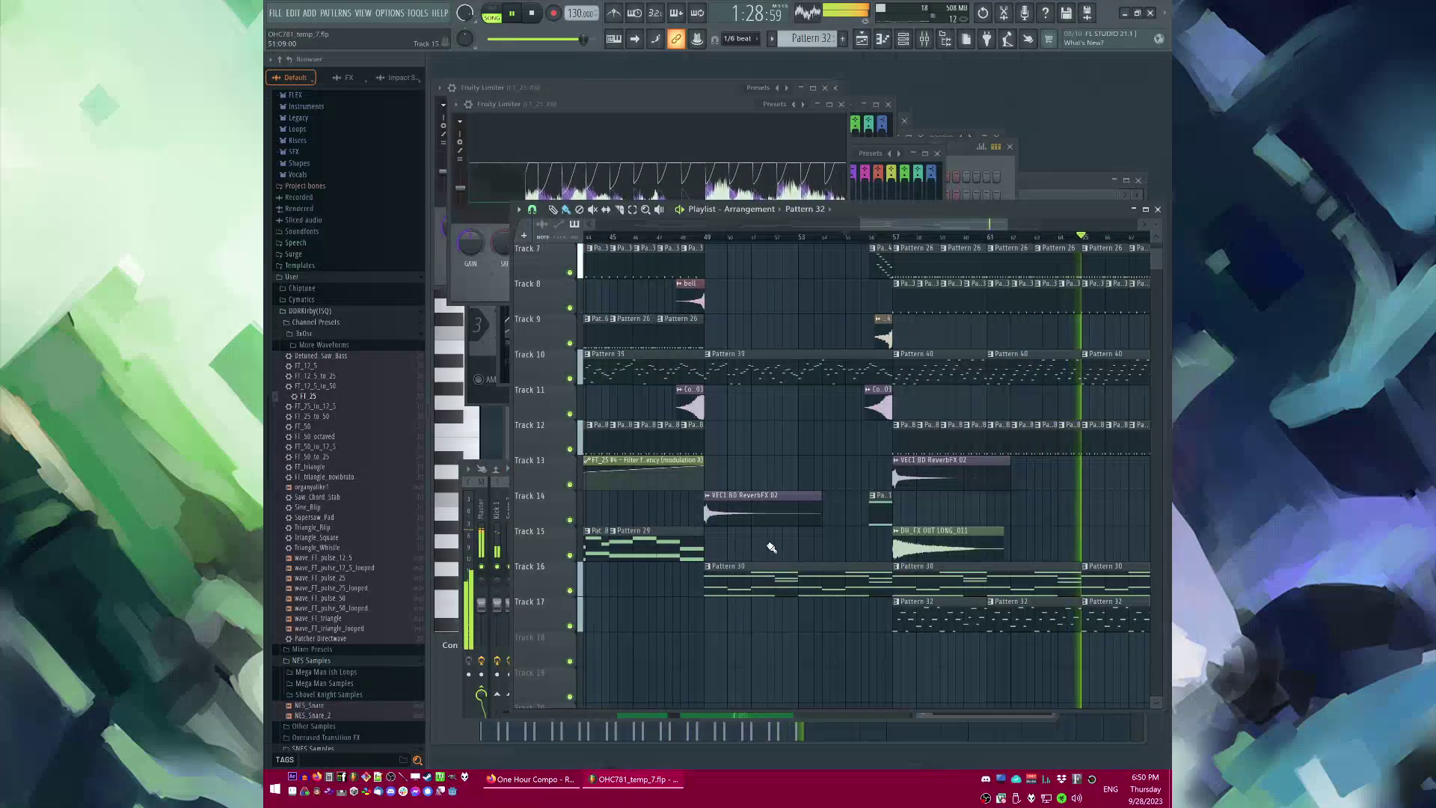
key(F9)
click(648, 533)
key(s)
click(787, 533)
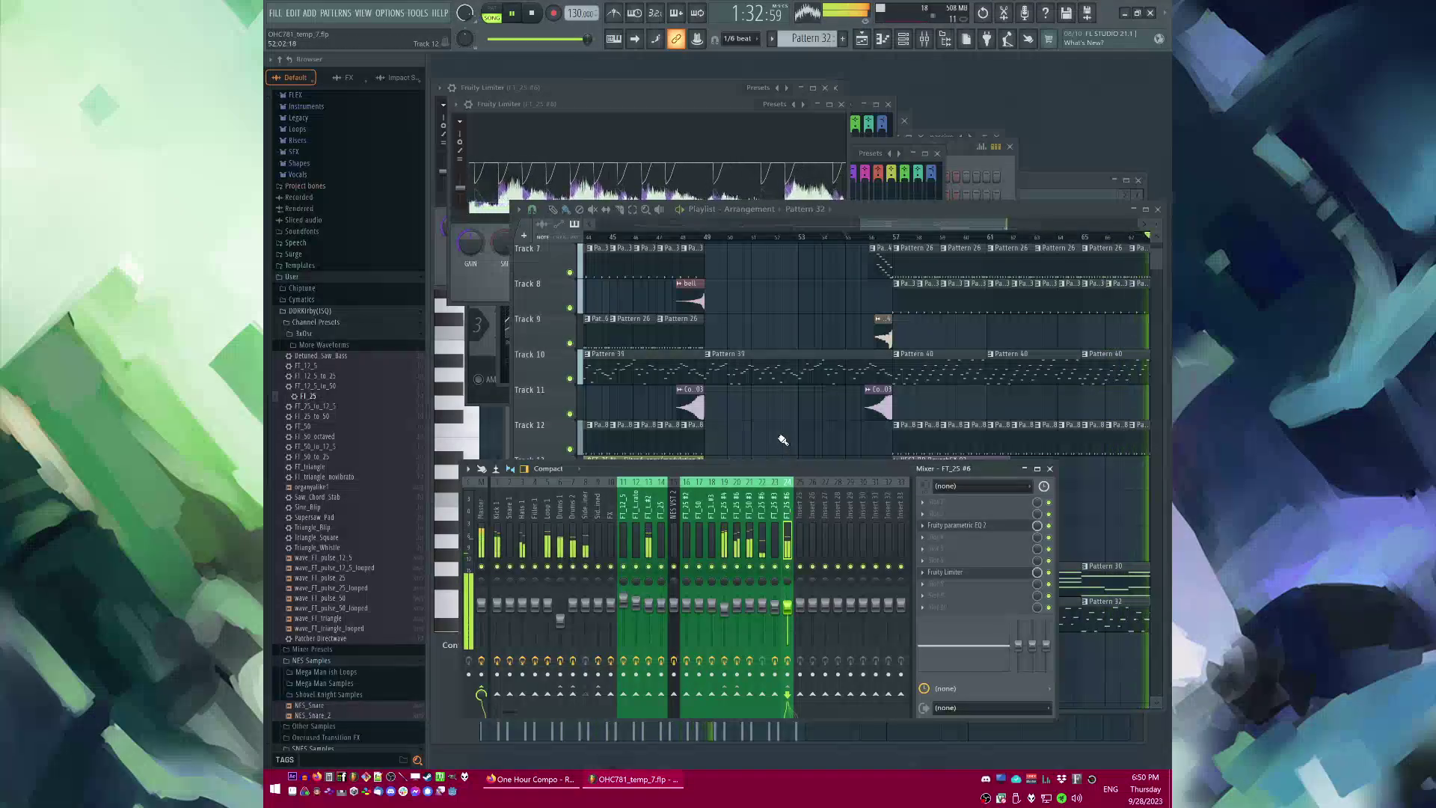
Step: Select the intro's Pattern 8, 9 and 10 clips on Tracks 1 and 2 and delete the stray Pattern 8 clip at bar 73
key(F5)
scroll(787, 447, up, 4)
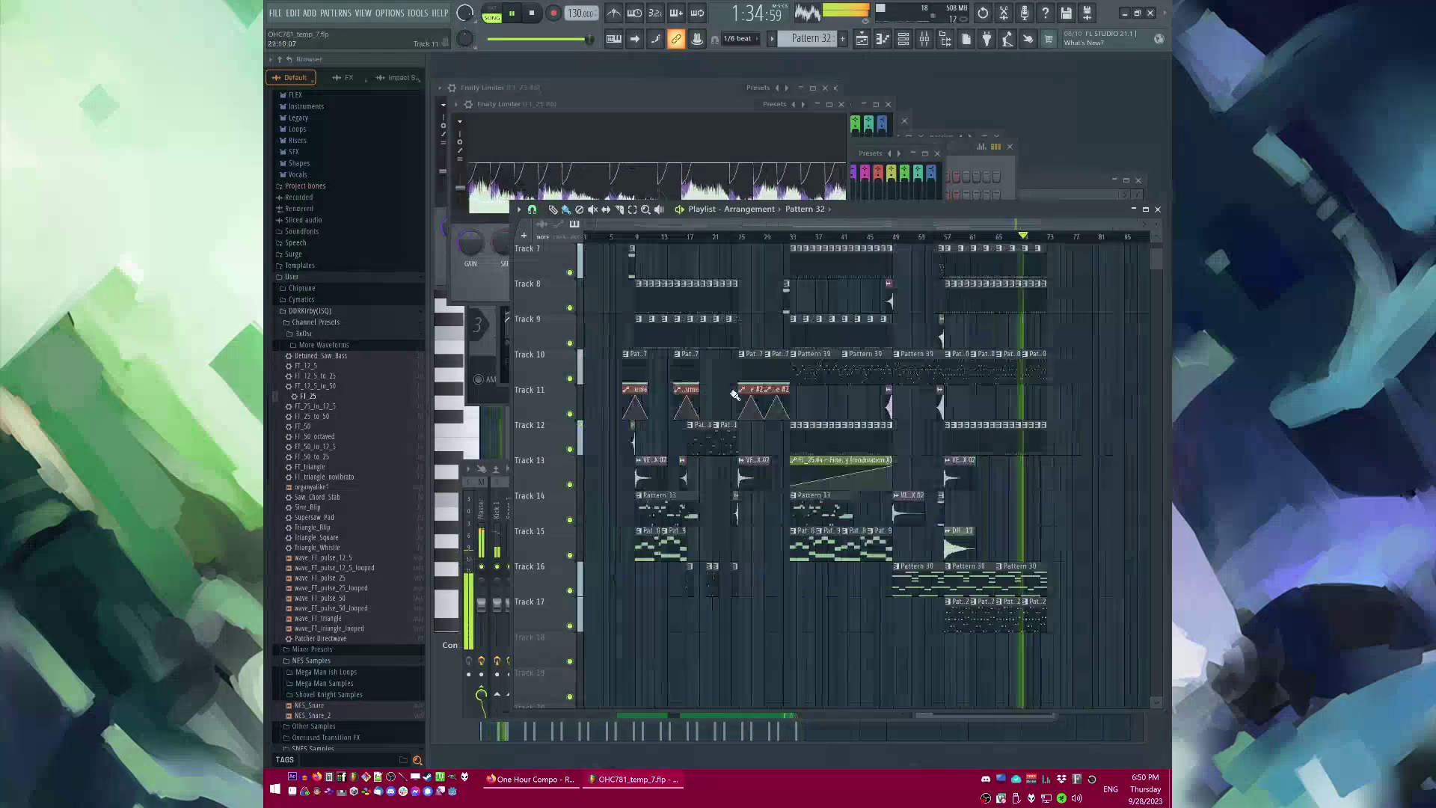
ctrl+scroll(1046, 426, down, 2)
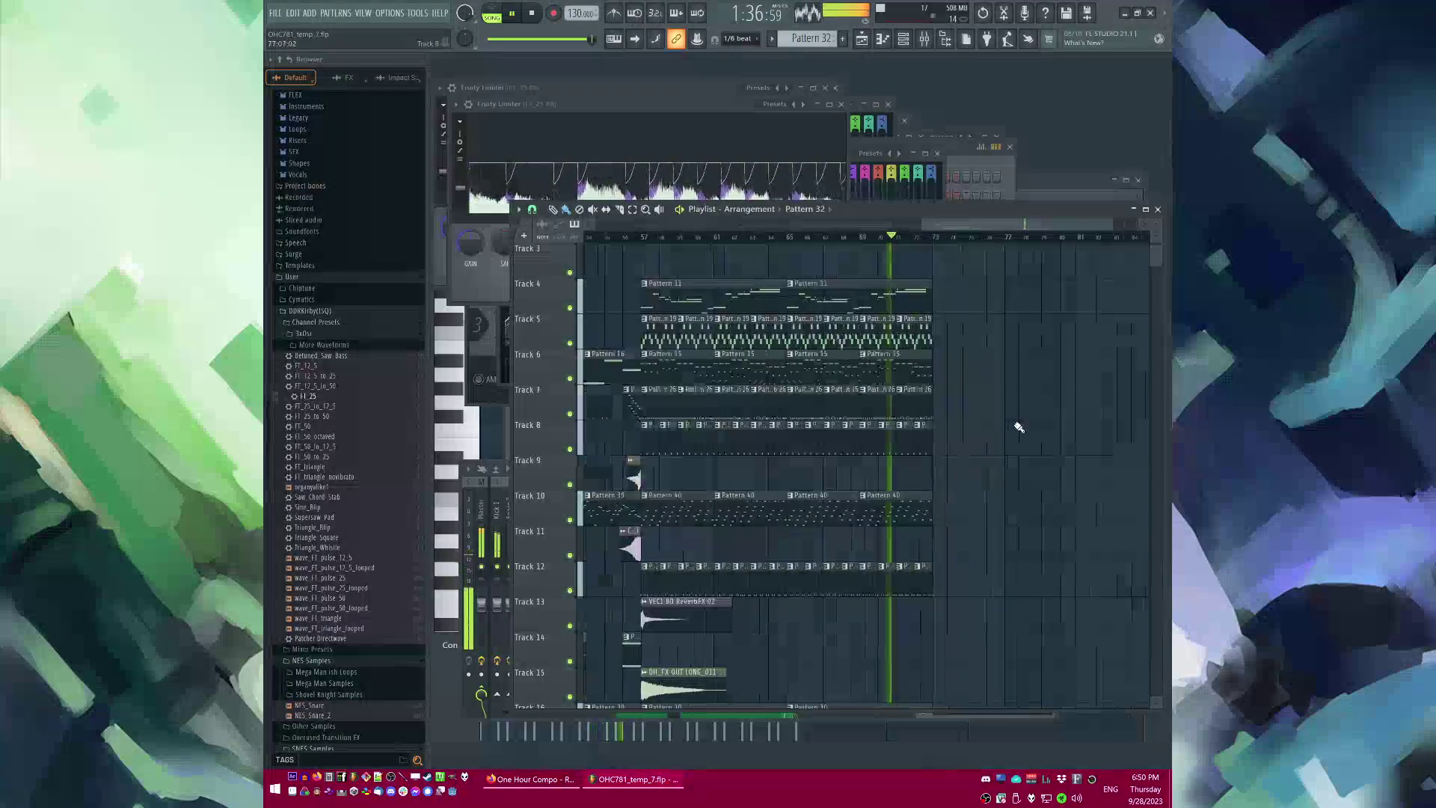
scroll(1015, 417, up, 2)
ctrl+scroll(1015, 417, down, 4)
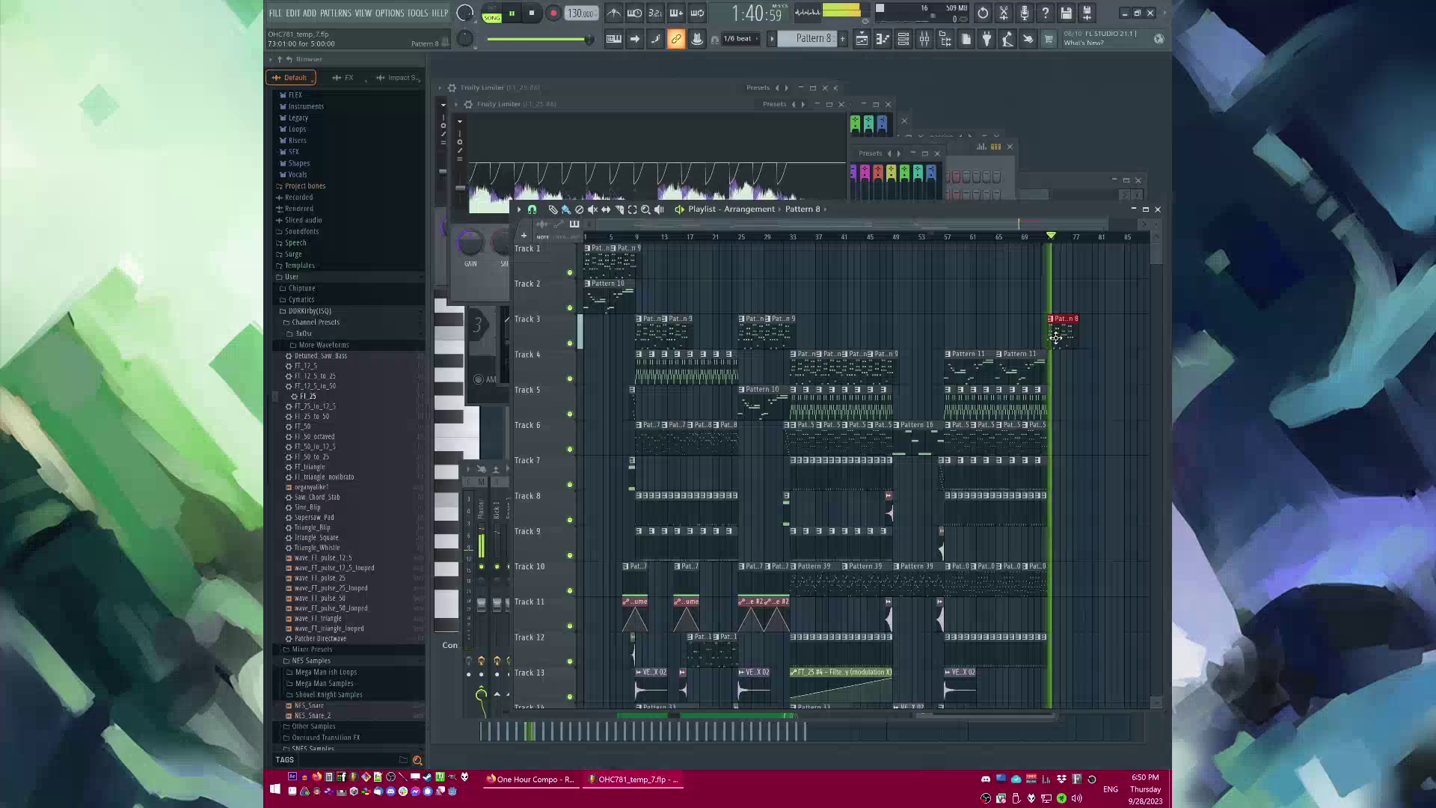
ctrl+scroll(1056, 338, down, 1)
ctrl+drag(702, 258, 596, 298)
ctrl+scroll(1043, 341, up, 4)
right_click(1050, 344)
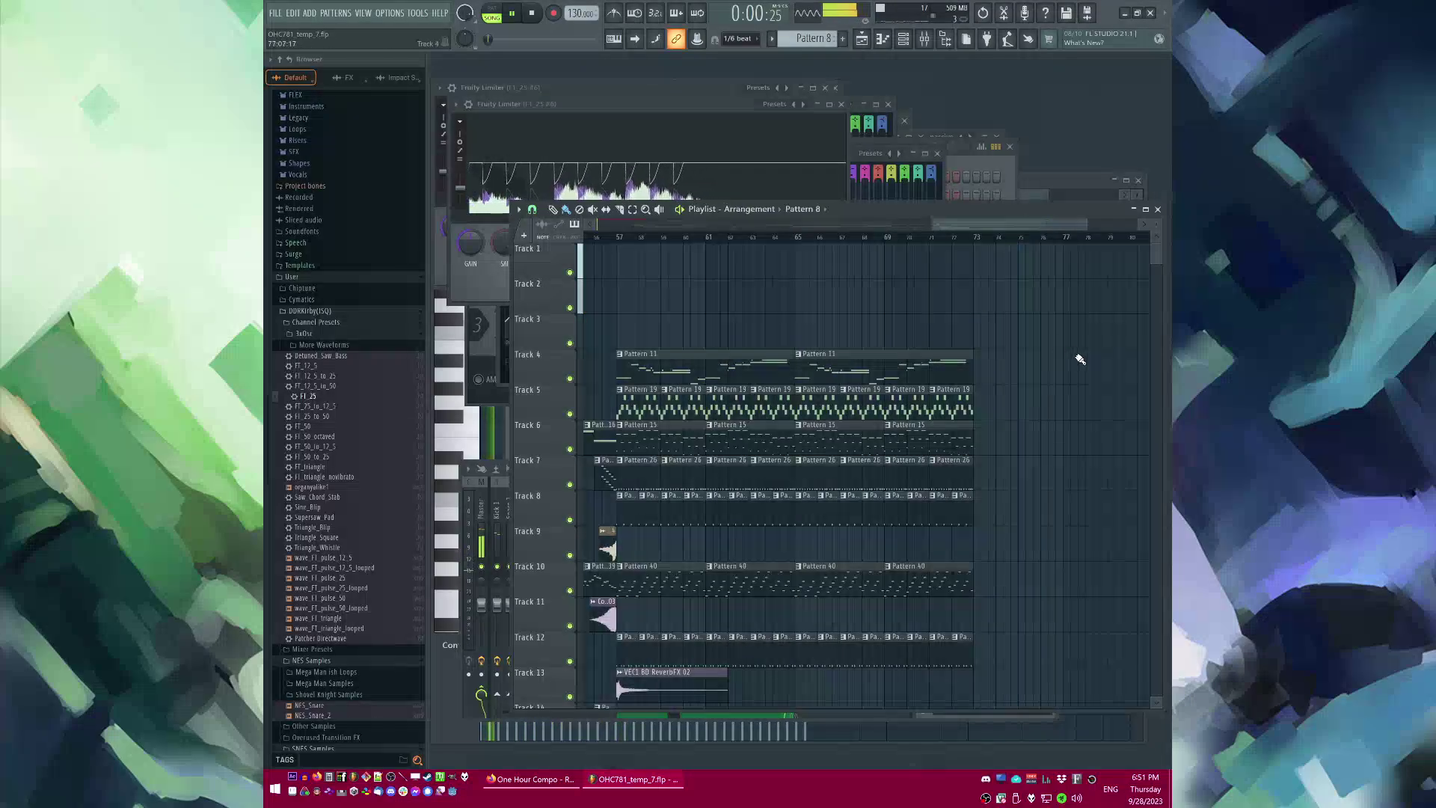
Step: Paste the intro's Pattern 8, 9 and 10 clips at bar 73 on Tracks 3 and 4, and play from just before them
ctrl+scroll(1077, 359, up, 5)
key(ctrl+v)
ctrl+scroll(761, 291, down, 3)
drag(743, 289, 817, 360)
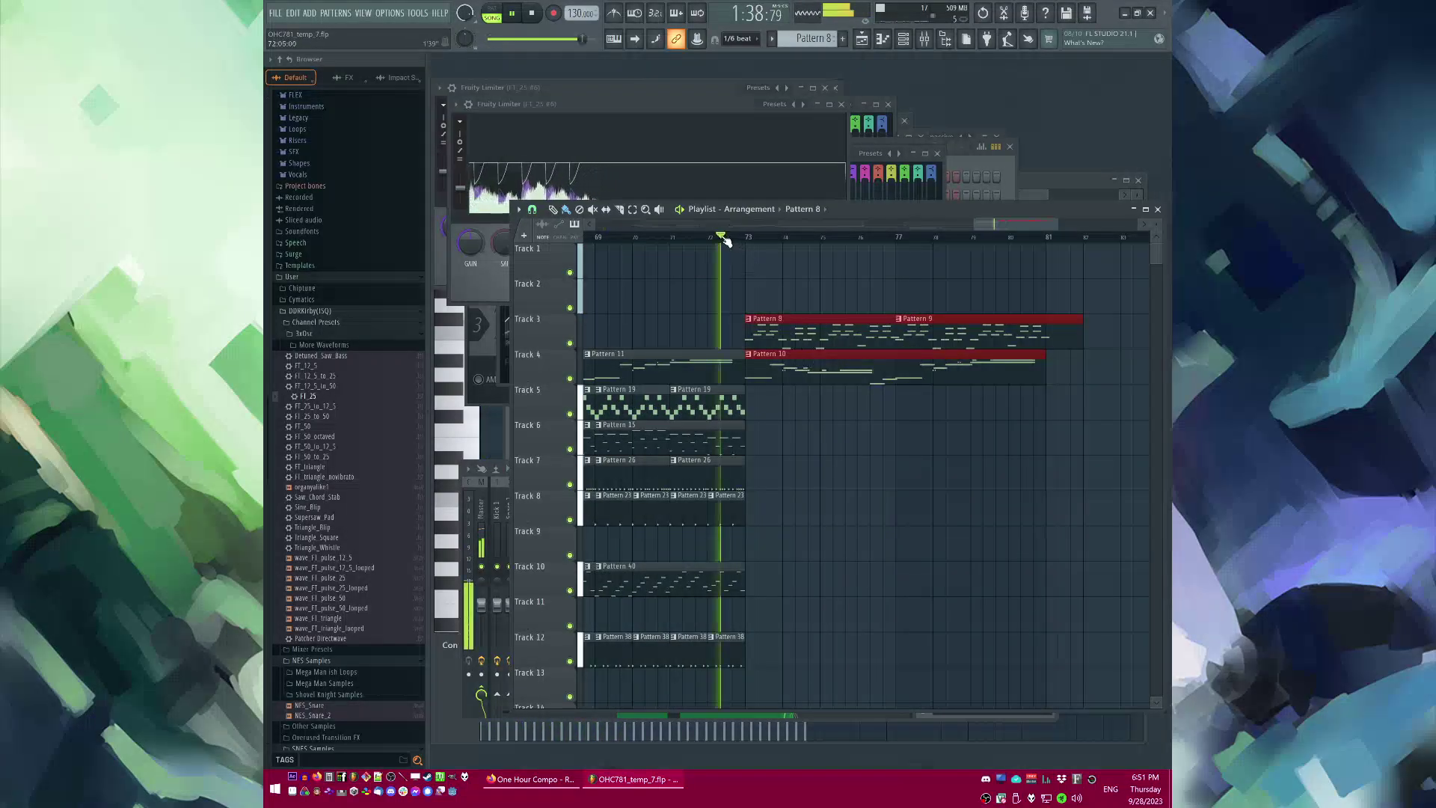
drag(724, 237, 710, 237)
ctrl+click(845, 307)
ctrl+scroll(1008, 337, down, 6)
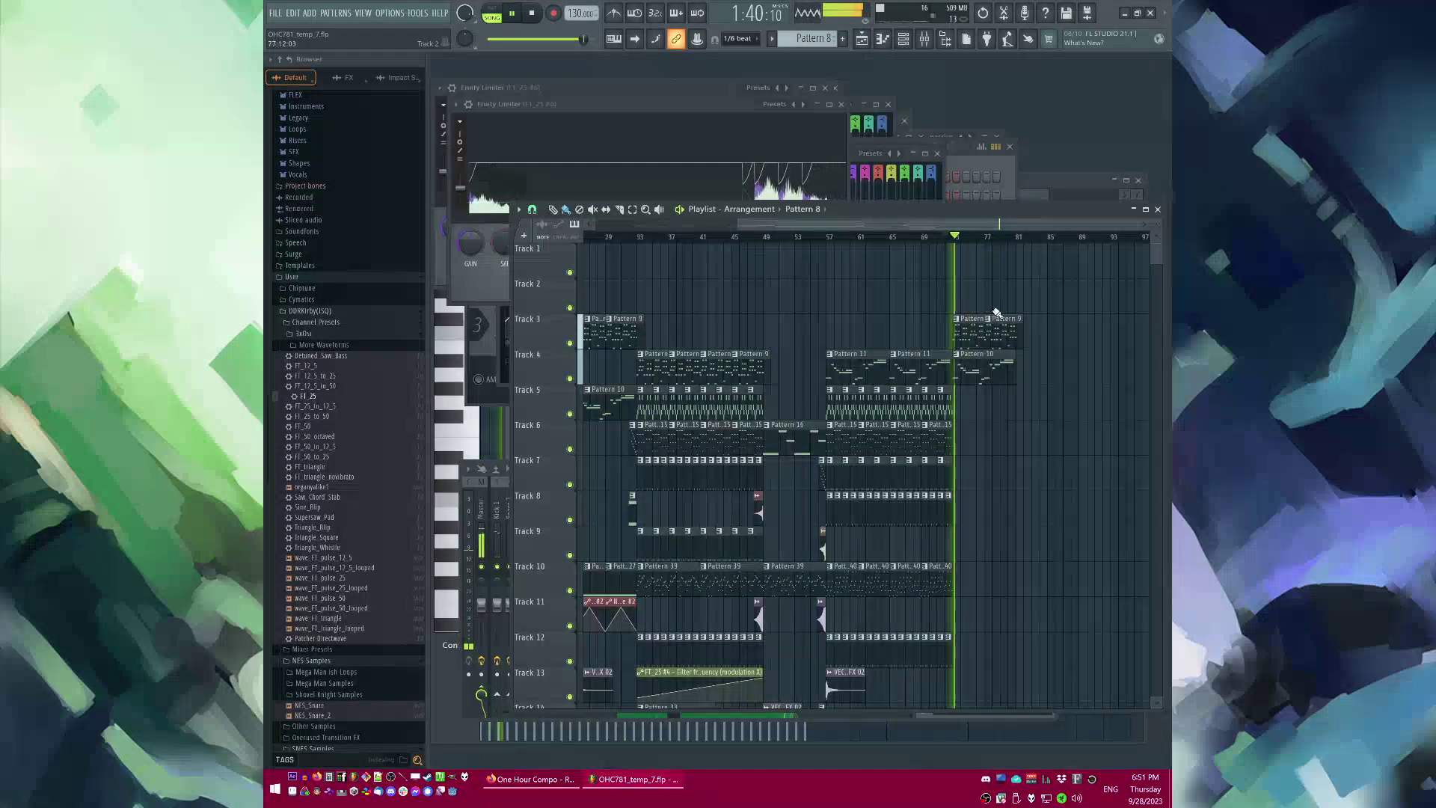
Step: Copy the two Pattern 27 clips and their NES VST 2 volume automation from bar 25 to bar 71 on Tracks 13 and 14, and play from there
ctrl+scroll(995, 315, up, 2)
ctrl+scroll(987, 321, down, 2)
scroll(969, 335, down, 3)
ctrl+scroll(957, 340, down, 1)
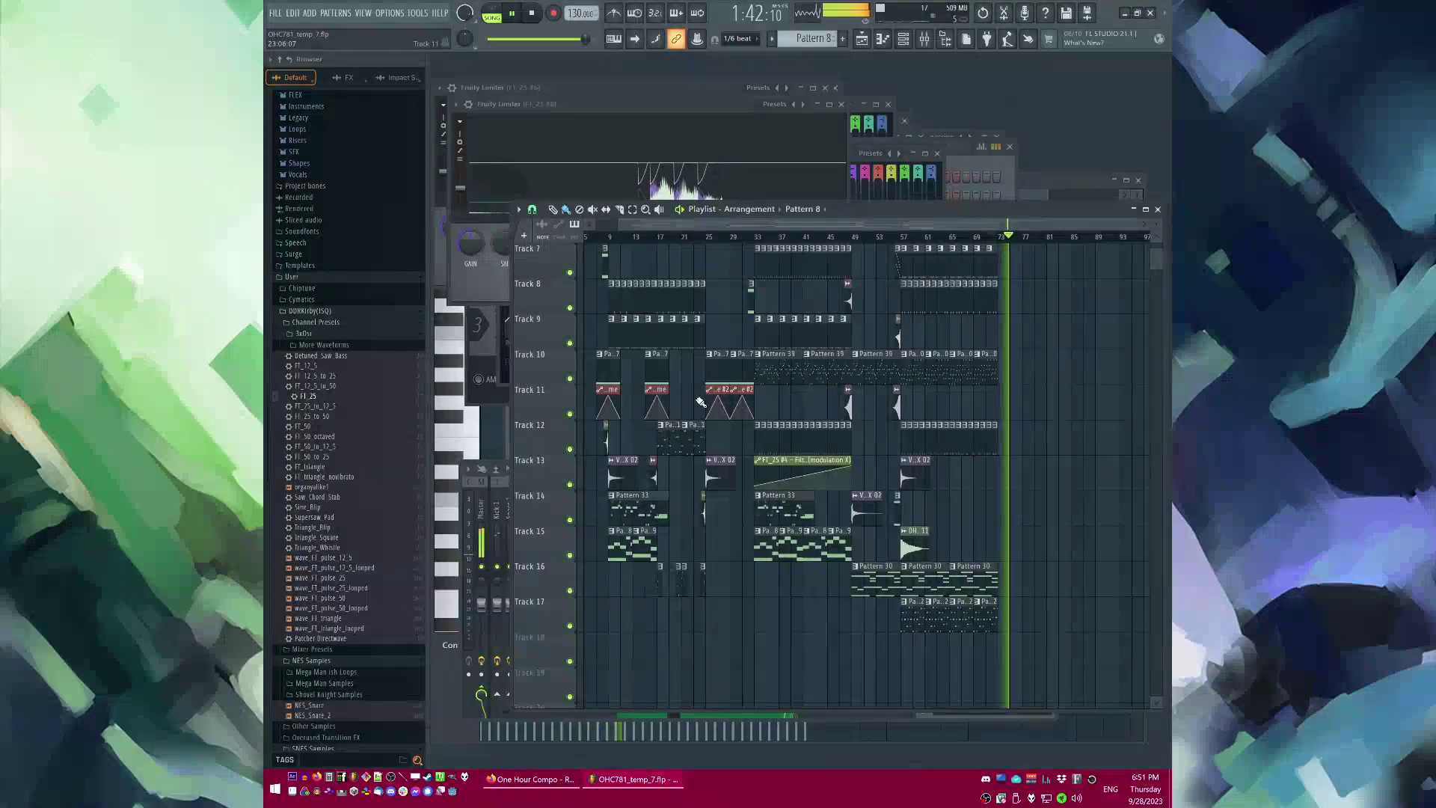
drag(699, 402, 740, 374)
ctrl+scroll(1066, 383, up, 6)
key(ctrl+v)
ctrl+scroll(1021, 375, down, 2)
drag(937, 380, 827, 488)
click(762, 237)
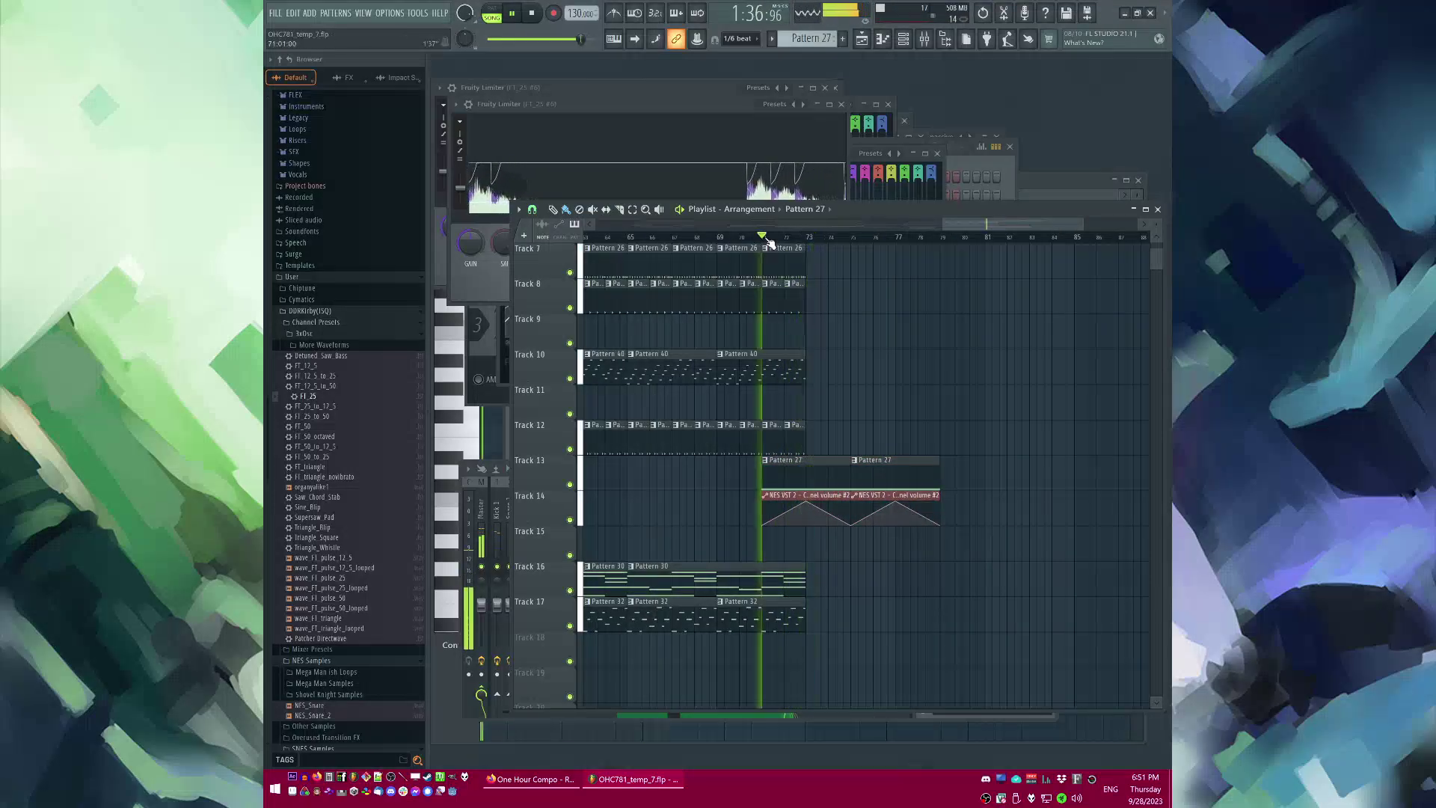
ctrl+scroll(913, 396, down, 2)
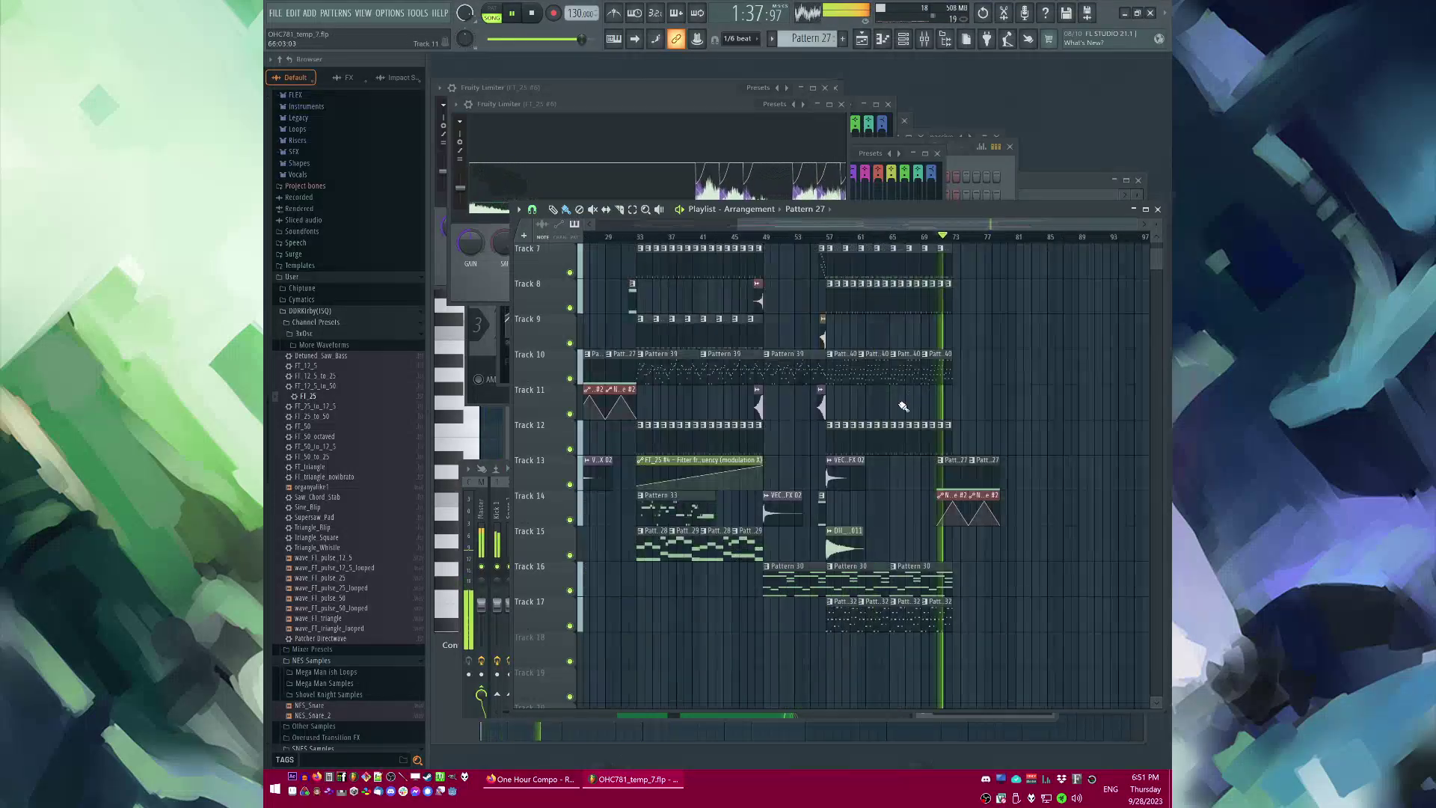
Step: Copy the transition effect clips around bar 57 on Tracks 9, 11 and 15 and paste them around bar 73
click(821, 404)
ctrl+shift+click(822, 336)
ctrl+shift+click(854, 546)
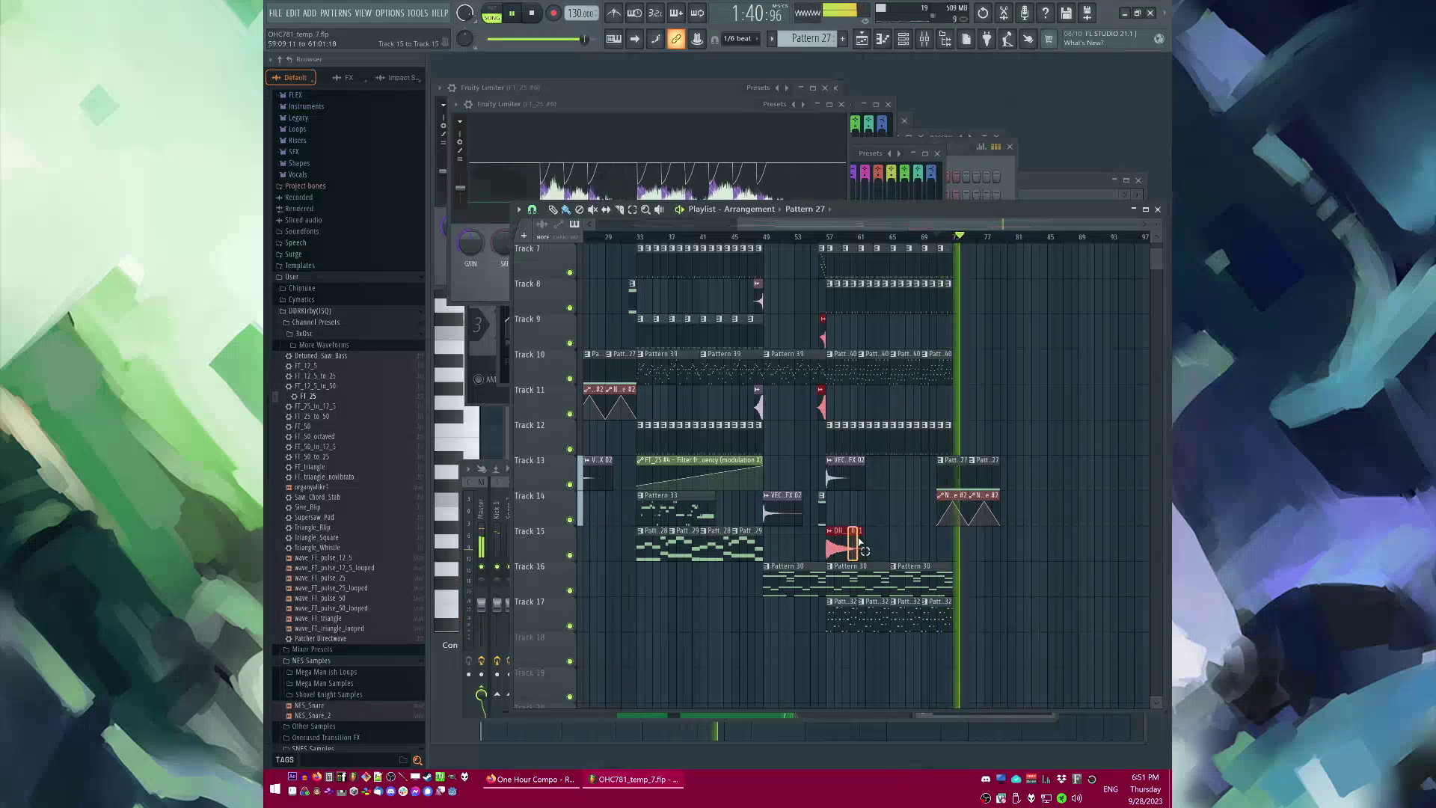
key(ctrl+c)
ctrl+scroll(1035, 375, up, 6)
key(ctrl+v)
ctrl+scroll(1020, 374, down, 3)
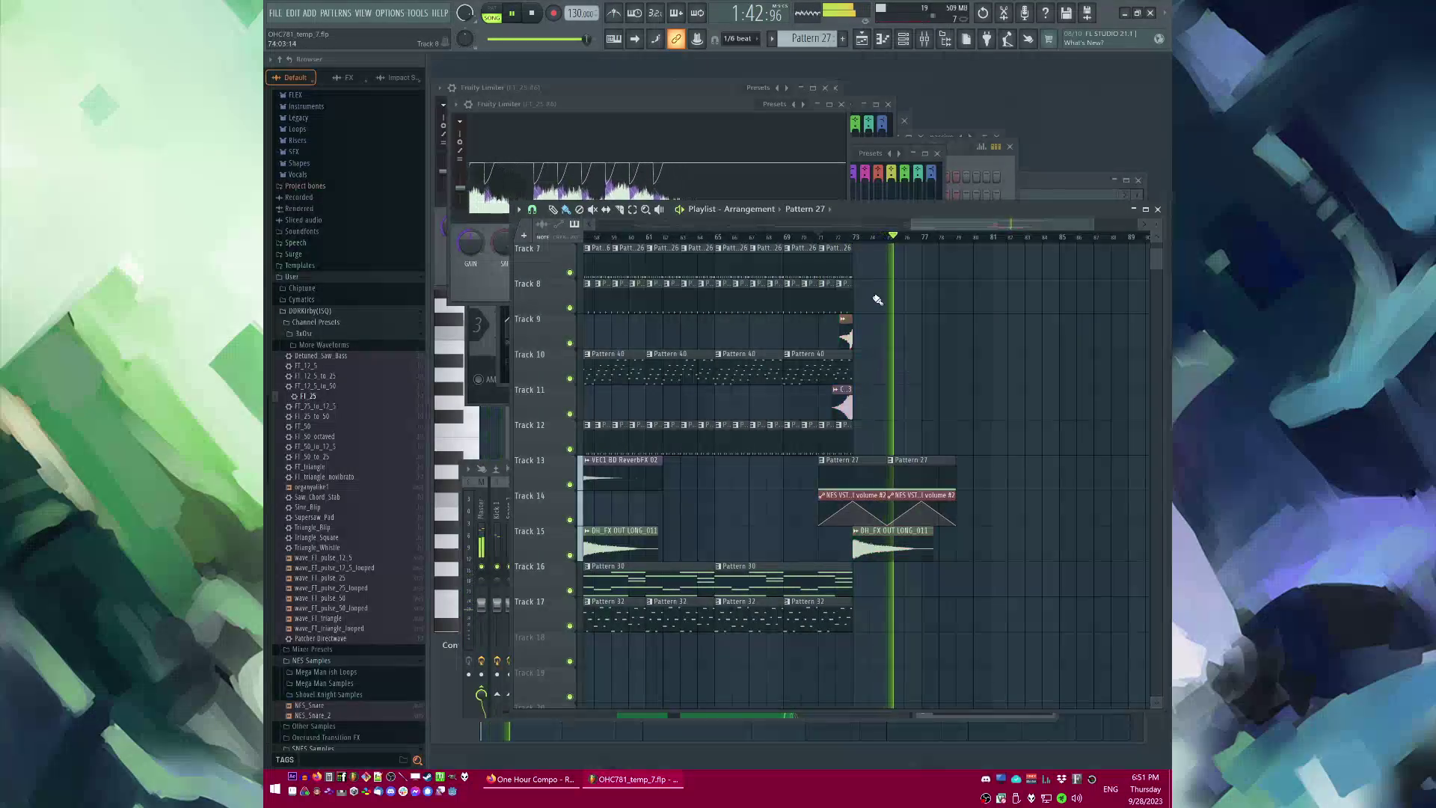
Step: Replace the pasted Track 15 effect clip at bar 73 with DH_FX OUT LONG_003, replay the transition and save the project
click(838, 237)
right_click(867, 531)
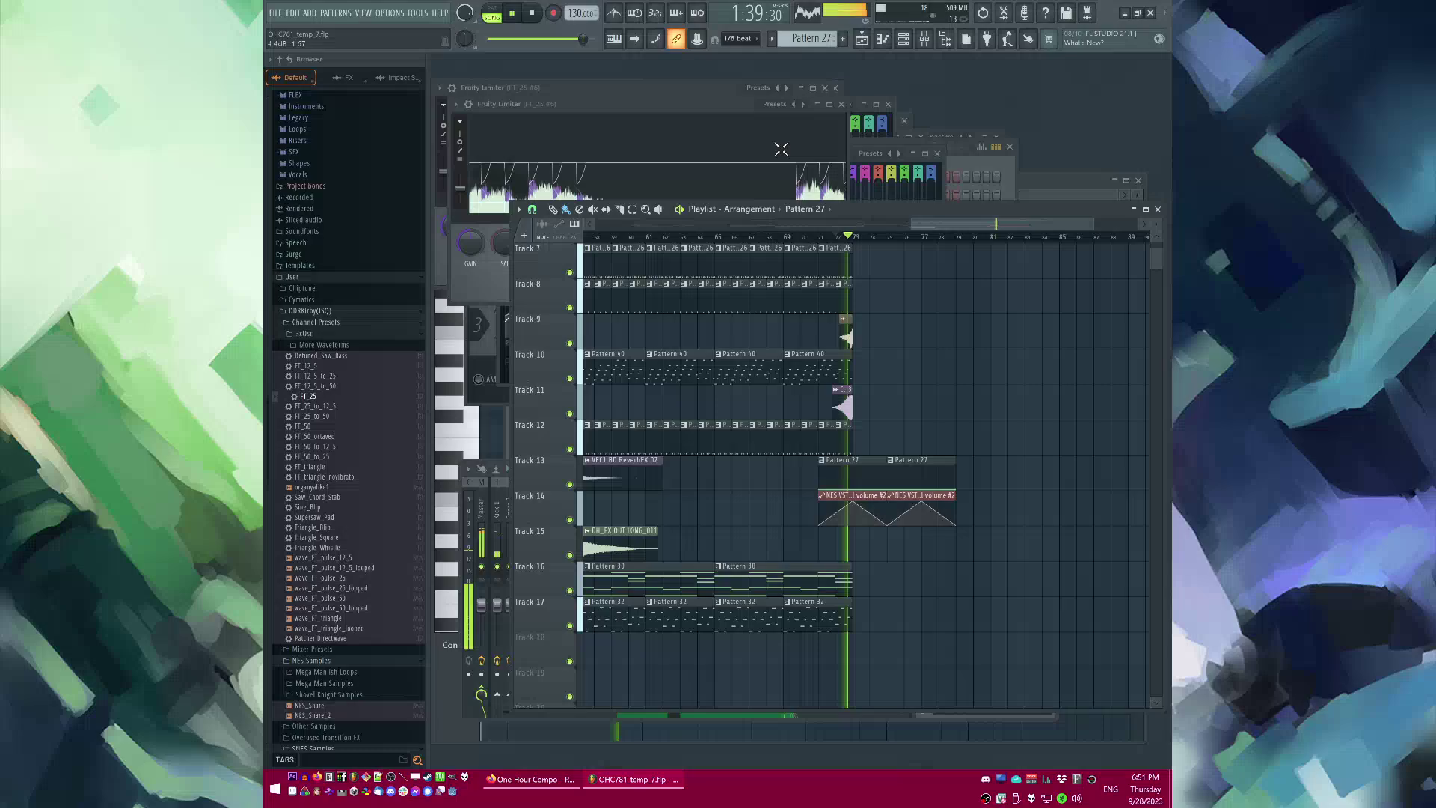
click(829, 210)
click(857, 193)
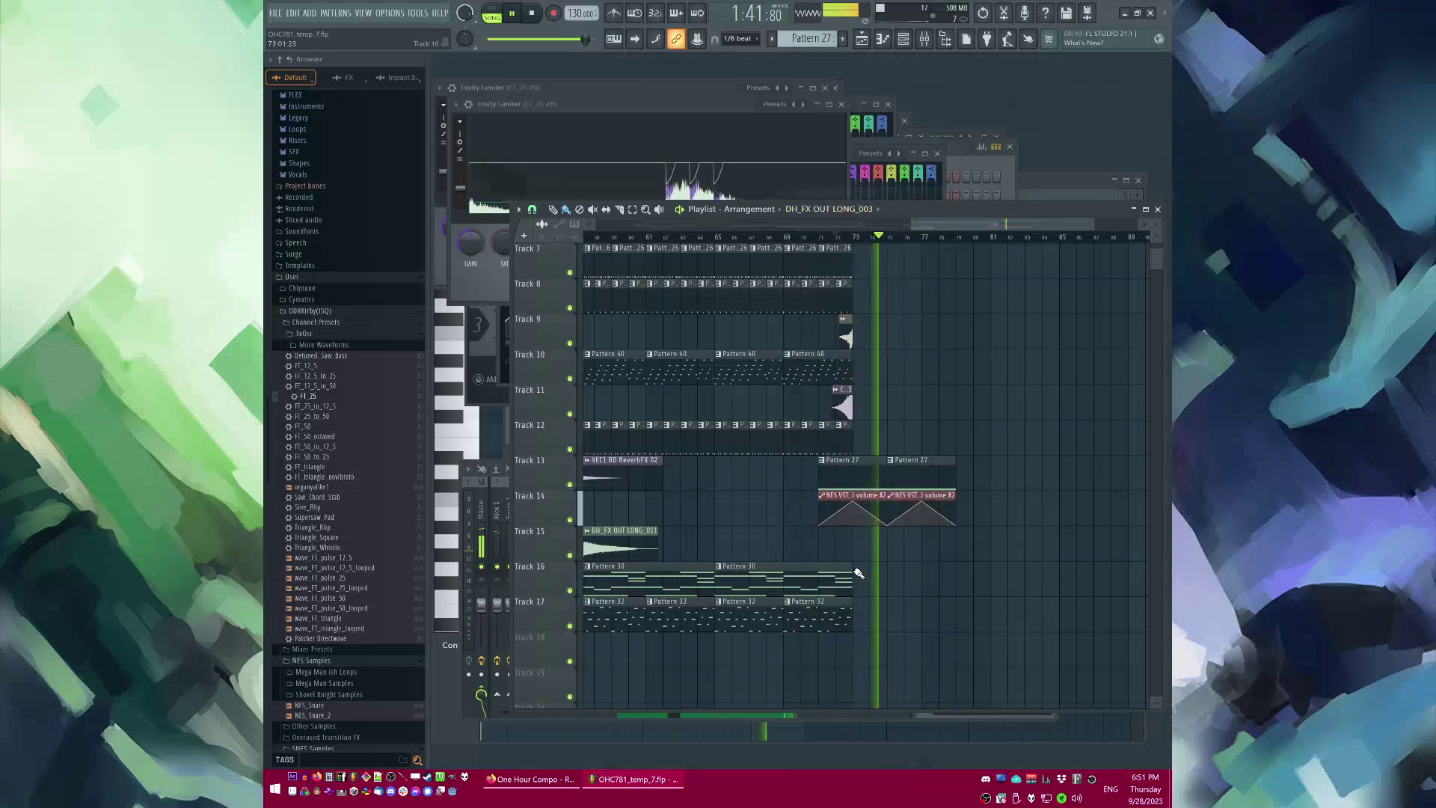
click(856, 544)
click(839, 238)
scroll(978, 343, up, 3)
key(ctrl+s)
scroll(979, 345, up, 5)
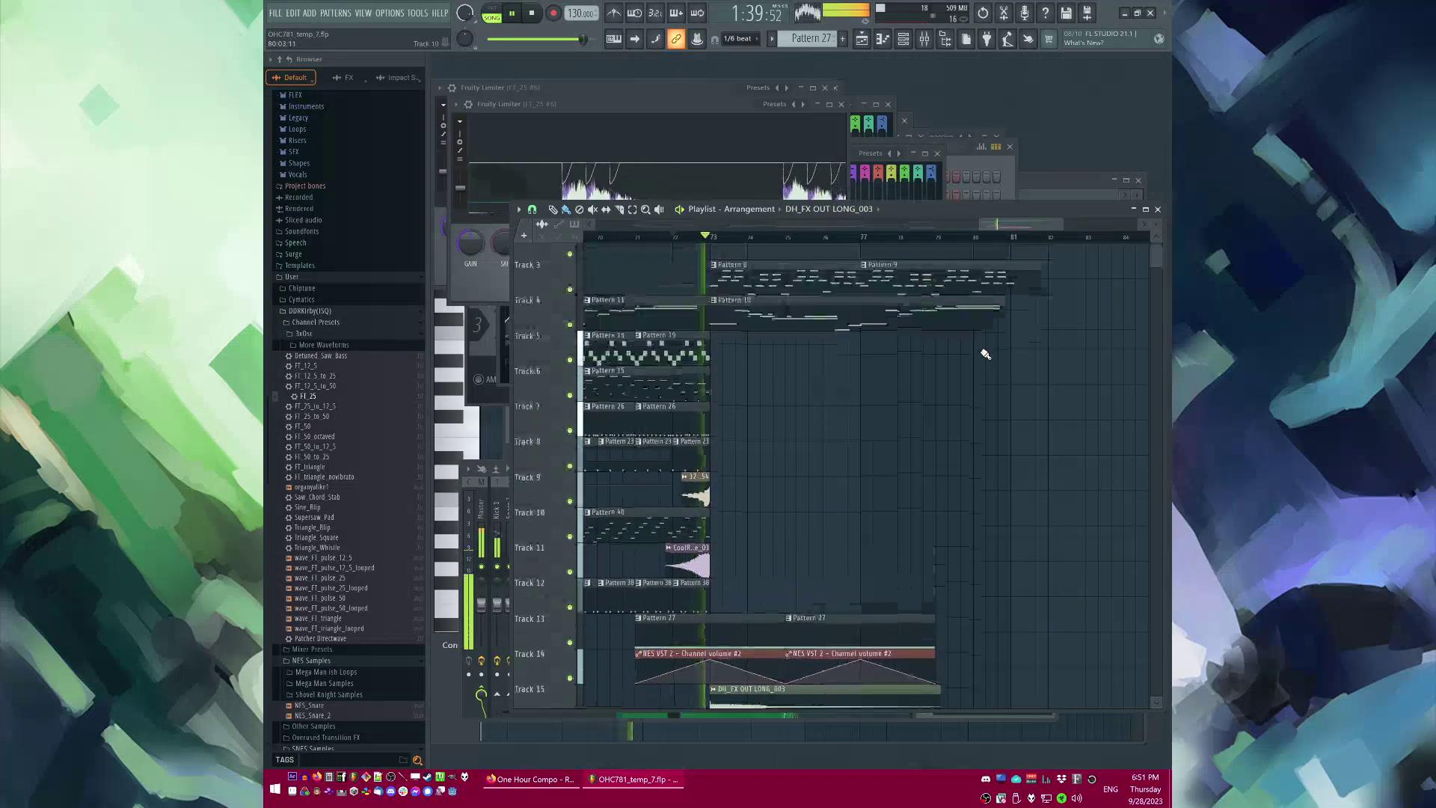
Step: Replay the transition into bar 73 and delete the sample clip on Track 9 just before it
scroll(965, 346, down, 2)
click(765, 240)
scroll(814, 441, down, 3)
scroll(818, 452, up, 3)
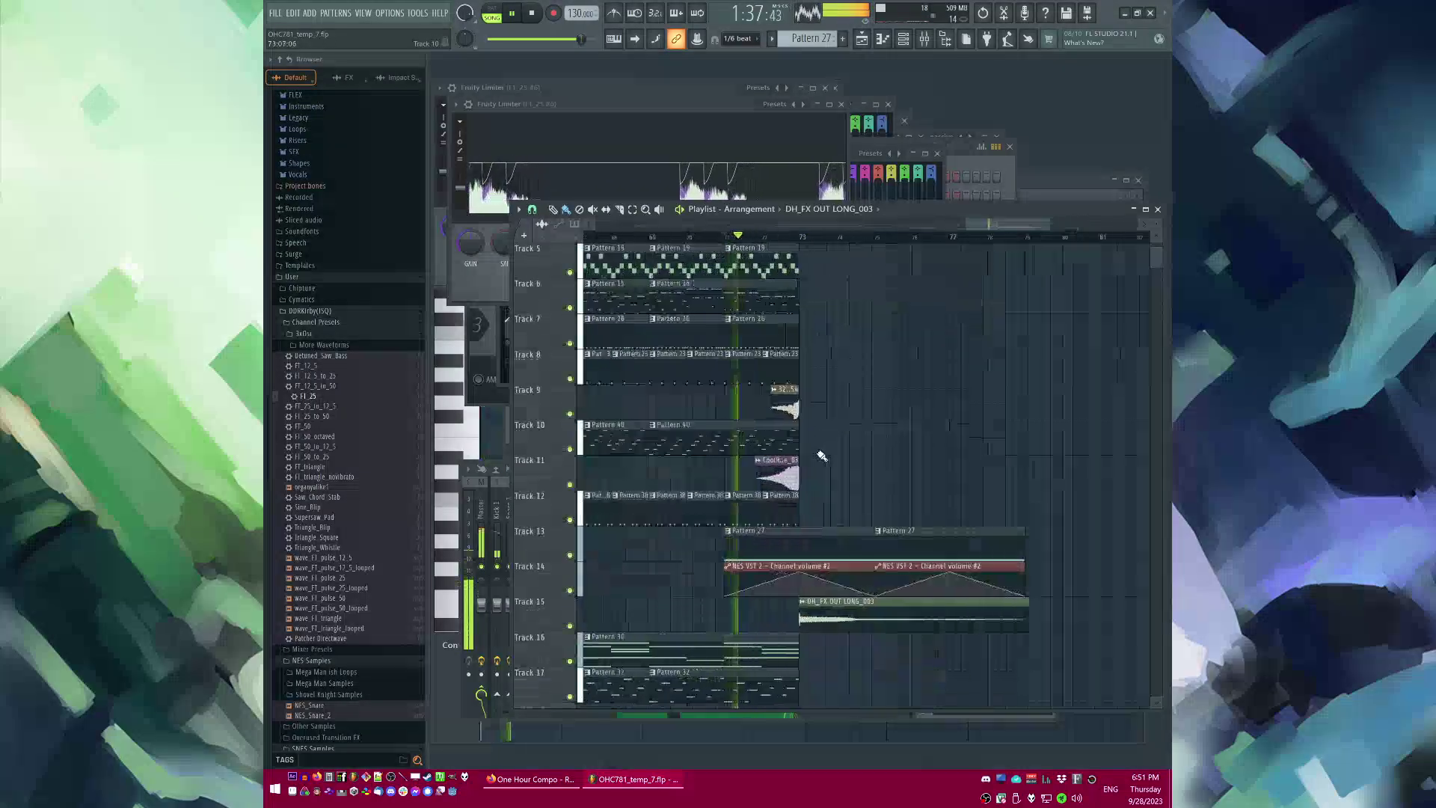
right_click(780, 401)
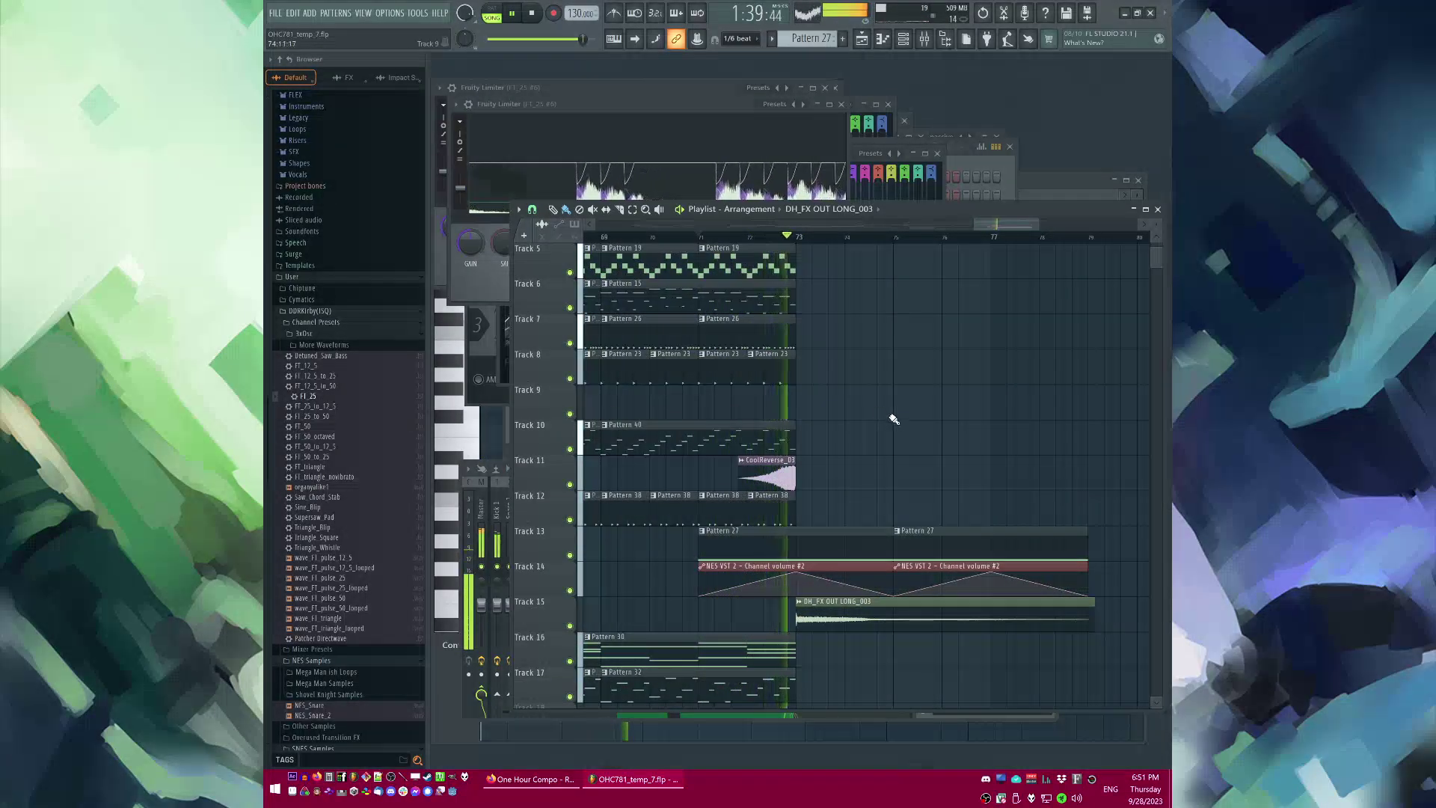
scroll(914, 425, up, 4)
scroll(899, 425, down, 2)
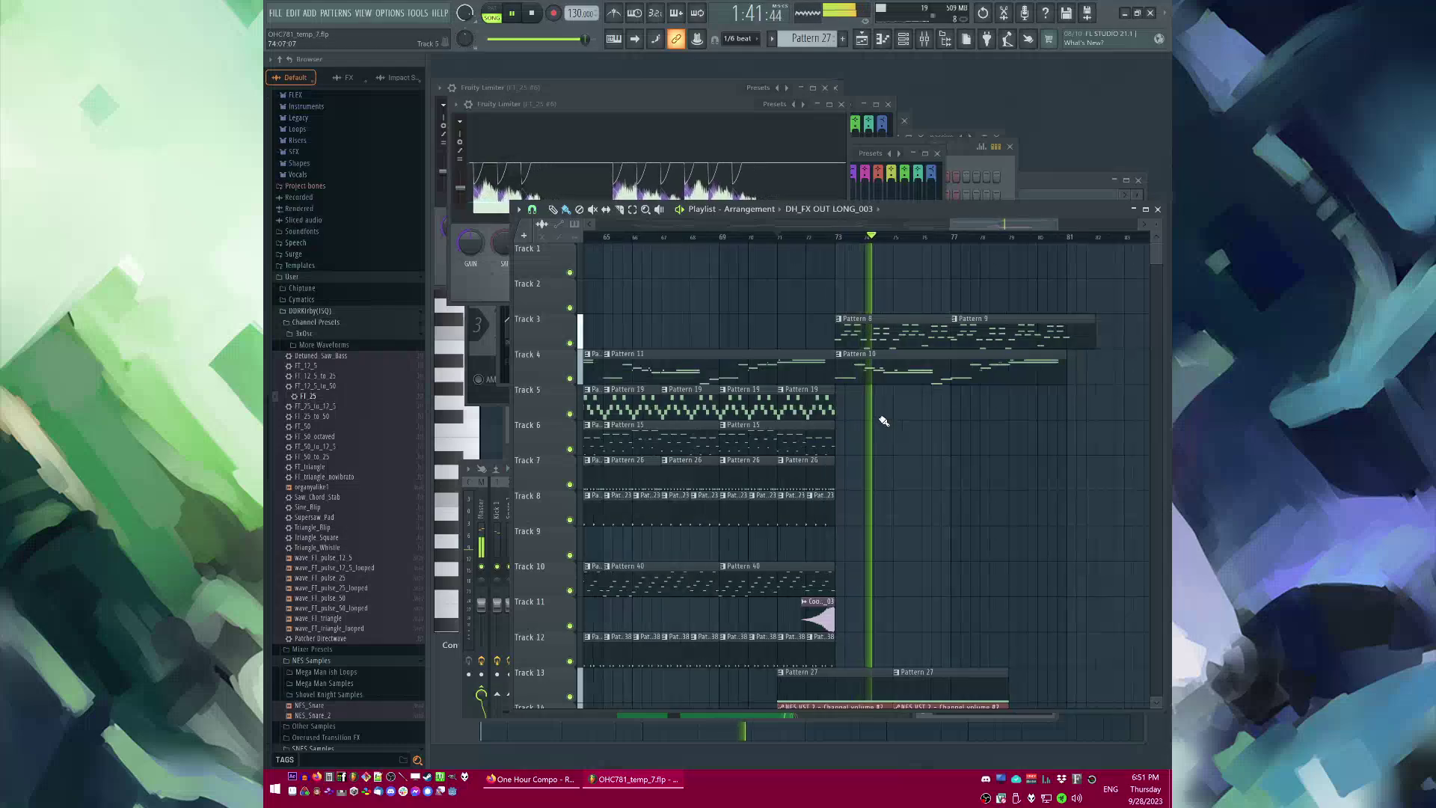
Step: Place a VEC1 BD ReverbFX 03 clip on Track 9 at bar 73 and play the song from just before it
scroll(821, 410, down, 4)
click(830, 209)
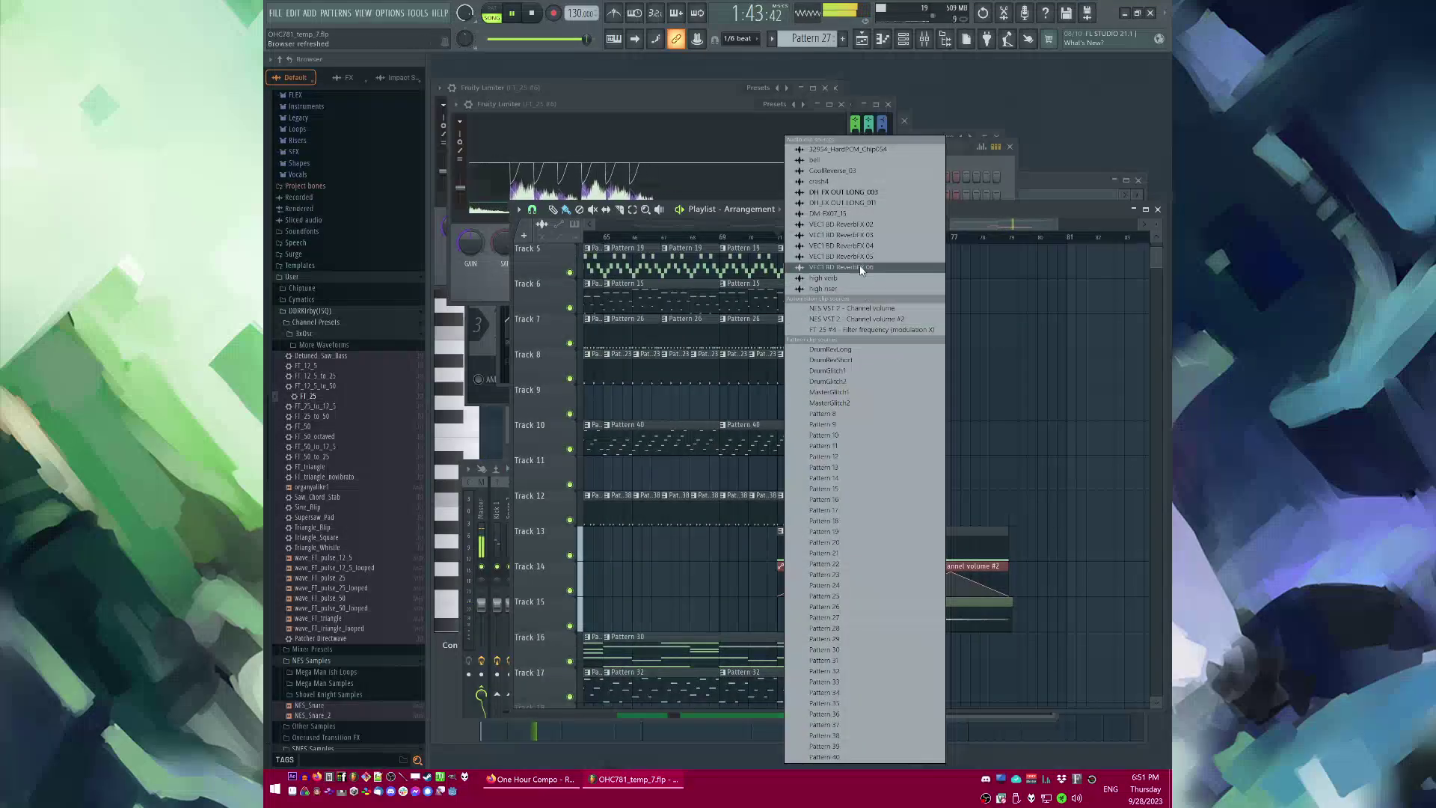
click(875, 235)
click(842, 396)
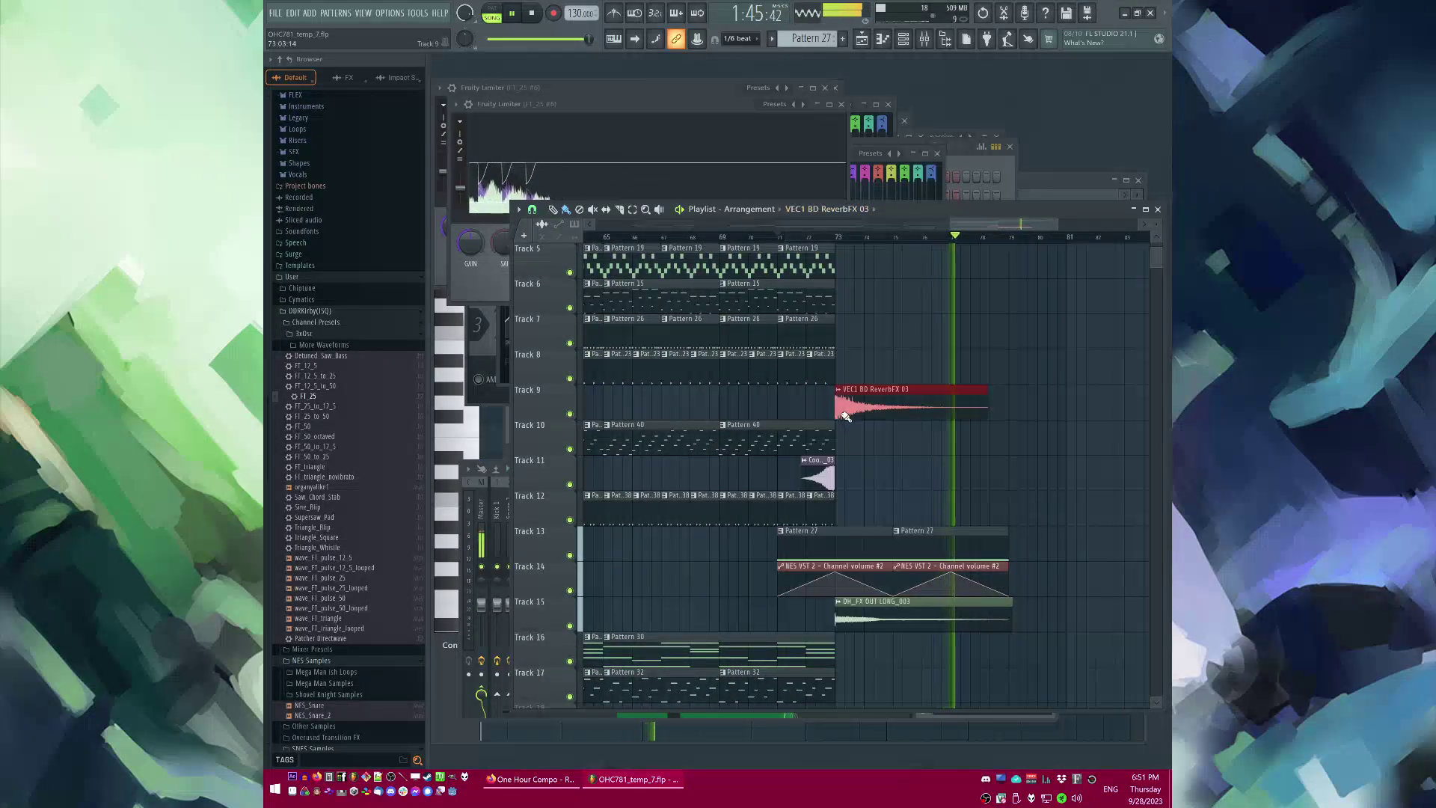
click(831, 238)
scroll(860, 381, up, 3)
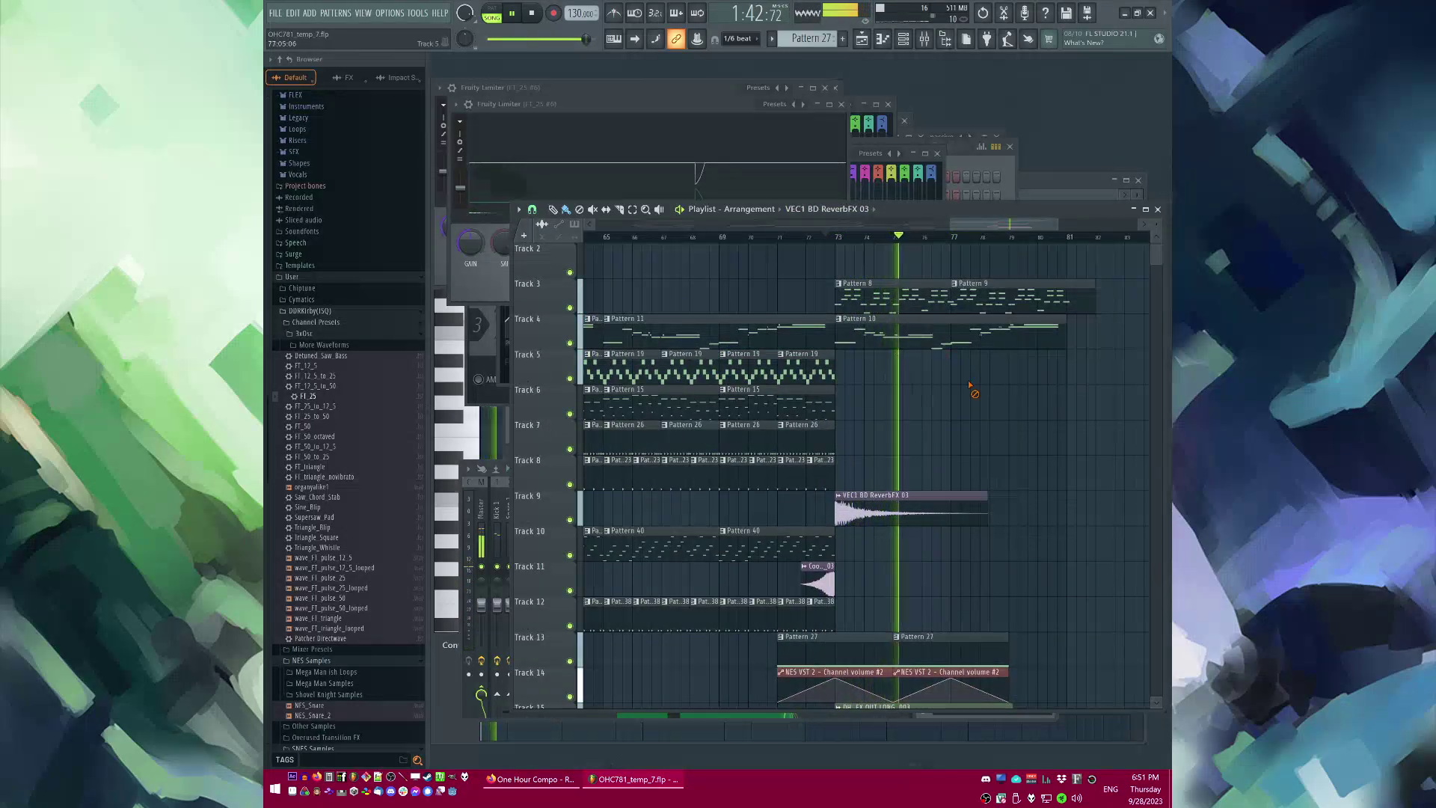
Step: Try duplicating the last Pattern 26 clips on Track 7 to bar 73
scroll(903, 418, down, 2)
drag(902, 418, 760, 446)
key(ctrl+b)
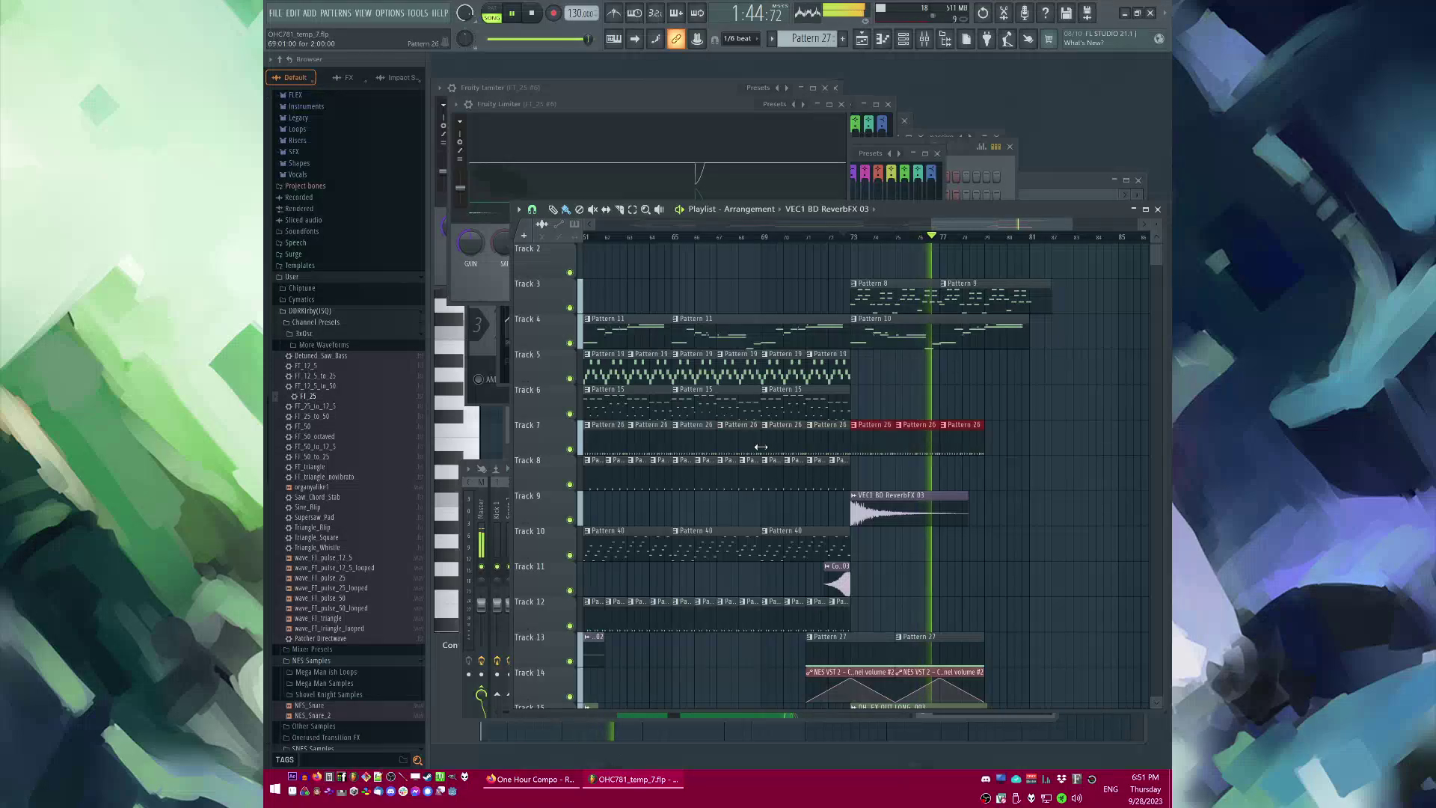
scroll(894, 411, down, 3)
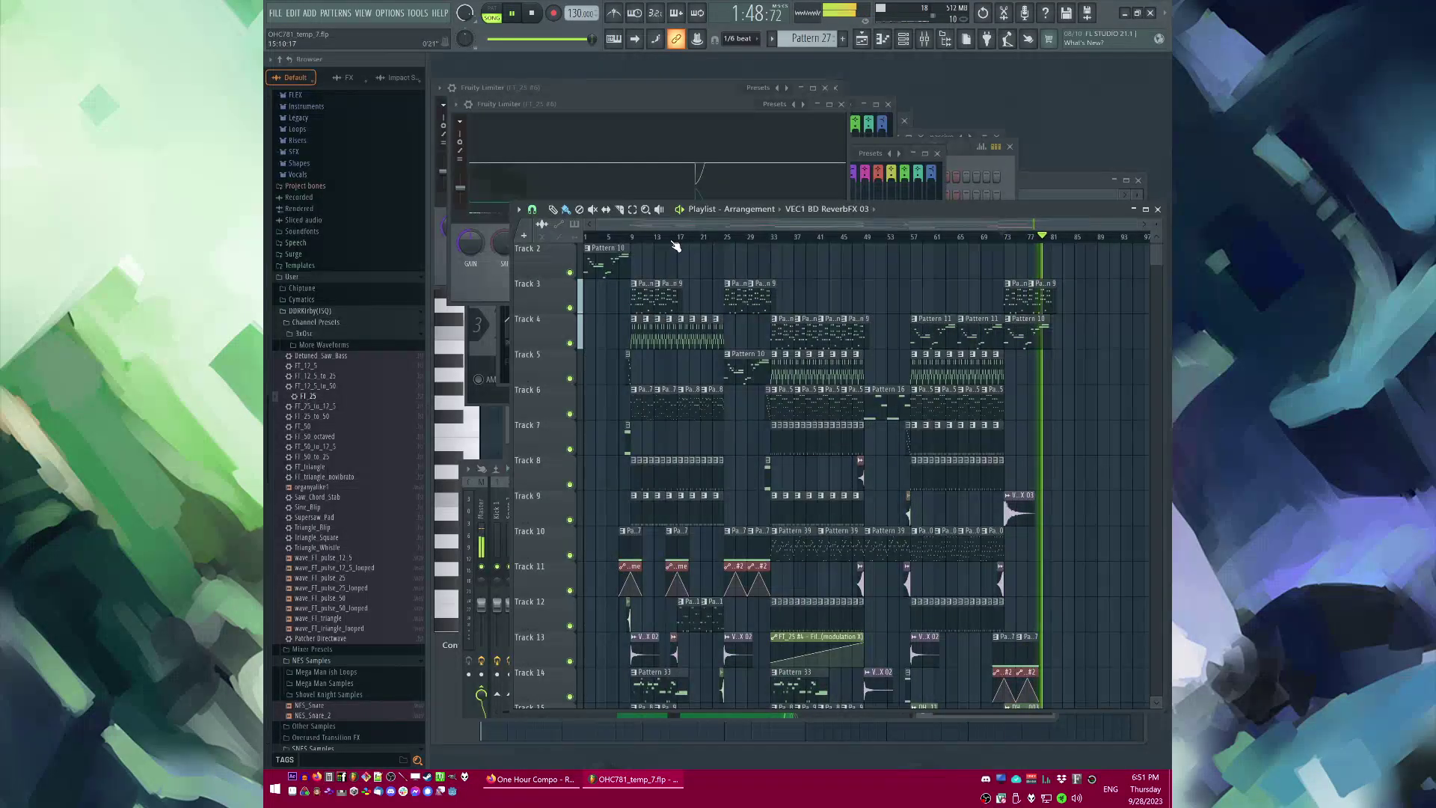
Step: Copy the section starting at bar 9 and paste its clips two tracks lower, with the section starting at bar 81
click(640, 237)
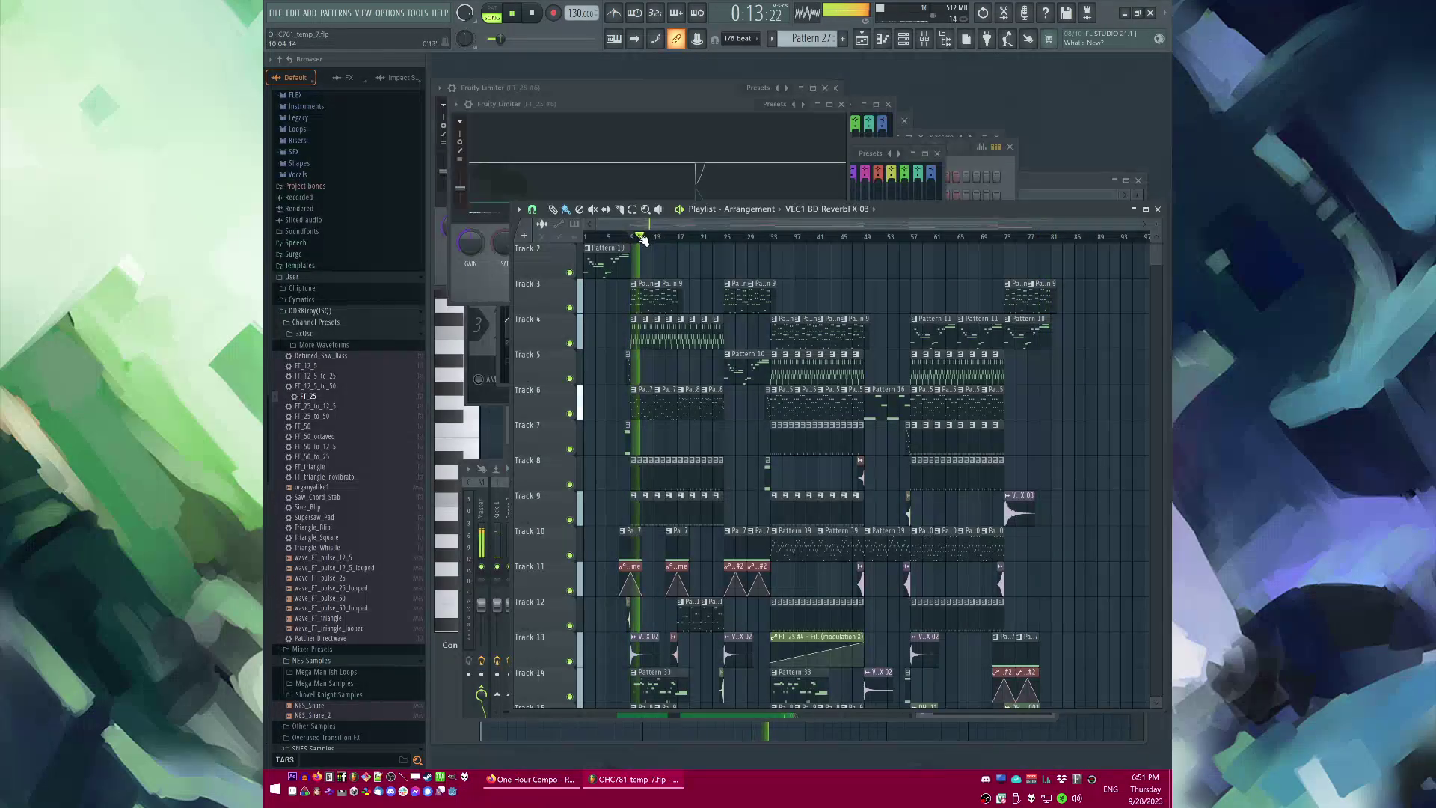
drag(640, 238, 688, 240)
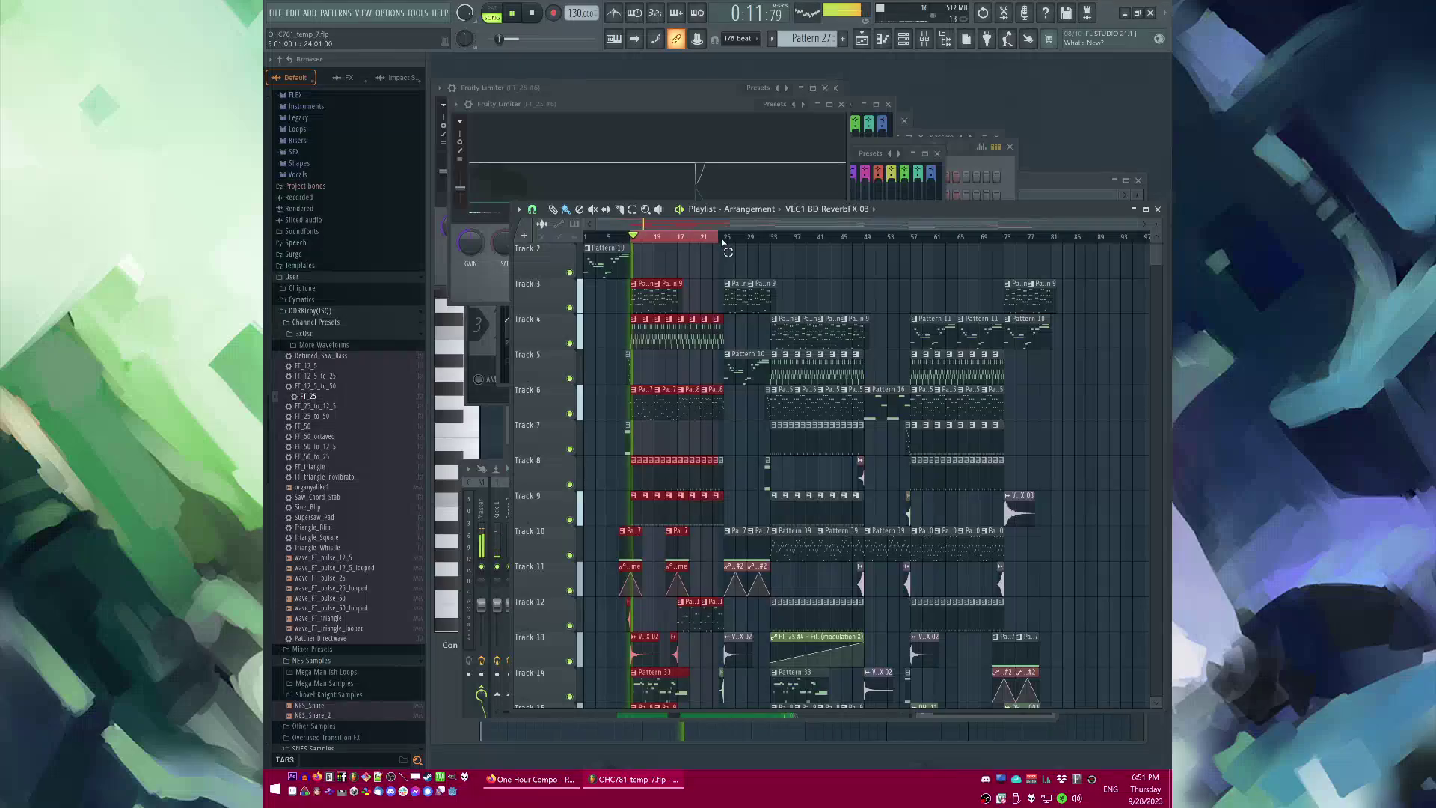
scroll(1093, 351, up, 8)
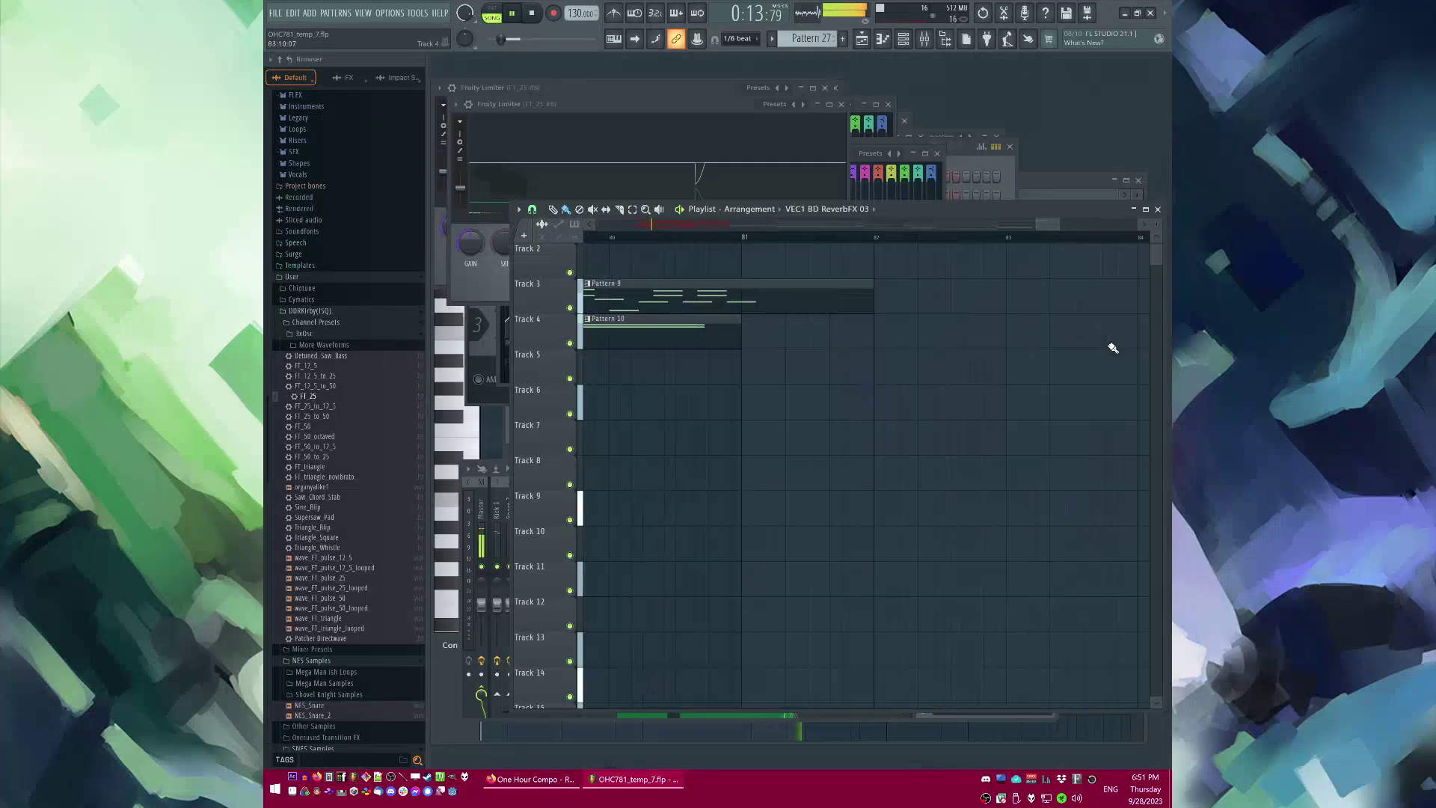
key(ctrl+v)
scroll(889, 314, down, 5)
drag(938, 301, 769, 646)
Step: Review the clips between bars 73 and 81 and the pasted section during playback, and save the project
scroll(769, 372, down, 3)
scroll(720, 272, up, 3)
scroll(719, 247, down, 3)
scroll(771, 401, down, 3)
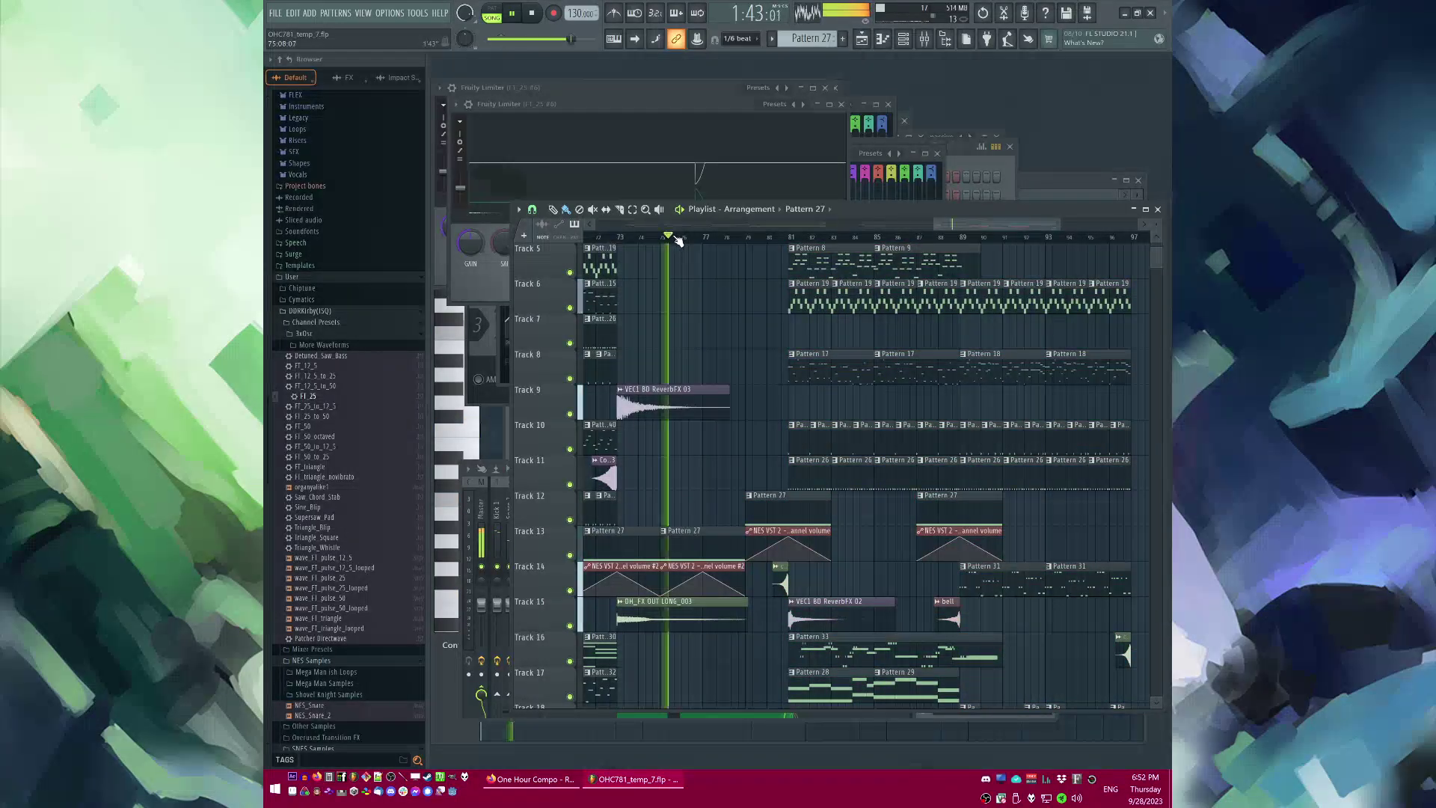
scroll(738, 301, up, 3)
scroll(853, 324, down, 2)
scroll(822, 356, up, 3)
key(ctrl+s)
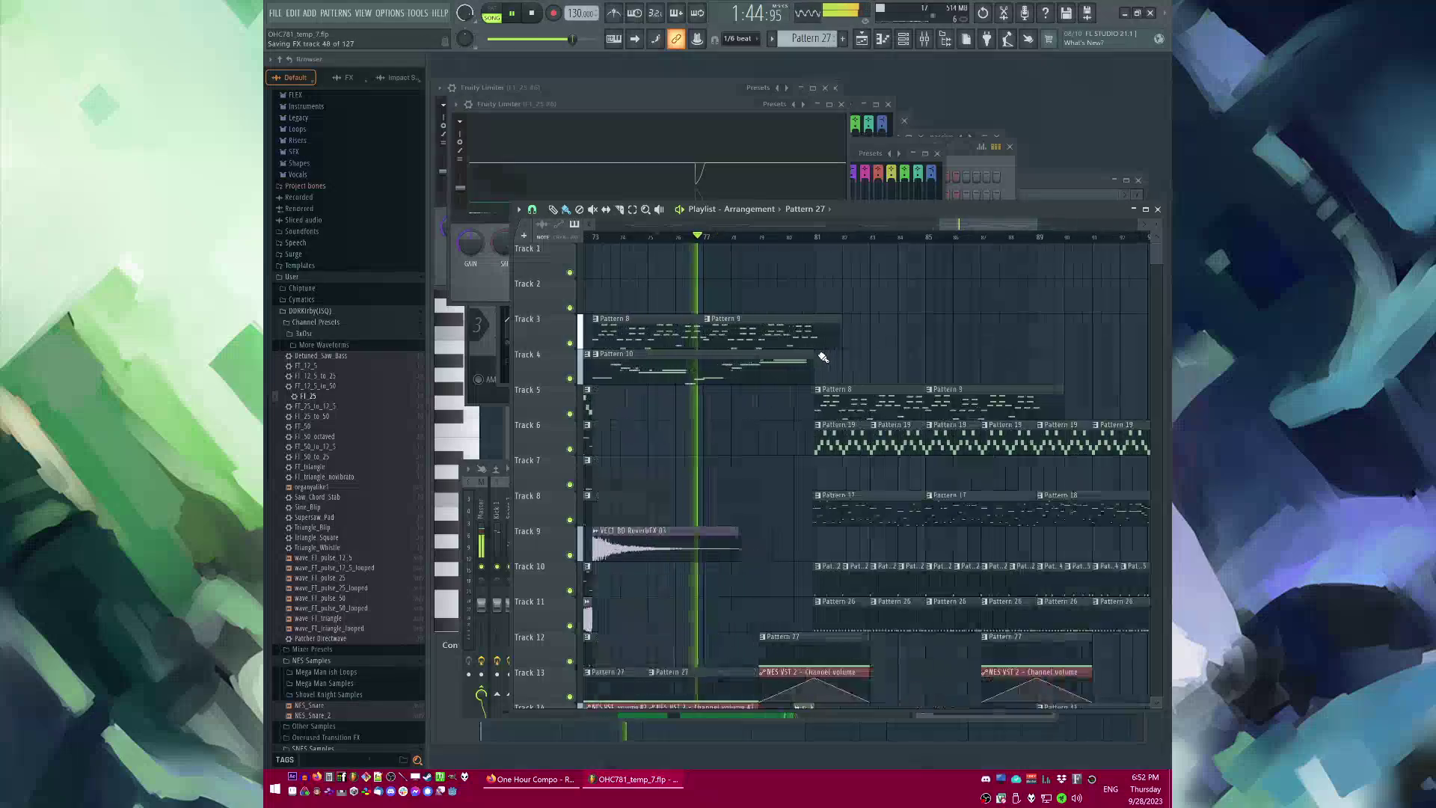
scroll(789, 395, down, 3)
scroll(794, 403, down, 3)
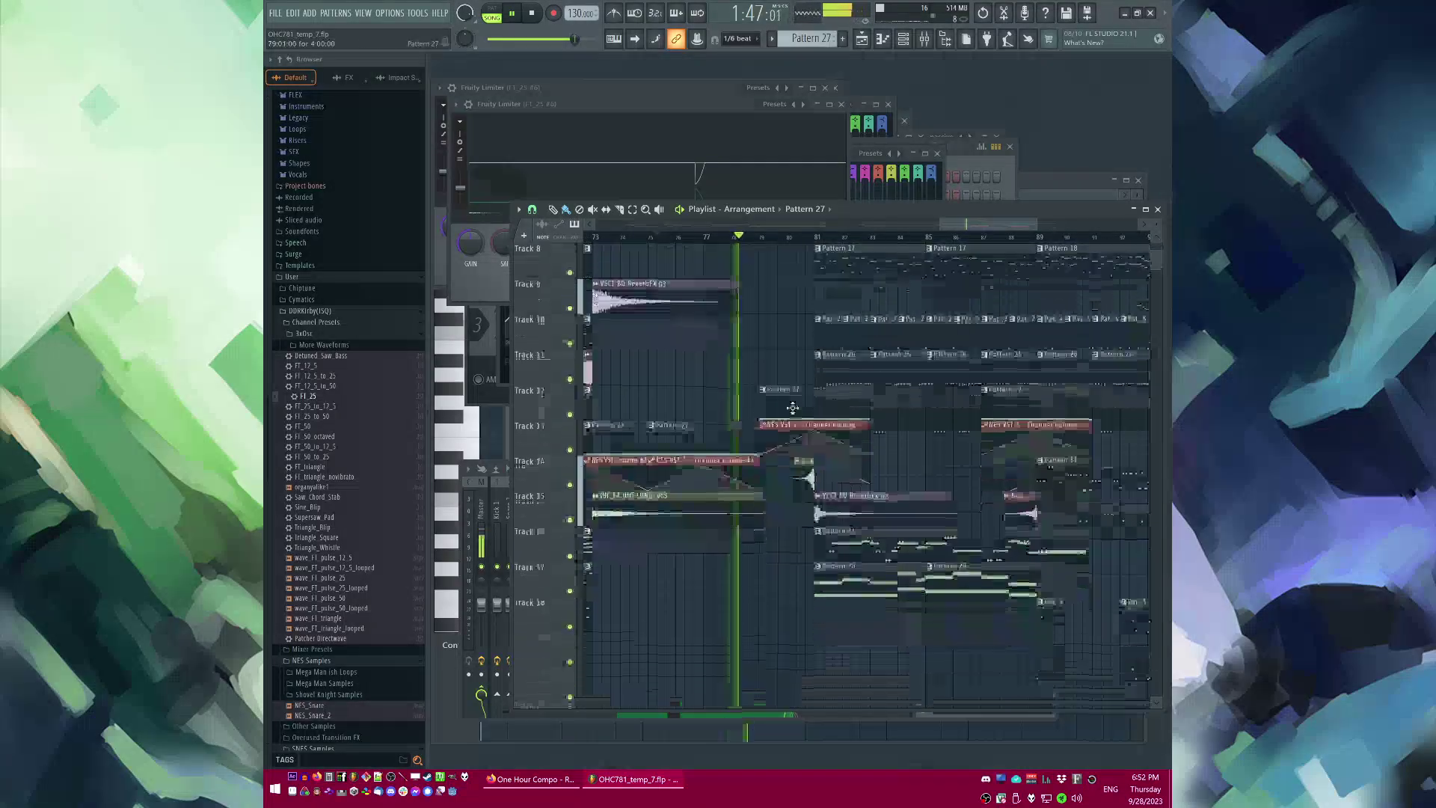
Step: Try removing the Pattern 19 clips on Track 6 between bars 81 and 89, and undo it
scroll(759, 412, up, 5)
scroll(714, 417, down, 2)
scroll(835, 424, down, 2)
scroll(975, 468, up, 1)
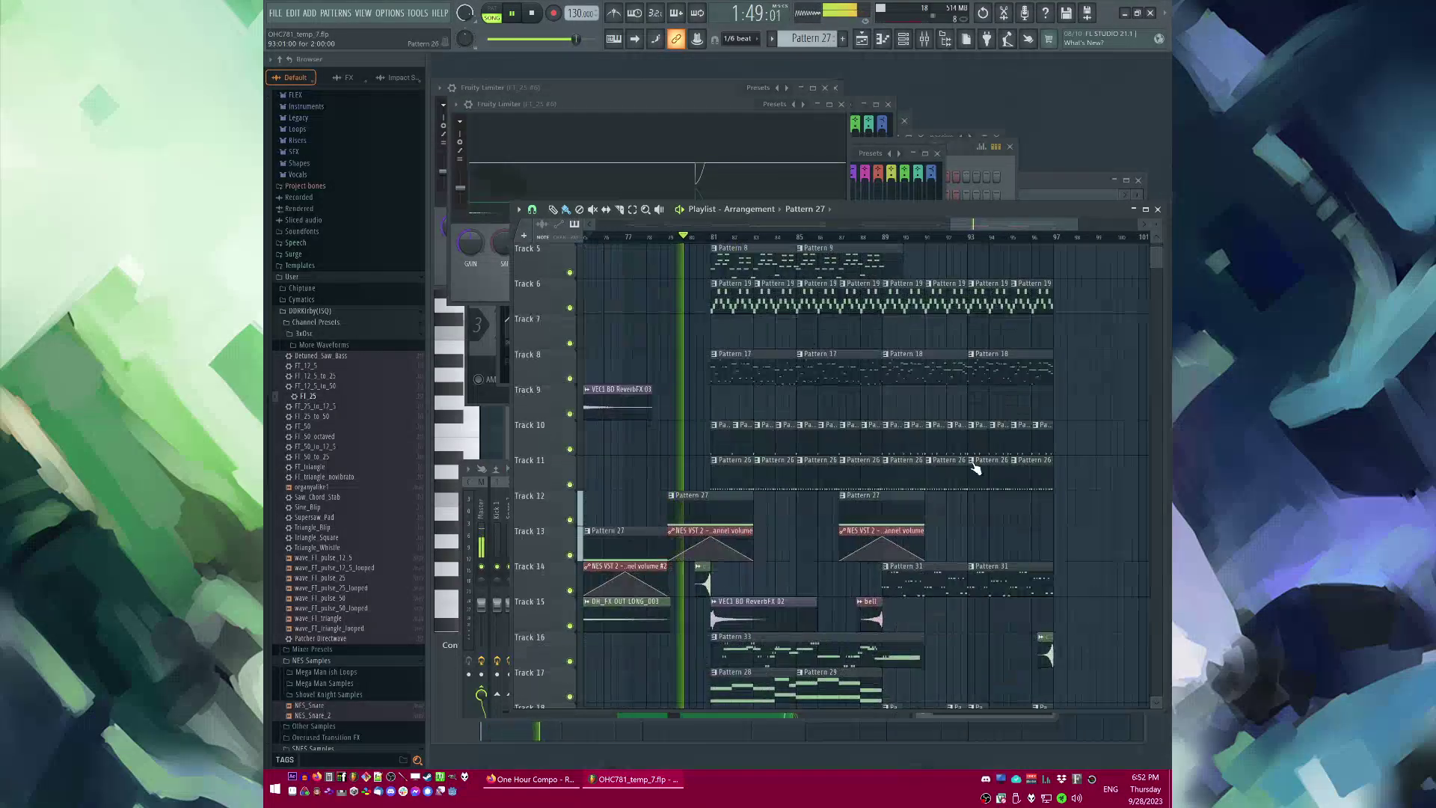
scroll(698, 410, up, 2)
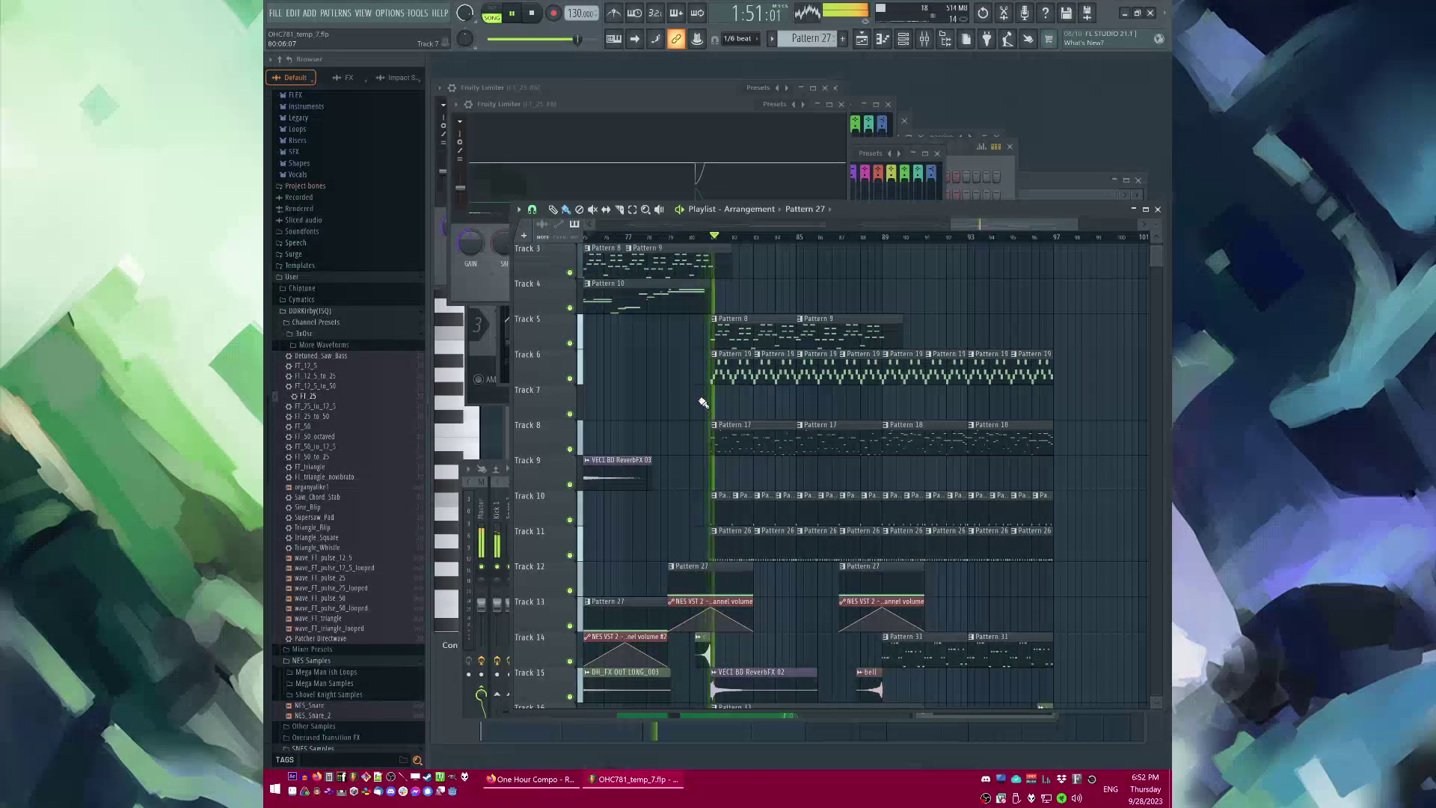
scroll(733, 486, down, 4)
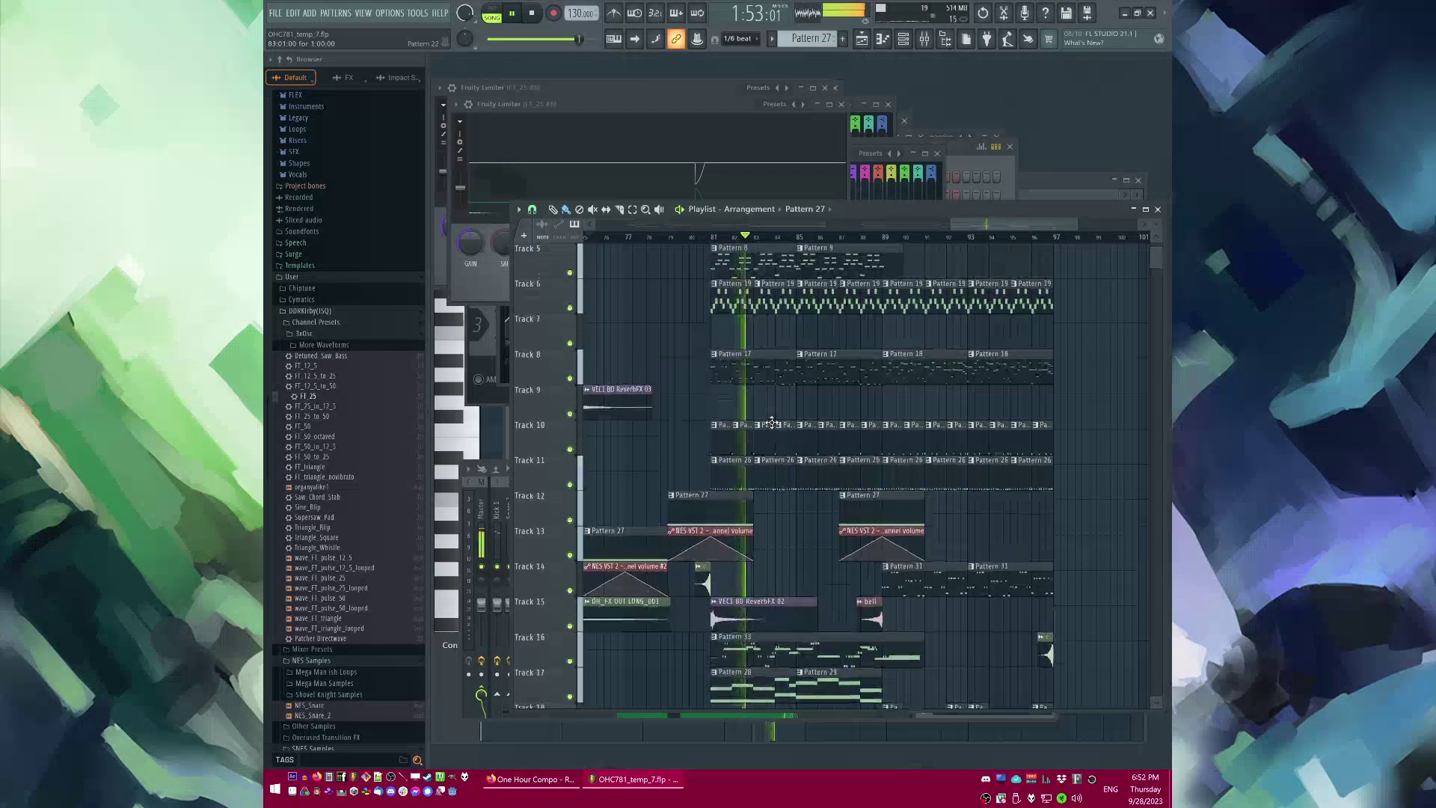
scroll(712, 344, up, 3)
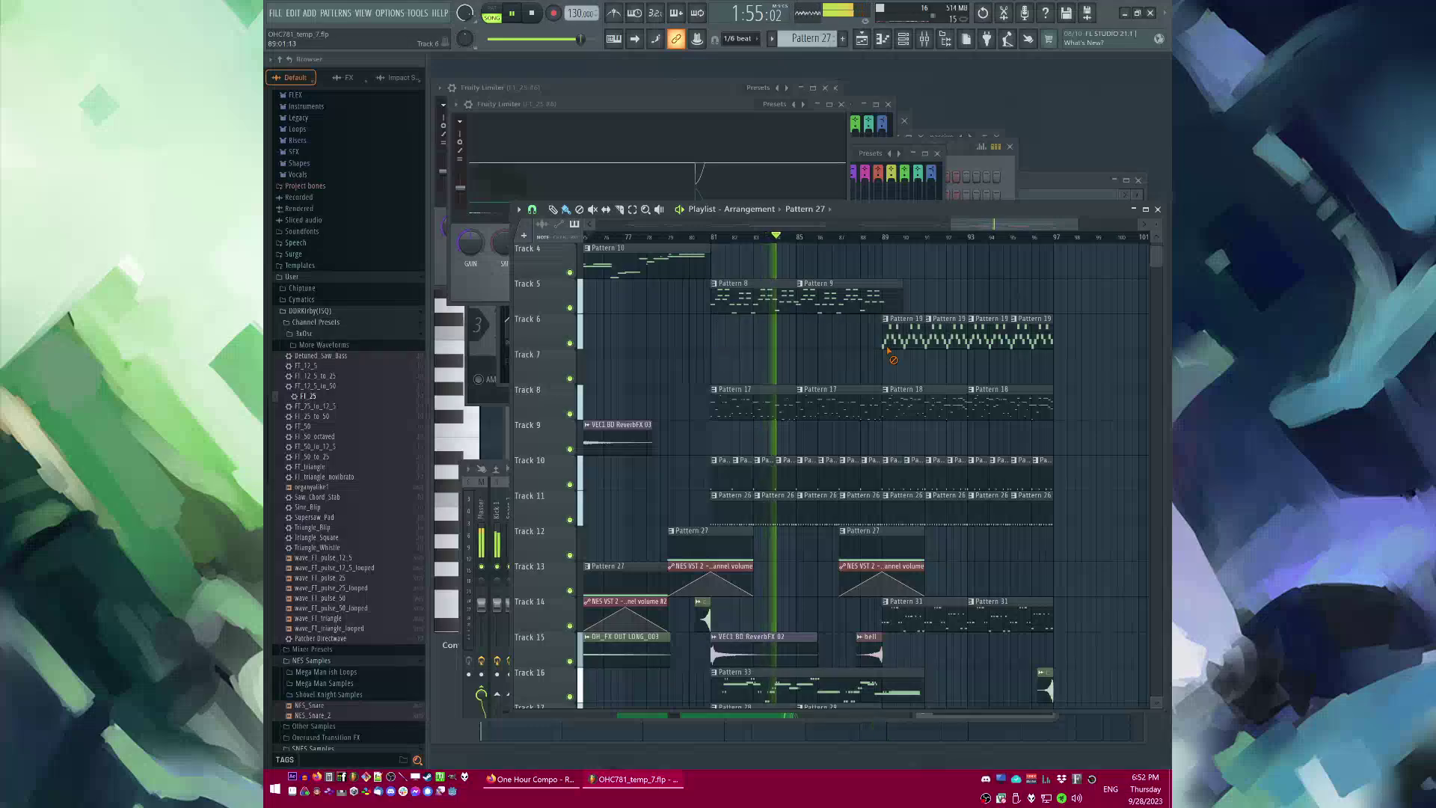
key(ctrl+z)
Step: Try removing the Pattern 28 and Pattern 29 clips on Track 17 from bar 81, and undo it
scroll(787, 540, down, 3)
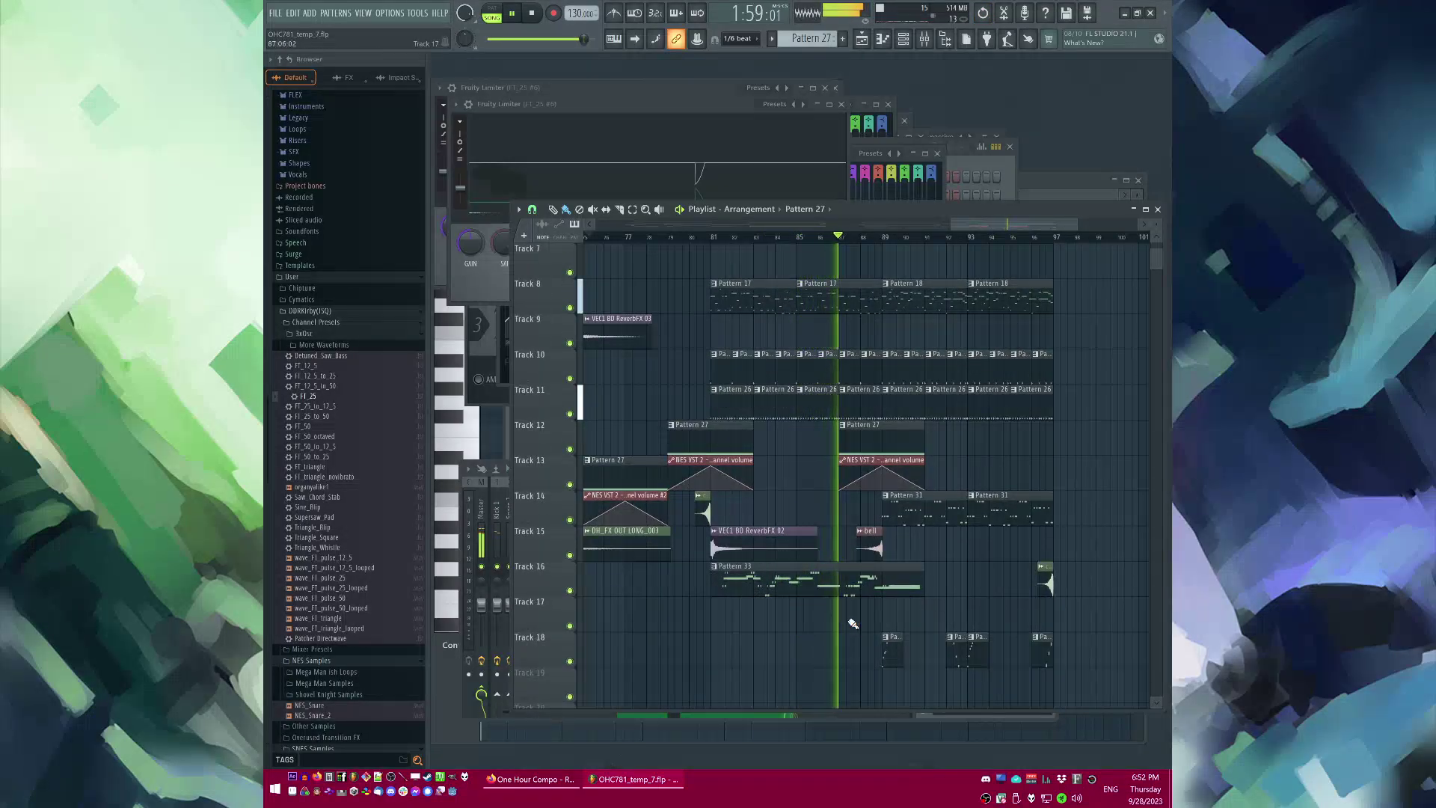
scroll(719, 302, up, 5)
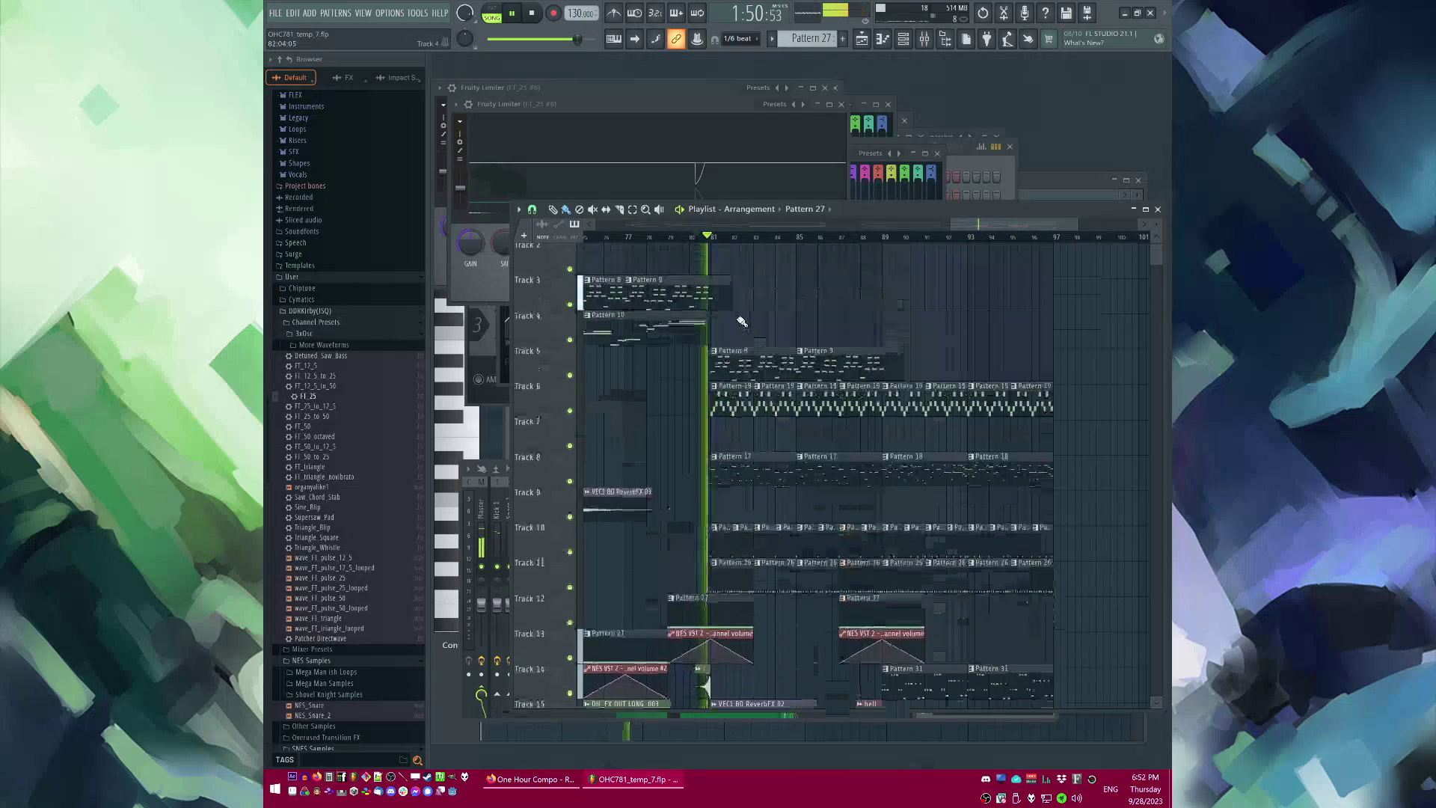
scroll(741, 302, down, 7)
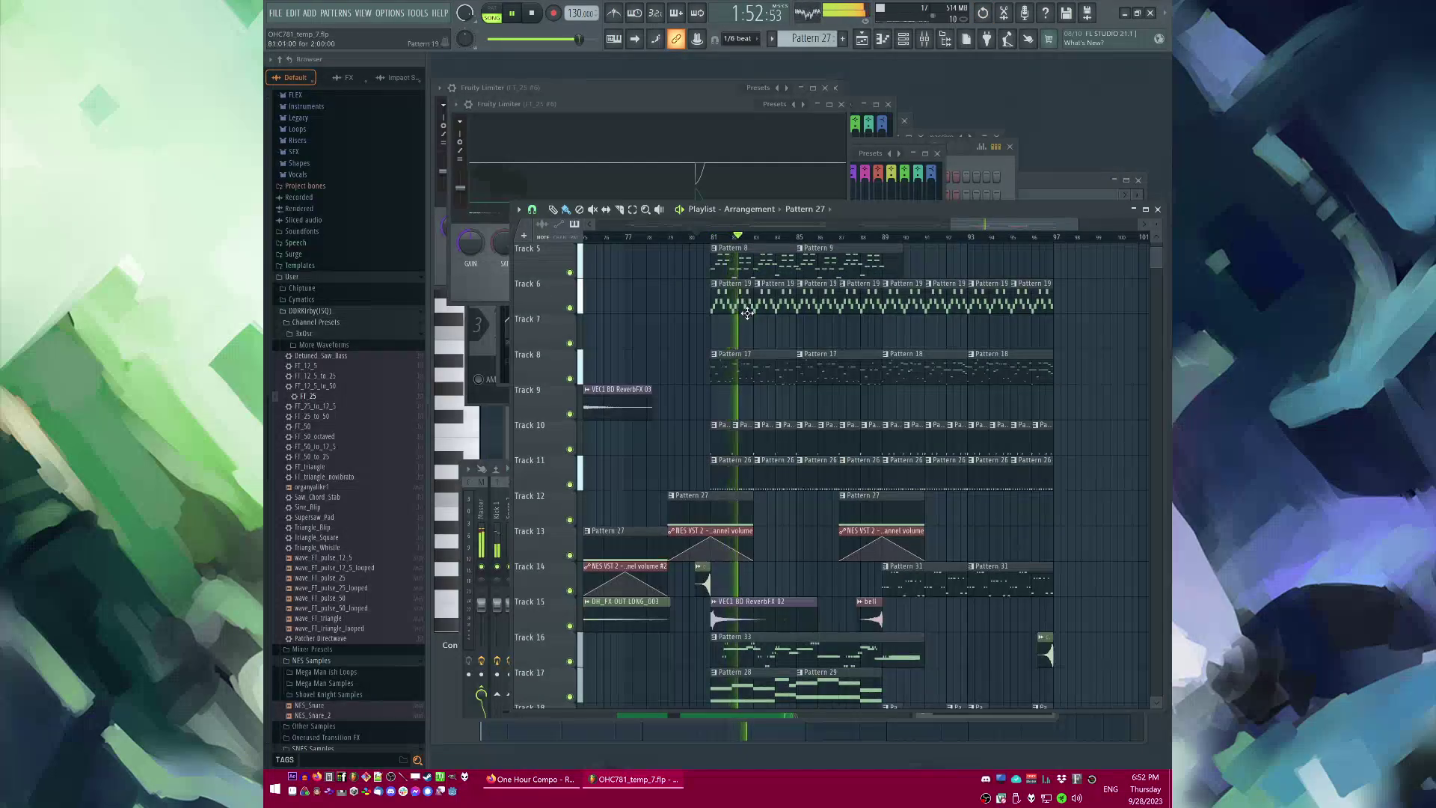
scroll(849, 546, up, 2)
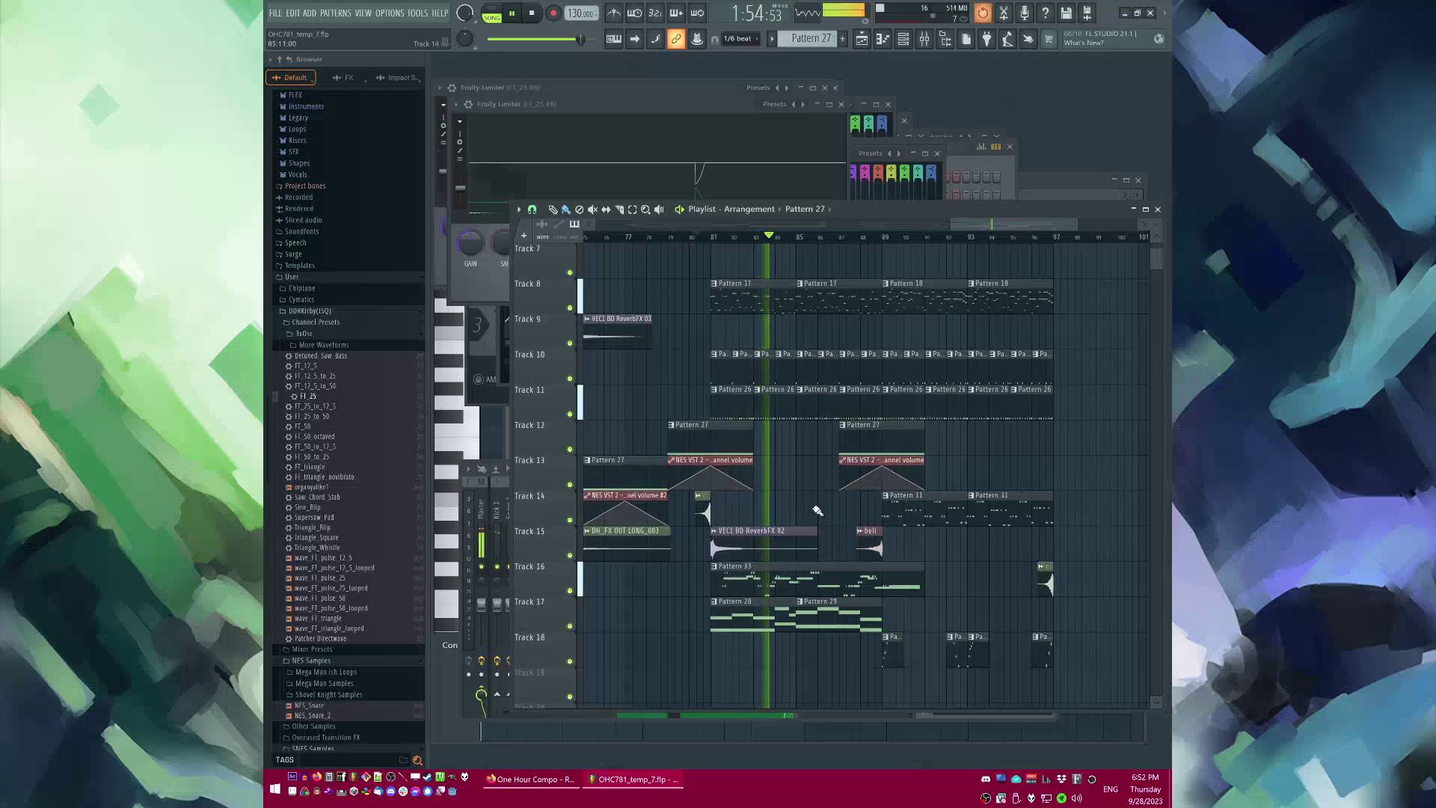
Step: Copy the Pattern 38 clips on Track 12 at bar 33 to Track 9 at bar 81, and extend them to bar 97
scroll(821, 497, up, 6)
scroll(834, 471, down, 5)
scroll(883, 469, down, 1)
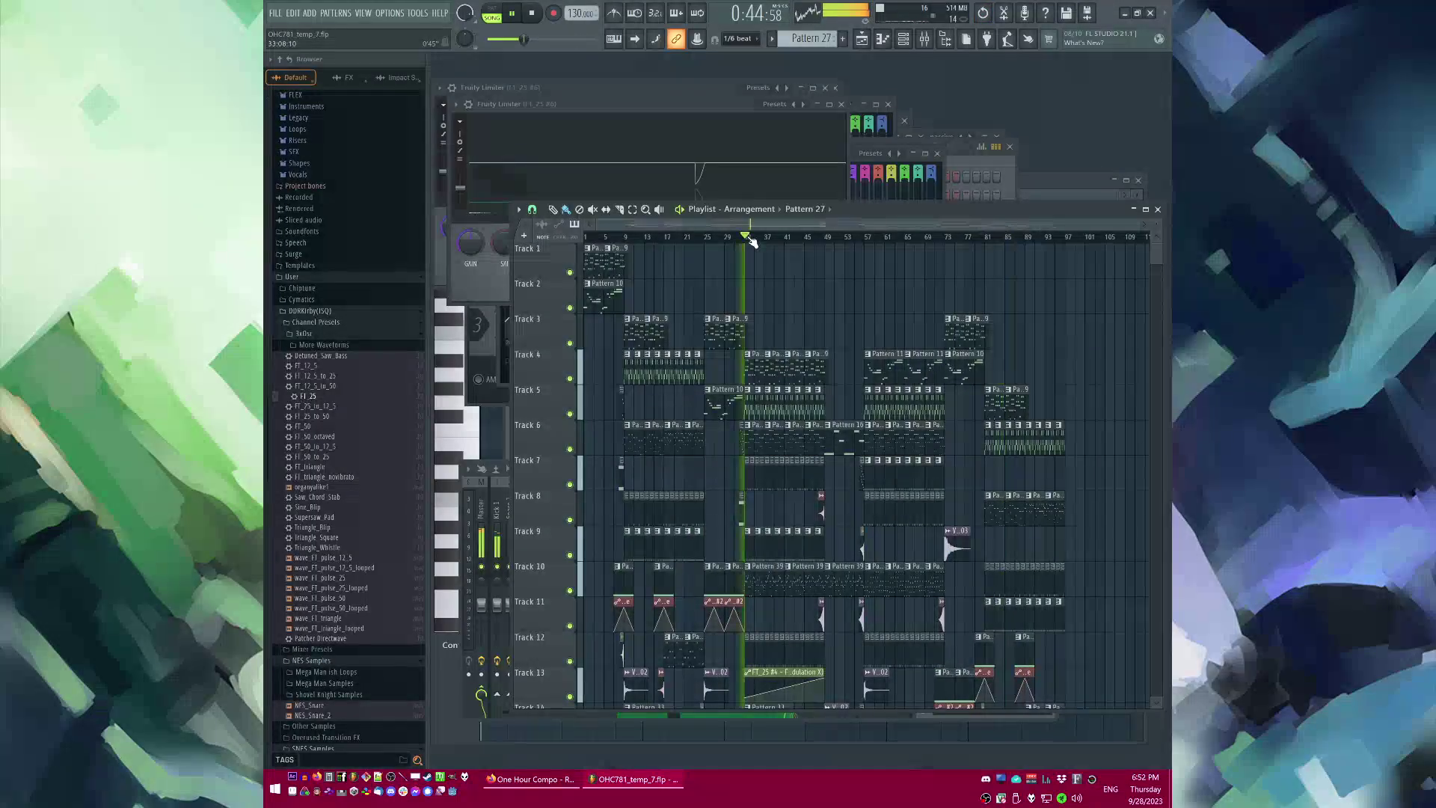
scroll(790, 441, down, 2)
scroll(793, 455, up, 5)
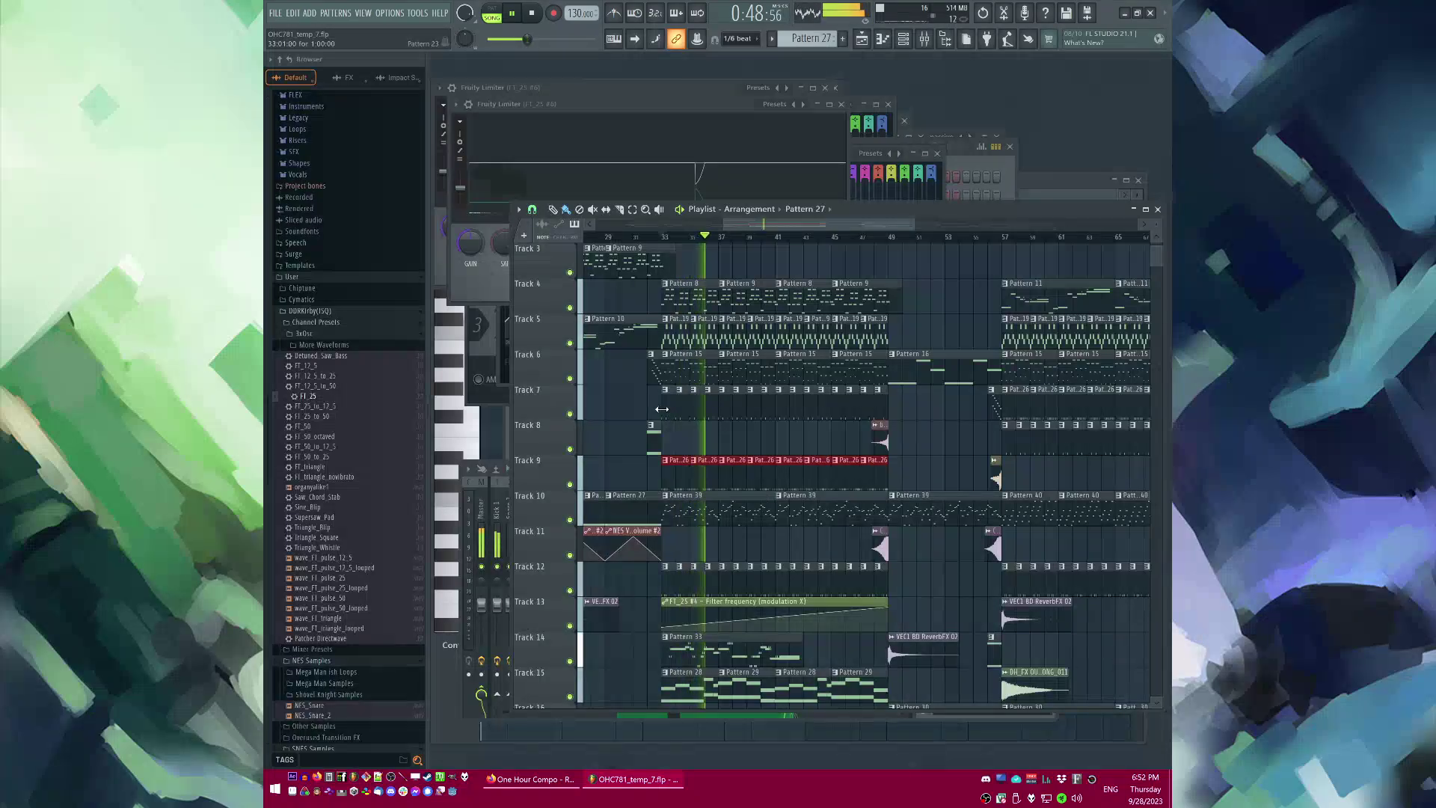
scroll(673, 426, down, 3)
ctrl+click(709, 441)
scroll(711, 442, up, 4)
scroll(699, 440, down, 4)
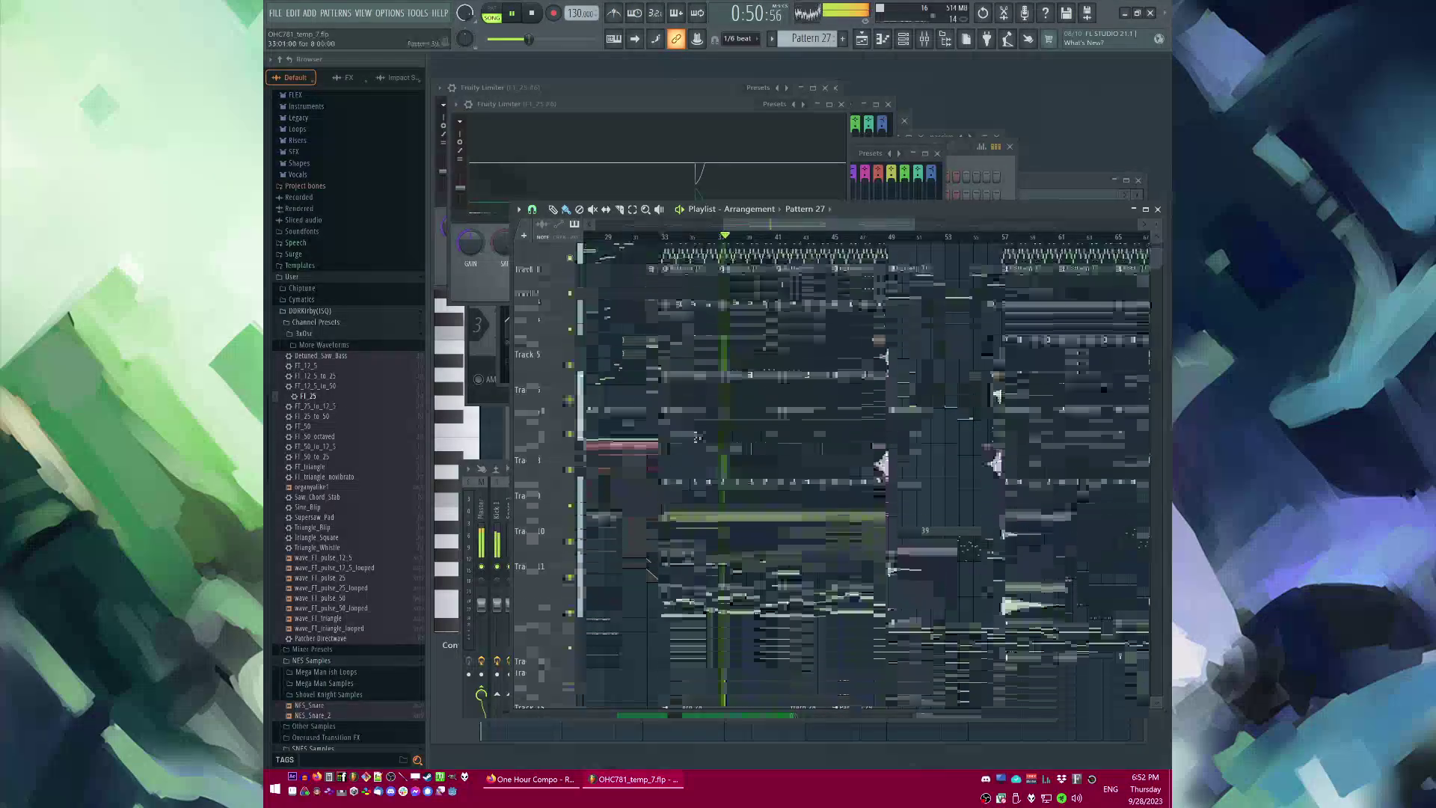
scroll(695, 437, down, 4)
scroll(759, 482, down, 4)
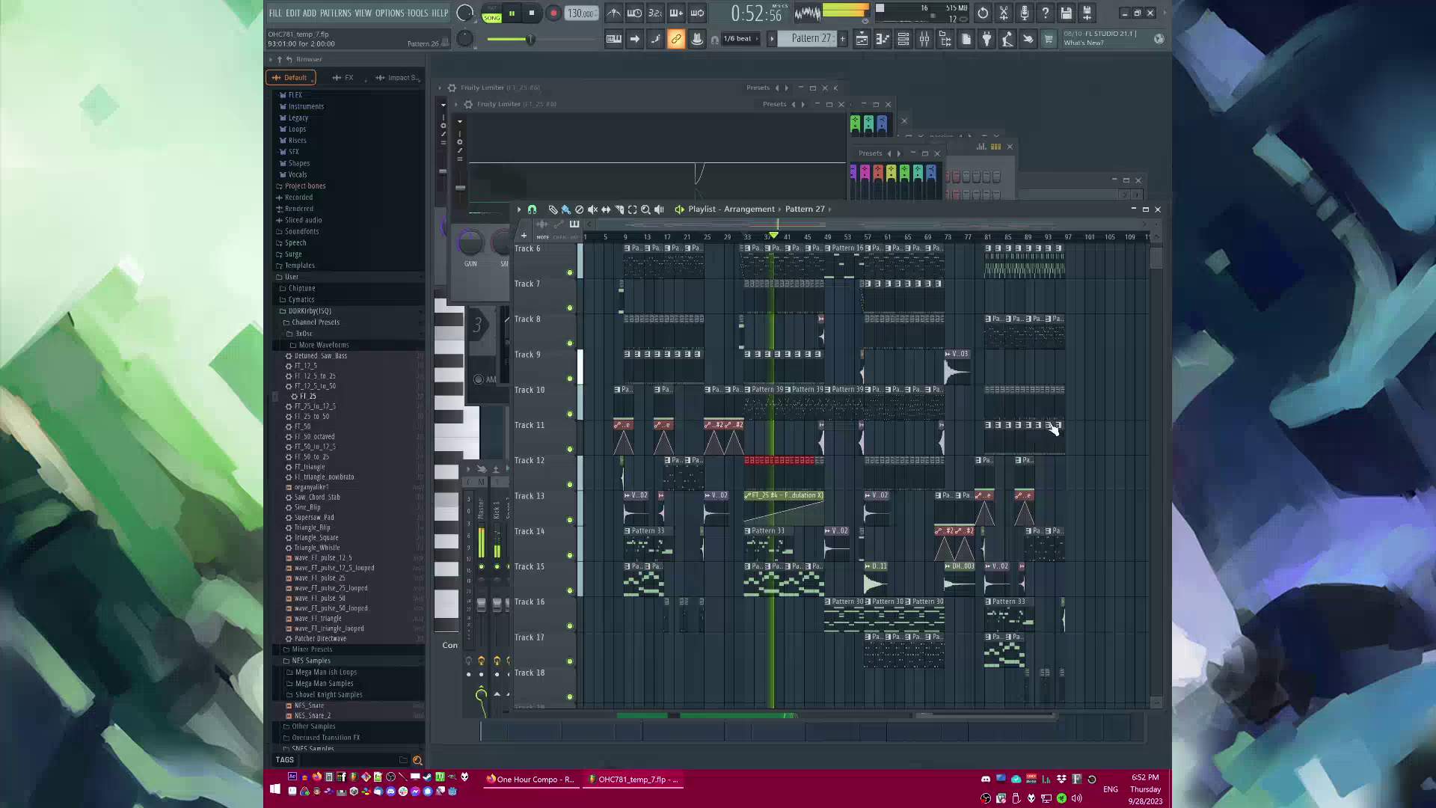
scroll(1054, 427, up, 5)
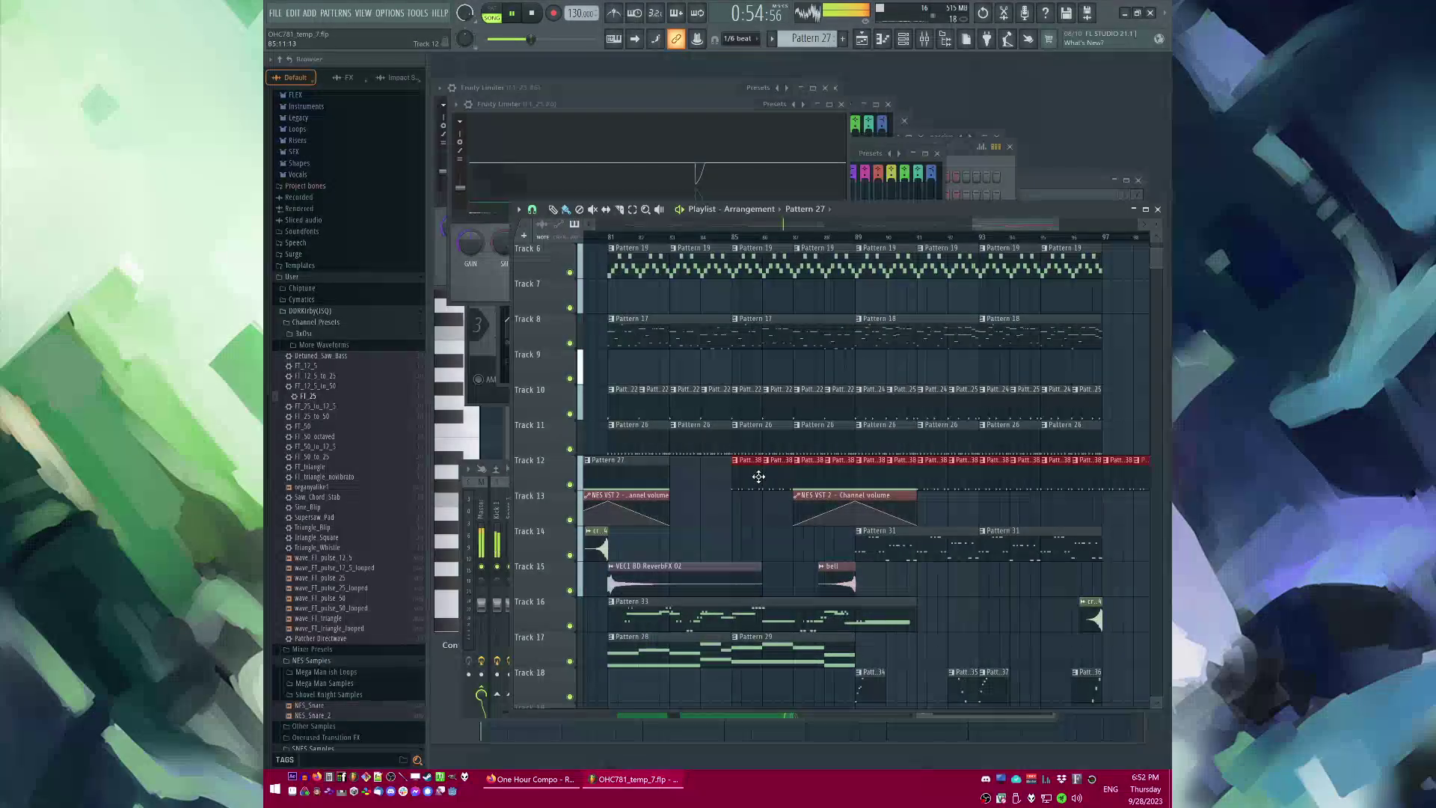
drag(748, 480, 622, 374)
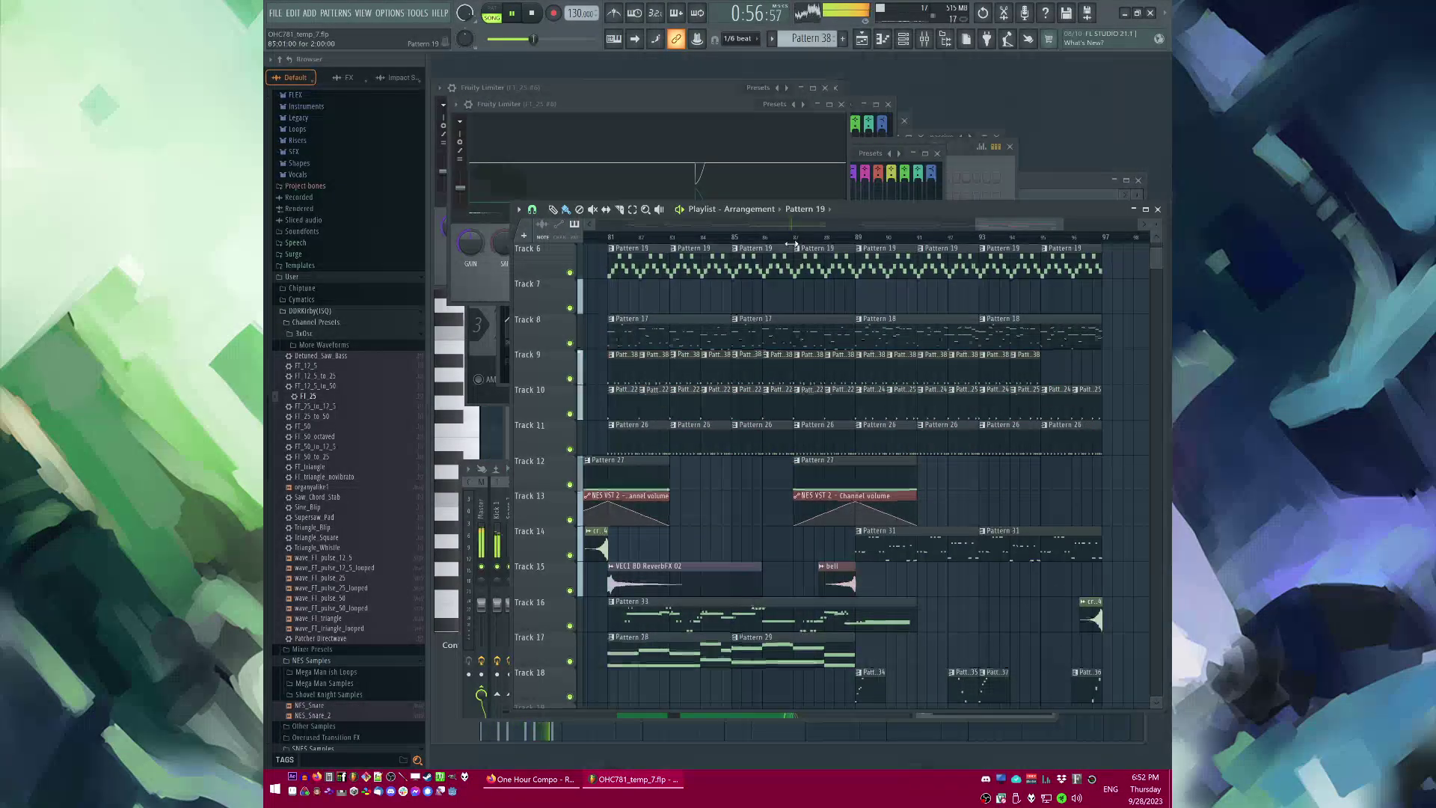
drag(1046, 353, 1005, 376)
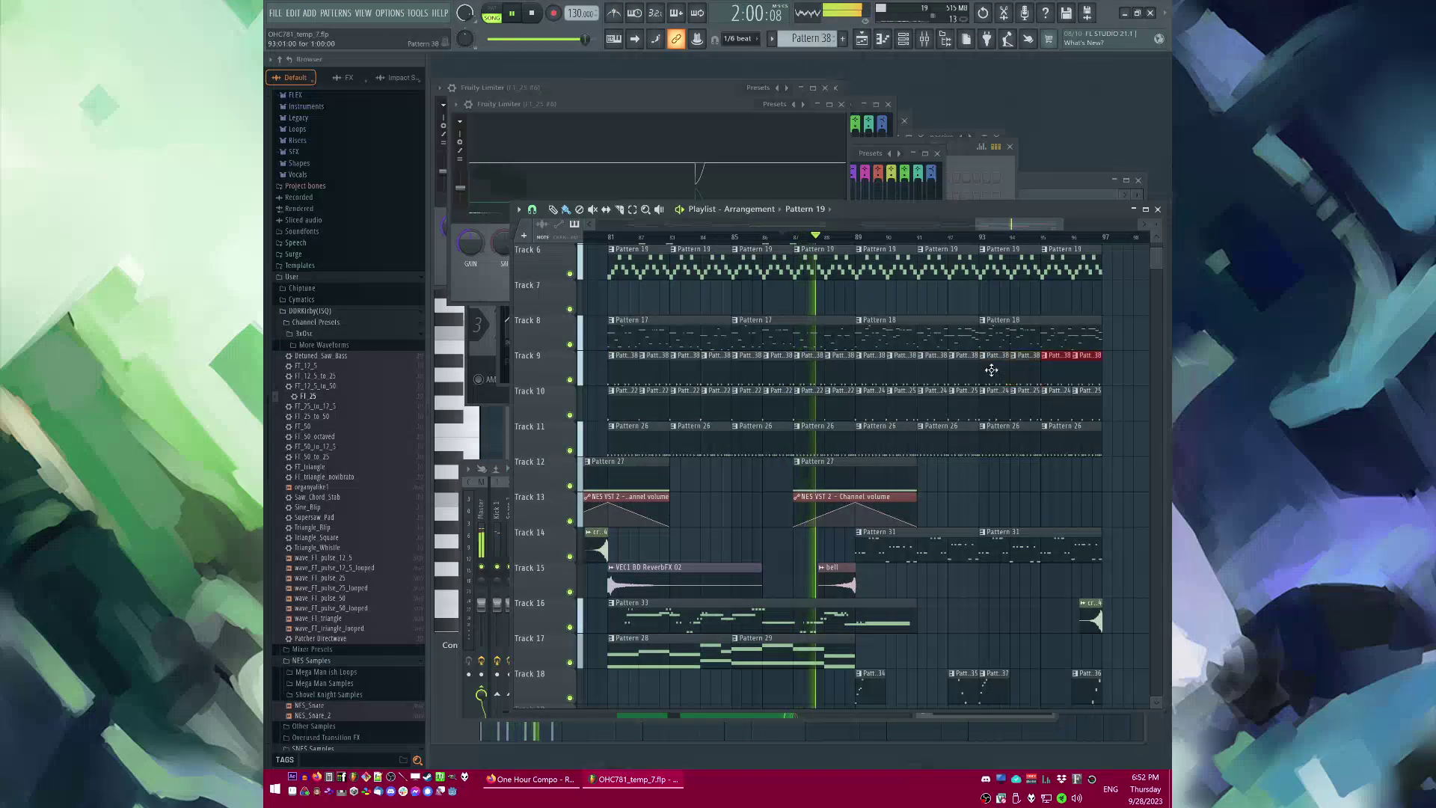
Step: Copy the clips on Tracks 8 and 9 from bars 17 to 25 onto Tracks 1 and 2 at bar 81, and repeat them until bar 97
scroll(927, 468, up, 3)
scroll(889, 473, down, 7)
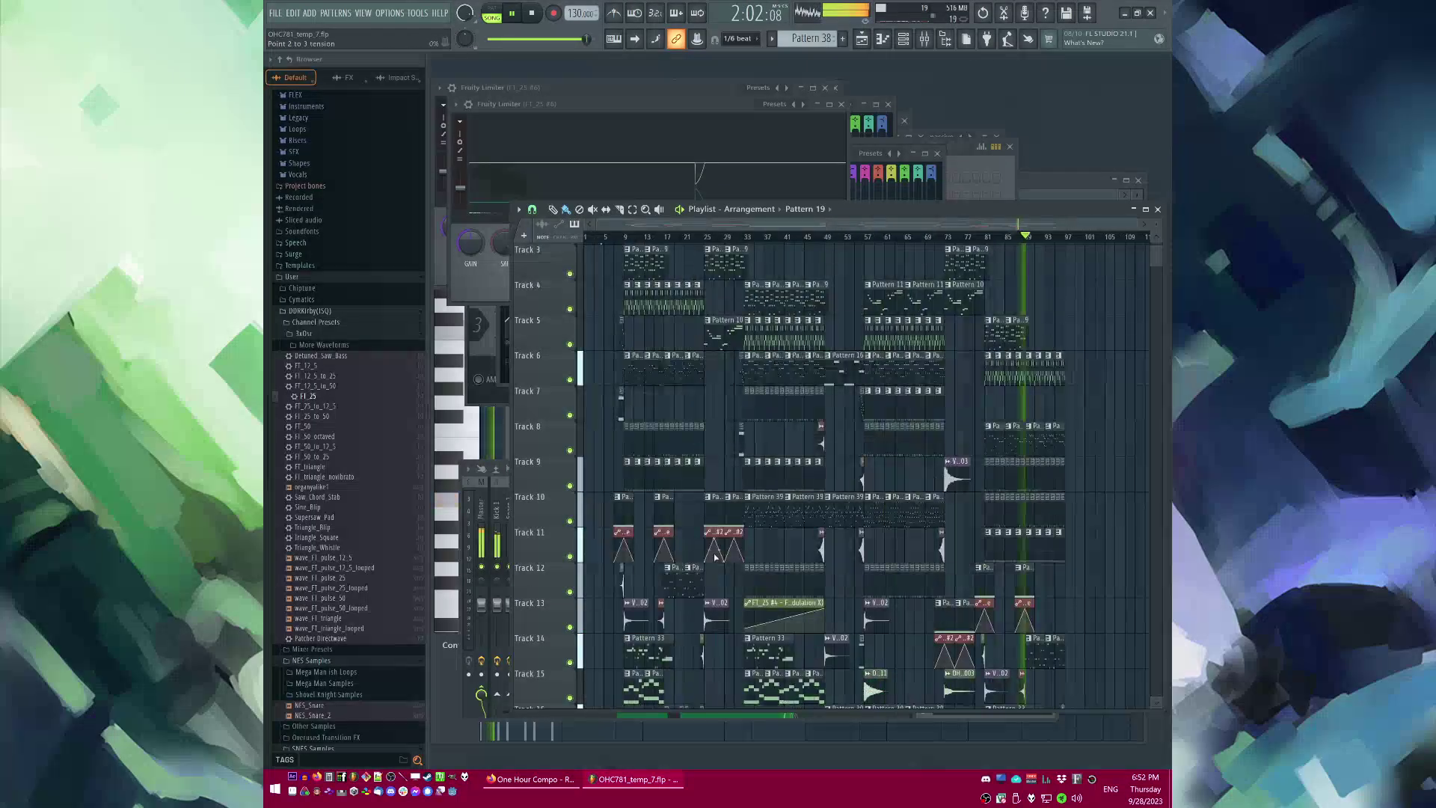
scroll(714, 452, up, 5)
scroll(816, 419, down, 3)
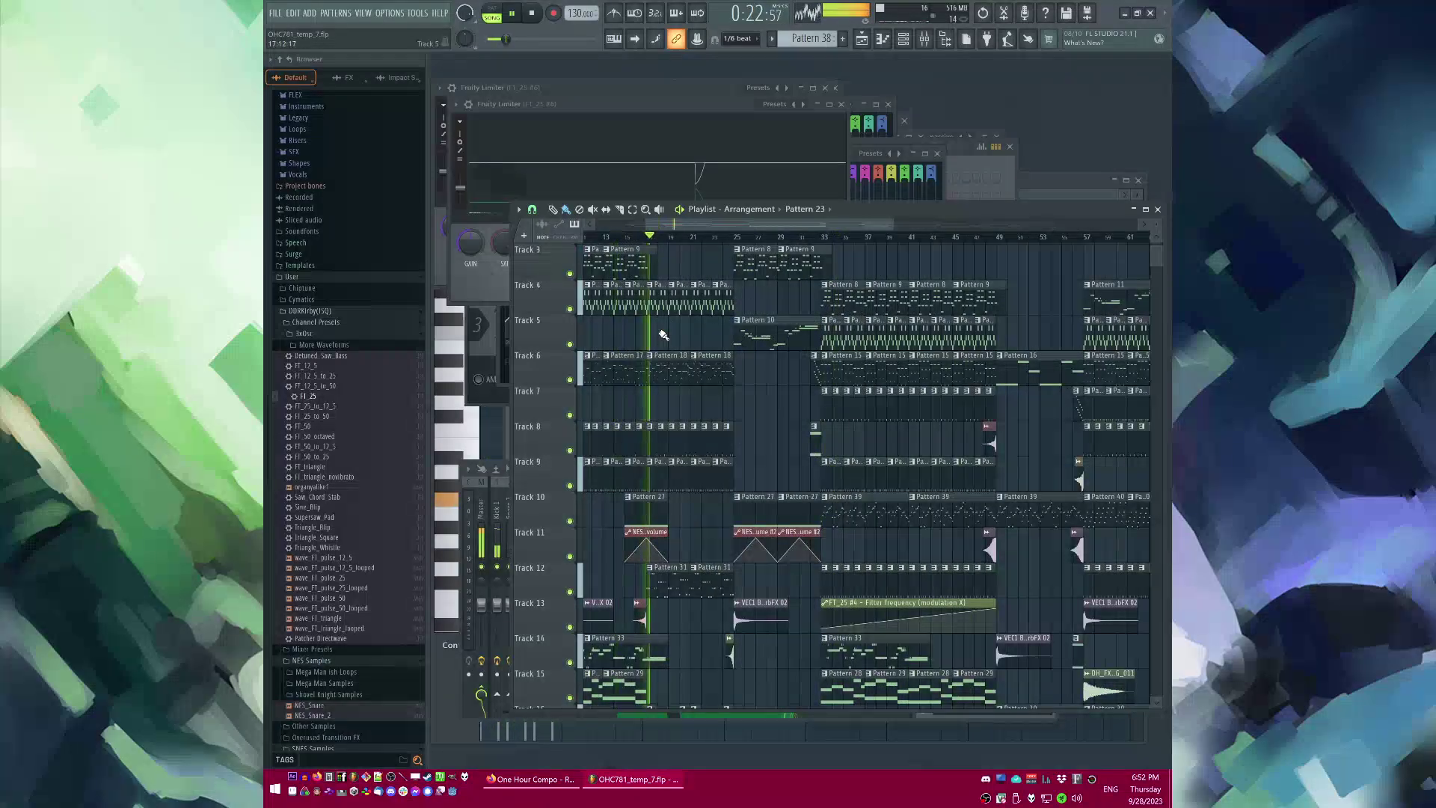
drag(715, 454, 740, 479)
key(ctrl+c)
scroll(815, 458, down, 4)
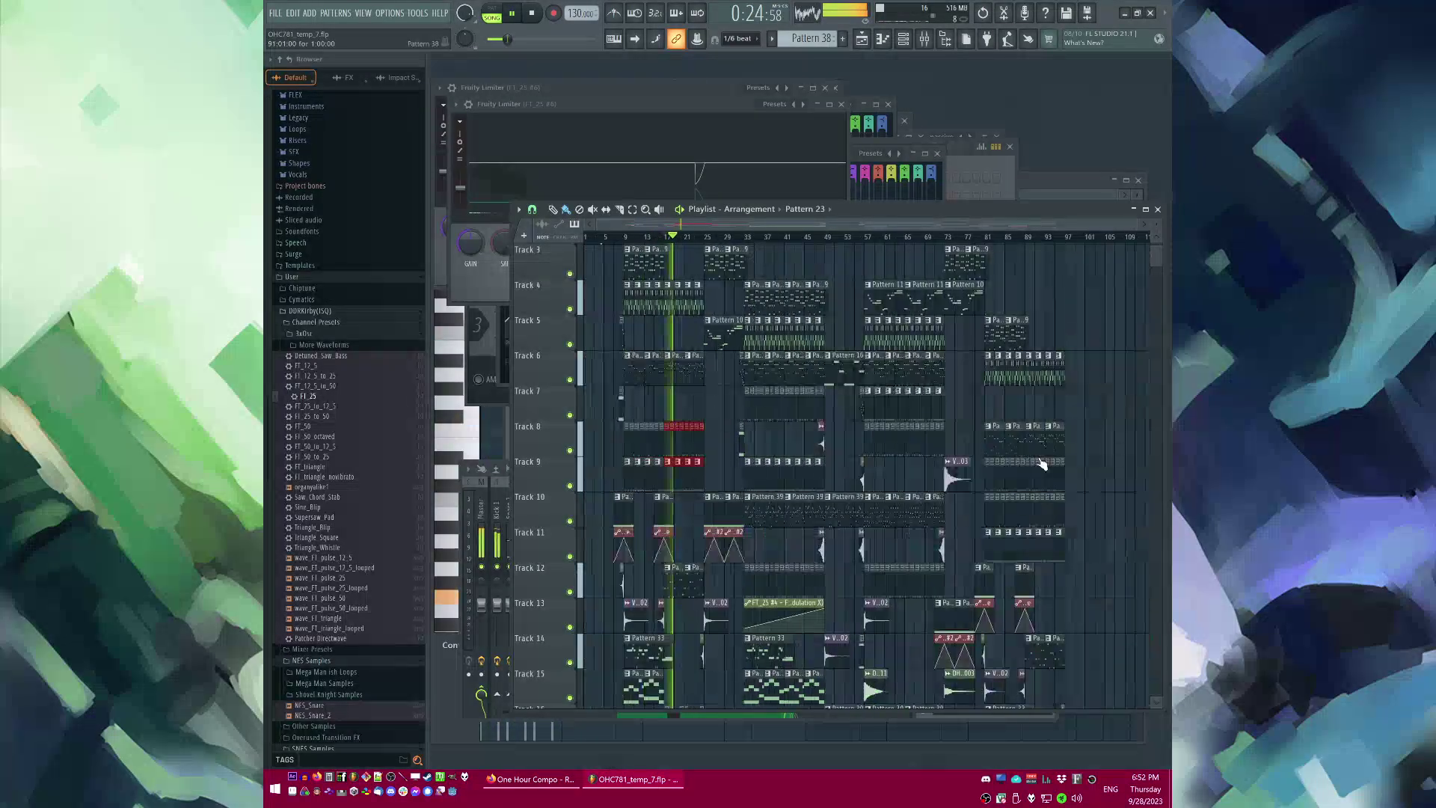
scroll(1045, 463, up, 8)
key(ctrl+v)
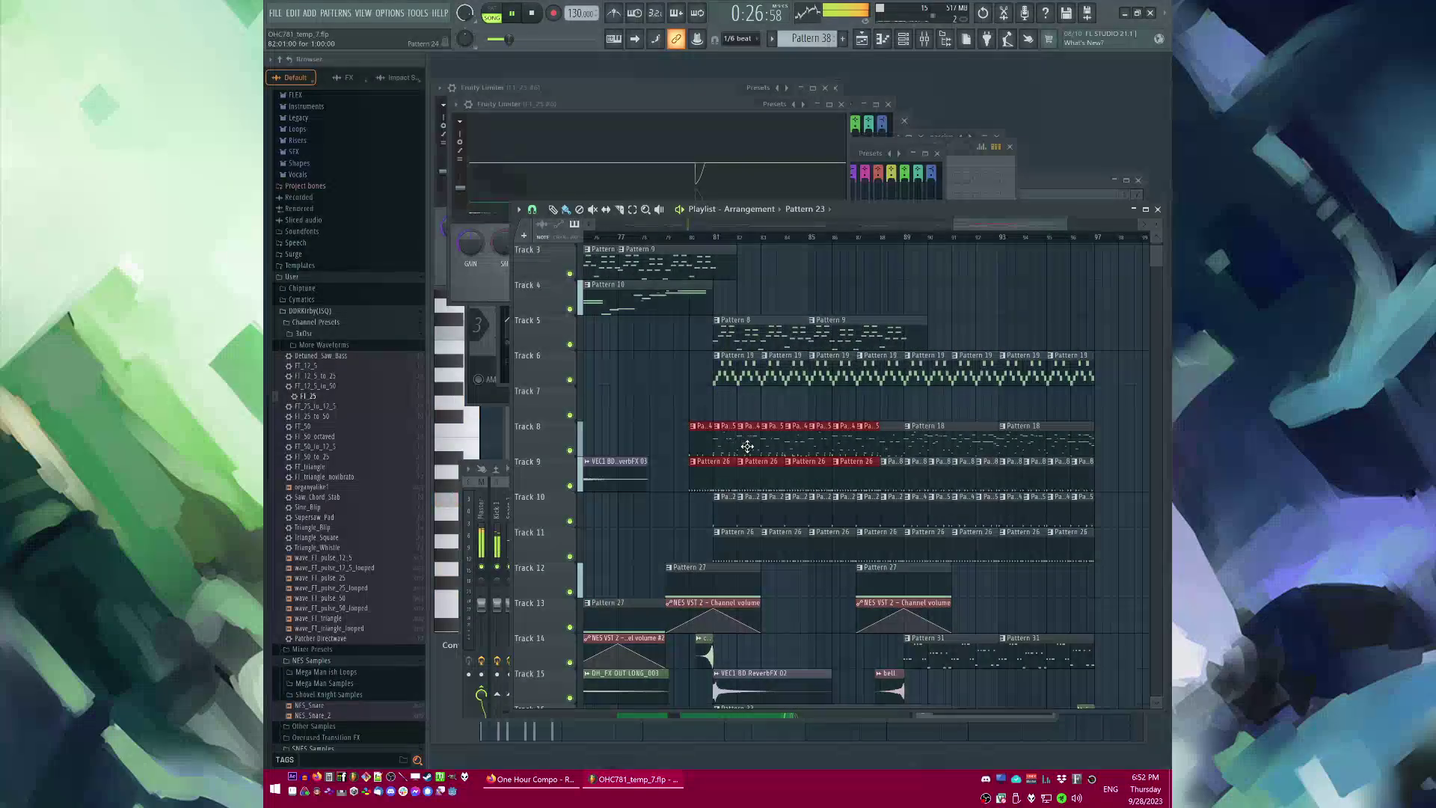
drag(747, 447, 789, 269)
key(ctrl+b)
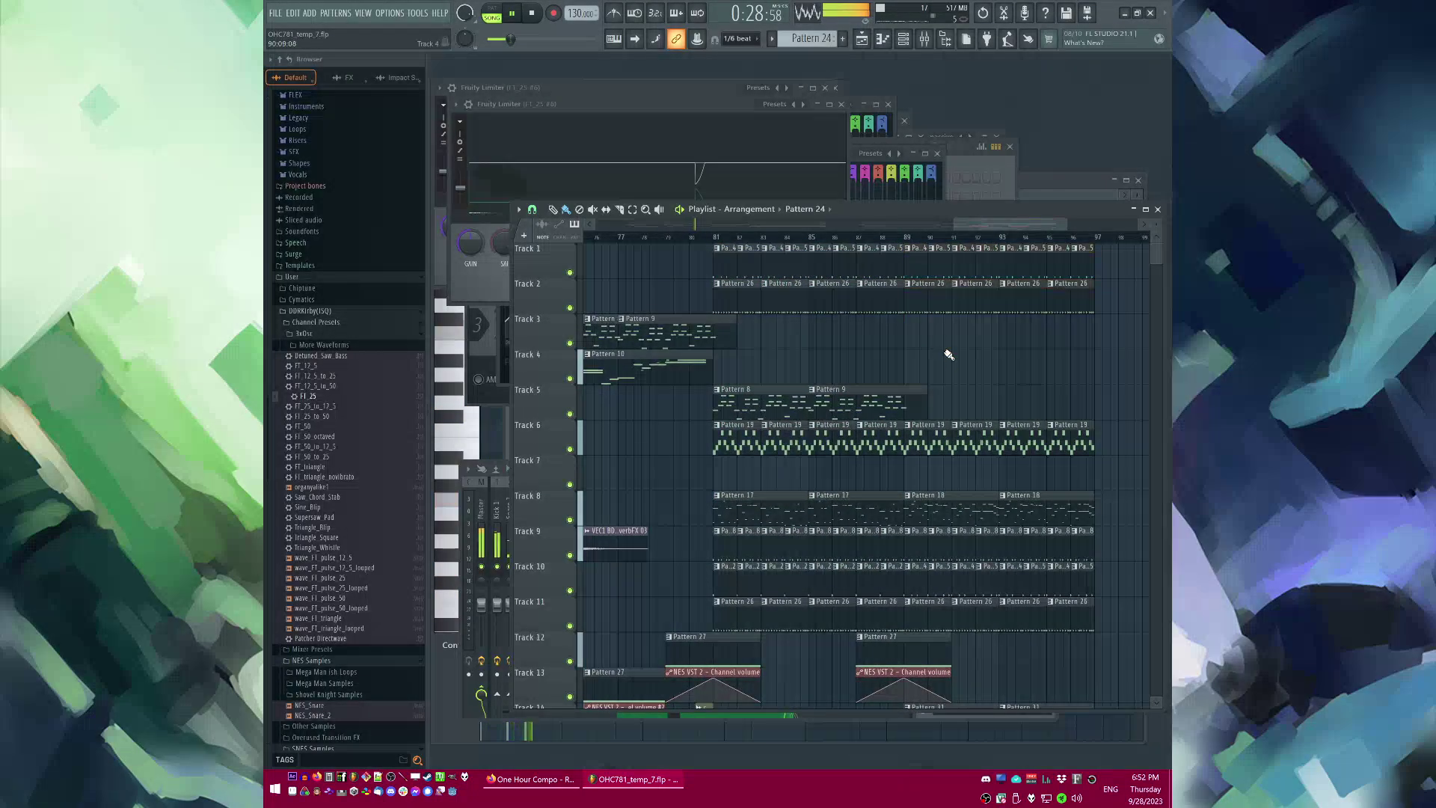
Step: Delete the clips on Tracks 9, 10 and 11 between bars 81 and 97
scroll(949, 354, down, 3)
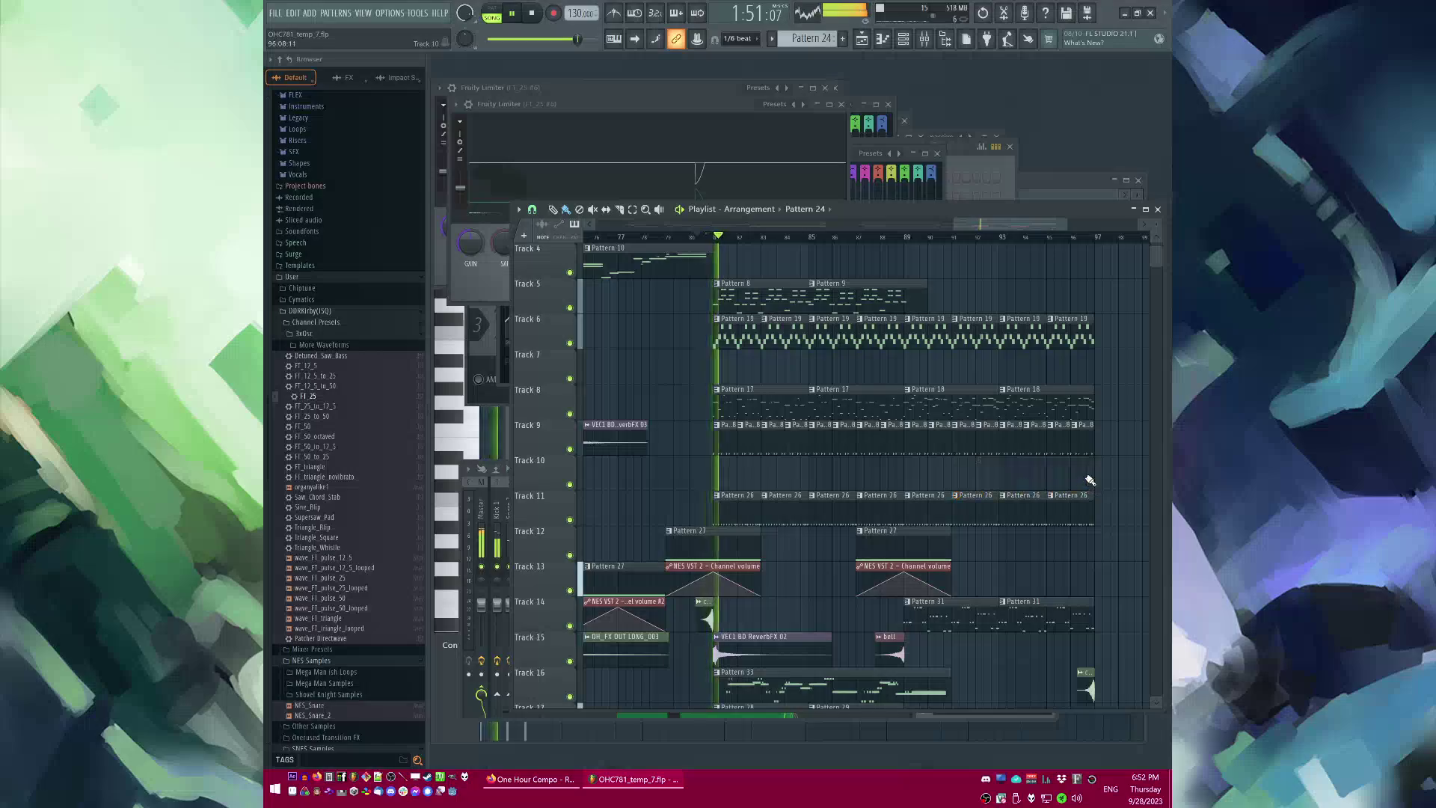
scroll(799, 340, up, 3)
drag(732, 623, 1118, 637)
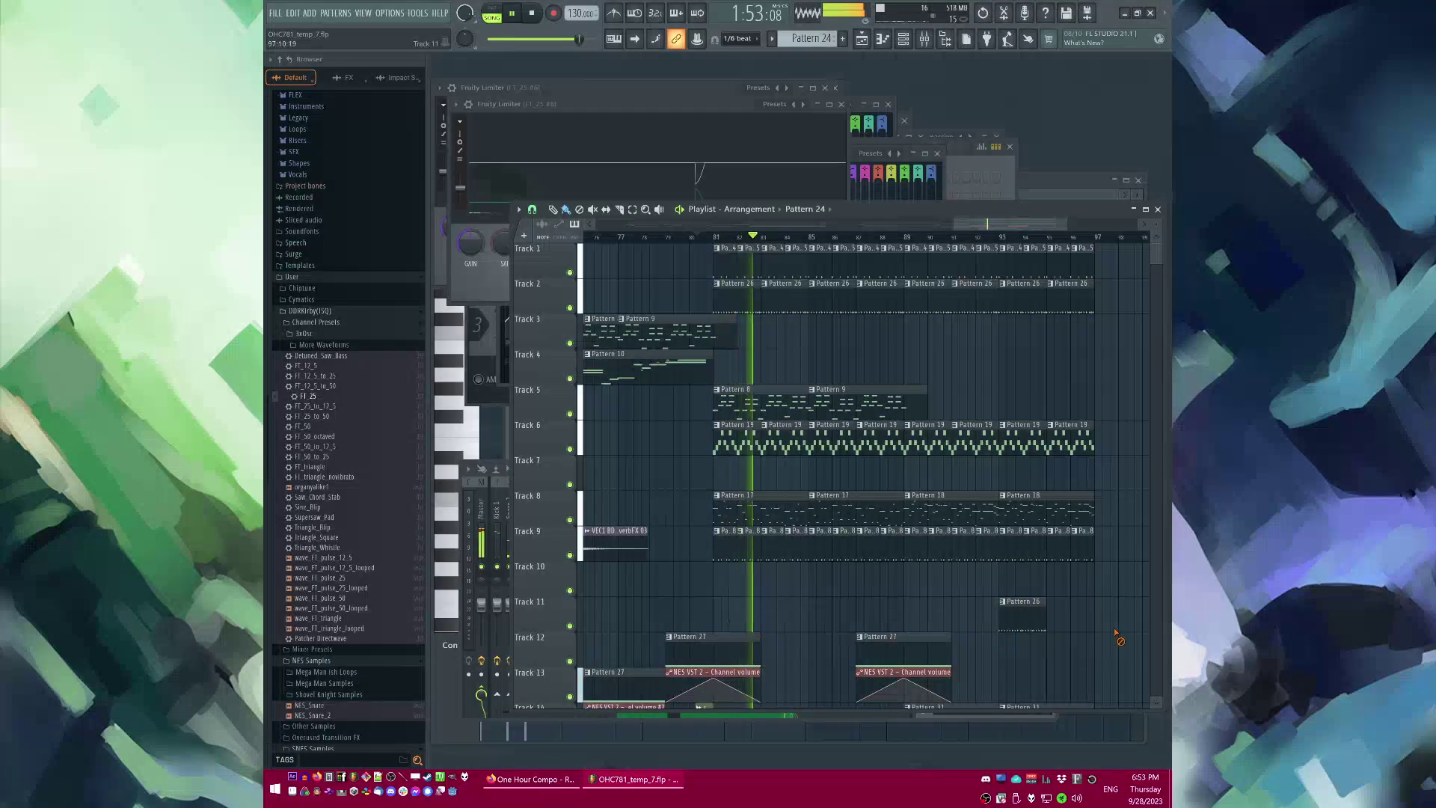
scroll(1044, 614, down, 4)
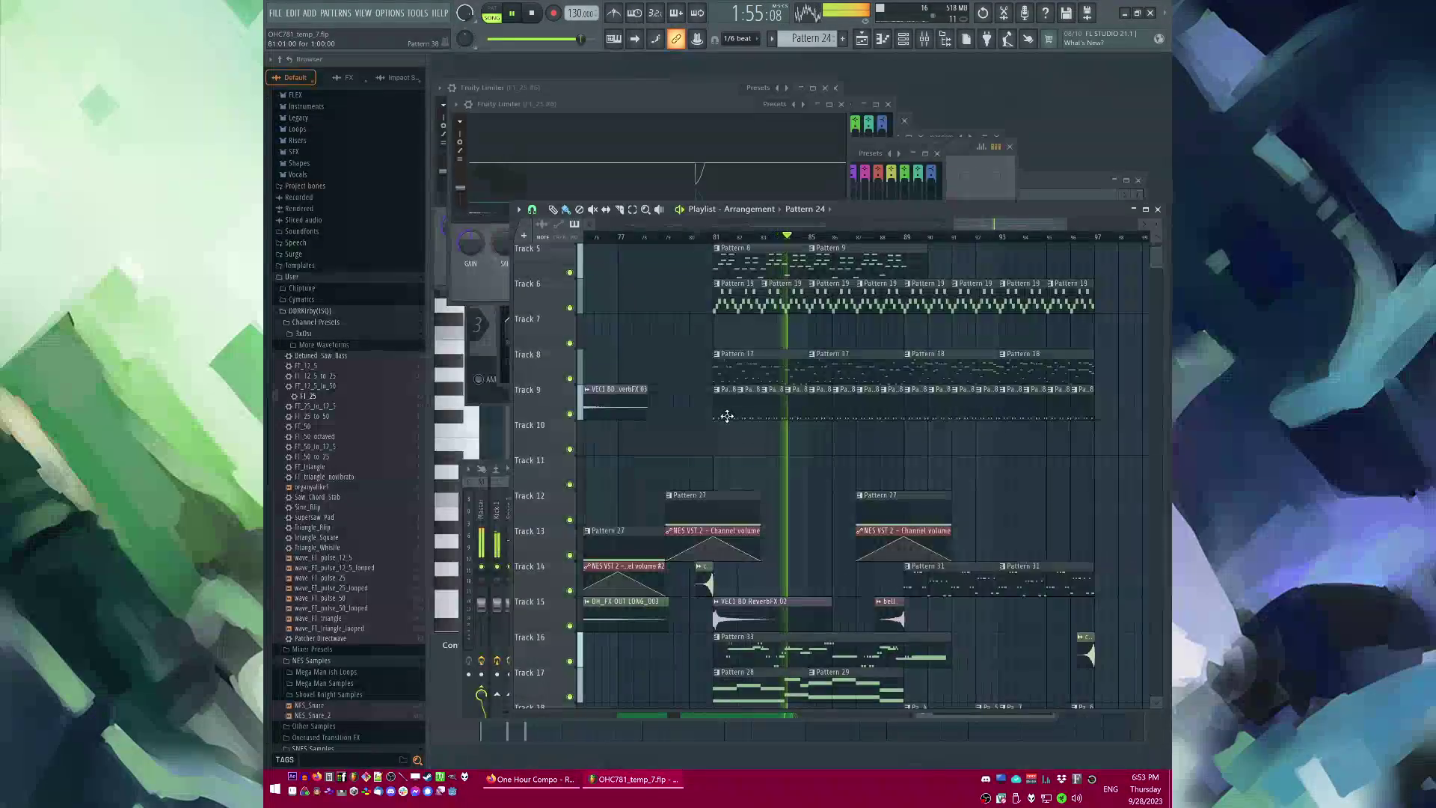
drag(724, 411, 1151, 433)
scroll(972, 421, up, 4)
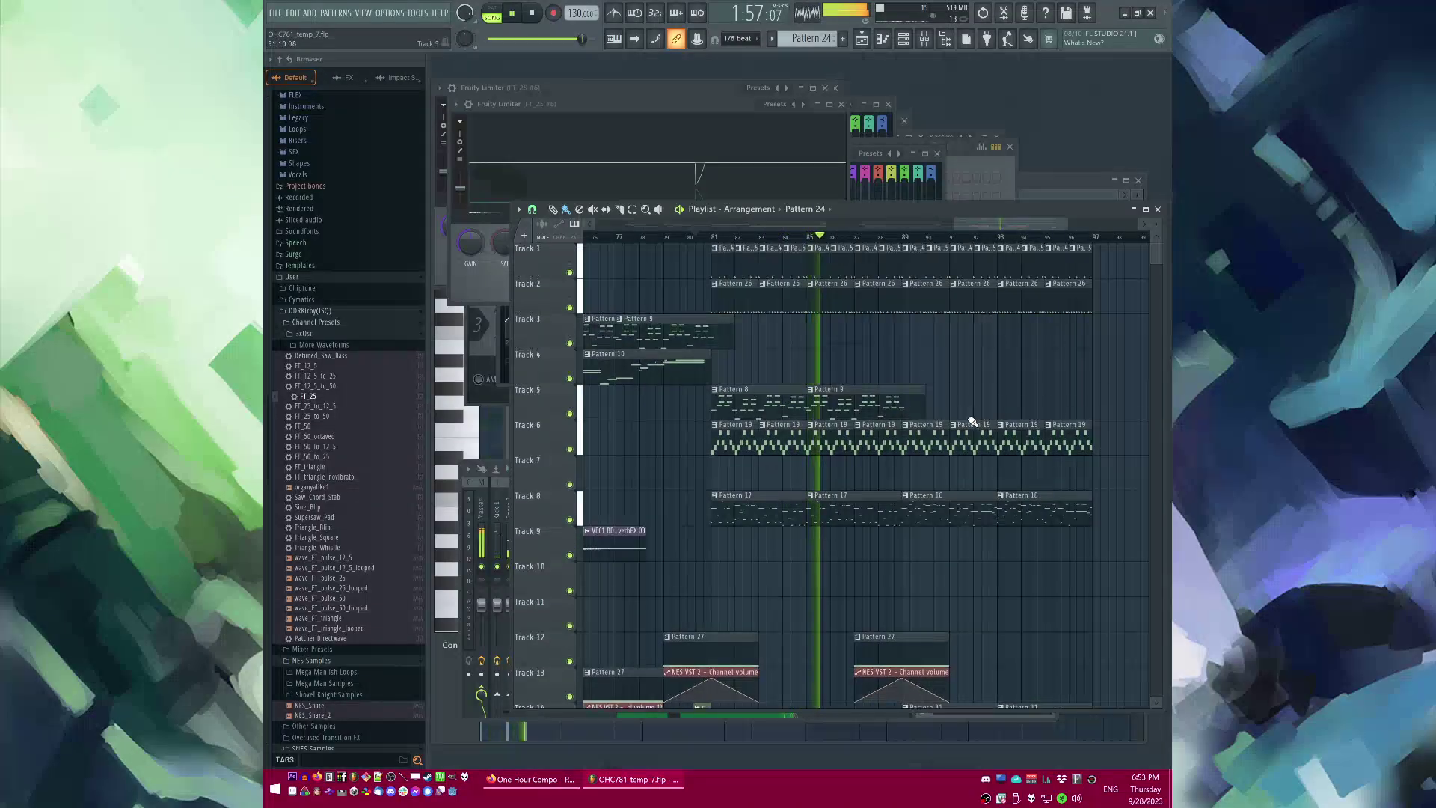
key(ctrl+z)
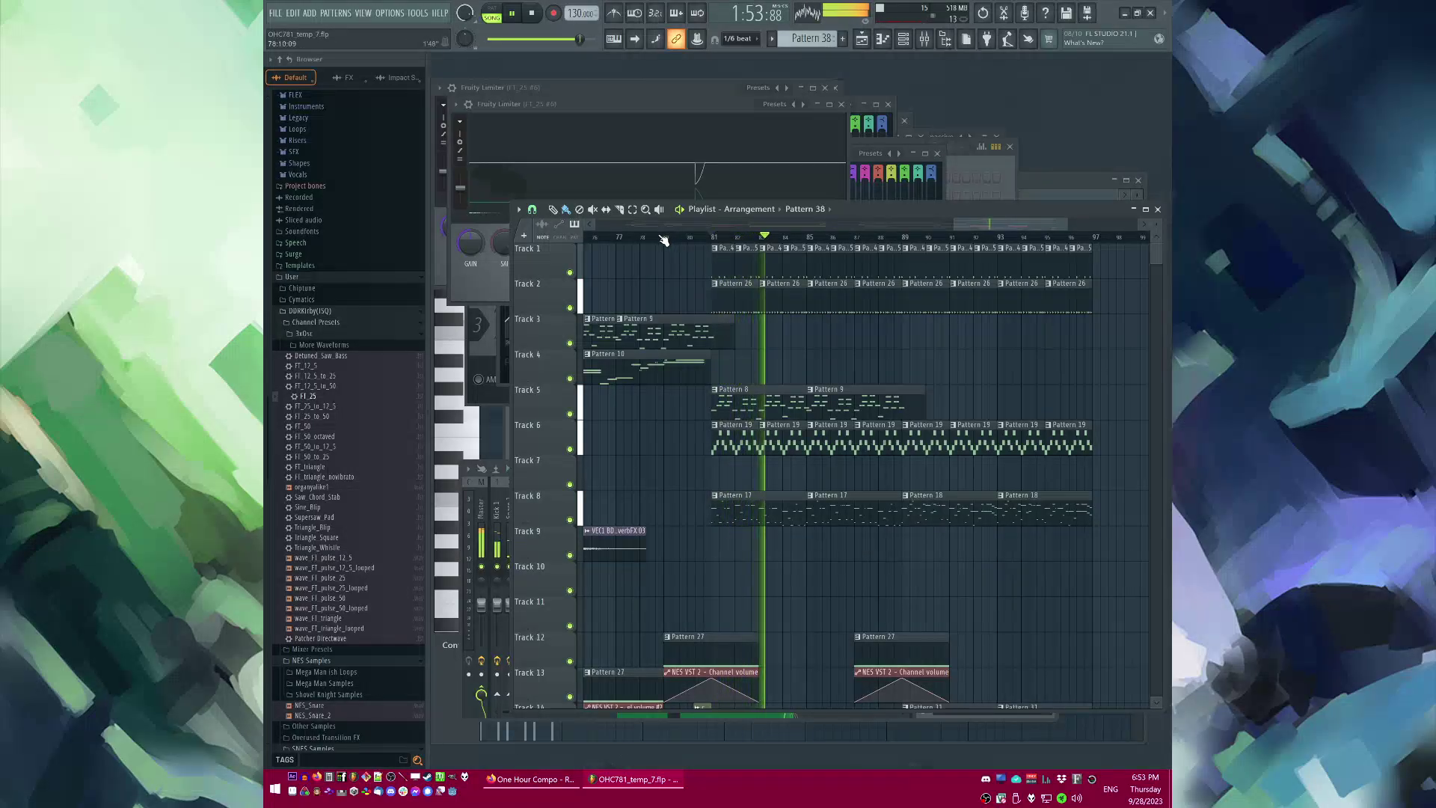
Step: Duplicate the Pattern 8 and Pattern 9 clips on Track 5 to bar 89
scroll(824, 426, down, 9)
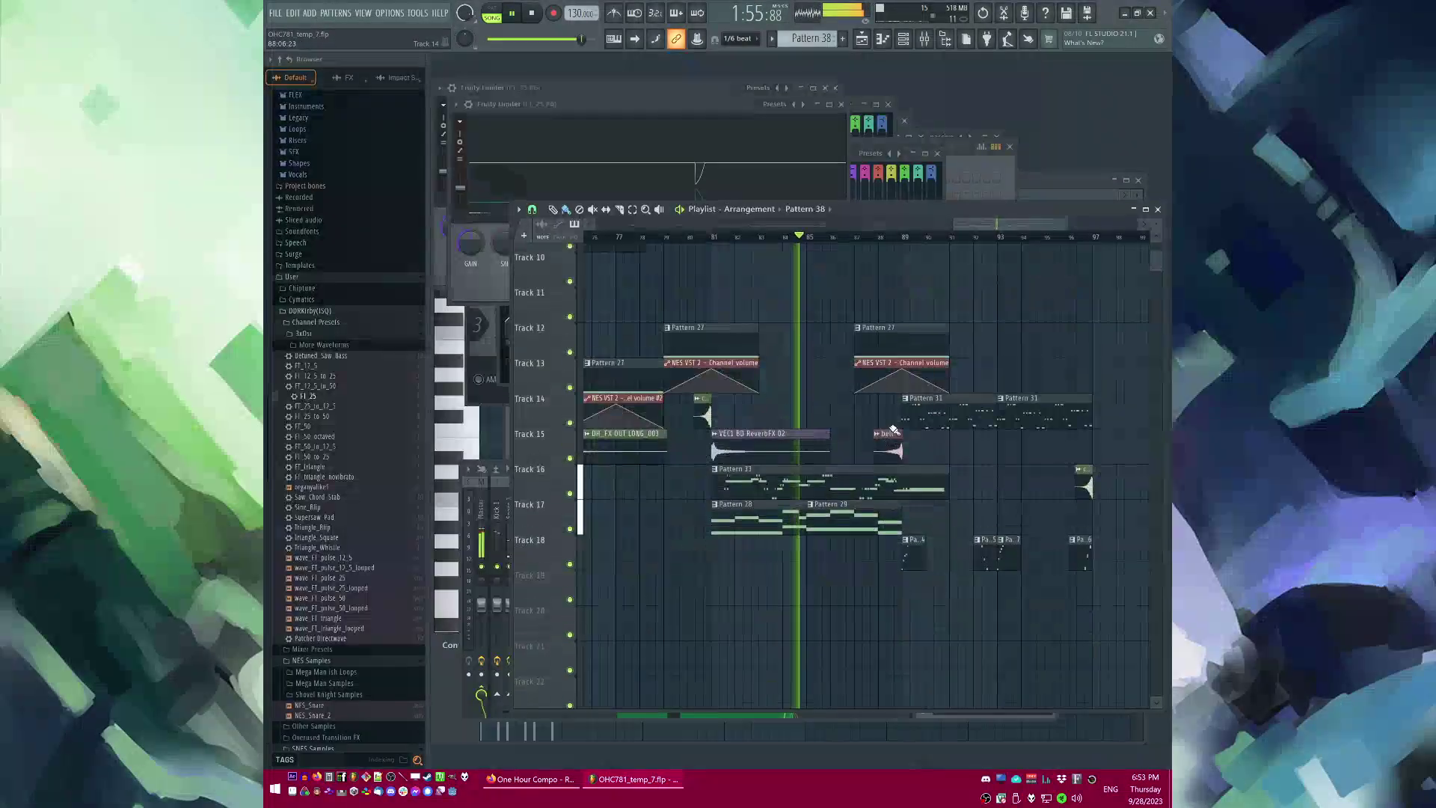
scroll(893, 426, up, 4)
scroll(887, 420, down, 3)
scroll(958, 421, up, 4)
scroll(959, 421, up, 1)
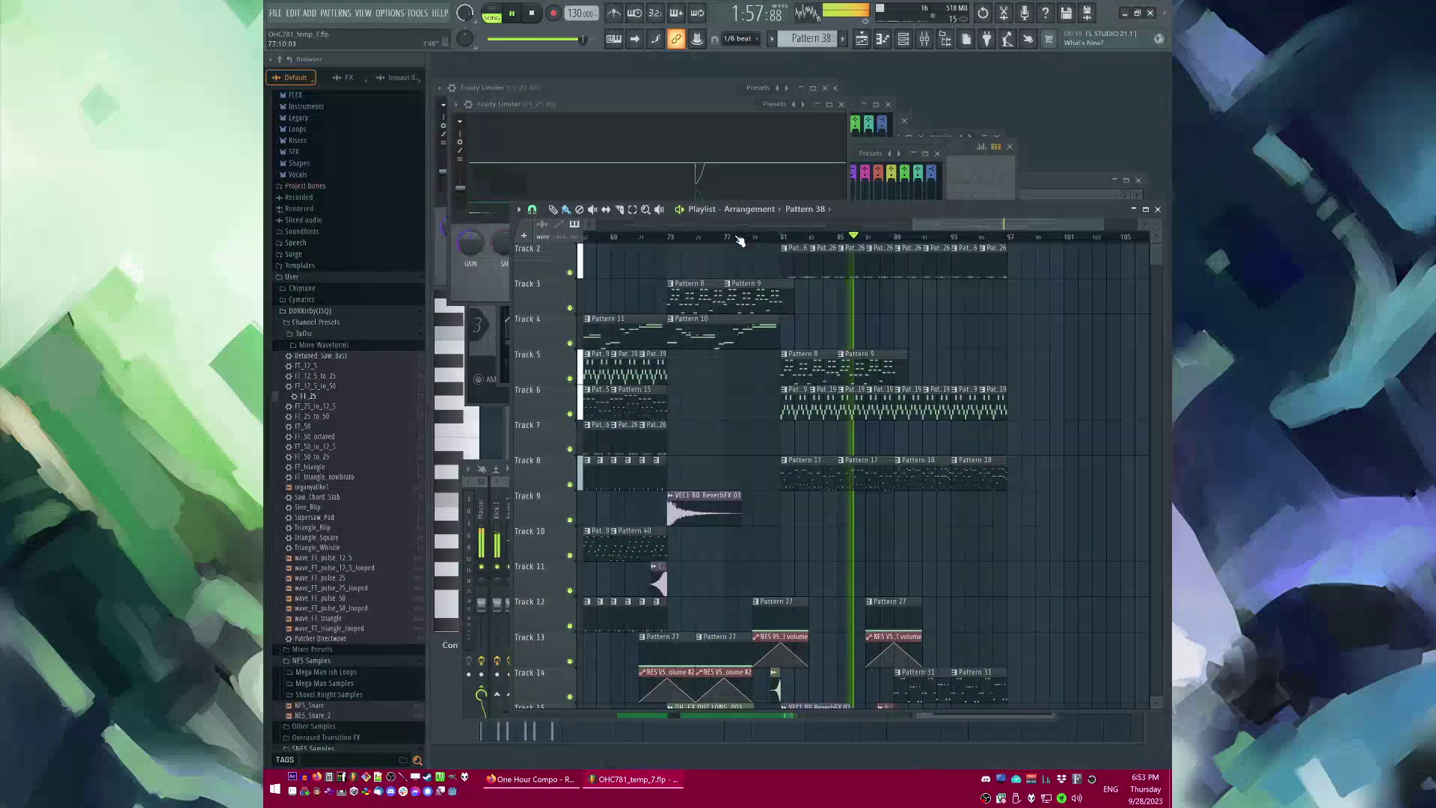
scroll(976, 349, up, 3)
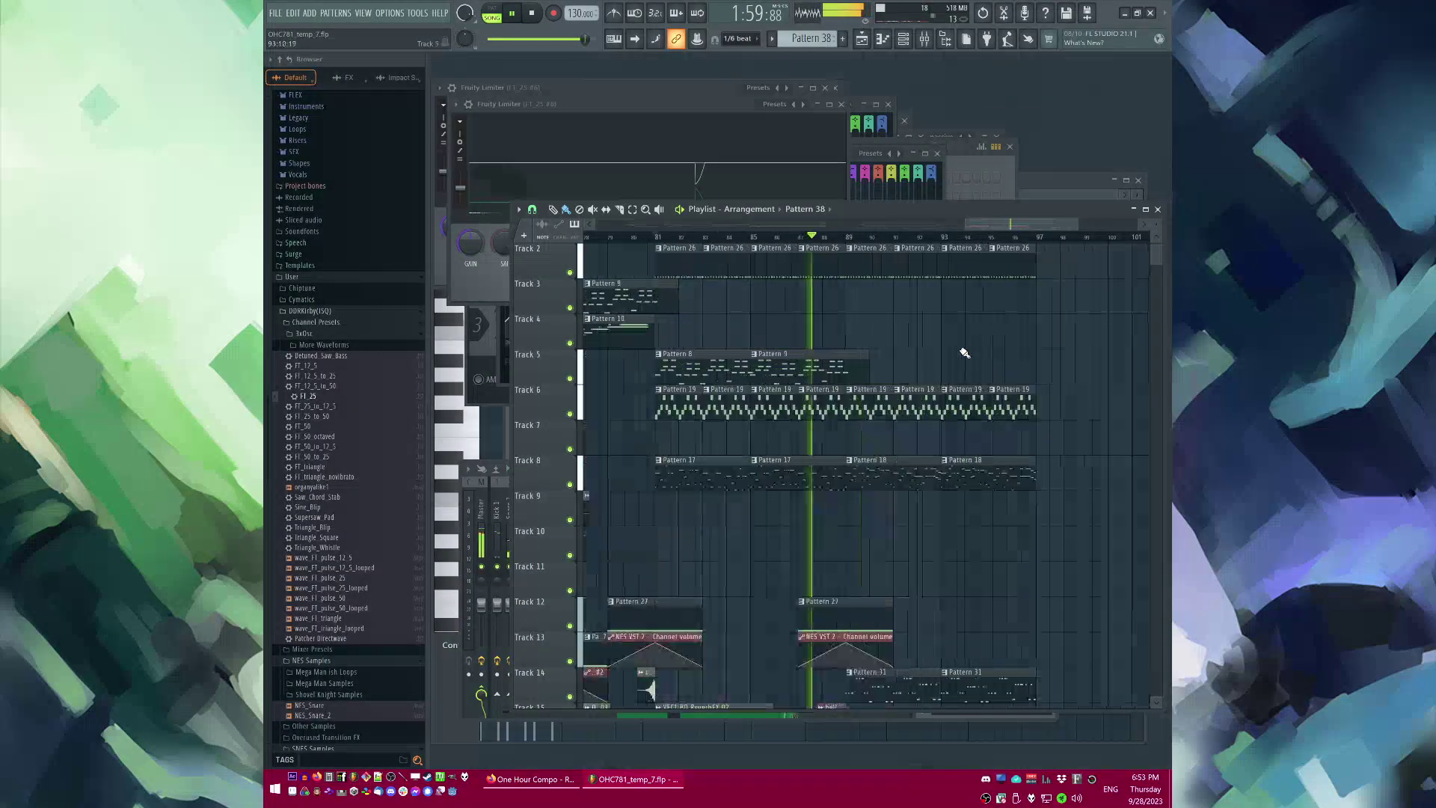
scroll(822, 381, up, 1)
key(ctrl+b)
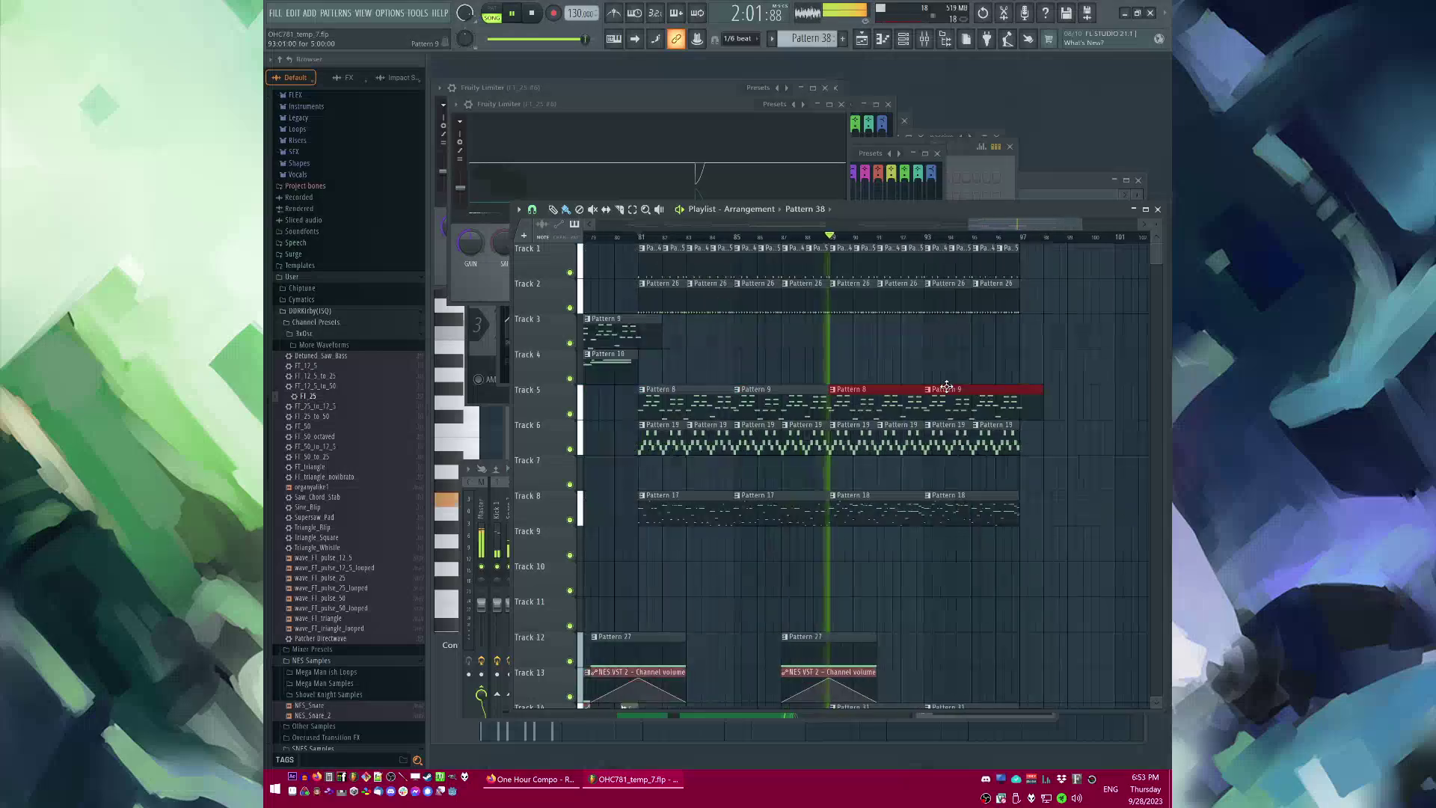
Step: Place Pattern 8 at bar 97 and Pattern 9 at bar 101 on Track 4, and save the project
scroll(926, 349, down, 10)
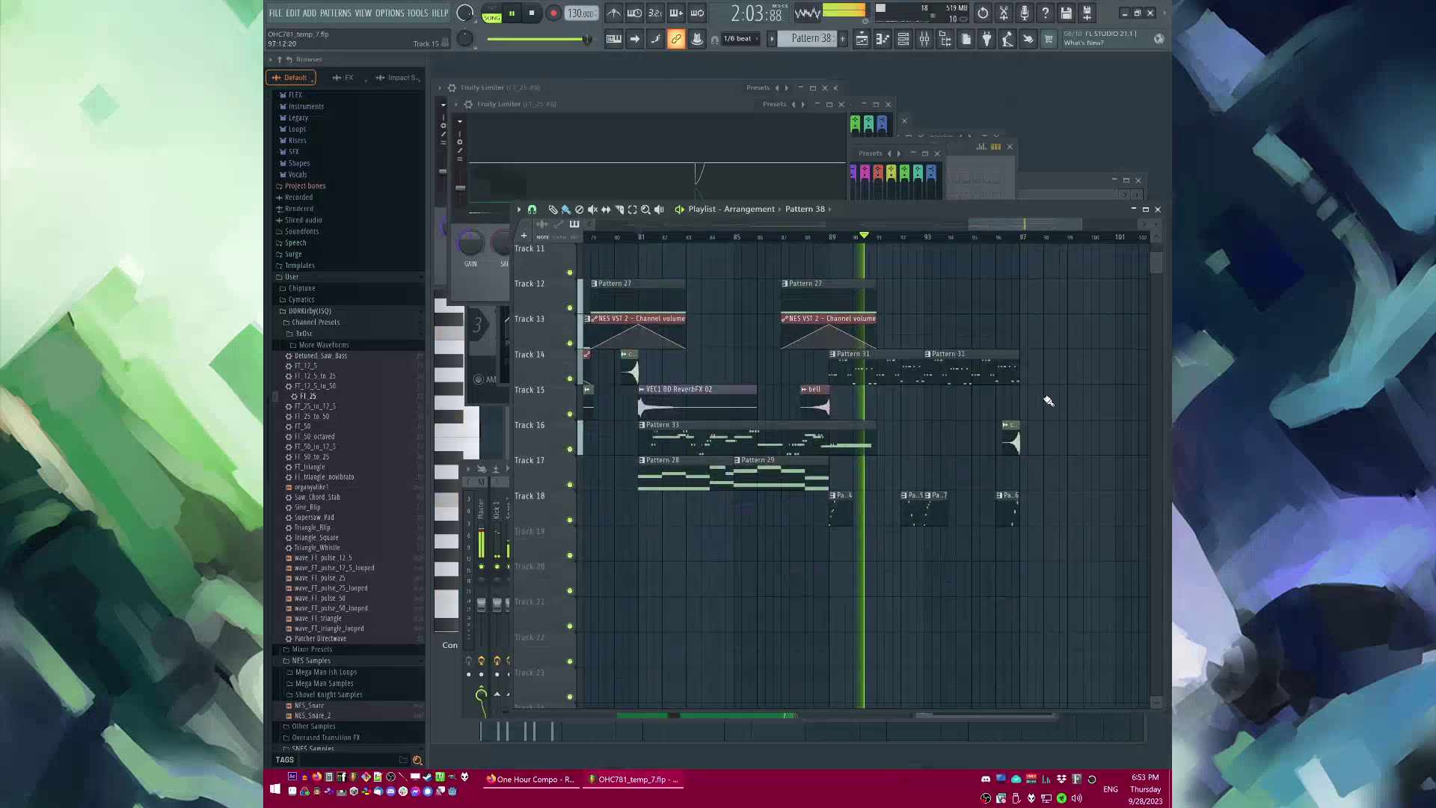
scroll(755, 385, up, 5)
scroll(740, 383, down, 3)
scroll(1033, 410, up, 1)
scroll(1005, 400, up, 4)
scroll(980, 395, up, 1)
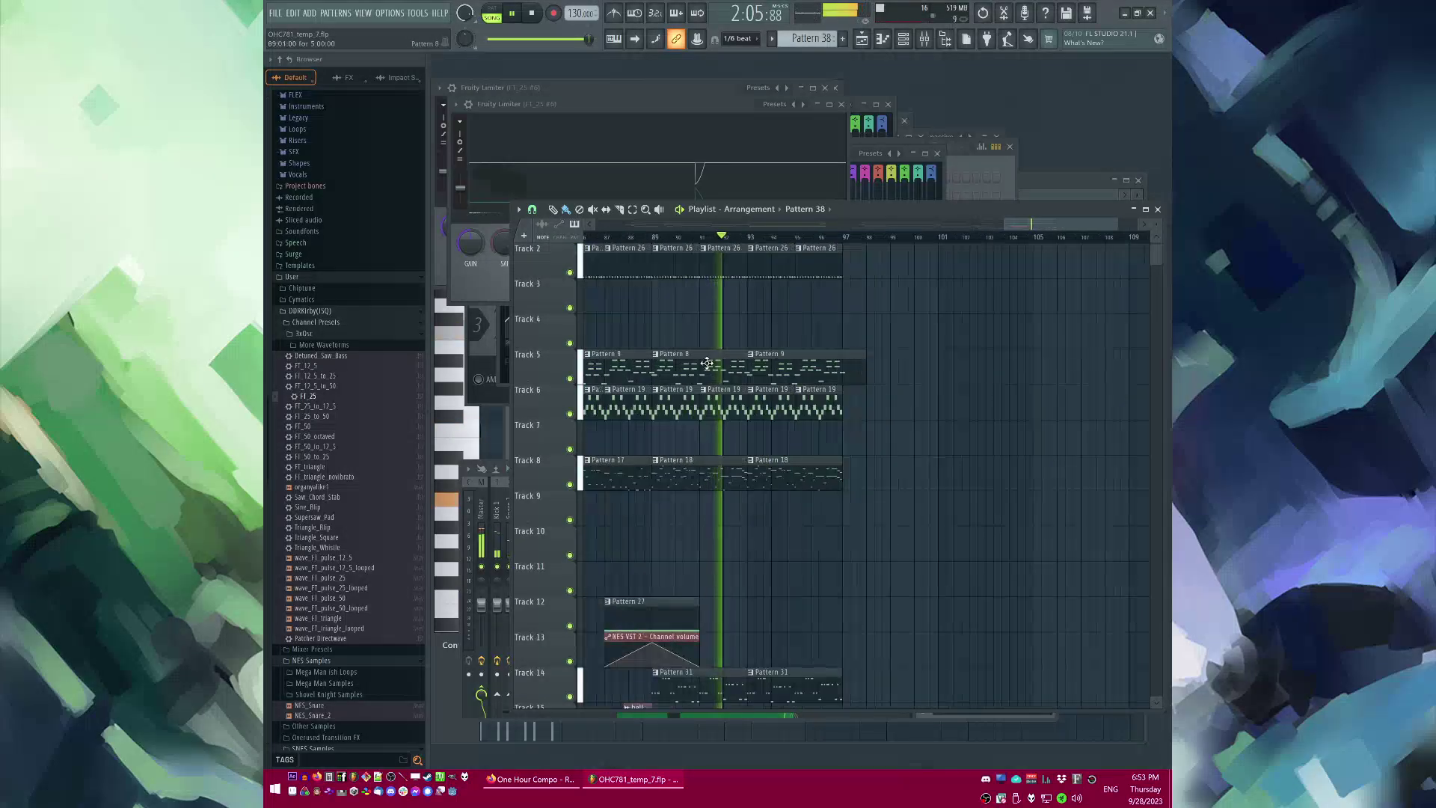
scroll(882, 367, down, 6)
key(ctrl+s)
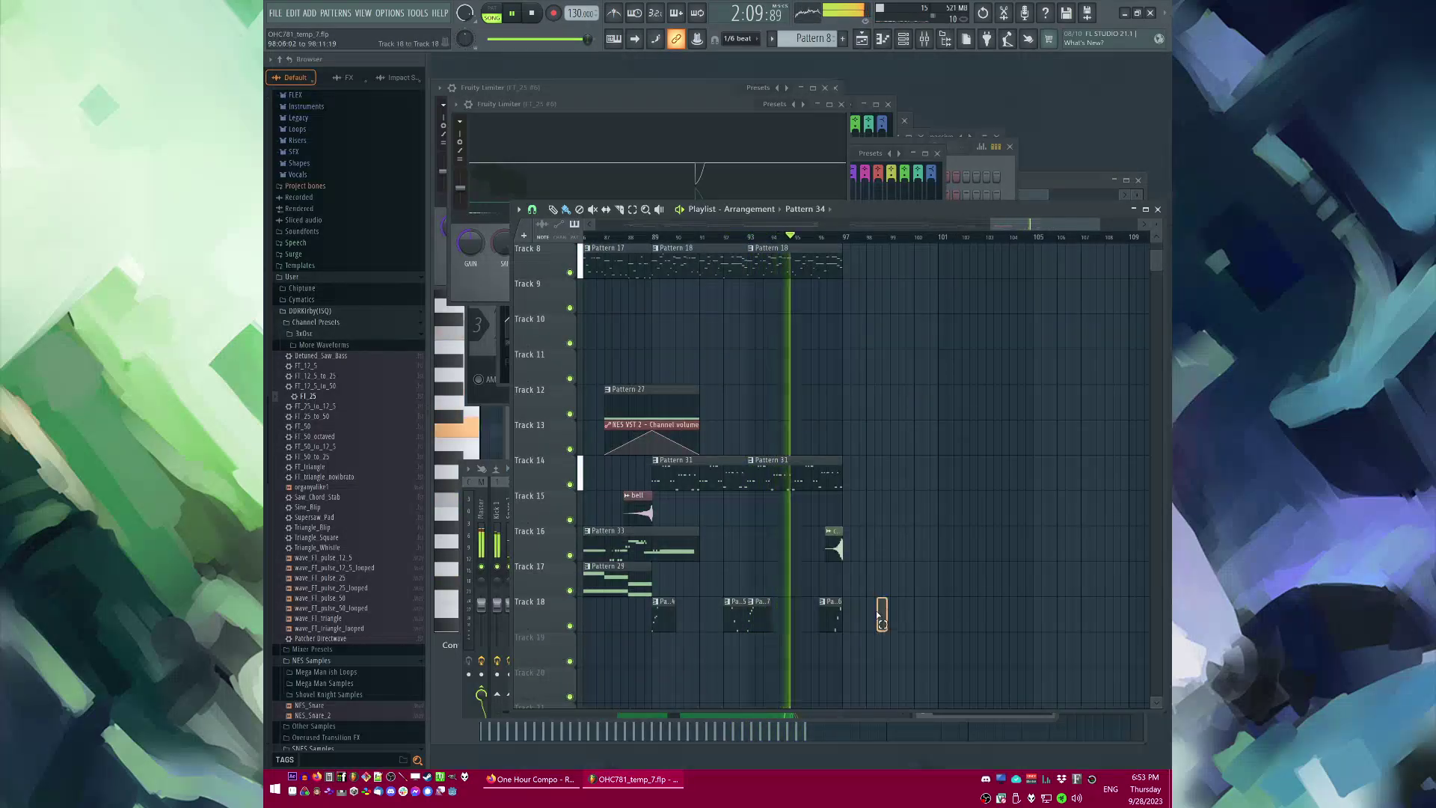
scroll(882, 471, up, 3)
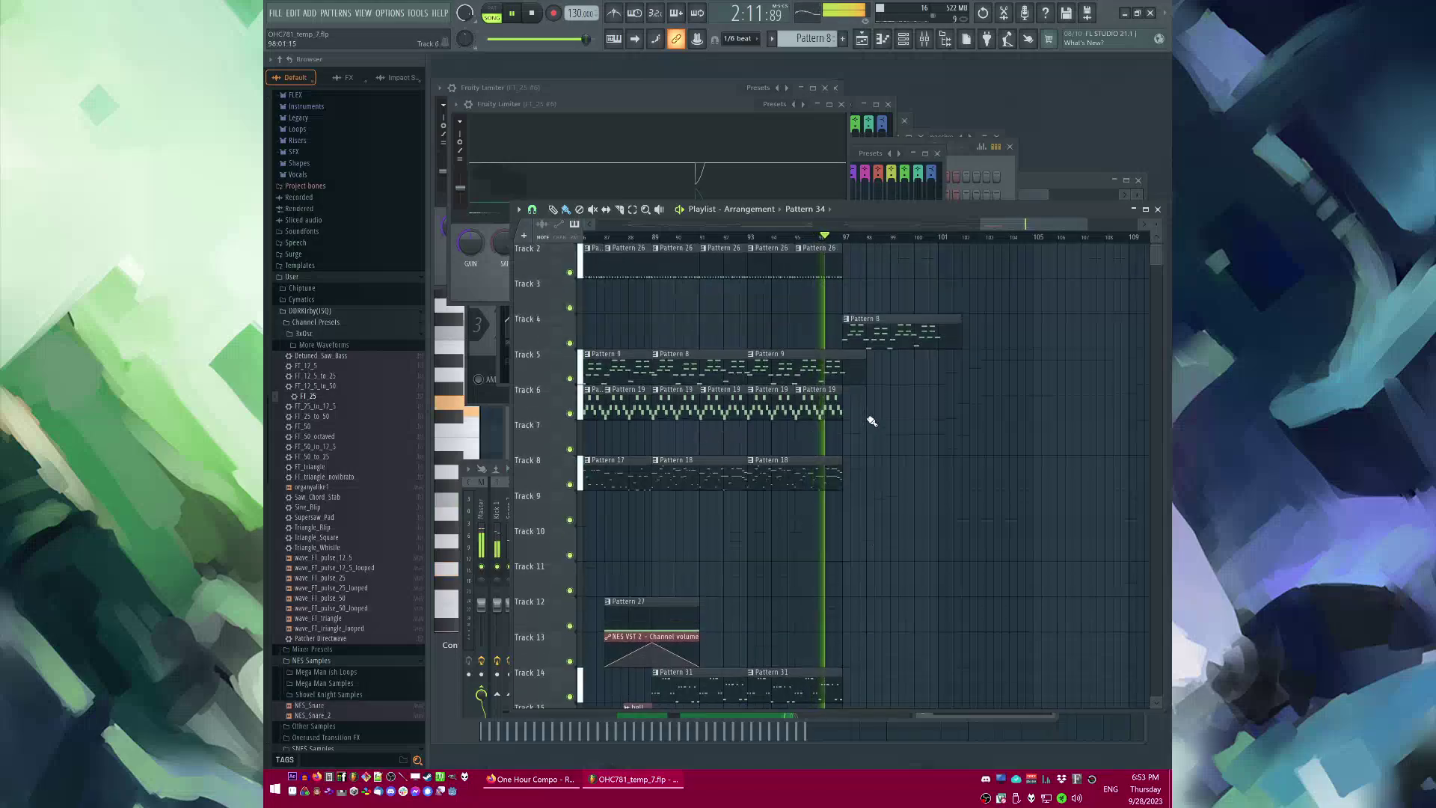
scroll(885, 412, down, 2)
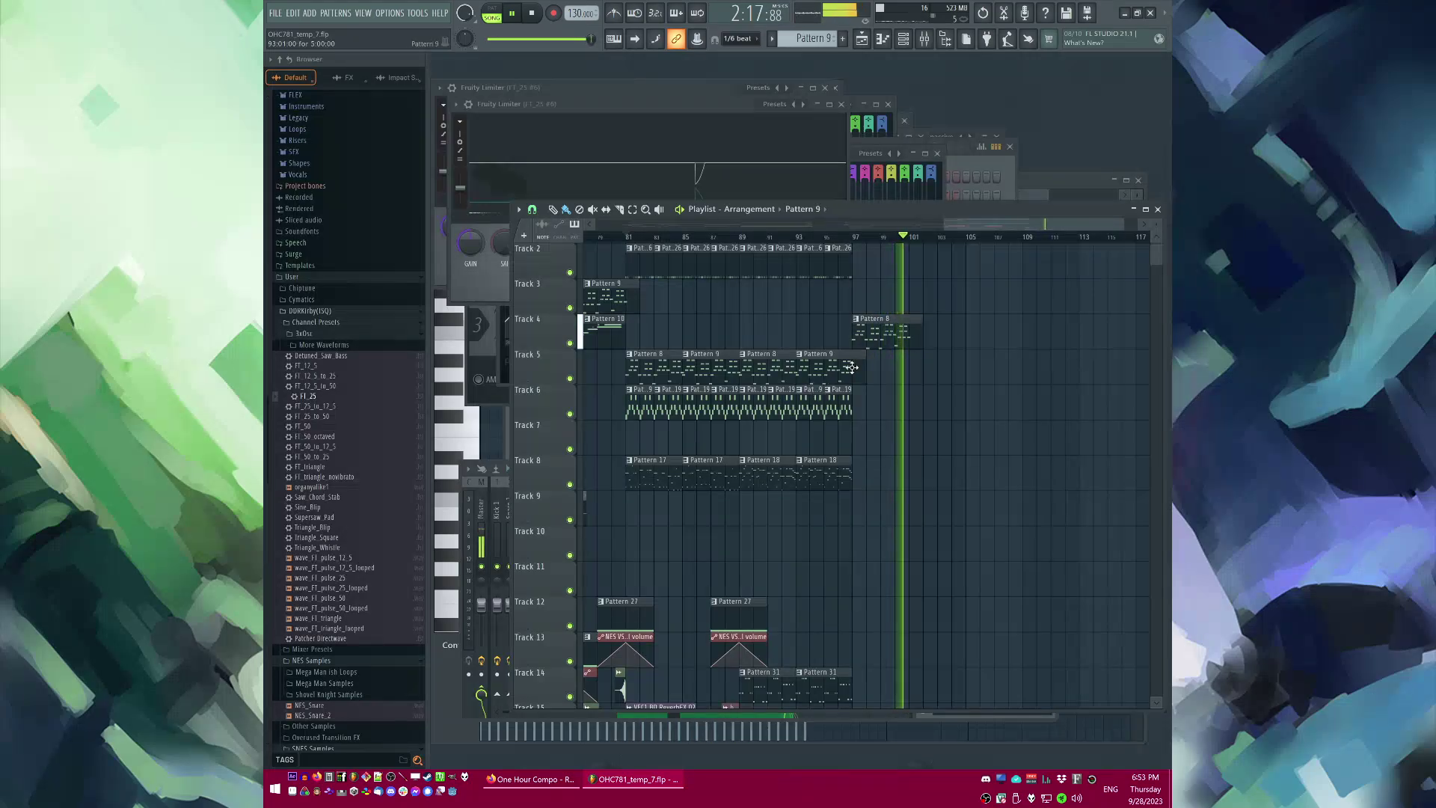
drag(918, 365, 918, 331)
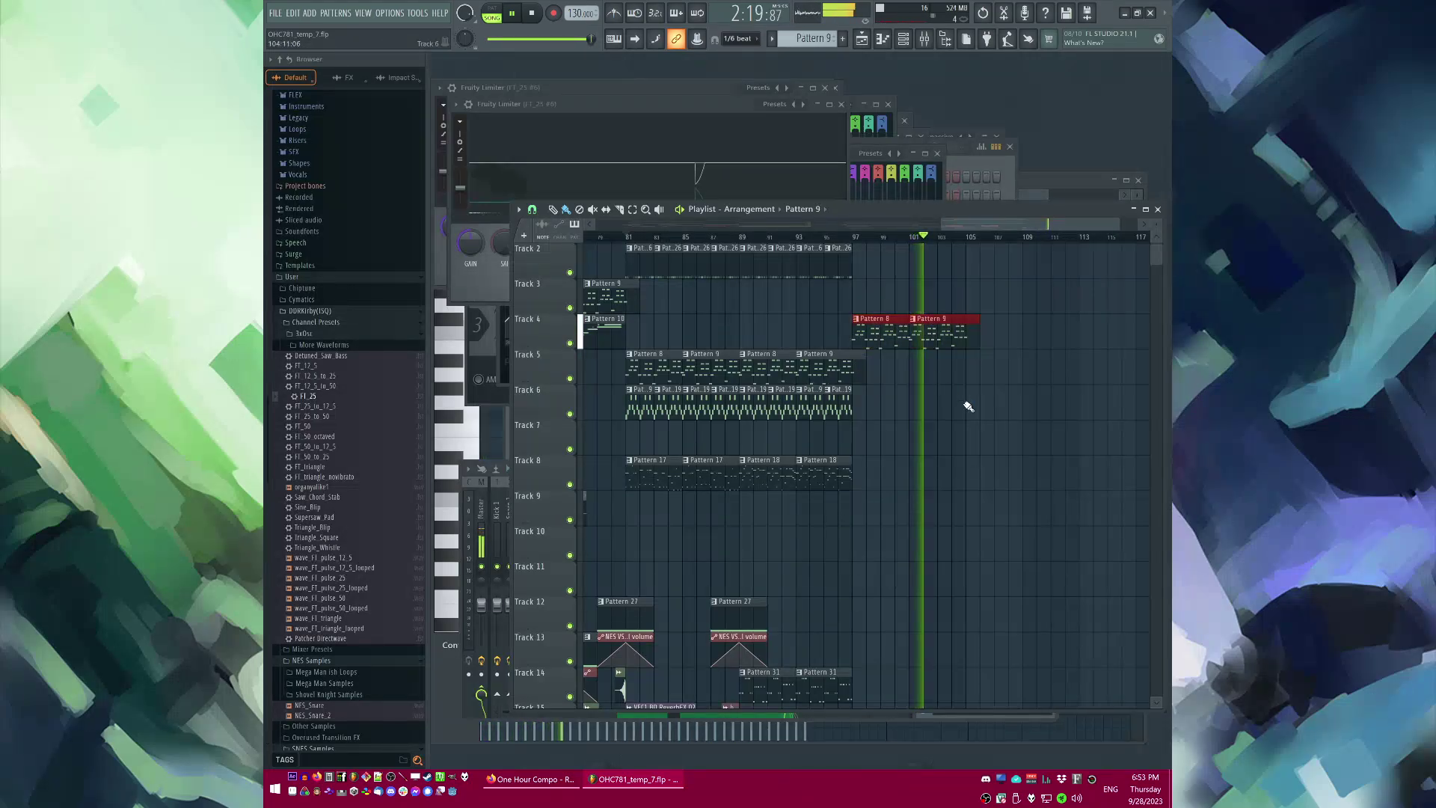
Step: Duplicate the two Pattern 31 clips on Track 14 to bar 97
click(816, 240)
scroll(841, 284, down, 5)
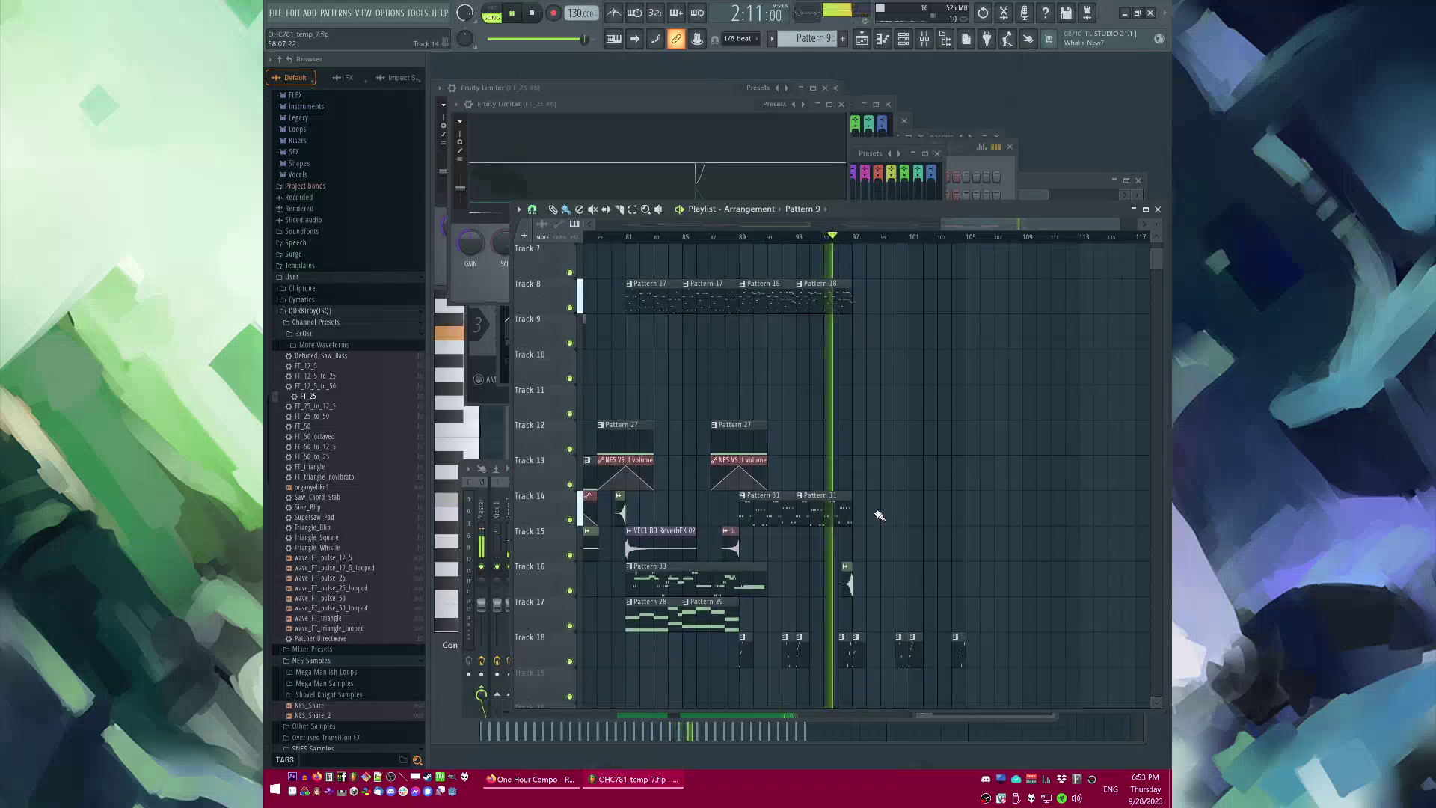
drag(878, 513, 777, 483)
key(ctrl+b)
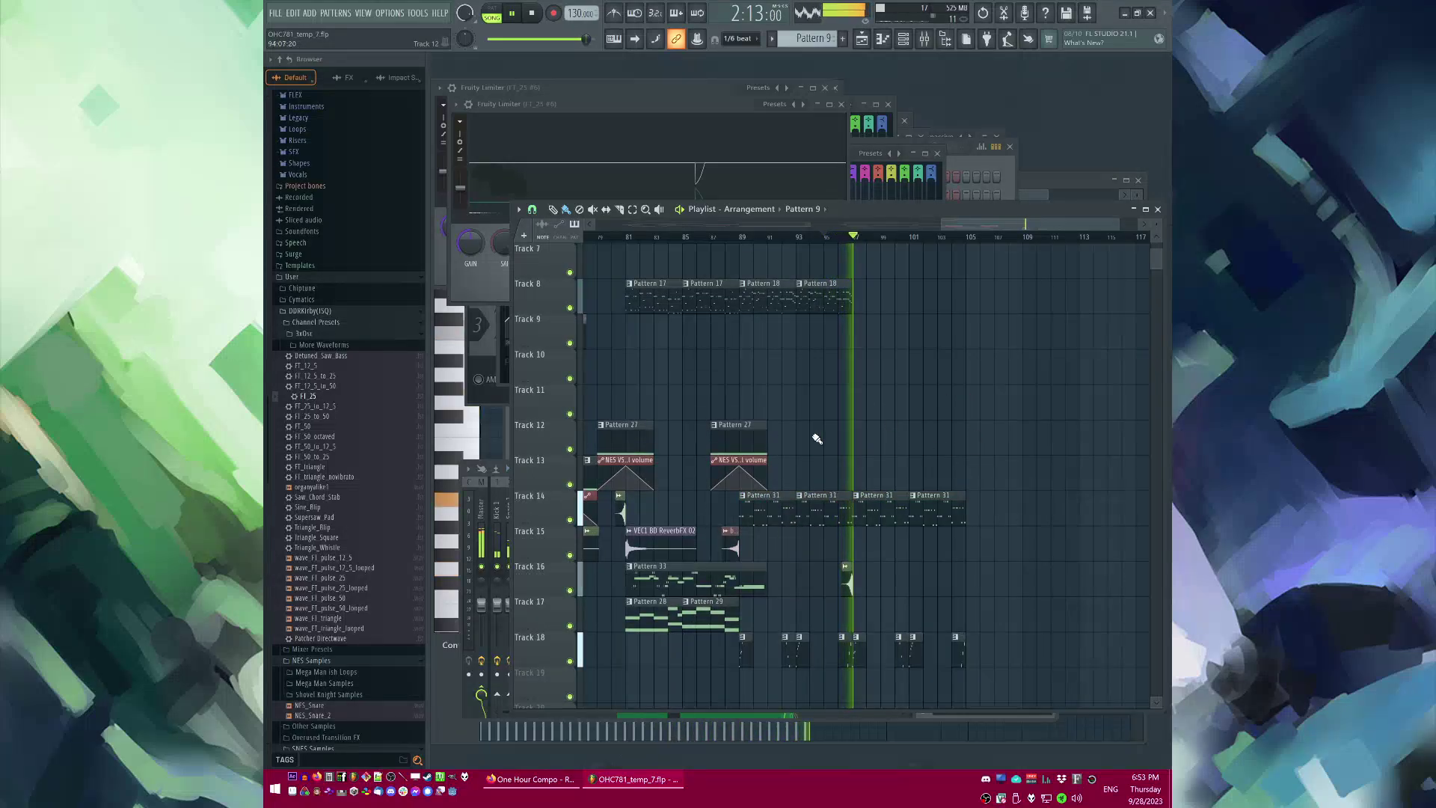
Step: Duplicate the Pattern 27 and channel volume clips on Tracks 12 and 13, and move the copies to start at bar 95
drag(819, 405, 691, 478)
key(ctrl+b)
scroll(945, 419, up, 5)
scroll(939, 419, down, 3)
drag(827, 456, 787, 456)
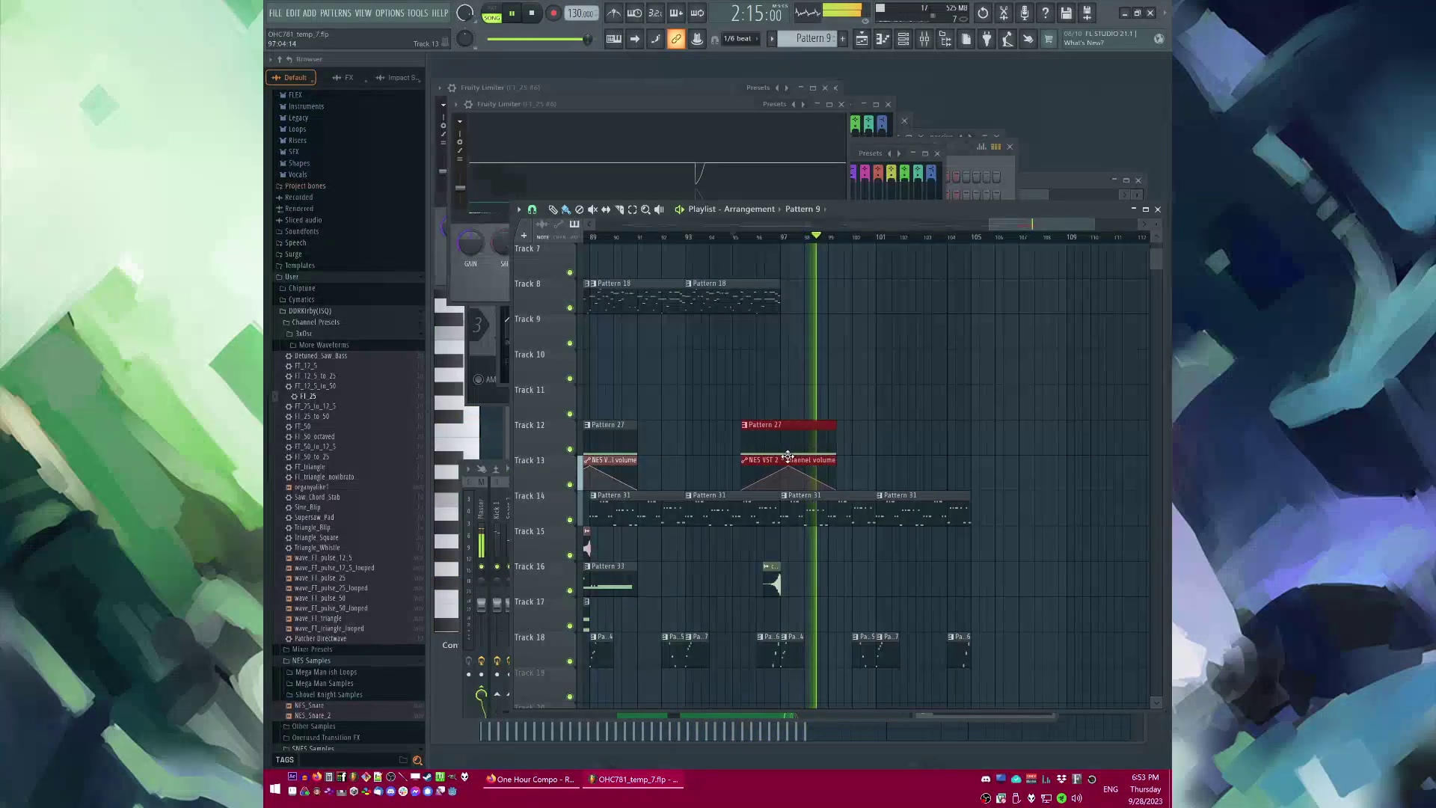
Step: Play from bar 97 and delete the duplicated Pattern 31 clips on Track 14 past that bar
scroll(792, 359, up, 6)
click(780, 240)
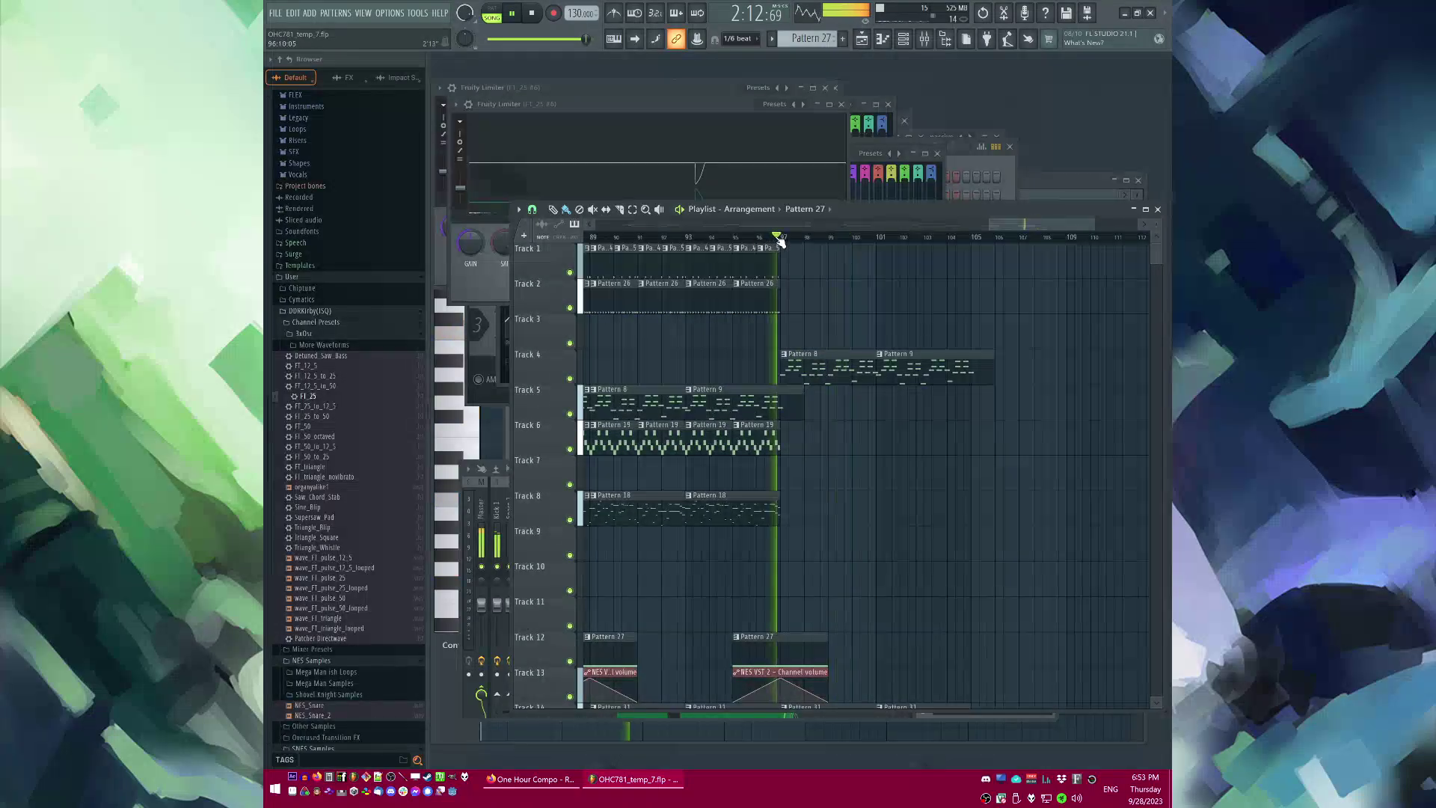
scroll(908, 404, down, 7)
scroll(802, 458, up, 7)
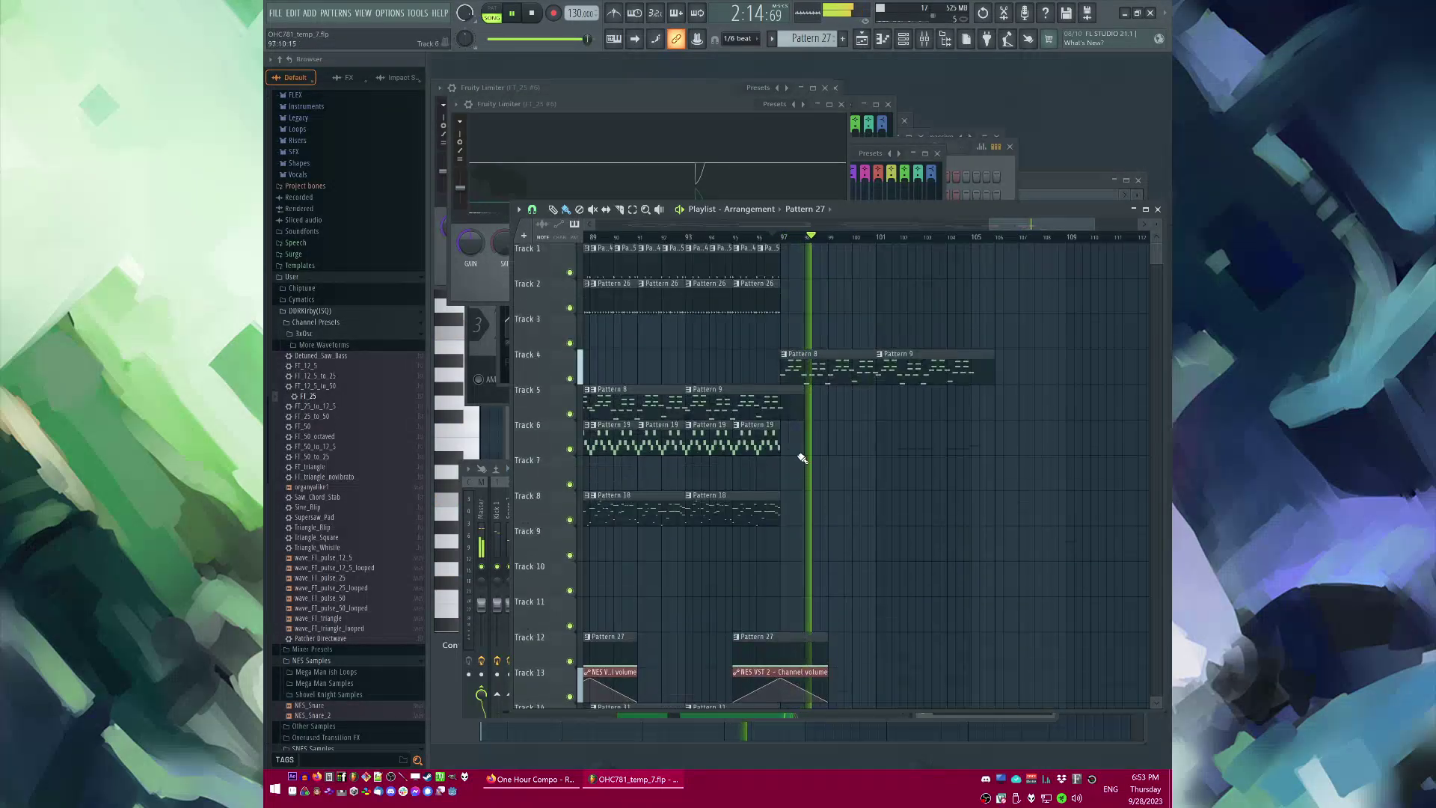
drag(769, 504, 879, 502)
right_click(846, 509)
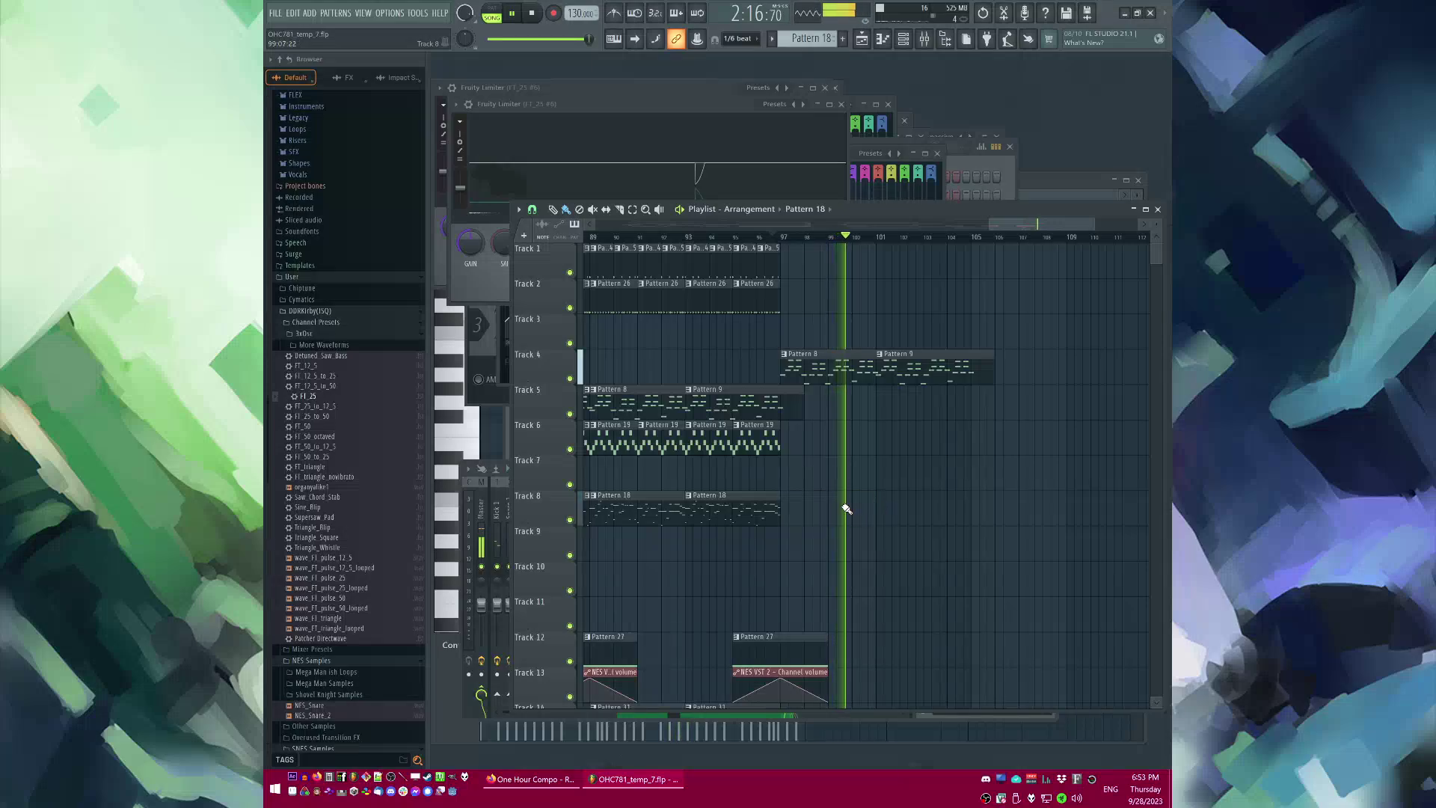
drag(812, 244, 686, 320)
key(ctrl+b)
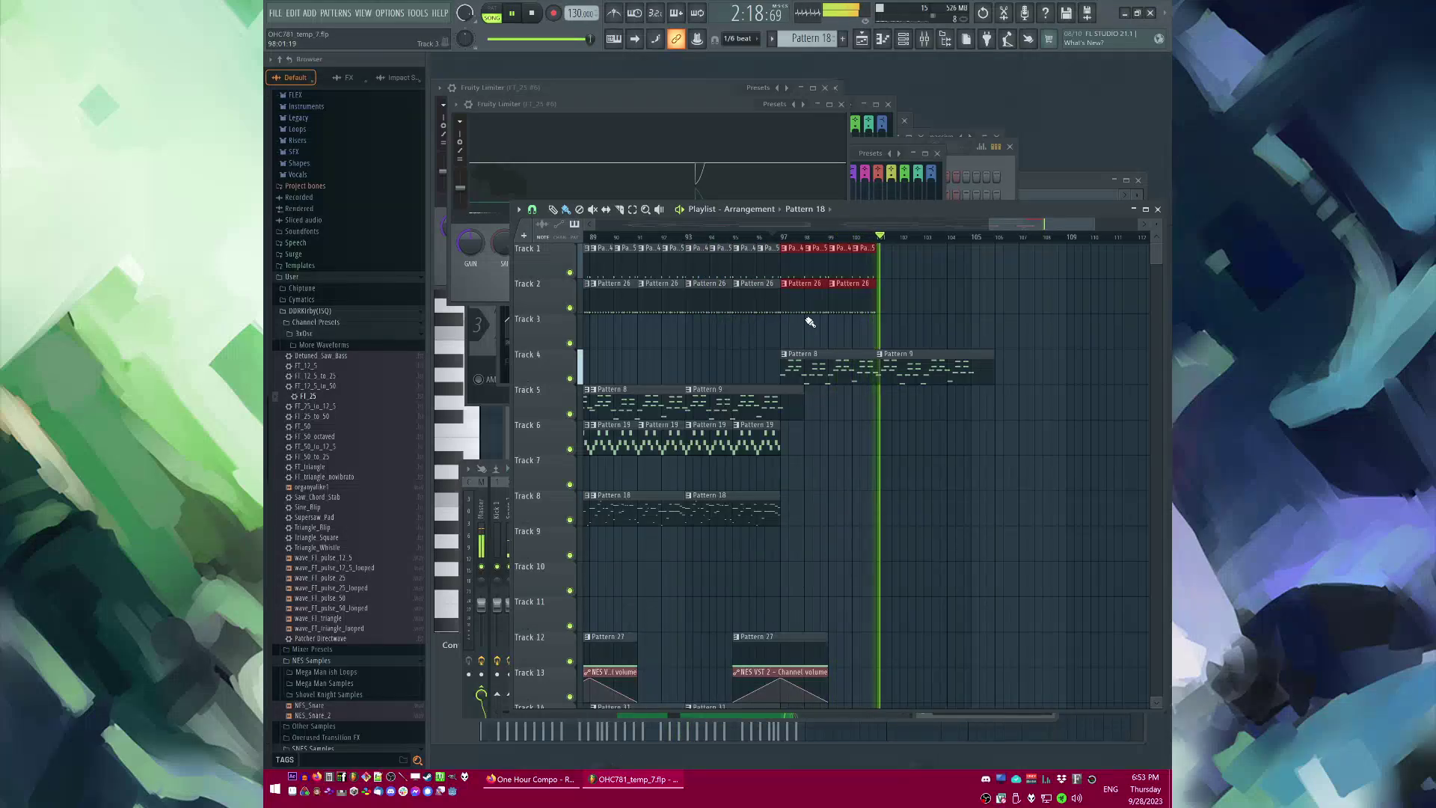
key(ctrl+z)
Step: Repeat the Pattern 26 clips on Track 2 from bar 97 until bar 105
drag(860, 306, 696, 318)
key(ctrl+b)
key(ctrl+b)
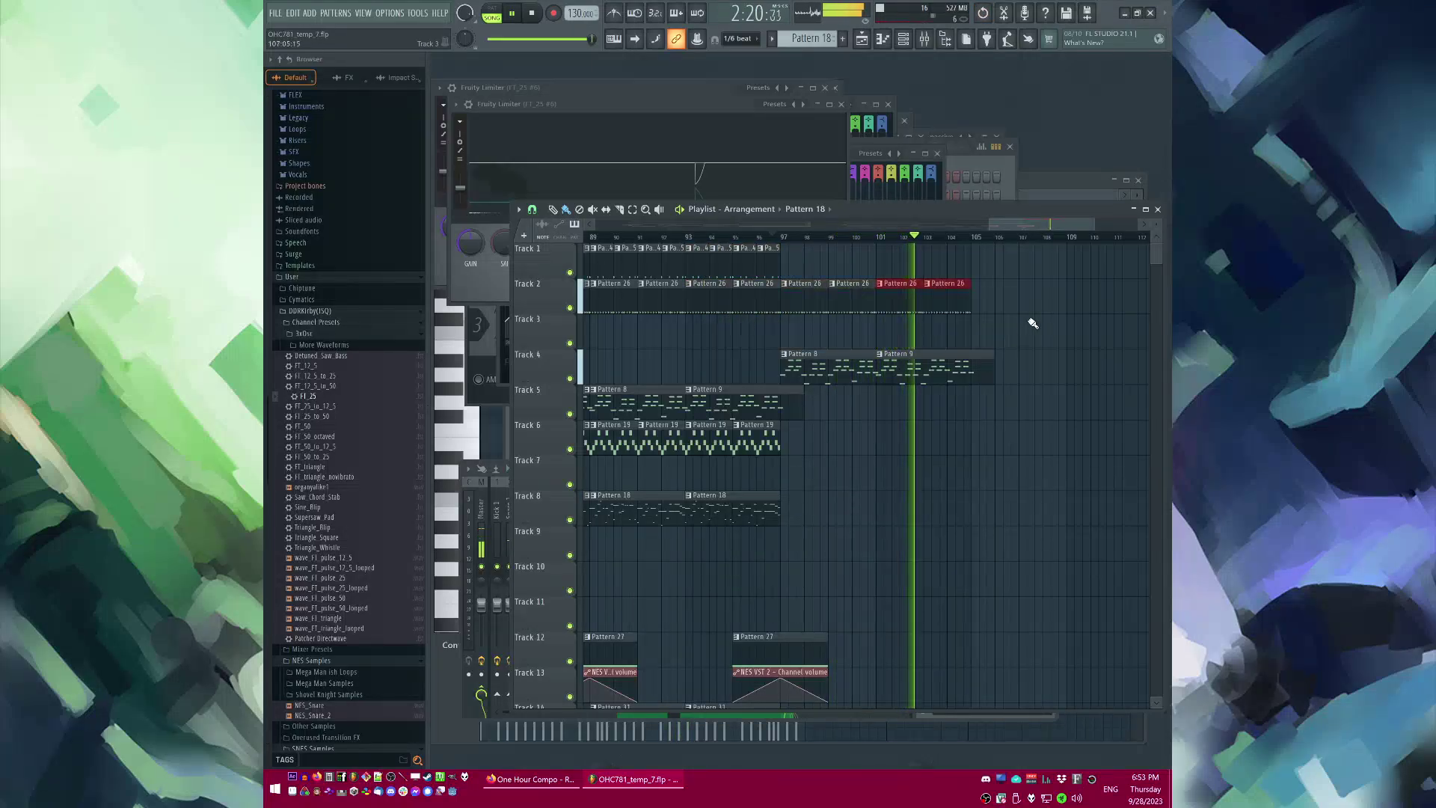
ctrl+click(1029, 317)
scroll(857, 446, down, 5)
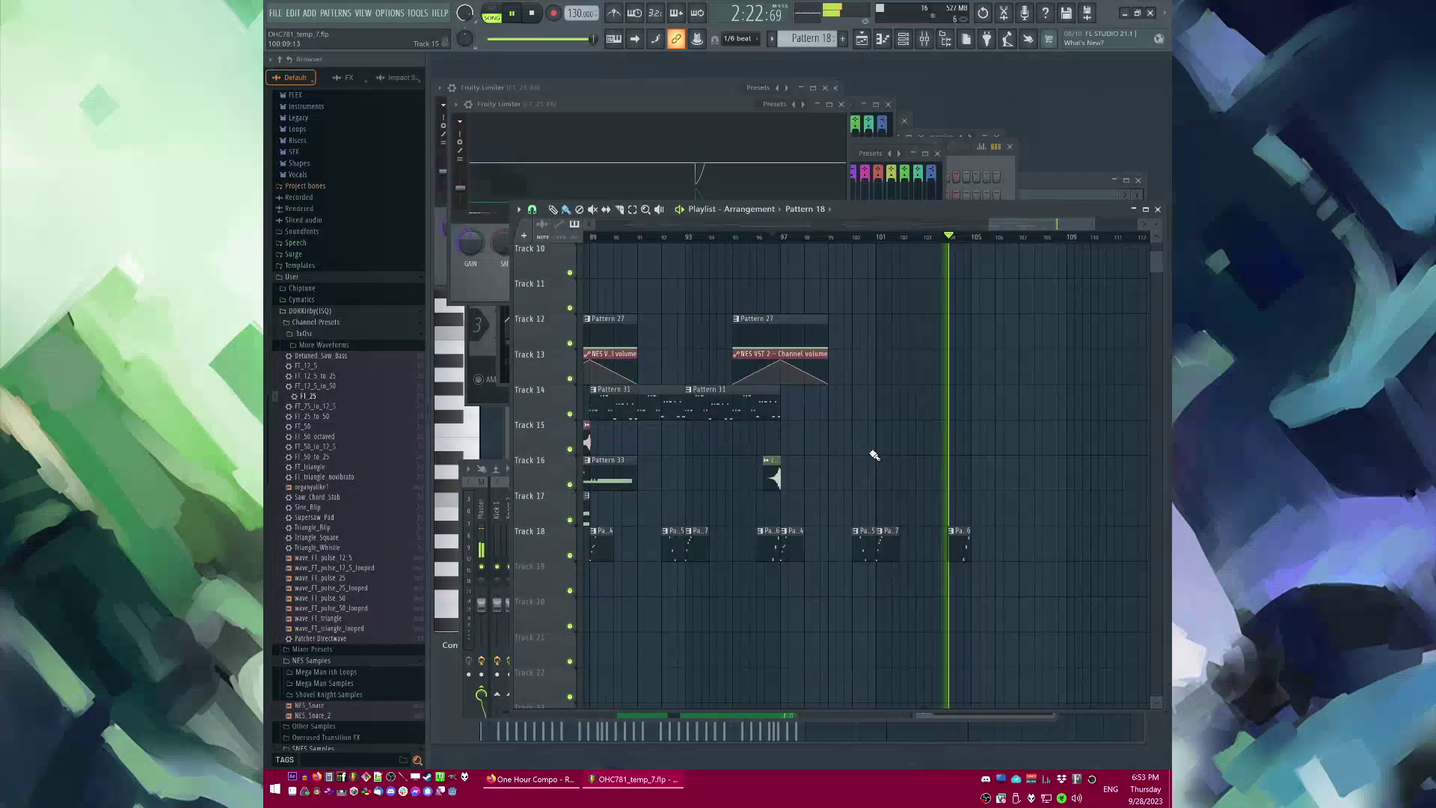
scroll(870, 453, up, 5)
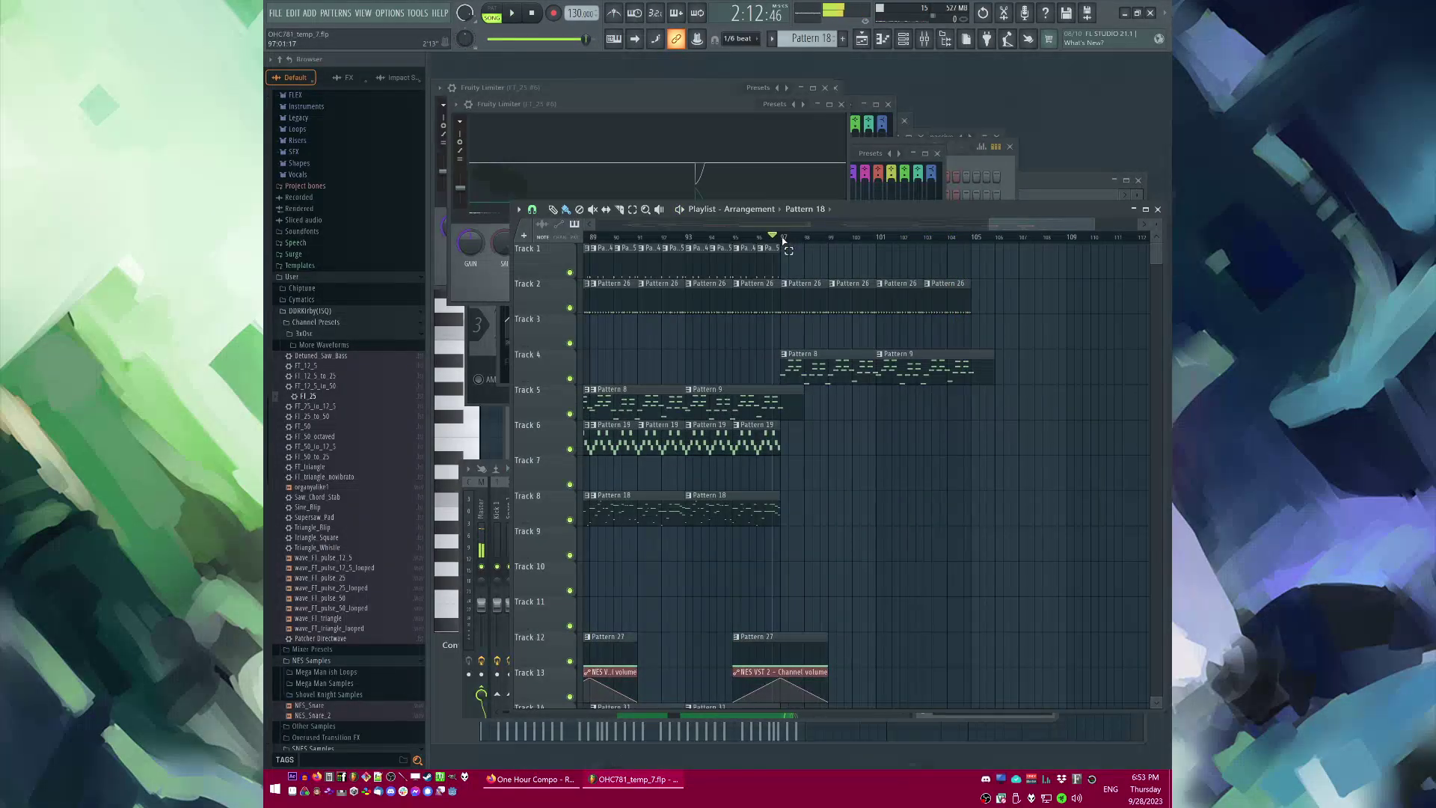
Step: Select the time range from bar 97 to 105 and add Fruity Mute 2 to the Master channel's effects
drag(783, 241, 966, 243)
click(478, 540)
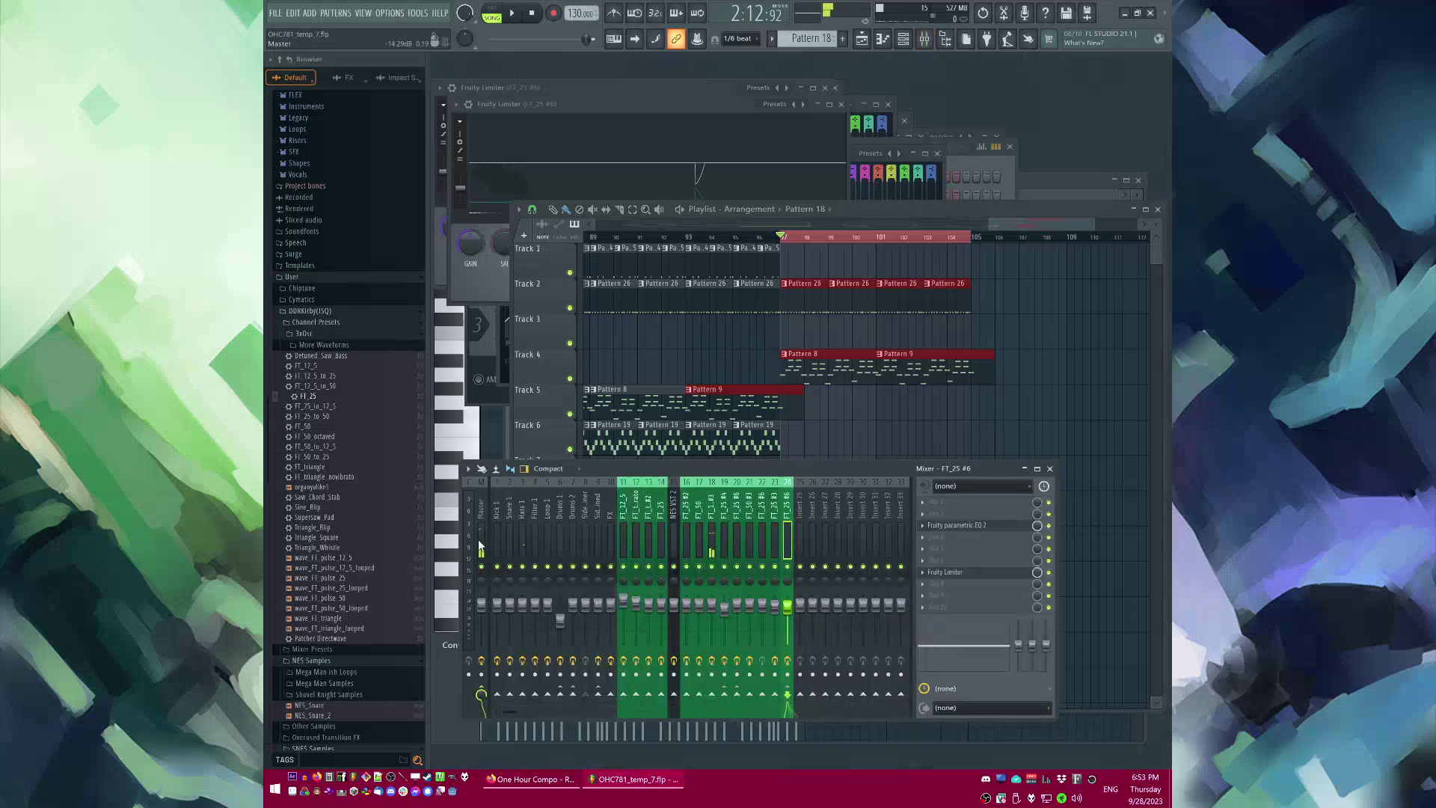
click(482, 535)
click(931, 525)
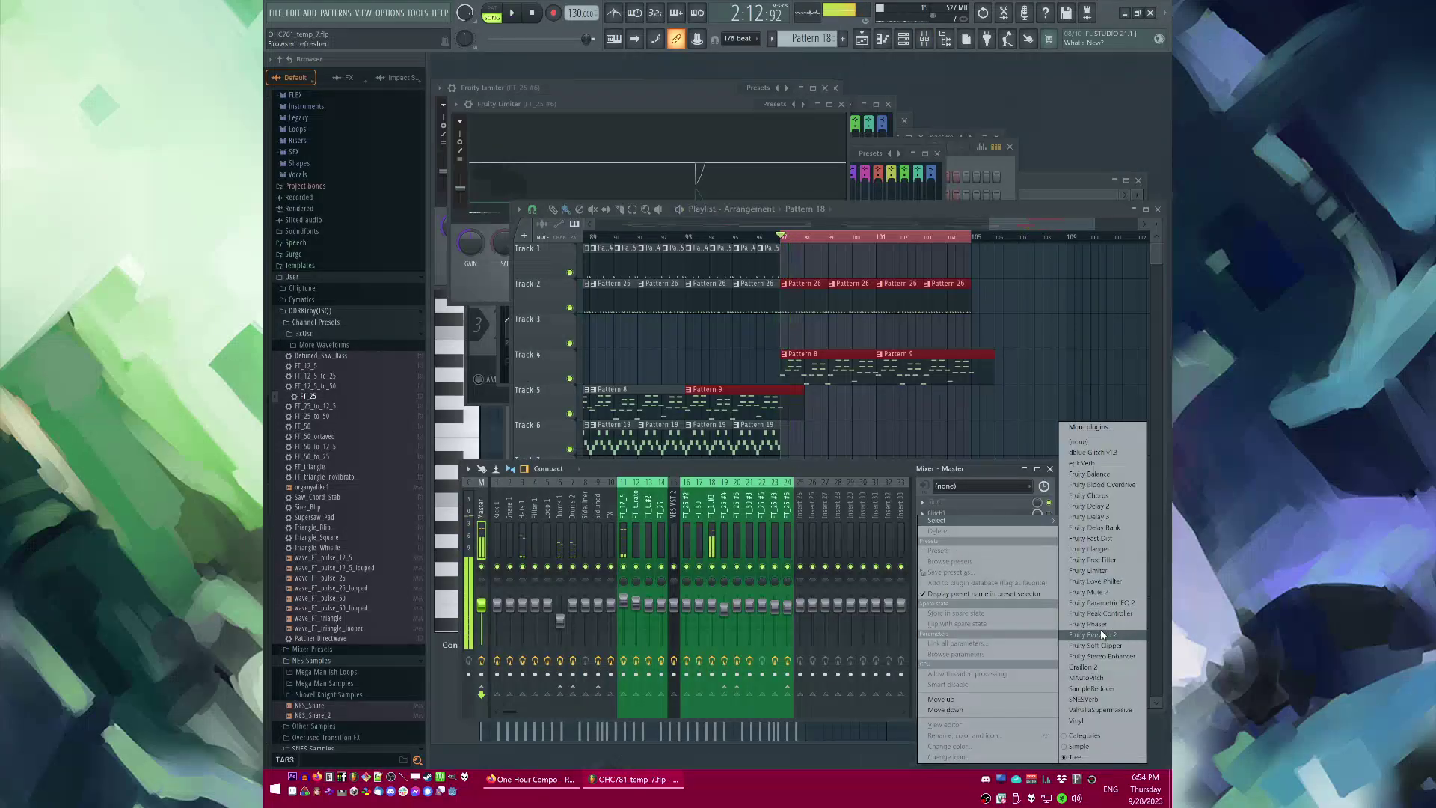
click(1097, 593)
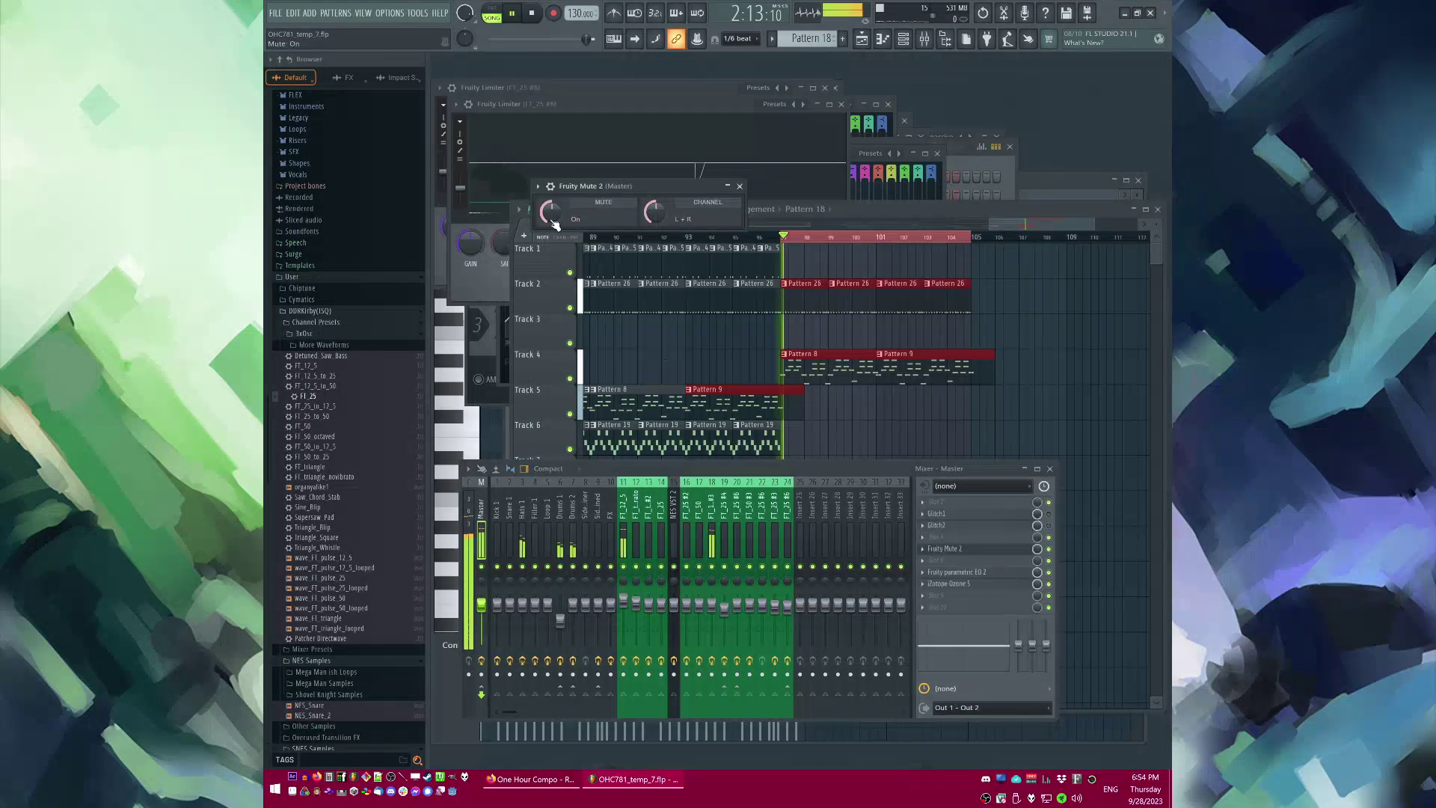
Step: Create an automation clip for Fruity Mute 2's mix level across bars 97 to 105, ramping from 0% to 100%
right_click(1035, 553)
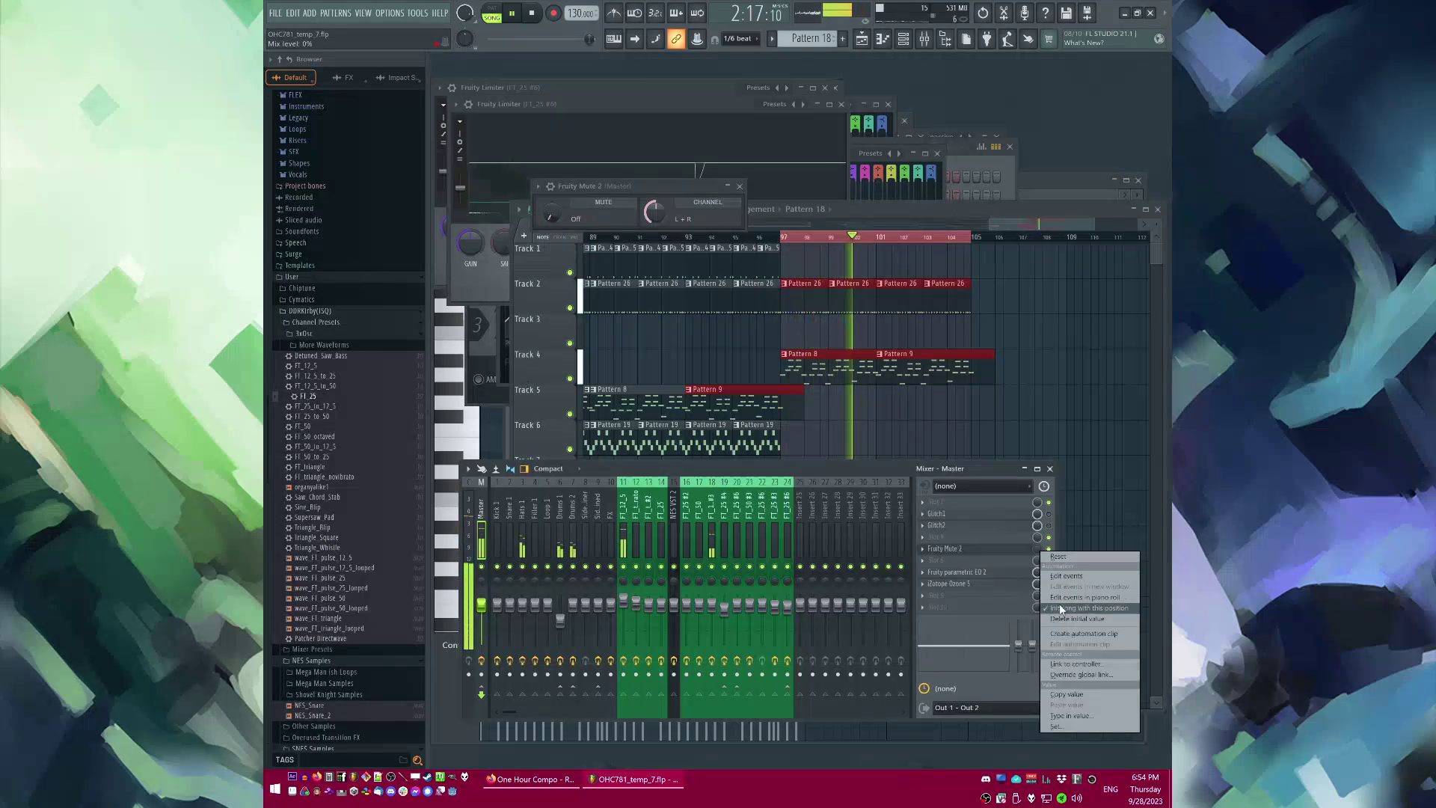
click(1077, 632)
drag(971, 346, 970, 323)
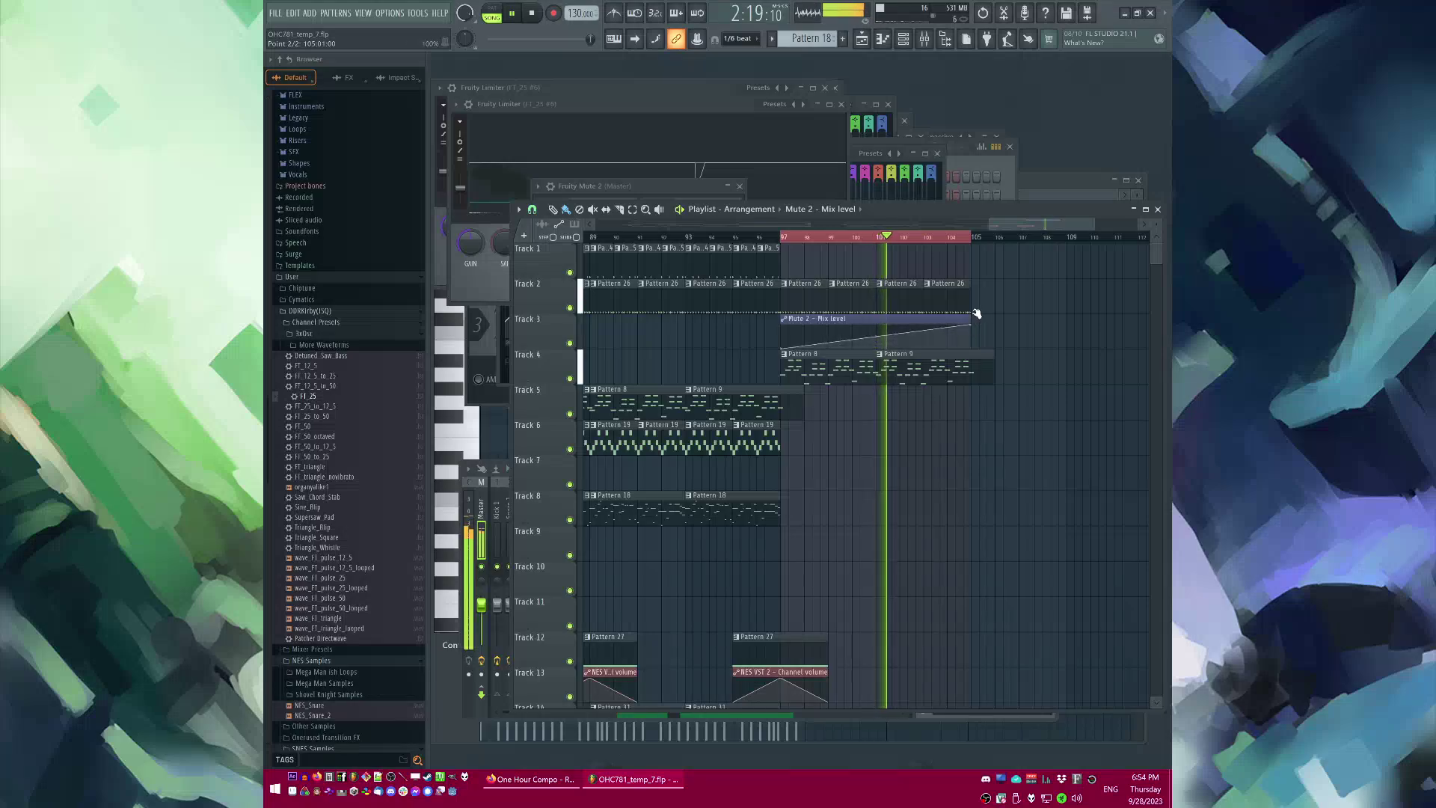
Step: Play the arrangement from bar 97 and check the clips that continue on Track 18
click(782, 237)
scroll(913, 359, down, 4)
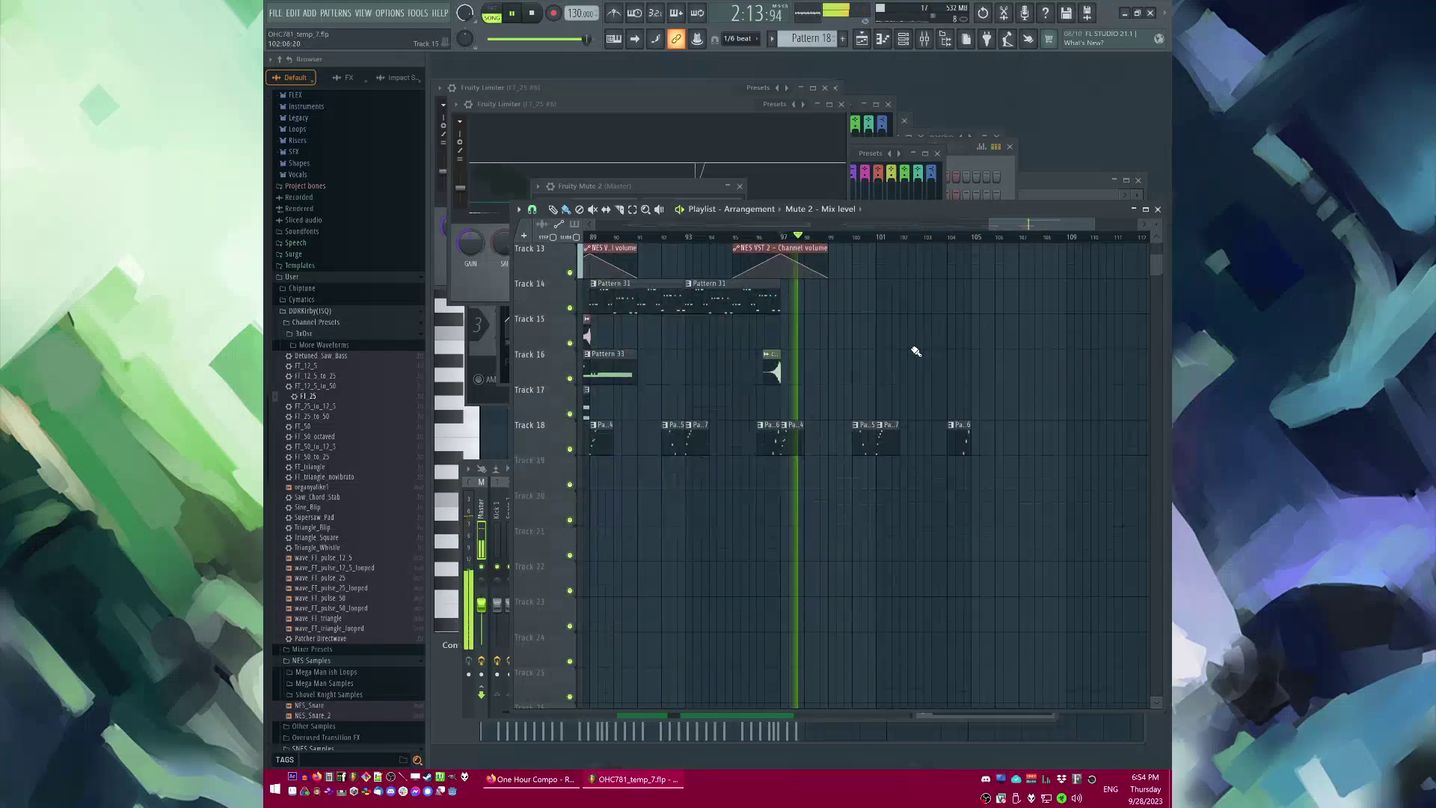
scroll(868, 330, up, 3)
click(825, 238)
scroll(861, 479, up, 1)
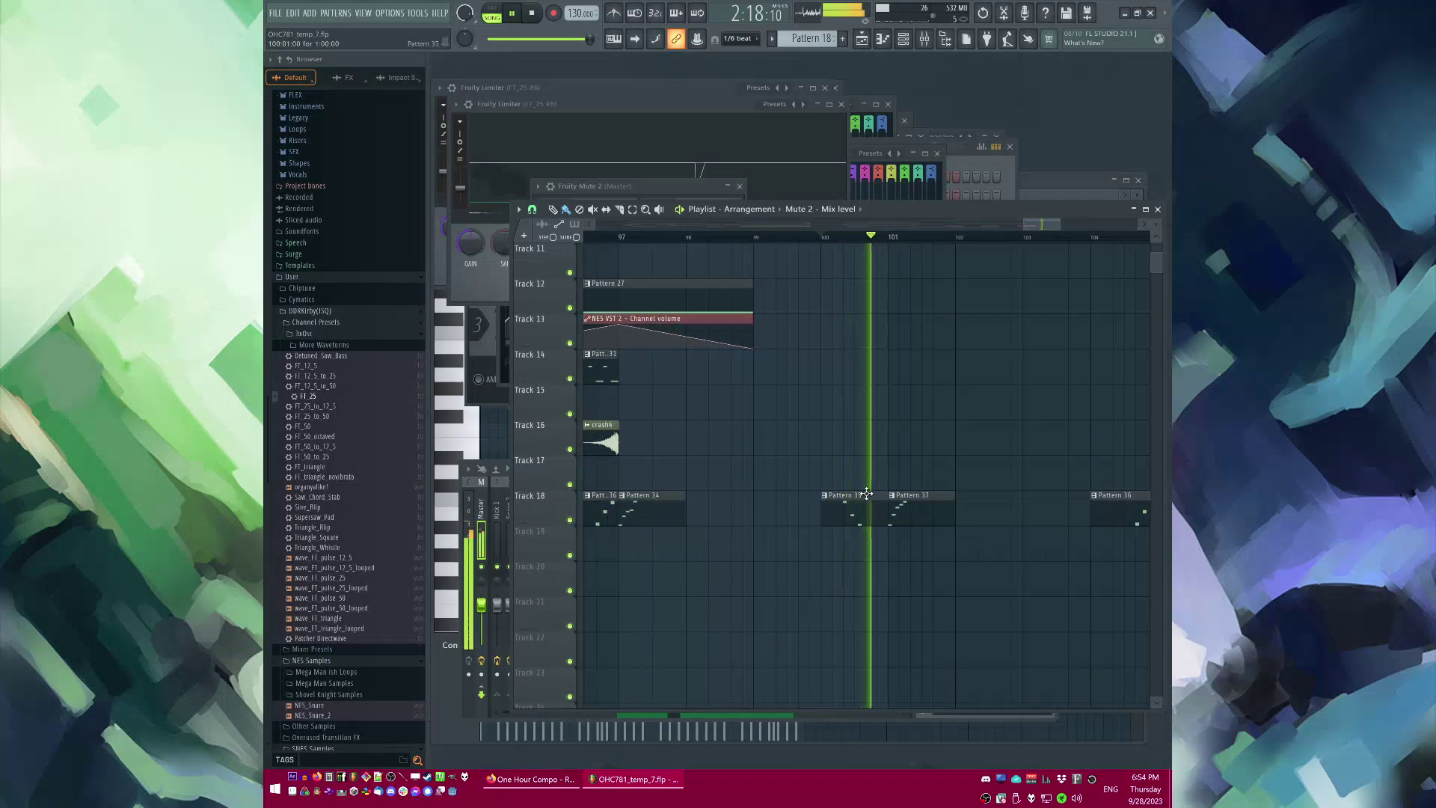
key(space)
Step: Open Pattern 35 from Track 18 in the piano roll and raise its three notes by one octave
double_click(839, 503)
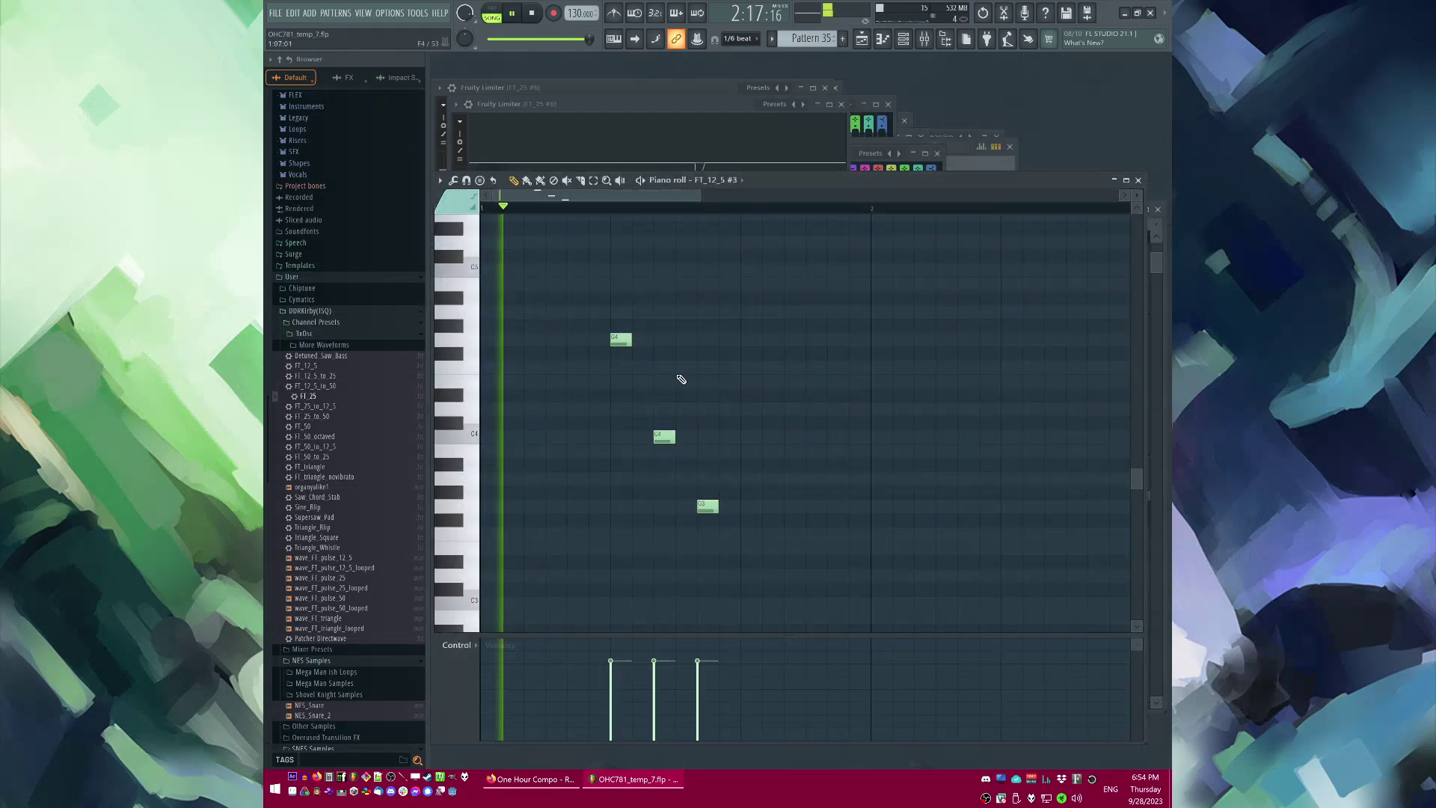
key(space)
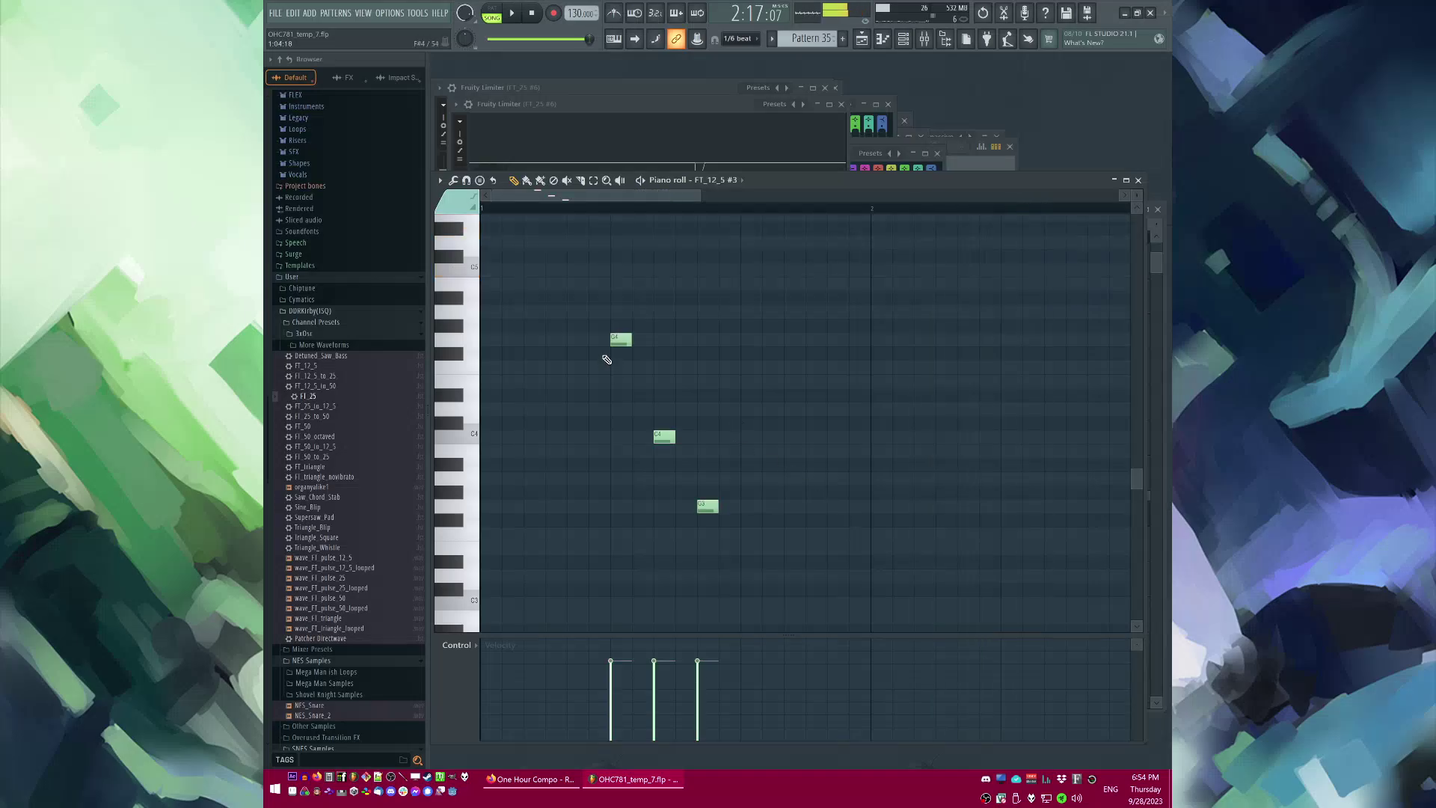
scroll(615, 306, up, 2)
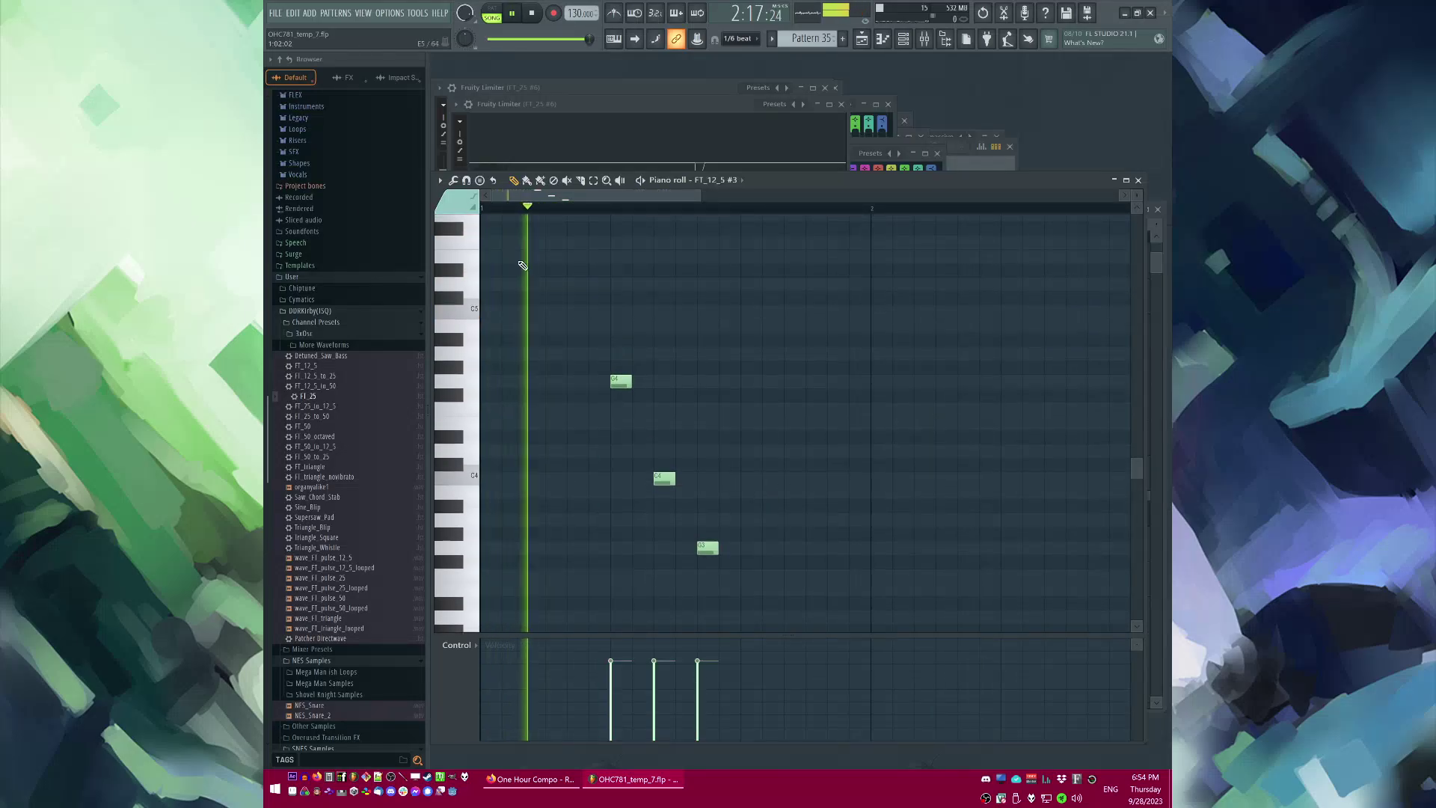
scroll(621, 351, up, 2)
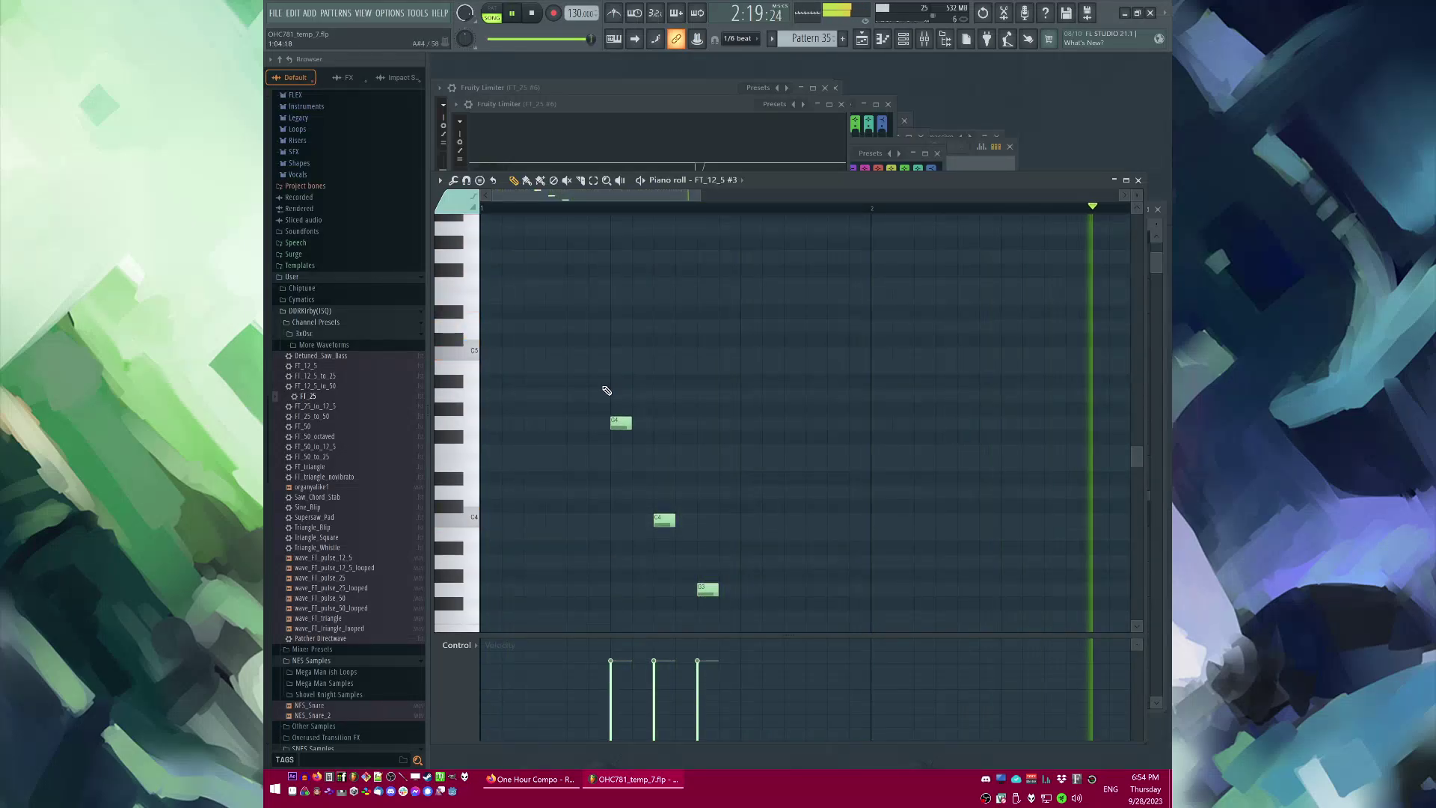
key(space)
drag(600, 403, 632, 238)
key(space)
key(space)
ctrl+click(764, 270)
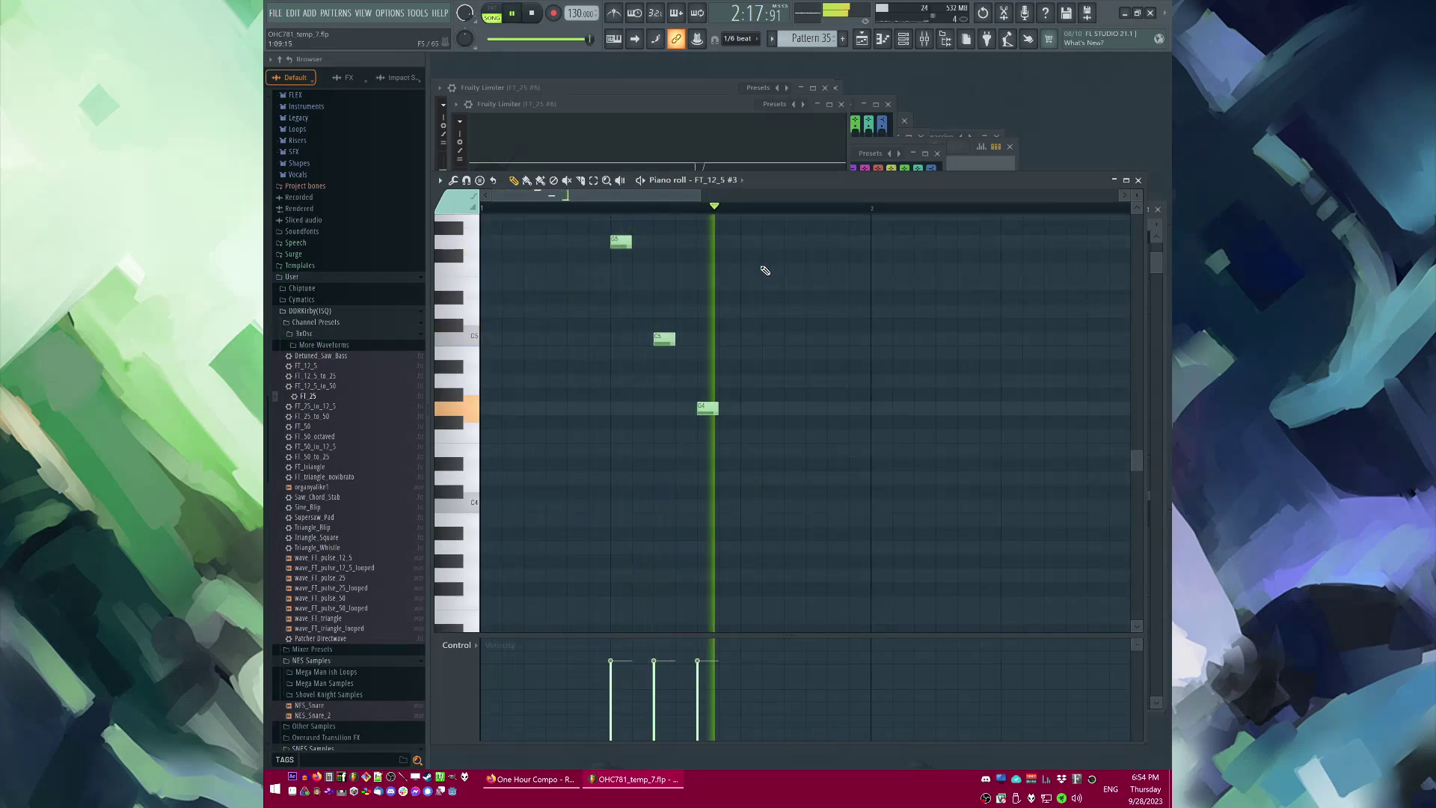
Step: Change Pattern 35's middle note to B4 and its last note to G3, trying D4 for the last note first
scroll(676, 382, up, 4)
key(space)
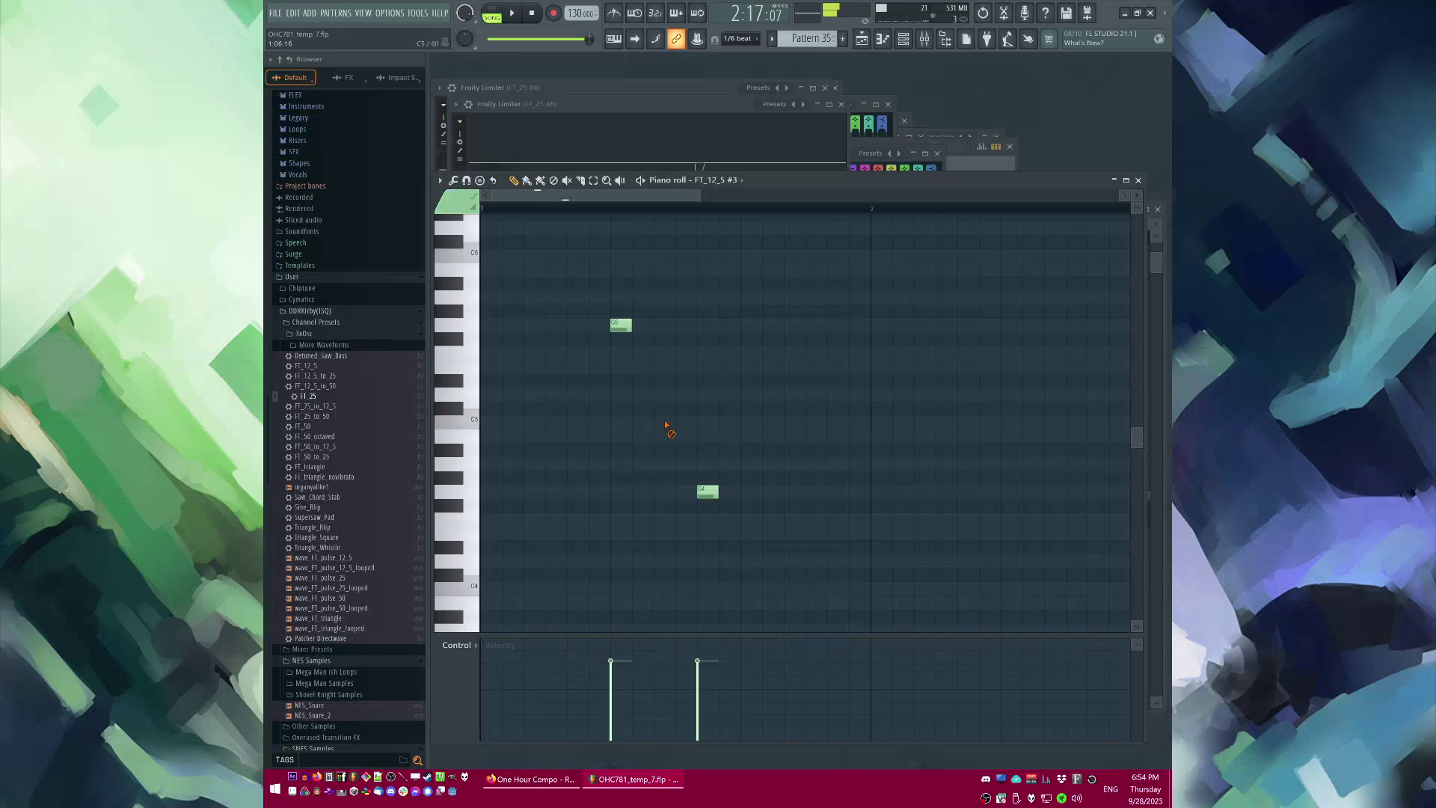
key(space)
right_click(708, 491)
scroll(712, 496, down, 2)
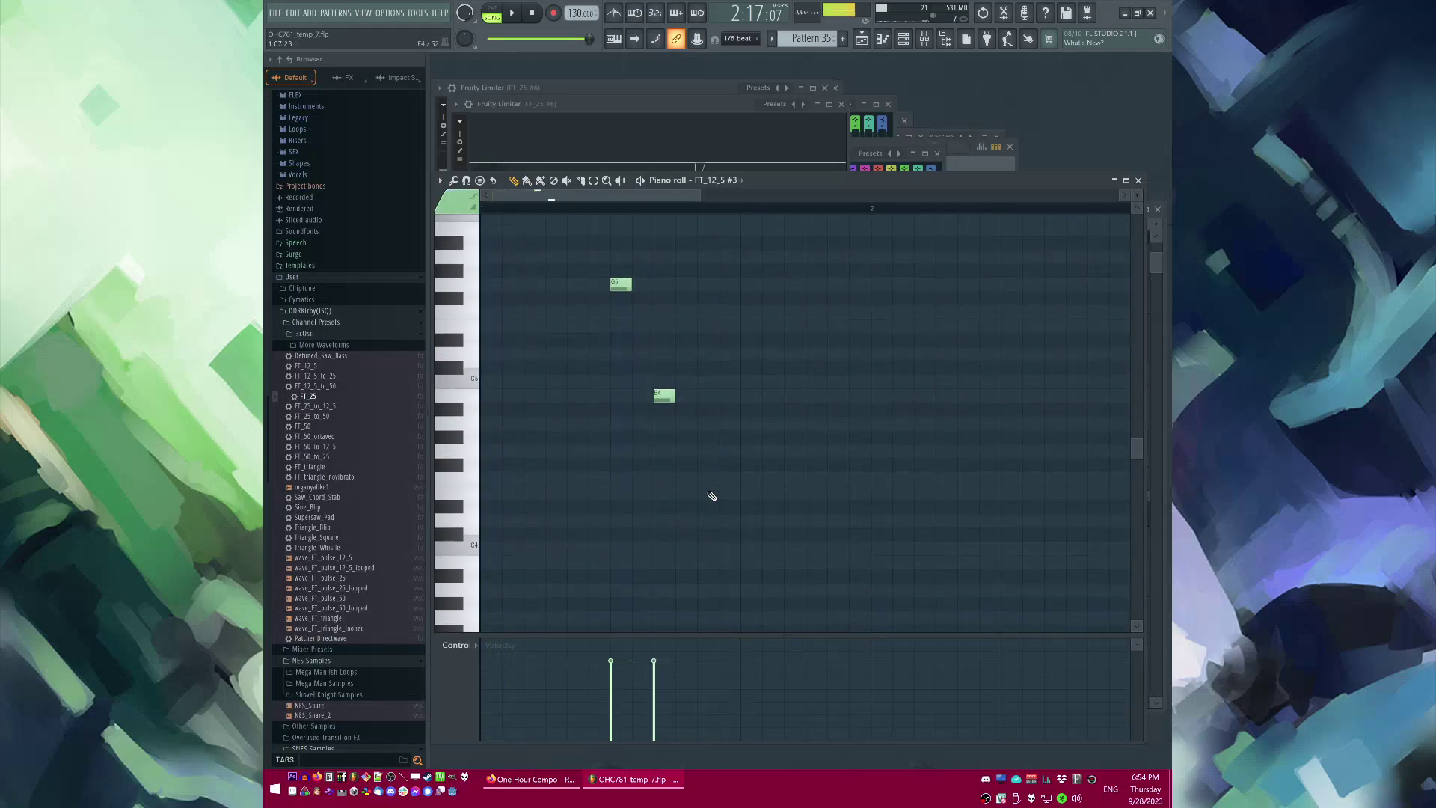
drag(701, 528, 698, 506)
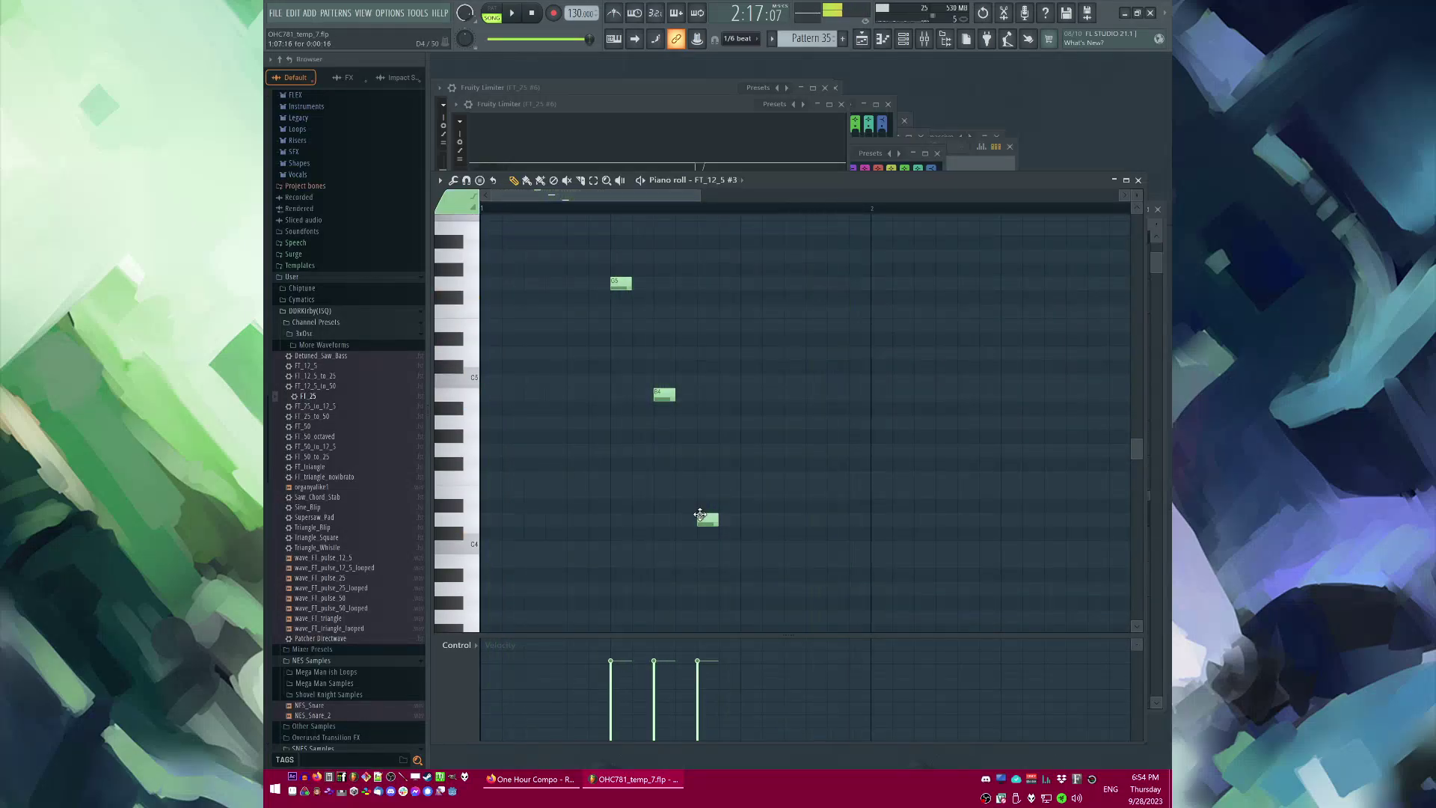
key(space)
right_click(703, 518)
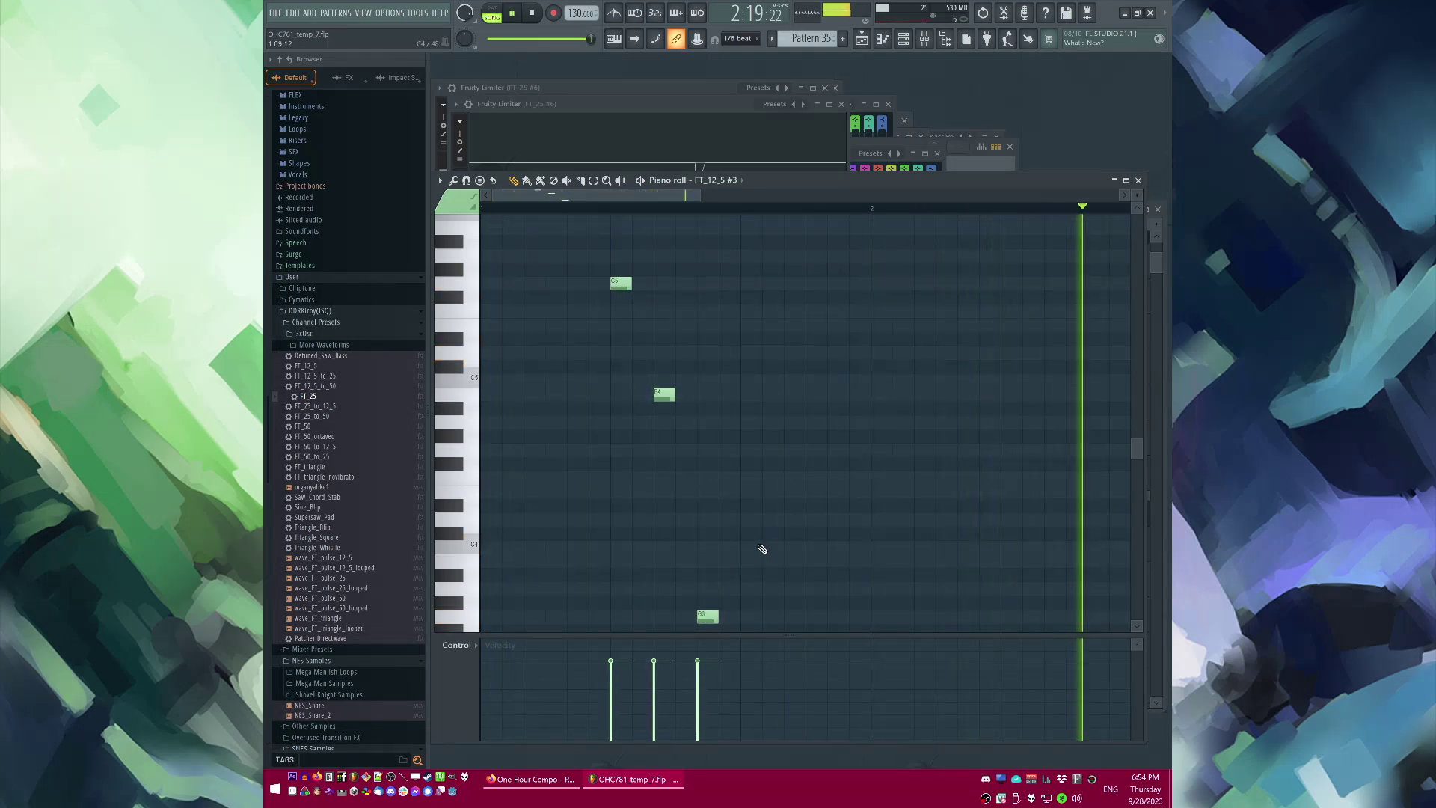
Step: Return to the playlist and play from about bar 92 to hear Pattern 35 in context
key(F5)
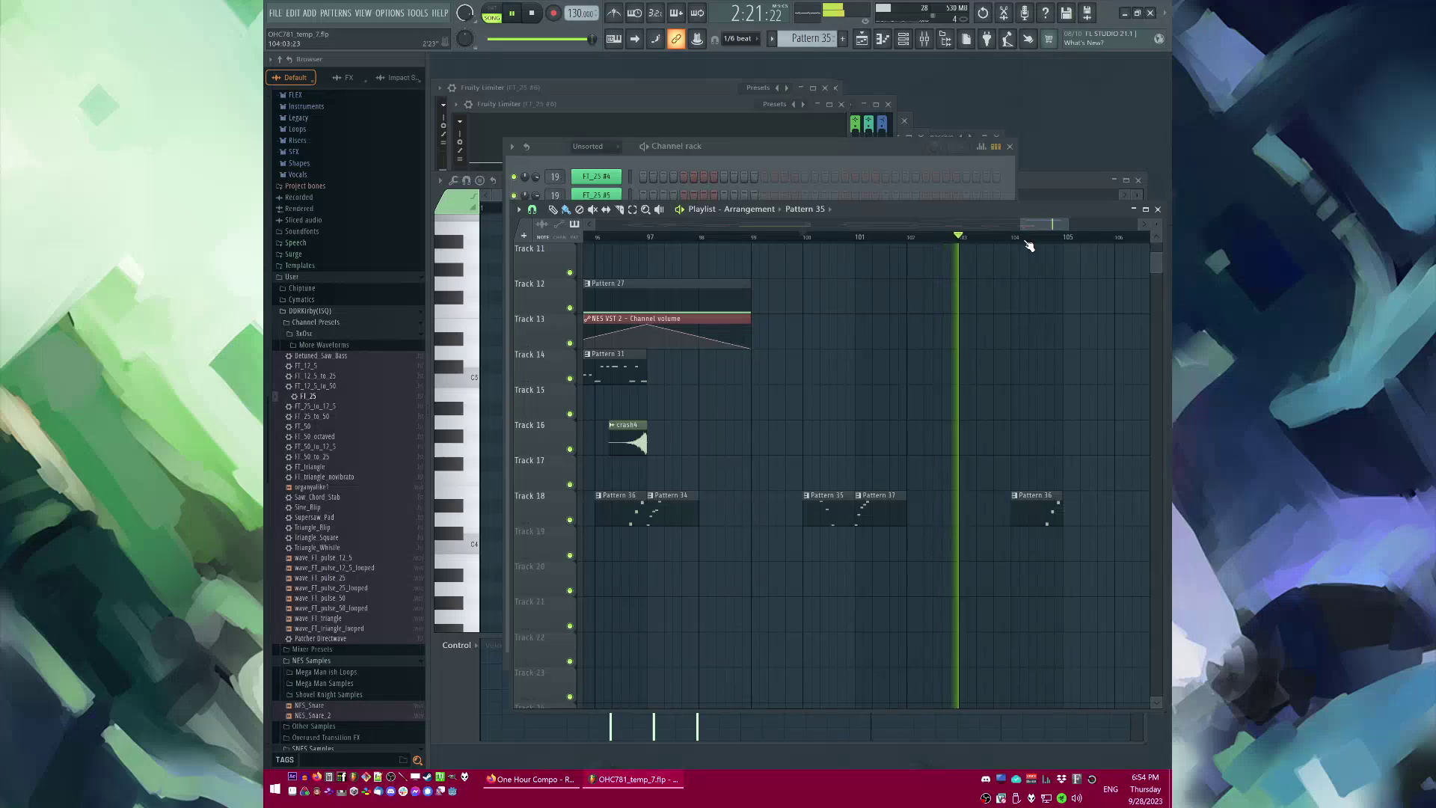
scroll(1040, 288, down, 4)
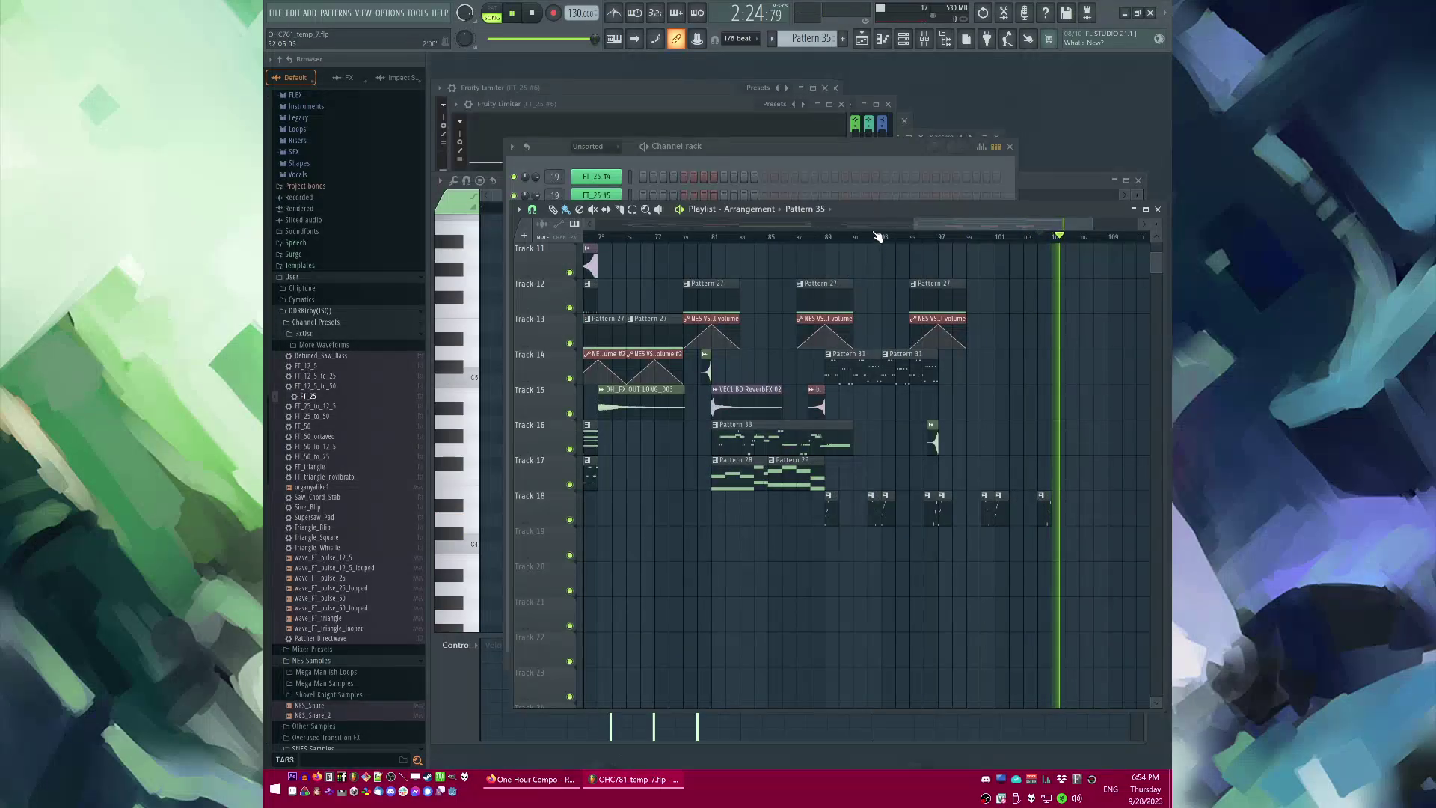
key(space)
scroll(1004, 343, up, 3)
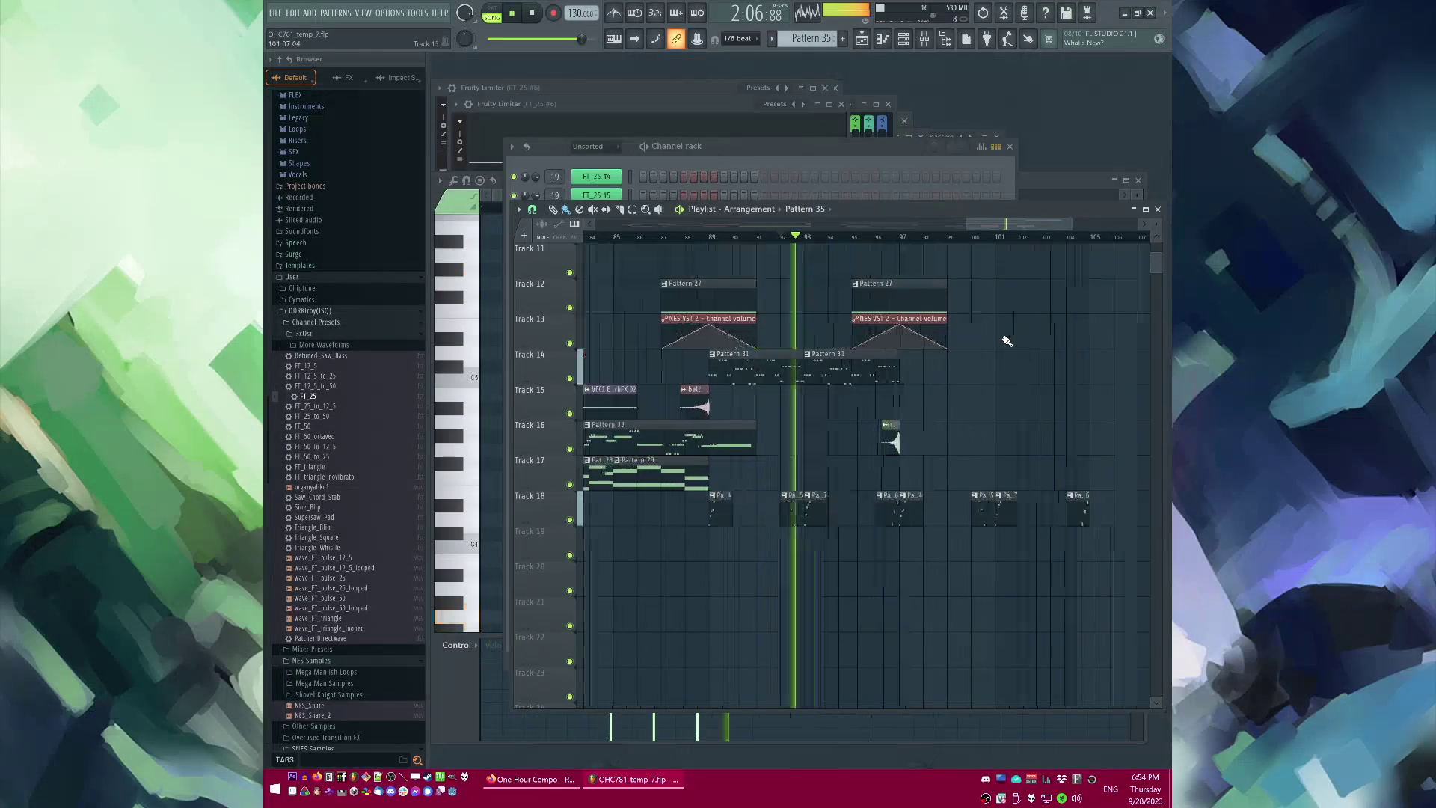
key(space)
Step: Reopen Pattern 35 and make its notes a five-note descending run of G5, F5, B4, G4 and D4
double_click(730, 511)
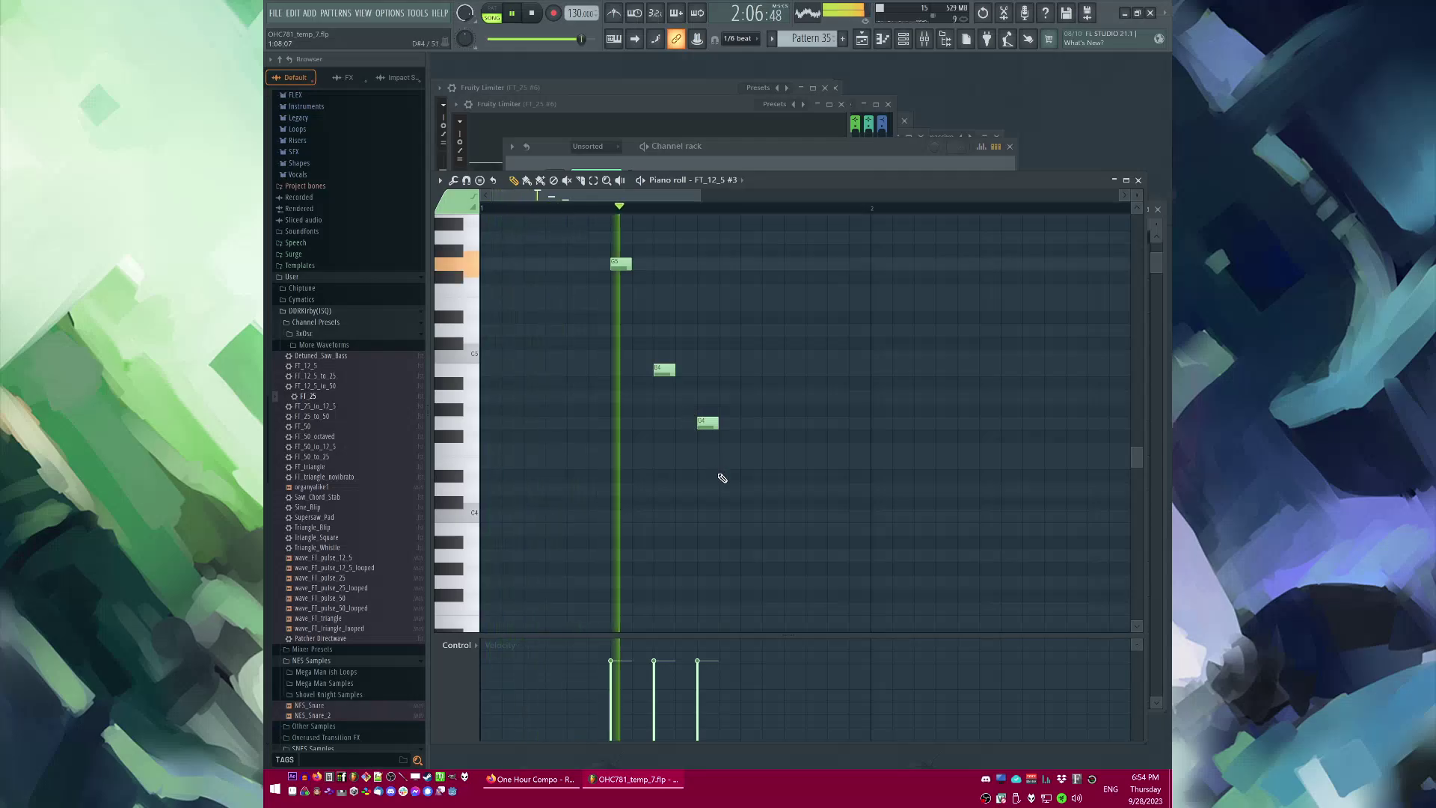
key(space)
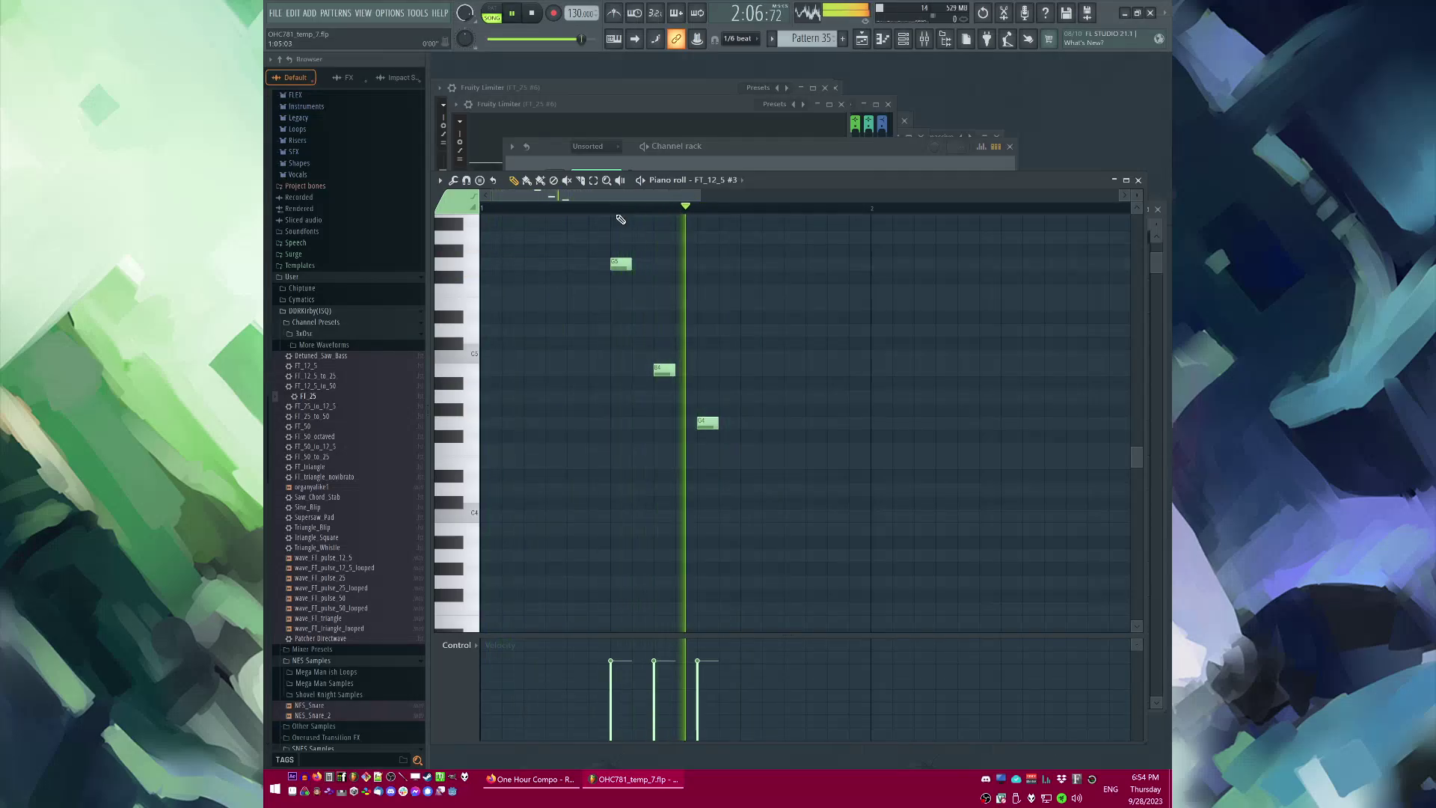
click(681, 412)
key(space)
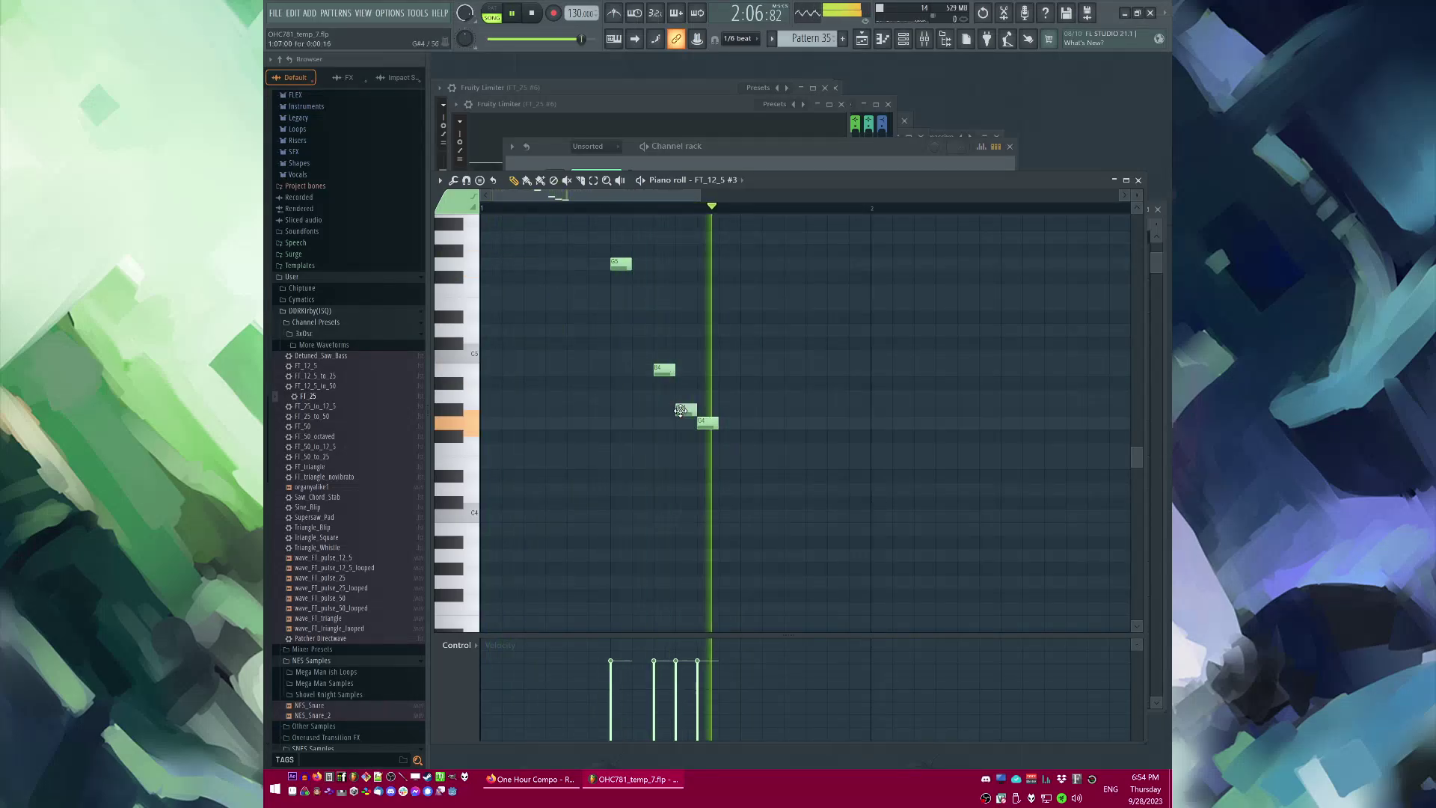
right_click(692, 411)
key(space)
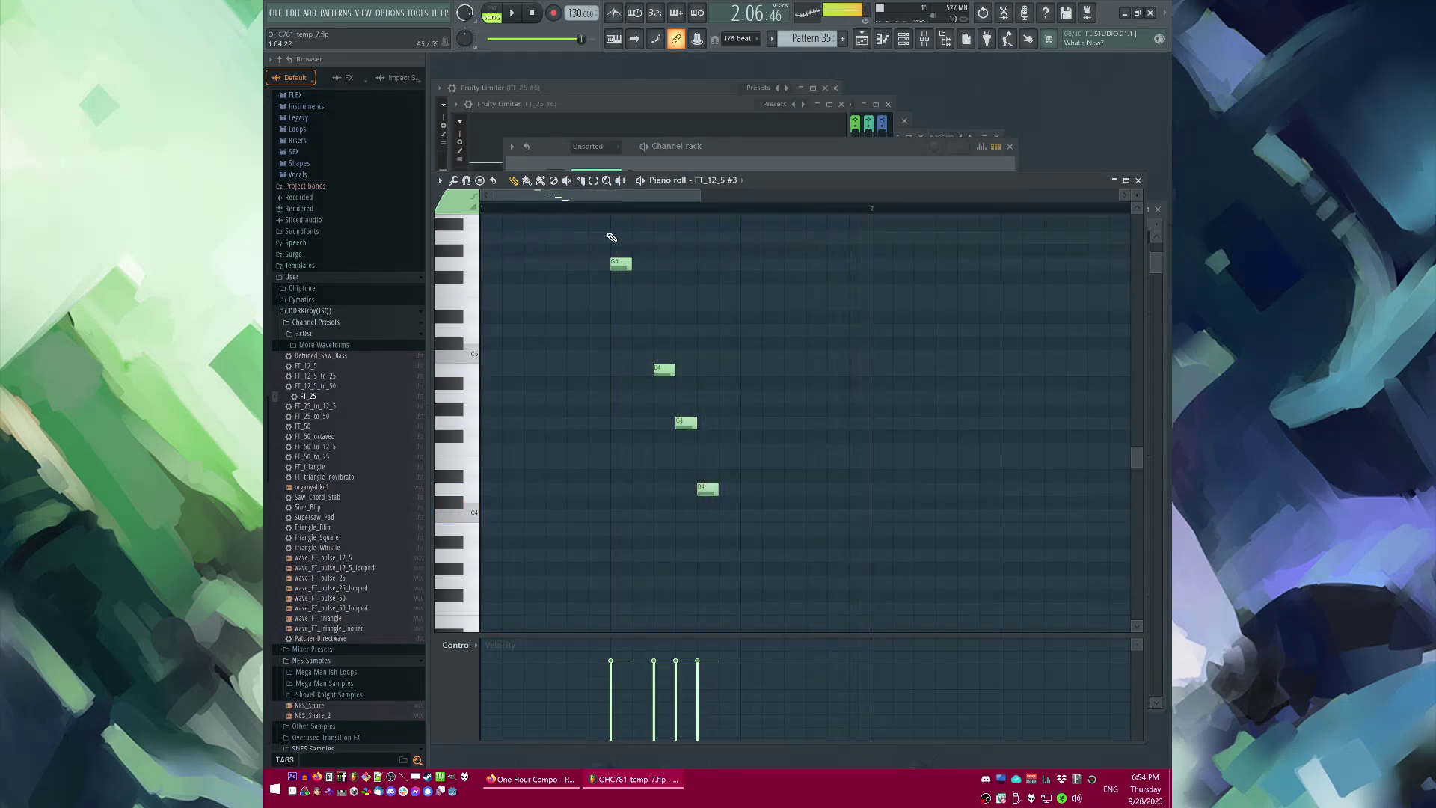
key(space)
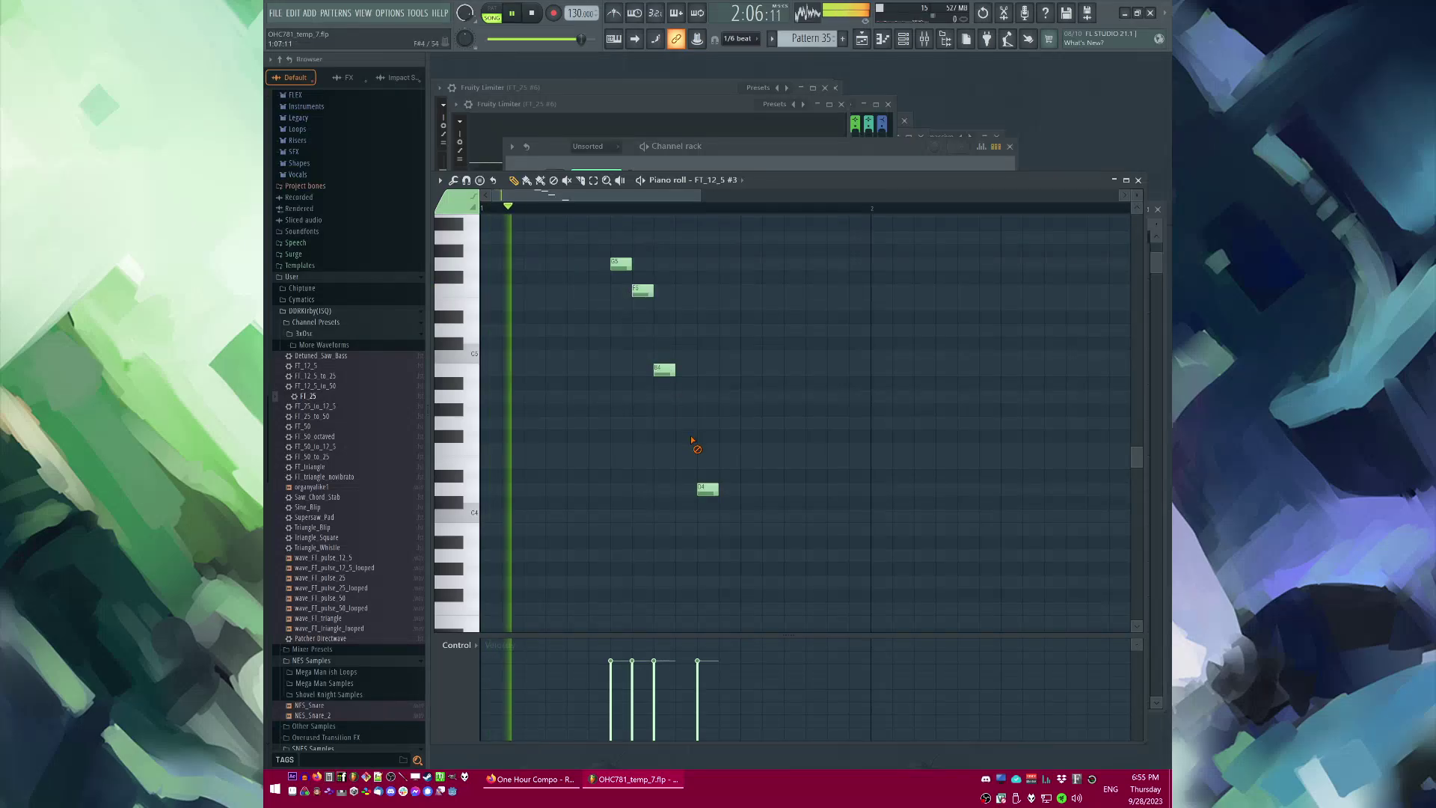
click(661, 303)
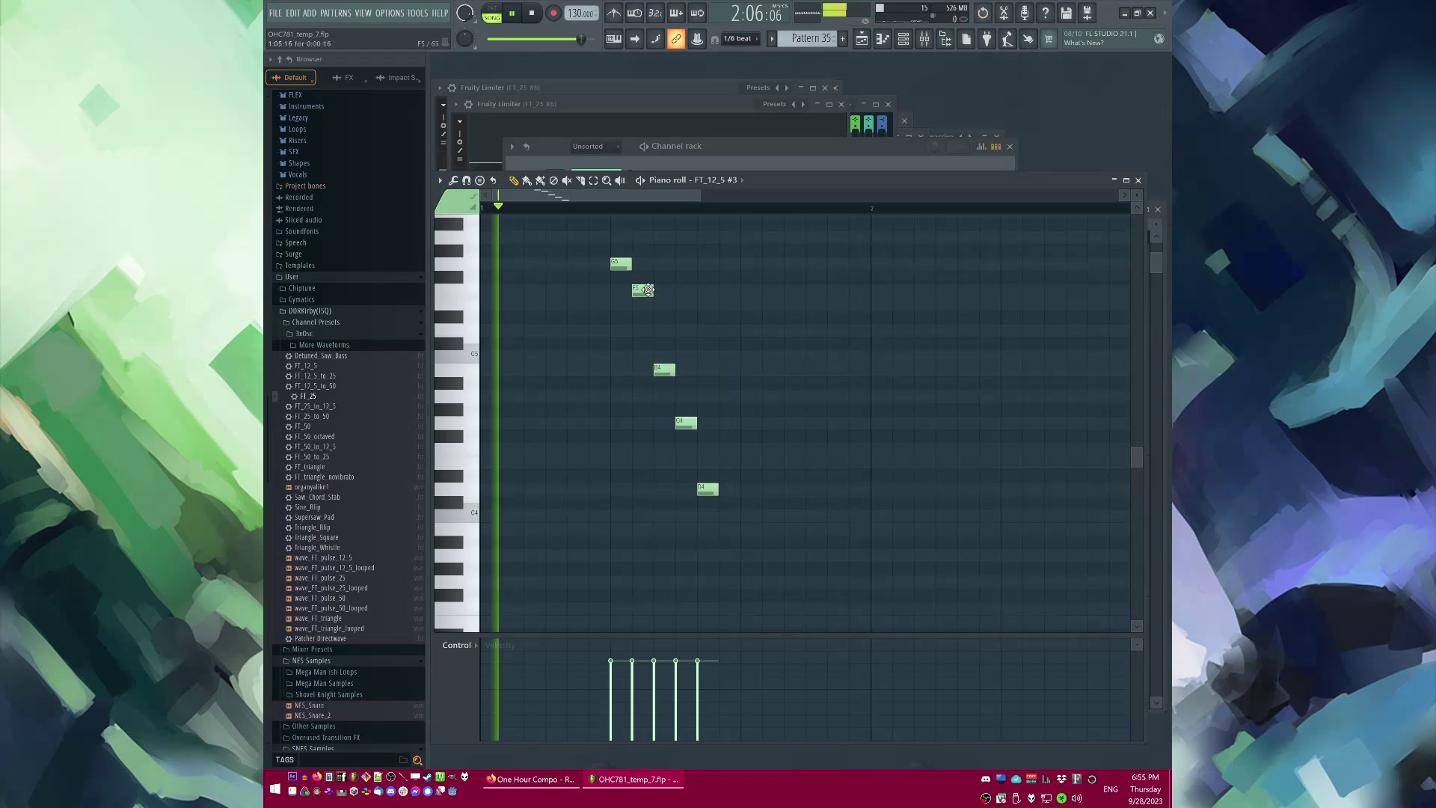
Step: Delete the F5 and G4 notes from Pattern 35's descending run and play the arrangement from about bar 89
right_click(648, 290)
right_click(688, 421)
key(space)
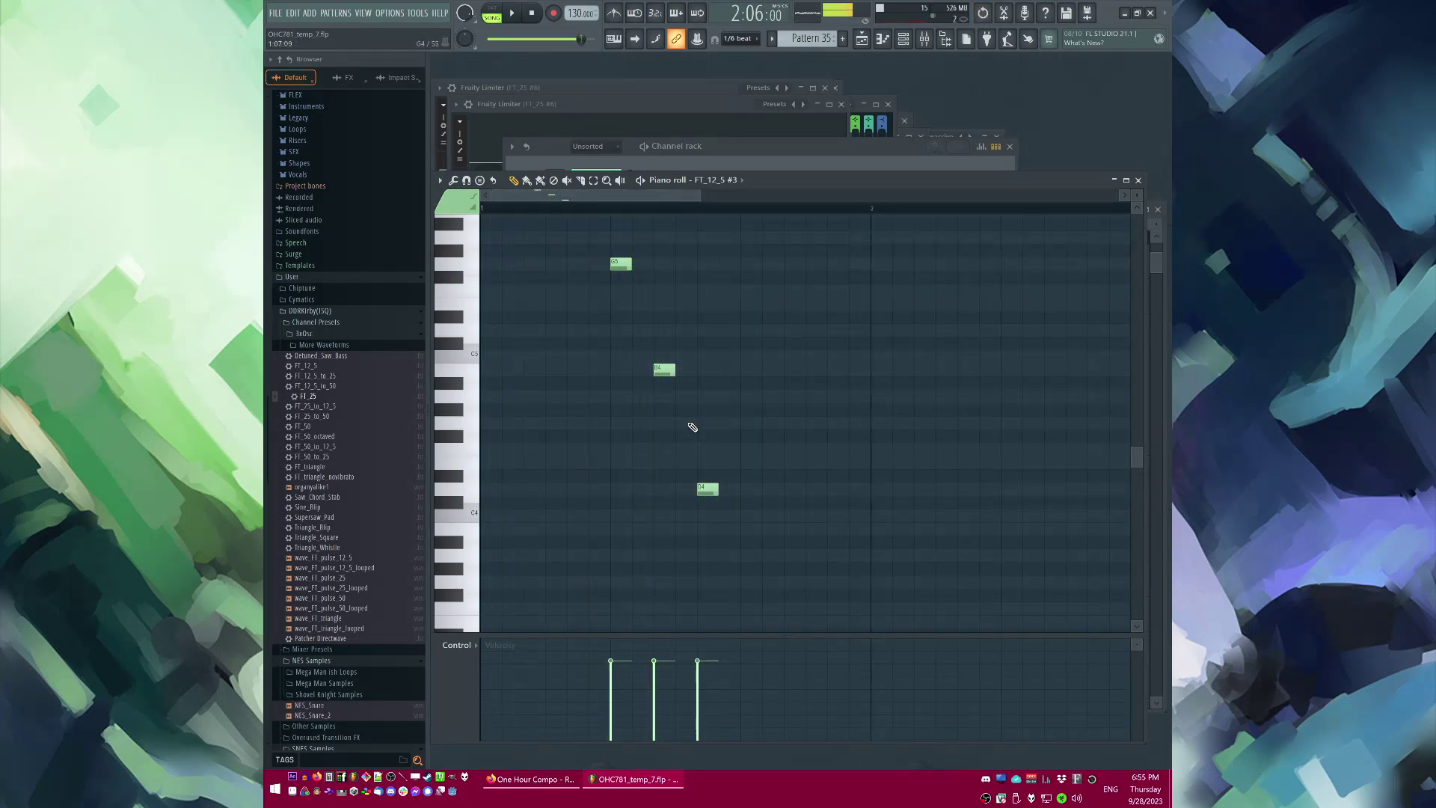
key(space)
key(F5)
click(686, 240)
key(space)
drag(684, 238, 636, 236)
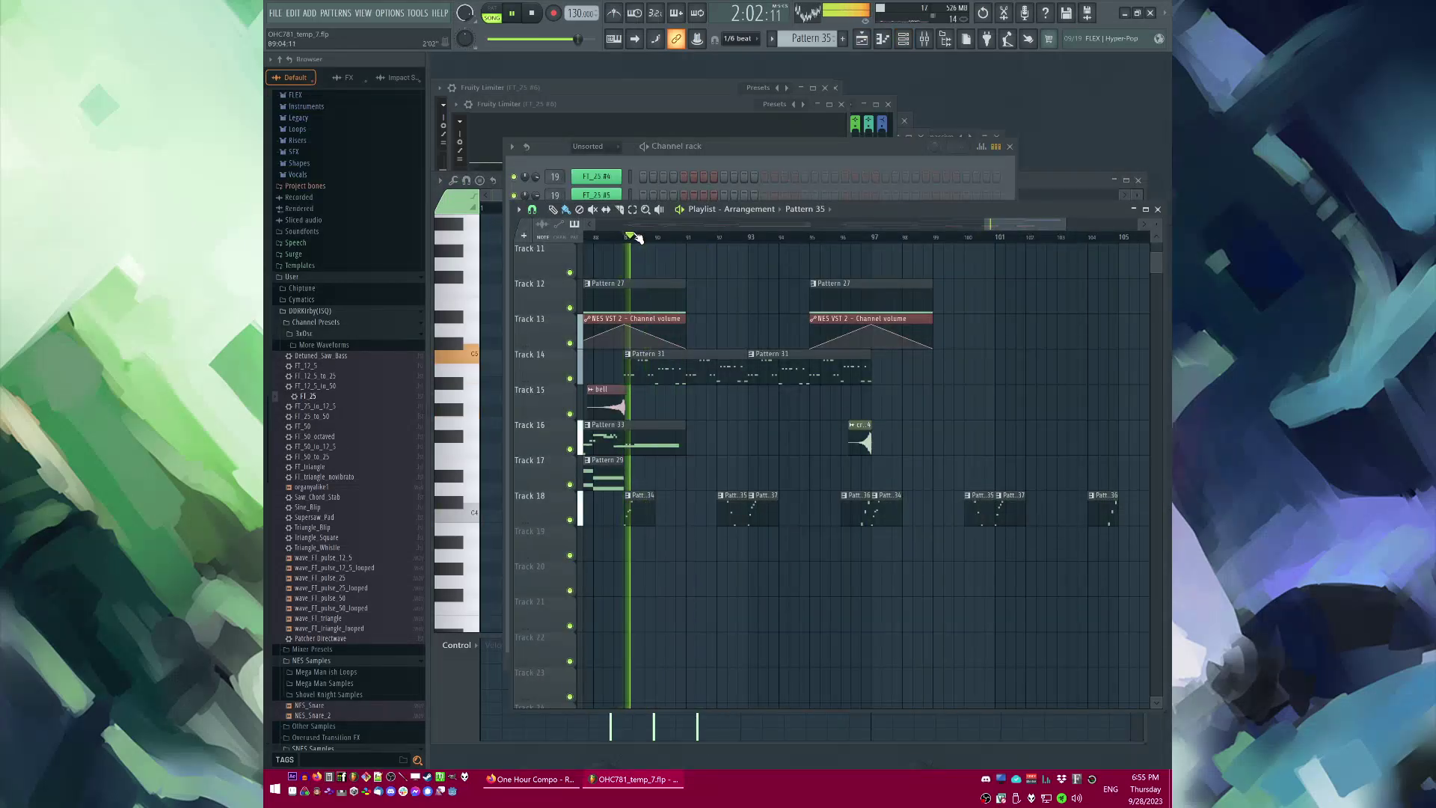
Step: Rework Pattern 35 into a four-note descending run of G5, B4, G4 and D4, keeping D4 on the original last position
key(F7)
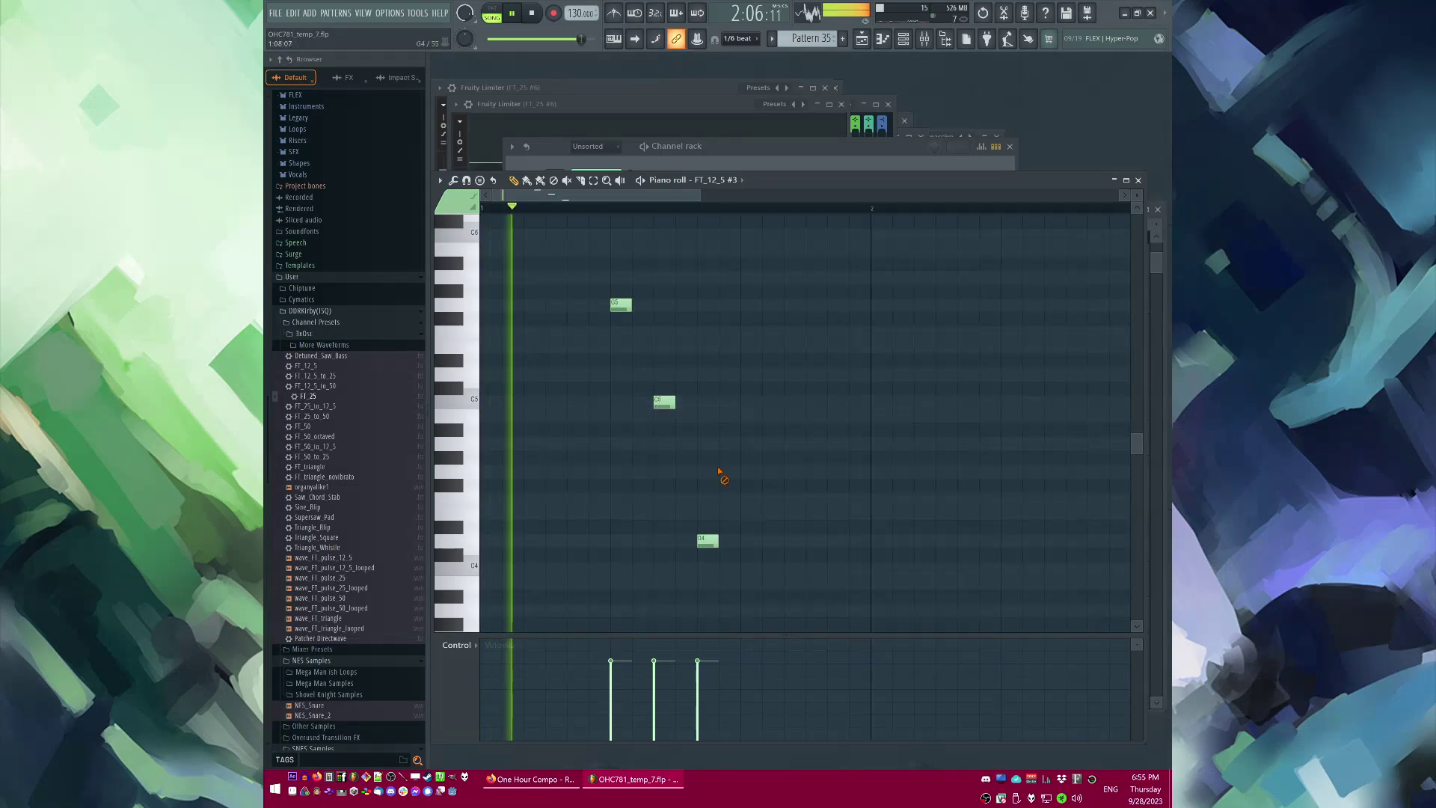
key(space)
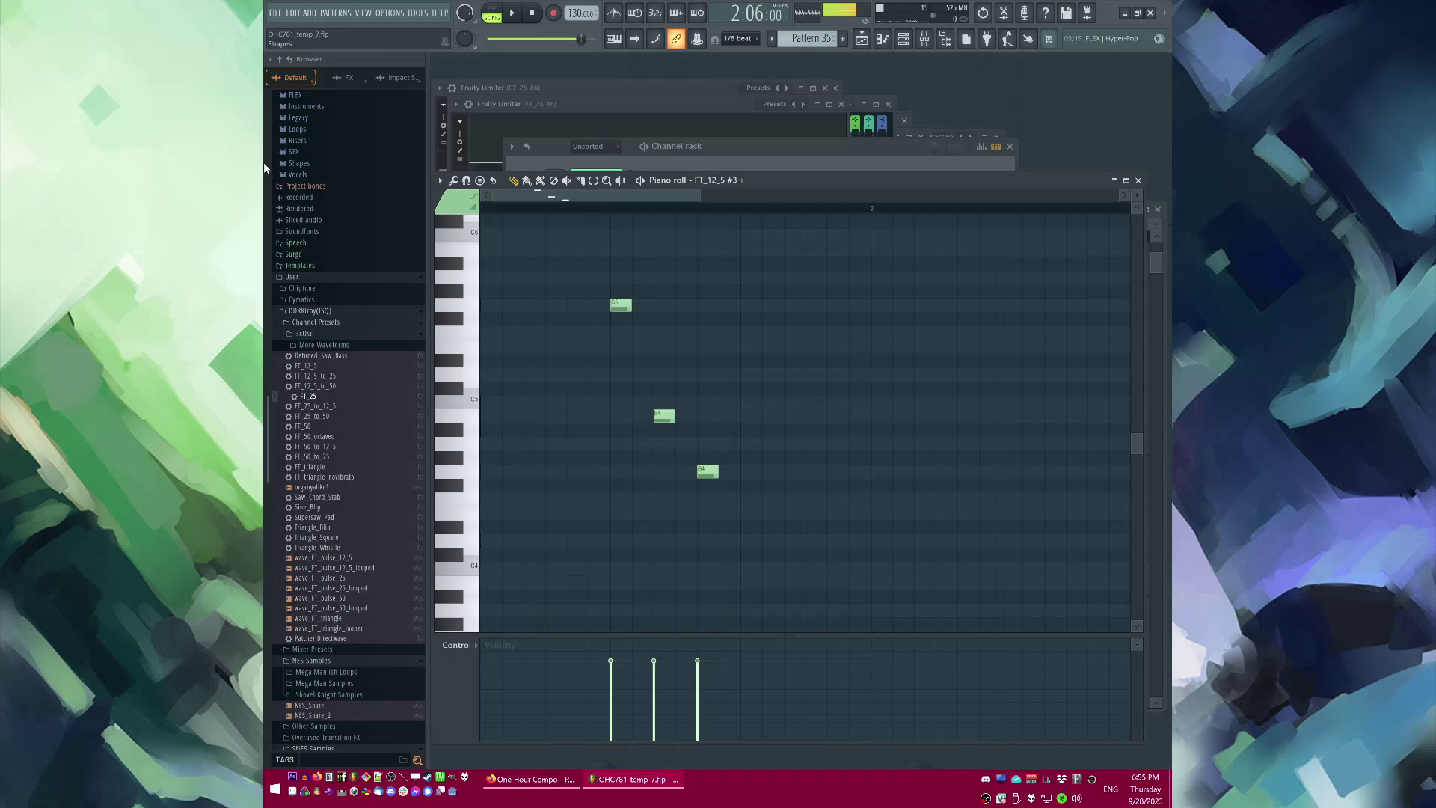
key(space)
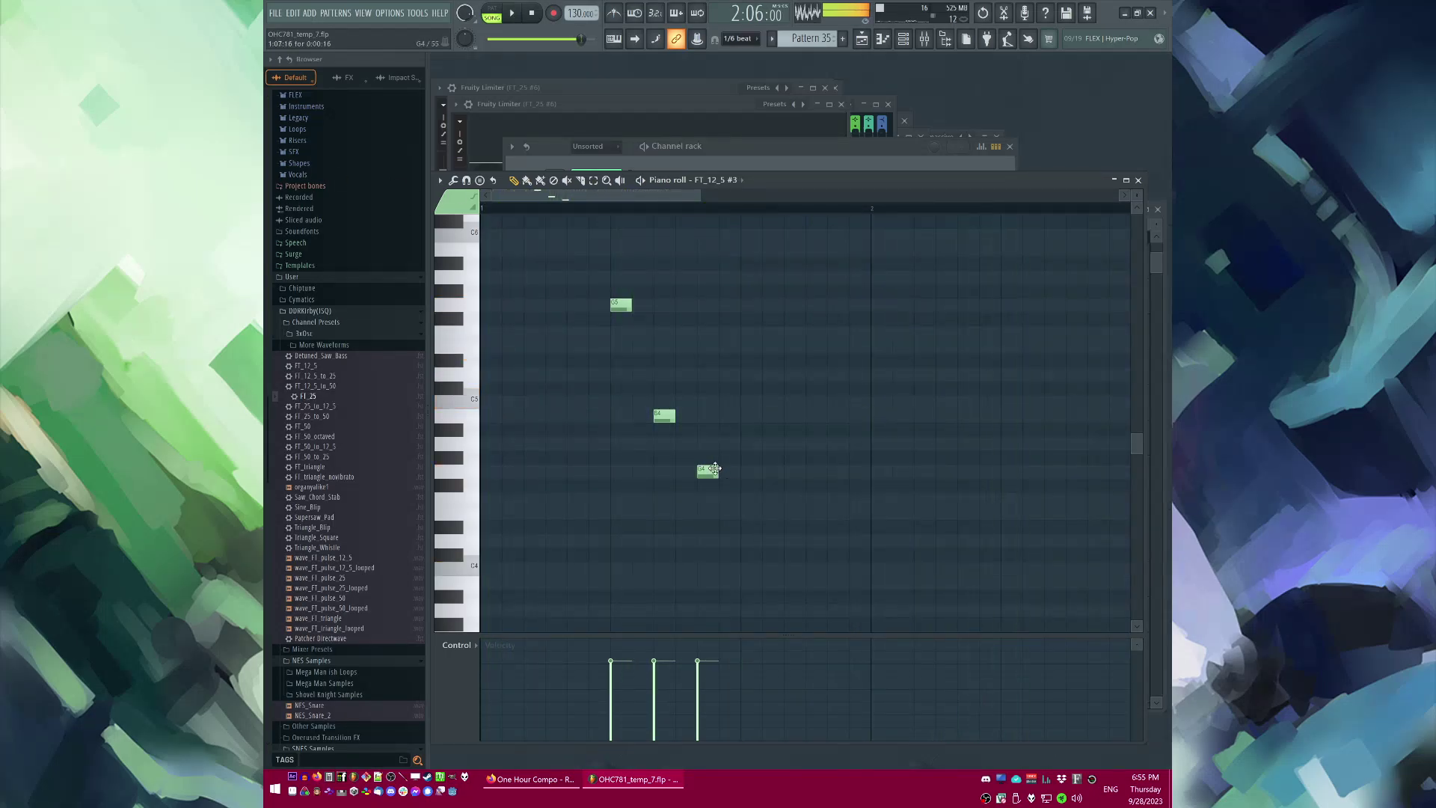
key(space)
click(748, 540)
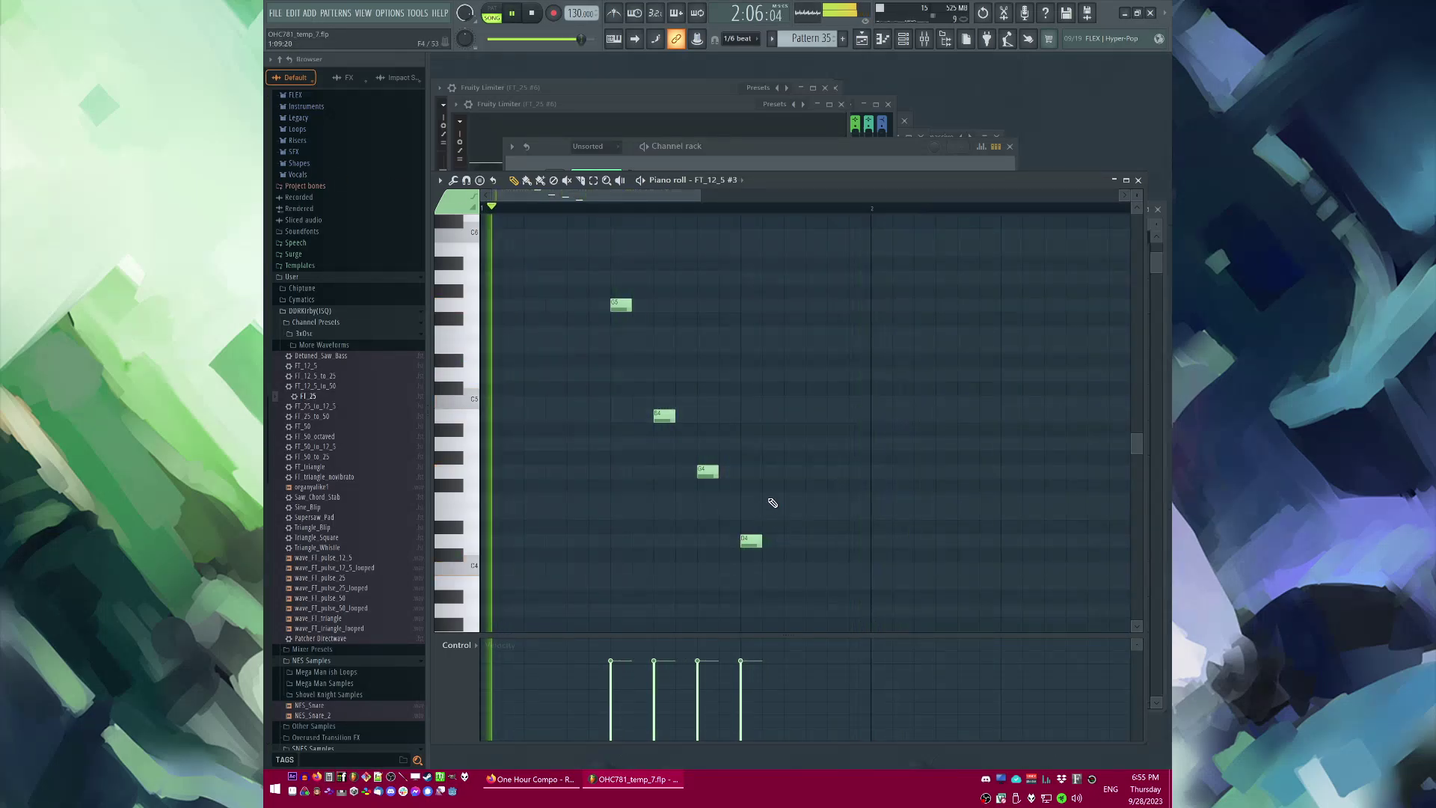
key(space)
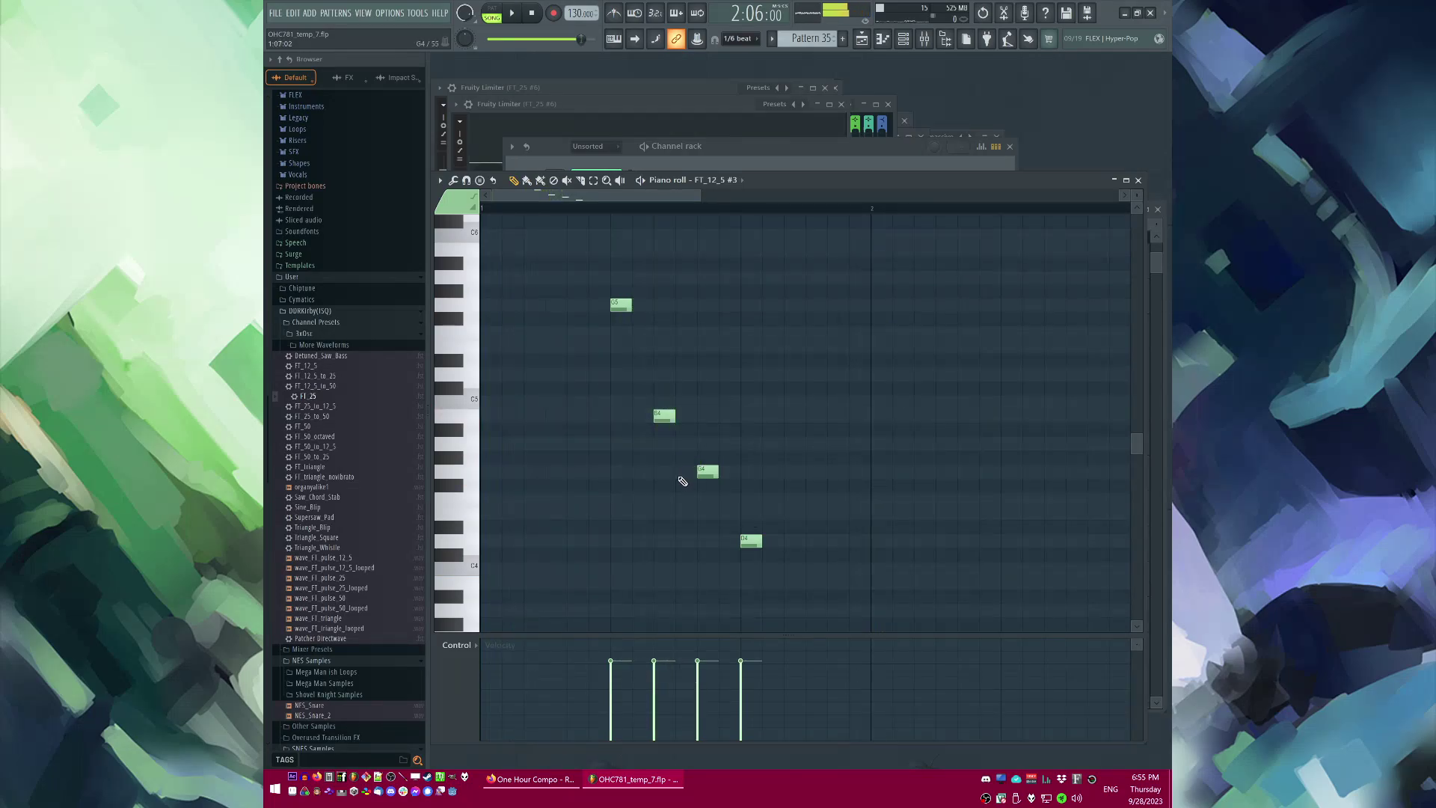
click(704, 549)
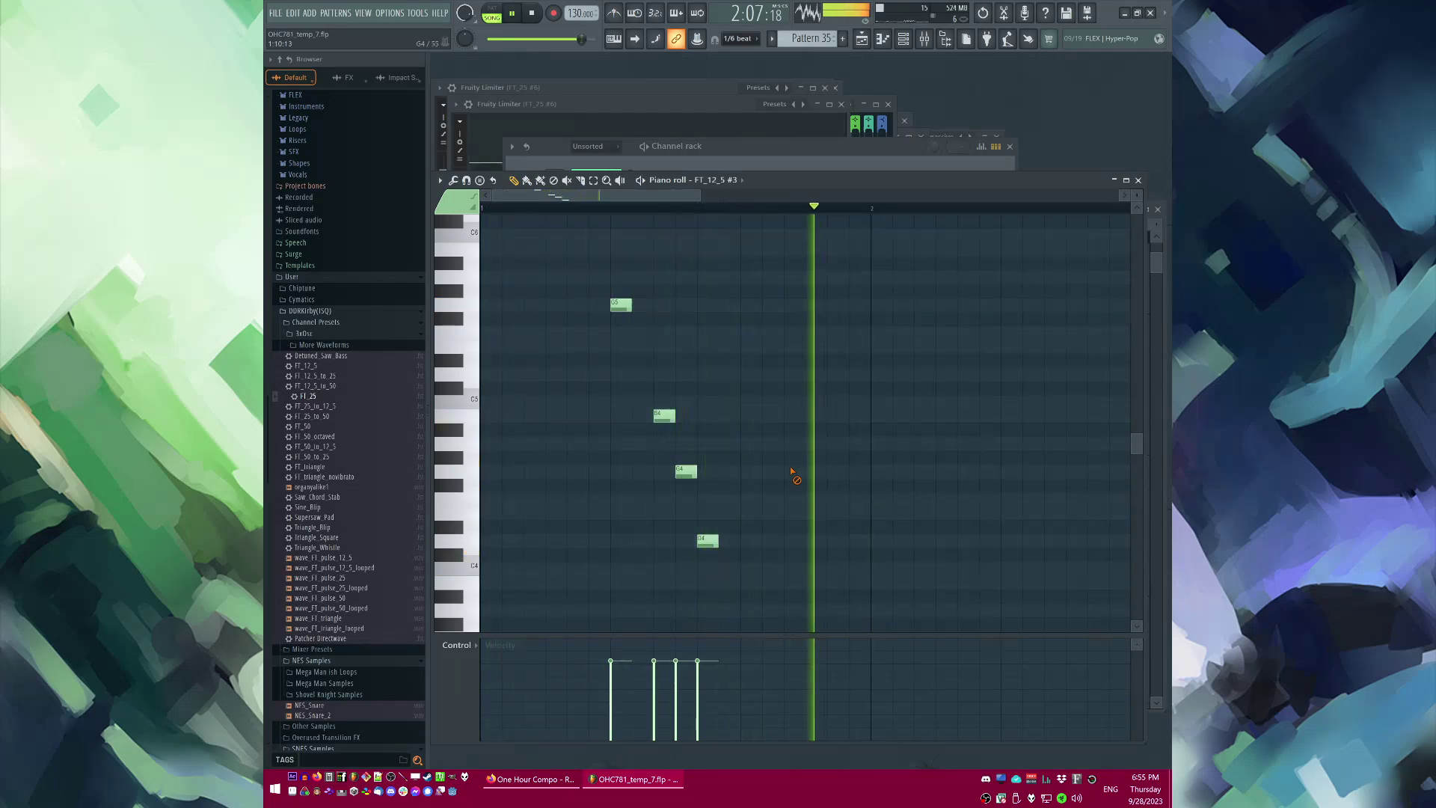
Step: Bend the Mute 2 mix level automation on Track 3 into an upward curve that rises faster at the start
key(F5)
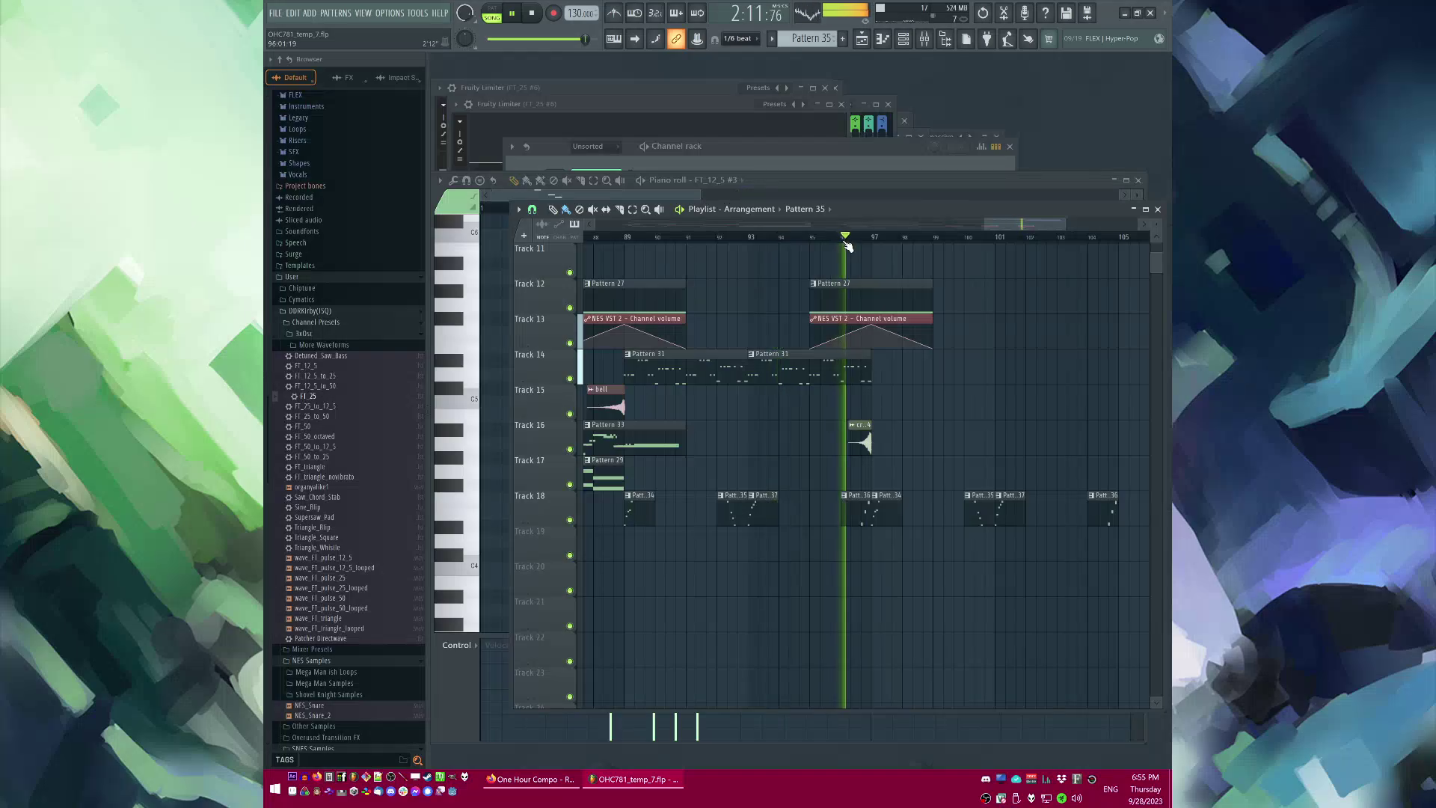
scroll(729, 331, up, 3)
ctrl+scroll(729, 331, up, 3)
ctrl+scroll(729, 330, down, 3)
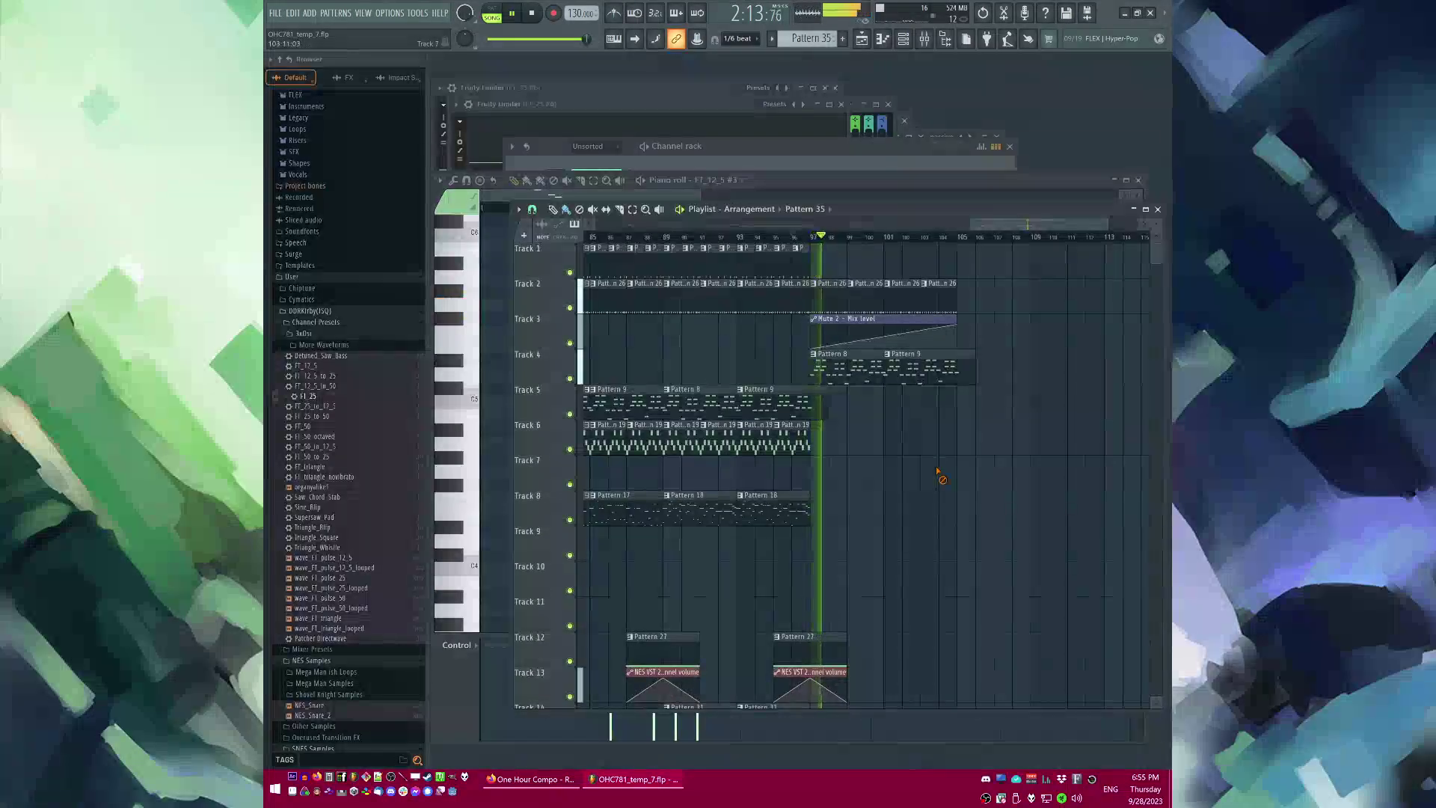
scroll(940, 474, down, 4)
scroll(892, 388, up, 6)
ctrl+scroll(901, 390, up, 3)
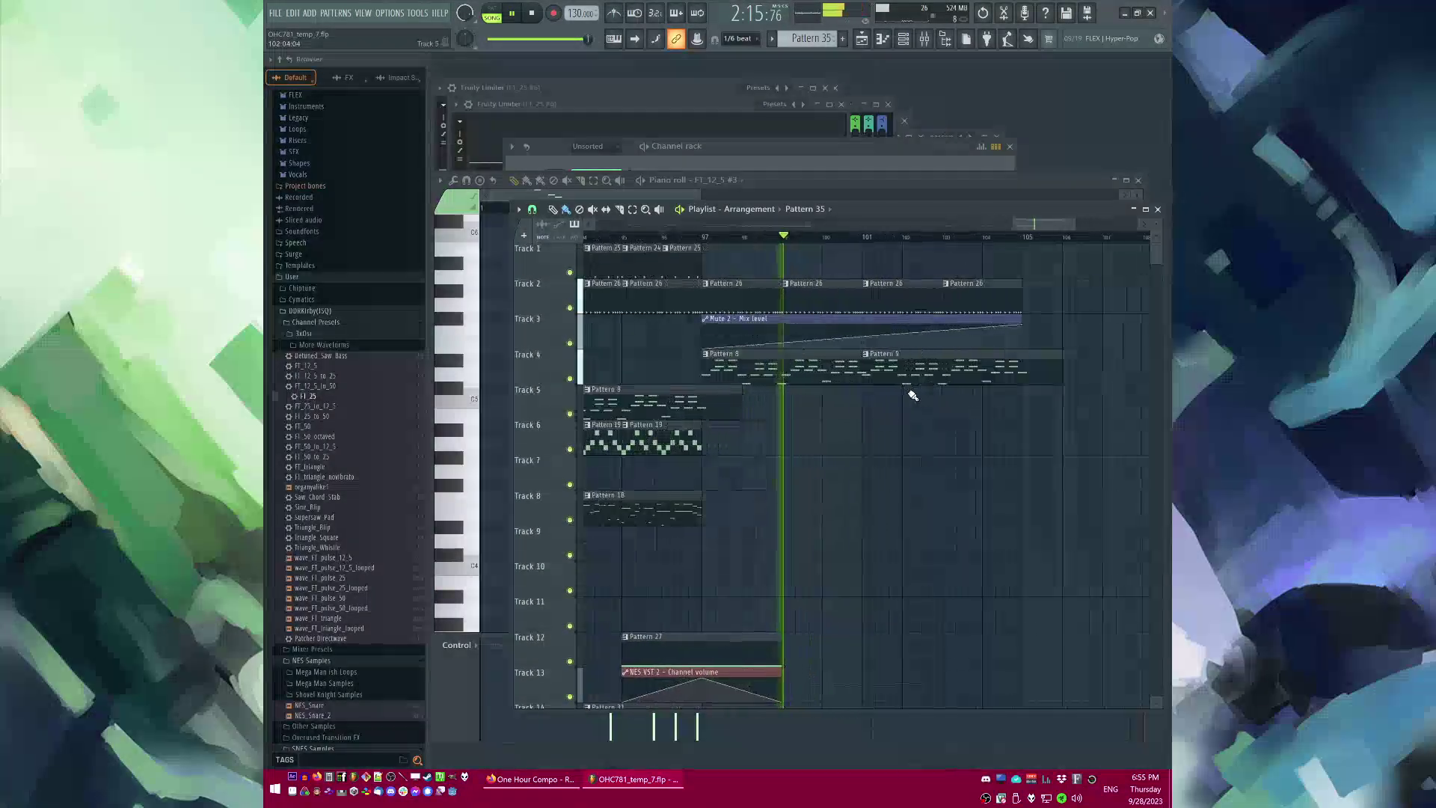
drag(1023, 225, 1044, 227)
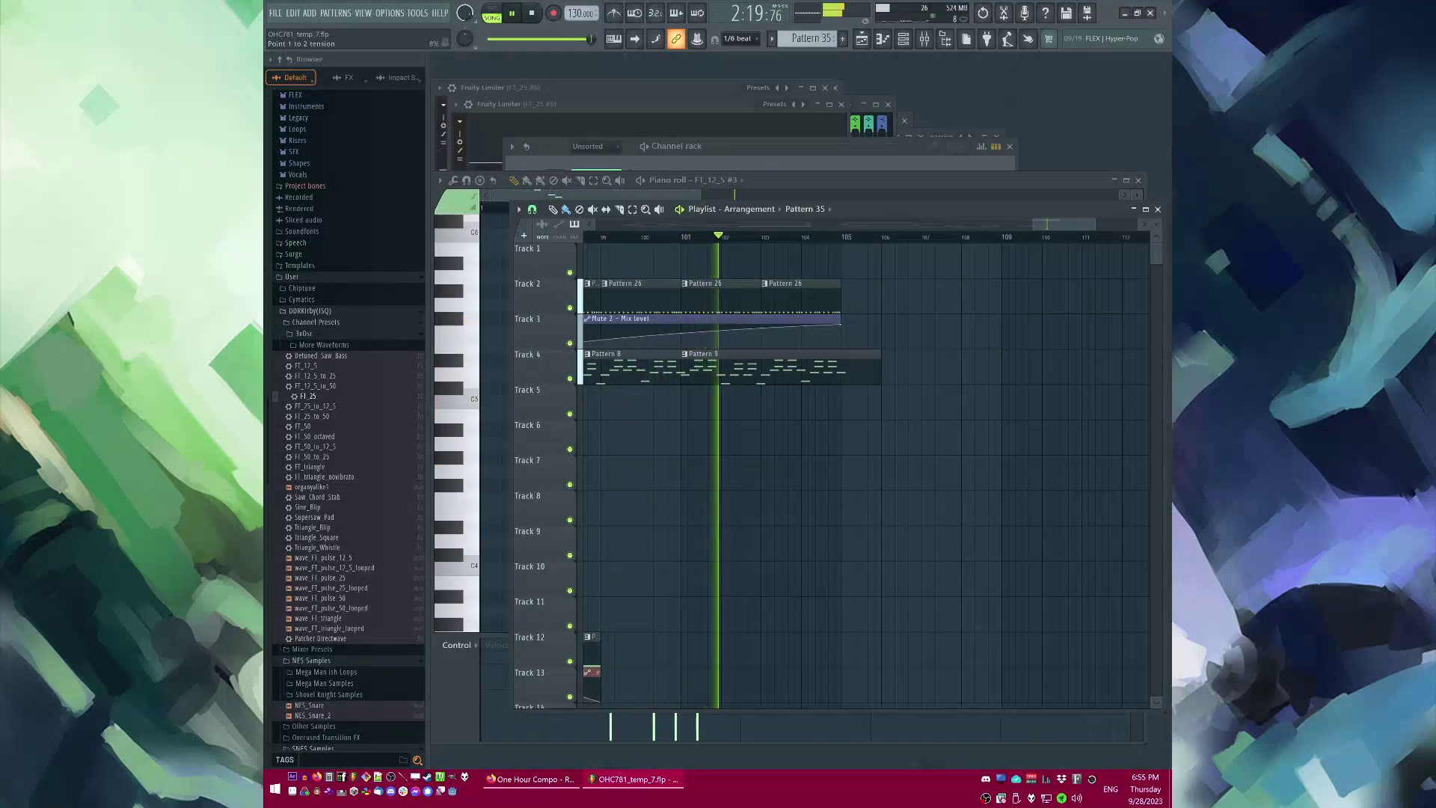
drag(680, 337, 680, 329)
ctrl+scroll(847, 460, down, 2)
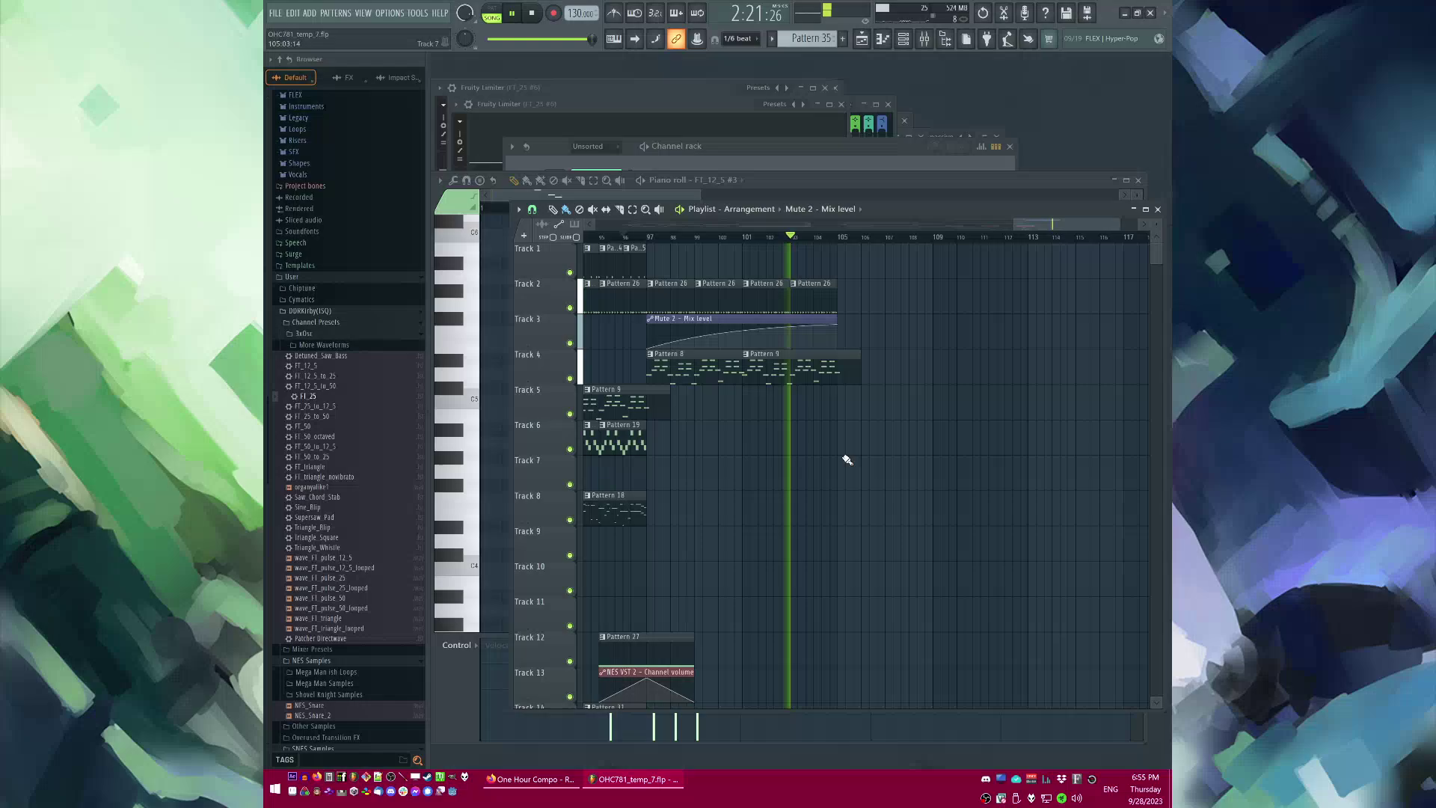
Step: Add a new empty pattern clip on Track 5 at bar 105 and replay the outro from bar 97
click(850, 403)
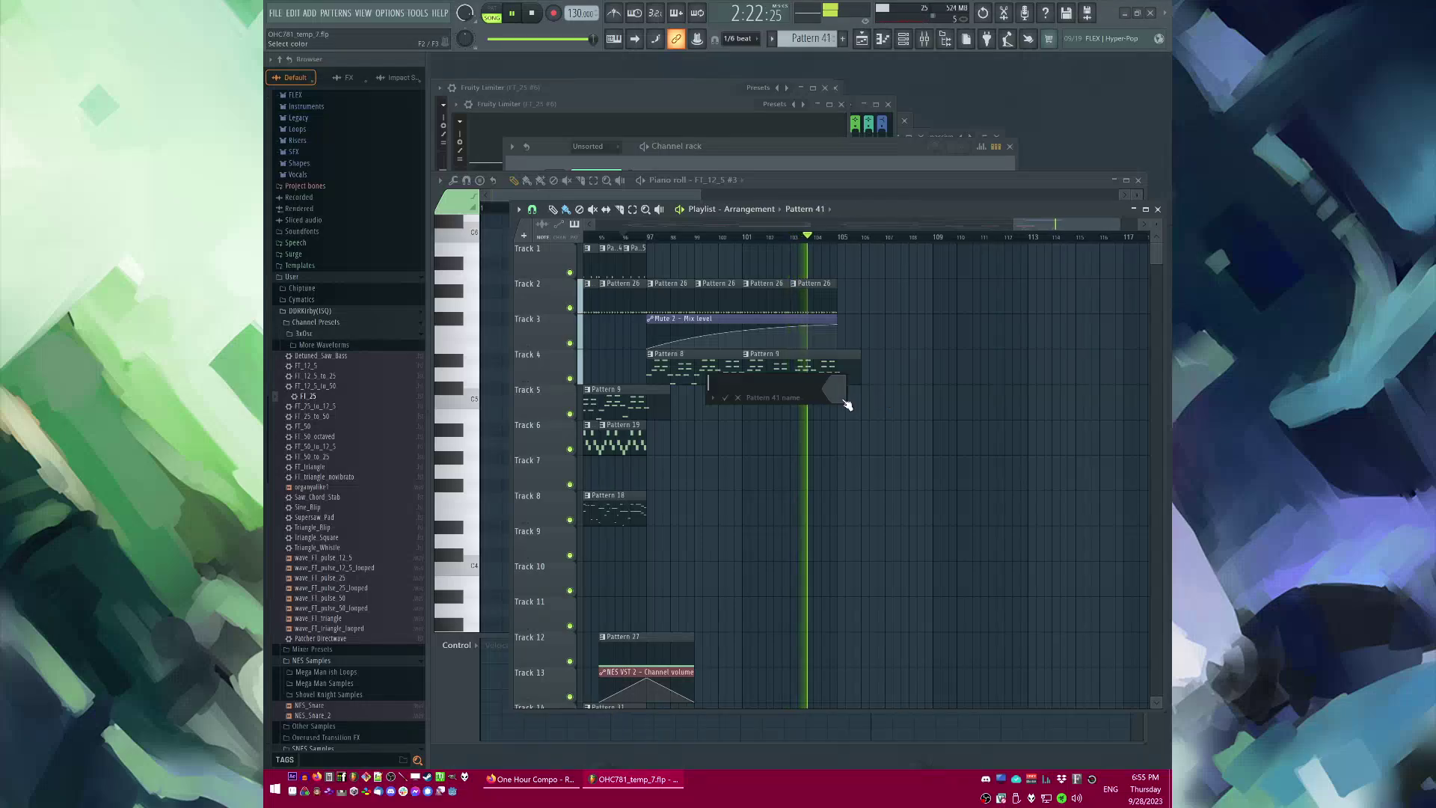
click(655, 238)
ctrl+scroll(918, 294, down, 3)
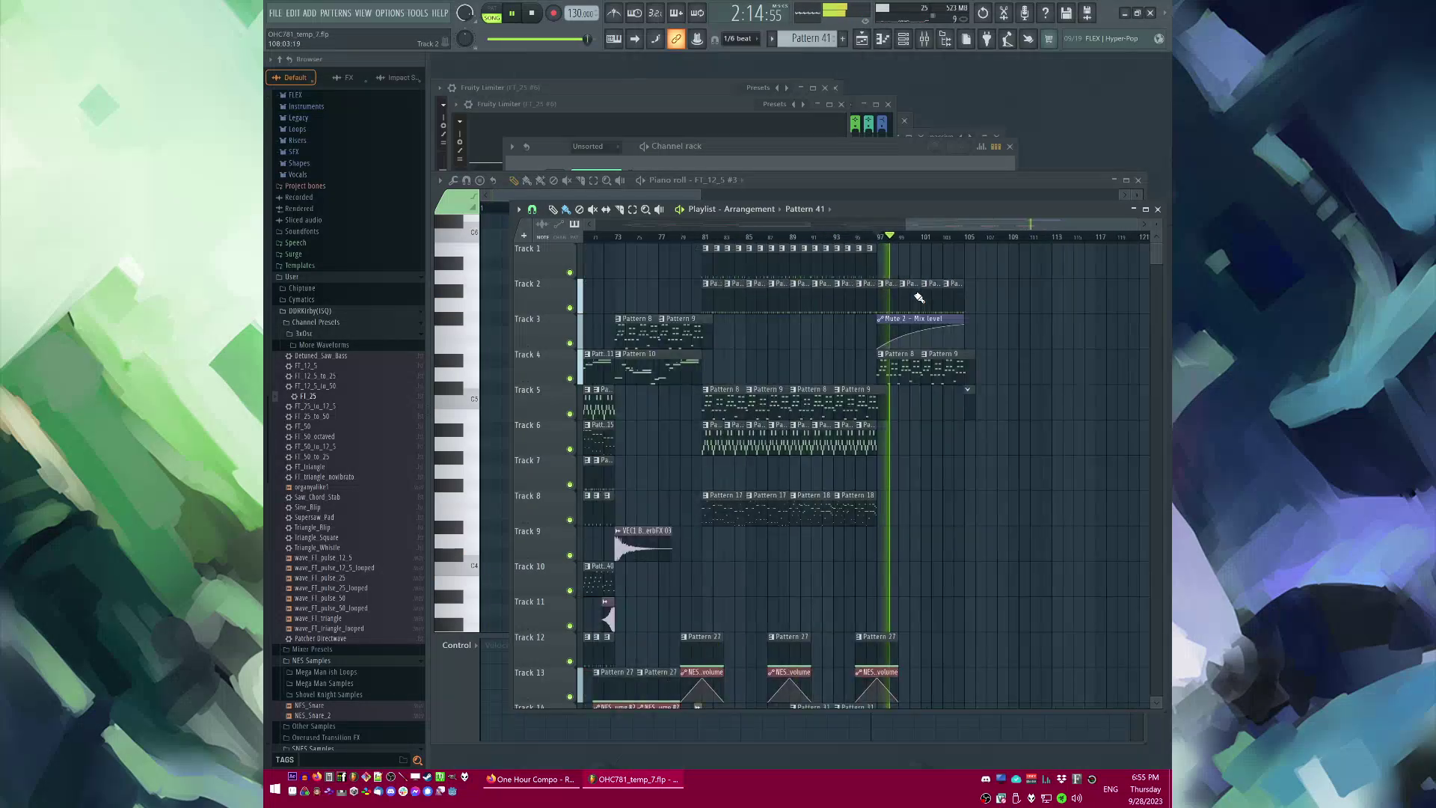
scroll(972, 471, down, 4)
ctrl+scroll(976, 497, up, 3)
scroll(1035, 374, up, 4)
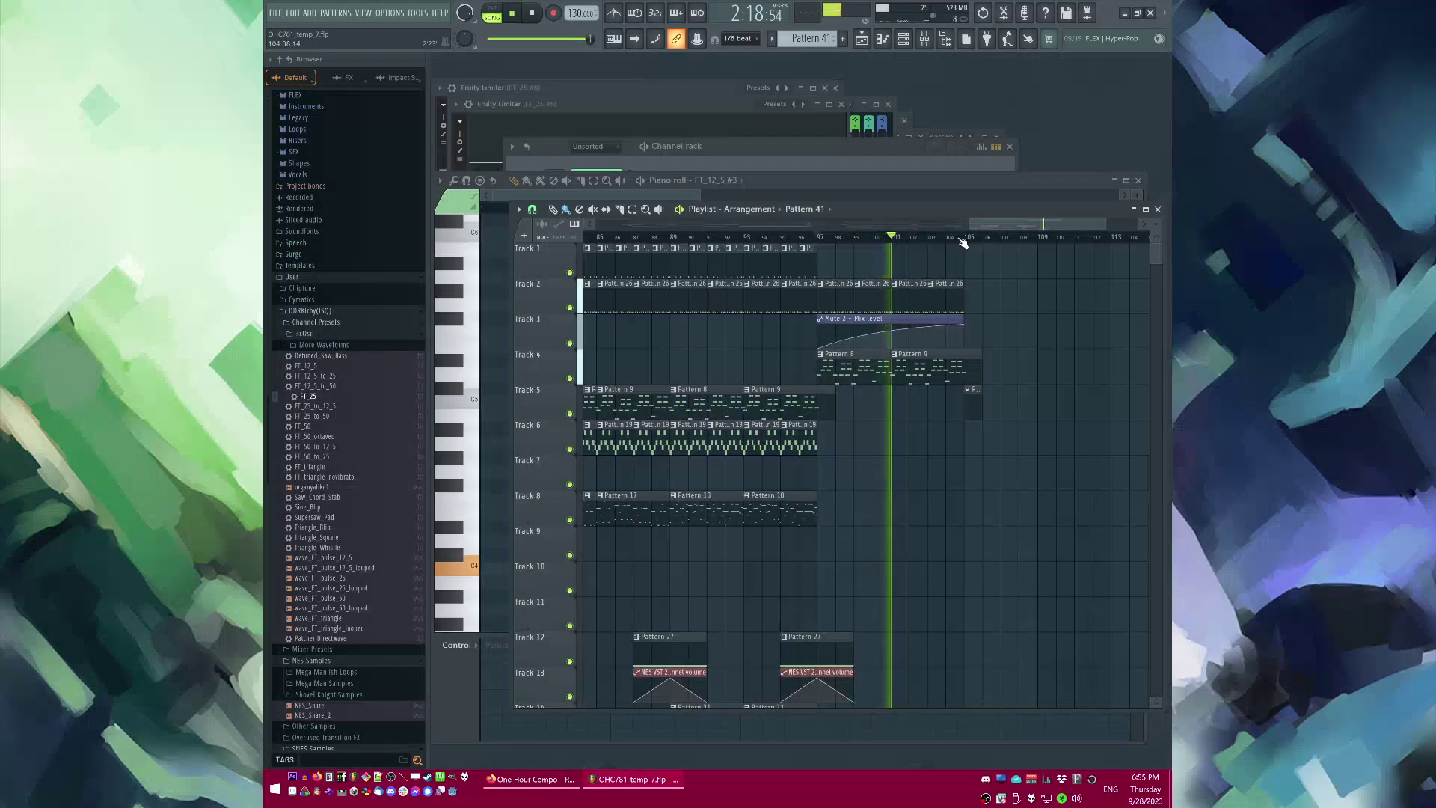
Step: Copy Pattern 10 from the intro to Track 7 at bar 97, trying Track 11 at bar 89 first, and play into it
drag(970, 227, 673, 228)
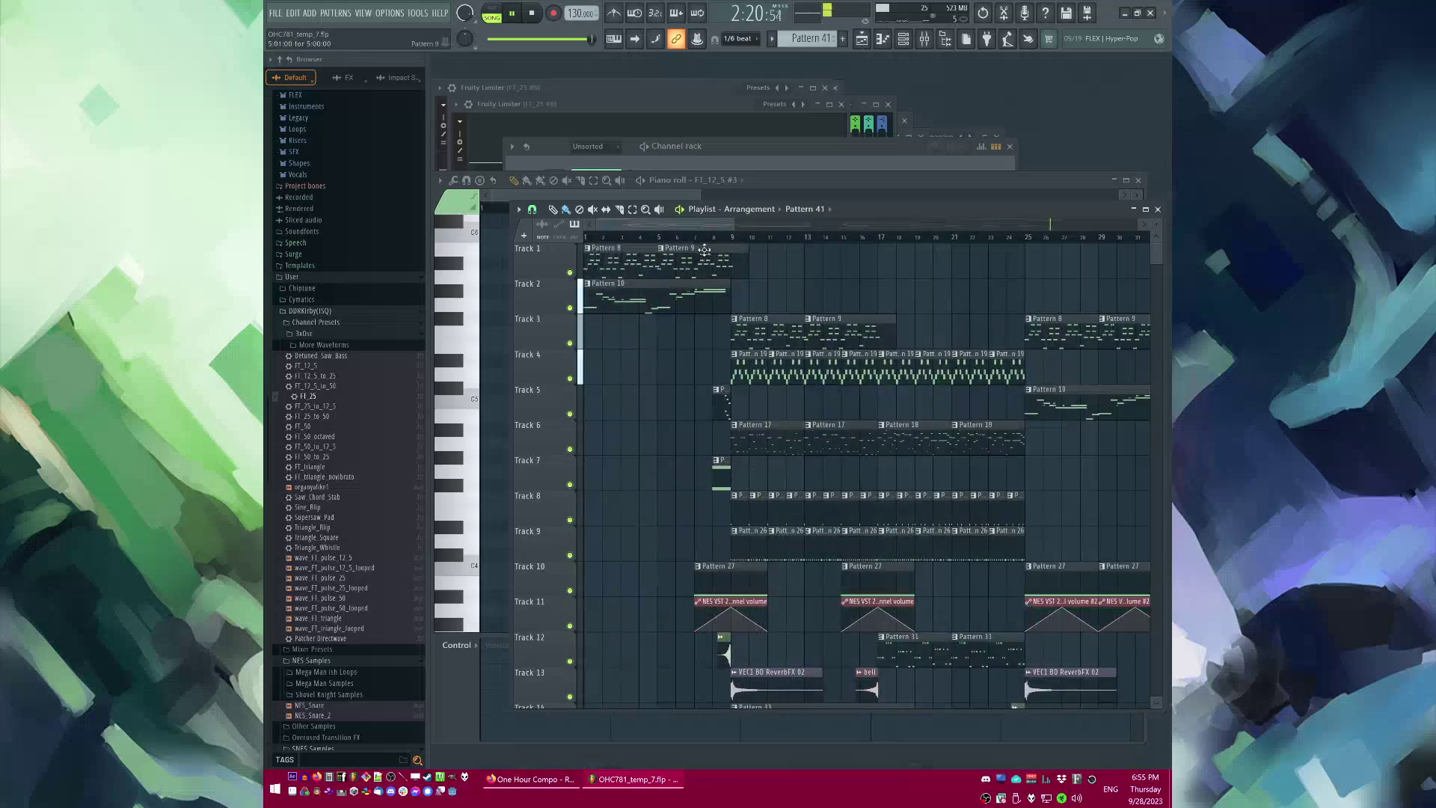
scroll(968, 239, down, 5)
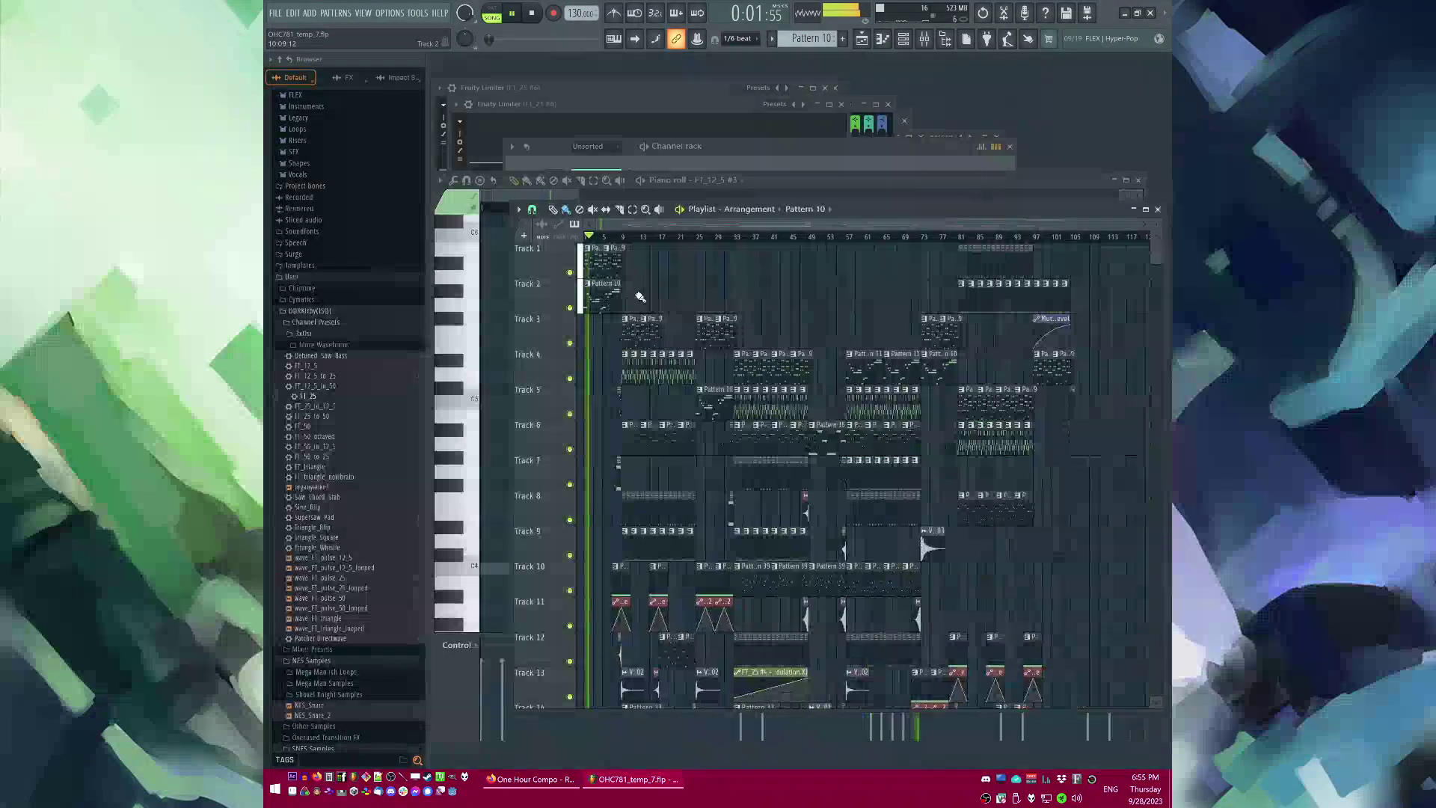
click(964, 238)
click(1002, 239)
scroll(1066, 239, up, 4)
scroll(1076, 429, down, 5)
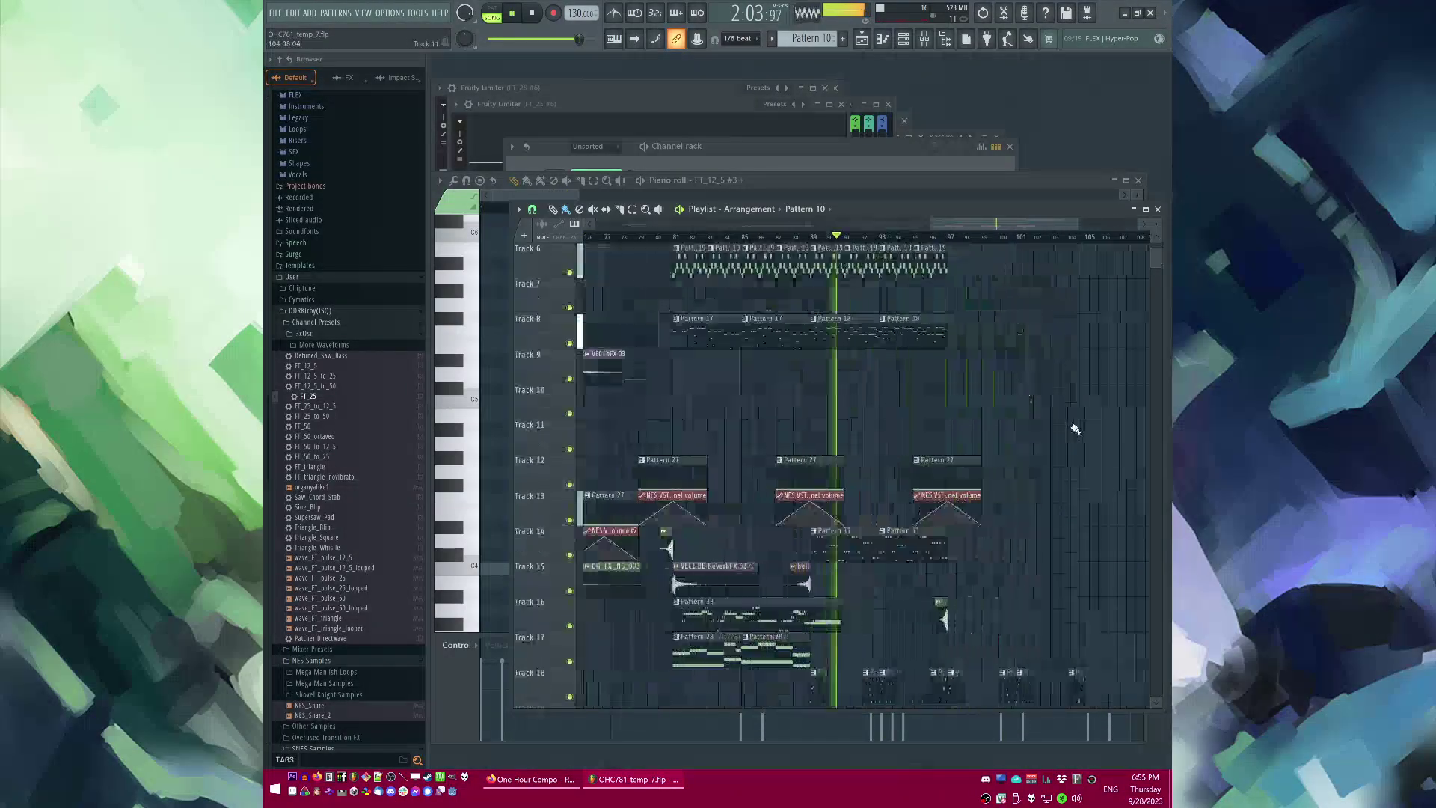
scroll(918, 401, down, 1)
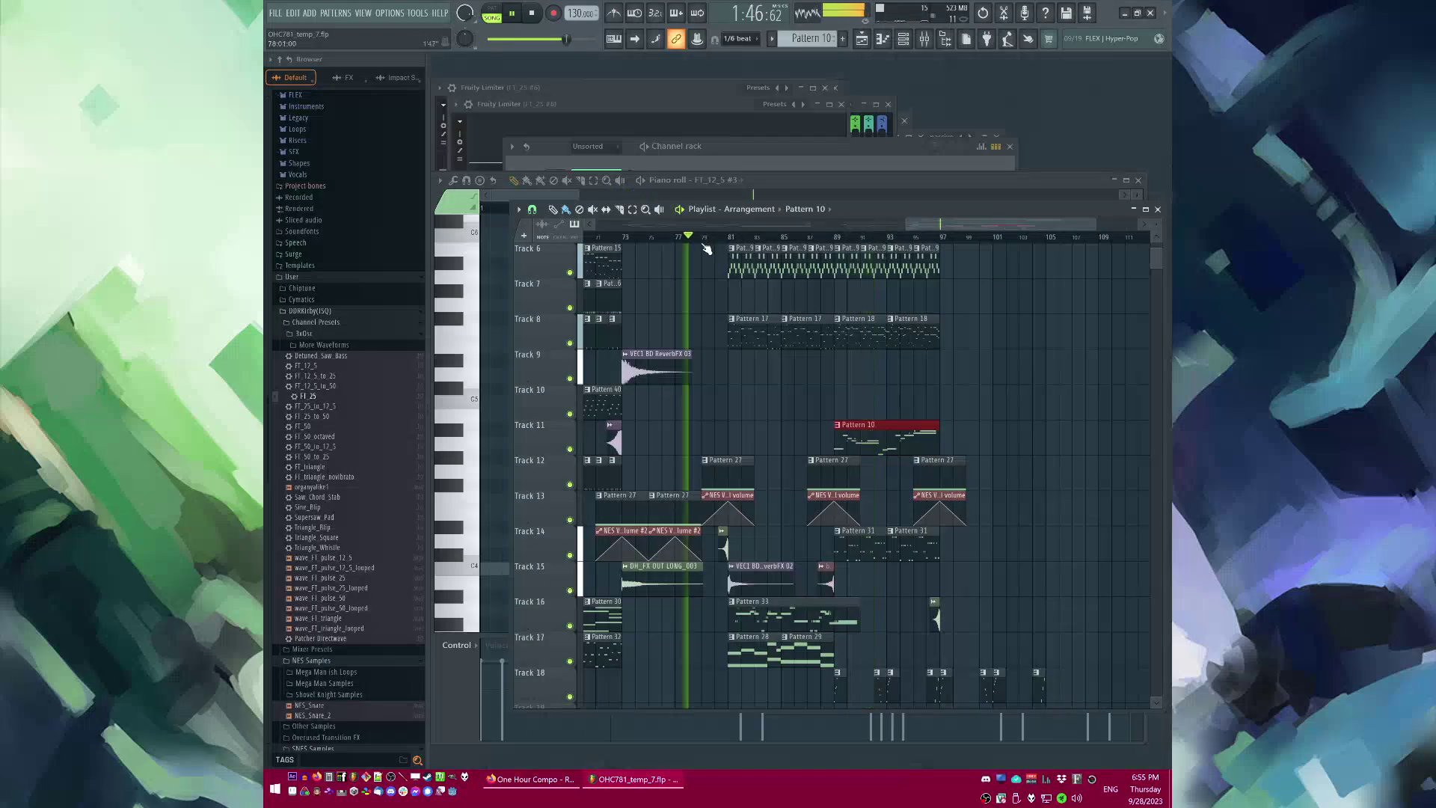
scroll(823, 411, up, 3)
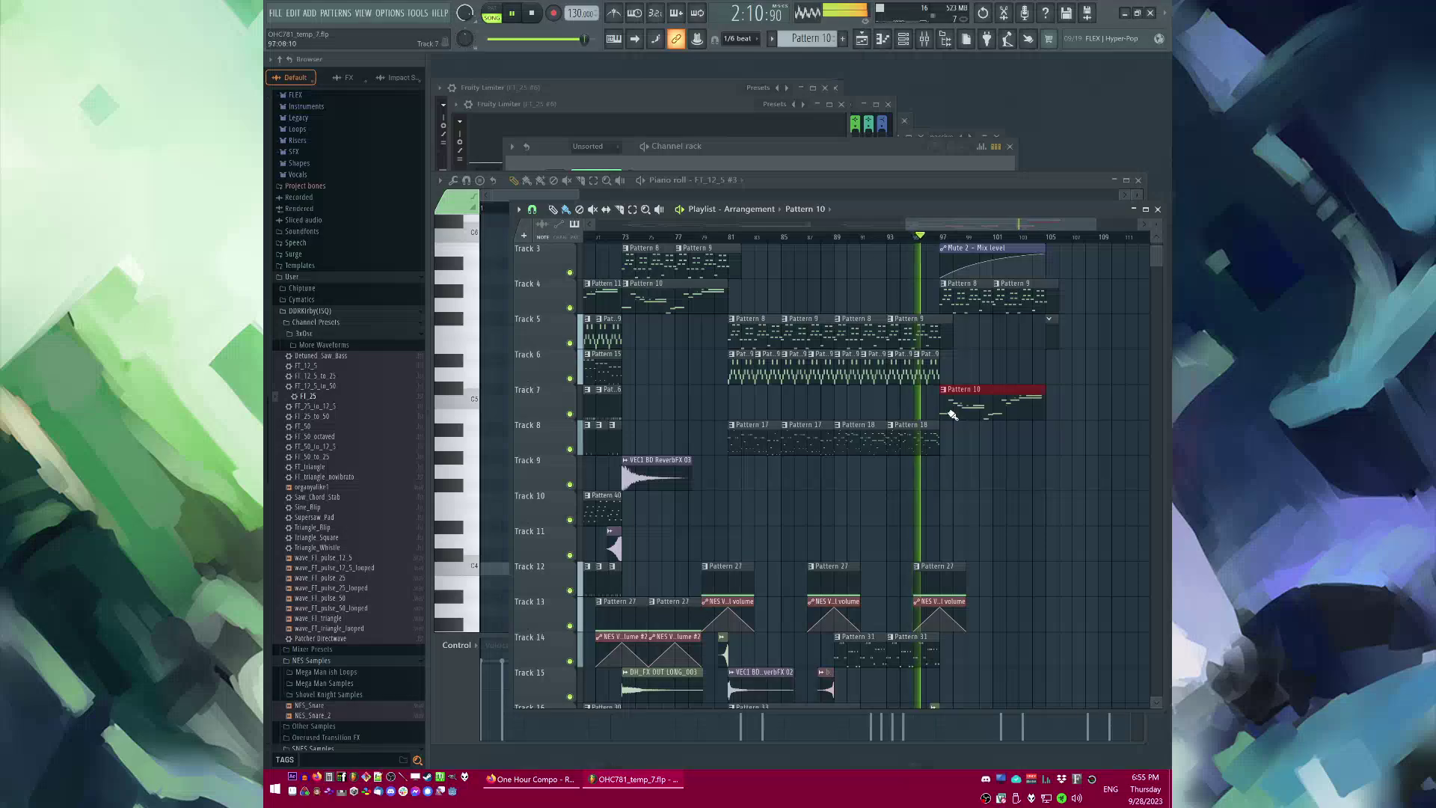
drag(1004, 225, 1038, 227)
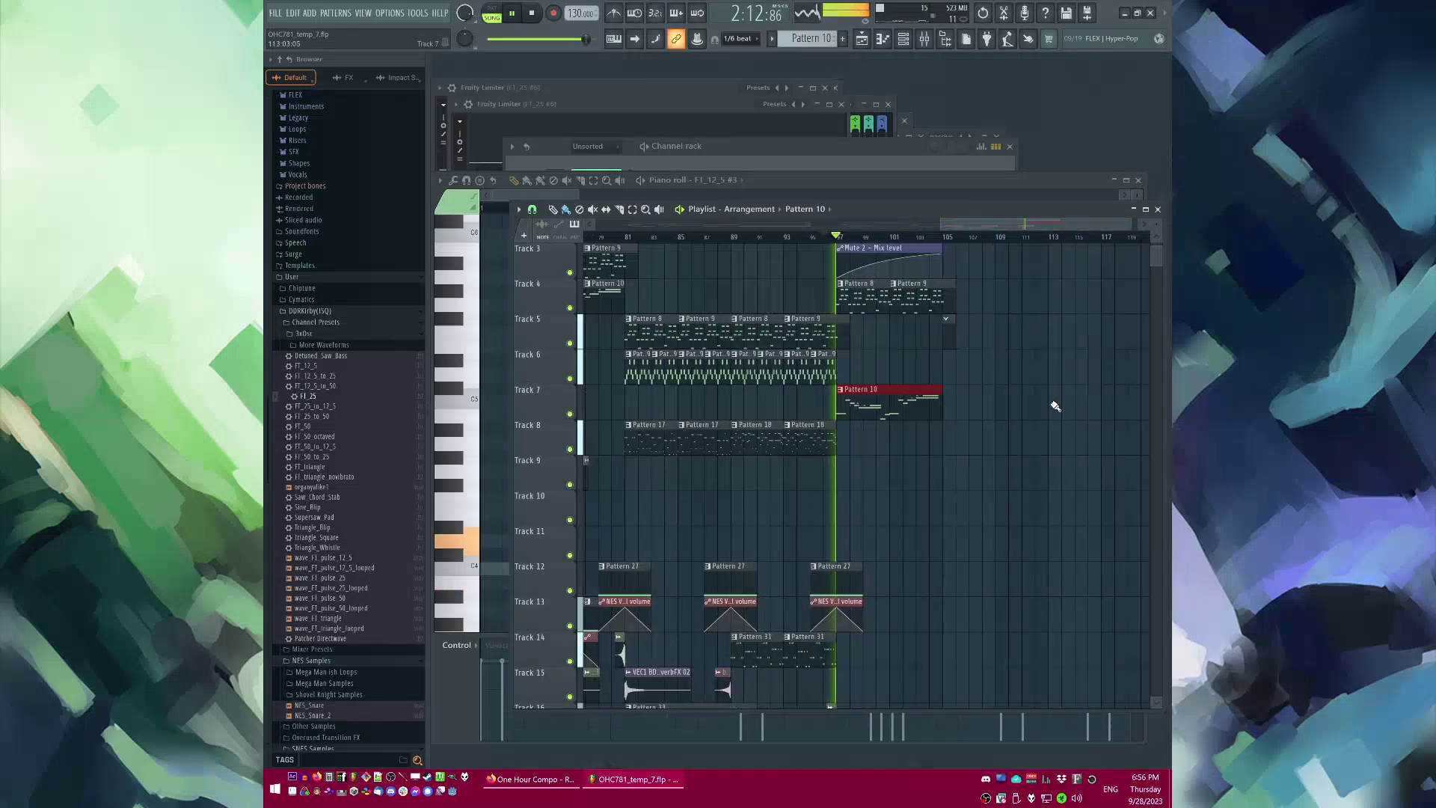
click(807, 237)
Step: Try adding a crash4 clip on Track 11 just before bar 97 and remove it again
scroll(822, 244, down, 5)
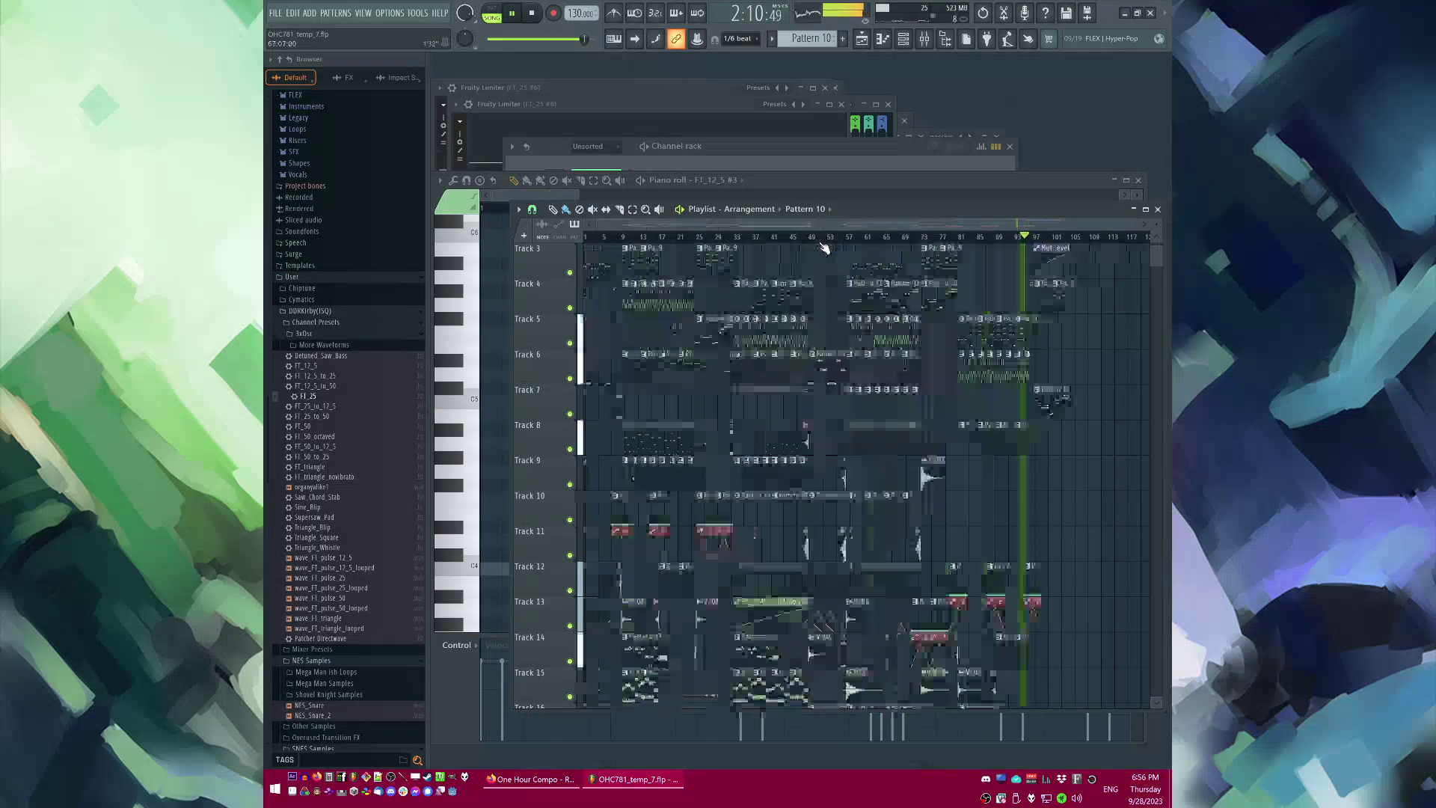
scroll(958, 380, down, 3)
scroll(965, 385, up, 4)
scroll(881, 405, down, 4)
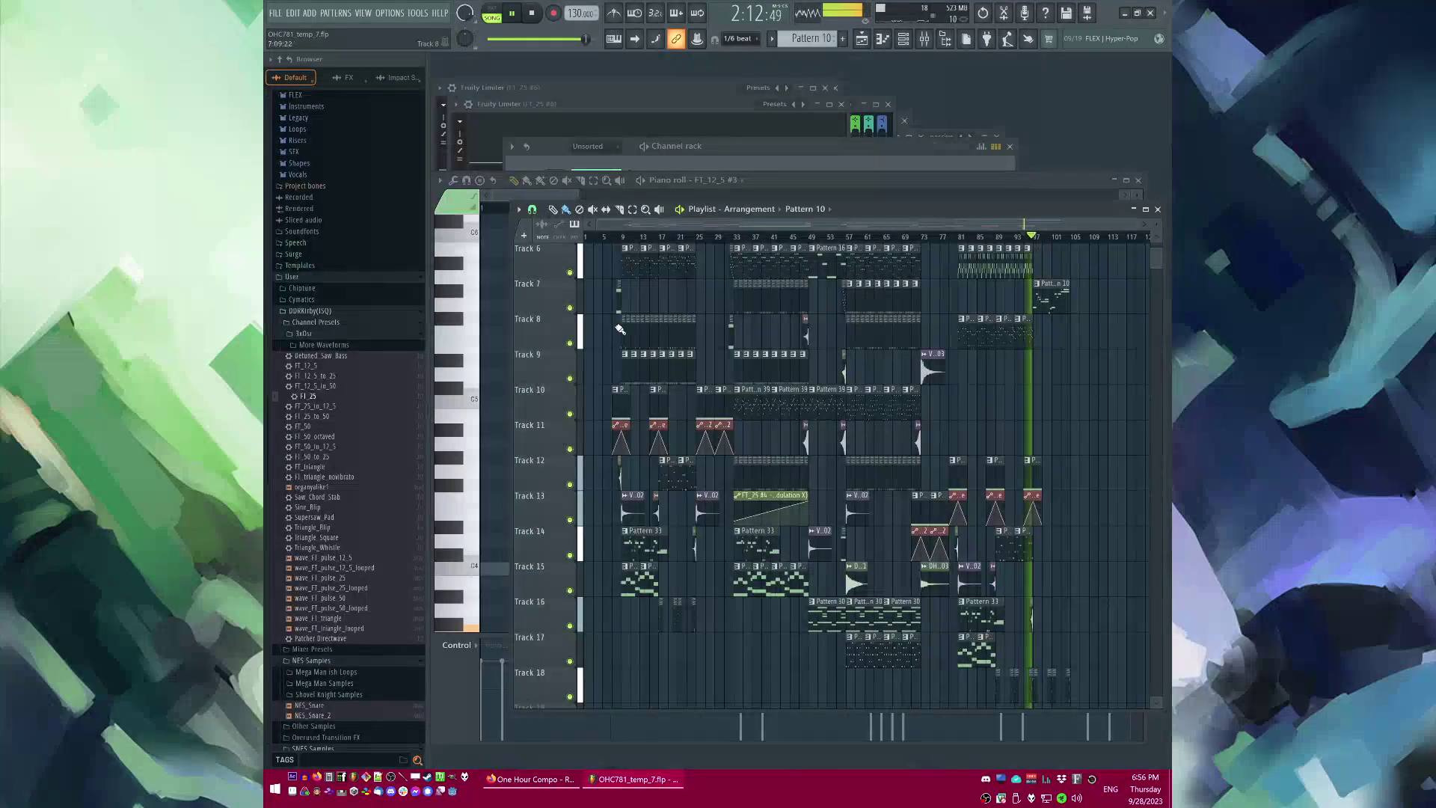
click(618, 299)
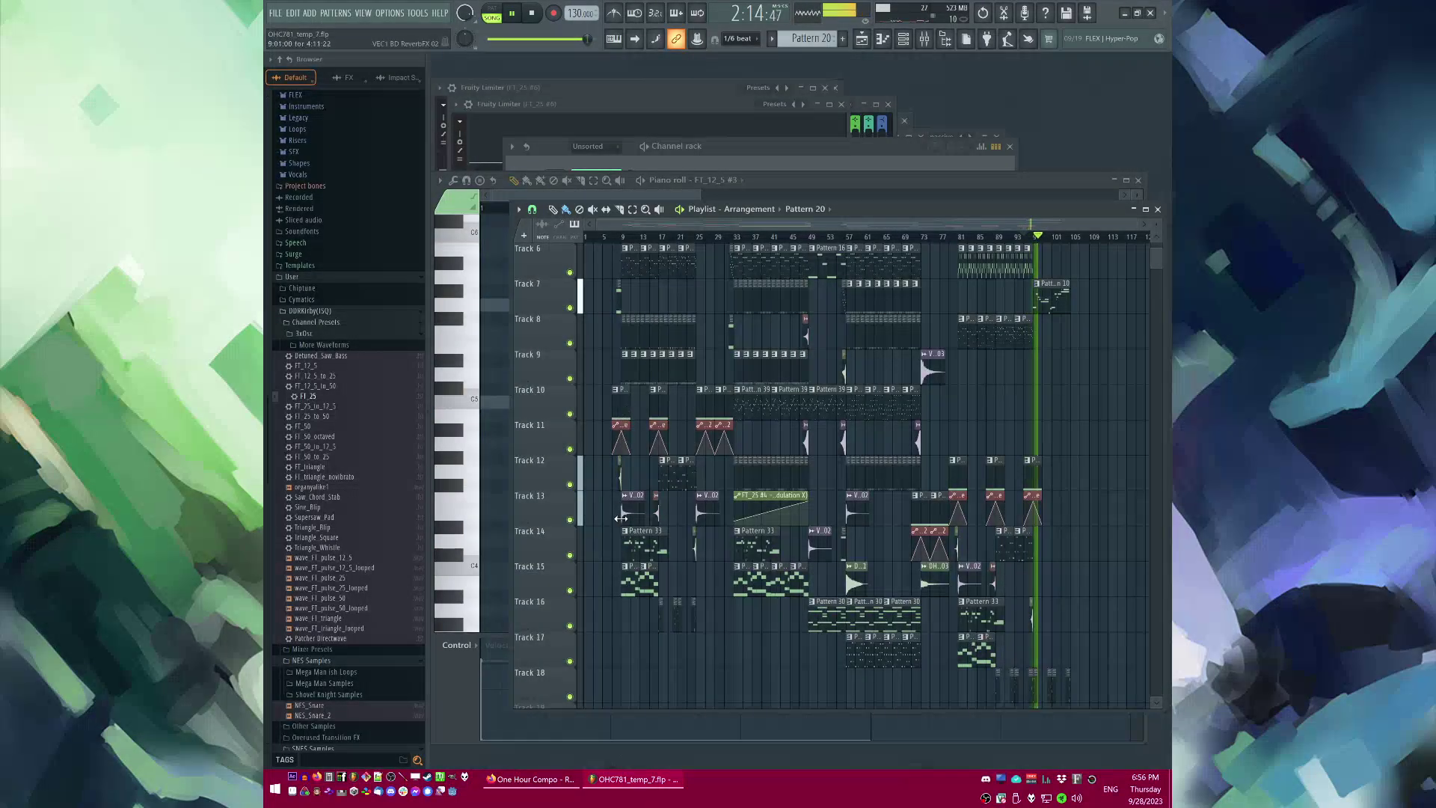
scroll(1063, 439, up, 6)
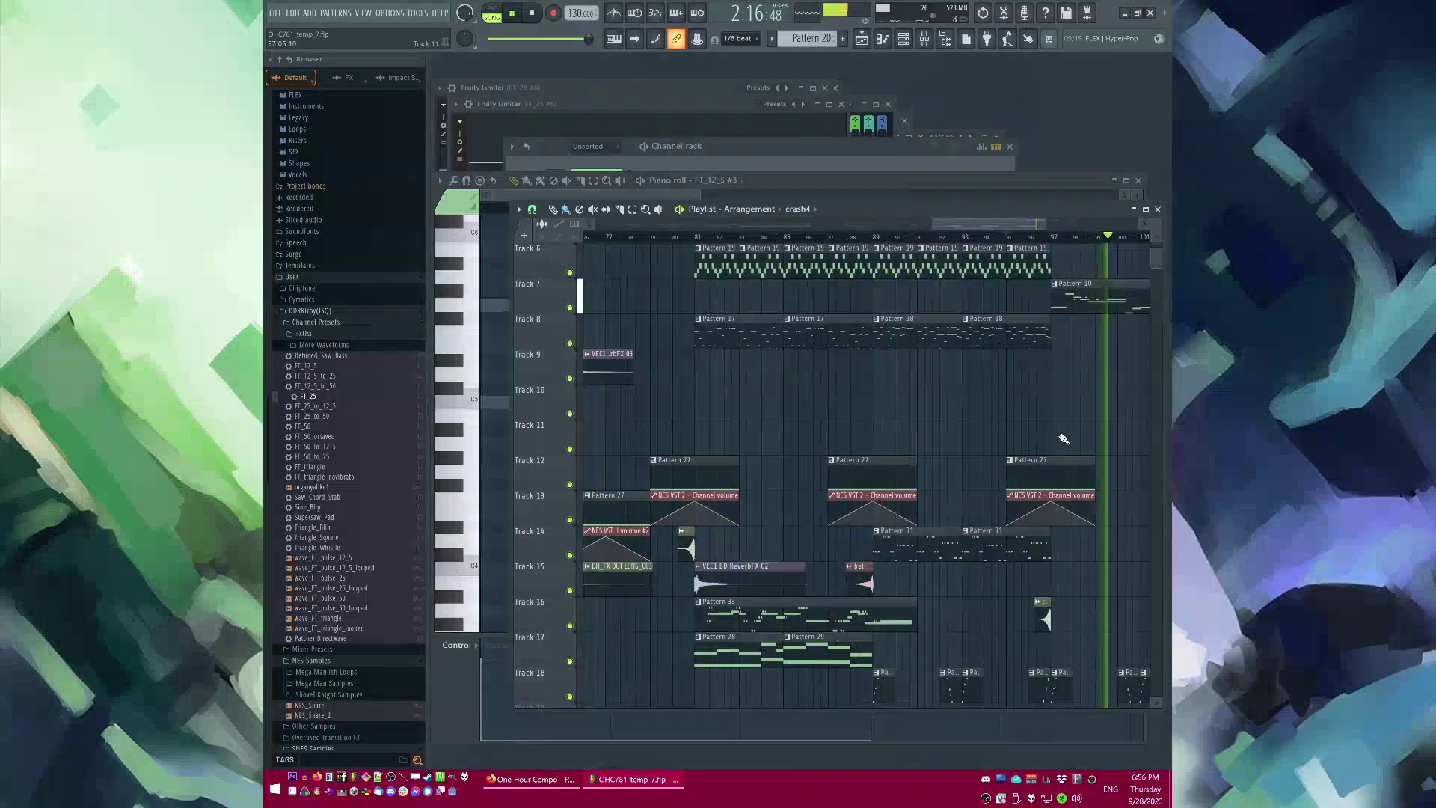
click(1027, 439)
scroll(1059, 443, up, 6)
right_click(810, 441)
Step: Move the Mute 2 mix level automation on Track 3 to start at bar 105 and save the project as OHC781_temp_8.flp
scroll(770, 405, down, 7)
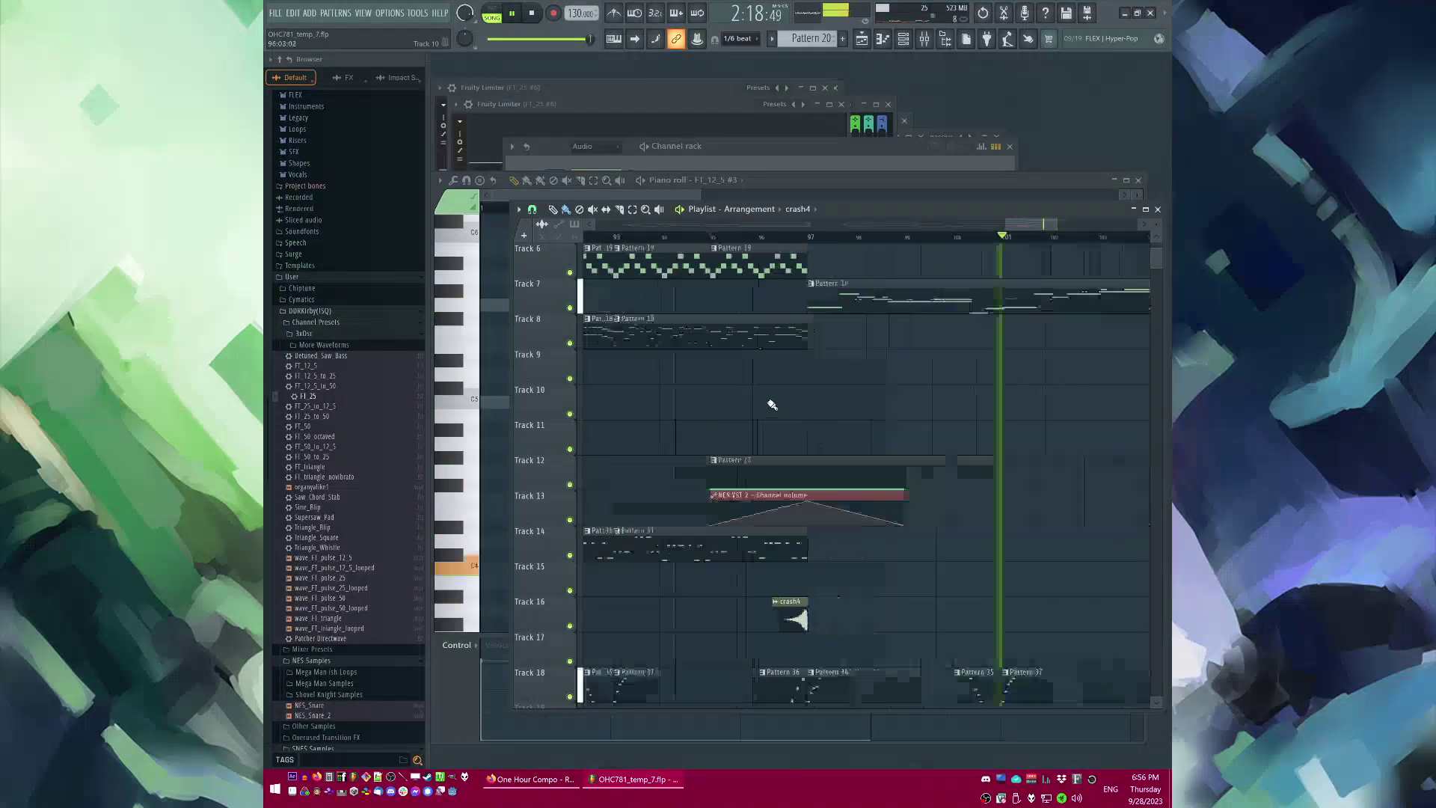
scroll(977, 372, up, 5)
scroll(789, 346, down, 2)
scroll(790, 346, down, 1)
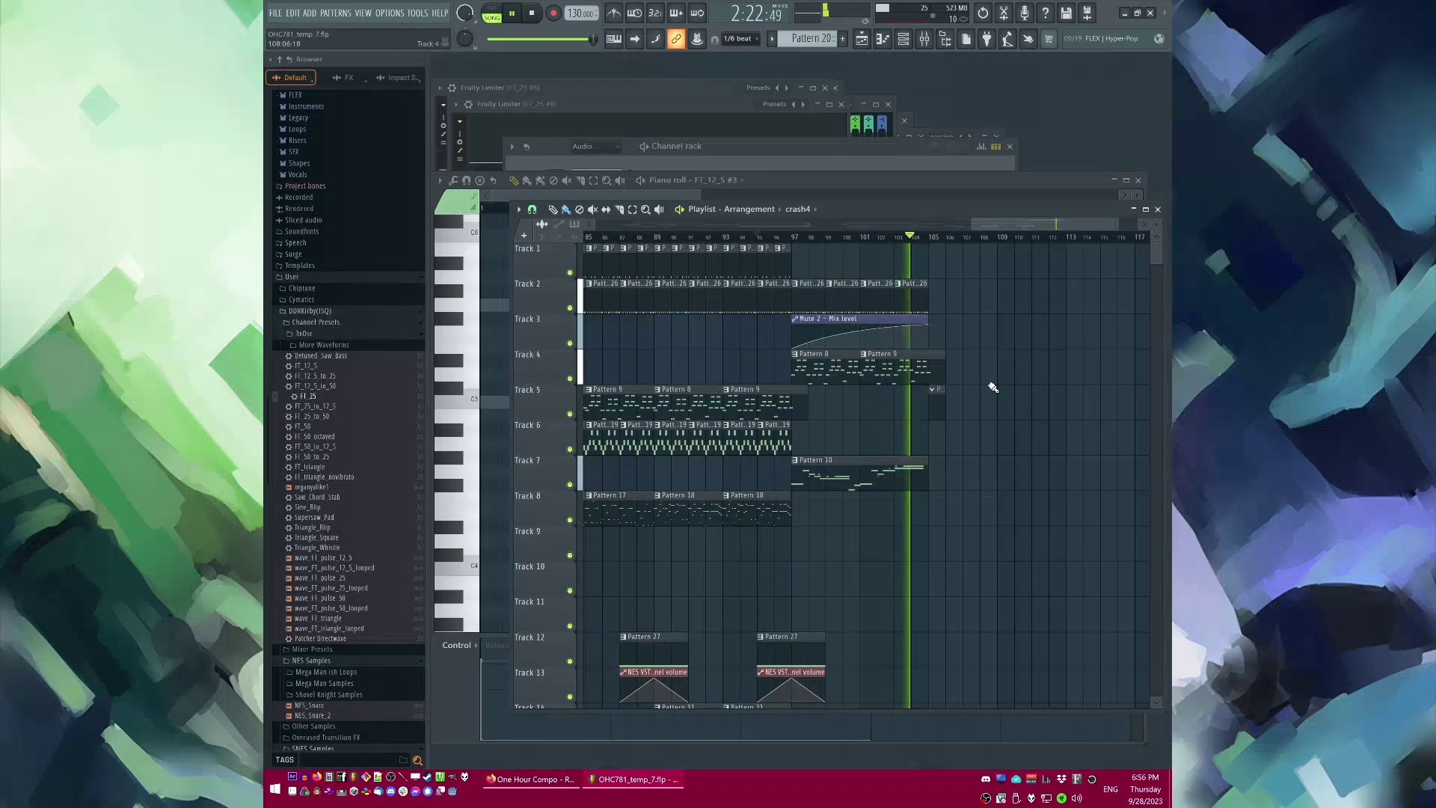
drag(830, 320, 967, 320)
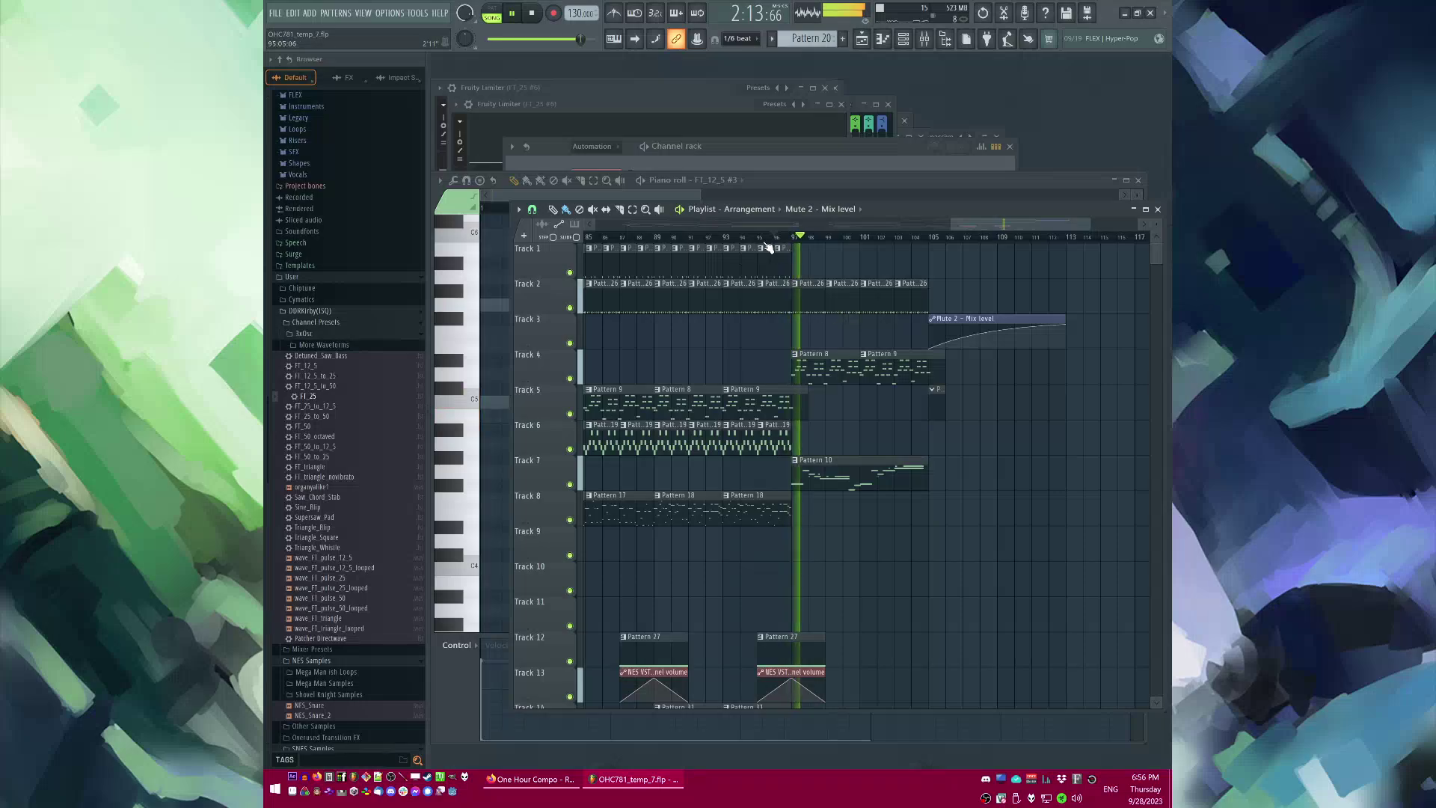
scroll(948, 507, up, 3)
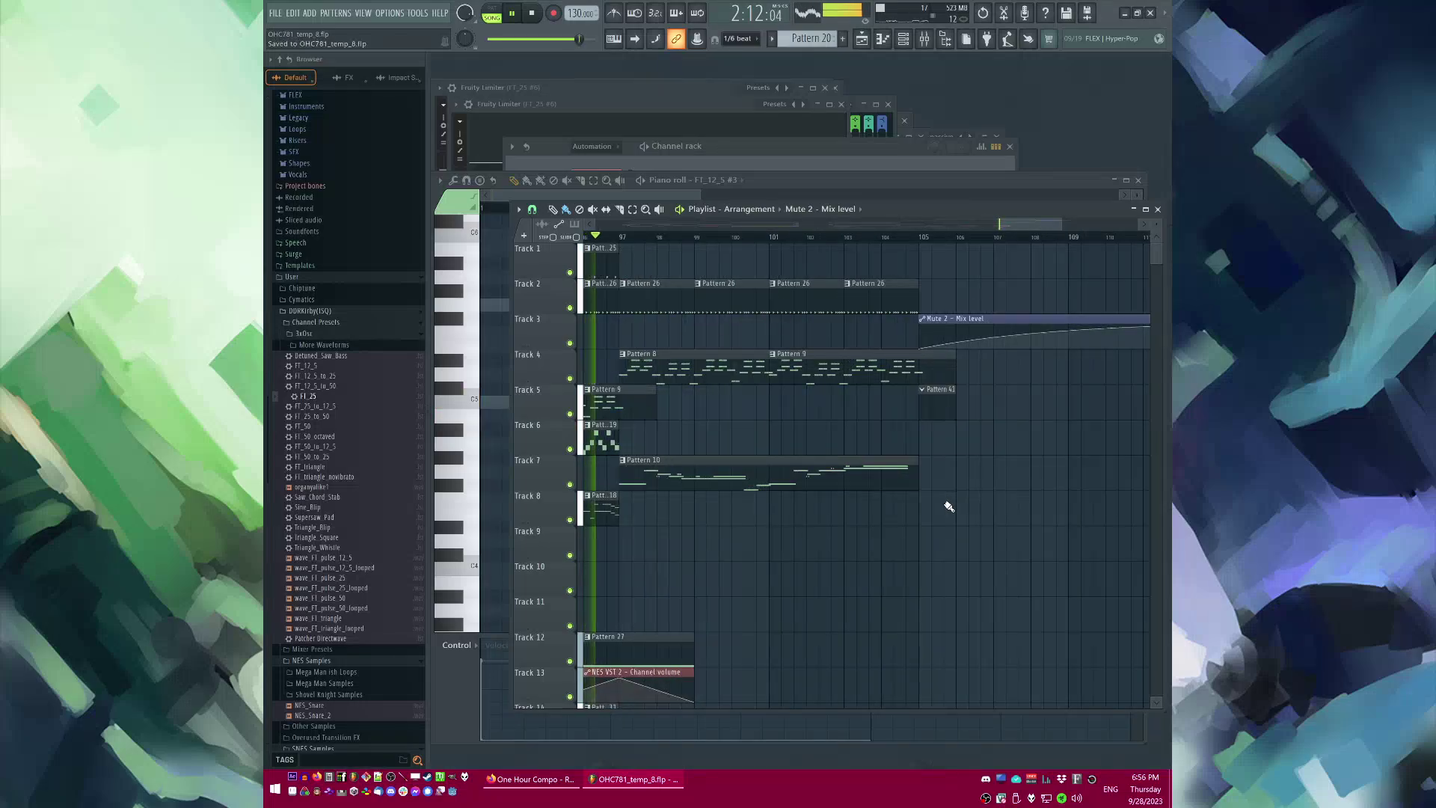
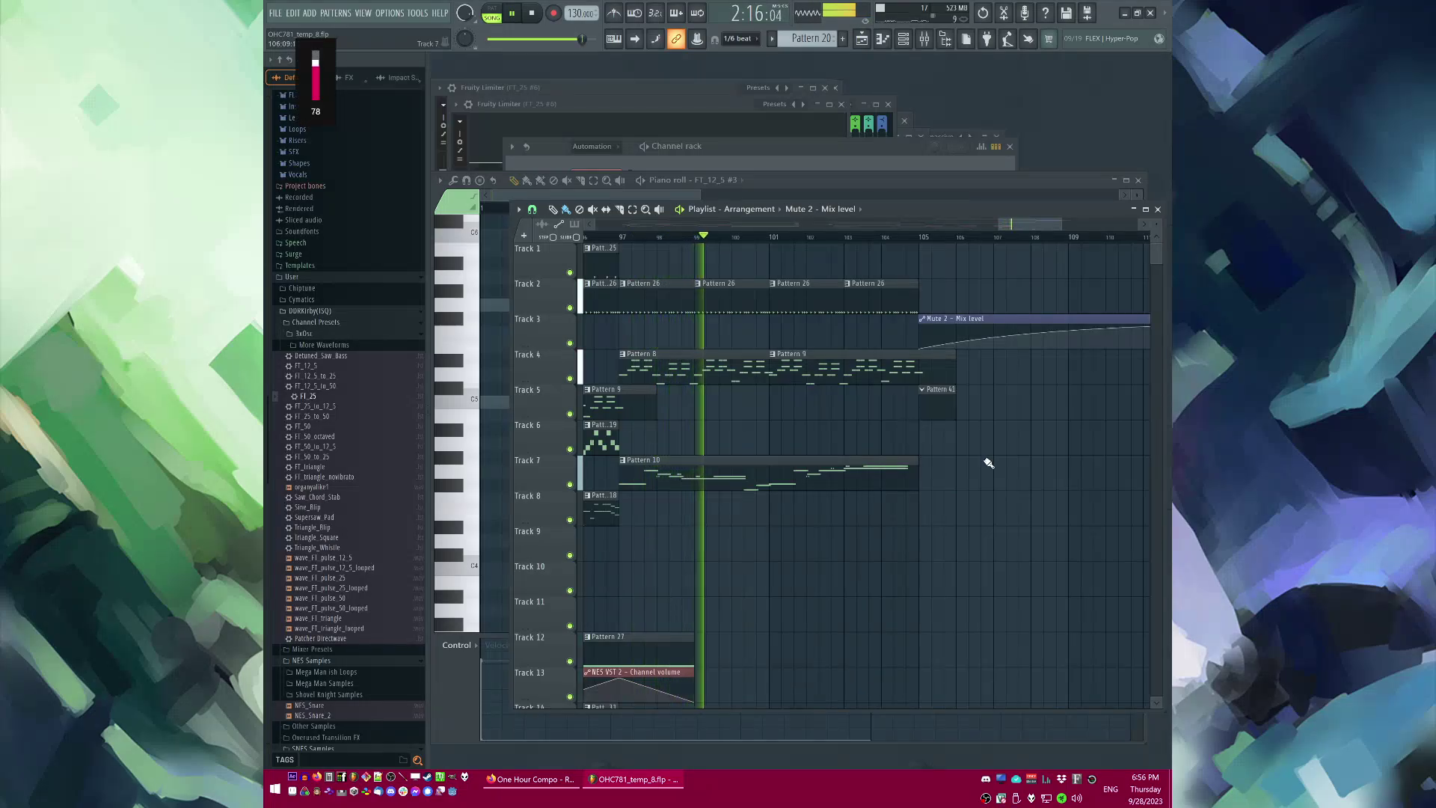
Step: Replay the song from around bar 92 and check the Fruity parametric EQ 2 on the FT_12_5 #3 mixer track
scroll(888, 401, down, 2)
scroll(926, 464, down, 5)
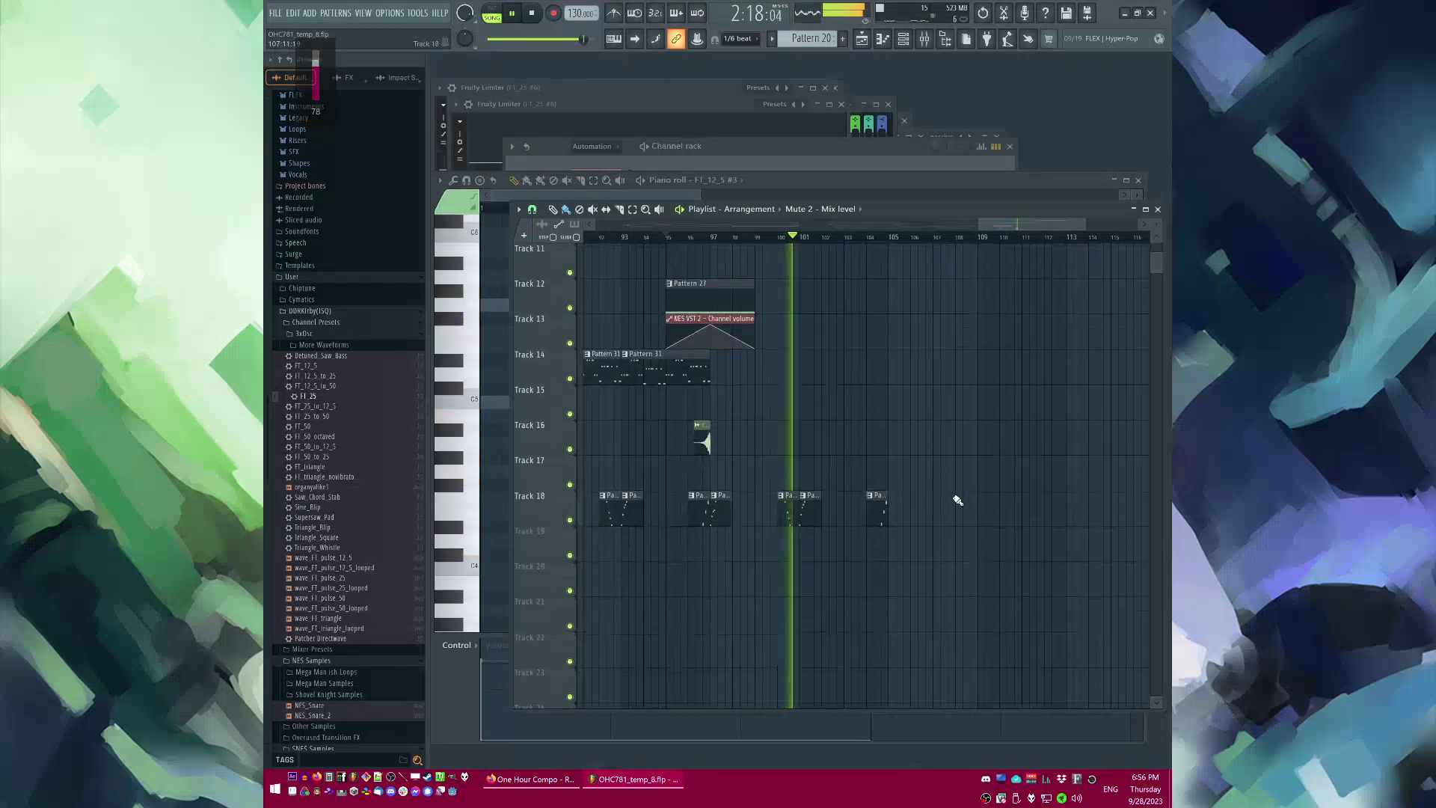
click(613, 238)
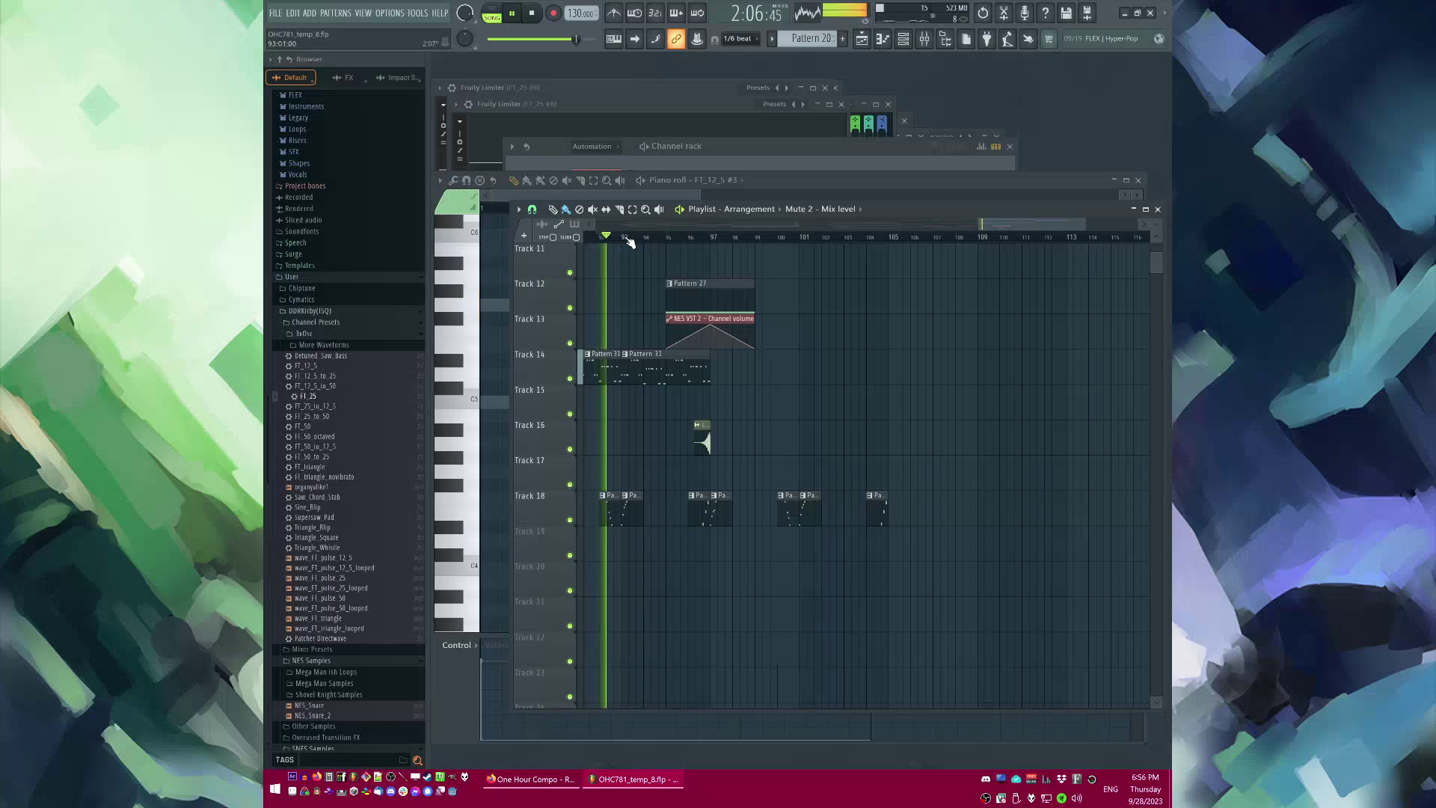
key(F9)
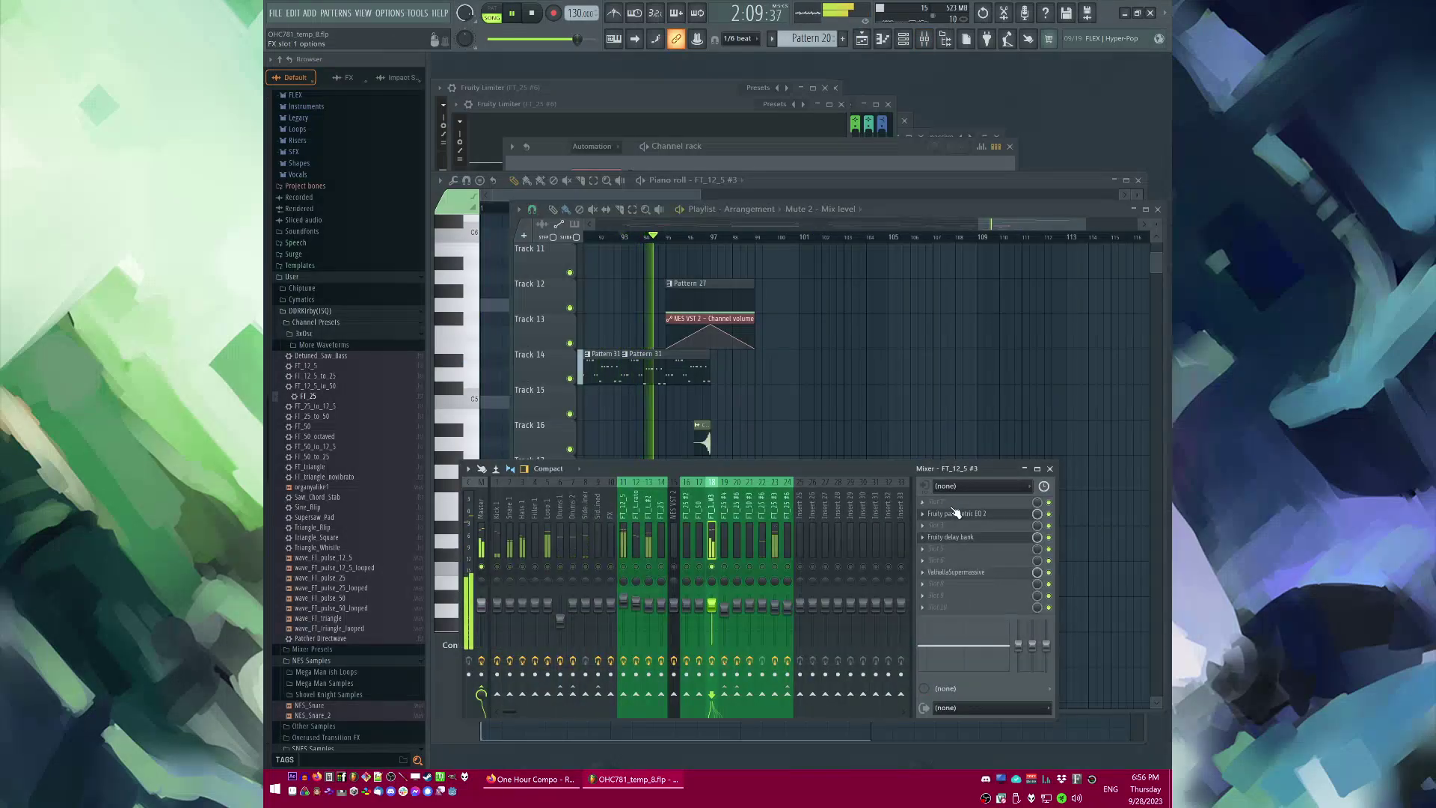
click(957, 515)
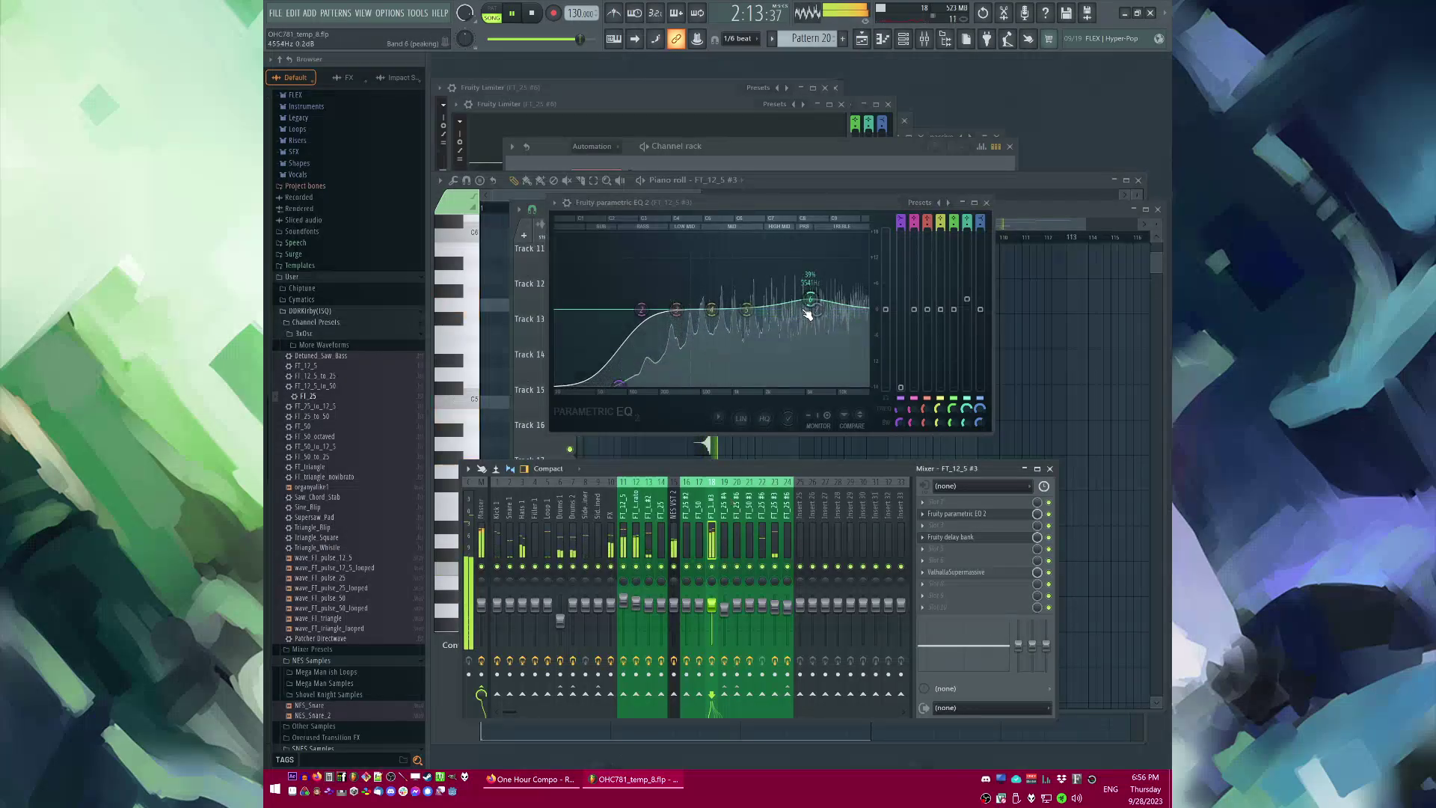
click(987, 202)
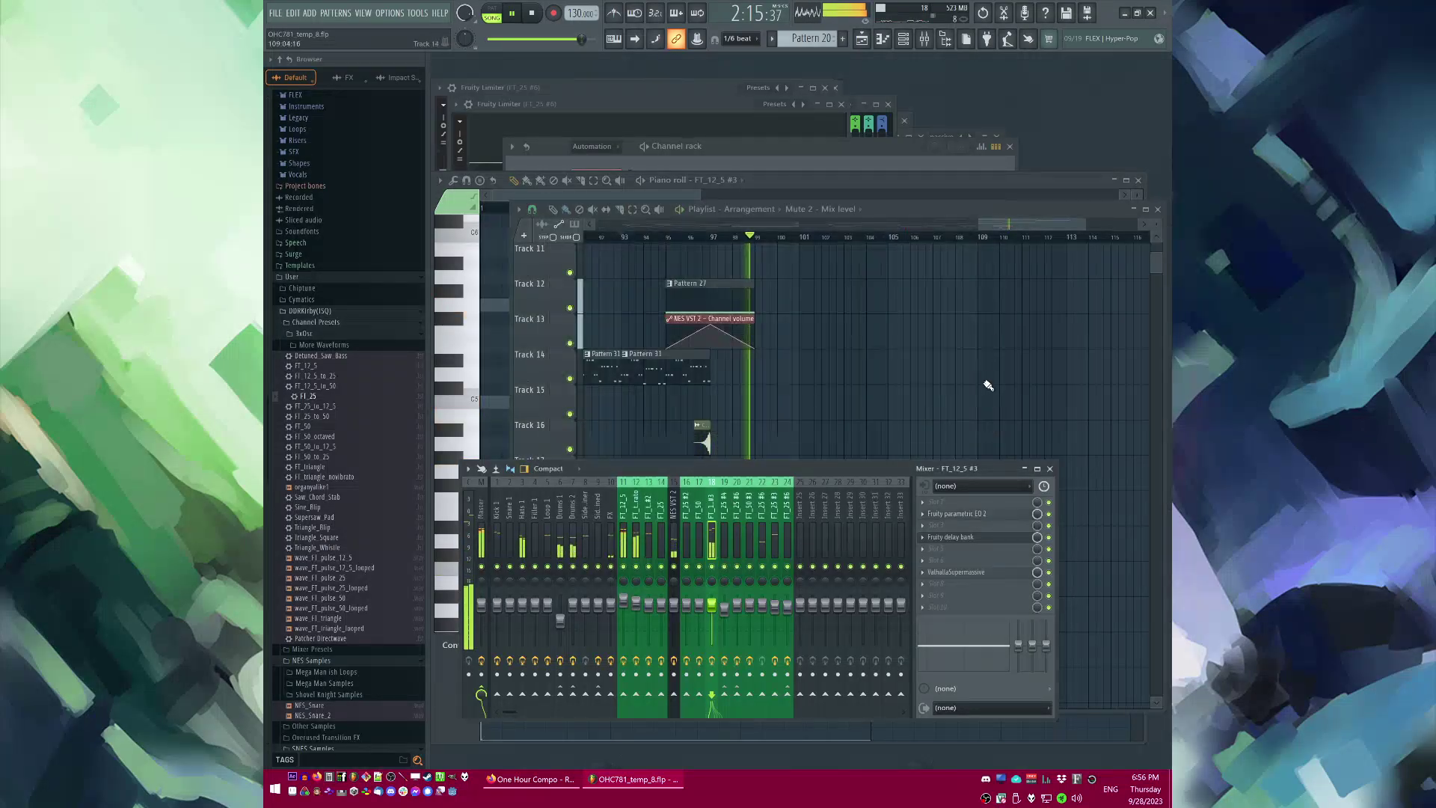
Step: Try a copy of the Pattern 34 clip on Track 17 at bar 105
right_click(985, 391)
scroll(962, 459, up, 1)
scroll(1027, 459, up, 3)
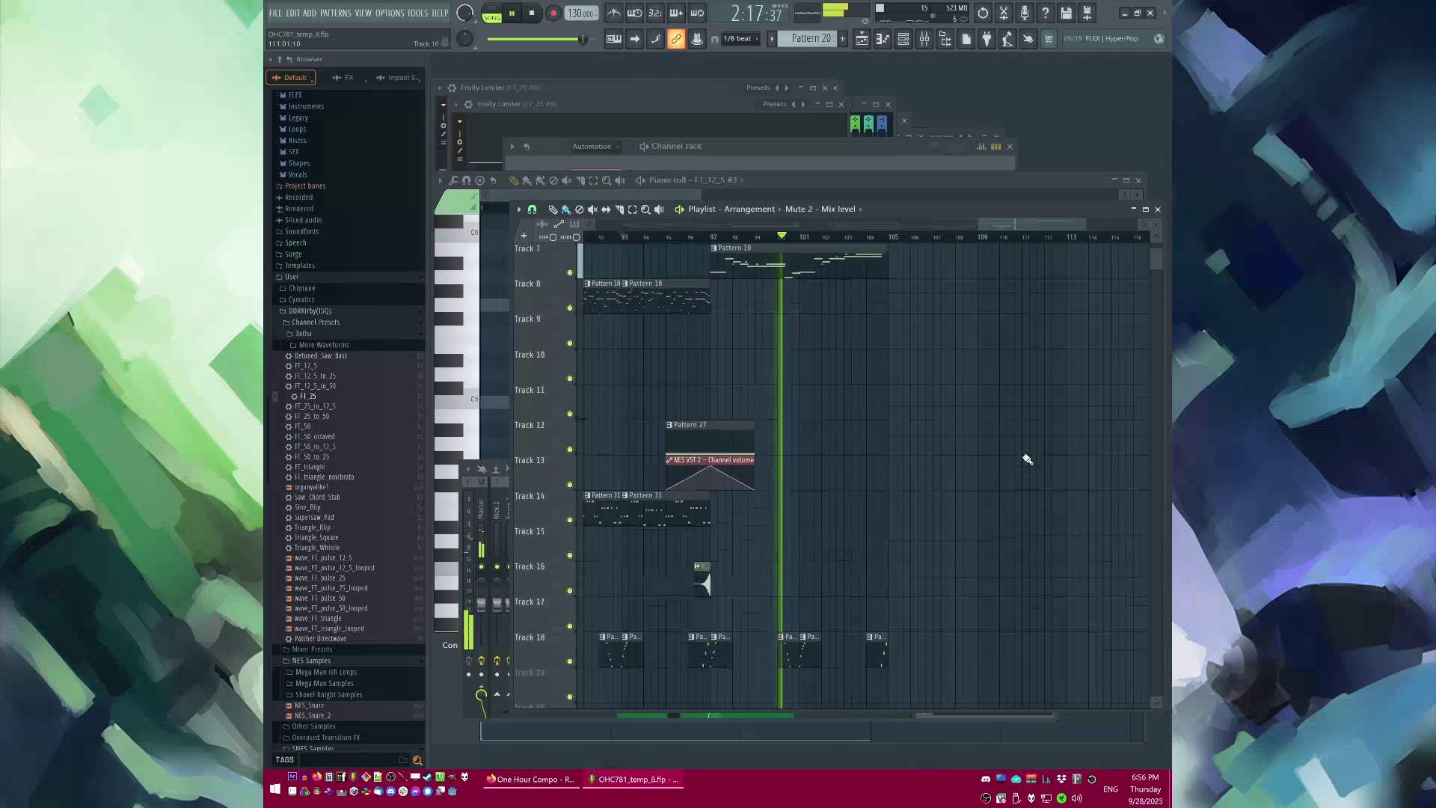
scroll(1027, 459, up, 1)
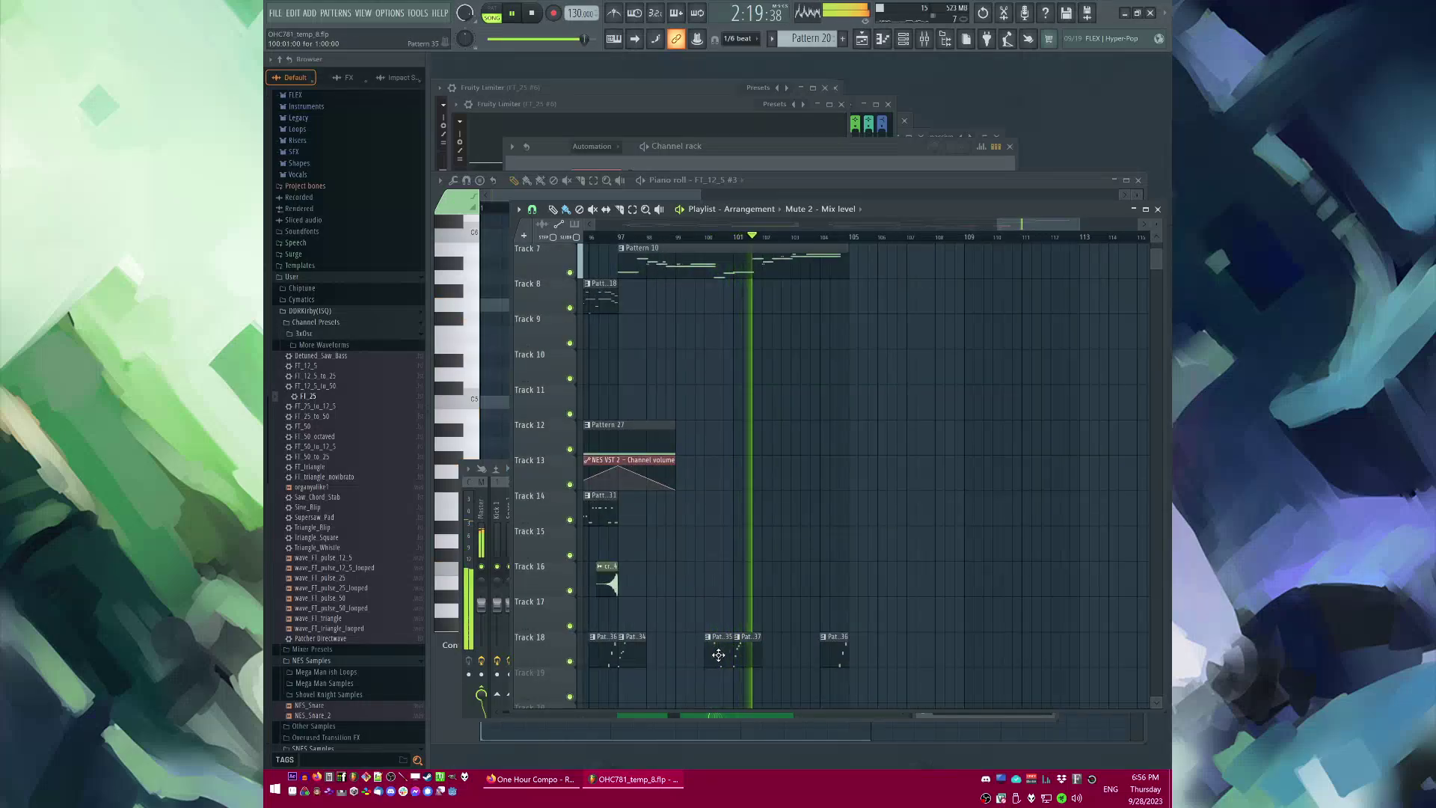
scroll(869, 534, up, 4)
scroll(868, 535, down, 5)
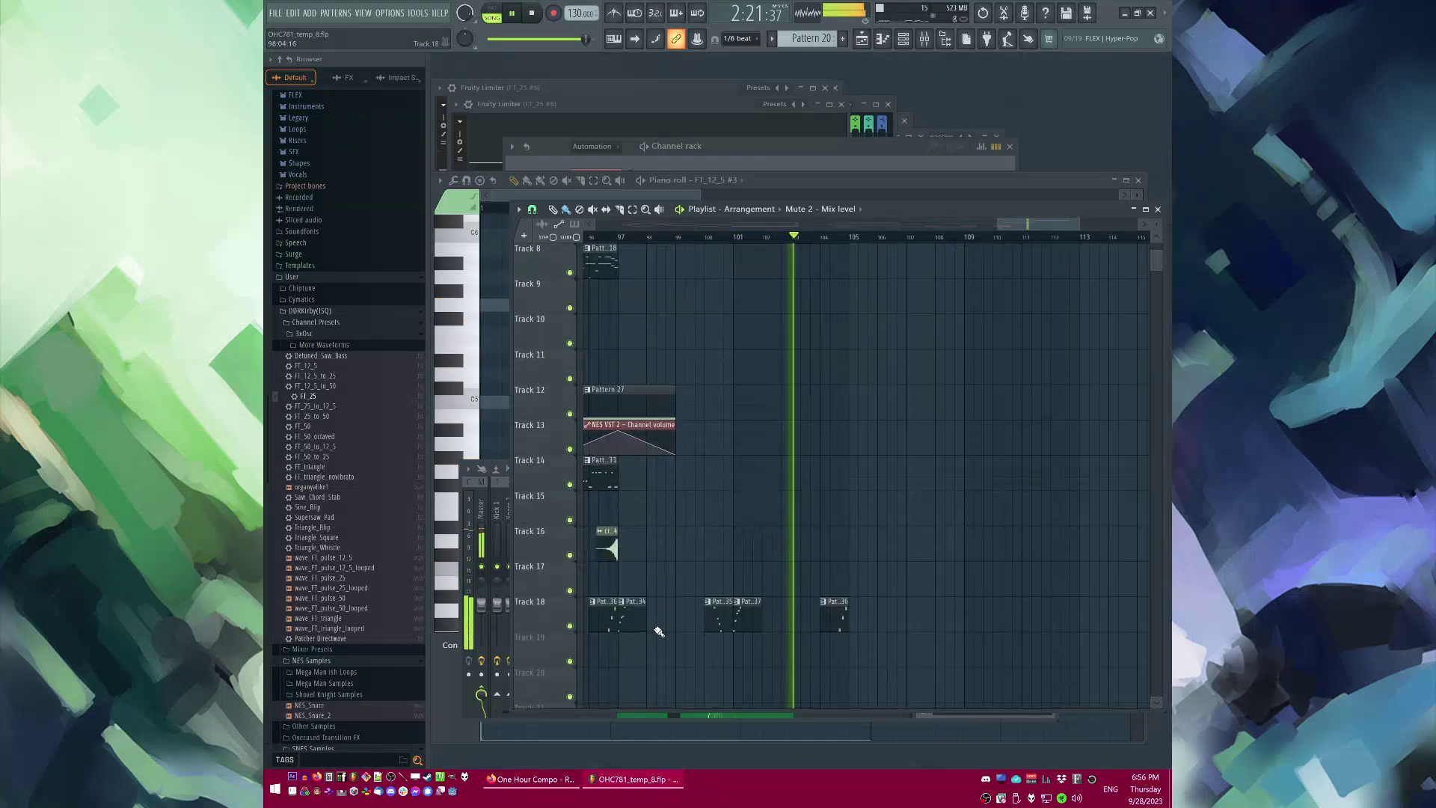
click(625, 627)
scroll(834, 579, up, 1)
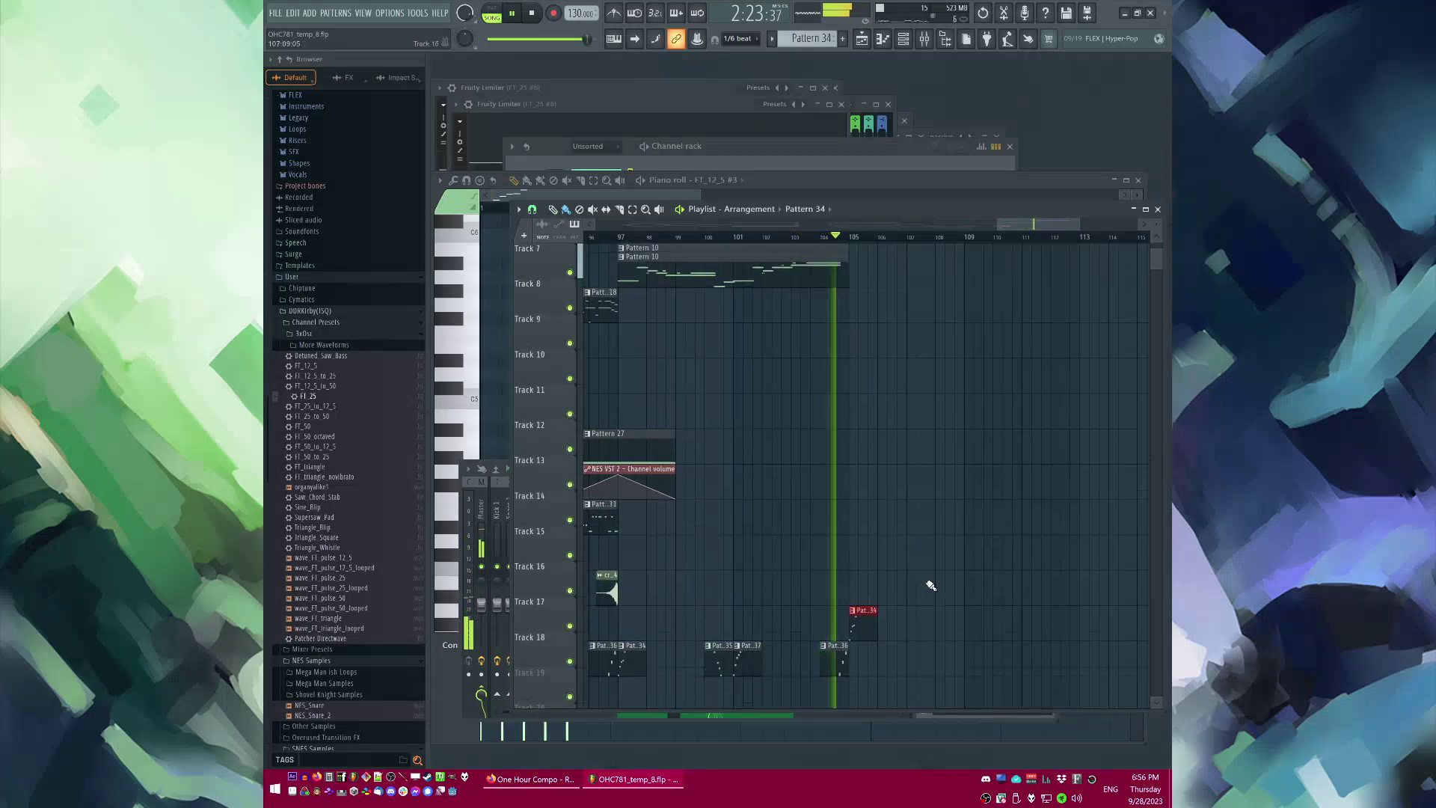
Step: Duplicate the Pattern 8 and Pattern 9 clips from Track 4 onto Track 6 and Pattern 10 on Track 7, both starting at bar 105
scroll(929, 583, up, 4)
scroll(934, 488, up, 1)
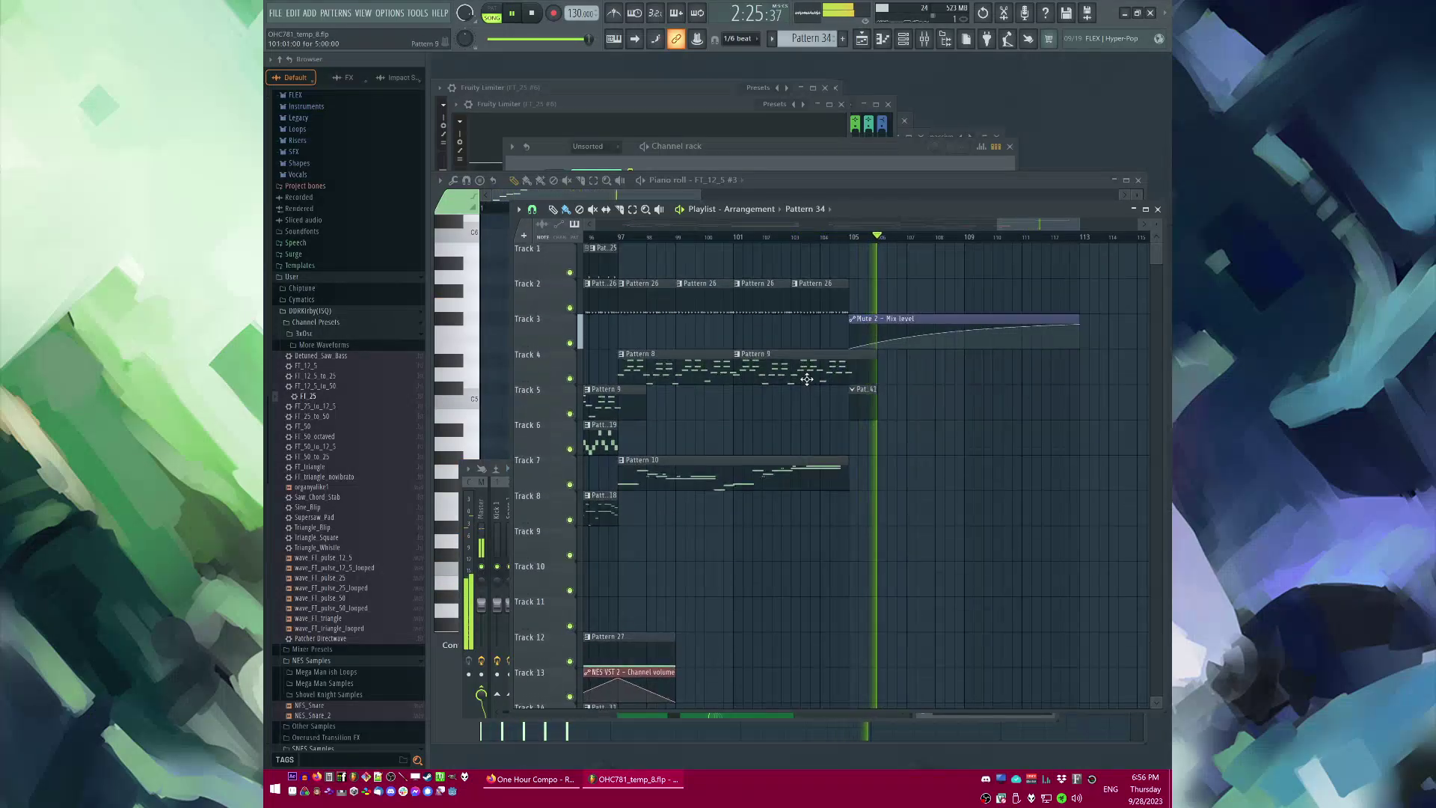
drag(805, 363, 709, 370)
scroll(946, 404, down, 2)
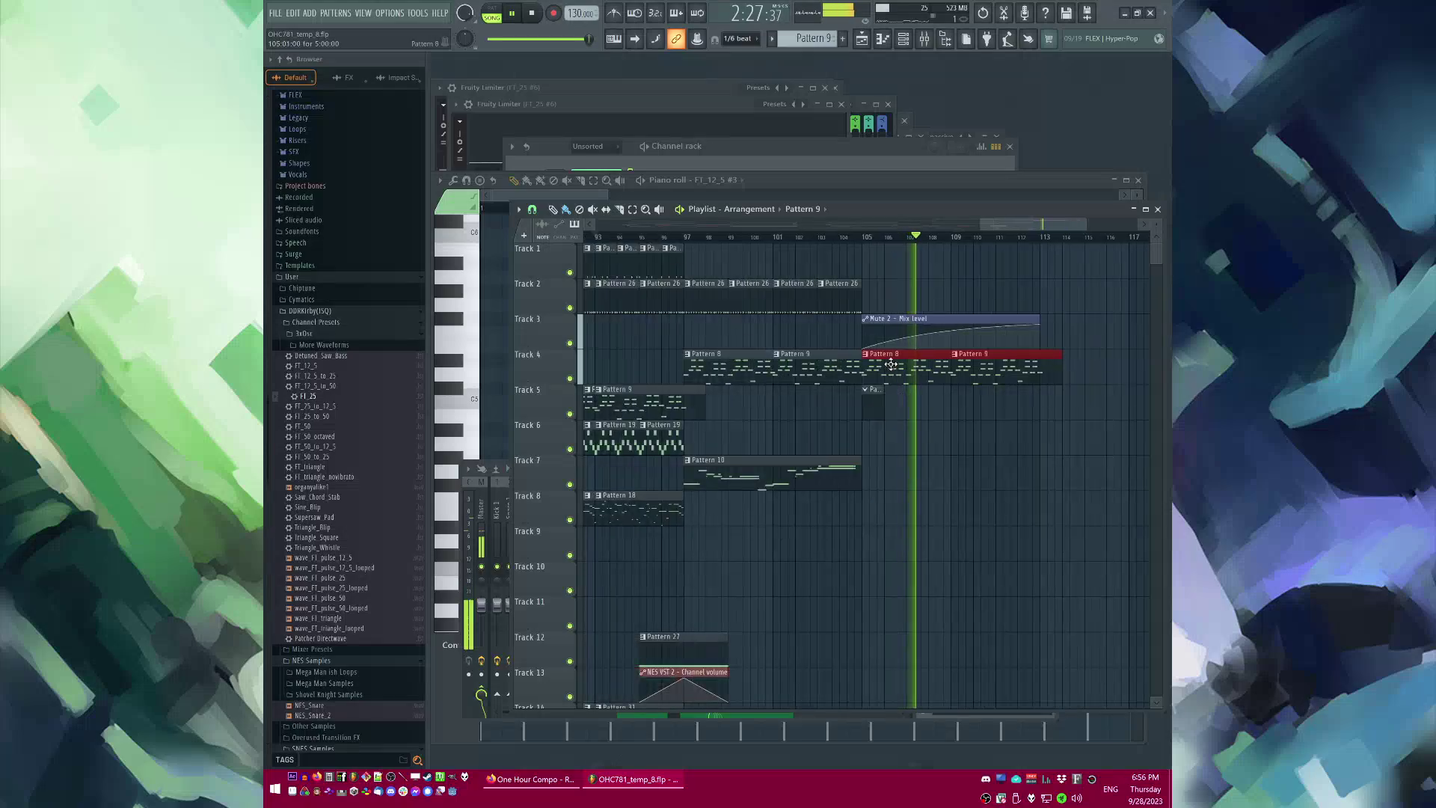
drag(787, 511, 698, 487)
key(ctrl+b)
right_click(804, 437)
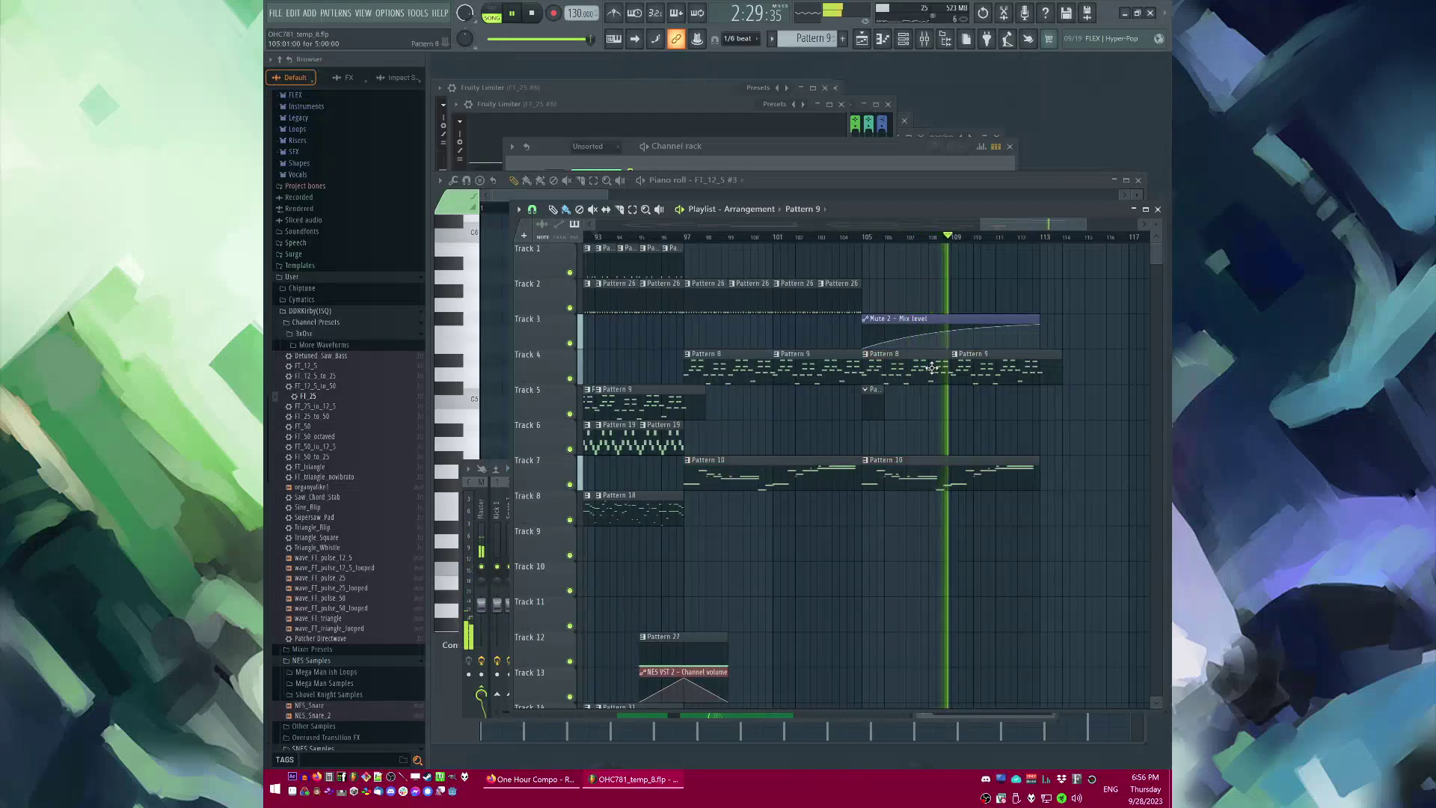
drag(930, 368, 700, 501)
Step: Delete the Pattern 34 clip on Track 17 and duplicate the Track 18 fill clips from bars 97–105 to bar 105
scroll(948, 554, down, 11)
right_click(879, 435)
key(ctrl+b)
Step: Duplicate the Pattern 26 clips on Track 2 to fill bars 105 to 113 and replay from just before bar 105
scroll(920, 446, up, 11)
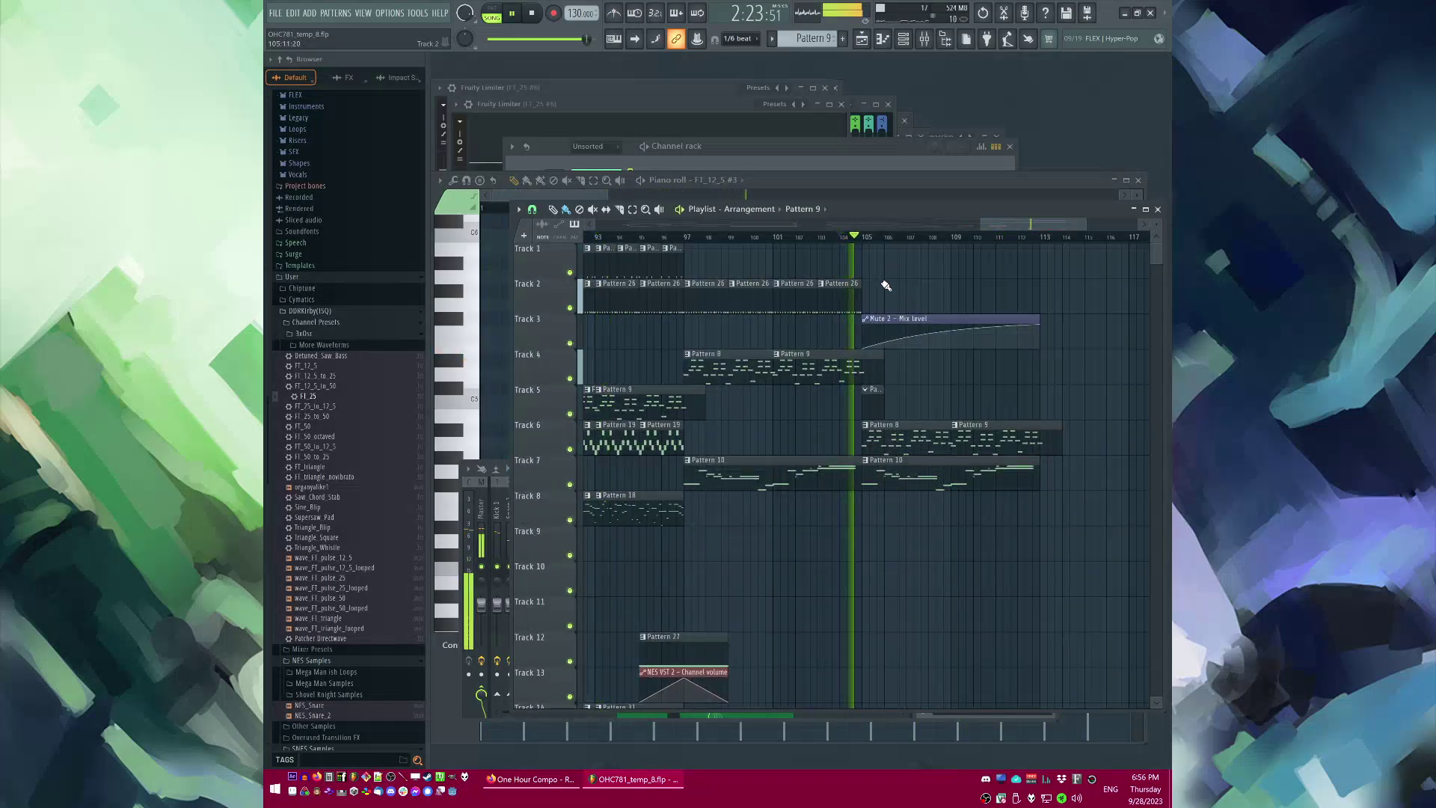
drag(884, 278, 782, 290)
key(ctrl+b)
key(ctrl+b)
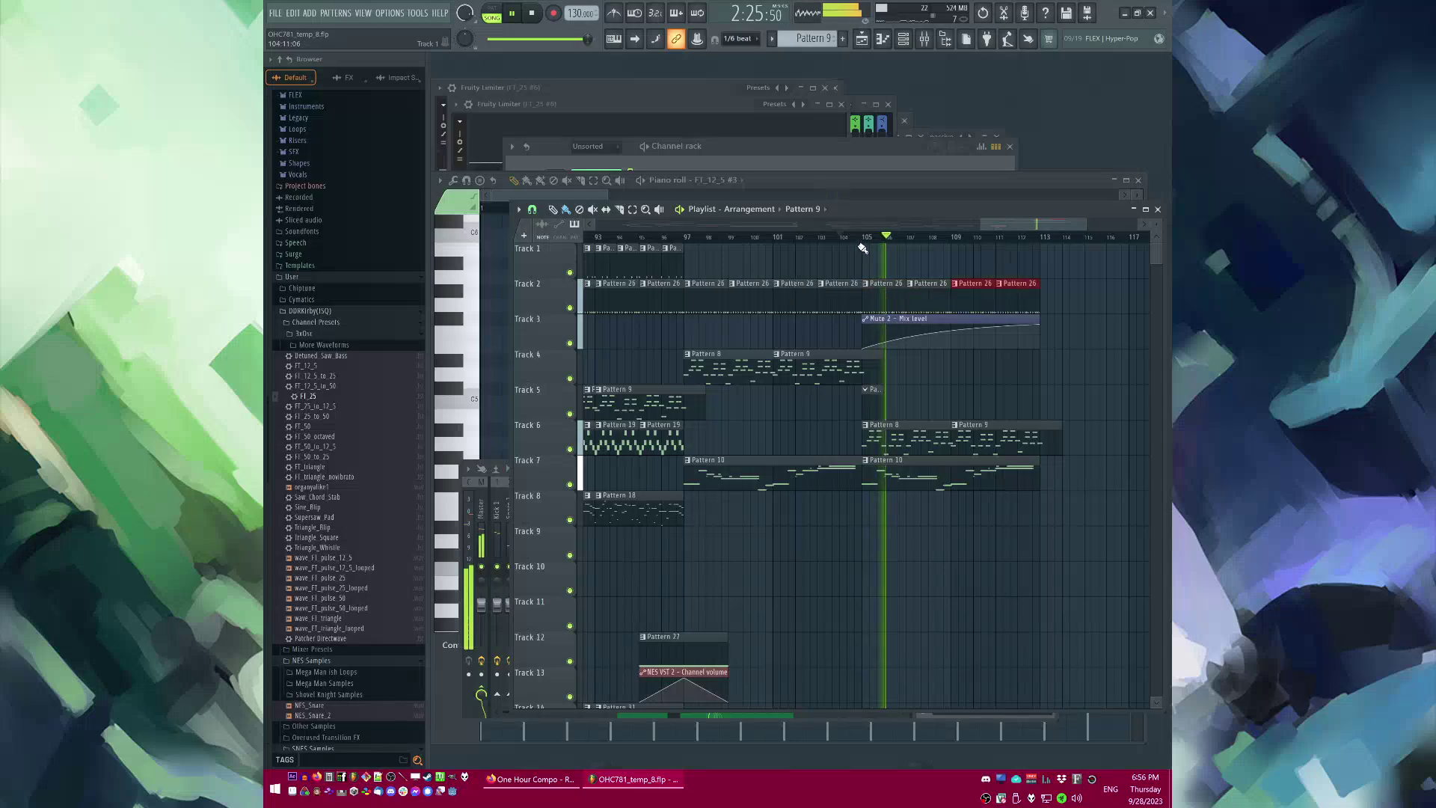
click(854, 236)
click(843, 237)
right_click(971, 413)
Step: Check the notes of Pattern 34 and Pattern 36 in the piano roll, deleting and redrawing Pattern 36's G3 note
scroll(980, 414, down, 3)
scroll(997, 416, up, 2)
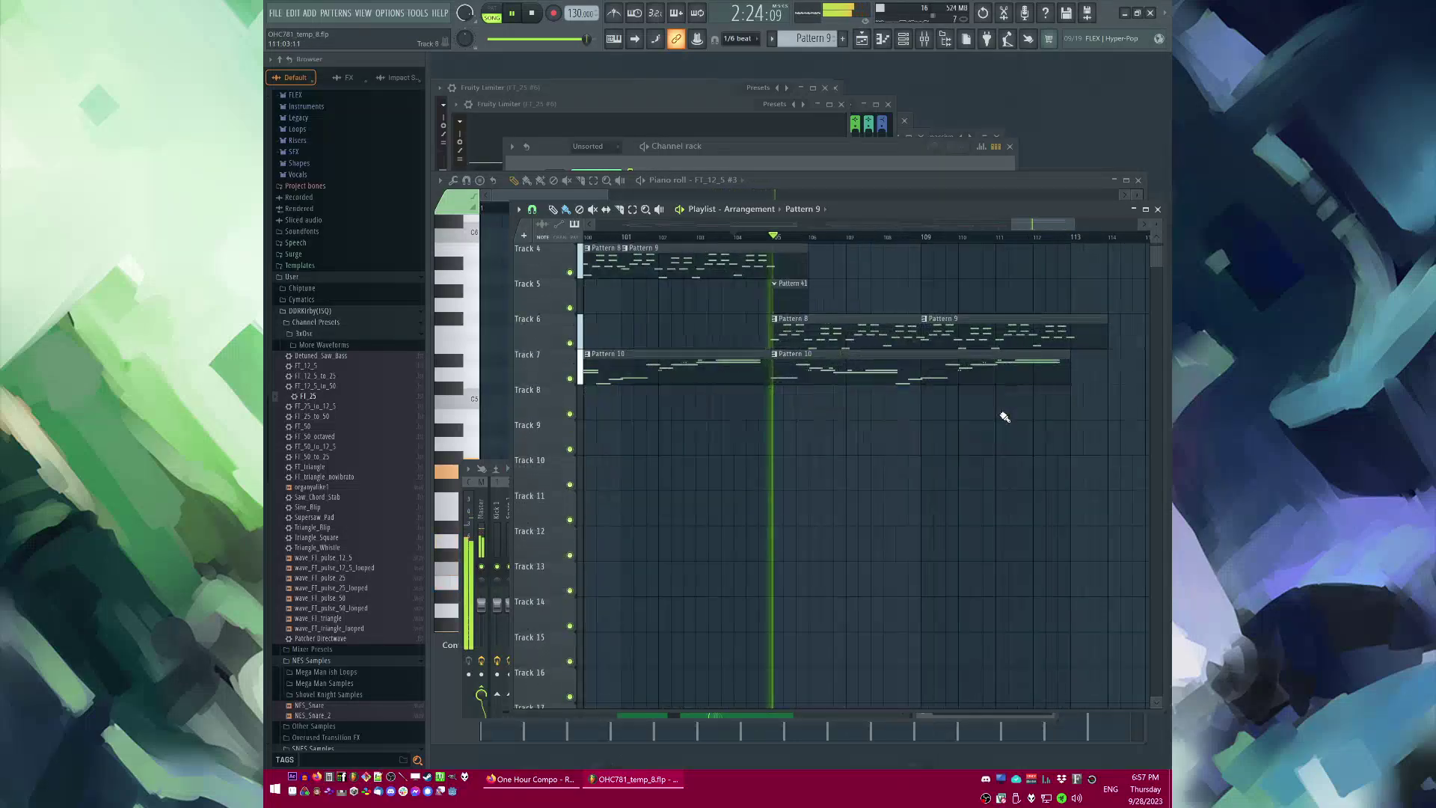
scroll(927, 418, down, 11)
key(KP_Divide)
double_click(795, 372)
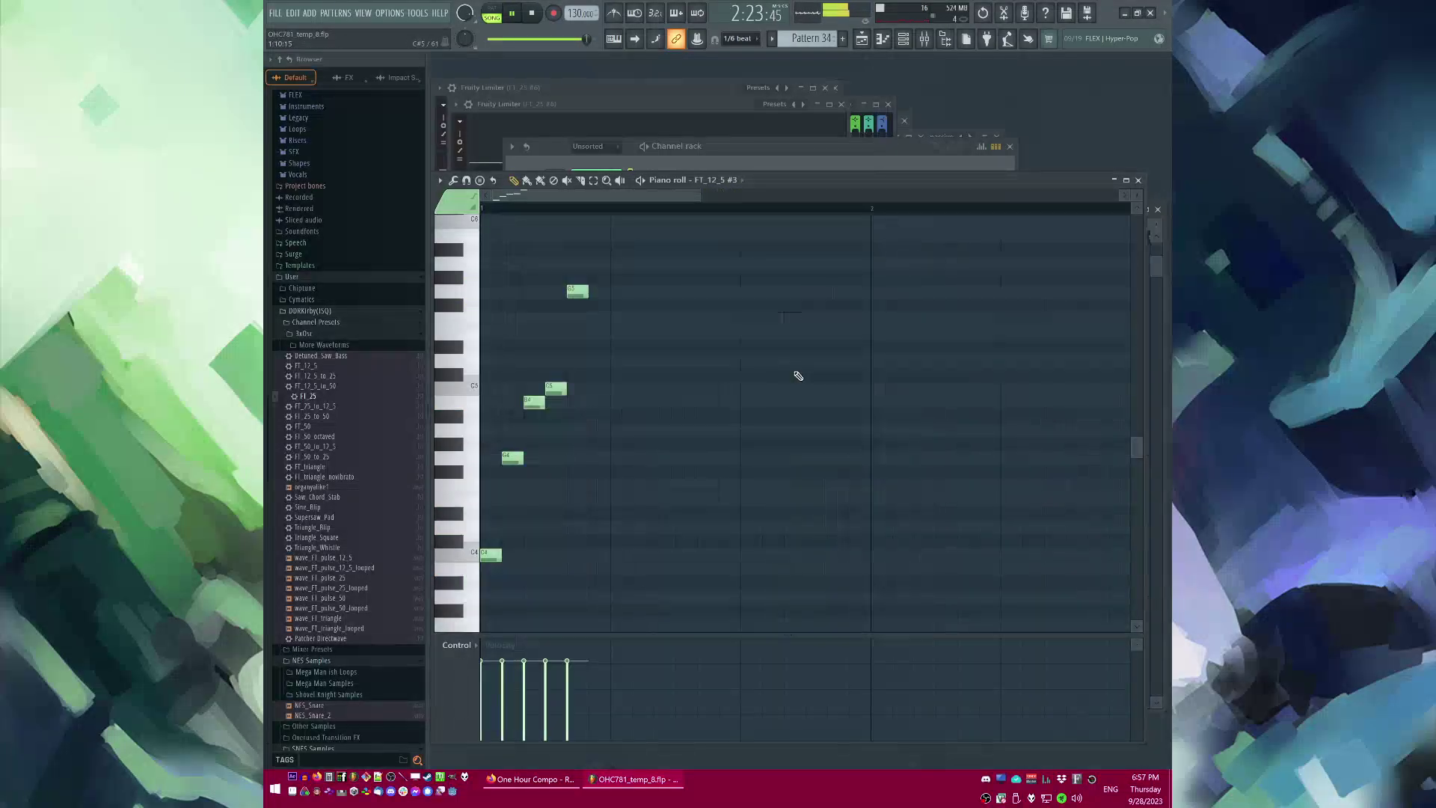
key(F5)
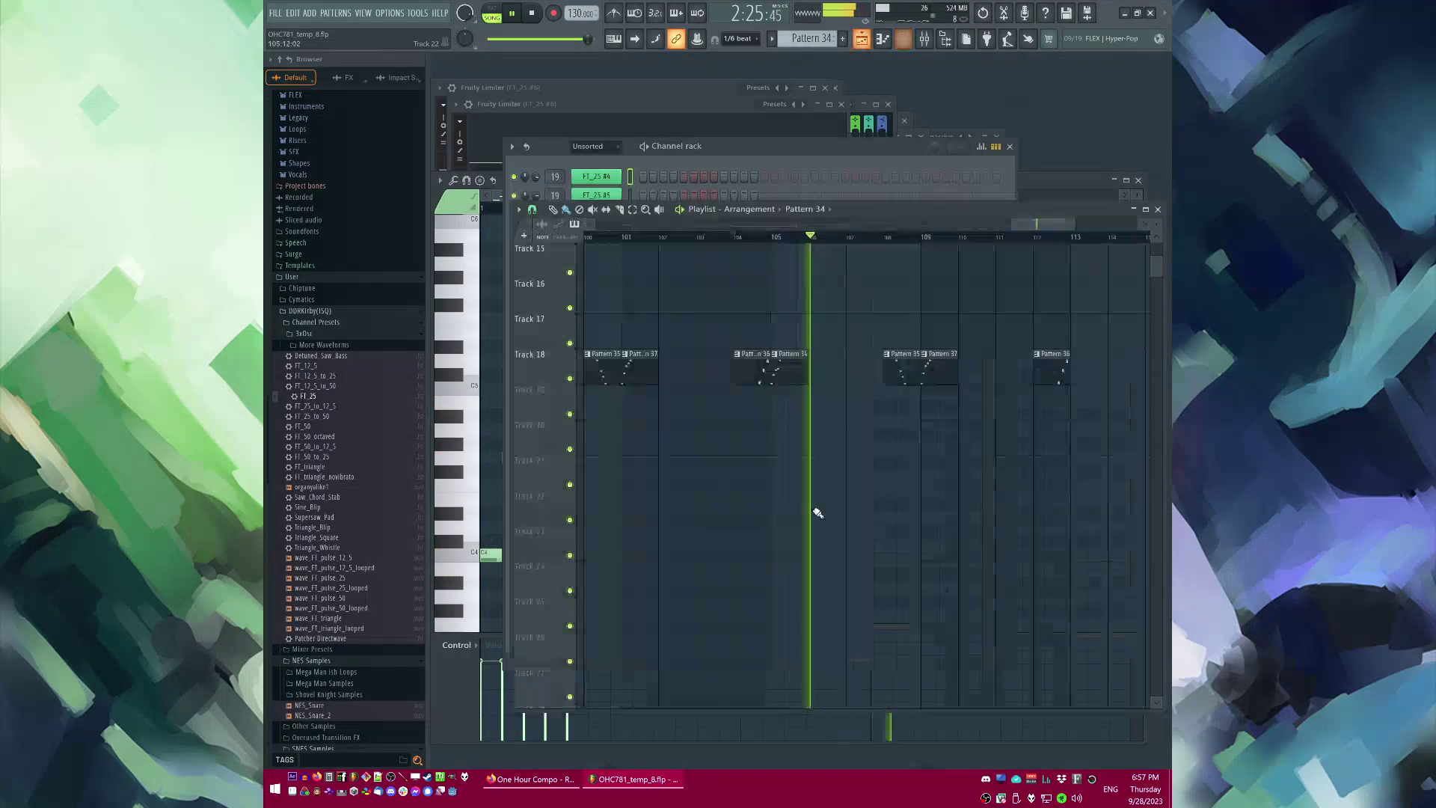
double_click(753, 360)
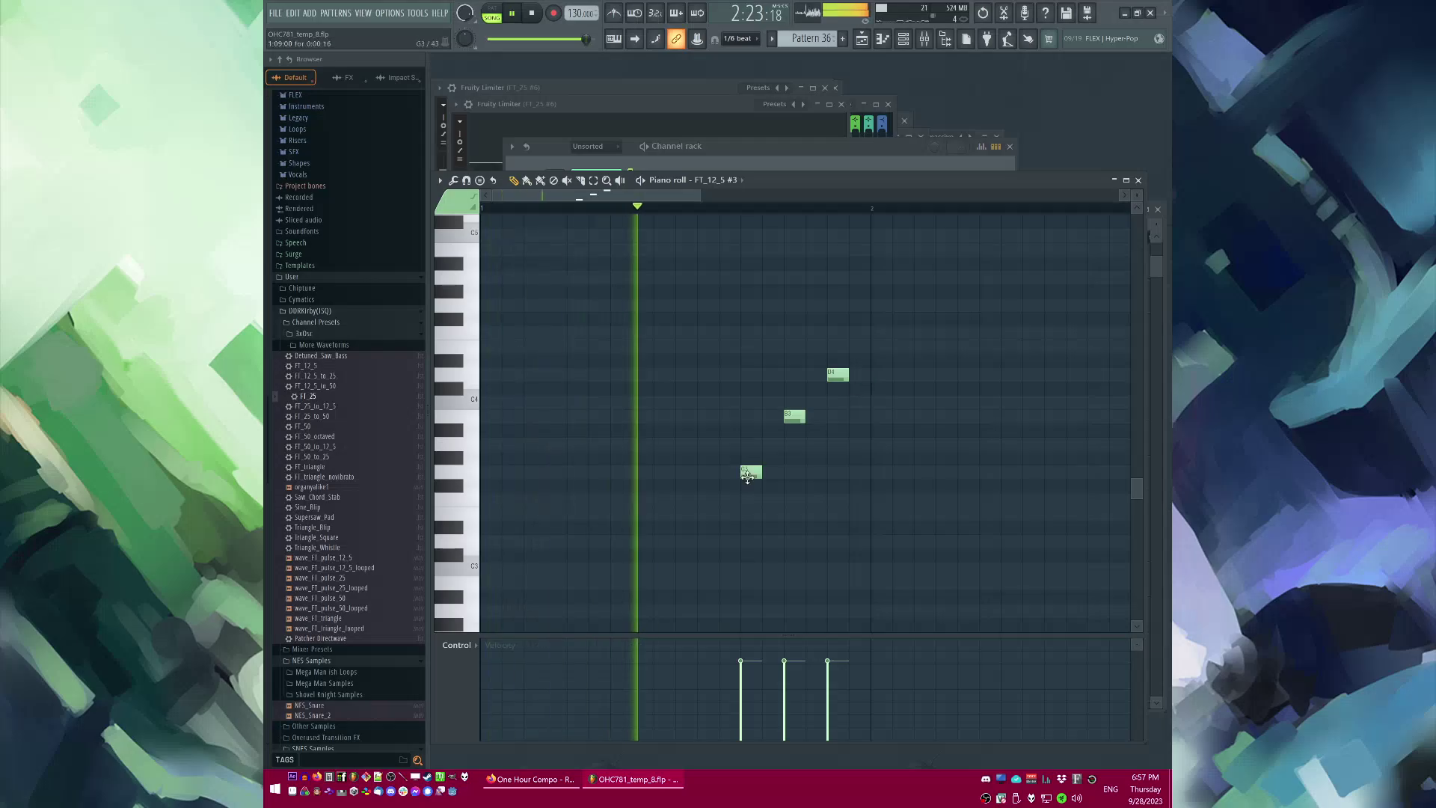
right_click(751, 477)
click(750, 473)
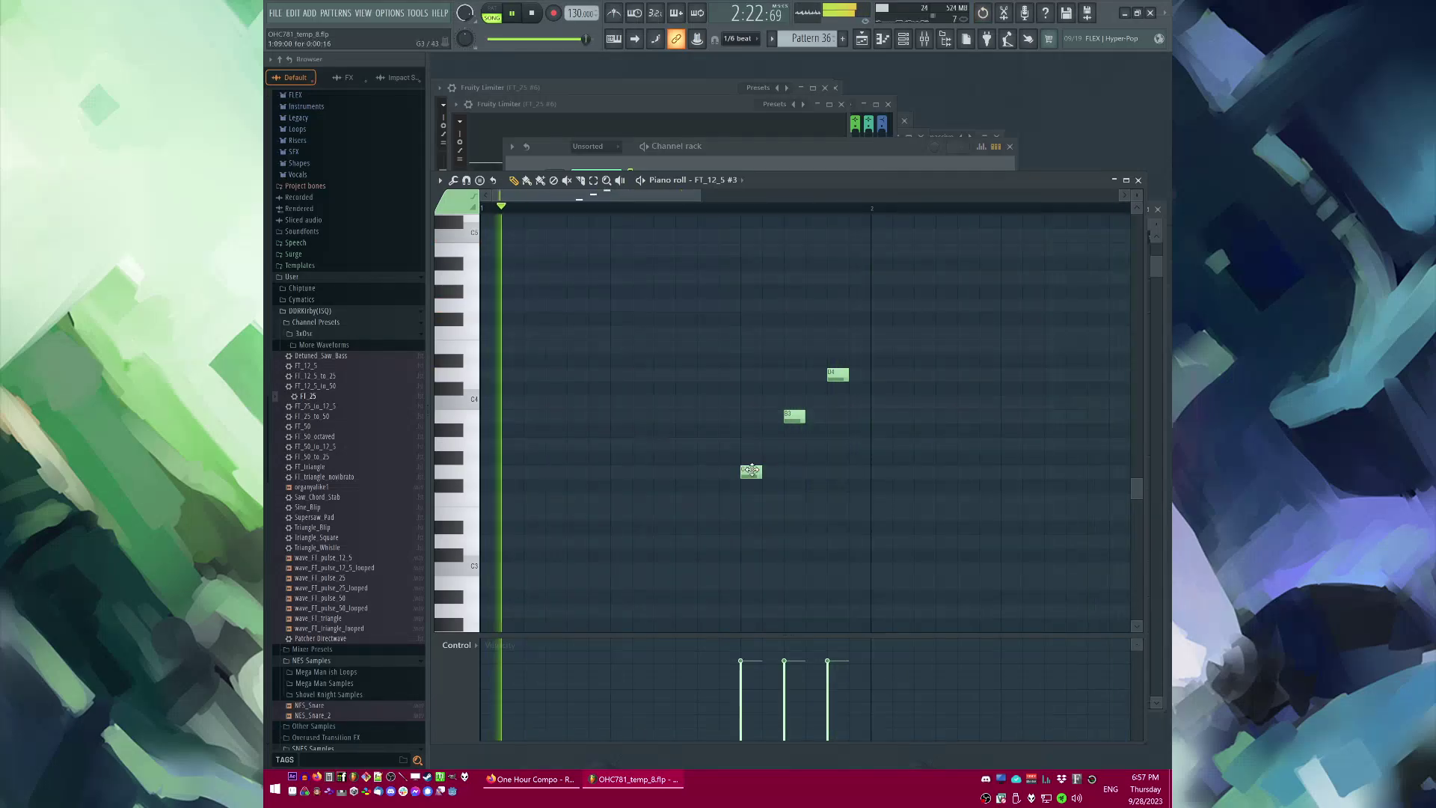
key(F5)
Step: Remove the empty Pattern 41 clip from Track 5, add a new empty pattern clip there at bar 113, and play the ending
scroll(859, 513, up, 6)
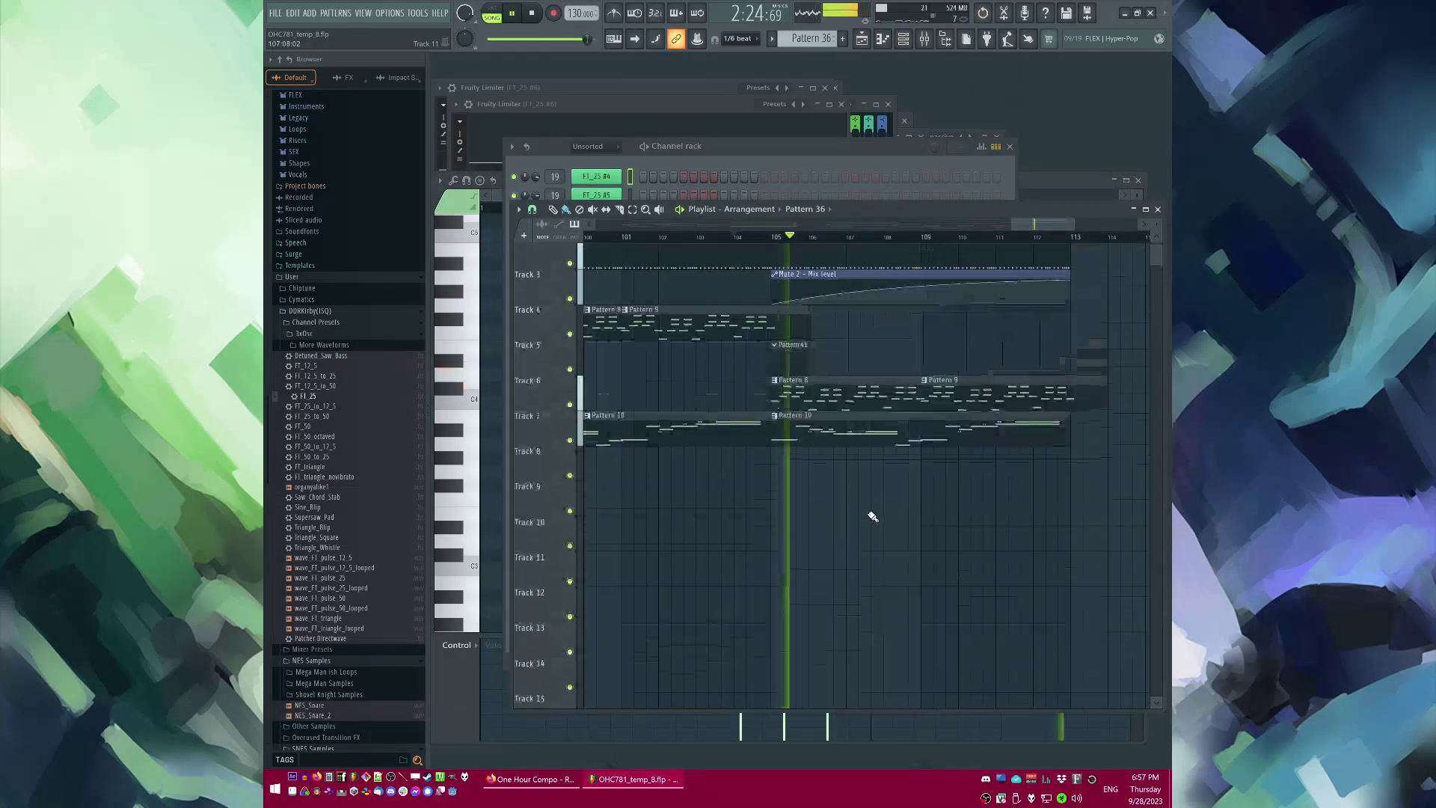
right_click(830, 402)
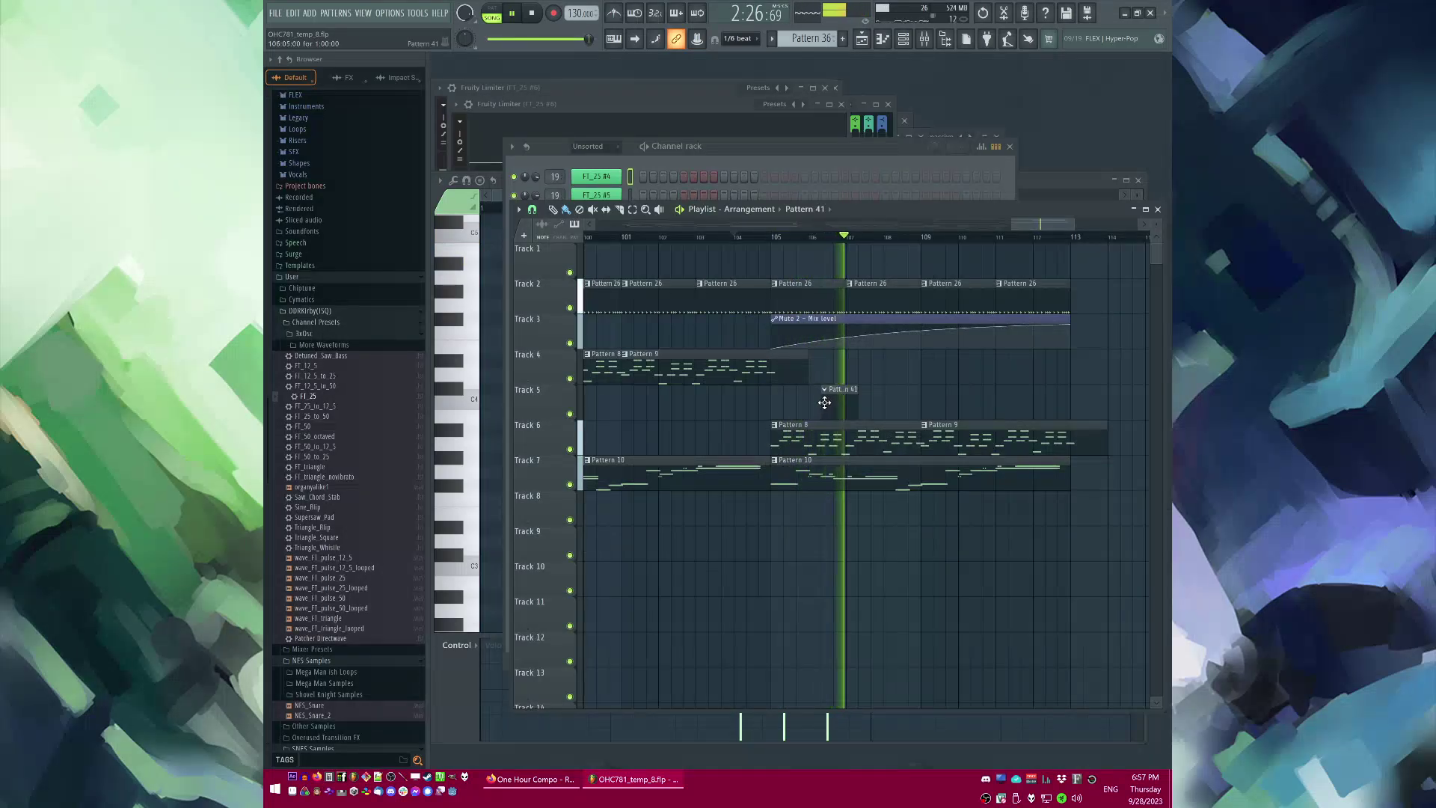
scroll(987, 388, down, 2)
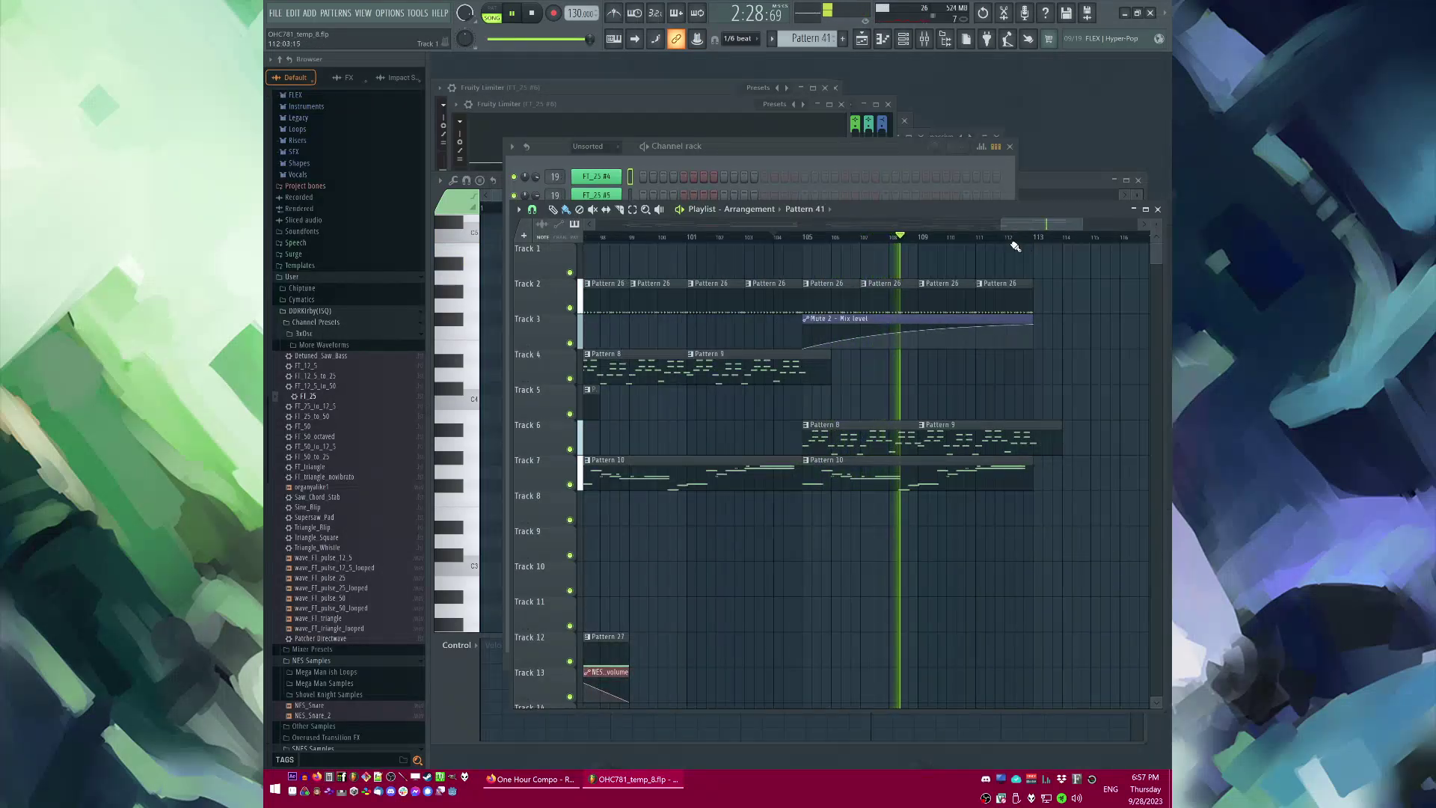
click(1039, 389)
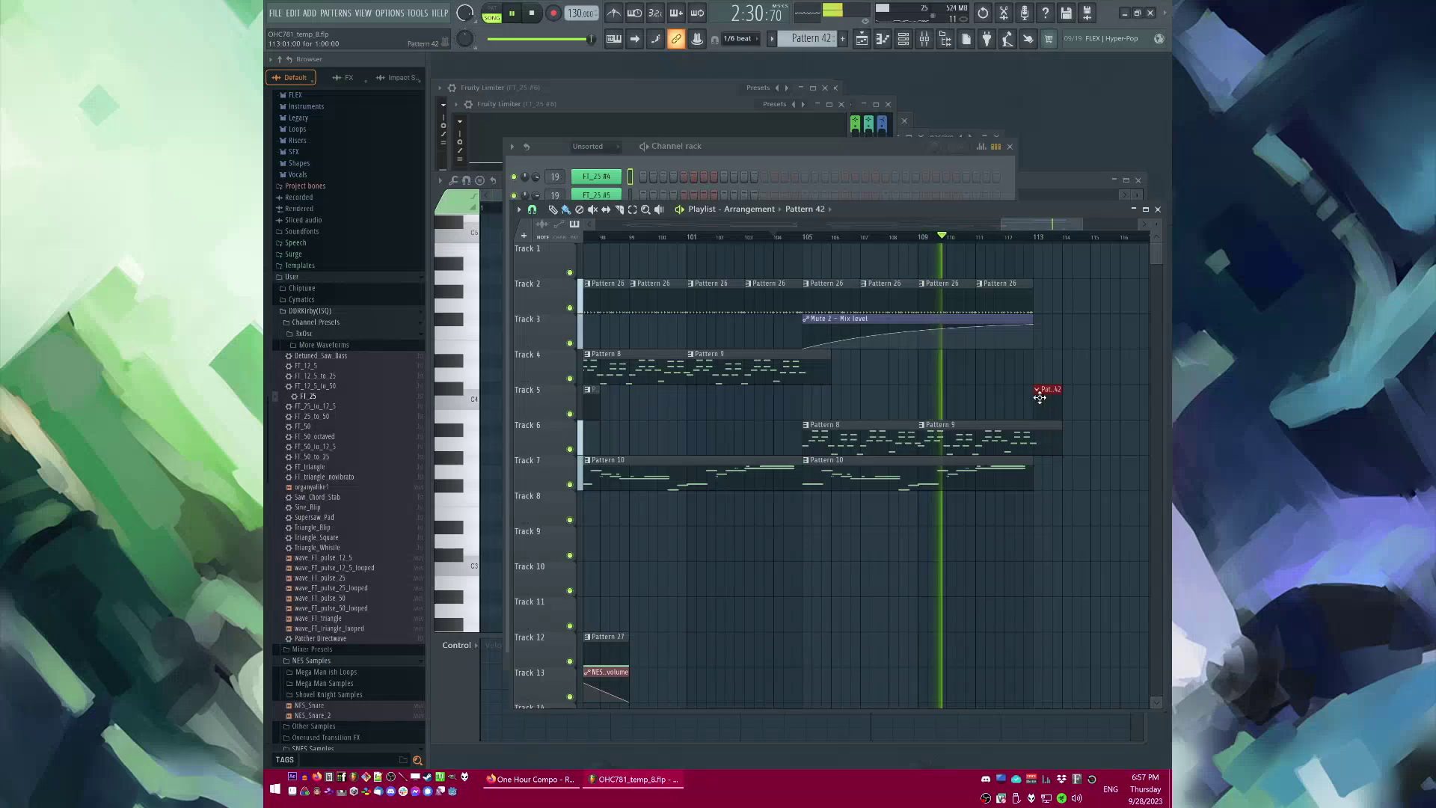
drag(987, 237, 1034, 226)
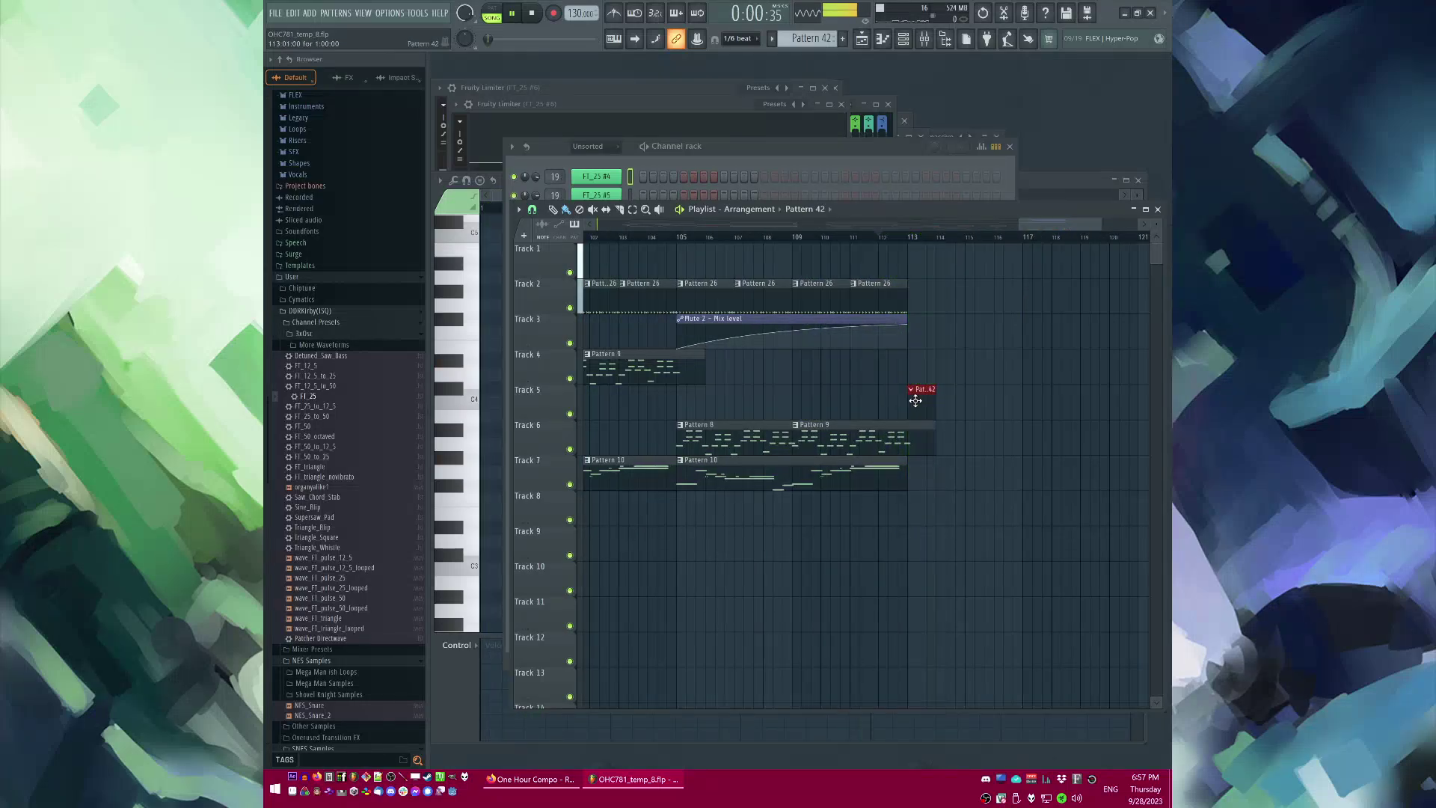
Step: Return to the beginning of the arrangement and replay the first section from around bar 13
drag(1047, 226, 622, 226)
click(798, 237)
scroll(743, 393, down, 2)
scroll(743, 392, down, 2)
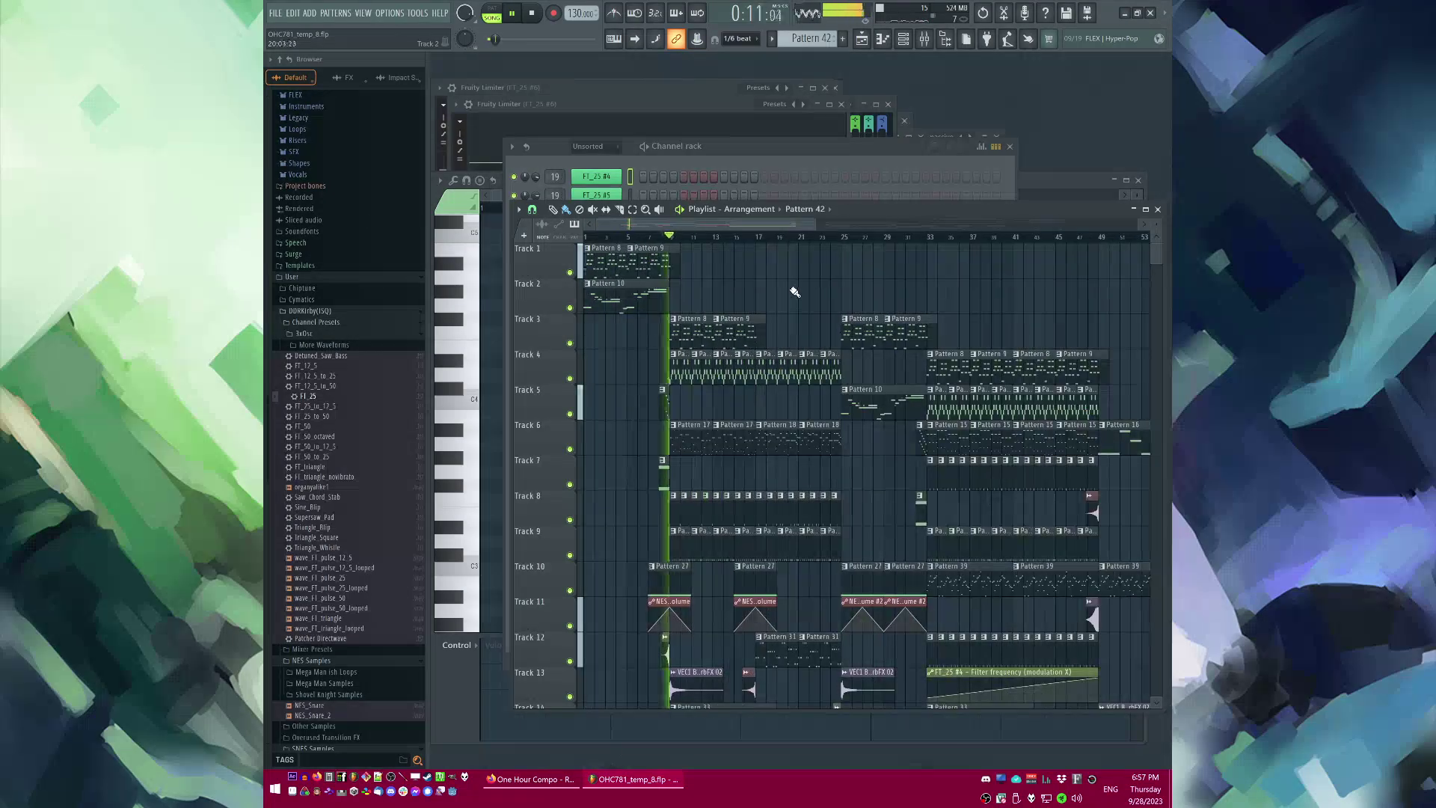
scroll(703, 292, up, 1)
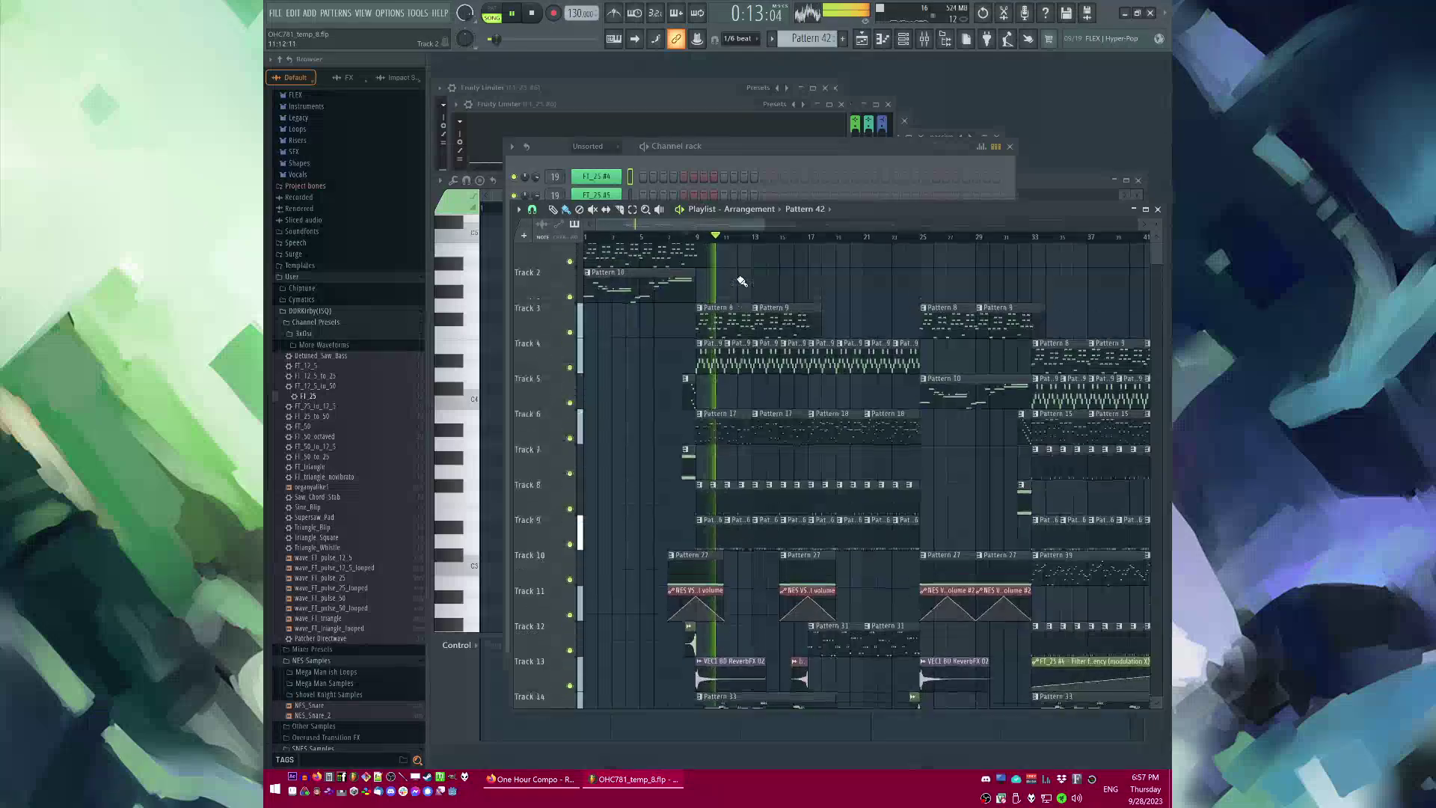
key(space)
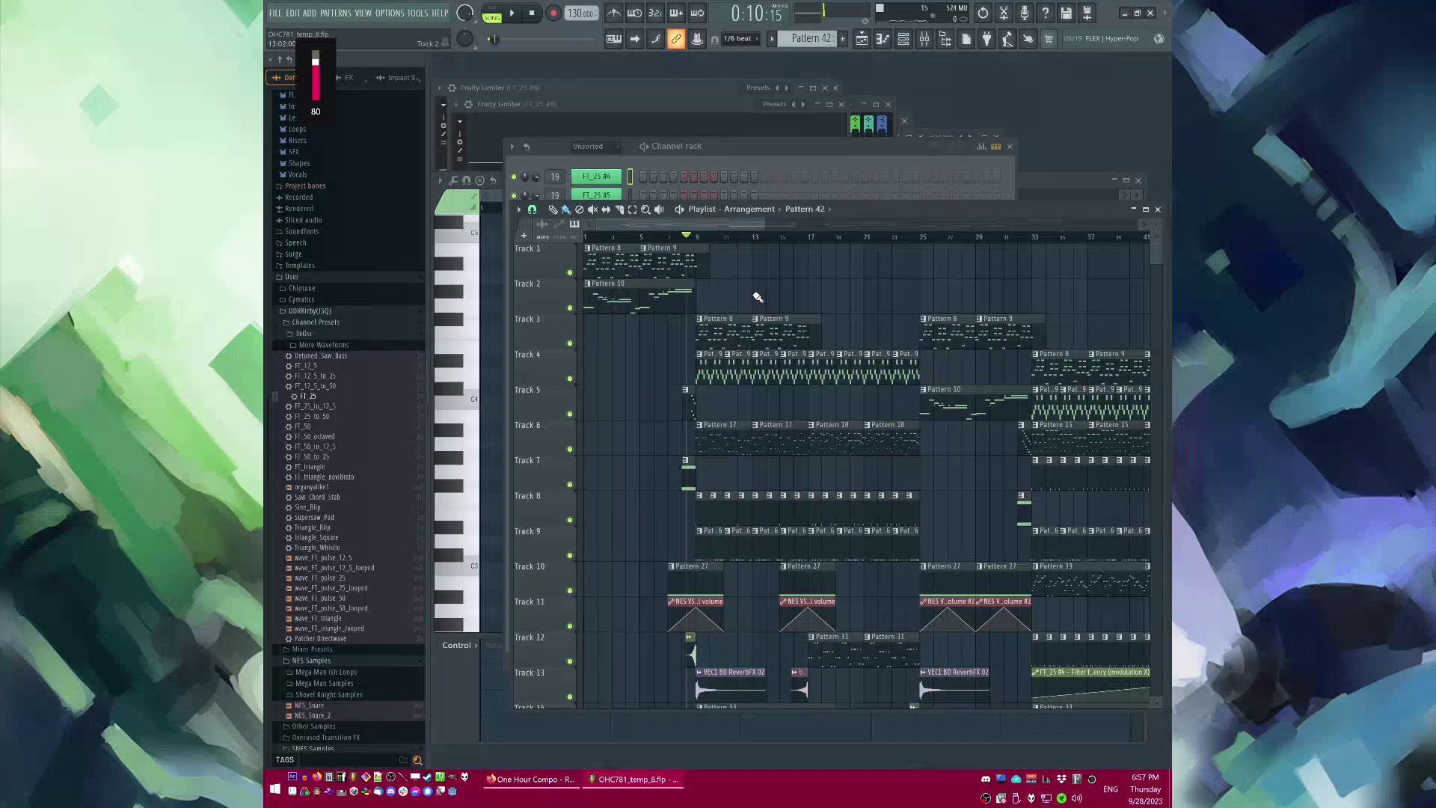
click(767, 238)
key(space)
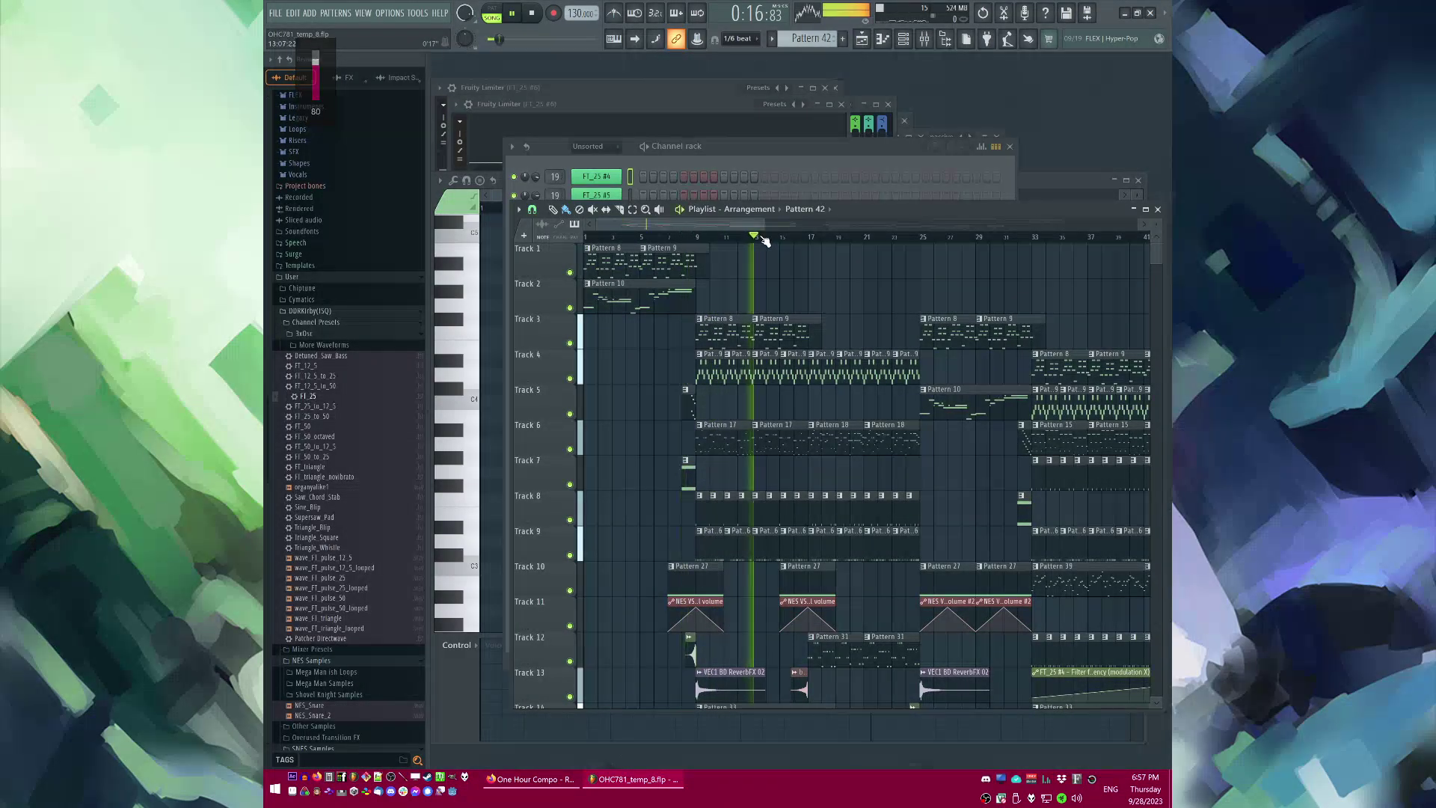
Step: Open iZotope Ozone 5 on the Master track, dismiss its preset manager and check its levels while replaying from around bar 13
key(F9)
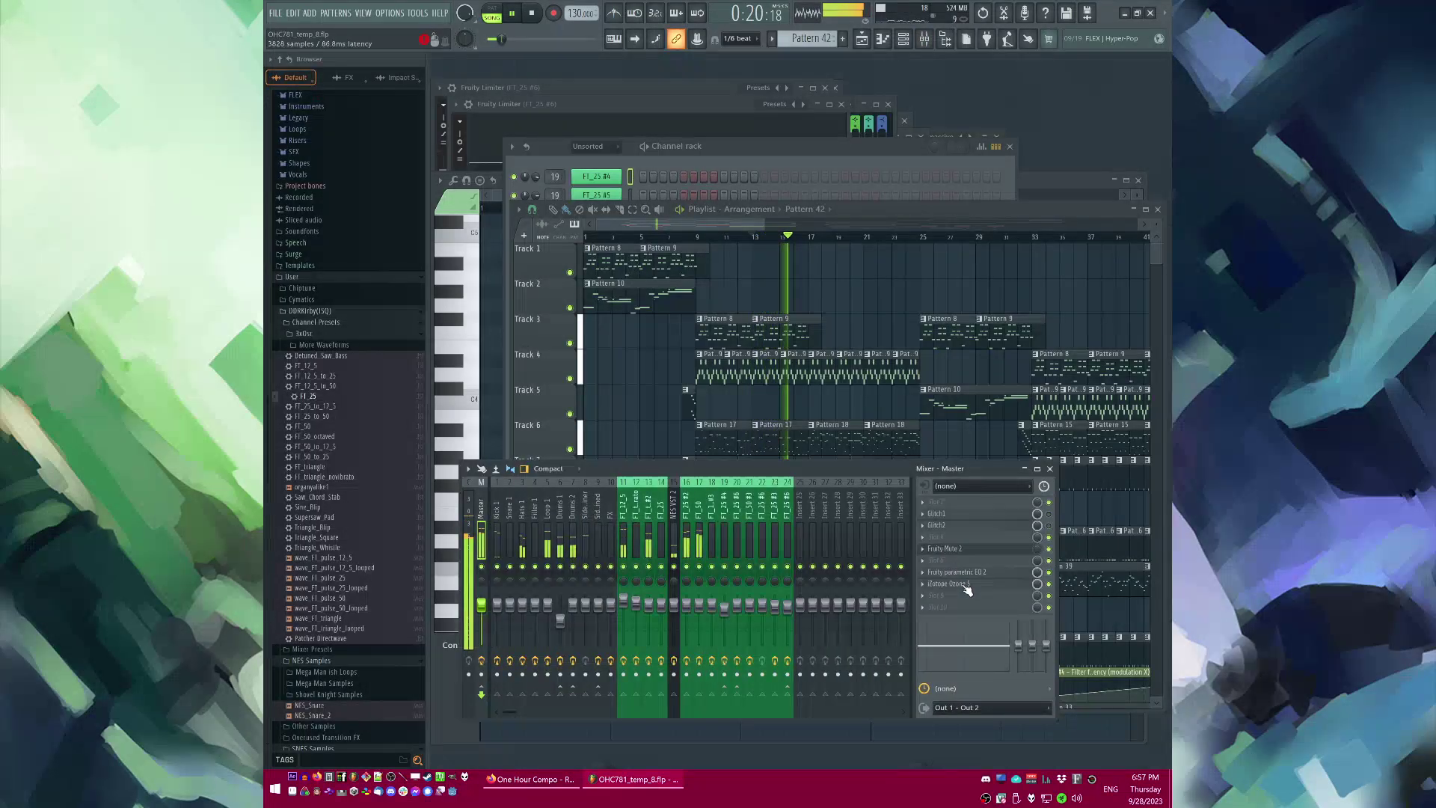
click(965, 585)
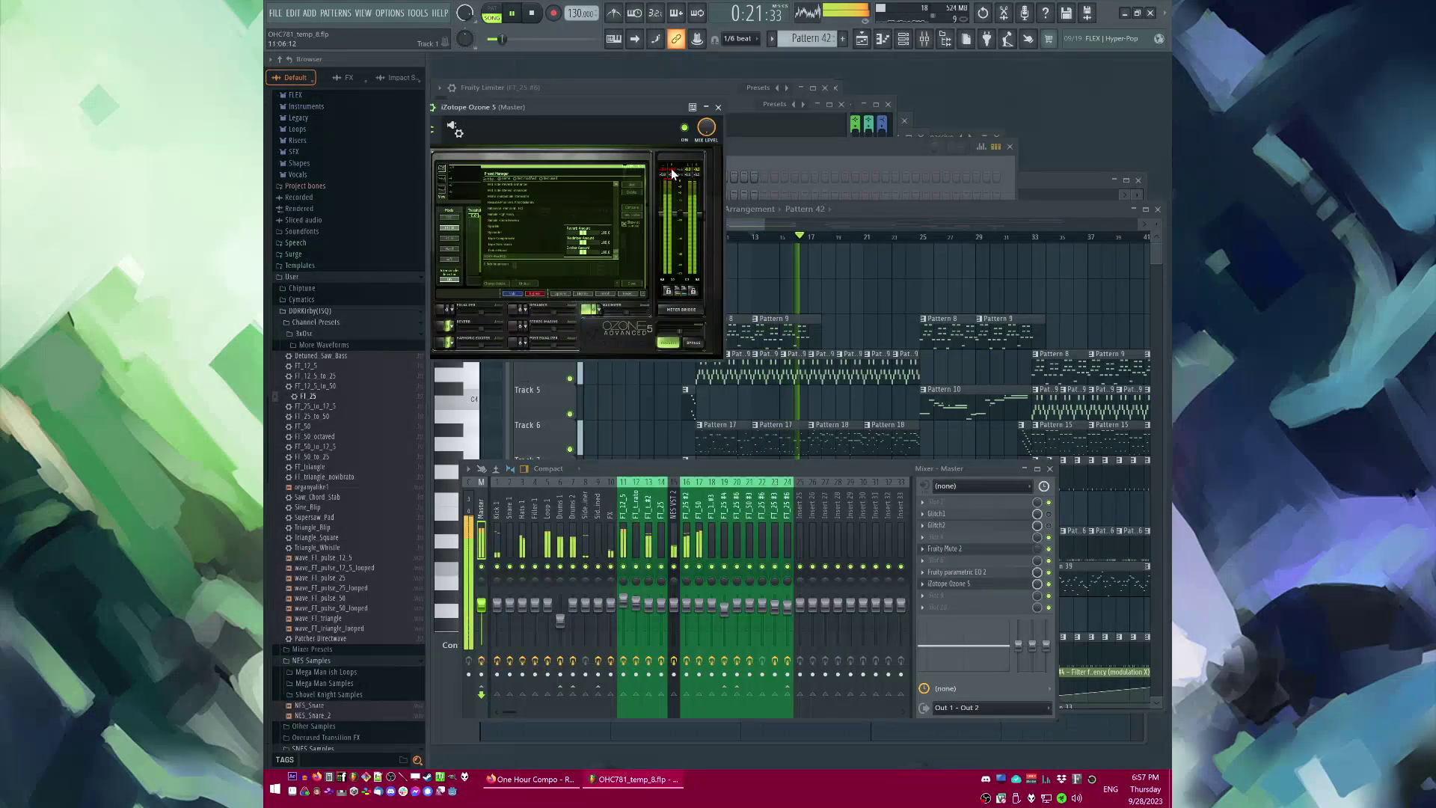
click(635, 281)
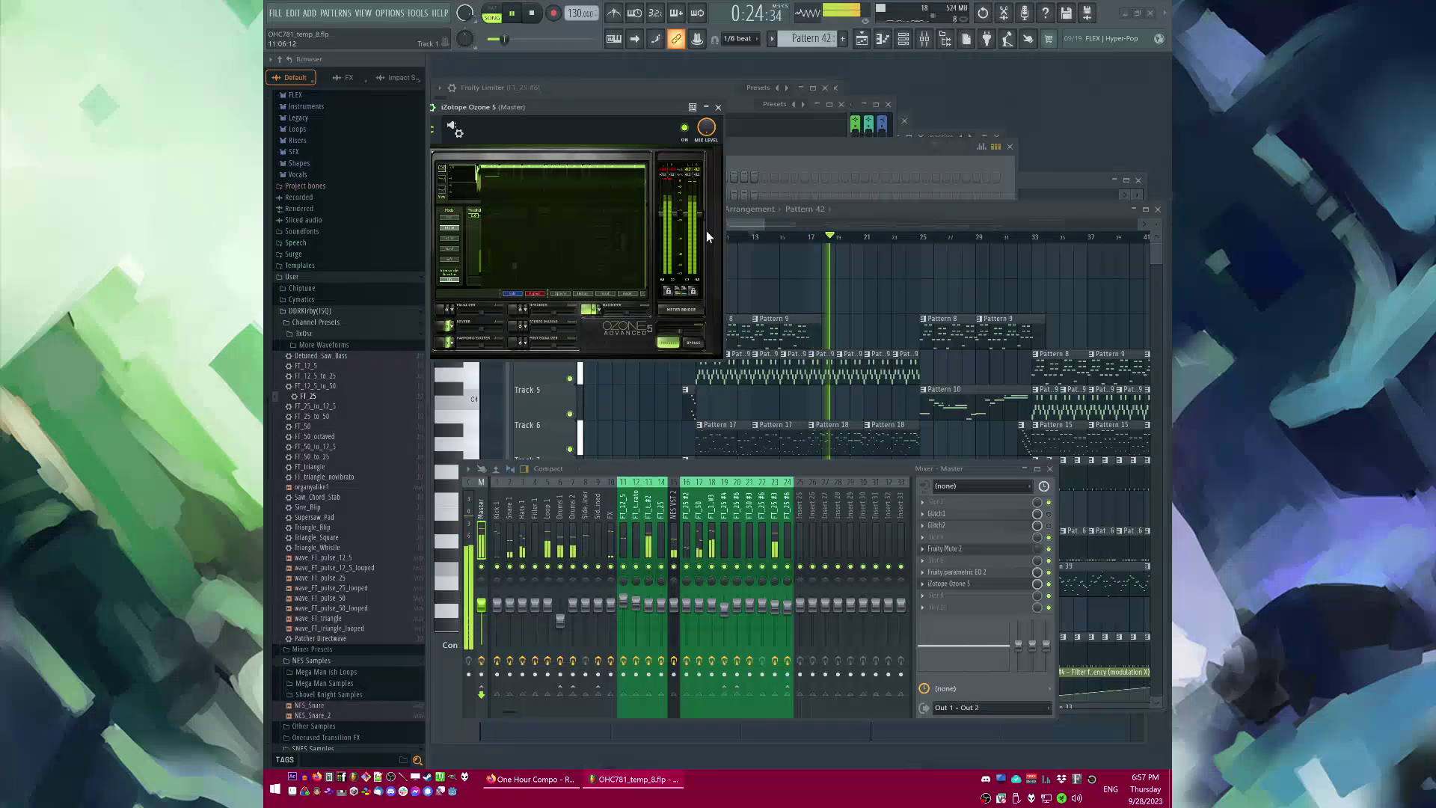
click(758, 238)
click(549, 128)
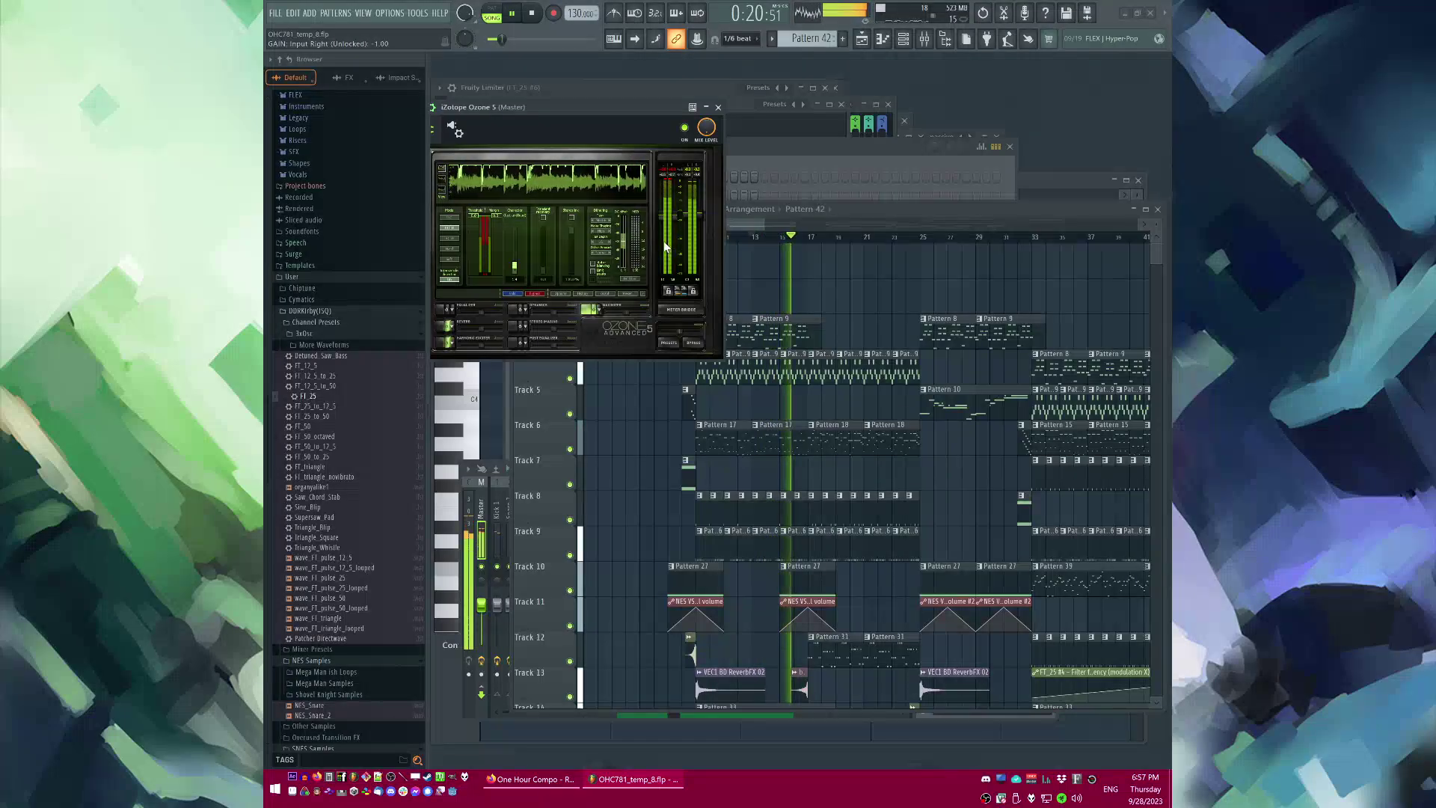
Step: Move ahead in the arrangement and replay the section starting at bar 25
drag(749, 222, 808, 229)
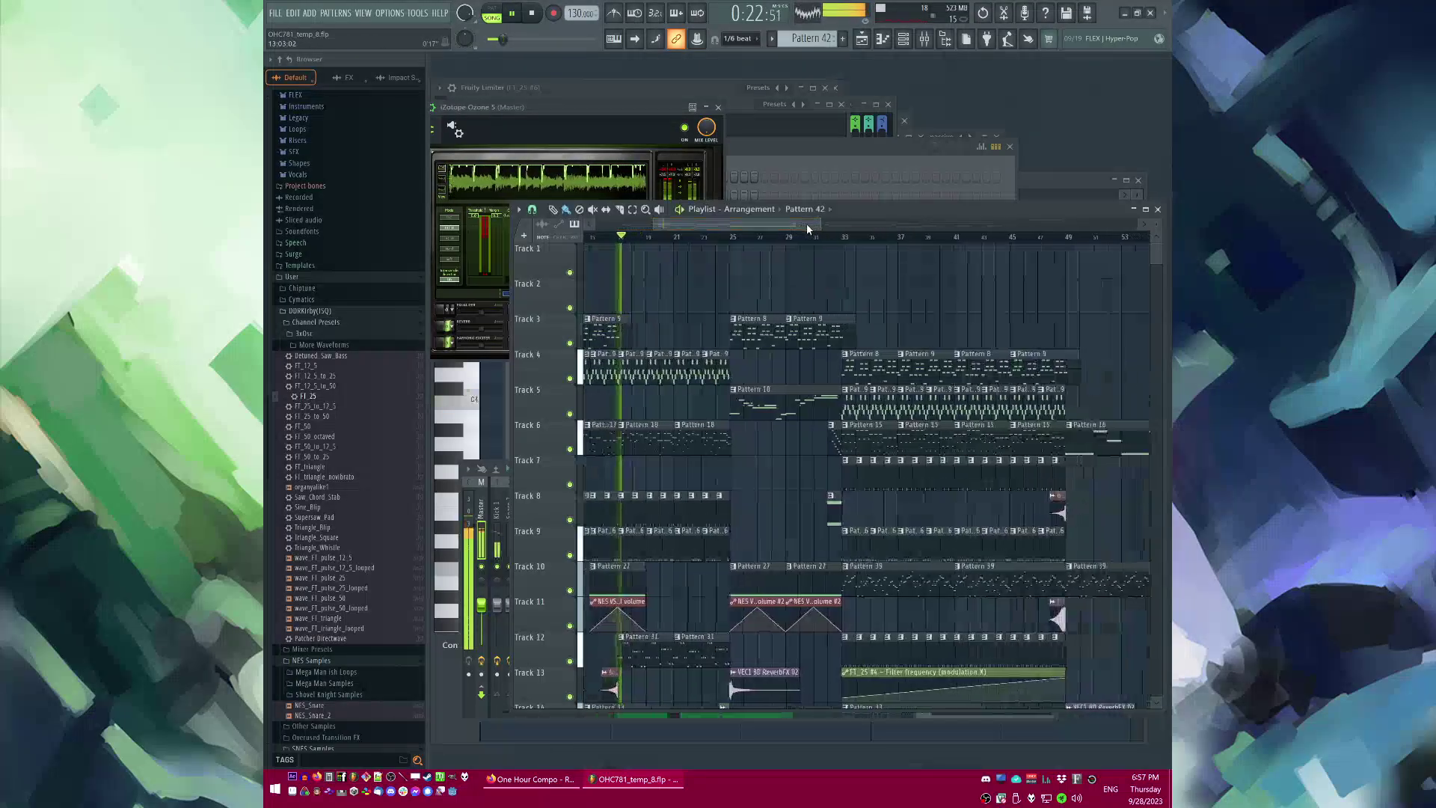
click(727, 238)
drag(741, 221, 764, 223)
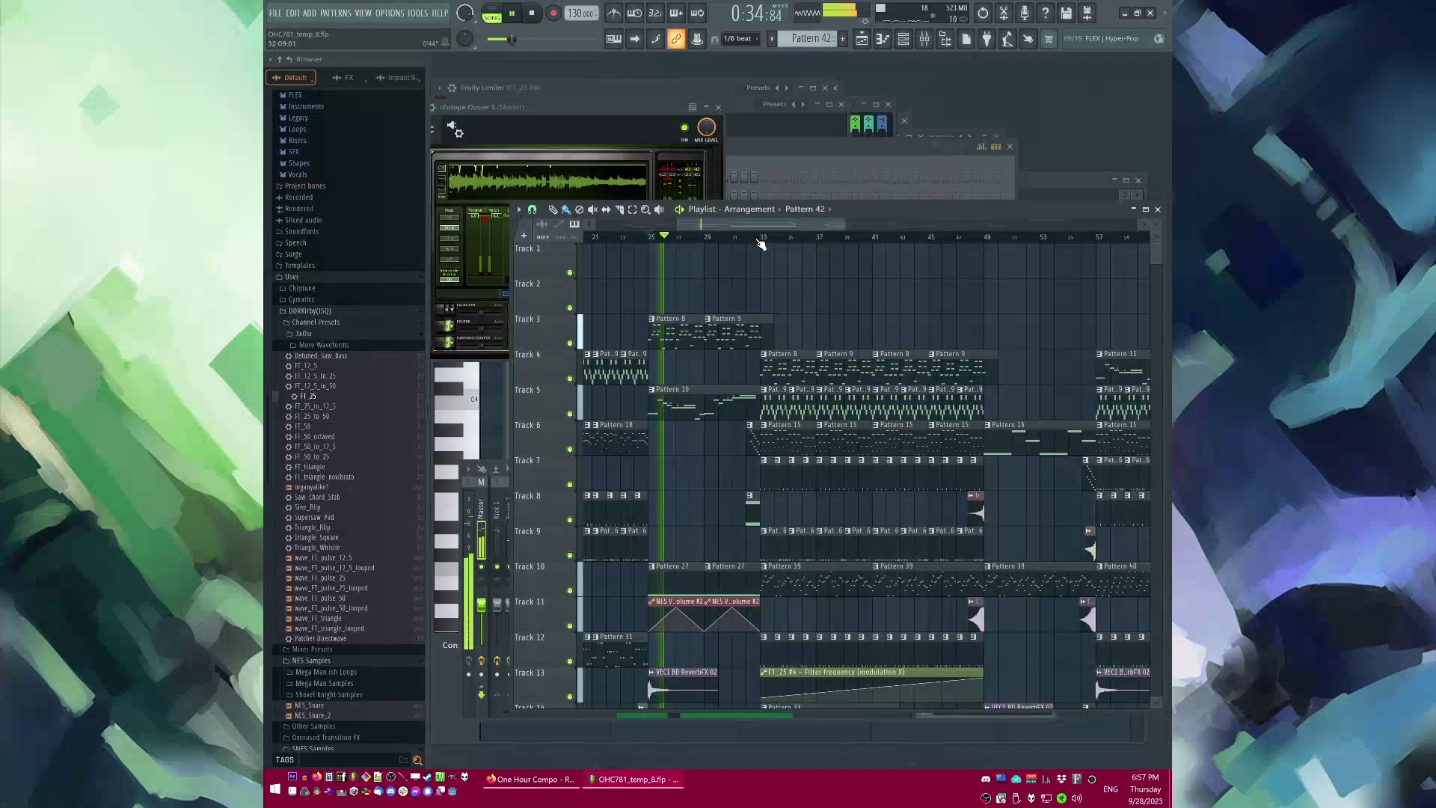
Step: Solo the NES VST 2 track and other sounding lead tracks, including FT_triangle, in the mixer to compare their parts
key(F9)
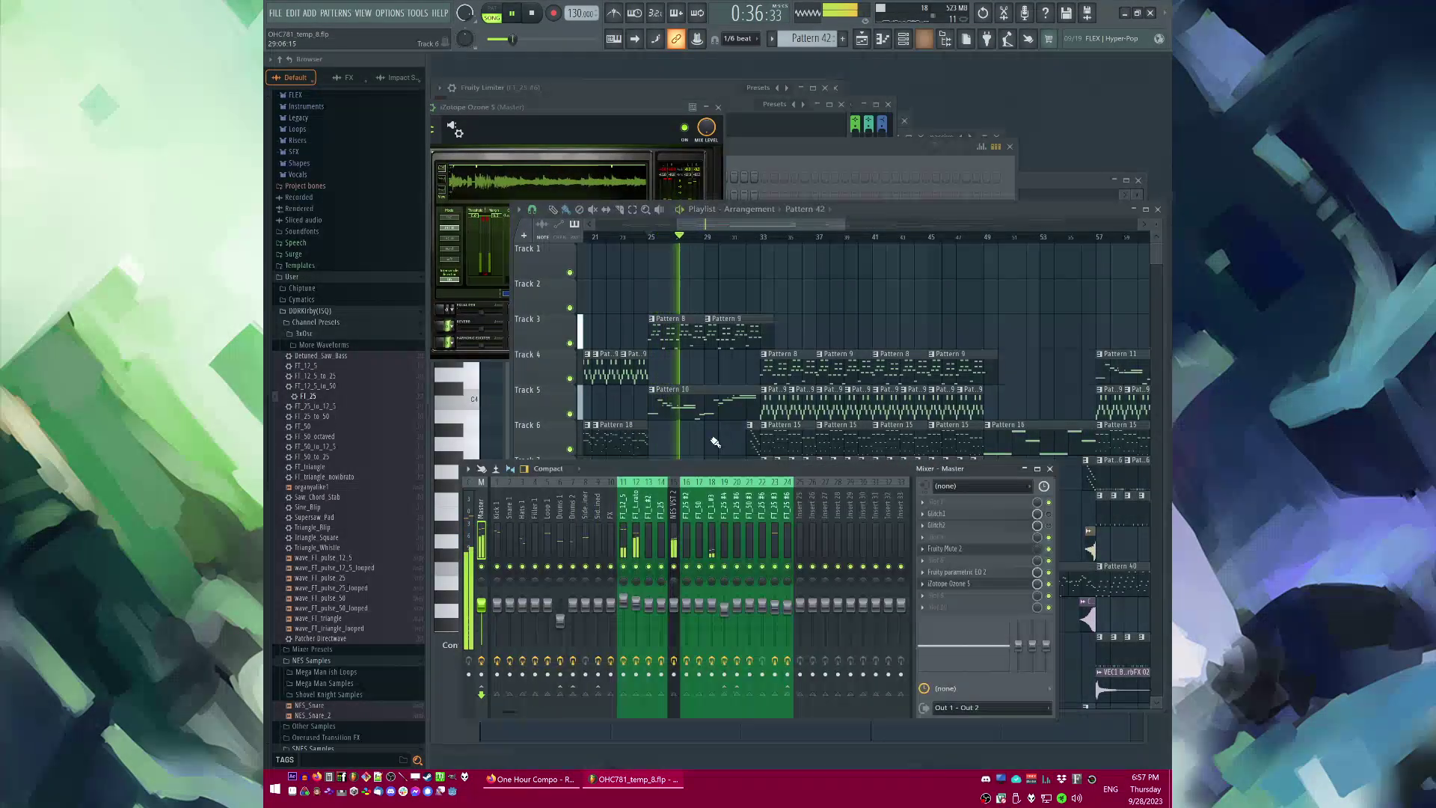
click(674, 536)
key(s)
click(712, 537)
key(s)
click(636, 546)
key(s)
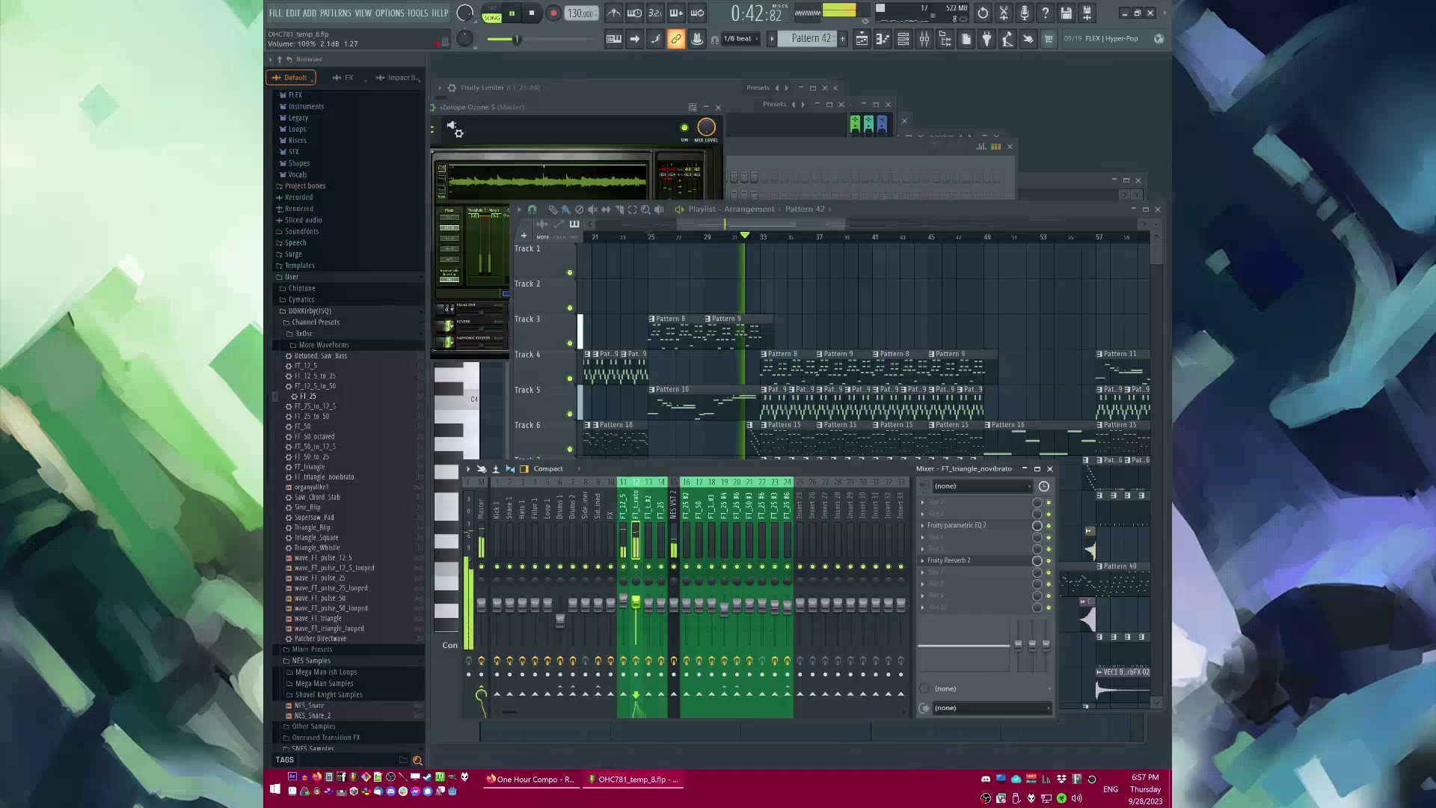
Step: Open Pattern 20 in the piano roll, play it, and add Fruity Reverb 2 to the FT_25 mixer track
right_click(807, 318)
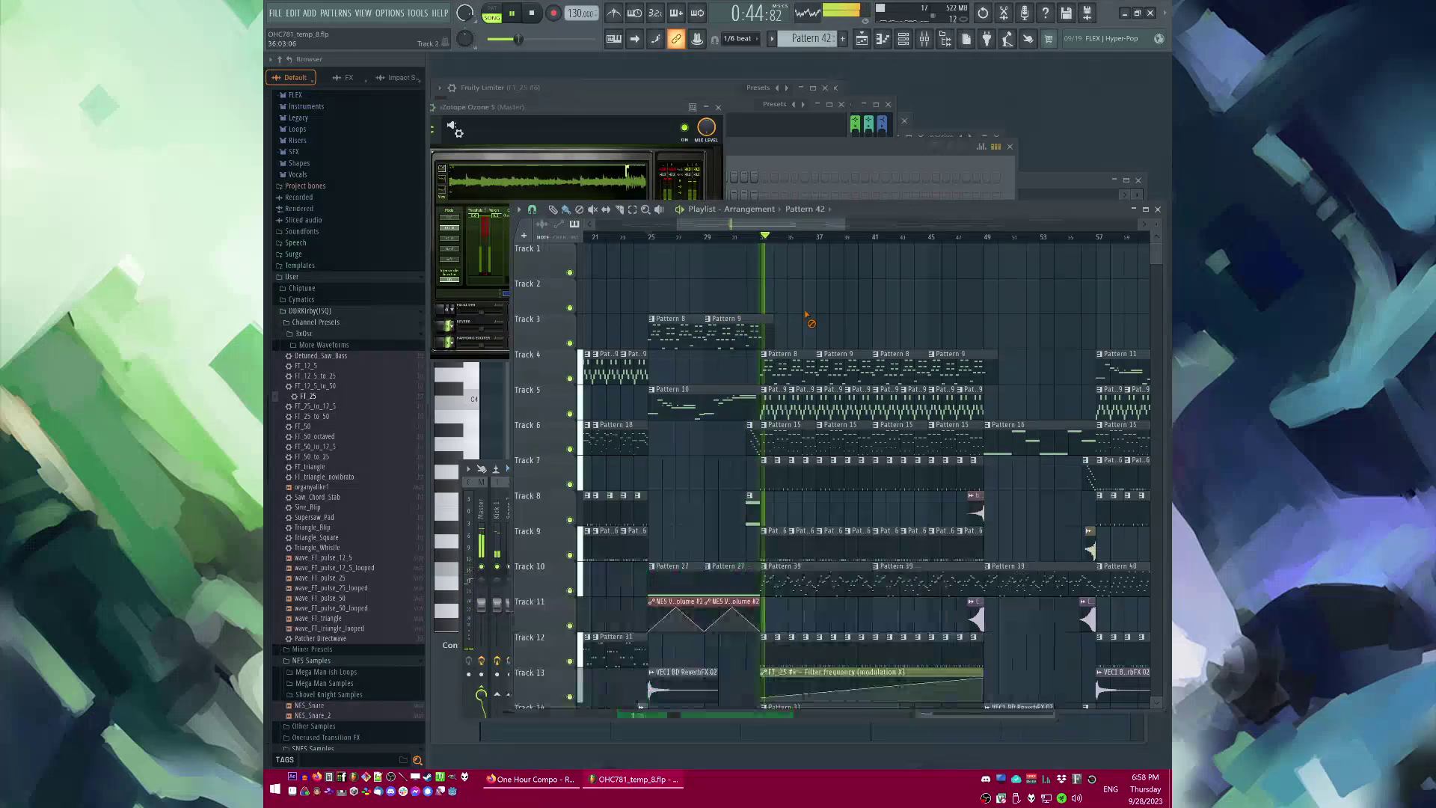
scroll(796, 329, down, 4)
scroll(759, 363, up, 4)
double_click(755, 372)
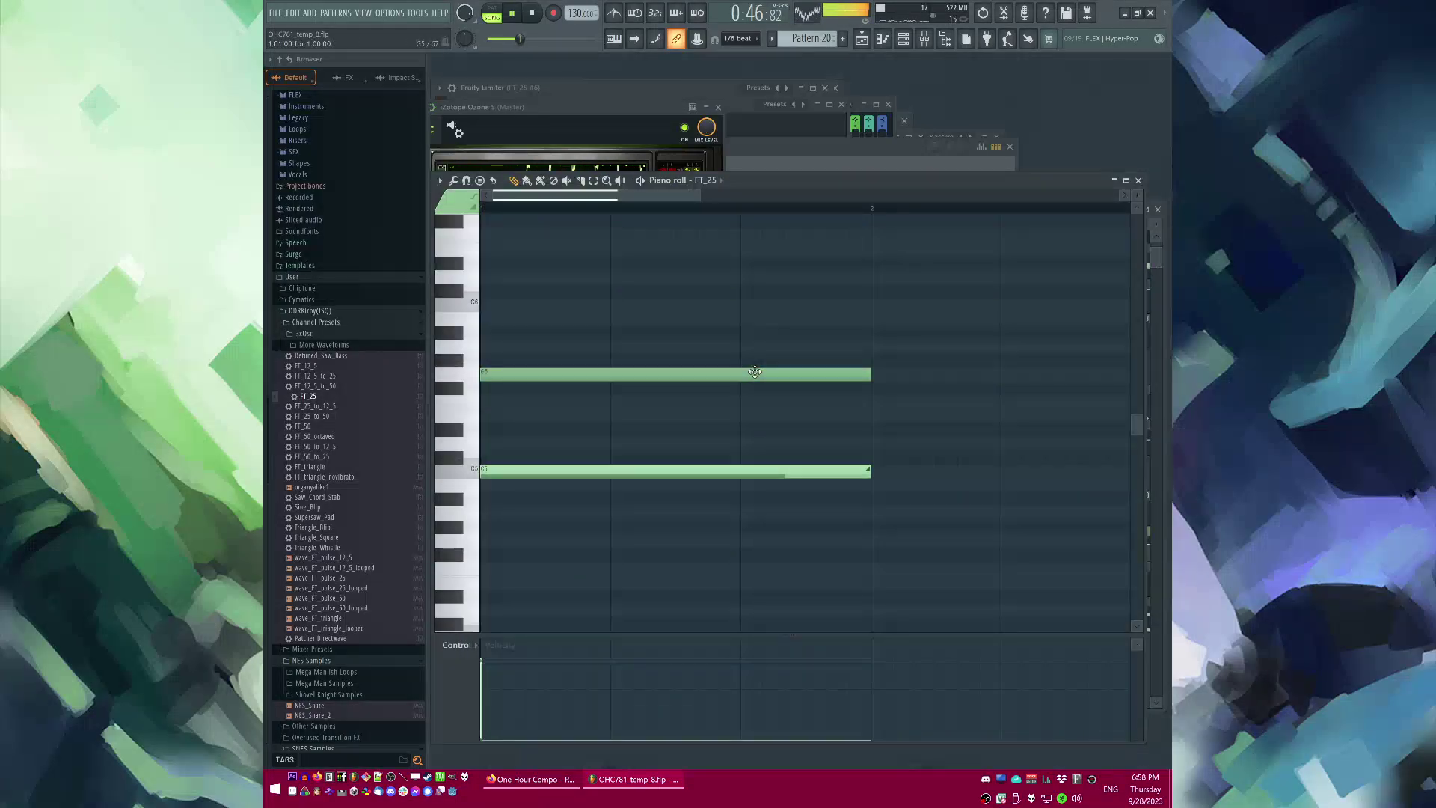
key(l)
key(F9)
click(658, 544)
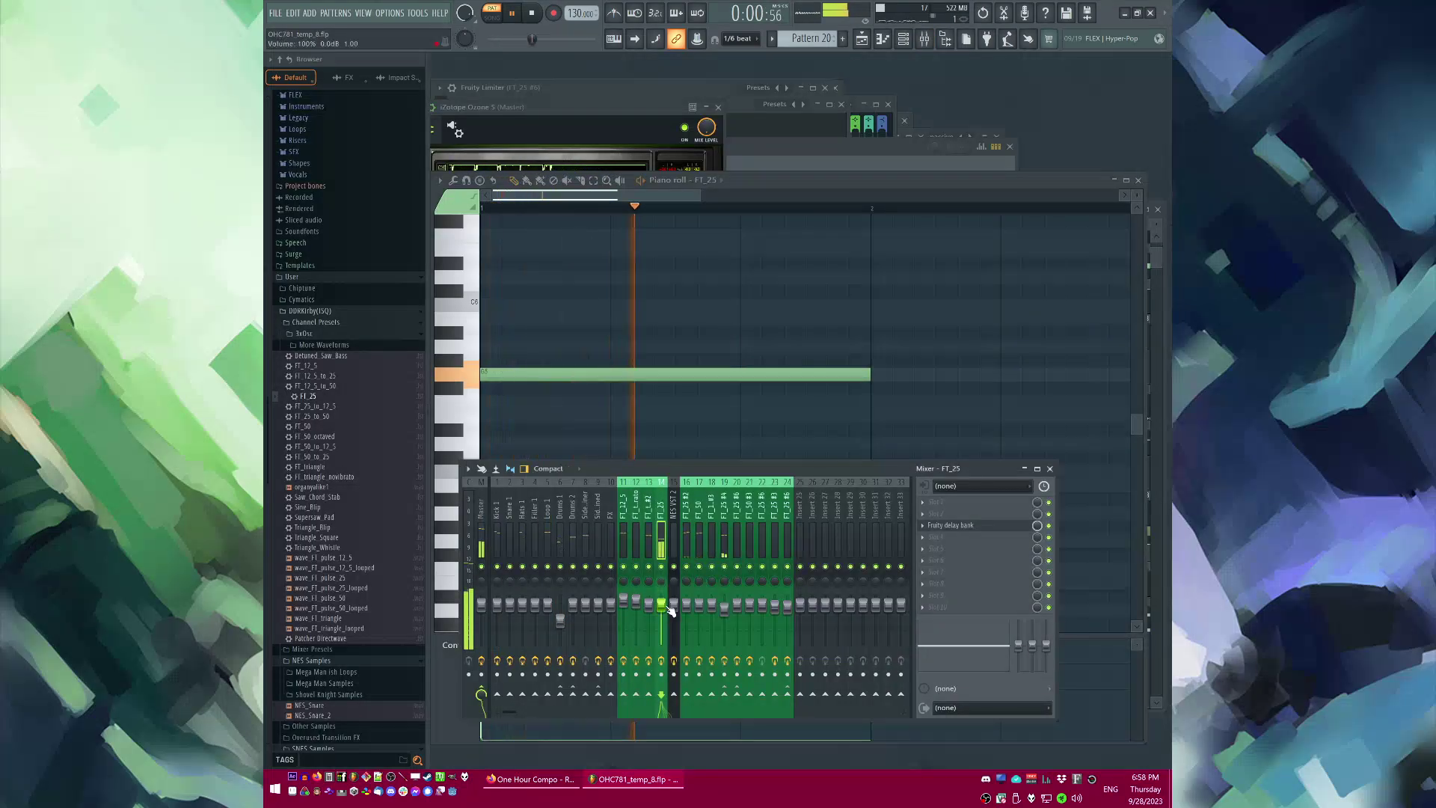
click(965, 567)
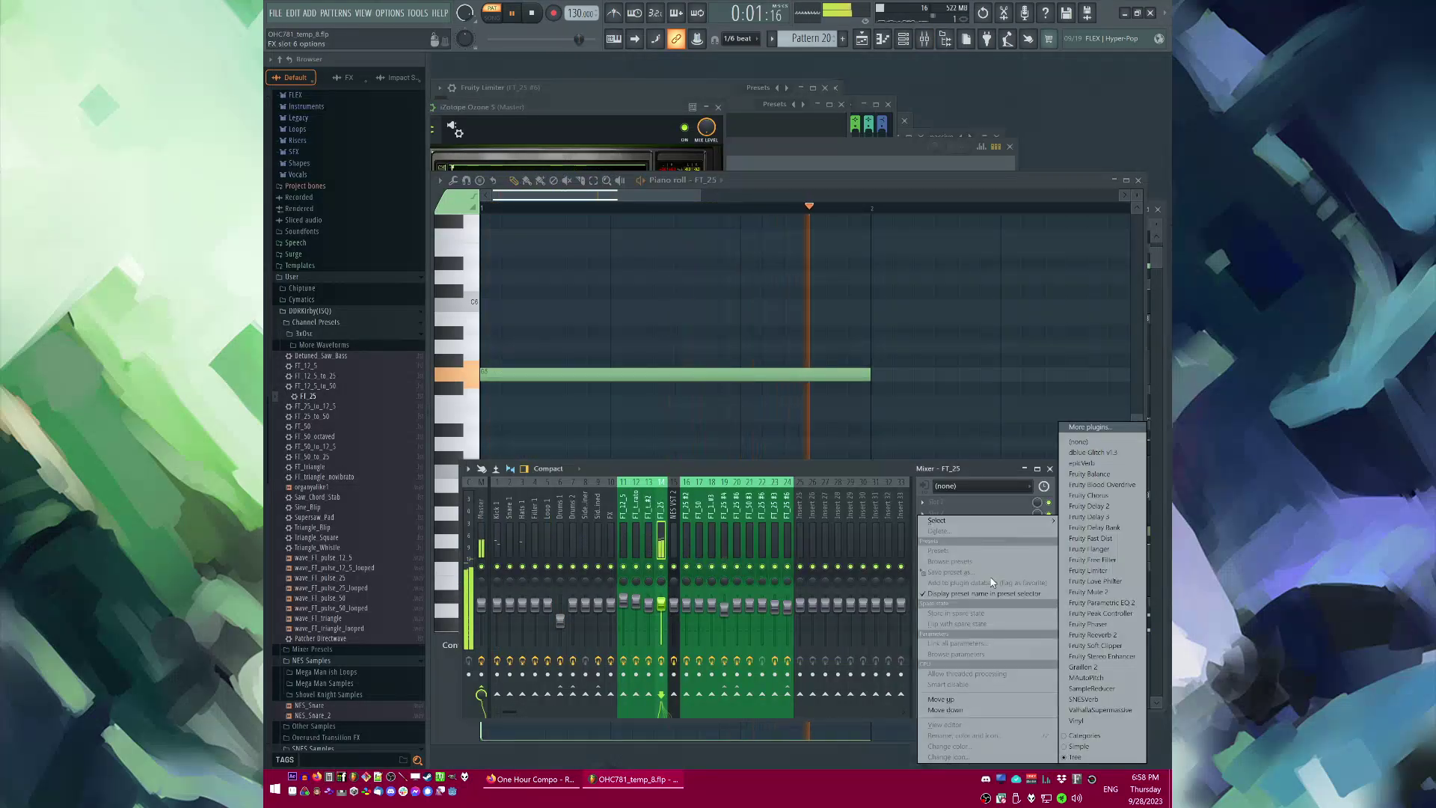
click(1091, 630)
Step: Replay the transition from bar 32, check the FT_25 mixer track, and bring the Master's Ozone 5 to the front
key(F5)
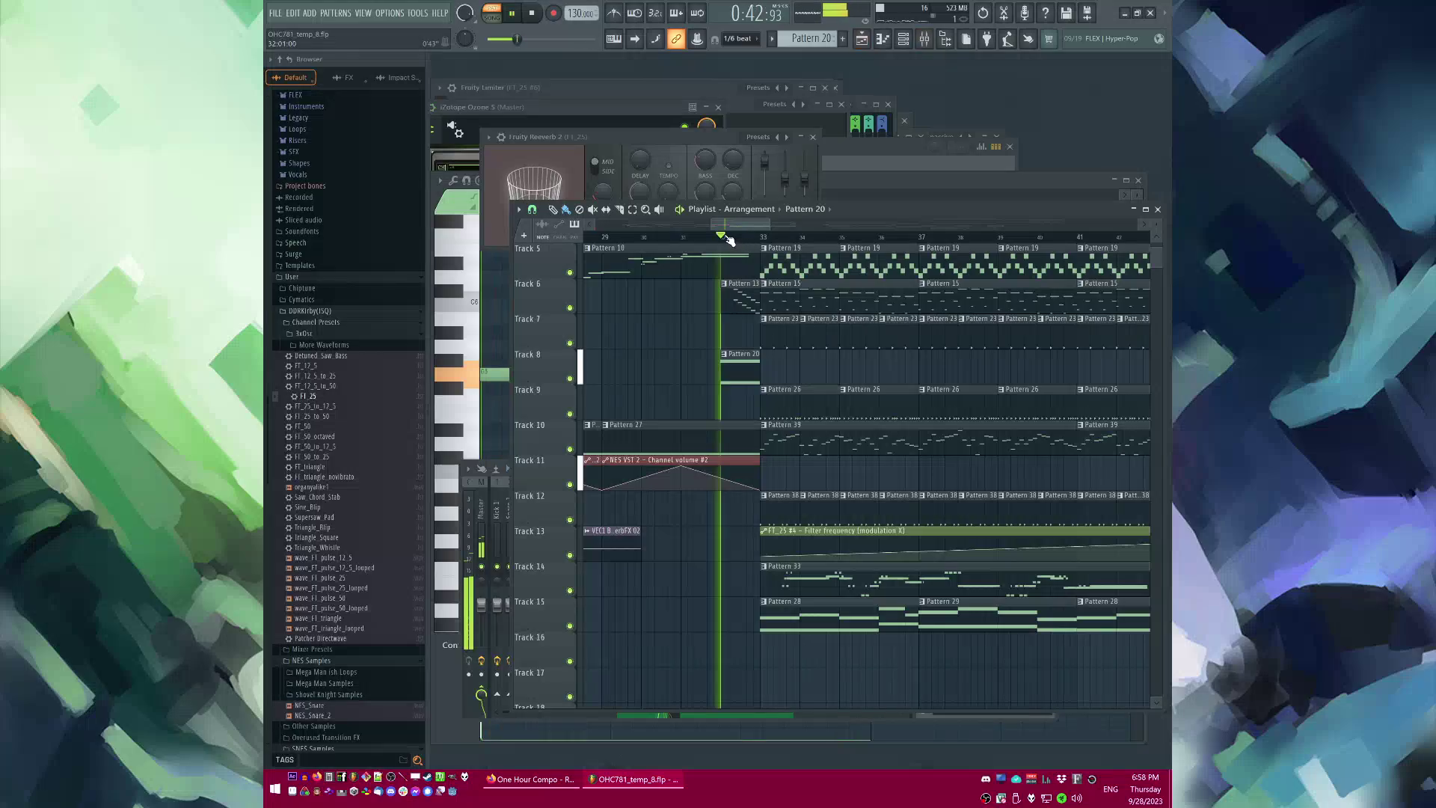
key(F9)
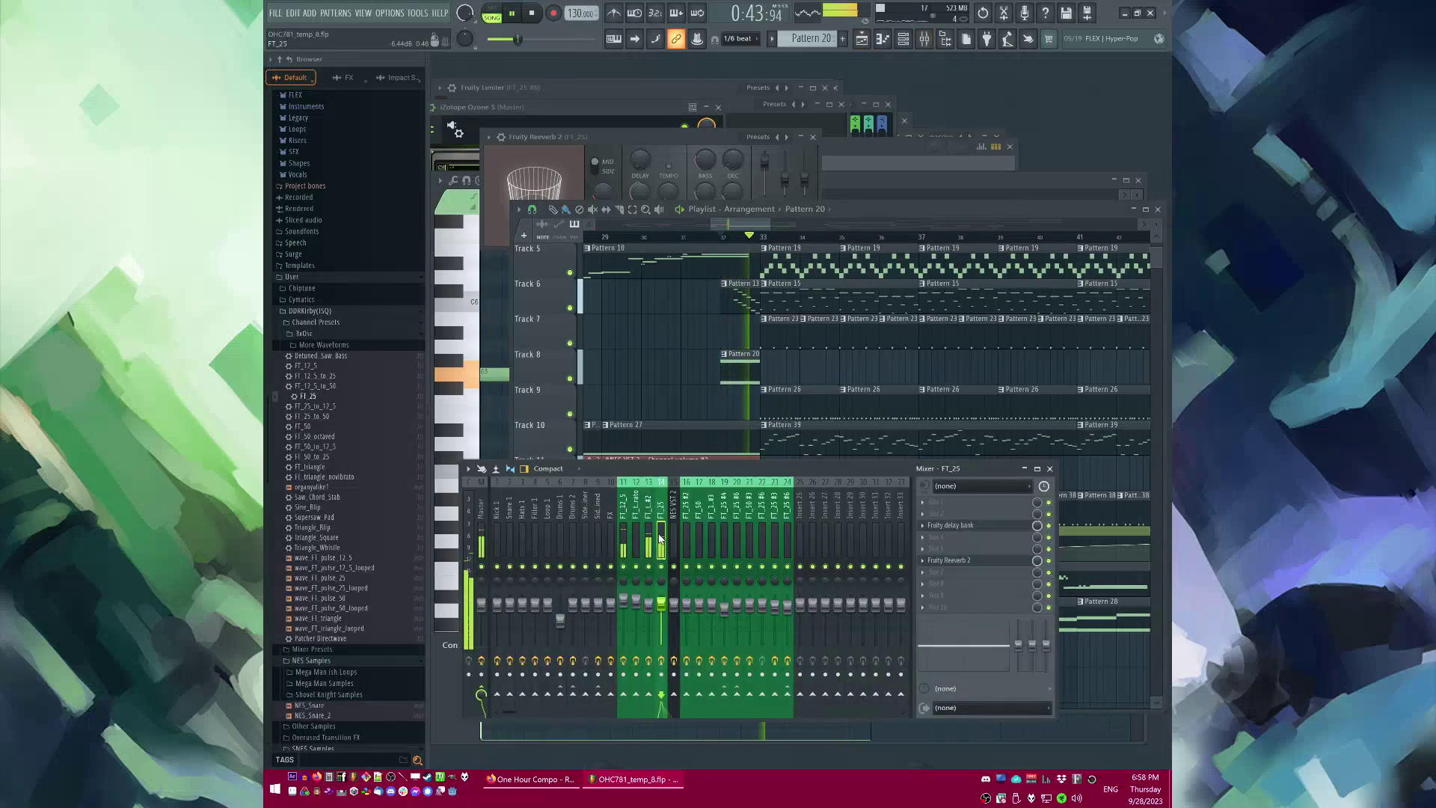
right_click(850, 364)
scroll(850, 364, up, 4)
click(628, 106)
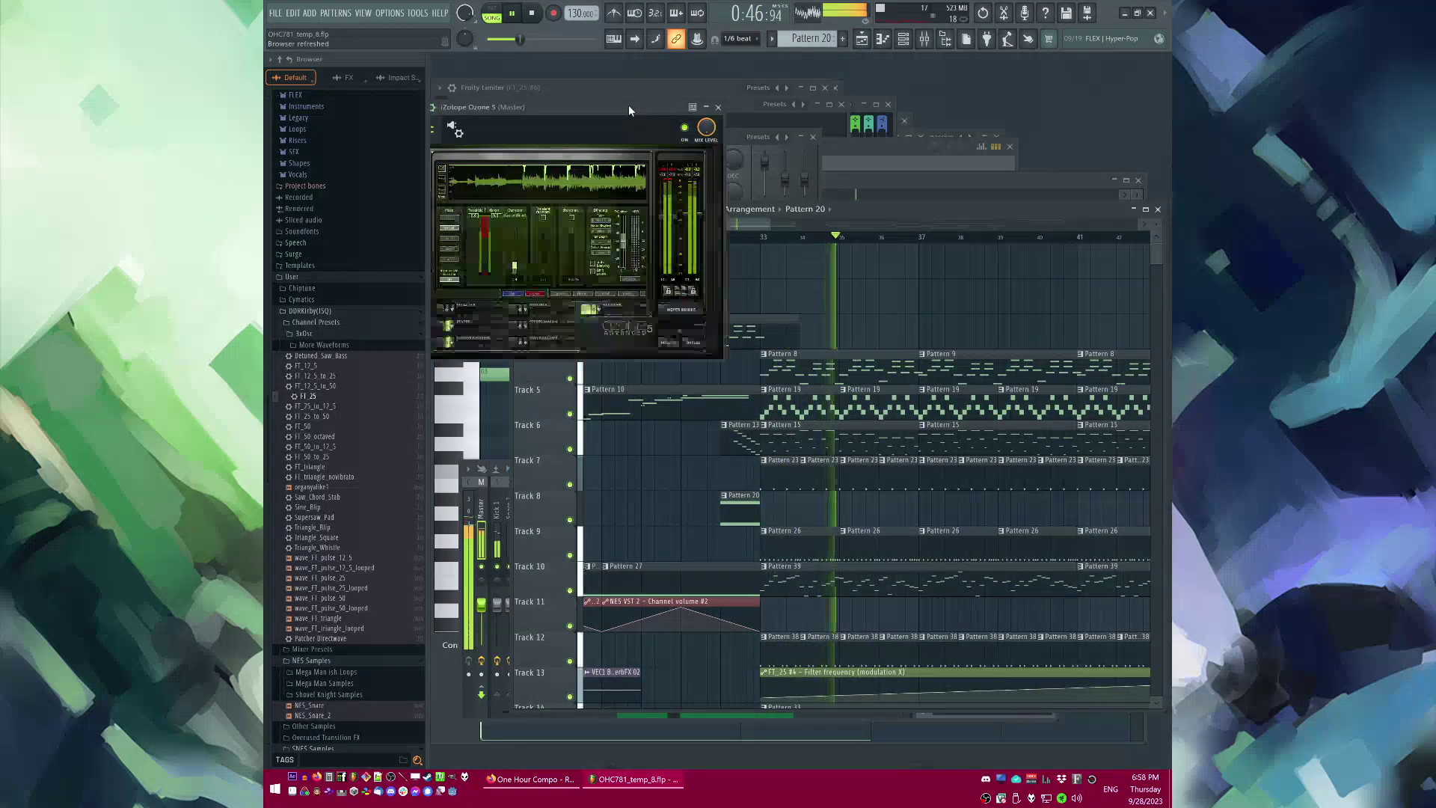
Step: Skip the playback ahead to bar 41 and on to around bar 45 while checking the master levels
scroll(822, 260, down, 3)
scroll(963, 278, up, 2)
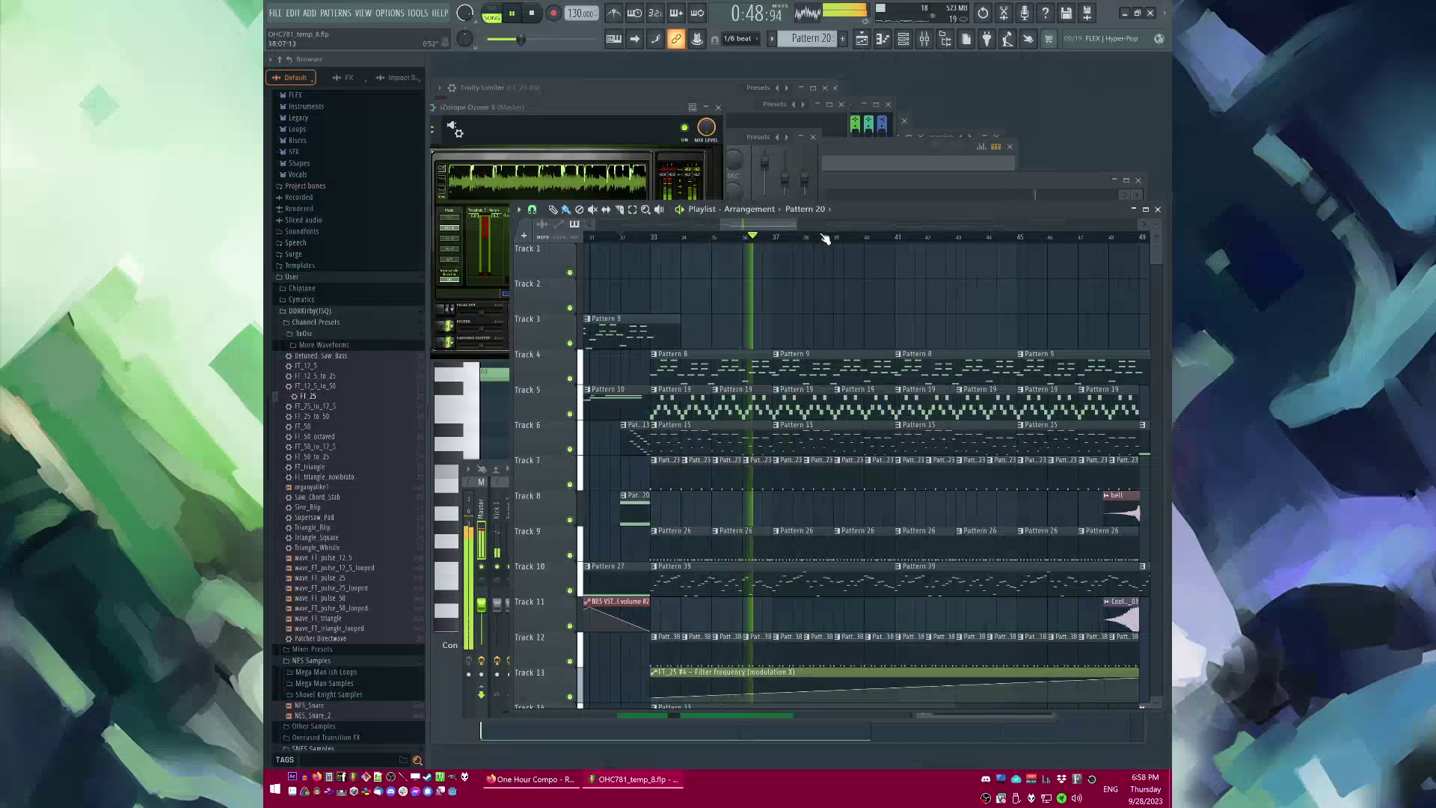
drag(777, 225, 811, 227)
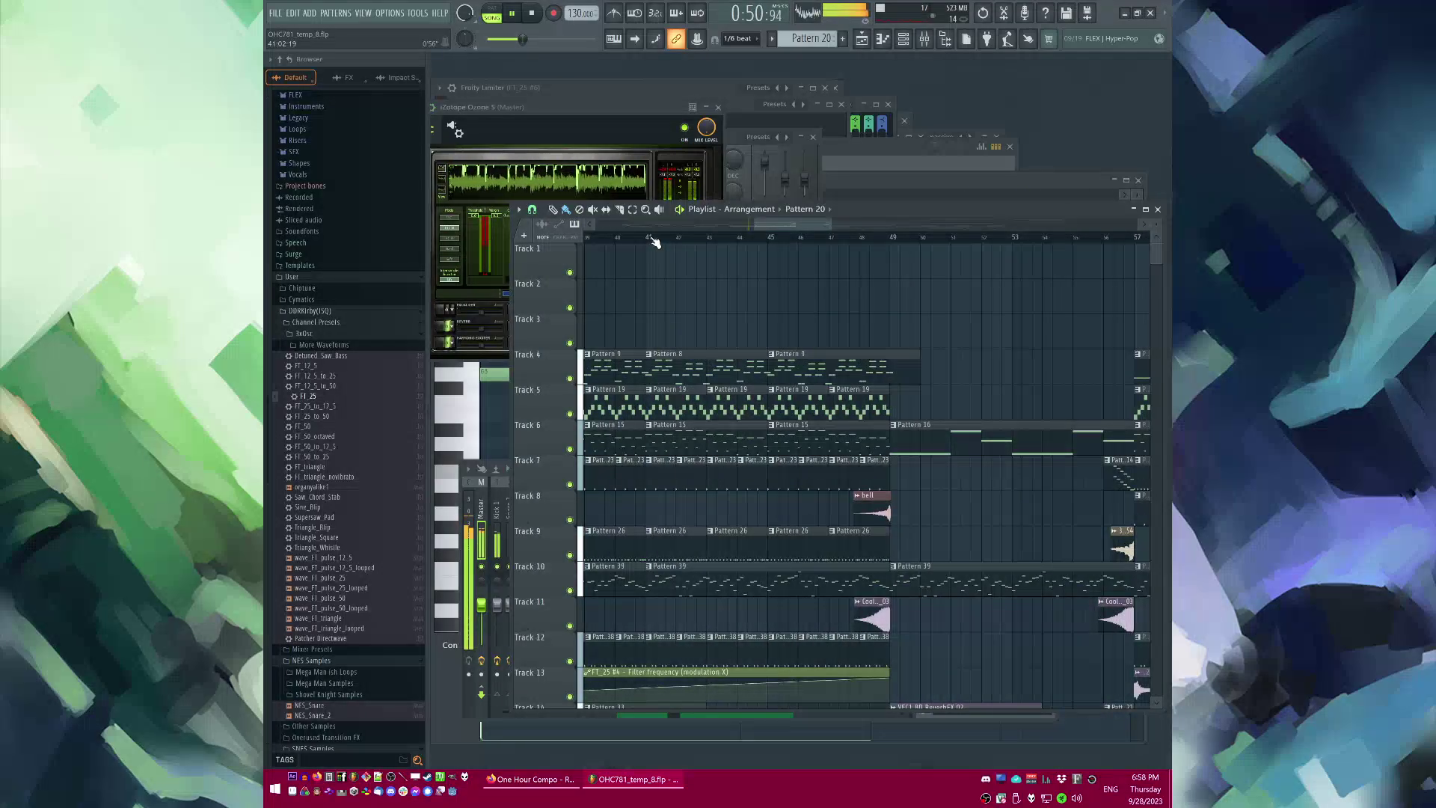
click(652, 240)
click(759, 238)
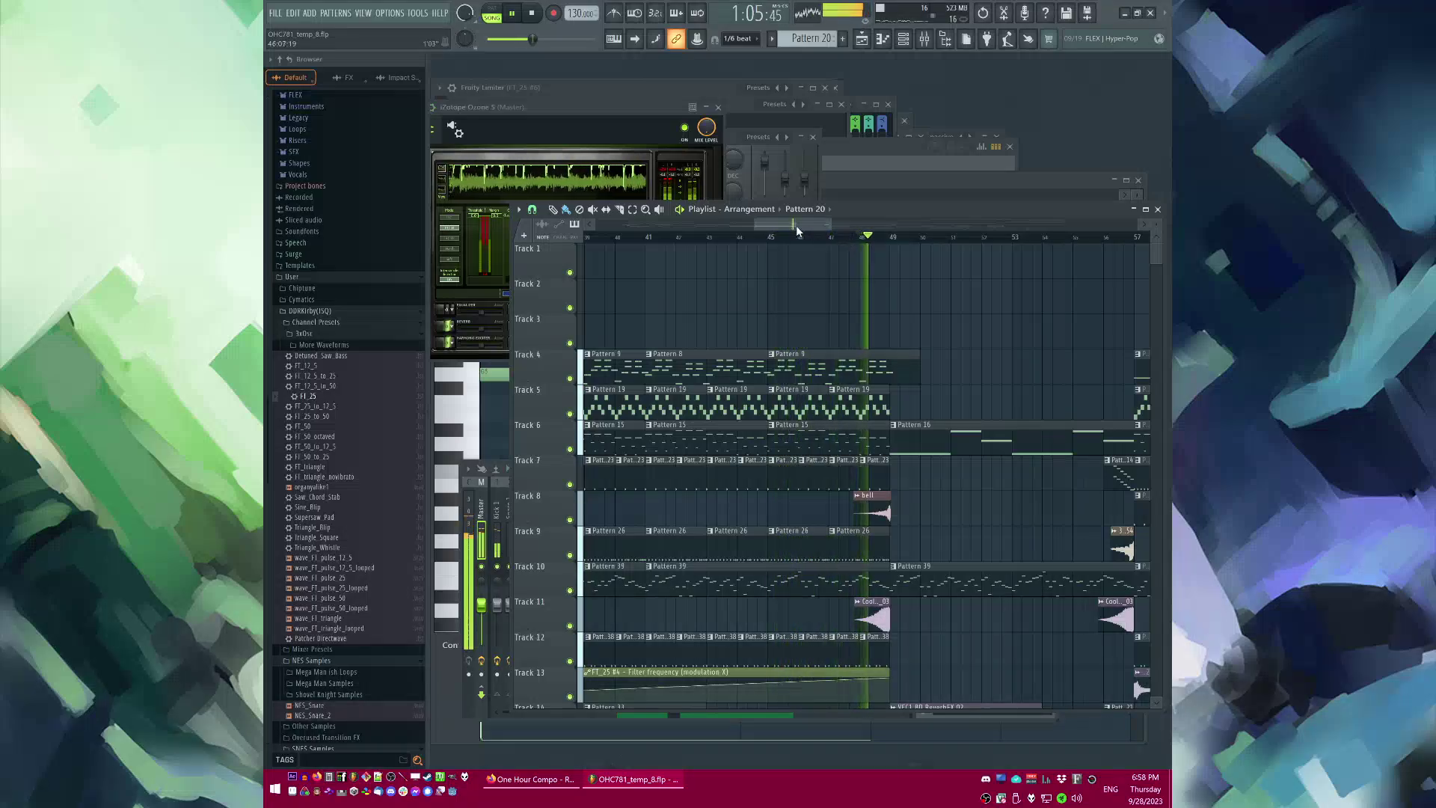
Step: Replay from bar 45 and select the FT_25 #4 mixer track to inspect its effects
drag(796, 227, 829, 227)
scroll(845, 288, down, 4)
scroll(851, 299, down, 3)
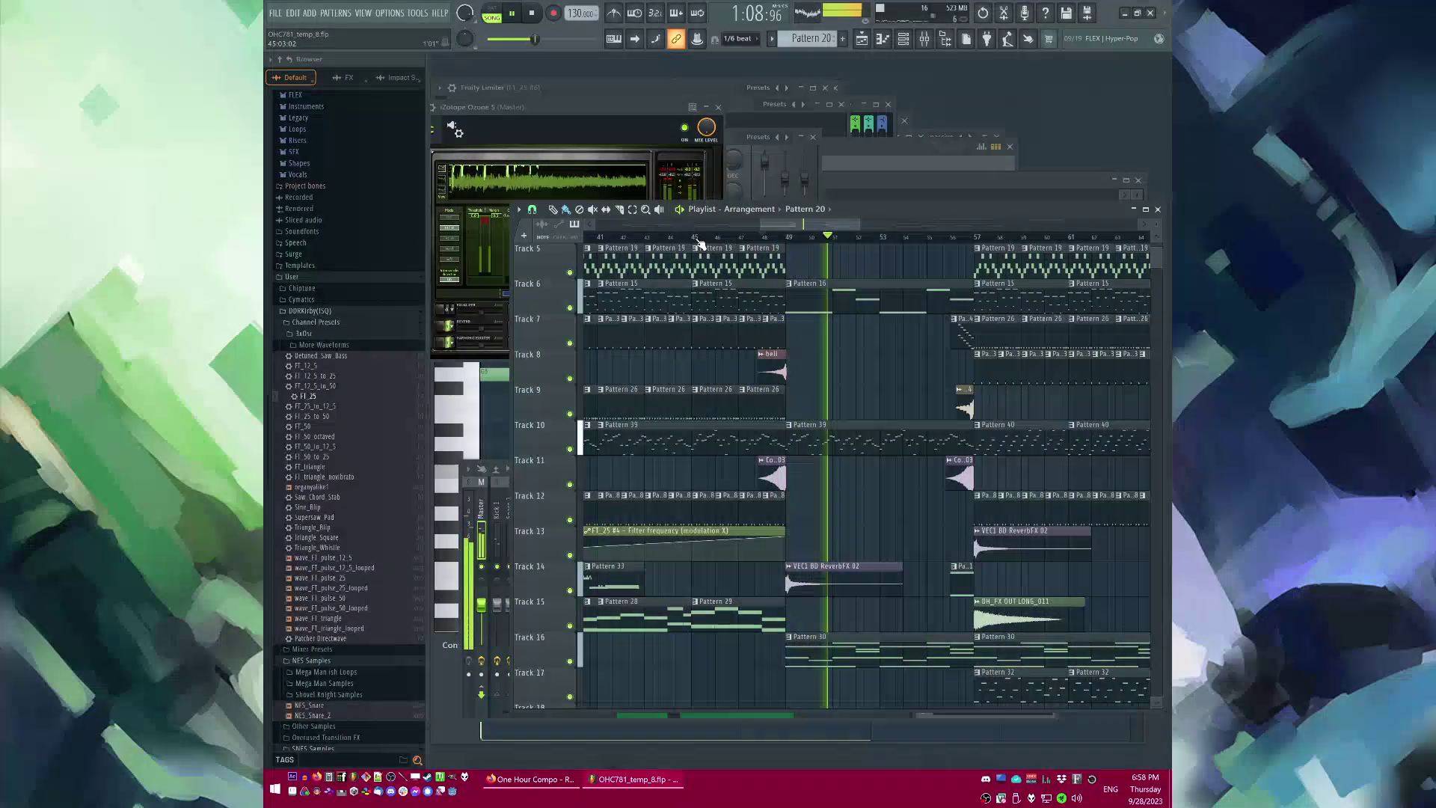
key(F9)
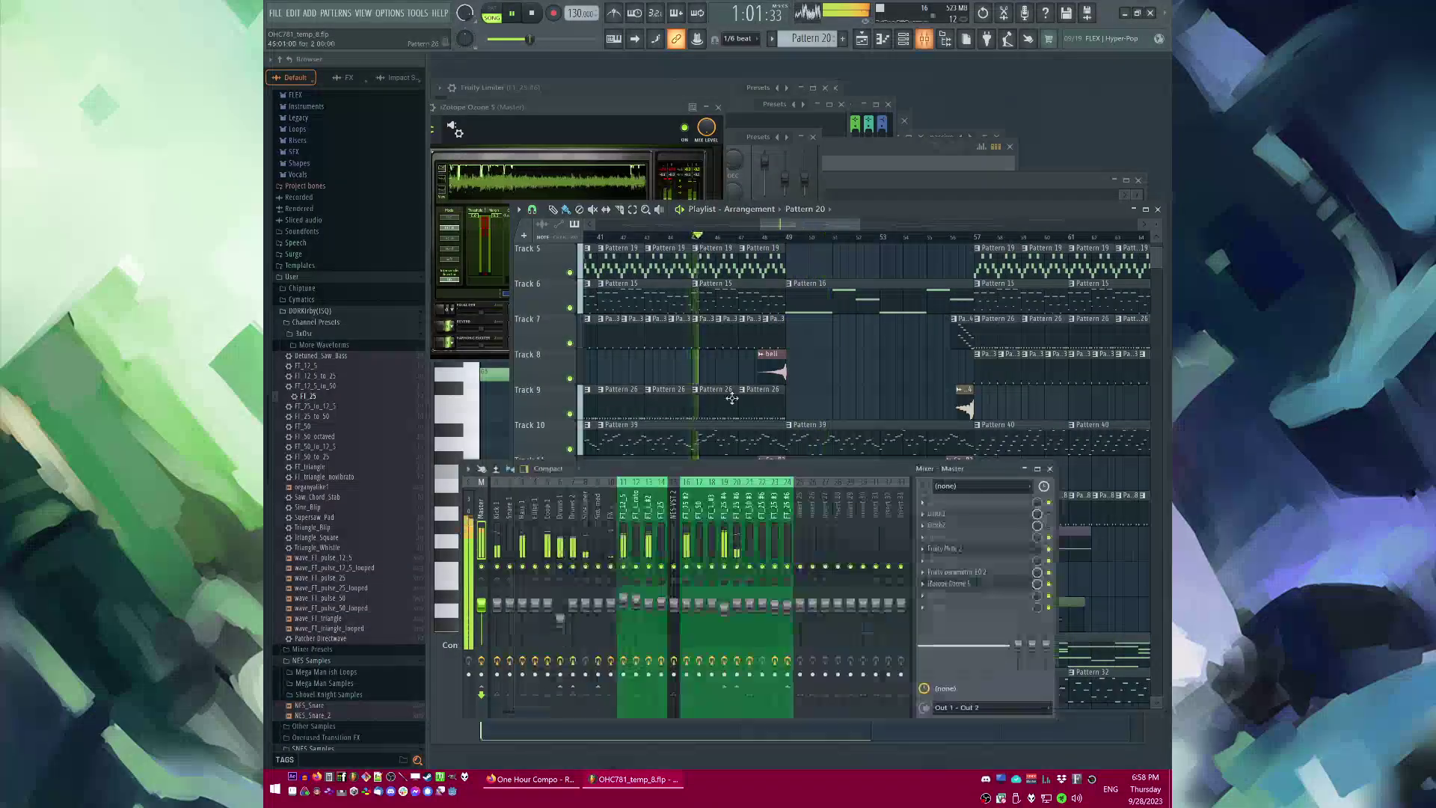
click(724, 525)
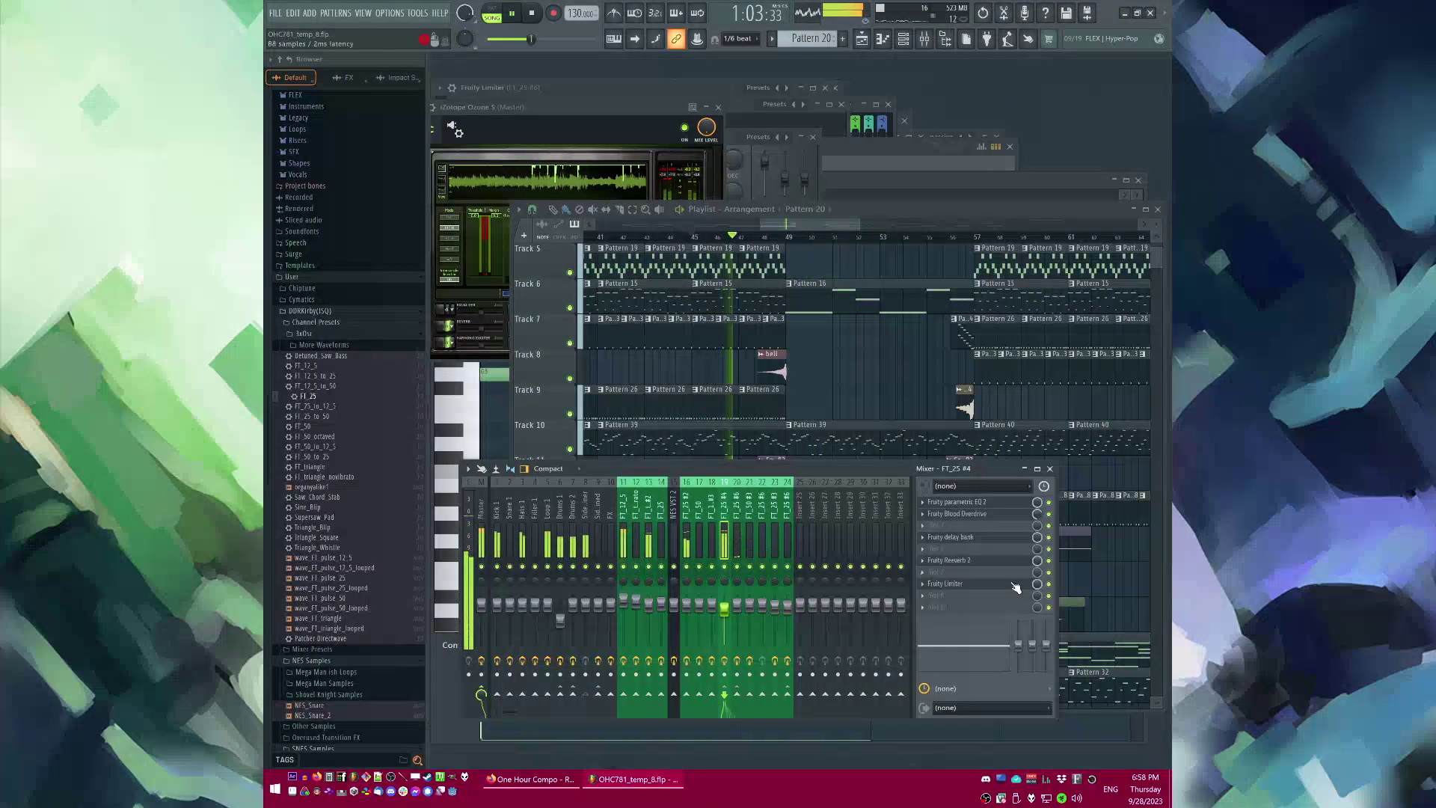
Step: Create a new pattern with the default name and place its clip on Track 18 at bar 49
right_click(870, 364)
scroll(869, 418, down, 6)
scroll(868, 503, up, 2)
key(F4)
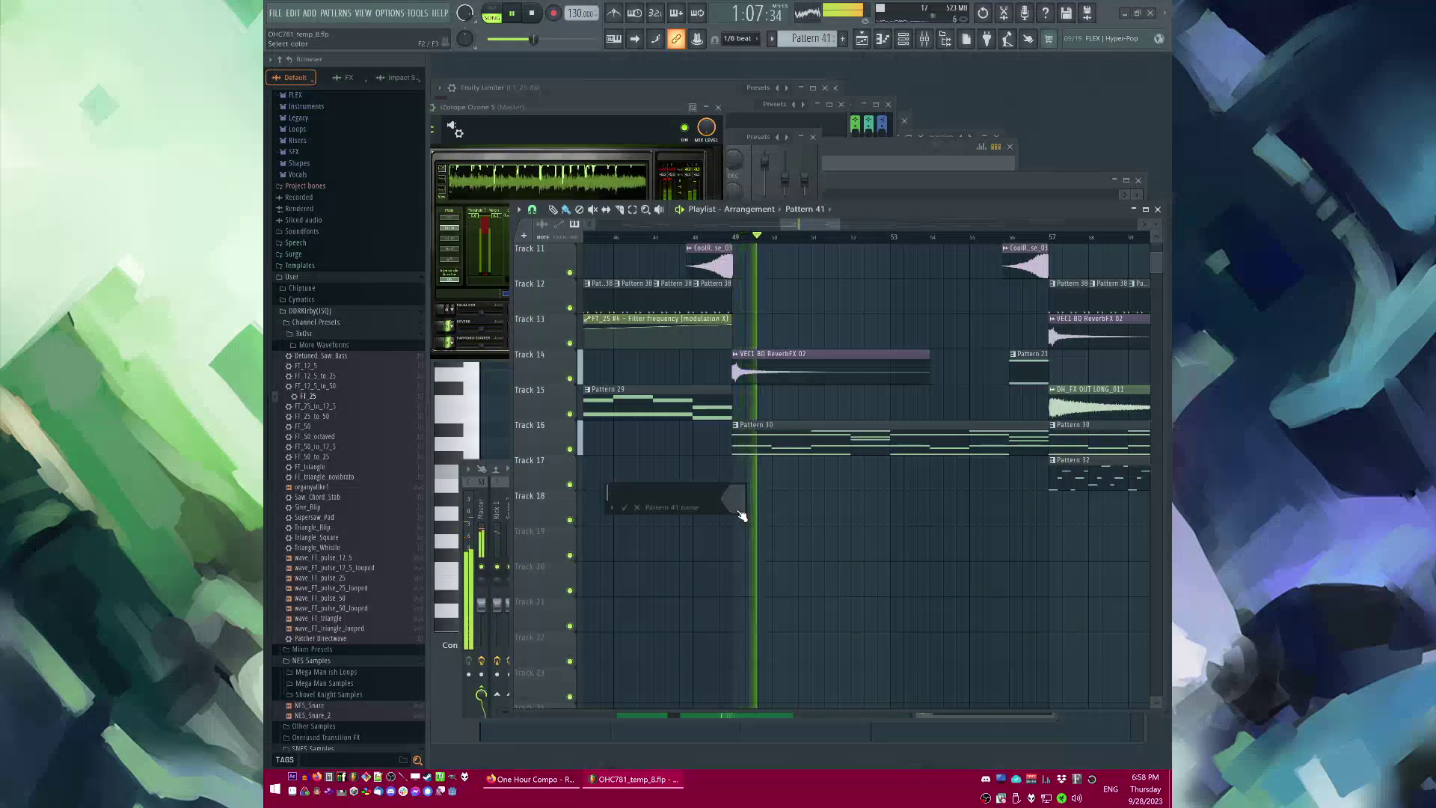
key(Escape)
Step: Open the mute/solo events of FT_25 #4's Fruity Limiter and fill the new pattern with the maximum value
key(F9)
right_click(1048, 584)
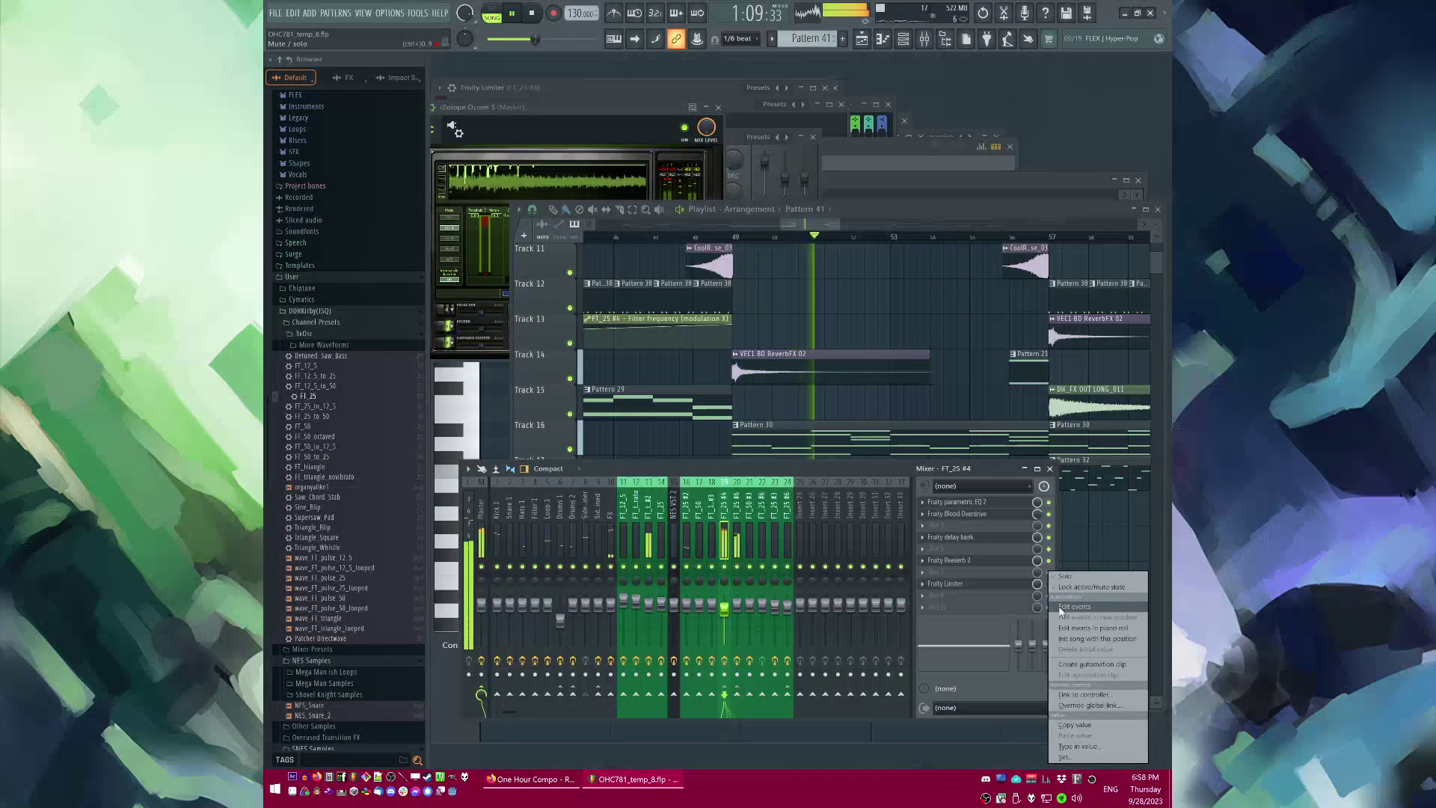
click(1062, 607)
click(475, 134)
drag(470, 181, 265, 120)
Step: Initialize the song with the current mute/solo position of FT_25 #4's Fruity Limiter and return to the playlist
key(F9)
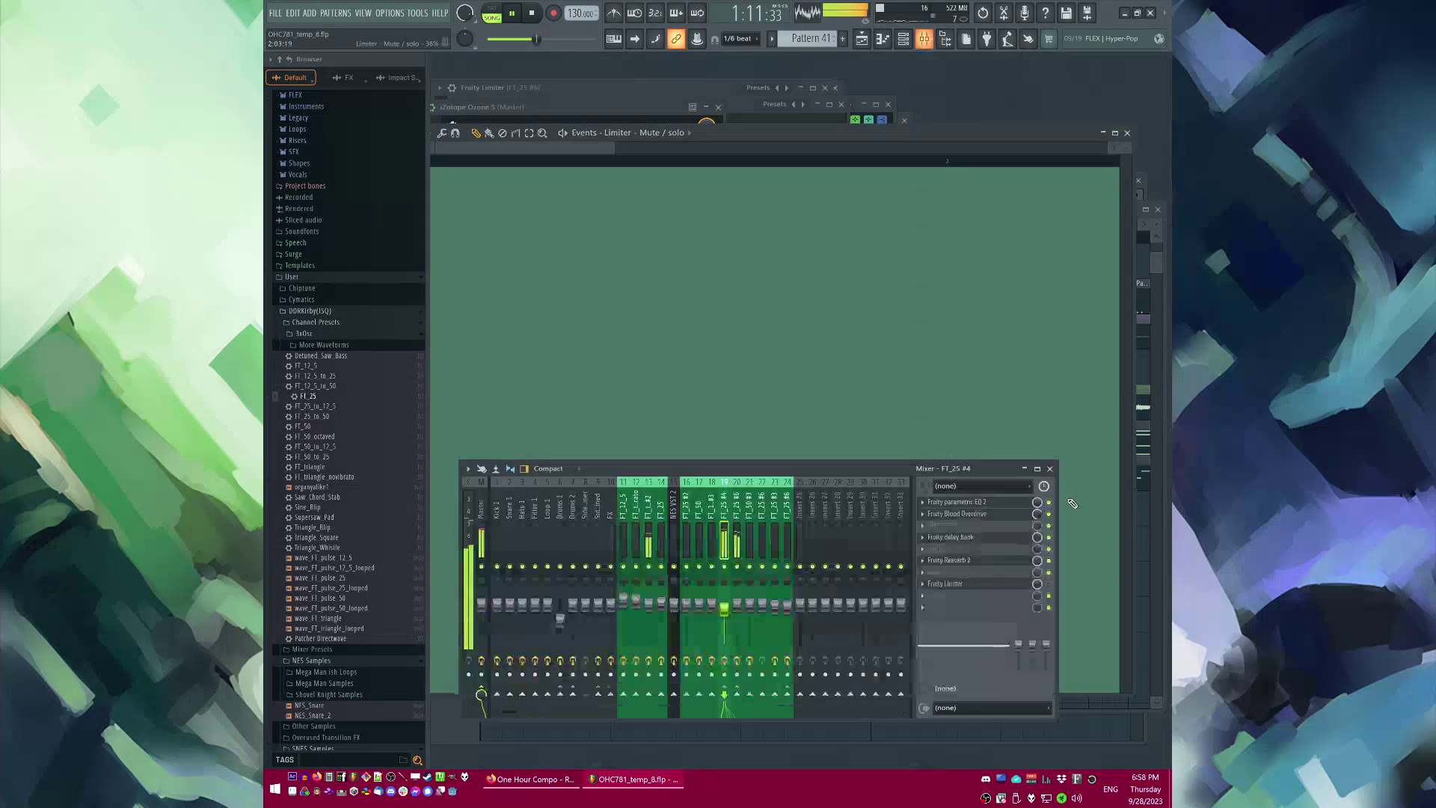
right_click(1050, 585)
click(1065, 641)
key(F9)
key(F5)
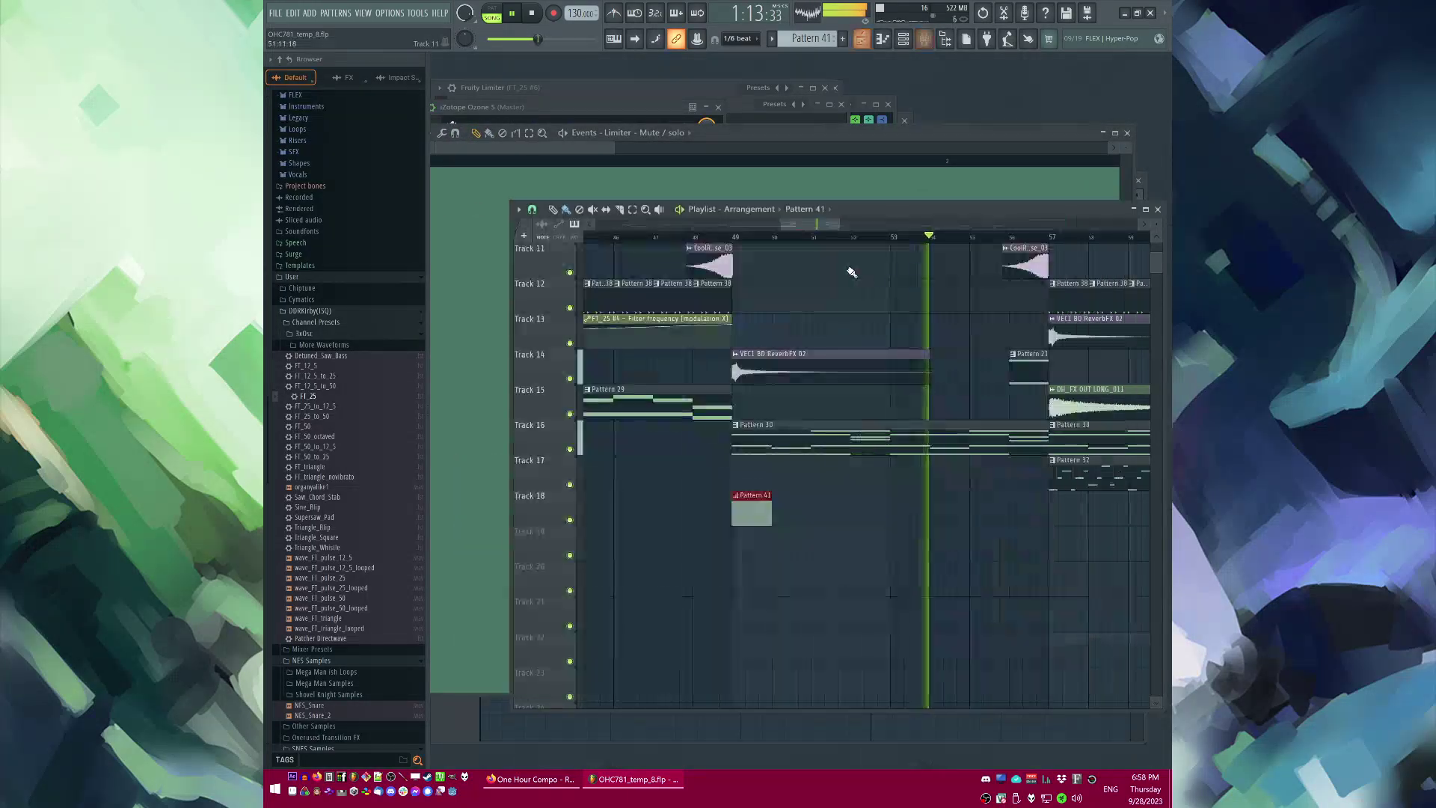
Step: Play into the section from bar 57 and check its levels in the Master's Ozone 5
drag(828, 226, 877, 230)
scroll(872, 388, up, 3)
ctrl+scroll(902, 402, down, 3)
scroll(906, 413, up, 2)
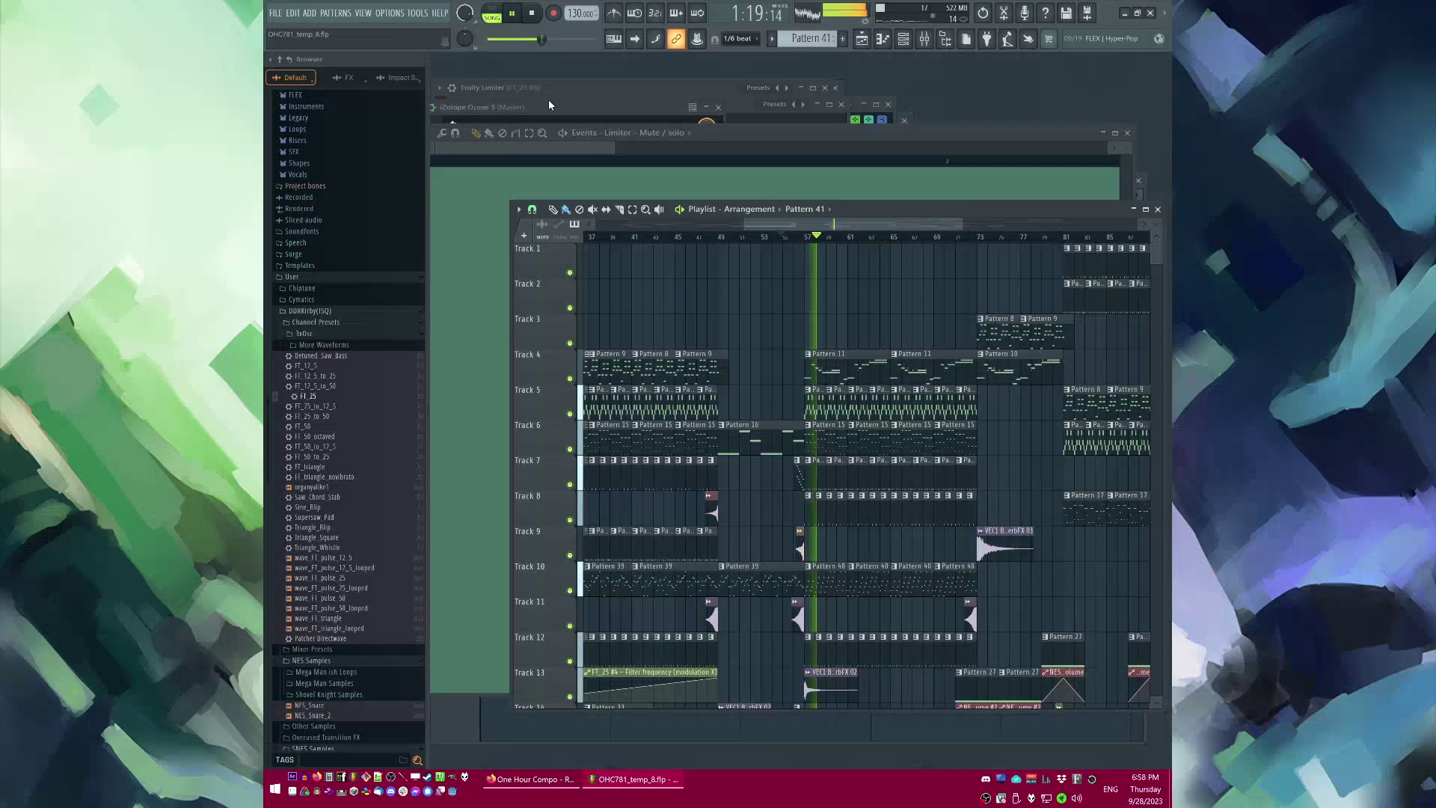
click(576, 115)
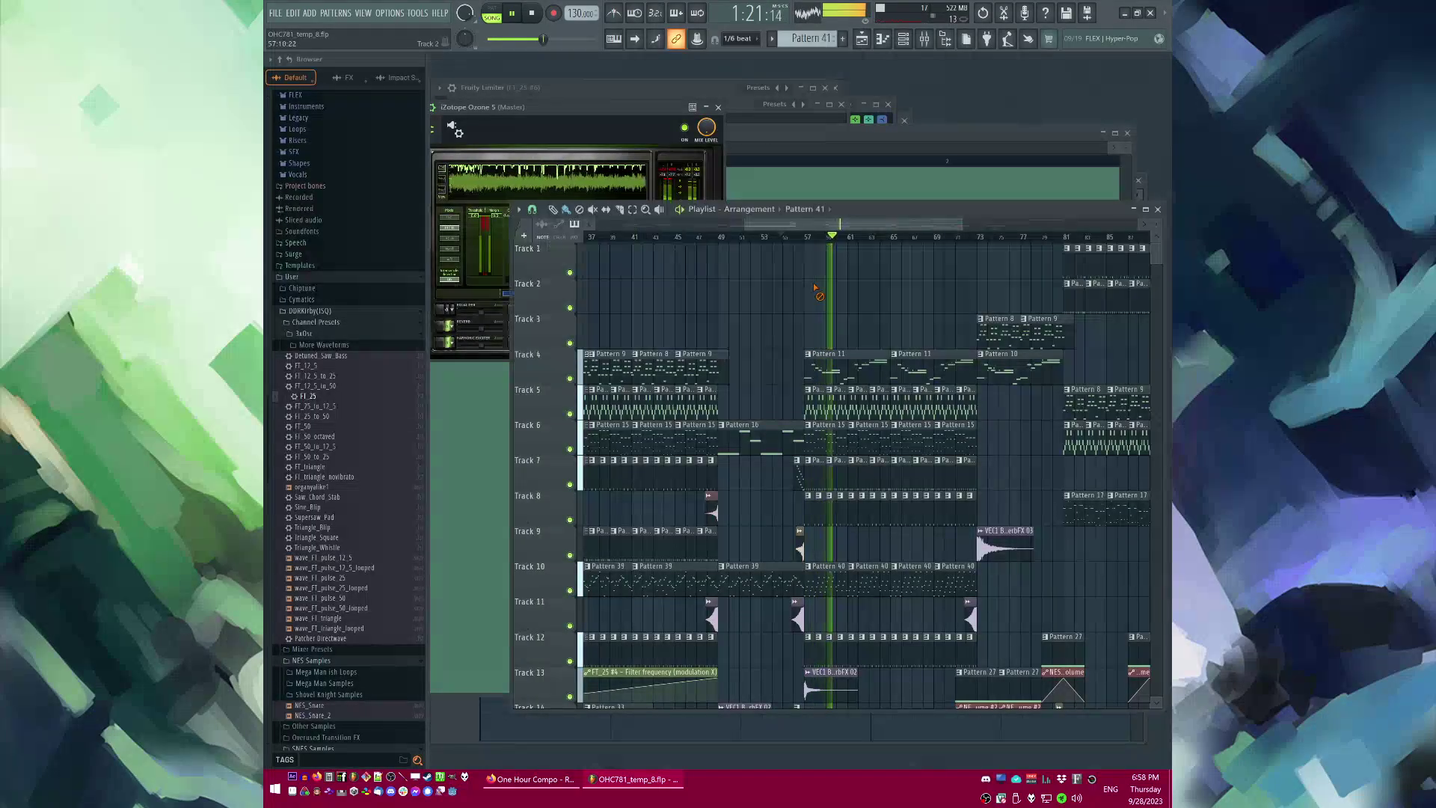
ctrl+scroll(920, 284, up, 2)
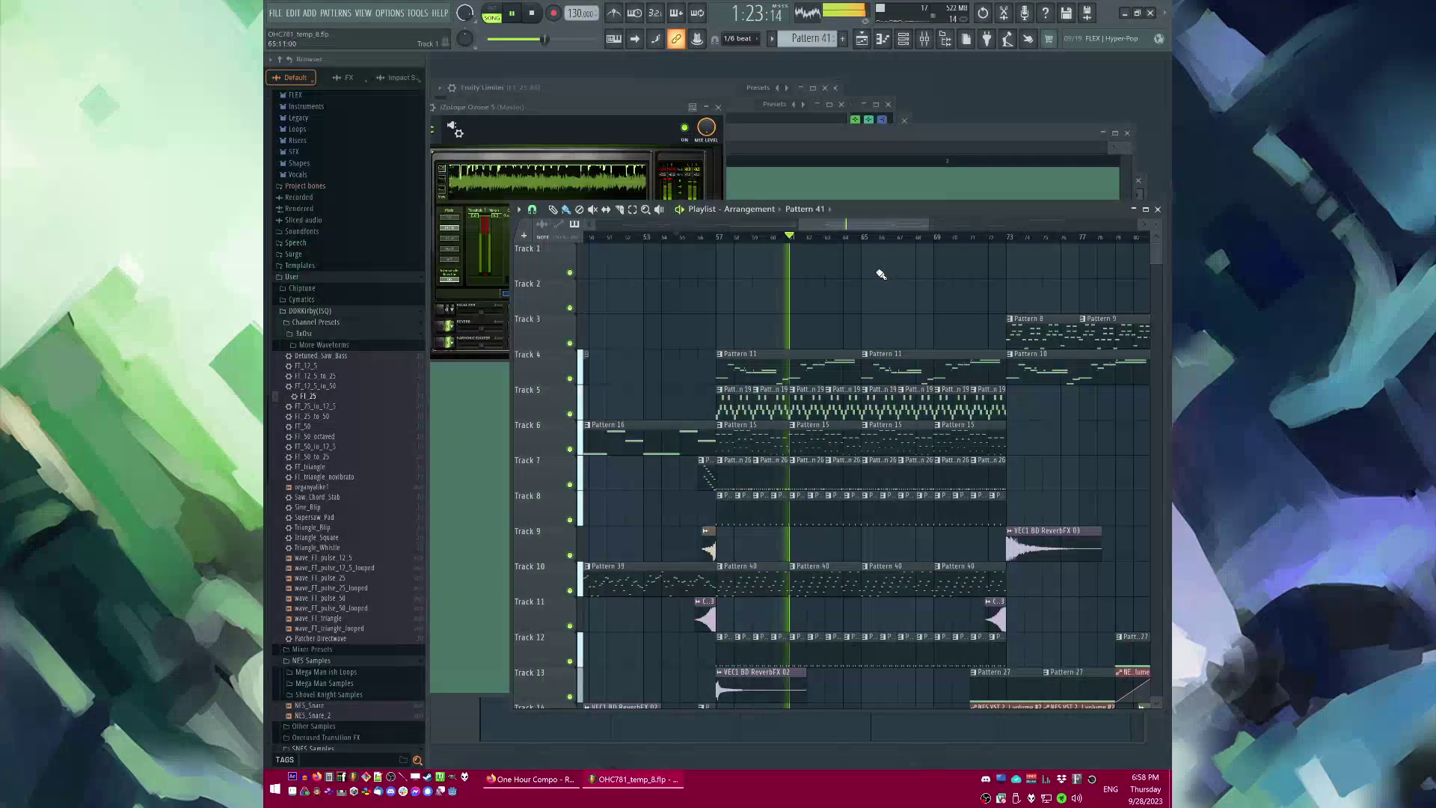
scroll(880, 276, down, 1)
Step: Solo and unsolo the FT_50 #3 track and the last track of the green mixer group in turn
key(F9)
click(750, 536)
key(s)
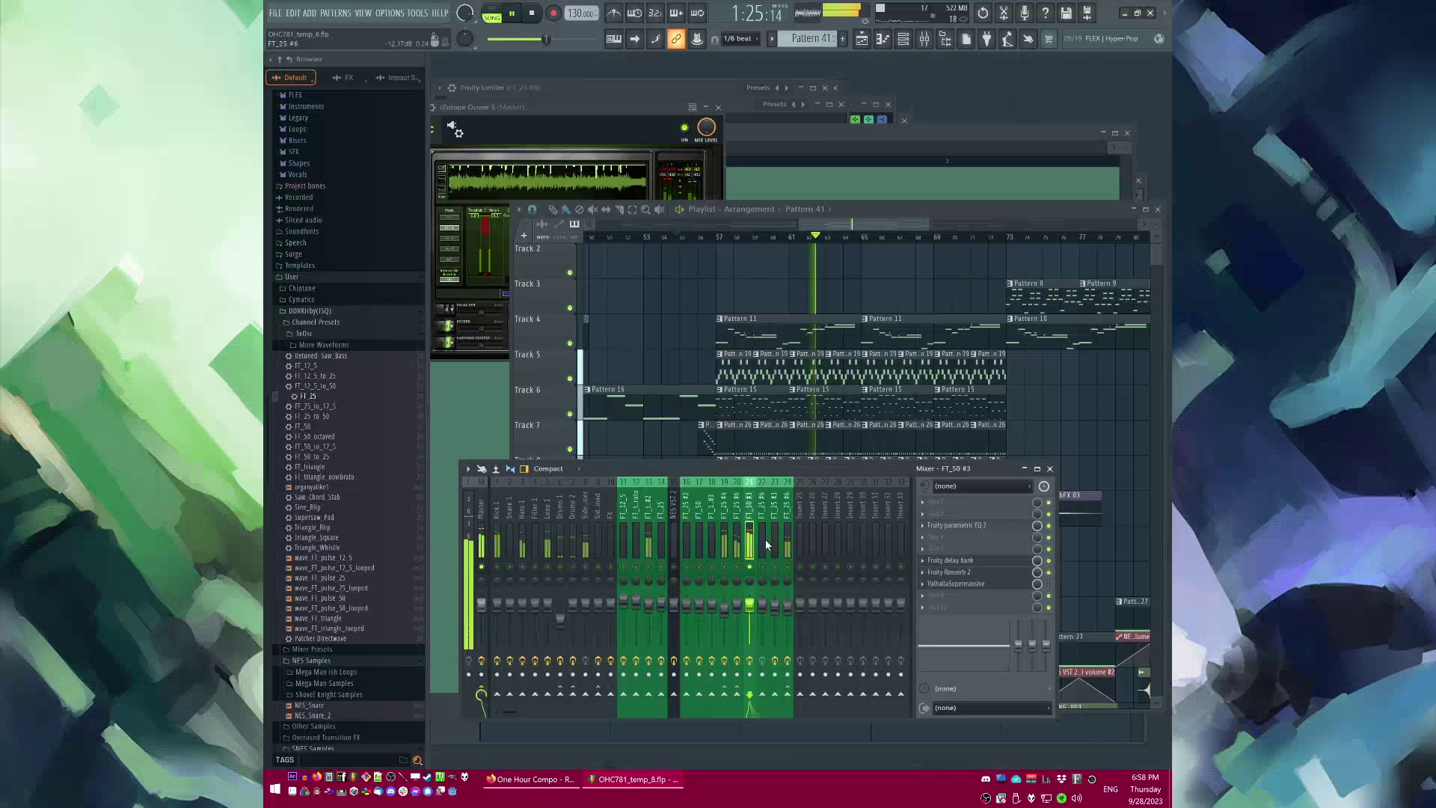
key(s)
click(784, 536)
key(s)
key(s)
Step: Solo and unsolo the FT_25 #4 track and the FT_25 track following it in turn
click(724, 538)
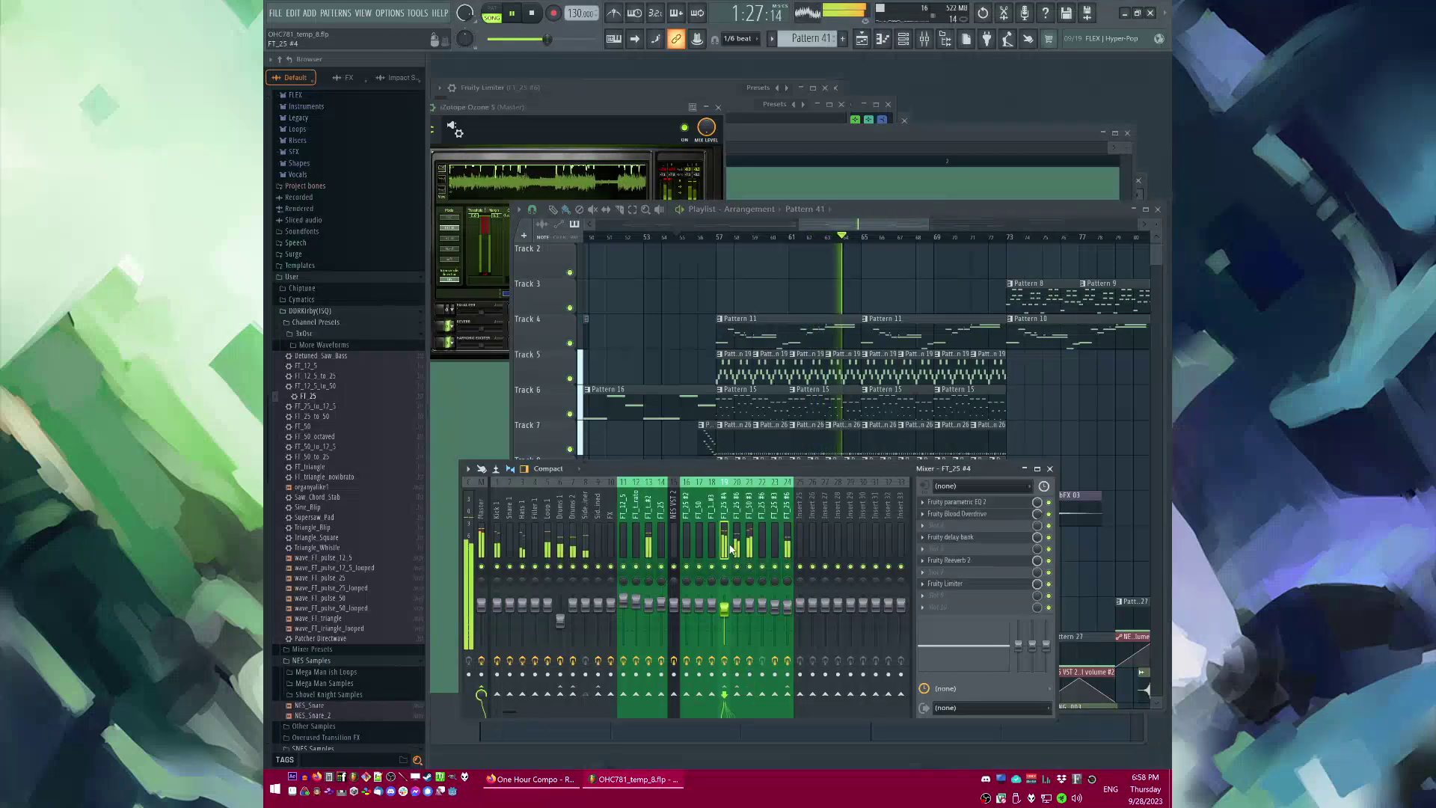
key(s)
key(s)
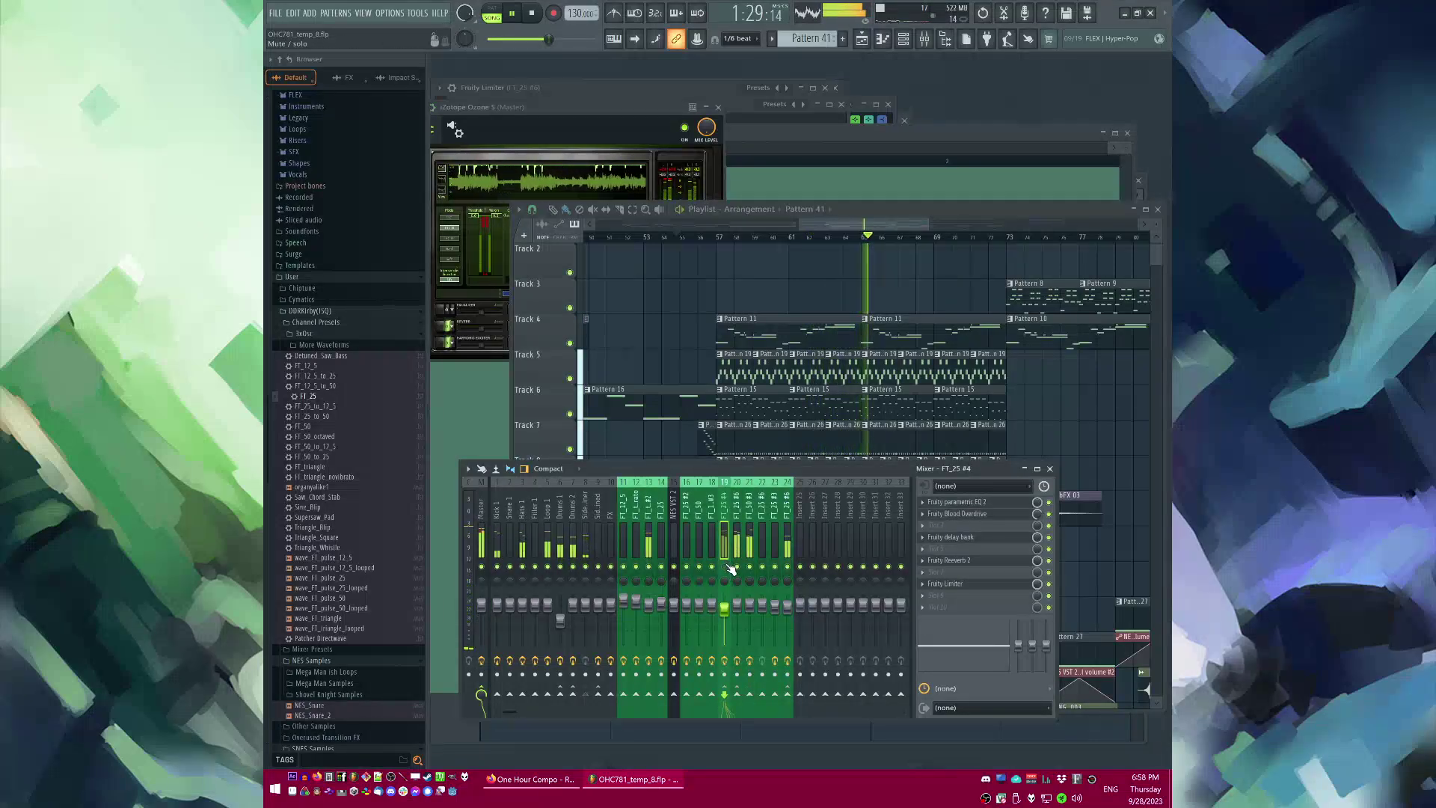
click(738, 546)
key(s)
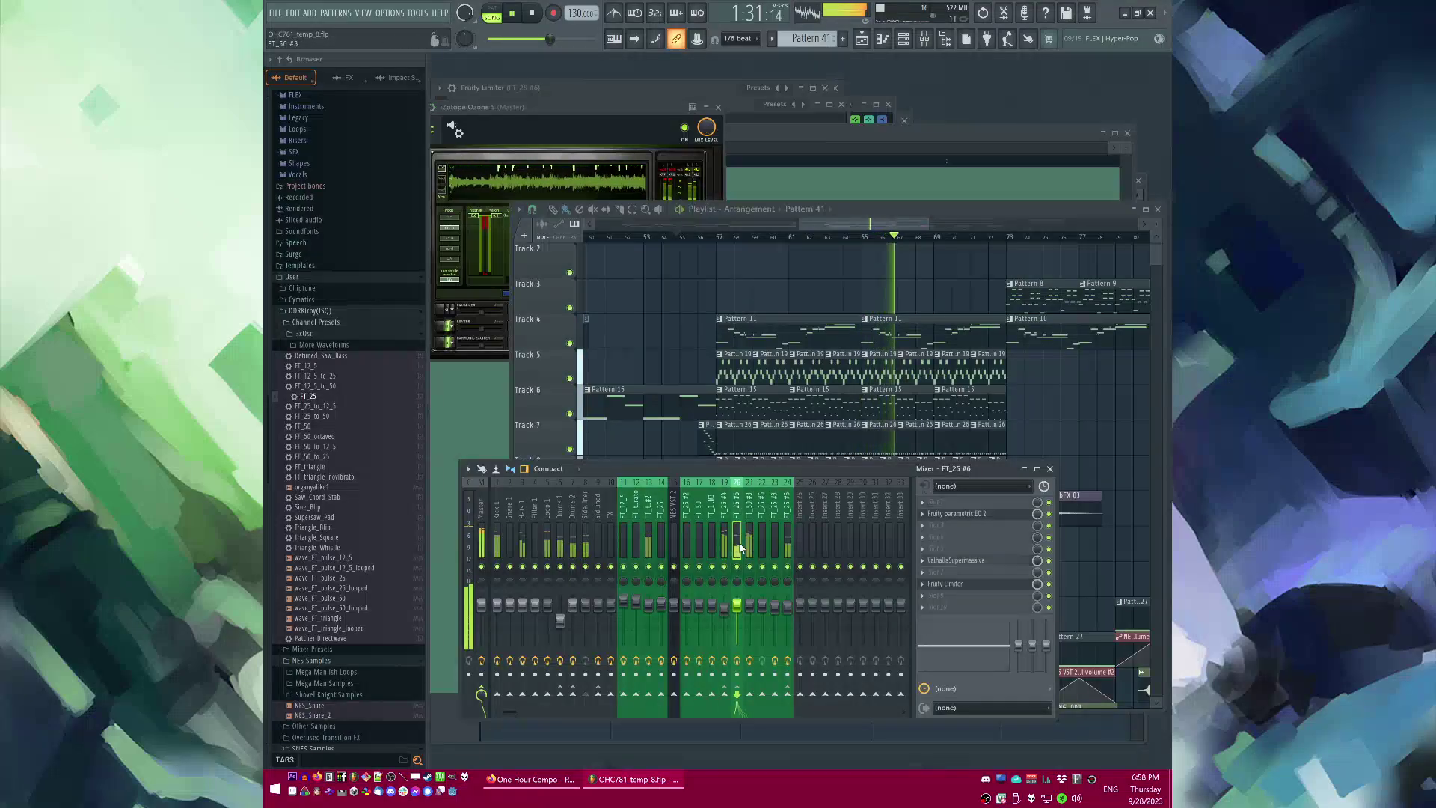
key(s)
Step: Replay the arrangement from bar 45 and again from bar 57 to compare the two sections
key(F5)
ctrl+scroll(736, 282, down, 3)
click(634, 238)
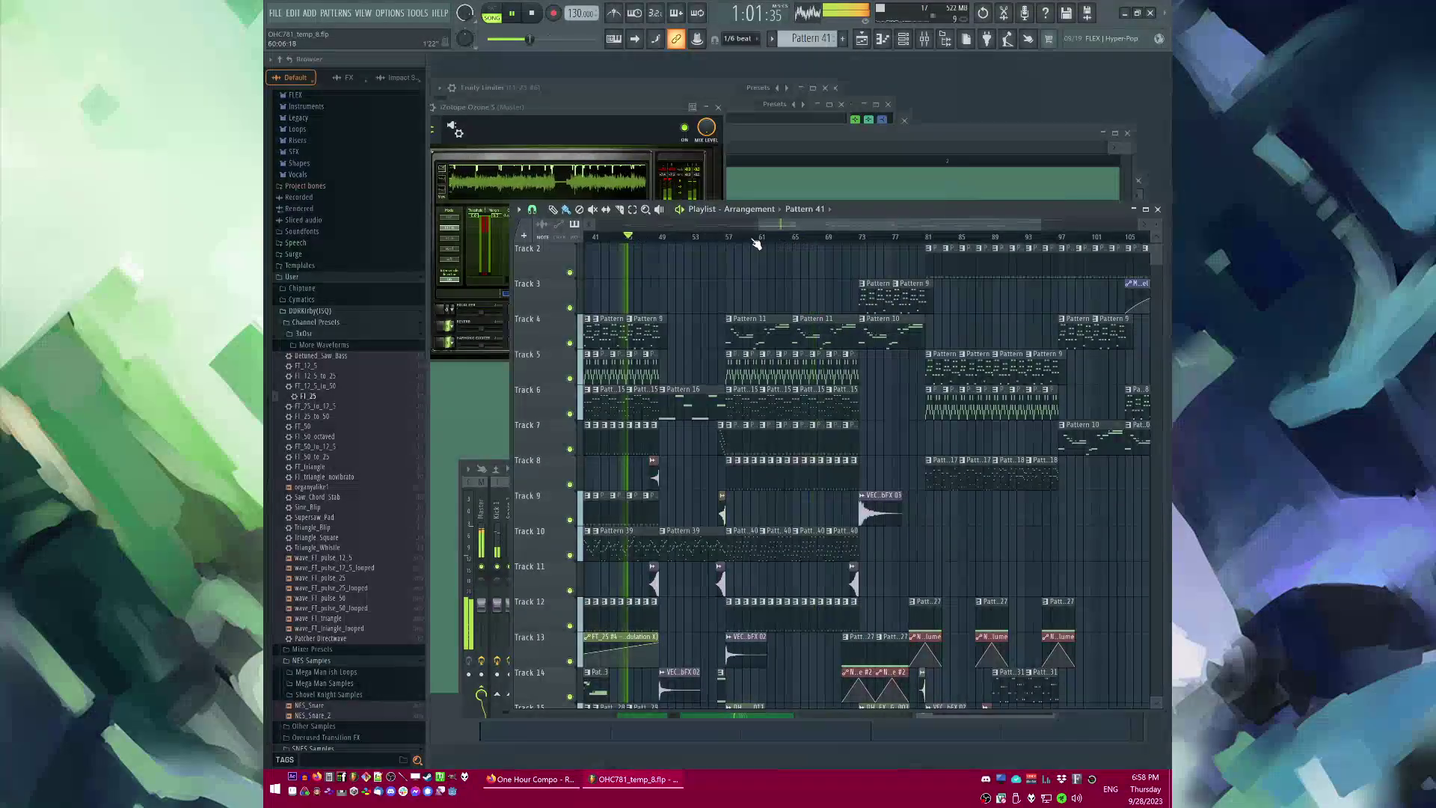
click(732, 241)
ctrl+scroll(737, 269, up, 4)
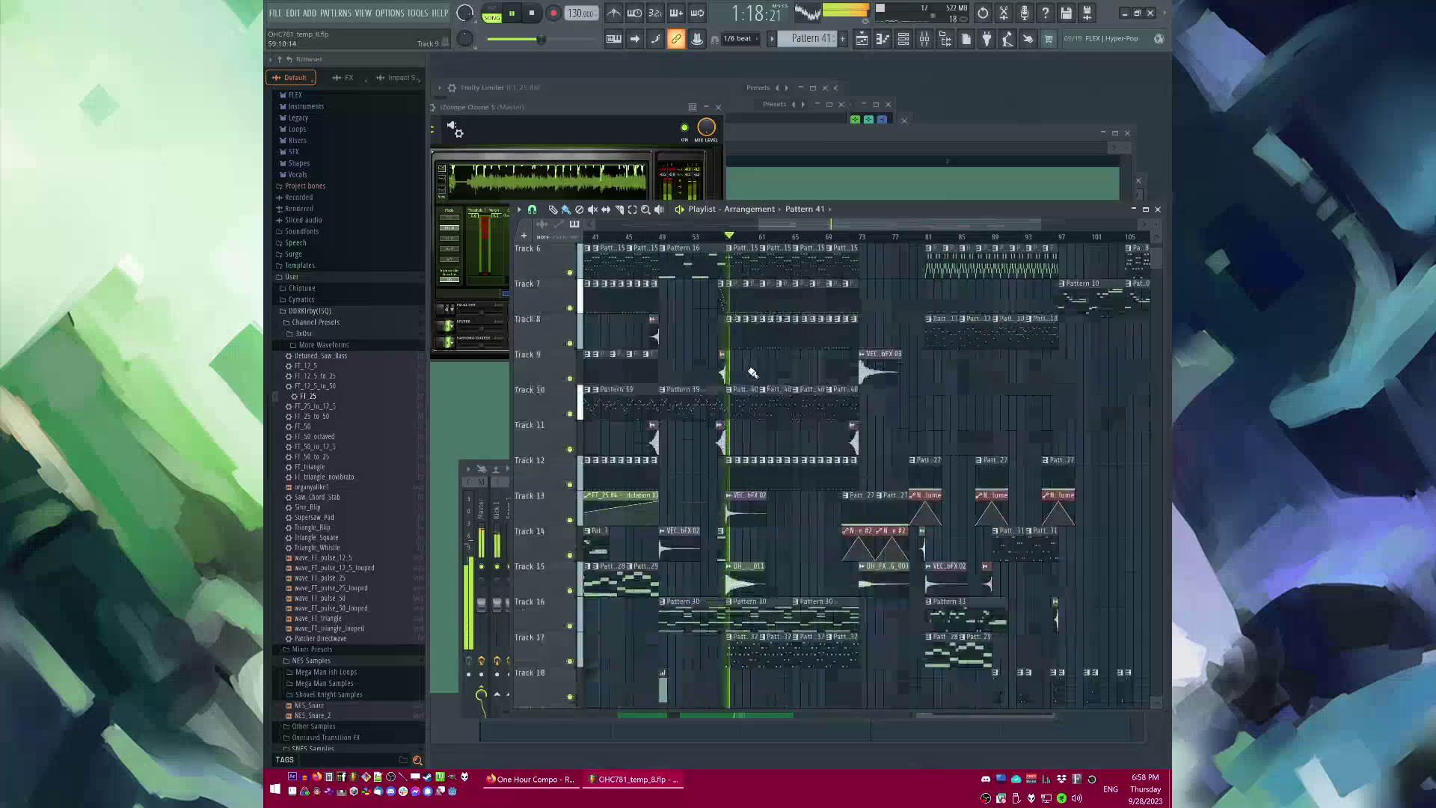
scroll(745, 305, up, 1)
Step: In FT_50 #3's Fruity parametric EQ 2, lower the band 1 low cut to about 246 Hz and shift the band 6 peak lower
key(F9)
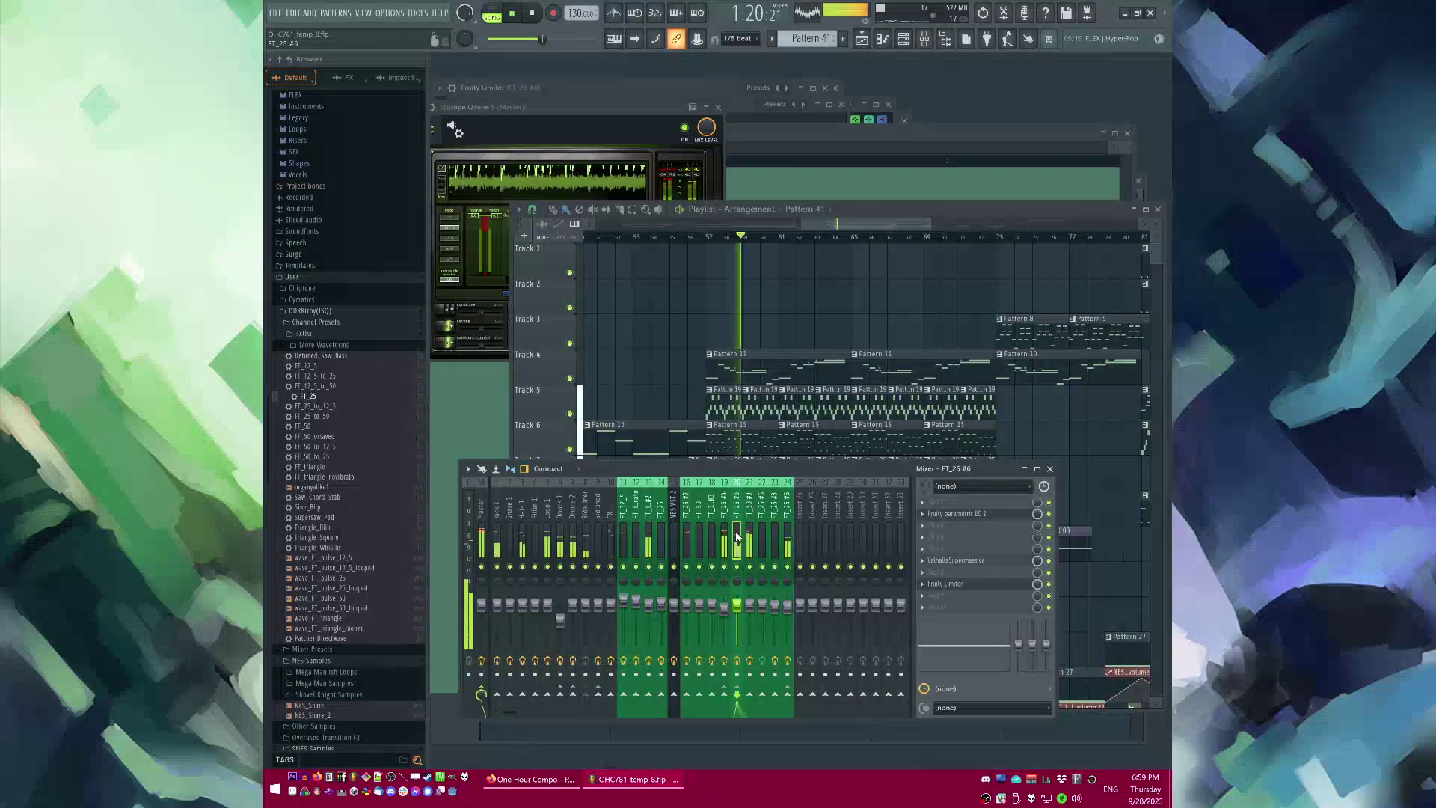
click(728, 535)
key(Right)
key(Right)
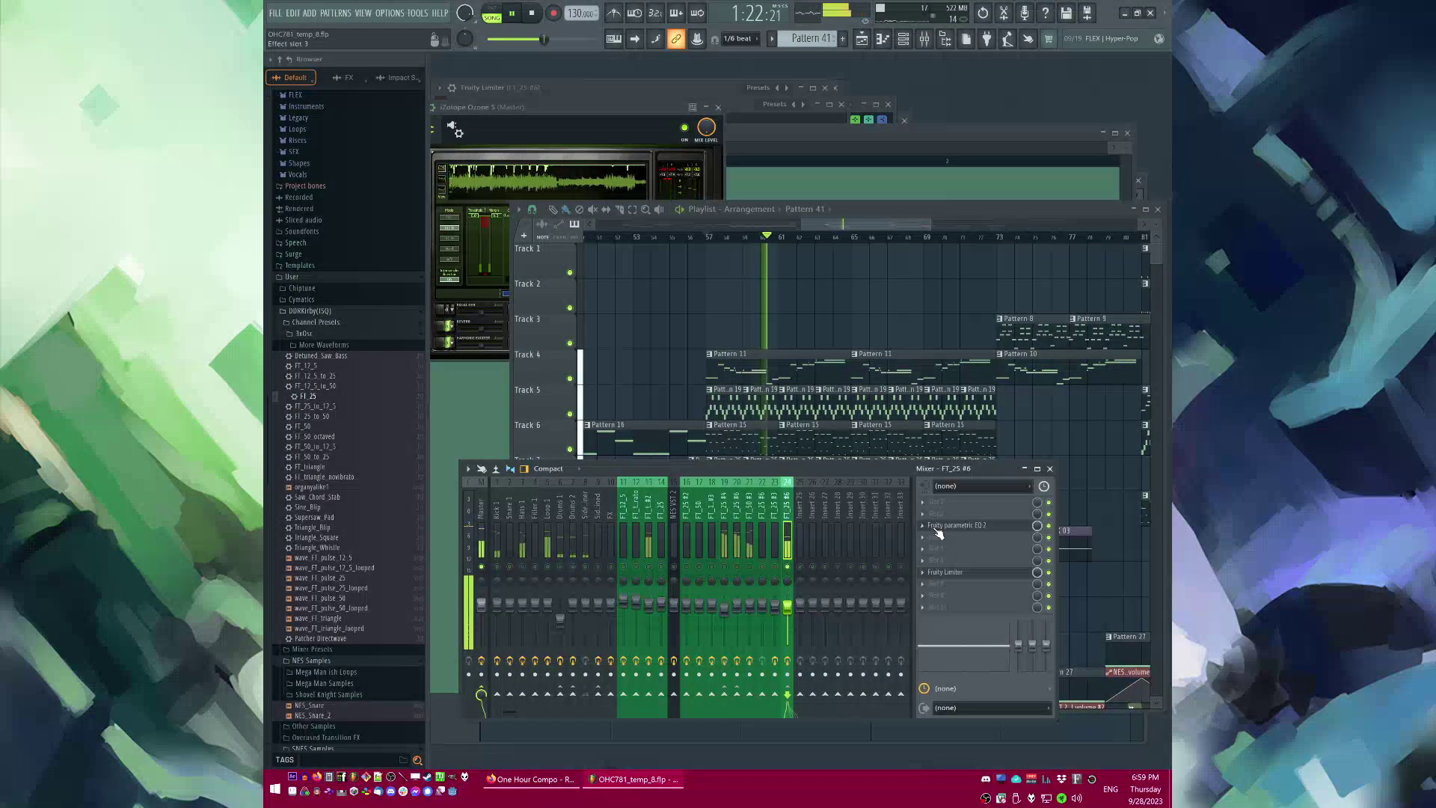
click(997, 526)
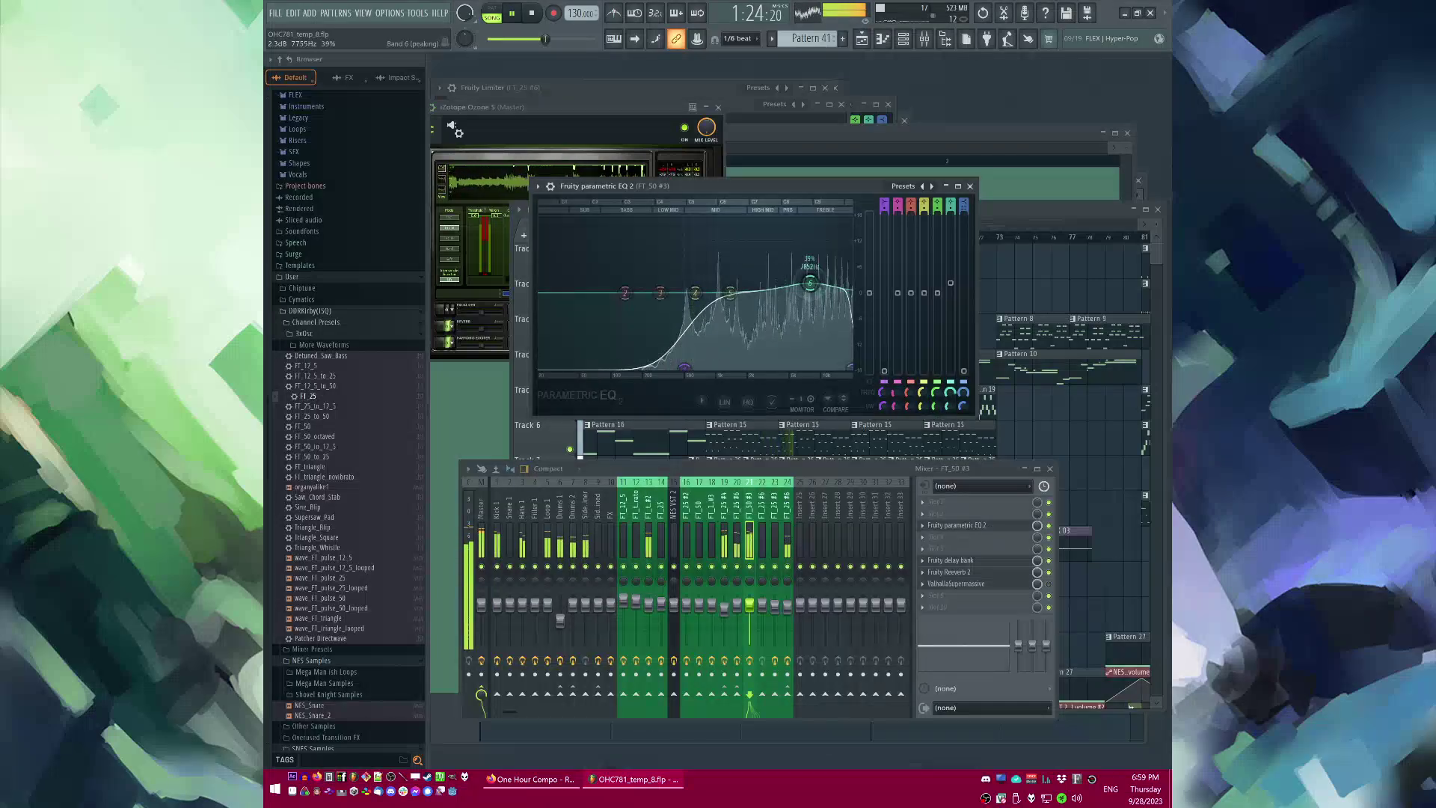
drag(684, 368, 652, 365)
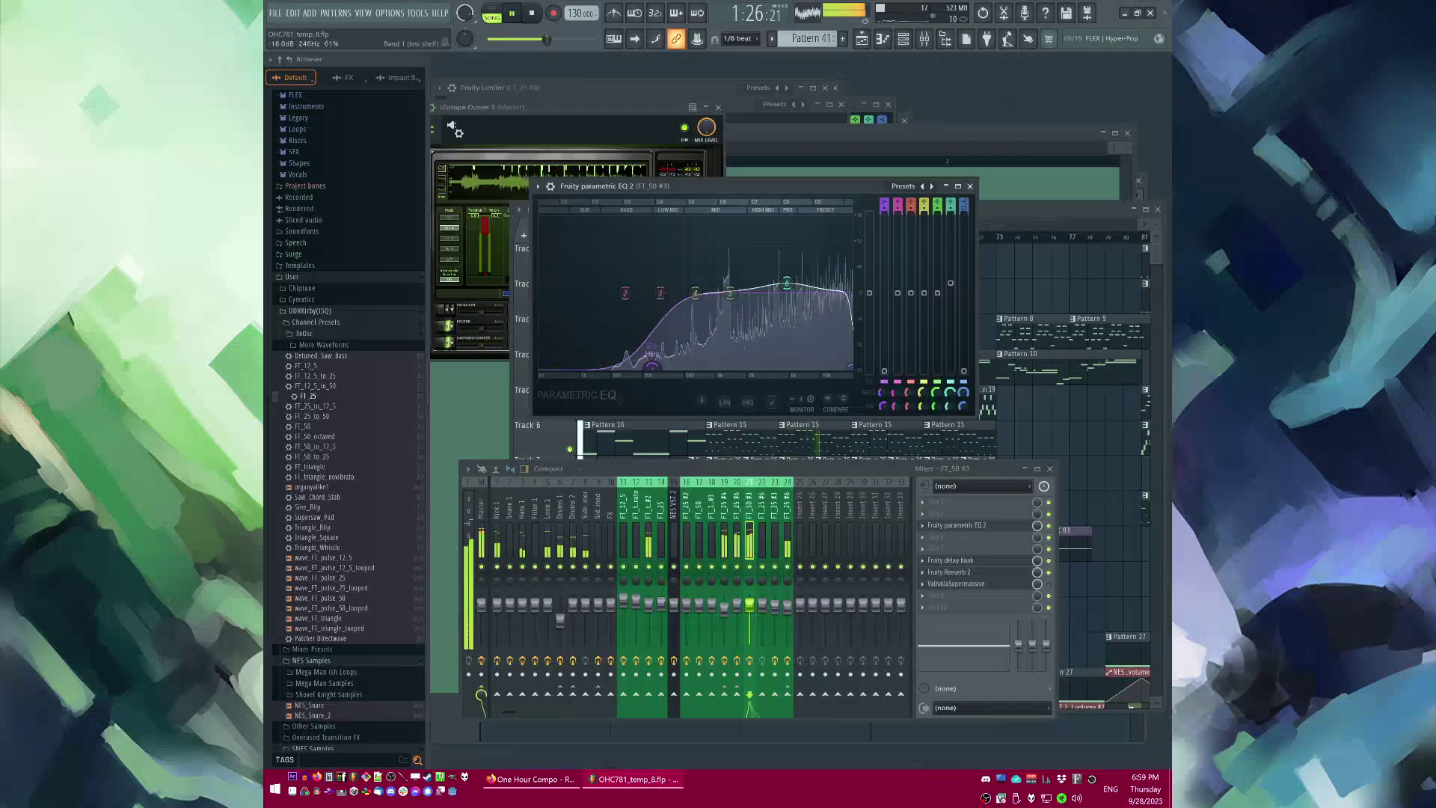
key(Left)
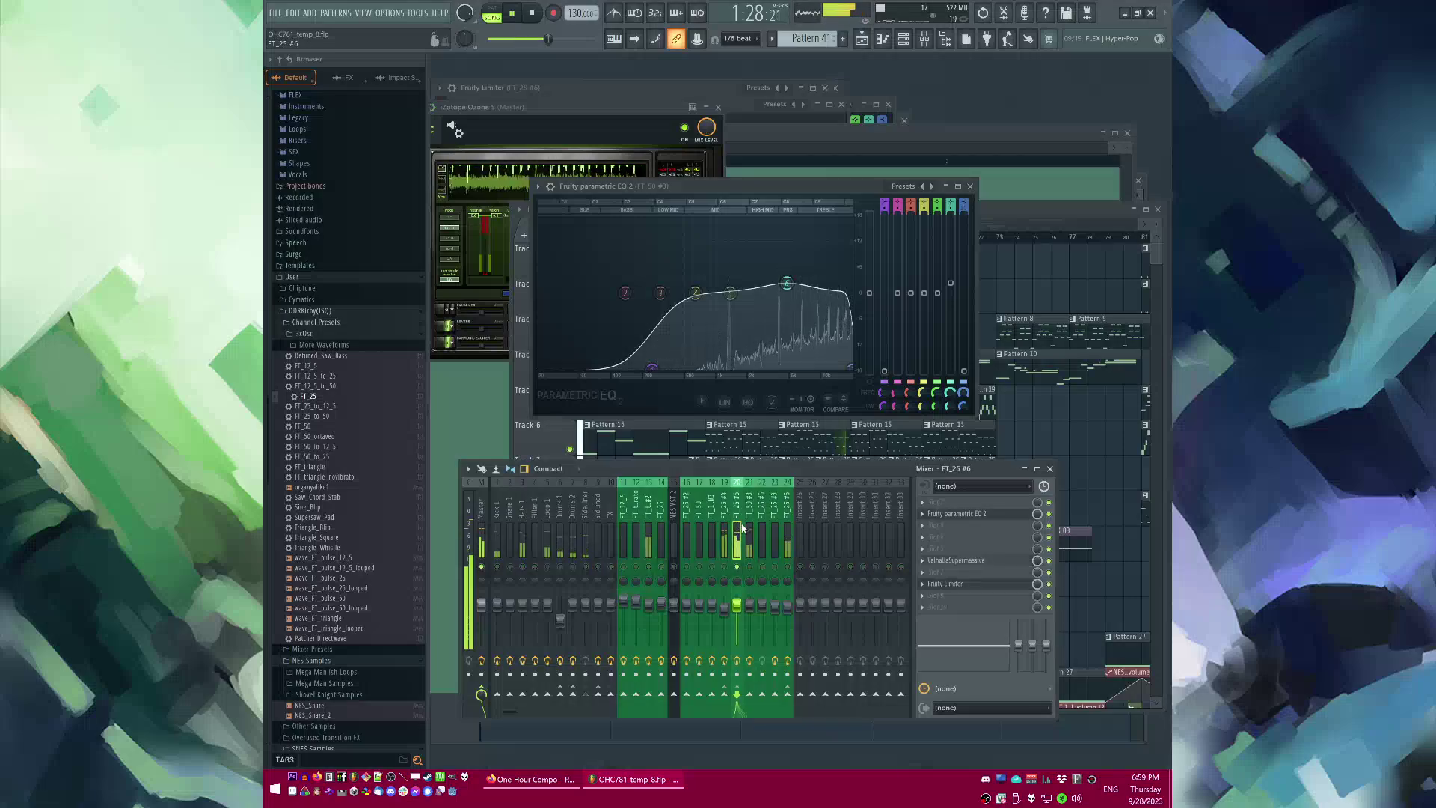
Step: In FT_25 #4's Fruity parametric EQ 2, adjust the band 7 high shelf and boost the band 6 peak near 4.2 kHz
click(970, 516)
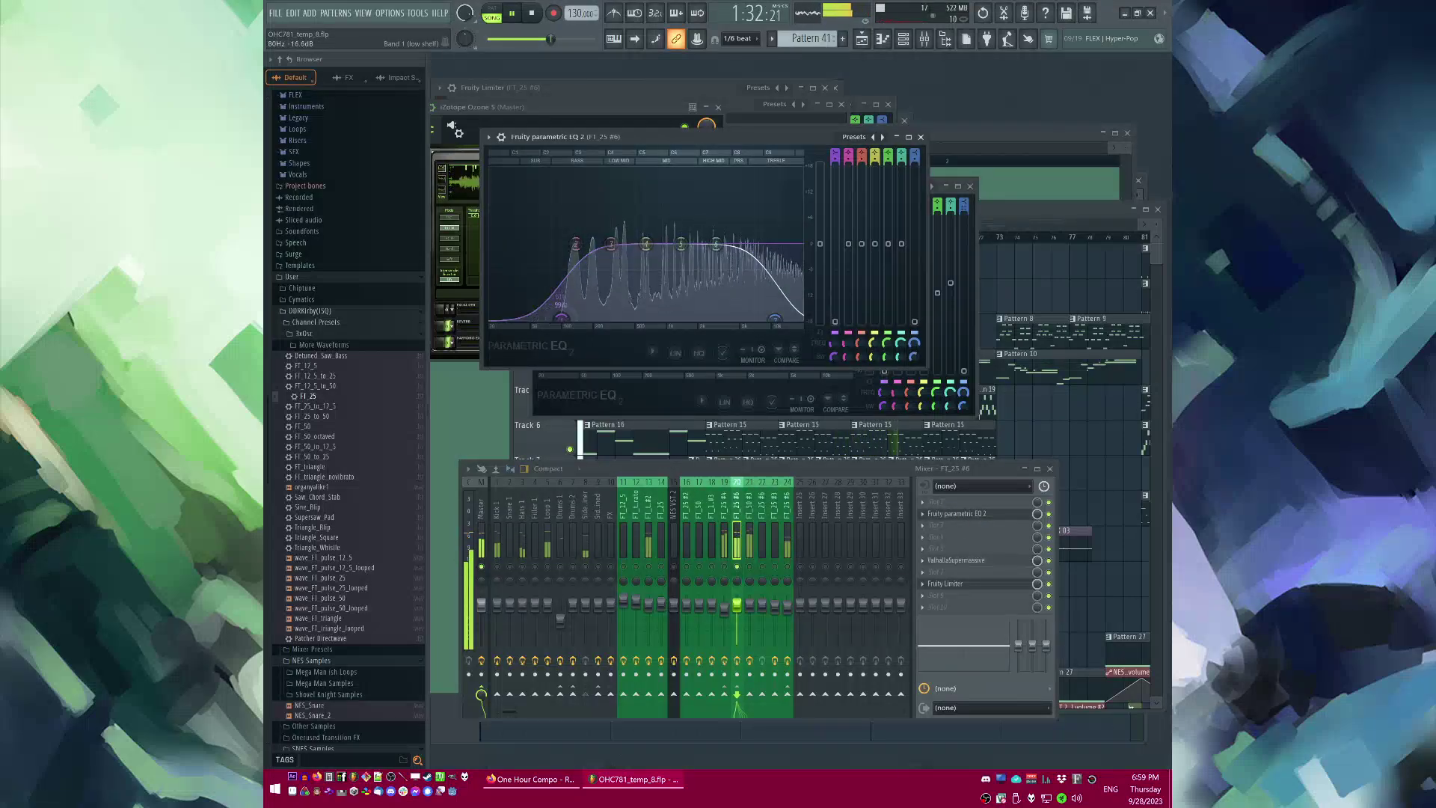
click(724, 532)
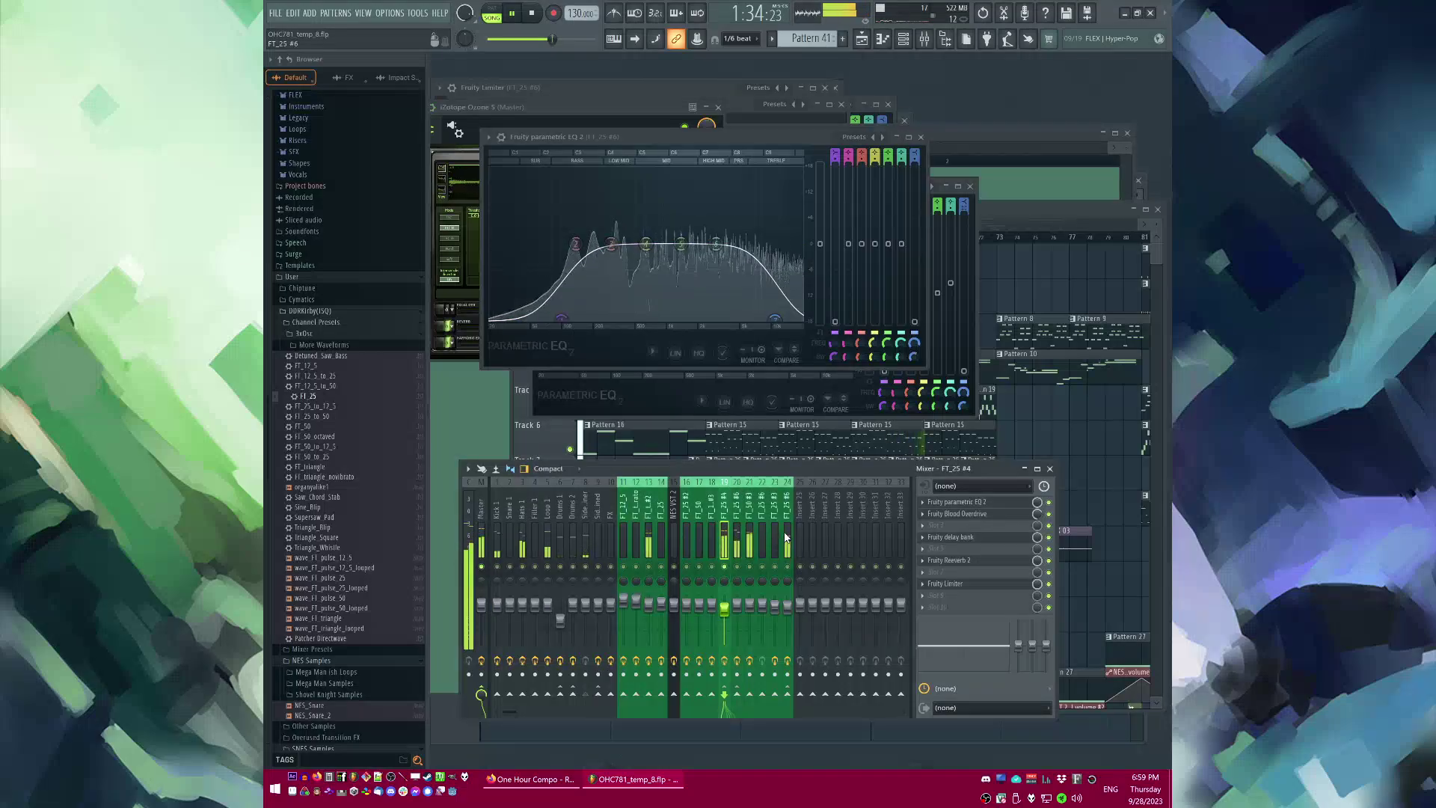
click(952, 503)
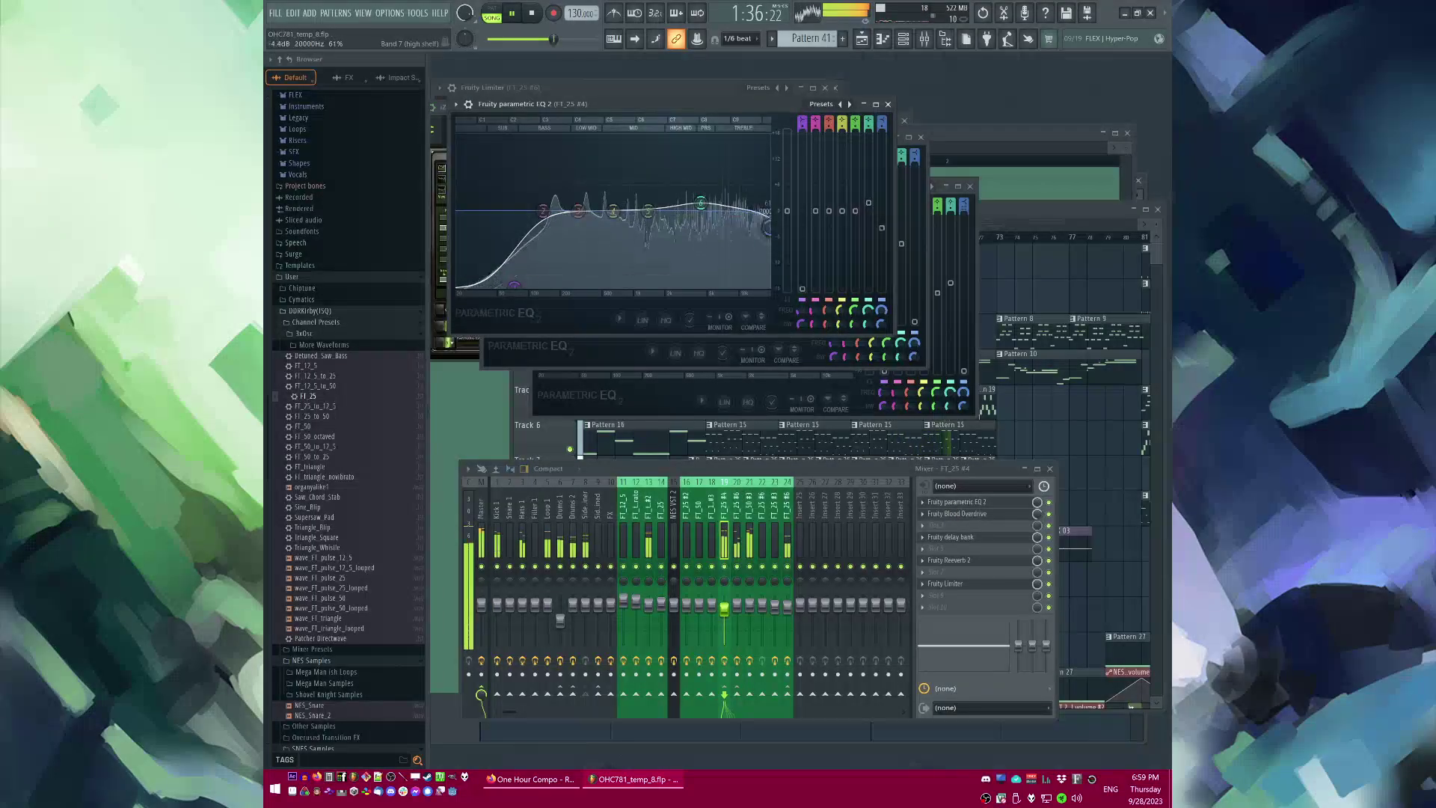
drag(774, 292, 724, 237)
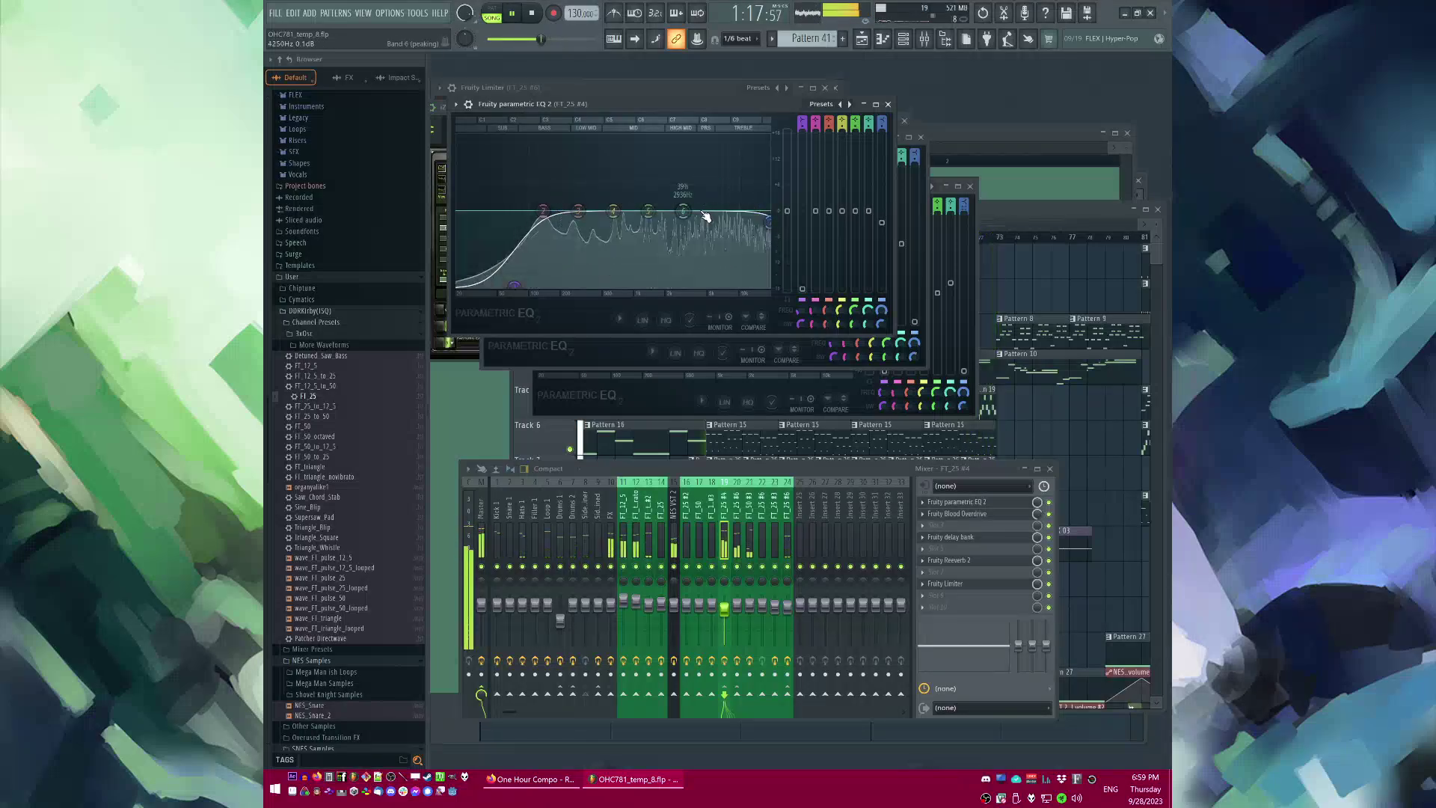
drag(685, 207, 686, 201)
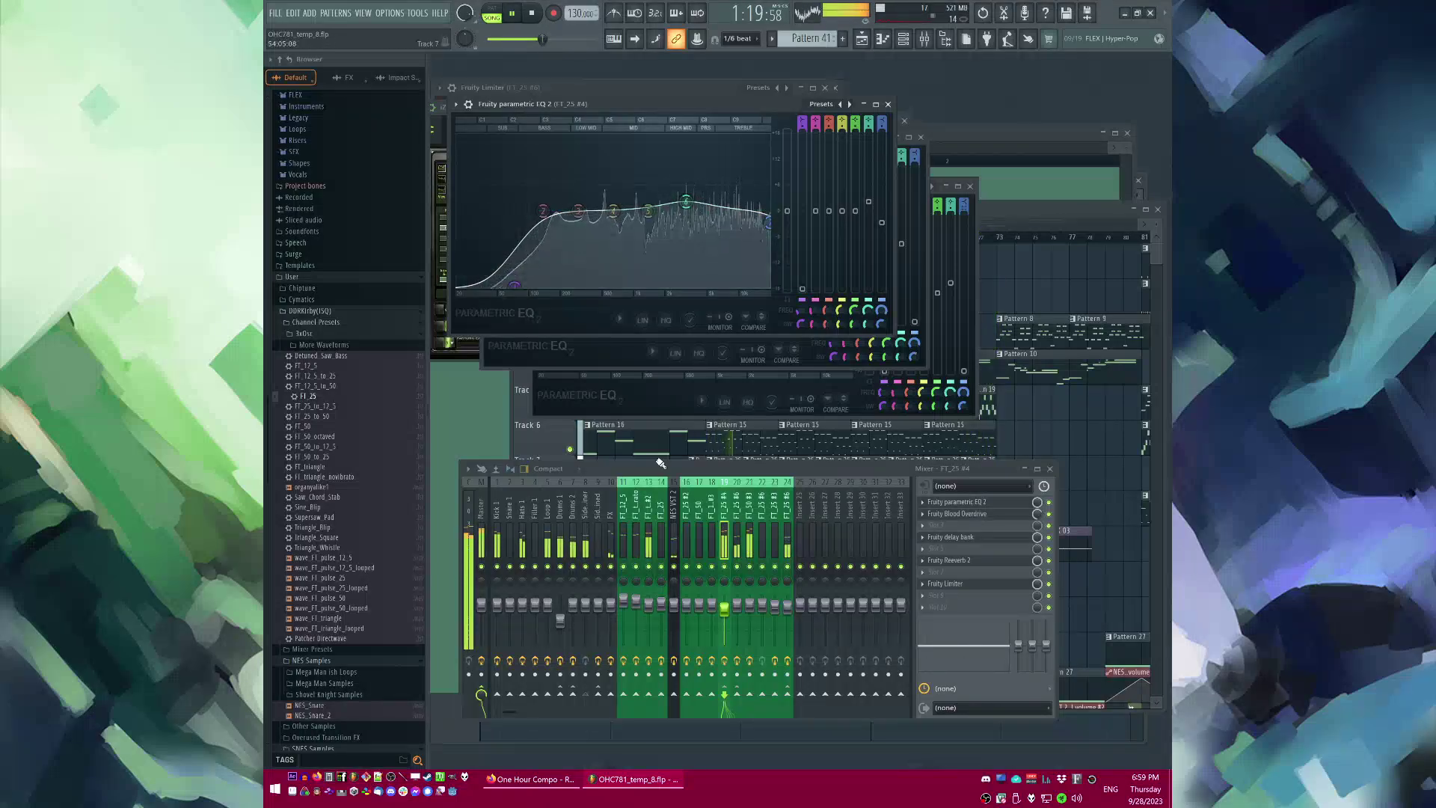
Step: On the last FT_25 #6 track, cut EQ band 5 to about -8 dB near 10.5 kHz and add Fruity Blood Overdrive
click(639, 515)
click(788, 532)
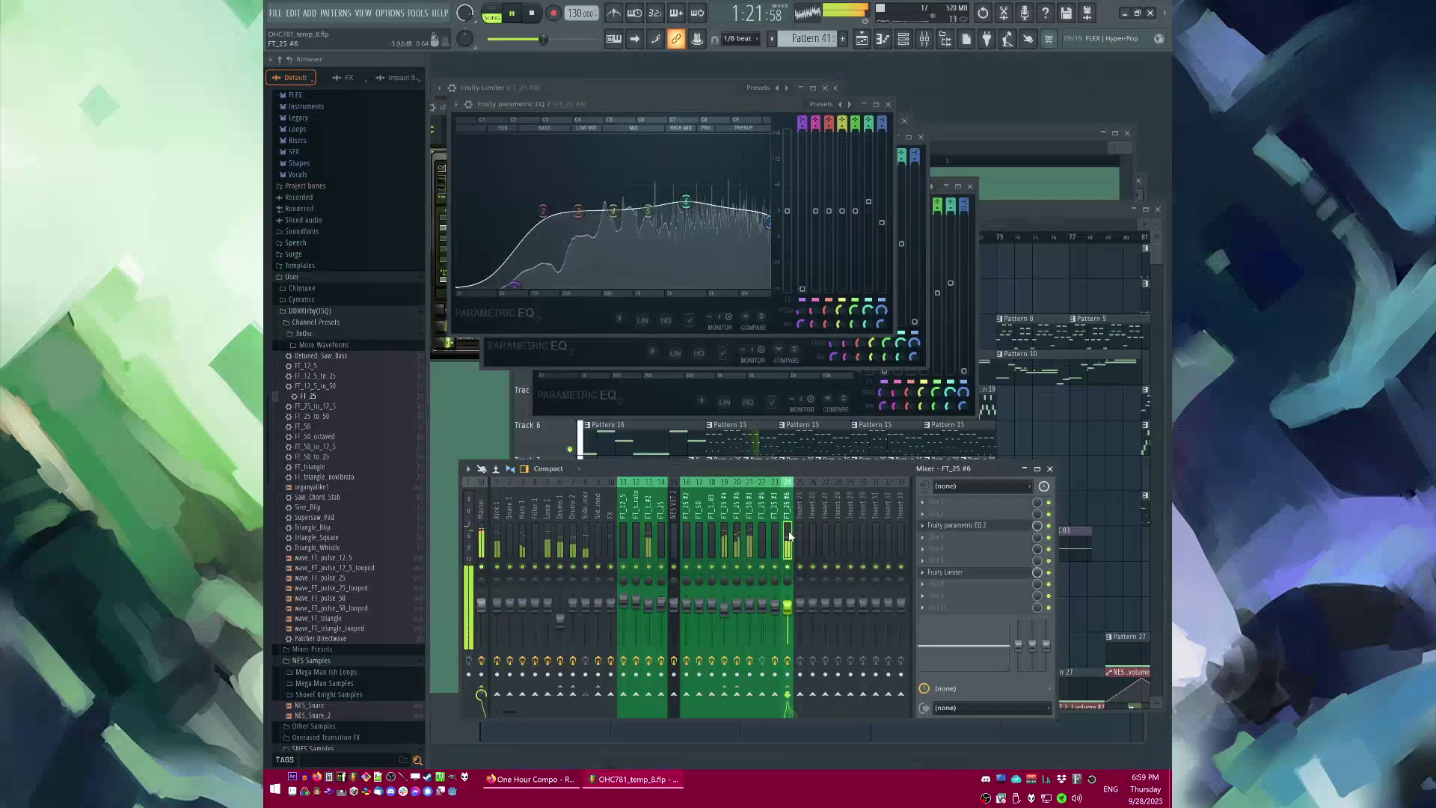
click(957, 525)
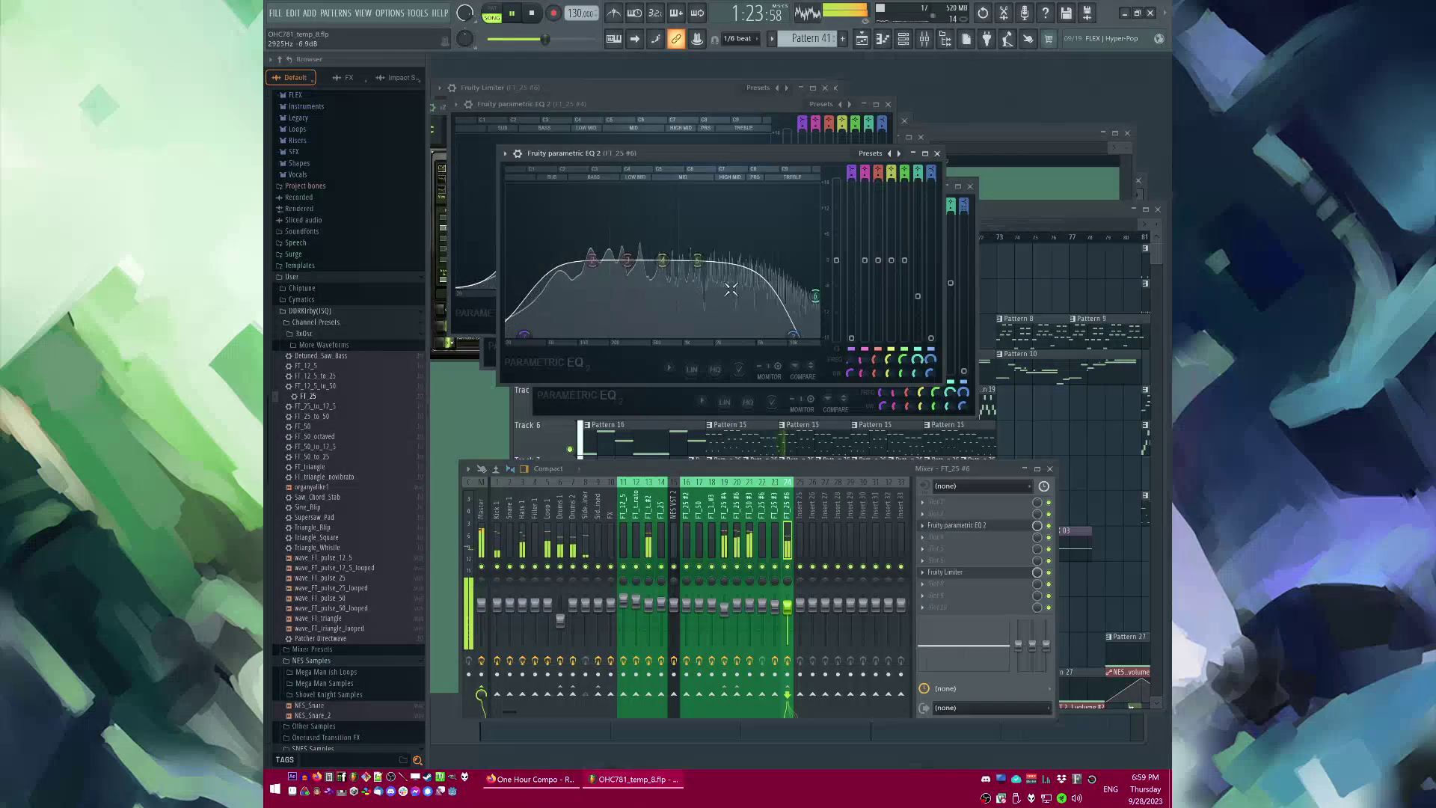
drag(715, 259, 791, 293)
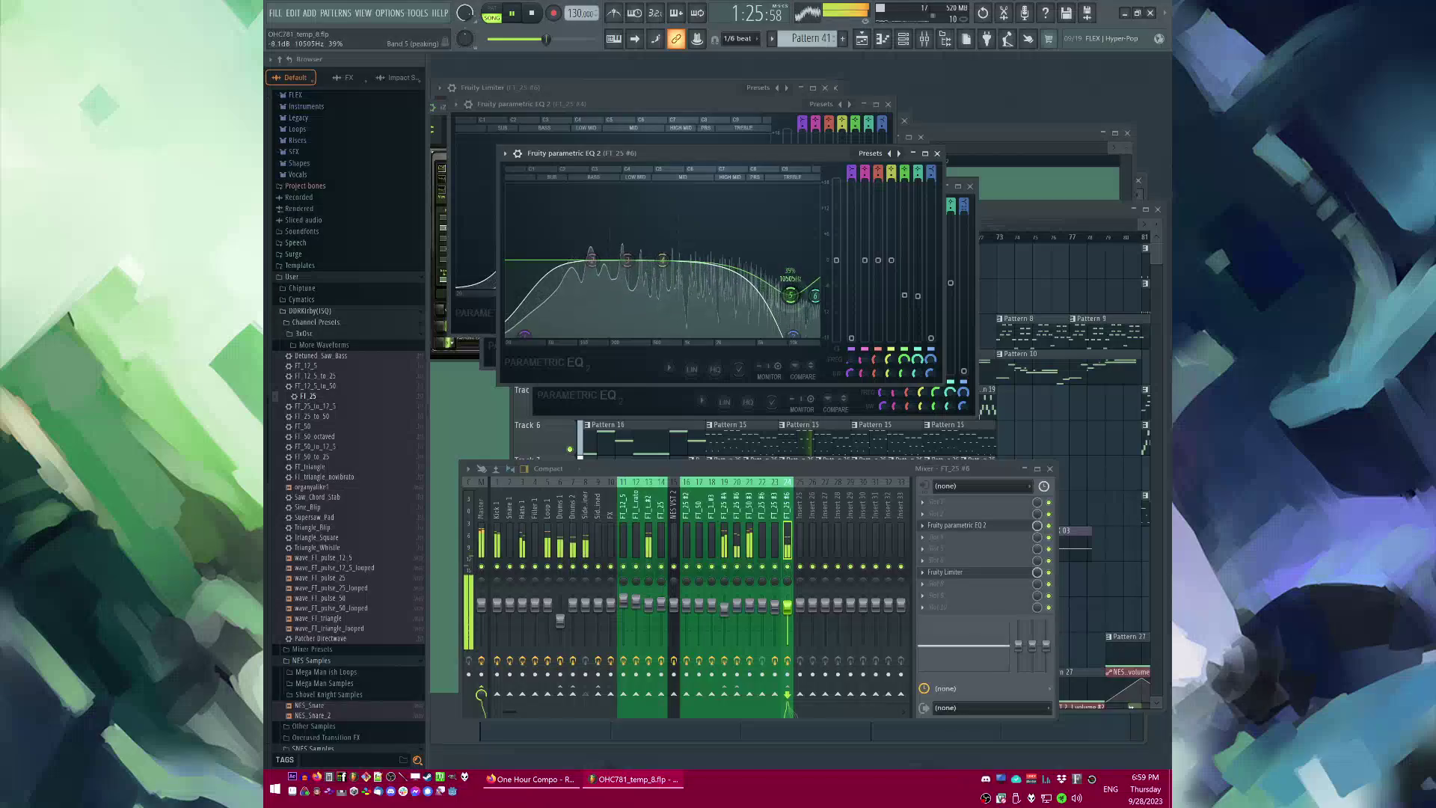
click(935, 539)
click(1104, 483)
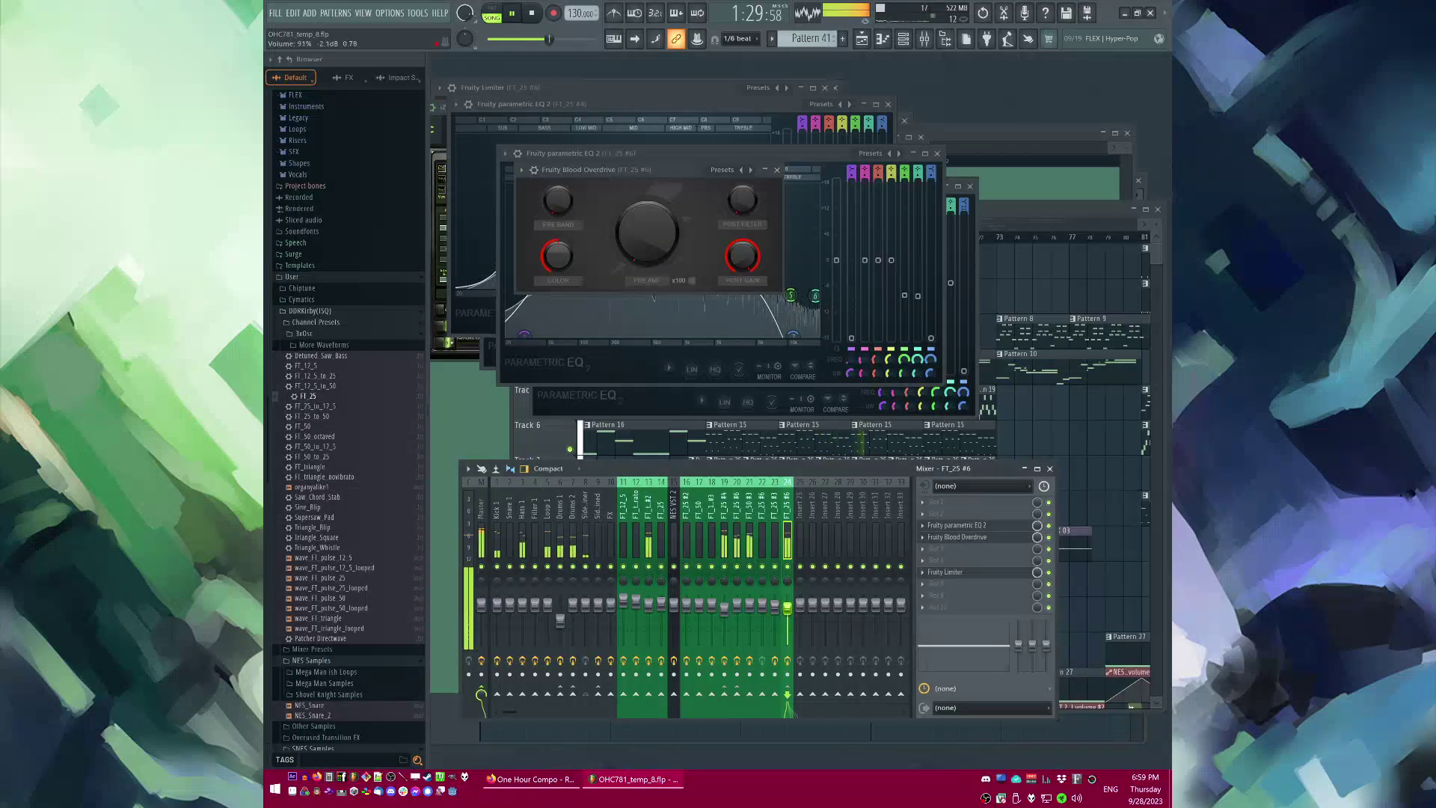
Step: Save the project and select the FT_50 #3 track in the mixer
key(F5)
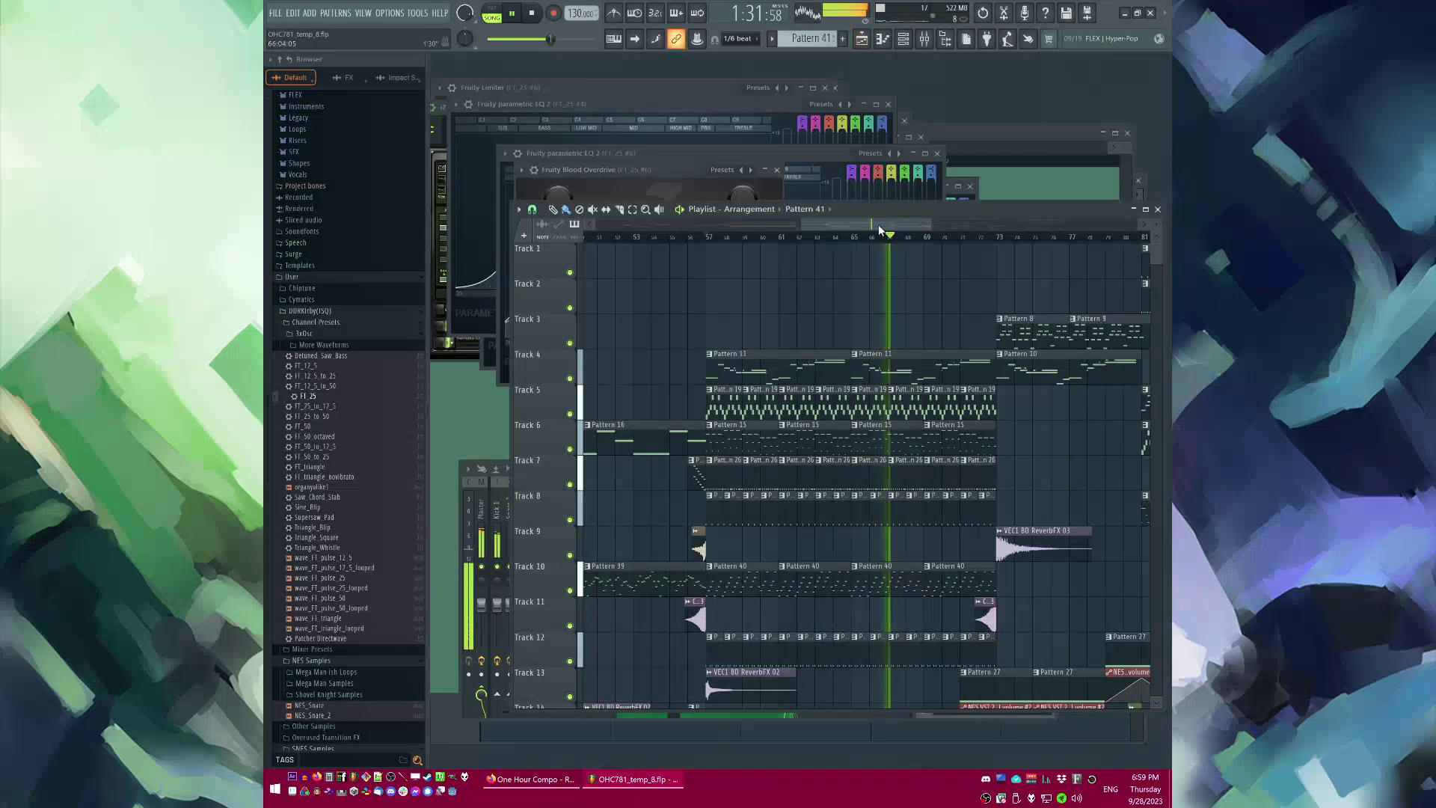
drag(880, 225, 893, 228)
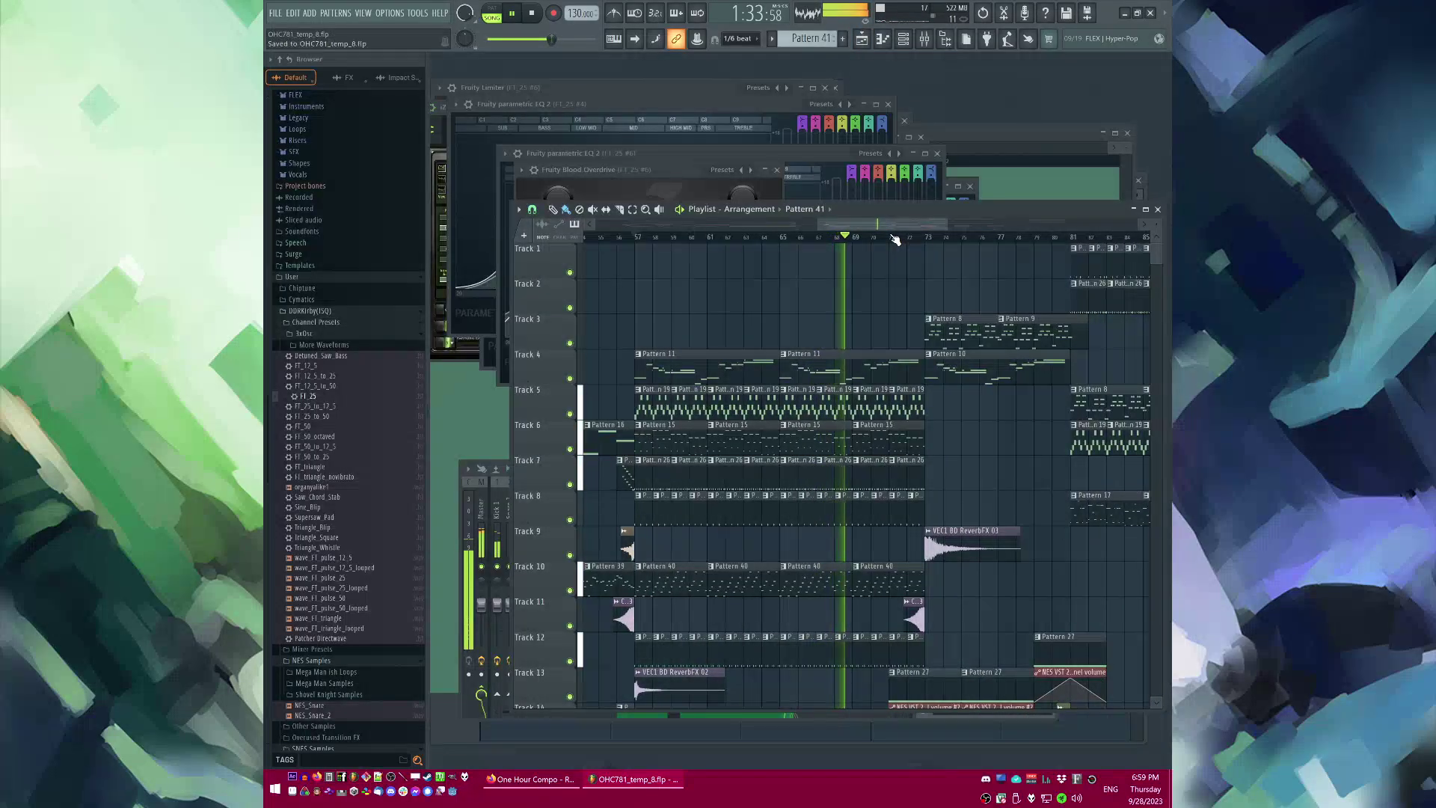
key(F9)
click(749, 516)
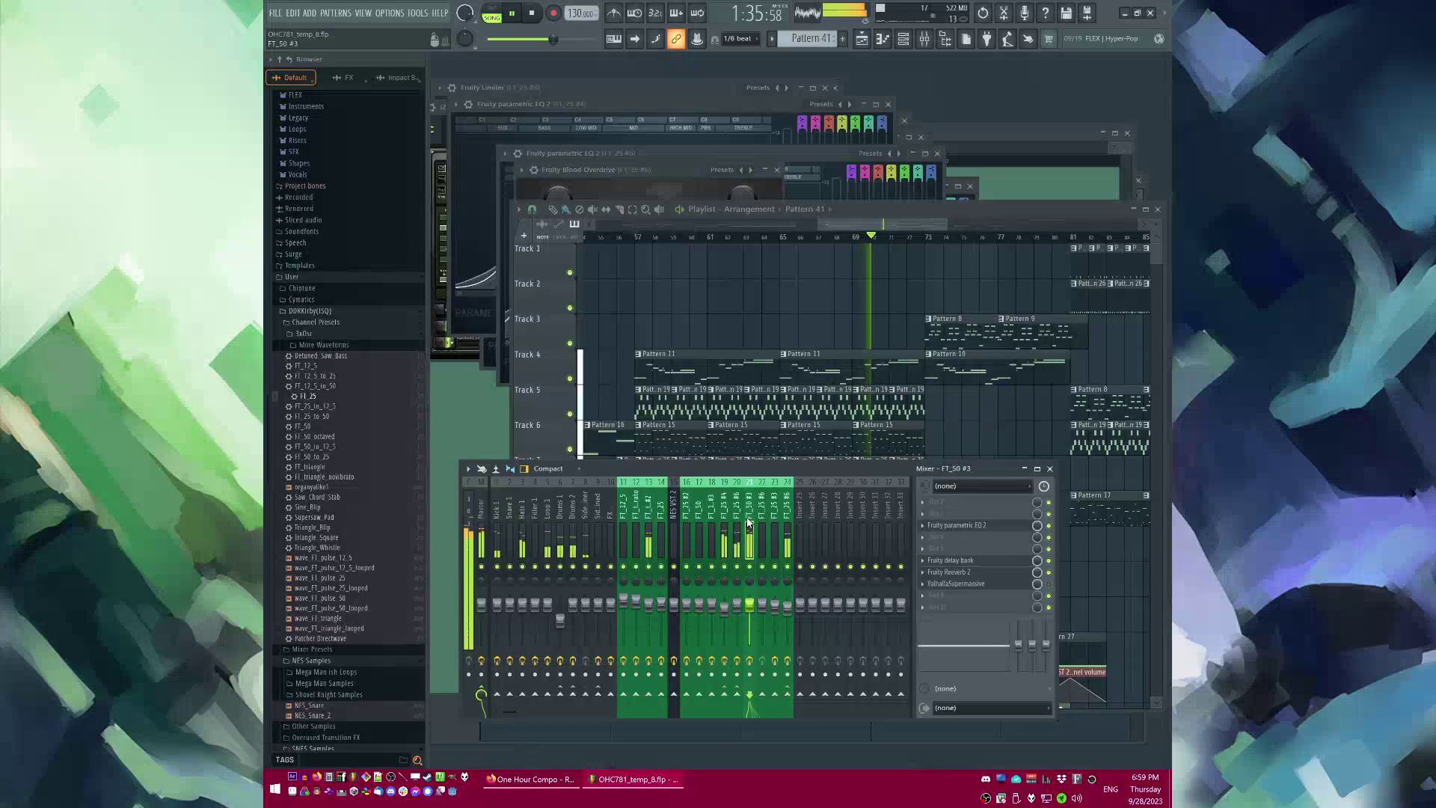
key(F9)
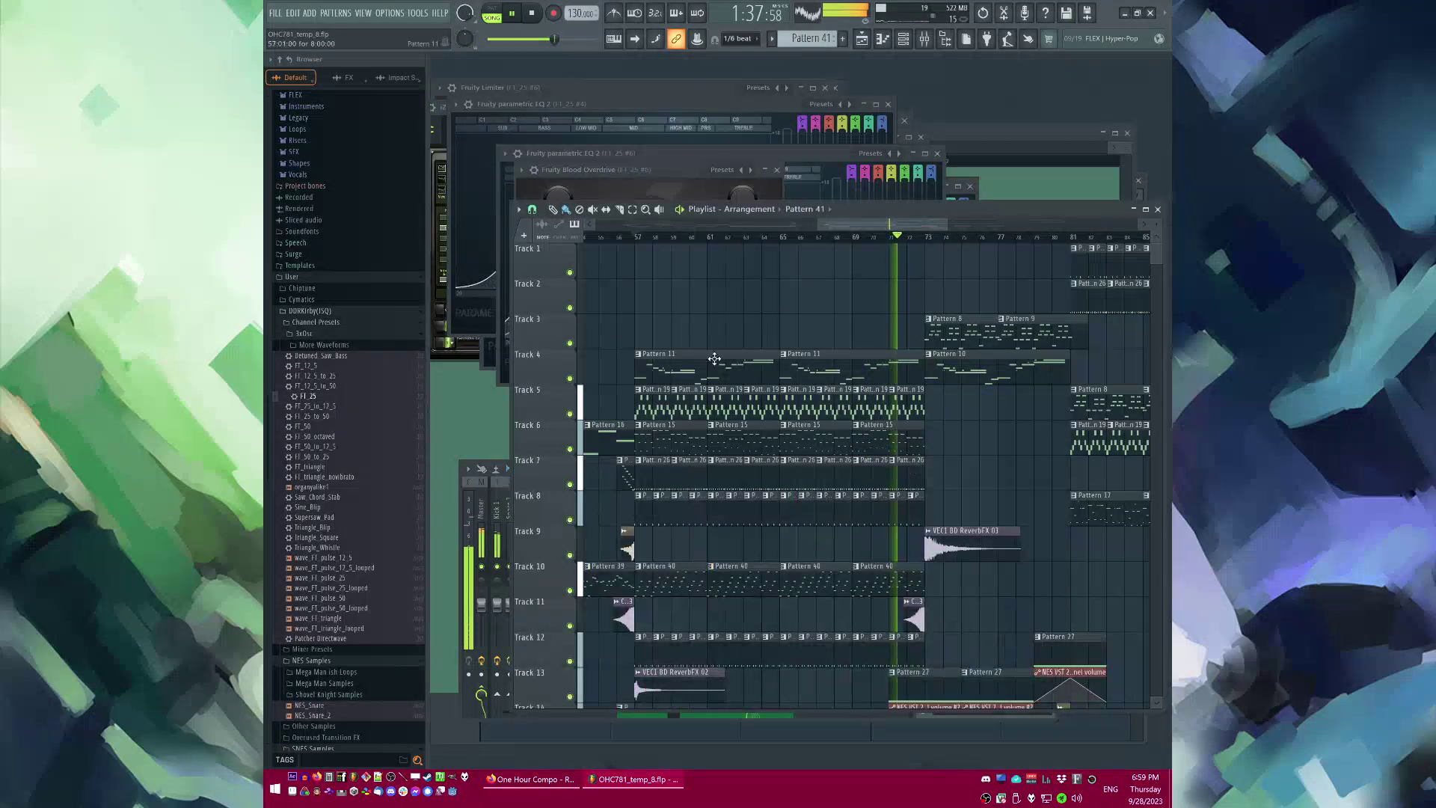
Step: Open Pattern 11 from the arrangement and bring up the 3x Osc settings of its FT_50 #3 channel
double_click(720, 361)
key(l)
key(F6)
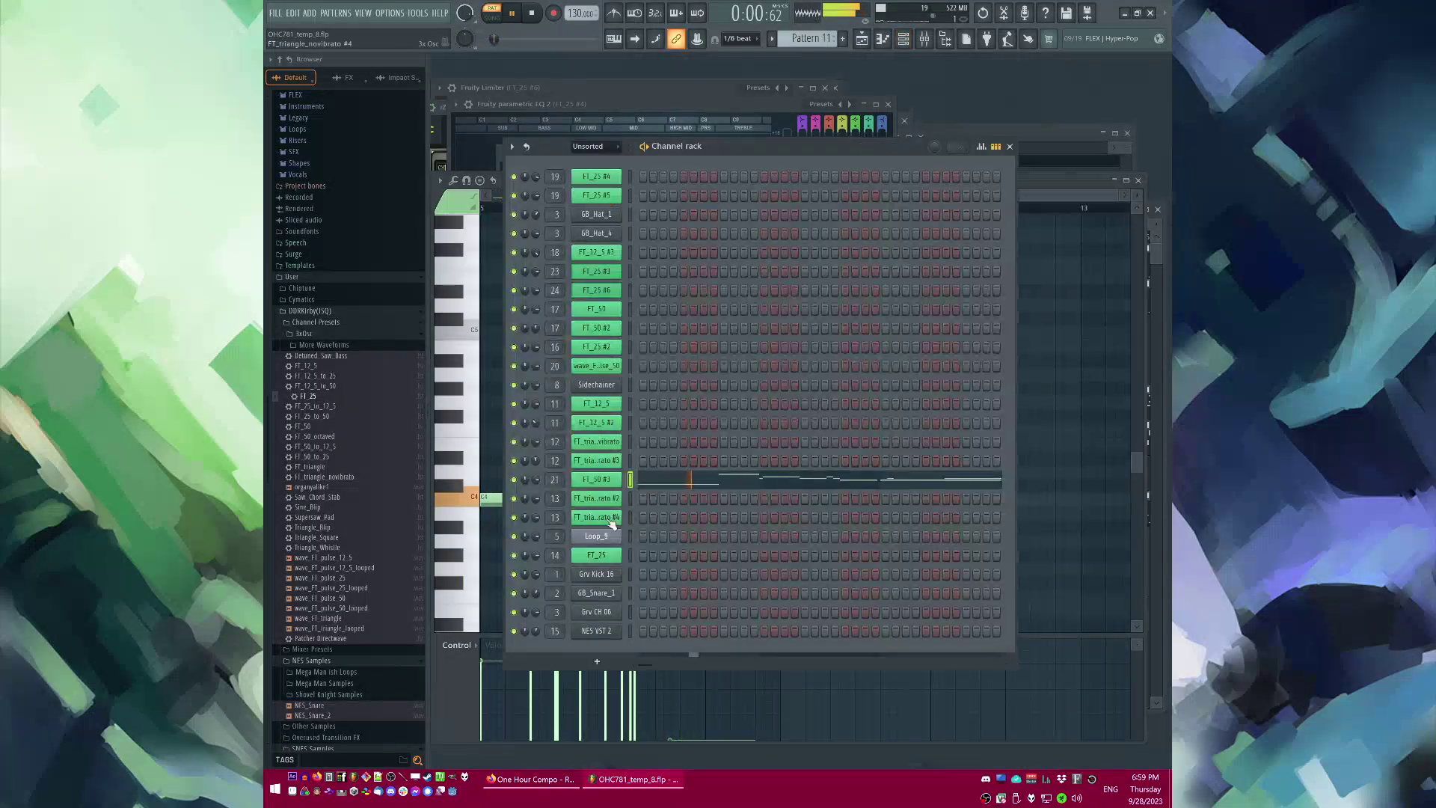
click(606, 481)
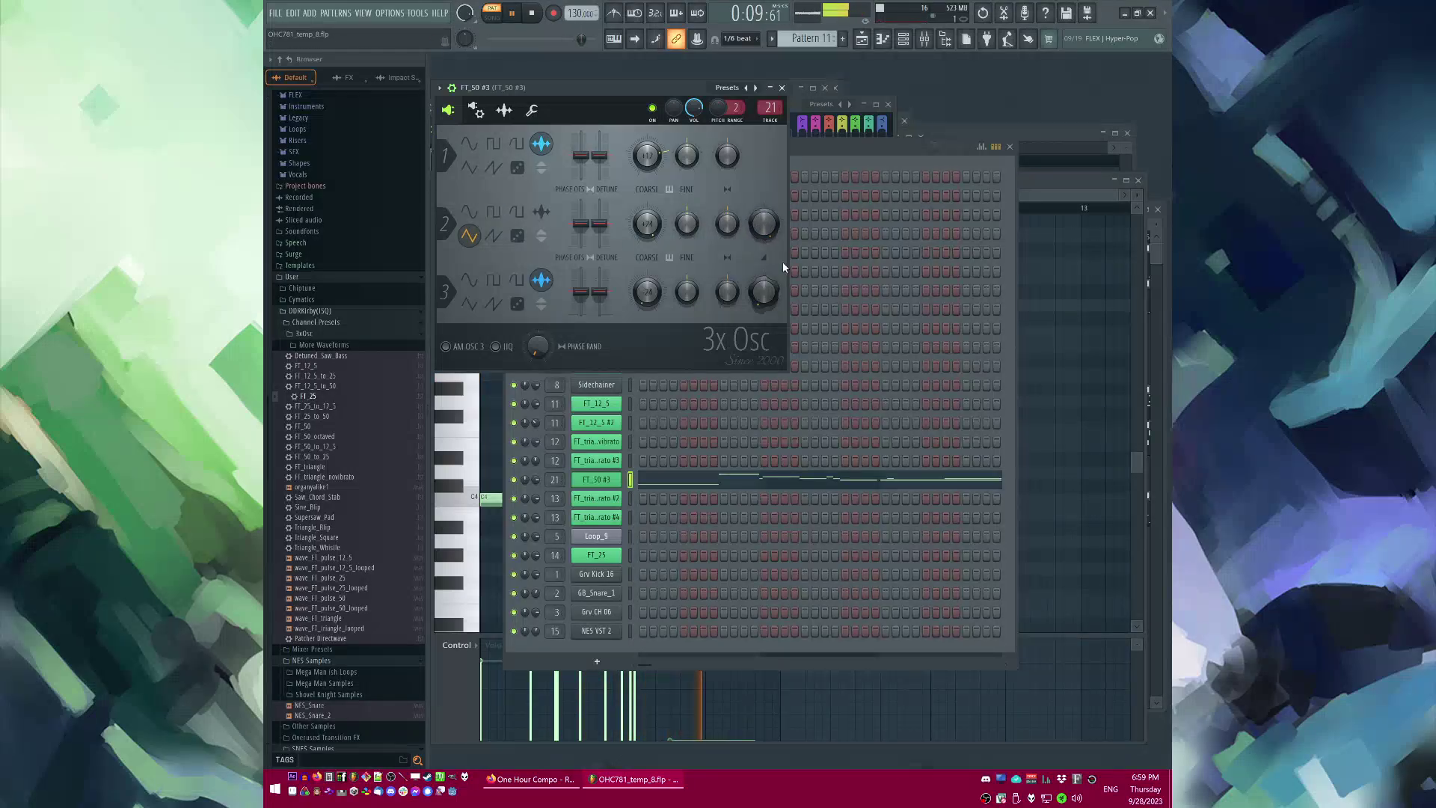
Step: Replay the arrangement from bar 57 and look through FT_50 #3's miscellaneous and volume envelope settings
key(F5)
click(673, 236)
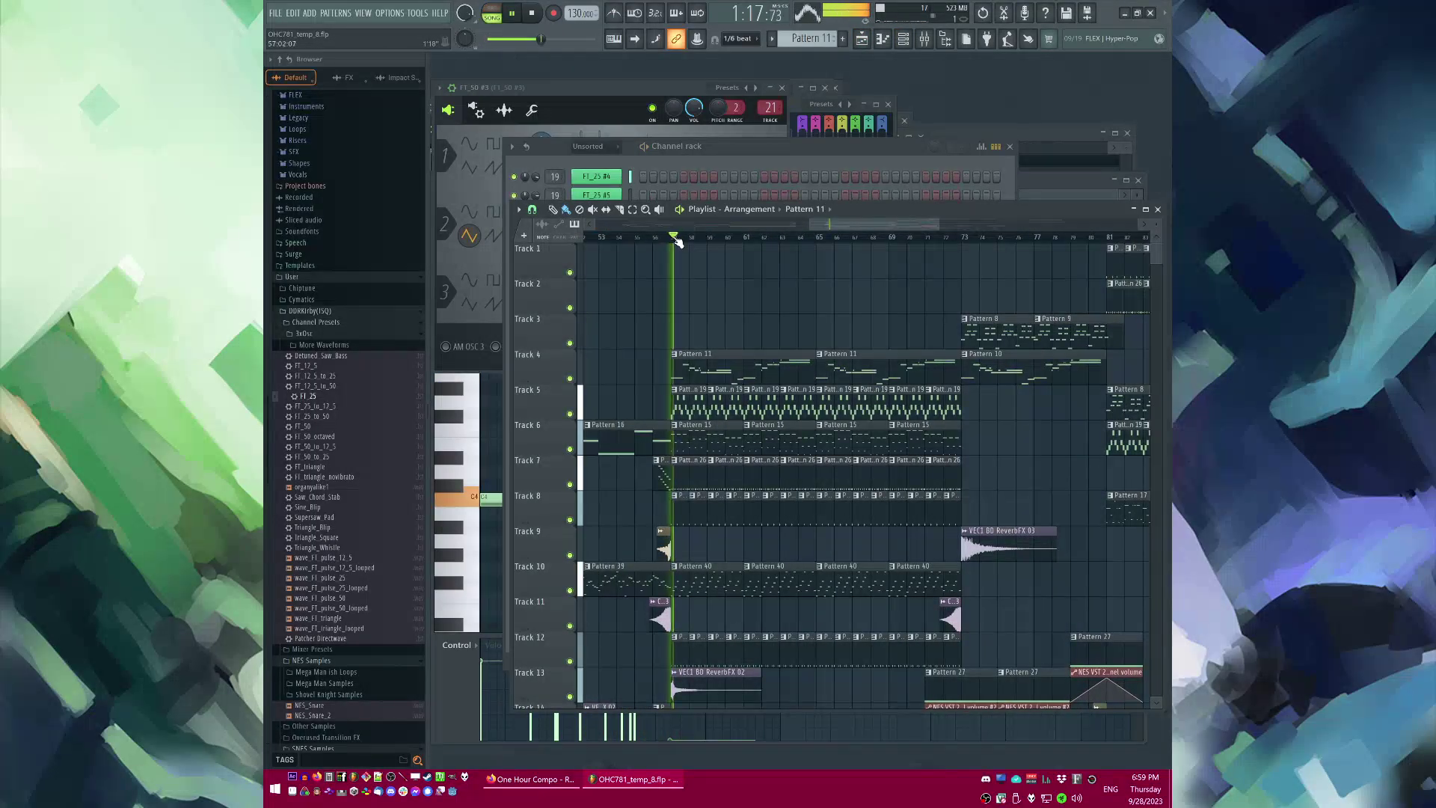
key(F9)
click(468, 236)
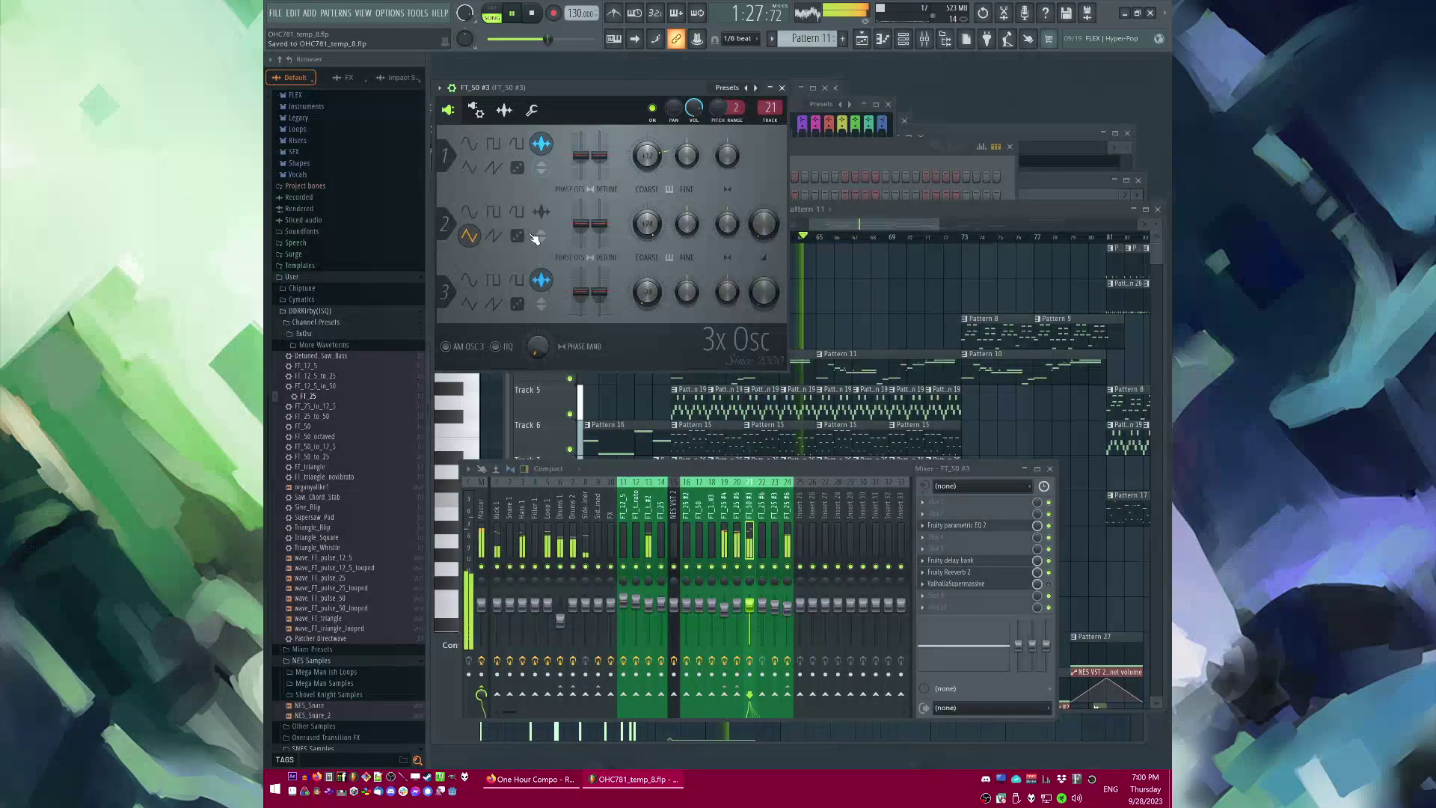
click(531, 111)
click(476, 111)
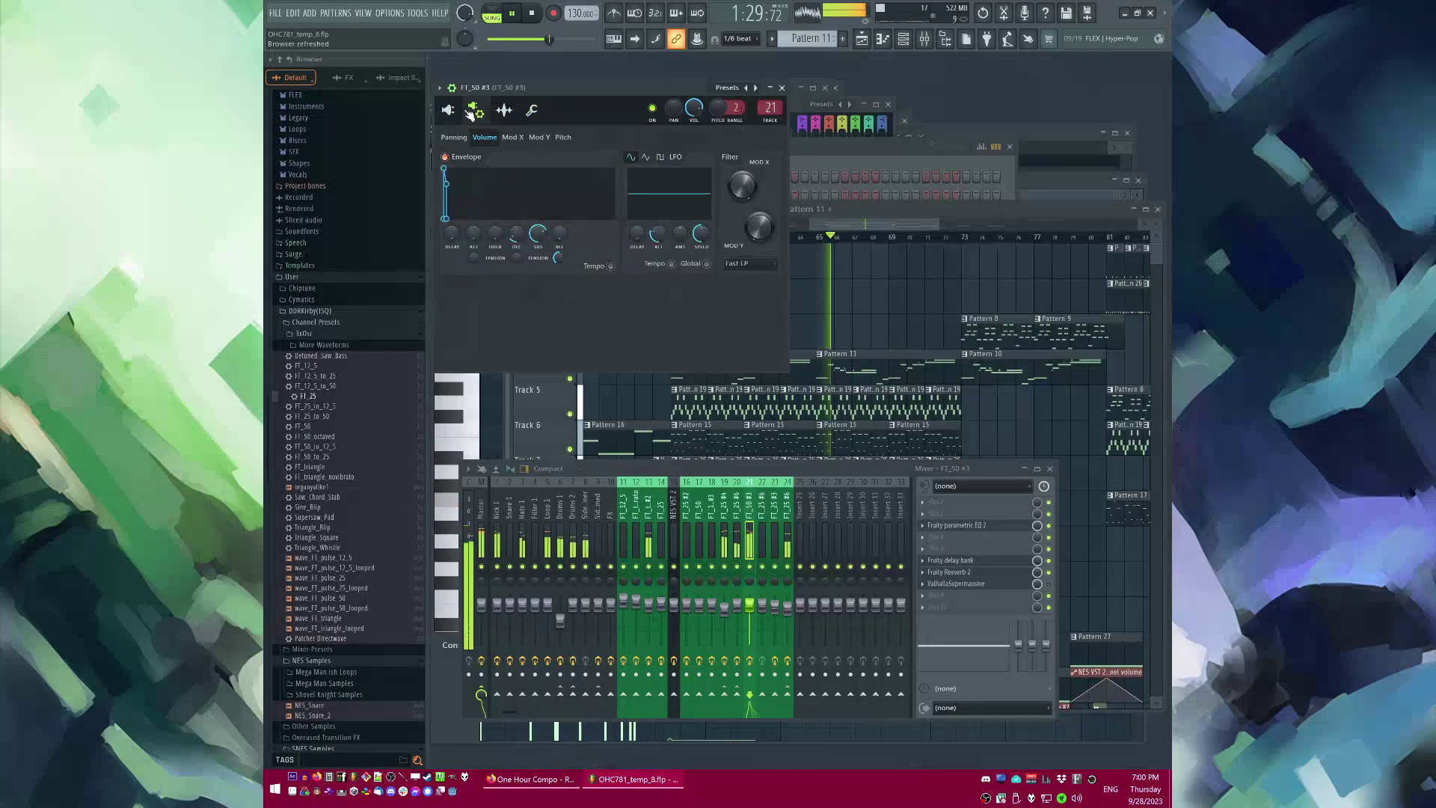
click(449, 110)
Step: Lower the Loop 1 mixer track's volume to 97%
key(F5)
mouse_move(838, 226)
mouse_down()
mouse_move(877, 227)
mouse_move(859, 227)
mouse_up()
scroll(833, 277, down, 2)
scroll(846, 226, up, 1)
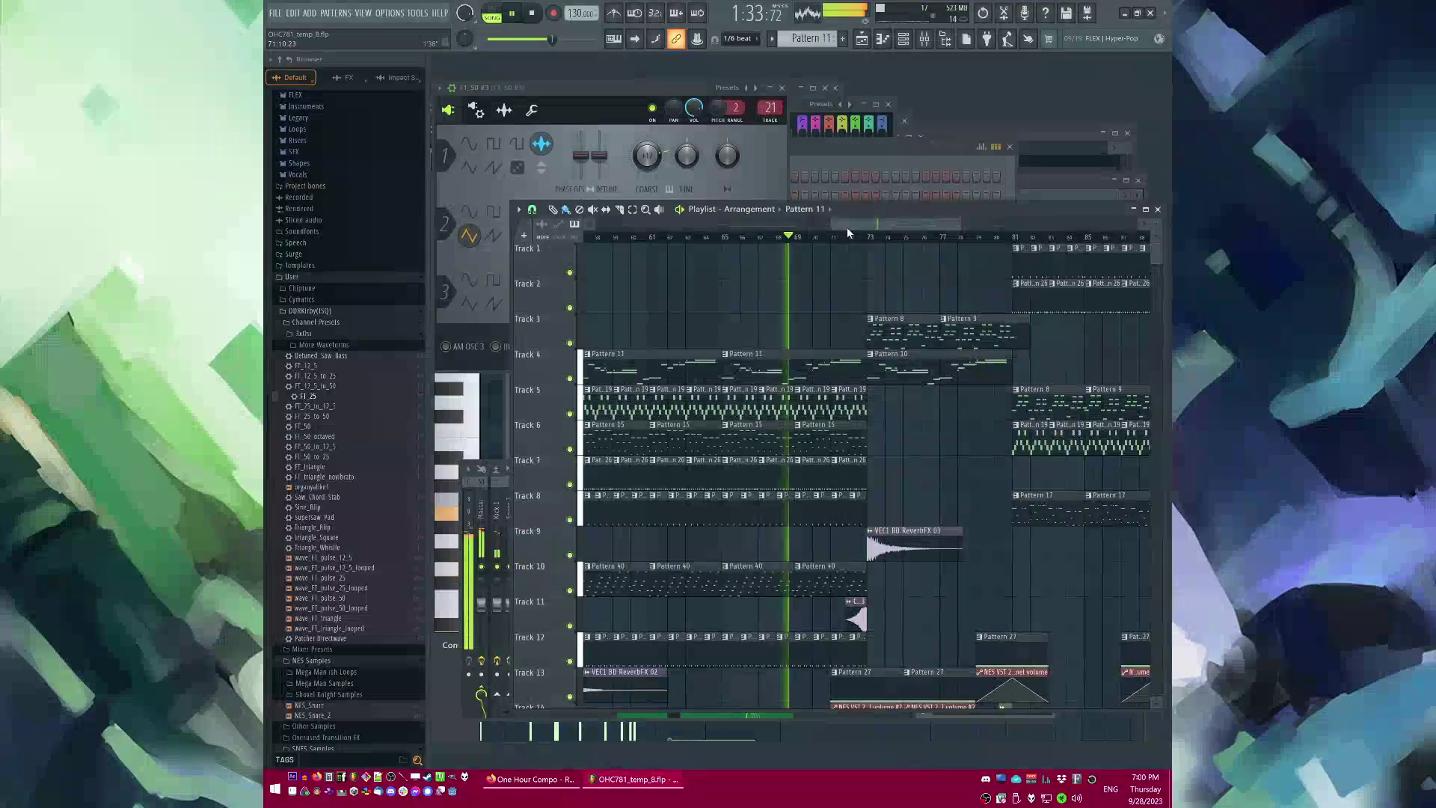
key(F9)
click(561, 532)
click(552, 532)
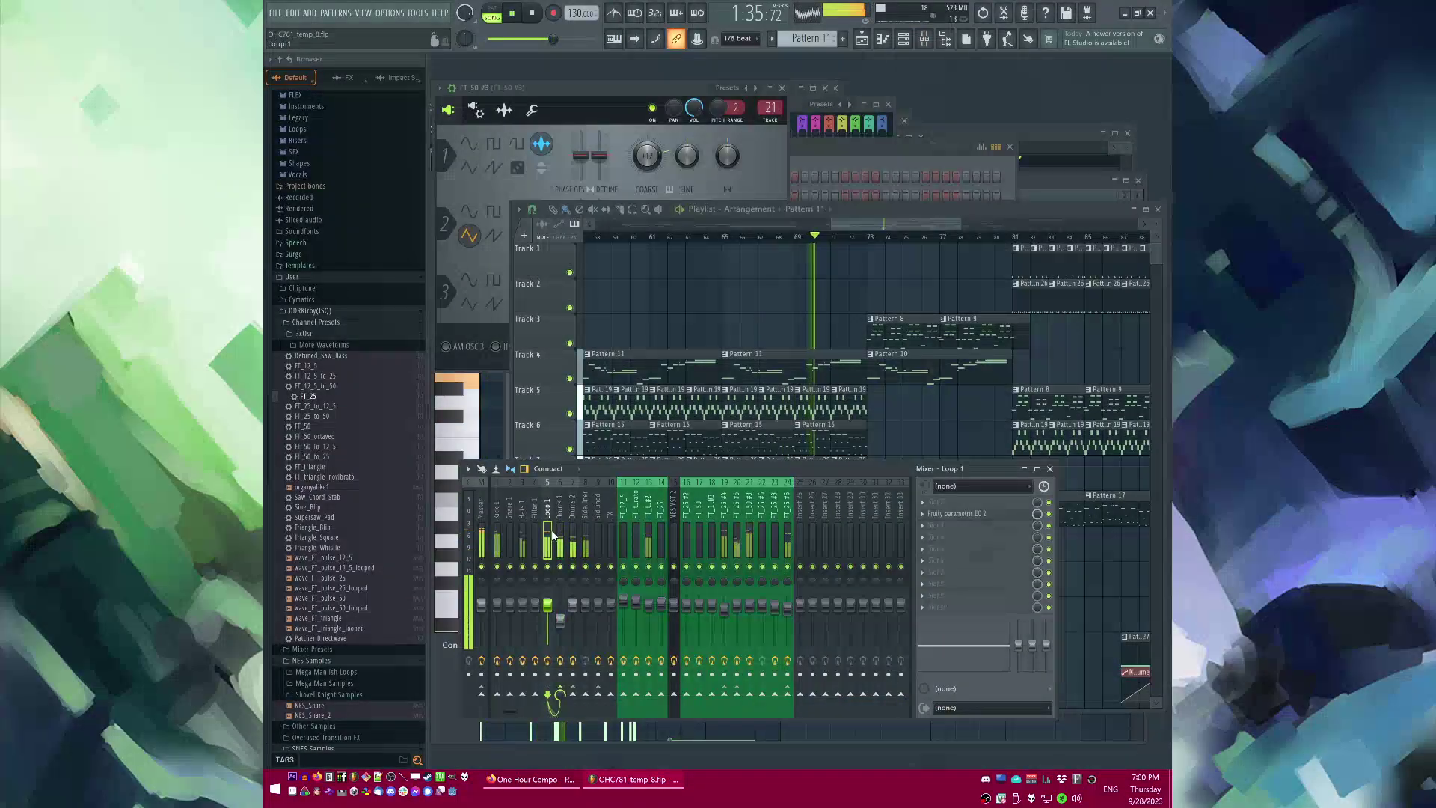
right_click(547, 567)
drag(547, 604, 548, 606)
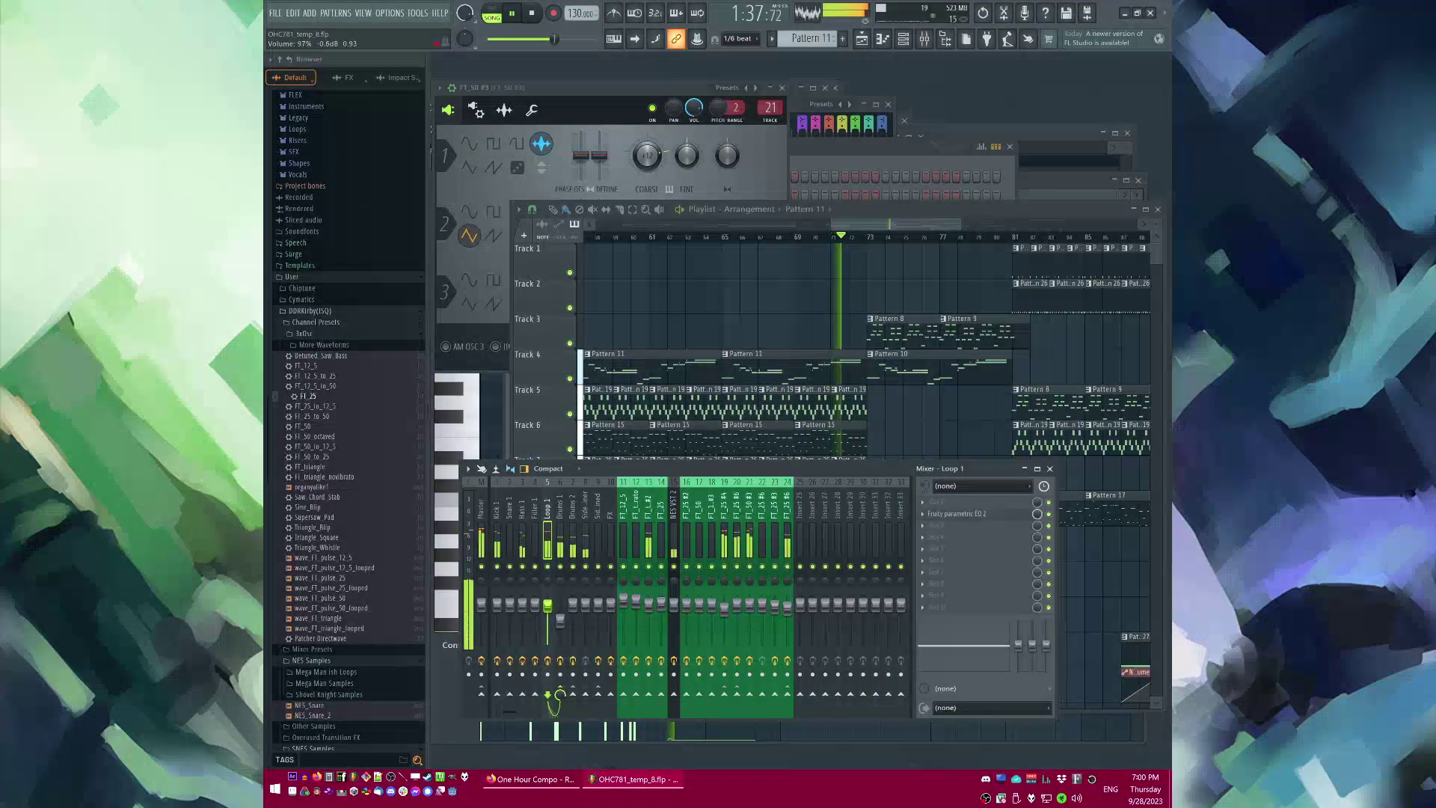
click(522, 532)
key(s)
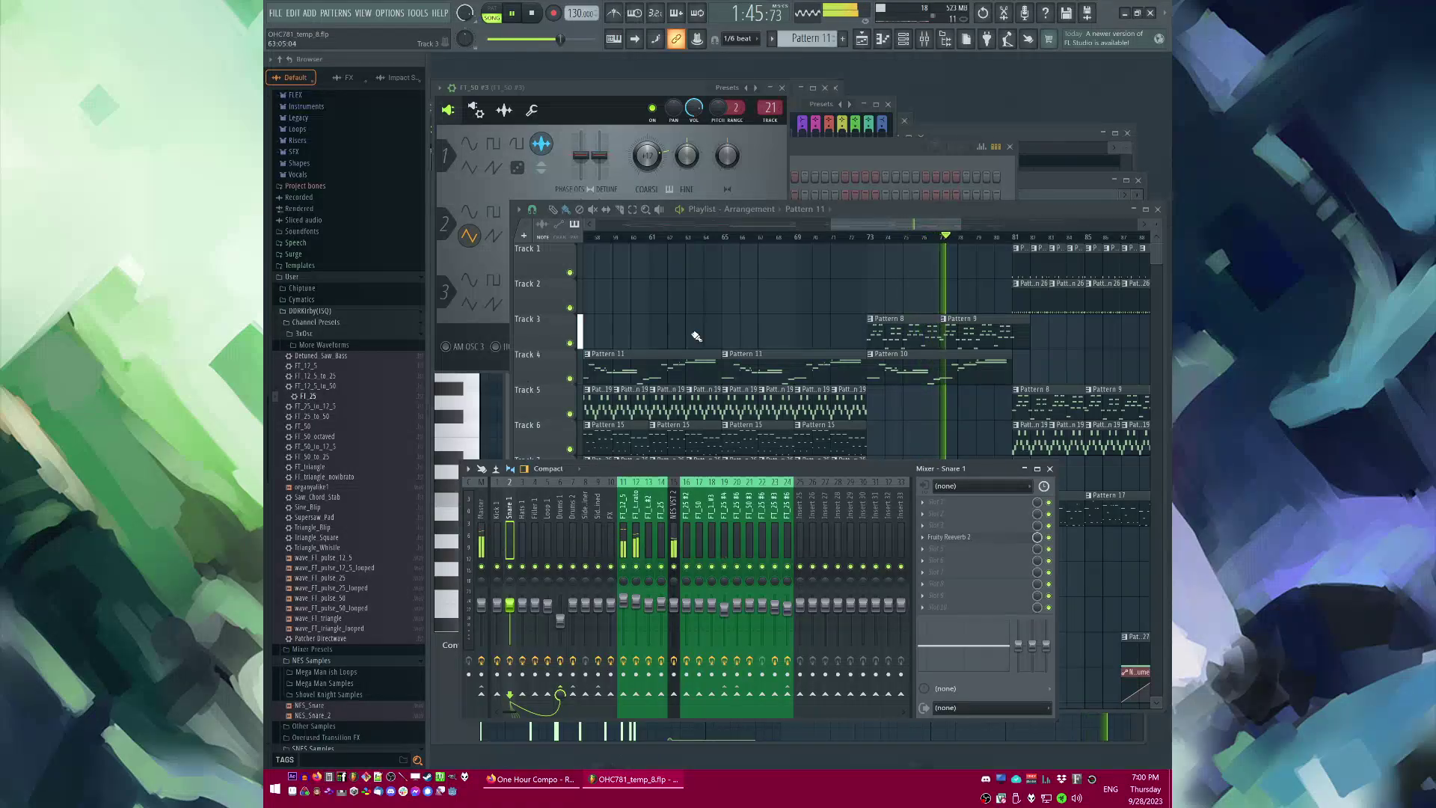
Step: Copy the short Pattern 12 lead-in clip to Track 7 in bar 80, just before the section at bar 81
right_click(736, 264)
scroll(718, 292, down, 3)
scroll(890, 546, up, 2)
scroll(792, 541, down, 5)
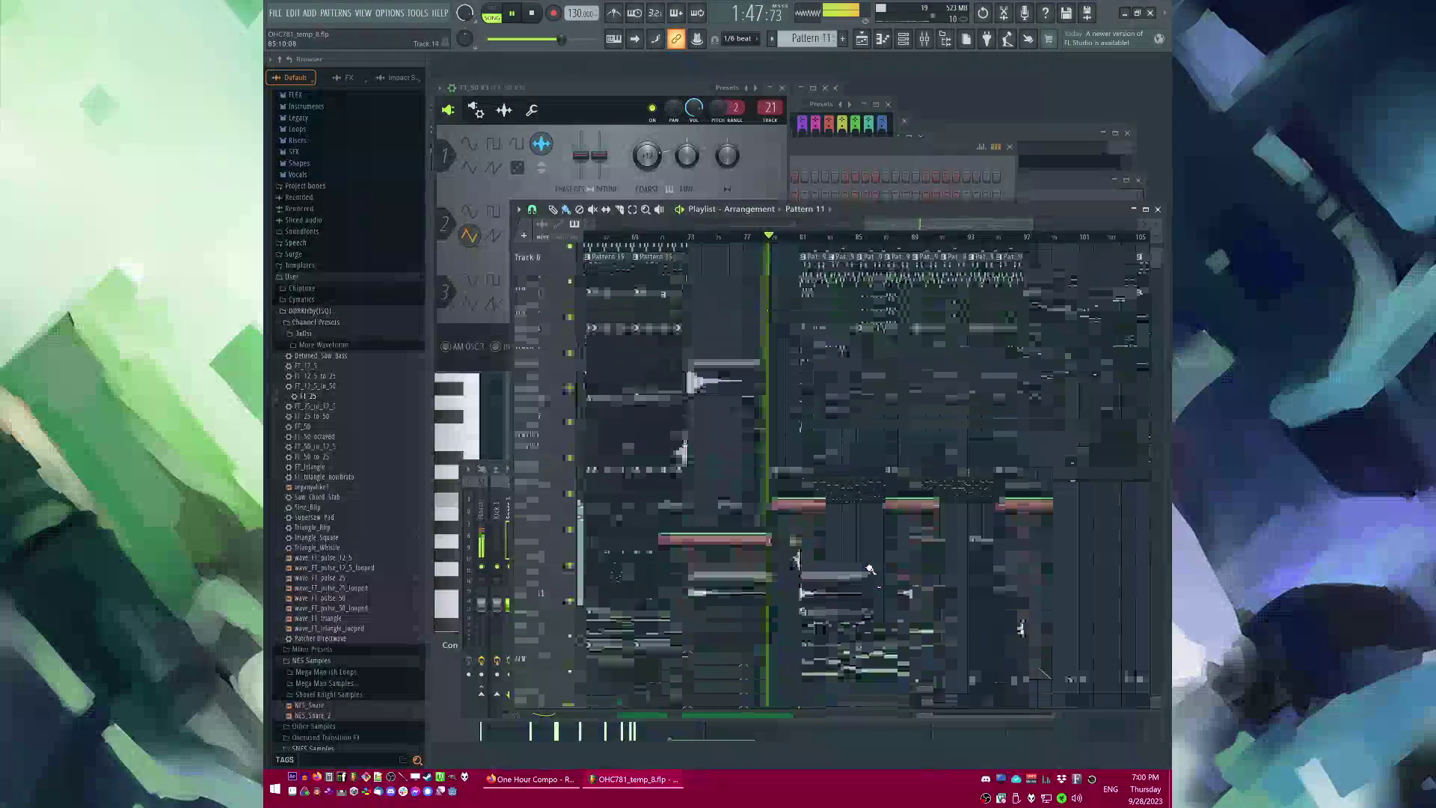
scroll(822, 532, up, 1)
scroll(843, 528, up, 3)
scroll(842, 527, down, 1)
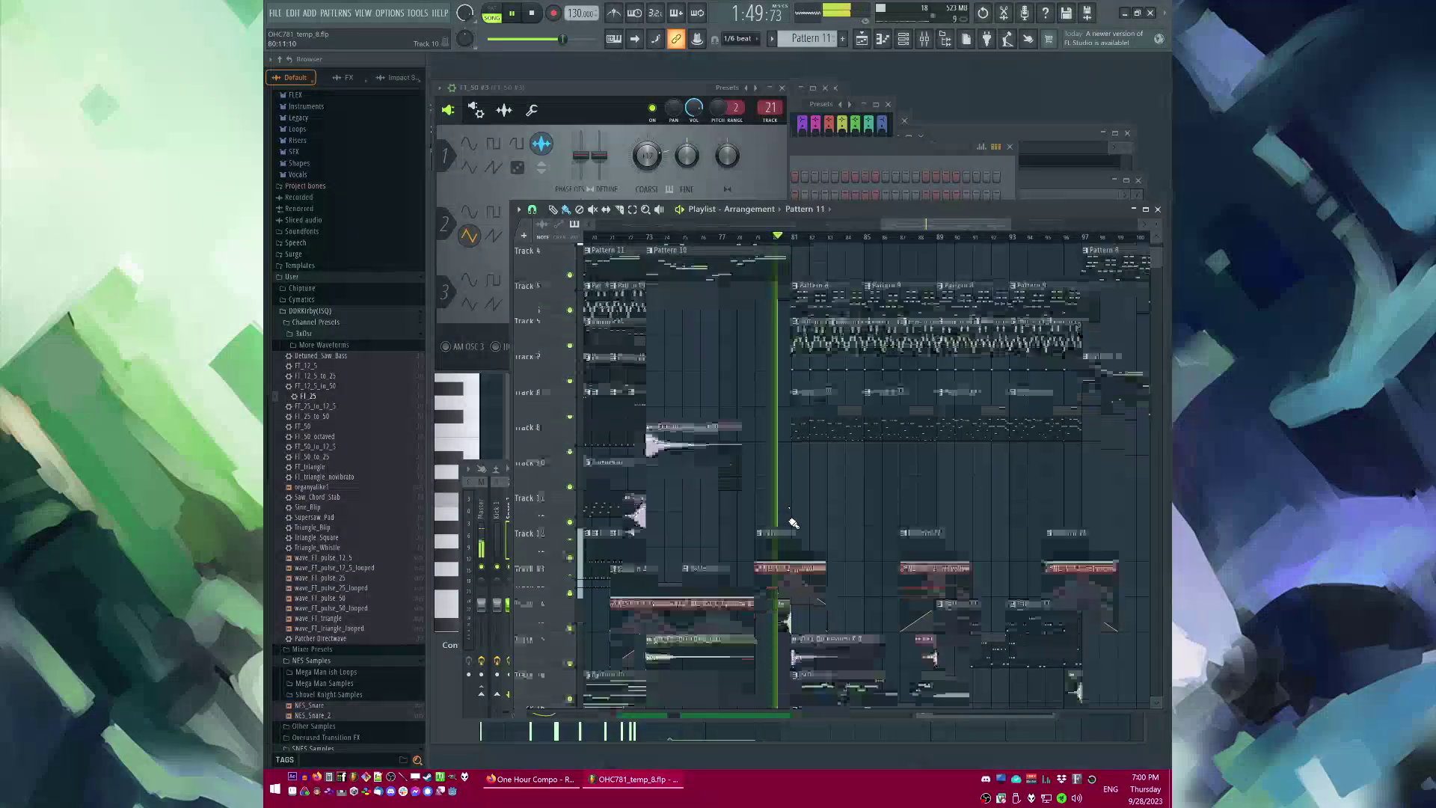
scroll(842, 526, up, 1)
scroll(842, 525, up, 2)
scroll(756, 437, down, 3)
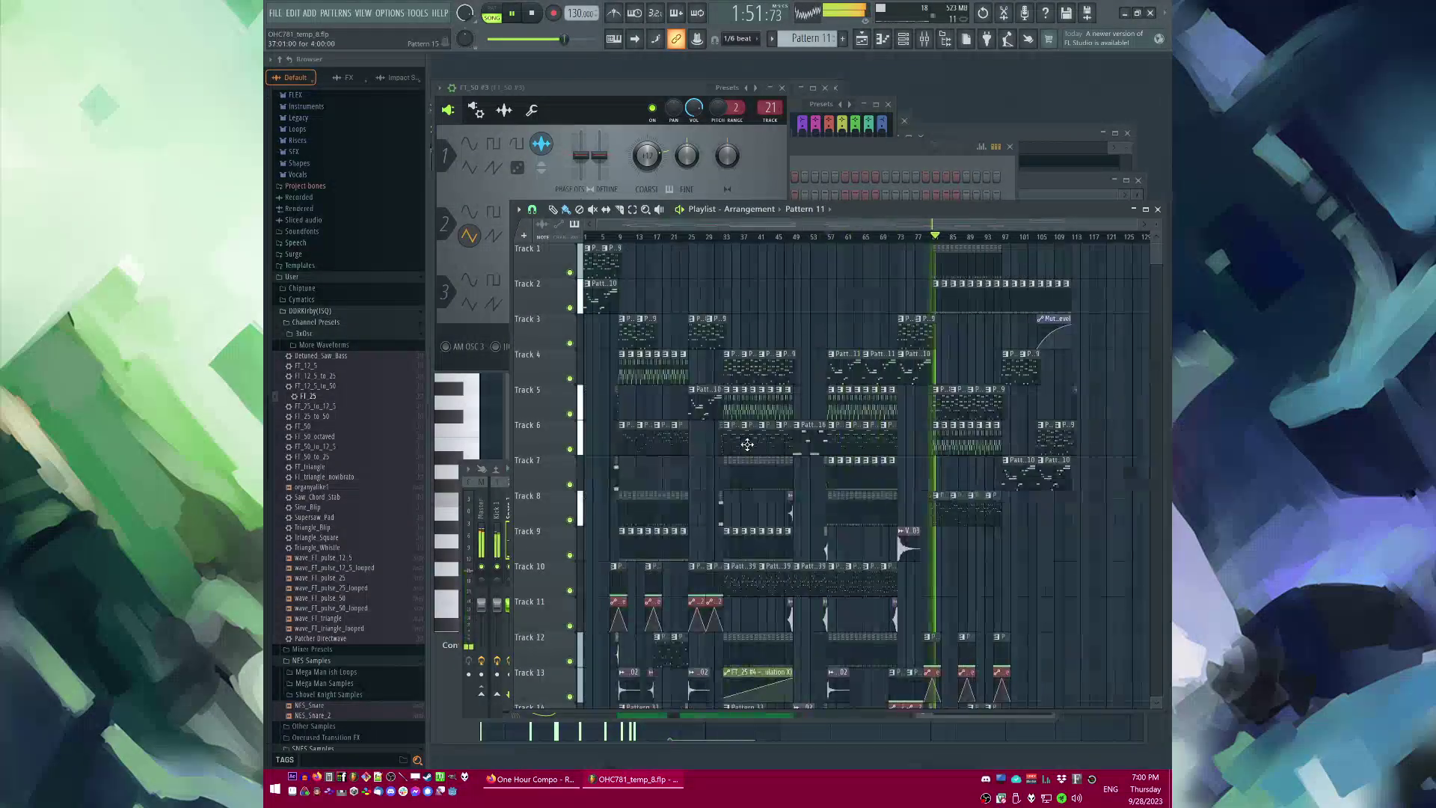
scroll(607, 475, up, 3)
drag(620, 379, 623, 383)
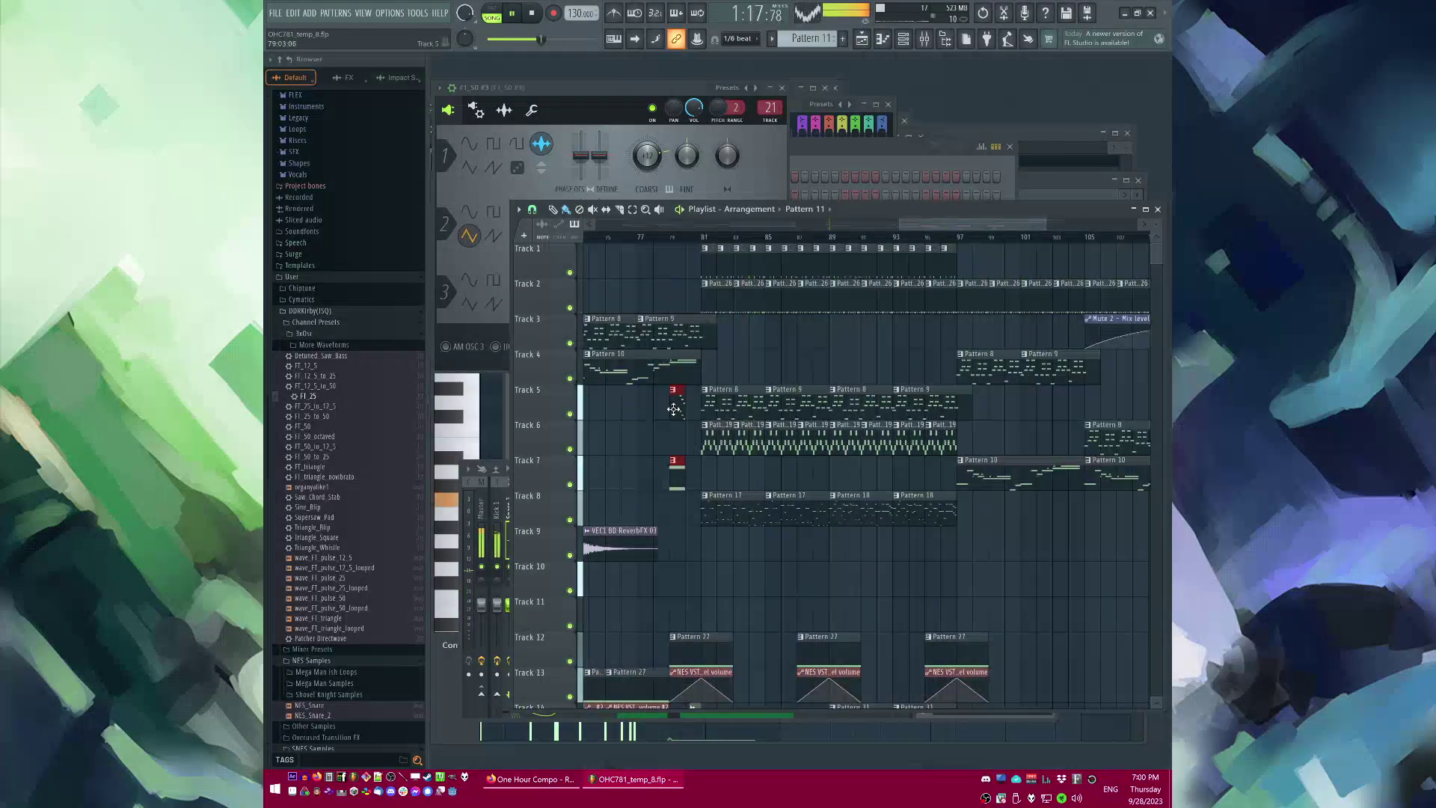
scroll(795, 347, down, 3)
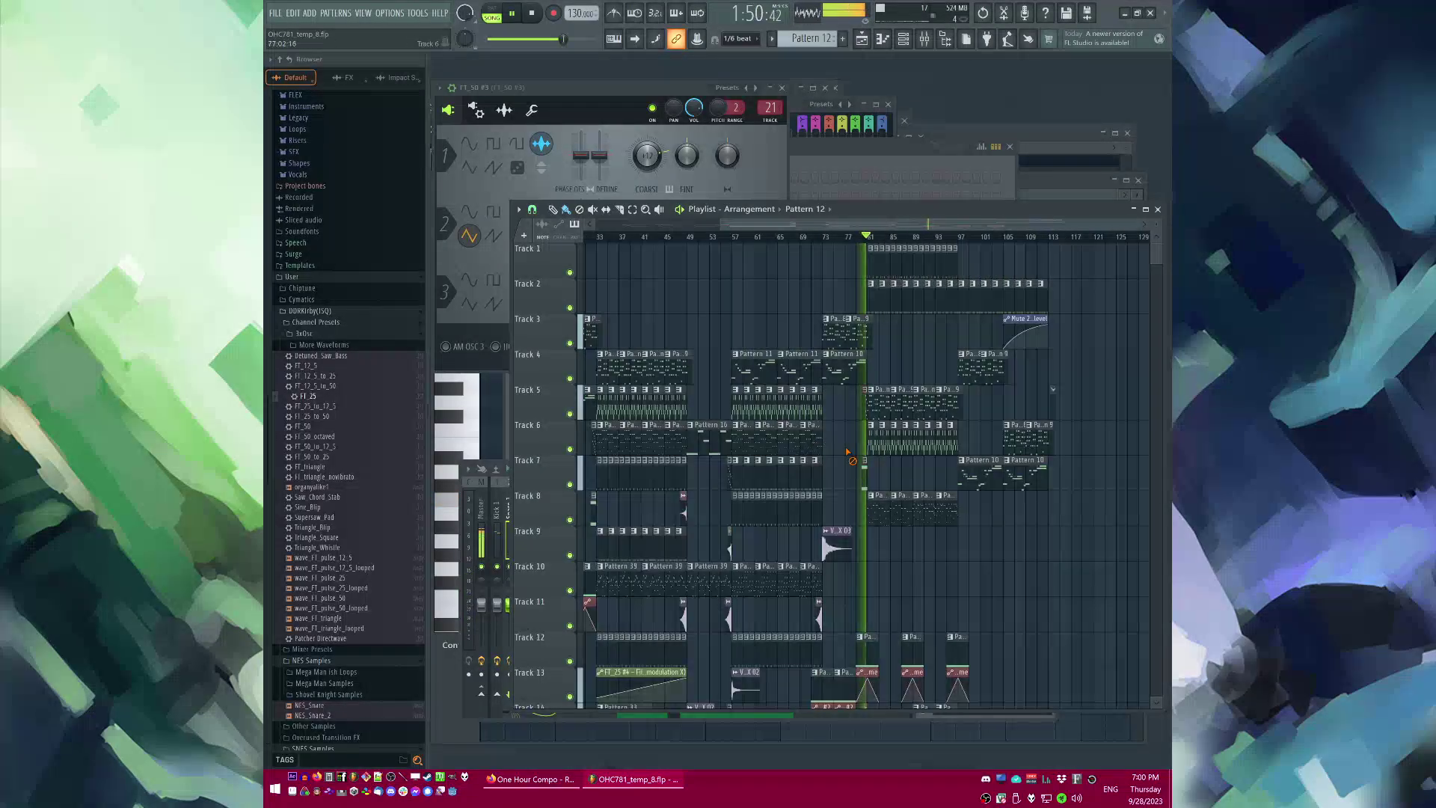
Step: Play the section following bar 81 and examine its clips from Track 1 down to Track 18
scroll(886, 458, up, 4)
drag(926, 223, 955, 229)
scroll(894, 388, down, 2)
scroll(890, 388, down, 3)
scroll(897, 404, down, 4)
scroll(917, 439, up, 3)
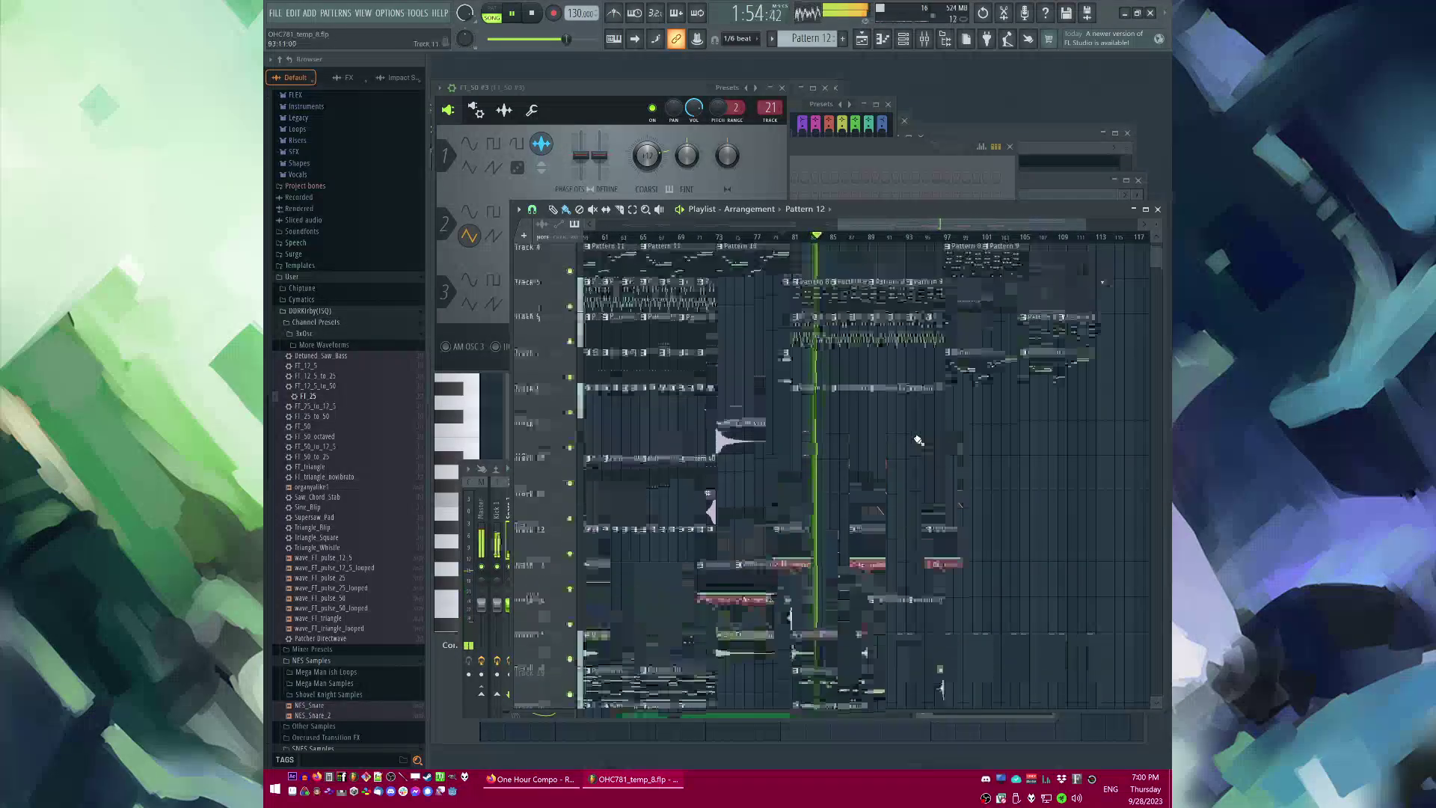
scroll(948, 451, up, 3)
scroll(904, 397, up, 2)
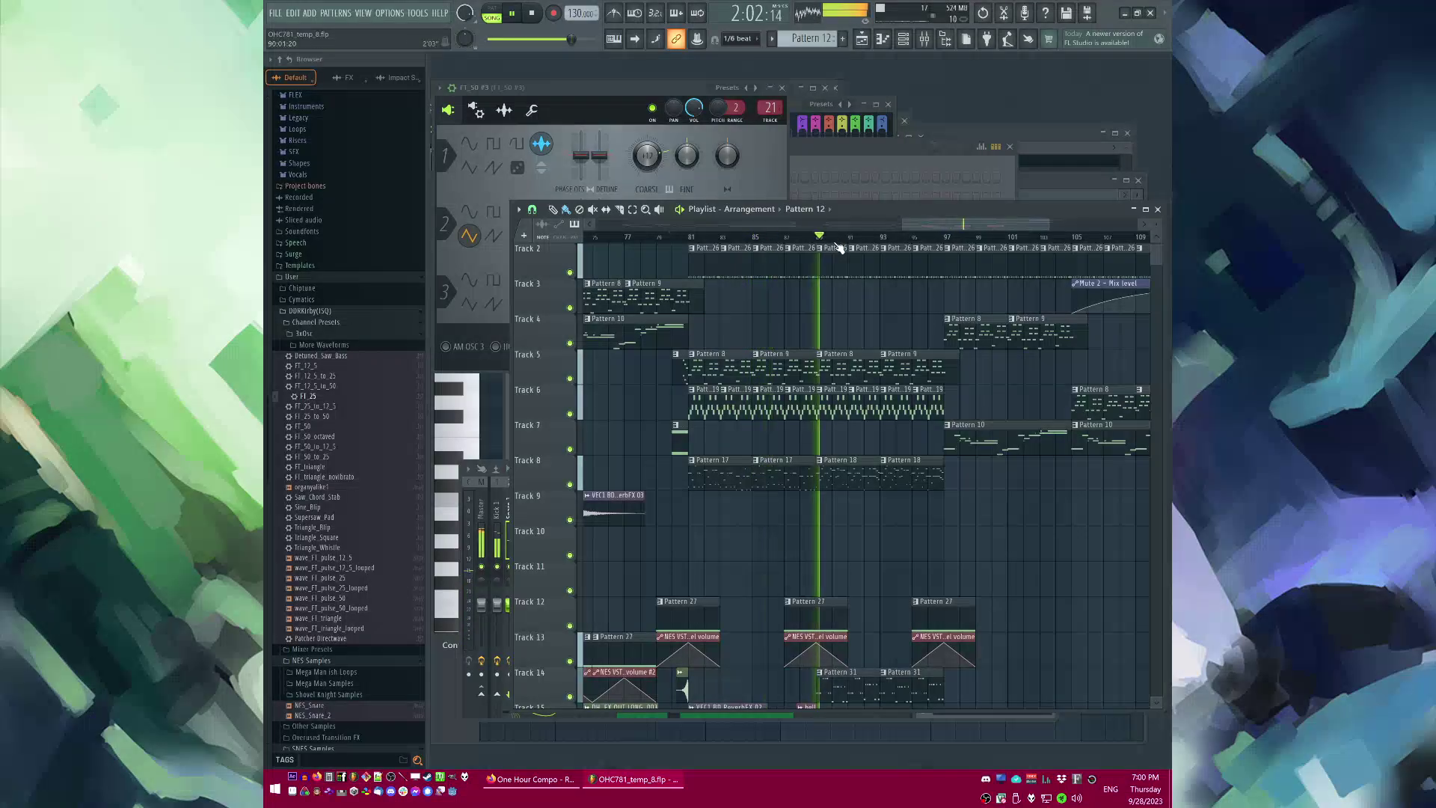
scroll(961, 397, down, 5)
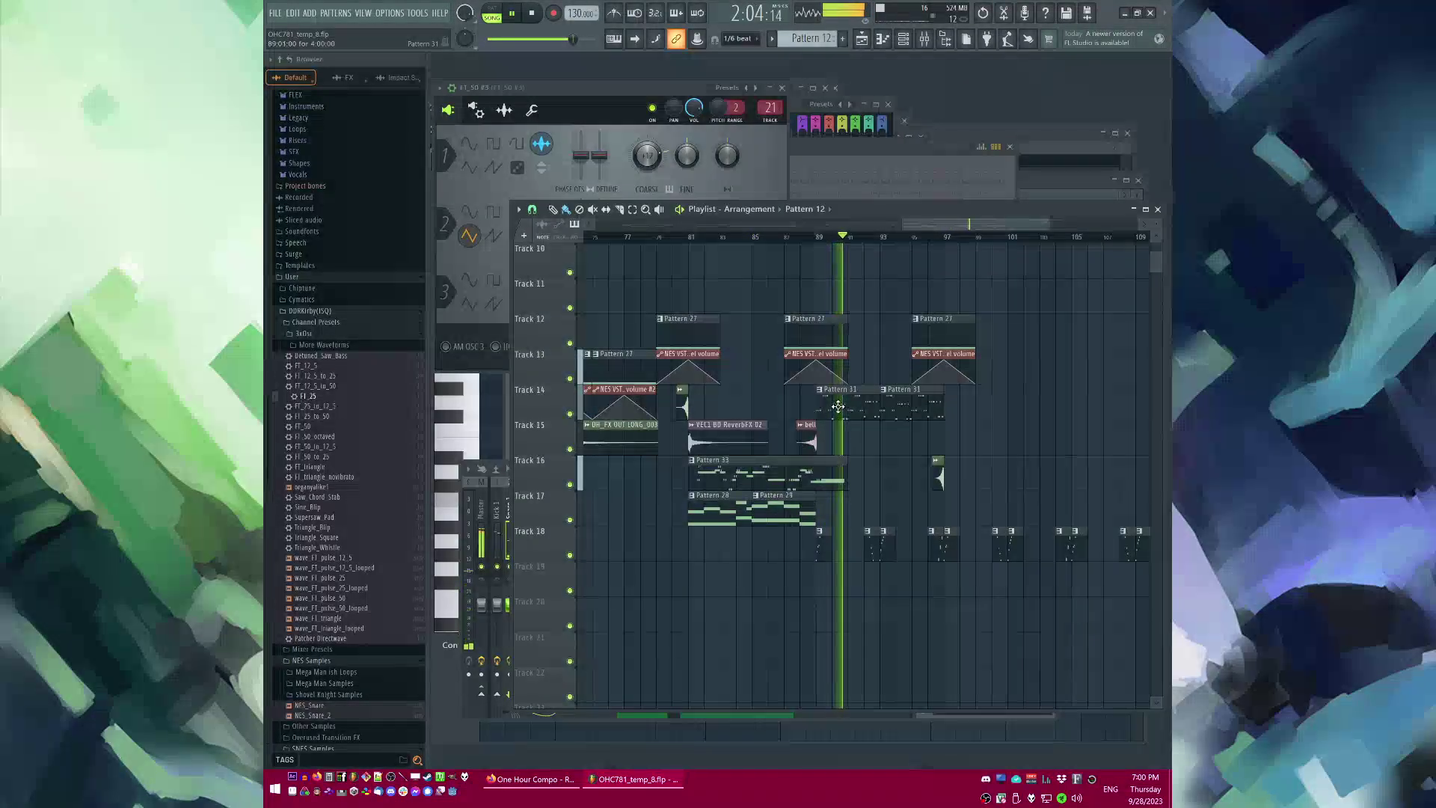
Step: Replay the arrangement from the start of bar 81 and review the clips leading up to bar 97
click(682, 237)
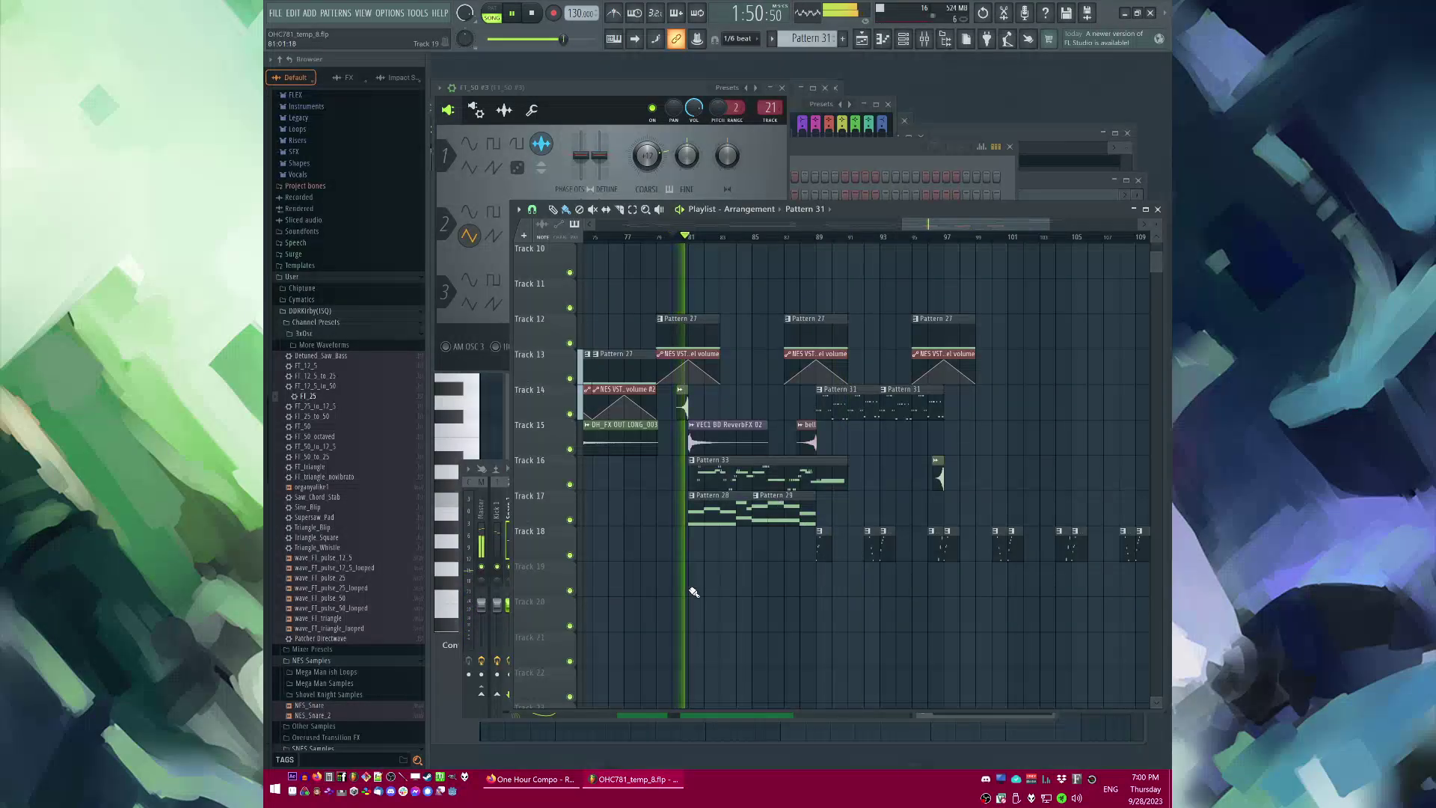
drag(693, 590, 775, 586)
drag(818, 537, 946, 557)
scroll(883, 321, up, 5)
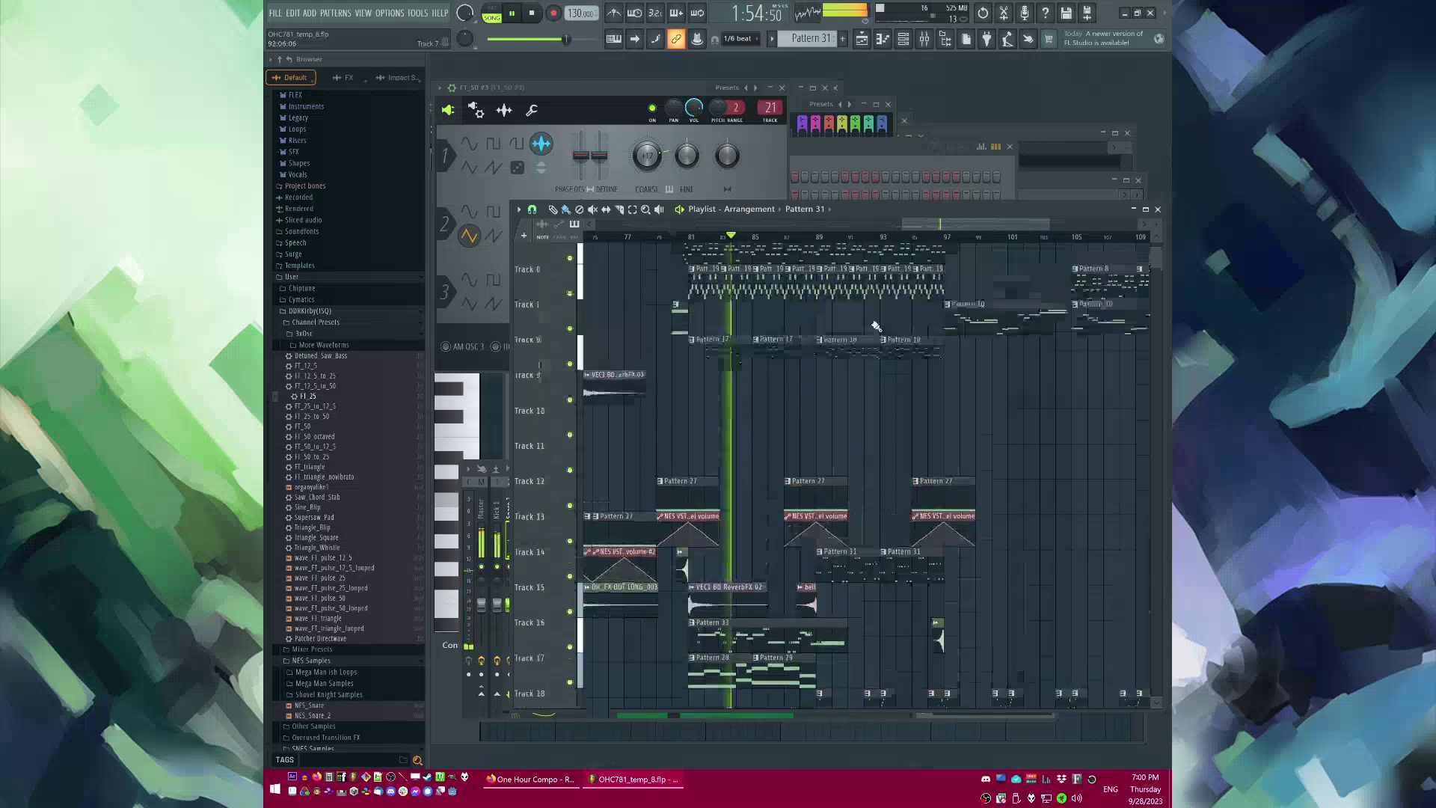
drag(918, 225, 968, 223)
scroll(741, 329, up, 3)
scroll(742, 330, up, 1)
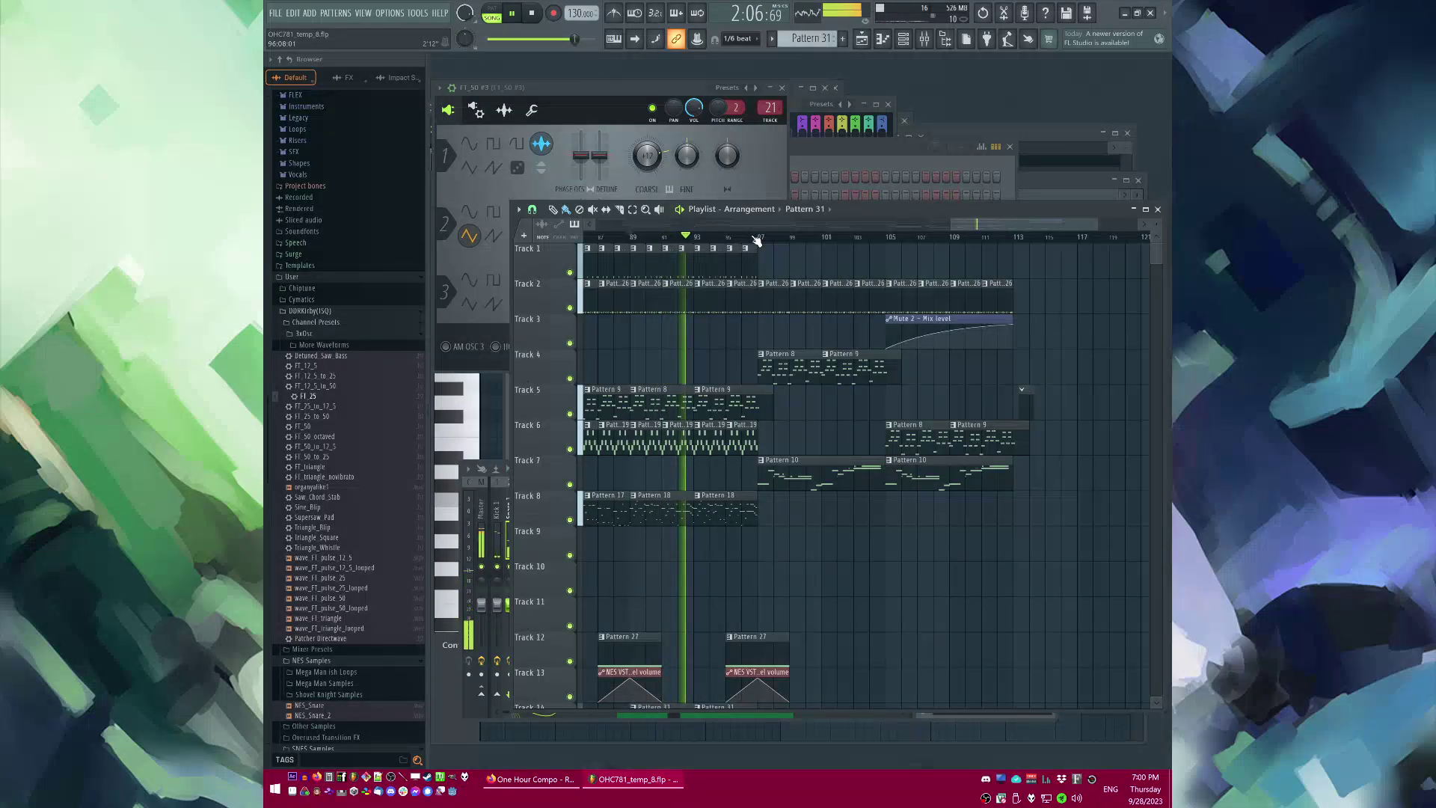
Step: Play the ending from bar 97 and check the clips on the lower tracks
click(757, 240)
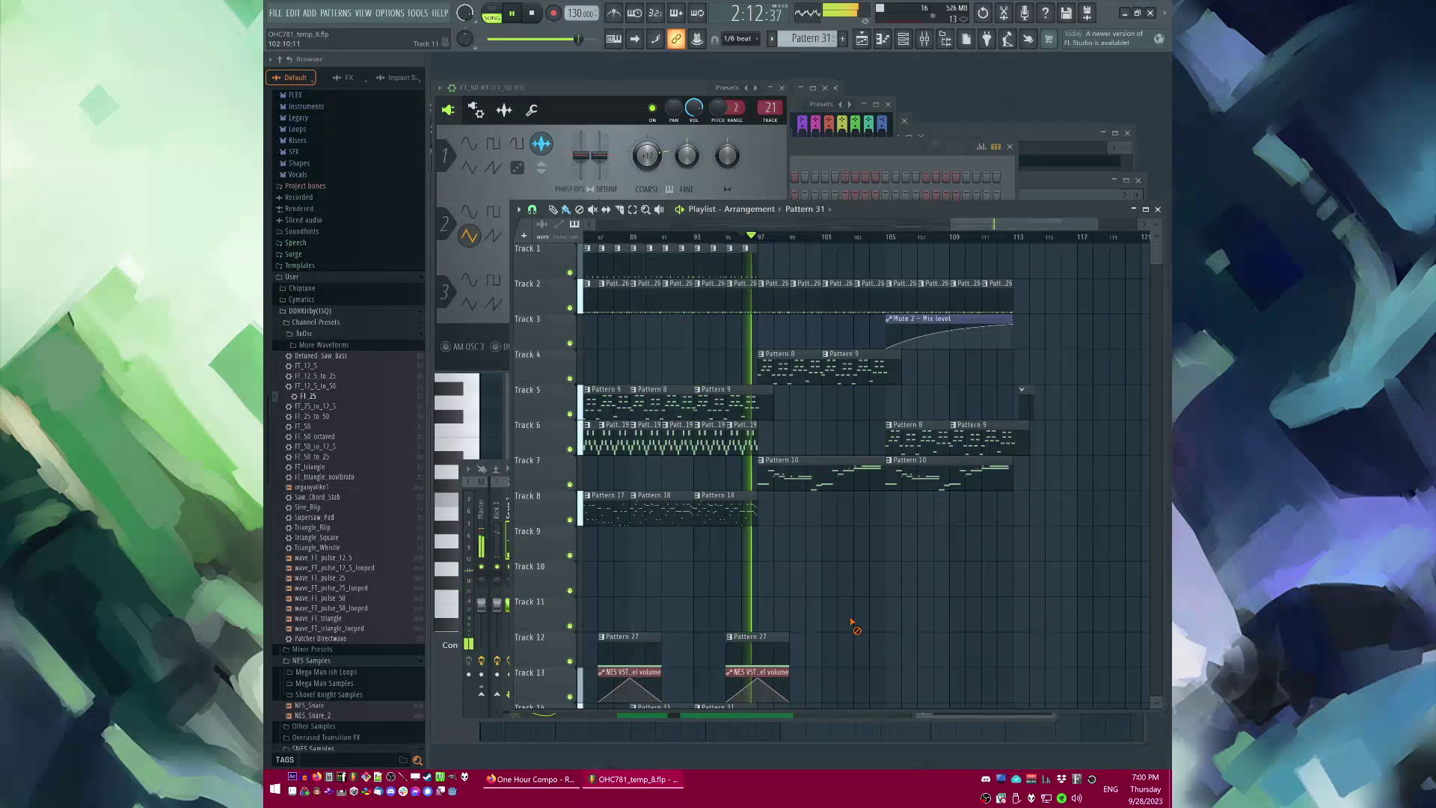
scroll(858, 591, down, 6)
scroll(871, 519, up, 6)
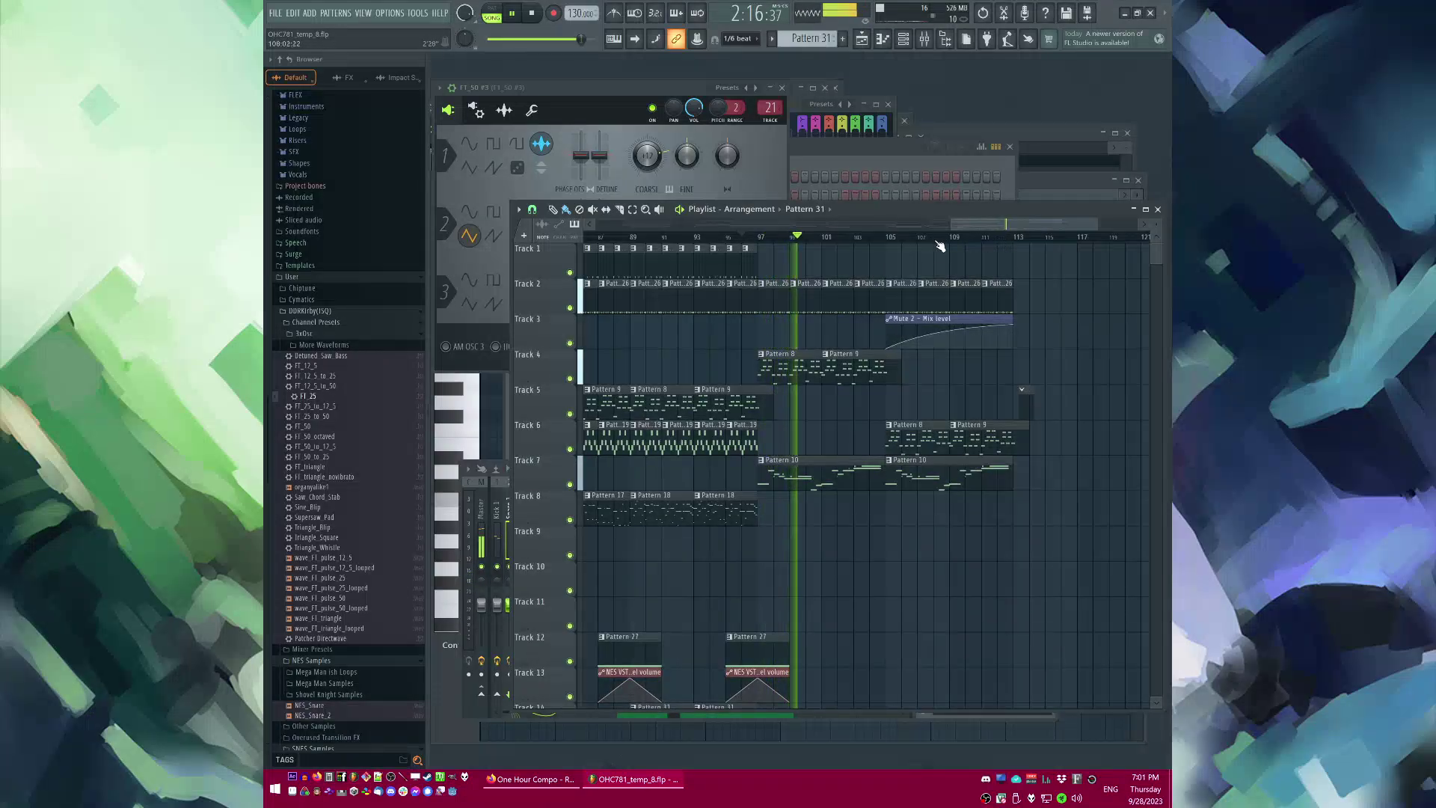
Step: Play the ending from bar 105 and check the clips through to the end of the arrangement
click(888, 239)
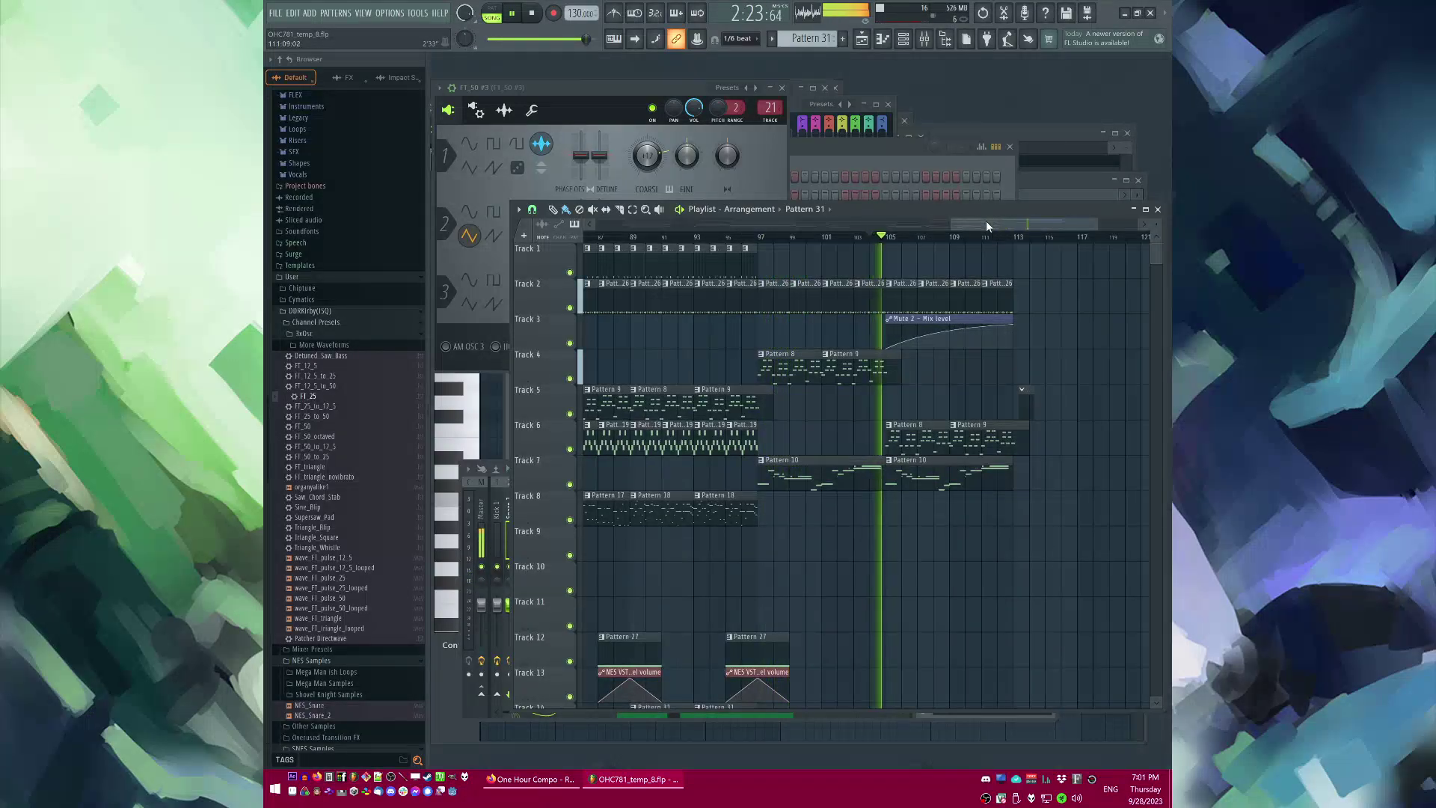
drag(986, 222, 1011, 226)
scroll(995, 361, down, 1)
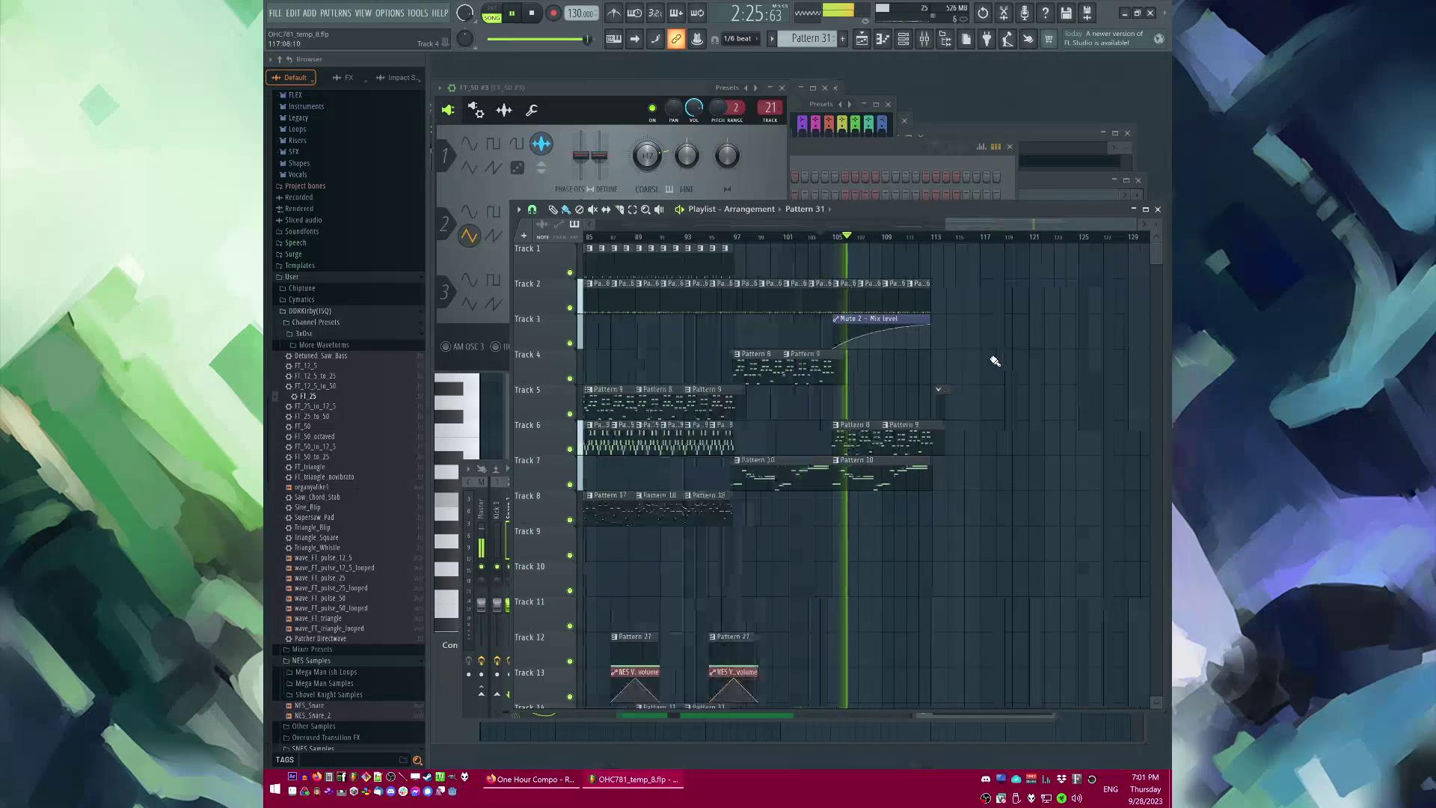
drag(981, 222, 753, 241)
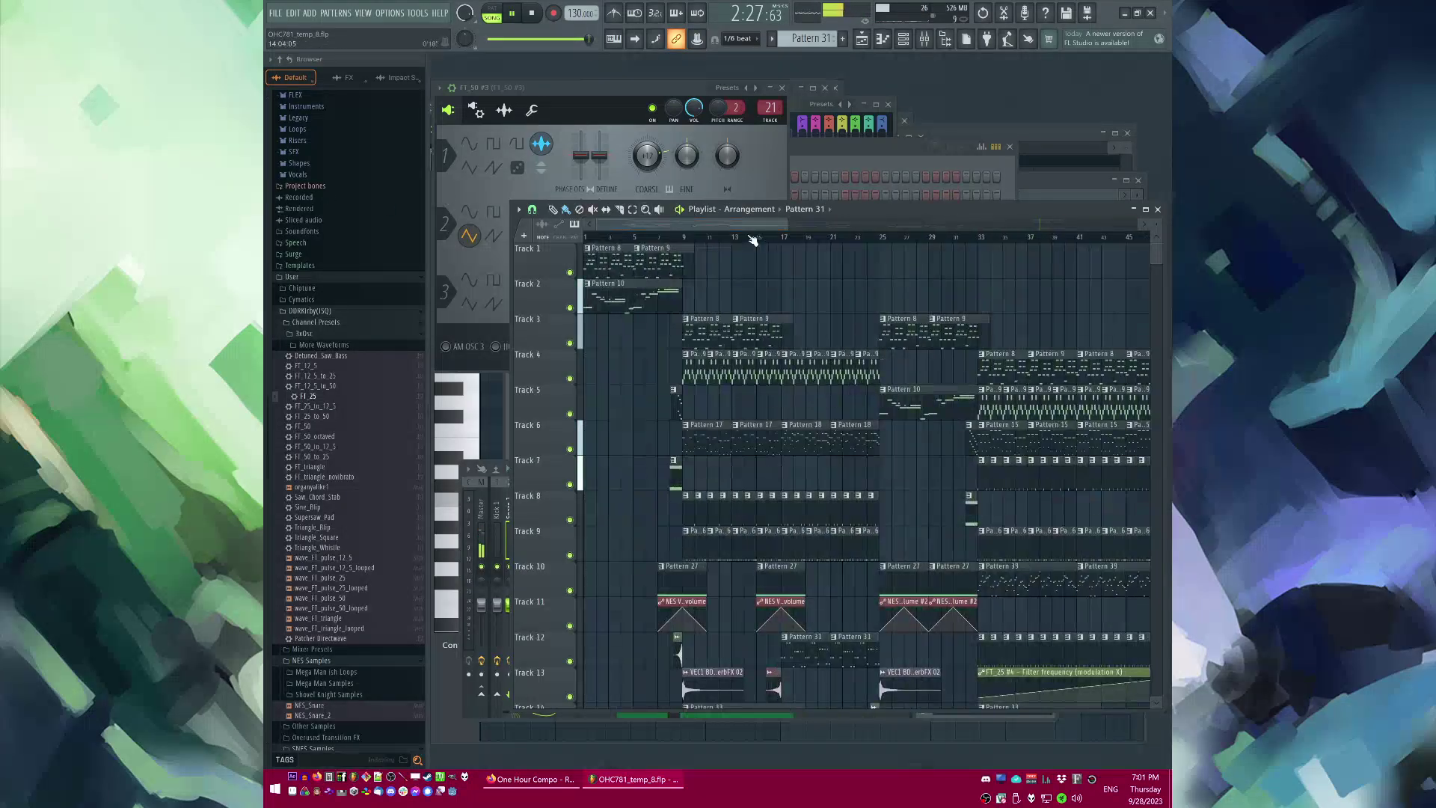
Step: Export the full song as the wave file OHC781_temp_8.wav on the Desktop and start the render
click(275, 13)
mouse_move(322, 124)
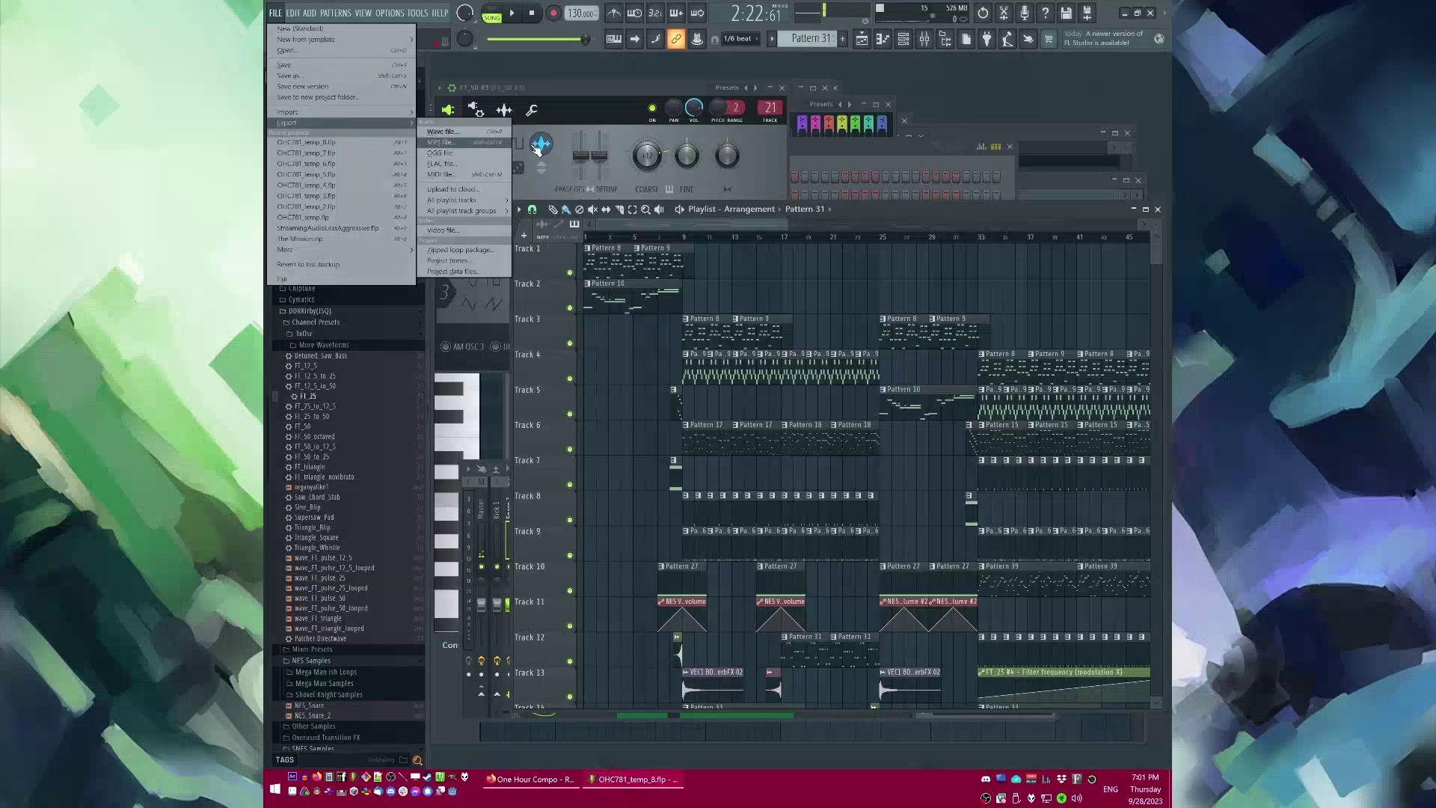
click(478, 127)
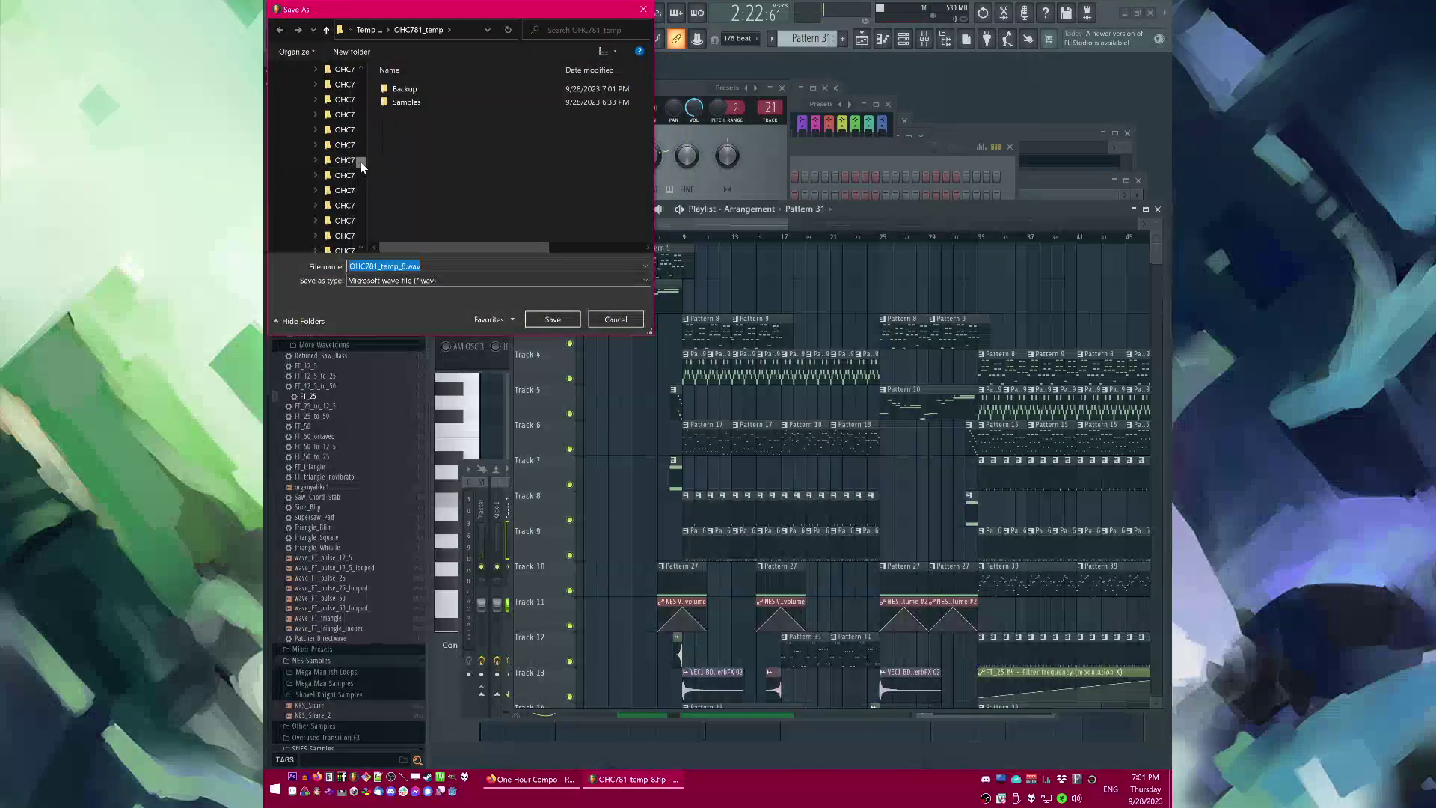
drag(360, 159, 371, 66)
click(308, 94)
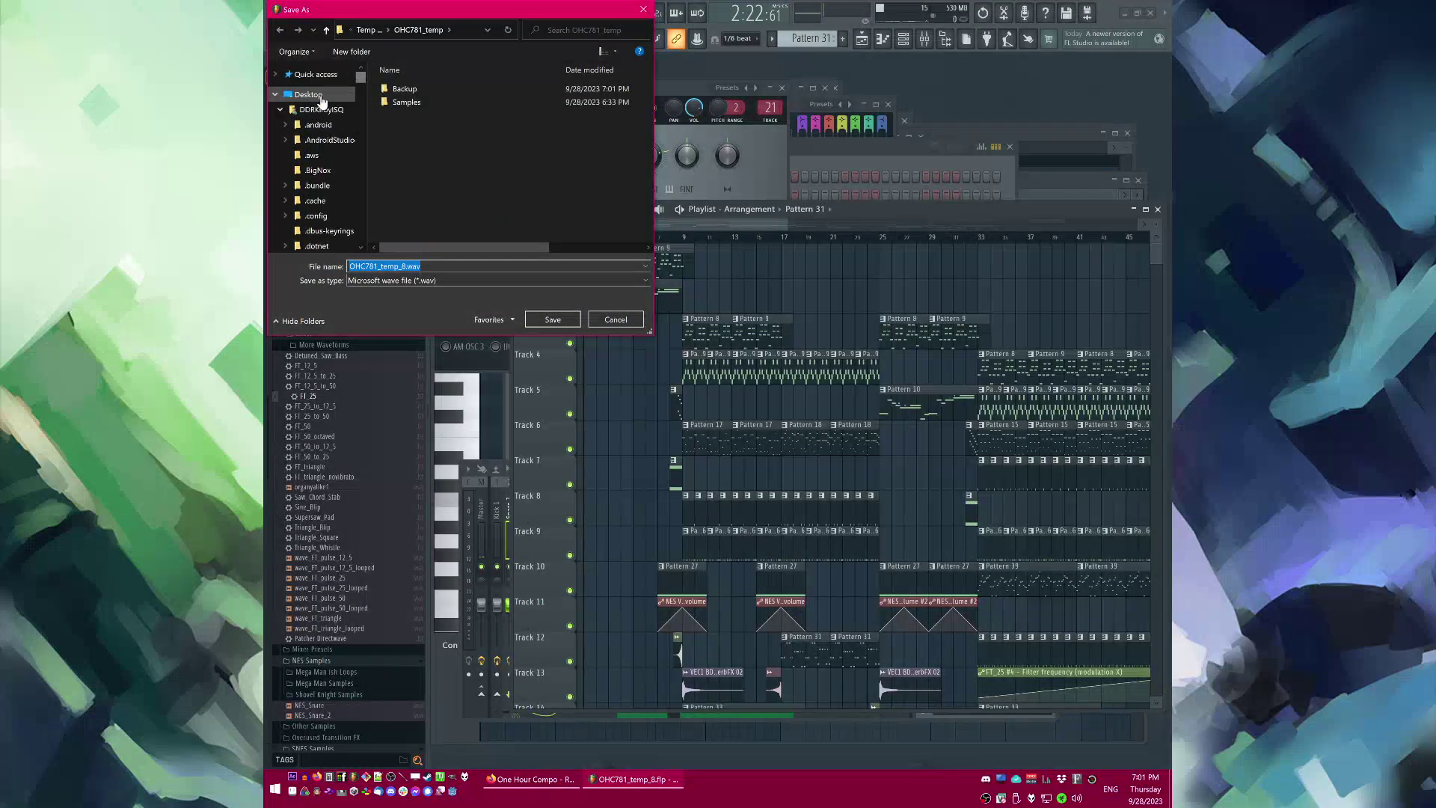
click(553, 319)
click(815, 563)
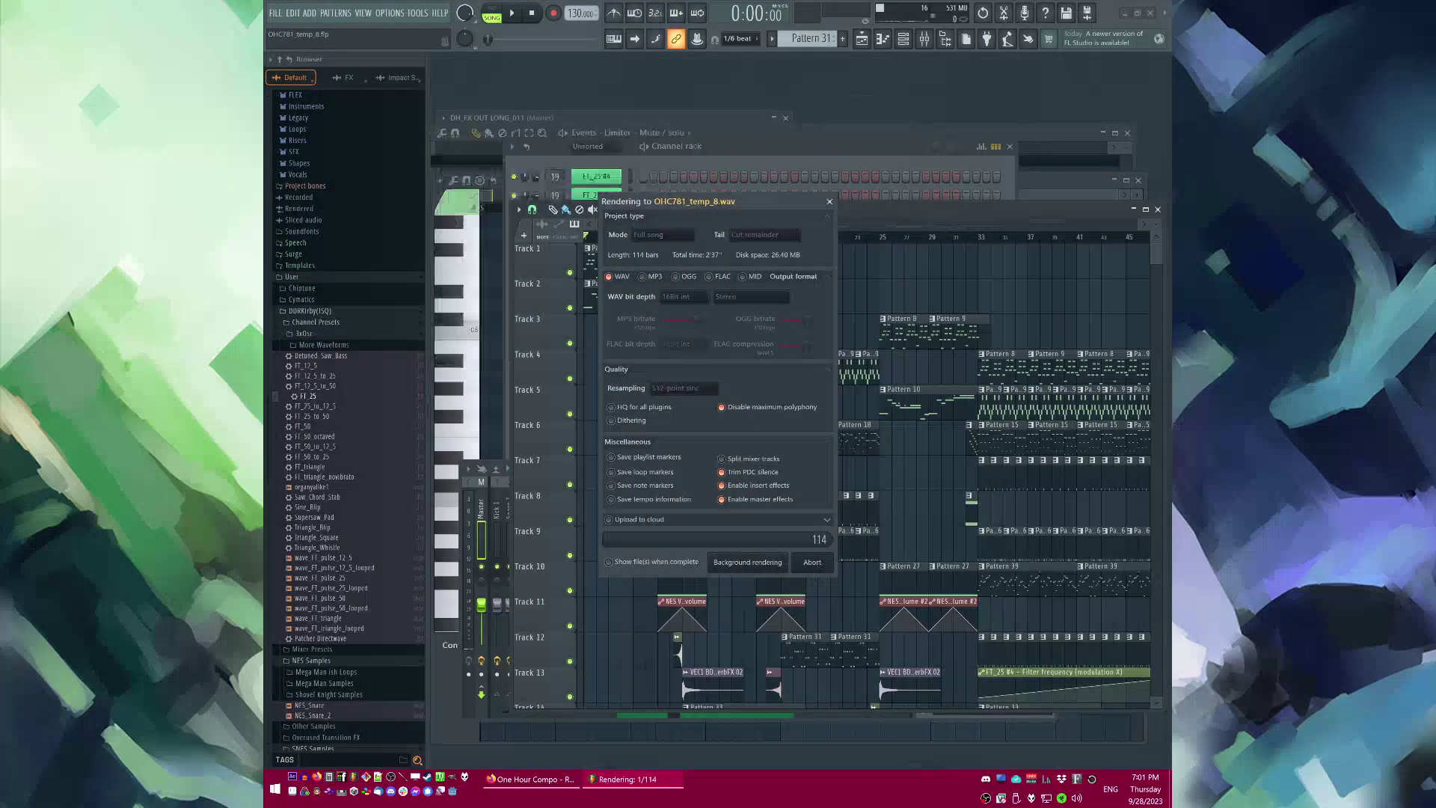